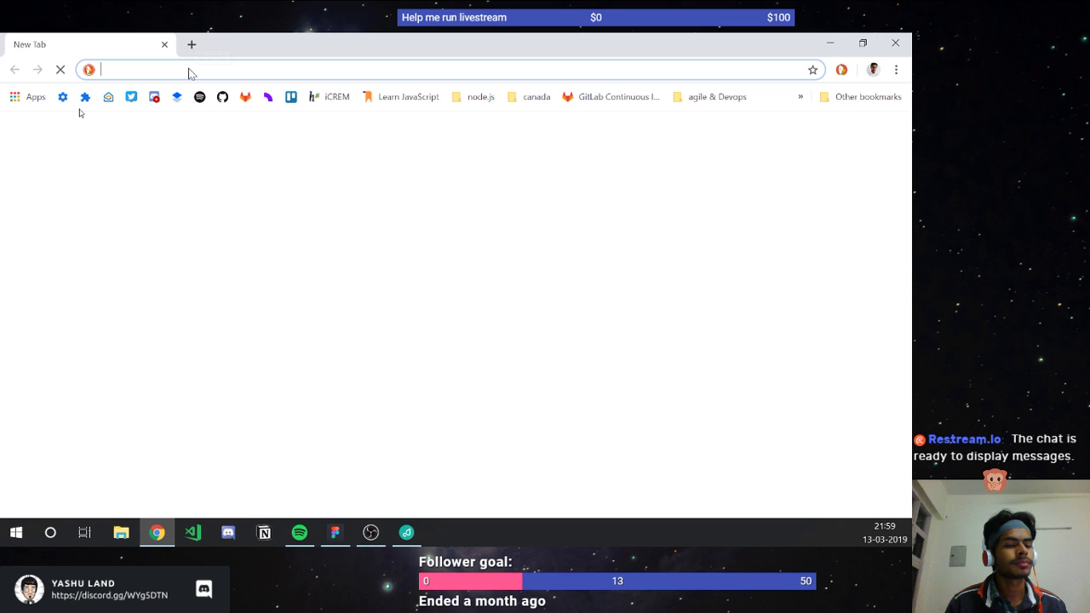
Step: Switch from the blank Chrome tab to the window holding the Thermal design file
key(alt+Tab)
key(alt+Tab)
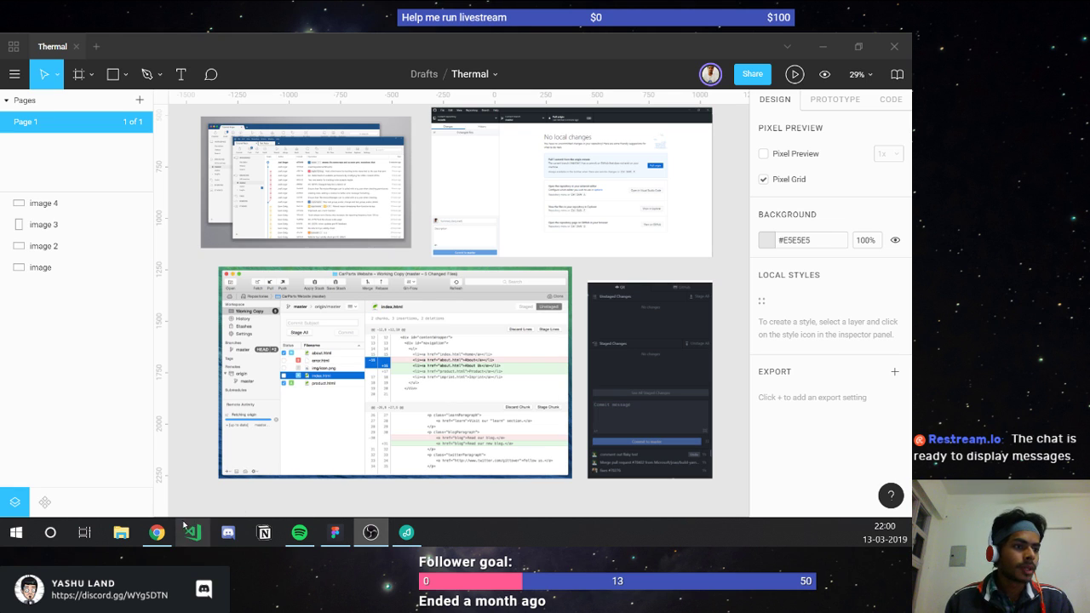
mouse_move(156, 532)
click(208, 379)
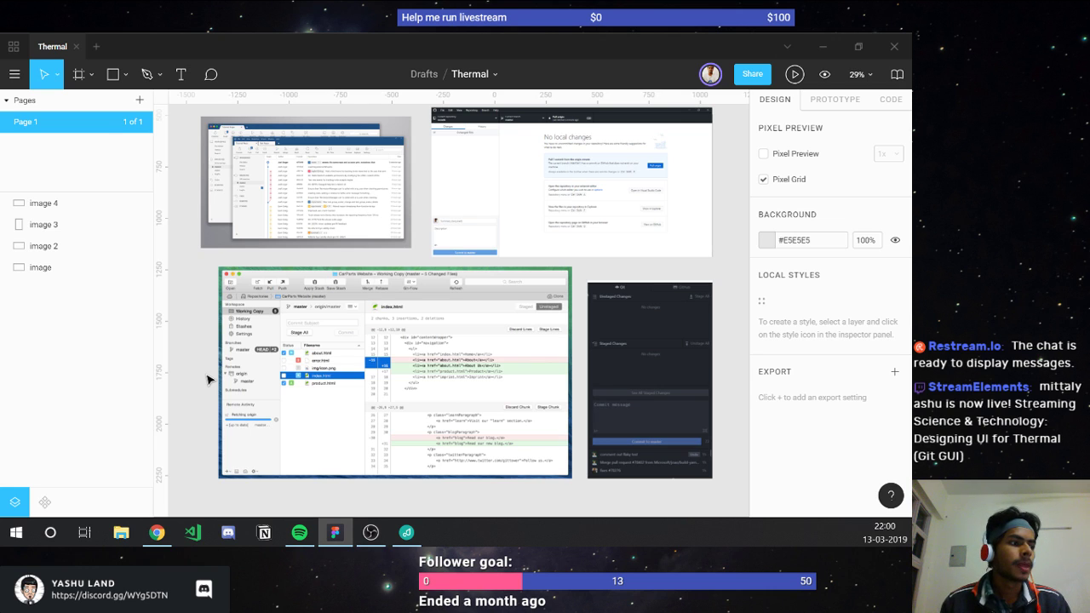
click(156, 532)
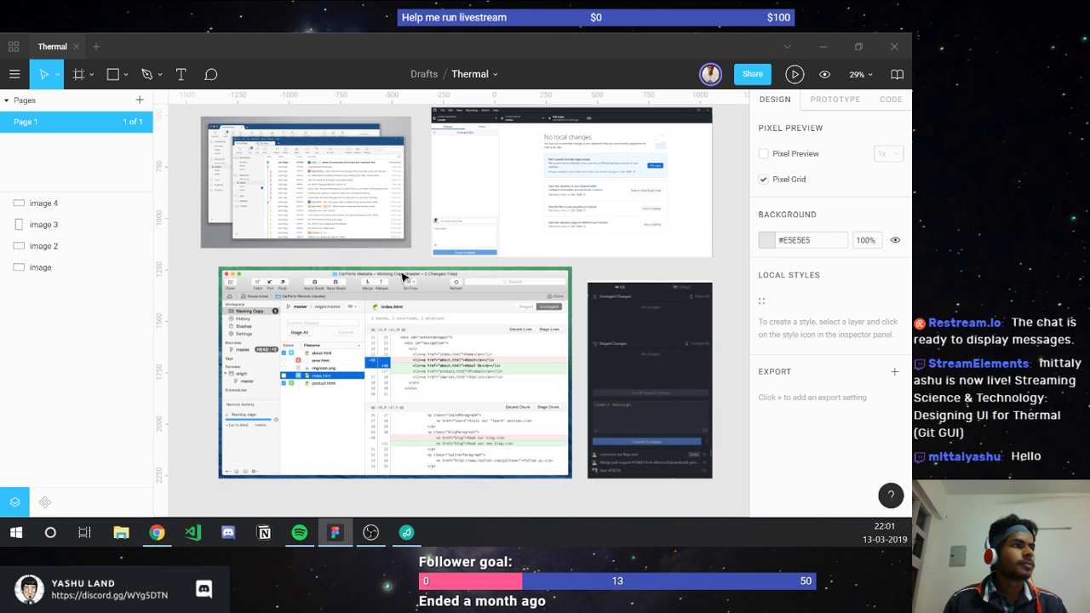
Step: Create a 1440×1024 frame from the Frame tool's Desktop presets
scroll(402, 275, down, 5)
scroll(434, 280, up, 2)
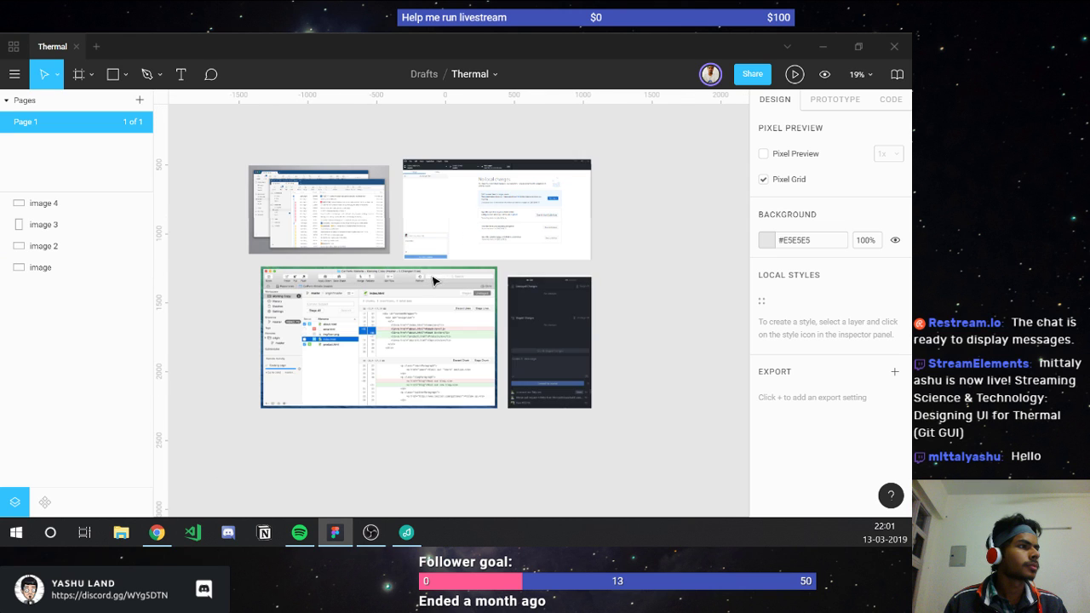
scroll(555, 263, right, 3)
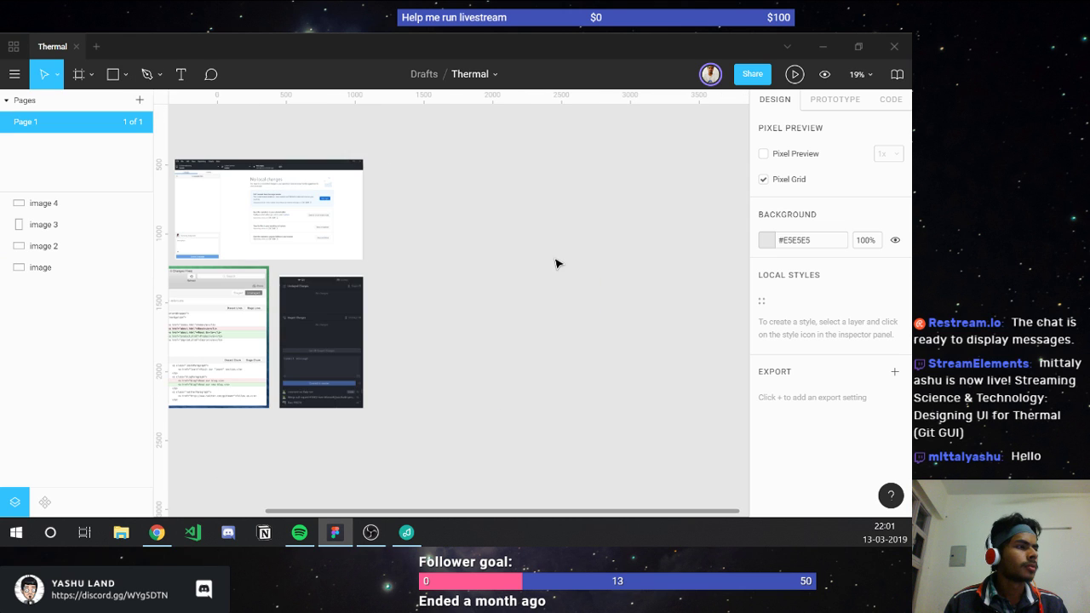
scroll(555, 264, right, 2)
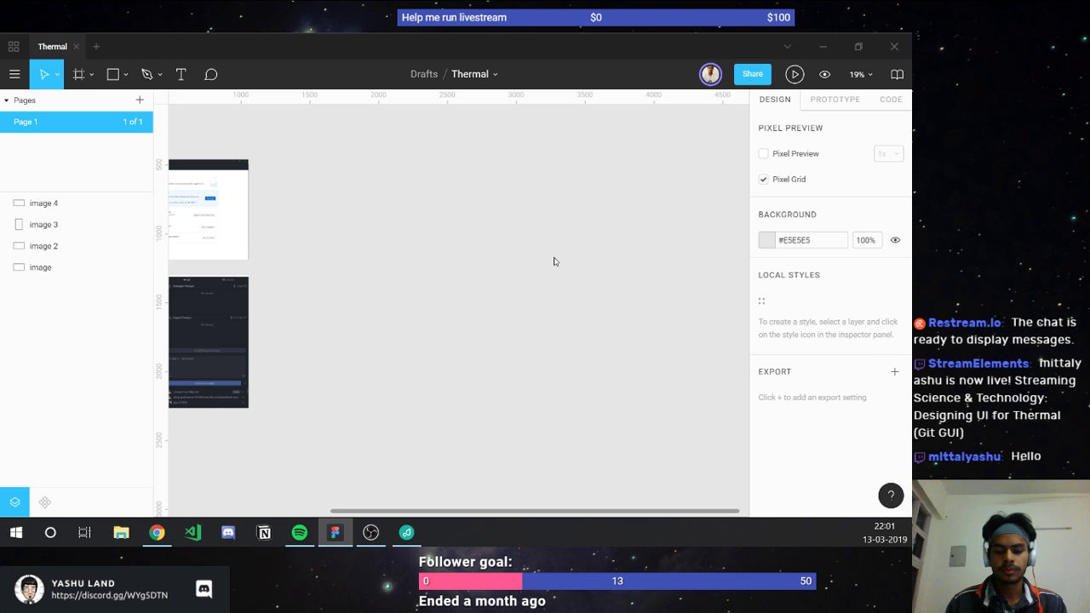
key(f)
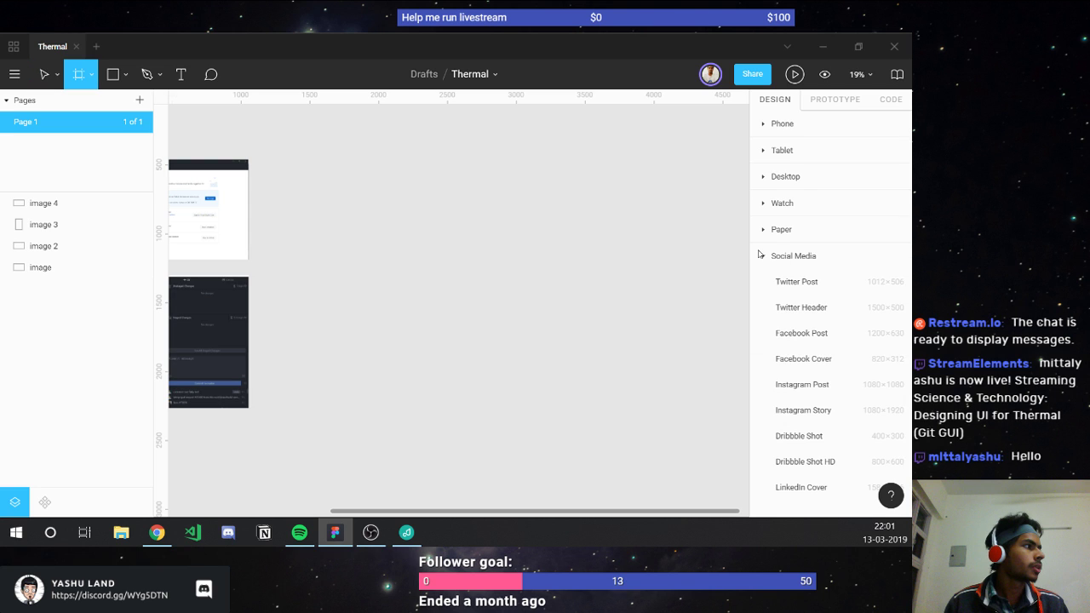
click(762, 256)
click(763, 177)
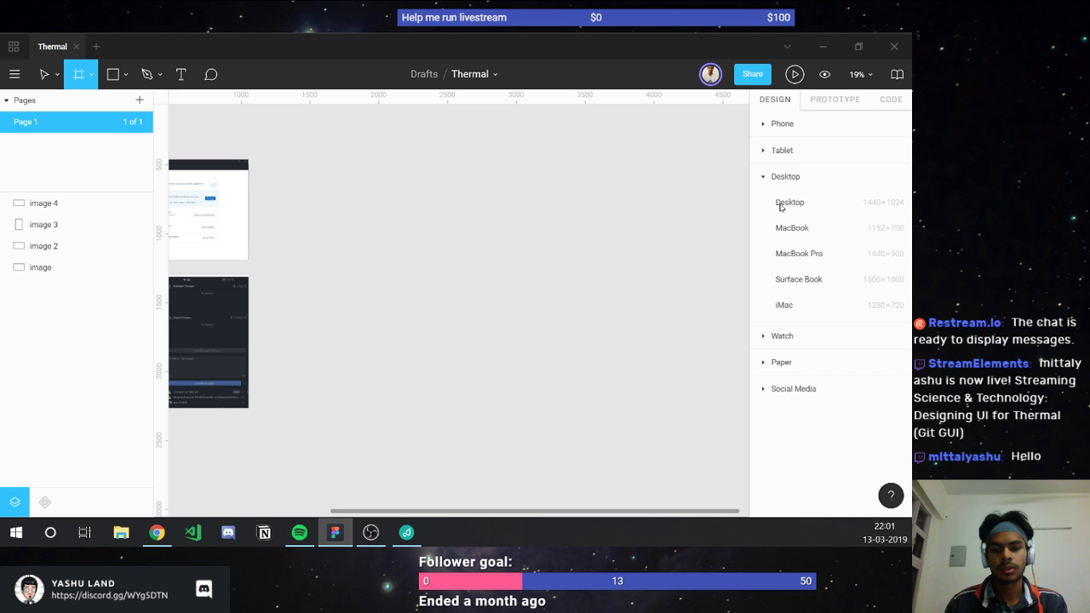
click(787, 203)
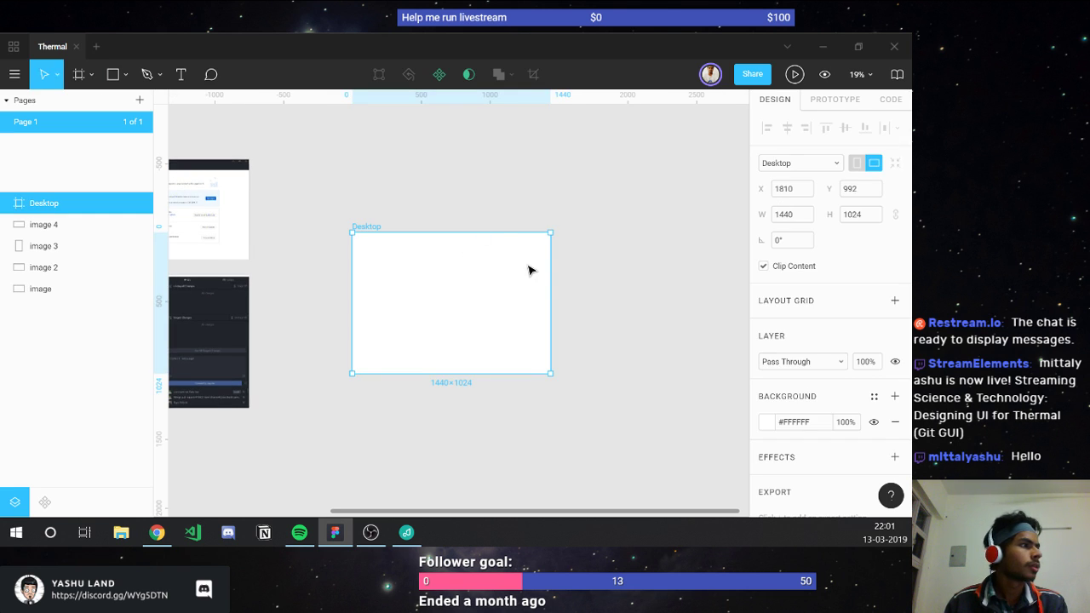
Step: Move the Desktop frame up and left beside the reference screenshots
drag(448, 270, 418, 236)
click(788, 242)
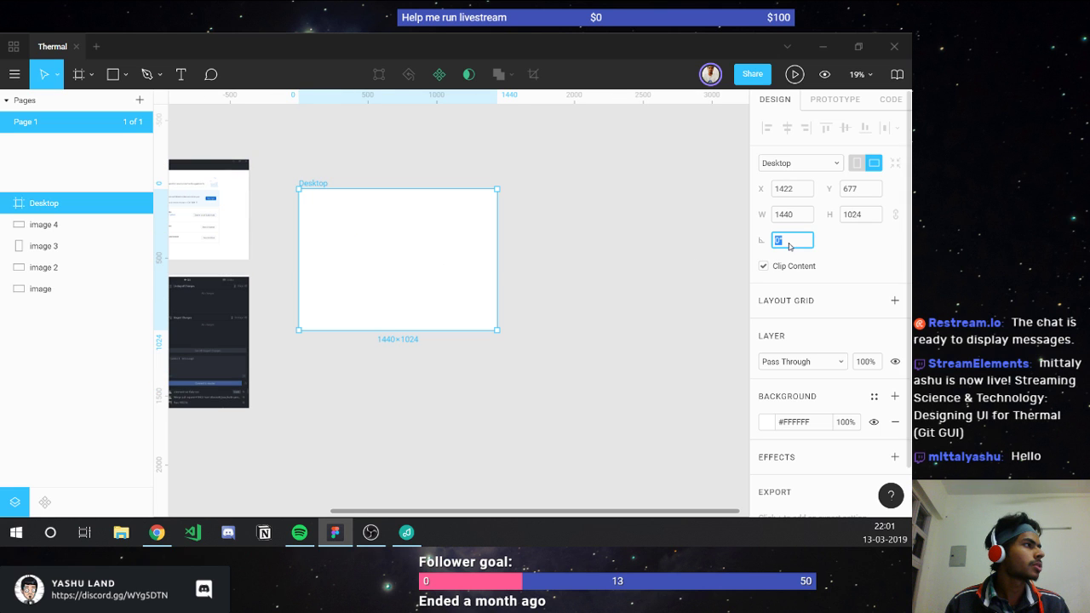
click(435, 261)
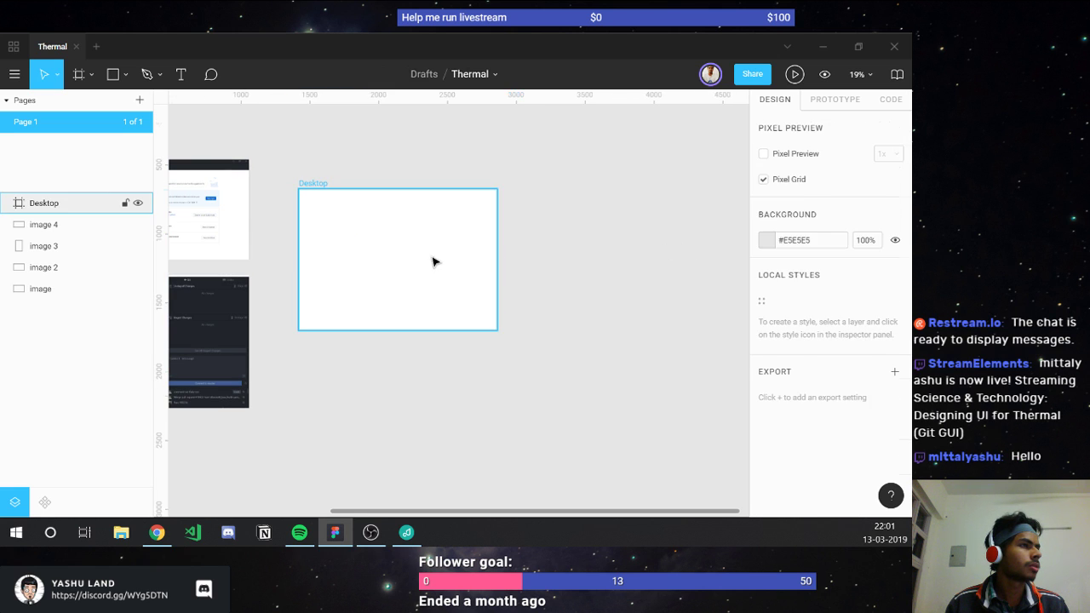
click(432, 261)
ctrl+scroll(367, 236, up, 2)
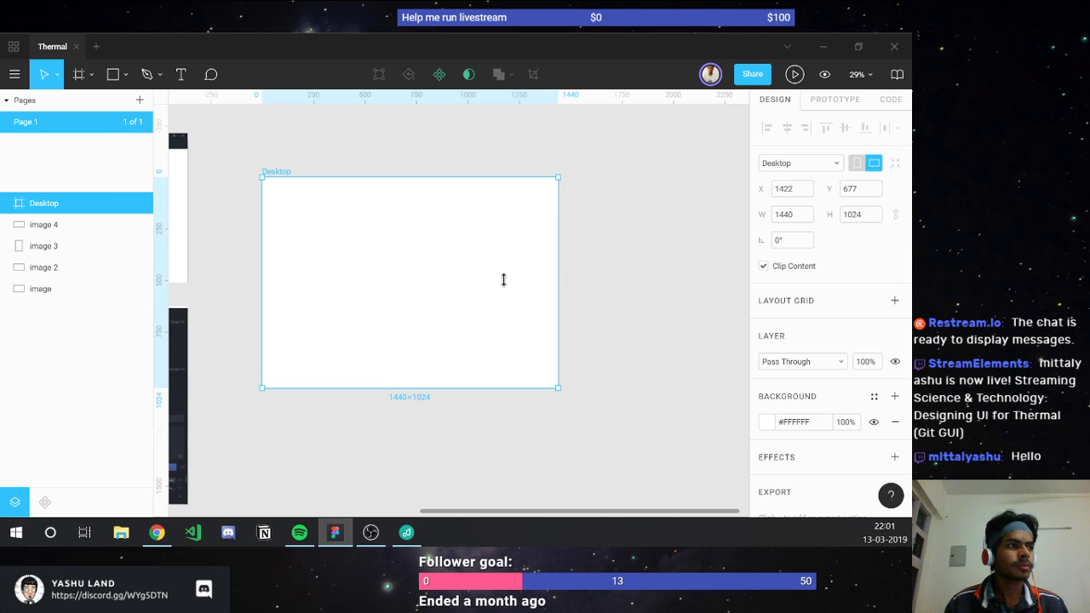
Step: Shift the Desktop frame up-left to X 1249, Y 424 and hide the canvas rulers
drag(485, 257, 468, 234)
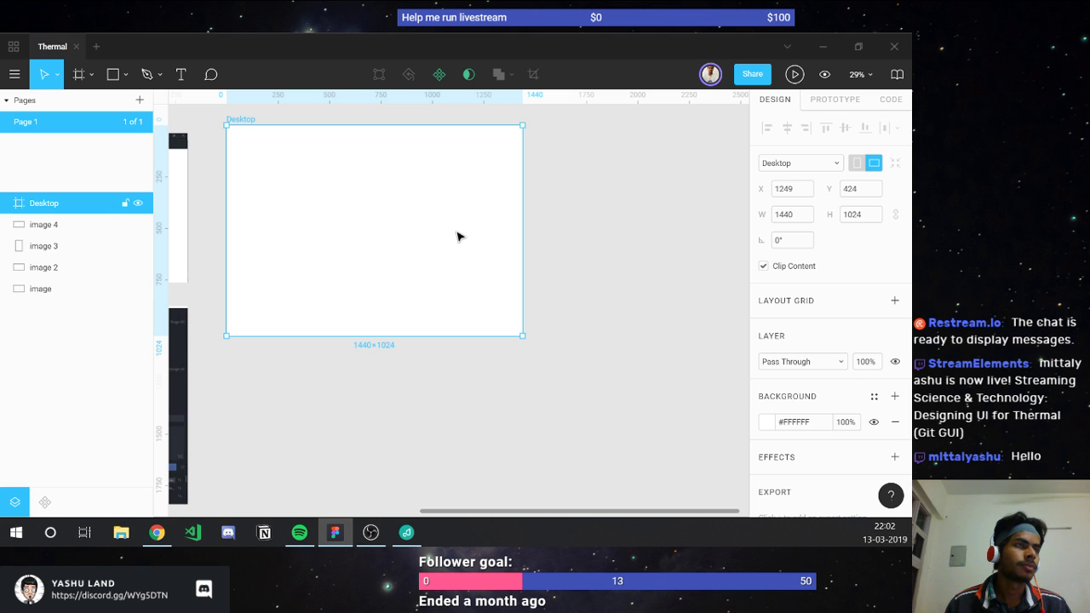
scroll(455, 236, left, 3)
key(shift+r)
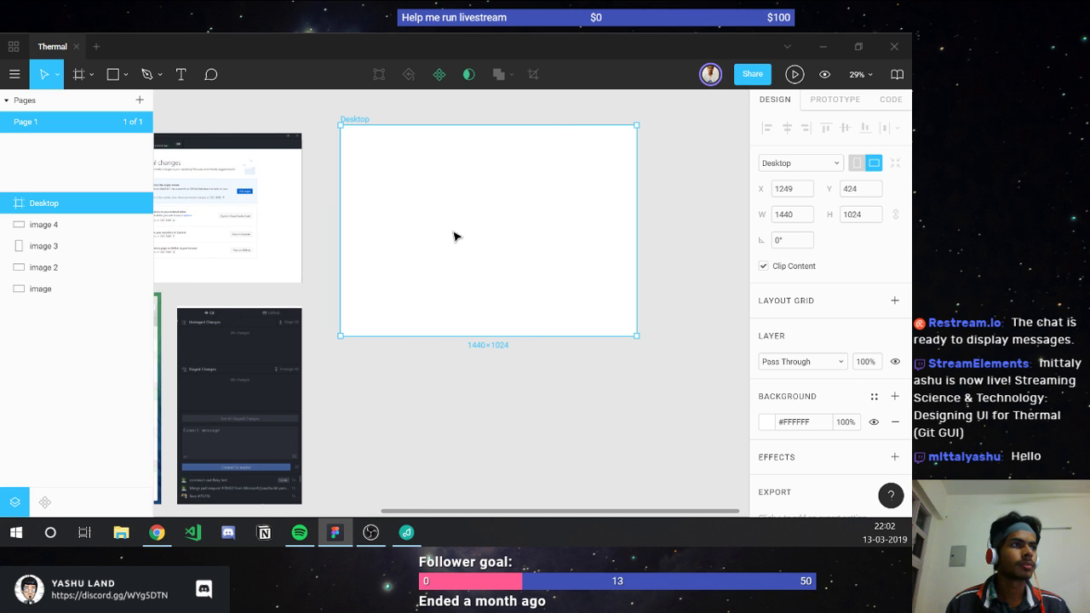
scroll(455, 239, left, 6)
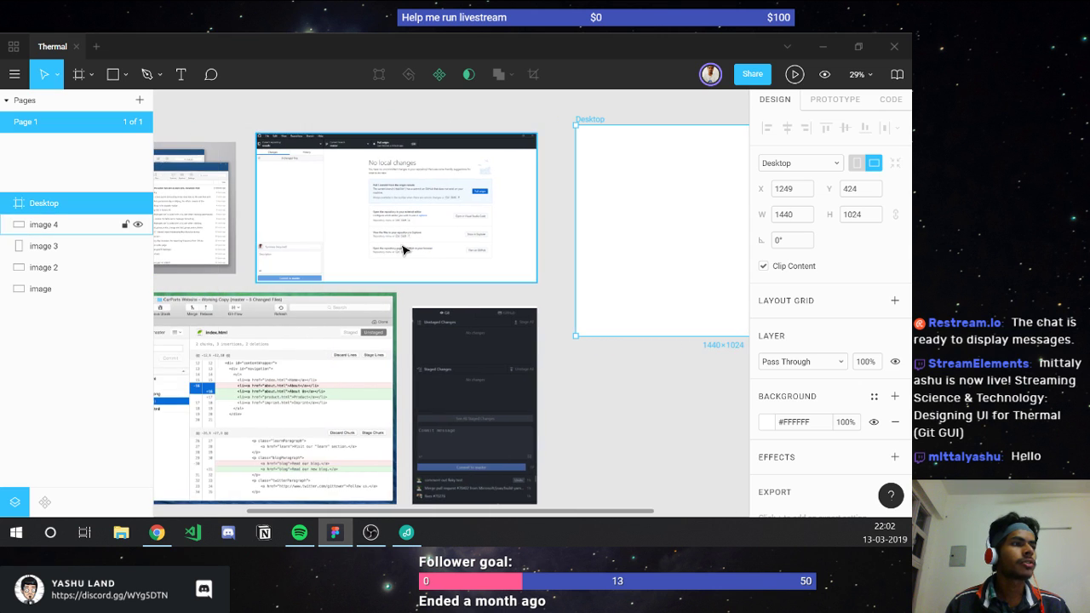
scroll(400, 247, left, 4)
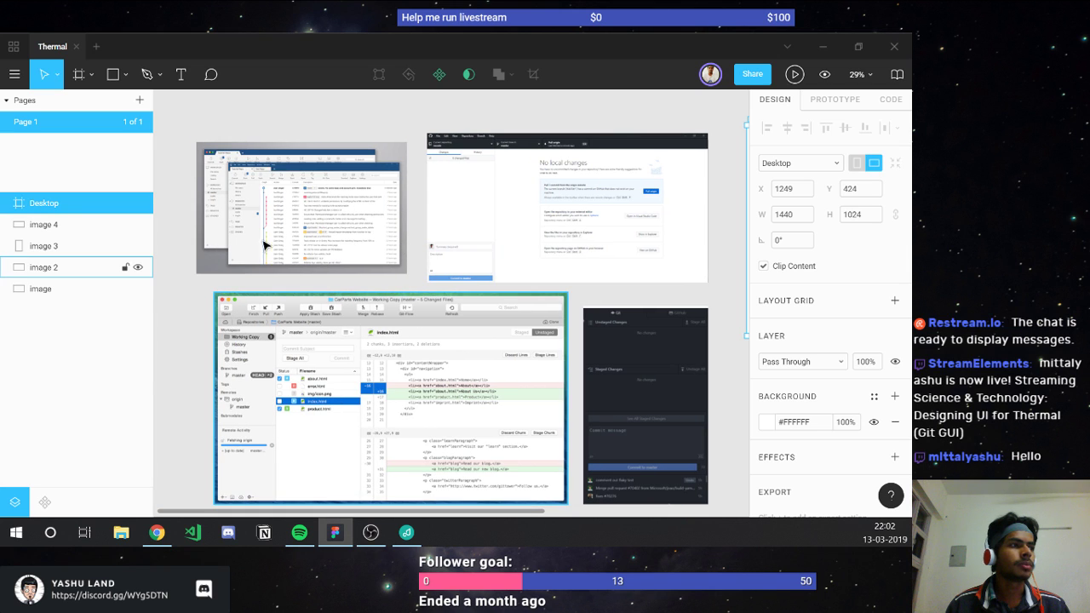
click(380, 248)
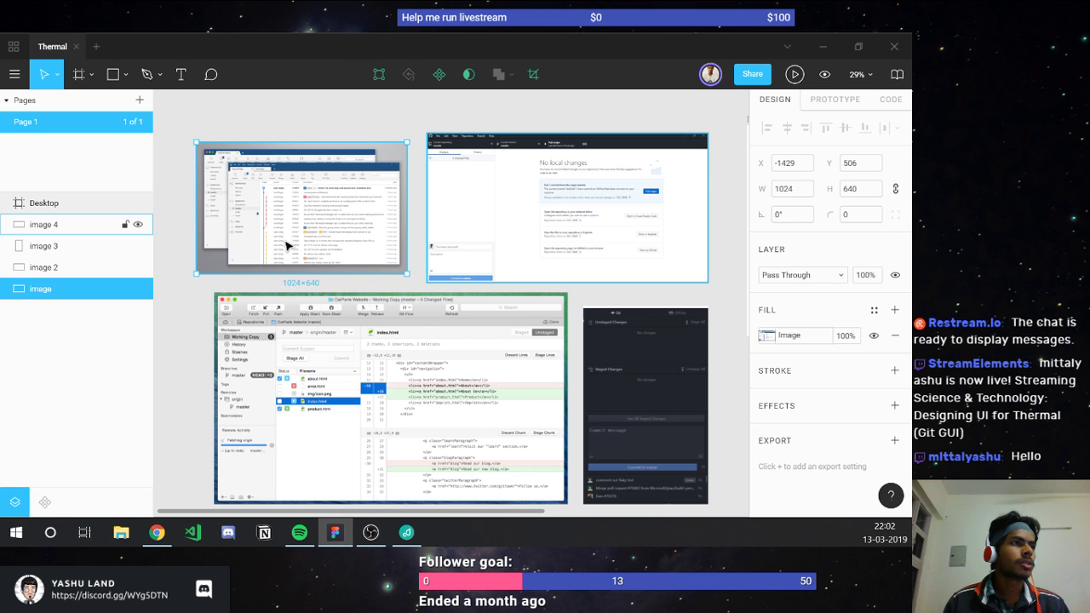
scroll(260, 213, up, 3)
scroll(254, 212, up, 2)
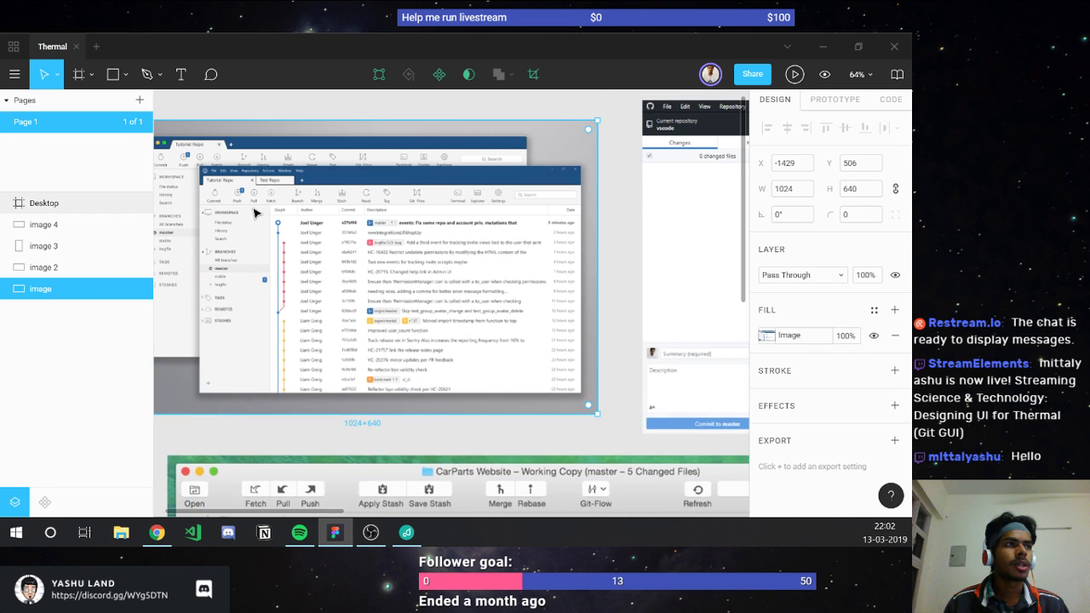
scroll(253, 212, left, 2)
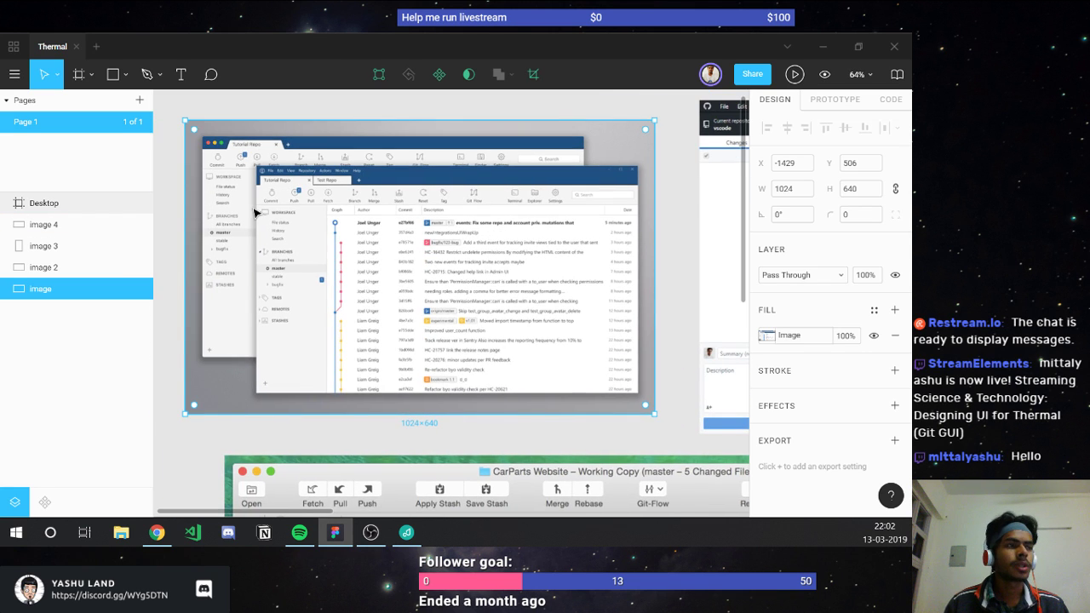
scroll(272, 236, right, 5)
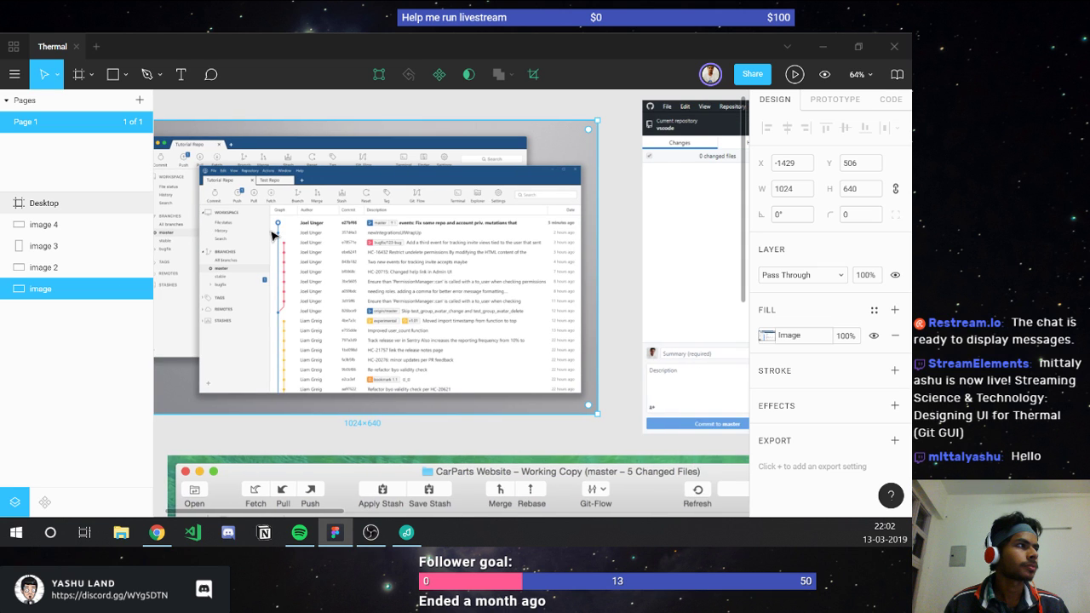
scroll(272, 236, down, 2)
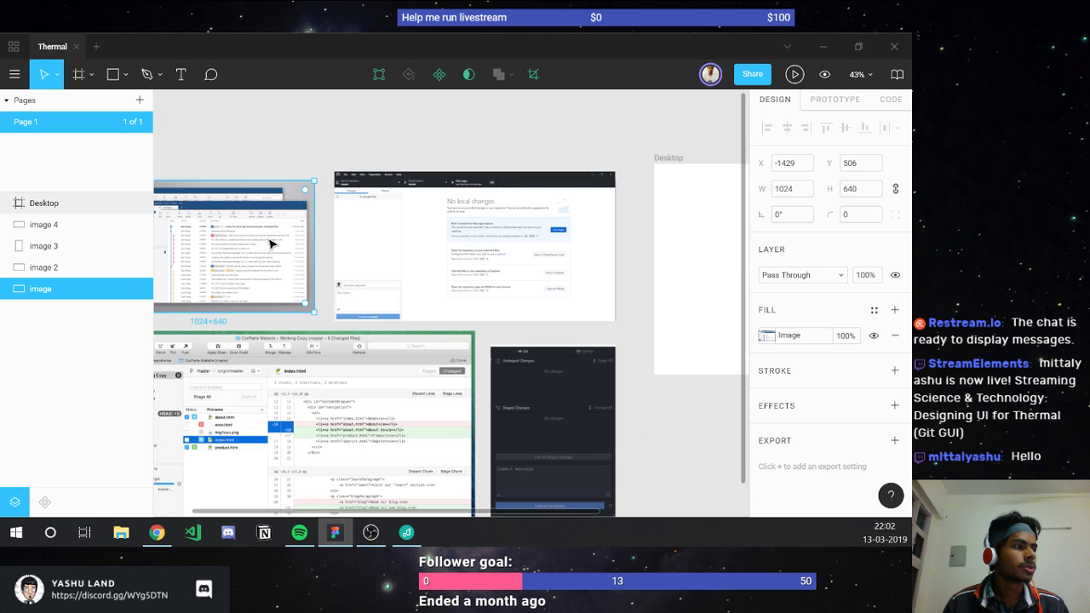
scroll(272, 236, down, 3)
scroll(401, 321, up, 3)
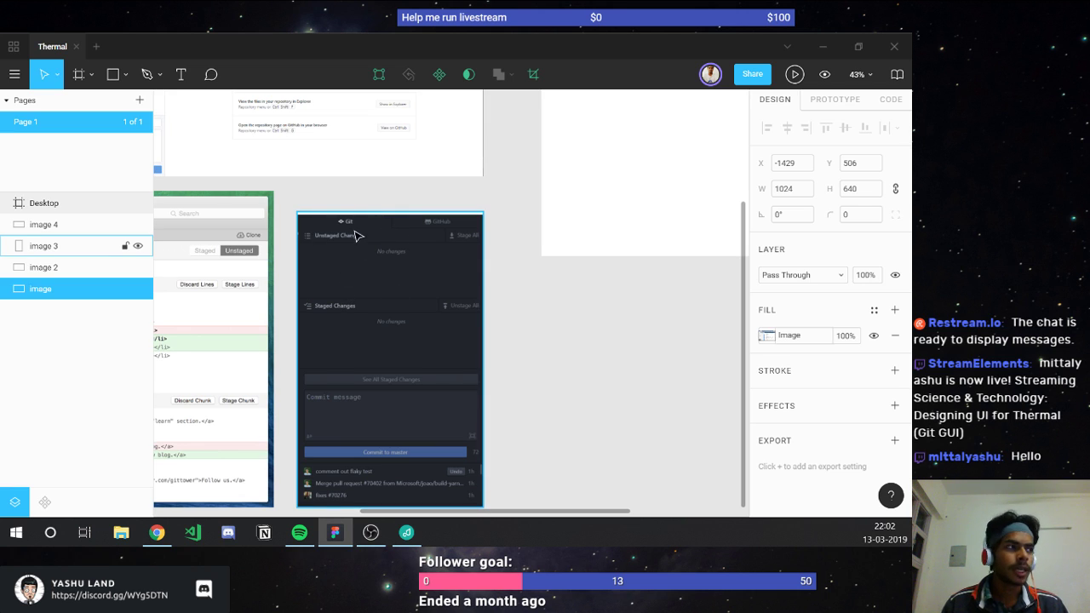
scroll(338, 262, down, 2)
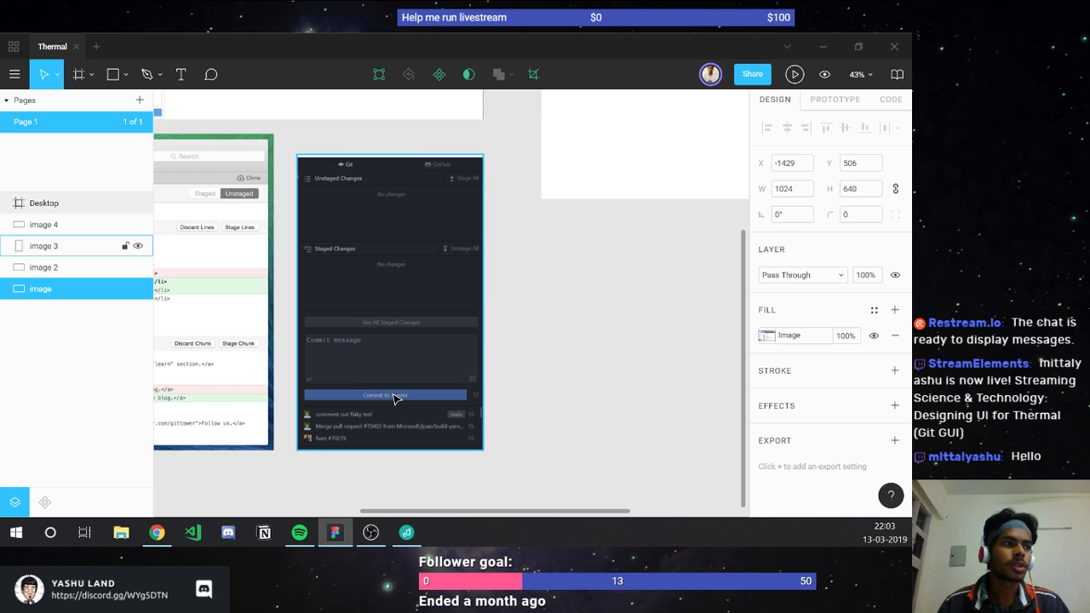
scroll(377, 325, left, 10)
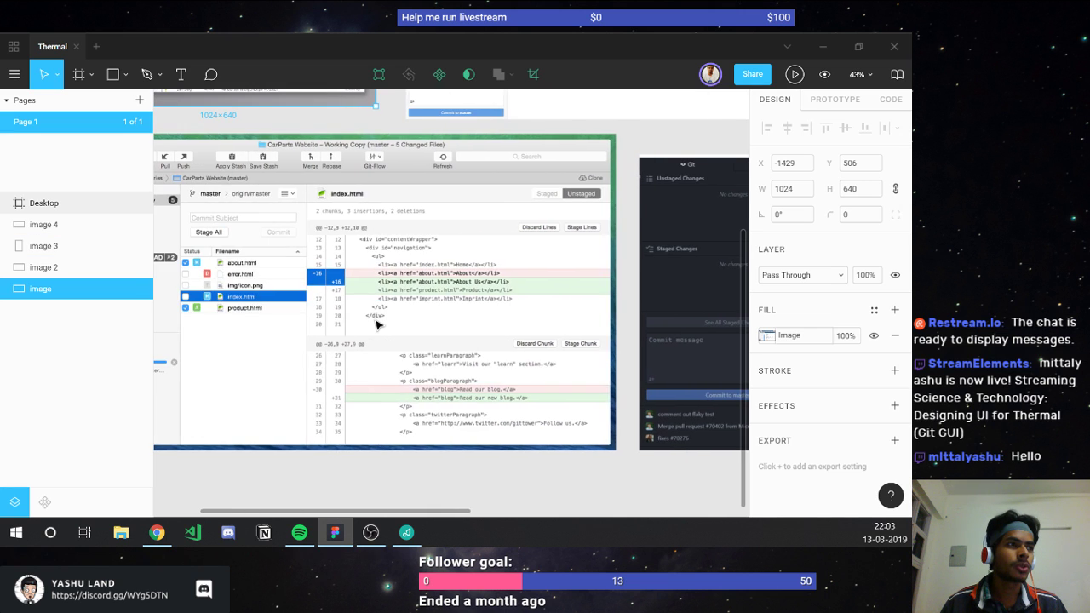
scroll(377, 325, up, 2)
scroll(377, 324, left, 2)
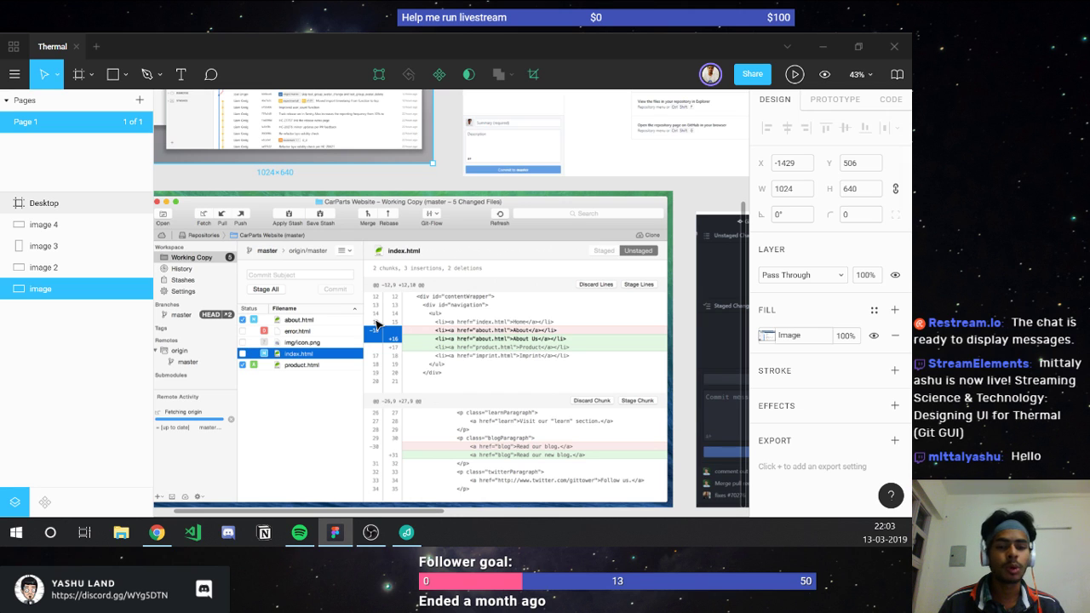
scroll(377, 324, left, 2)
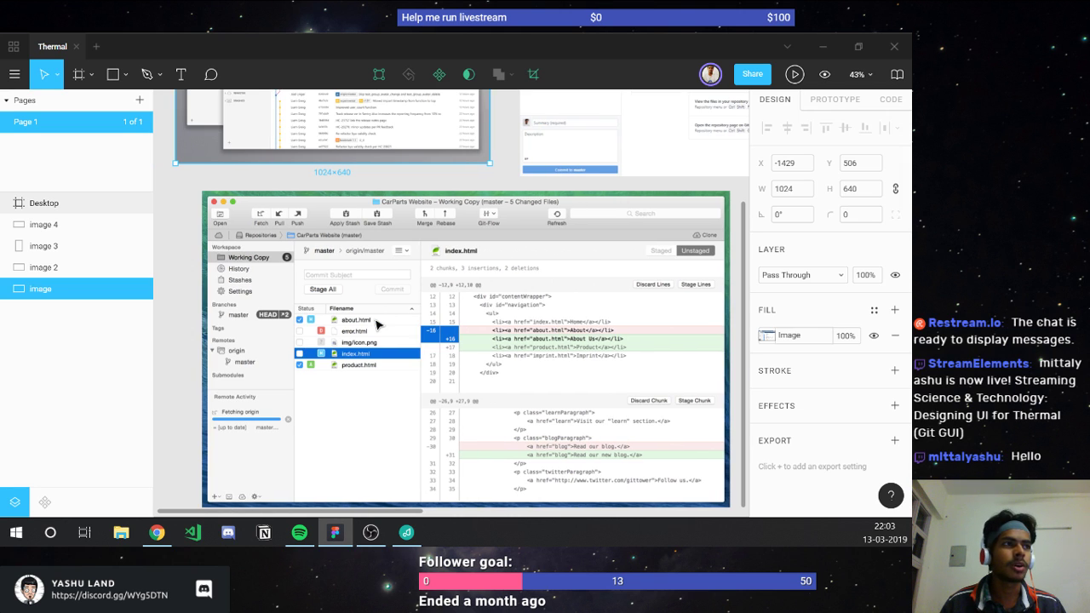
click(377, 324)
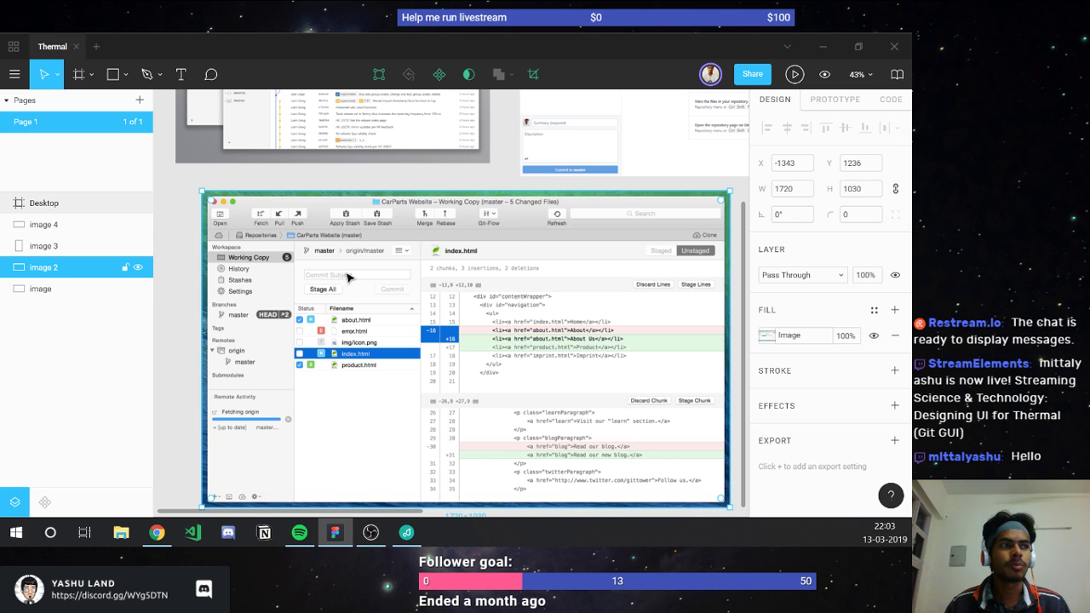
scroll(340, 281, up, 2)
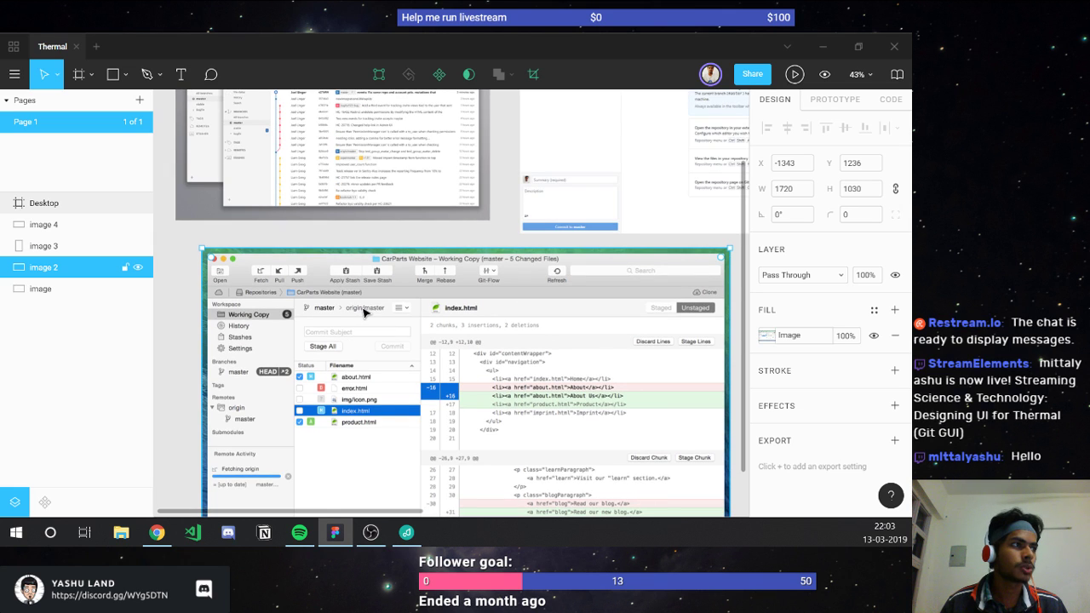
scroll(364, 314, up, 4)
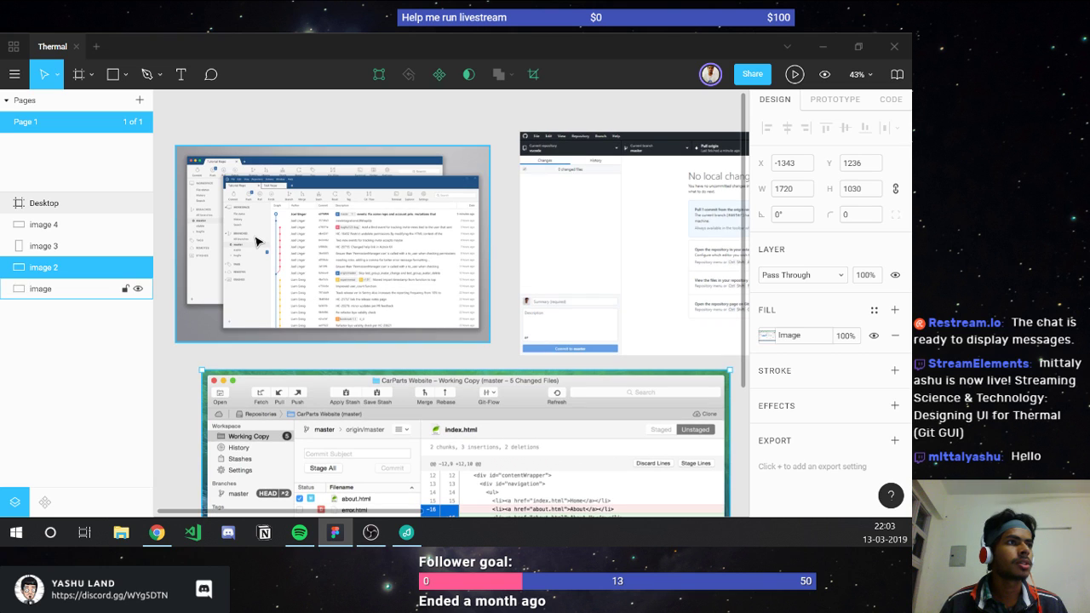
click(256, 238)
scroll(255, 241, up, 2)
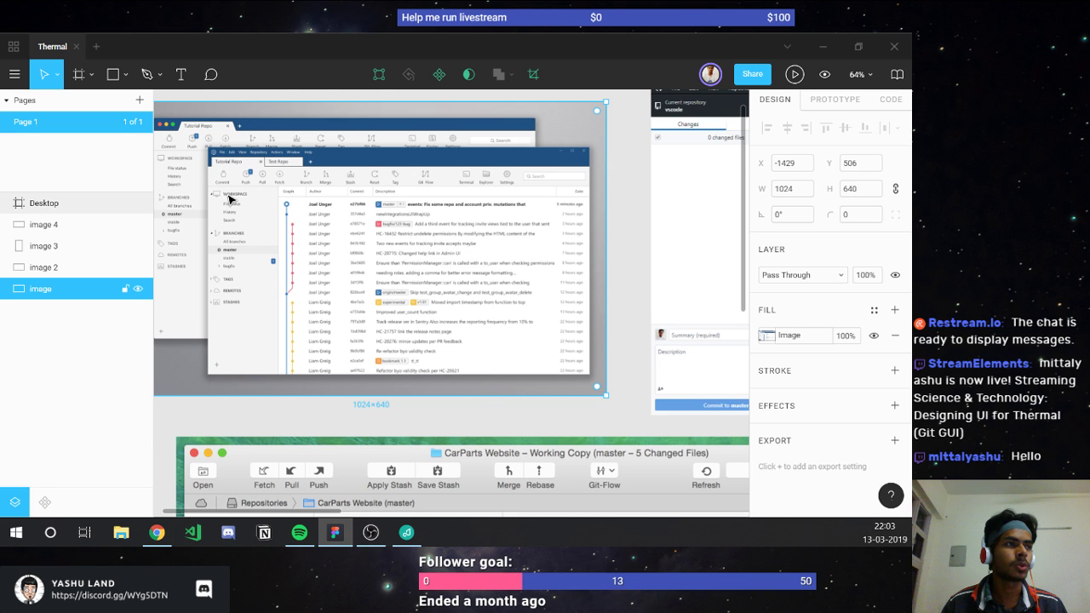
scroll(228, 199, down, 3)
scroll(300, 249, down, 2)
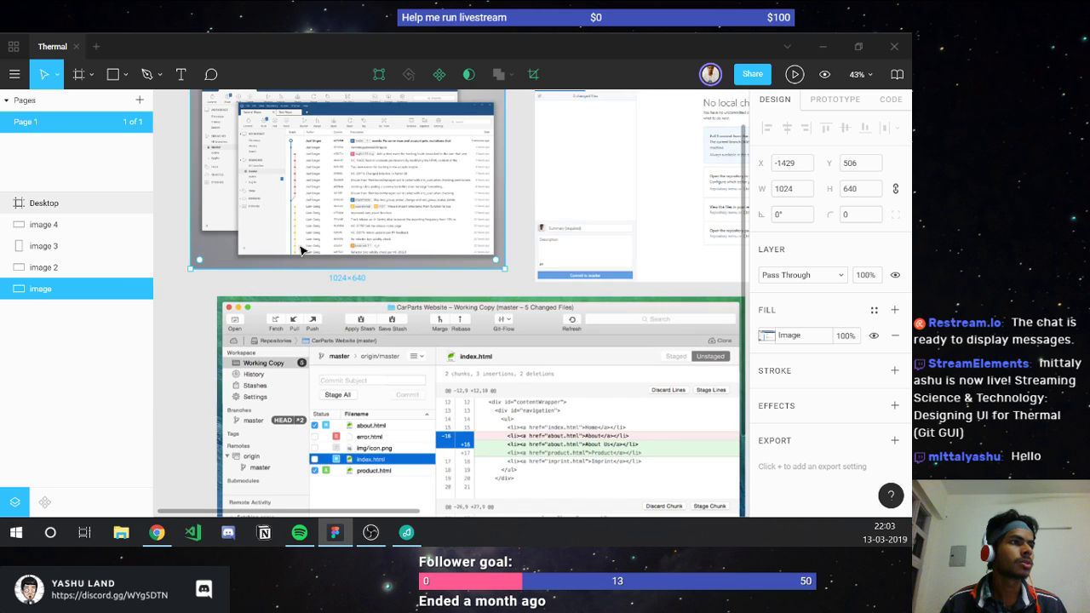
scroll(300, 249, down, 2)
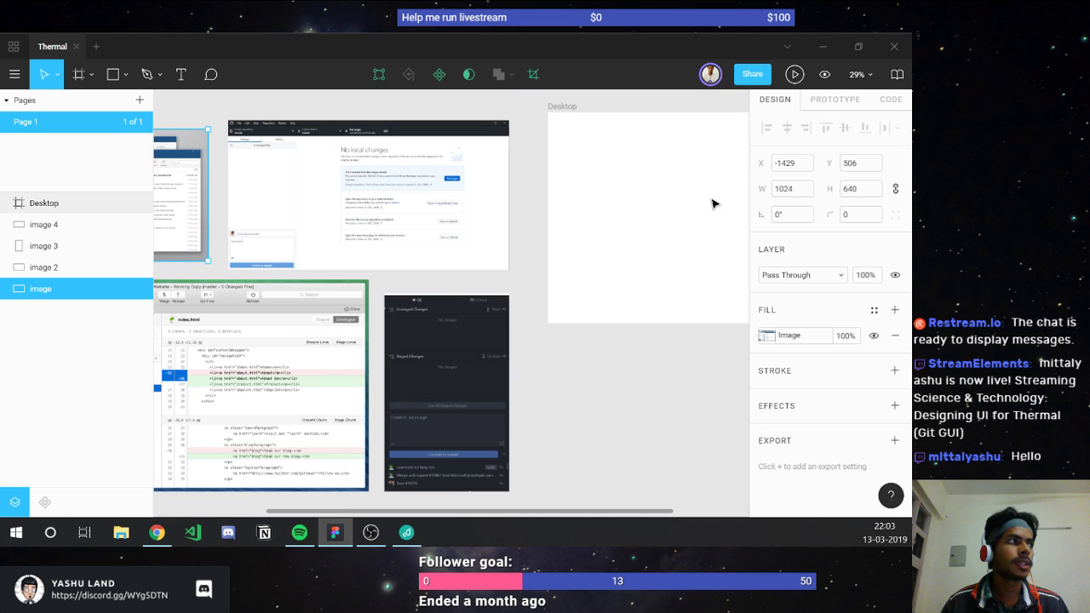
click(654, 199)
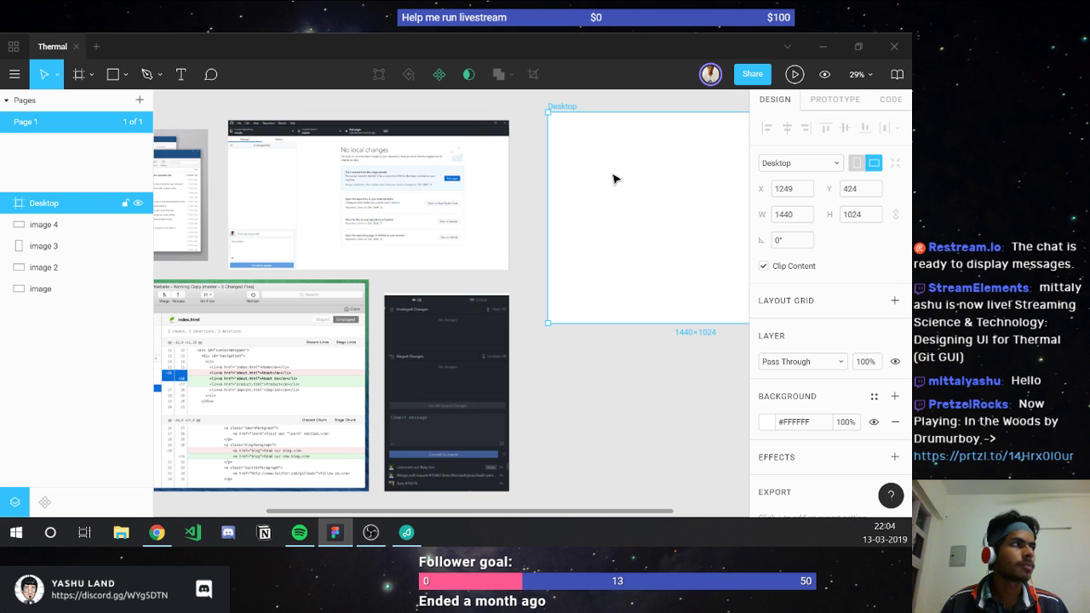
scroll(567, 277, down, 1)
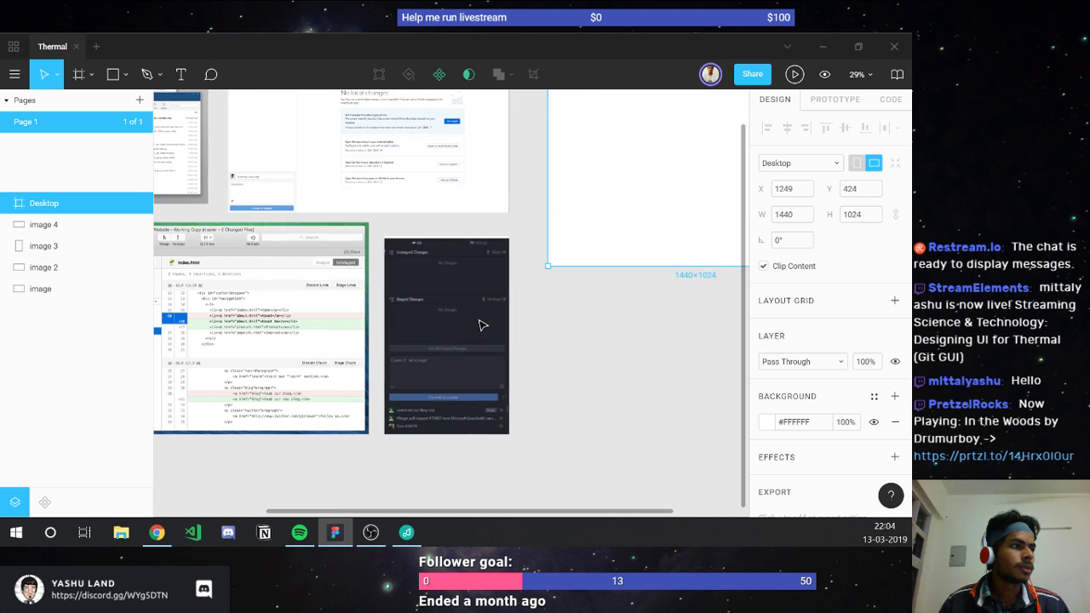
click(603, 361)
scroll(603, 363, up, 1)
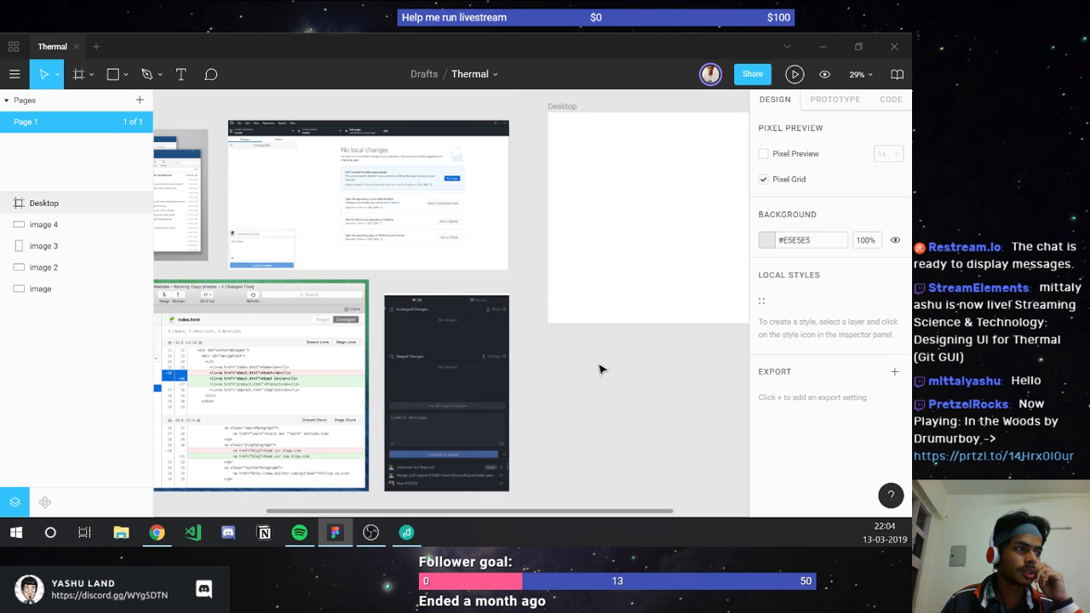
click(600, 179)
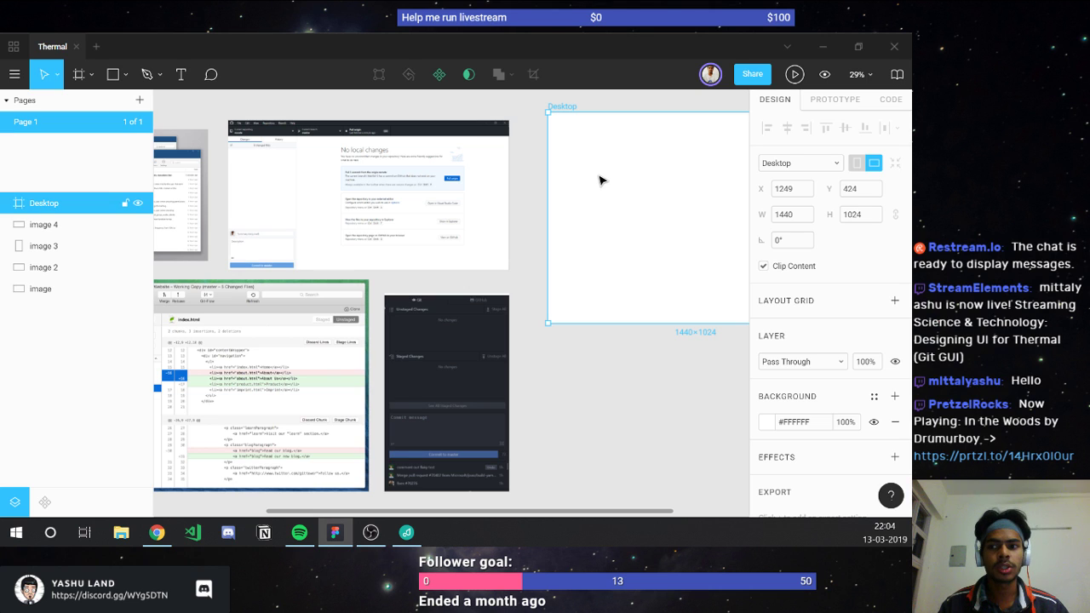
click(391, 181)
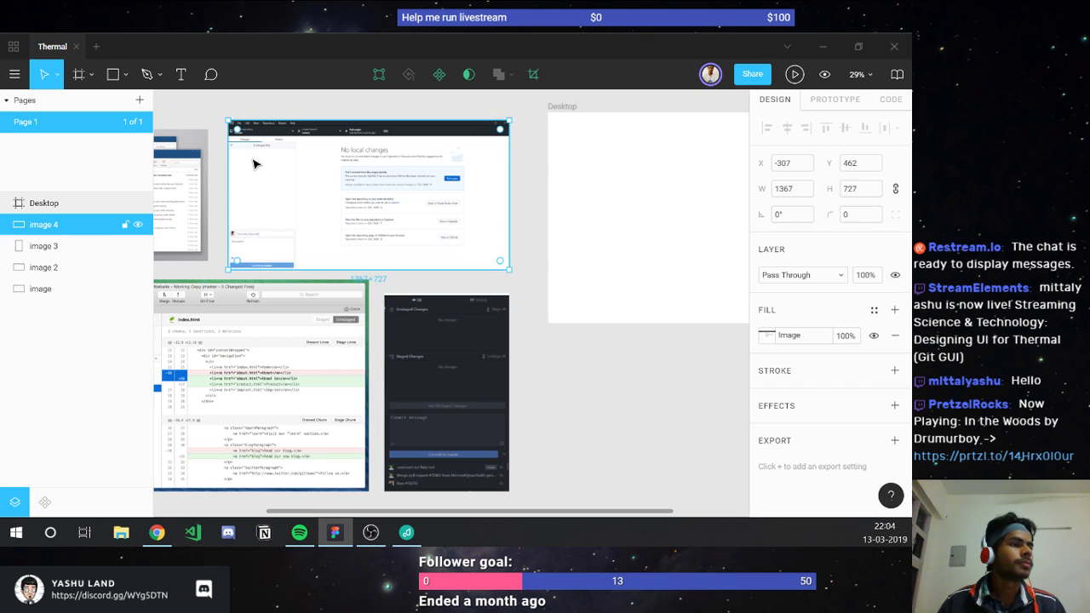
scroll(255, 163, left, 5)
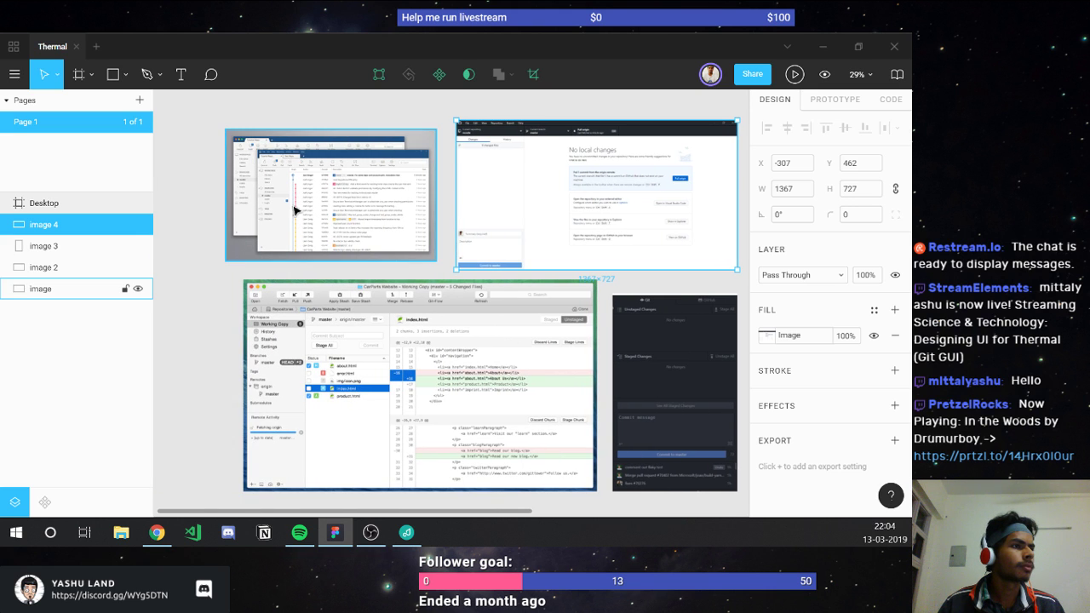
click(301, 289)
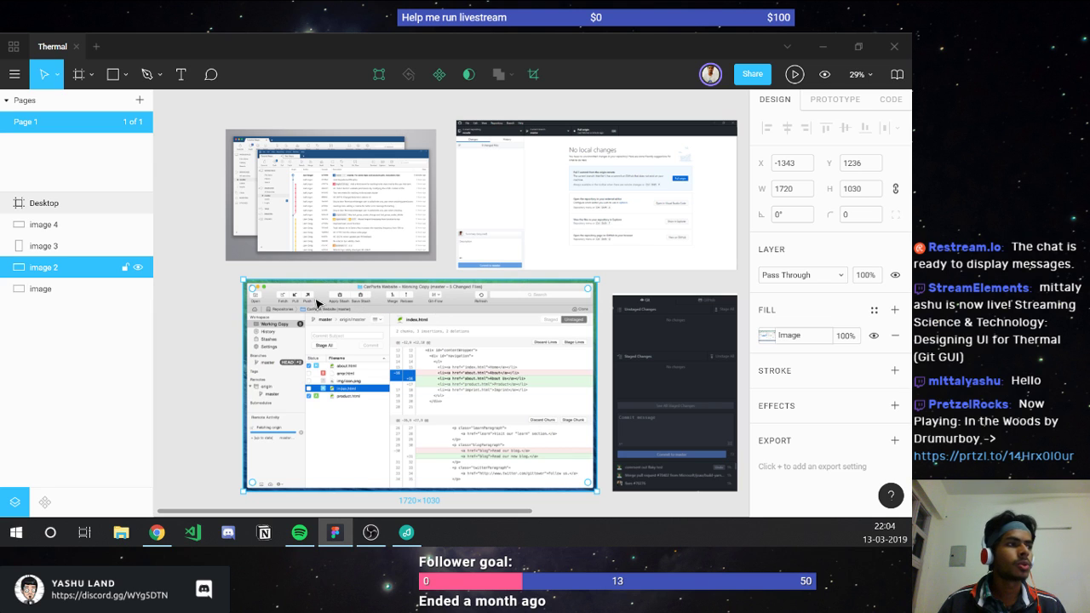
click(202, 303)
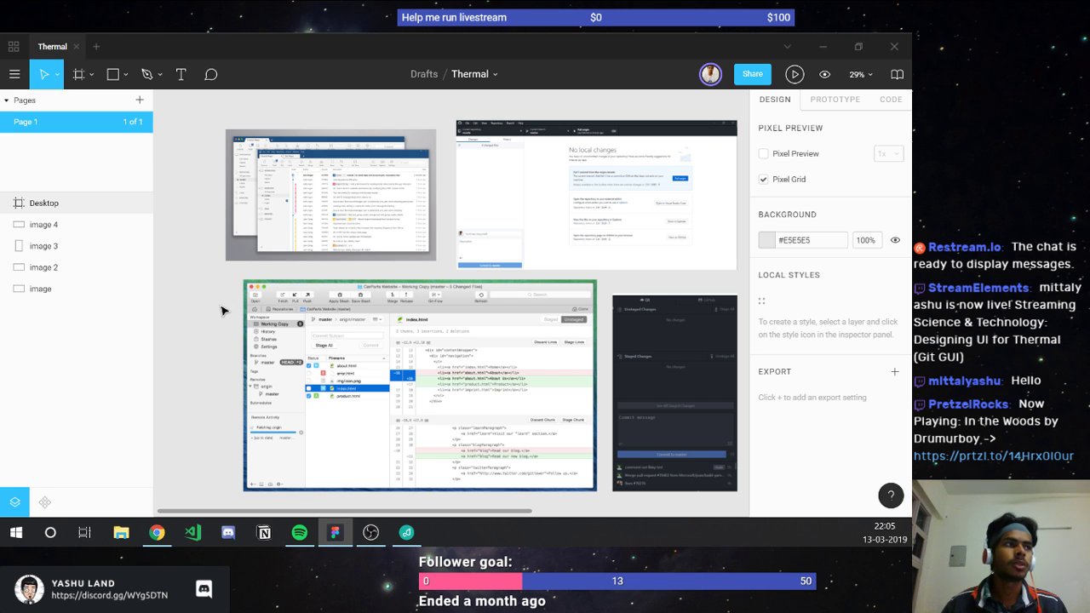
click(244, 212)
scroll(256, 174, up, 5)
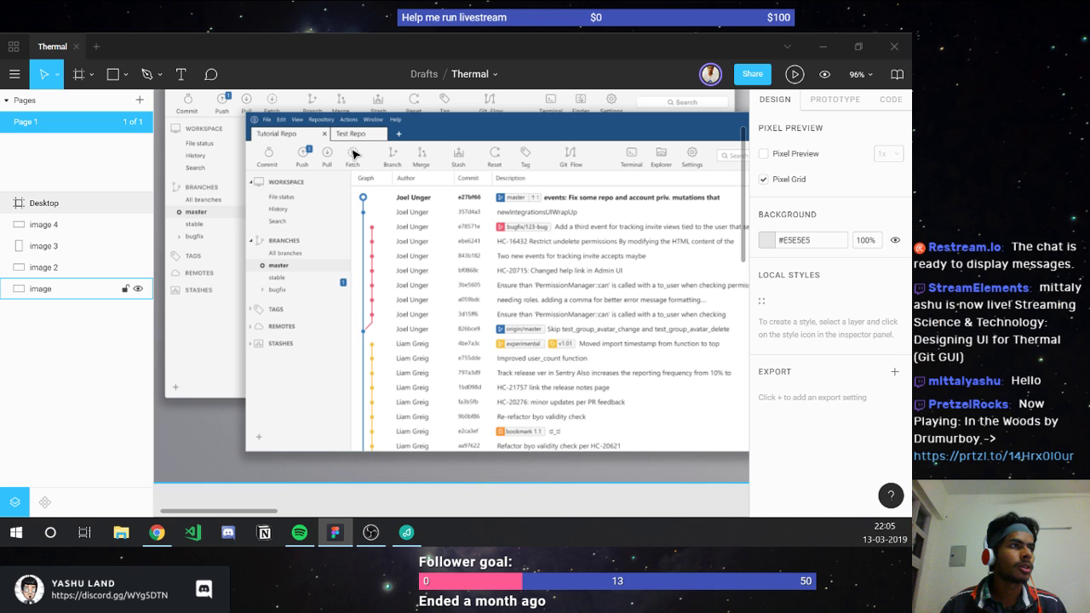
scroll(353, 153, down, 5)
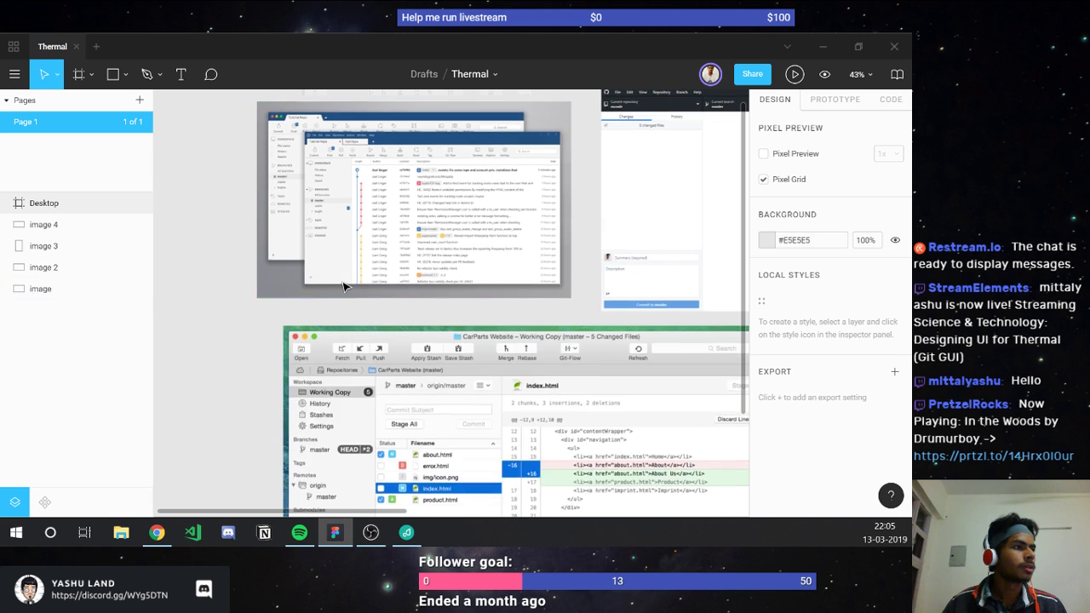
ctrl+scroll(344, 286, down, 2)
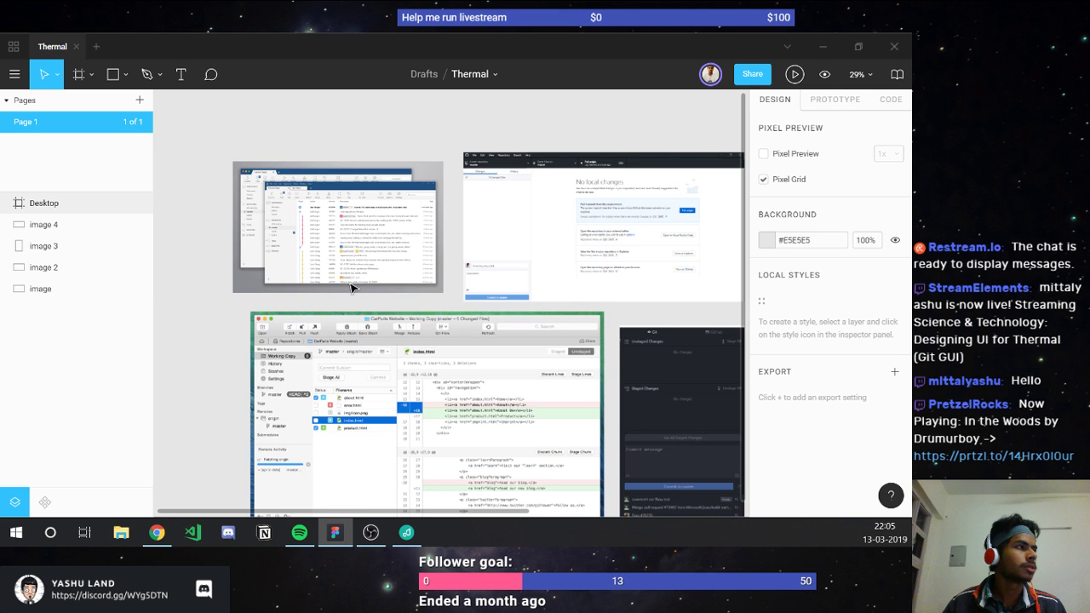
scroll(351, 288, right, 3)
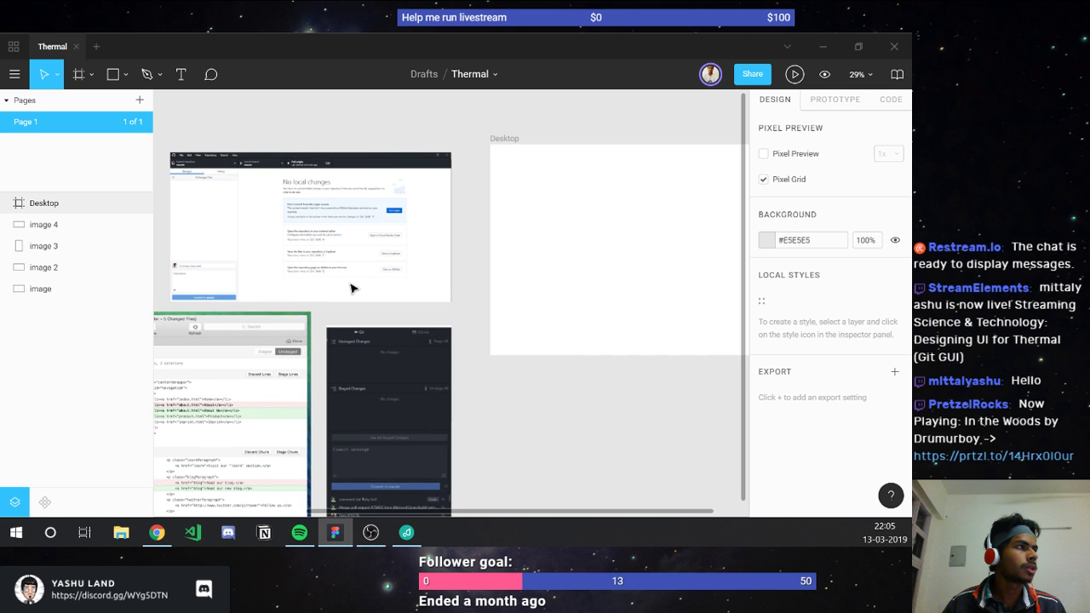
ctrl+scroll(263, 216, up, 2)
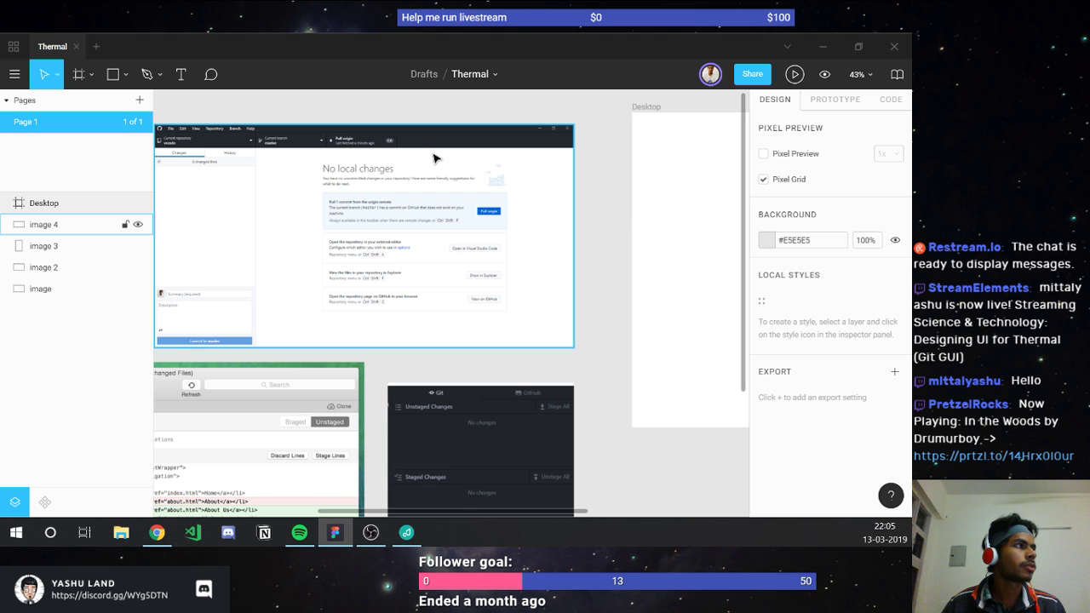
scroll(435, 159, right, 5)
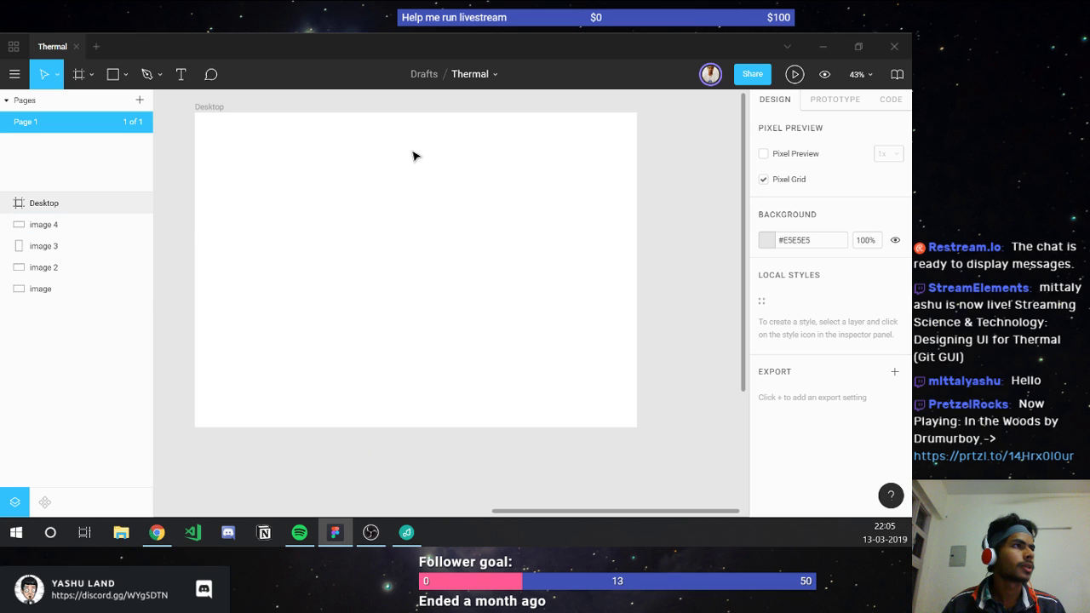
Step: Draw a rectangle across the Desktop frame's top and set its height to 30
click(248, 119)
key(r)
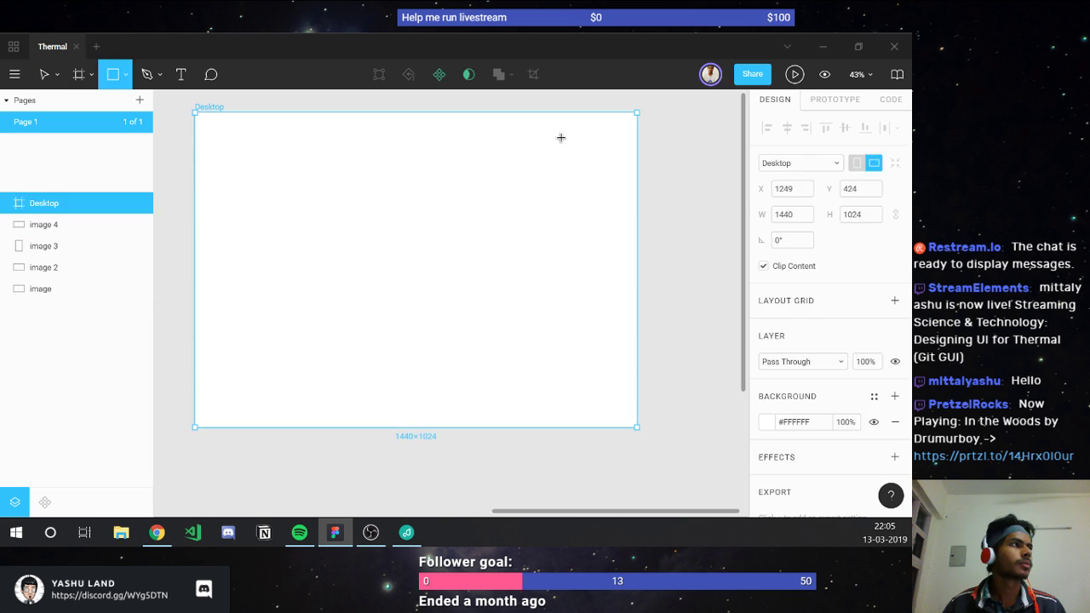
mouse_move(219, 112)
mouse_down()
mouse_move(243, 127)
mouse_move(636, 123)
mouse_up()
click(843, 188)
text(3)
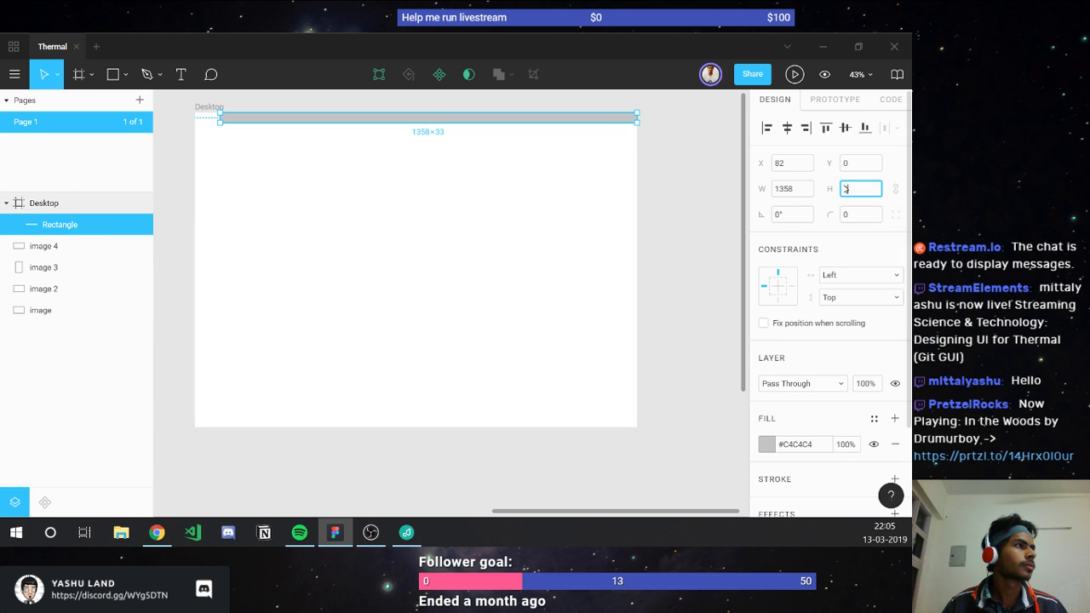
text(0)
key(Return)
key(Return)
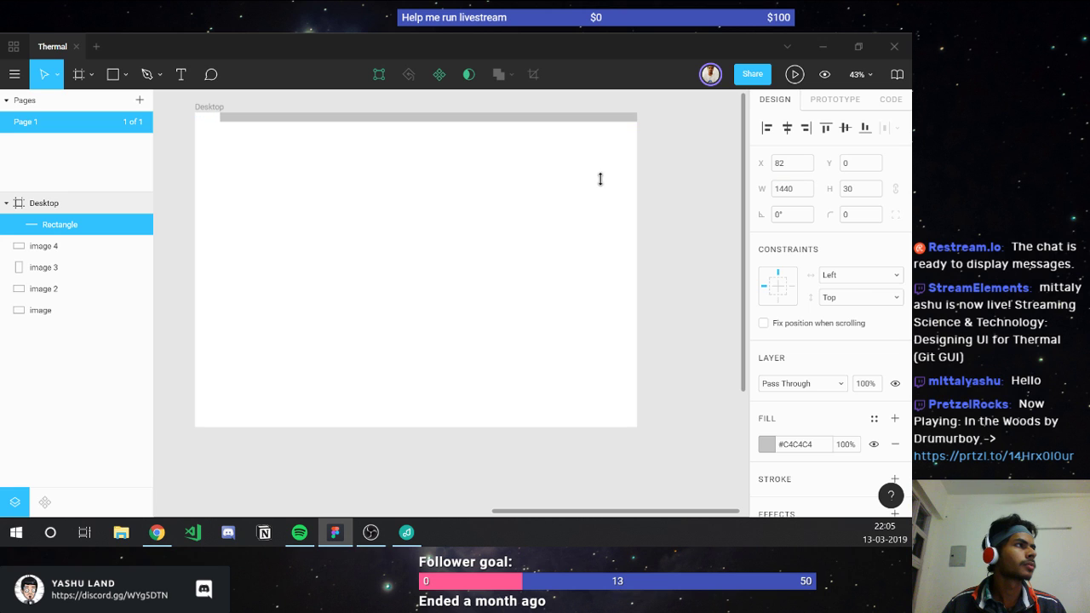
Step: Set the gray bar's X position to 0 so it spans the full 1440 width
click(792, 163)
text(0)
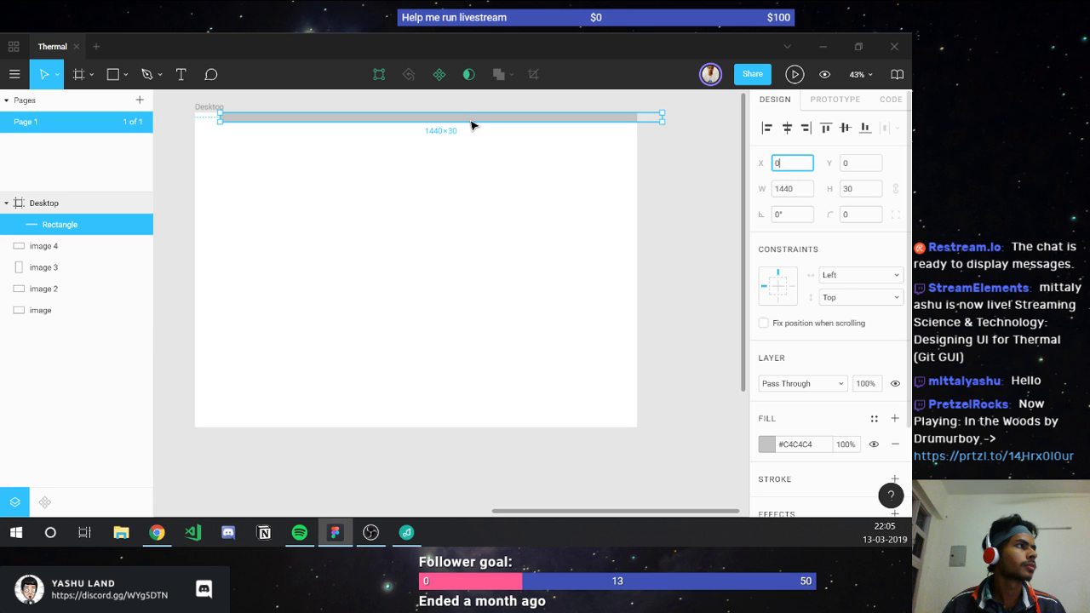
key(Return)
key(Escape)
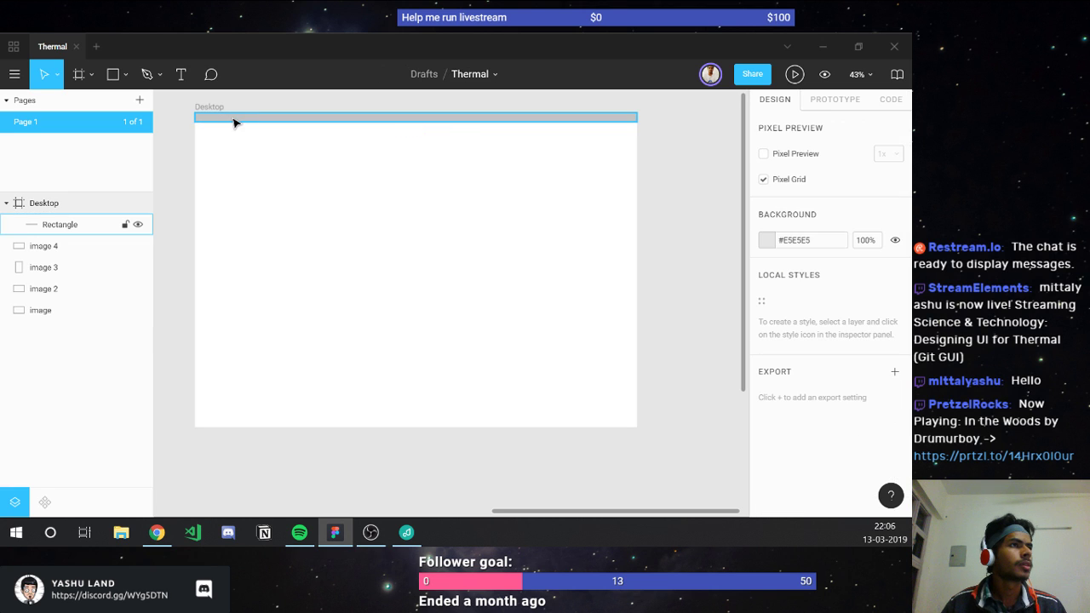
click(234, 122)
key(Escape)
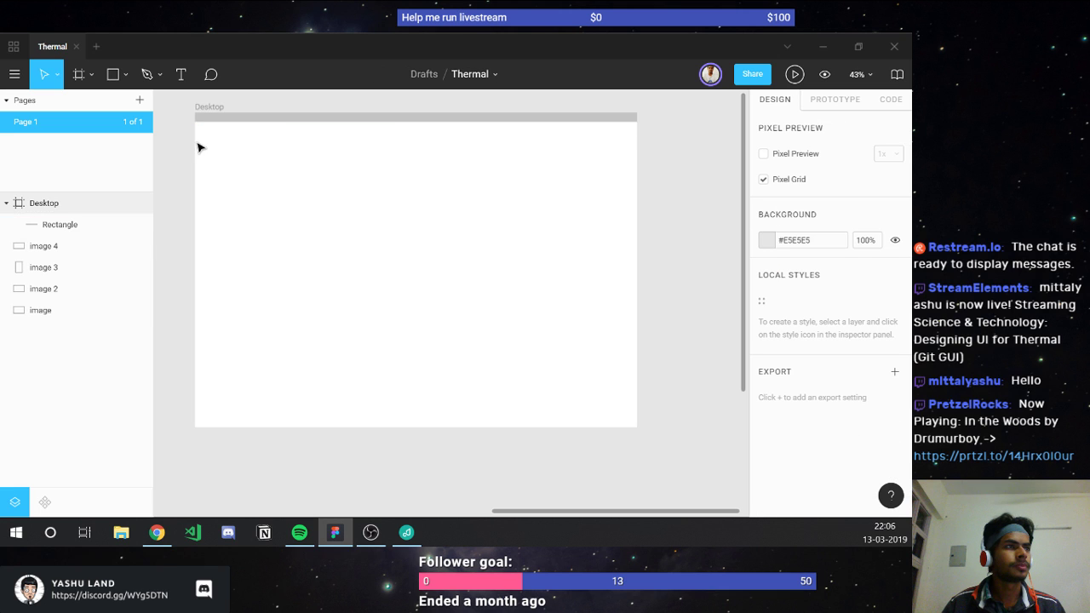
click(204, 119)
scroll(200, 120, up, 8)
key(Escape)
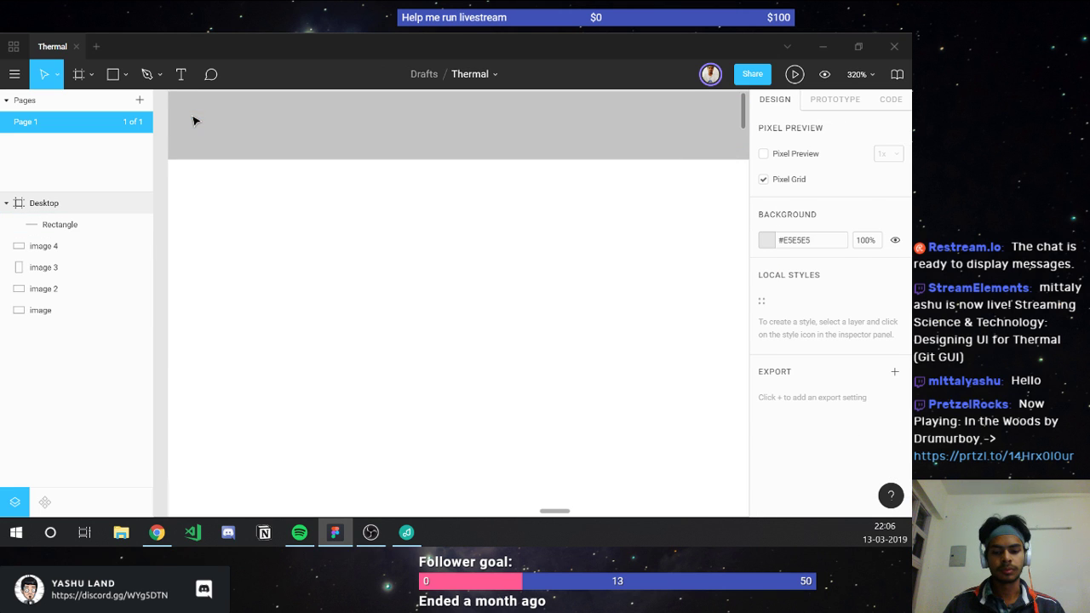
click(195, 121)
Step: Draw a 20×20 square at X 6, Y 4 in the bar and fill it #949494
key(r)
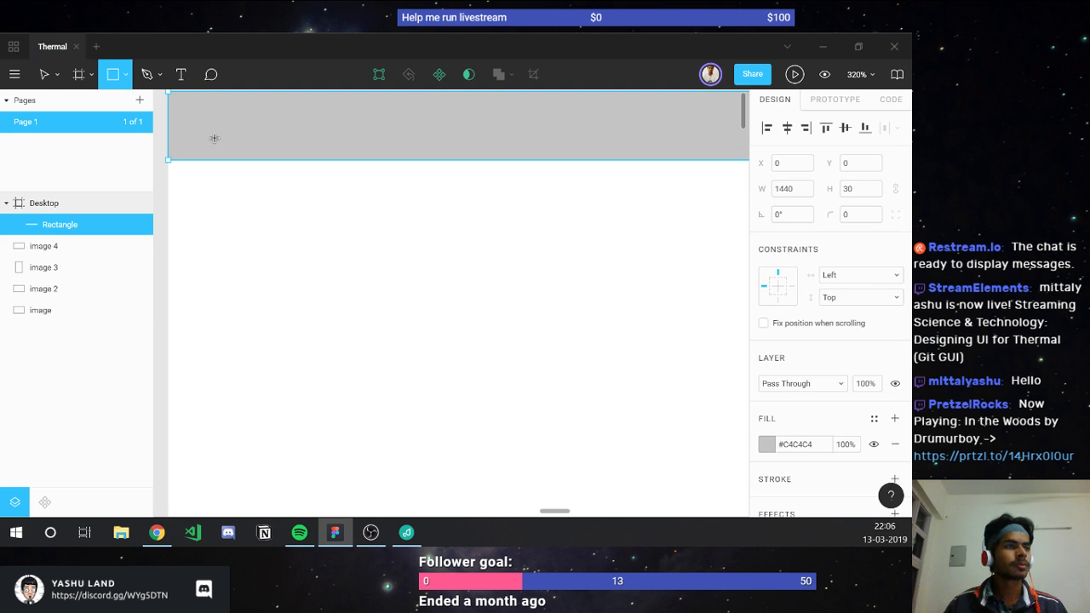
drag(182, 100, 227, 147)
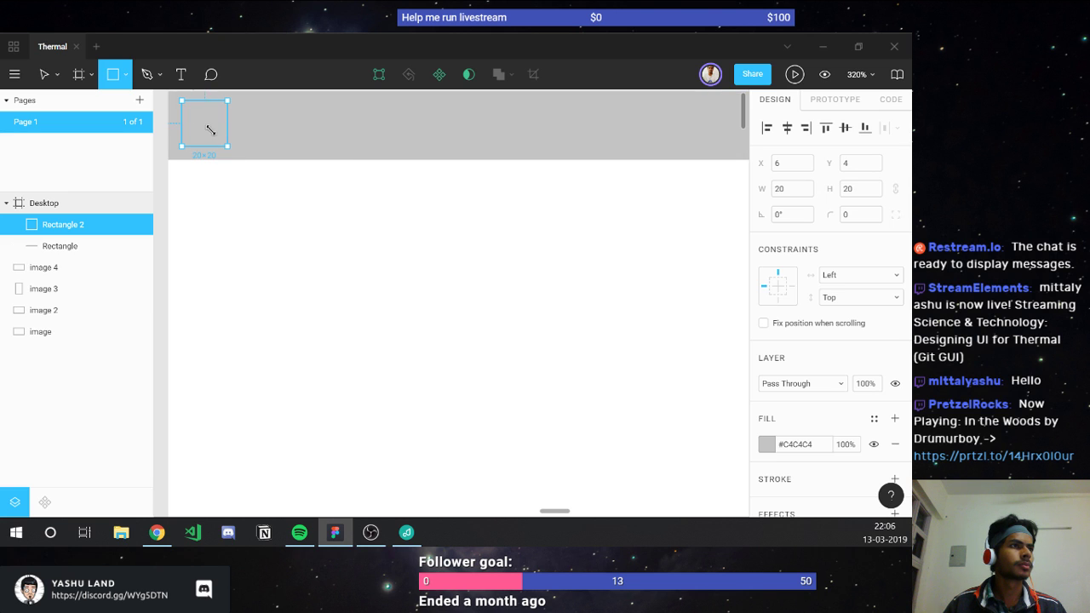
key(v)
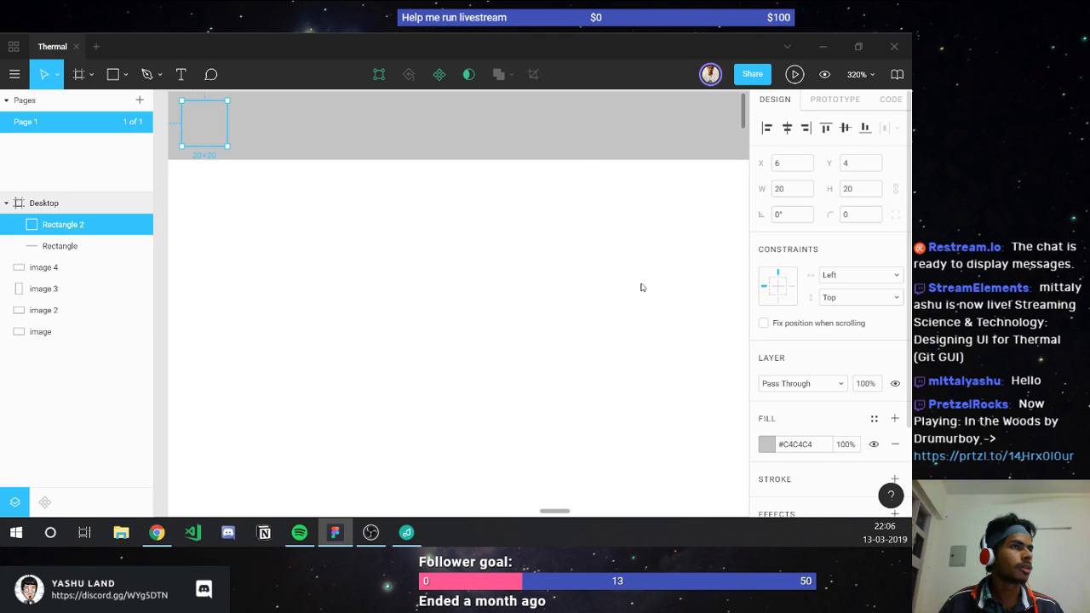
click(766, 444)
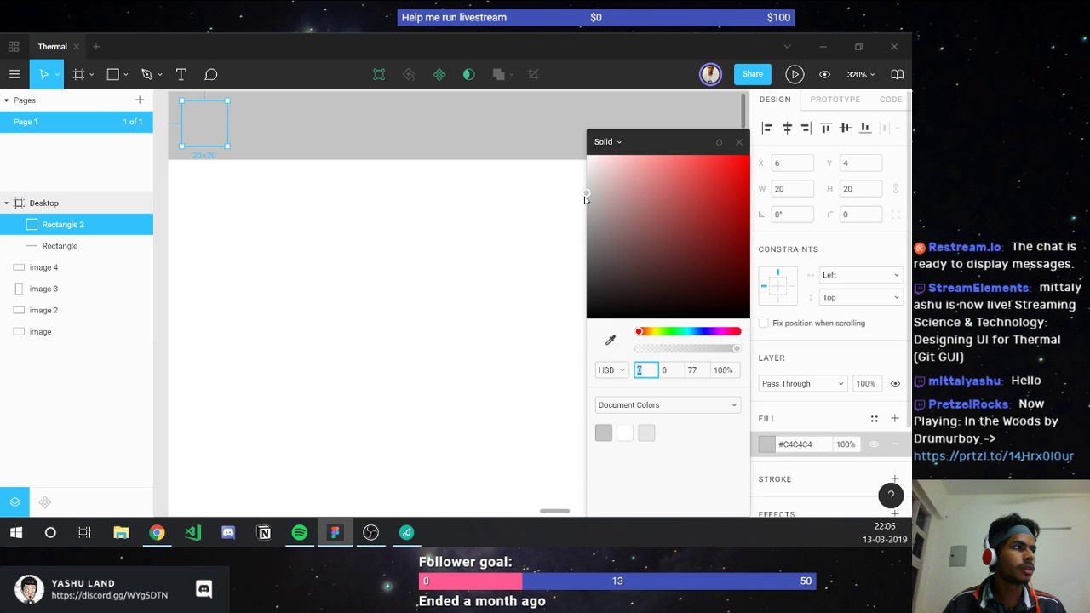
key(Return)
drag(590, 211, 586, 230)
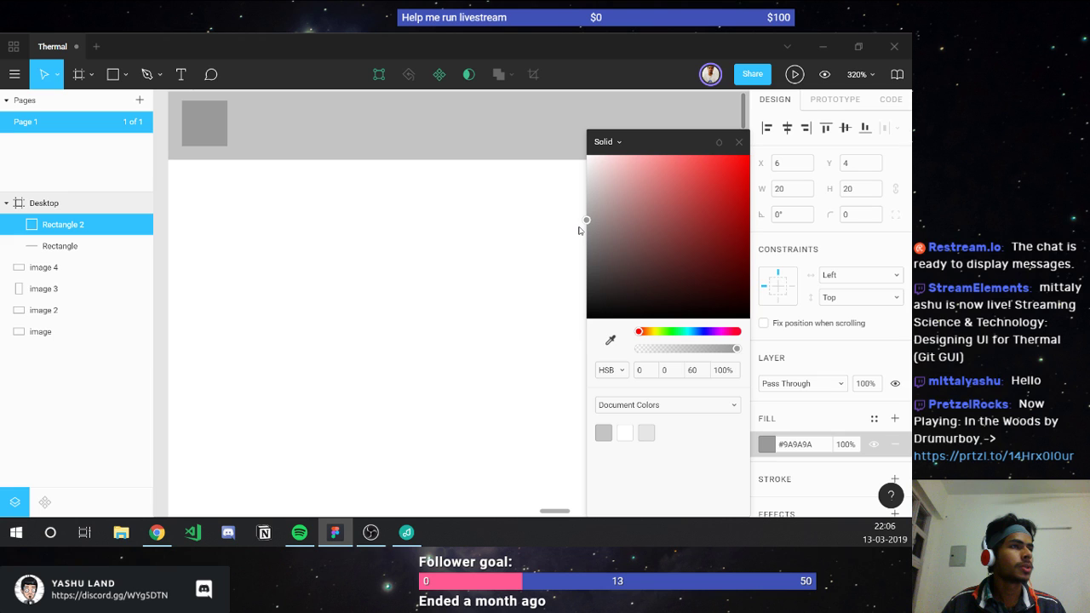
click(738, 142)
scroll(366, 208, left, 2)
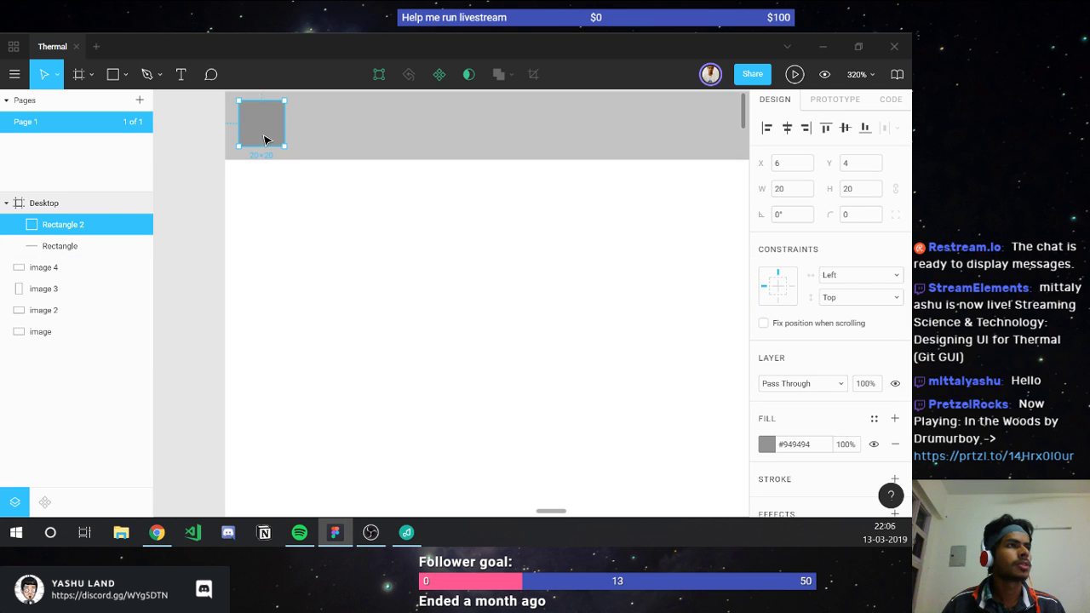
click(297, 198)
scroll(297, 198, down, 3)
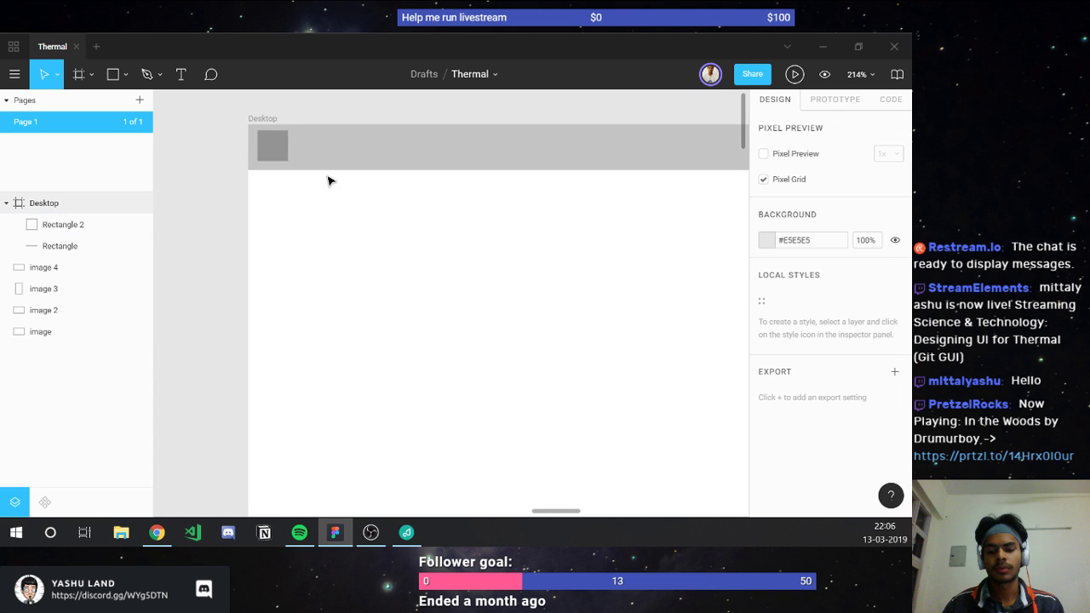
Step: Add a text layer reading 'File Edit View Repository help', correcting the Repository typo
key(t)
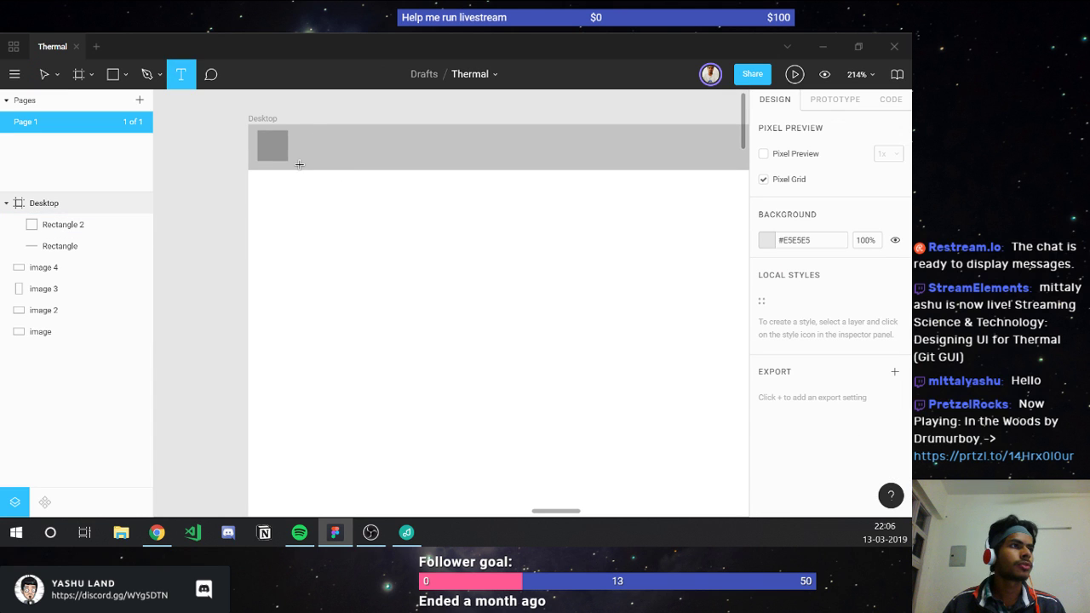
click(315, 154)
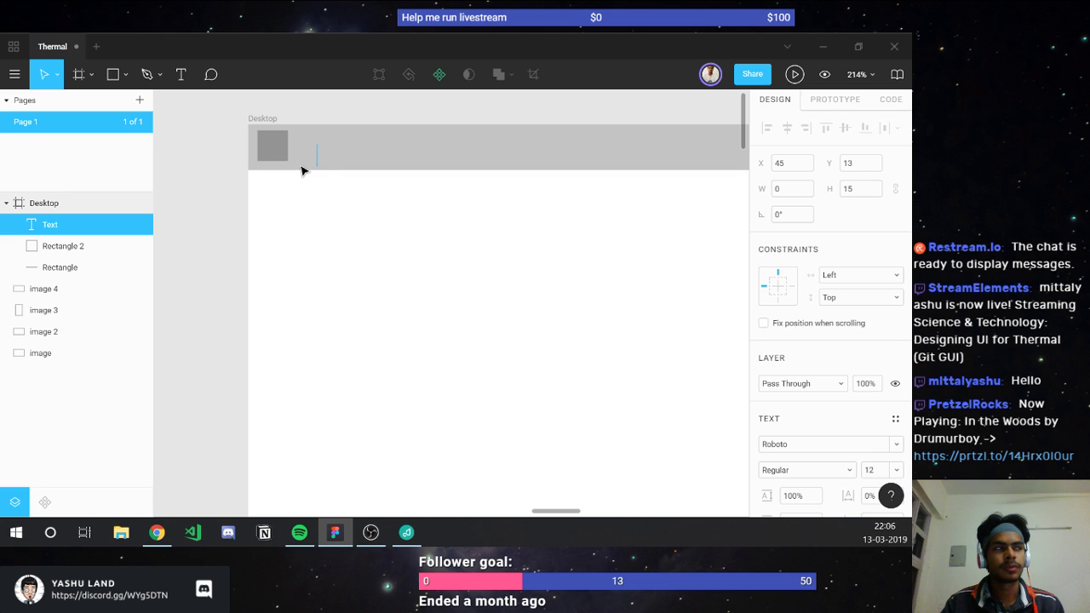
text(File   Edi)
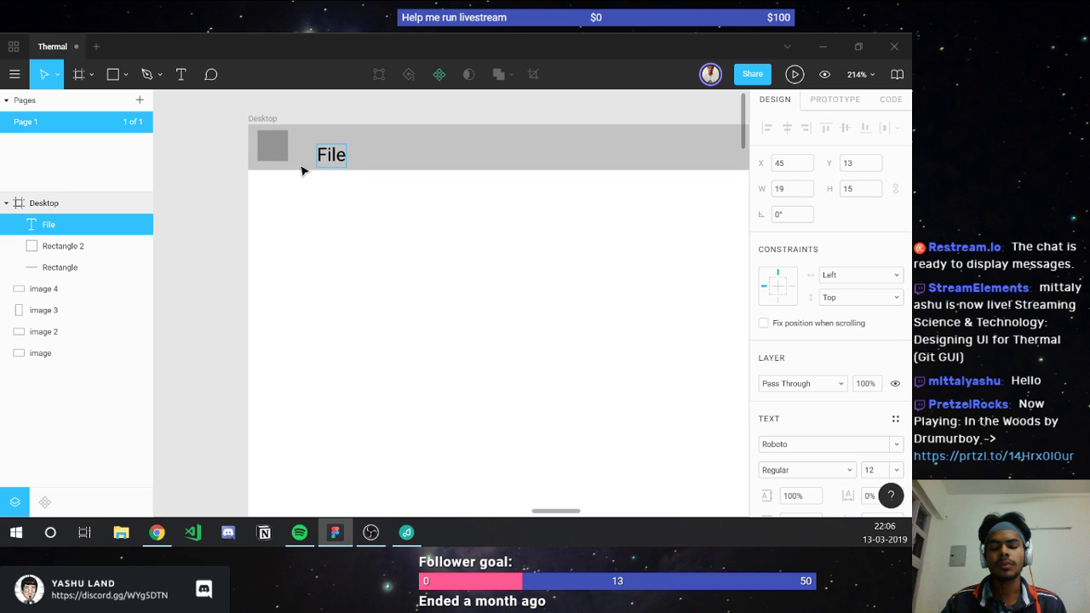
text(t)
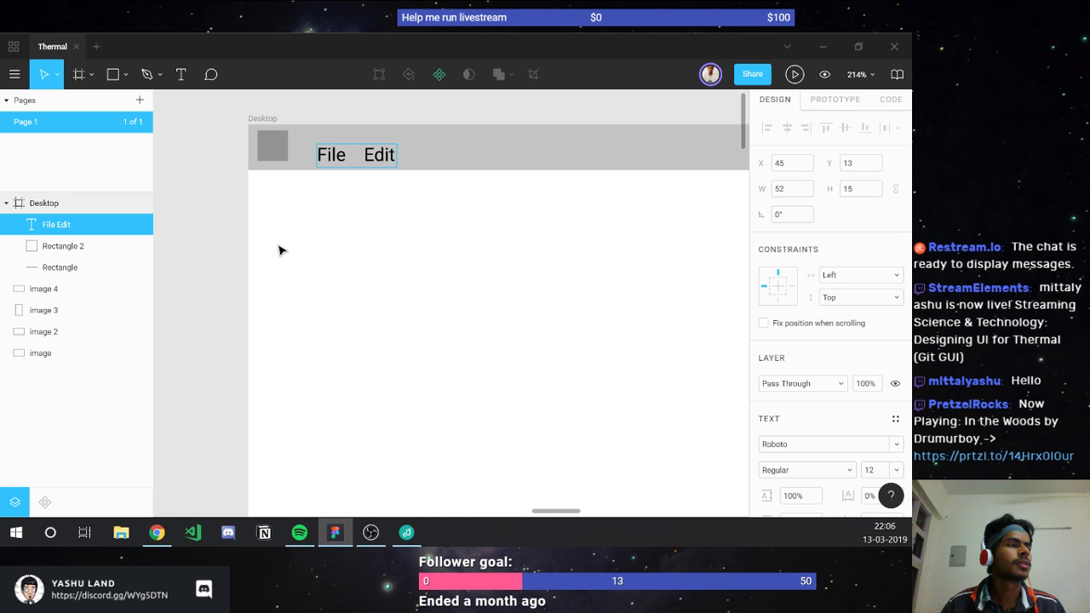
scroll(279, 249, down, 5)
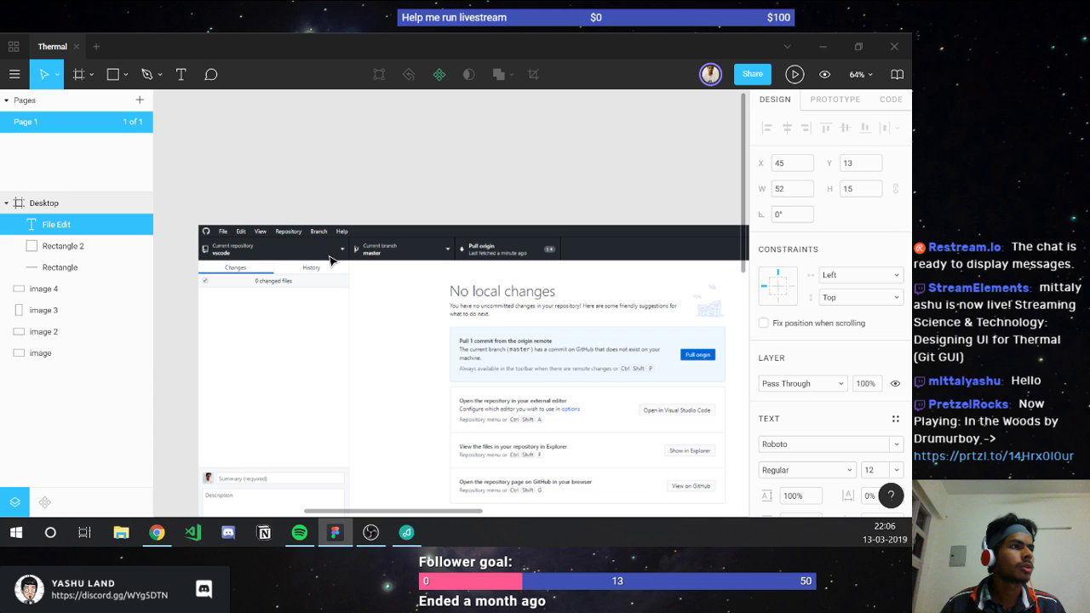
text(V)
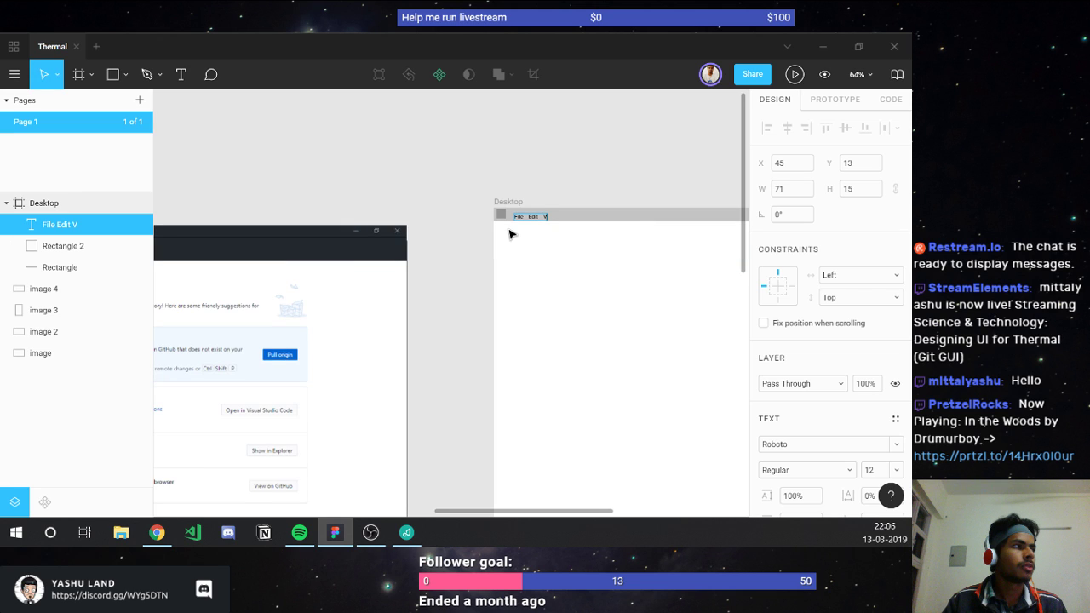
text(iew   Repostiry)
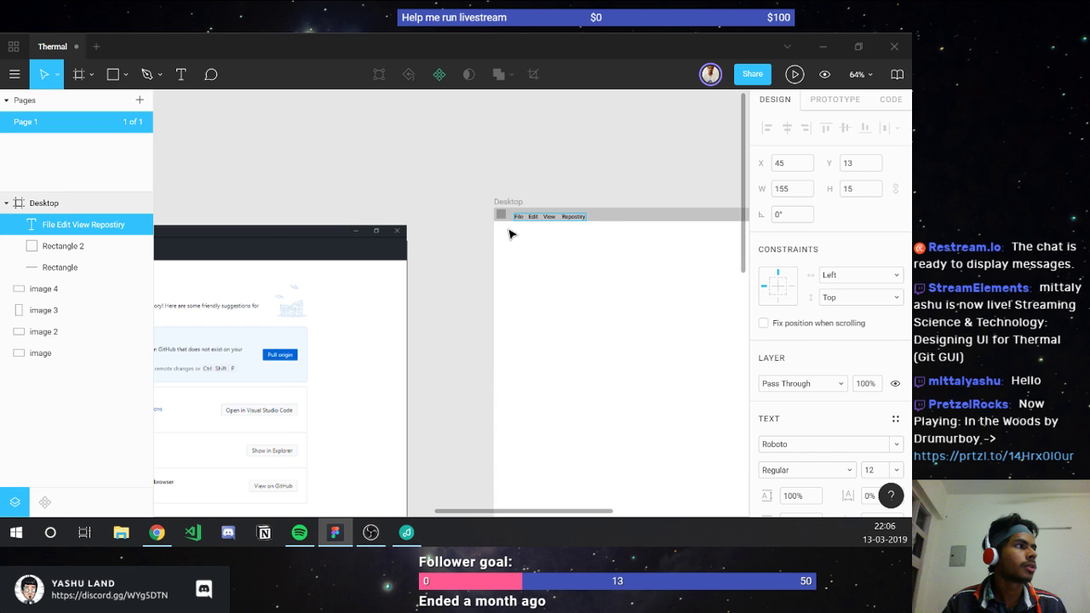
text(   help)
scroll(587, 220, up, 4)
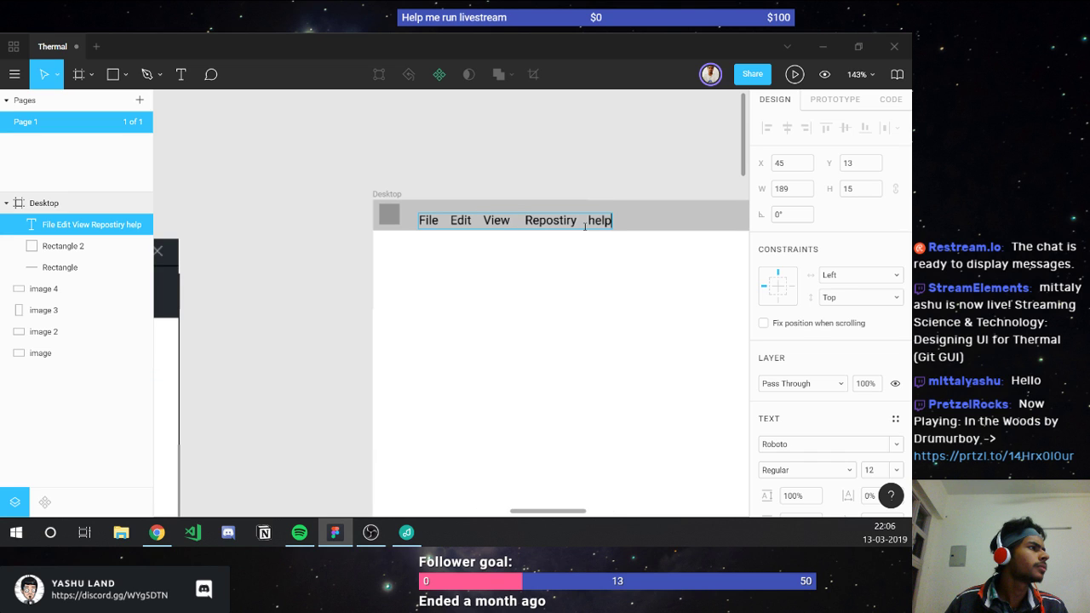
key(Left)
key(Left)
key(Left)
key(Left)
key(Left)
key(Left)
key(Left)
key(Left)
key(Left)
text(i)
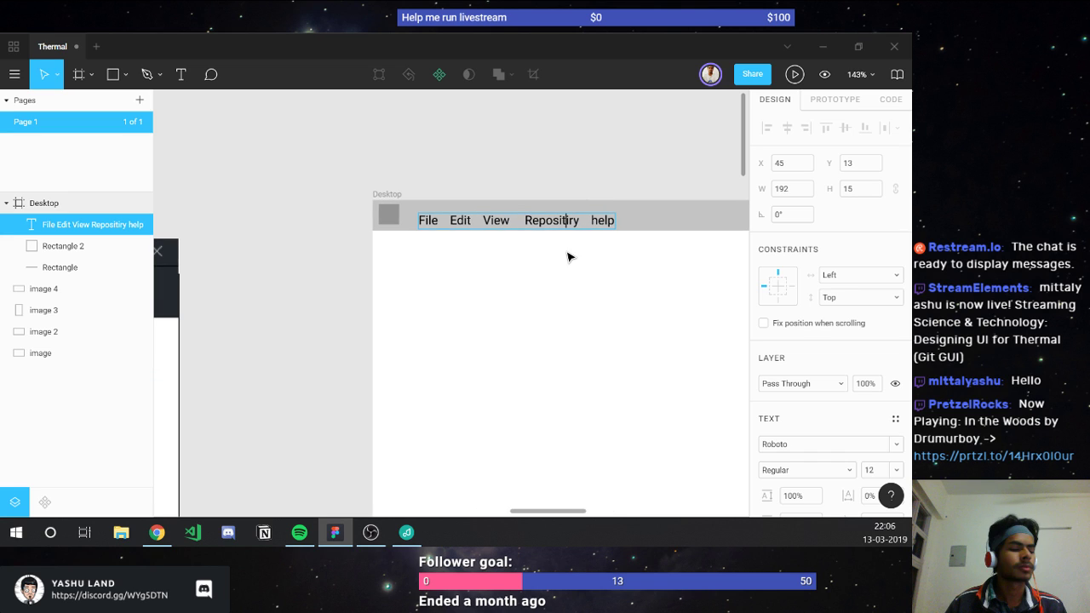
key(Delete)
text(o)
key(Escape)
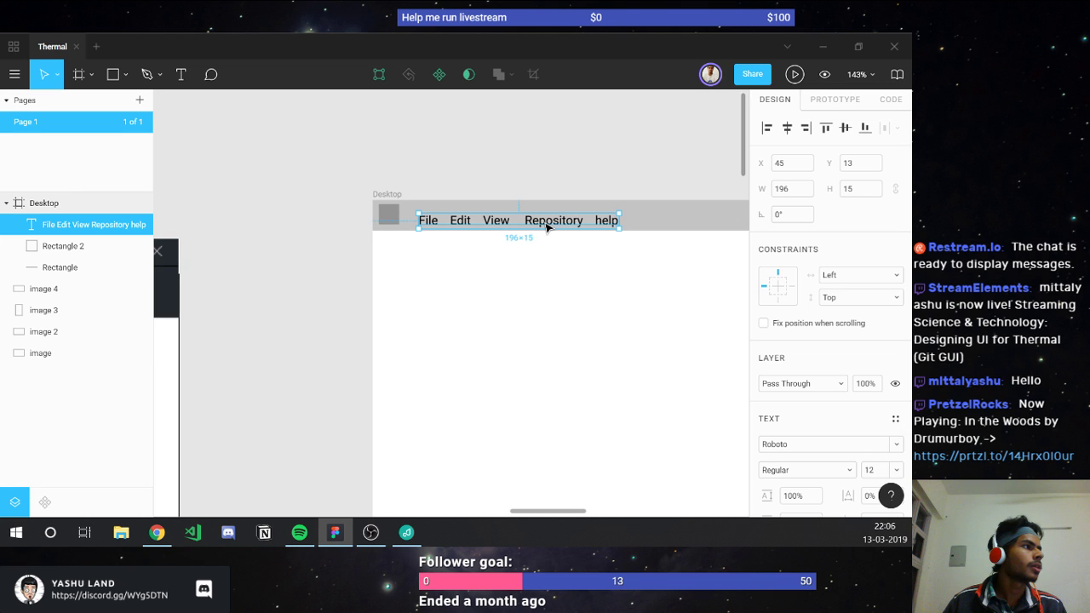
Step: Vertically centre the menu text on the bar's line layer and zoom out
shift+click(550, 230)
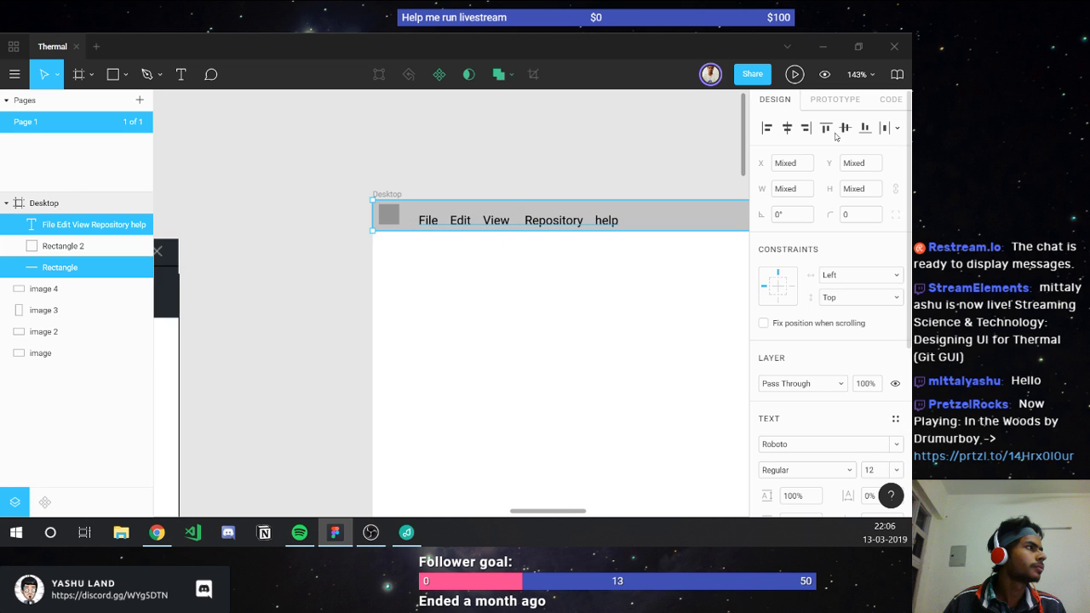
click(842, 130)
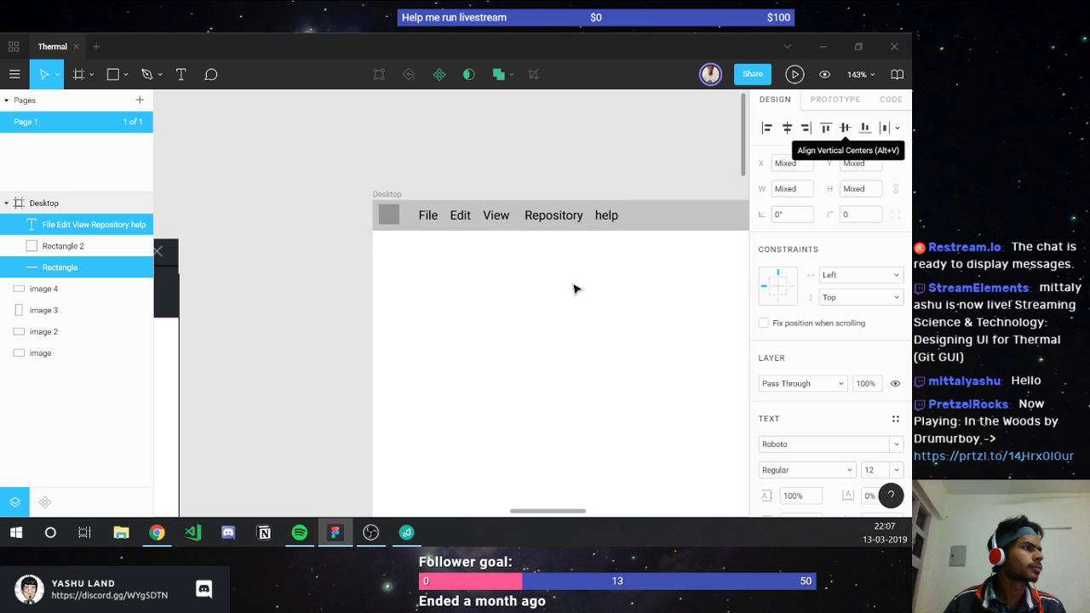
key(Escape)
key(shift+1)
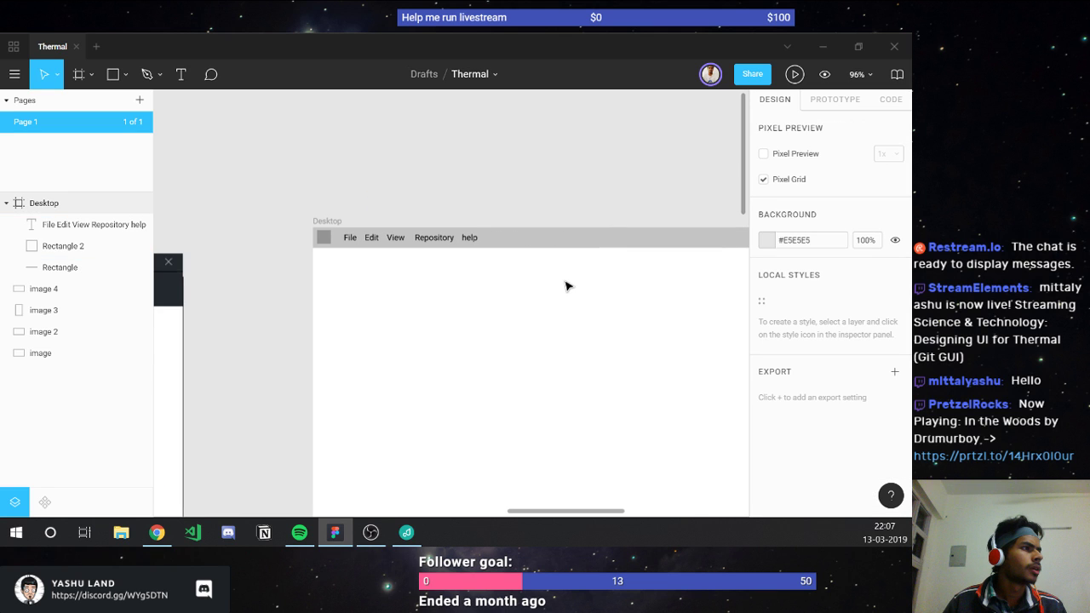
Step: Draw a 10×10 square at the bar's right end, centred vertically on the bar
scroll(566, 286, right, 5)
scroll(690, 281, right, 2)
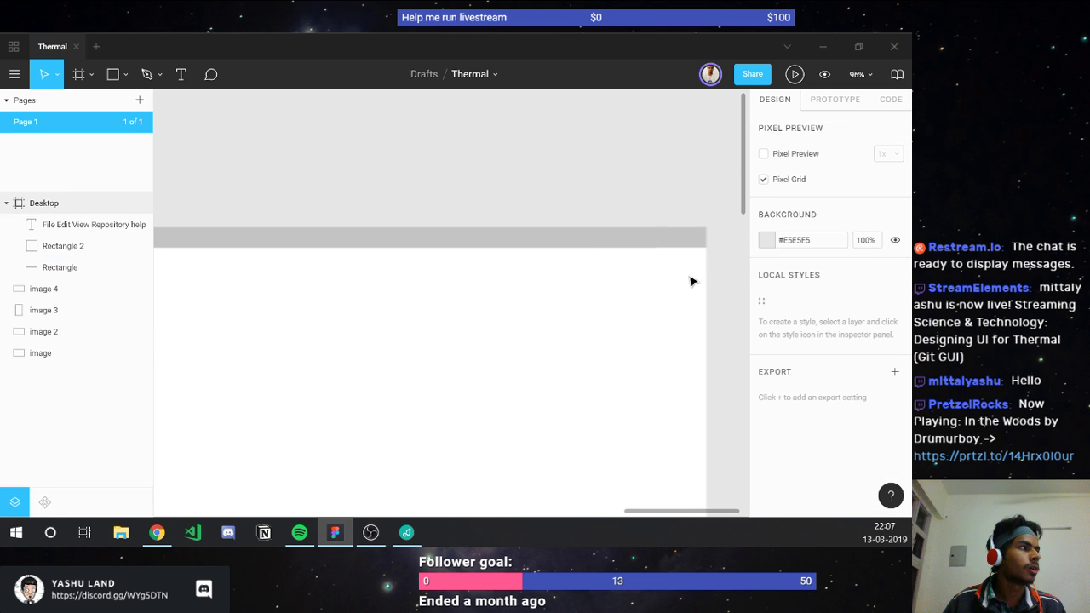
scroll(650, 243, up, 5)
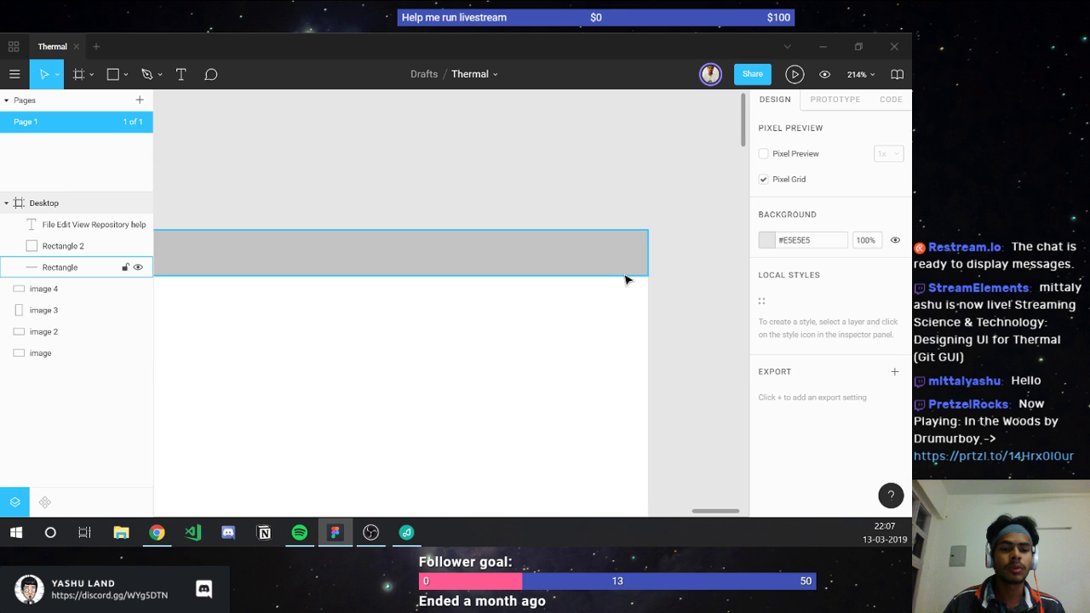
scroll(626, 279, up, 4)
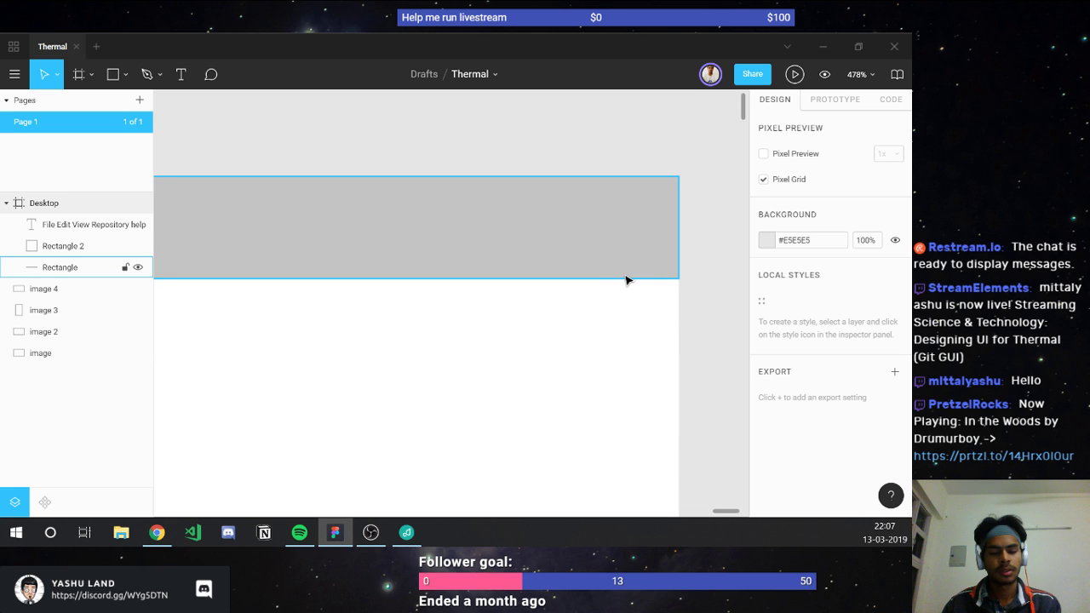
key(r)
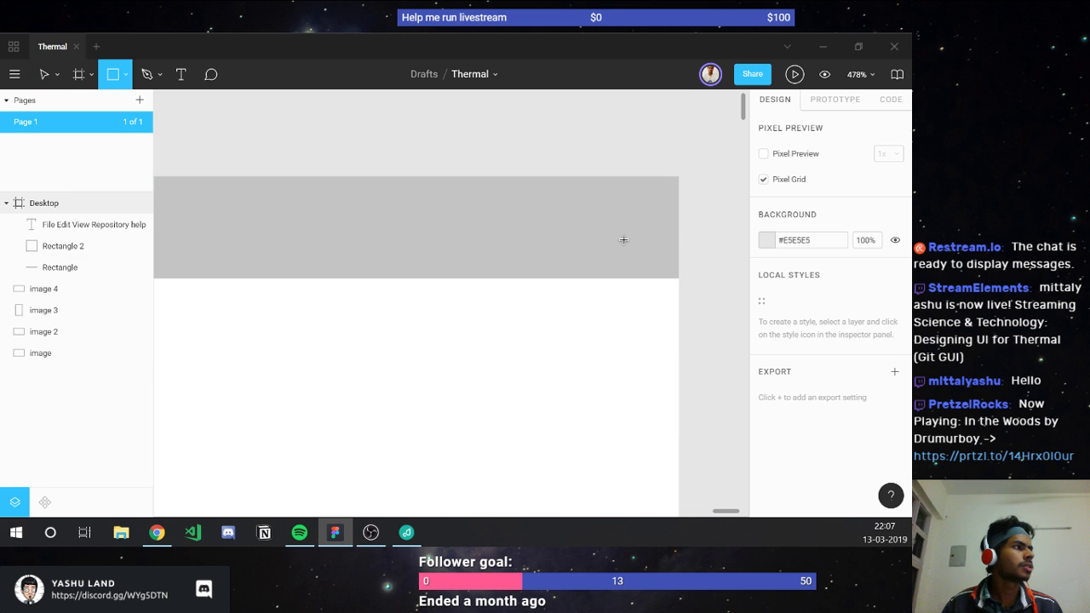
drag(576, 200, 624, 246)
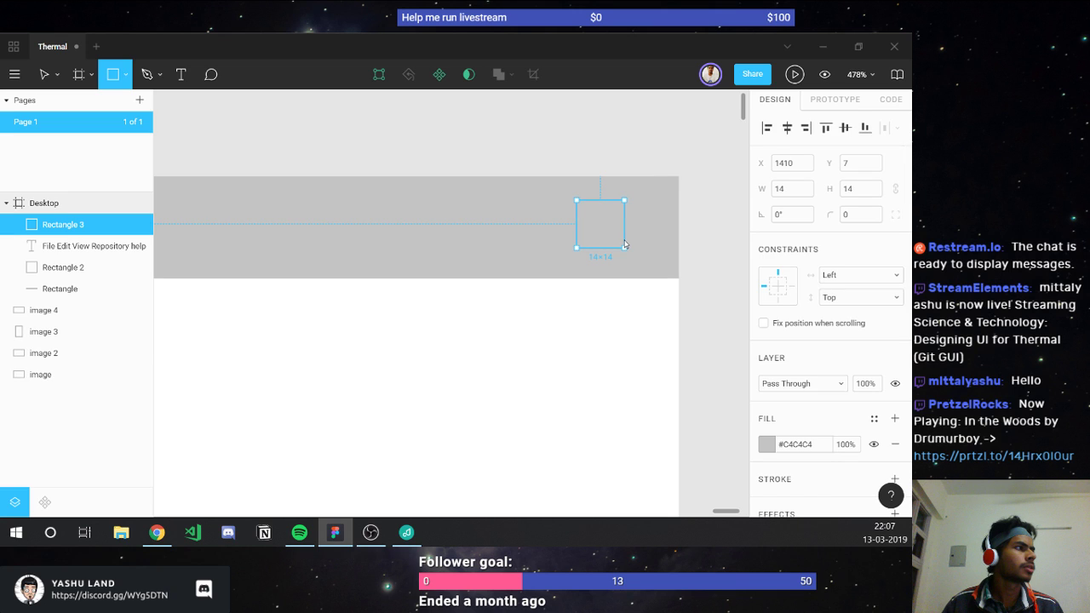
click(865, 193)
text(10)
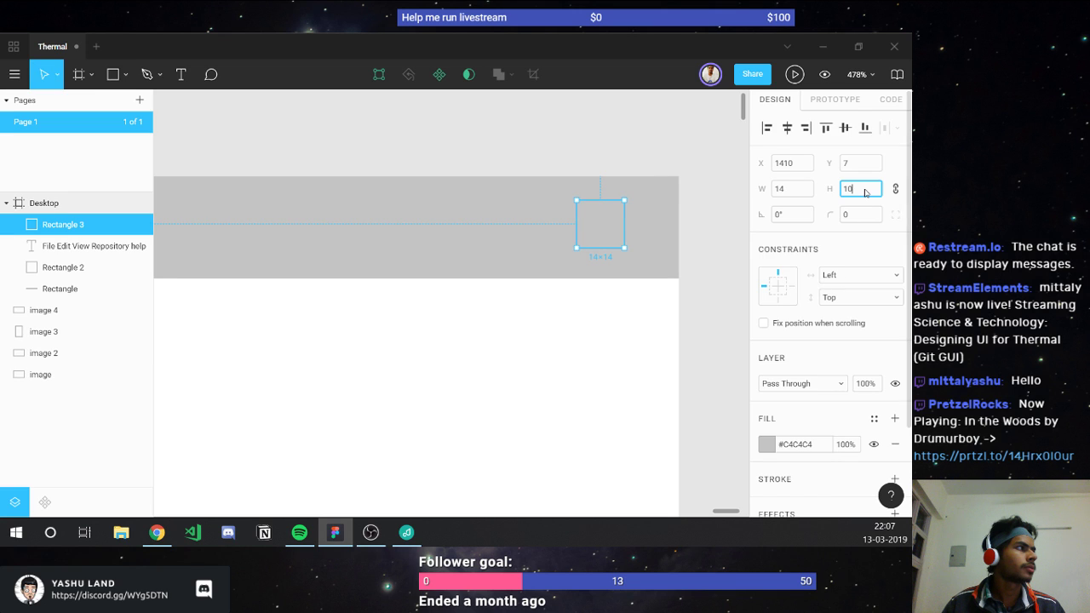
key(Return)
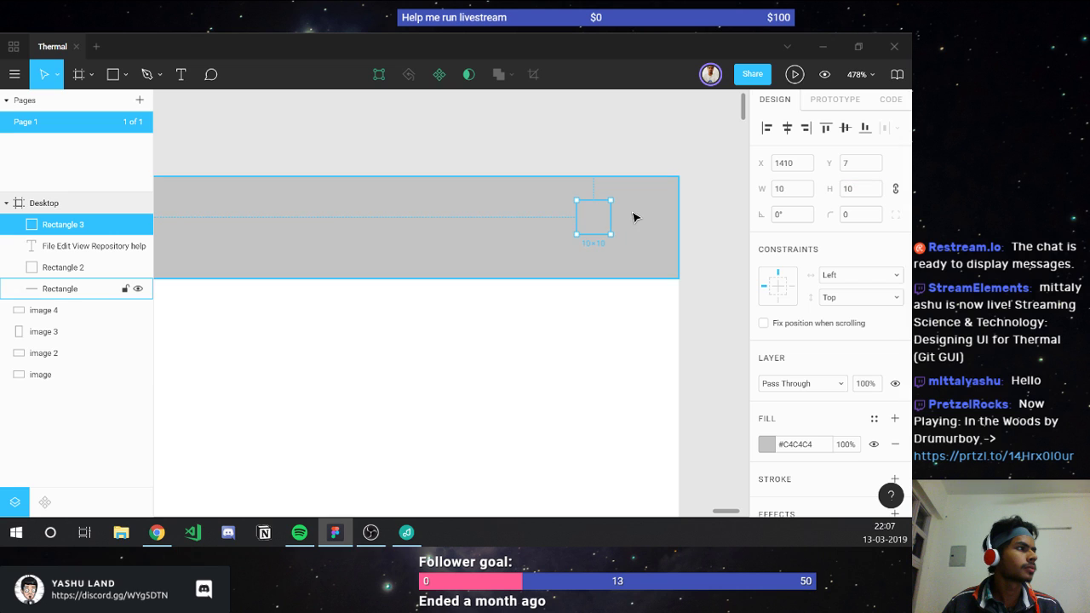
shift+click(632, 217)
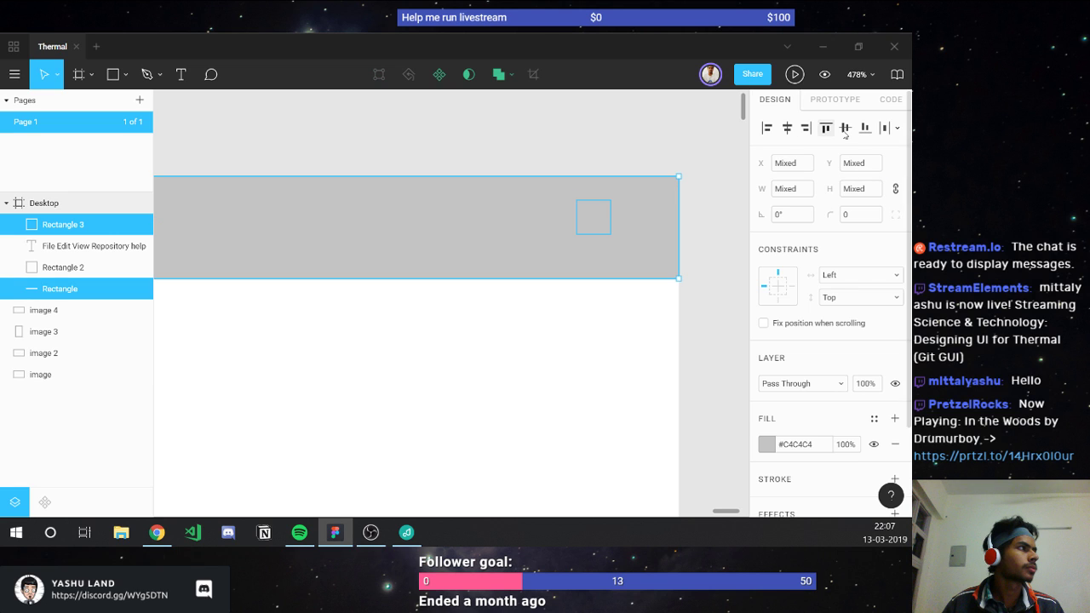
click(845, 130)
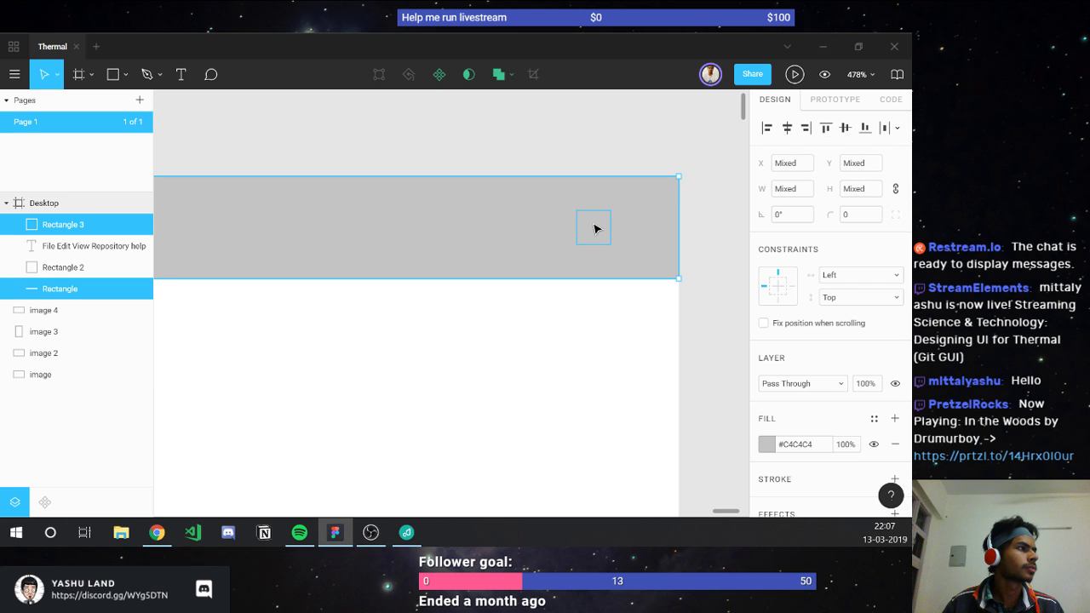
click(594, 229)
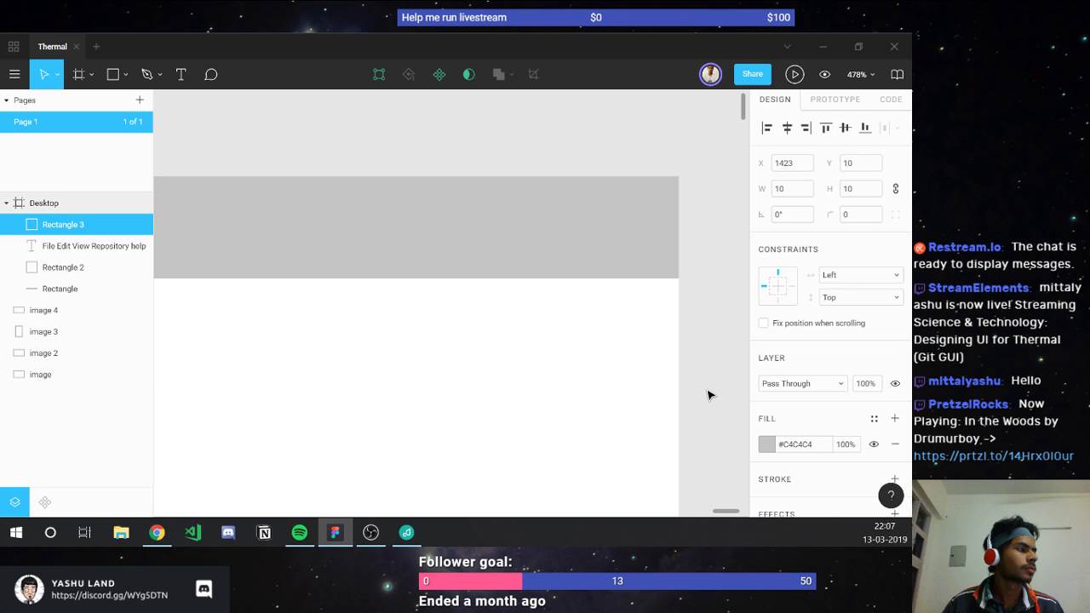
Step: Give the small square a slightly darker grey fill, #AFADAD
click(764, 442)
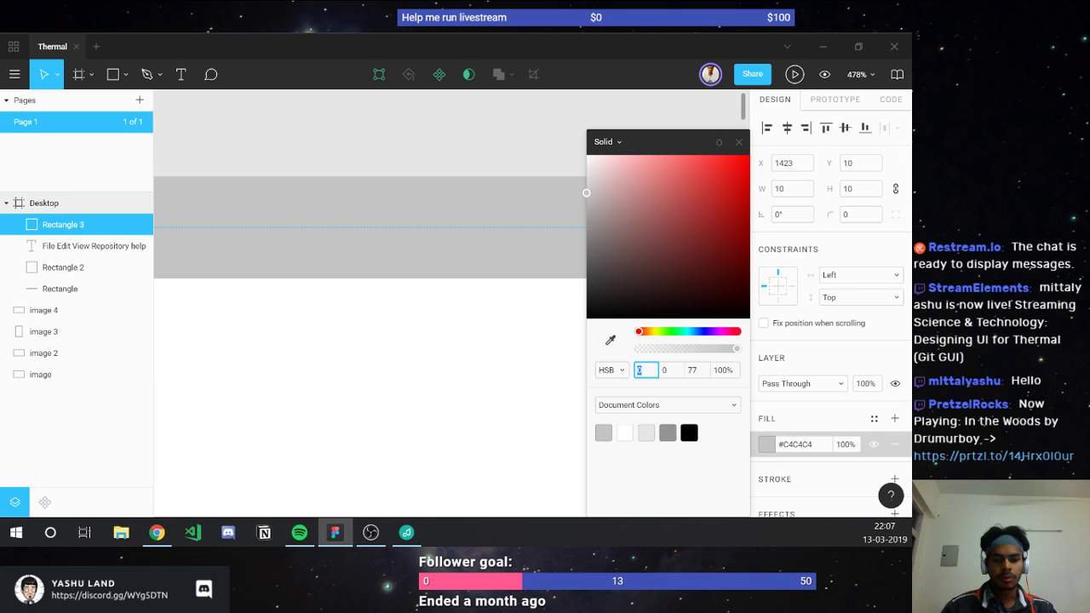
key(alt+Tab)
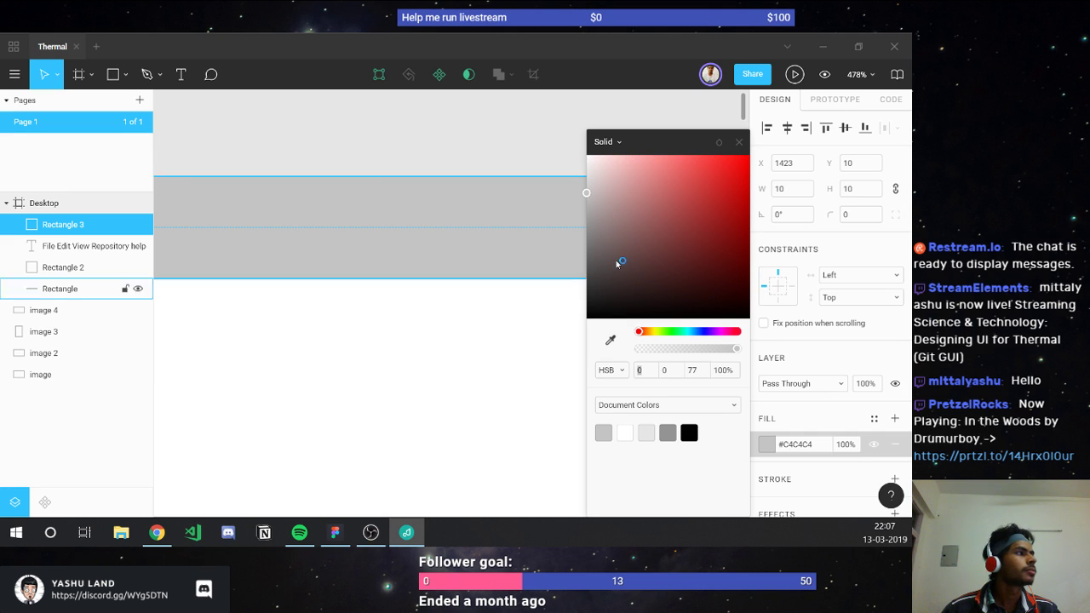
click(601, 432)
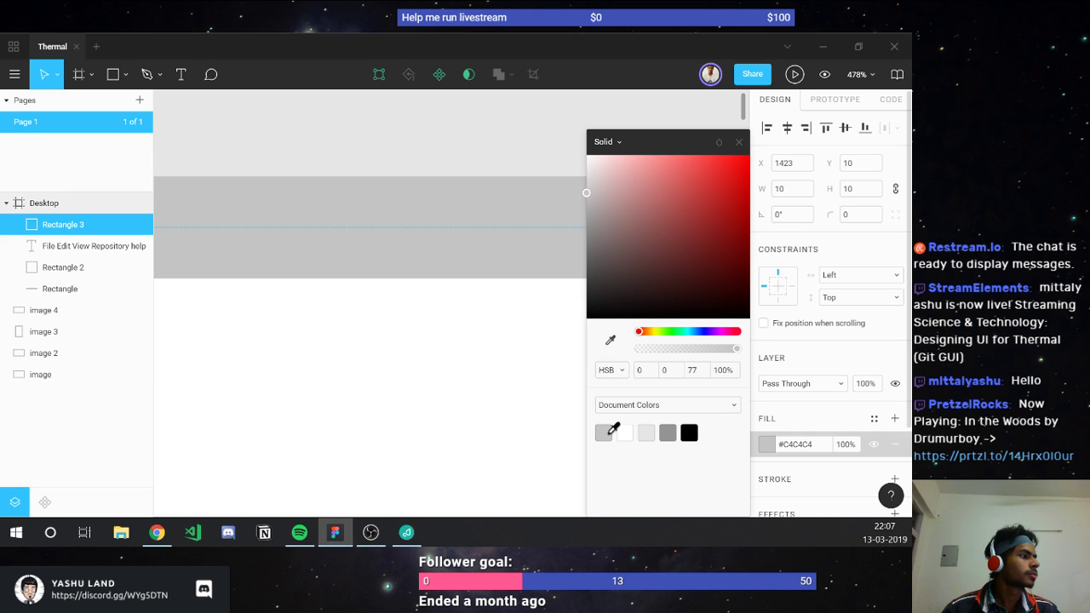
click(738, 142)
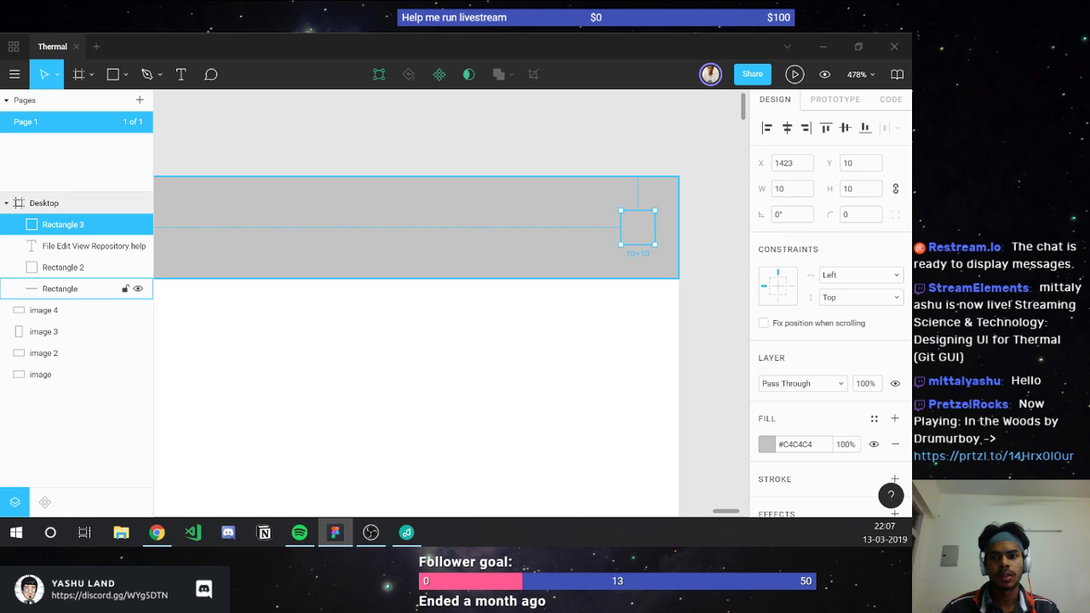
click(646, 283)
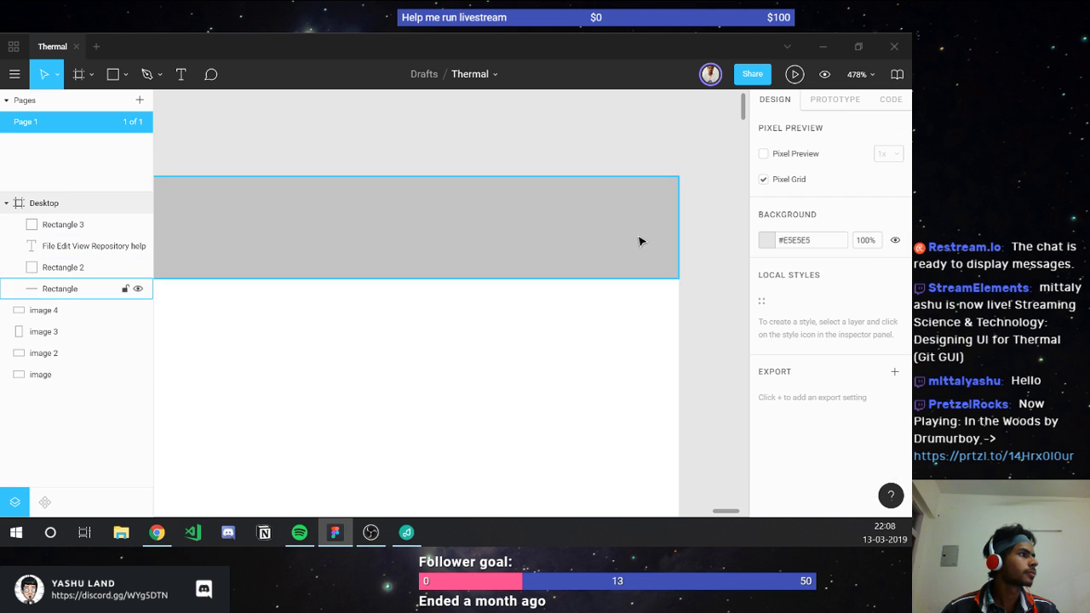
click(635, 237)
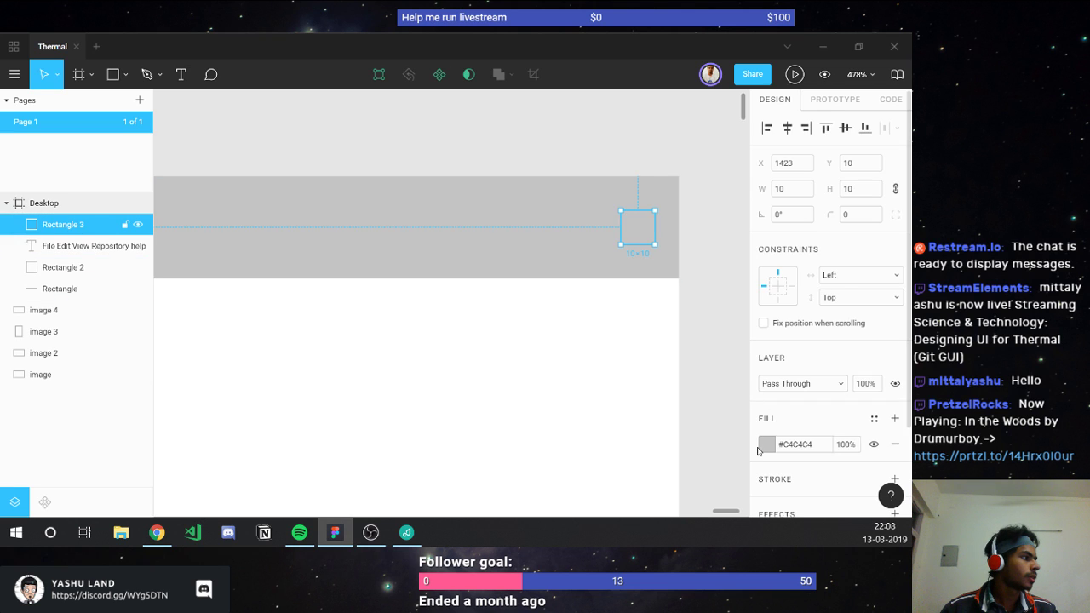
click(757, 447)
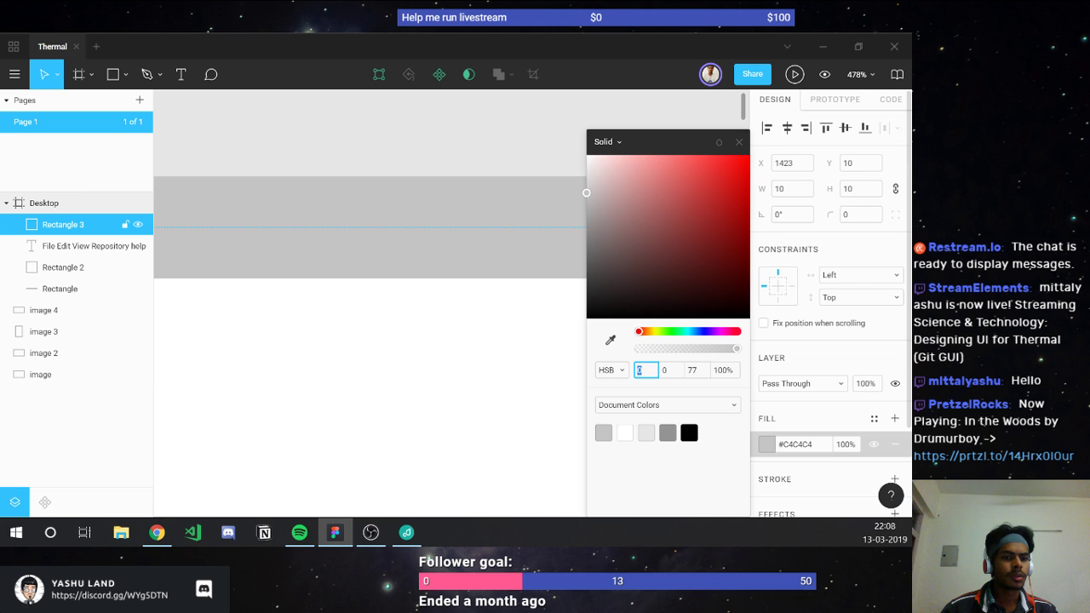
click(588, 206)
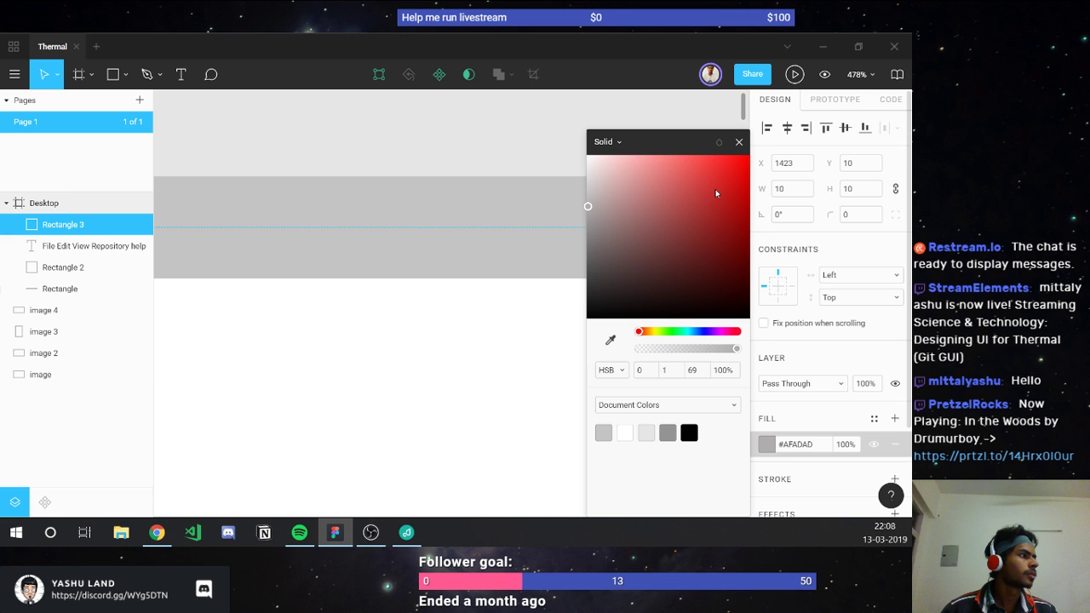
click(634, 231)
Step: Duplicate the square twice, nudging a copy left, making three window-control squares
key(ctrl+d)
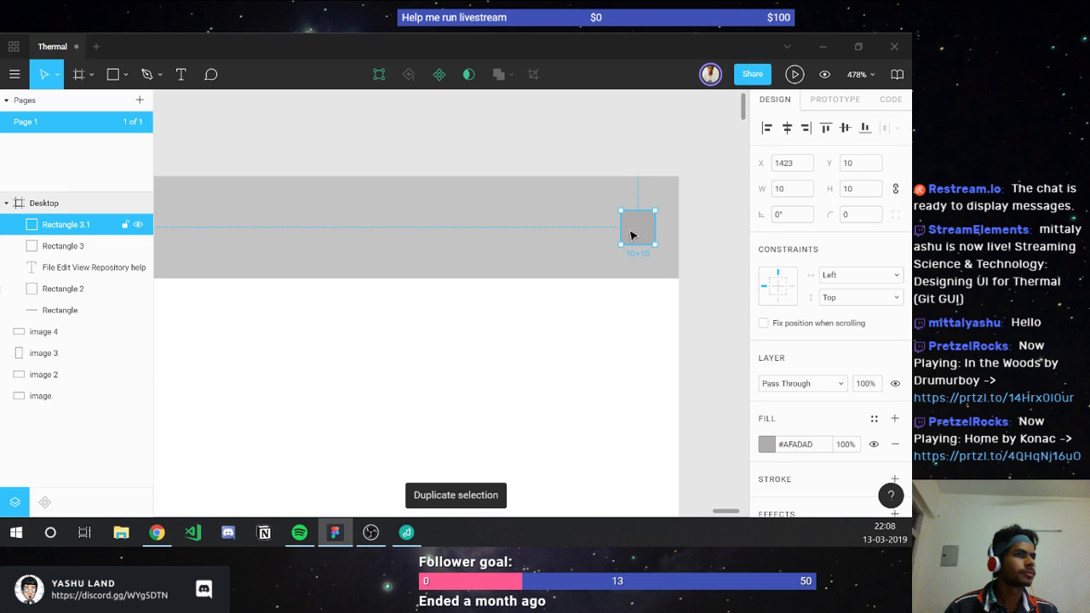
drag(630, 235, 579, 235)
key(ctrl+d)
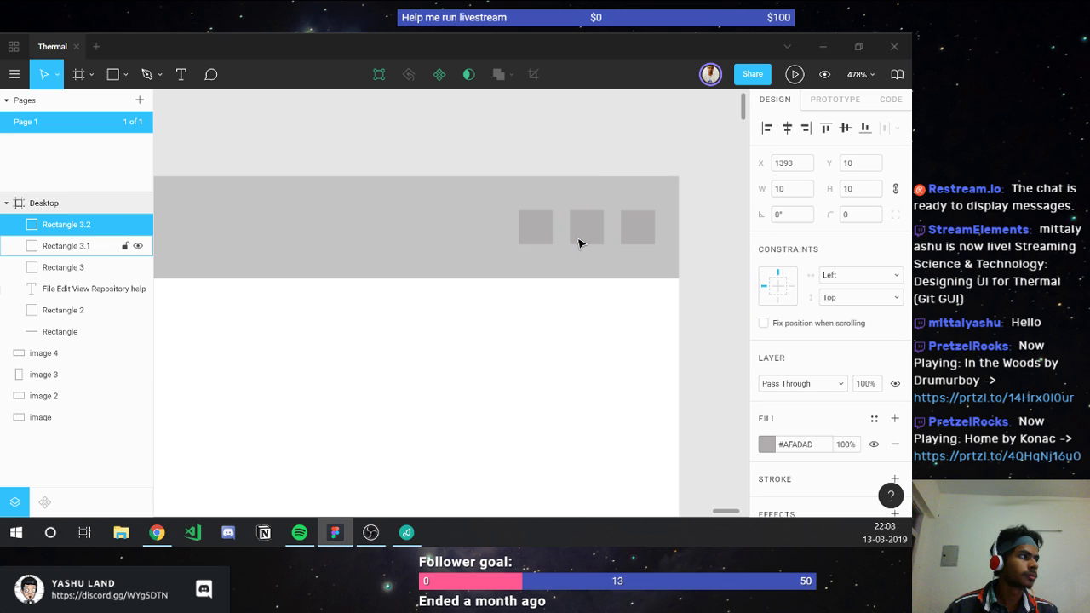
key(Escape)
scroll(574, 348, down, 10)
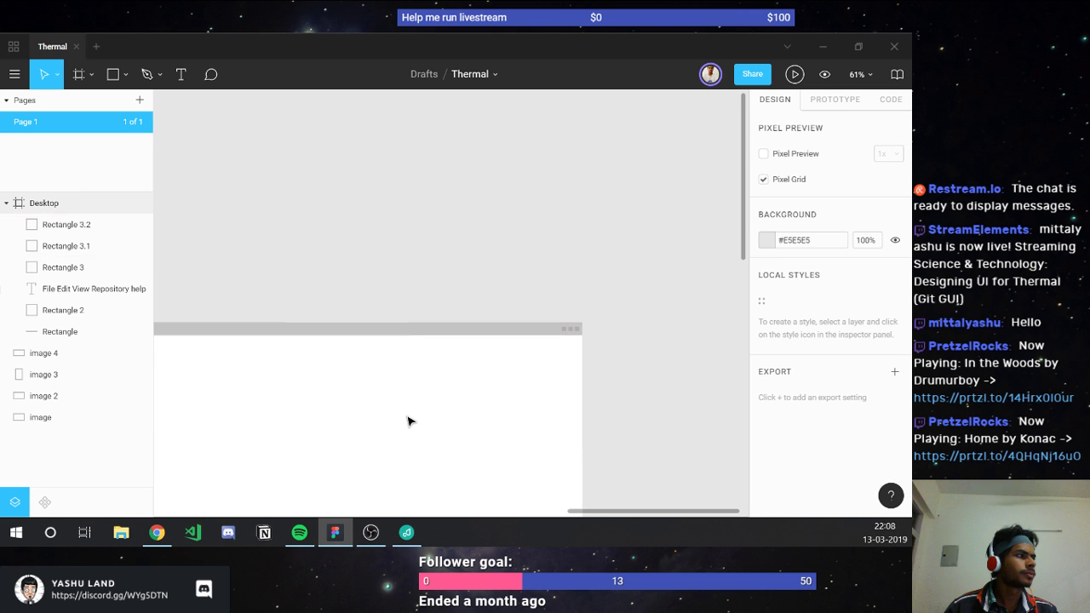
scroll(408, 421, down, 3)
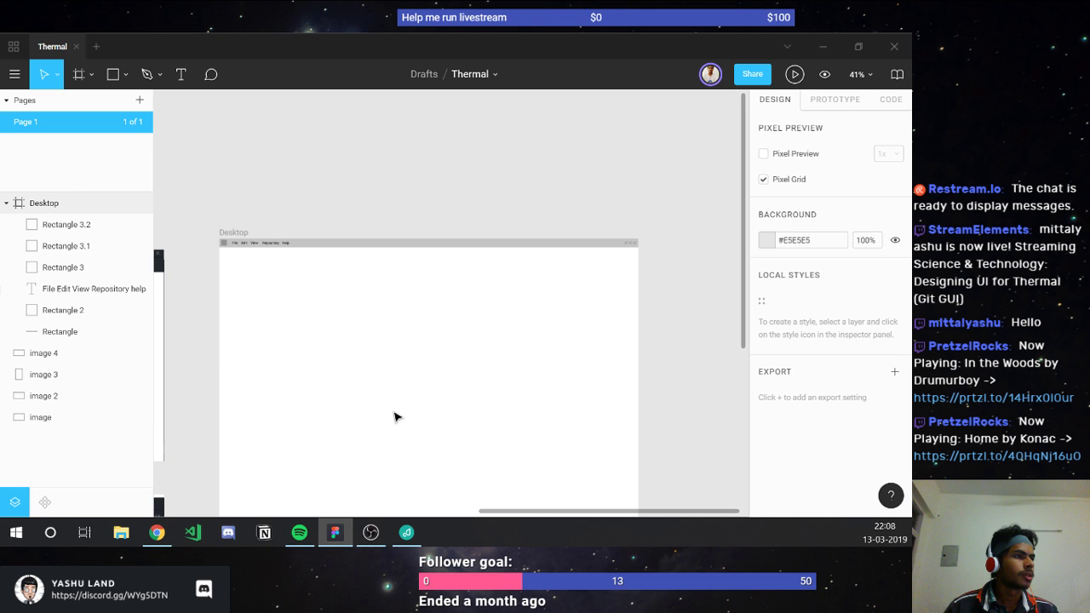
scroll(394, 416, down, 2)
click(234, 186)
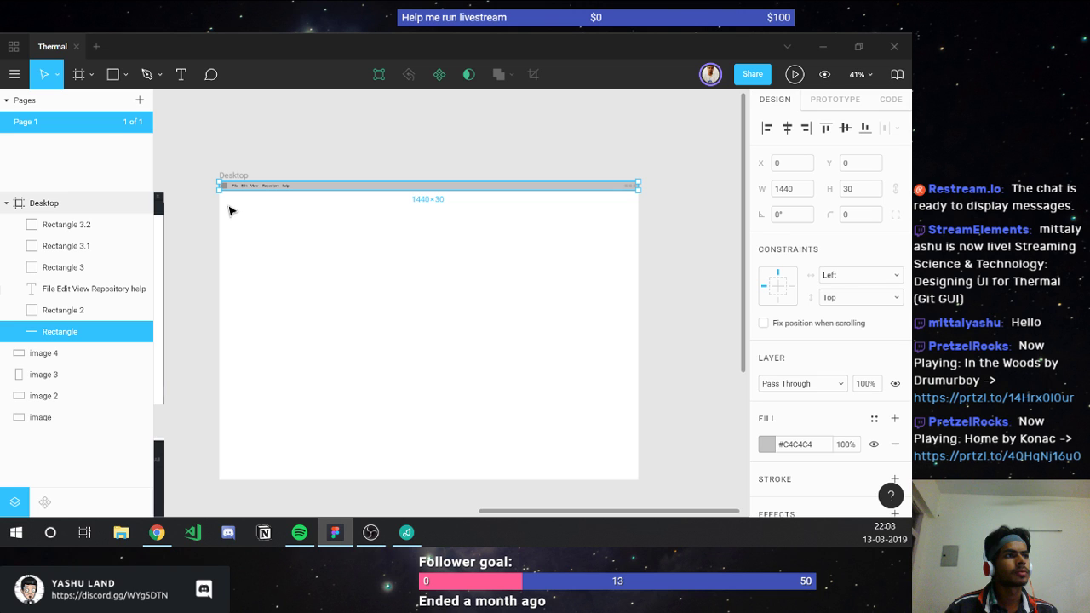
Step: Draw a 1440×50 grey bar and move it to Y 30 directly under the menu bar
key(Escape)
key(r)
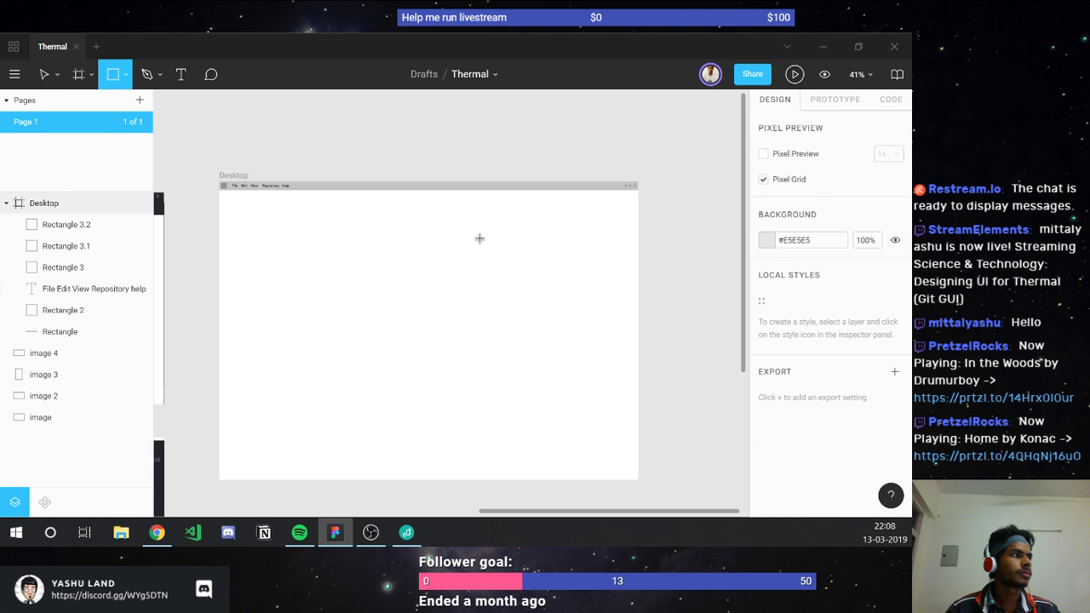
drag(219, 192, 664, 218)
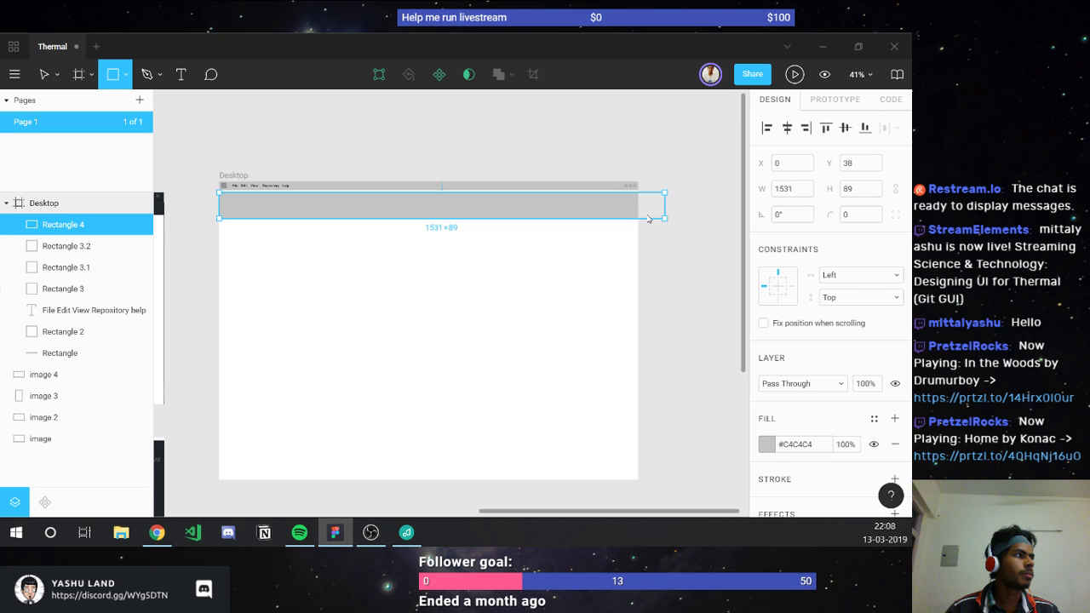
drag(647, 218, 637, 207)
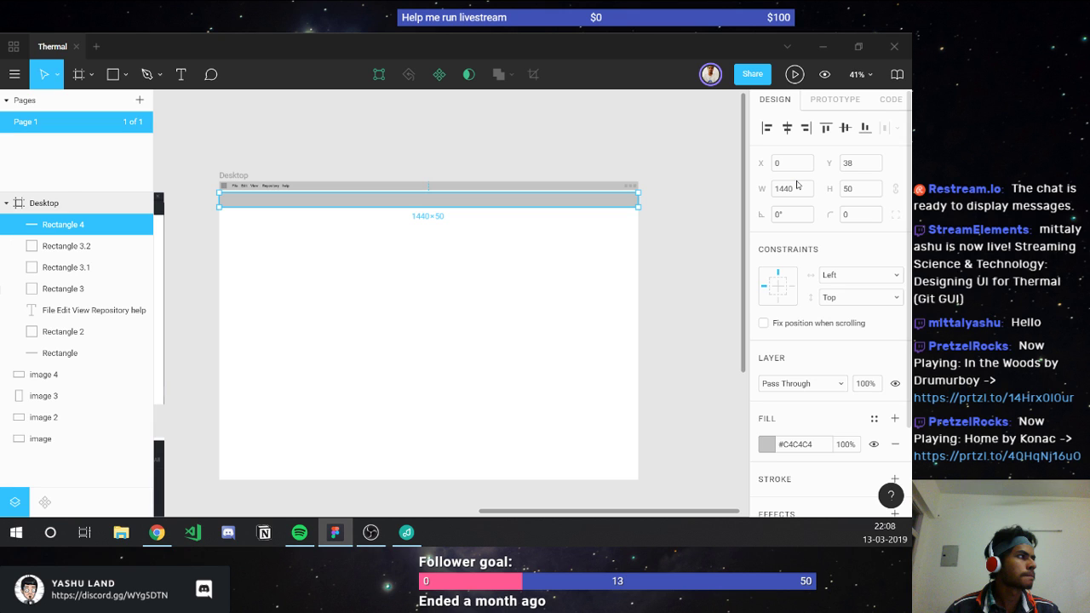
drag(226, 201, 225, 199)
scroll(226, 200, up, 5)
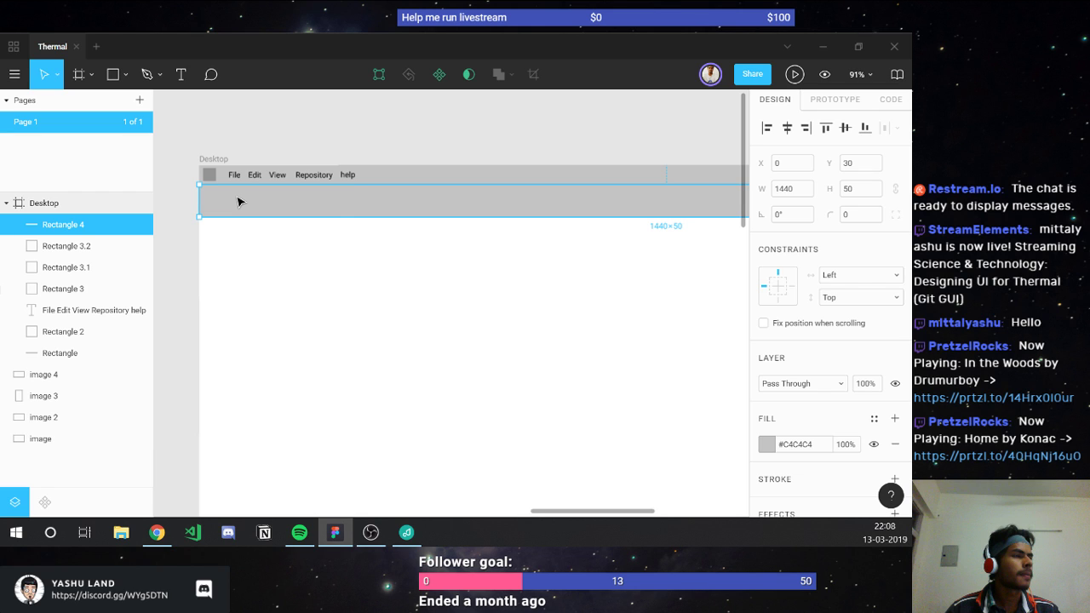
scroll(238, 202, up, 4)
click(640, 157)
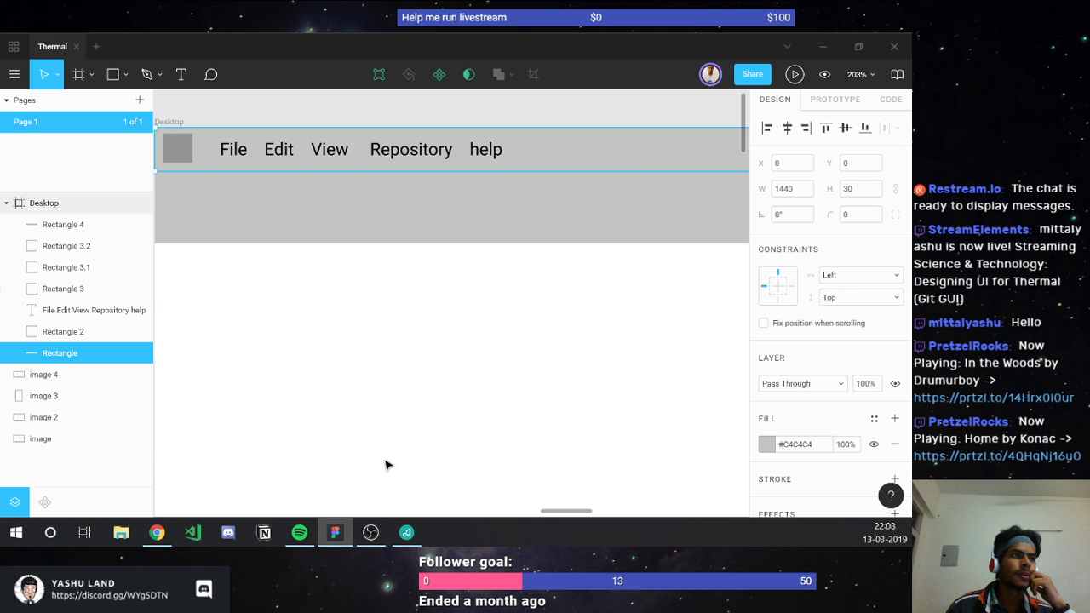
Step: Set the menu bar background fill to white #FFFFFF
click(790, 444)
text(fff)
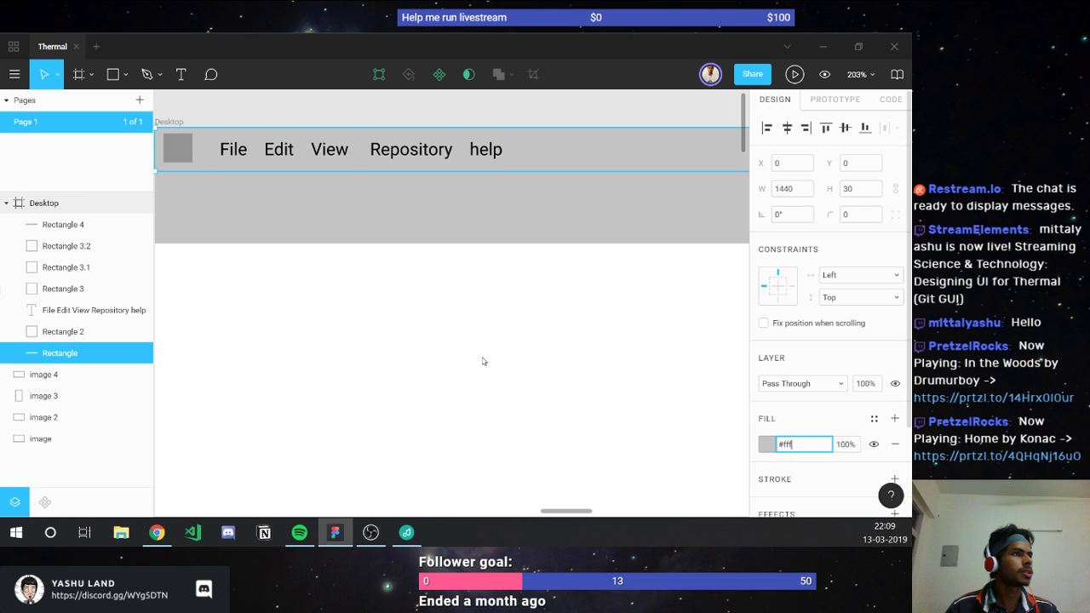
key(Return)
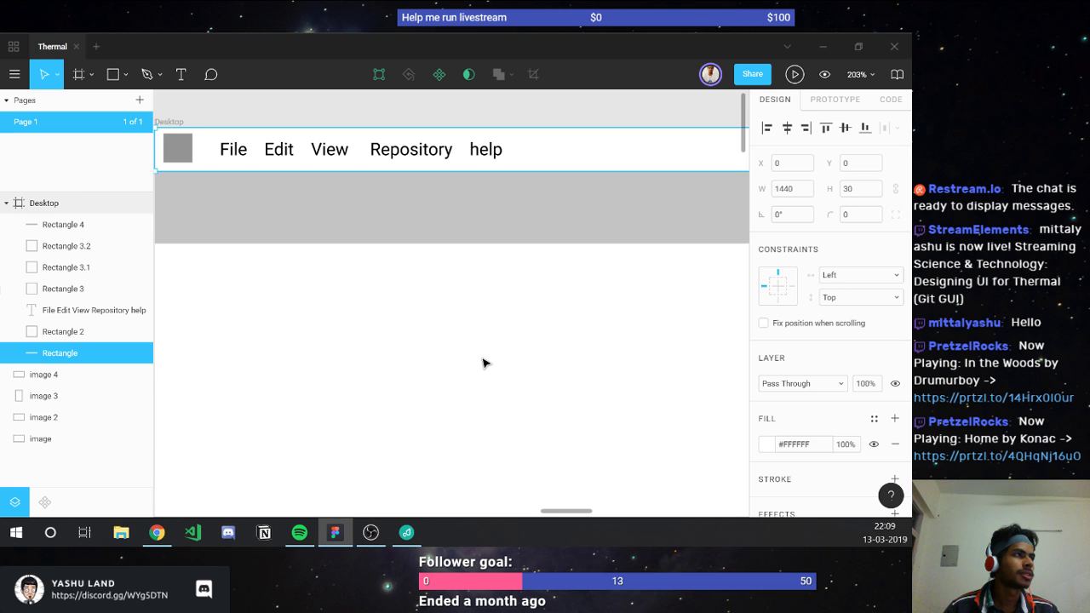
click(482, 364)
Step: Select all six menu bar layers and group them into one 1440×30 Group
scroll(383, 340, down, 5)
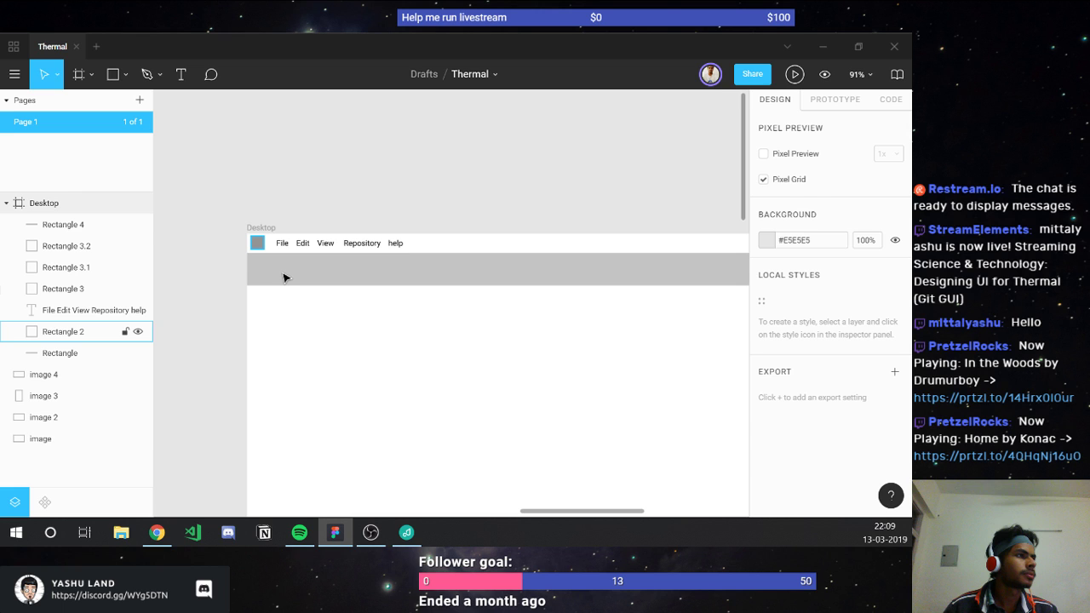
click(284, 277)
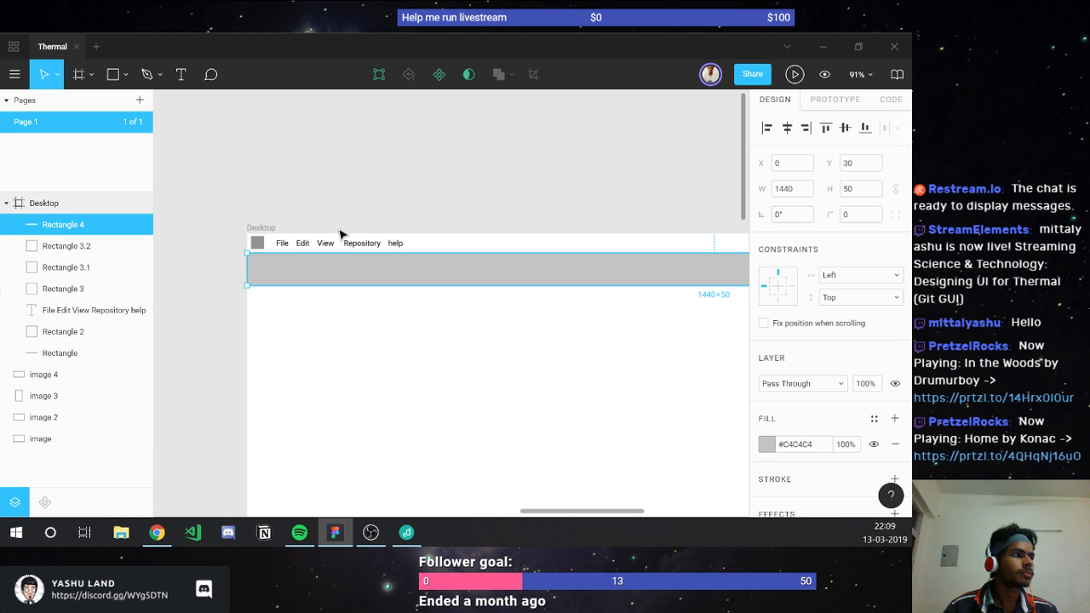
click(276, 248)
click(52, 353)
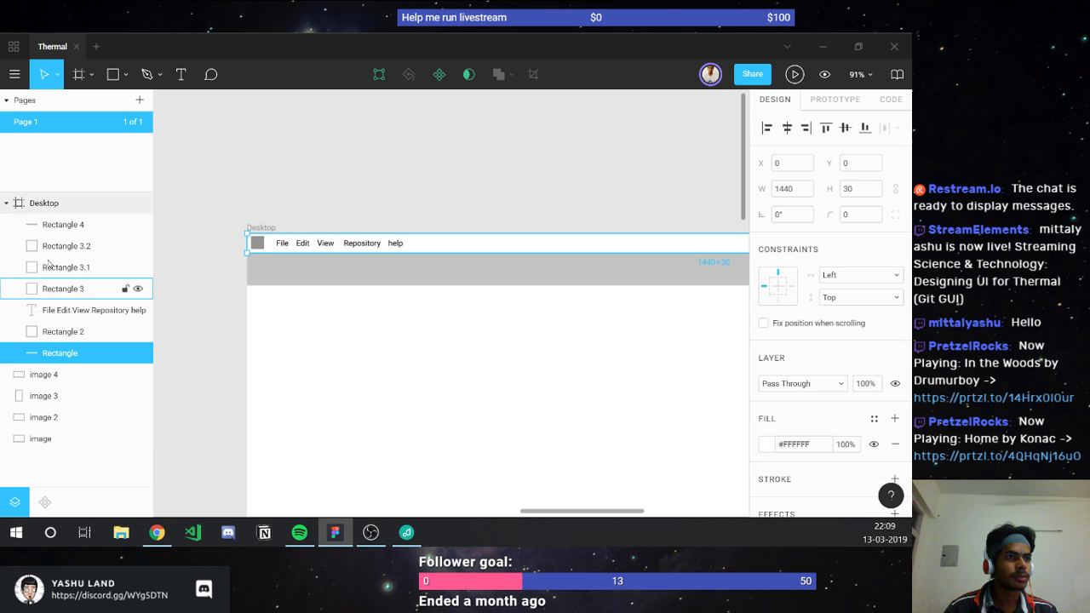
shift+click(52, 248)
scroll(326, 292, right, 2)
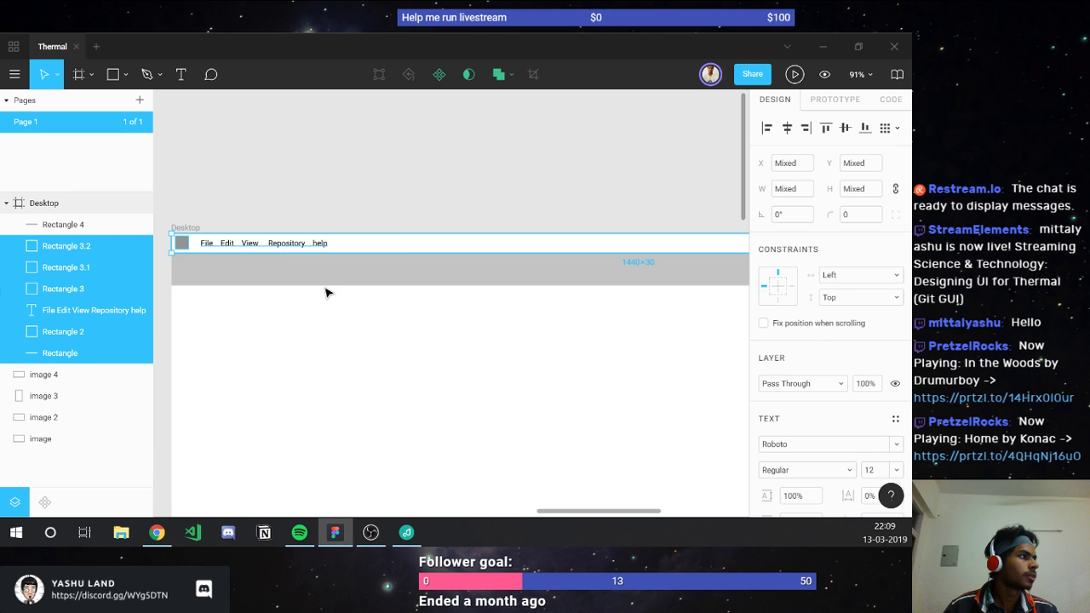
scroll(326, 292, right, 8)
scroll(326, 292, right, 2)
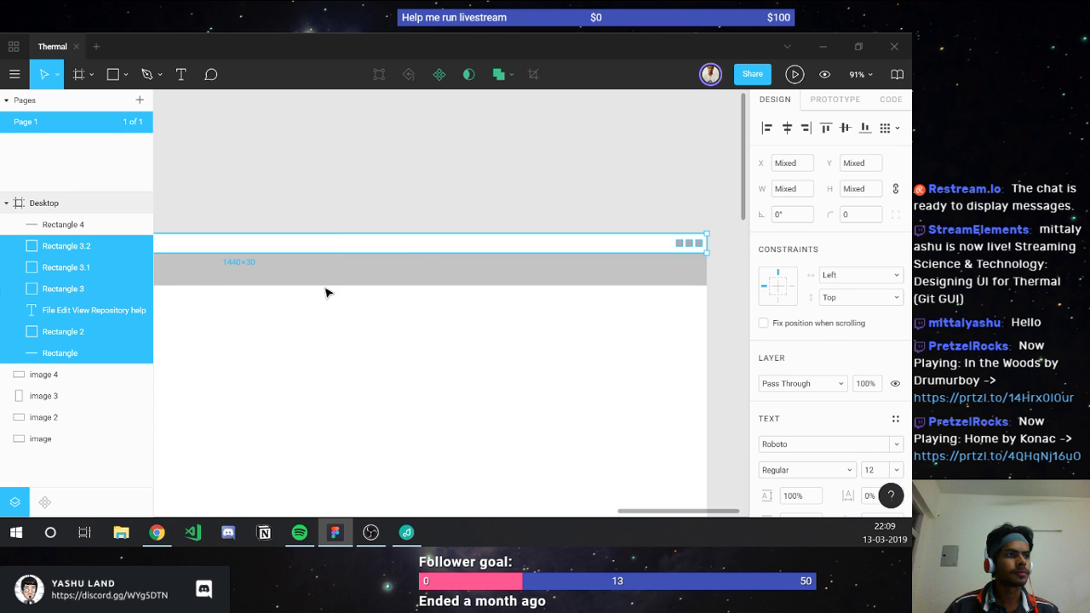
key(ctrl+g)
scroll(326, 292, left, 5)
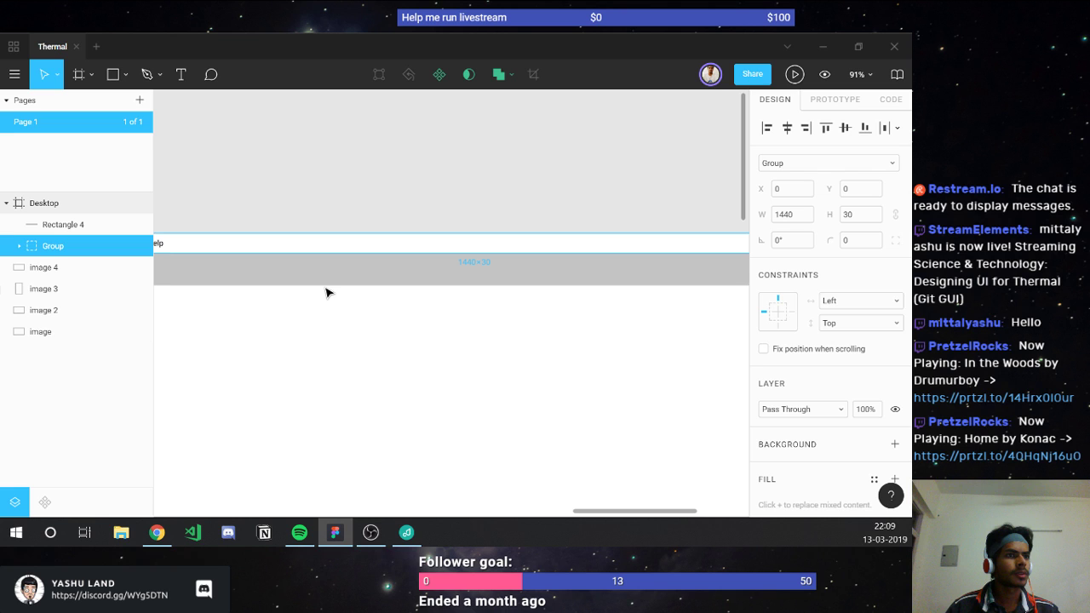
scroll(326, 292, left, 6)
click(313, 275)
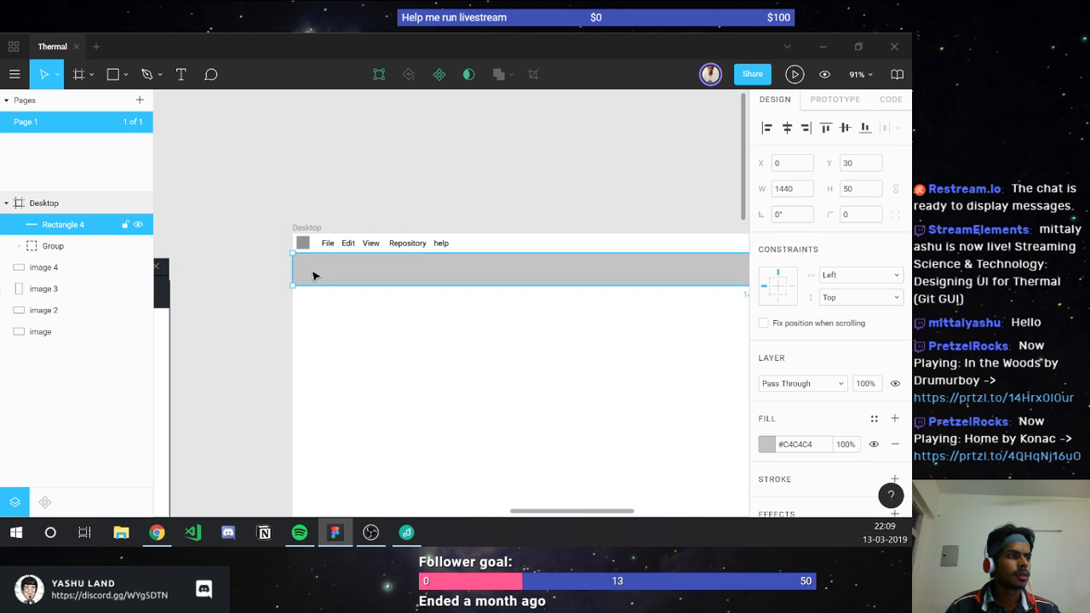
key(alt+Tab)
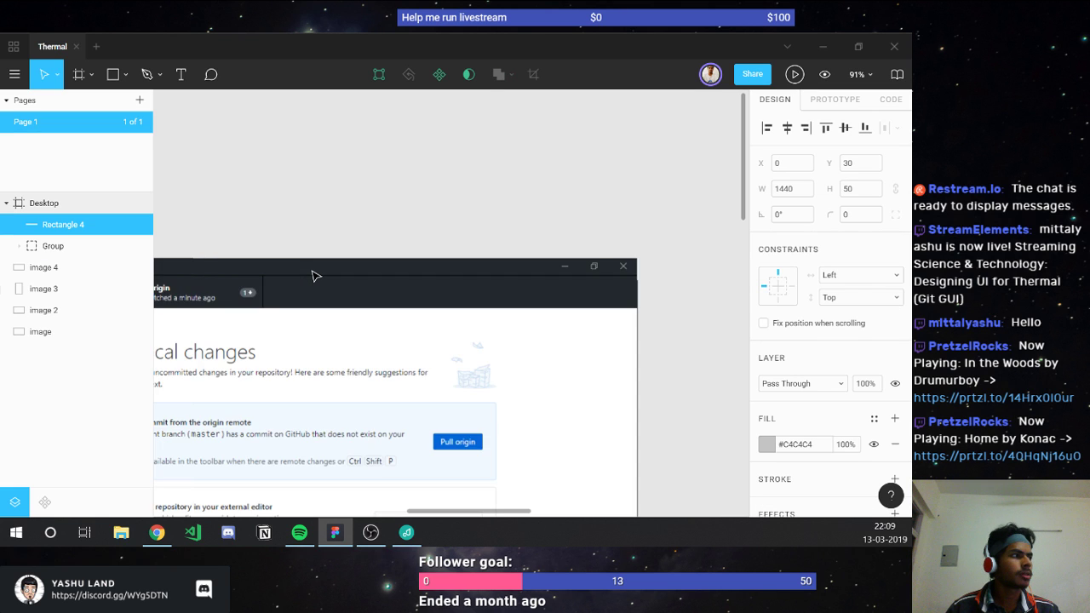
scroll(313, 275, left, 7)
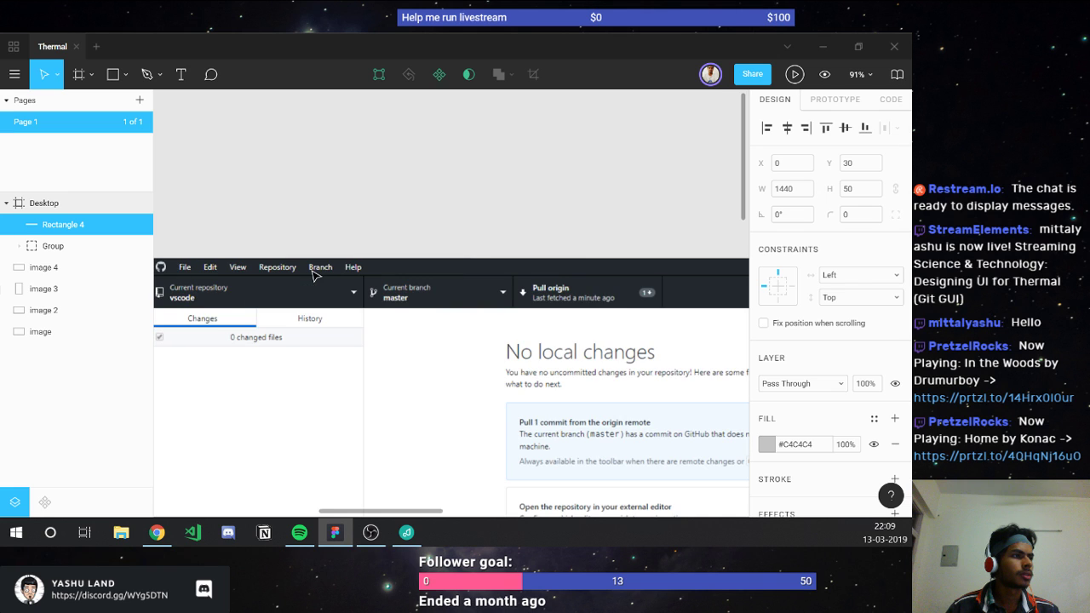
scroll(312, 275, down, 4)
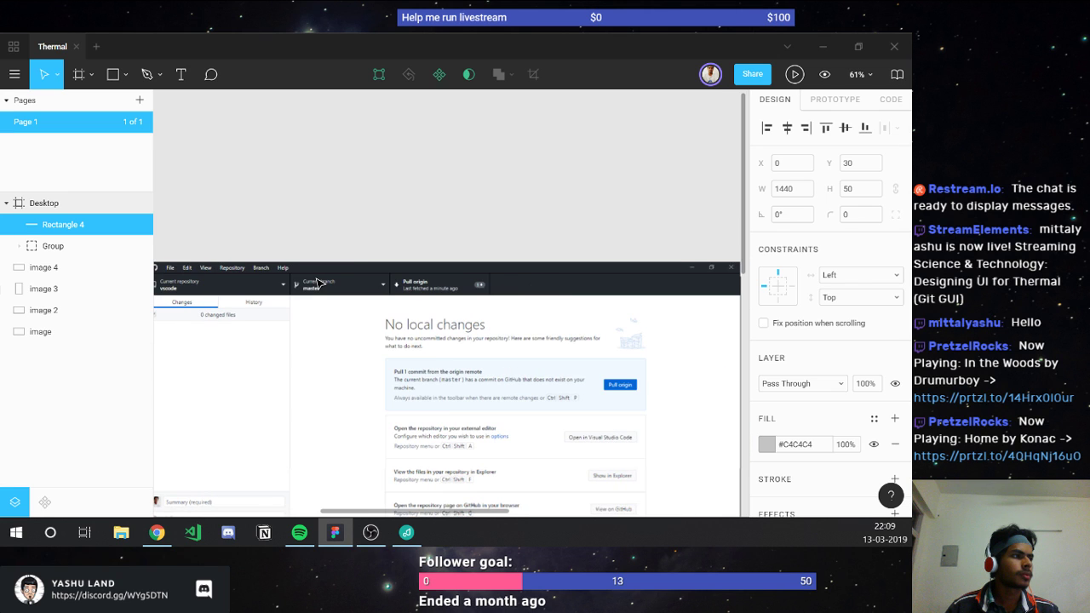
scroll(316, 283, right, 8)
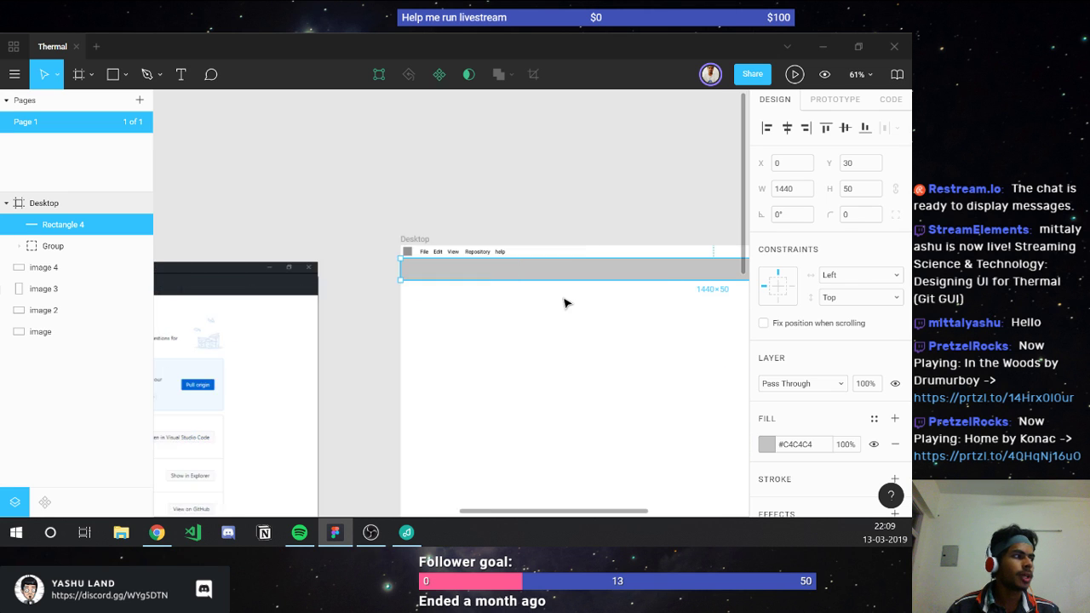
scroll(456, 272, up, 4)
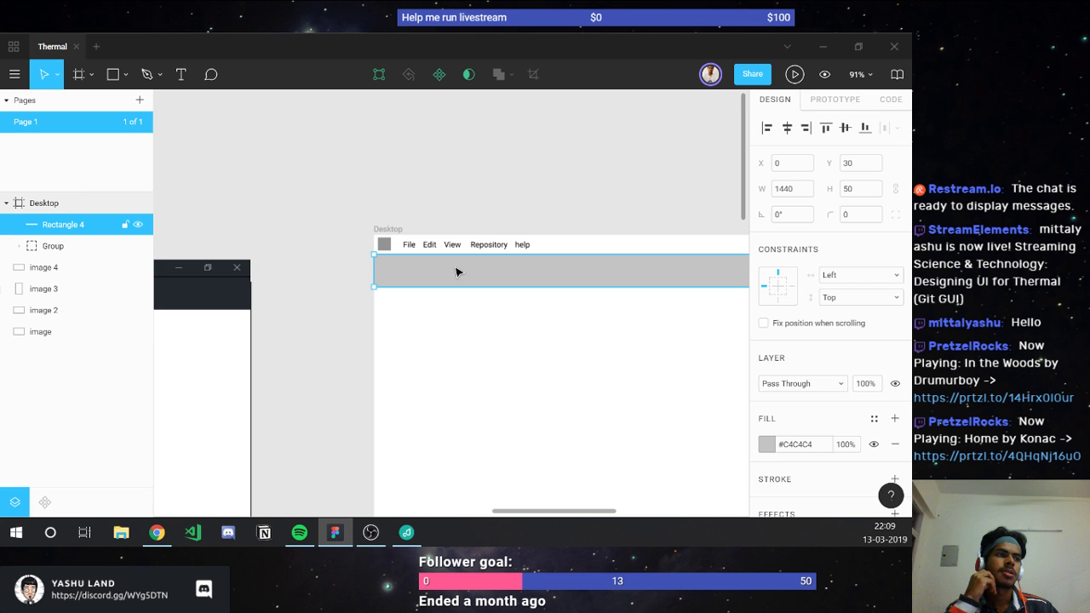
key(r)
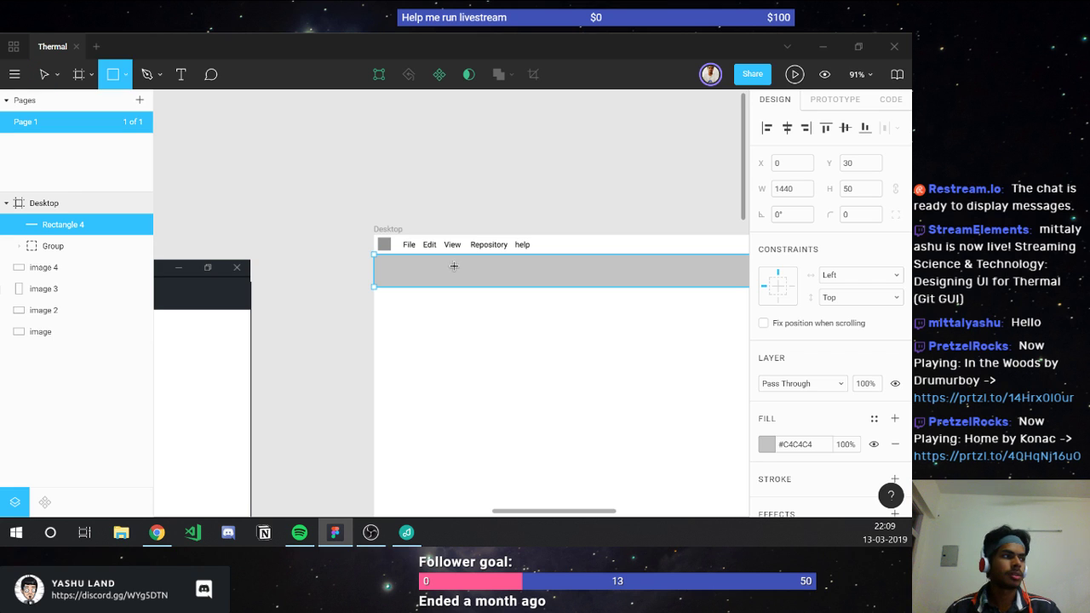
scroll(423, 323, down, 5)
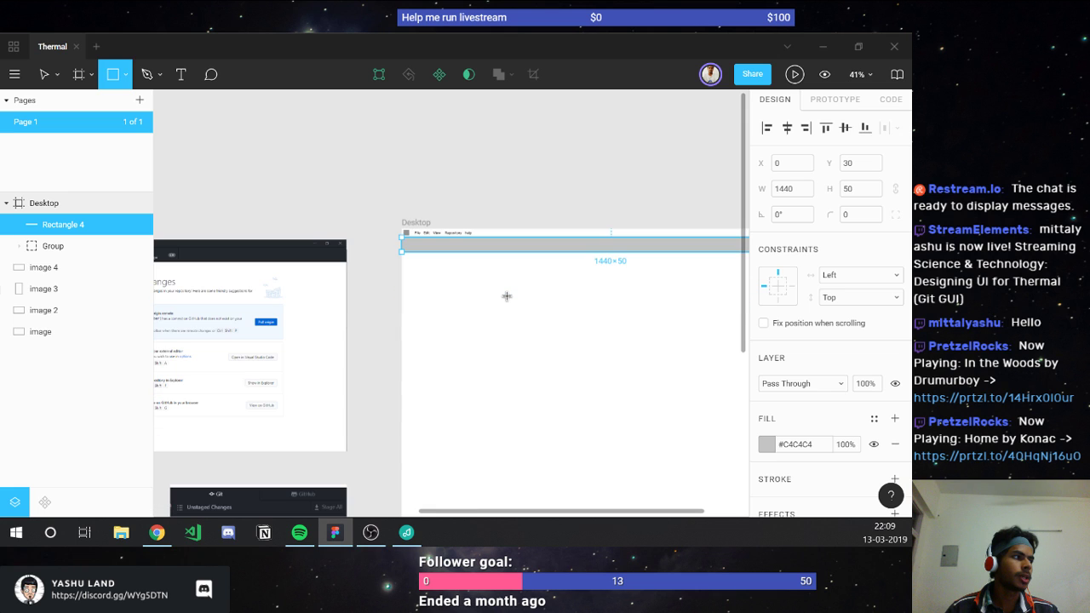
scroll(507, 296, down, 2)
Step: Draw a tall sidebar rectangle under the toolbar and set its width to 350
mouse_move(411, 199)
mouse_down()
mouse_move(504, 404)
mouse_move(501, 474)
mouse_up()
click(790, 189)
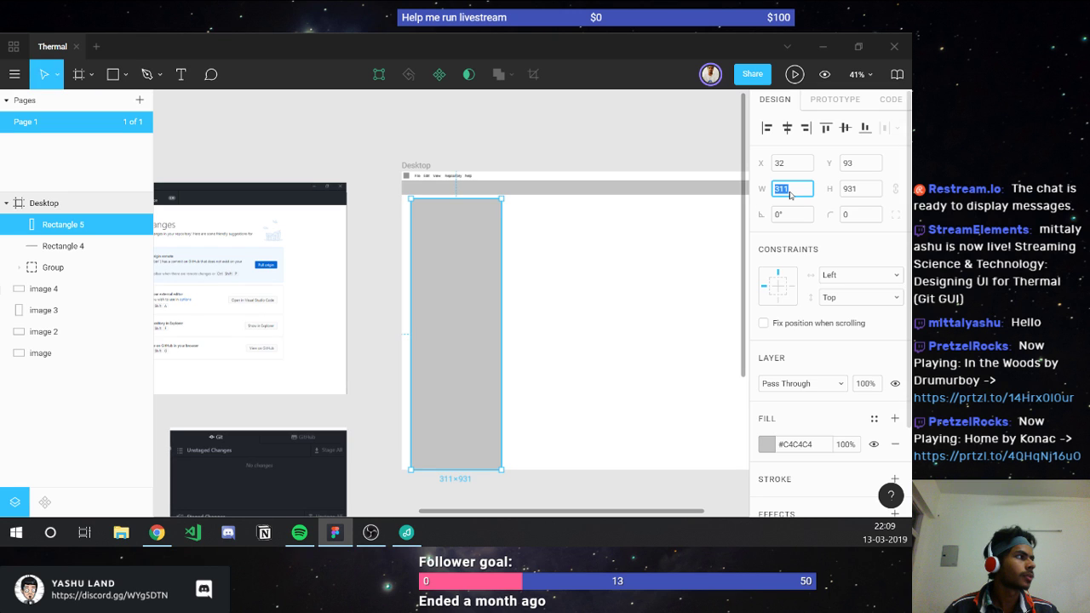
text(350)
click(862, 164)
text(0)
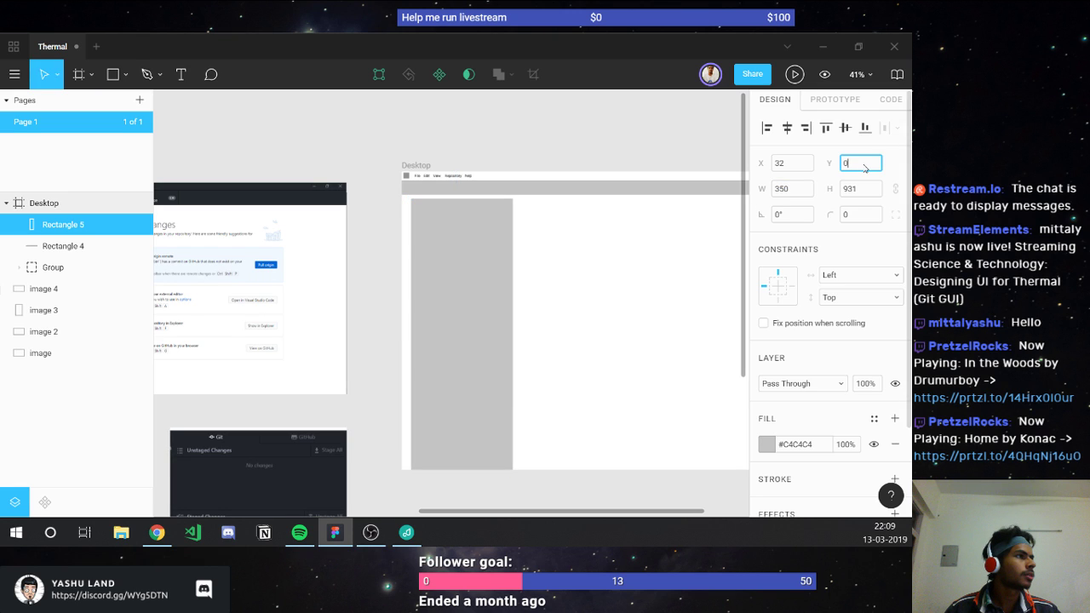
key(Return)
click(807, 163)
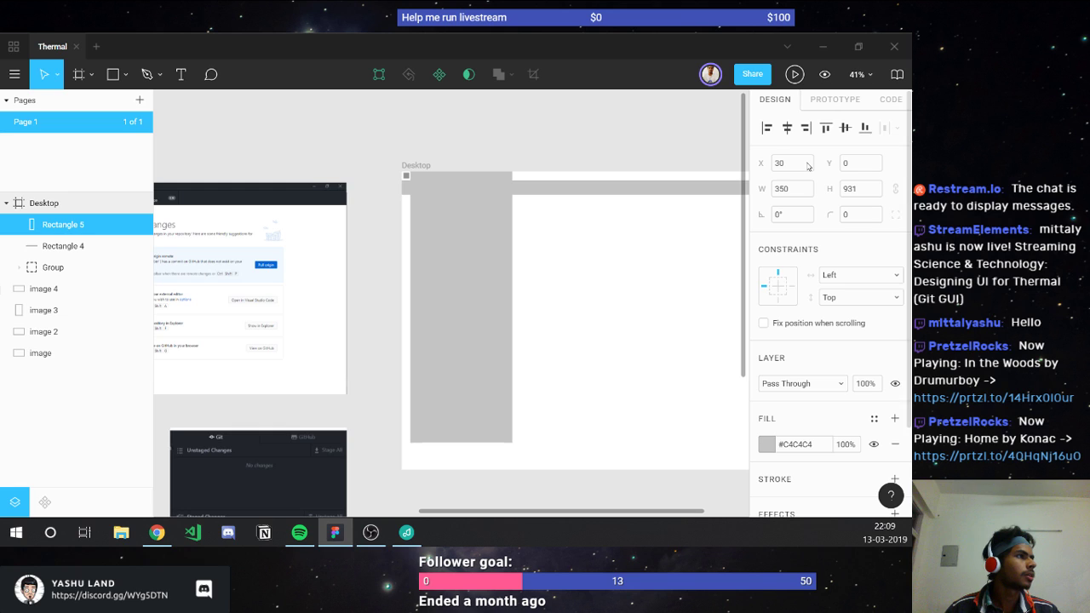
text(30+)
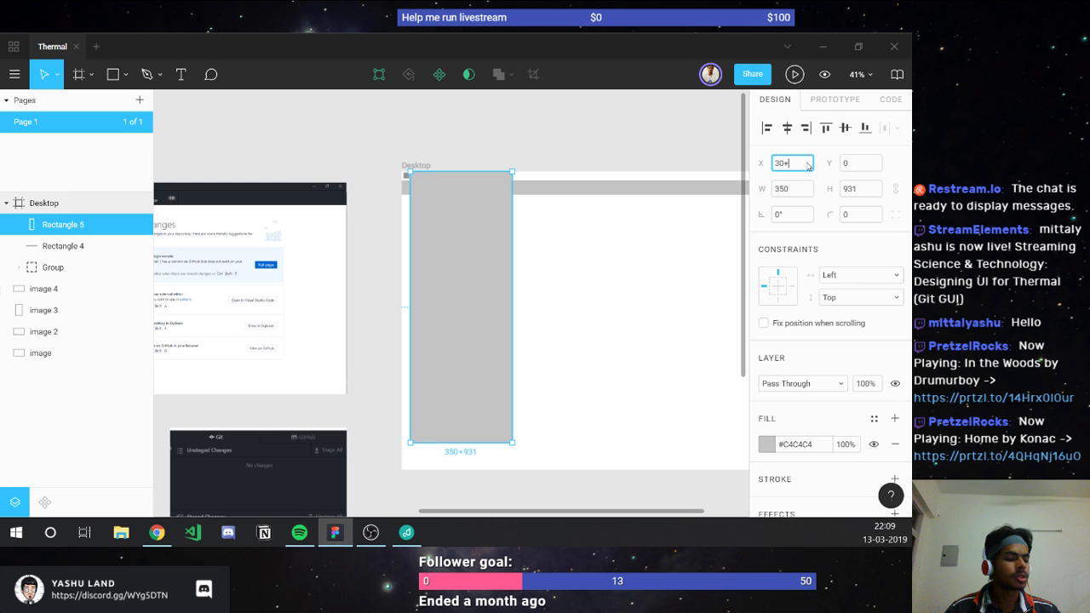
text(50)
key(Return)
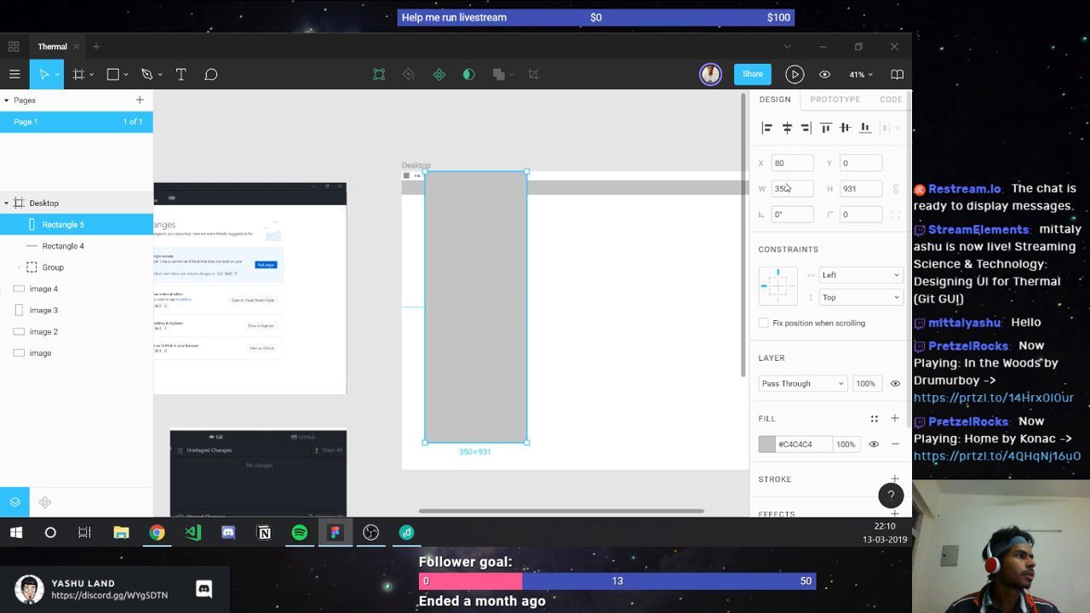
Step: Position the sidebar rectangle at X 0, Y 80, flush with the frame's left edge
click(792, 163)
click(865, 161)
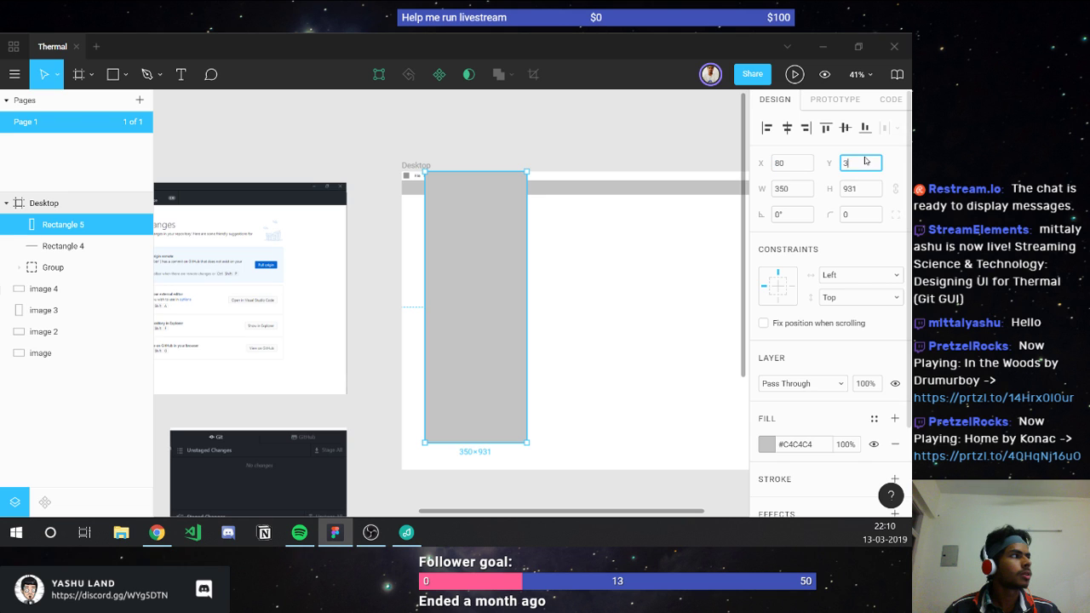
text(80)
key(Return)
click(798, 164)
text(0)
key(Return)
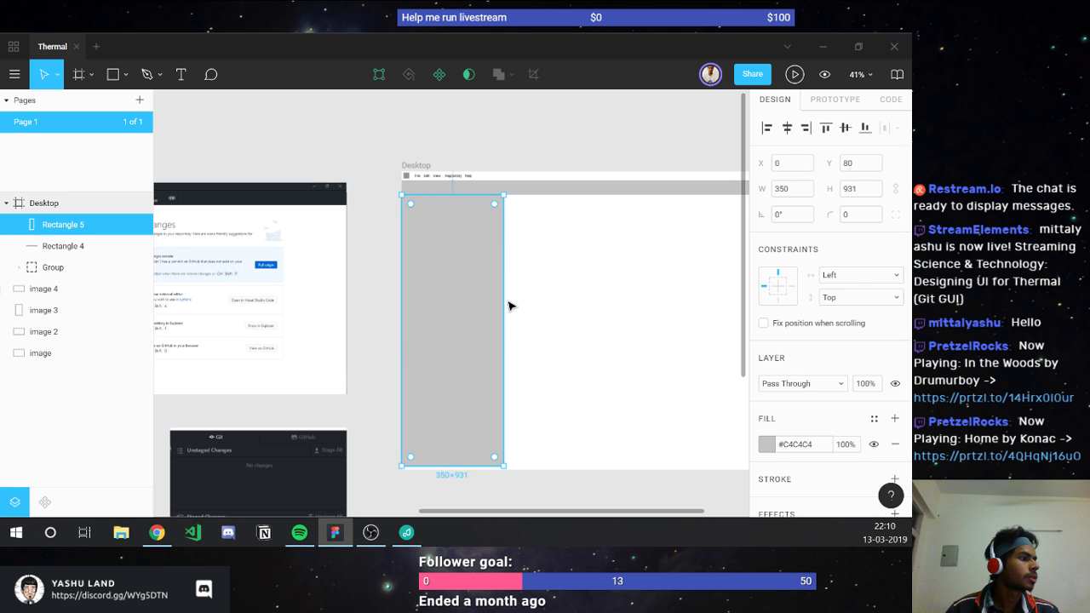
Step: Stretch the sidebar to 944 tall and narrow it to 300 wide
drag(461, 466, 460, 471)
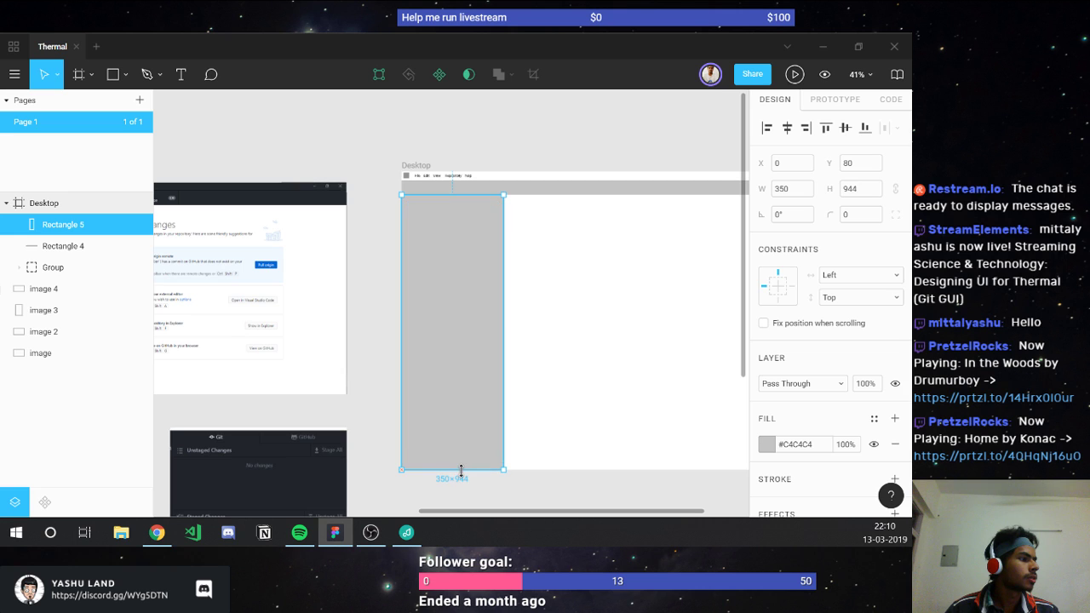
click(549, 392)
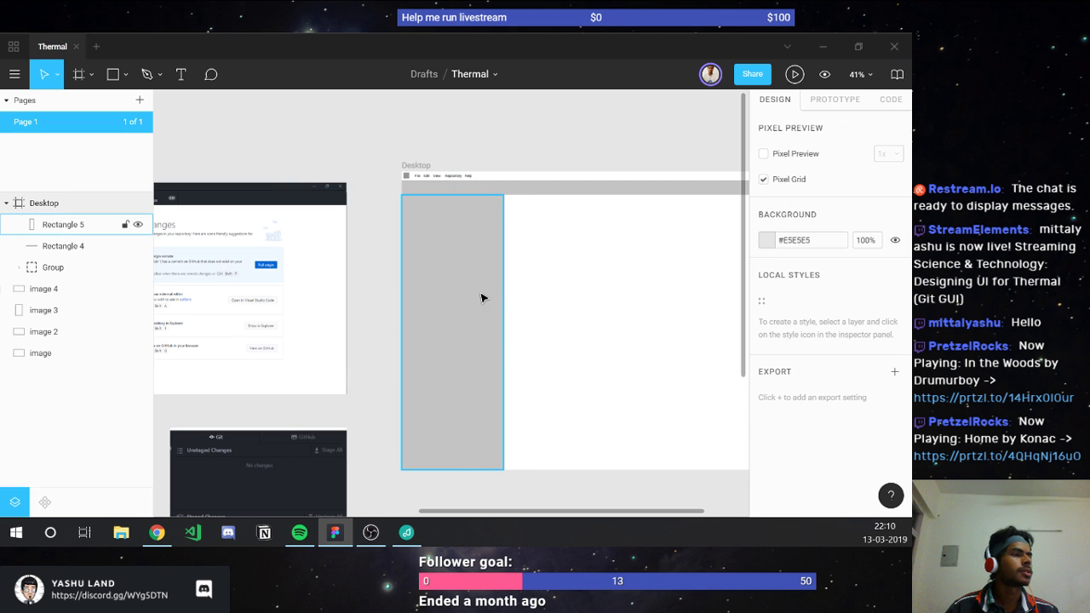
click(481, 297)
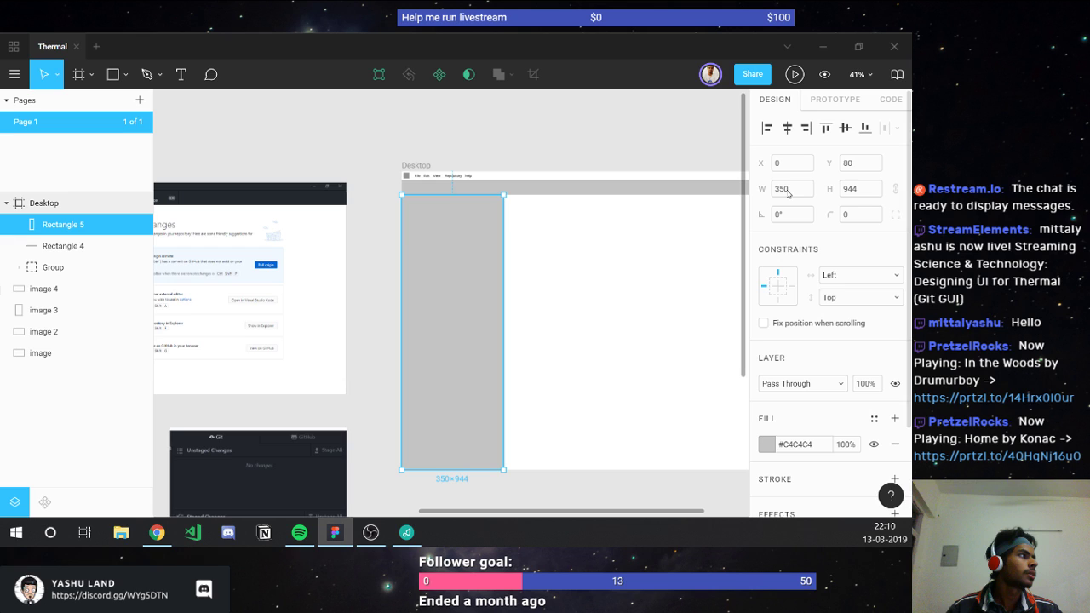
click(788, 189)
text(300)
key(Return)
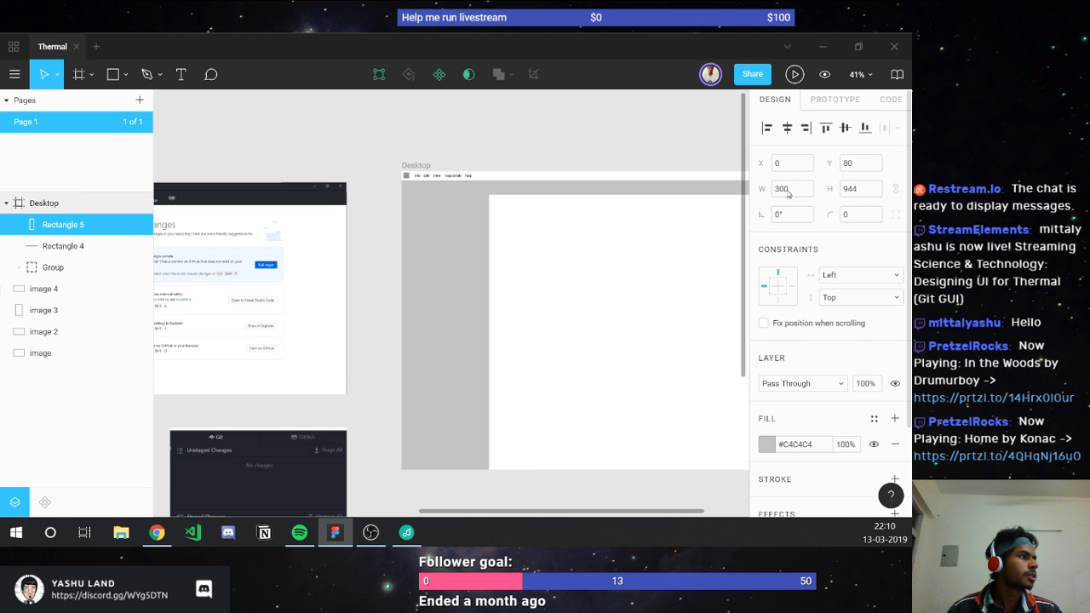
click(431, 297)
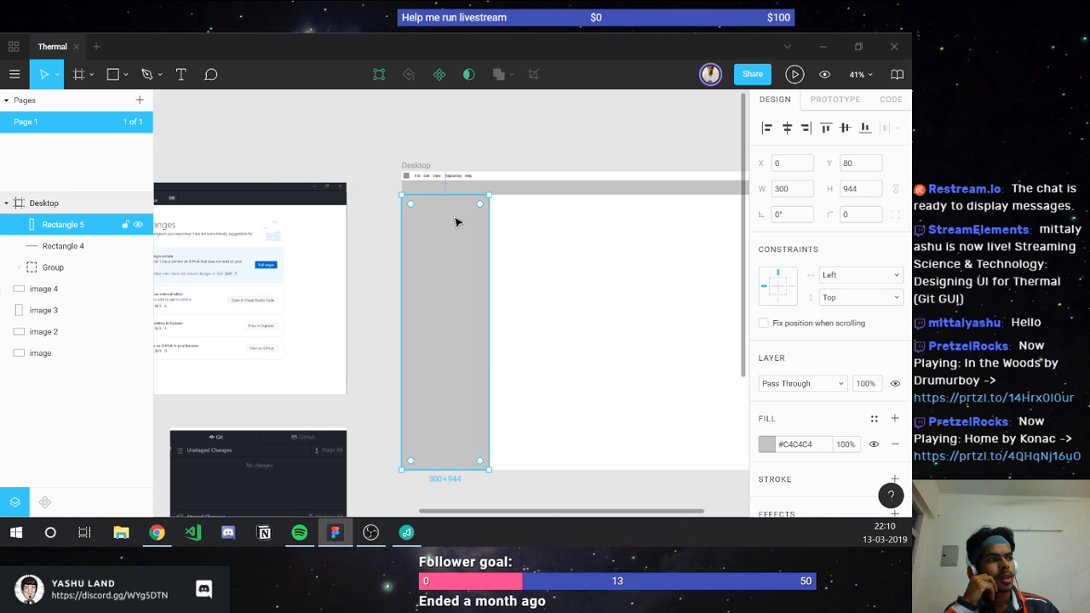
scroll(281, 336, left, 5)
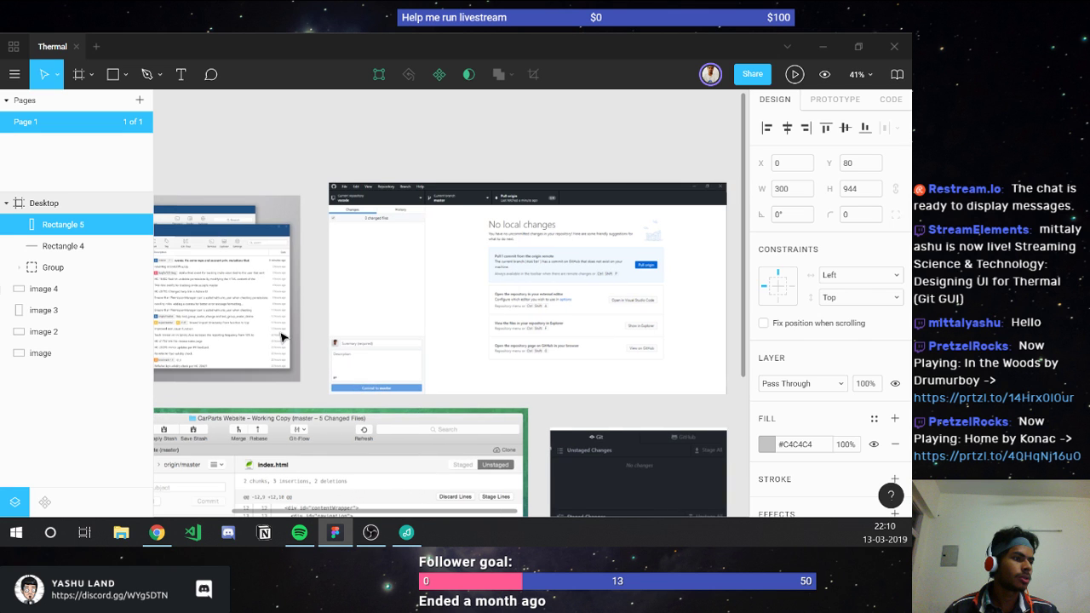
scroll(280, 336, left, 4)
scroll(281, 336, down, 3)
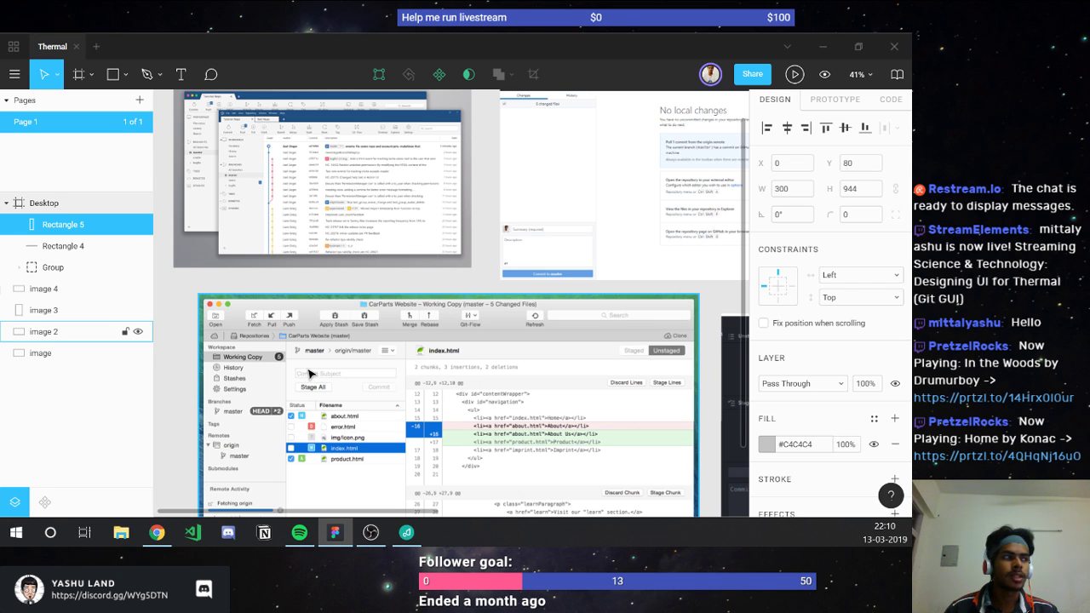
click(371, 290)
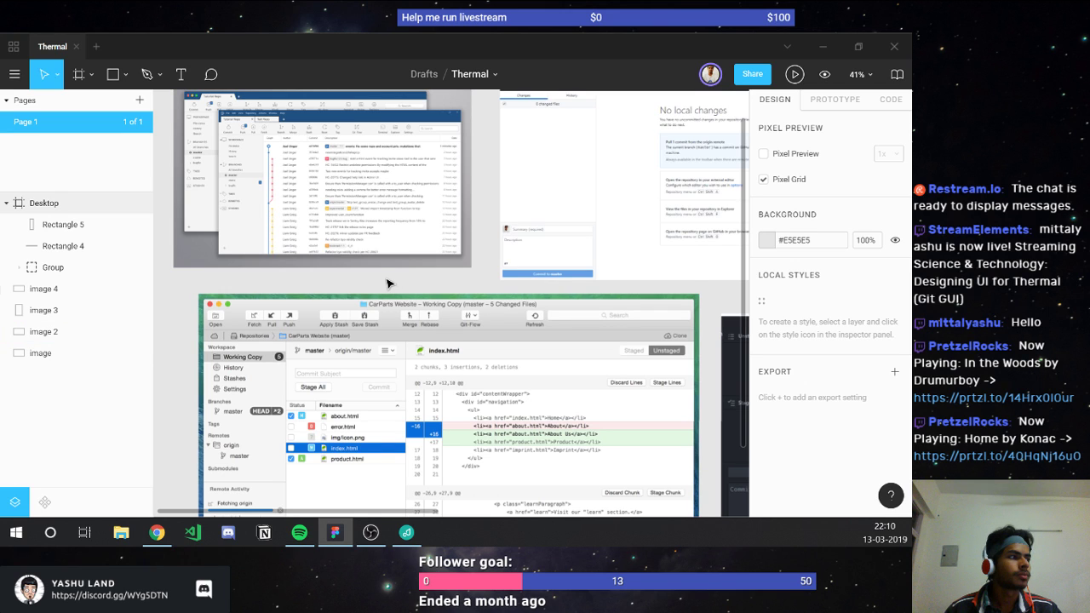
scroll(389, 283, right, 3)
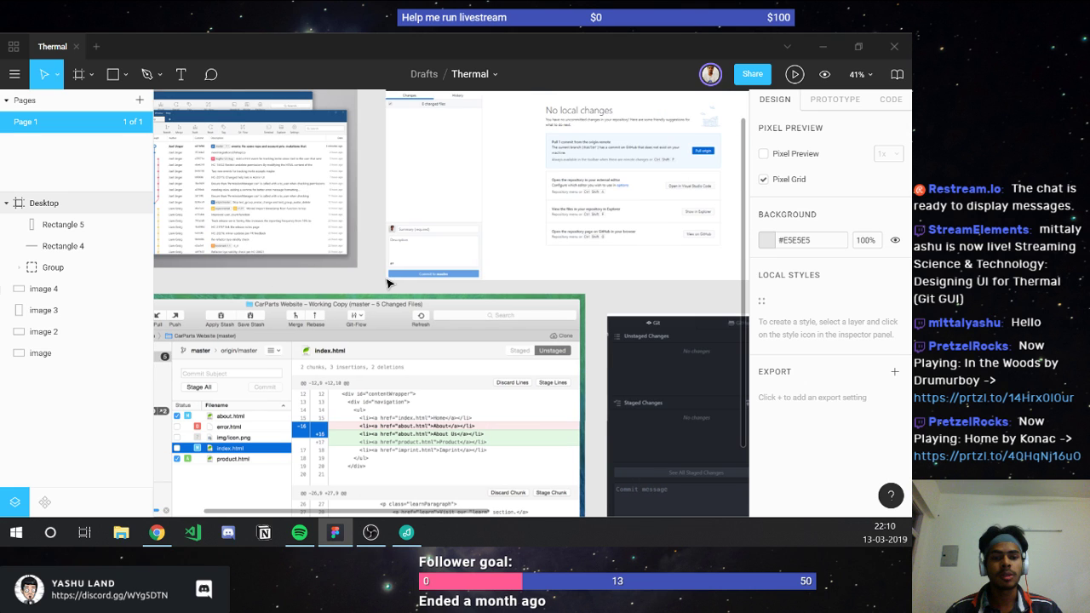
scroll(389, 283, left, 3)
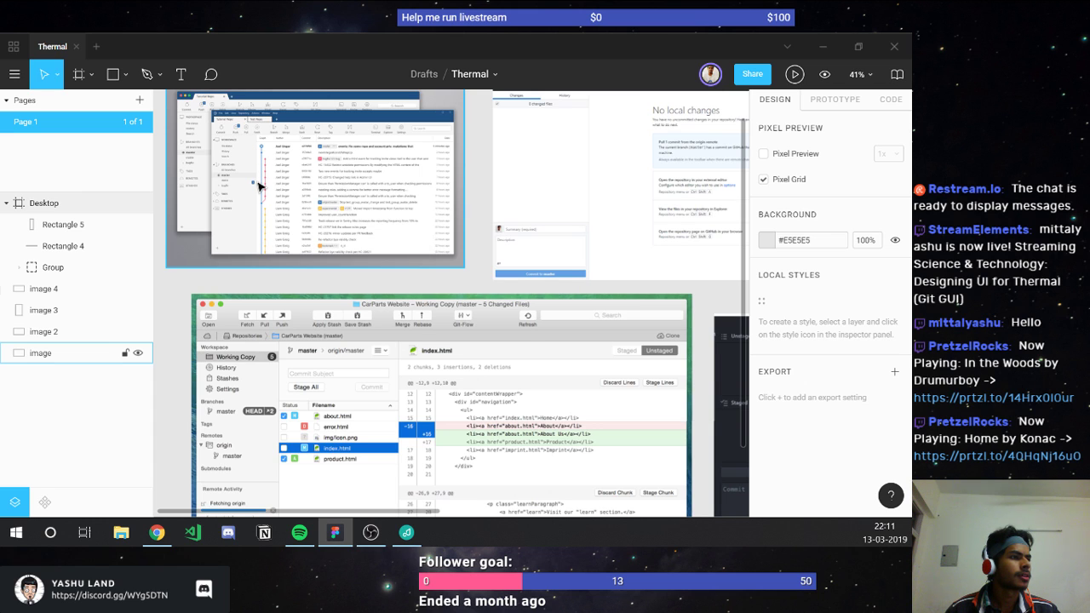
scroll(259, 186, down, 2)
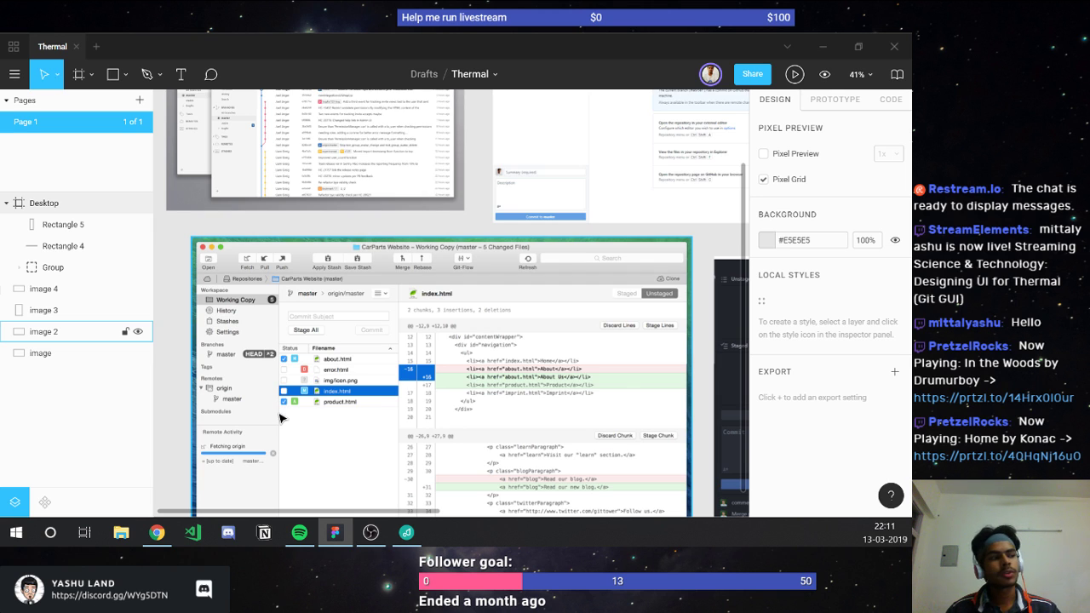
scroll(279, 417, down, 5)
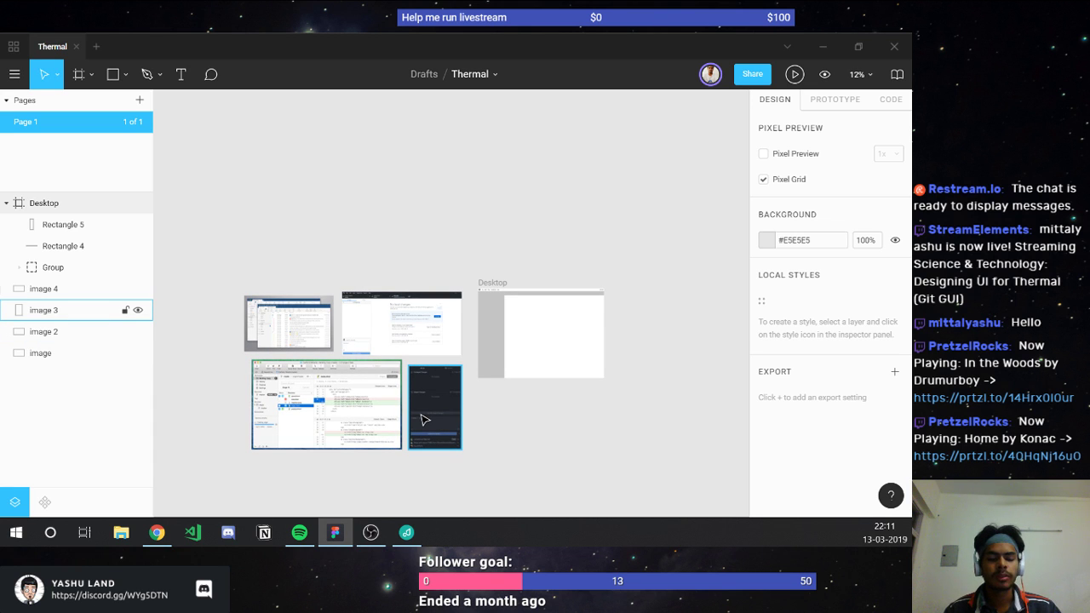
scroll(425, 419, up, 6)
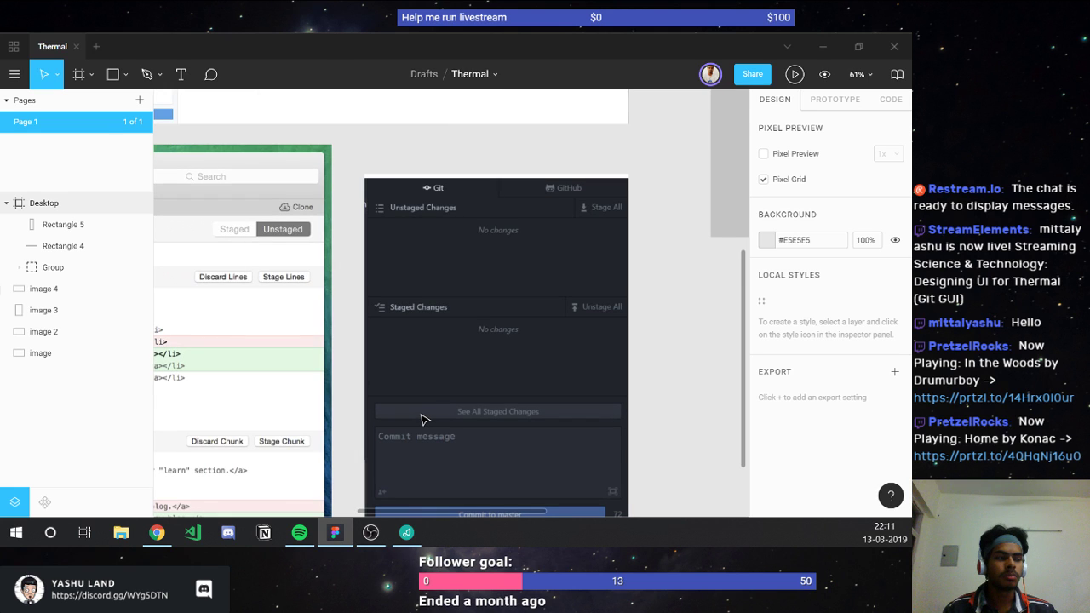
scroll(425, 419, down, 2)
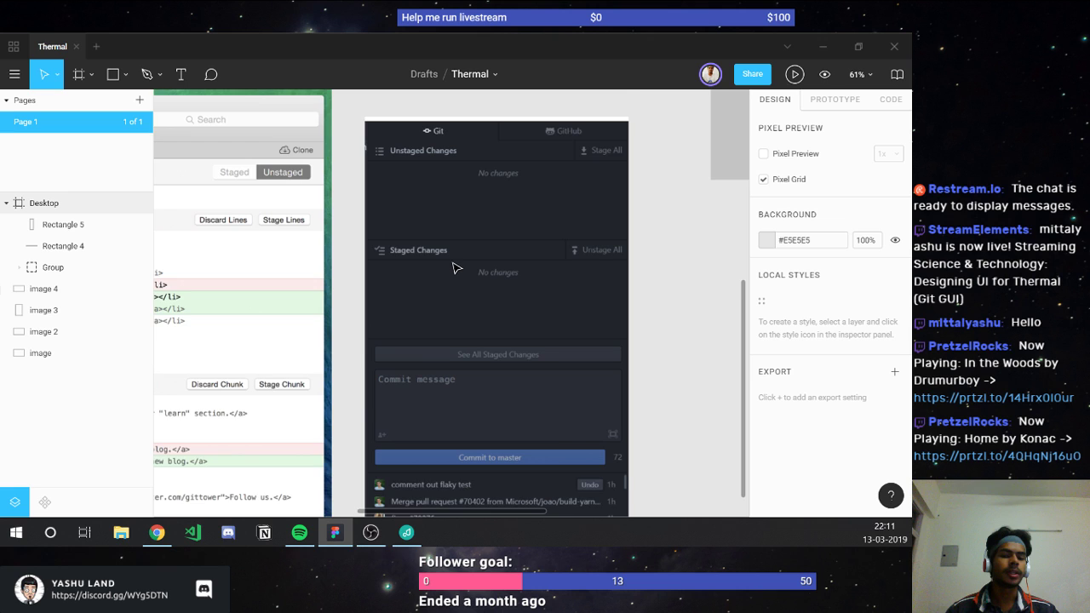
scroll(454, 268, down, 2)
click(558, 300)
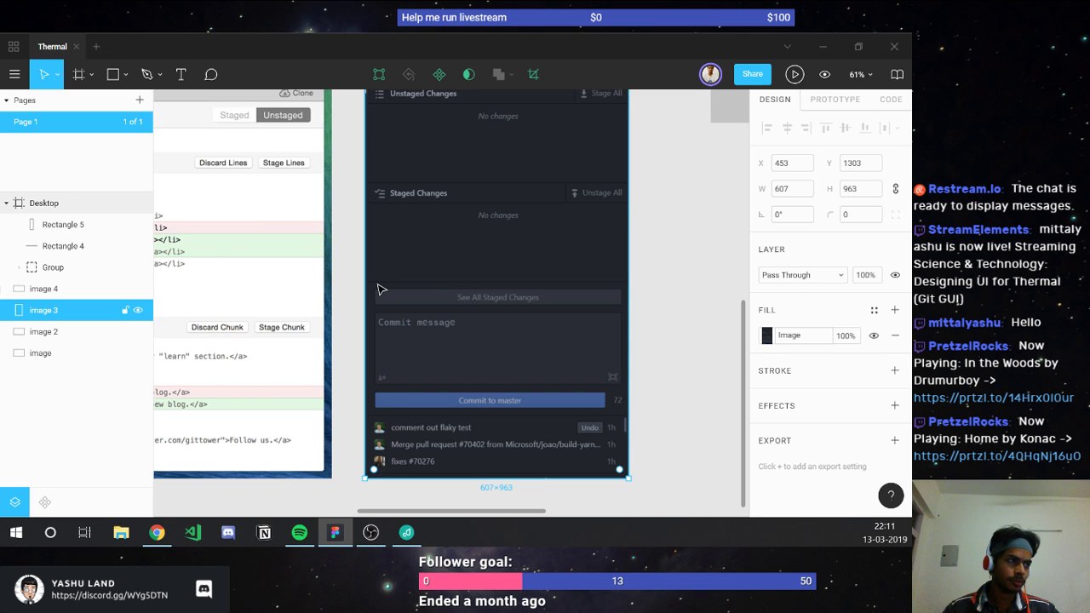
scroll(380, 290, left, 5)
scroll(380, 289, left, 2)
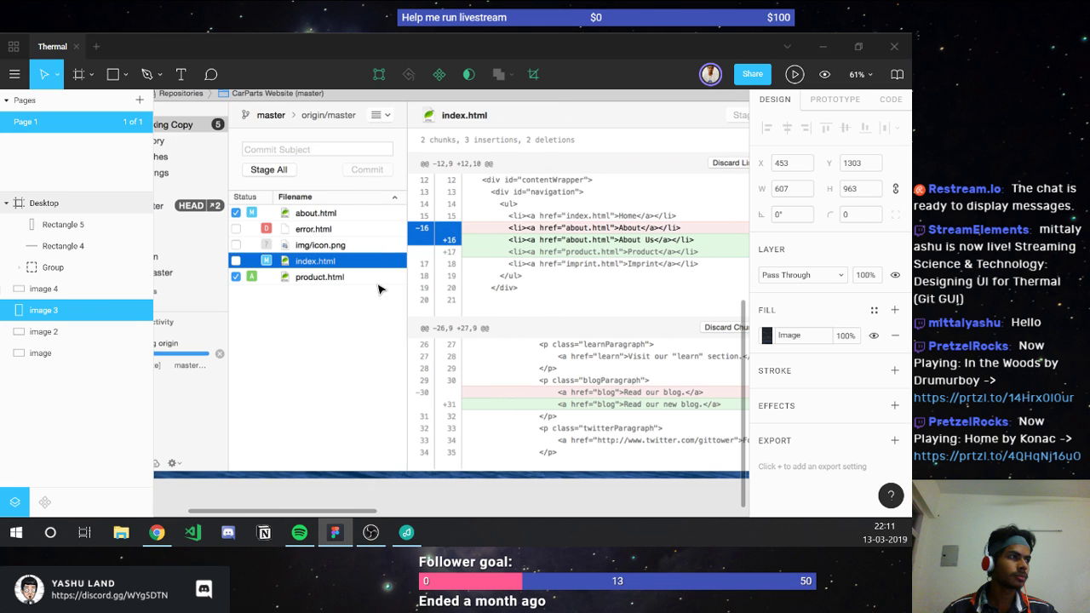
scroll(381, 289, down, 3)
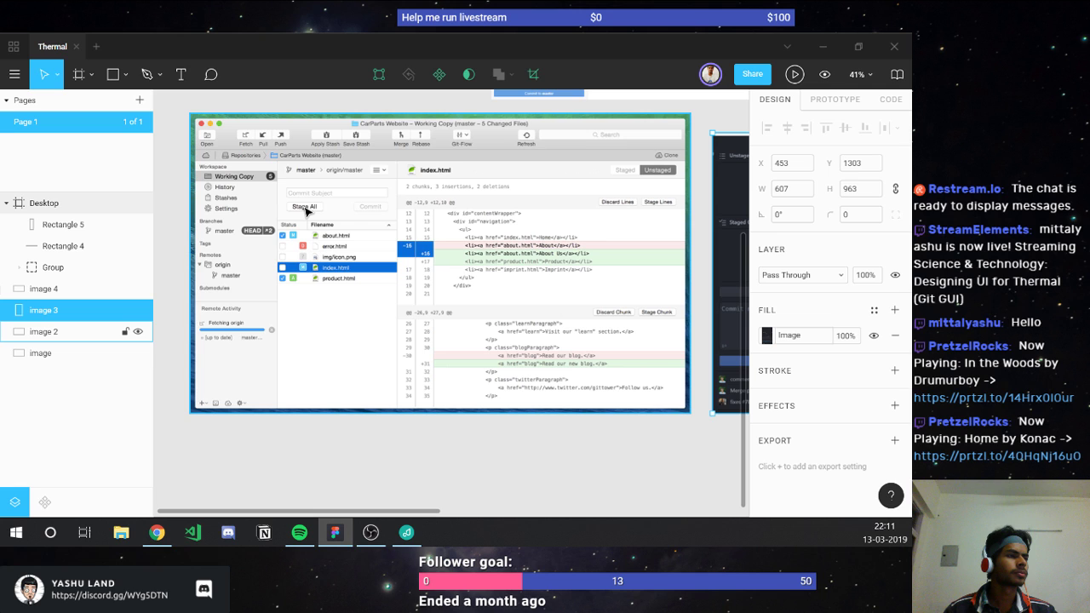
scroll(305, 211, down, 2)
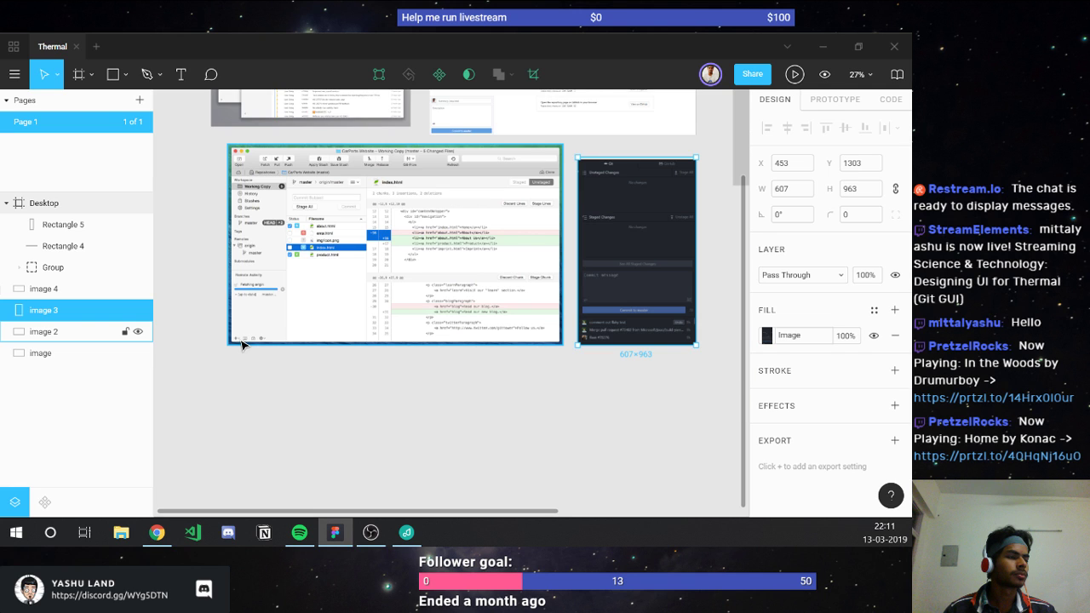
scroll(241, 343, up, 3)
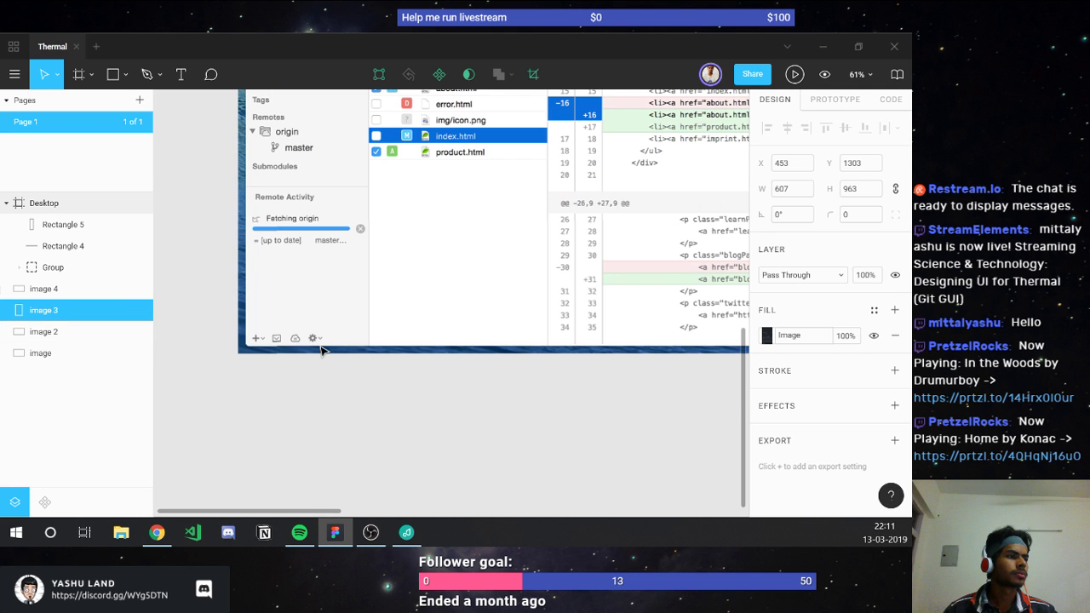
scroll(322, 349, down, 3)
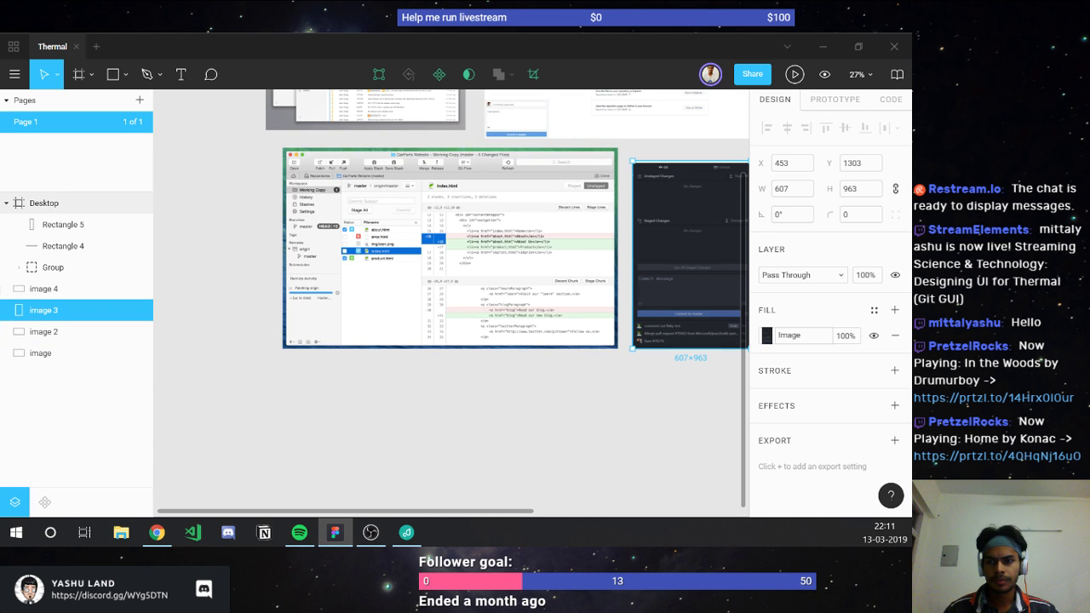
scroll(608, 323, down, 3)
scroll(550, 205, up, 3)
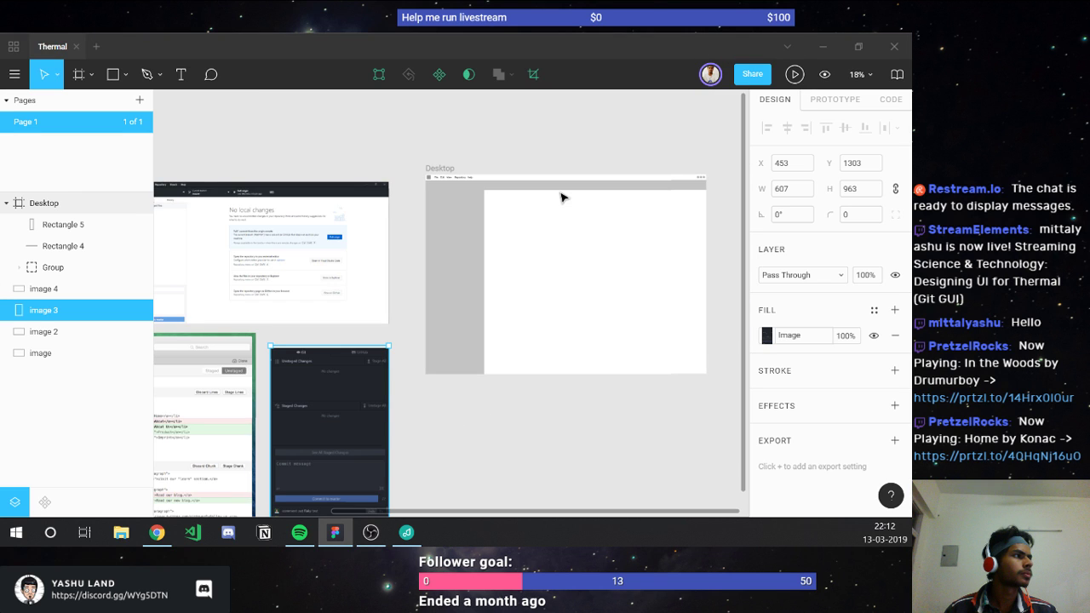
Step: Draw a first line set to X 0 and 1440 wide, then delete it as misplaced
scroll(462, 188, up, 5)
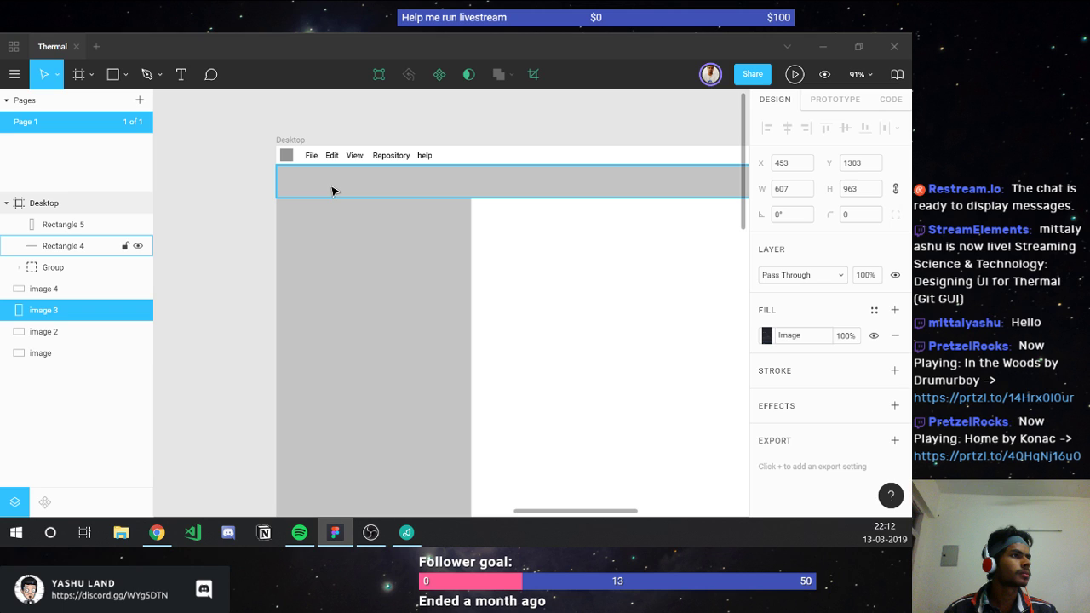
click(332, 191)
click(525, 186)
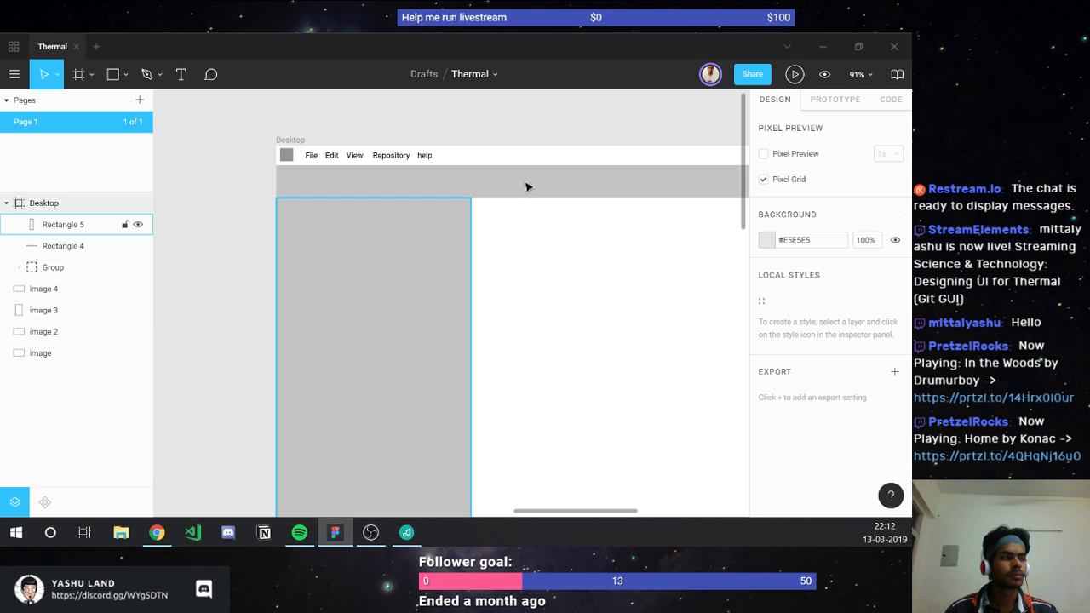
key(l)
drag(470, 196, 276, 196)
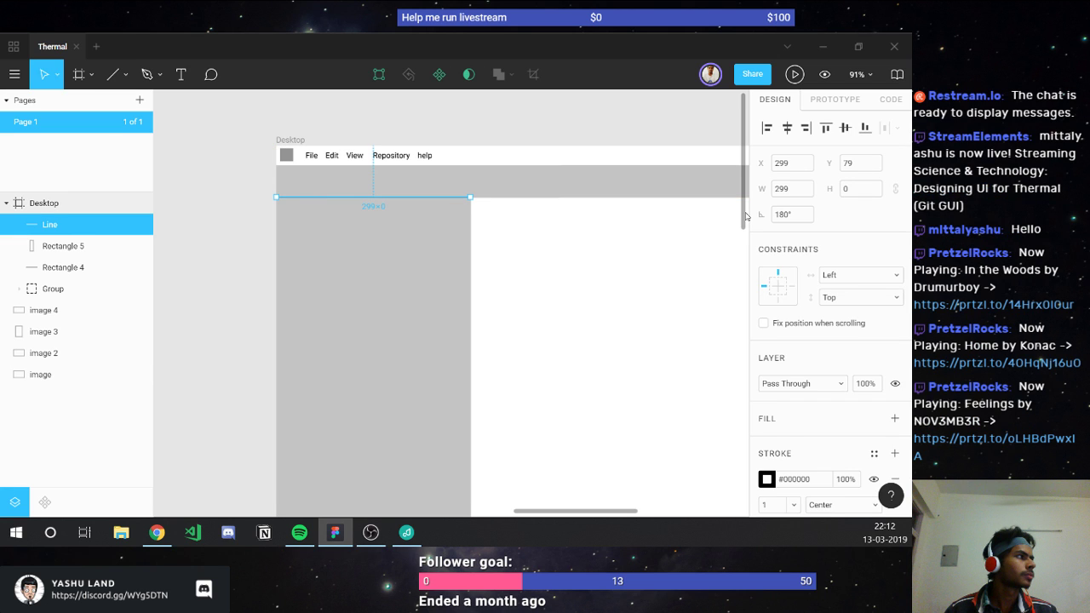
click(792, 163)
text(0)
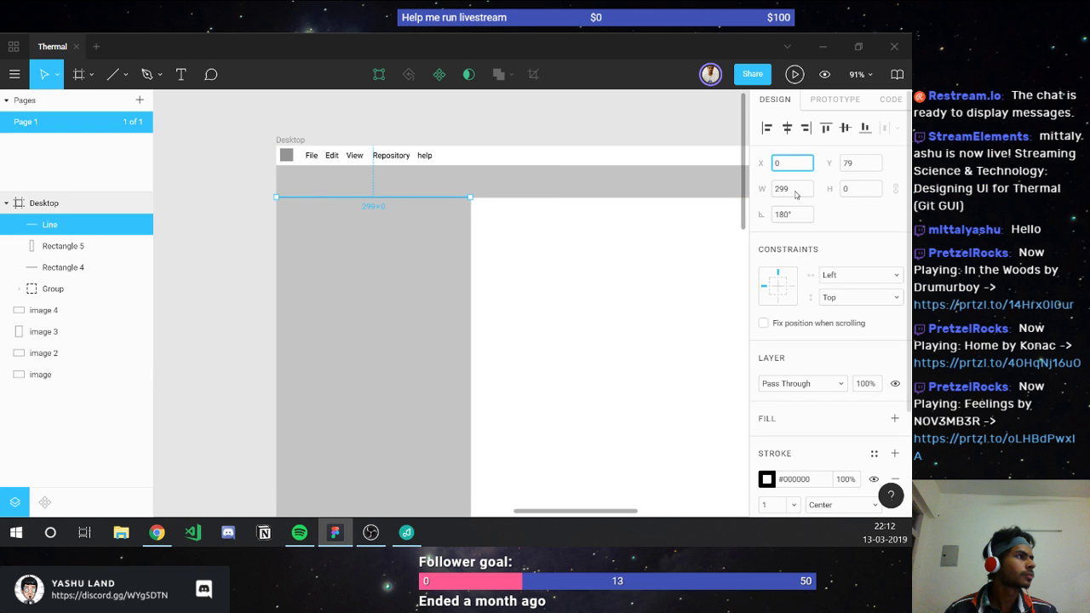
click(795, 195)
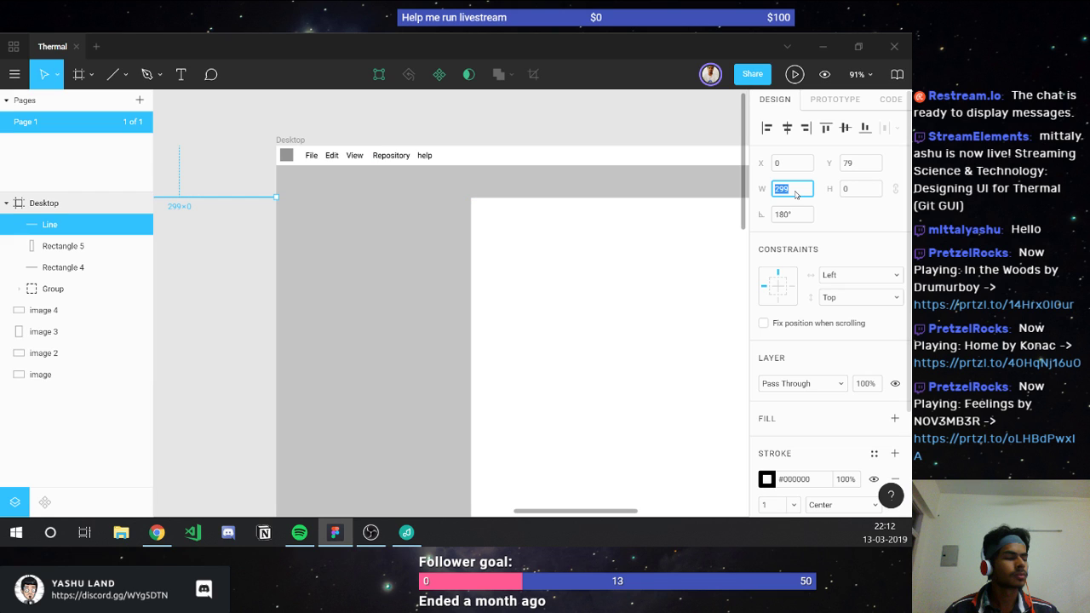
text(1440)
key(Return)
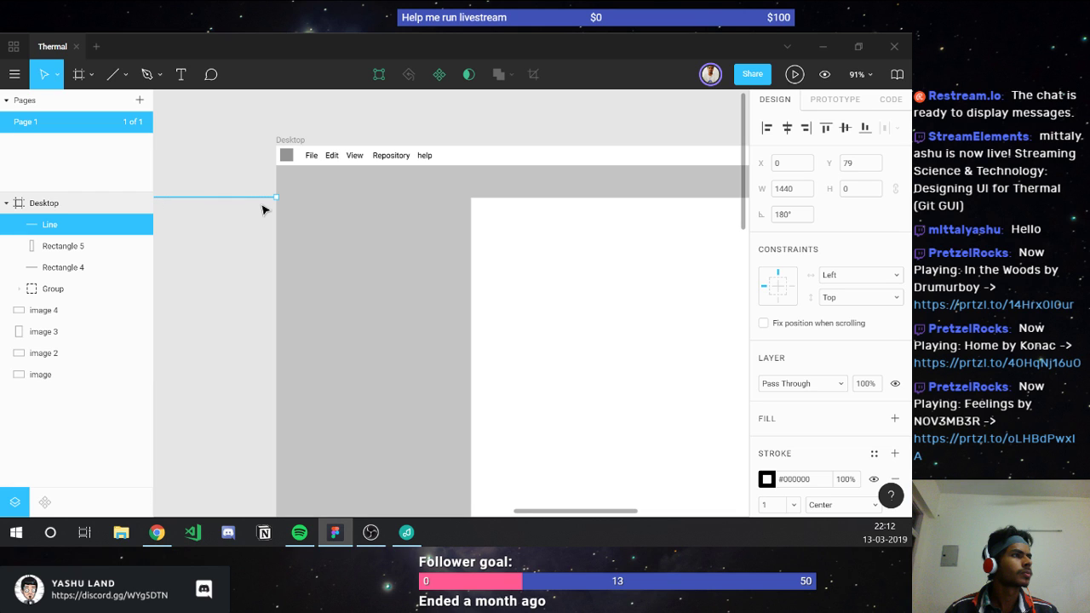
ctrl+scroll(262, 211, down, 3)
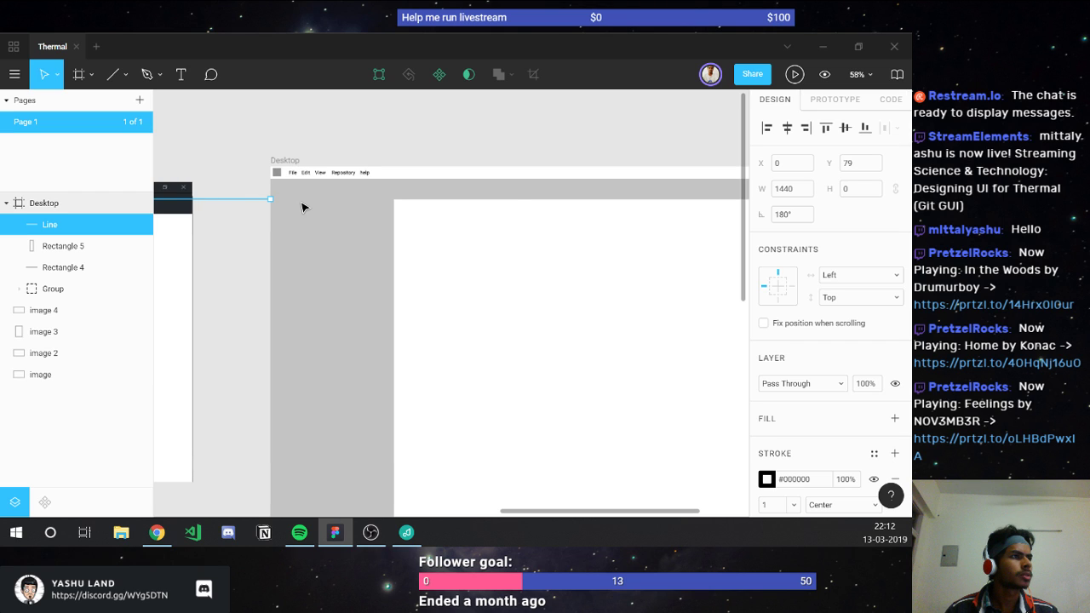
drag(302, 207, 408, 217)
key(Delete)
Step: Redraw the divider line at X 0, Y 80 with a 1440 width across the frame
key(l)
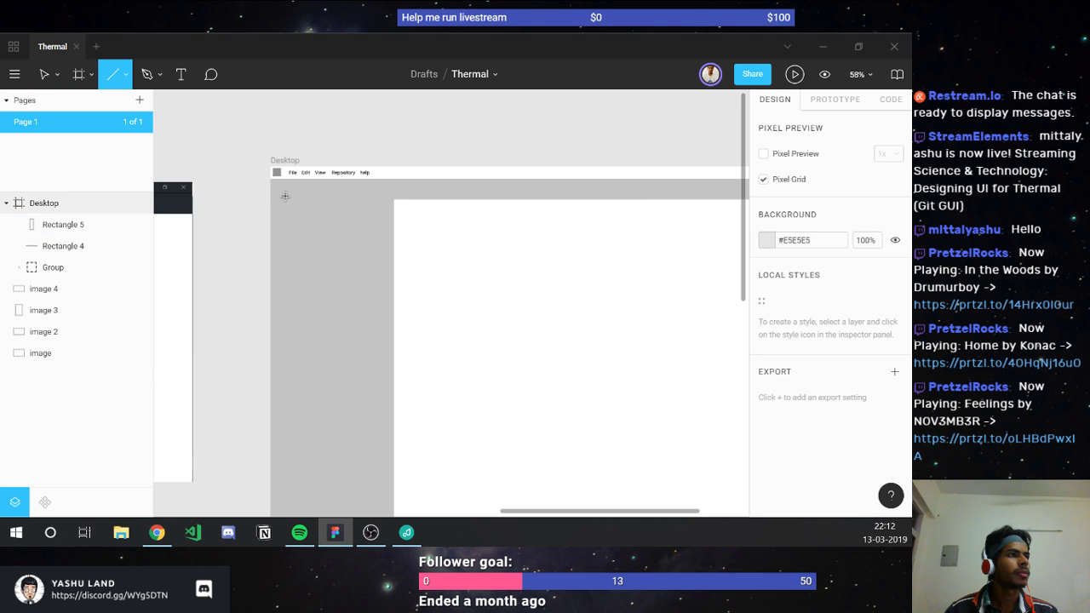
drag(285, 196, 569, 216)
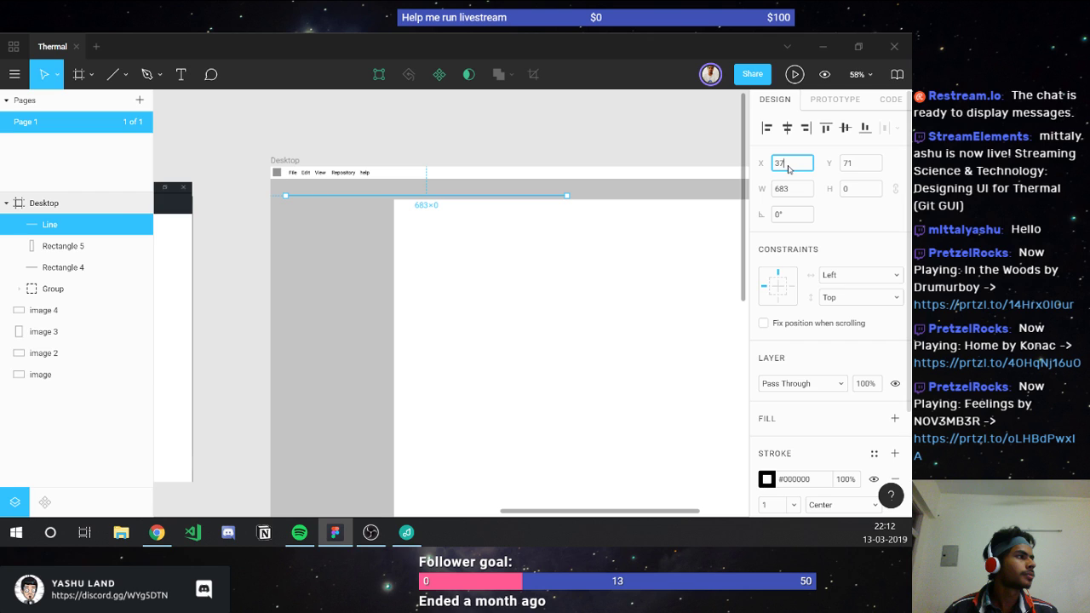
text(0)
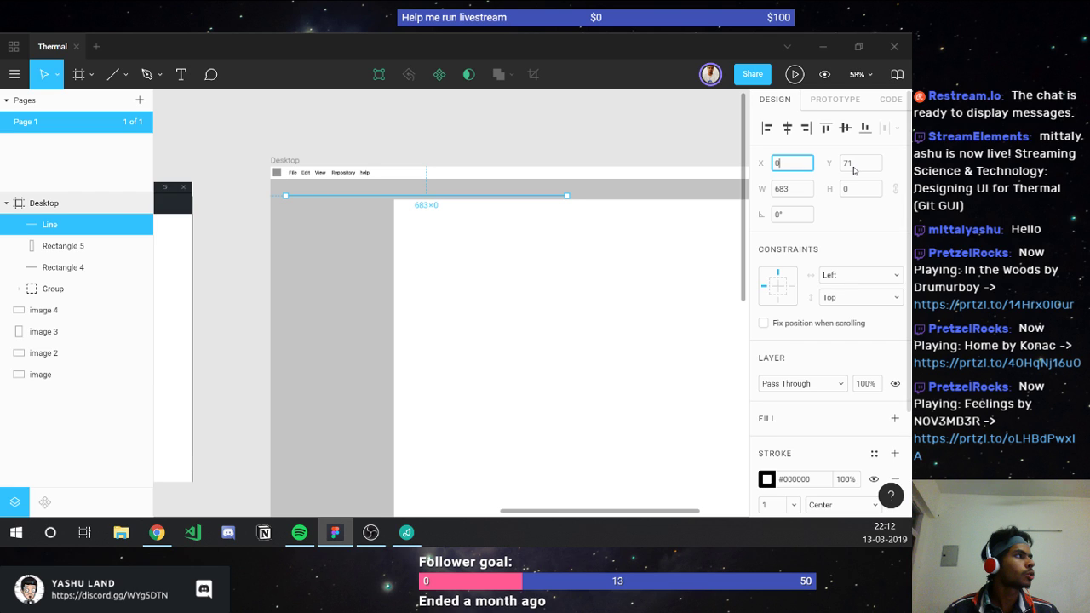
click(855, 169)
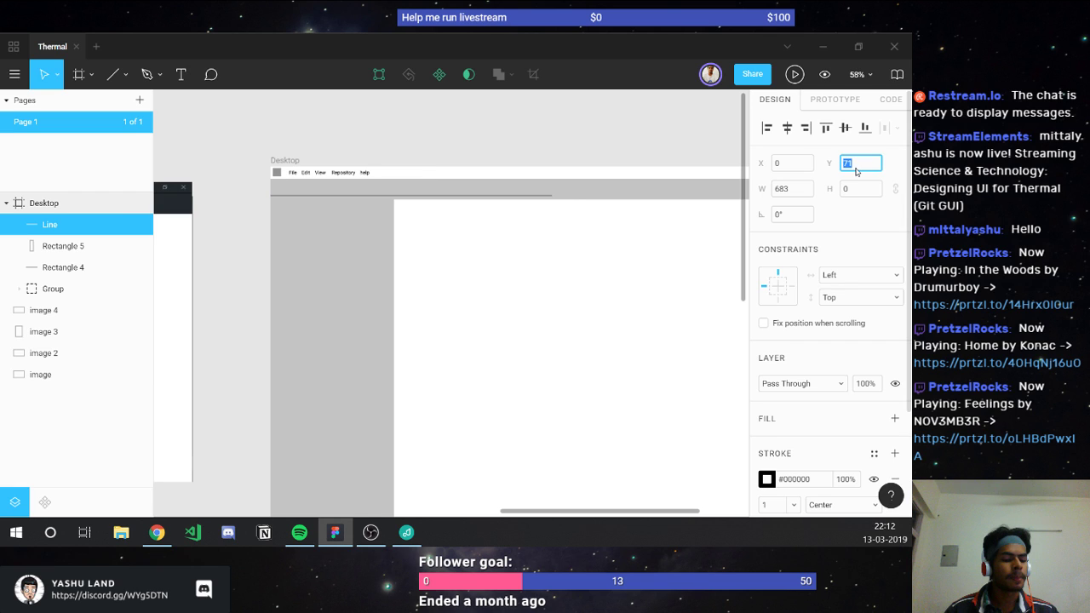
text(80)
click(800, 189)
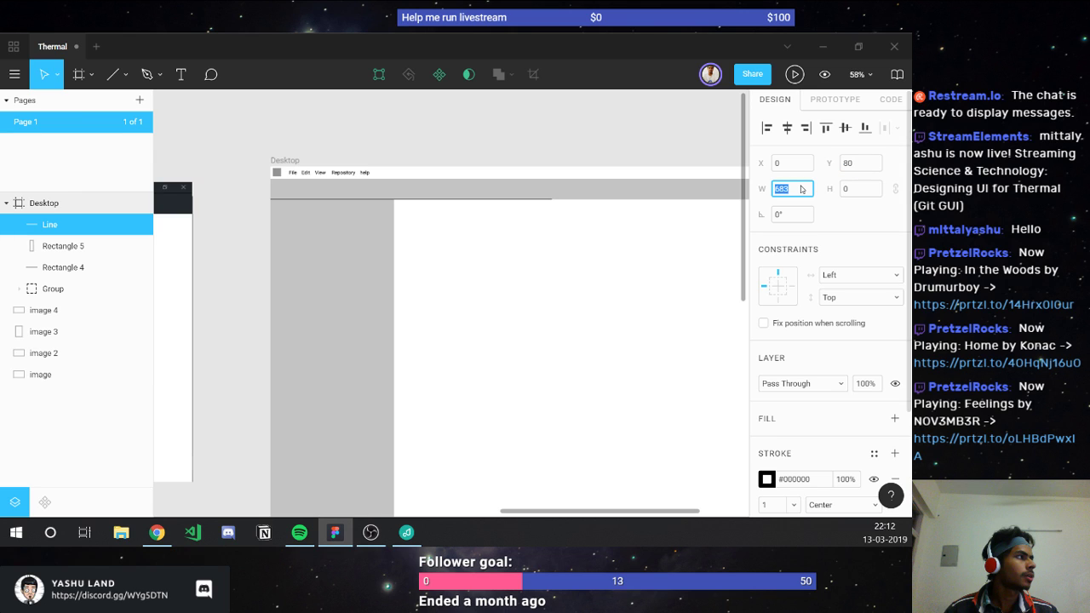
text(1440)
key(Return)
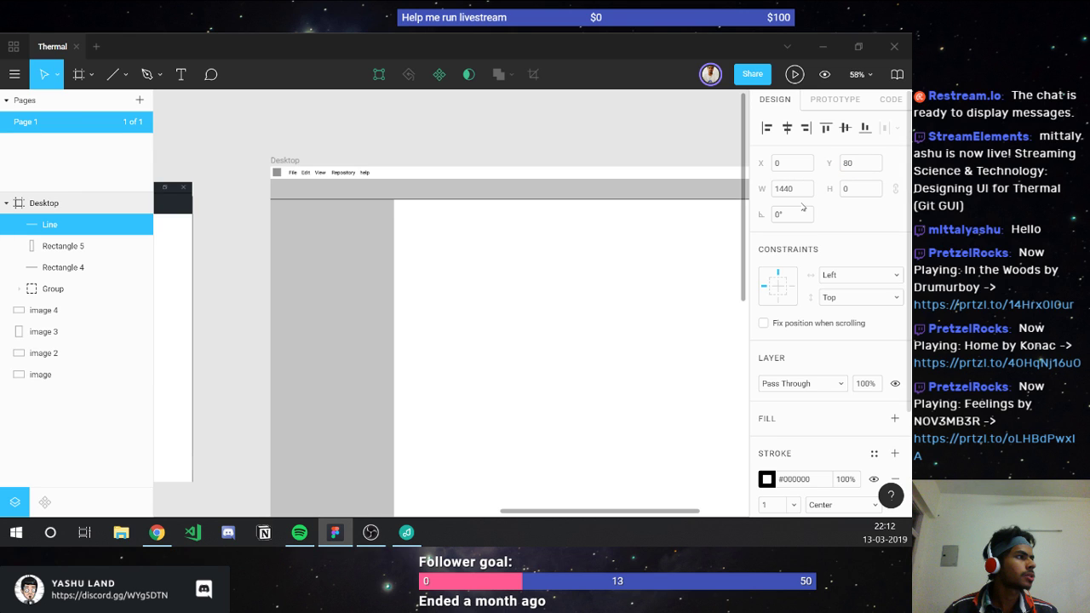
Step: Eyedrop the grey #949494 from the menu square as the line's stroke
scroll(278, 175, up, 3)
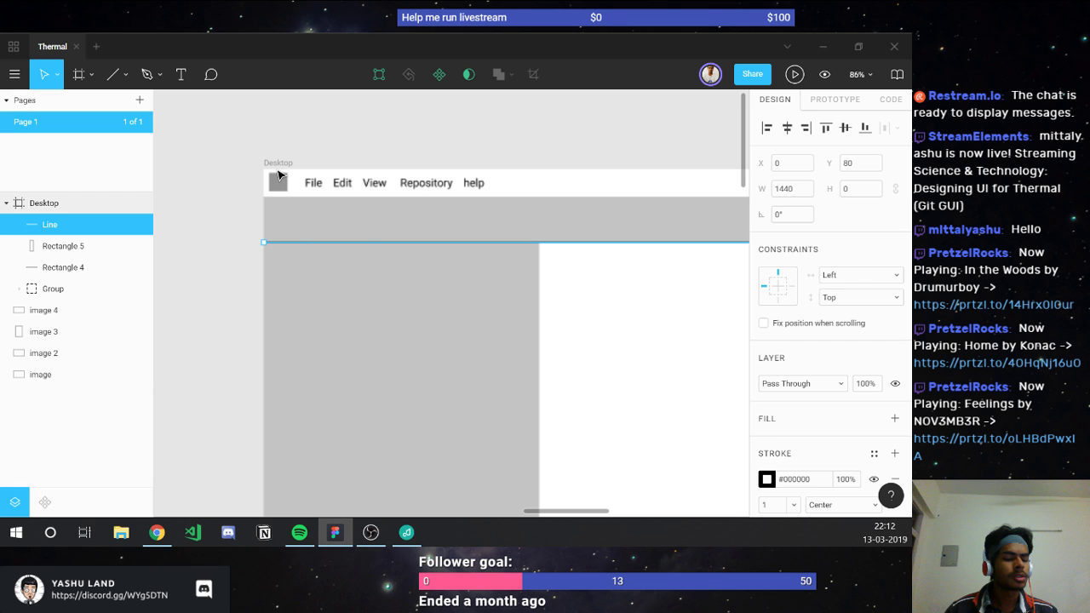
key(i)
click(279, 181)
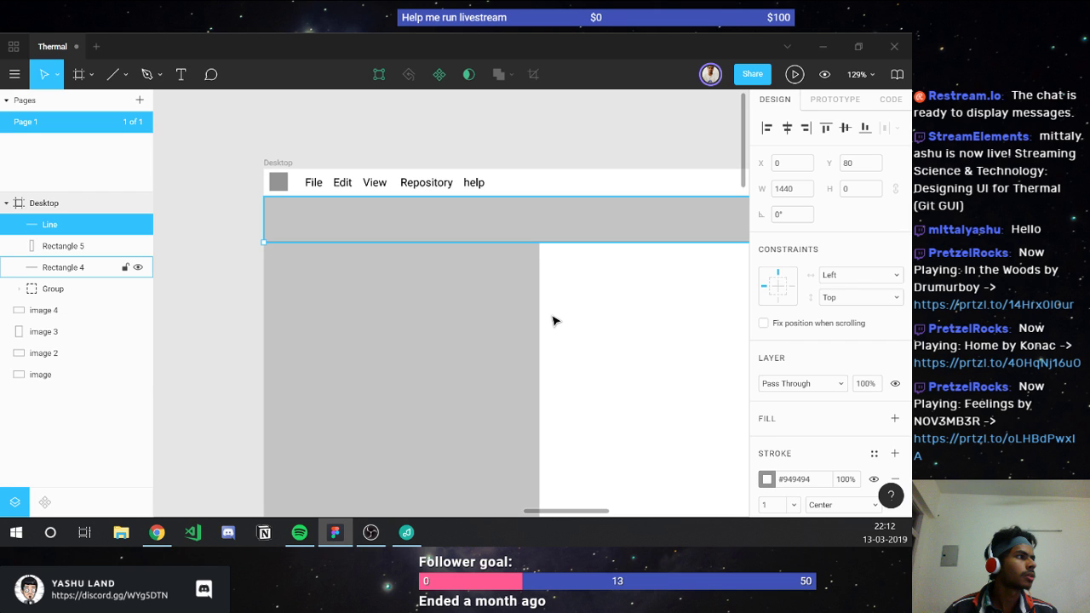
click(557, 325)
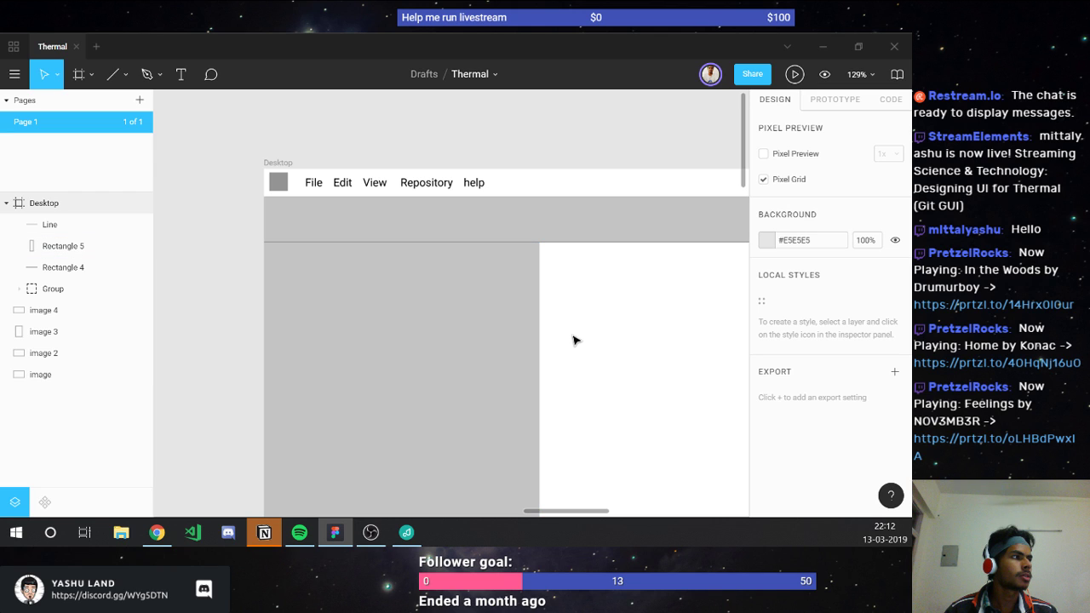
scroll(573, 341, down, 3)
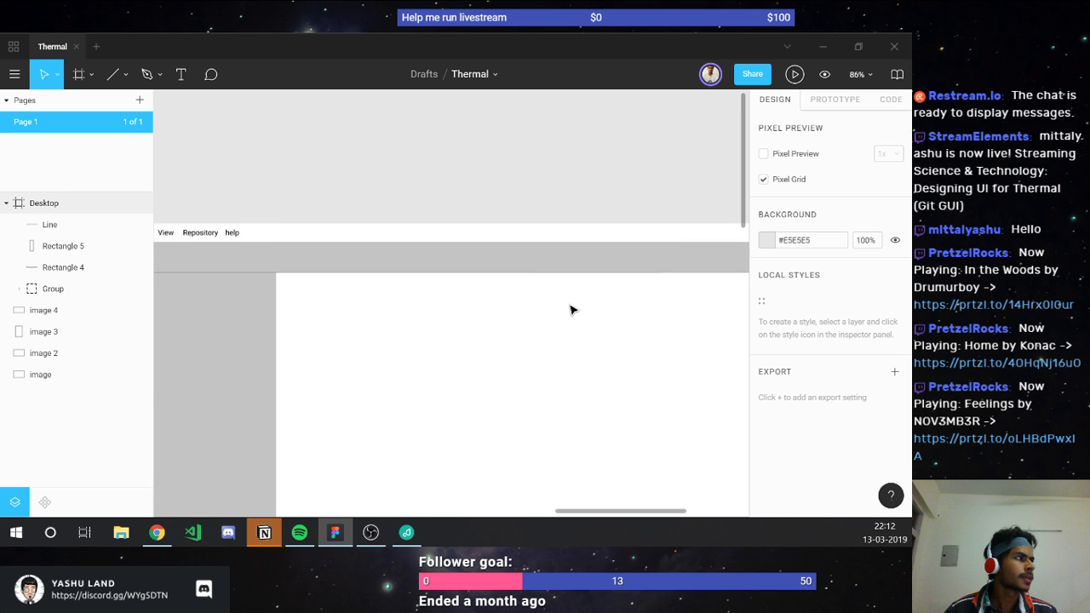
scroll(570, 309, right, 5)
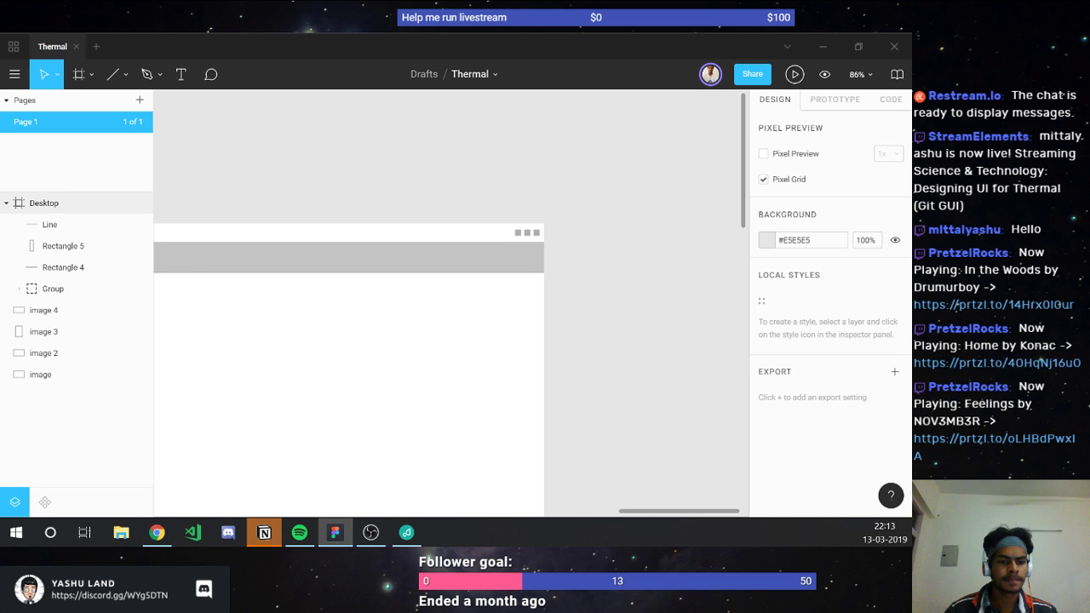
click(528, 269)
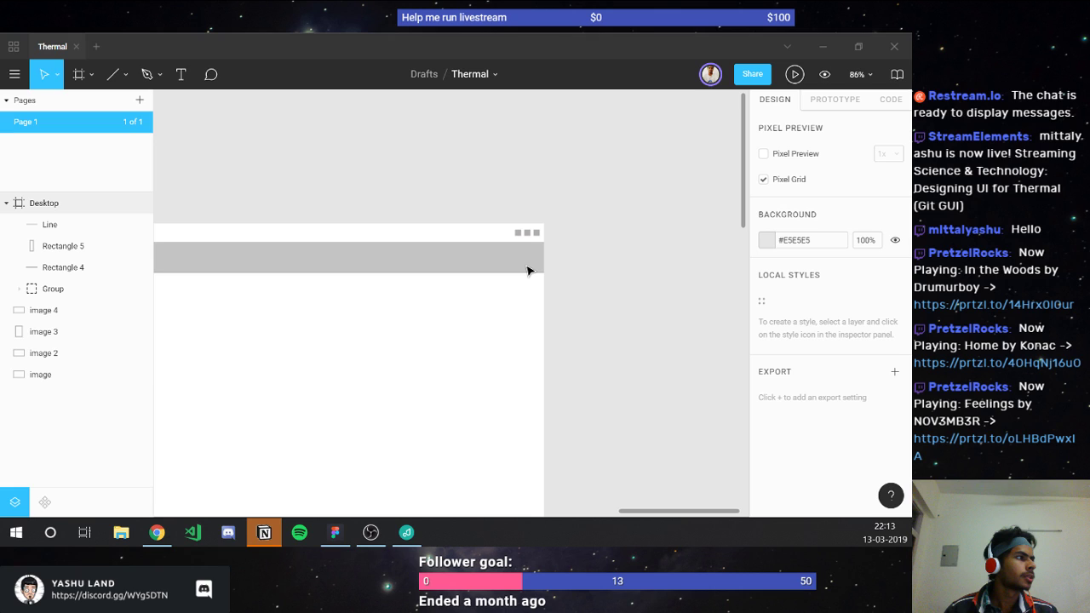
key(ctrl+z)
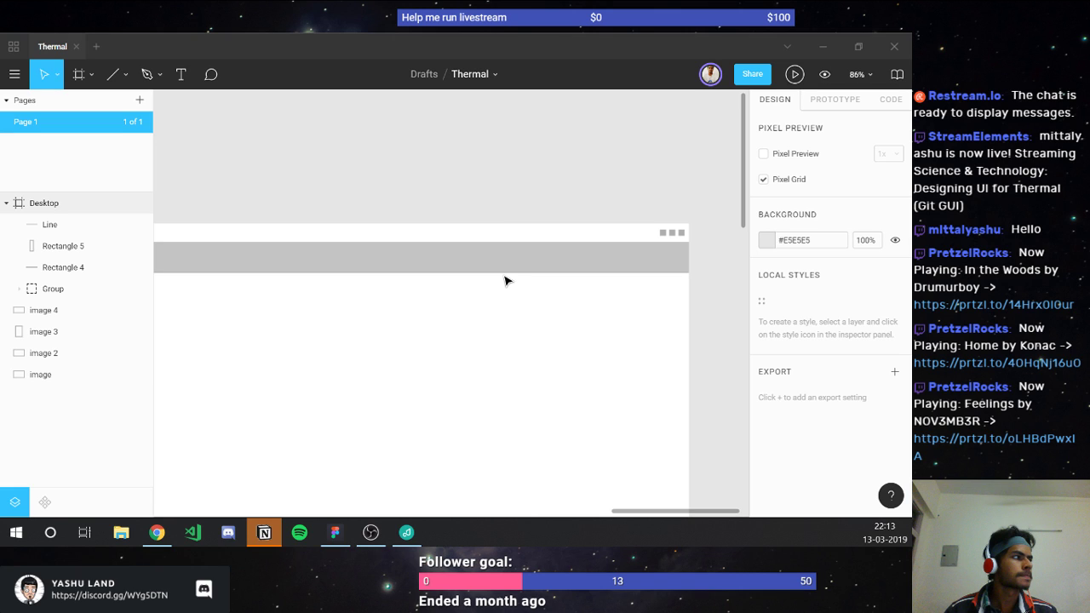
key(ctrl+z)
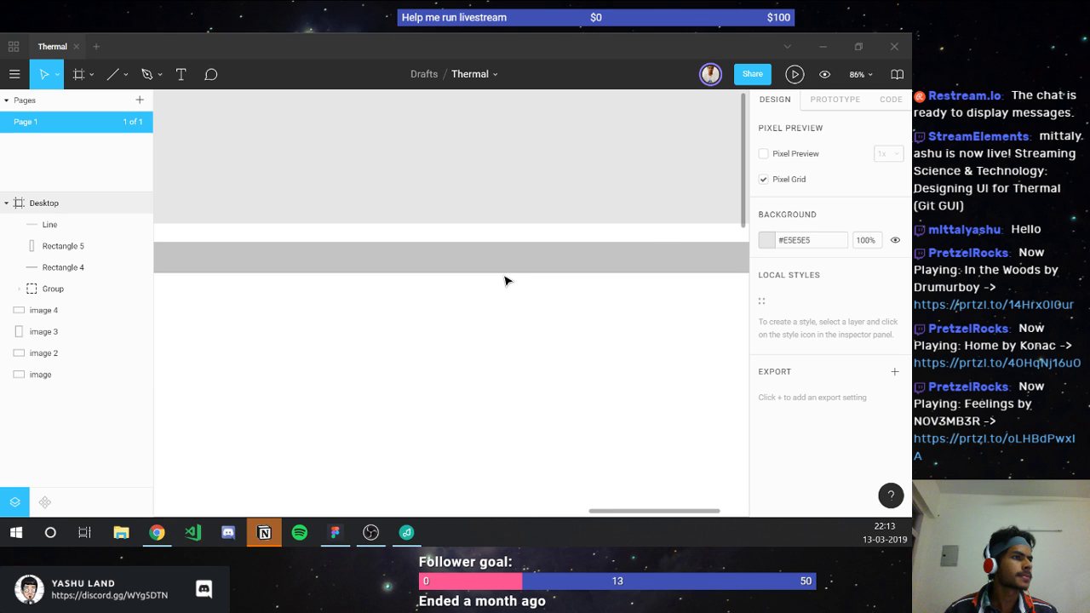
key(ctrl+z)
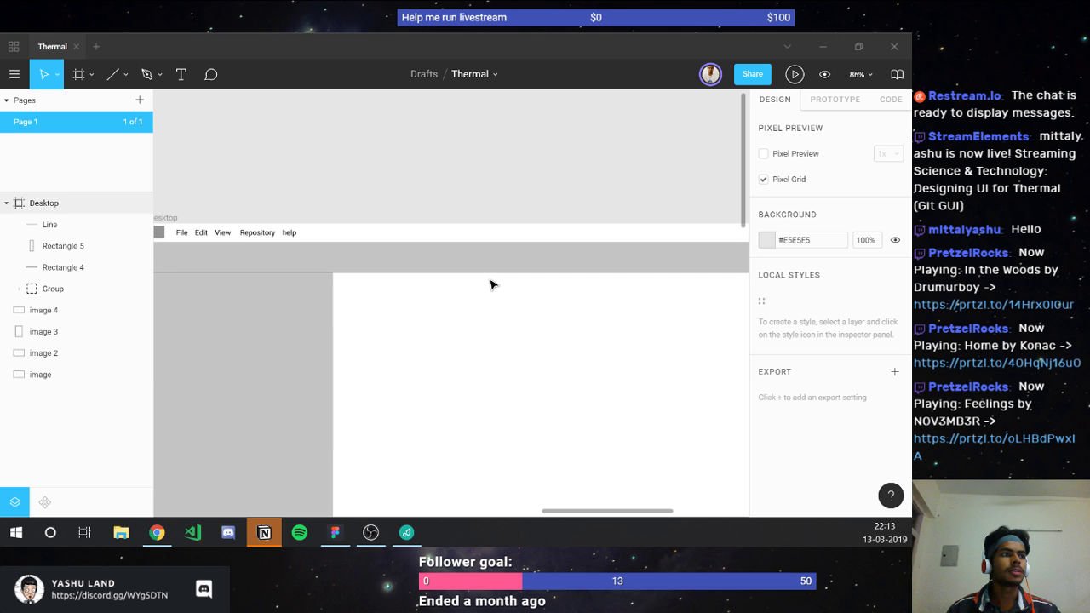
scroll(490, 284, down, 3)
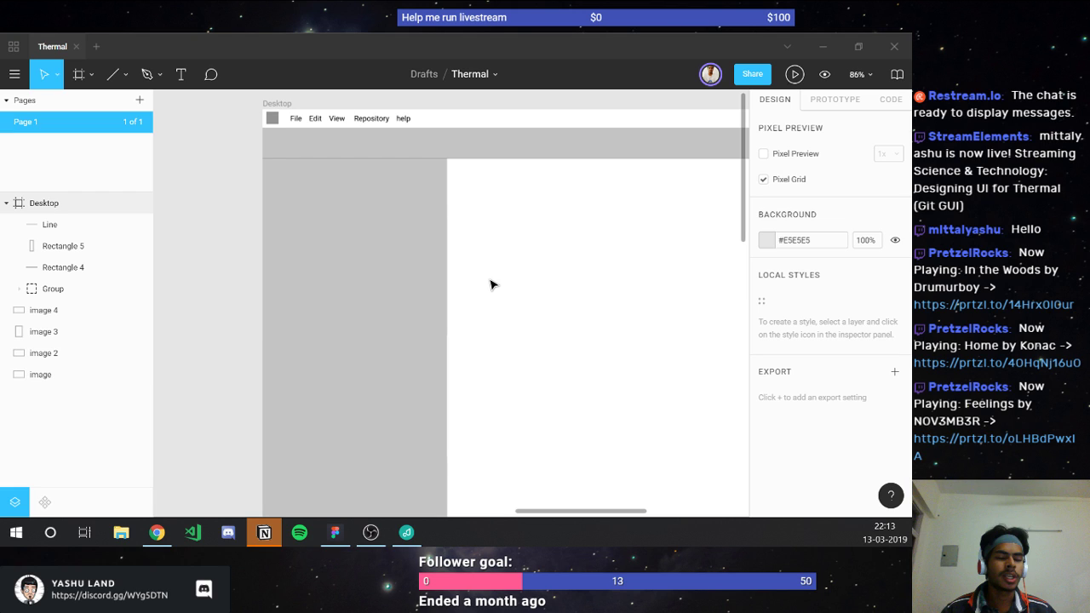
click(491, 285)
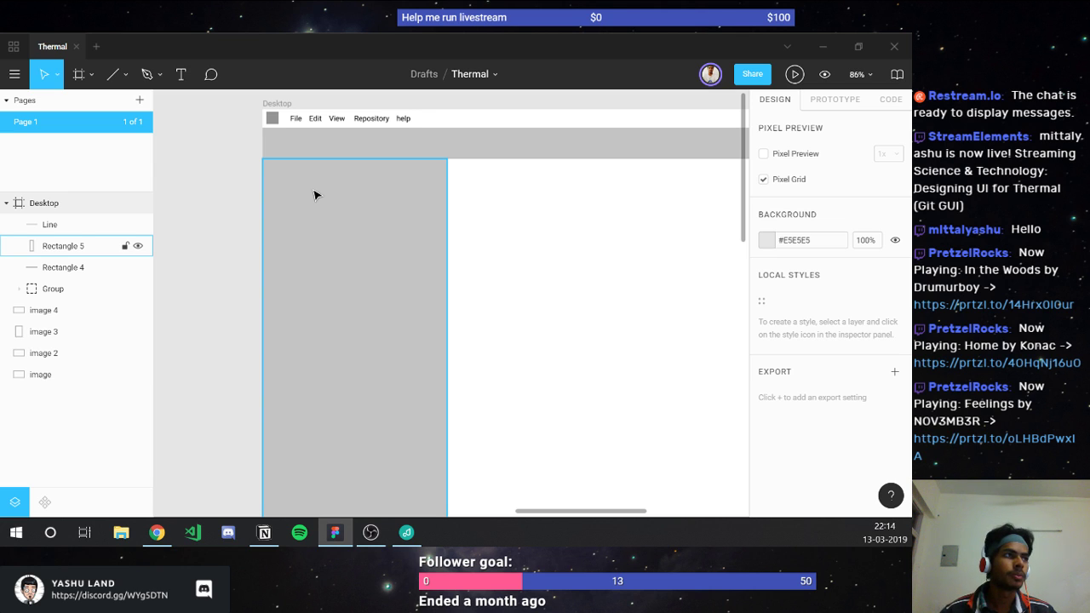
click(240, 268)
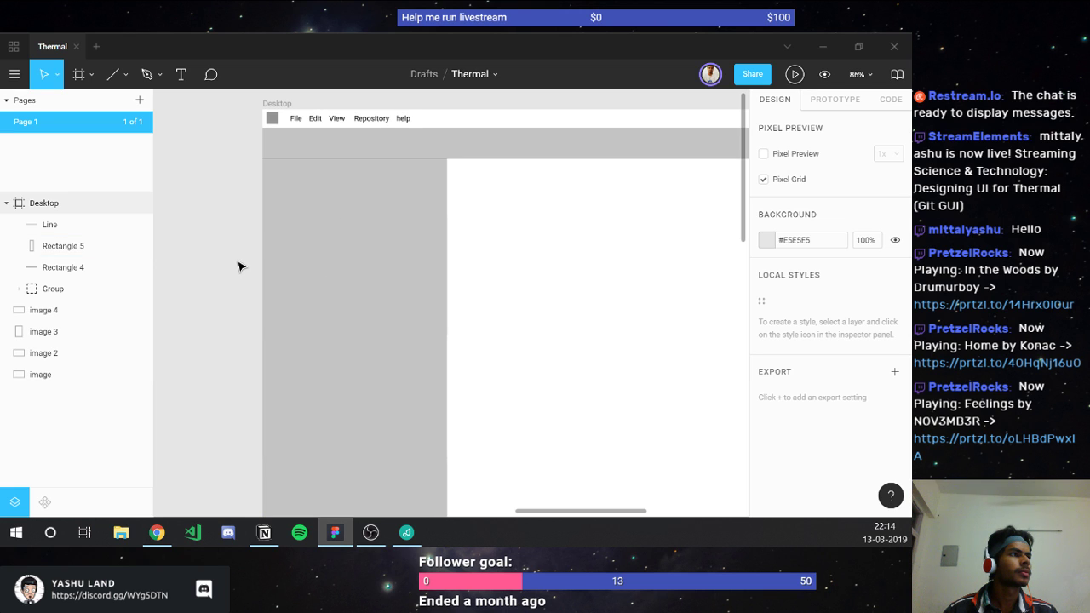
click(431, 157)
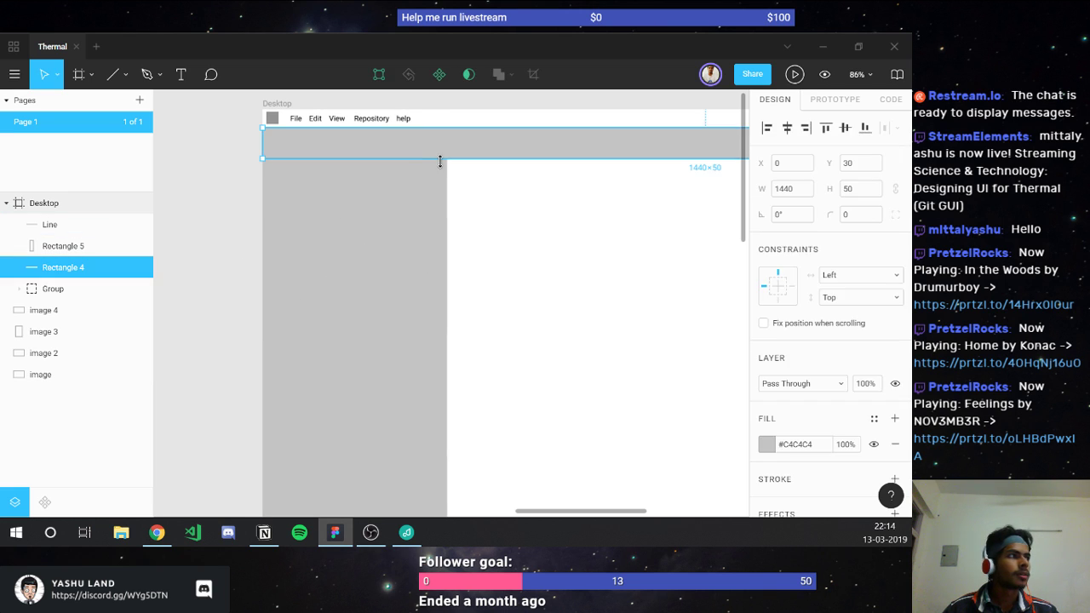
key(Escape)
click(451, 160)
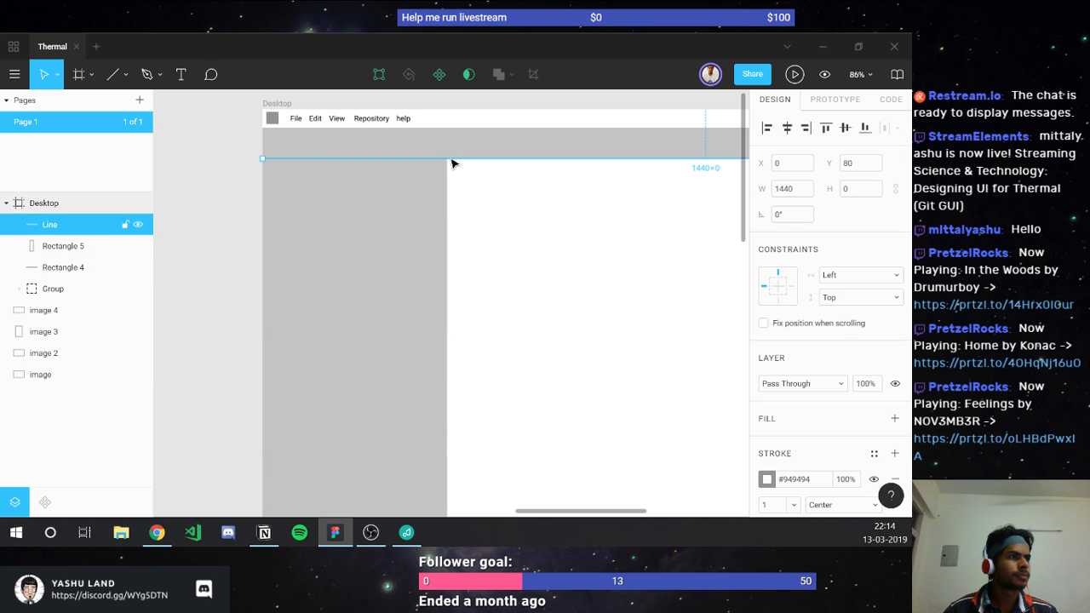
key(l)
drag(451, 163, 459, 473)
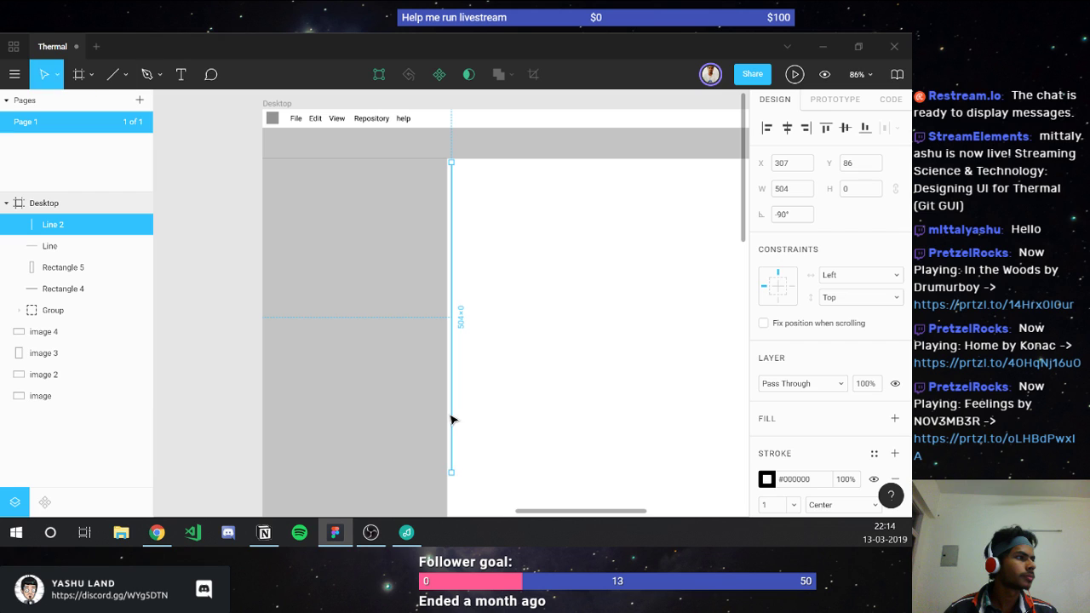
click(789, 189)
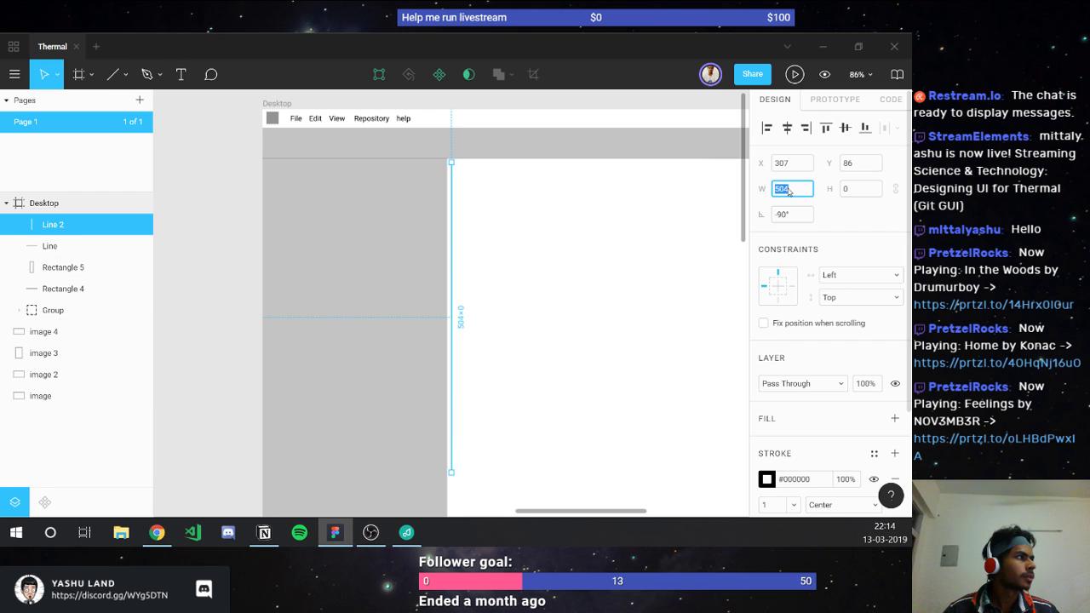
text(300)
key(Return)
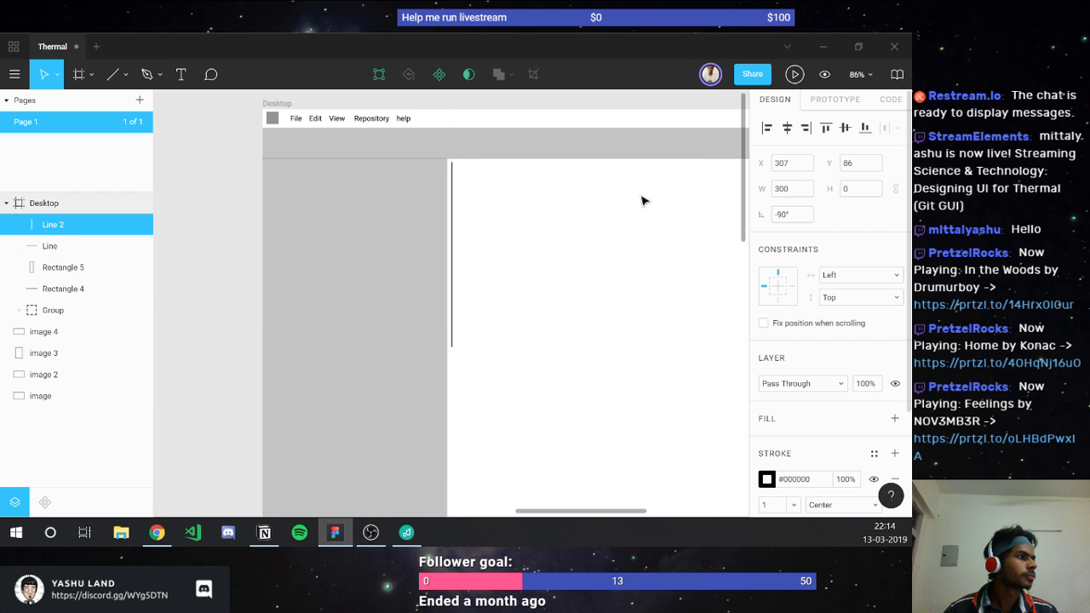
click(799, 167)
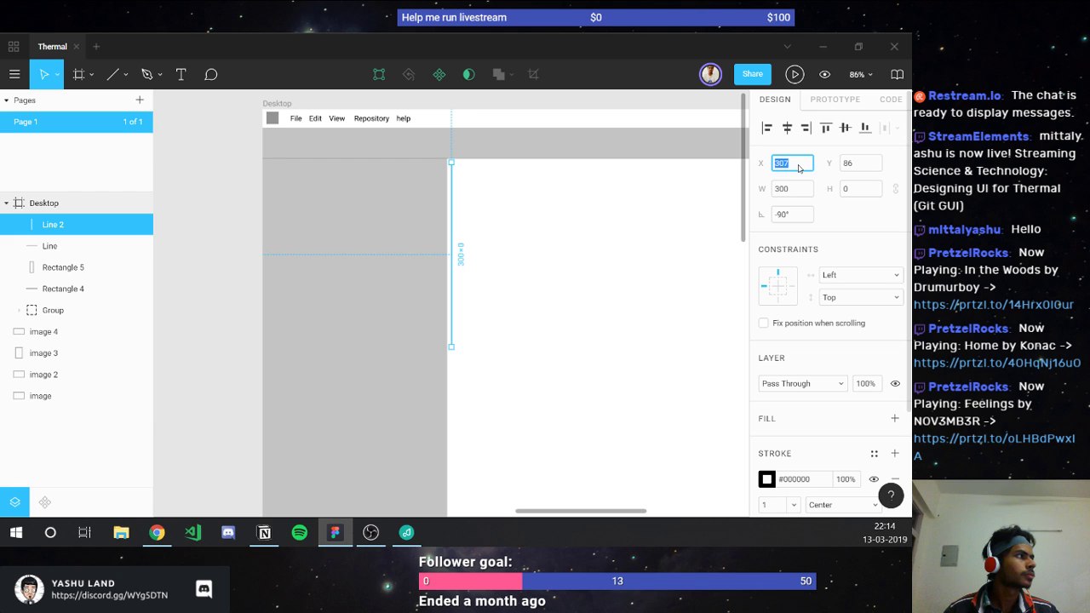
text(300)
key(Return)
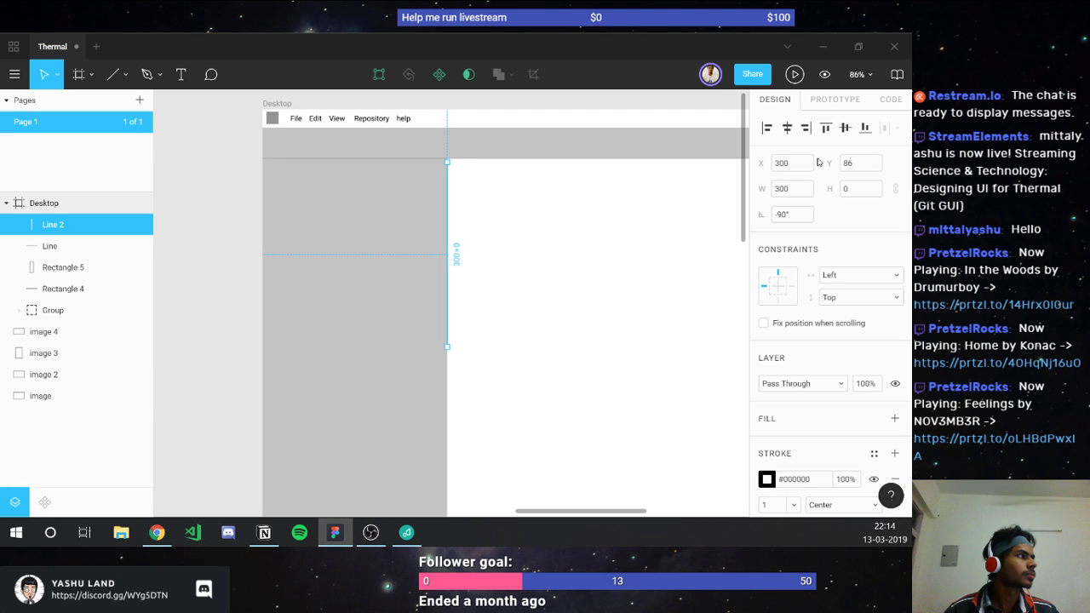
click(848, 162)
text(80)
key(Return)
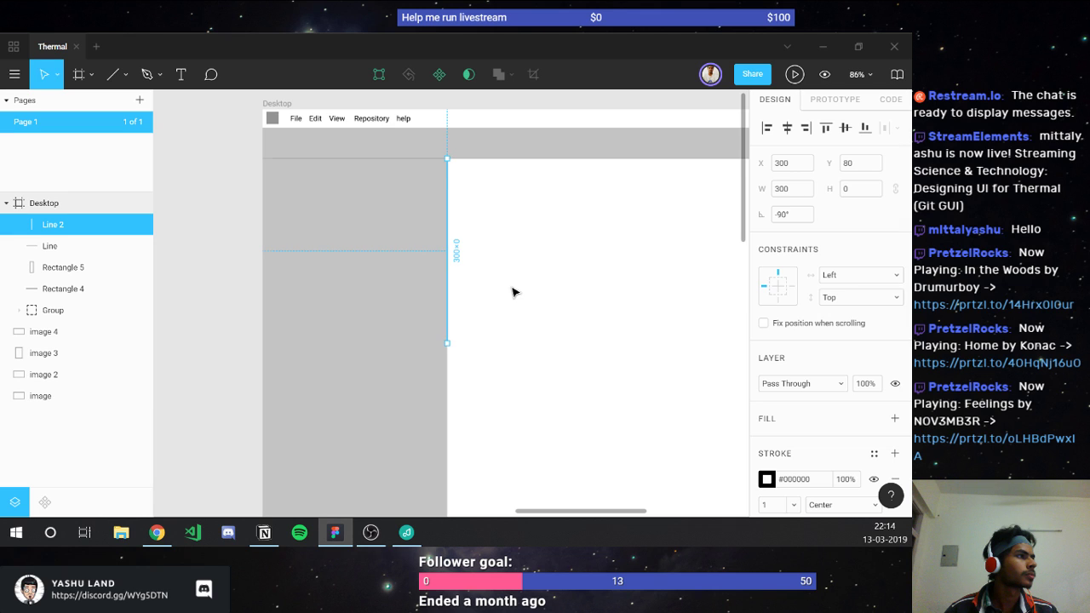
scroll(512, 292, down, 3)
mouse_move(451, 219)
mouse_down()
mouse_move(449, 525)
mouse_move(448, 237)
mouse_up()
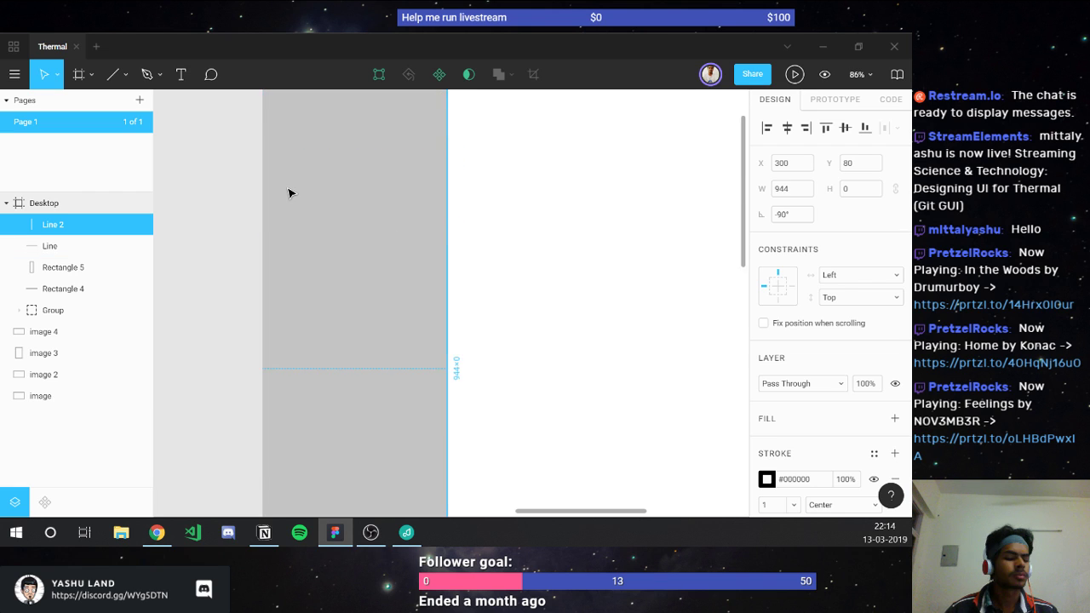
scroll(290, 193, up, 3)
key(i)
click(274, 224)
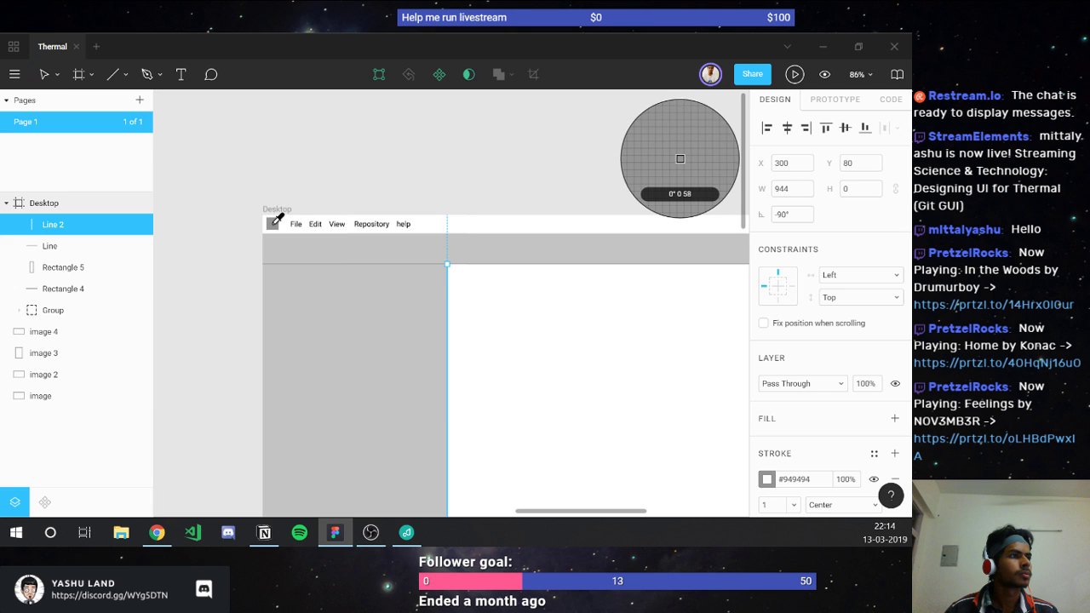
key(Escape)
click(519, 345)
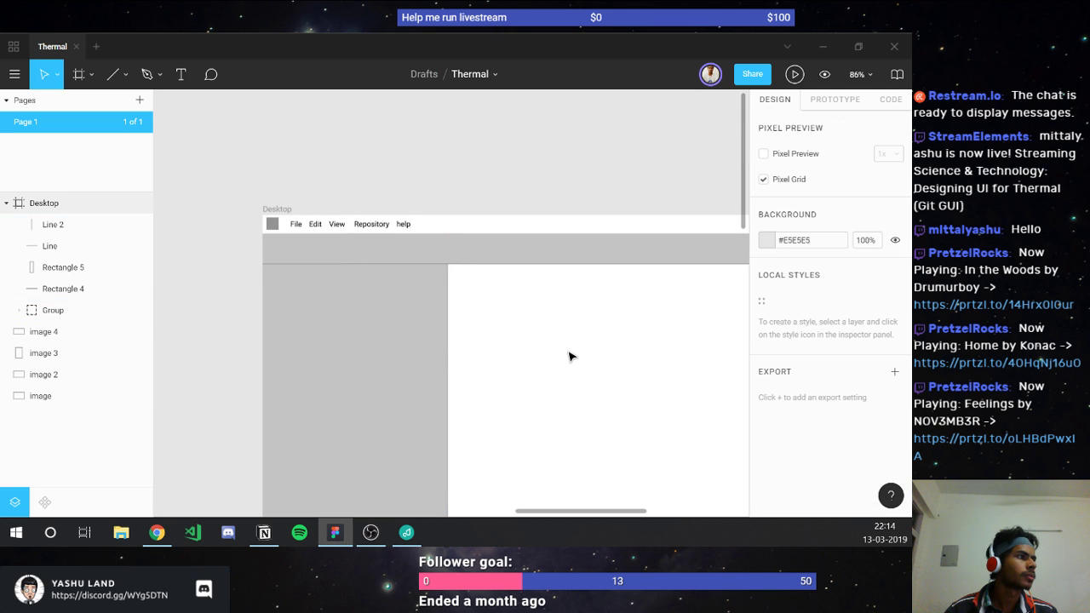
scroll(560, 351, down, 3)
scroll(558, 351, down, 2)
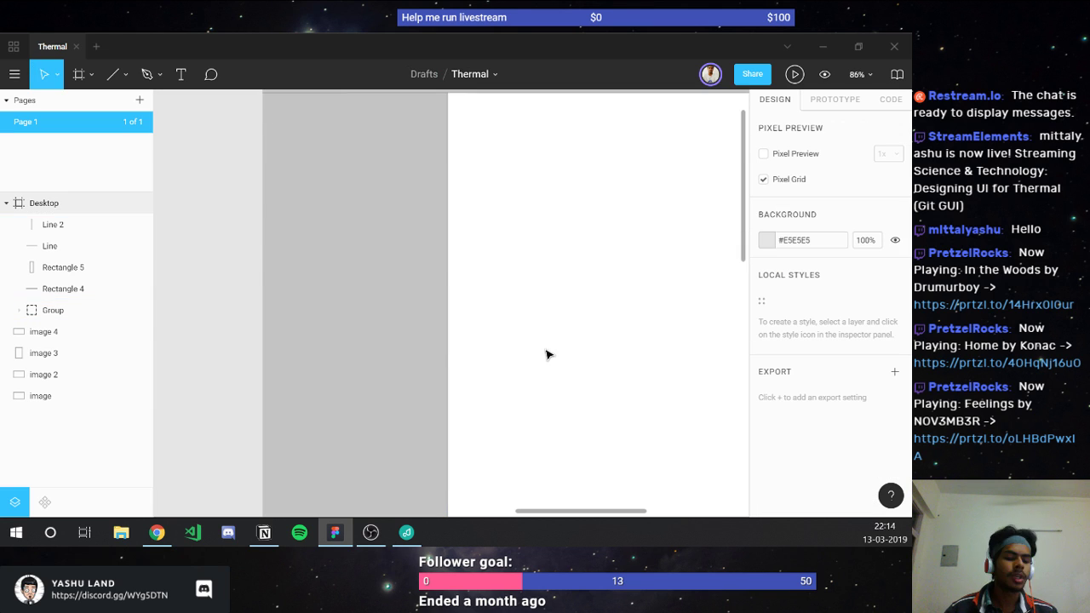
scroll(546, 355, up, 2)
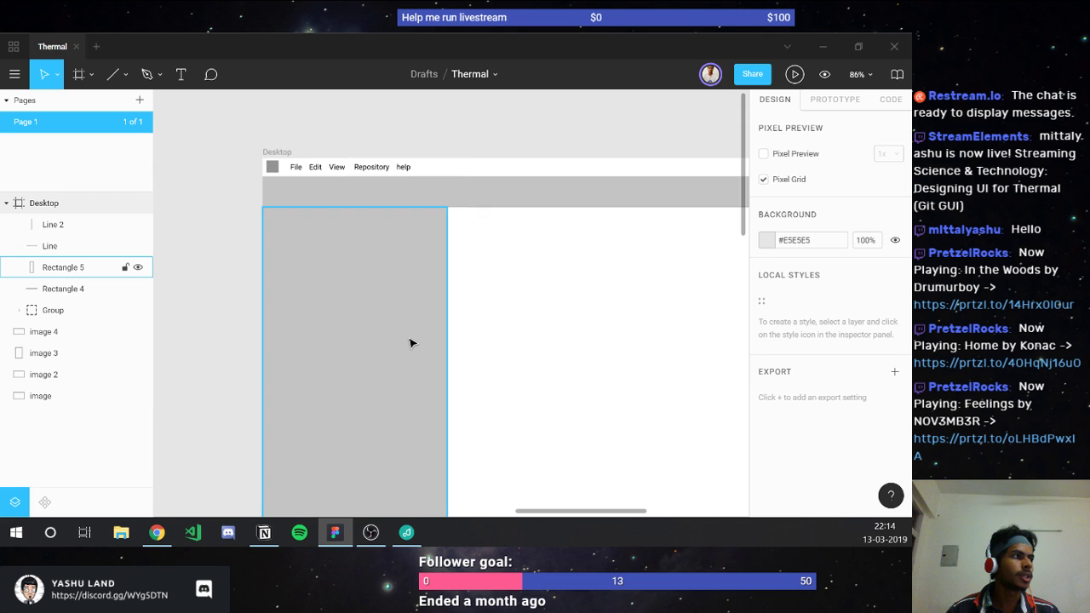
scroll(474, 382, down, 4)
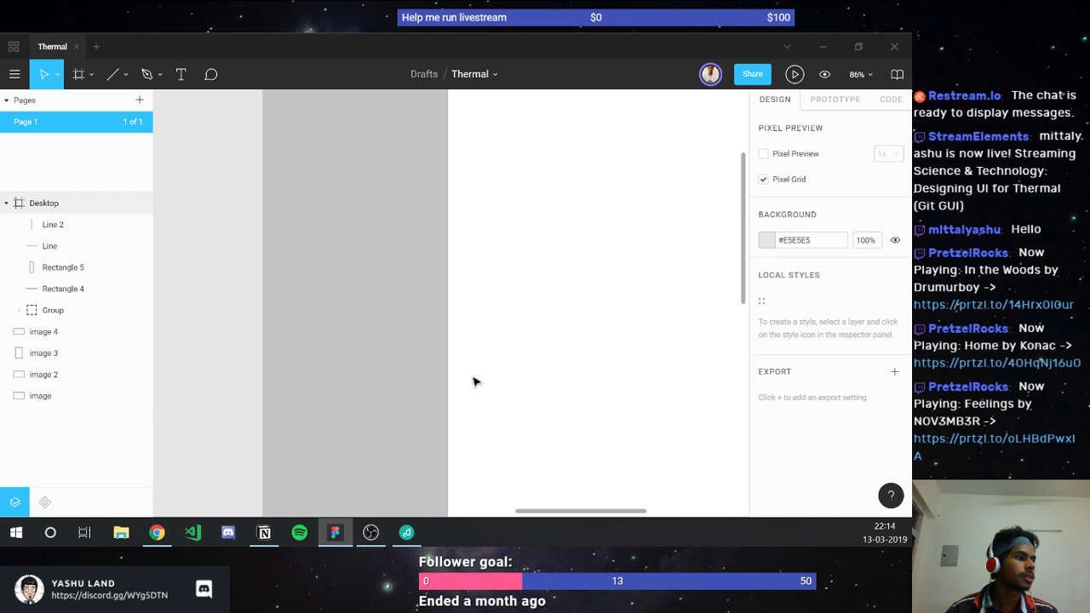
scroll(474, 382, down, 2)
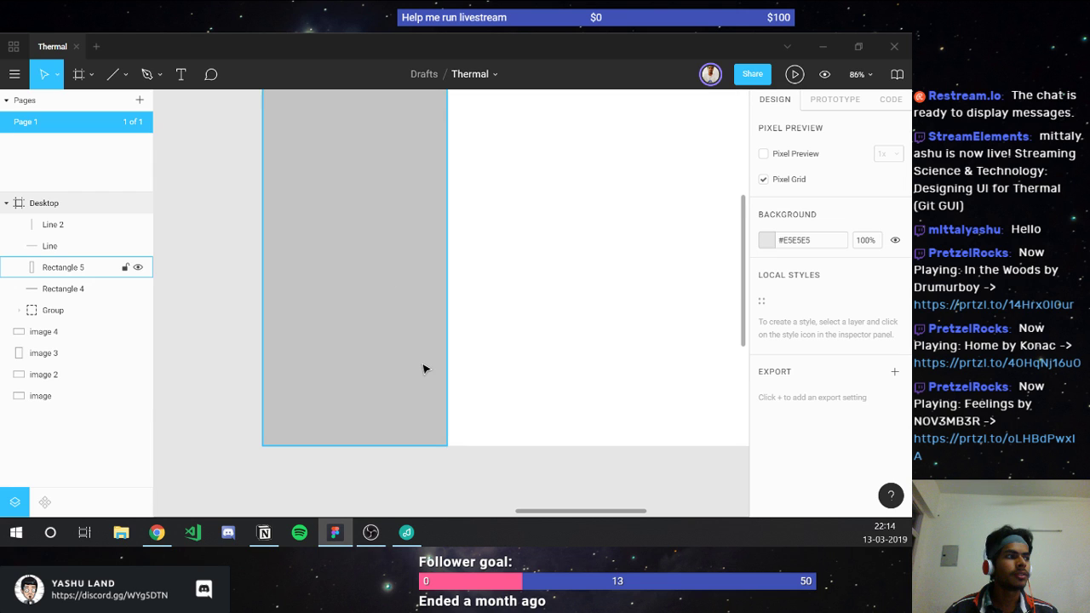
scroll(424, 368, up, 2)
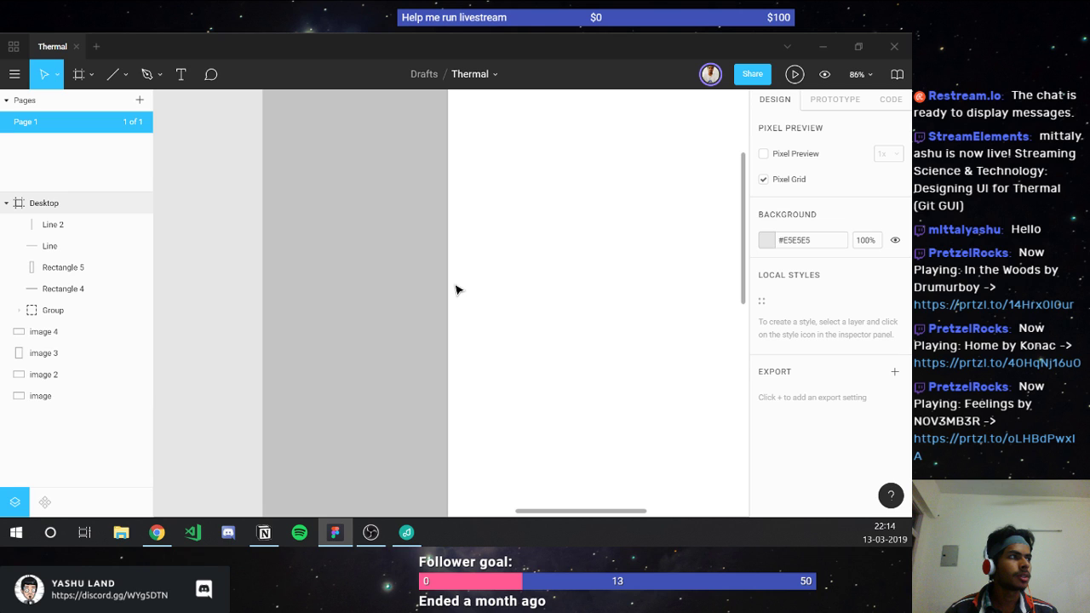
scroll(452, 268, up, 2)
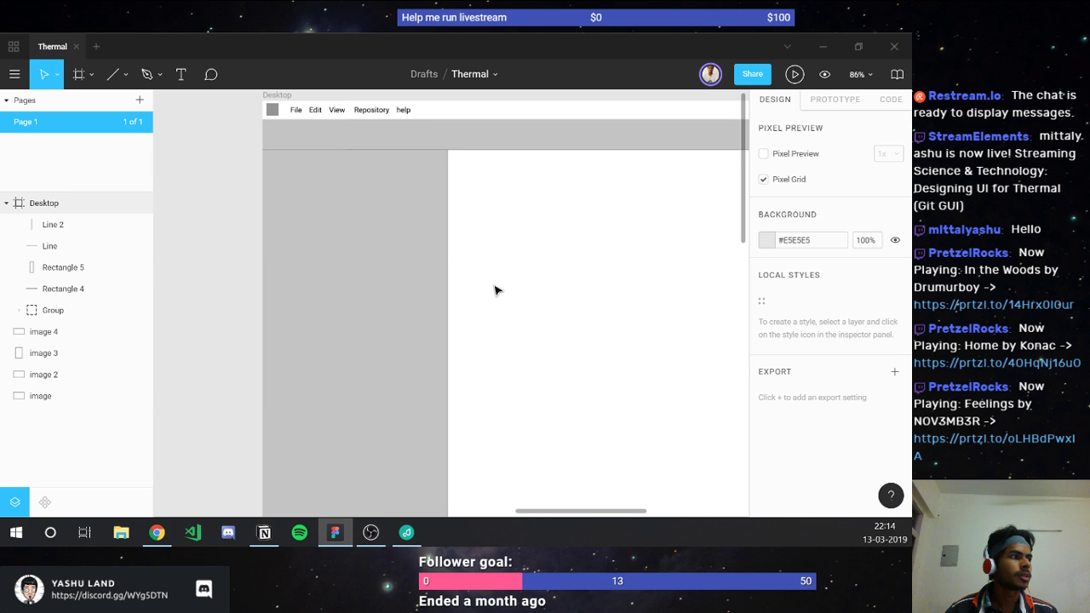
click(430, 281)
scroll(465, 302, down, 5)
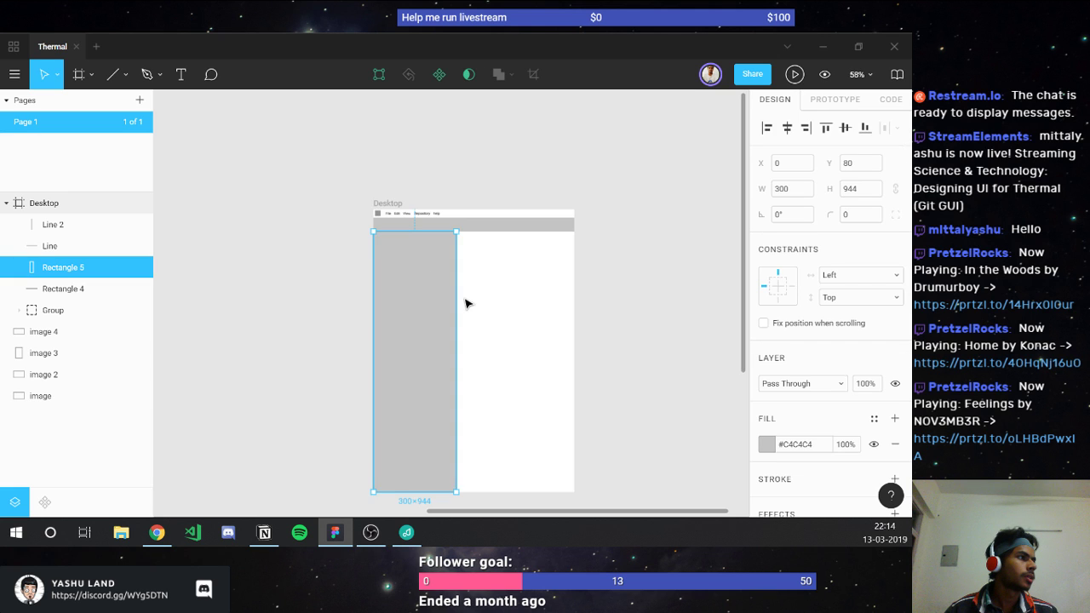
click(467, 313)
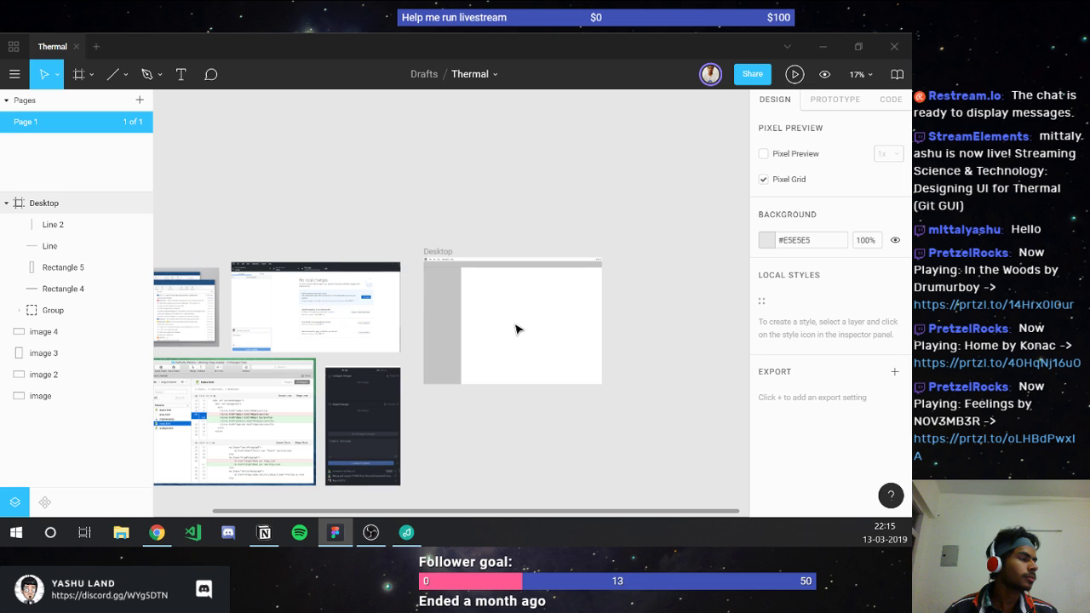
scroll(515, 329, up, 2)
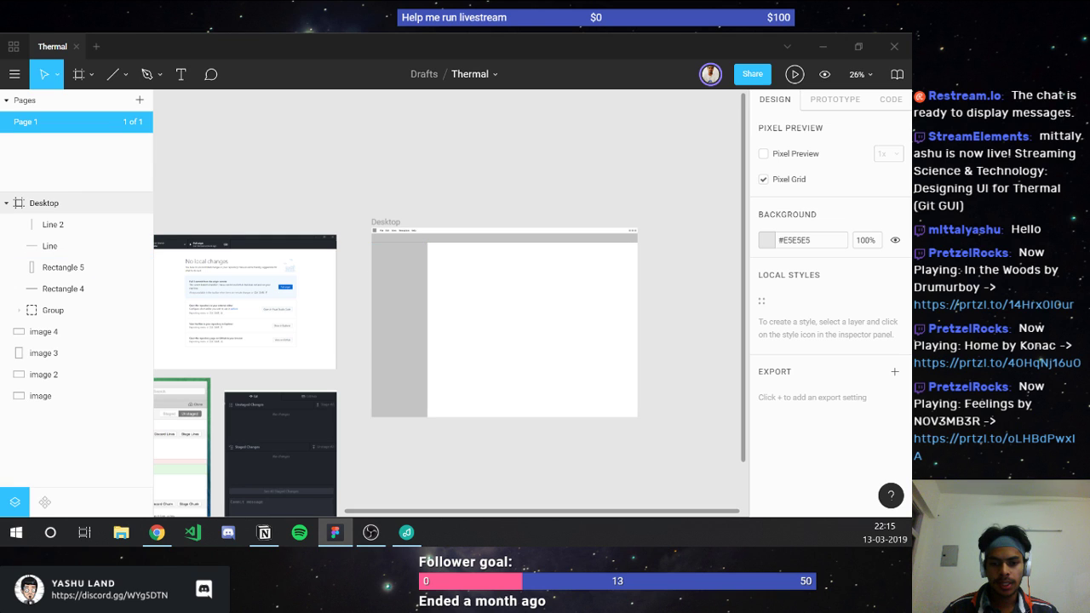
key(alt+Tab)
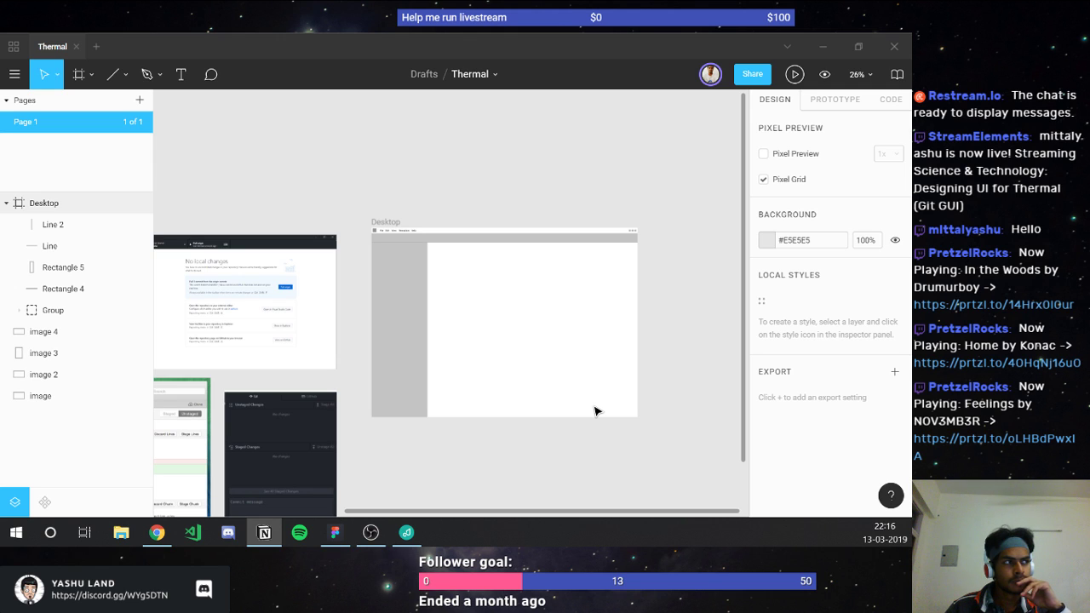
scroll(437, 400, down, 2)
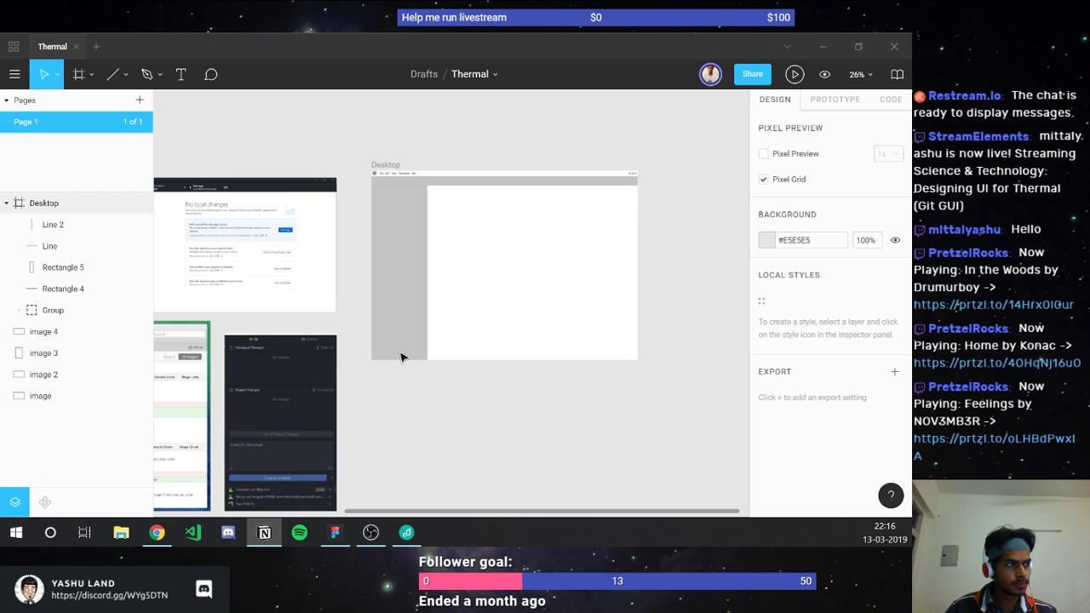
scroll(401, 357, up, 2)
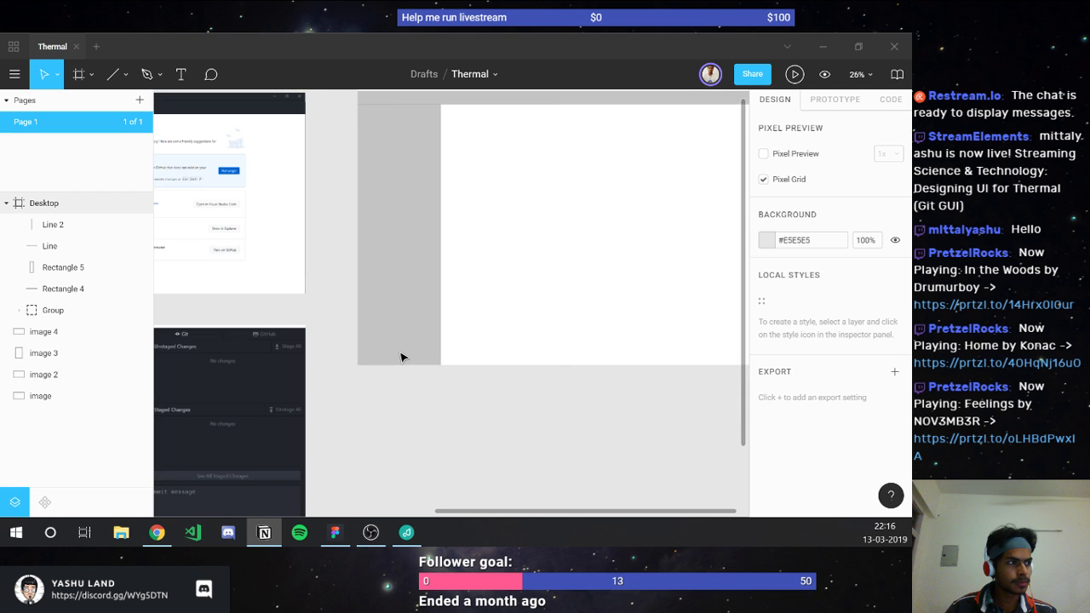
scroll(401, 357, up, 5)
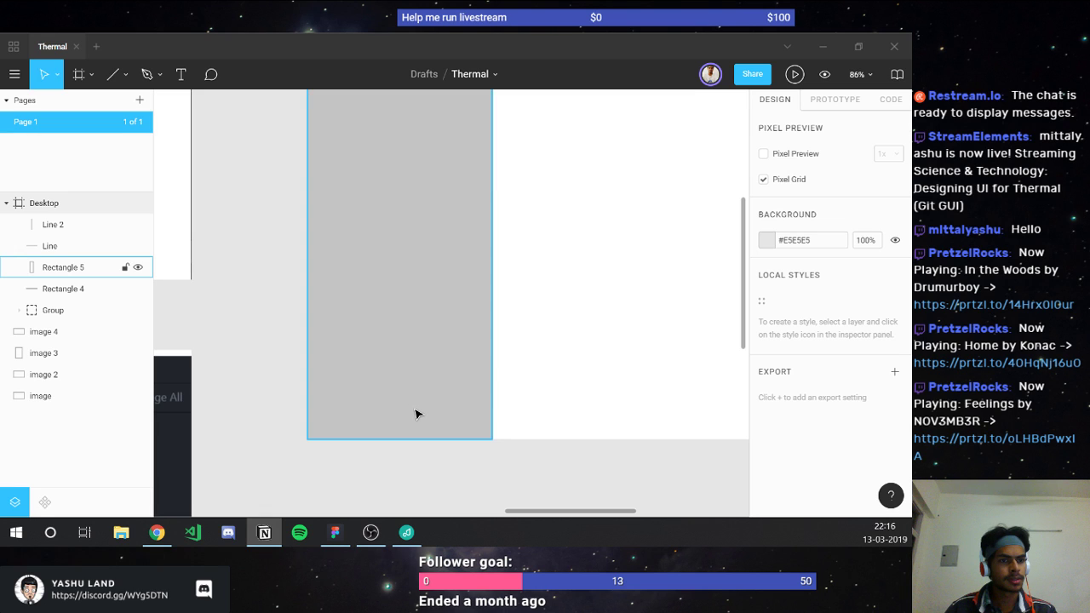
click(362, 36)
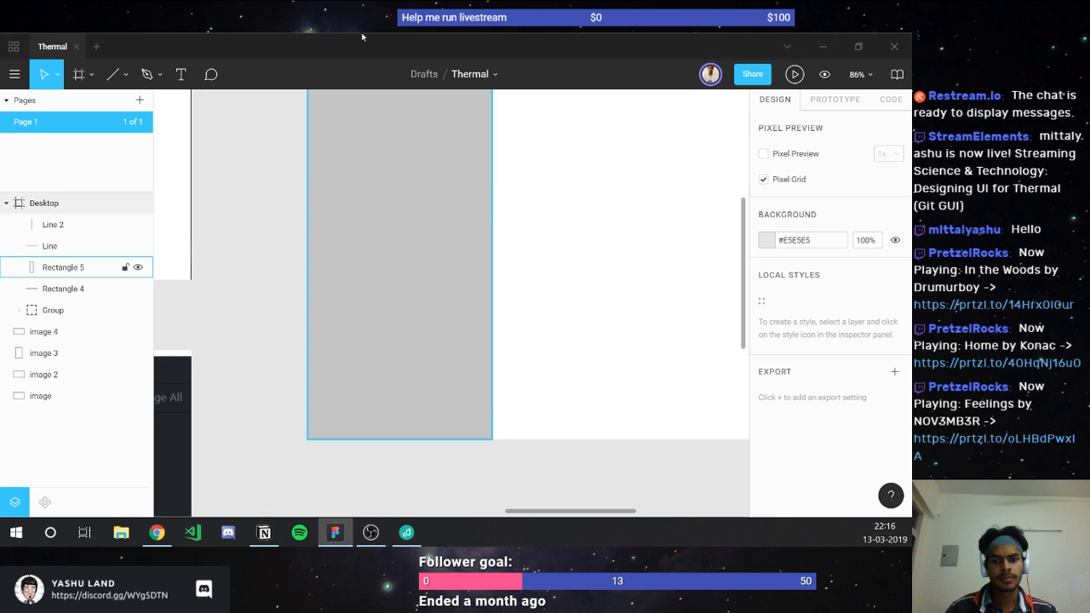
key(r)
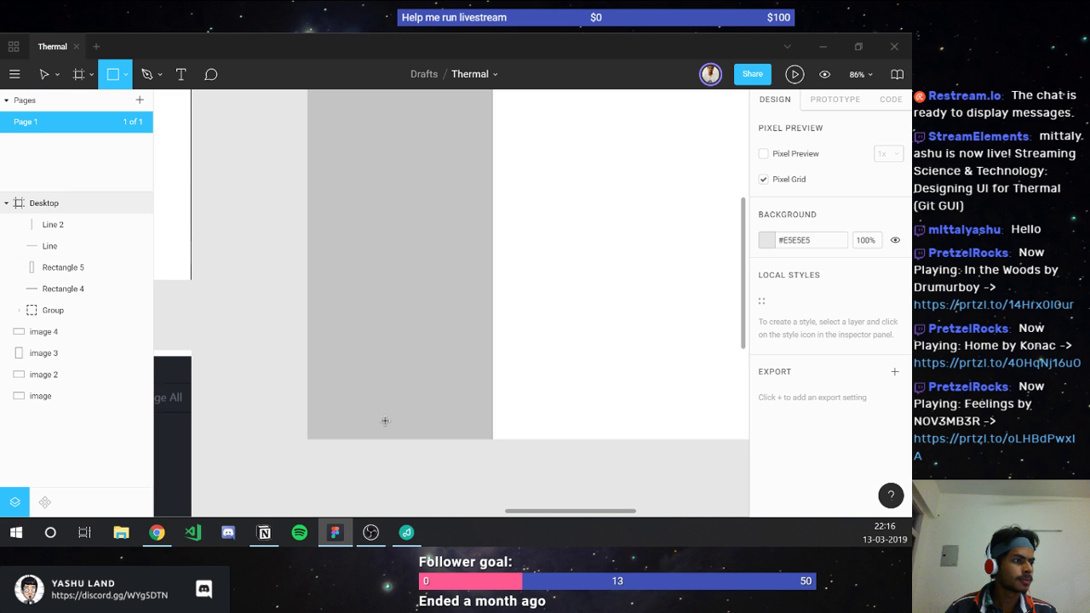
drag(320, 410, 326, 415)
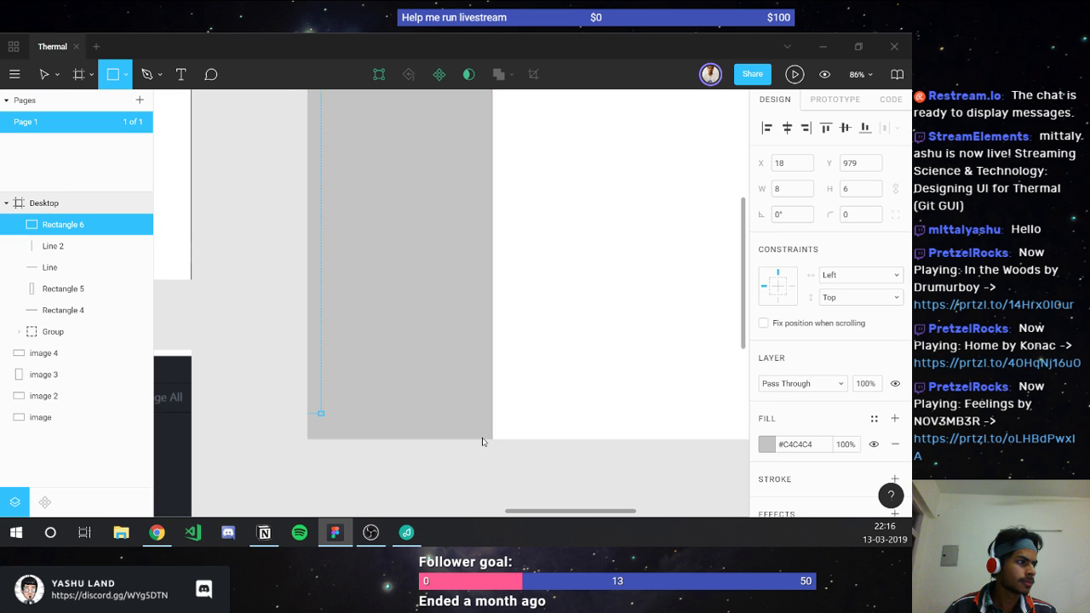
drag(482, 441, 482, 439)
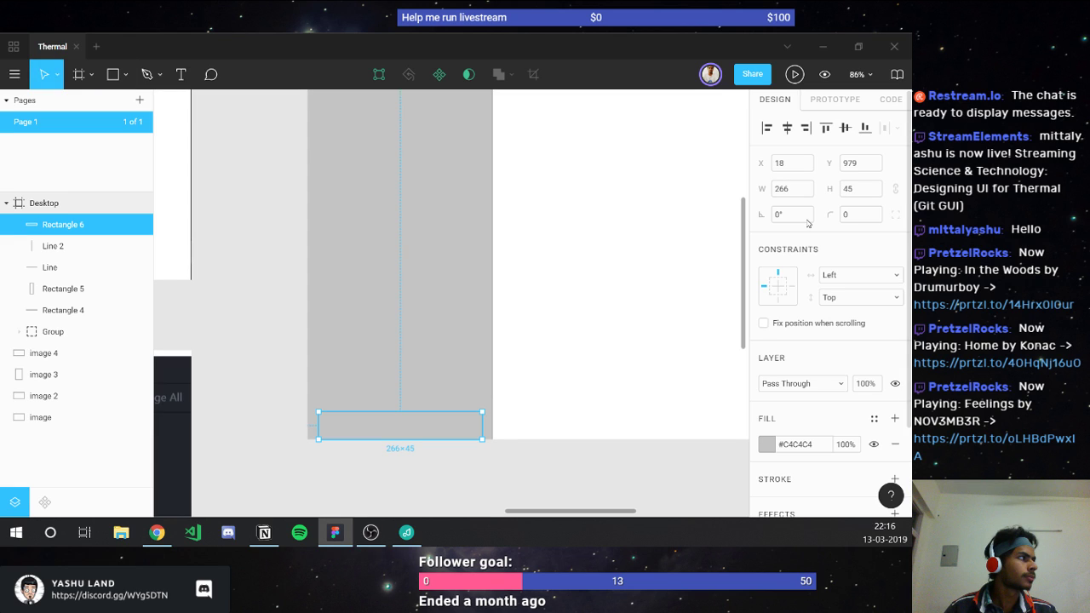
click(787, 188)
text(300)
key(Tab)
text(40)
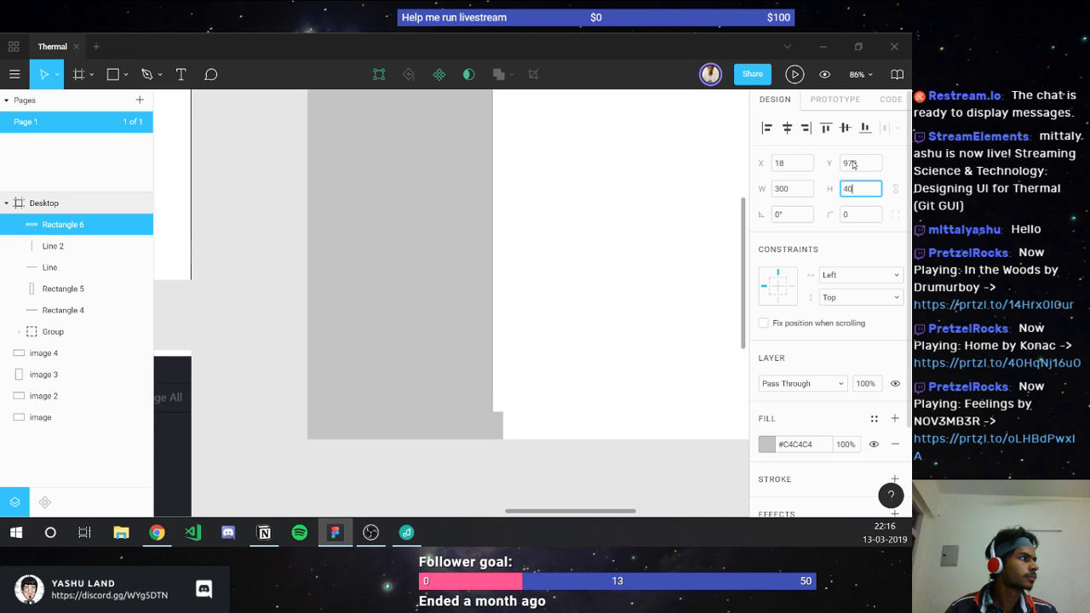
click(791, 163)
text(0)
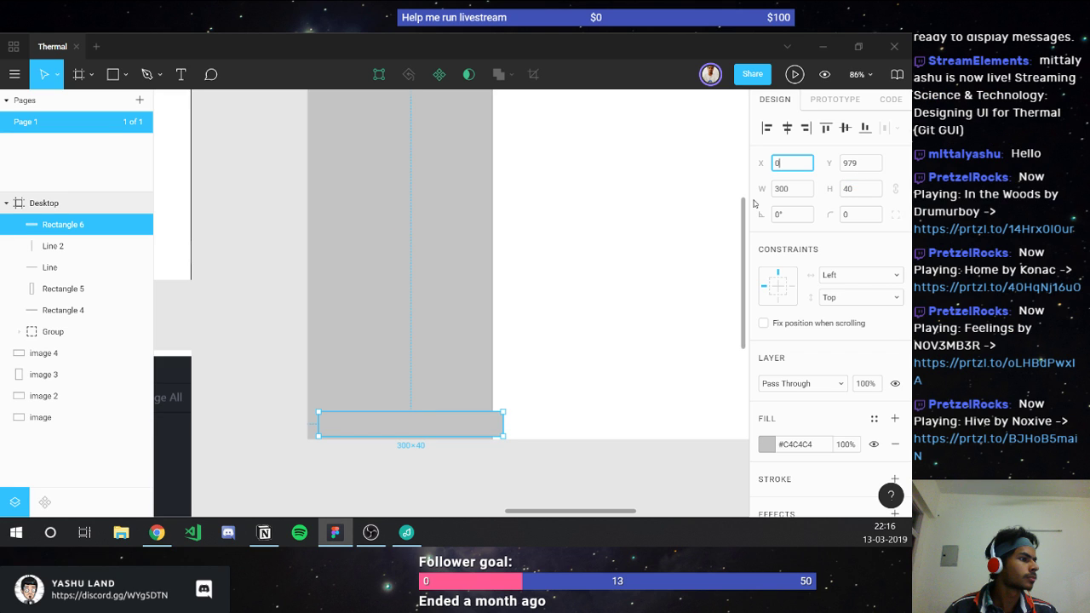
key(Return)
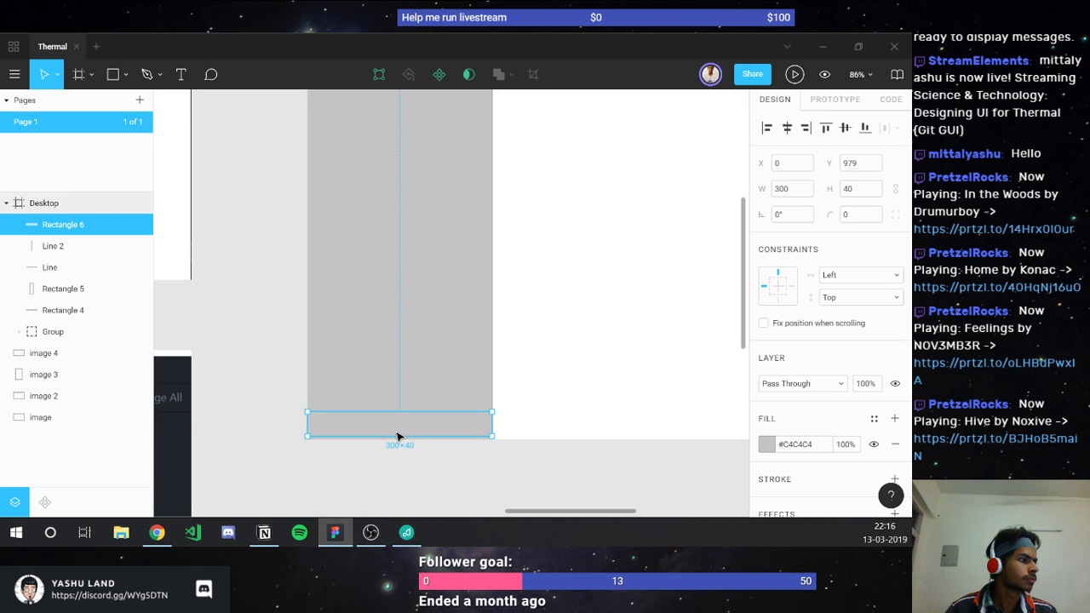
drag(397, 437, 398, 440)
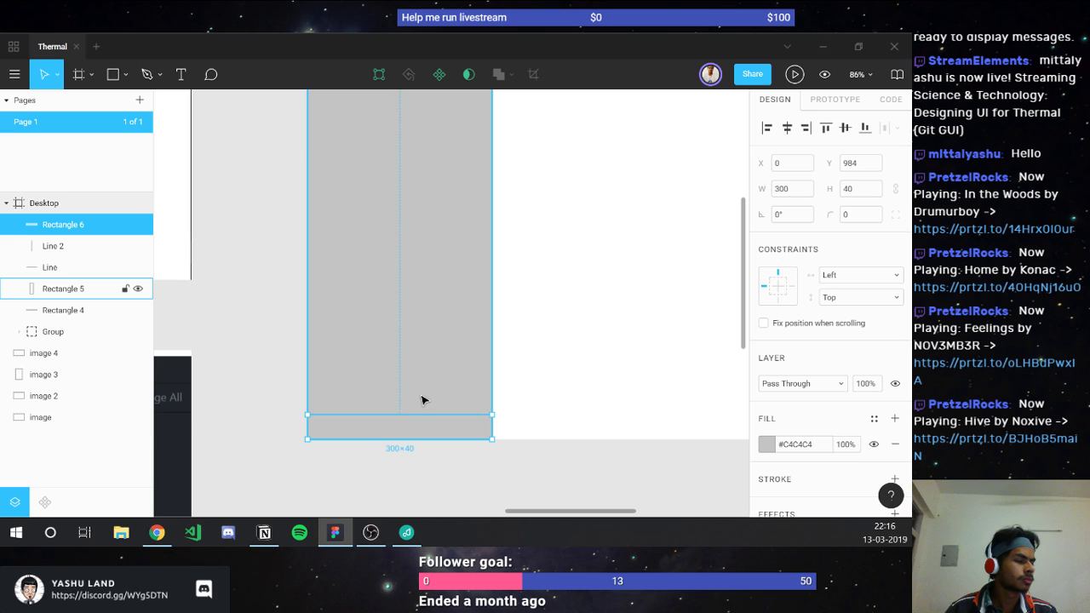
scroll(422, 400, down, 3)
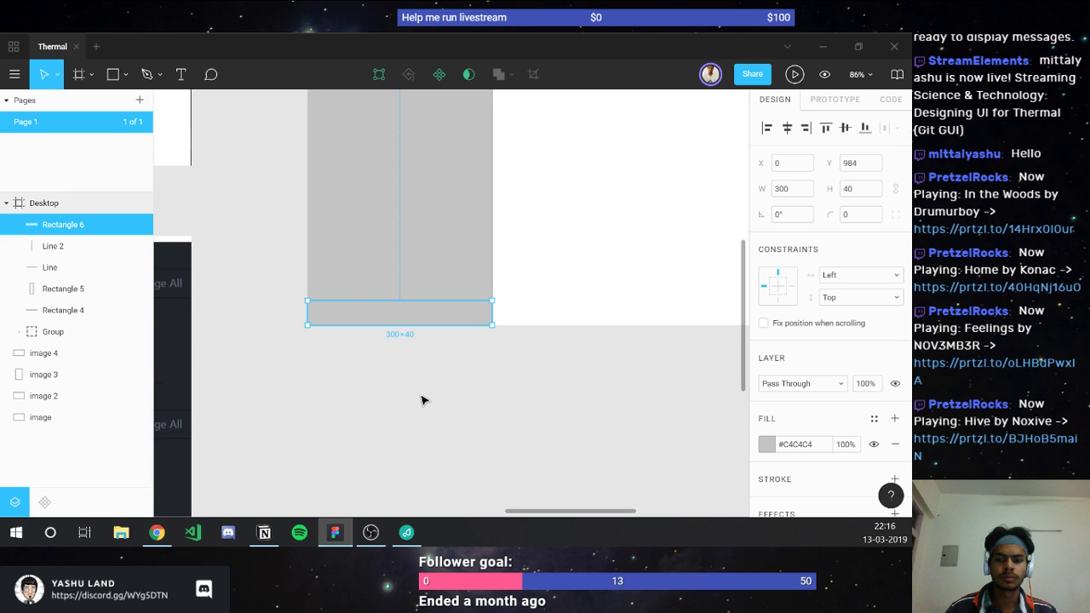
key(Delete)
scroll(568, 334, up, 3)
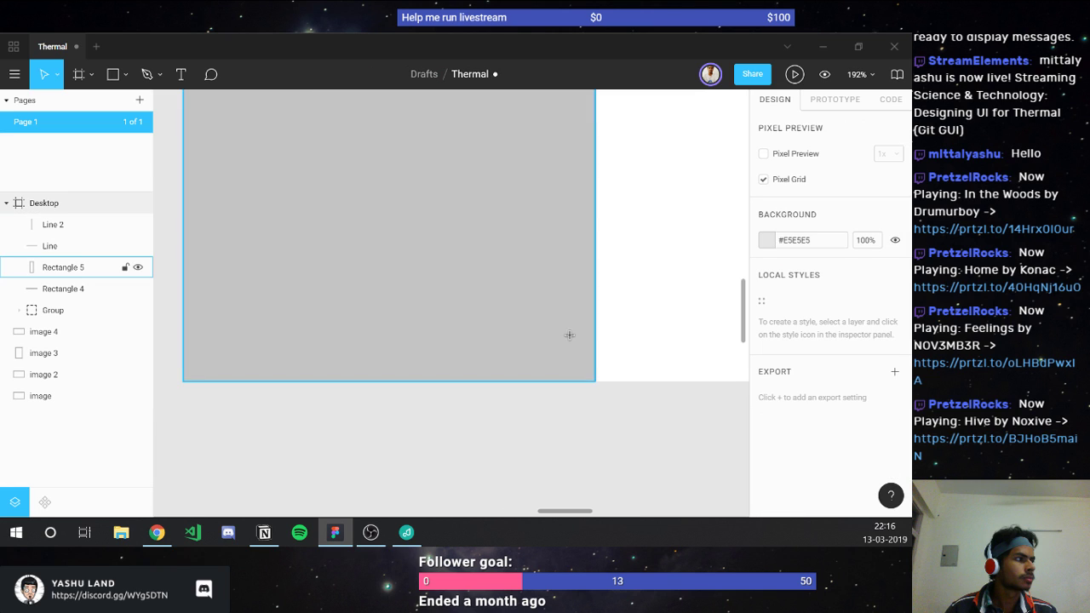
key(l)
Step: Draw a horizontal line near the sidebar bottom, stretched across it and aligned to X 0
drag(582, 329, 526, 328)
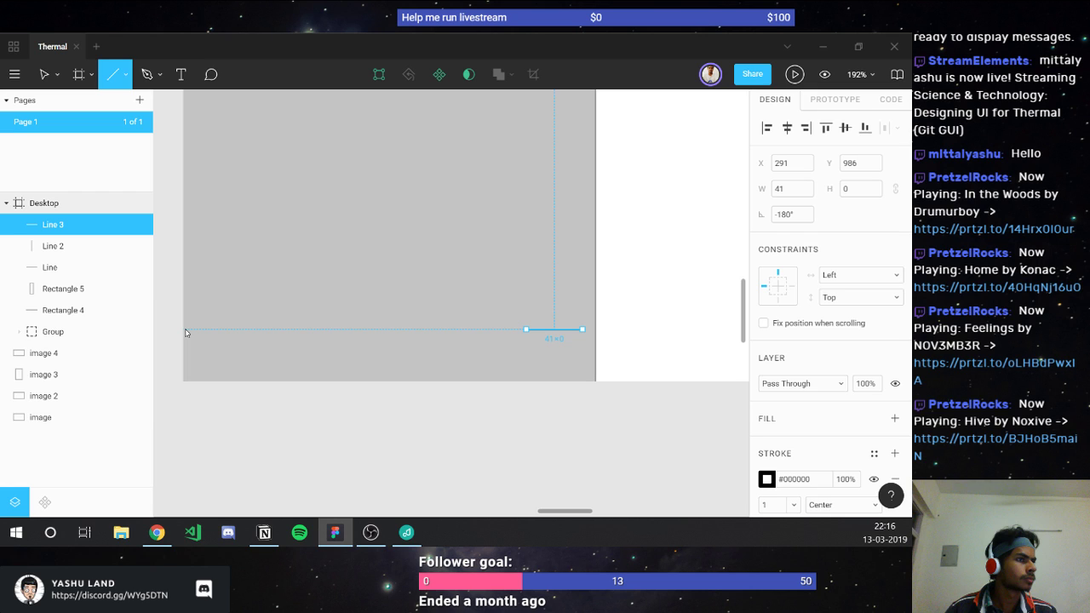
drag(186, 332, 184, 329)
click(790, 163)
text(0)
key(Return)
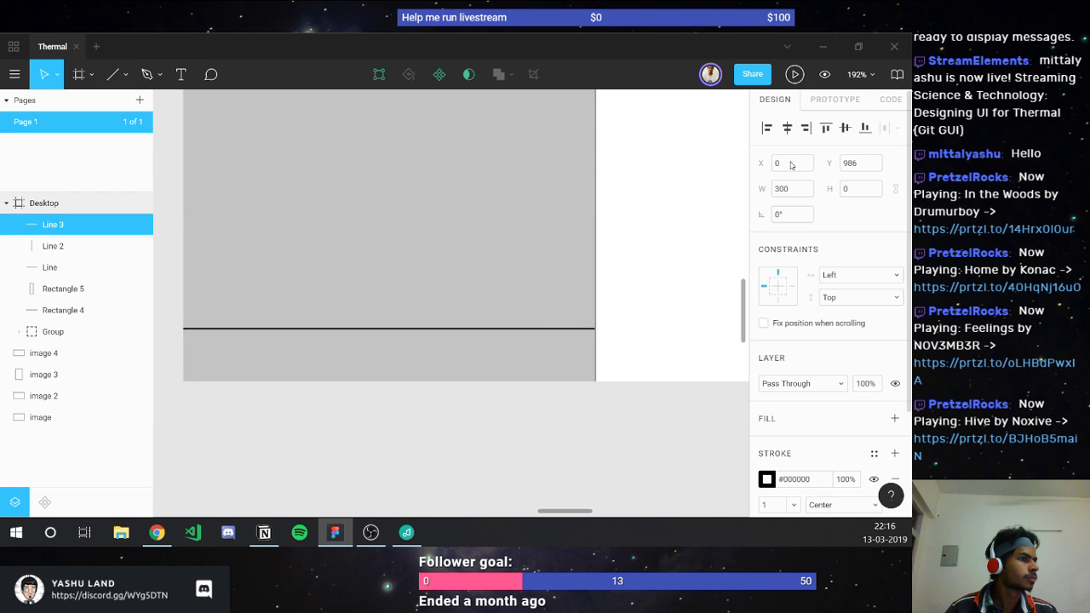
Step: Give the new sidebar divider a grey #949494 stroke
click(596, 348)
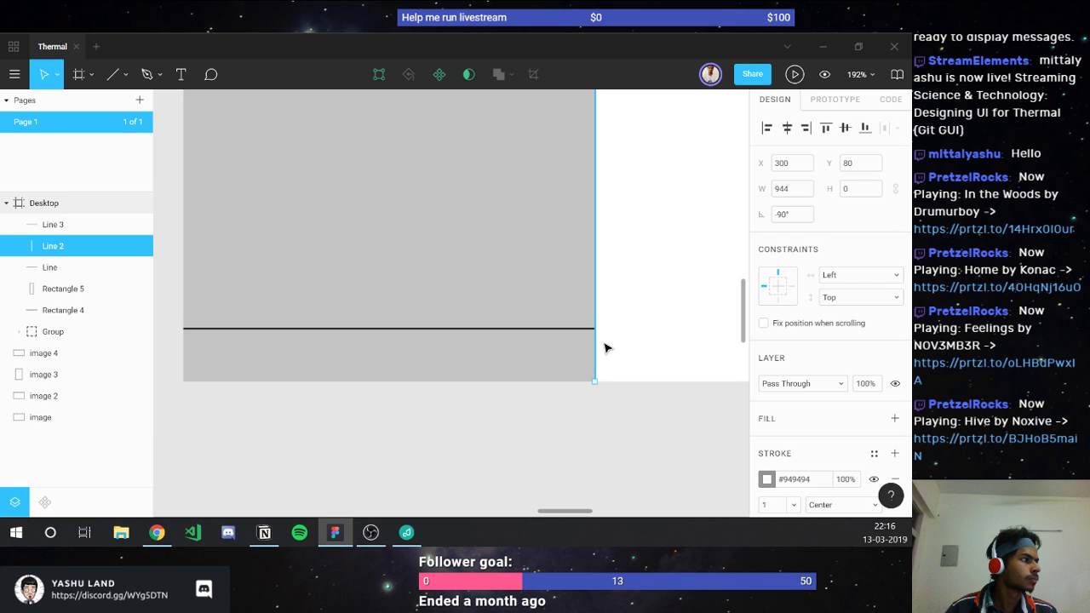
key(shift+Tab)
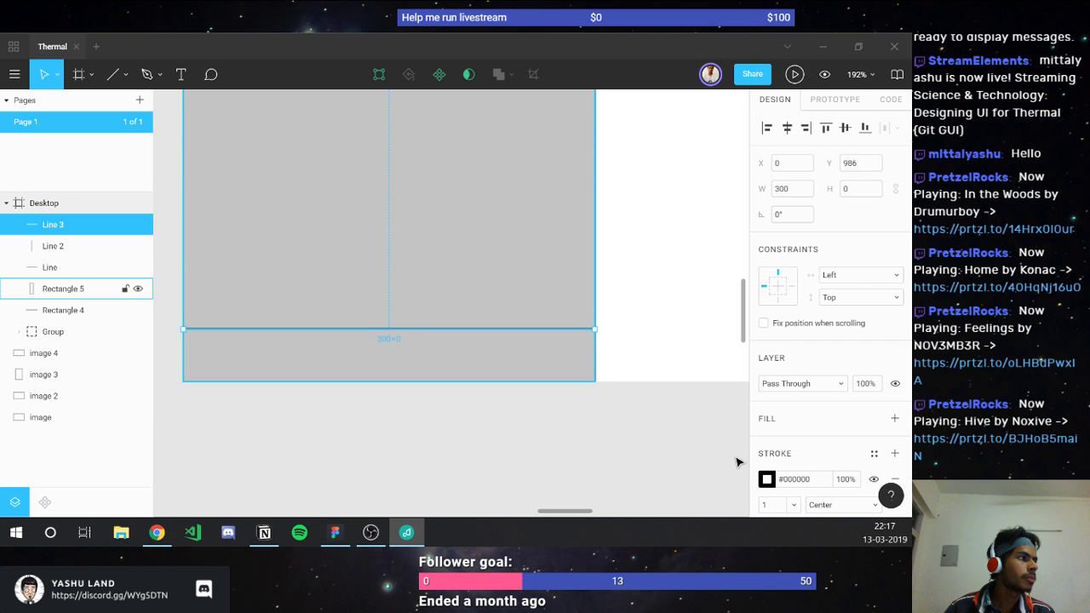
click(801, 479)
text(#949494)
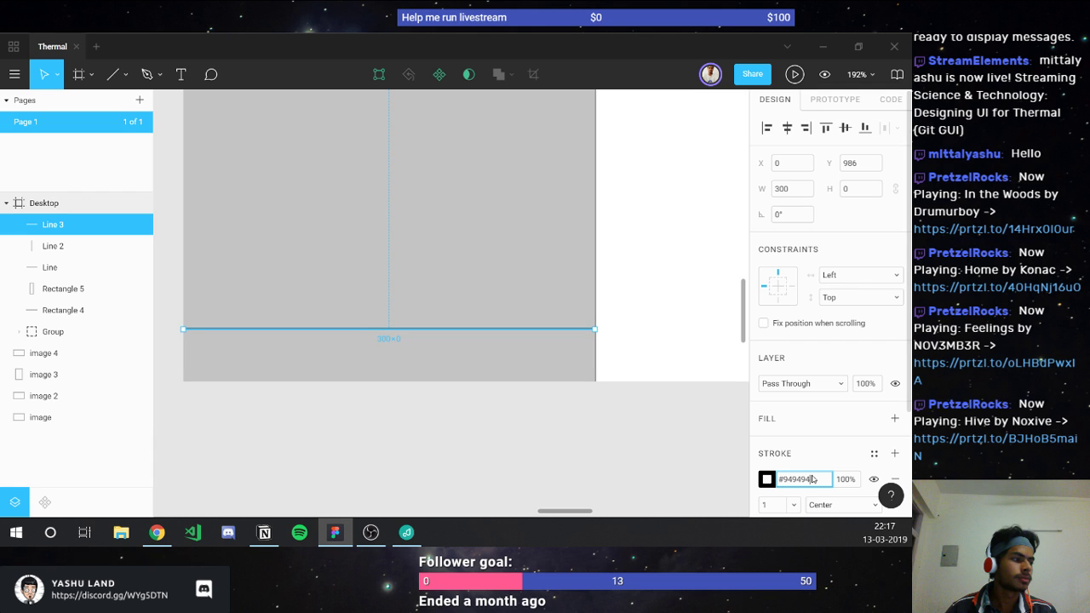
click(287, 344)
key(t)
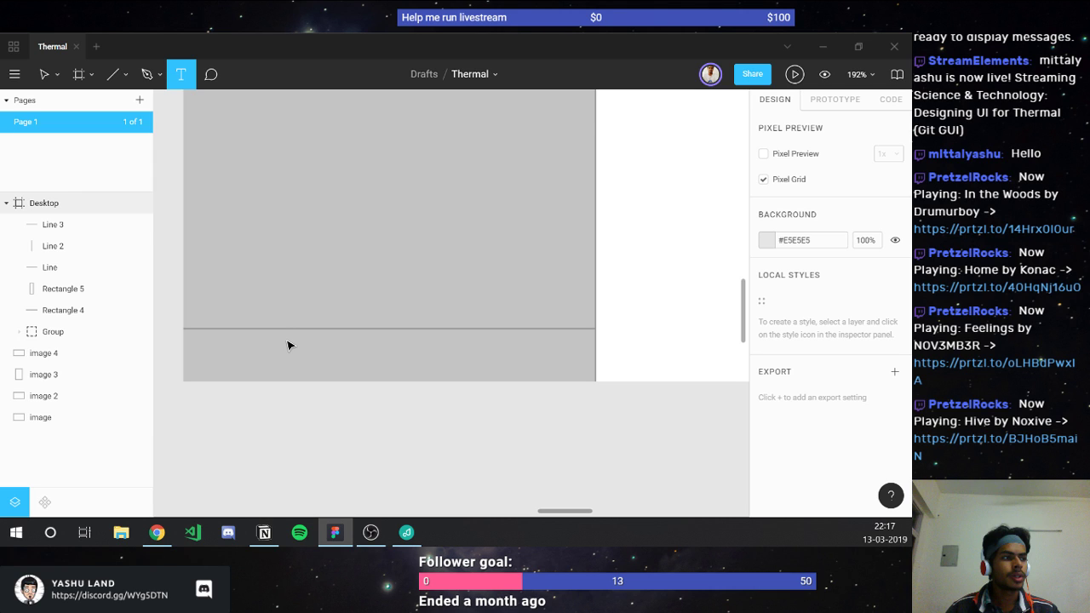
Step: Type a 'New repository' text label below the bottom divider in the sidebar strip
click(286, 348)
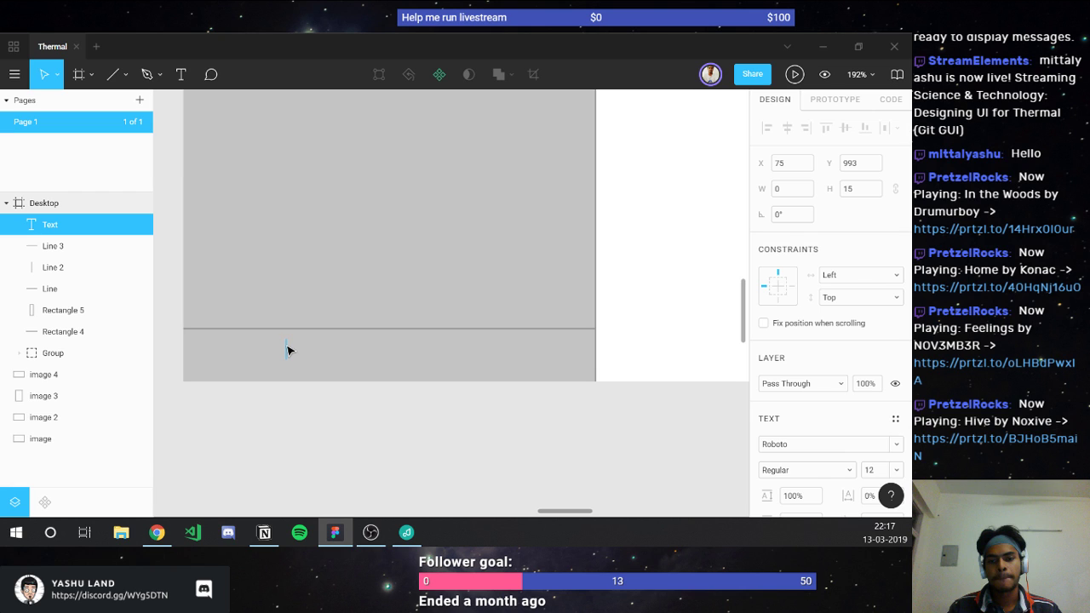
text(New repo)
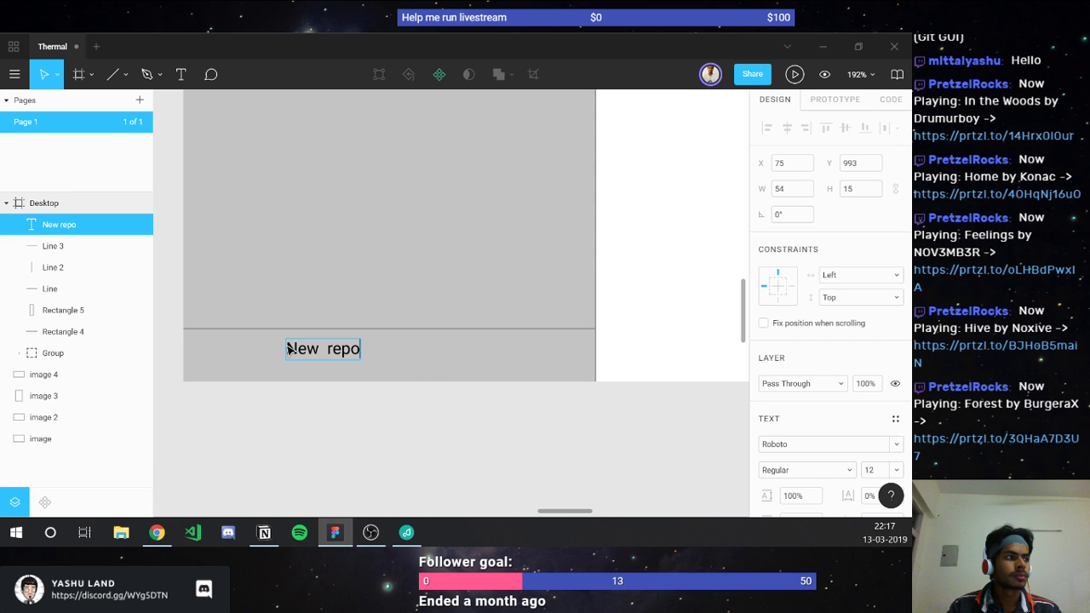
text(sitory)
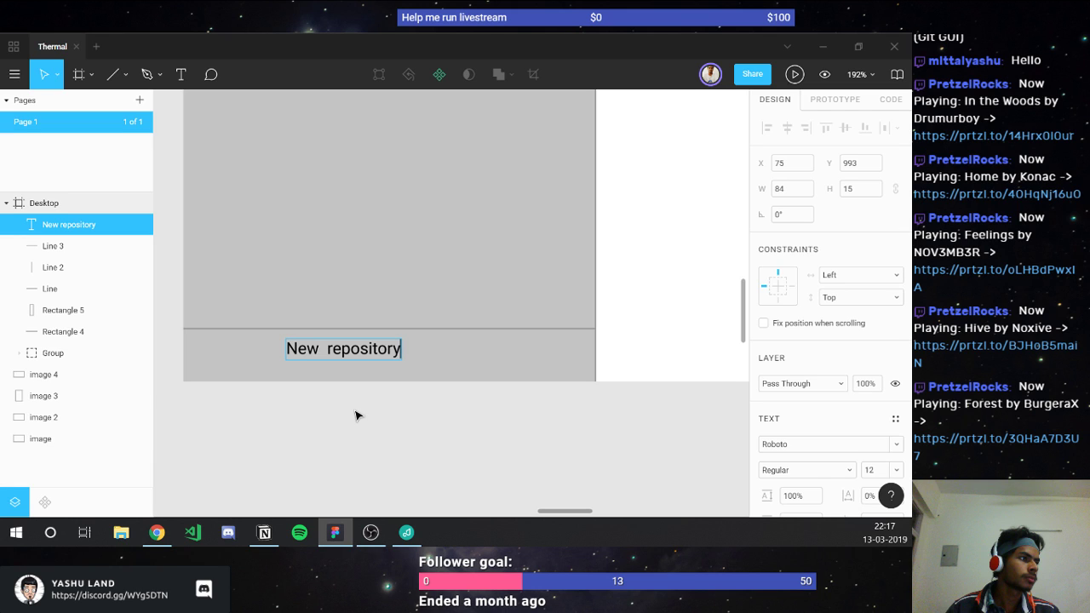
key(Escape)
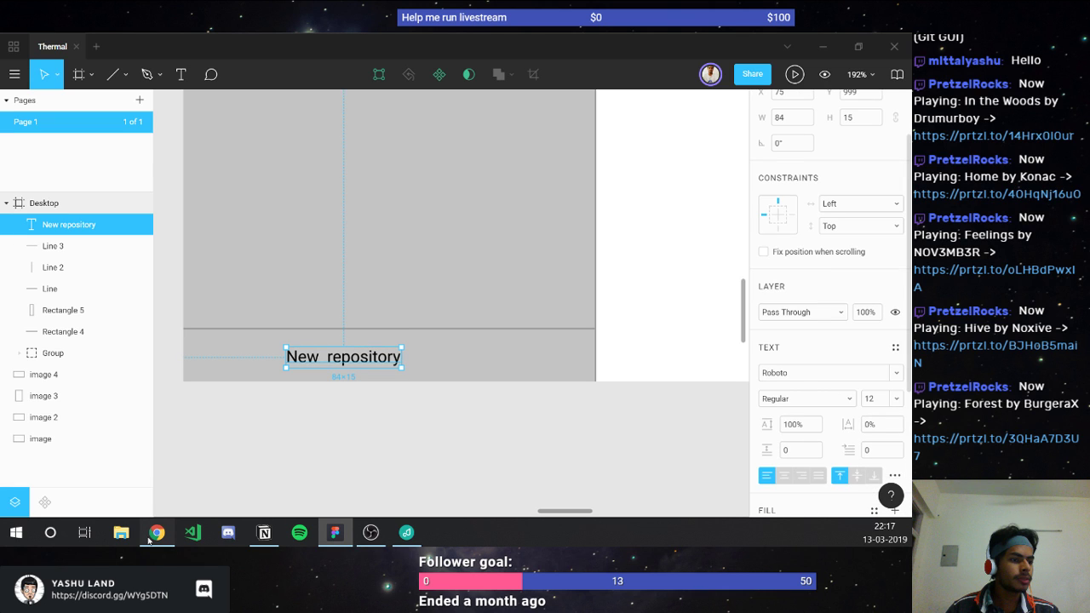
click(155, 534)
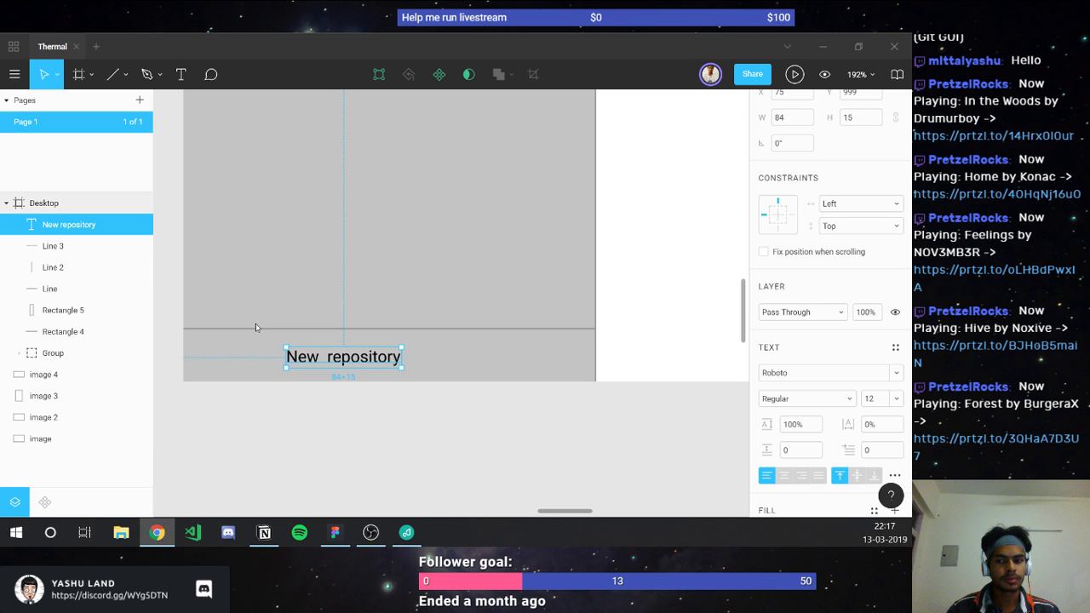
key(l)
scroll(275, 353, up, 4)
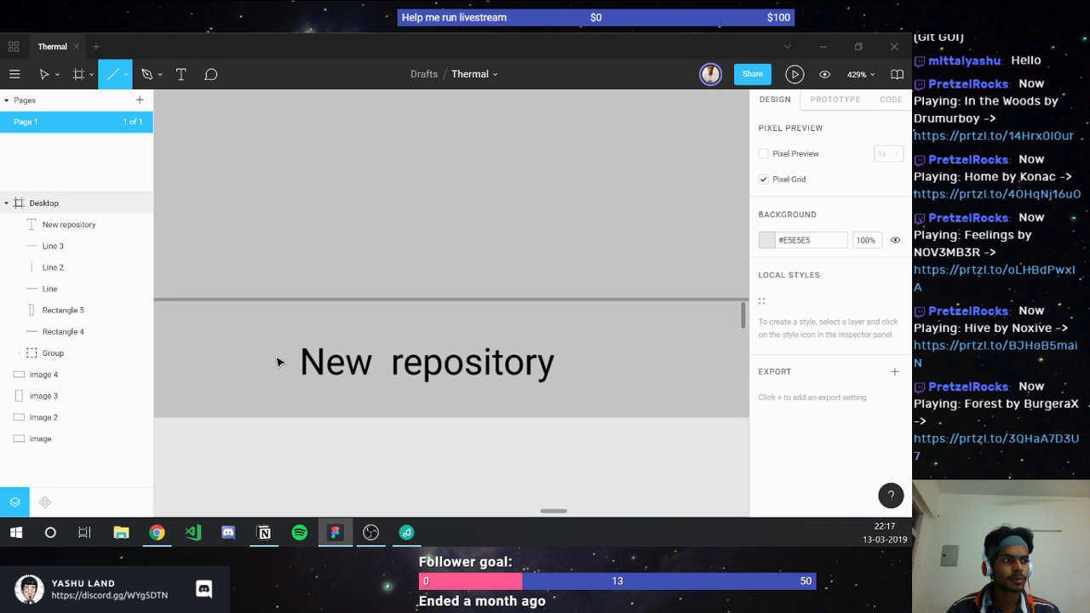
Step: Draw a vertical line beside New repository and cross it with an 11-wide horizontal duplicate at 0°
drag(270, 344, 270, 374)
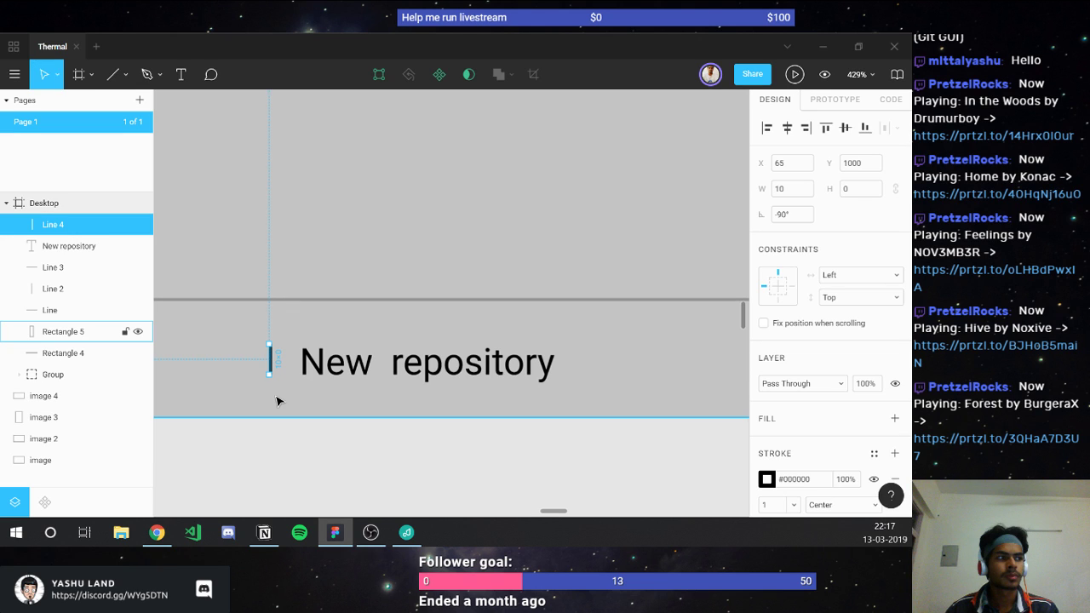
key(ctrl+d)
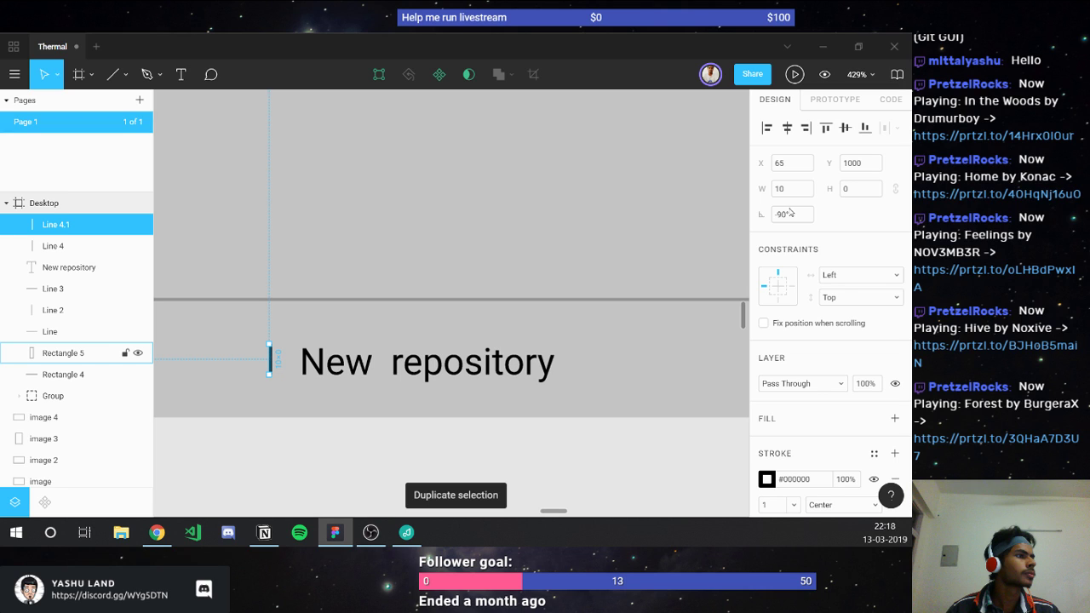
click(790, 212)
text(0)
key(Return)
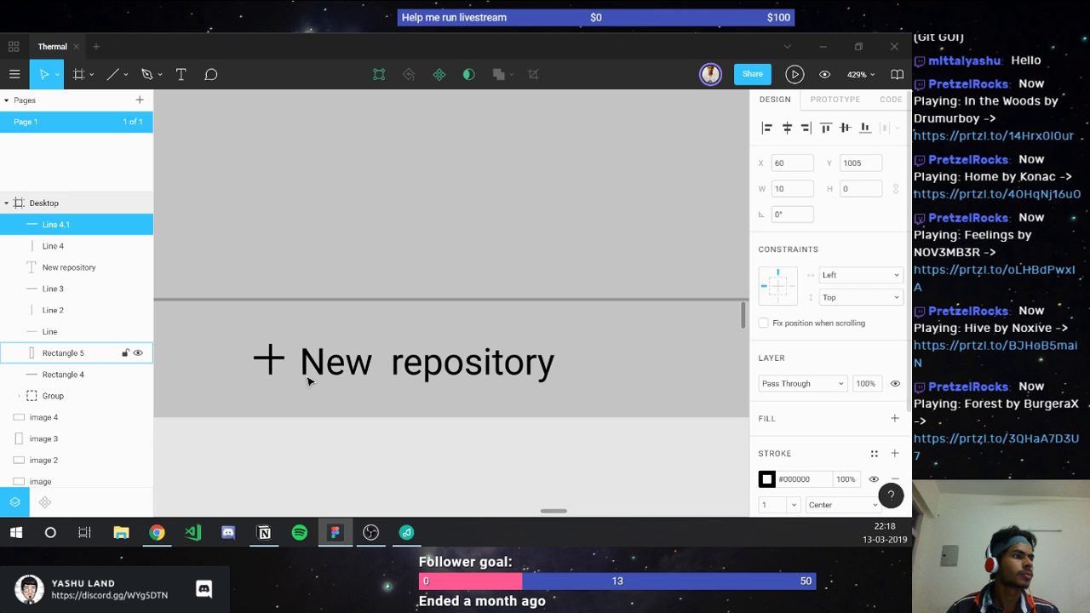
click(792, 188)
text(11)
key(Return)
key(Escape)
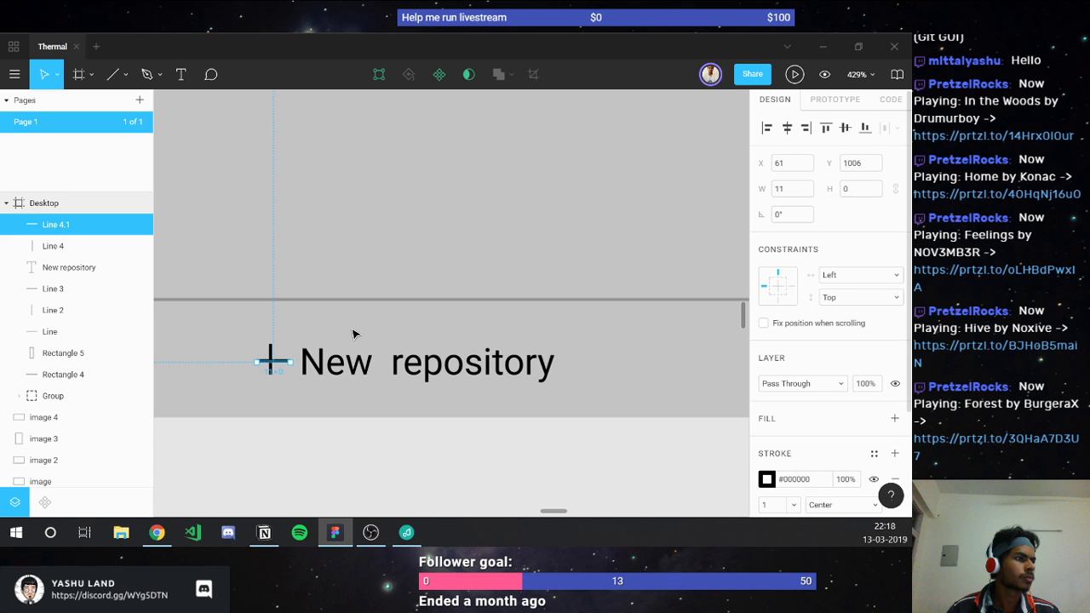
key(Left)
key(Up)
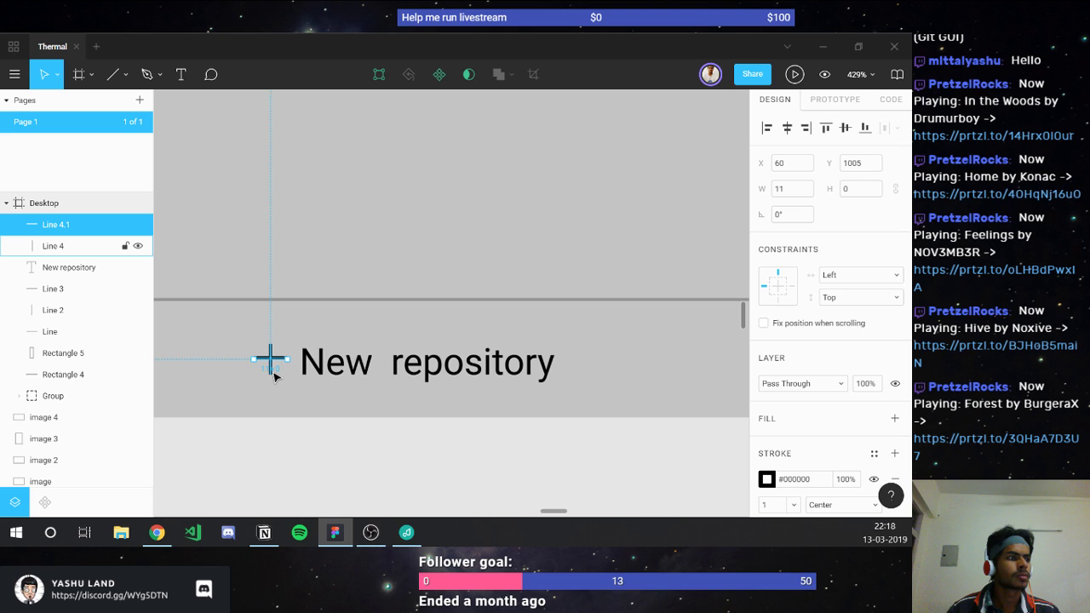
Step: Zoom out and switch to the Google Fonts directory in Chrome
scroll(274, 377, down, 5)
key(Tab)
key(Tab)
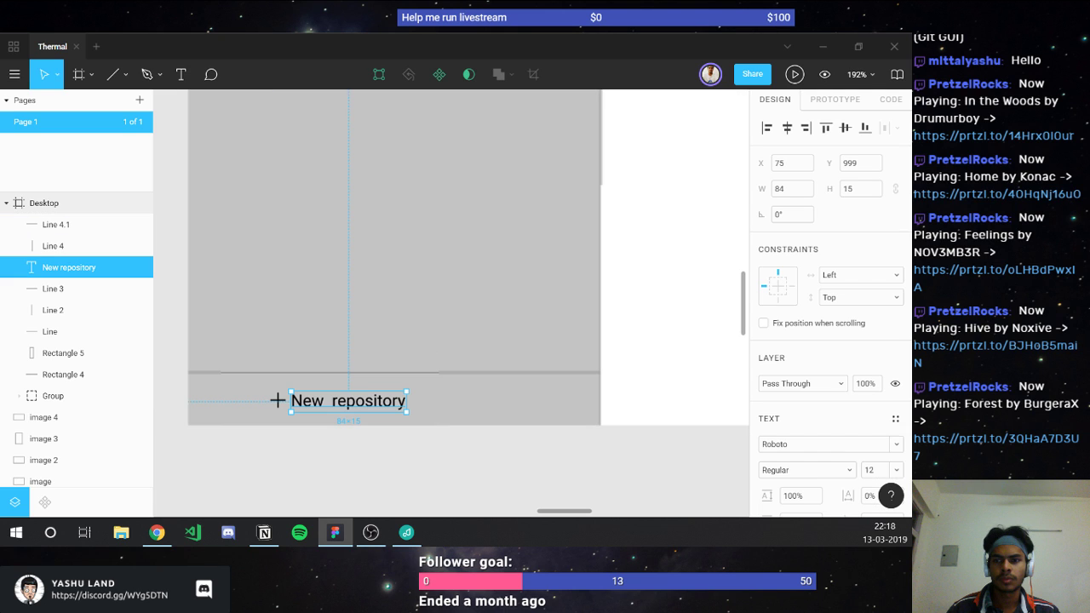
key(alt+Tab)
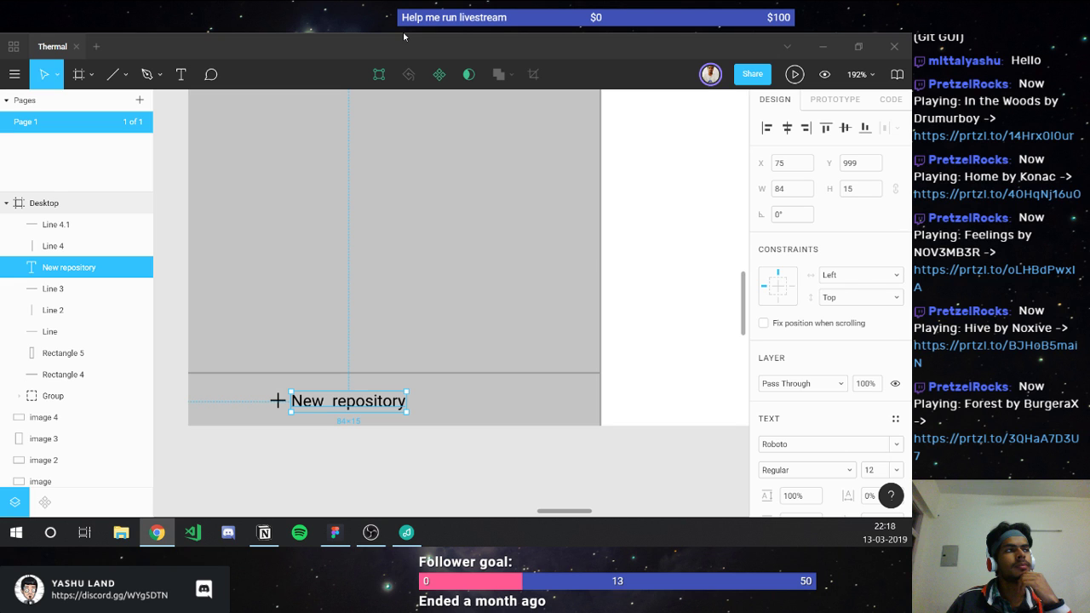
key(alt+Tab)
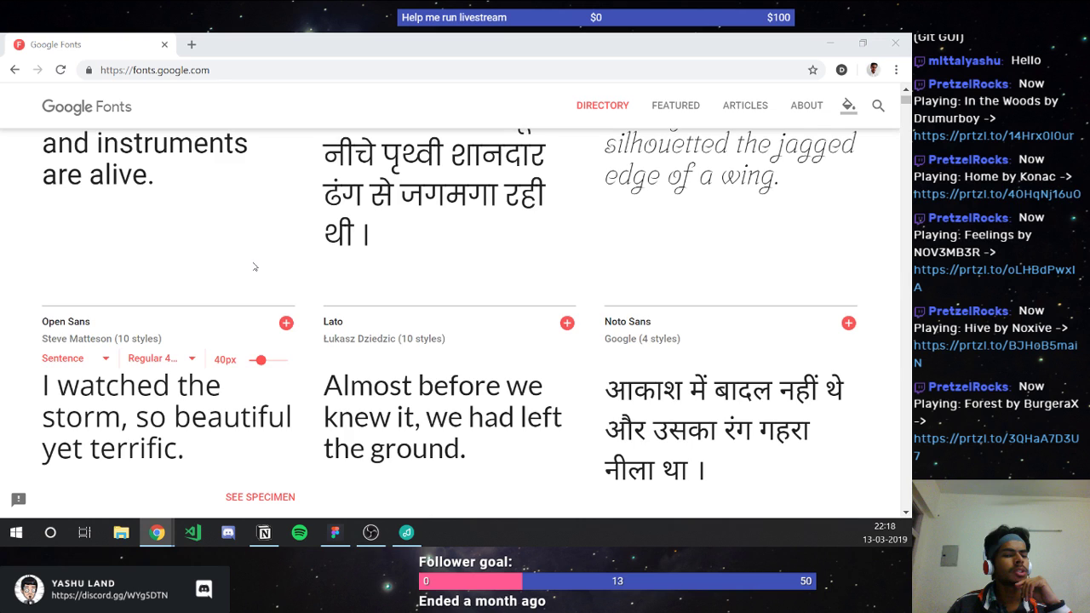
Step: Scroll down the Google Fonts list until the Playfair Display card is shown
scroll(253, 266, up, 2)
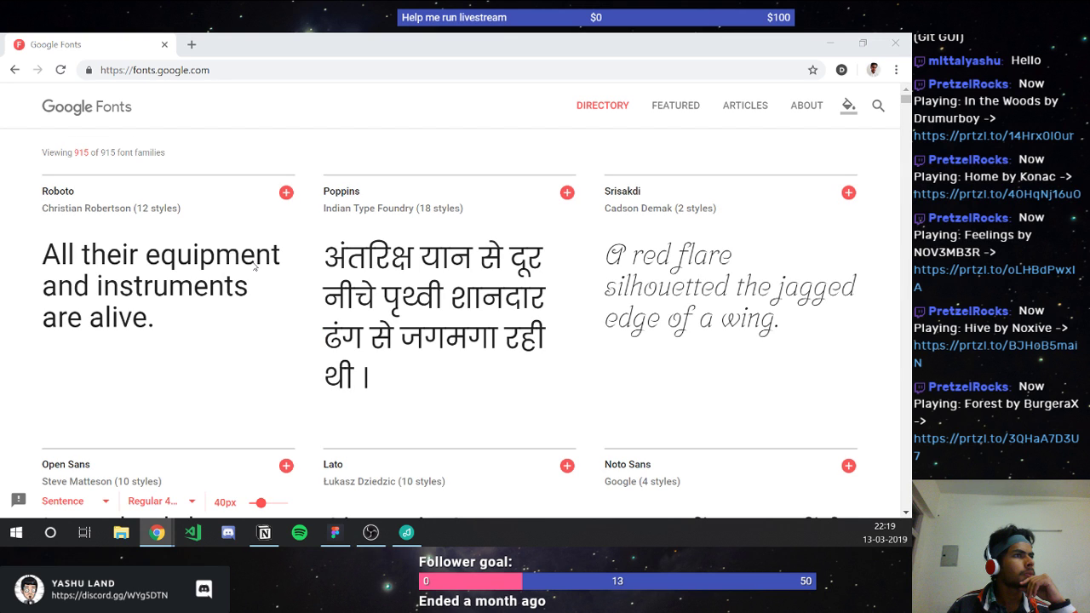
scroll(253, 267, down, 5)
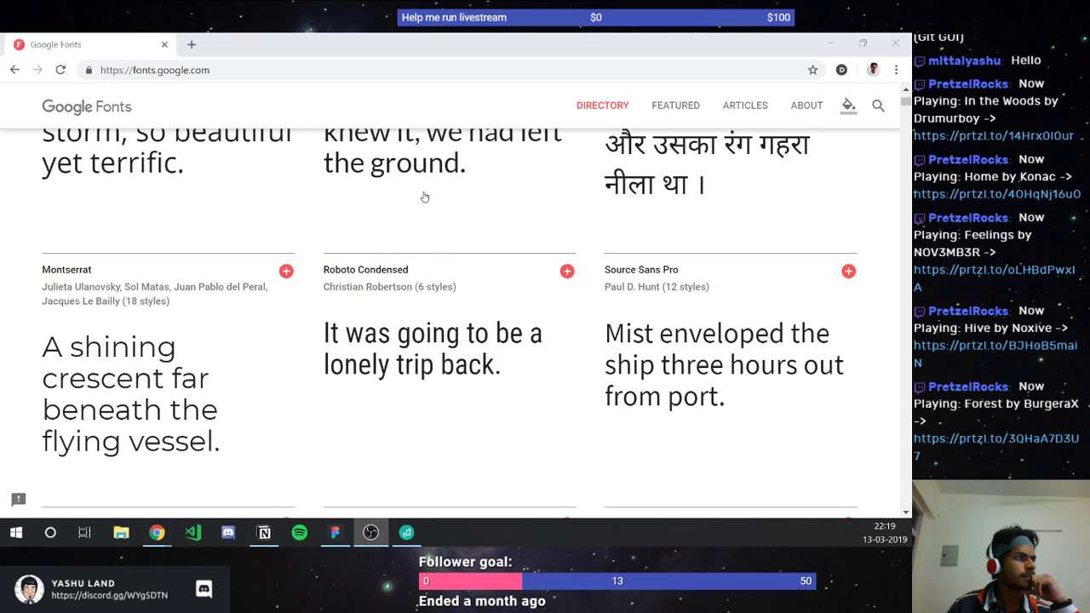
scroll(134, 377, down, 5)
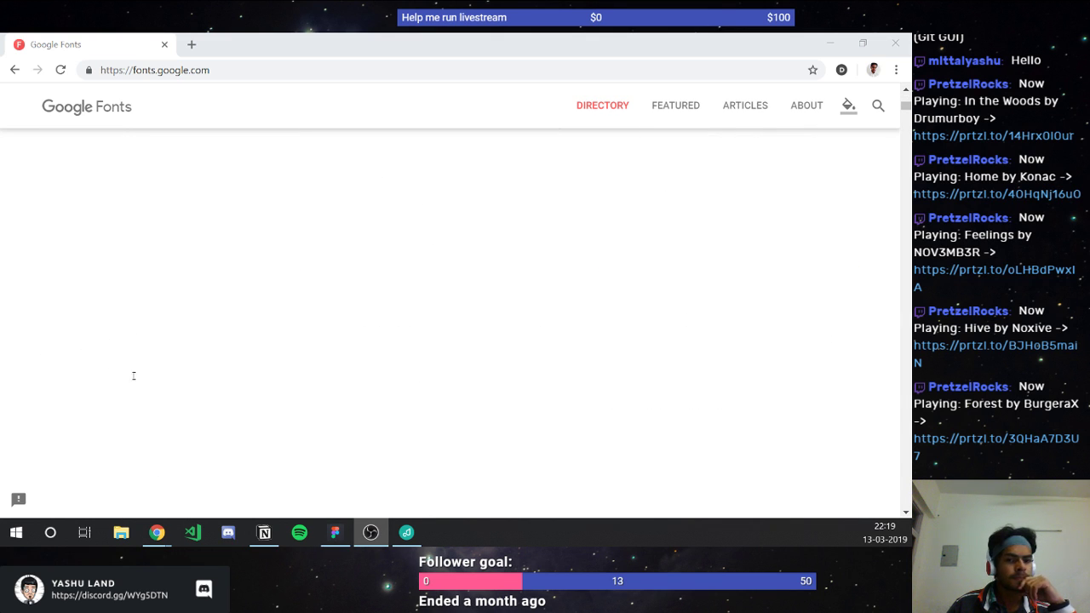
mouse_move(134, 377)
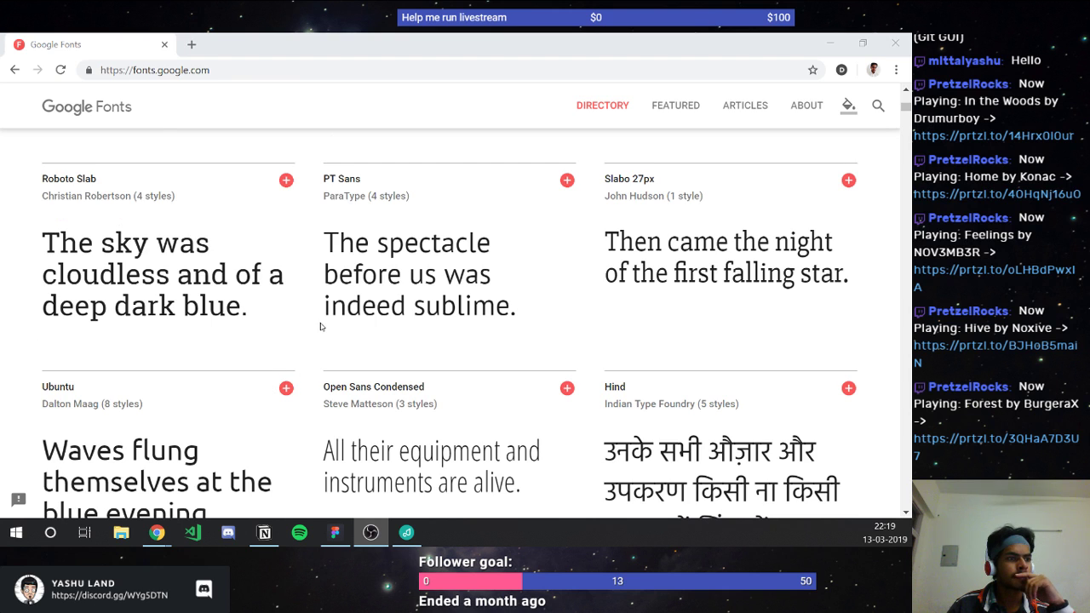
scroll(321, 331, down, 2)
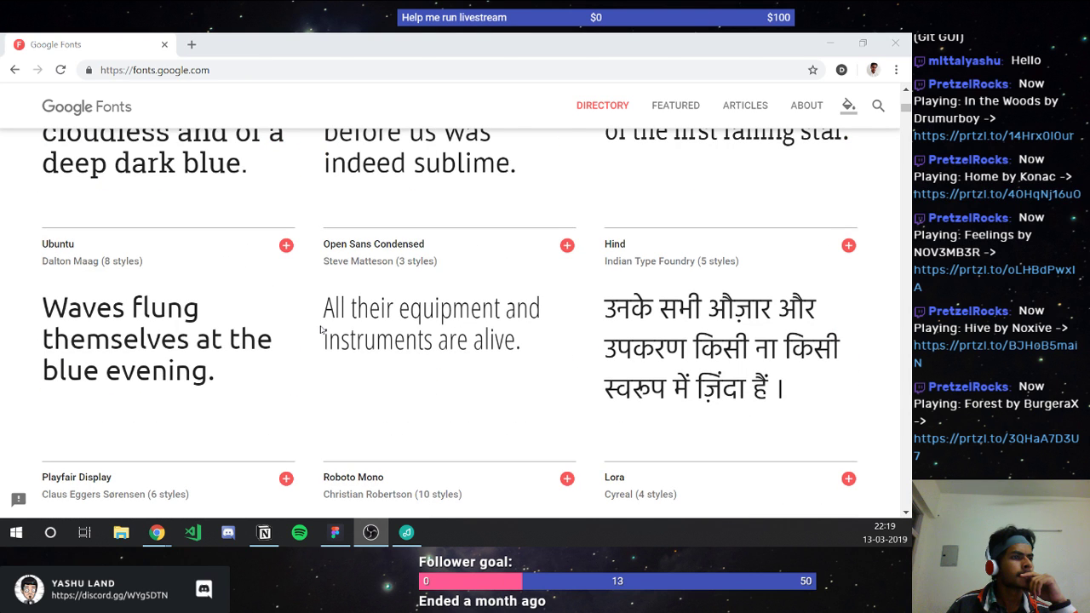
scroll(321, 330, down, 3)
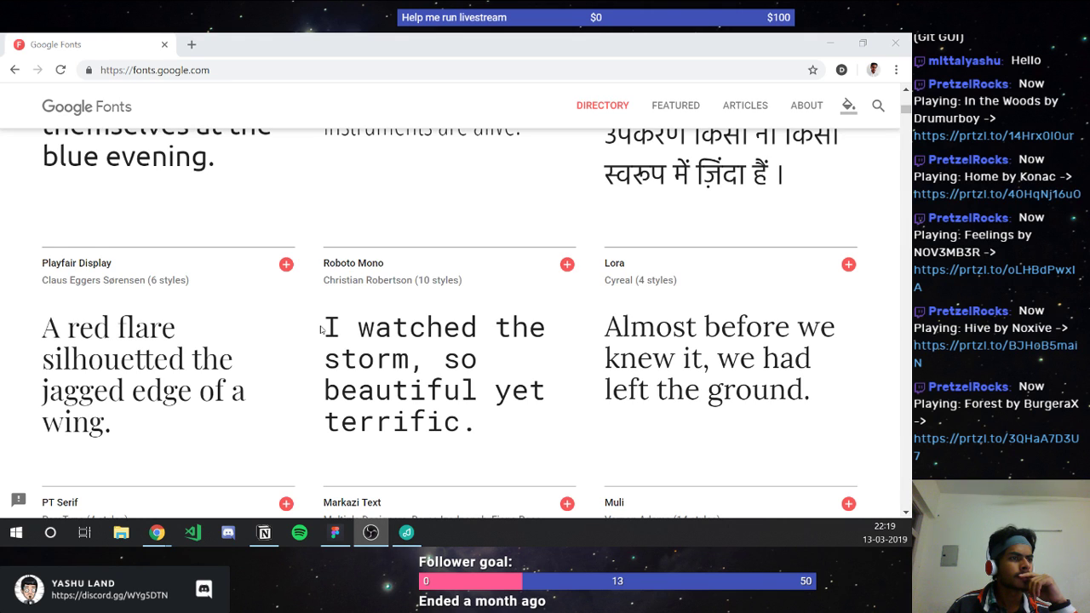
mouse_move(134, 360)
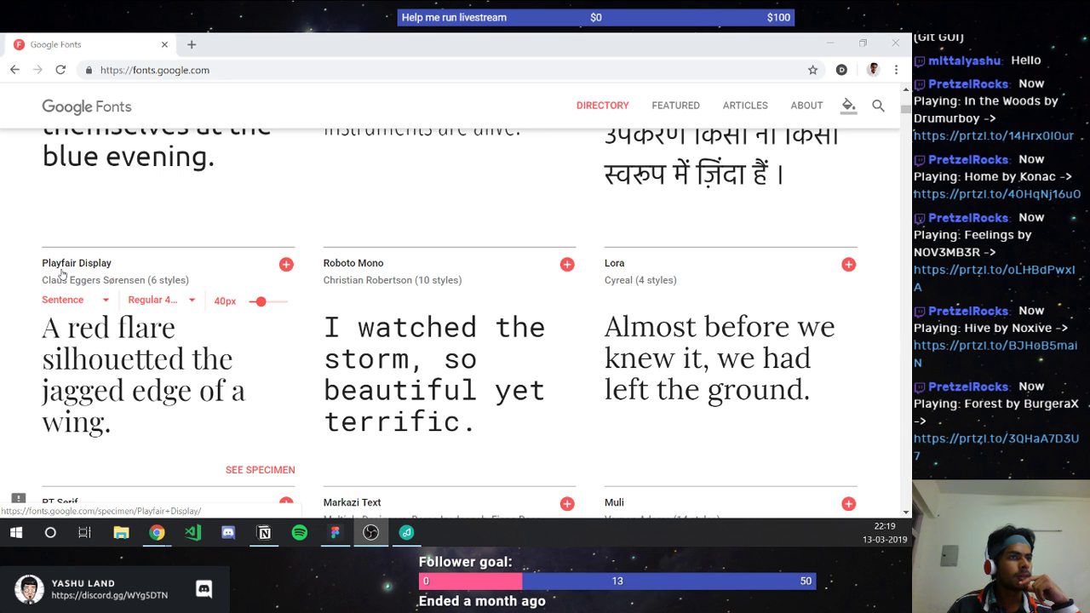
Step: Return to the Thermal file in Figma and select the top menu strip group
click(335, 532)
scroll(387, 240, down, 5)
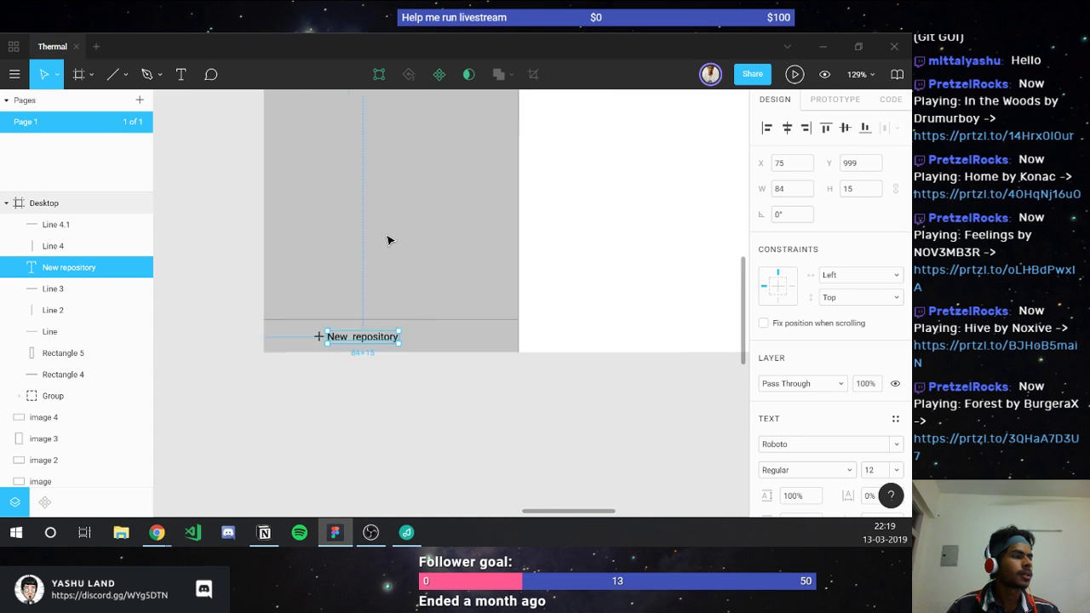
scroll(387, 240, right, 4)
scroll(387, 240, down, 3)
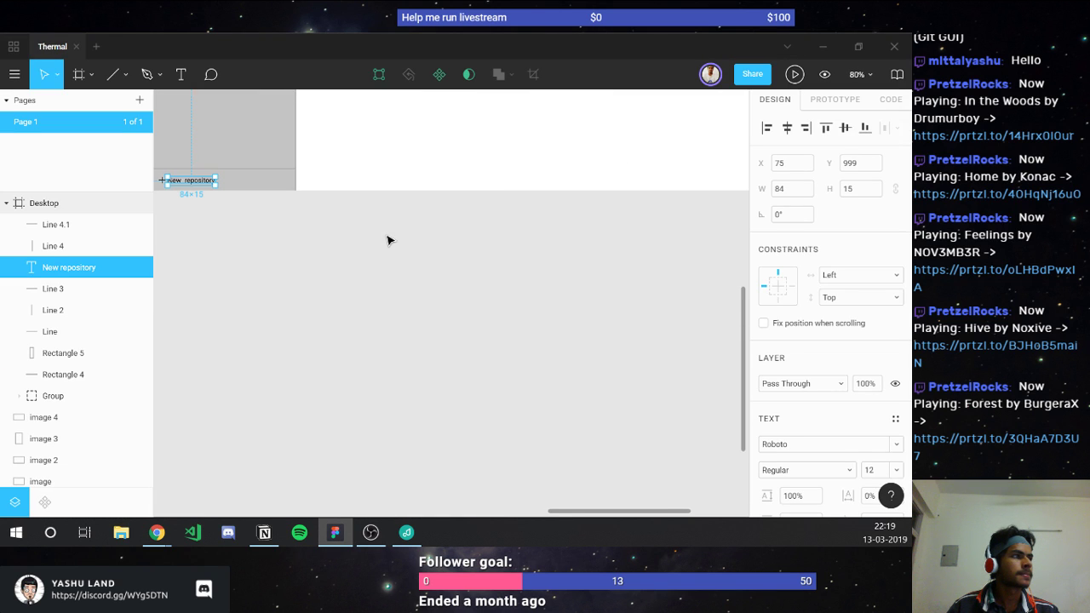
scroll(387, 240, up, 4)
scroll(387, 240, up, 4)
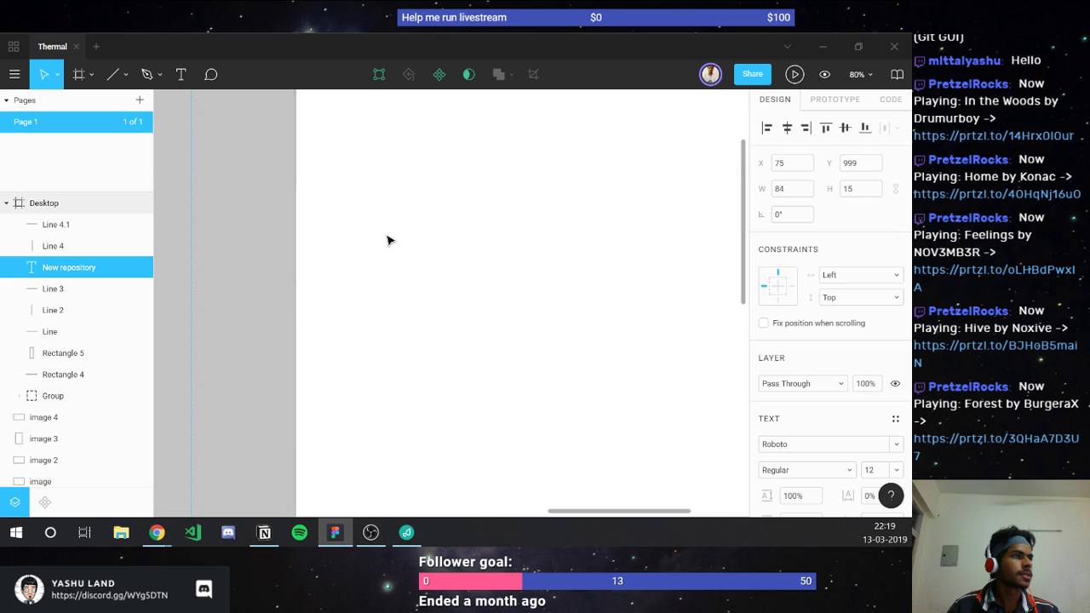
scroll(389, 239, up, 5)
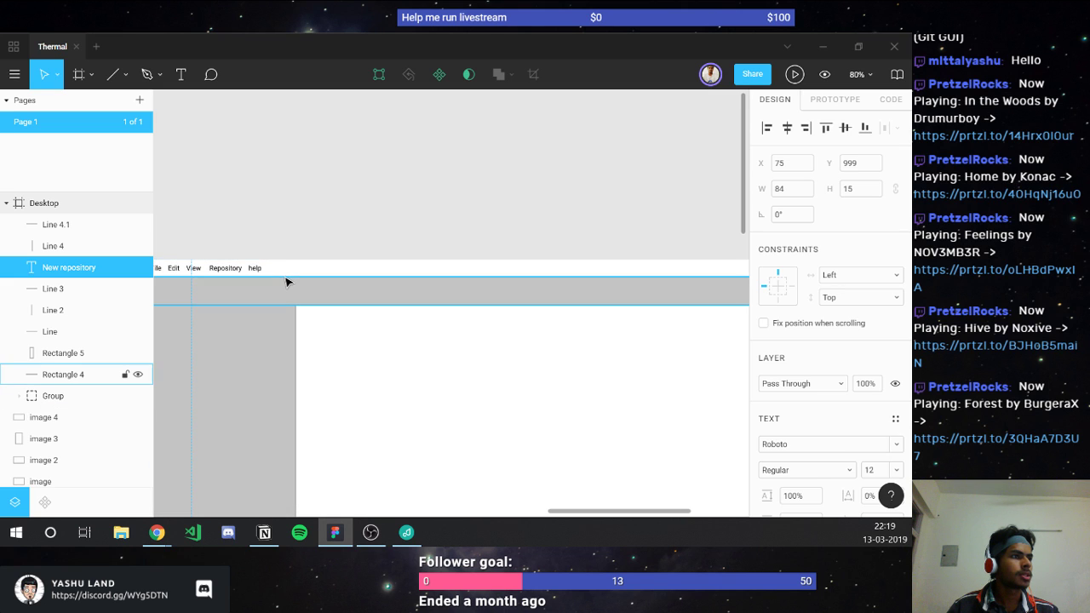
click(282, 269)
click(285, 277)
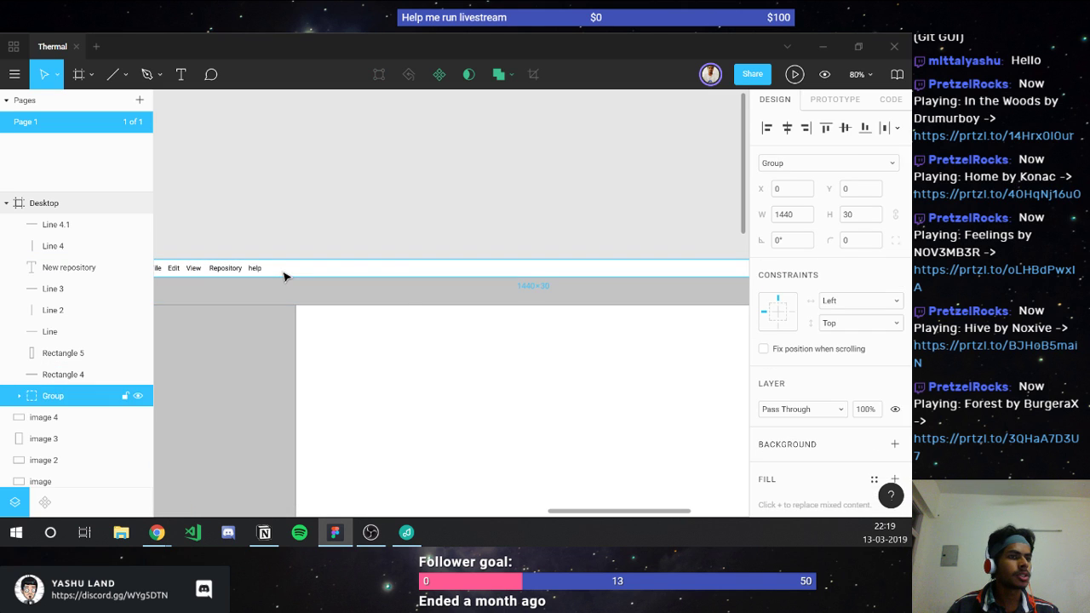
scroll(285, 275, left, 5)
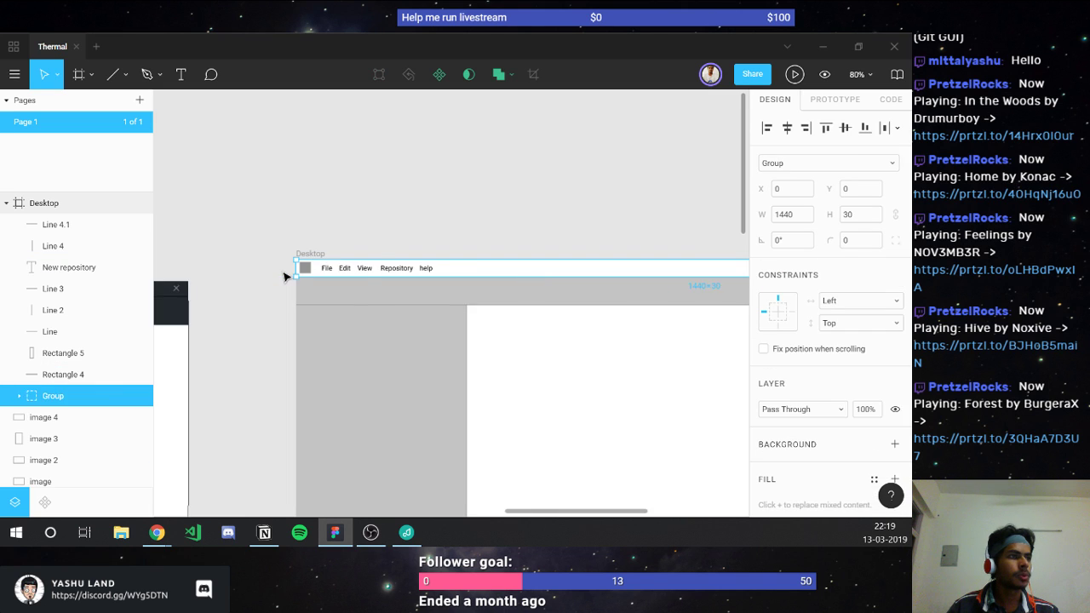
Step: Rename the group 'Menu bar' and convert it into a component
double_click(52, 395)
text(Menu bar)
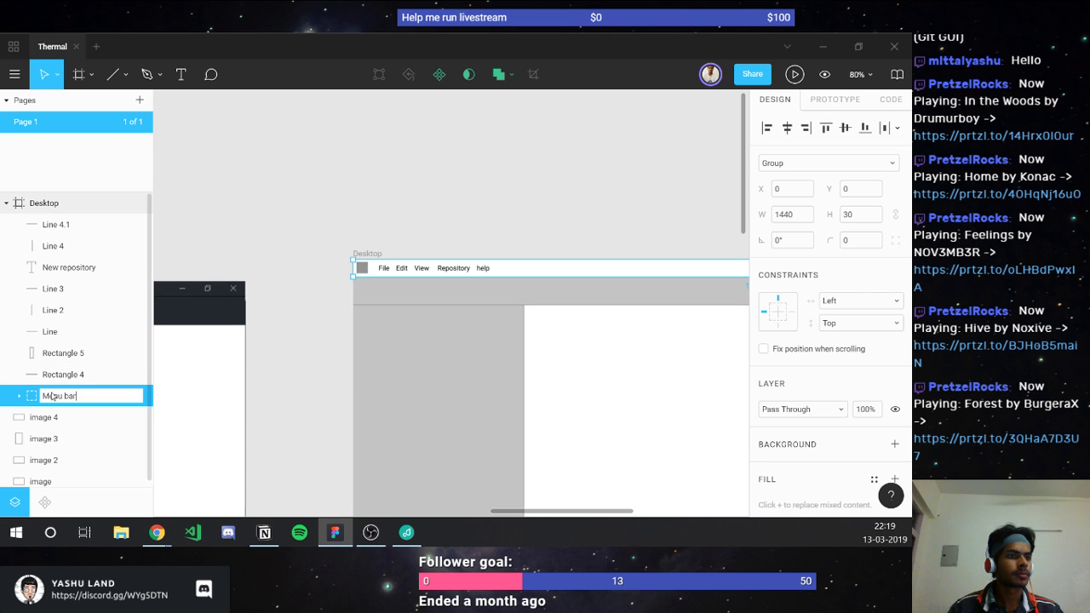
key(Return)
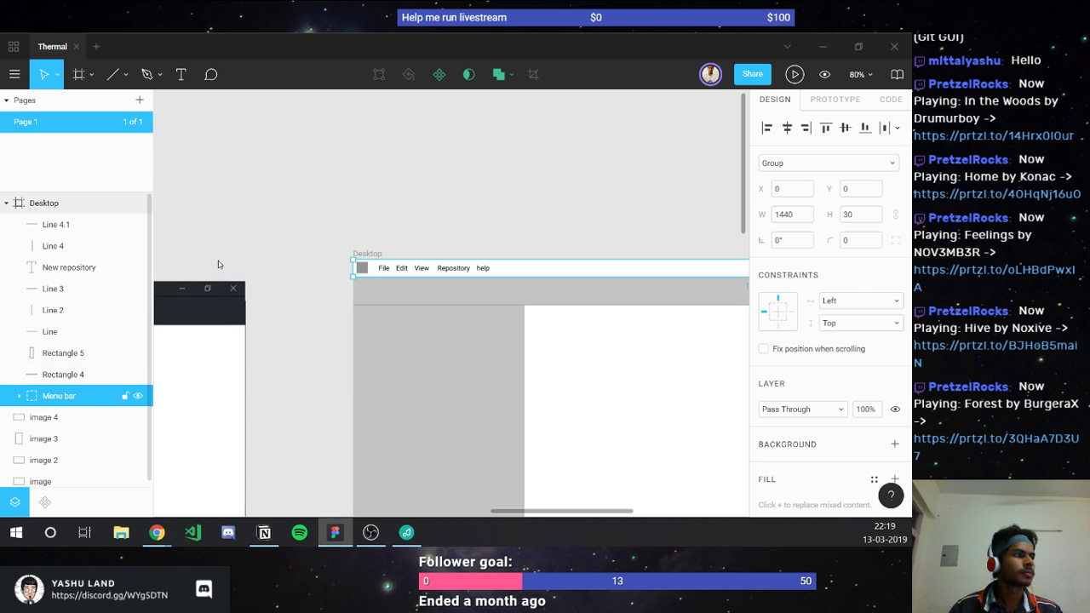
key(ctrl+alt+k)
scroll(403, 182, down, 5)
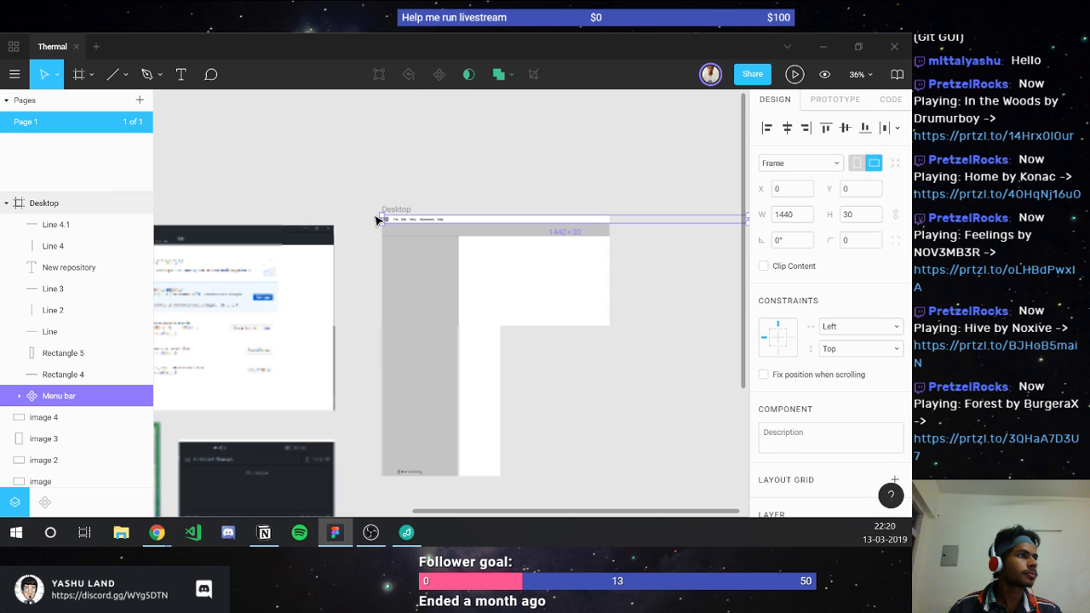
scroll(363, 208, right, 3)
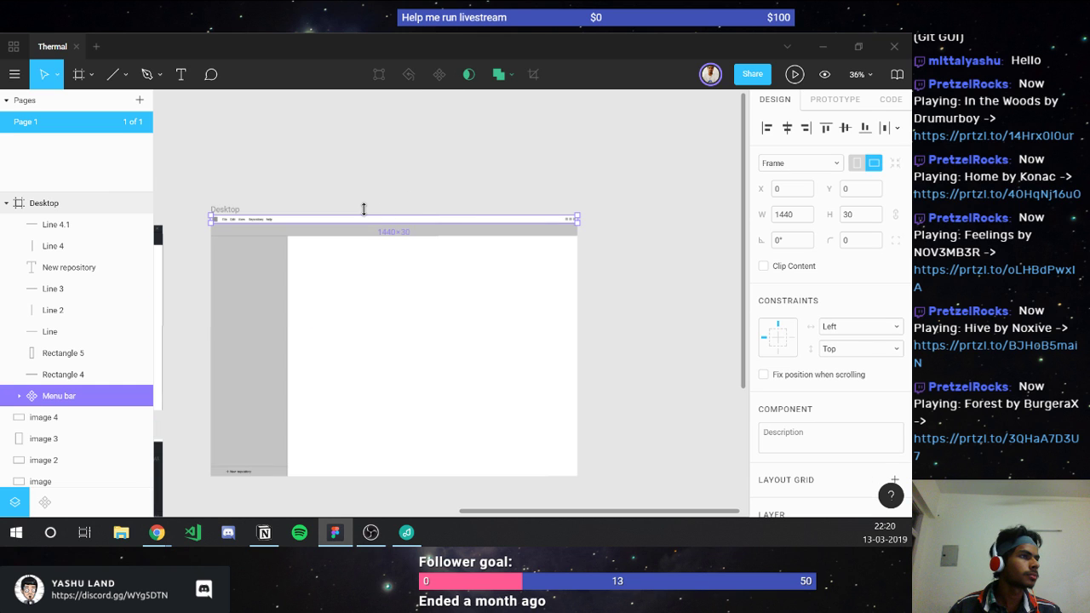
Step: Duplicate the Desktop frame and remove the sidebar shapes, New repository label and plus from one copy
click(231, 212)
key(ctrl+d)
scroll(233, 214, right, 3)
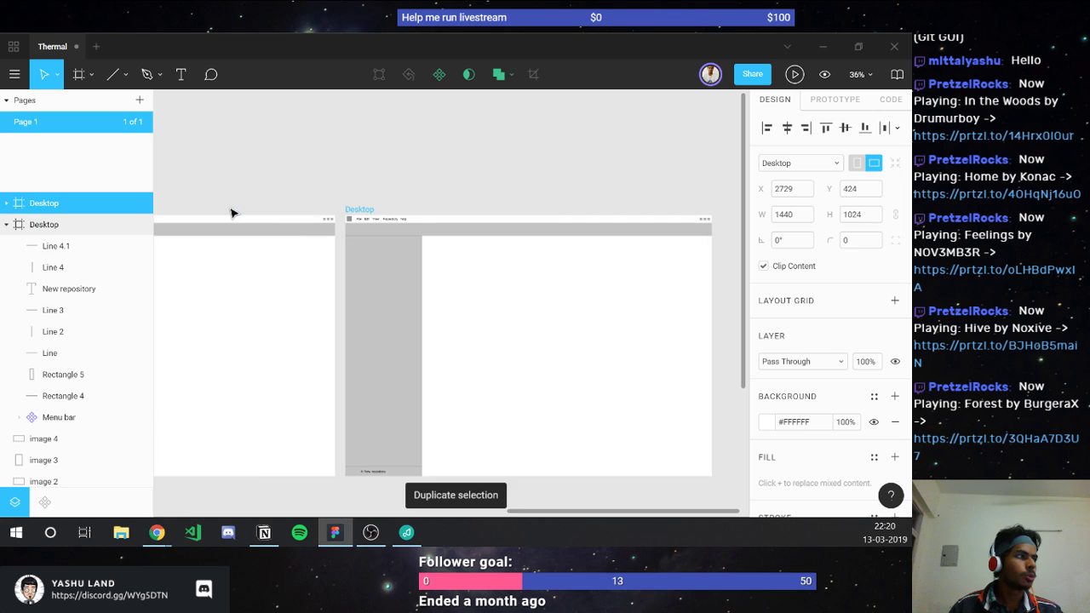
scroll(266, 269, left, 2)
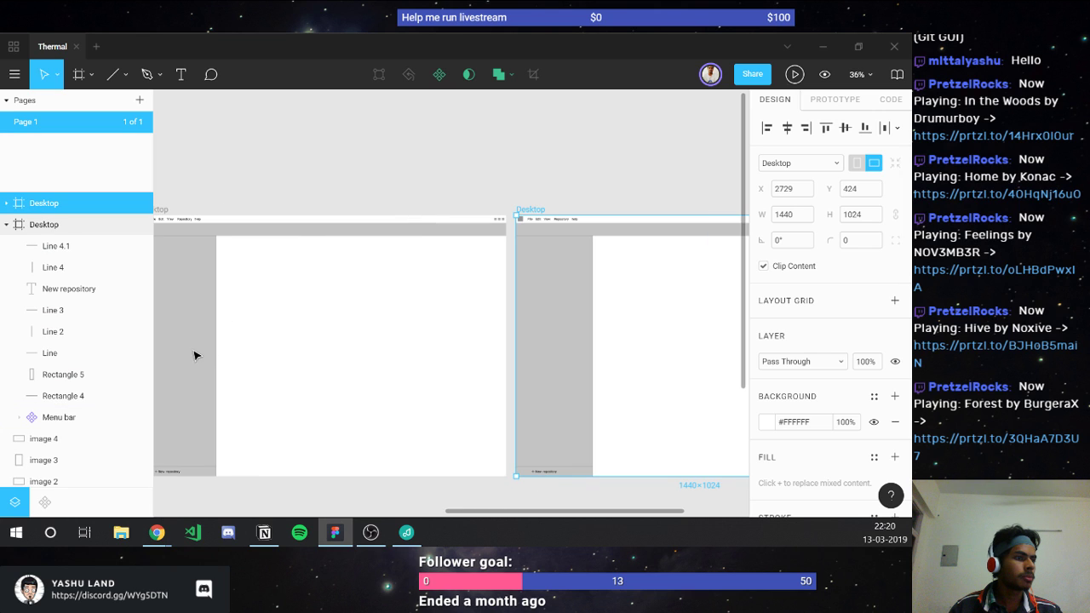
click(347, 467)
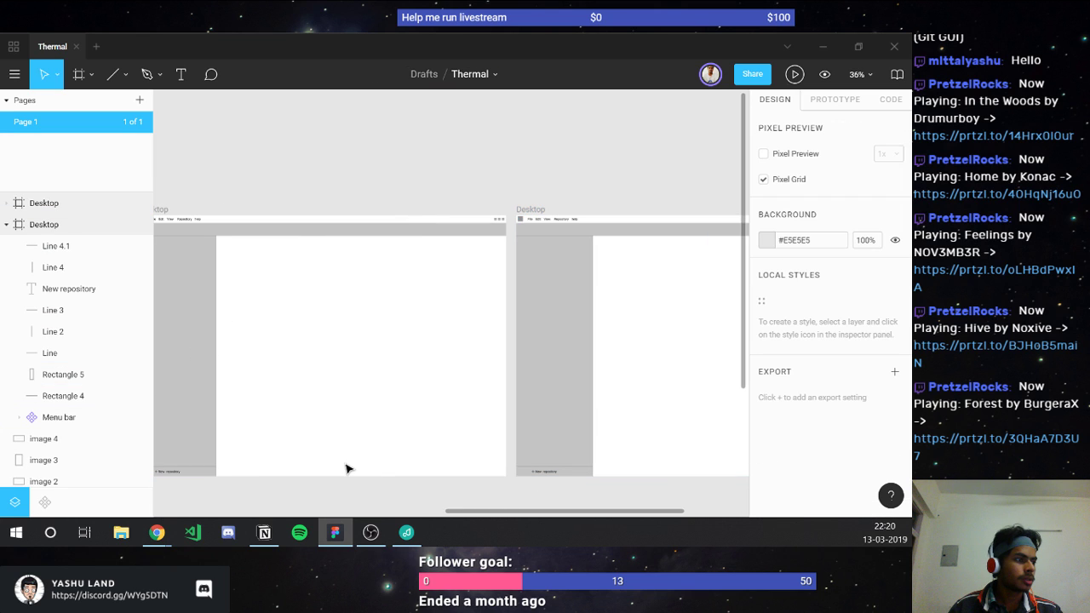
drag(166, 247, 165, 233)
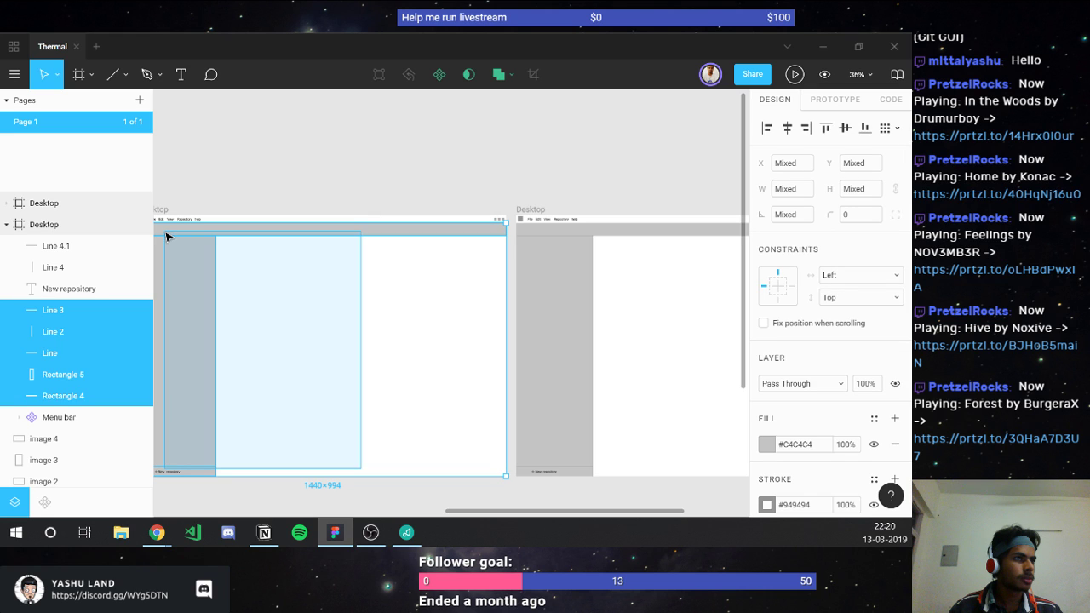
key(Delete)
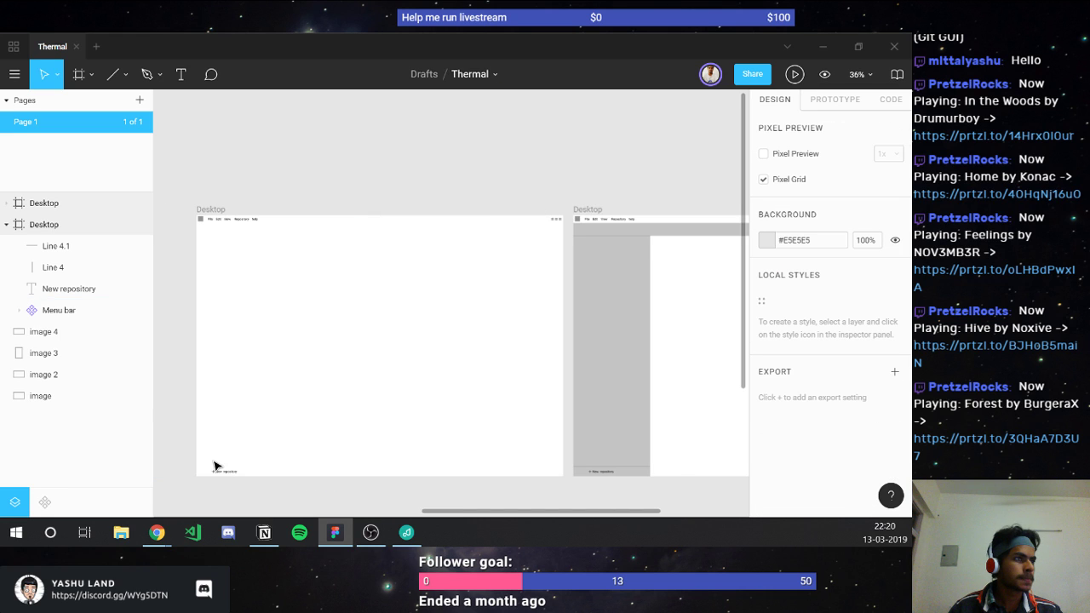
drag(208, 456, 240, 479)
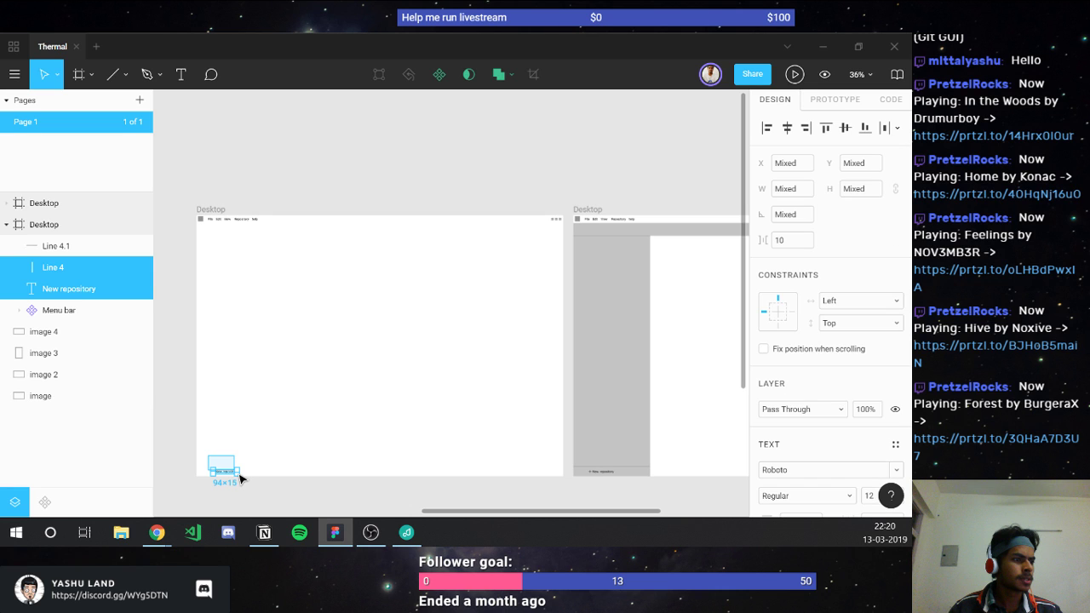
key(Delete)
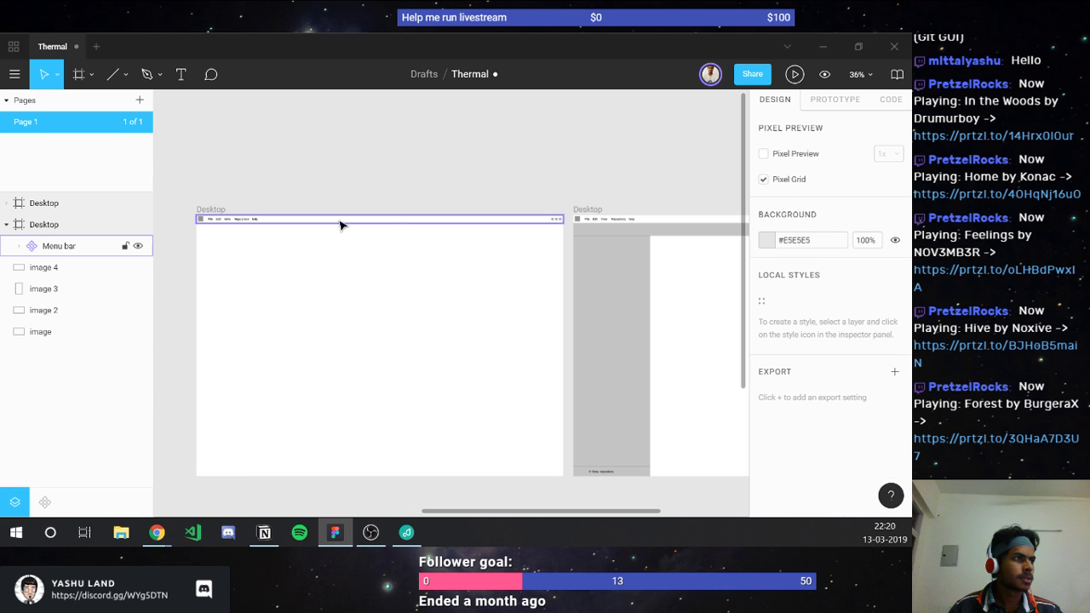
Step: Duplicate the Menu bar component and move the copy above the Desktop frame
click(340, 224)
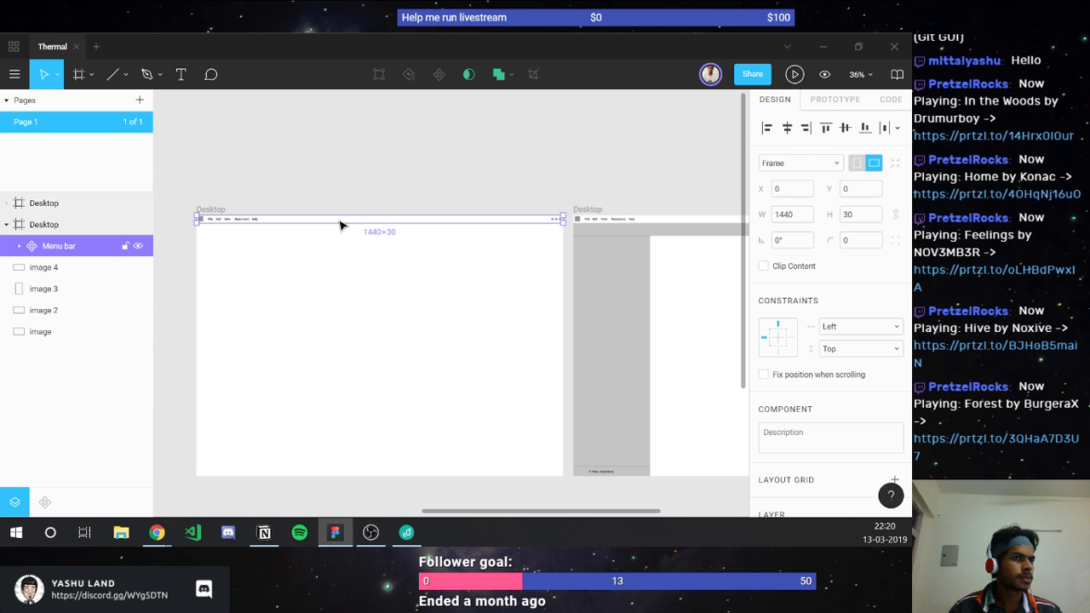
click(664, 224)
click(500, 226)
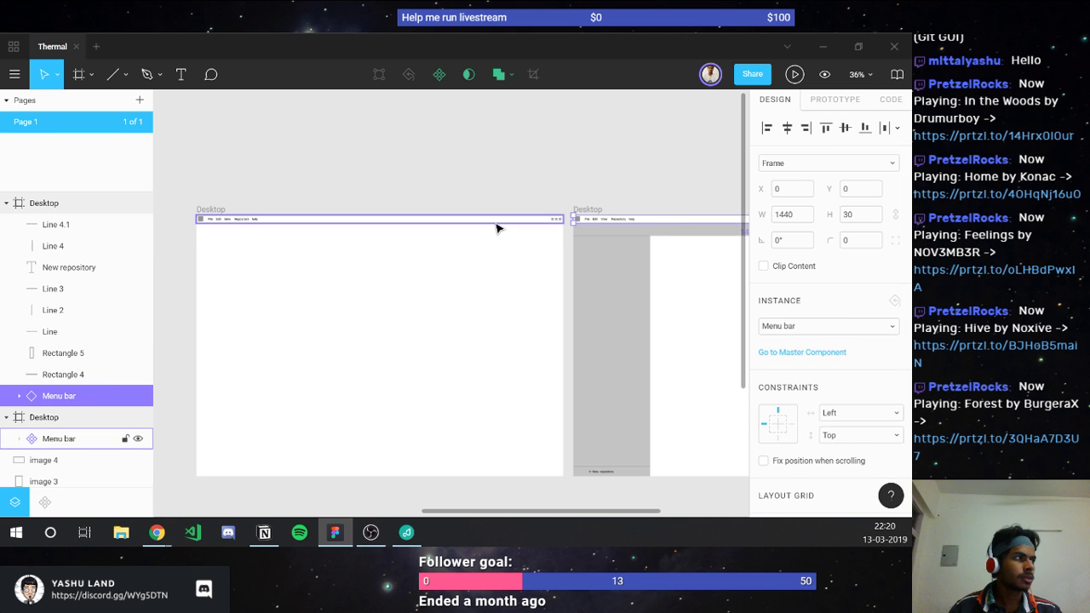
key(ctrl+d)
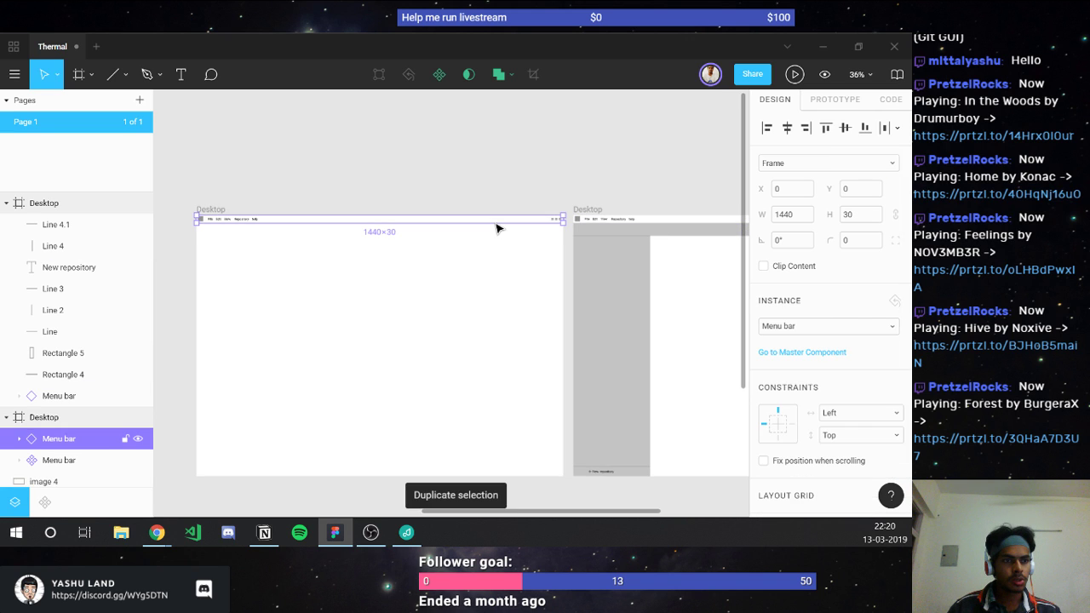
click(66, 460)
drag(348, 221, 484, 172)
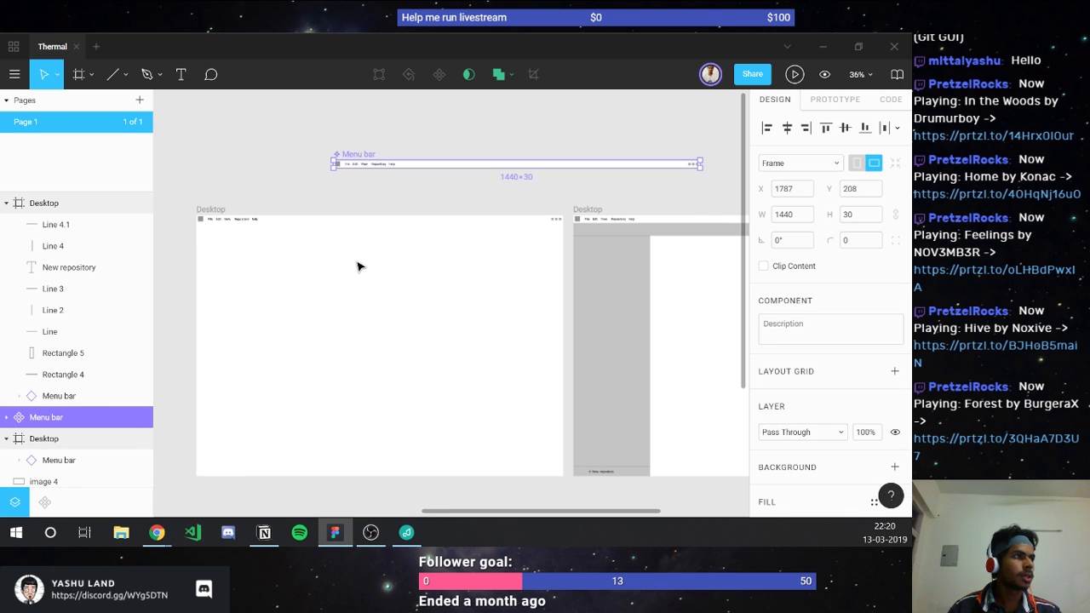
click(310, 290)
Step: Type the heading 'Welcome to Thermal' into the left Desktop frame
key(t)
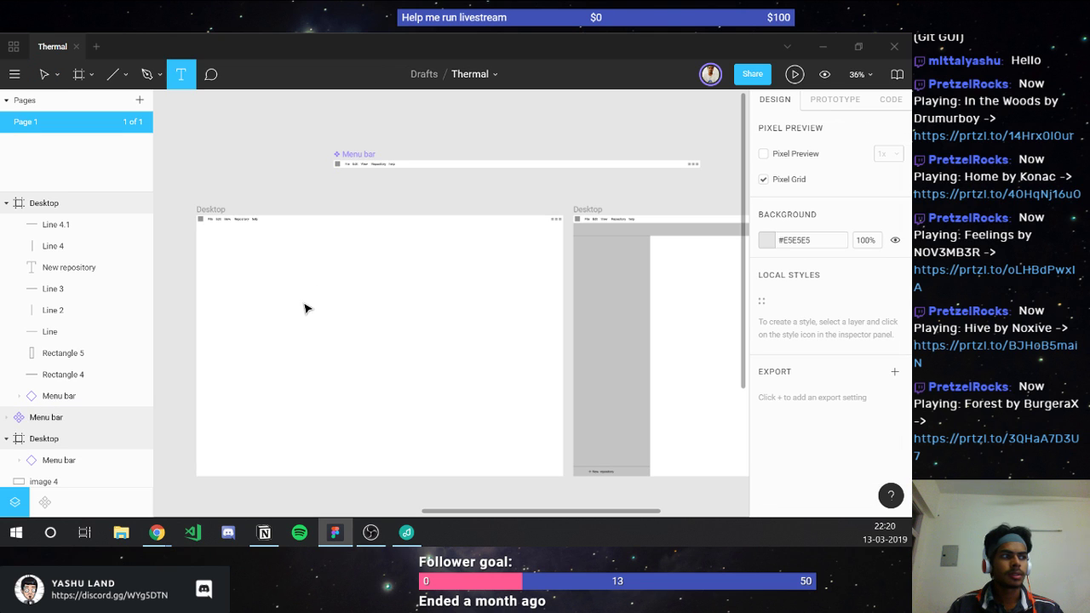
click(304, 305)
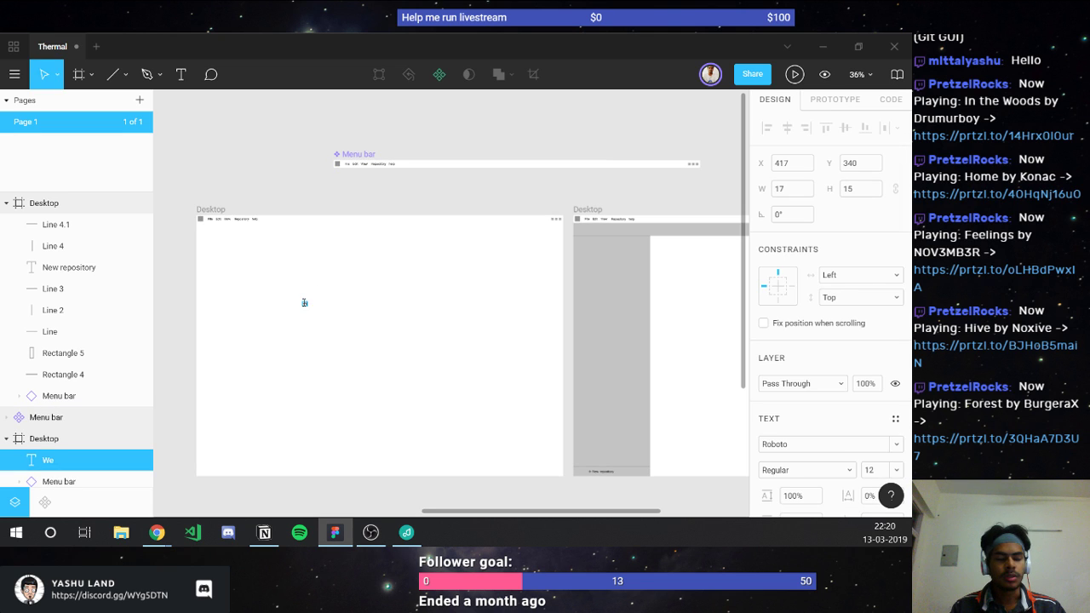
text(Welcome to Thermal)
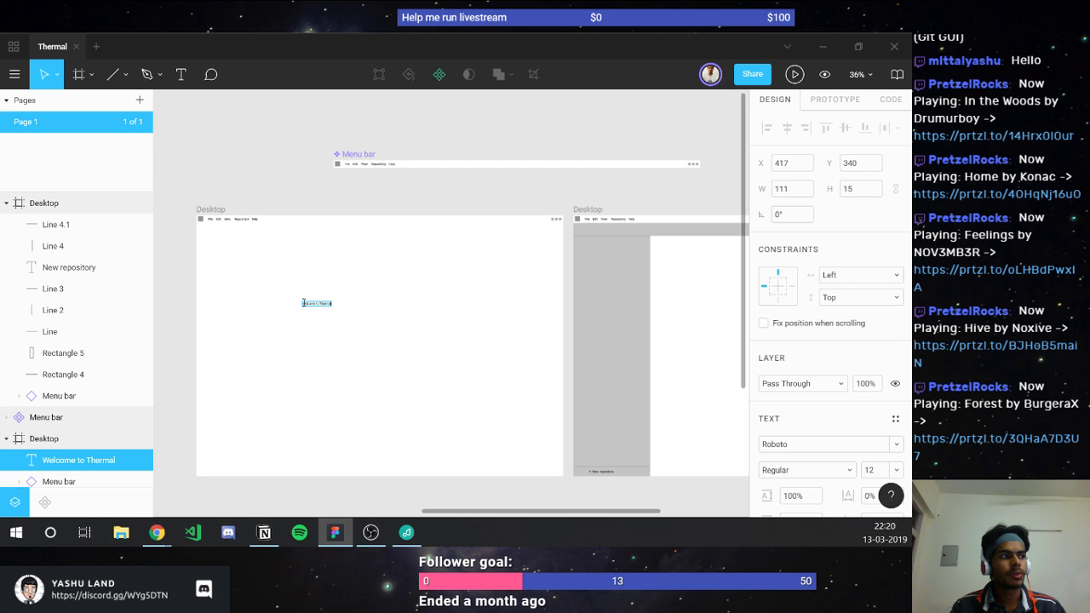
Step: Set the heading's font to Playfair Display at size 80
key(ctrl+a)
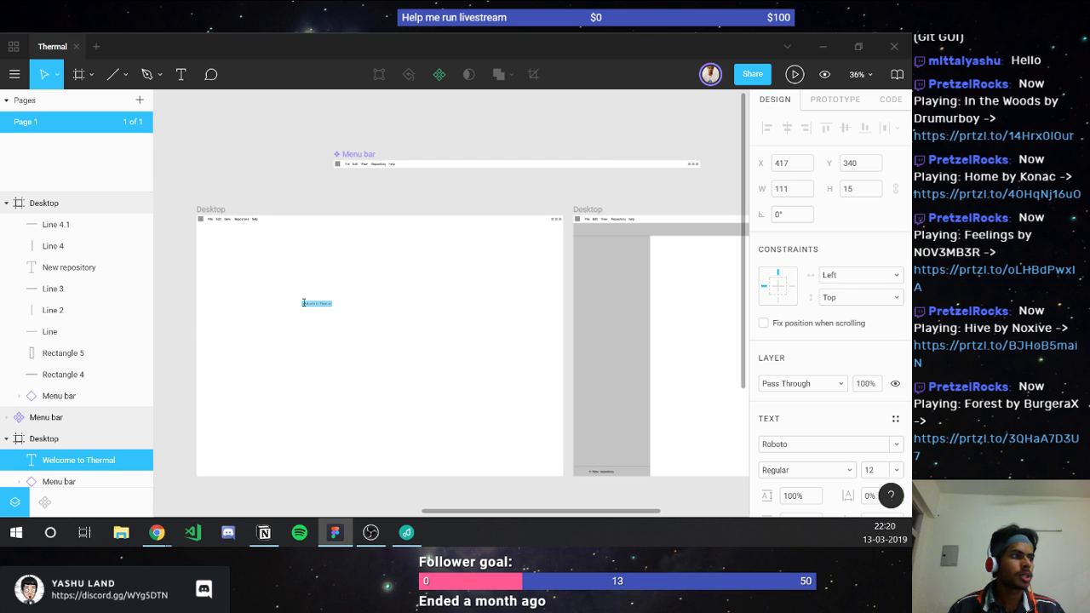
click(789, 446)
text(P)
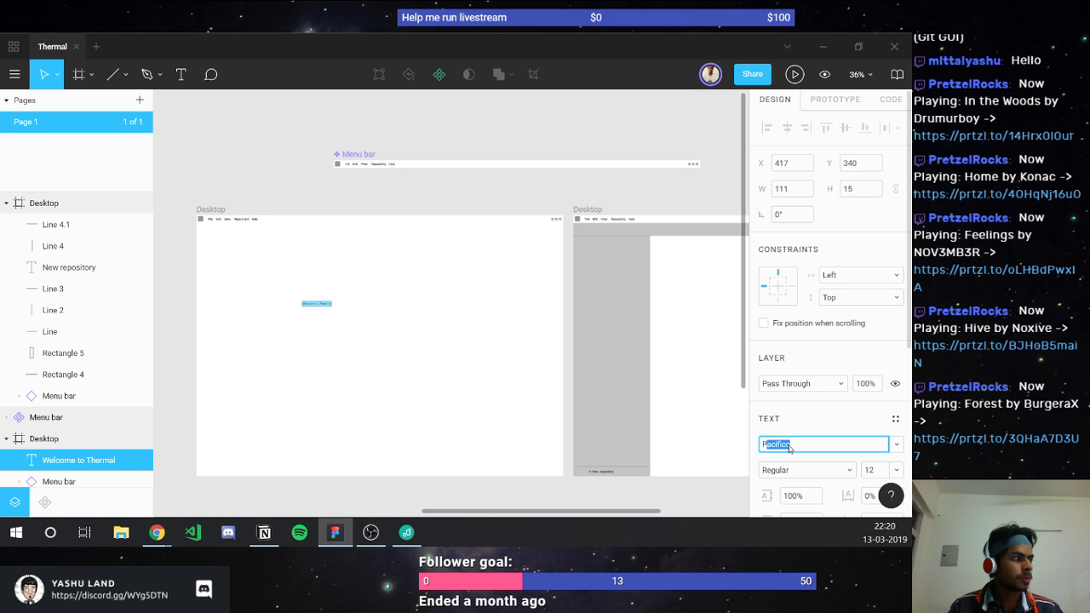
text(layfair Display)
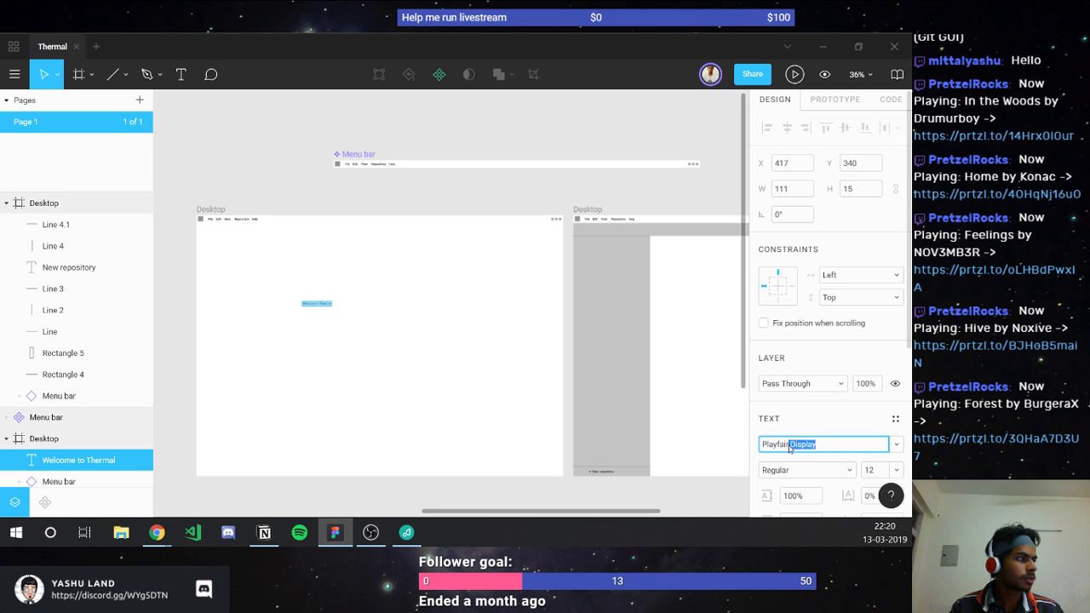
key(Return)
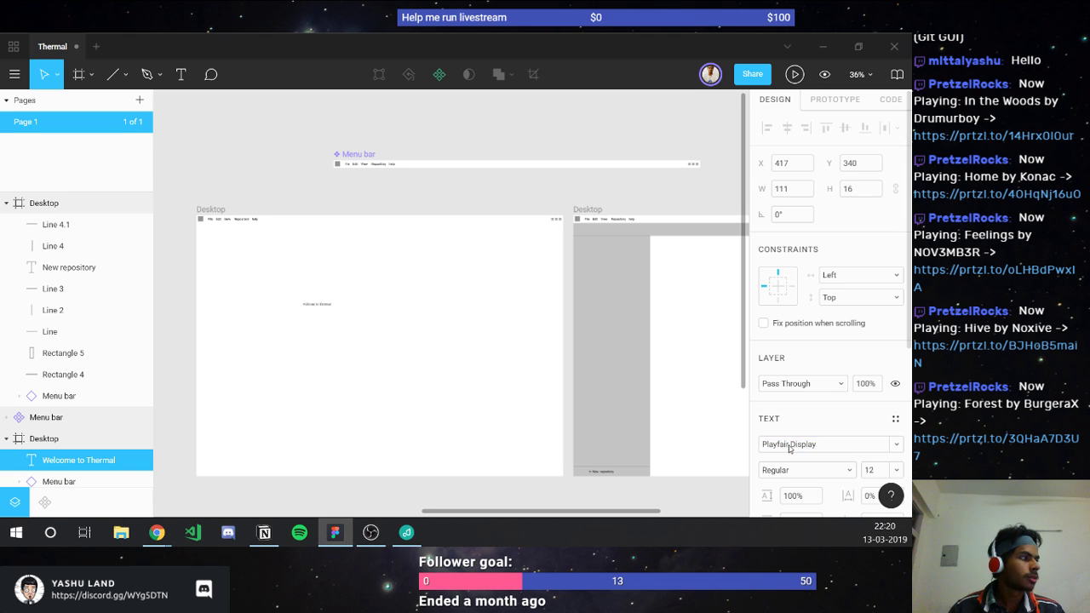
click(869, 471)
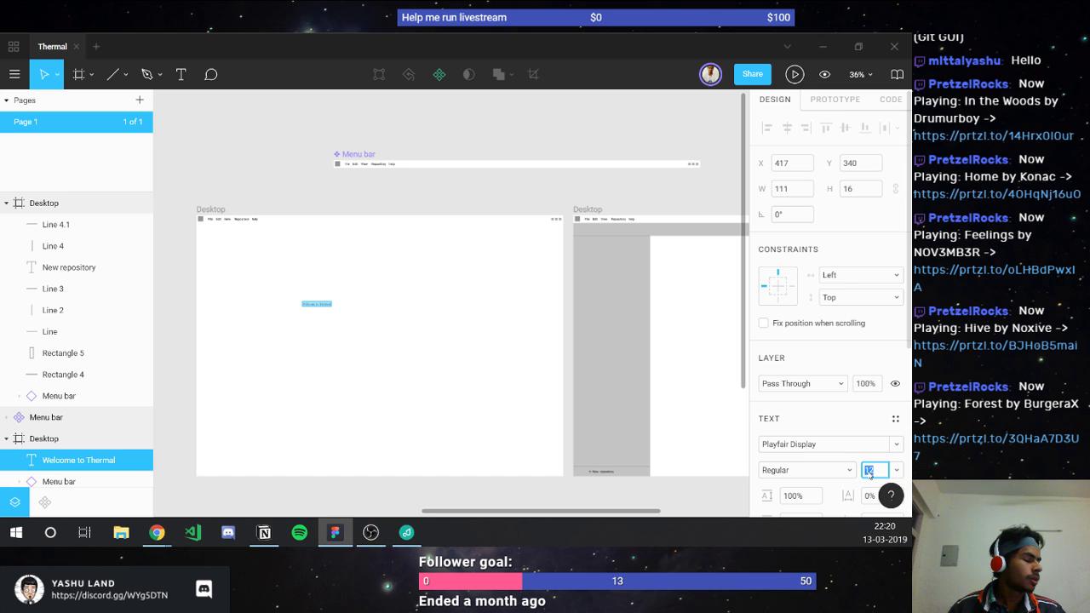
text(80)
key(Return)
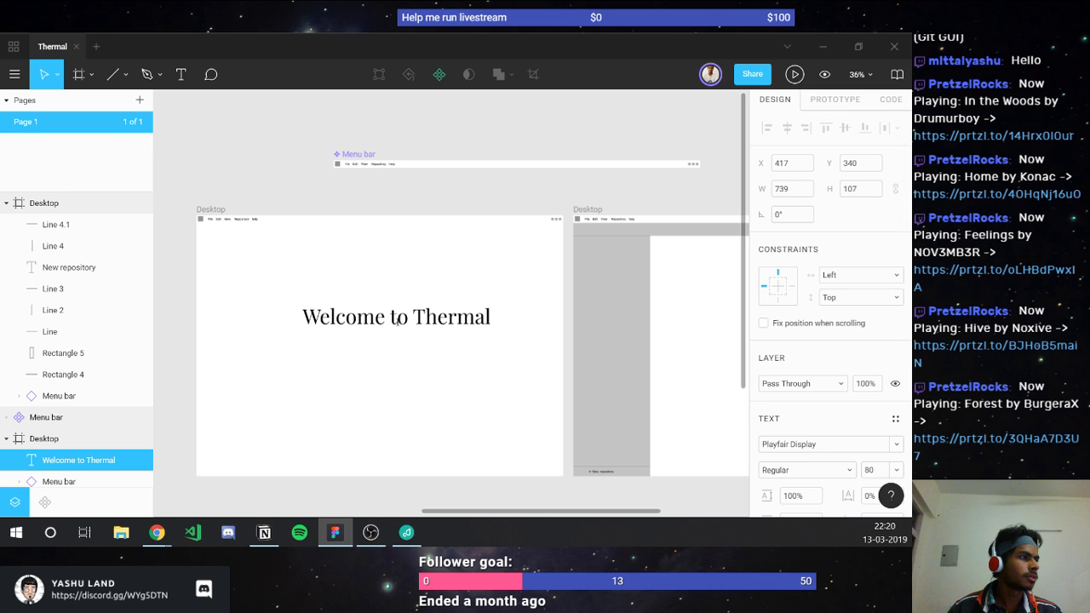
double_click(396, 320)
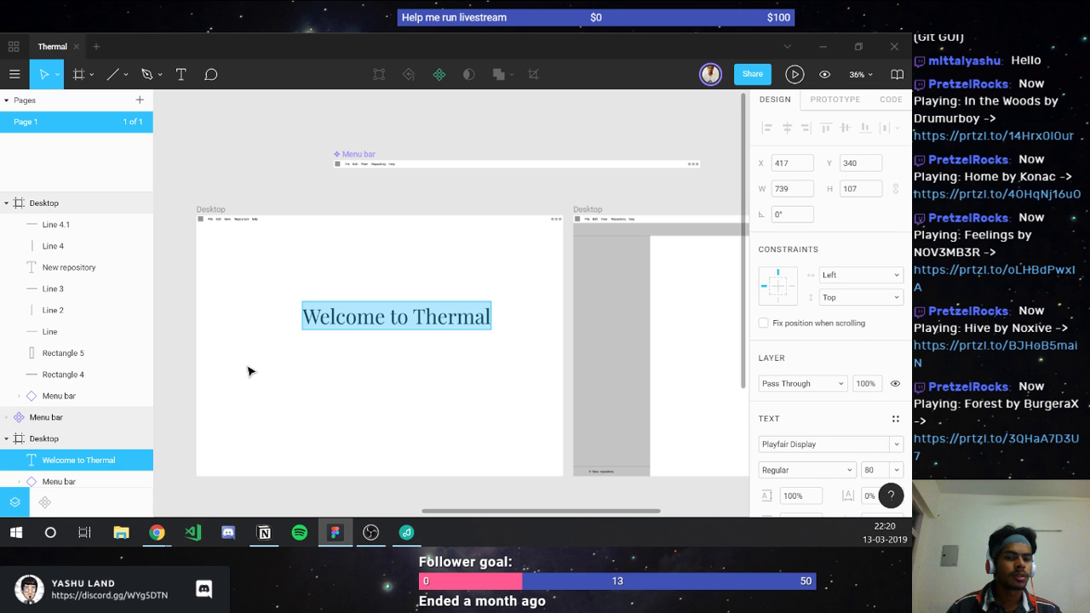
key(Escape)
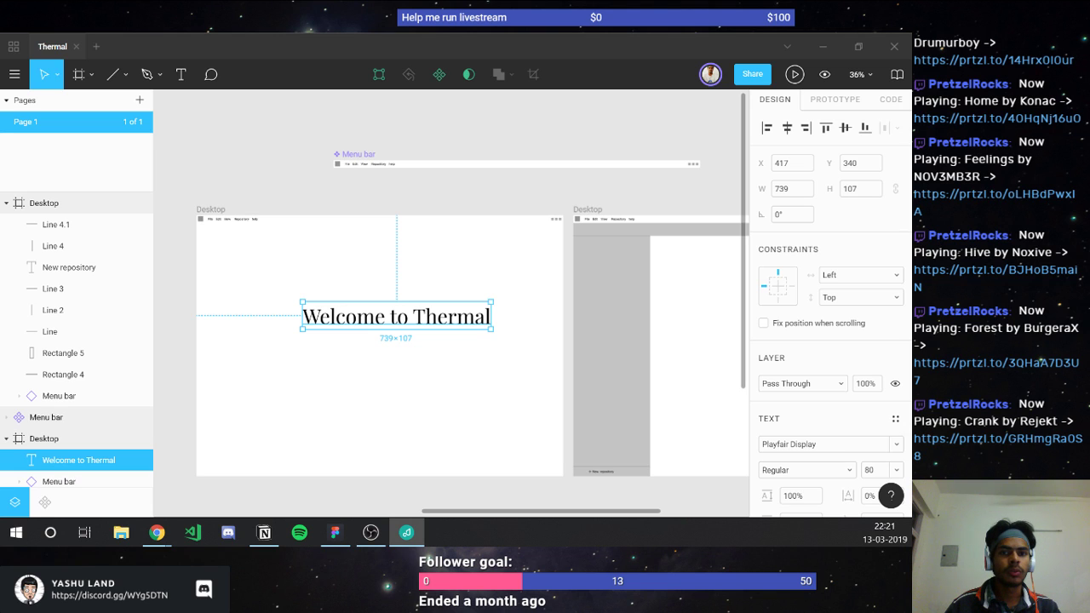
click(412, 315)
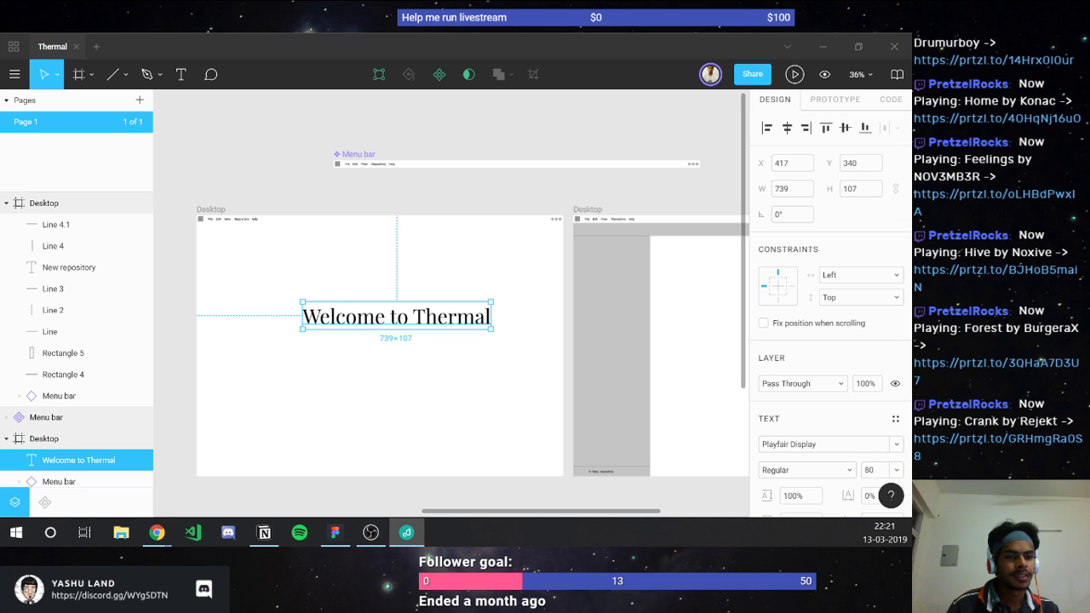
Step: Centre the 'Welcome to Thermal' heading horizontally in its Desktop frame
click(366, 337)
scroll(488, 338, up, 3)
scroll(417, 338, down, 2)
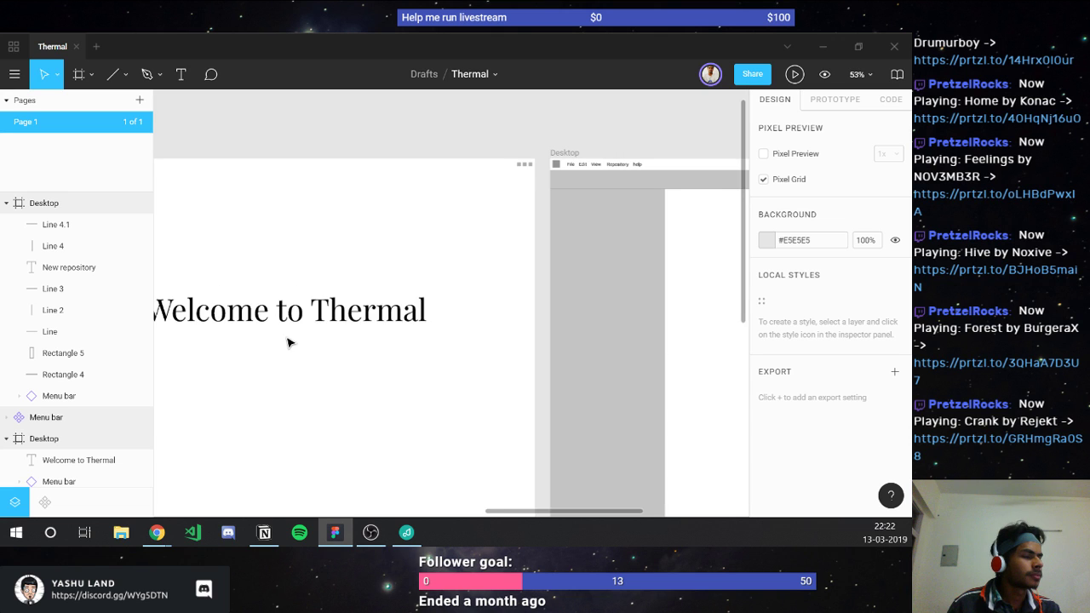
scroll(287, 342, left, 3)
click(400, 317)
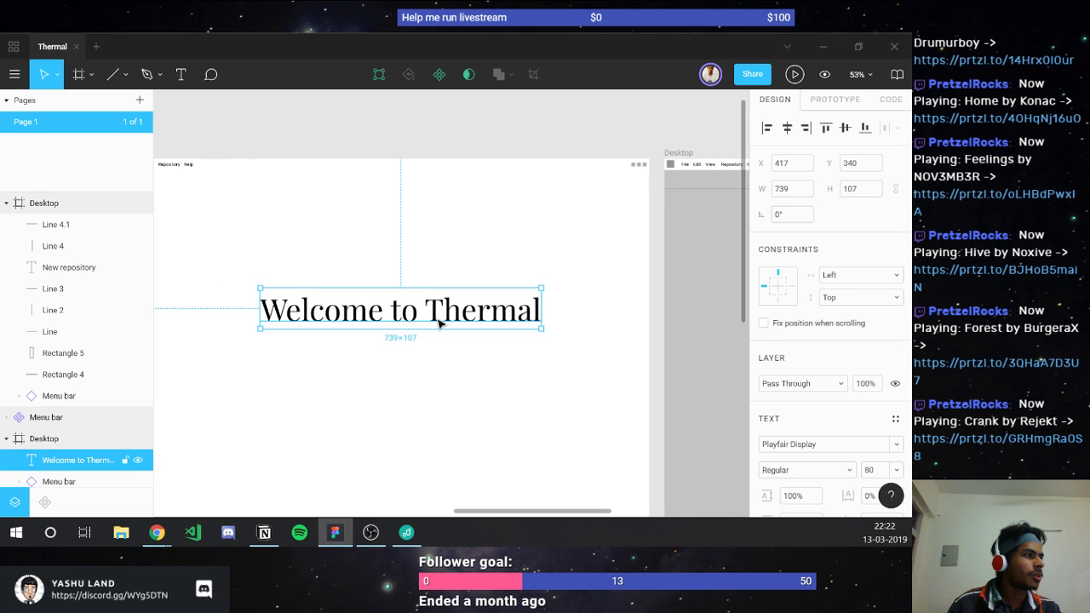
click(787, 127)
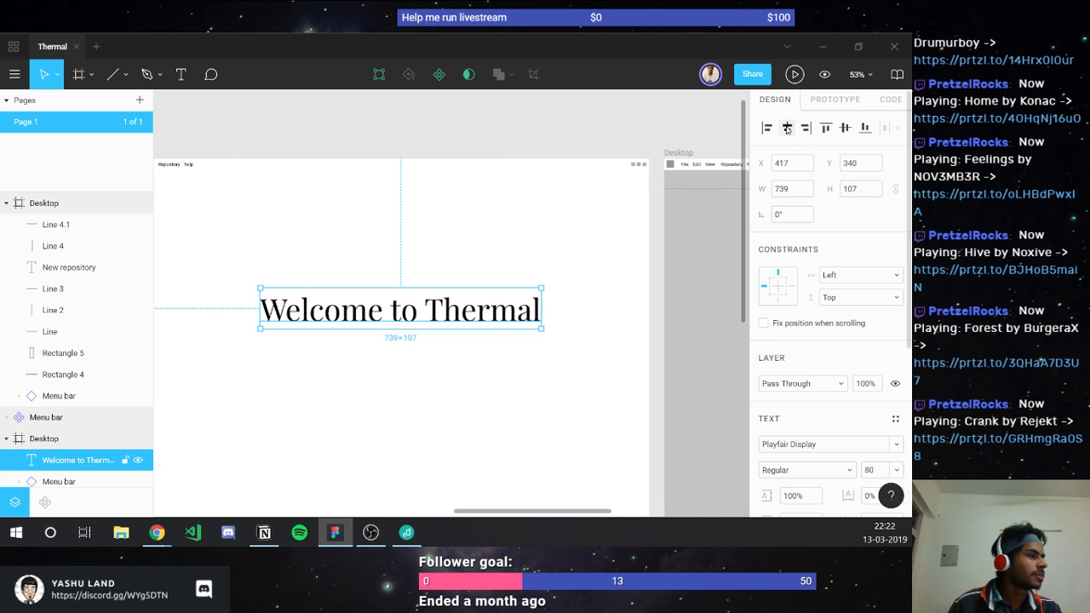
Step: Start presenting the Thermal design as a prototype
scroll(372, 275, down, 1)
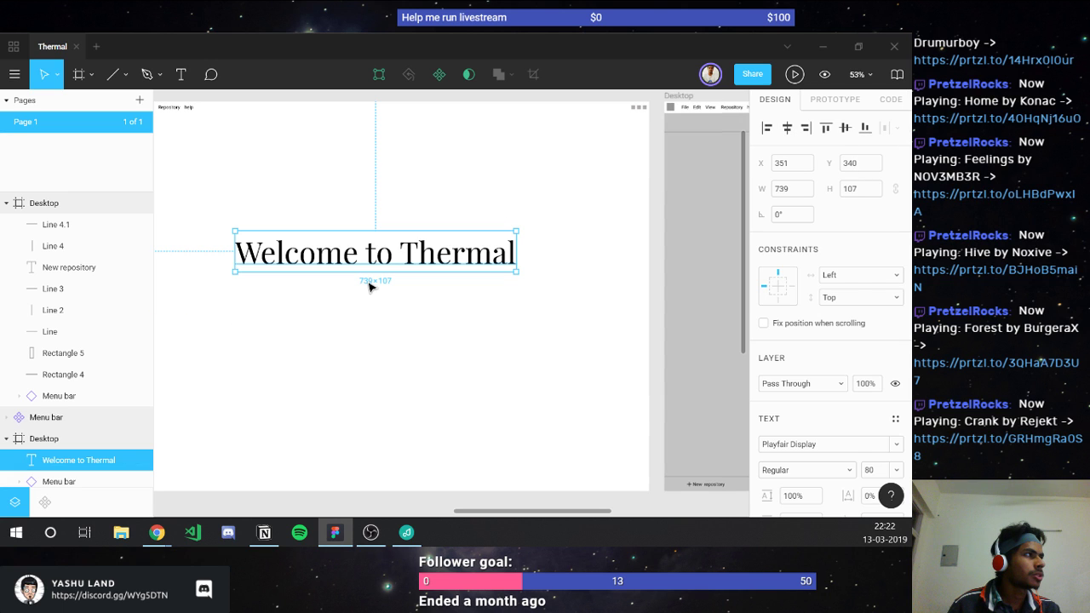
click(793, 76)
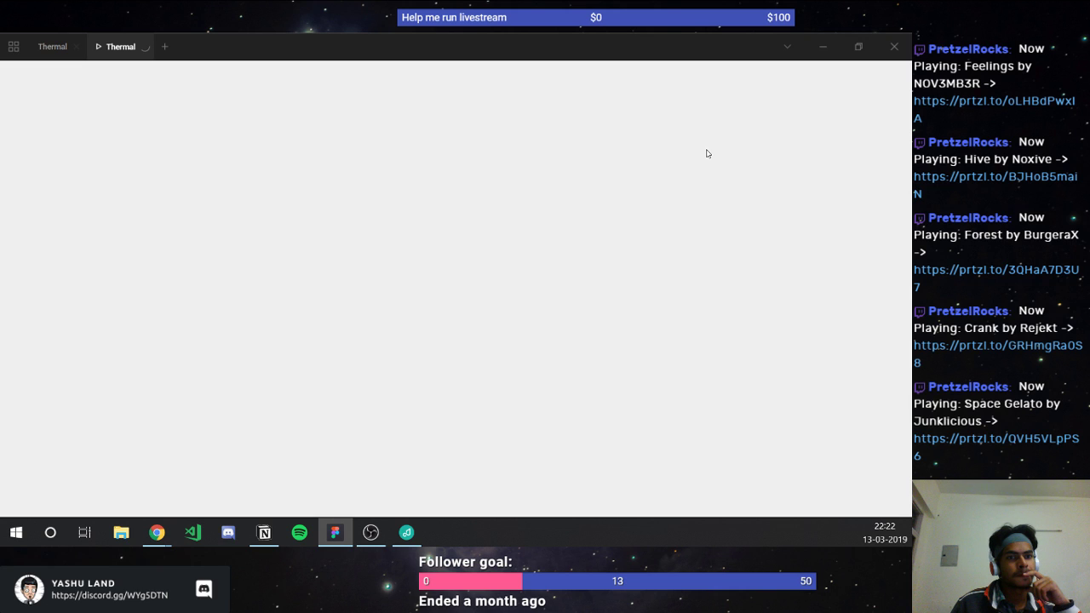
key(alt+Tab)
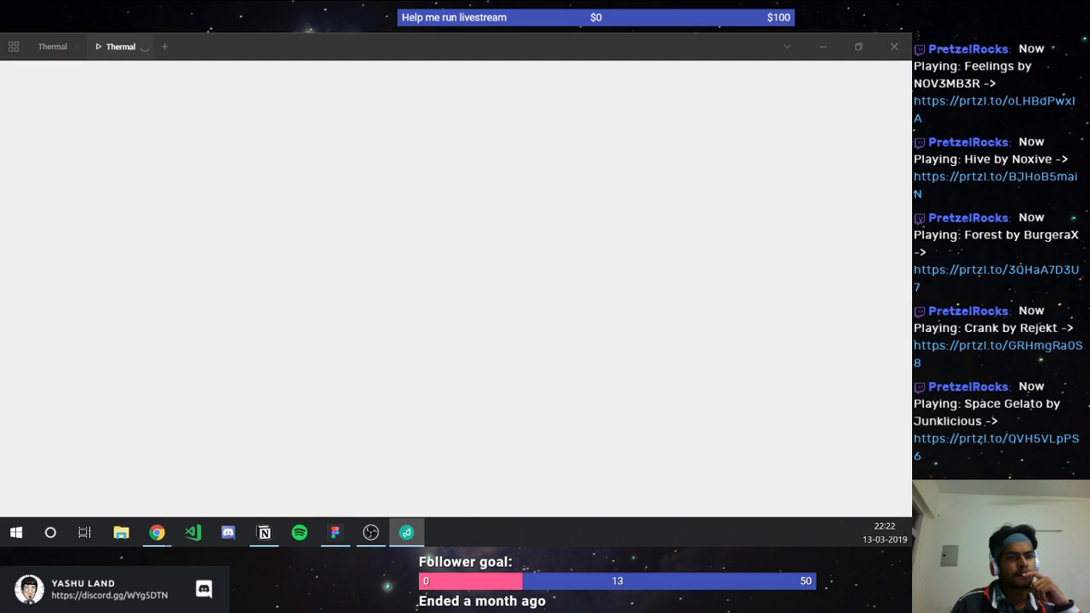
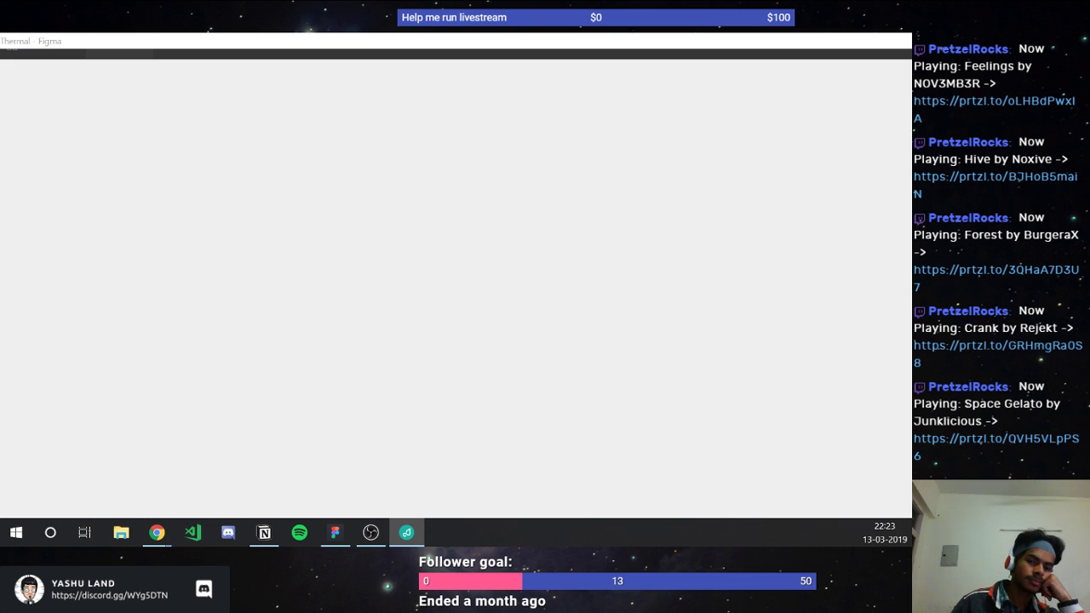
Step: Bring up the Google Fonts page and scroll down through the font directory
key(alt+Tab)
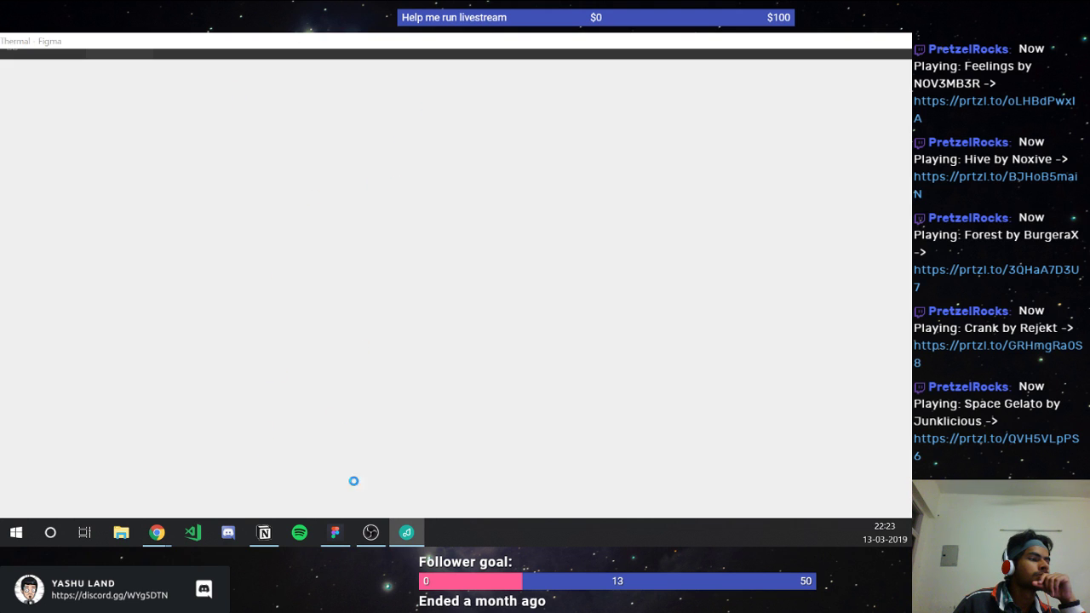
mouse_move(168, 546)
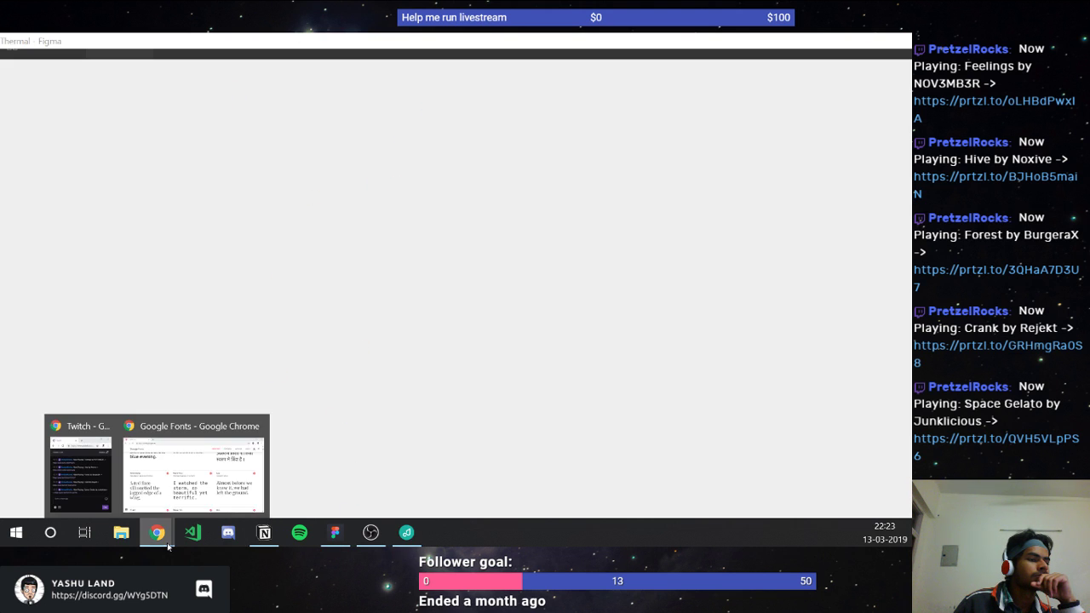
click(149, 460)
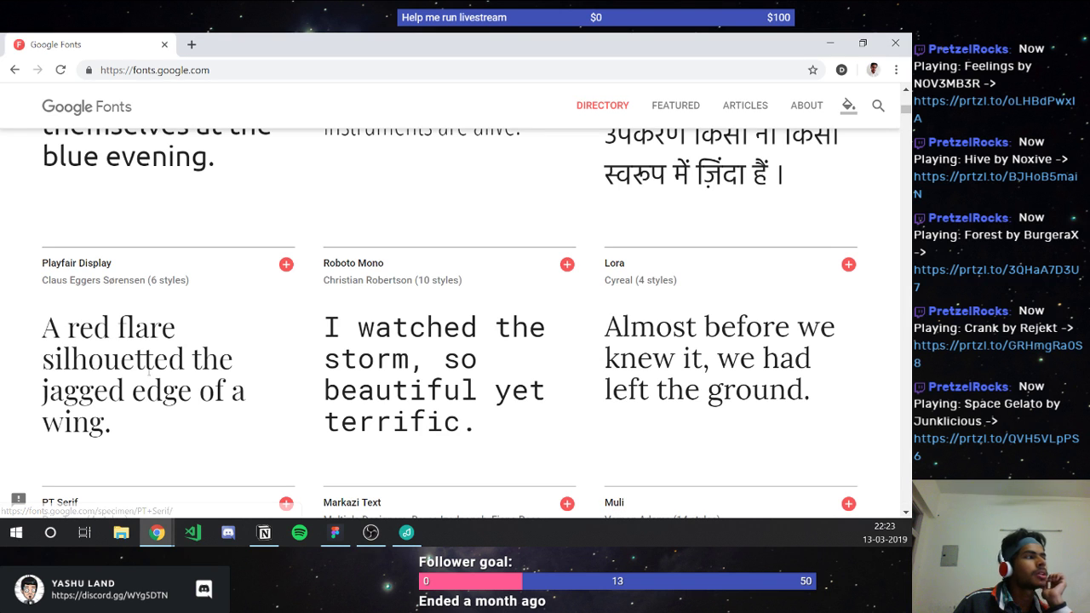
mouse_move(152, 366)
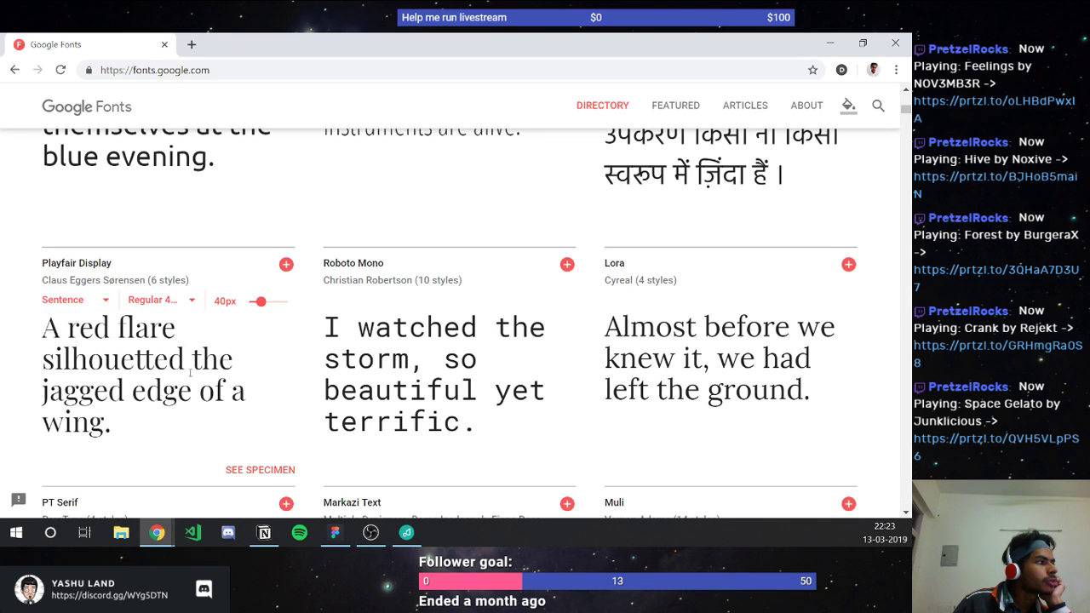
scroll(190, 371, down, 2)
scroll(195, 380, down, 1)
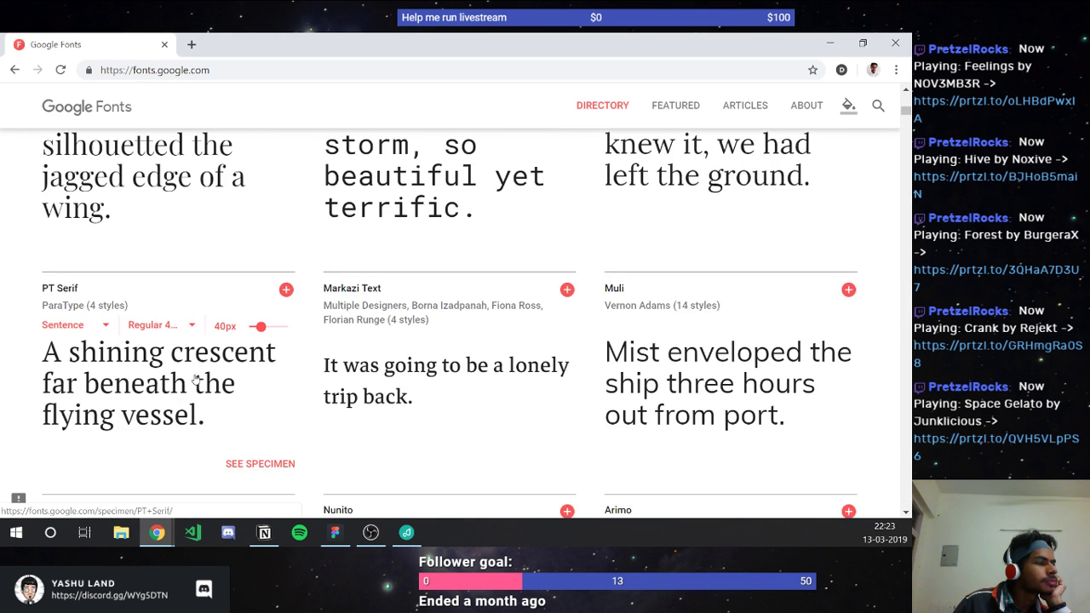
scroll(195, 375, down, 3)
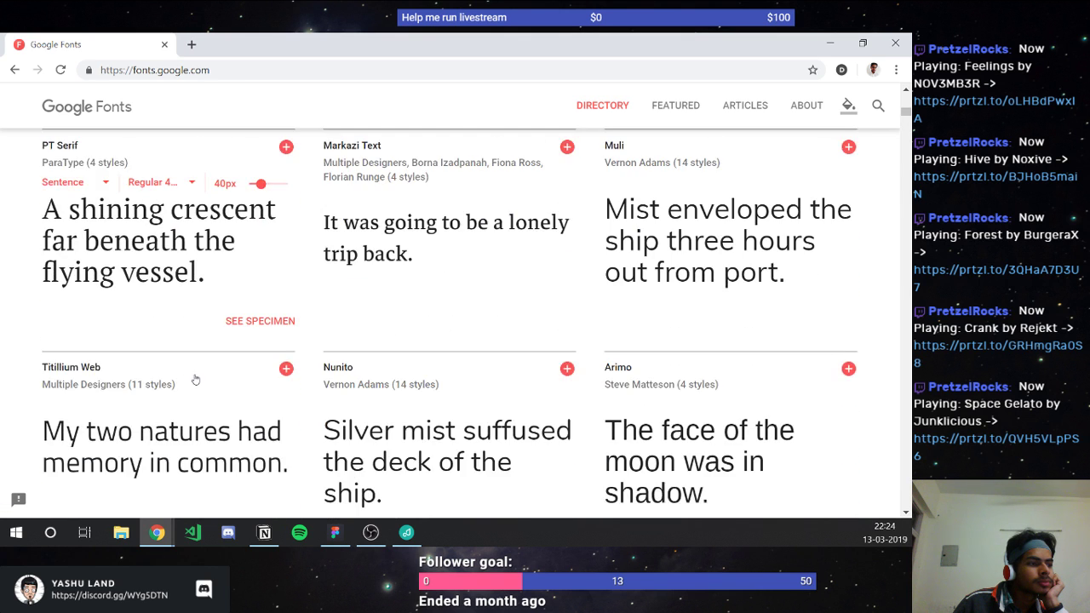
scroll(195, 379, down, 2)
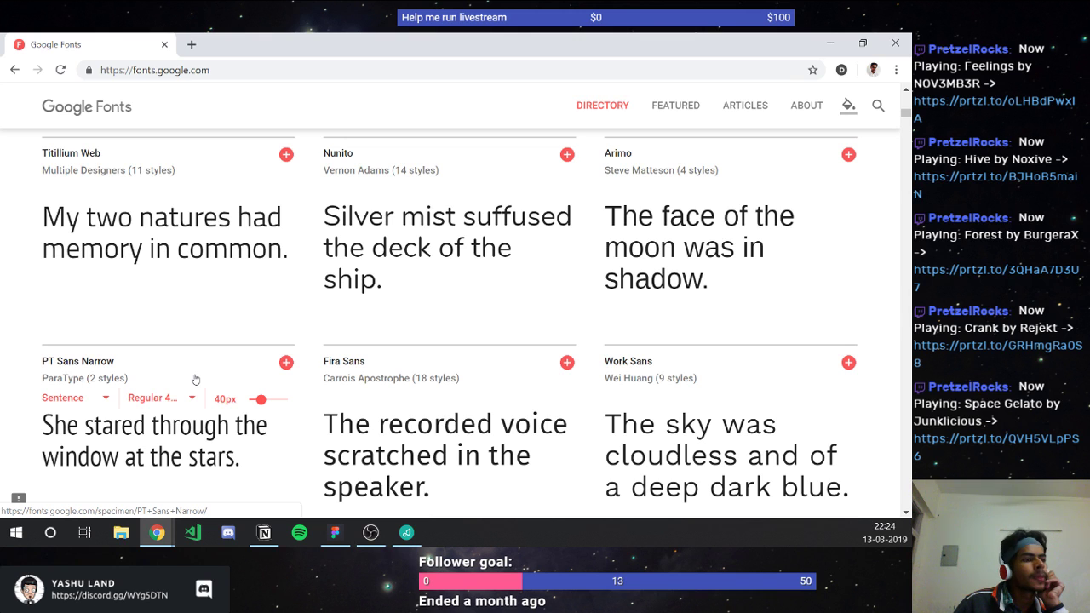
scroll(195, 379, down, 2)
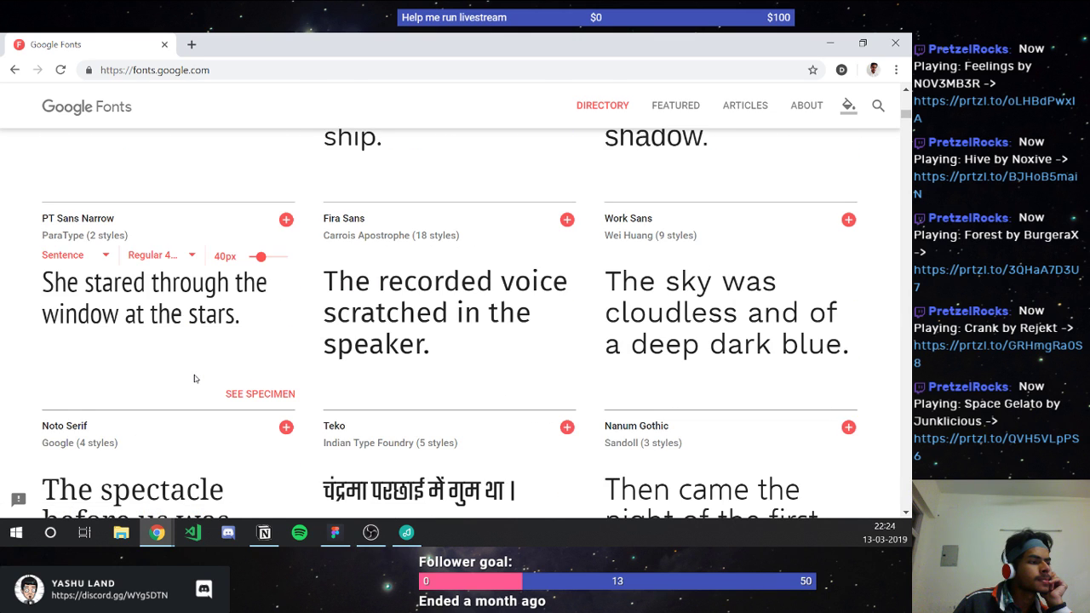
scroll(195, 379, down, 1)
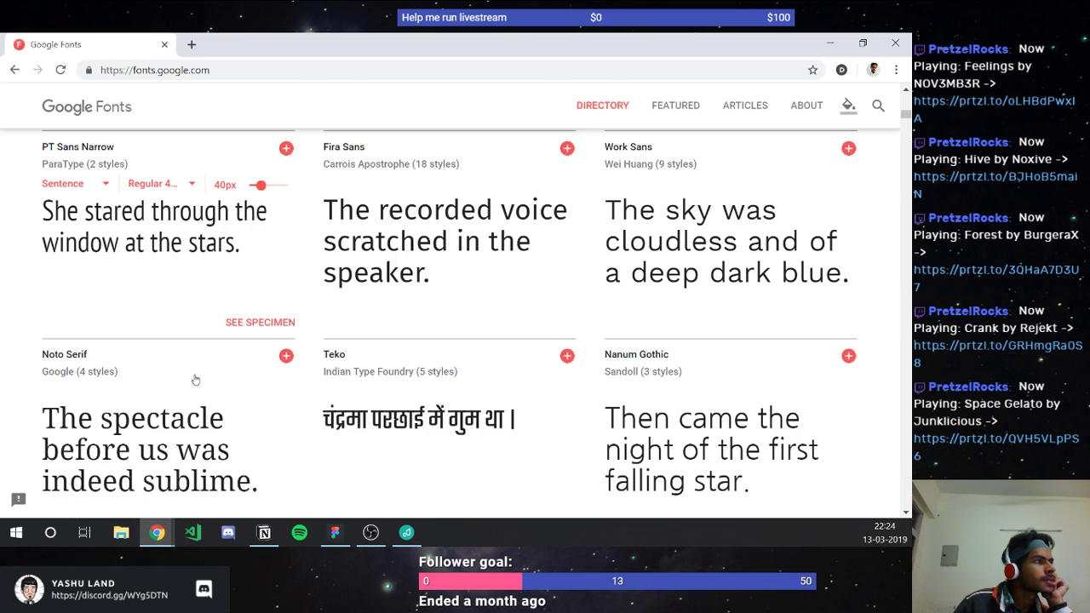
Step: Scroll back up comparing Lora and Playfair Display cards, then return to the Thermal prototype
scroll(195, 380, up, 3)
scroll(195, 380, up, 2)
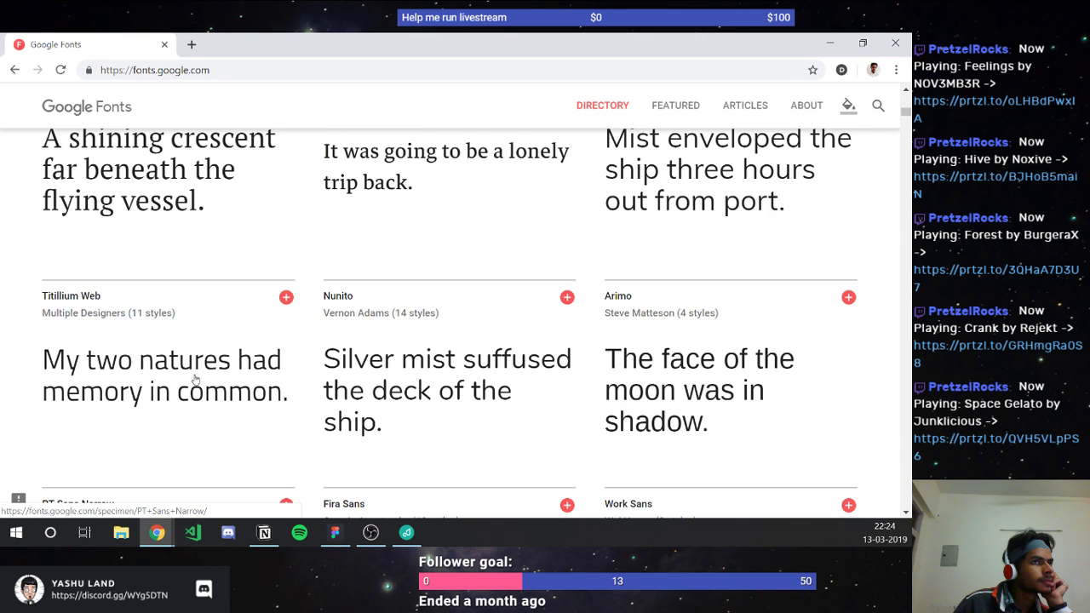
scroll(195, 380, up, 1)
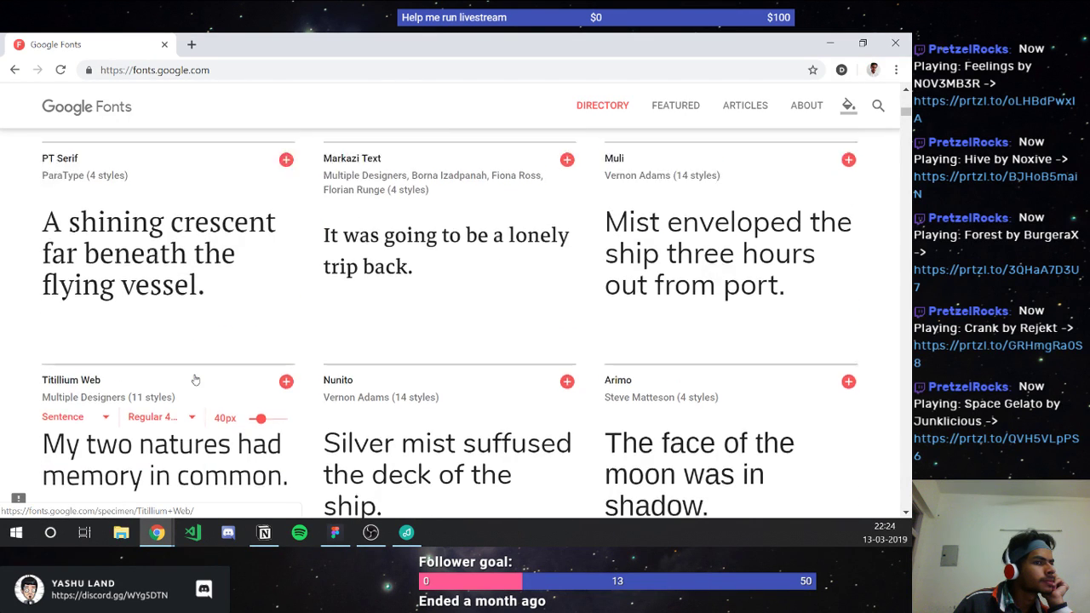
scroll(195, 379, up, 5)
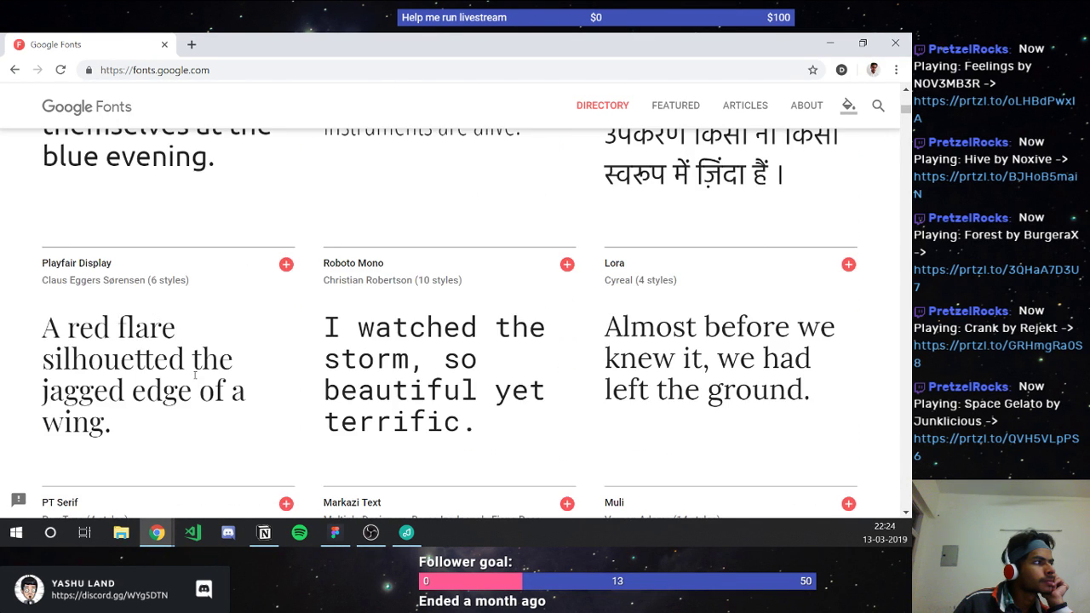
scroll(195, 377, up, 1)
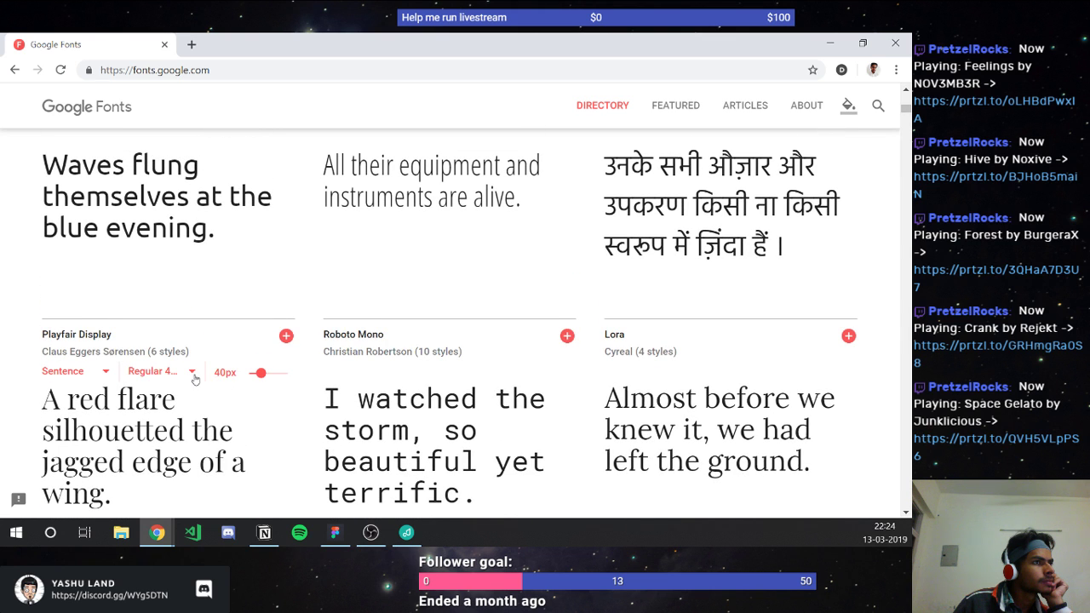
scroll(194, 378, up, 1)
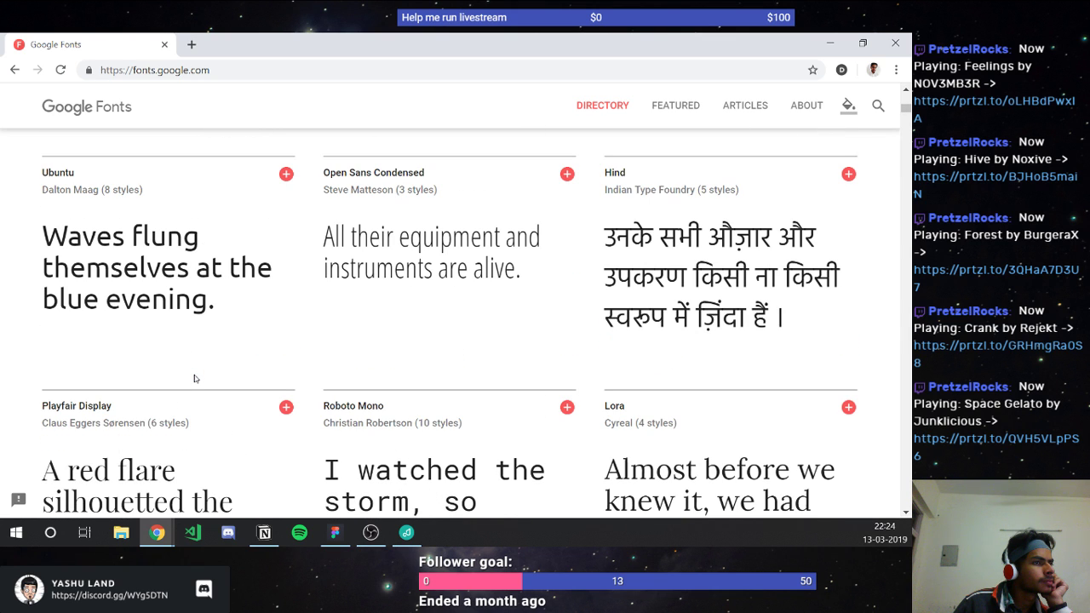
mouse_move(70, 204)
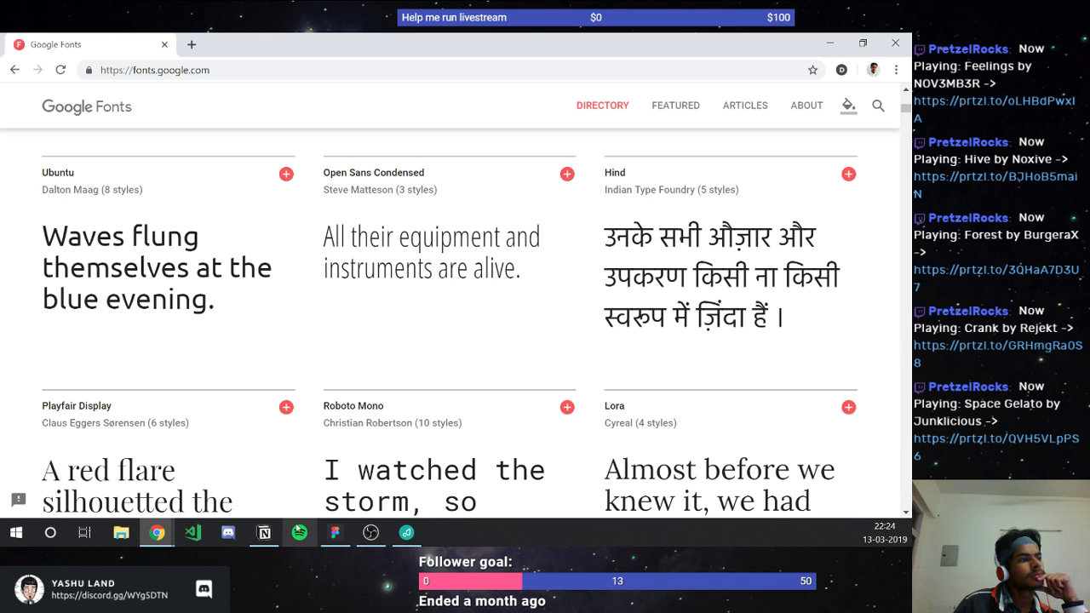
mouse_move(656, 404)
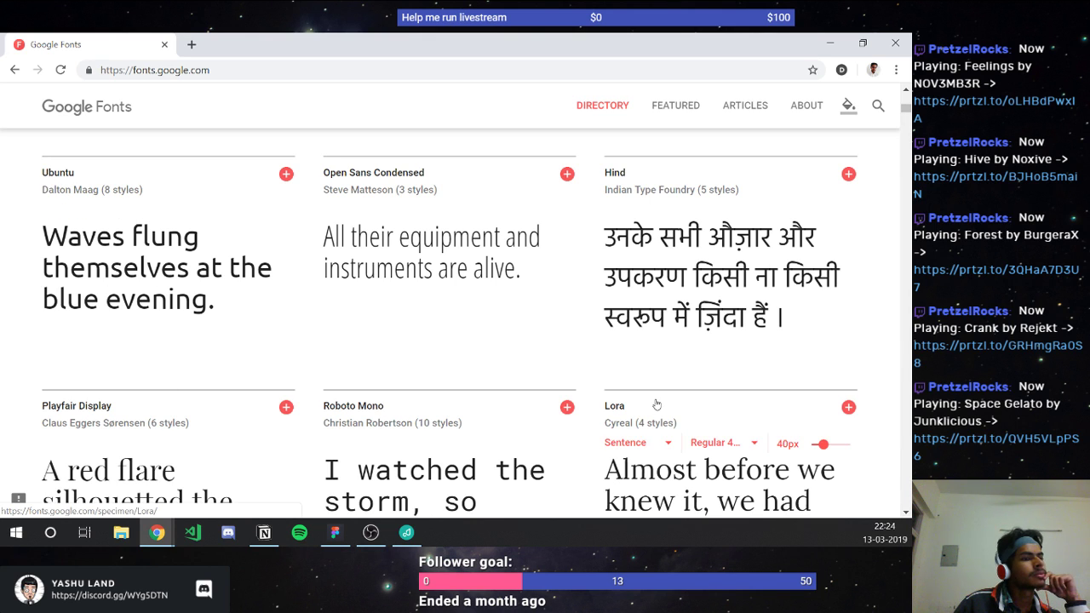
scroll(656, 404, down, 2)
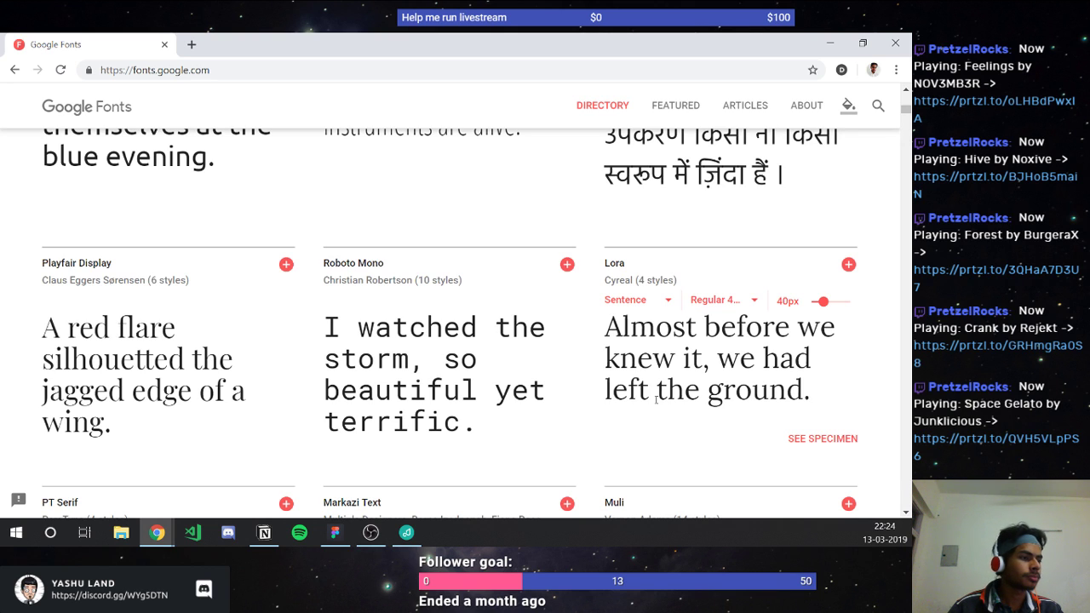
click(334, 532)
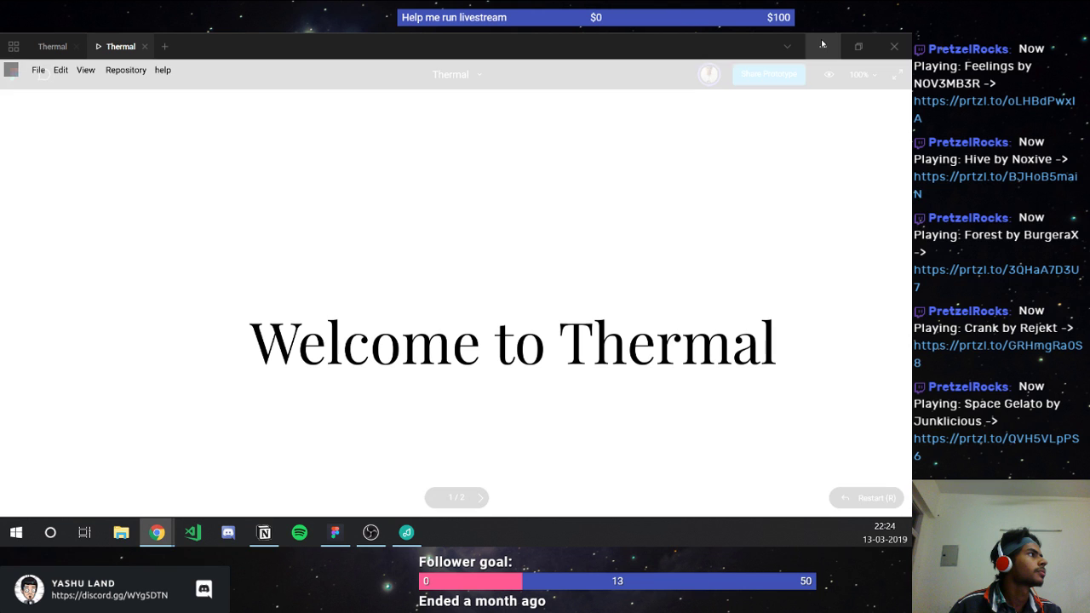
Step: Scale the Thermal prototype to Width, then go back to the Thermal design editor
click(861, 74)
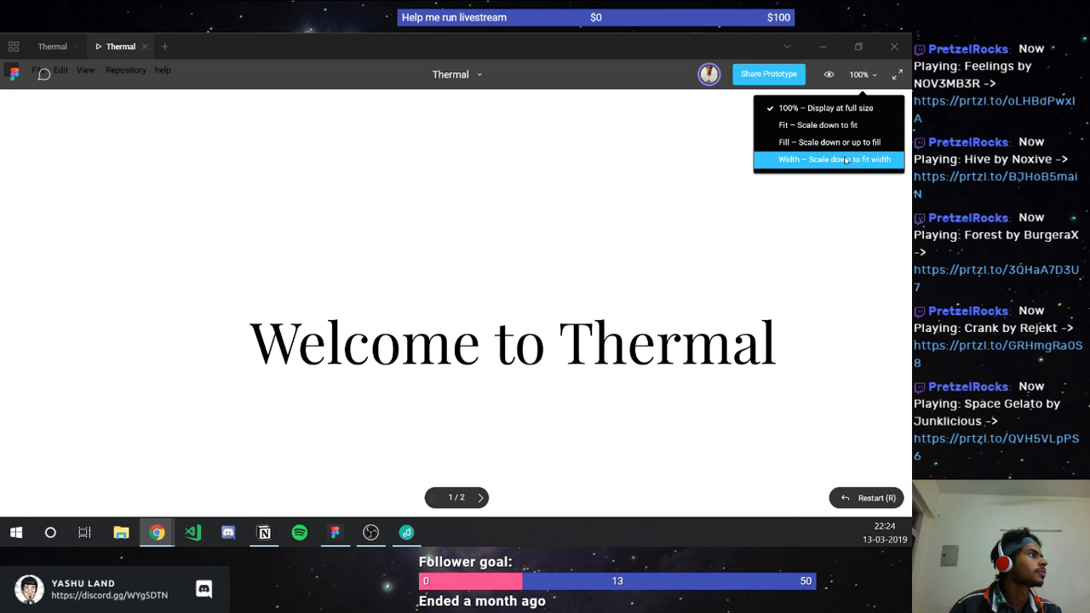
click(845, 161)
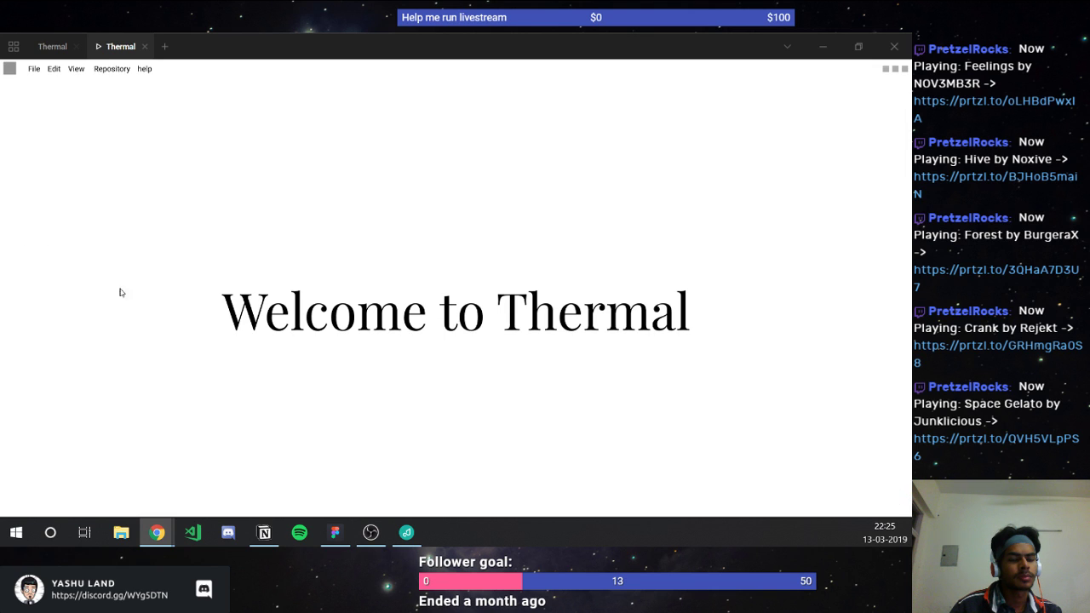
key(alt+Tab)
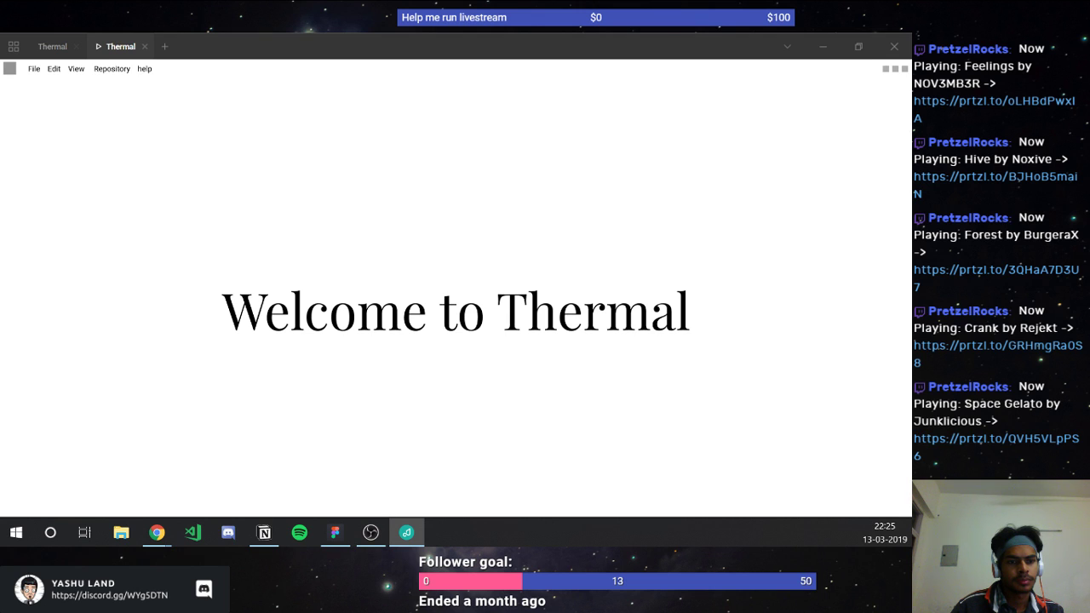
key(alt+Tab)
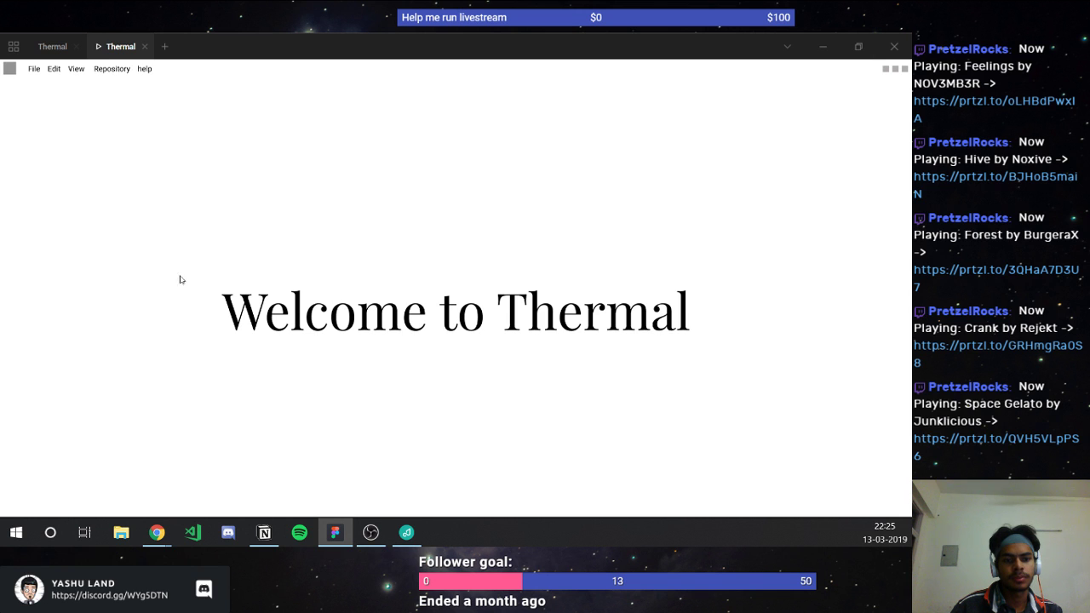
click(157, 532)
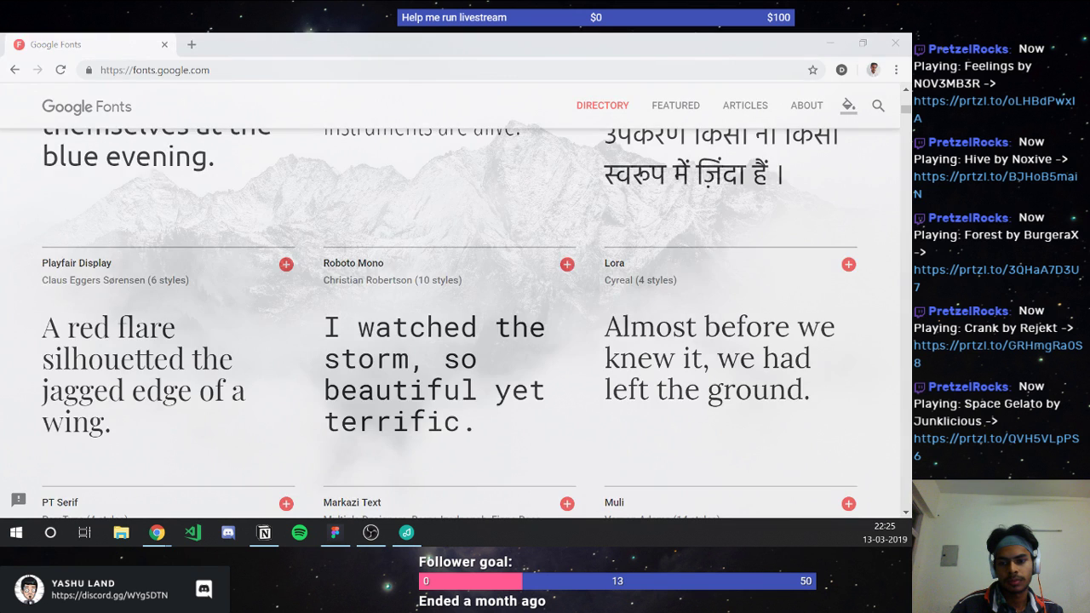
click(157, 532)
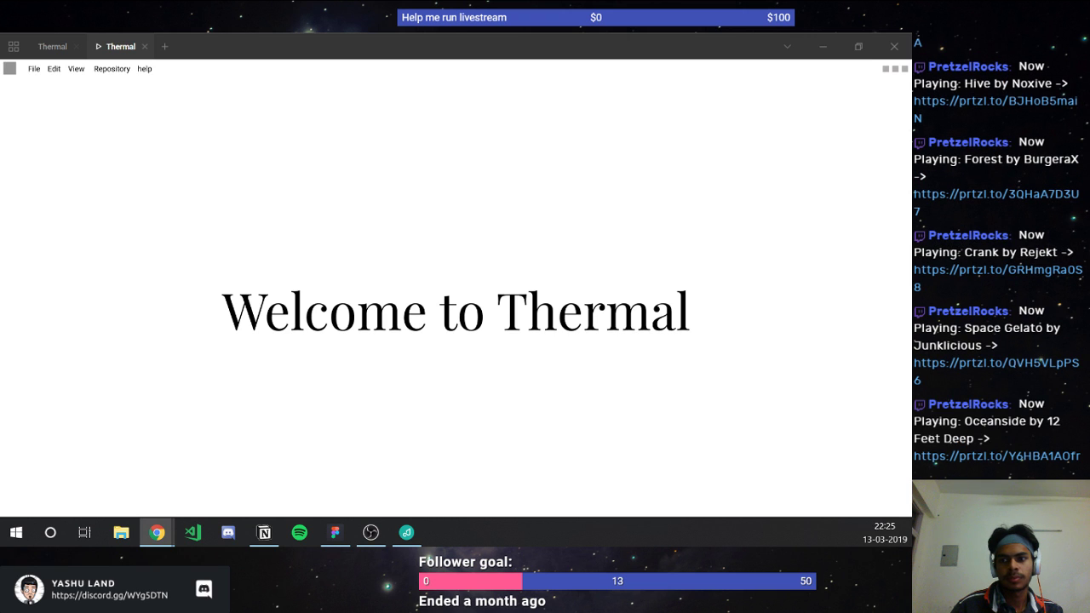
click(41, 70)
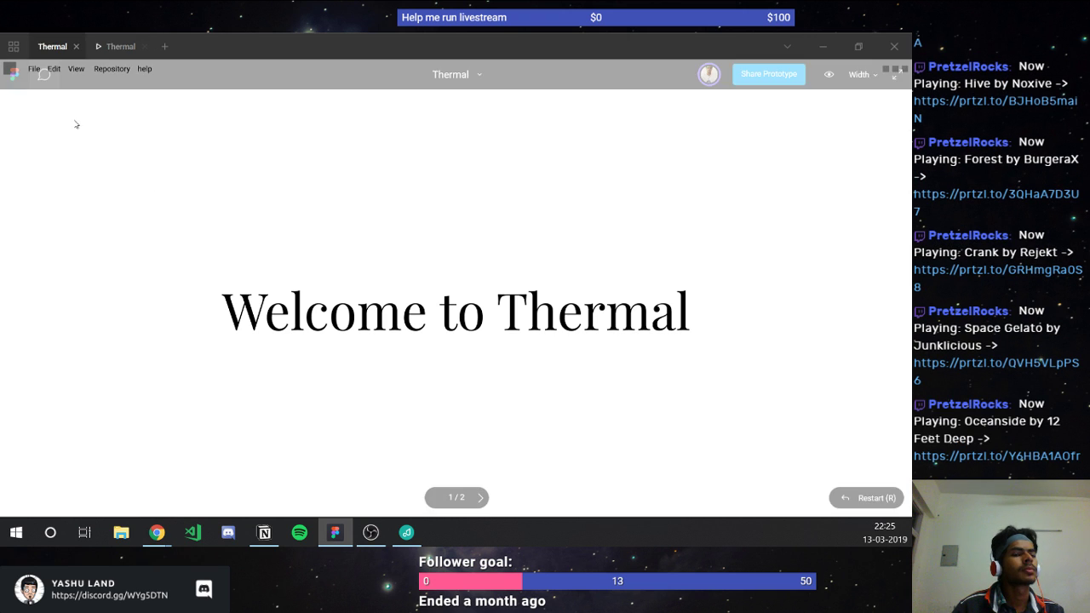
click(88, 37)
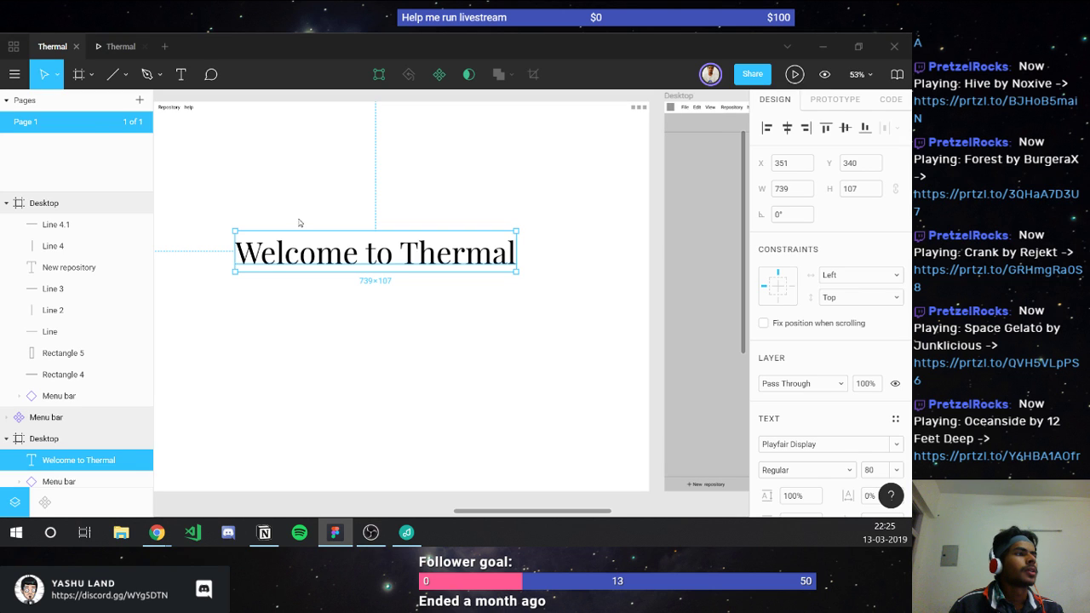
Step: Set the heading font to Lora, move it up to Y 281, and preview it
click(790, 448)
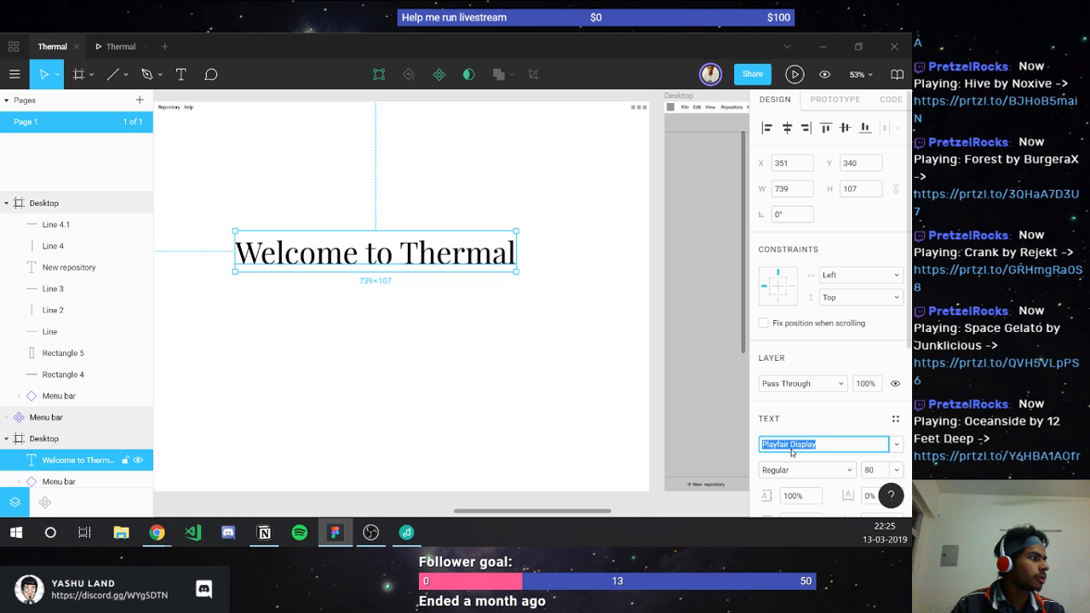
text(Lora)
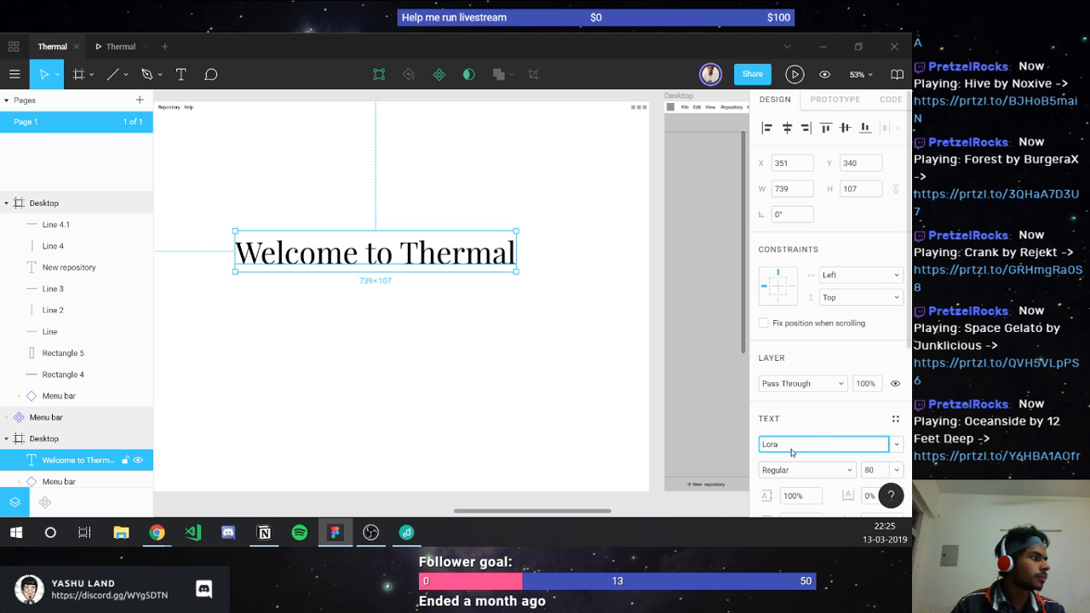
key(Return)
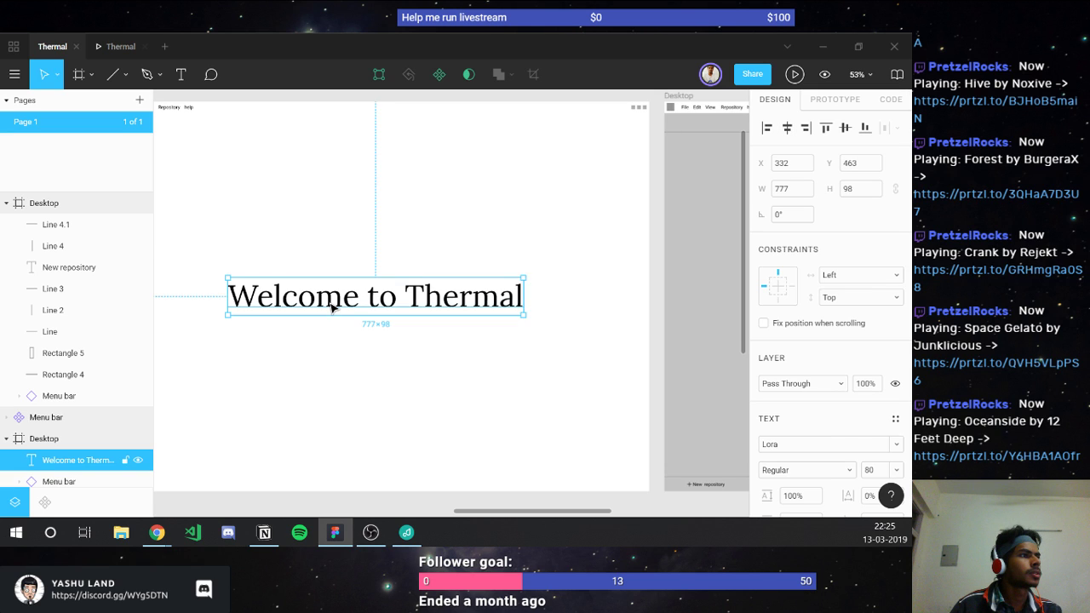
drag(332, 308, 315, 240)
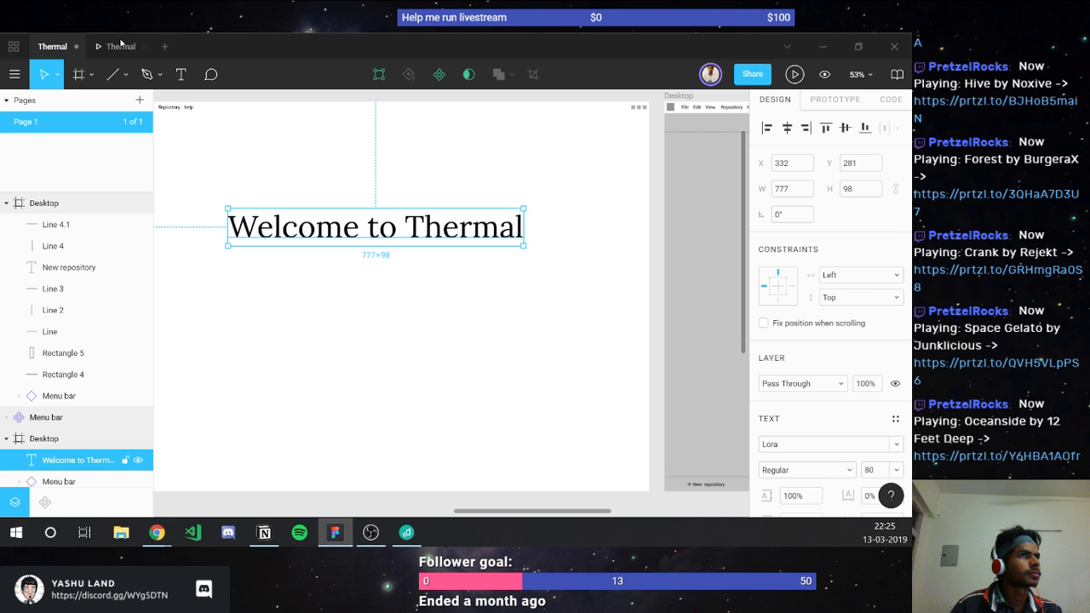
click(121, 46)
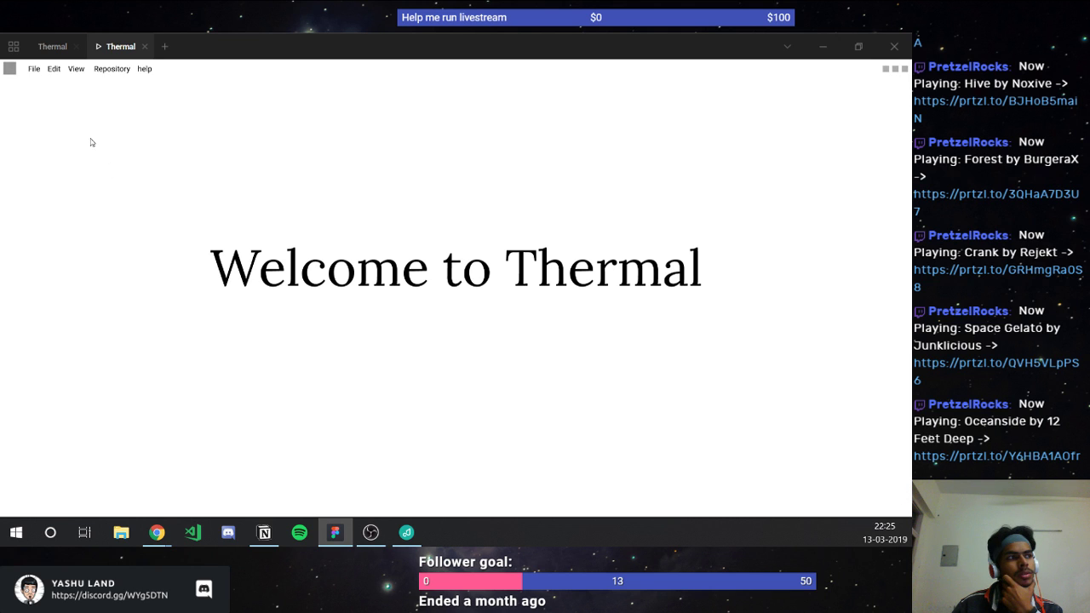
click(52, 46)
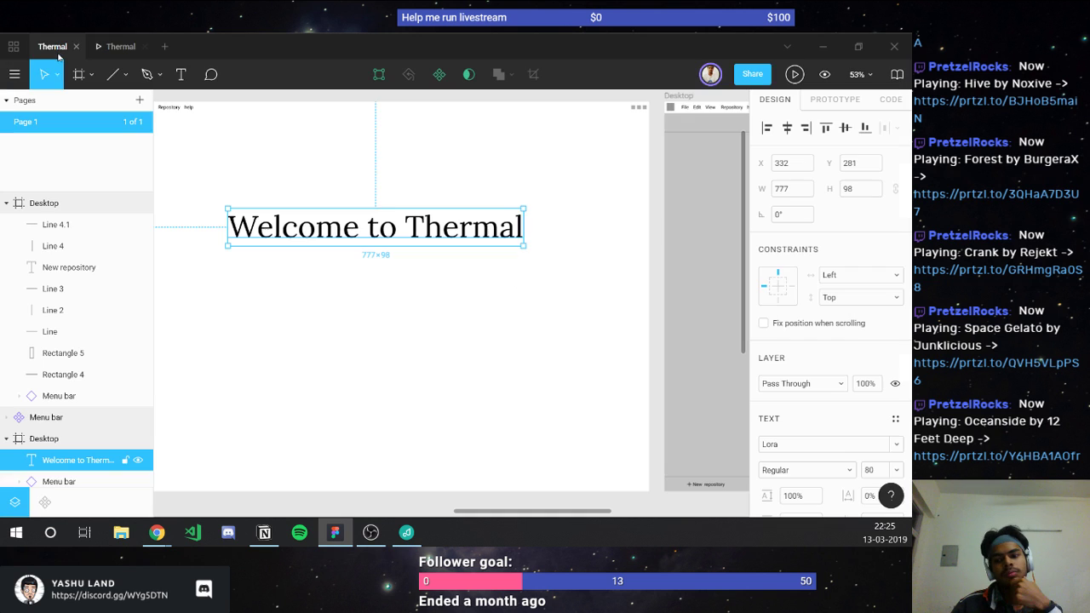
Step: Try the Ubuntu font on the heading and check it in the prototype preview
click(824, 444)
text(Ubu)
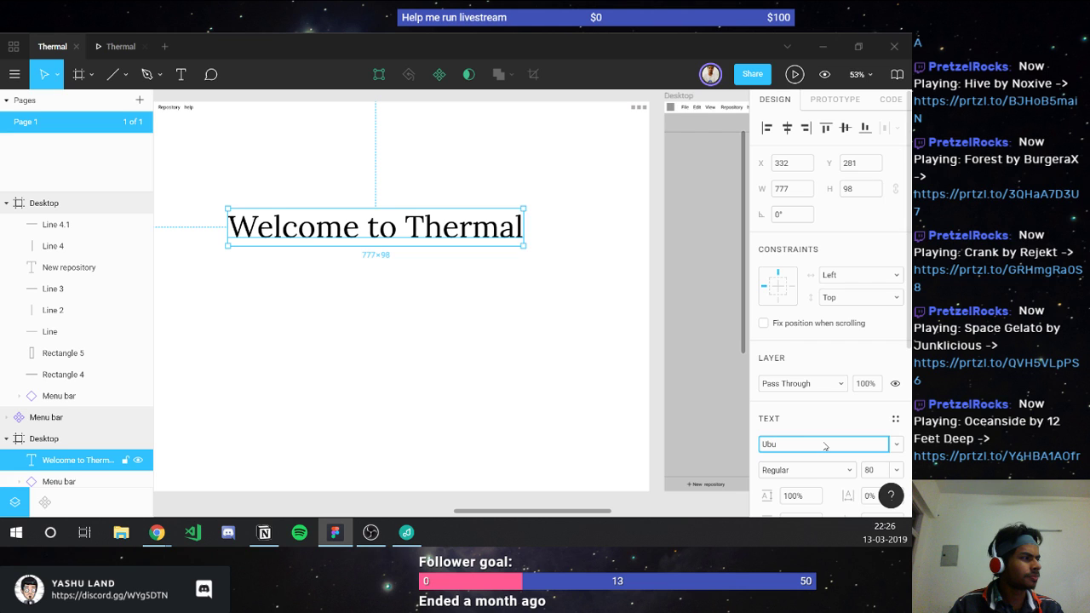
text(ntu)
key(Return)
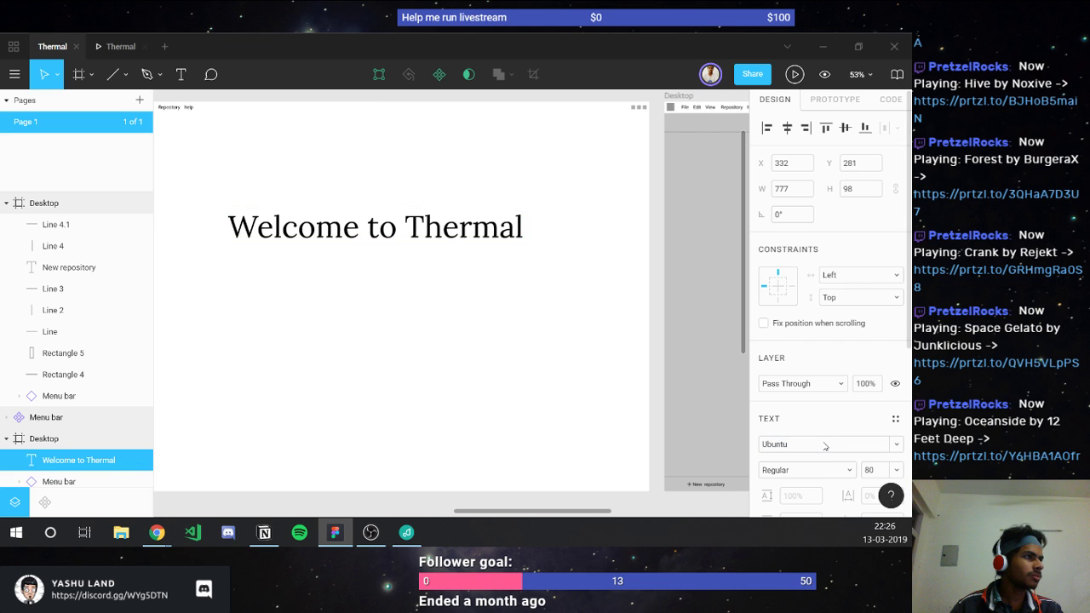
click(121, 47)
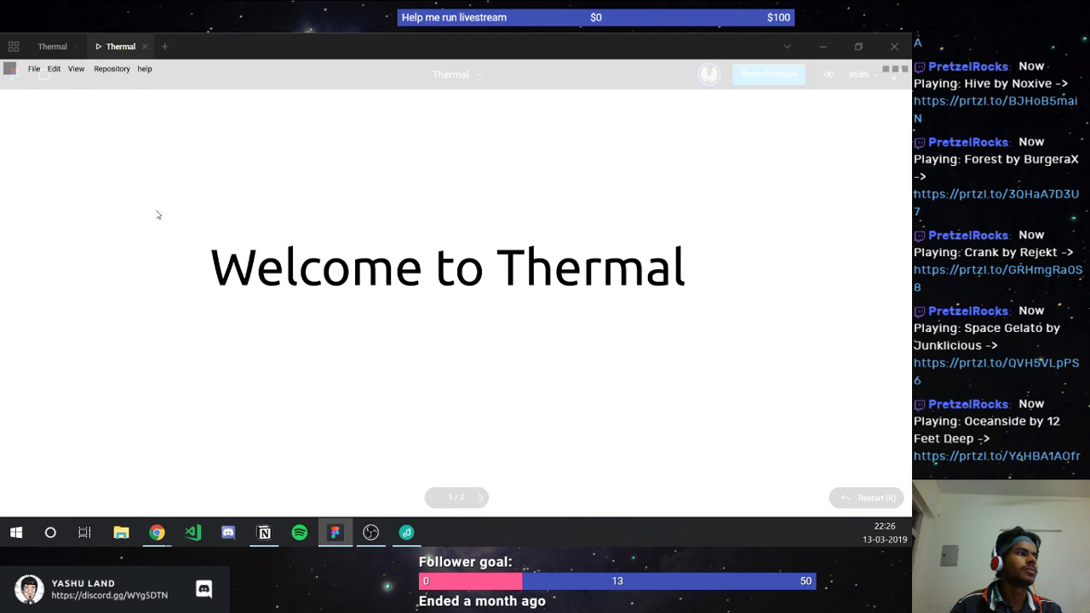
click(51, 46)
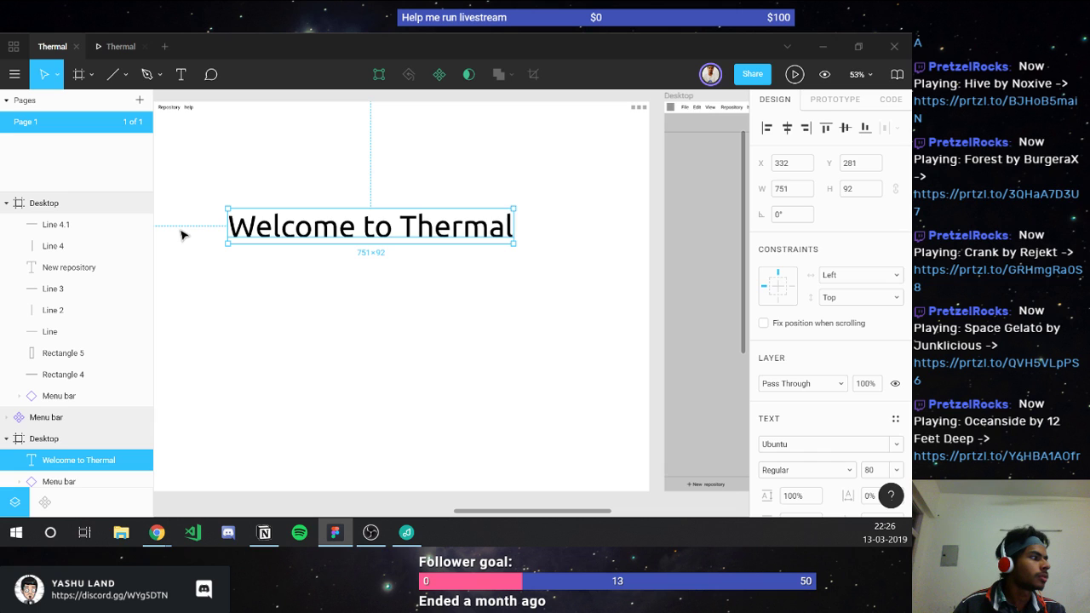
click(219, 238)
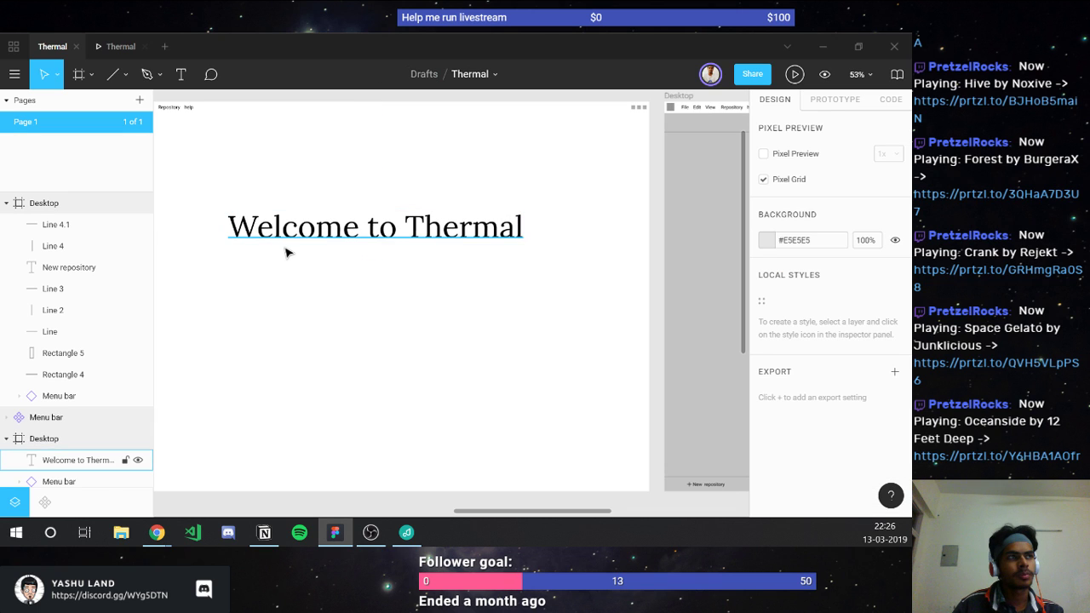
click(286, 252)
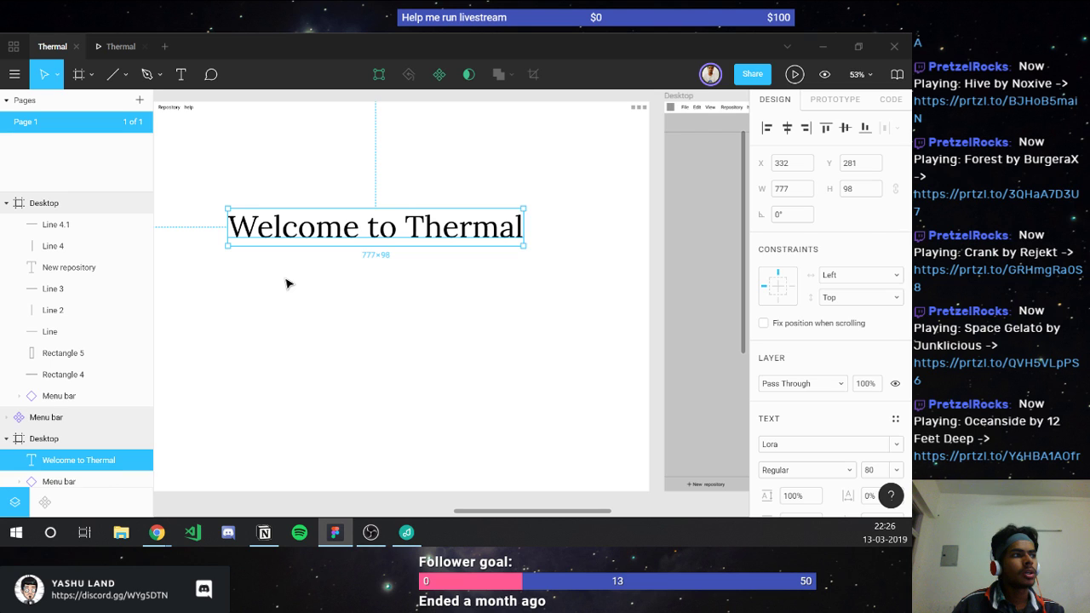
click(287, 284)
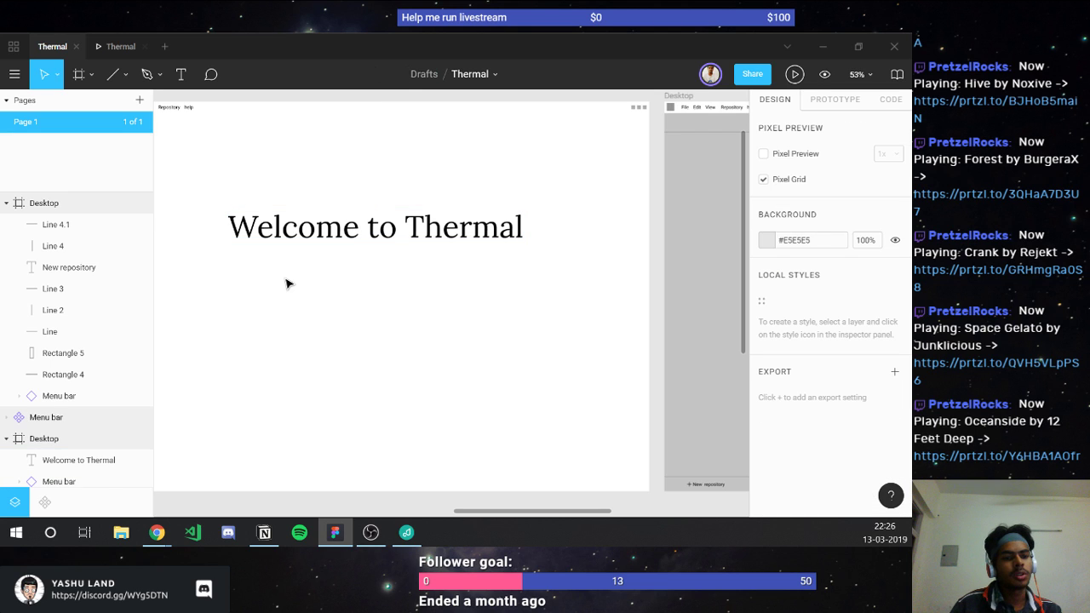
Step: Add the subtitle 'One stop for all your git repository' below the heading at size 20
key(t)
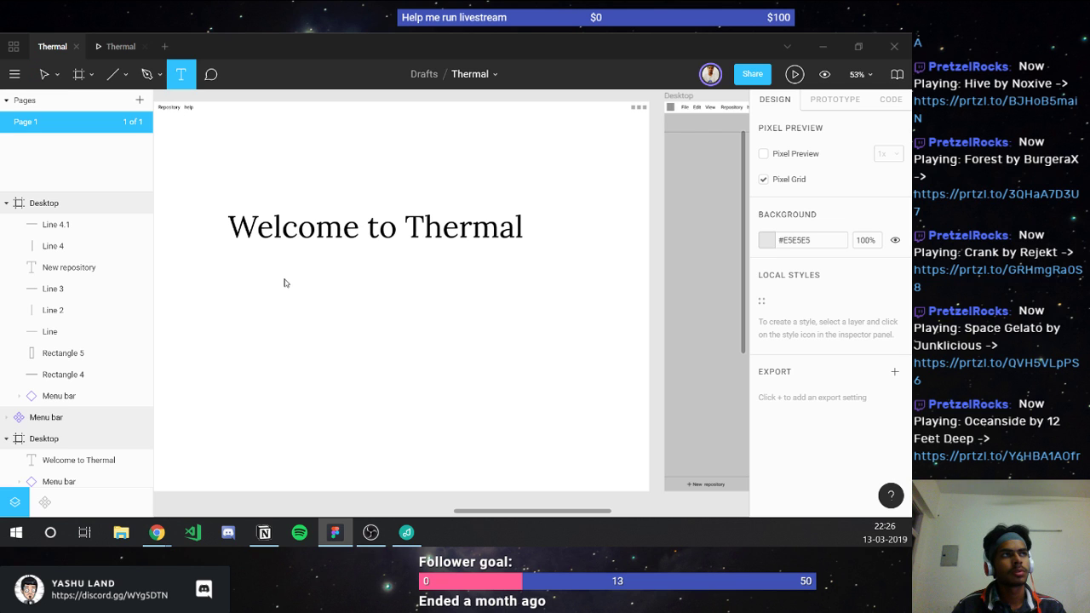
click(285, 284)
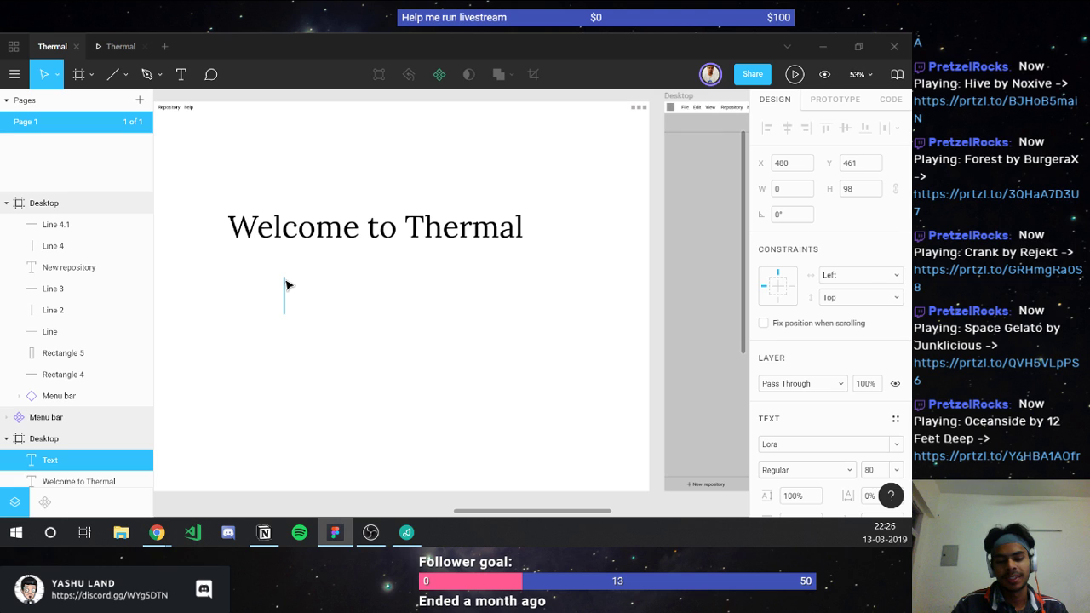
text(One stop)
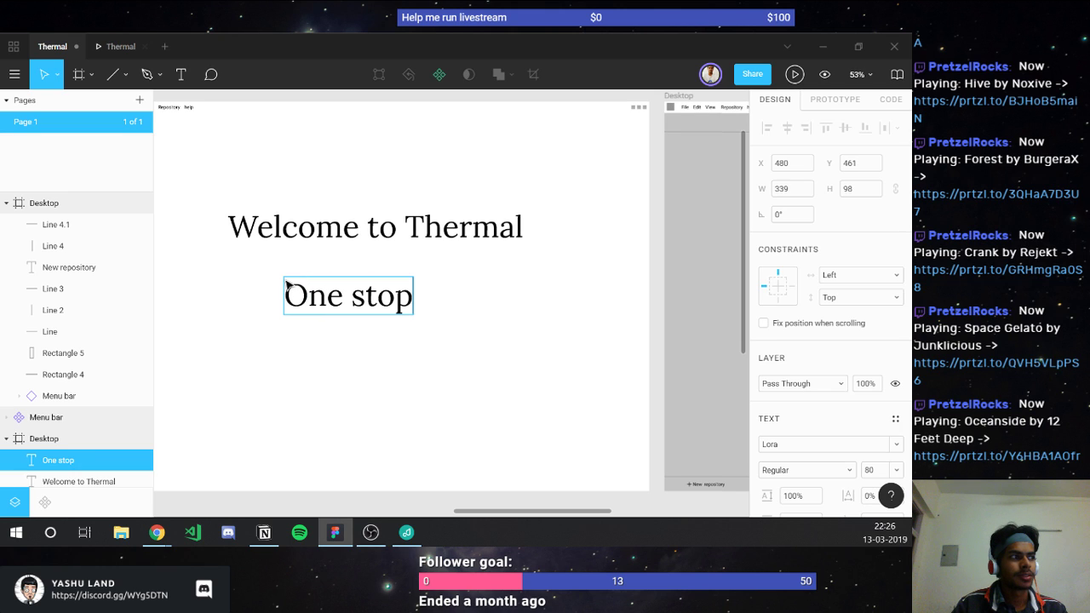
text( for al)
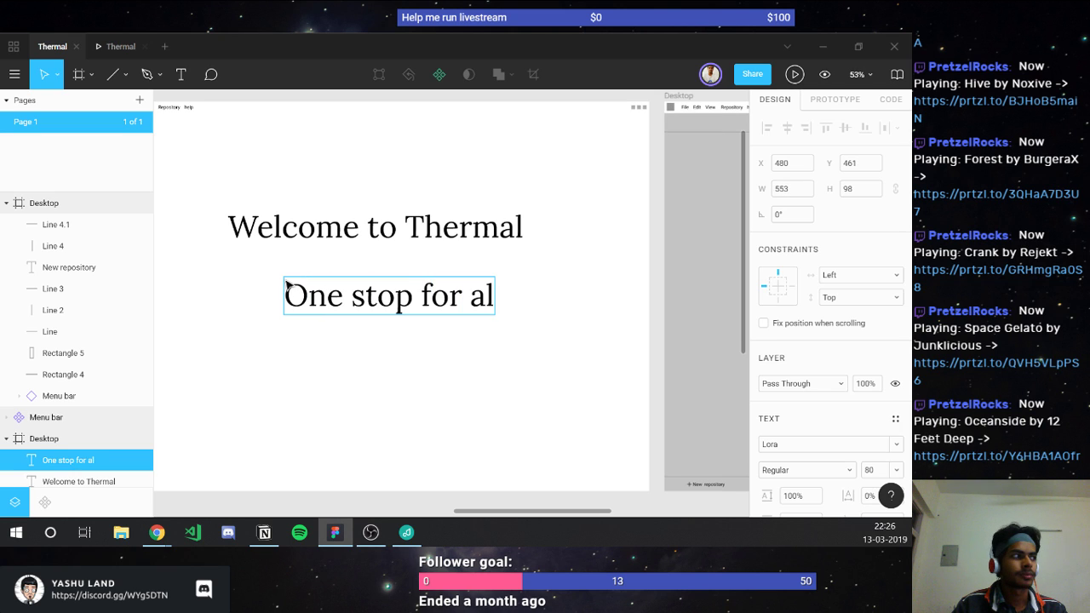
text(l)
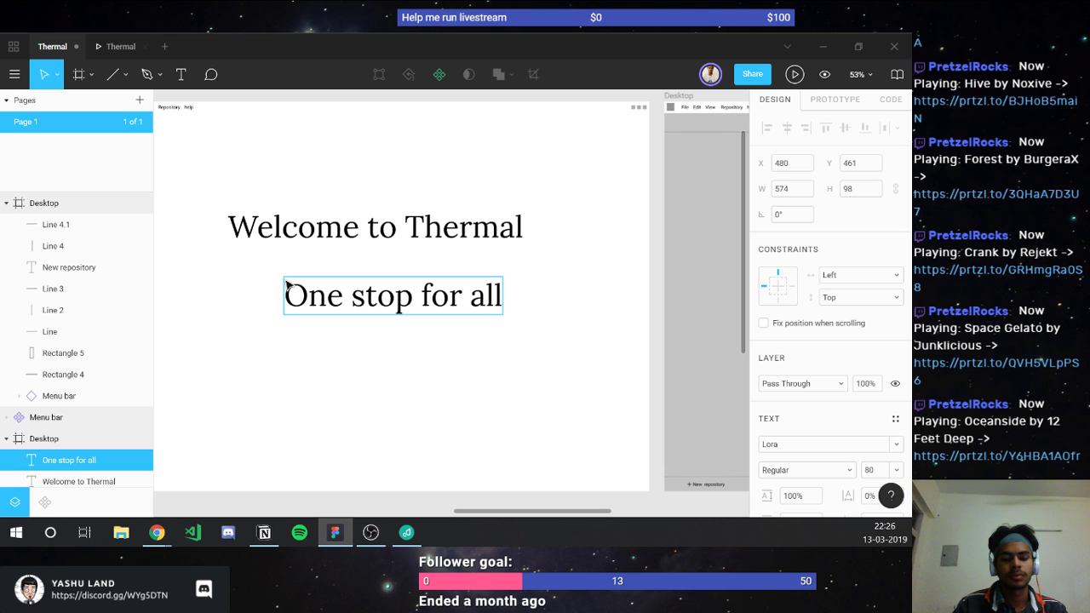
text( your gi)
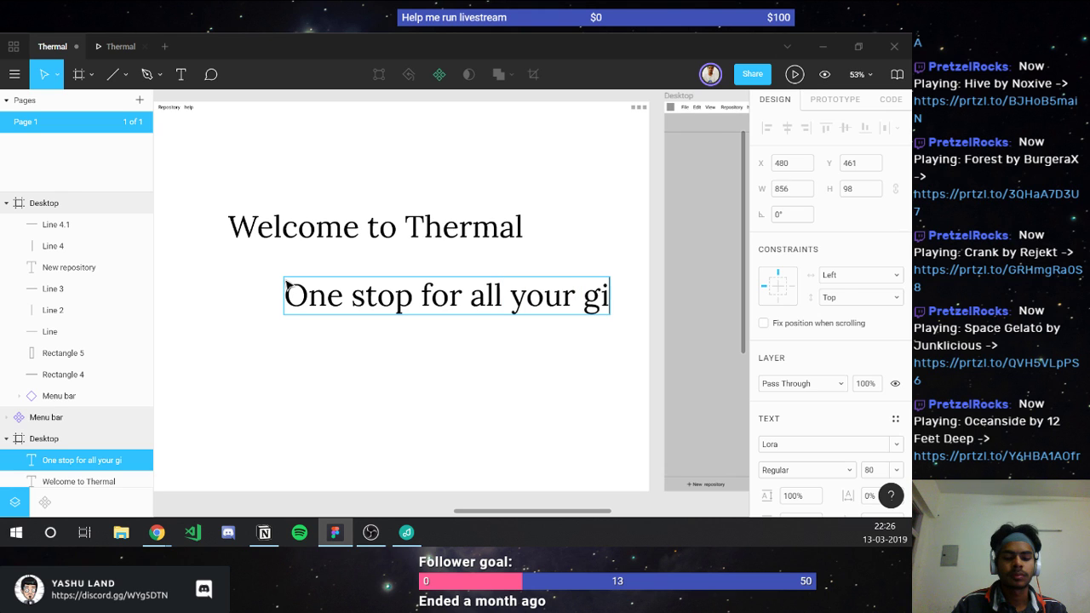
text(t repositor)
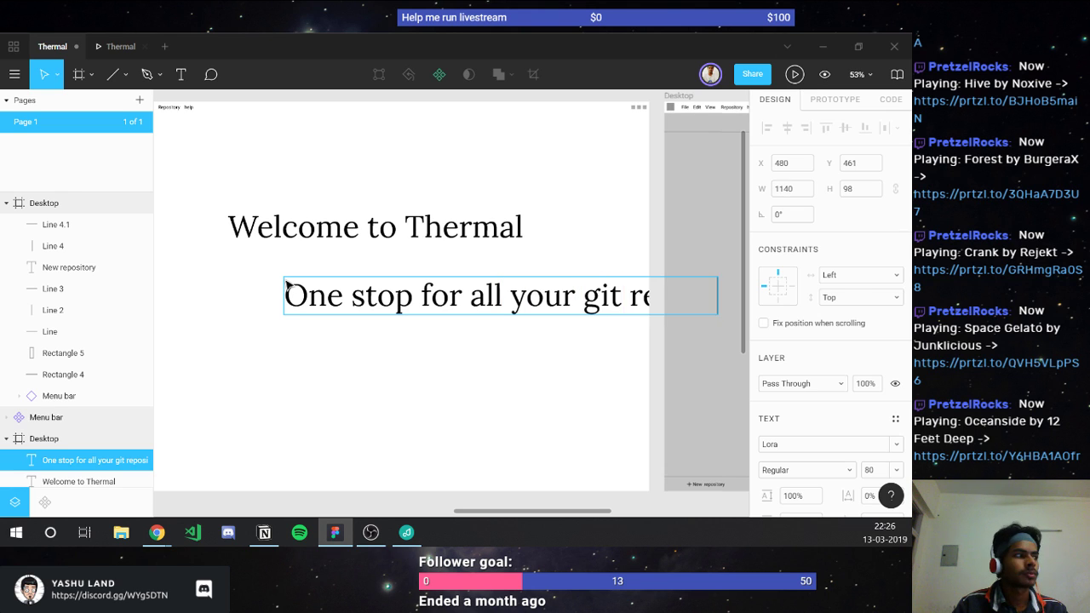
text(y)
key(ctrl+a)
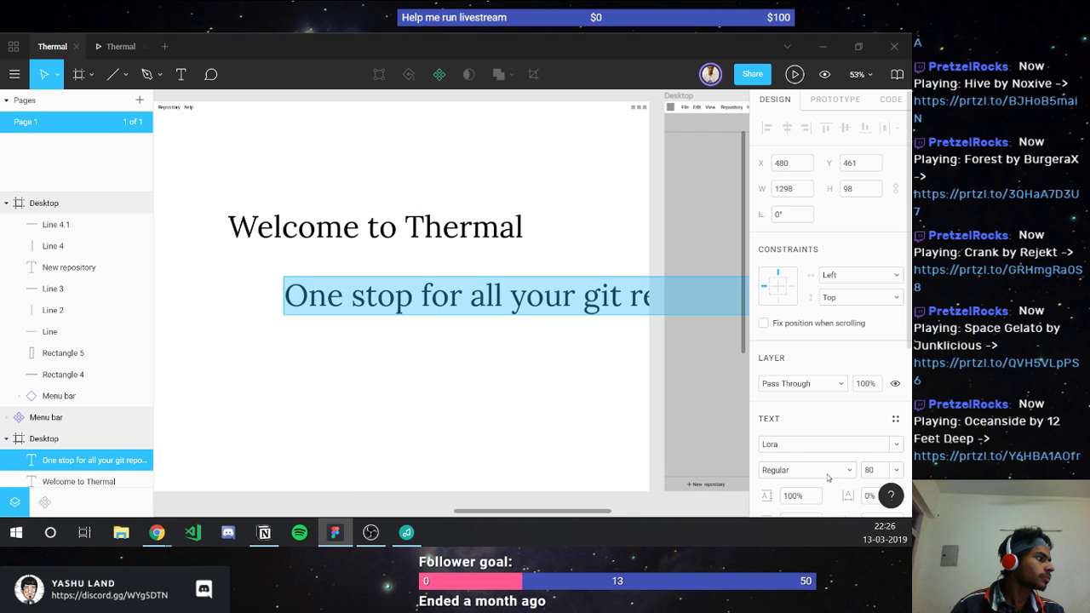
click(681, 426)
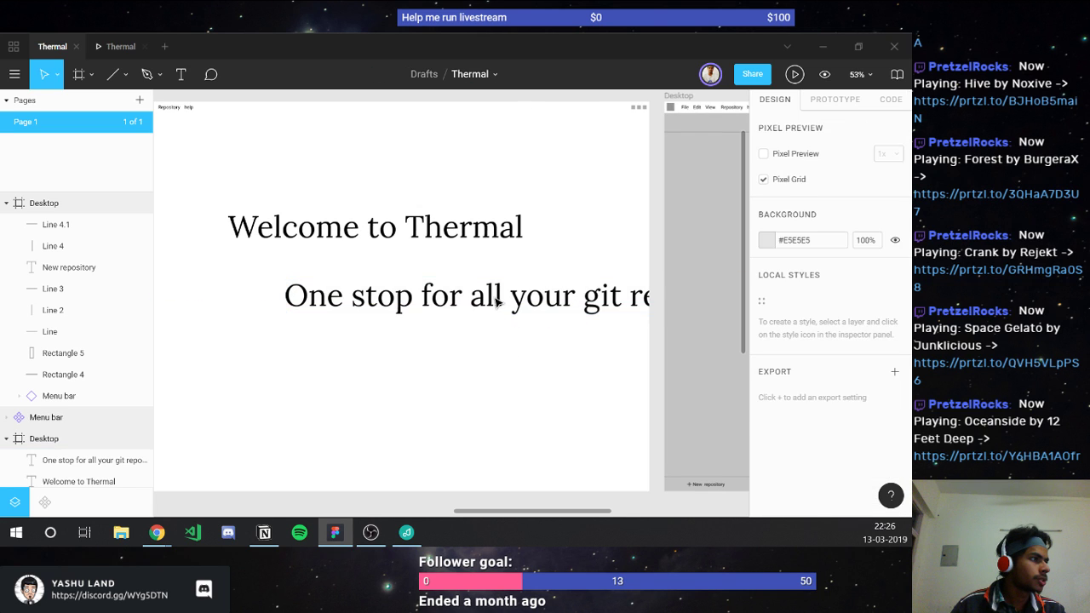
click(518, 302)
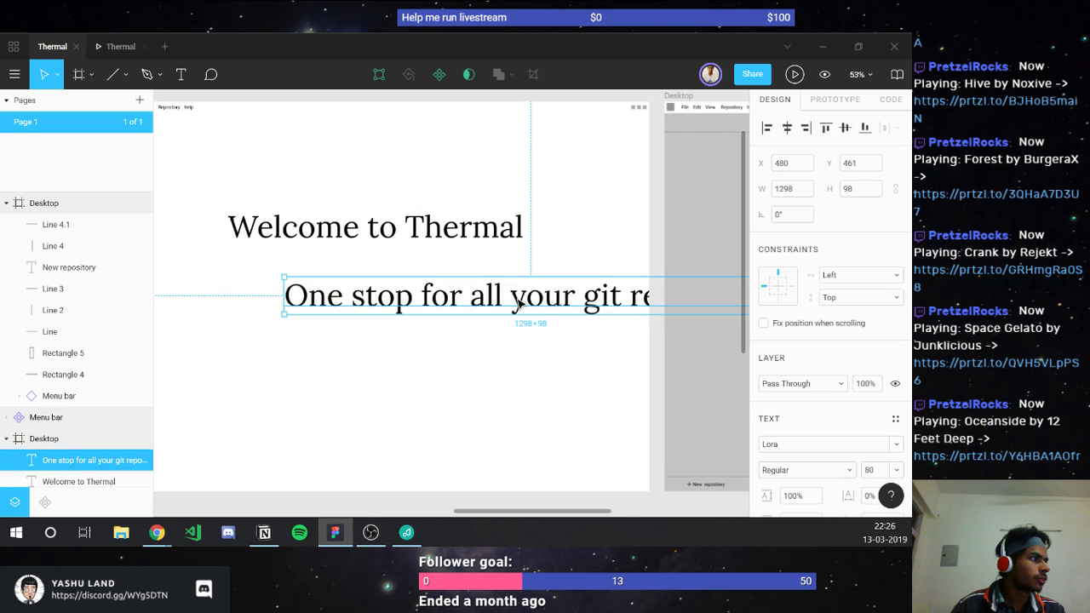
click(875, 471)
text(20)
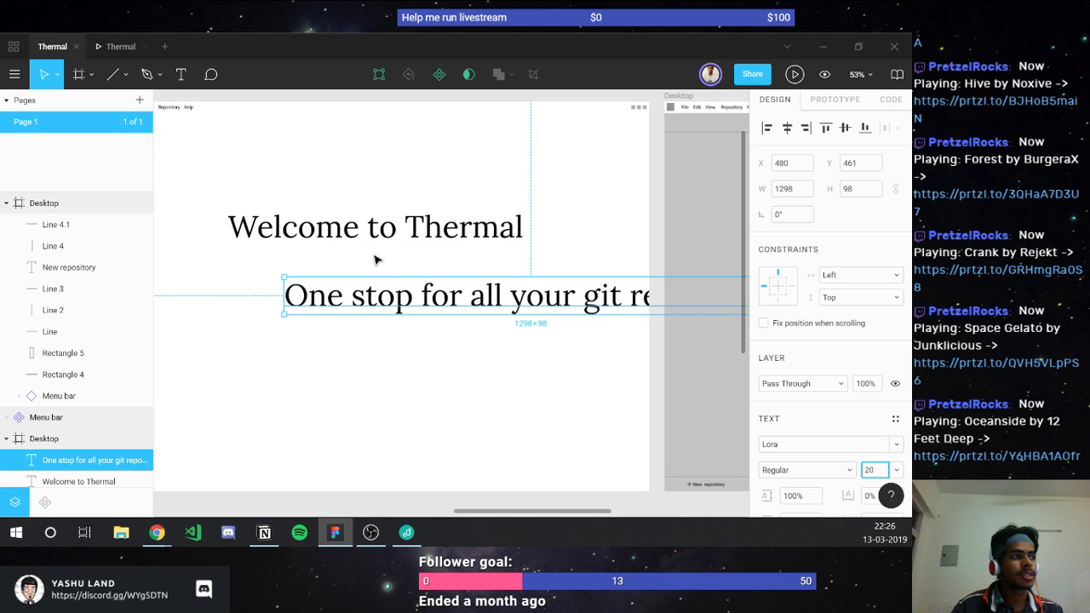
key(Return)
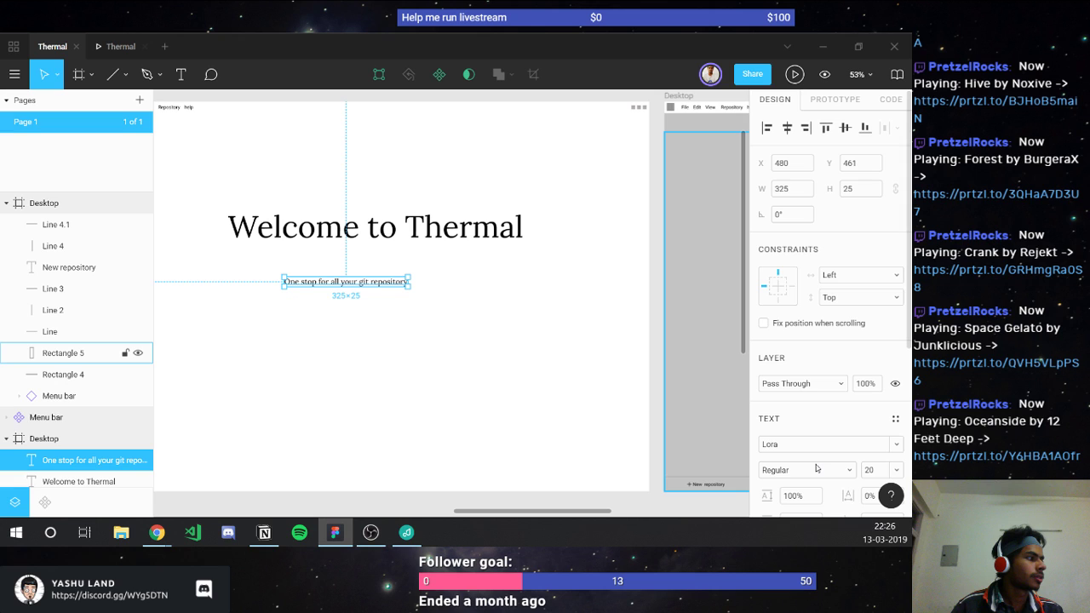
Step: Try Bold on the subtitle, then set it back to Regular
click(810, 443)
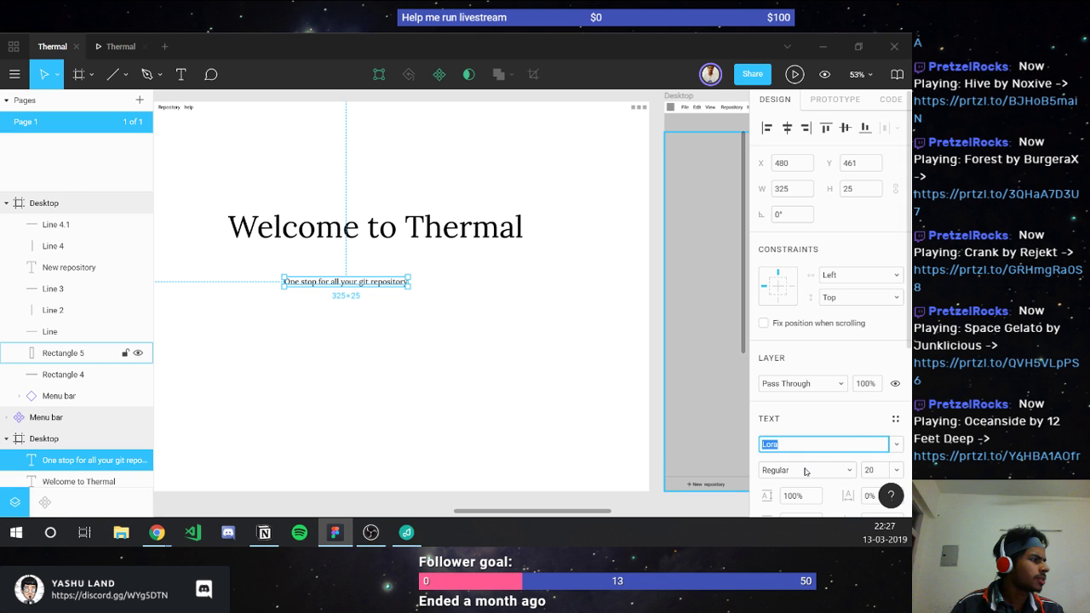
click(805, 470)
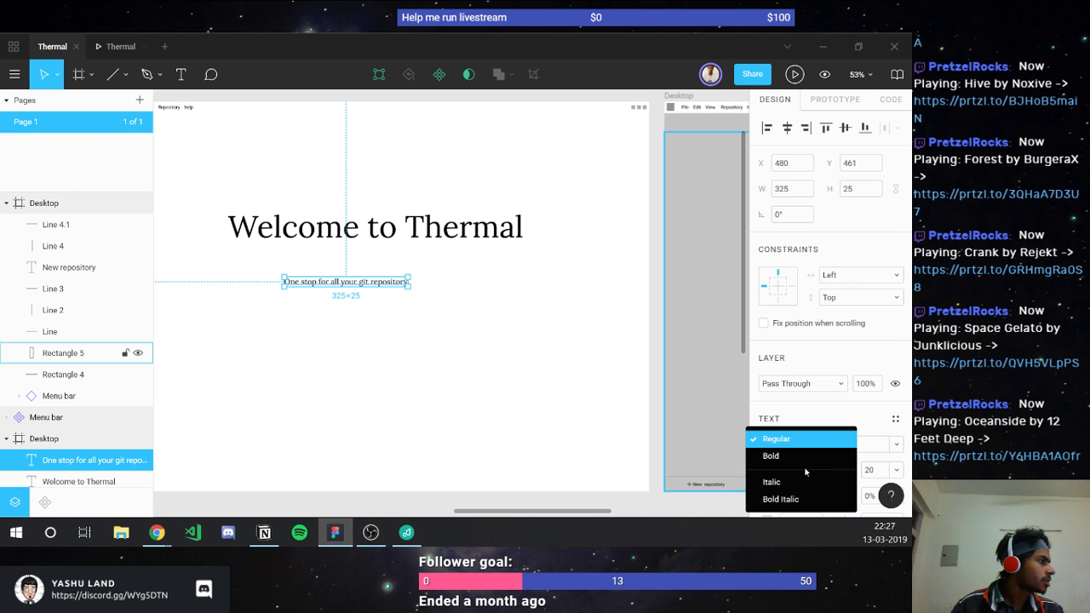
key(Down)
key(Return)
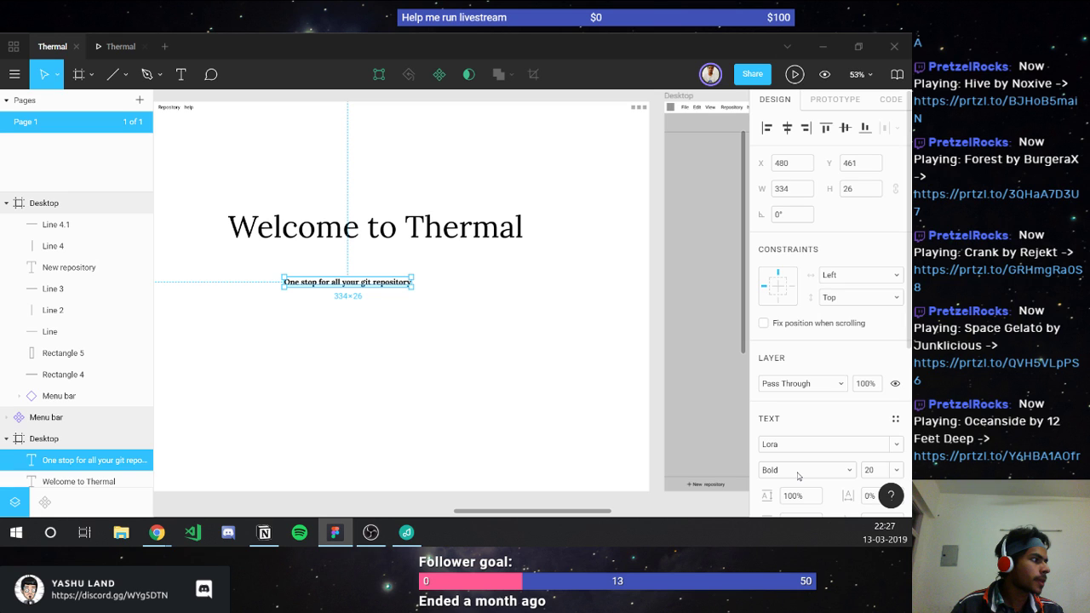
click(797, 472)
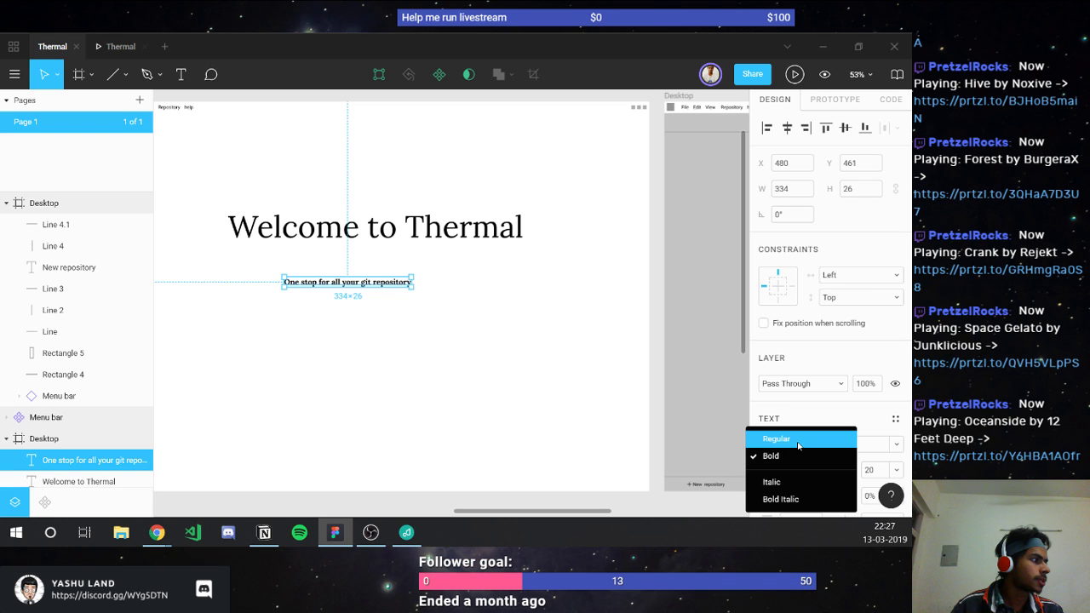
click(797, 441)
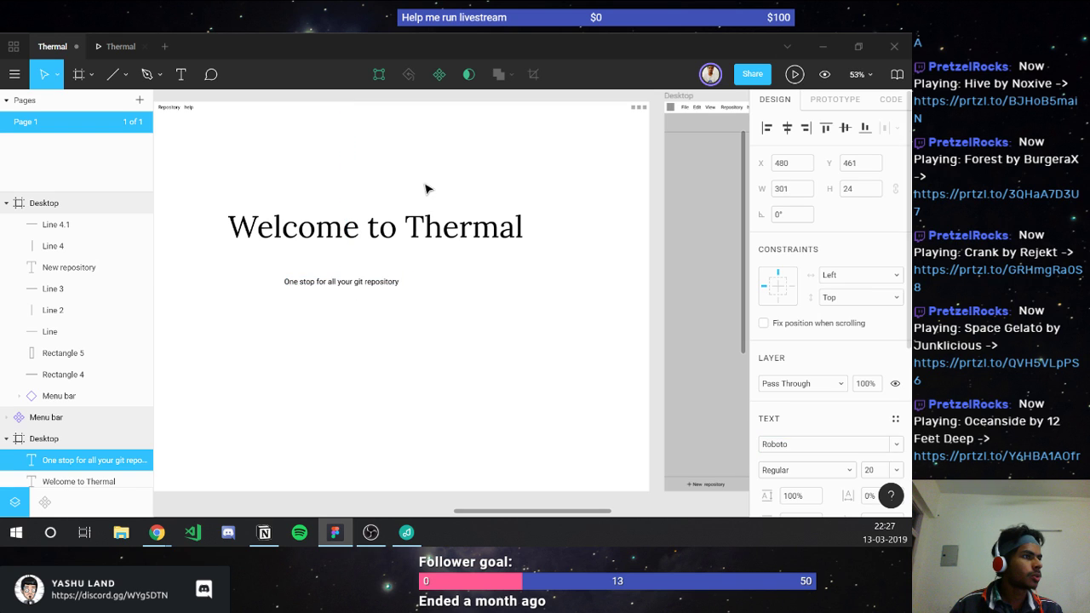
Step: Switch the heading's font style to Bold, then back to Regular
click(338, 230)
click(800, 470)
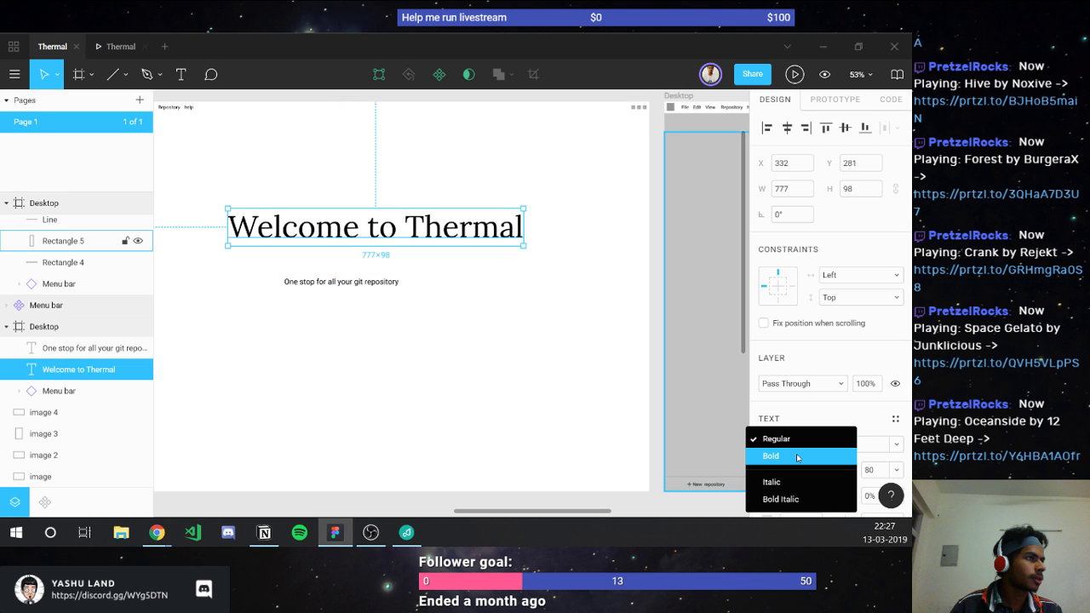
click(797, 457)
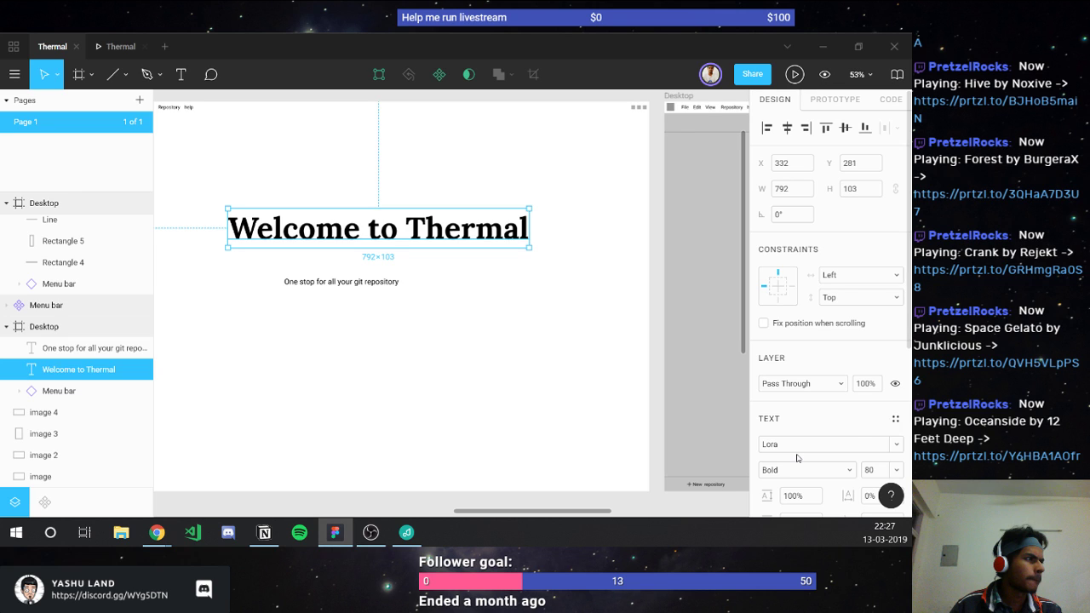
click(796, 465)
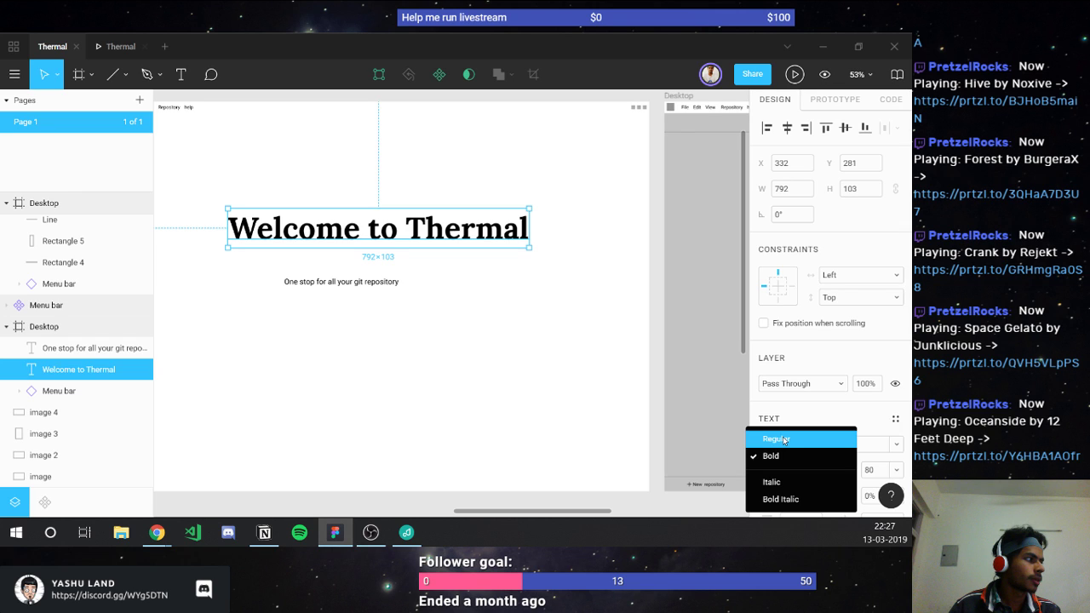
click(784, 439)
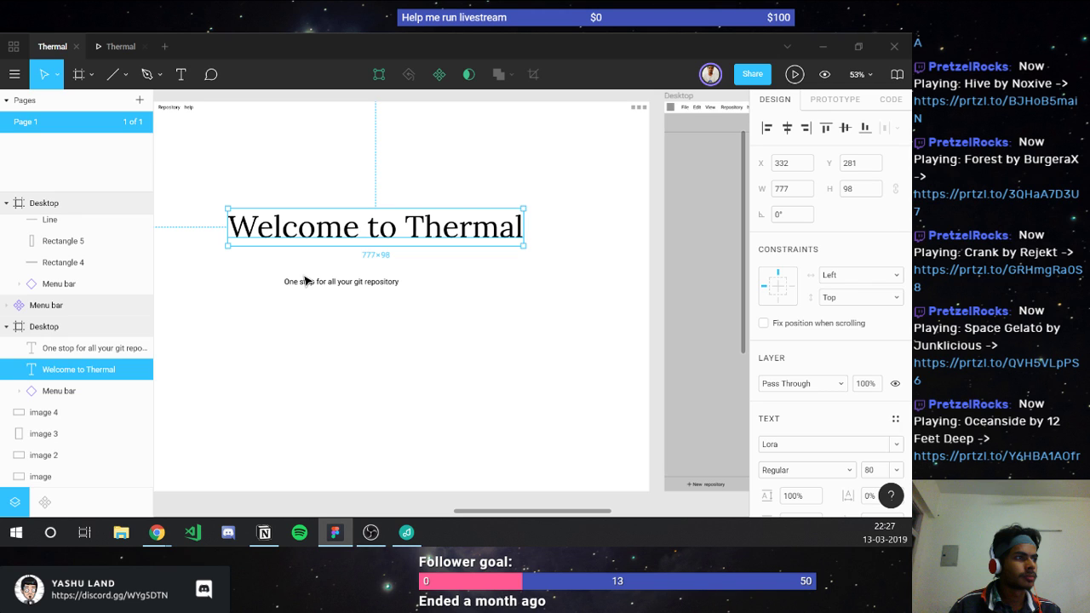
Step: Centre the subtitle horizontally in the frame and move it up beneath the heading
click(306, 280)
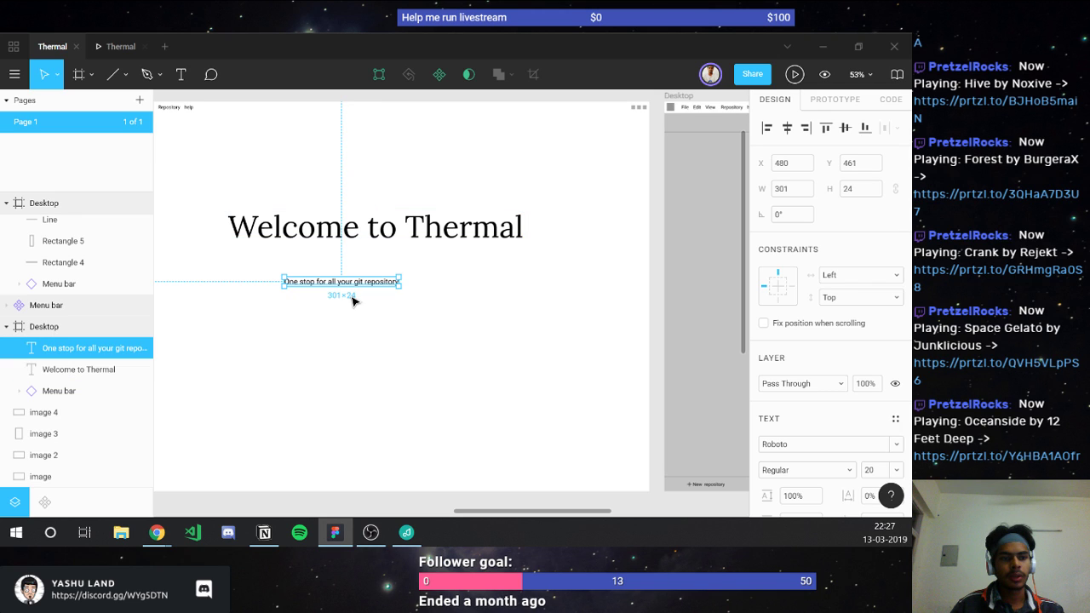
scroll(313, 281, left, 3)
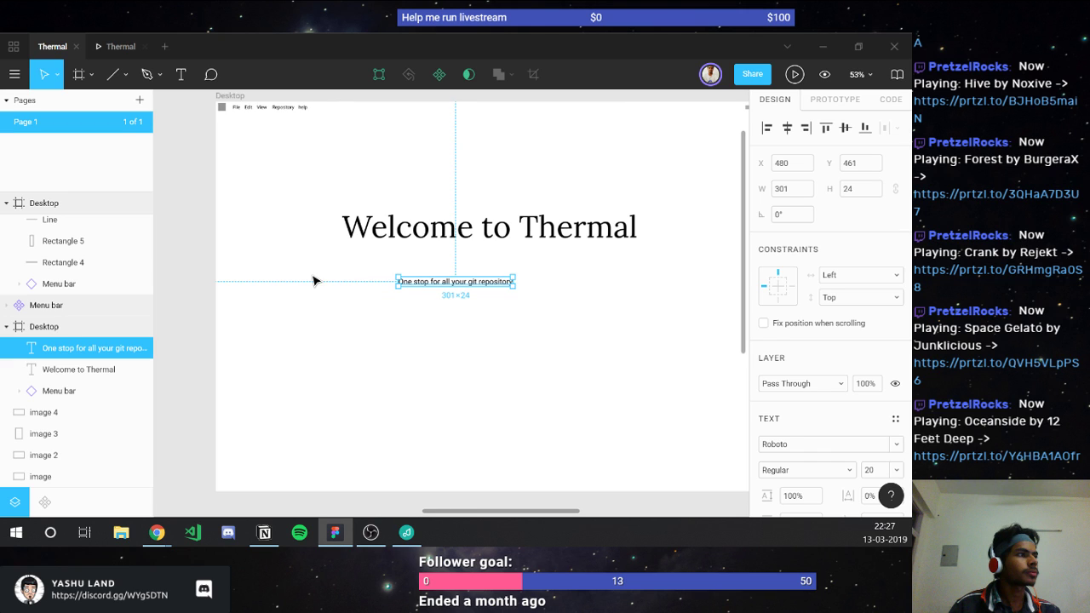
key(alt+1)
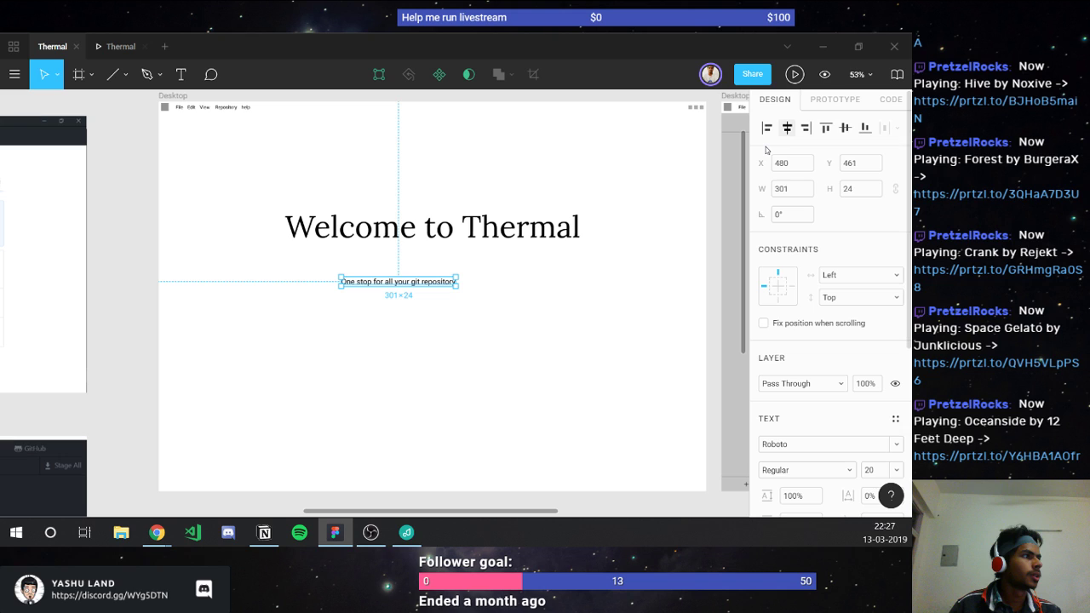
click(786, 127)
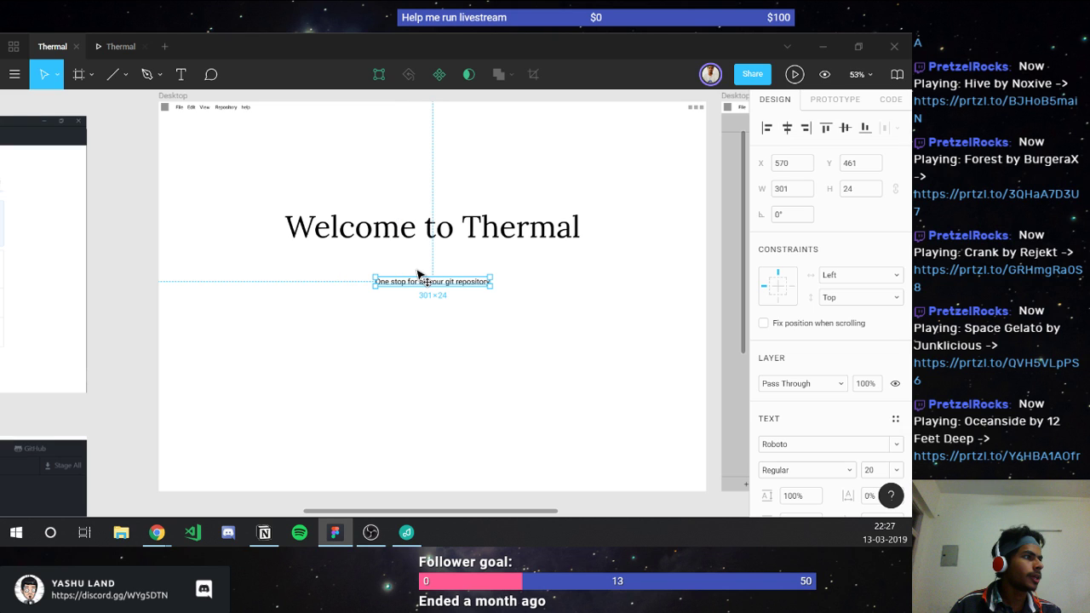
drag(417, 273, 405, 235)
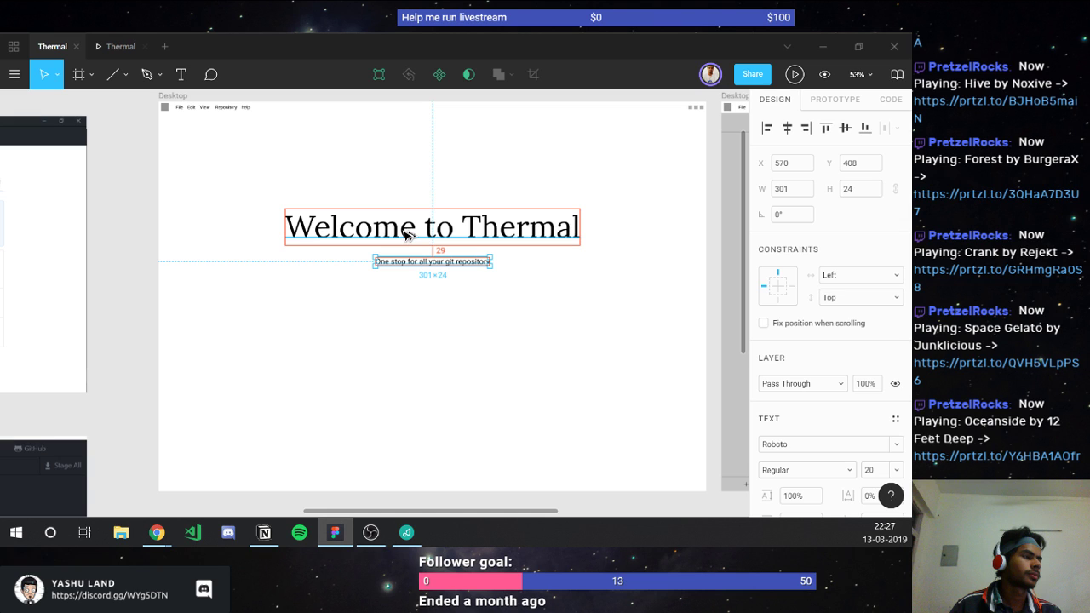
key(Escape)
scroll(443, 273, down, 2)
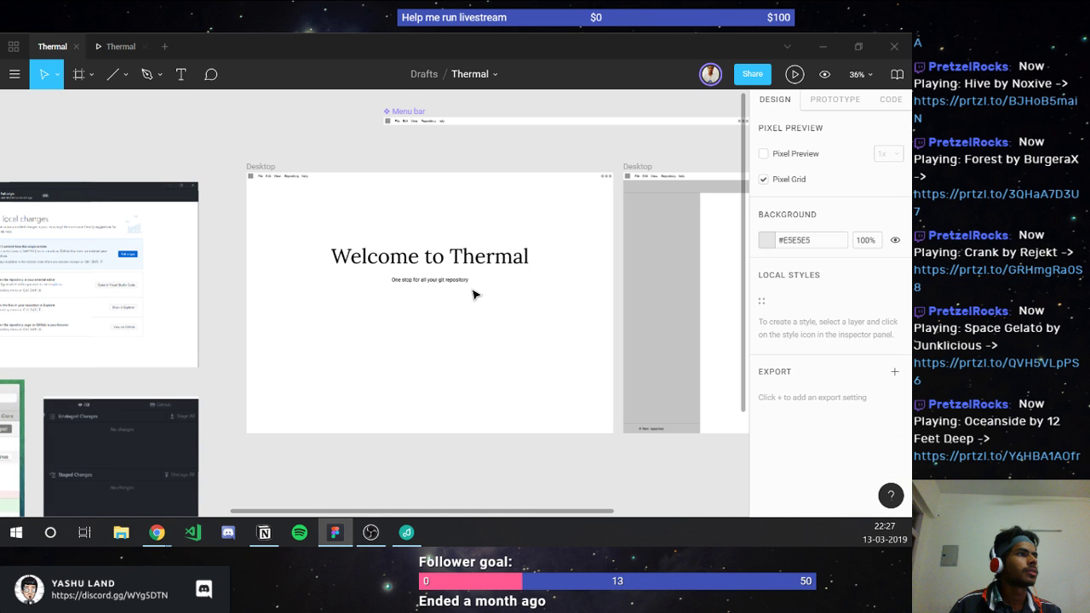
scroll(474, 294, up, 3)
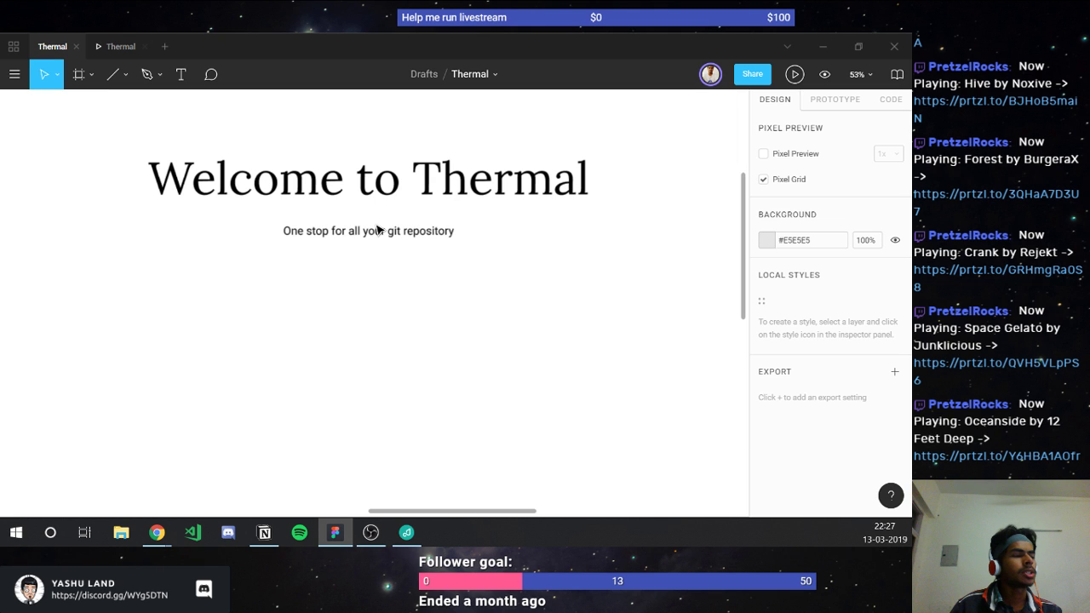
Step: Draw a 120×35 rectangle with corner radius 3, centre it under the subtitle, and preview
key(r)
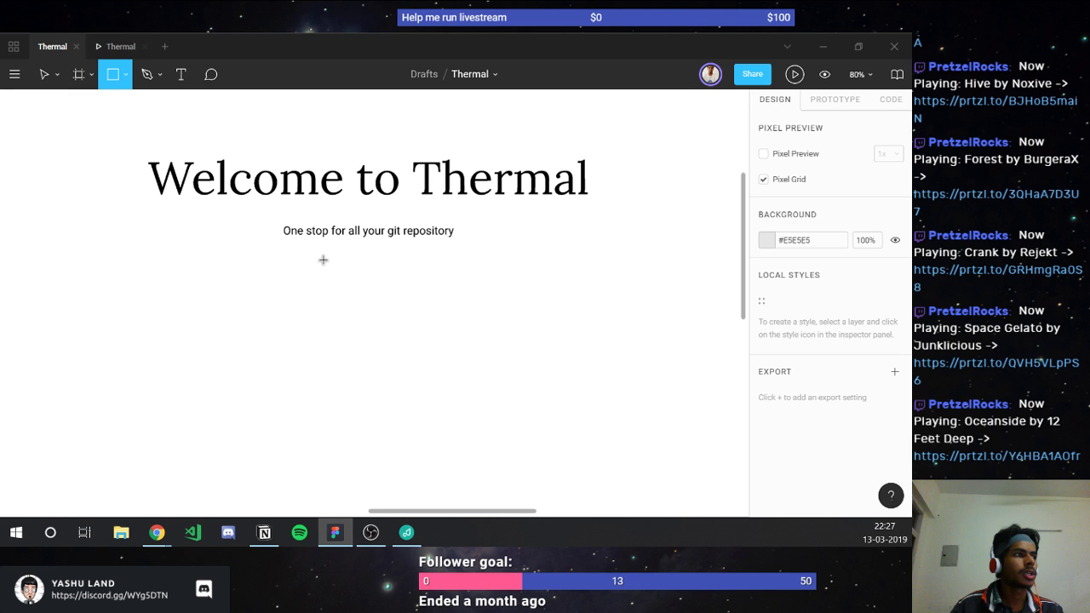
drag(322, 258, 394, 278)
click(857, 217)
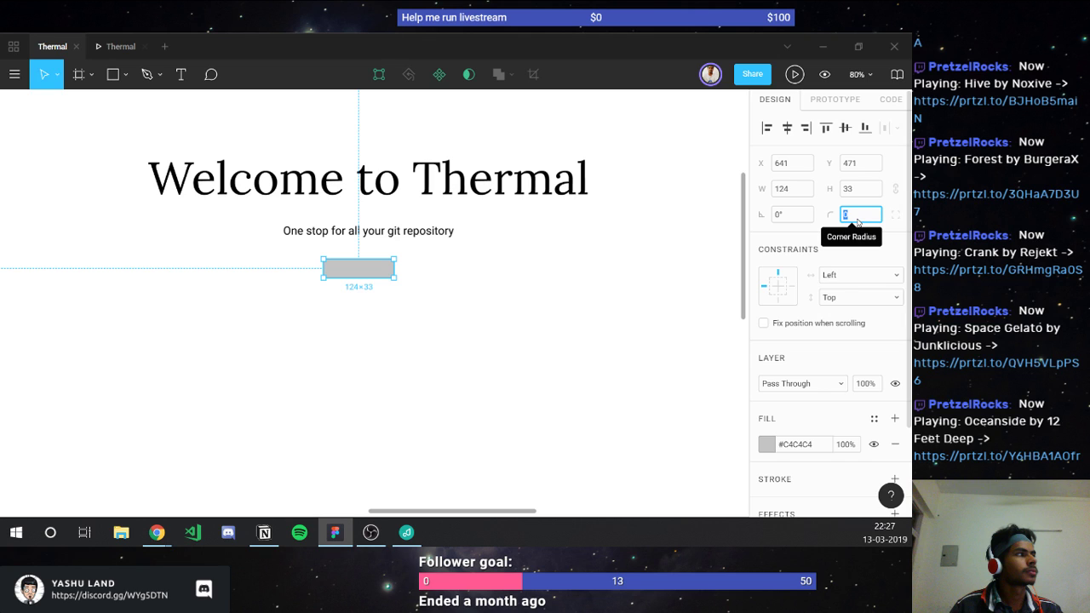
text(3)
key(Tab)
text(120)
key(Tab)
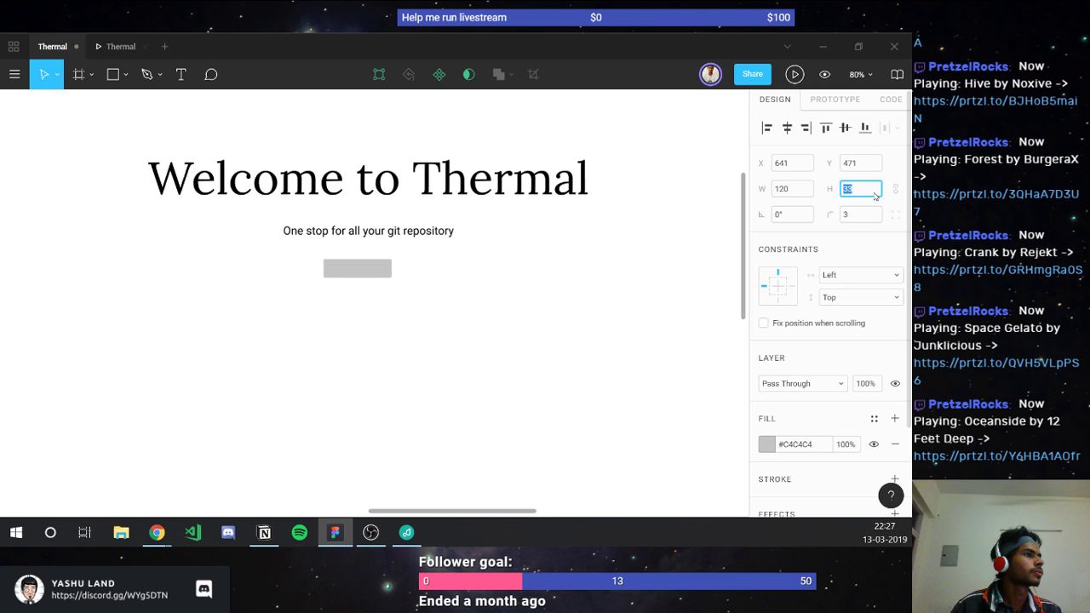
text(35)
key(Return)
drag(355, 268, 359, 241)
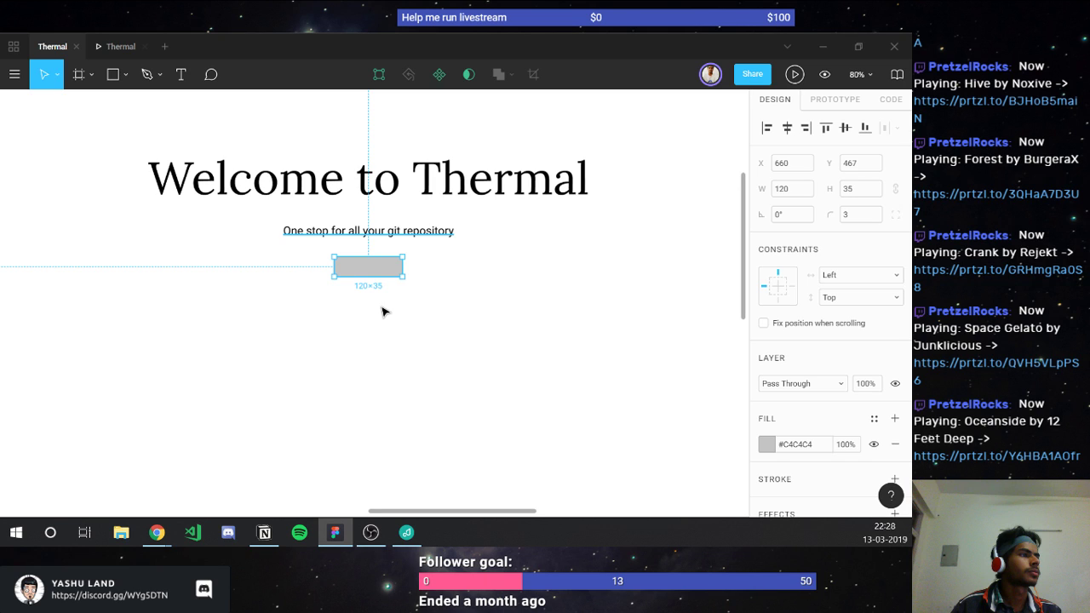
key(ctrl+alt+Return)
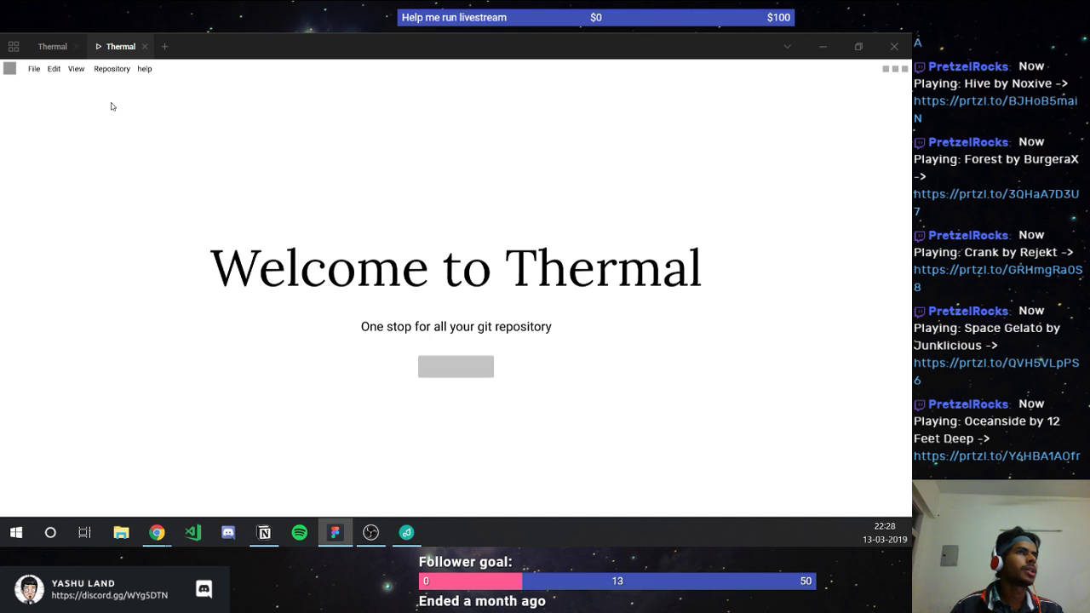
mouse_move(67, 47)
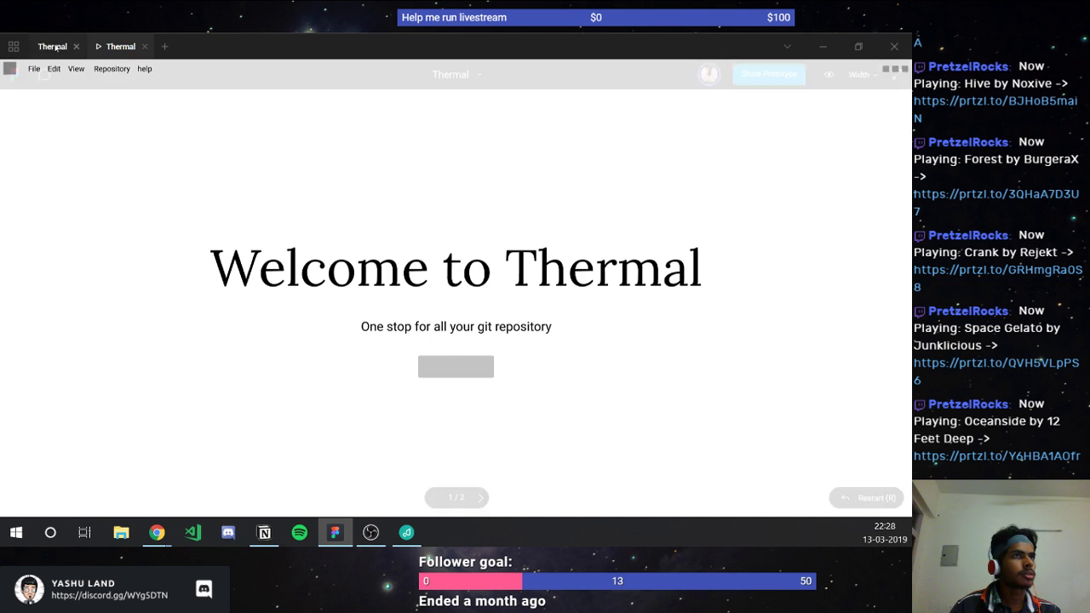
click(53, 46)
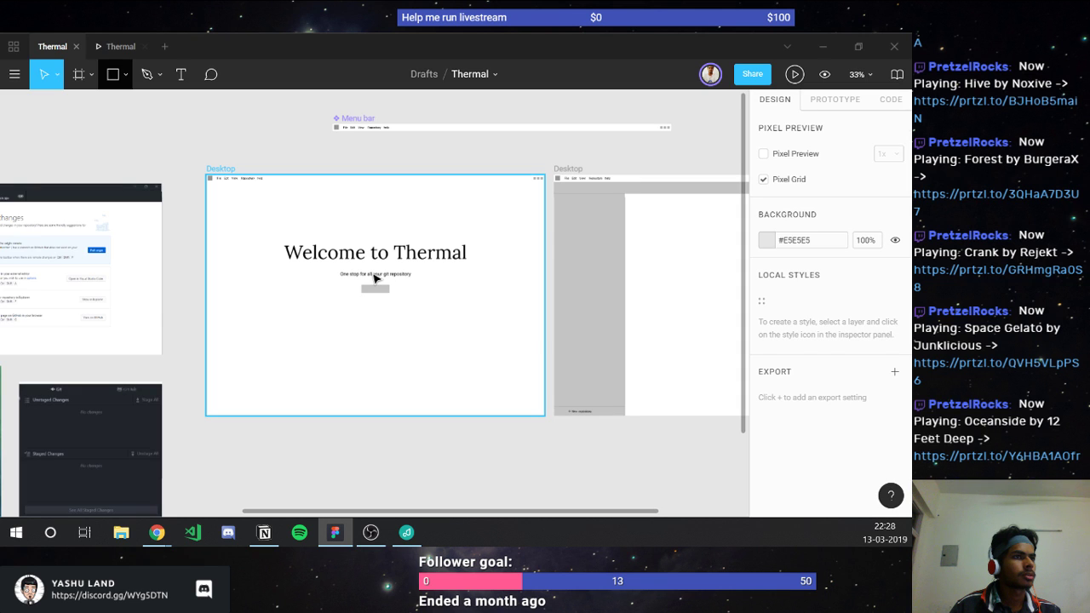
Step: Place an 'Add repository' text label on the grey button
scroll(374, 278, up, 5)
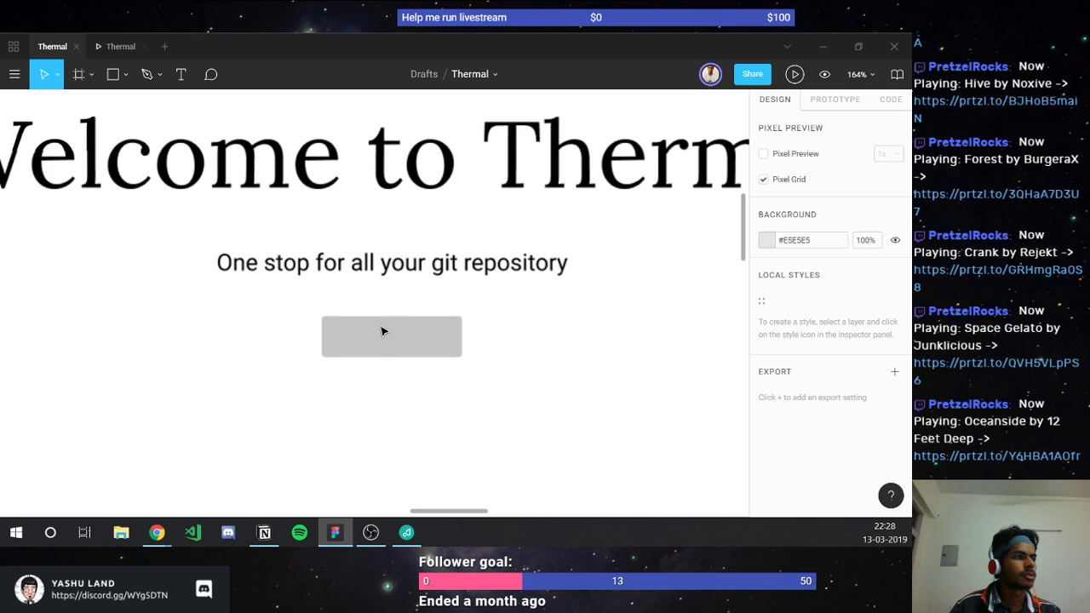
click(338, 327)
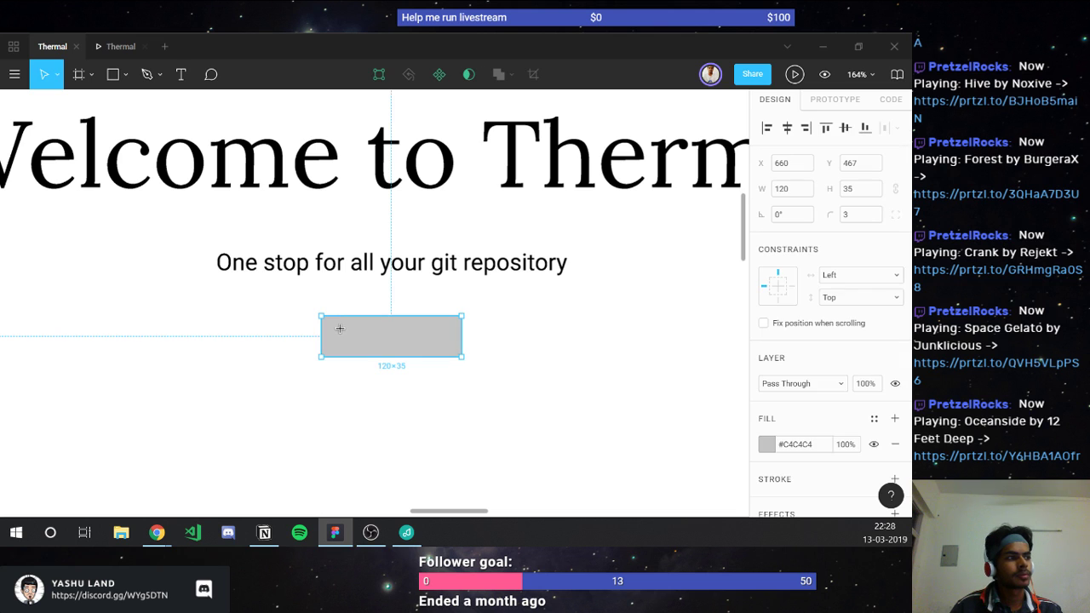
key(t)
click(339, 327)
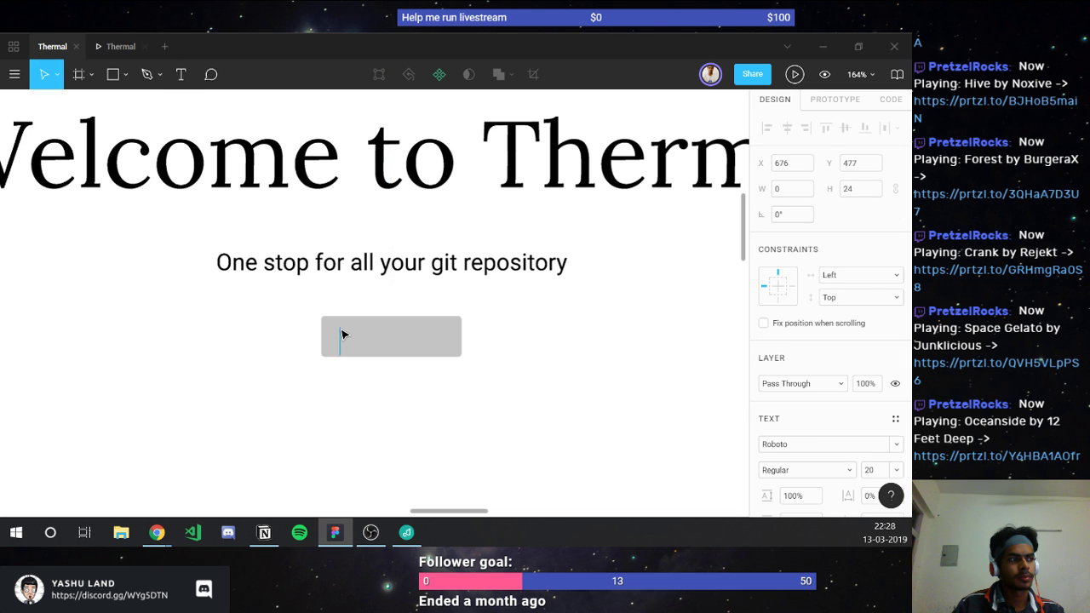
text(Add Repo)
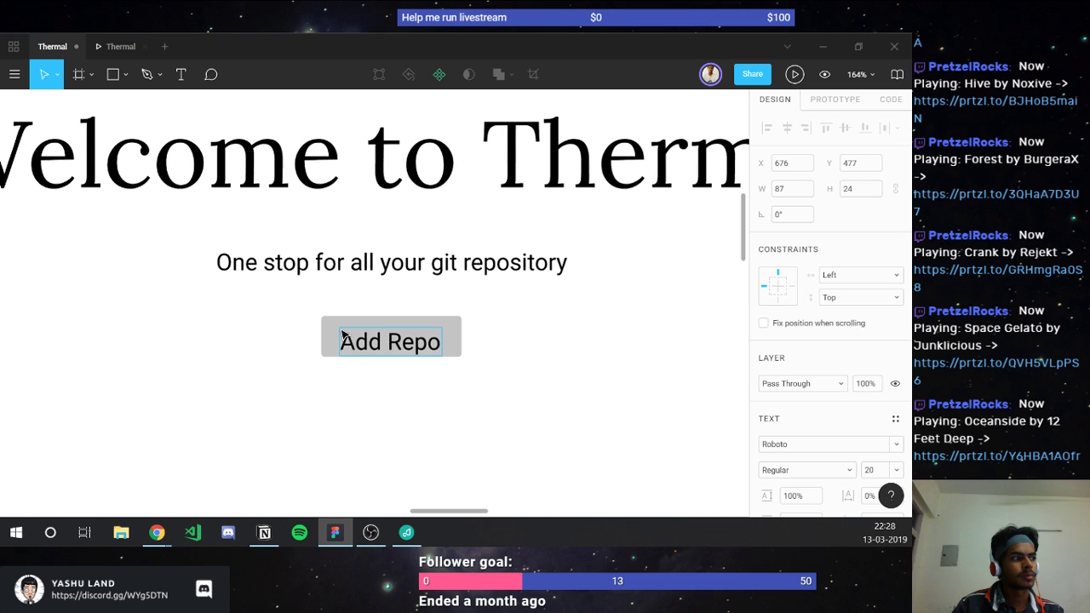
key(ctrl+shift+Left)
text(prepo)
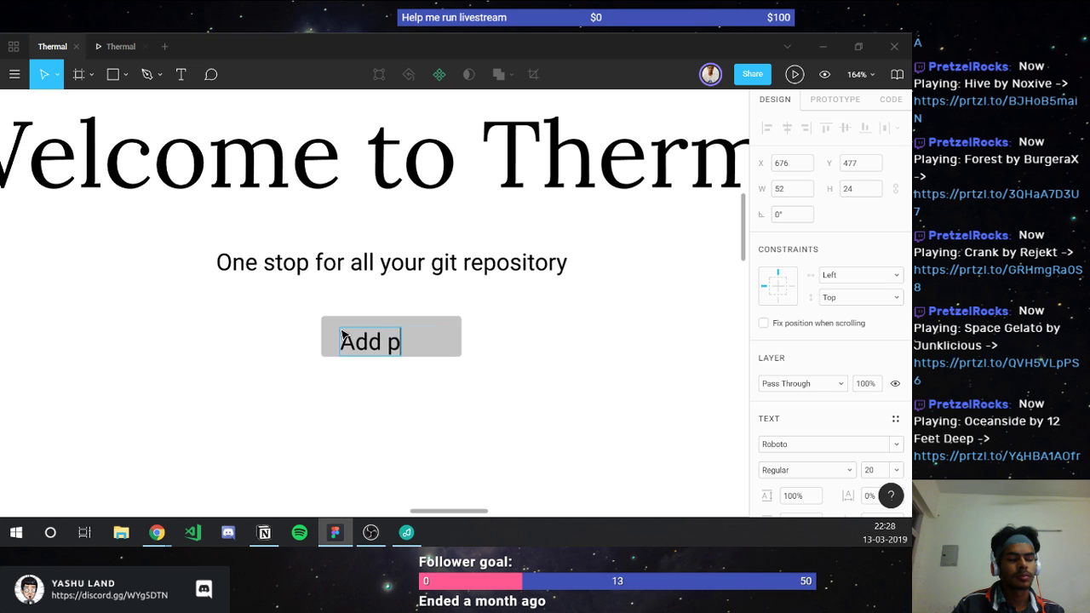
key(ctrl+shift+Left)
text(r)
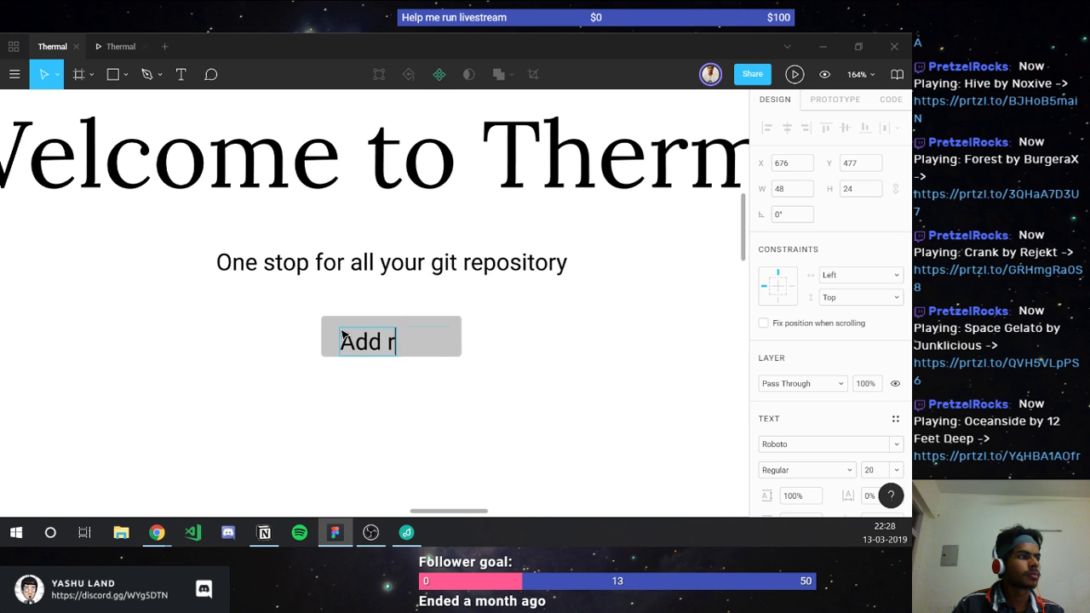
text(epository)
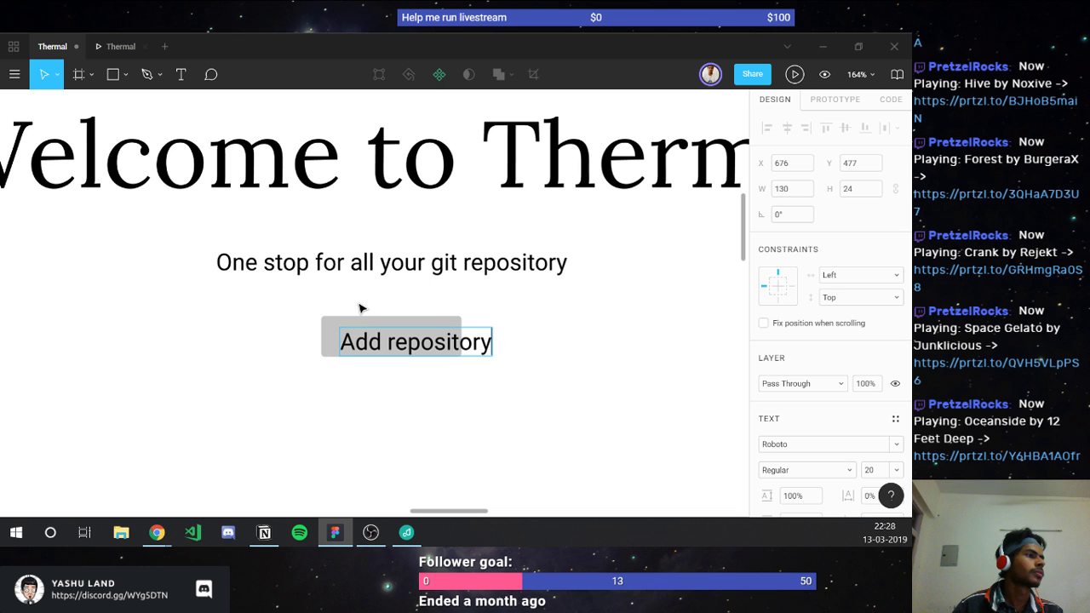
key(Escape)
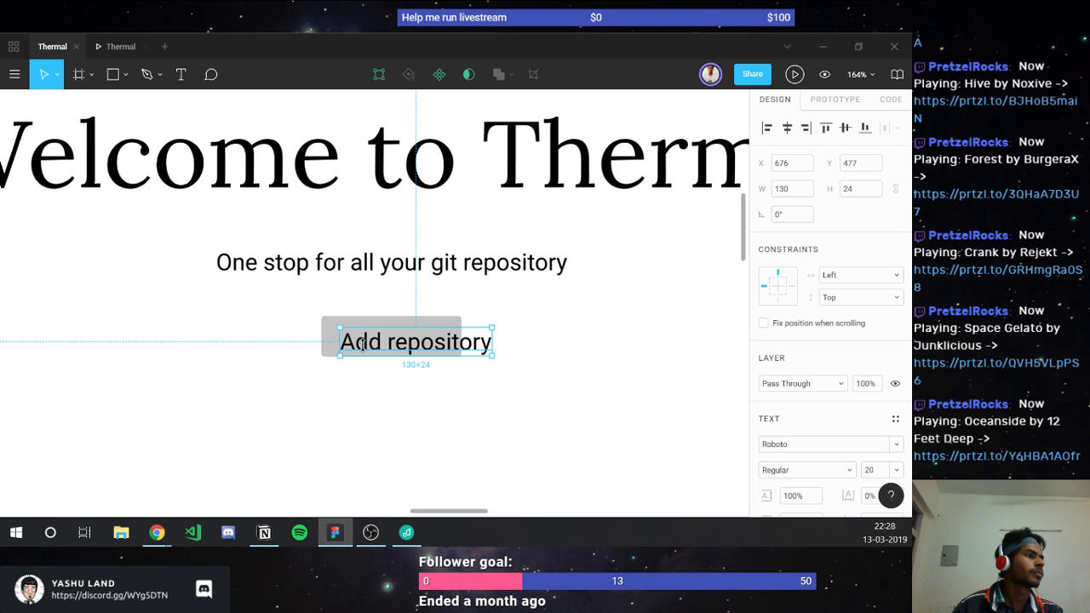
Step: Set the label to font size 16 and centre it inside the button
click(867, 475)
text(1)
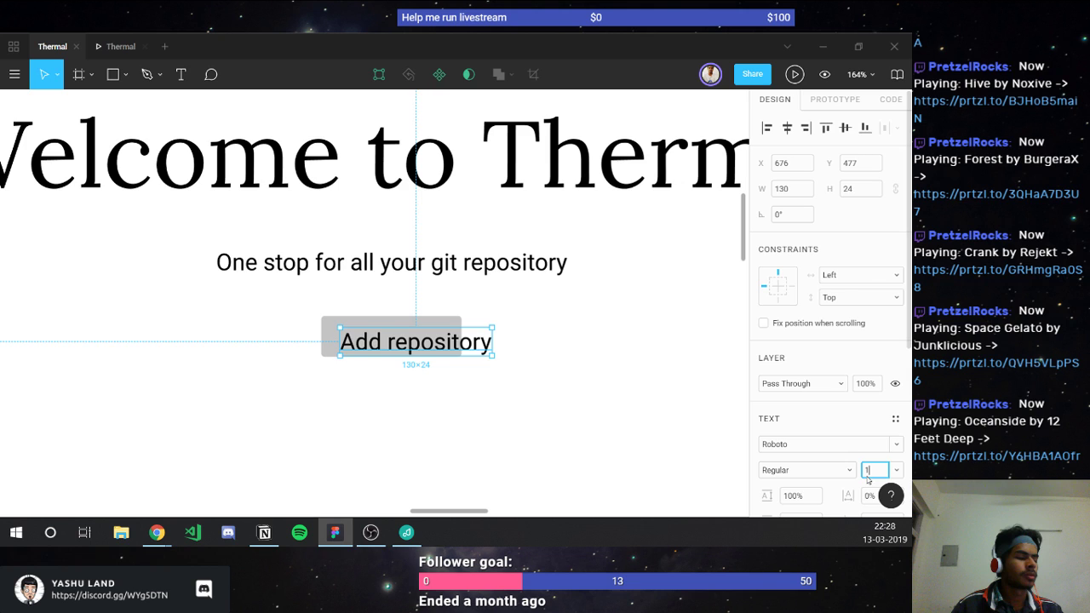
text(6)
key(Return)
shift+click(408, 343)
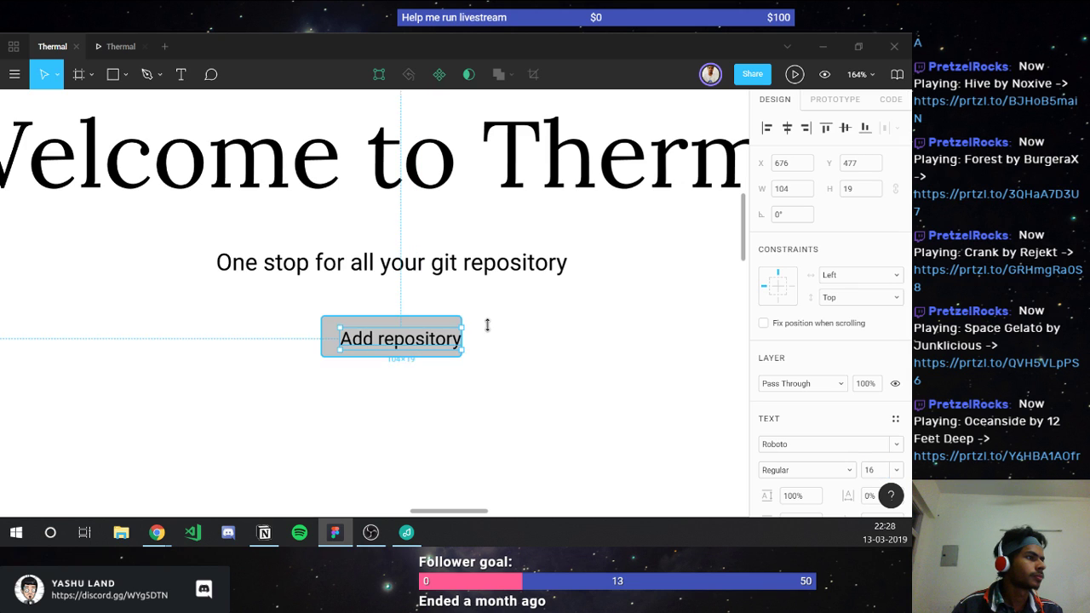
click(845, 127)
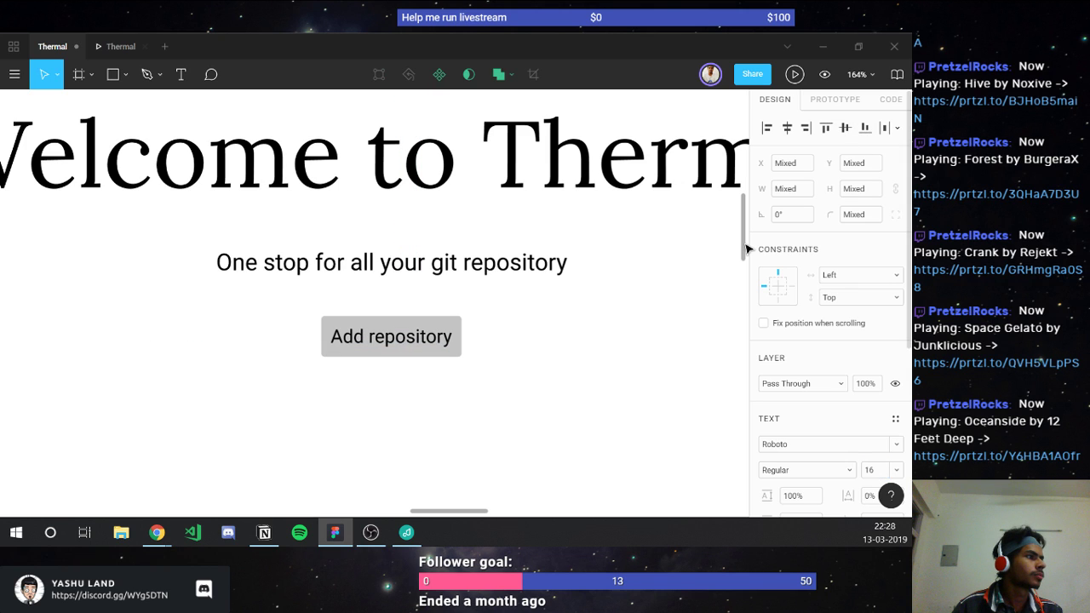
click(534, 346)
scroll(535, 345, down, 5)
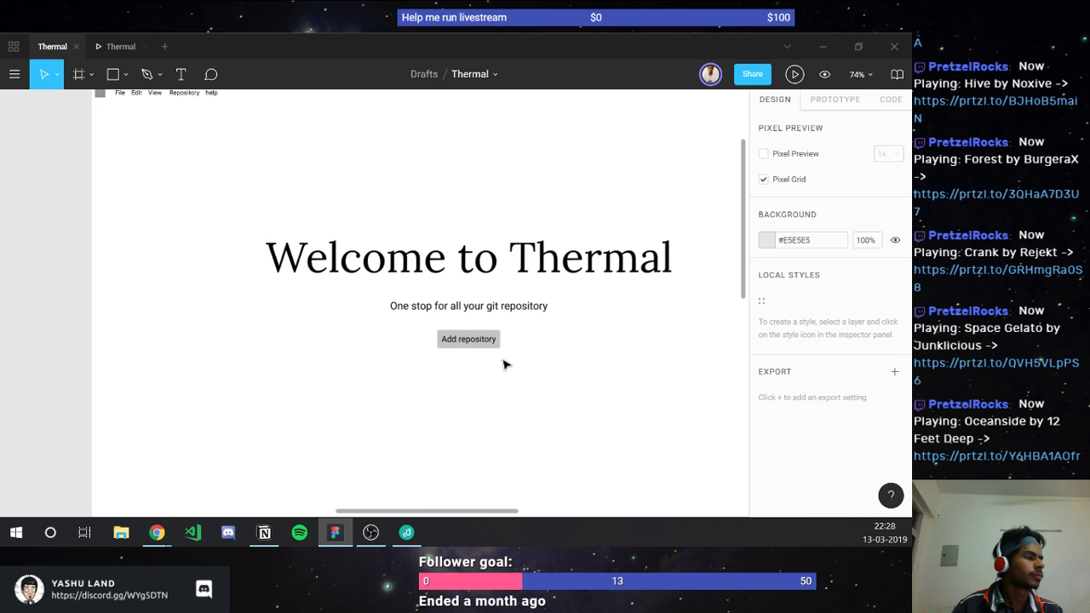
scroll(503, 365, down, 4)
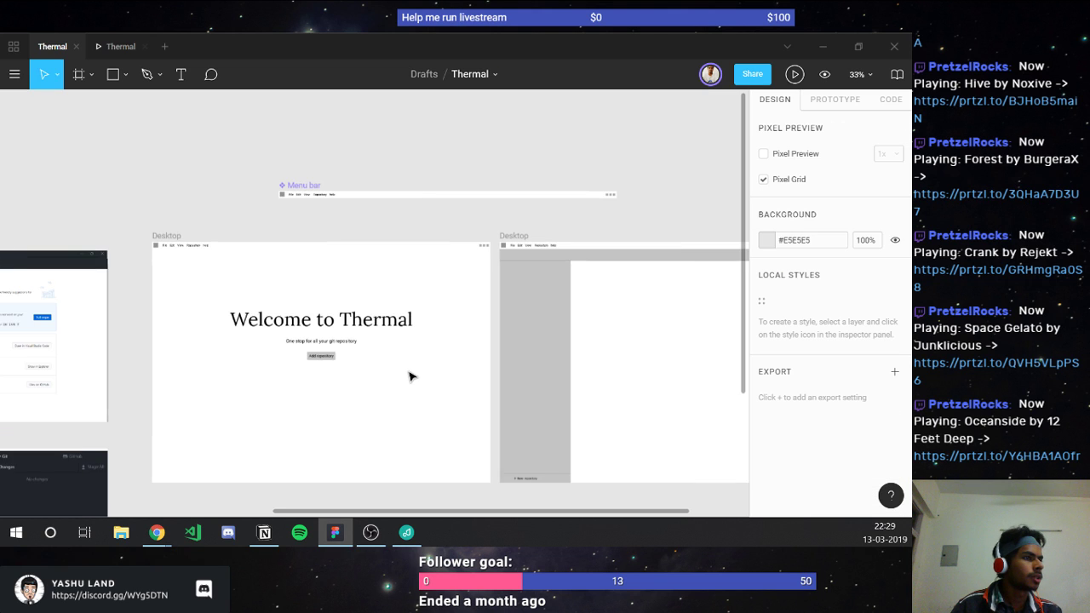
scroll(408, 377, right, 4)
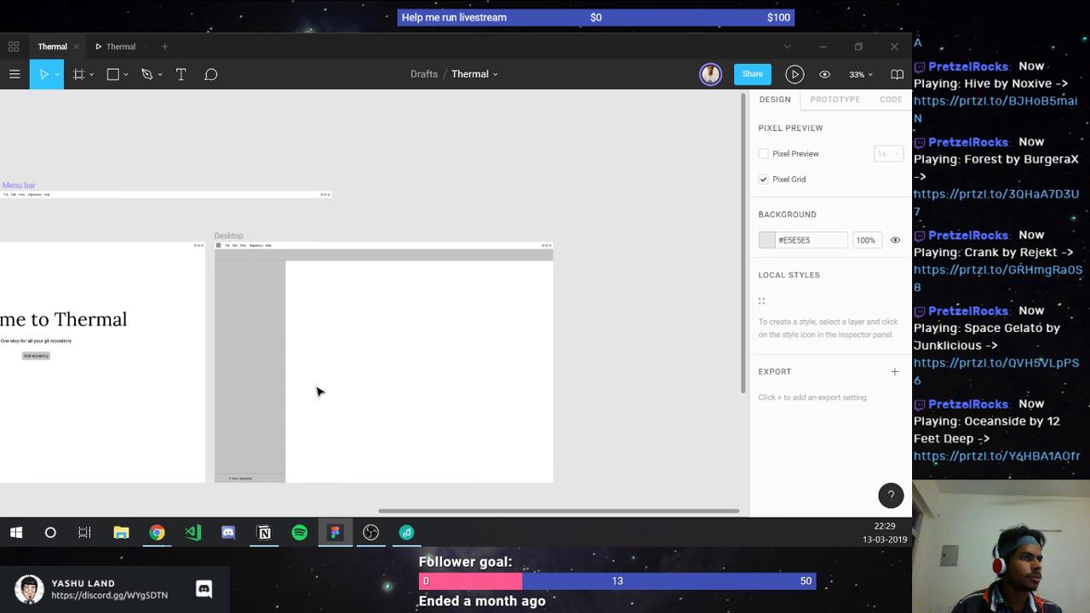
scroll(316, 392, up, 5)
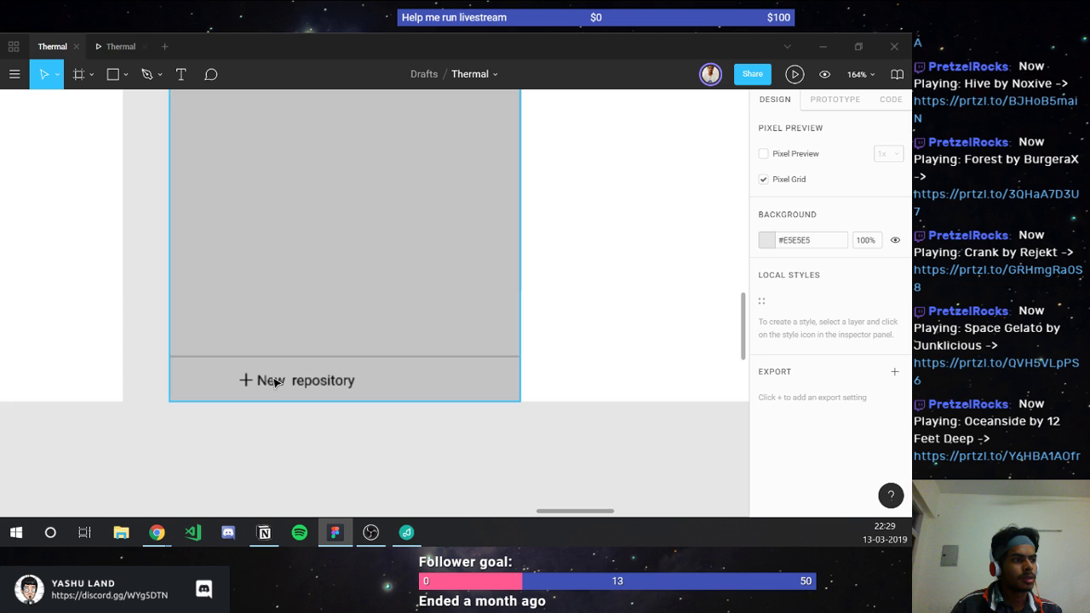
scroll(280, 403, down, 3)
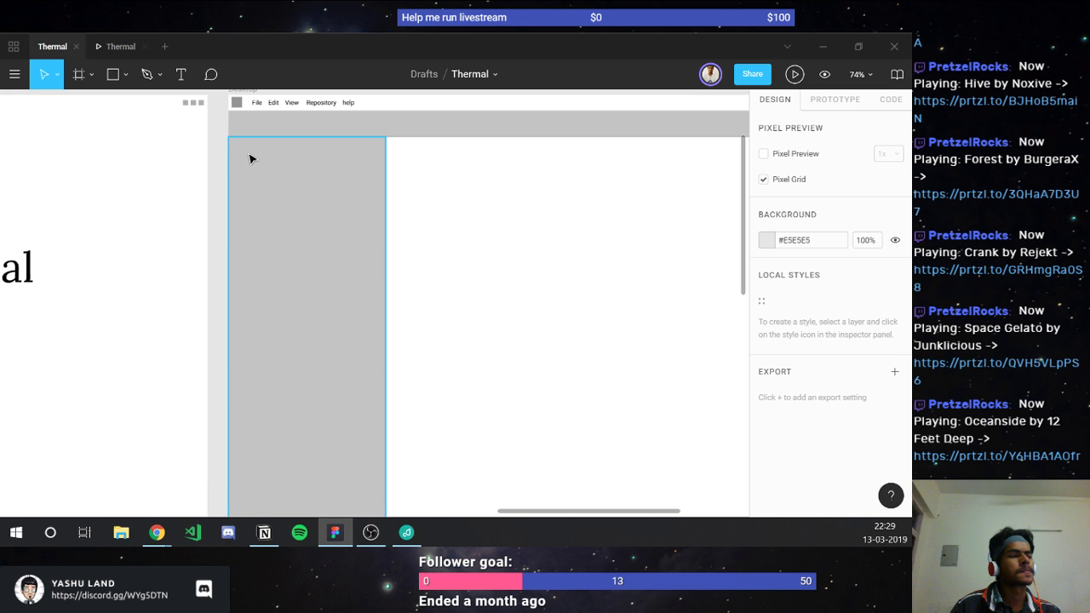
scroll(207, 282, down, 5)
scroll(206, 284, left, 5)
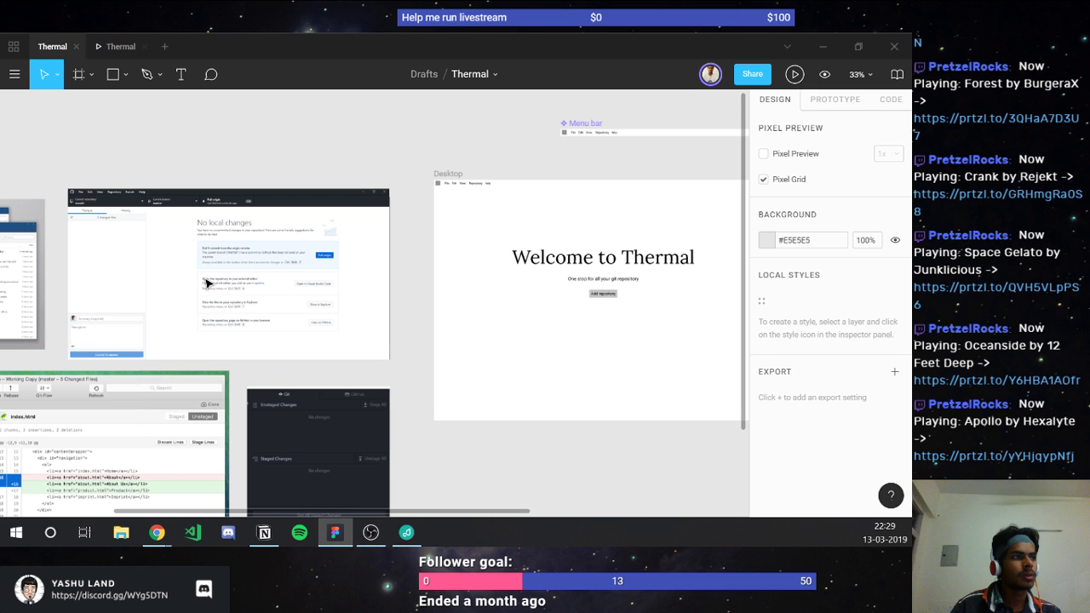
scroll(207, 281, up, 3)
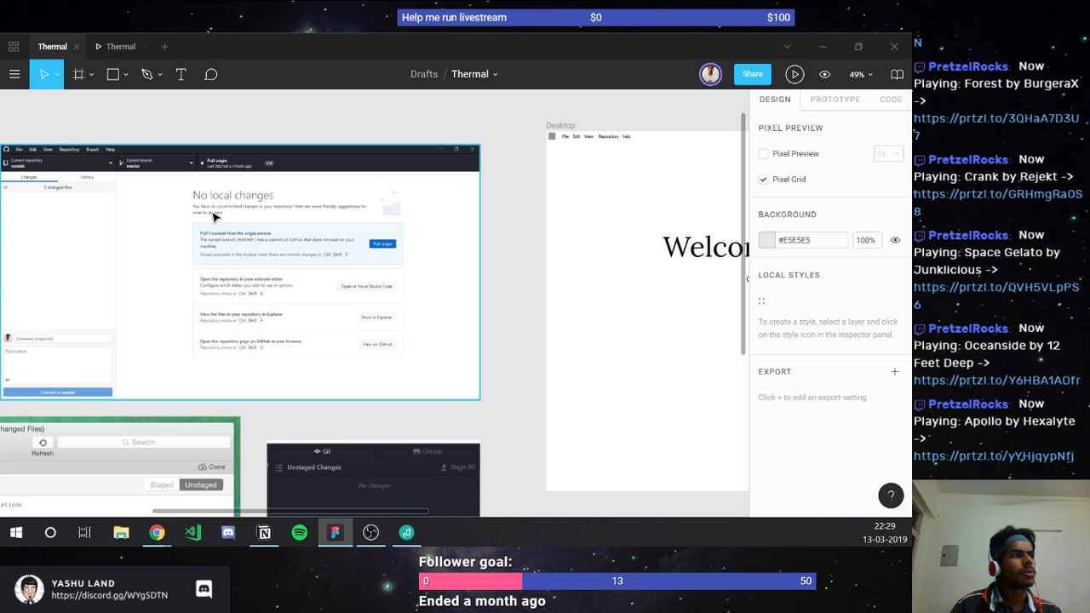
scroll(214, 217, up, 5)
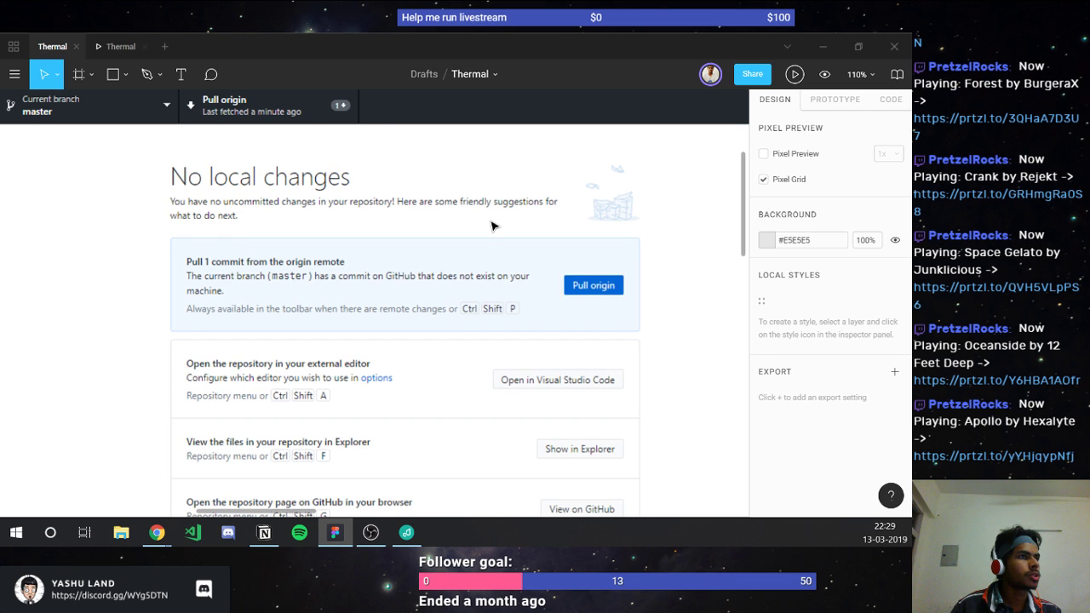
scroll(212, 239, down, 2)
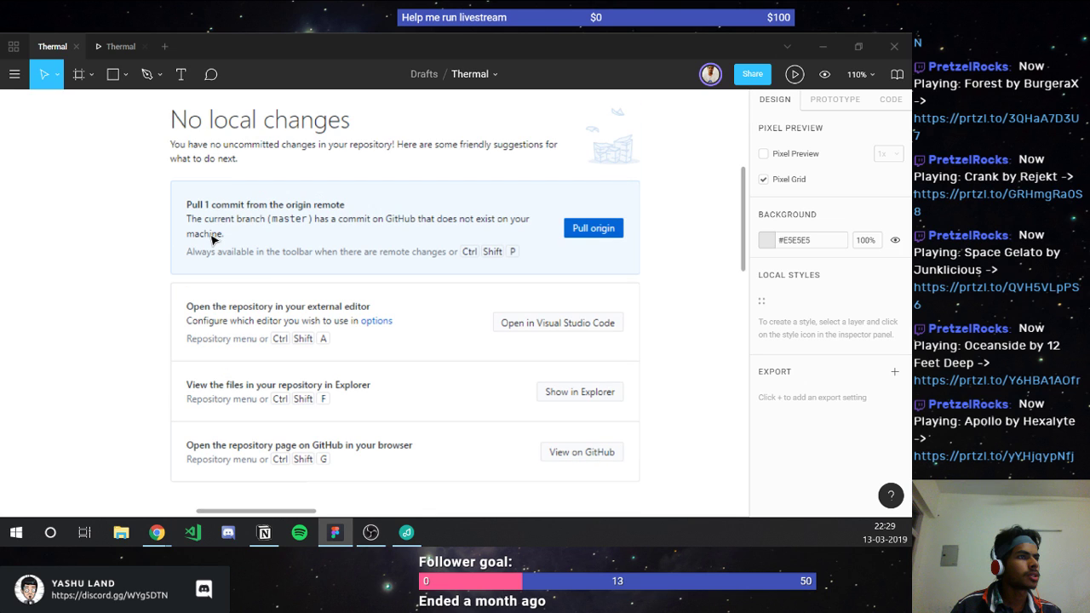
scroll(213, 240, down, 2)
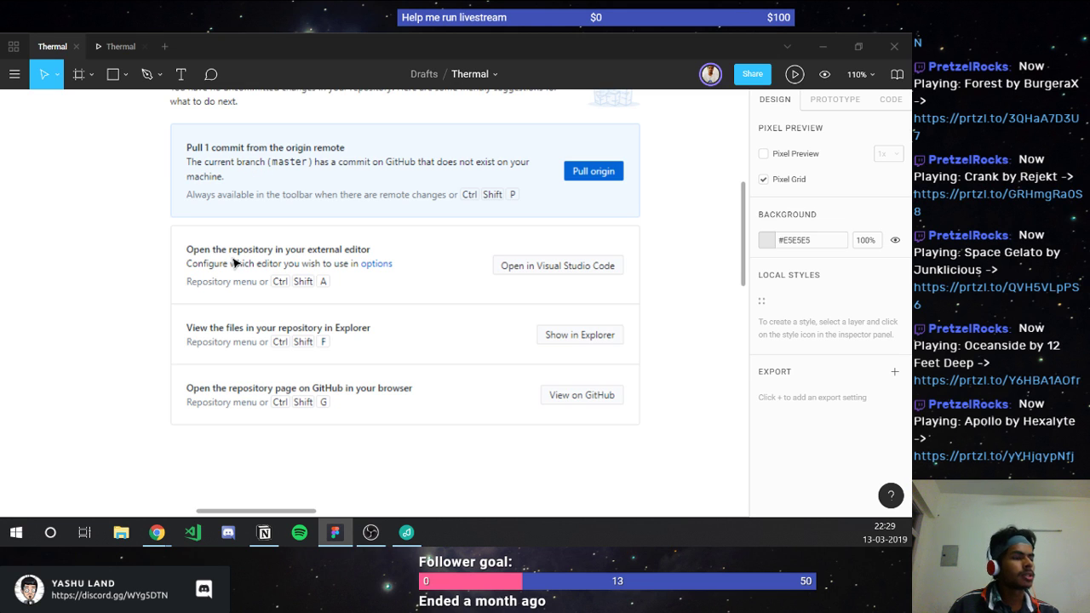
scroll(234, 262, down, 2)
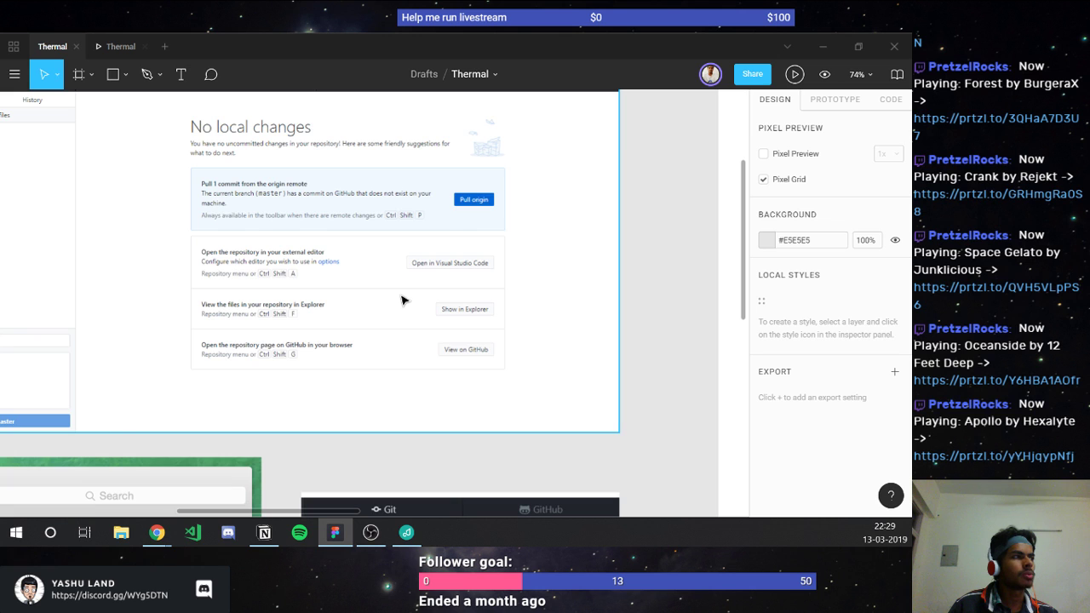
scroll(394, 289, down, 2)
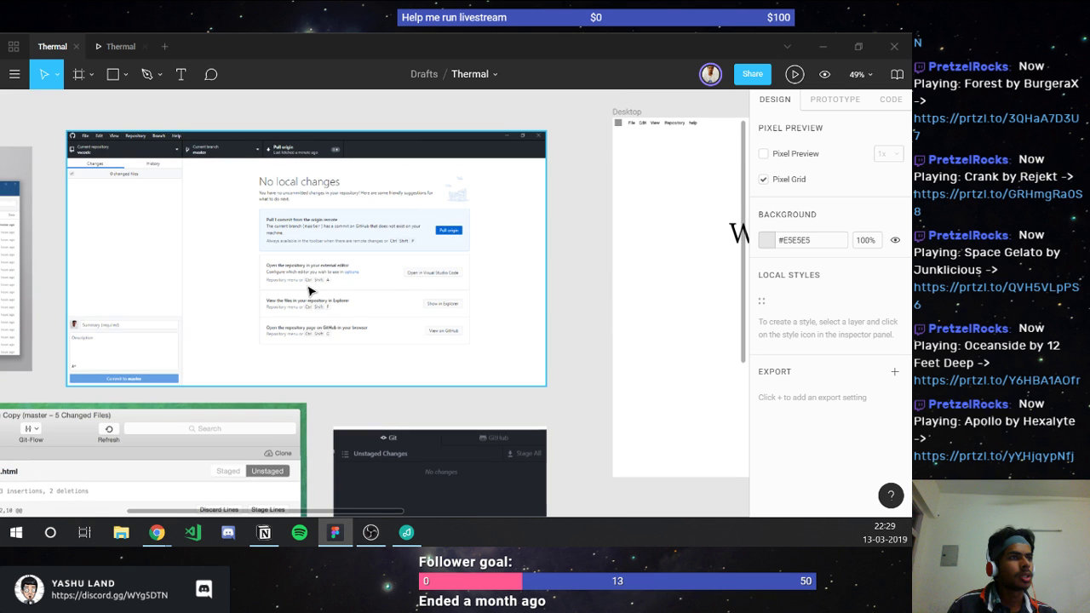
scroll(309, 291, left, 2)
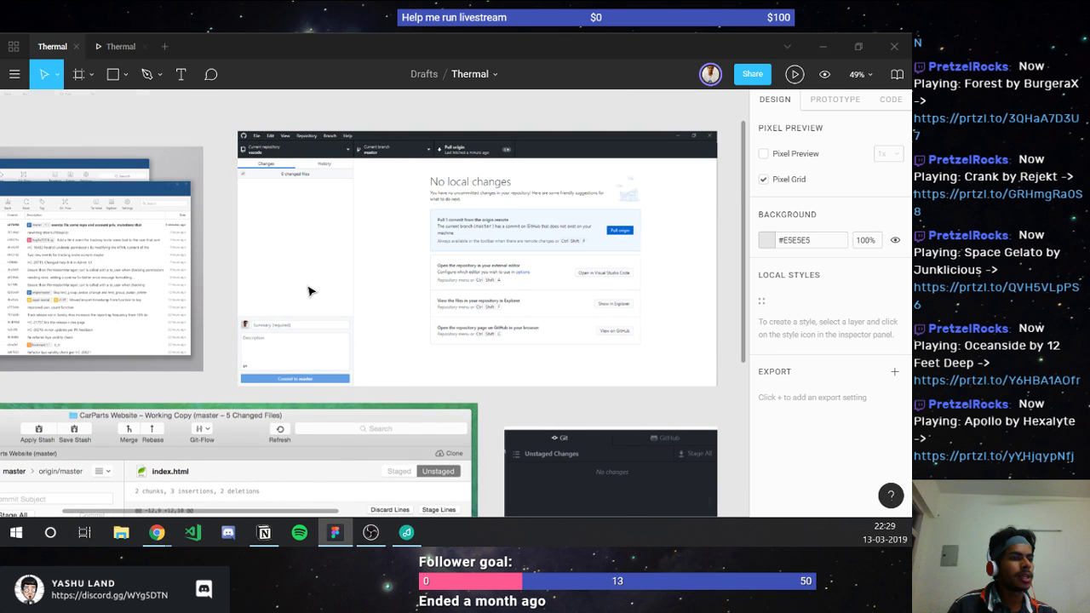
scroll(309, 291, down, 3)
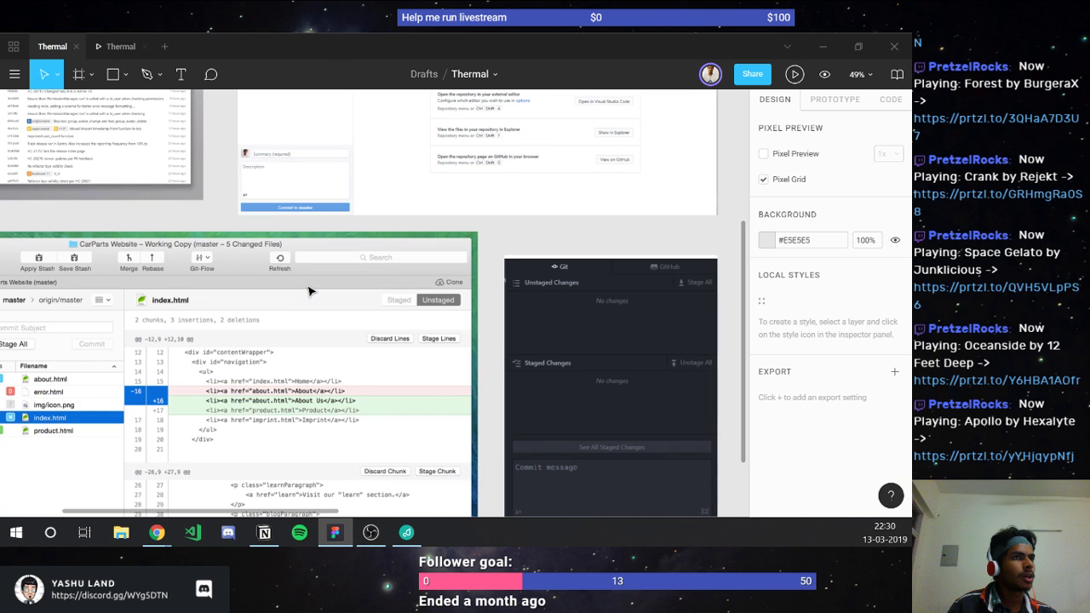
scroll(309, 291, down, 2)
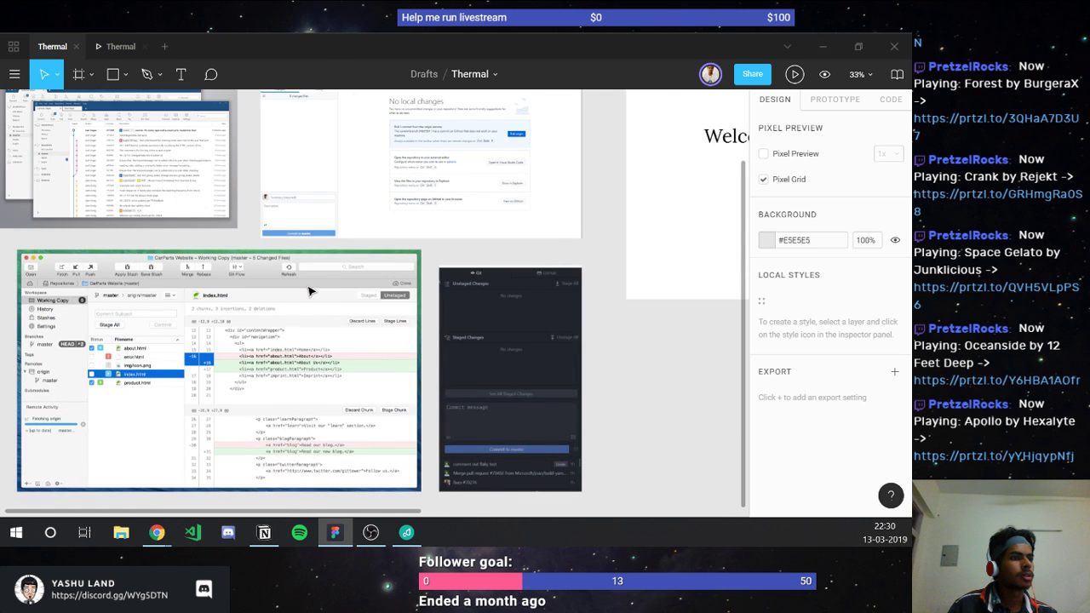
scroll(309, 291, left, 1)
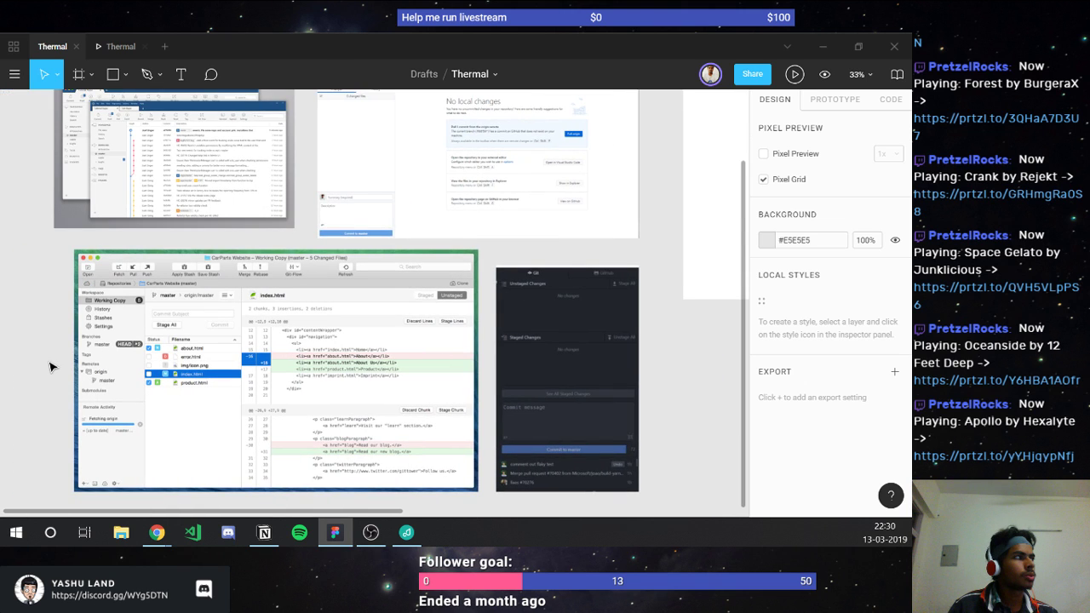
scroll(88, 350, up, 2)
scroll(88, 350, right, 9)
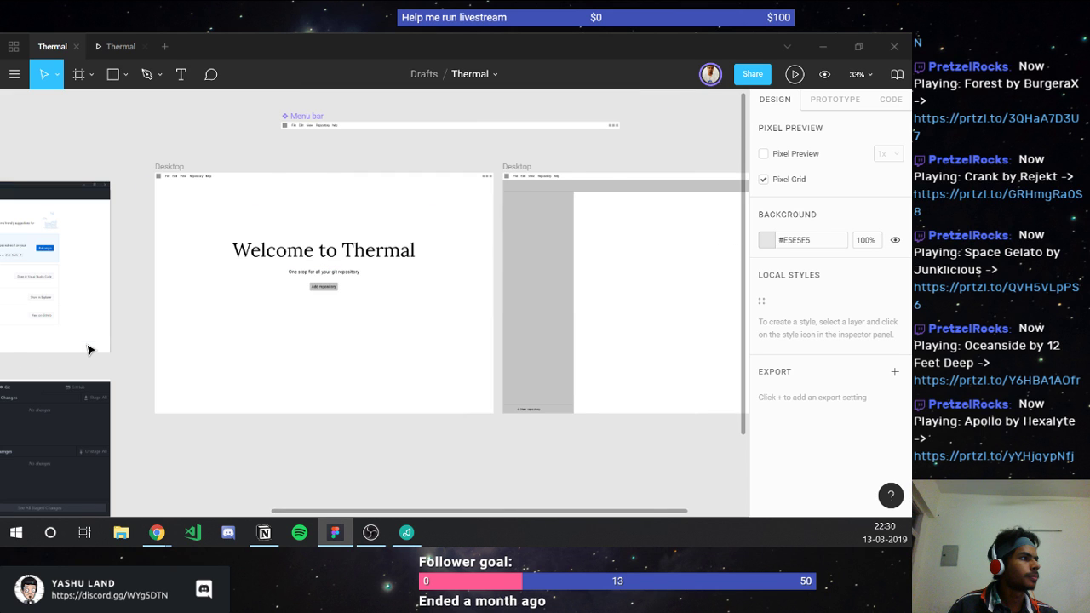
scroll(88, 350, down, 1)
scroll(275, 223, left, 2)
Step: Zoom out and move the Welcome to Thermal frame up and to the left
scroll(275, 224, down, 3)
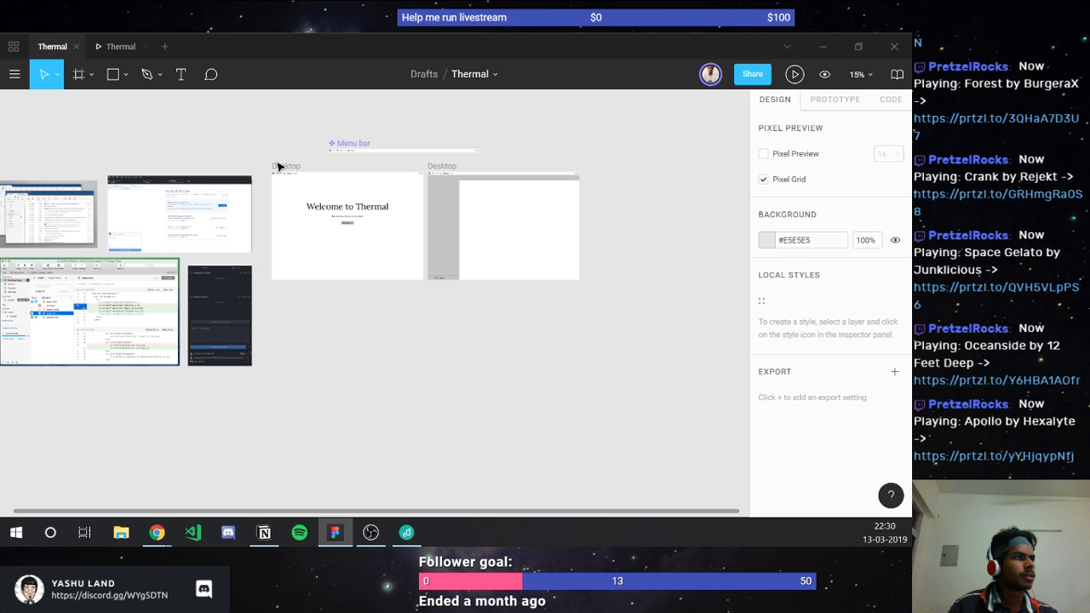
drag(282, 169, 270, 154)
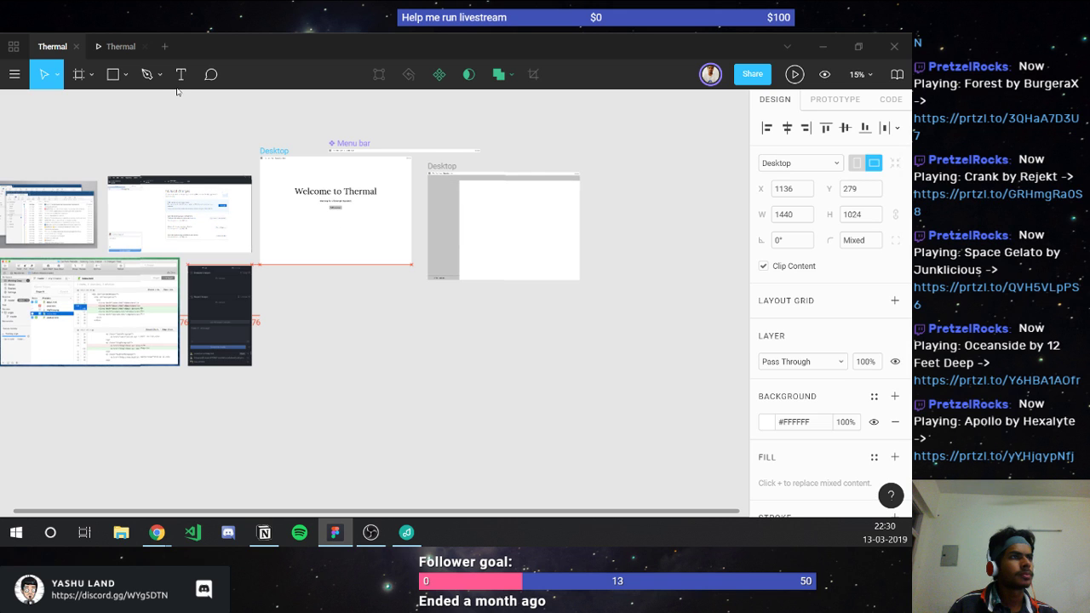
drag(177, 91, 165, 313)
Step: Place the sidebar Desktop frame at X 1200, Y 506 beside the reference screenshots
scroll(444, 372, down, 2)
click(445, 372)
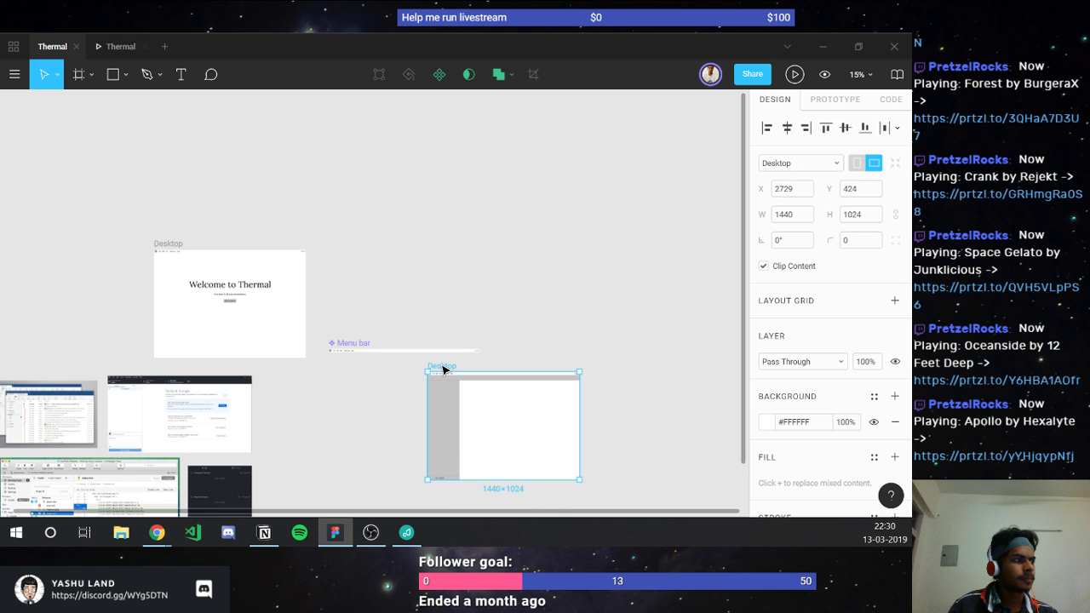
drag(443, 370, 280, 378)
scroll(211, 406, left, 3)
scroll(225, 388, down, 4)
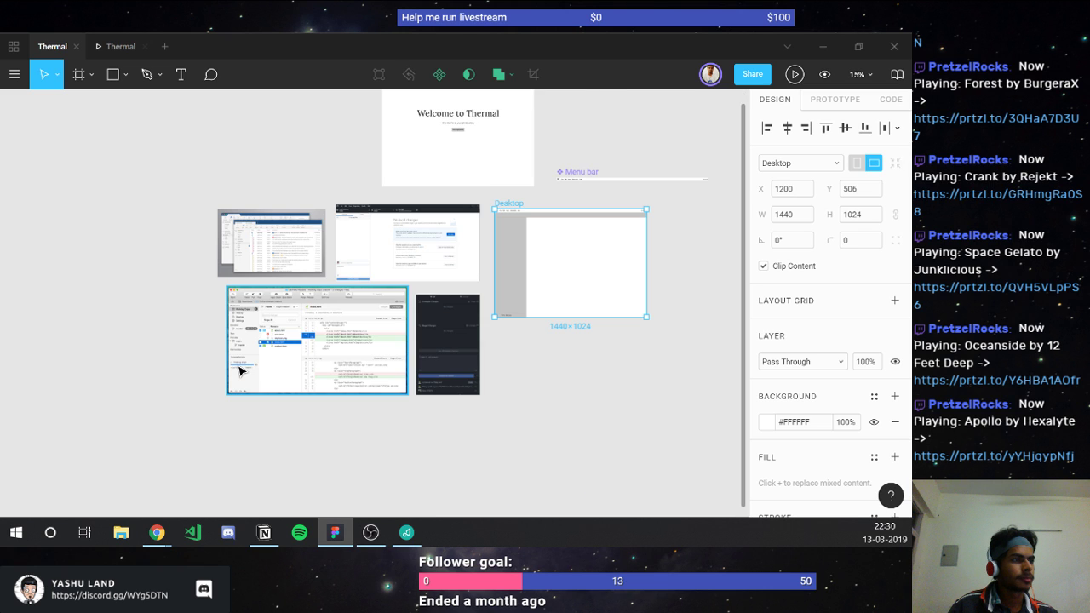
scroll(240, 370, up, 4)
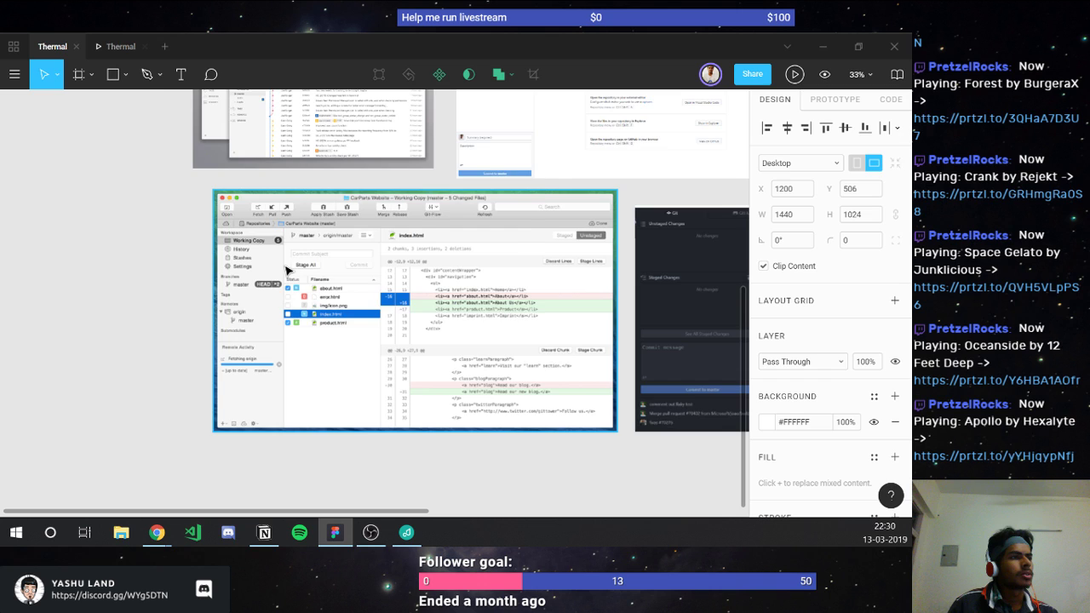
scroll(286, 269, up, 6)
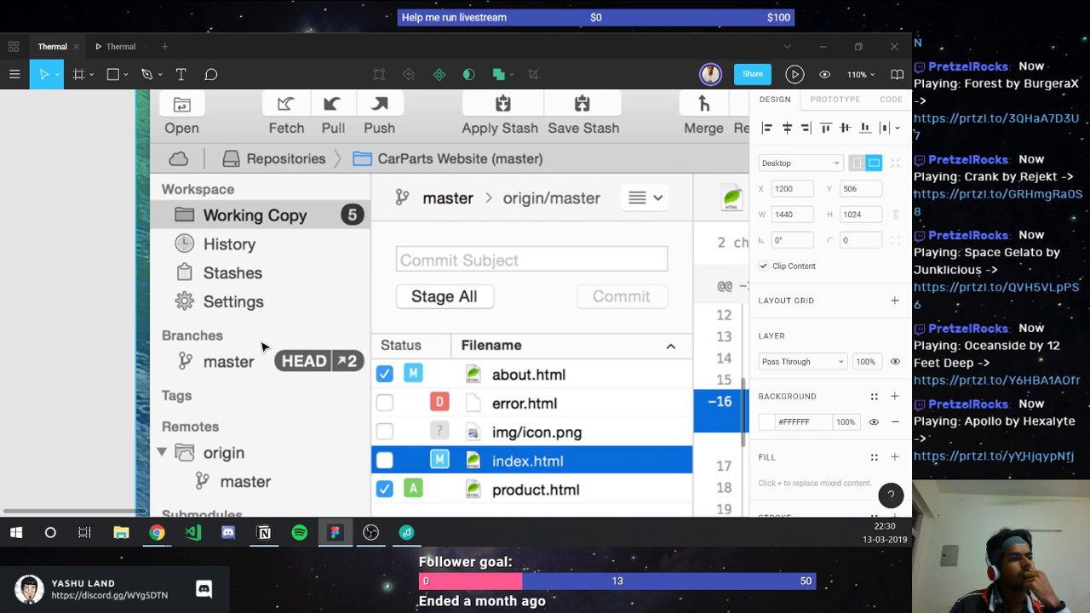
scroll(212, 400, down, 3)
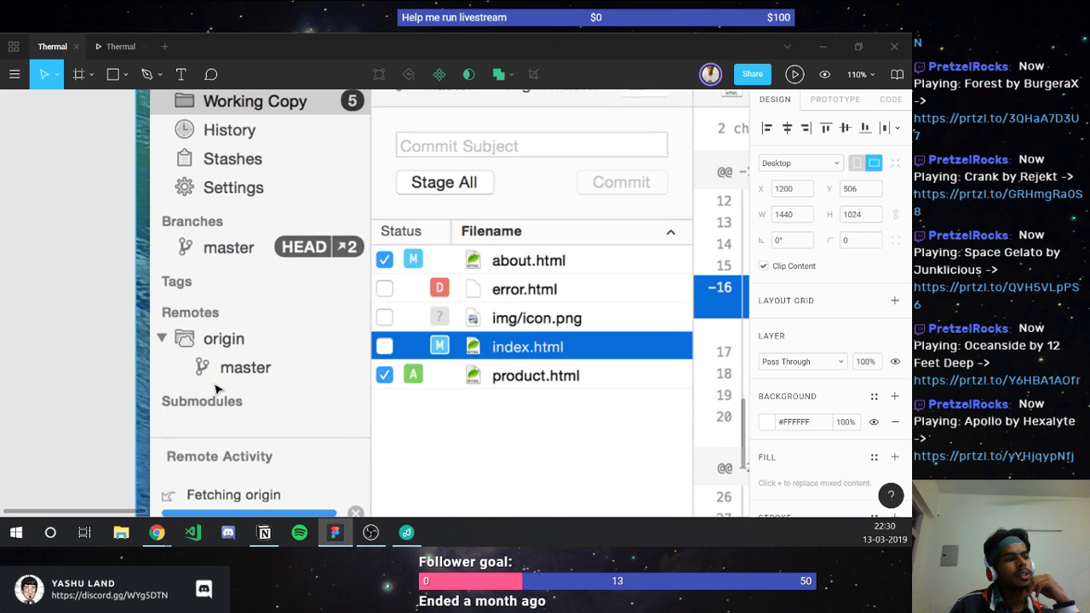
scroll(217, 358, down, 3)
scroll(218, 383, down, 2)
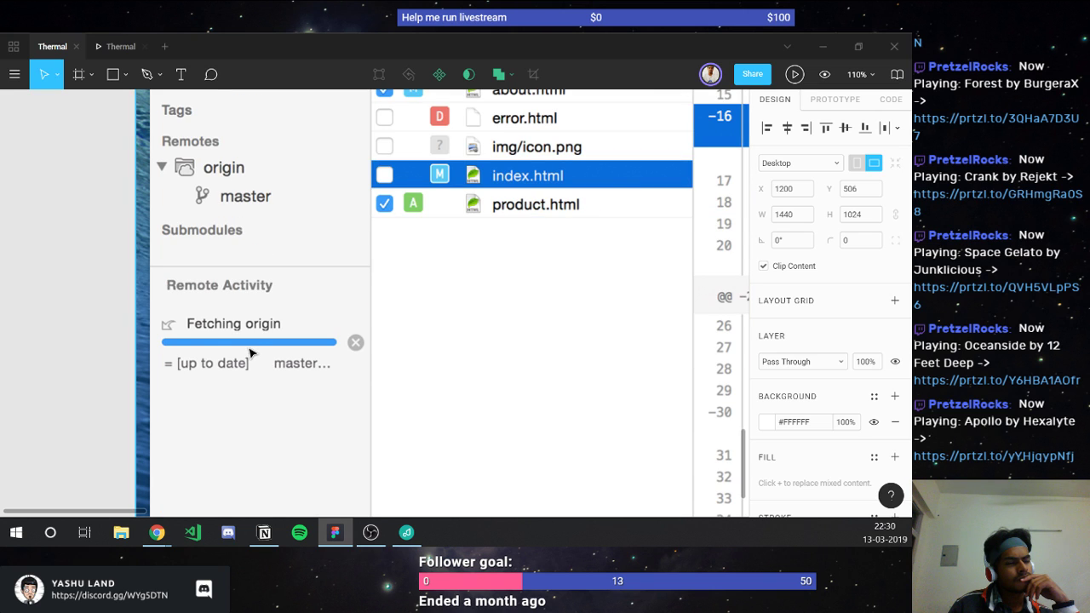
scroll(249, 353, up, 4)
scroll(249, 353, up, 2)
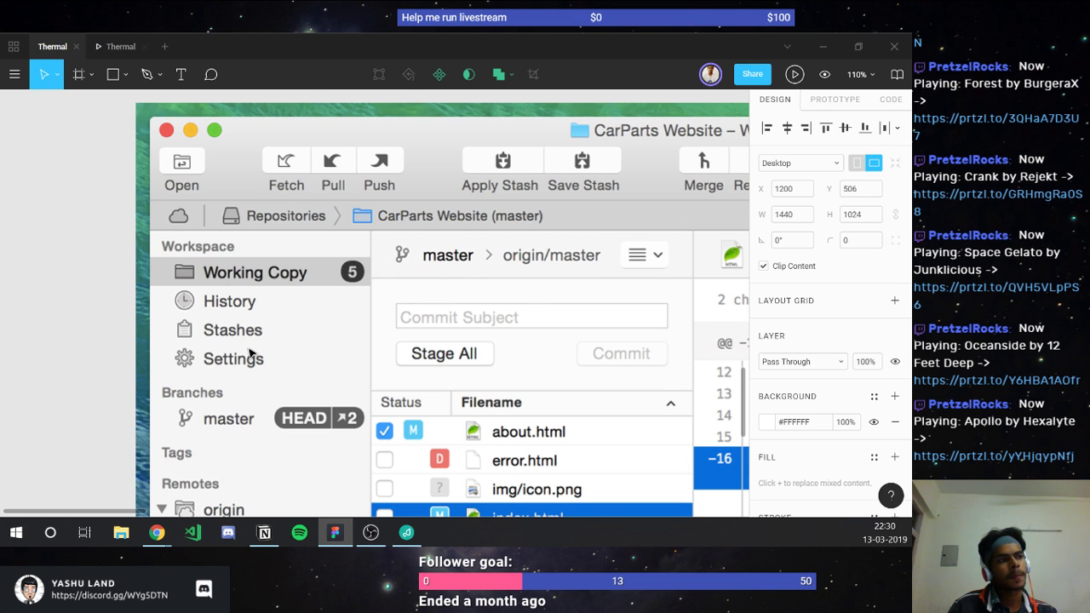
scroll(250, 353, down, 3)
scroll(249, 352, up, 1)
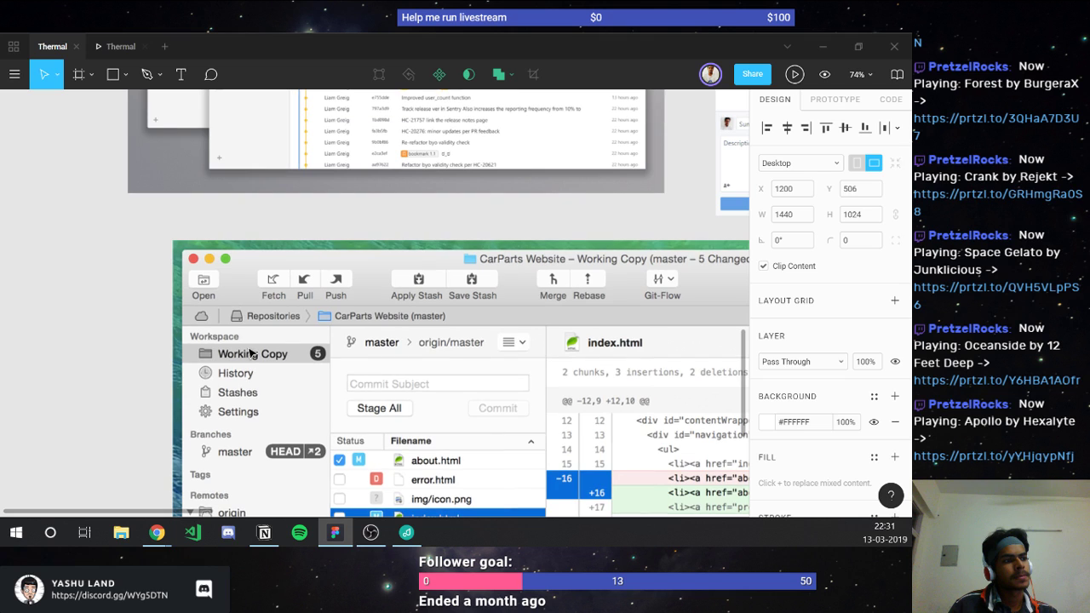
scroll(250, 352, up, 1)
scroll(249, 352, up, 2)
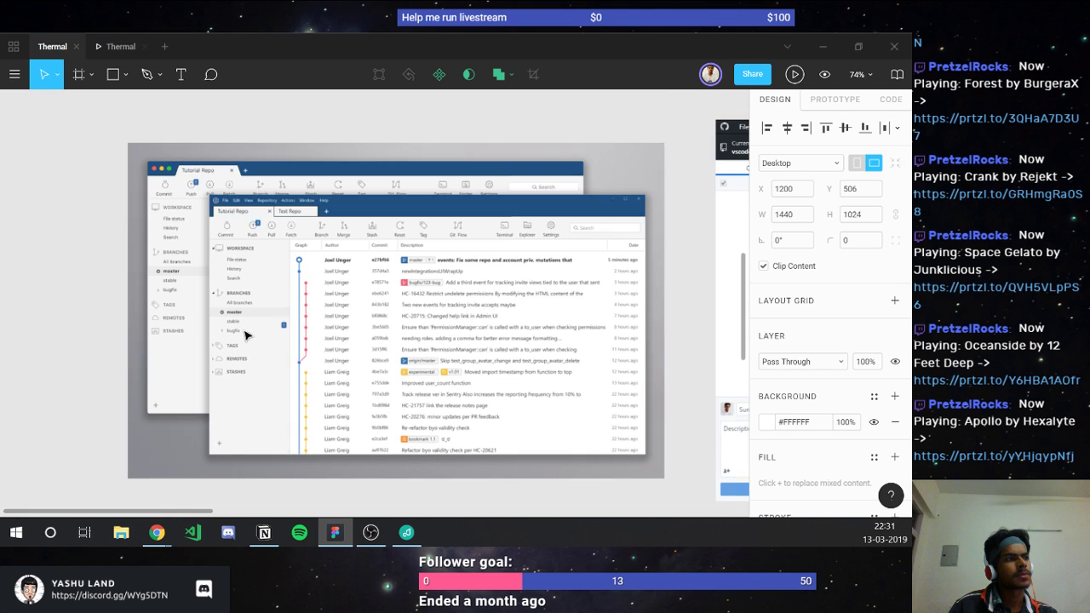
scroll(245, 337, up, 3)
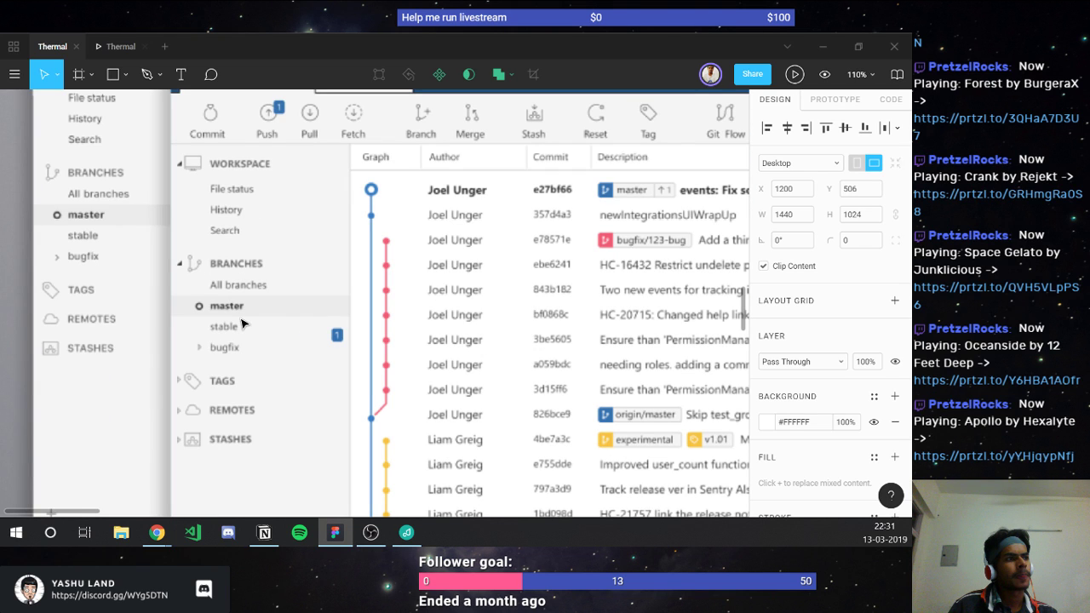
scroll(243, 323, up, 2)
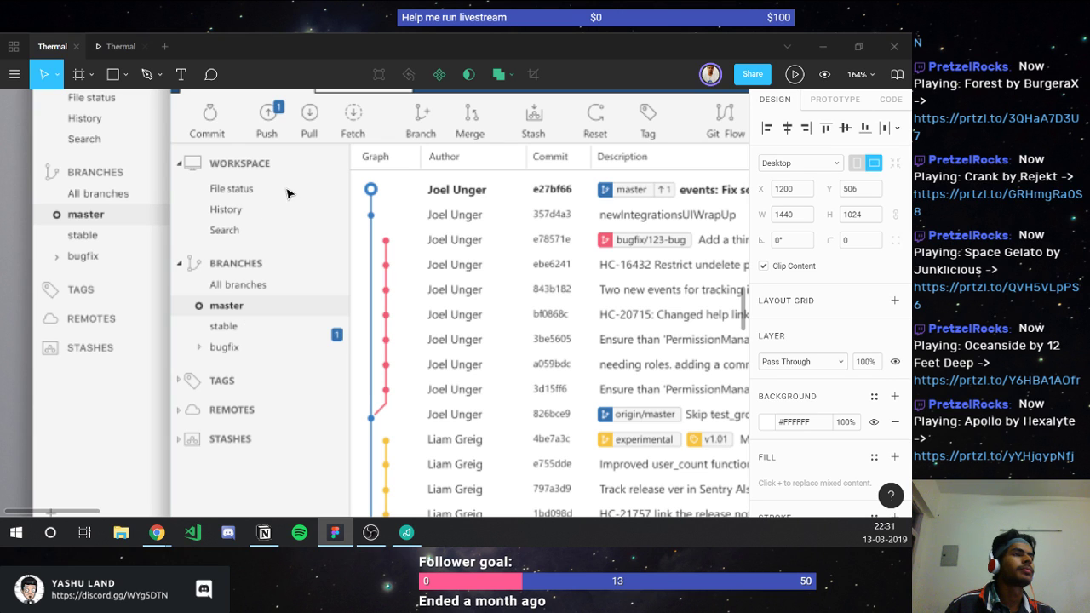
scroll(279, 204, down, 5)
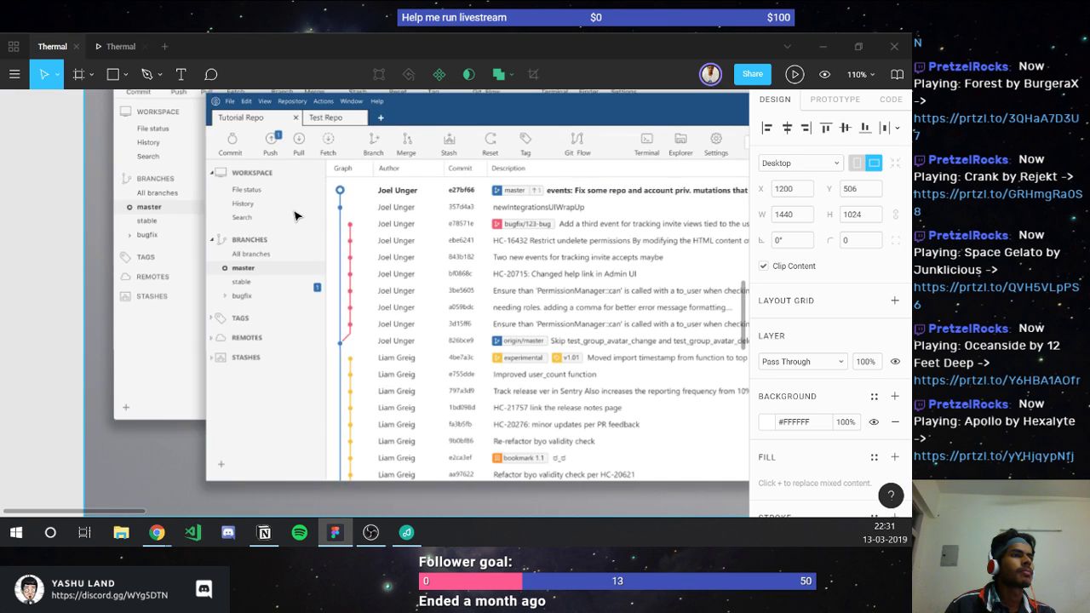
scroll(295, 215, down, 5)
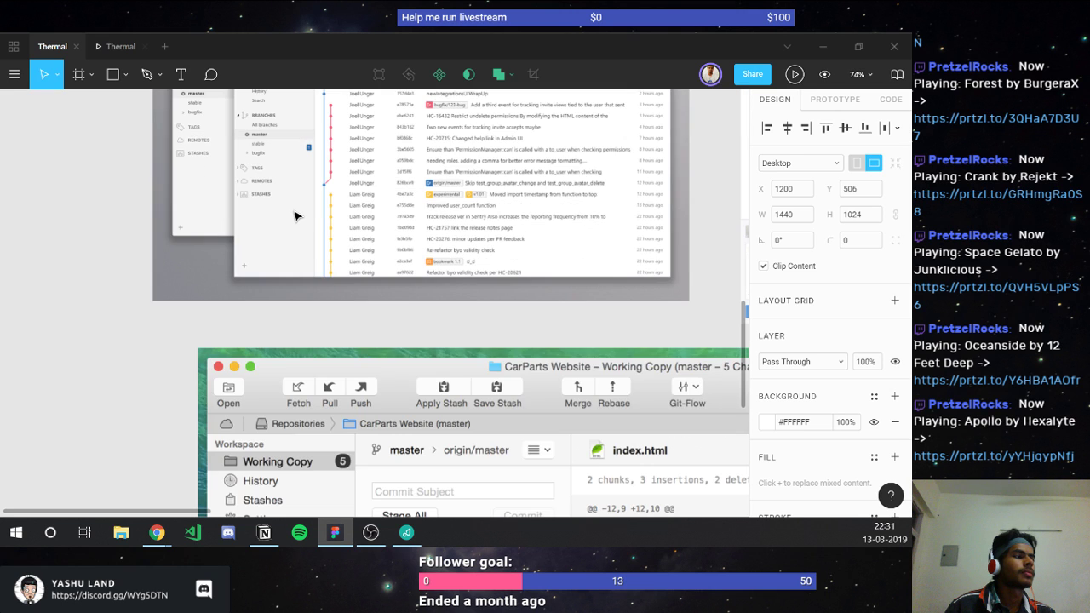
scroll(295, 215, down, 3)
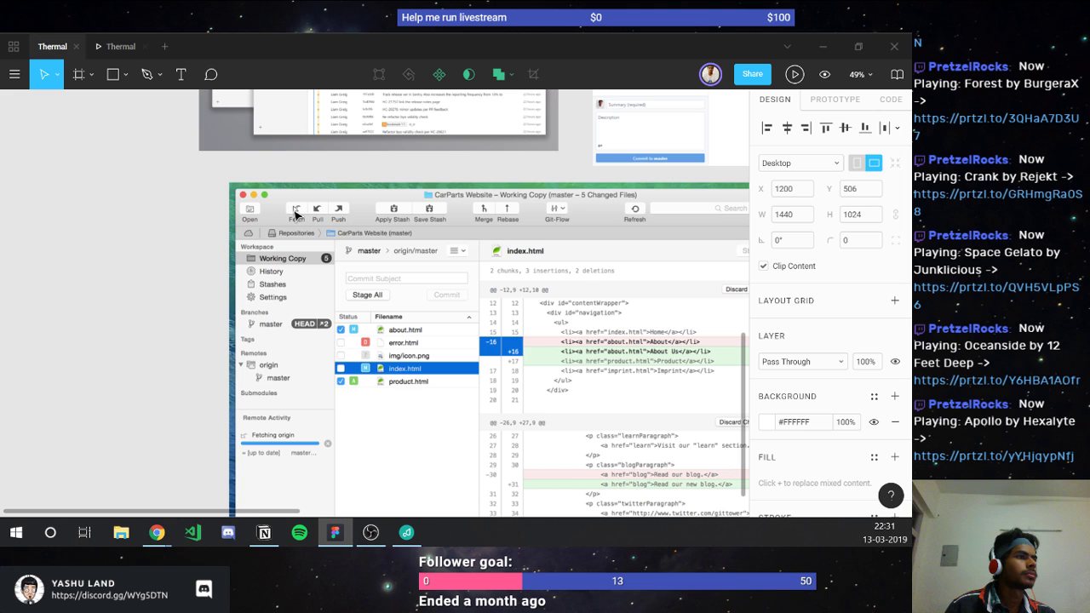
scroll(295, 215, up, 2)
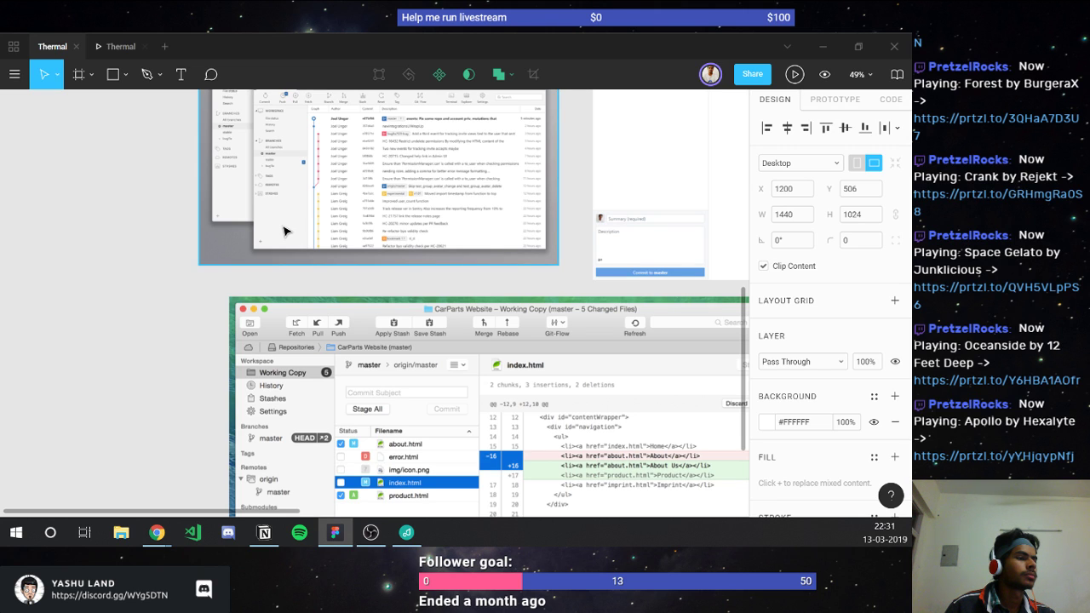
scroll(319, 230, down, 1)
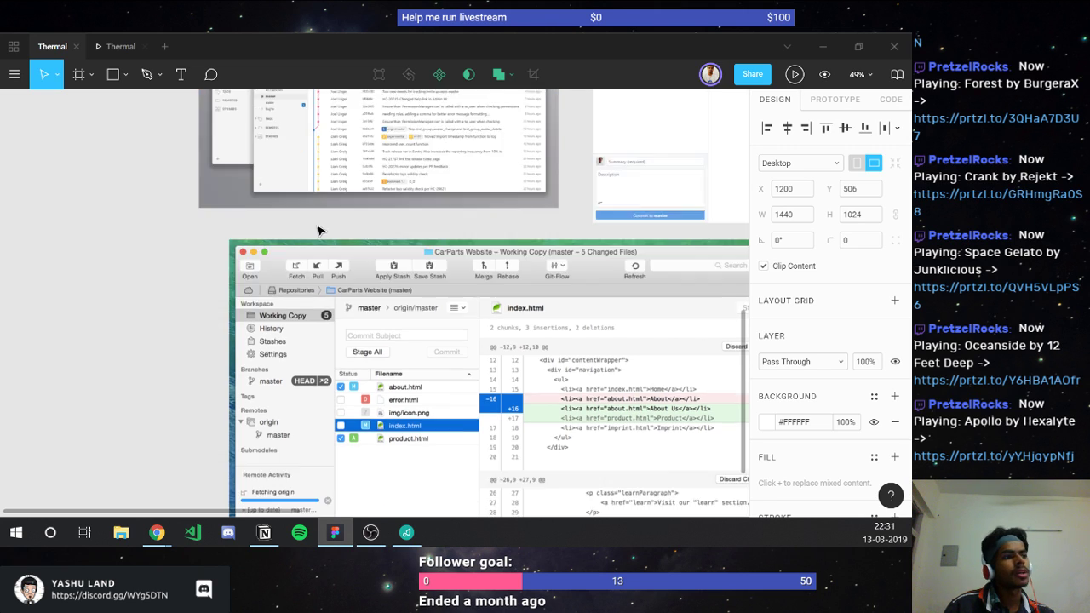
scroll(319, 231, down, 1)
ctrl+scroll(281, 281, up, 3)
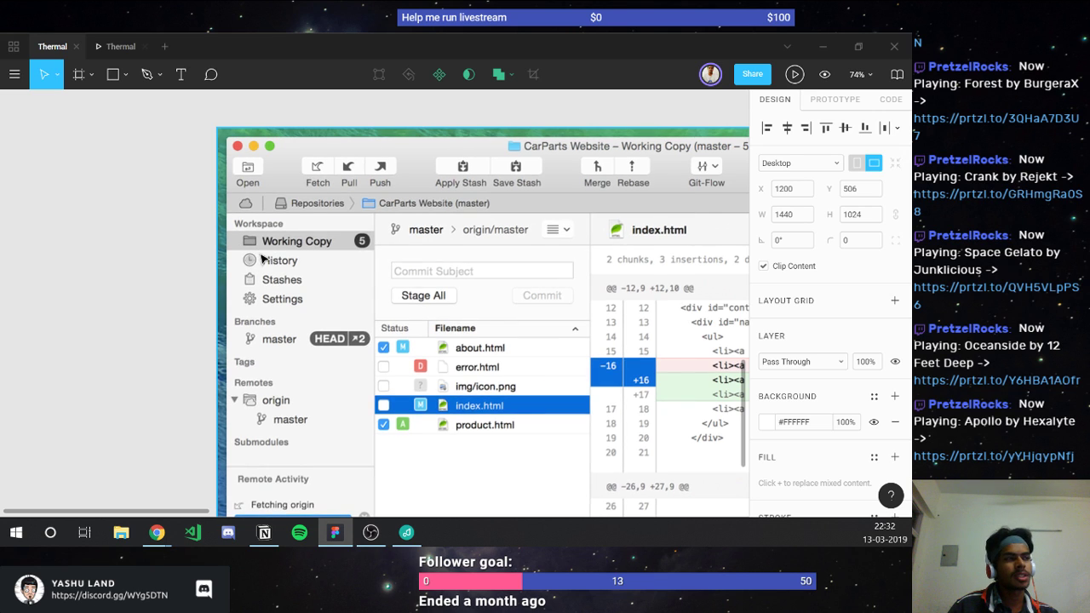
scroll(262, 254, down, 2)
scroll(262, 250, down, 5)
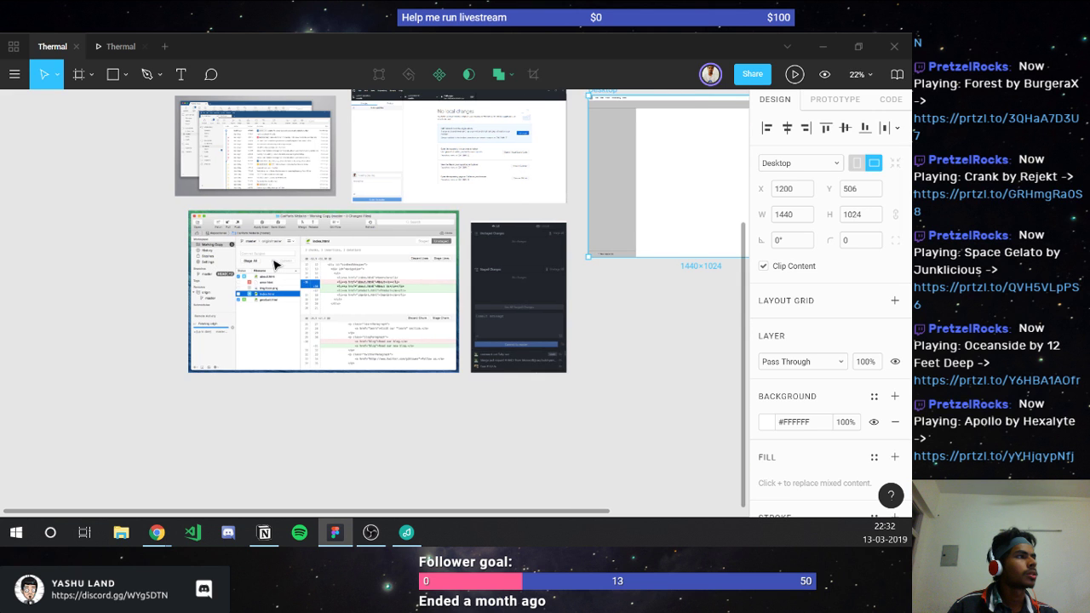
scroll(455, 201, right, 3)
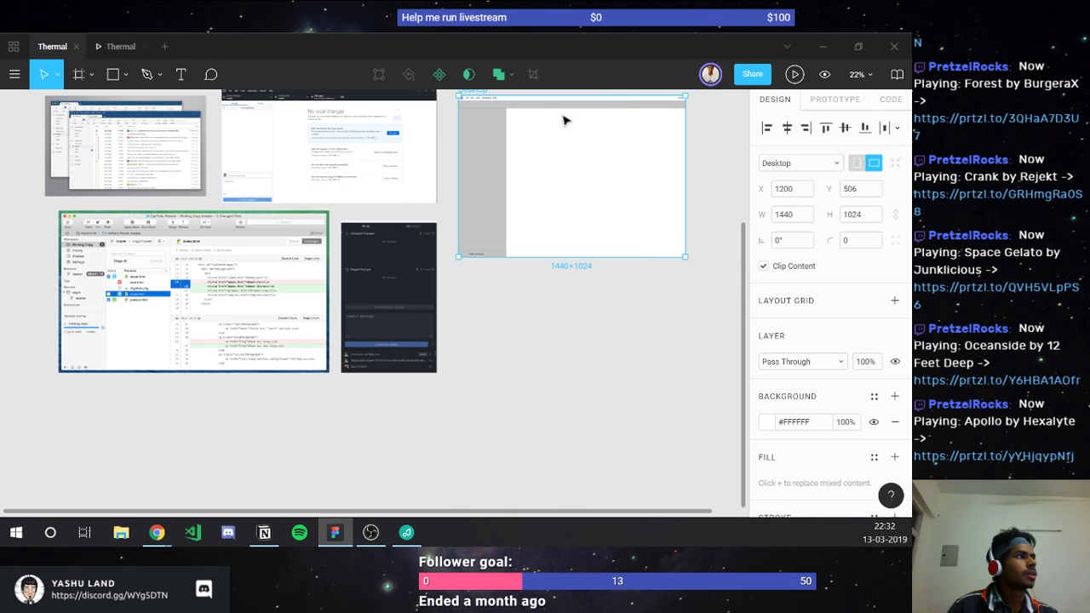
scroll(542, 111, up, 6)
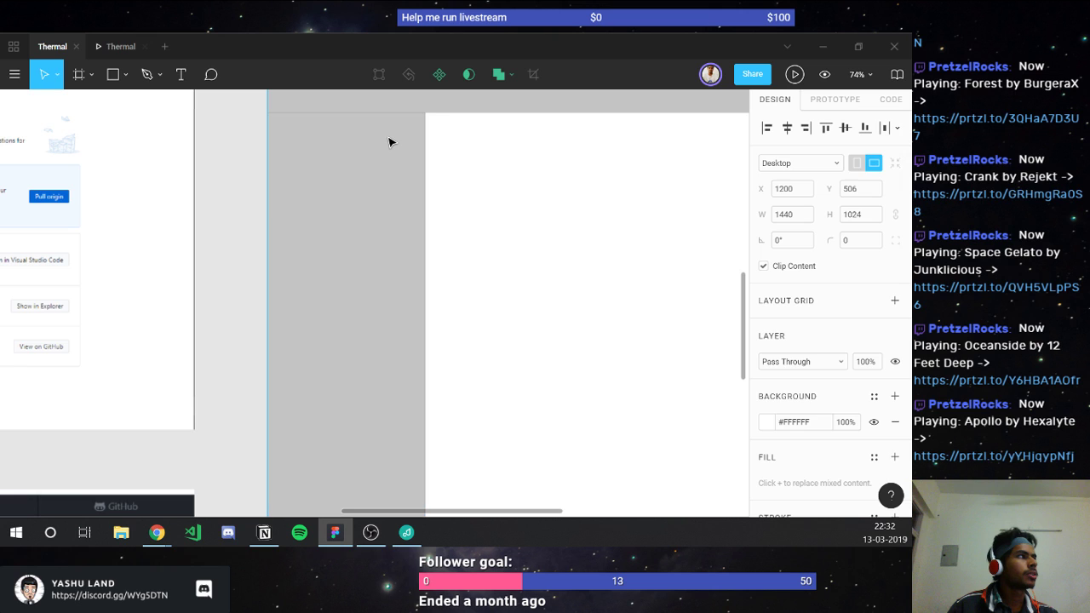
Step: Set the grey sidebar rectangle's width to 250
click(389, 139)
click(793, 190)
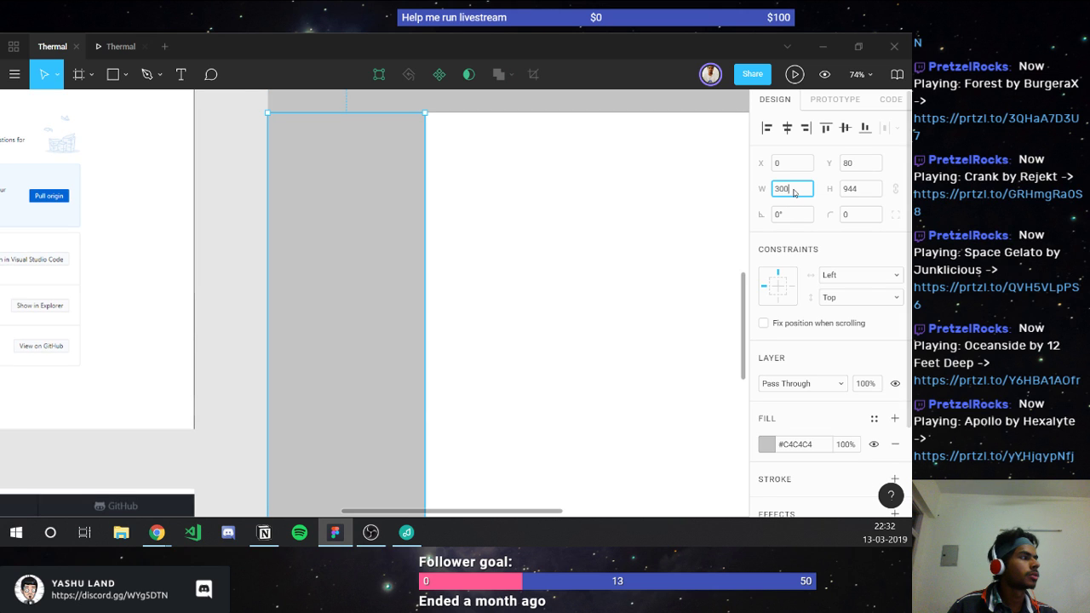
text(250)
key(Return)
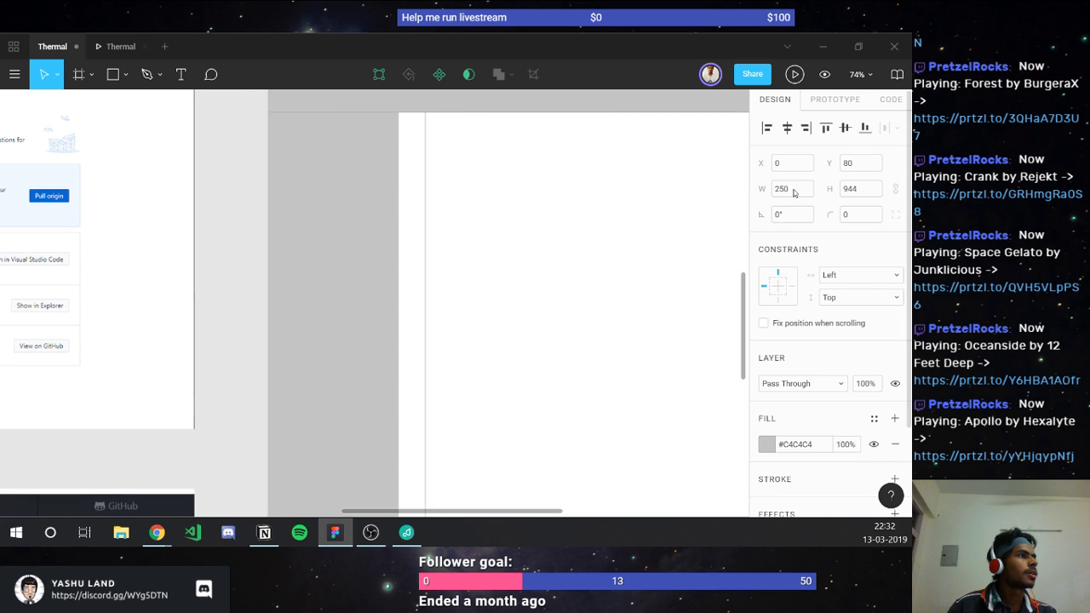
Step: Move the vertical divider line beside the sidebar to X 250
click(425, 189)
click(783, 162)
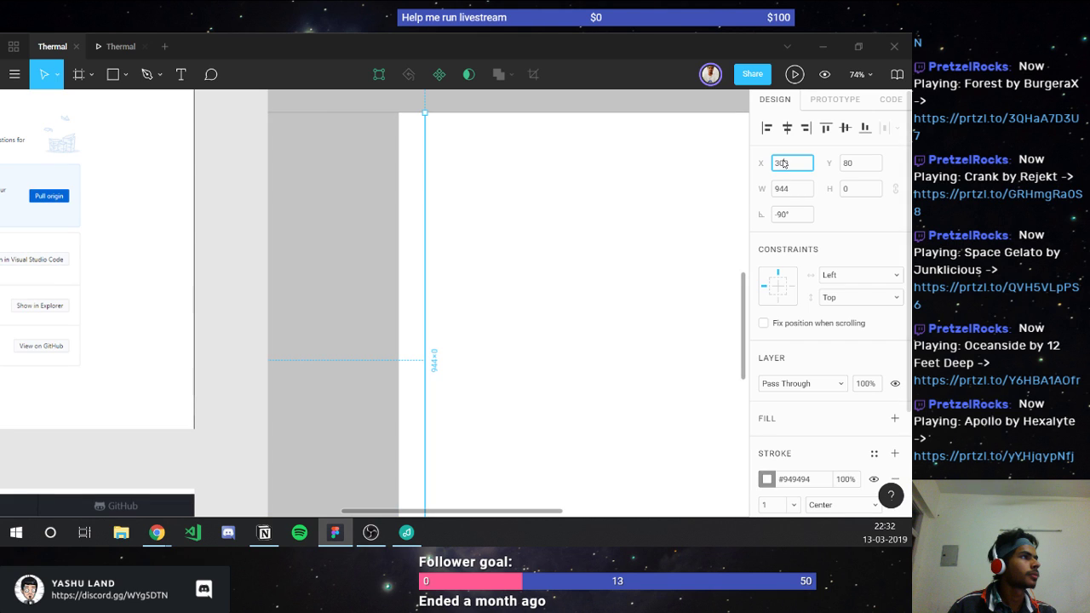
text(250)
key(Return)
Step: Set the horizontal line above New repository to width 250
scroll(298, 268, down, 3)
scroll(369, 358, down, 3)
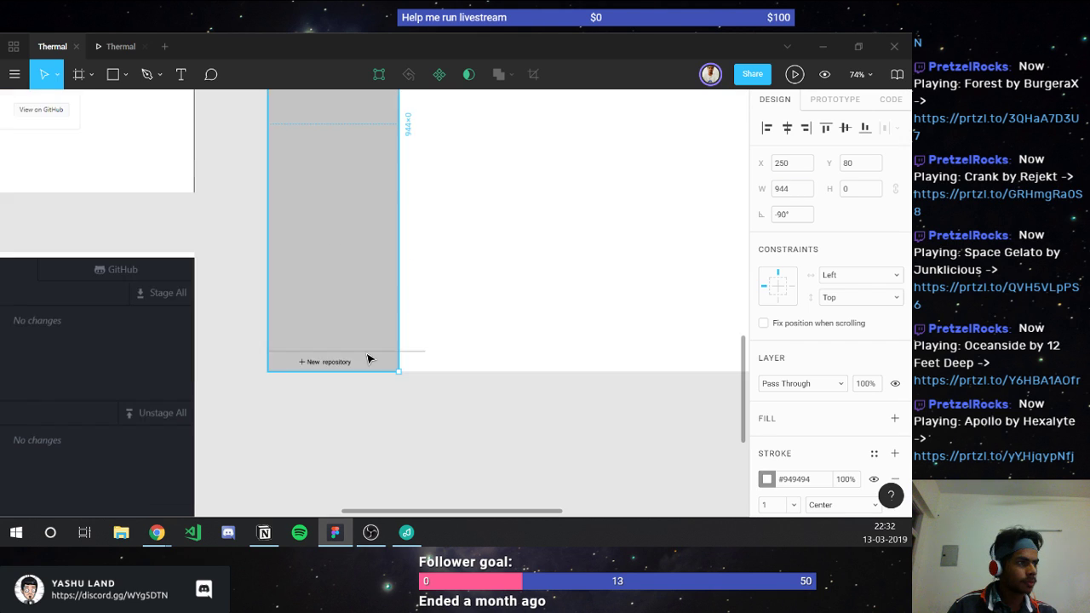
click(367, 352)
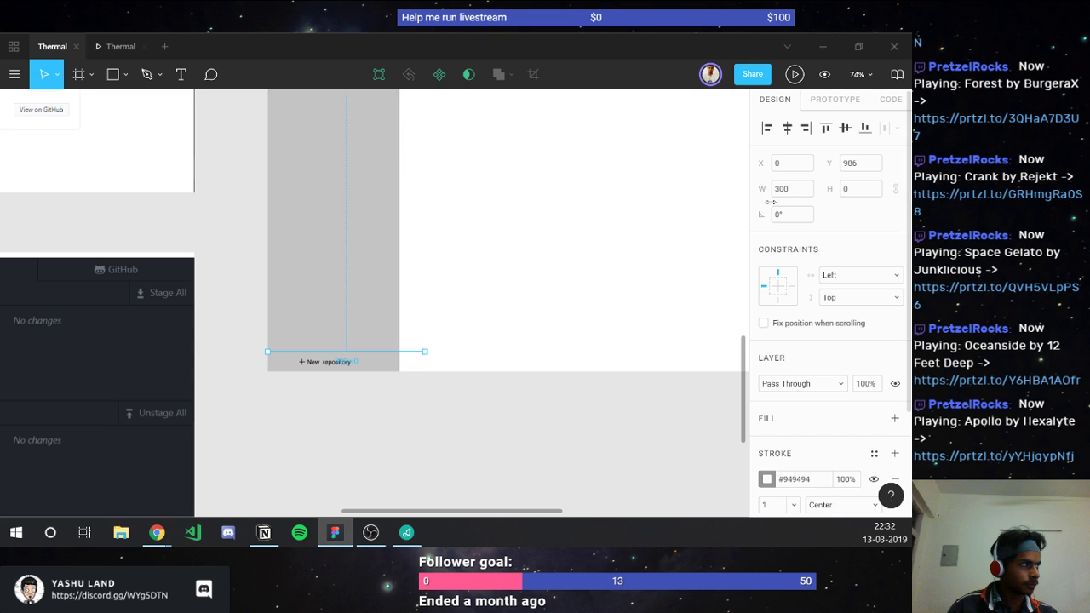
click(781, 189)
text(250)
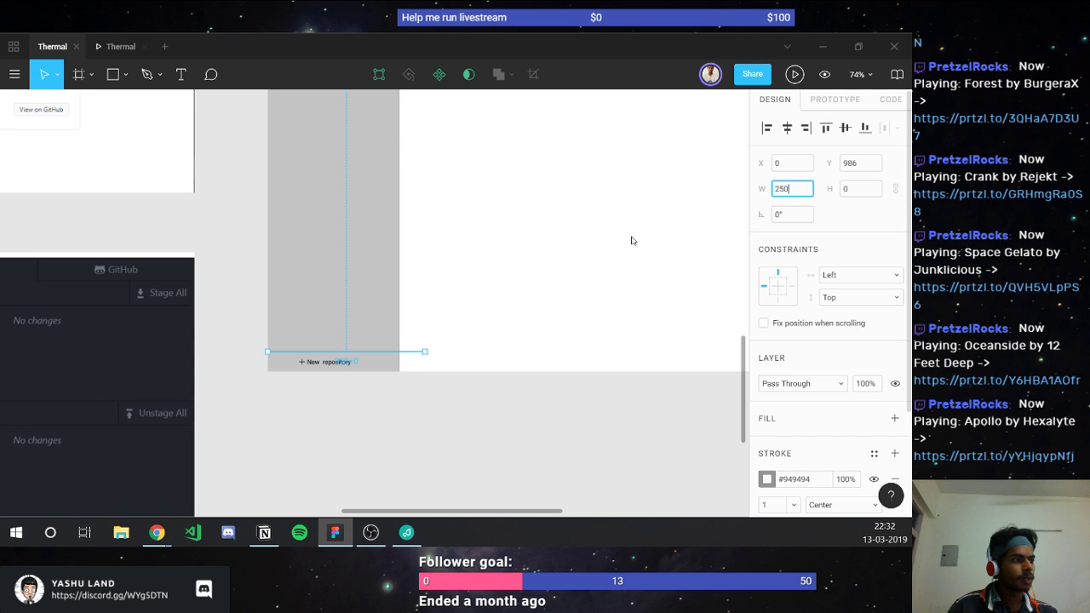
scroll(336, 369, up, 5)
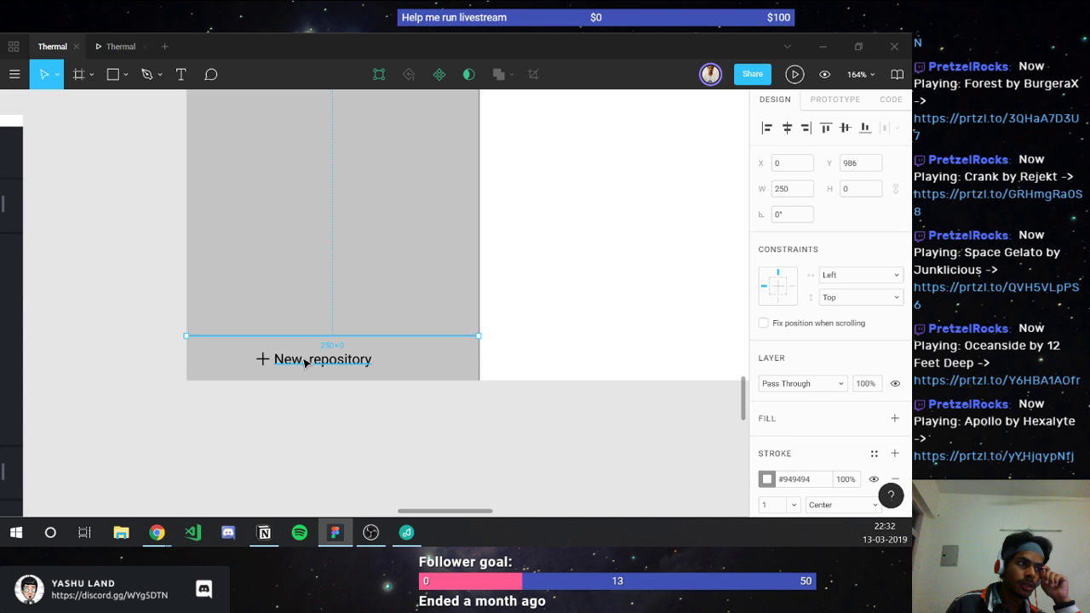
Step: Change the sidebar's bottom label text to read '+ Add new repository'
click(305, 362)
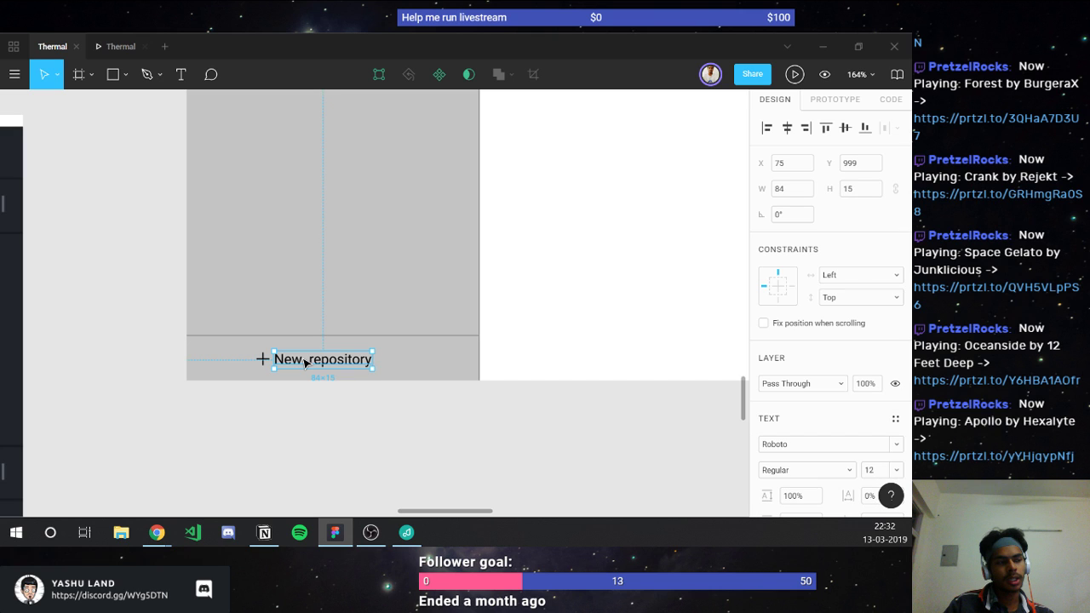
double_click(304, 362)
text(A)
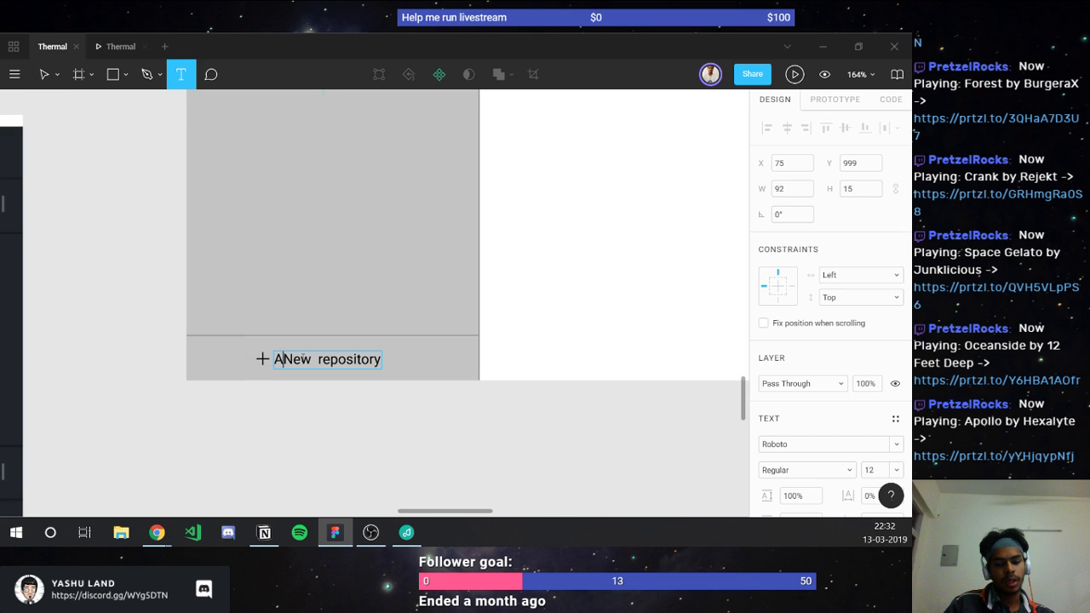
text(dd n)
key(Delete)
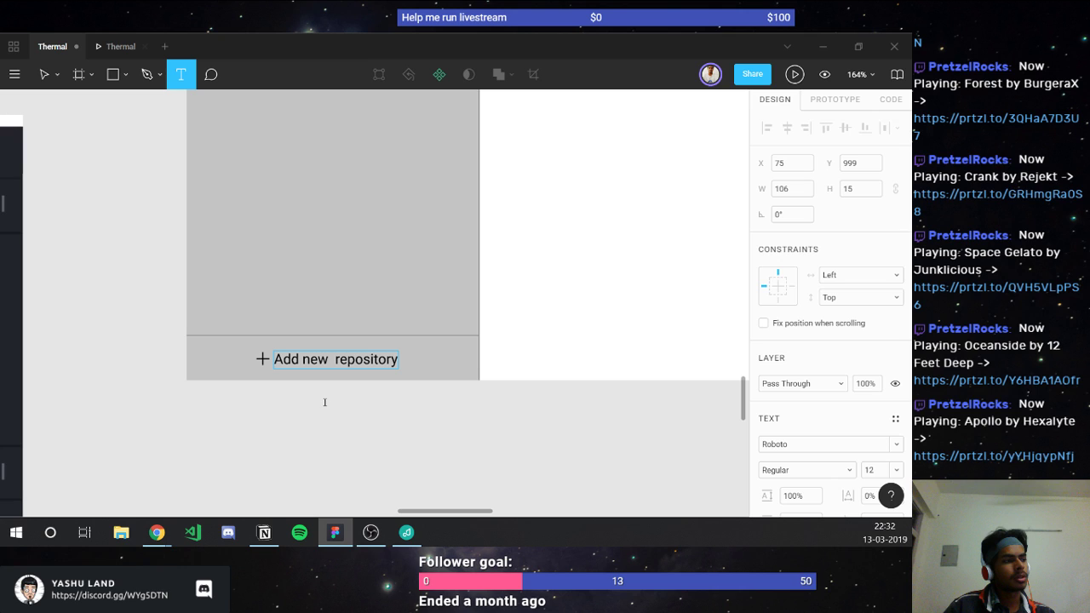
click(334, 367)
key(BackSpace)
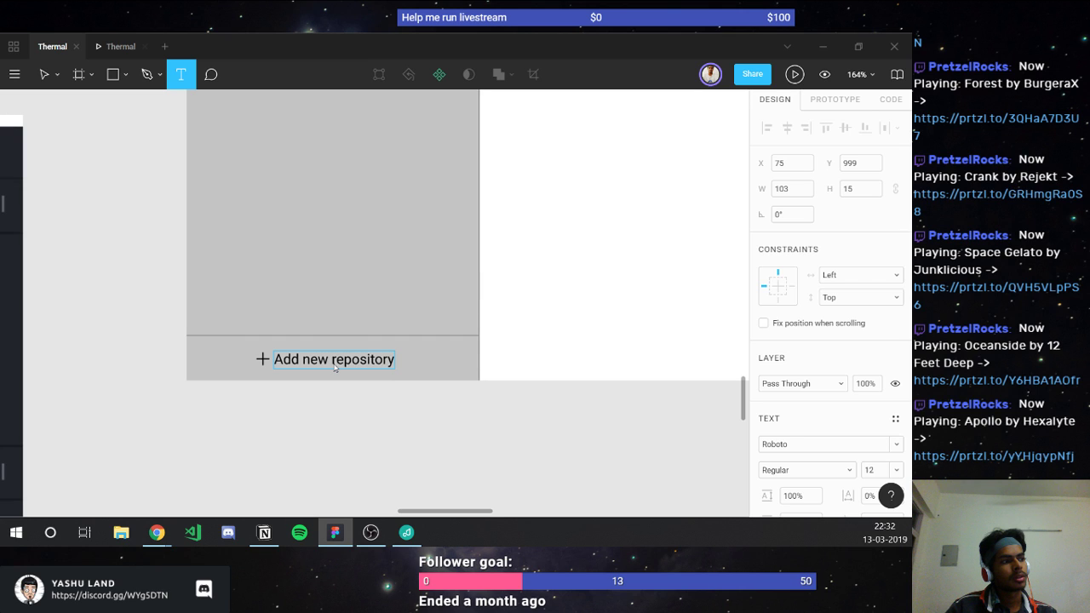
click(332, 407)
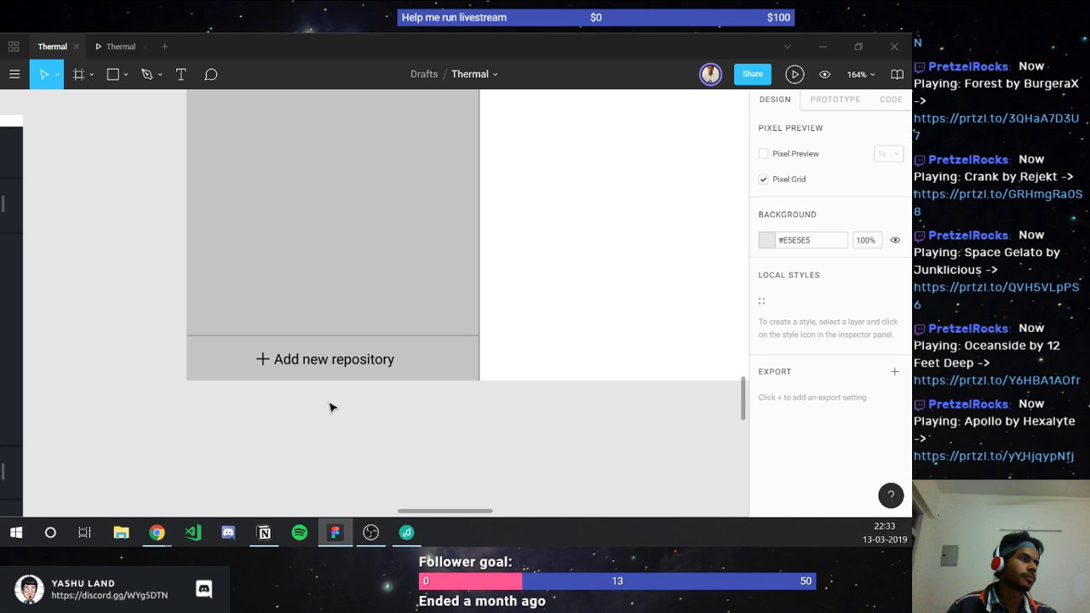
scroll(331, 407, down, 4)
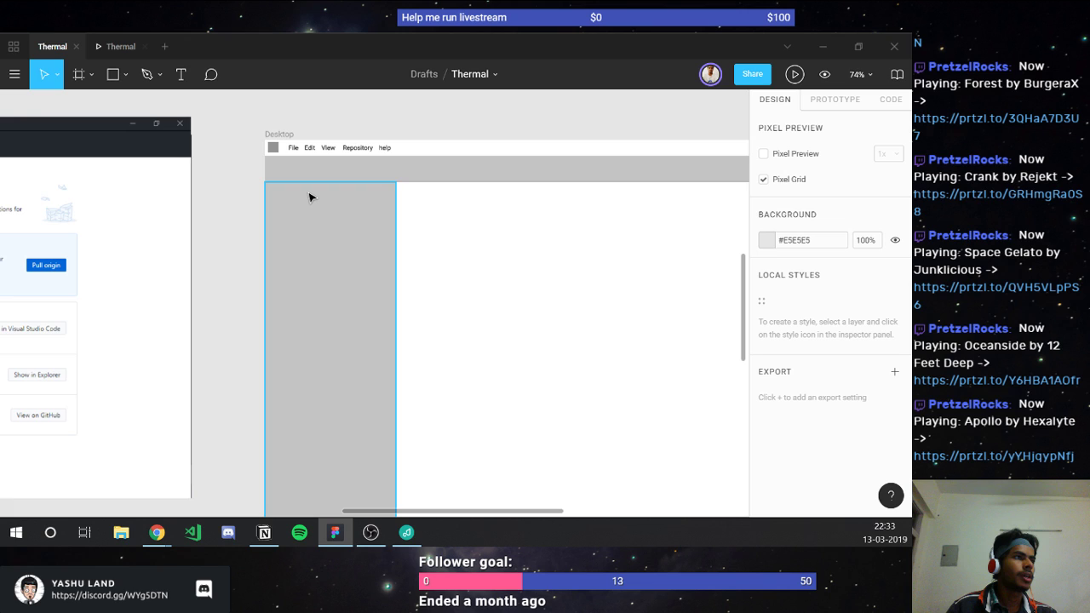
scroll(309, 198, up, 2)
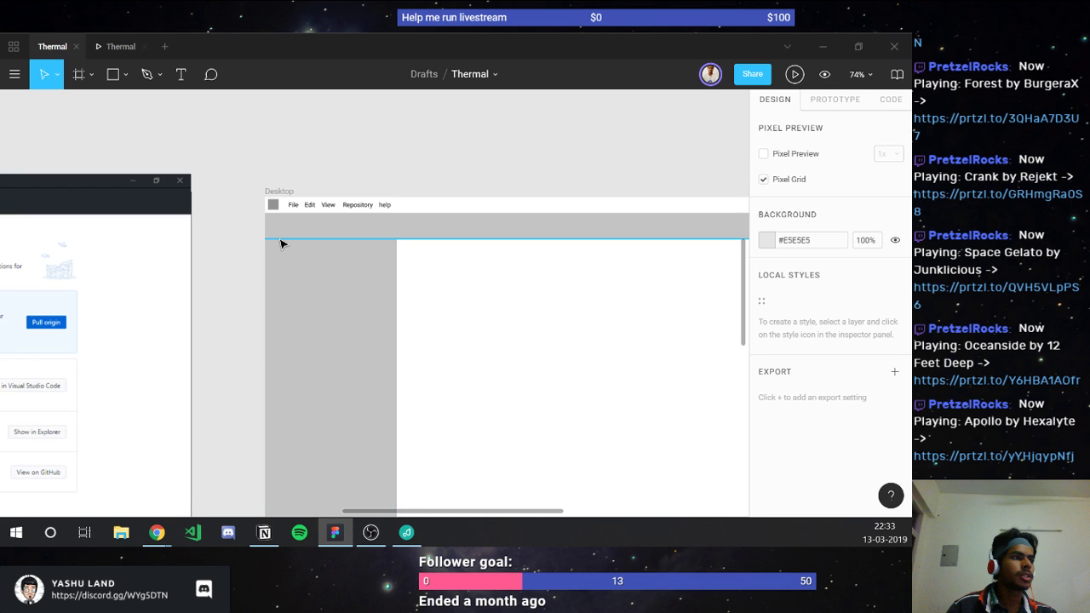
Step: Delete the tall 250×944 Rectangle 5 layer from the sidebar, leaving Rectangle 4
key(r)
scroll(282, 255, up, 3)
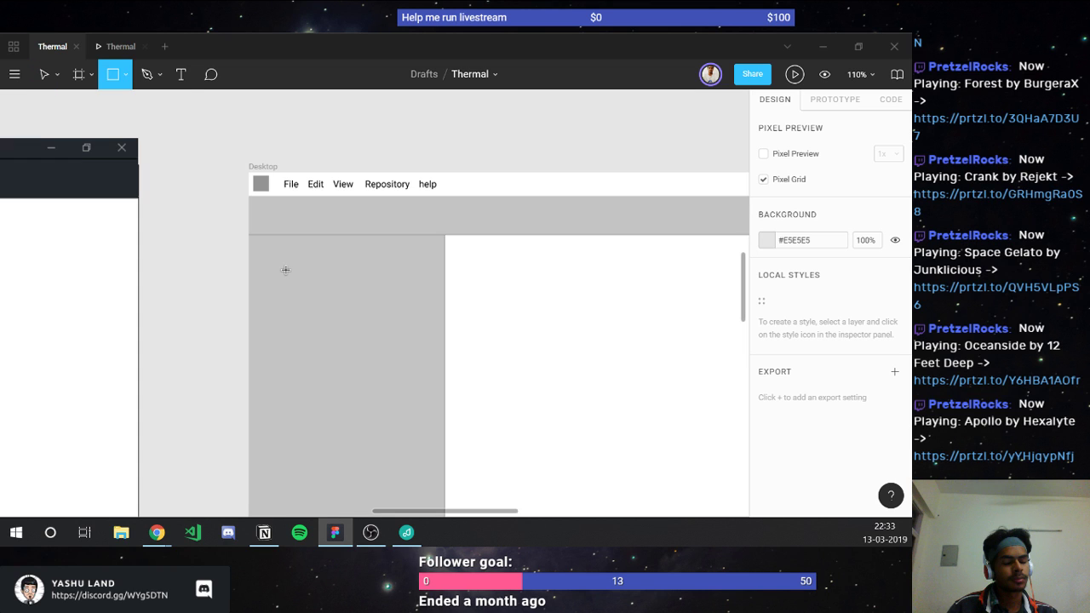
key(v)
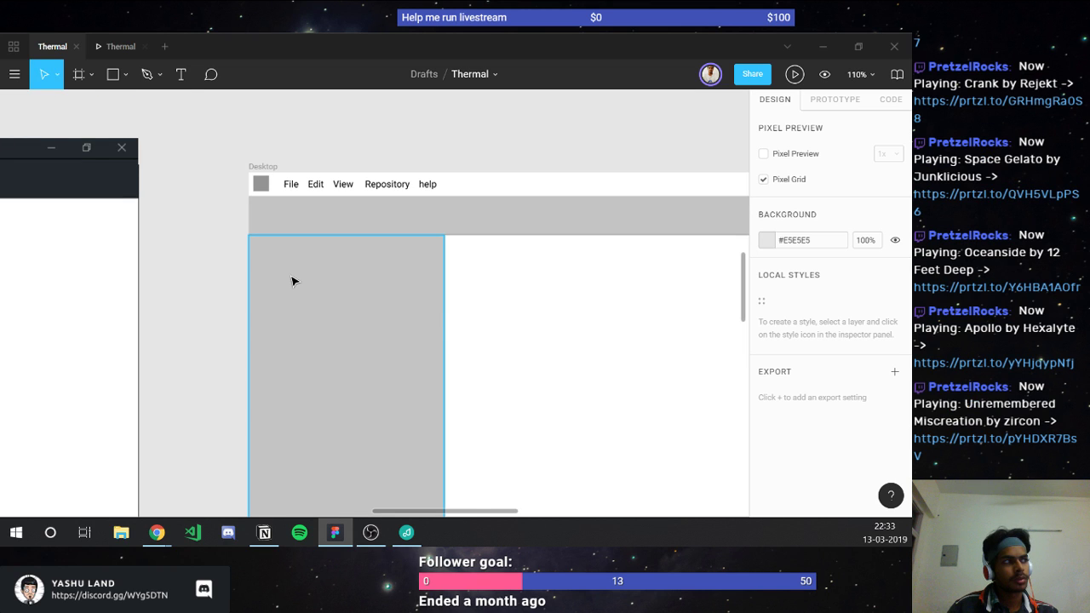
click(443, 319)
scroll(407, 329, down, 1)
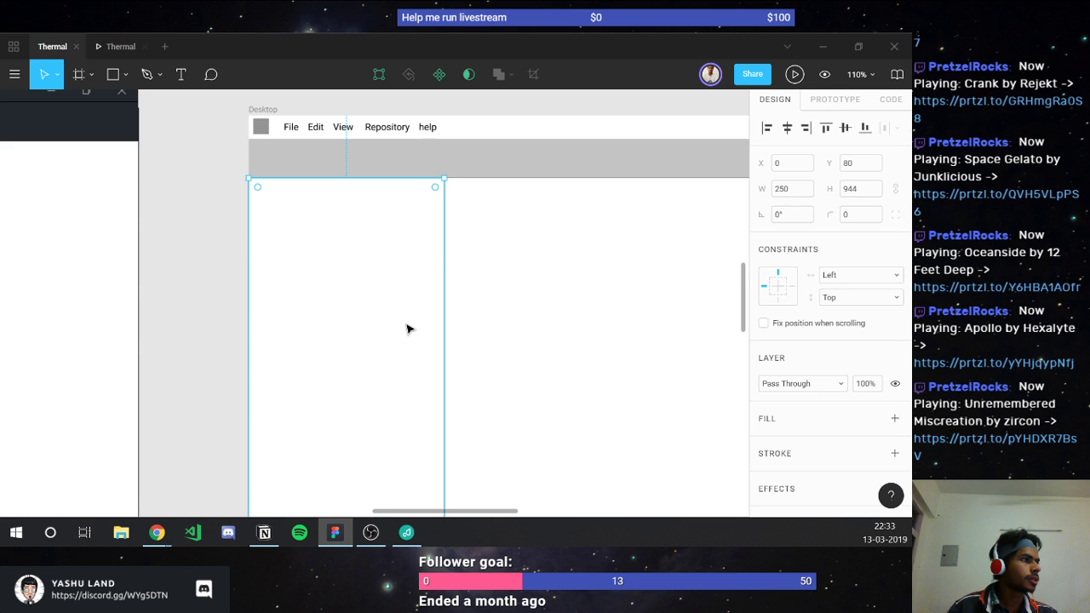
scroll(407, 329, down, 1)
click(509, 347)
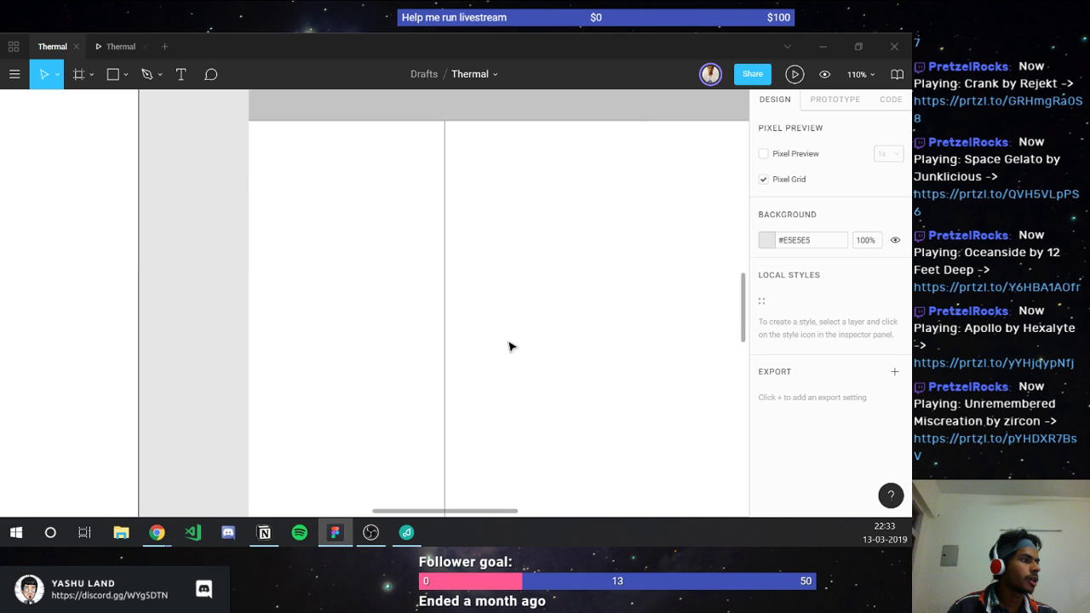
scroll(509, 346, up, 1)
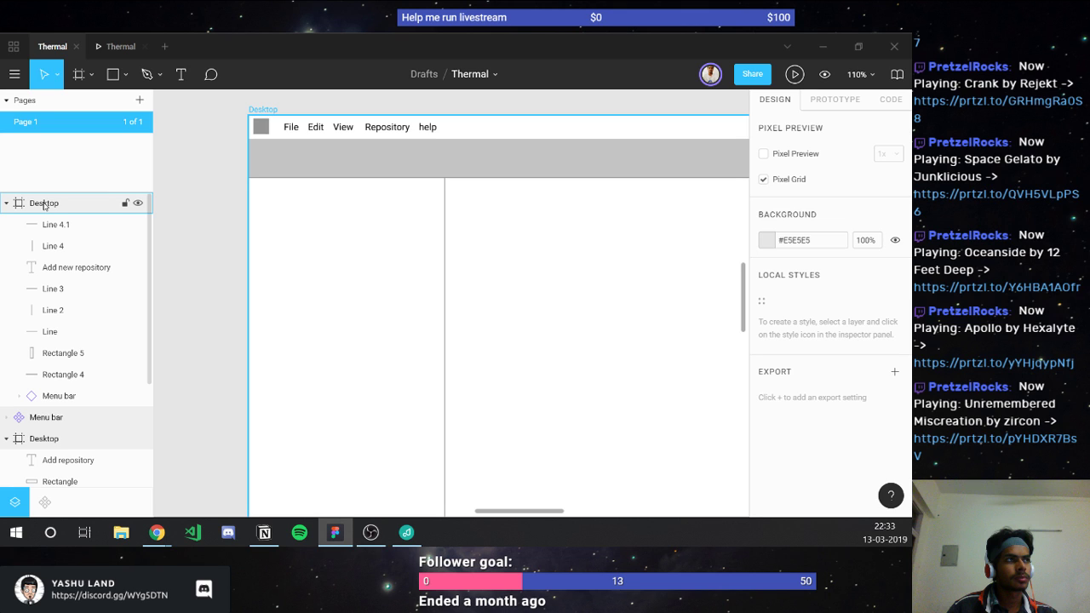
click(63, 352)
scroll(285, 340, down, 7)
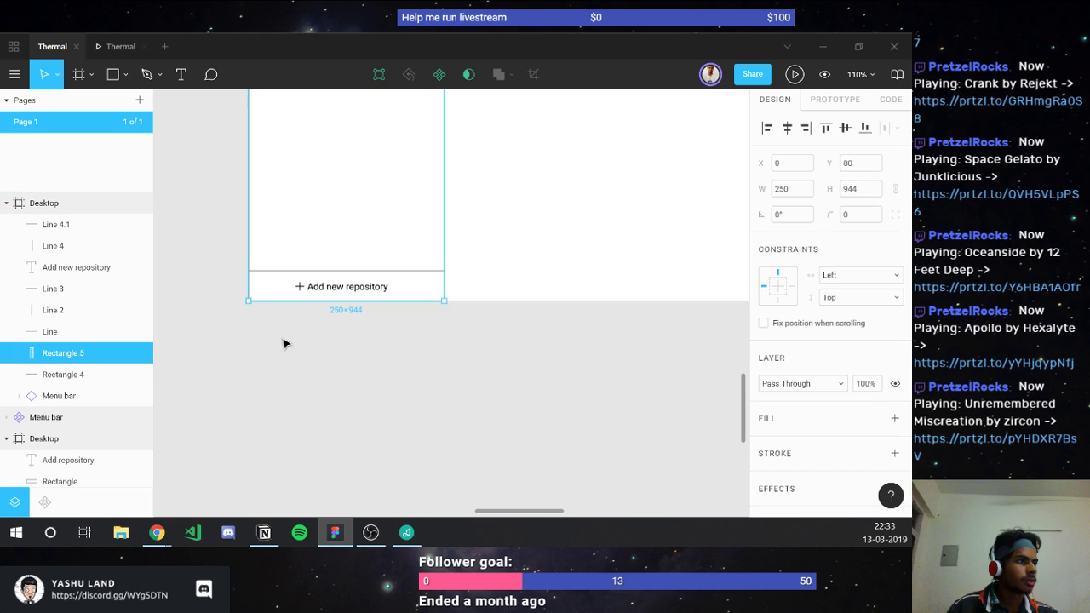
scroll(286, 343, up, 1)
key(Delete)
Step: Paste a 250×23 grey bar into the top of the sidebar
scroll(386, 293, up, 3)
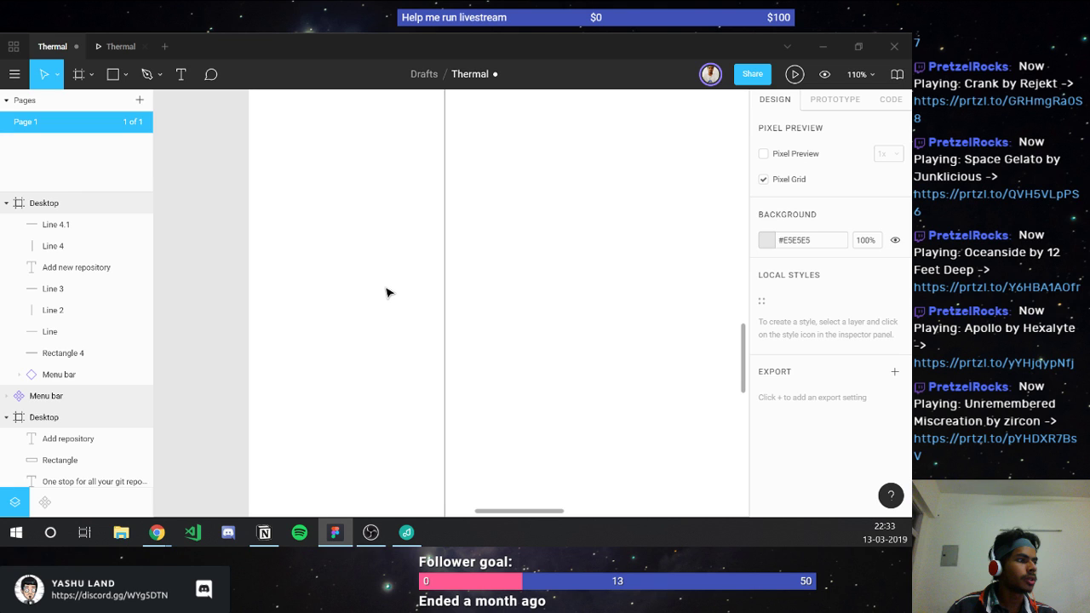
scroll(385, 293, up, 3)
key(ctrl+v)
Step: Make Rectangle 5 250×25 at X 0, Y 110, dismissing the stray eyedropper
key(i)
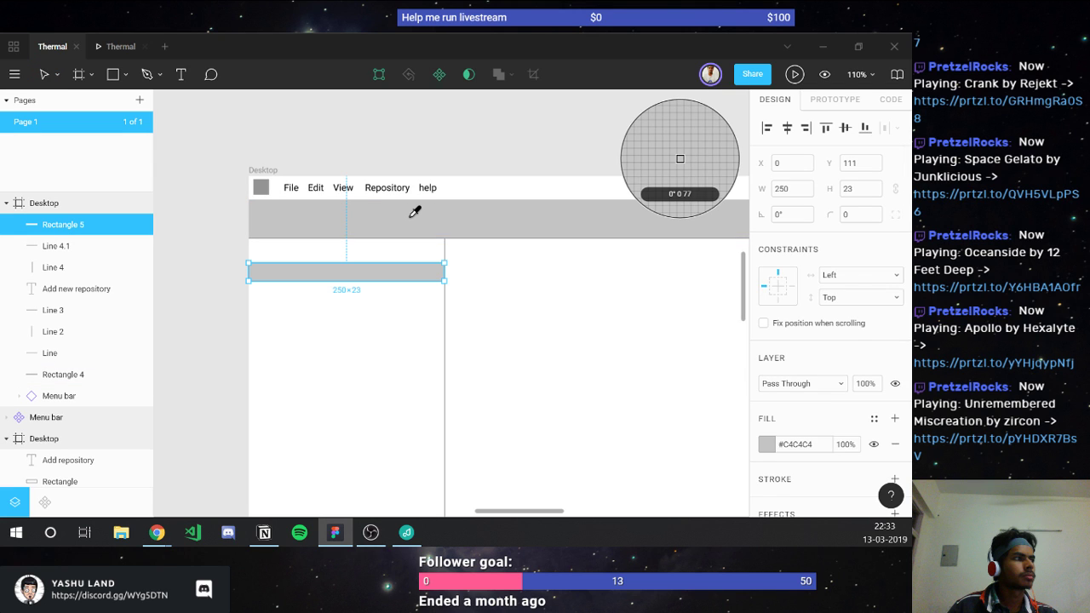
key(Escape)
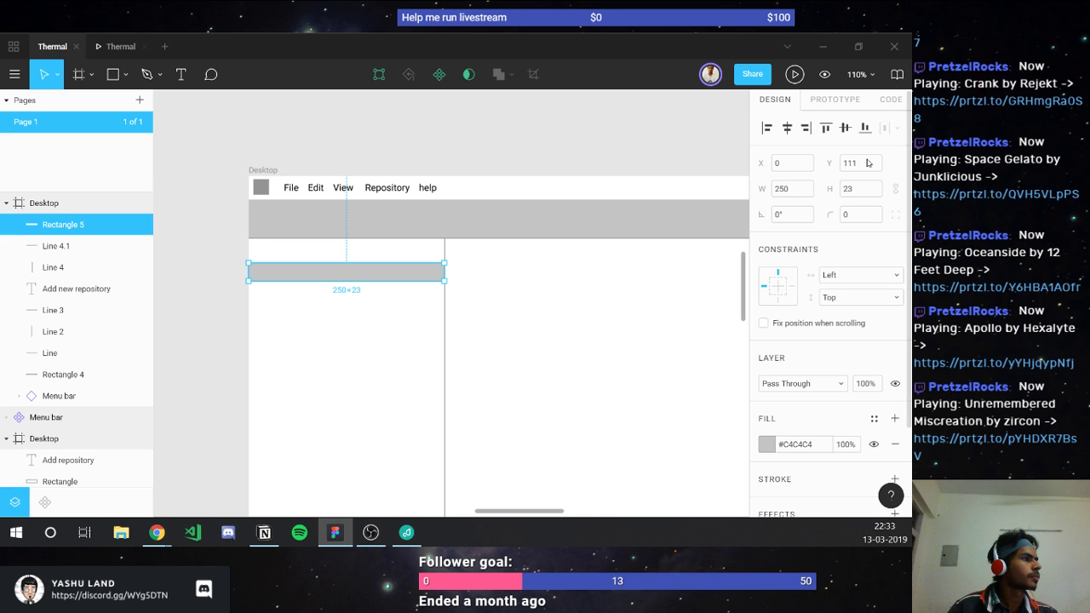
key(ctrl+z)
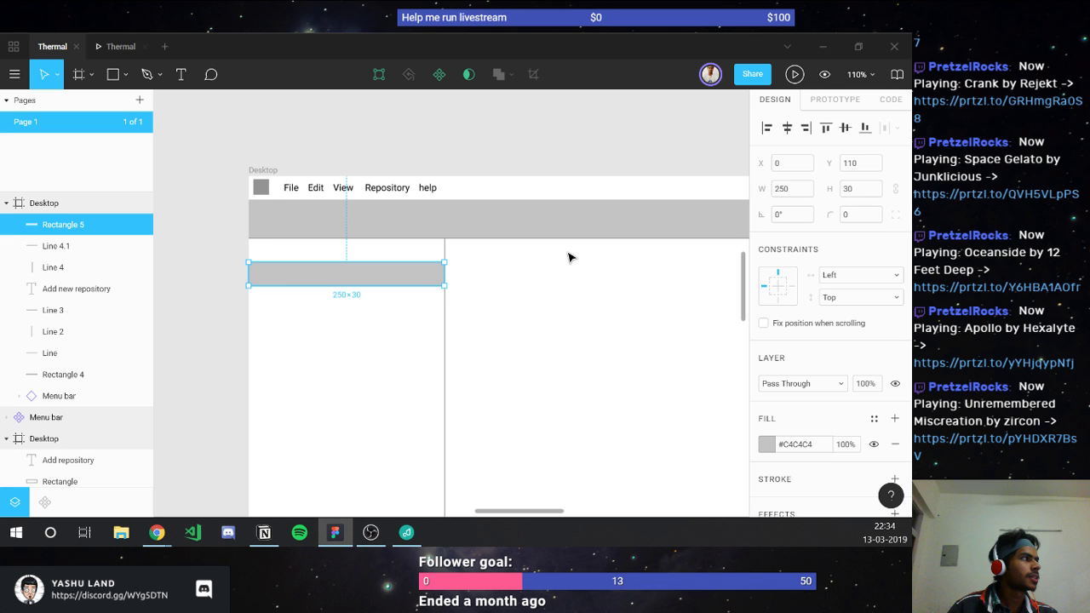
key(ctrl+z)
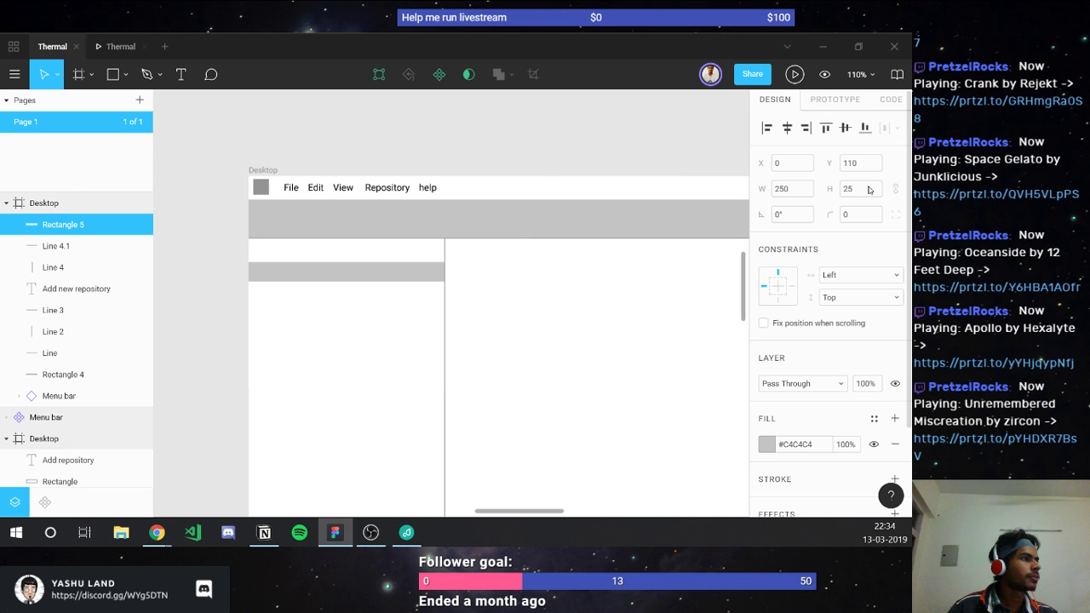
Step: Place a text label reading 'Workspace' inside the grey sidebar bar, replacing the first-typed 'Working'
key(t)
click(279, 269)
scroll(280, 269, up, 3)
text(Workin)
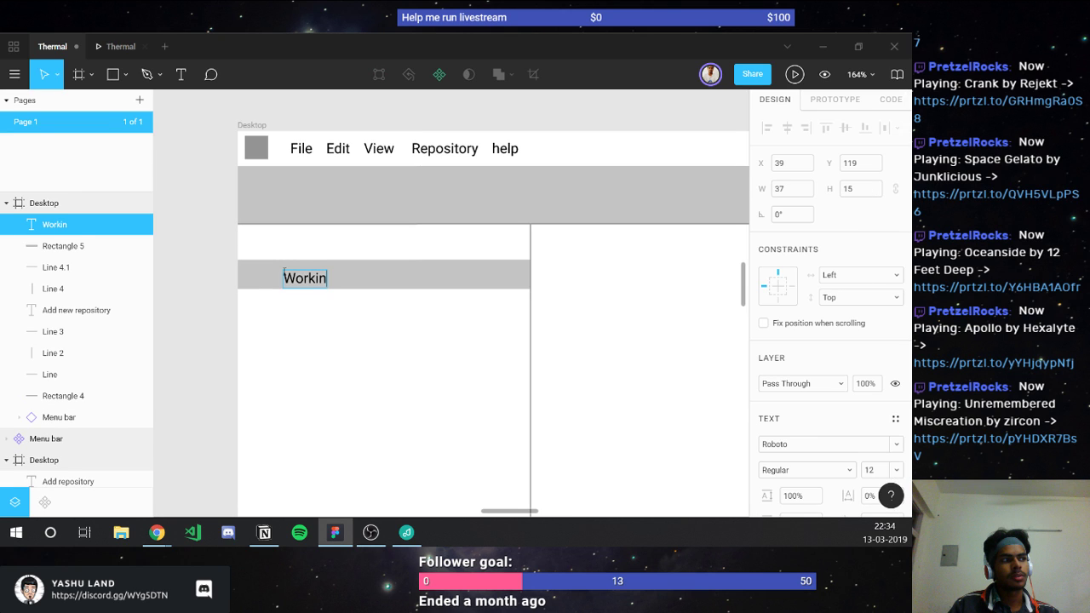
text(g)
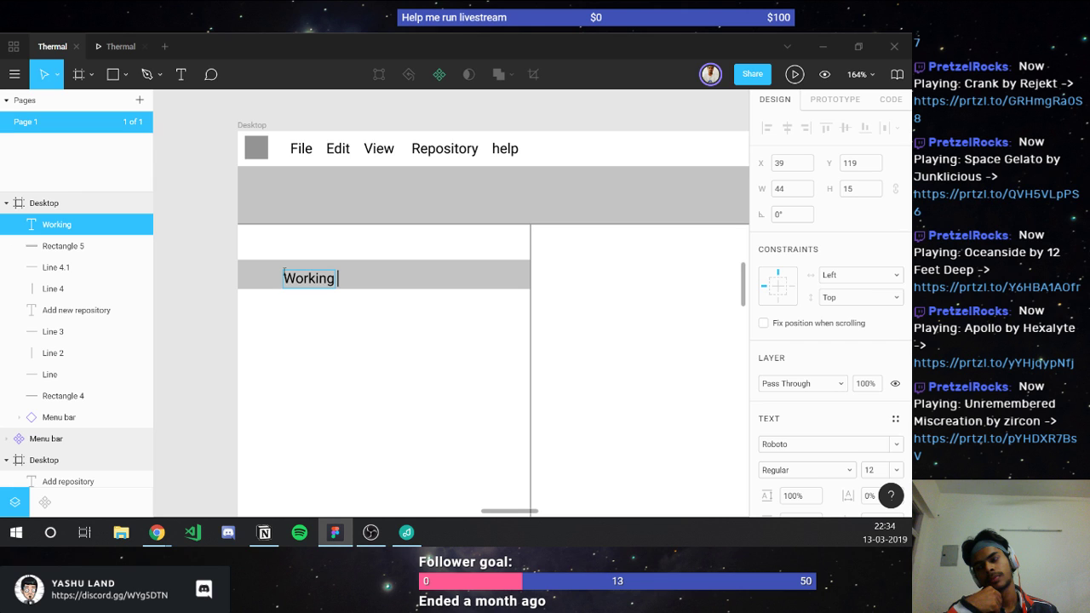
key(ctrl+a)
text(W)
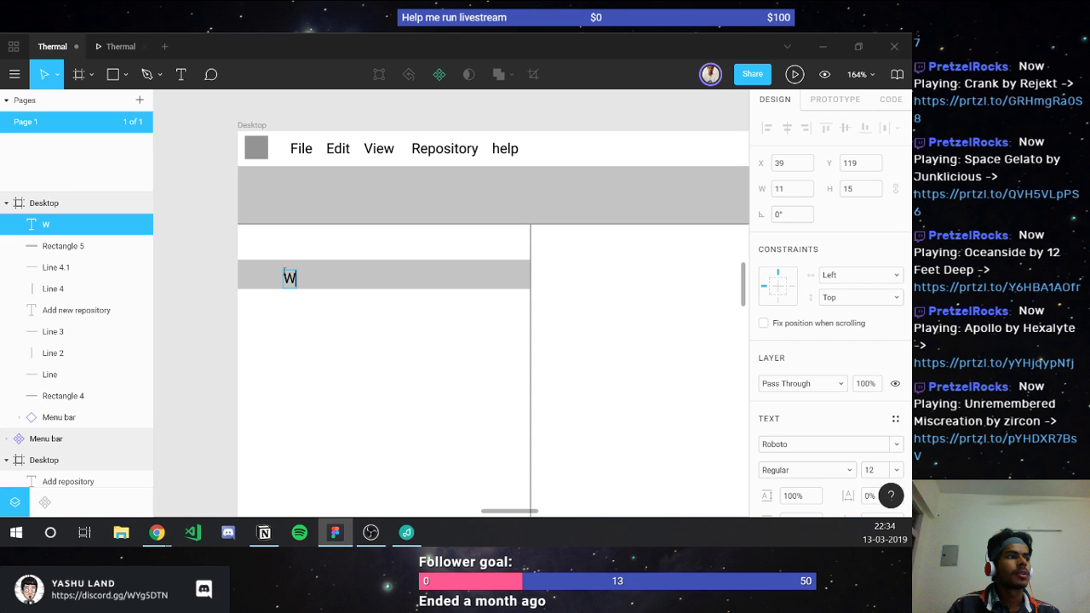
text(orkspace)
click(429, 318)
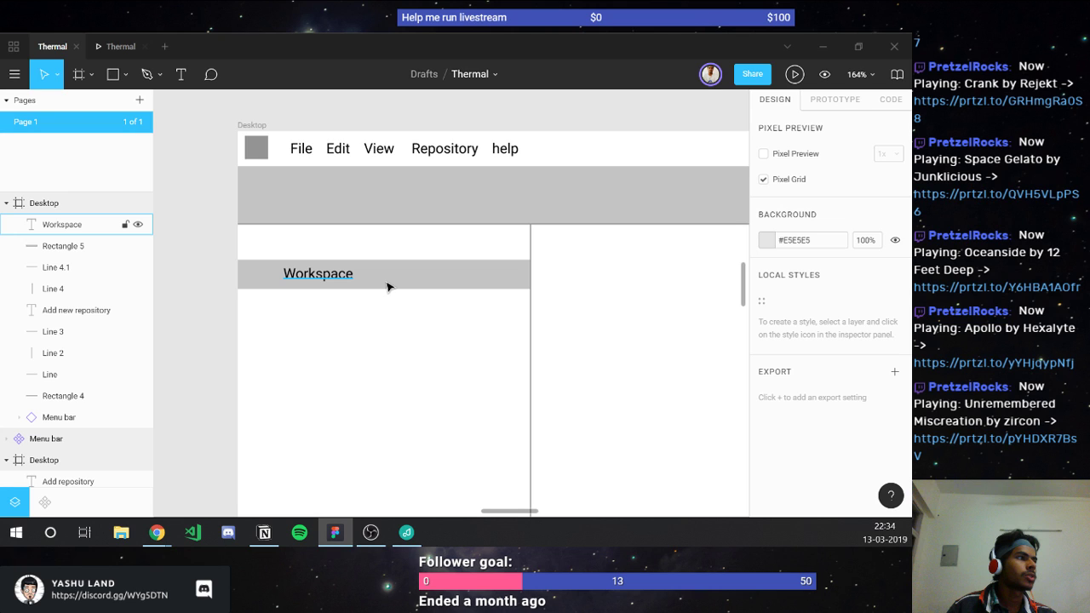
scroll(387, 287, down, 5)
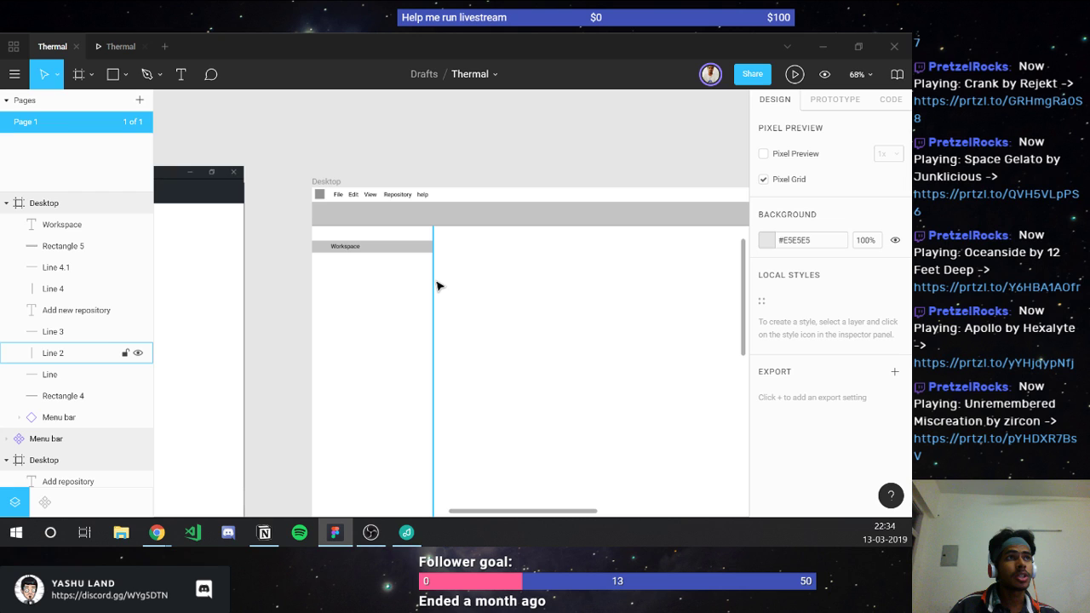
Step: Set the Workspace bar's width to 200 px and check it in the prototype preview
key(ctrl+Tab)
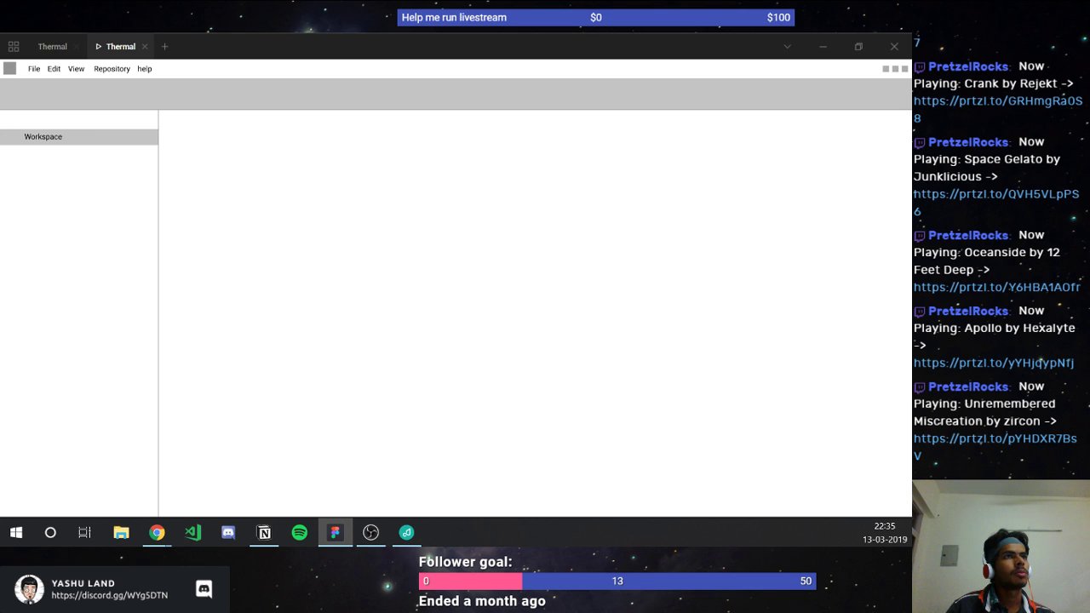
click(36, 49)
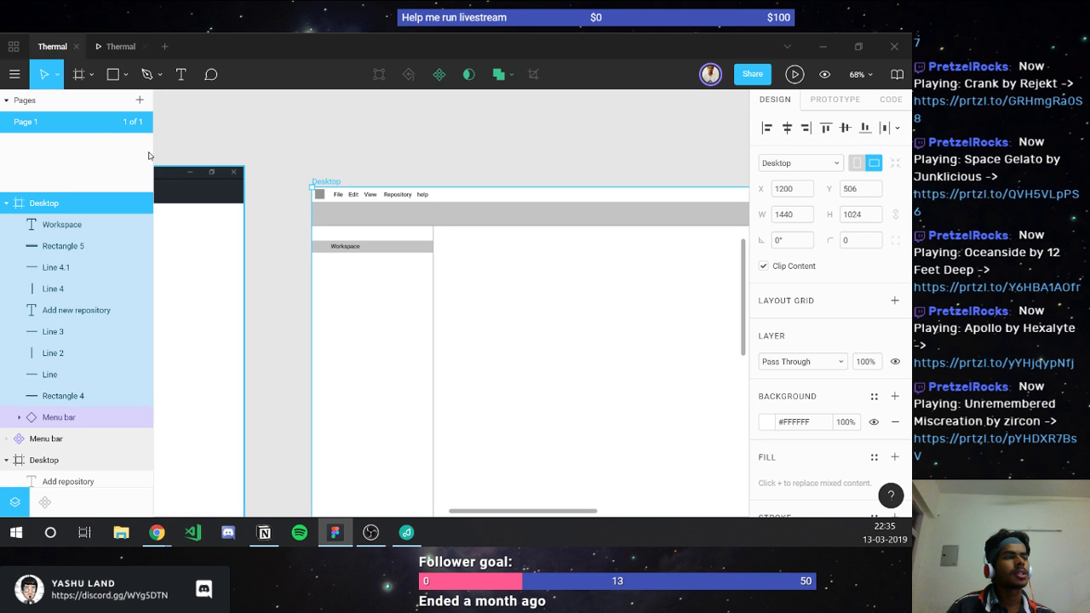
drag(153, 273, 151, 273)
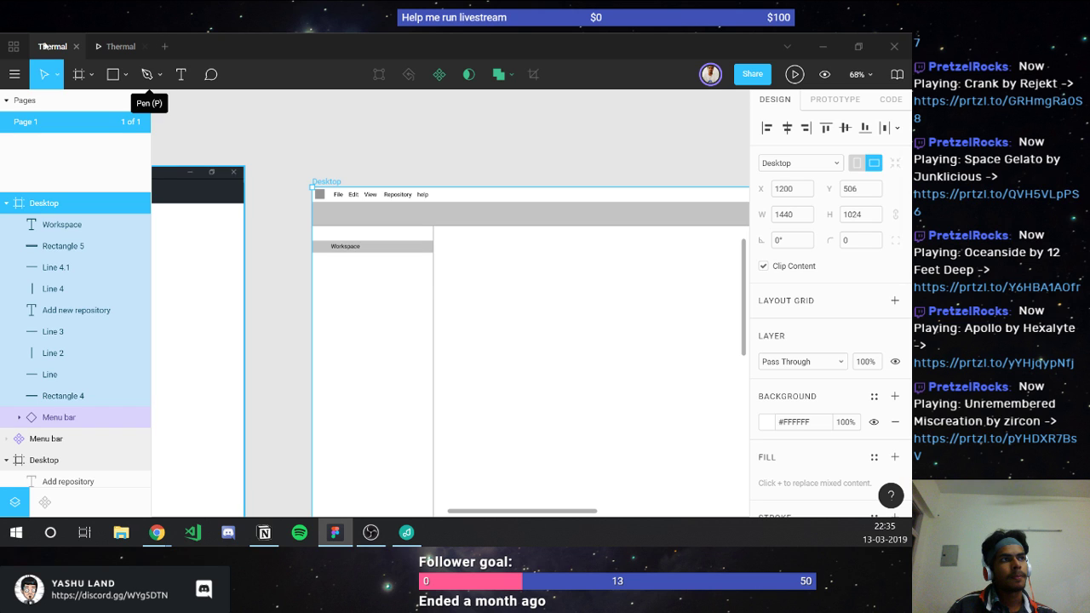
click(394, 247)
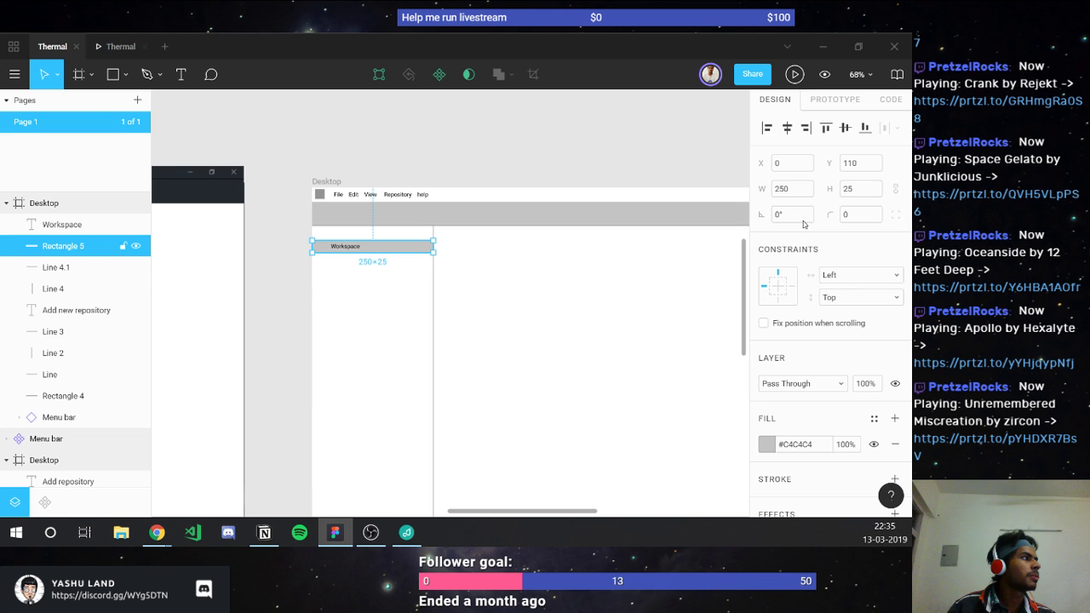
click(787, 188)
text(200)
key(Return)
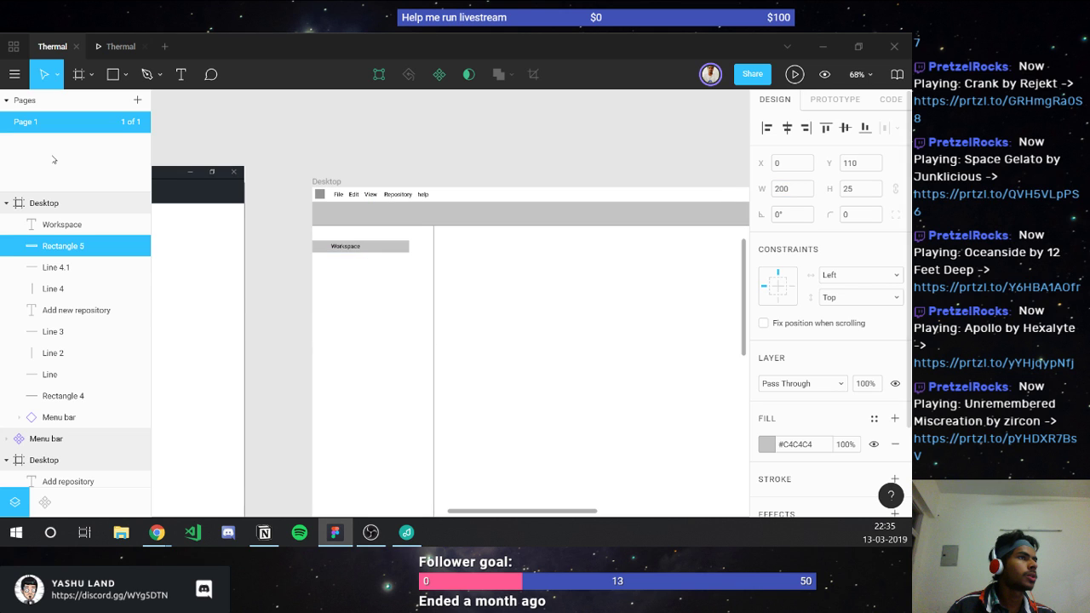
click(120, 45)
click(55, 46)
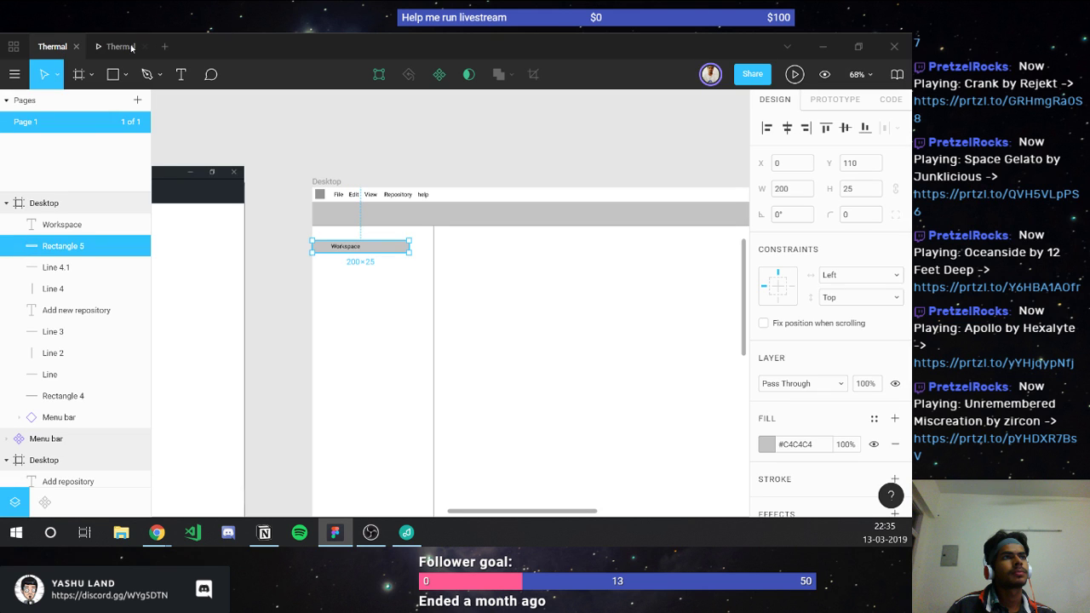
click(120, 46)
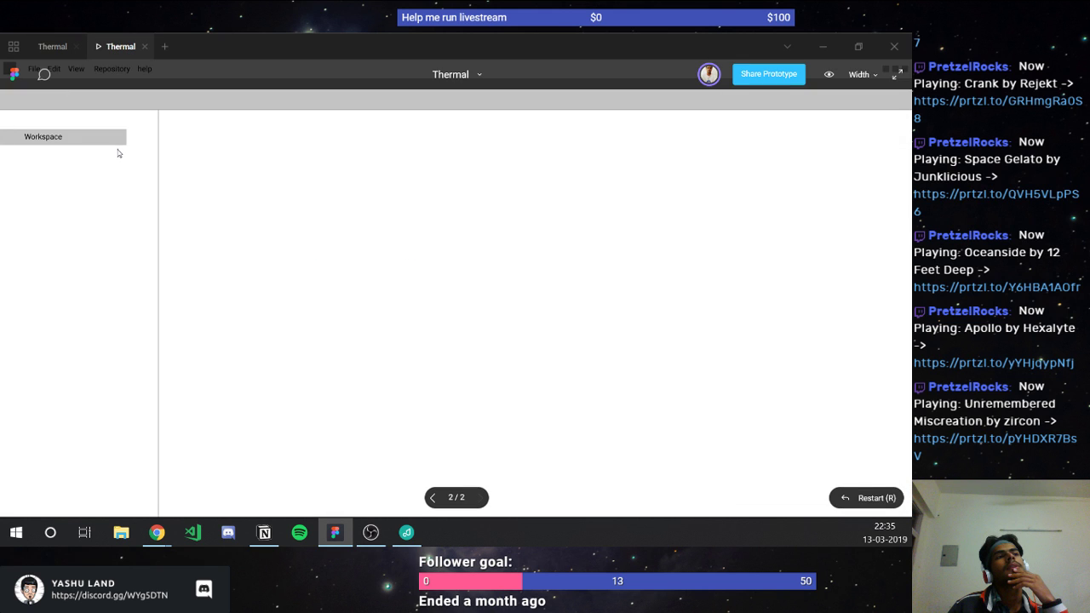
click(53, 47)
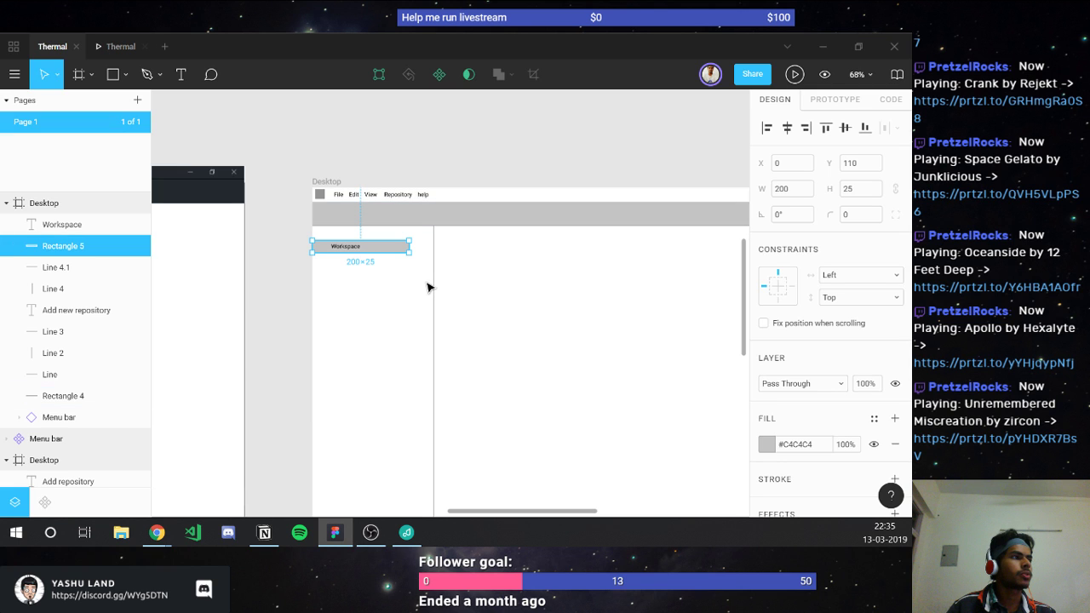
Step: Select the sidebar's vertical divider and bottom horizontal line to adjust their positions
click(432, 287)
click(790, 188)
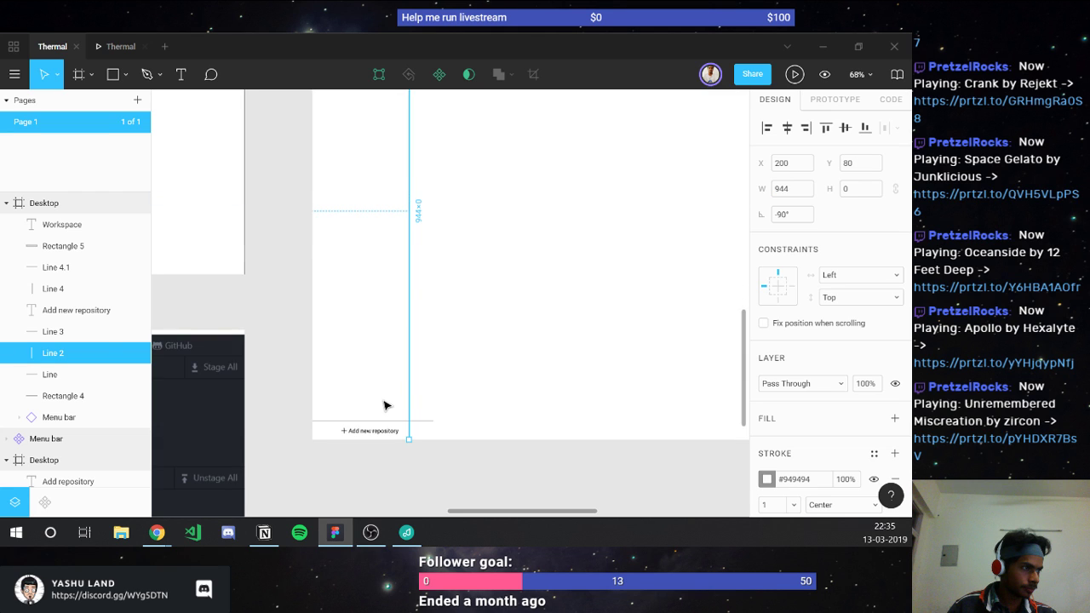
click(384, 421)
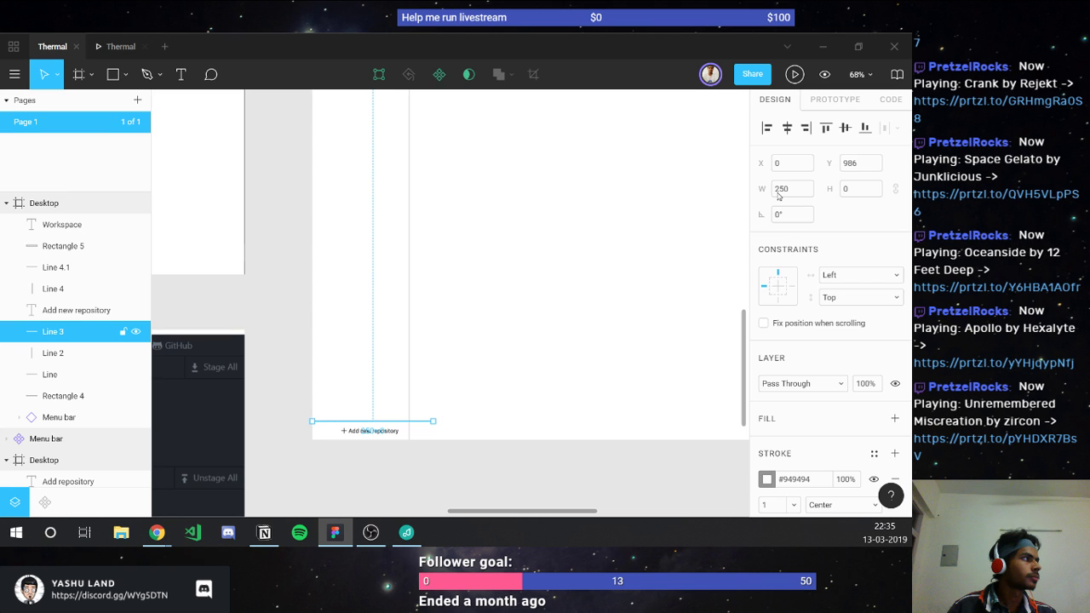
click(523, 307)
scroll(523, 306, right, 3)
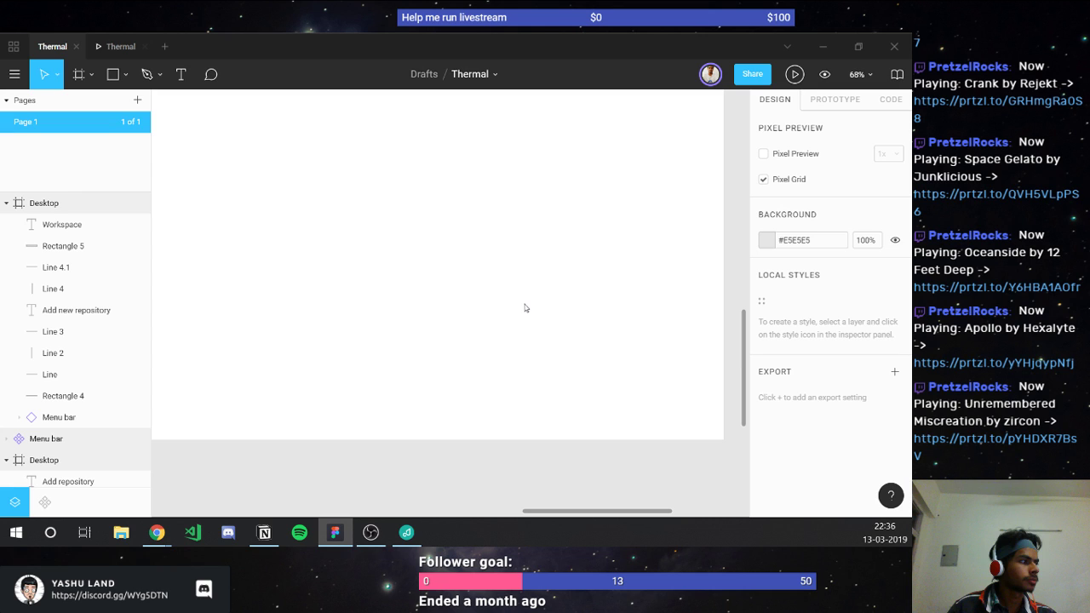
scroll(524, 307, up, 3)
scroll(425, 272, left, 3)
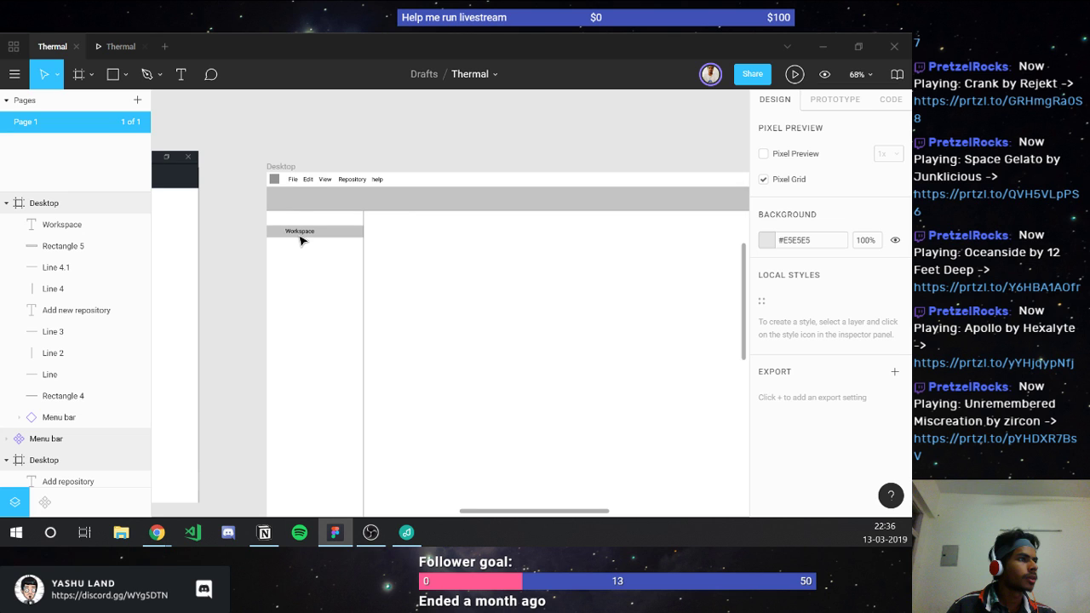
Step: Add a 'History' text label just below the Workspace bar
click(300, 238)
scroll(298, 237, up, 5)
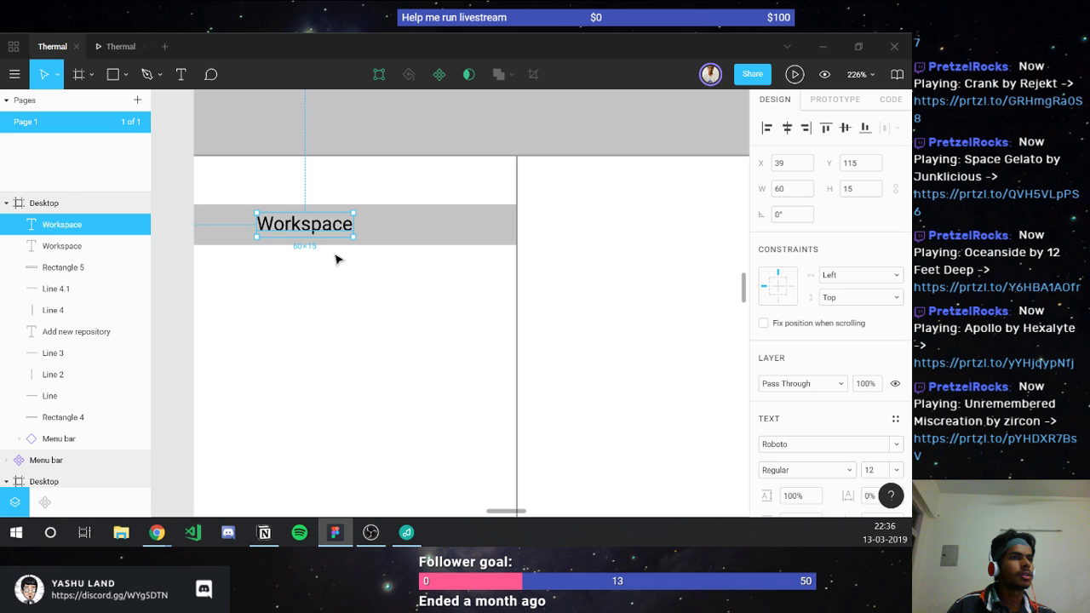
key(t)
click(260, 264)
text(H)
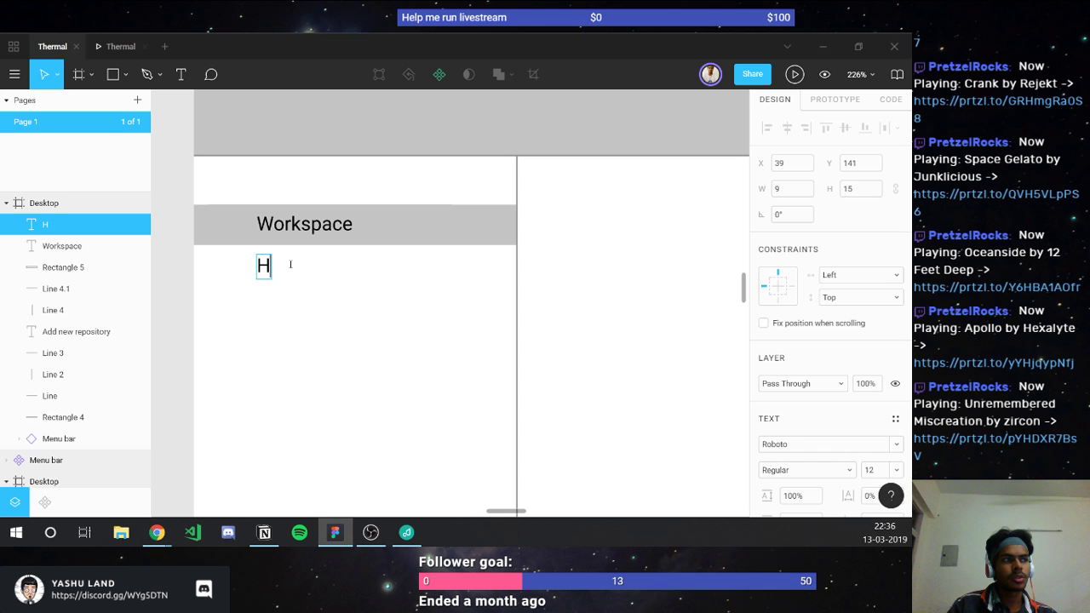
text(istory)
click(314, 280)
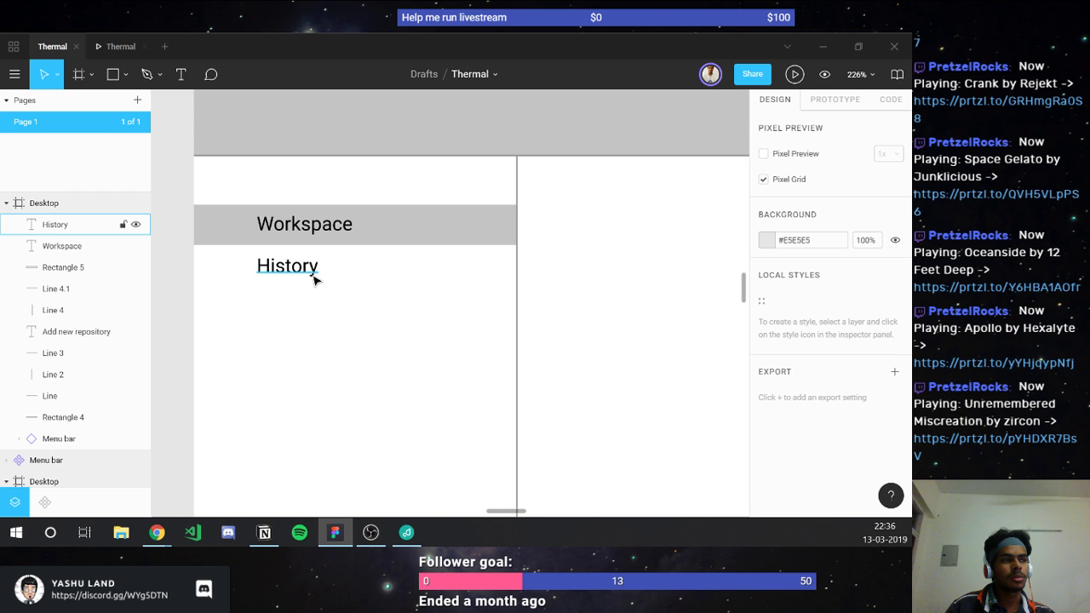
scroll(314, 280, down, 3)
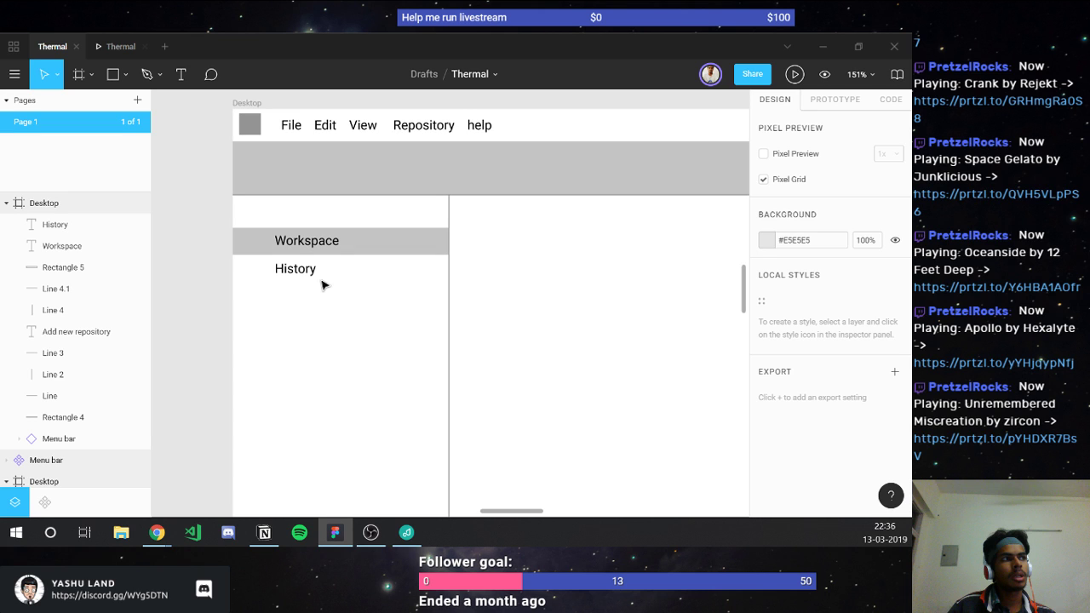
scroll(322, 284, down, 4)
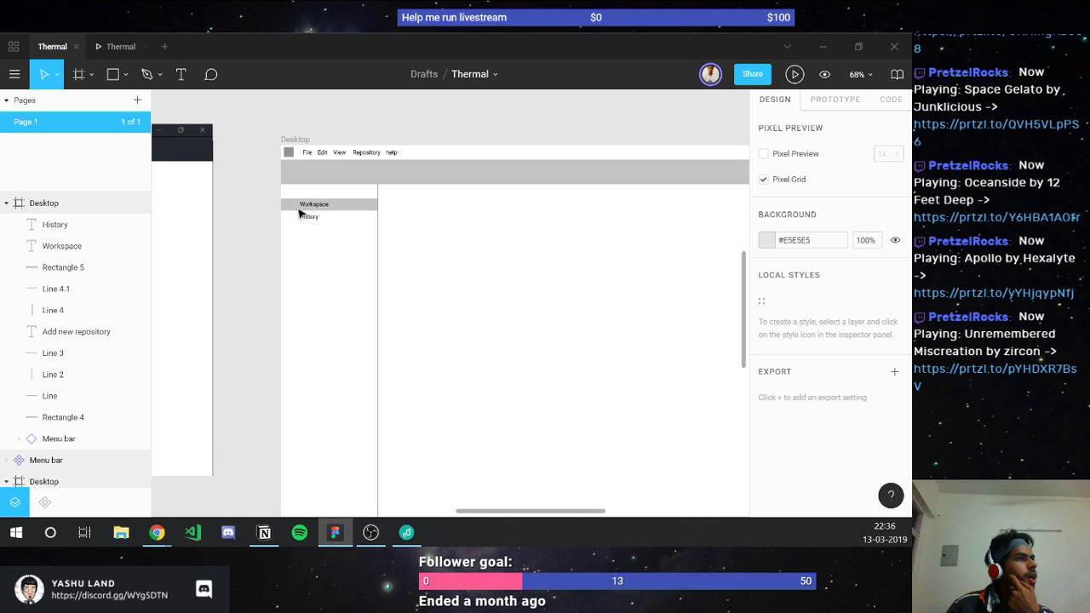
Step: Pan and zoom around the canvas to study the reference Git client mockups
scroll(299, 212, left, 6)
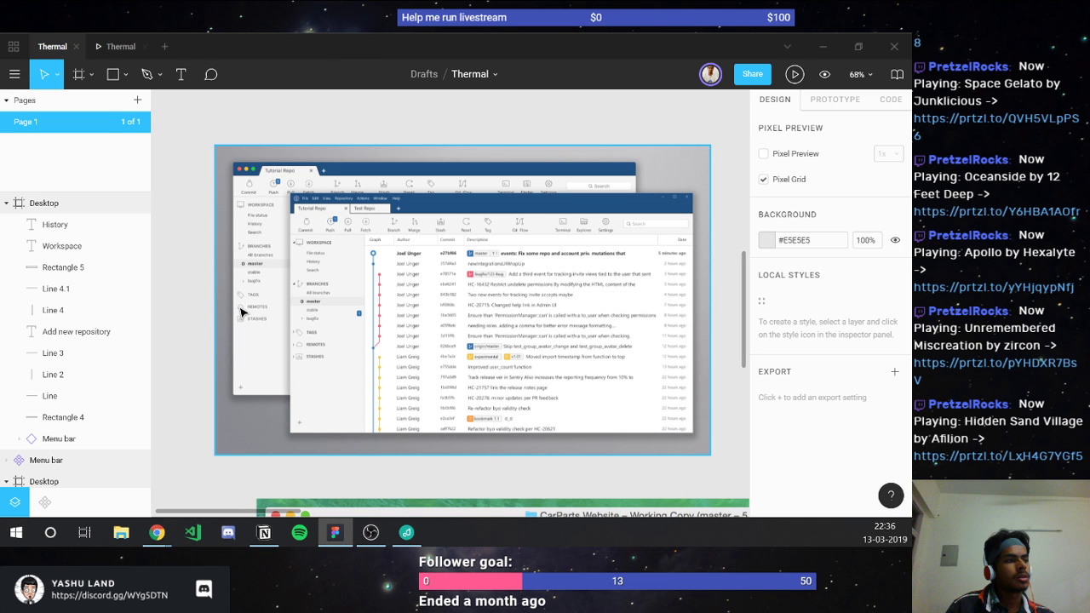
ctrl+scroll(289, 255, up, 5)
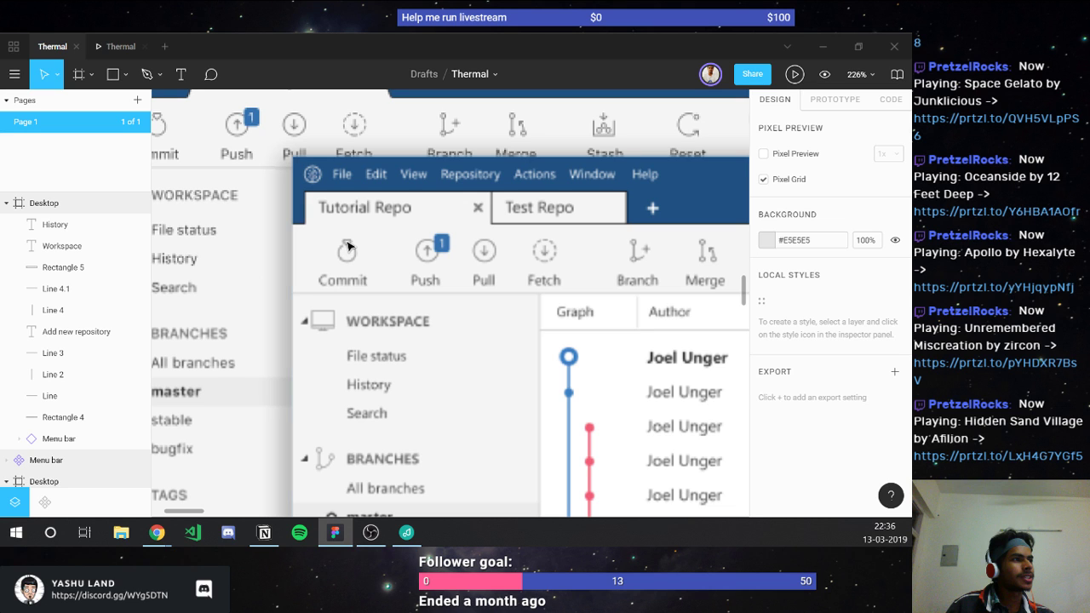
scroll(347, 246, down, 5)
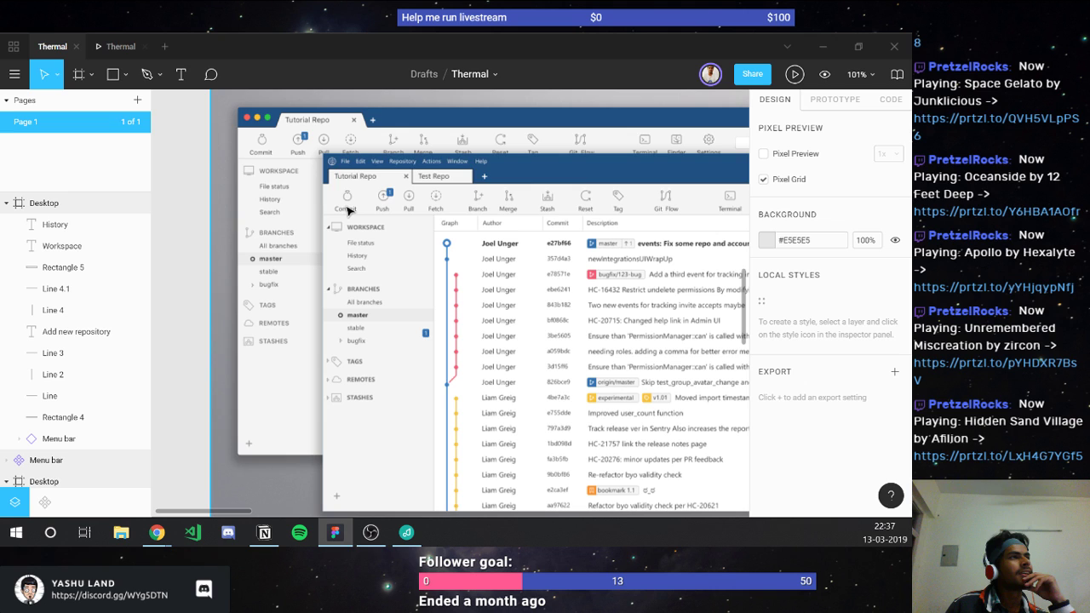
scroll(347, 210, down, 3)
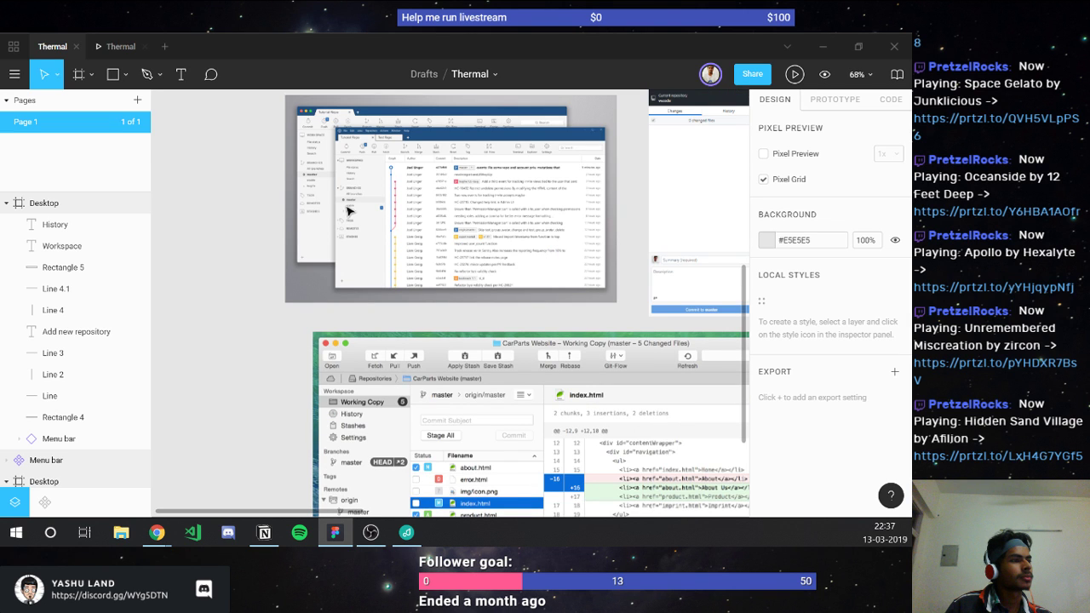
scroll(555, 271, right, 10)
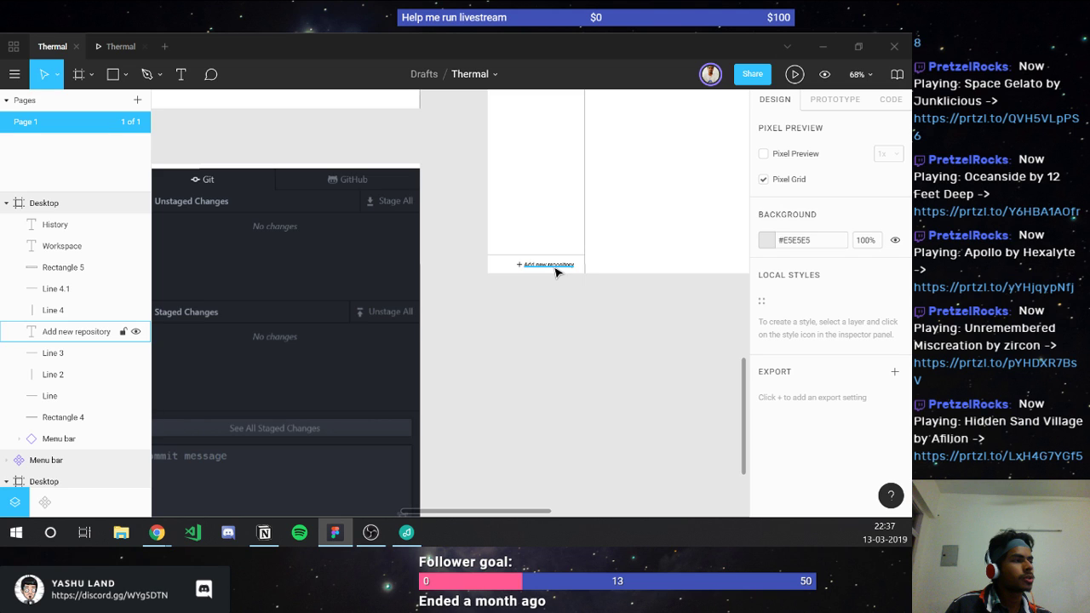
scroll(277, 378, up, 5)
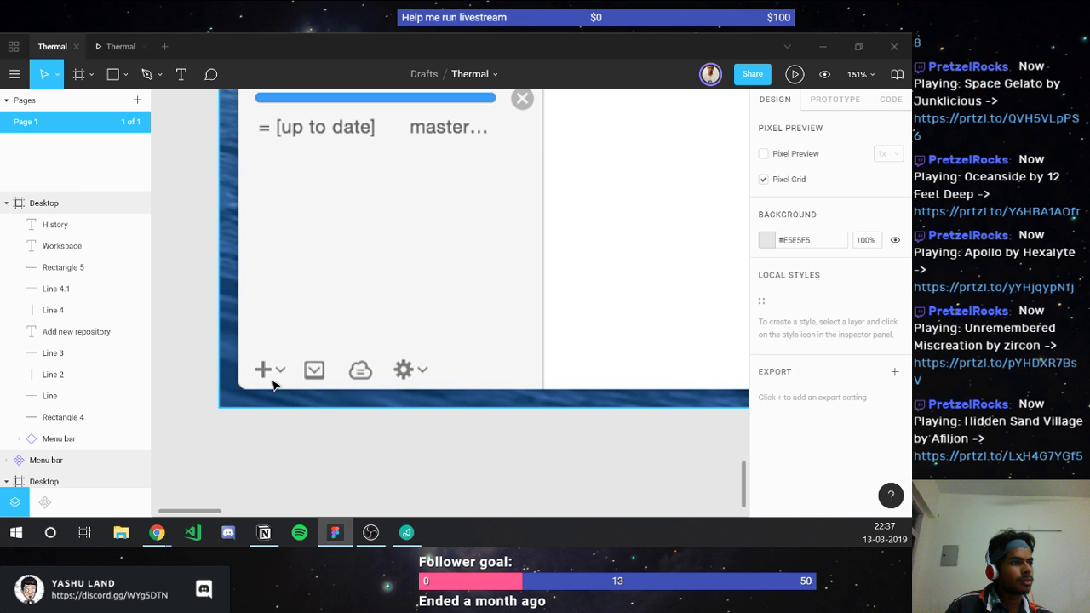
scroll(409, 370, down, 5)
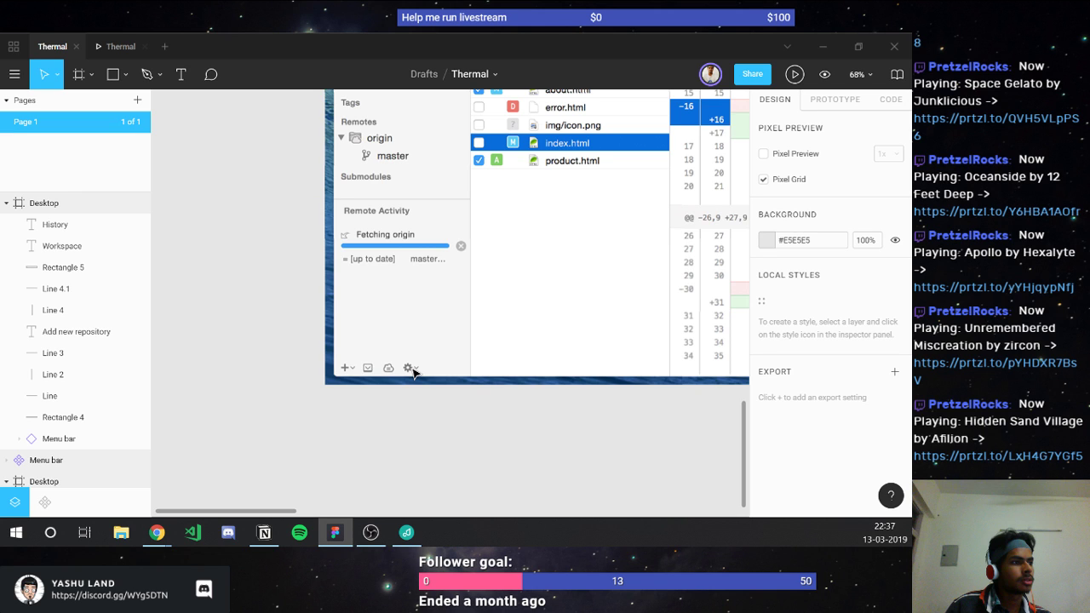
scroll(482, 365, down, 3)
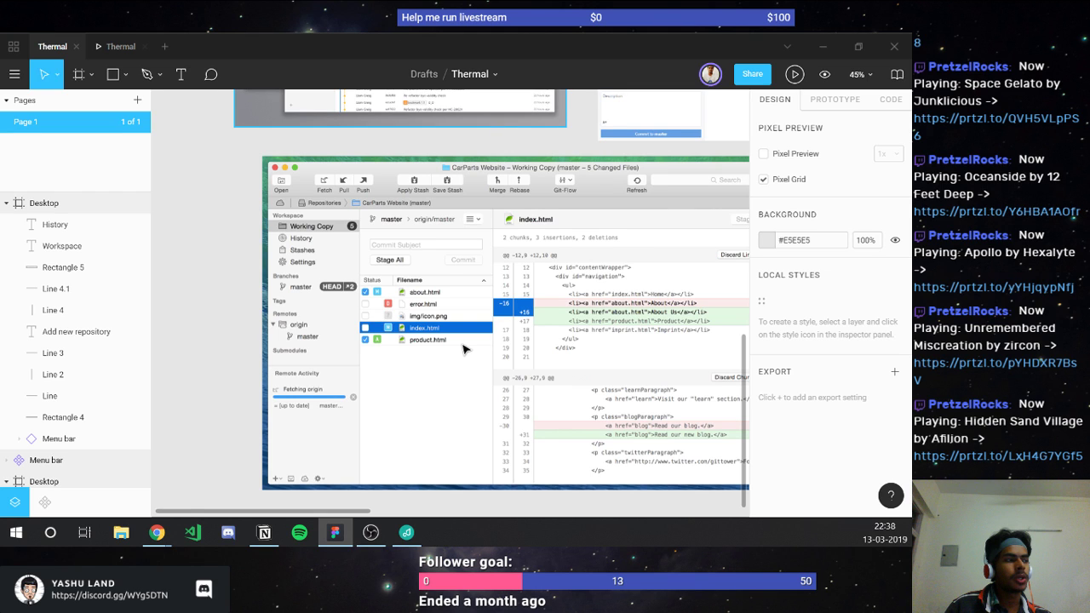
scroll(551, 277, right, 4)
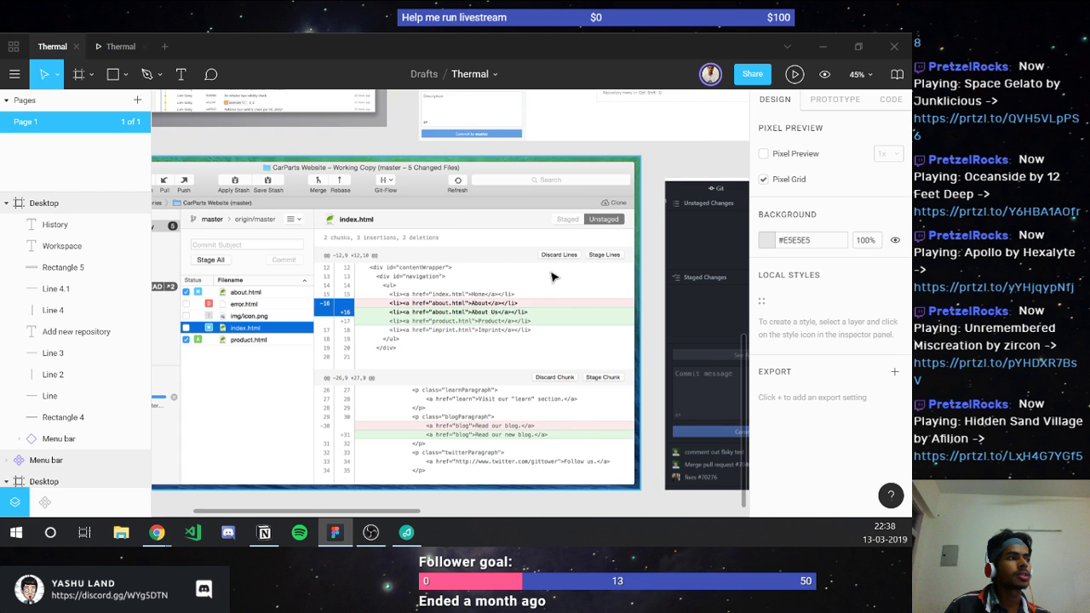
scroll(552, 277, right, 5)
scroll(326, 219, up, 1)
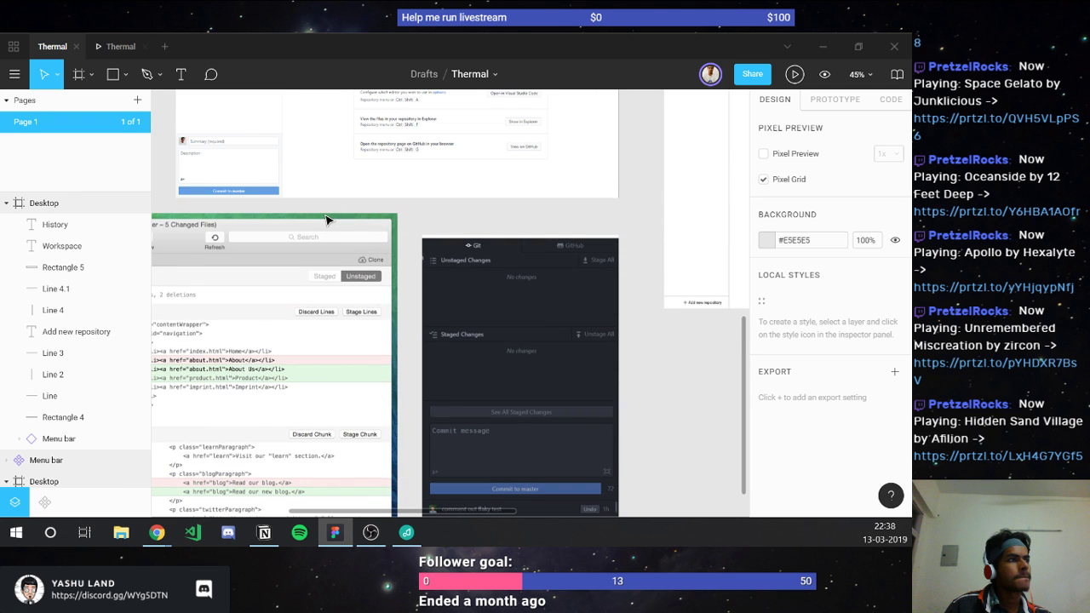
scroll(326, 219, left, 4)
scroll(326, 220, up, 2)
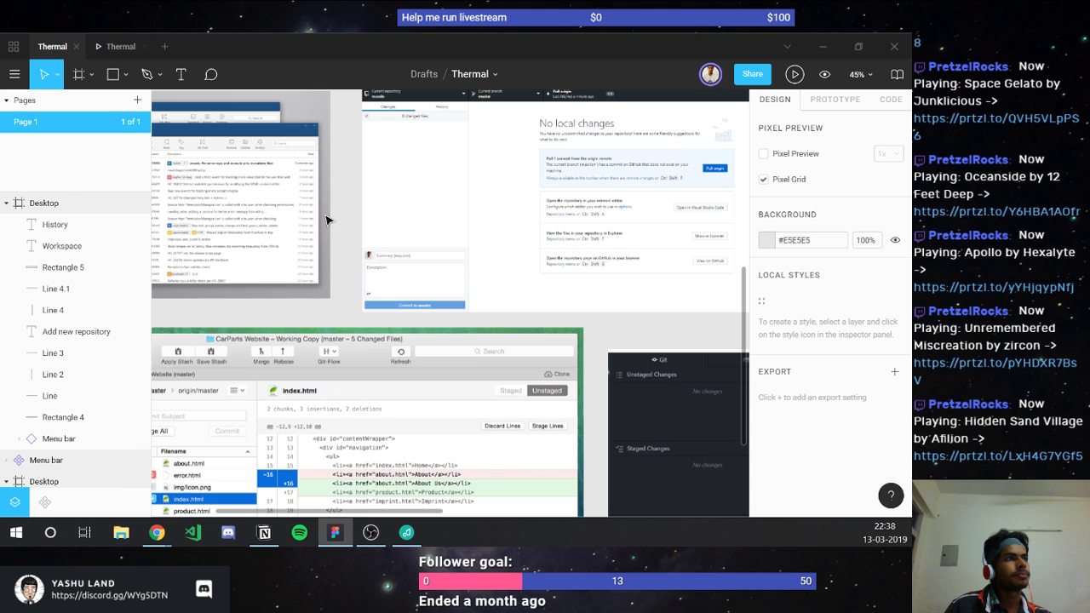
scroll(327, 220, left, 5)
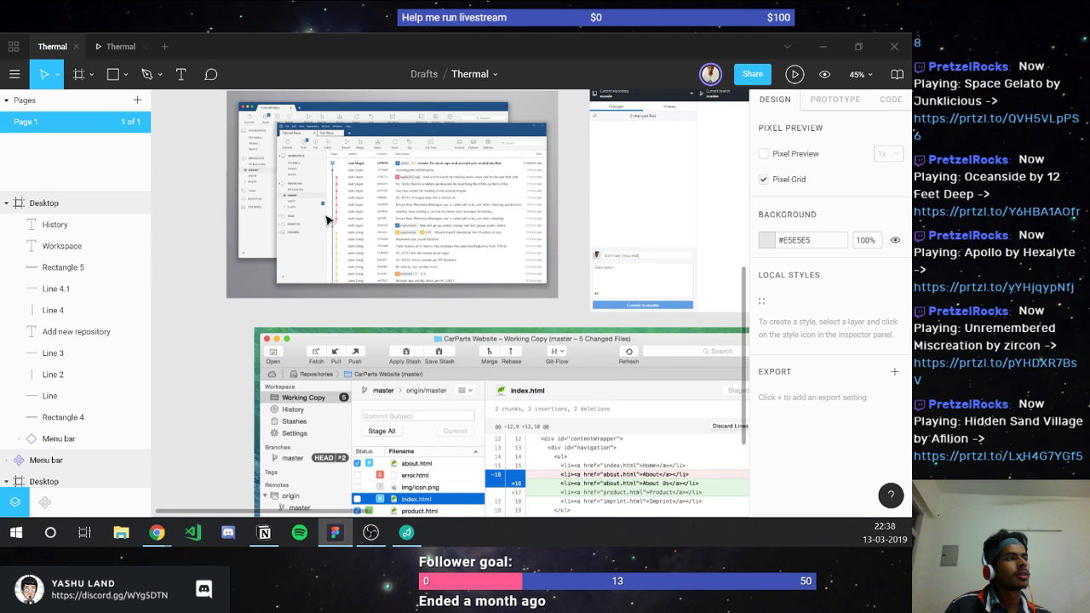
scroll(326, 220, right, 11)
scroll(326, 220, up, 1)
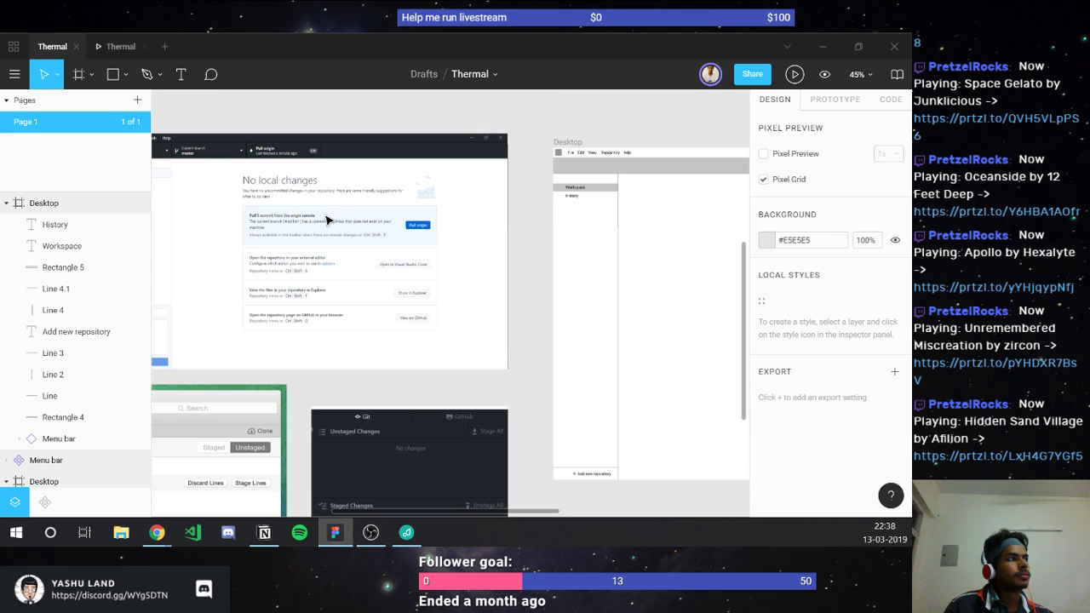
scroll(326, 219, right, 5)
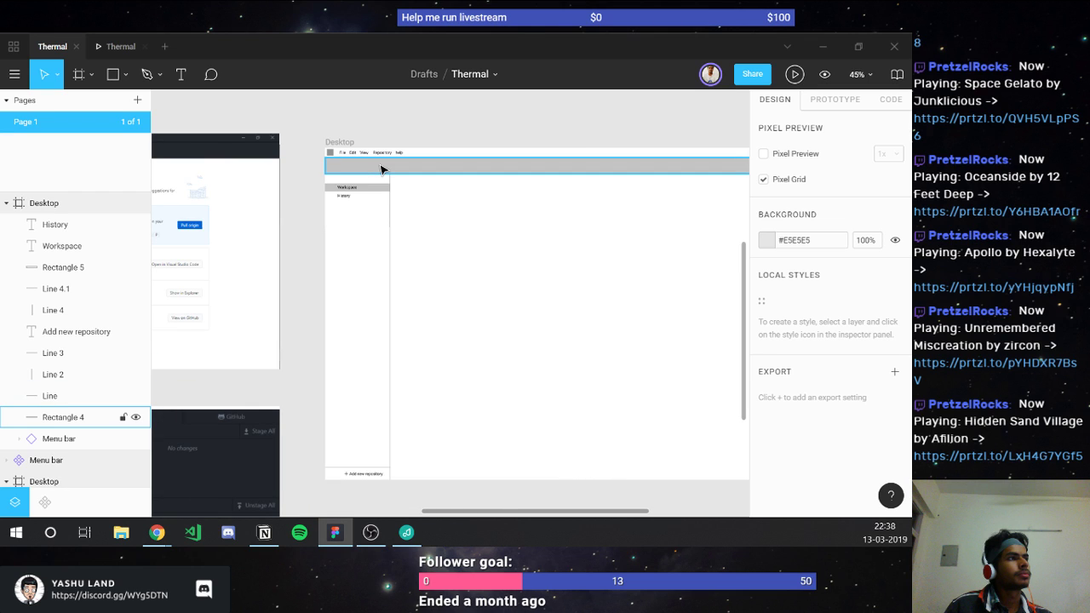
scroll(380, 169, up, 5)
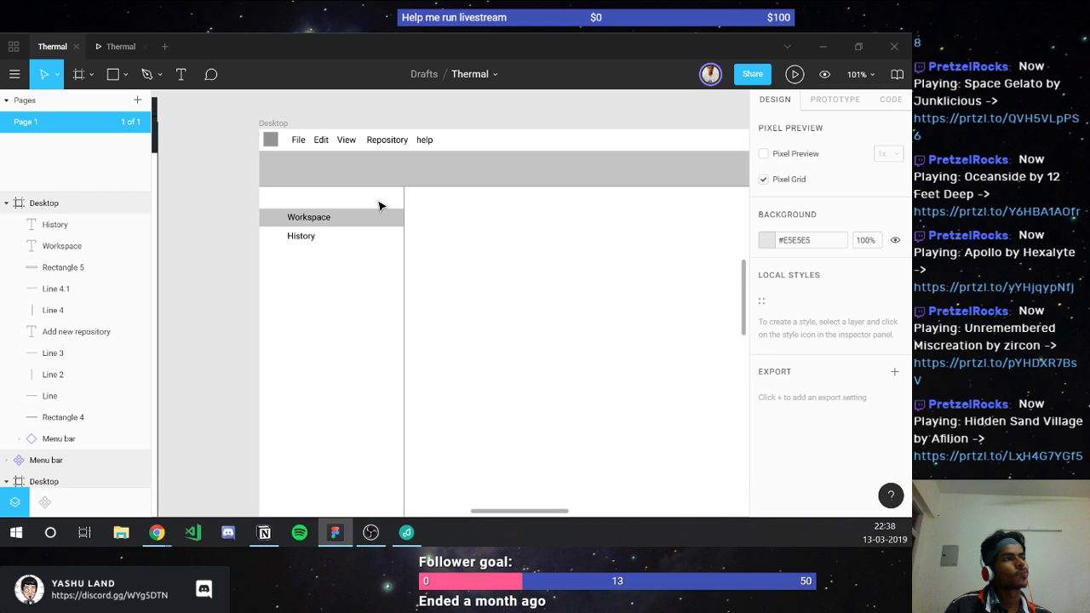
scroll(381, 206, down, 3)
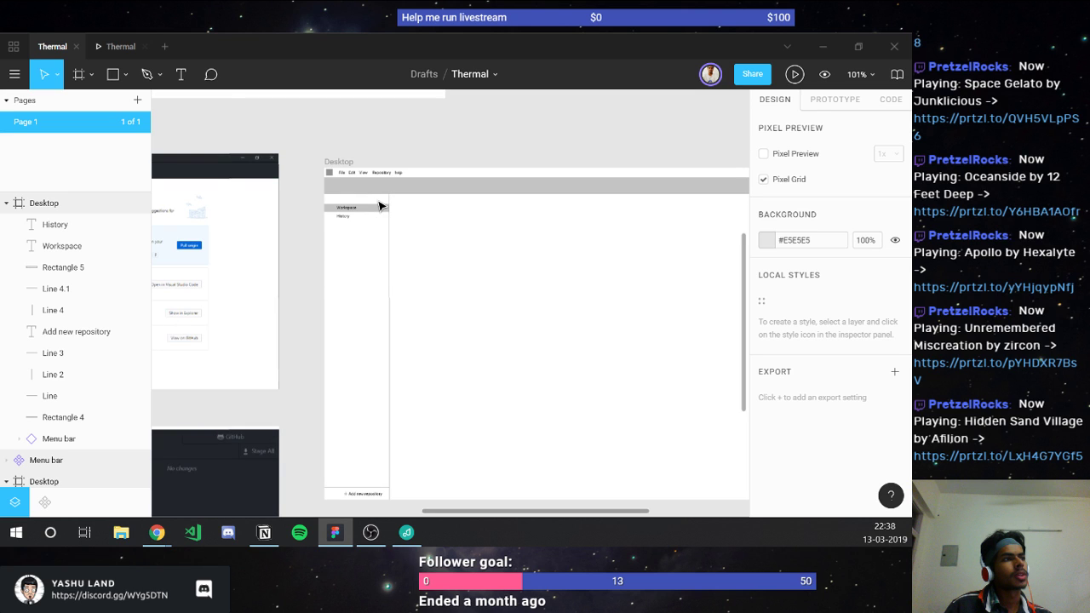
scroll(380, 206, down, 5)
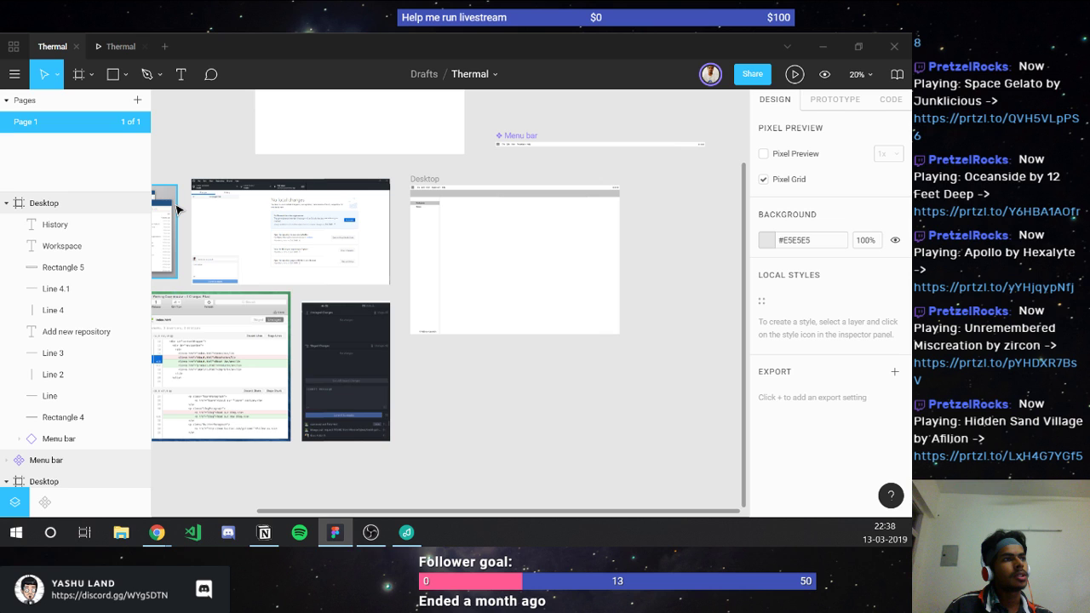
scroll(176, 210, up, 5)
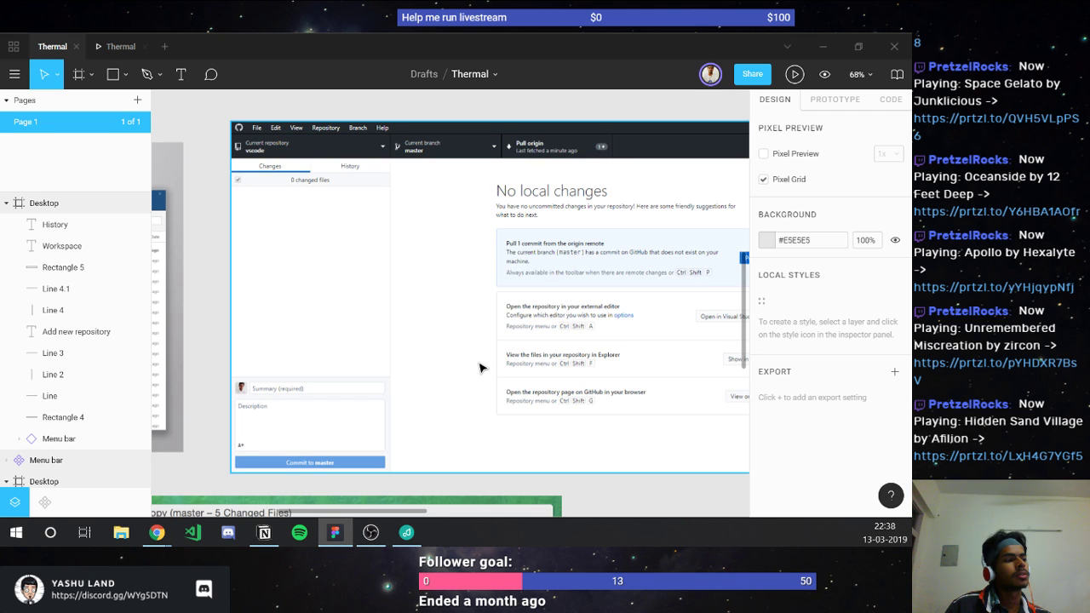
scroll(480, 368, right, 5)
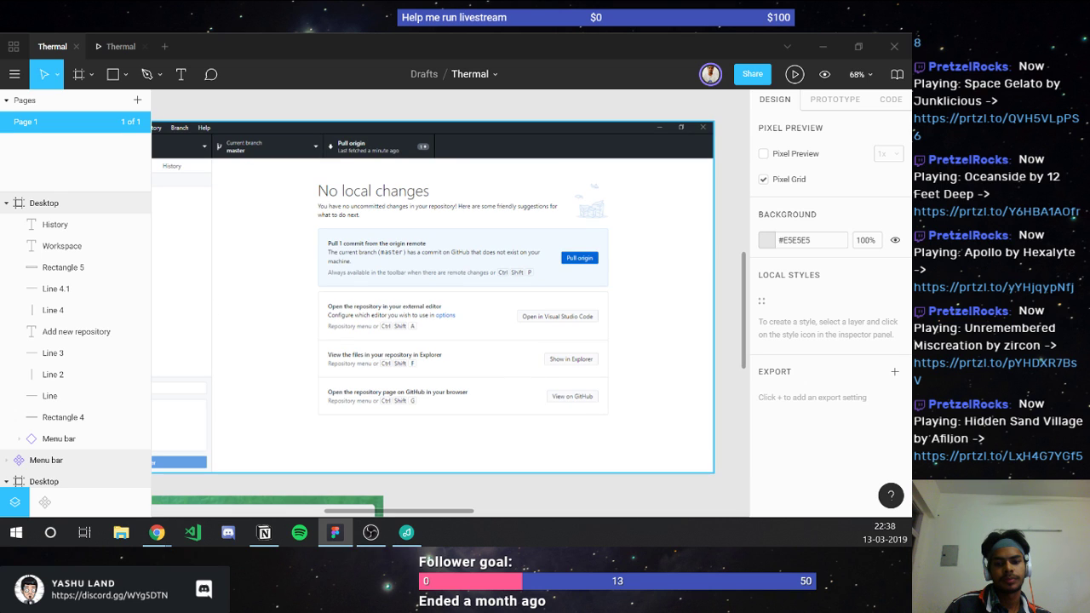
Step: After a quick look at Notion, zoom into the Desktop frame's empty toolbar strip and pick the Rectangle tool
key(alt+Tab)
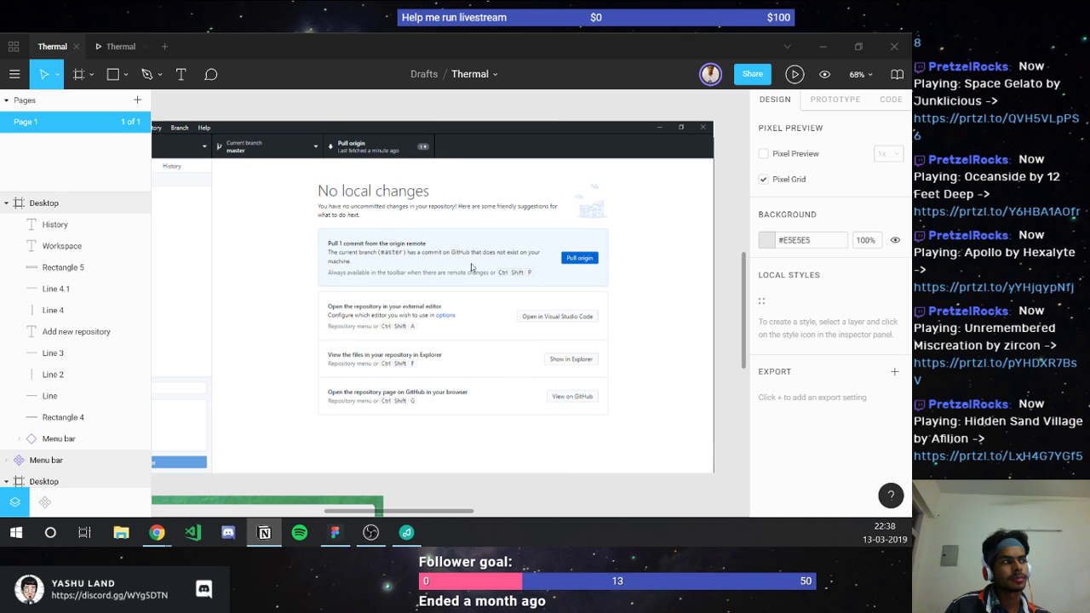
key(alt+Tab)
scroll(475, 277, right, 5)
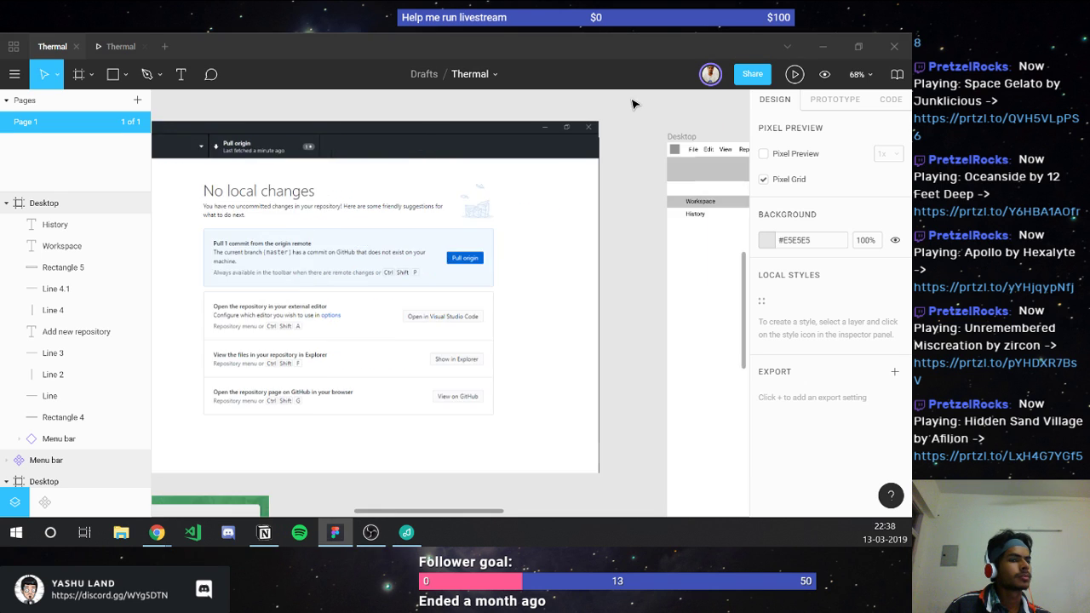
scroll(605, 132, right, 7)
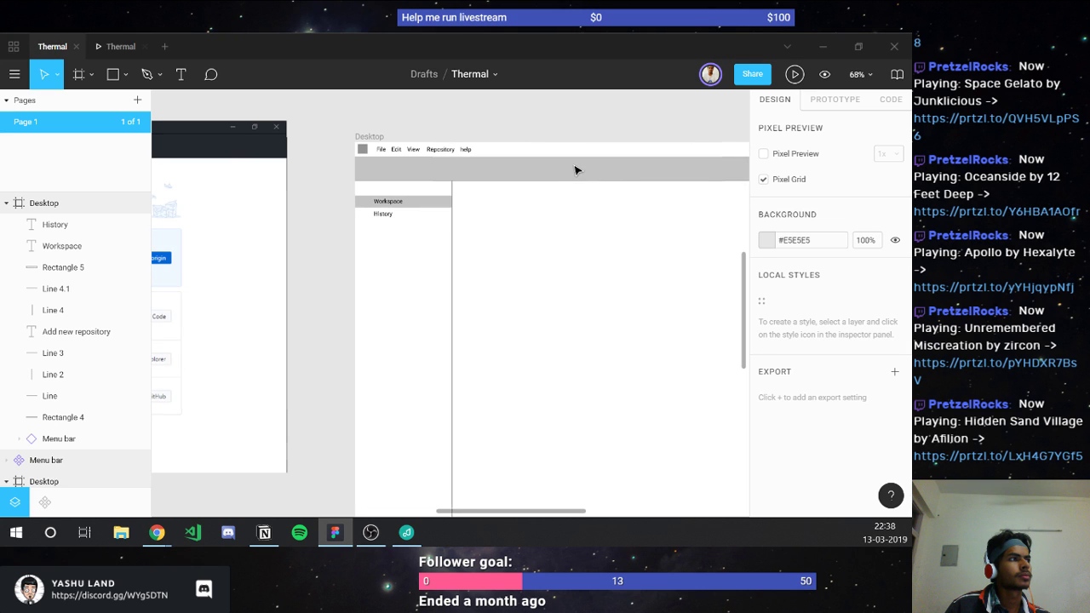
scroll(575, 170, right, 2)
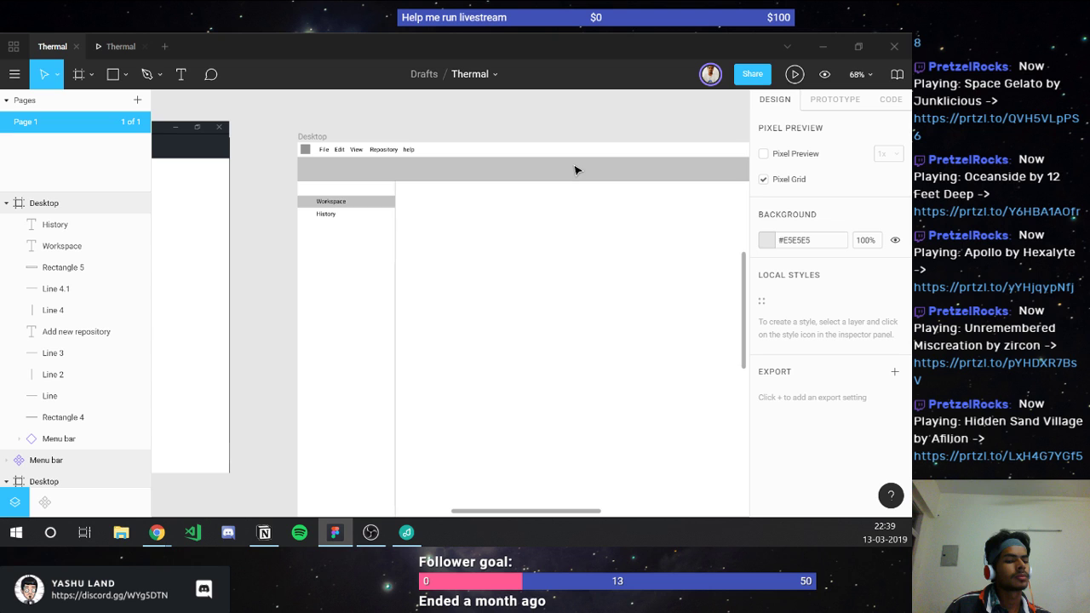
scroll(460, 192, left, 4)
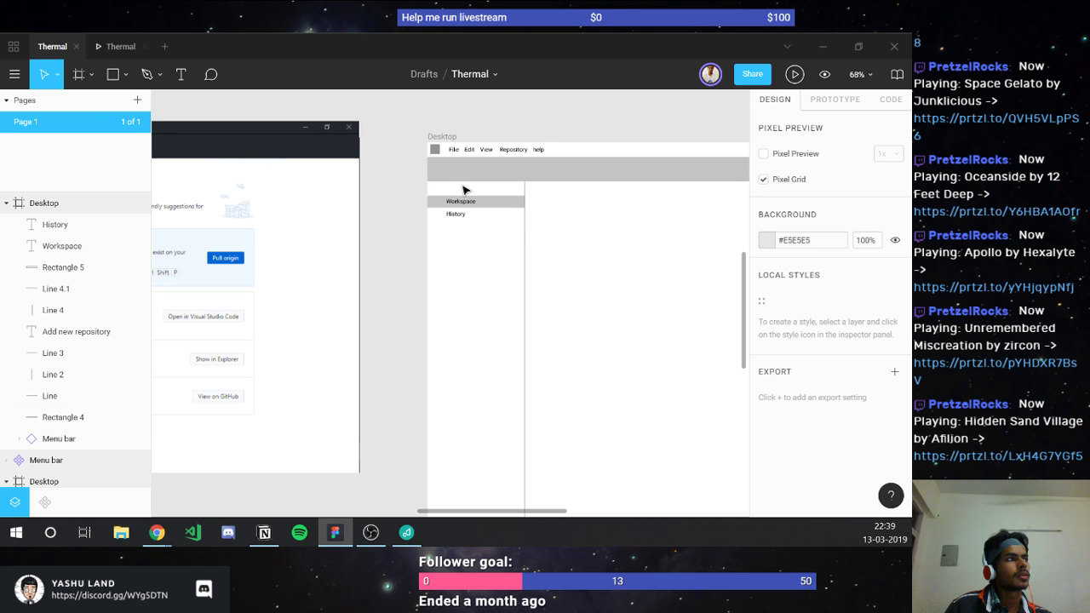
scroll(464, 189, up, 5)
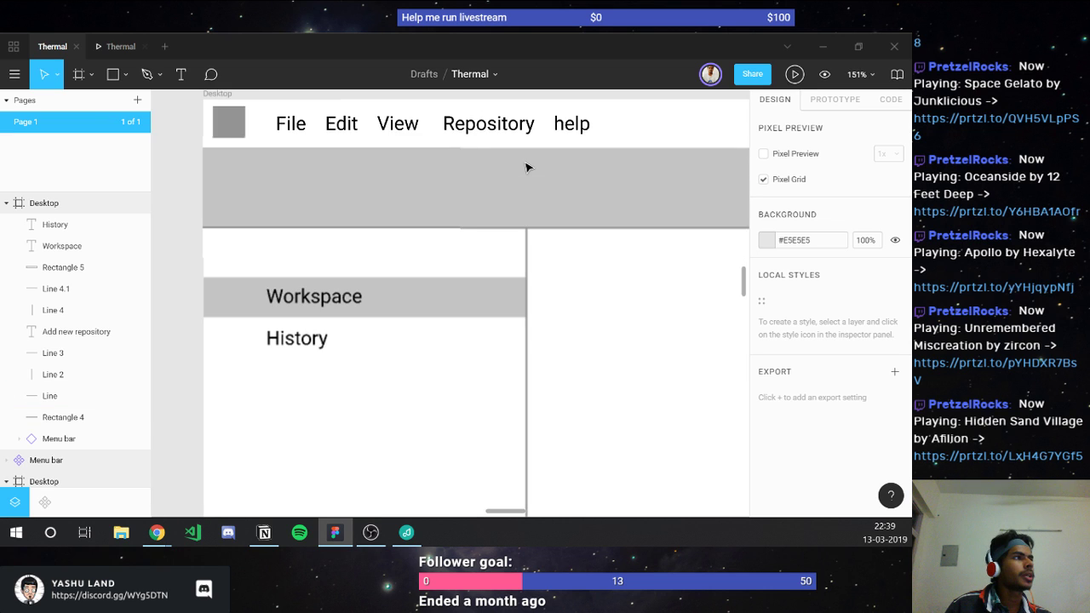
key(r)
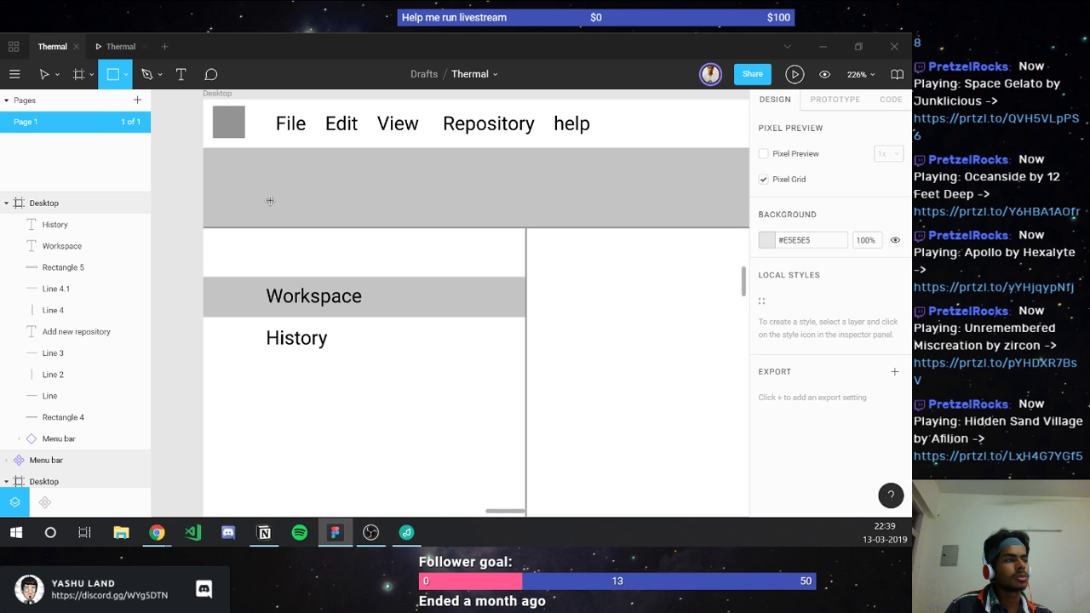
Step: Draw a 20×20 grey square, vertically centred in the toolbar strip
drag(233, 170, 271, 201)
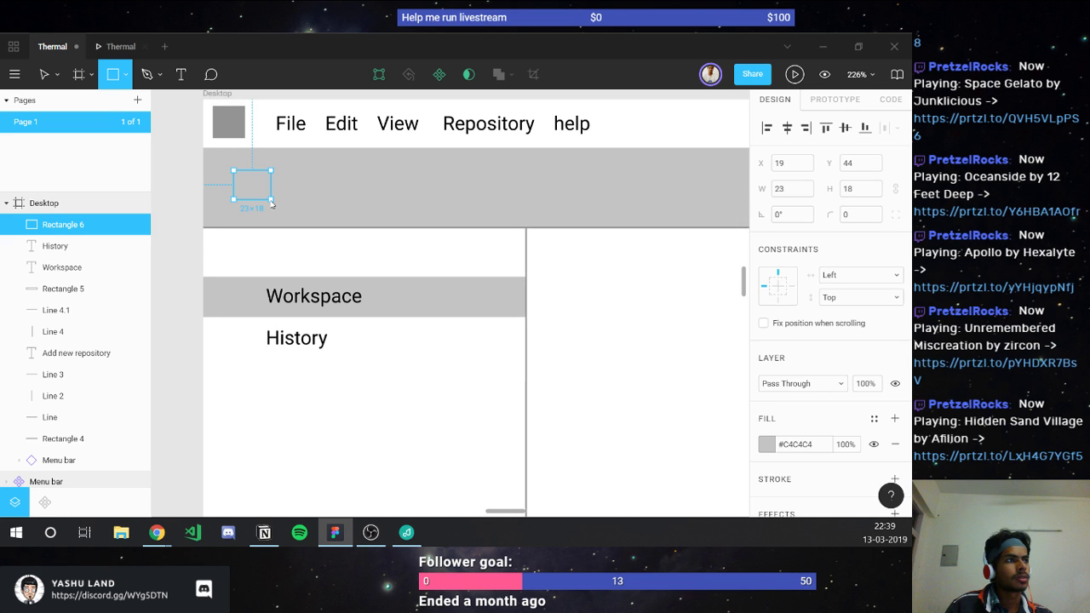
click(793, 191)
text(20)
key(Tab)
text(20)
key(Return)
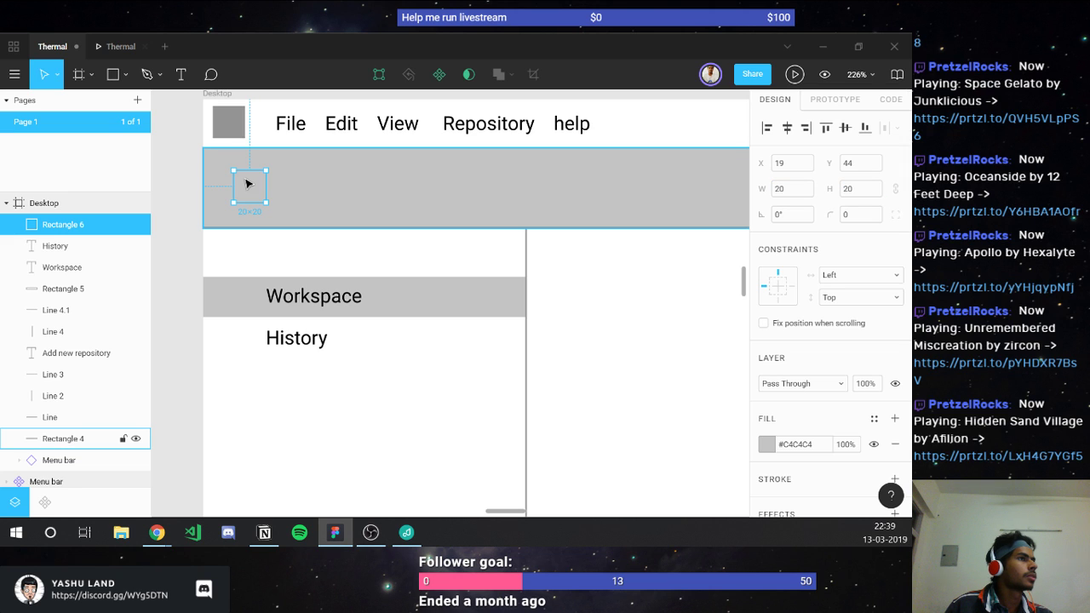
click(241, 119)
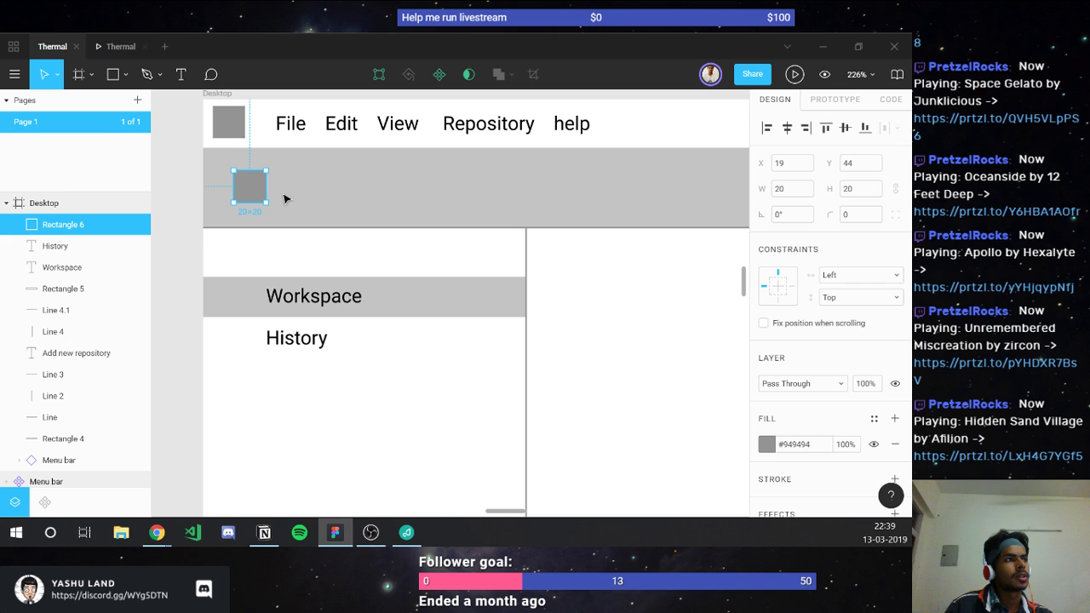
shift+click(679, 159)
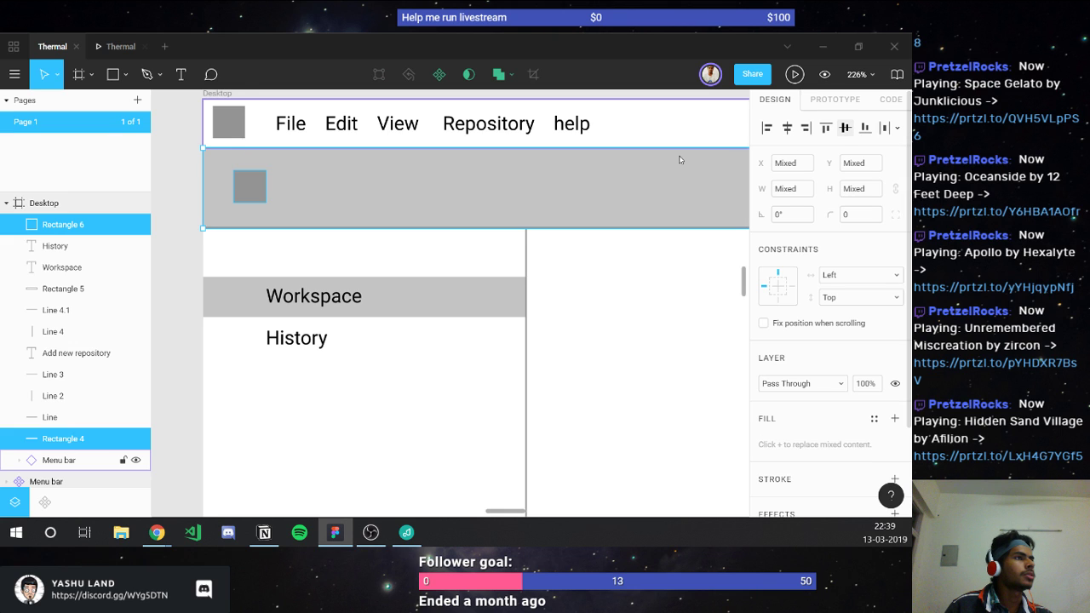
key(alt+v)
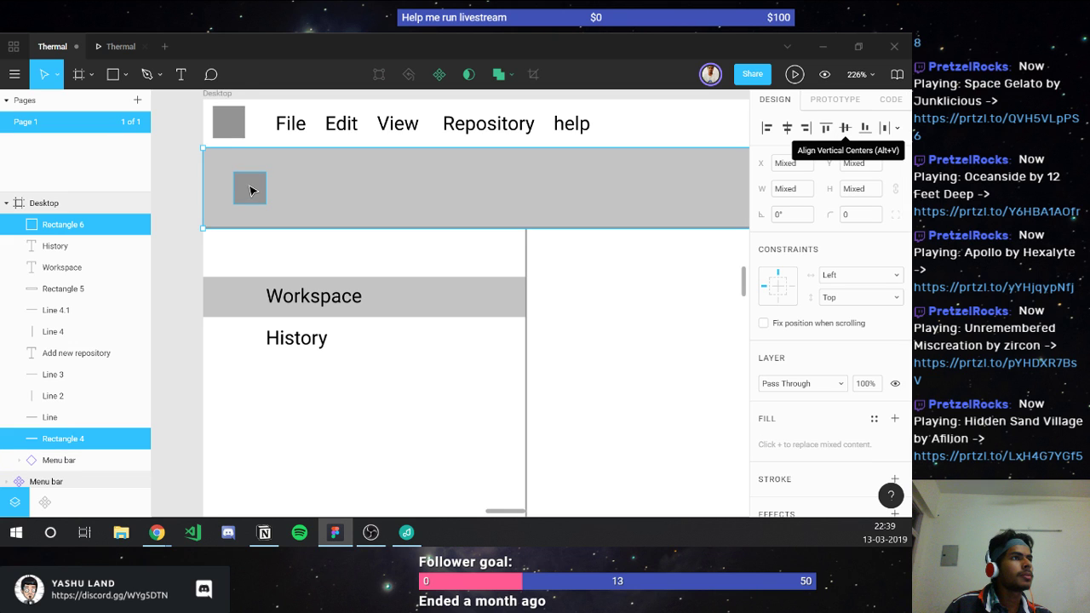
click(249, 190)
Step: Duplicate the square and position the copy beside it along the toolbar
key(ctrl+d)
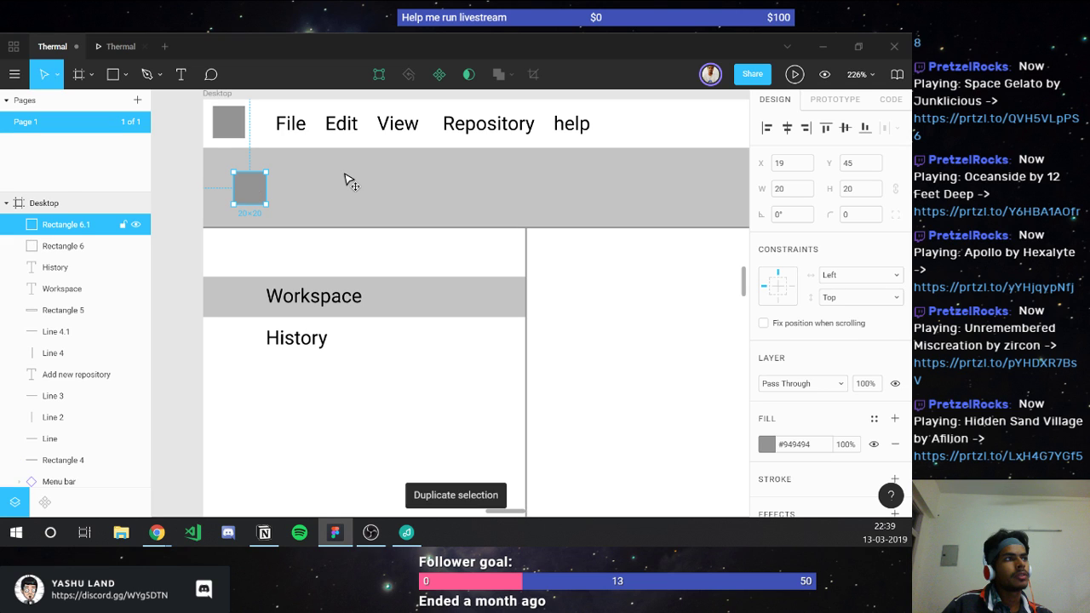
drag(349, 181, 340, 197)
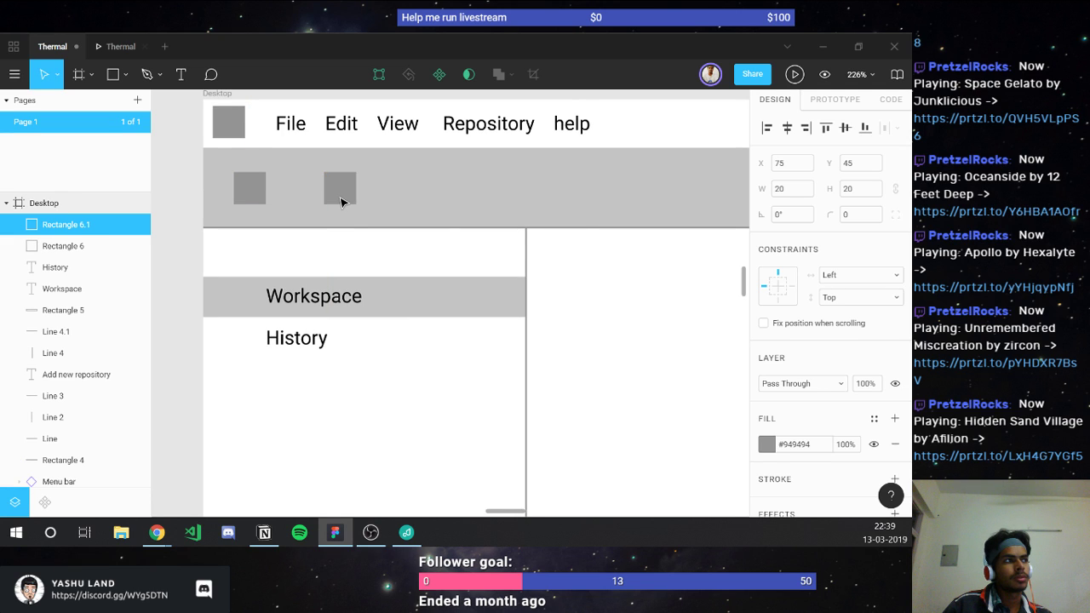
key(ctrl+d)
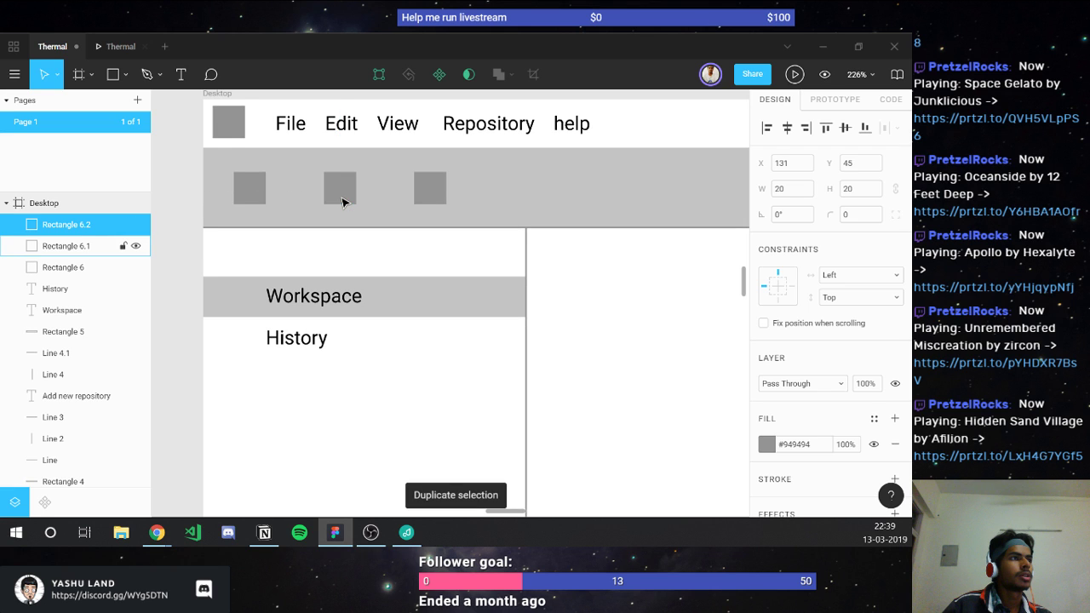
shift+click(343, 202)
click(425, 189)
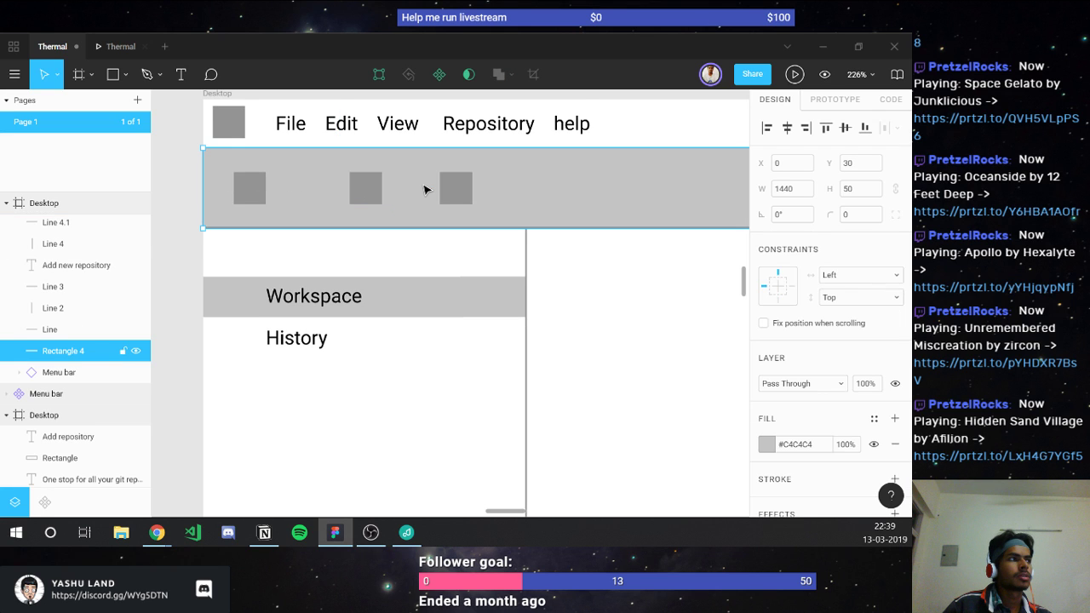
key(ctrl+z)
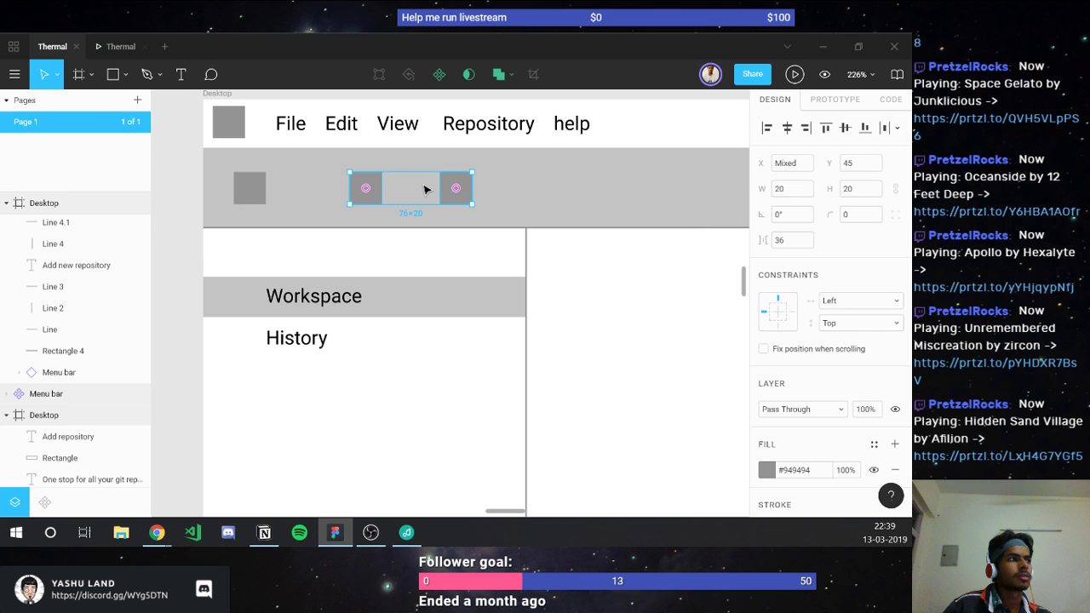
key(ctrl+z)
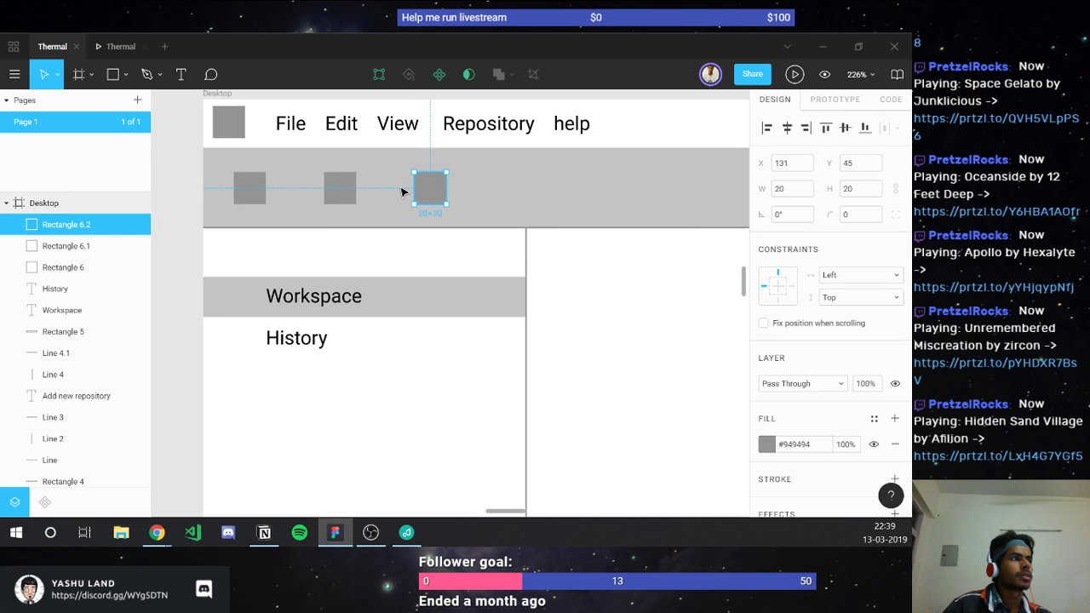
key(ctrl+z)
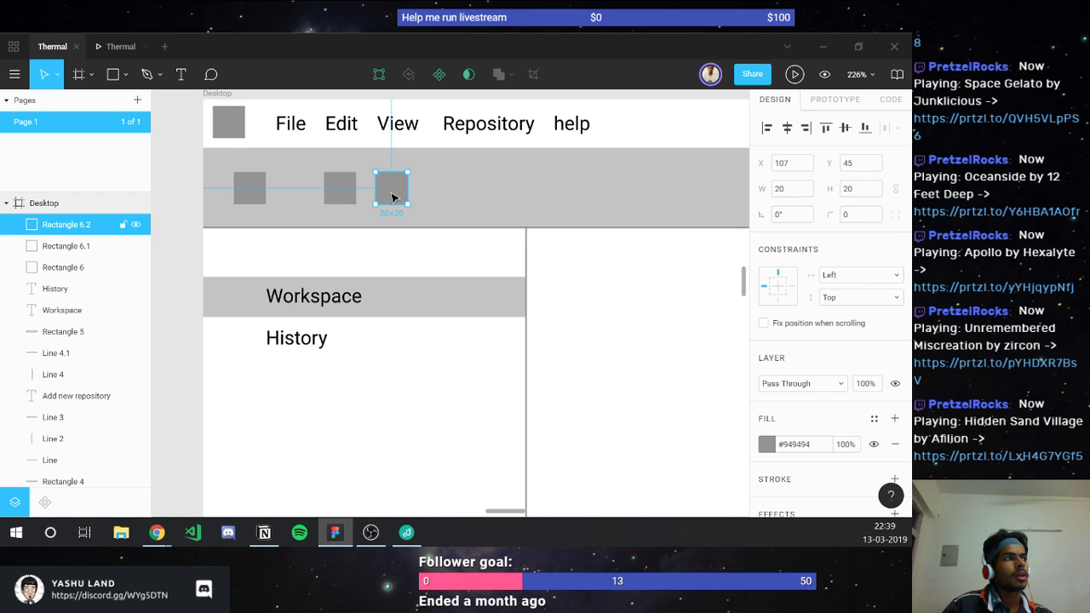
Step: Build another square pair starting at X 163 and copy it to the toolbar's right end
drag(392, 197, 483, 198)
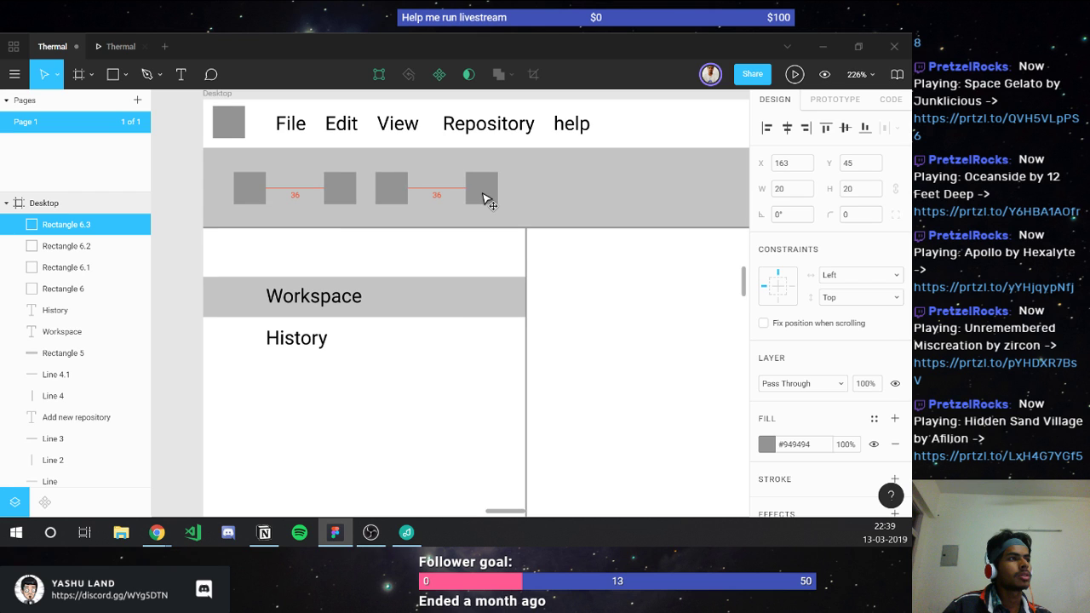
drag(488, 200, 488, 201)
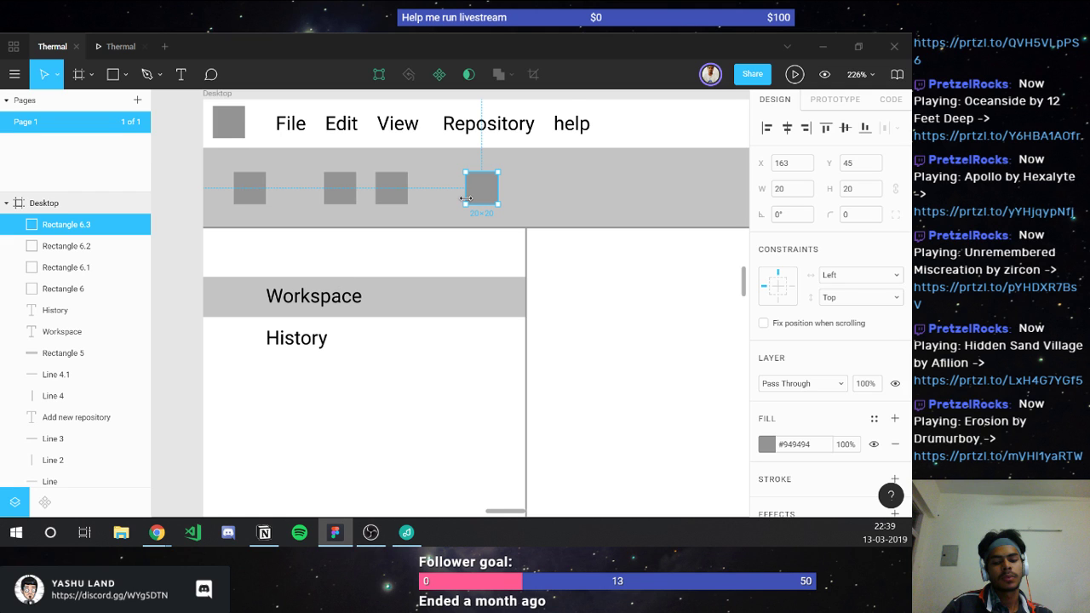
key(ctrl+d)
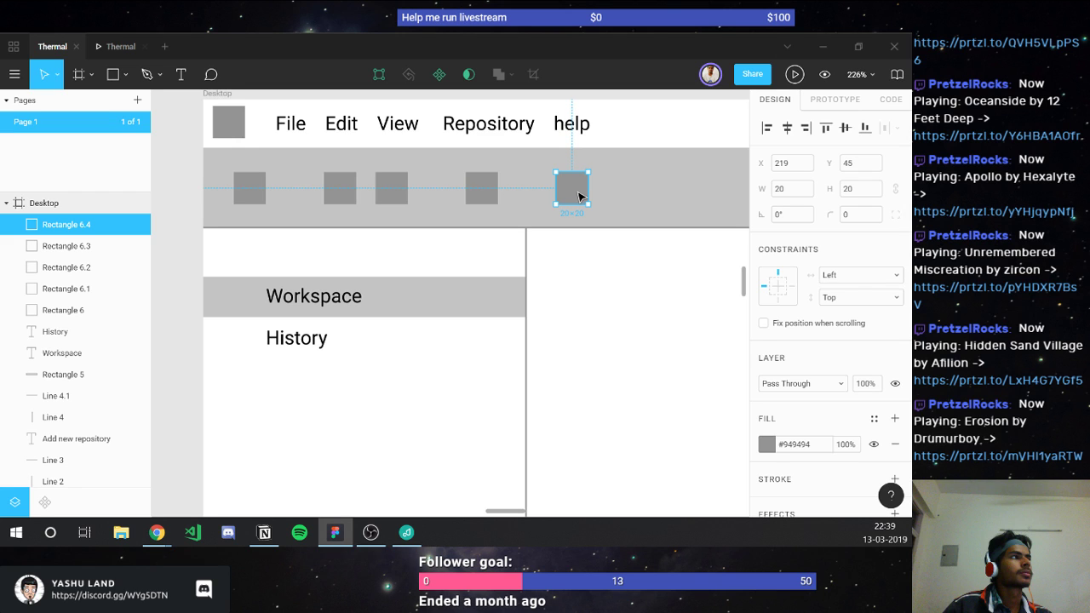
drag(578, 197, 541, 203)
shift+click(486, 193)
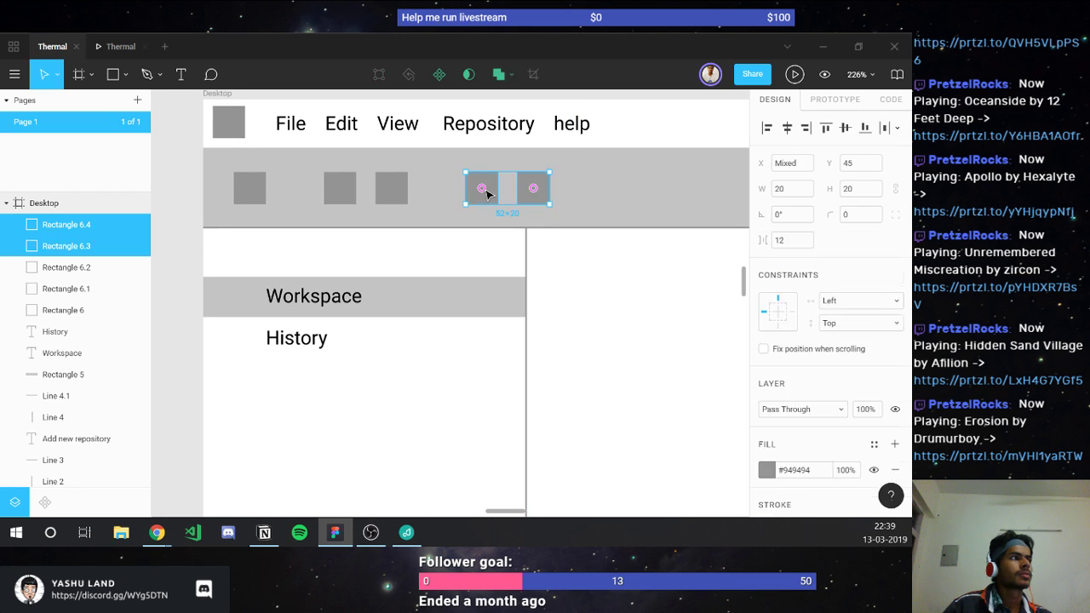
key(ctrl+d)
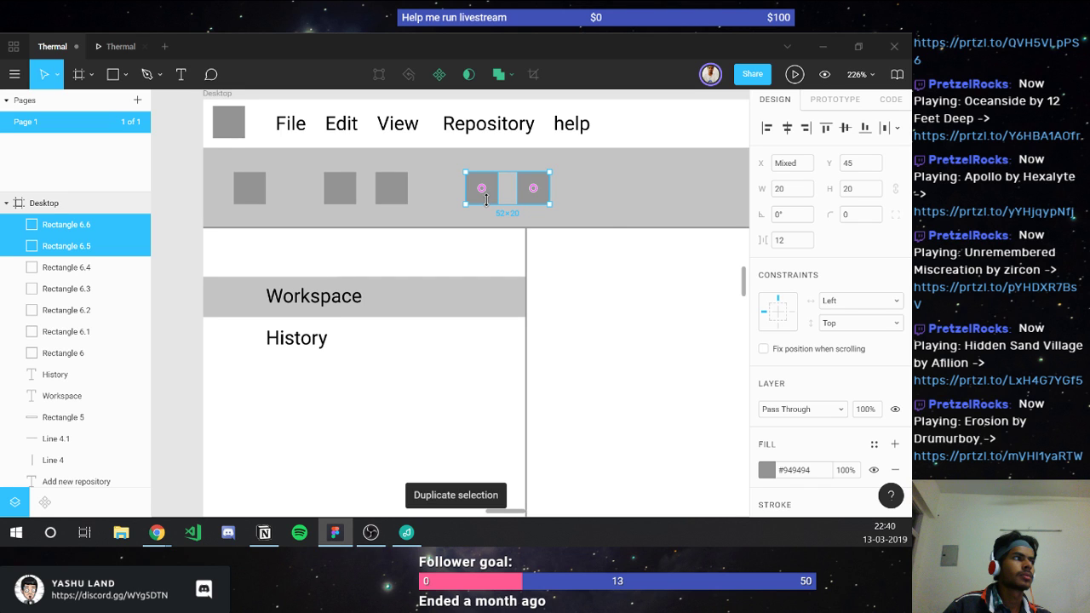
drag(486, 200, 632, 204)
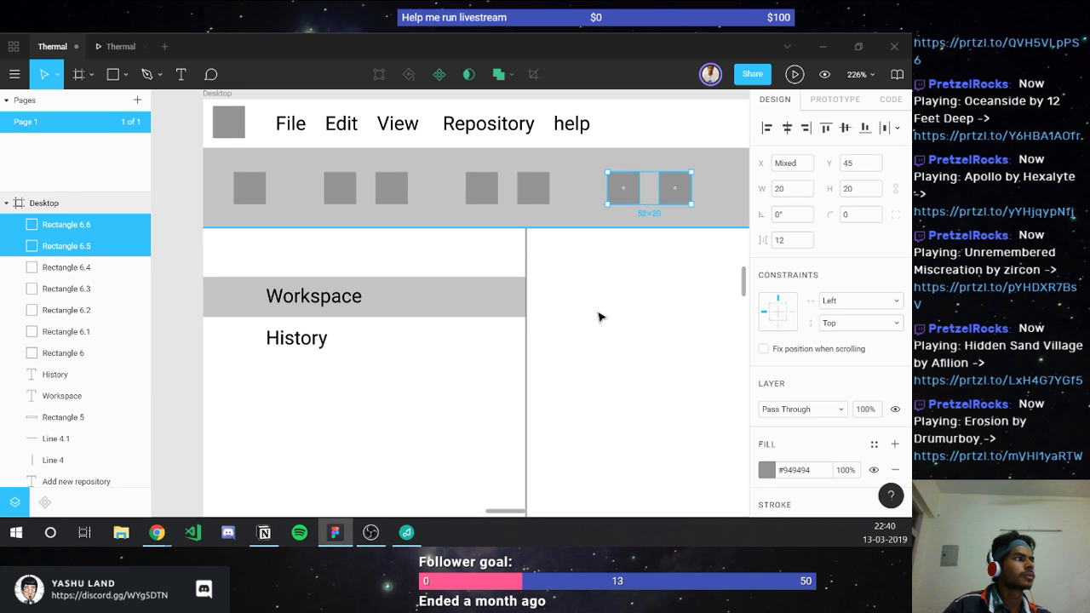
key(shift+1)
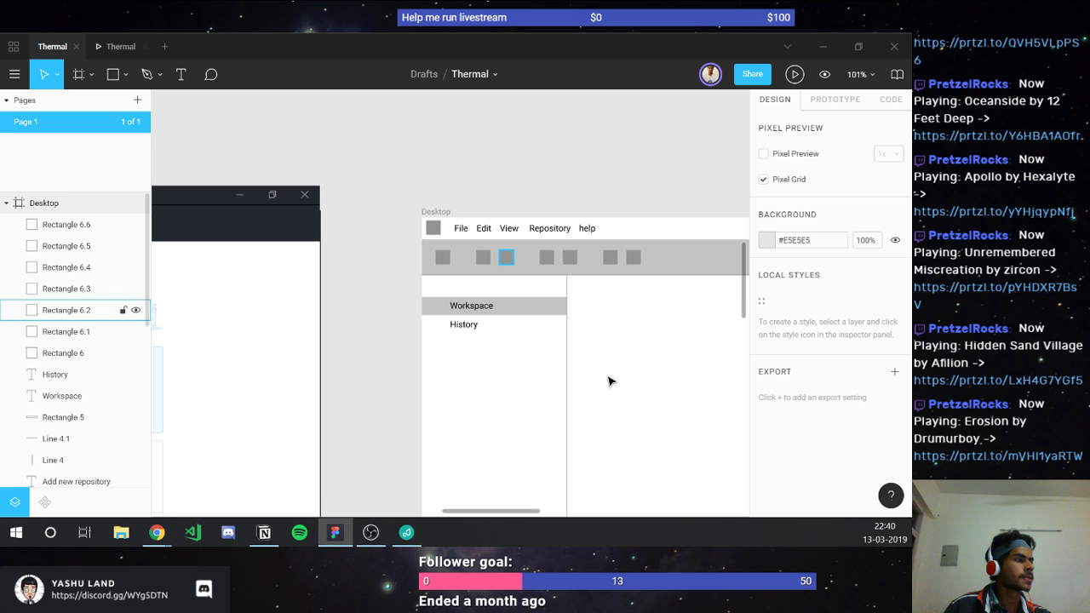
Step: Zoom out to 68% and pan left to the GitHub Desktop reference screenshot
scroll(608, 381, down, 3)
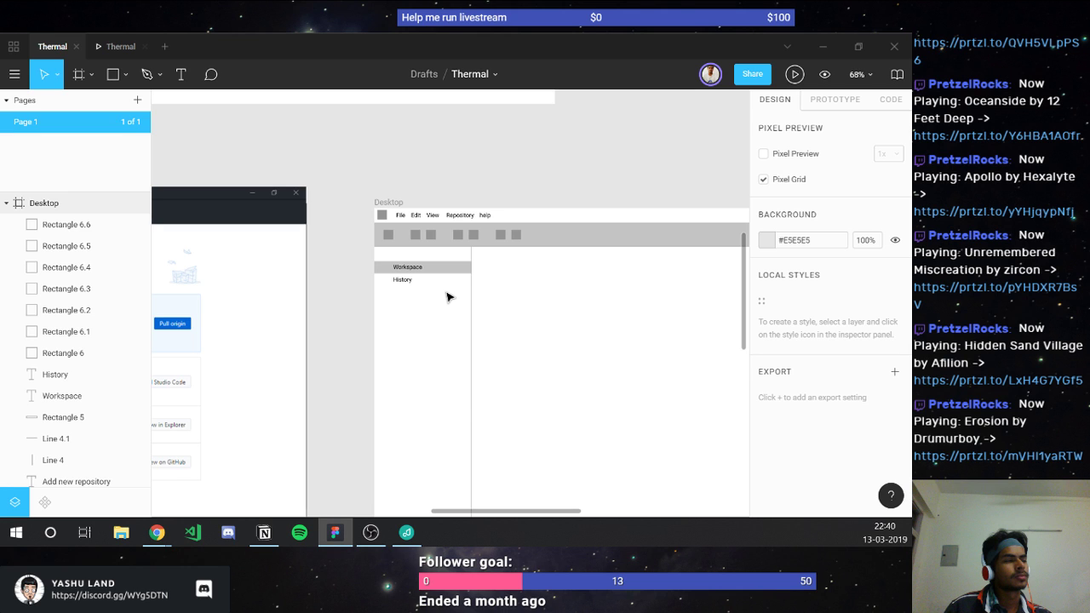
scroll(448, 297, left, 10)
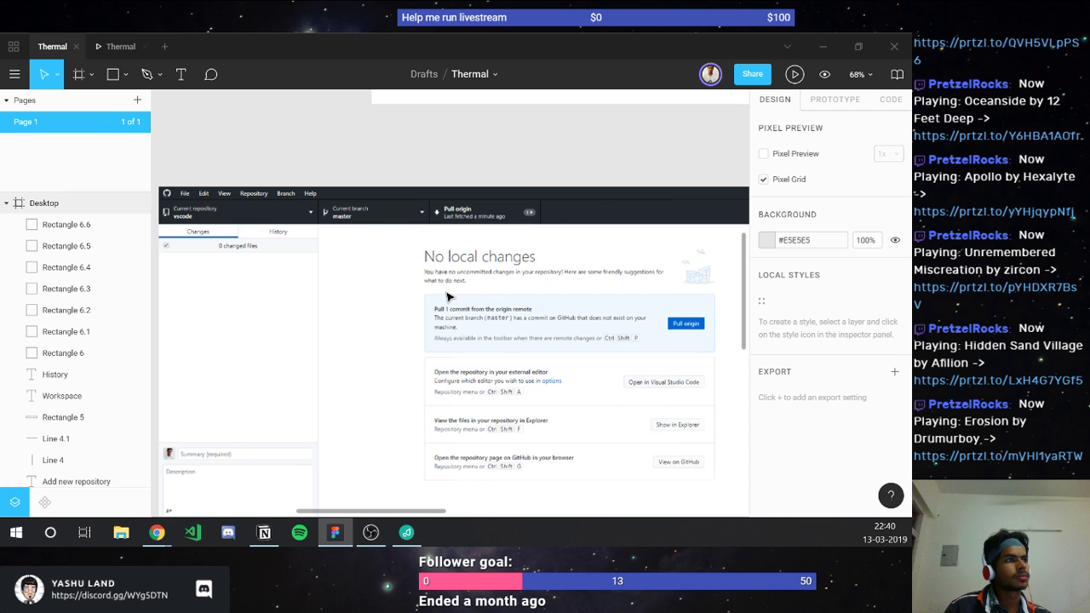
scroll(449, 296, left, 1)
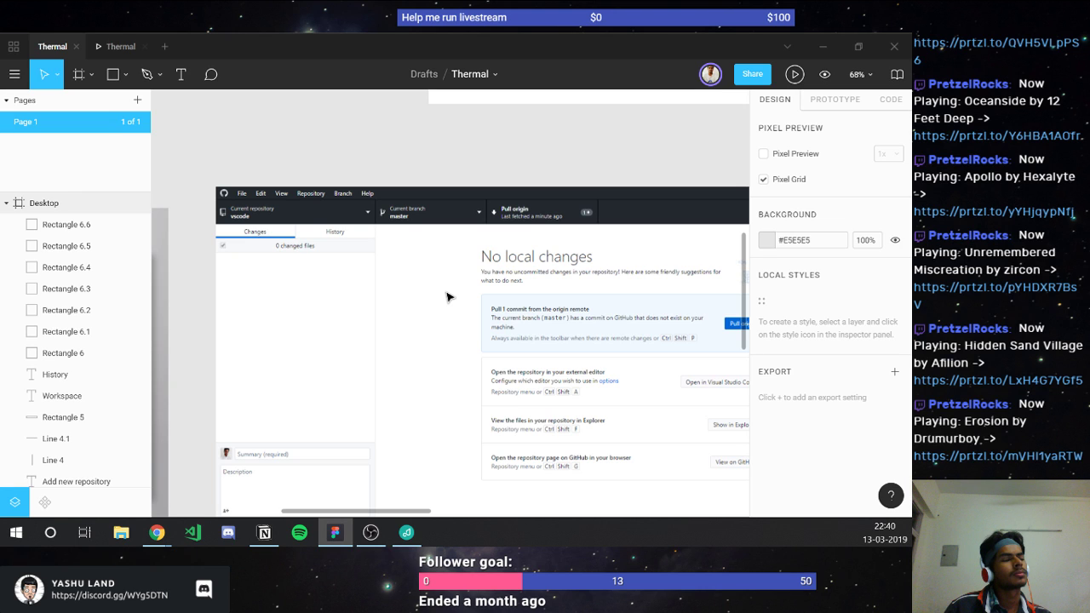
Step: Pan across the Git client references, check Notion, then zoom to 45% on the CarParts screenshot
scroll(449, 296, left, 5)
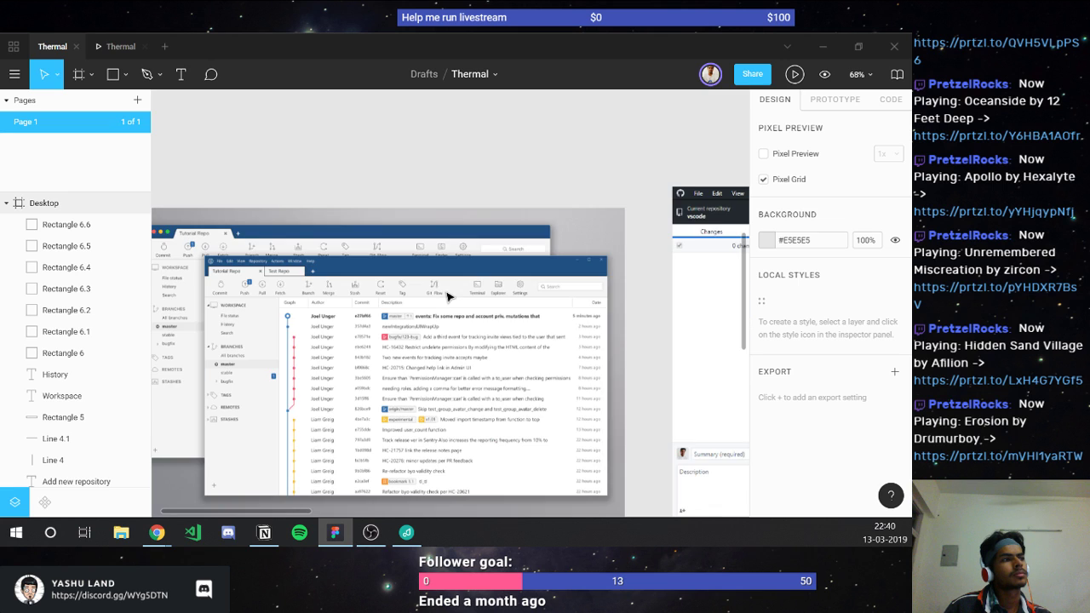
scroll(449, 296, left, 2)
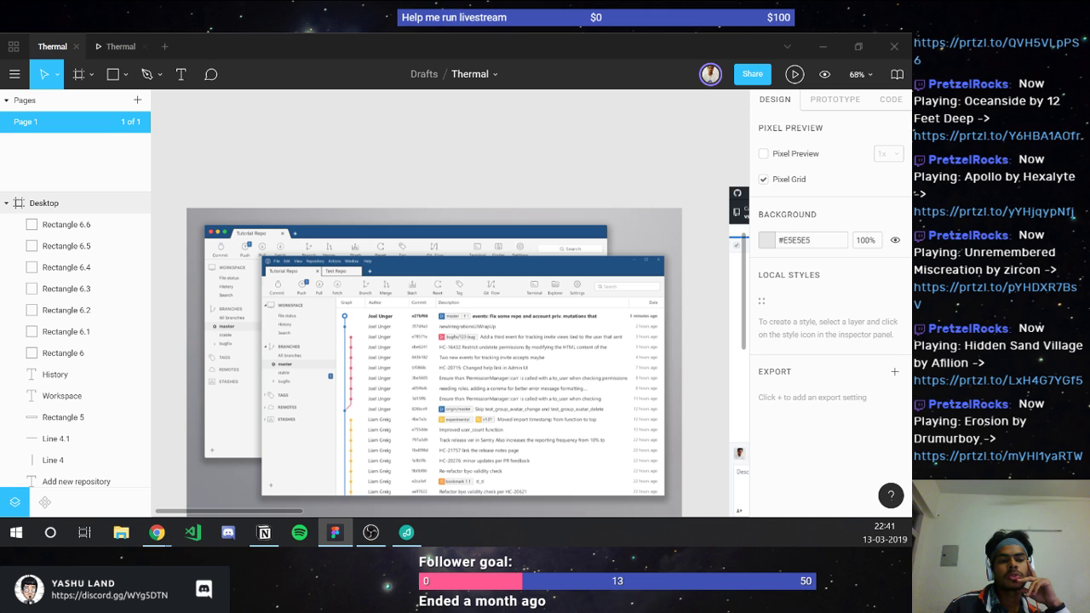
key(alt+Tab)
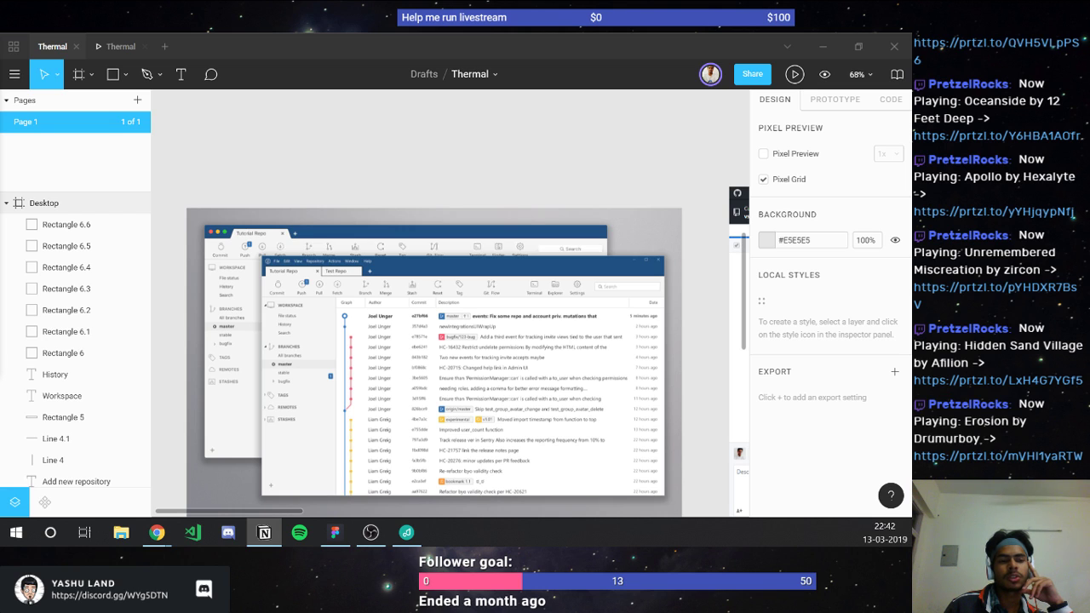
key(alt+Tab)
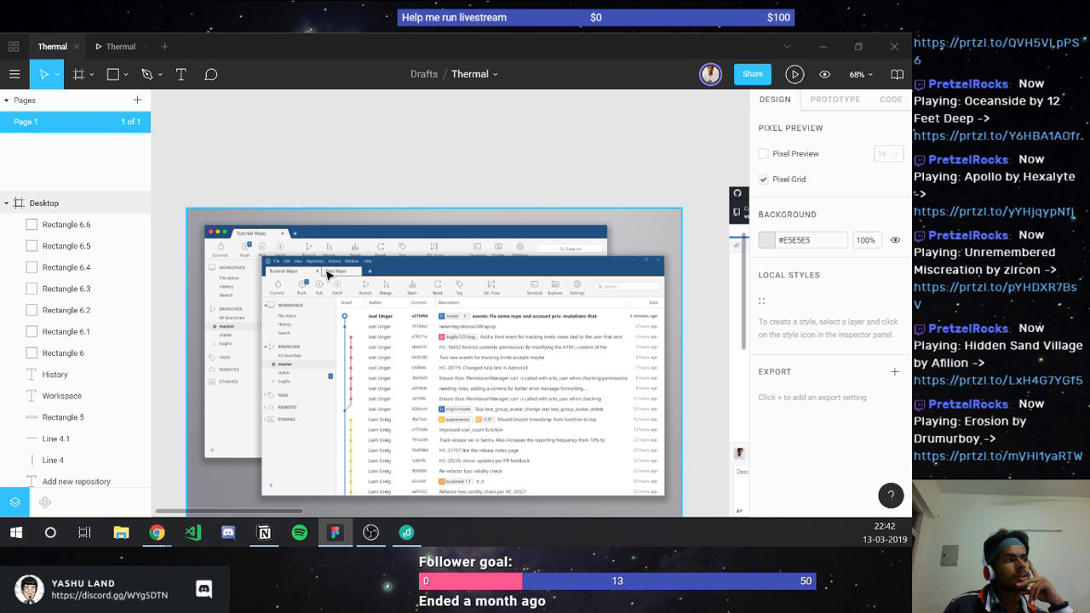
scroll(327, 275, down, 3)
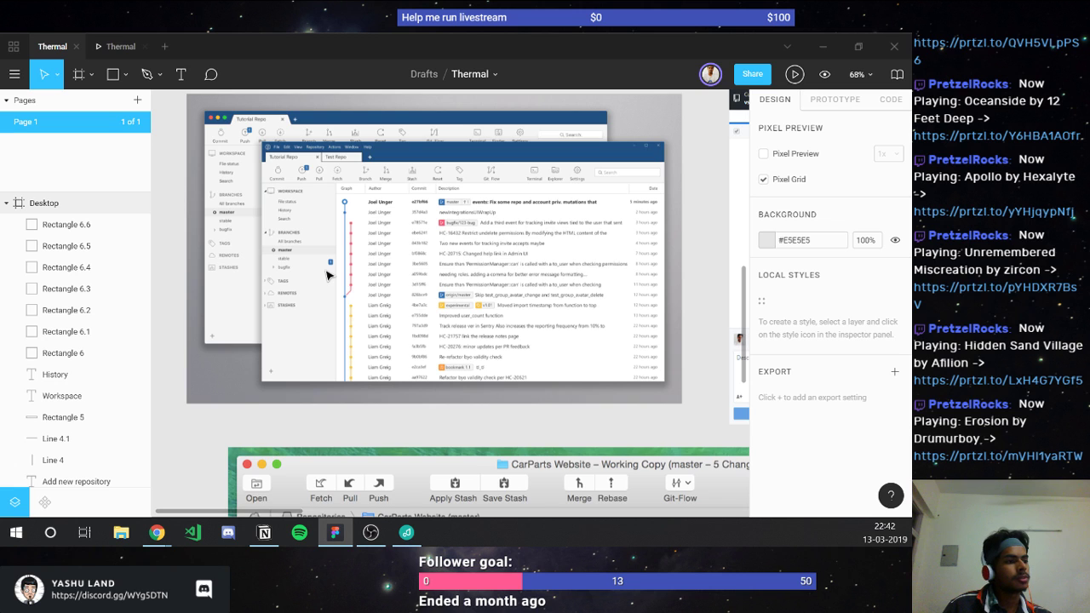
scroll(327, 274, down, 2)
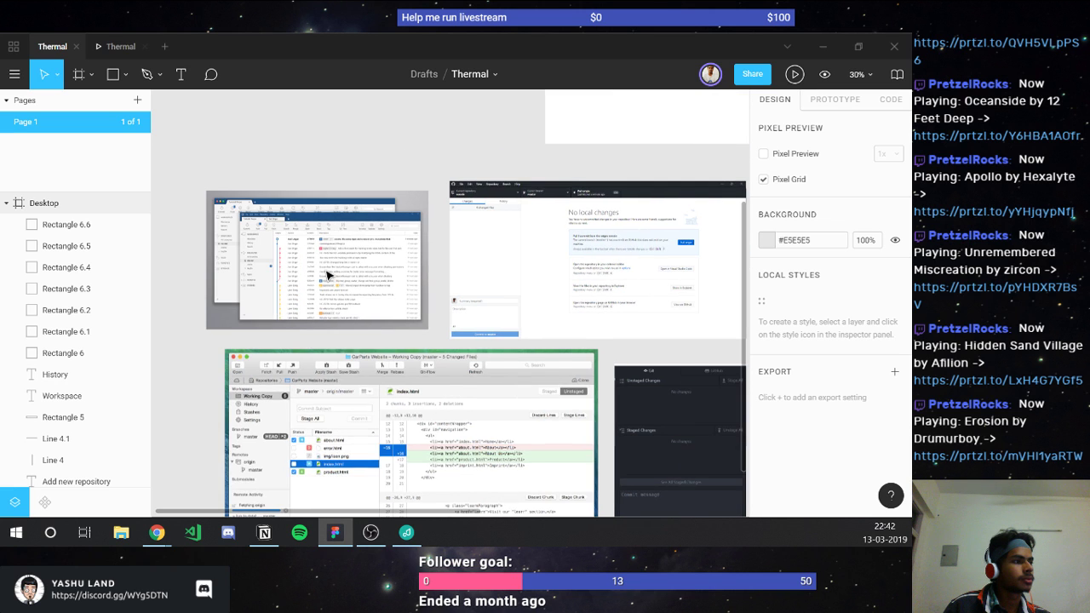
scroll(327, 274, down, 2)
scroll(327, 274, up, 2)
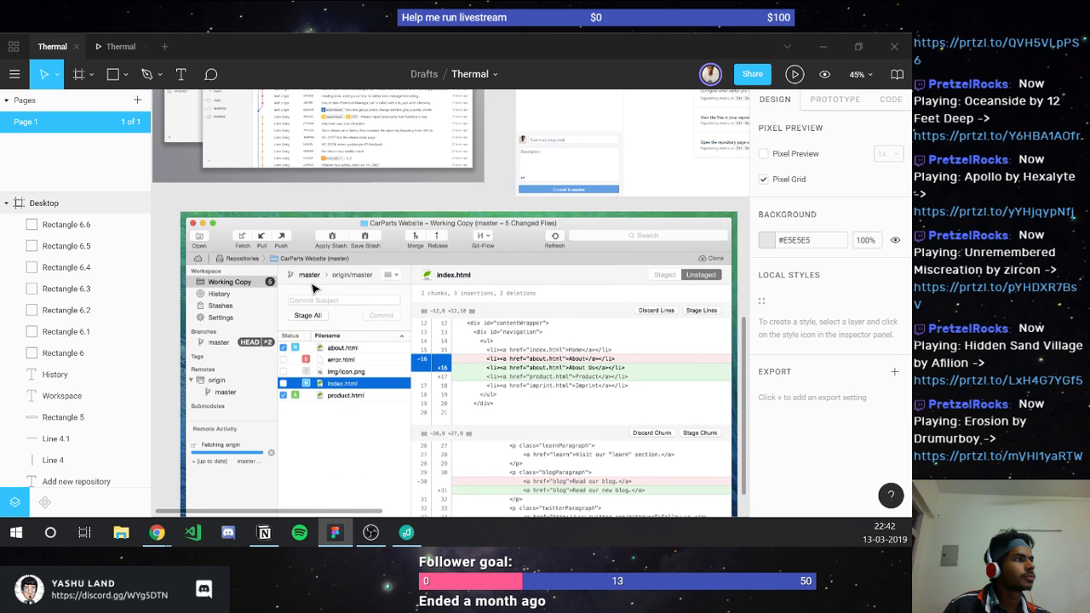
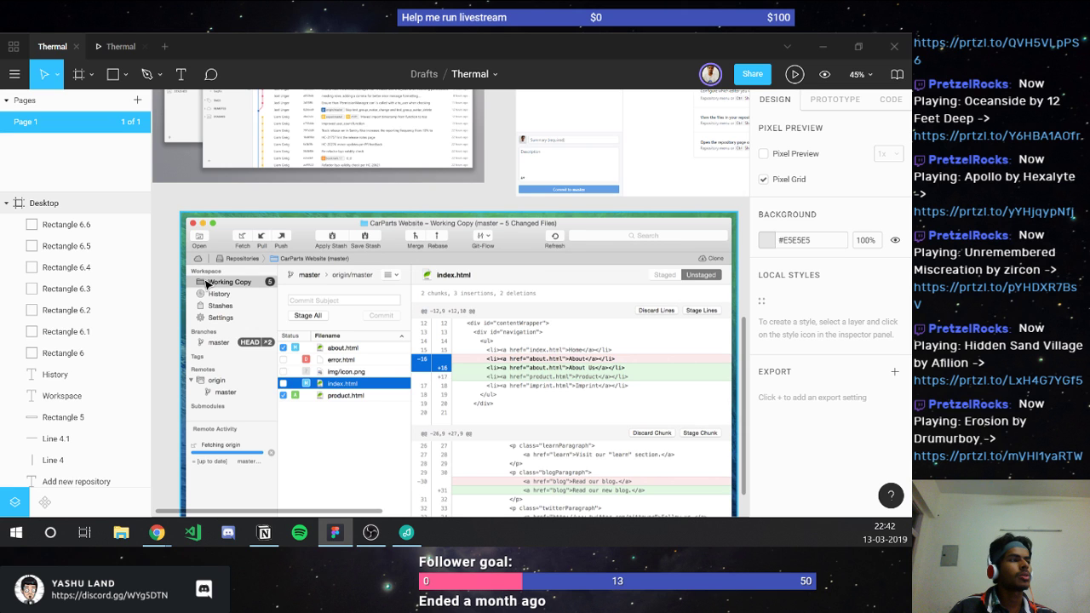
Step: Draw a small rectangle over the reference screenshot's sidebar
scroll(207, 283, up, 3)
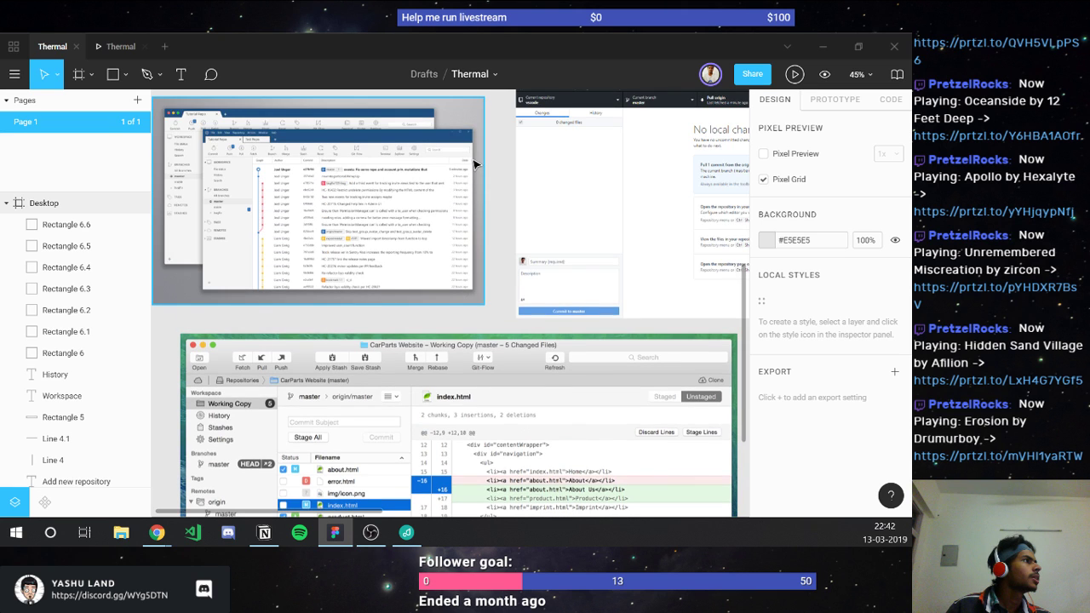
scroll(474, 163, right, 4)
scroll(545, 108, up, 2)
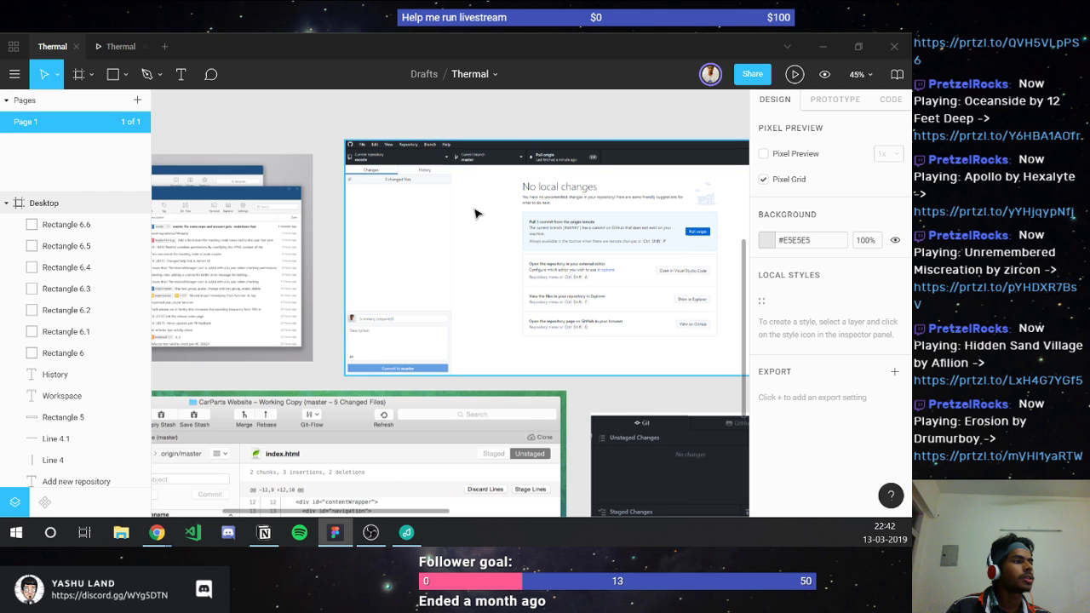
scroll(475, 213, left, 4)
scroll(475, 213, down, 2)
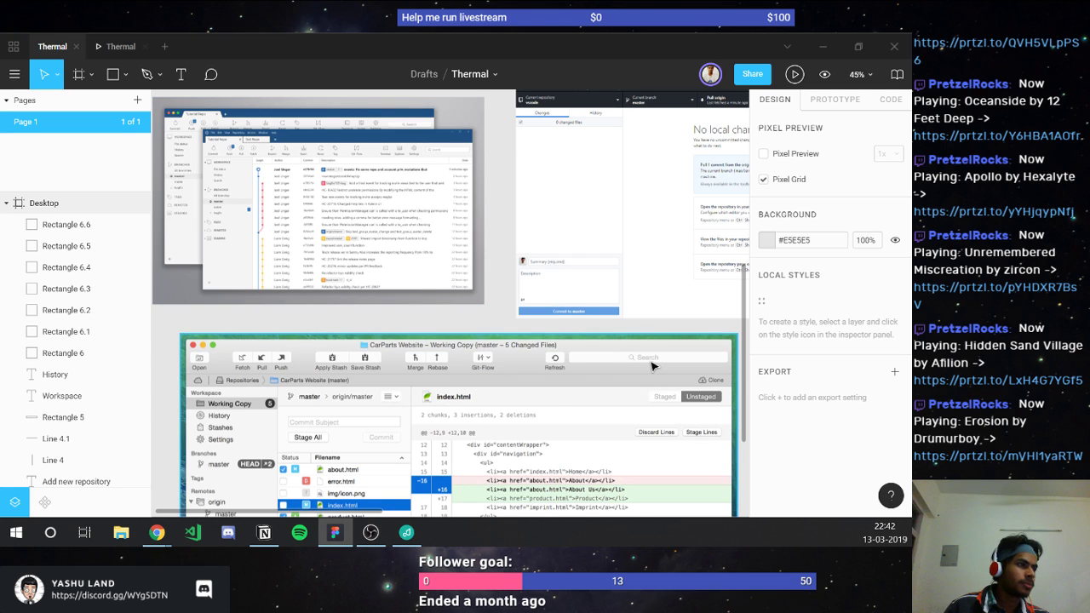
scroll(652, 366, down, 3)
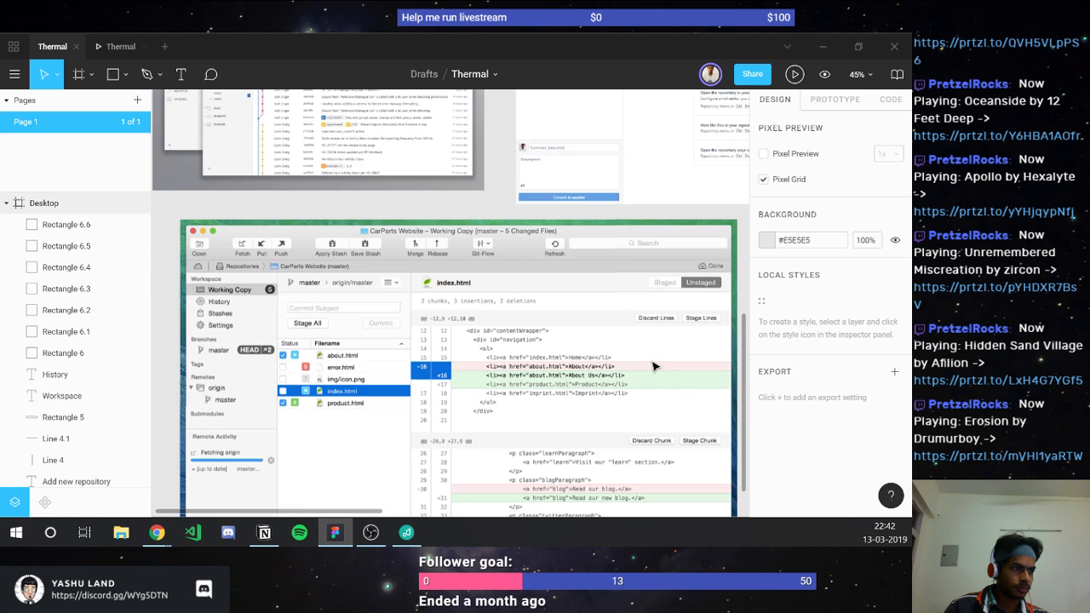
scroll(654, 366, down, 3)
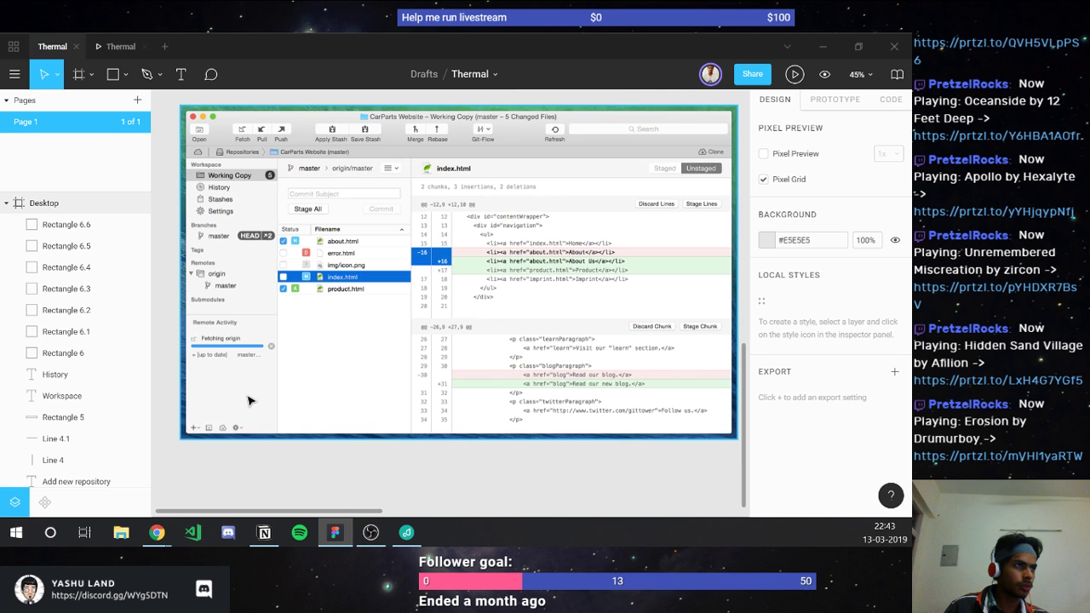
scroll(248, 400, up, 1)
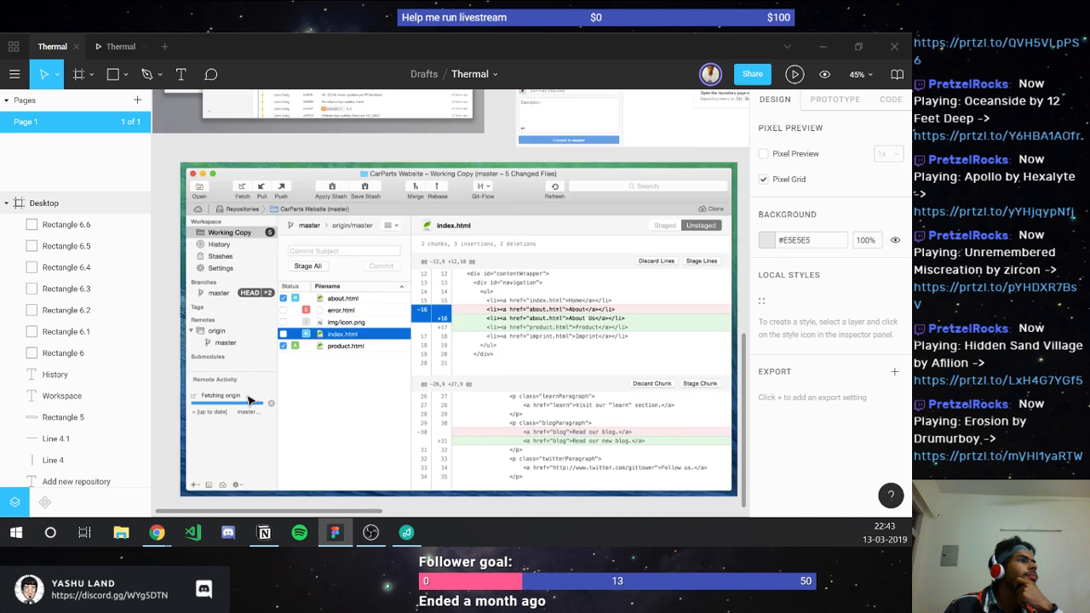
scroll(248, 401, up, 2)
scroll(248, 400, up, 2)
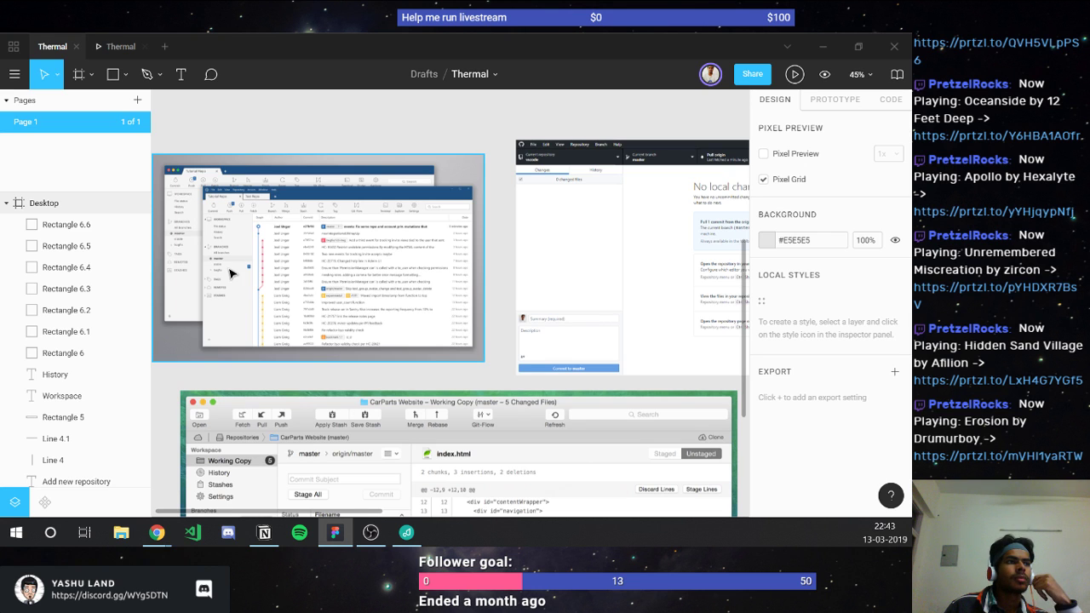
scroll(228, 240, up, 5)
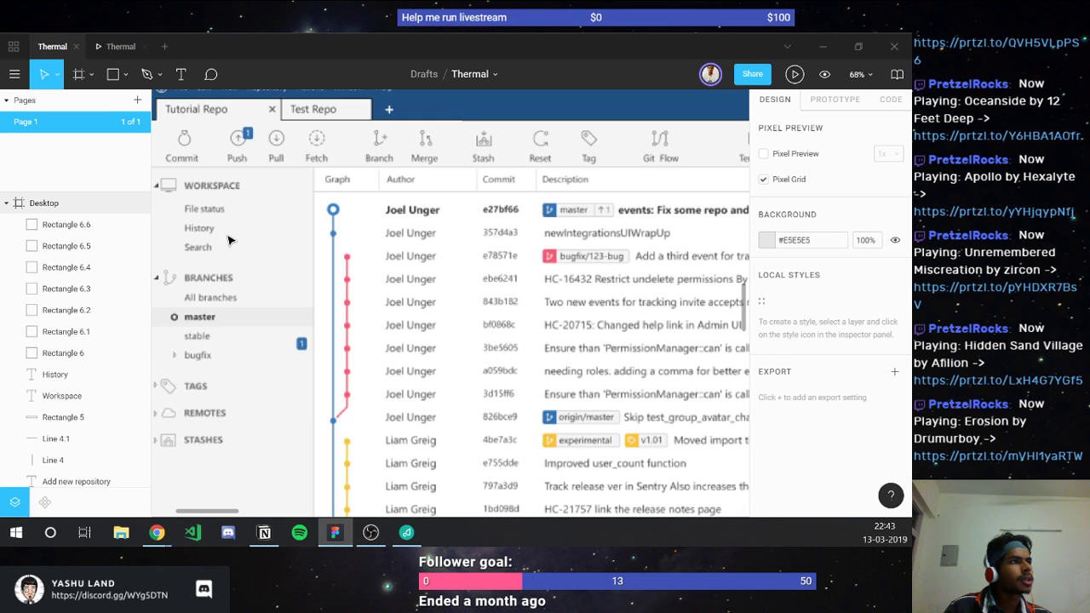
scroll(230, 242, up, 2)
scroll(234, 245, down, 2)
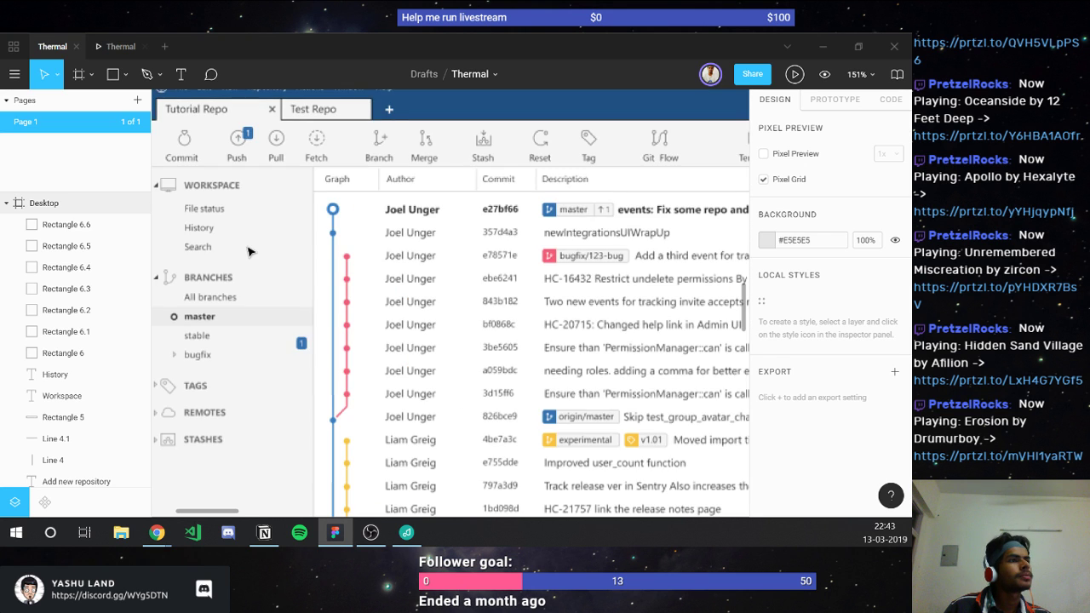
key(r)
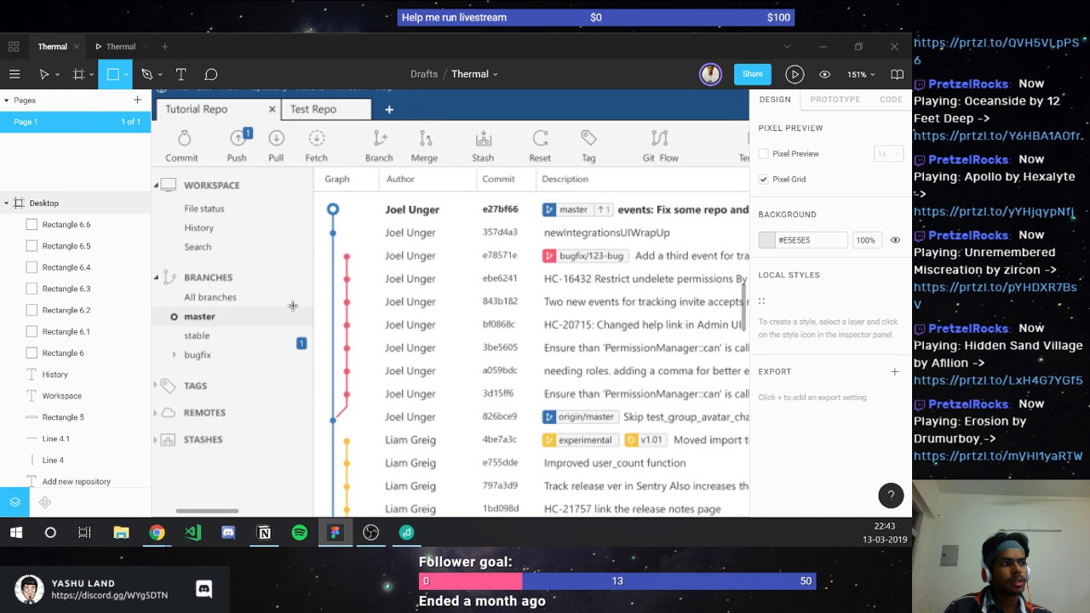
drag(292, 305, 240, 242)
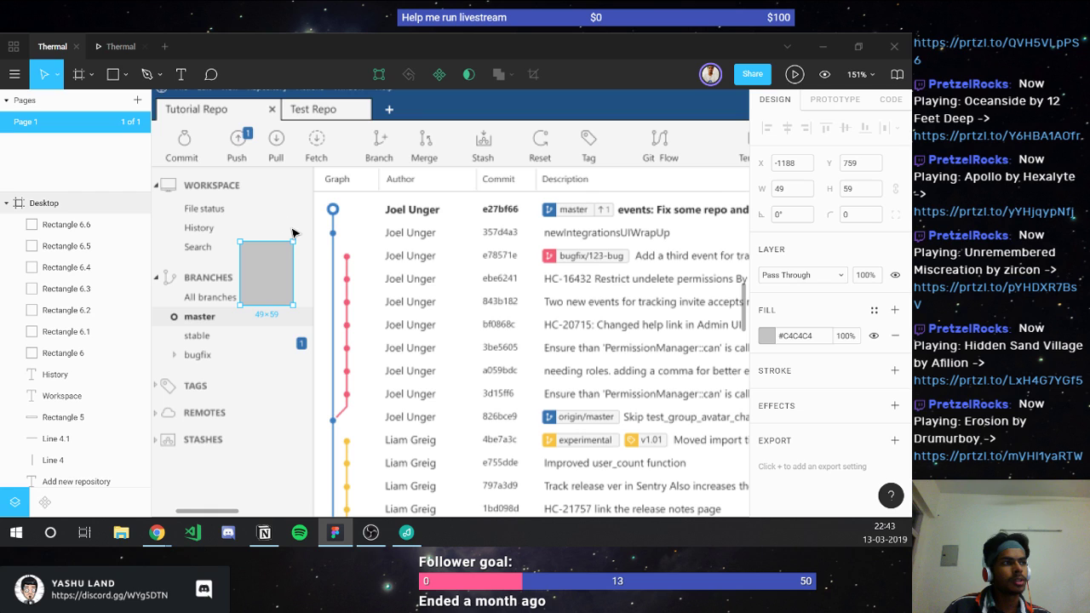
Step: Fill the rectangle with the sidebar's light grey #F5F5F5, sampled from the screenshot
key(i)
click(679, 159)
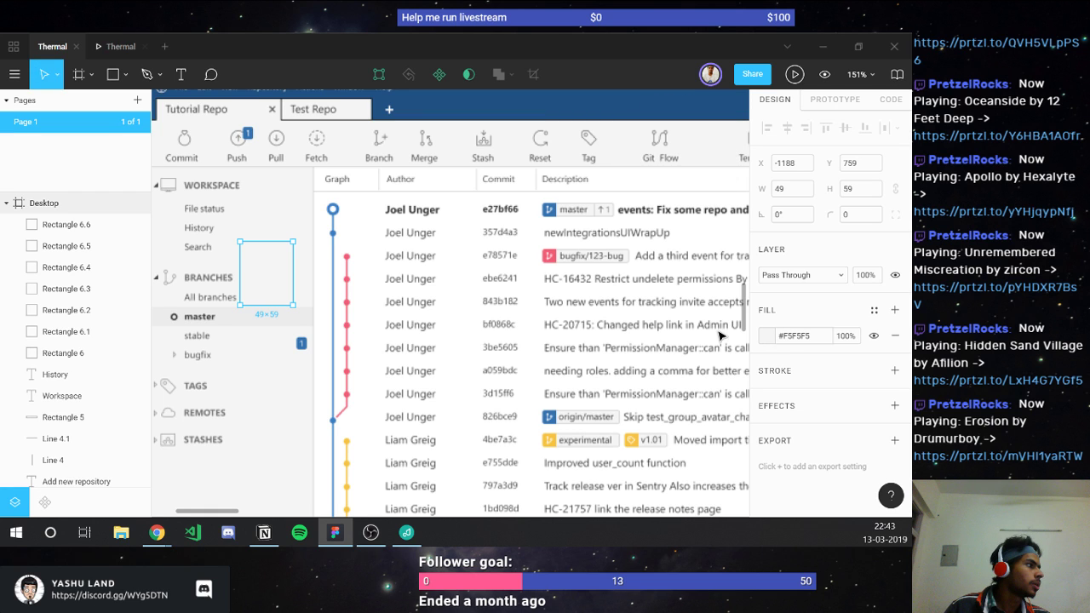
click(767, 336)
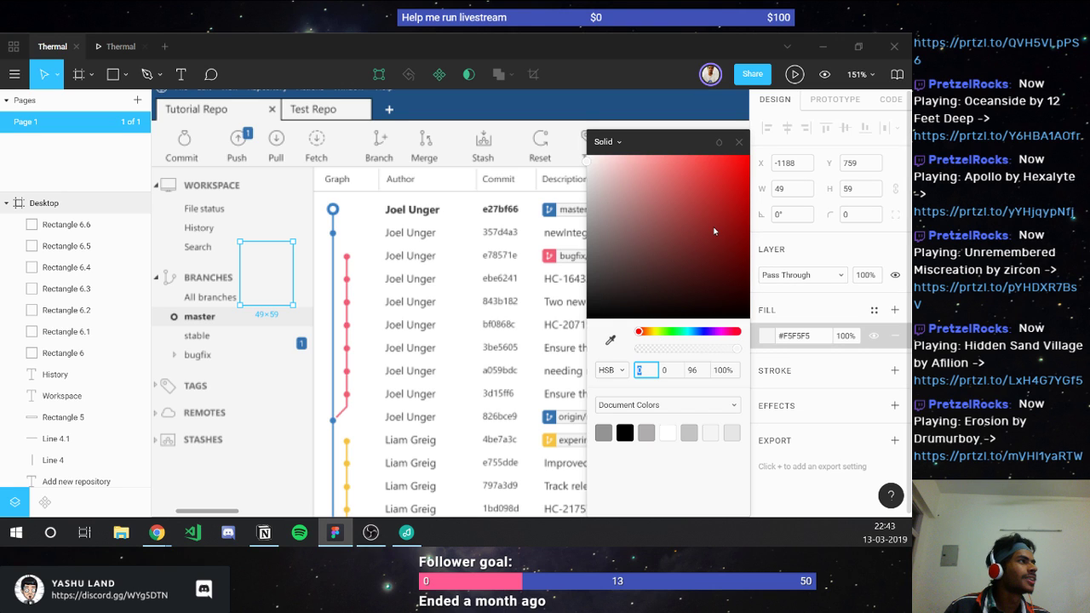
click(315, 200)
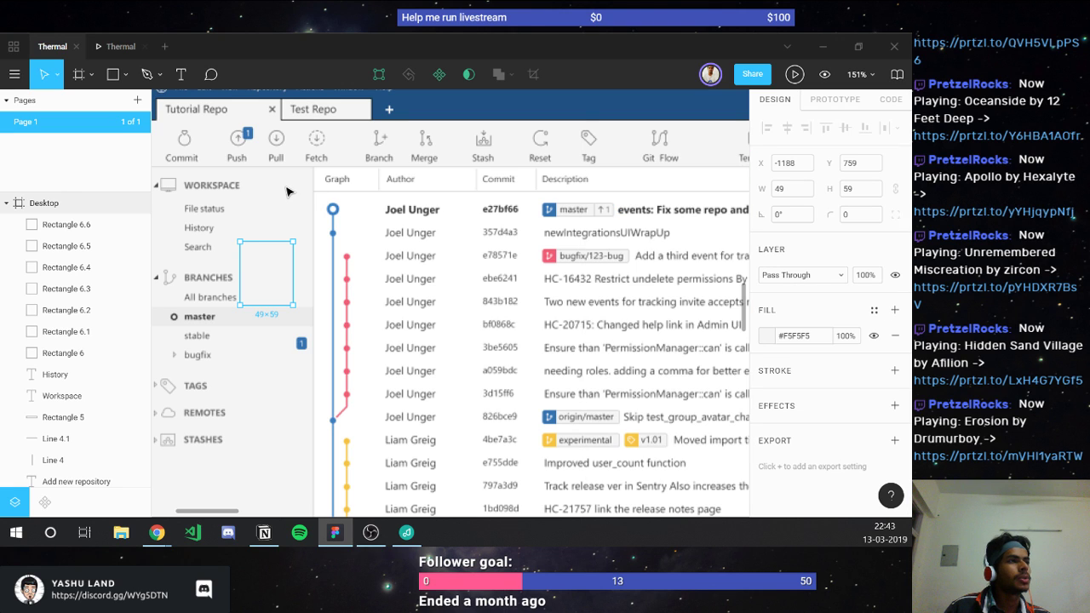
scroll(273, 264, down, 5)
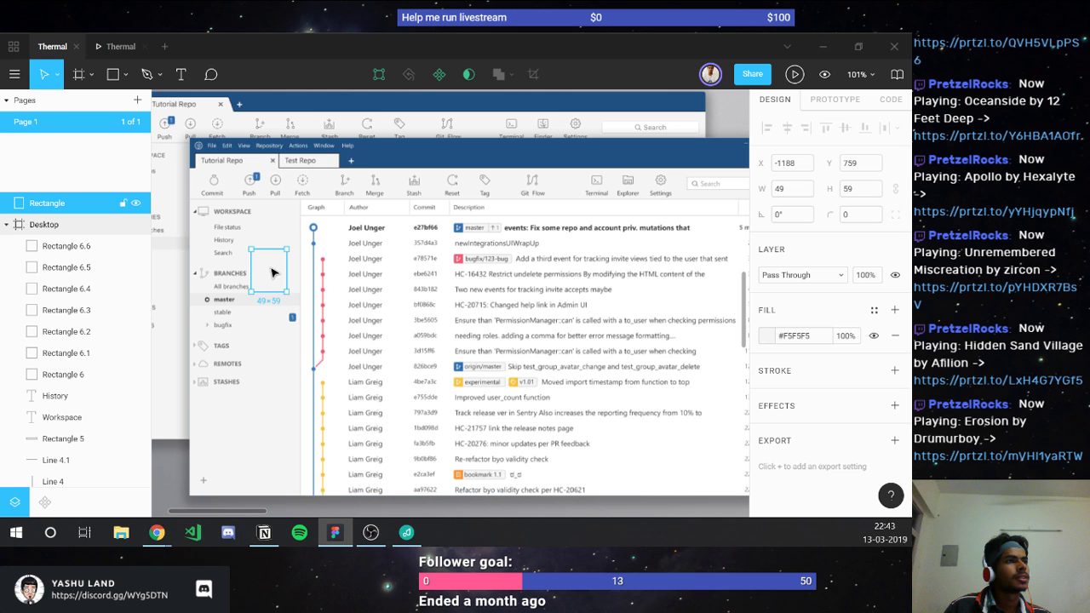
Step: Move the rectangle into the Desktop frame at X 0, Y 80, just below the toolbar
drag(272, 271, 389, 317)
drag(490, 315, 500, 230)
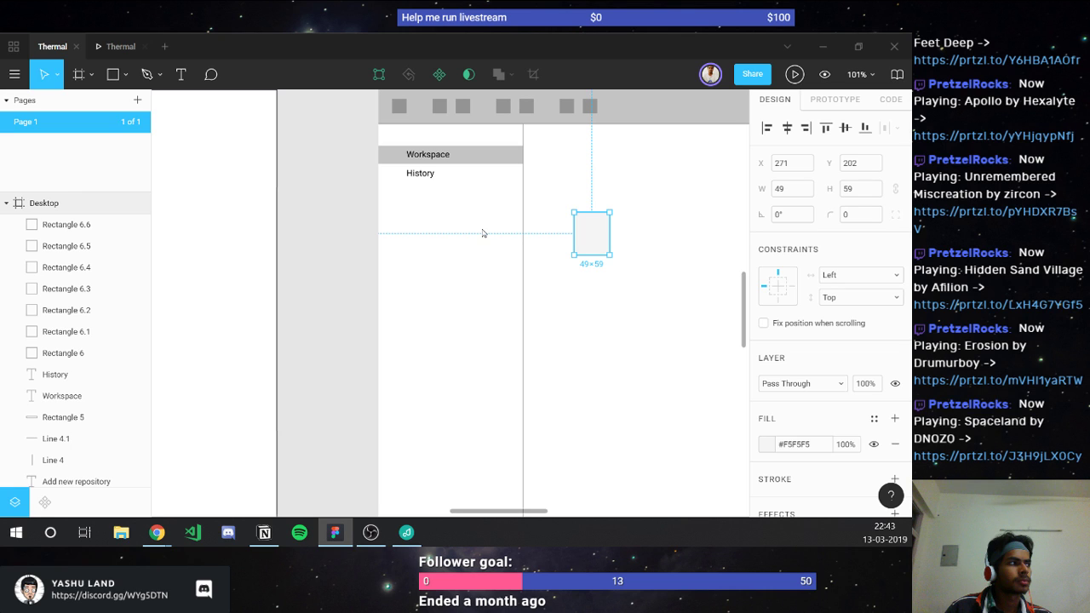
click(484, 233)
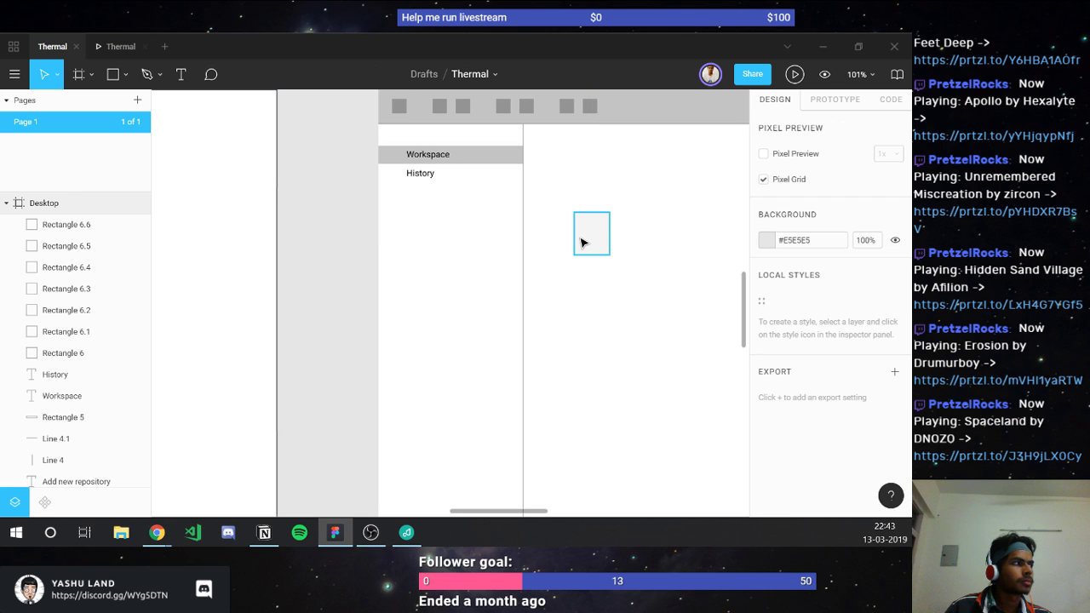
drag(581, 242, 401, 150)
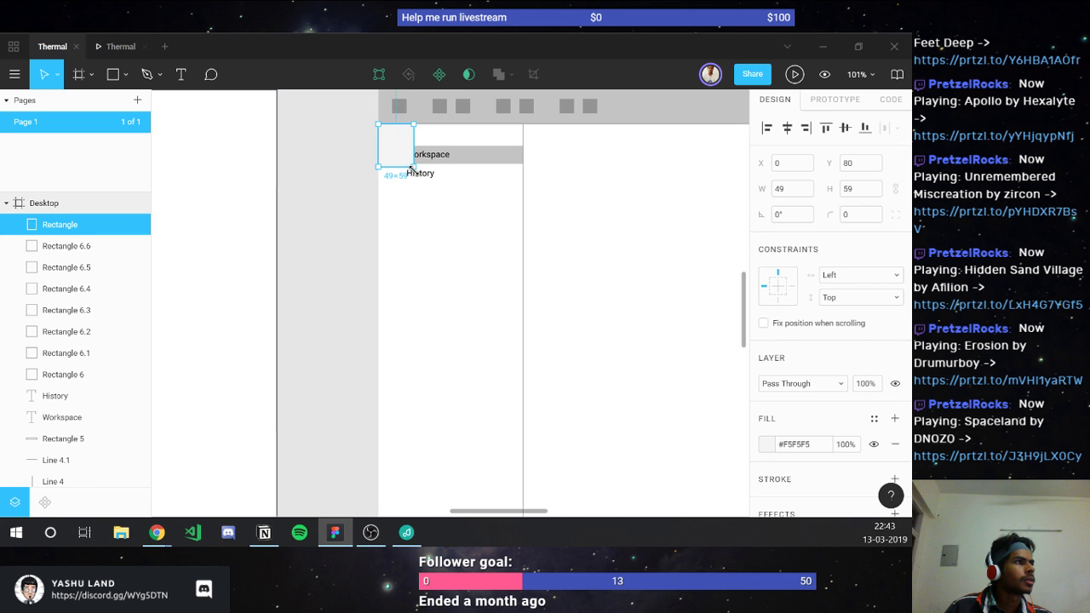
Step: Stretch the rectangle to 200 × 944 so it spans the frame's full height
drag(412, 167, 523, 440)
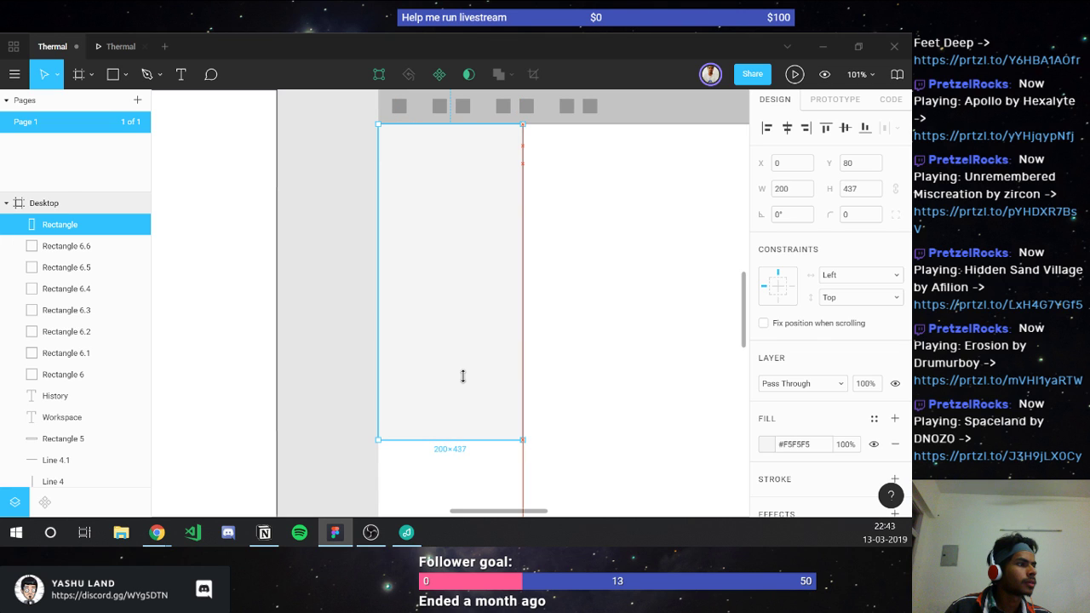
scroll(462, 375, down, 3)
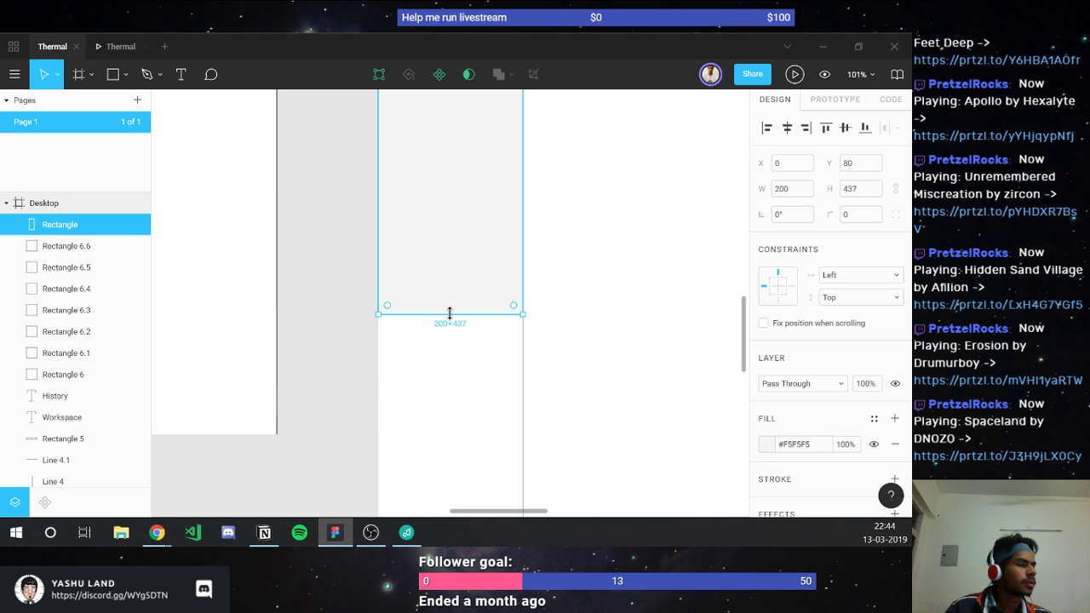
scroll(452, 363, down, 3)
drag(449, 313, 454, 384)
scroll(452, 365, down, 1)
scroll(454, 384, down, 3)
scroll(442, 331, up, 5)
scroll(442, 331, up, 4)
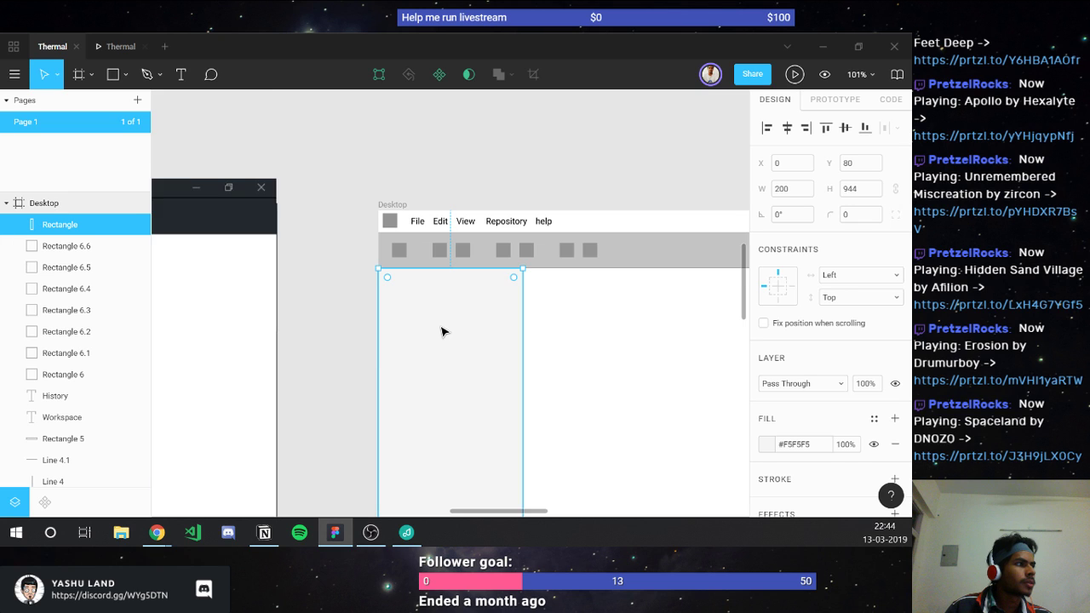
scroll(439, 331, down, 2)
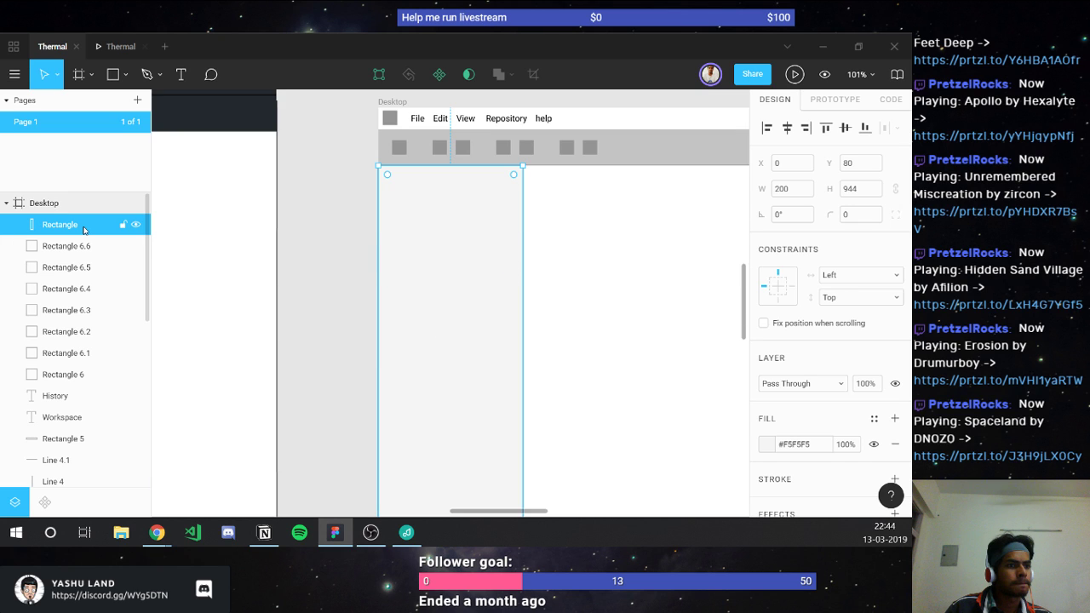
Step: Reorder the sidebar rectangle's layer to sit just above Menu bar
drag(84, 229, 85, 455)
scroll(71, 382, down, 2)
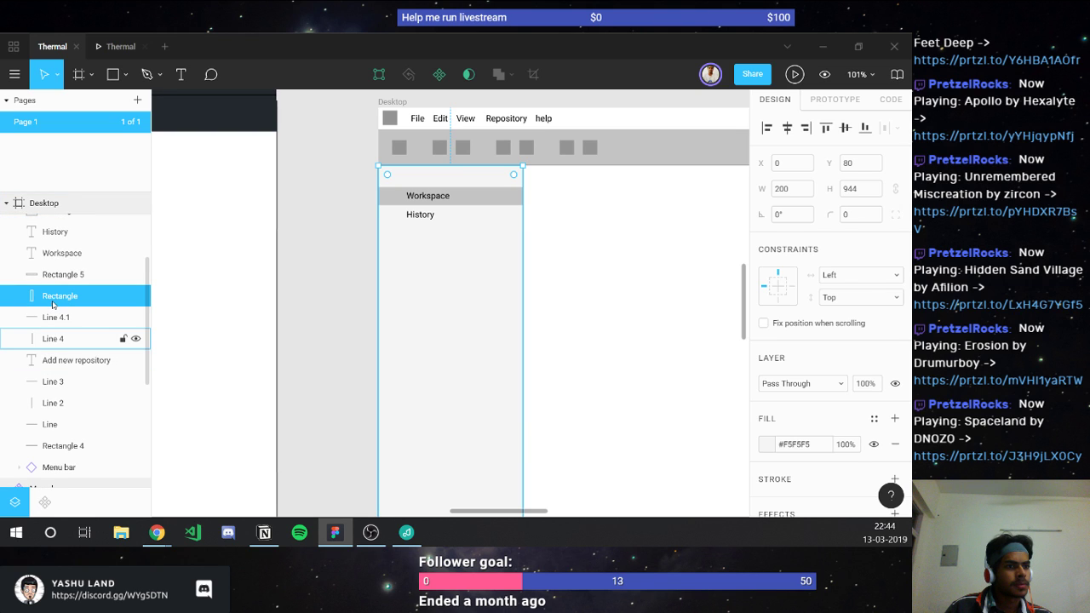
drag(53, 304, 202, 440)
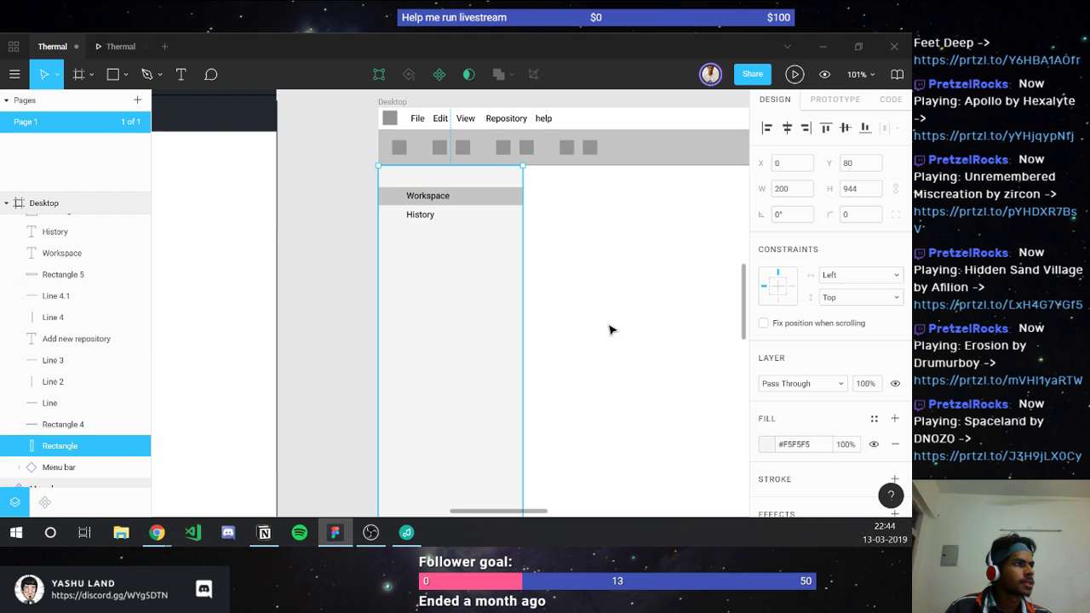
click(626, 298)
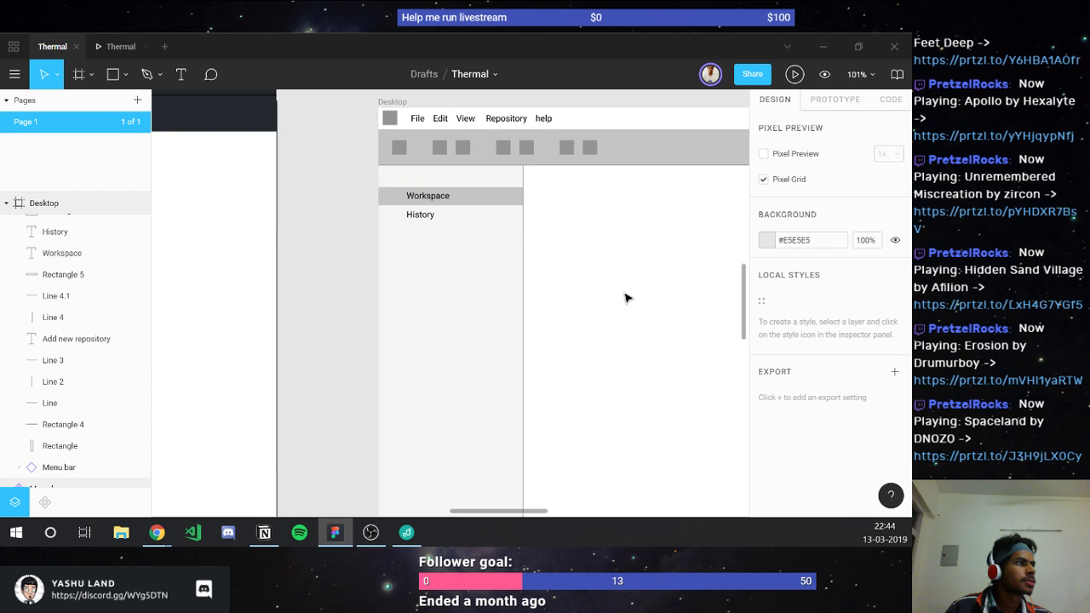
Step: Change the toolbar strip's fill from #C4C4C4 to the sidebar's #F5F5F5 and zoom out to 45%
click(522, 255)
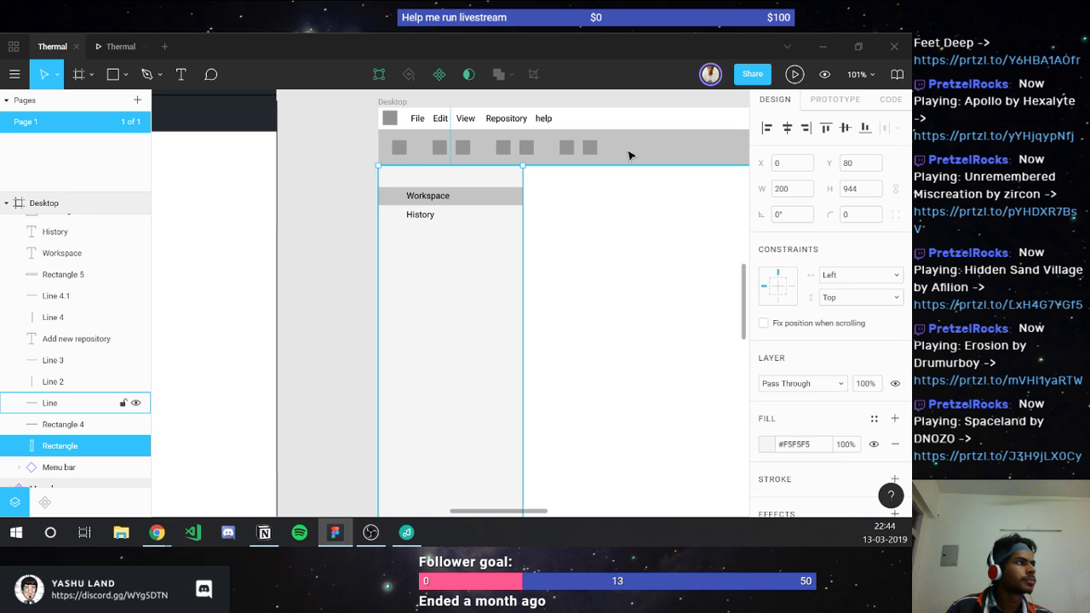
click(628, 155)
key(i)
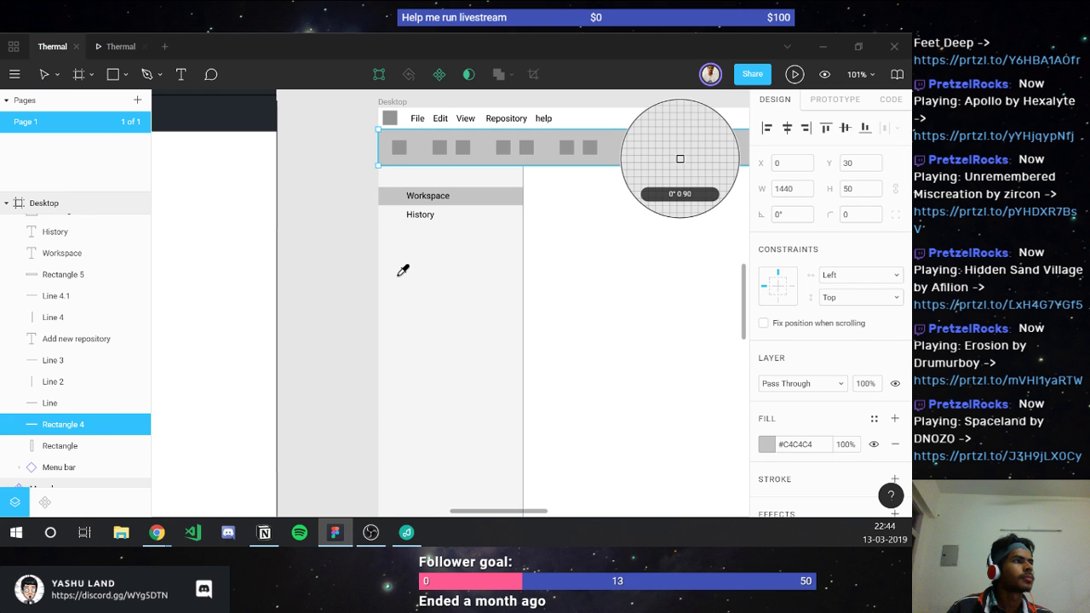
click(400, 273)
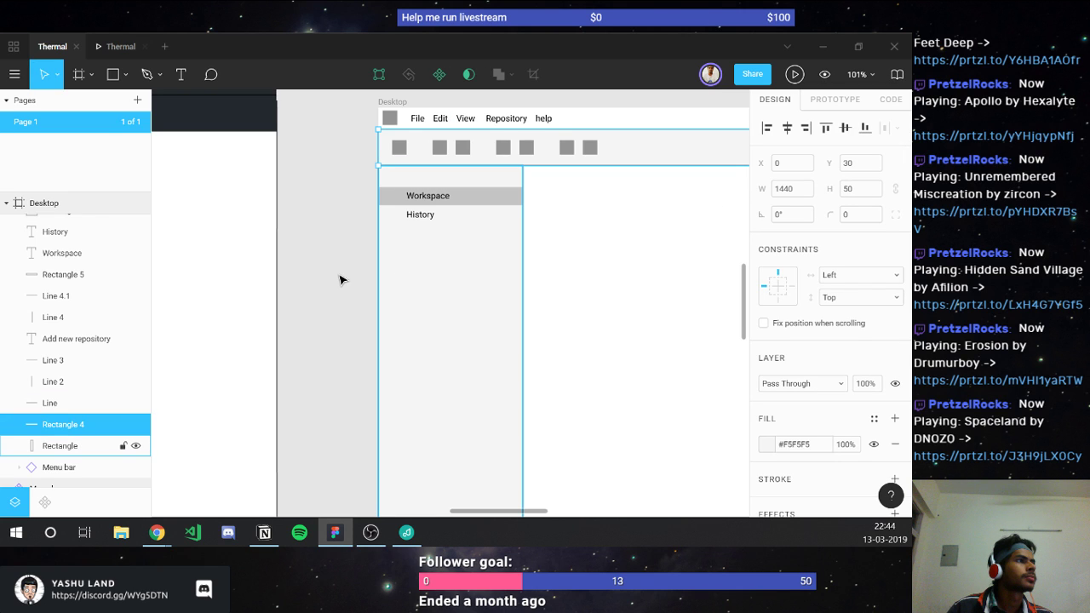
click(339, 280)
scroll(338, 279, down, 3)
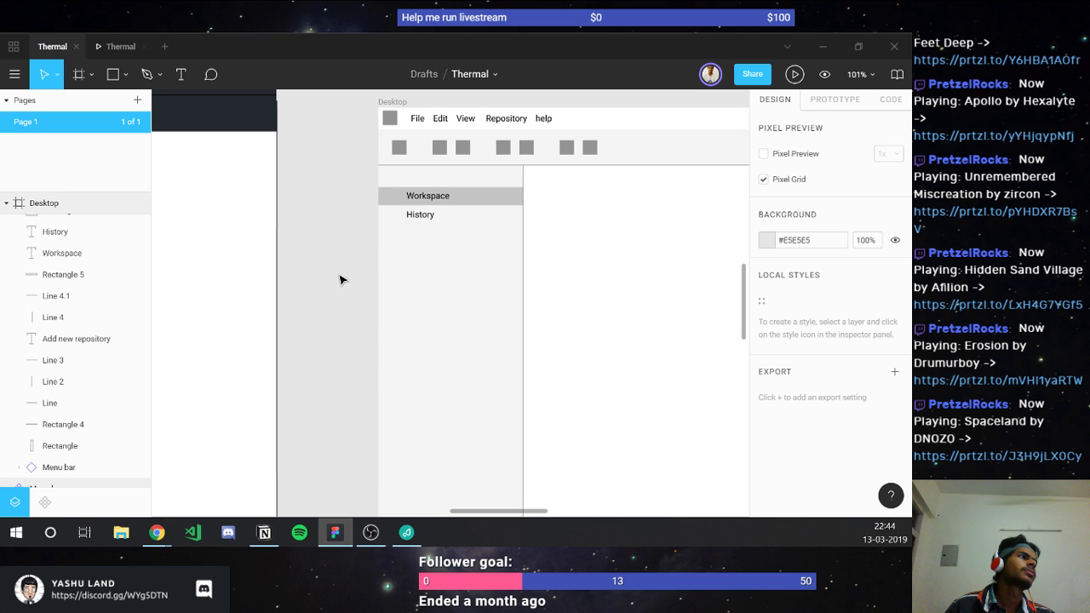
scroll(338, 279, down, 3)
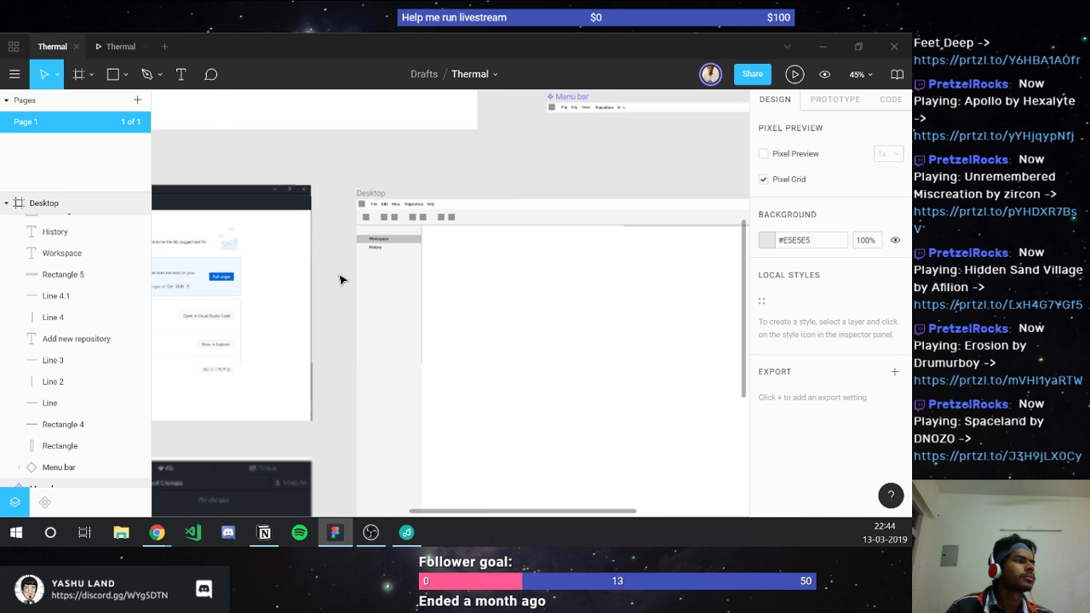
scroll(339, 279, left, 3)
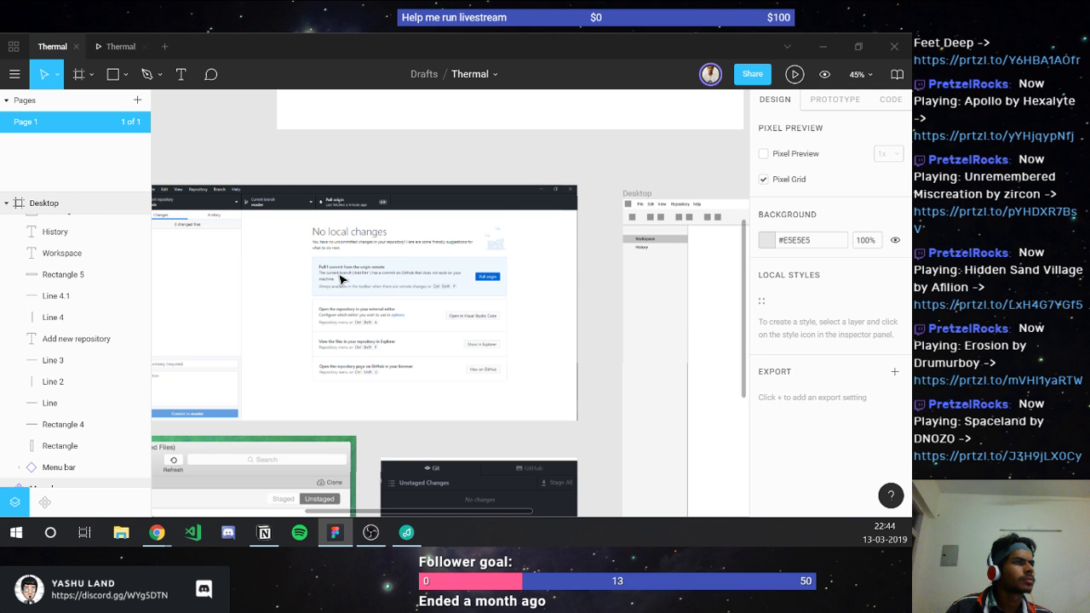
Step: Pan across the reference Git client screenshots, then zoom to 160% on the Desktop frame's sidebar
scroll(339, 279, down, 2)
scroll(339, 279, left, 4)
scroll(339, 280, down, 2)
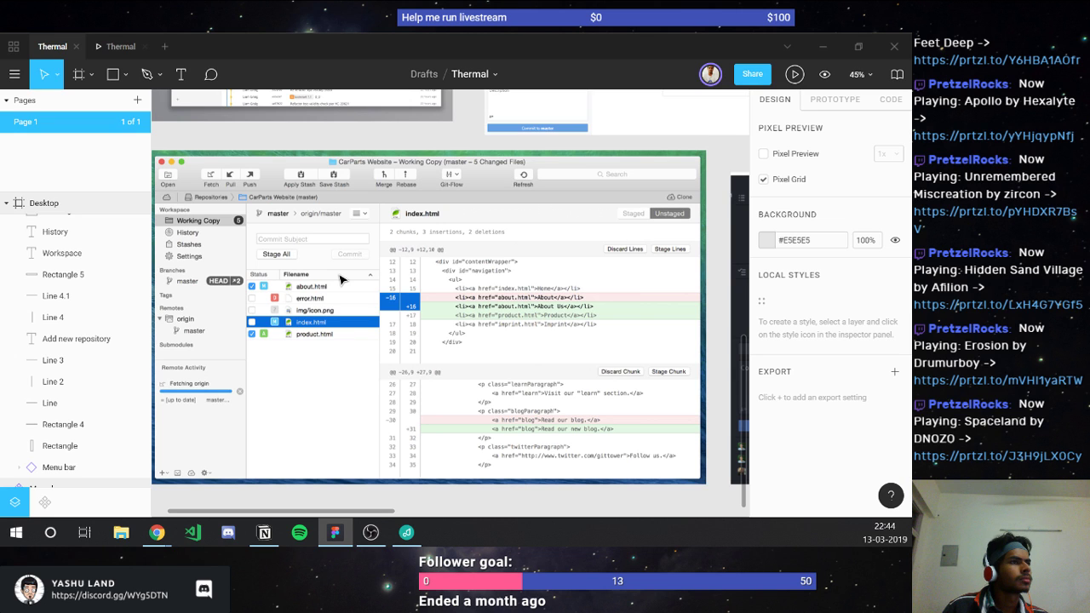
scroll(339, 279, up, 4)
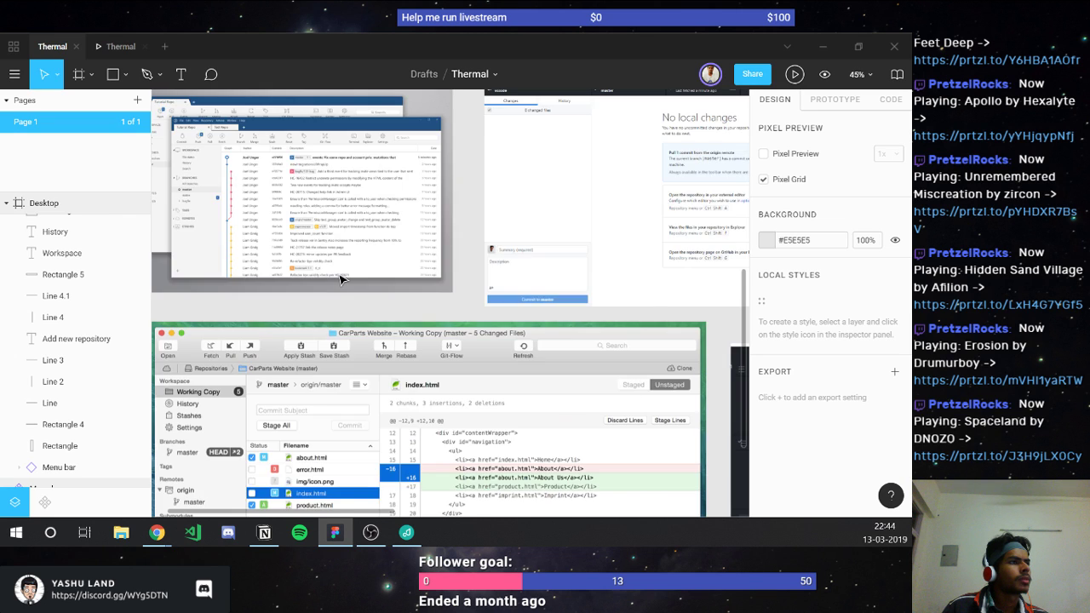
scroll(340, 279, up, 2)
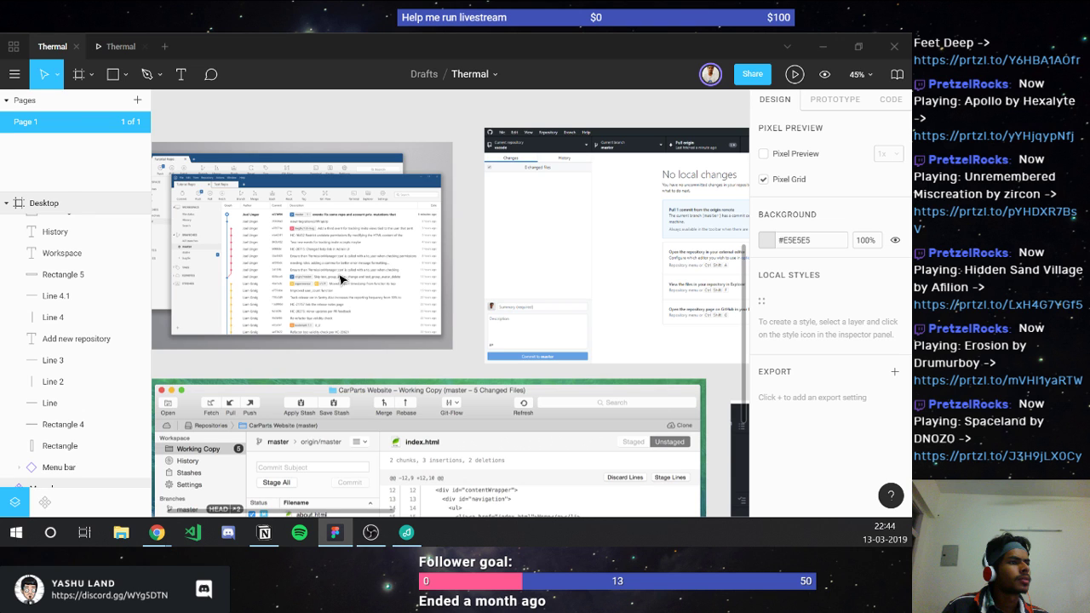
scroll(418, 282, right, 9)
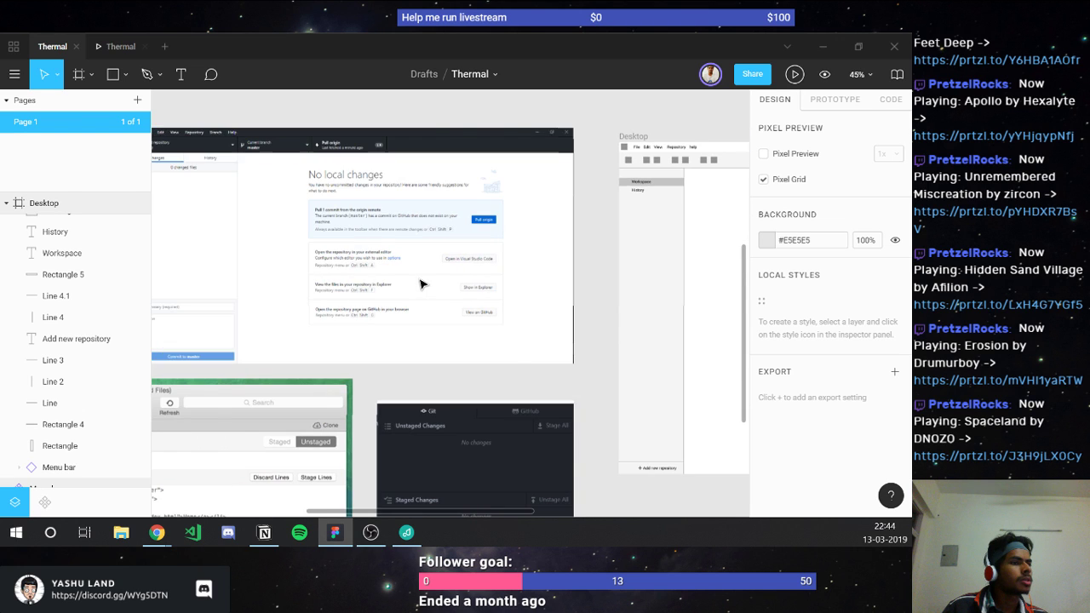
scroll(418, 282, left, 8)
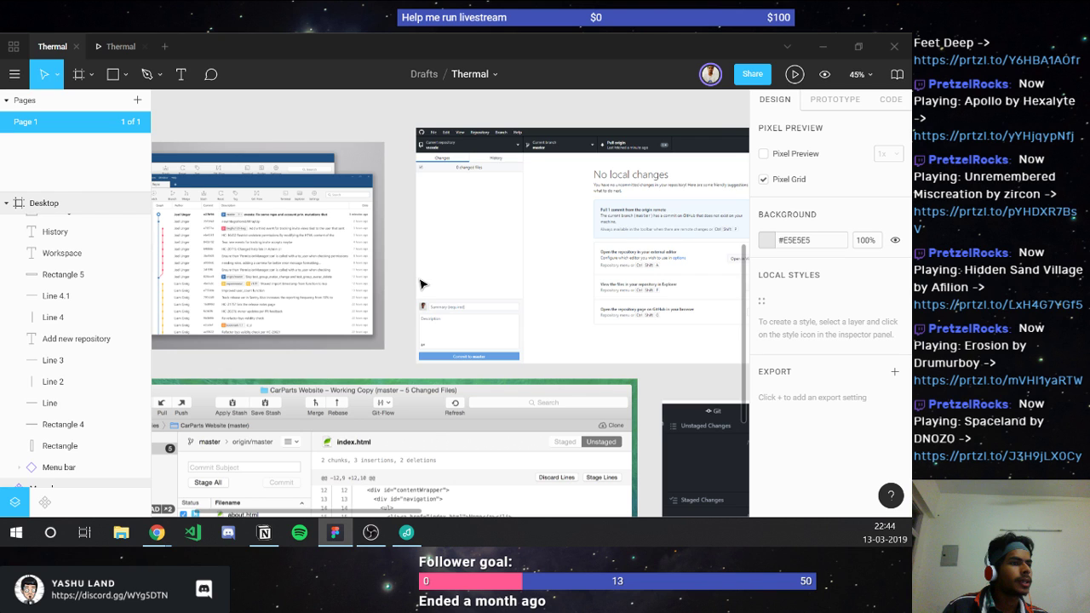
scroll(421, 283, up, 5)
scroll(474, 172, up, 5)
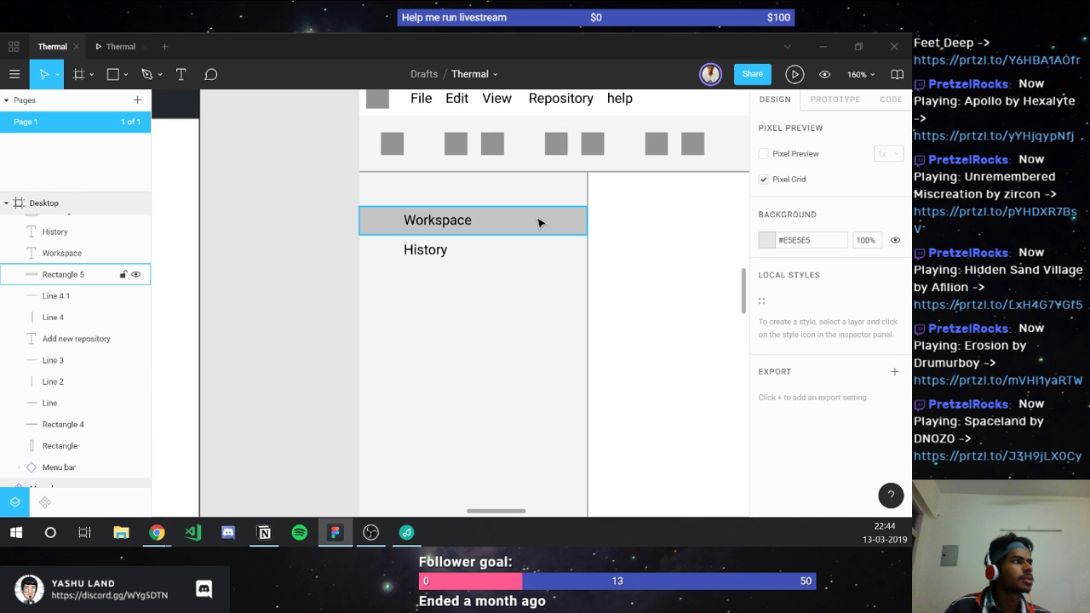
Step: Set the Workspace row rectangle's HSB brightness to 80, giving a #CCCCCC fill
click(561, 262)
click(771, 444)
click(768, 445)
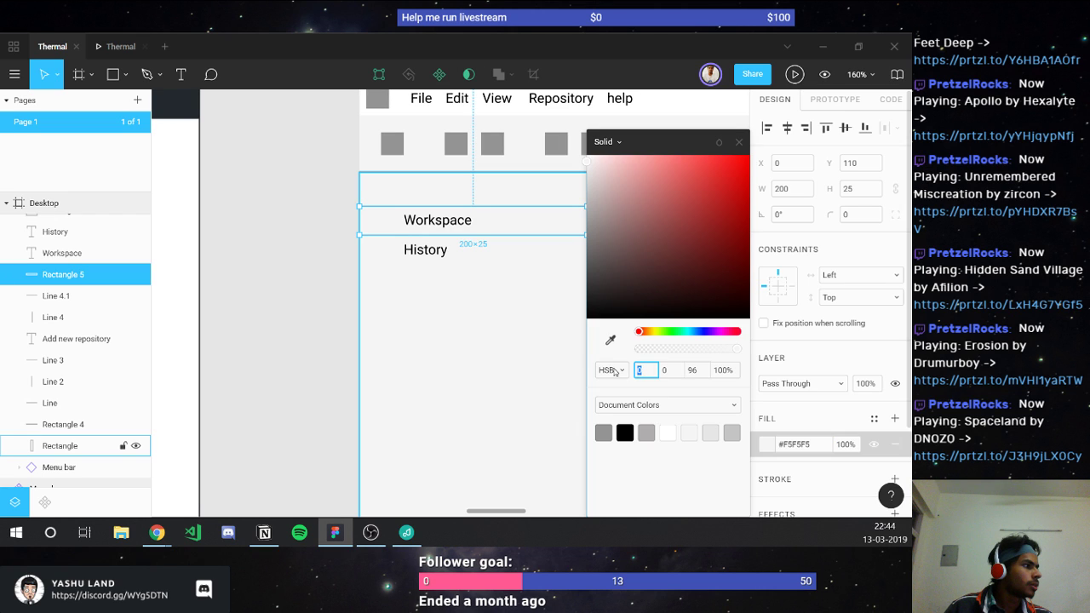
click(610, 370)
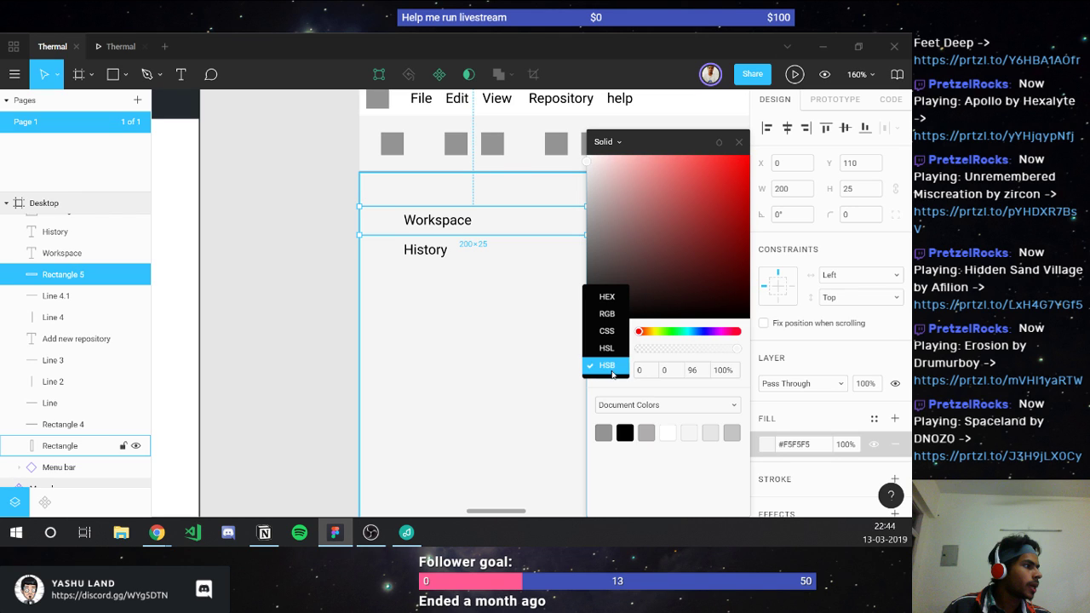
click(607, 365)
click(692, 369)
key(Up)
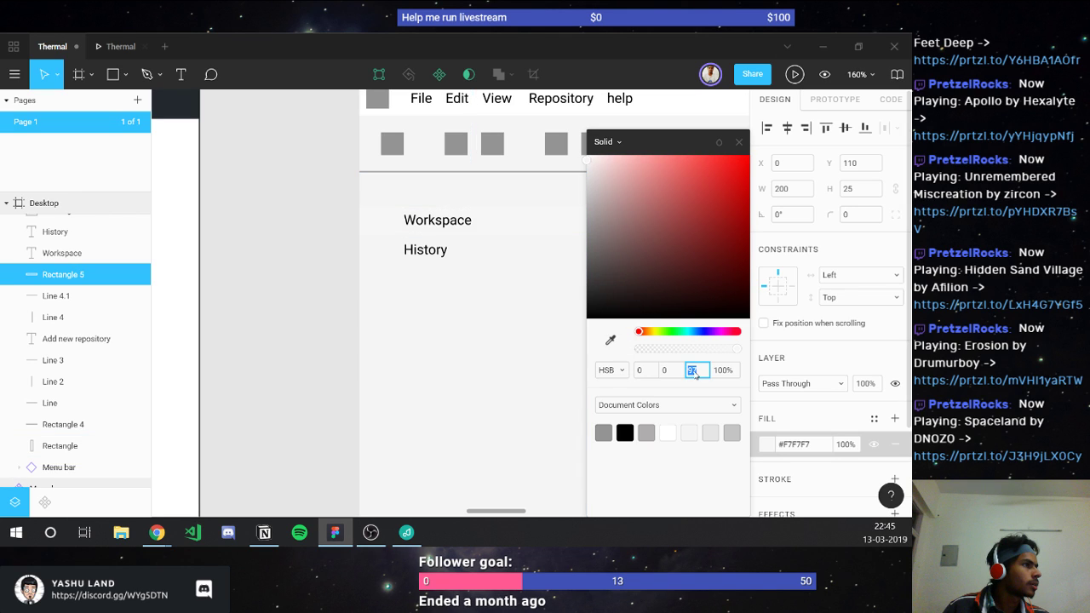
key(Down)
key(Down)
key(Down)
key(Down)
key(Down)
key(Down)
key(Down)
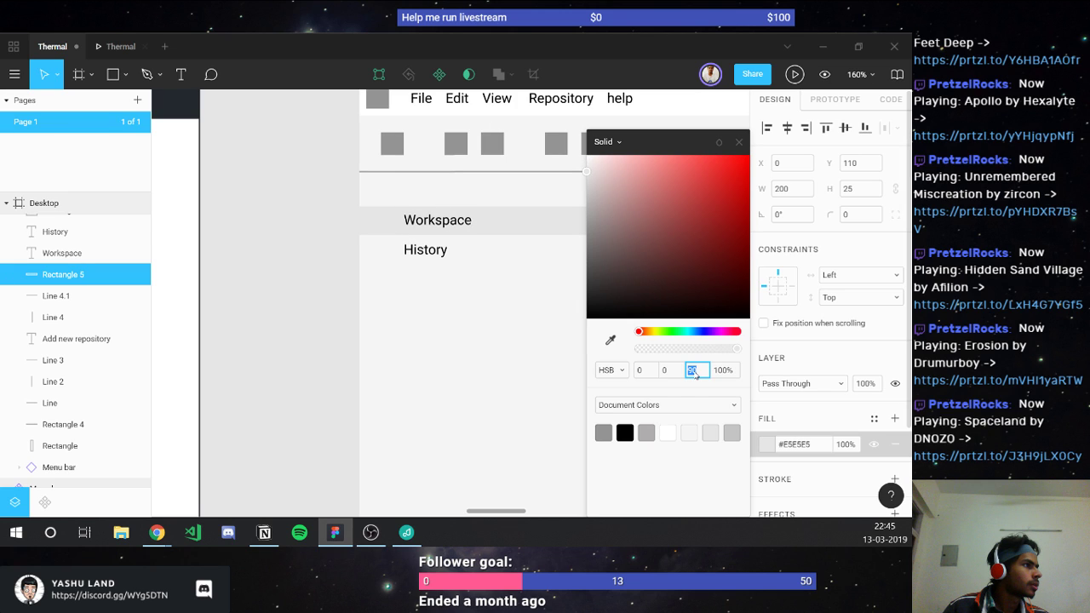
key(shift+Down)
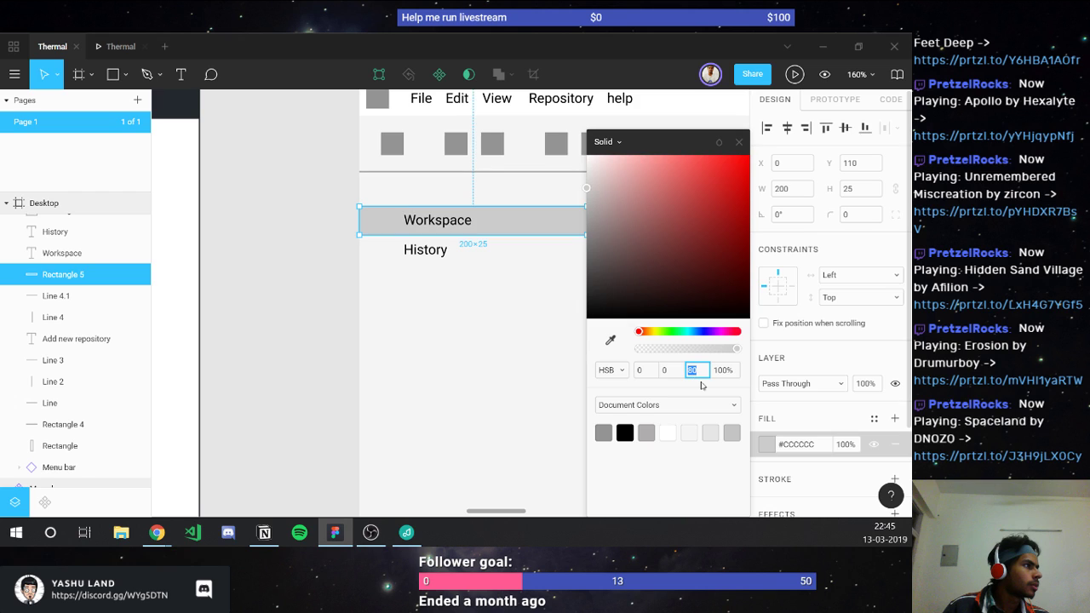
key(Return)
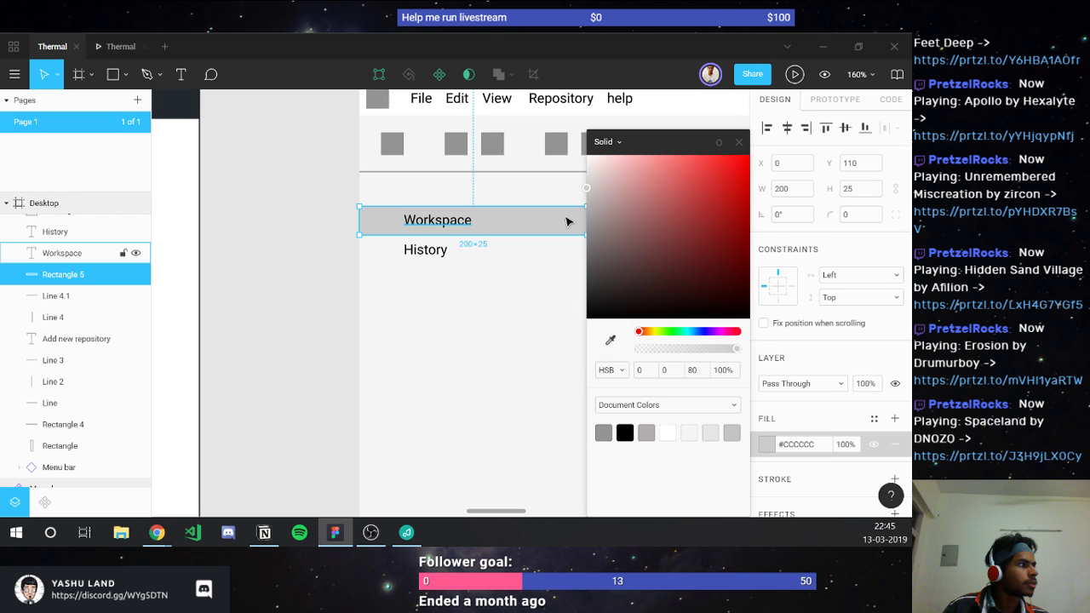
click(567, 222)
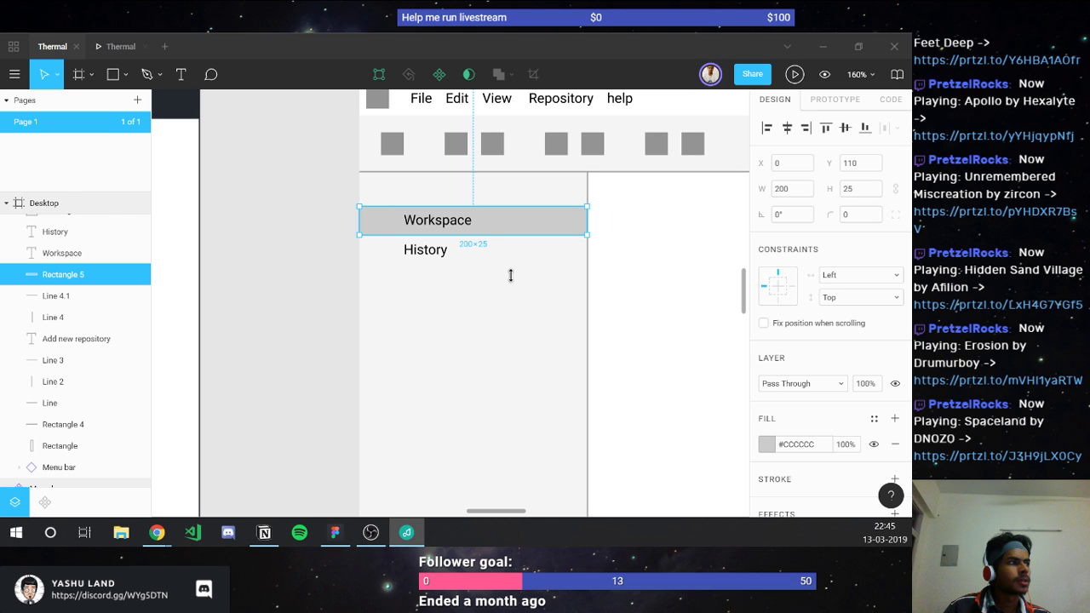
key(shift+Tab)
Step: Change the Workspace label to Roboto Bold and nudge it slightly right
scroll(839, 388, down, 2)
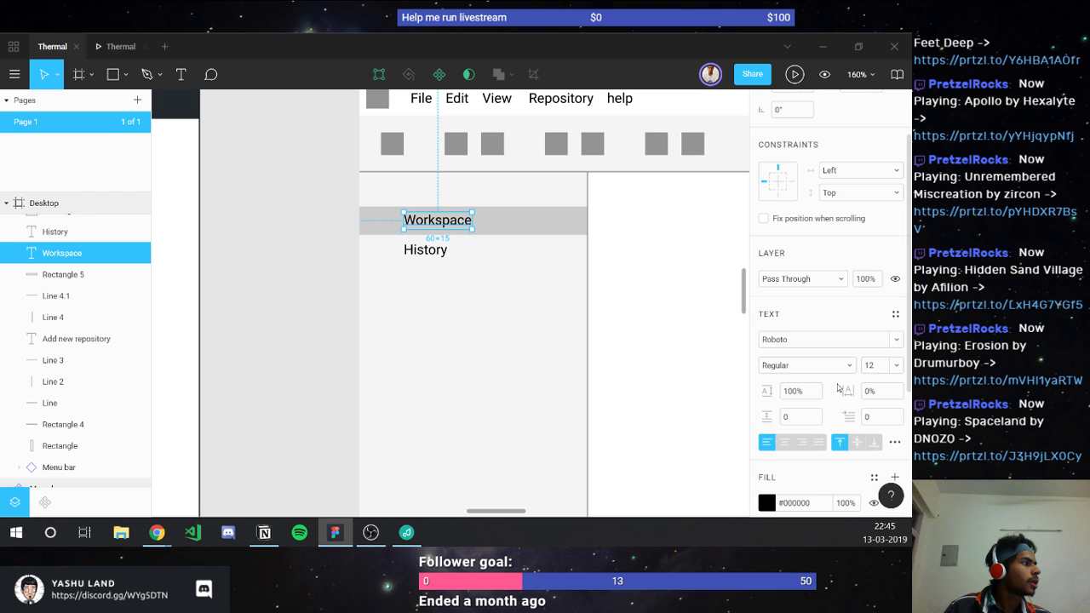
scroll(838, 388, down, 1)
click(771, 331)
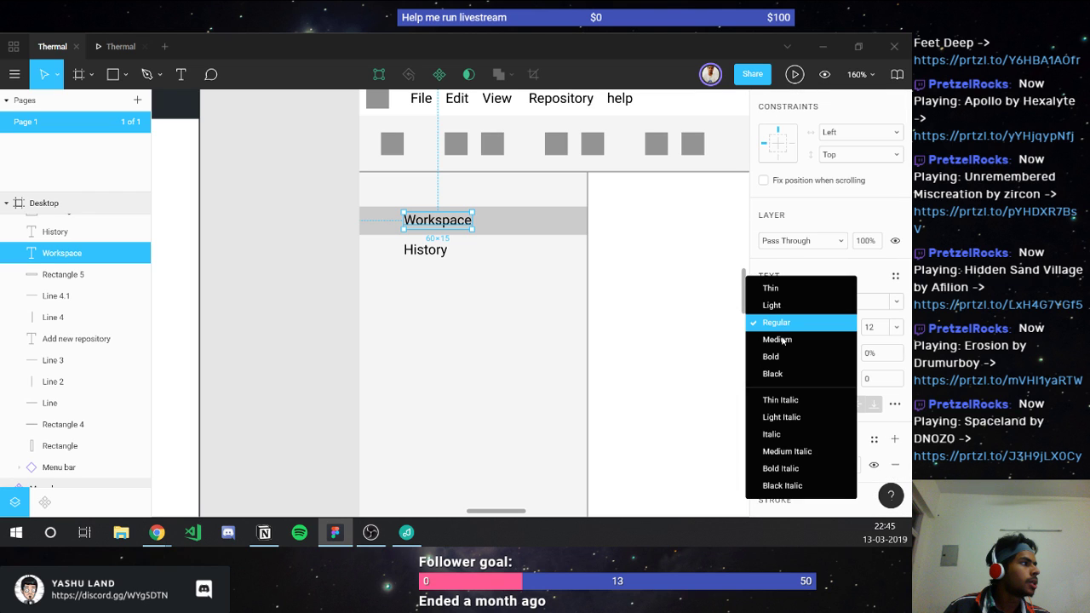
click(781, 340)
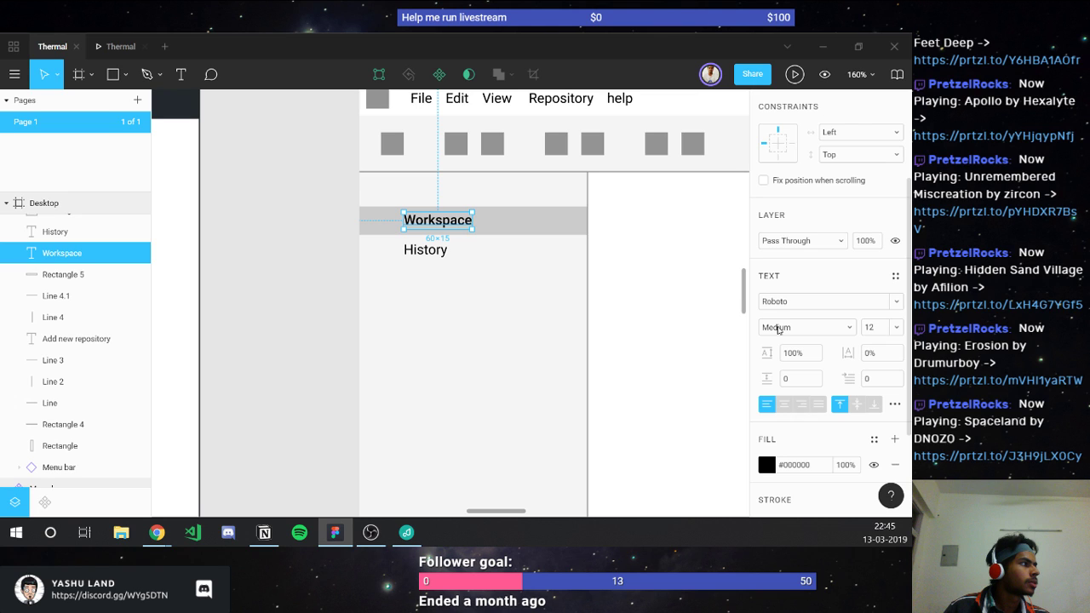
click(777, 329)
click(777, 345)
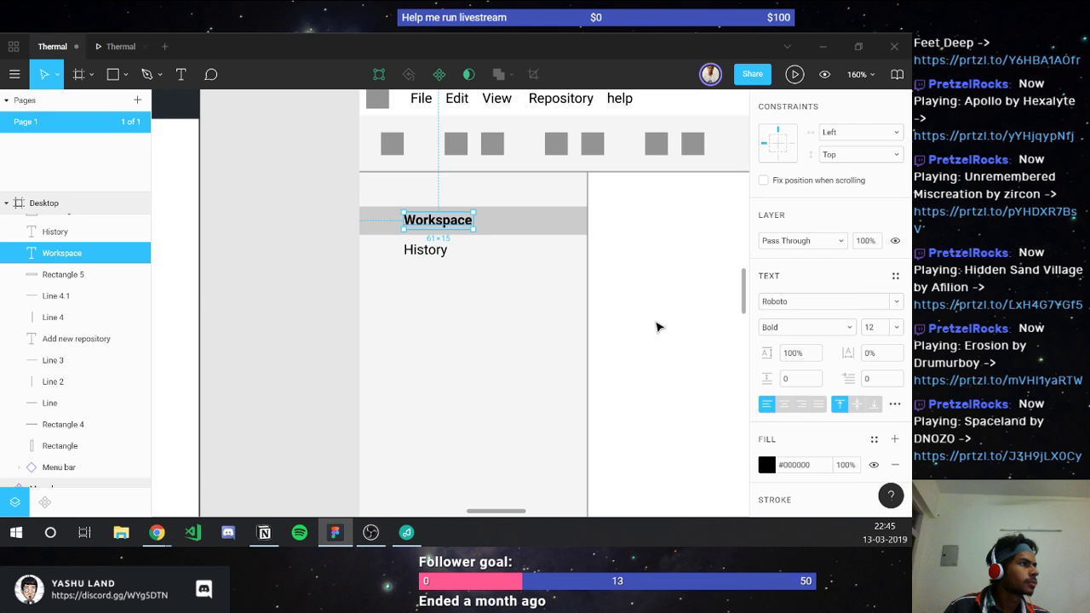
key(Right)
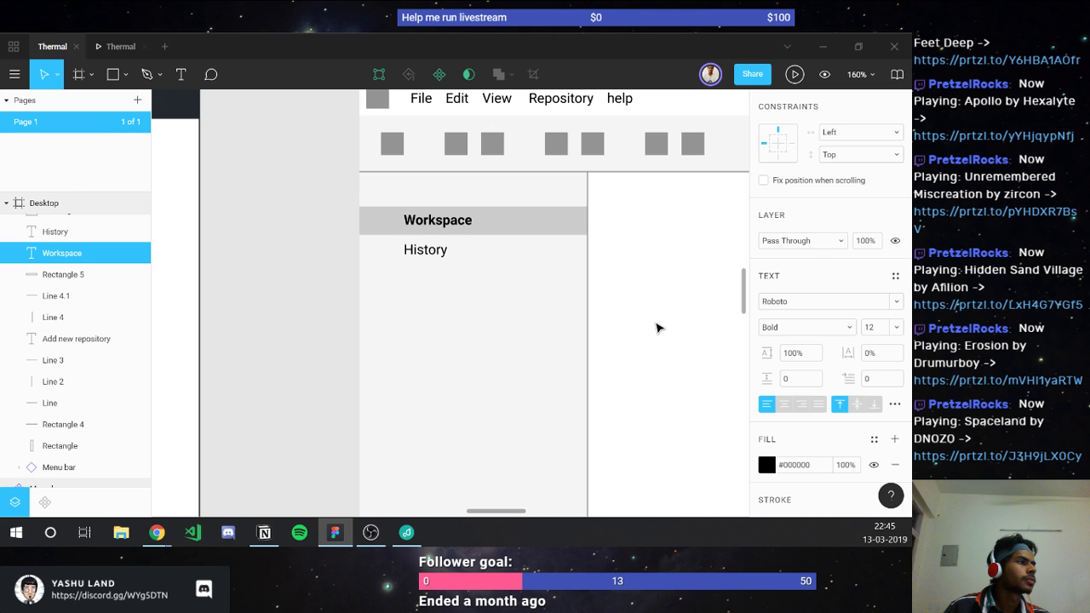
click(528, 227)
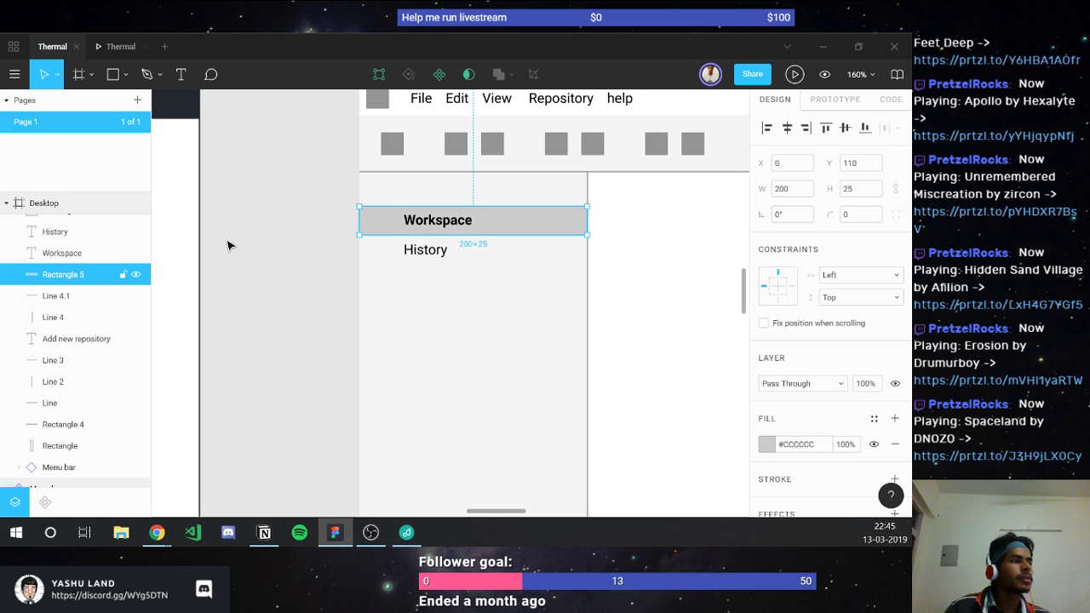
Step: Set the Workspace bar's height to 30
click(859, 189)
text(3)
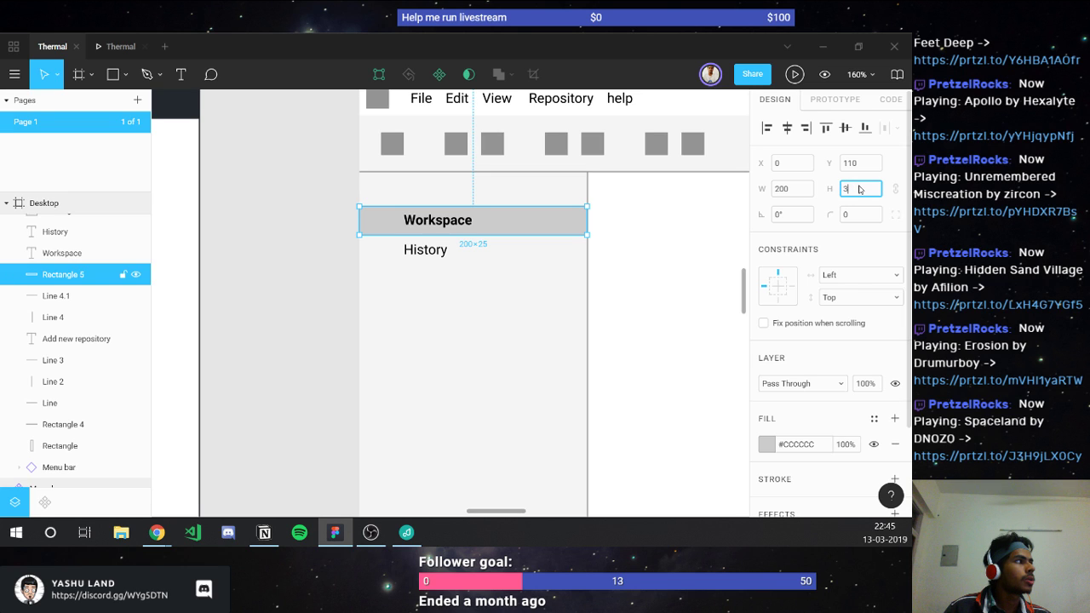
text(0)
key(Return)
Step: Move the History label slightly lower, to Y 155
click(419, 247)
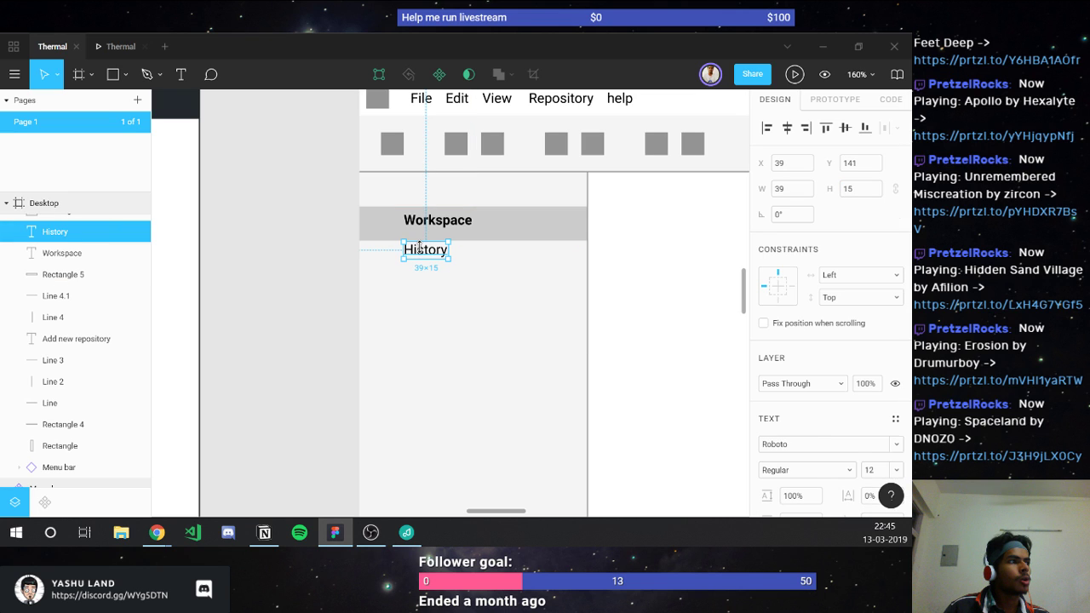
click(426, 264)
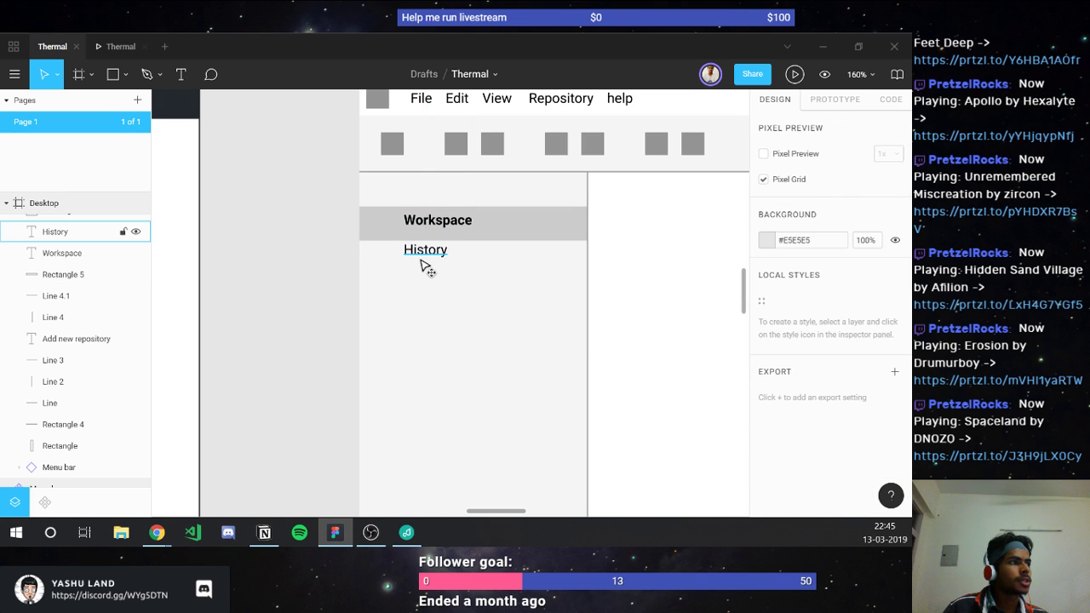
drag(425, 260, 423, 278)
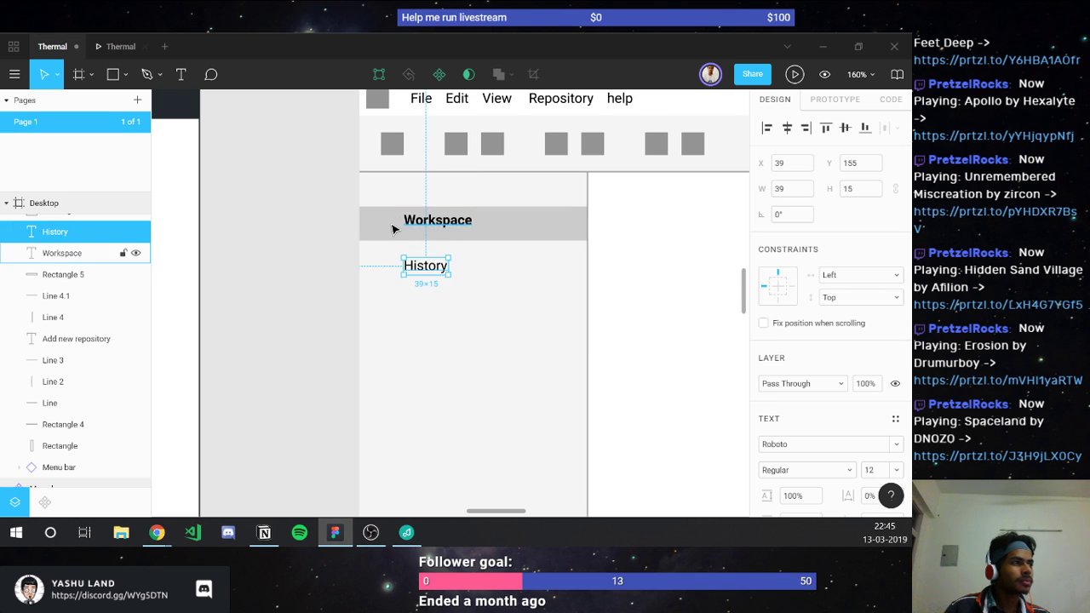
Step: Centre the Workspace label vertically within its grey bar
click(392, 228)
shift+click(438, 220)
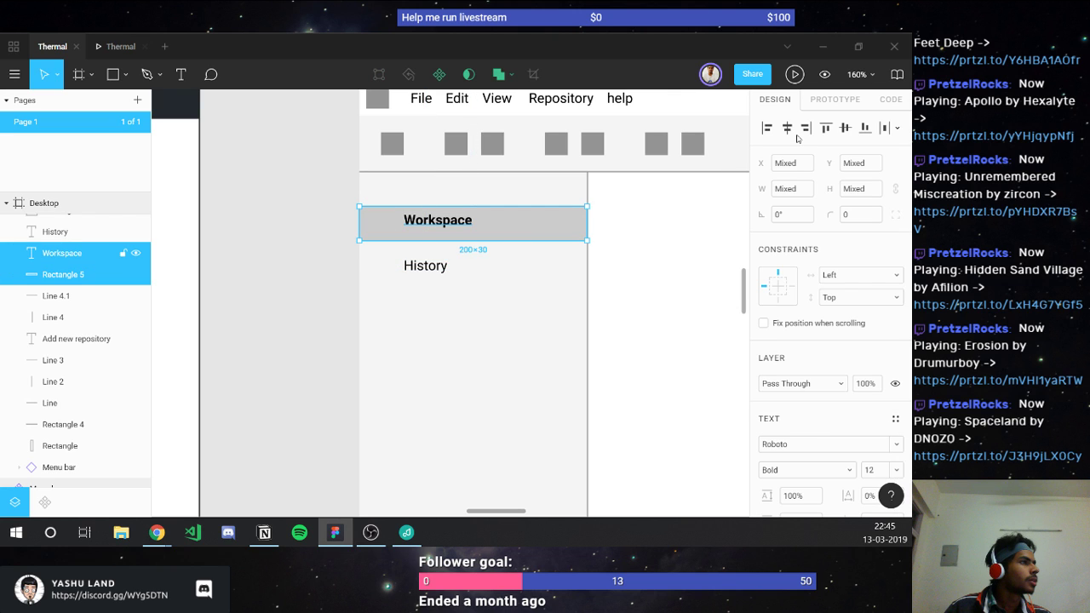
click(844, 128)
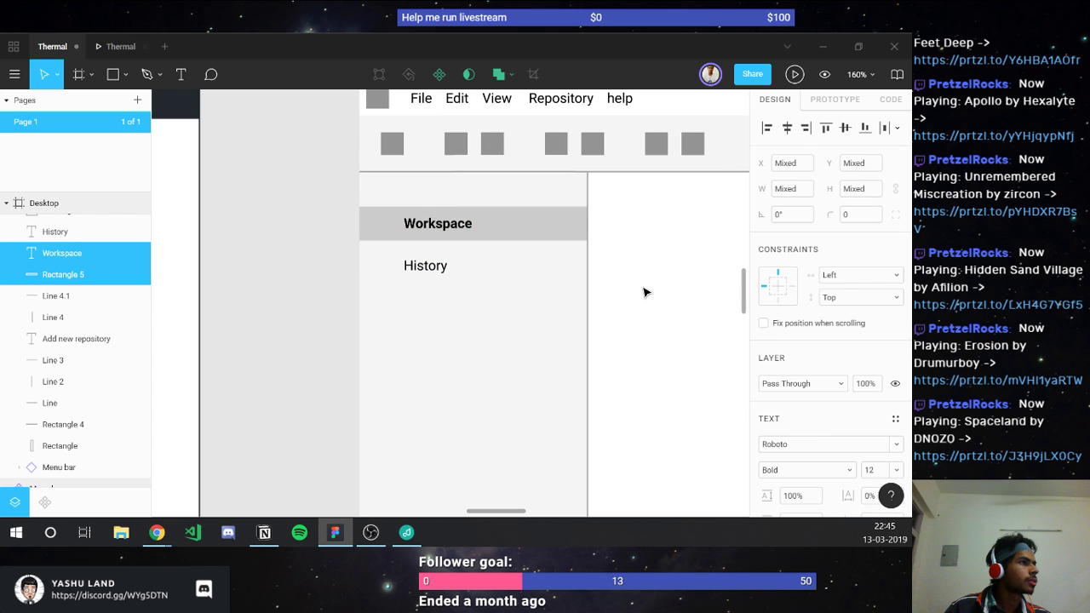
click(645, 292)
scroll(599, 291, up, 1)
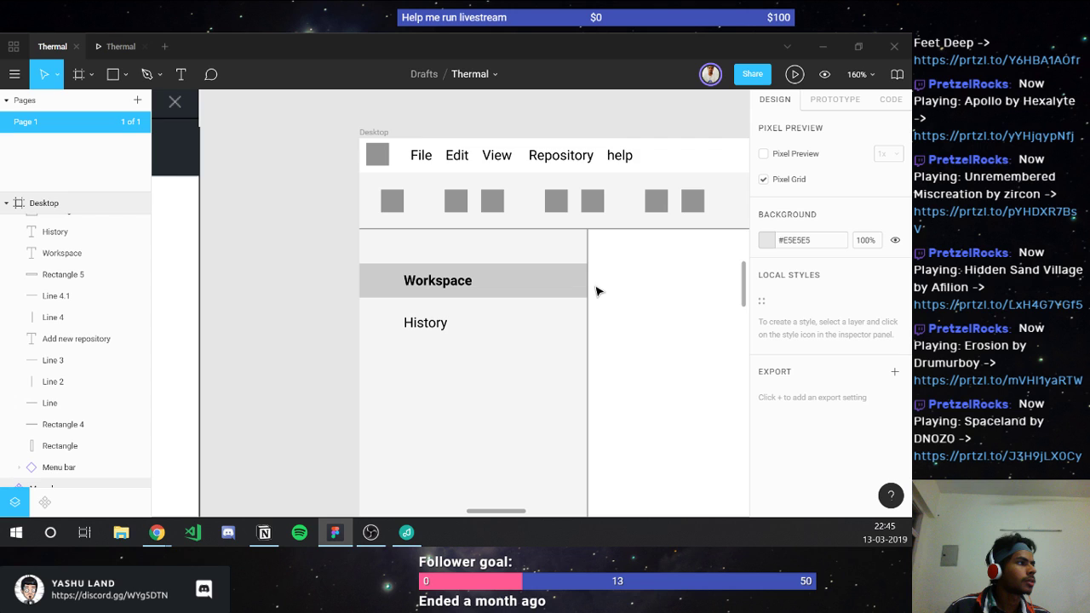
Step: Set the Workspace and History labels to font size 16
click(454, 284)
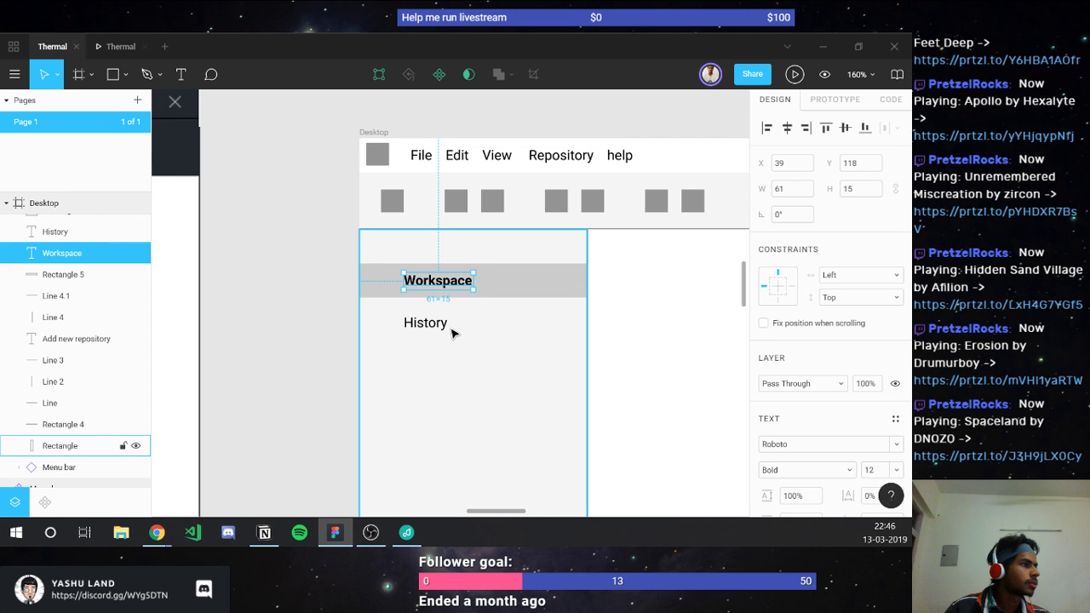
shift+click(440, 325)
scroll(860, 490, down, 2)
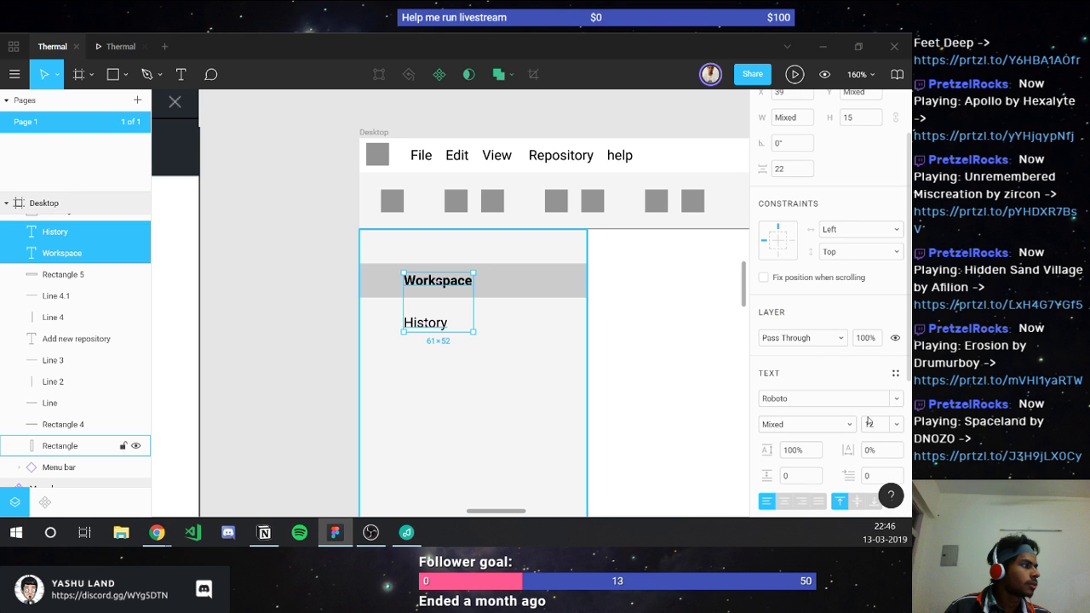
click(869, 423)
text(18)
key(Return)
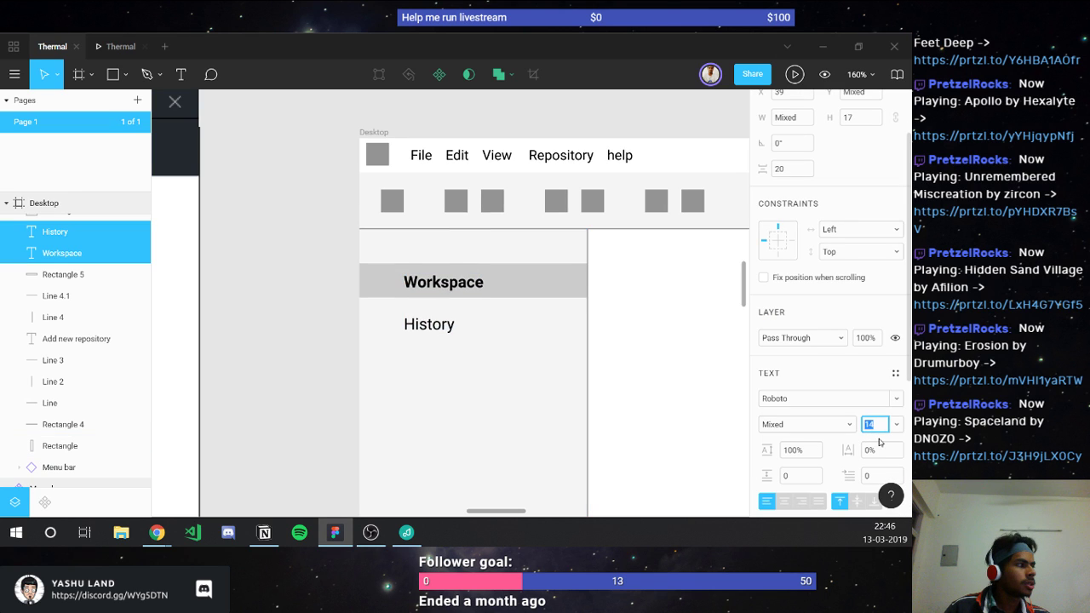
key(Up)
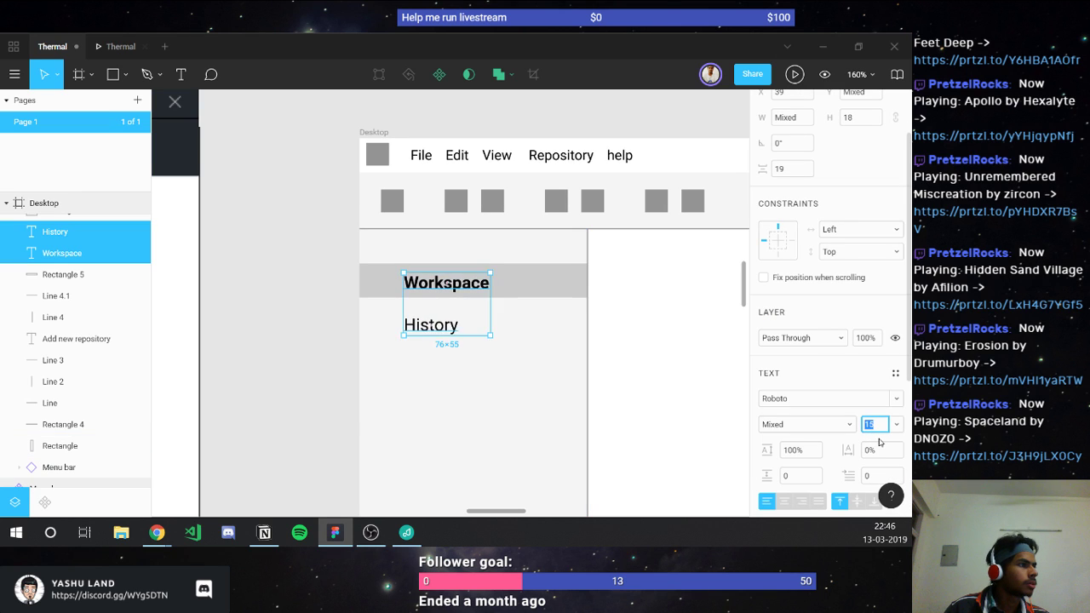
key(Escape)
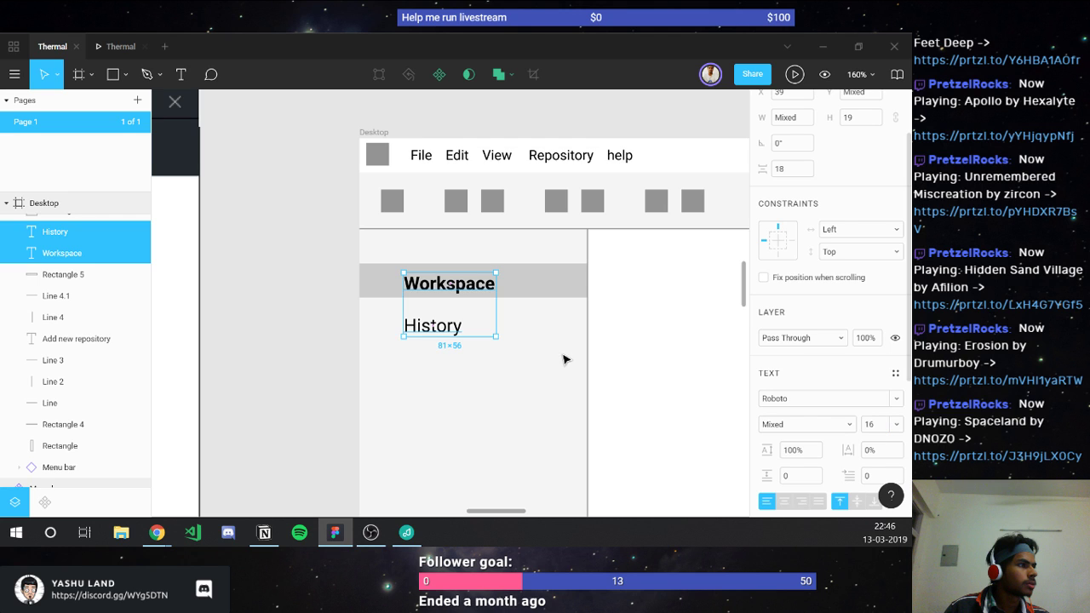
Step: Vertically centre the Workspace label on its #CCCCCC bar and group the two with Ctrl+G
shift+click(466, 293)
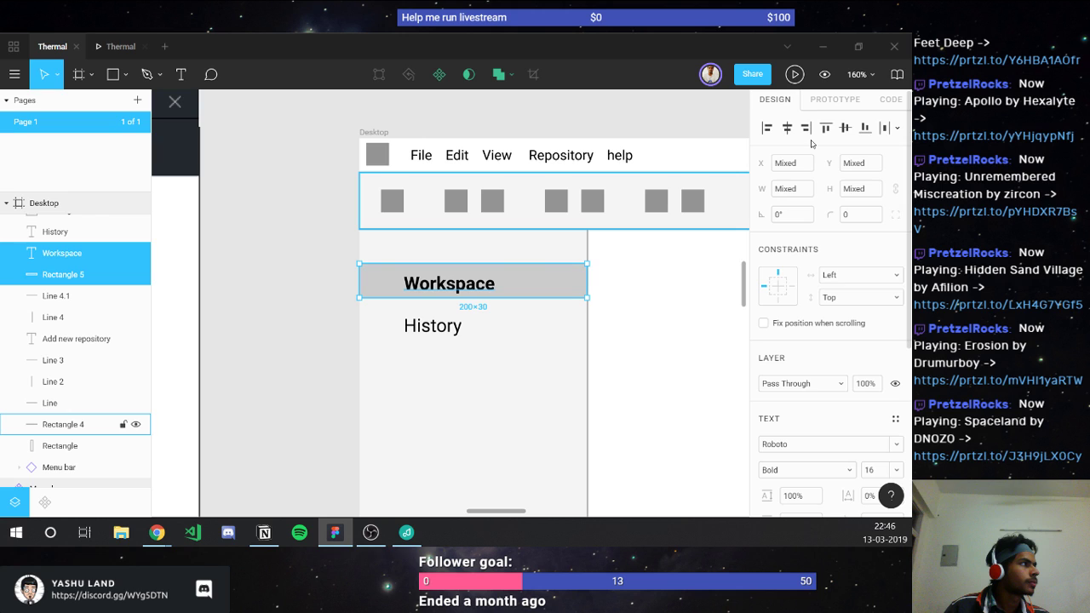
click(845, 128)
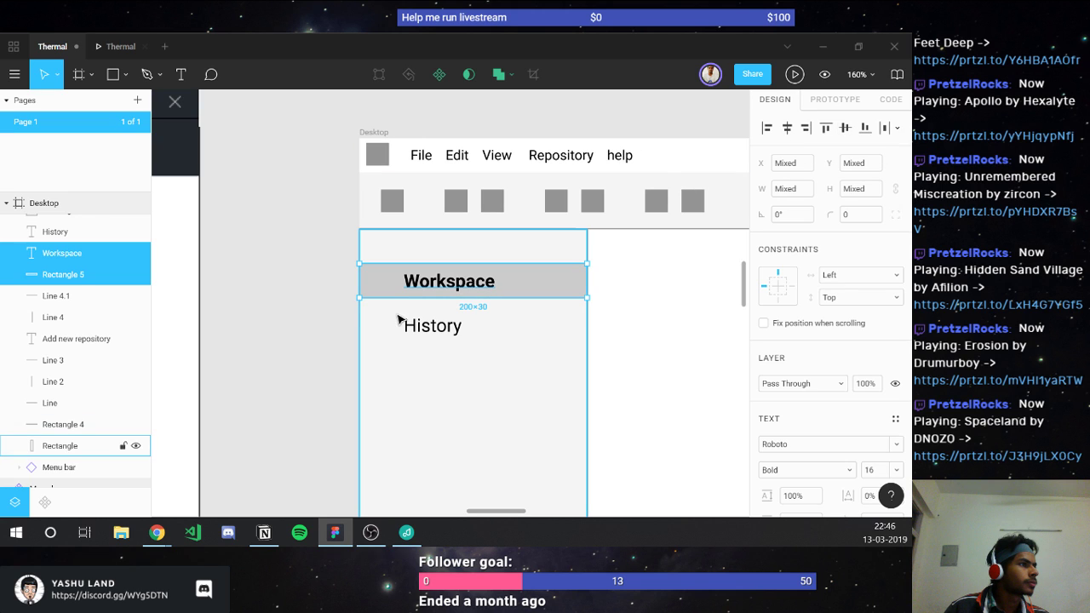
click(375, 282)
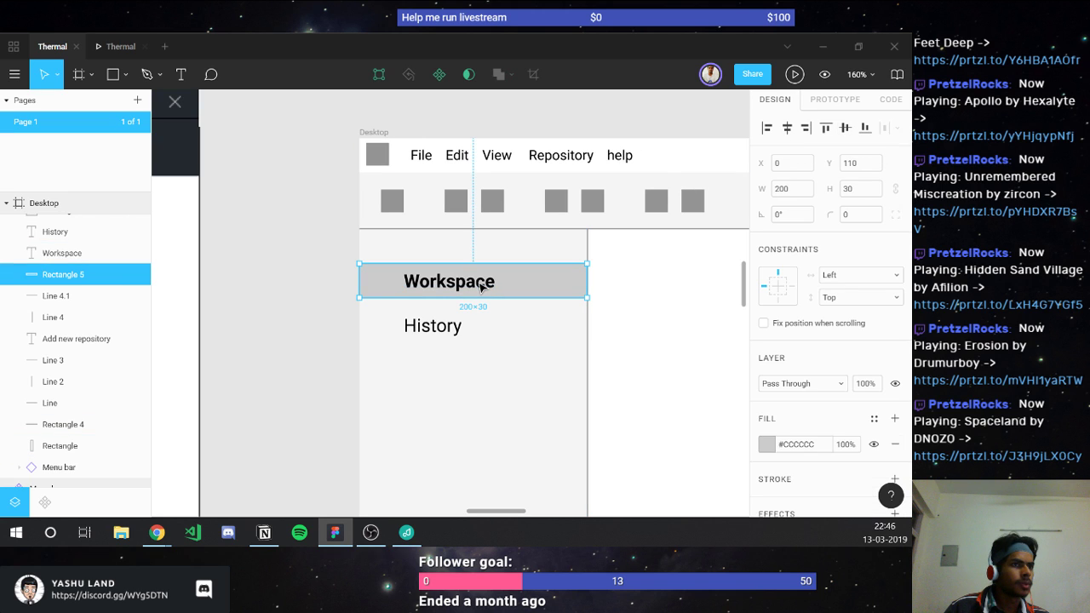
shift+click(481, 287)
key(ctrl+g)
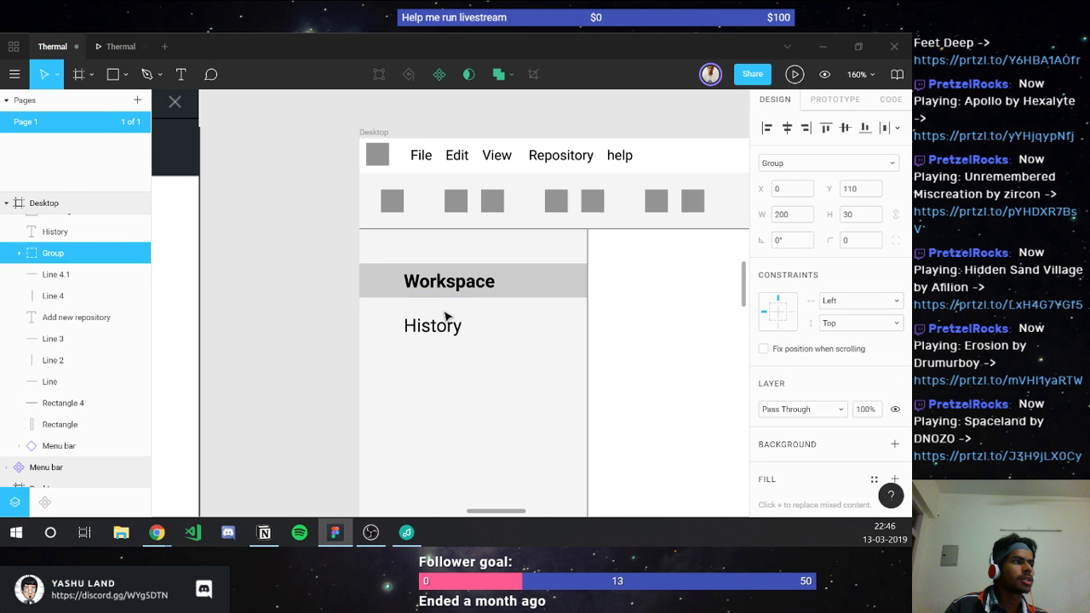
click(431, 324)
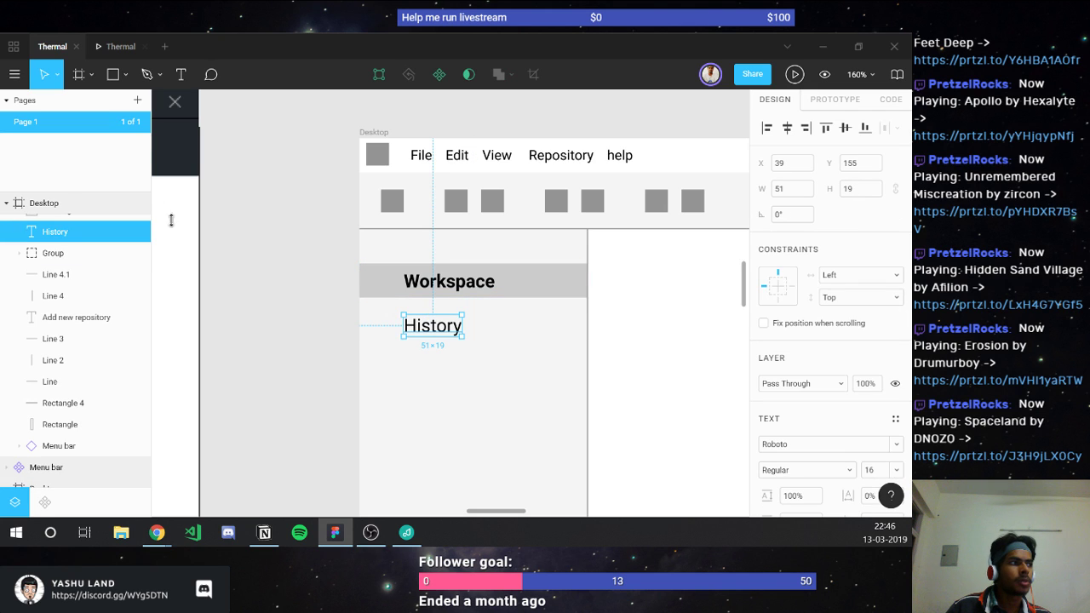
click(7, 100)
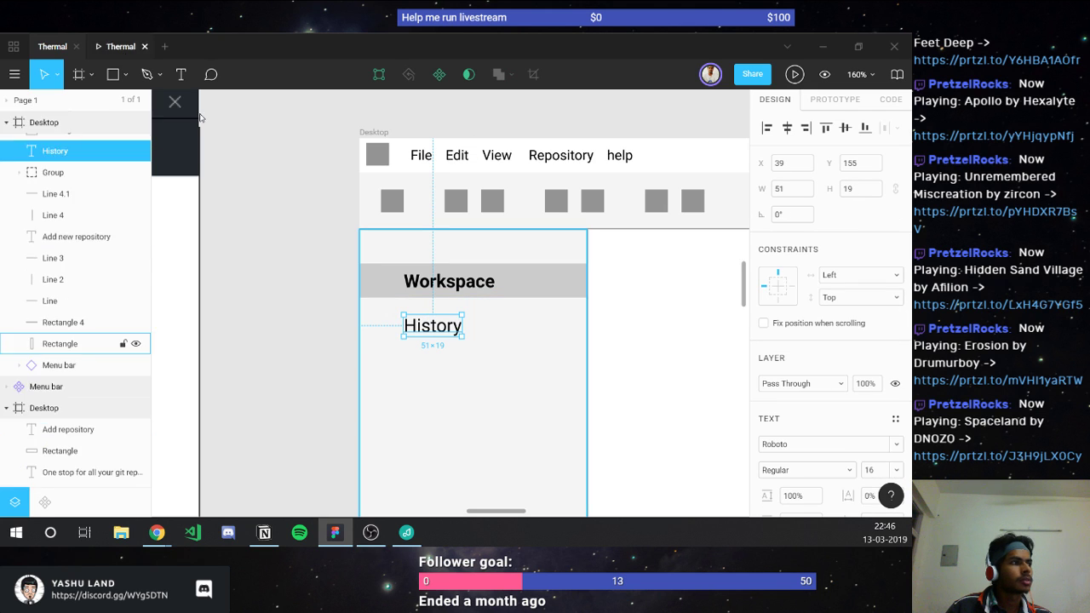
Step: Duplicate the grey bar, place the copy behind History, and group it with the History label
double_click(388, 286)
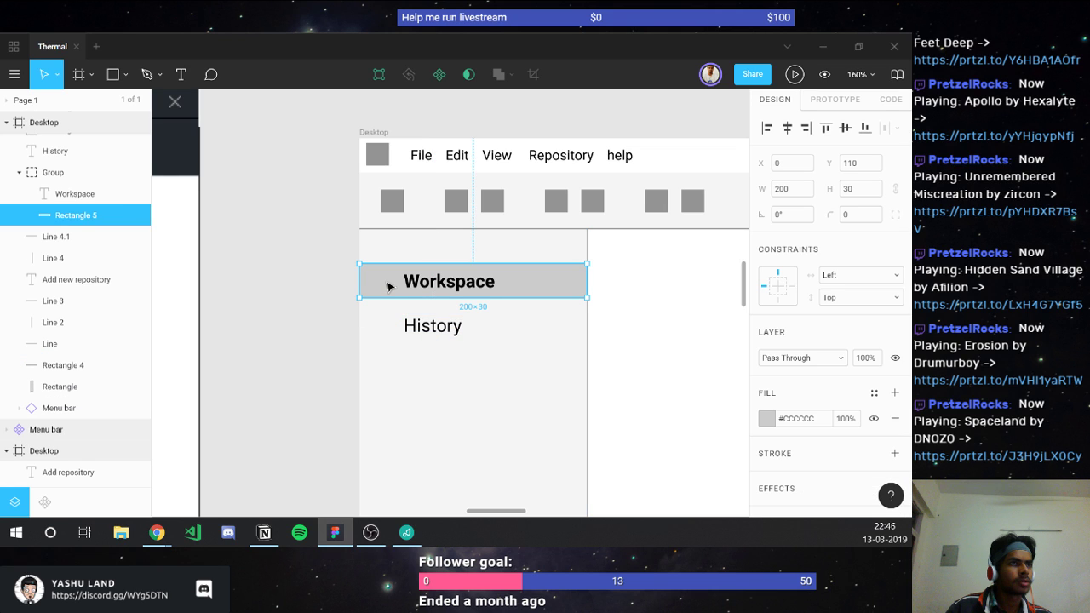
key(ctrl+d)
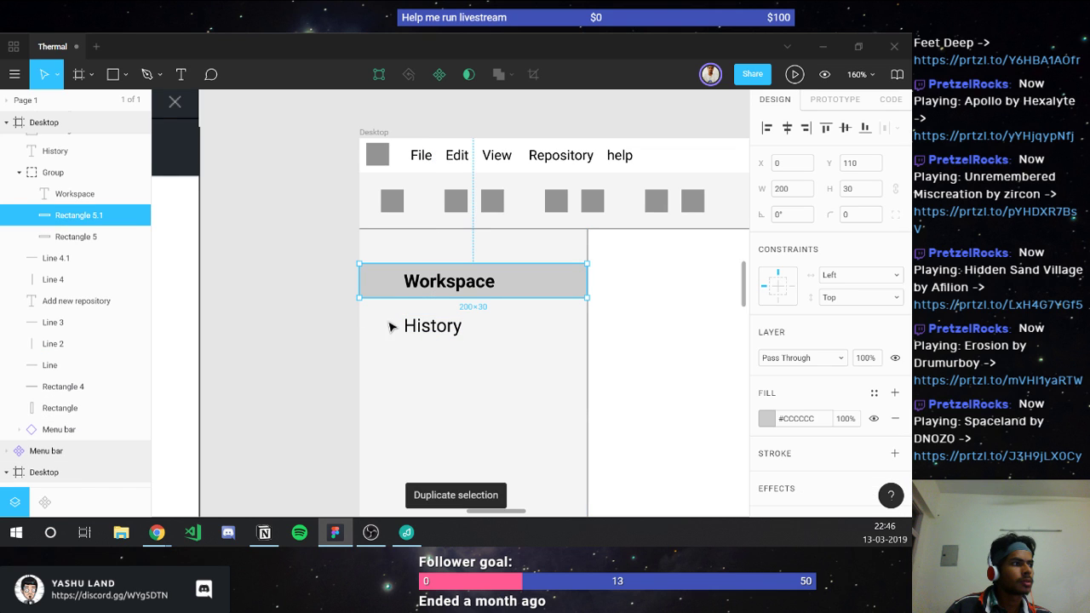
drag(392, 328, 383, 314)
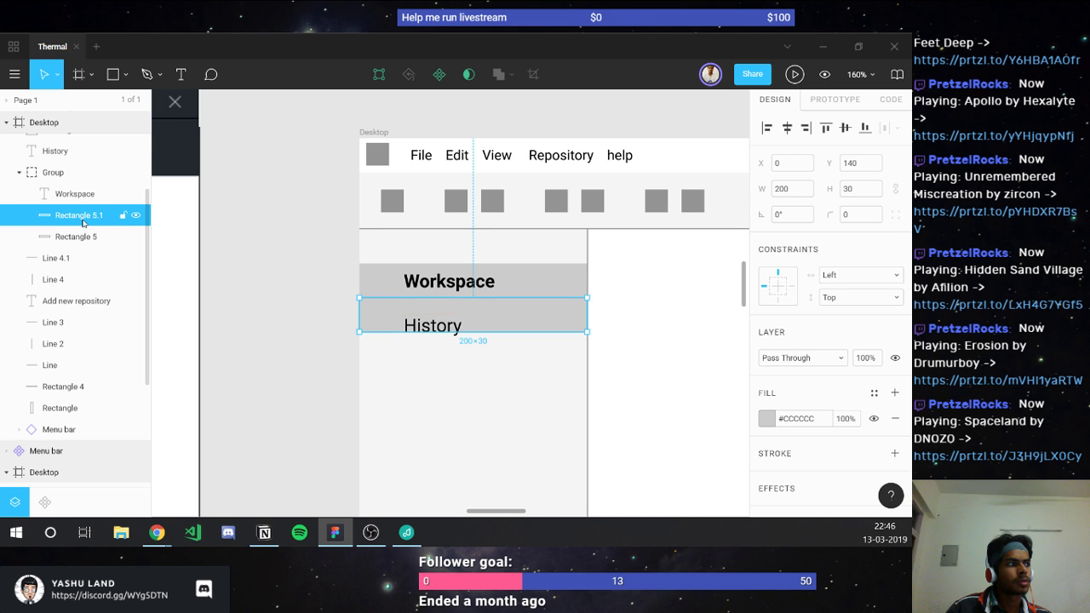
drag(84, 223, 51, 150)
shift+click(52, 149)
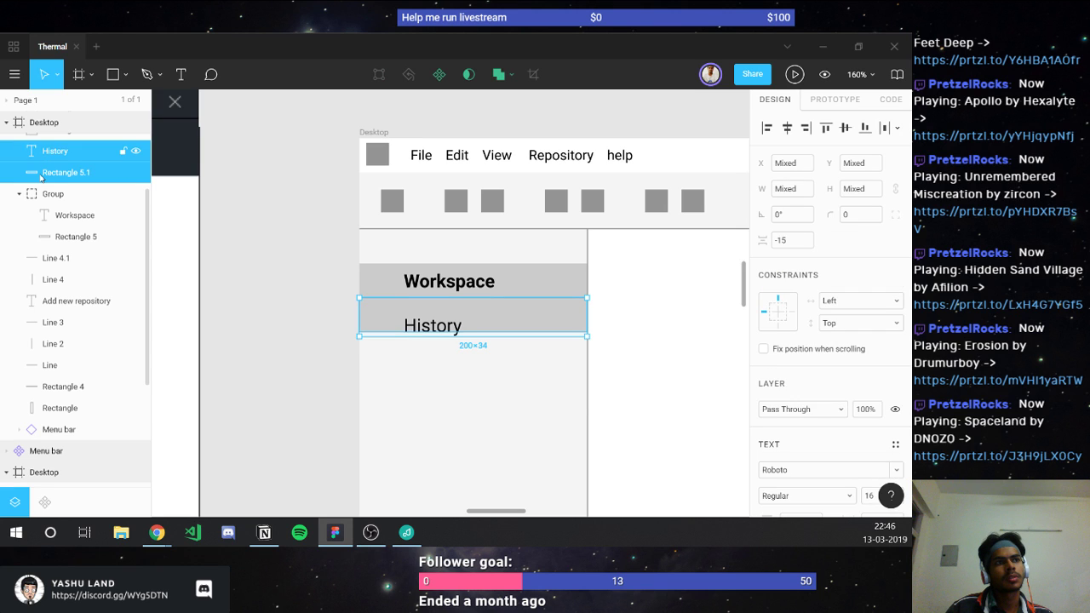
key(ctrl+g)
Step: Rename the first group to 'Workspace'
double_click(66, 196)
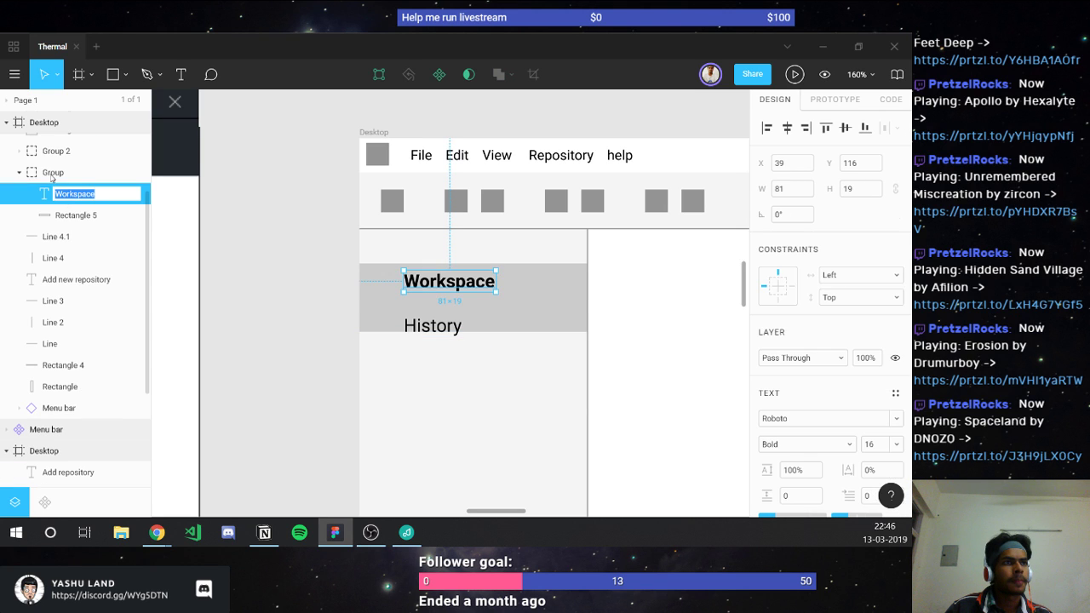
double_click(51, 173)
text(Workspace)
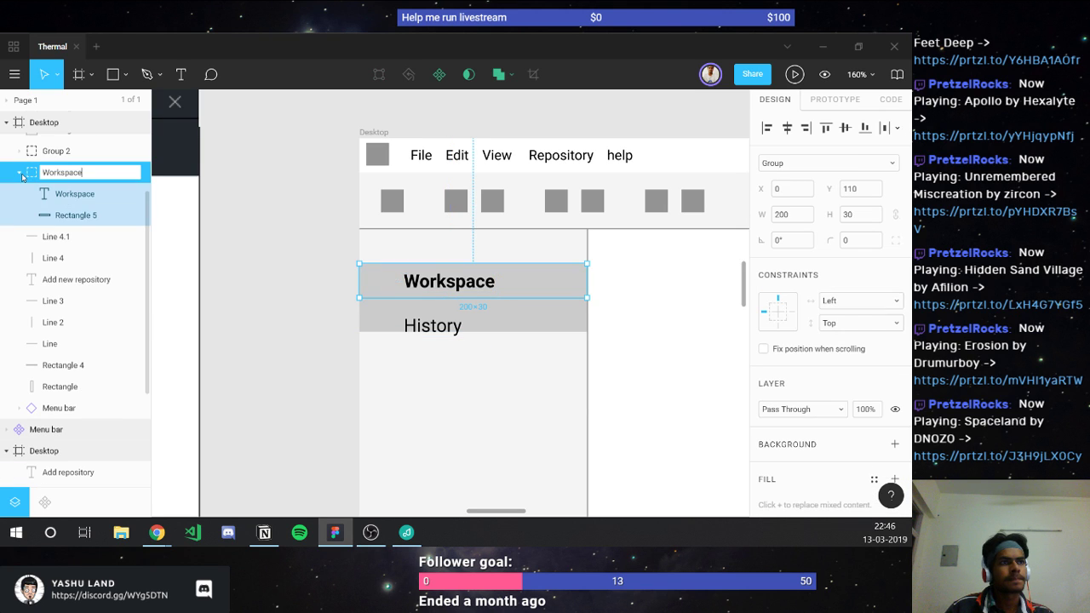
click(19, 172)
Step: Centre the History label vertically in its bar and rename its group 'History'
click(19, 150)
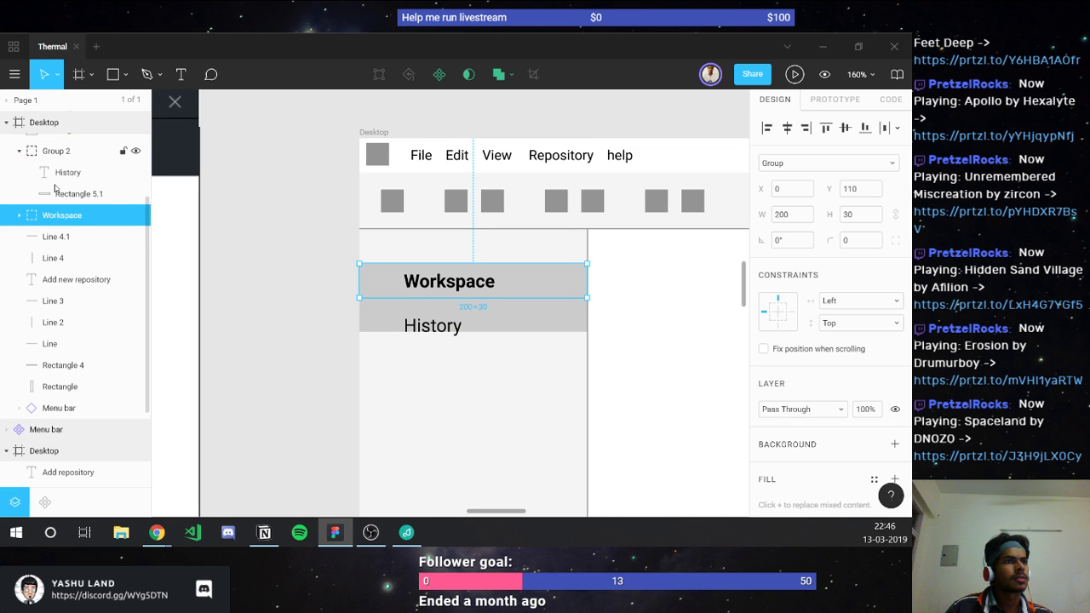
click(81, 193)
shift+click(125, 173)
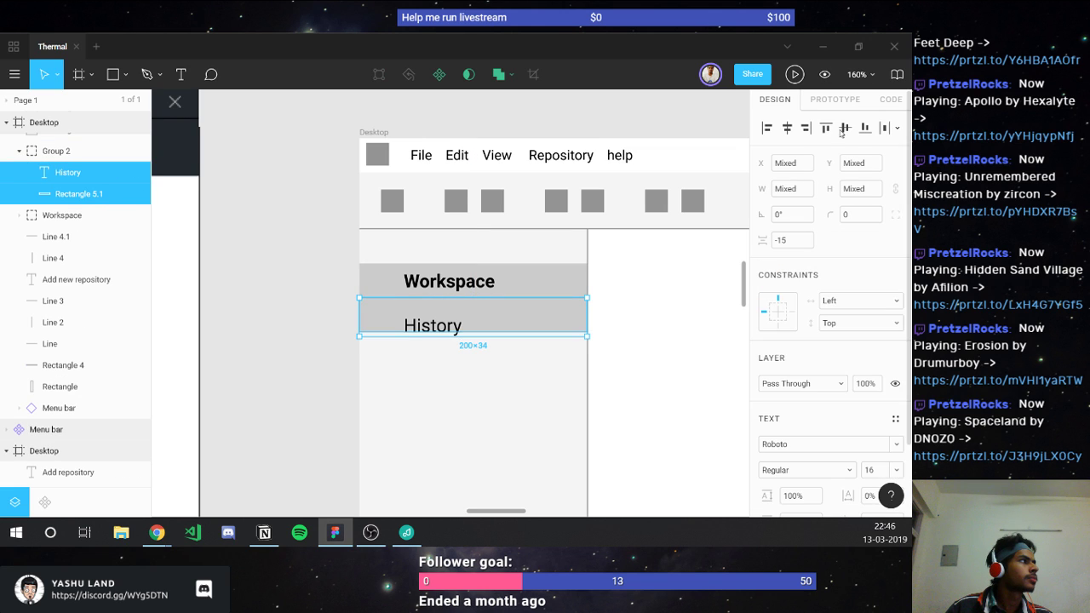
click(844, 128)
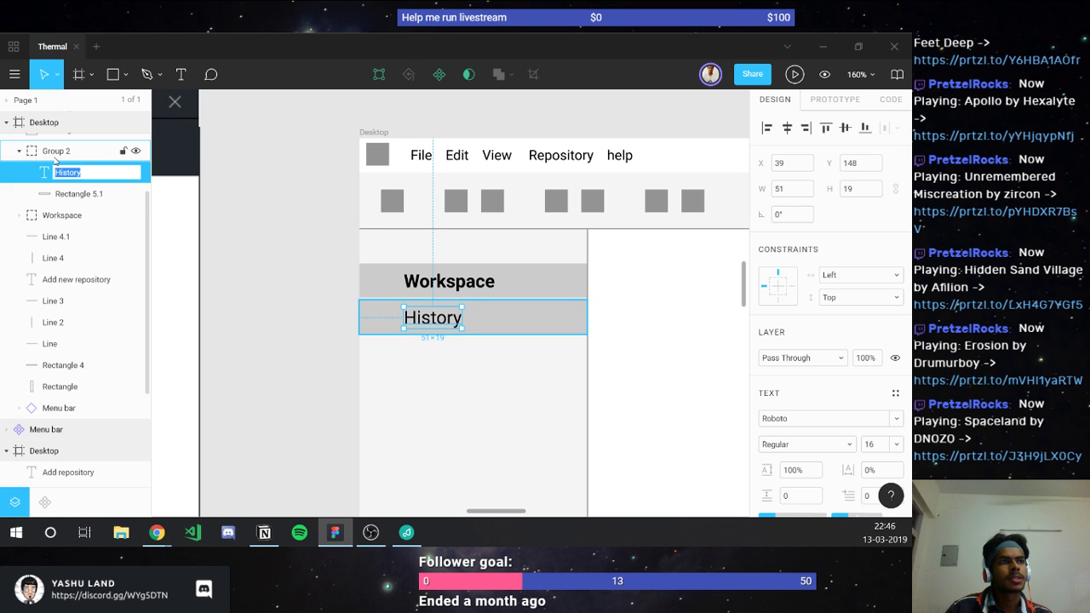
double_click(28, 158)
text(History)
key(Return)
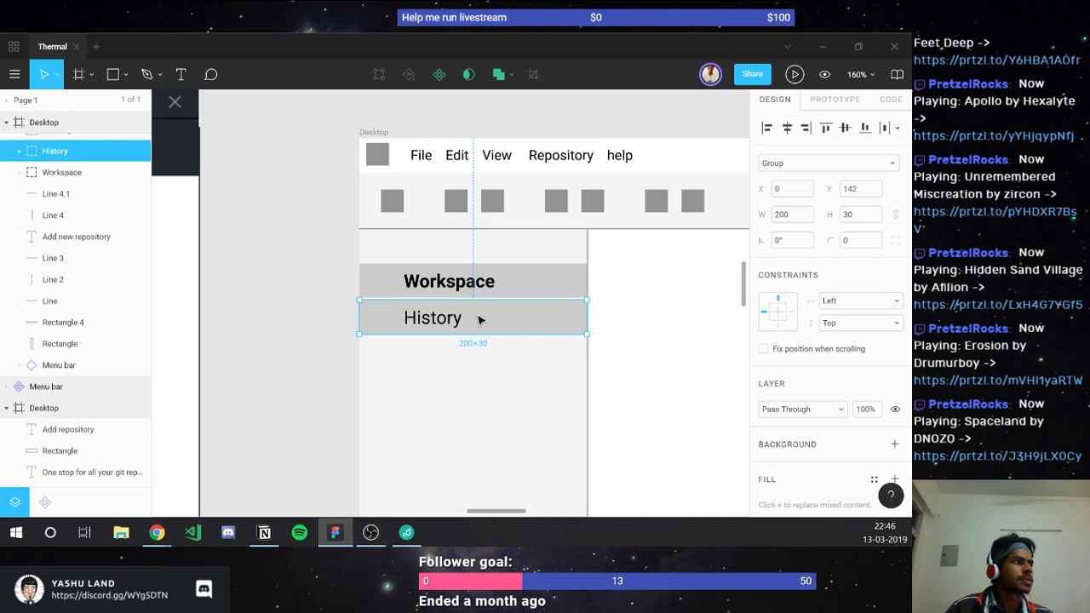
Step: Drag History up beneath Workspace and hide its grey Rectangle 5.1 background
drag(479, 319, 486, 316)
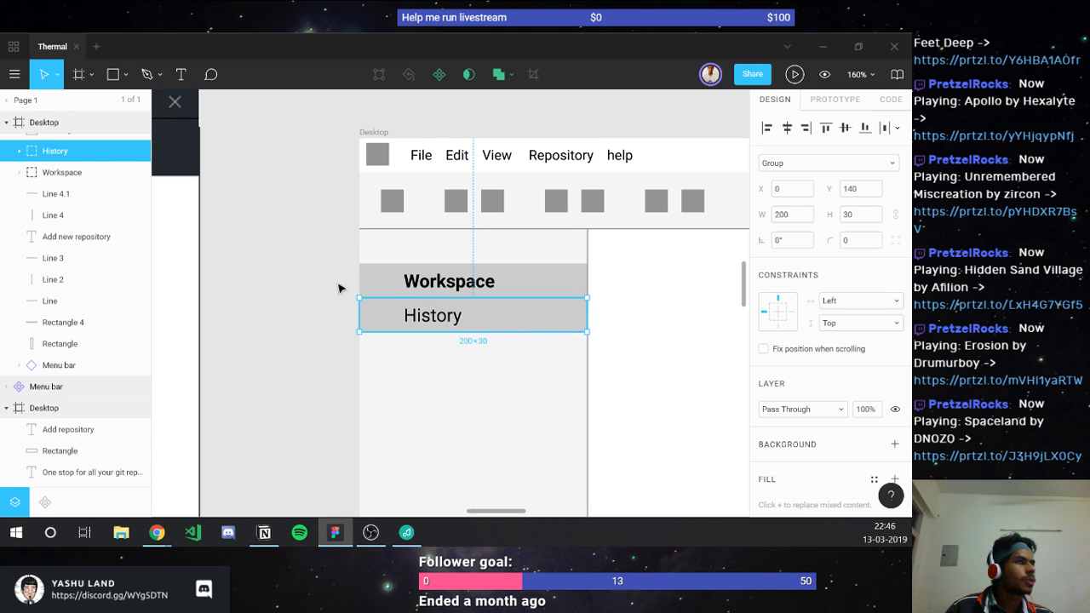
key(Return)
click(135, 193)
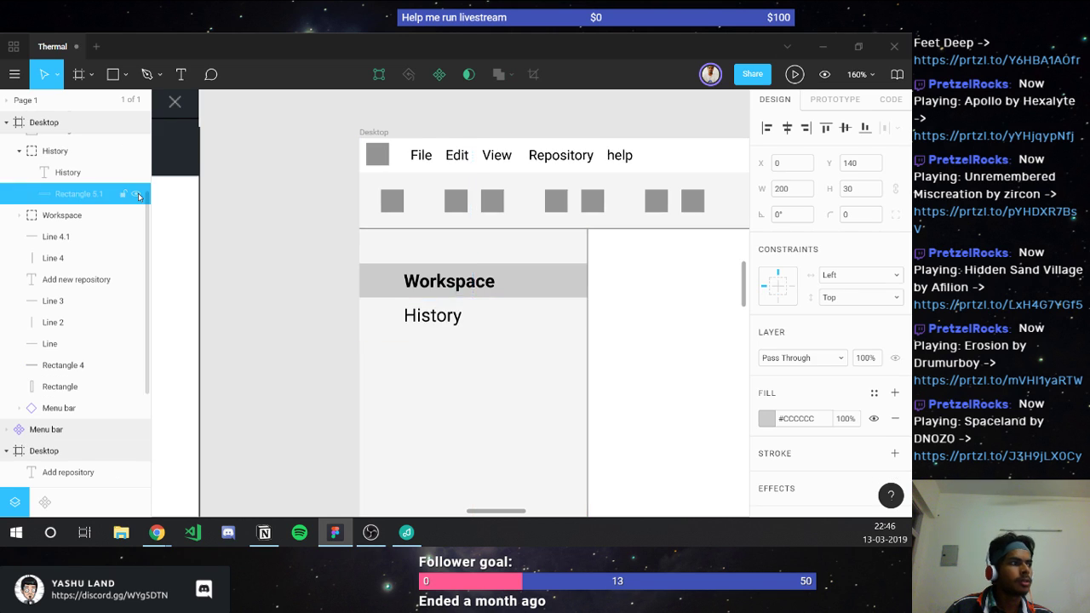
click(21, 158)
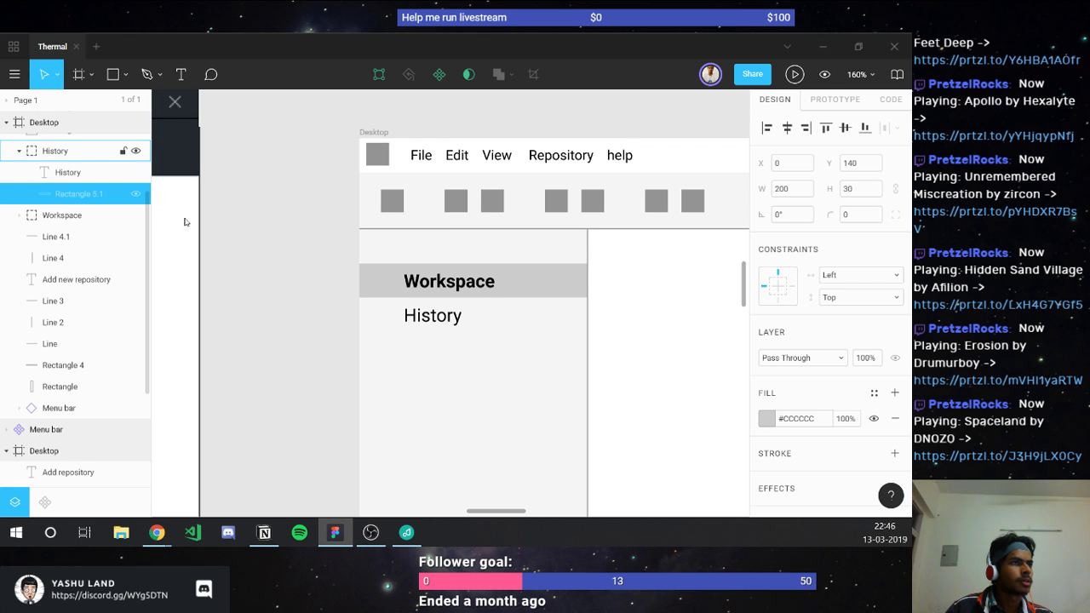
click(280, 244)
scroll(277, 247, down, 2)
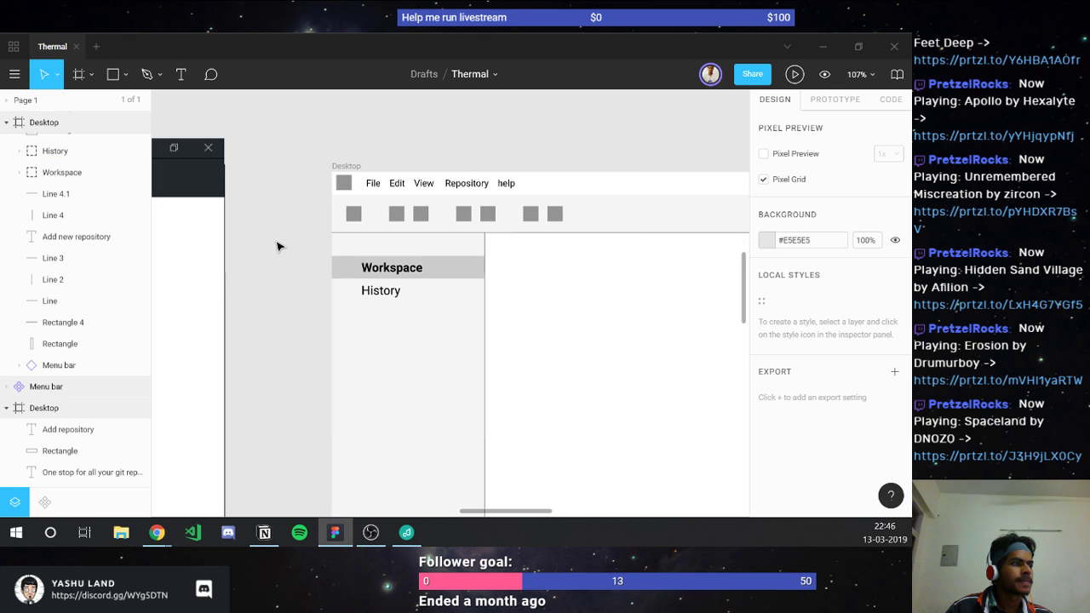
Step: Nudge the History group into place and set its X position to 0
click(378, 295)
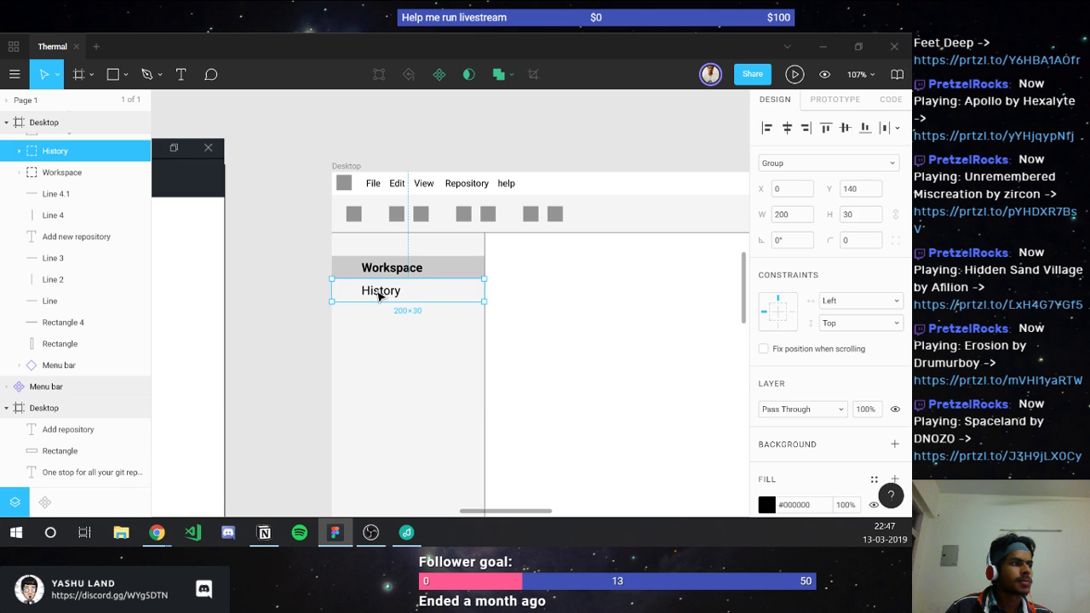
key(Down)
key(Down)
key(Down)
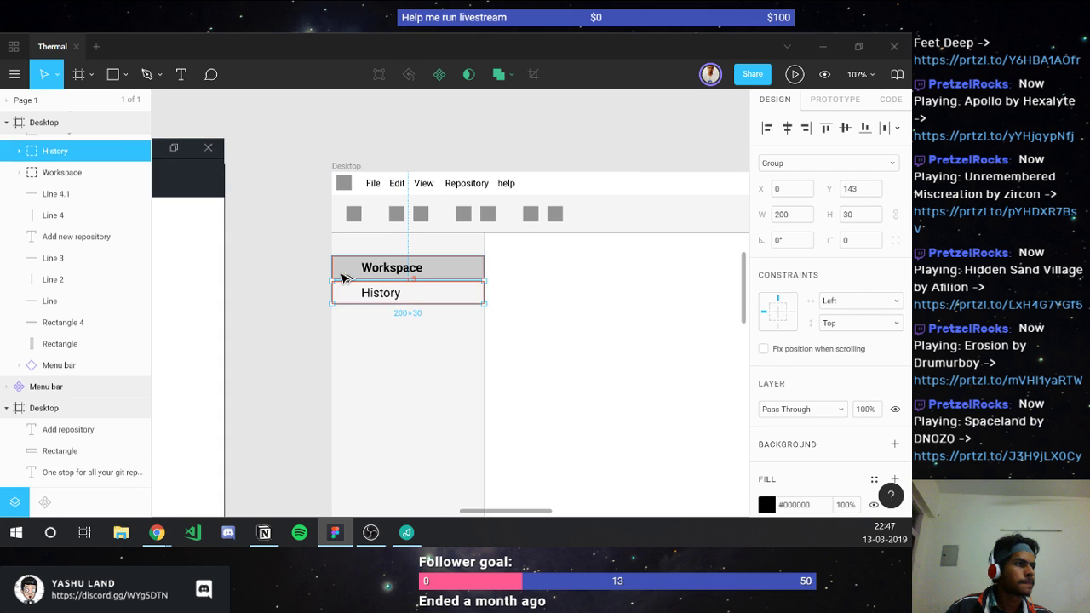
key(Left)
key(Down)
scroll(354, 284, up, 2)
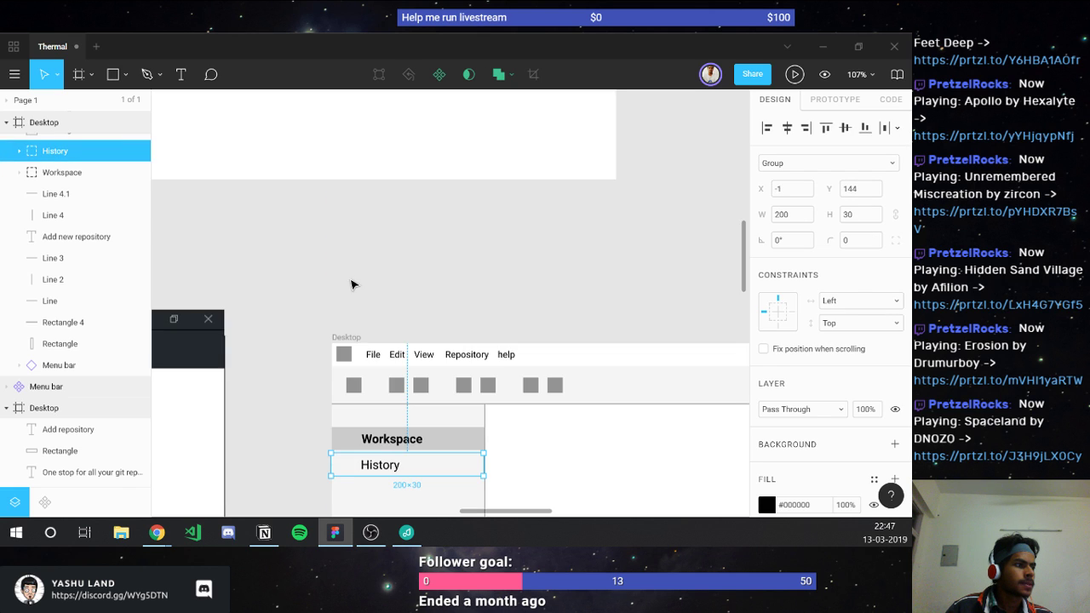
click(791, 188)
text(0)
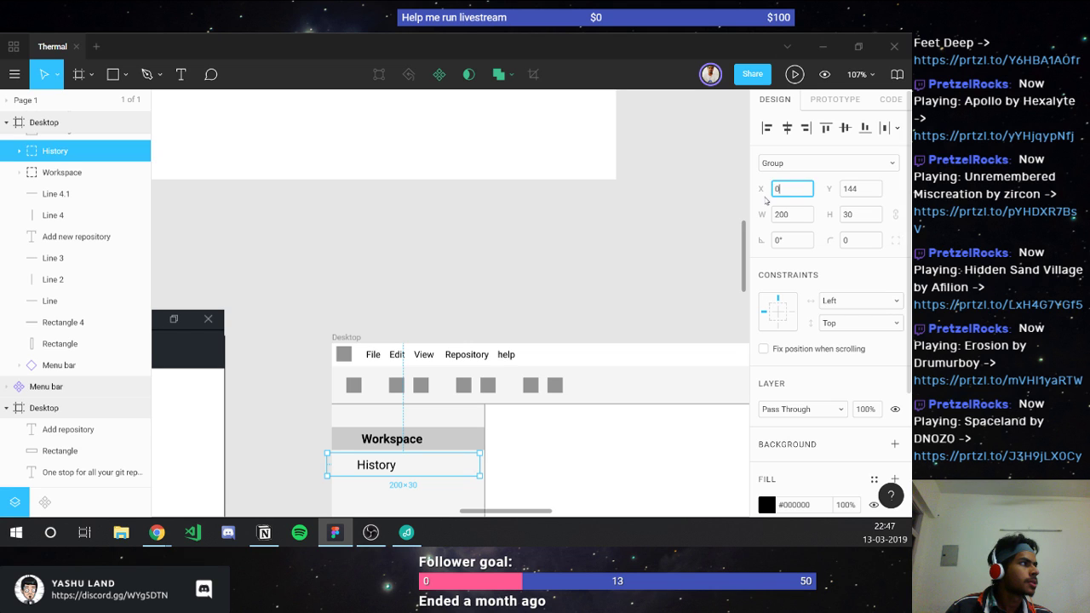
key(Return)
click(552, 238)
Step: Change the stroke of divider lines Line 2 and Line to #CCCCCC
scroll(485, 267, down, 3)
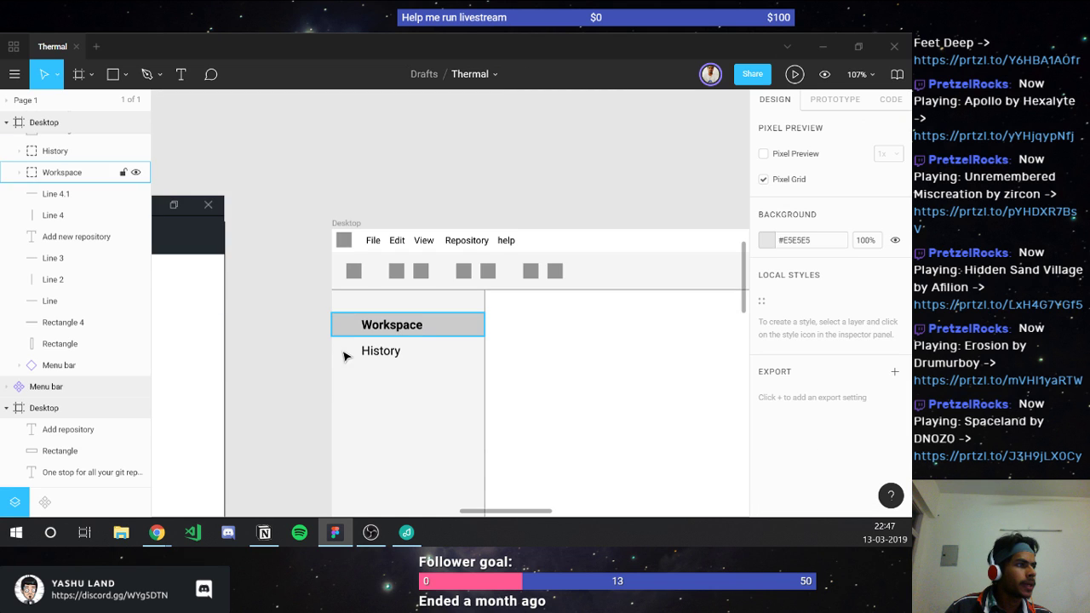
scroll(279, 365, right, 2)
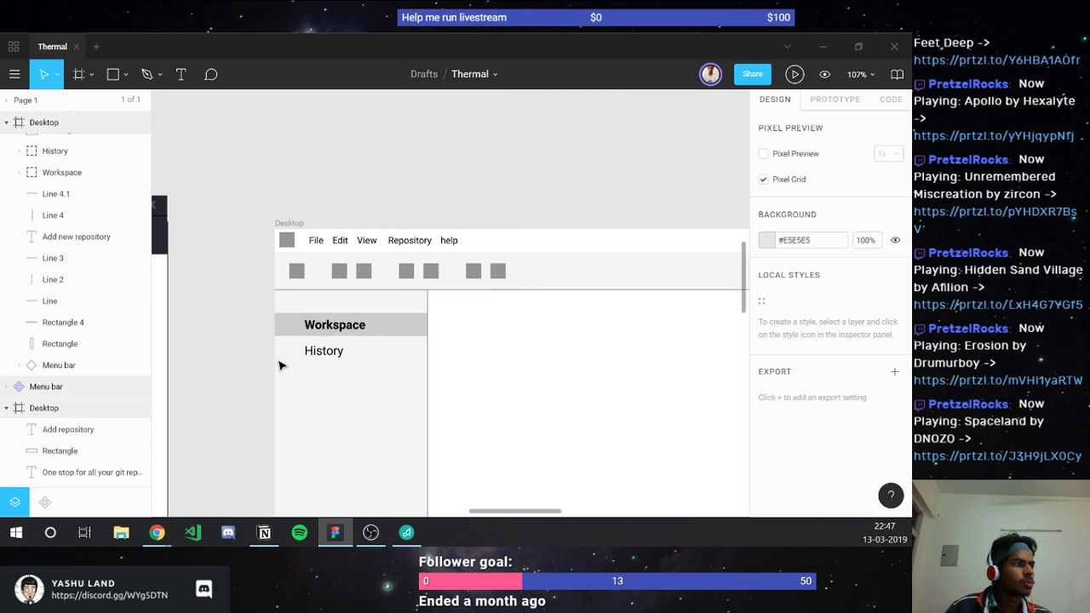
scroll(279, 365, right, 4)
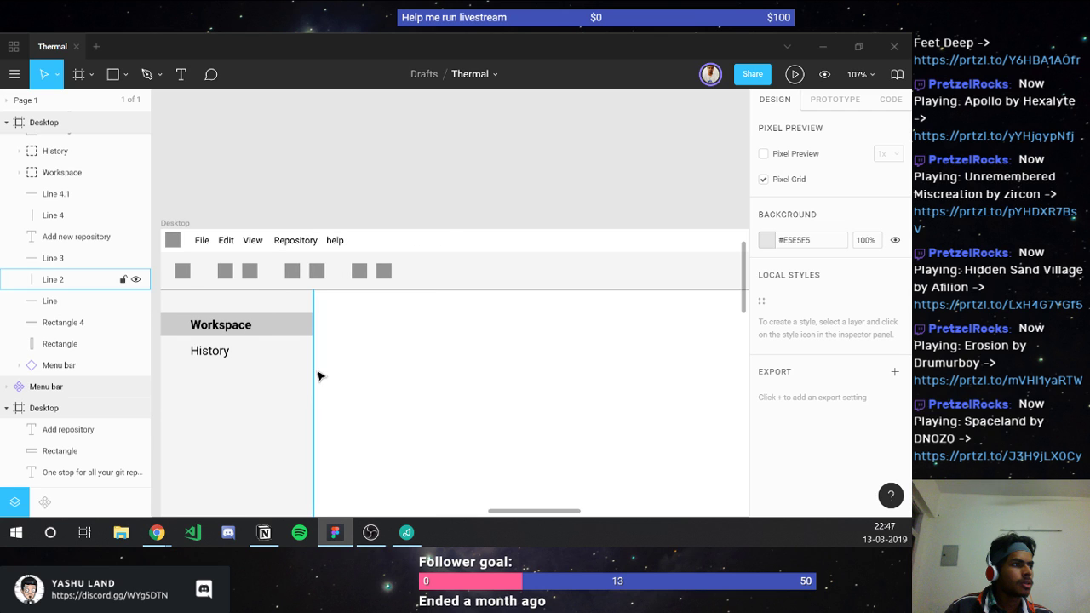
click(317, 376)
shift+click(343, 290)
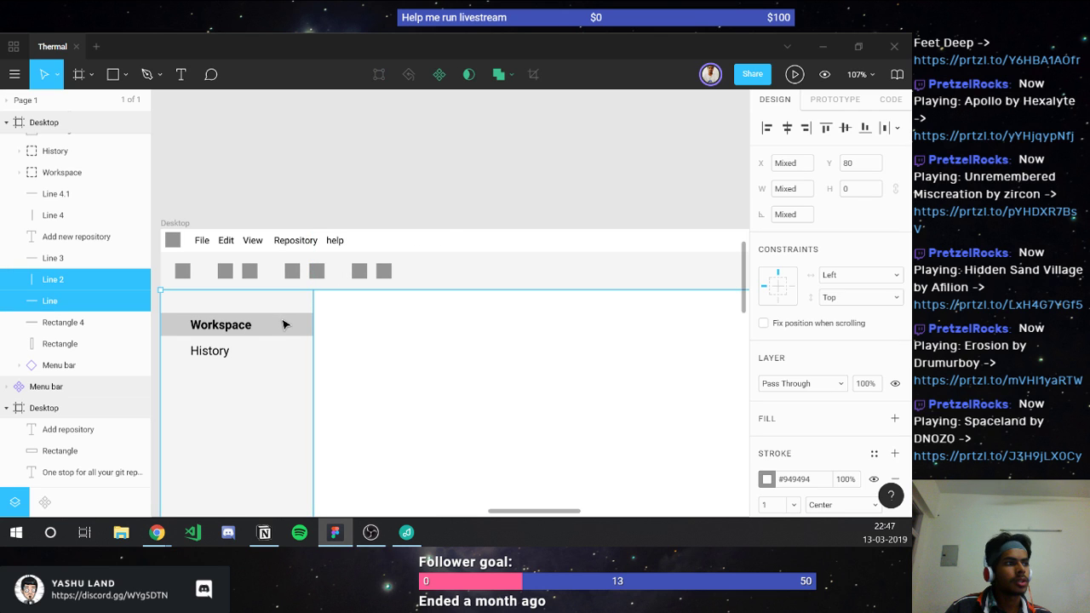
key(ctrl+alt+v)
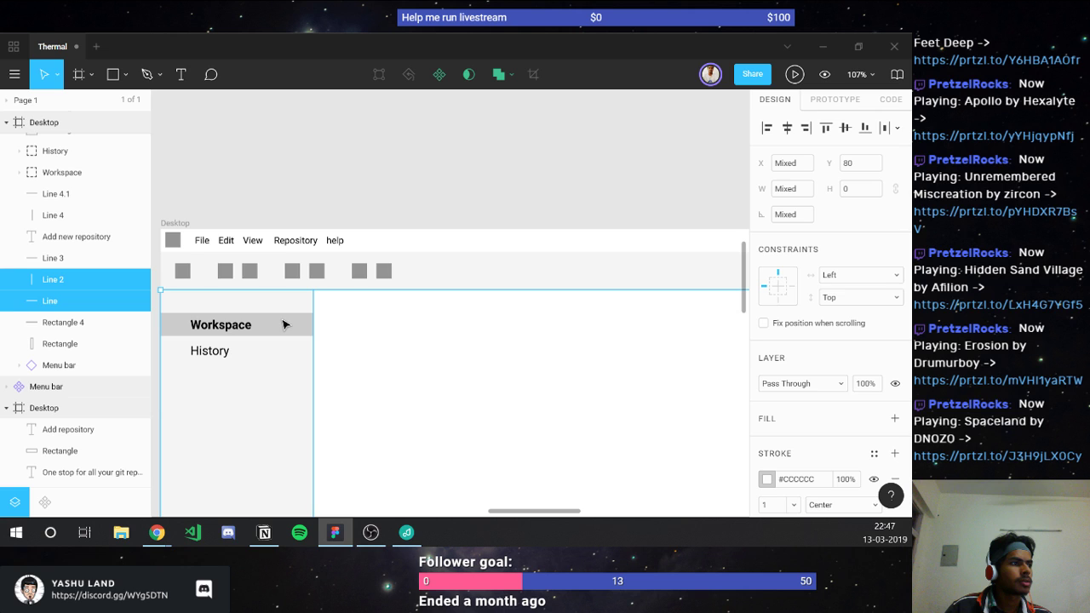
click(323, 329)
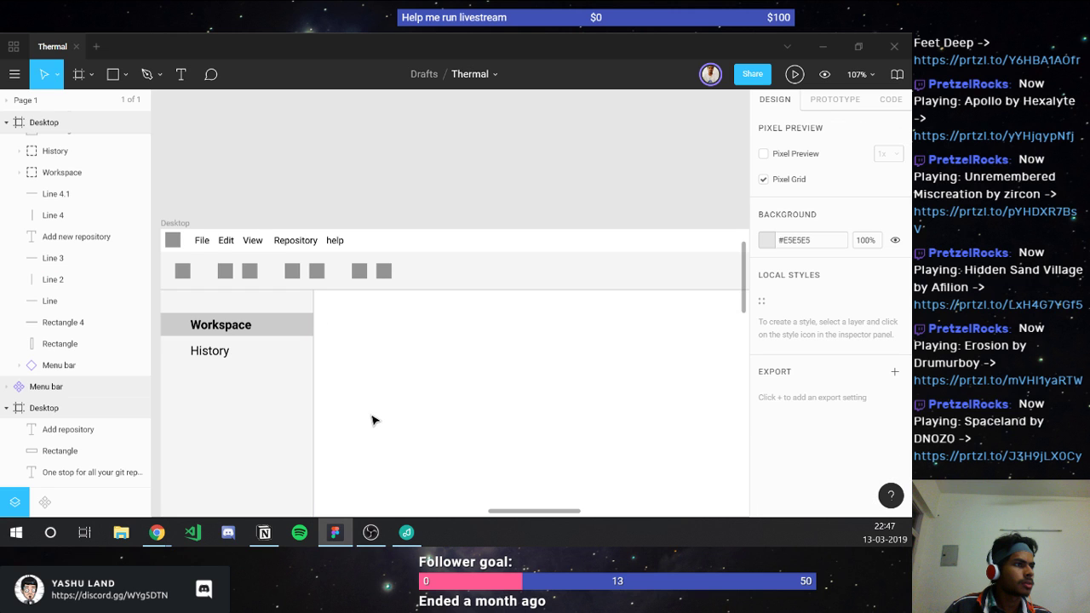
ctrl+scroll(316, 341, up, 3)
Step: Move toolbar square Rectangle 6.5 left beside the other squares
ctrl+scroll(364, 342, up, 8)
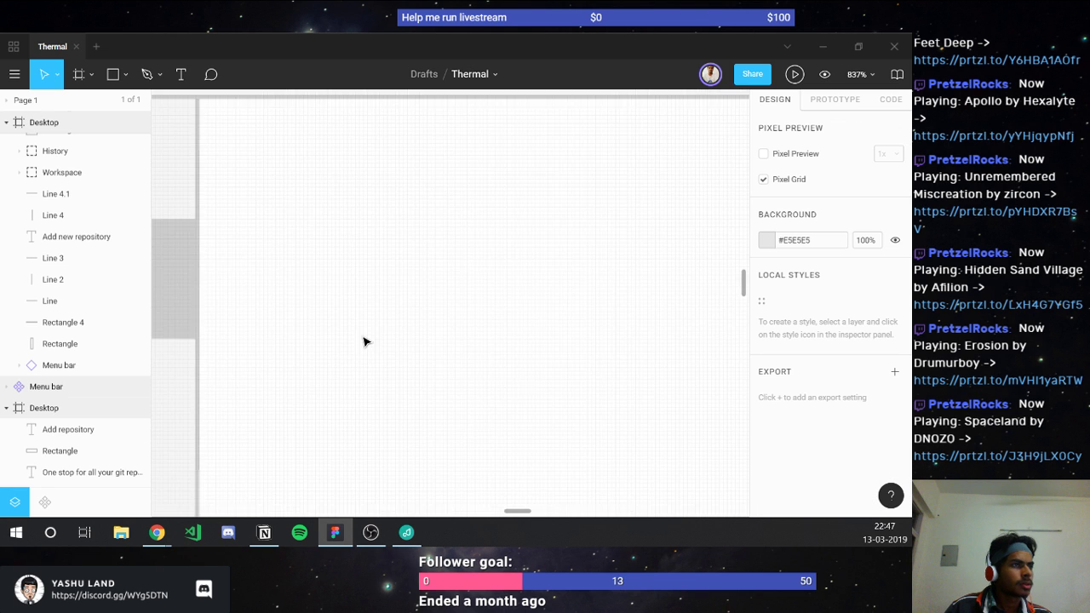
ctrl+scroll(363, 341, down, 4)
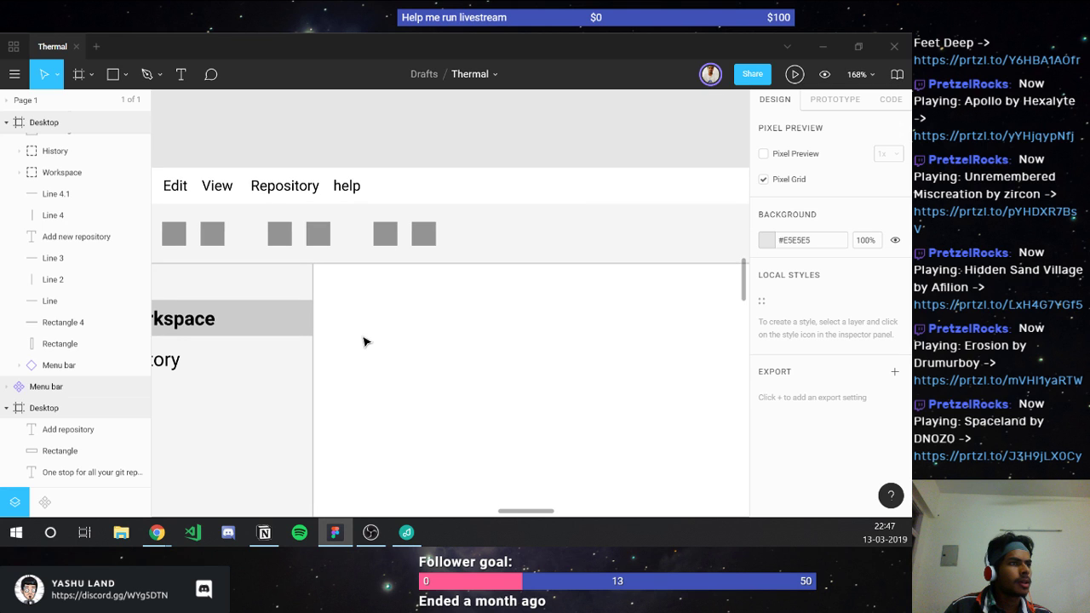
click(385, 244)
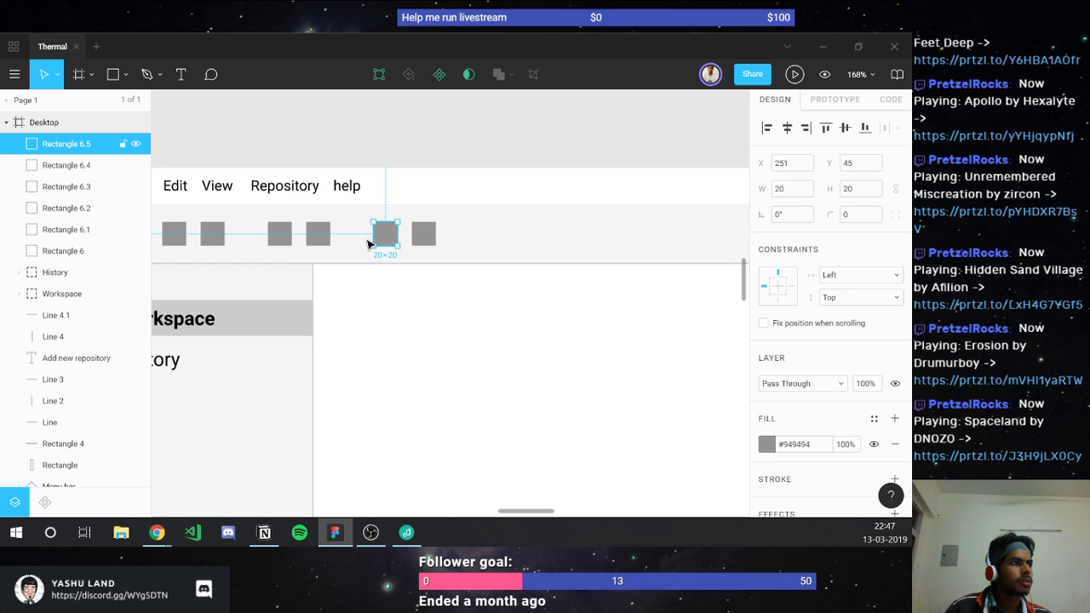
drag(384, 234, 356, 234)
scroll(367, 271, down, 3)
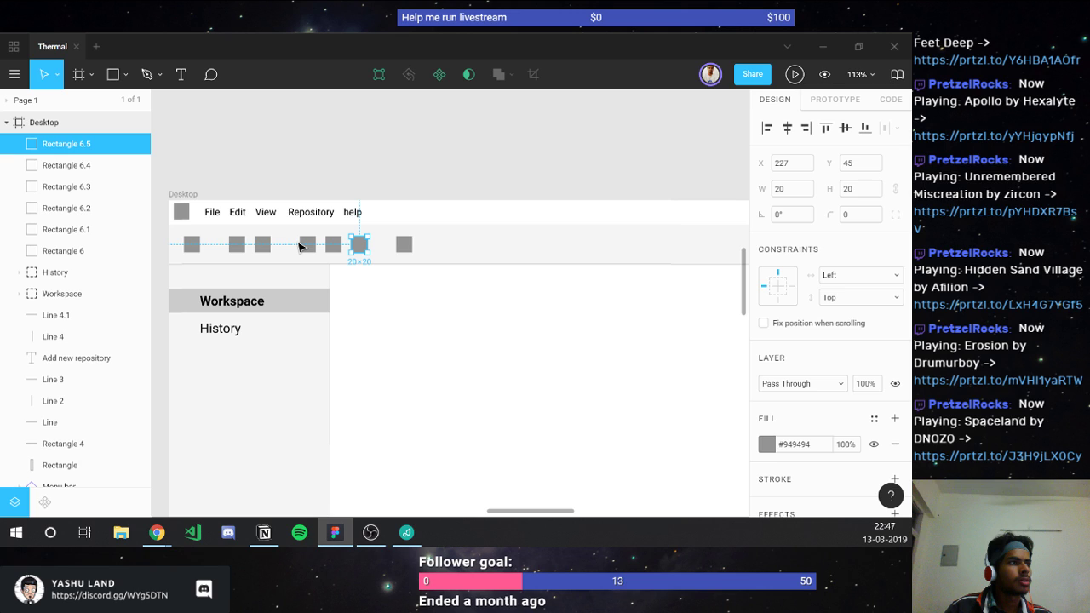
drag(358, 245, 289, 246)
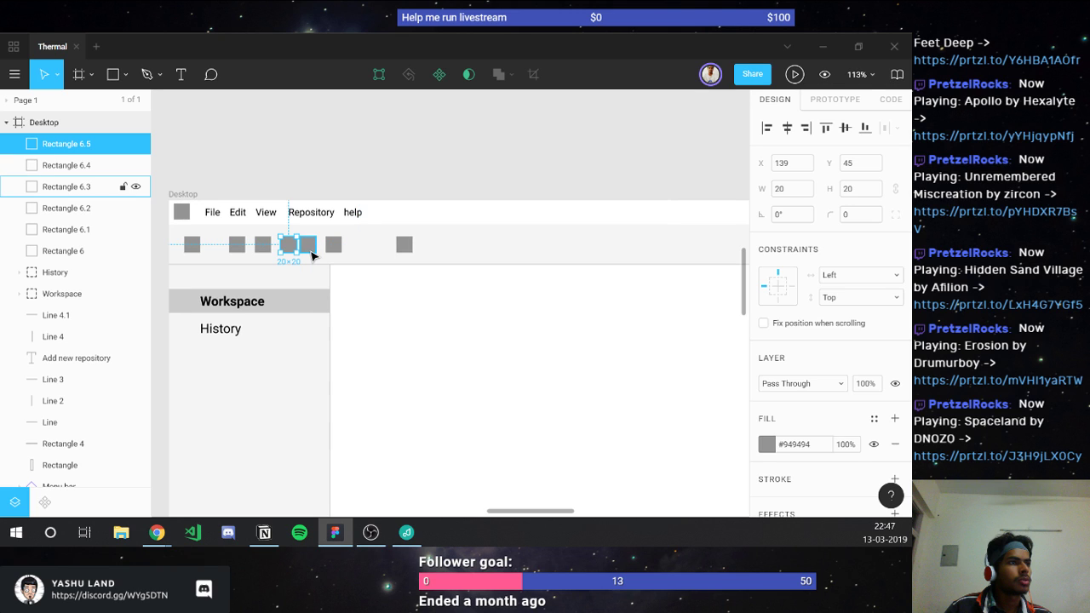
Step: Shift Rectangles 6.3 and 6.4 right and add duplicate Rectangle 6.6 at X 1408
click(310, 248)
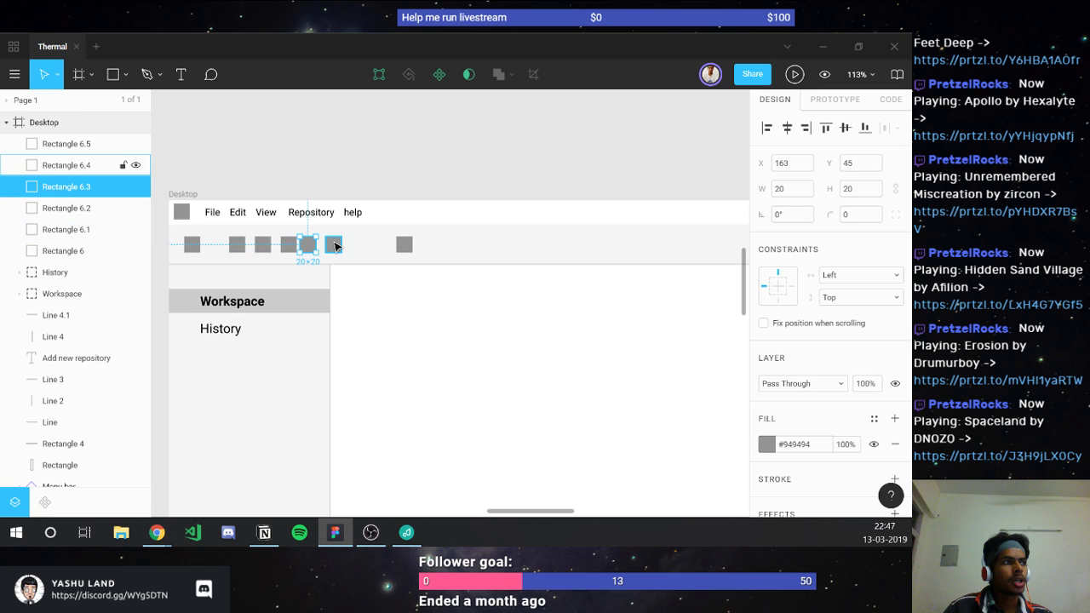
shift+click(334, 246)
drag(335, 245, 573, 250)
click(407, 247)
key(ctrl+d)
click(495, 295)
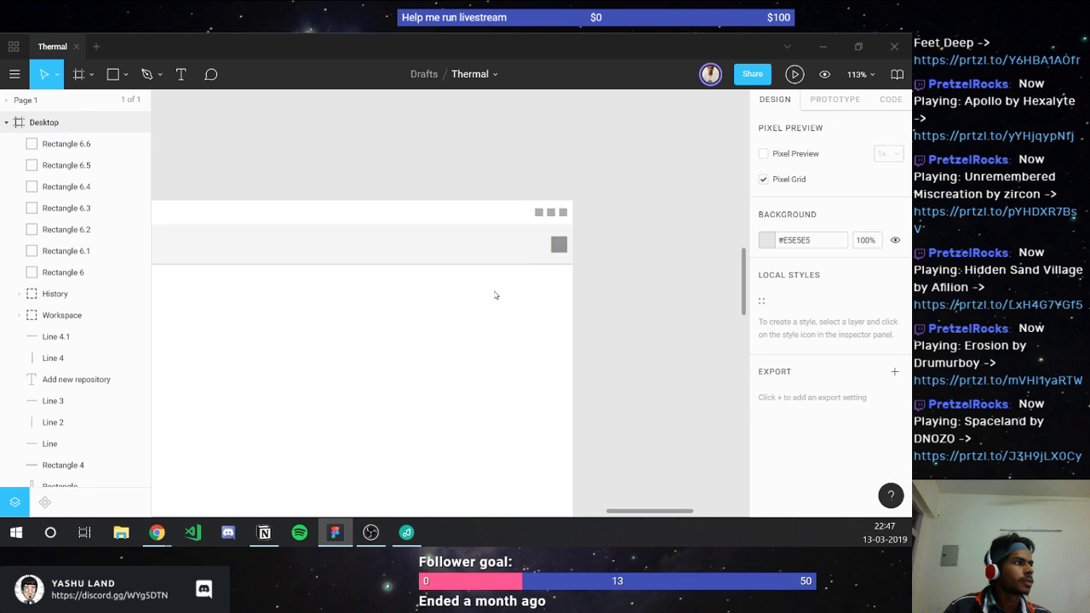
scroll(495, 295, down, 3)
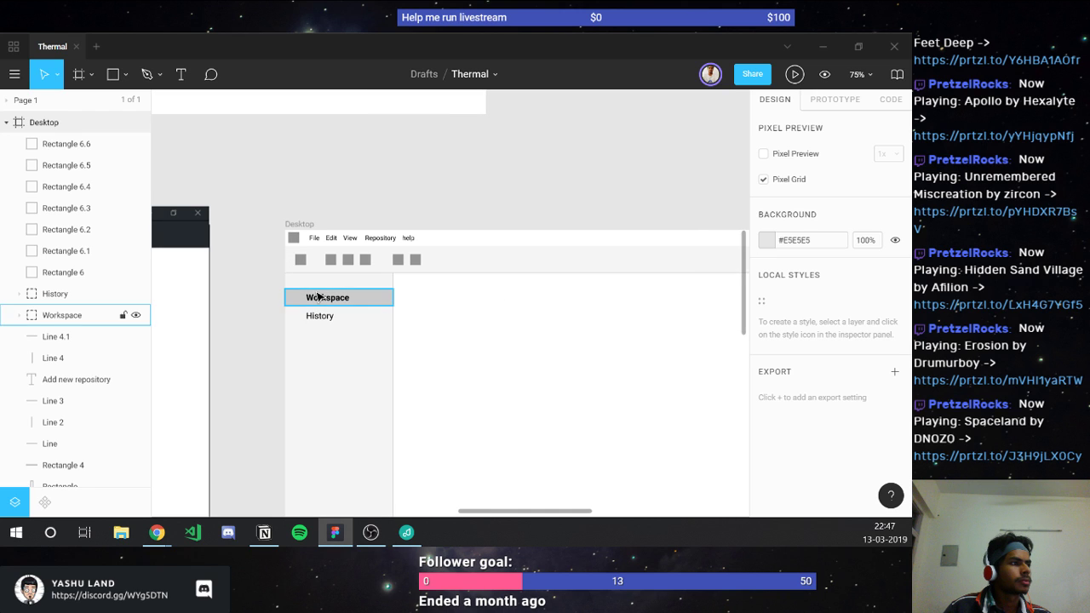
scroll(317, 295, down, 2)
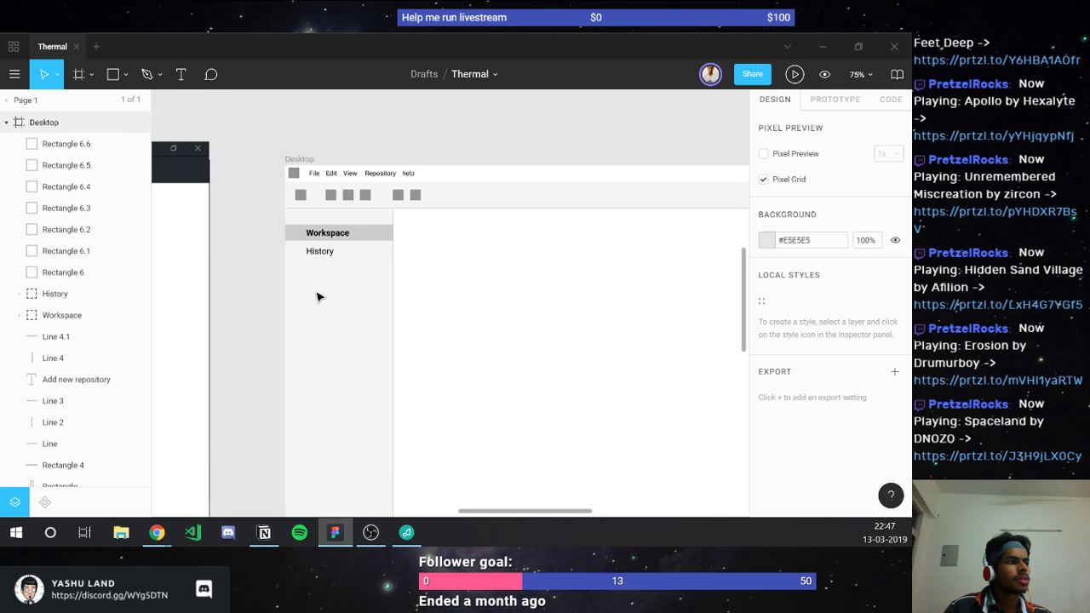
scroll(317, 297, down, 2)
scroll(317, 296, down, 10)
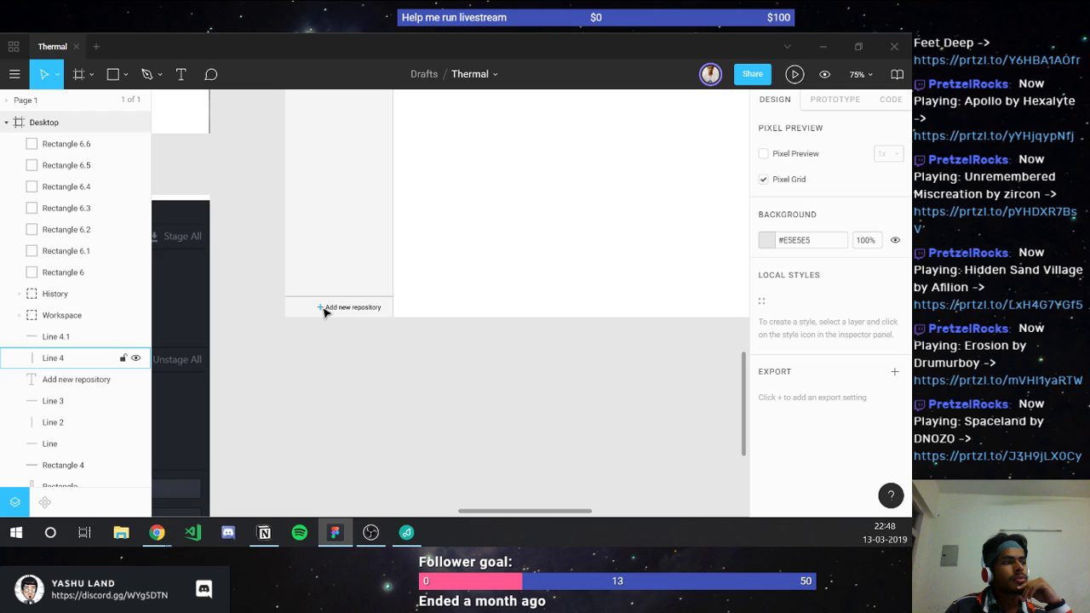
scroll(323, 312, up, 5)
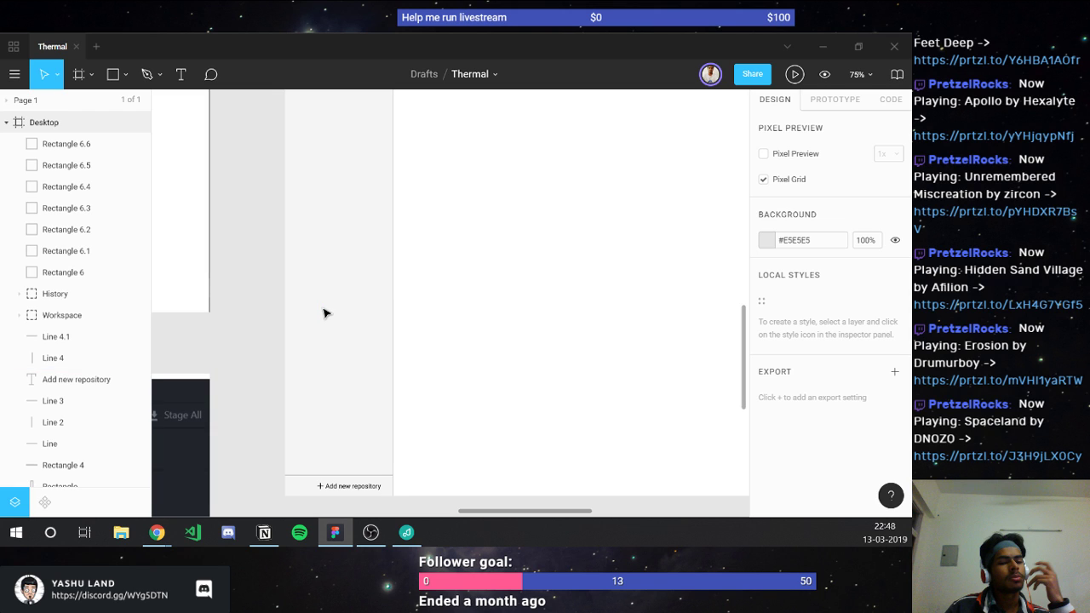
scroll(323, 313, up, 10)
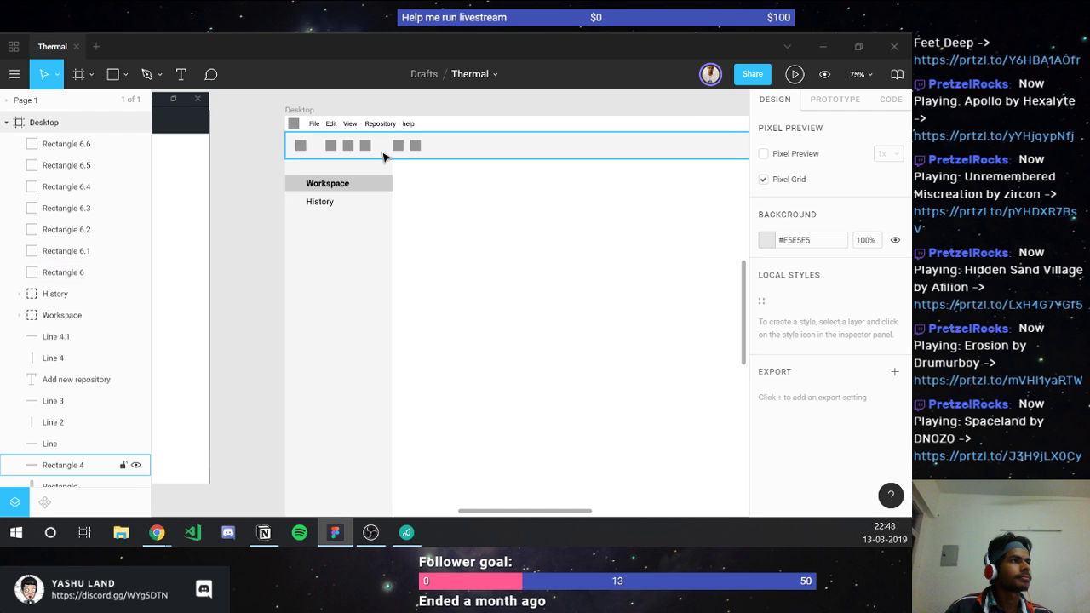
scroll(317, 173, up, 5)
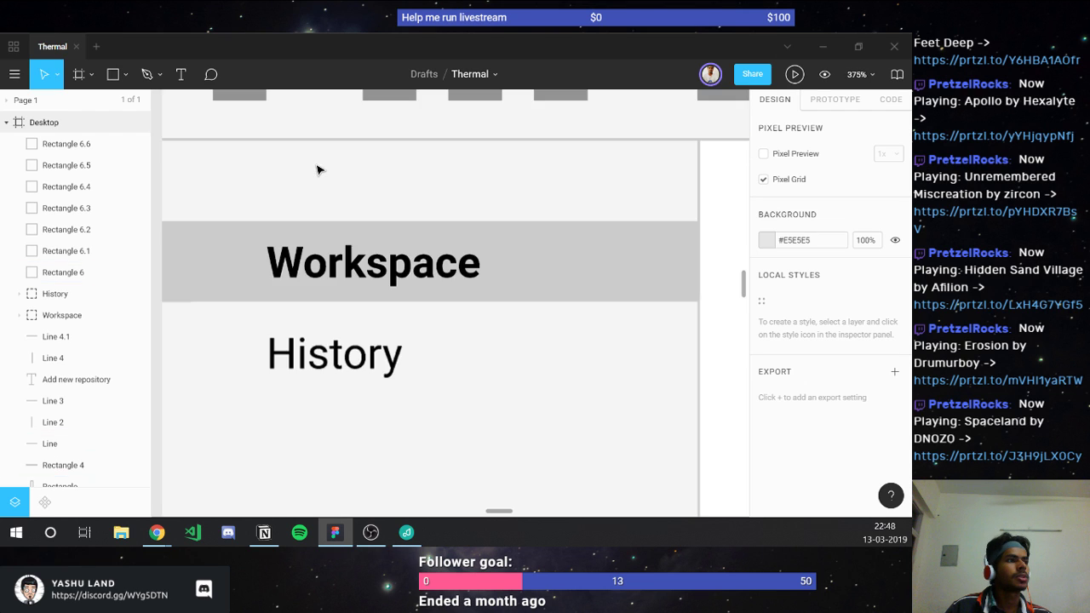
scroll(316, 170, down, 2)
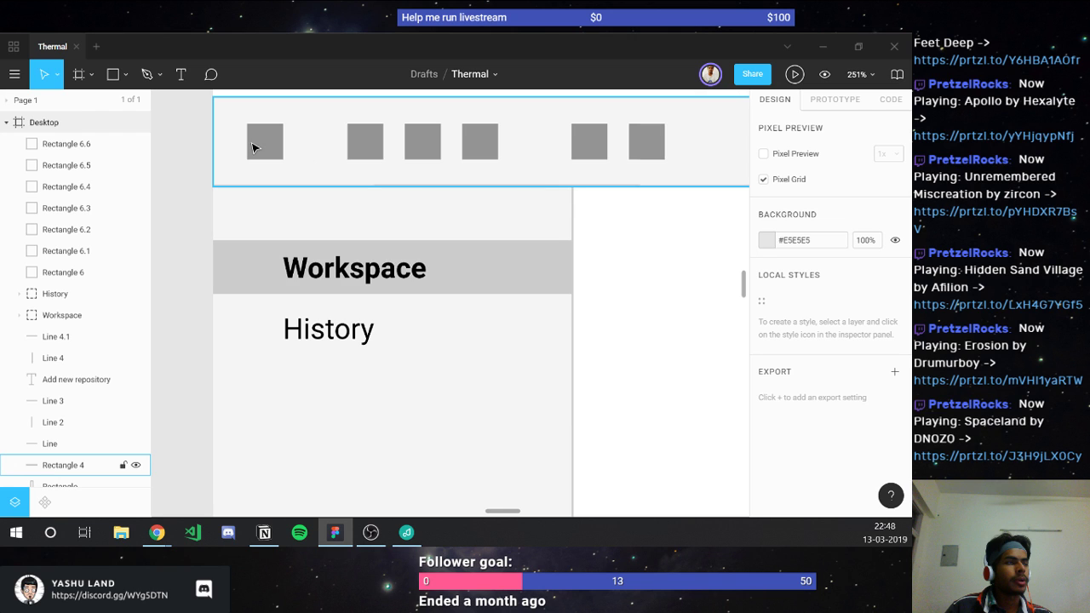
scroll(252, 148, up, 3)
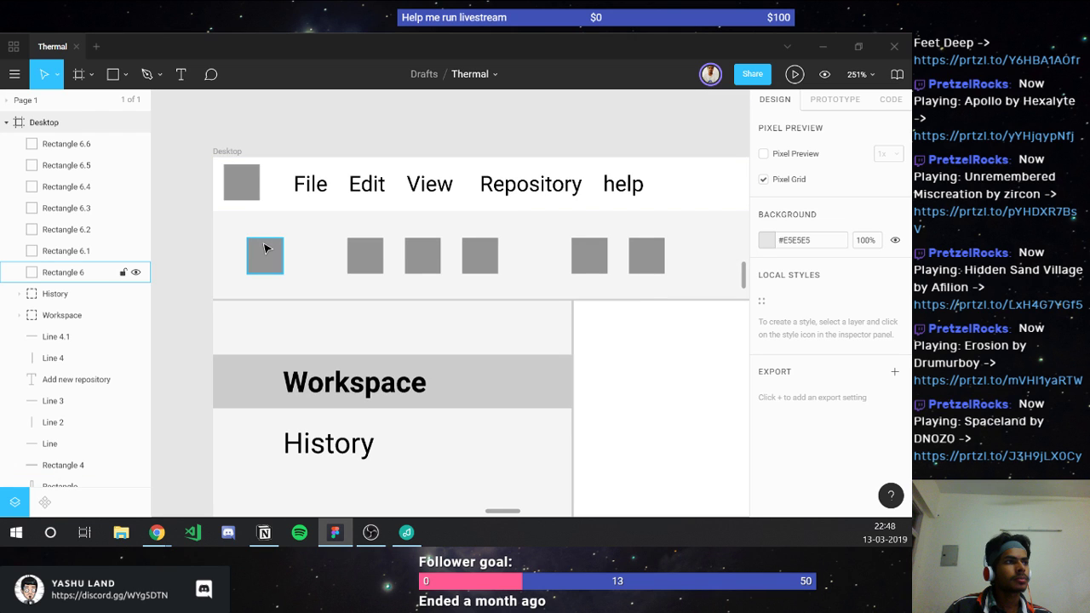
click(385, 188)
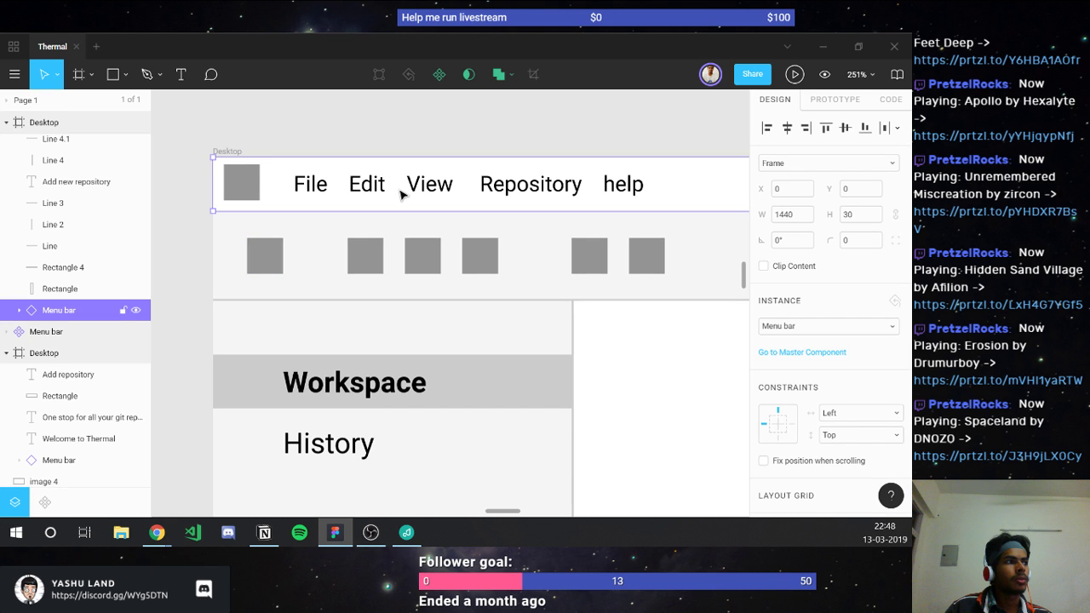
Step: Duplicate Rectangle 6 along the toolbar, adding a final copy near the frame's right edge
click(272, 254)
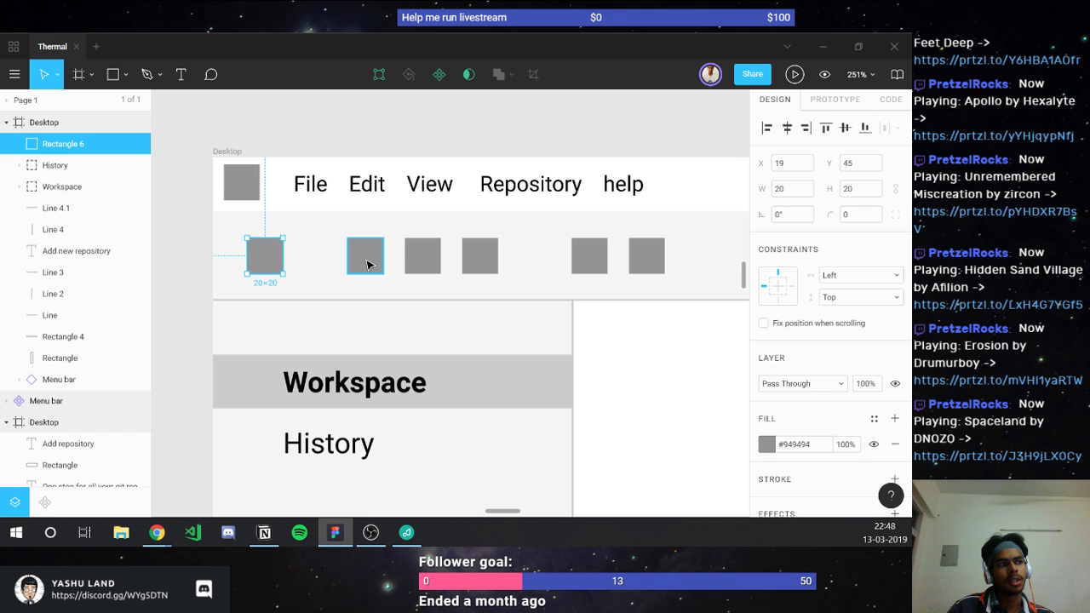
scroll(367, 264, down, 2)
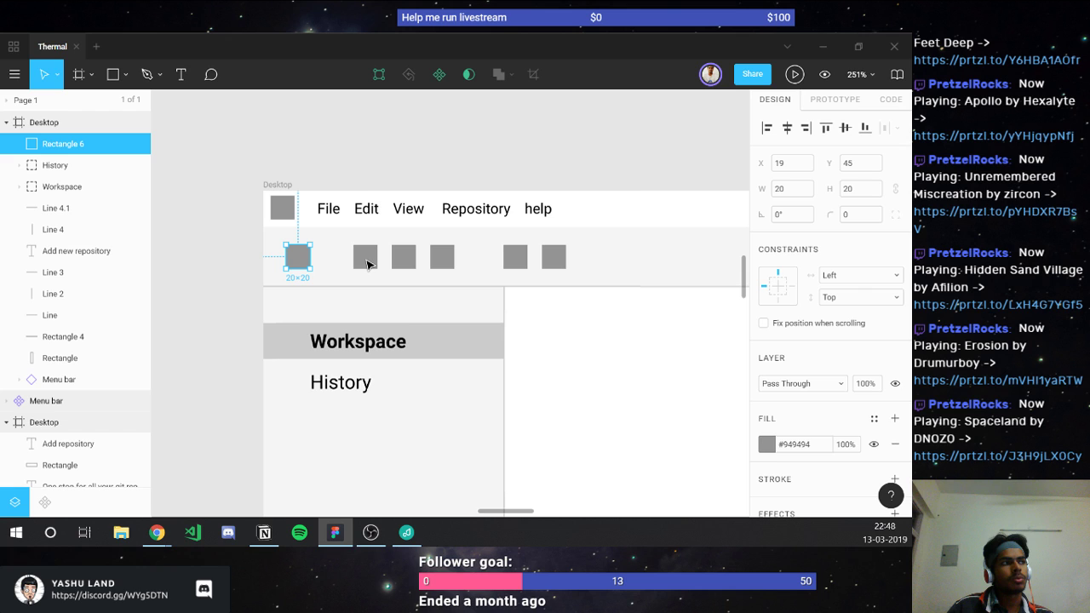
key(ctrl+d)
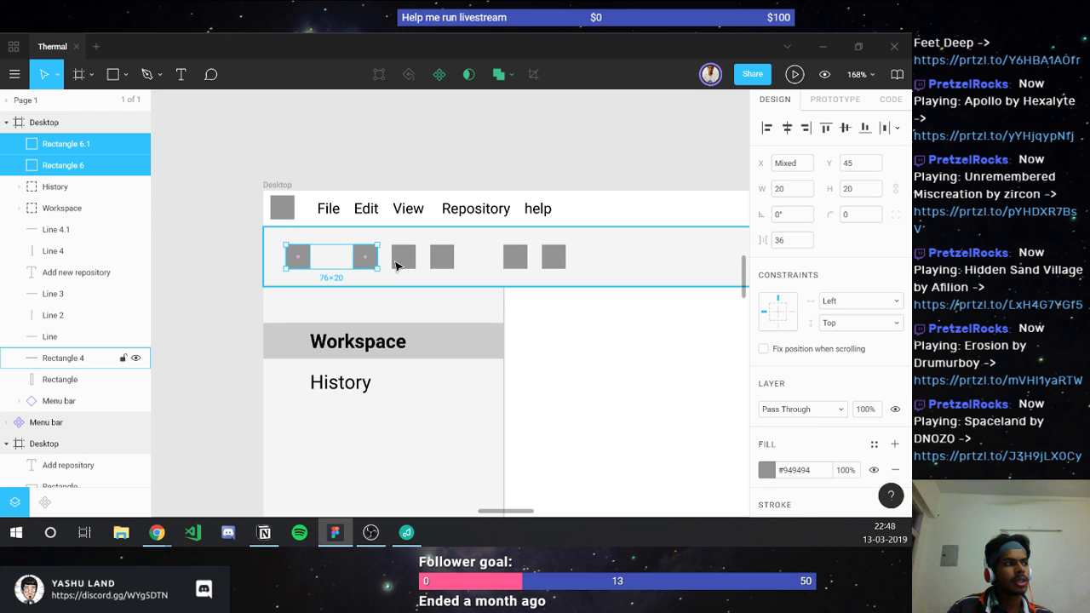
key(ctrl+d)
key(ctrl+d)
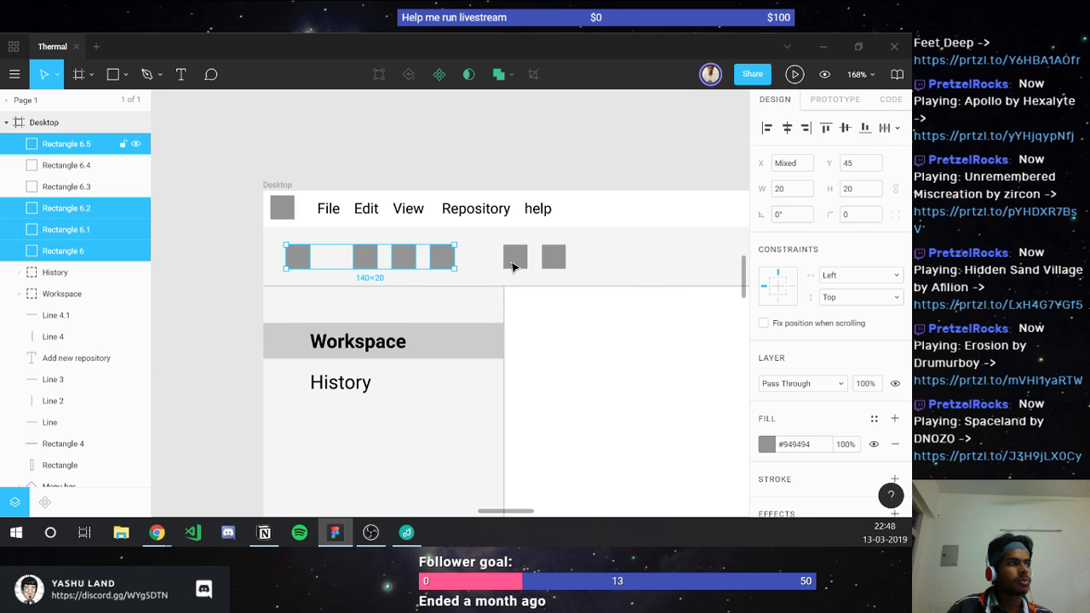
scroll(477, 267, right, 4)
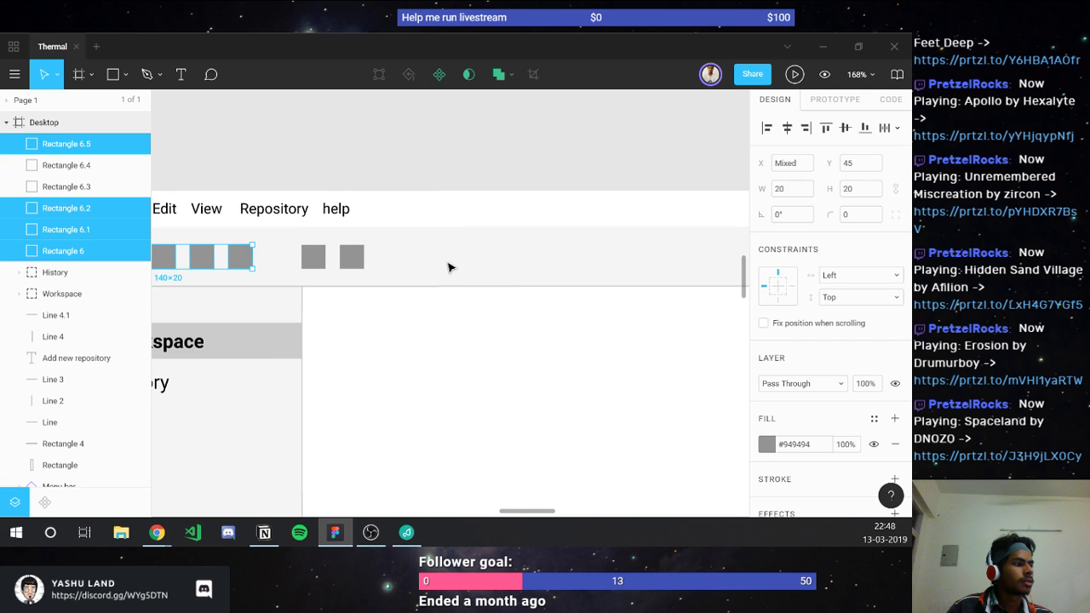
scroll(477, 272, right, 4)
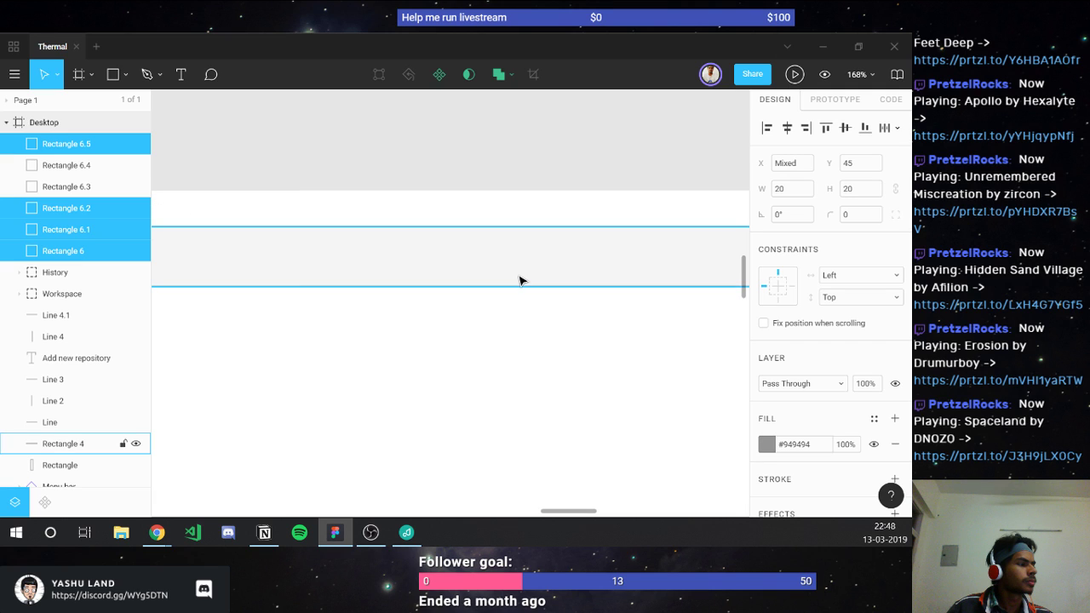
scroll(520, 281, right, 4)
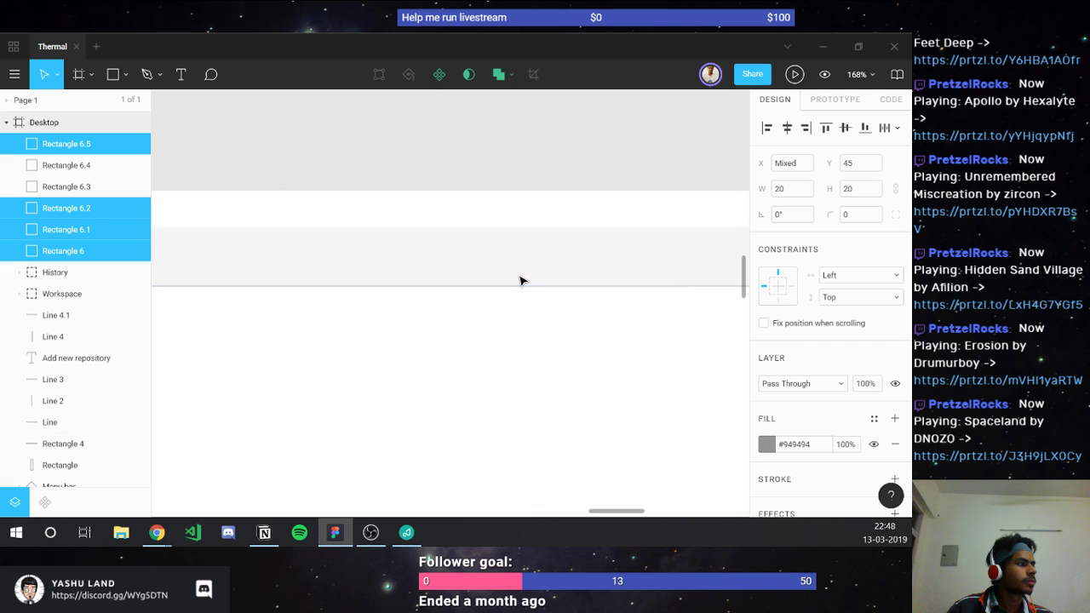
scroll(520, 281, right, 2)
key(ctrl+d)
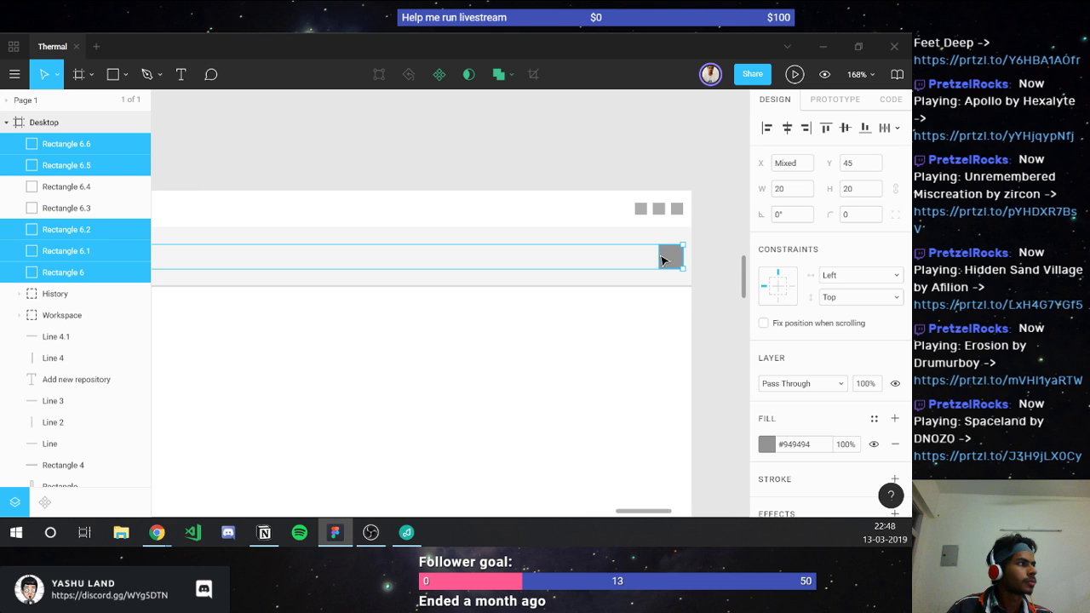
Step: Resize the selected toolbar squares to 25×25 with proportions locked
click(861, 189)
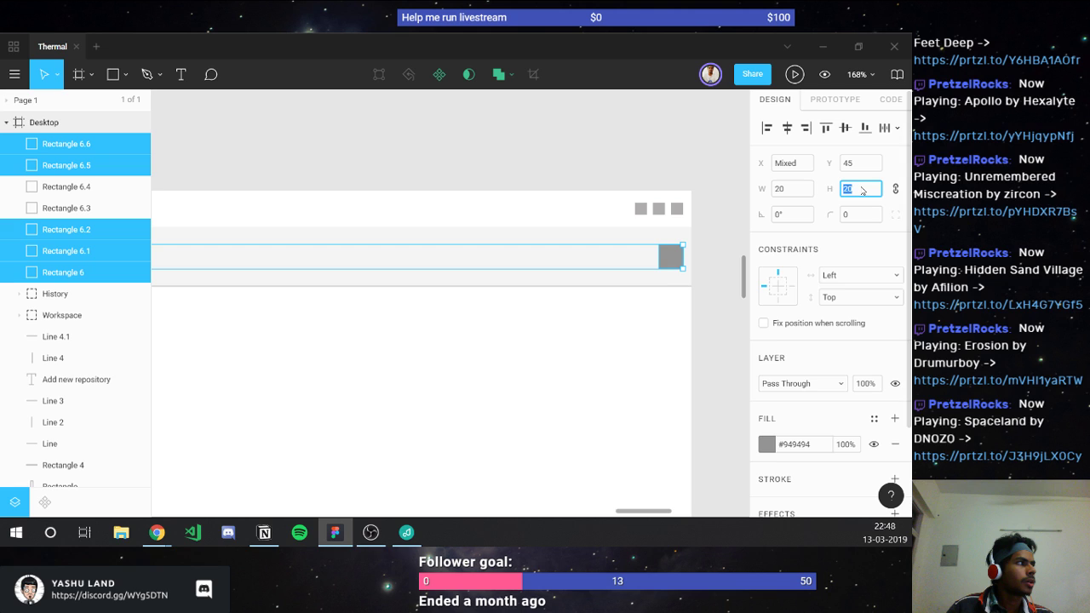
text(25)
key(Return)
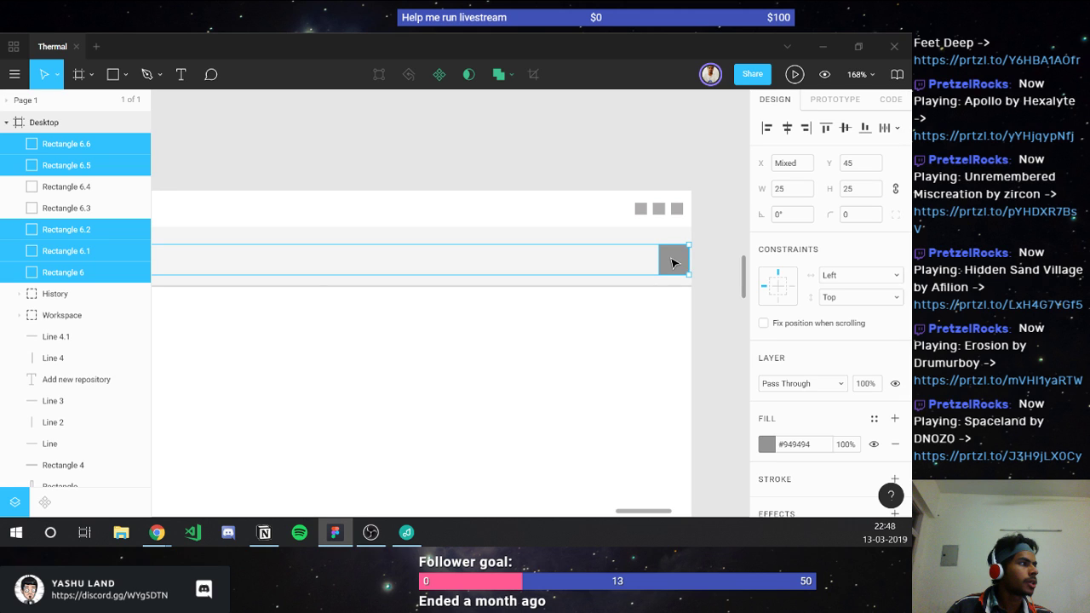
Step: Nudge Rectangle 6.6 to X 1403, Y 42
click(673, 262)
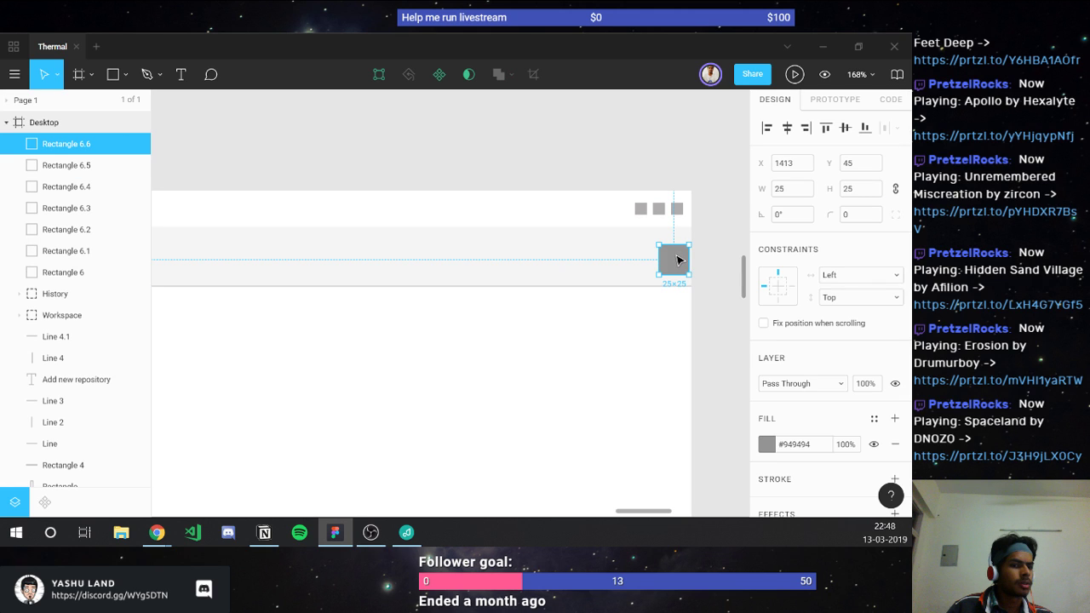
key(shift+Left)
key(Up)
key(Up)
key(Up)
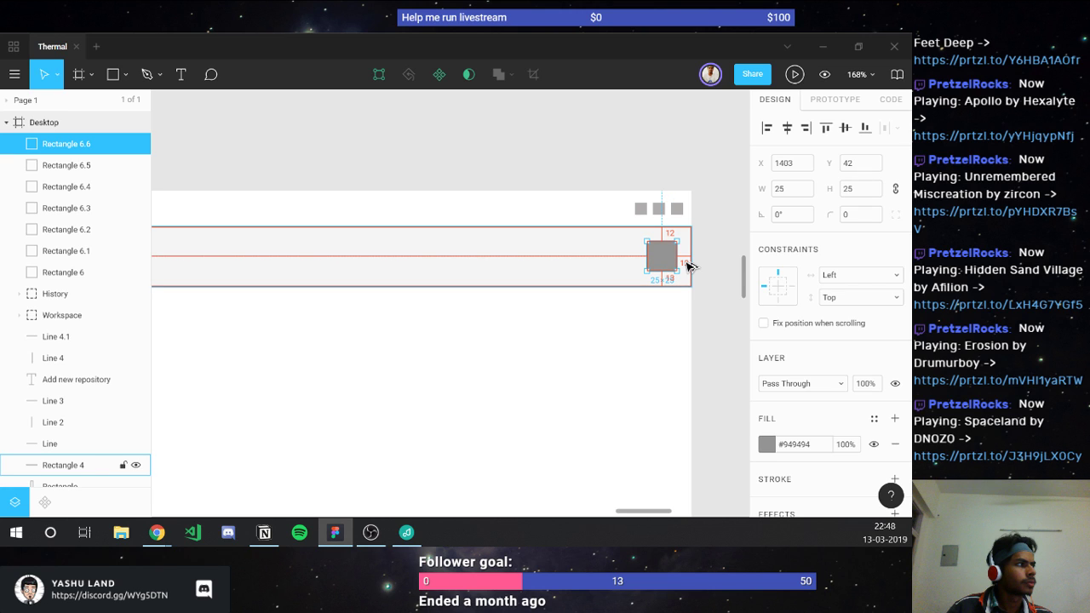
key(Left)
key(Left)
key(Left)
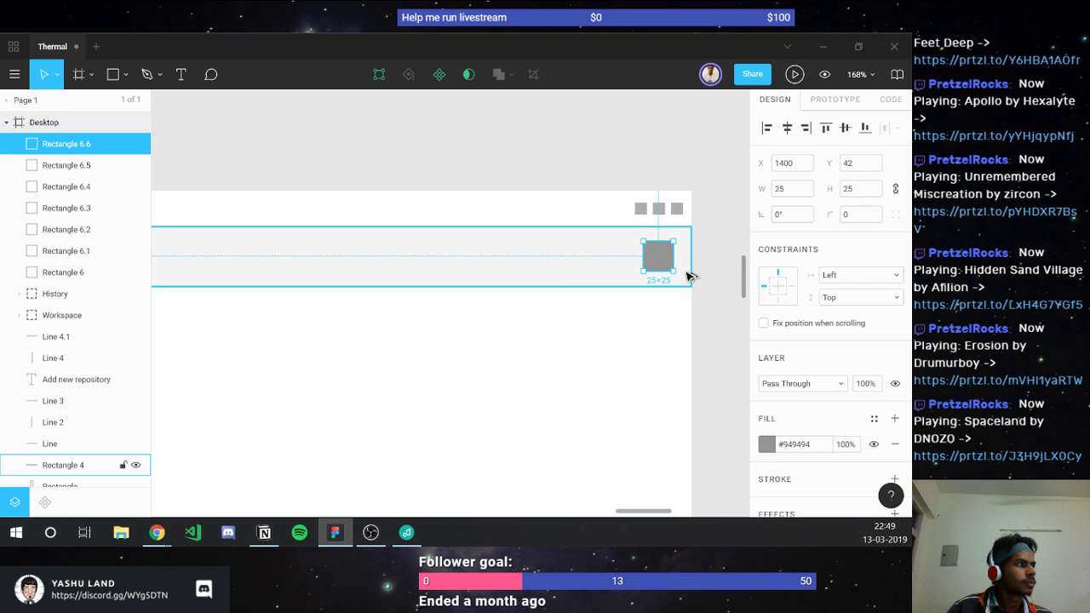
key(Left)
key(Left)
key(Left)
key(Left)
key(Left)
scroll(540, 301, left, 3)
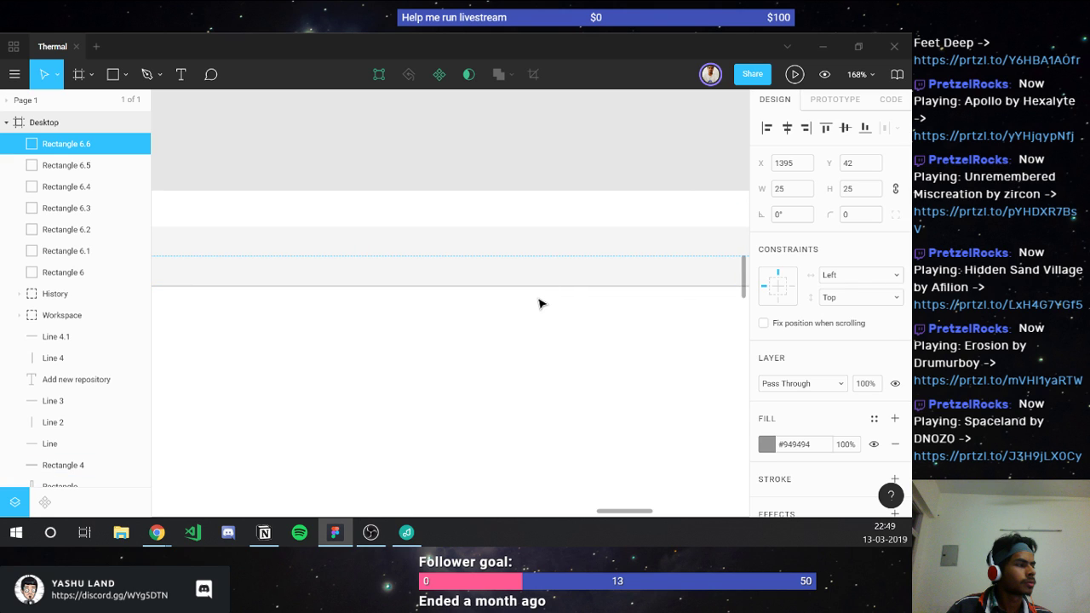
key(Right)
key(Right)
key(Right)
key(Right)
scroll(572, 261, right, 3)
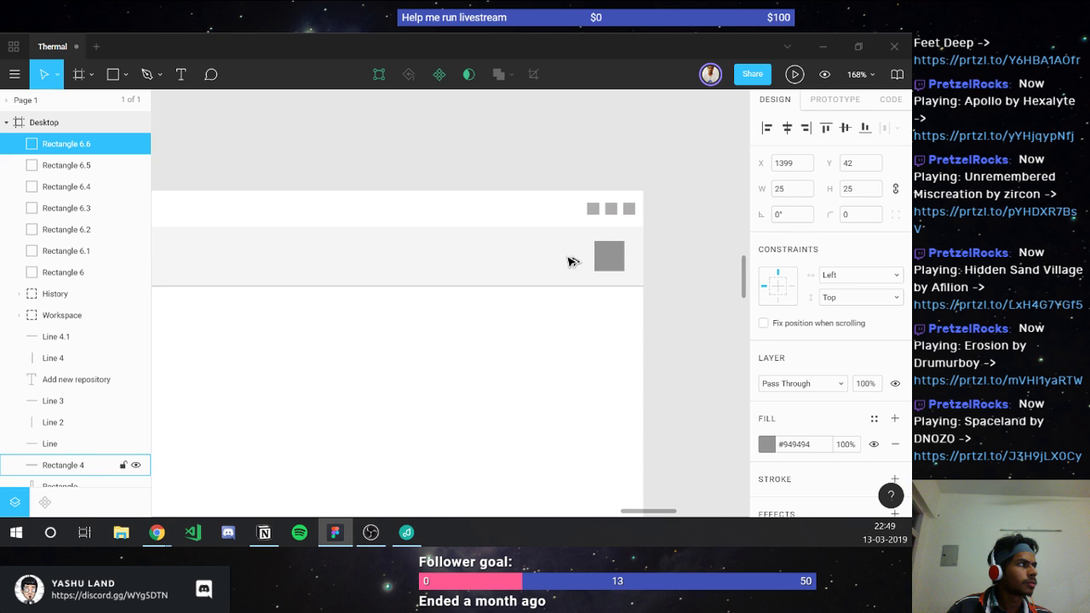
key(Right)
key(Right)
key(Right)
key(Right)
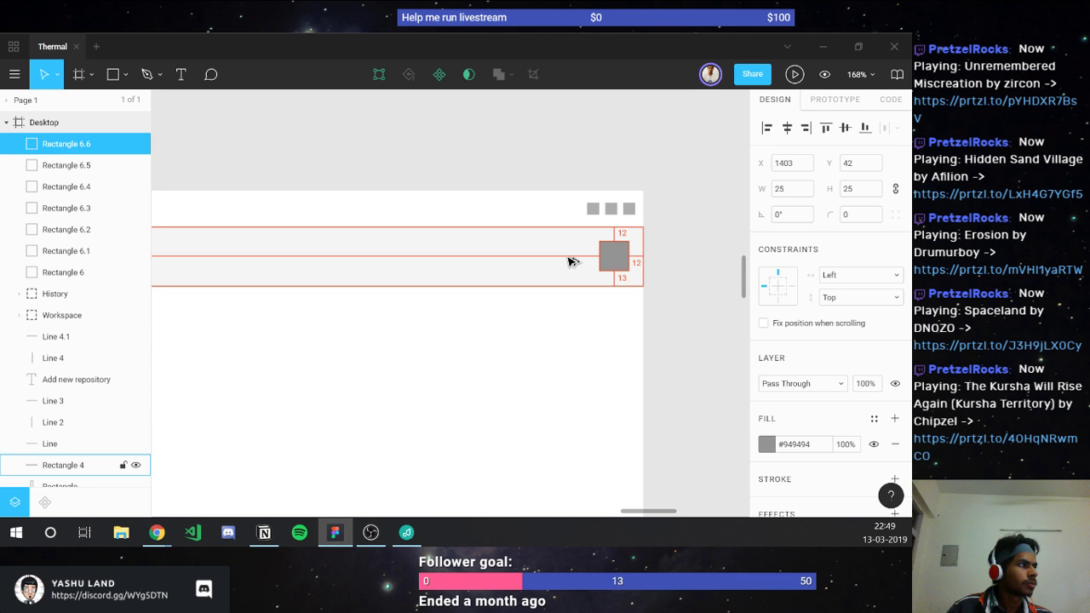
Step: Reselect the toolbar bar and Rectangle 6.6 to compare their positions
click(571, 261)
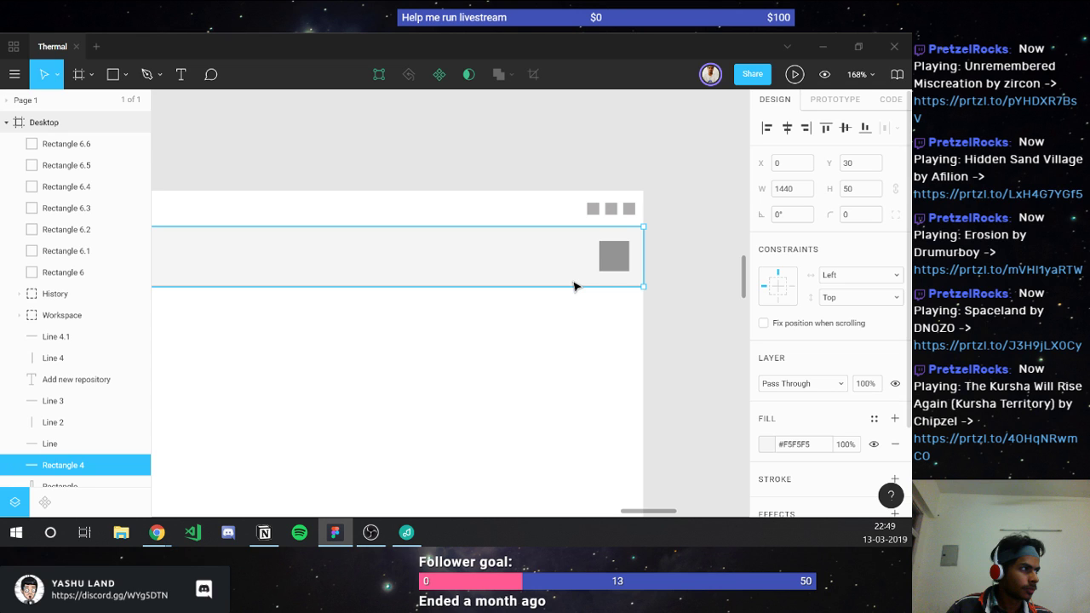
click(614, 257)
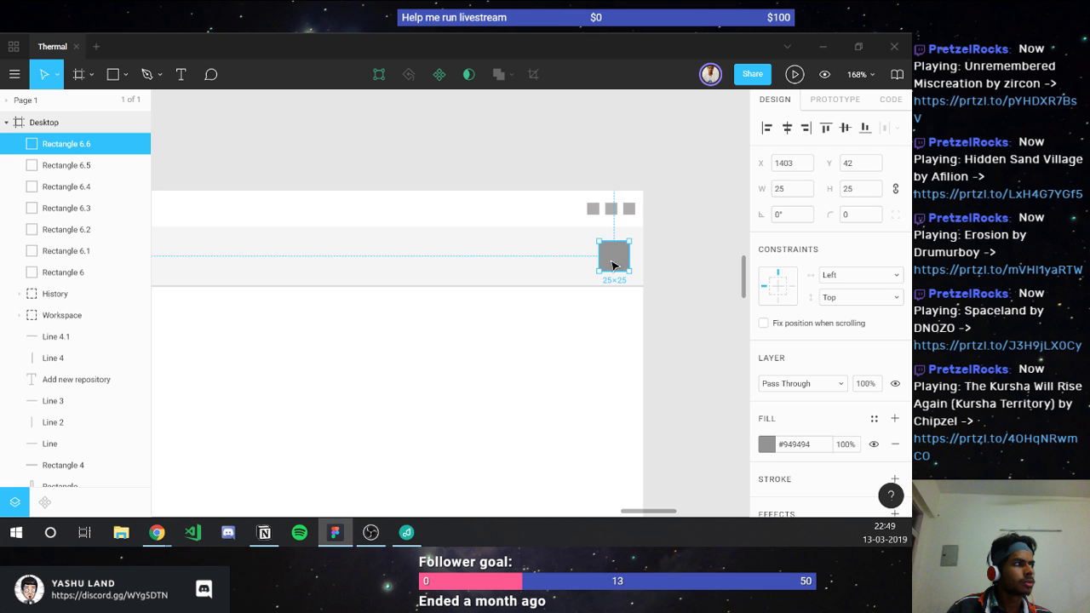
scroll(613, 264, up, 5)
click(503, 309)
key(t)
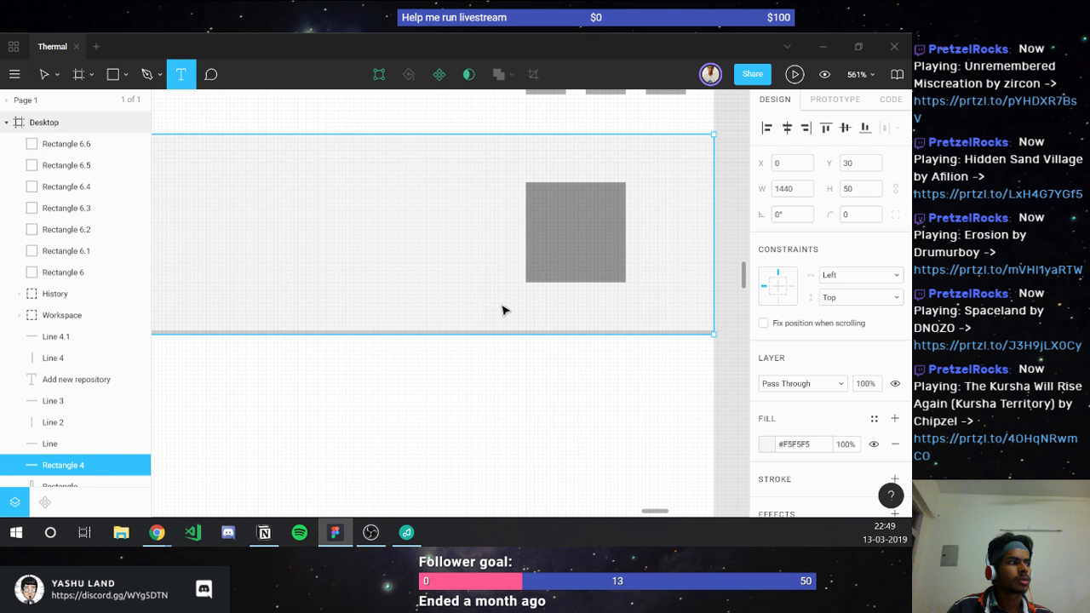
Step: Add a size 8 'Settigns' text label under the rightmost square
click(502, 310)
text(Settigns)
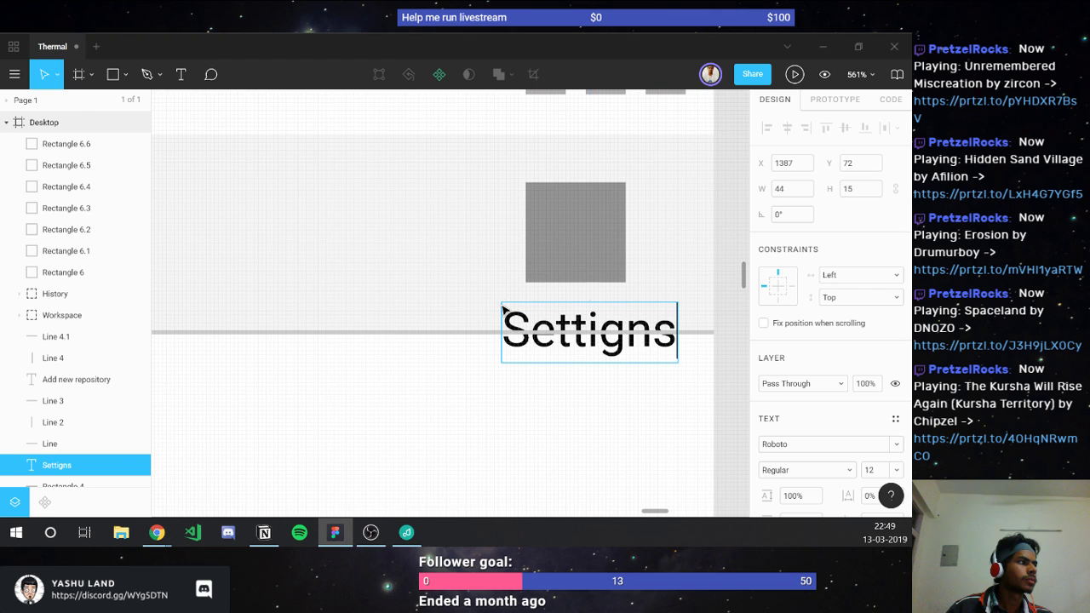
key(Escape)
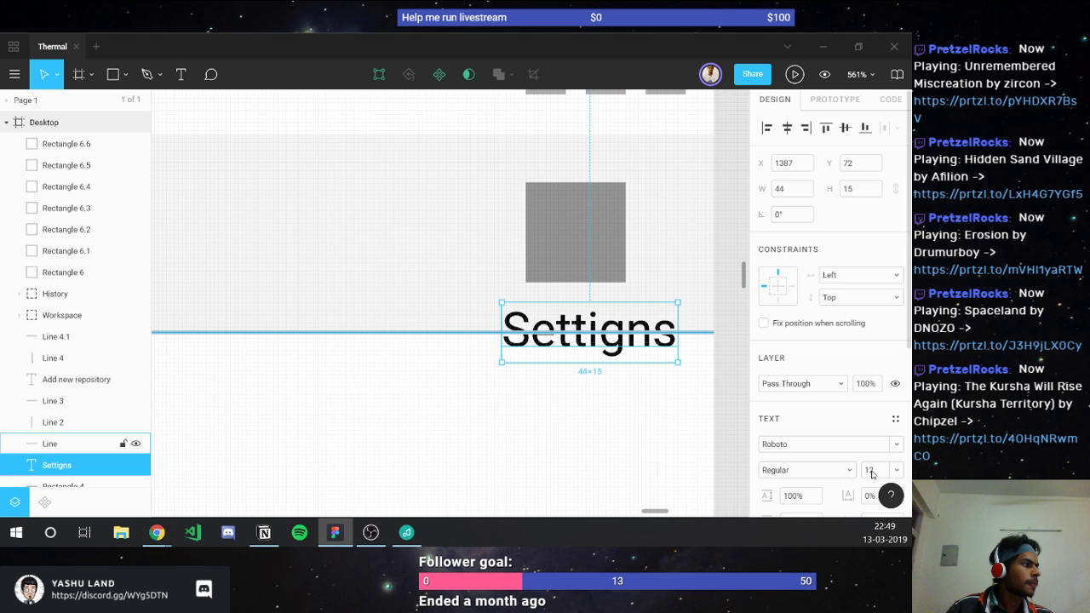
text(8)
key(Return)
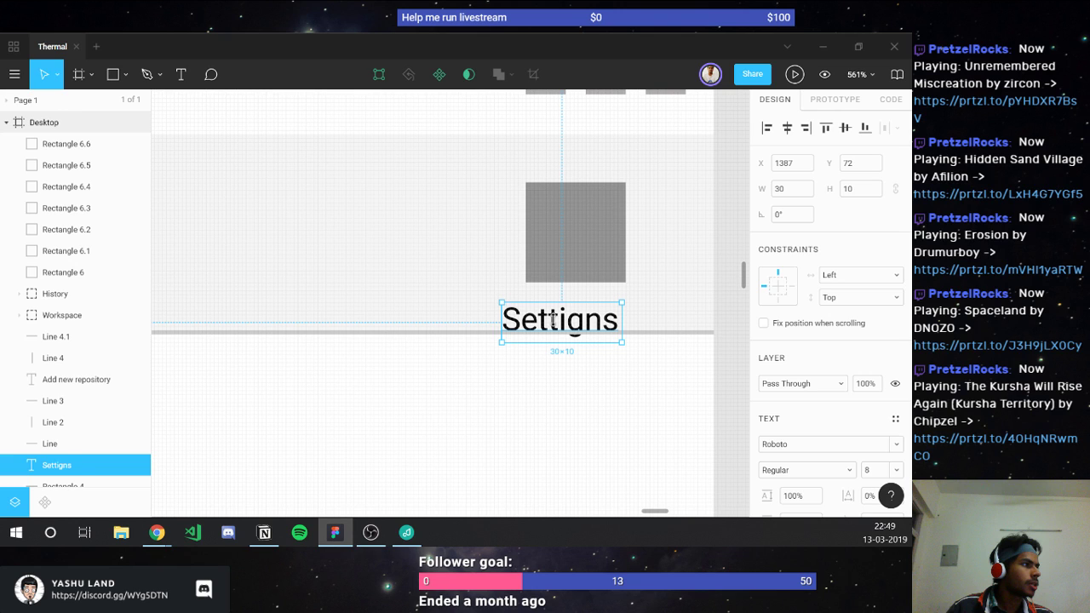
Step: Fix the label's spelling so it reads 'Settings'
double_click(553, 319)
key(BackSpace)
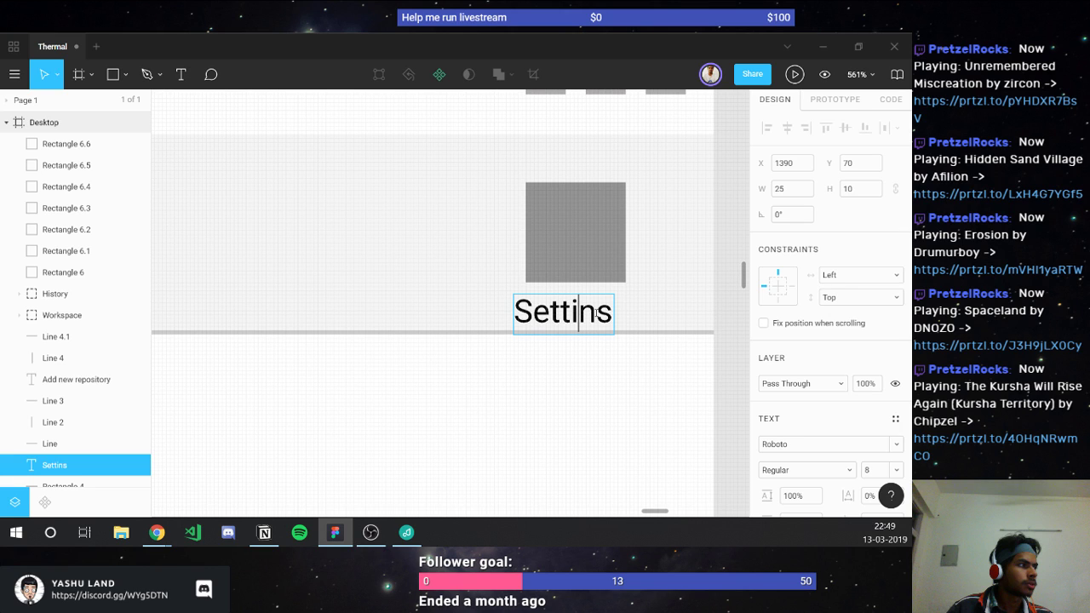
text(g)
key(Escape)
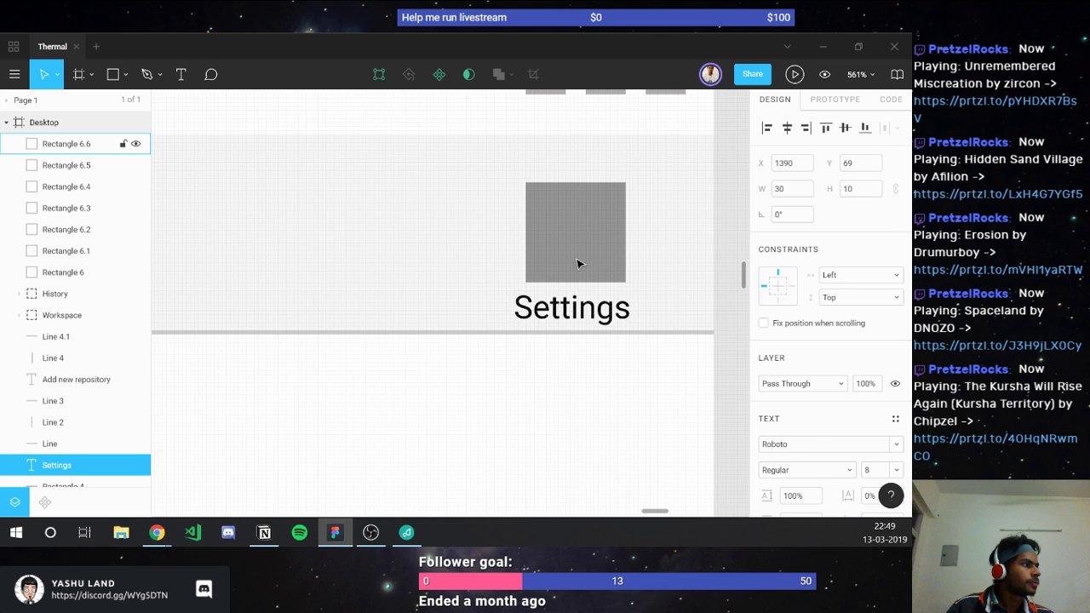
key(Tab)
click(852, 189)
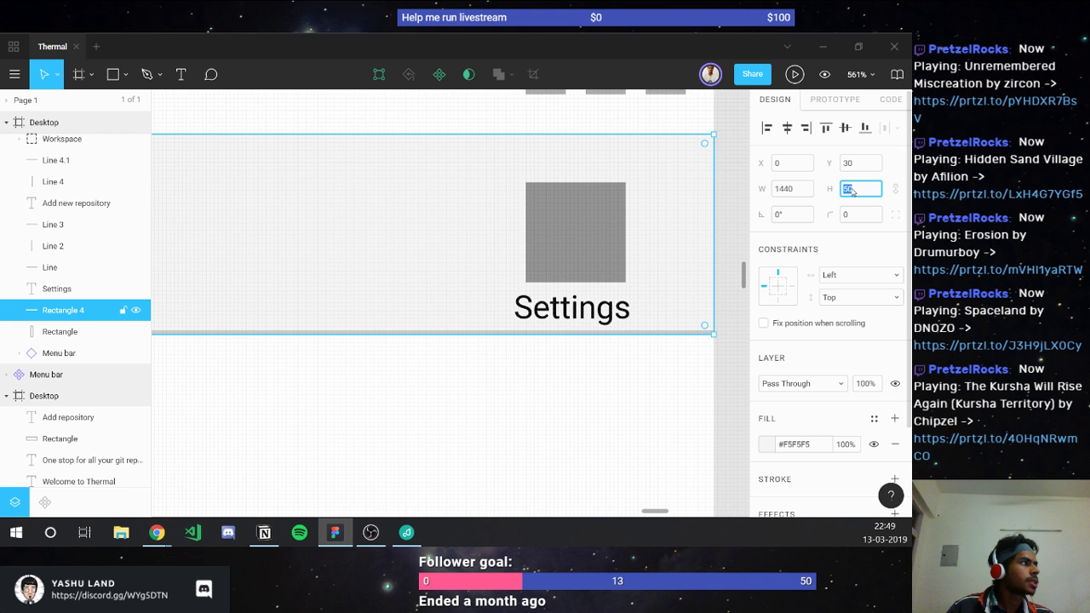
Step: Set Rectangle 4's height to 60 and check the Settings label's spacing
key(Return)
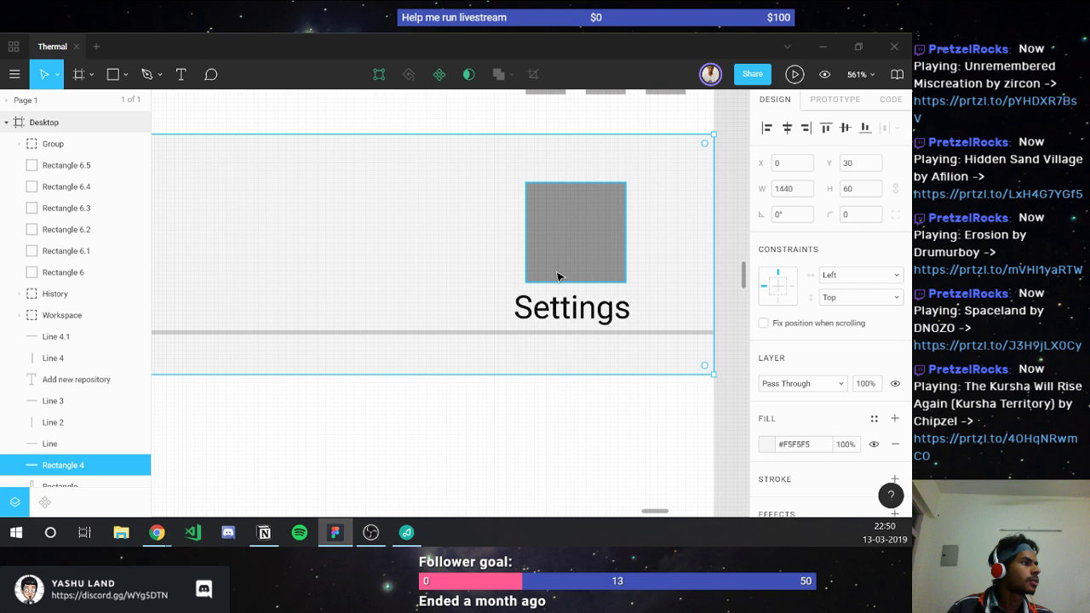
click(566, 307)
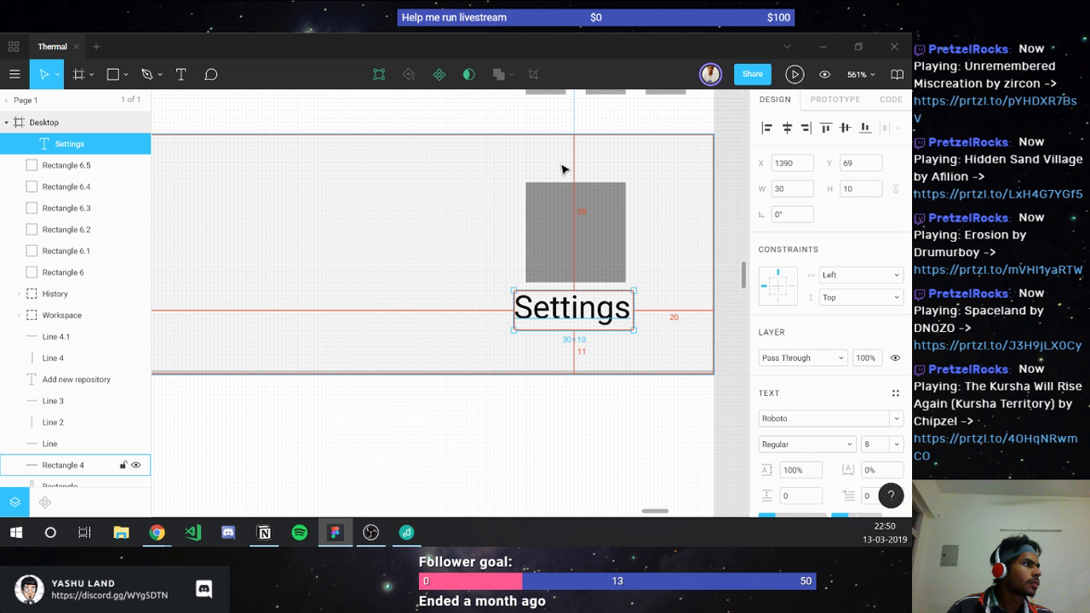
scroll(613, 247, up, 1)
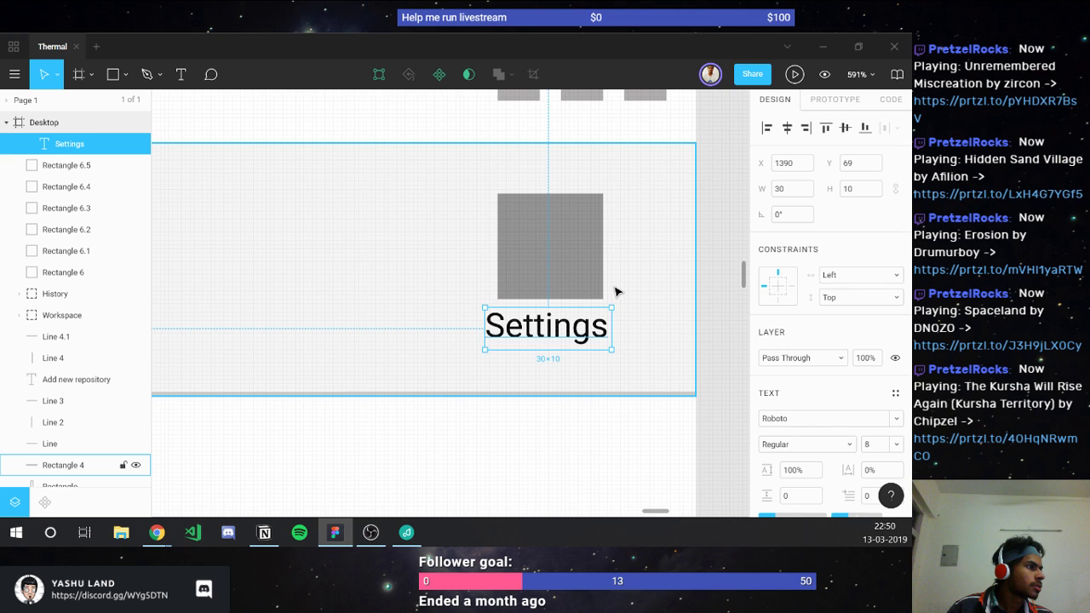
click(617, 292)
scroll(613, 340, down, 5)
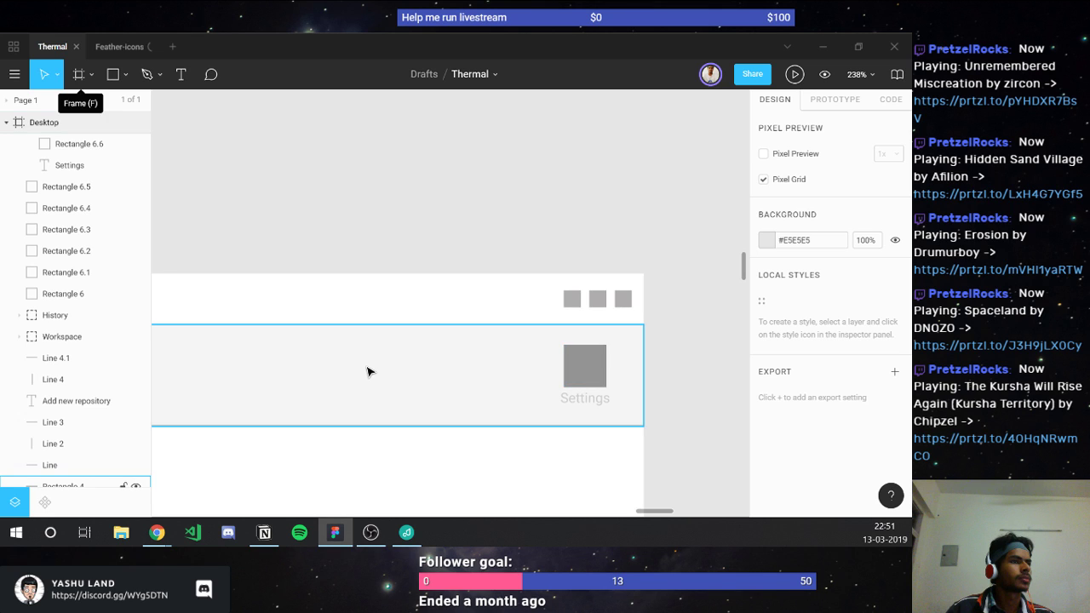
scroll(367, 372, down, 3)
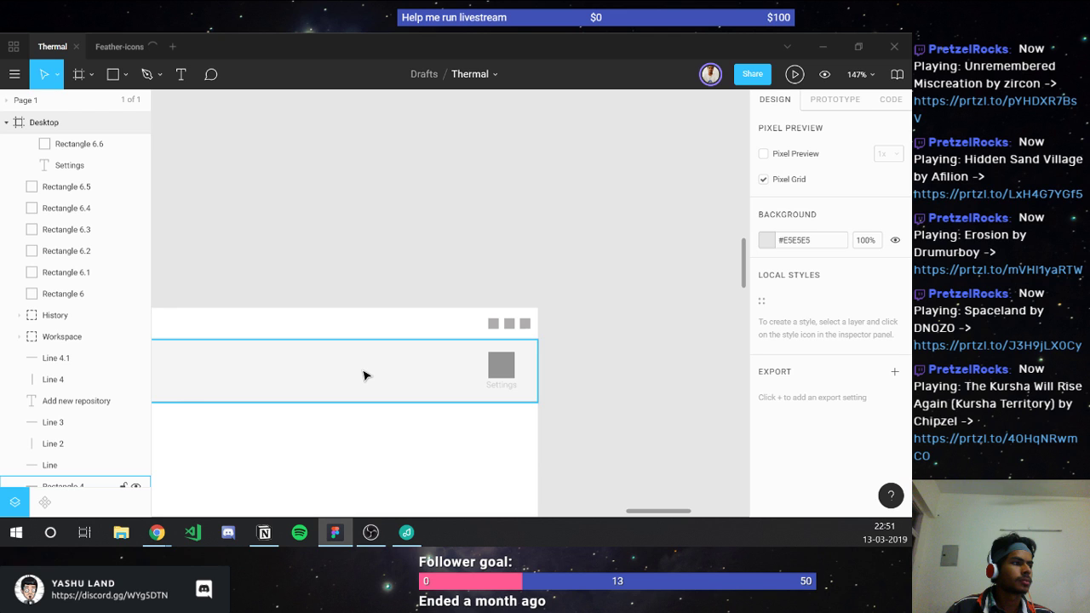
scroll(364, 376, down, 5)
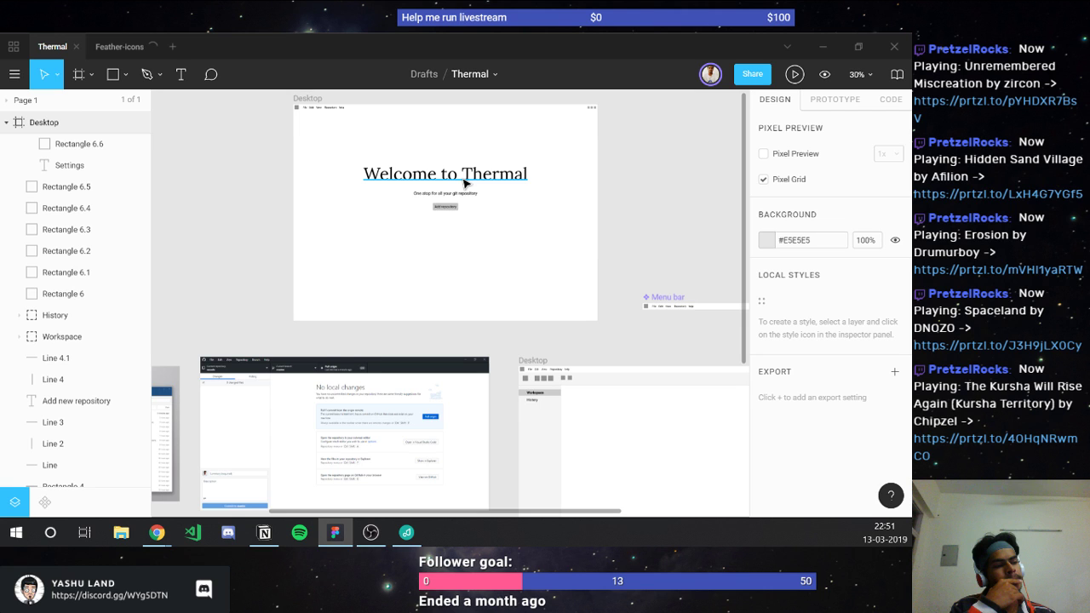
click(444, 206)
scroll(361, 309, left, 5)
scroll(362, 309, down, 2)
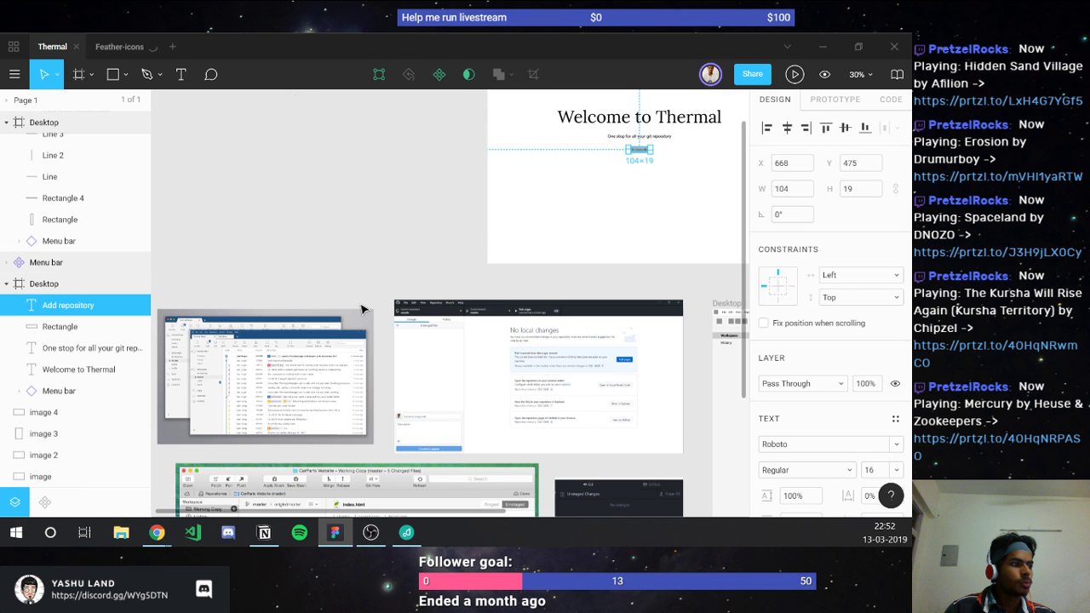
scroll(362, 309, down, 4)
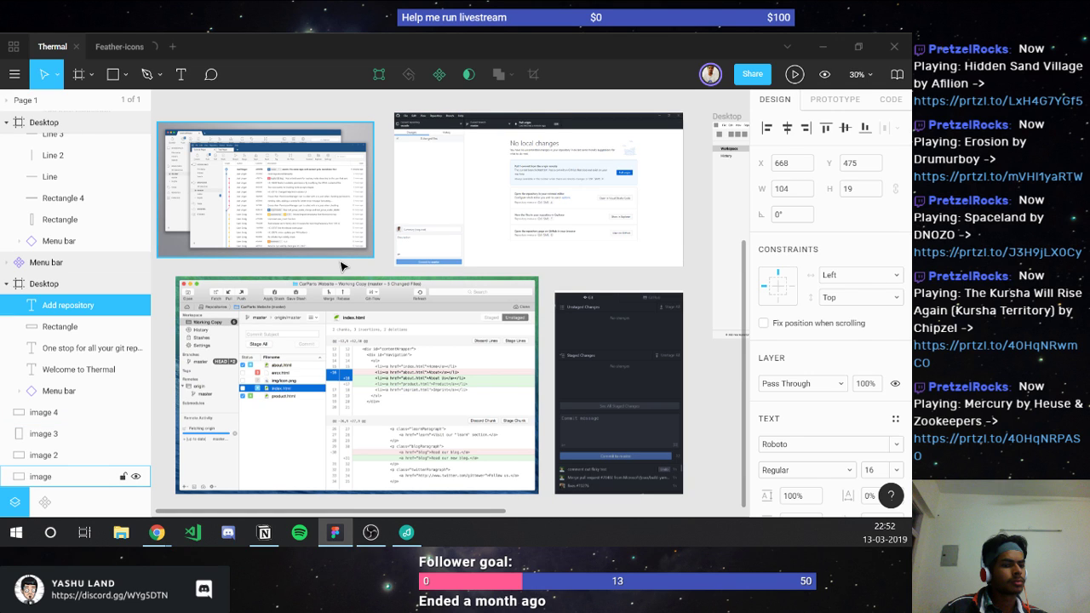
scroll(341, 267, right, 5)
scroll(341, 266, up, 2)
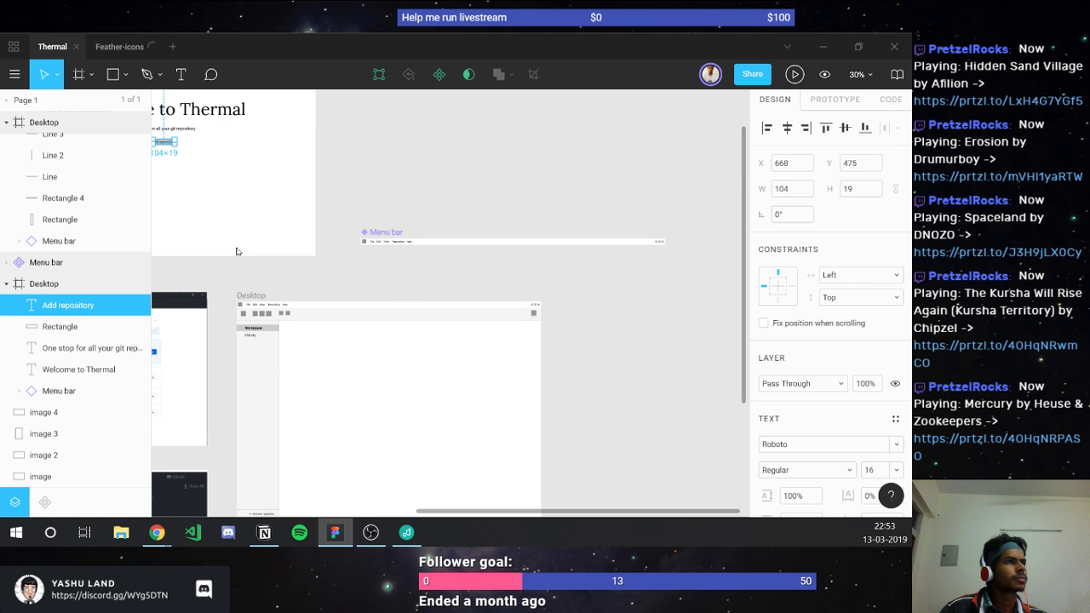
scroll(237, 251, left, 1)
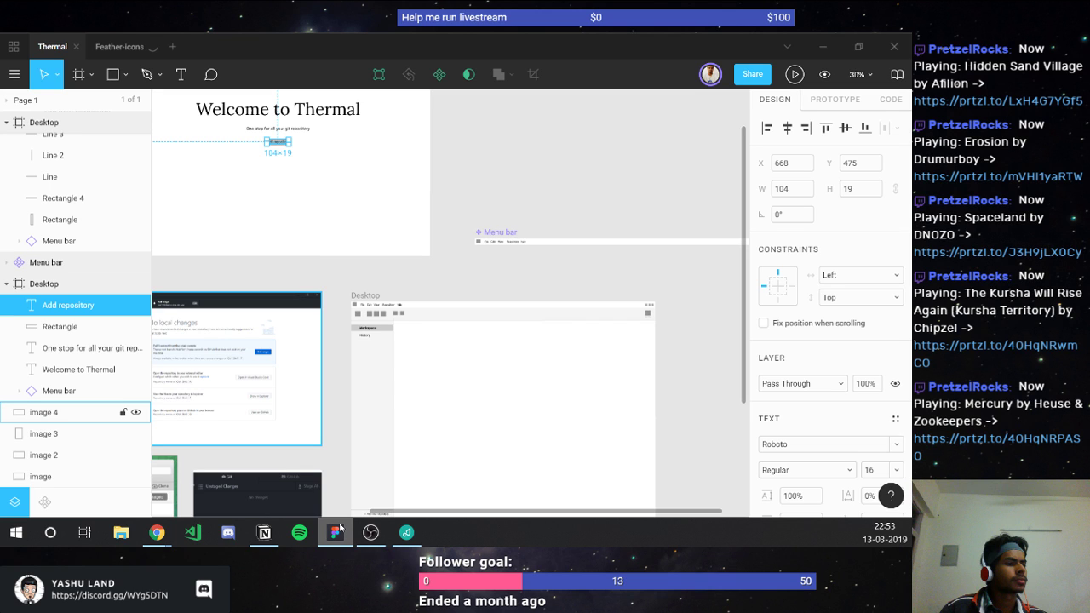
click(338, 530)
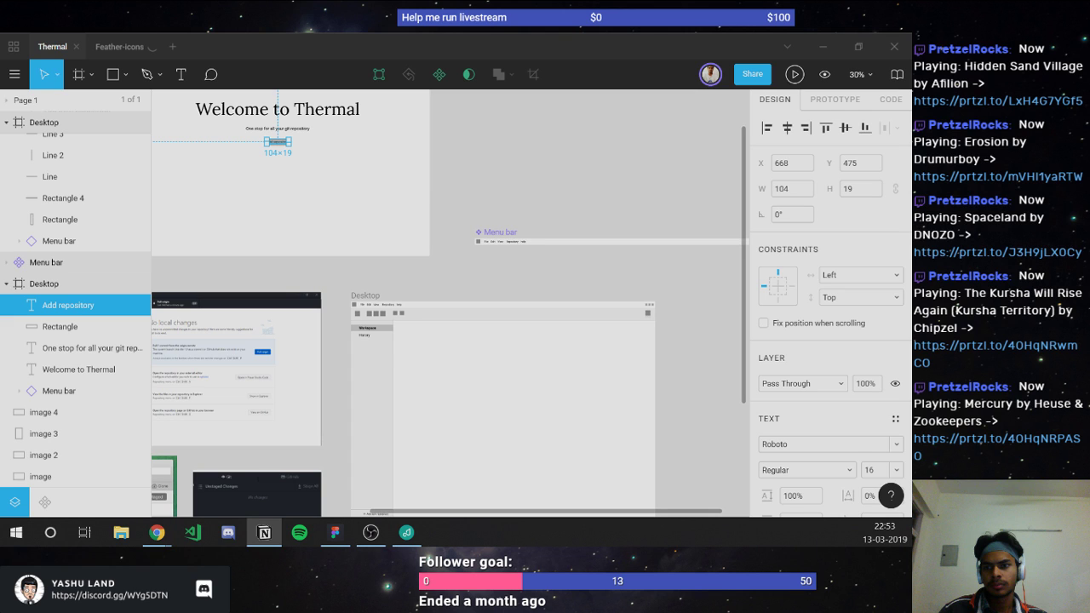
click(334, 532)
click(360, 261)
scroll(383, 332, up, 5)
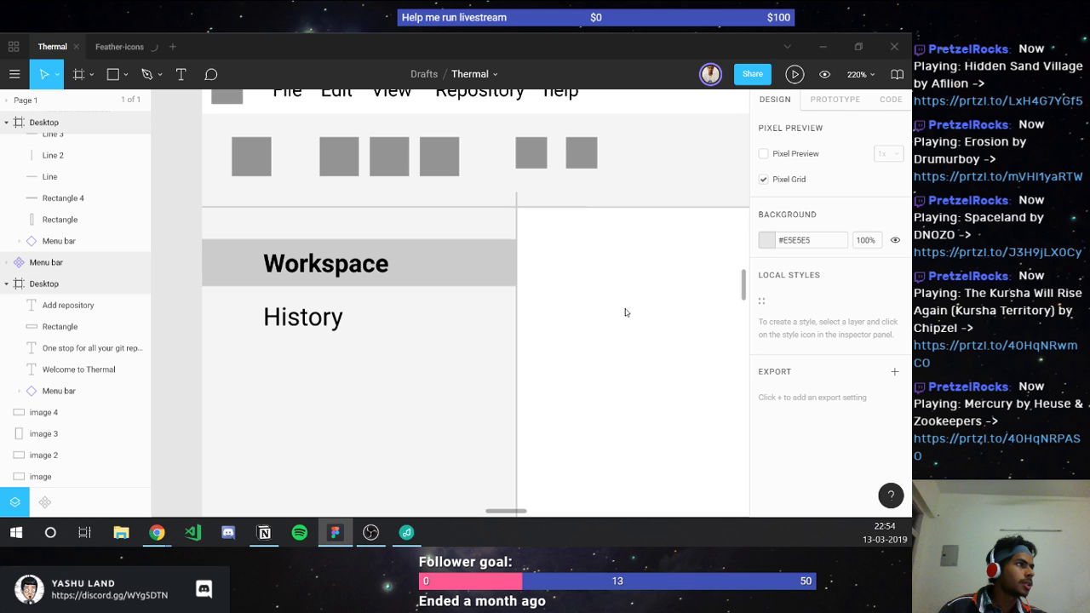
Step: Move Workspace and History into the Sidebar group, then switch to the Feather-icons file
click(406, 264)
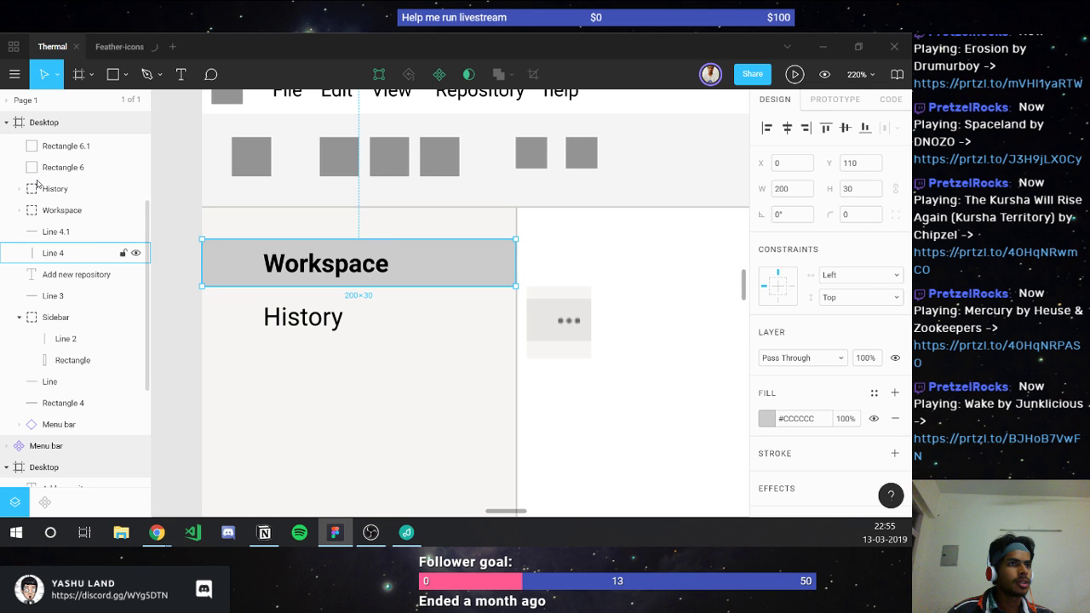
shift+click(36, 181)
drag(195, 336, 432, 285)
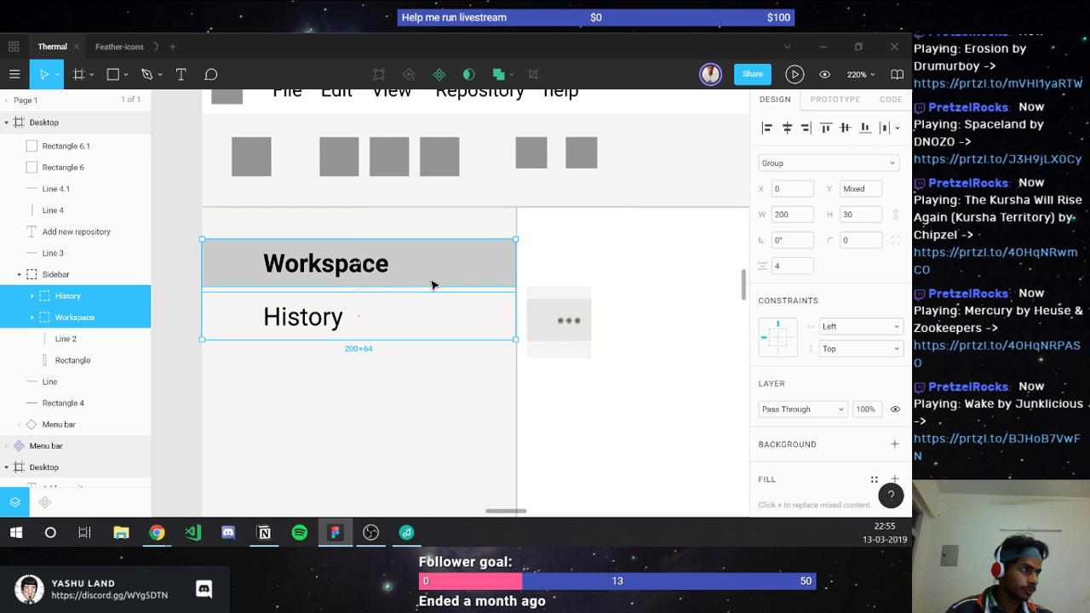
double_click(432, 285)
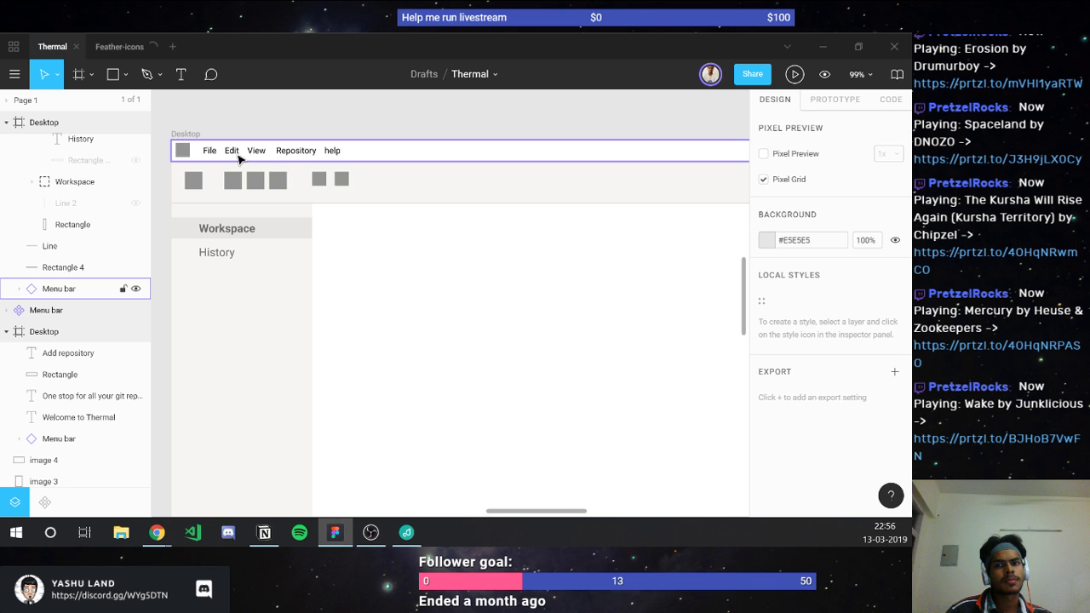
click(117, 47)
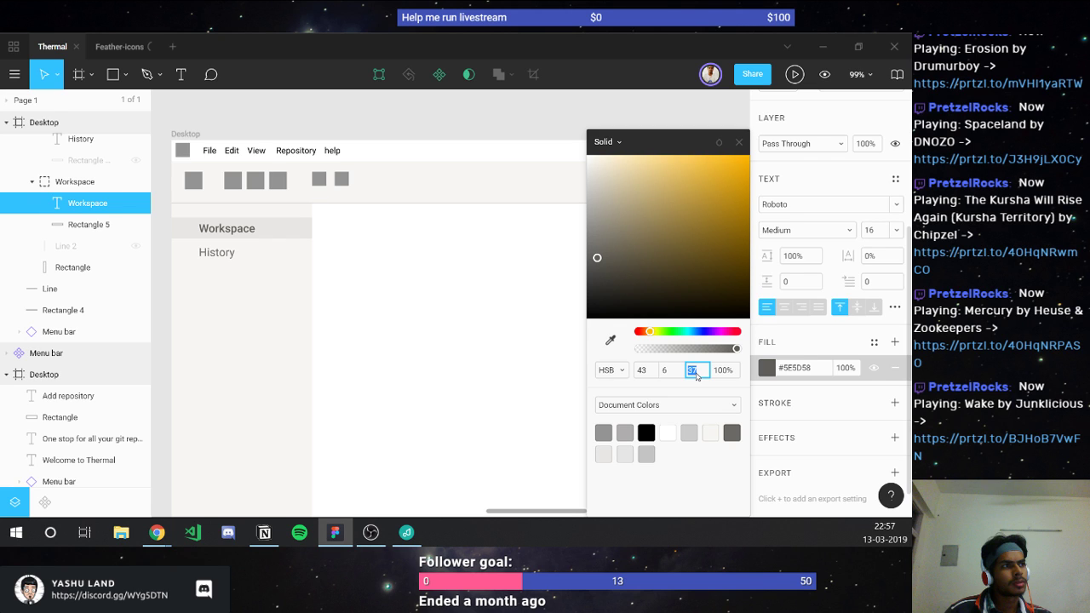
Step: Close the Workspace label's #5E5D58 colour picker and zoom in on the History label
key(Escape)
key(shift+2)
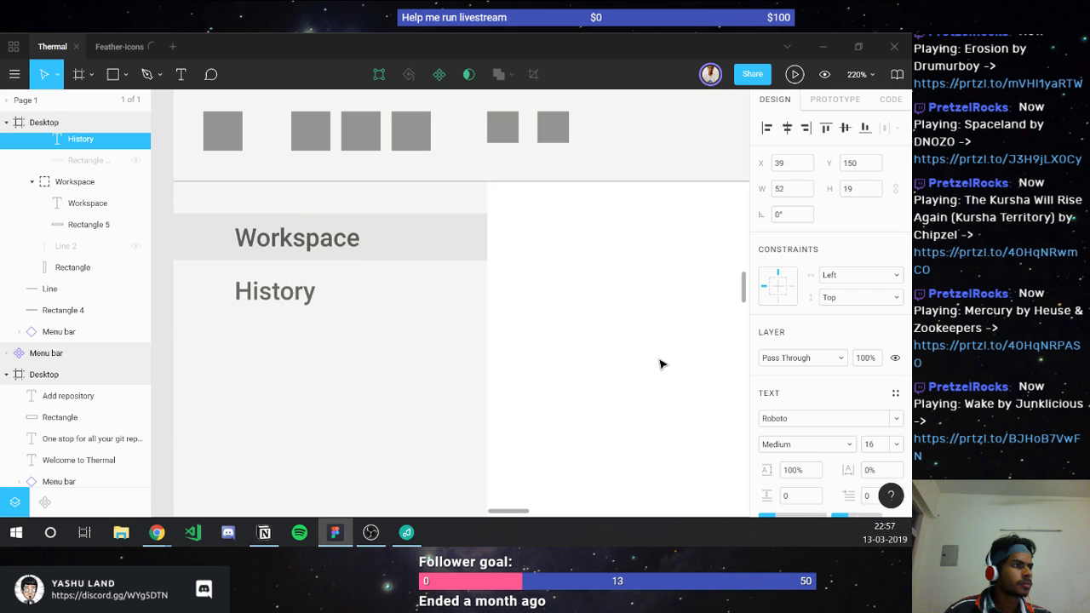
key(Escape)
key(shift+1)
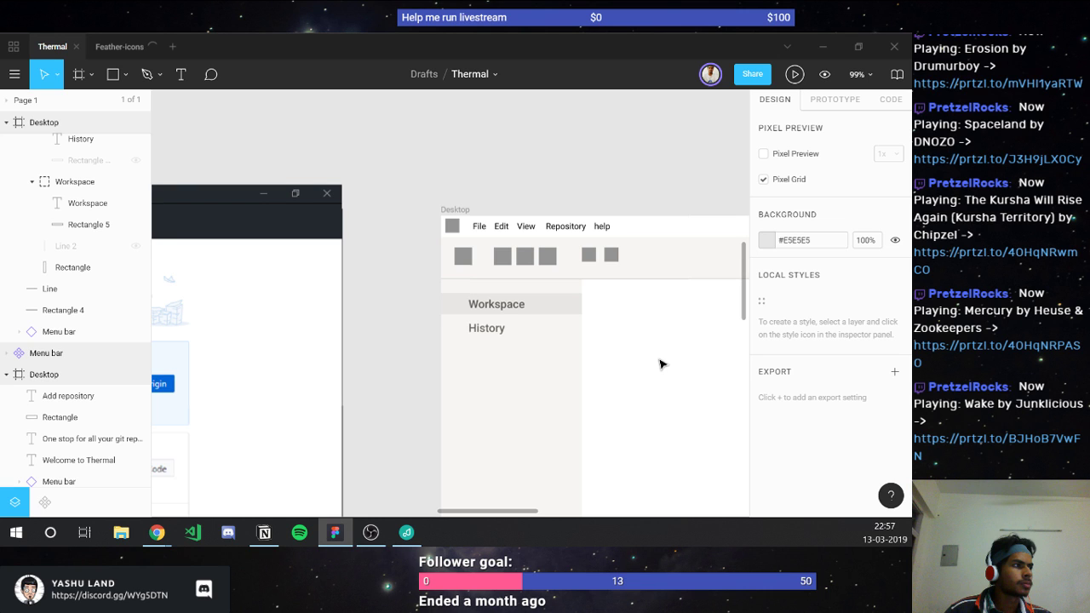
Step: Select the History and Workspace labels together
scroll(660, 364, up, 3)
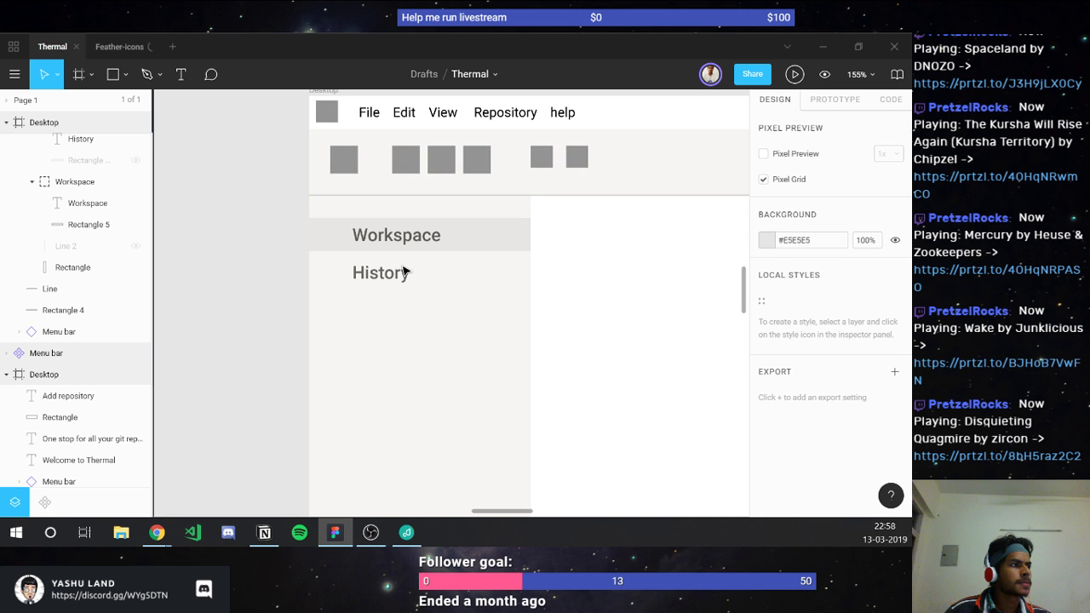
click(404, 270)
shift+click(396, 235)
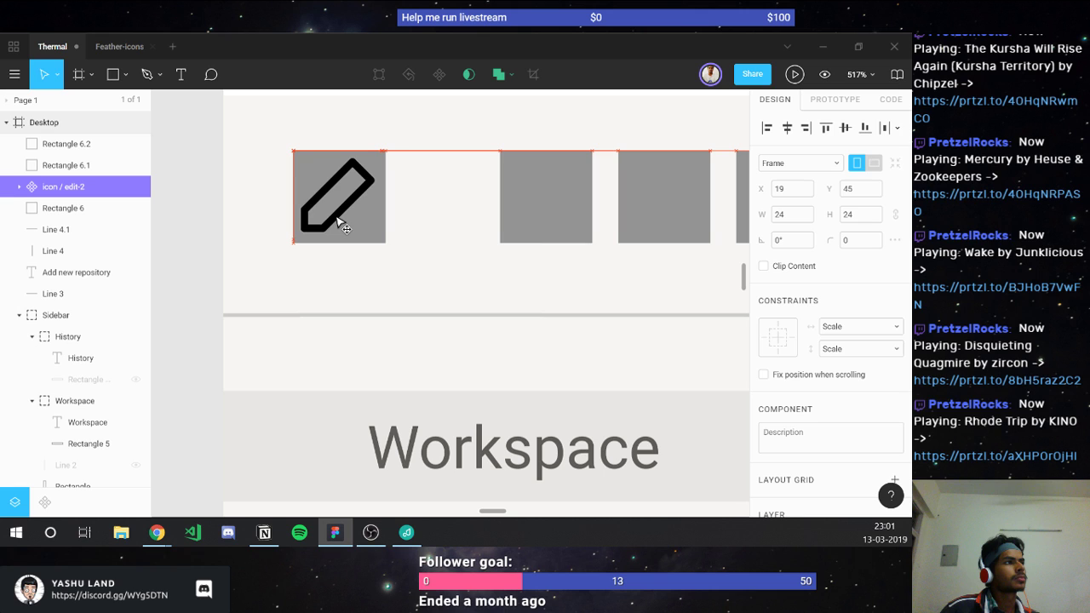
Step: Select the inner Icon frame of the edit-2 pencil icon placed in the first toolbar square
double_click(341, 223)
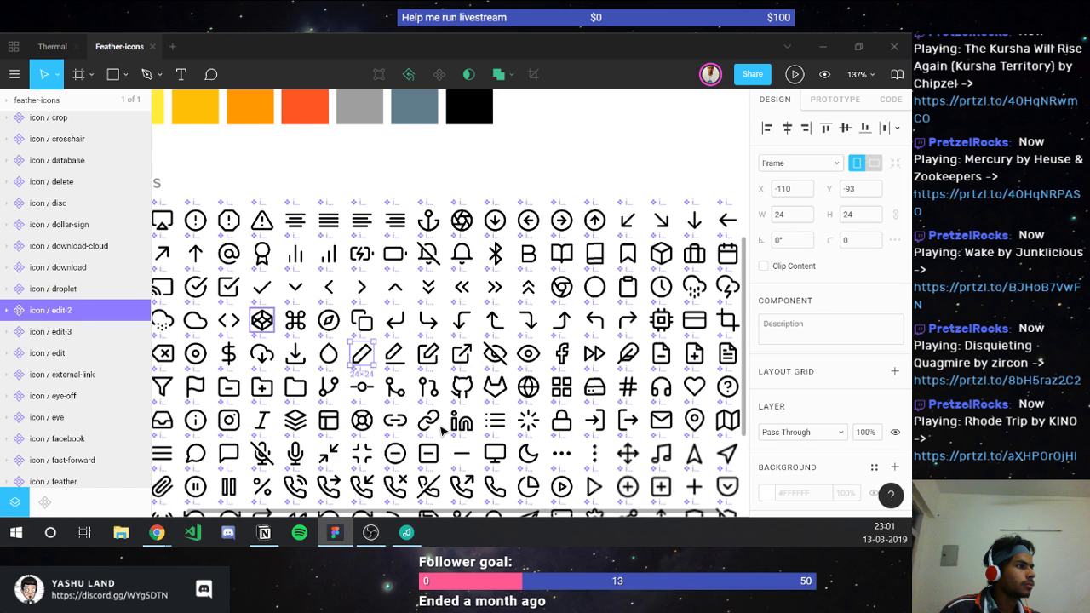
Step: Leave the Feather-icons grid and return to the Thermal mockup file
scroll(441, 432, down, 3)
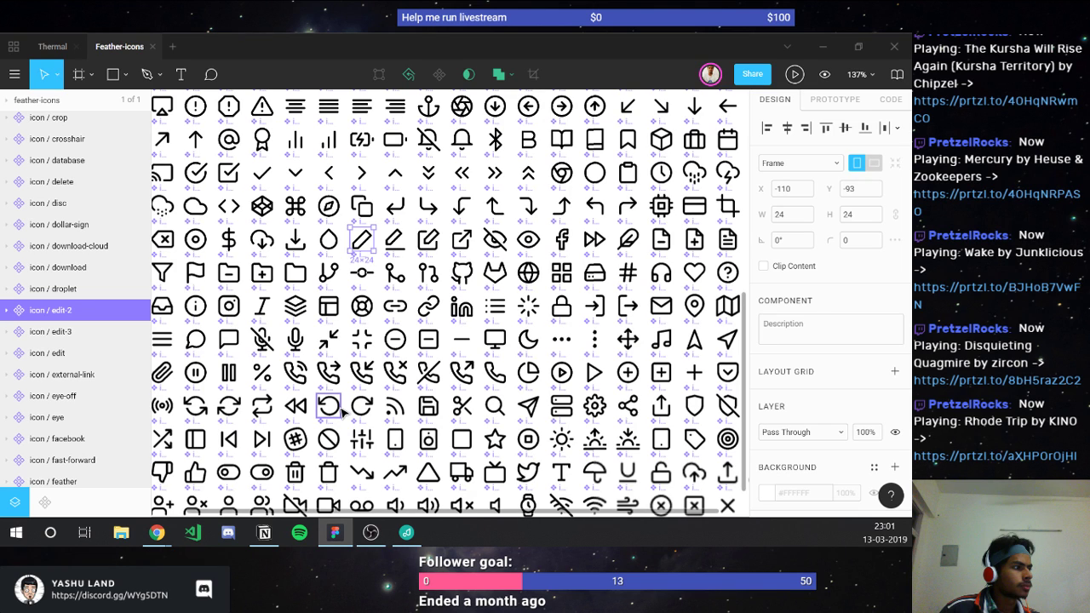
key(ctrl+Tab)
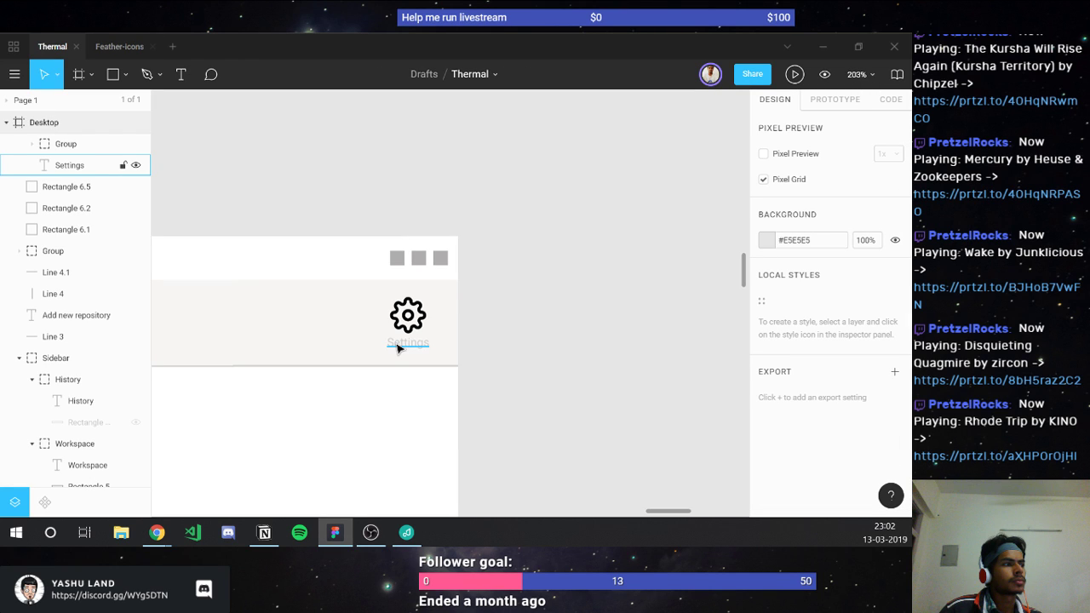
Step: Select the Settings label, then the layer group holding the gear icon and label
click(397, 348)
scroll(396, 348, down, 5)
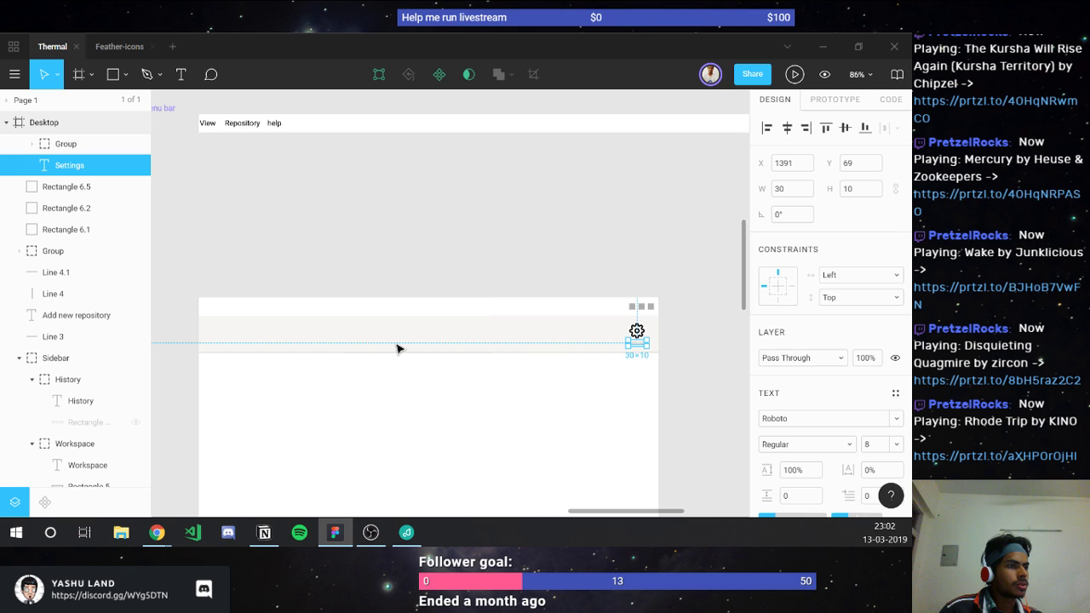
scroll(572, 409, up, 5)
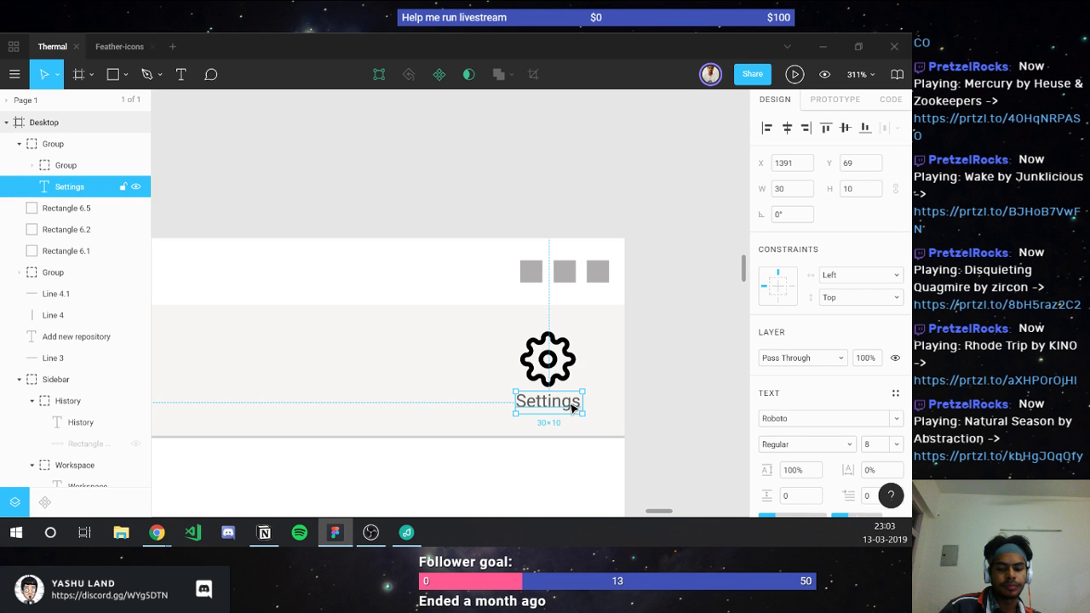
click(58, 147)
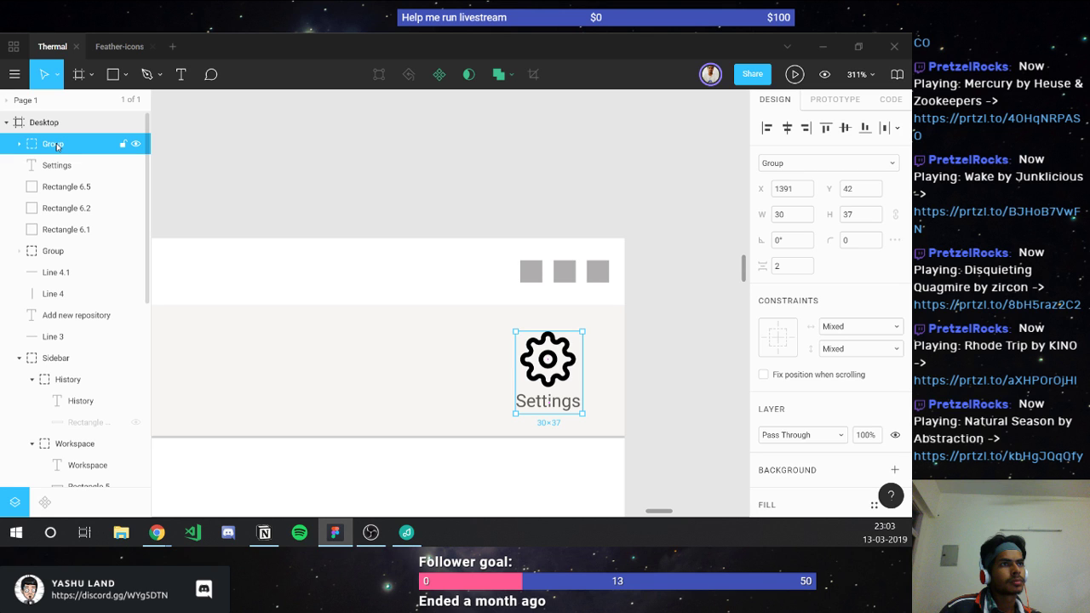
key(ctrl+z)
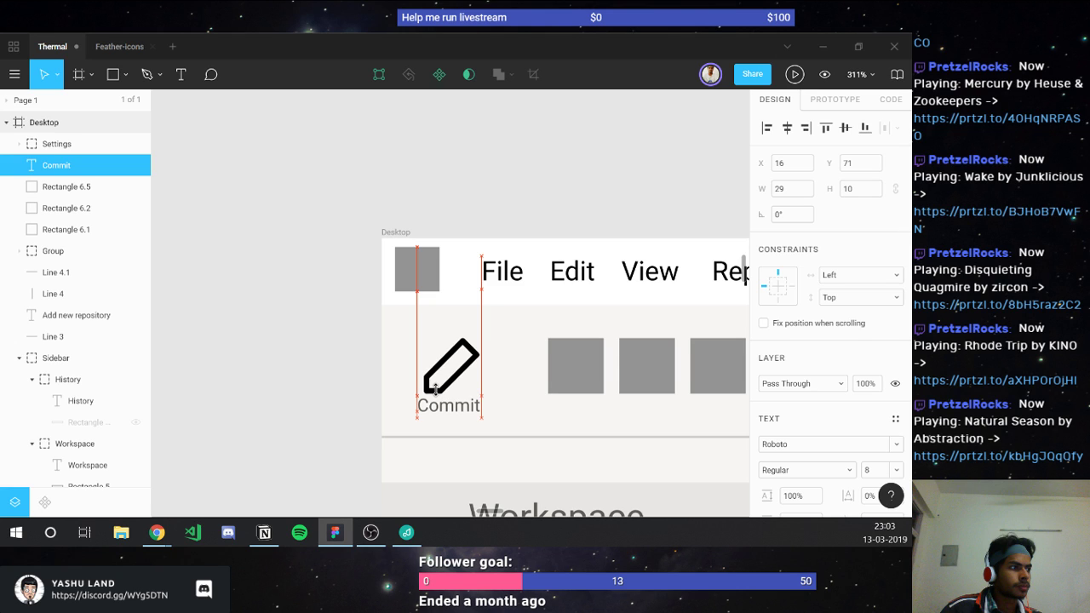
Step: Move the pencil icon group into Navbar and group it with its Commit label
drag(434, 389, 434, 392)
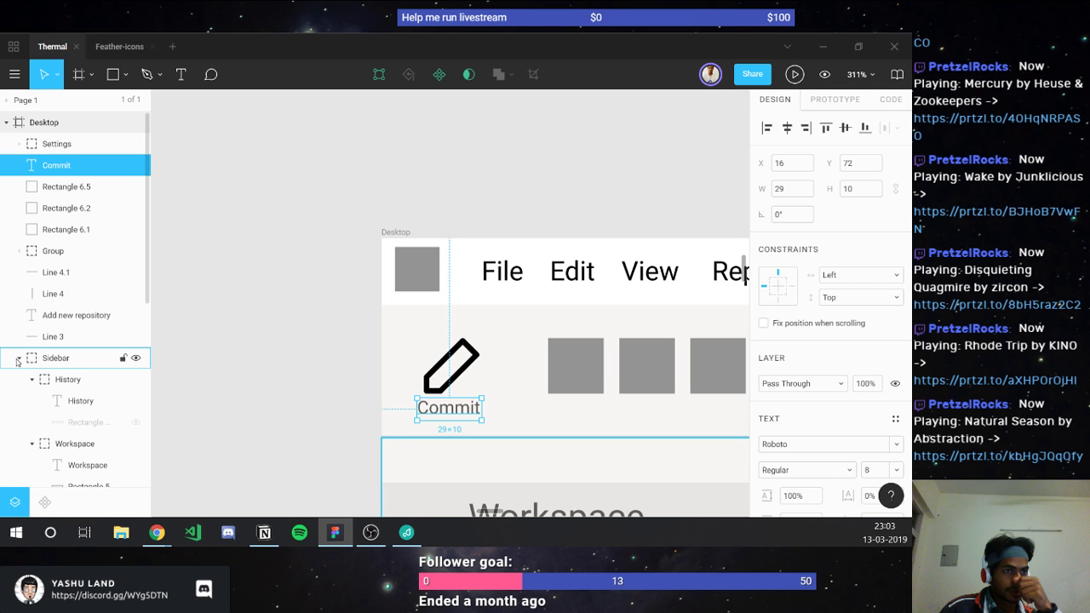
key(ctrl+z)
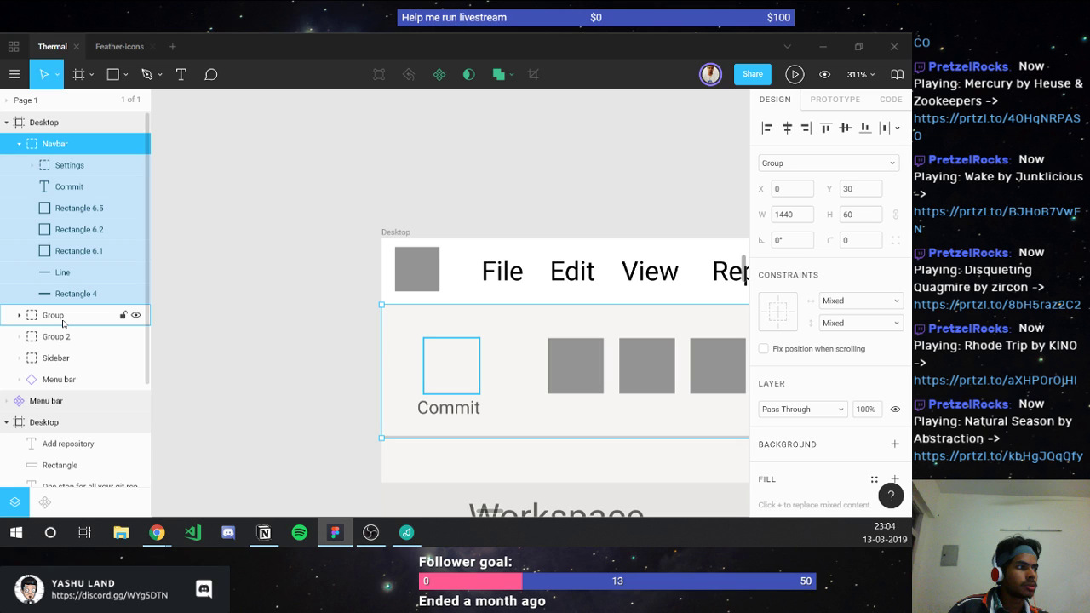
drag(62, 315, 26, 166)
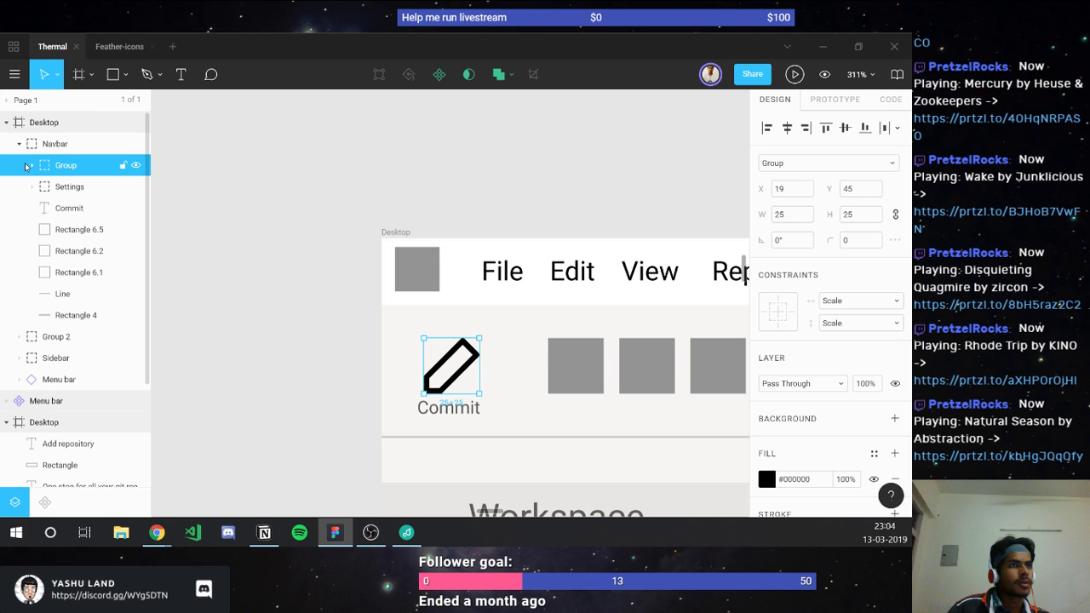
key(ctrl+z)
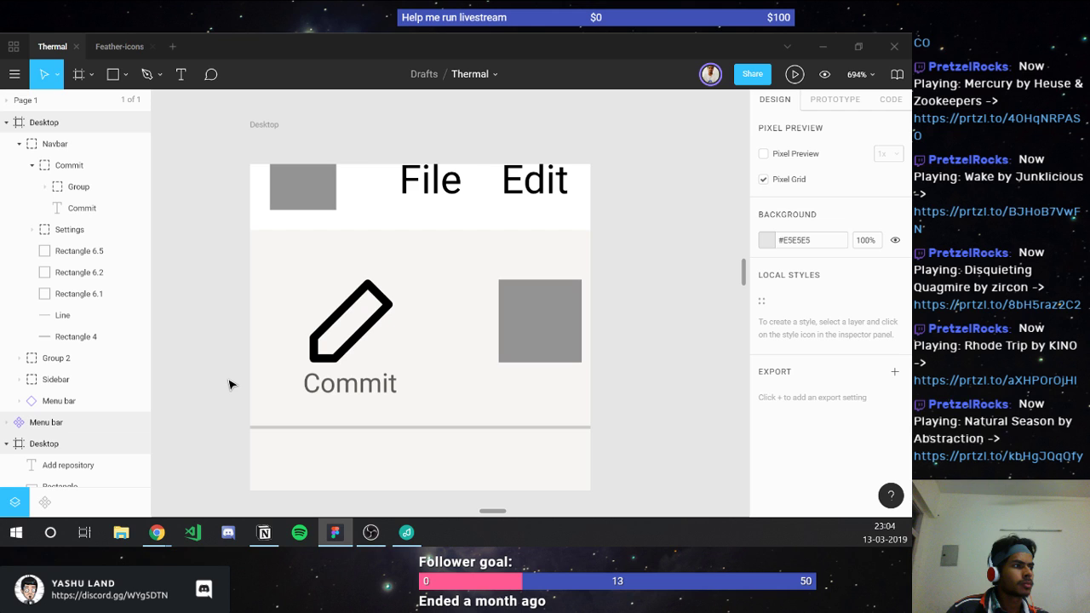
key(ctrl+z)
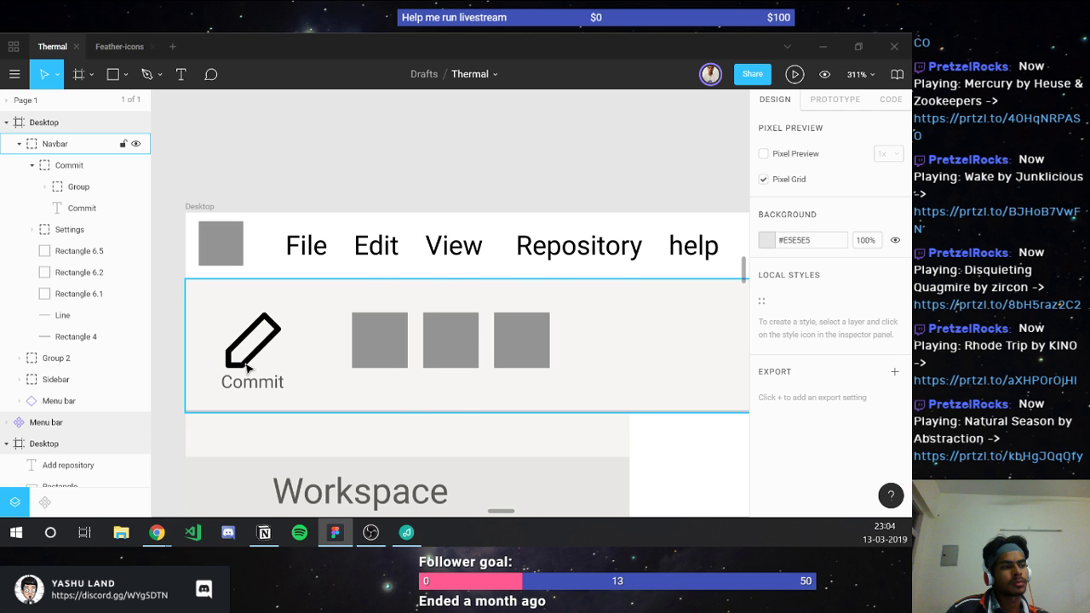
scroll(247, 367, down, 2)
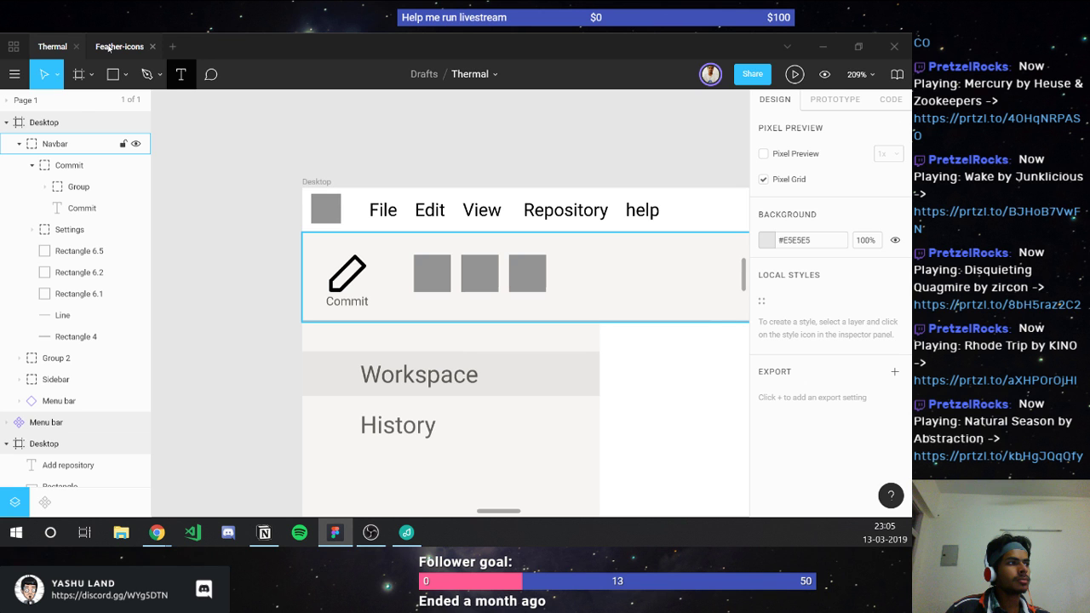
Step: Browse the Feather-icons icon grid, then close that file
click(109, 48)
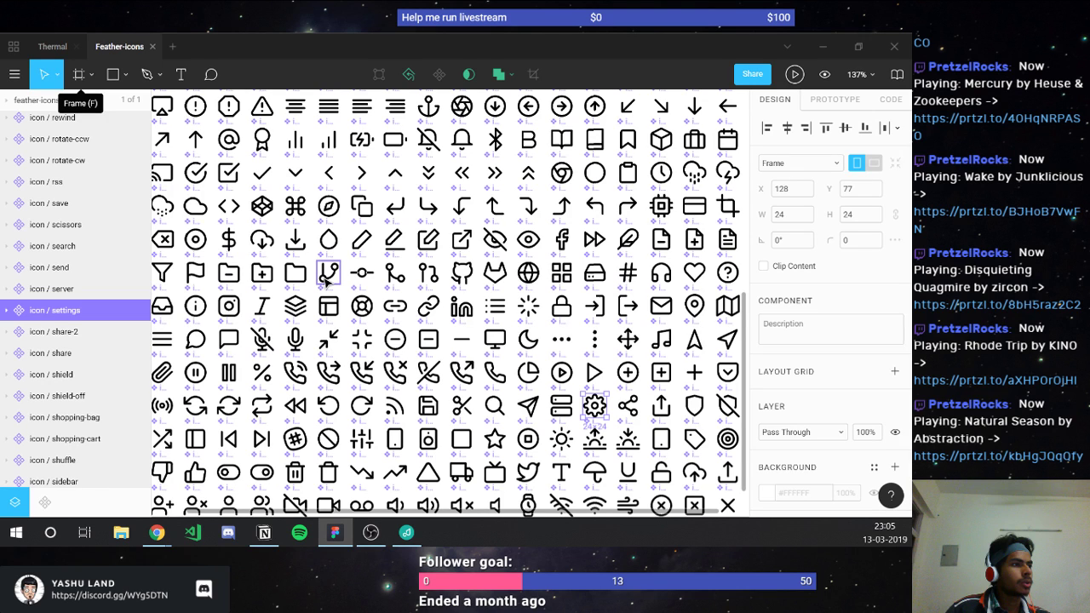
scroll(328, 283, down, 3)
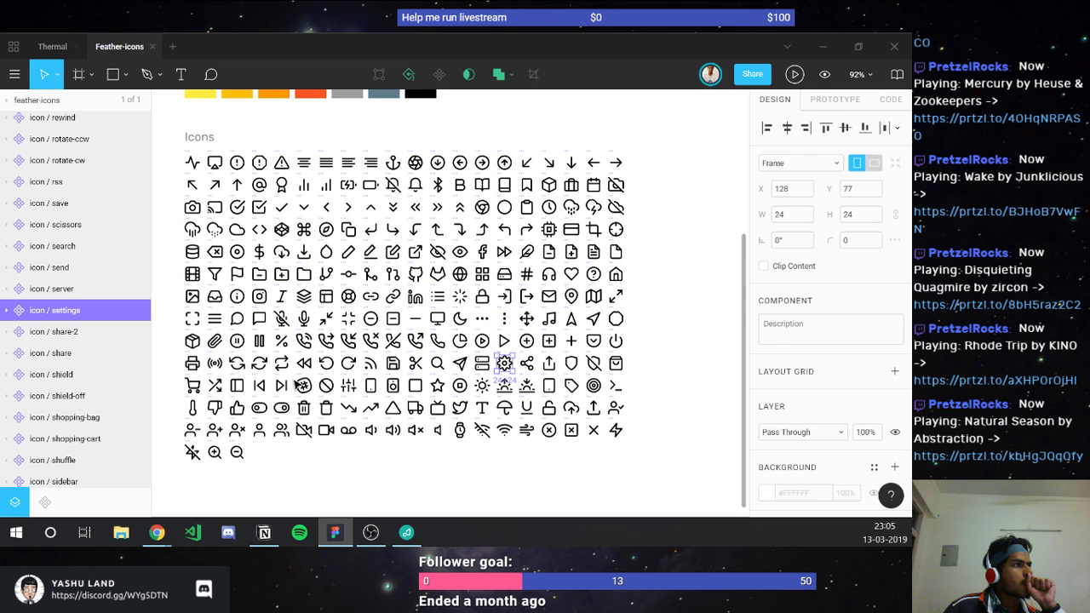
scroll(372, 273, up, 3)
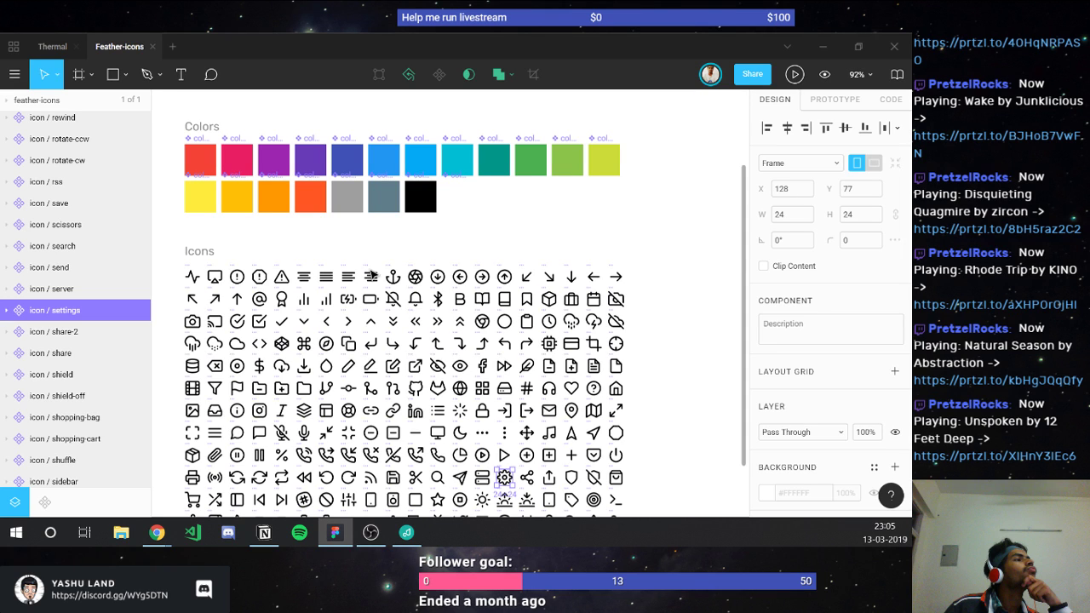
click(153, 46)
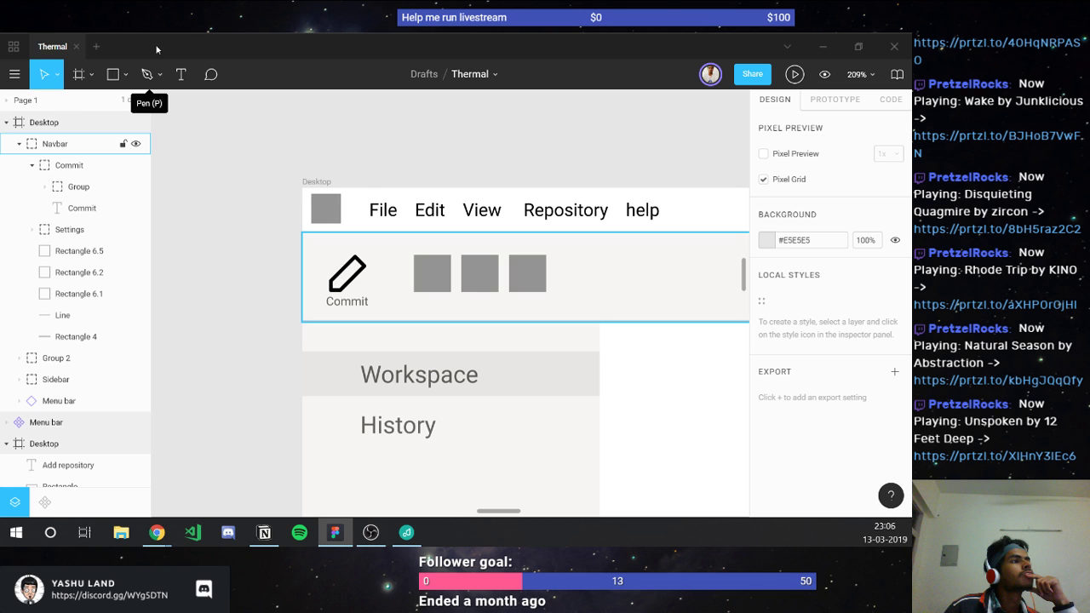
click(337, 291)
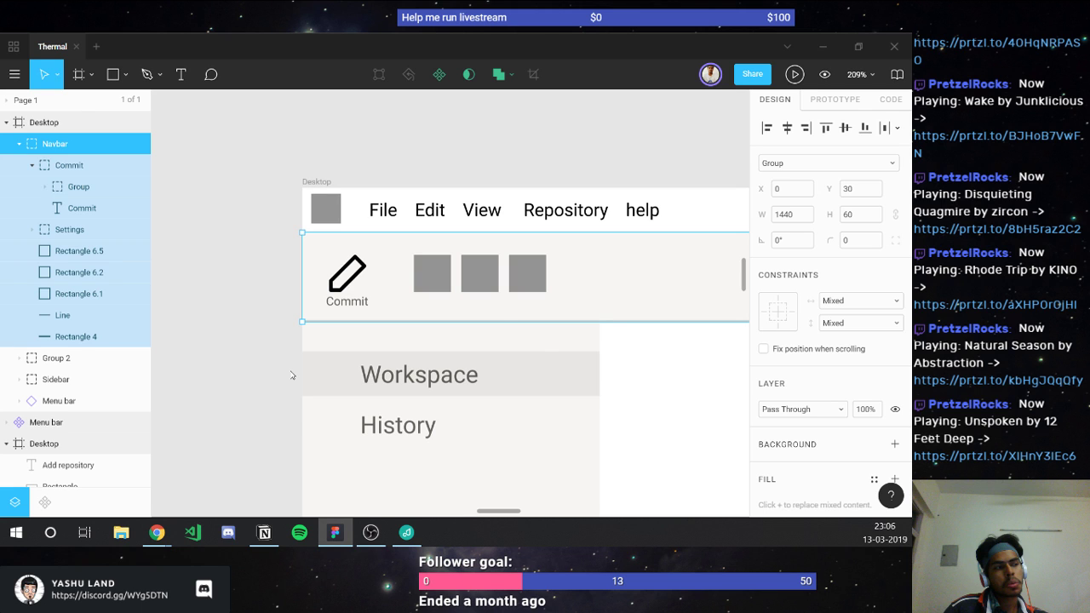
click(290, 375)
scroll(264, 390, down, 3)
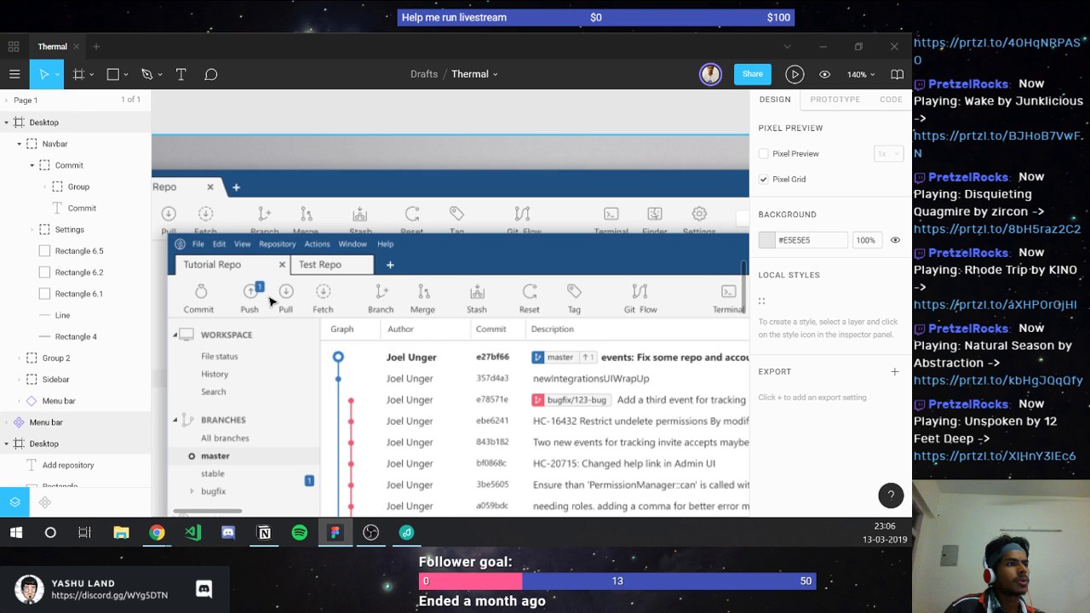
scroll(269, 301, down, 3)
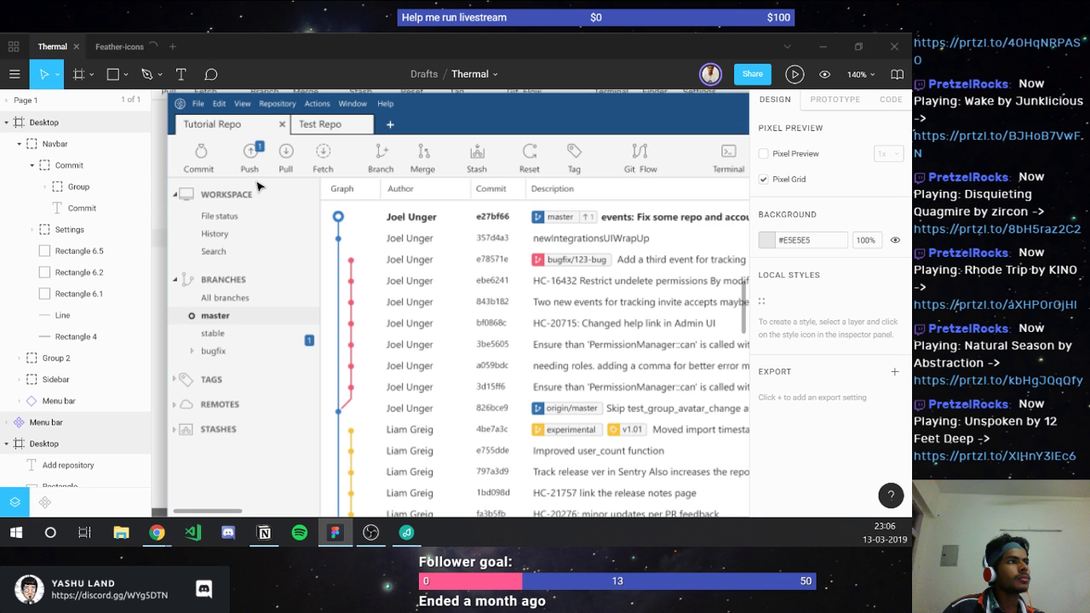
scroll(257, 186, down, 3)
scroll(244, 170, right, 3)
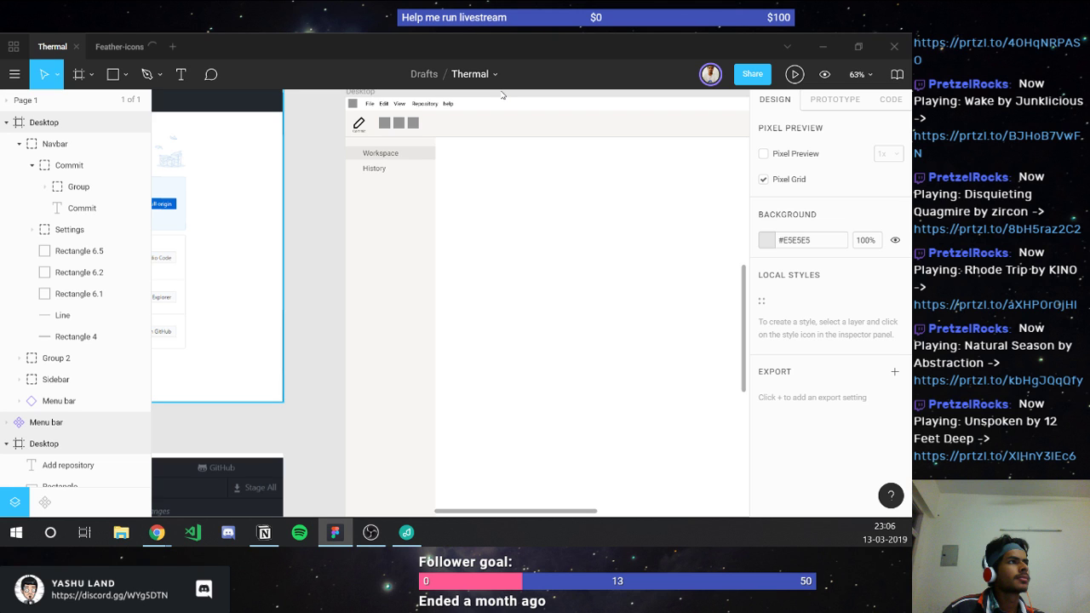
Step: Copy the Commit label under the first square and duplicate it for the other two squares
scroll(402, 88, up, 5)
click(185, 313)
key(ctrl+d)
drag(185, 314, 324, 322)
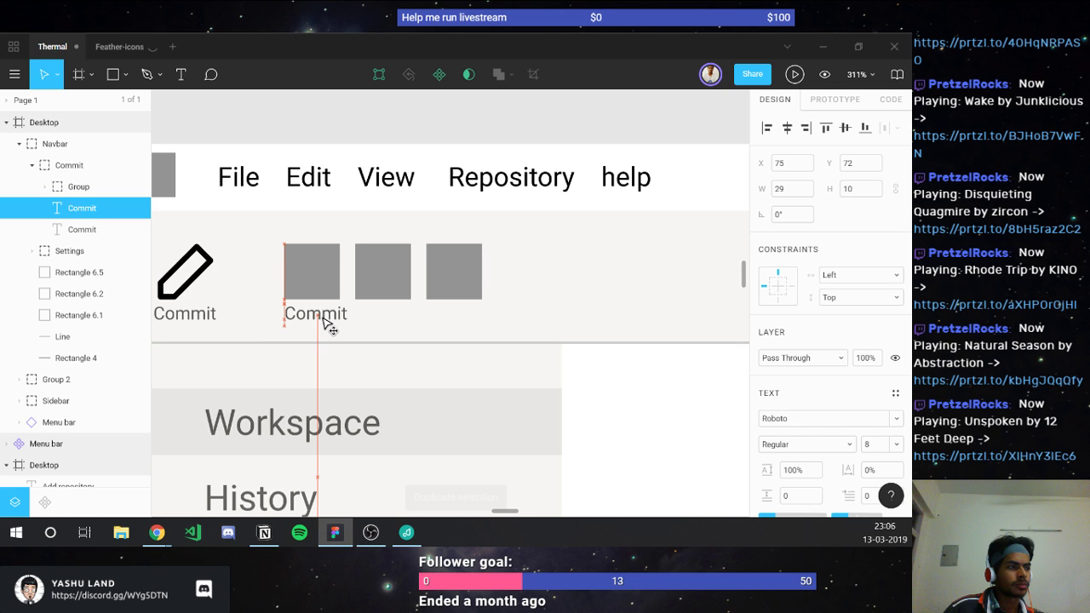
drag(323, 321, 377, 322)
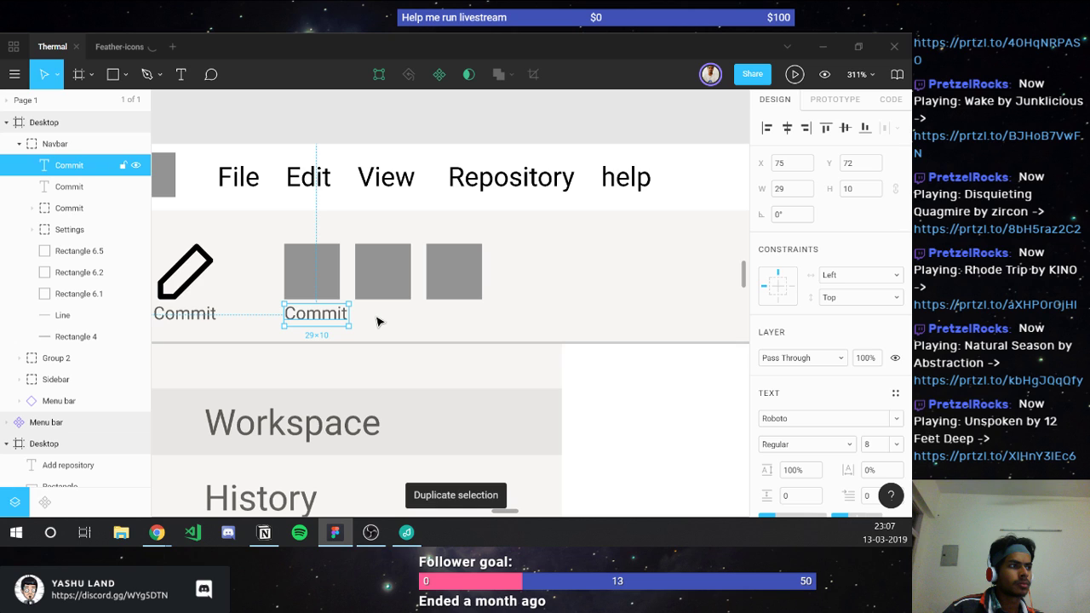
key(ctrl+d)
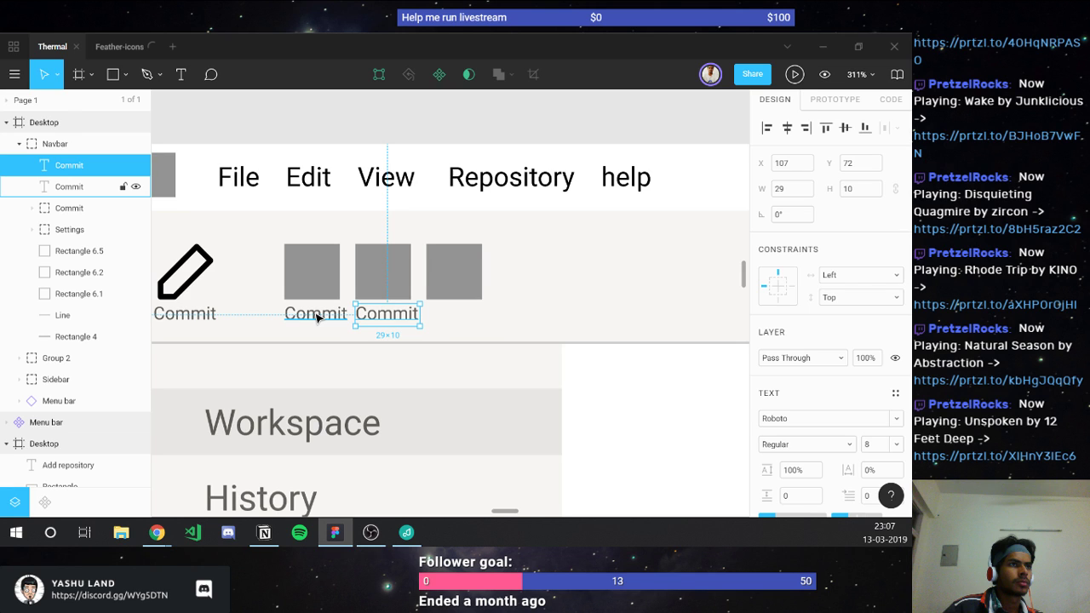
key(ctrl+d)
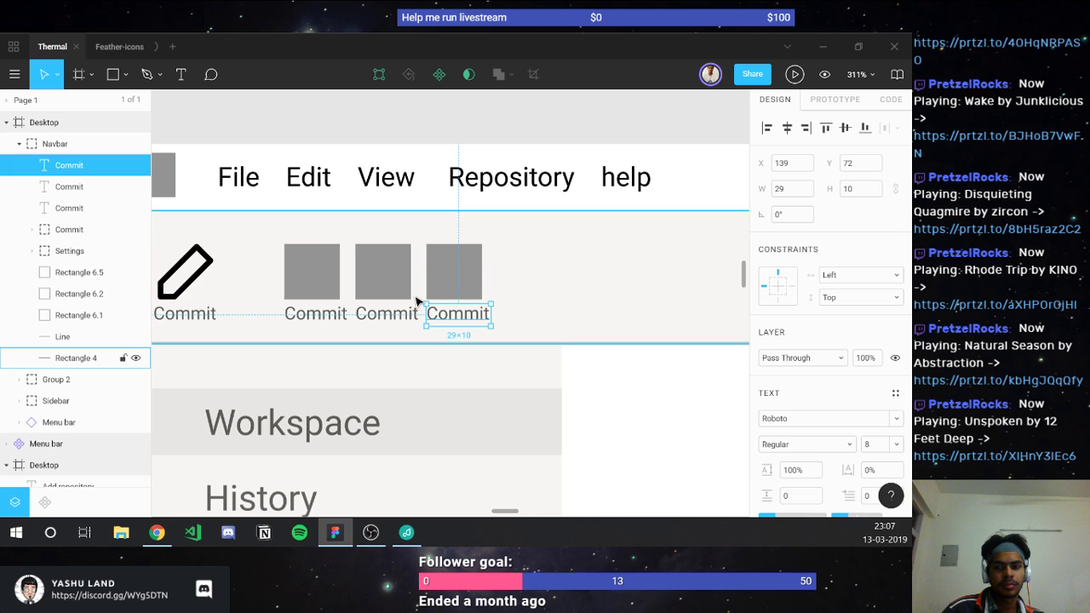
Step: Change the middle label copy's text to 'Pull', then switch to the Feather-icons file
double_click(386, 313)
text(P)
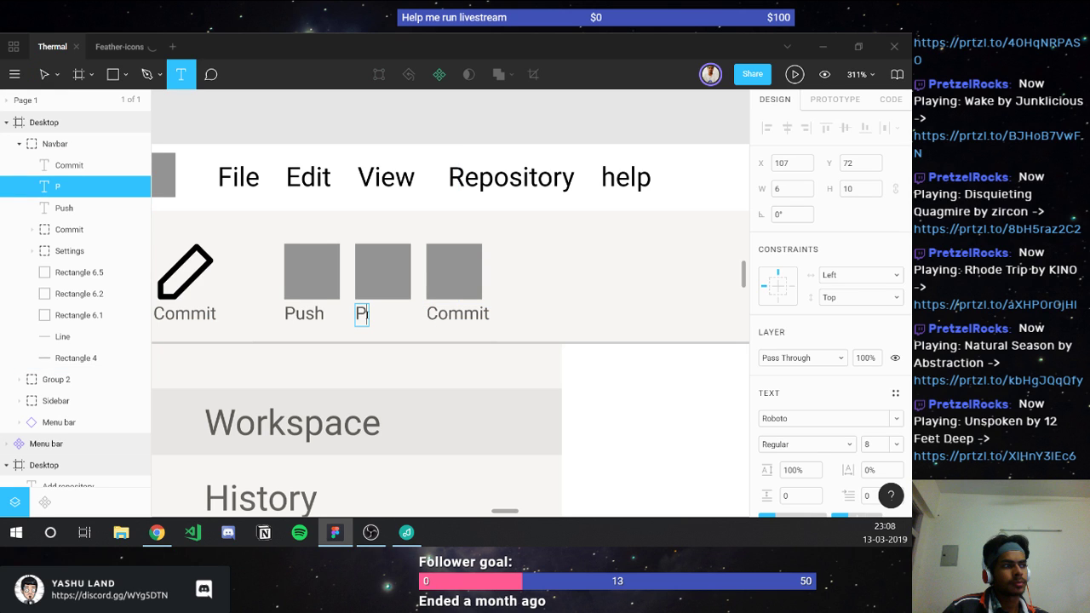
text(ull)
click(589, 371)
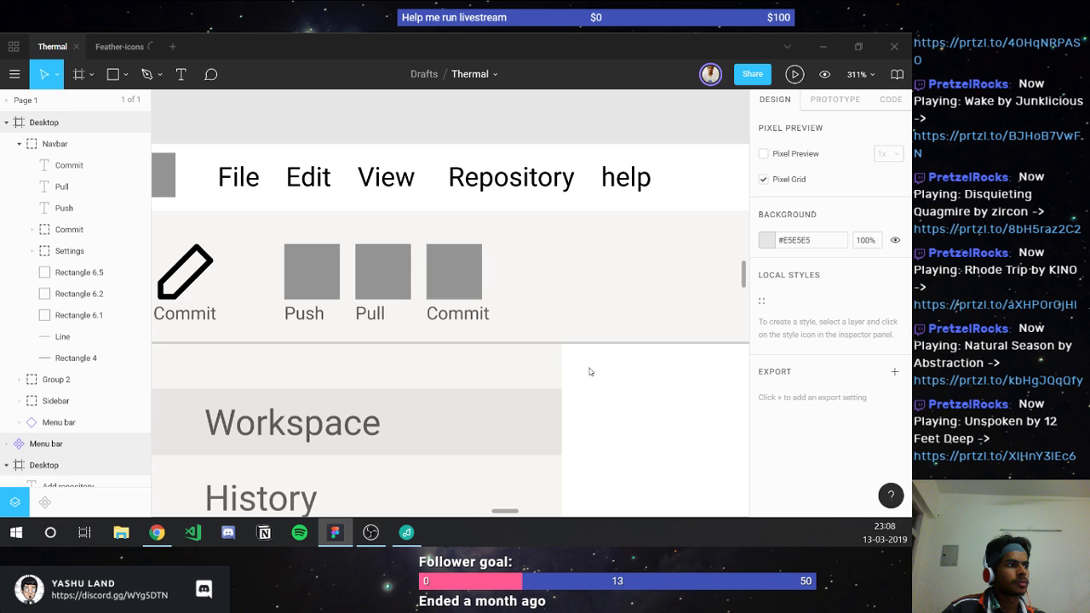
click(116, 47)
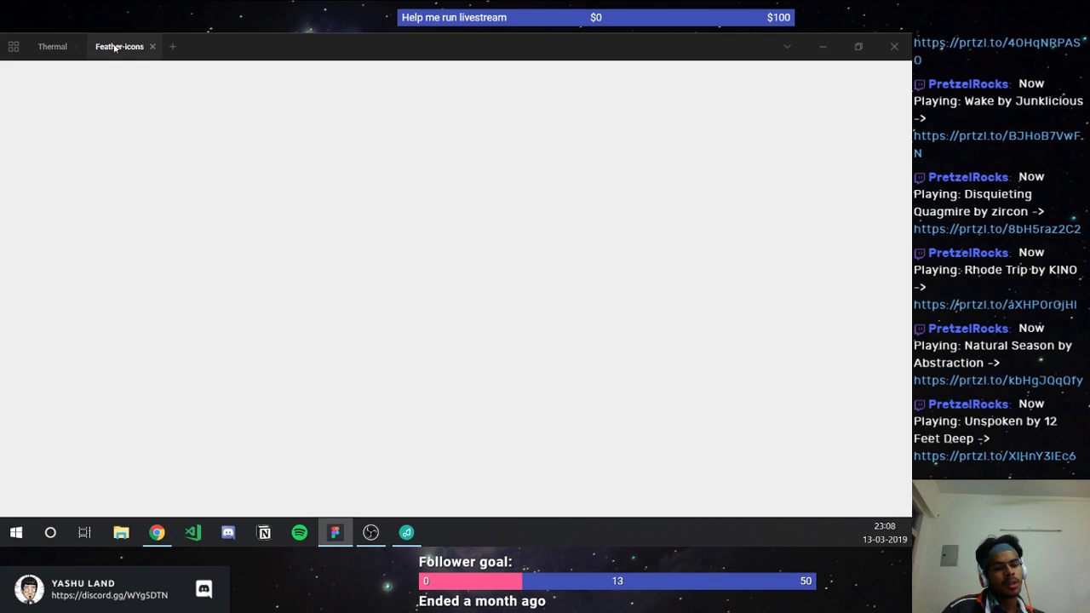
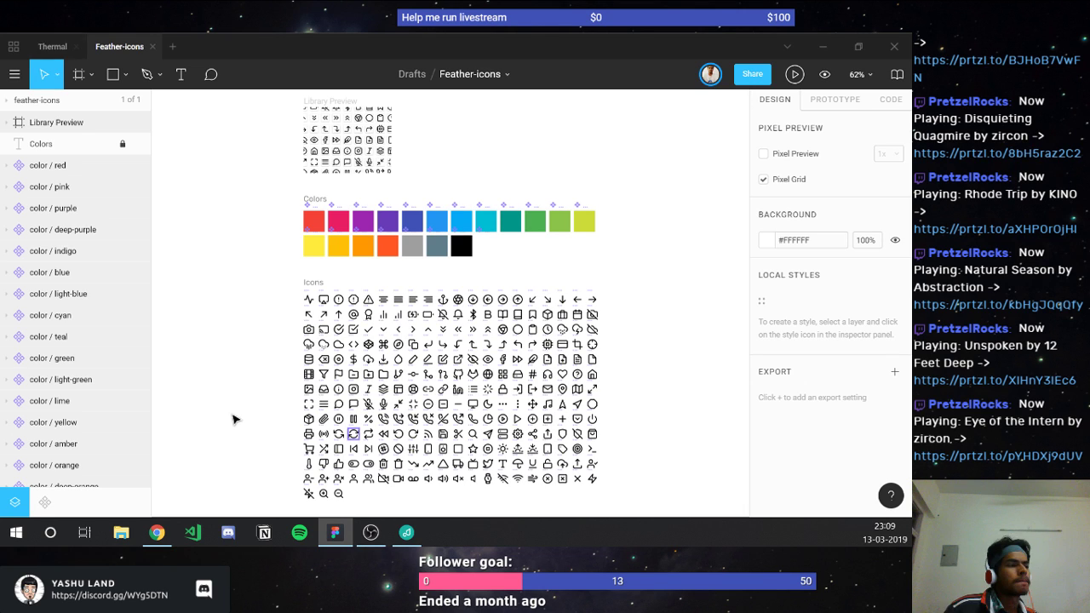
Step: Copy the arrow-down-circle and arrow-up-circle icons from Feather-icons, then return to the Thermal file
click(353, 434)
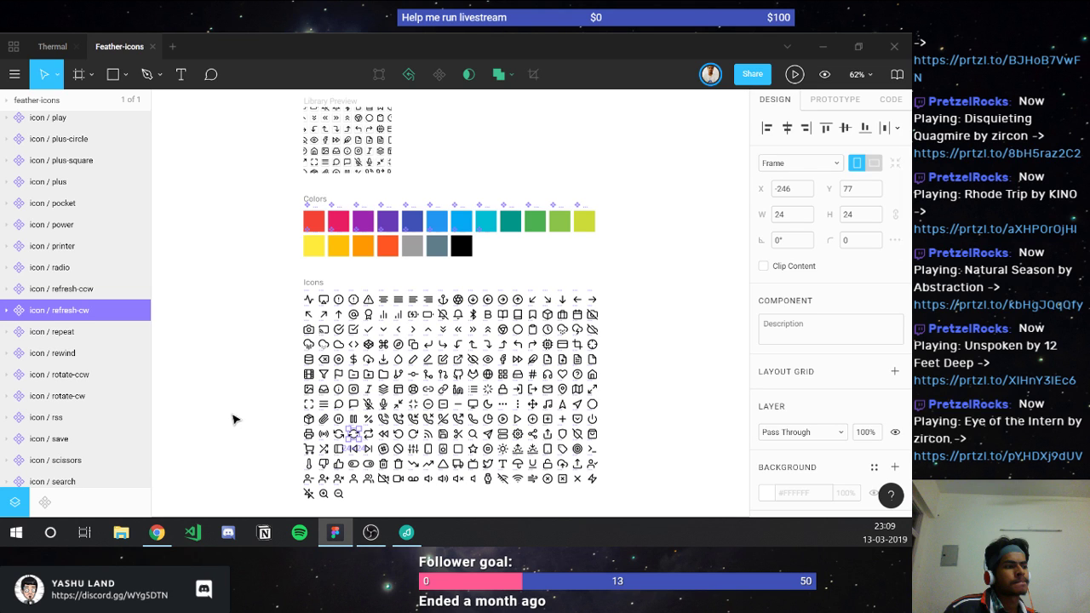
click(56, 48)
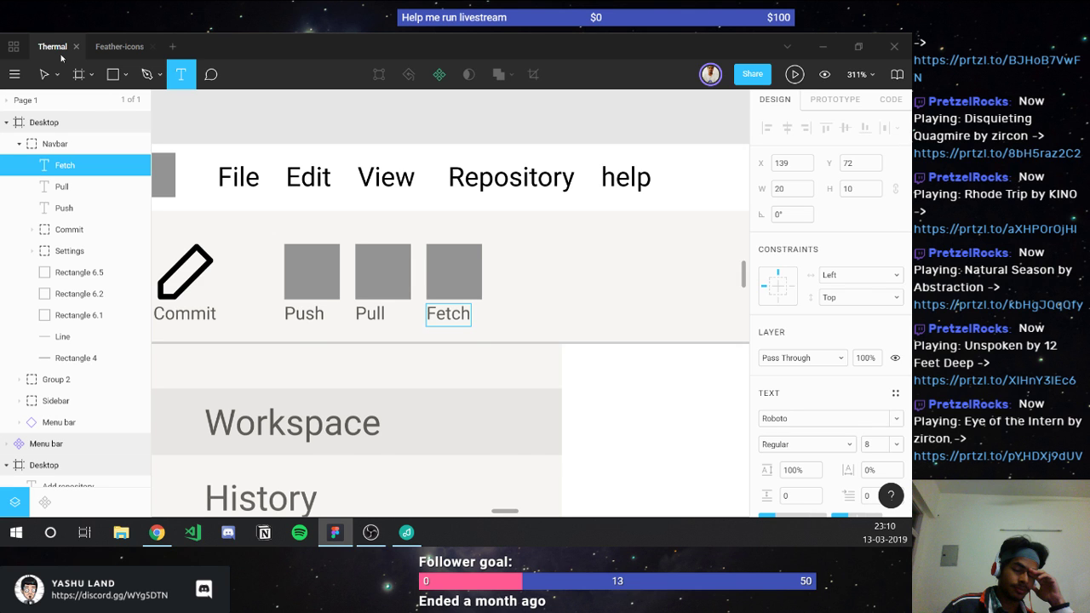
click(119, 46)
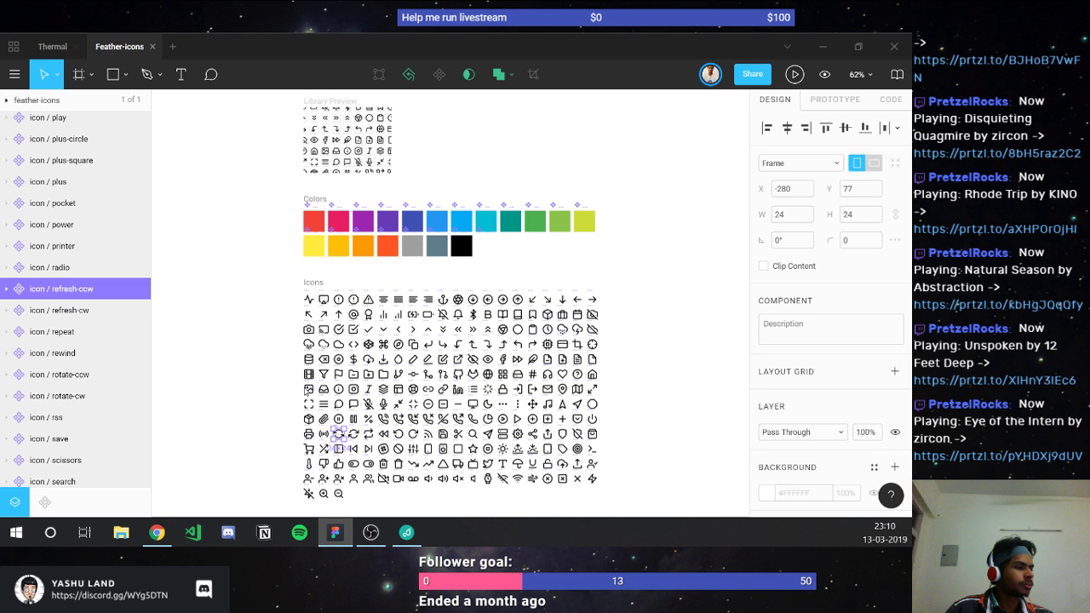
scroll(356, 443, up, 3)
click(517, 299)
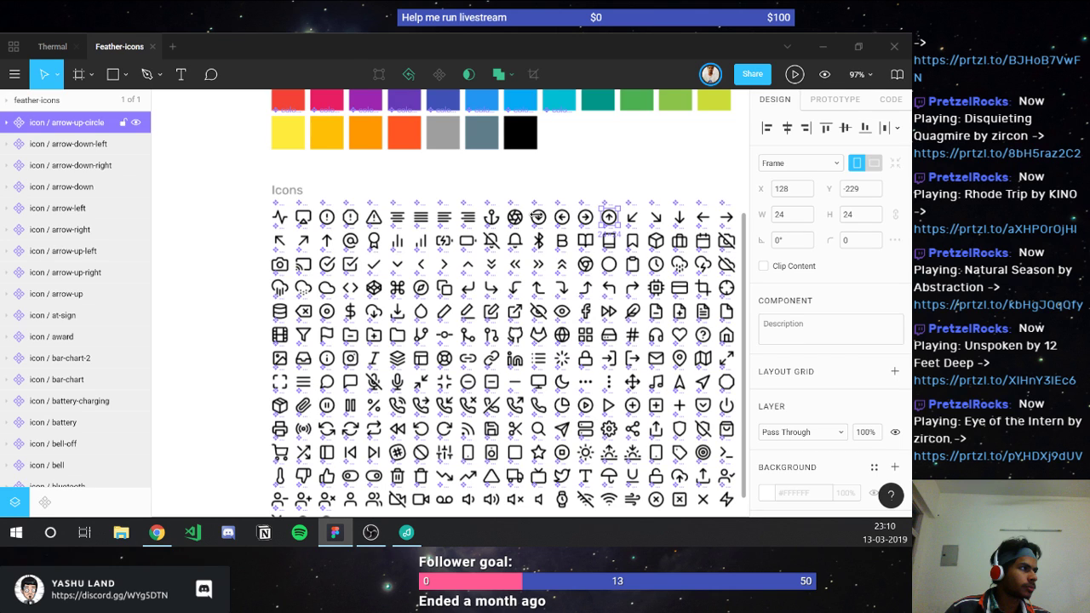
key(ctrl+Tab)
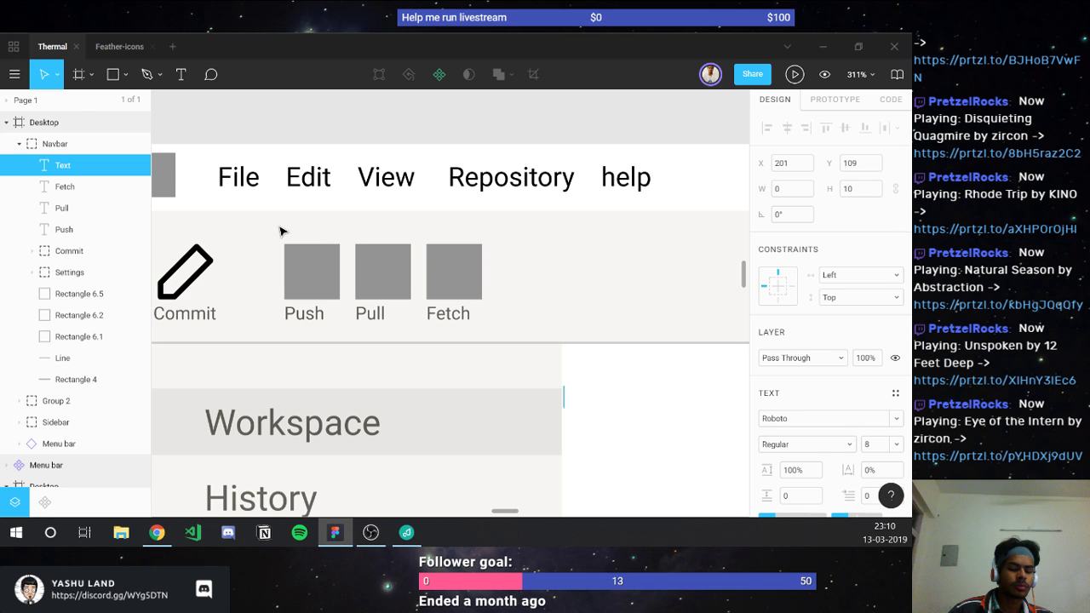
Step: Paste the arrow icons, placing the down-arrow on the Pull box and the up-arrow on Push
key(ctrl+v)
click(311, 281)
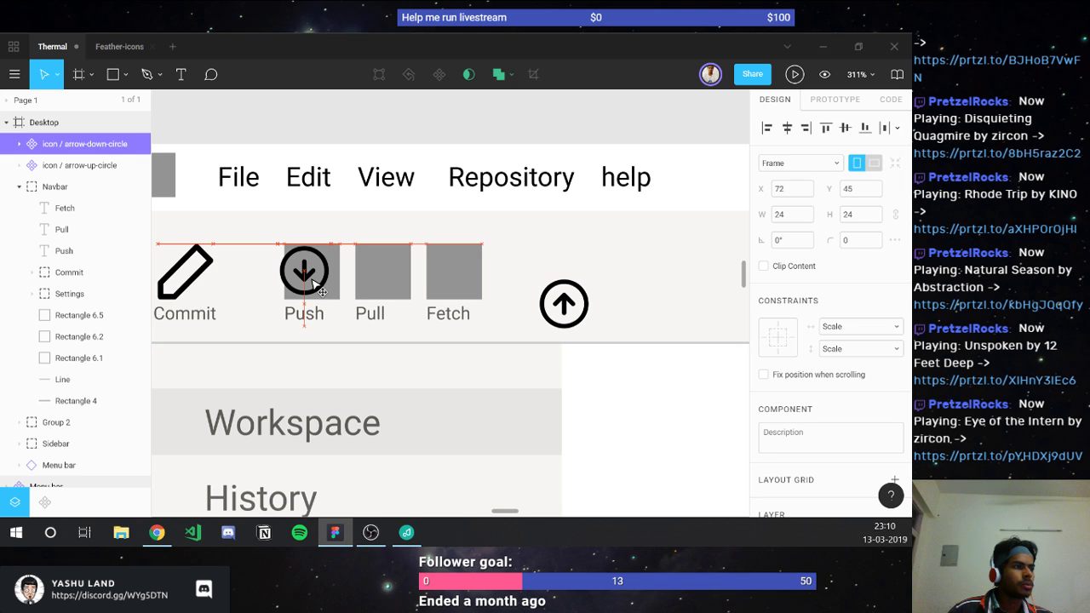
drag(312, 280, 398, 275)
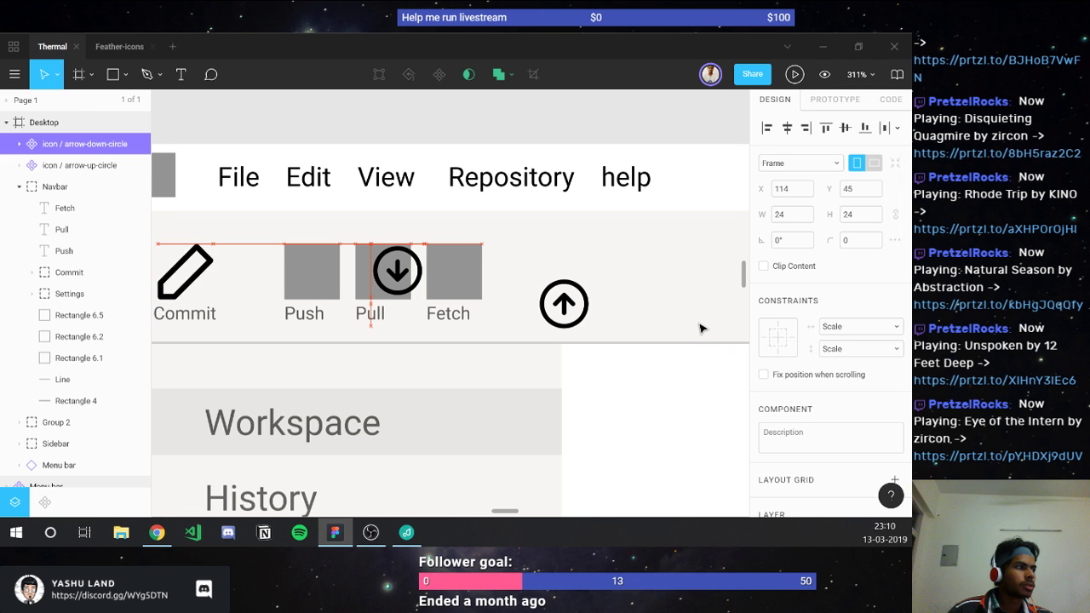
drag(564, 304, 312, 270)
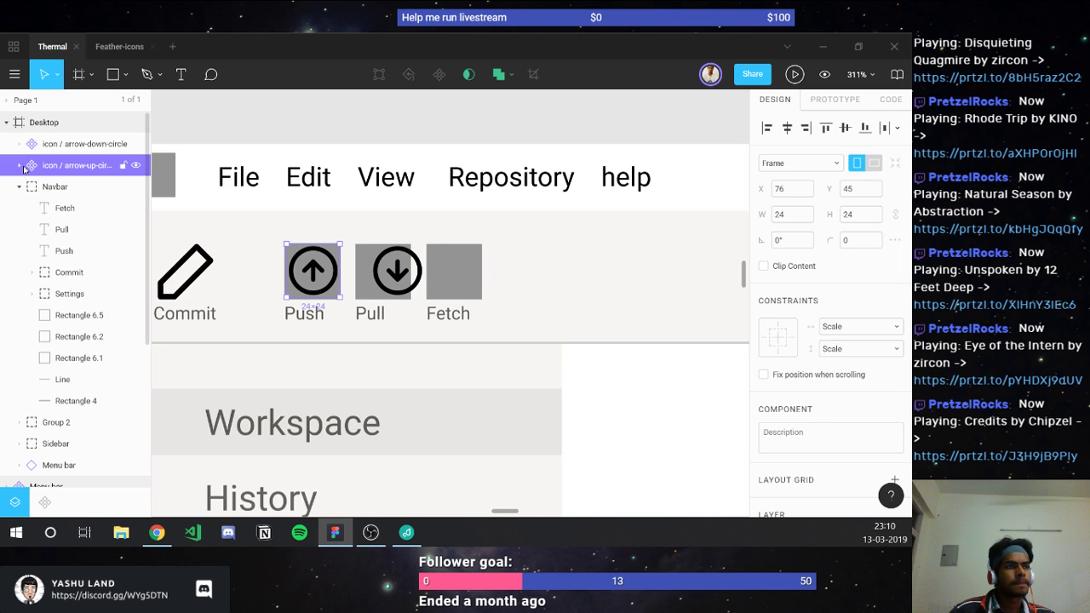
Step: Resize the up-arrow's inner group to 25×25 and move it out of its component
click(19, 165)
click(47, 187)
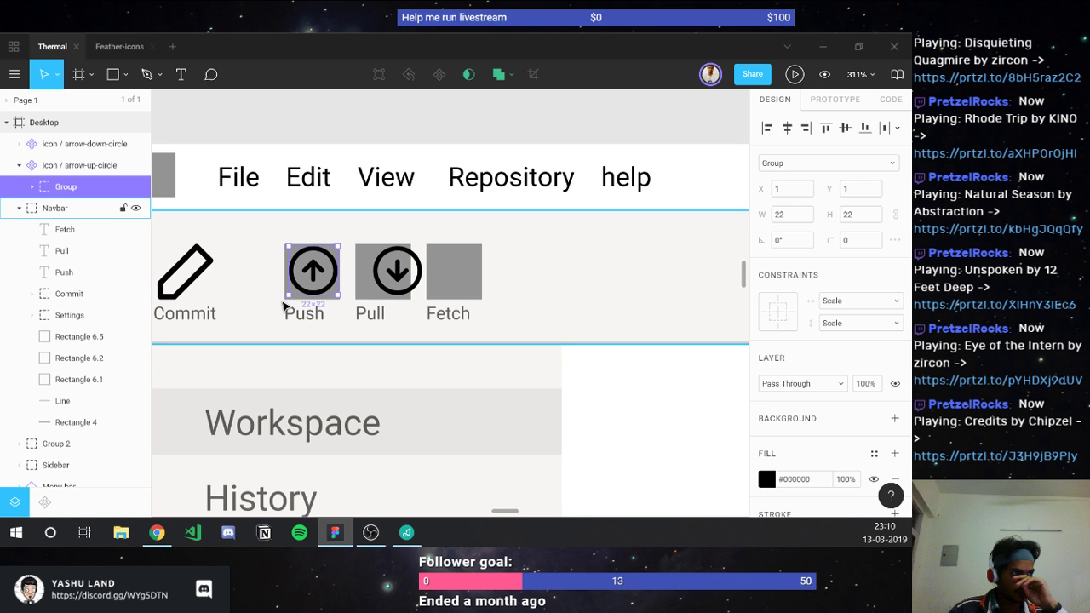
click(862, 219)
text(25)
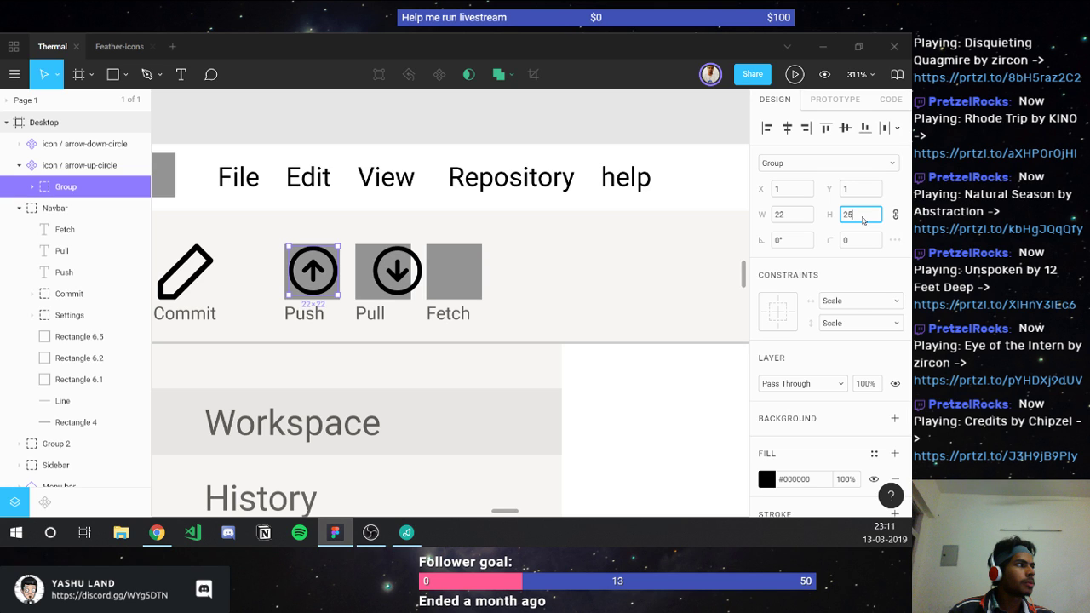
drag(65, 186, 68, 202)
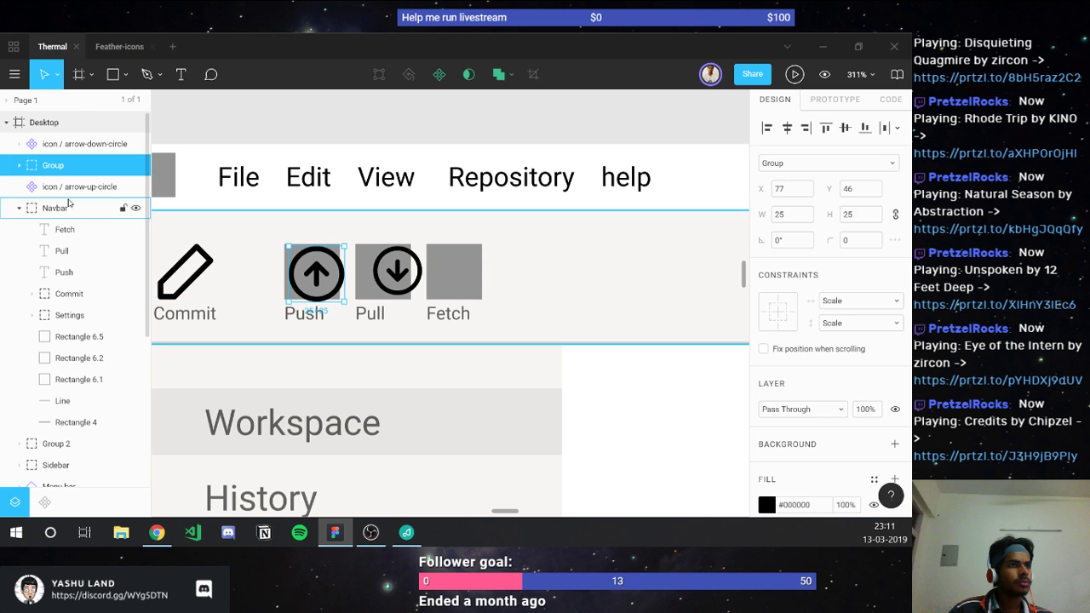
Step: Wrap the Push label in a group with the resized up-arrow graphic, named Push
click(68, 205)
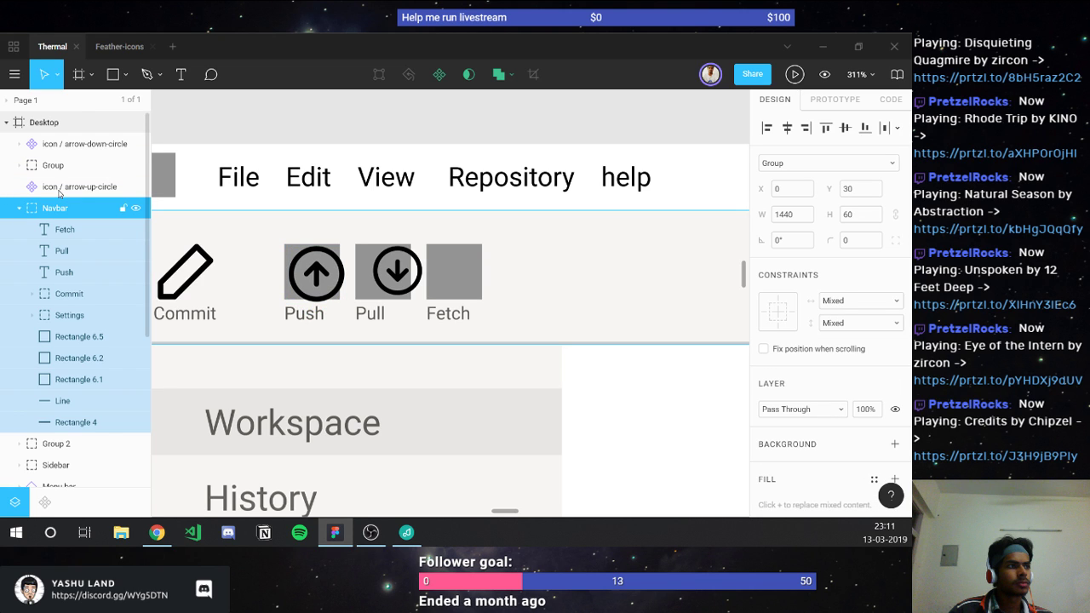
drag(59, 194, 53, 167)
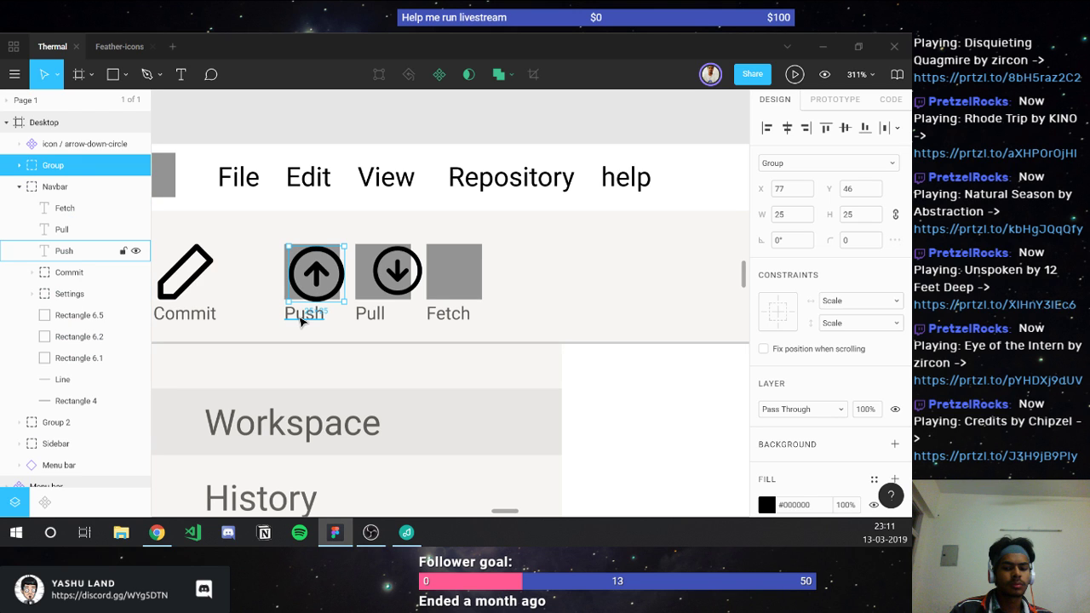
click(300, 321)
key(ctrl+g)
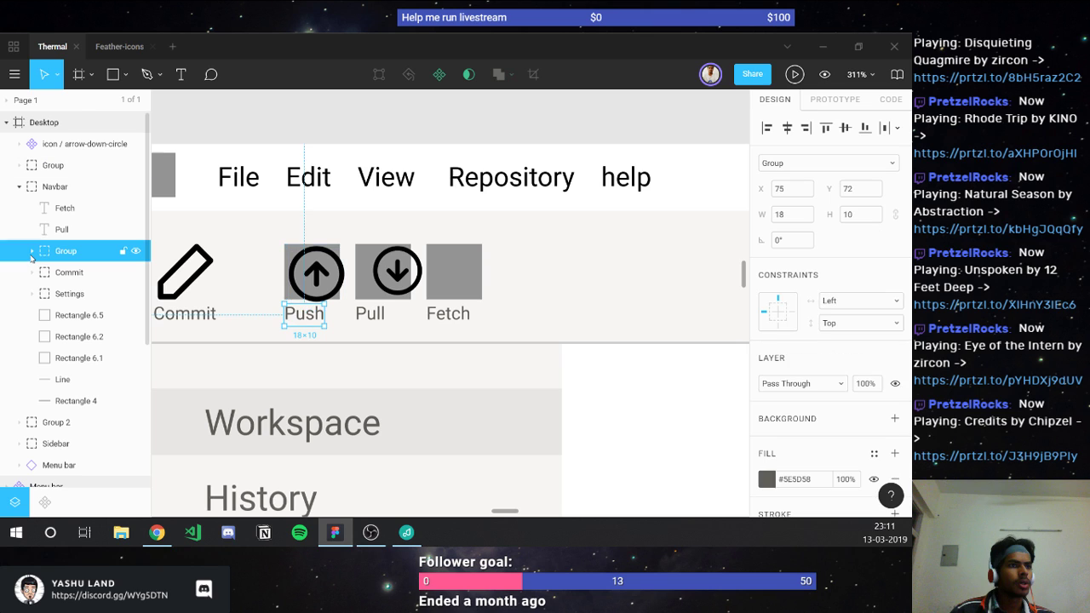
click(31, 251)
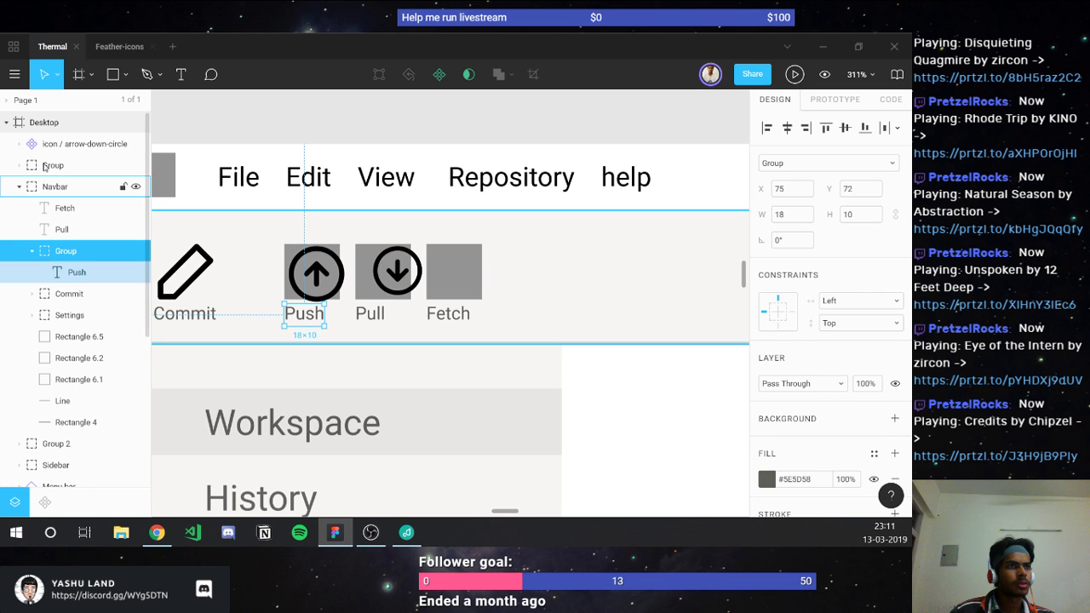
drag(45, 167, 71, 266)
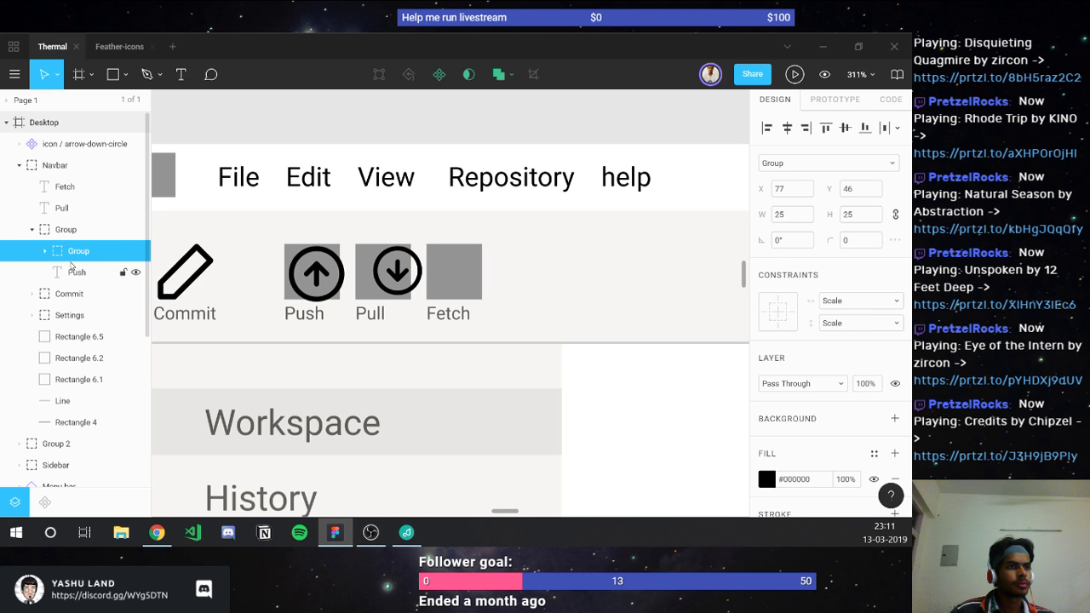
click(63, 230)
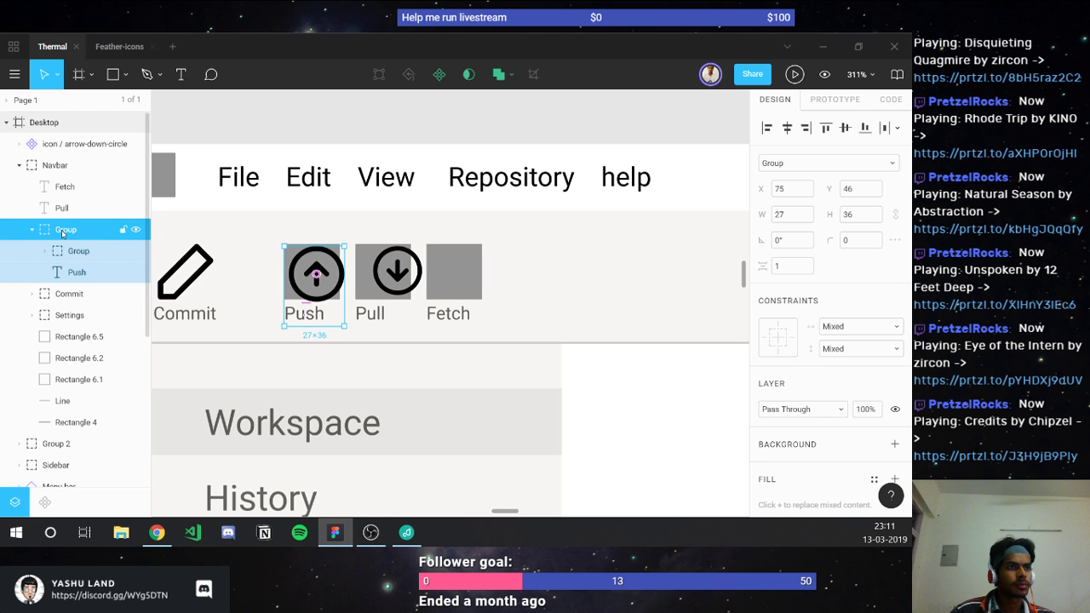
click(31, 229)
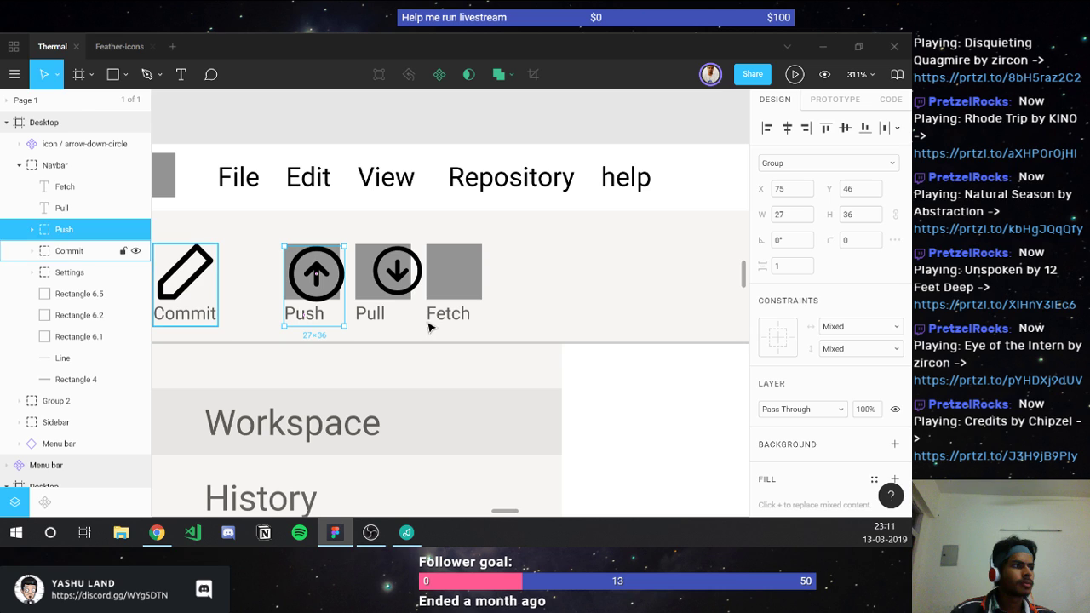
Step: Regroup the down-arrow icon's shapes and set the graphic to 25×25
click(396, 287)
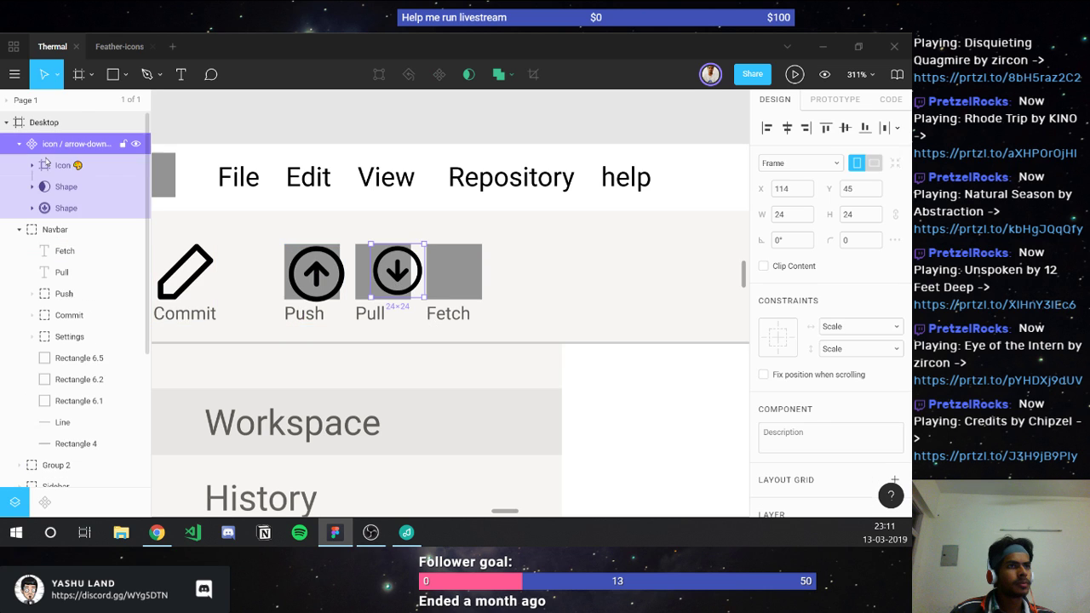
click(49, 164)
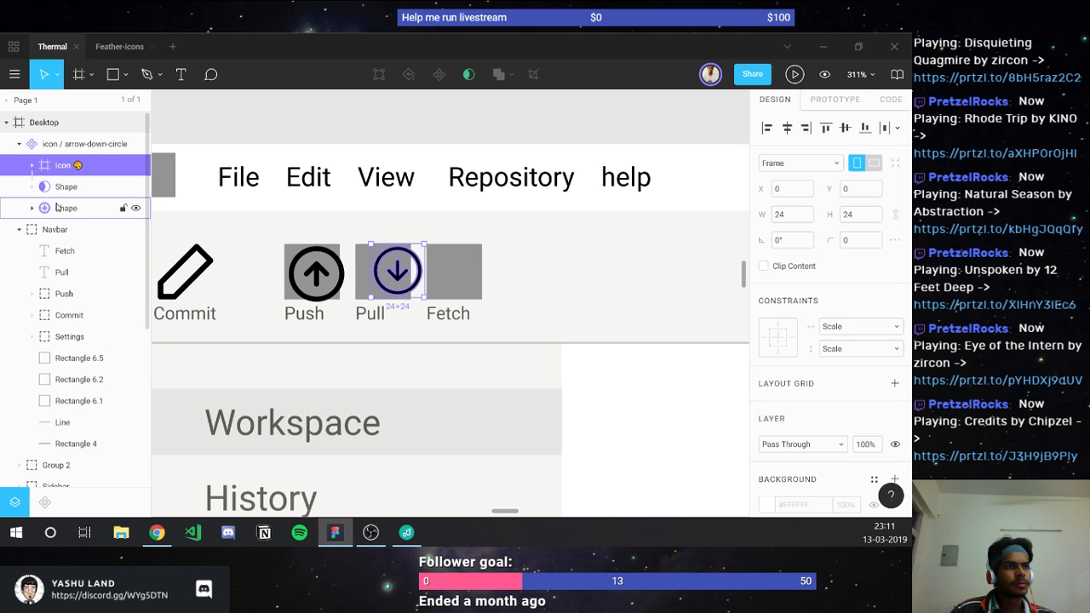
key(ctrl+shift+g)
key(ctrl+g)
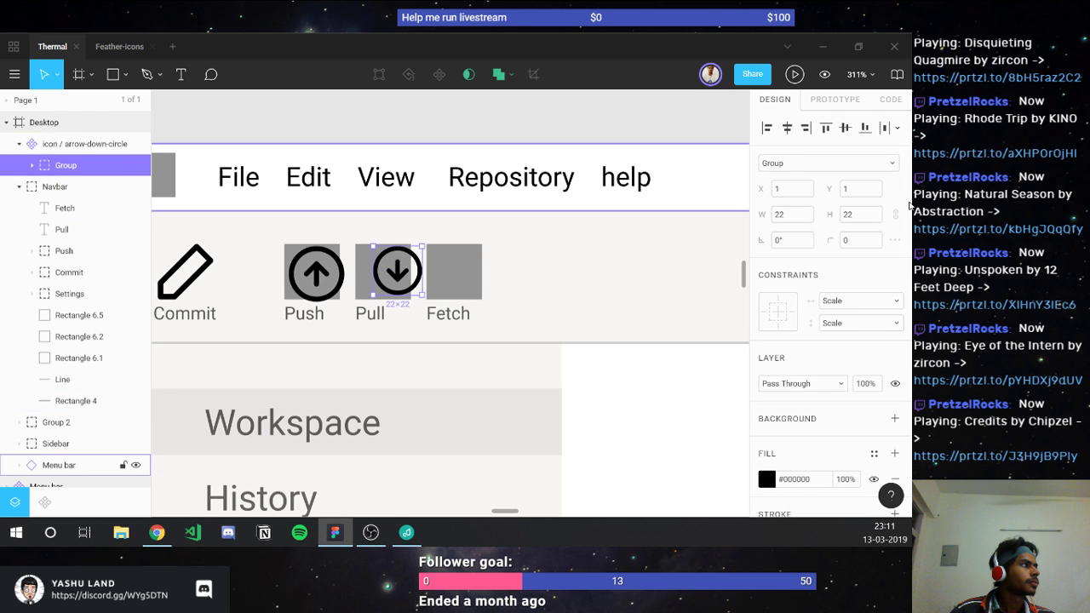
click(877, 215)
text(52)
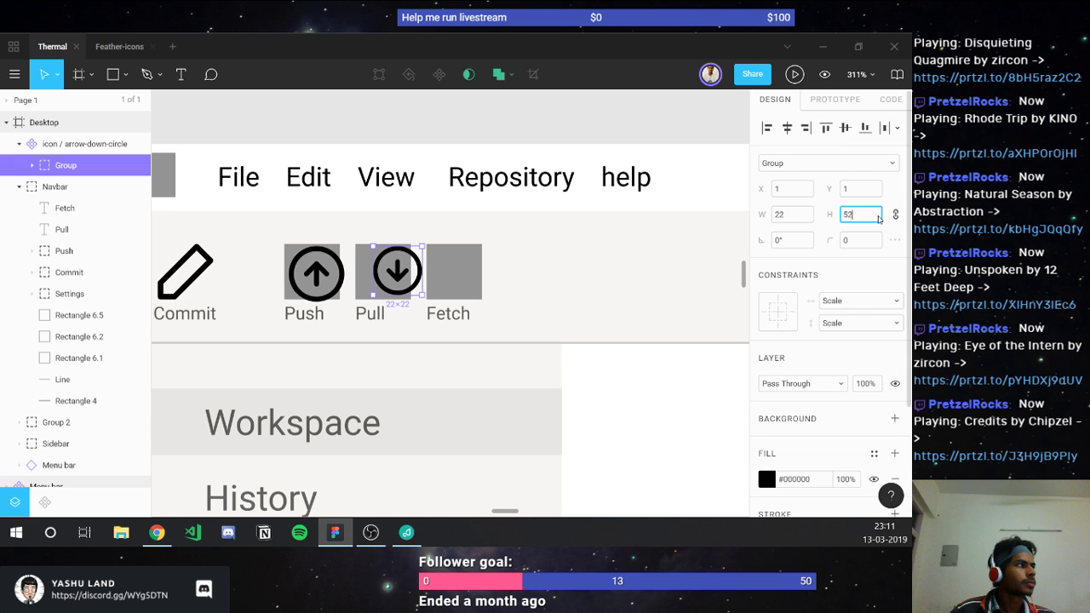
key(Return)
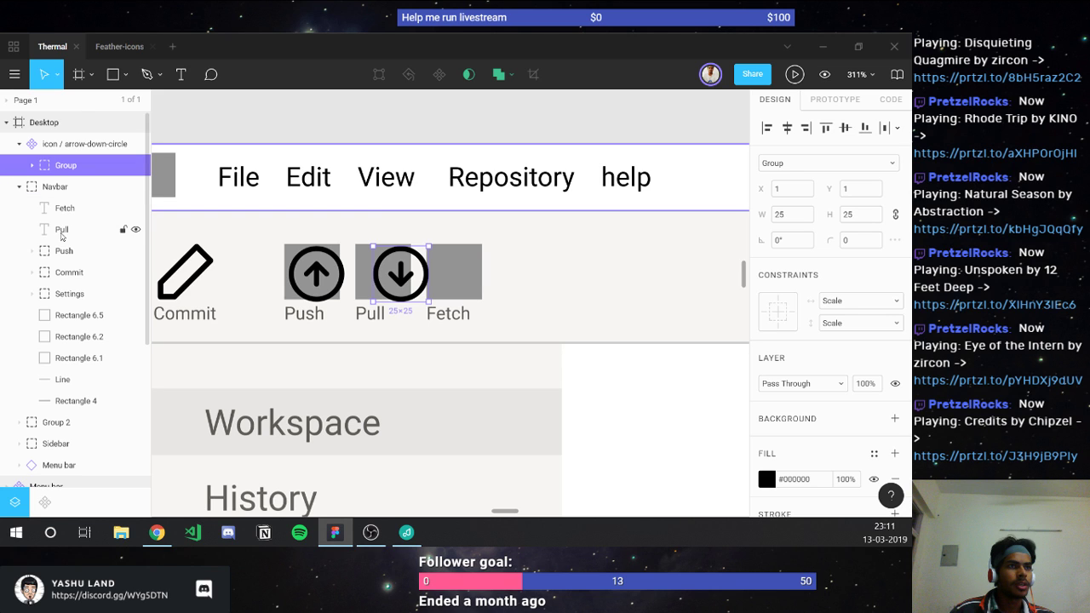
Step: Move the Pull label into the down-arrow's group and rename the group 'Pull'
mouse_move(61, 237)
mouse_down()
mouse_move(66, 169)
mouse_move(58, 222)
mouse_up()
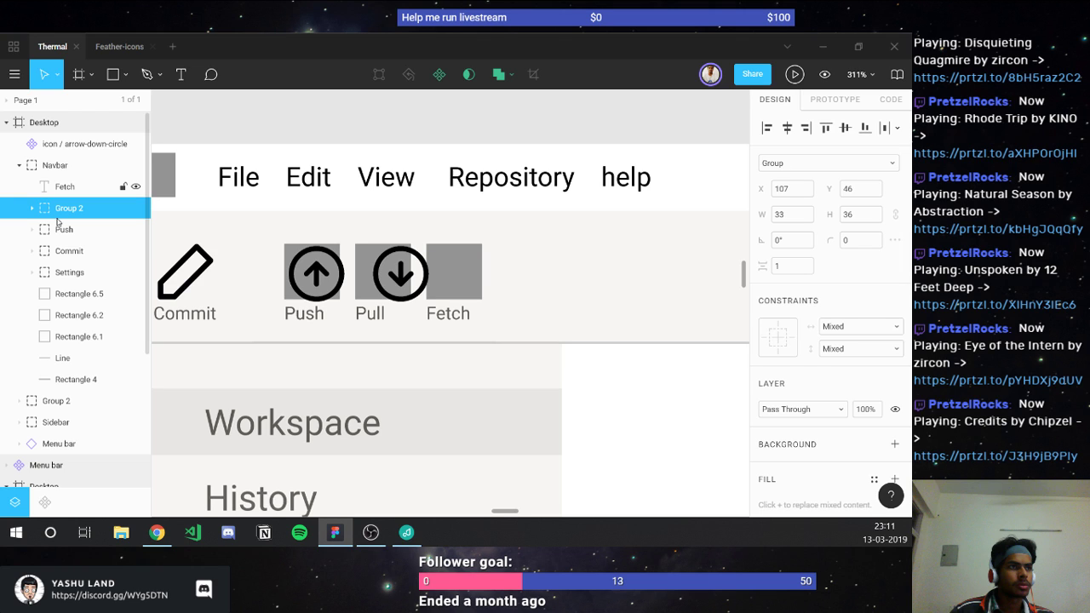
double_click(63, 209)
text(P)
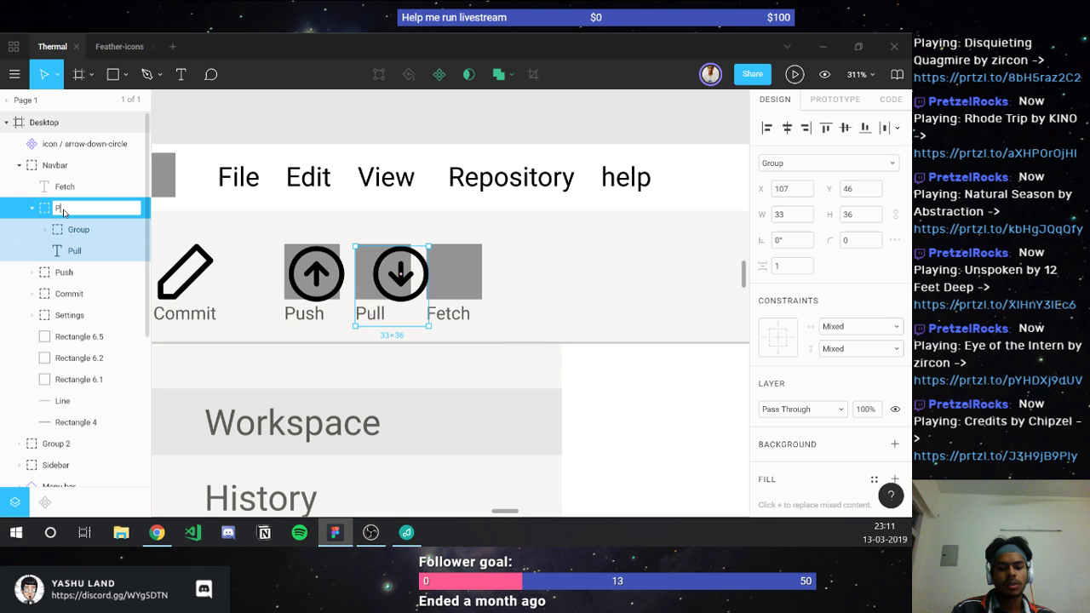
text(ull)
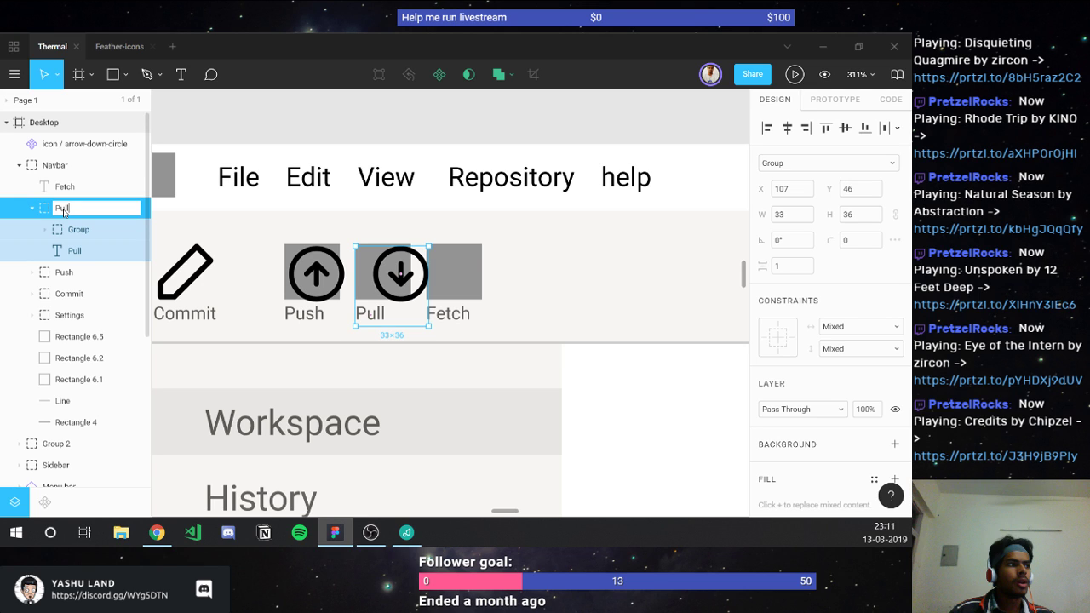
key(Return)
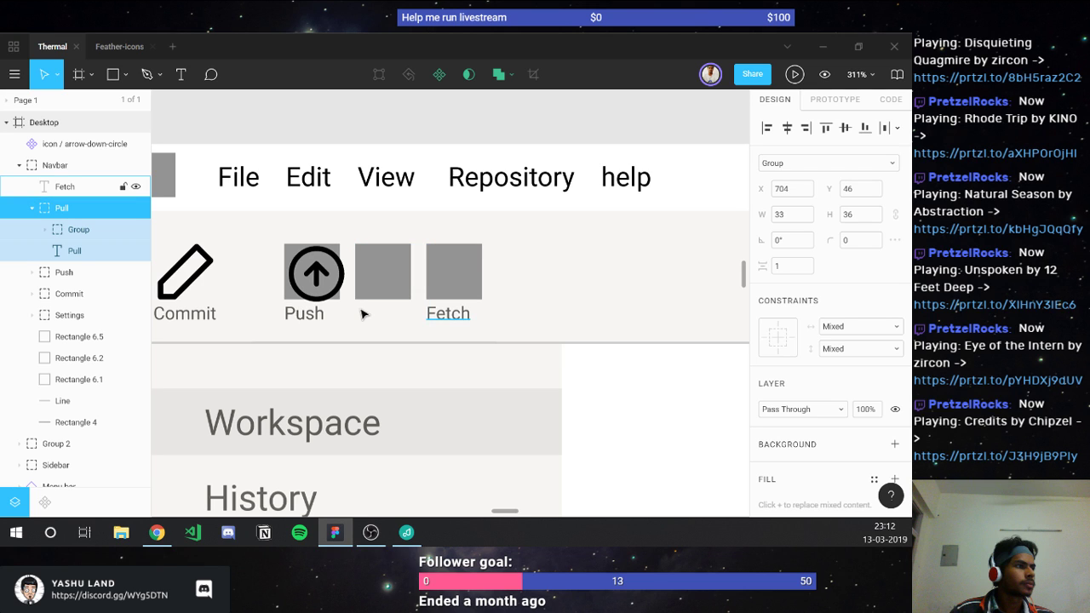
Step: Move the Pull group back into the Navbar below Fetch
scroll(361, 314, down, 3)
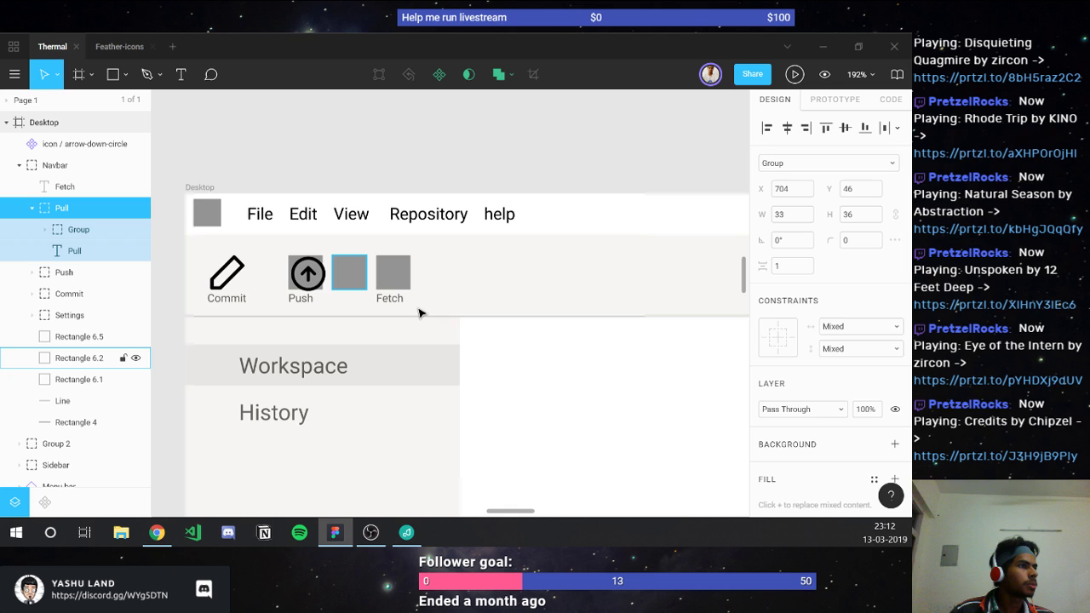
scroll(418, 313, down, 5)
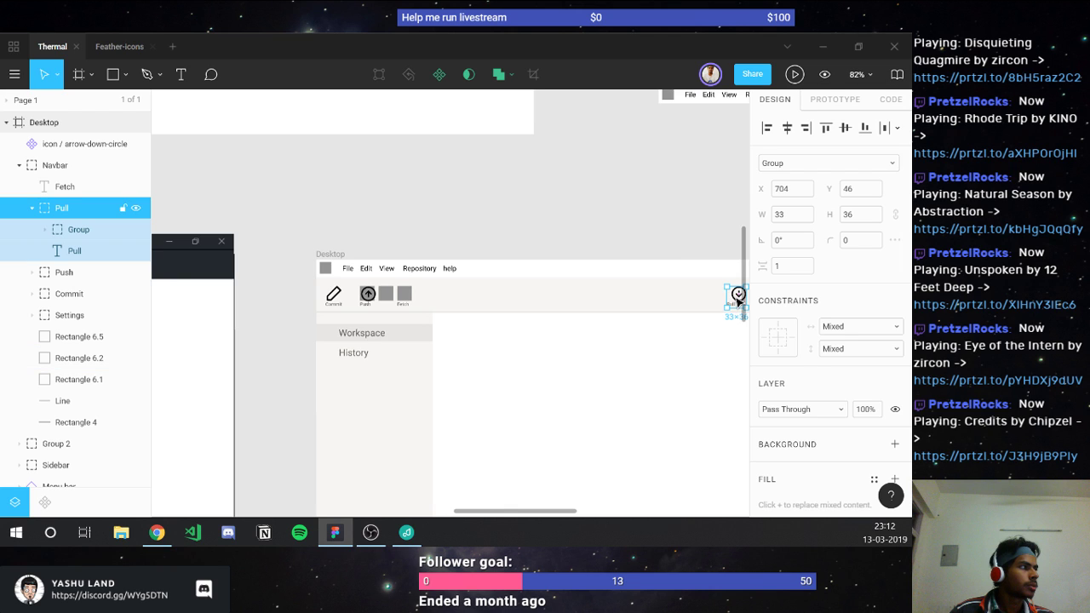
drag(738, 300, 388, 305)
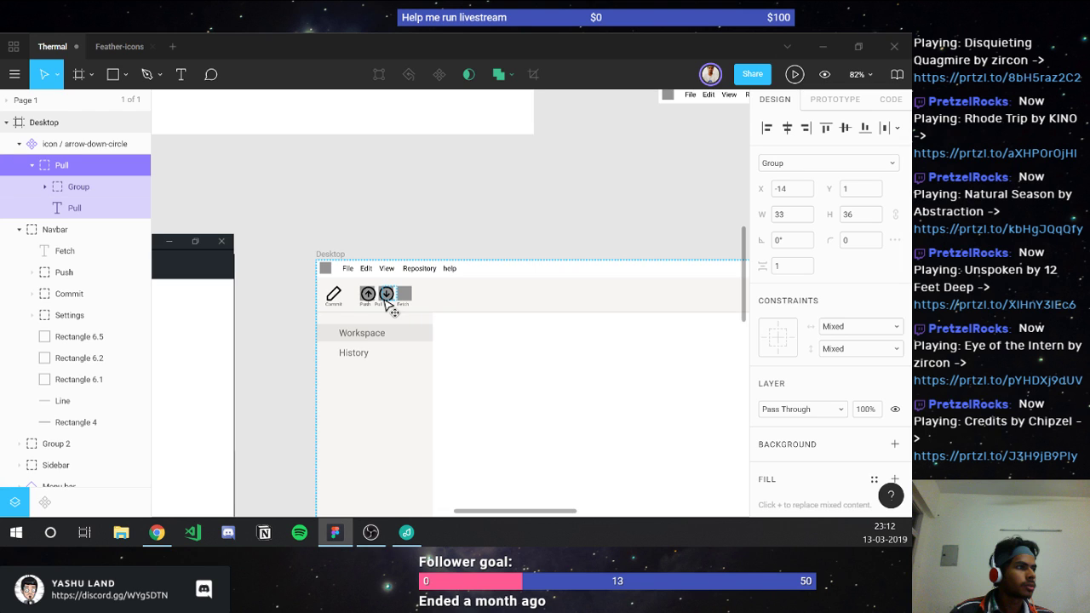
scroll(385, 302, up, 5)
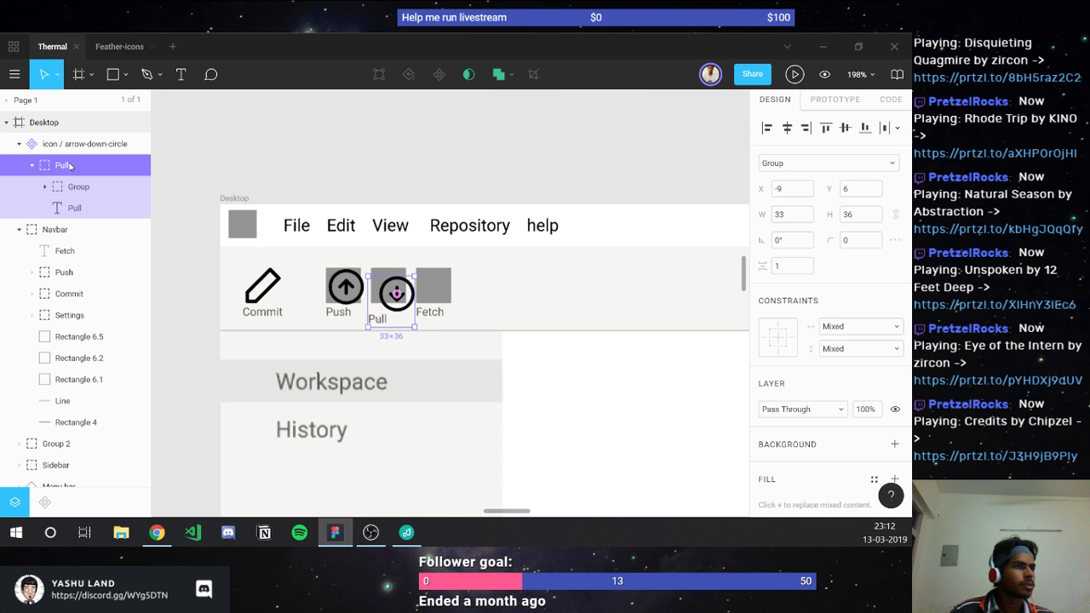
drag(71, 166, 62, 211)
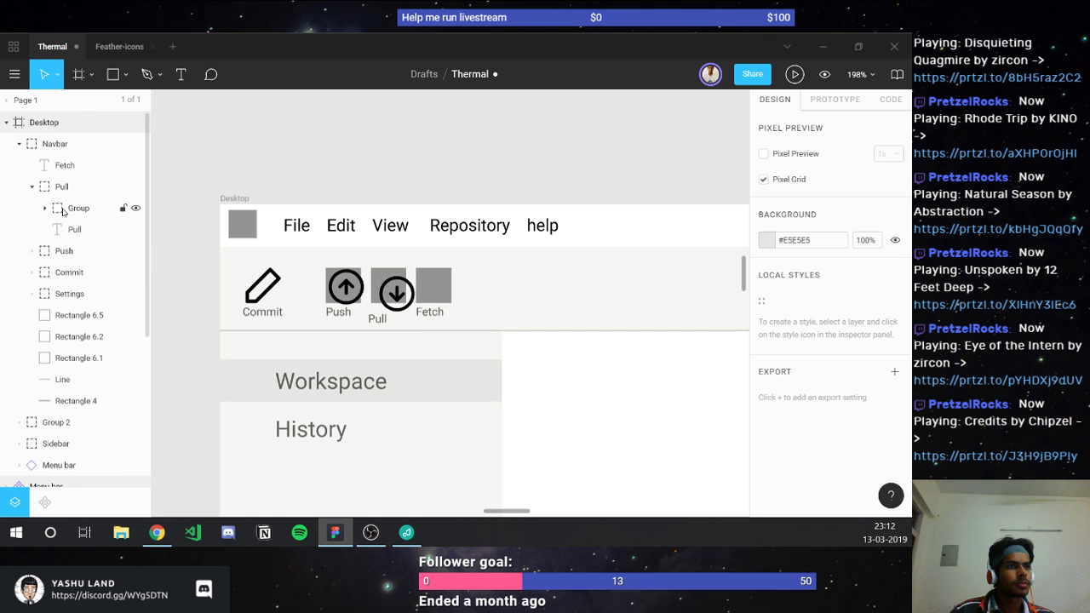
Step: Centre the Pull icon and label, move them into the grey square, and set spacing to 2
click(62, 211)
shift+click(74, 229)
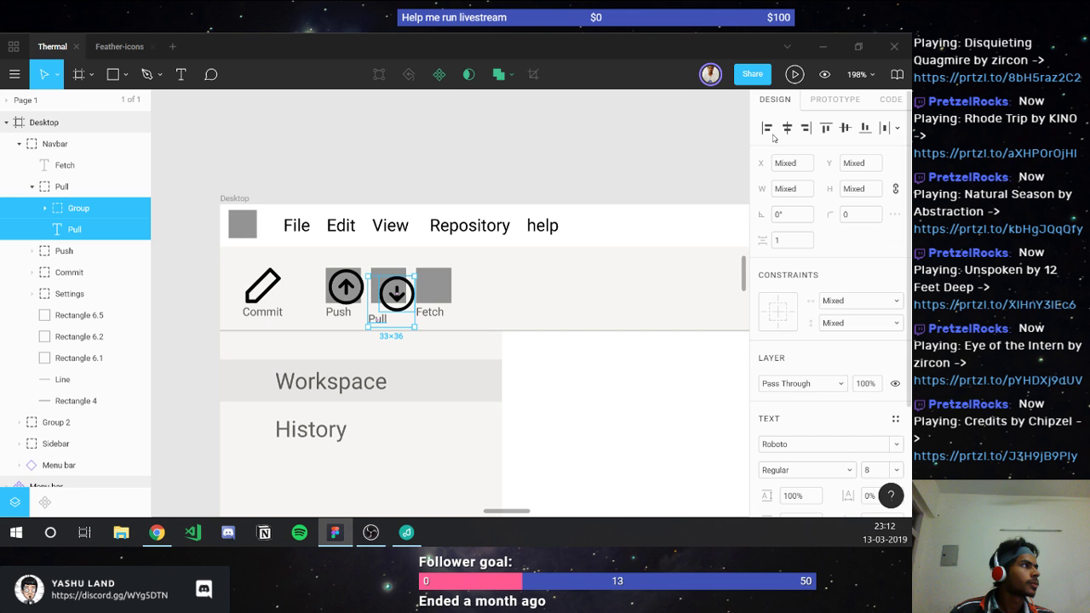
click(786, 127)
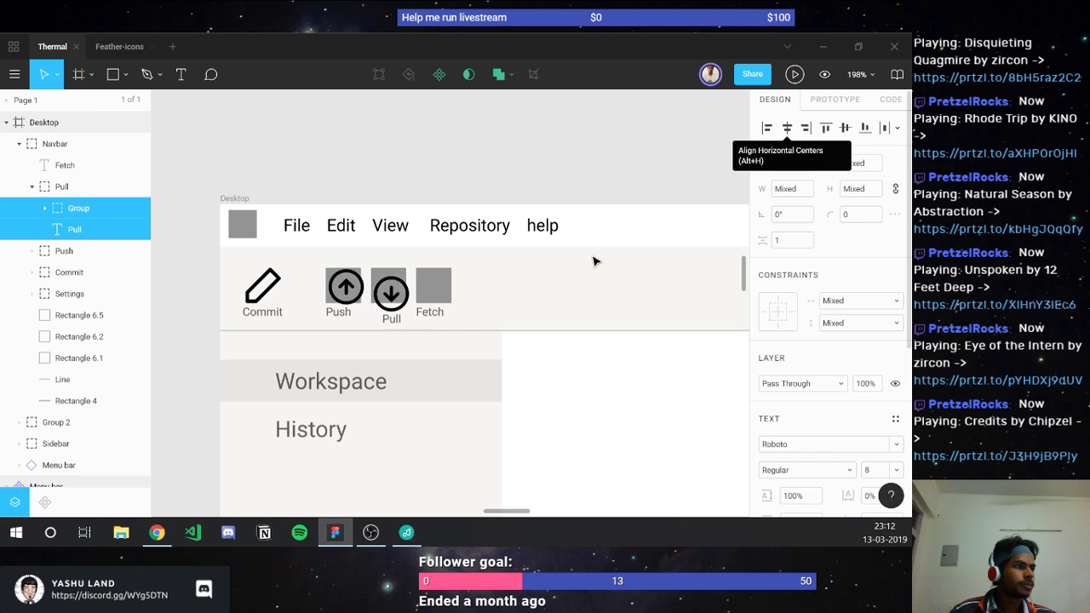
scroll(367, 287, up, 5)
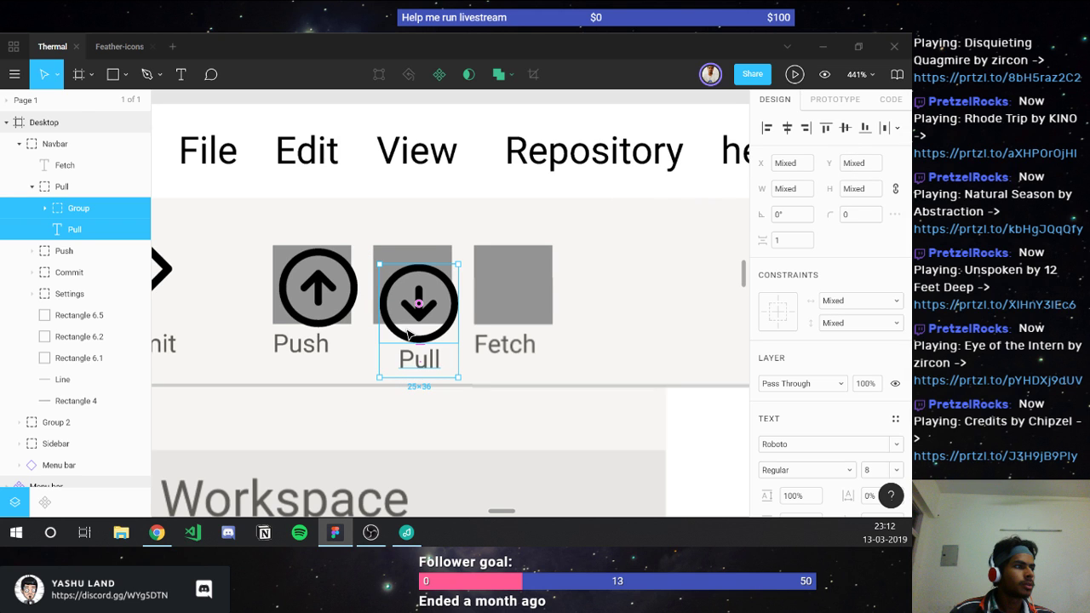
drag(409, 334, 402, 316)
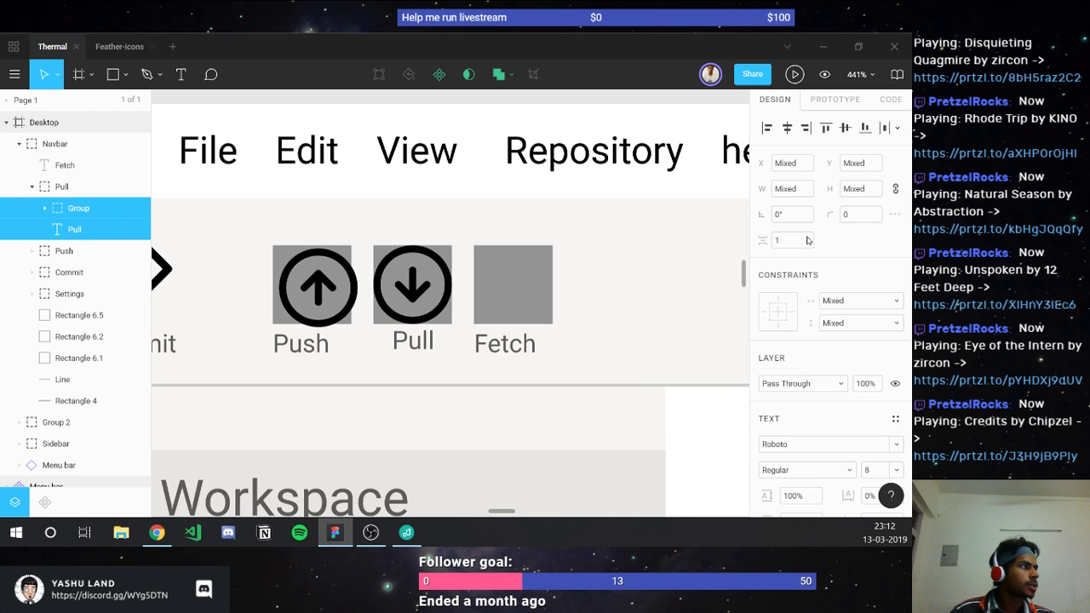
click(807, 240)
text(2)
key(Return)
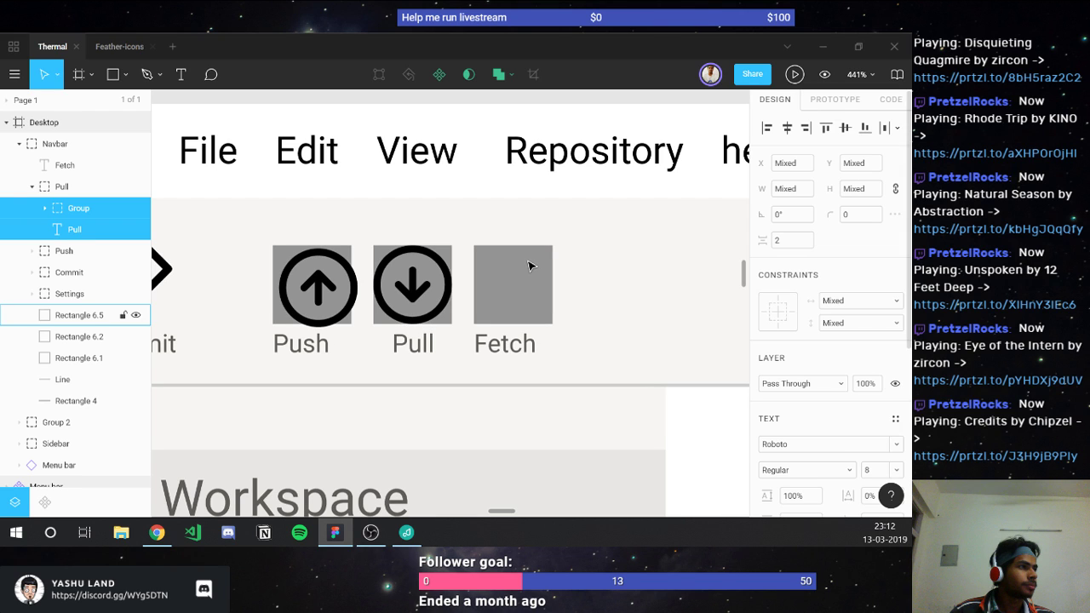
click(33, 250)
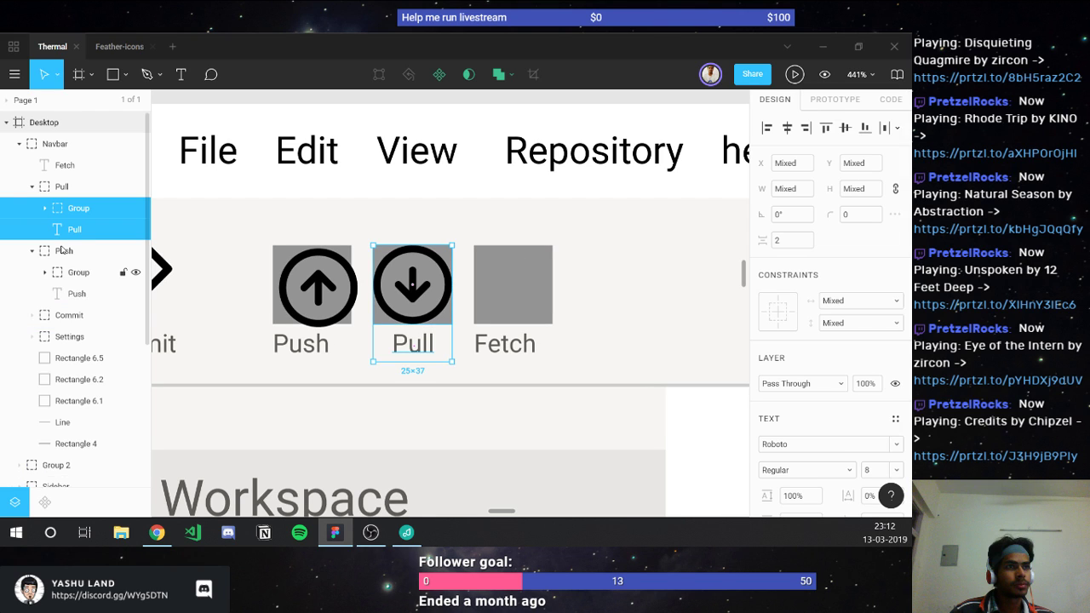
Step: Centre the Push label under its icon and reorder layers: Push above Pull, Commit above Push
click(78, 272)
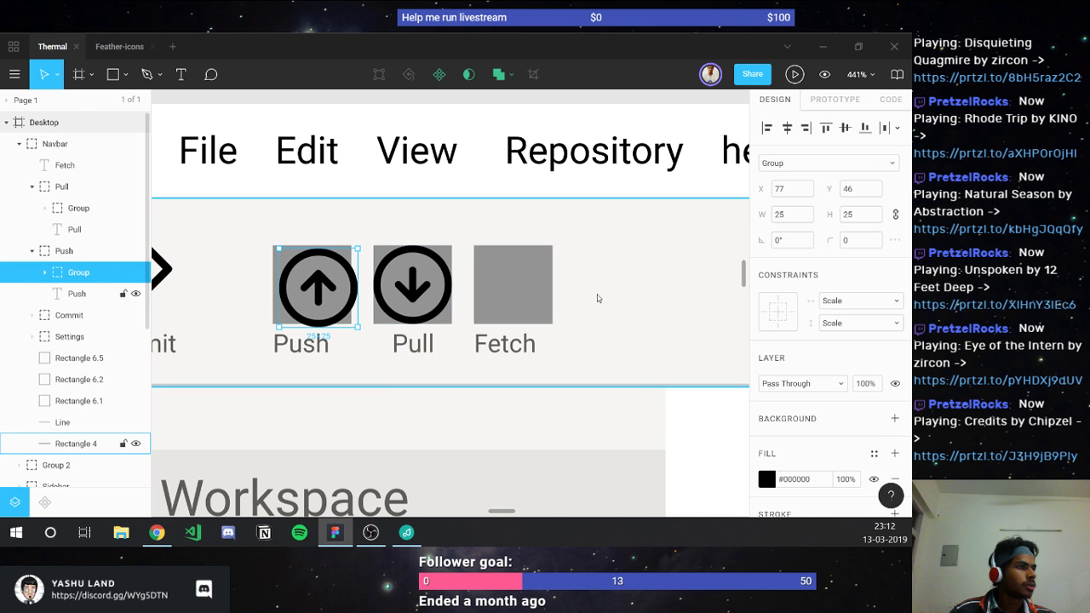
key(ctrl+z)
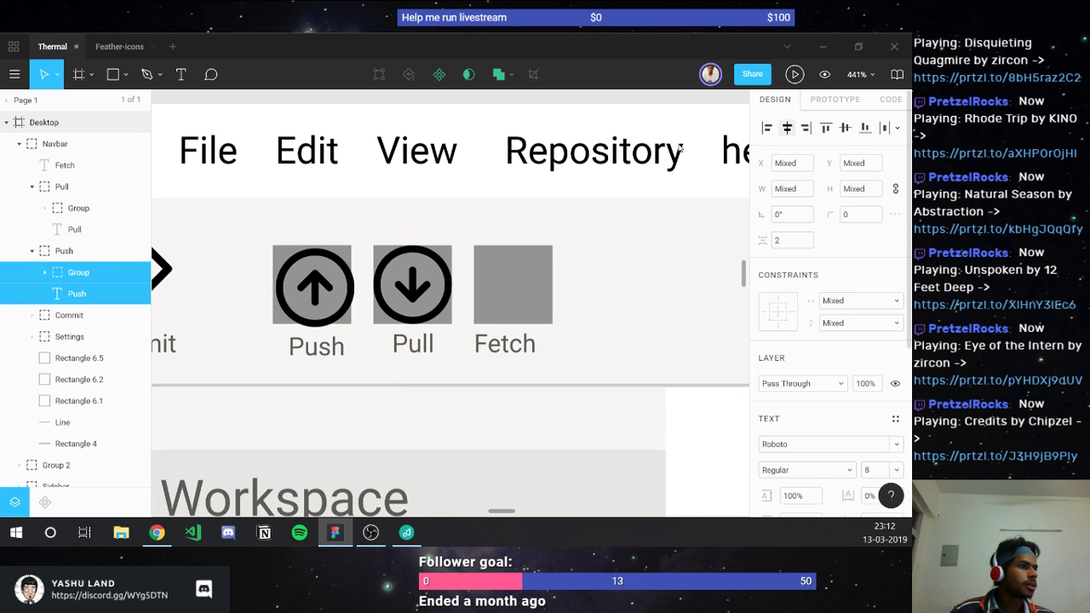
click(31, 250)
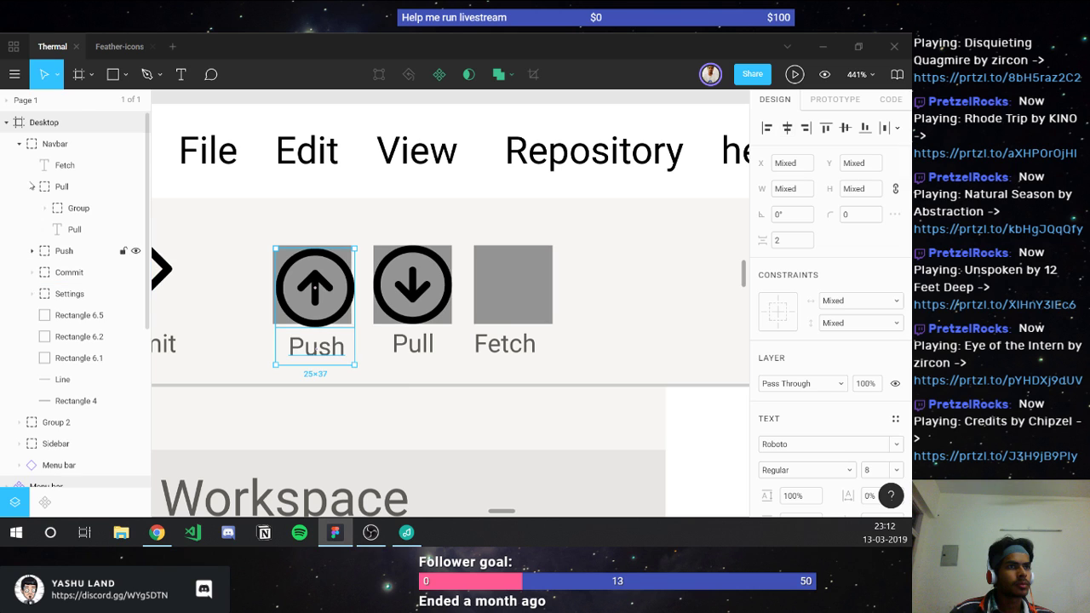
click(32, 185)
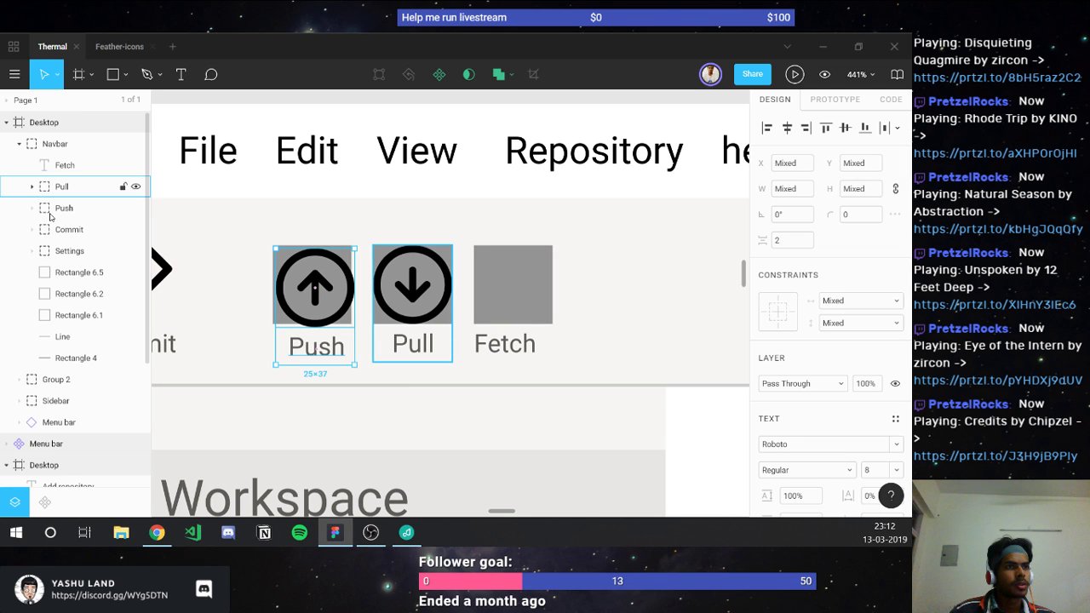
click(70, 208)
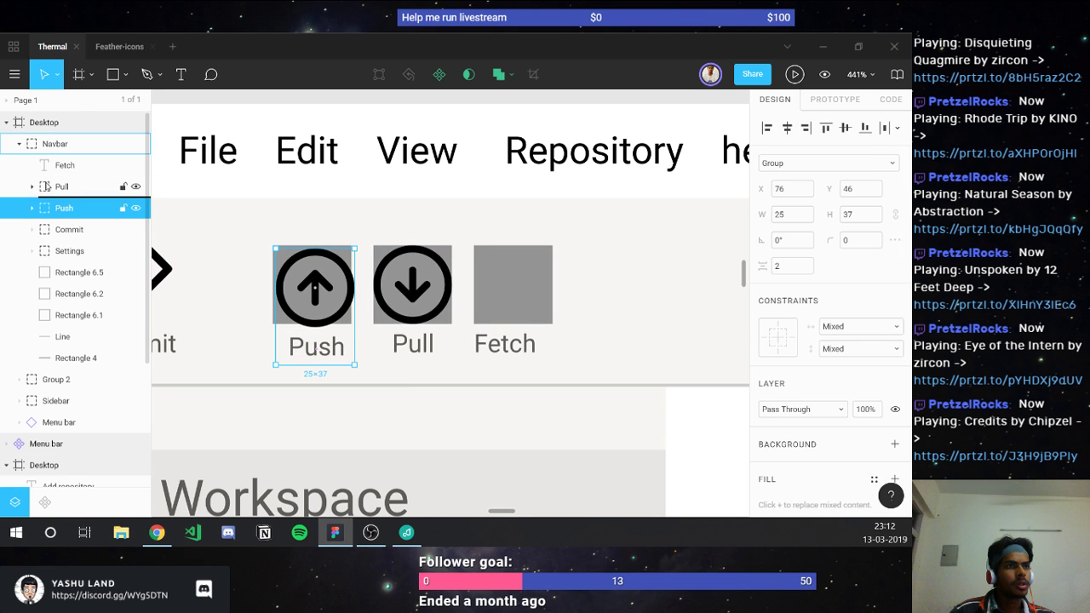
drag(47, 186, 47, 188)
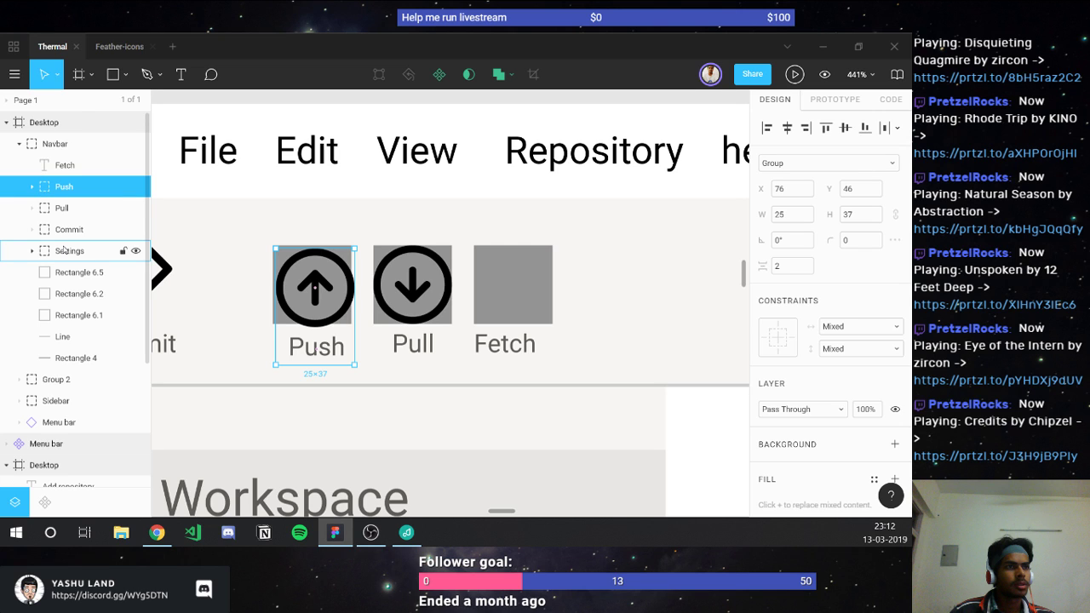
click(67, 231)
mouse_move(66, 231)
mouse_down()
mouse_move(53, 177)
mouse_move(52, 242)
mouse_up()
Step: Delete the grey placeholder squares behind the Pull and Push arrow icons
click(56, 168)
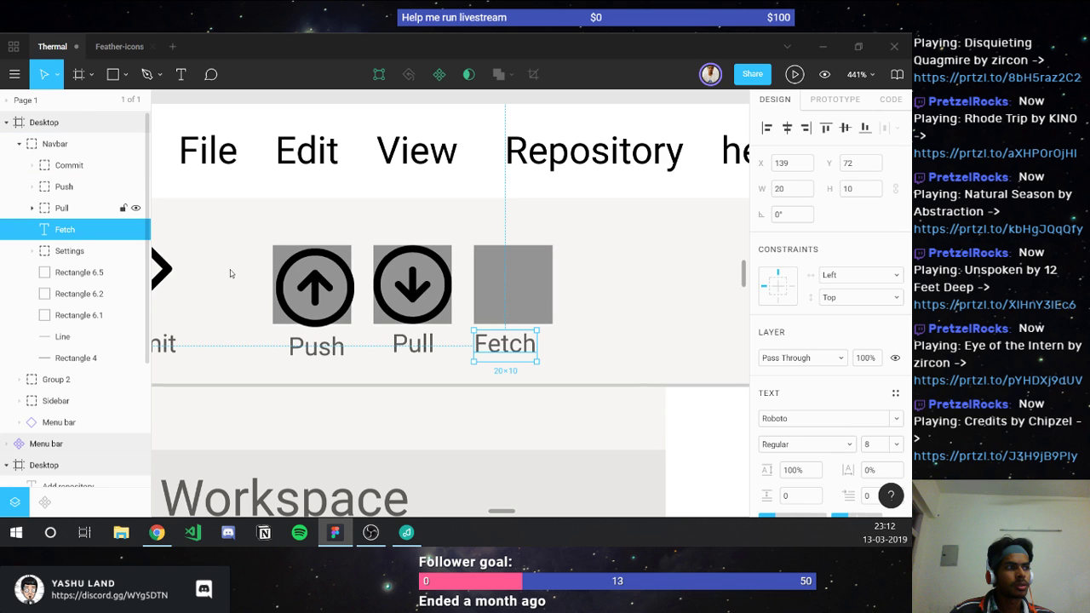
ctrl+click(348, 248)
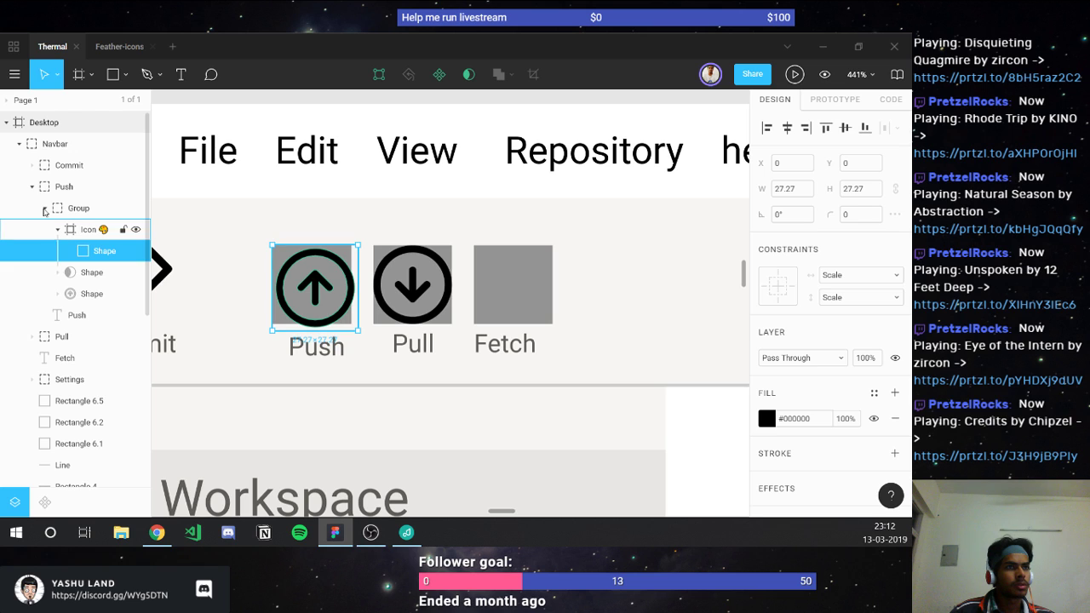
click(45, 209)
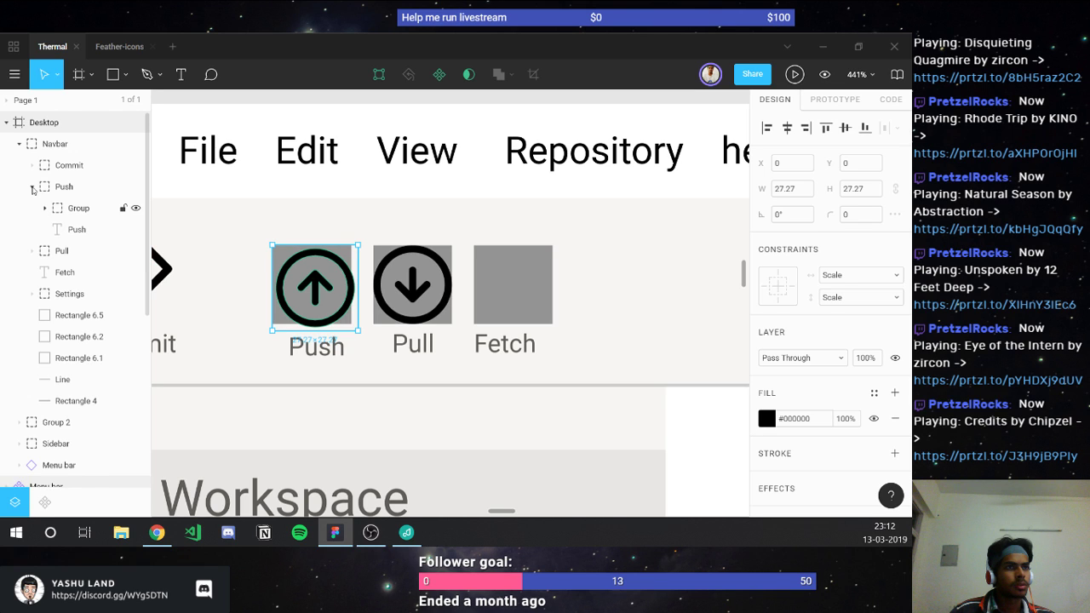
click(32, 187)
click(68, 293)
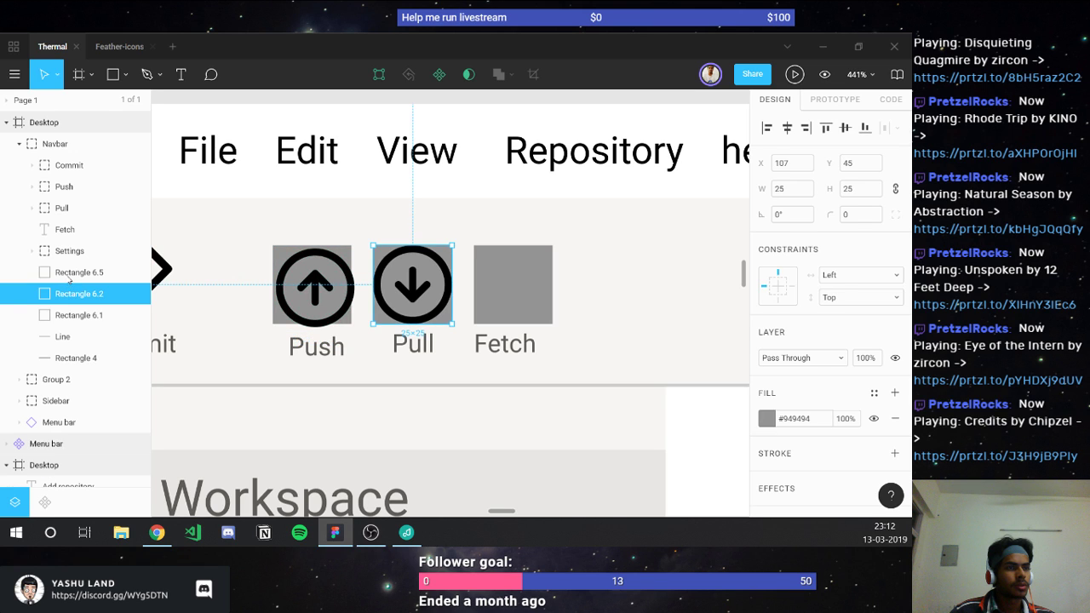
key(Delete)
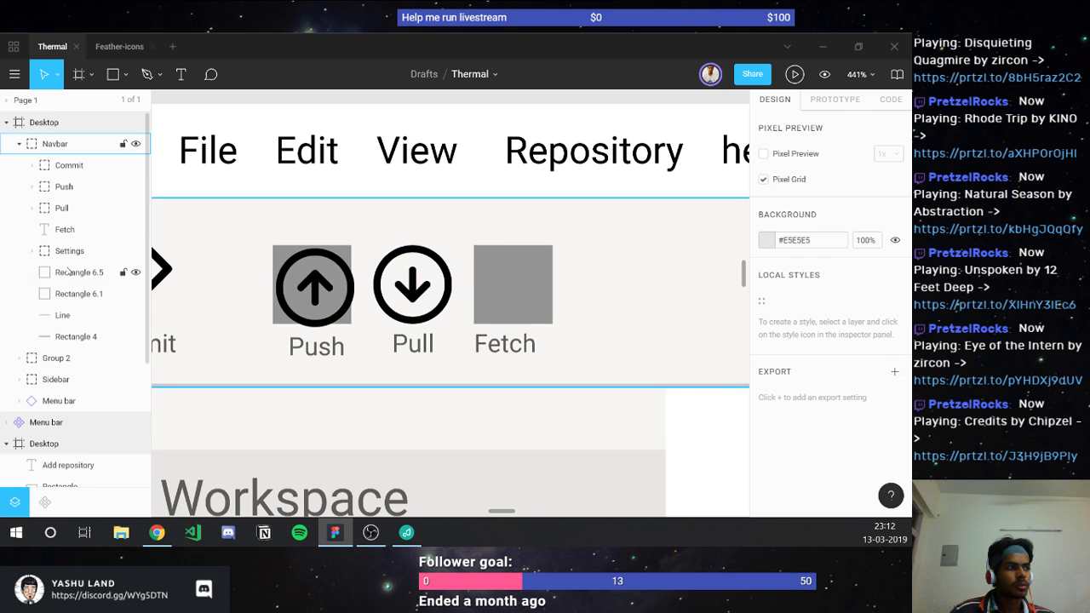
click(68, 272)
click(69, 294)
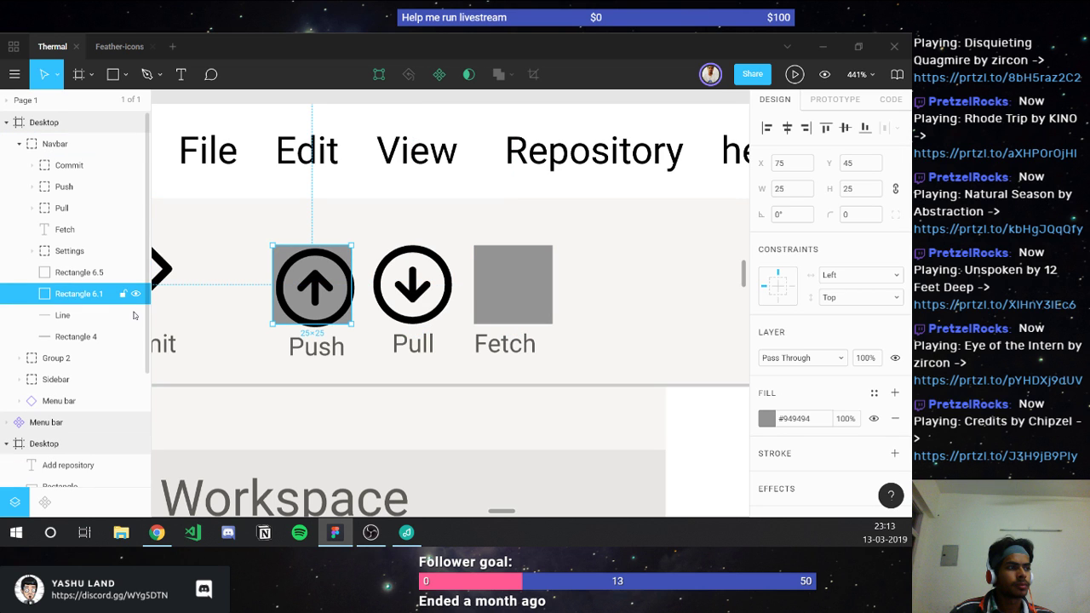
key(Delete)
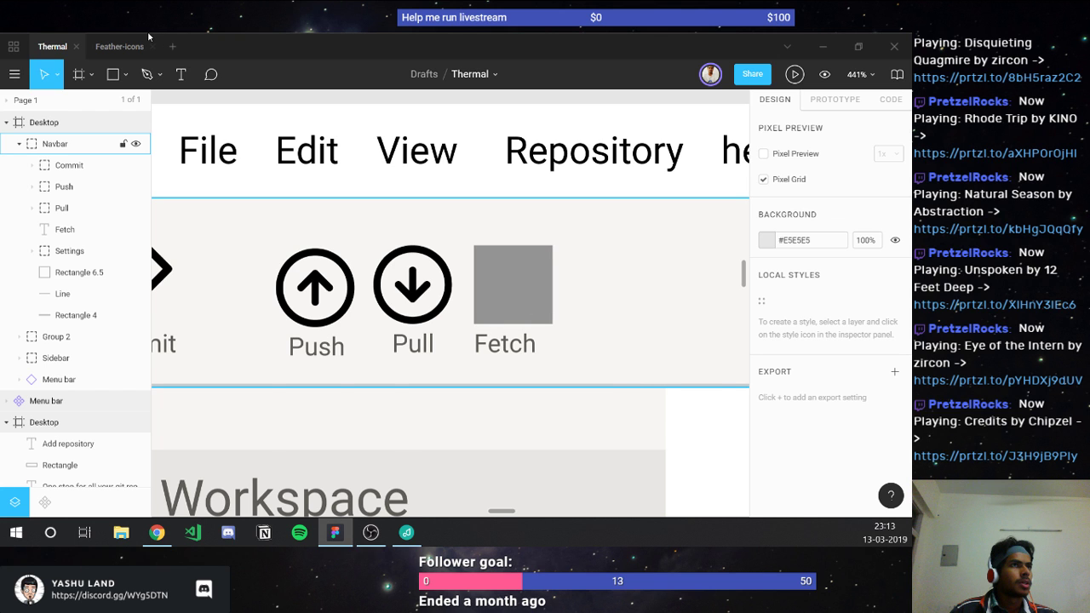
Step: Scroll through the Feather-icons icon grid, then close the Feather-icons file
click(124, 46)
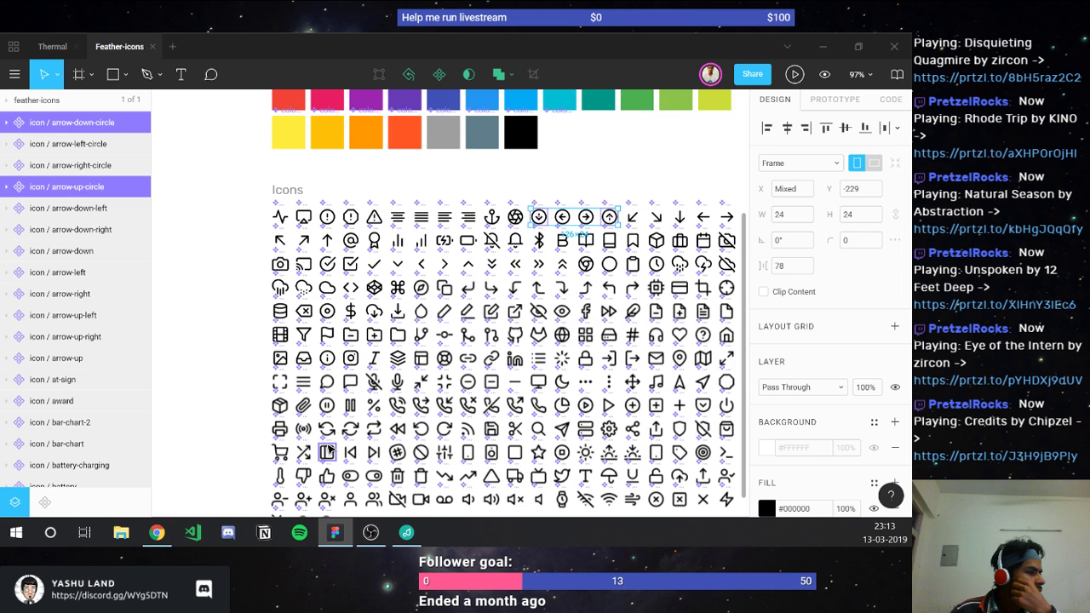
scroll(328, 449, down, 2)
scroll(315, 330, right, 2)
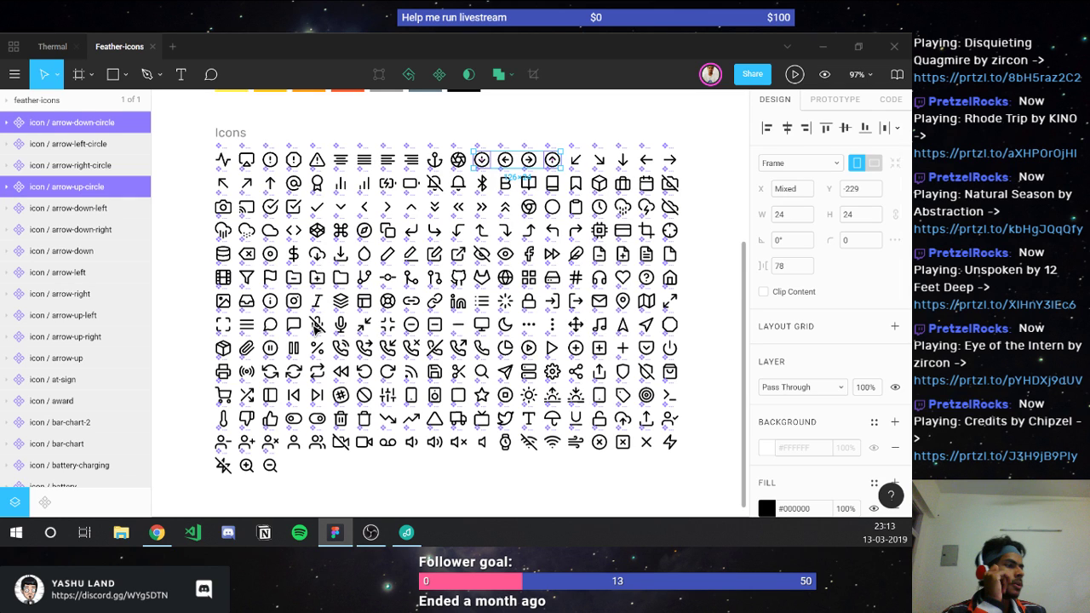
click(154, 47)
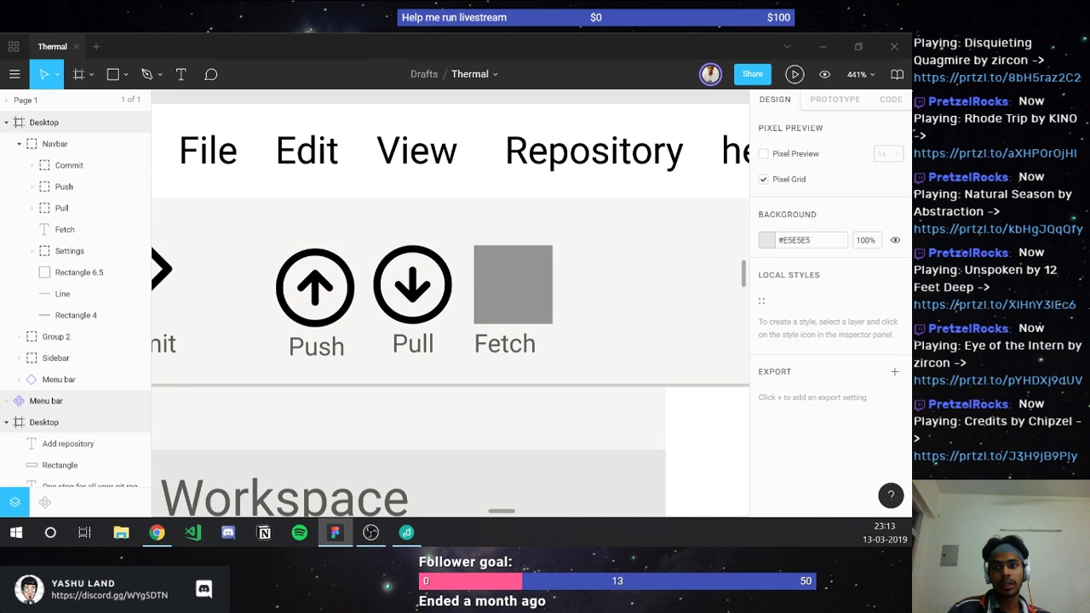
Step: In Chrome, open a new window and load feathericons.com from the address bar
key(alt+Tab)
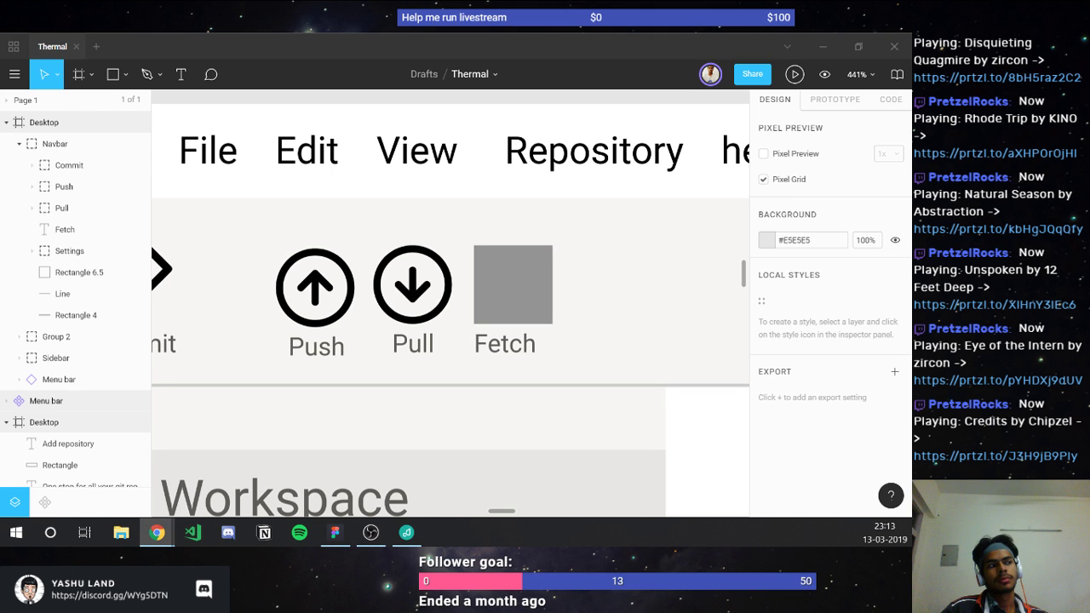
key(ctrl+n)
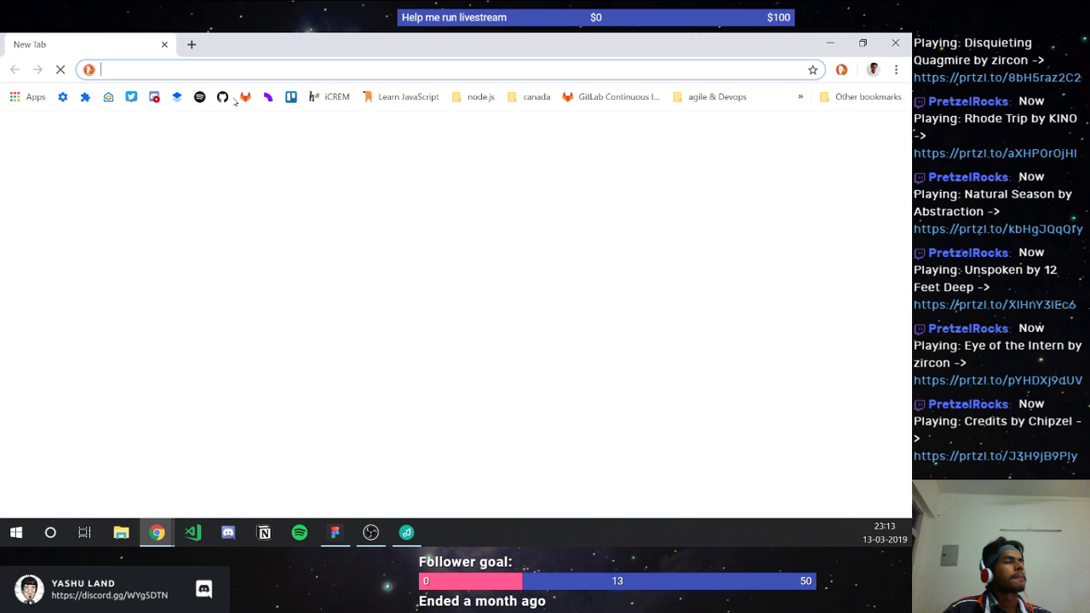
text(fre)
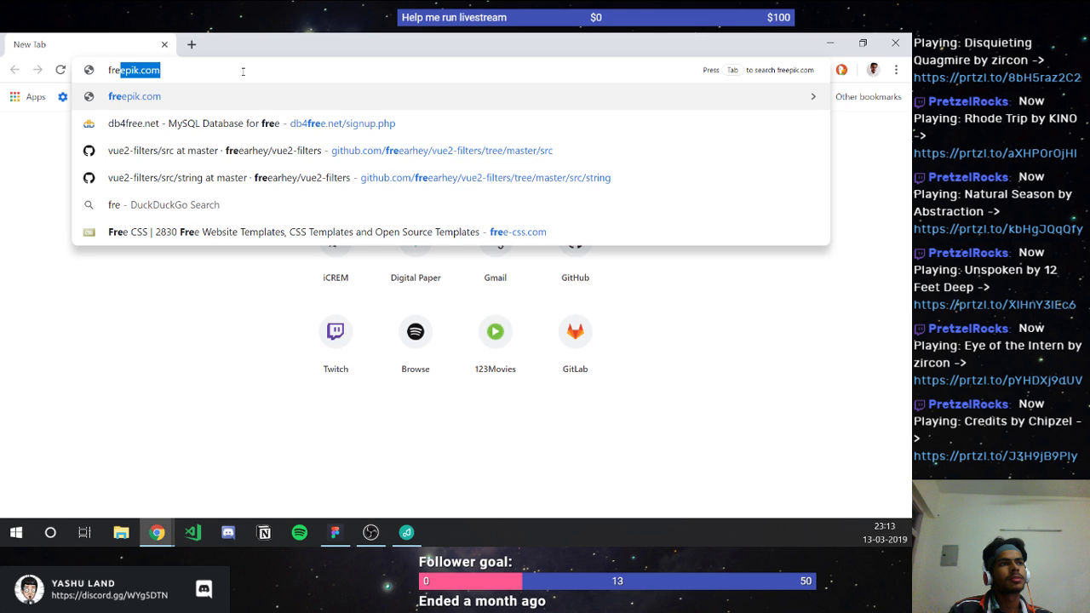
key(BackSpace)
key(BackSpace)
key(BackSpace)
text(eathericons)
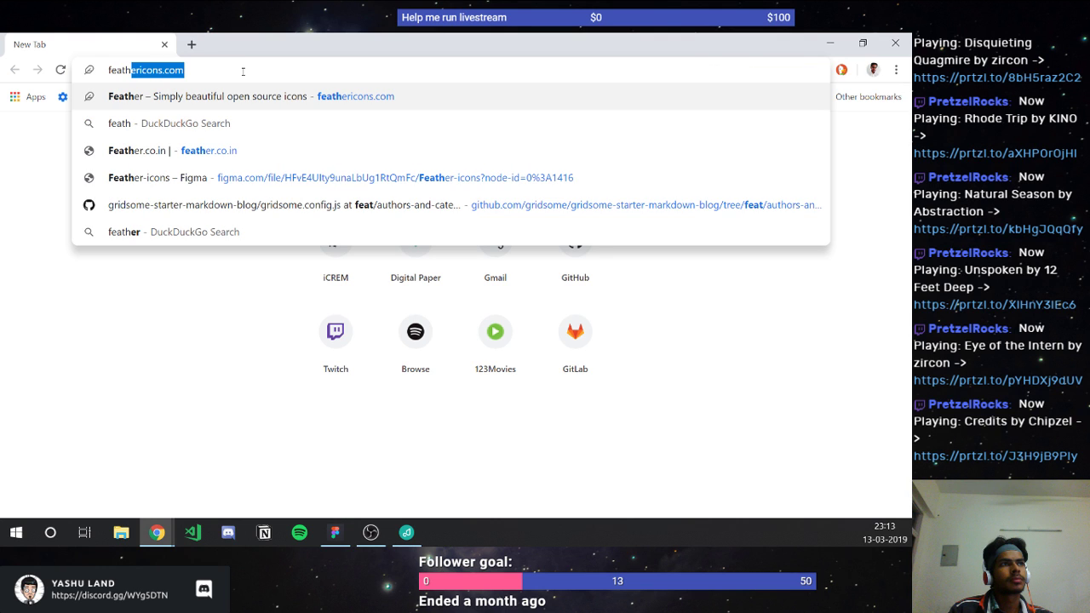
key(Return)
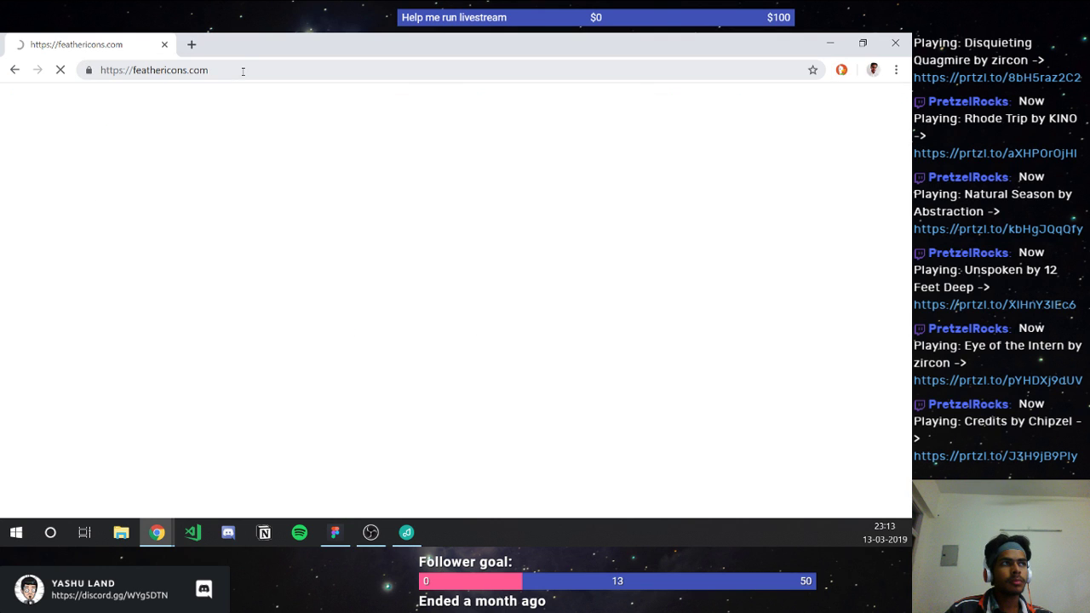
click(243, 71)
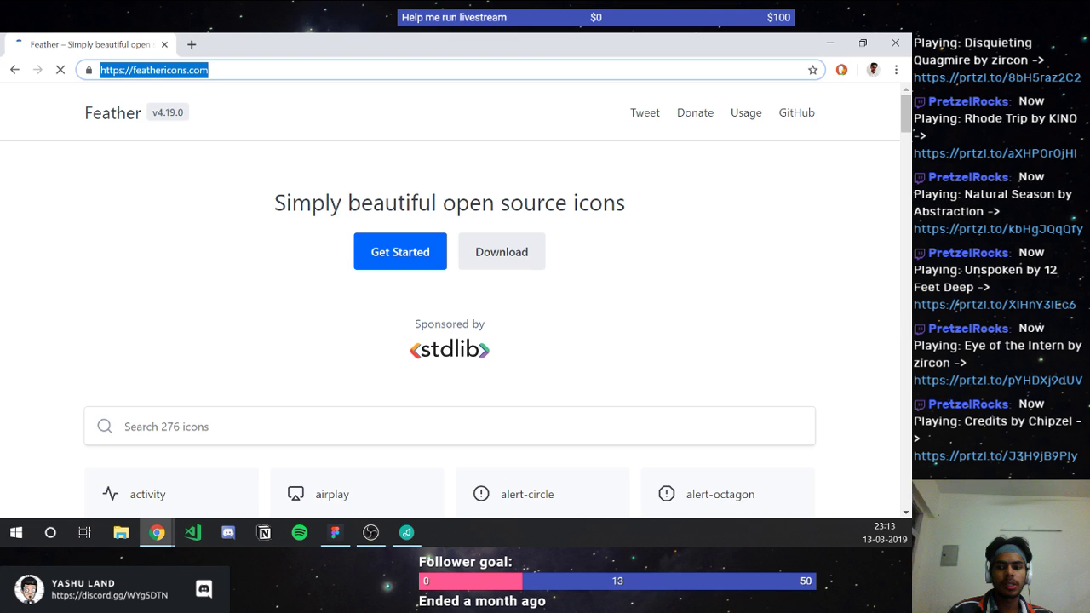
Step: Search the Feather icons for 'circle' and scroll through the results
key(alt+Tab)
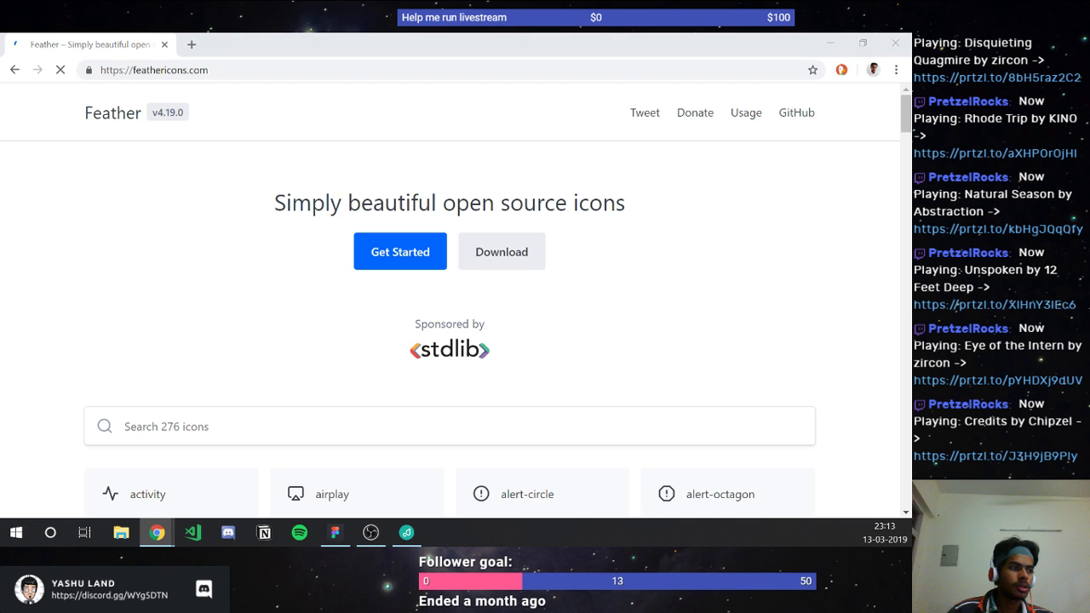
scroll(231, 280, down, 3)
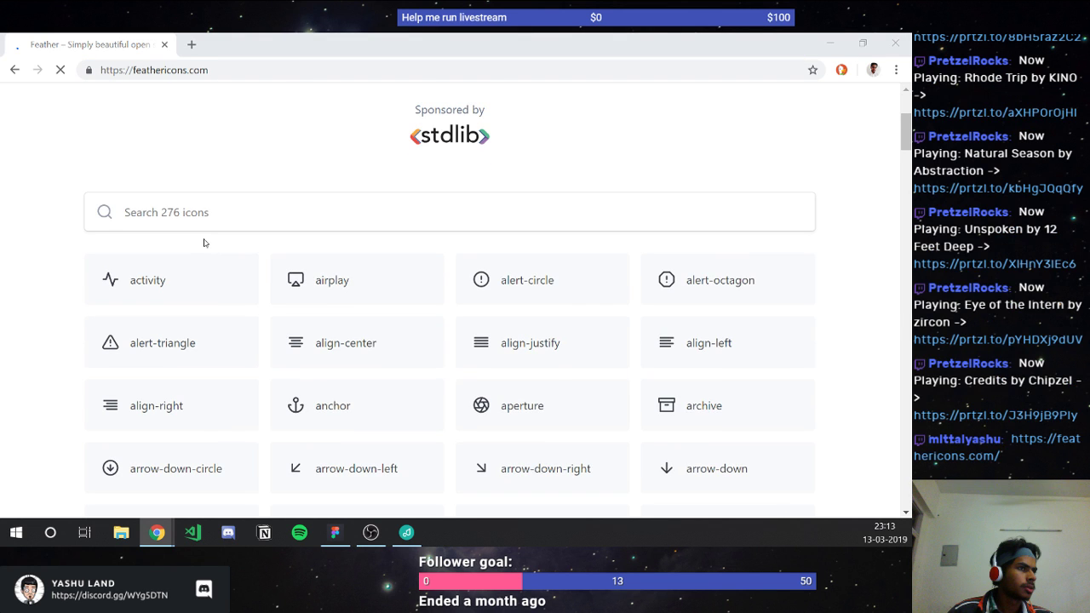
click(189, 215)
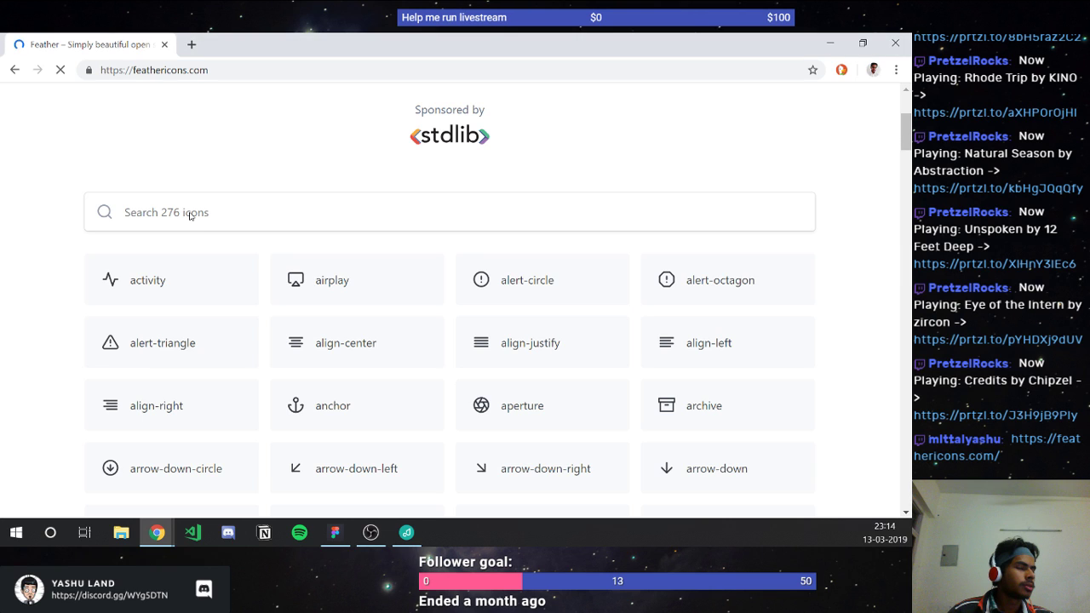
click(189, 215)
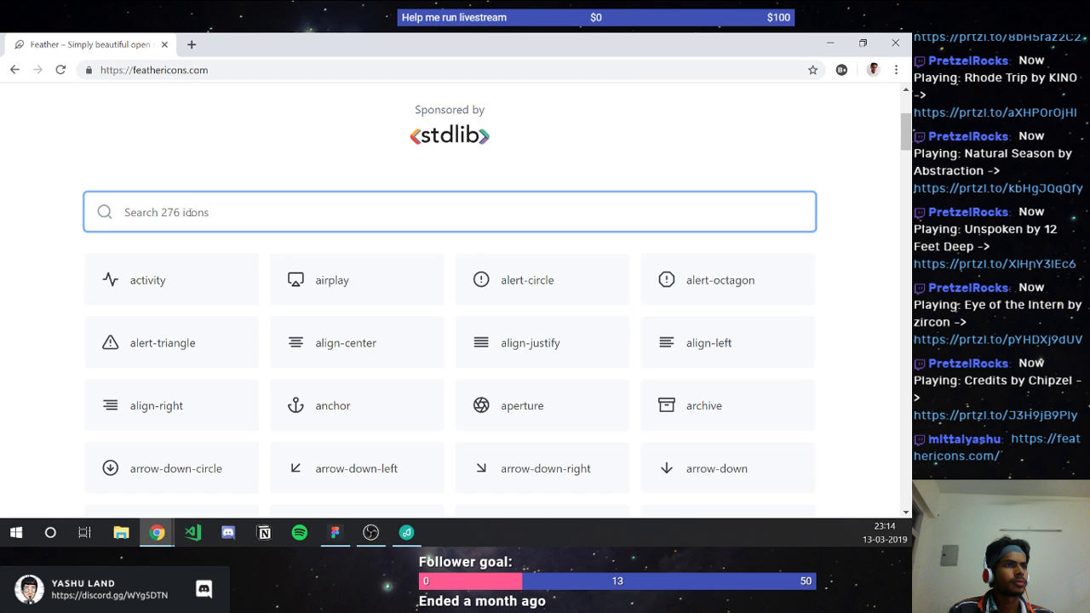
text(circle)
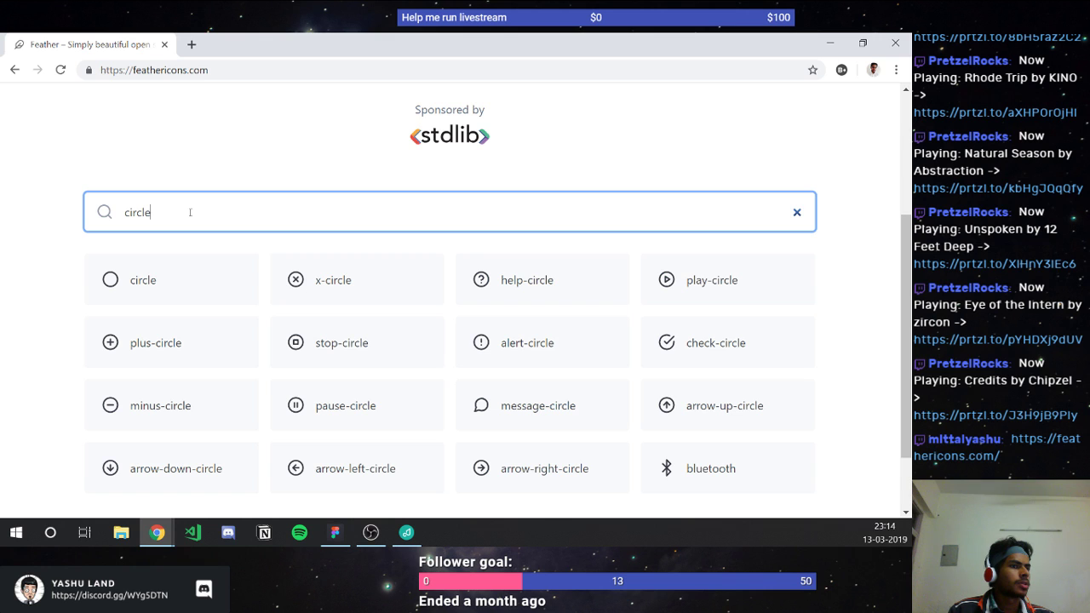
scroll(190, 215, down, 1)
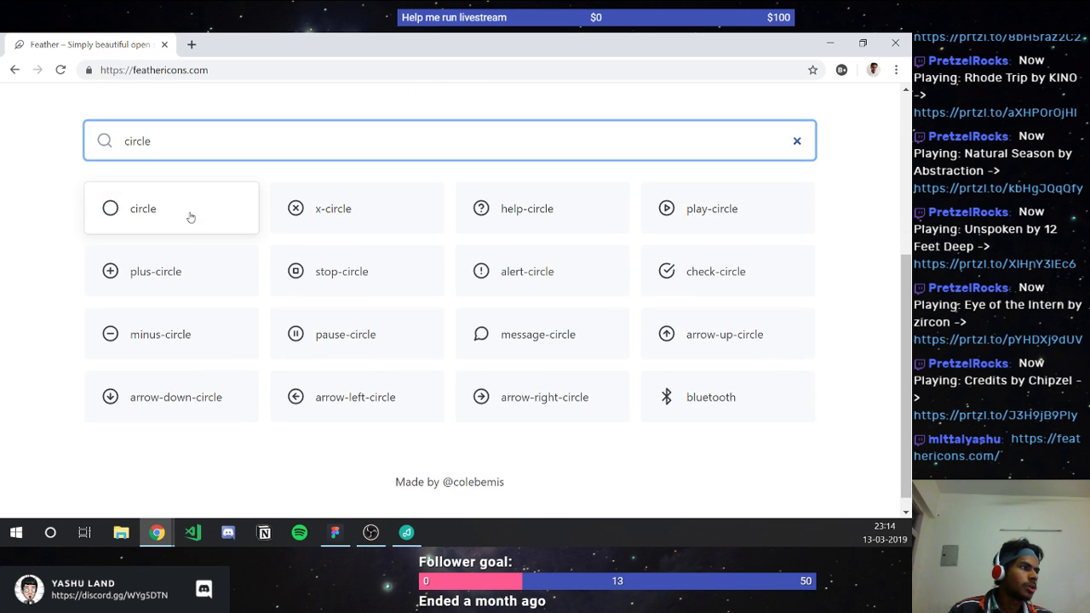
Step: Replace the search term with 'dot' and browse the matching icons
key(ctrl+a)
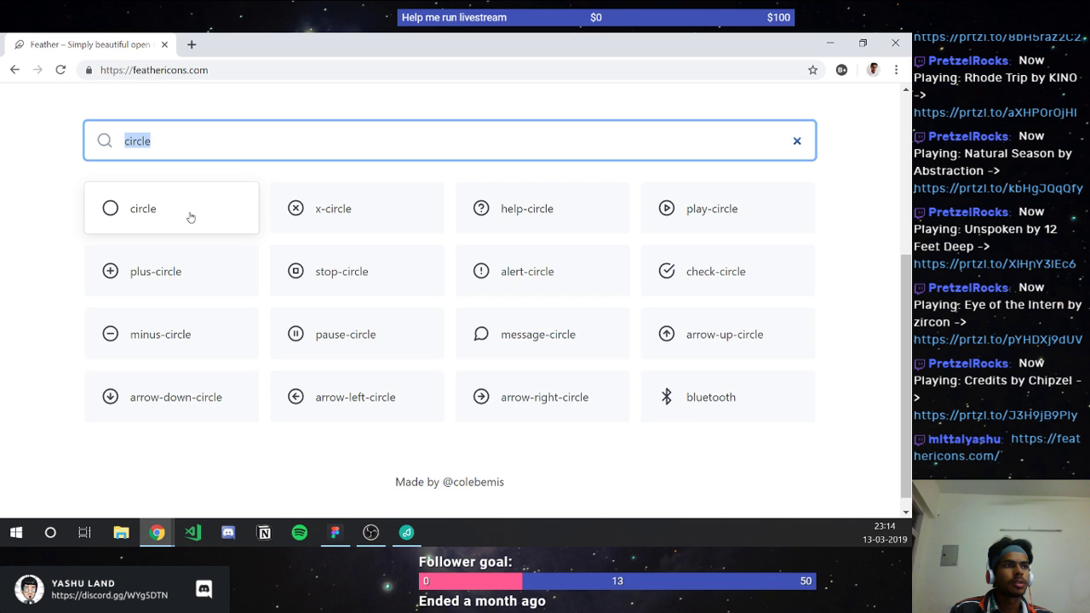
text(dot)
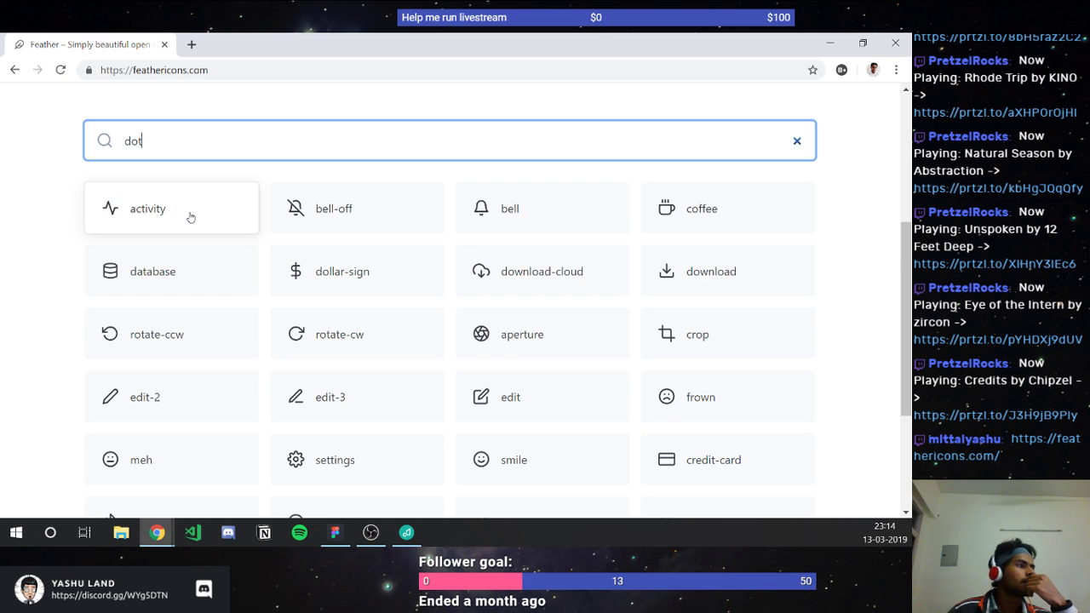
scroll(272, 257, down, 2)
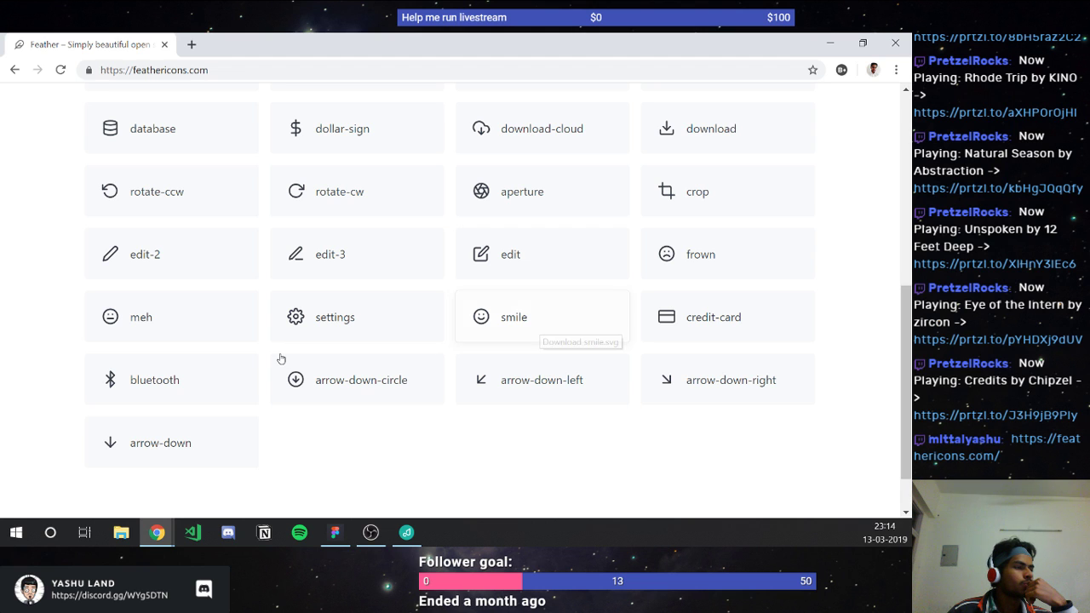
scroll(238, 425, up, 2)
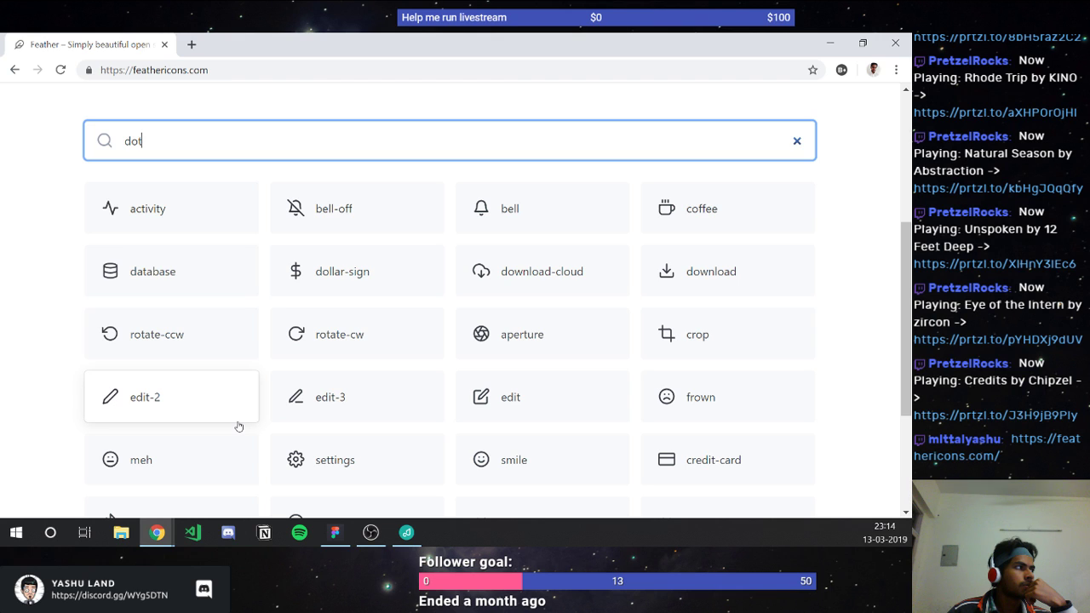
Step: Search for 'emoji', then 'refresh', fixing the typo to list refresh-ccw and refresh-cw
double_click(169, 148)
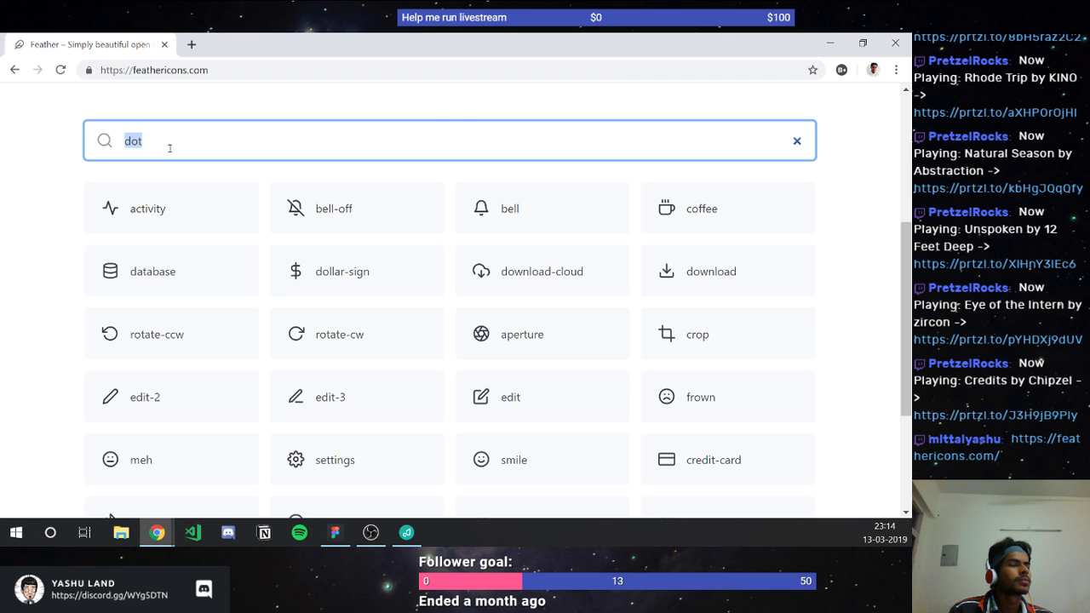
text(emoji)
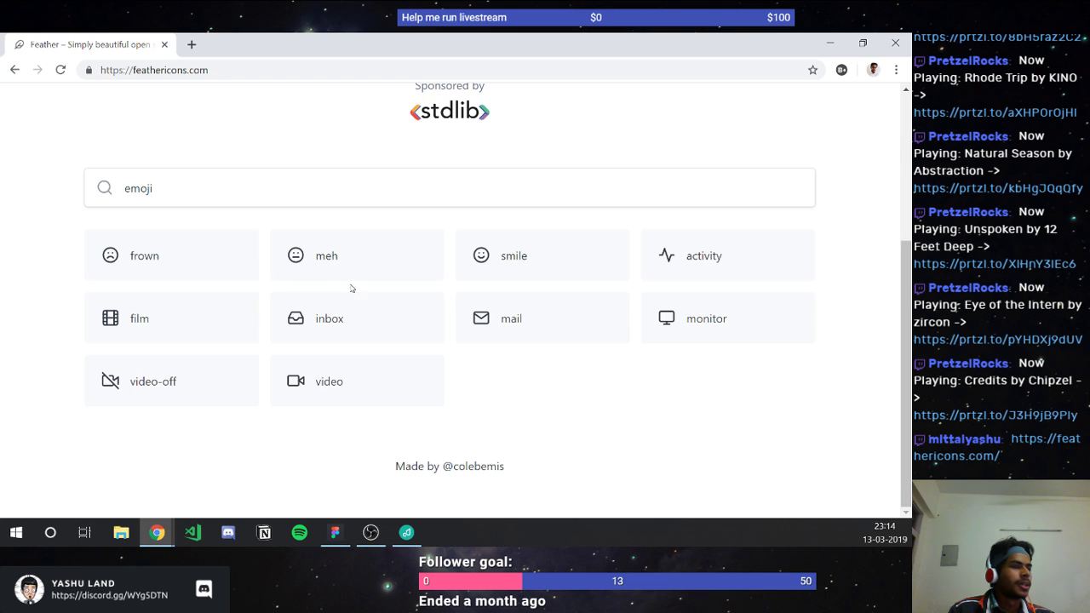
click(201, 205)
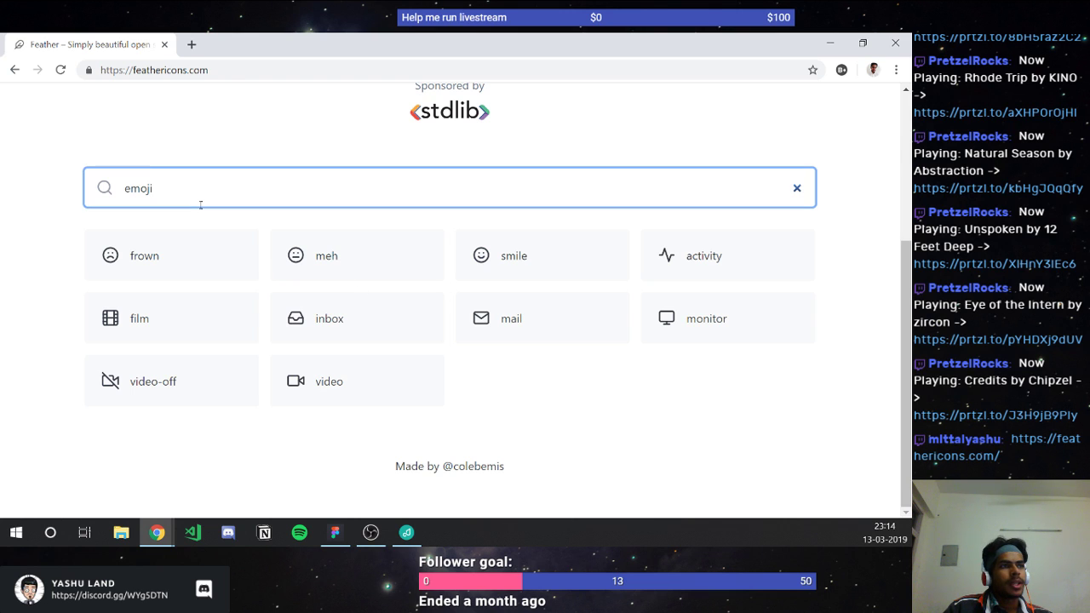
key(ctrl+a)
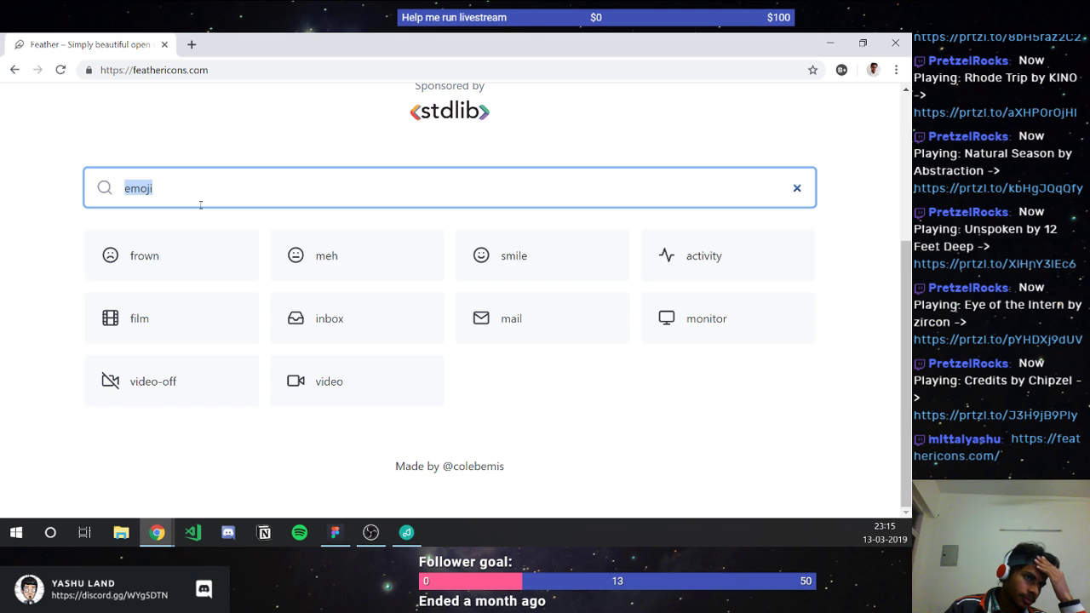
text(resfresh)
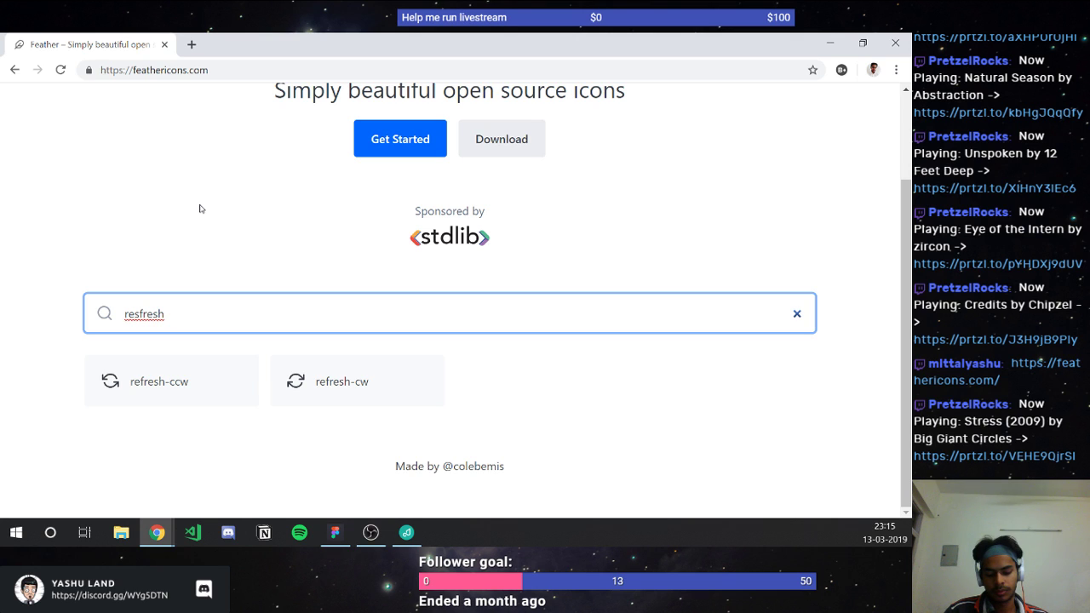
click(256, 236)
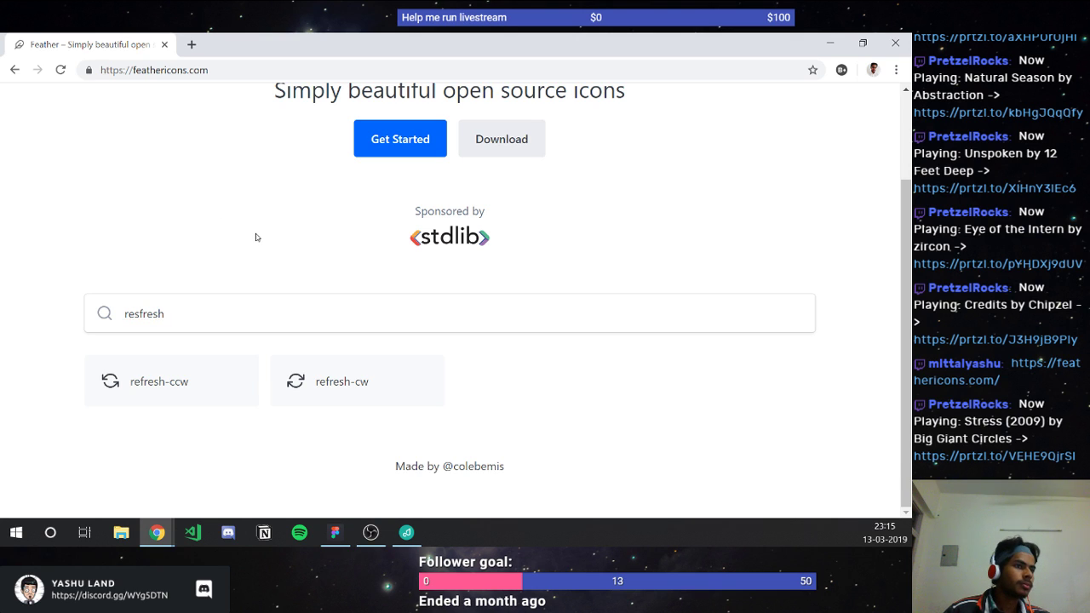
click(138, 314)
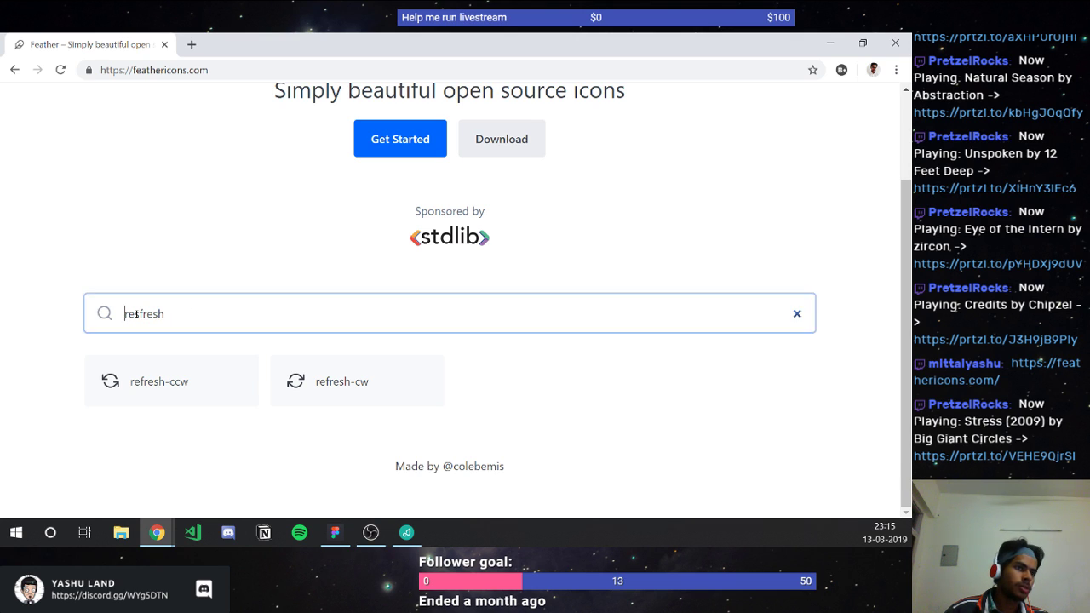
key(BackSpace)
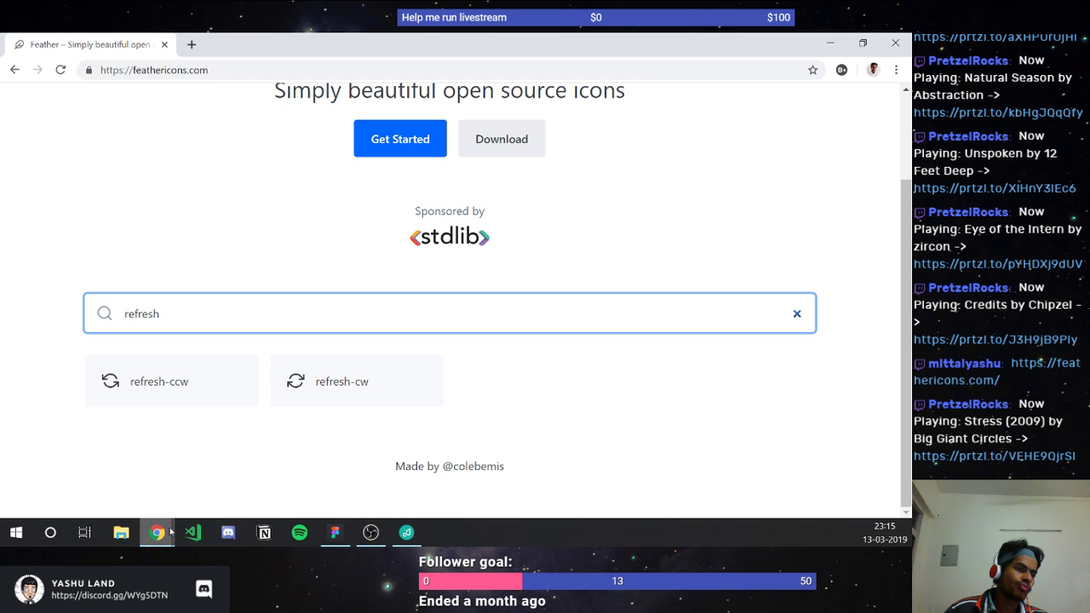
Step: Switch back to the Thermal file and pan across its Welcome screen and reference screenshots
click(321, 545)
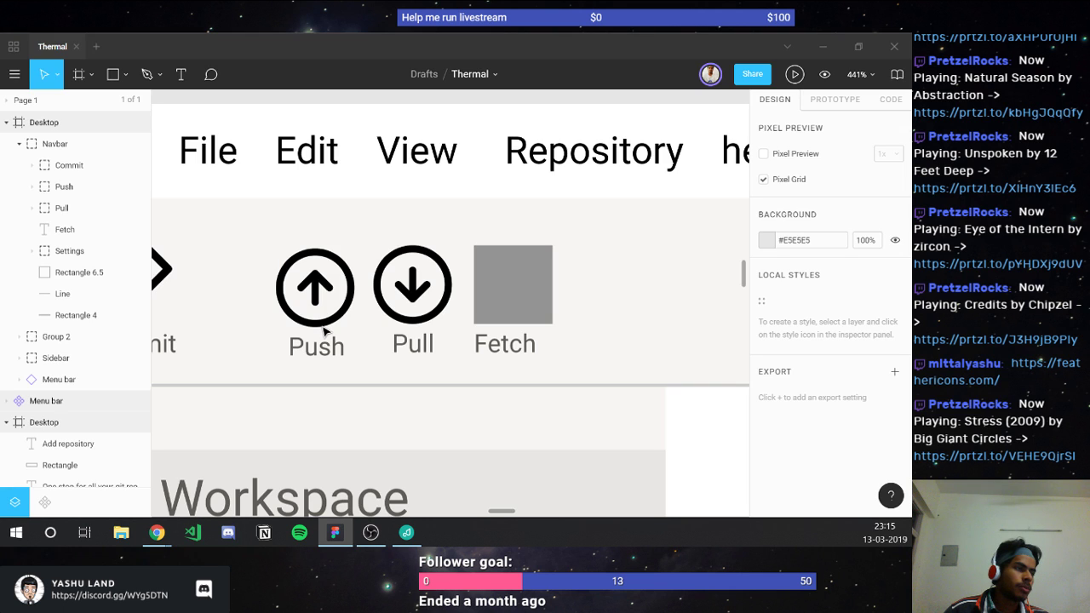
scroll(323, 332, down, 5)
scroll(324, 332, up, 1)
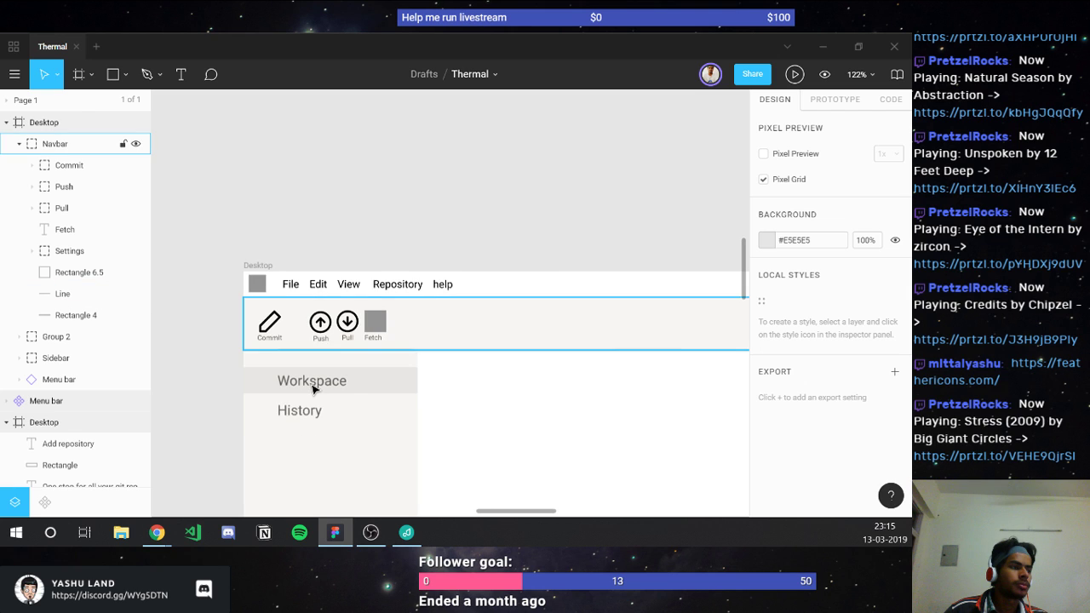
scroll(310, 393, right, 2)
scroll(308, 399, down, 2)
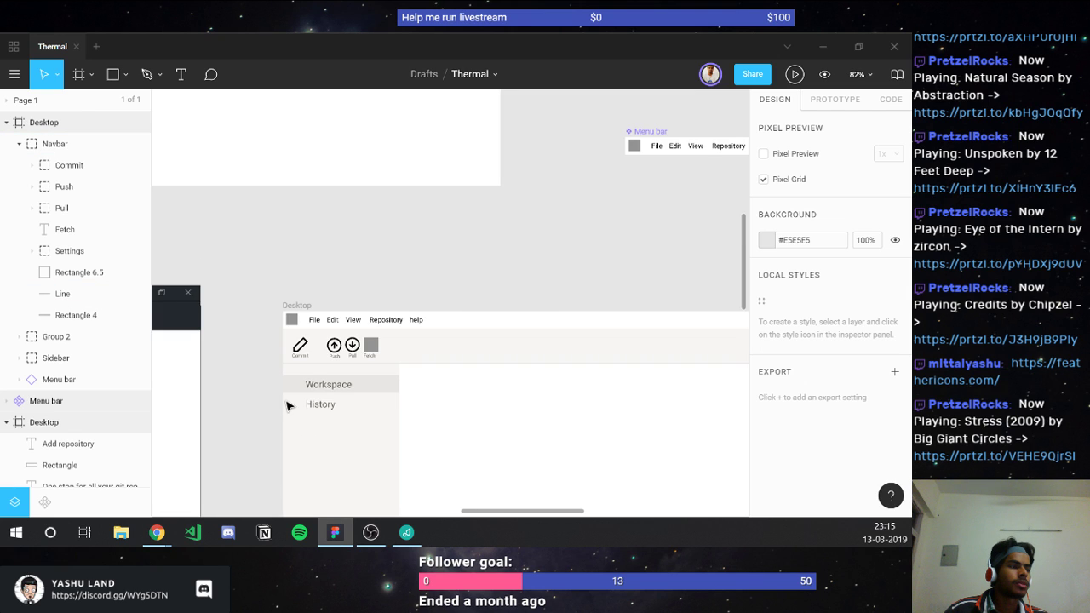
scroll(287, 406, down, 3)
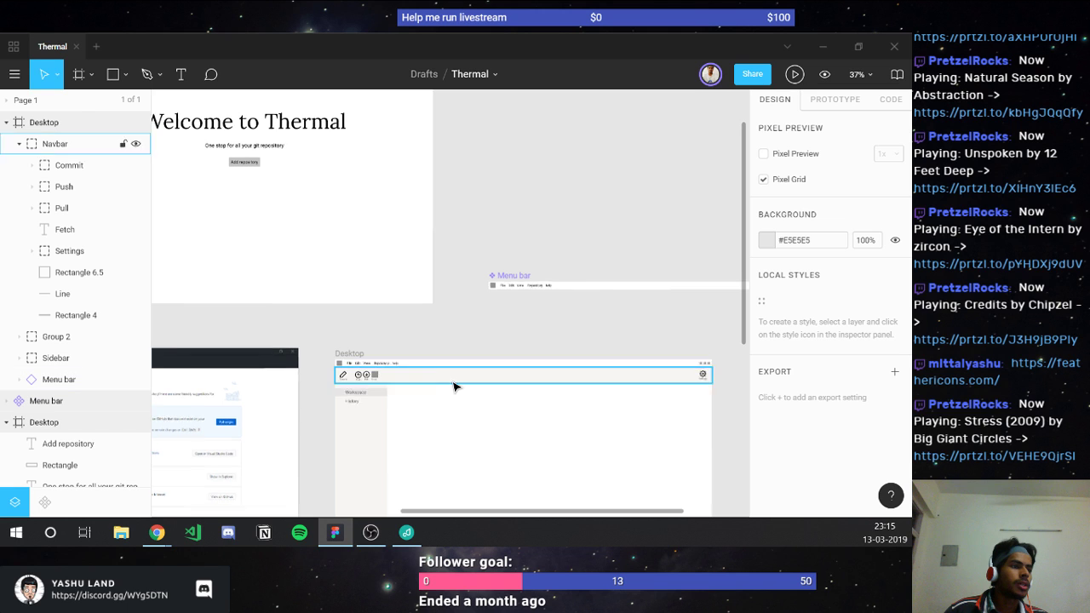
scroll(456, 387, left, 4)
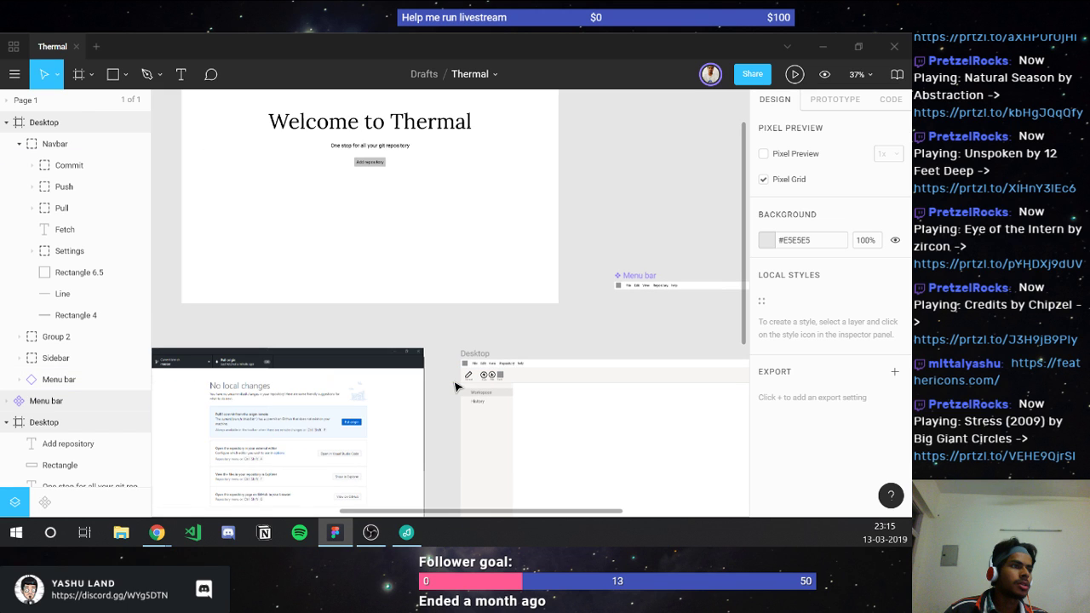
scroll(455, 388, left, 10)
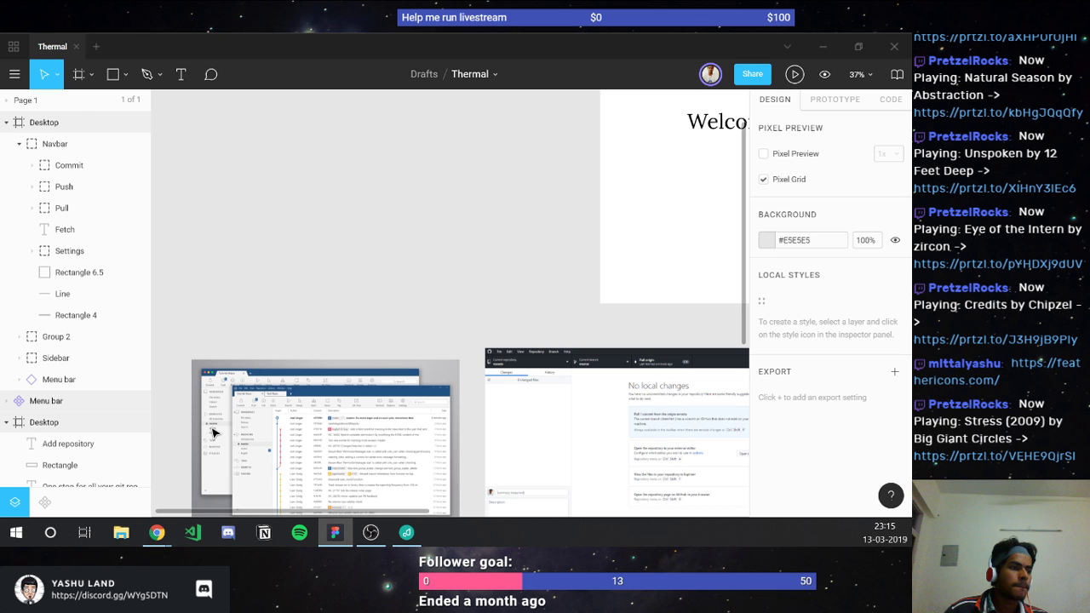
scroll(213, 432, up, 5)
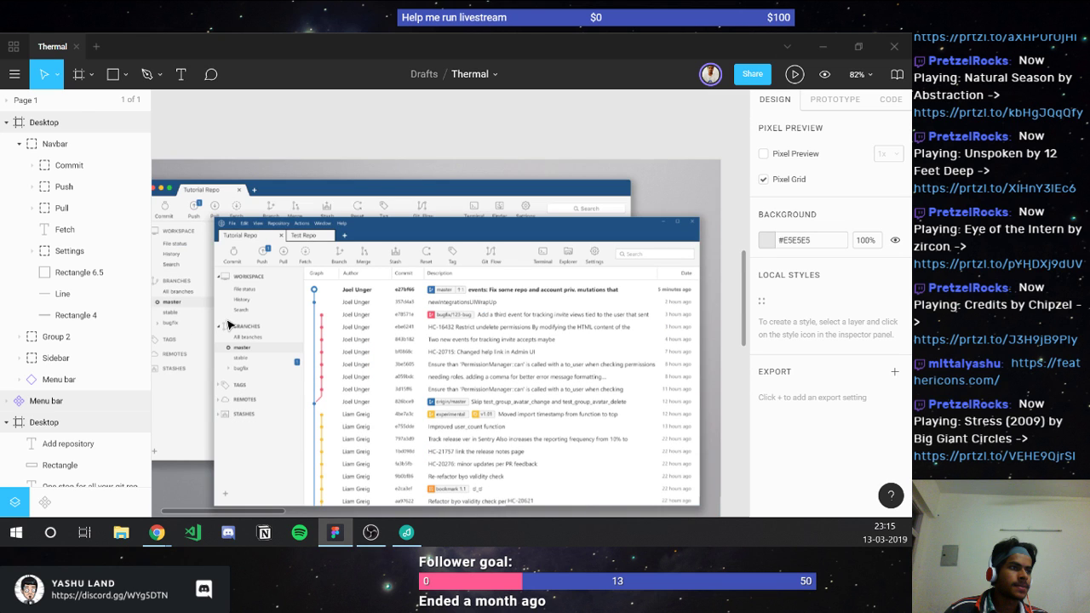
scroll(228, 324, down, 3)
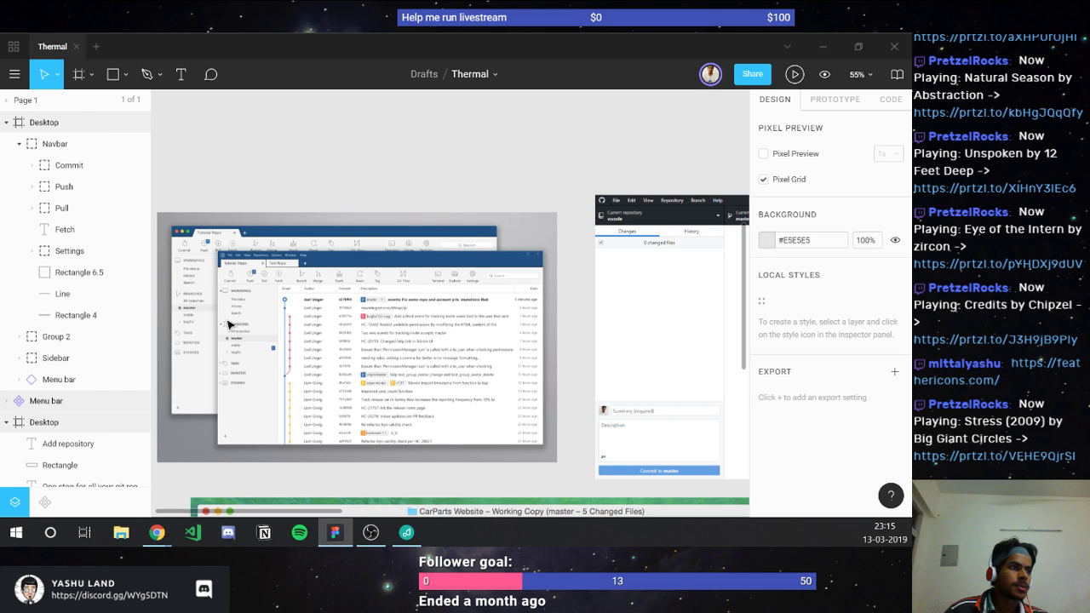
scroll(228, 324, left, 3)
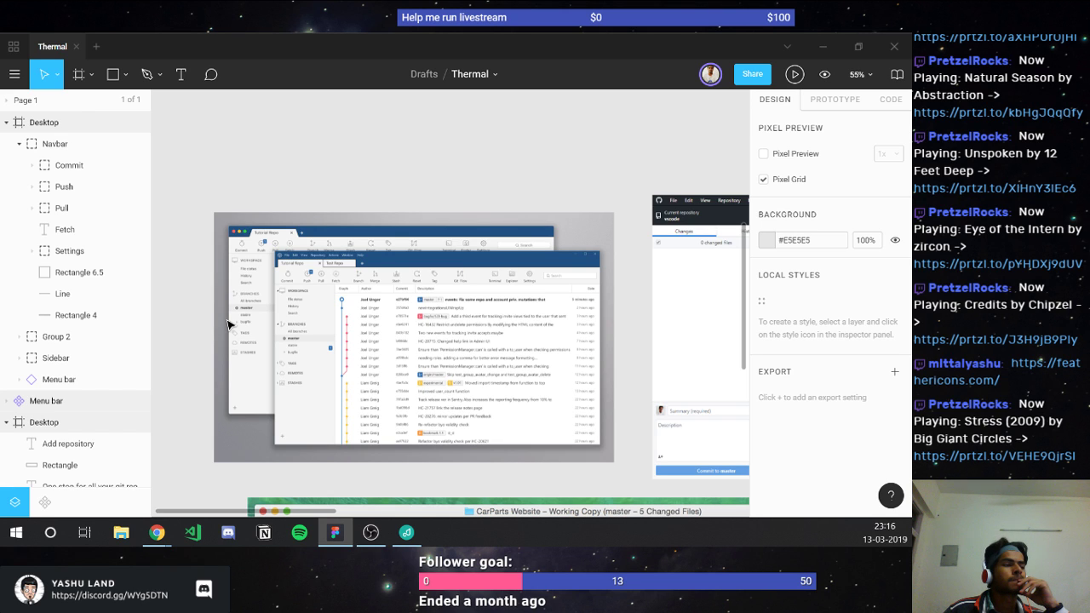
scroll(228, 324, down, 5)
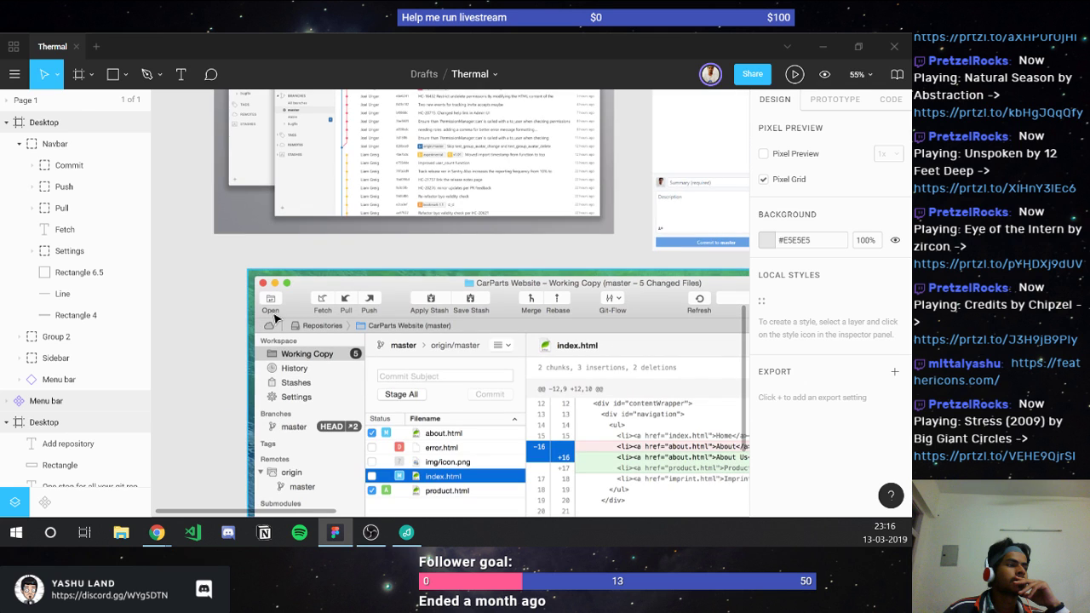
scroll(274, 319, down, 1)
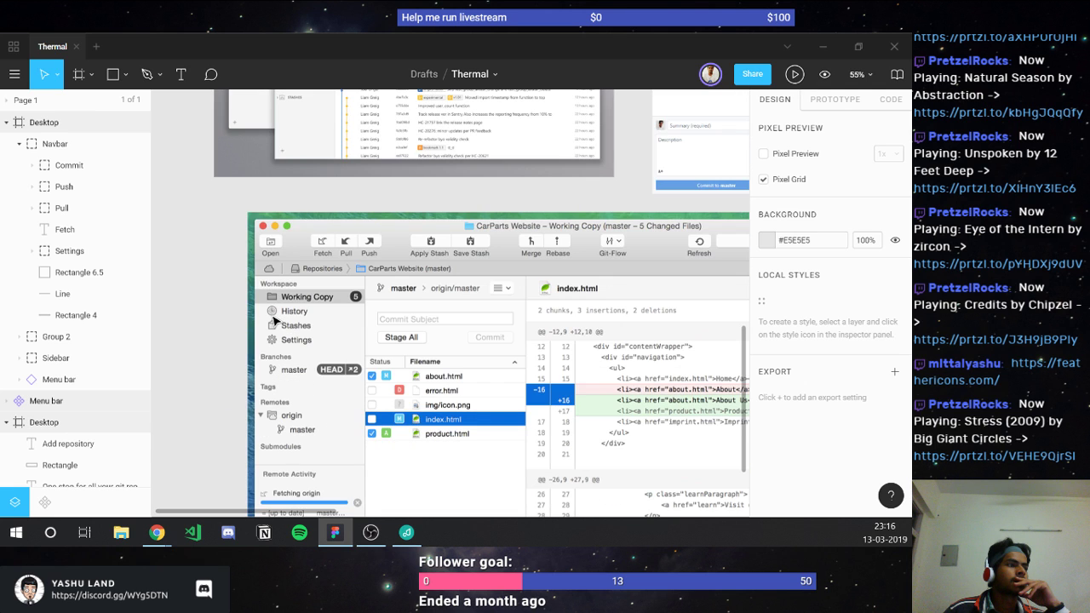
scroll(275, 319, down, 4)
scroll(274, 317, up, 2)
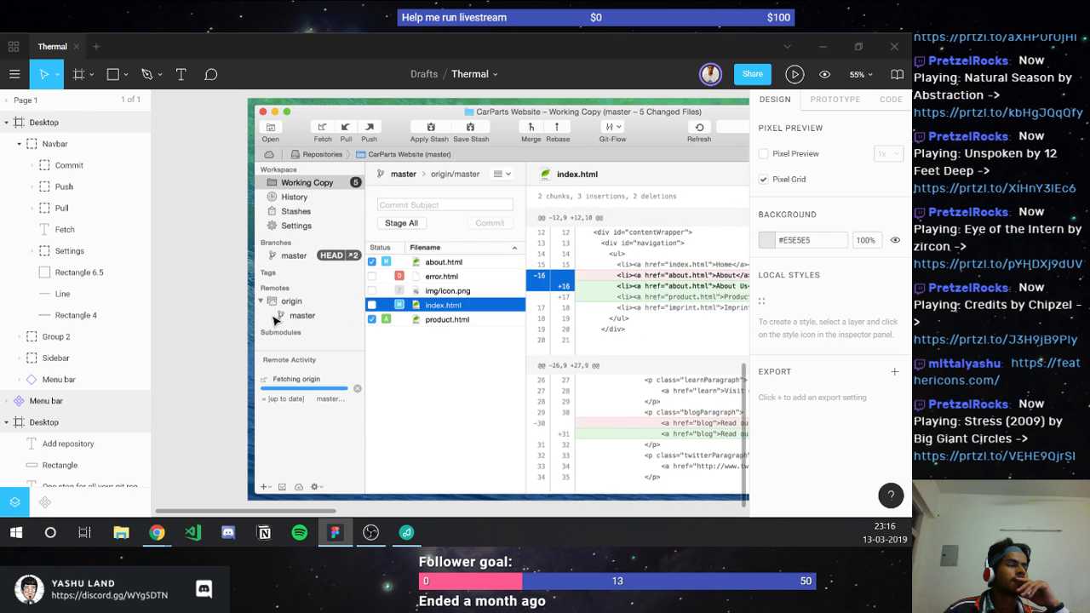
scroll(274, 319, up, 5)
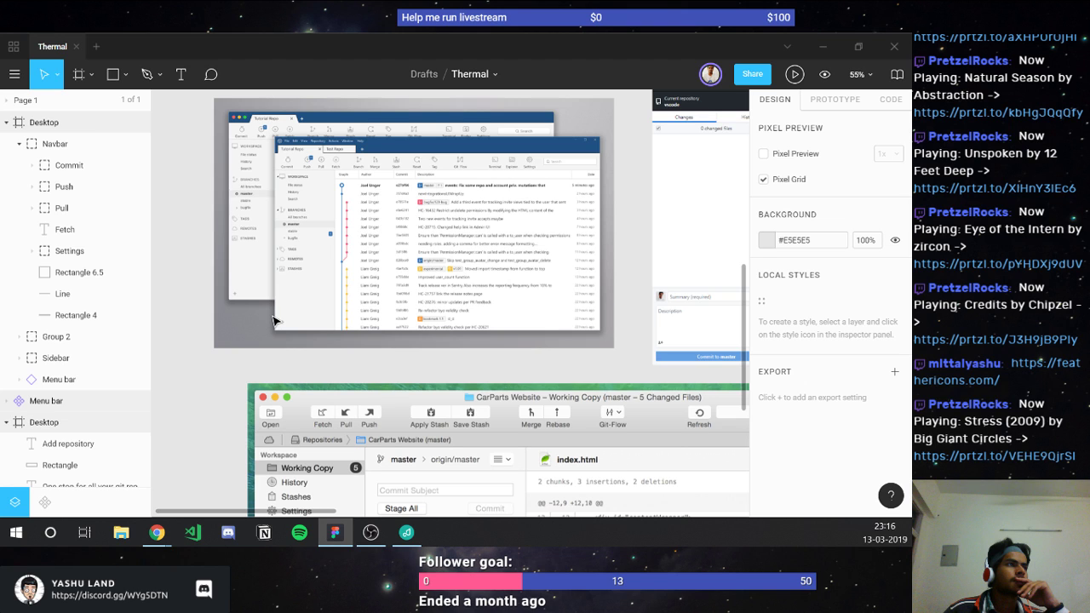
scroll(274, 320, up, 1)
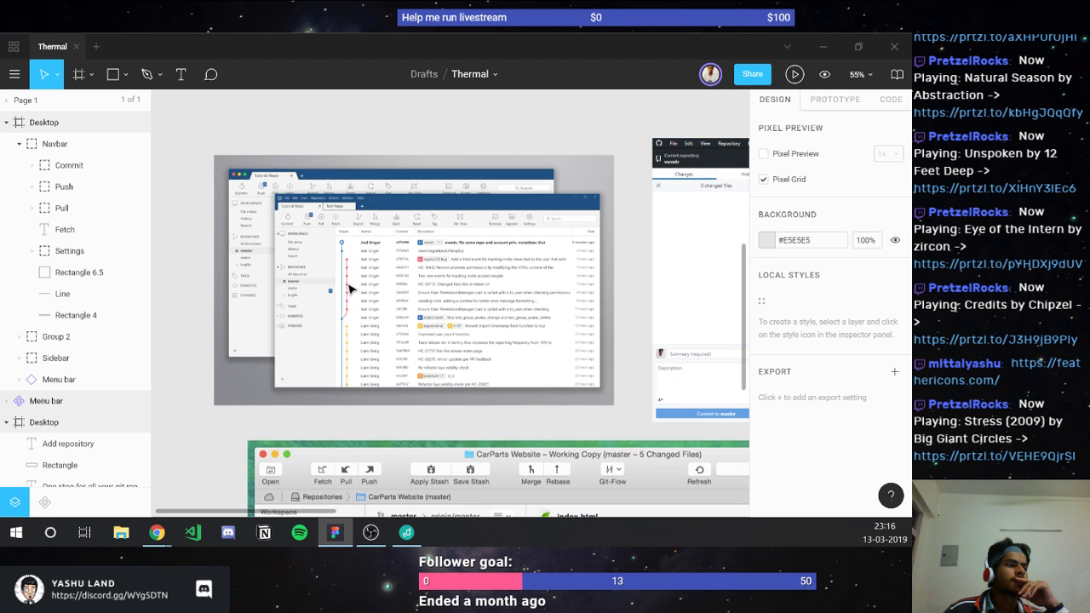
scroll(349, 290, up, 1)
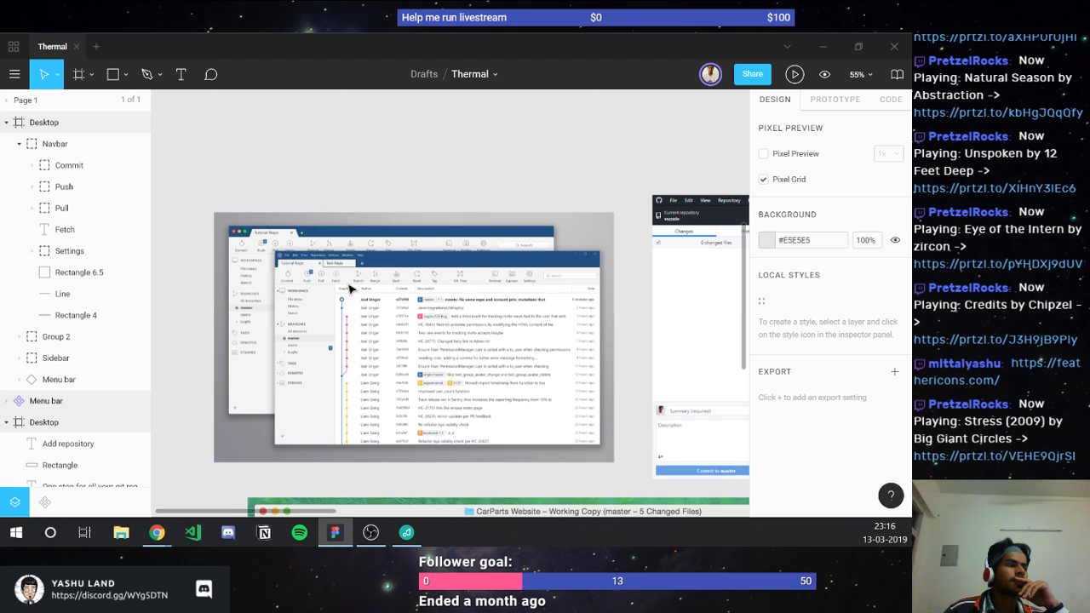
scroll(349, 289, down, 1)
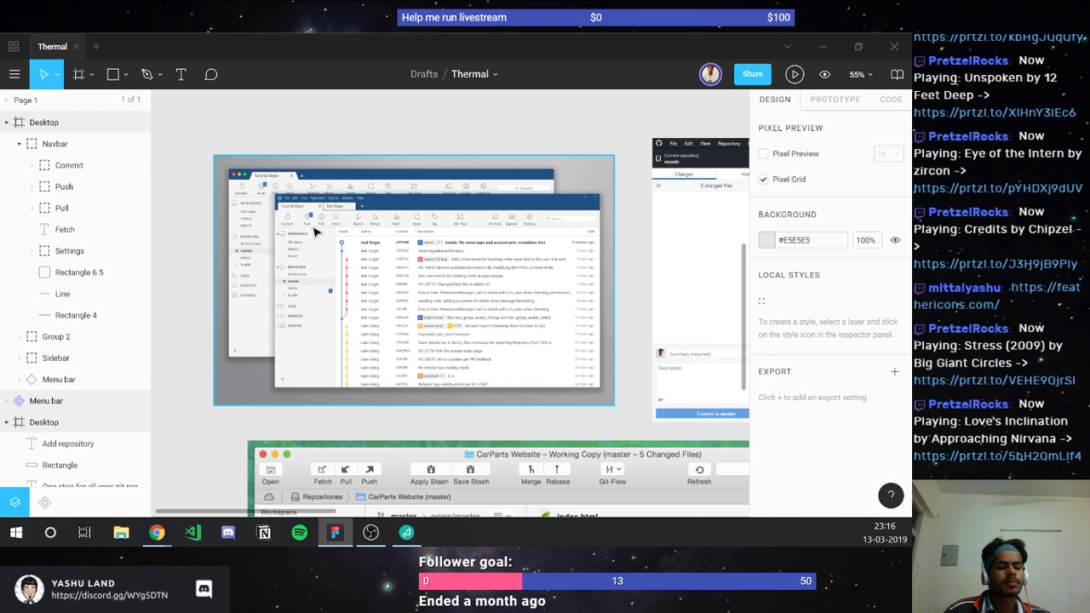
scroll(315, 232, up, 3)
scroll(318, 231, up, 3)
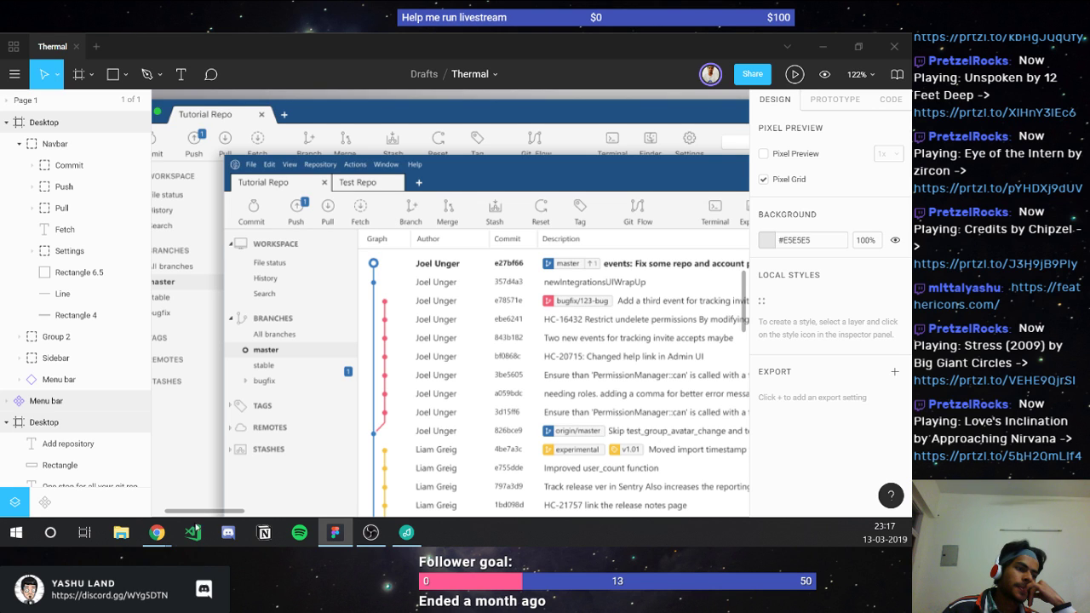
Step: Bring Feather Icons forward, select the 'refresh' search text, then select the web address
mouse_move(157, 532)
click(162, 469)
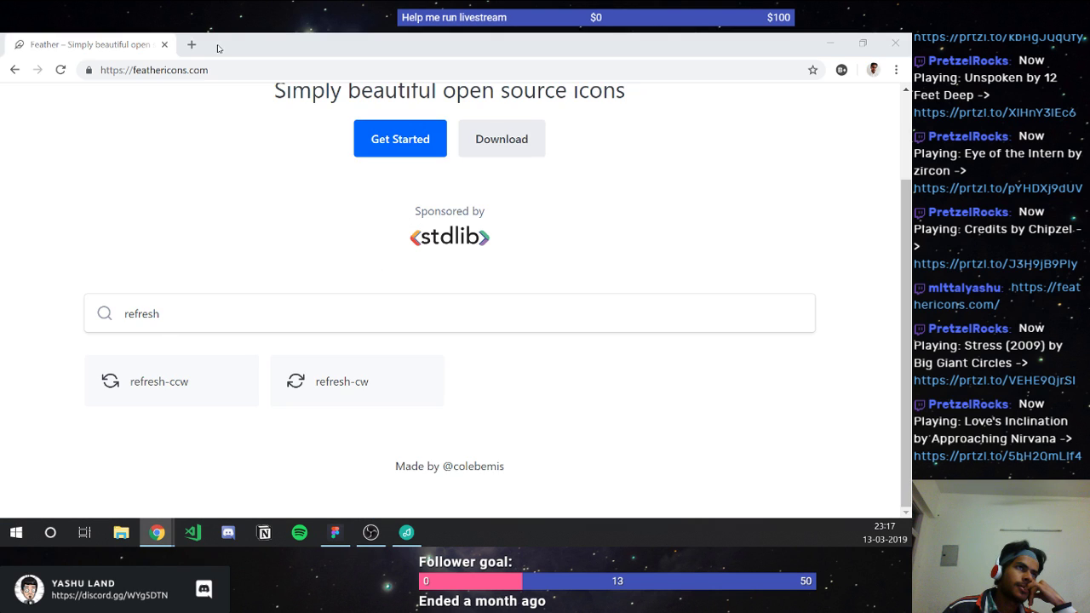
drag(187, 308, 63, 323)
click(166, 315)
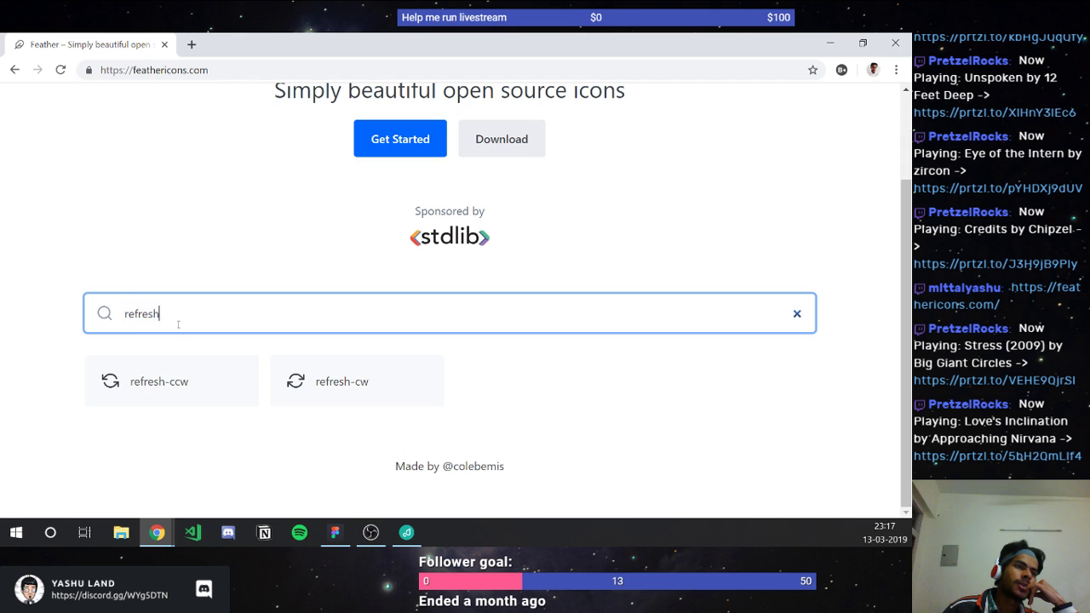
drag(173, 333, 102, 322)
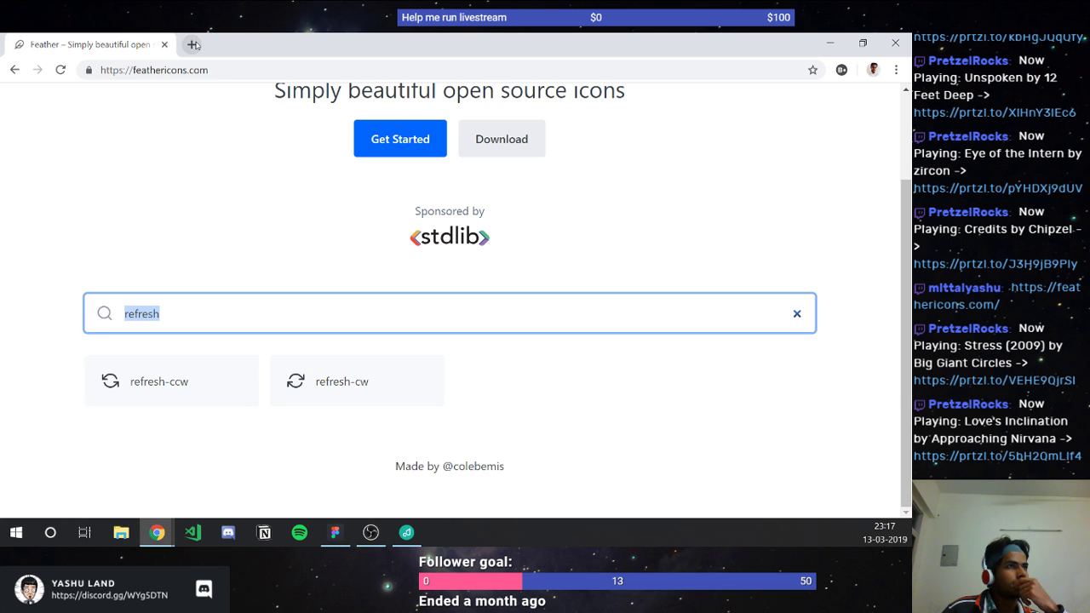
click(202, 71)
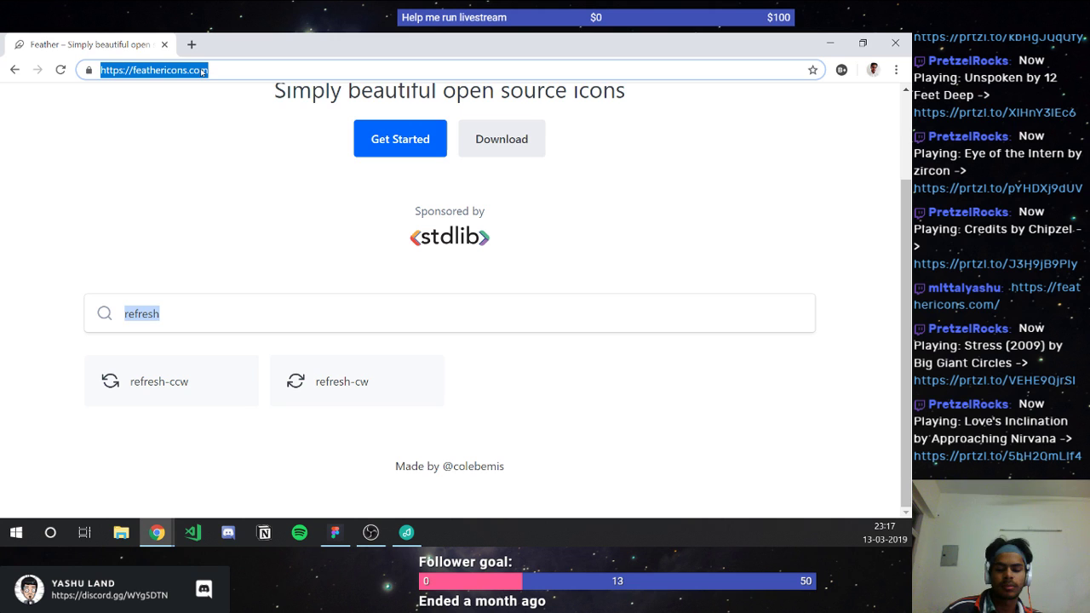
Step: Search flaticon.com for 'dotted circle' icons and scroll the results
text(fl)
key(Tab)
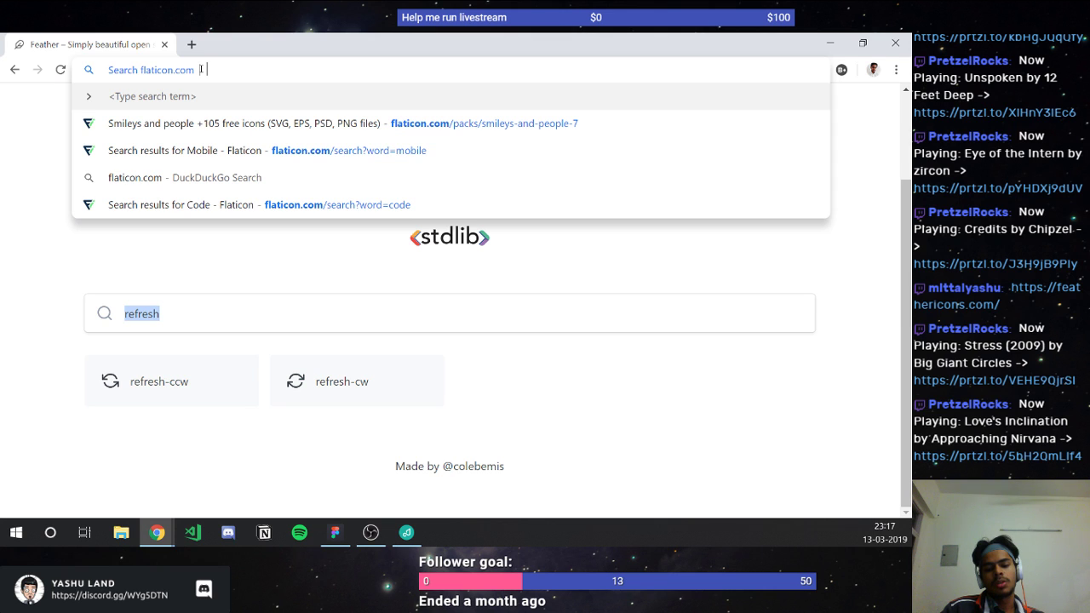
text(dotted c)
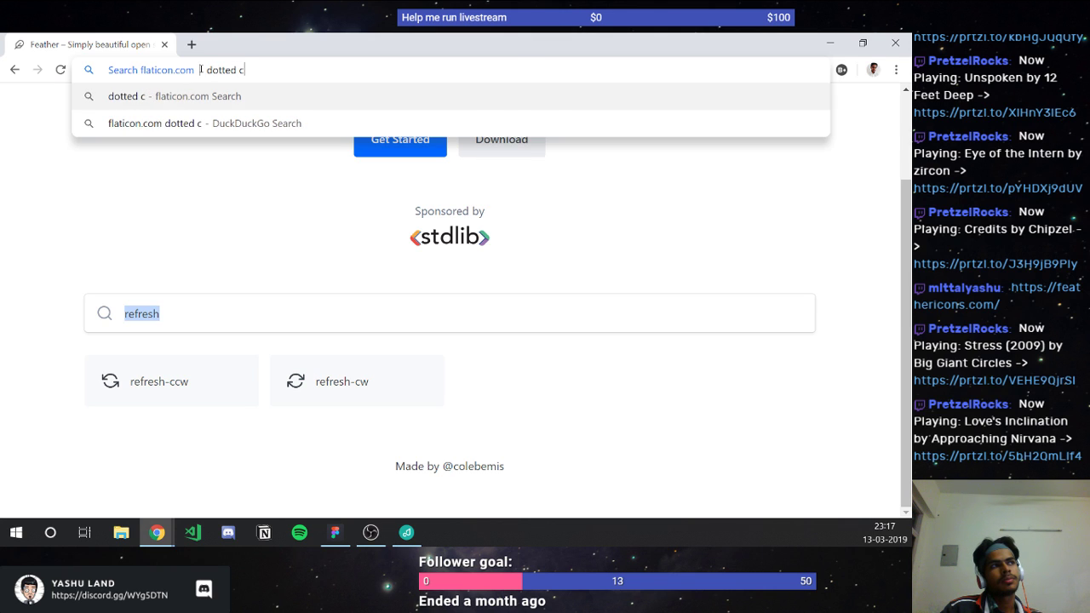
text(ircle)
key(Return)
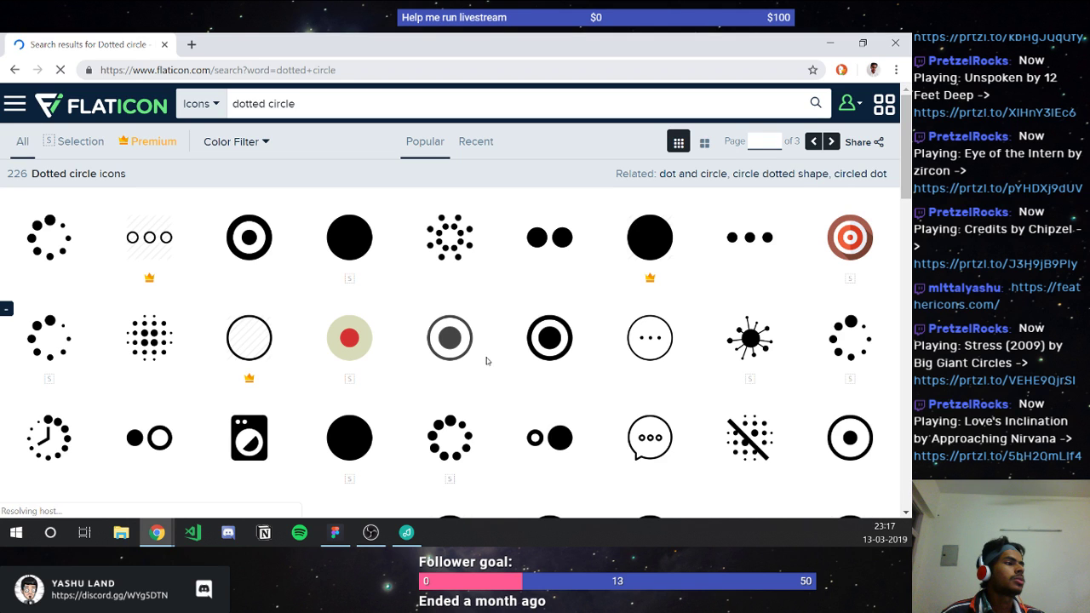
scroll(503, 369, down, 2)
scroll(503, 368, down, 4)
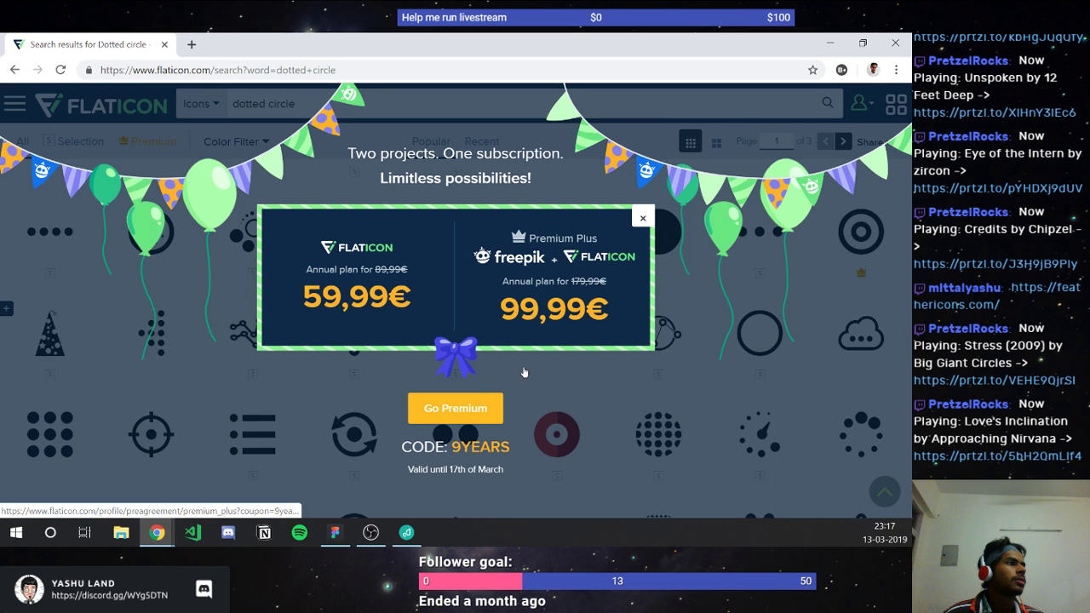
Step: Close the premium promo popup and replace the query with 'circle'
click(642, 219)
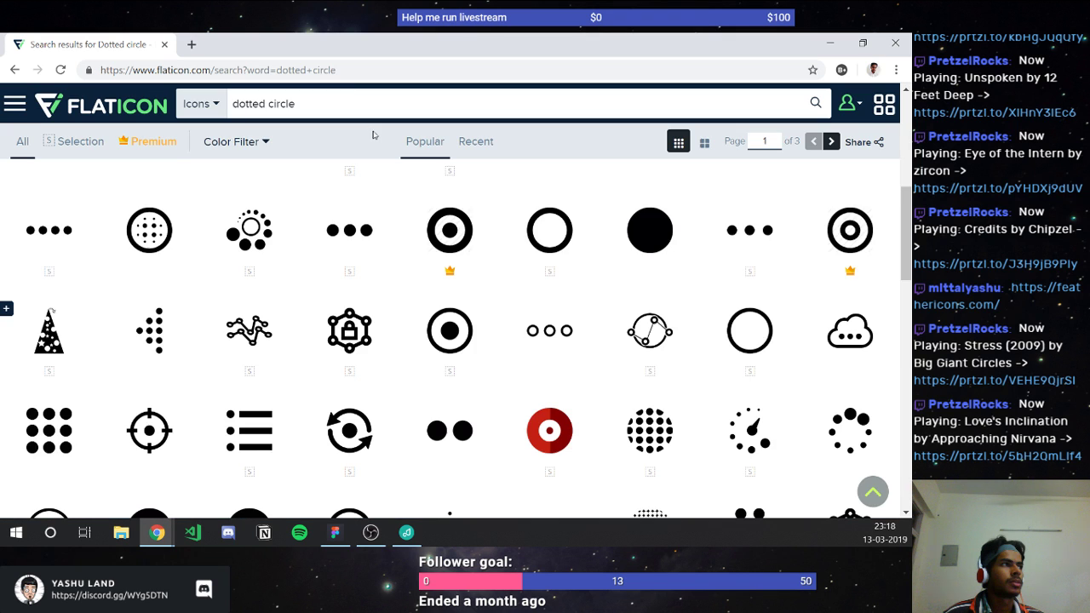
click(352, 99)
key(ctrl+a)
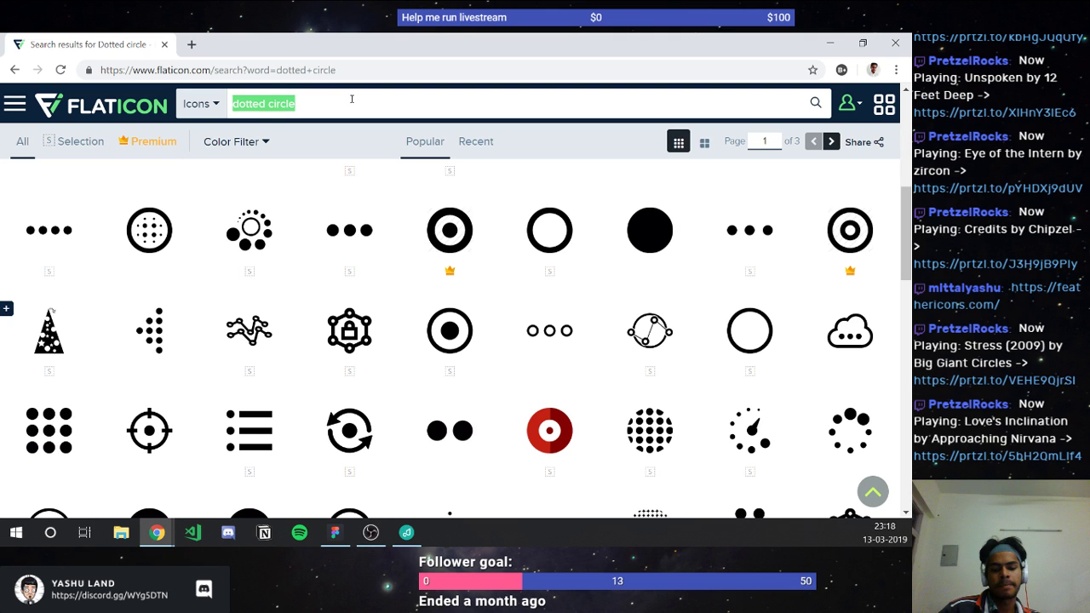
text(circle)
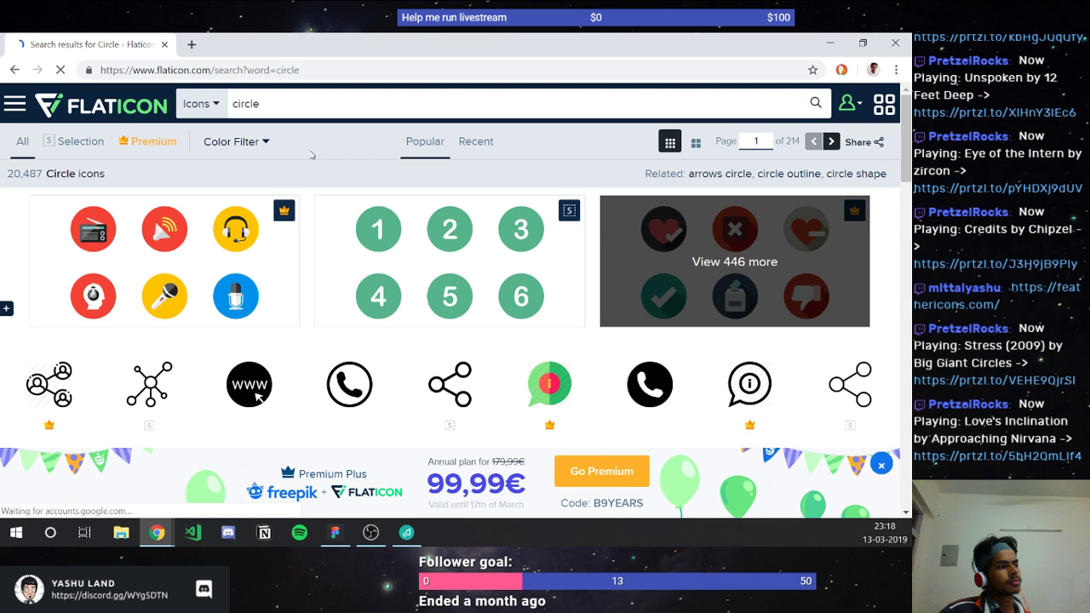
Step: Pick the 'circle outline' suggestion and scroll through the outlined circle icon results
click(325, 100)
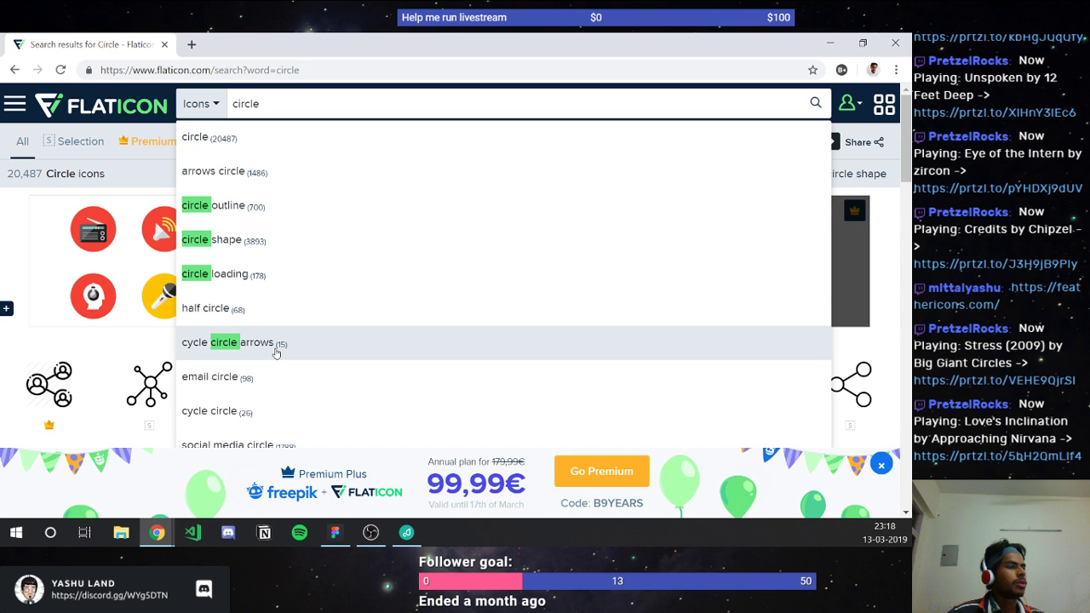
scroll(294, 285, down, 3)
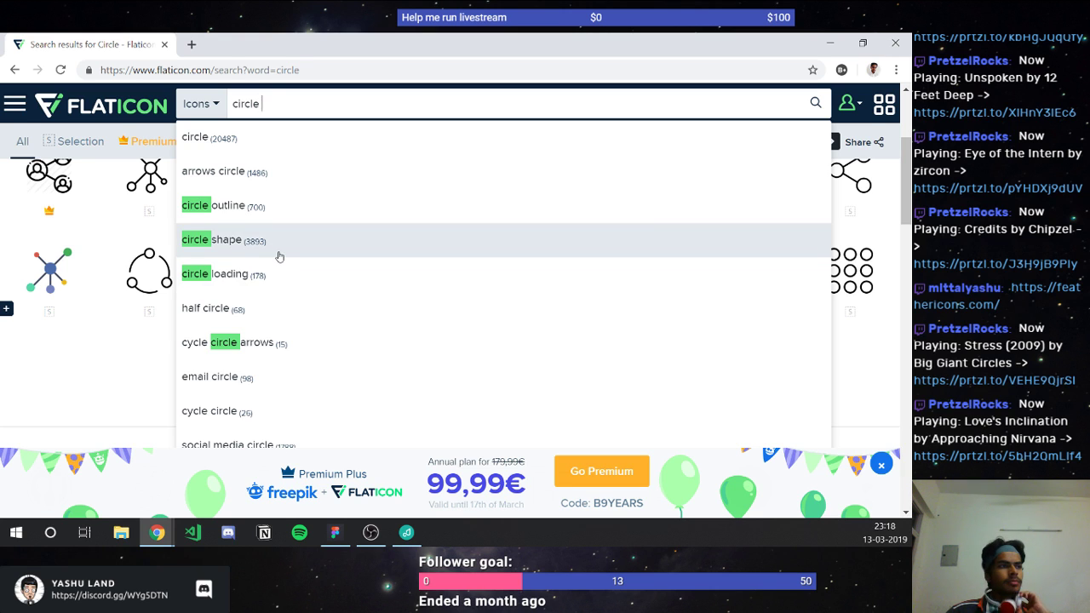
click(262, 209)
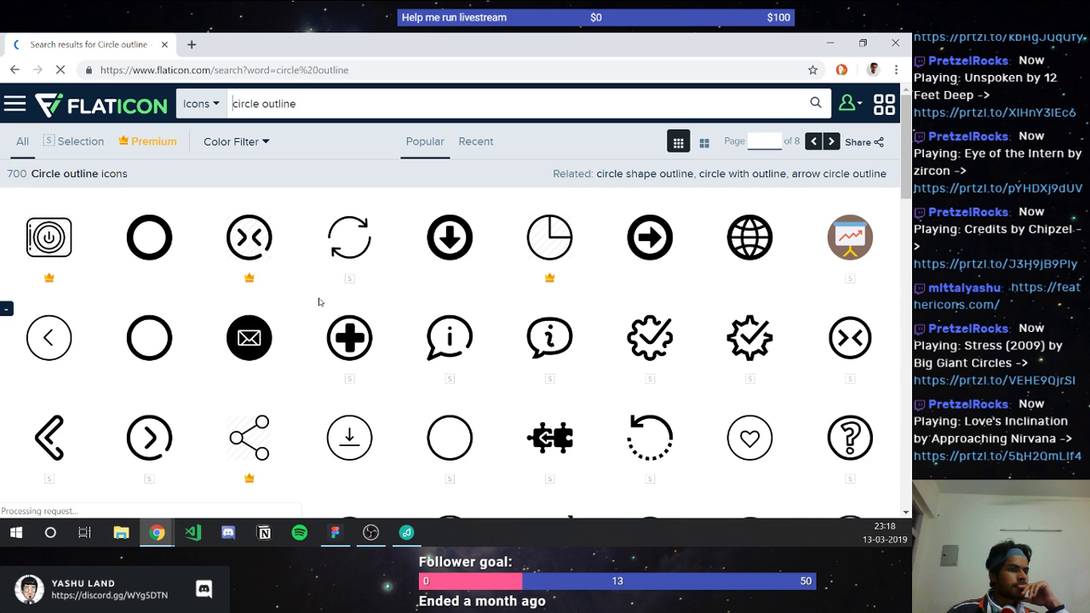
scroll(320, 304, down, 1)
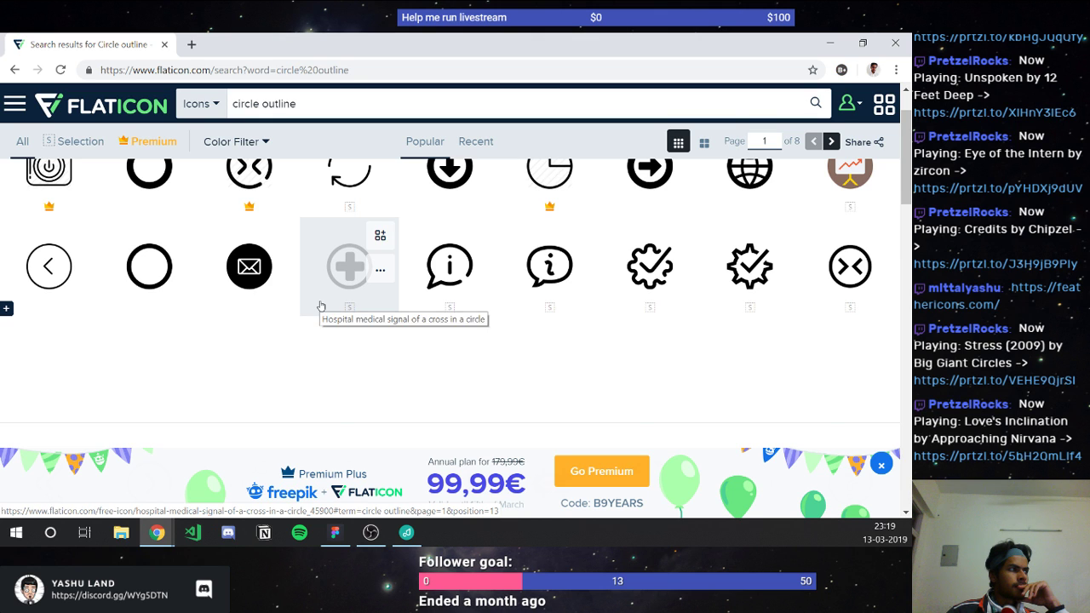
scroll(360, 355, down, 2)
scroll(361, 355, down, 2)
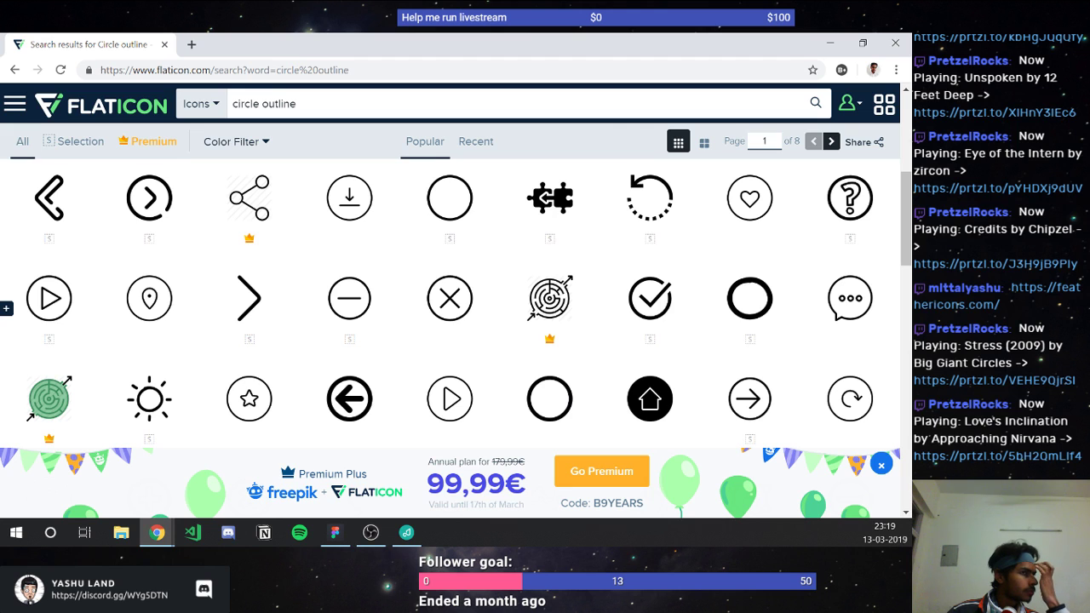
scroll(275, 187, down, 2)
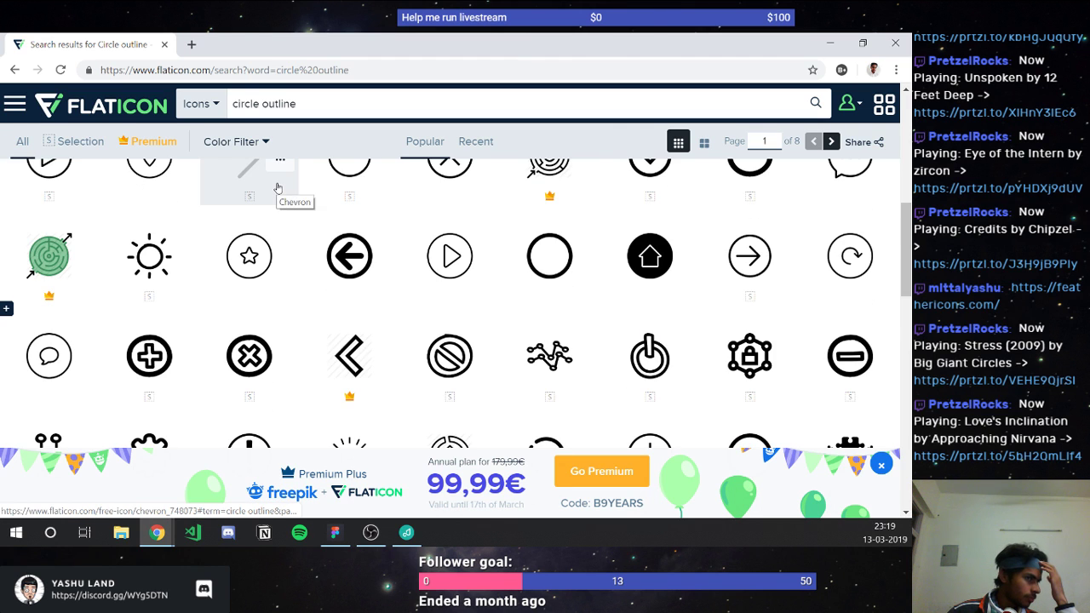
scroll(278, 188, down, 2)
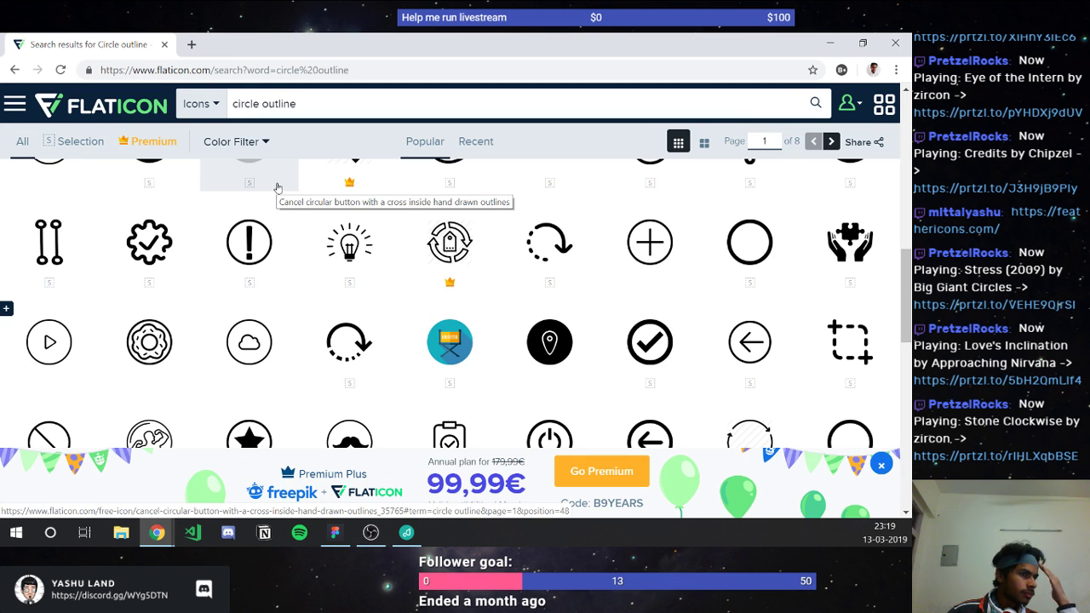
Step: Open the dotted loading arrow icon's details page and scroll through it
click(528, 269)
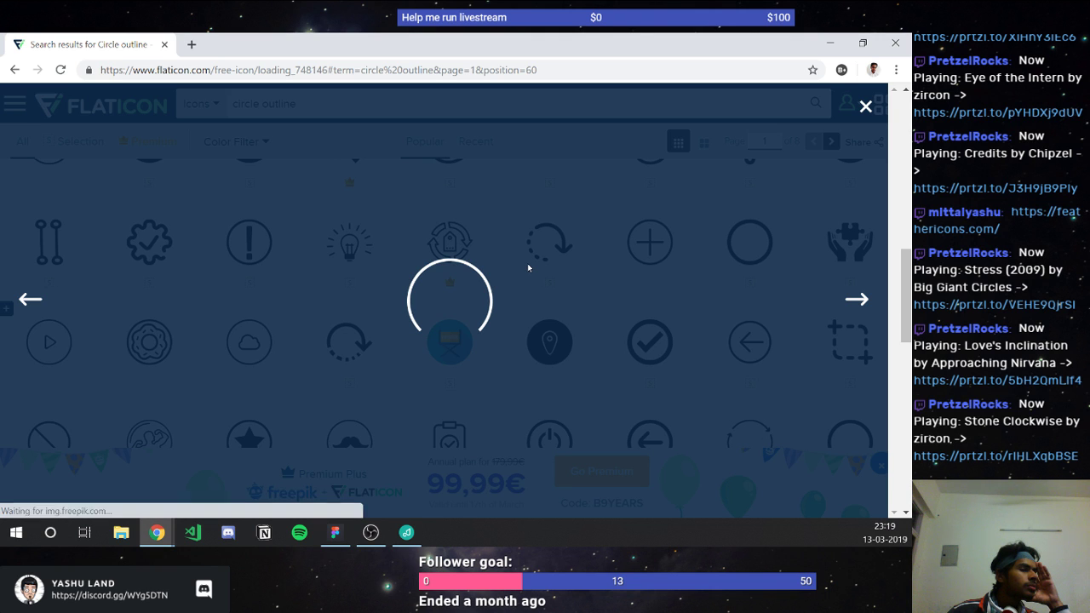
scroll(528, 268, down, 3)
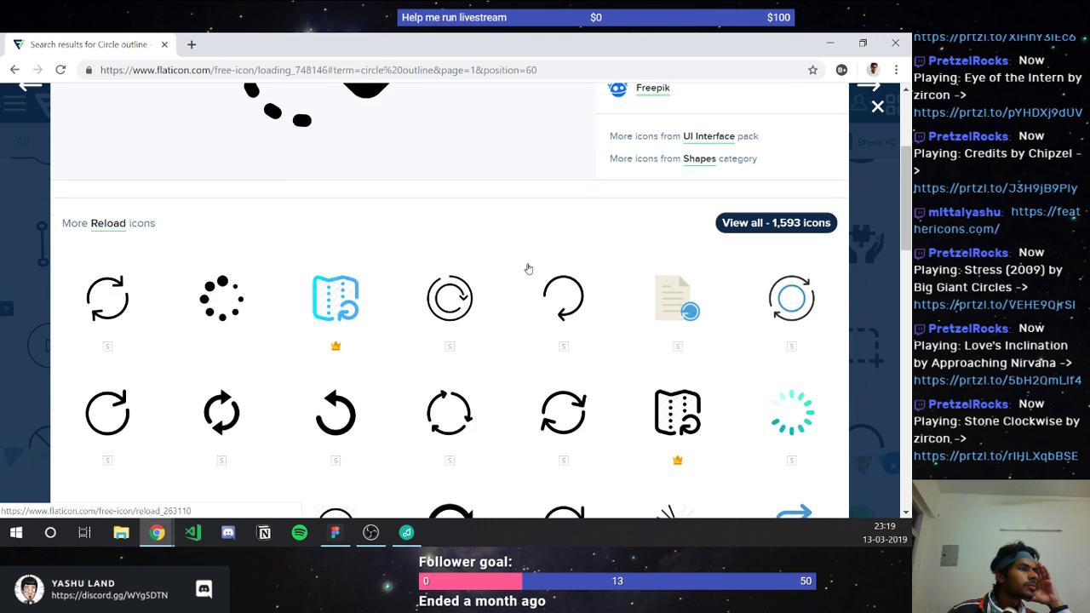
scroll(528, 268, down, 2)
scroll(528, 268, up, 5)
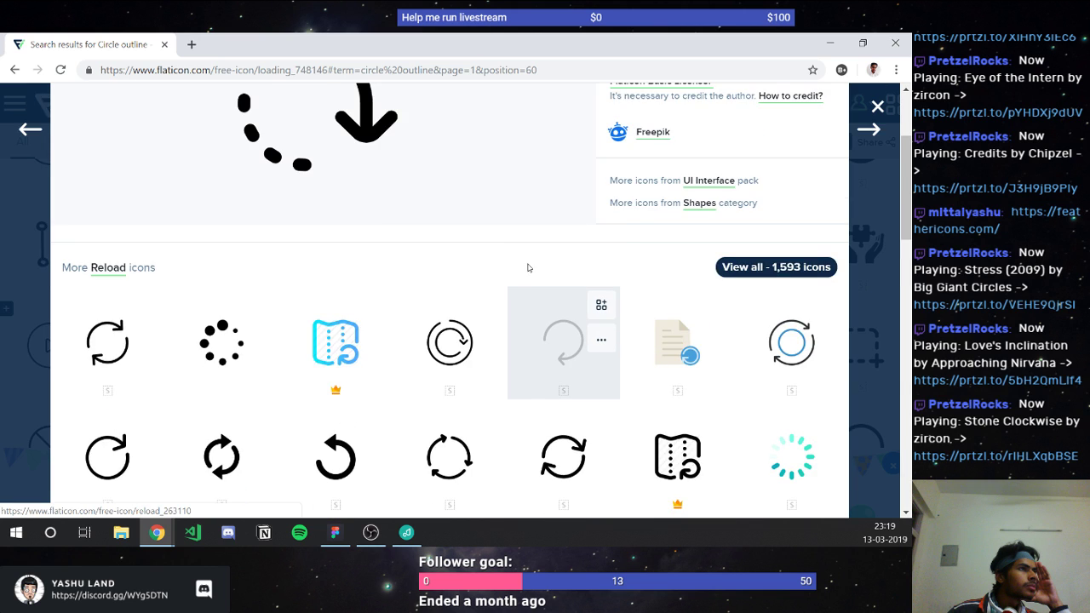
scroll(528, 268, up, 1)
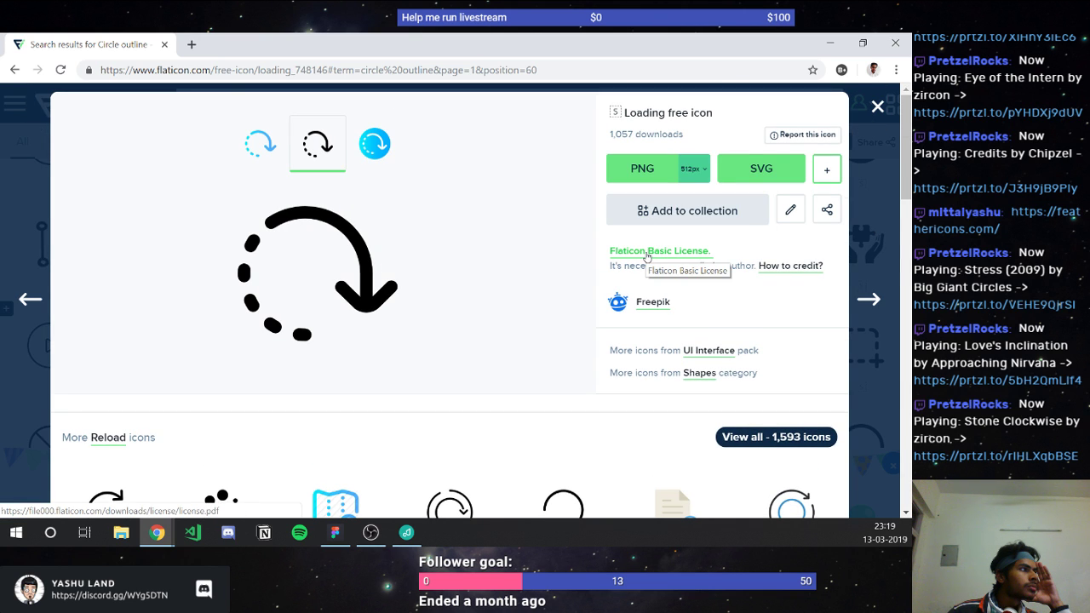
scroll(646, 257, down, 1)
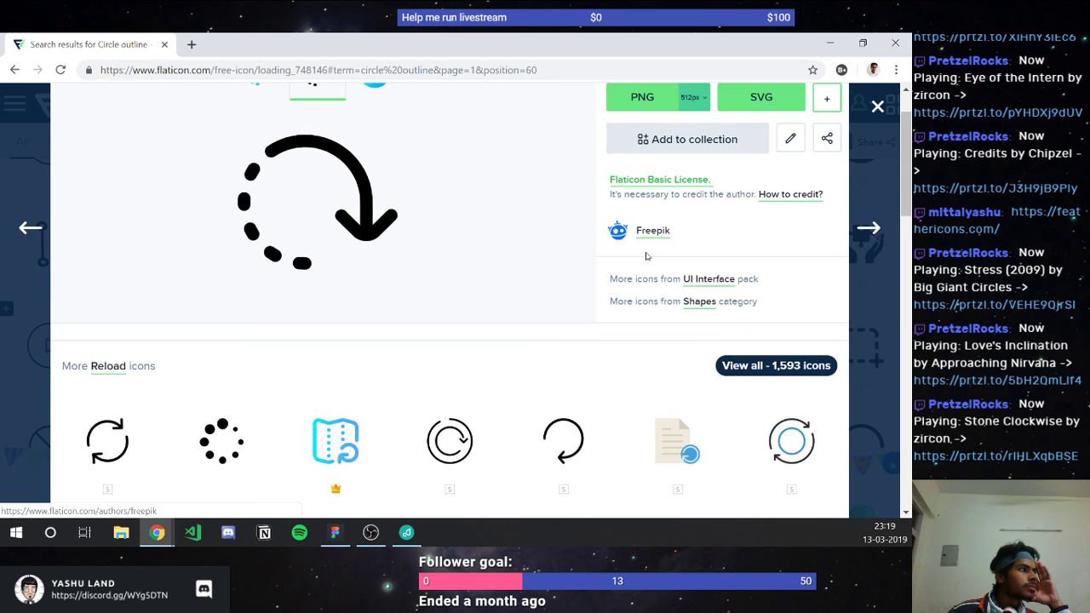
Step: Open the UI Interface icon pack and browse its 165 outline icons
click(696, 279)
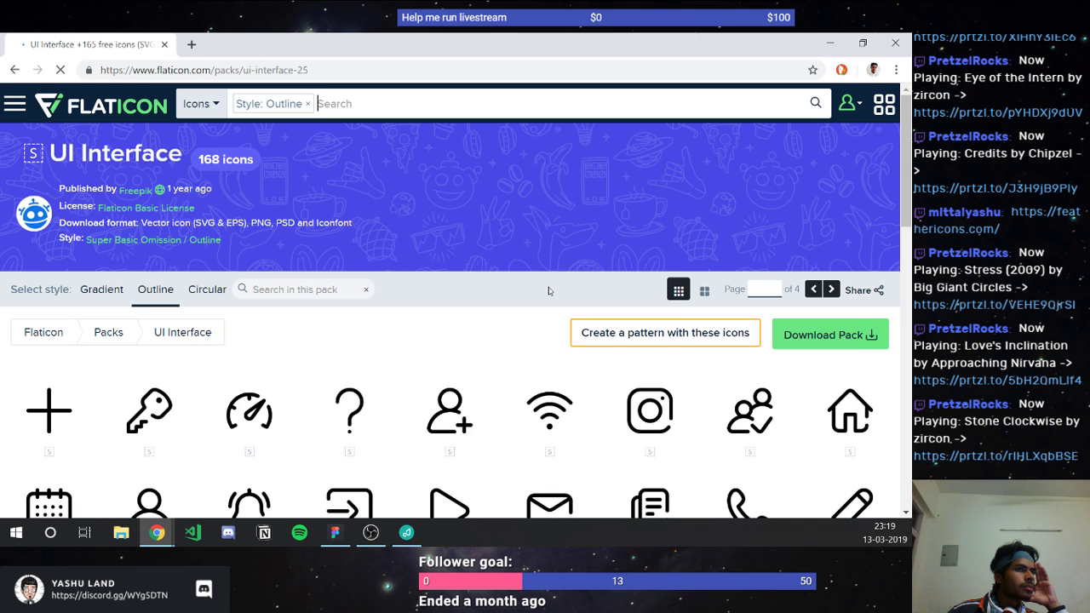
scroll(548, 290, down, 2)
scroll(548, 290, down, 1)
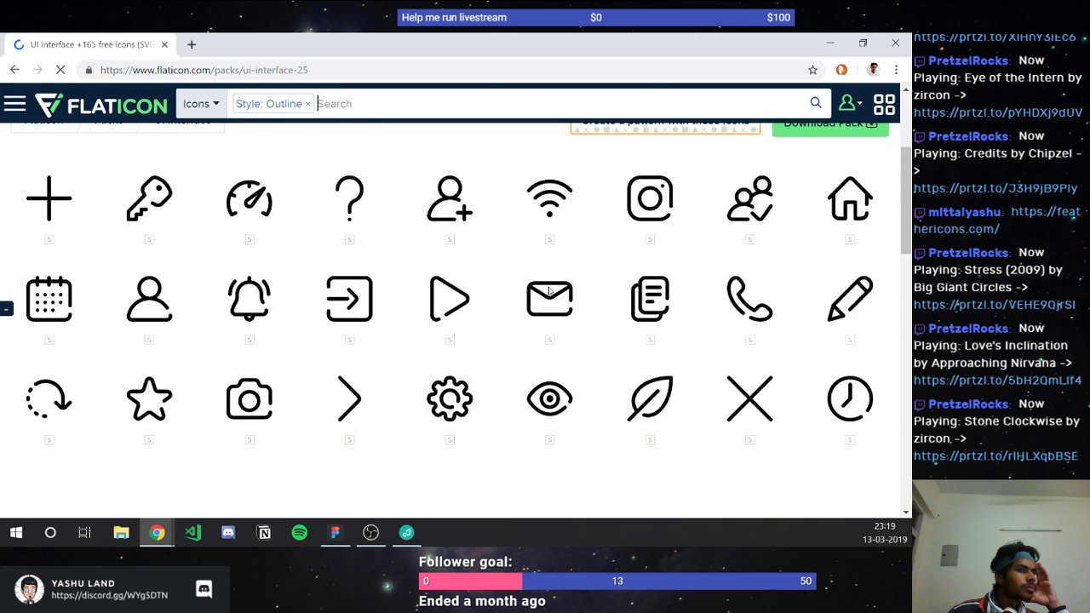
scroll(550, 291, down, 1)
scroll(548, 290, down, 1)
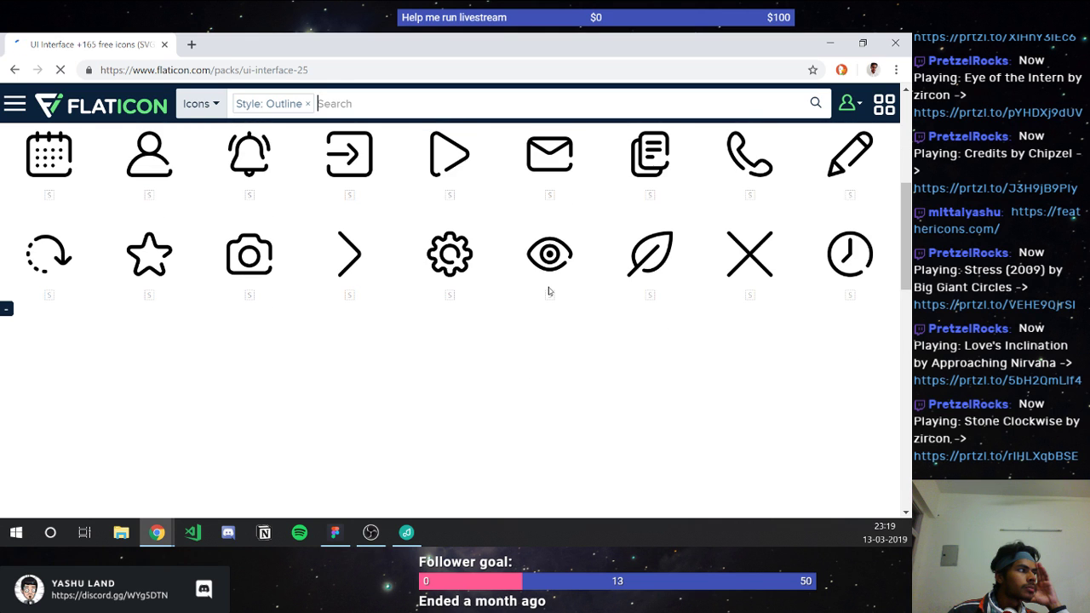
scroll(548, 290, down, 3)
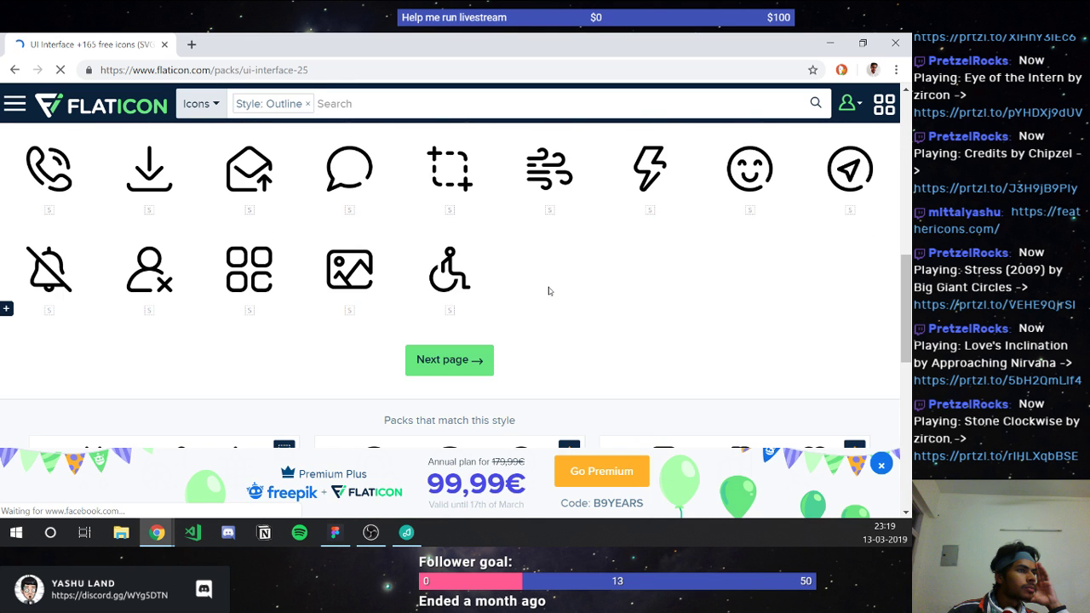
scroll(548, 290, up, 1)
scroll(549, 291, up, 1)
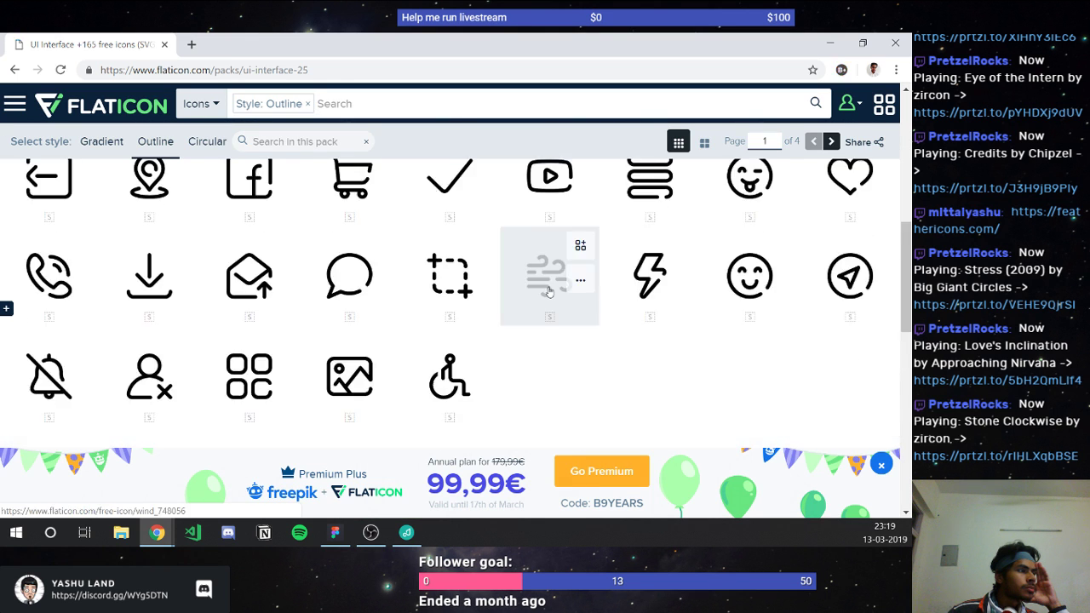
scroll(549, 291, up, 1)
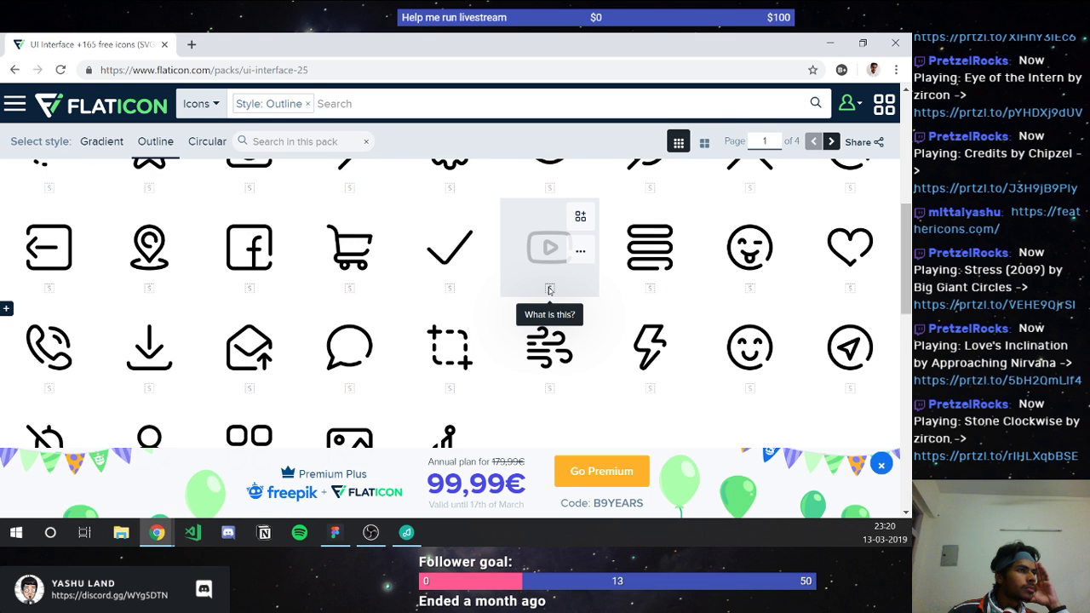
scroll(549, 291, up, 1)
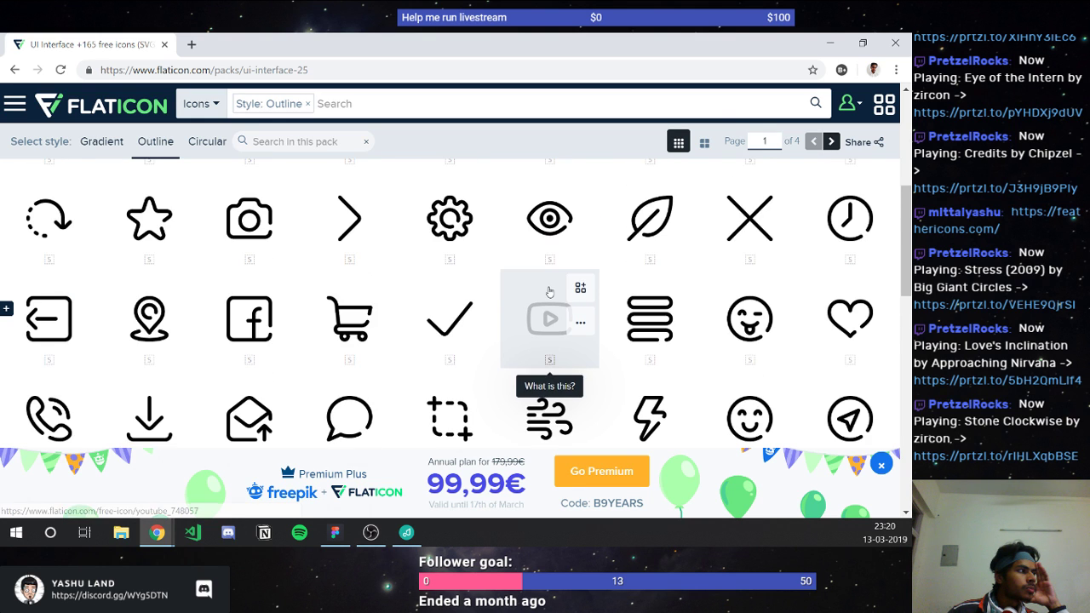
scroll(549, 291, up, 1)
scroll(549, 292, down, 2)
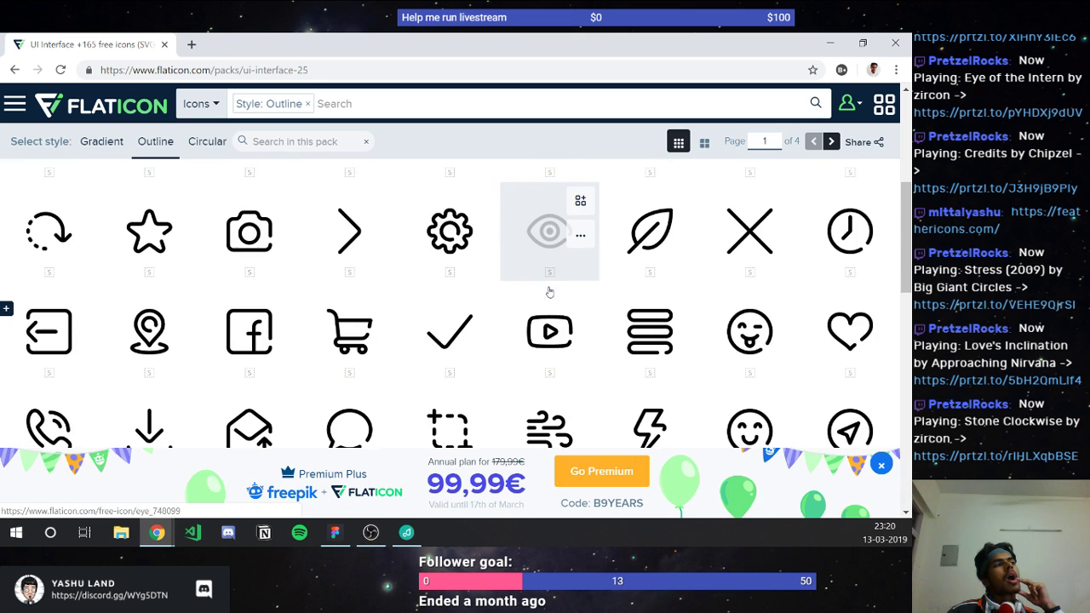
scroll(549, 291, down, 1)
scroll(549, 291, down, 2)
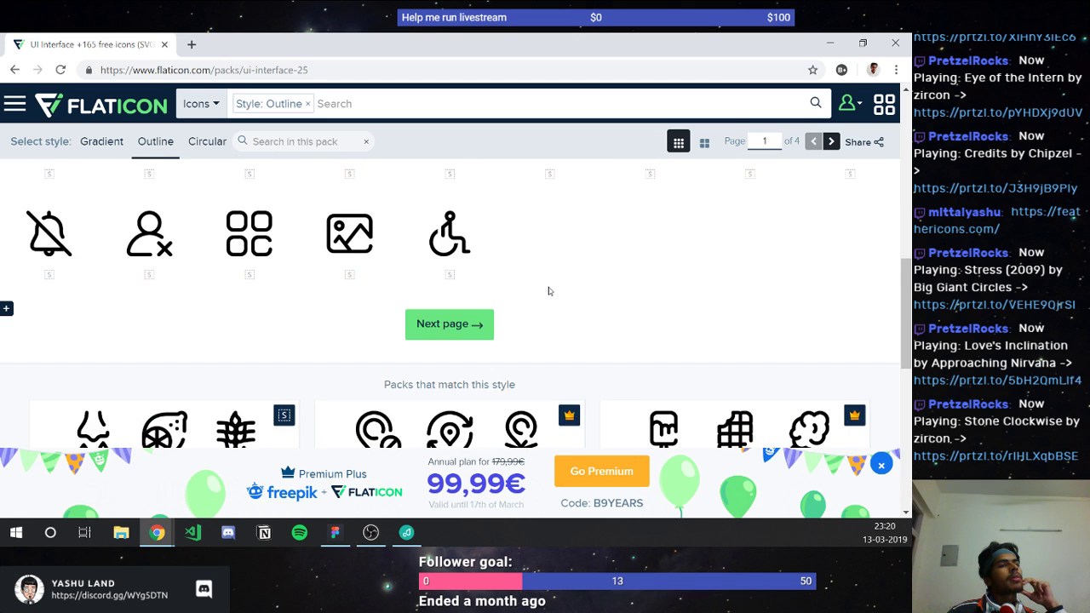
scroll(549, 291, down, 5)
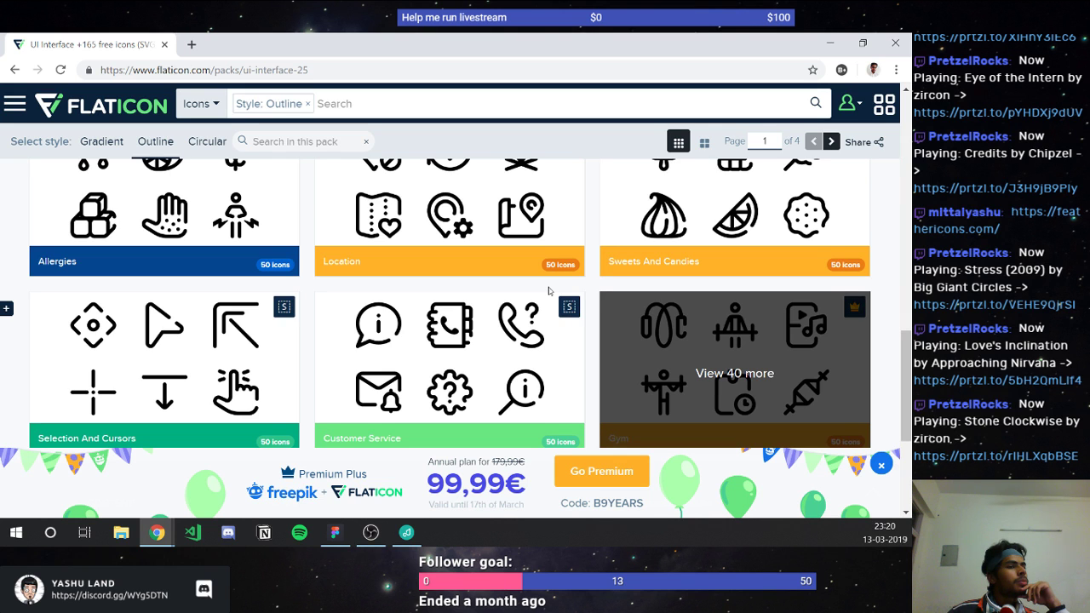
scroll(549, 291, down, 3)
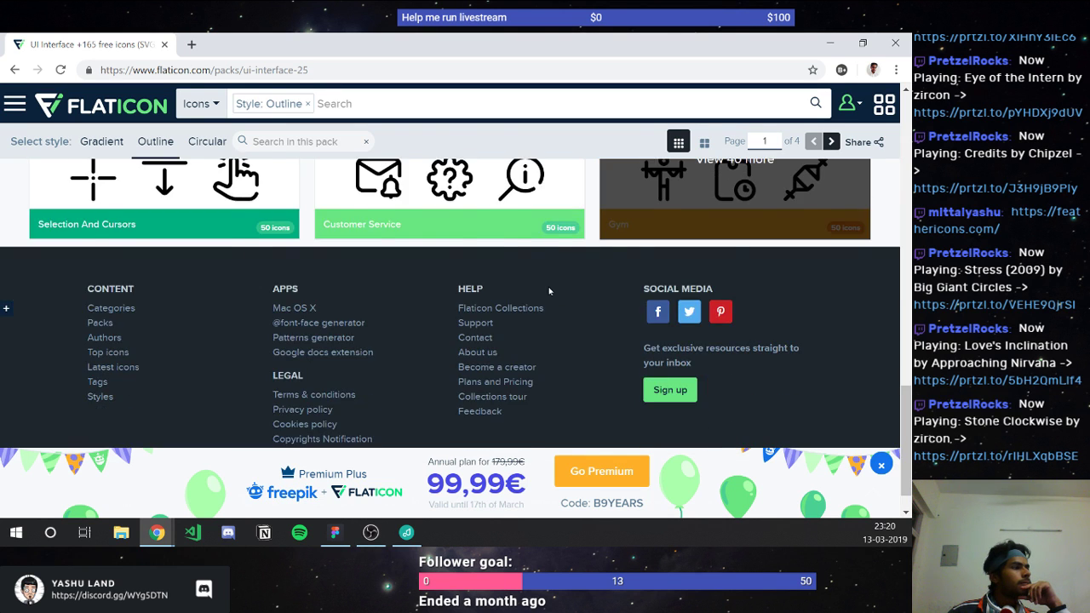
scroll(549, 292, up, 8)
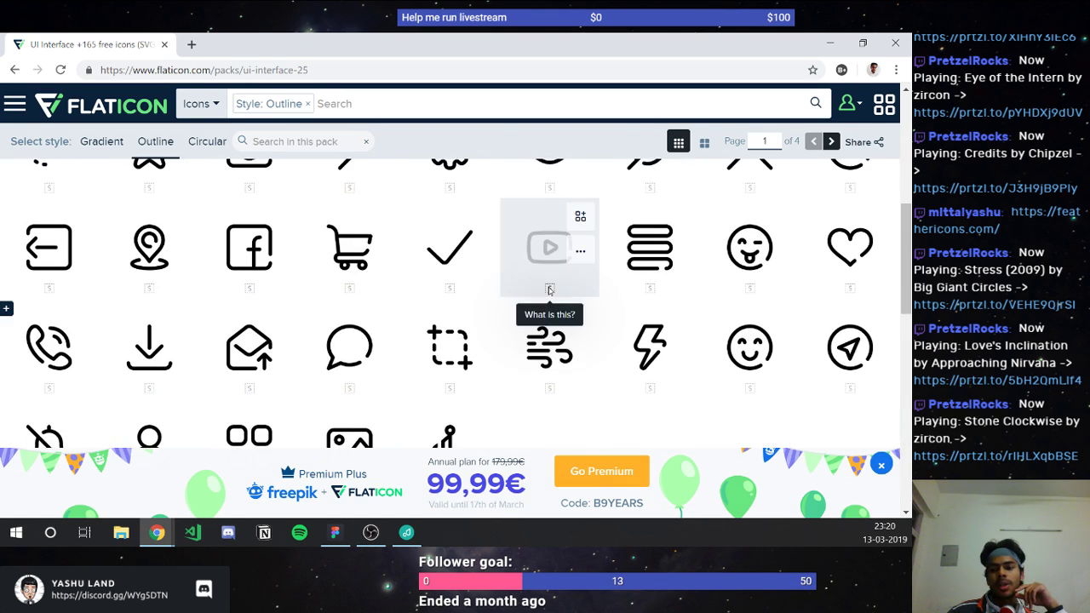
Step: Minimize Chrome and pan the Thermal canvas to the Desktop frame's navbar and sidebar
click(831, 44)
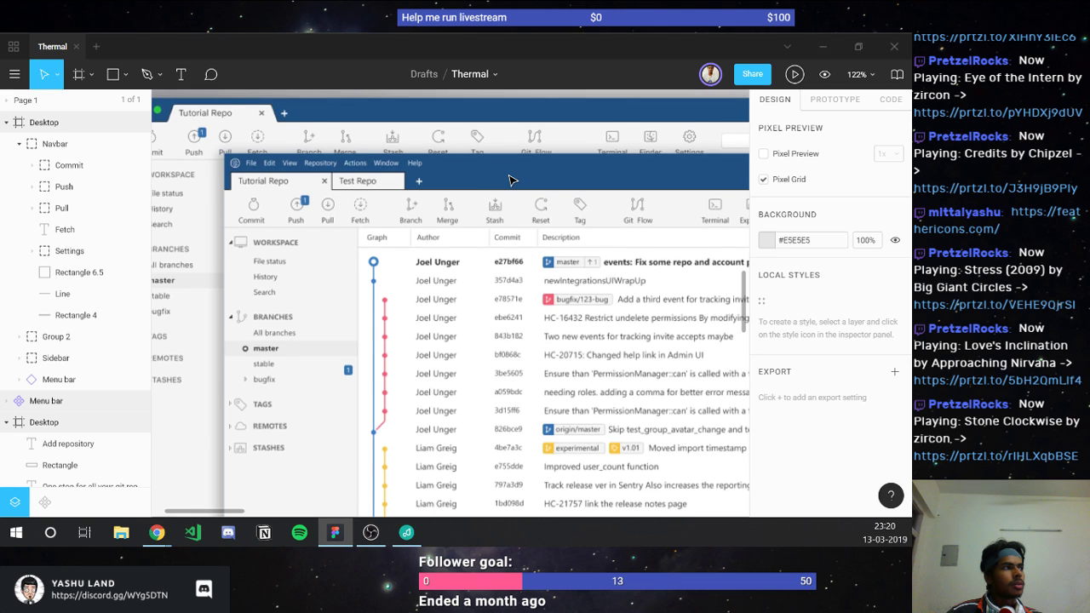
scroll(511, 179, down, 2)
scroll(511, 179, right, 10)
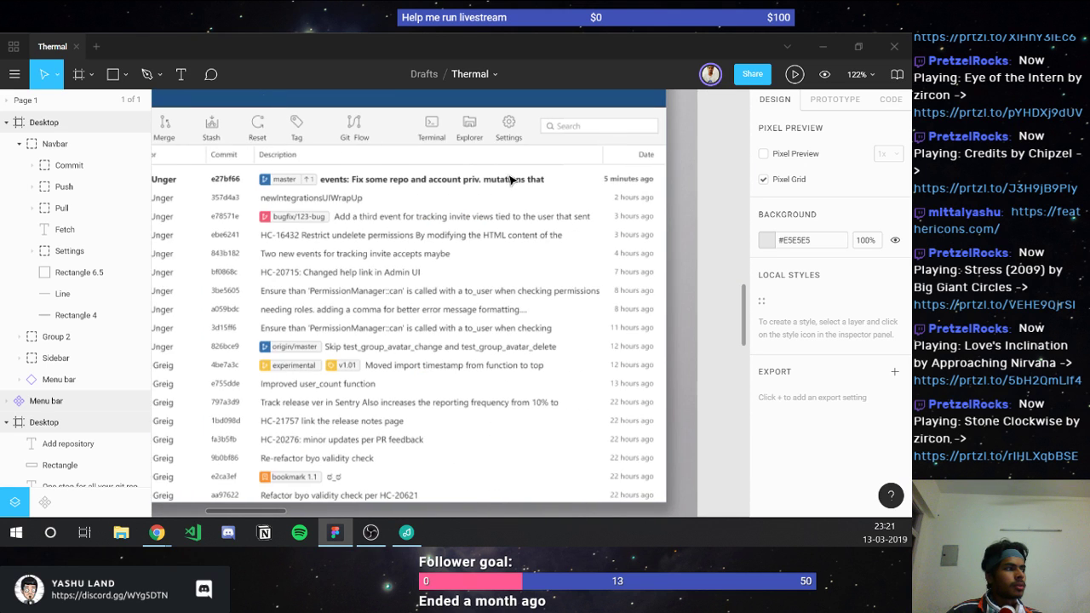
scroll(511, 180, right, 4)
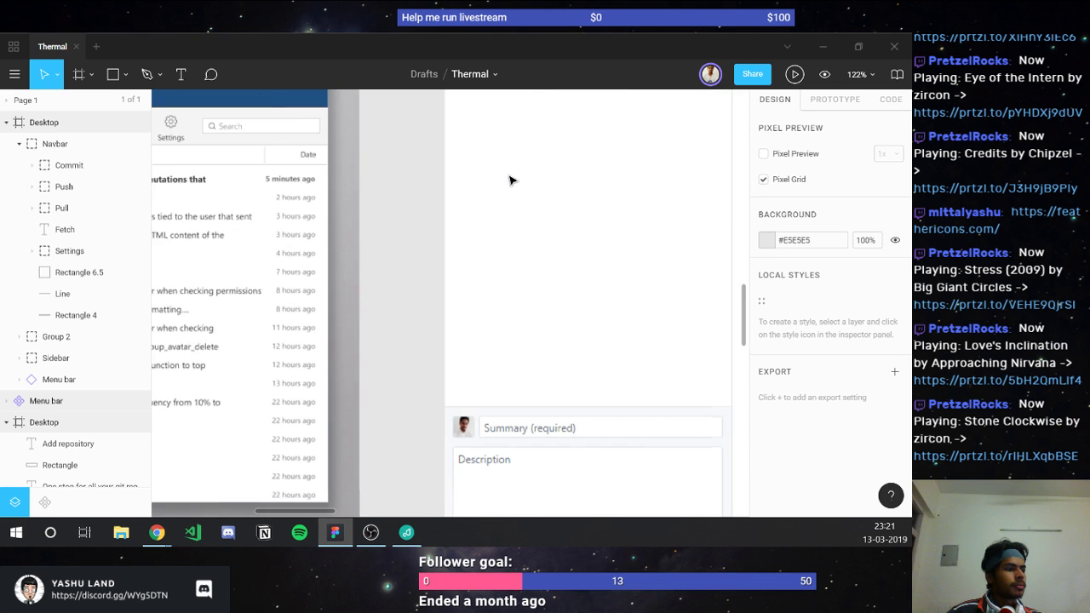
scroll(511, 180, right, 7)
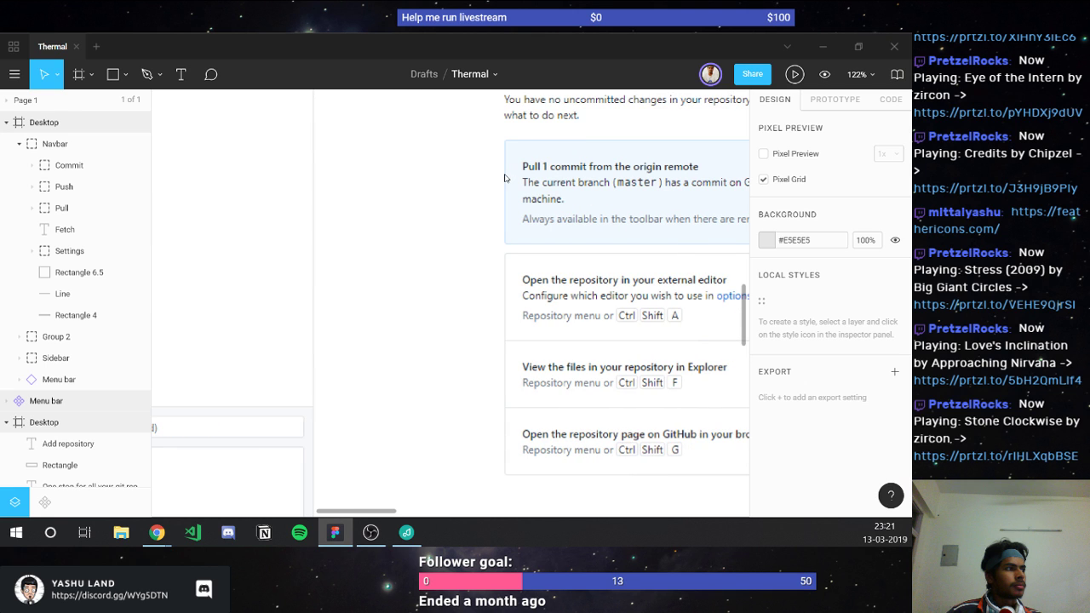
scroll(506, 179, right, 6)
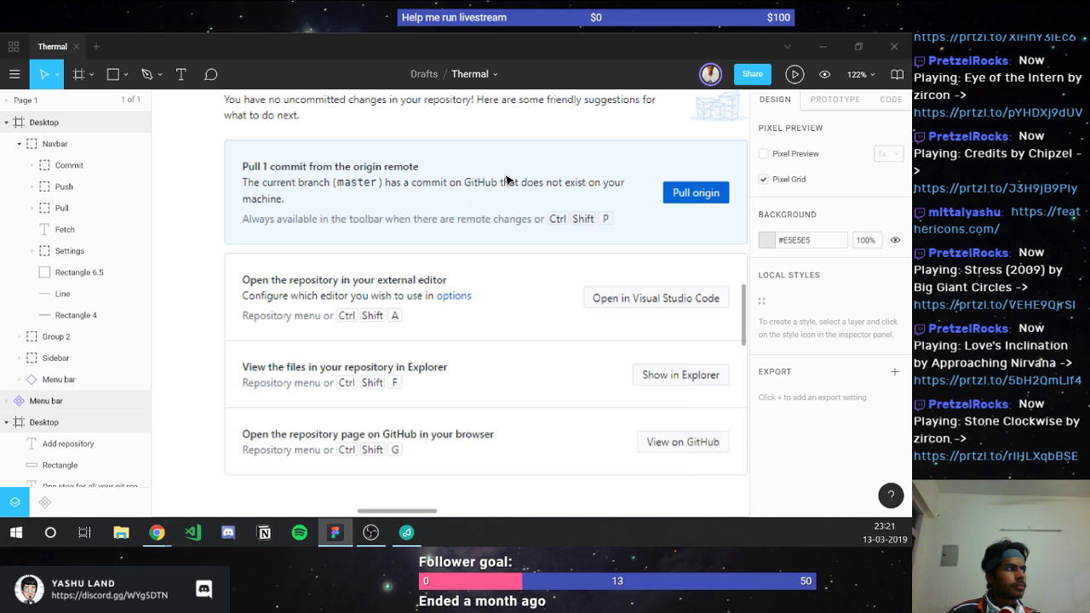
scroll(506, 180, right, 7)
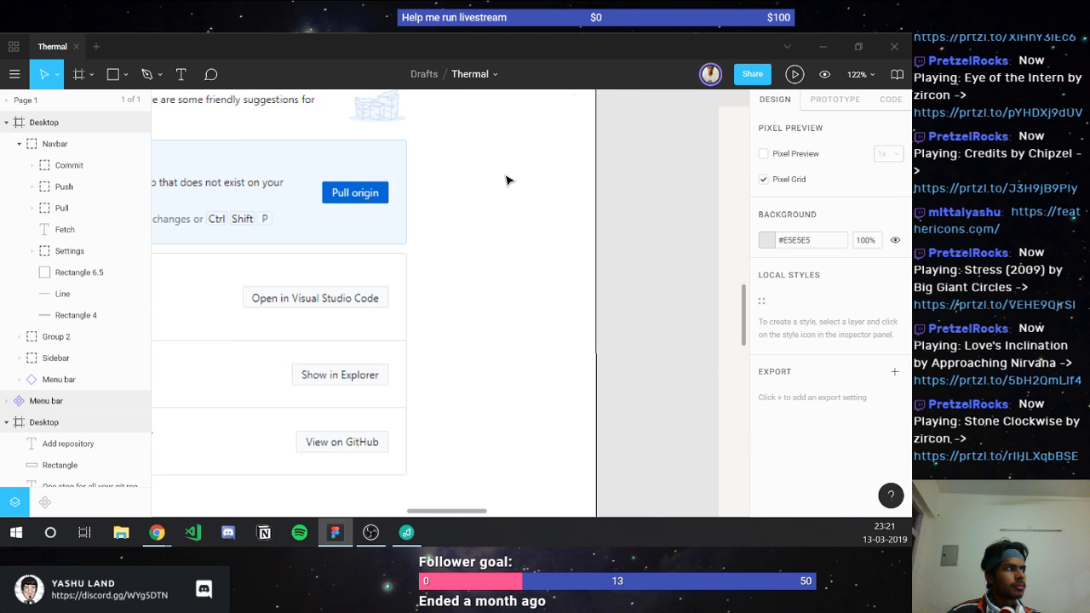
scroll(506, 179, right, 4)
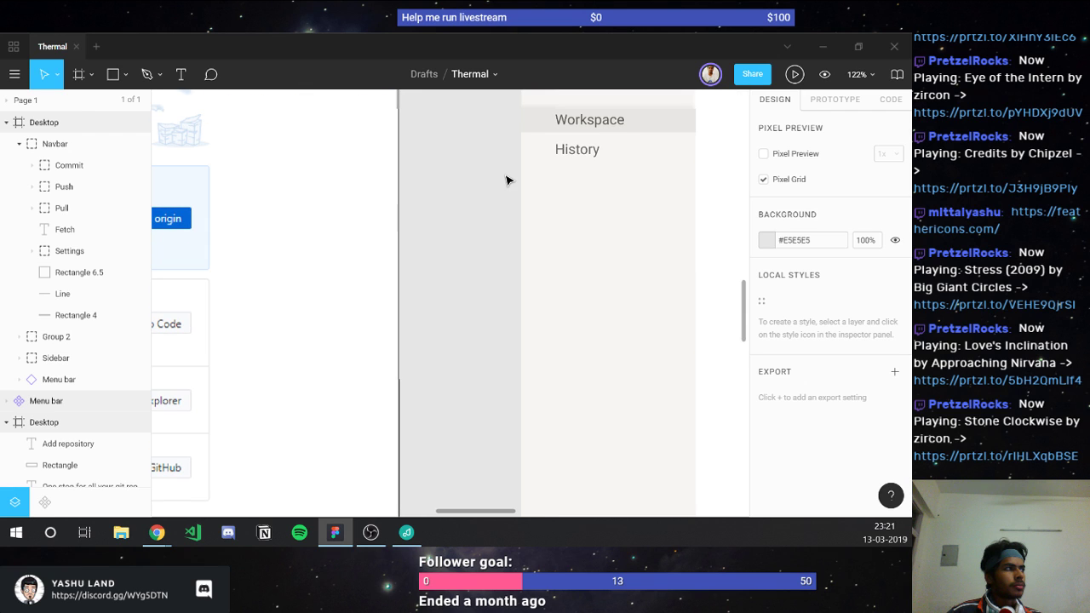
scroll(506, 179, up, 3)
scroll(506, 179, right, 2)
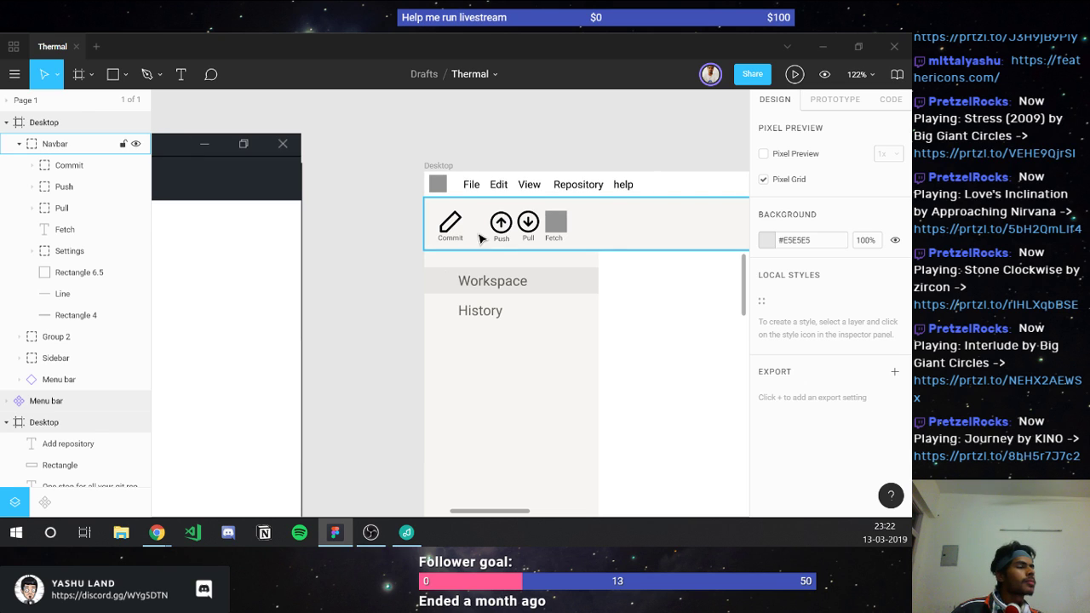
Step: Resize the Commit button's pencil icon to 20×20
click(451, 224)
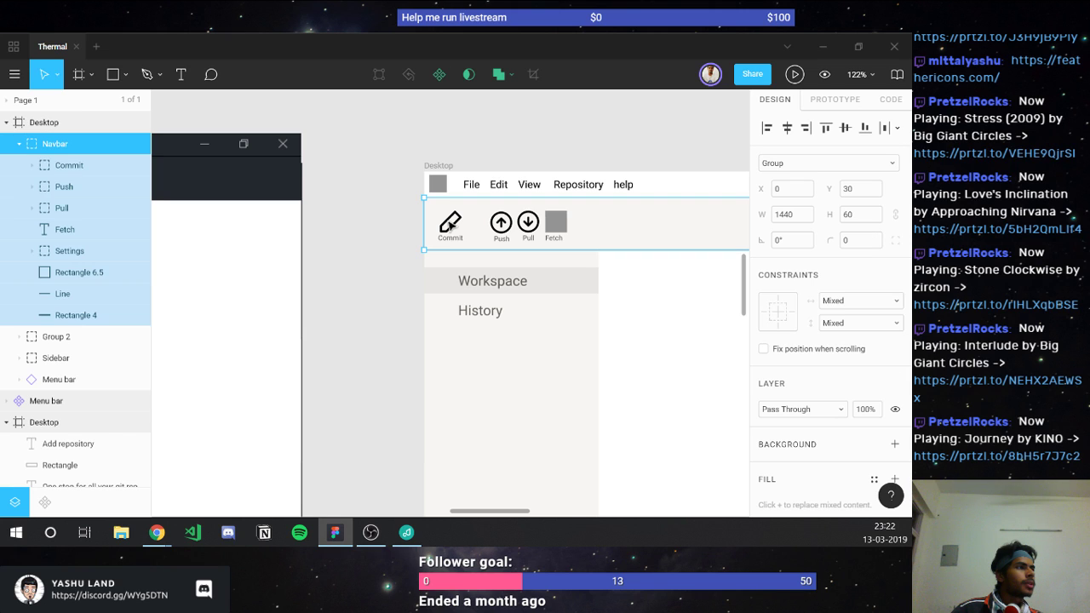
double_click(452, 224)
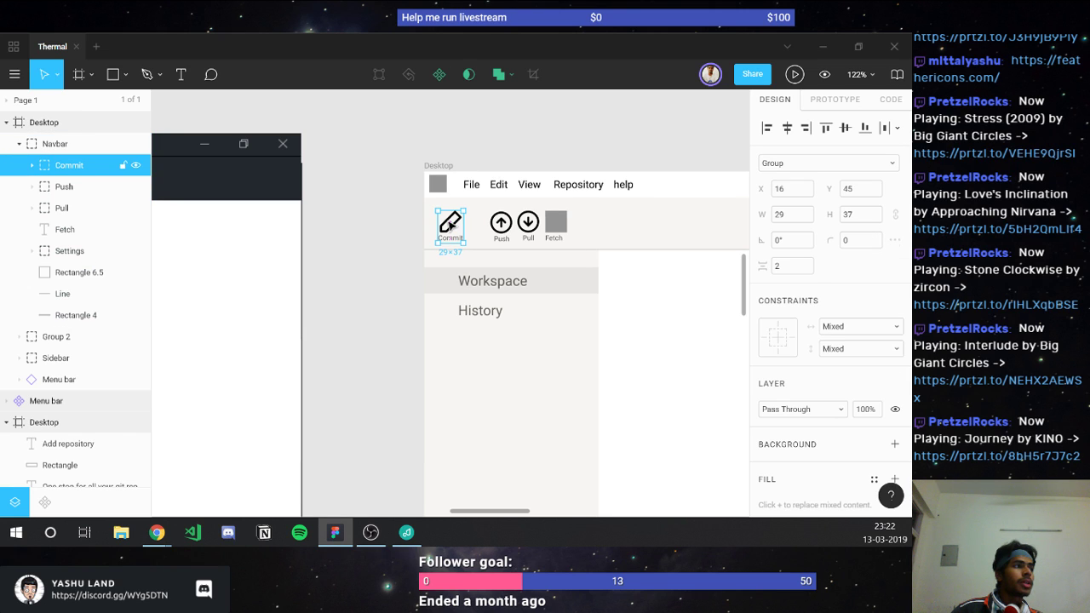
double_click(451, 223)
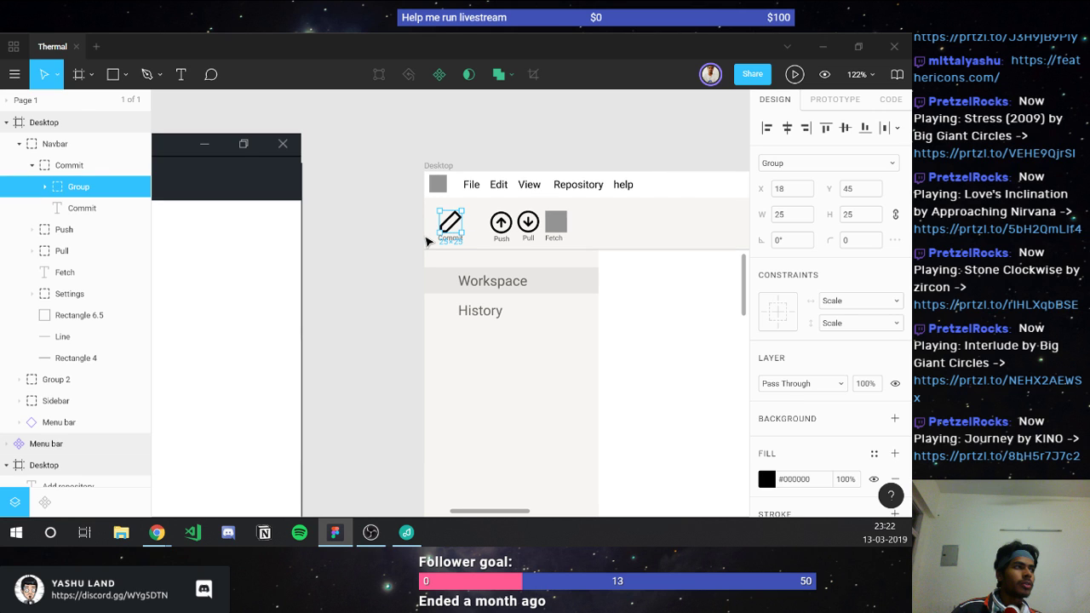
scroll(460, 218, up, 3)
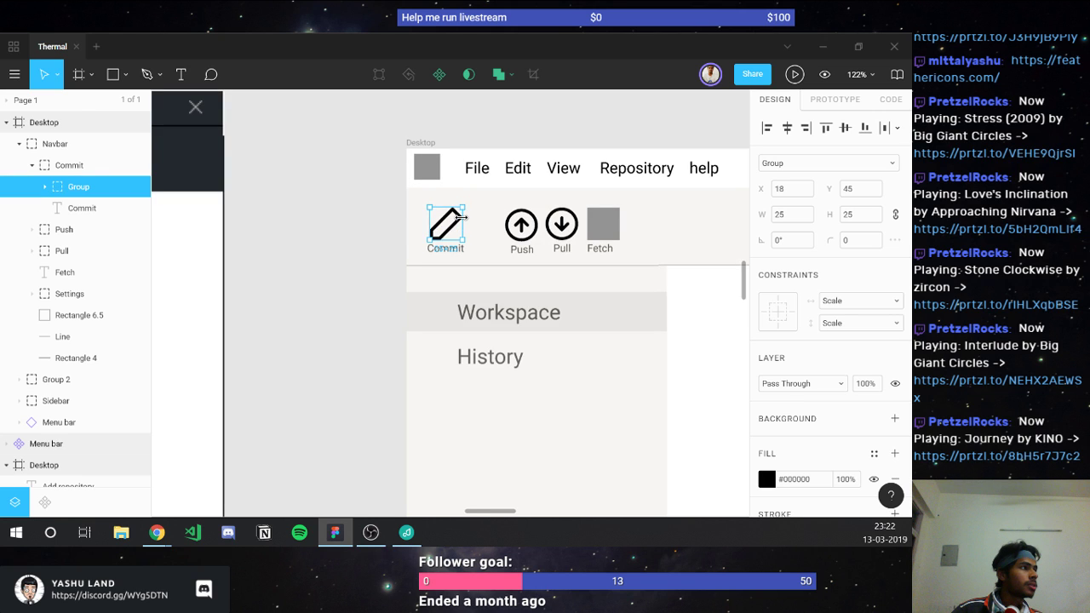
scroll(460, 218, up, 5)
click(870, 219)
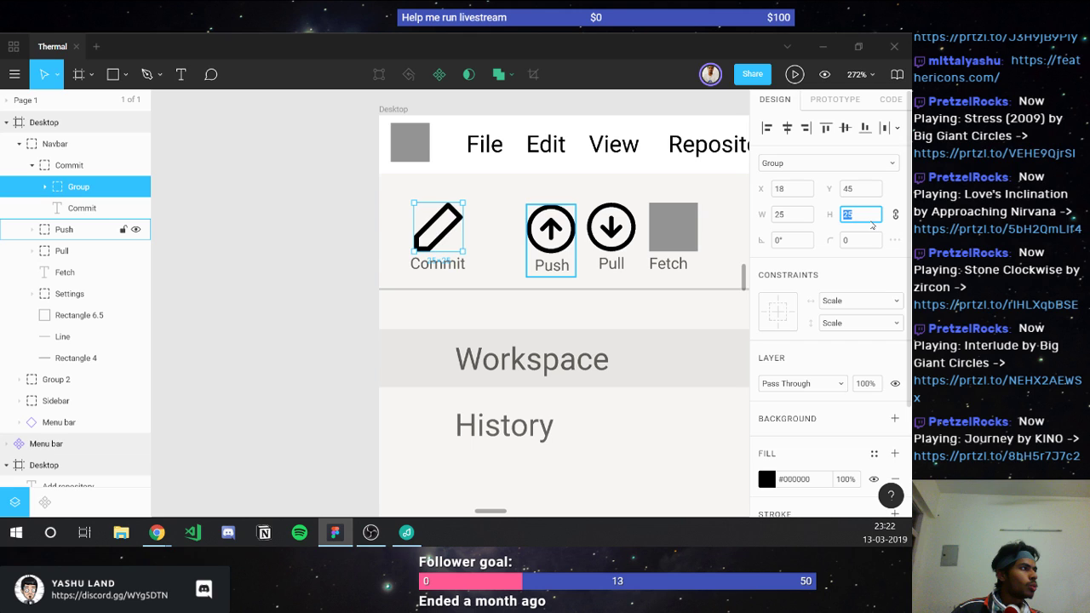
text(23)
key(Return)
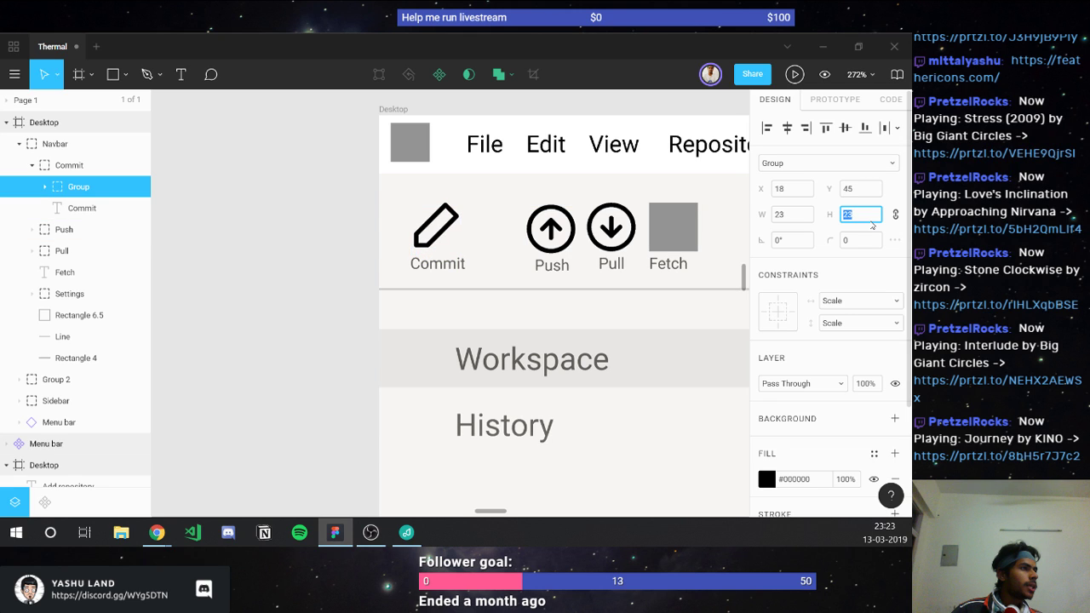
text(20)
key(Return)
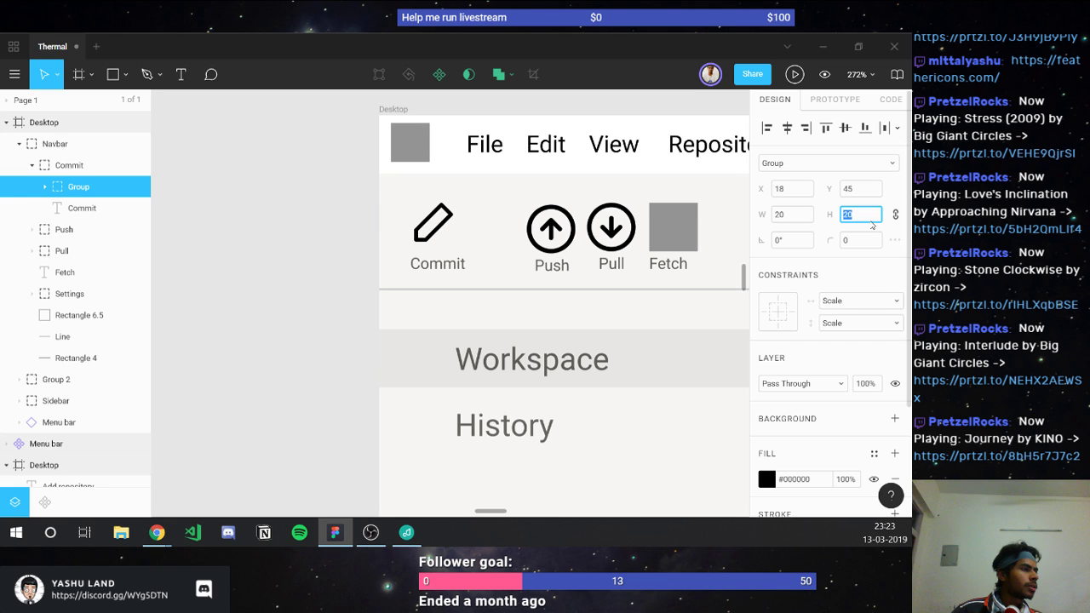
Step: Set the Commit label to font size 10 and centre the pencil icon above it
click(436, 260)
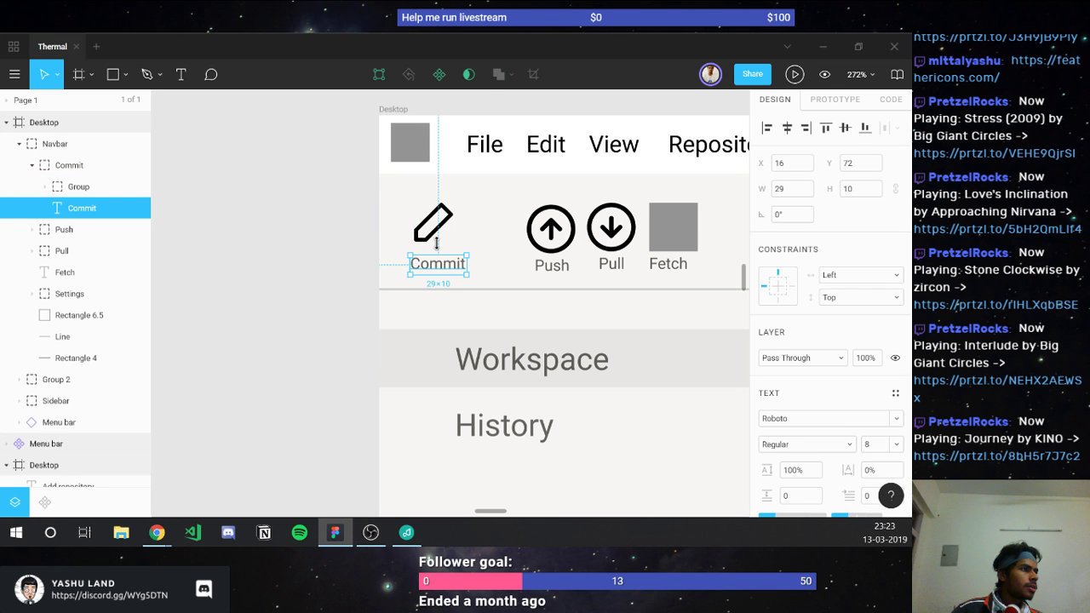
click(875, 444)
key(Up)
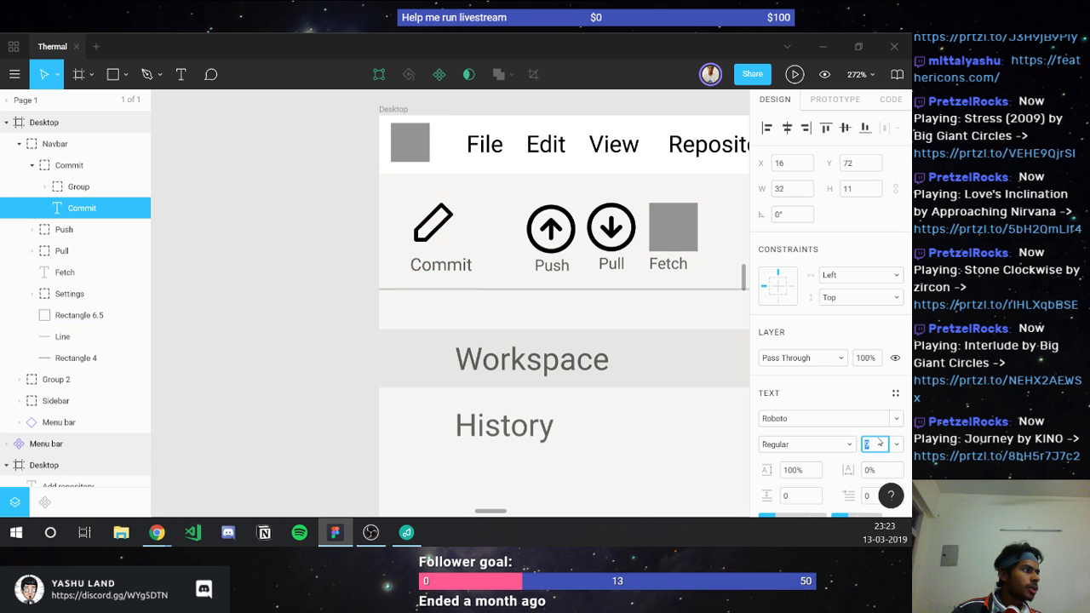
key(Up)
key(Return)
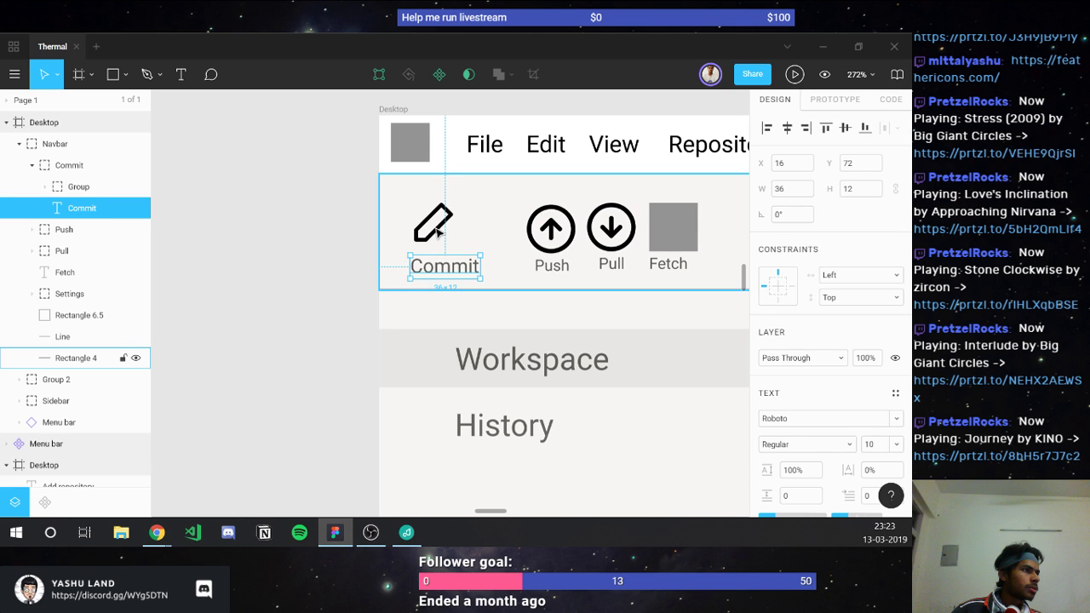
shift+click(437, 231)
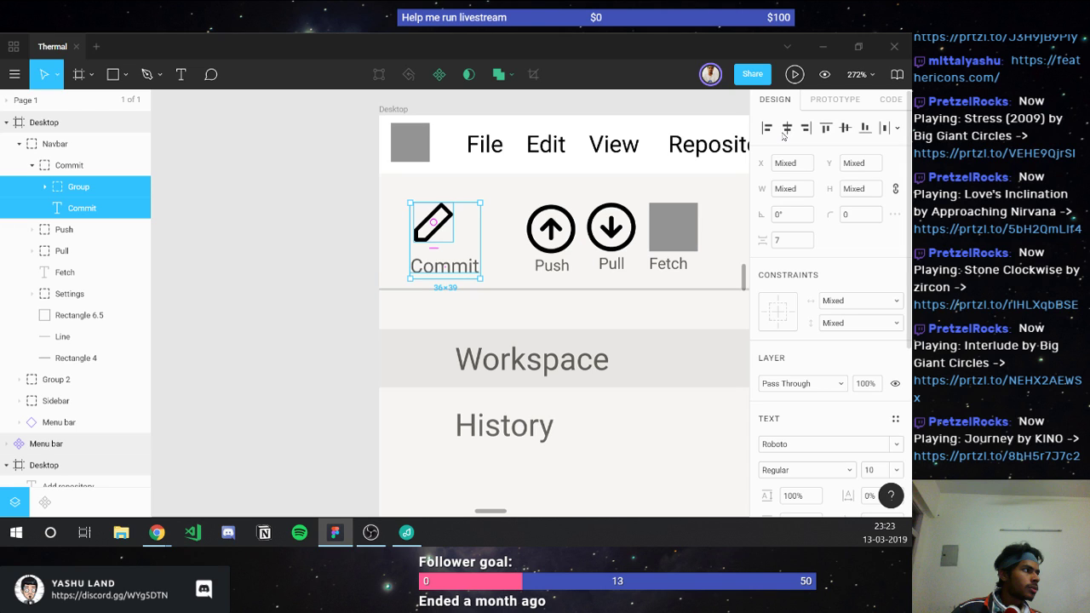
click(785, 130)
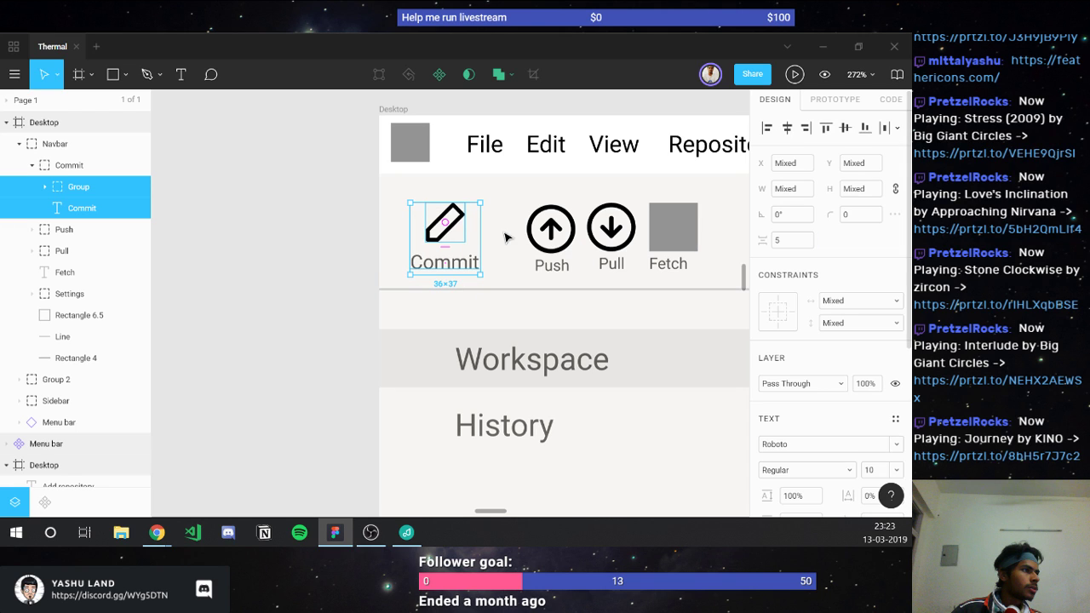
key(shift+Tab)
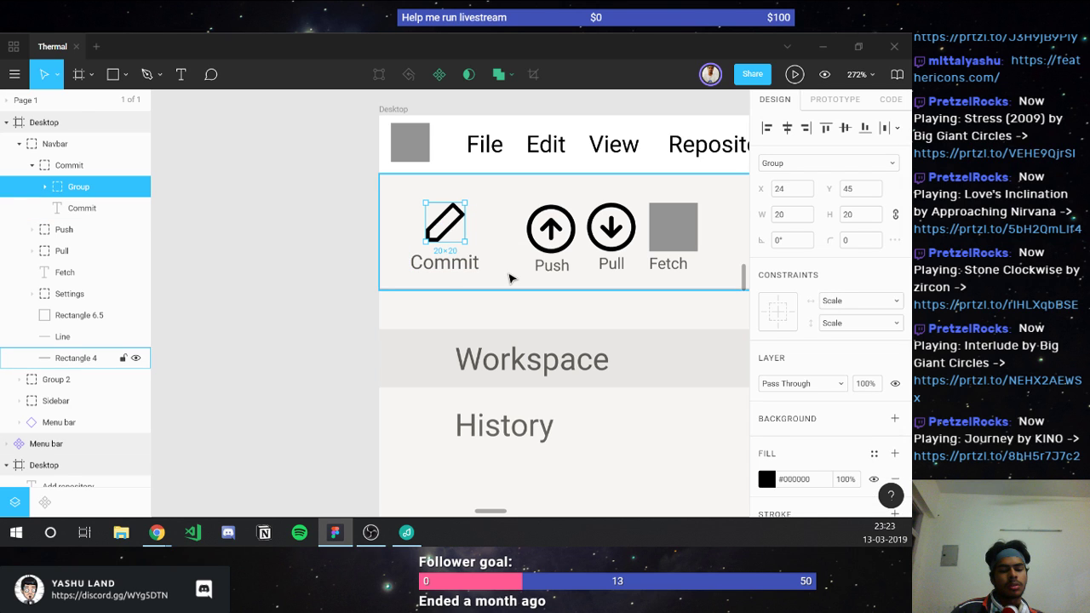
Step: Set the pencil icon fill to a bluish grey: hue 220, saturation 5, brightness 74
click(766, 479)
click(668, 432)
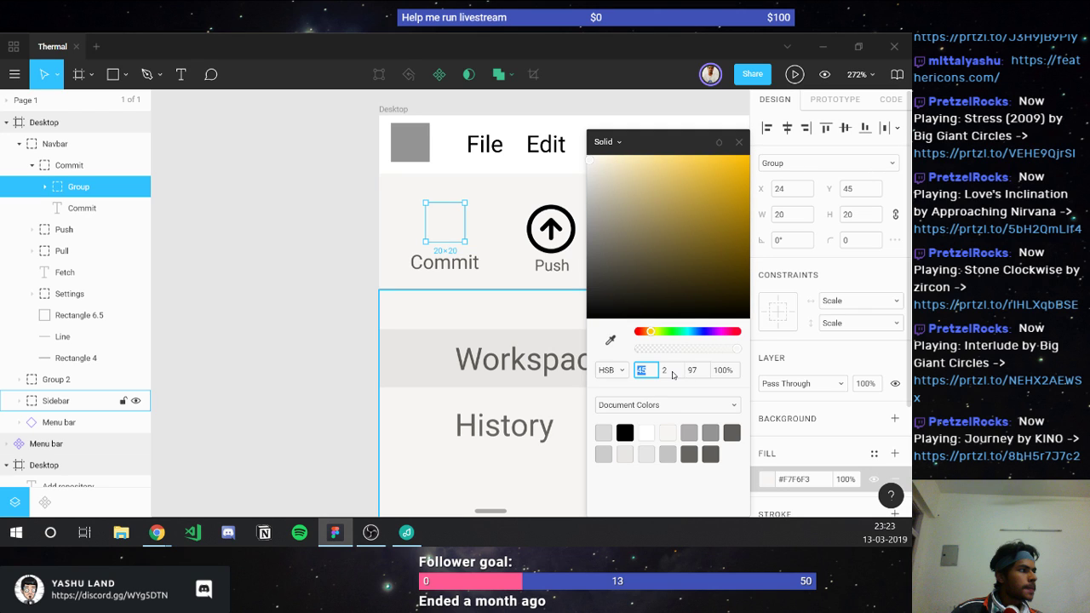
click(695, 371)
key(Down)
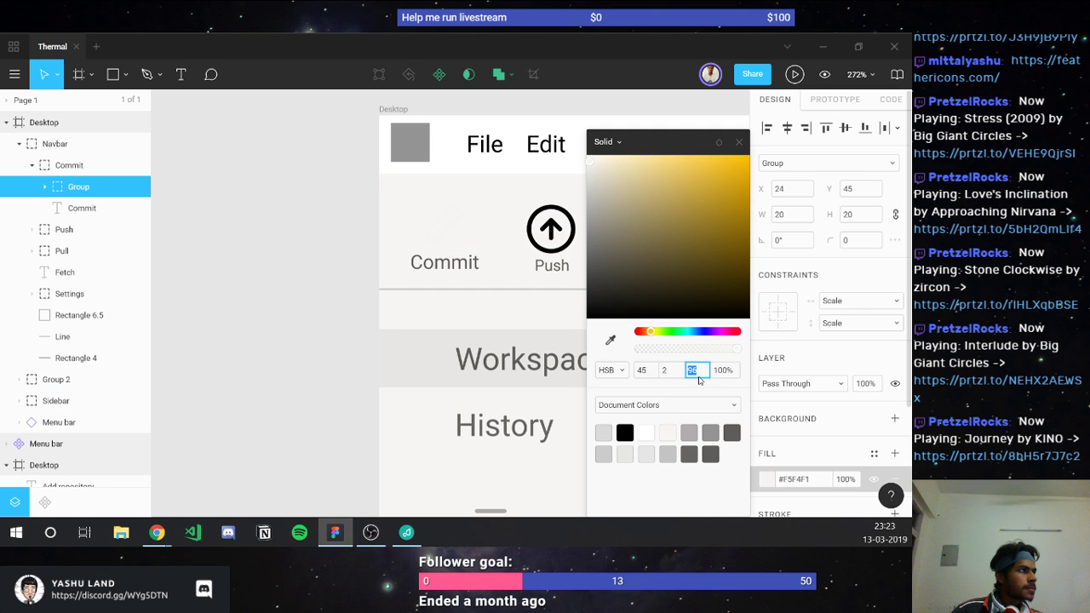
key(Down)
key(Down)
key(Down)
key(Down)
key(Down)
key(Down)
key(Down)
key(Down)
key(Down)
key(Down)
key(Down)
key(Down)
key(Down)
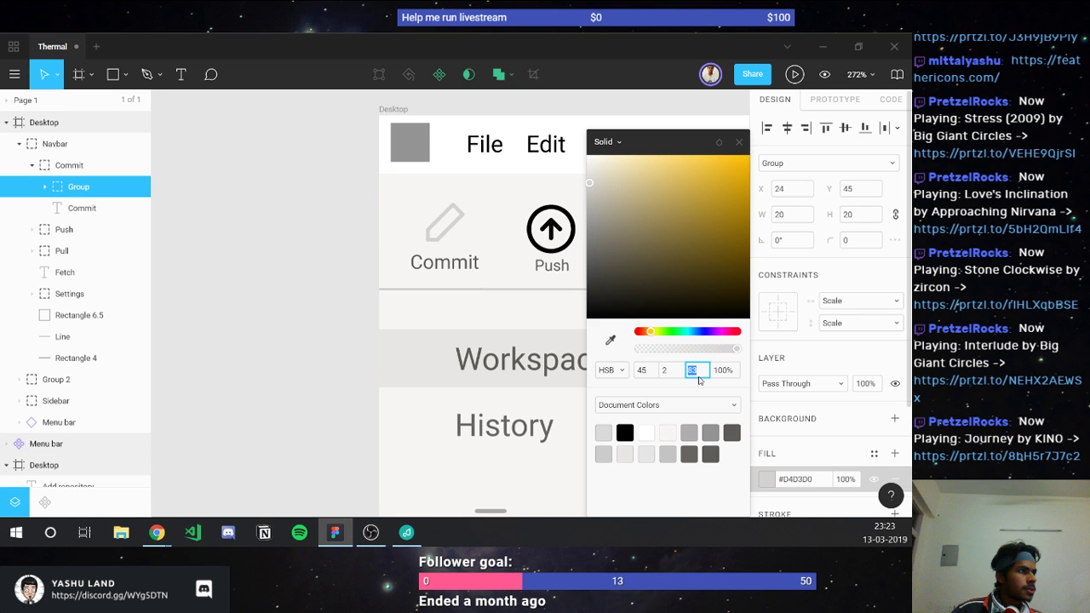
key(Down)
key(Down)
key(Down)
key(Down)
key(Down)
key(Down)
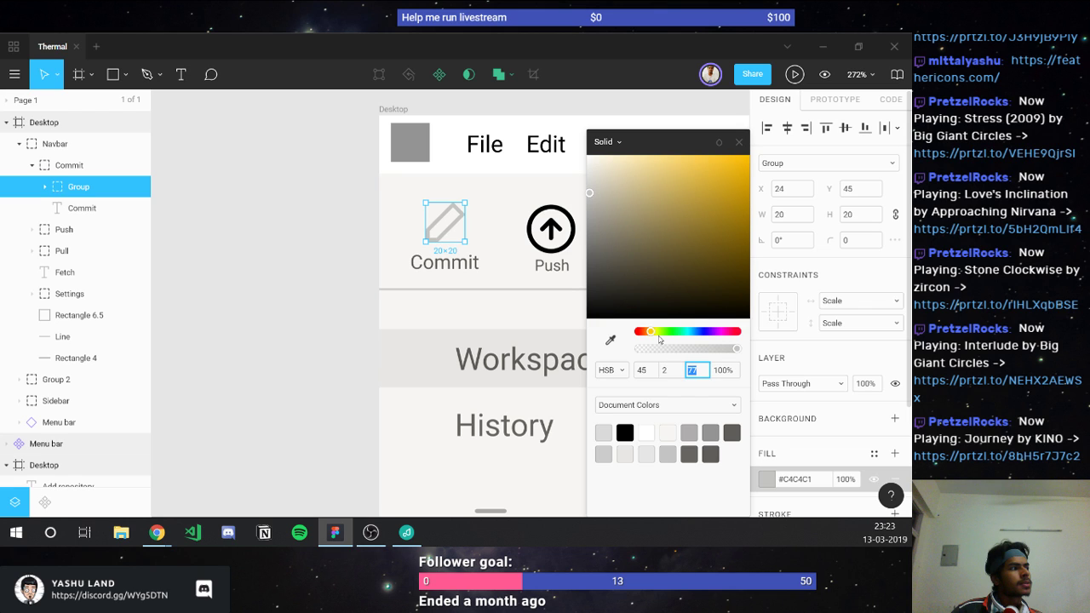
click(698, 332)
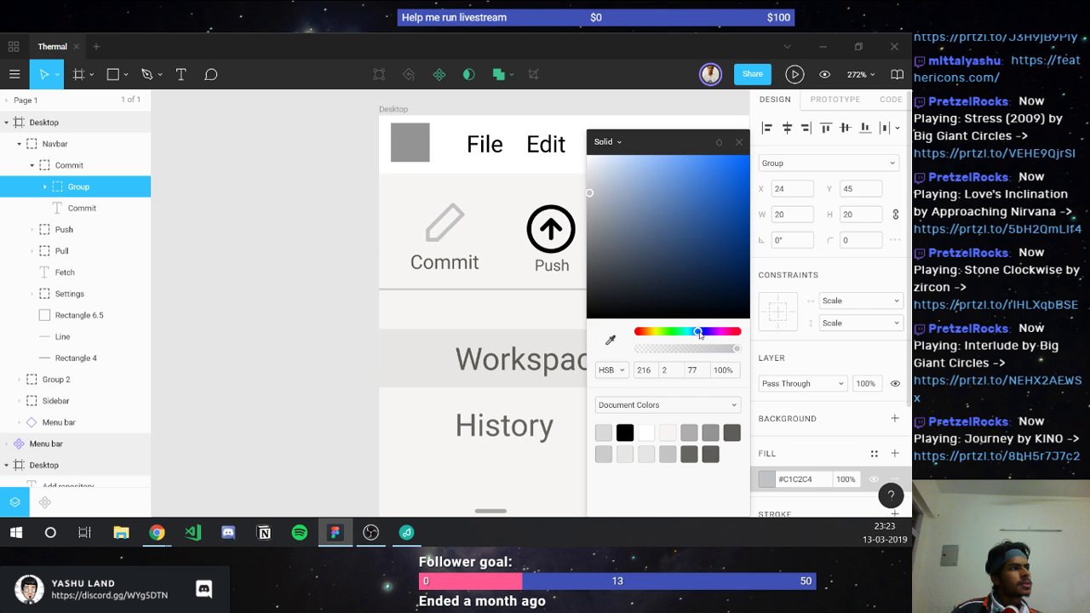
click(699, 332)
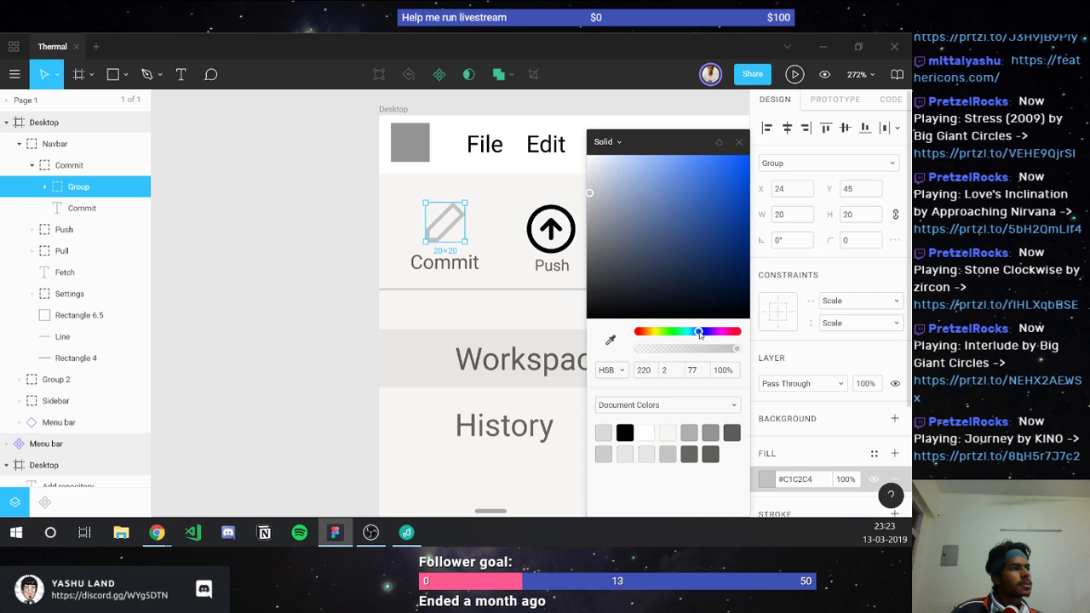
click(696, 371)
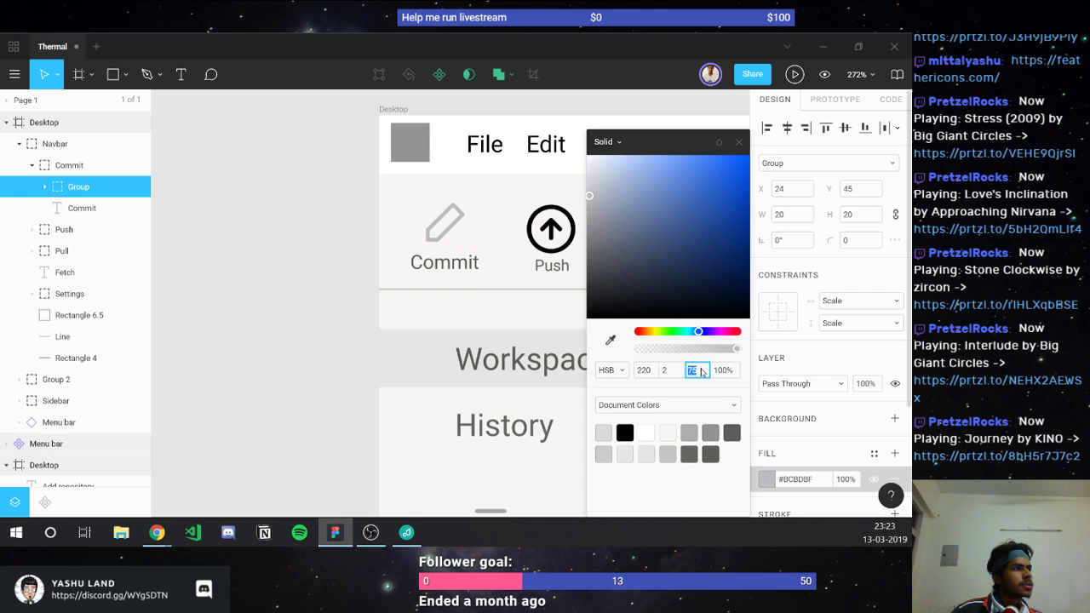
key(Down)
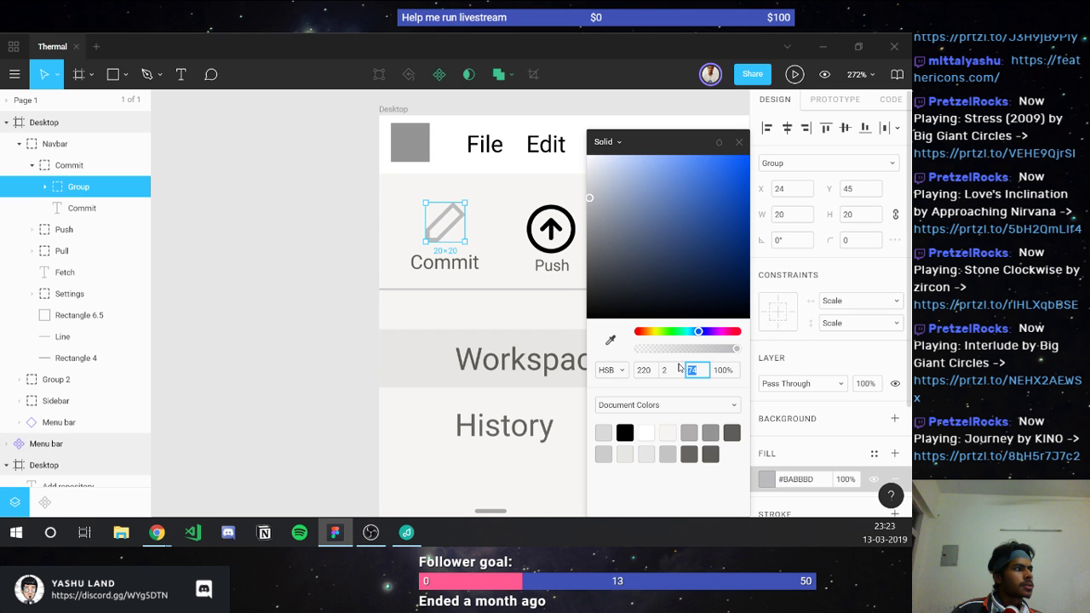
click(672, 372)
key(Up)
key(Up)
key(Up)
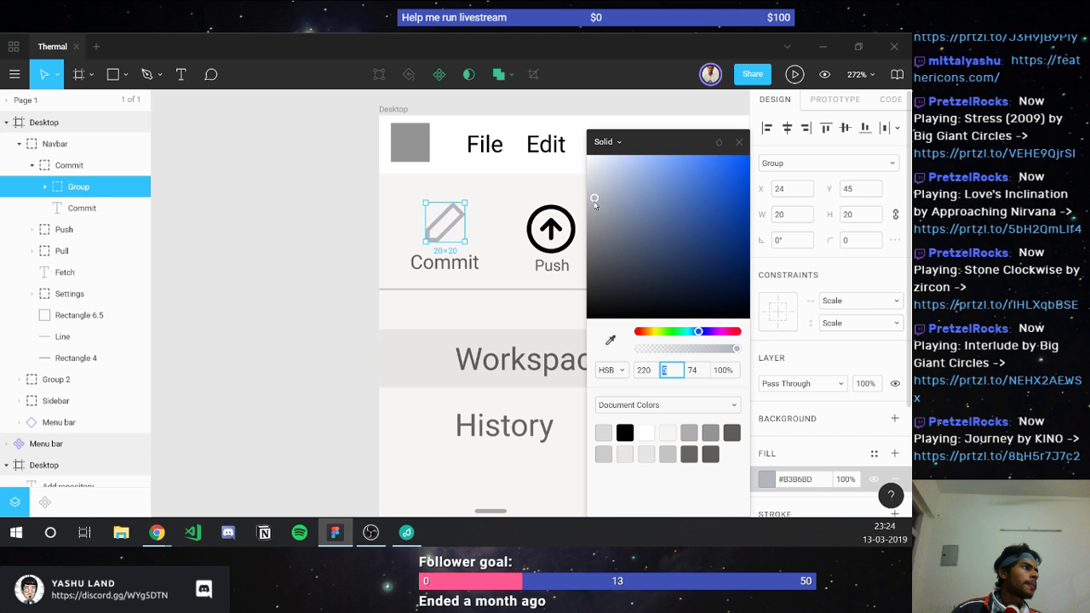
Step: Fine-tune the pencil grey to #C2C4C9 and select its hex code
drag(594, 201, 593, 196)
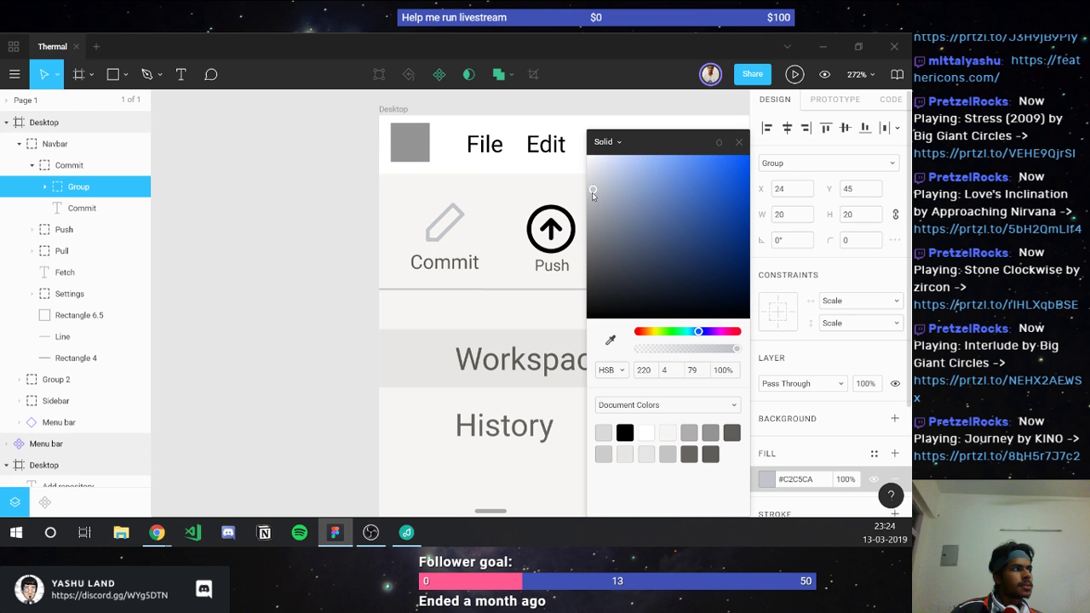
drag(593, 197, 595, 204)
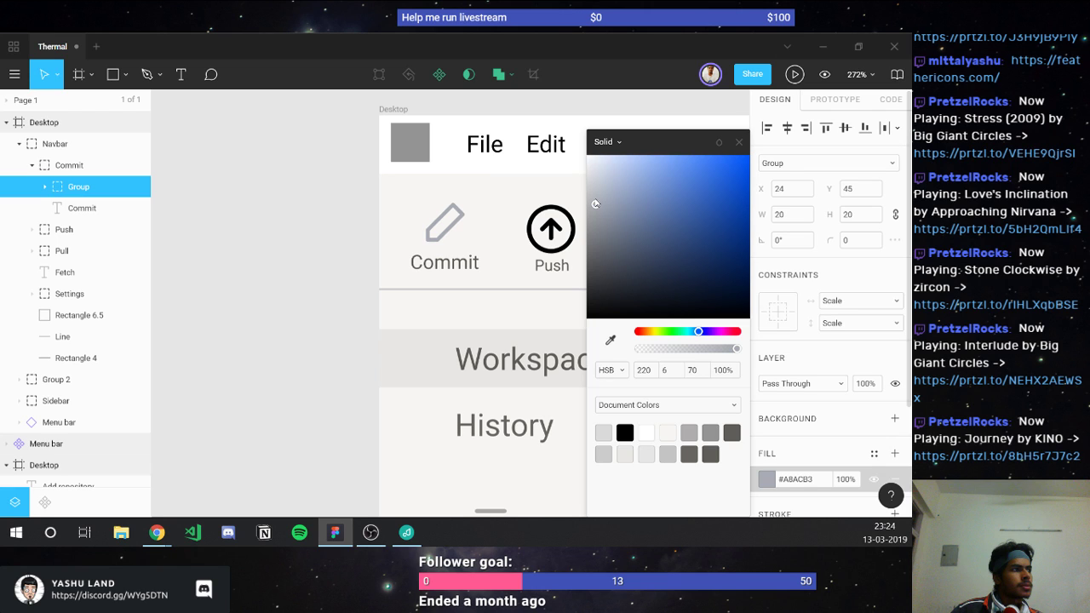
drag(595, 204, 592, 190)
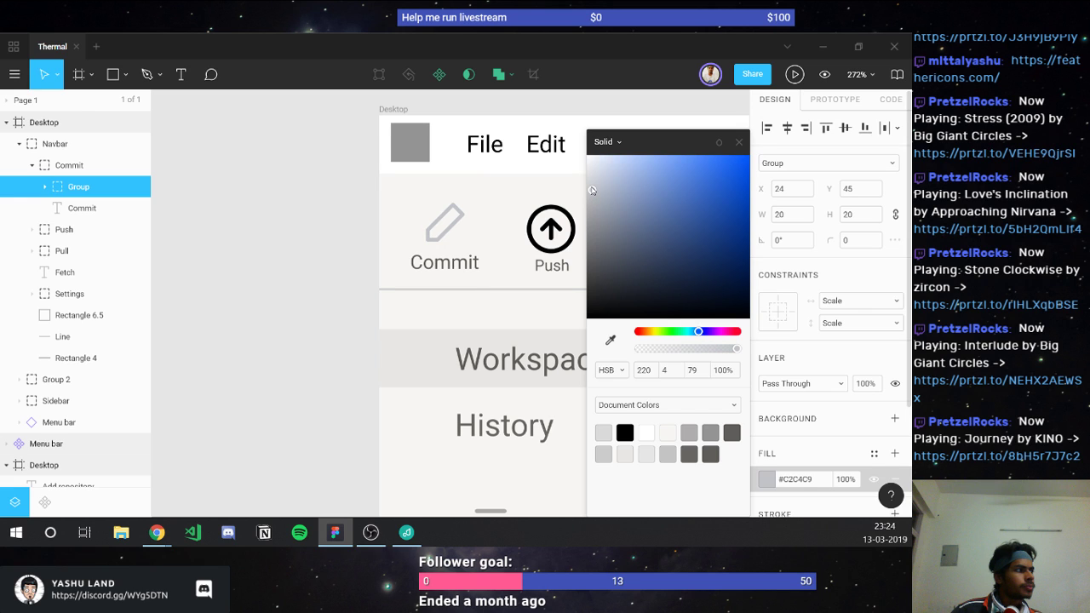
click(798, 482)
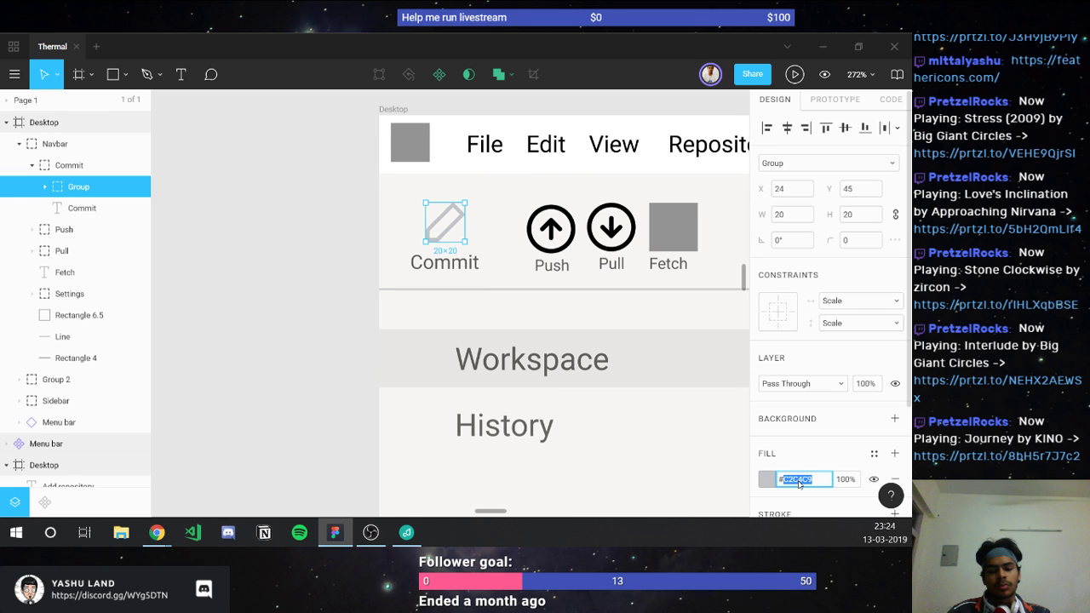
Step: Paste the icon grey into the navbar background fill, then lighten it to #EFEFEF
click(511, 213)
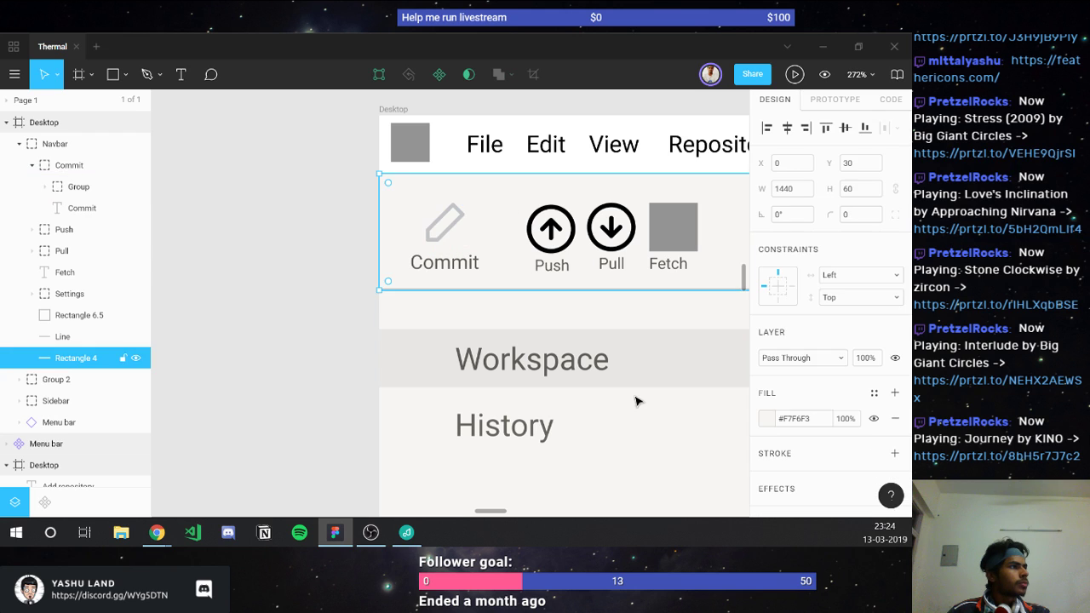
click(805, 420)
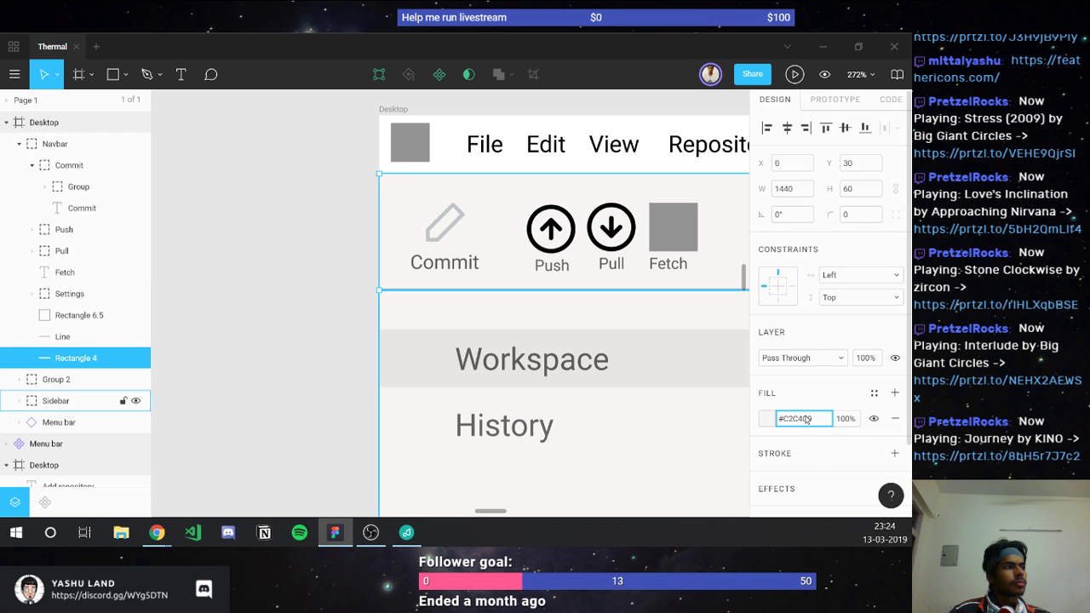
text(#C2C4C9)
key(Return)
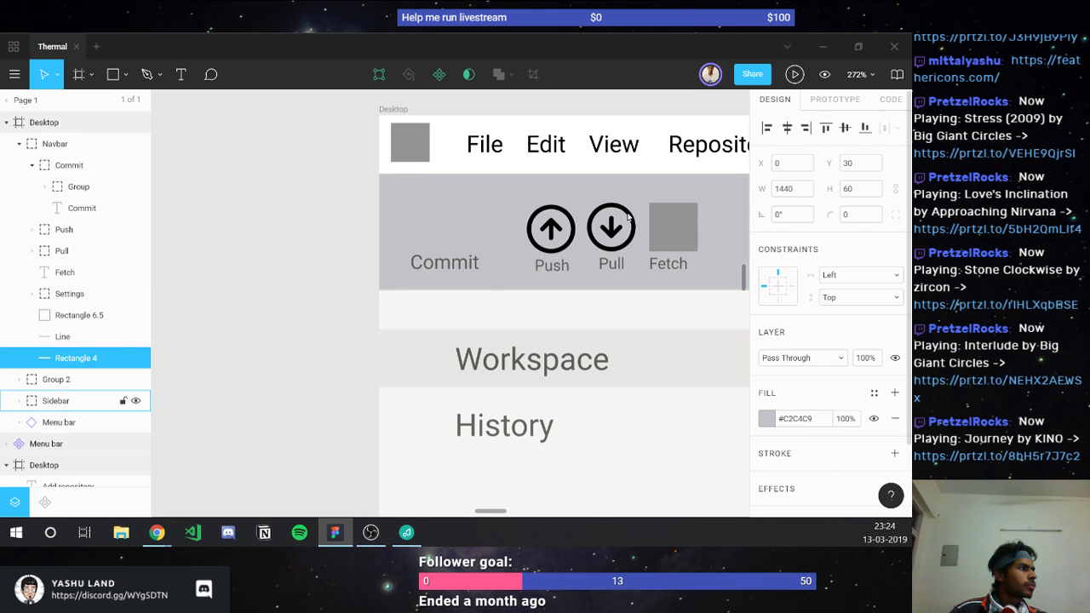
click(764, 423)
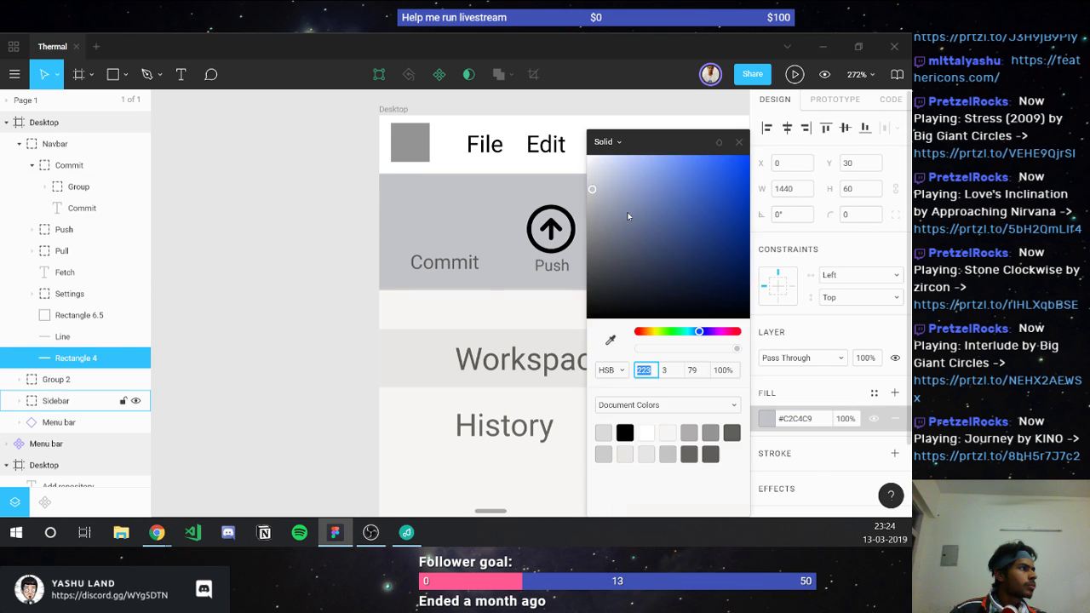
click(588, 172)
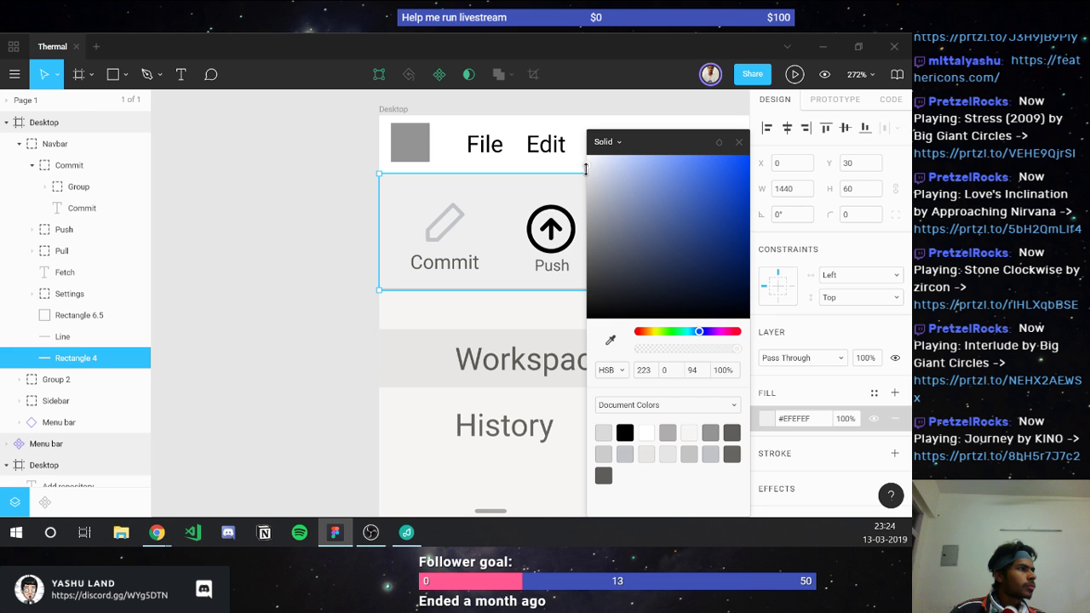
Step: Eyedrop the icon grey onto the Commit label and darken it to #7A7D84
click(442, 265)
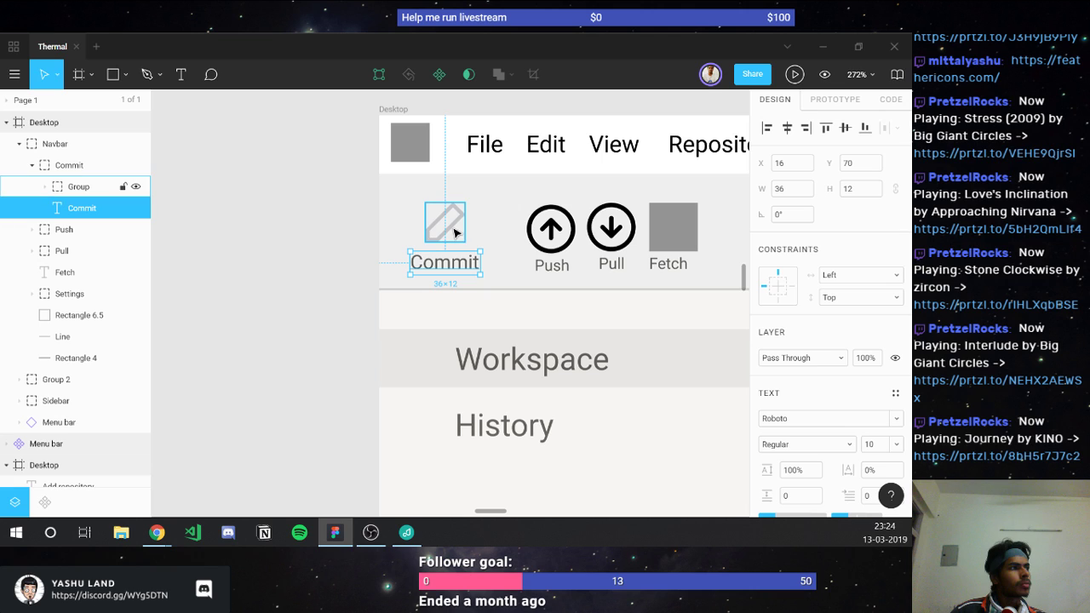
key(i)
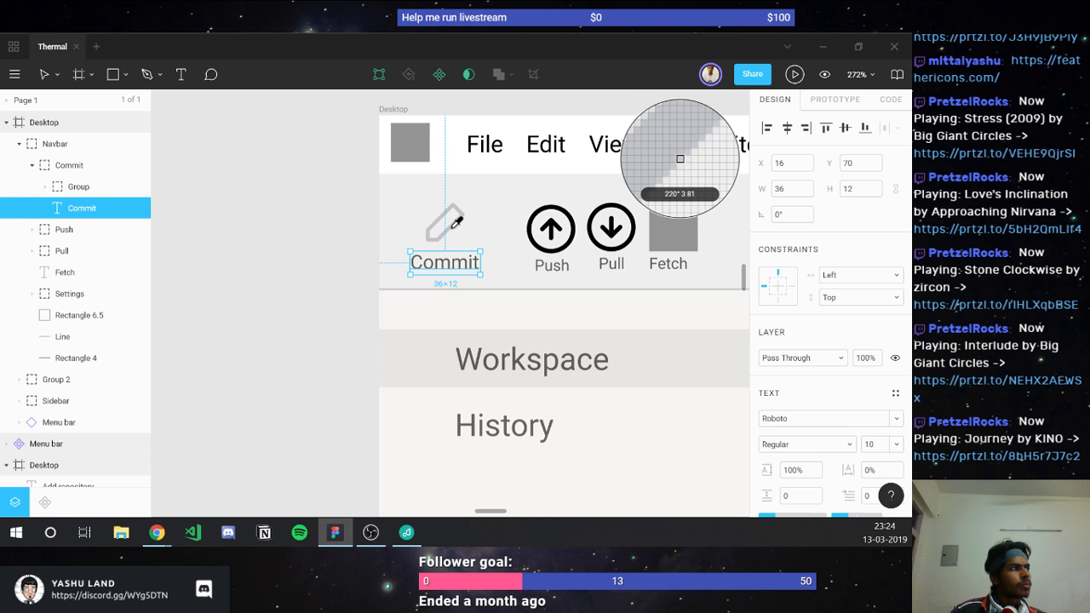
click(452, 225)
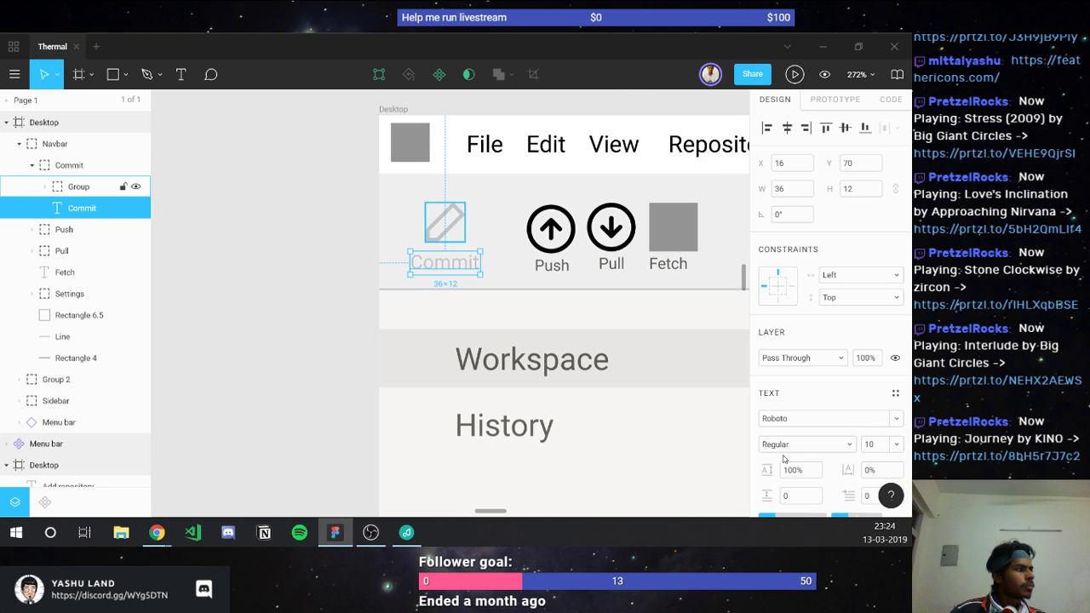
scroll(779, 476, down, 5)
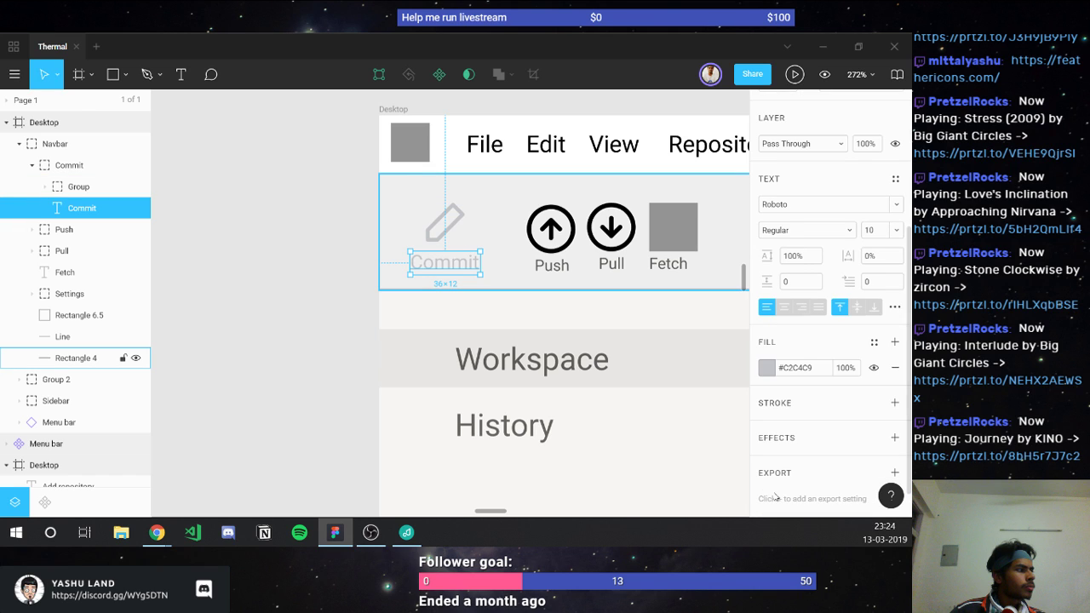
click(767, 367)
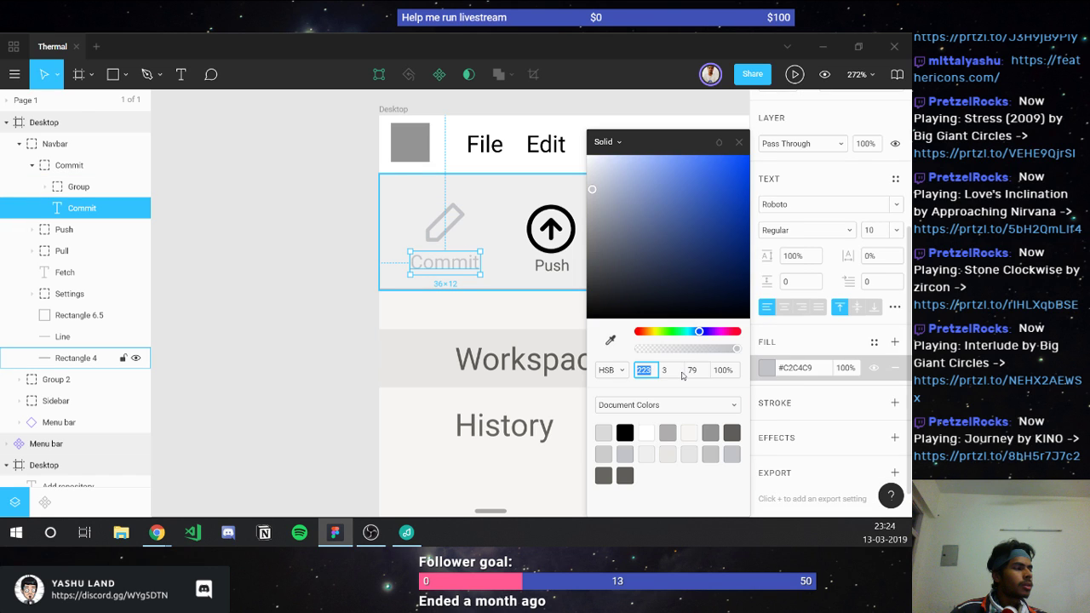
key(Tab)
key(Tab)
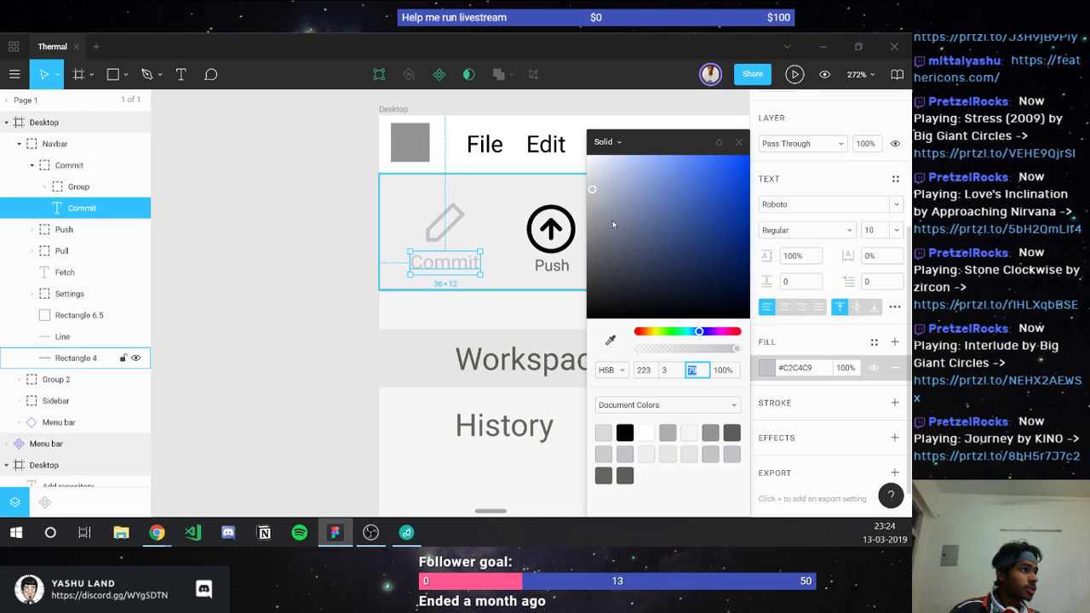
key(Return)
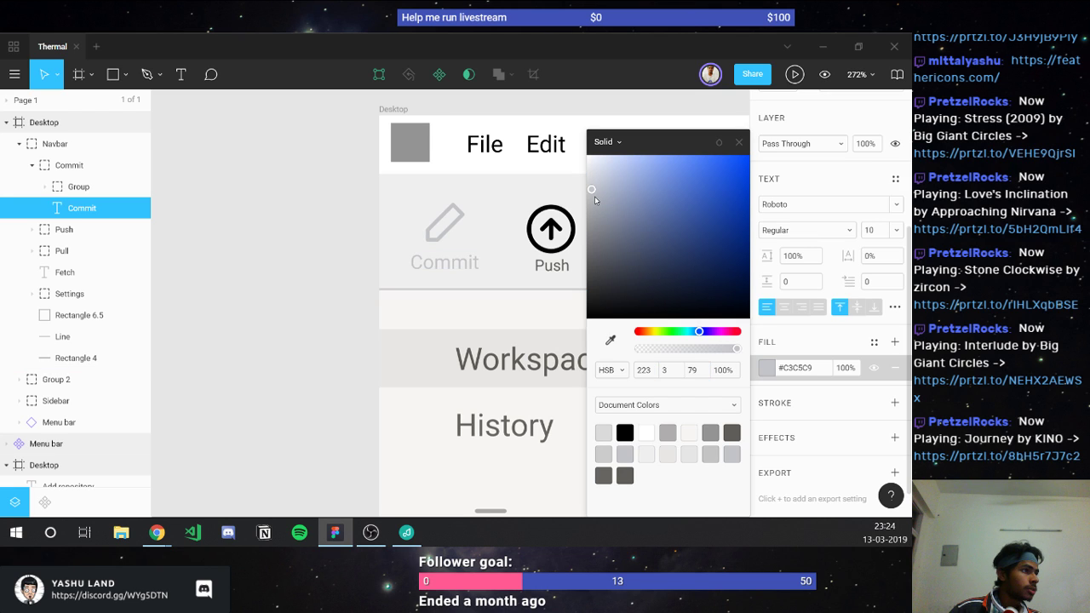
drag(594, 196, 601, 238)
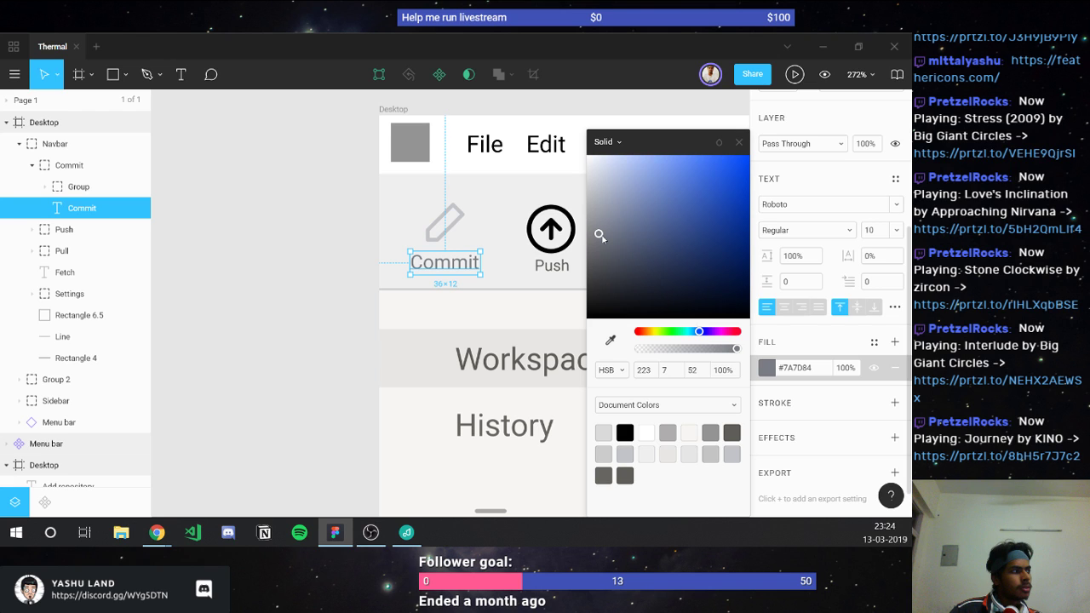
click(738, 143)
click(322, 332)
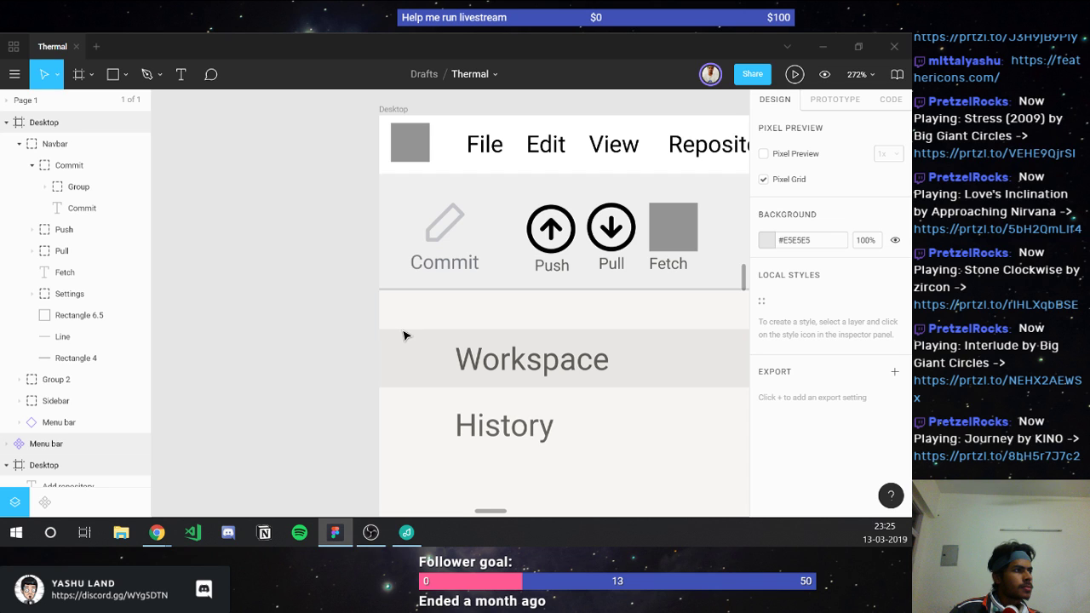
double_click(445, 237)
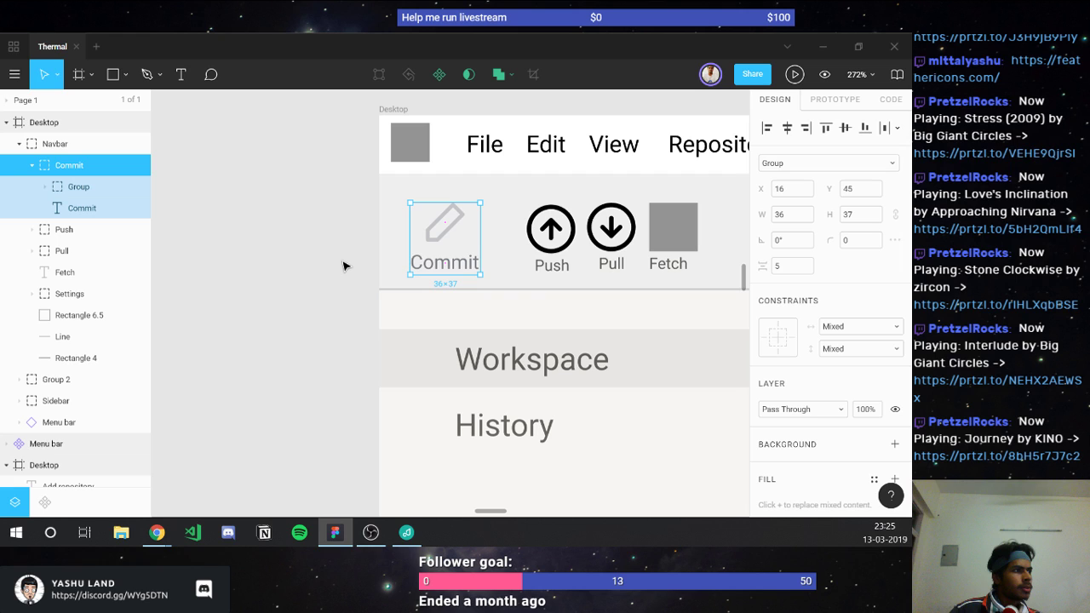
click(343, 266)
scroll(343, 266, down, 5)
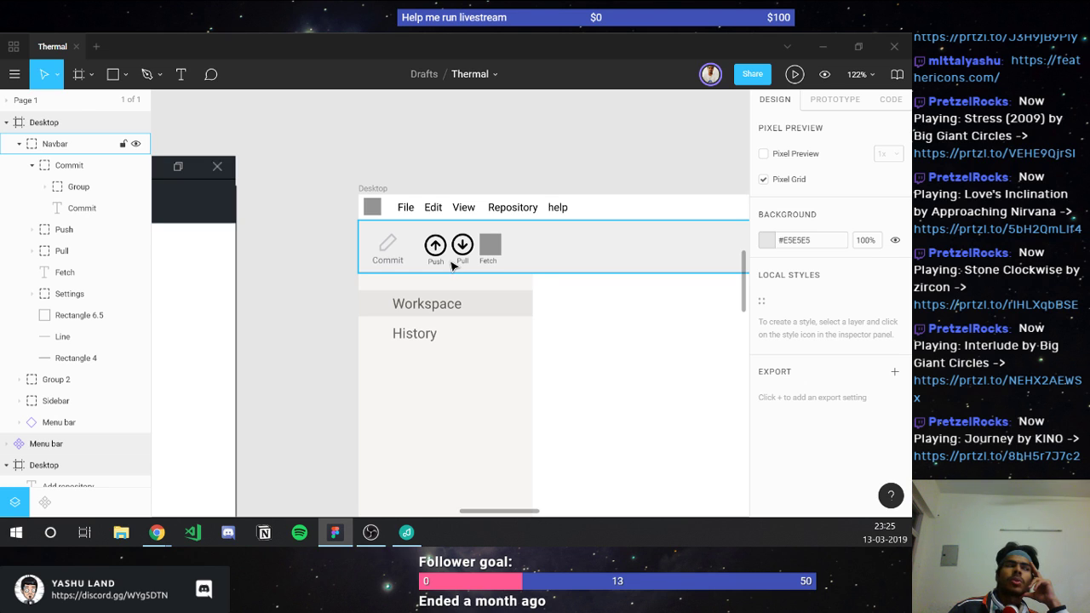
click(516, 305)
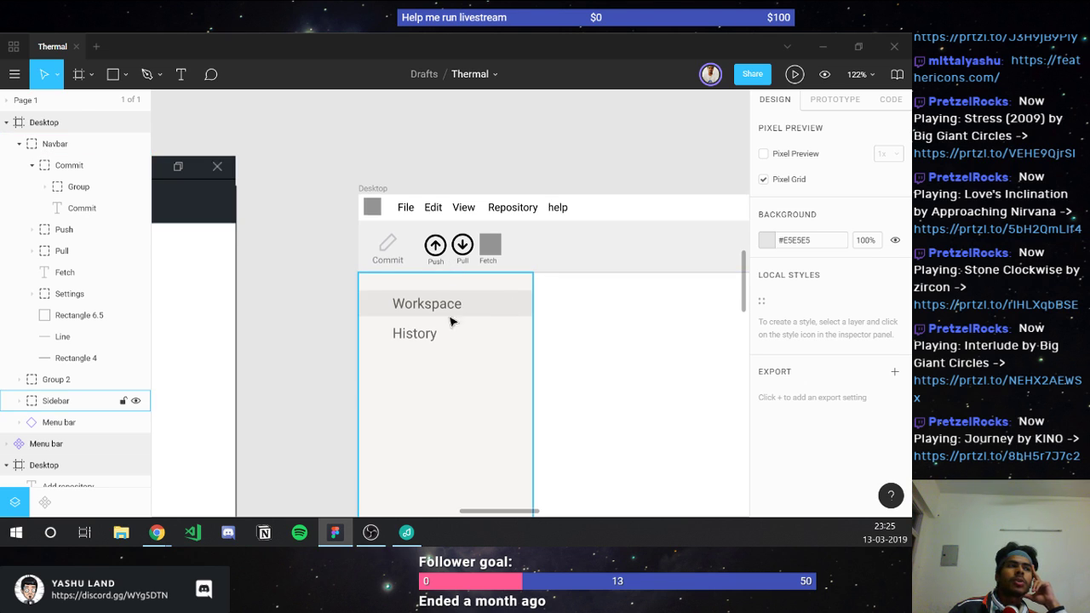
click(297, 332)
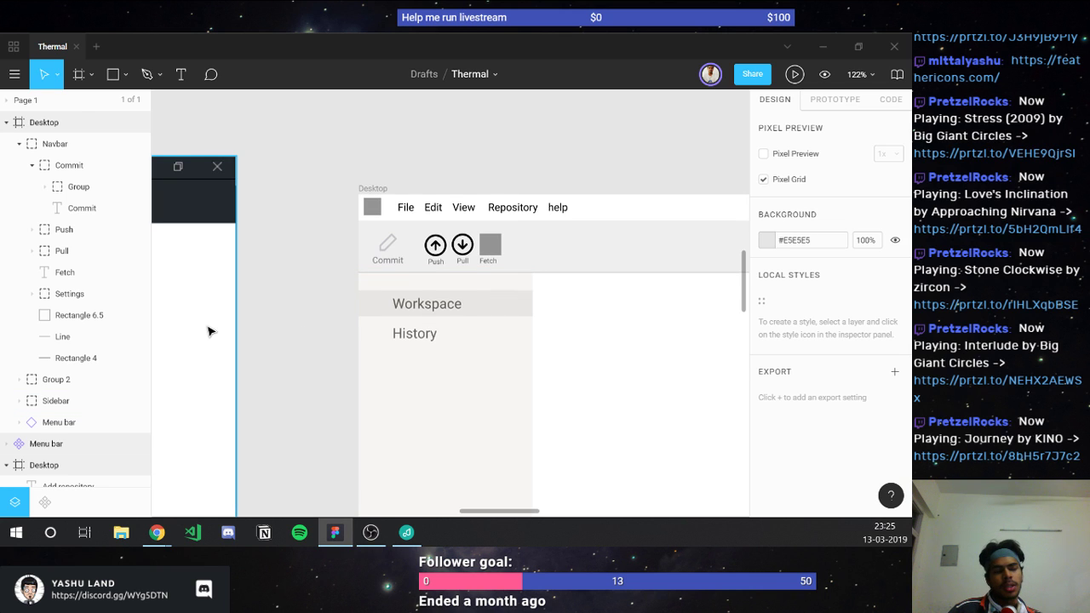
scroll(211, 331, left, 10)
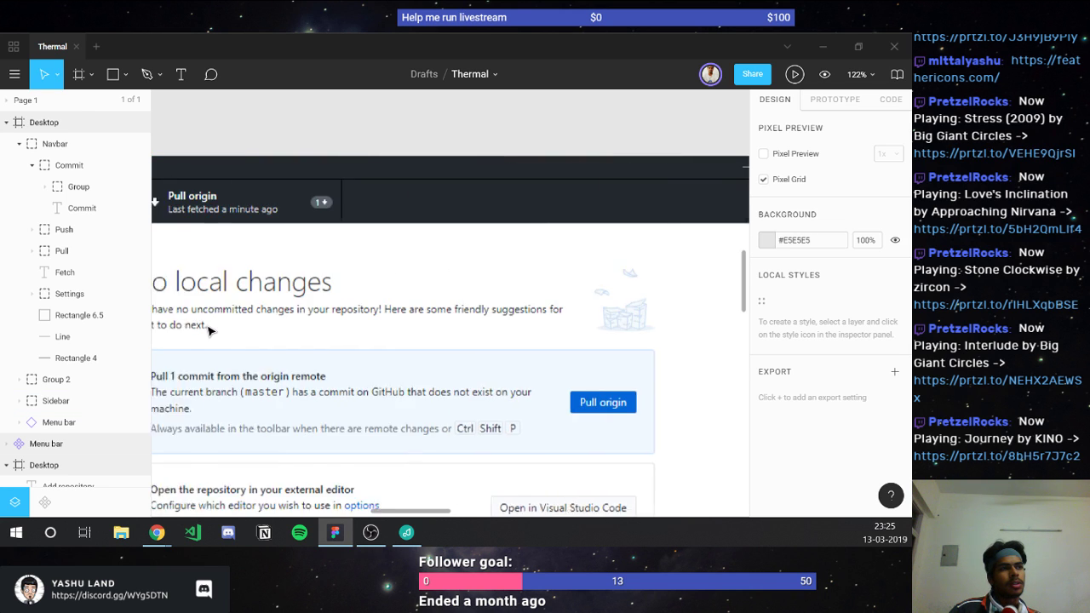
scroll(211, 331, left, 6)
scroll(211, 331, left, 6)
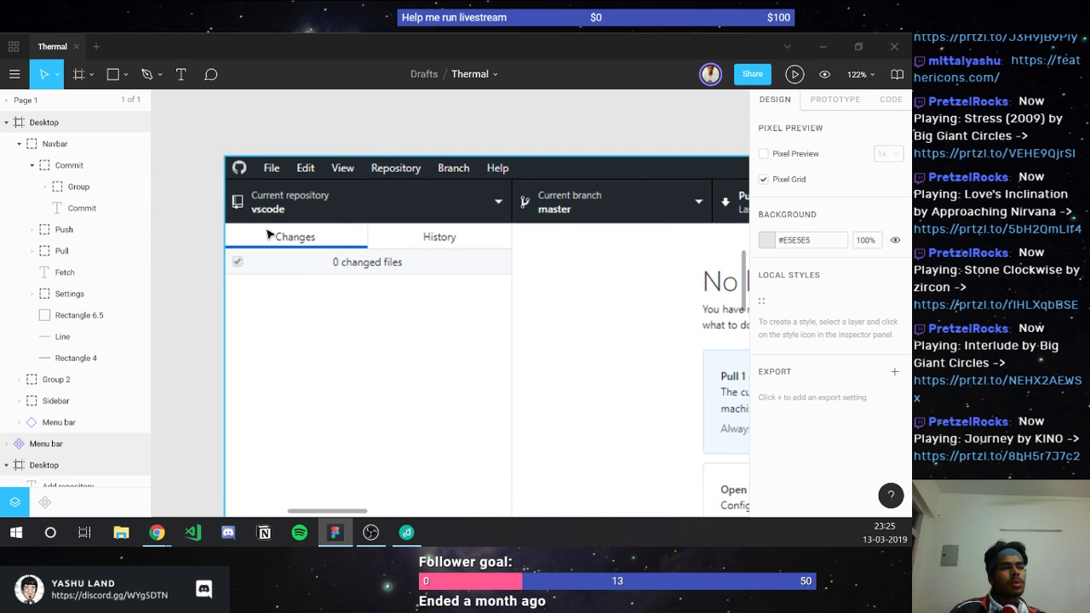
scroll(488, 224, right, 3)
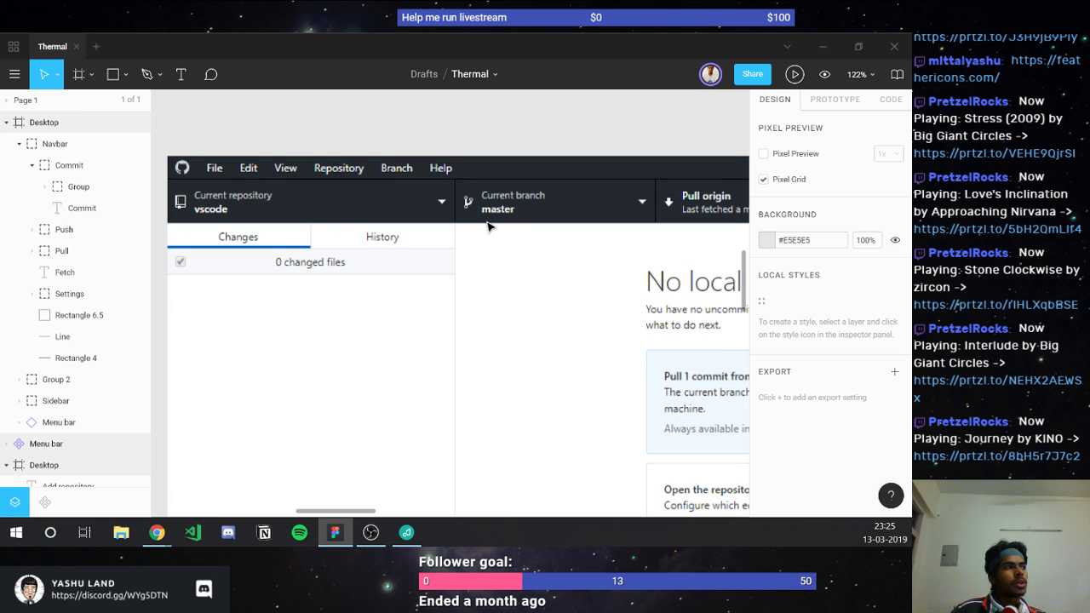
scroll(489, 225, right, 10)
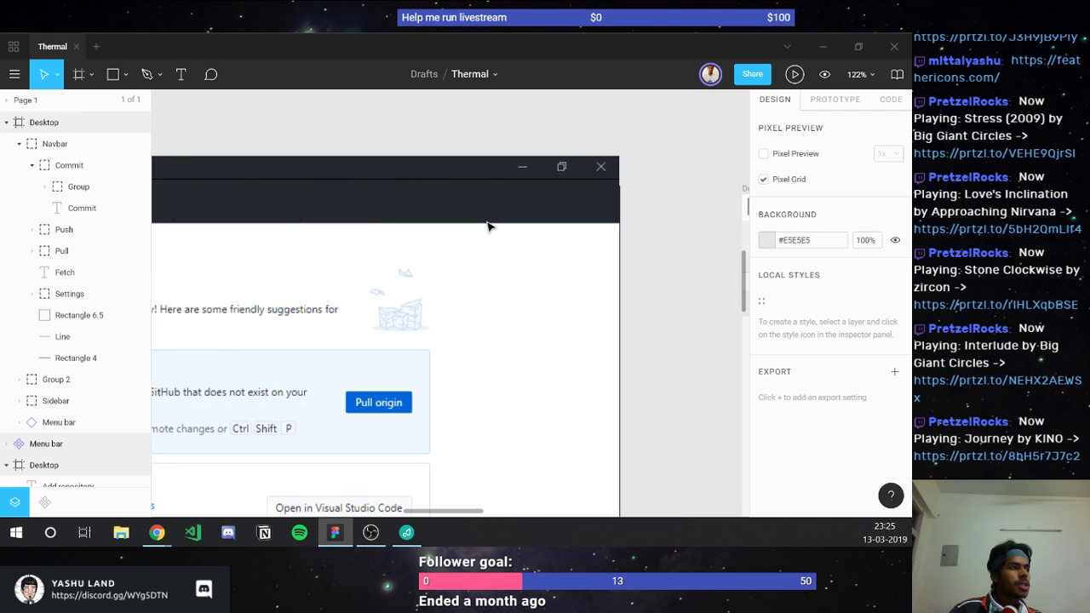
scroll(489, 226, left, 10)
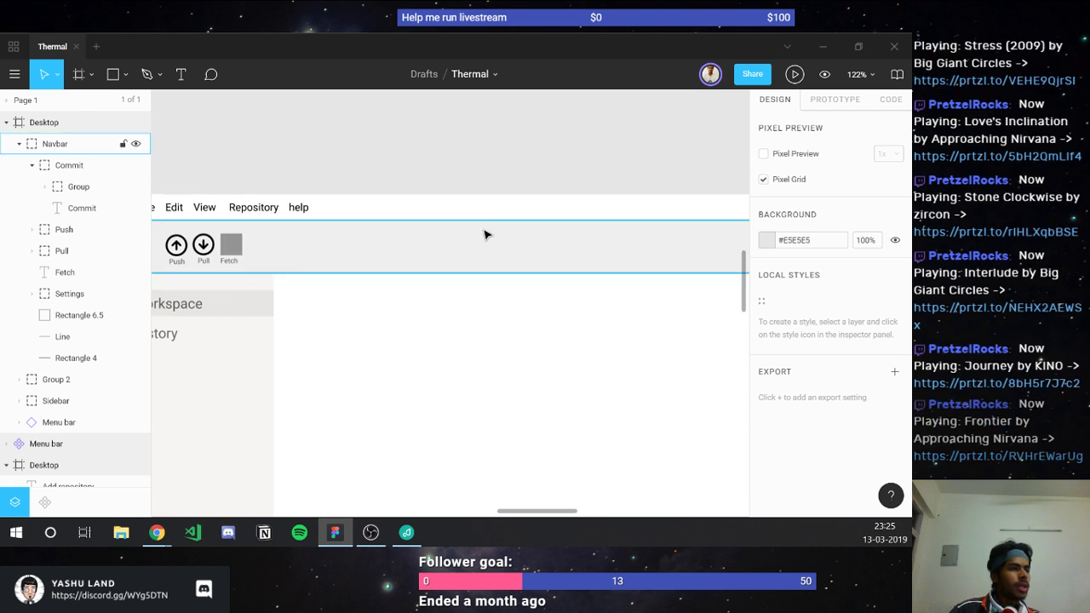
Step: Draw a small rectangle over the toolbar's left end
scroll(477, 243, left, 3)
key(r)
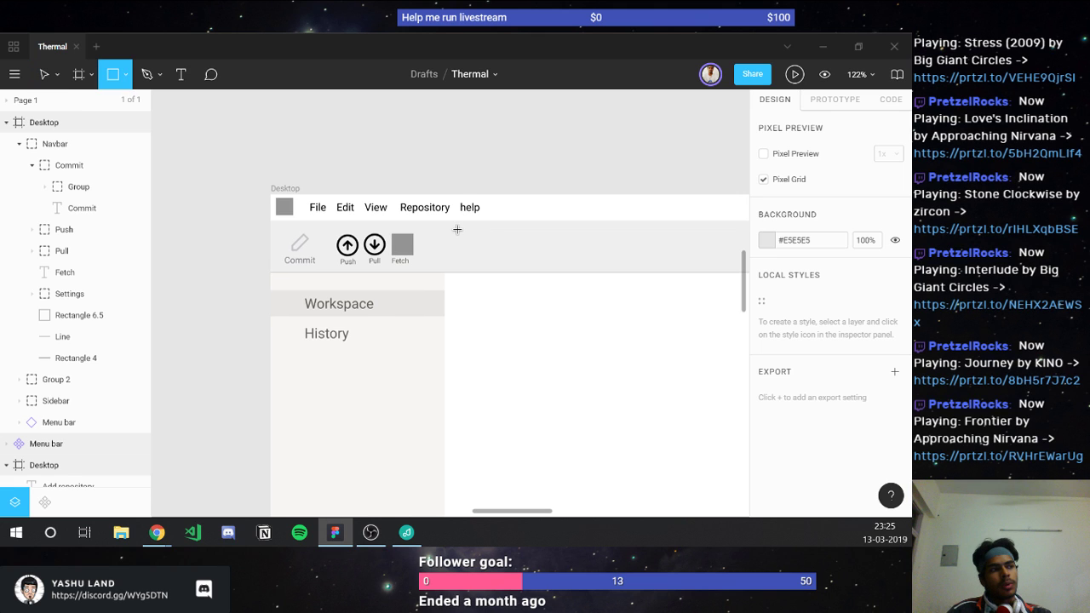
drag(275, 223, 278, 226)
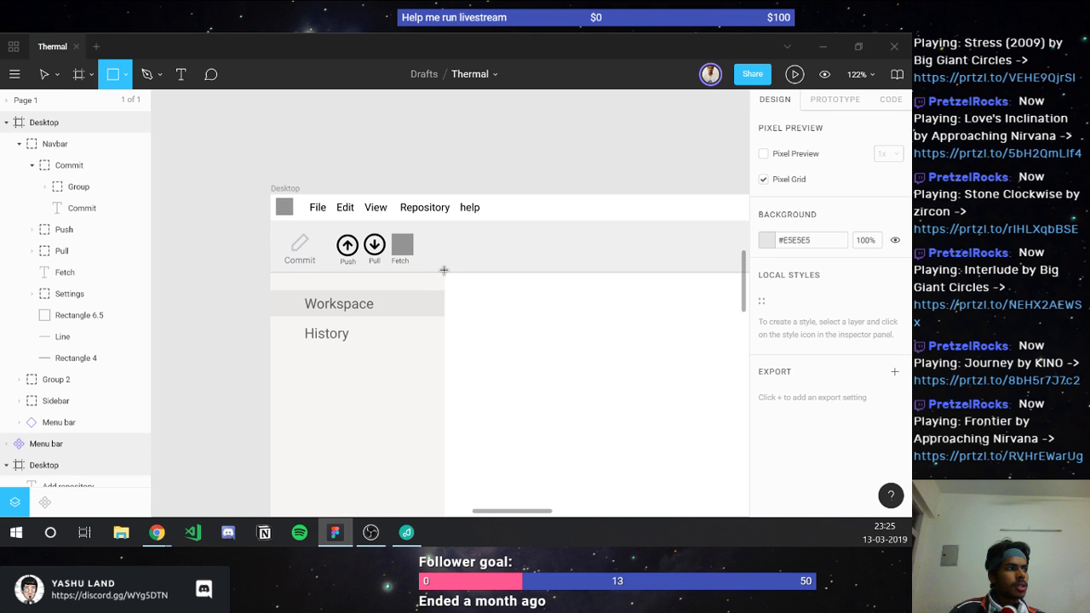
drag(444, 269, 444, 269)
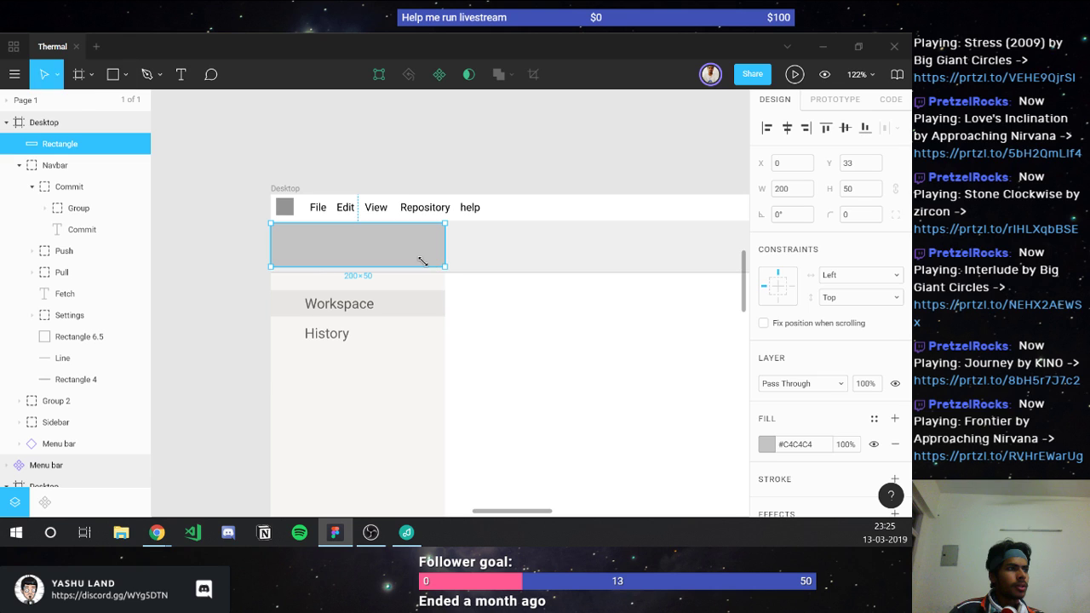
scroll(416, 237, down, 2)
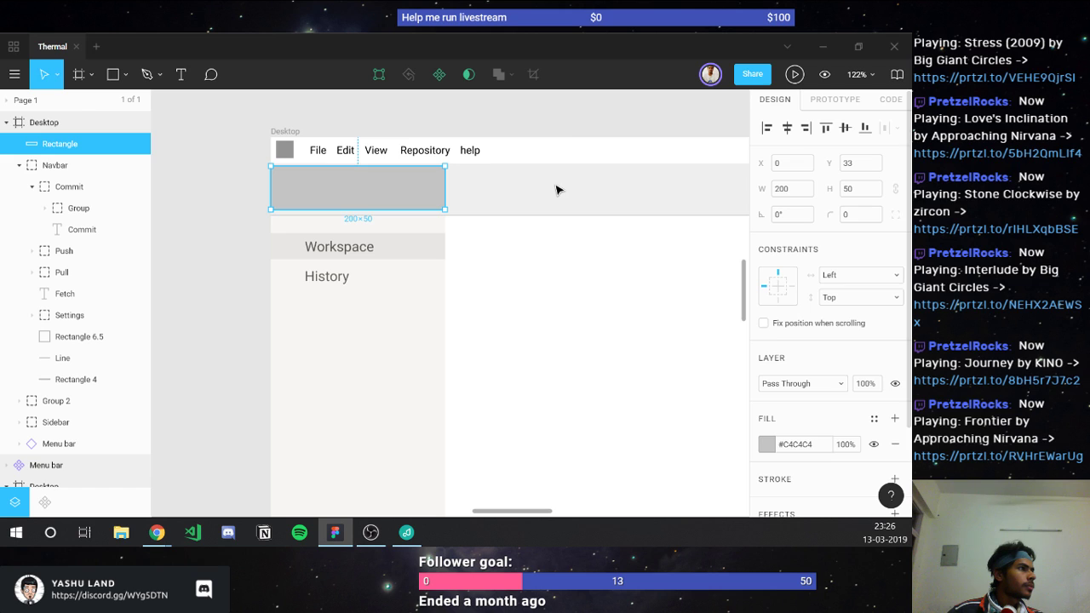
Step: Set the grey navbar background rectangle's height to 60
click(511, 191)
click(366, 194)
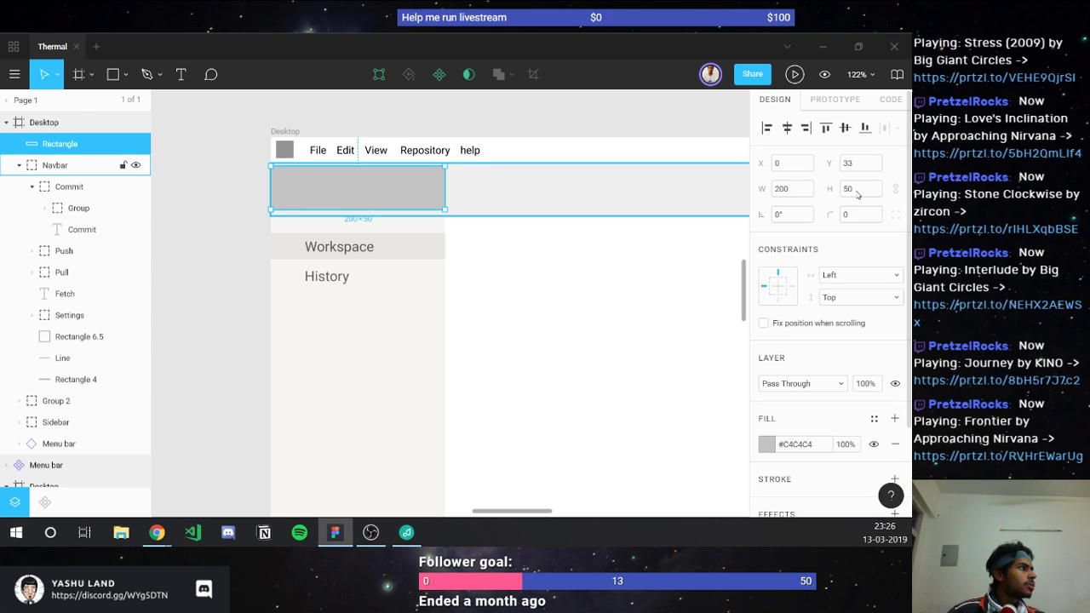
click(857, 191)
text(60)
key(Return)
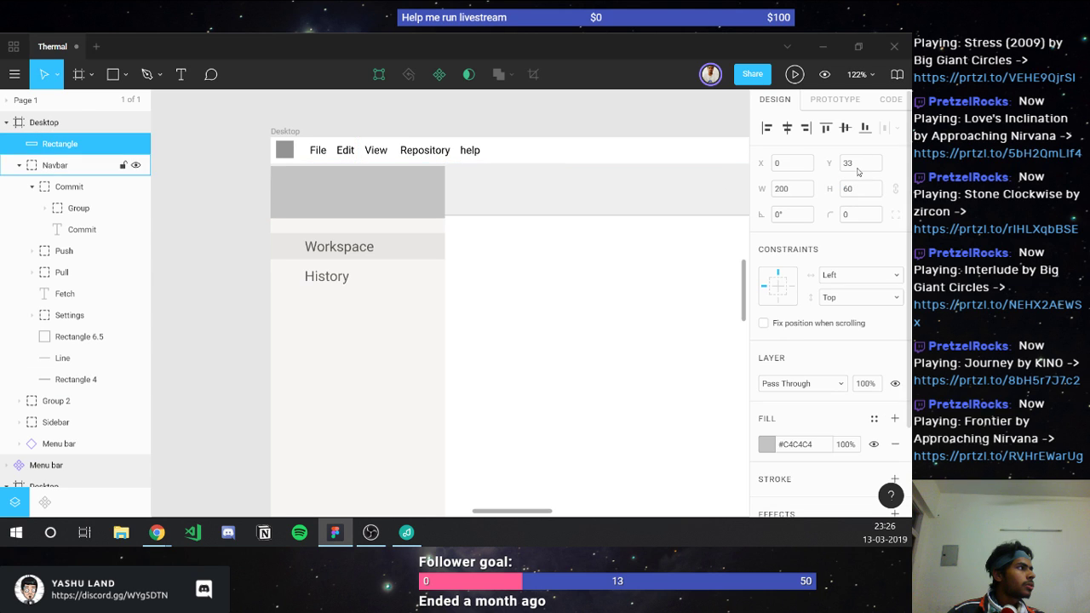
Step: Collapse the Commit group's layers and hide the navbar background rectangle
click(38, 187)
click(33, 186)
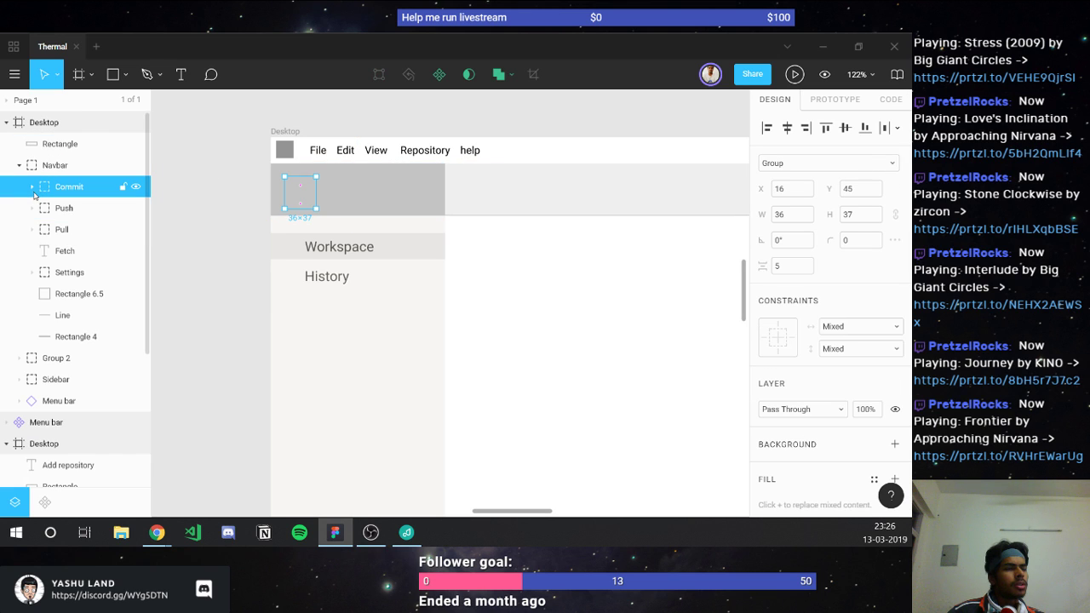
click(511, 194)
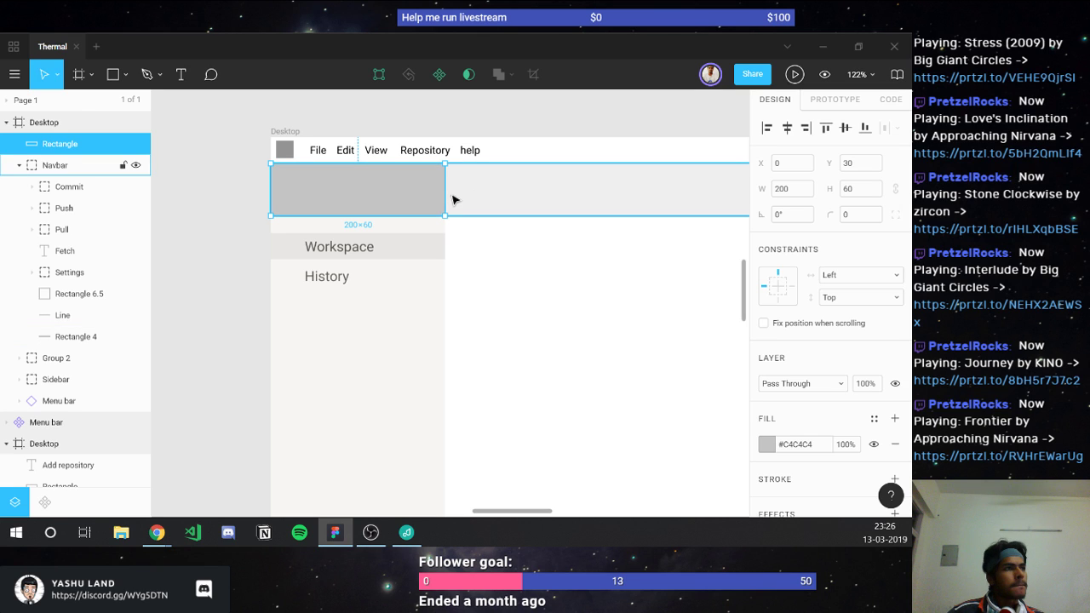
click(134, 145)
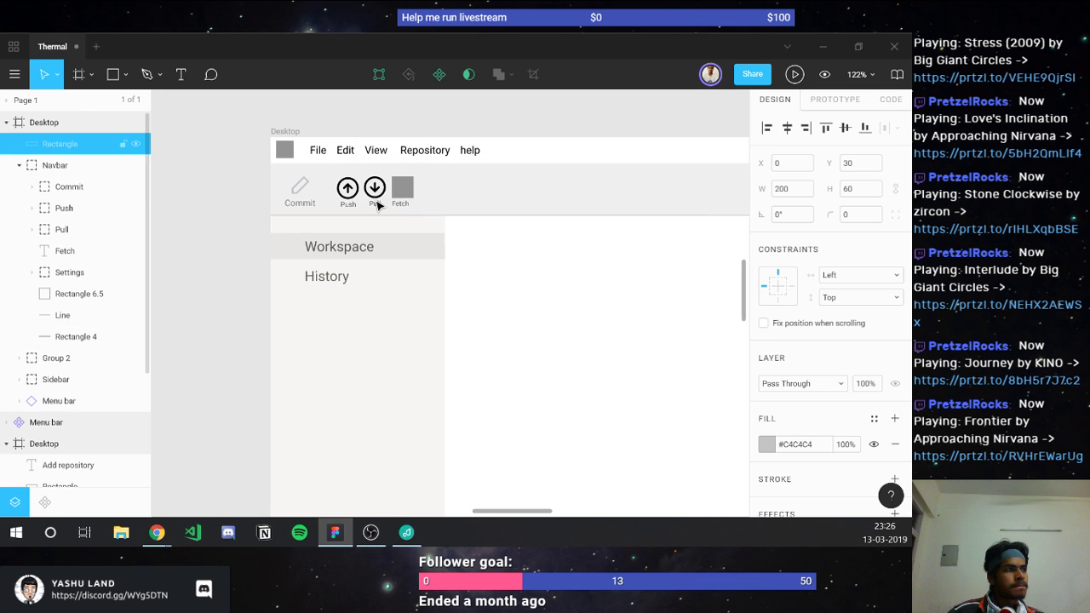
Step: Delete the Fetch label and its placeholder square from the navbar
scroll(379, 205, up, 5)
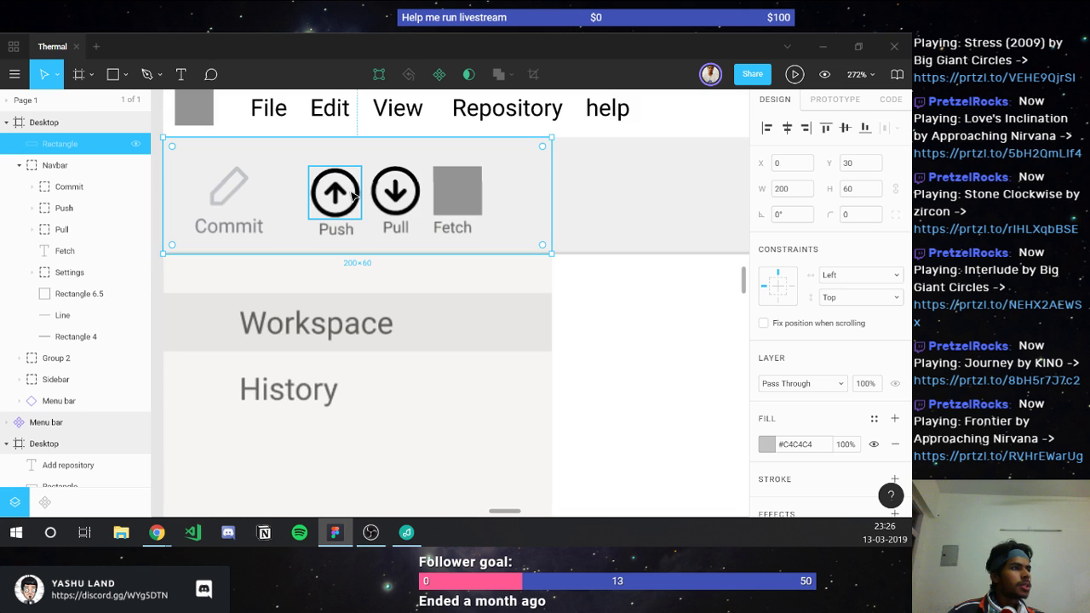
ctrl+click(228, 226)
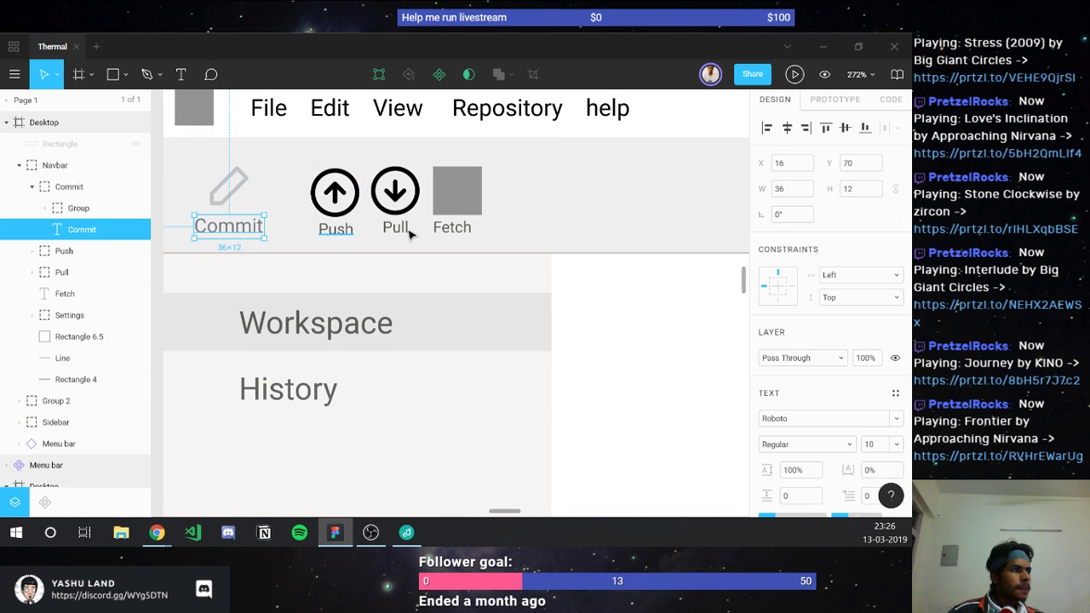
ctrl+click(335, 228)
ctrl+shift+click(395, 227)
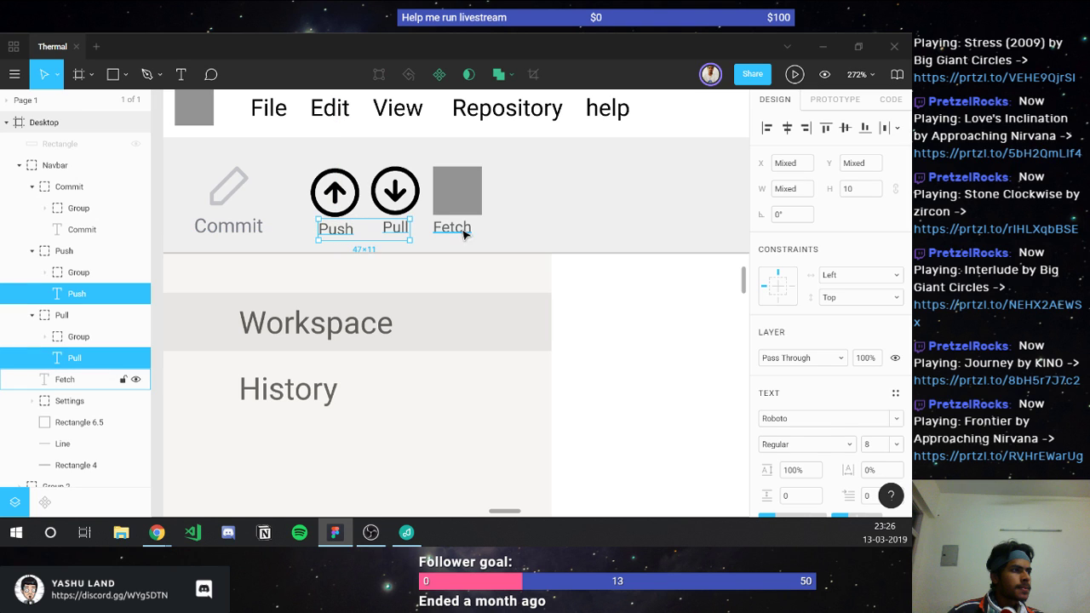
click(458, 227)
shift+click(458, 201)
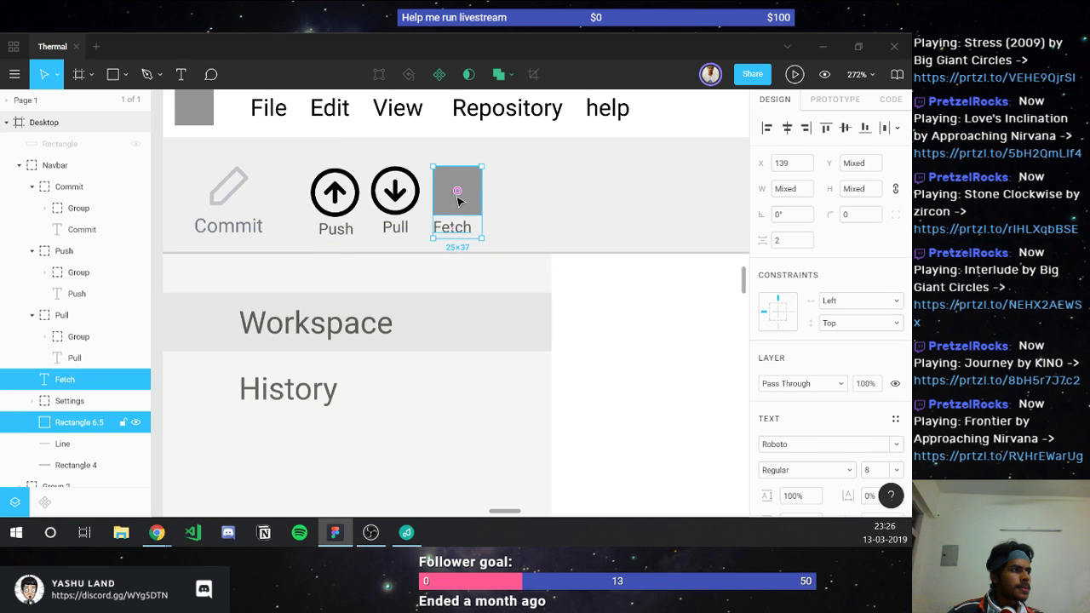
key(Delete)
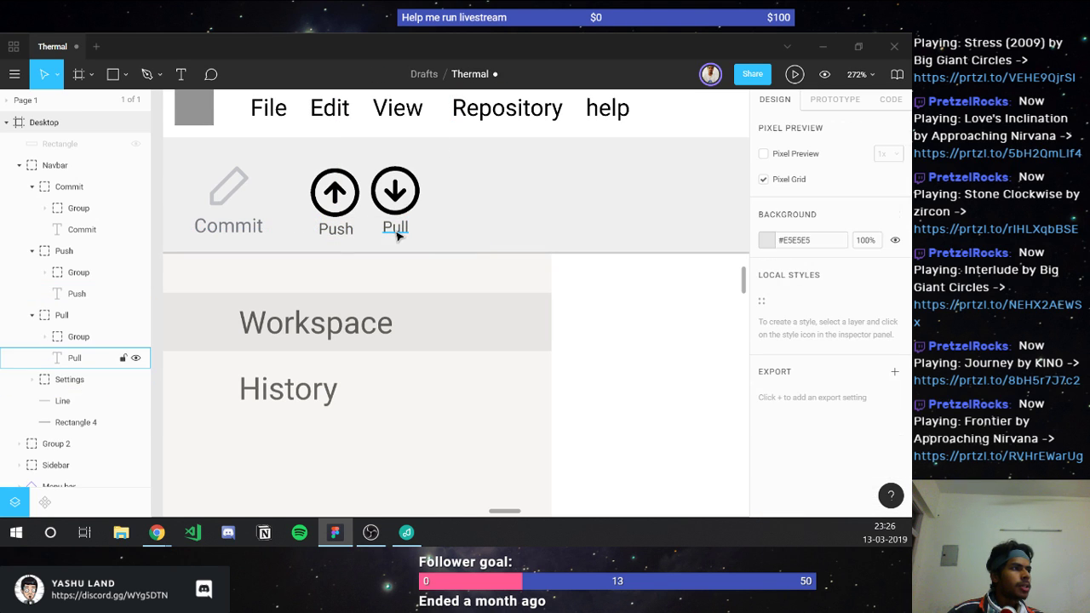
Step: Copy the Commit label's text properties and paste them onto the Push and Pull labels
ctrl+click(395, 229)
click(226, 235)
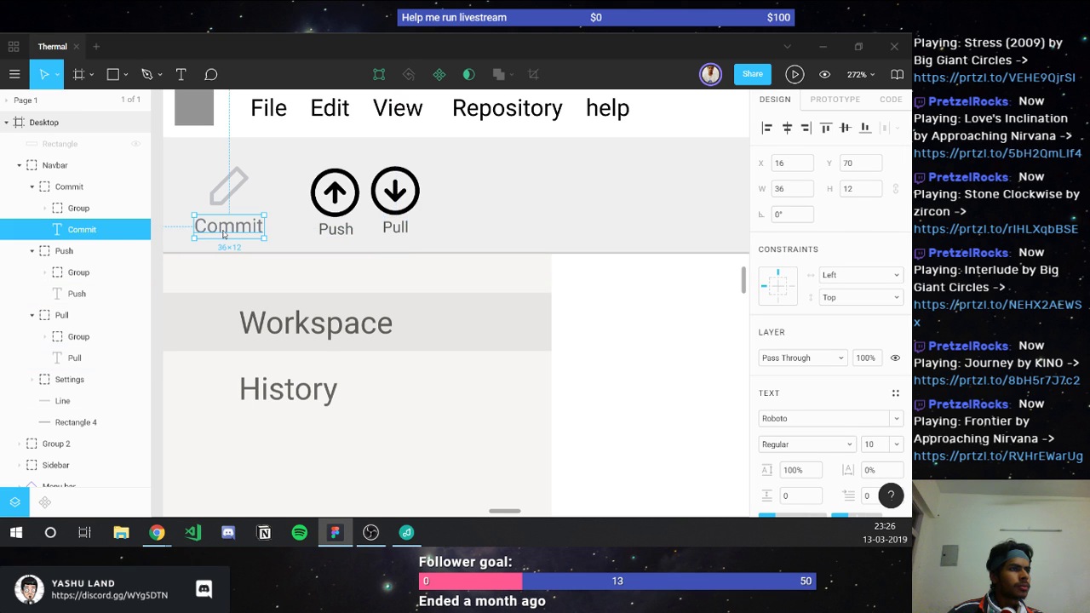
right_click(225, 236)
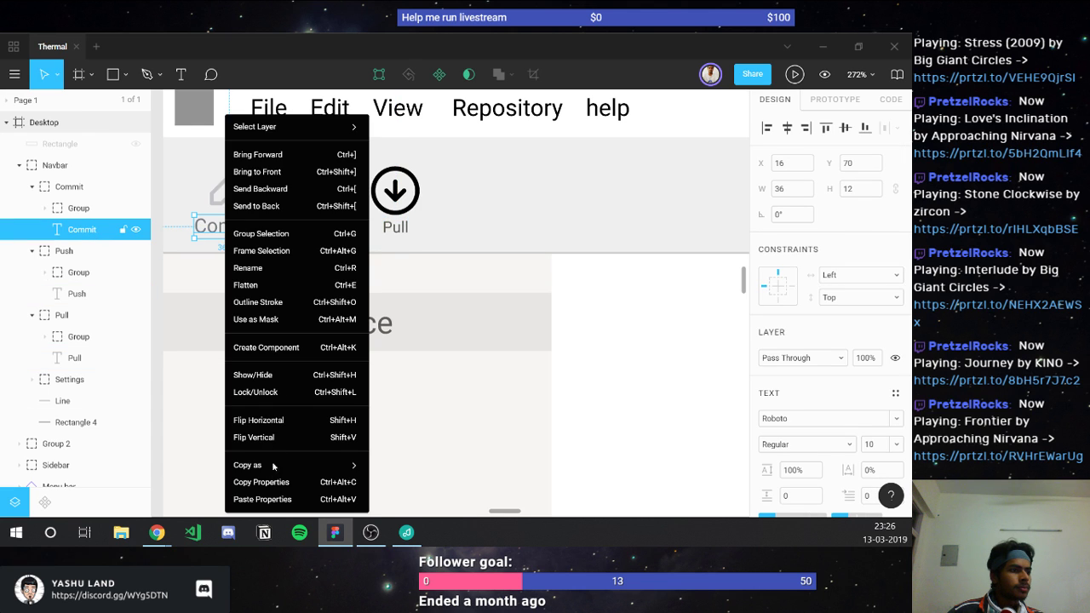
click(282, 482)
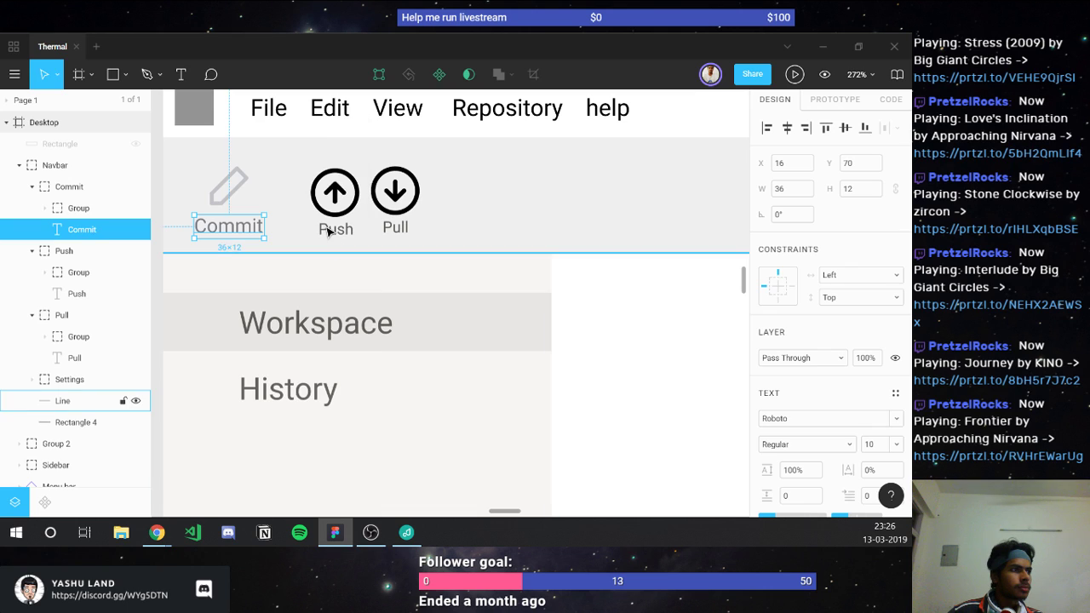
shift+click(336, 227)
click(336, 226)
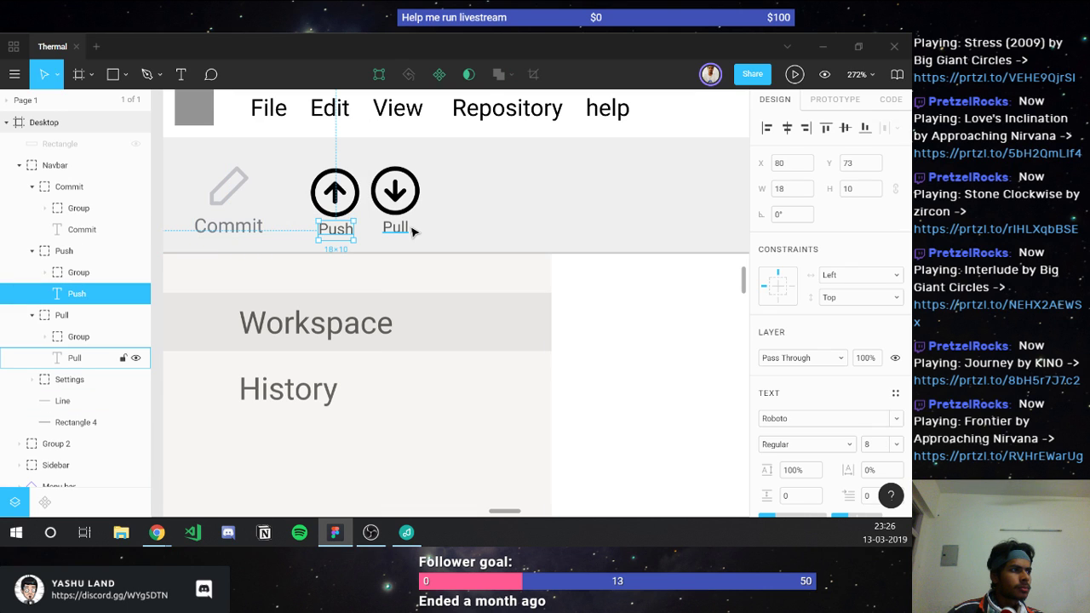
shift+click(399, 227)
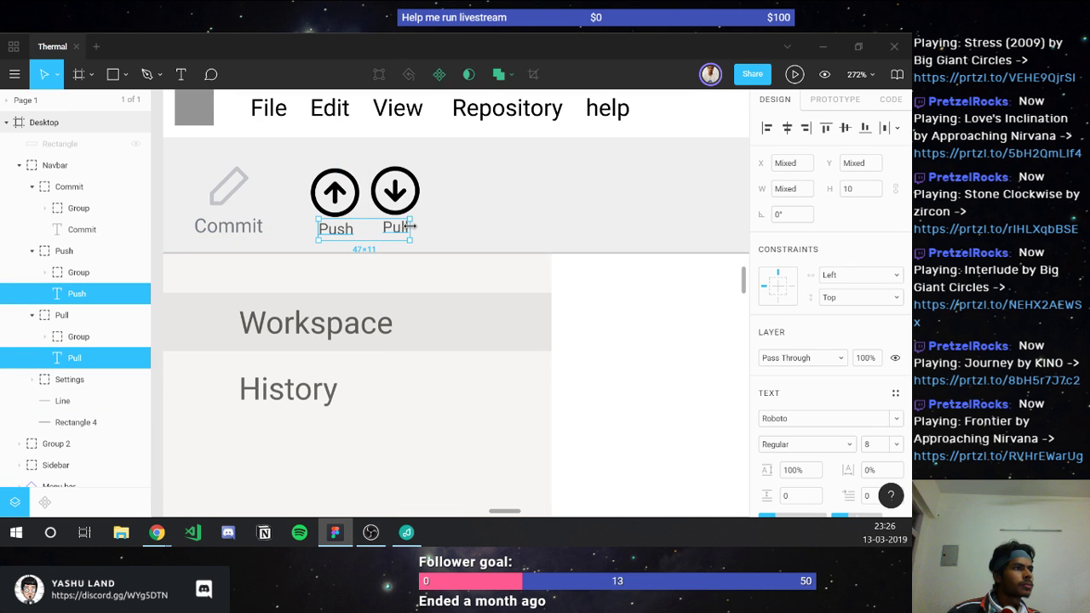
key(ctrl+shift+period)
key(ctrl+shift+period)
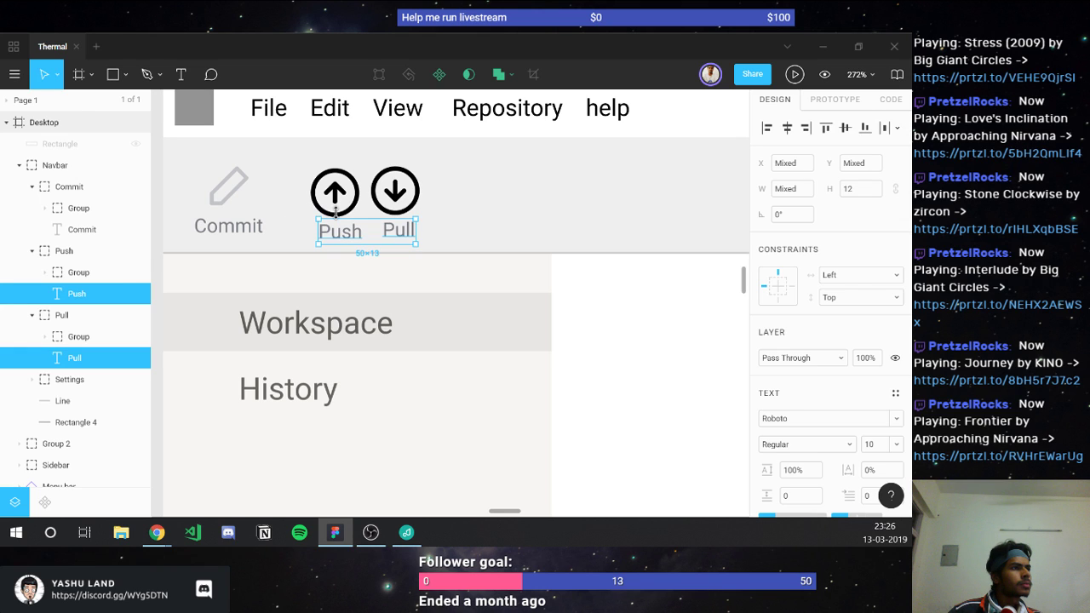
Step: Adjust the pencil icon's fill brightness and saturation (5) until it reads #A1A5AC
click(239, 197)
double_click(239, 197)
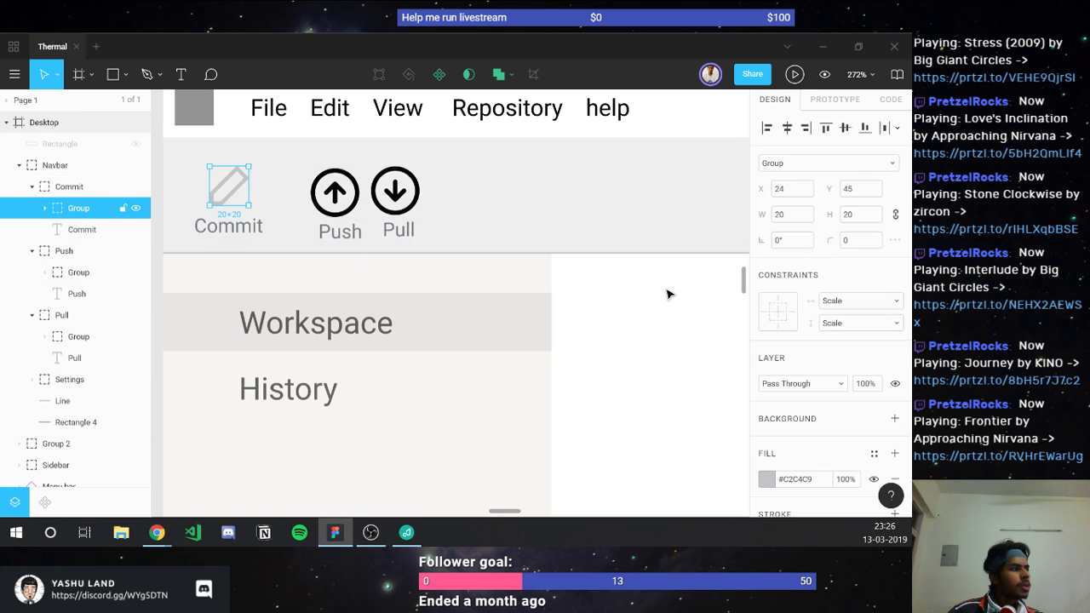
click(767, 479)
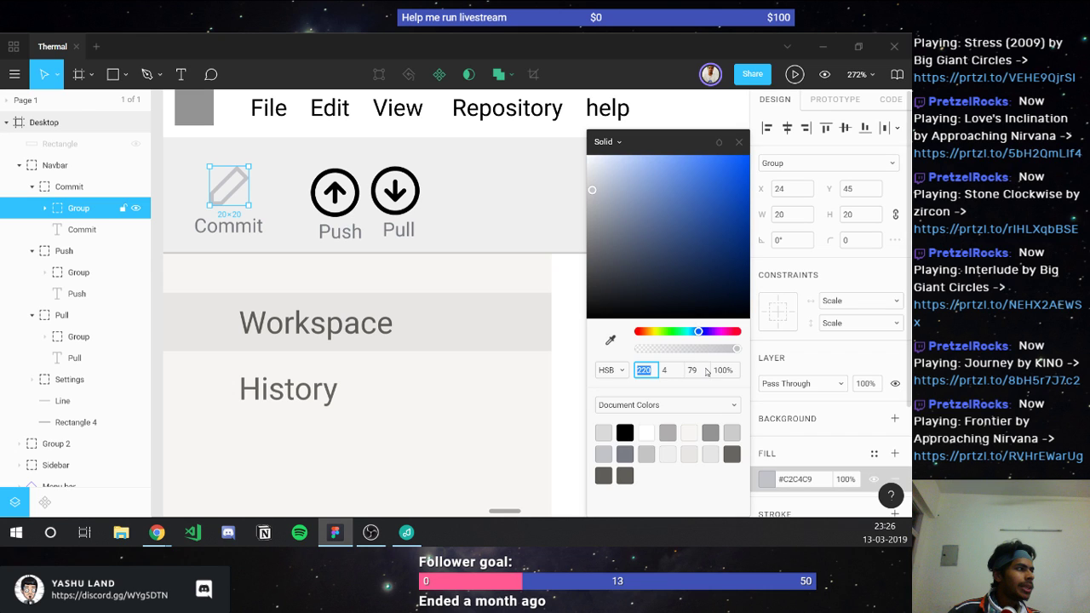
key(Tab)
key(Tab)
key(Up)
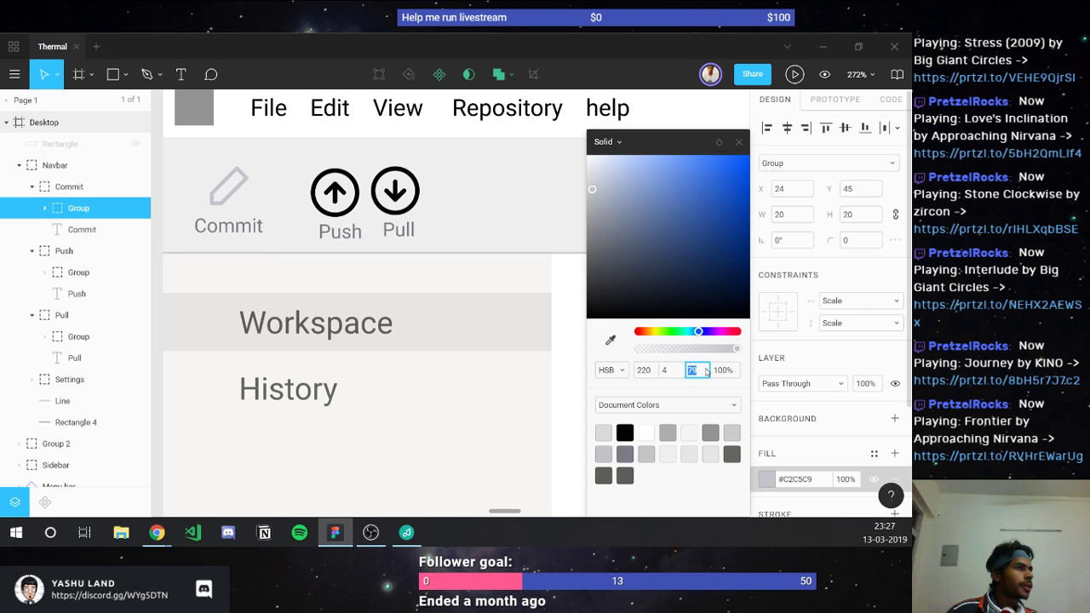
key(Down)
key(Down)
key(Down)
key(Down)
key(Down)
key(Down)
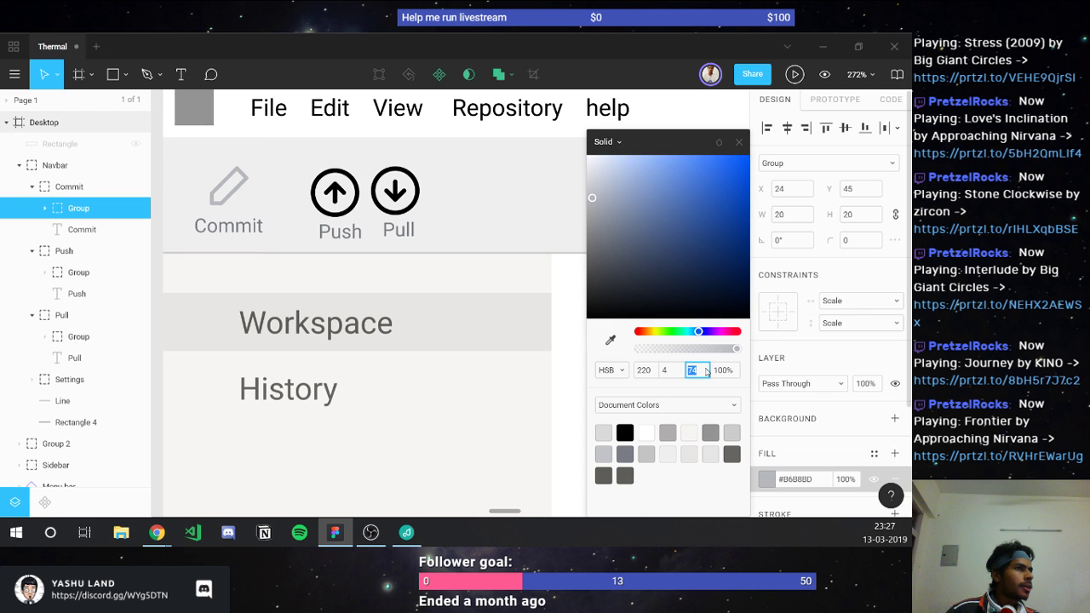
click(677, 375)
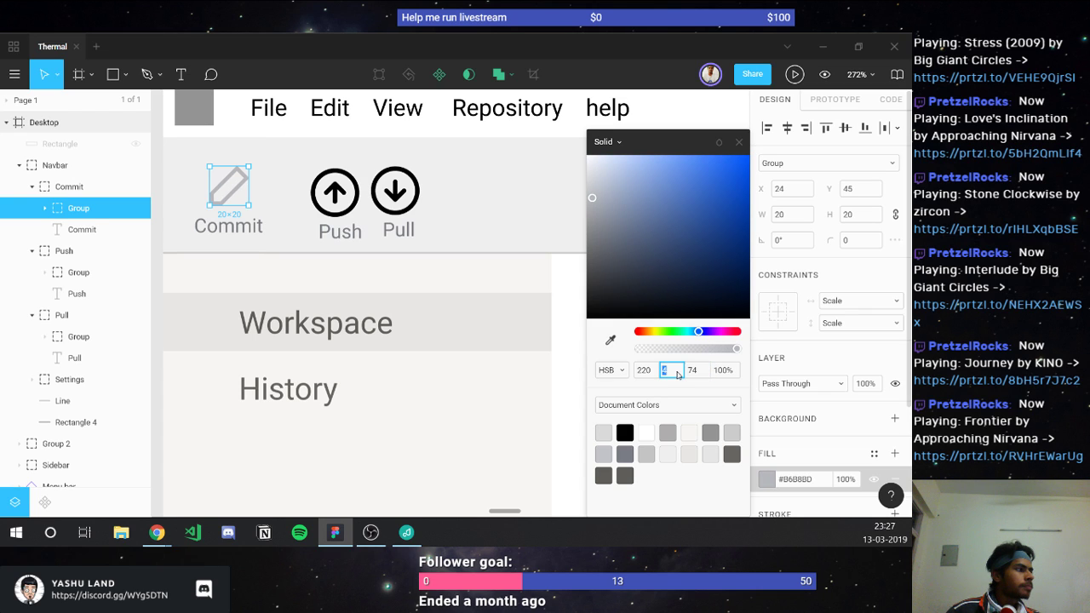
key(Up)
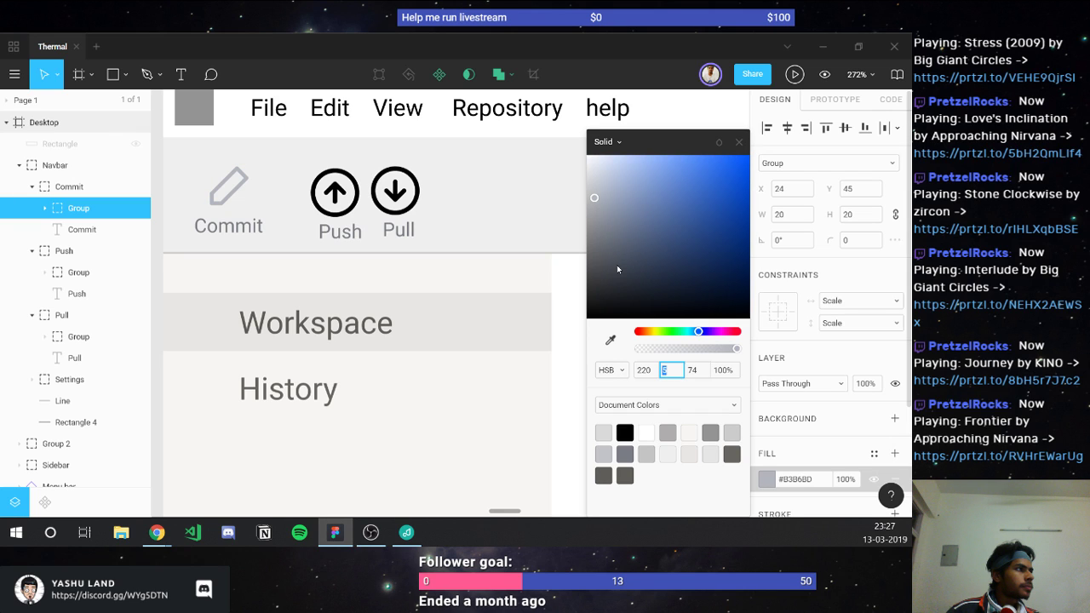
key(Return)
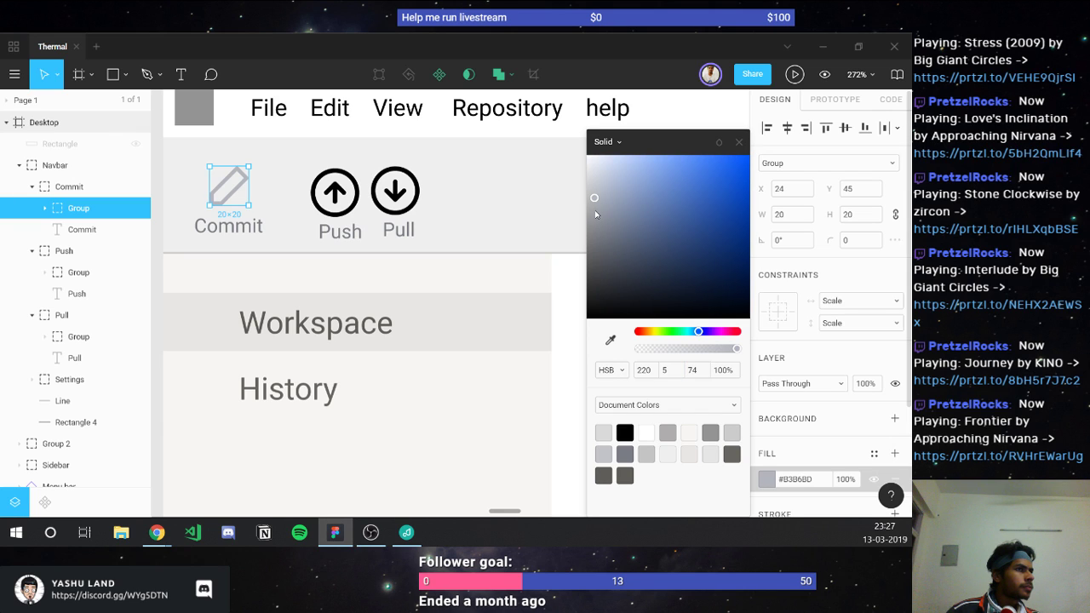
drag(596, 215, 595, 207)
click(738, 142)
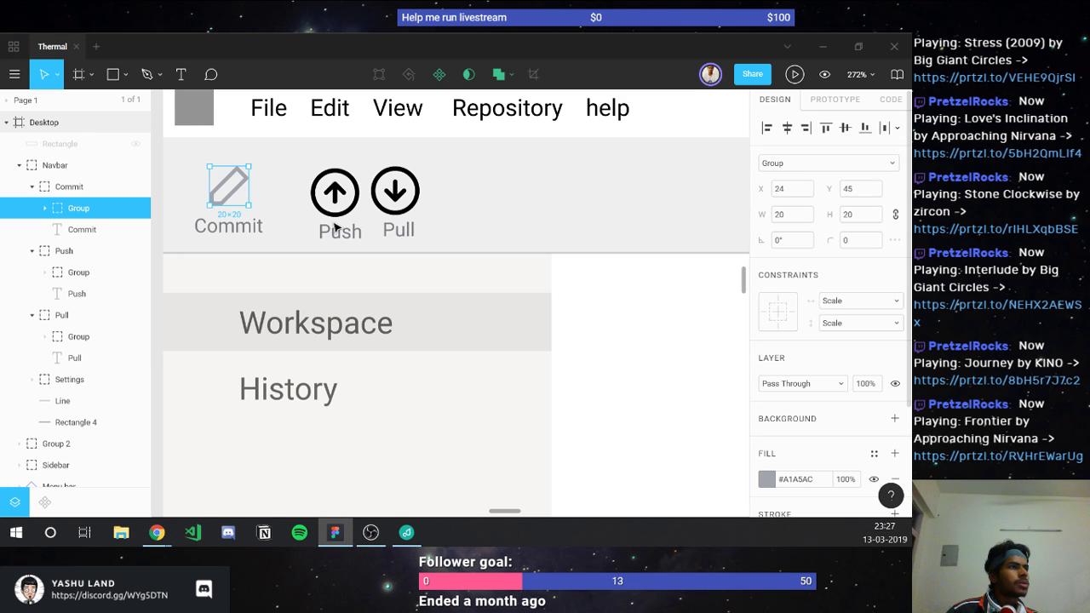
Step: Zoom out on the Thermal mockup and launch its prototype presentation
click(455, 295)
scroll(454, 295, down, 3)
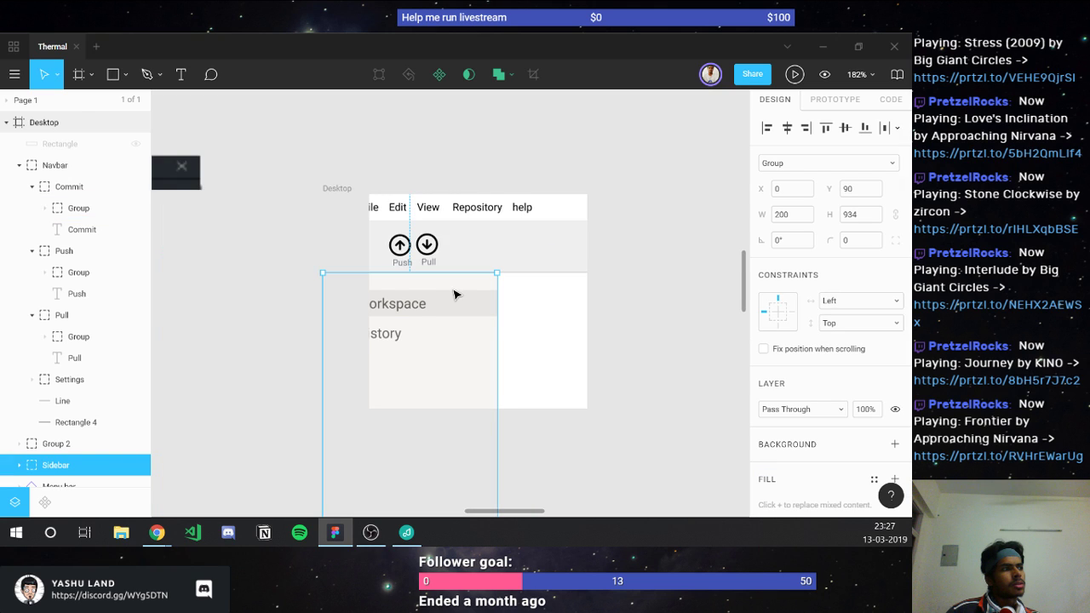
scroll(453, 294, down, 5)
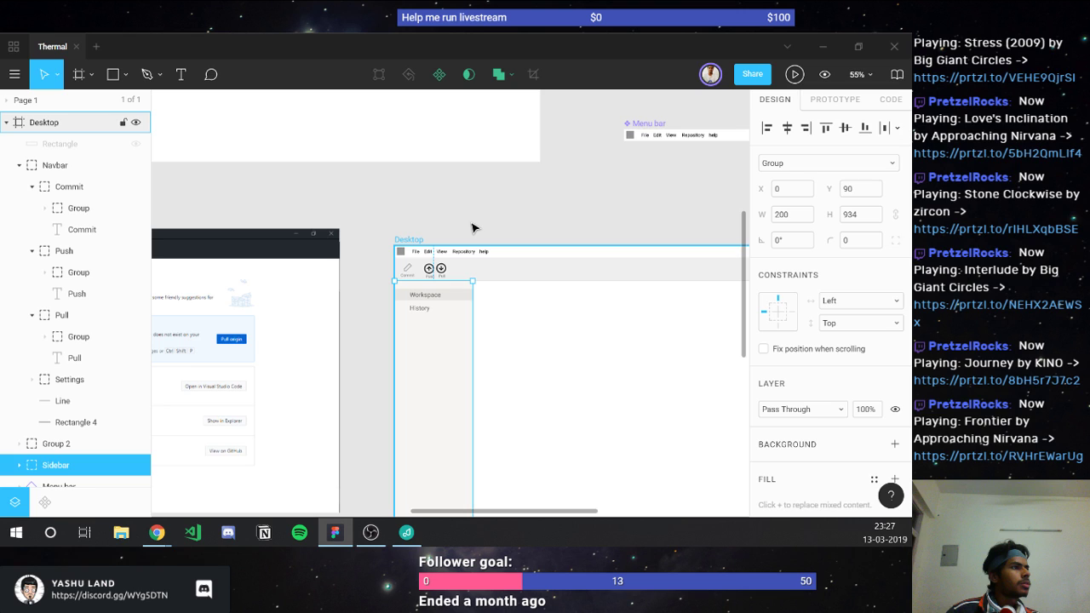
click(795, 77)
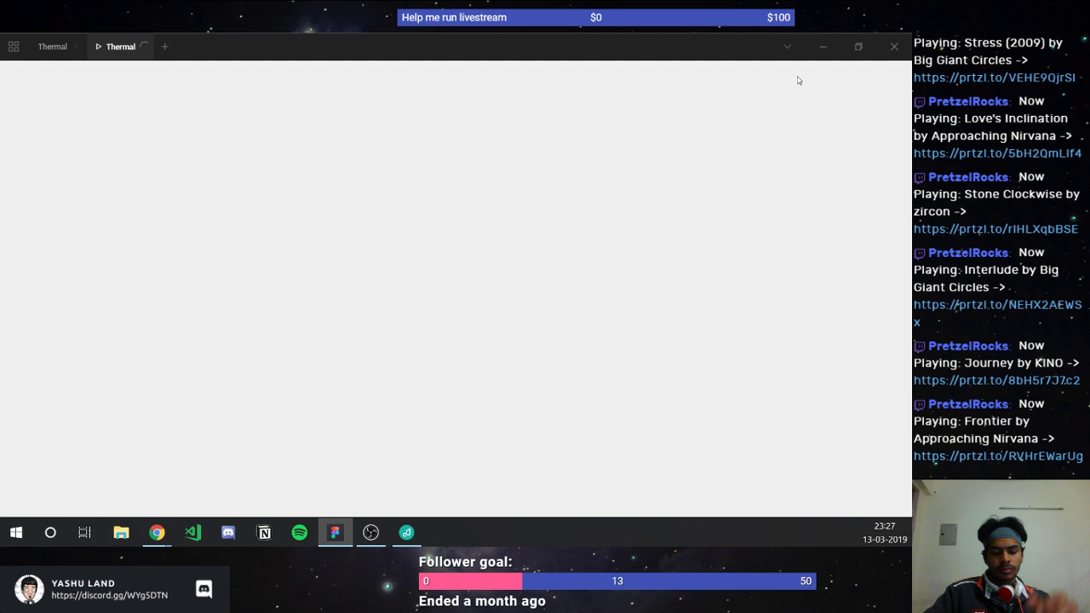
Step: View the loaded Thermal prototype tab, then go back to the design editor tab
key(alt+Tab)
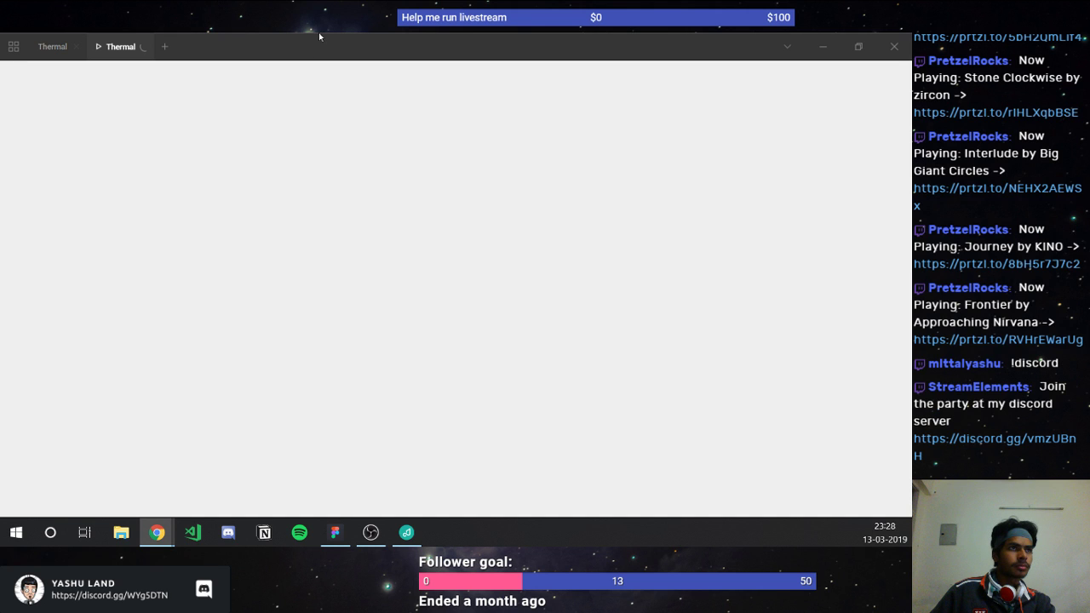
click(294, 50)
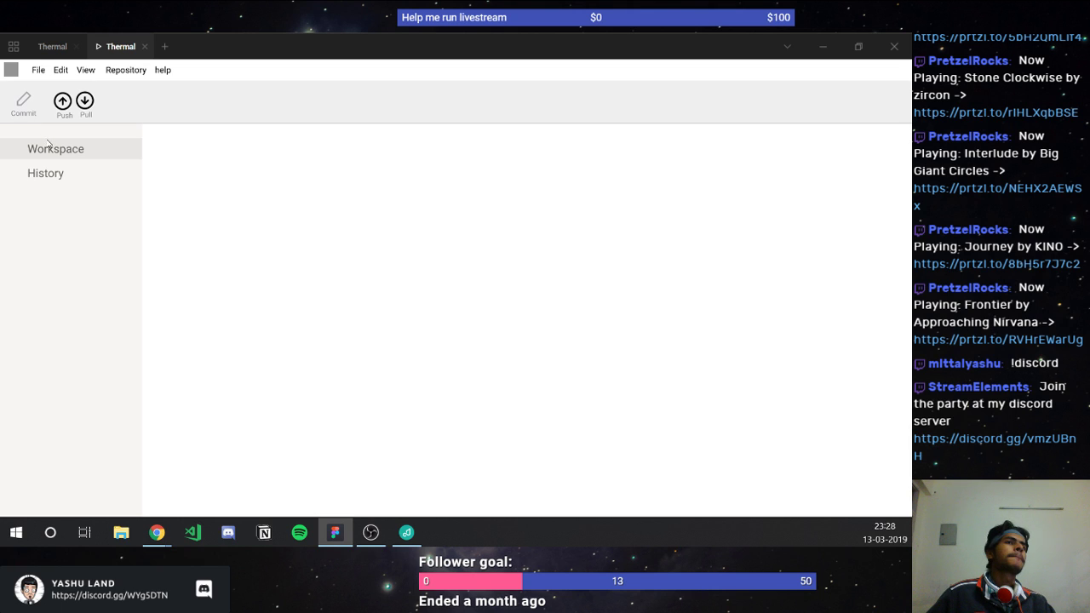
click(47, 46)
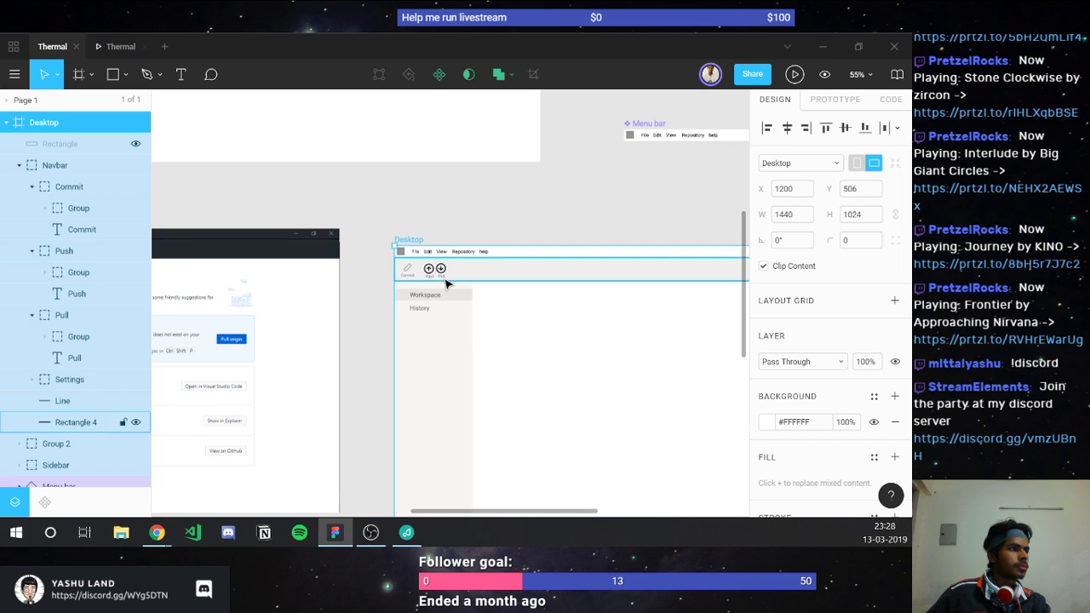
Step: Change the Commit label's font weight to Medium
scroll(451, 285, up, 5)
scroll(361, 284, up, 5)
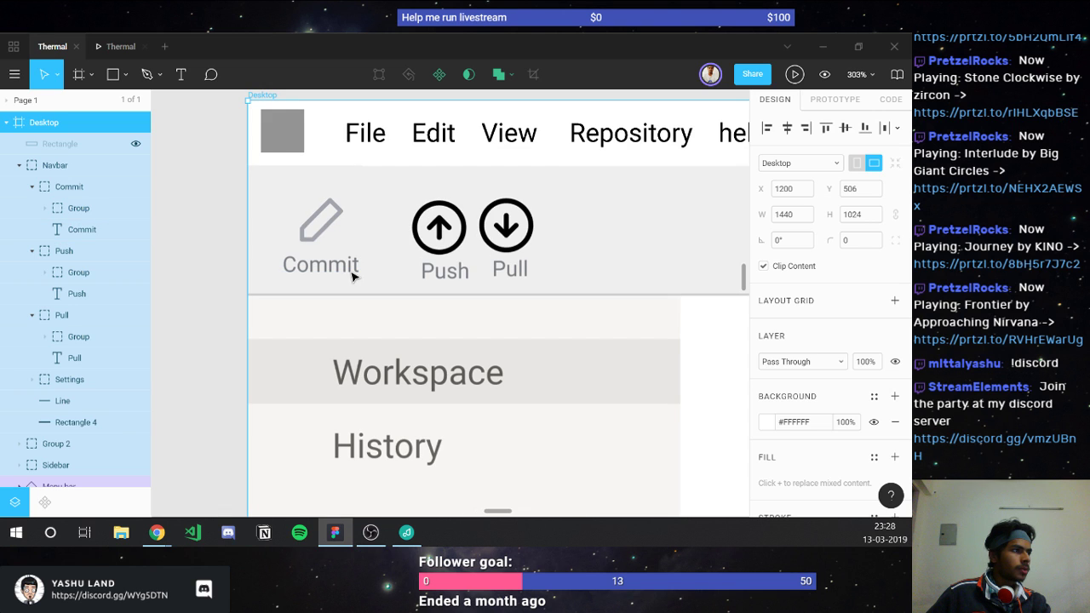
ctrl+click(349, 275)
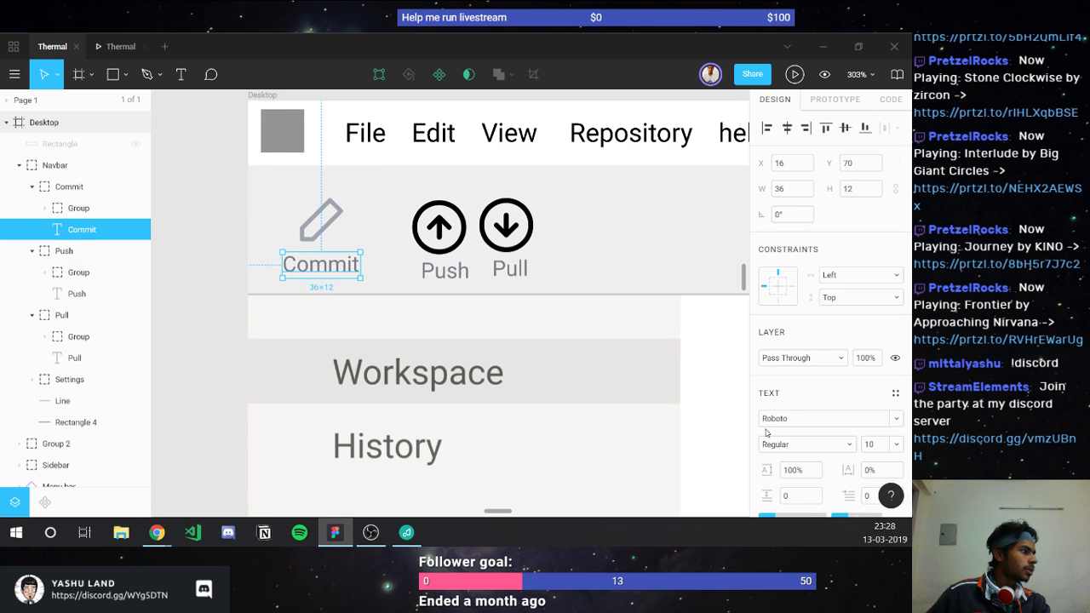
scroll(772, 296, down, 3)
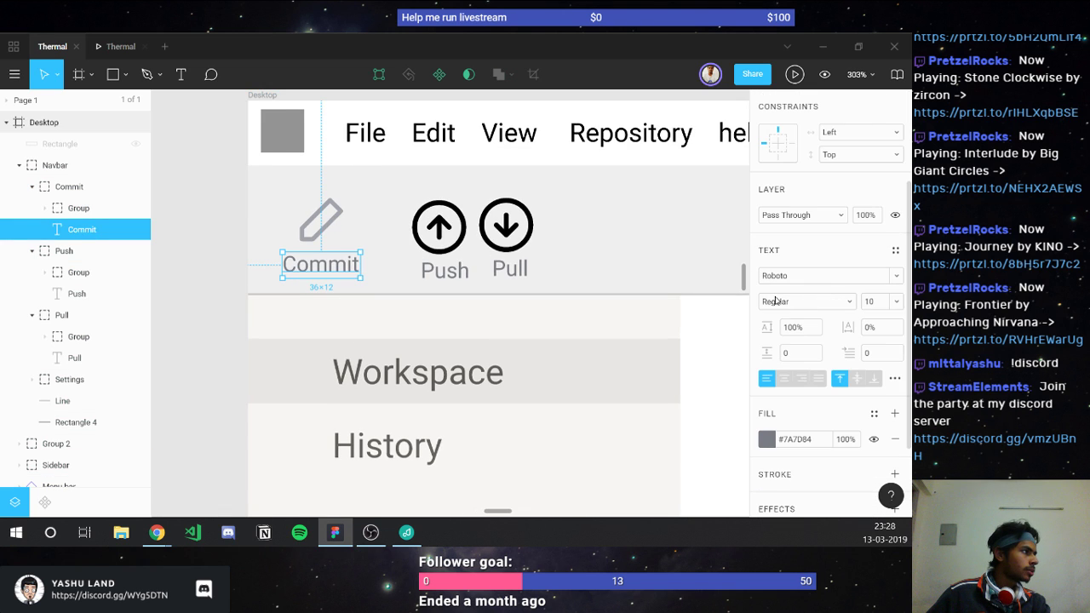
click(775, 301)
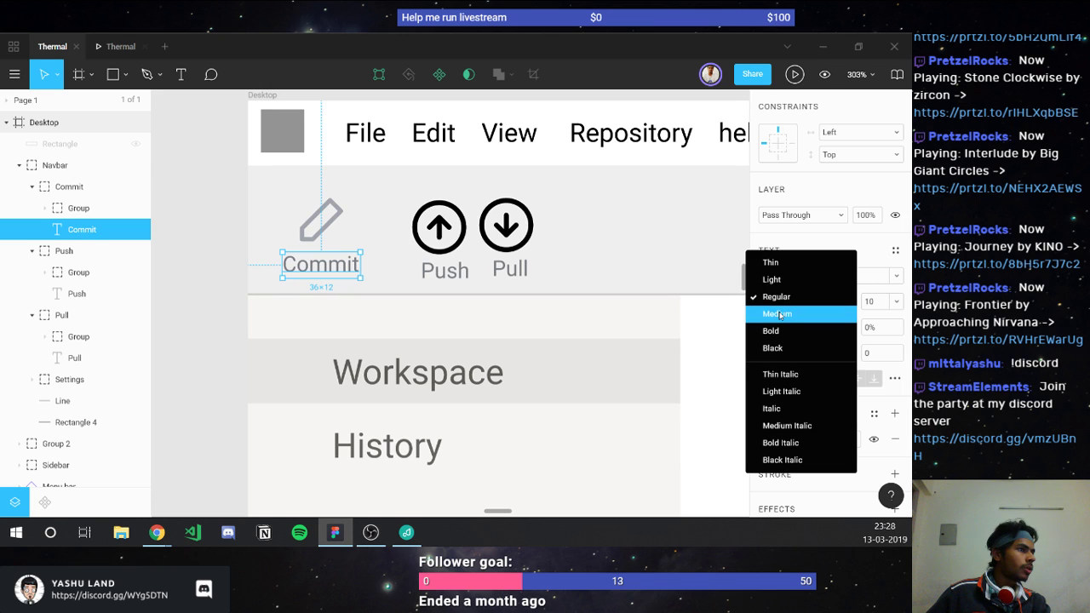
click(779, 314)
Step: Compare the Medium Commit label in the prototype tab, then return to the editor
click(118, 46)
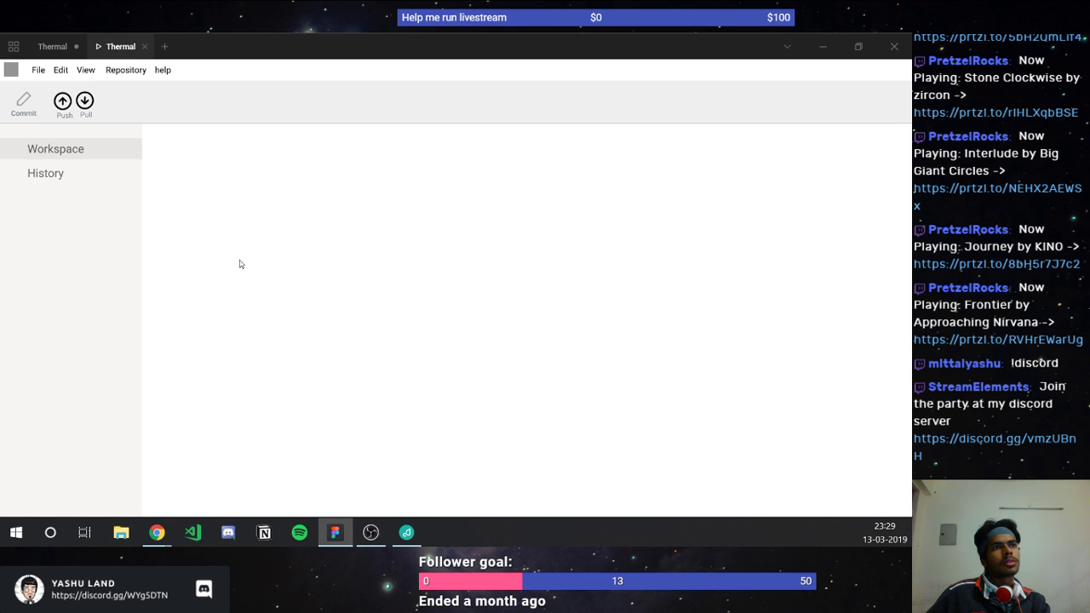
click(53, 46)
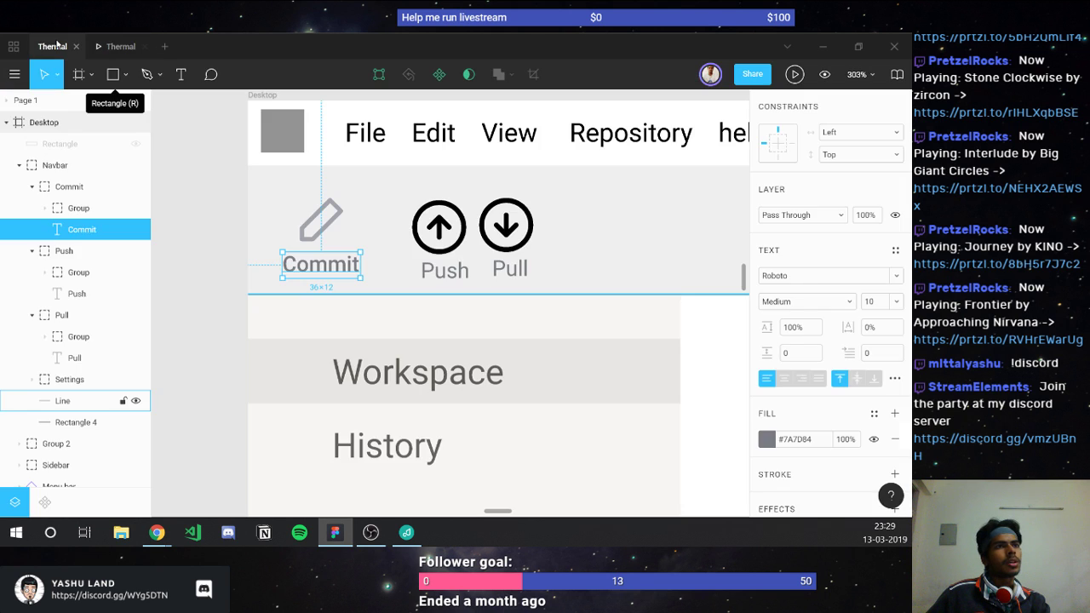
click(219, 333)
click(119, 46)
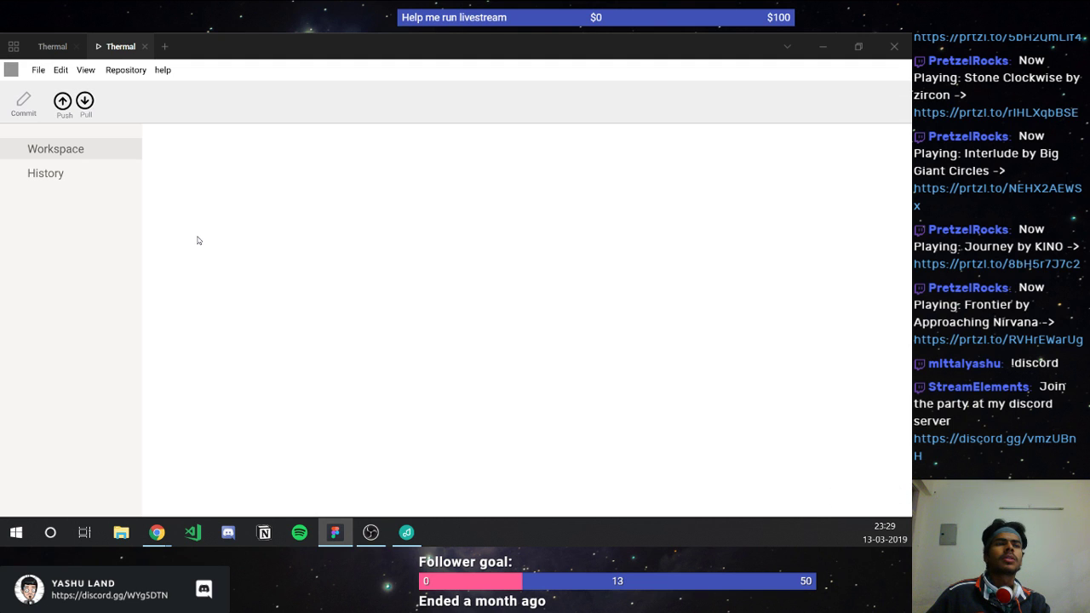
click(52, 45)
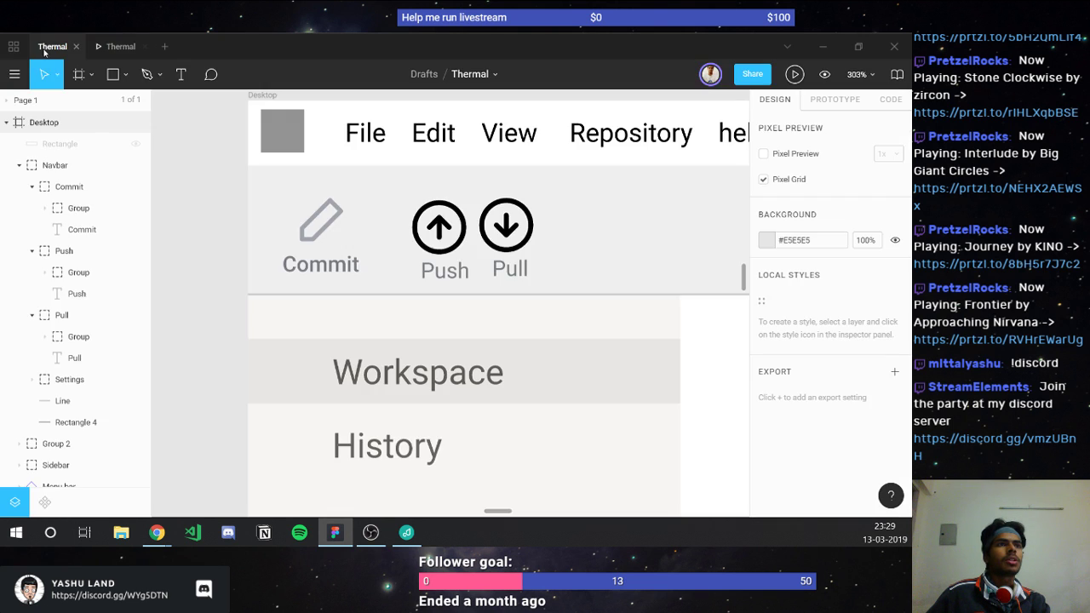
Step: Try Pacifico, Padauk, Palace Script MT and Palanquin on Commit, settle on Inter, and preview it
click(326, 273)
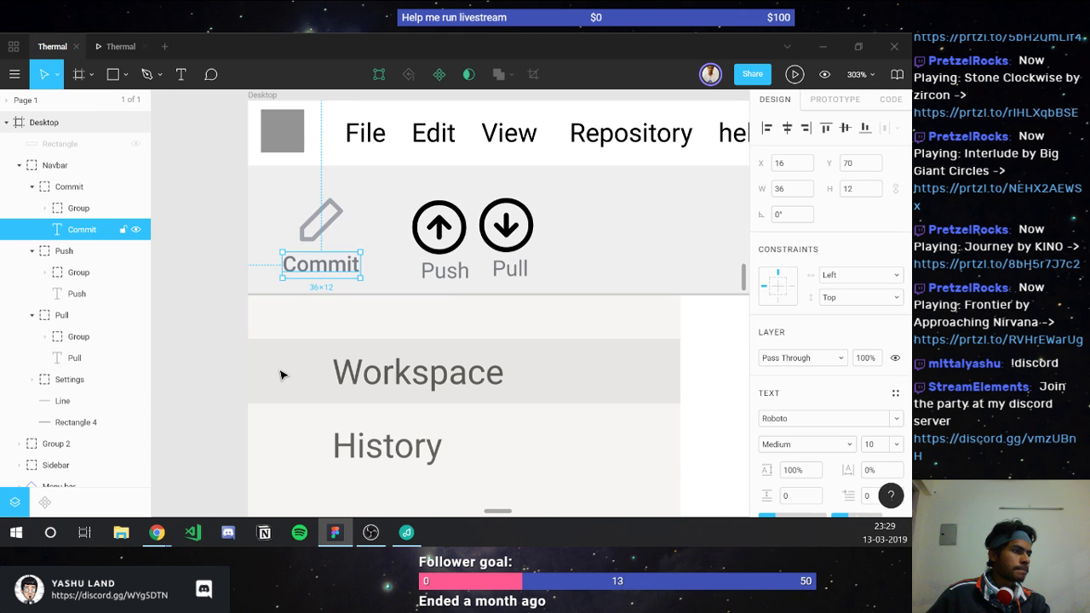
click(799, 420)
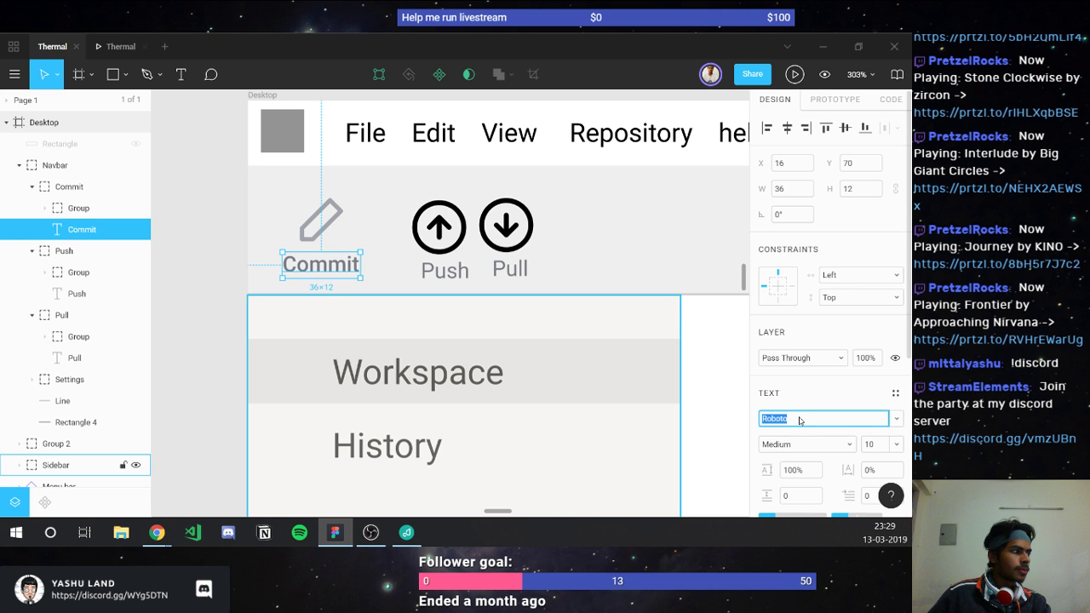
text(Pacifico)
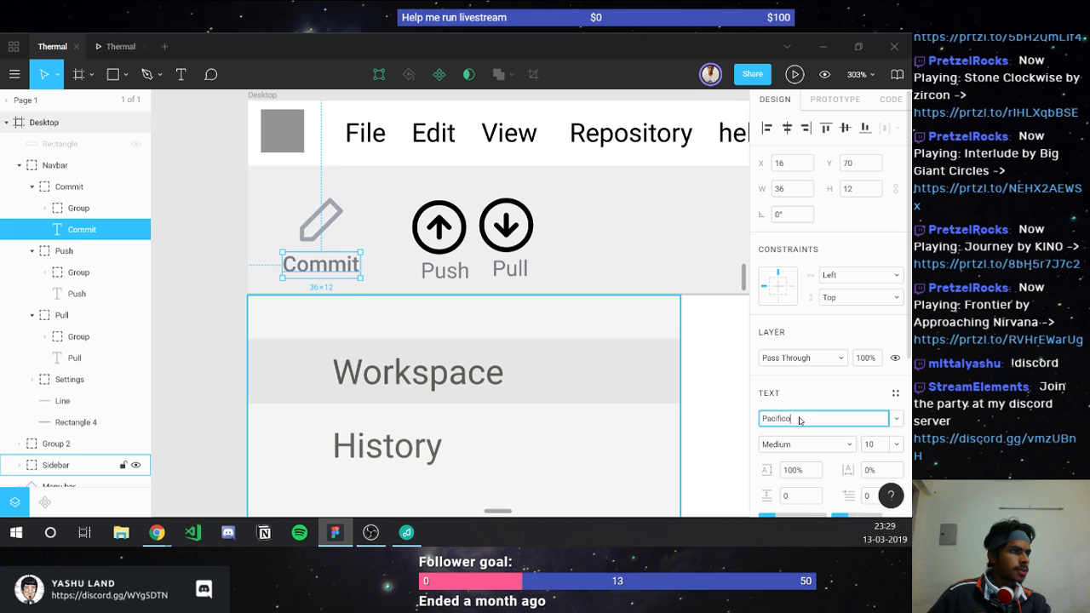
key(Return)
key(Down)
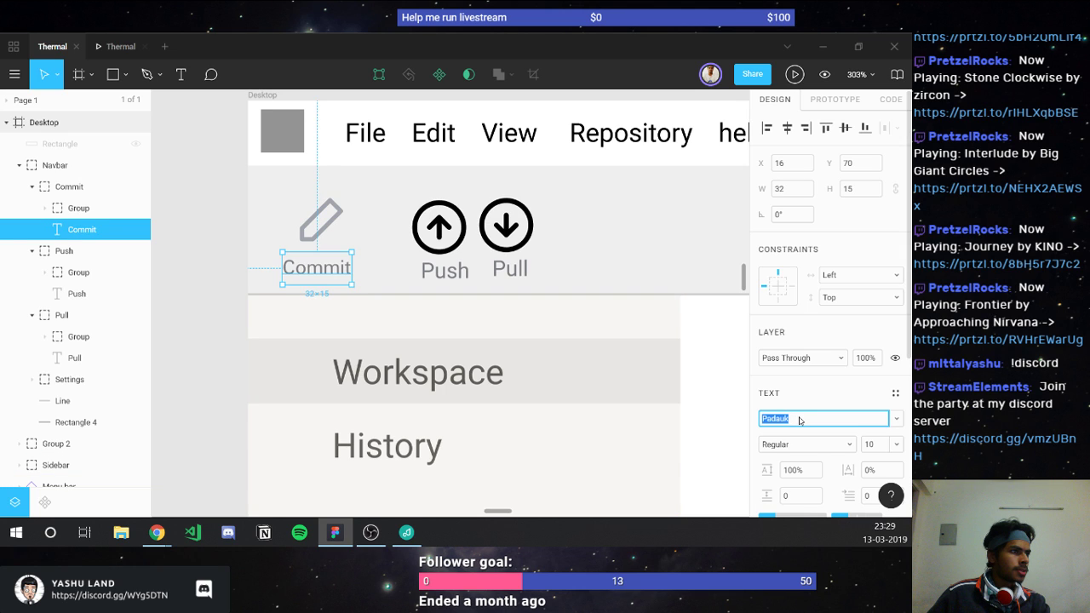
key(Down)
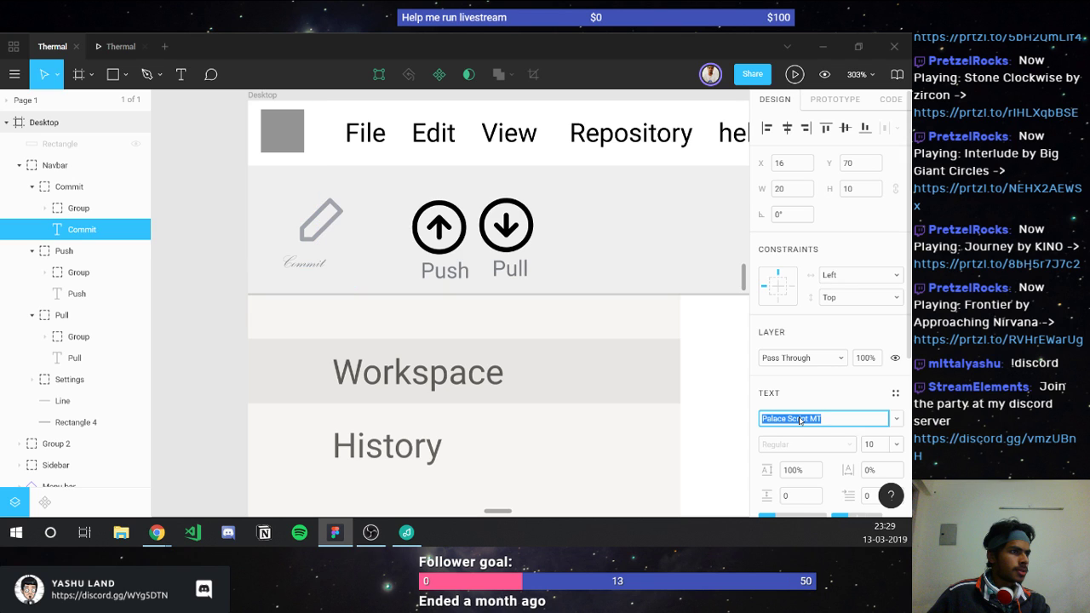
key(Down)
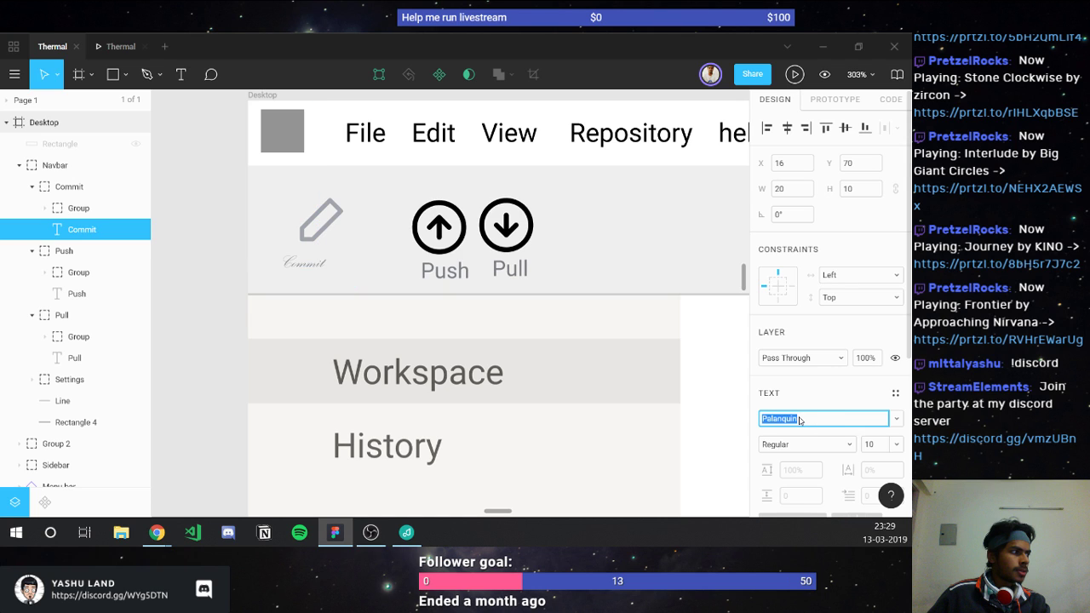
key(Up)
key(Up)
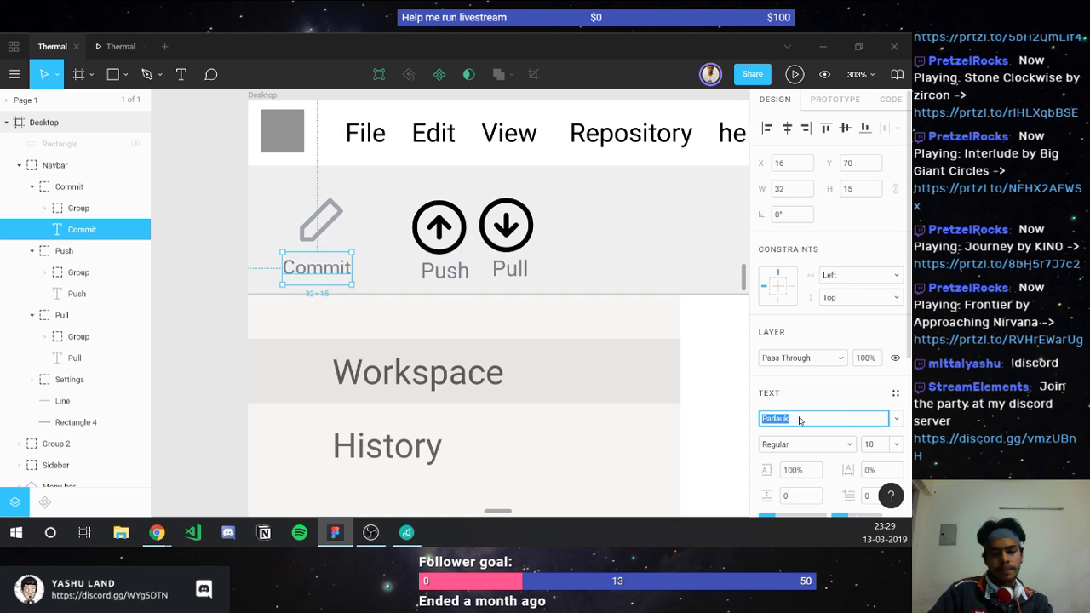
text(Inter)
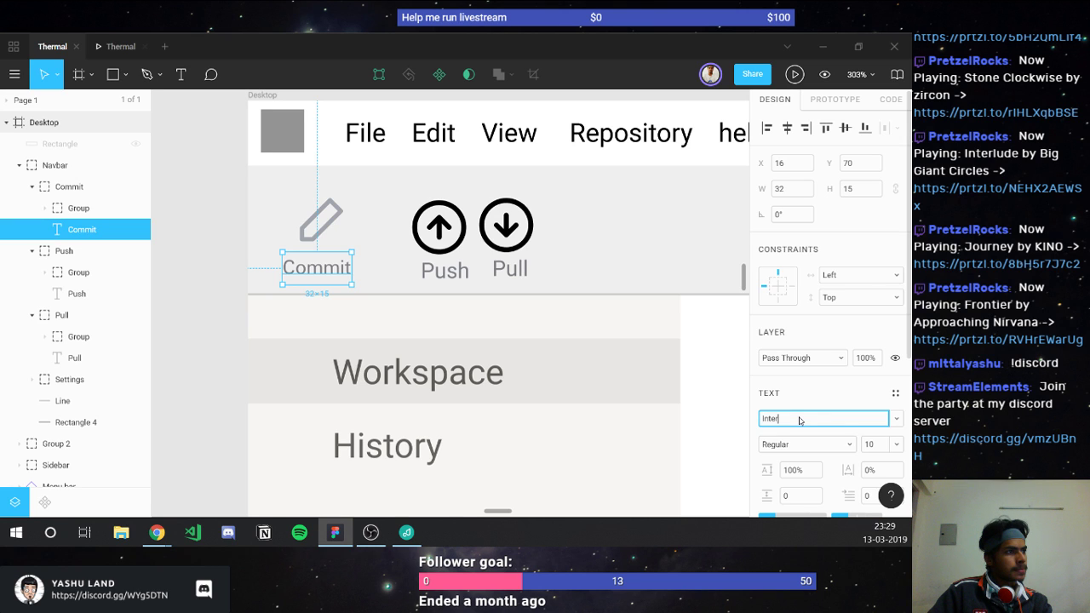
key(Return)
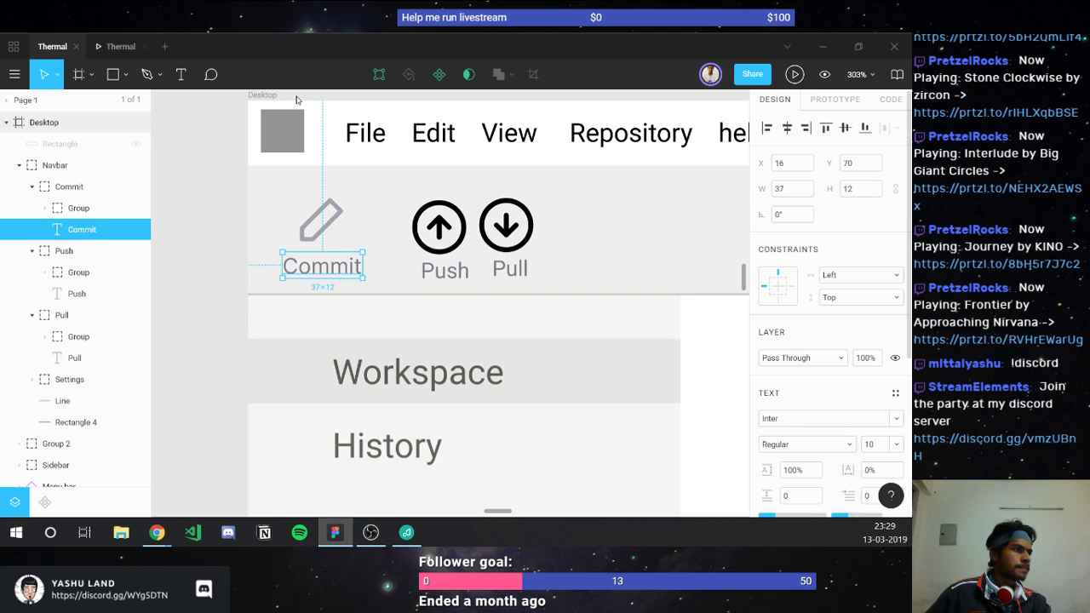
click(114, 49)
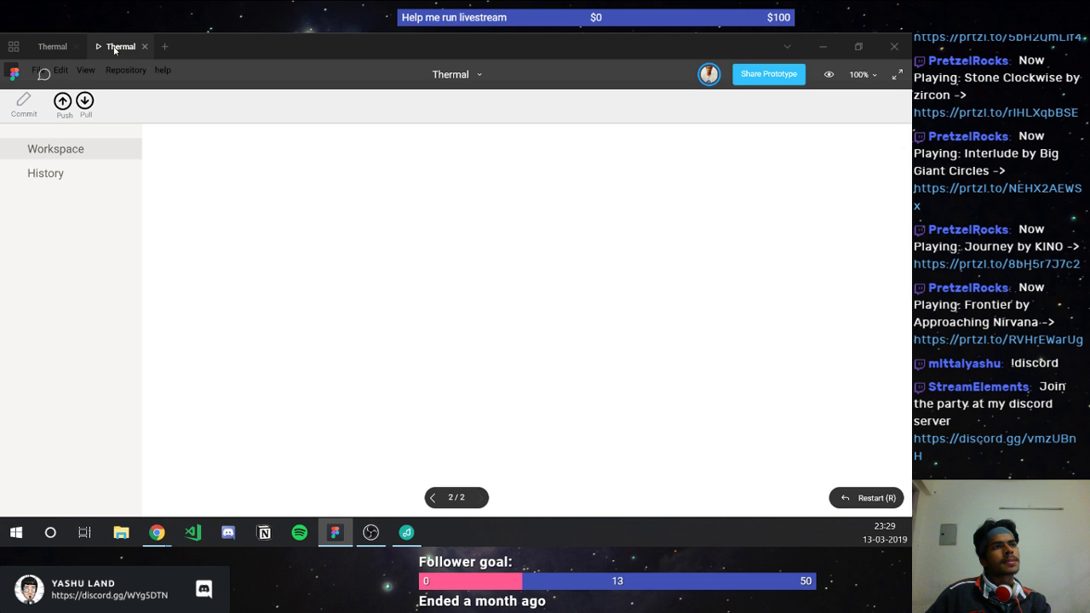
click(48, 47)
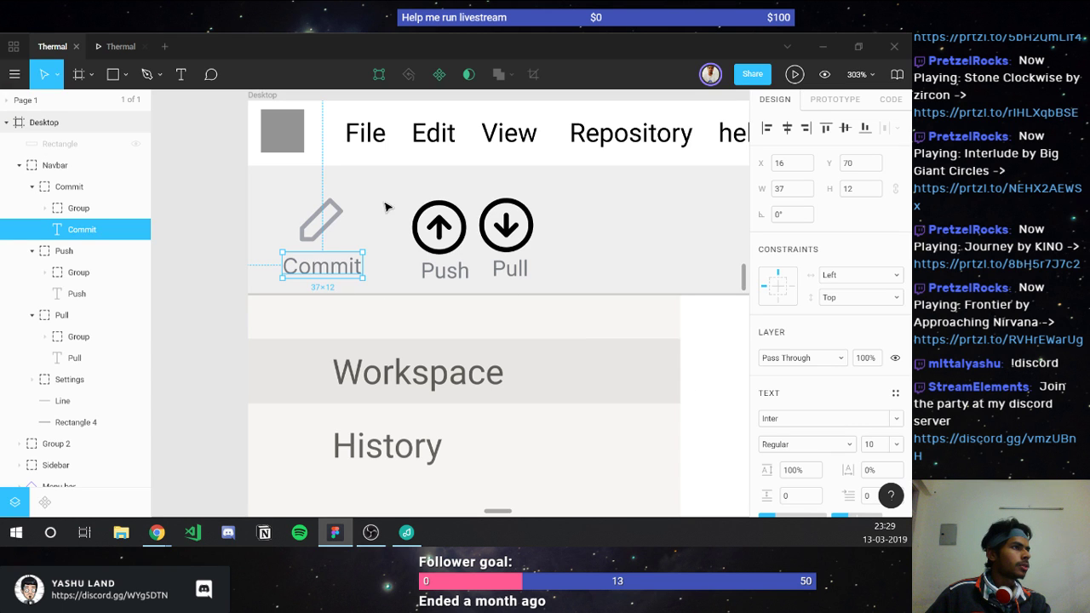
Step: Select the Workspace, History, Push and Pull labels together and apply Inter to them
click(360, 134)
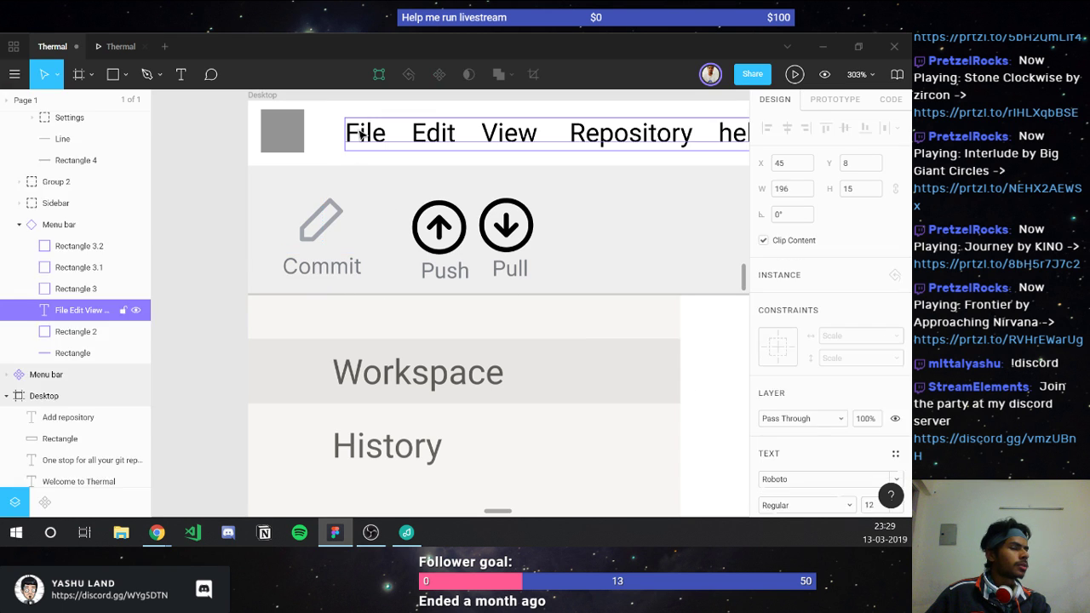
ctrl+click(391, 366)
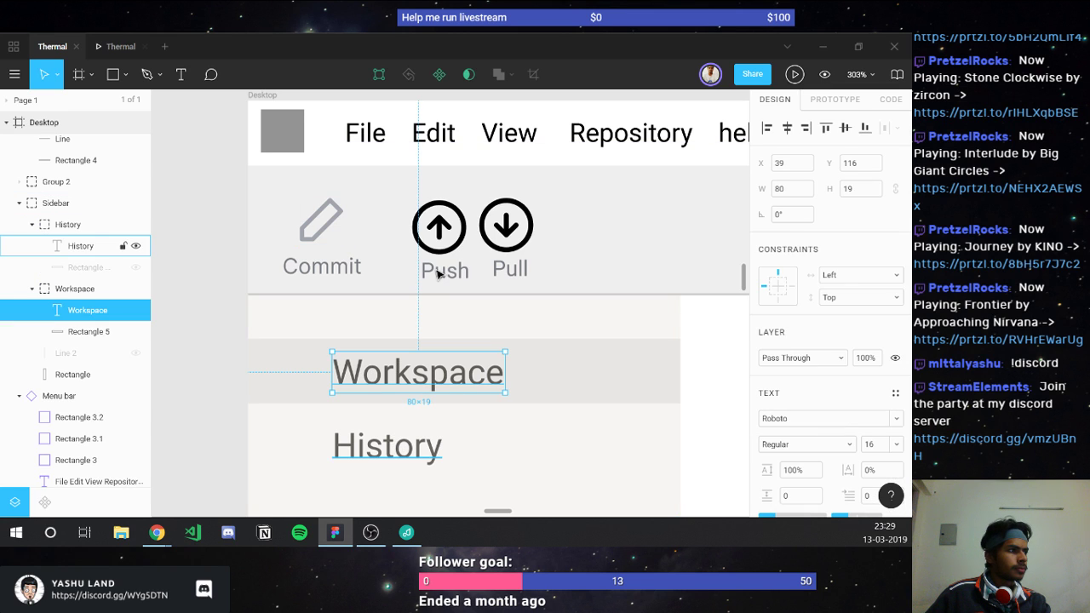
shift+click(387, 445)
shift+click(445, 269)
shift+click(526, 270)
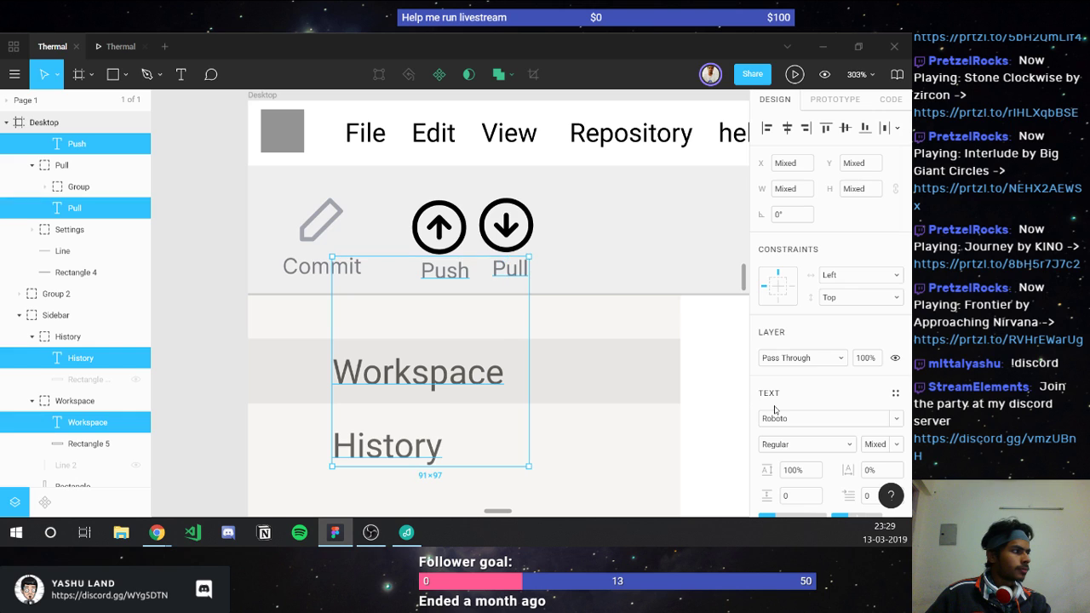
click(778, 418)
text(Inter)
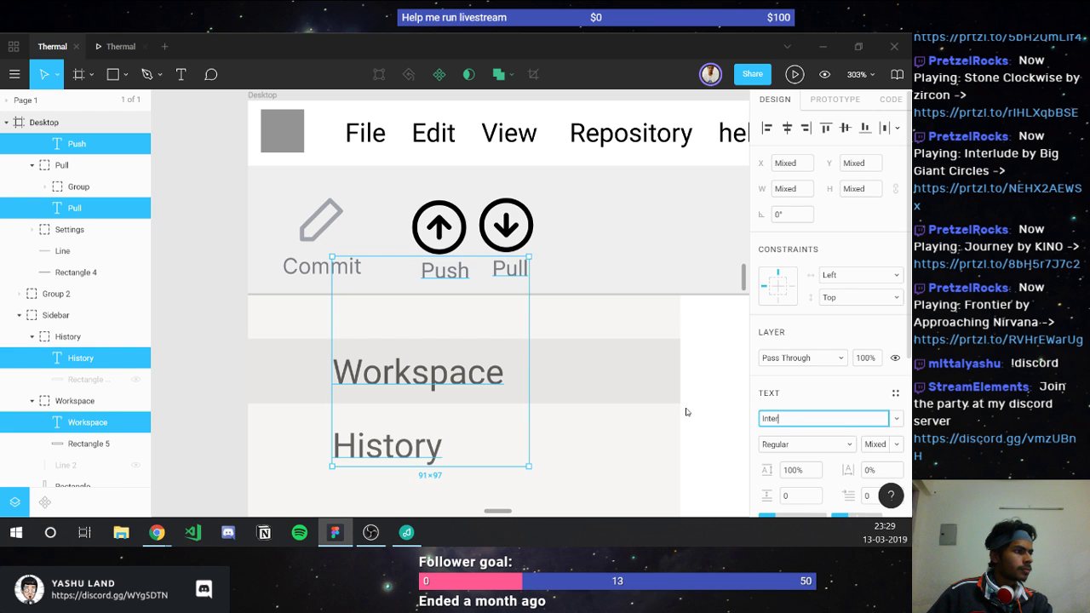
key(Return)
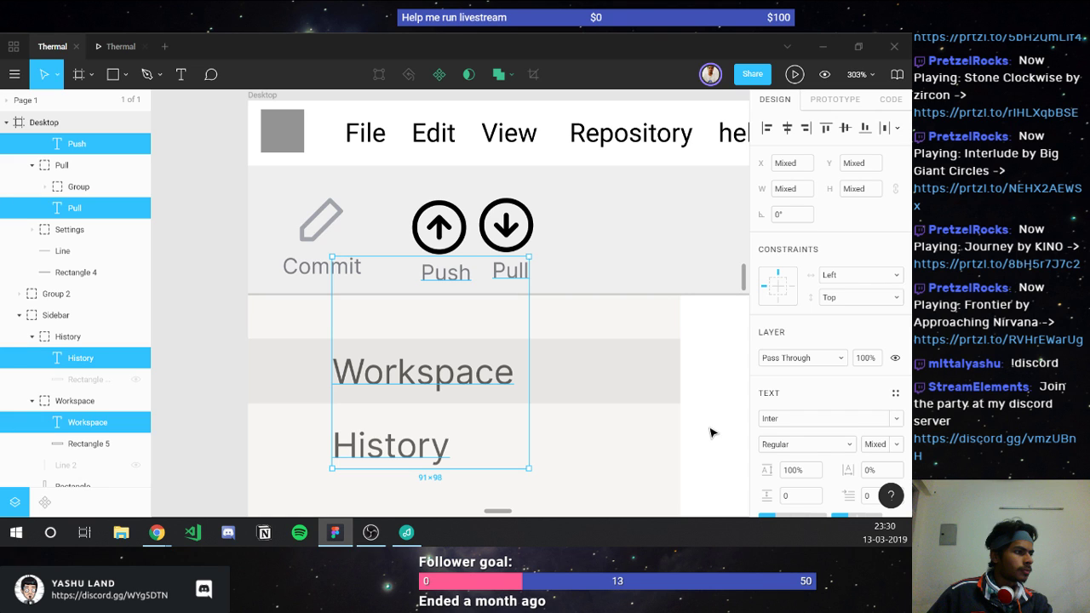
Step: Find the Settings label under the gear icon and change its font to Inter
click(712, 432)
scroll(706, 434, down, 4)
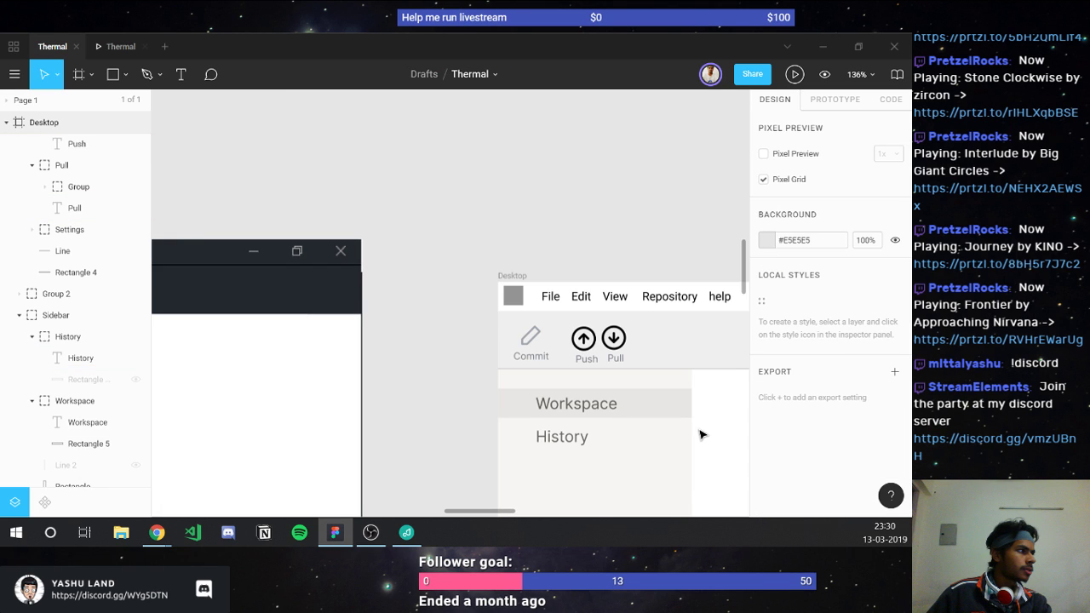
scroll(542, 312, right, 3)
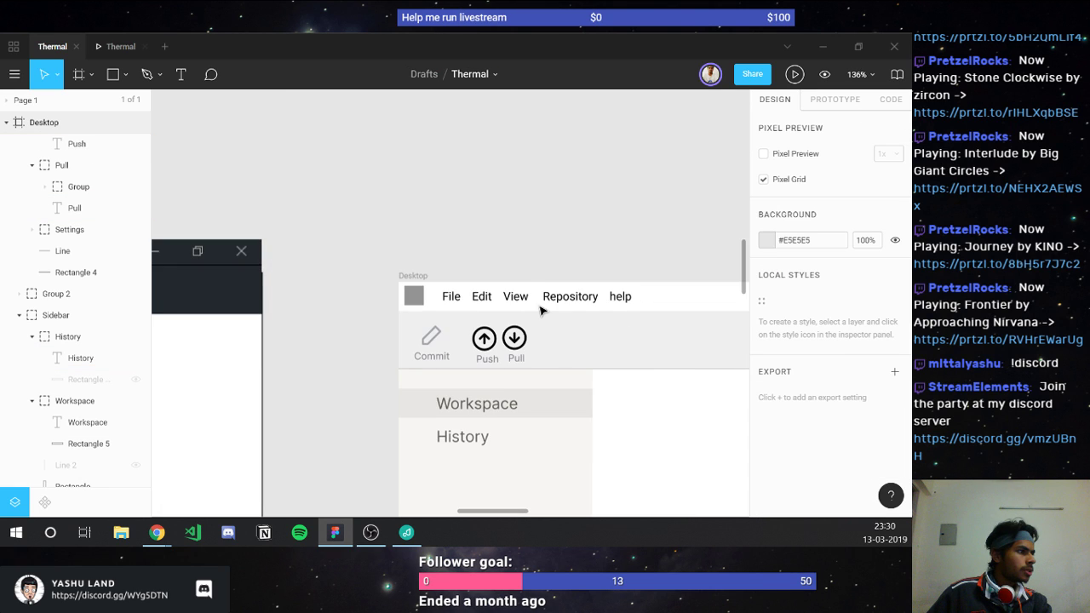
scroll(541, 311, right, 10)
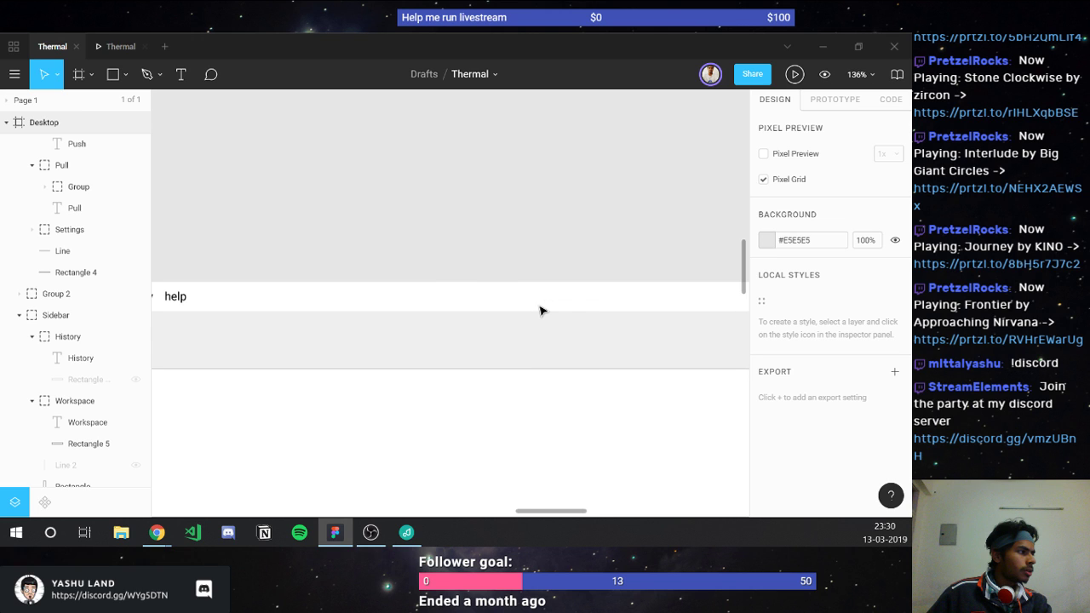
scroll(541, 312, right, 5)
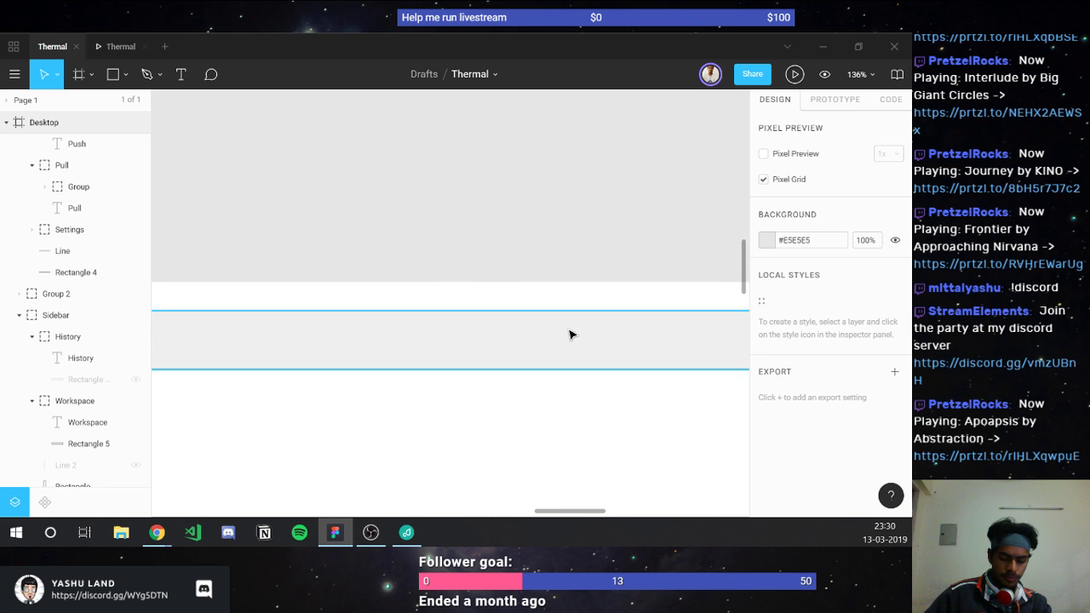
scroll(570, 335, right, 3)
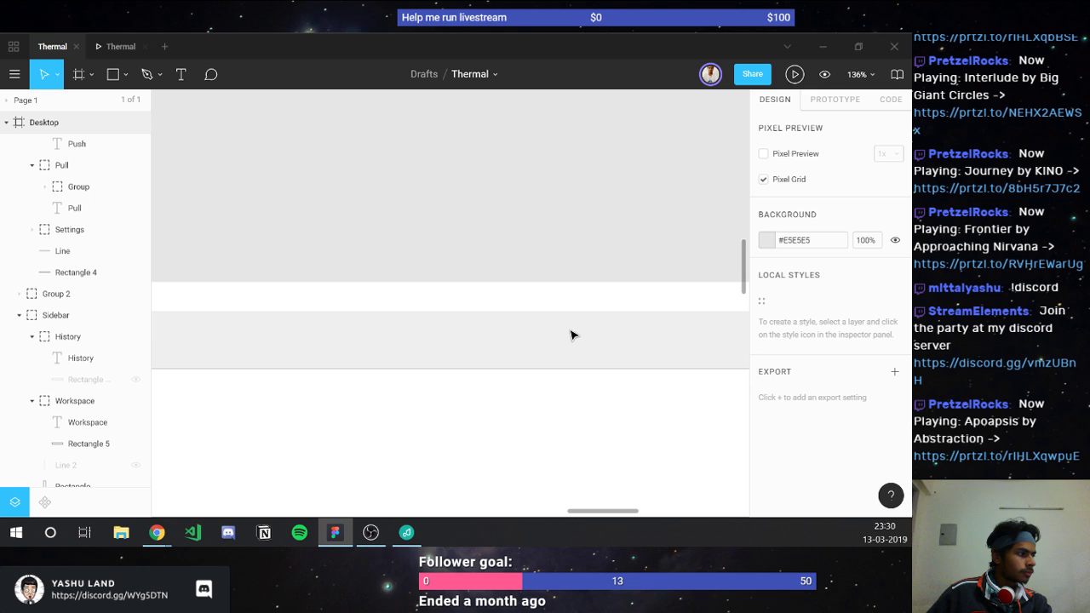
scroll(571, 349, right, 3)
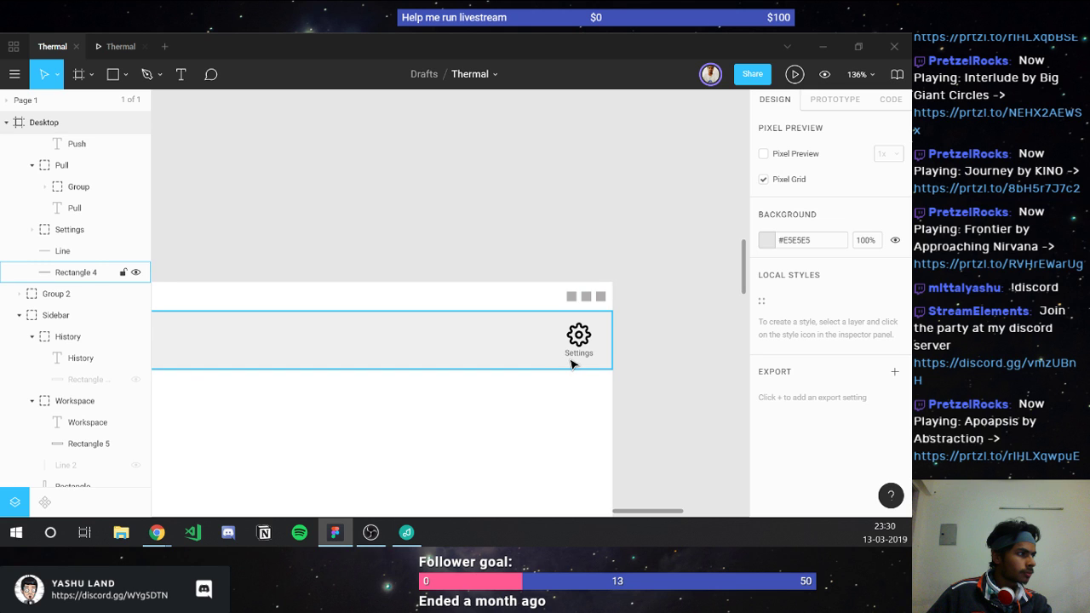
ctrl+click(576, 359)
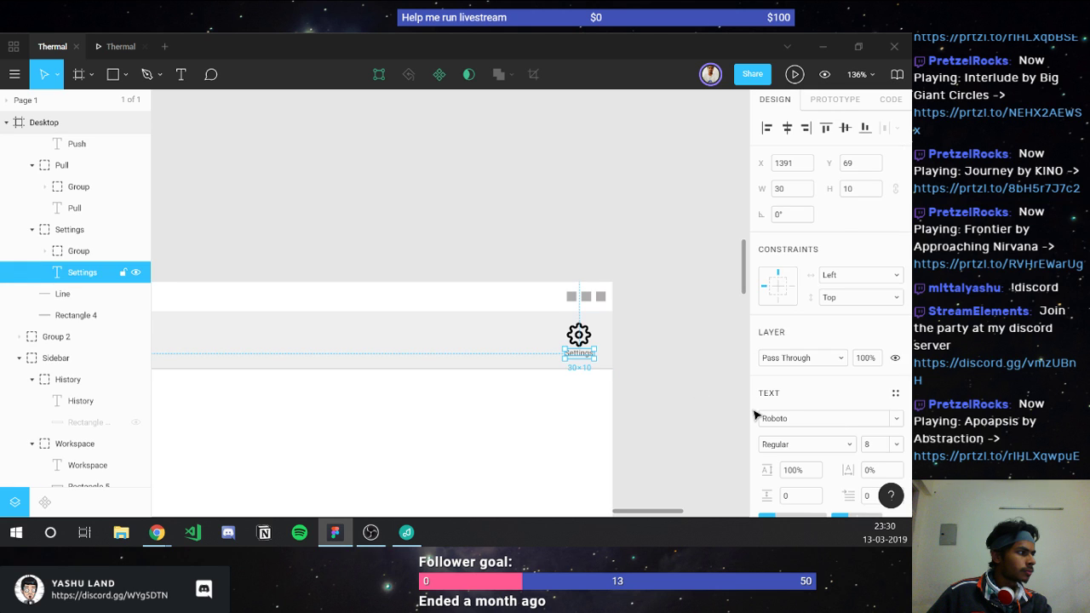
click(814, 419)
text(l)
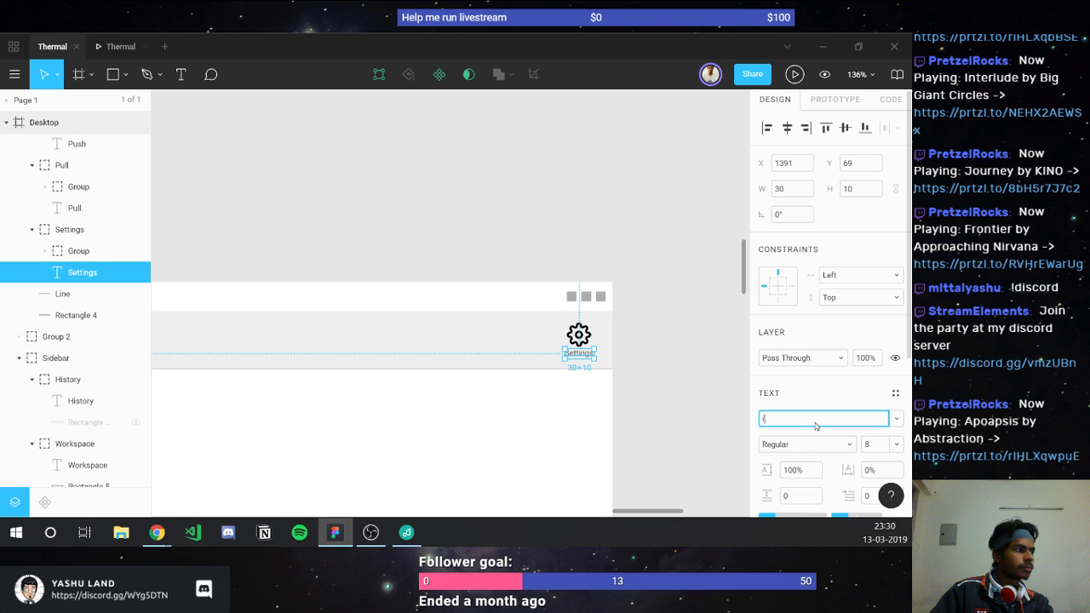
key(Return)
scroll(396, 349, down, 2)
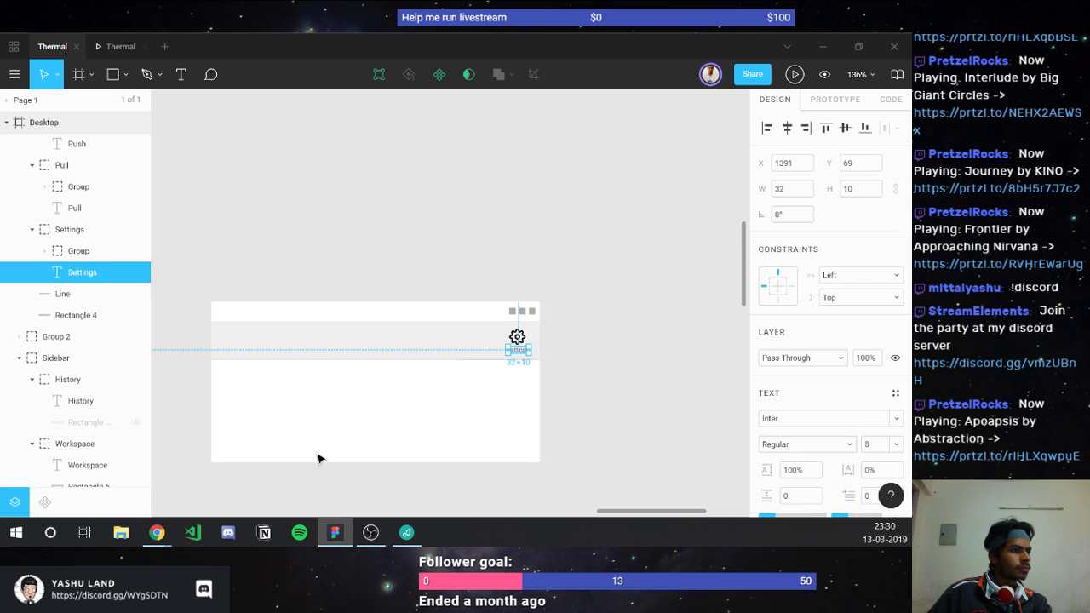
scroll(317, 458, down, 2)
scroll(318, 458, down, 1)
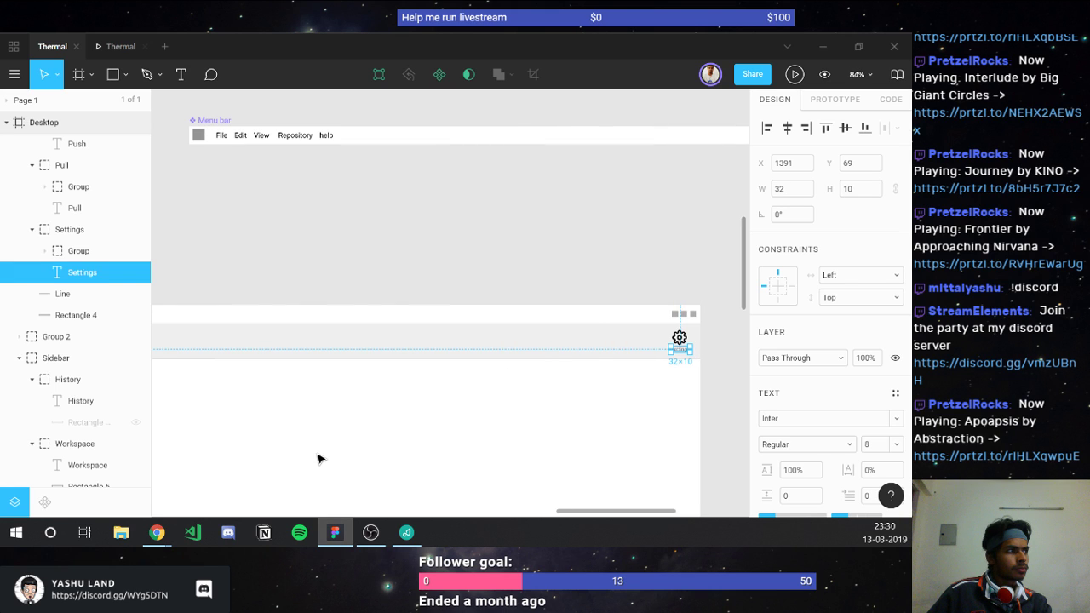
scroll(317, 459, left, 5)
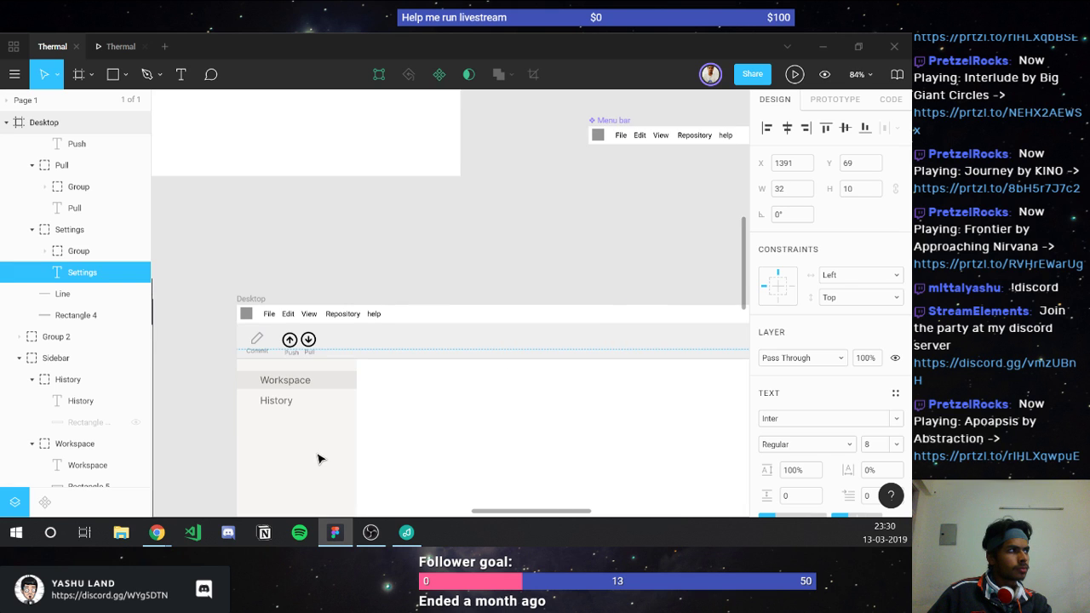
Step: Change the 'File Edit View Repository help' menu text from Roboto to Inter
click(649, 139)
click(807, 444)
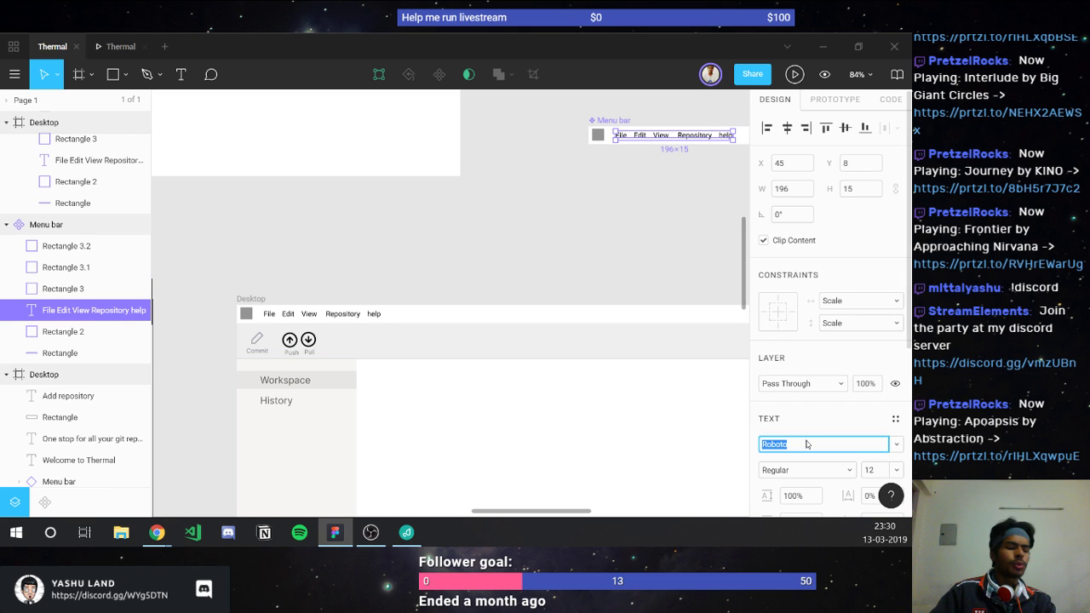
text(Inter)
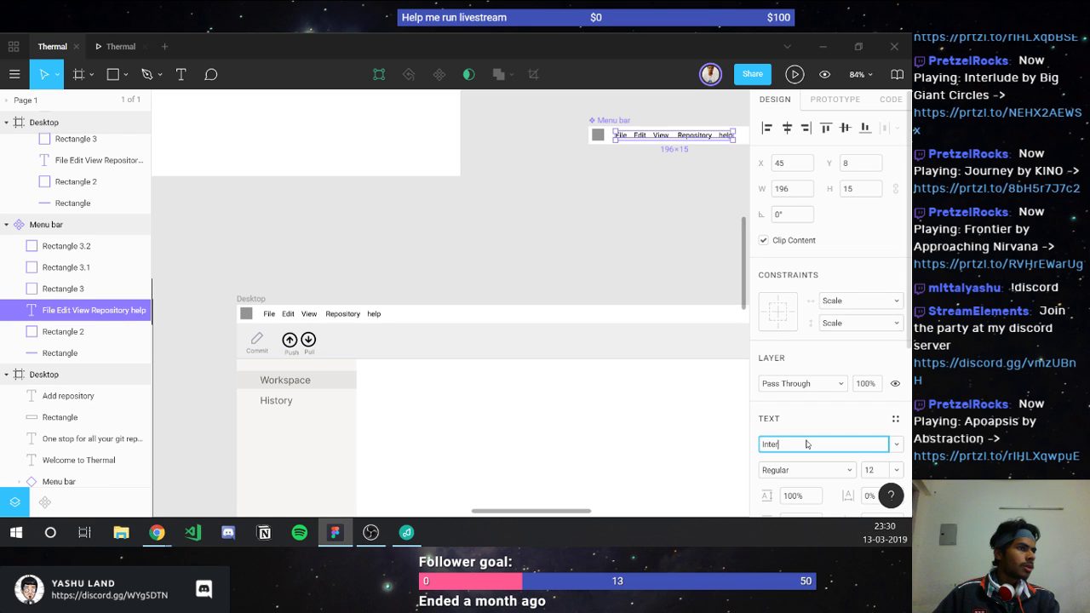
key(Return)
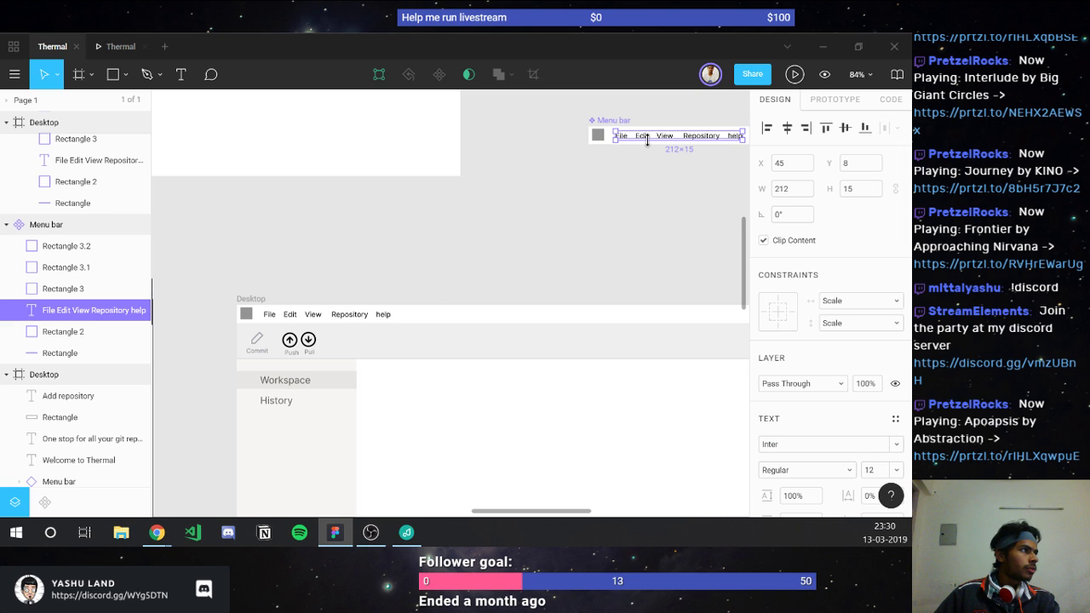
scroll(703, 144, right, 3)
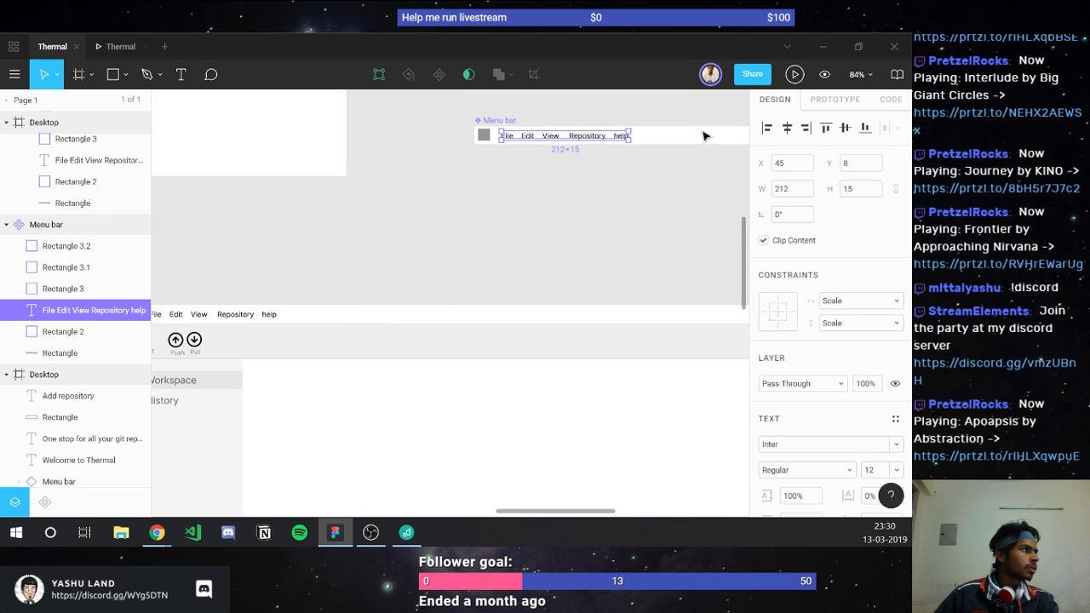
shift+click(703, 138)
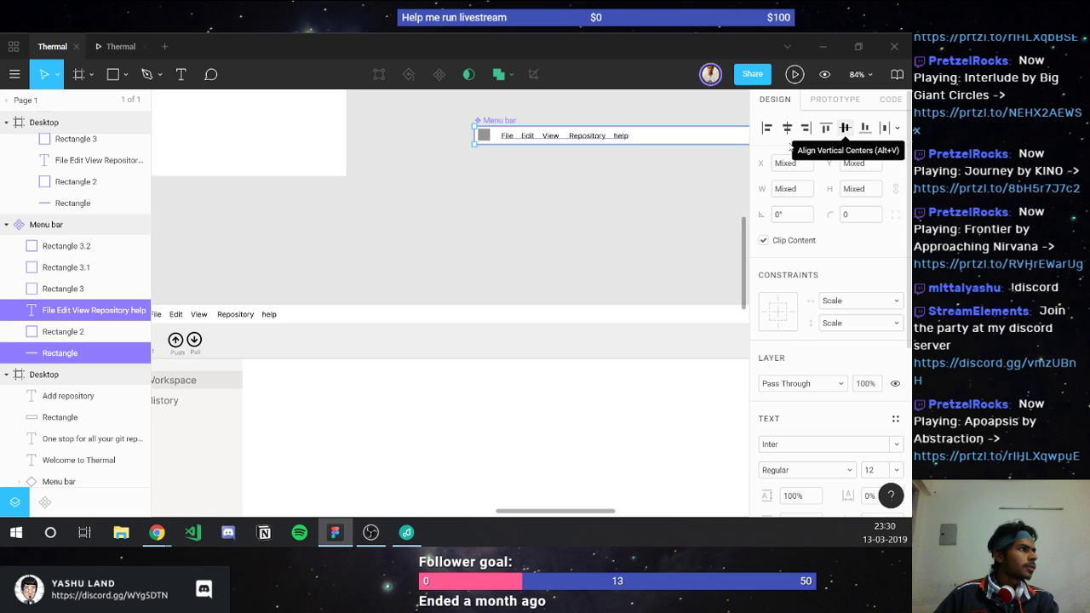
key(Escape)
scroll(401, 248, down, 10)
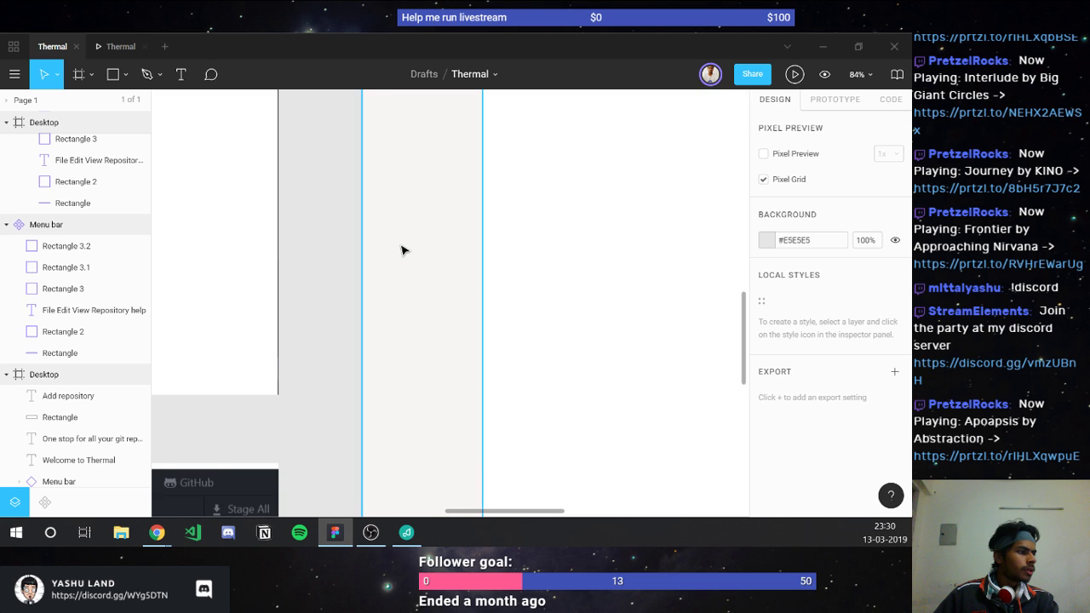
Step: Set the 'Add new repository' label's font to Inter
scroll(417, 295, down, 5)
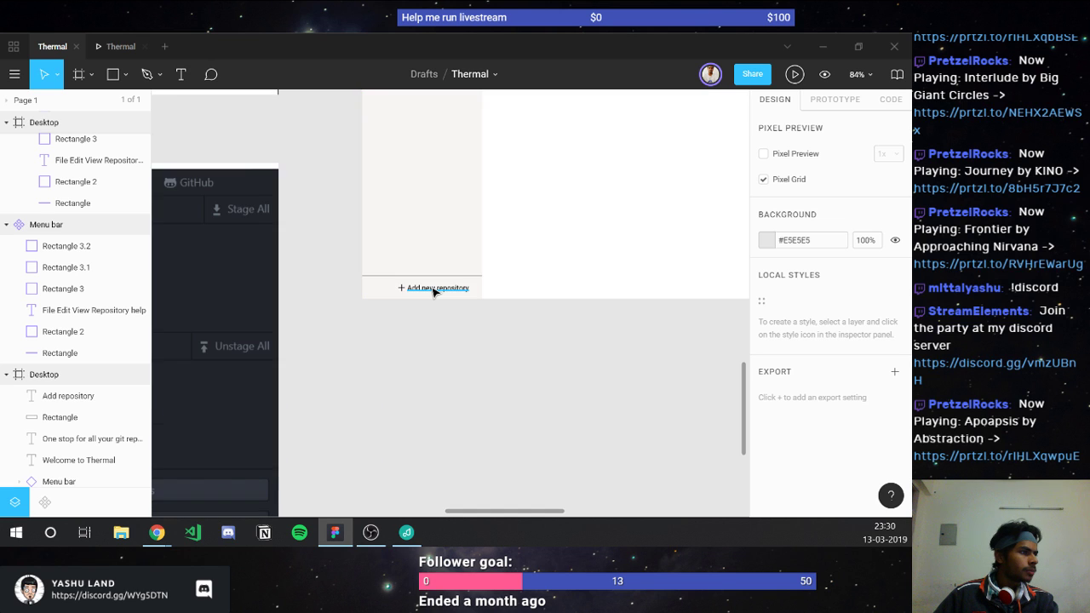
click(434, 289)
scroll(434, 291, up, 4)
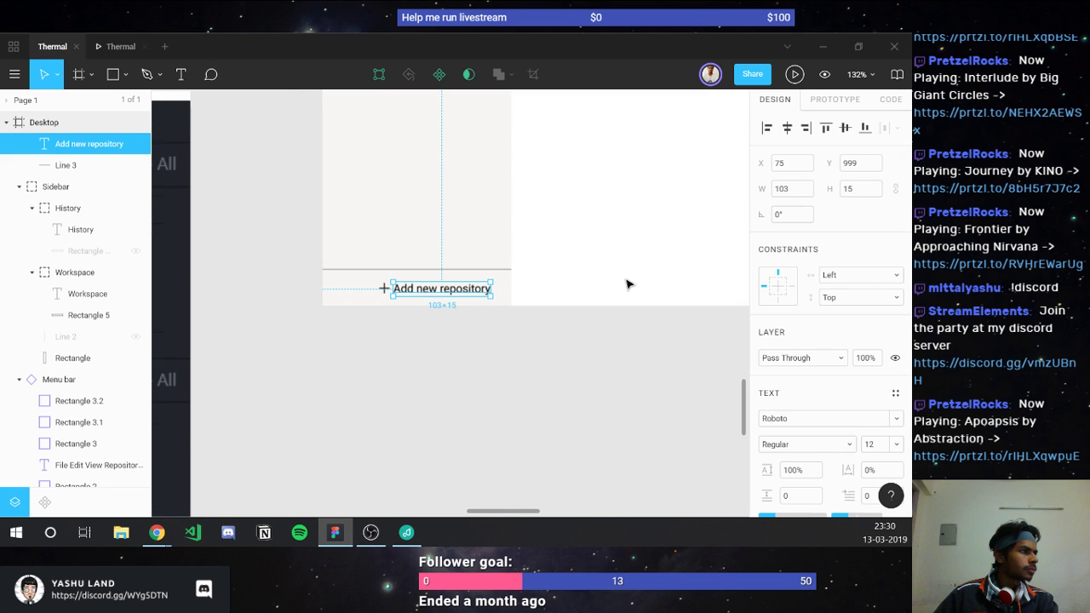
click(805, 421)
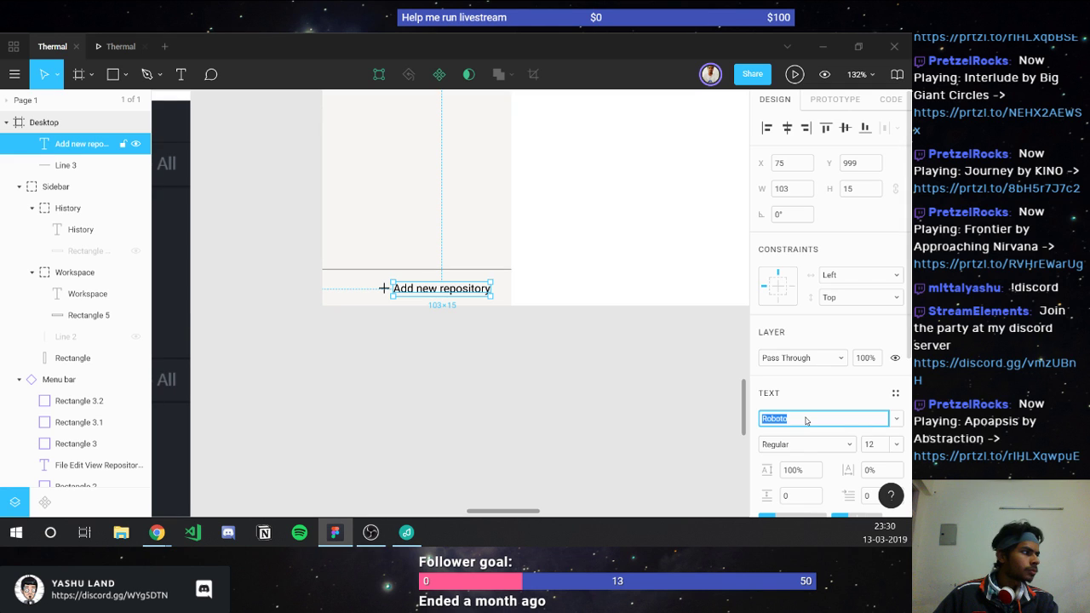
text(Ine)
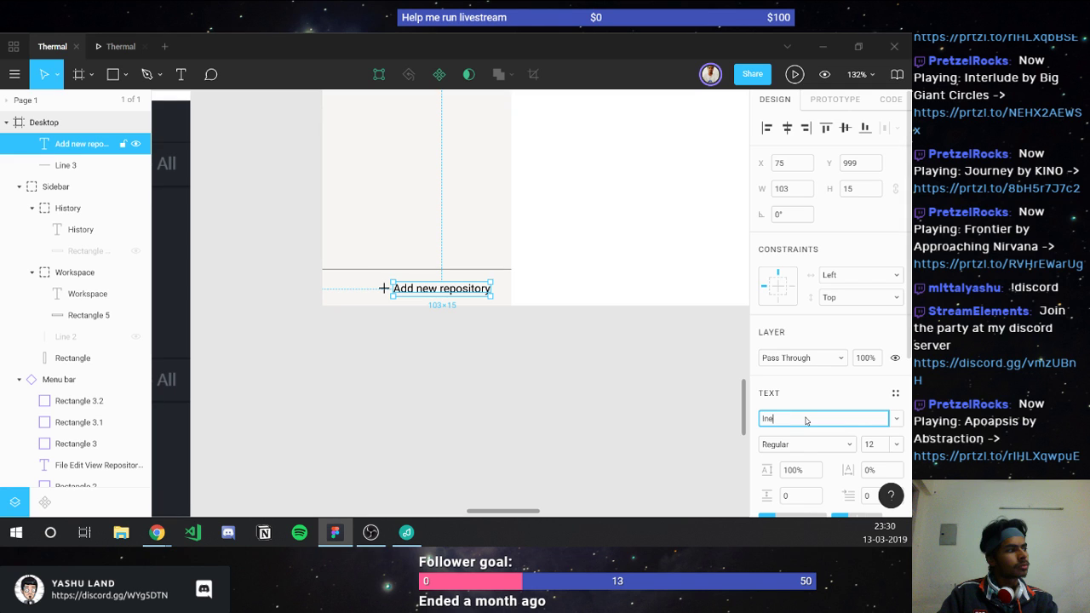
key(Return)
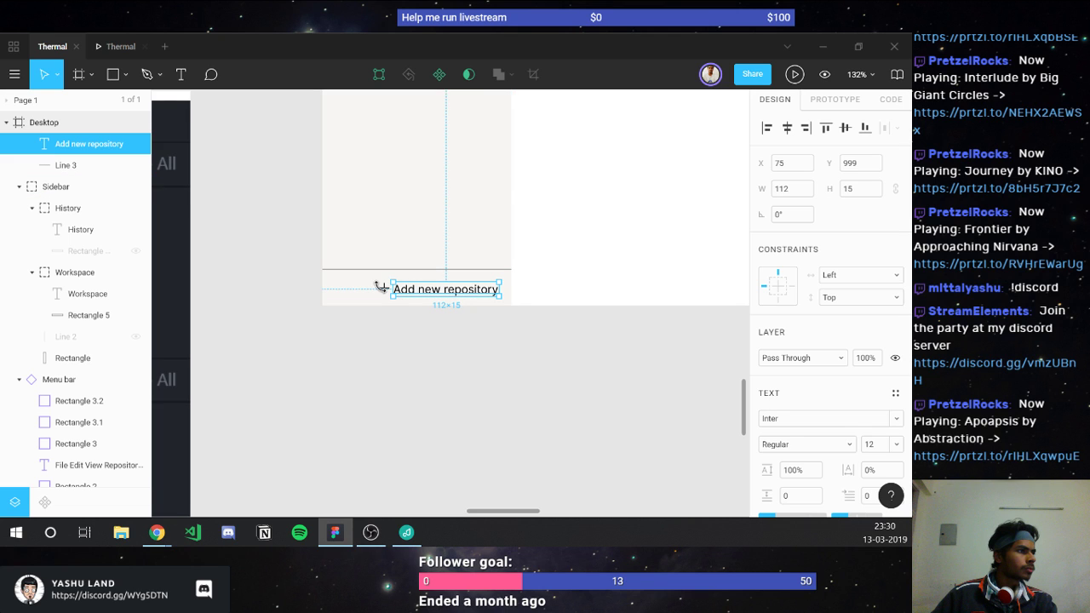
Step: Draw two crossing lines left of the label and union them into a plus icon
key(l)
drag(375, 289, 385, 289)
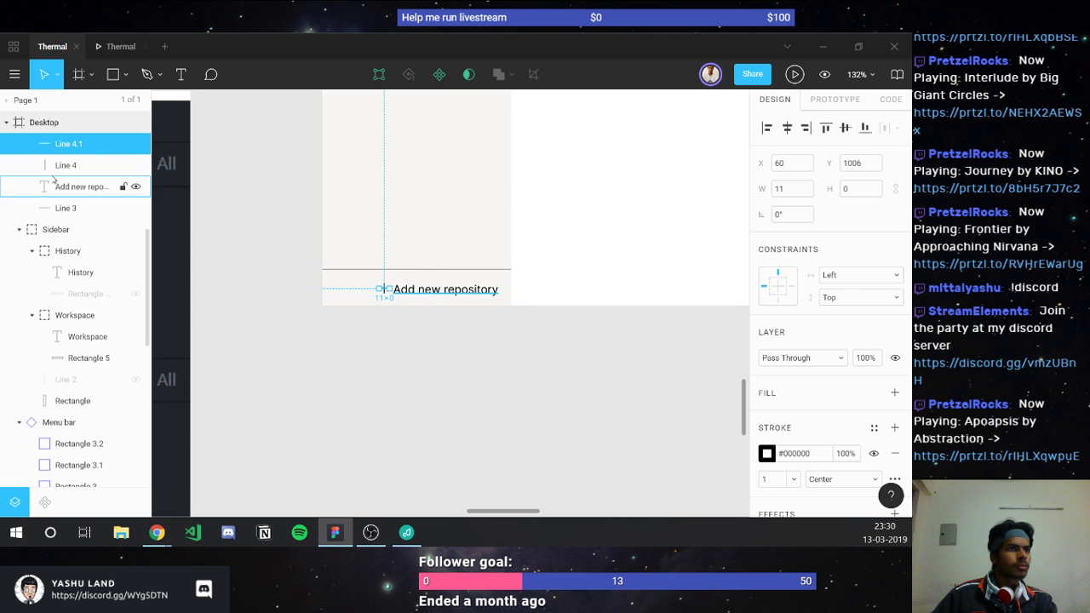
shift+click(60, 165)
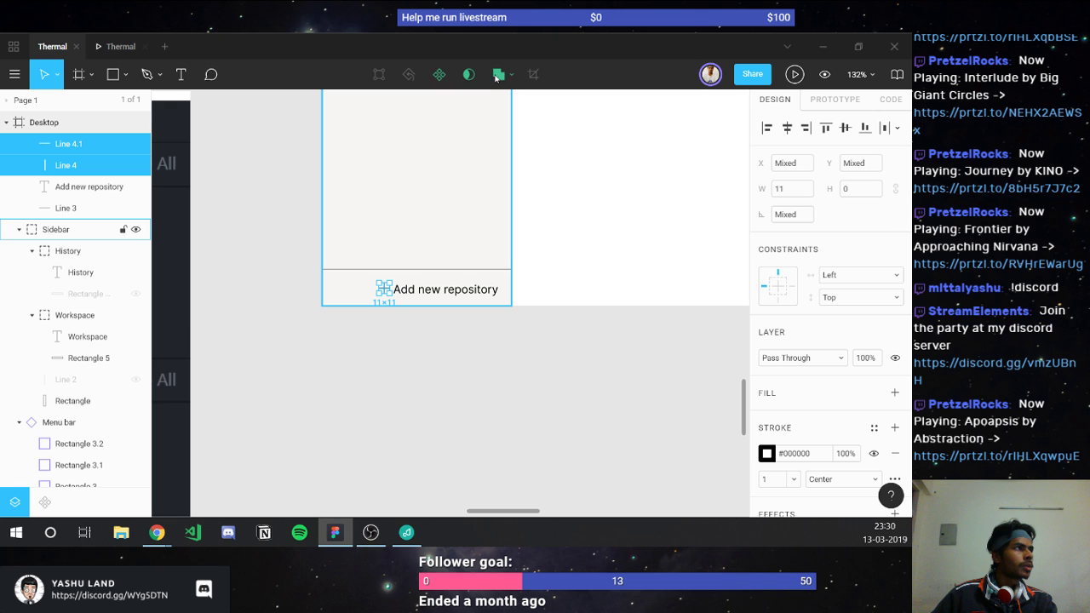
click(496, 77)
scroll(335, 261, up, 1)
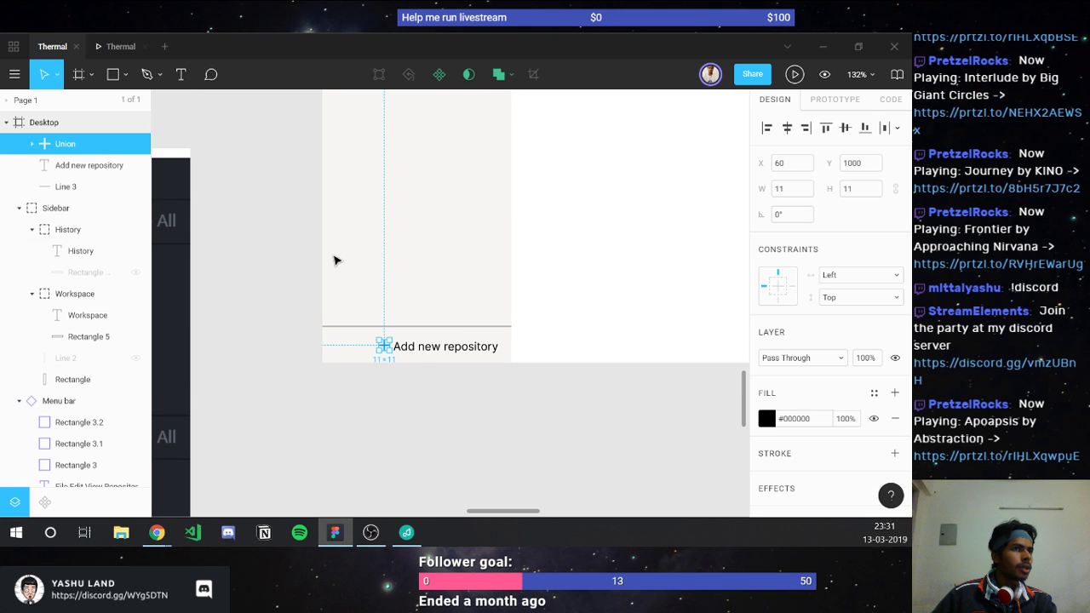
scroll(417, 347, up, 3)
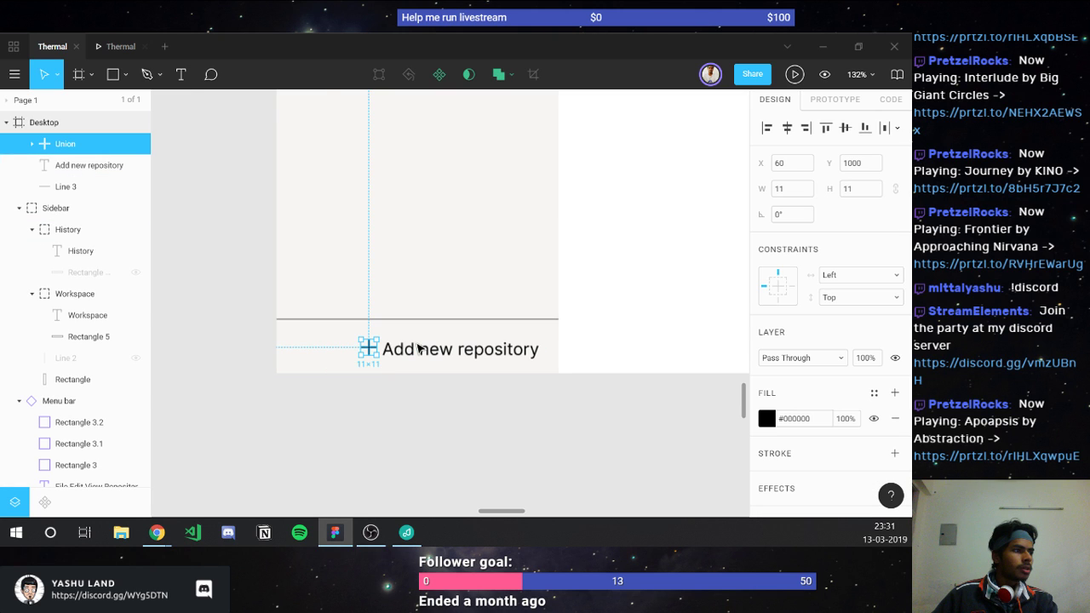
scroll(418, 347, up, 3)
Step: Set the spacing between the plus icon and the label to 12
shift+click(417, 347)
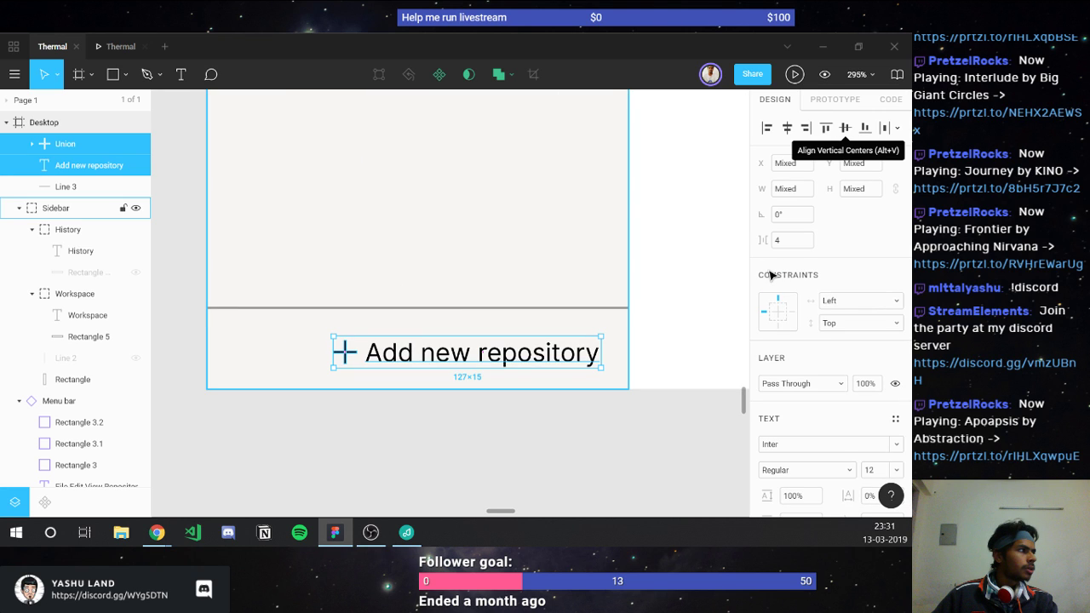
click(792, 240)
text(6)
key(Return)
key(Up)
key(Up)
key(Up)
key(Up)
key(Up)
key(Up)
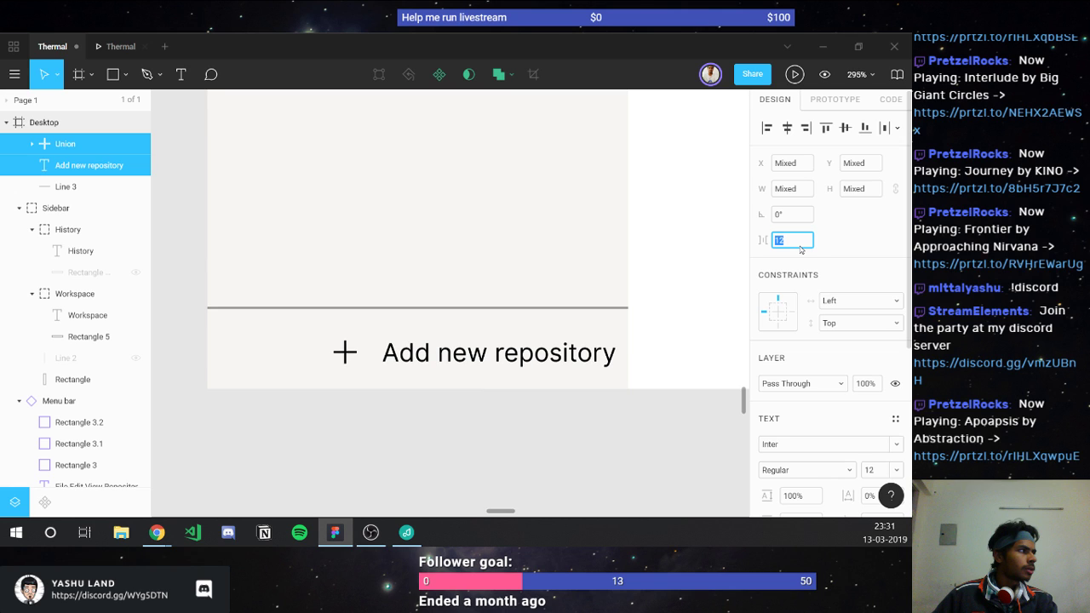
click(801, 246)
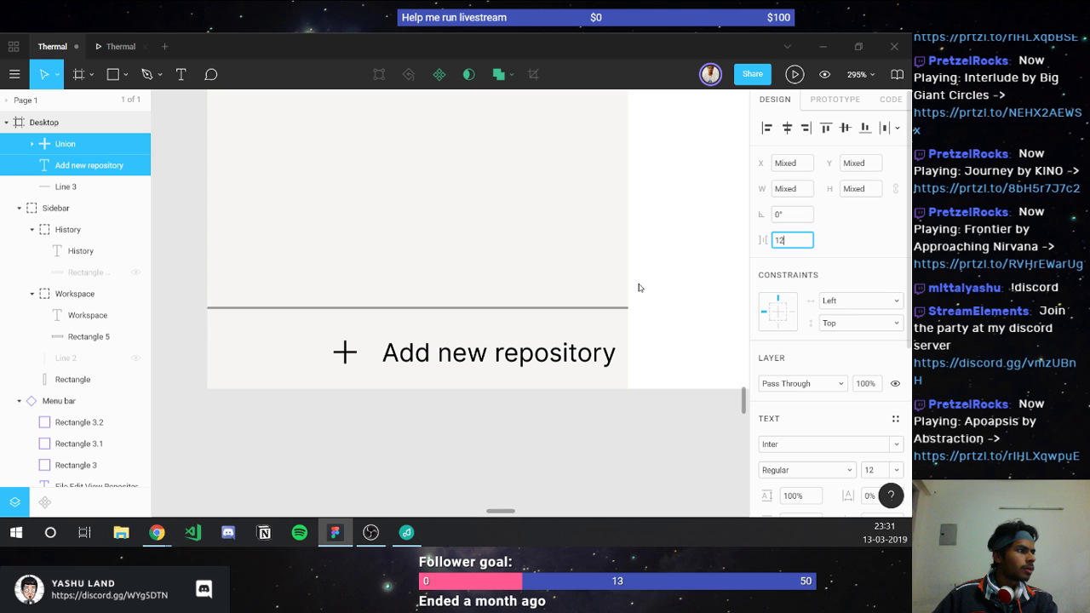
click(392, 350)
scroll(366, 322, up, 5)
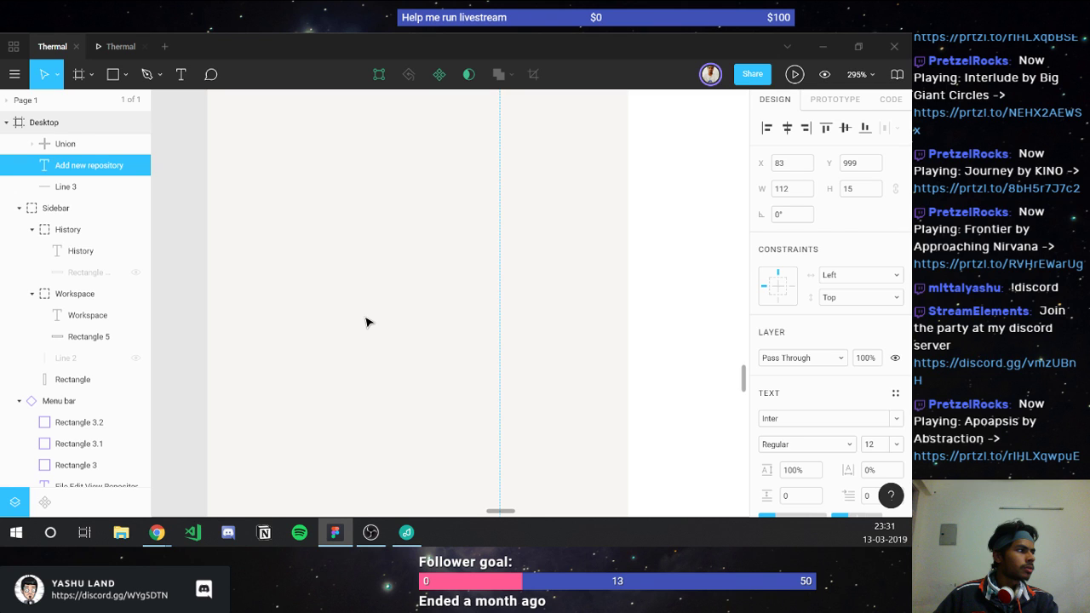
Step: Scroll up to the top of the sidebar and select the History label, set in Inter Regular 16
scroll(366, 322, down, 3)
scroll(366, 322, down, 1)
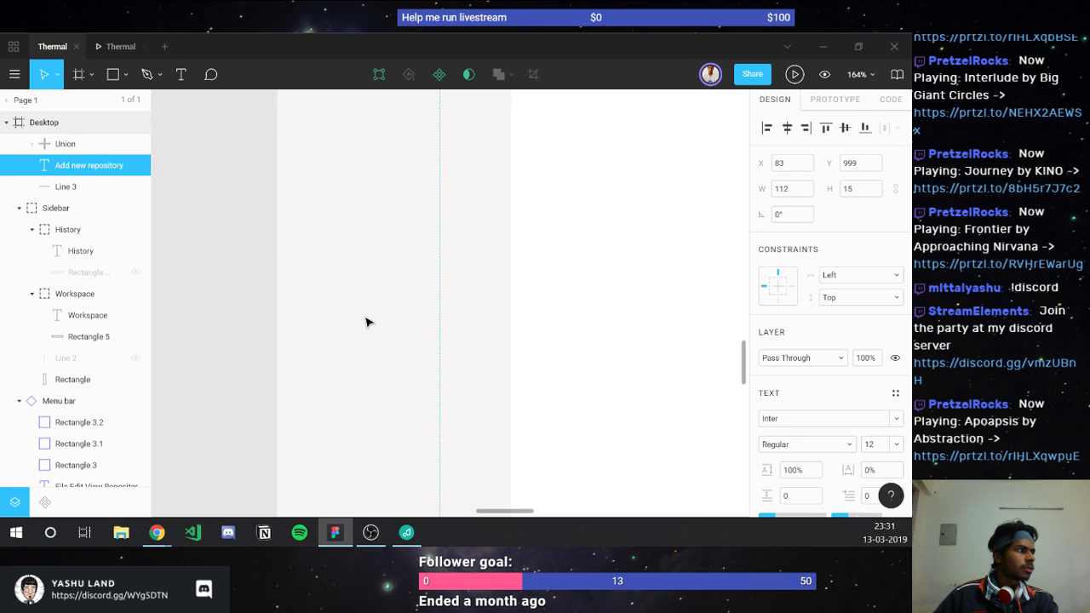
scroll(367, 322, up, 5)
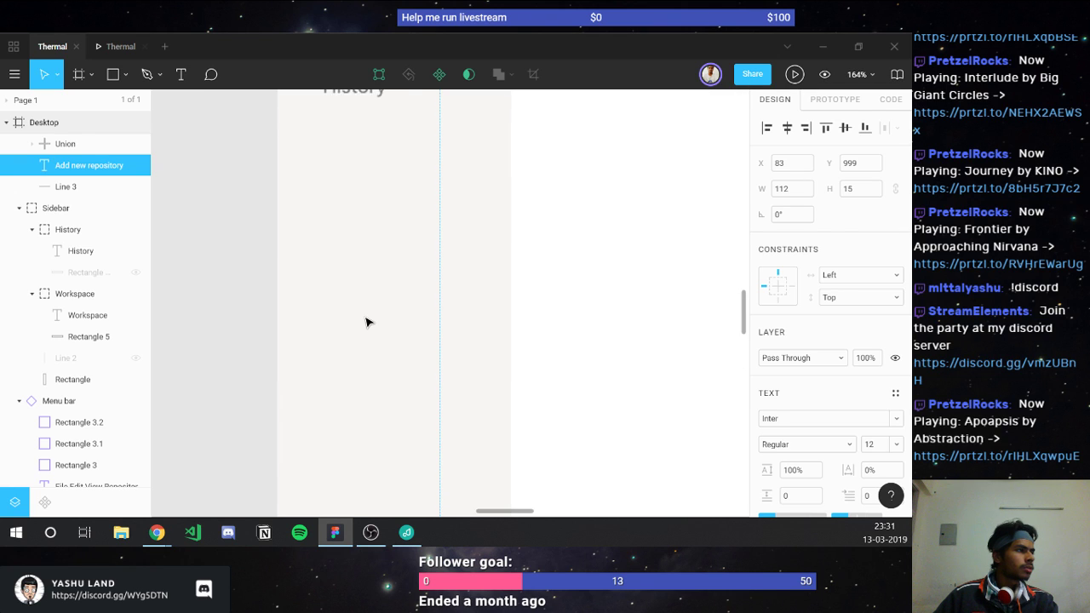
scroll(366, 322, up, 2)
click(352, 271)
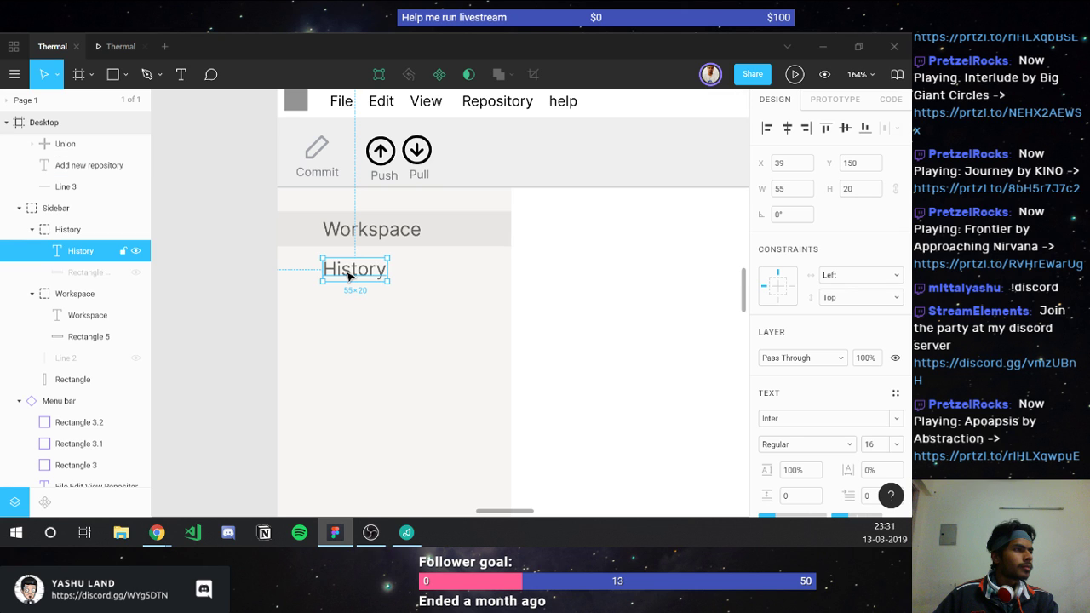
scroll(796, 457, down, 2)
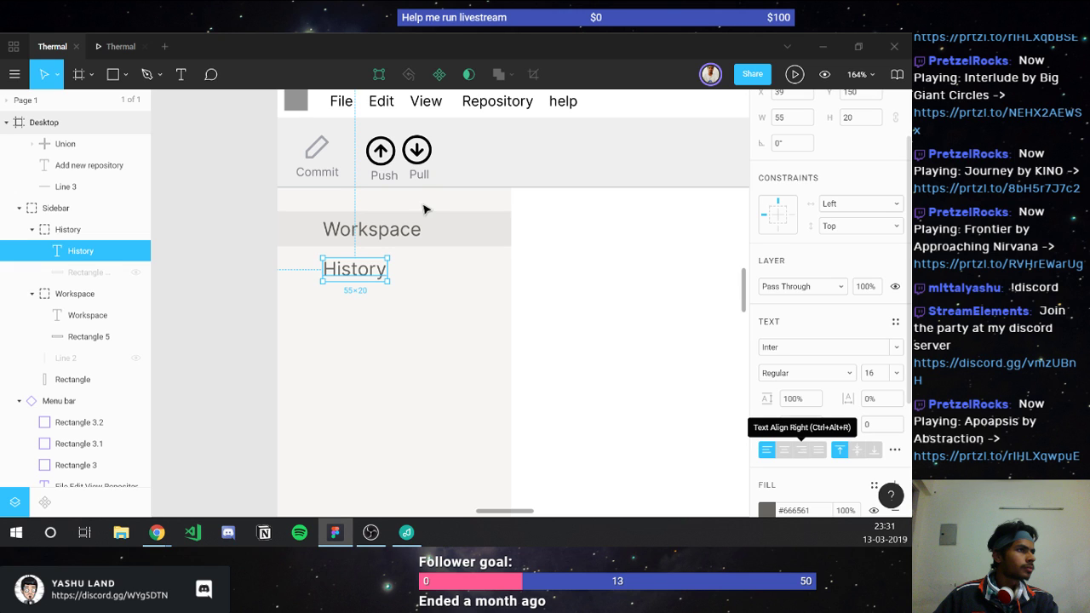
Step: Select the Workspace row's highlight rectangle and eyedrop the Commit icon's grey onto it
click(487, 205)
key(i)
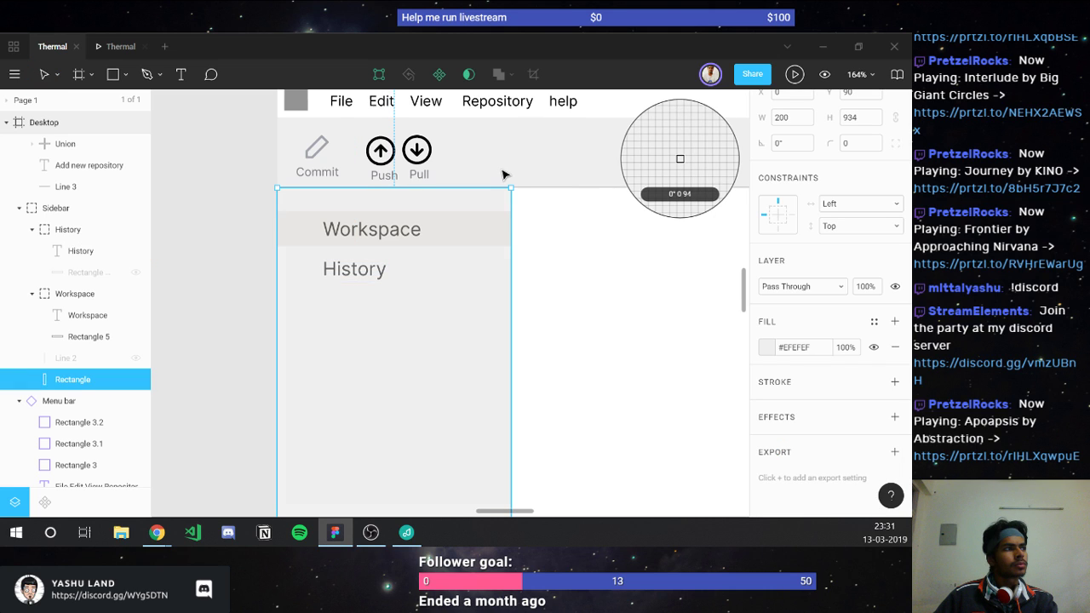
click(462, 226)
click(462, 227)
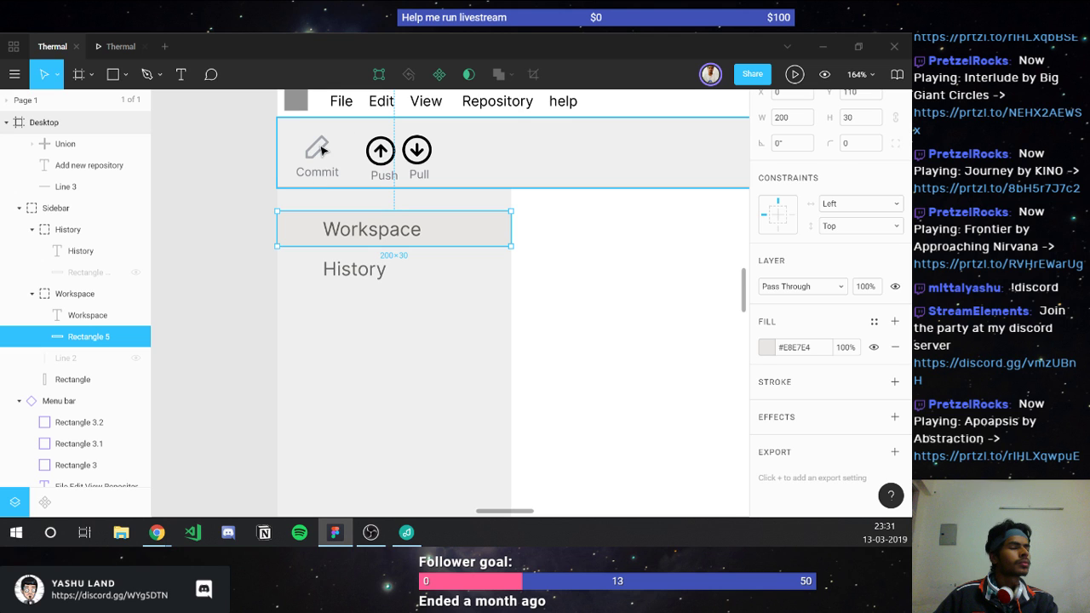
key(i)
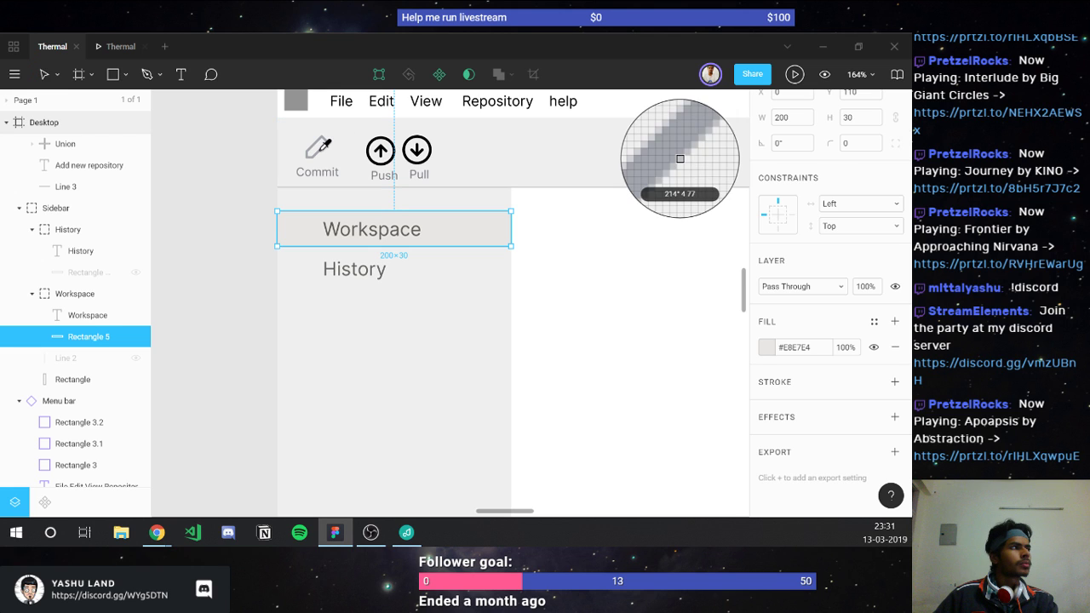
click(320, 152)
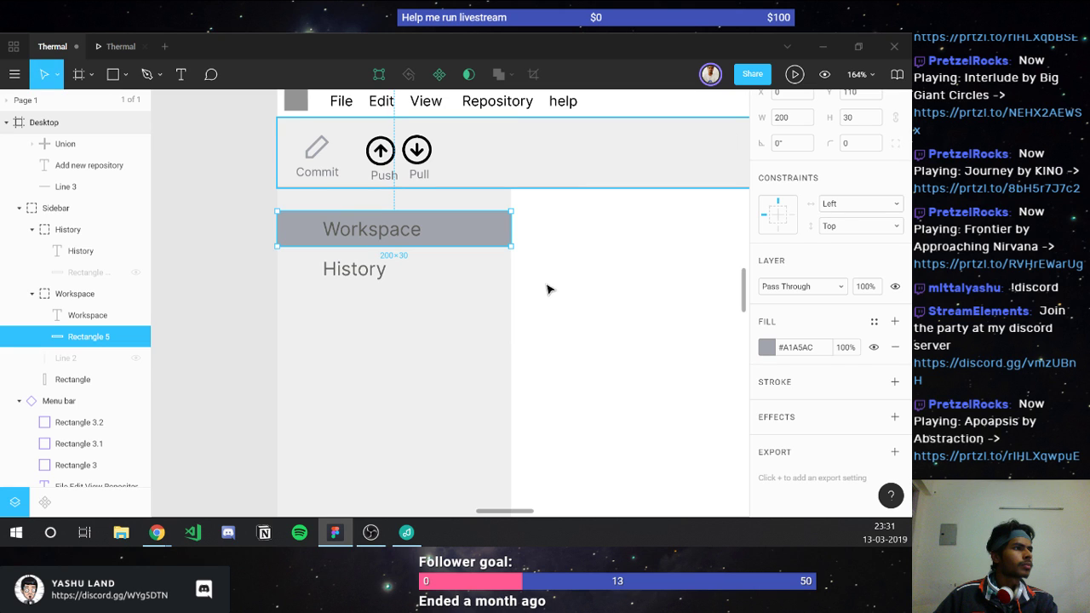
Step: Eyedrop the sidebar's #EFEFEF background onto the row and show its fill colour settings
key(i)
click(450, 348)
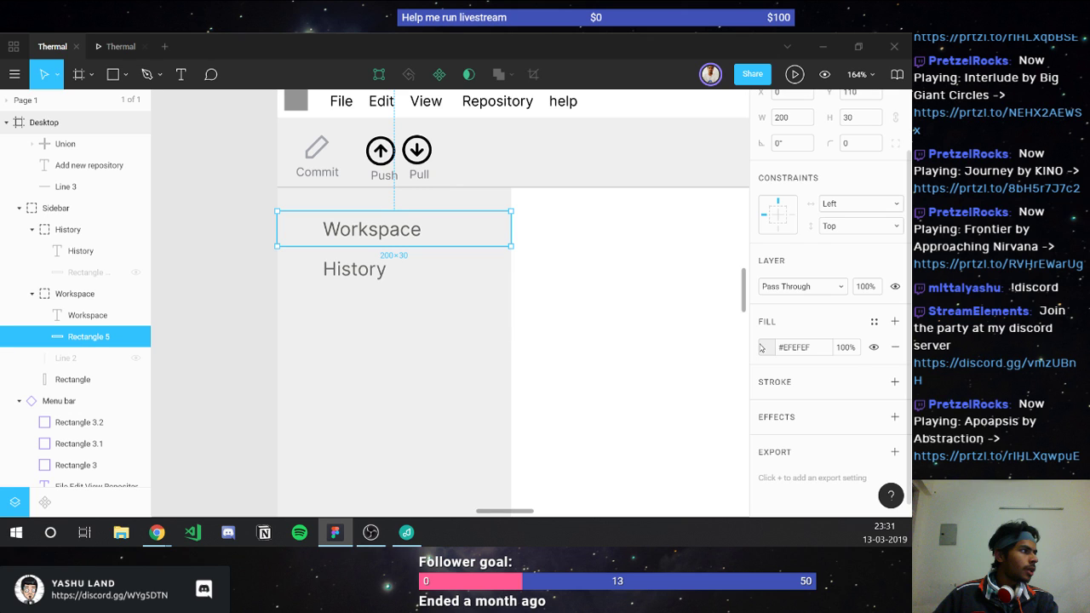
click(764, 347)
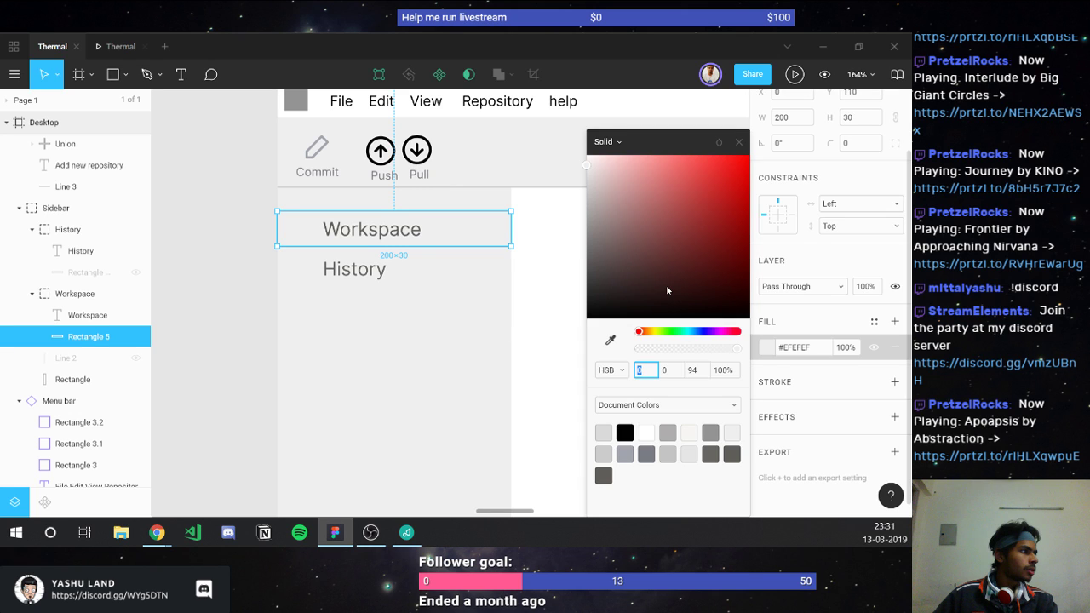
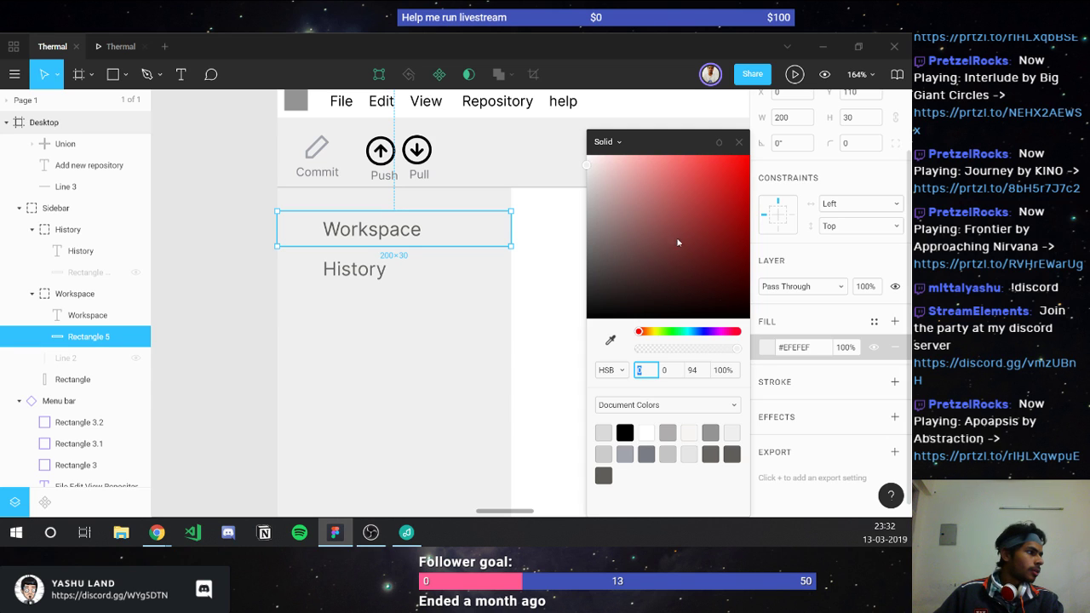
Step: Try different greys on the Workspace highlight bar, with saturation 0–3 and brightness 60
click(591, 180)
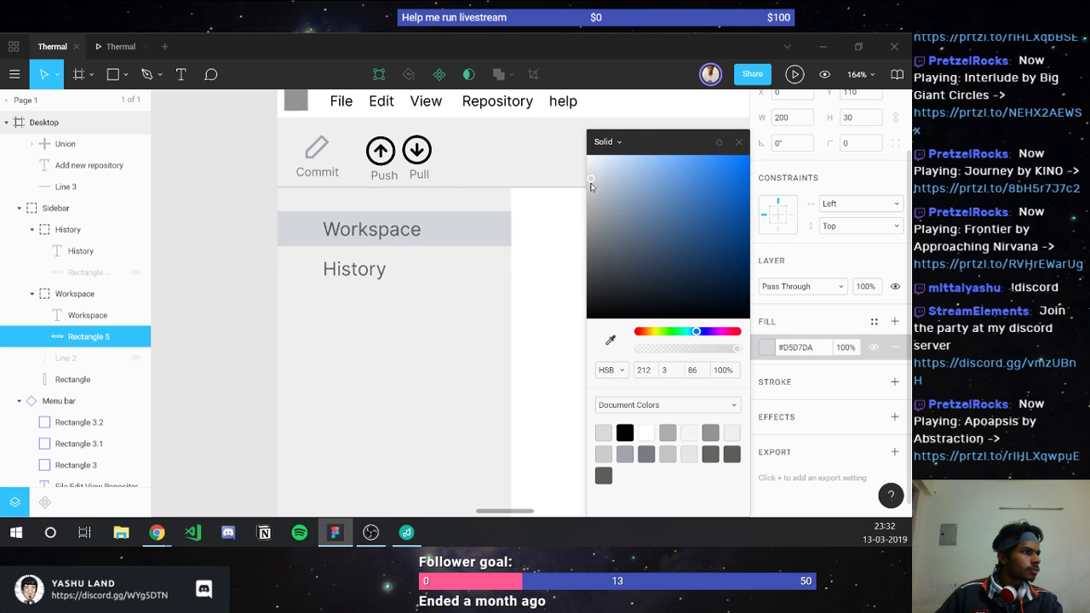
drag(590, 182, 591, 184)
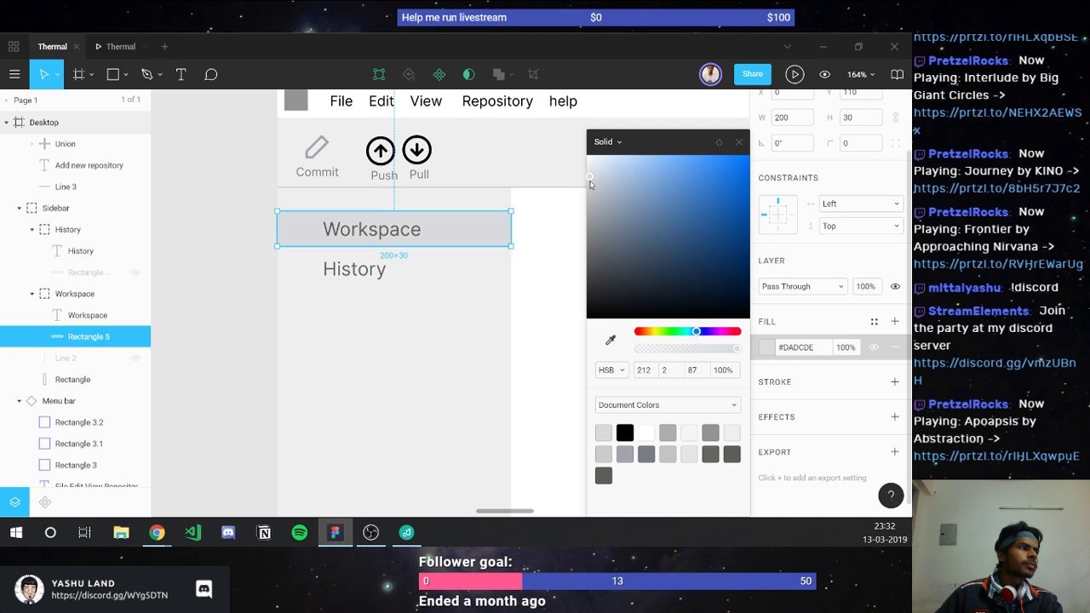
click(670, 370)
text(0)
key(Return)
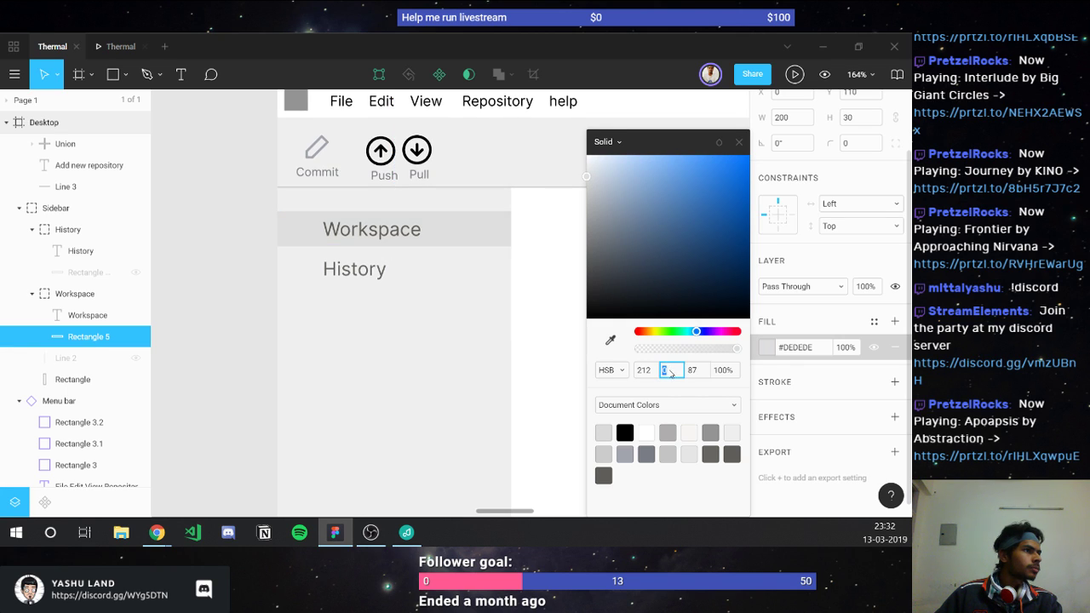
text(2)
key(Return)
text(3)
click(696, 372)
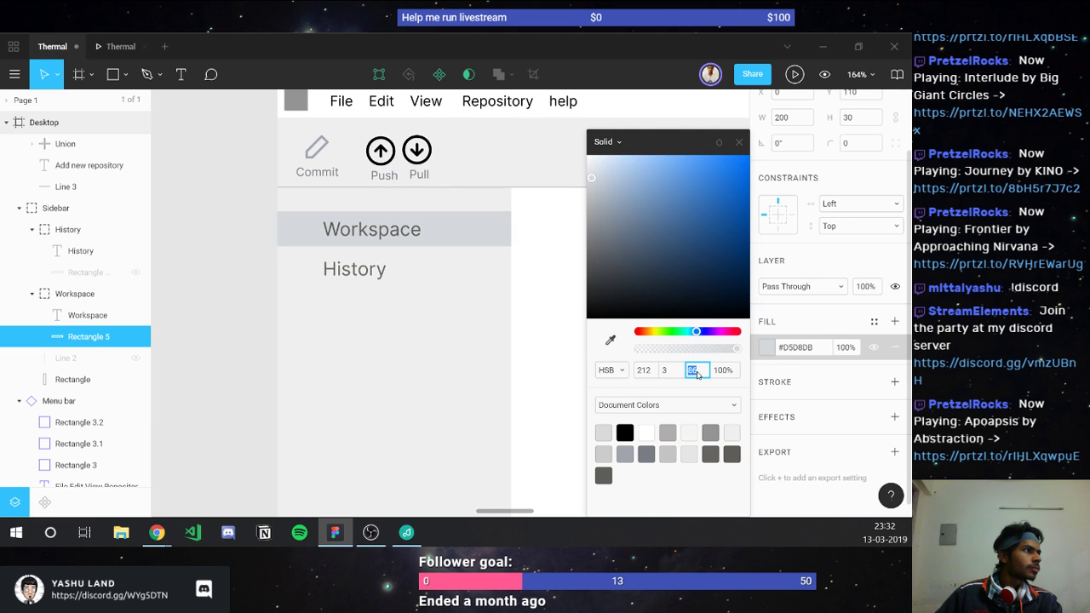
key(Down)
key(Down)
key(Up)
text(60)
key(Return)
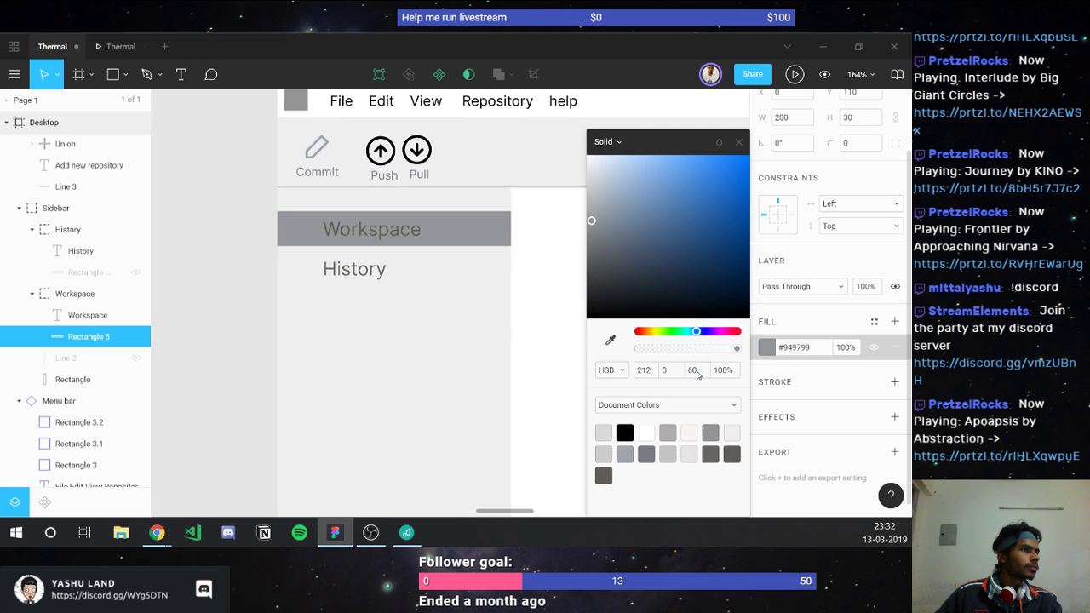
Step: Lighten the highlight bar, settling its HSB brightness at 89
click(591, 162)
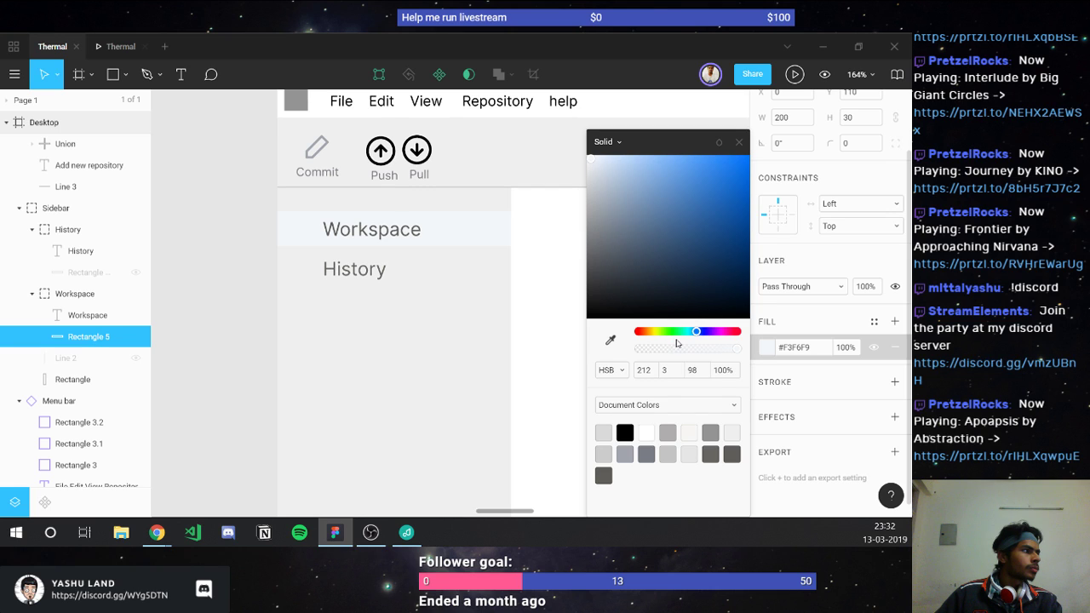
click(700, 371)
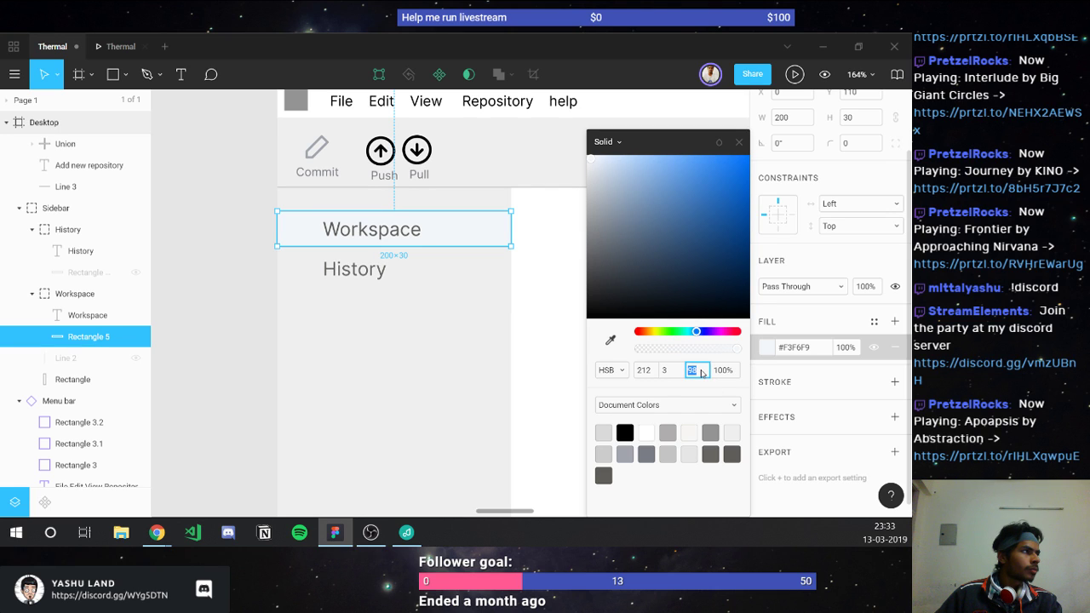
key(Down)
key(Down)
key(Down)
key(Down)
key(Down)
key(Down)
key(Down)
key(Down)
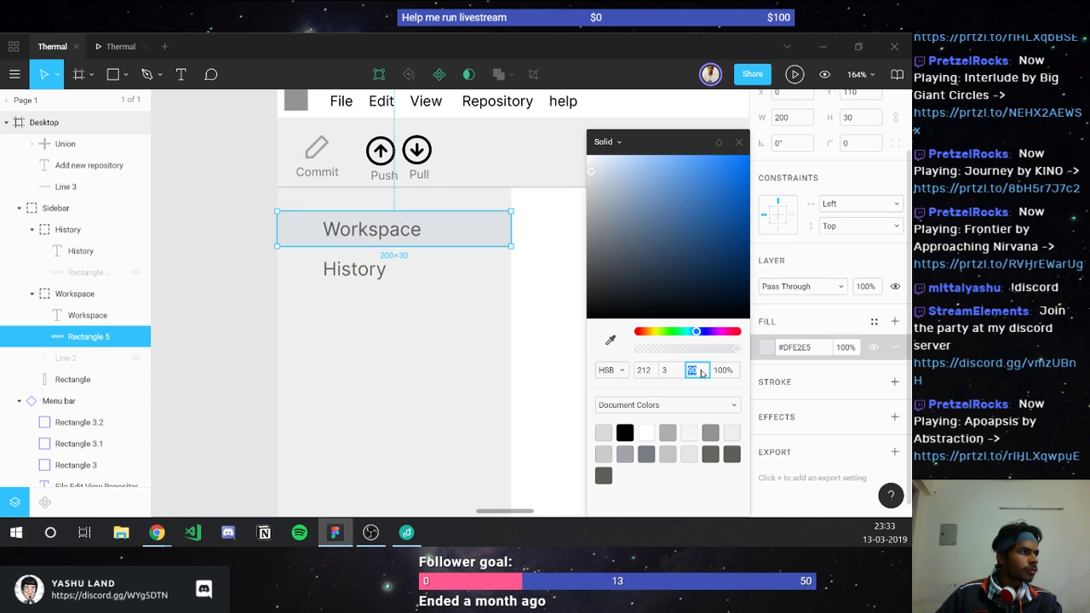
key(Up)
key(Up)
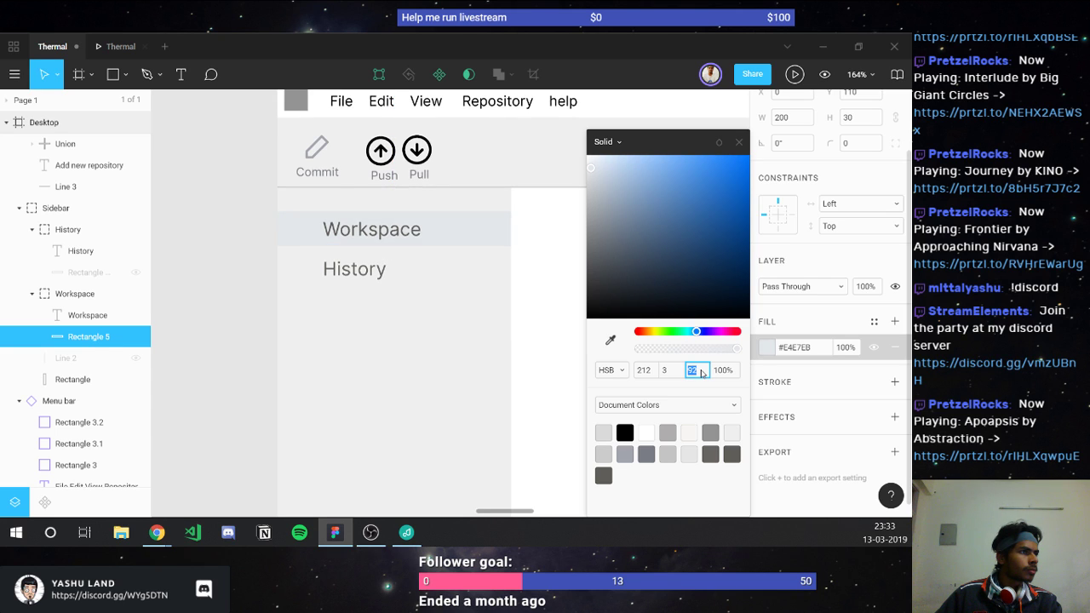
key(Down)
key(Up)
key(Up)
key(Down)
key(Up)
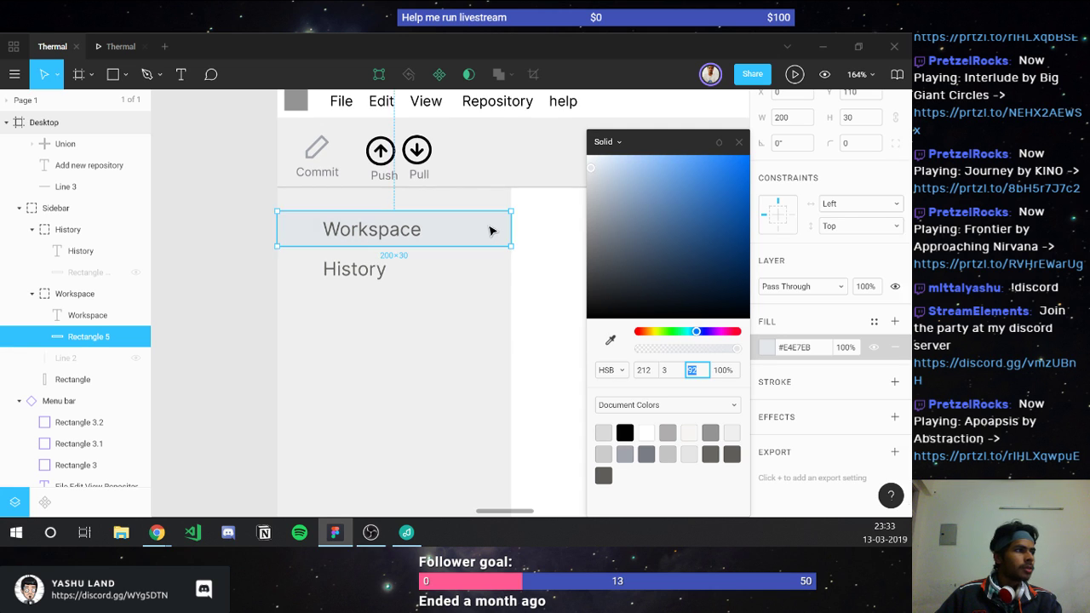
key(Down)
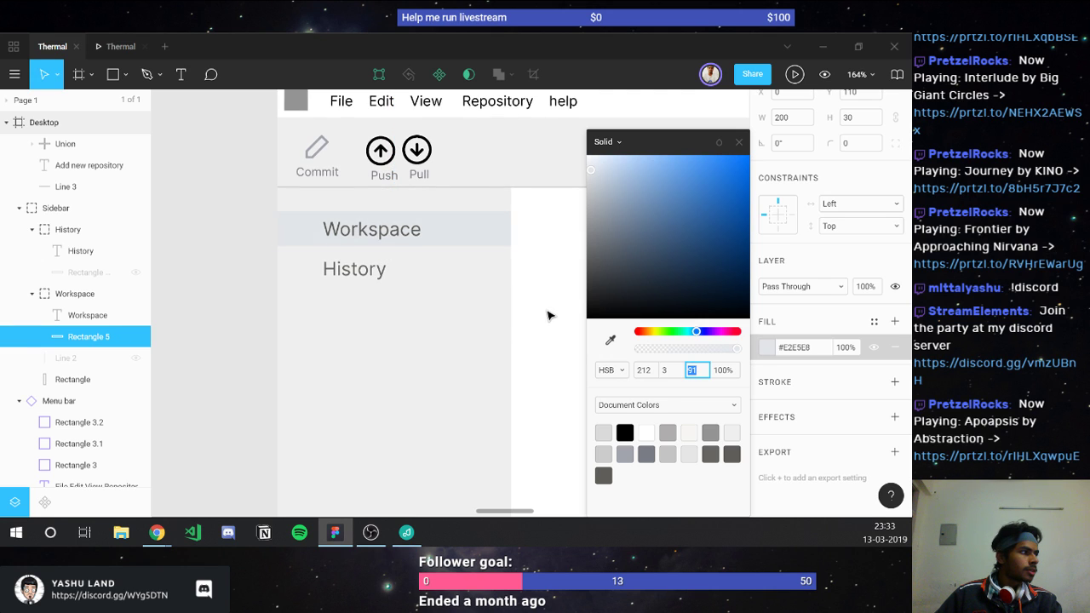
key(Down)
key(Down)
Step: Set the bar's saturation to 2, giving the fill #DEE0E3
click(674, 372)
double_click(677, 377)
key(Down)
key(Down)
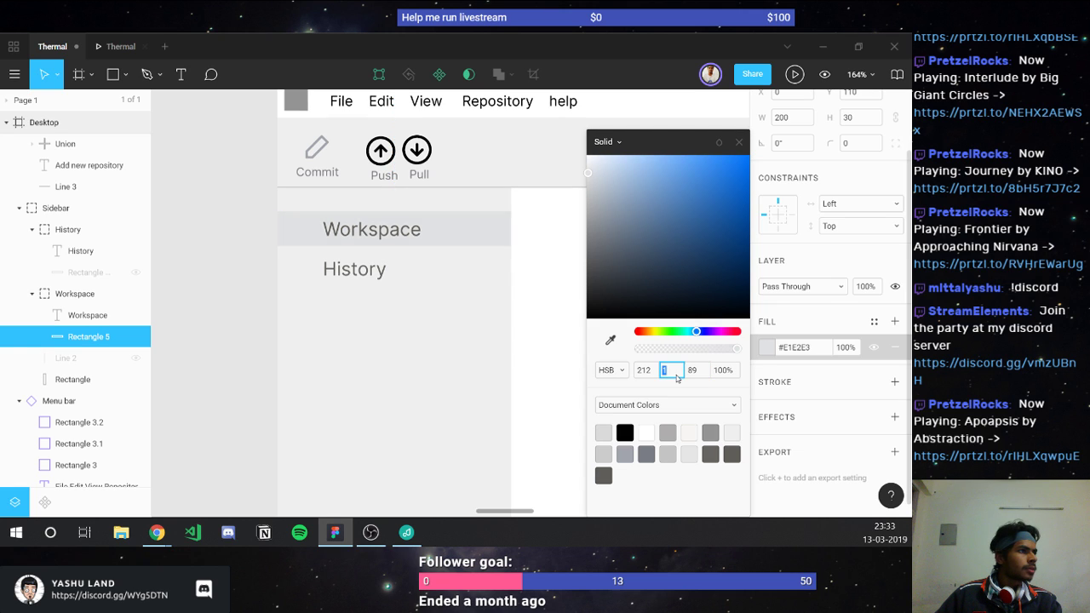
key(Up)
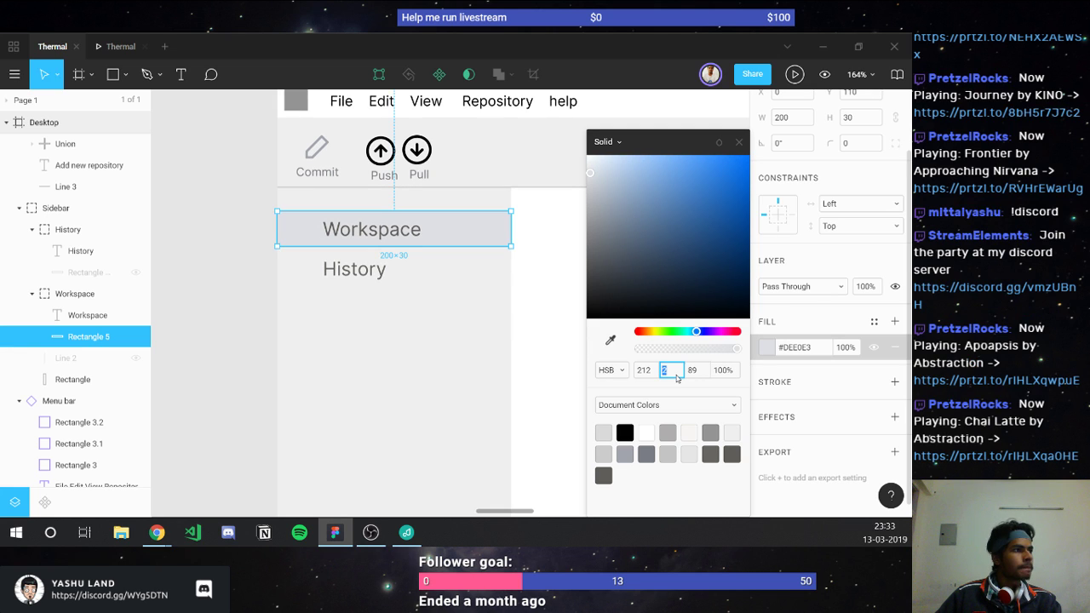
key(Return)
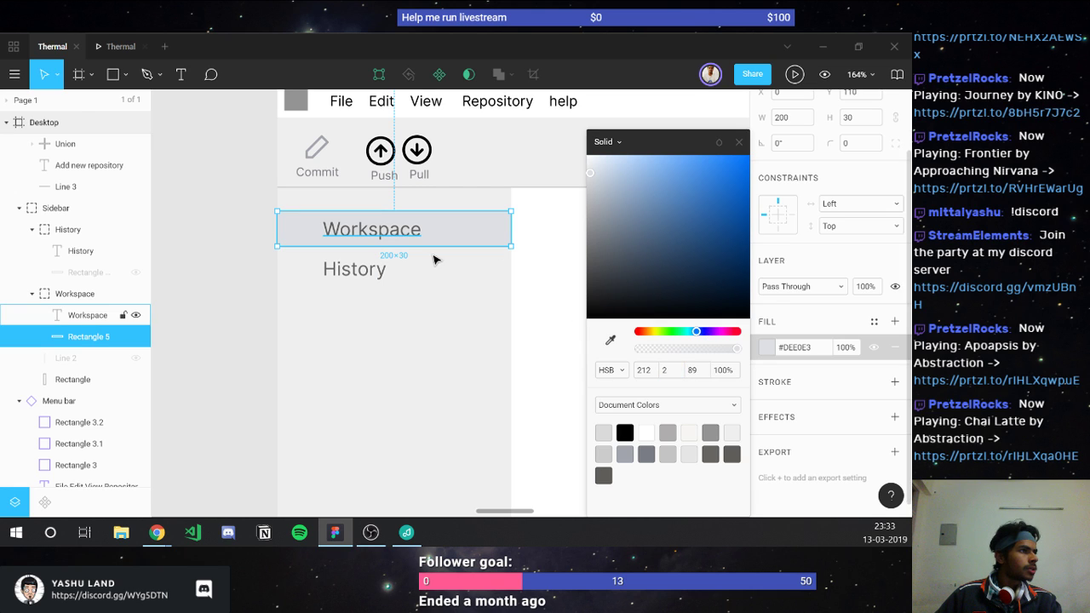
click(368, 230)
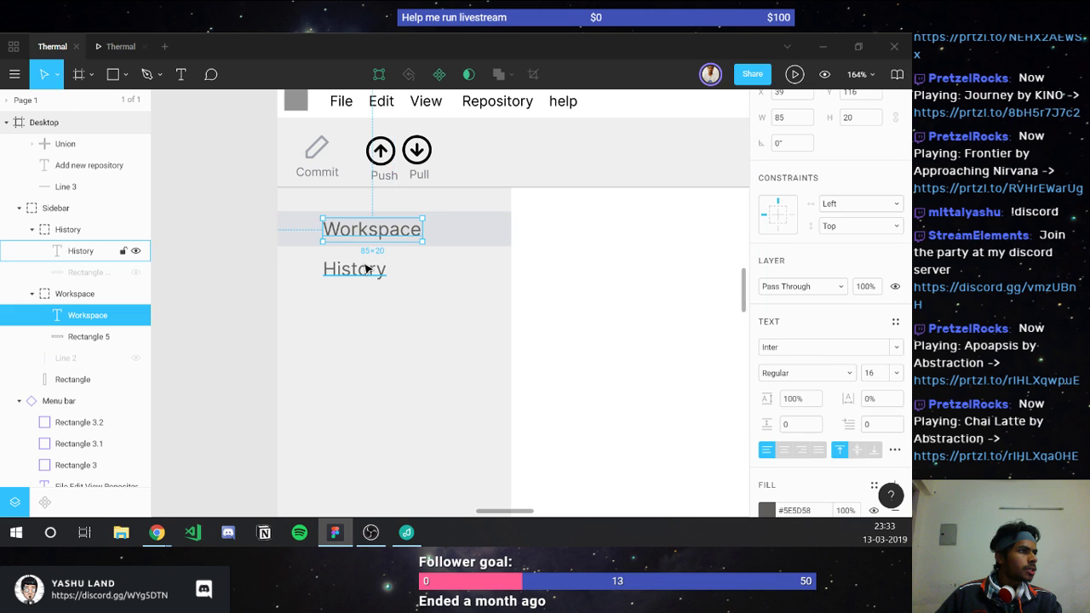
Step: Copy the Commit label's grey #7A7D84 and apply it to the Workspace and History labels
click(322, 173)
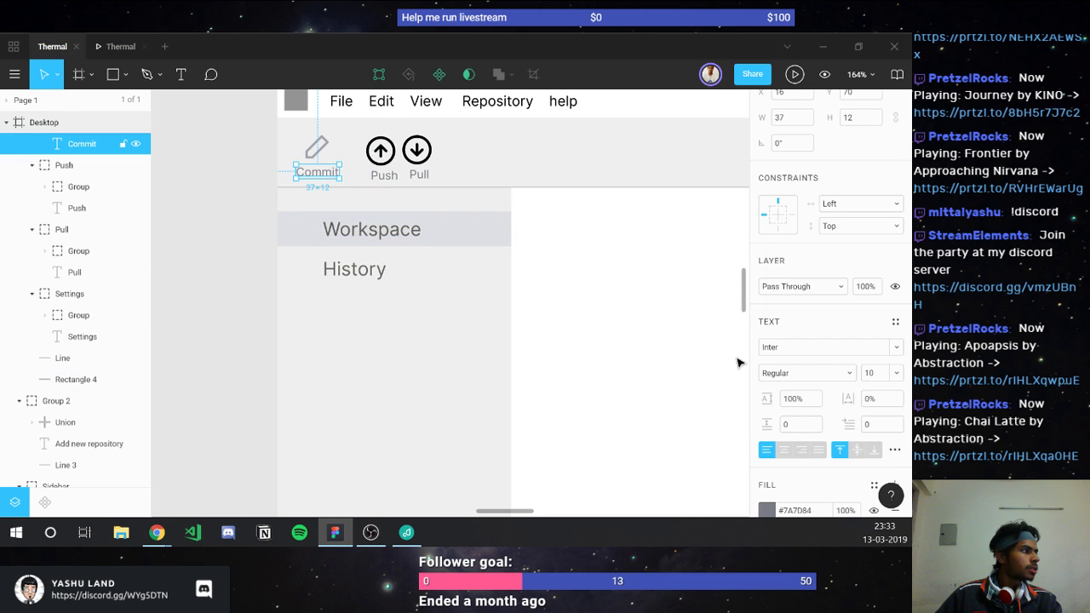
click(797, 511)
click(374, 230)
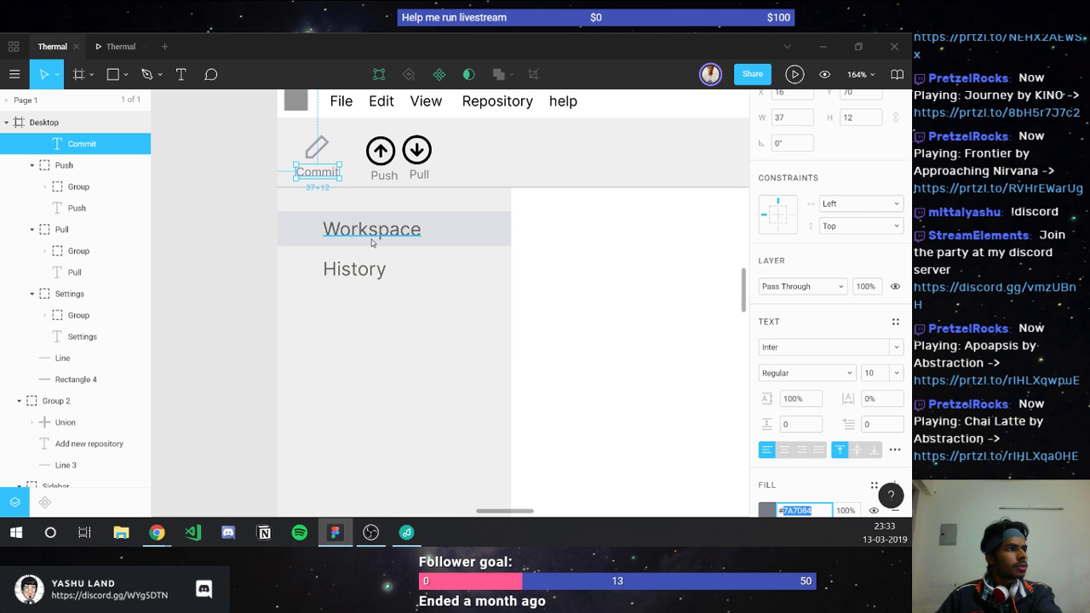
shift+click(380, 273)
scroll(826, 438, down, 2)
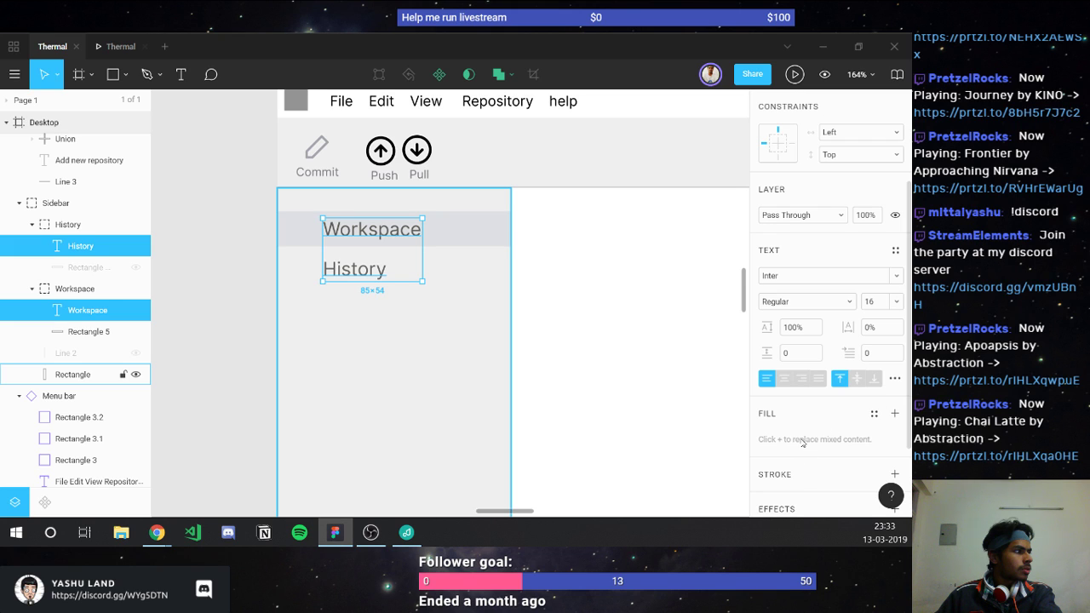
click(893, 412)
click(804, 439)
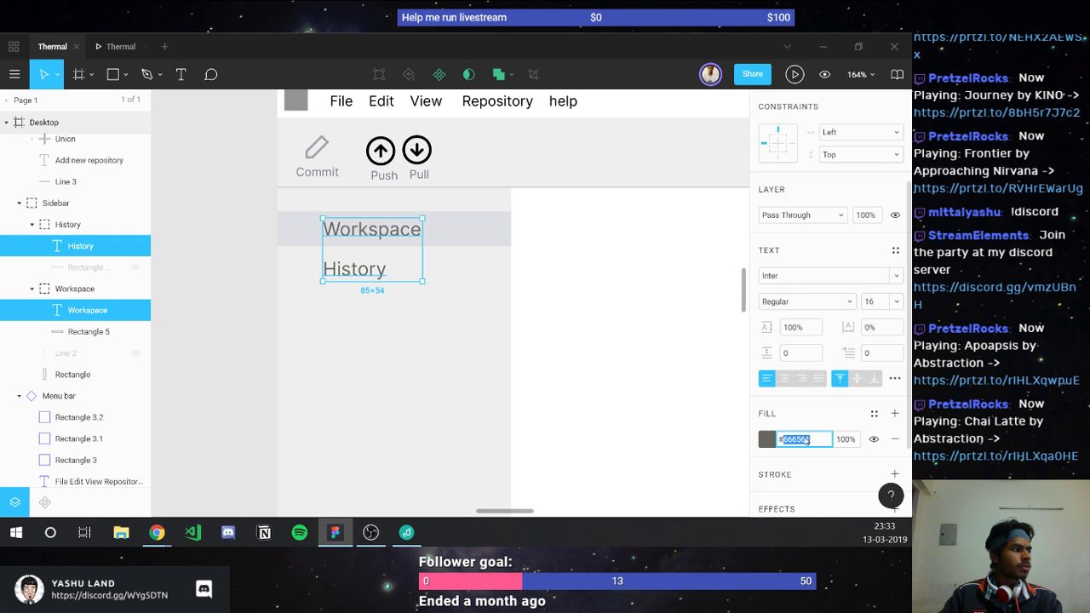
text(7A7D84)
key(Return)
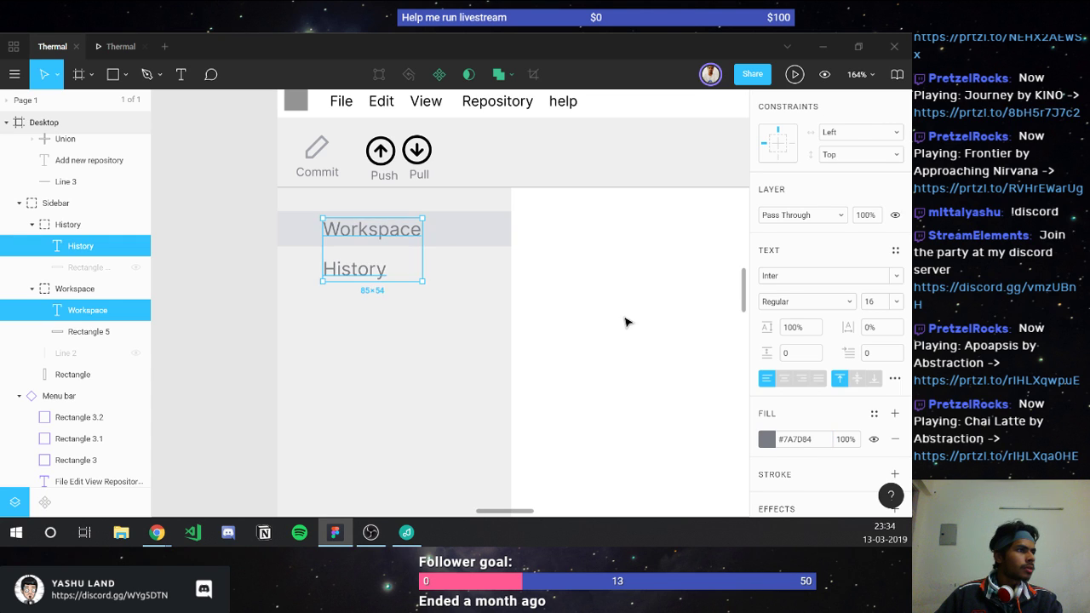
click(575, 303)
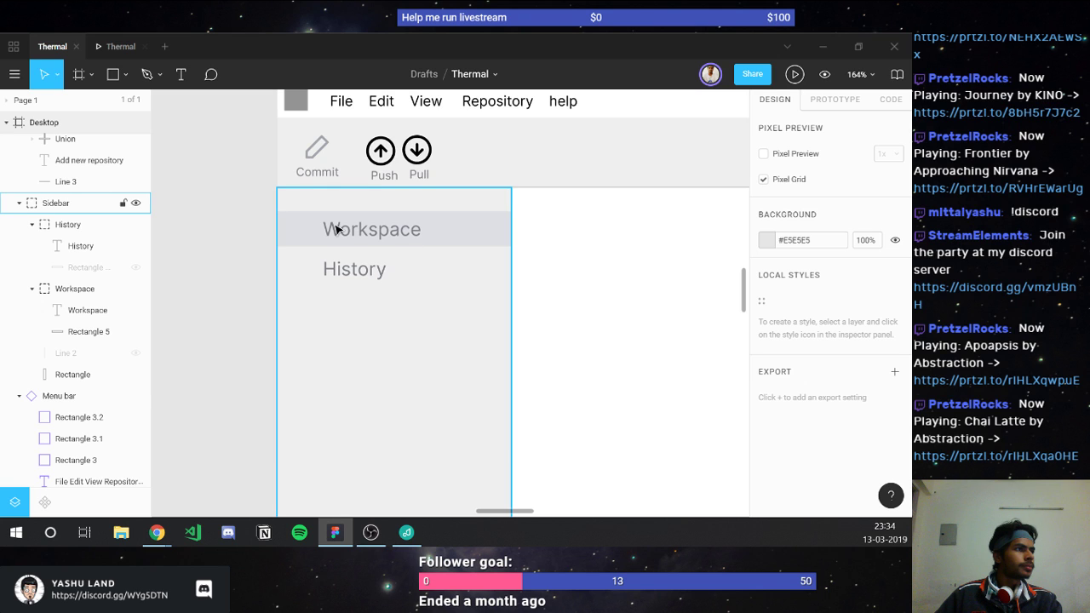
Step: Copy the grey fill hex of the Commit pencil icon
double_click(378, 177)
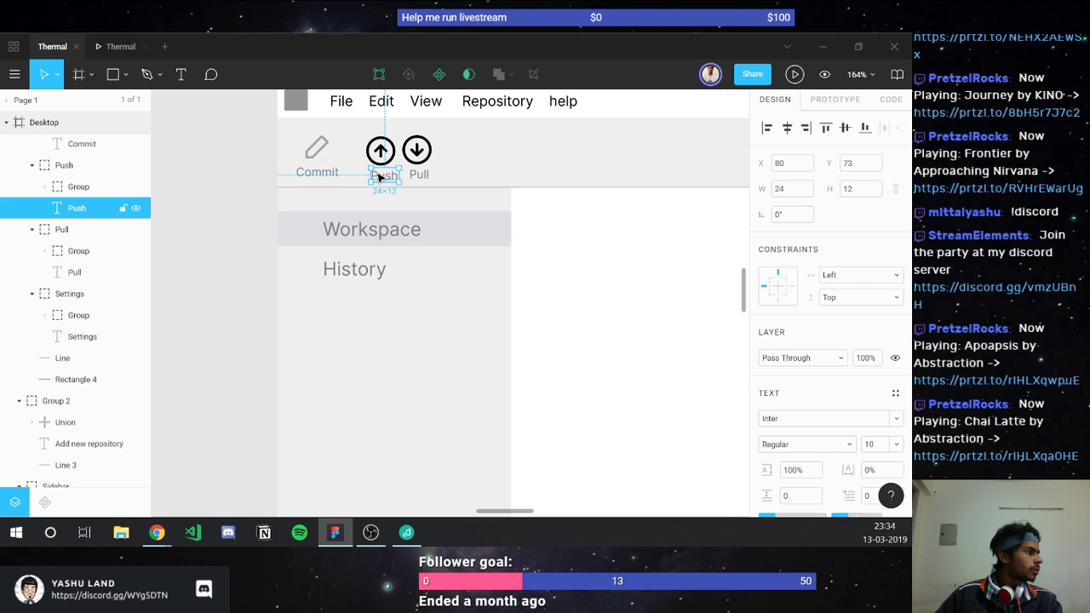
scroll(358, 170, up, 3)
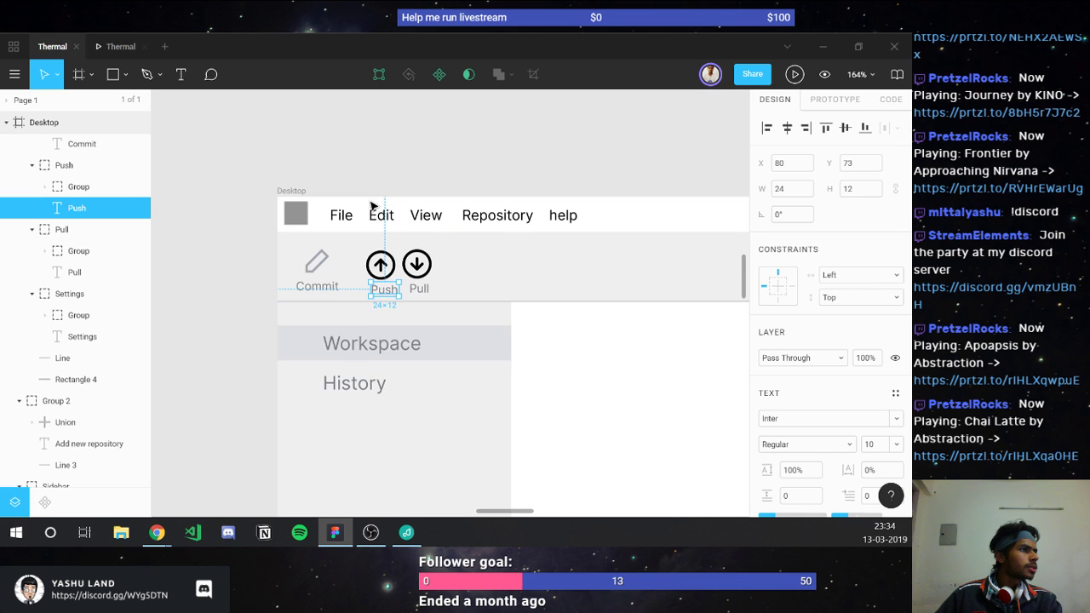
double_click(316, 269)
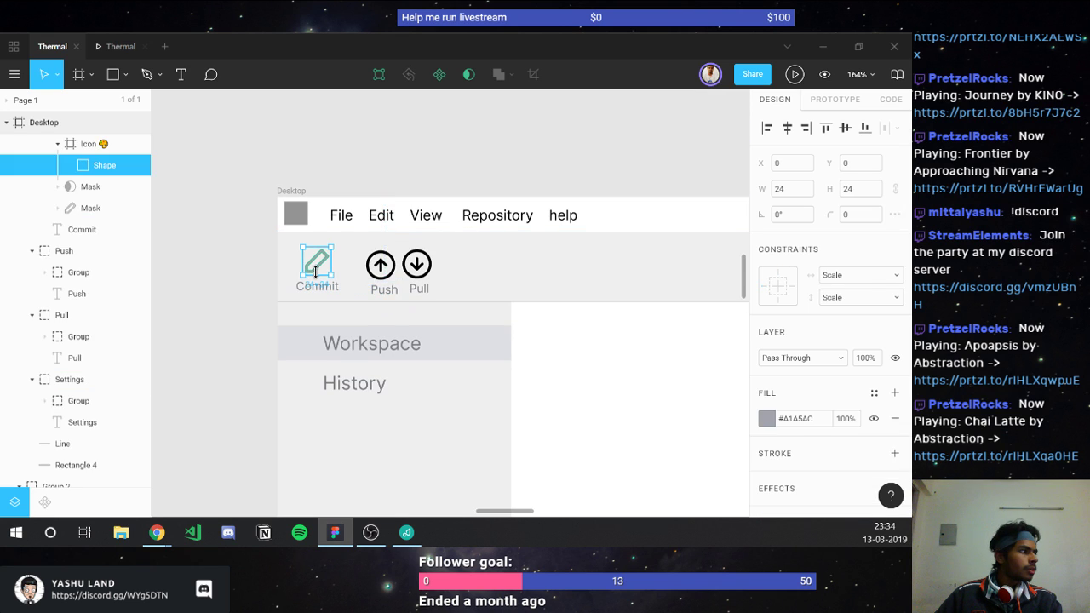
click(787, 424)
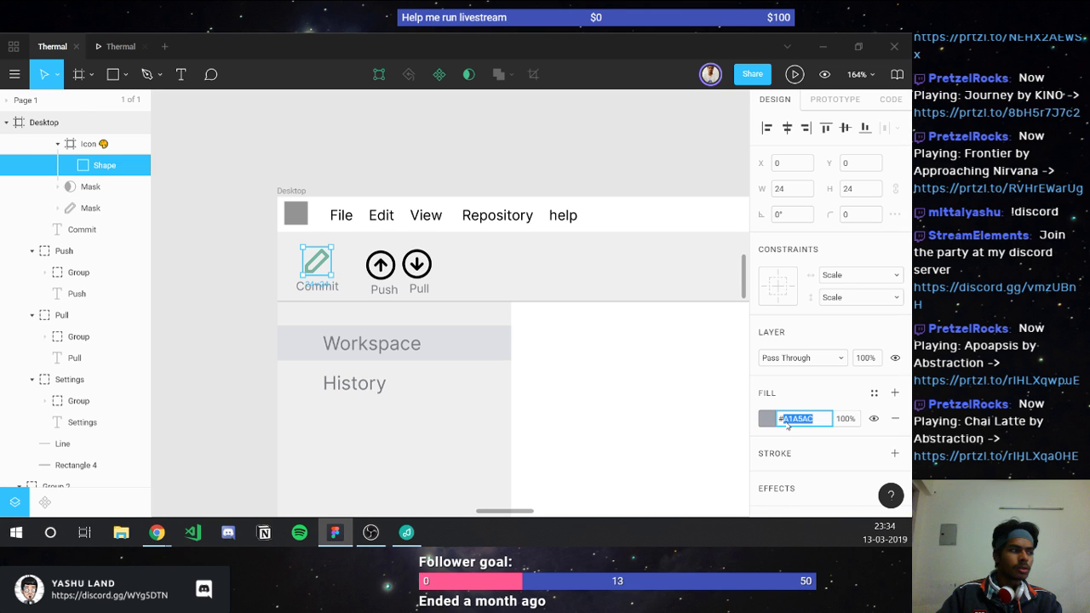
click(238, 282)
key(i)
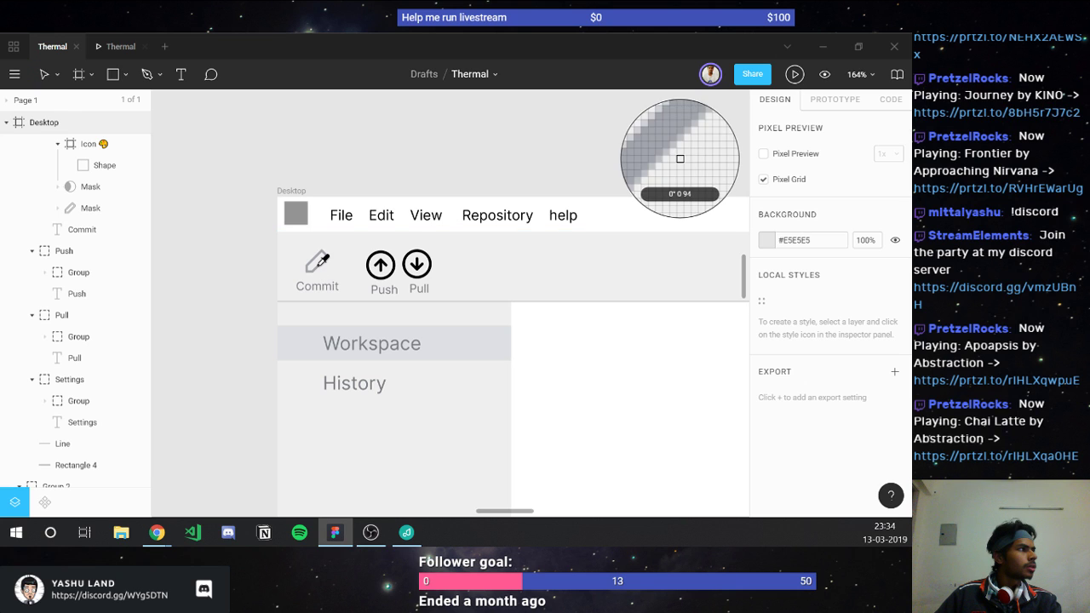
key(Escape)
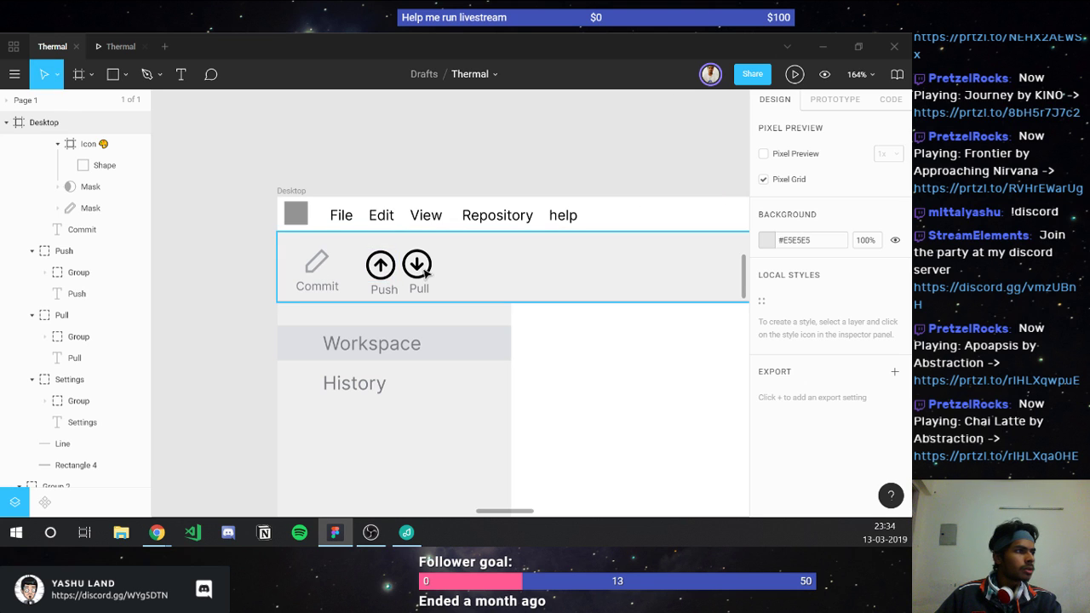
Step: Apply the grey fill A5A5AC to both the Push and Pull arrow icons
click(423, 271)
click(423, 271)
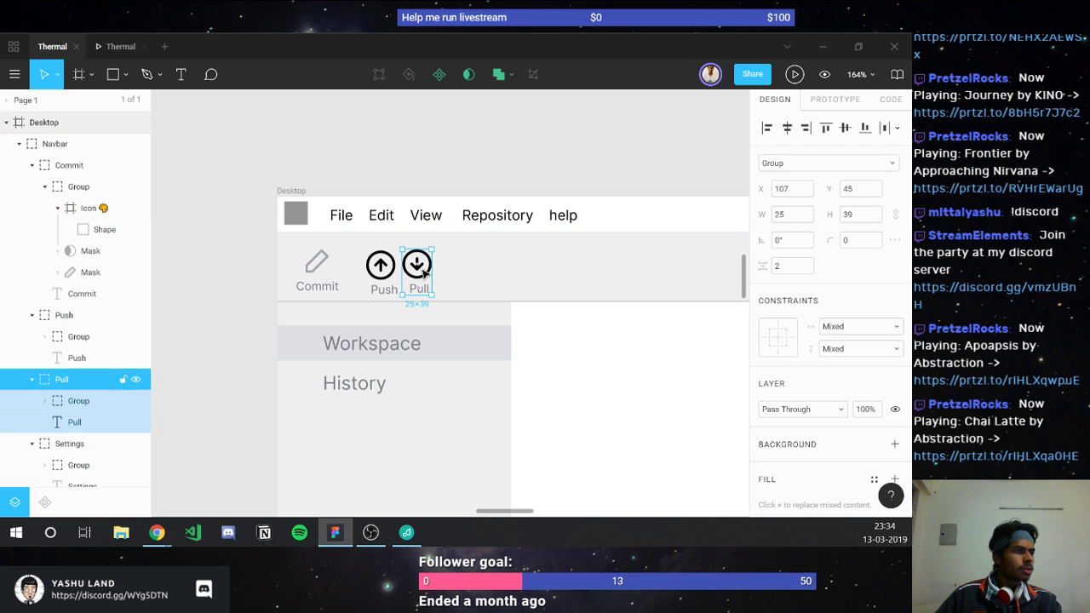
click(423, 271)
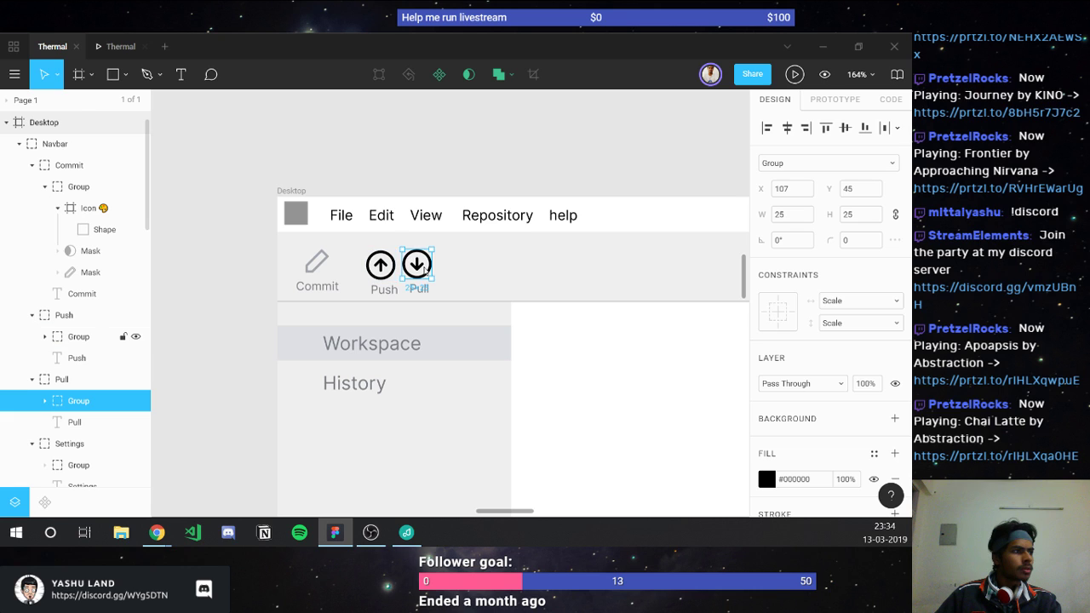
shift+click(380, 265)
click(790, 478)
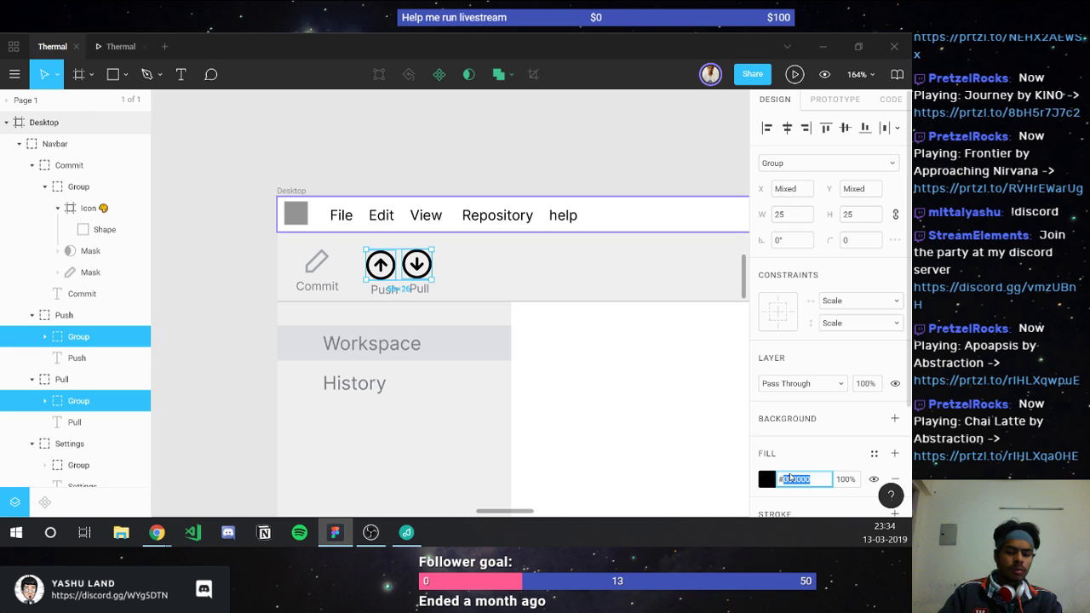
text(A5A5AC)
key(Return)
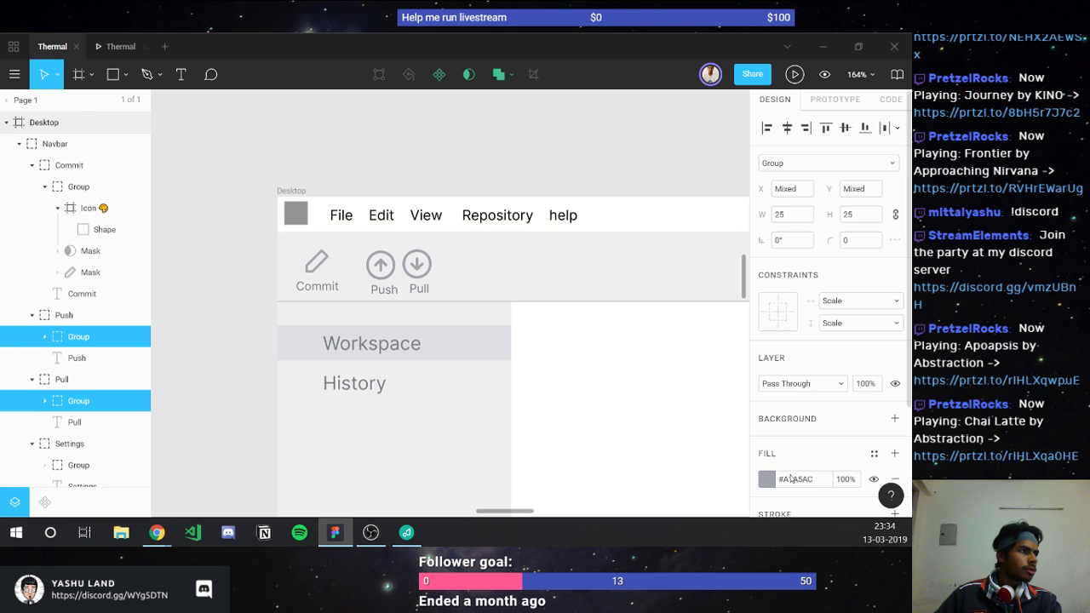
shift+click(77, 357)
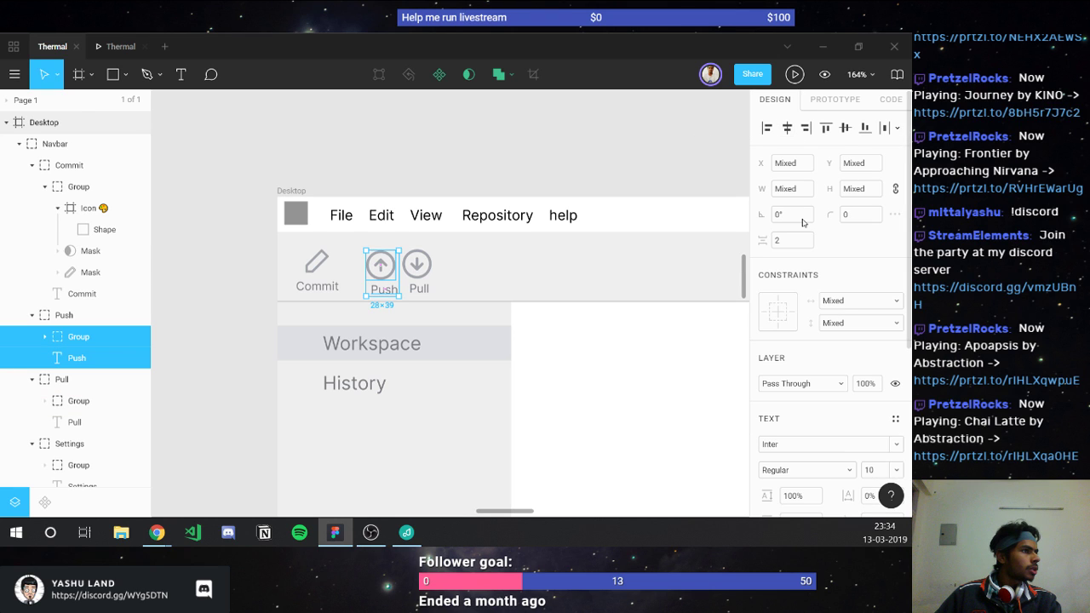
Step: Left-align the Push icon and its label instead of centring them vertically
click(844, 128)
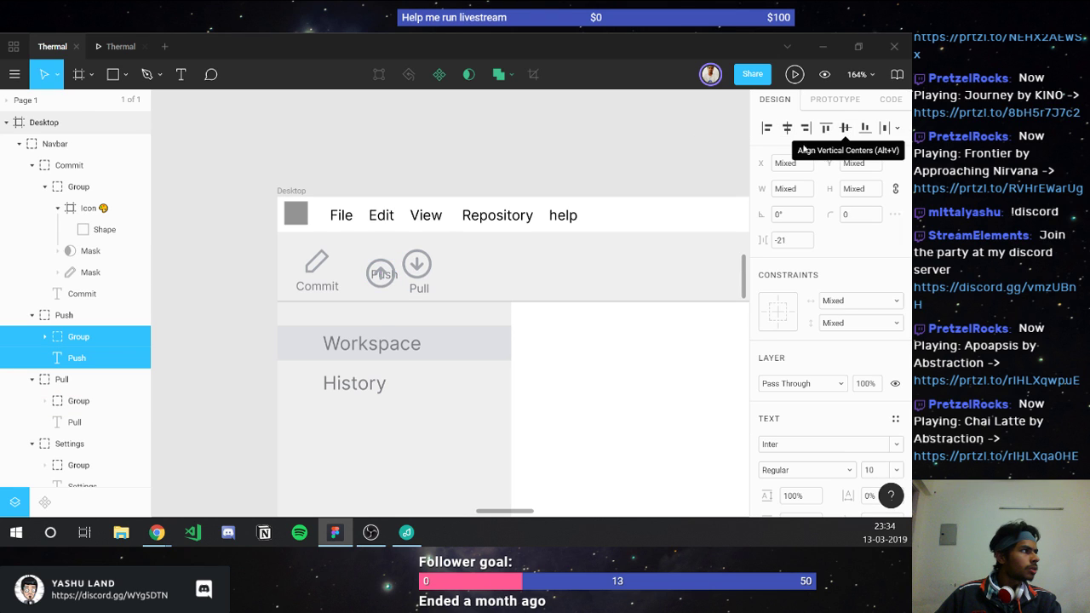
key(ctrl+z)
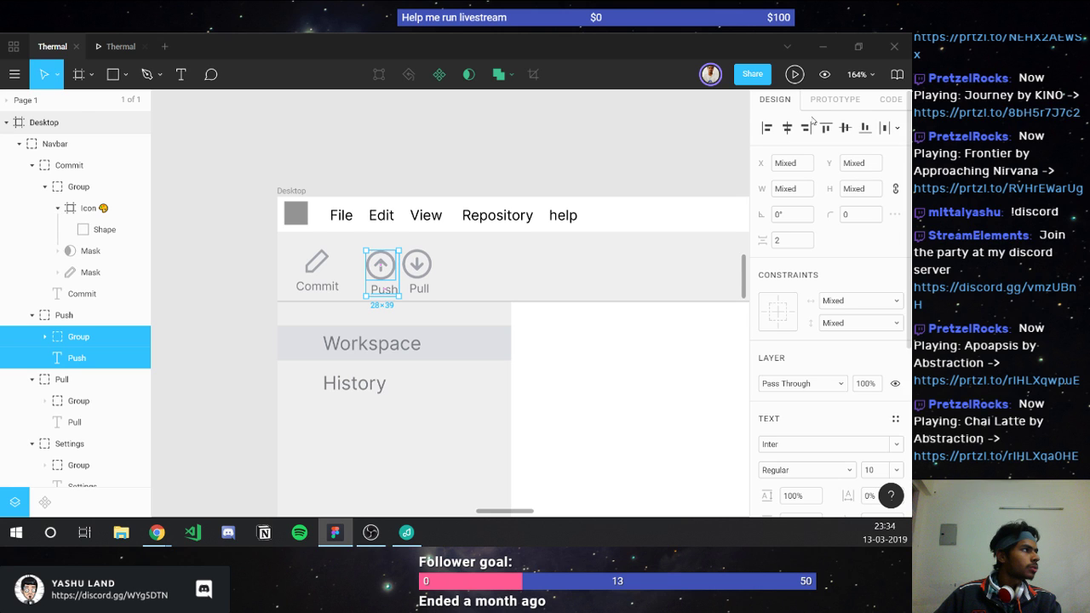
click(766, 128)
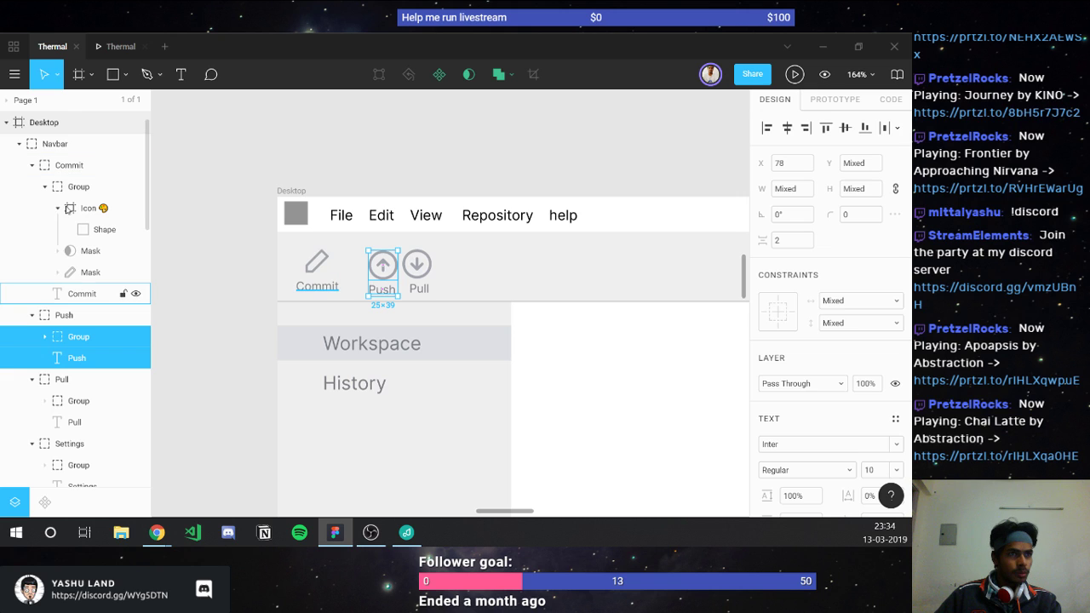
Step: Resize the Commit, Pull and Settings icon groups to 20 px
click(82, 293)
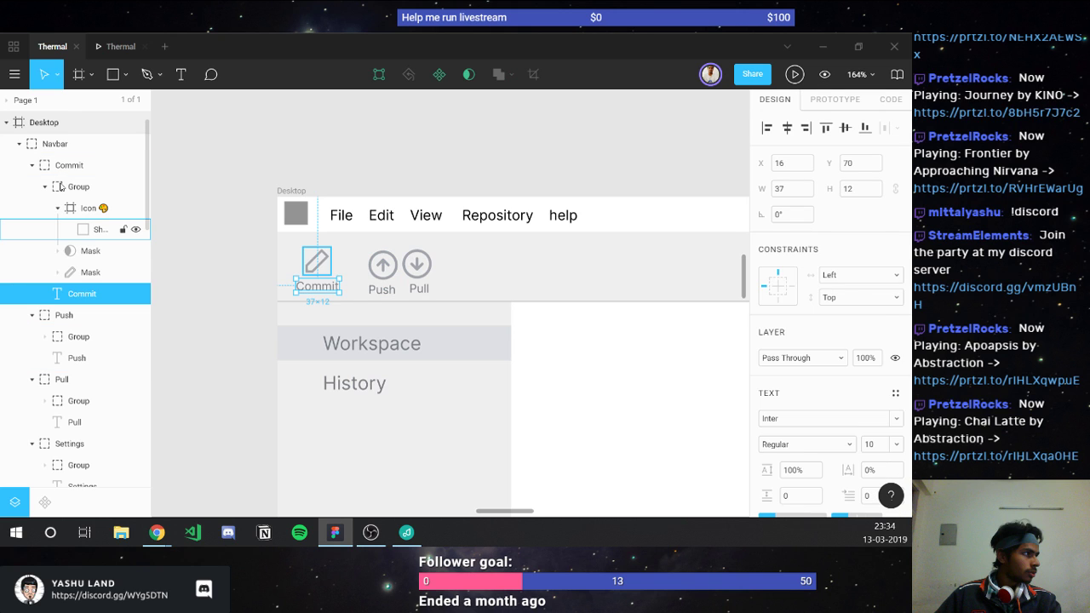
shift+click(61, 187)
click(46, 186)
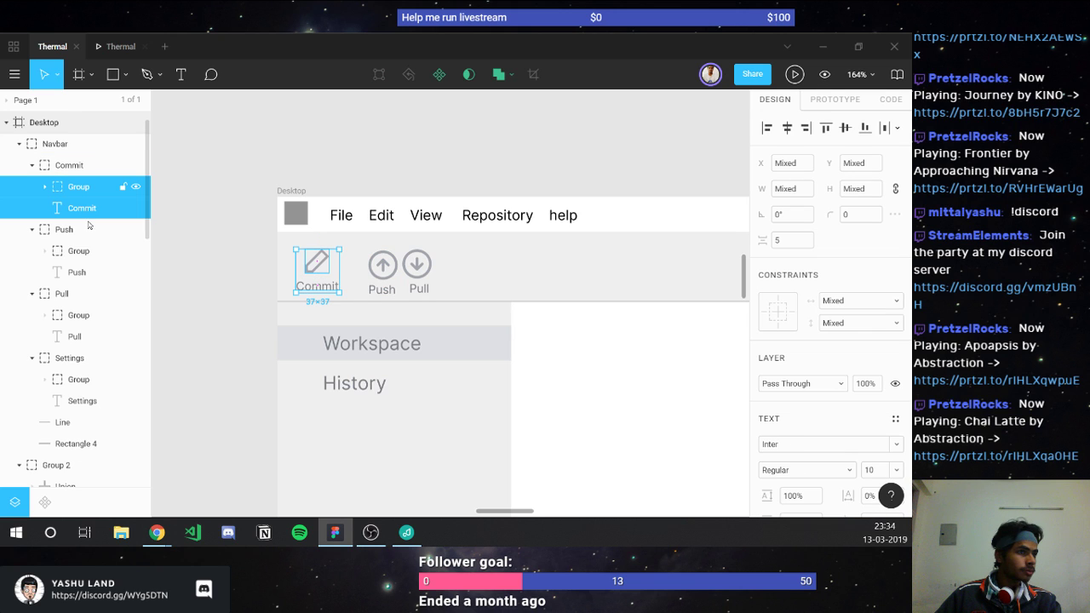
click(73, 188)
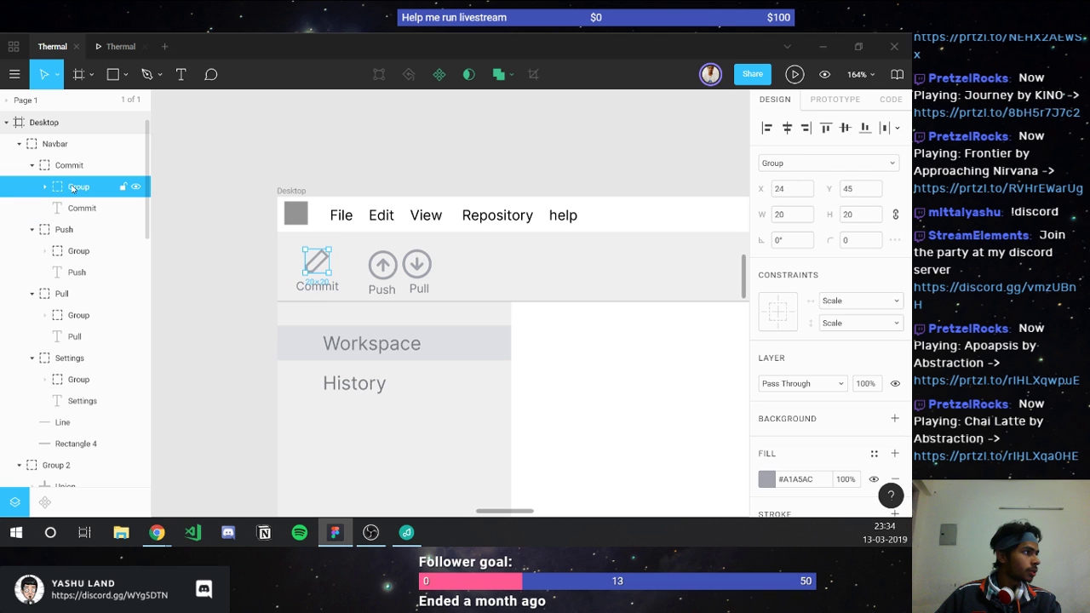
click(77, 317)
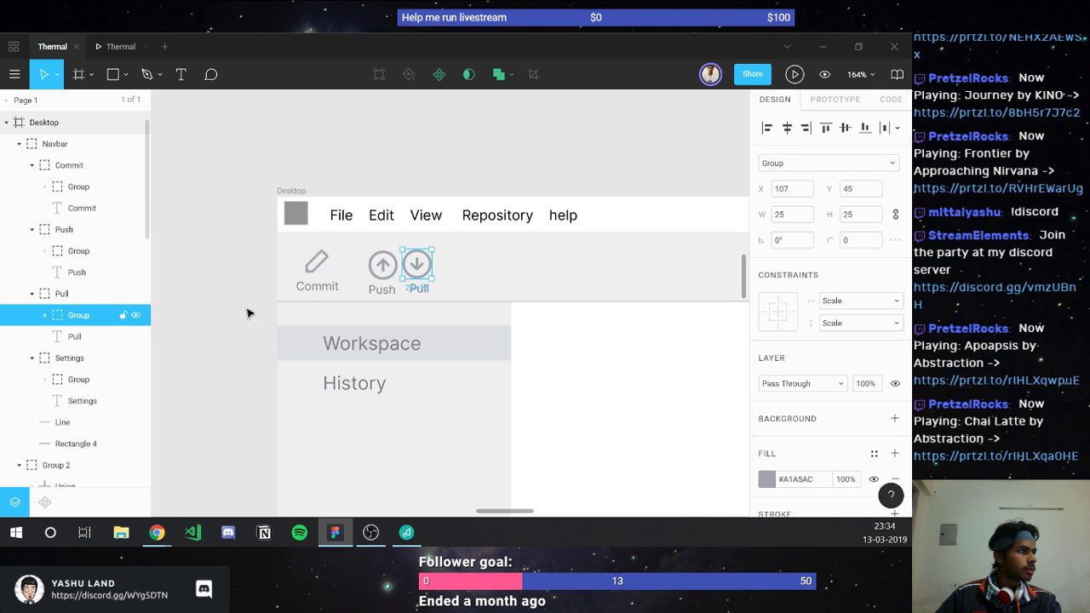
shift+click(84, 379)
click(873, 219)
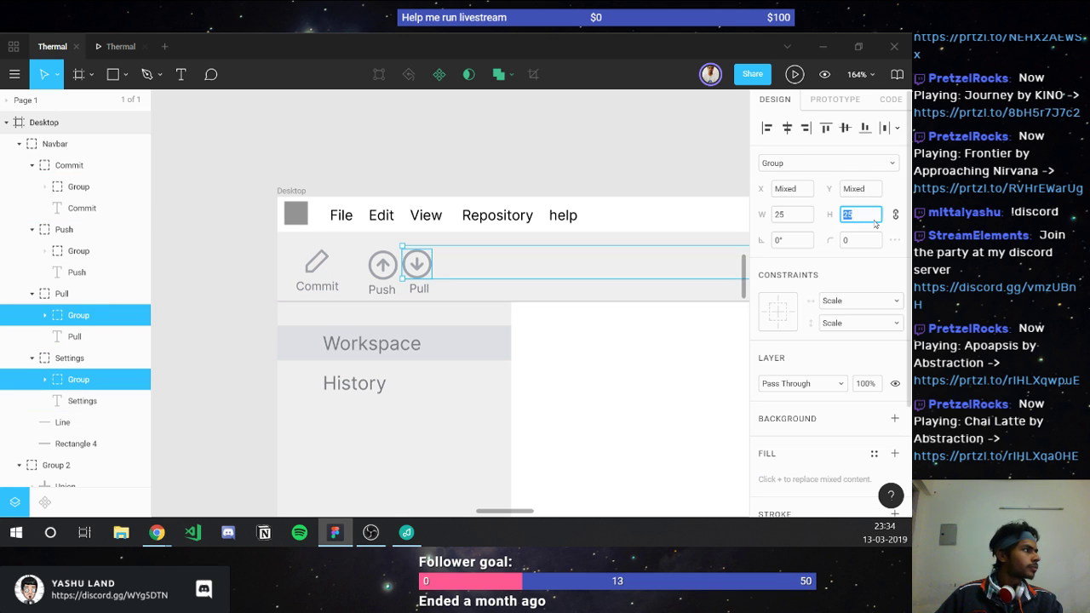
text(20)
key(Return)
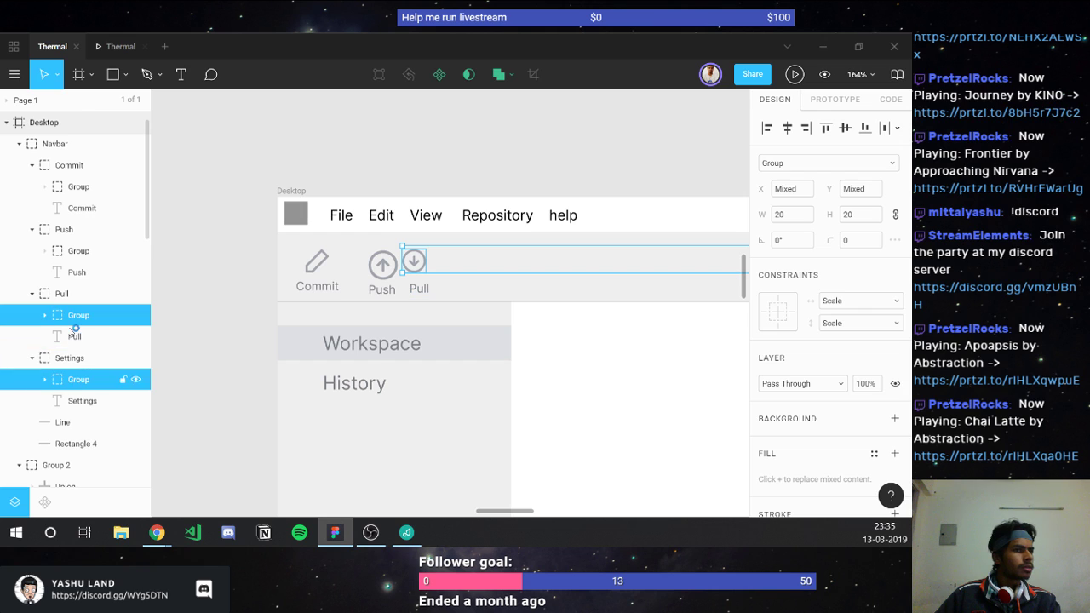
Step: Make the Push icon 20 px, leave a 5 px gap, and centre its label under it
click(66, 253)
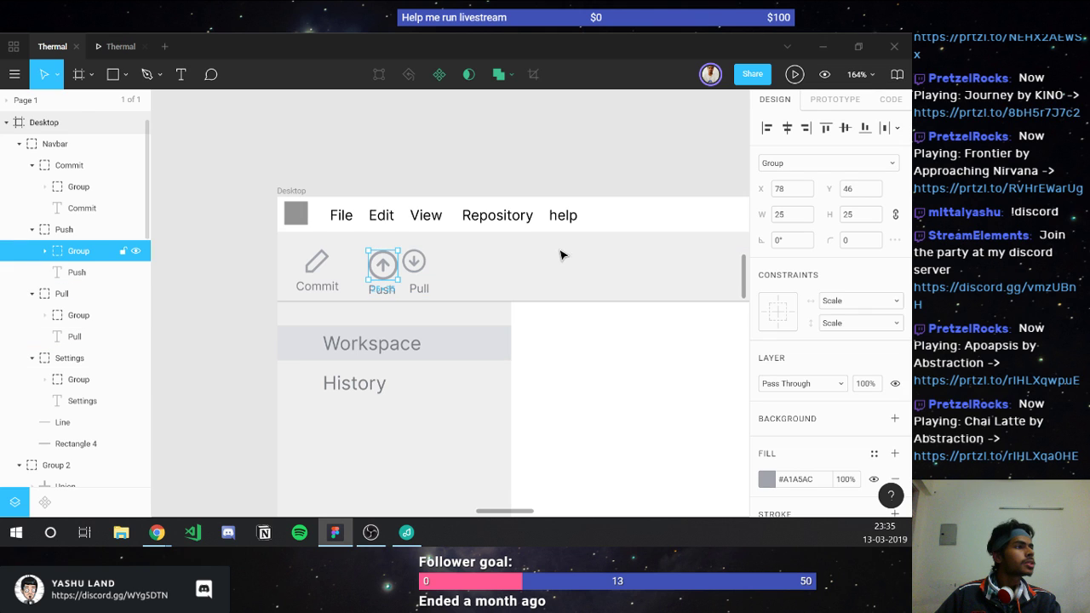
click(792, 214)
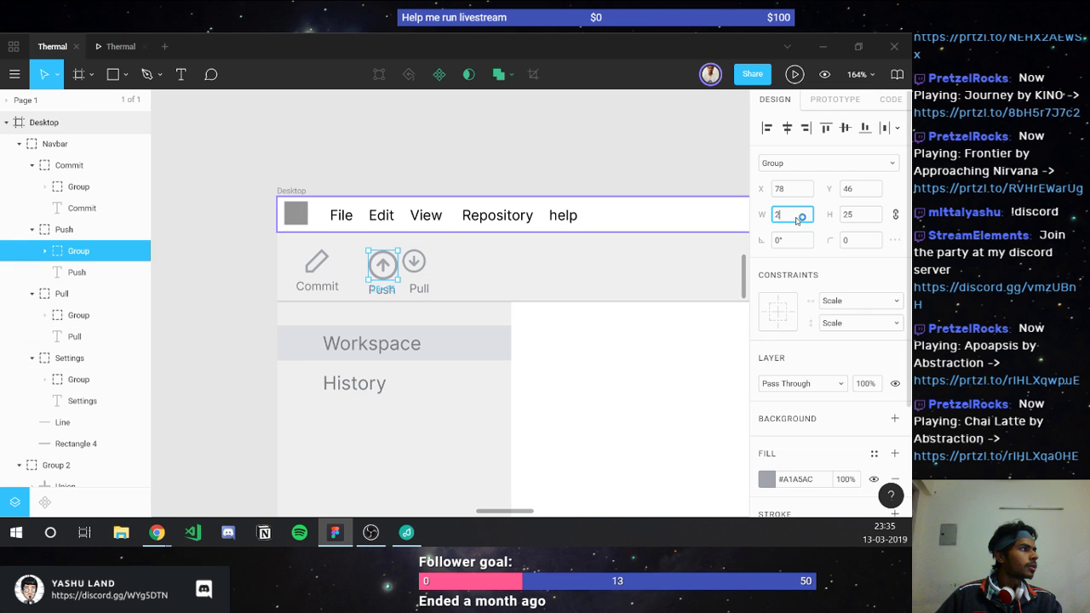
text(20)
key(Return)
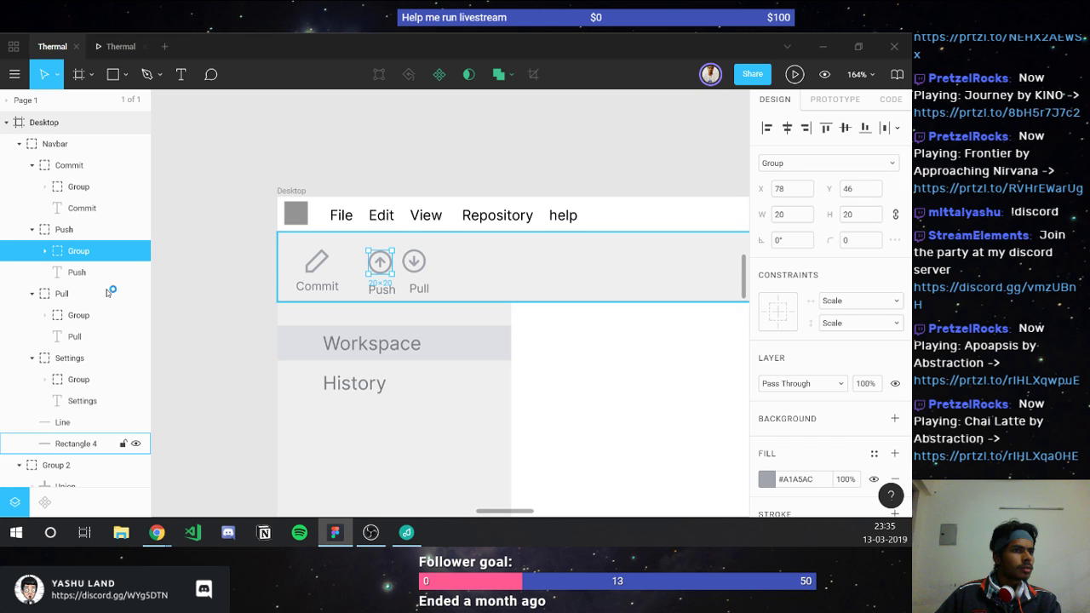
shift+click(79, 273)
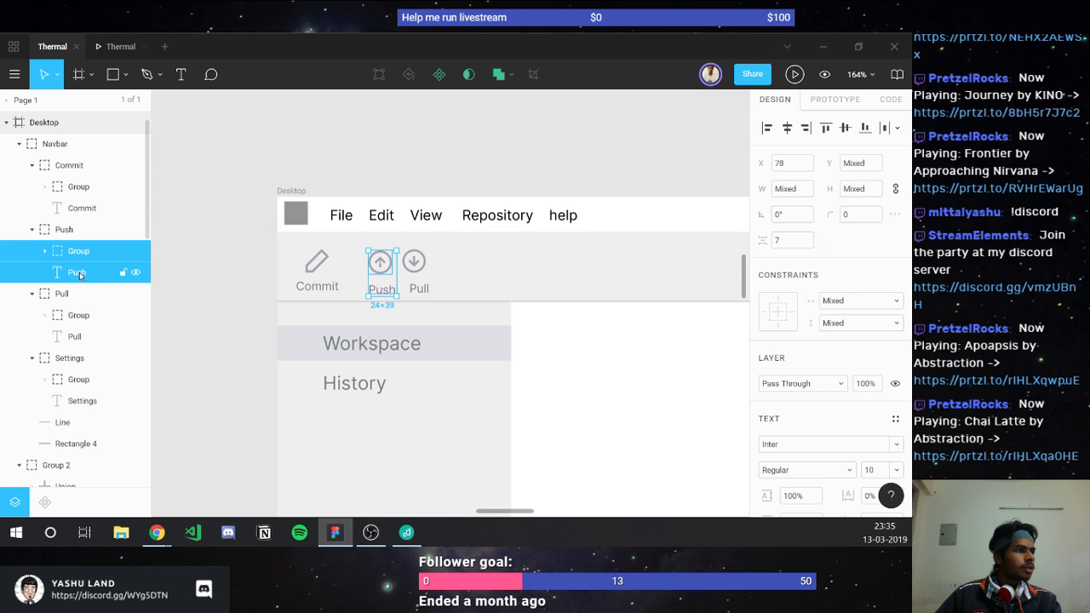
click(796, 240)
text(5)
key(Return)
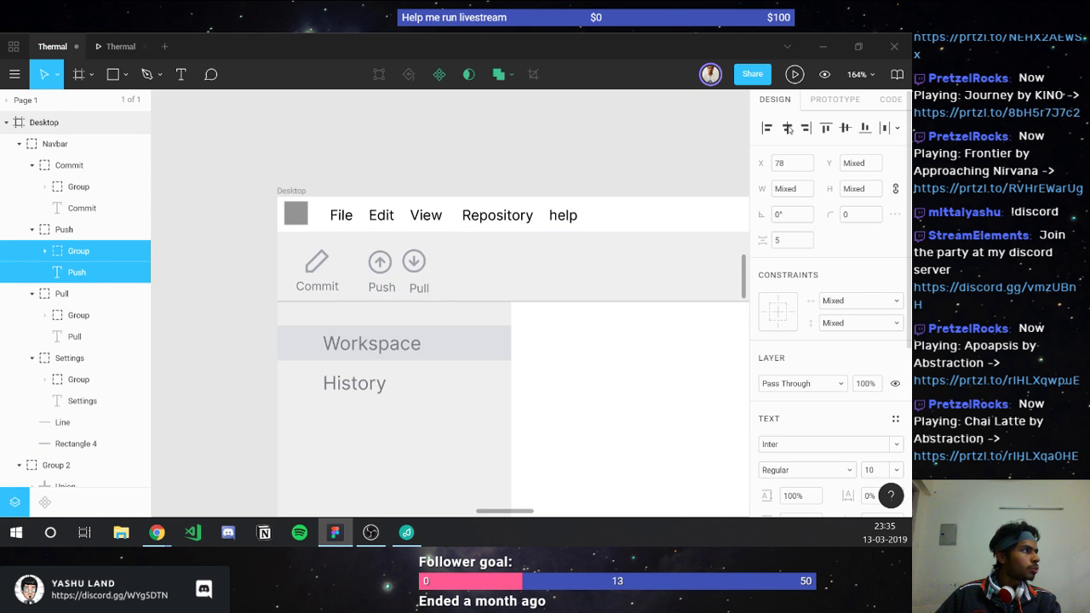
click(788, 128)
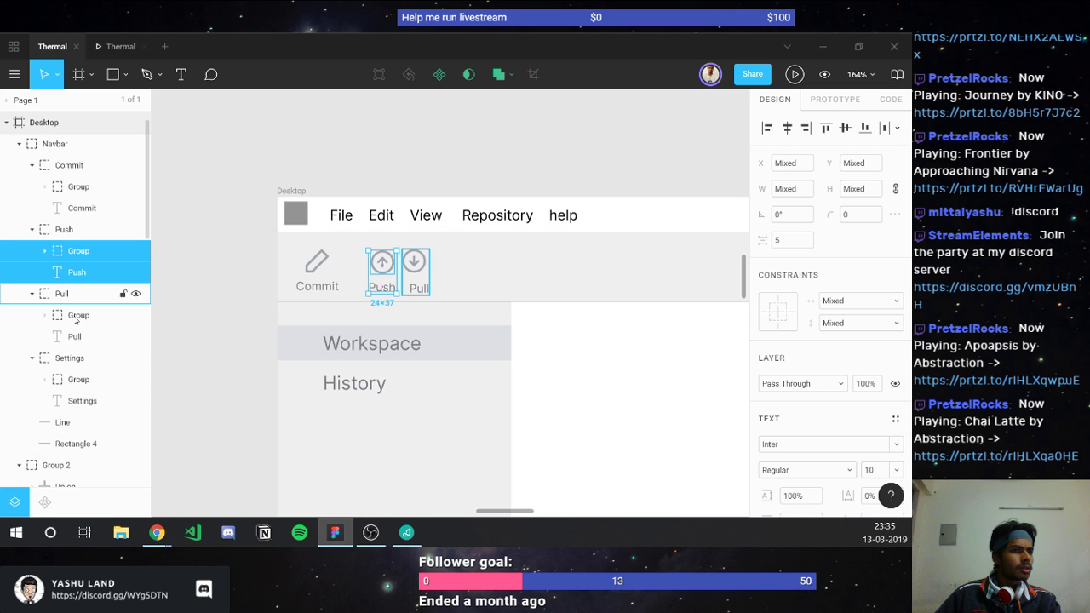
Step: Centre the Pull label horizontally under the Pull icon
click(413, 262)
shift+click(419, 287)
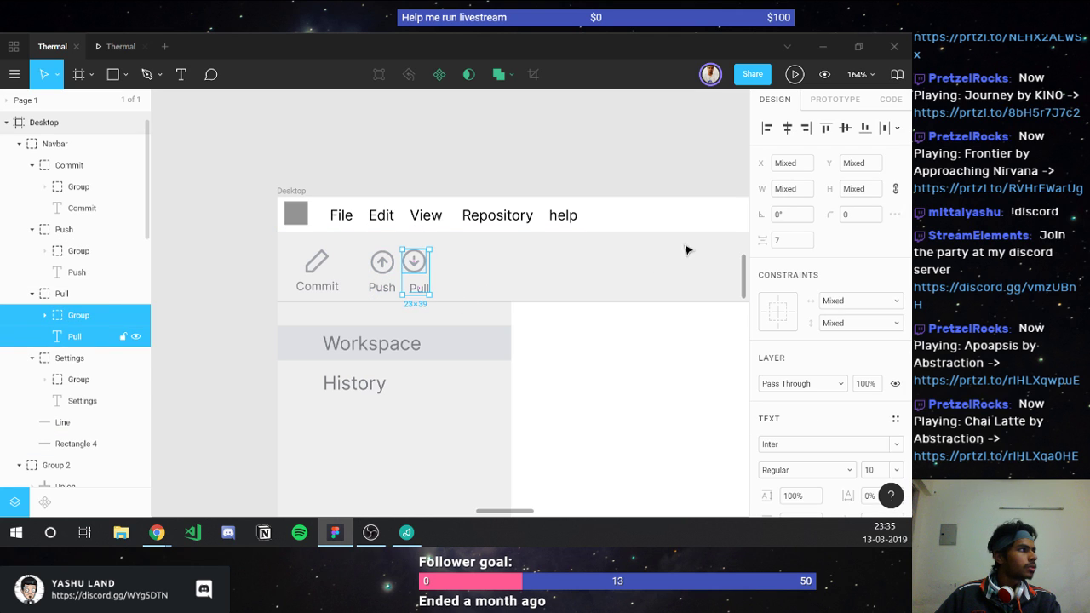
click(792, 240)
click(787, 128)
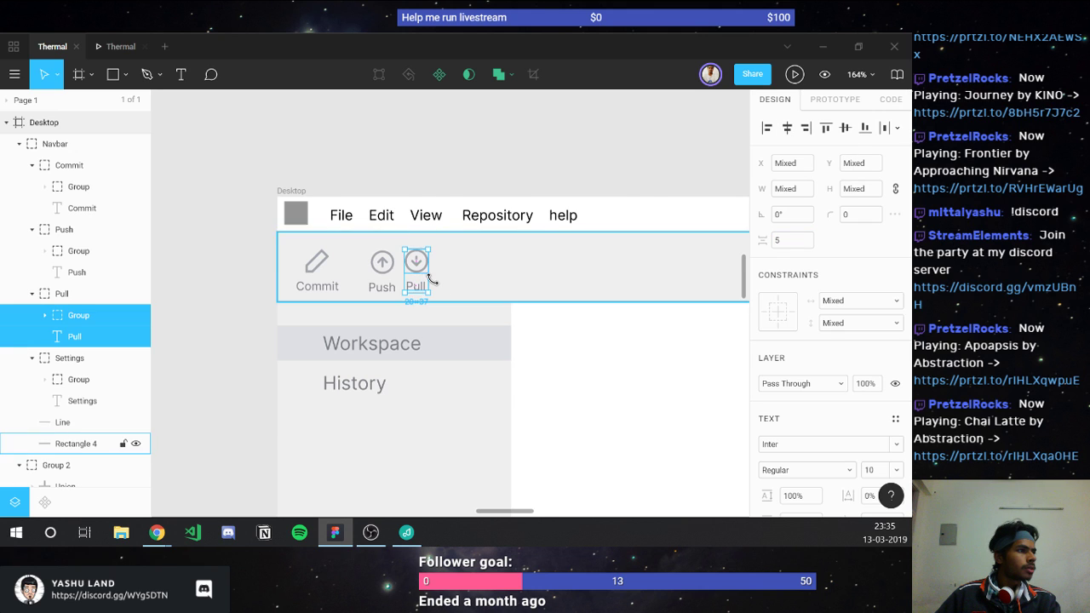
Step: Centre the Commit, Push and Pull buttons vertically in the toolbar band, then preview the prototype
ctrl+scroll(430, 281, up, 3)
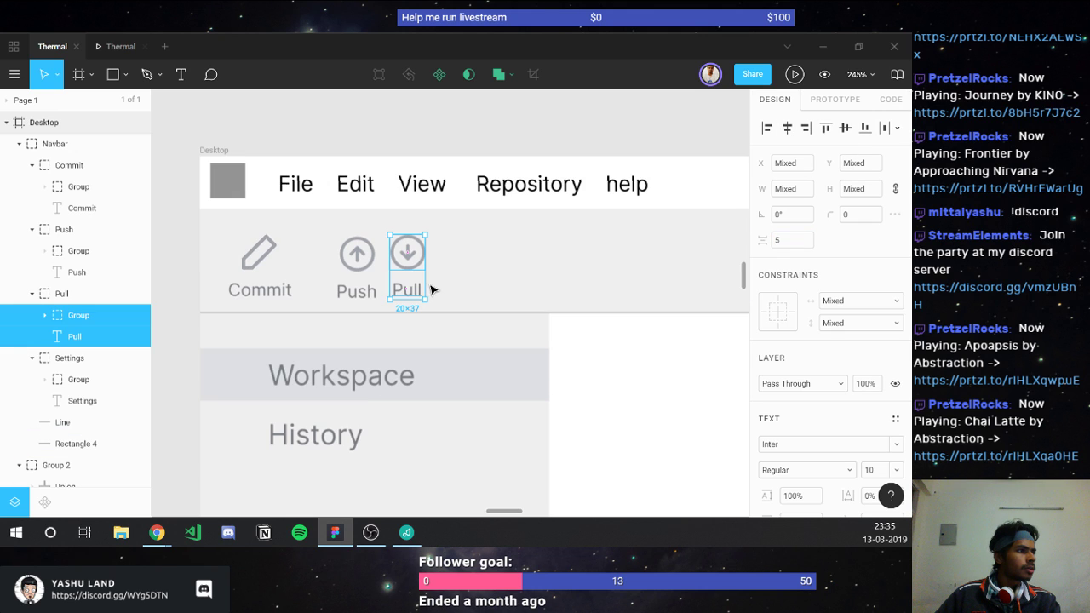
click(64, 293)
shift+click(64, 165)
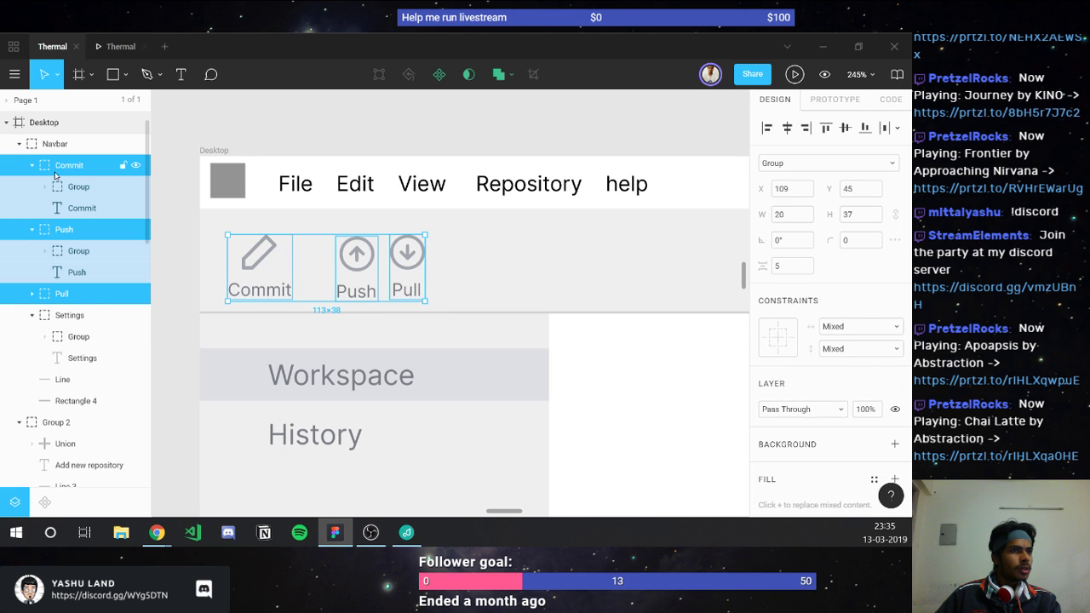
click(845, 127)
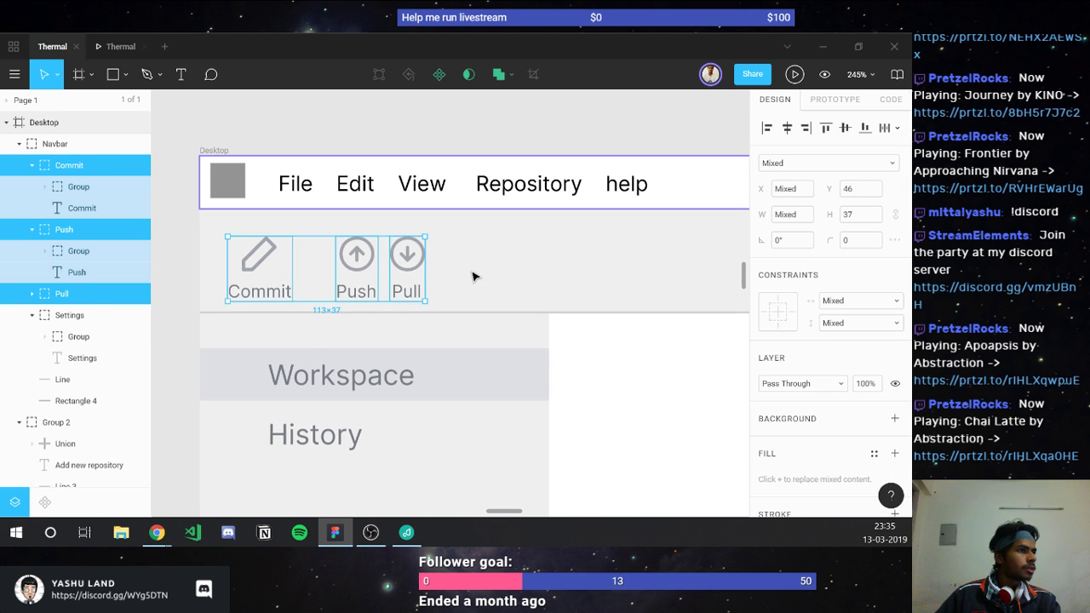
click(519, 269)
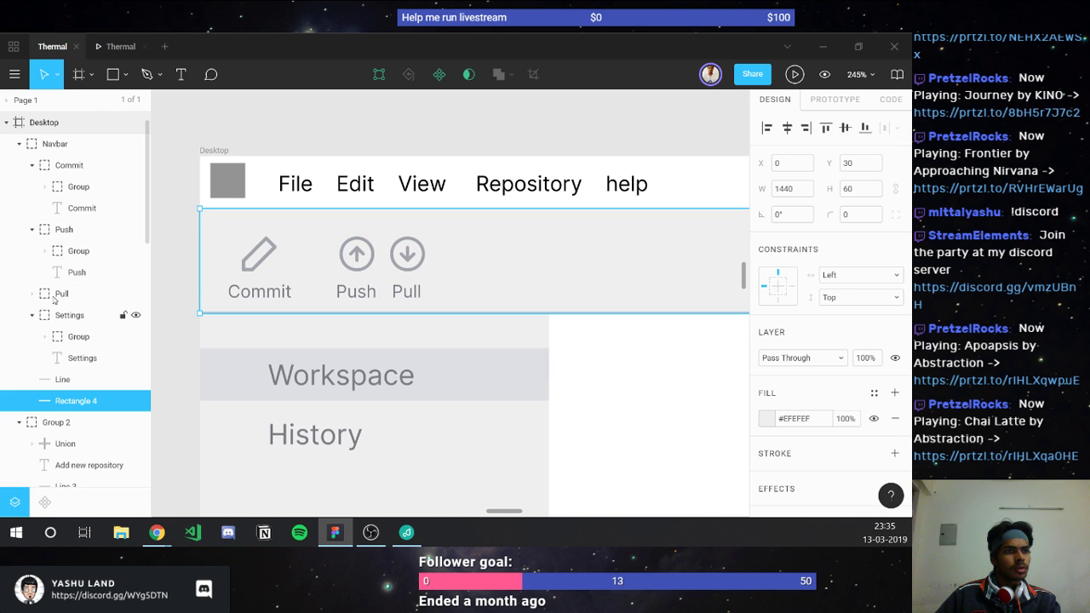
shift+click(56, 228)
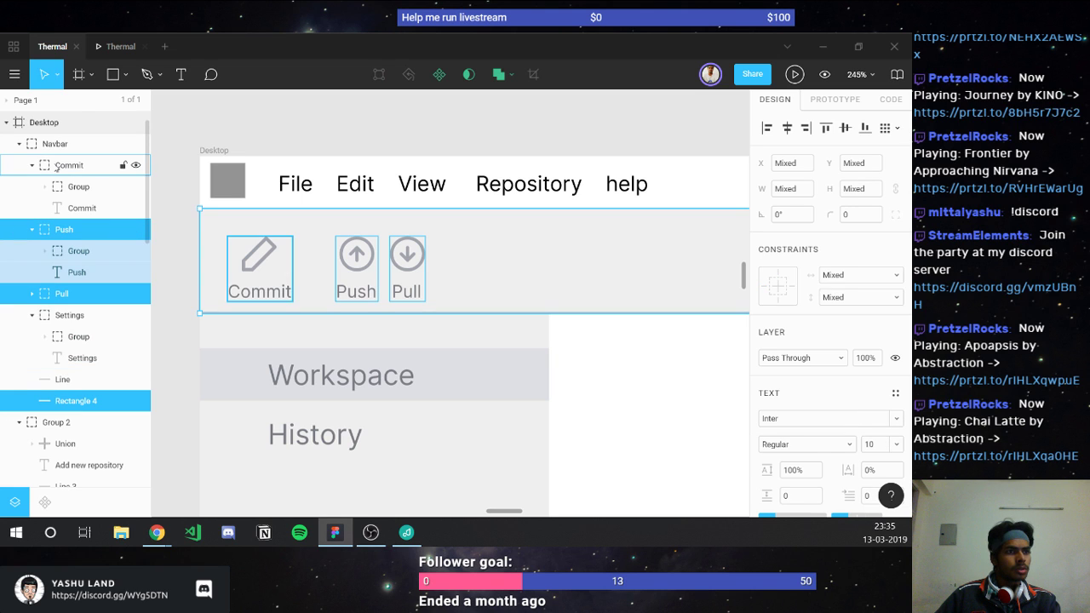
shift+click(57, 167)
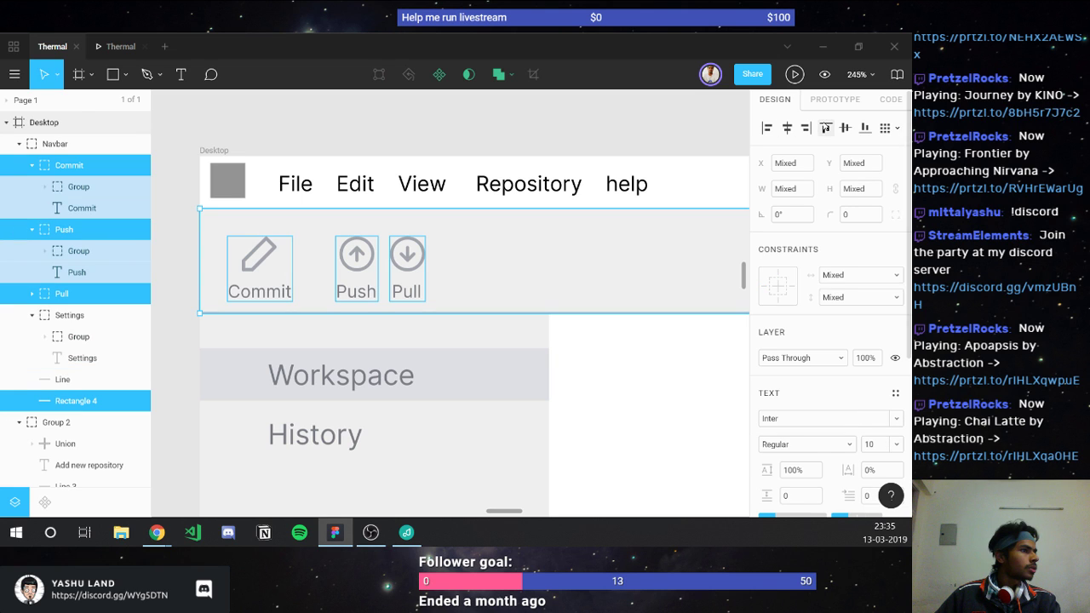
click(825, 128)
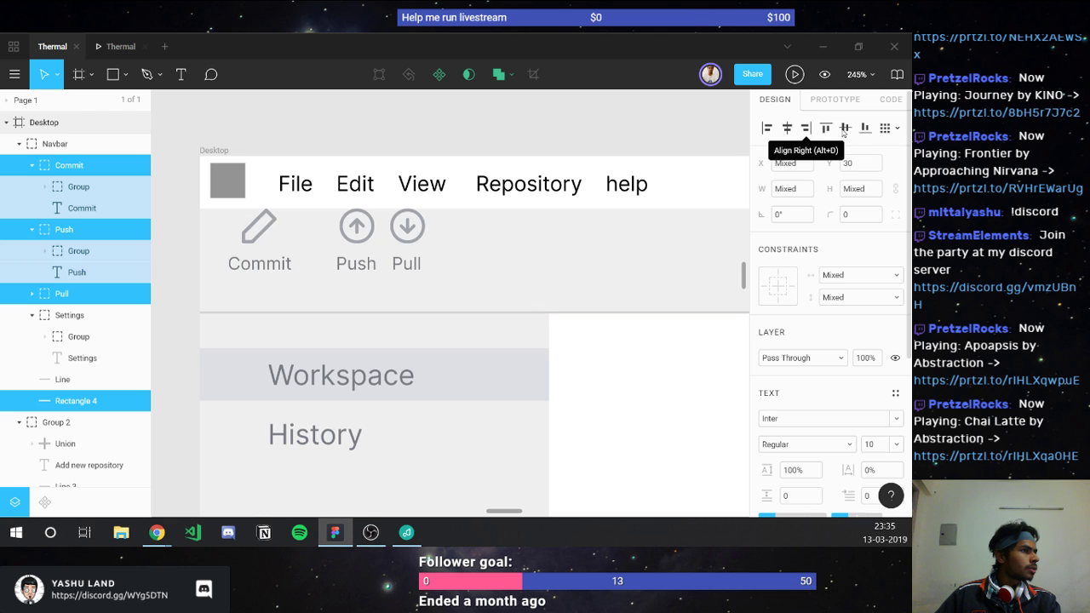
click(843, 127)
click(613, 340)
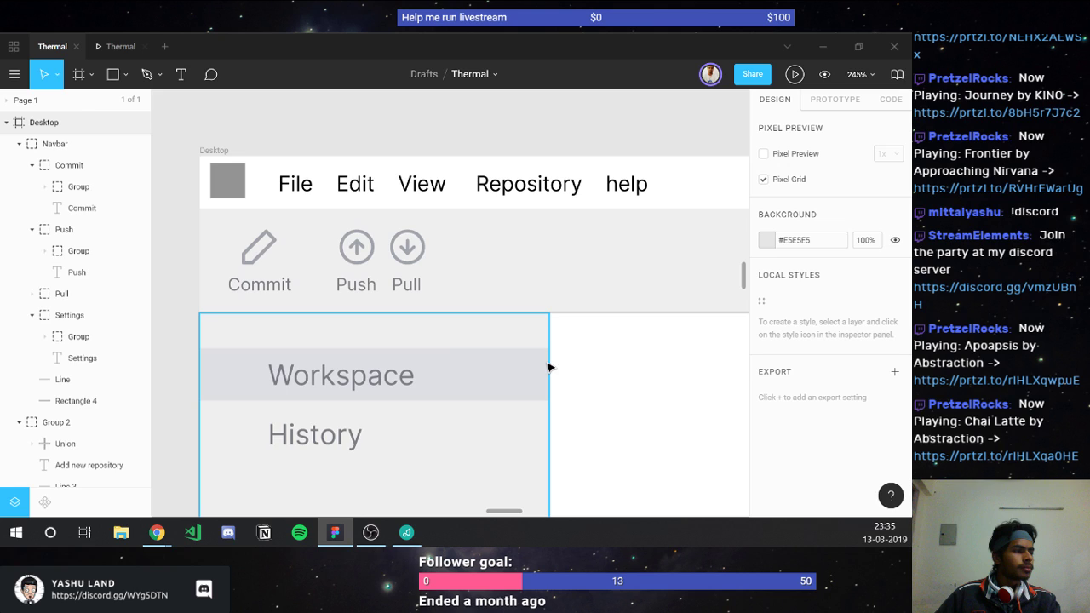
click(116, 47)
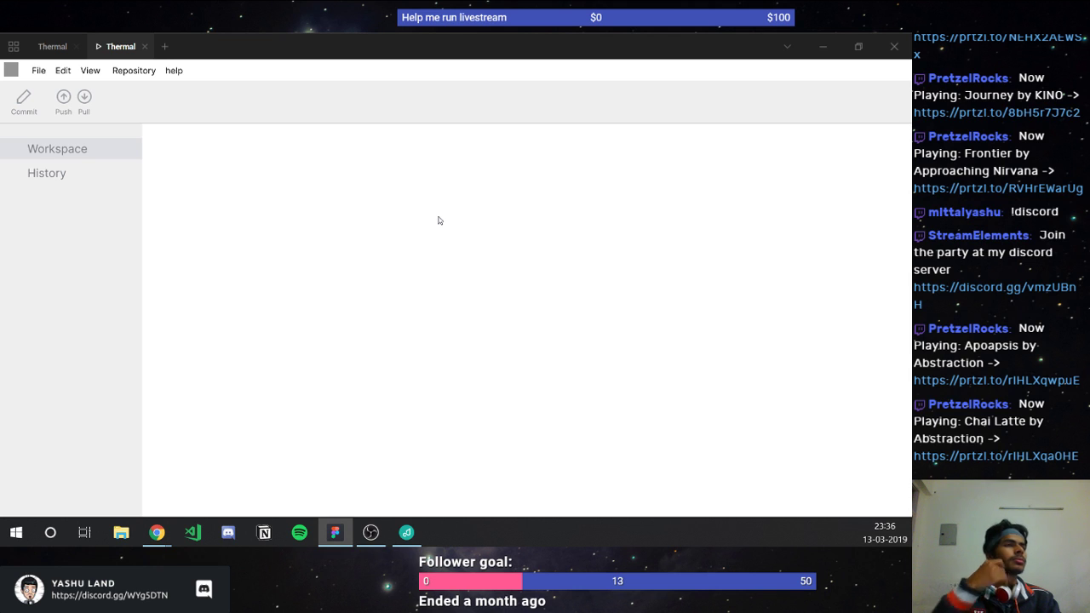
click(50, 48)
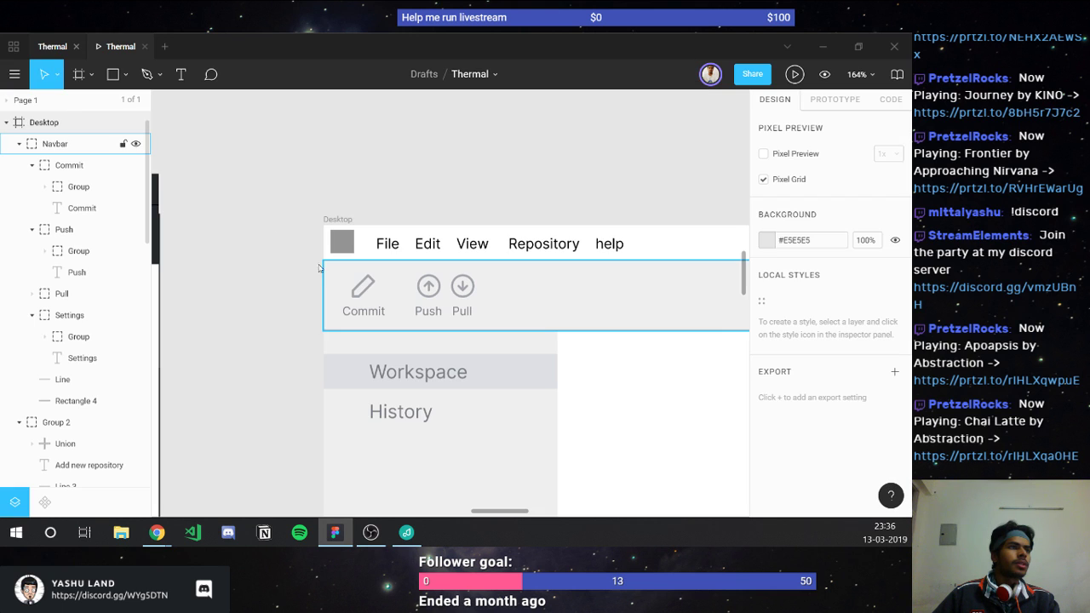
Step: Darken the Workspace and History labels' fill to #6C6F76 and copy that hex
click(418, 372)
shift+click(400, 420)
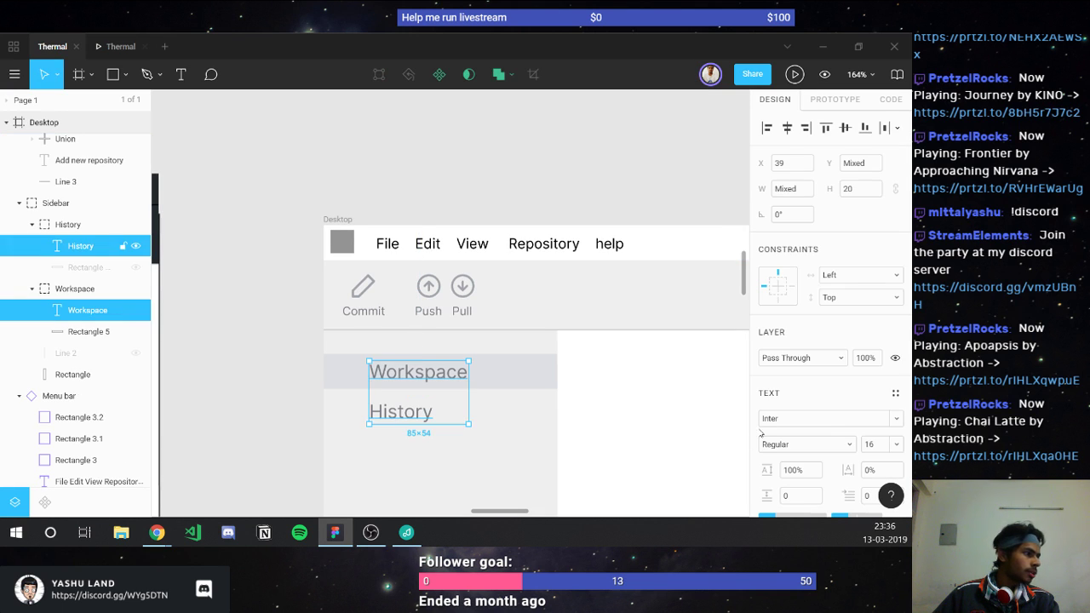
click(767, 510)
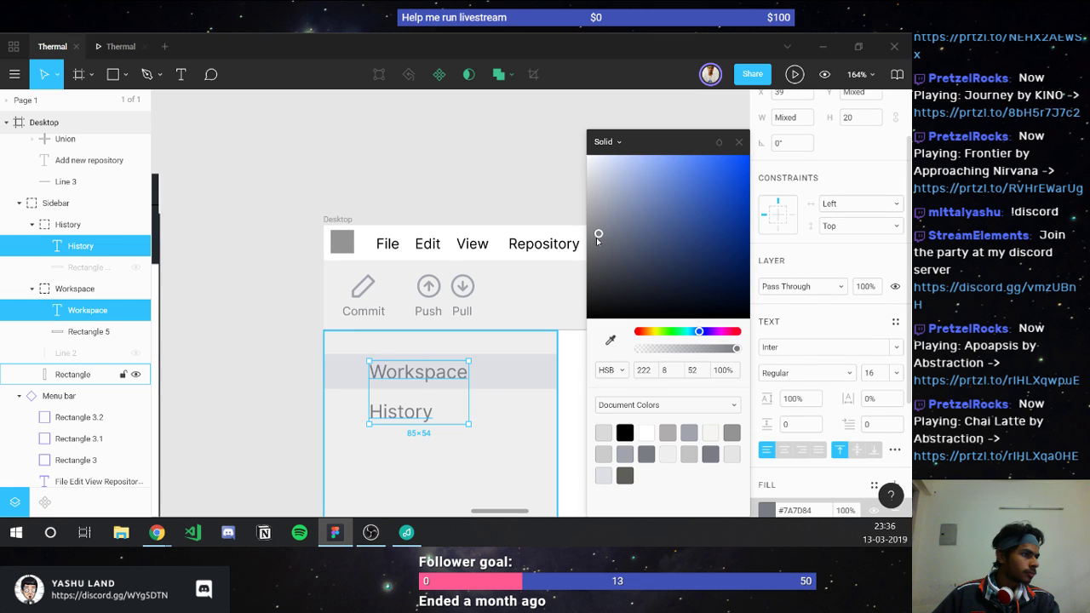
drag(598, 246, 600, 247)
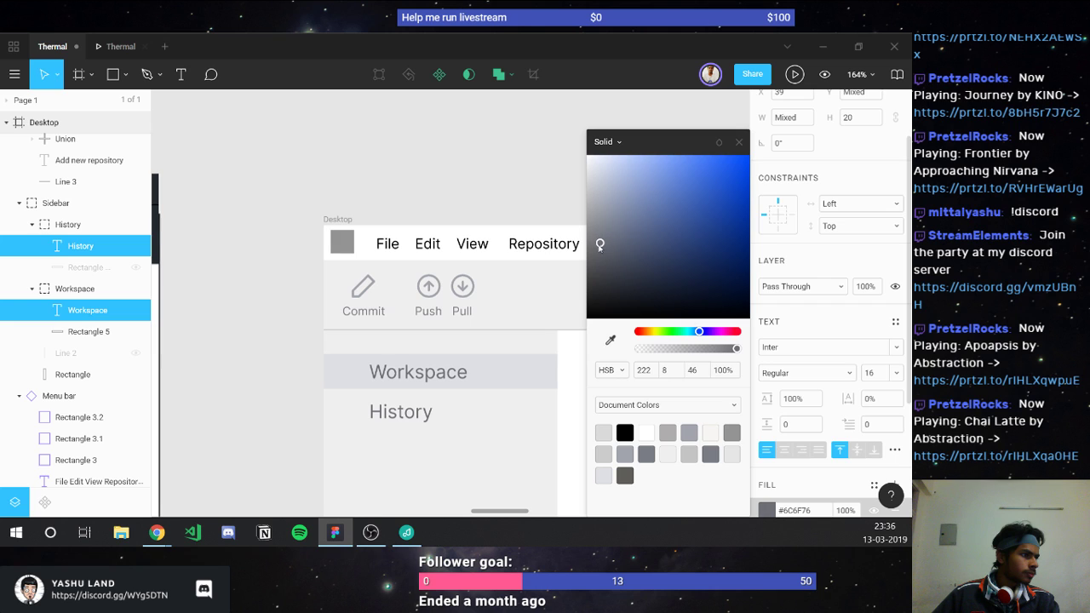
click(738, 143)
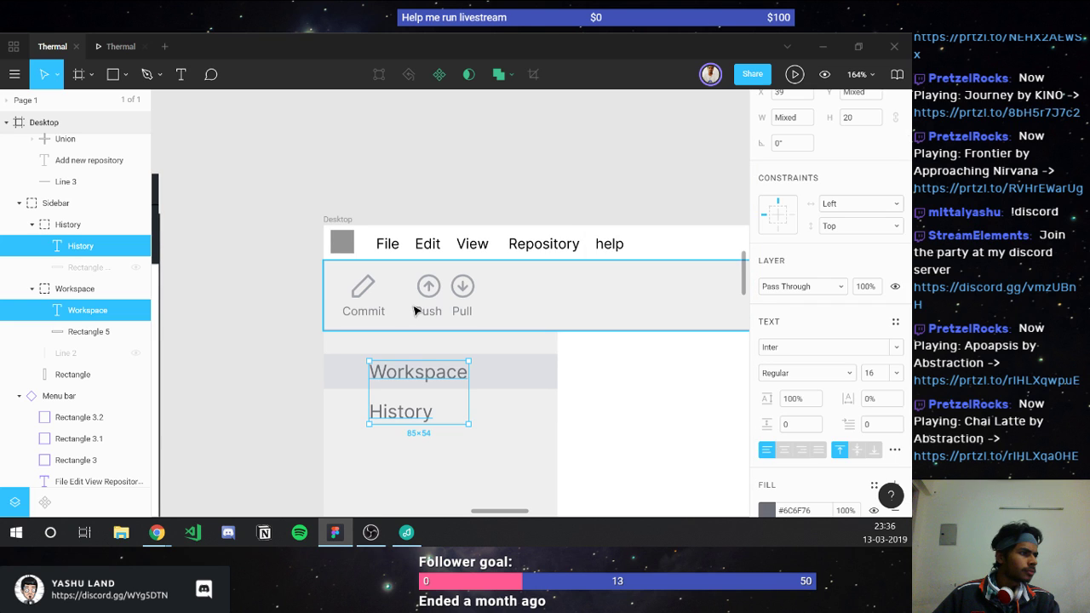
scroll(422, 312, down, 2)
scroll(422, 311, right, 2)
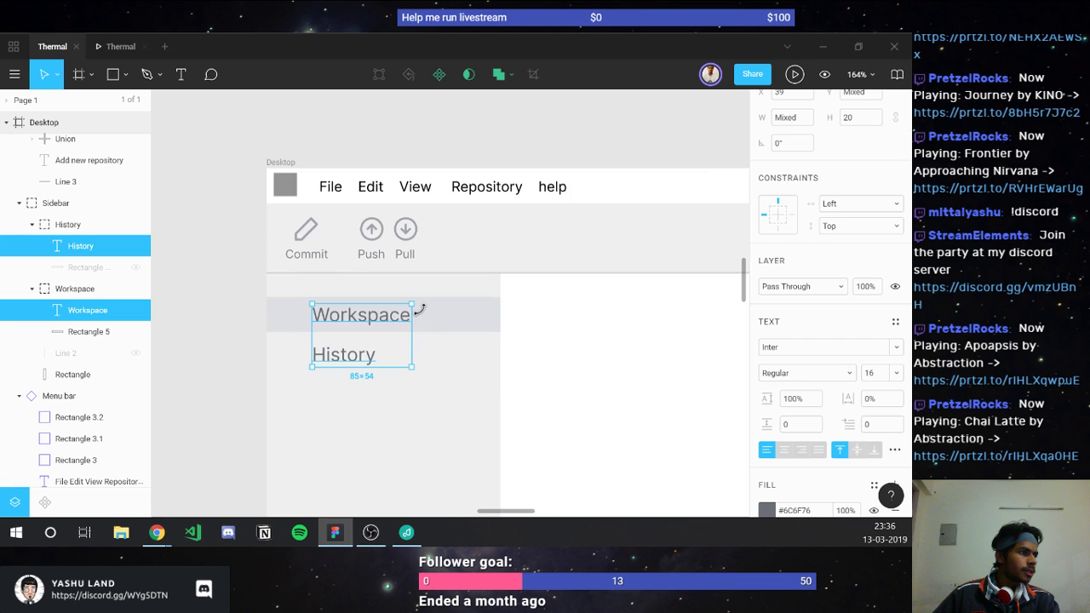
scroll(422, 311, down, 5)
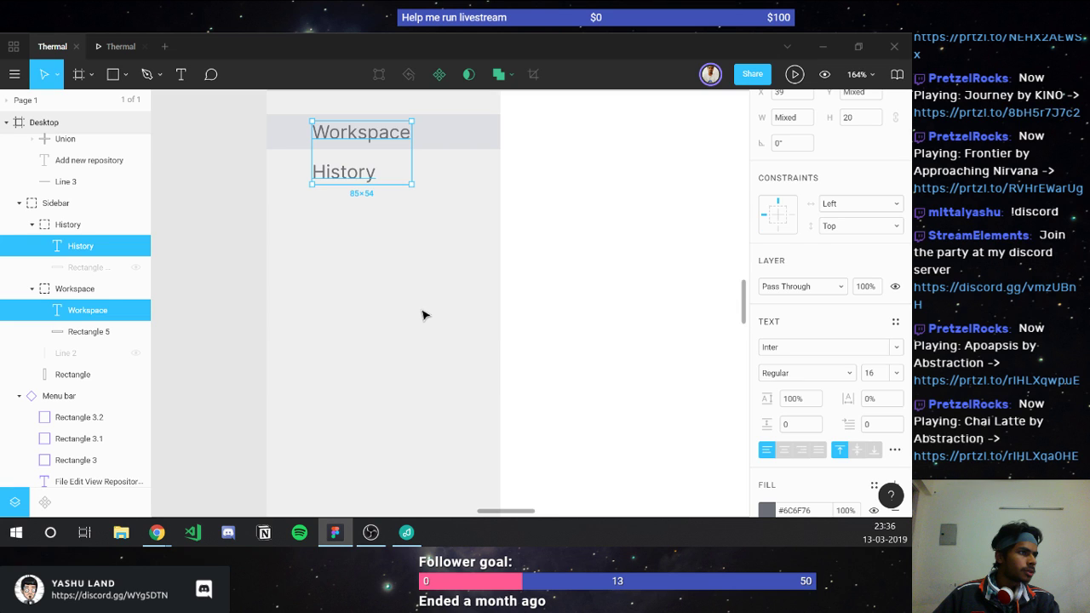
click(793, 509)
key(ctrl+c)
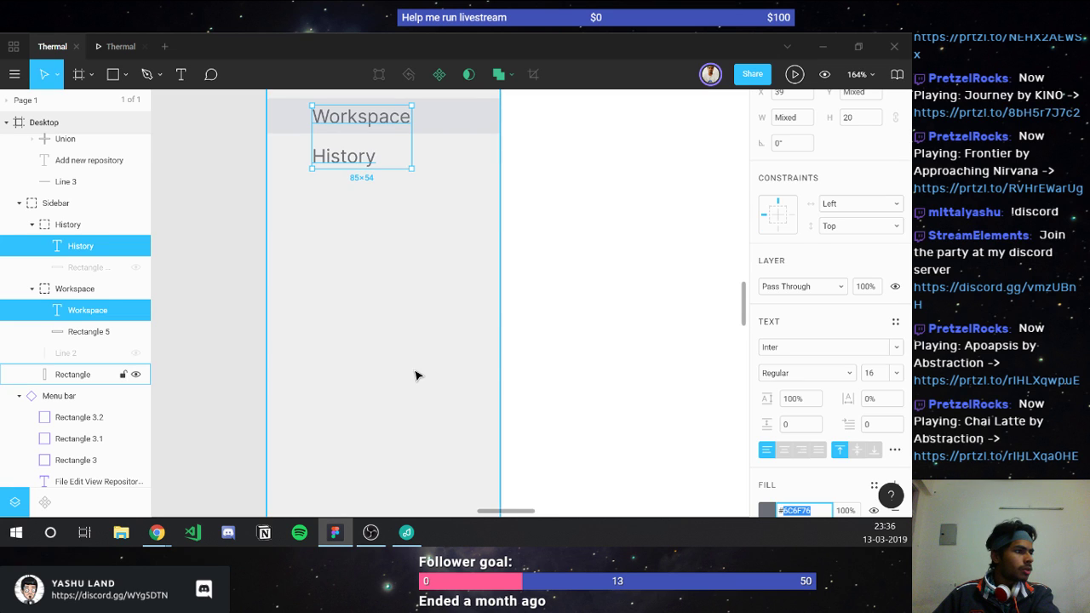
Step: Apply #6C6F76 to the Add new repository text and its plus icon
scroll(415, 376, down, 5)
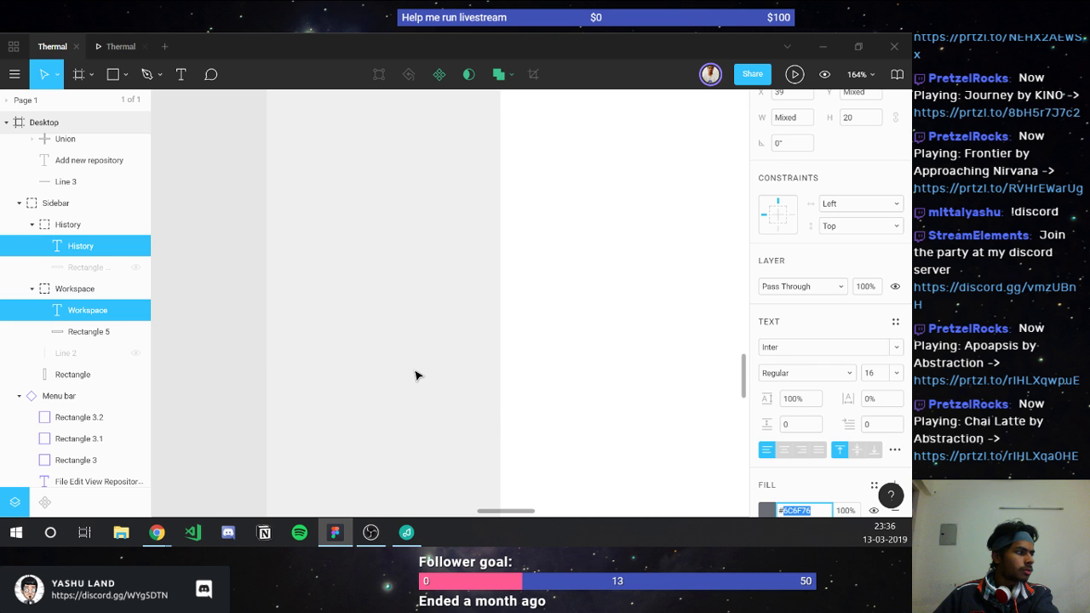
scroll(415, 376, down, 3)
click(389, 430)
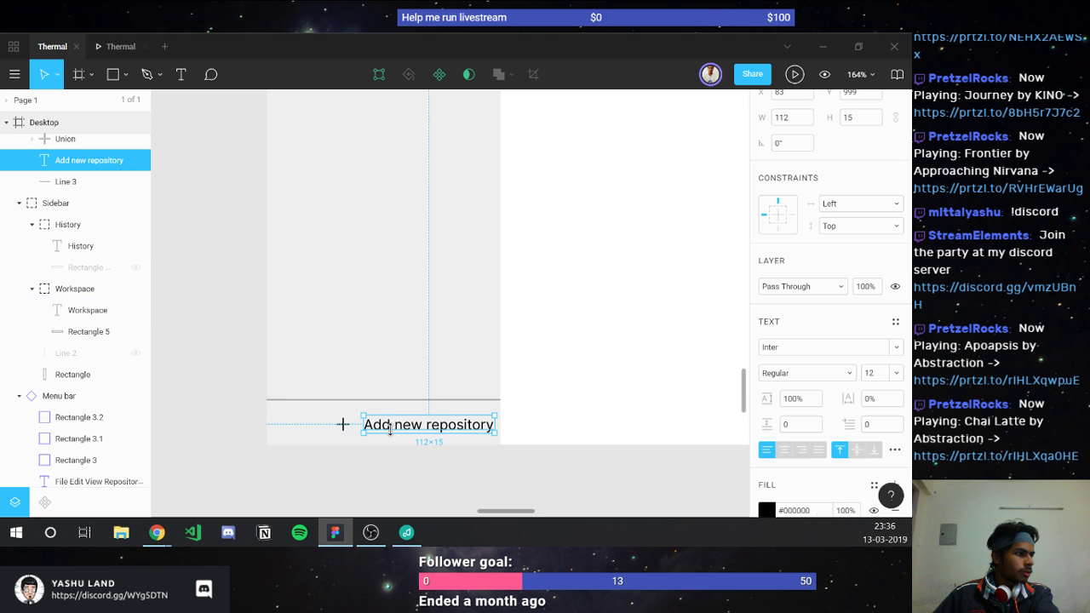
click(794, 510)
key(ctrl+v)
key(Return)
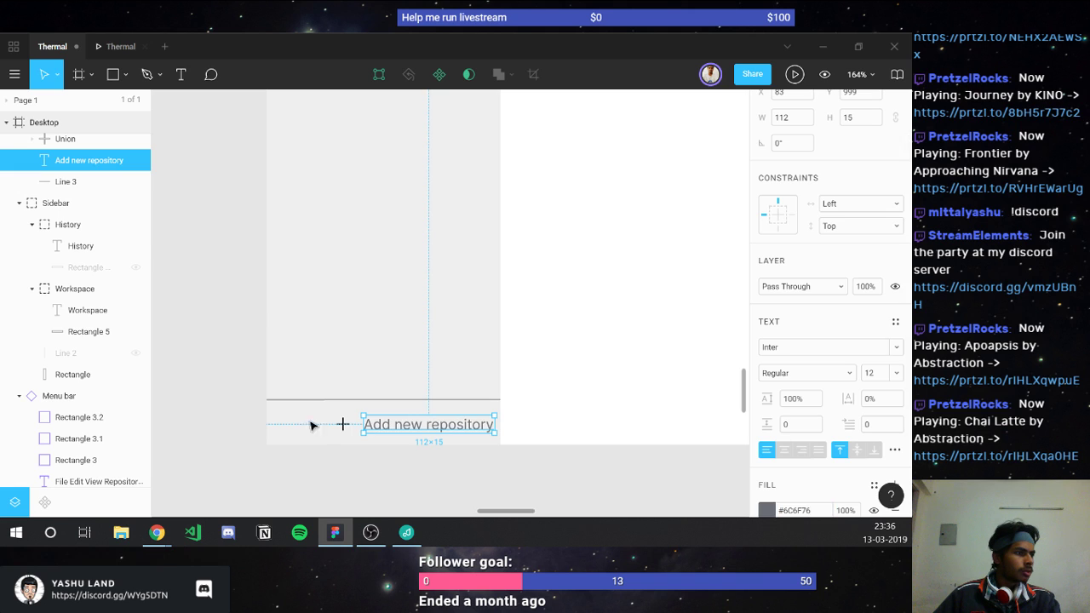
click(343, 426)
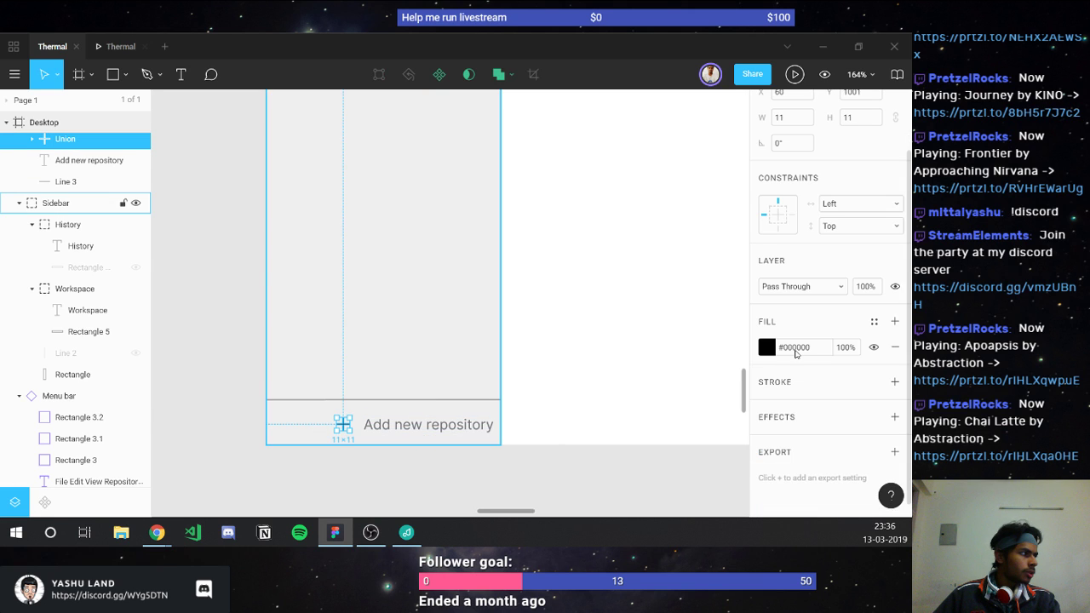
click(795, 348)
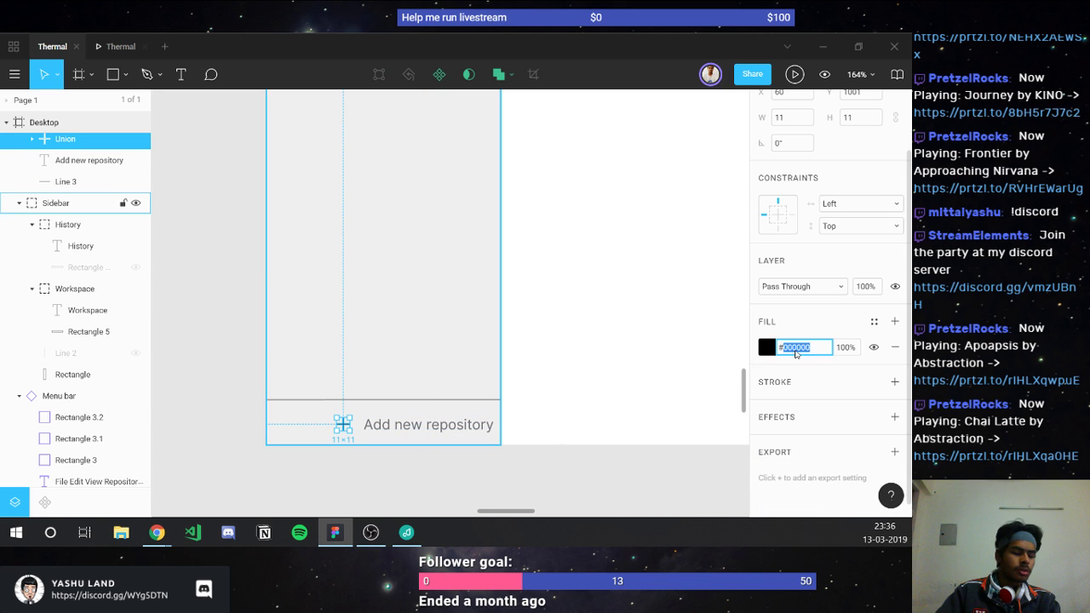
text(6C6F76)
key(Return)
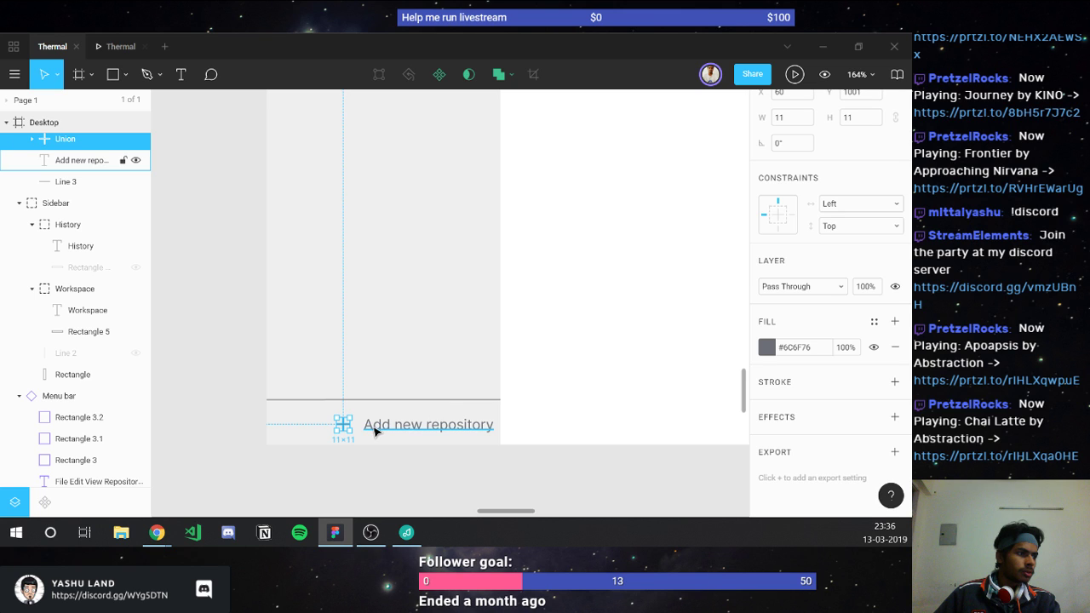
shift+click(375, 431)
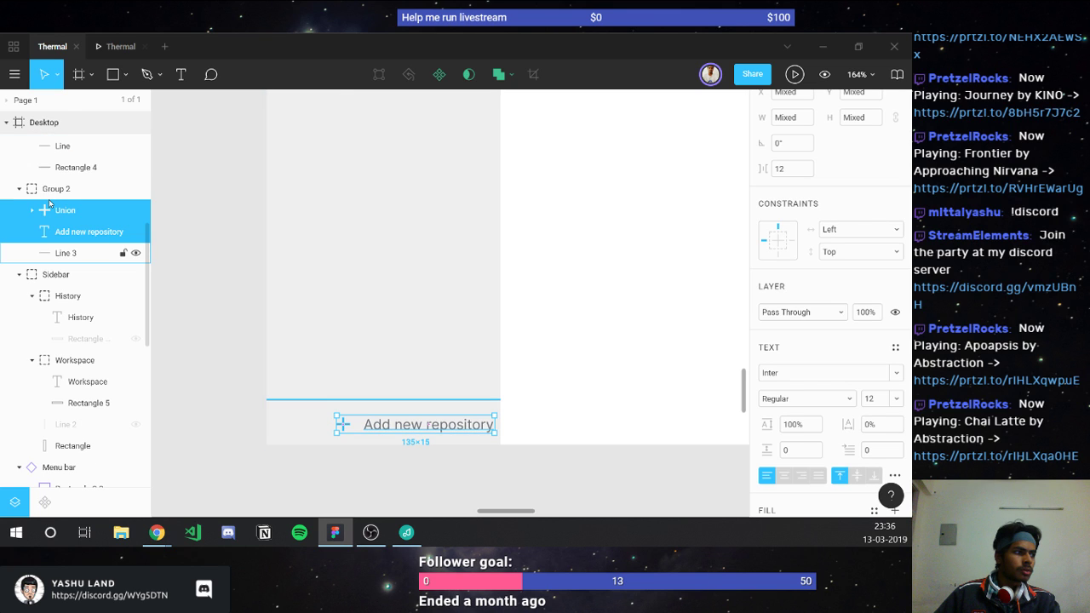
Step: Group the plus icon with its text and centre it under Line 3 with 10 spacing
key(ctrl+g)
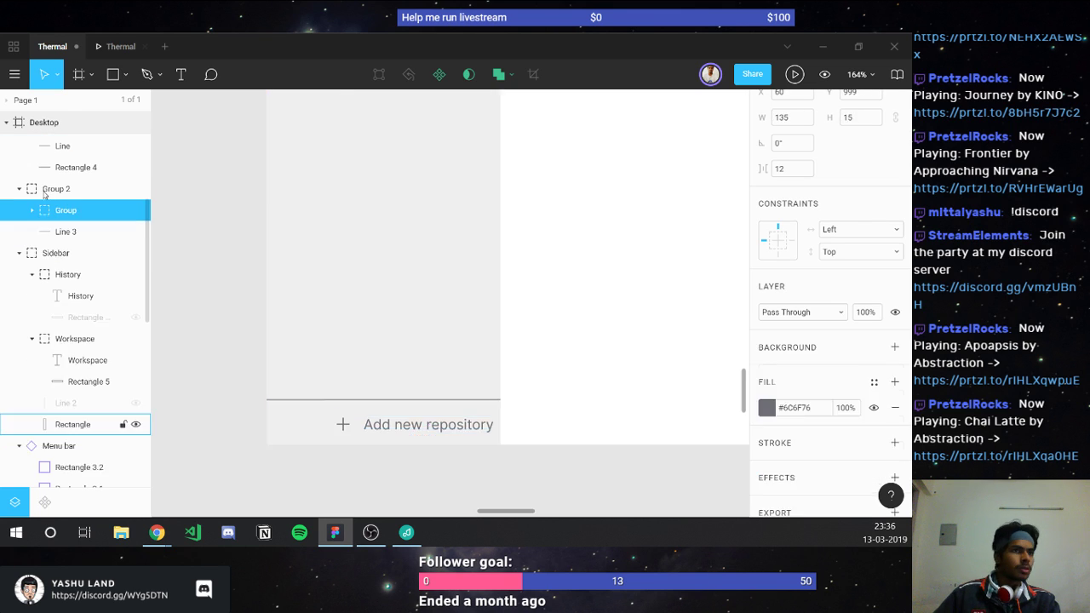
key(shift+Return)
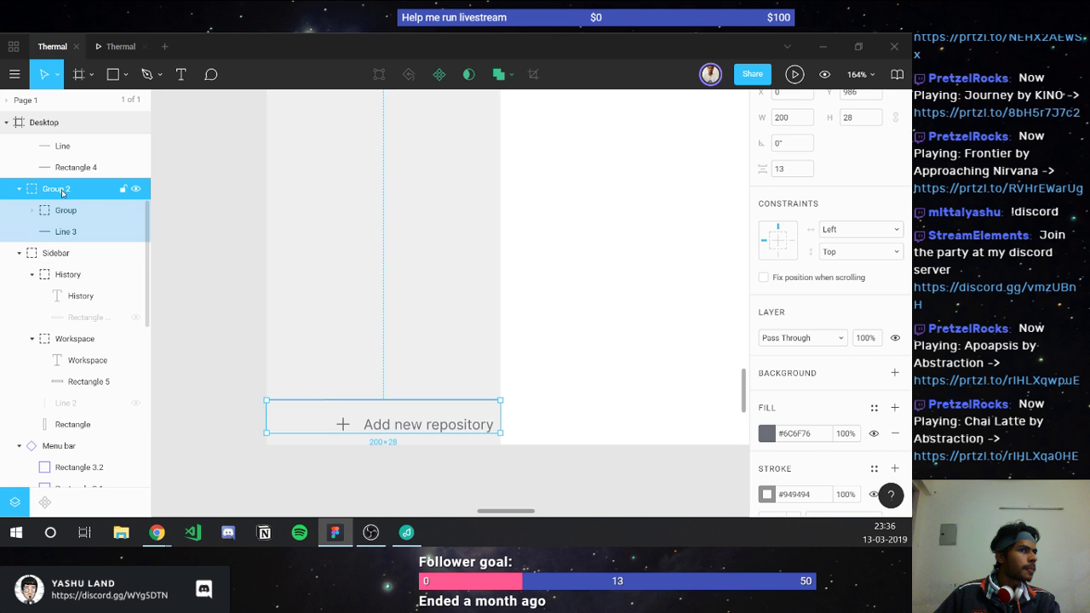
click(63, 230)
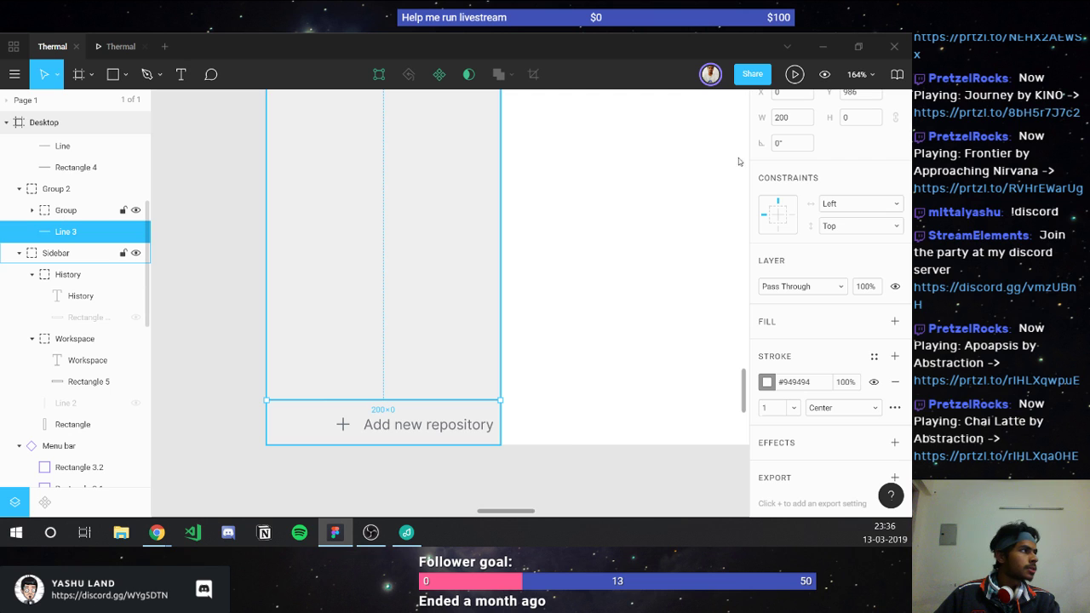
key(ctrl+a)
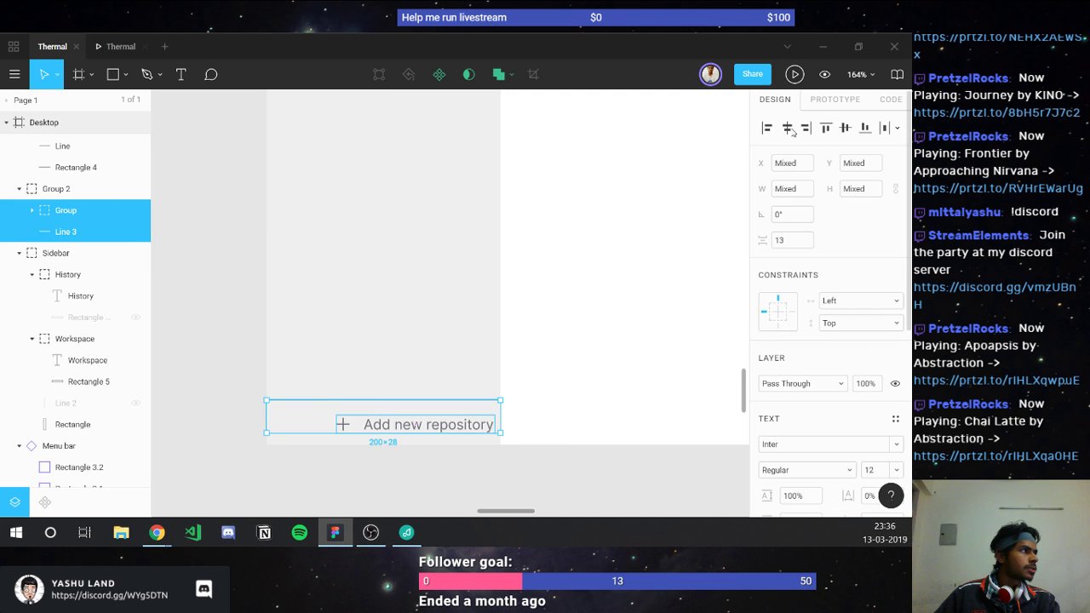
key(alt+h)
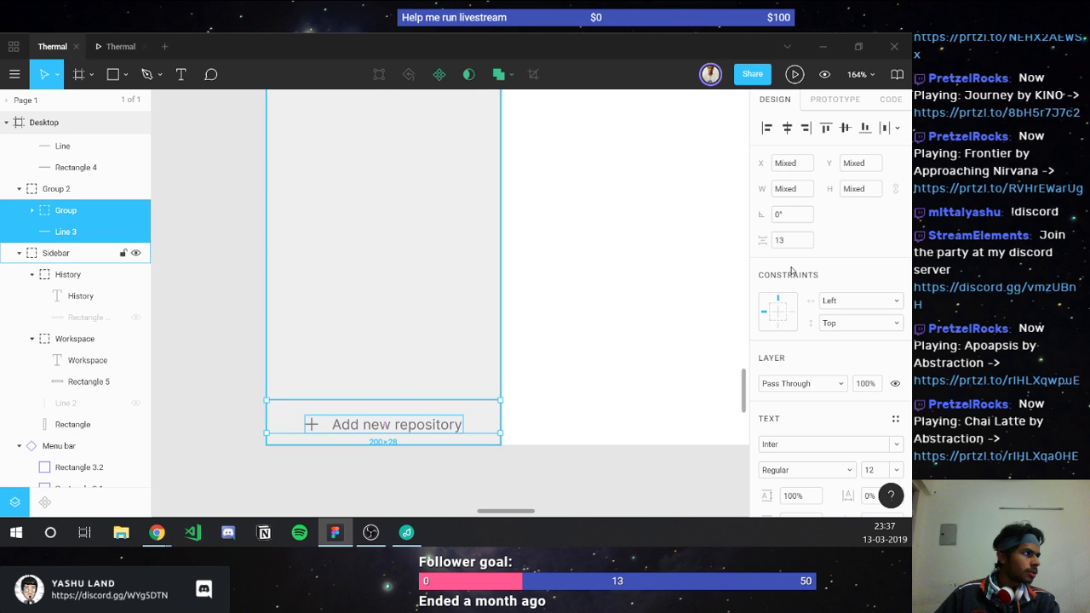
click(784, 241)
text(10)
key(Return)
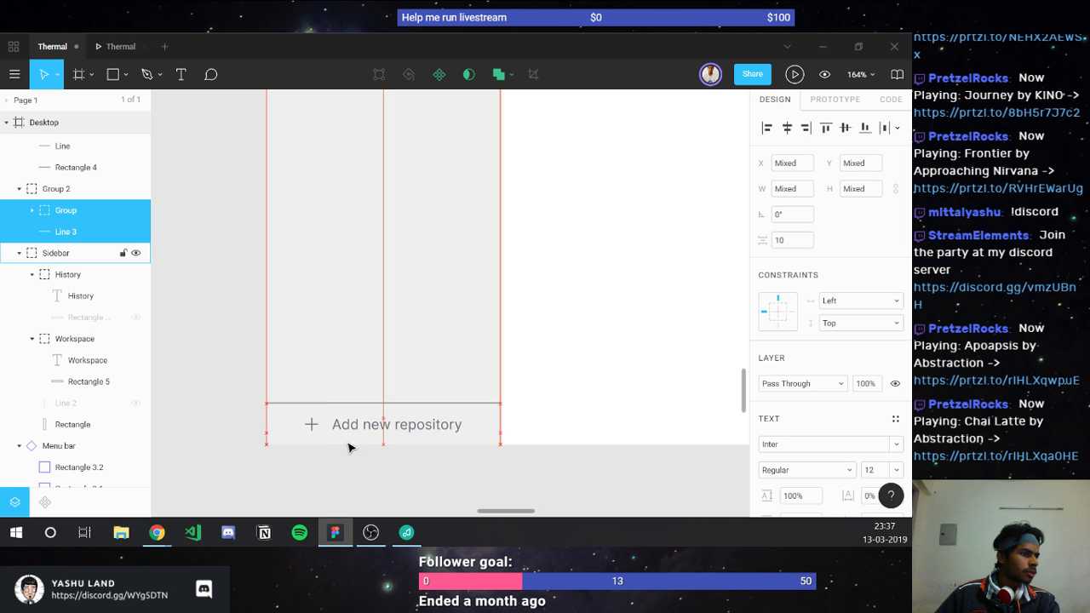
Step: Inspect the divider Line 3 and the sidebar layout on the canvas
click(362, 469)
scroll(362, 469, down, 3)
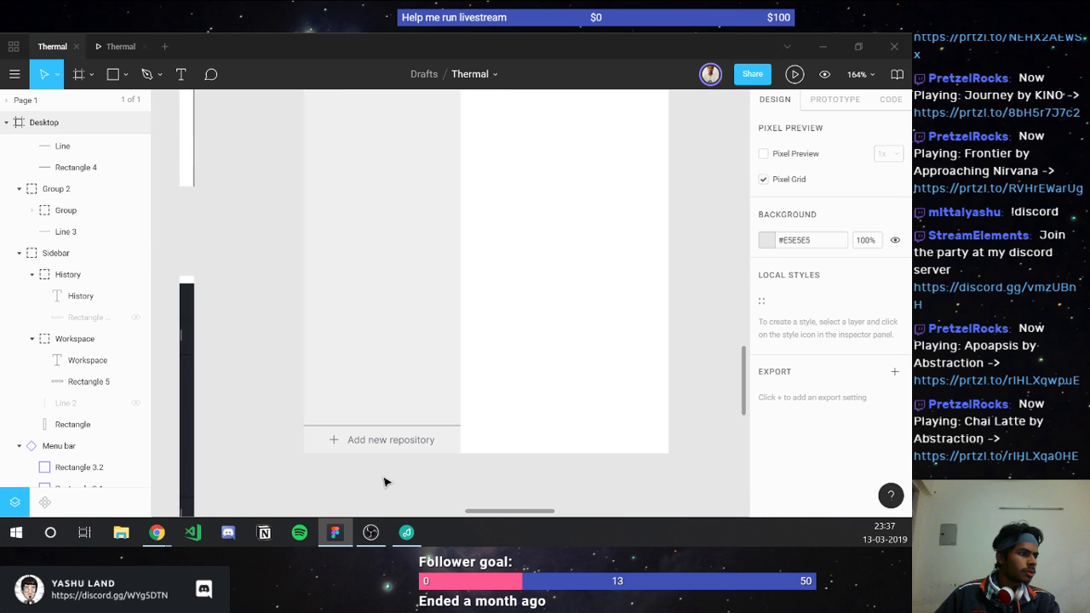
scroll(424, 482, up, 2)
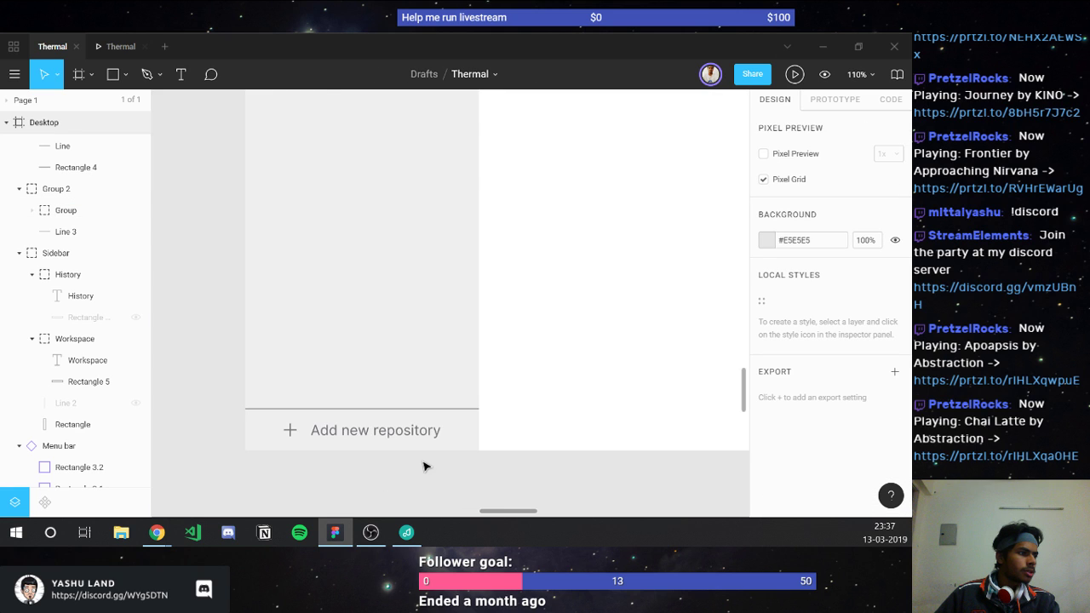
scroll(409, 434, up, 5)
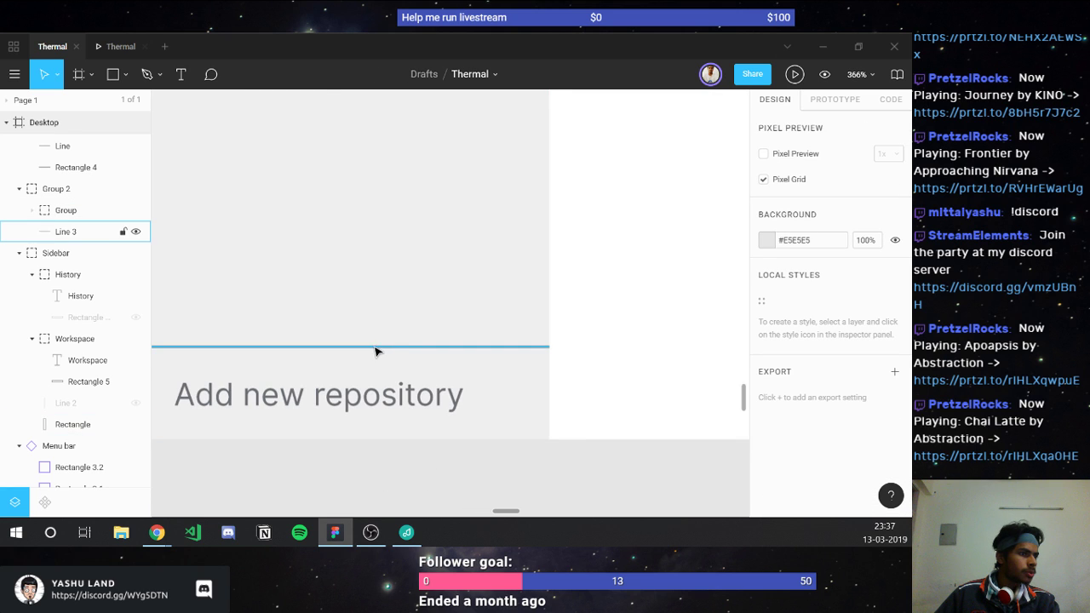
click(375, 348)
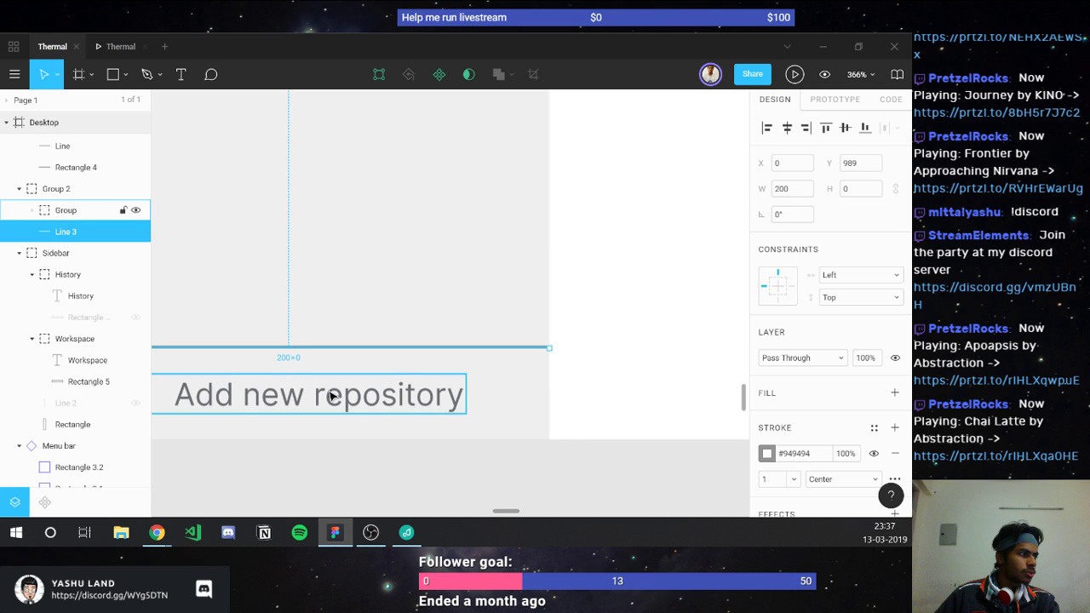
scroll(332, 395, left, 3)
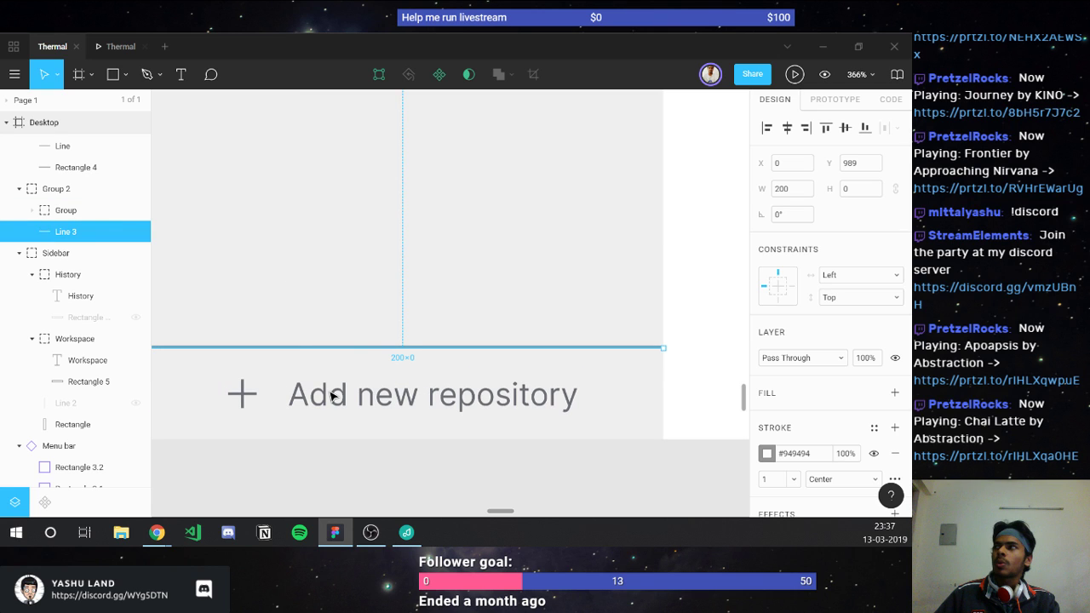
scroll(332, 395, up, 1)
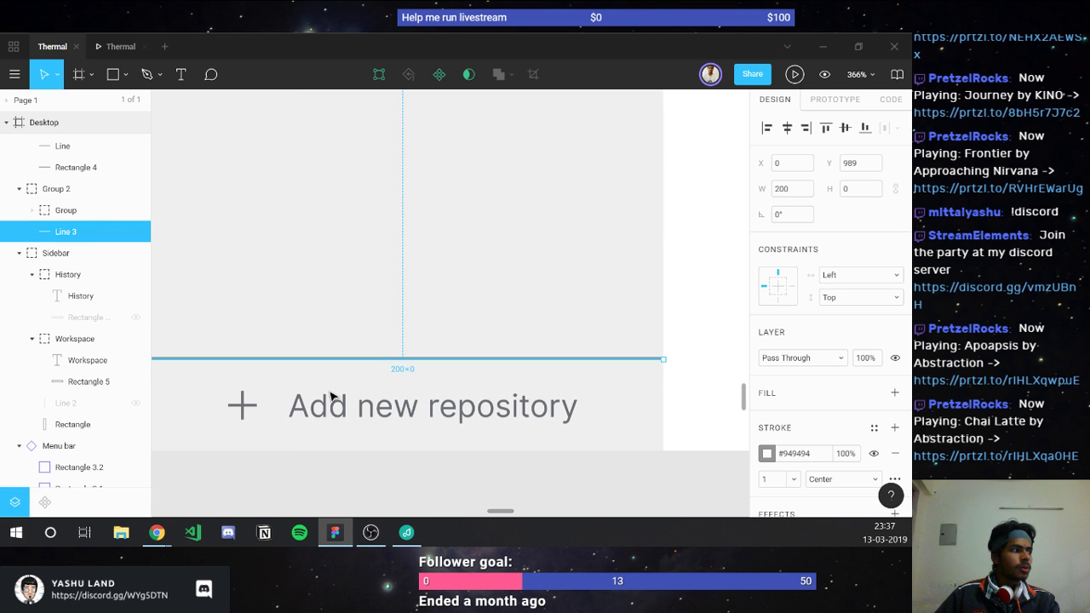
scroll(332, 395, down, 5)
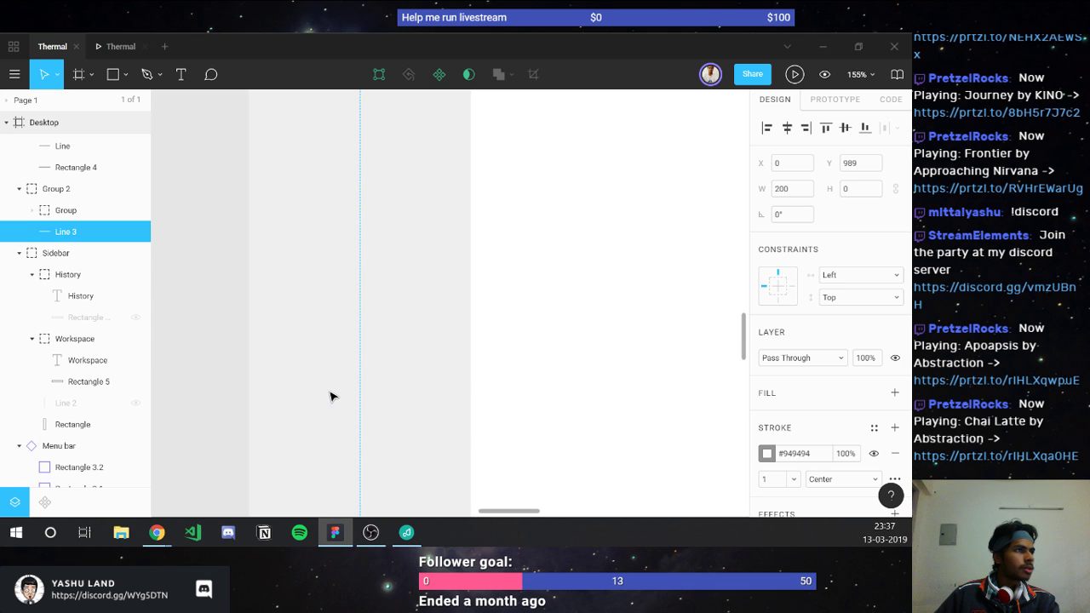
scroll(332, 396, up, 5)
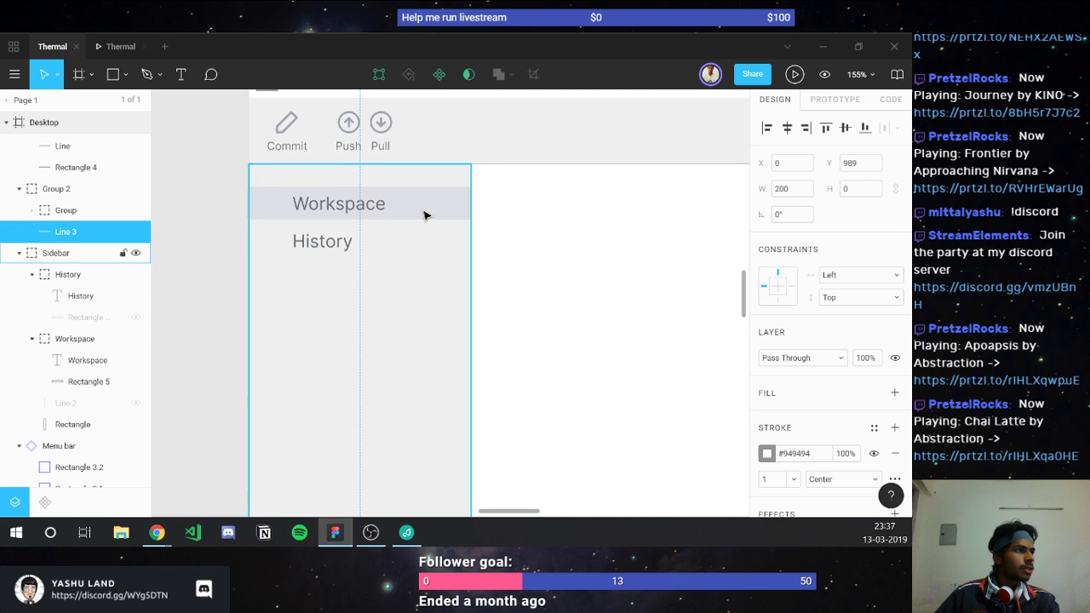
scroll(424, 214, down, 4)
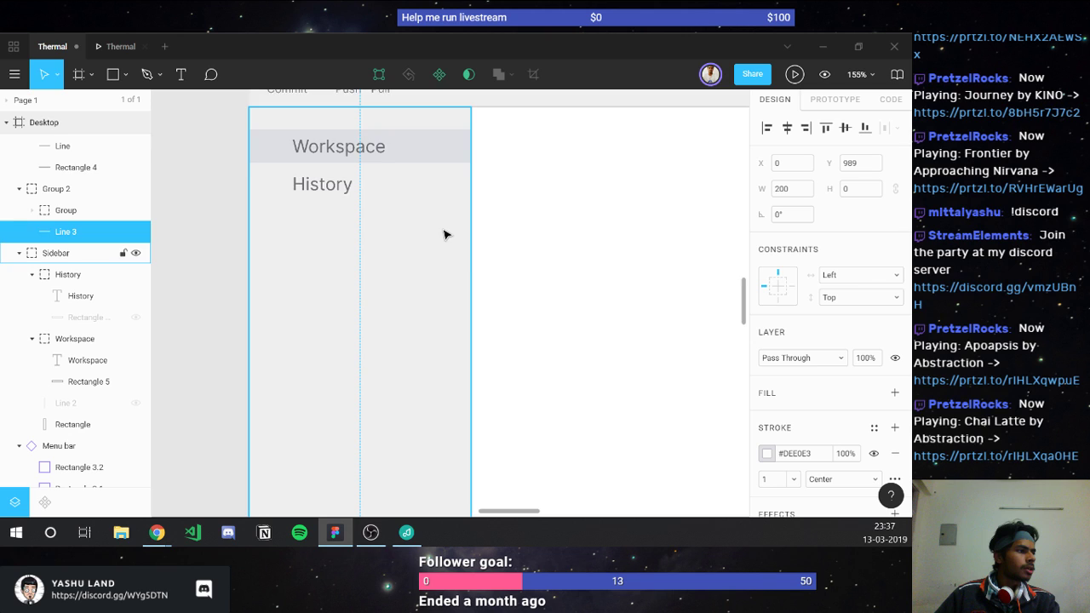
click(509, 296)
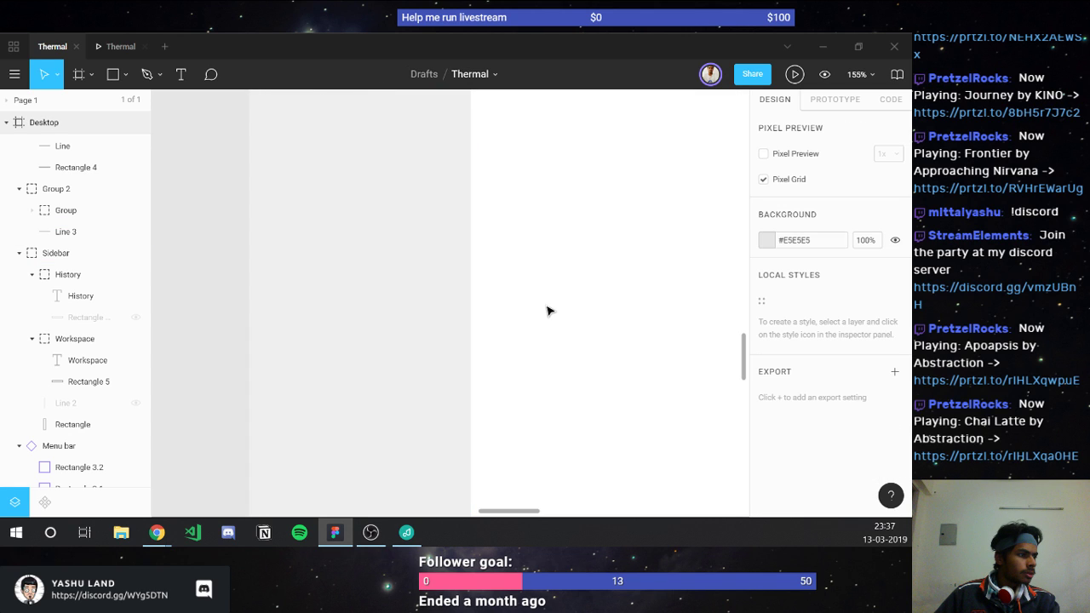
scroll(547, 311, down, 3)
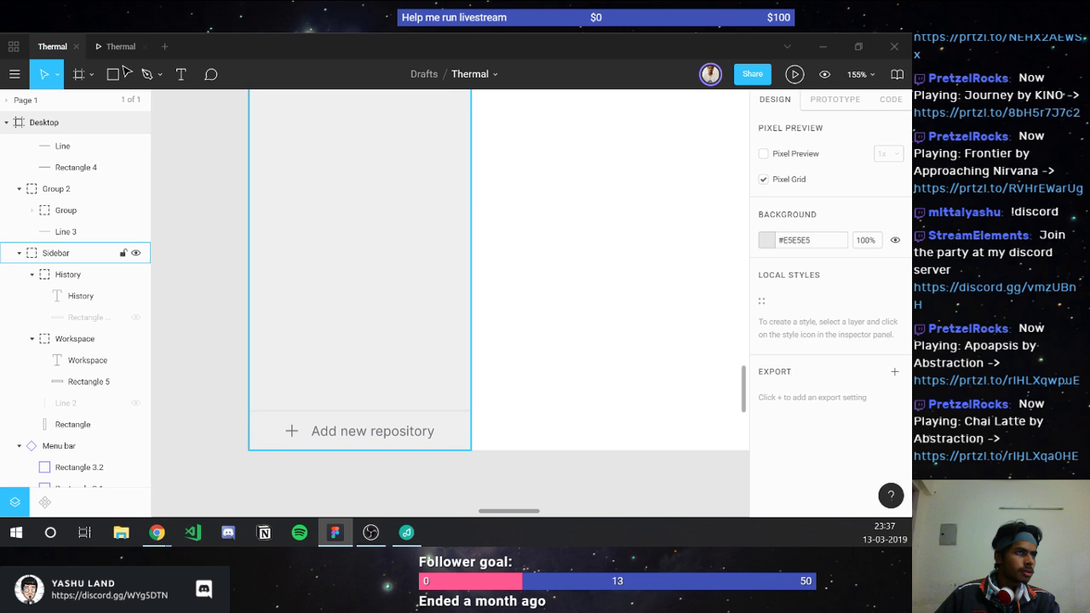
Step: Close the old prototype tab, present the Thermal prototype again, and return to the design file
click(142, 46)
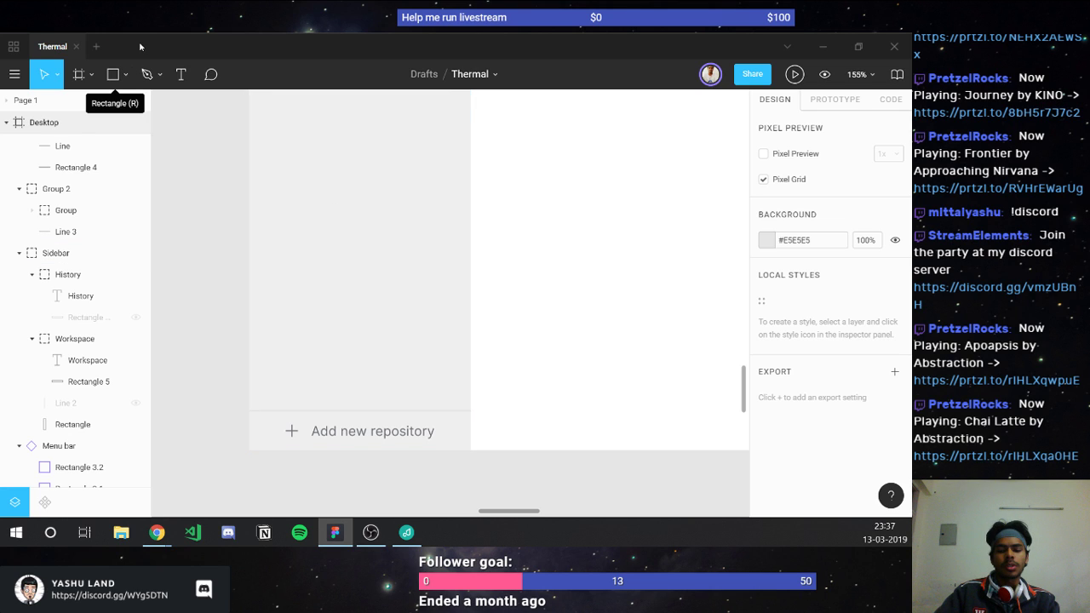
key(ctrl+alt+Return)
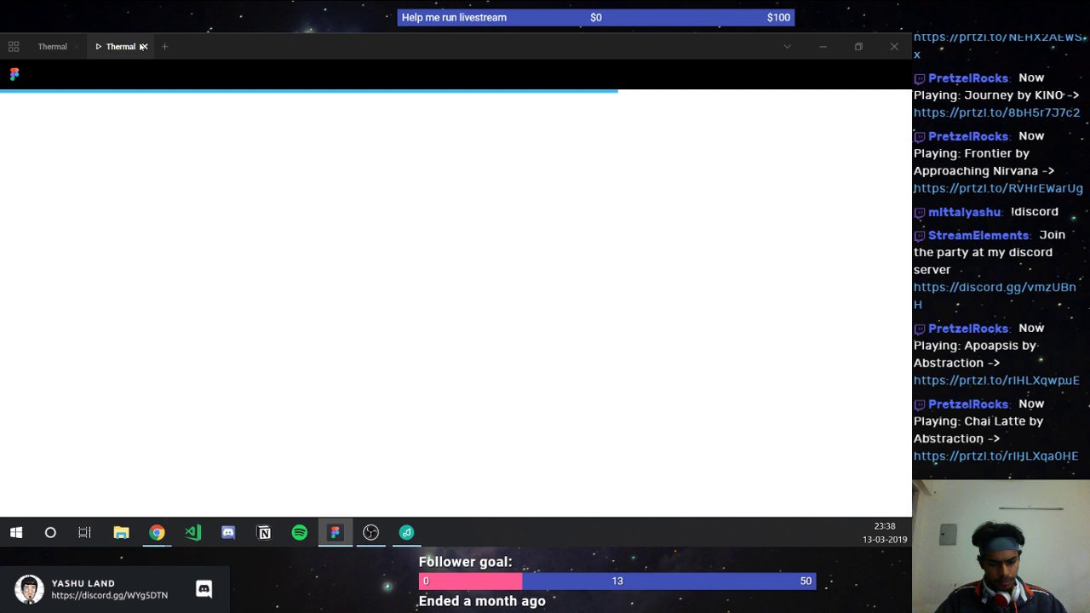
click(53, 46)
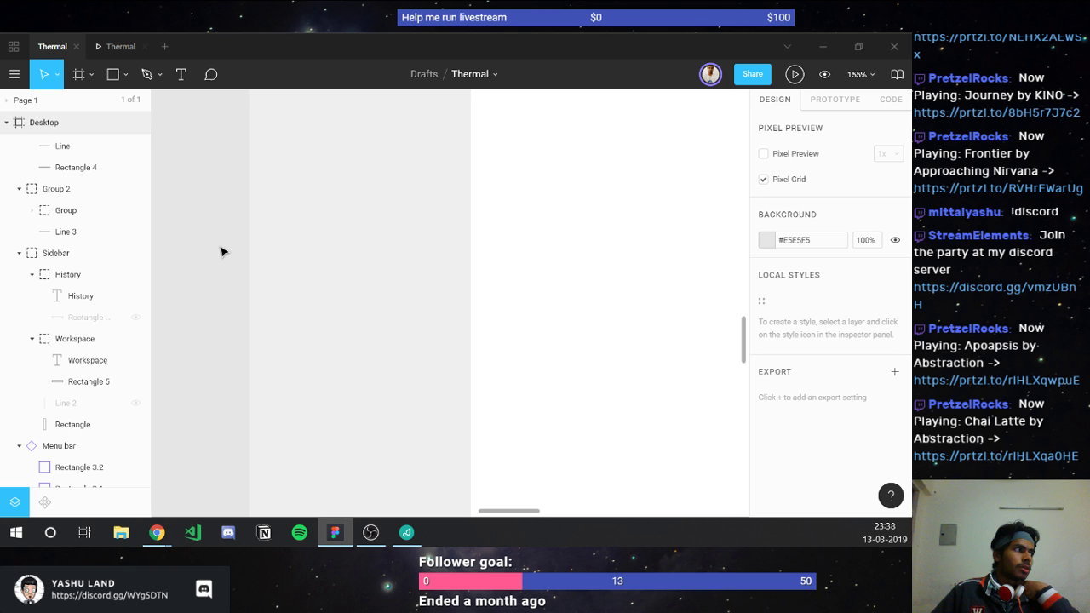
Step: Select the menu bar's background Rectangle inside the Menu bar component
scroll(222, 252, up, 5)
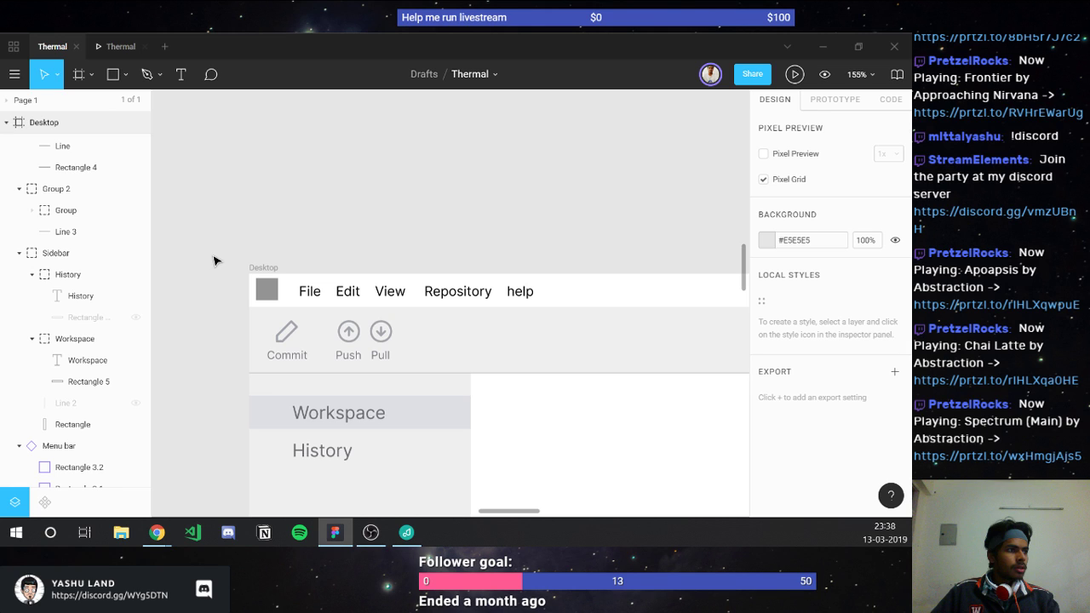
click(460, 289)
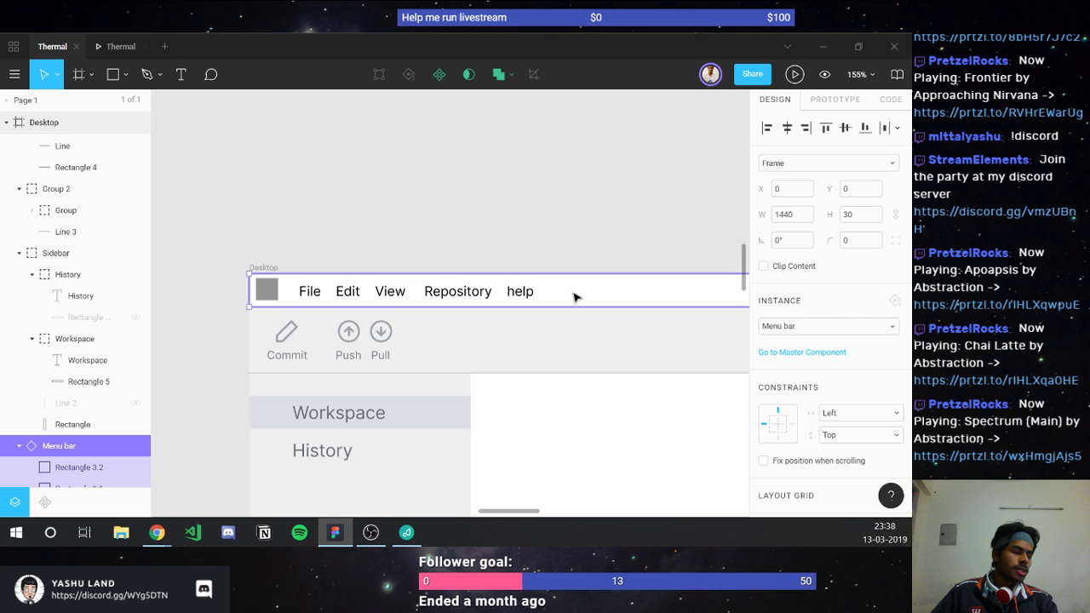
double_click(574, 294)
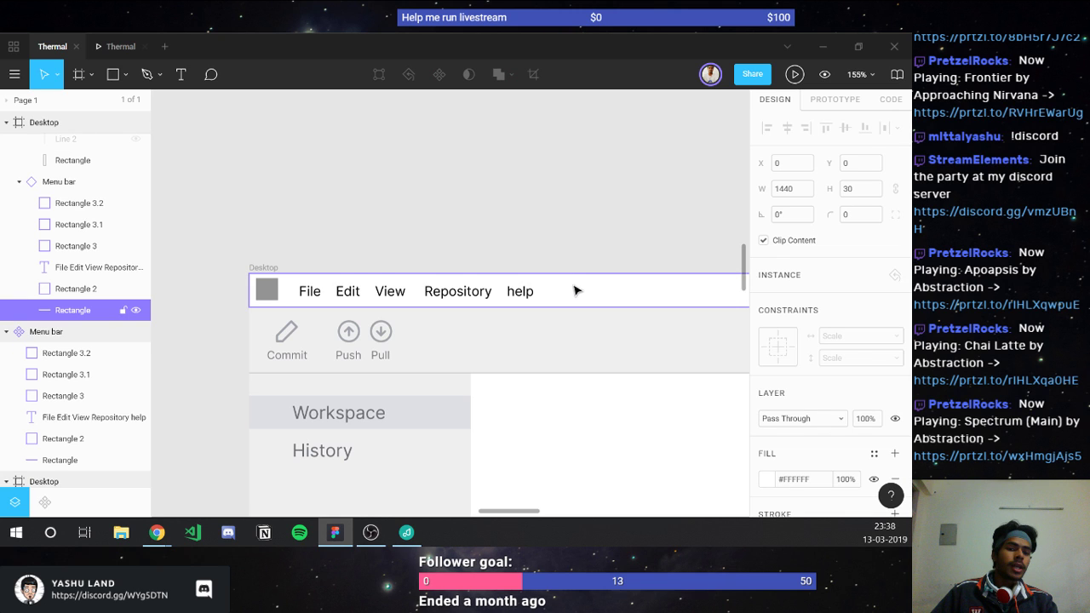
scroll(765, 395, down, 3)
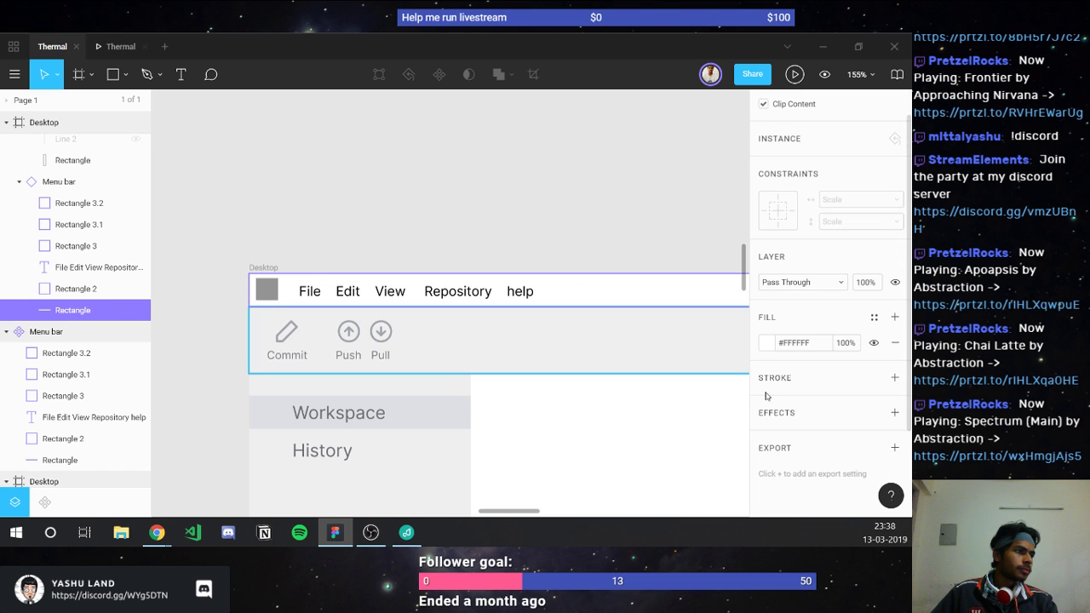
scroll(765, 396, down, 1)
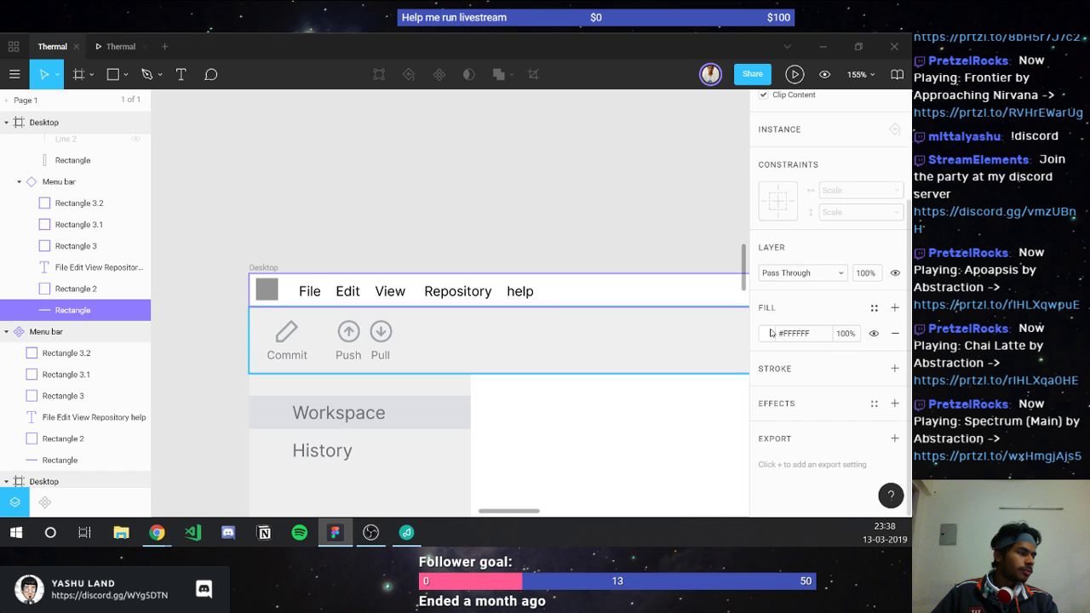
Step: Set the menu bar background fill to muted green #55A689 in the colour picker
click(768, 333)
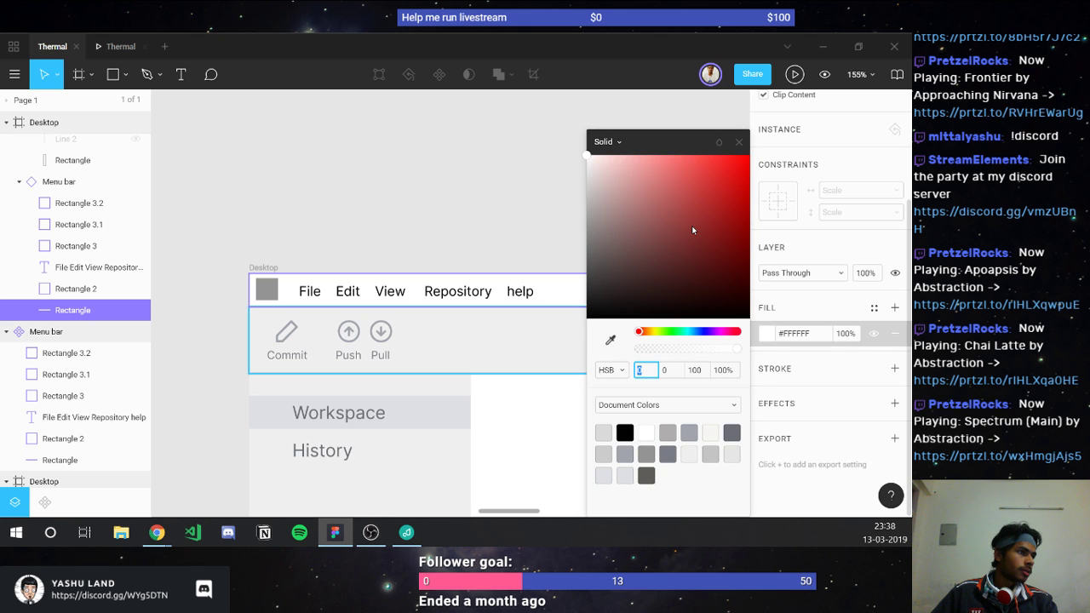
drag(691, 226, 666, 214)
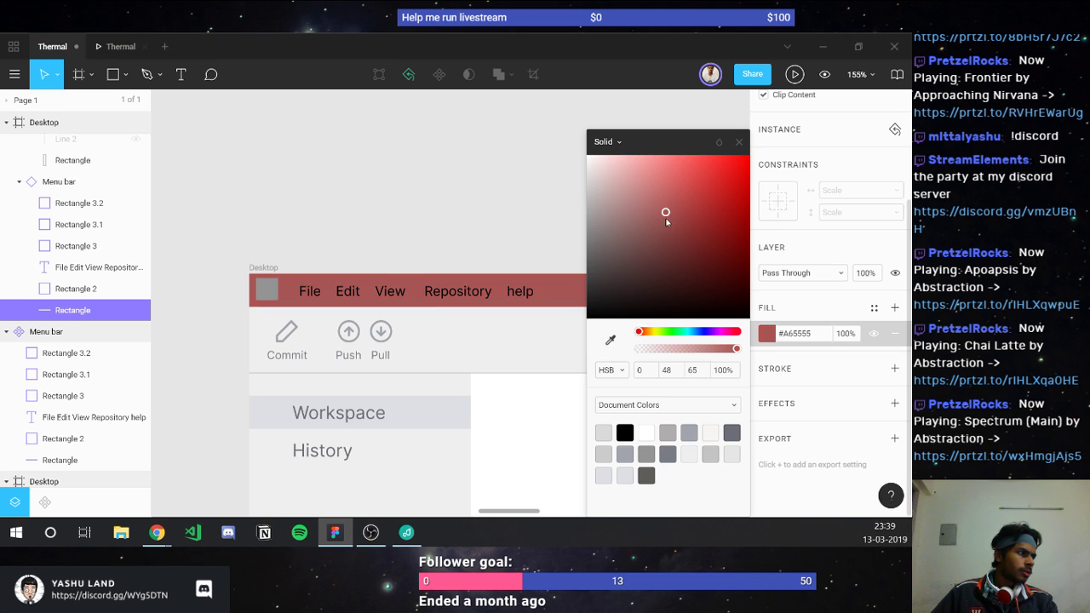
click(696, 332)
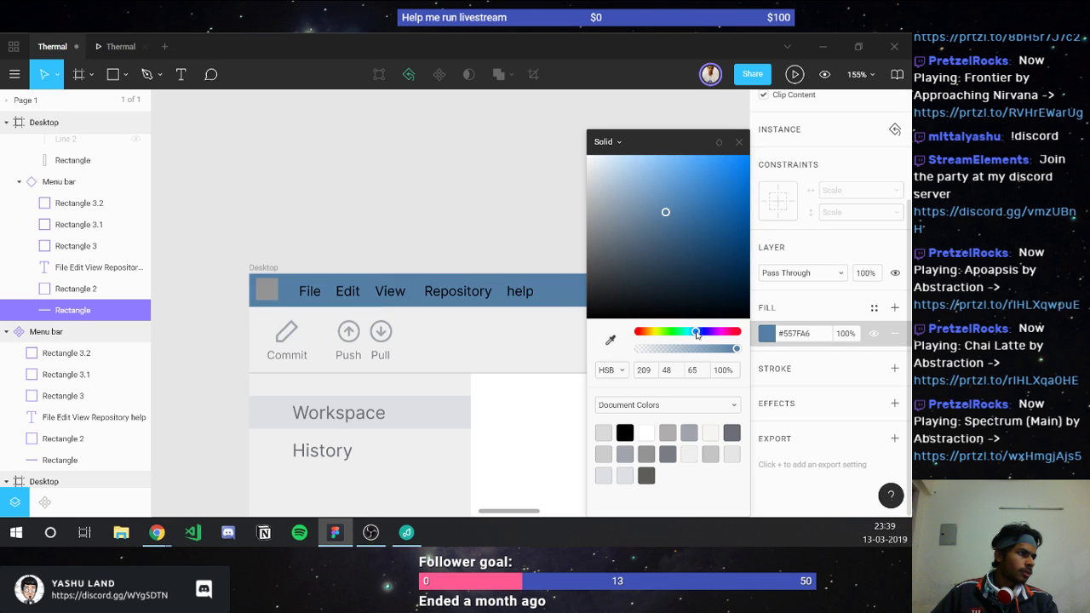
mouse_move(697, 338)
mouse_down()
mouse_move(722, 334)
mouse_move(681, 335)
mouse_up()
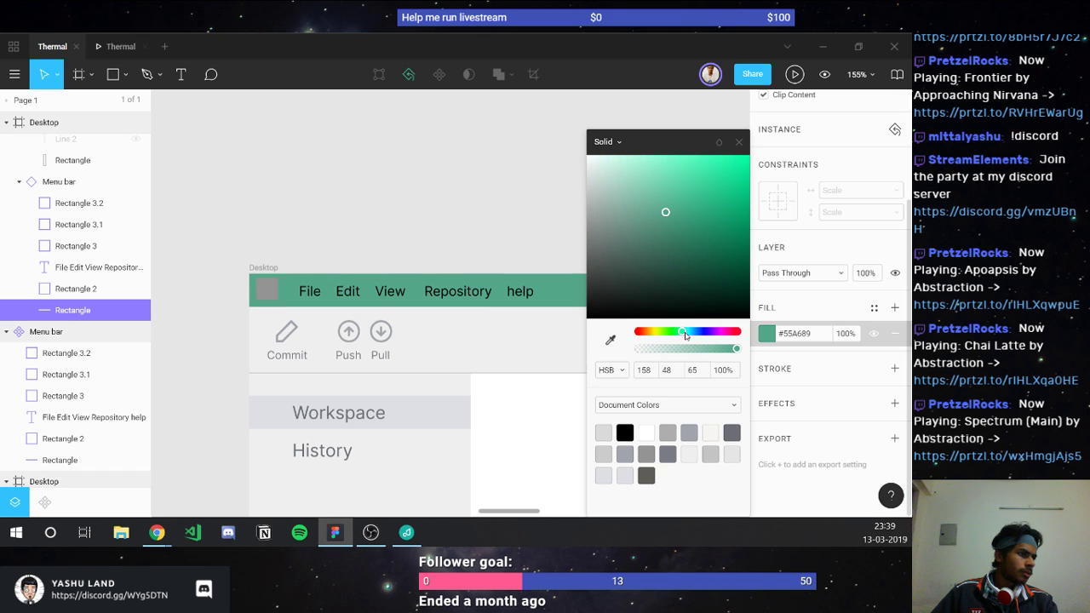
drag(684, 336, 686, 335)
drag(686, 335, 679, 333)
click(618, 175)
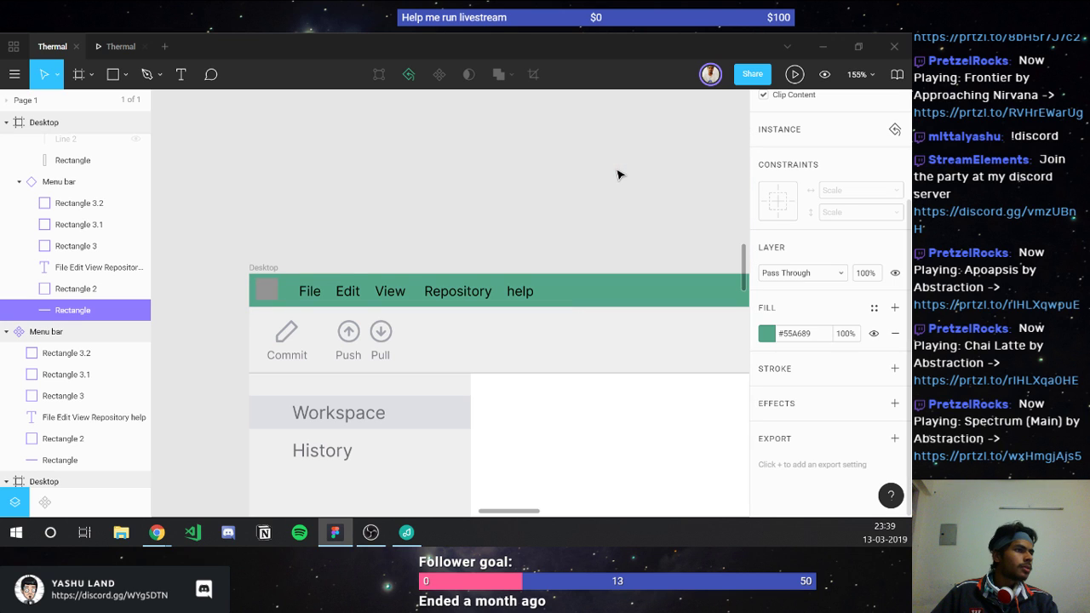
click(618, 175)
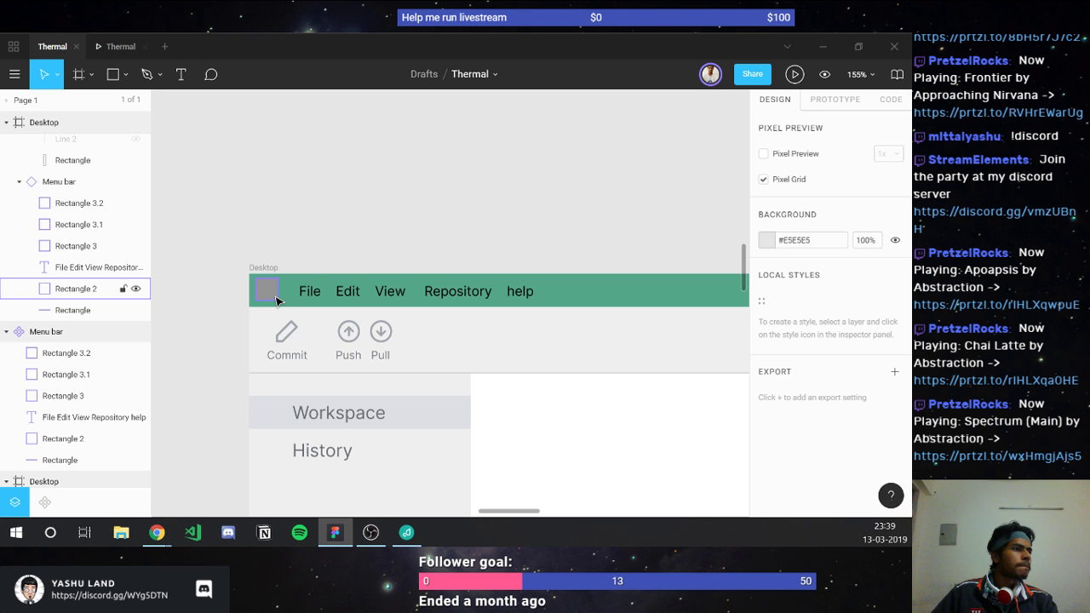
Step: Check the logo square and toolbar background, then move to the toolbar's right end
click(277, 300)
click(417, 268)
scroll(417, 269, down, 2)
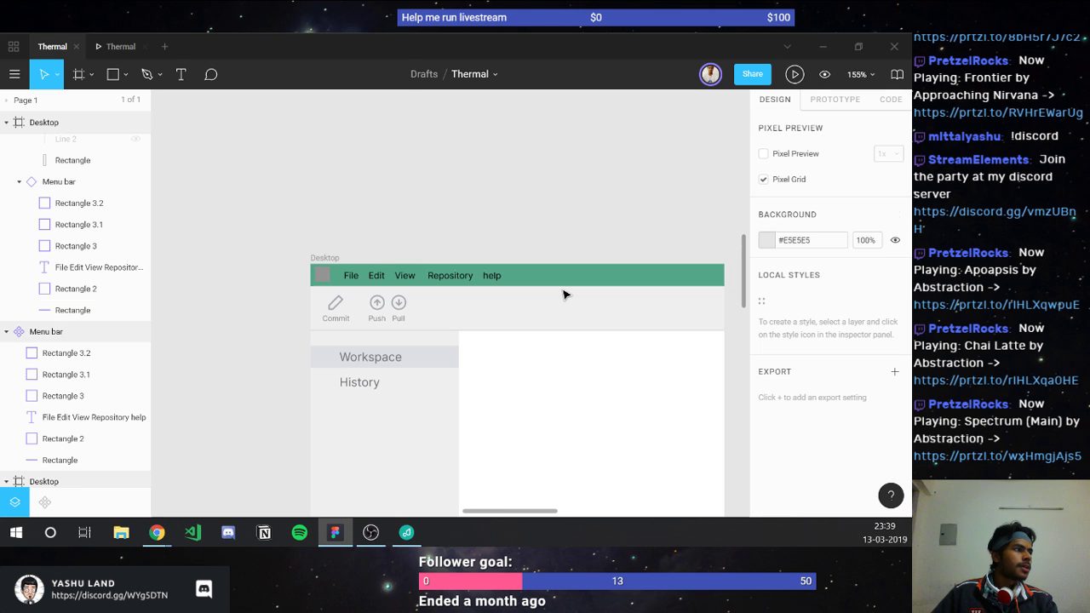
click(563, 295)
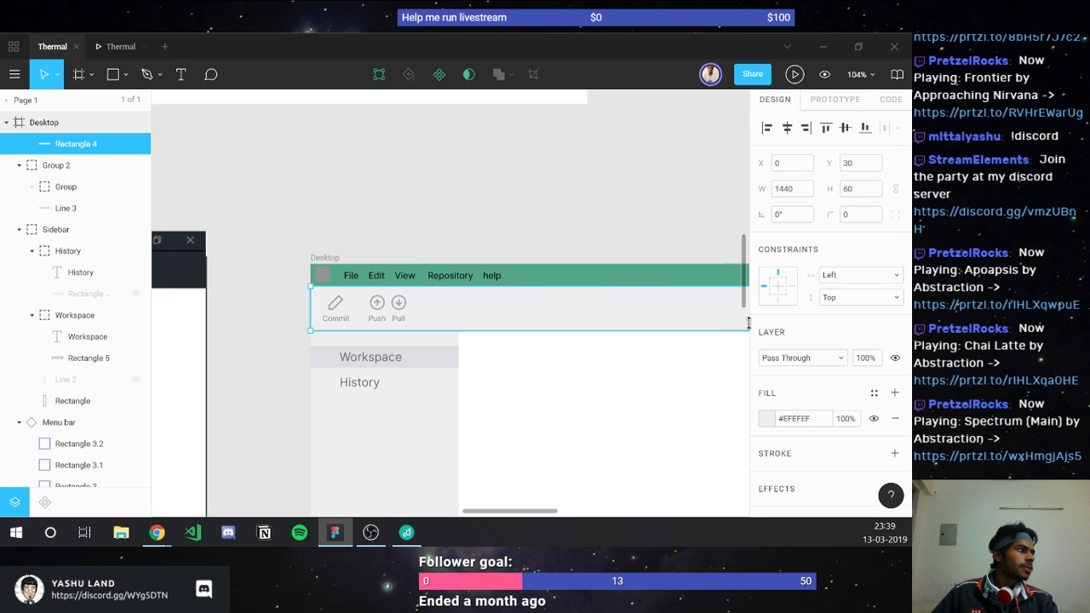
scroll(751, 322, down, 1)
click(571, 393)
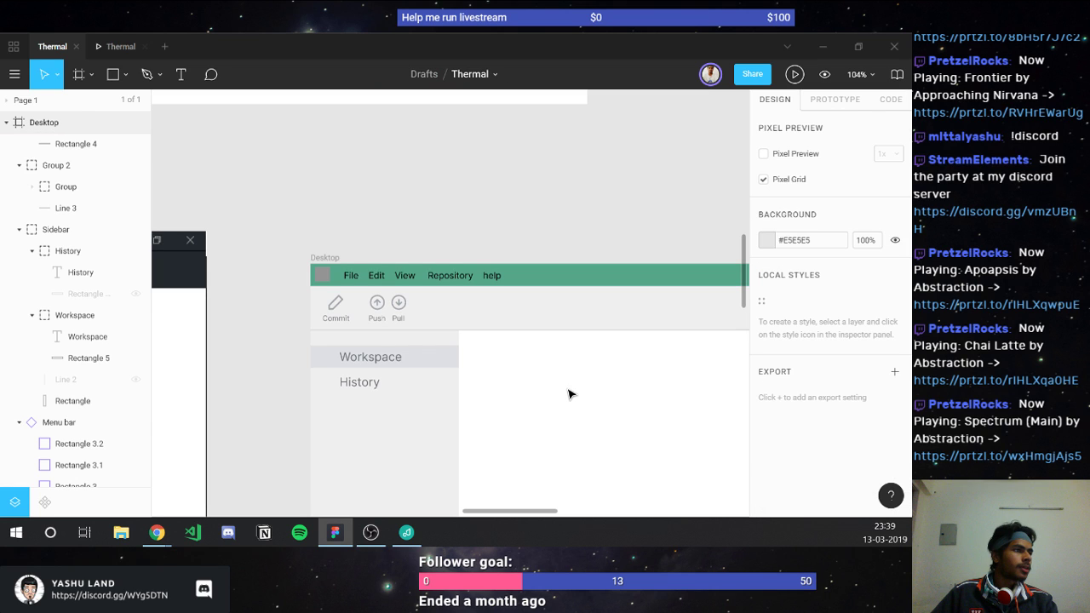
scroll(570, 393, right, 2)
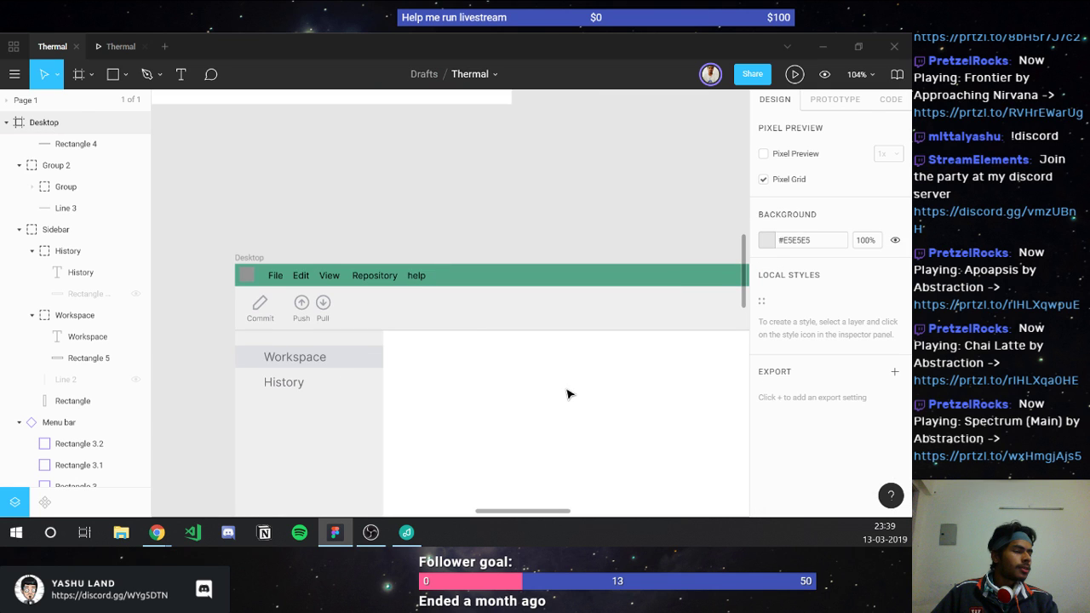
scroll(571, 394, right, 5)
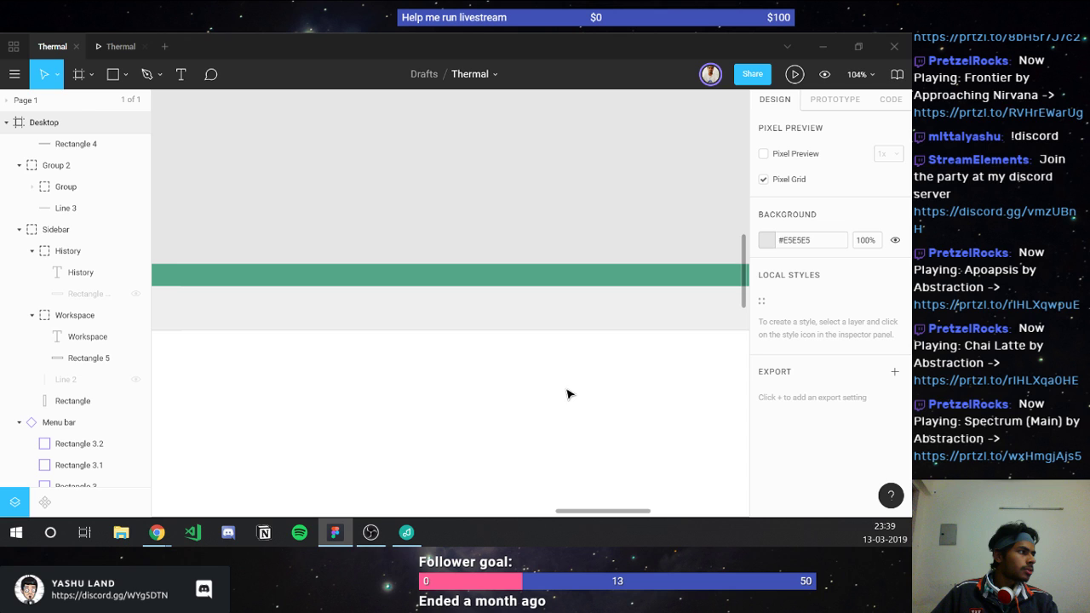
scroll(566, 357, right, 4)
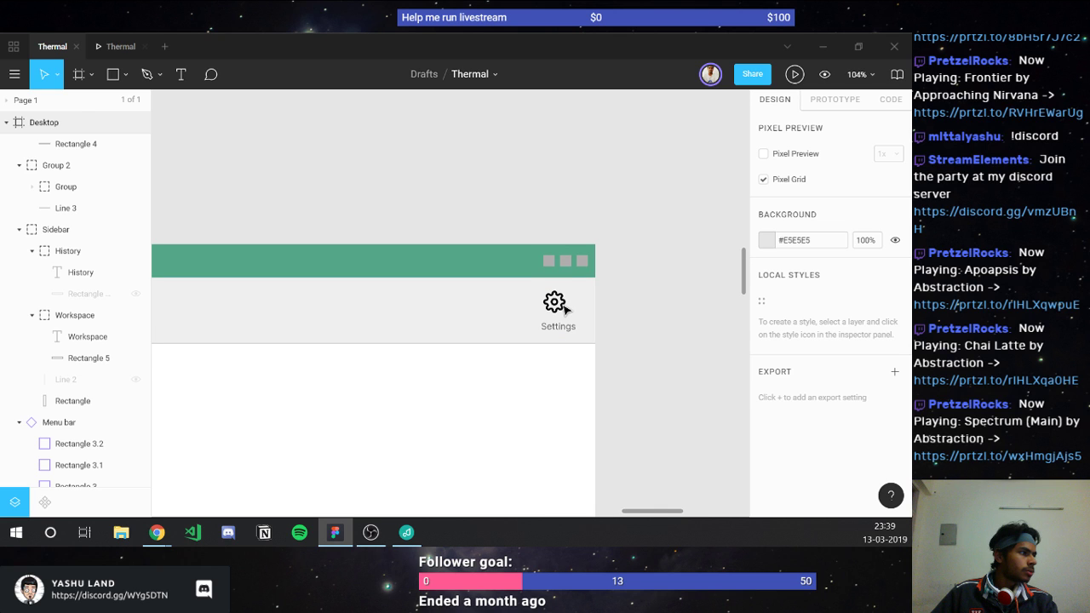
scroll(563, 308, up, 5)
Step: Enlarge the Settings label to 10 px text to match the Push label
click(567, 346)
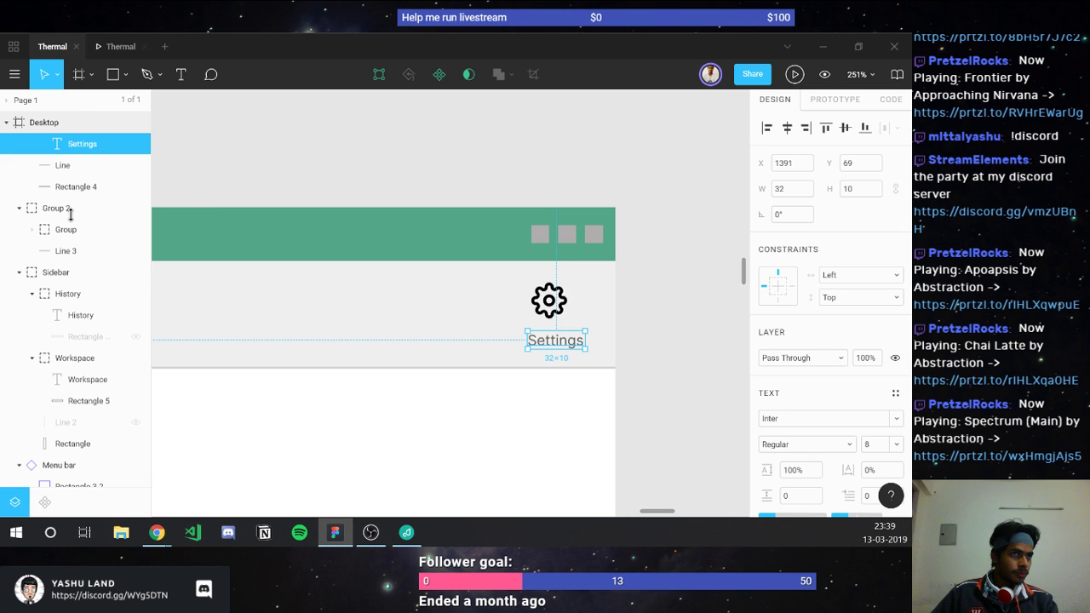
scroll(71, 214, up, 3)
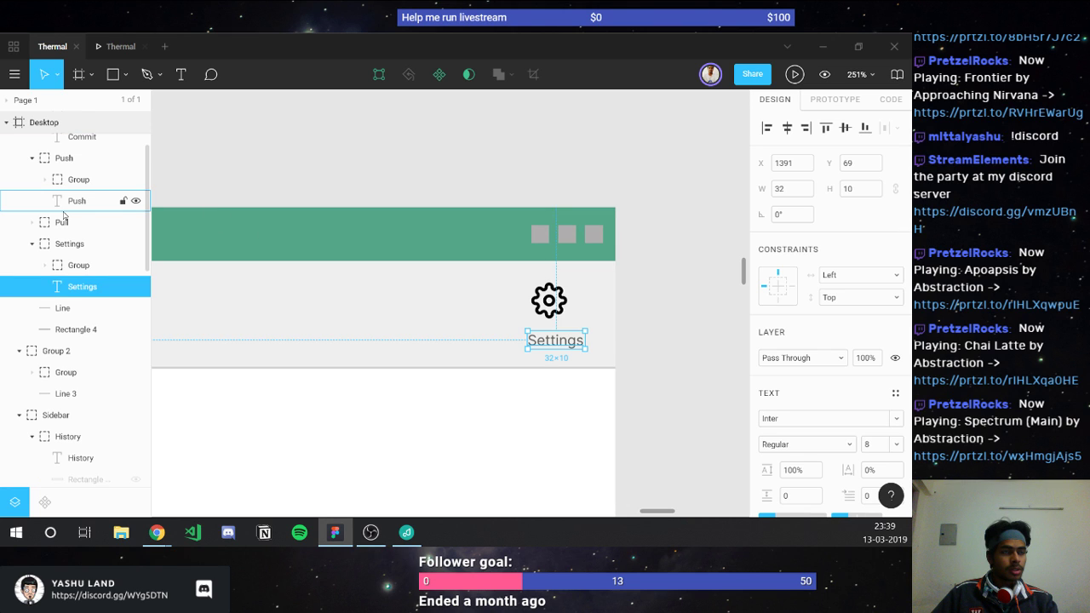
click(63, 211)
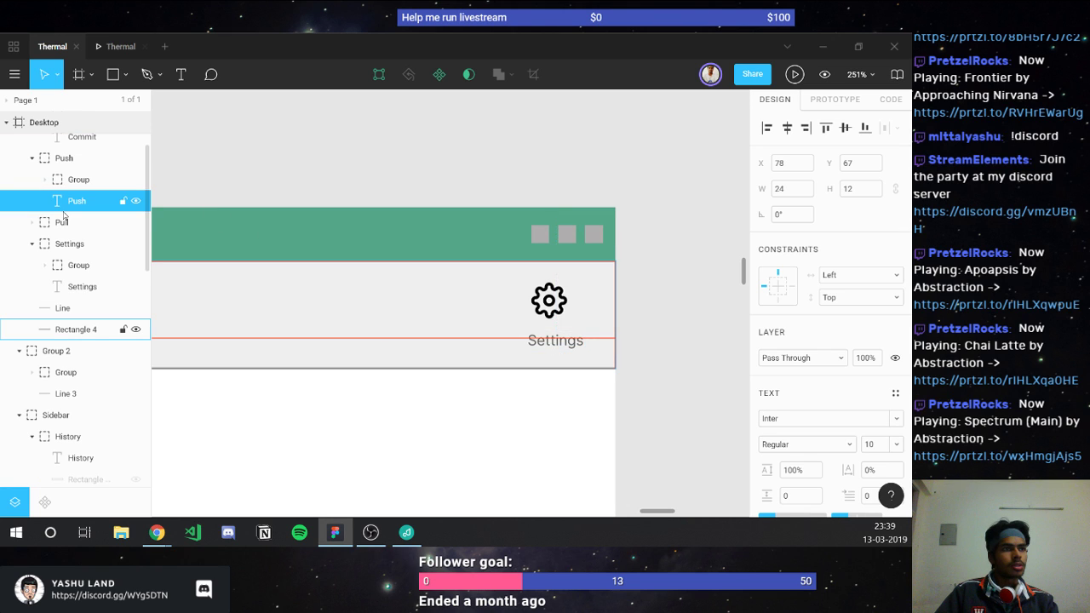
click(540, 341)
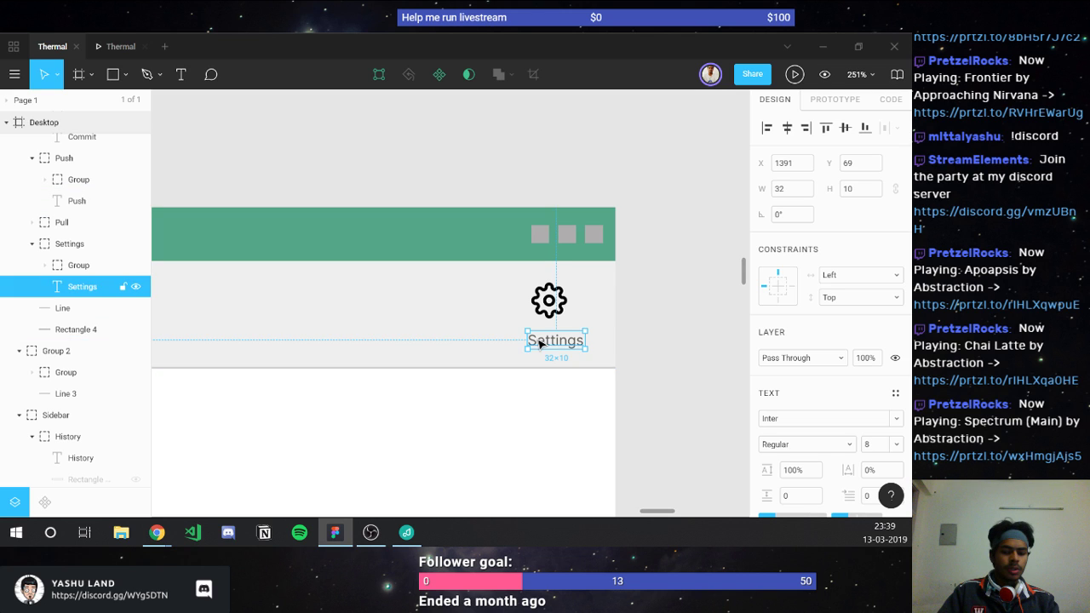
key(ctrl+shift+period)
key(ctrl+shift+period)
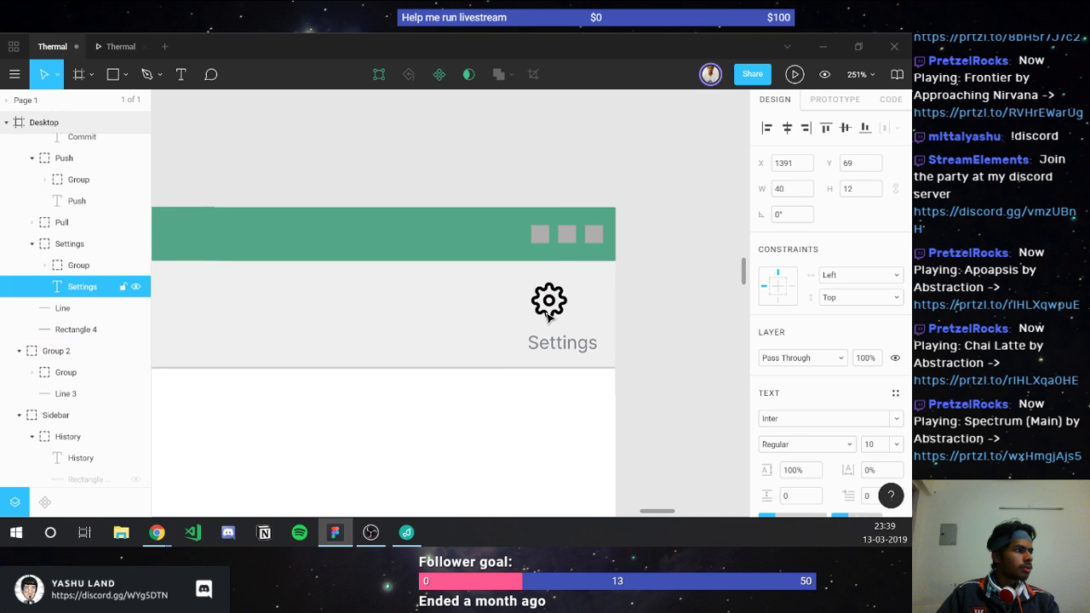
Step: Give the Settings gear the Push icon's grey fill, #A1A5AC
click(548, 314)
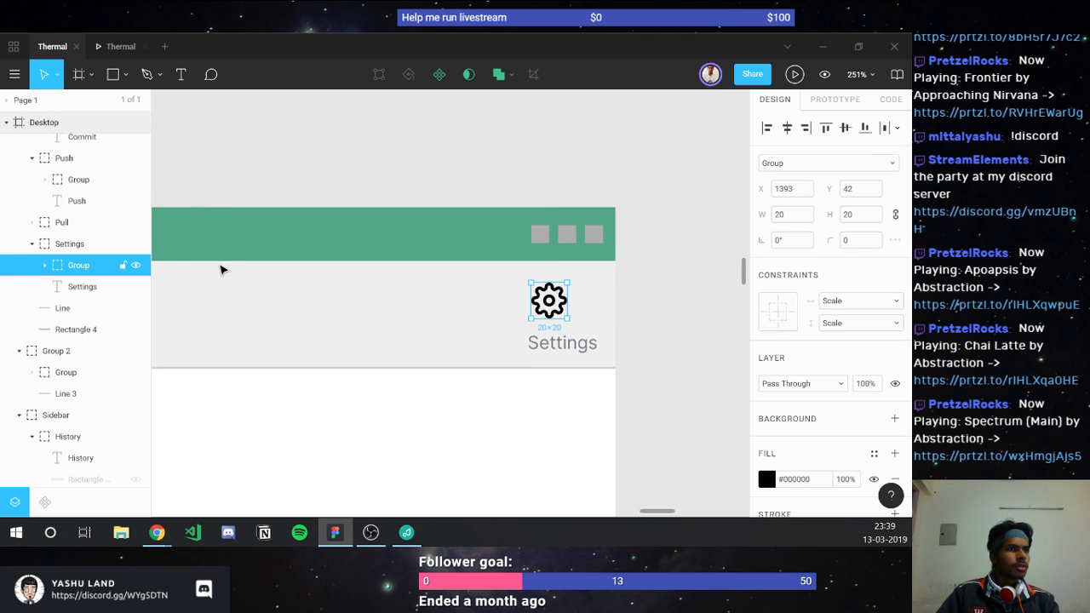
click(110, 179)
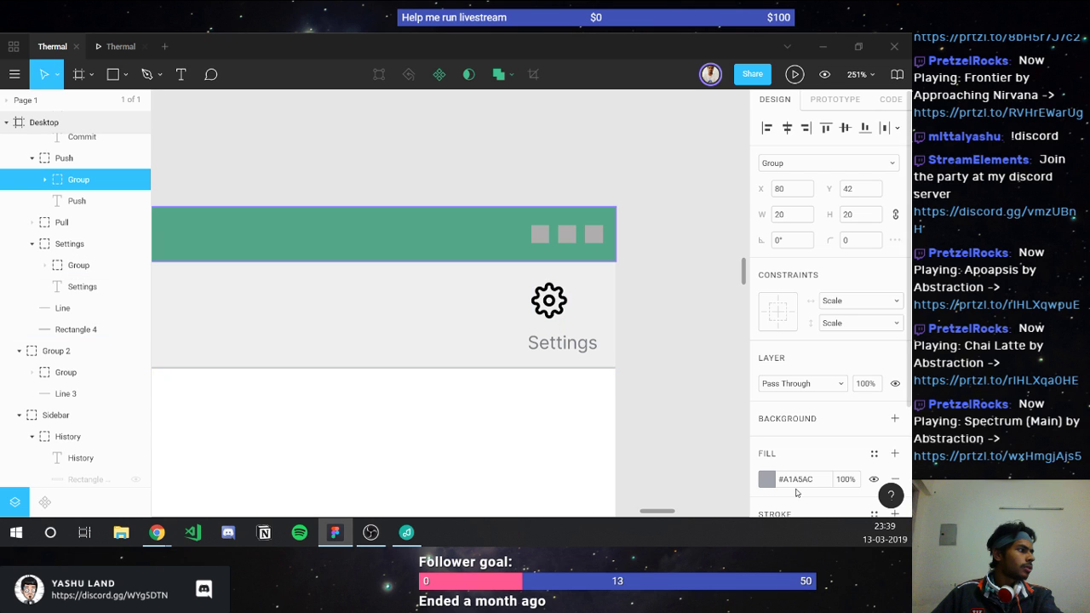
click(795, 479)
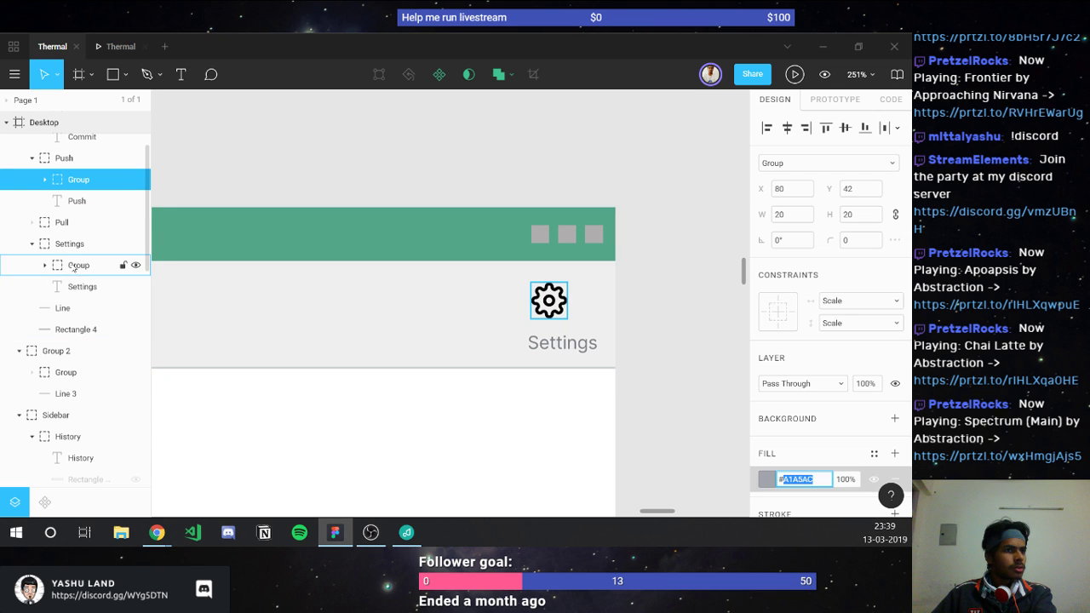
click(74, 266)
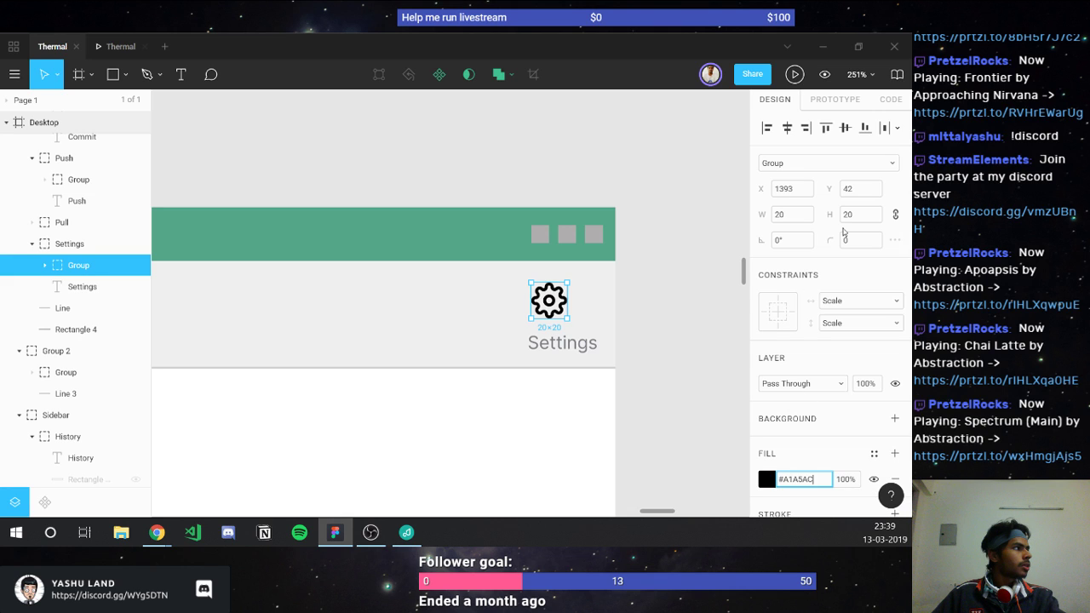
key(Return)
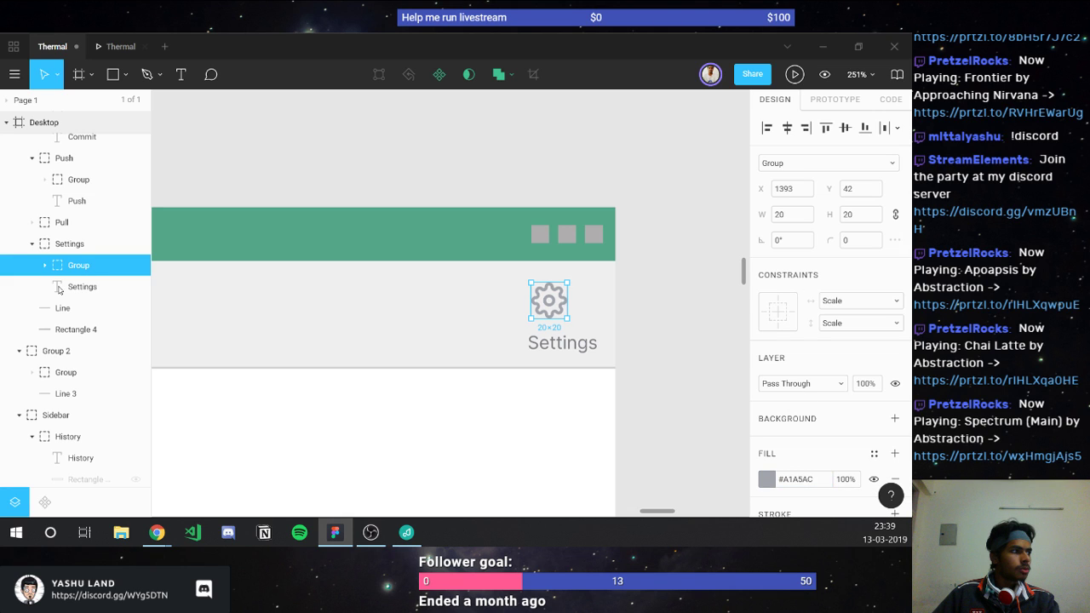
Step: Stack gear and label 5 px apart, centred horizontally, and nudge the Settings group left
shift+click(59, 290)
click(777, 242)
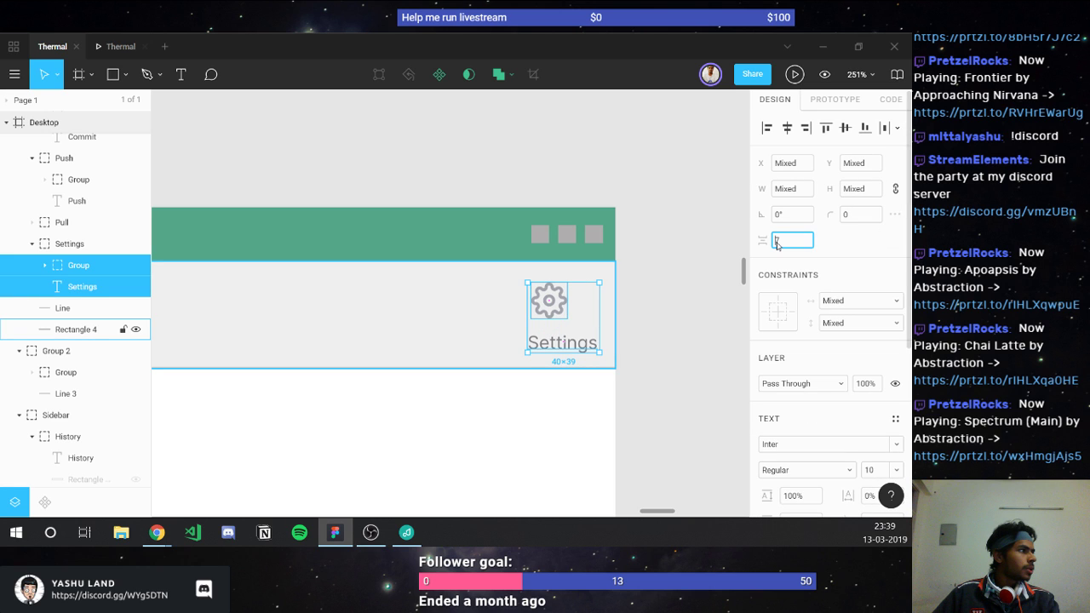
text(5)
click(786, 127)
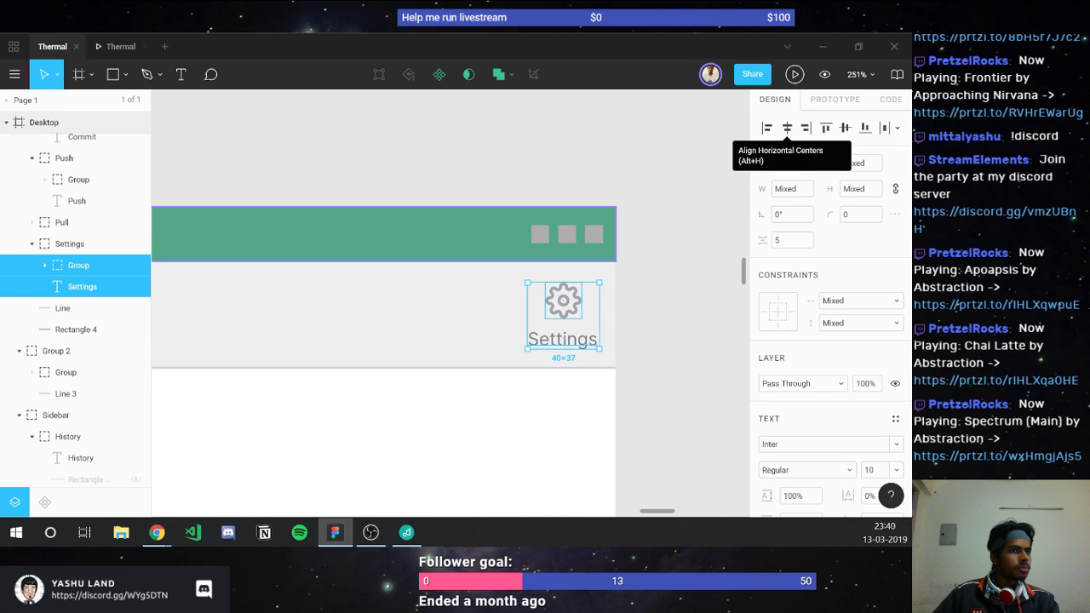
key(Escape)
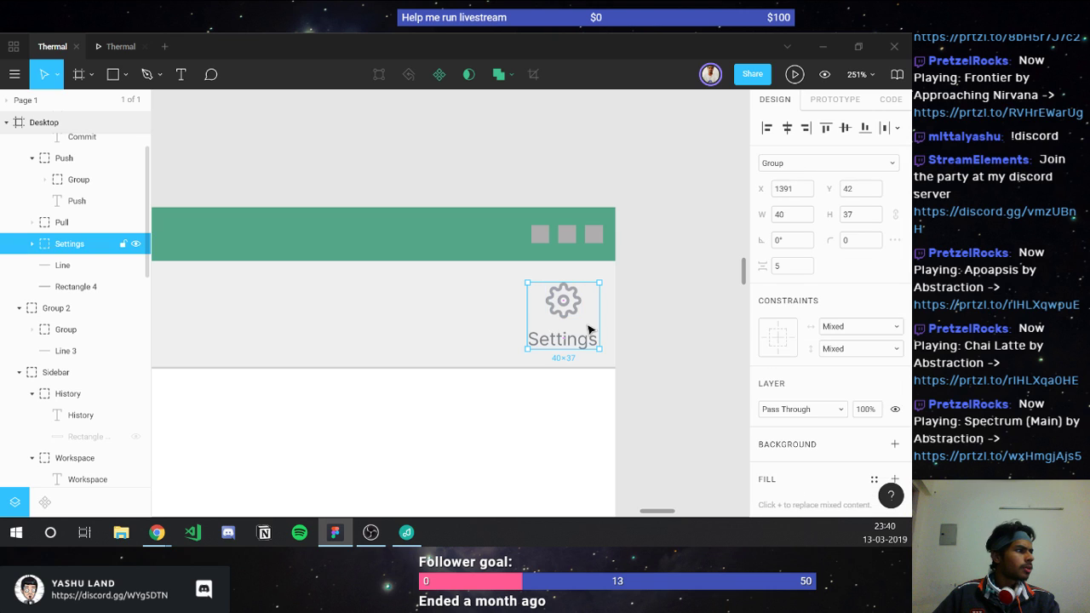
drag(588, 330, 609, 341)
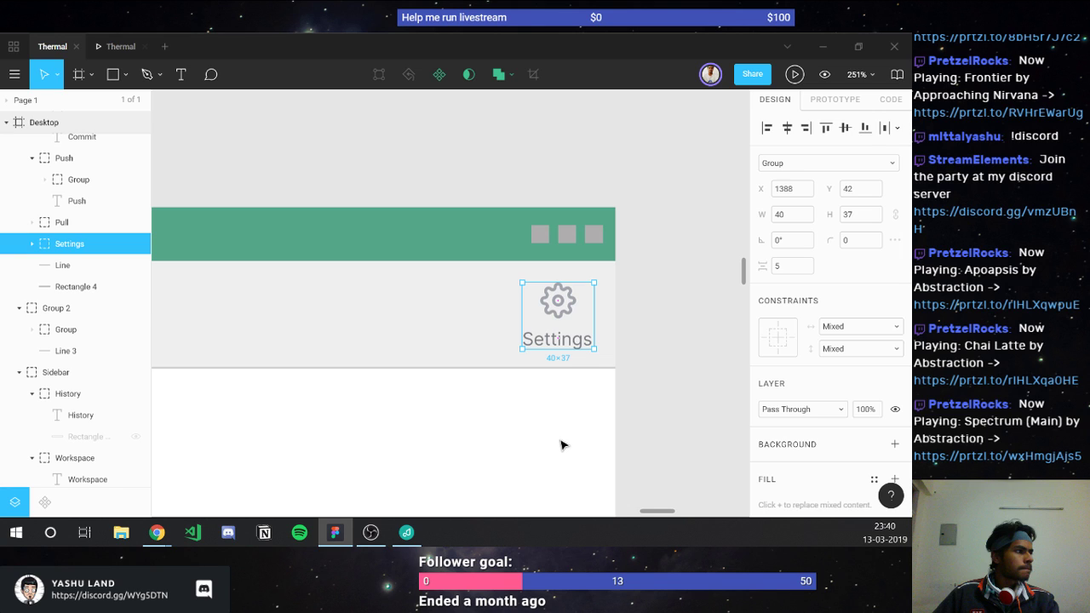
click(560, 444)
scroll(560, 444, down, 3)
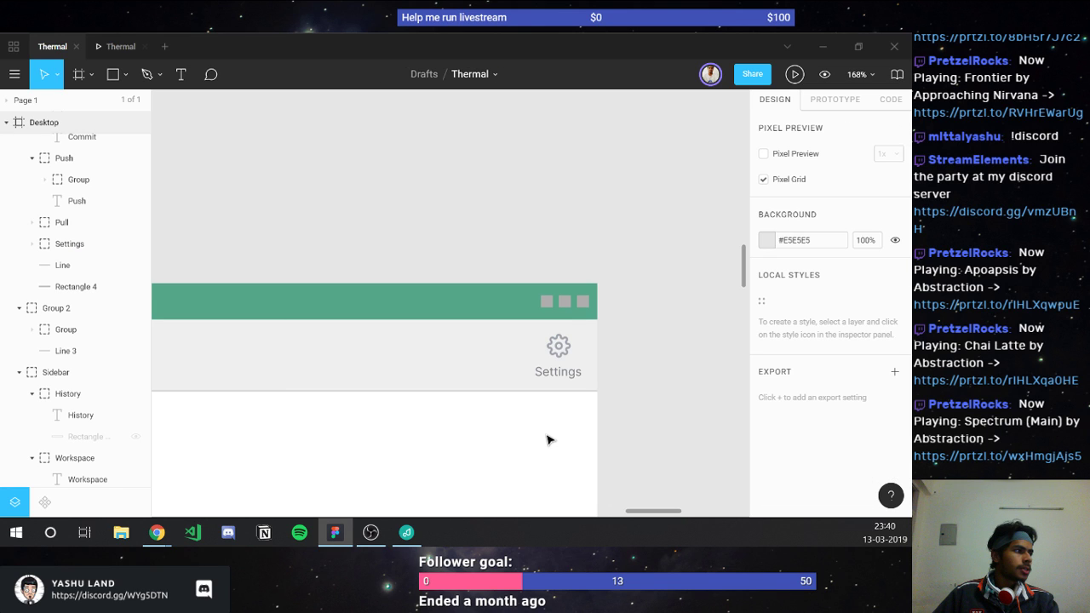
scroll(309, 307, left, 2)
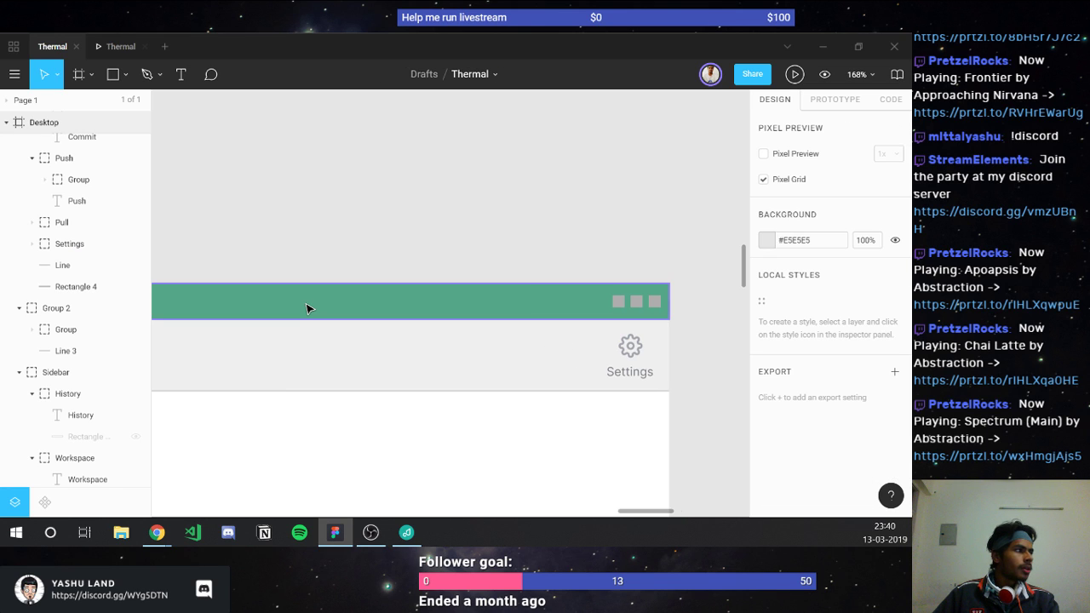
Step: Change the menu bar background fill from #55A689 back to white #FFF
click(307, 308)
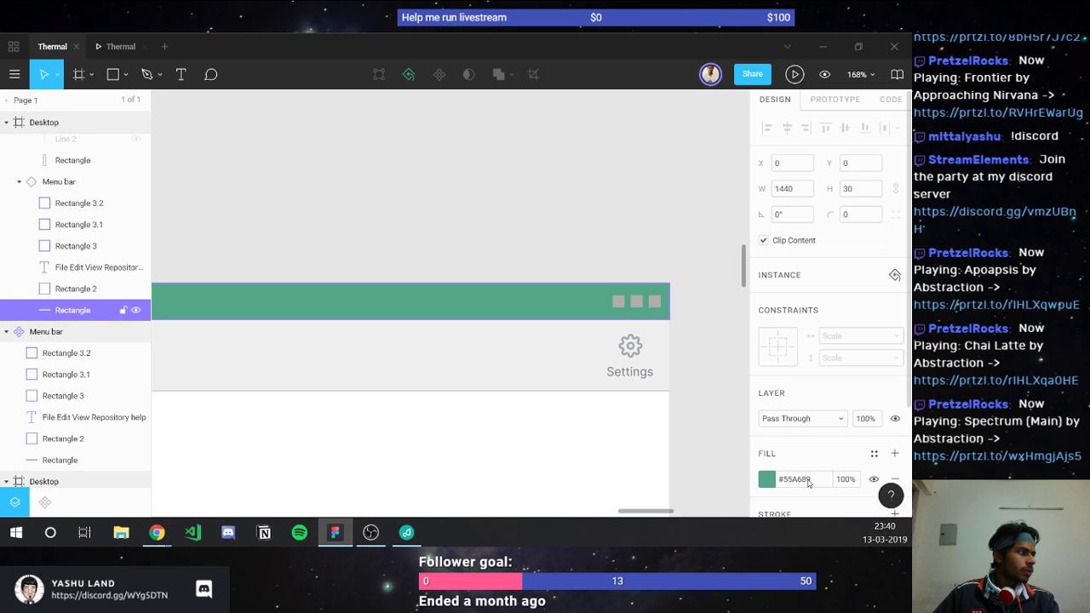
click(800, 480)
text(#d)
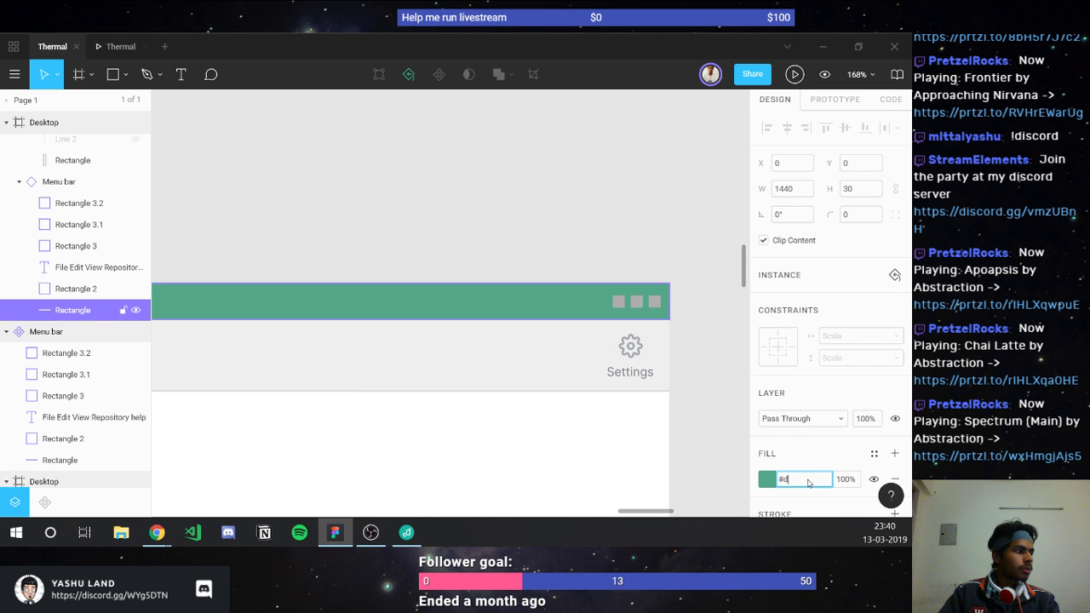
key(BackSpace)
text(fff)
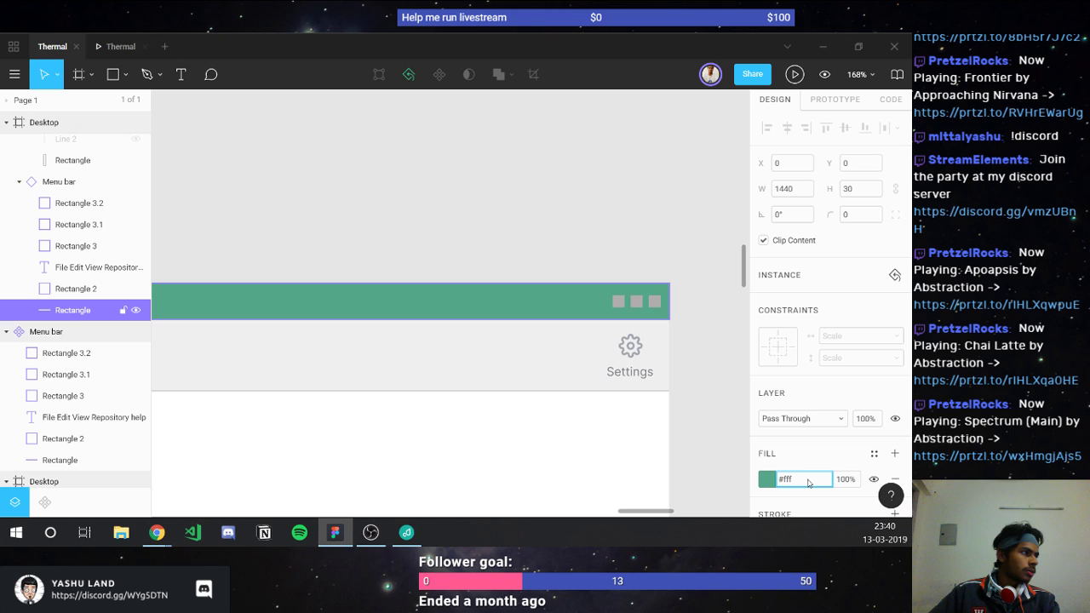
key(Return)
click(700, 446)
scroll(531, 452, left, 3)
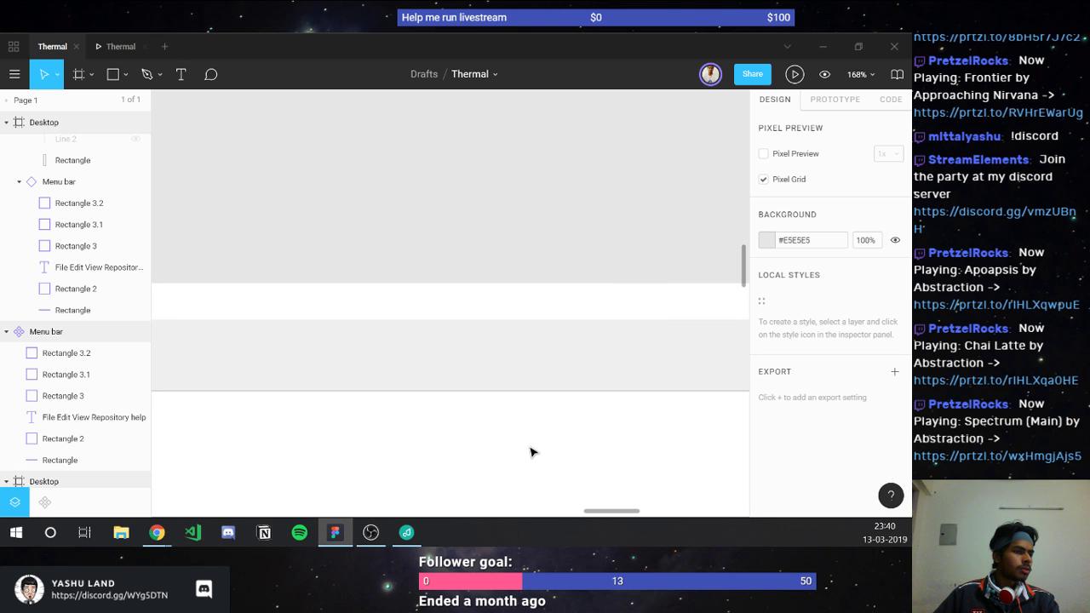
scroll(531, 452, left, 3)
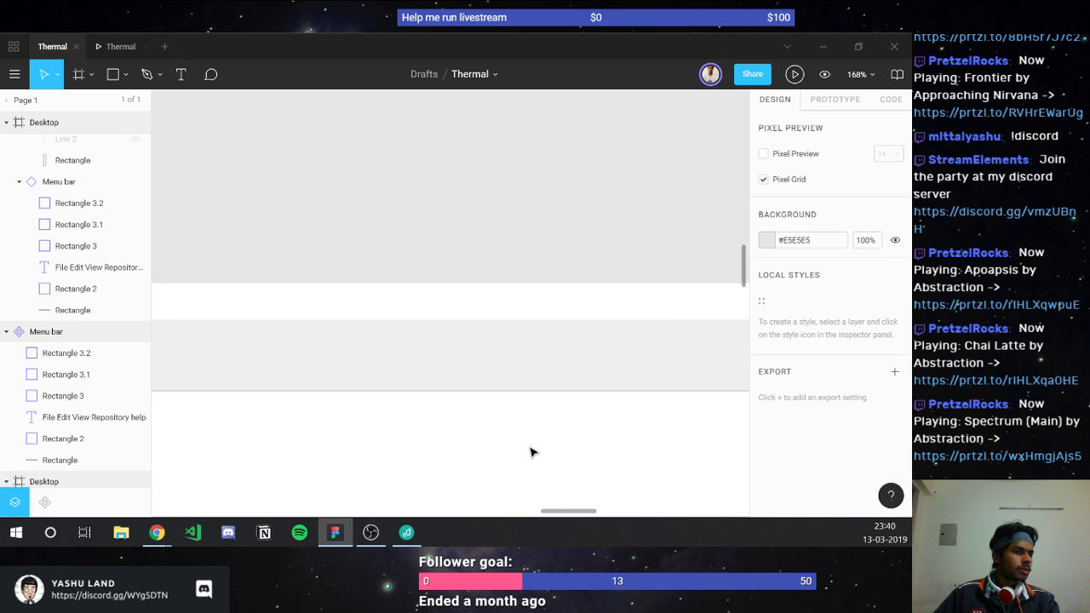
scroll(531, 452, left, 3)
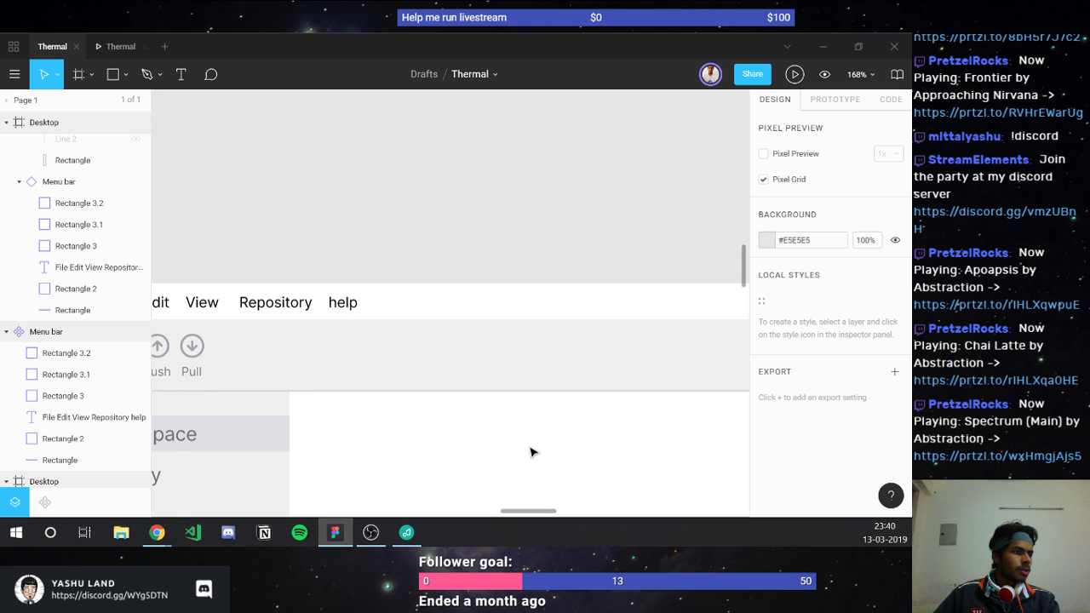
scroll(530, 452, left, 3)
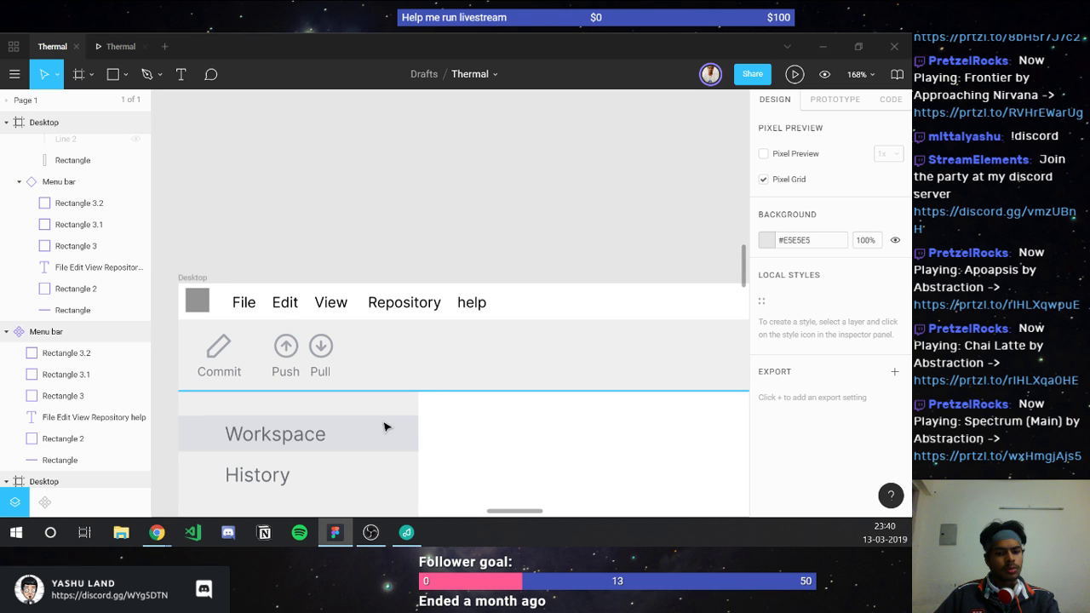
Step: Recolour the divider line with the Workspace row highlight colour using the eyedropper
key(Tab)
key(i)
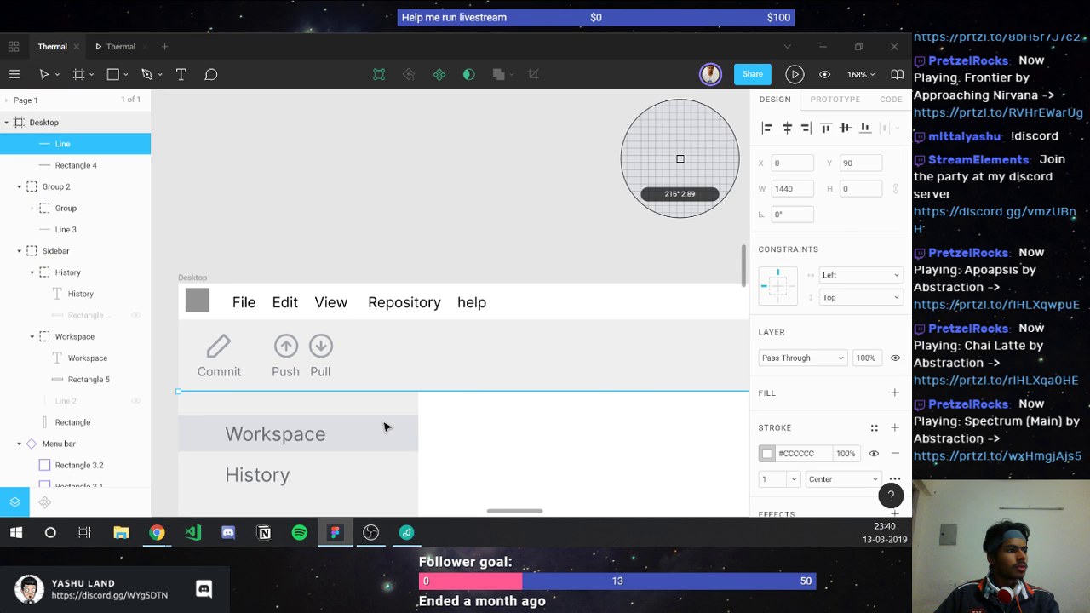
click(383, 426)
click(501, 447)
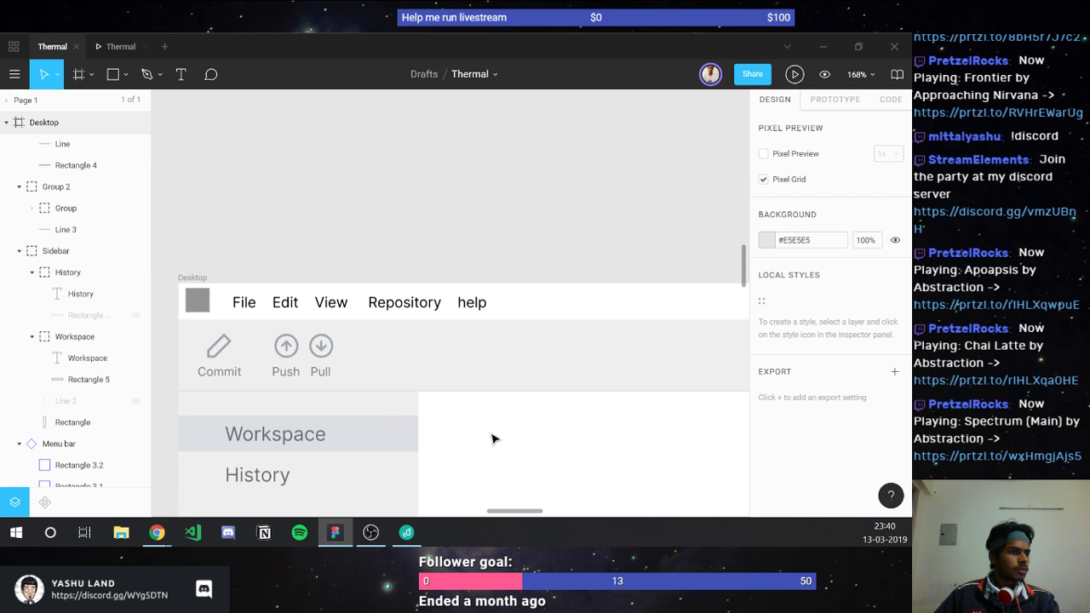
click(334, 424)
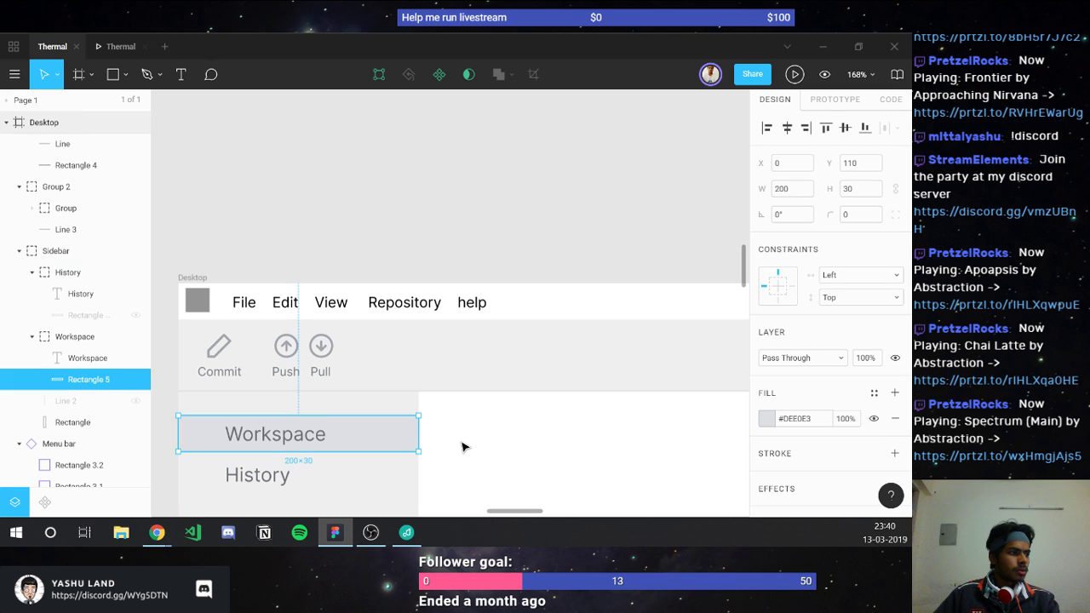
click(462, 446)
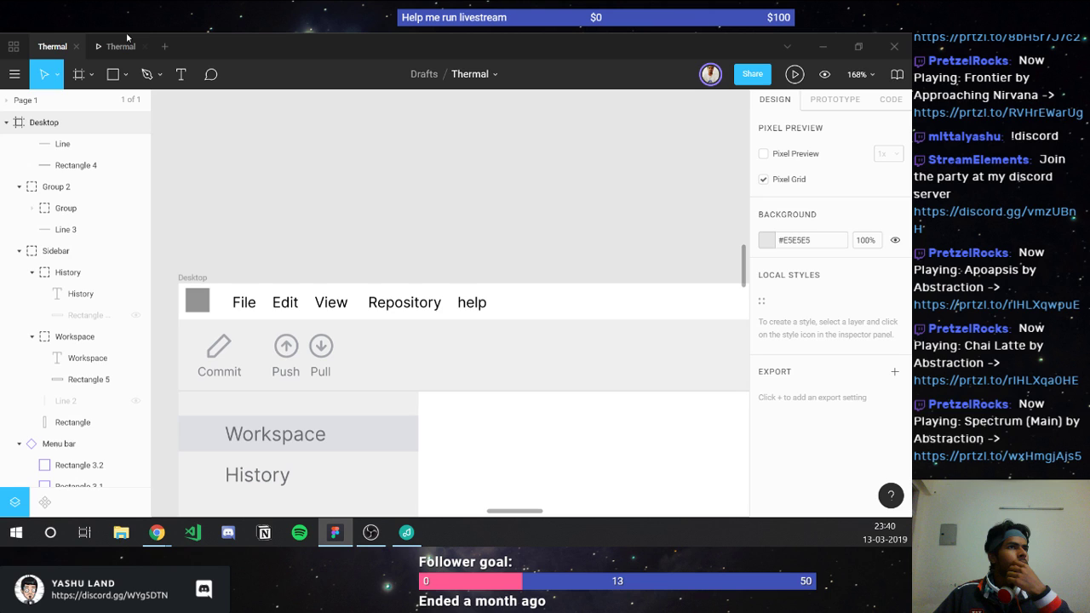
Step: Preview the Thermal prototype scaled with Width – Scale down to fit width
click(124, 45)
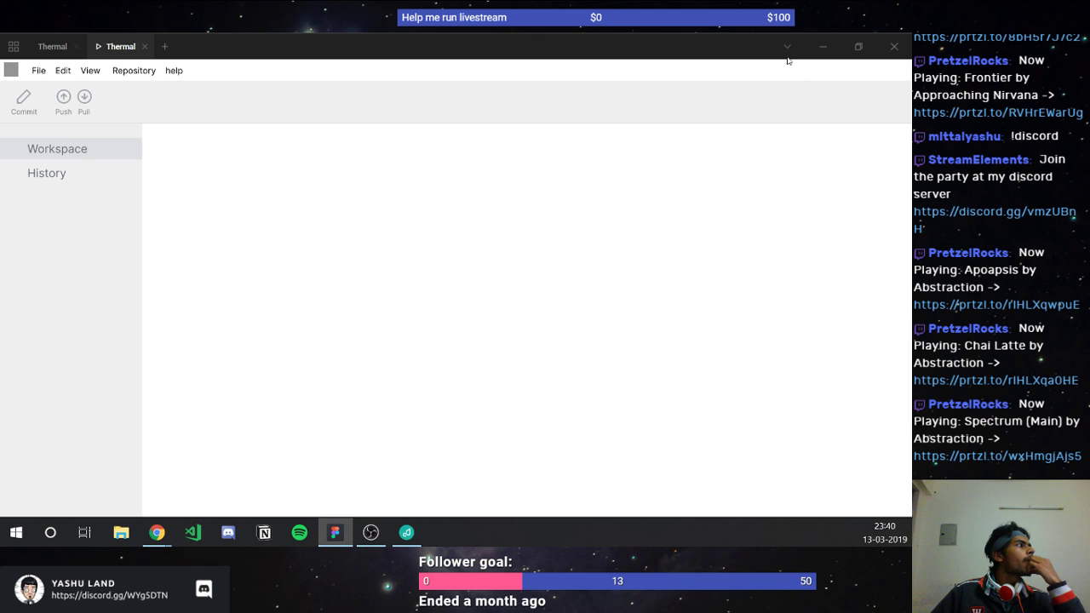
click(860, 74)
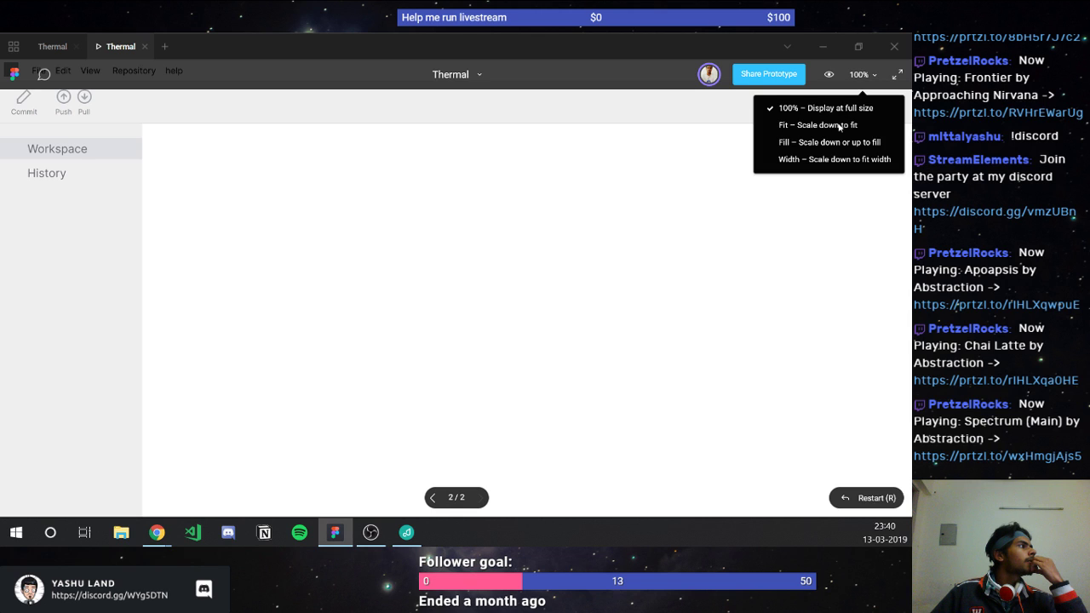
click(838, 125)
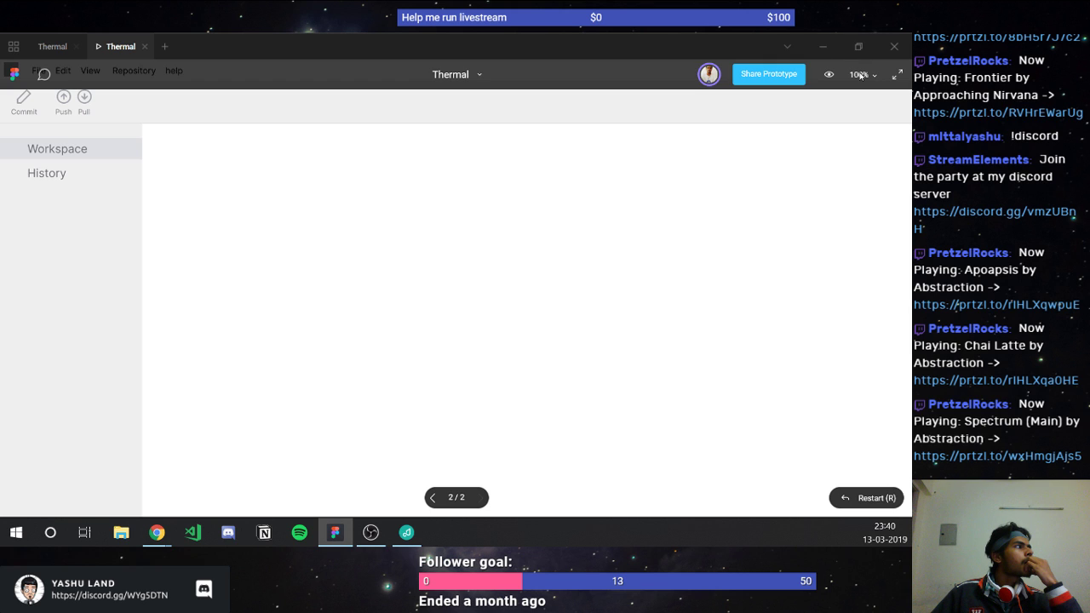
click(862, 74)
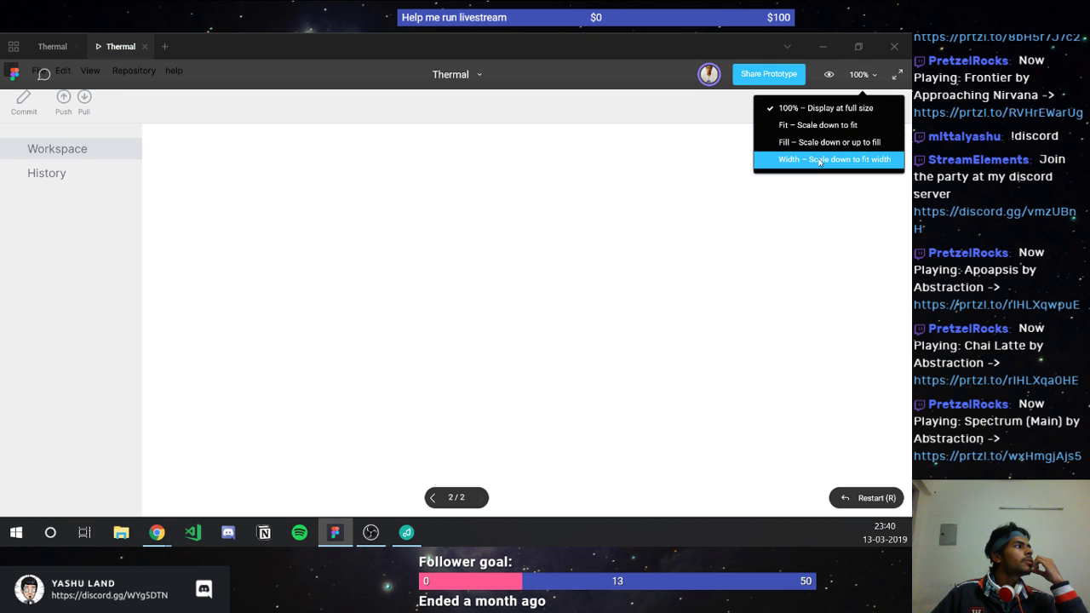
click(822, 162)
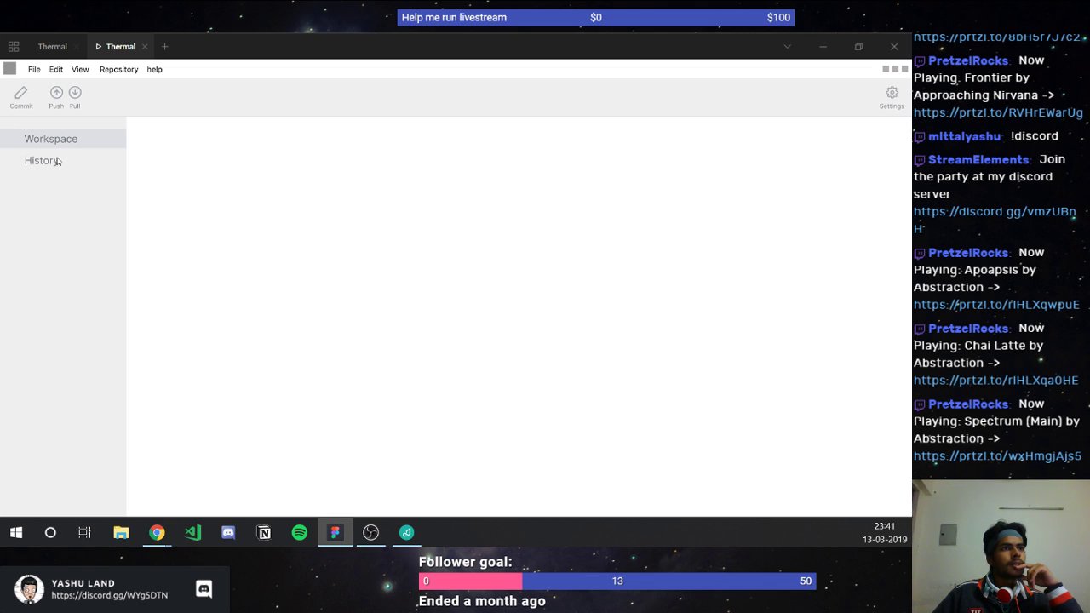
click(49, 161)
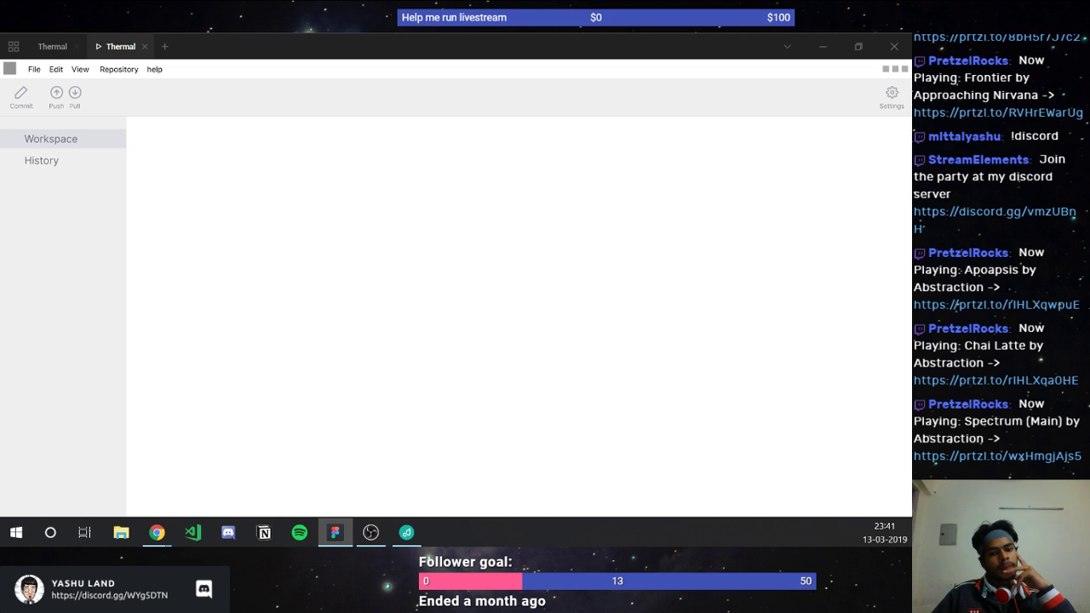
Step: Browse the Flaticon UI Interface outline icon pack in Chrome, then close the browser
key(alt+Tab)
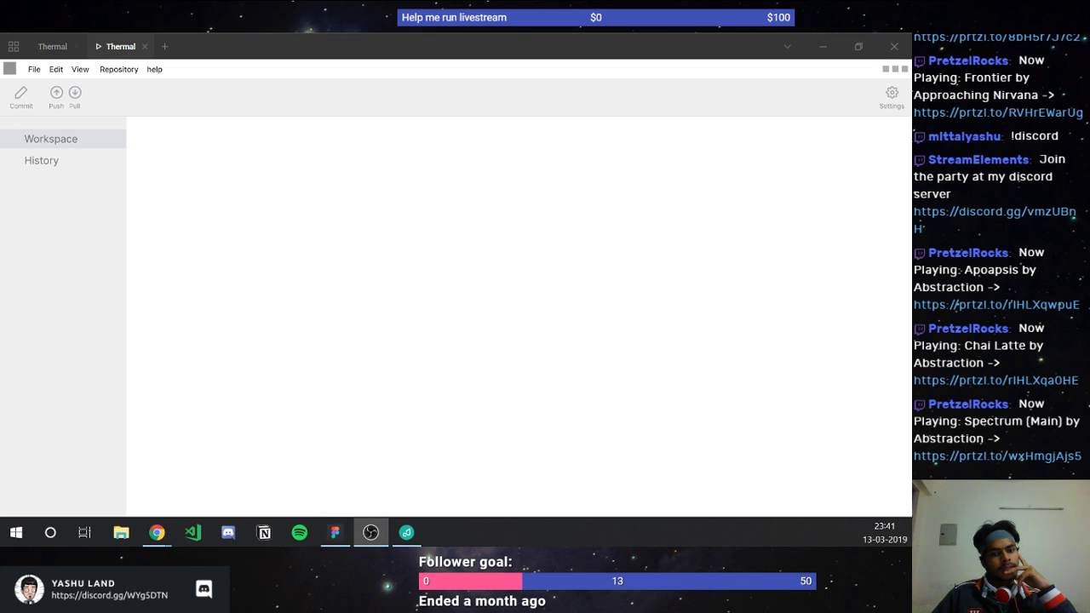
key(alt+Tab)
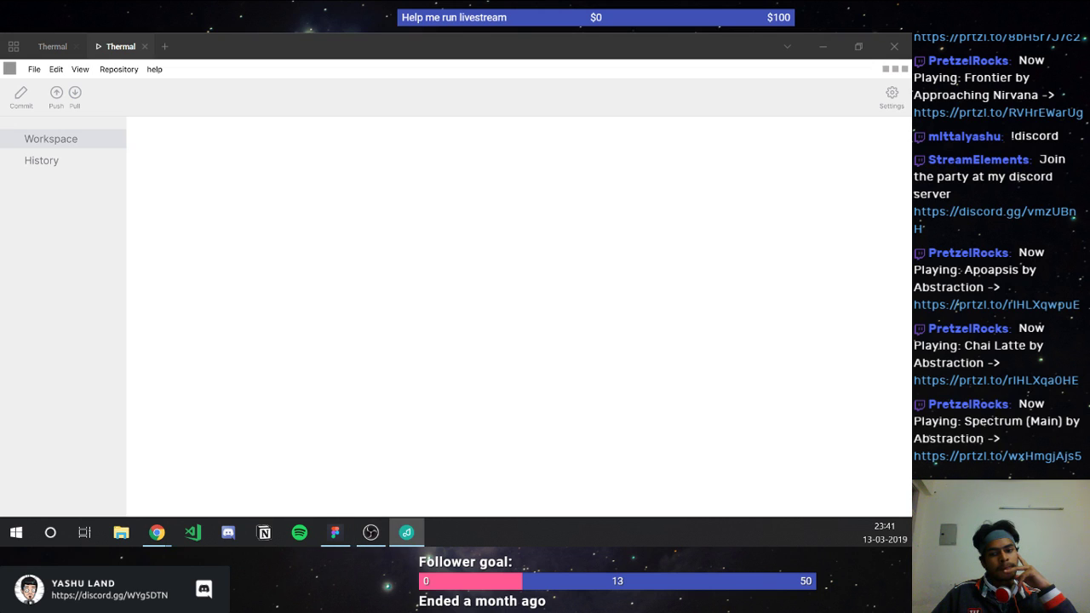
key(alt+Tab)
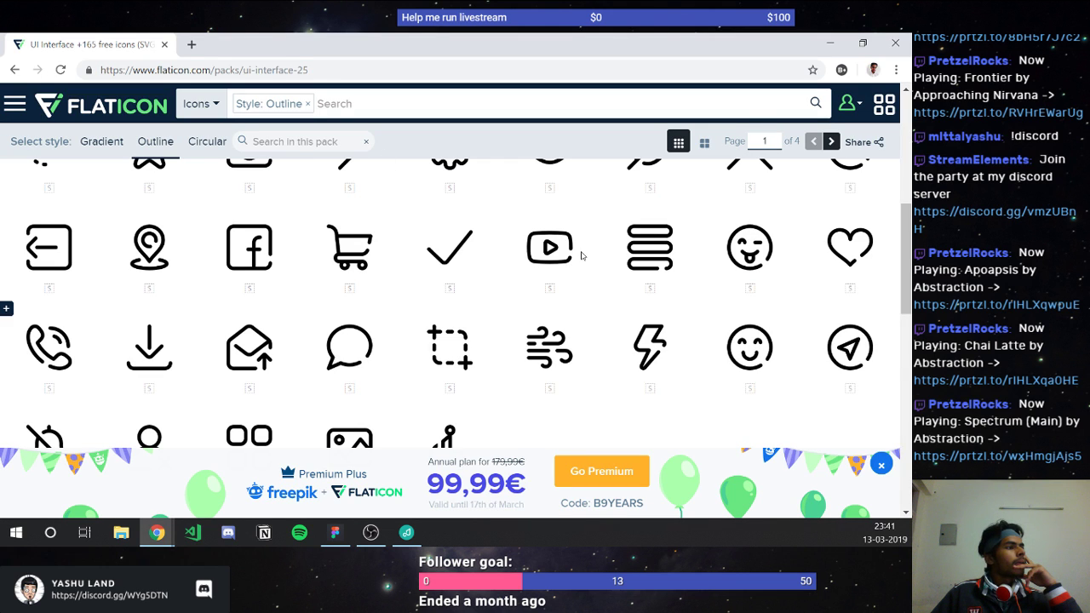
scroll(581, 256, down, 2)
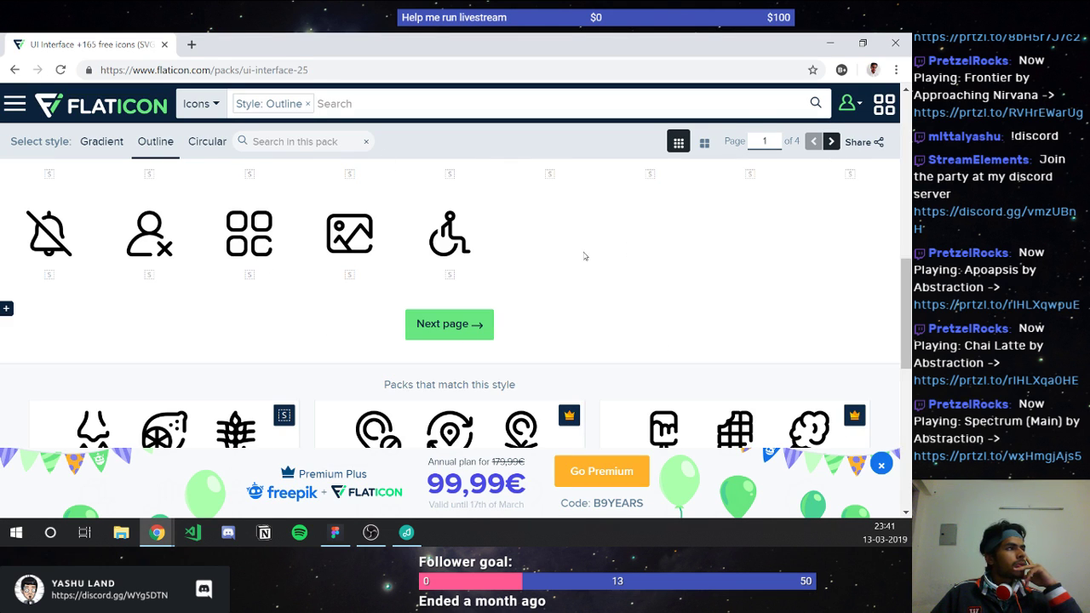
click(904, 41)
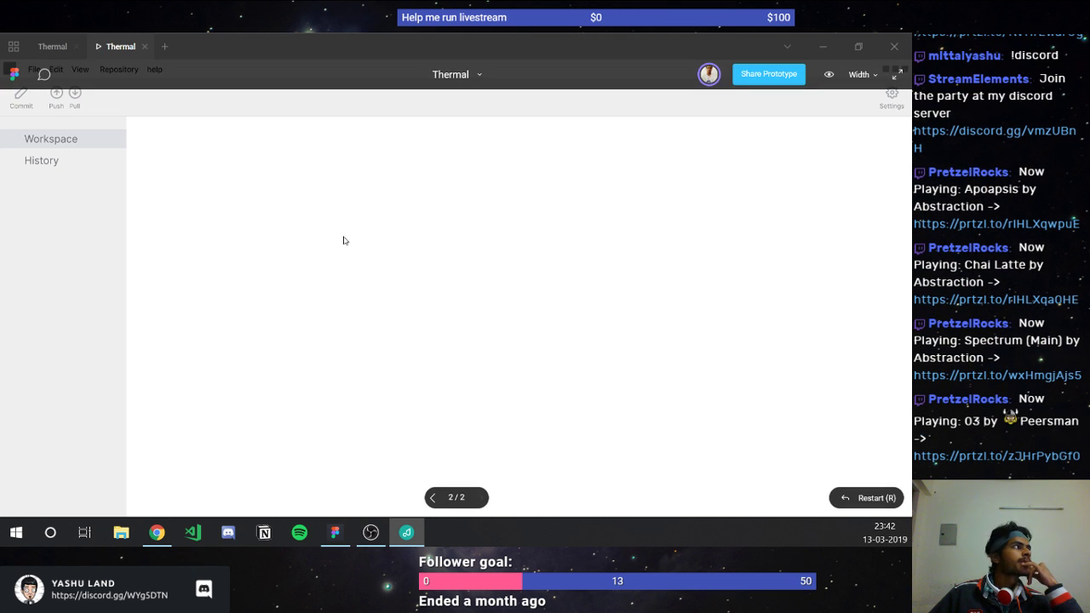
Step: Set the Workspace and History sidebar labels to 14 px, then preview the Thermal prototype
click(46, 42)
click(47, 45)
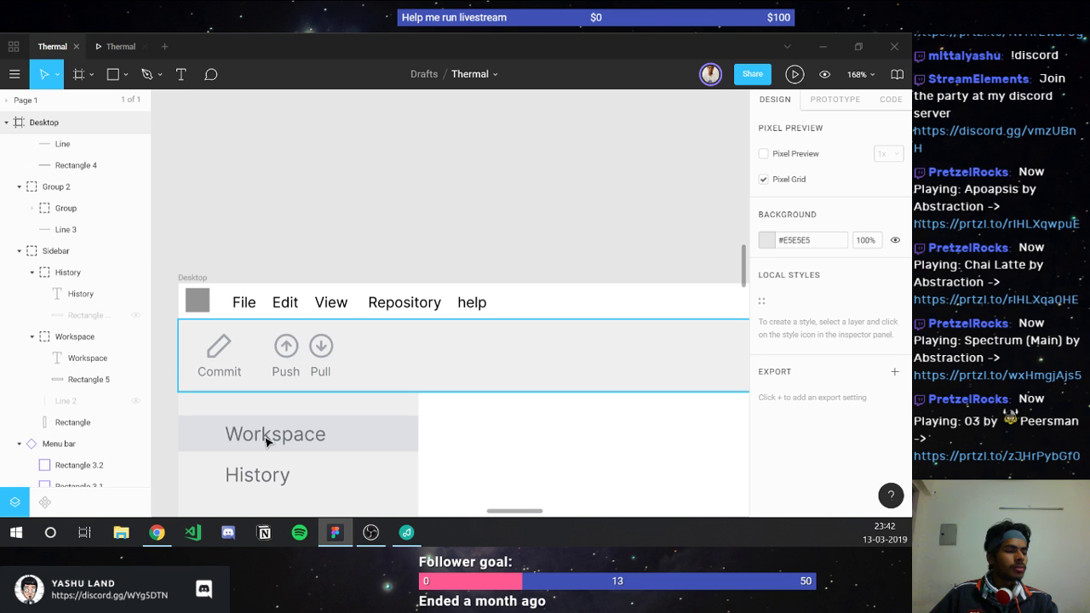
click(267, 441)
scroll(266, 440, down, 1)
ctrl+click(255, 385)
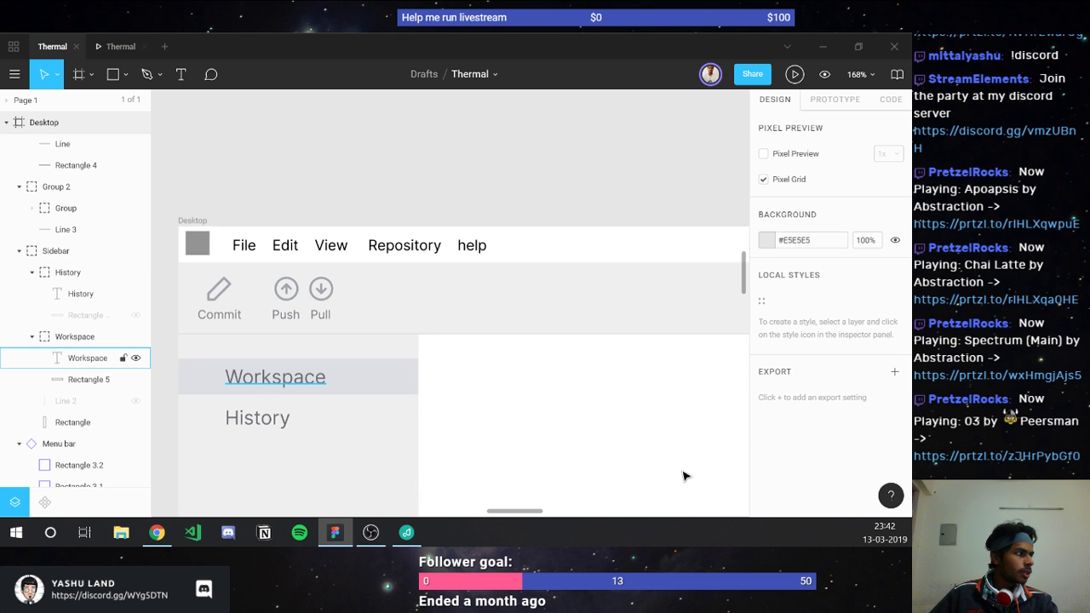
shift+click(279, 426)
click(875, 444)
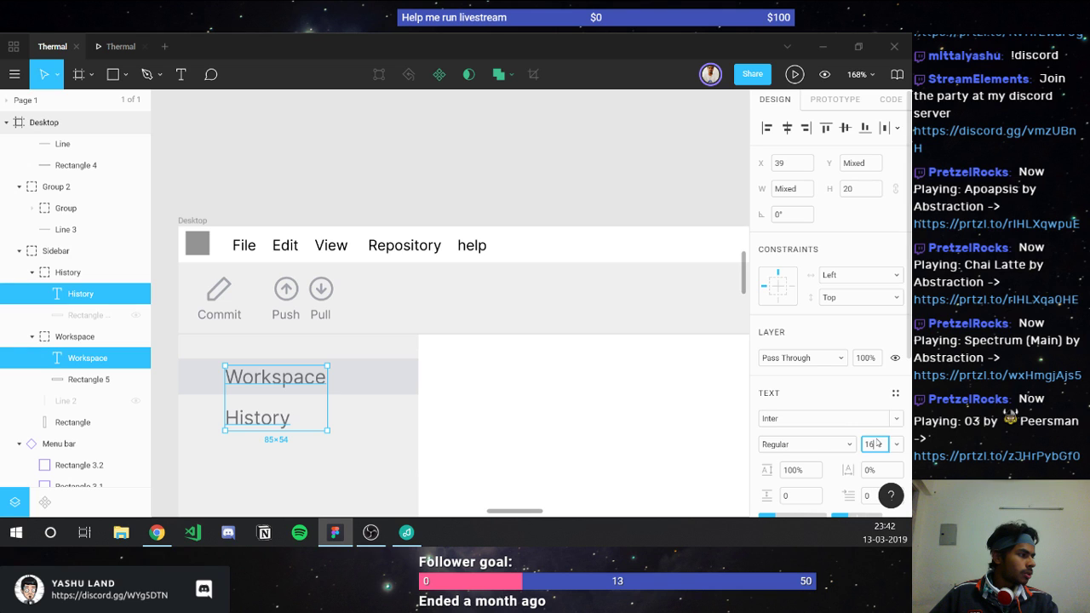
text(14)
key(Return)
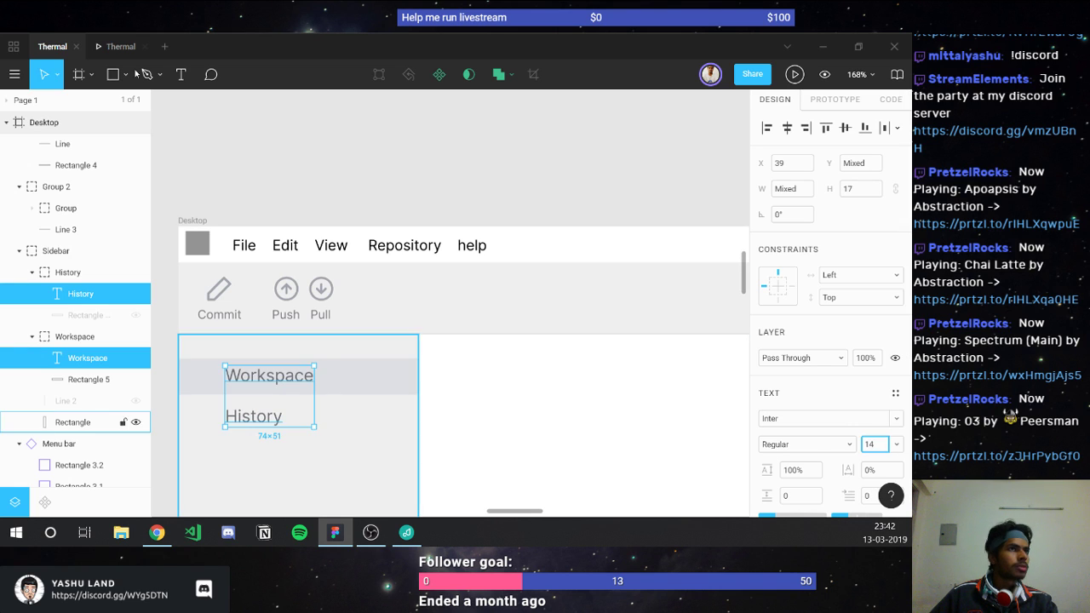
click(116, 47)
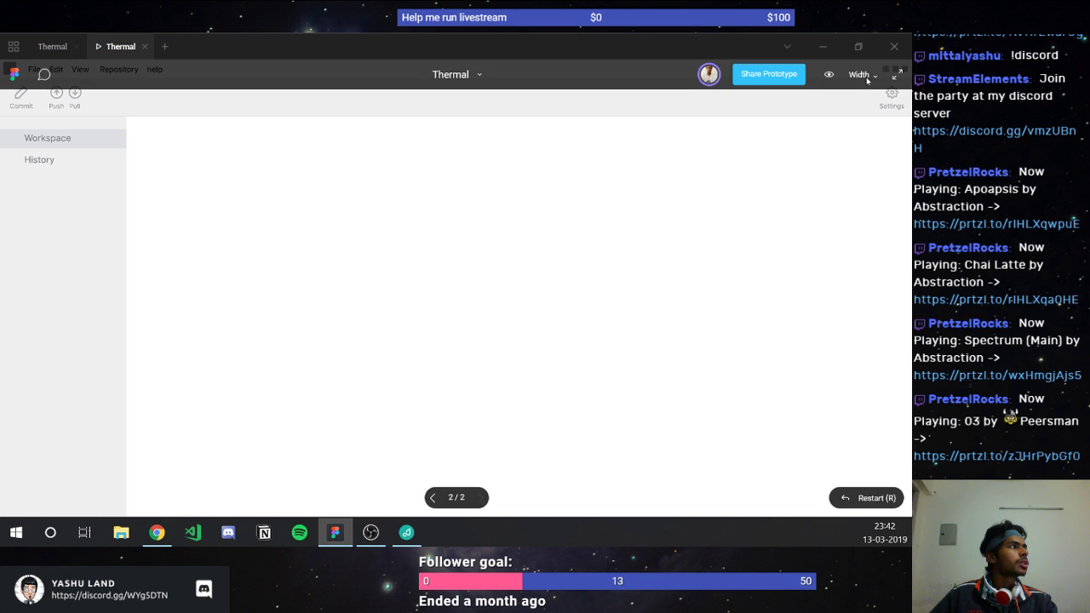
Step: Show the Thermal prototype at 100% – Display at full size, then return to the editor
click(865, 77)
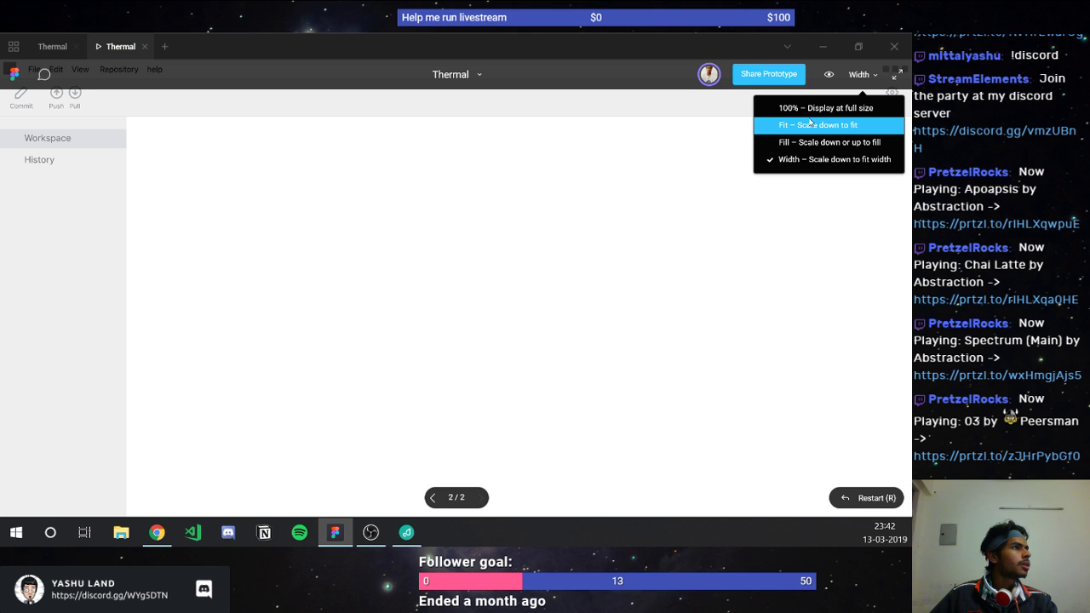
click(808, 109)
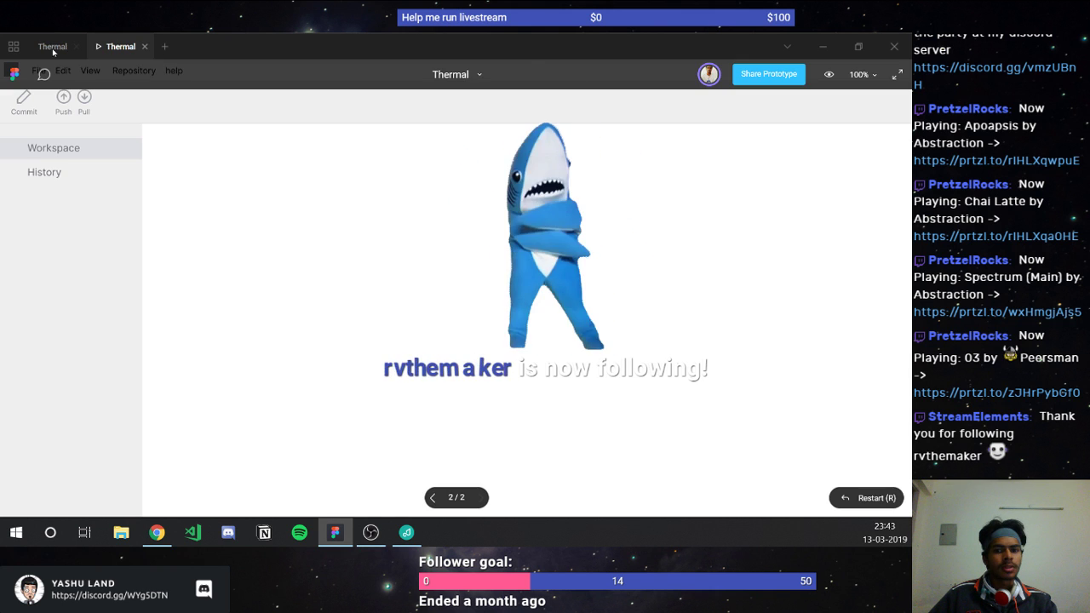
click(162, 170)
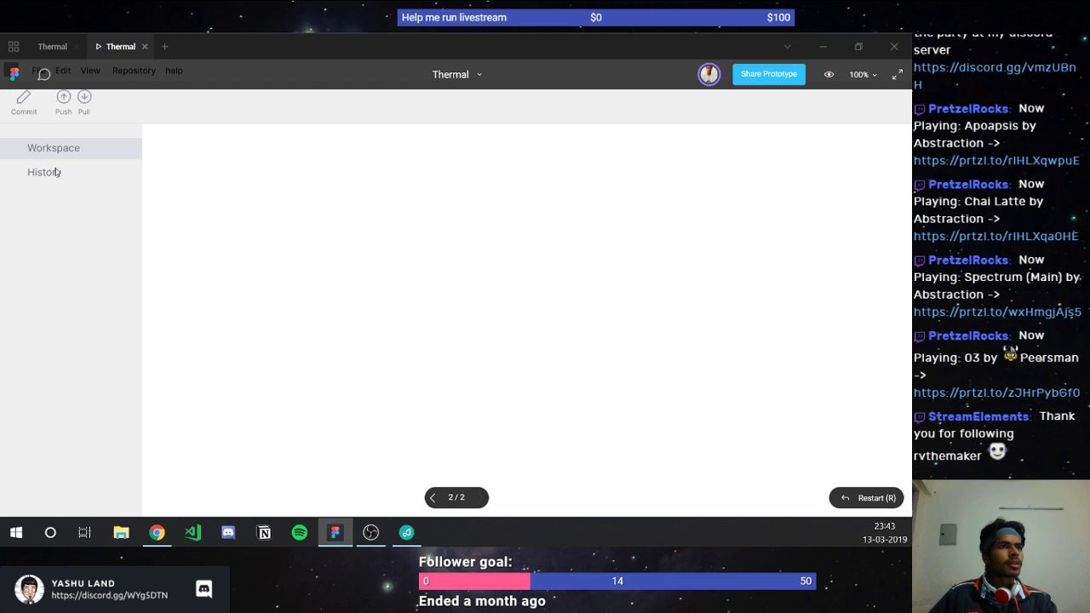
click(47, 52)
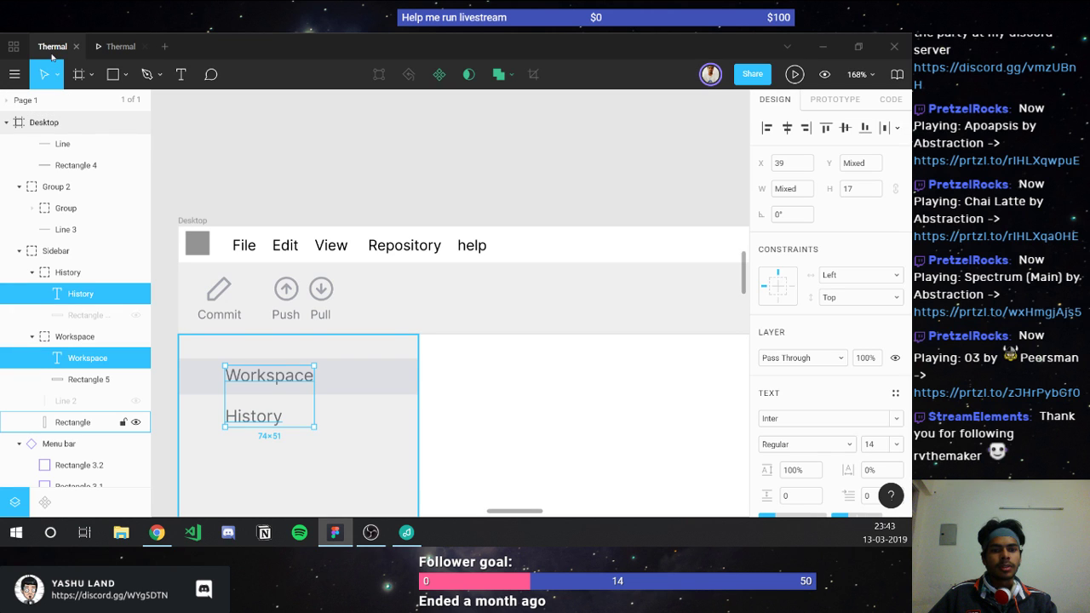
Step: Align the Workspace label vertically centred on Rectangle 5, check its spacing, and preview again
click(273, 382)
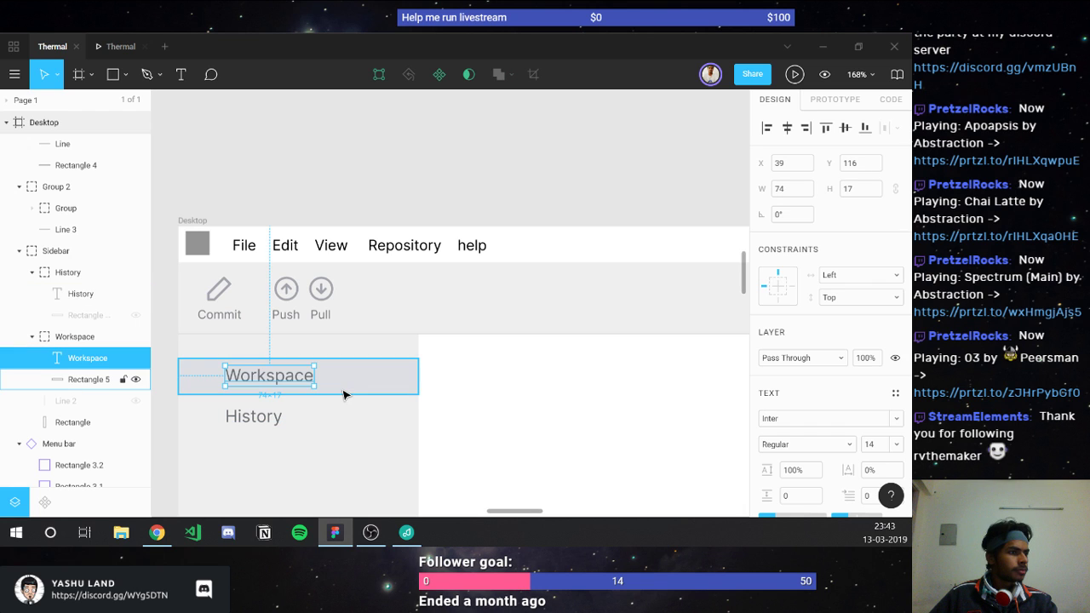
shift+click(343, 391)
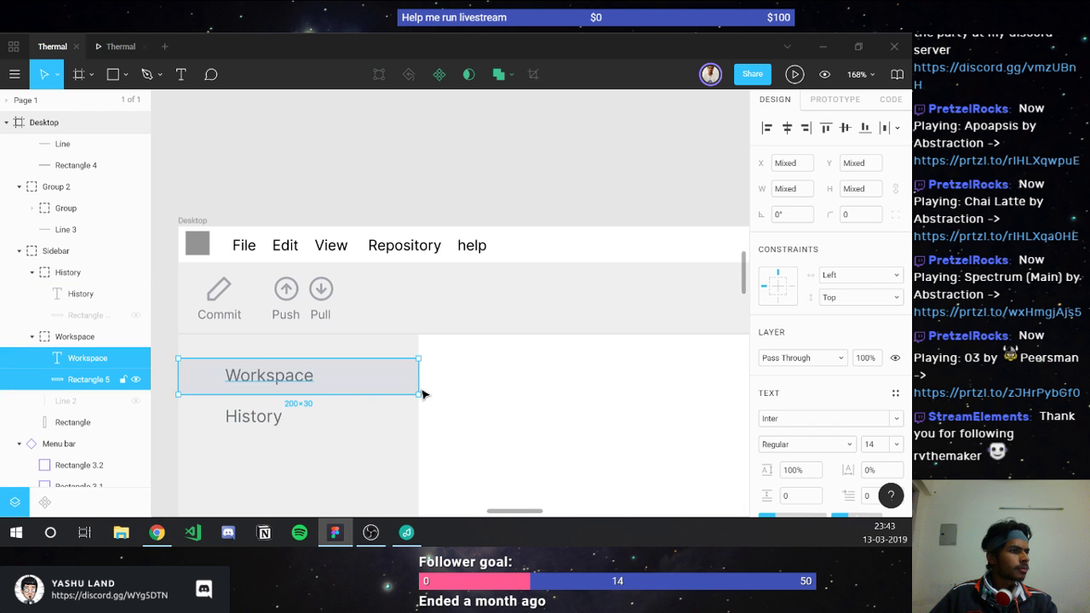
click(845, 128)
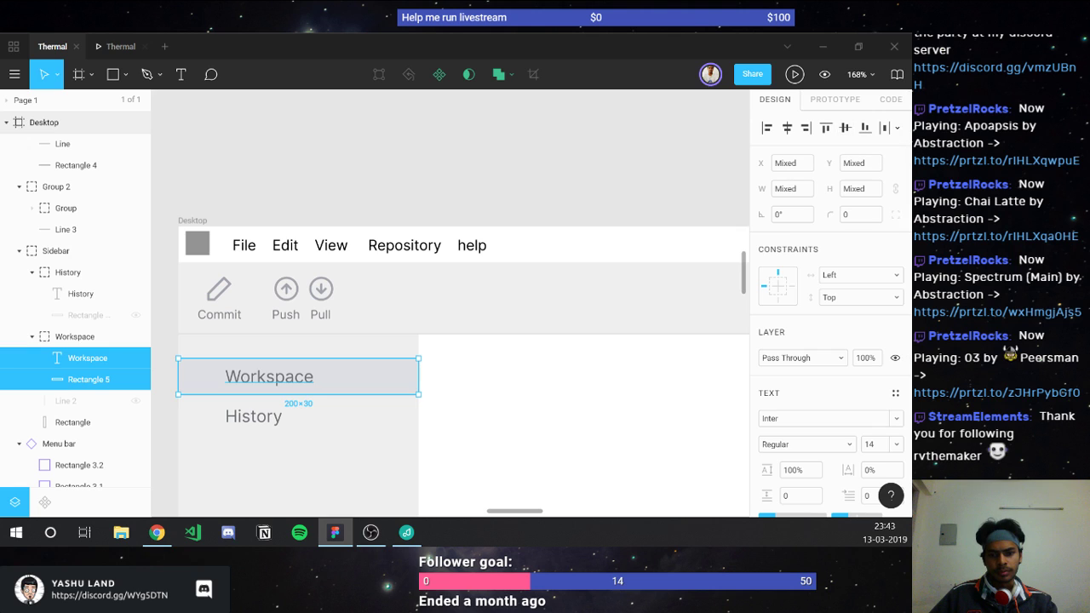
key(alt+Tab)
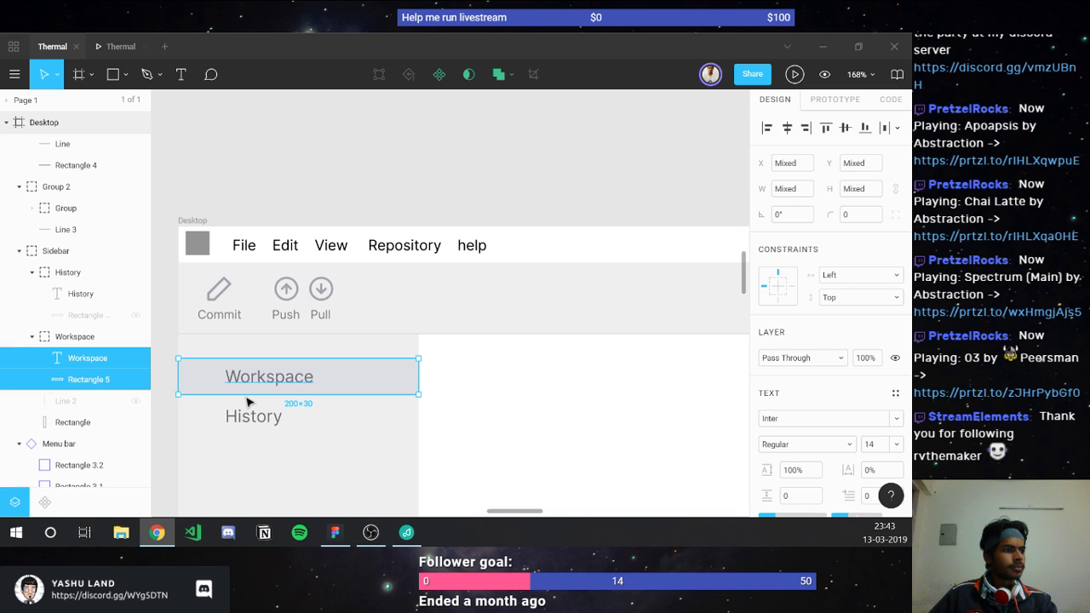
key(alt+Tab)
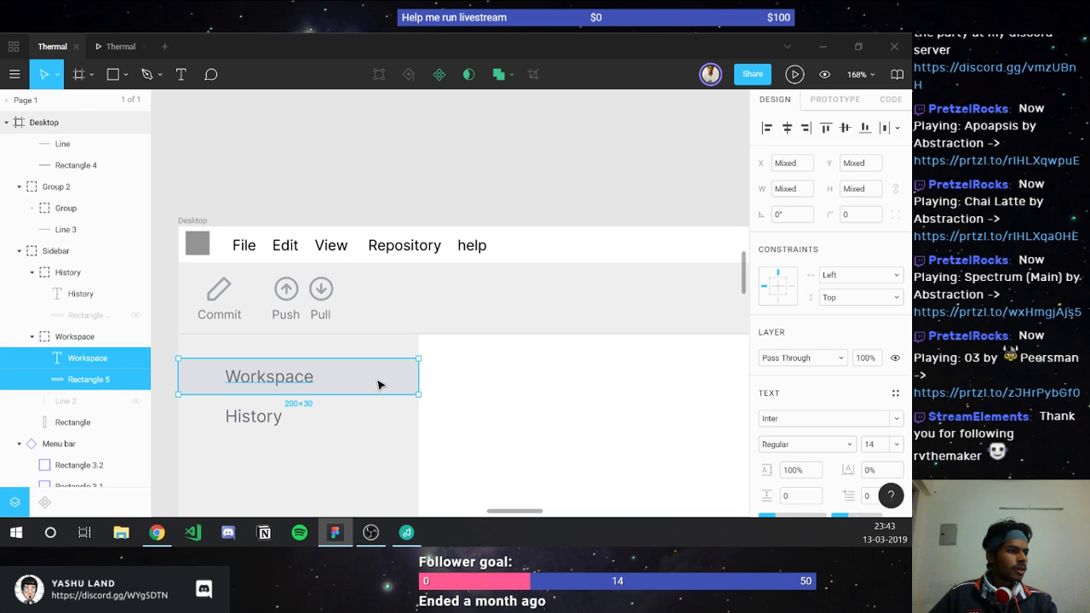
shift+click(378, 384)
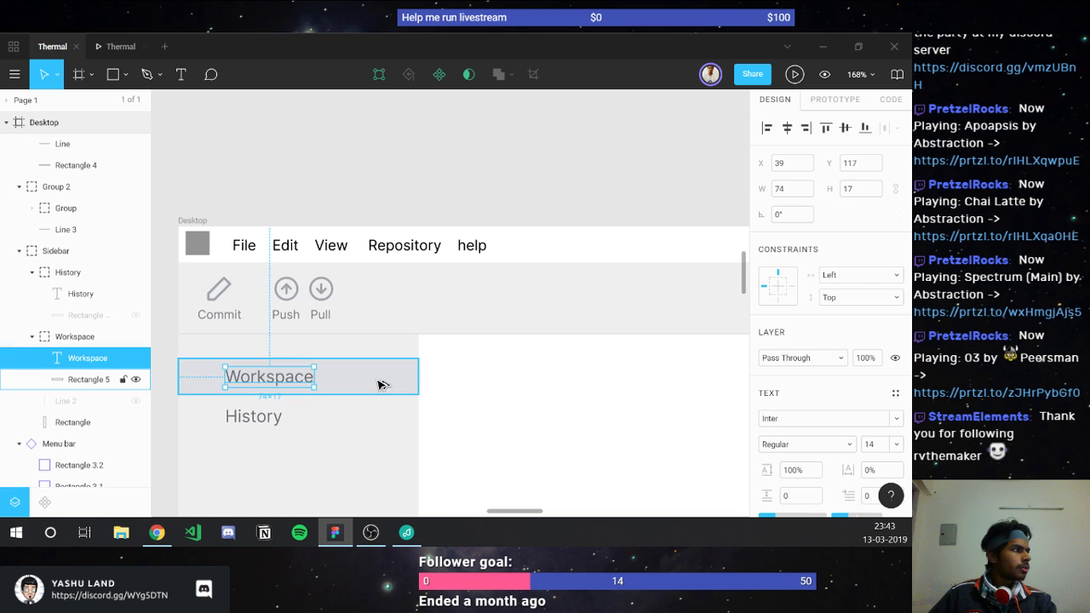
key(alt)
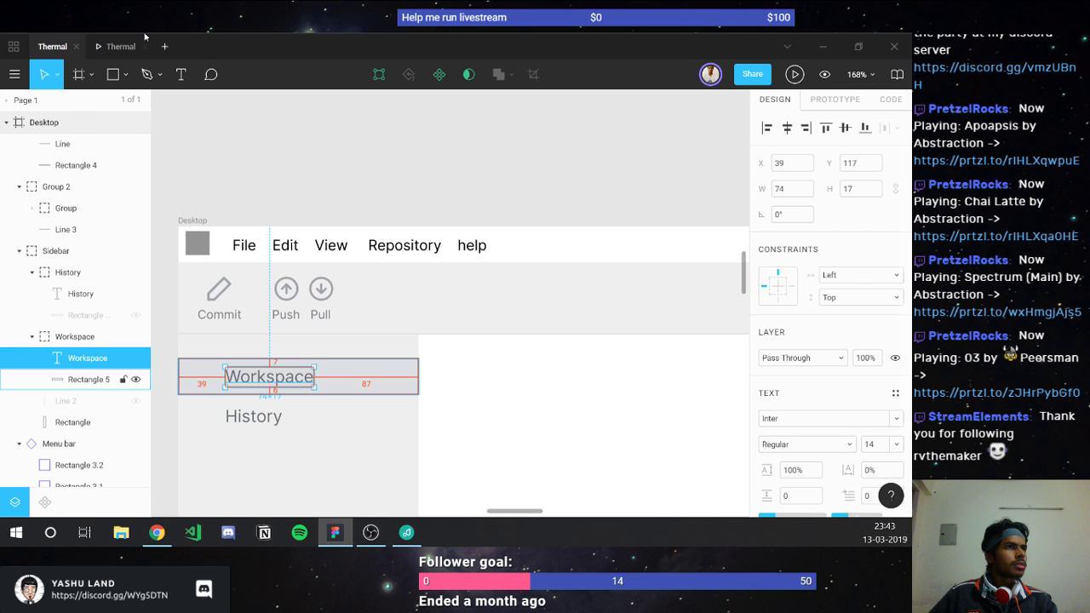
click(140, 46)
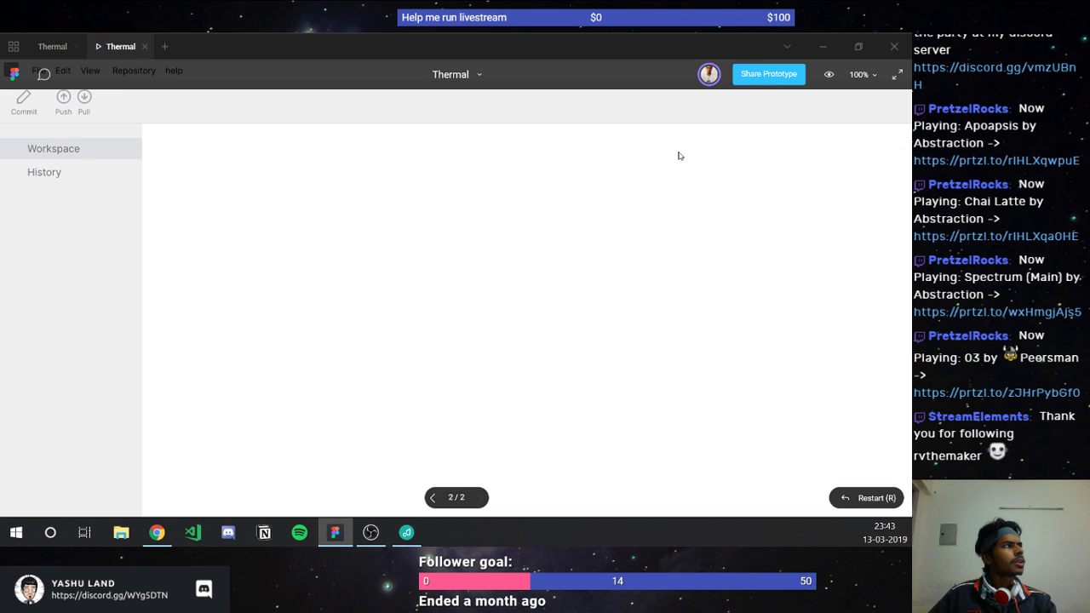
Step: Try Fit and Fill, settle on Width – Scale down to fit width, then return to editing
click(858, 77)
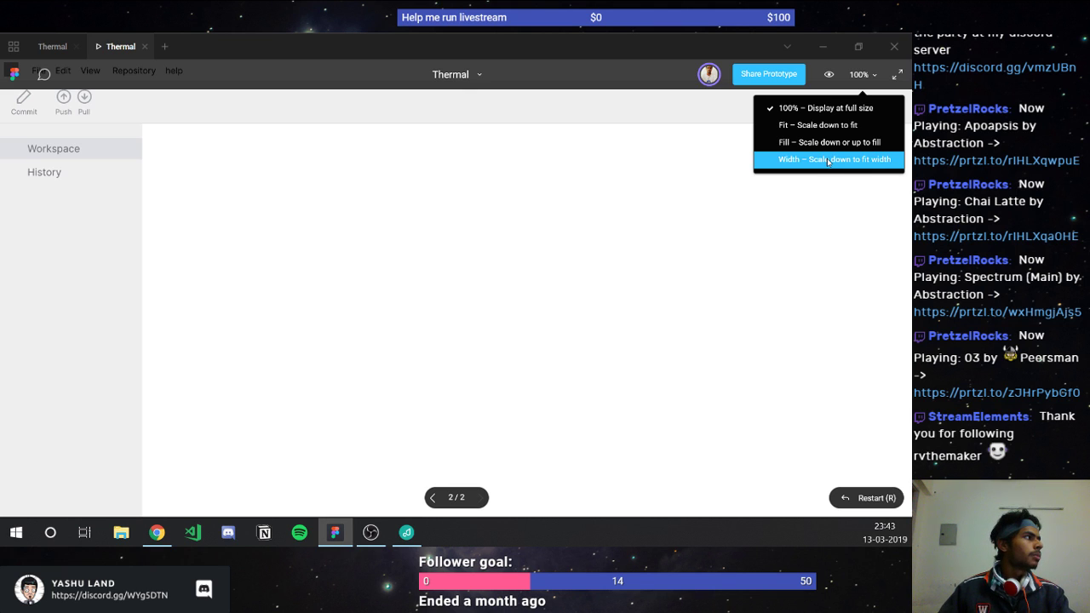
click(817, 130)
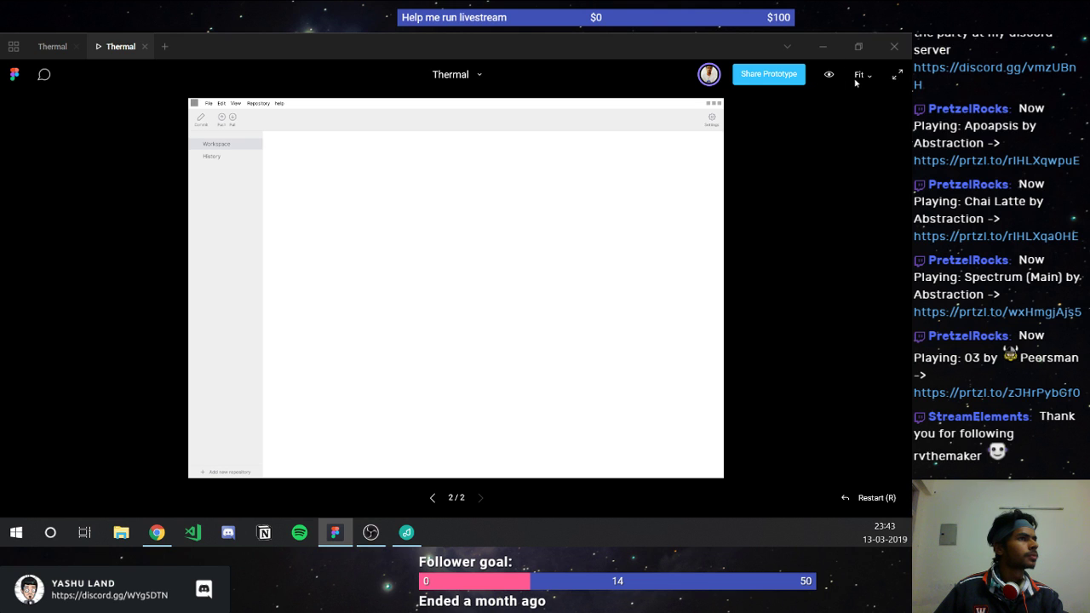
click(855, 82)
click(837, 141)
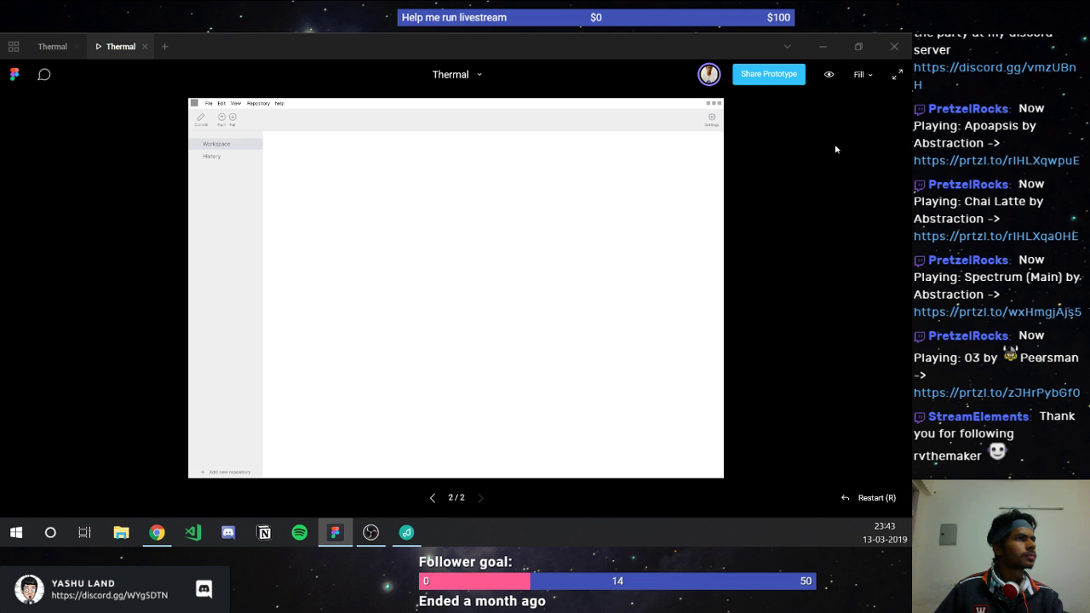
click(862, 76)
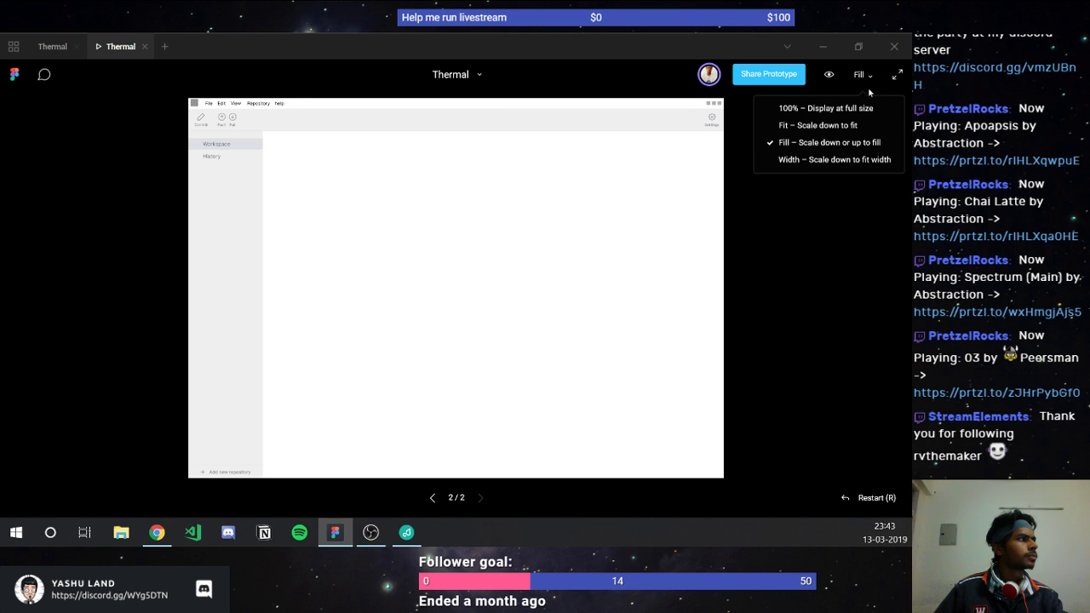
click(788, 160)
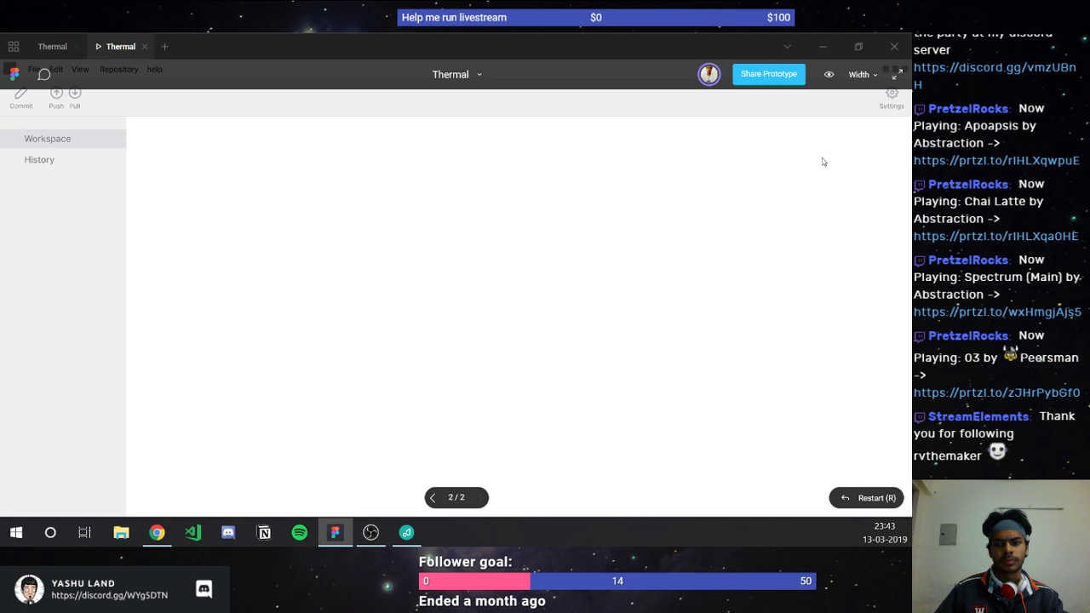
click(52, 46)
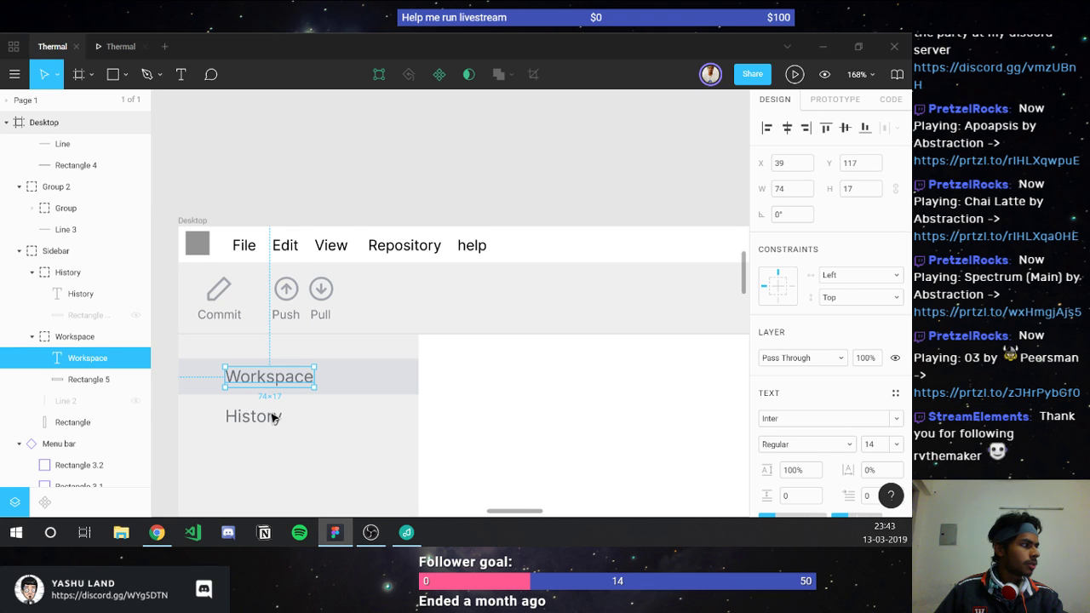
scroll(272, 416, down, 2)
click(247, 353)
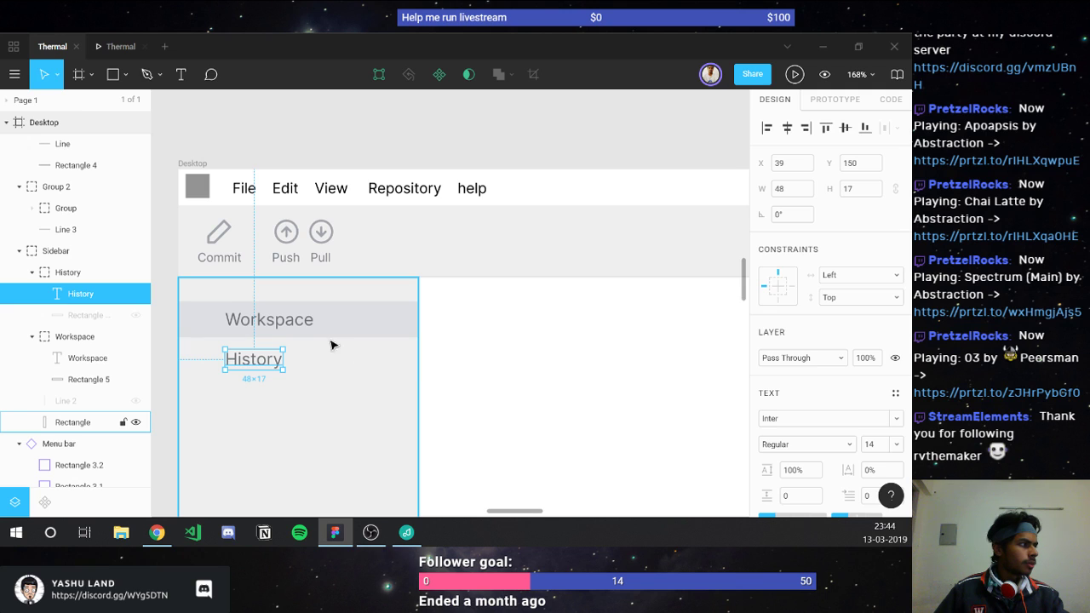
click(558, 368)
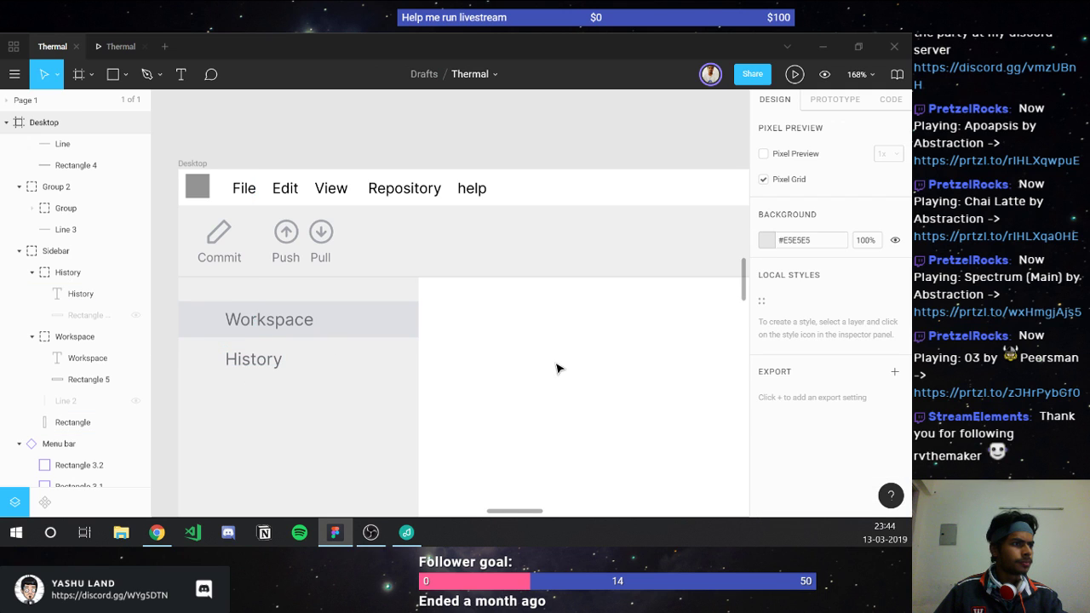
scroll(557, 368, down, 1)
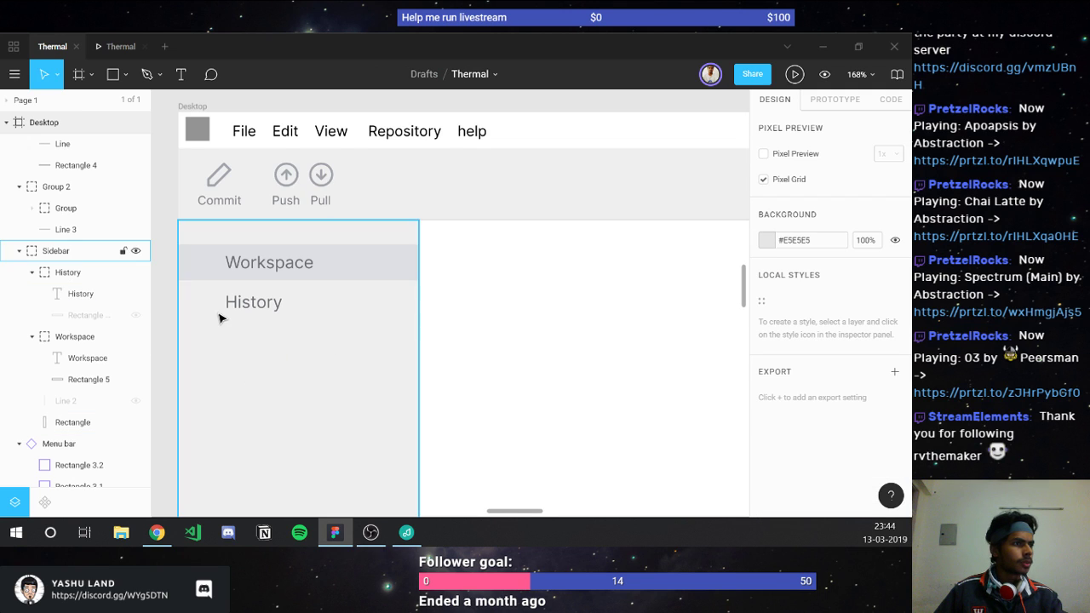
click(244, 308)
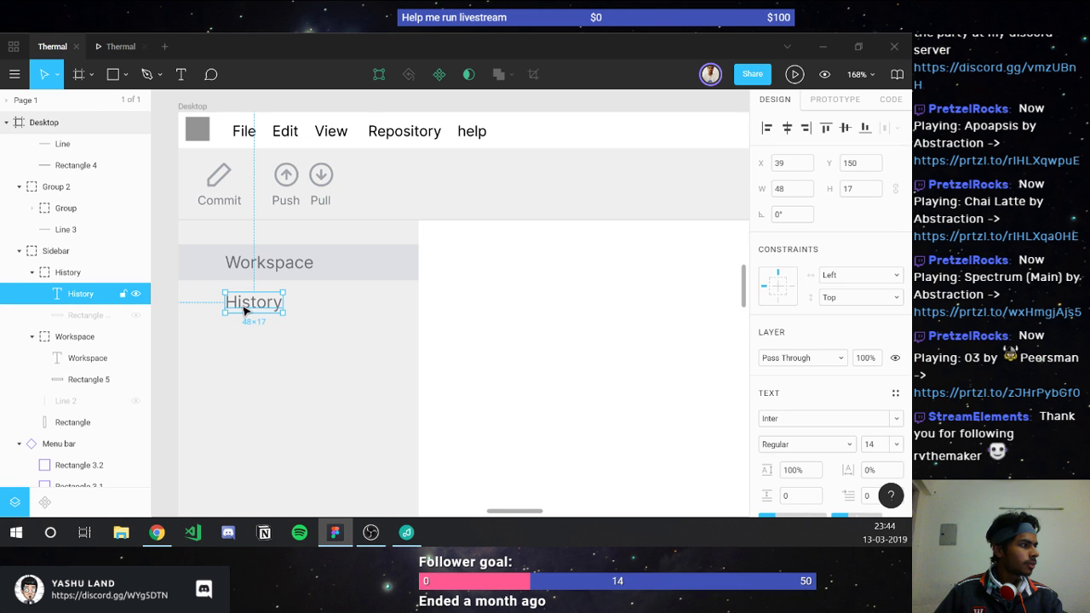
scroll(233, 309, up, 2)
scroll(229, 311, up, 5)
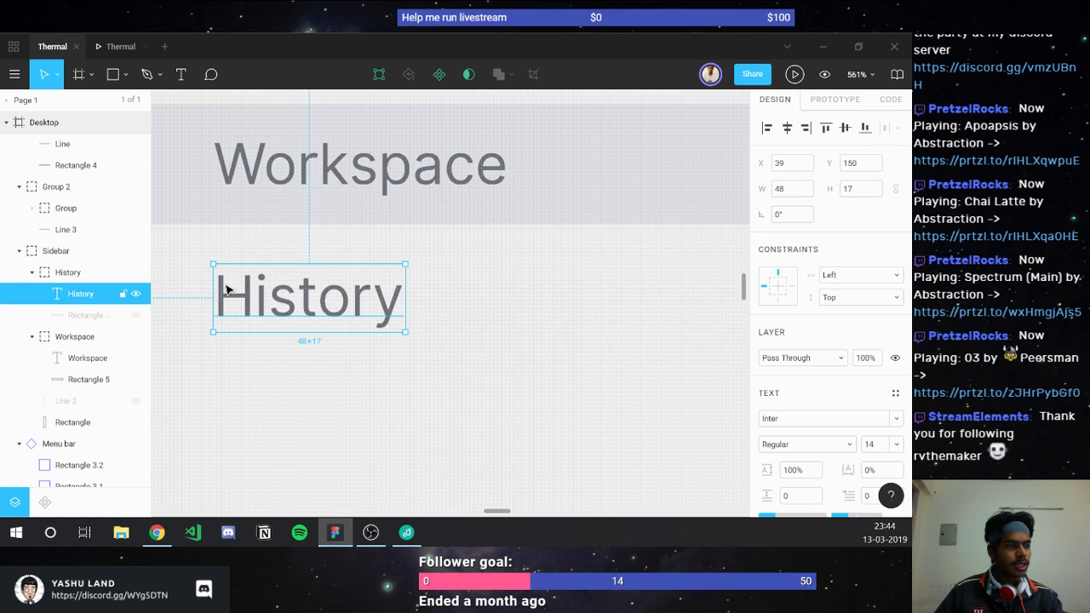
scroll(225, 294, down, 4)
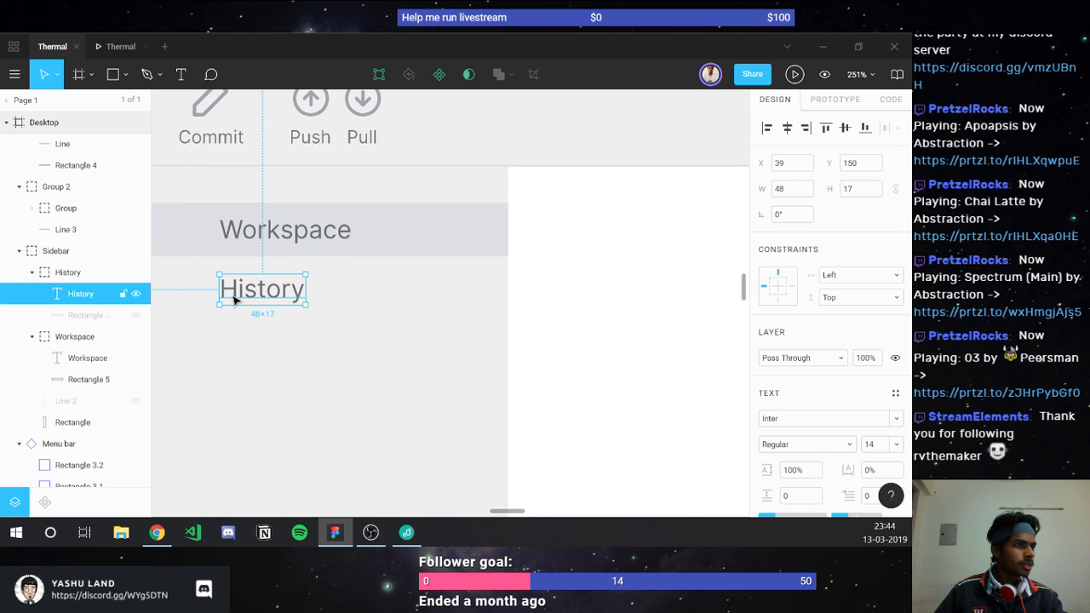
click(235, 238)
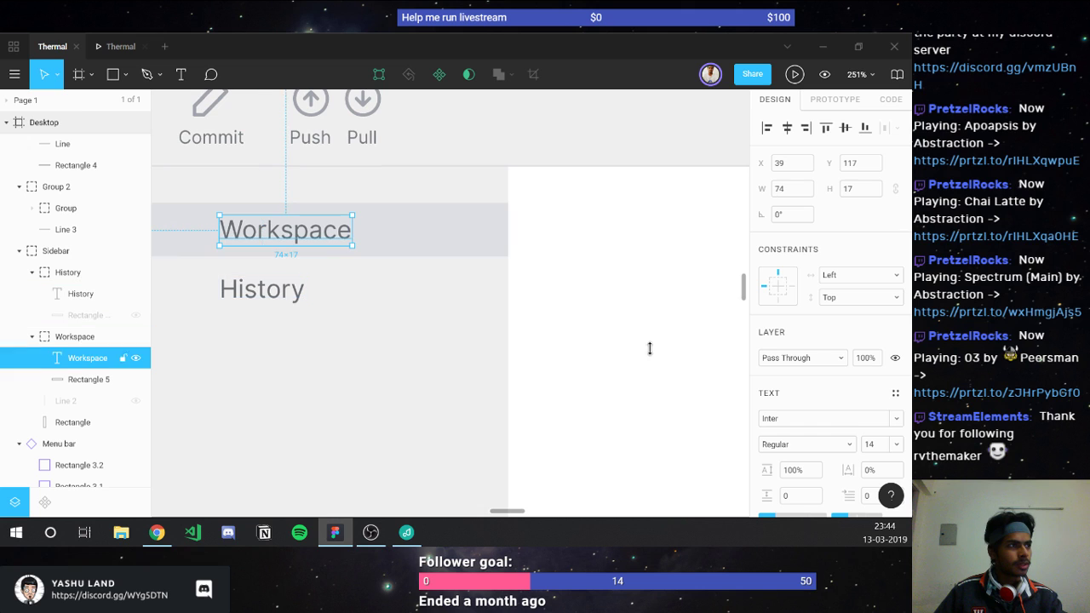
click(620, 352)
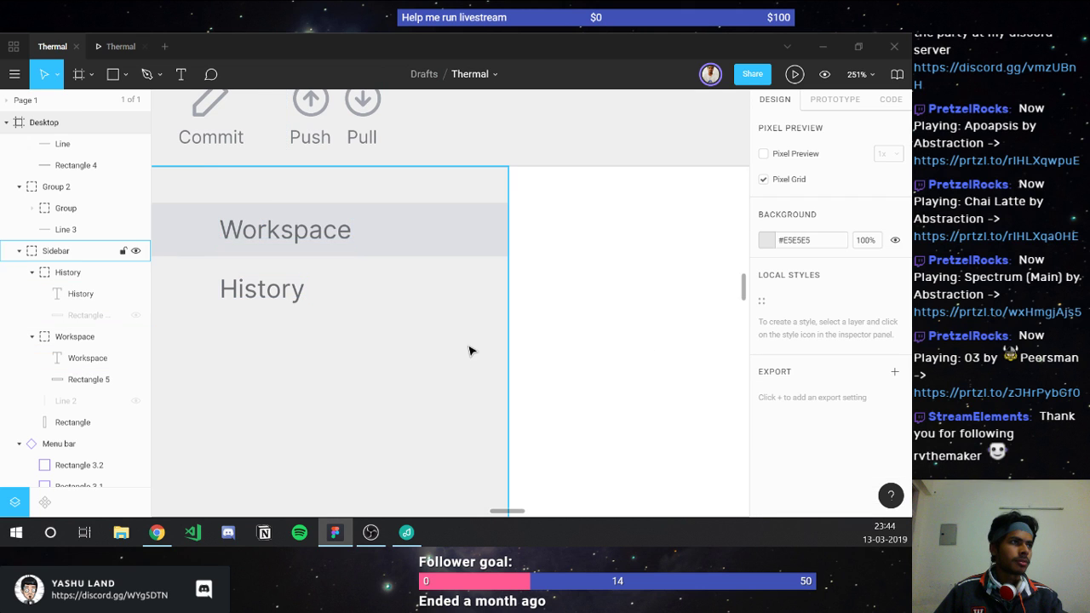
scroll(469, 349, up, 1)
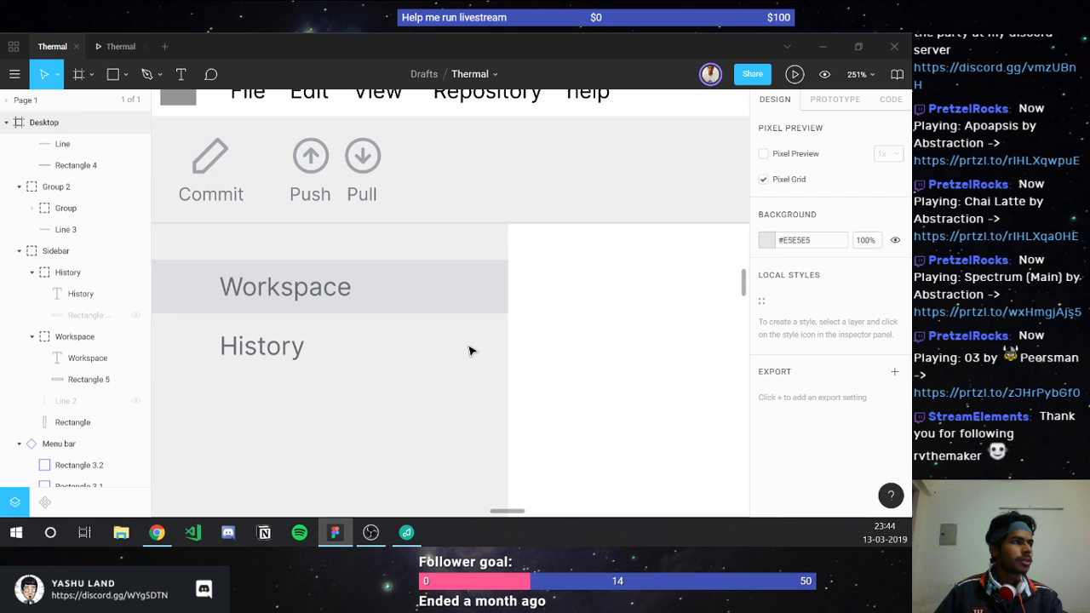
scroll(469, 350, down, 4)
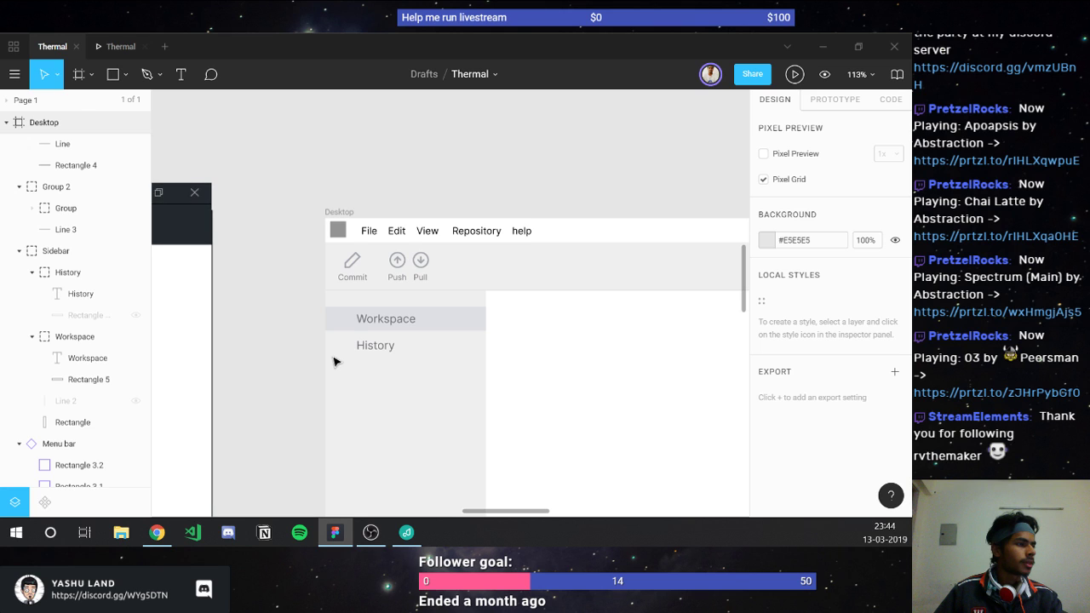
scroll(333, 362, down, 5)
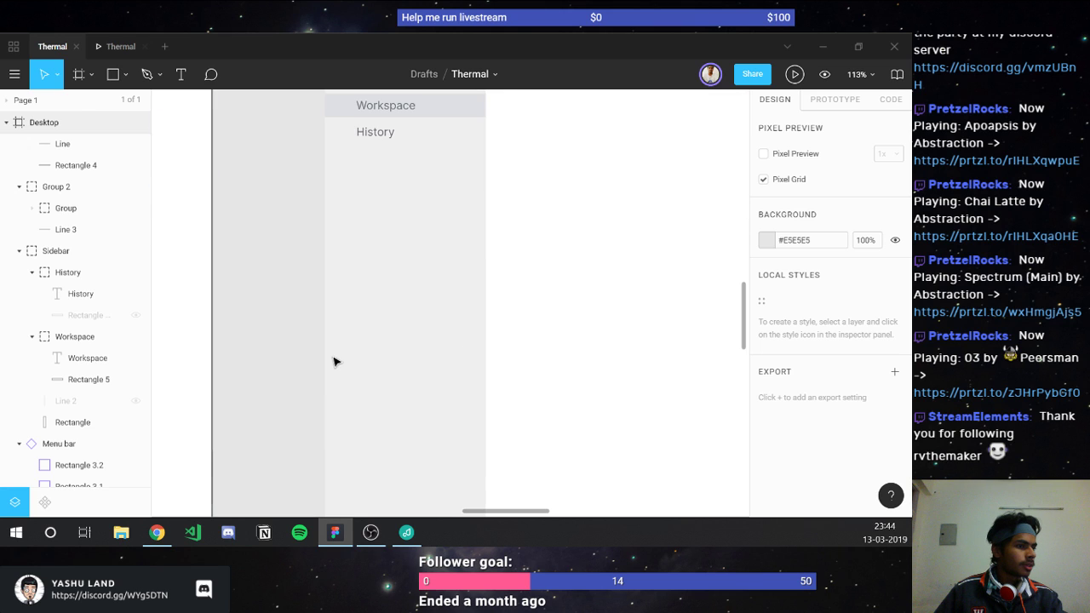
scroll(333, 362, down, 5)
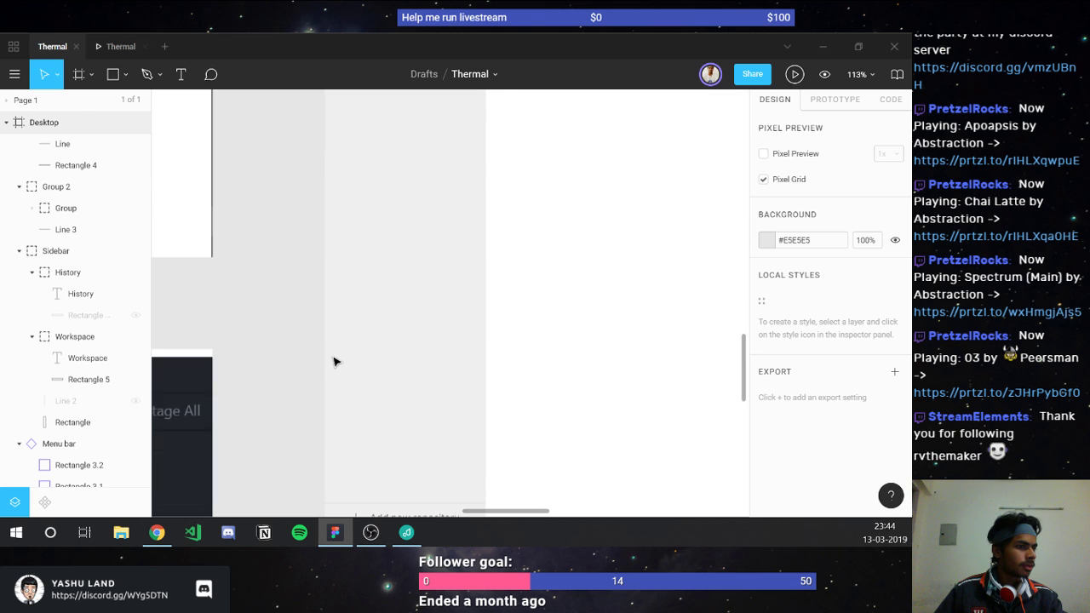
scroll(334, 362, down, 3)
scroll(334, 362, up, 4)
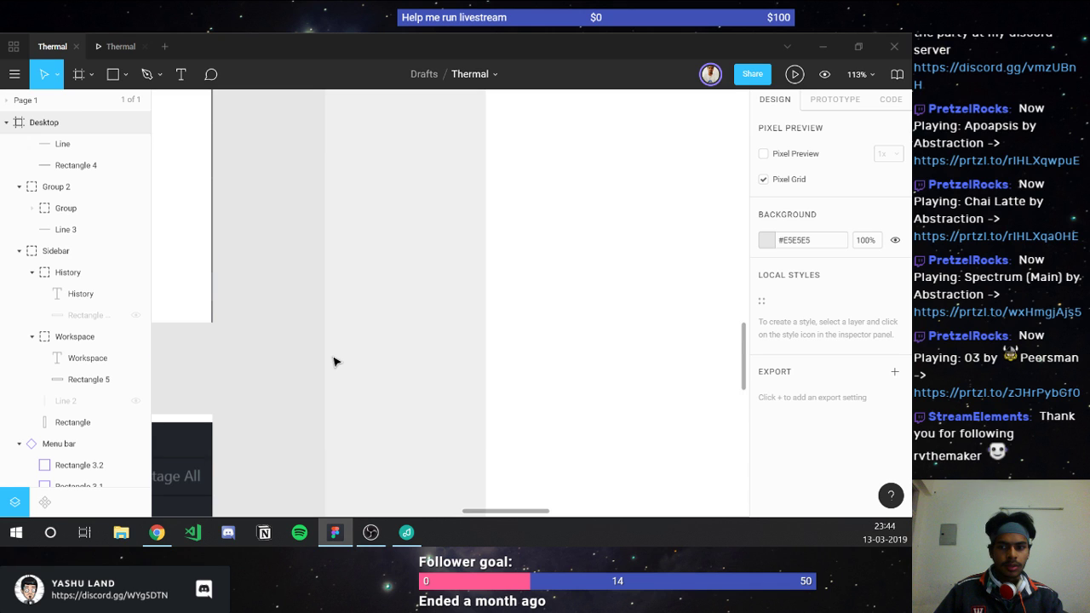
scroll(334, 362, up, 5)
scroll(333, 362, down, 3)
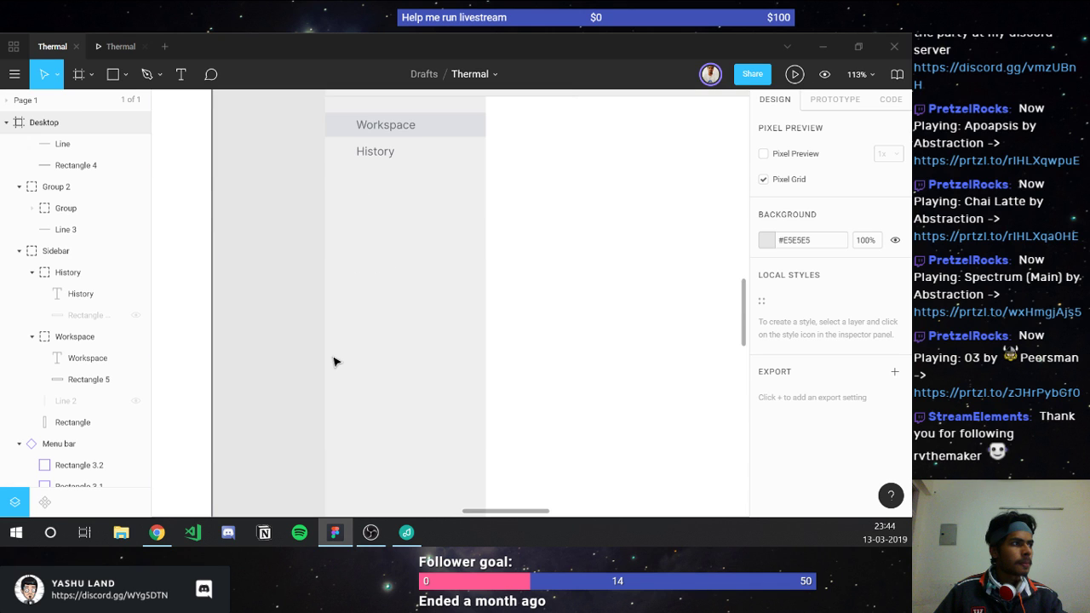
scroll(413, 211, up, 3)
scroll(418, 204, up, 3)
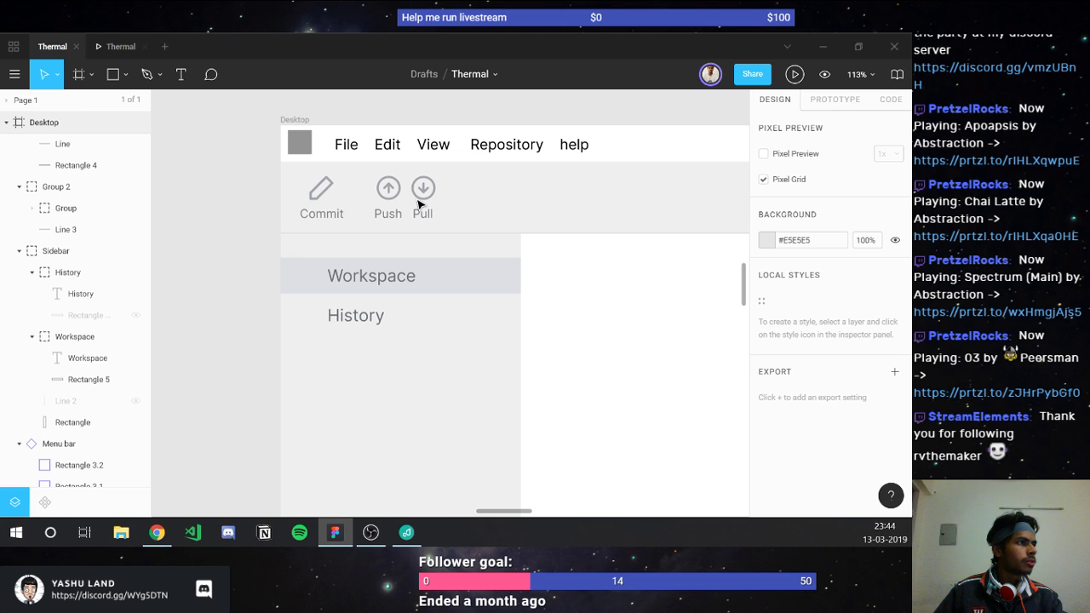
scroll(418, 204, up, 2)
Step: Set the spacing between the Push and Pull buttons to 10
double_click(418, 200)
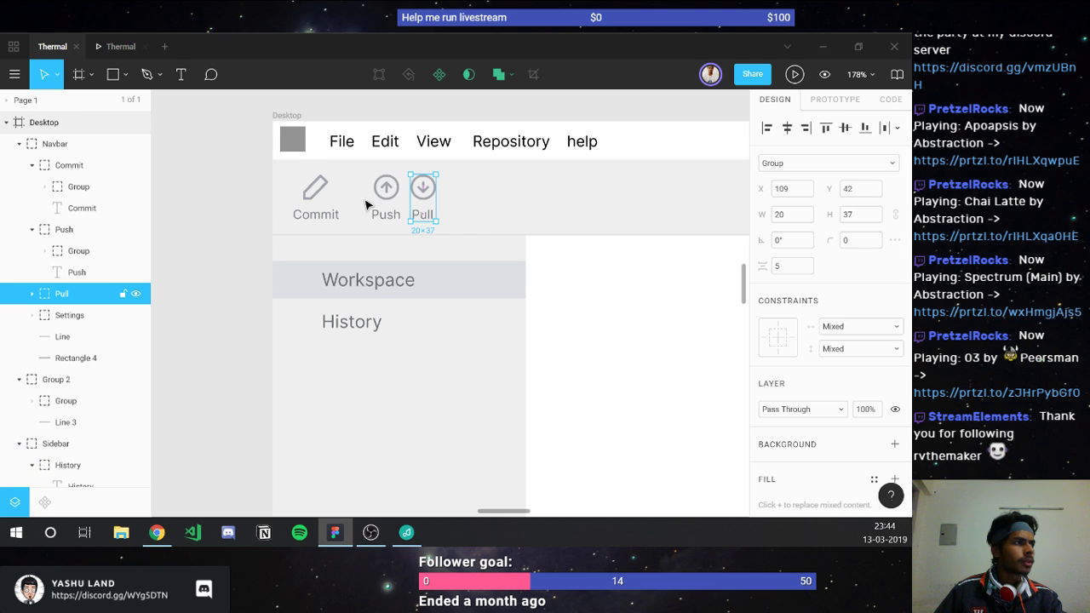
shift+click(395, 201)
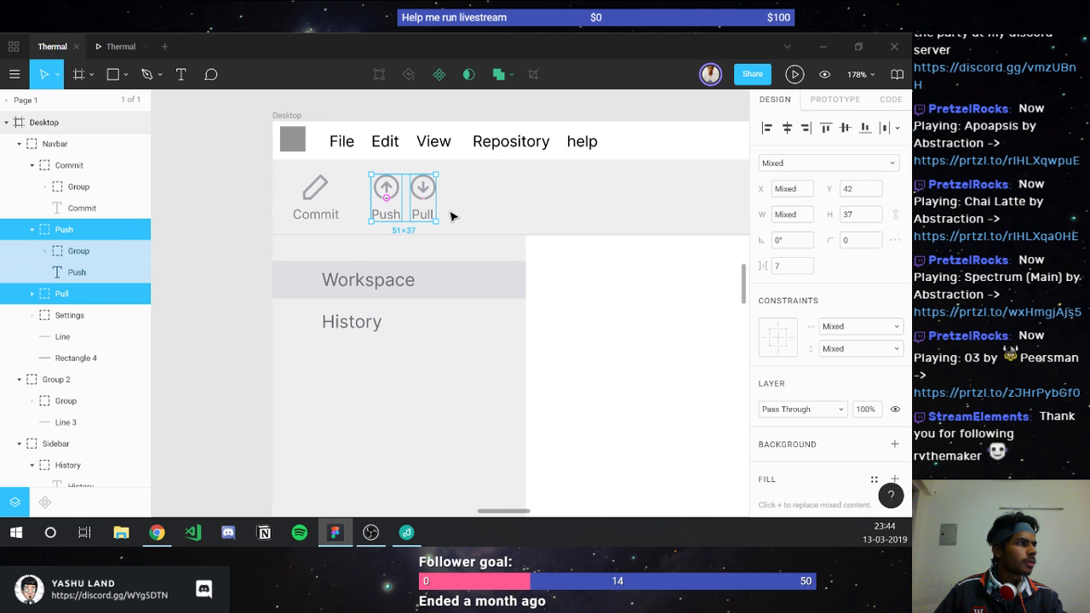
click(794, 265)
key(Up)
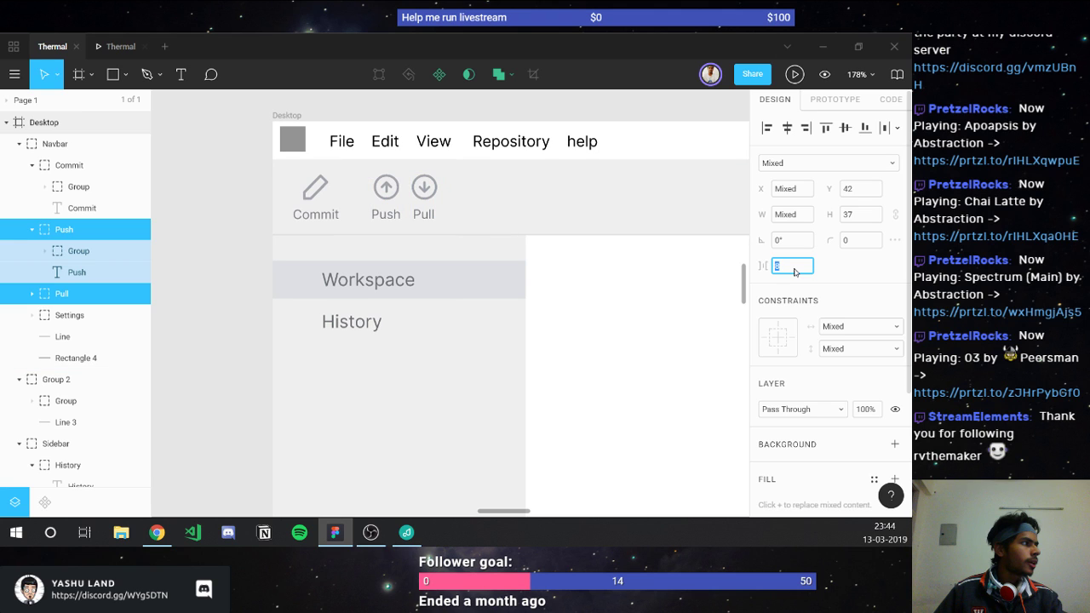
key(Up)
key(Up)
key(Return)
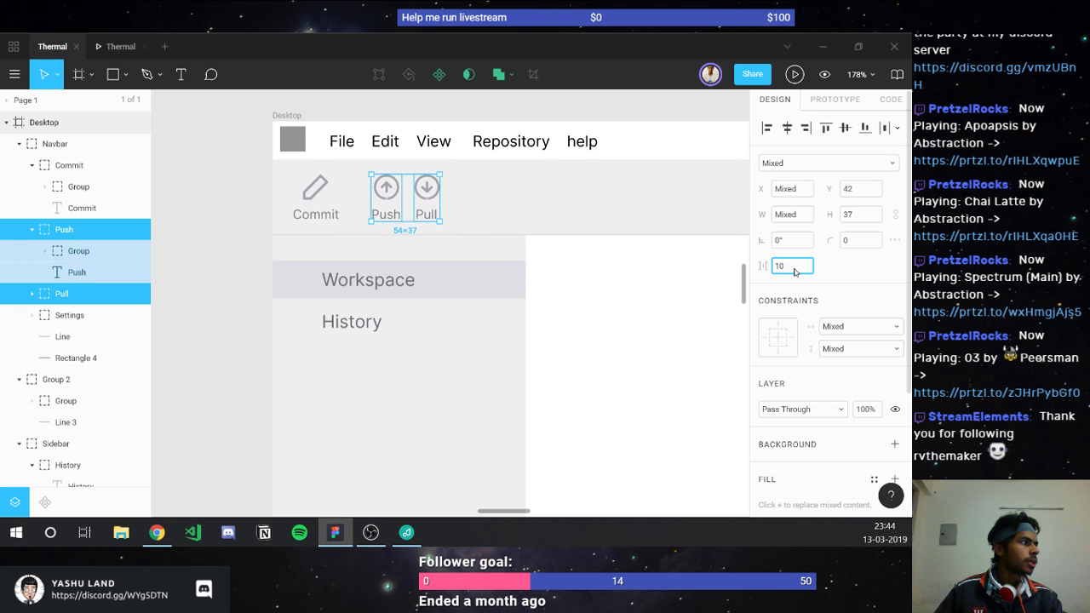
Step: Group Push and Pull with Ctrl+G and space the group 30 from Commit
shift+click(313, 204)
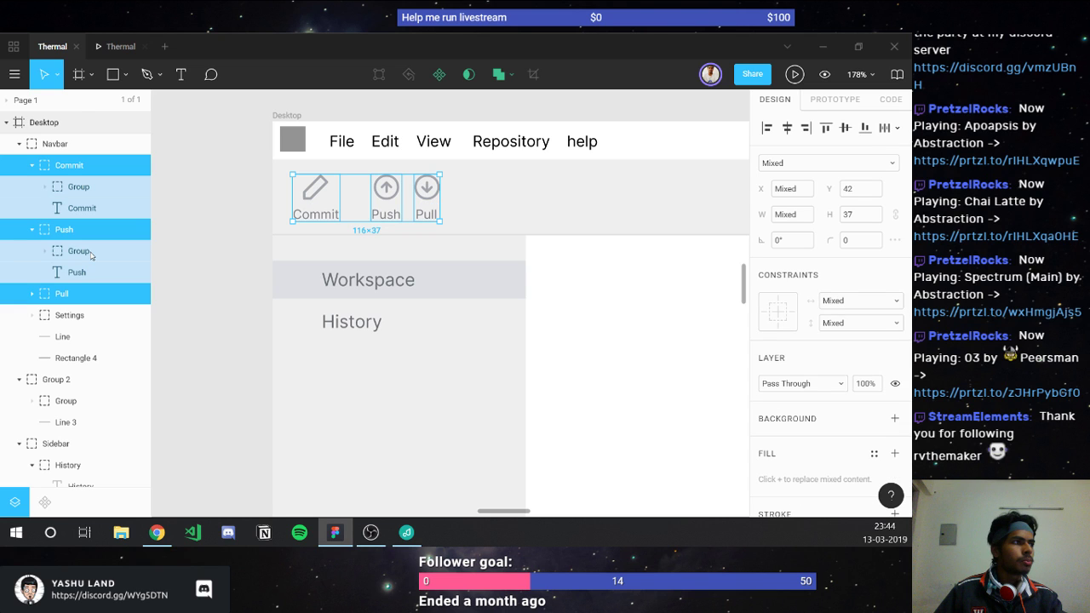
click(68, 298)
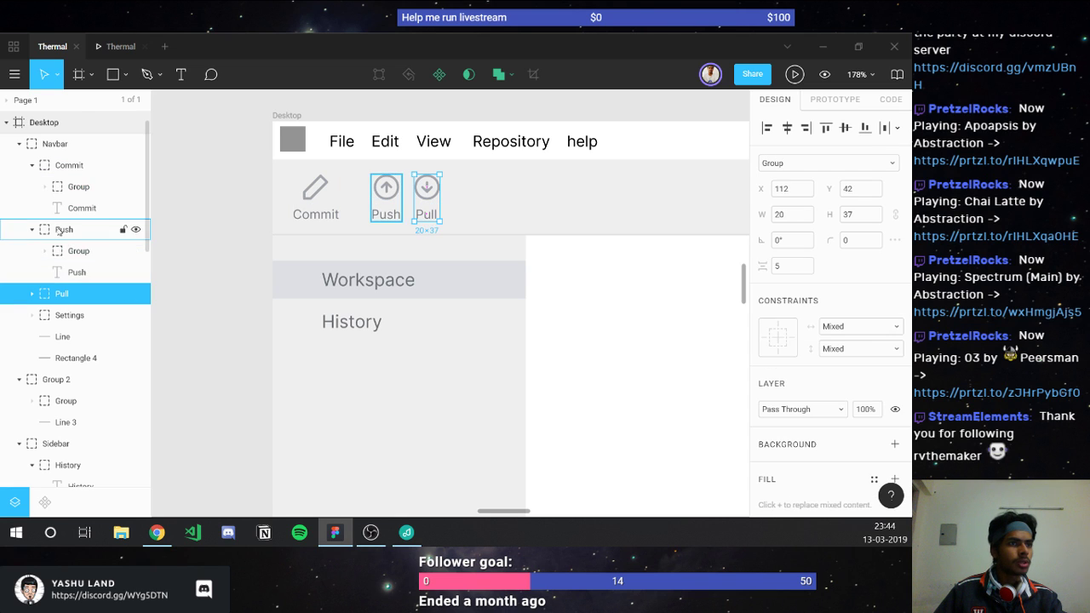
shift+click(58, 229)
key(ctrl+g)
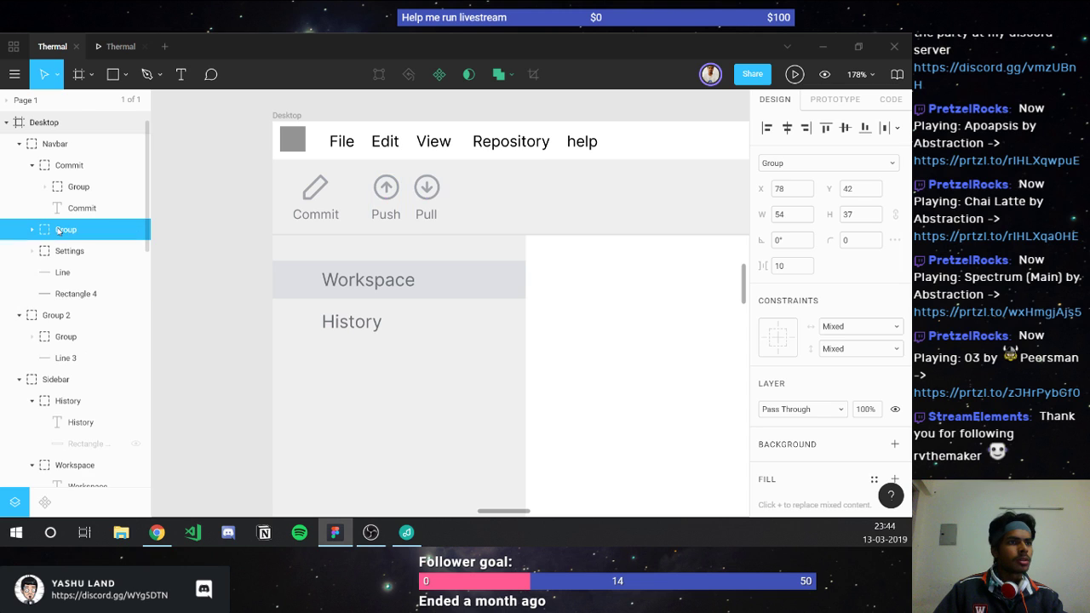
shift+click(58, 167)
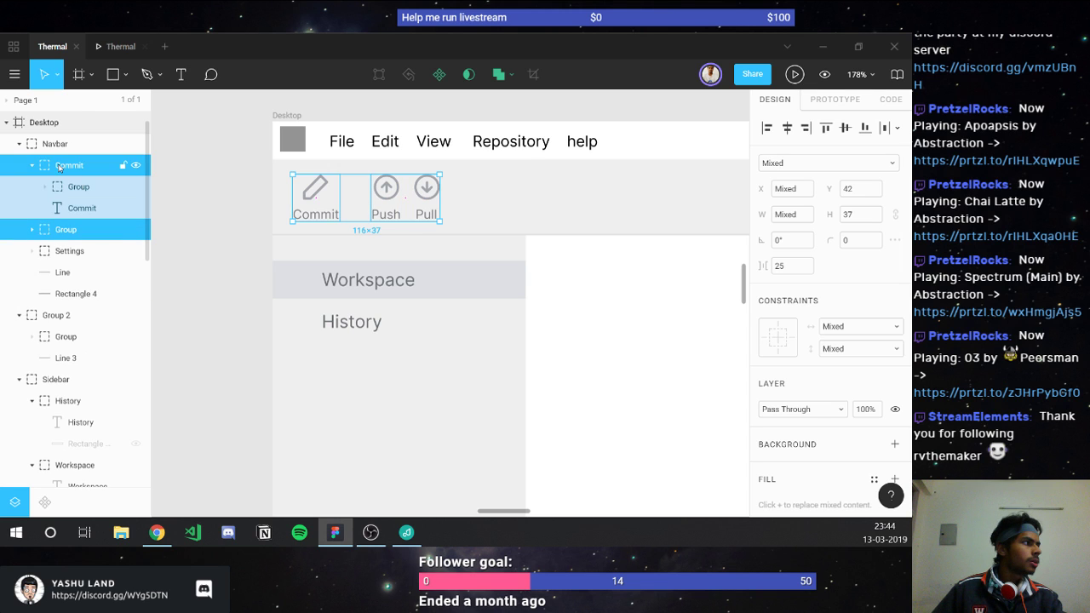
click(785, 267)
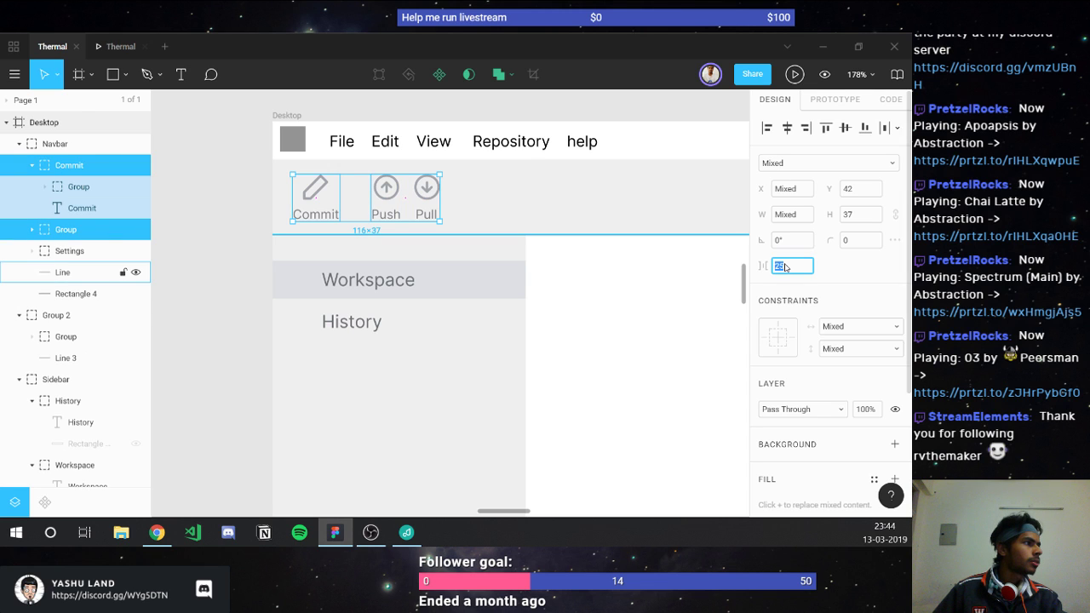
text(30)
key(Return)
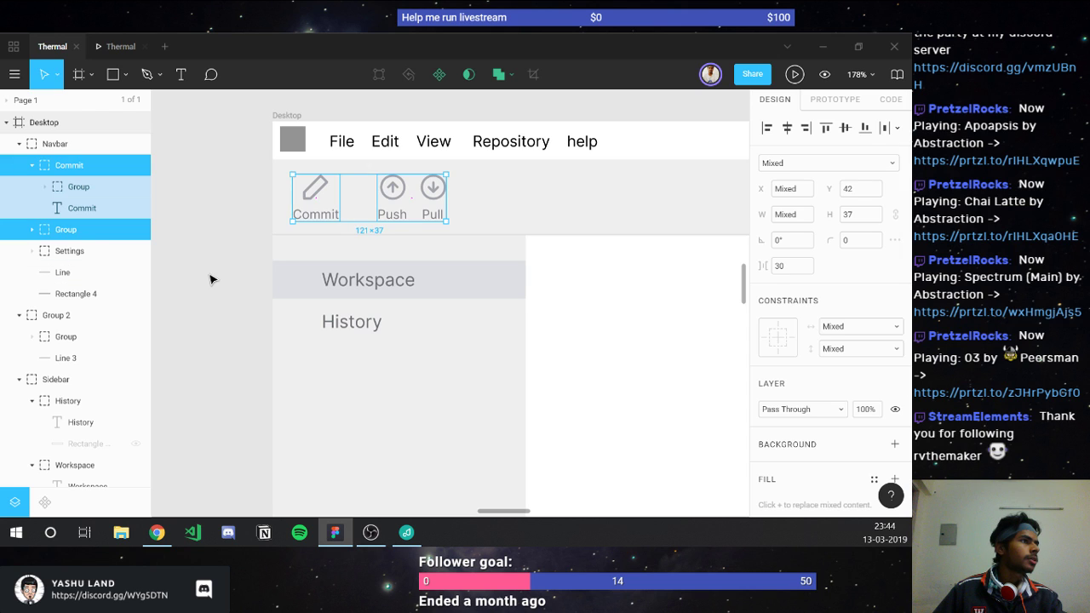
click(210, 278)
scroll(210, 277, down, 3)
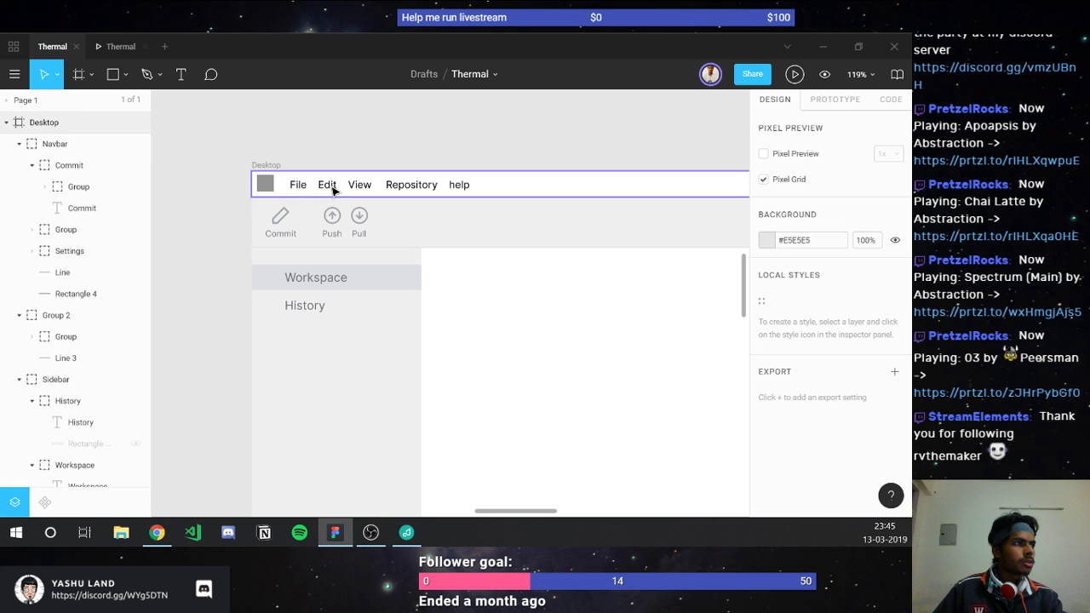
Step: Move the master Menu bar component to sit just above the Desktop frame
scroll(255, 264, up, 2)
click(376, 257)
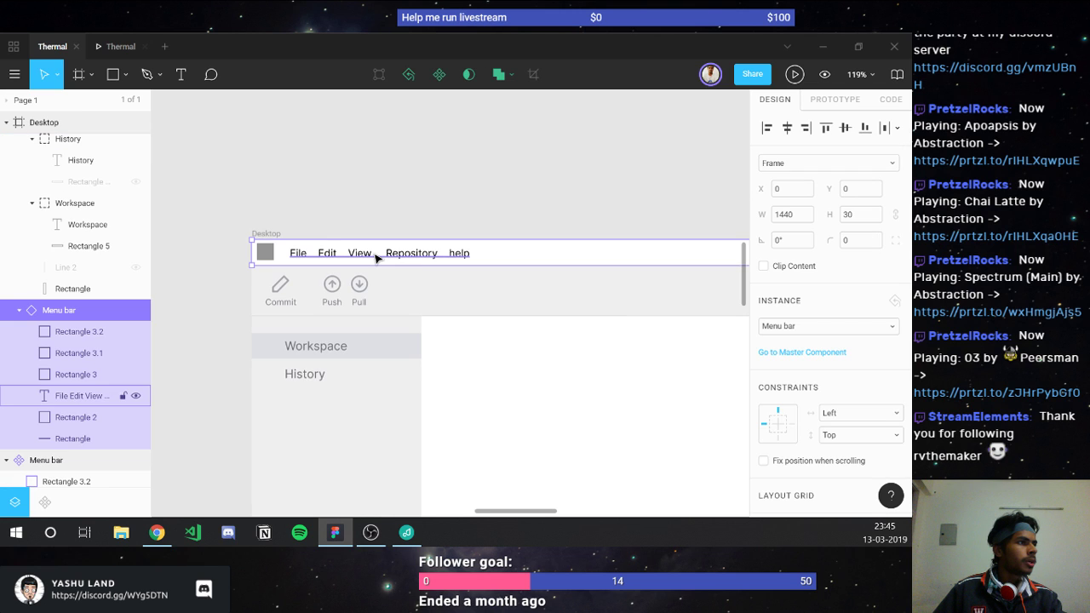
scroll(376, 257, down, 5)
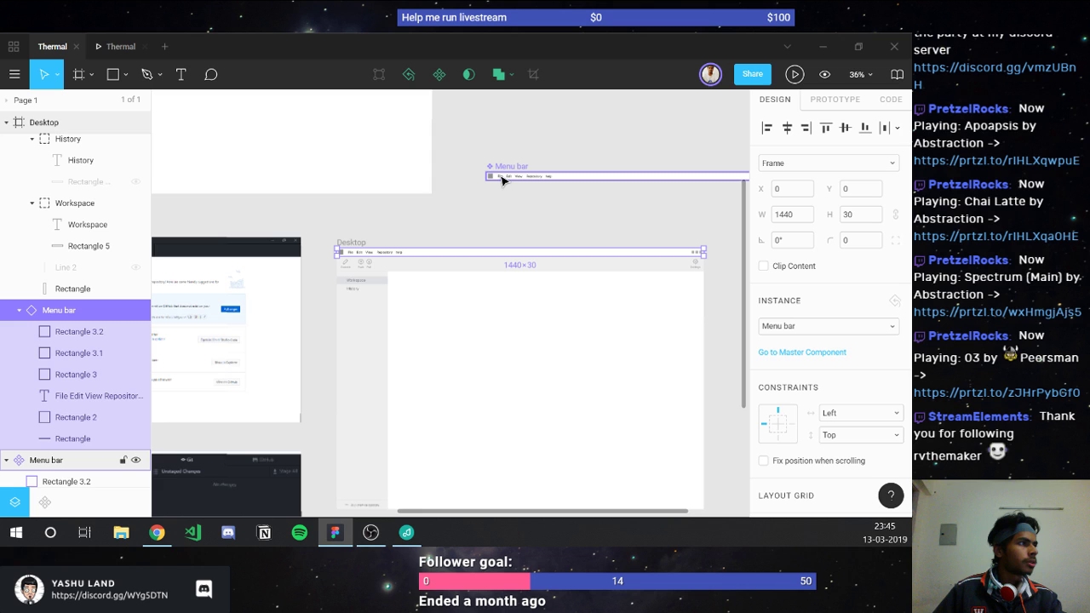
click(502, 179)
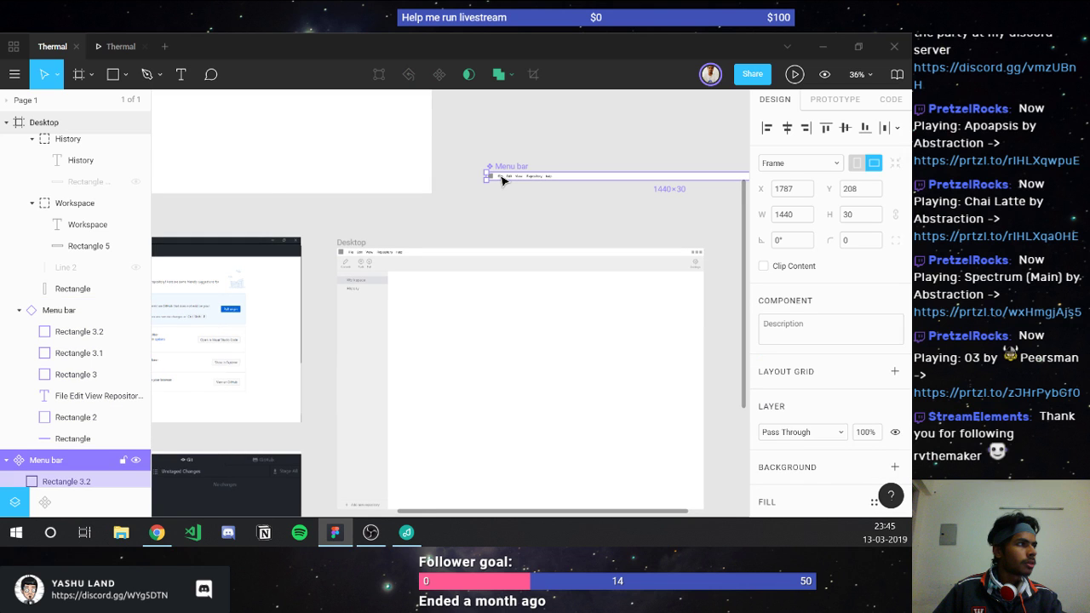
drag(502, 177, 352, 233)
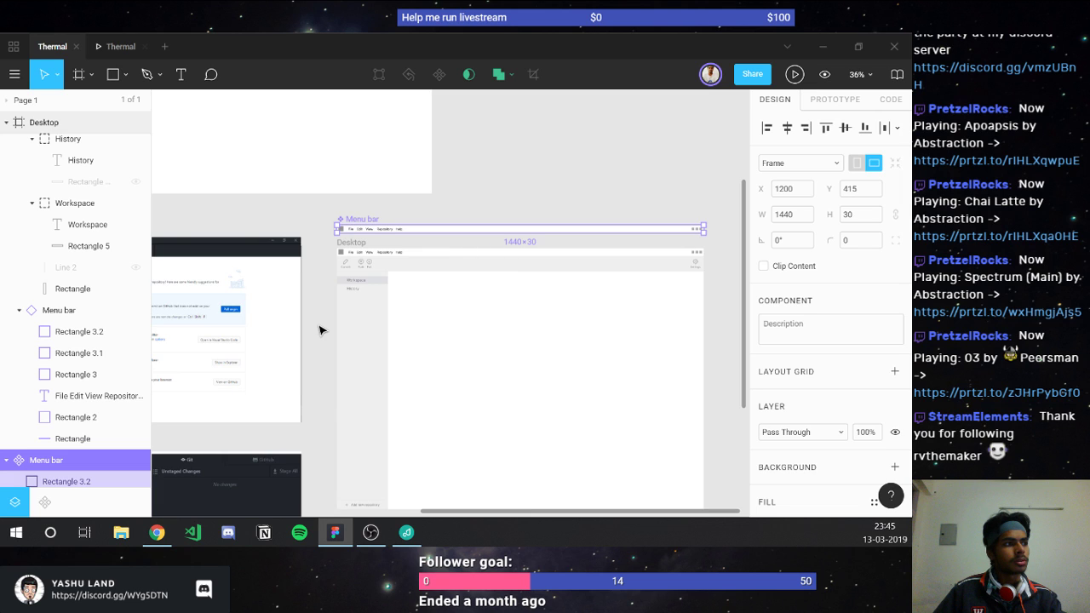
click(319, 330)
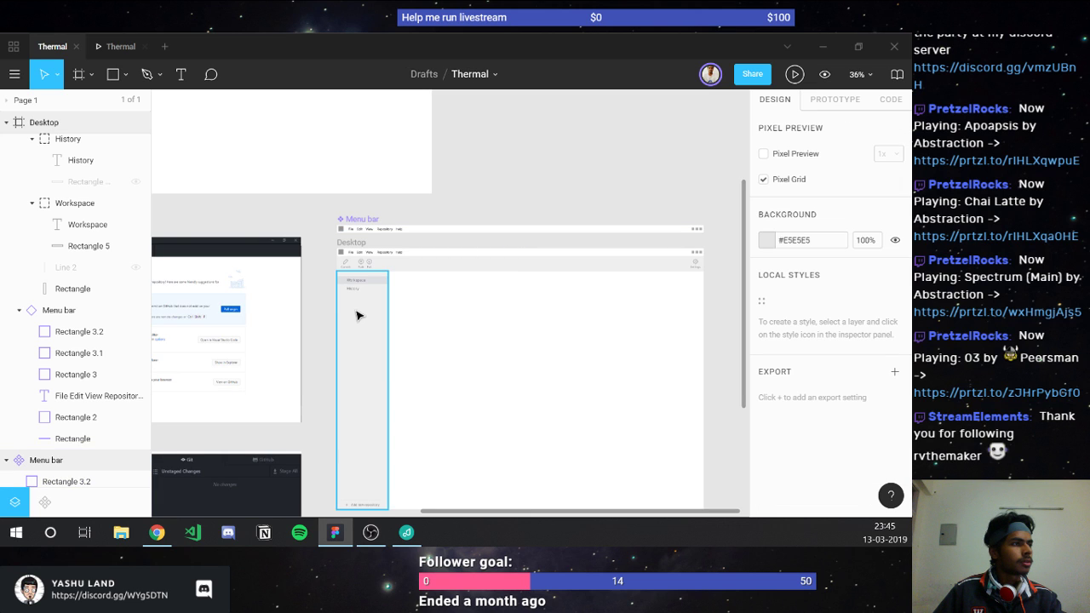
Step: Draw a diagonal line across the third grey square and duplicate and flip it into an X
scroll(357, 316, left, 2)
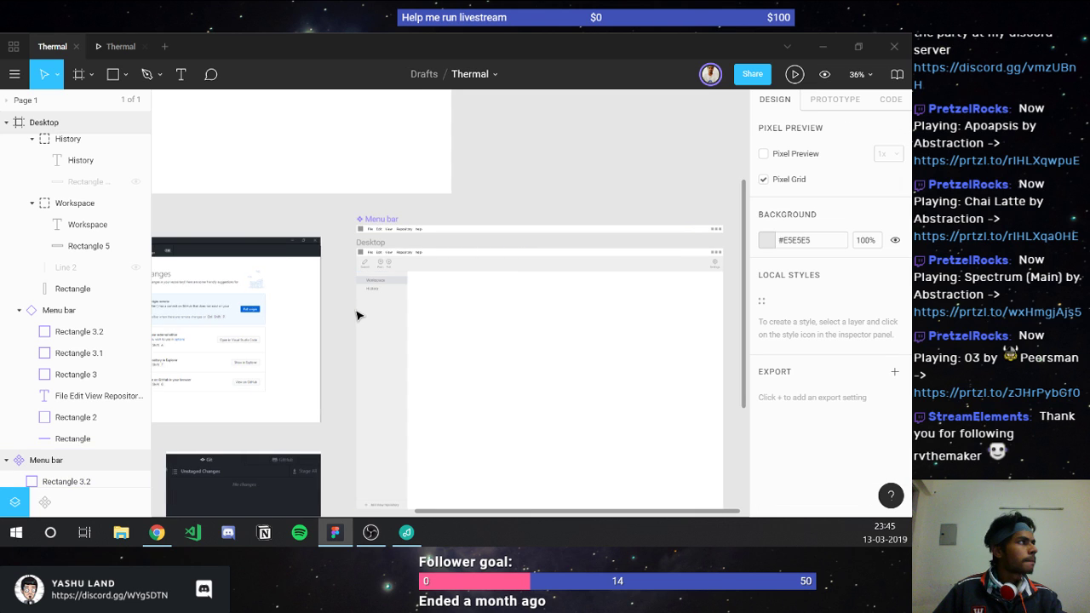
scroll(357, 315, right, 4)
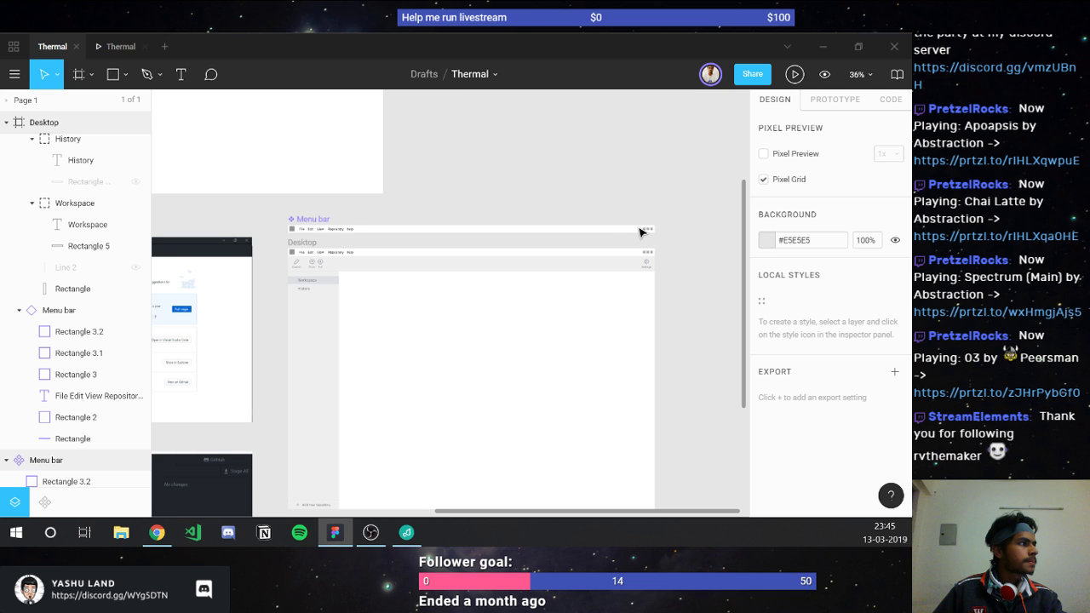
scroll(640, 232, up, 5)
scroll(643, 242, up, 5)
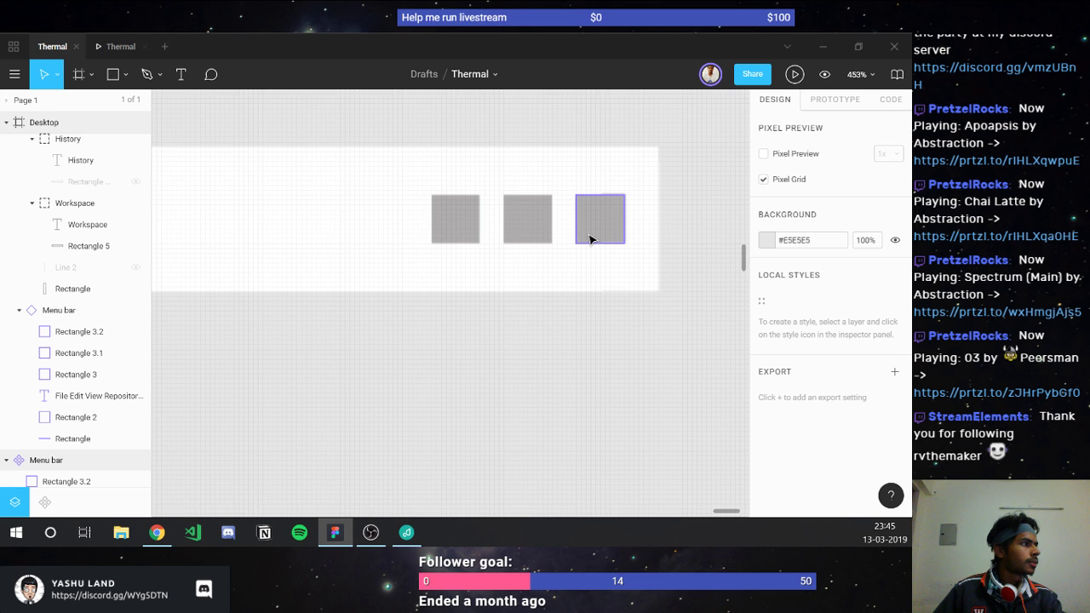
scroll(590, 239, up, 5)
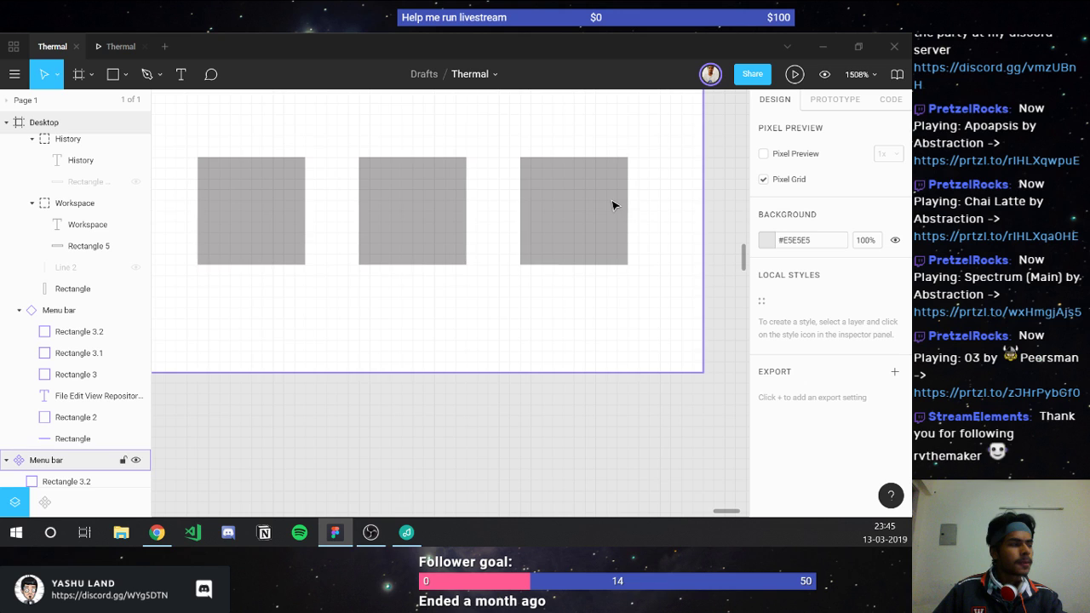
key(l)
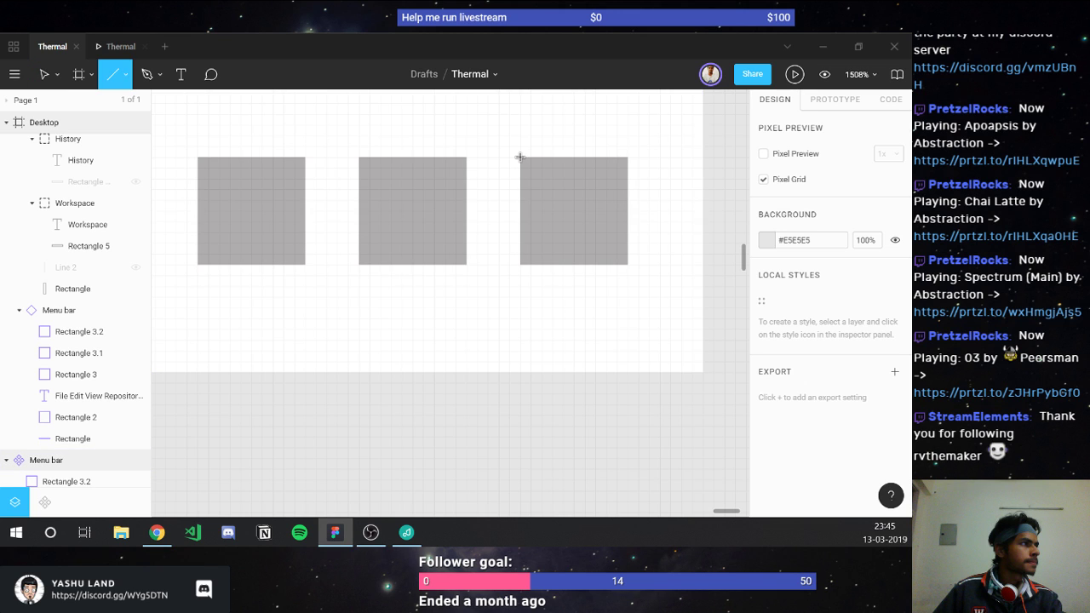
drag(520, 157, 625, 264)
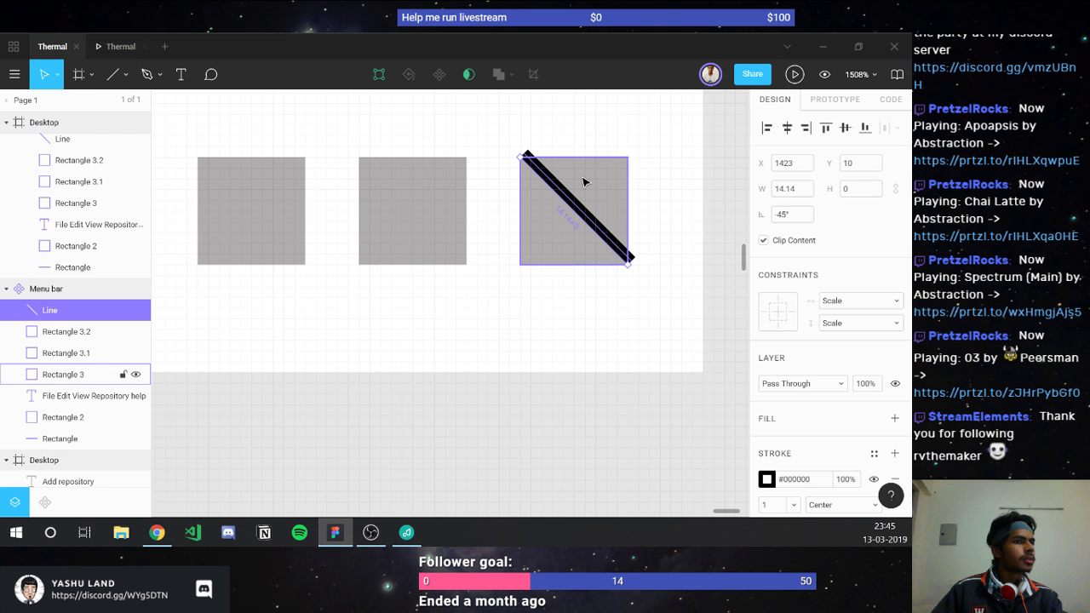
key(ctrl+d)
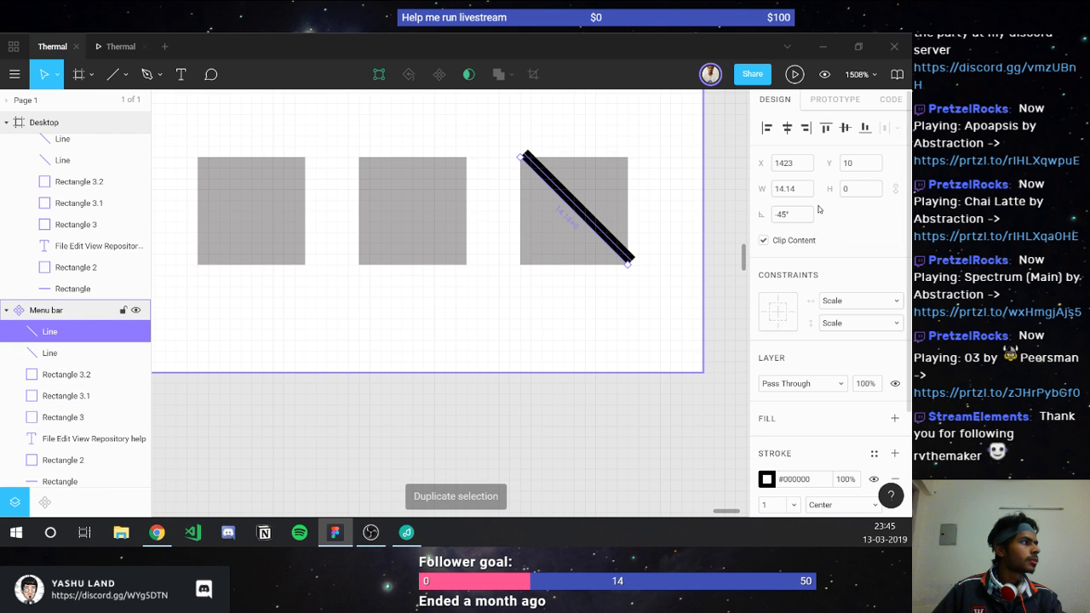
key(shift+h)
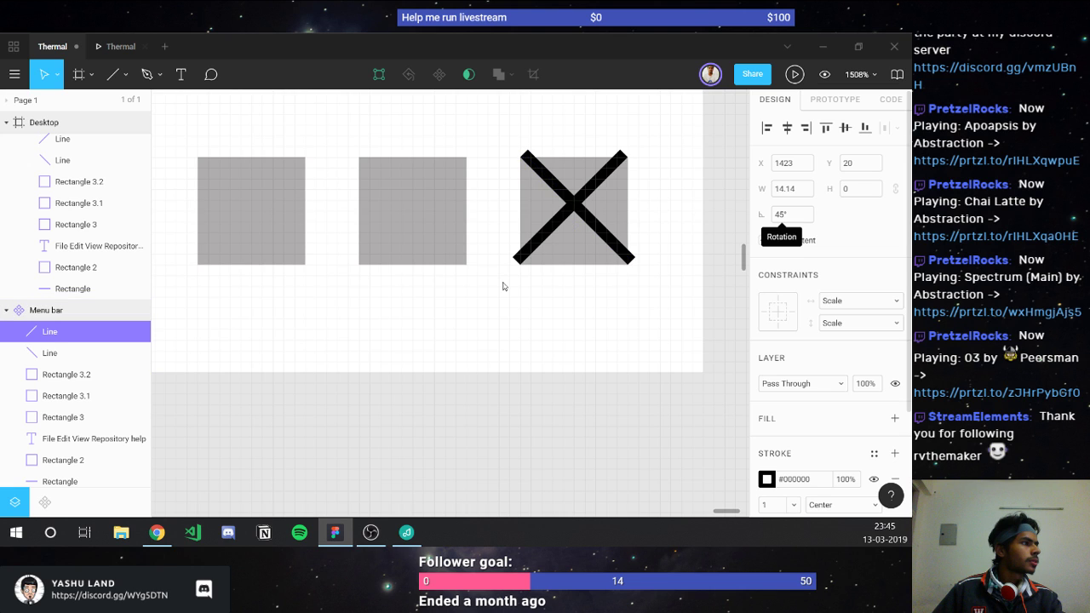
Step: Delete the grey square behind the X and give the middle square a black outline instead of fill
click(530, 216)
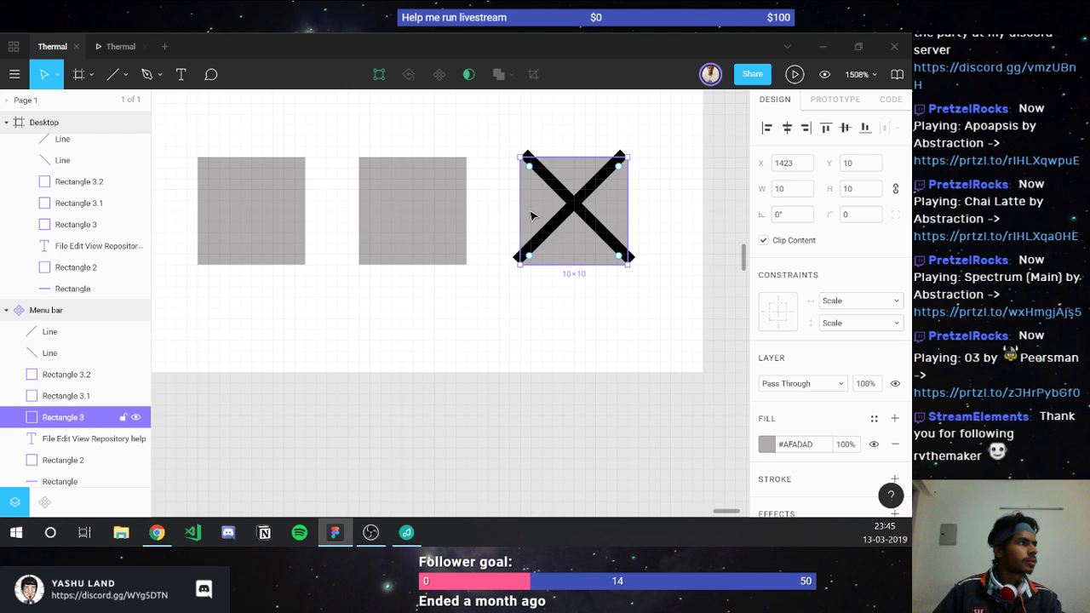
key(Delete)
click(427, 211)
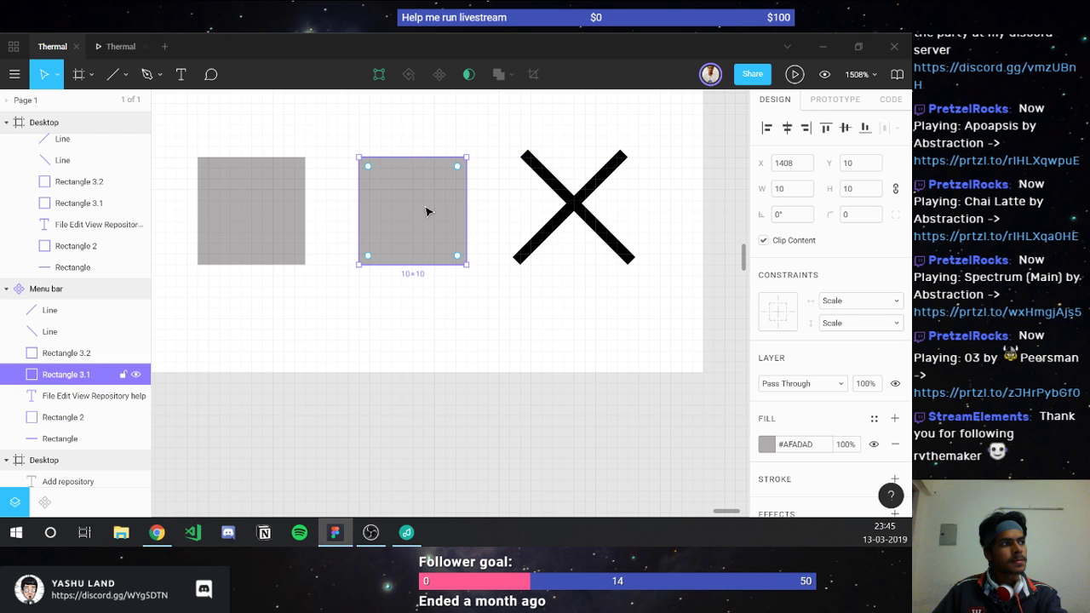
key(r)
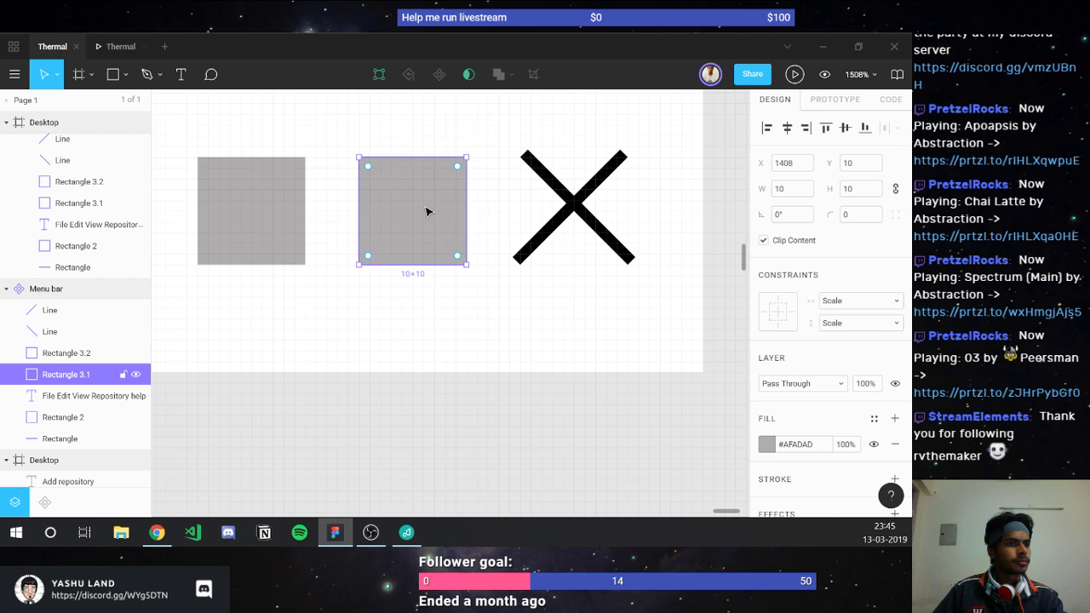
scroll(893, 378, down, 2)
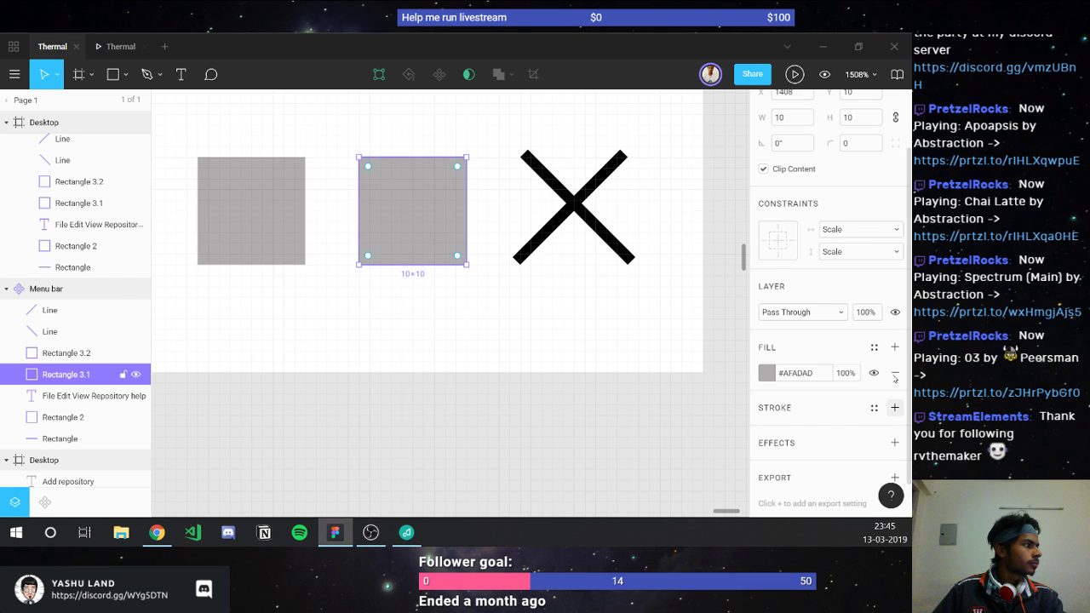
click(894, 375)
click(894, 382)
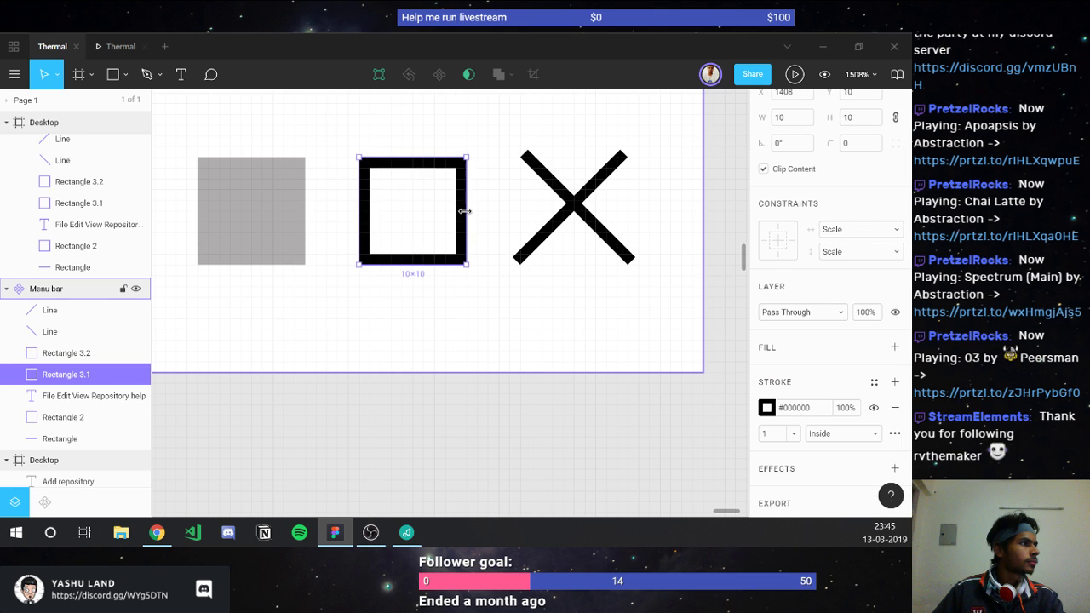
Step: Draw a horizontal minimize line across the middle of the left square
click(255, 213)
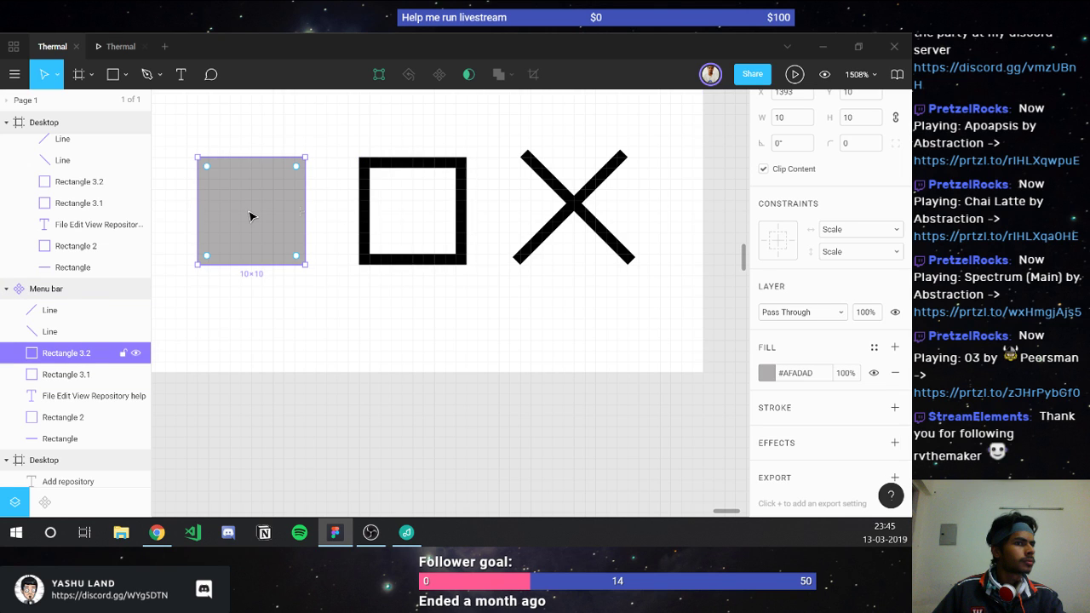
key(l)
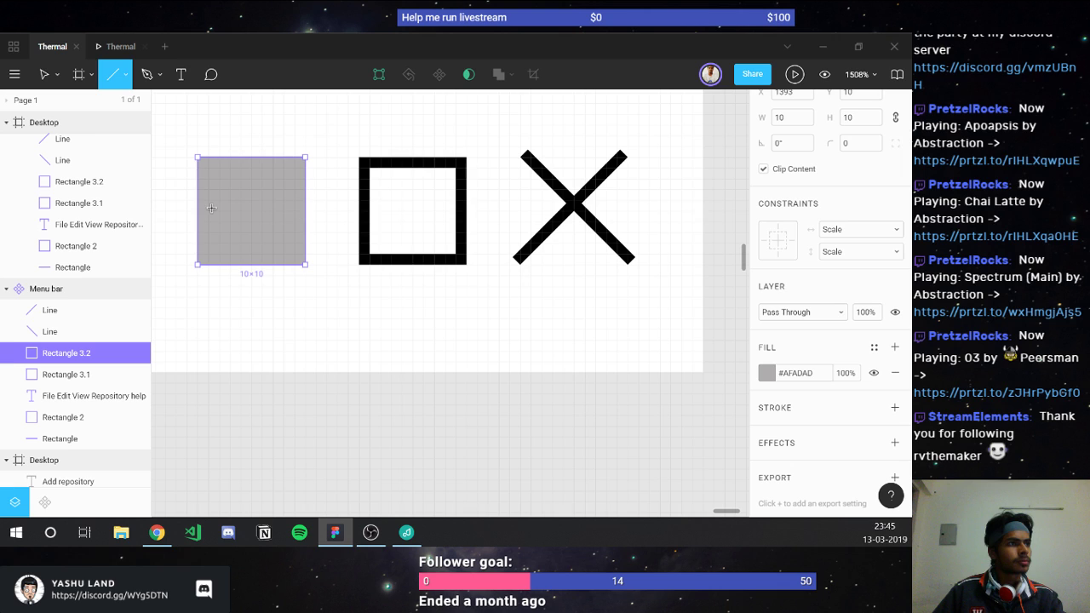
drag(305, 211, 197, 211)
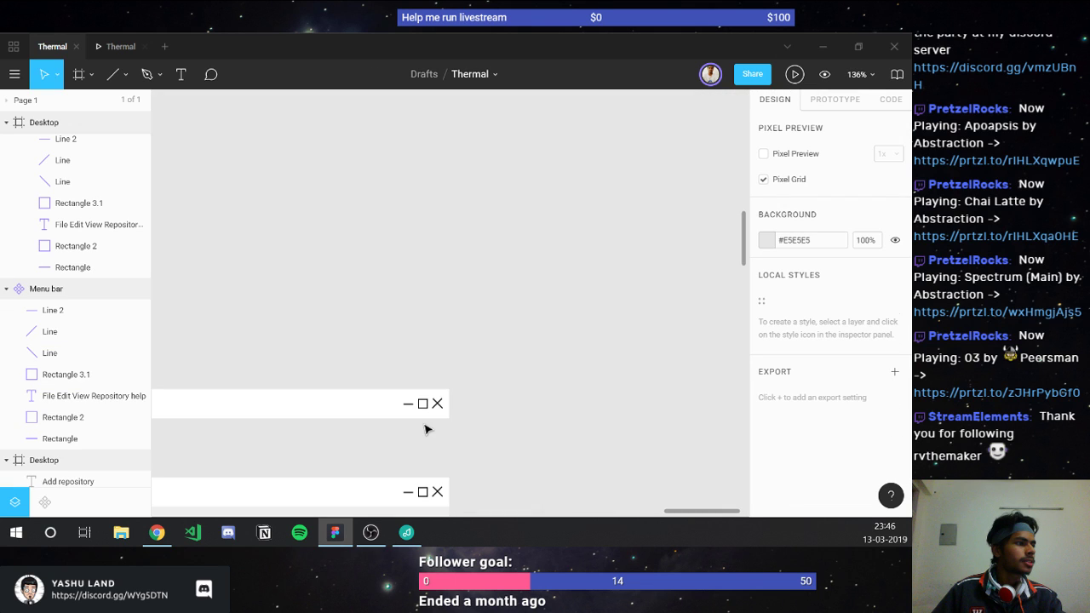
Step: Union the two crossed lines into a single X shape
key(ctrl+z)
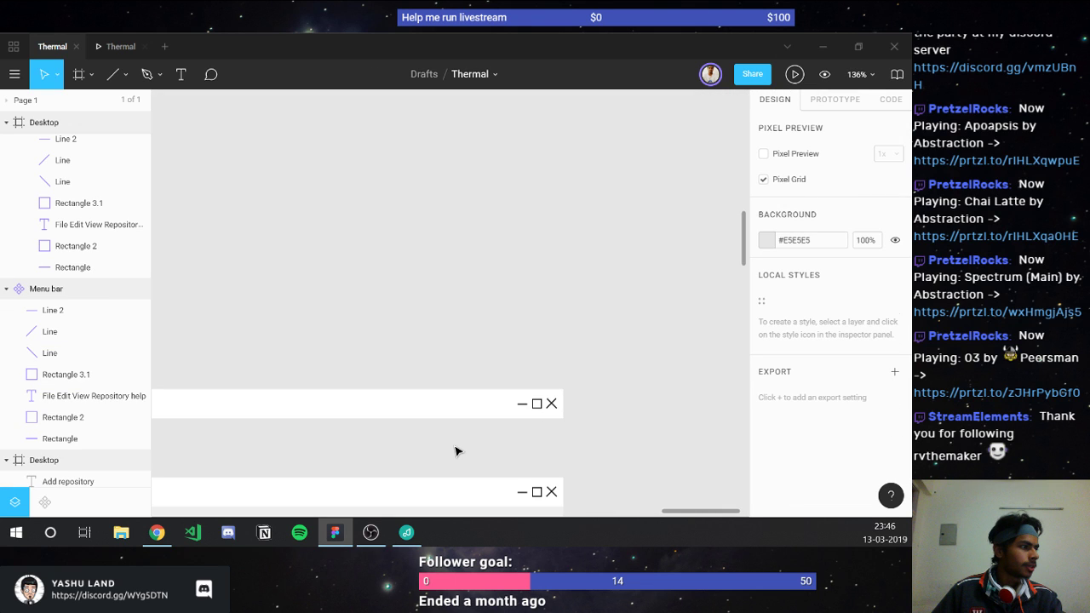
key(ctrl+z)
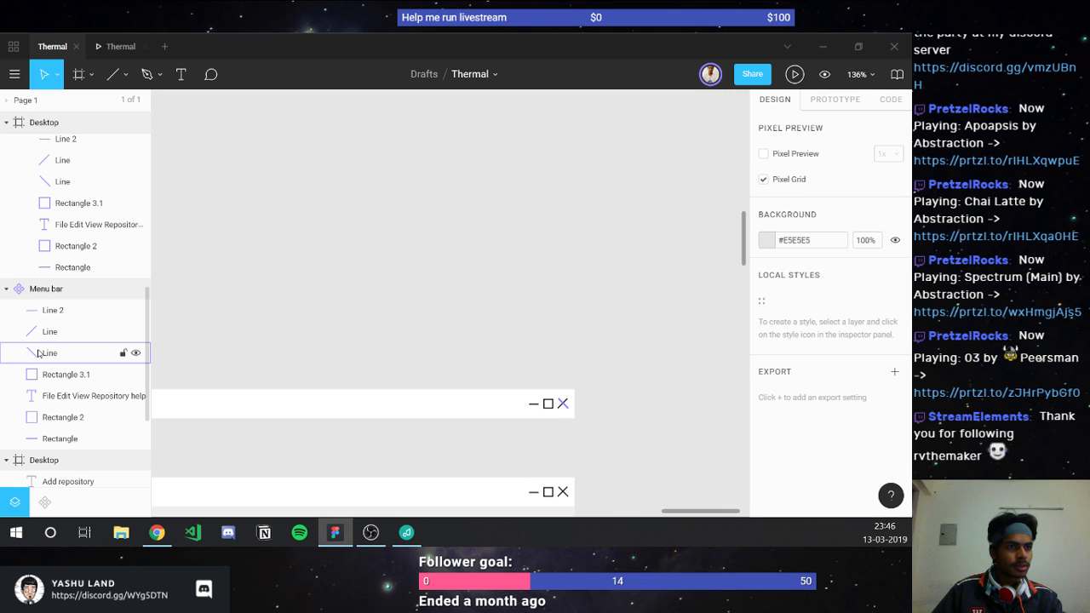
shift+click(40, 353)
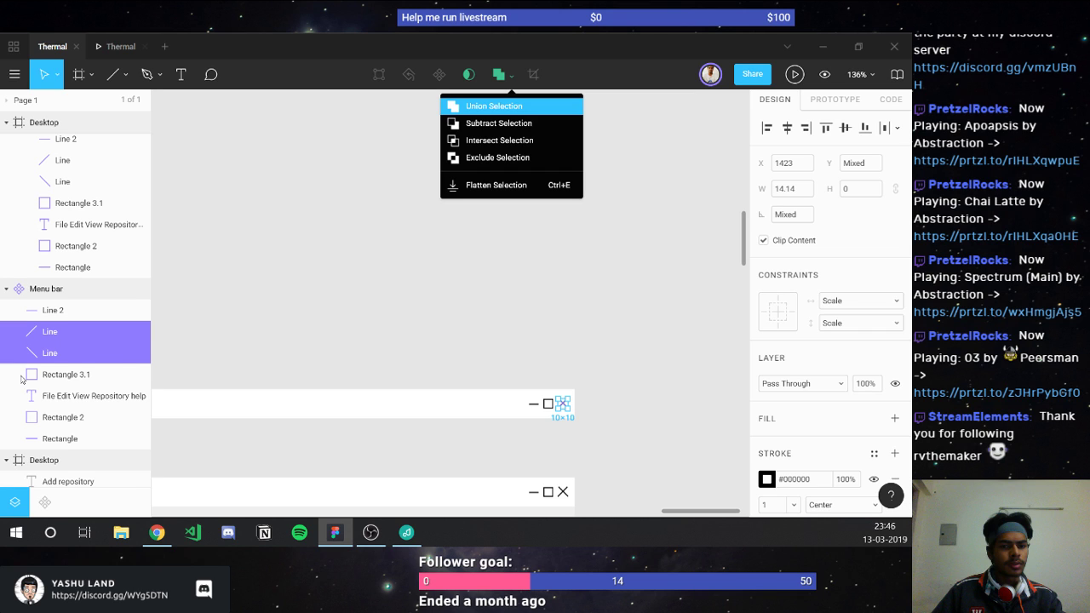
key(Return)
click(38, 331)
Step: Space the three window-control icons 12 px apart
shift+click(46, 294)
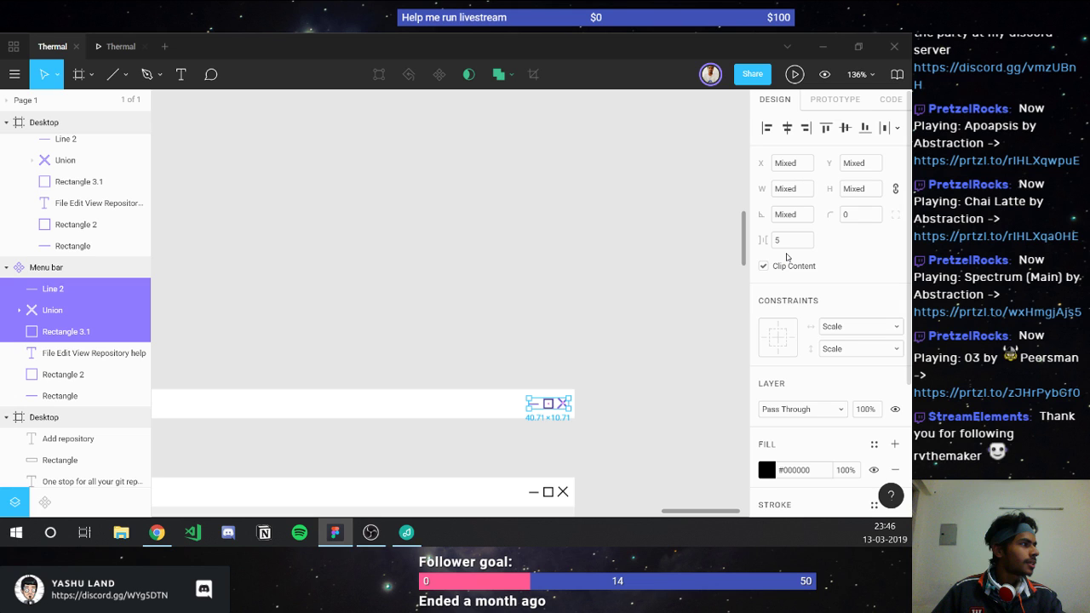
click(777, 241)
text(8)
key(Return)
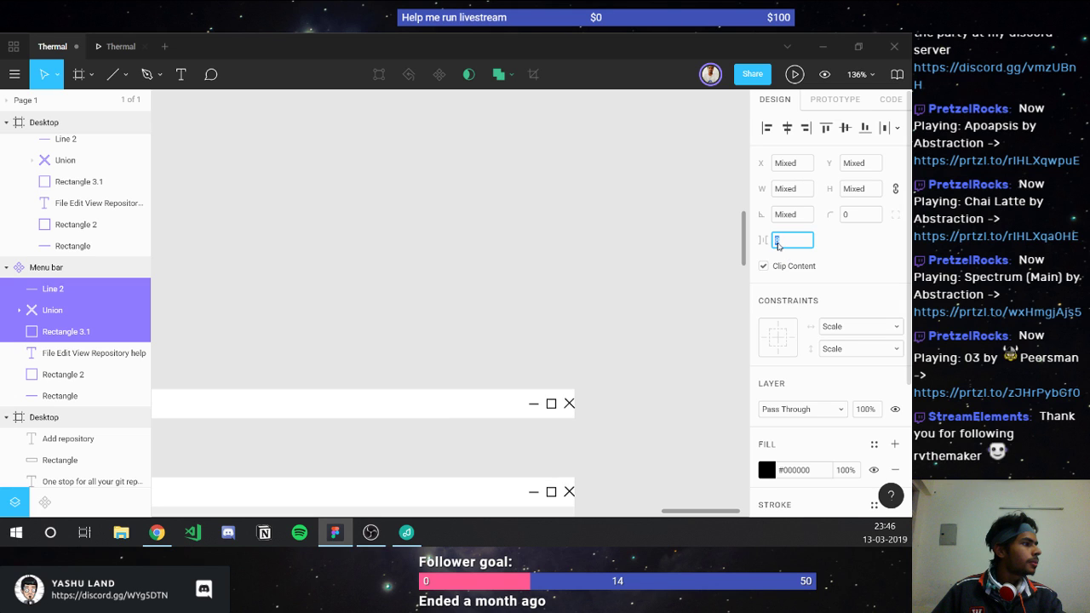
key(Up)
key(Up)
key(Up)
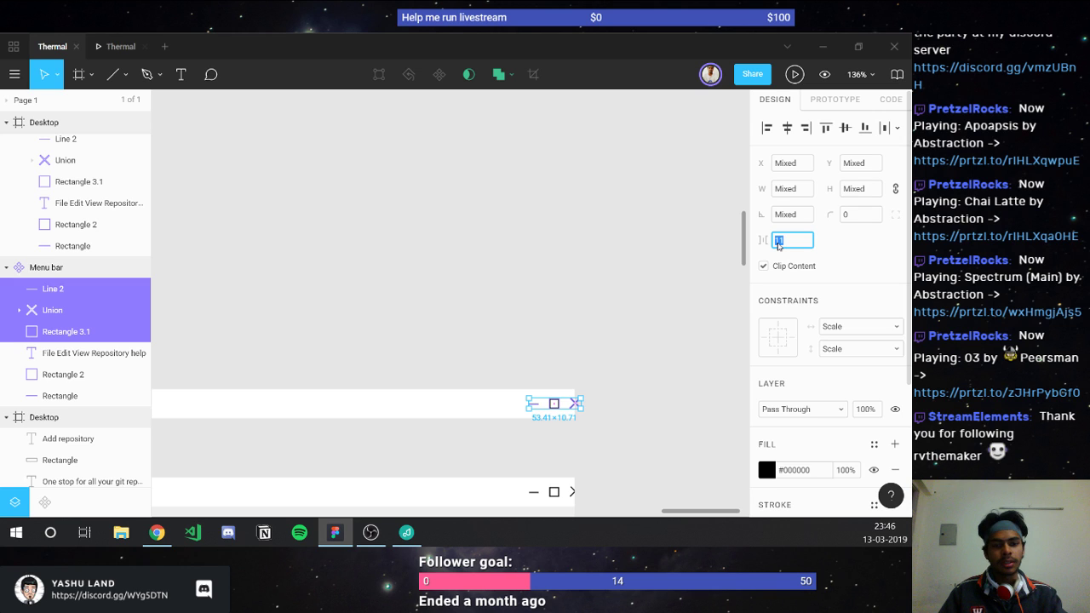
text(10)
key(Return)
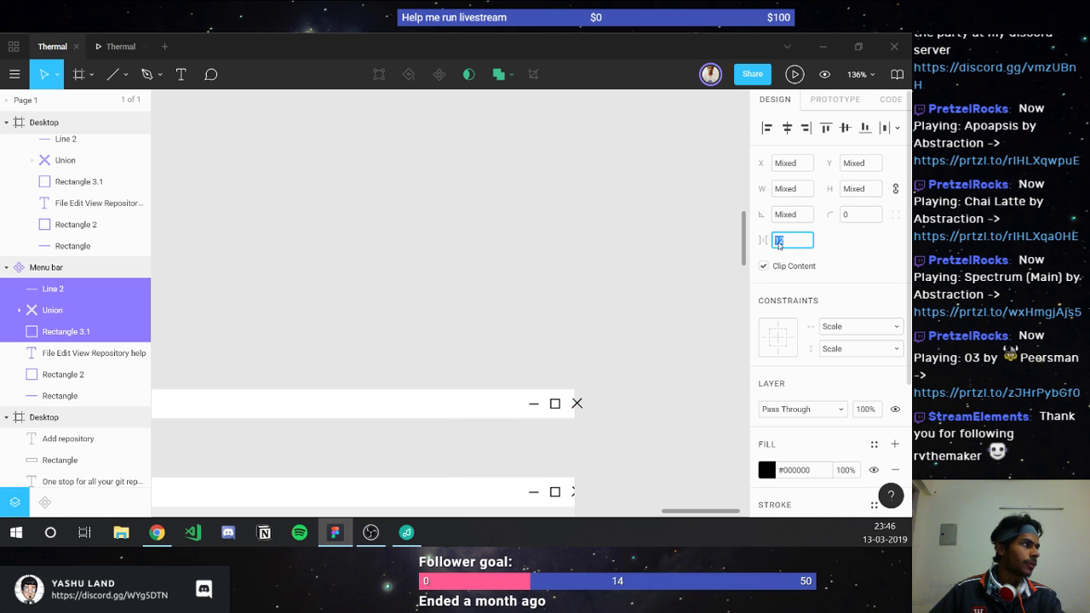
text(11)
key(Return)
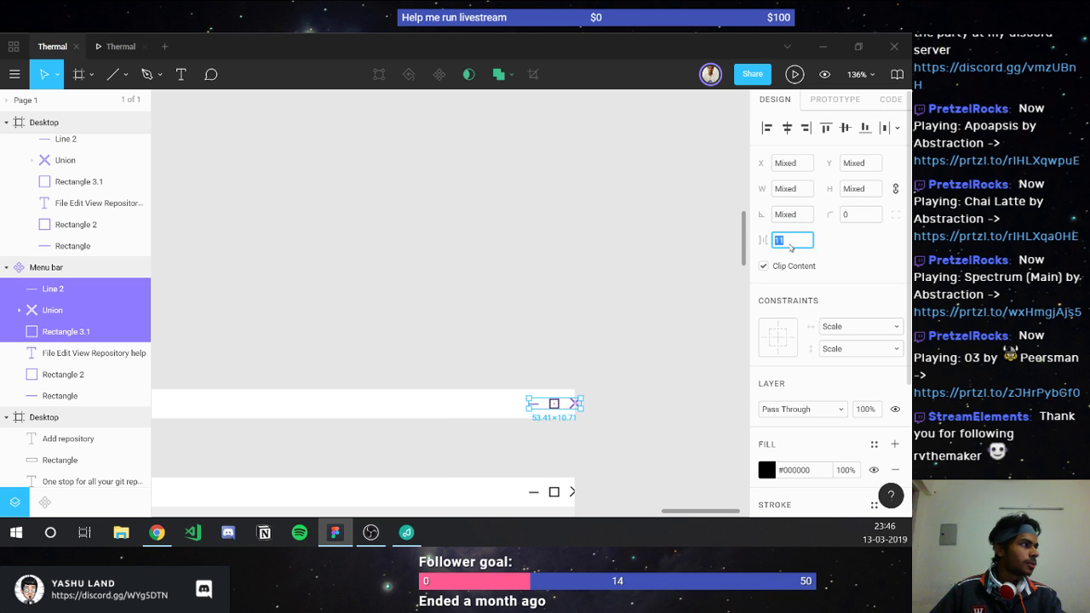
text(12)
key(Return)
Step: Nudge the icon set left within the menu bar and check its distances to the edges
ctrl+scroll(557, 424, up, 3)
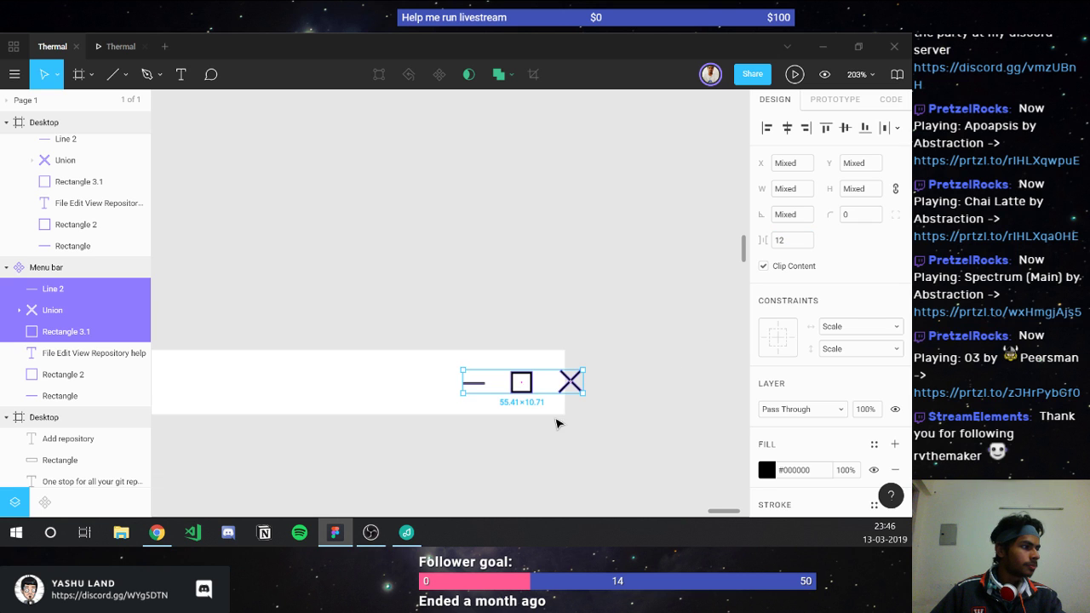
ctrl+scroll(522, 388, up, 5)
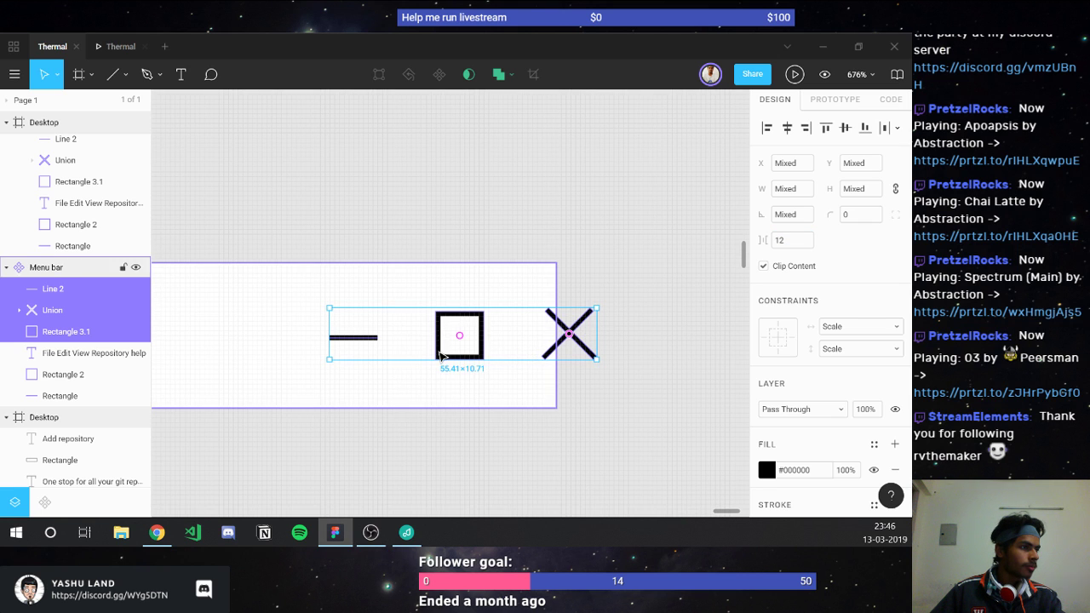
key(Left)
key(Left)
key(Left)
key(Left)
key(Left)
key(Left)
key(Left)
key(Left)
key(Left)
key(Left)
key(Left)
key(Left)
key(Left)
key(Left)
key(Left)
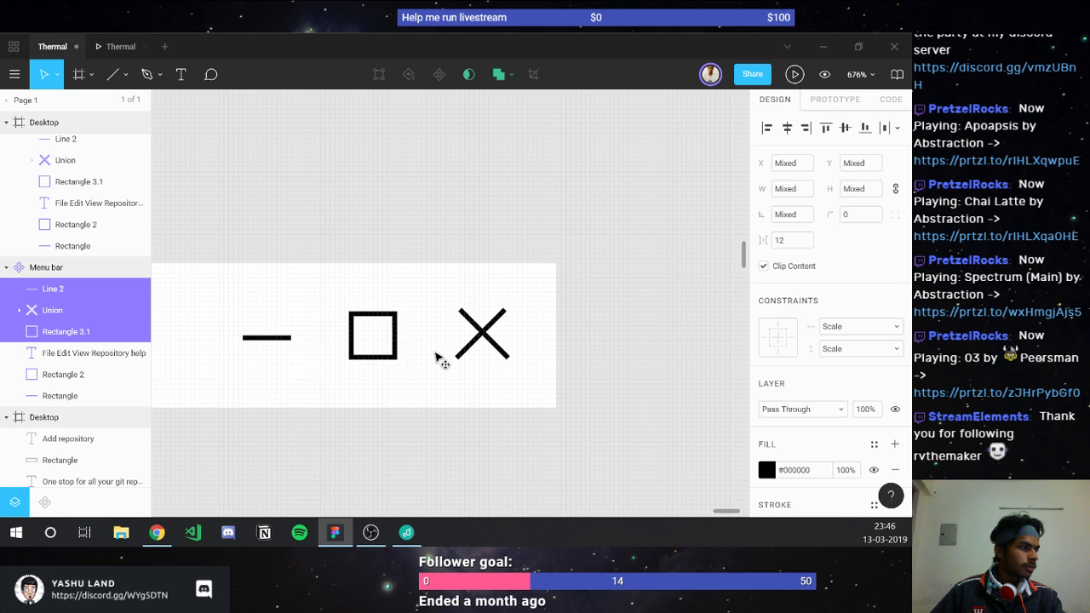
key(alt)
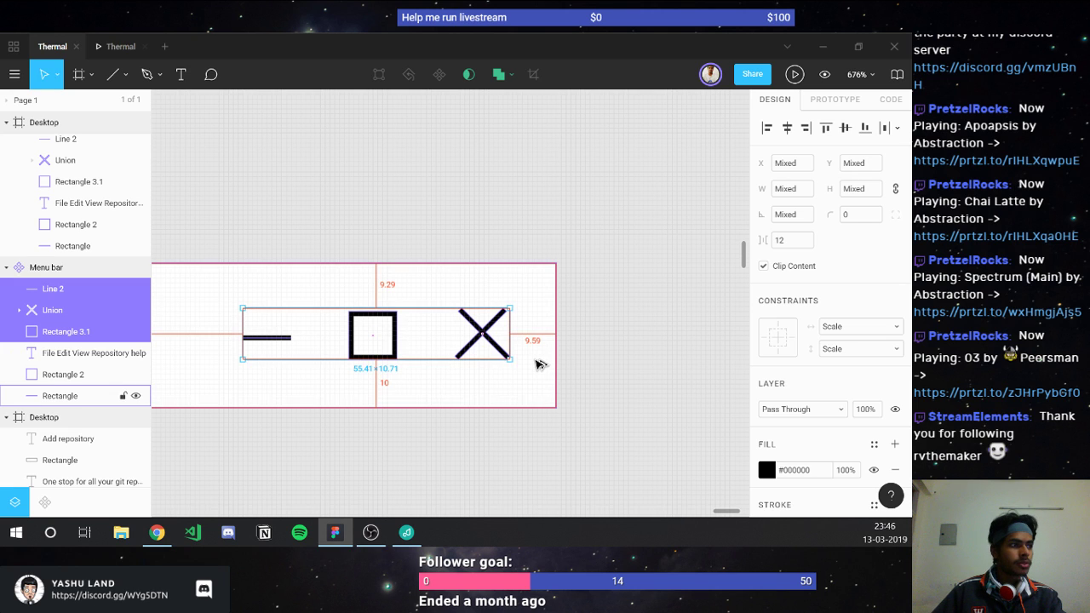
Step: Pan left to the menu bar and select the 'File Edit View Repository help' text layer
click(467, 428)
ctrl+scroll(460, 428, down, 3)
ctrl+scroll(404, 438, down, 3)
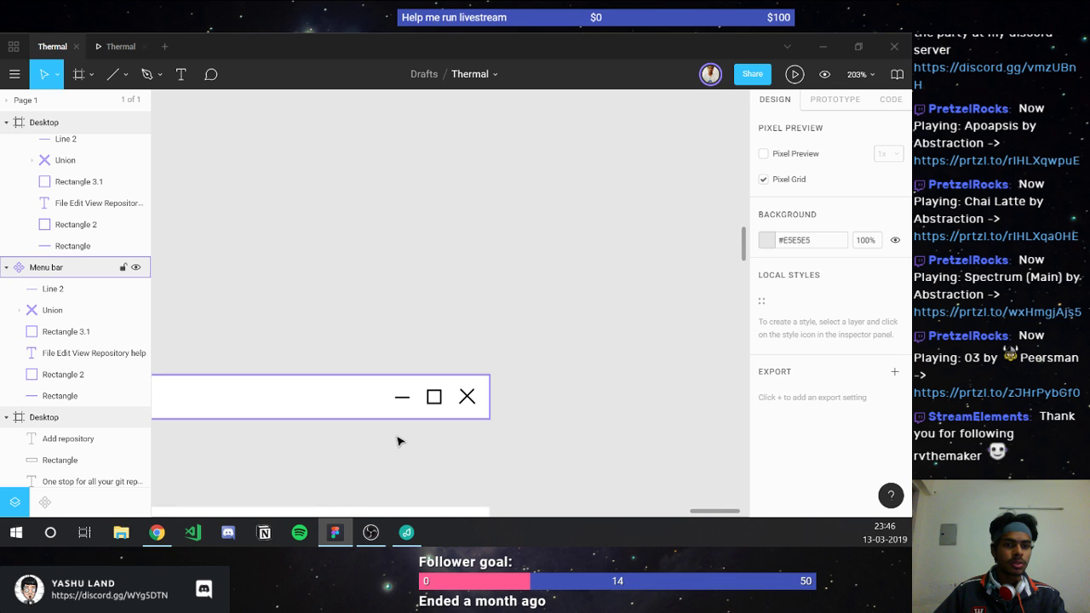
scroll(398, 440, left, 3)
scroll(398, 440, left, 3)
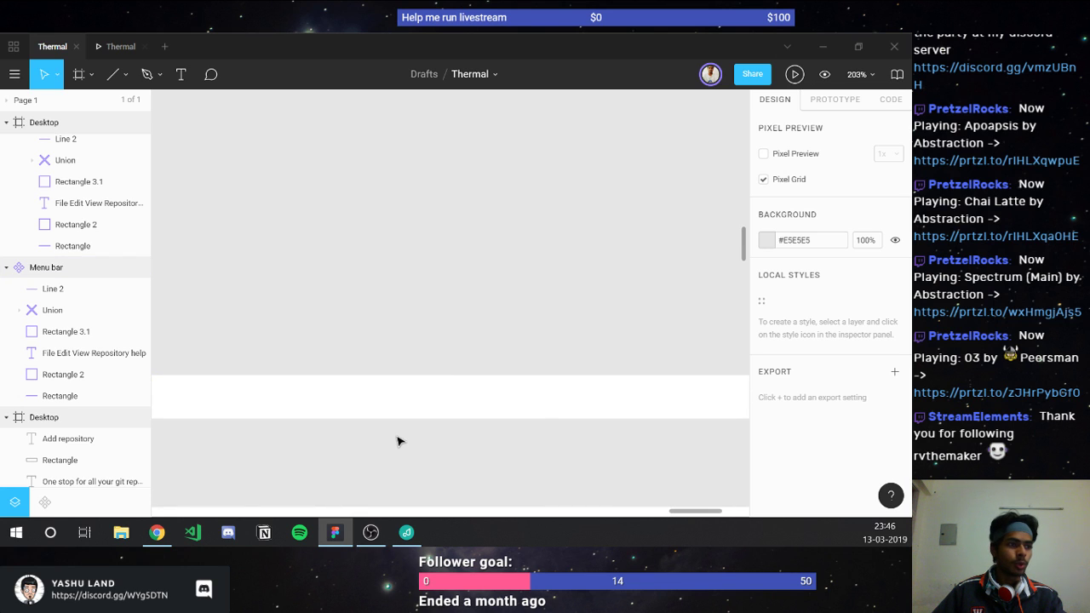
scroll(399, 440, left, 3)
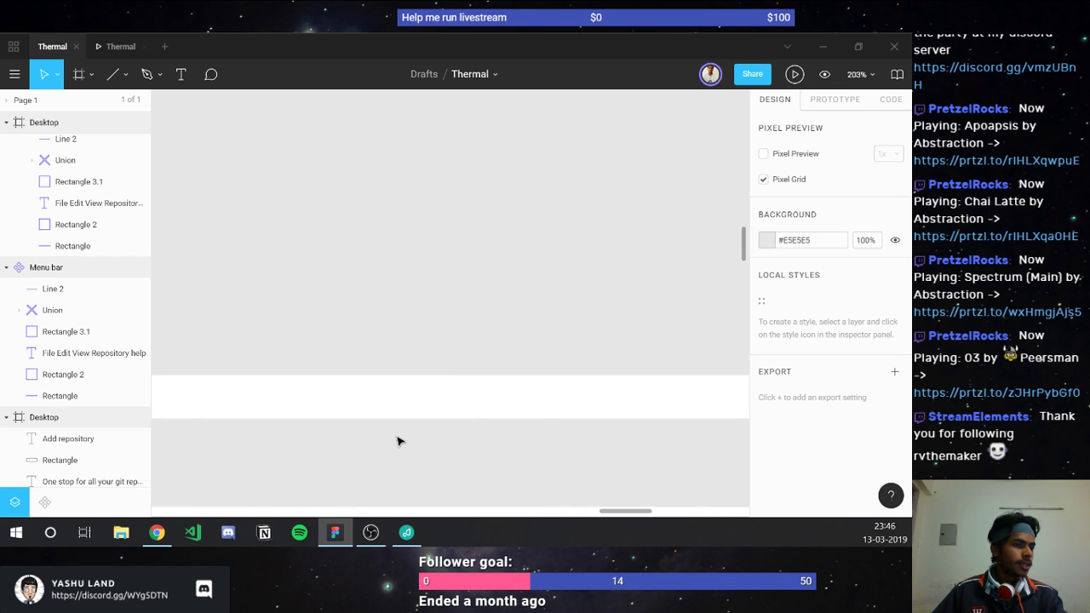
scroll(398, 440, left, 5)
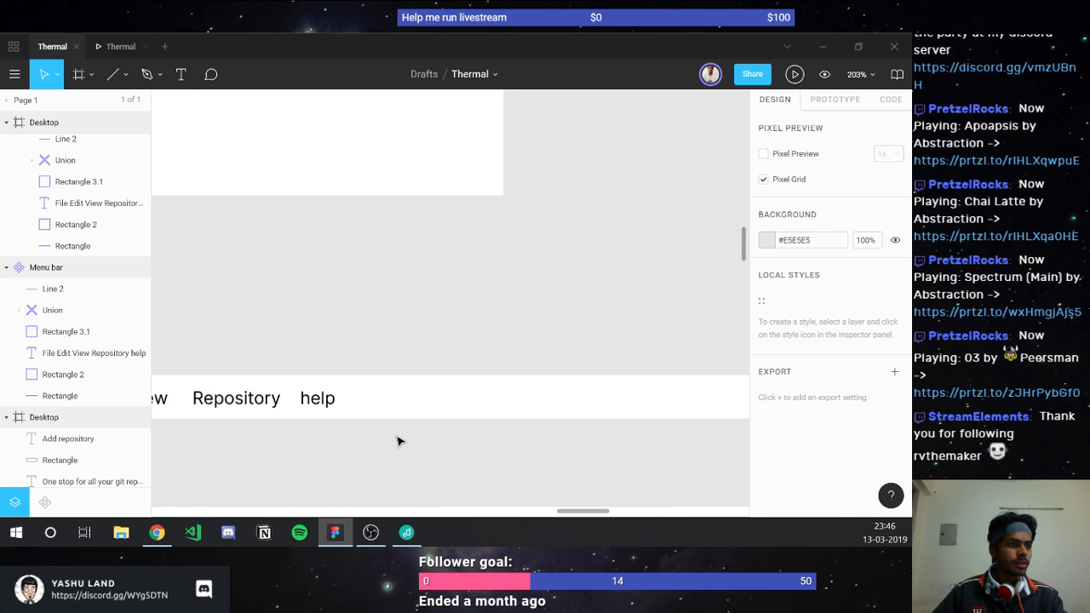
scroll(398, 440, left, 4)
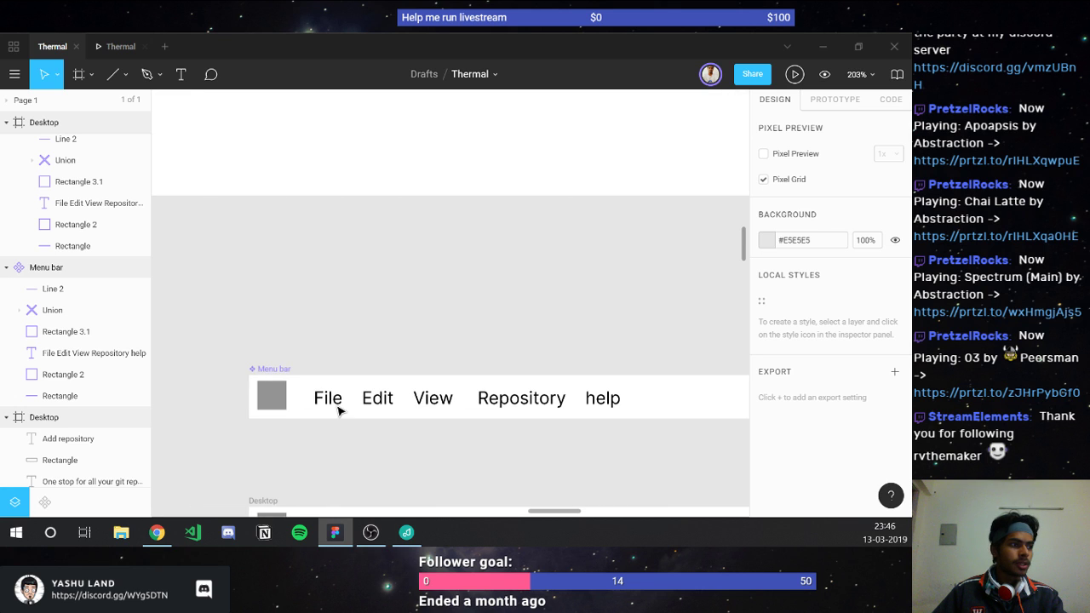
double_click(335, 406)
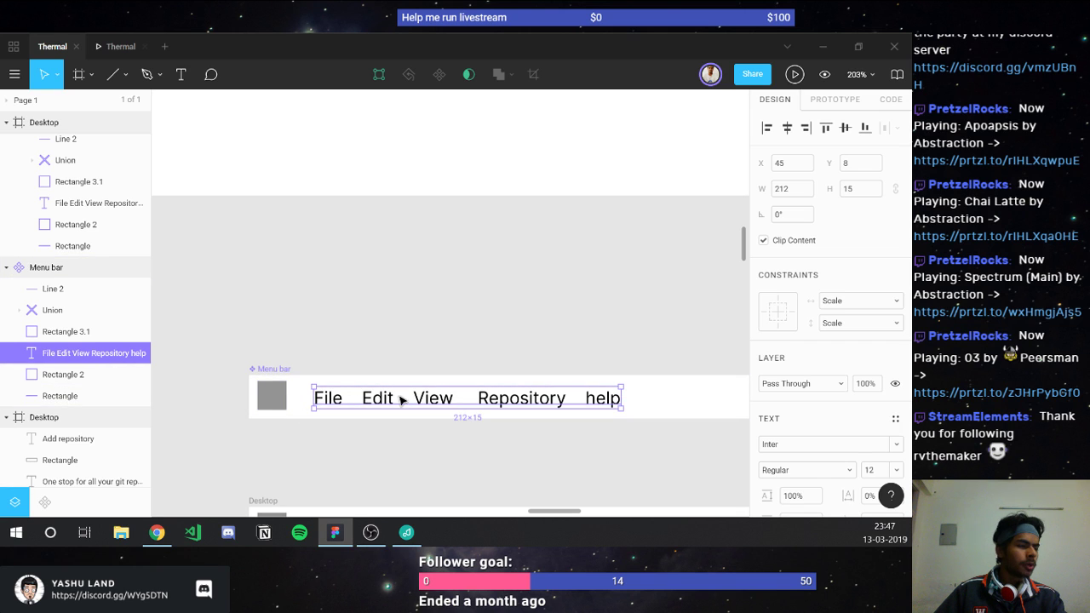
Step: Remove the extra spaces between File, Edit and View in the menu text
double_click(346, 397)
click(346, 397)
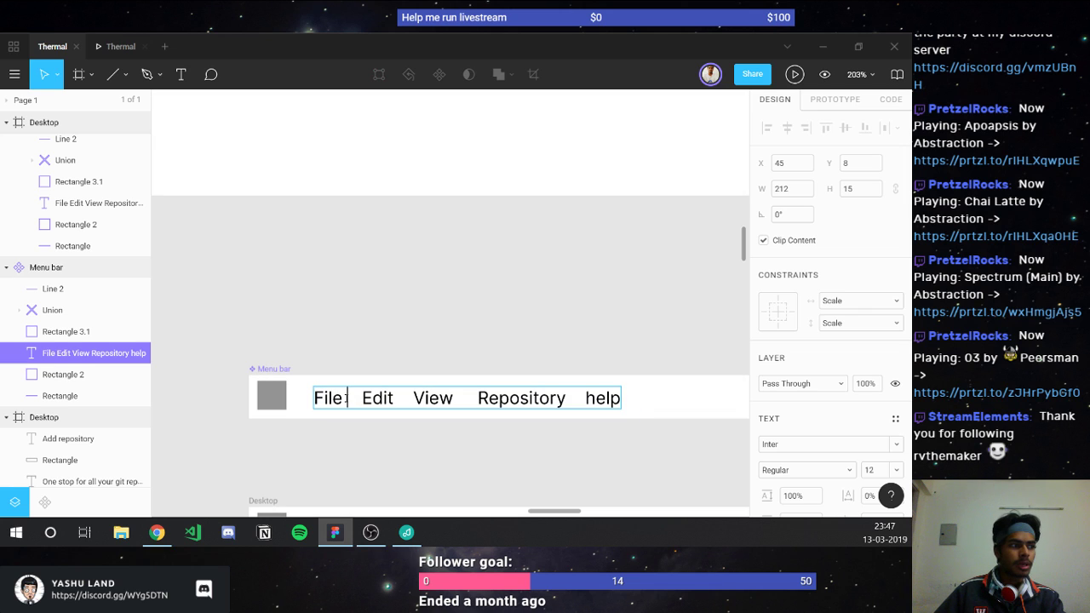
key(shift+Right)
key(shift+Right)
key(shift+Right)
key(shift+Right)
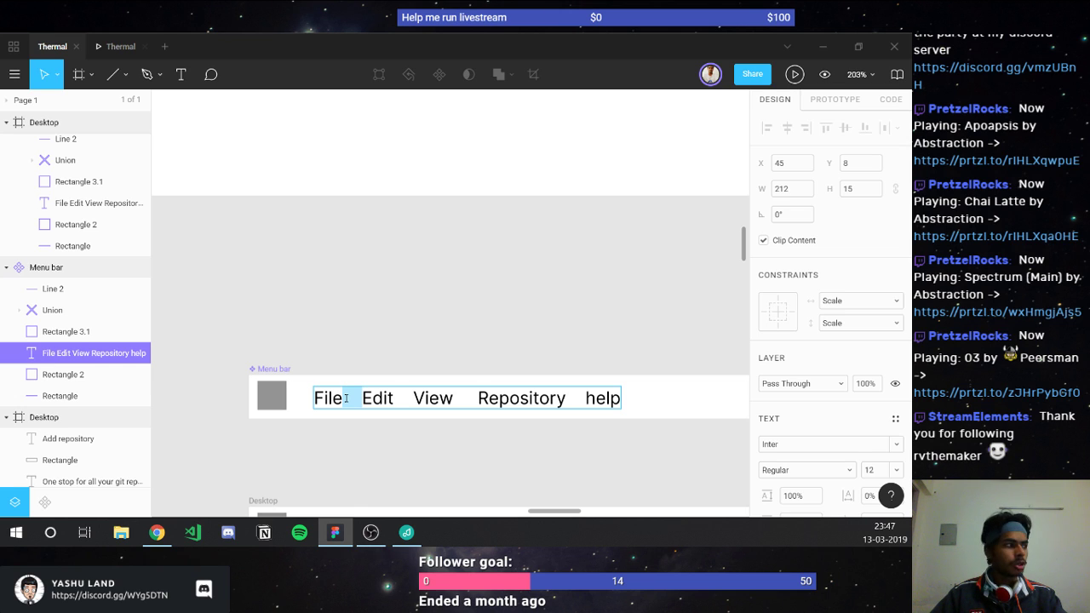
key(BackSpace)
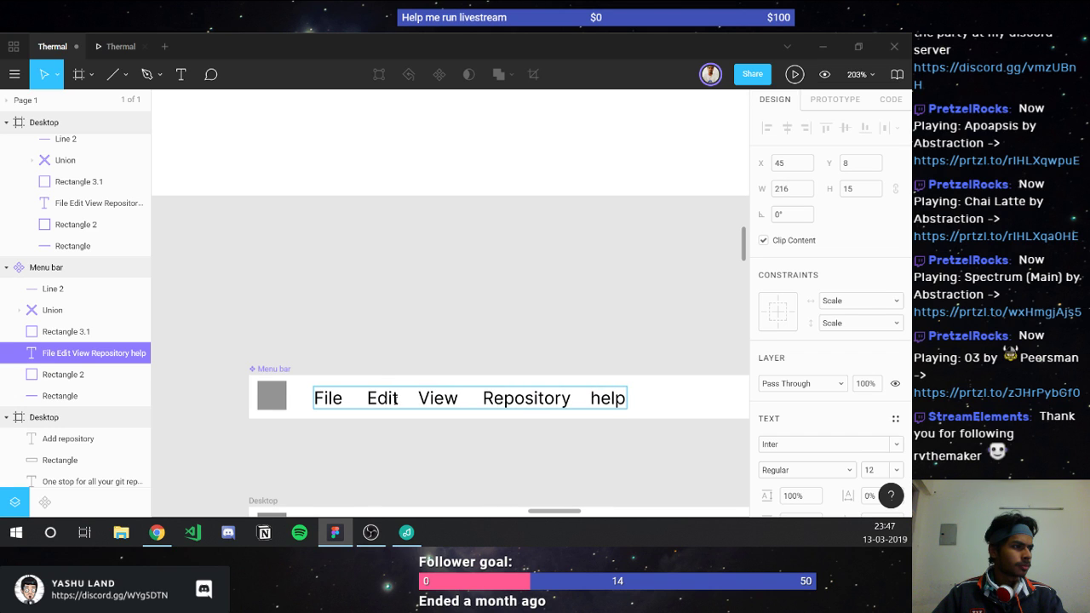
key(Right)
key(Right)
key(Right)
key(Right)
key(shift+Right)
key(shift+Right)
key(shift+Right)
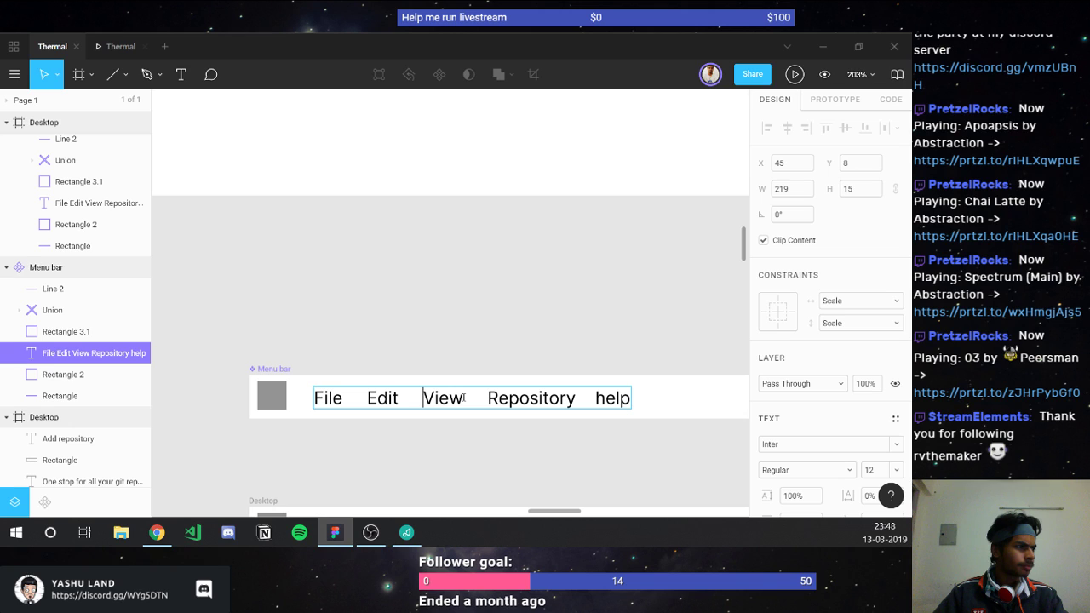
key(shift+Right)
key(shift+Right)
key(shift+Right)
key(shift+Right)
key(shift+Right)
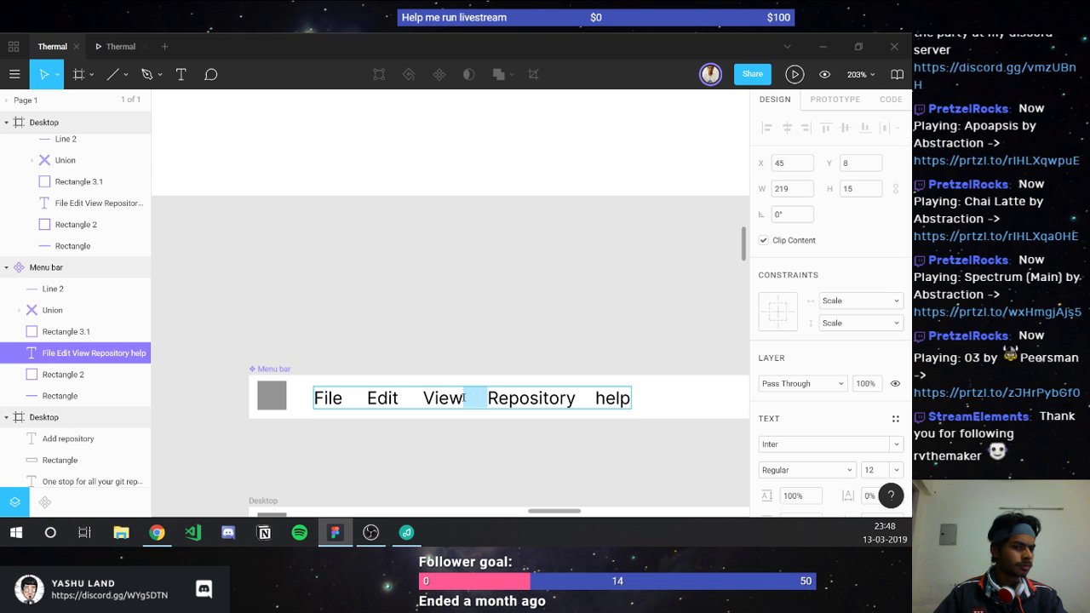
Step: Fix the gap after Repository and capitalise 'help' to 'Help'
key(Right)
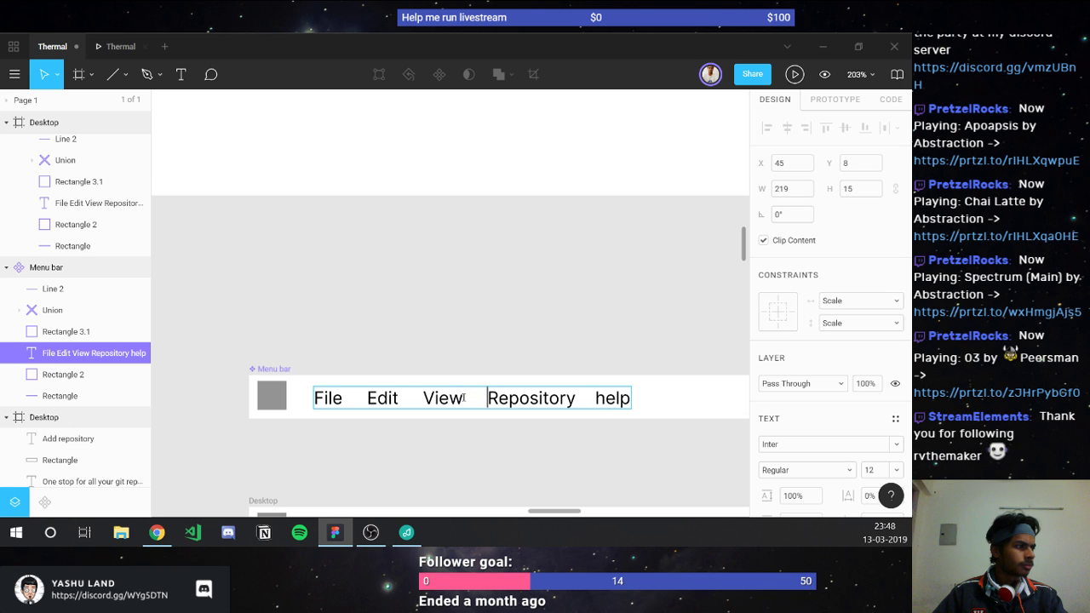
key(ctrl+Right)
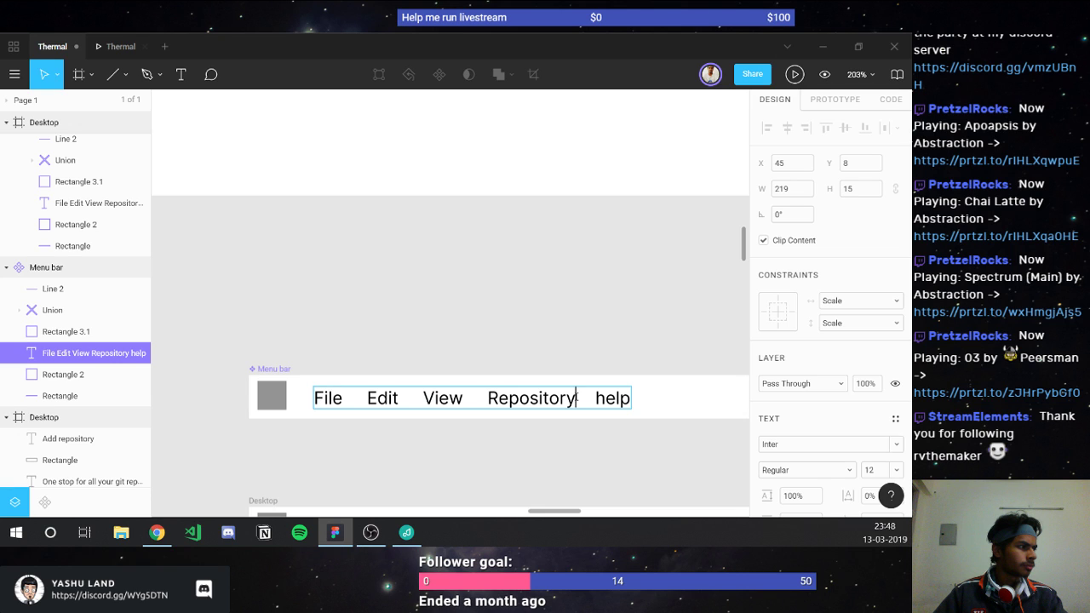
key(shift+Right)
key(shift+Right)
key(shift+Right)
key(shift+Right)
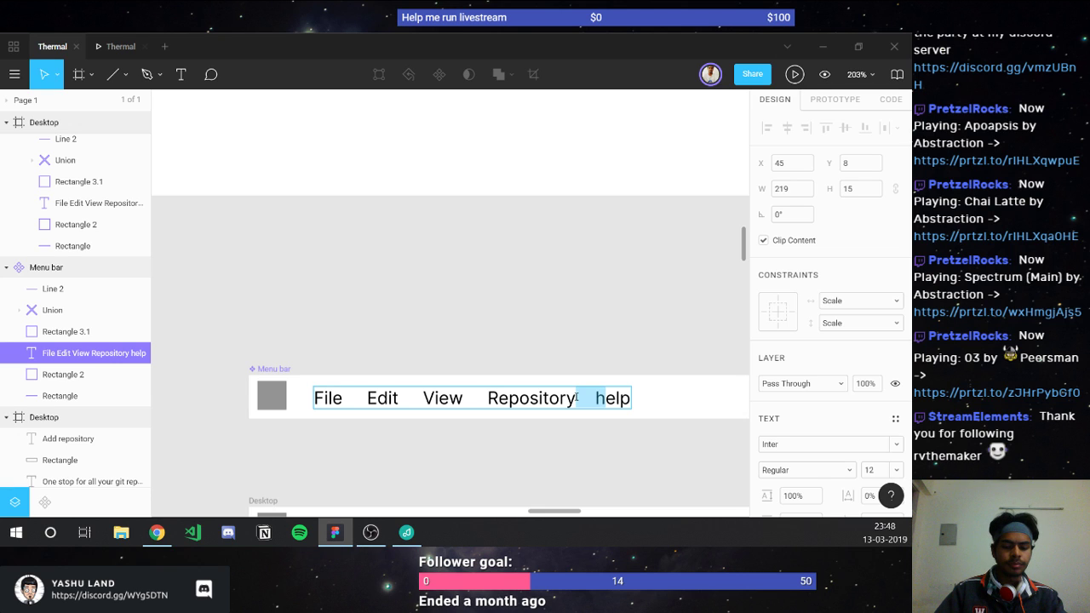
key(BackSpace)
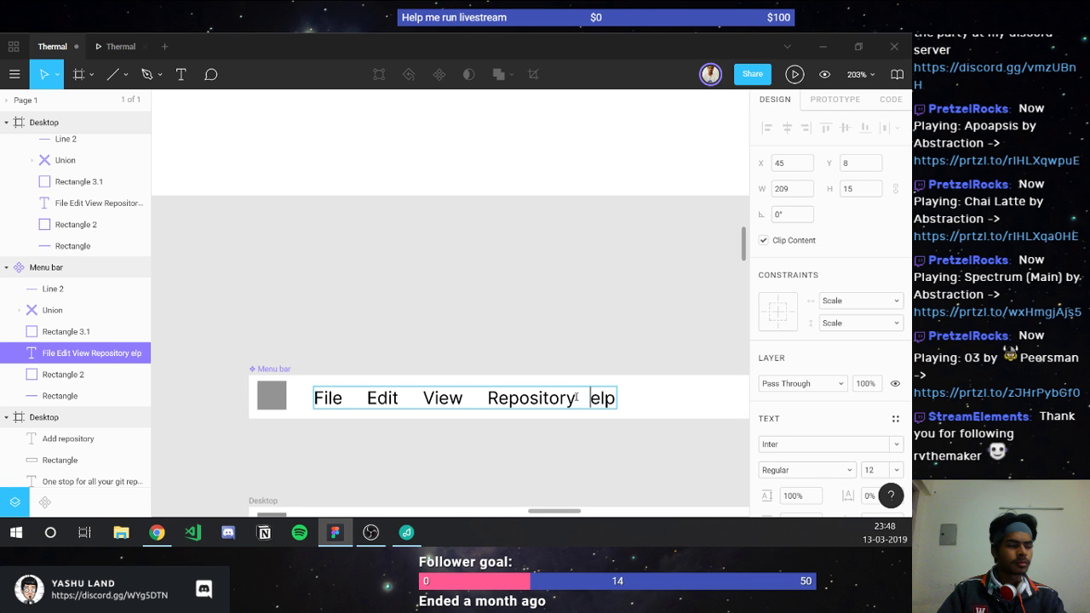
text(H)
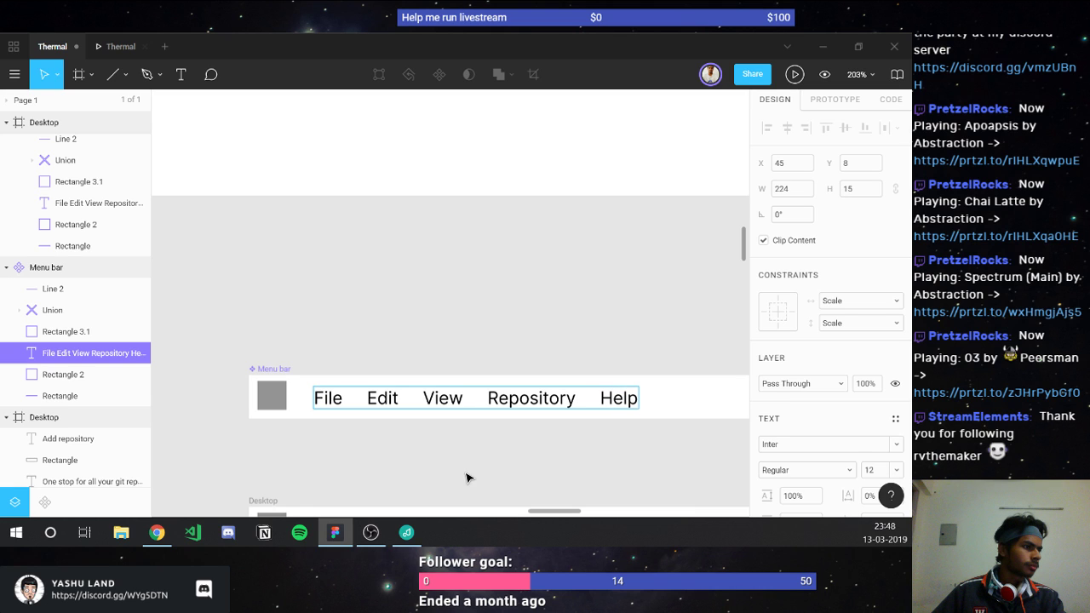
key(Escape)
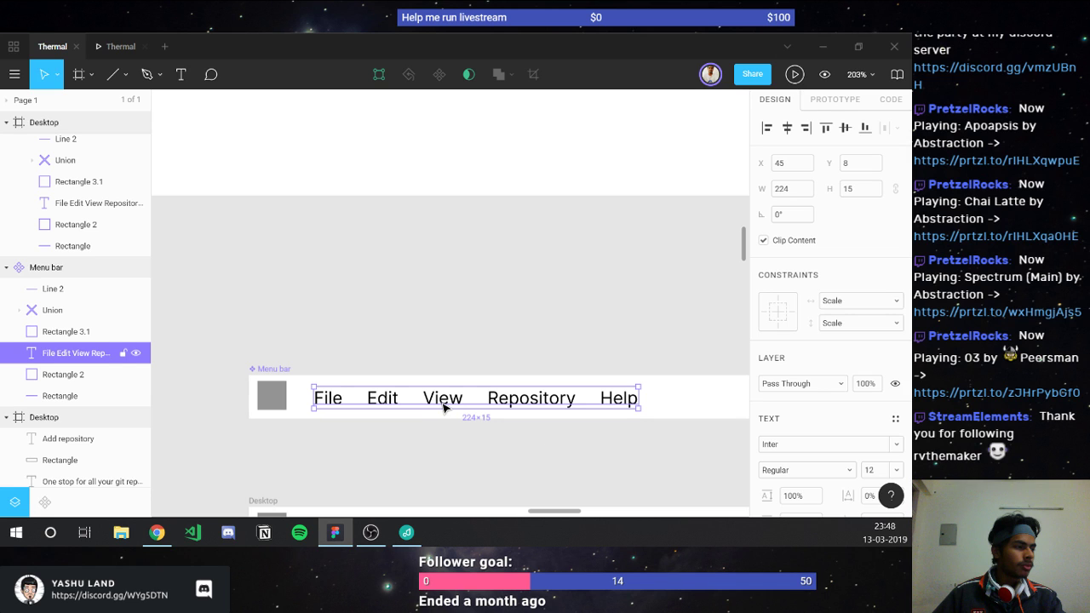
Step: Nudge the grey logo square to X 10 and the menu text to X 40, 10 px apart
click(410, 462)
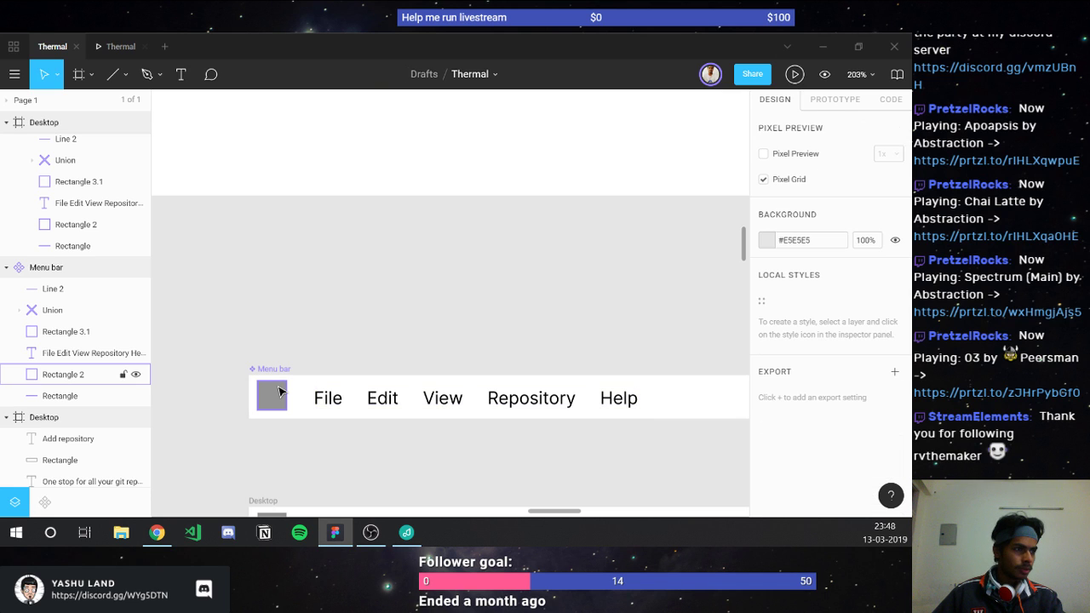
click(85, 374)
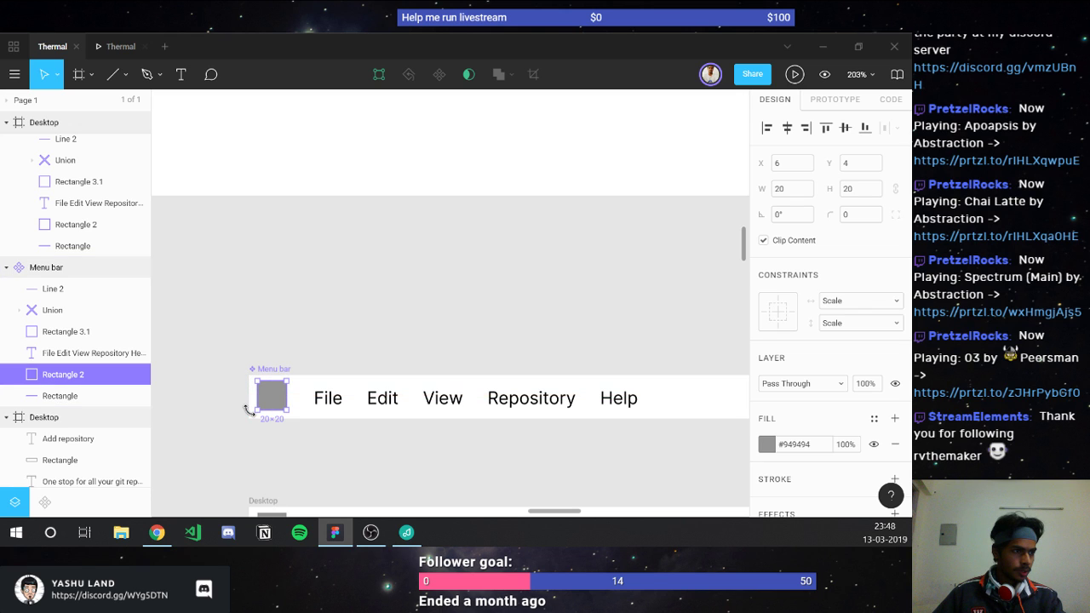
key(Left)
key(Down)
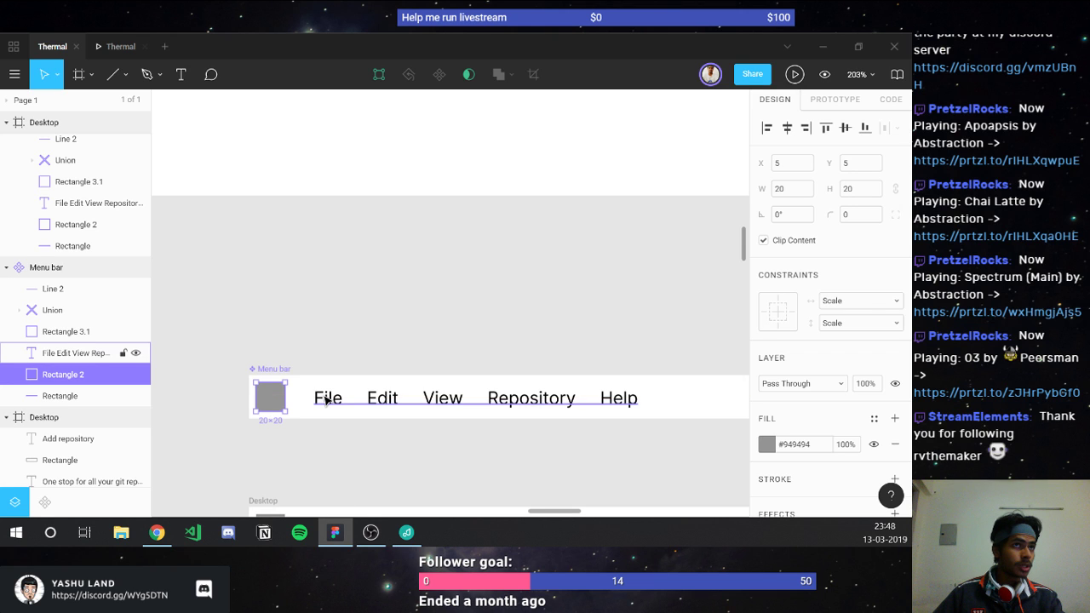
drag(326, 399, 317, 400)
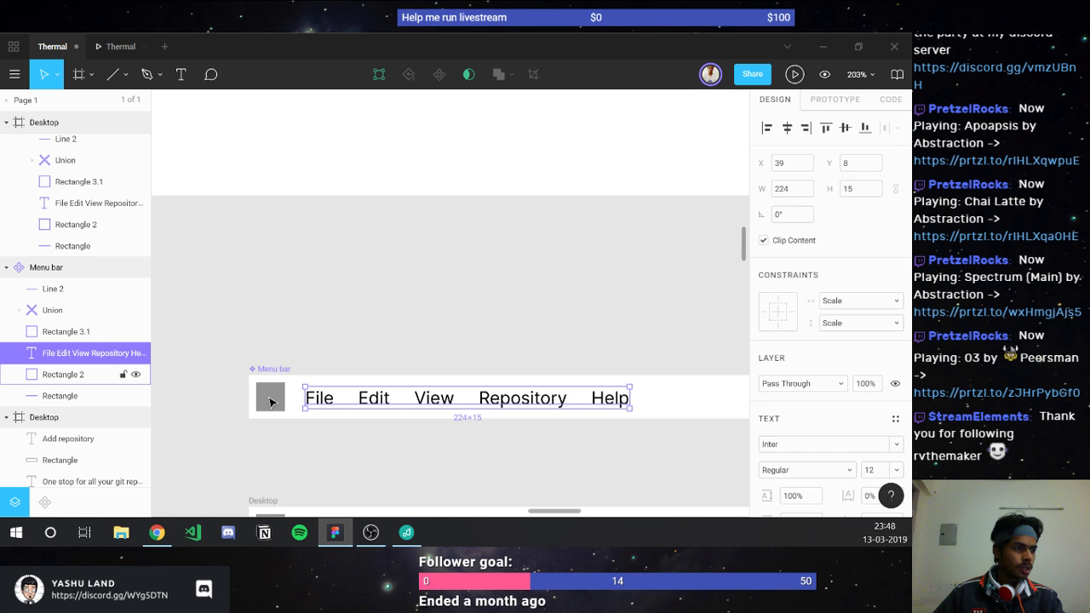
key(Left)
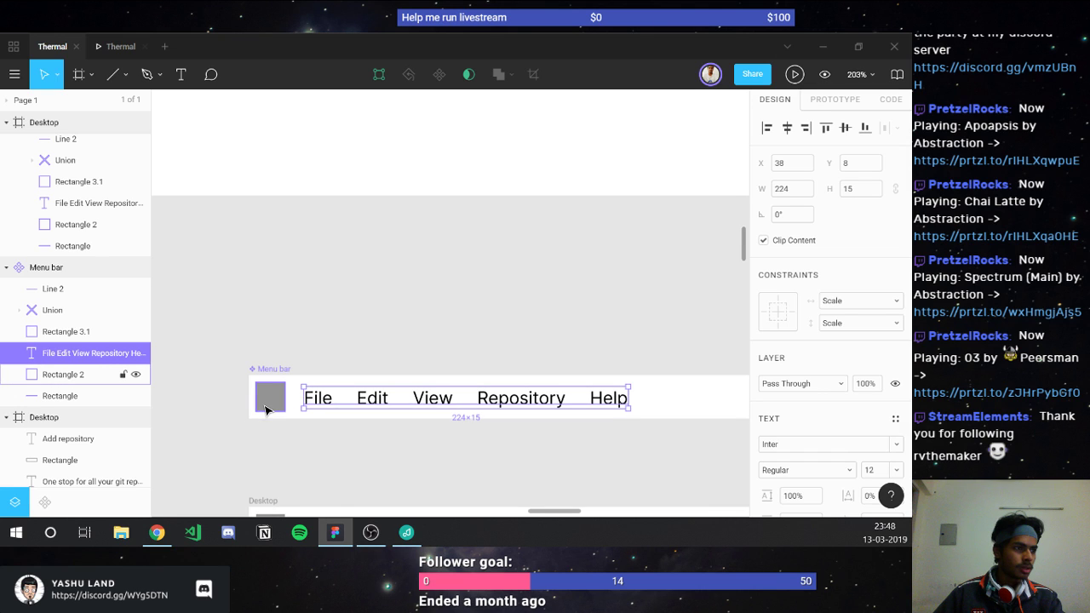
click(265, 410)
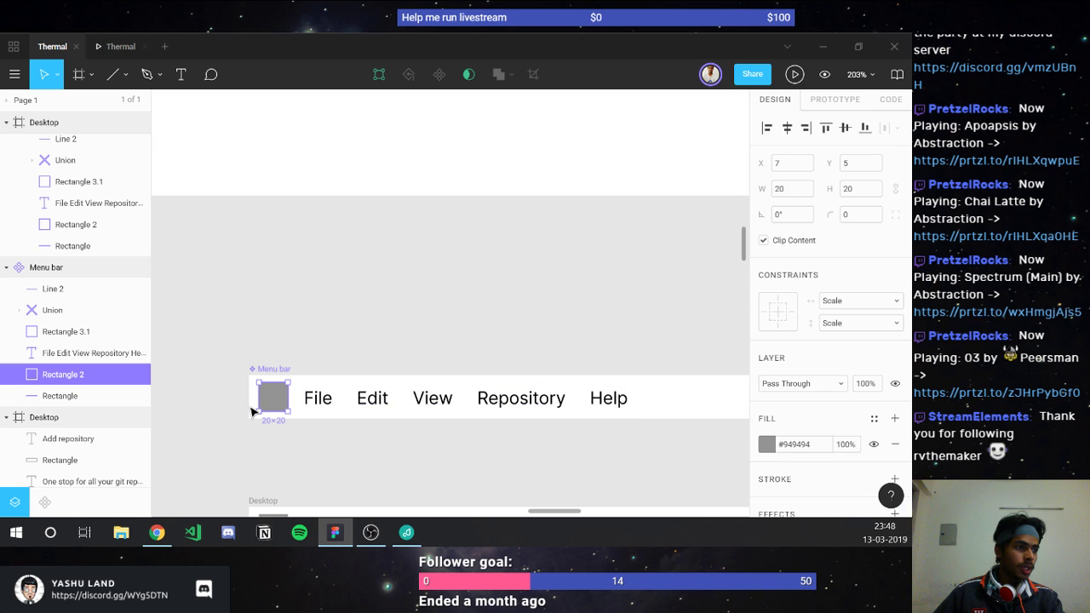
key(Right)
key(Right)
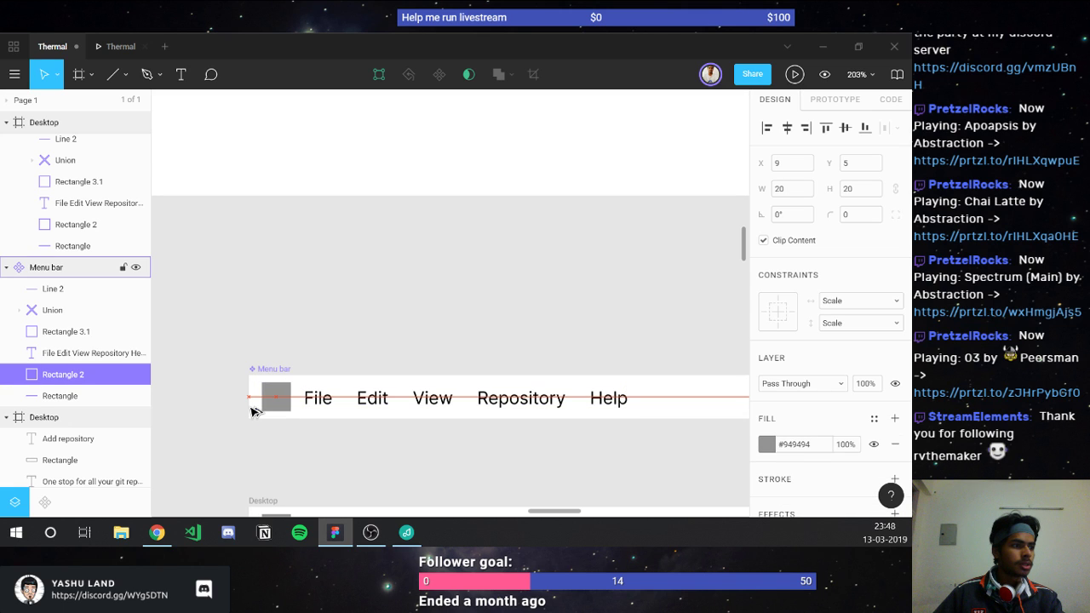
key(Right)
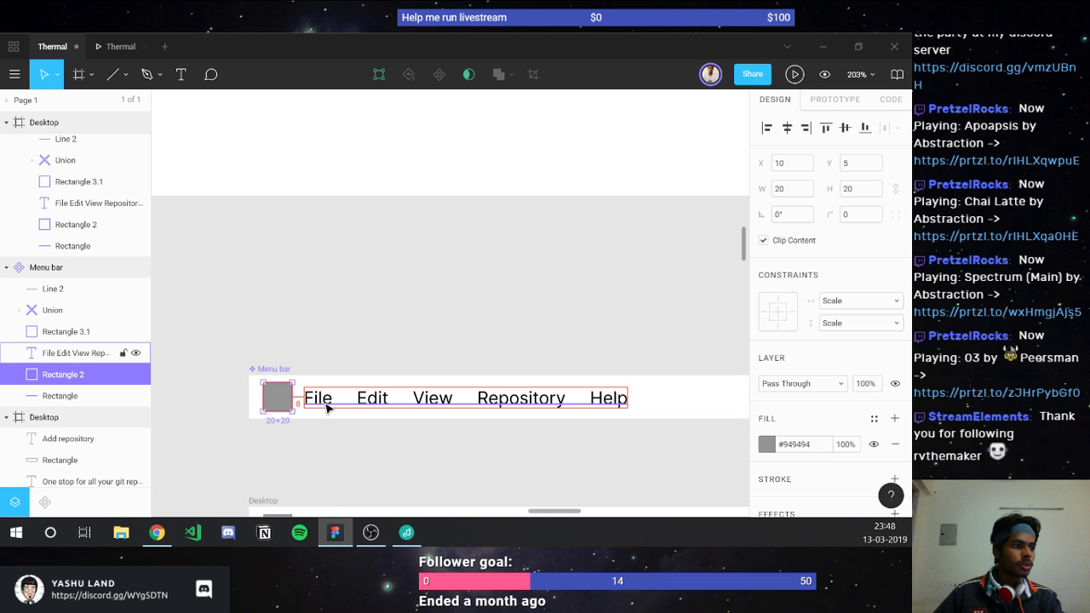
click(327, 408)
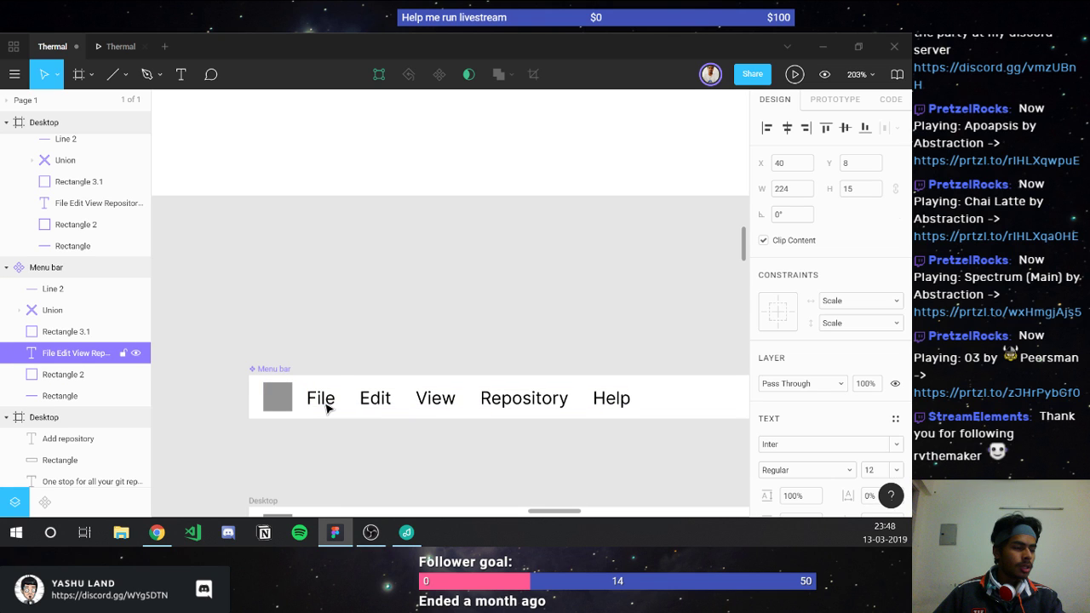
key(alt)
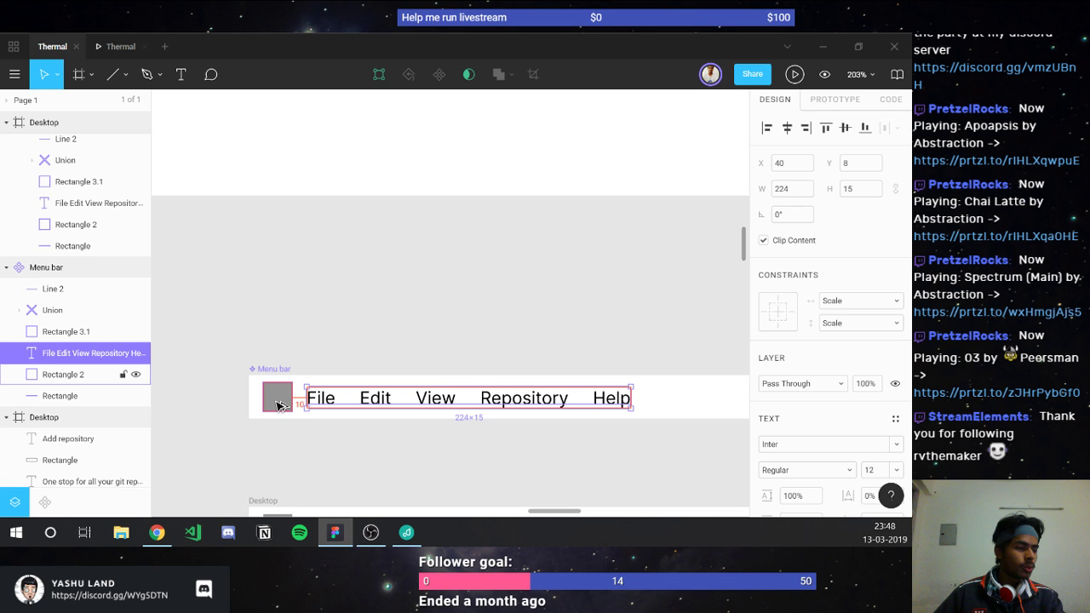
key(Escape)
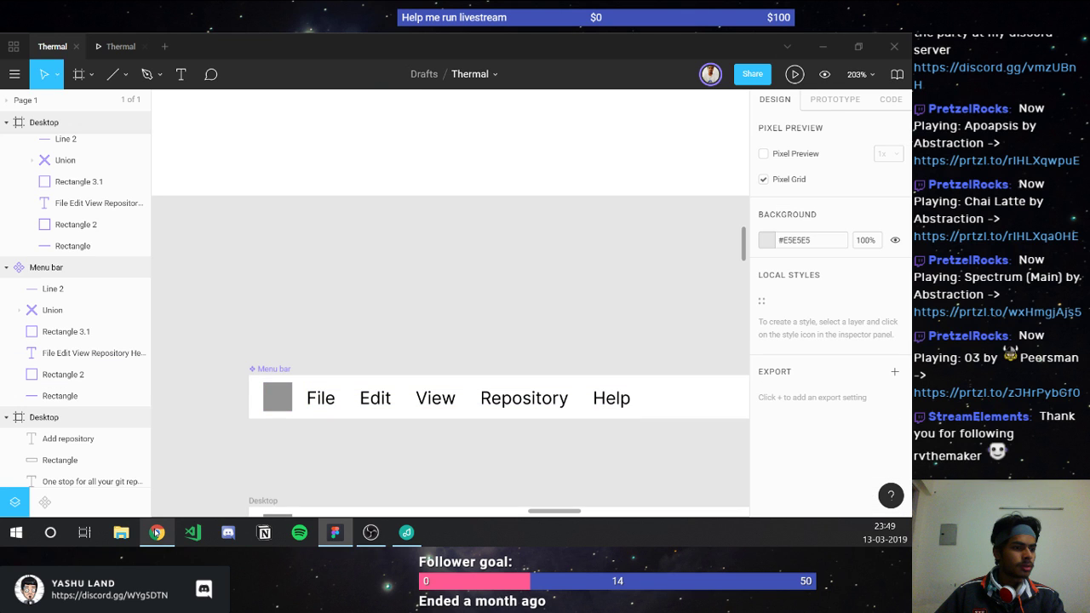
Step: Preview the Thermal prototype to see the menu bar above the Workspace/History sidebar
click(124, 47)
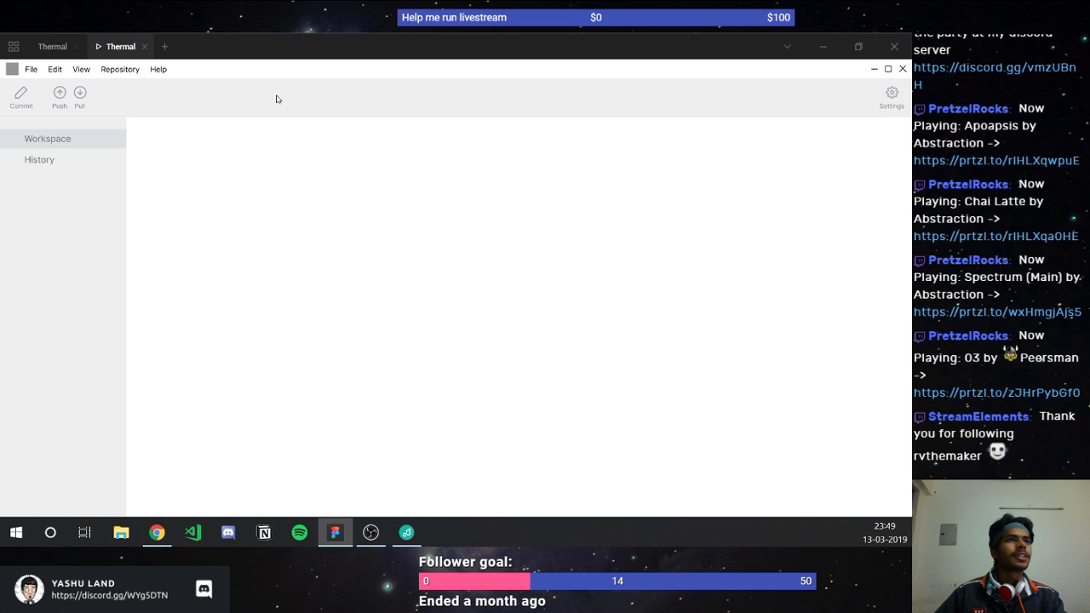
mouse_move(21, 88)
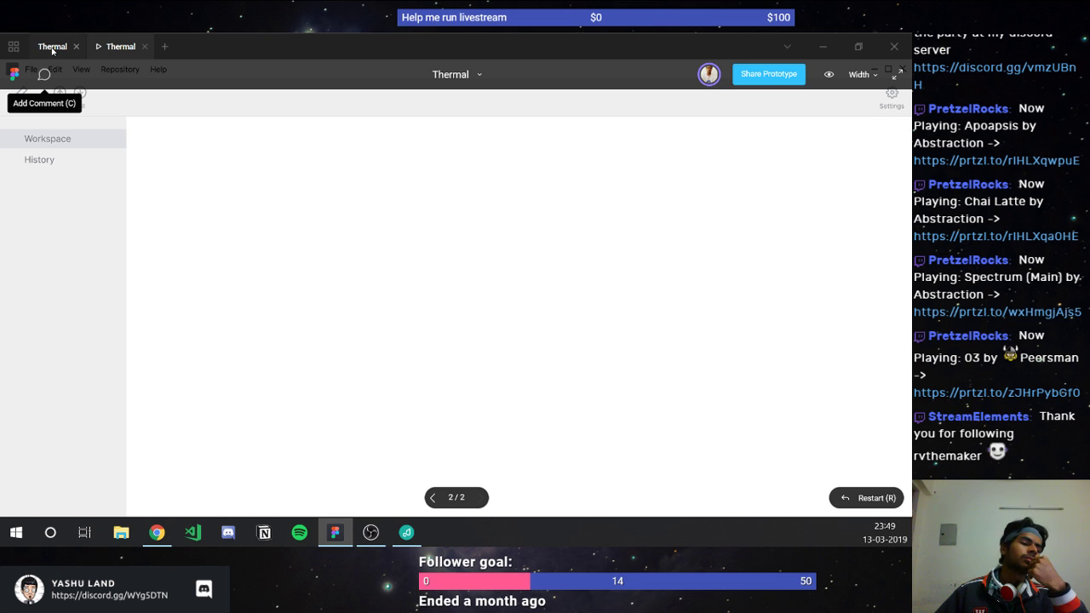
Step: Open the Feather-icons file from recent files in a new tab, then return to Thermal
click(52, 48)
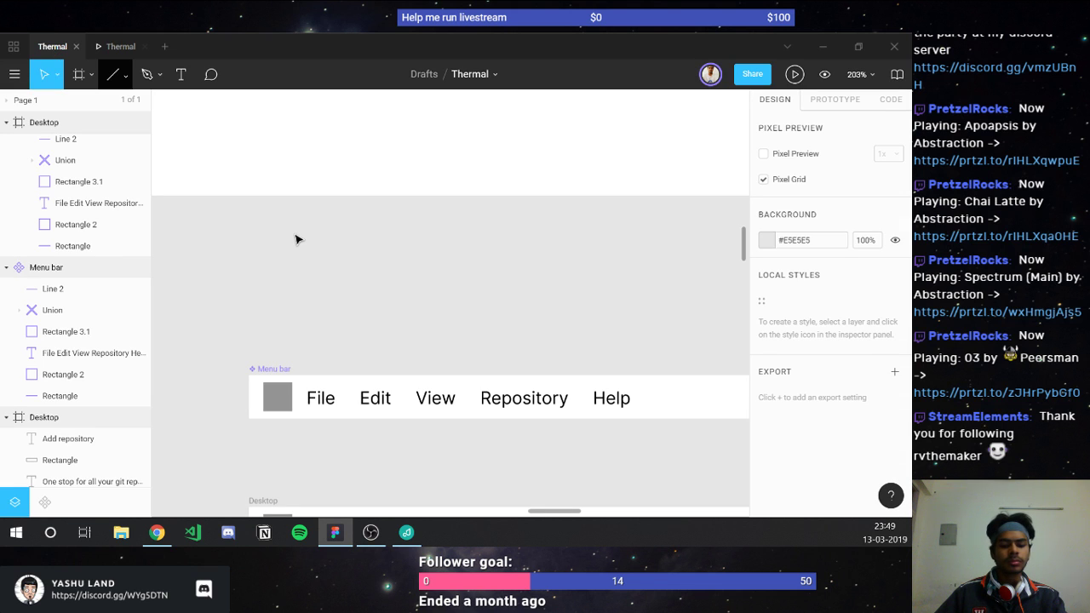
scroll(233, 182, down, 5)
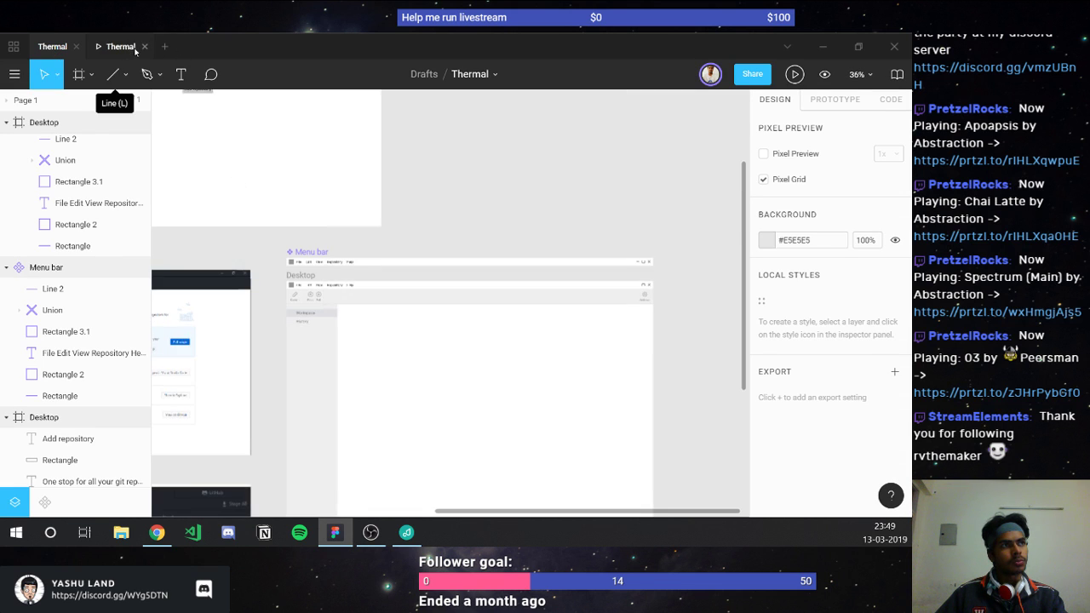
click(12, 48)
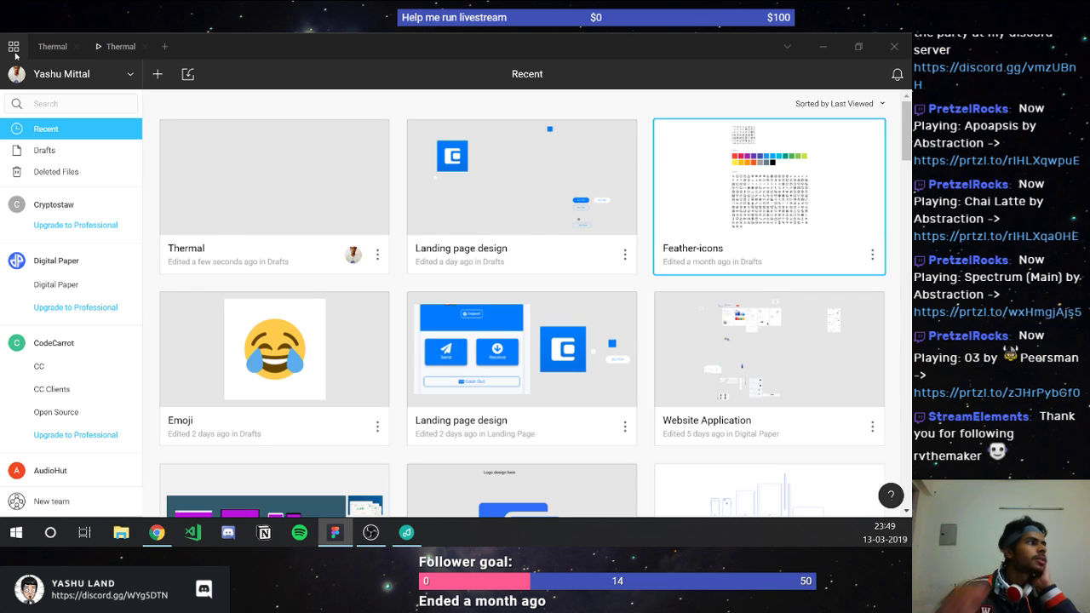
double_click(439, 258)
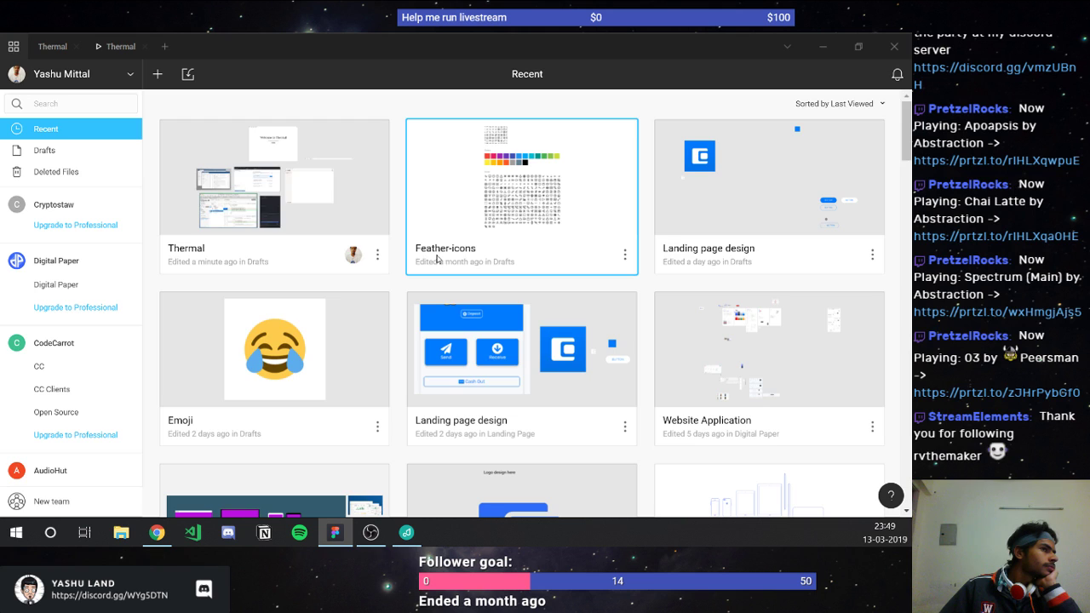
click(65, 45)
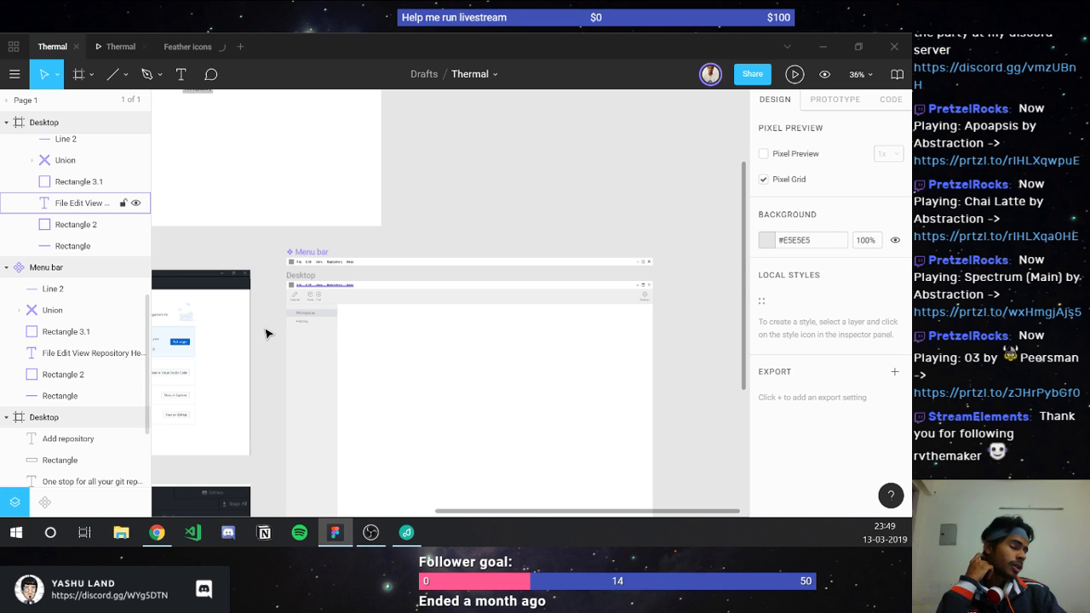
scroll(266, 334, left, 2)
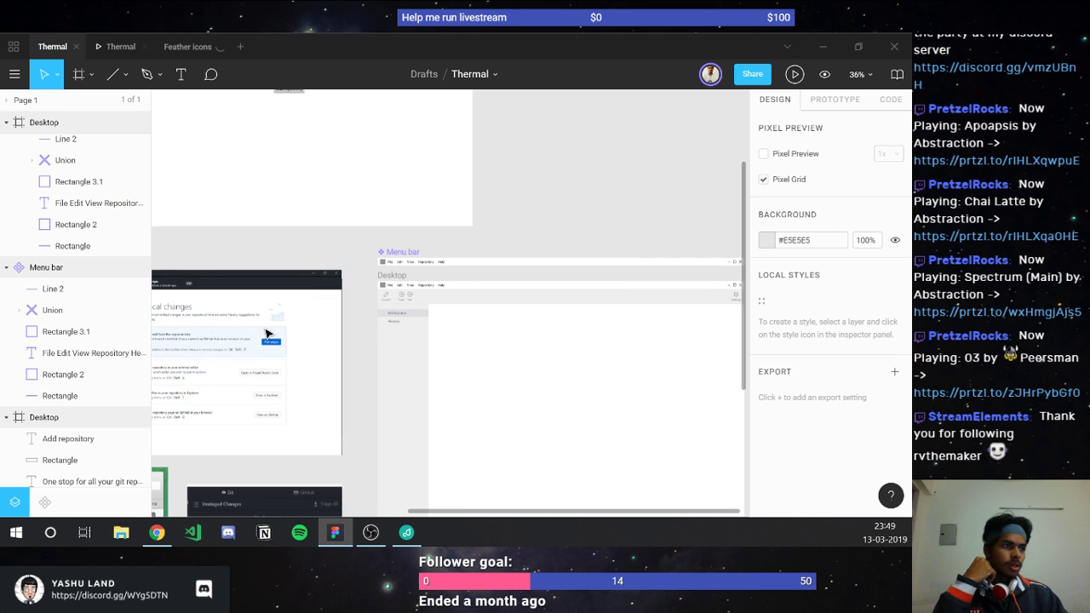
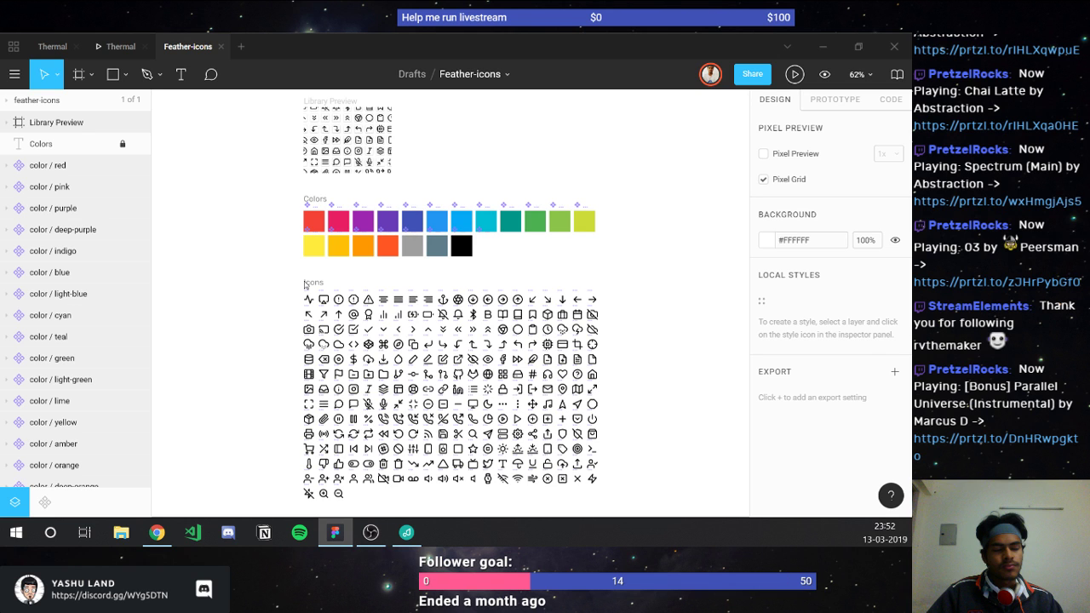
Step: Select the git-branch component in the Feather icon grid and return to the Thermal file
scroll(304, 285, up, 5)
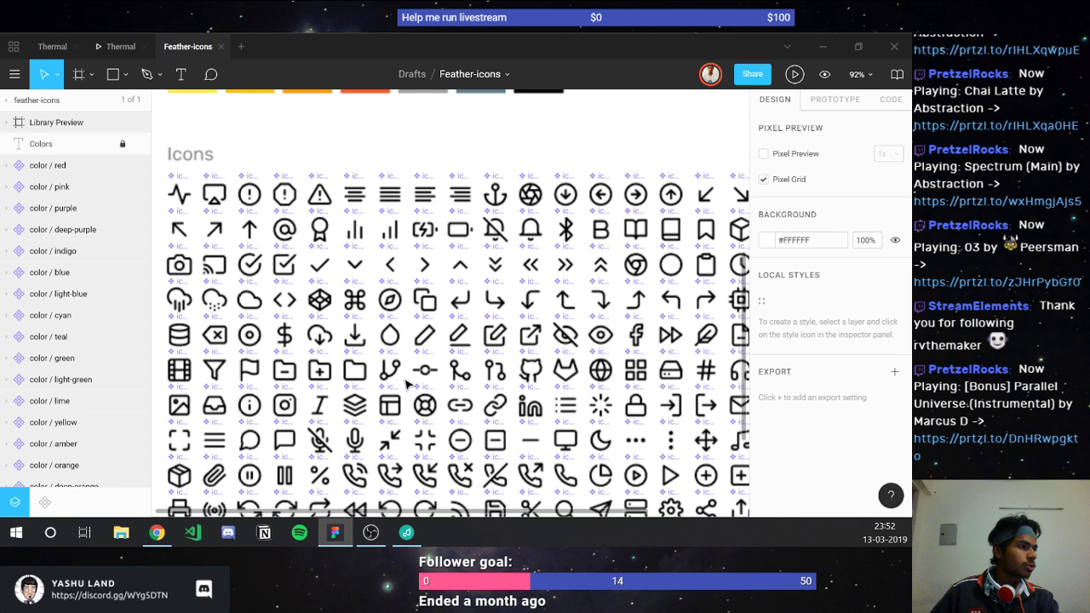
scroll(407, 384, up, 5)
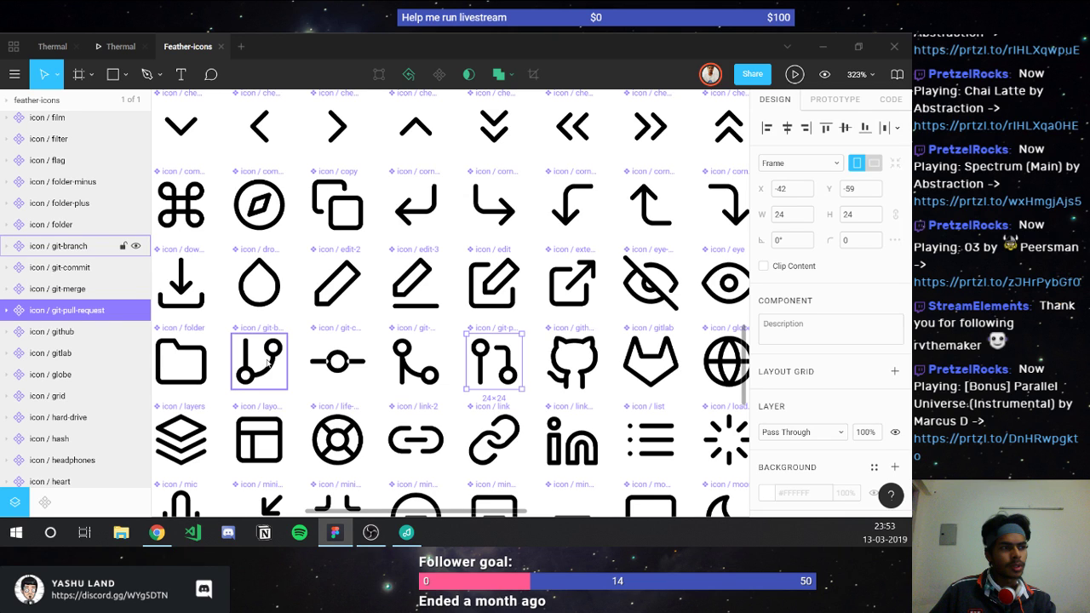
click(244, 375)
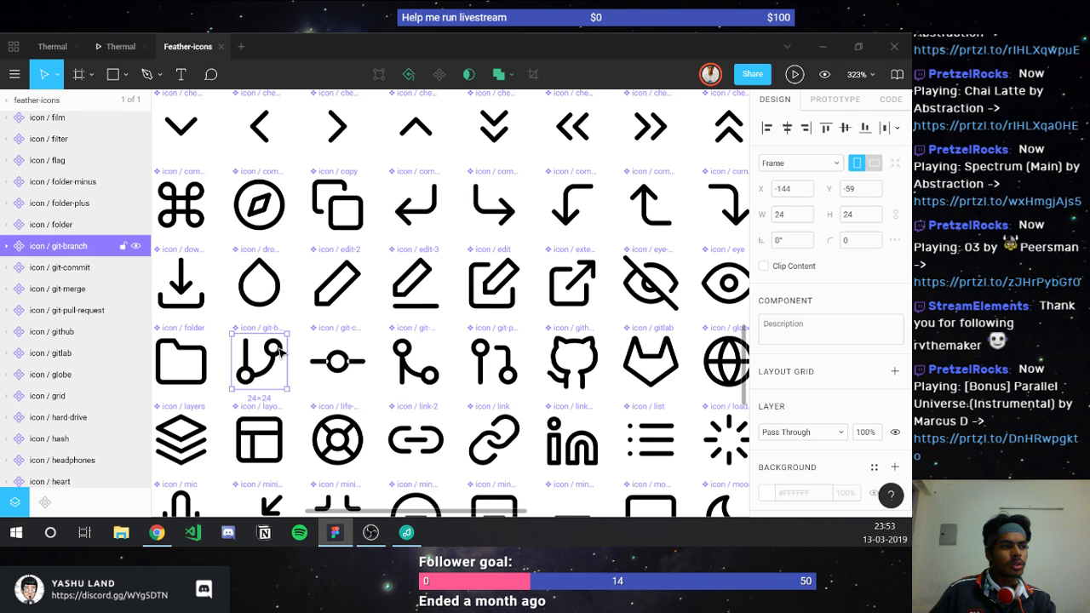
click(59, 47)
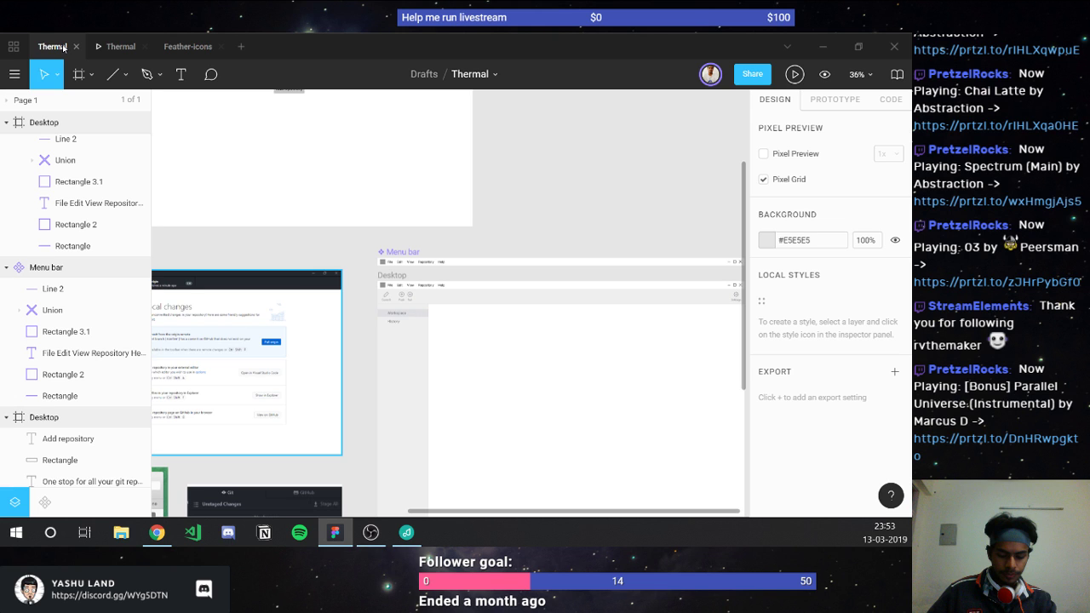
Step: Paste the git-branch icon as a 20×20 group onto the Menu bar's grey square and group the old placeholder shapes
key(ctrl+v)
key(shift+2)
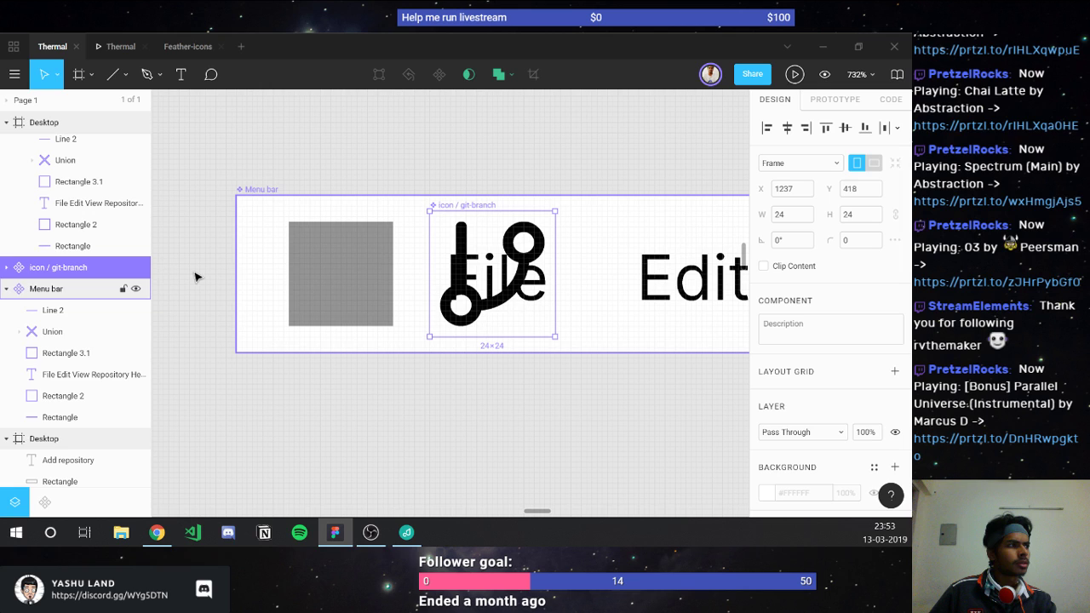
click(7, 267)
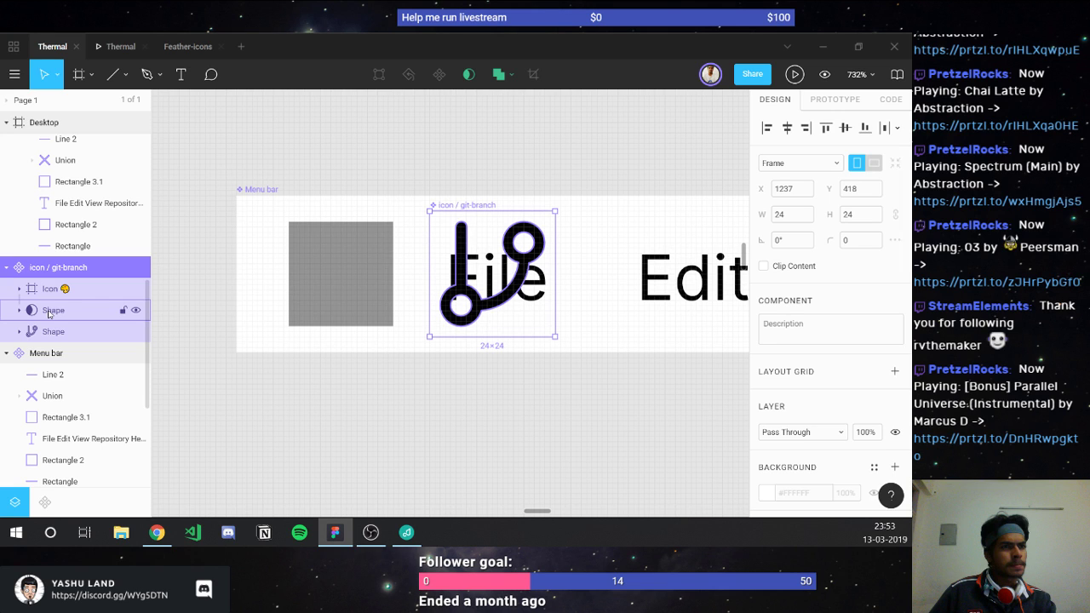
key(ctrl+z)
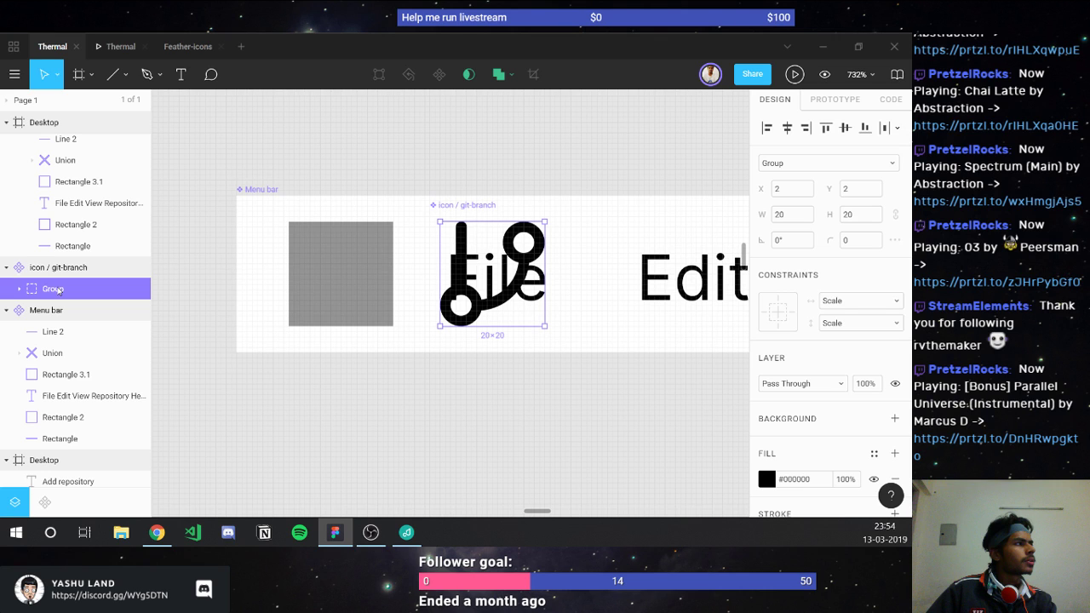
drag(480, 310, 328, 310)
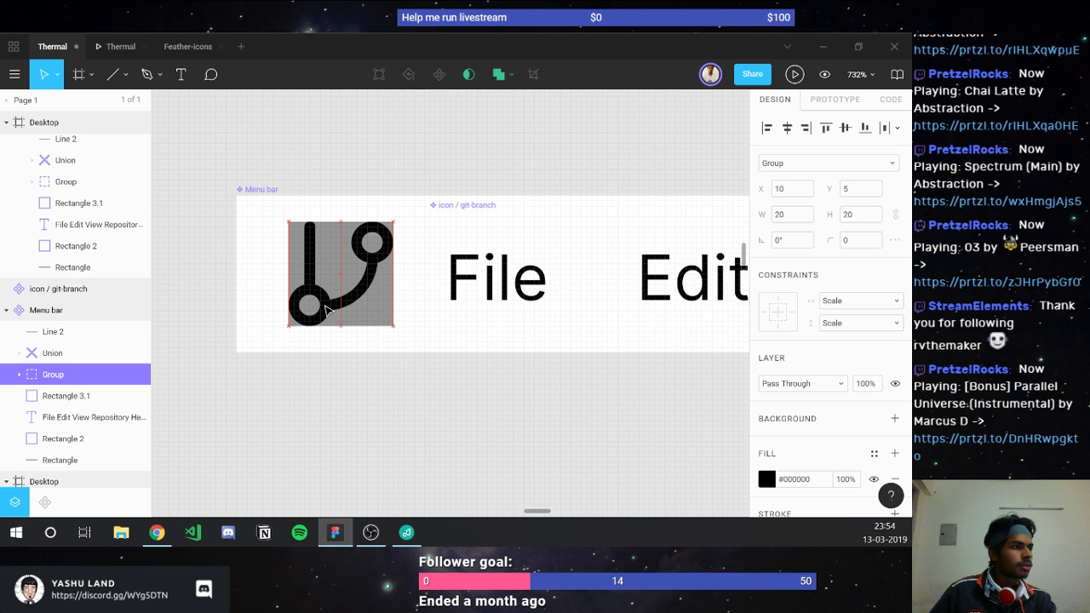
click(53, 395)
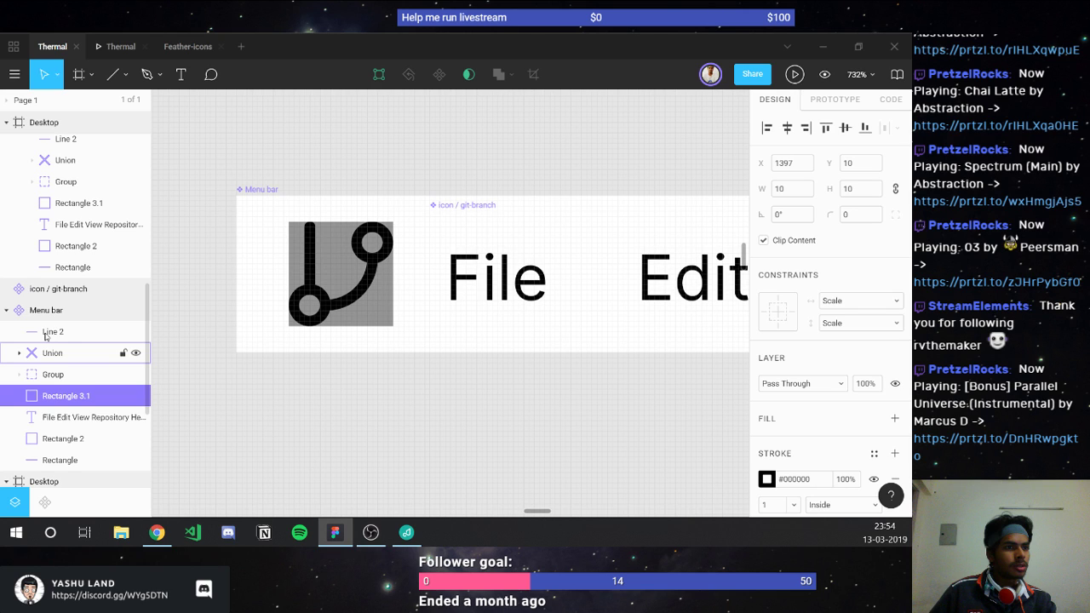
key(ctrl+z)
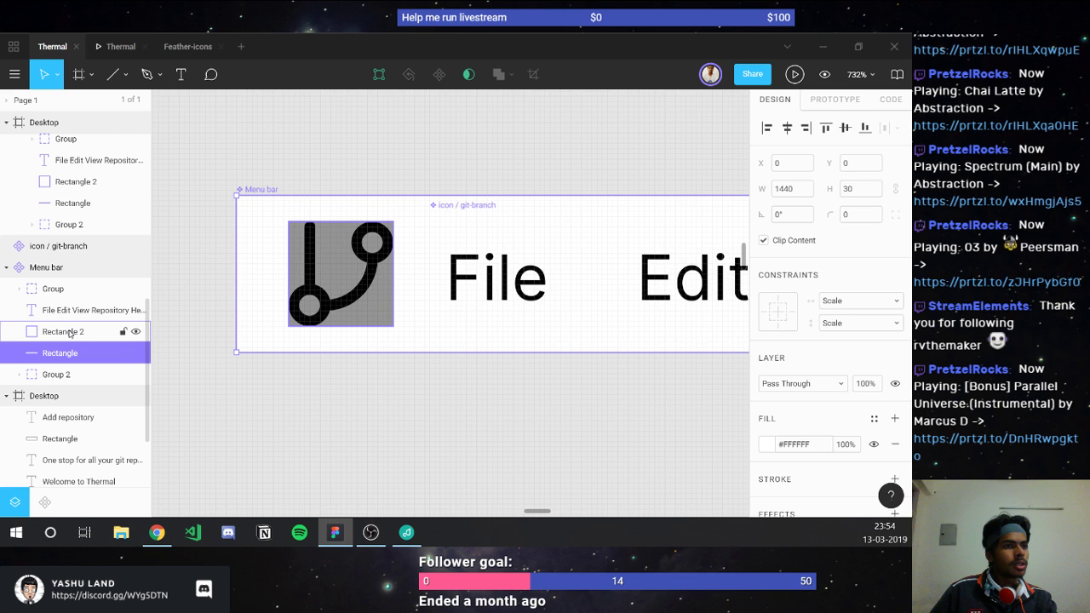
scroll(379, 462, down, 5)
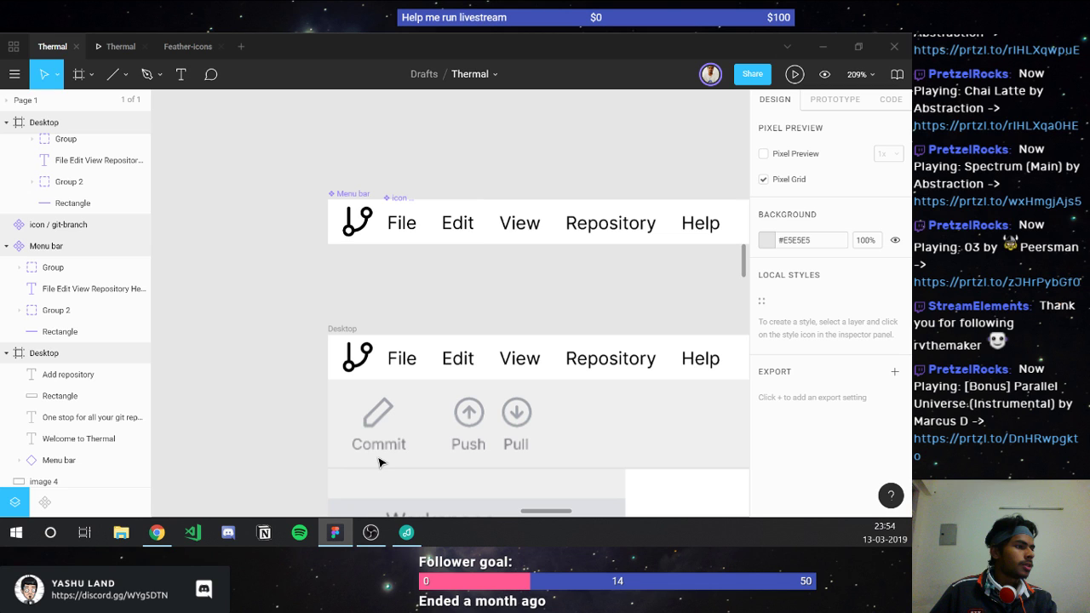
click(353, 193)
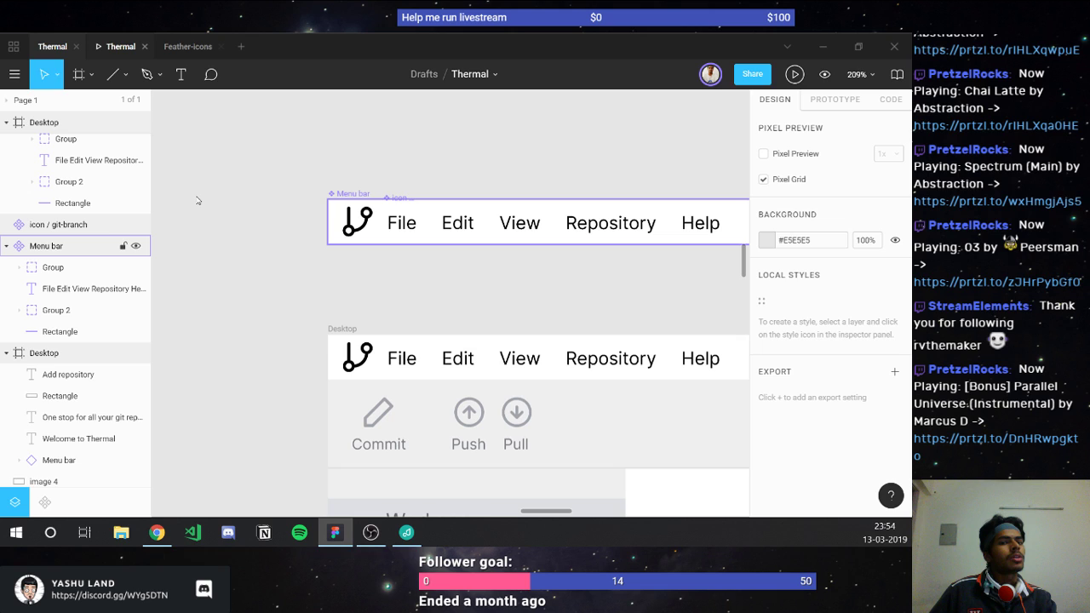
click(795, 74)
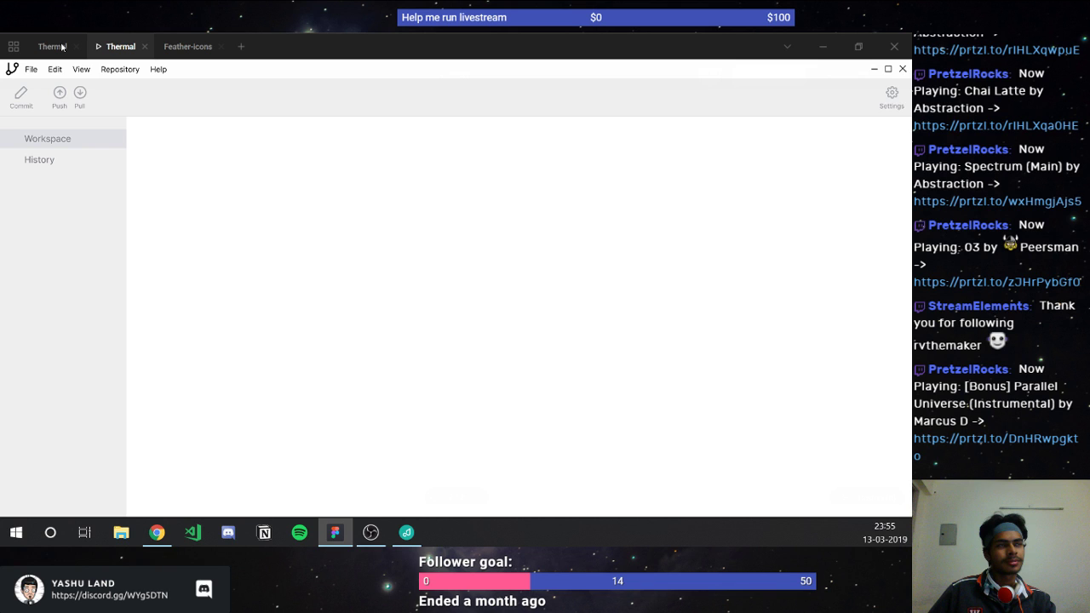
click(61, 47)
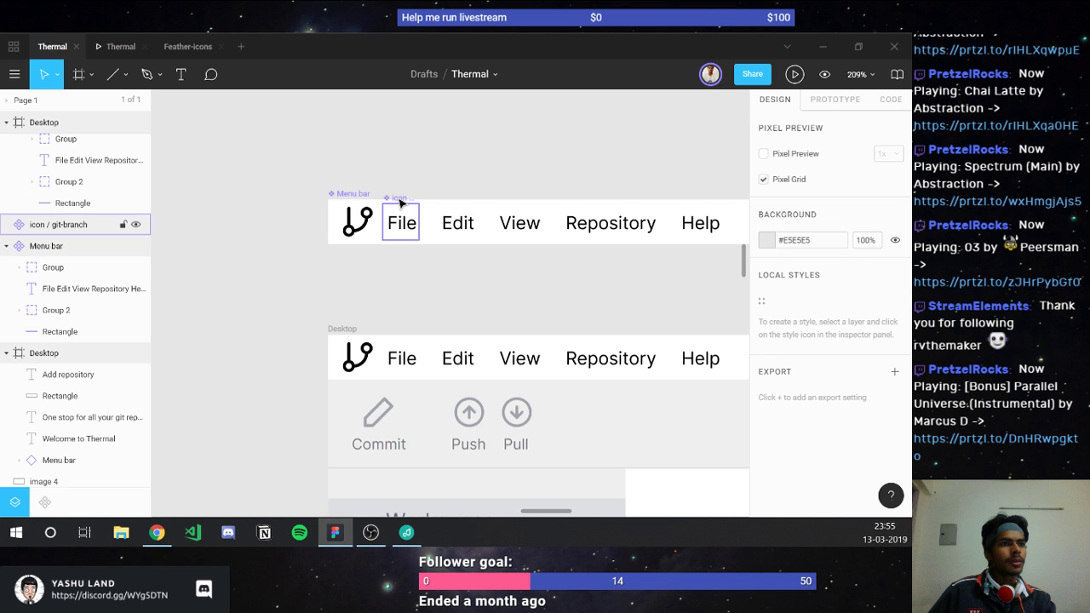
scroll(400, 202, down, 5)
click(411, 269)
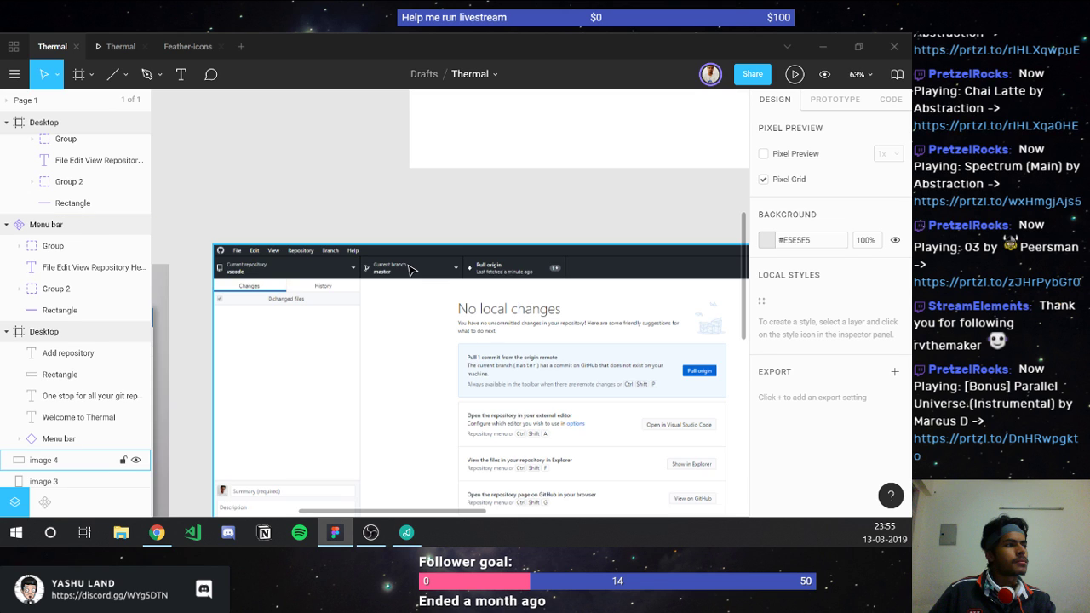
Step: Pan around the reference git-client screenshots, then bring up the Feather-icons file
scroll(392, 281, down, 2)
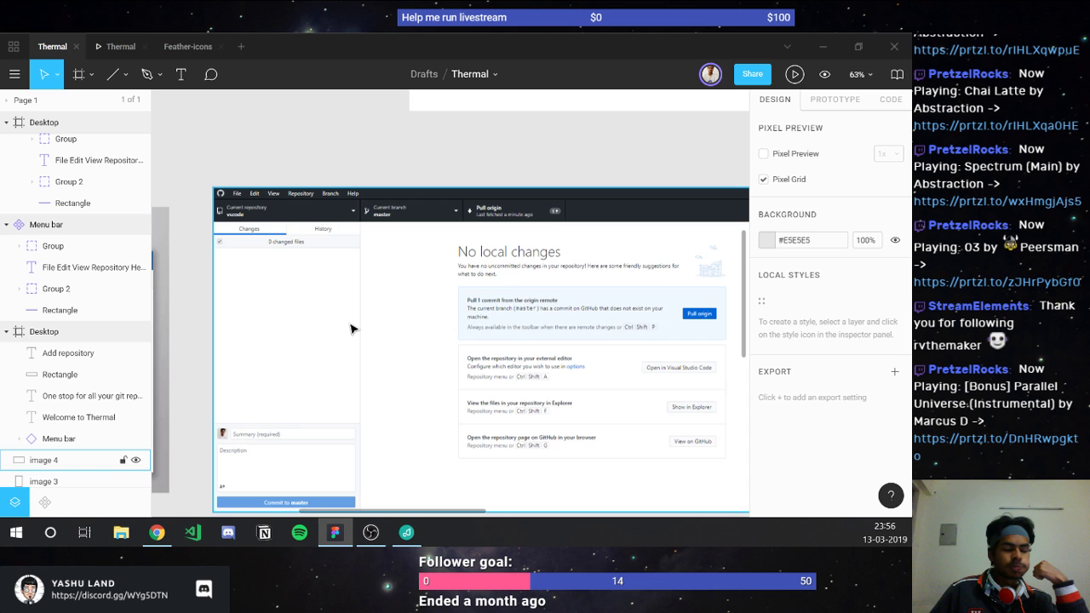
scroll(351, 327, down, 2)
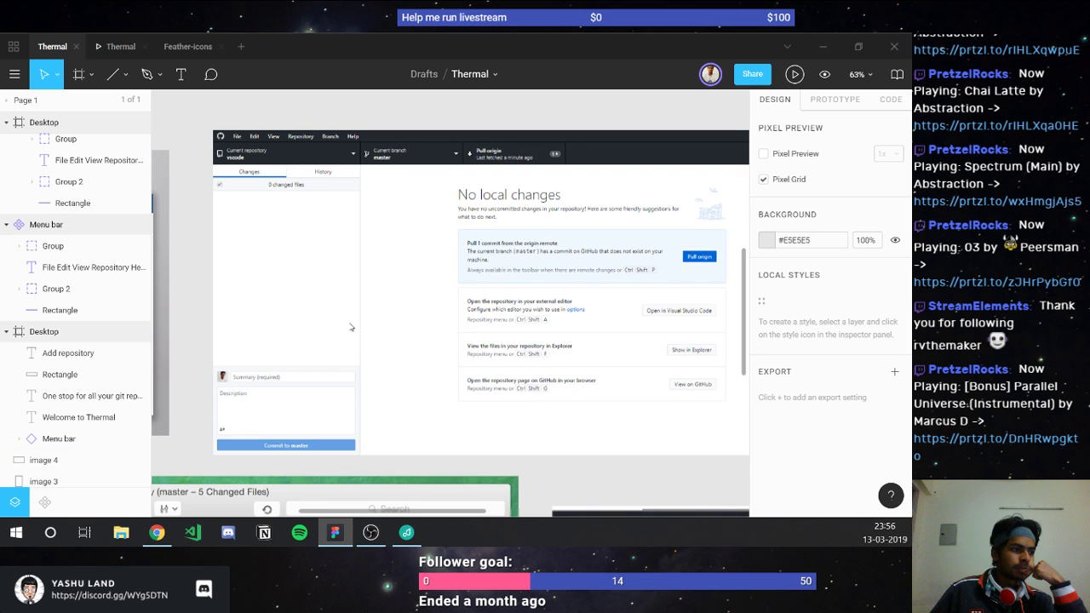
scroll(351, 327, down, 8)
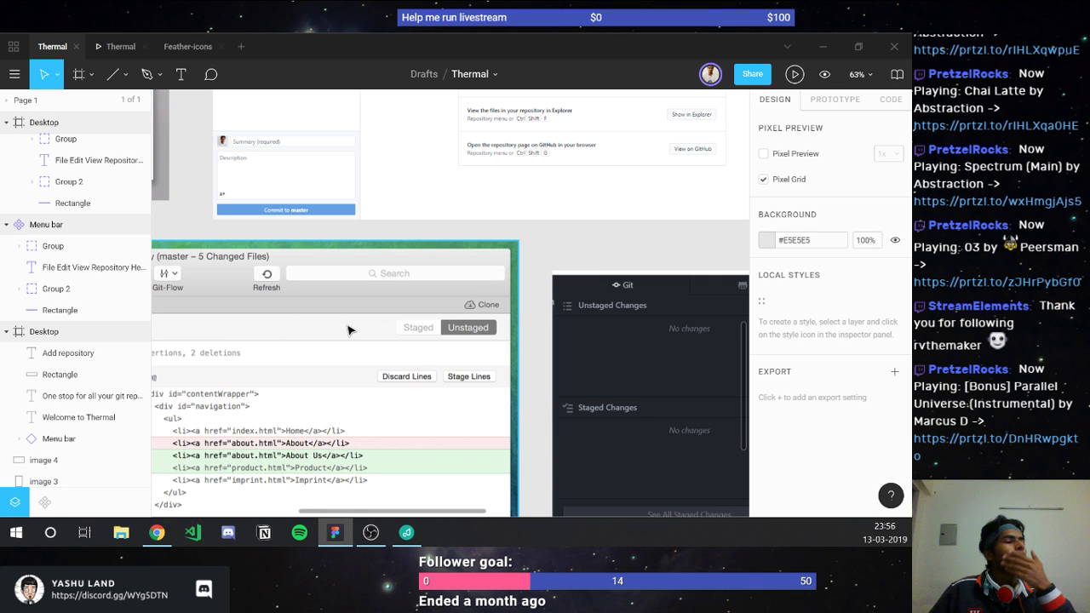
scroll(347, 331, left, 3)
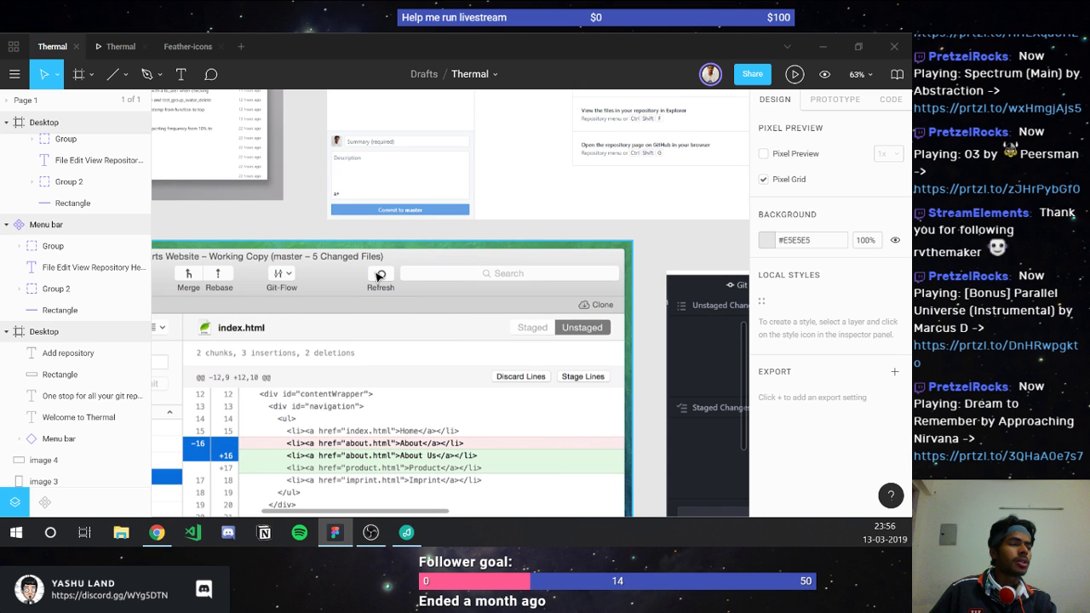
scroll(379, 276, left, 3)
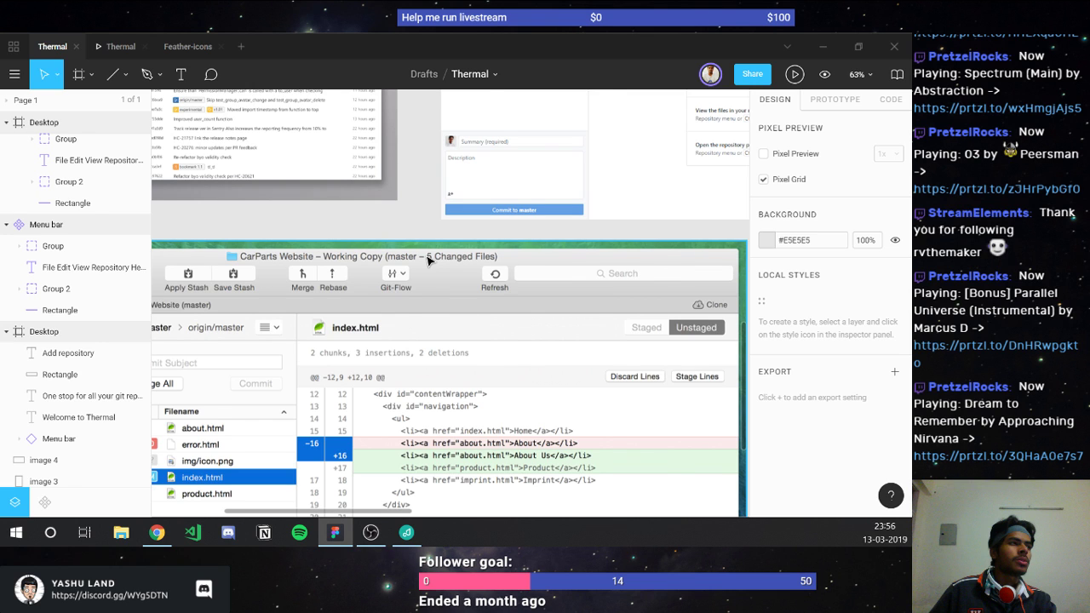
scroll(428, 260, left, 4)
scroll(301, 261, up, 2)
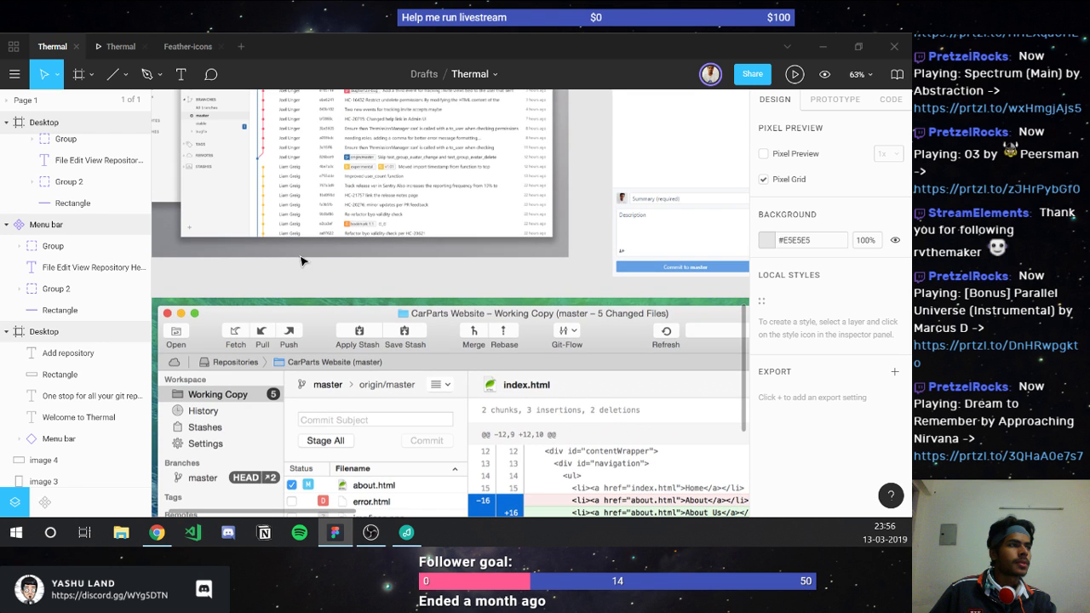
scroll(300, 261, up, 2)
scroll(300, 260, left, 1)
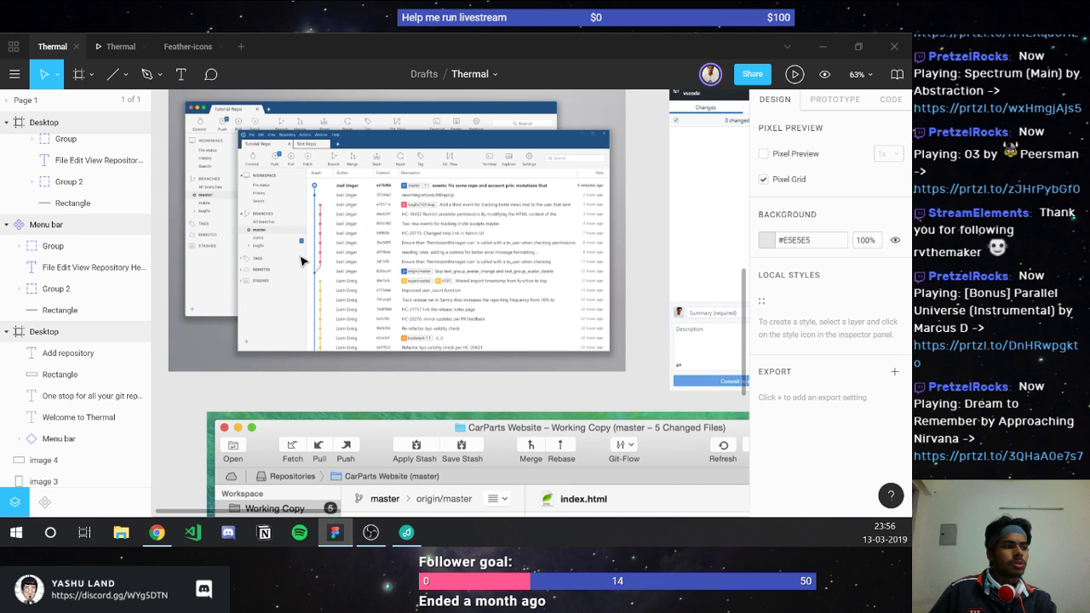
scroll(301, 260, down, 2)
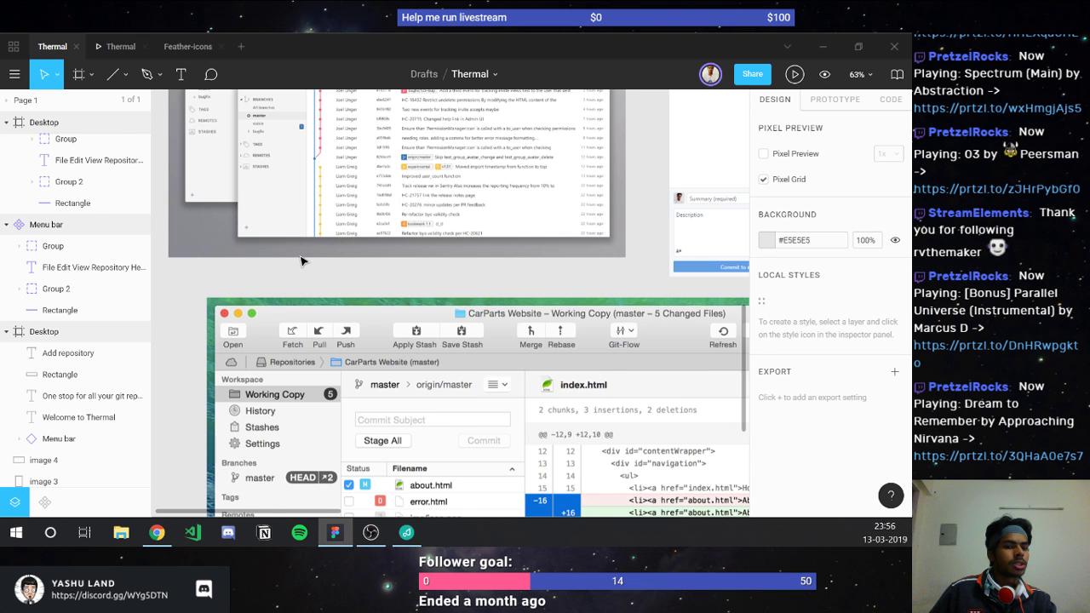
scroll(301, 261, up, 1)
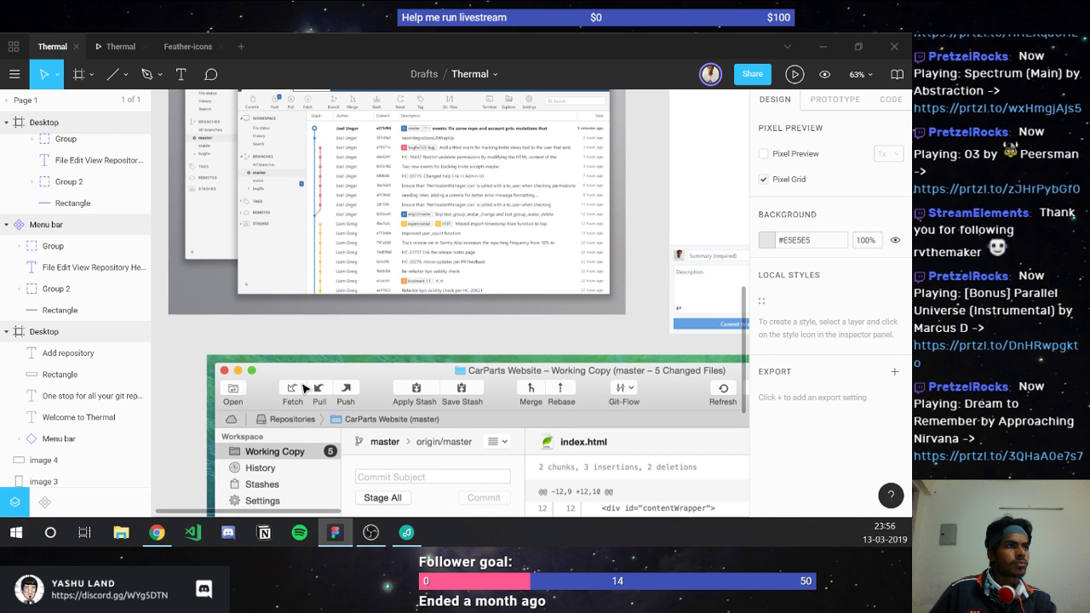
key(ctrl+shift+Tab)
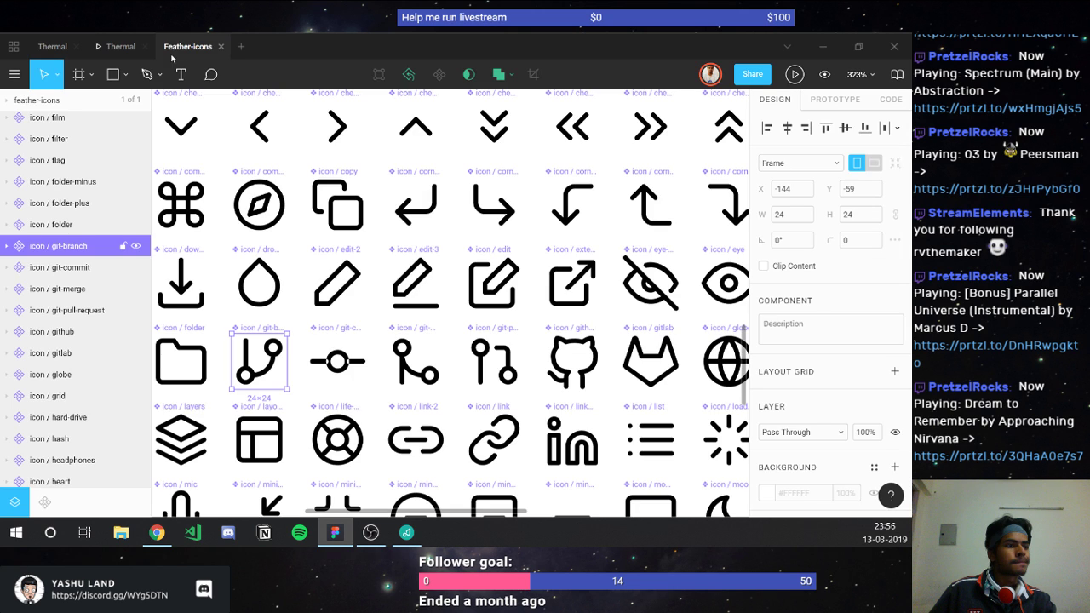
Step: Select the folder icon component in the Feather icon set
scroll(300, 277, down, 3)
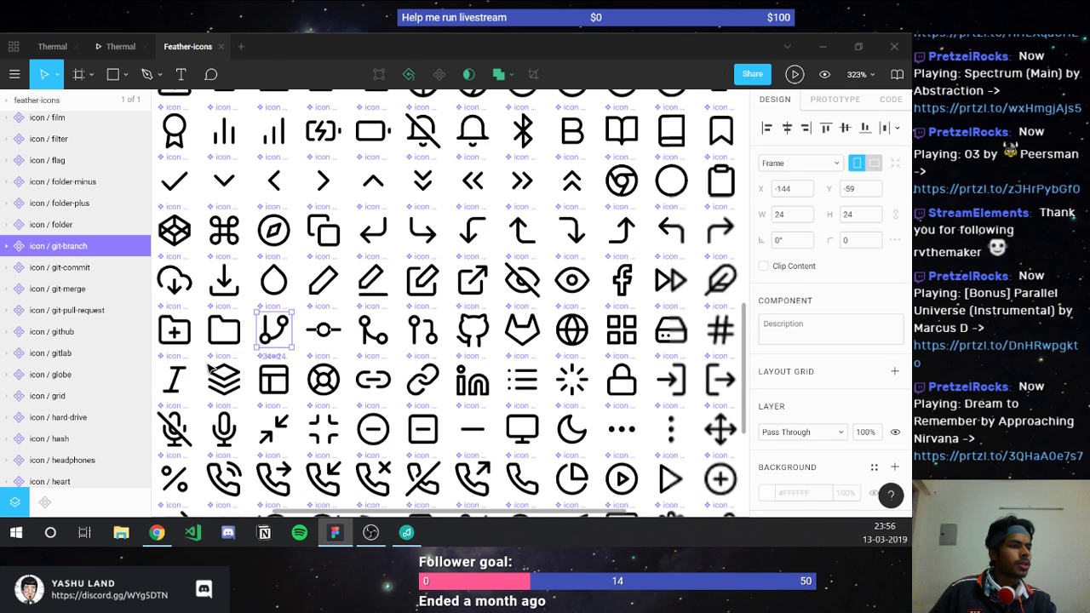
click(209, 337)
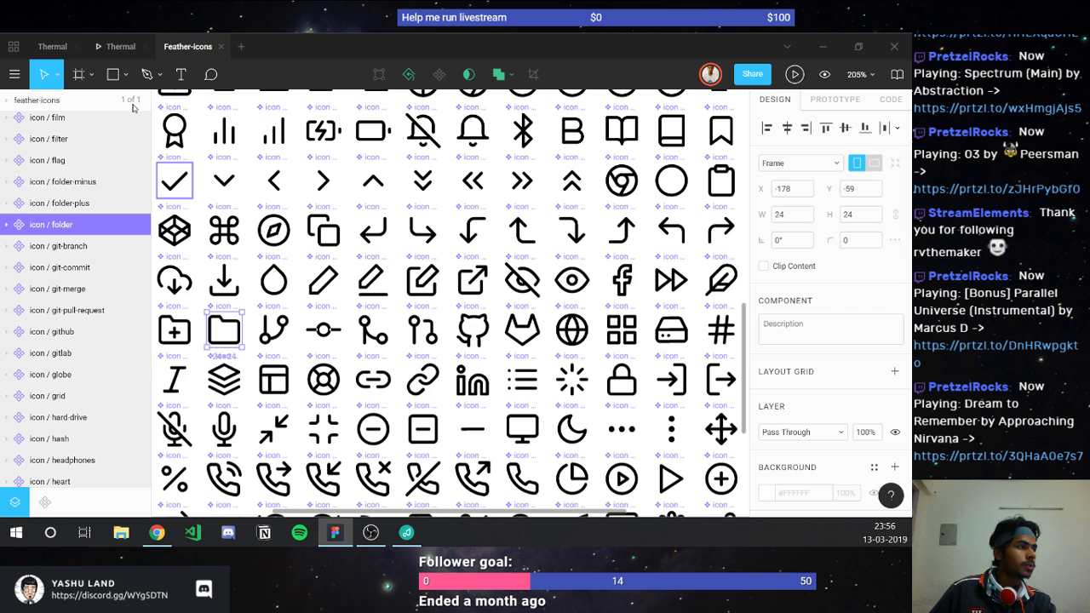
key(ctrl+Tab)
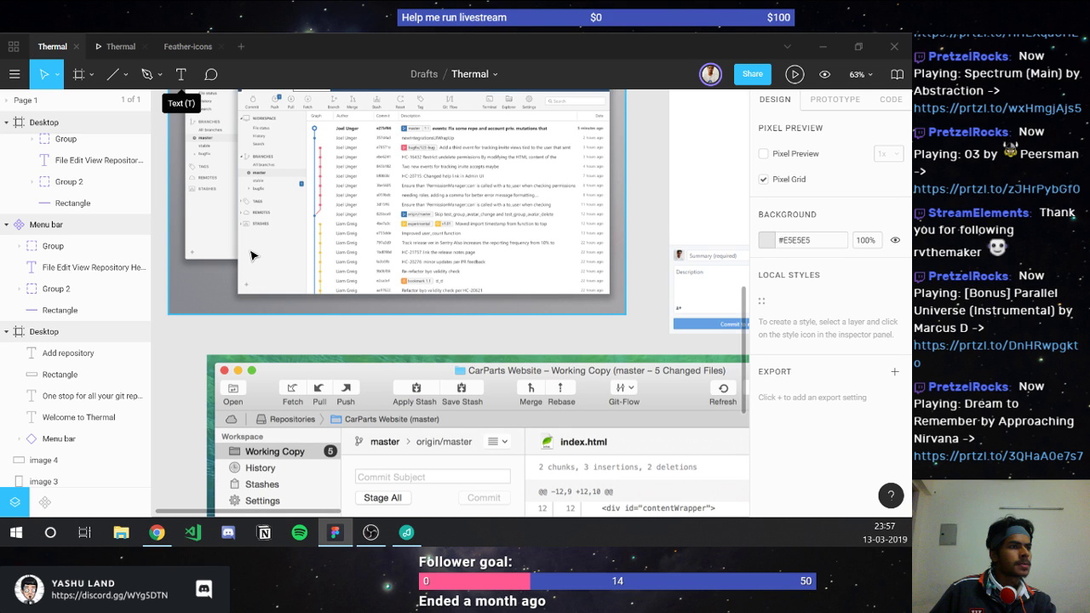
Step: Paste the folder icon onto the Workspace row of the Thermal Desktop frame
scroll(405, 183, down, 5)
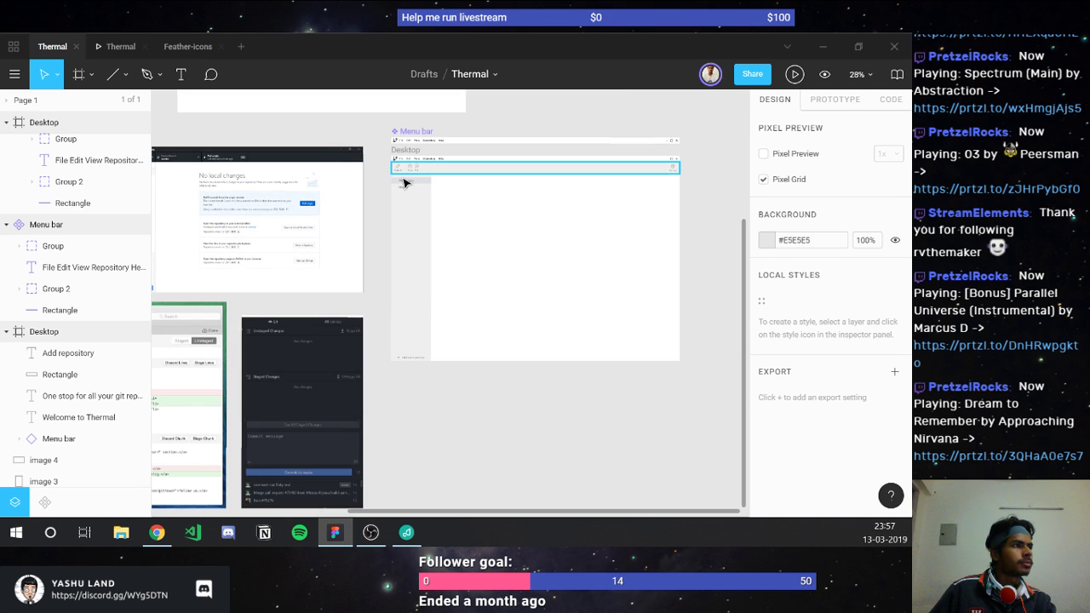
scroll(403, 183, up, 5)
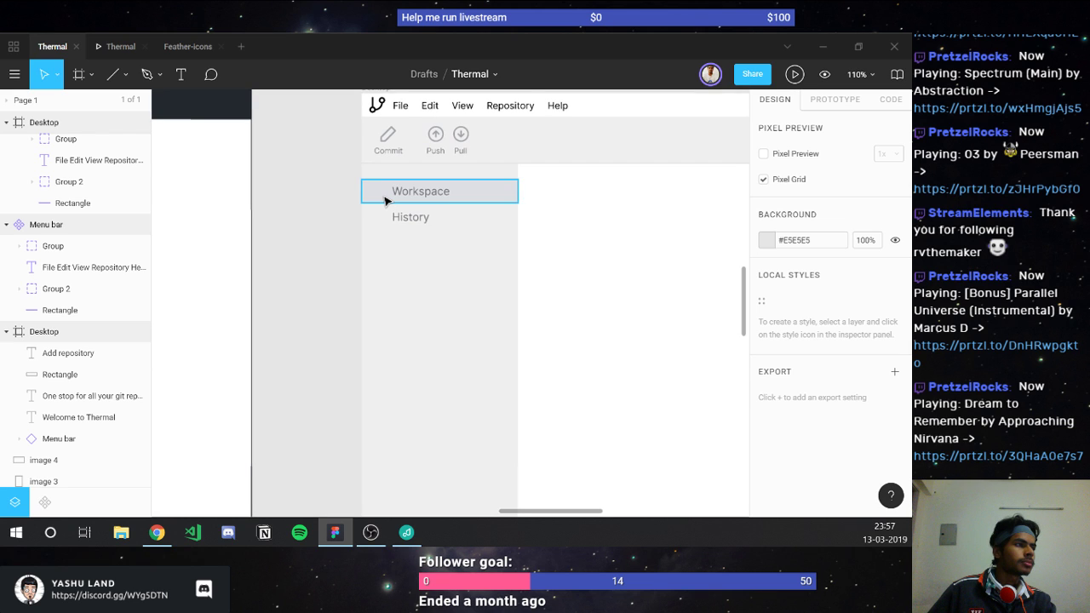
click(387, 200)
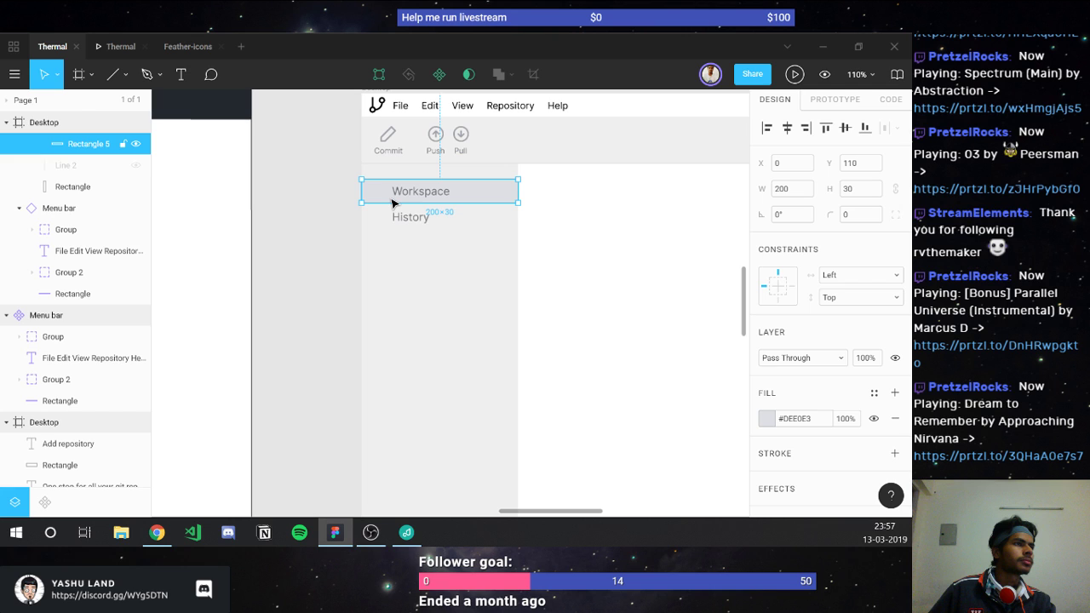
key(ctrl+v)
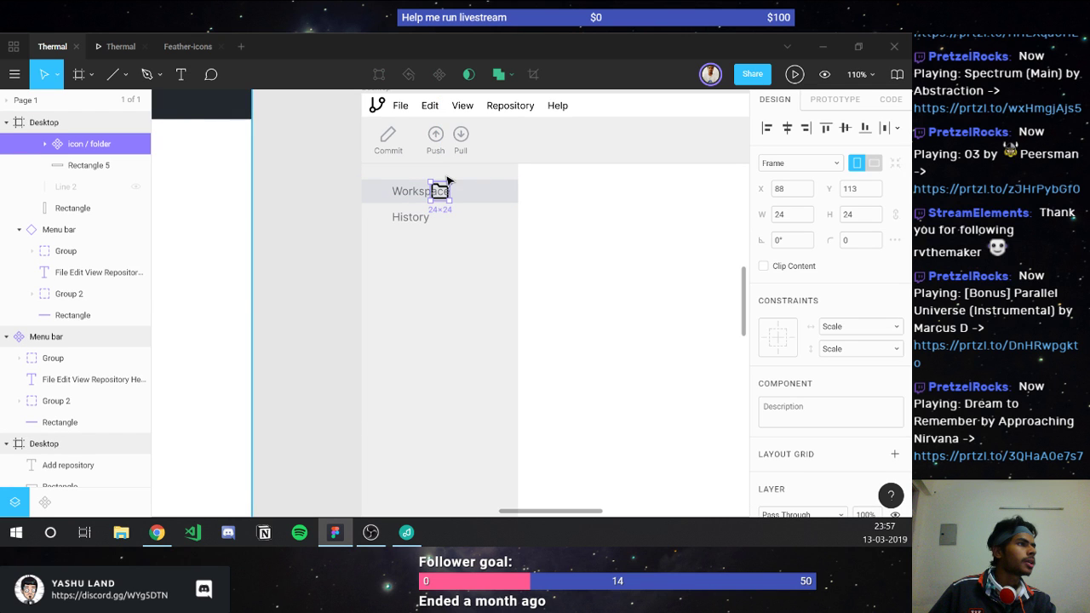
Step: Go back to the Feather-icons file's icon grid
scroll(448, 181, up, 5)
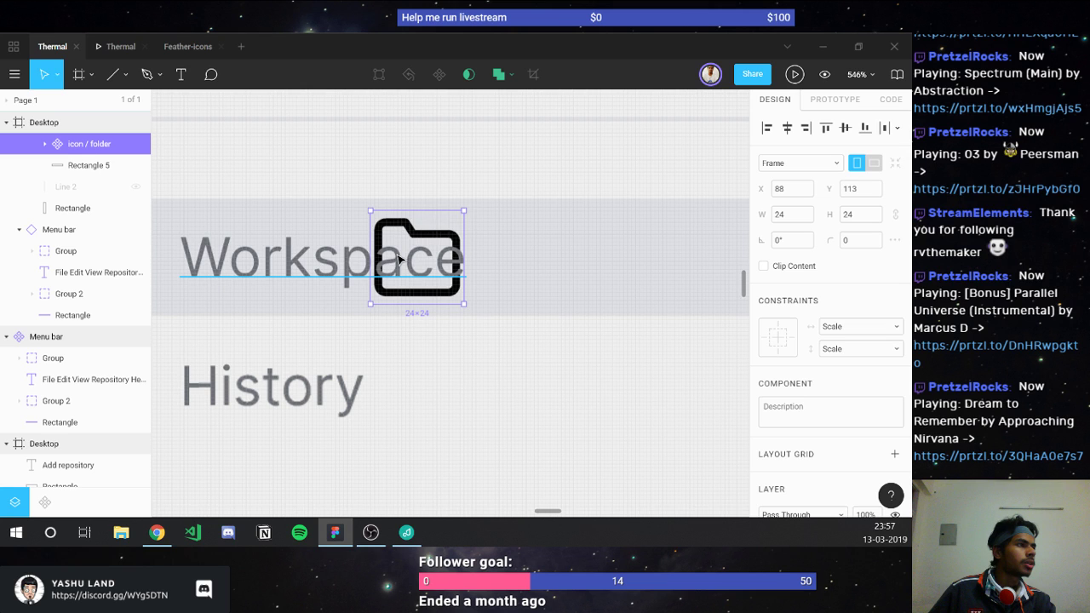
scroll(399, 260, down, 4)
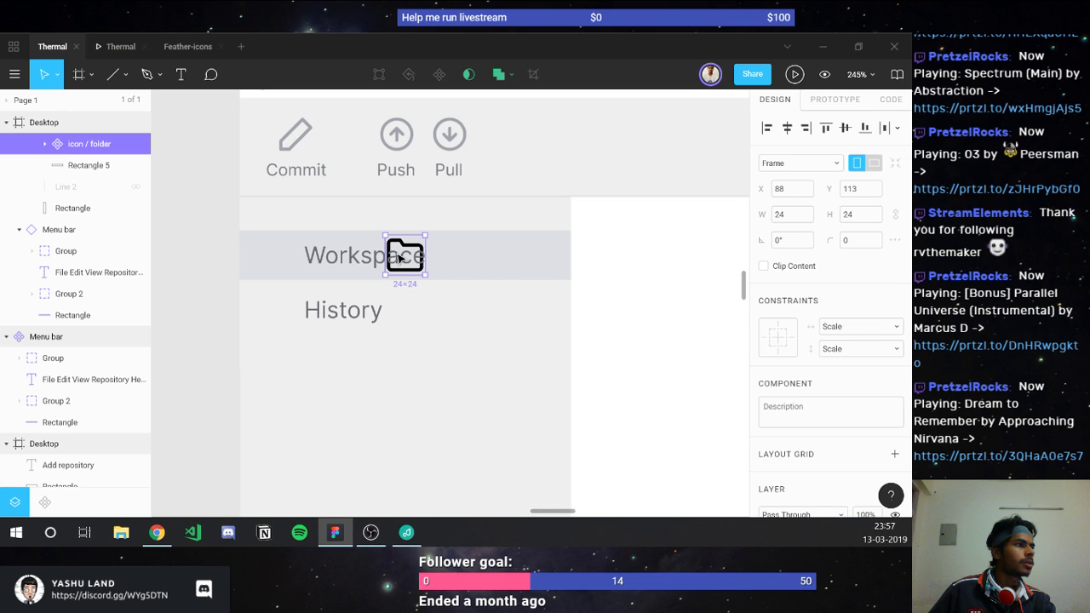
scroll(398, 258, down, 4)
click(180, 48)
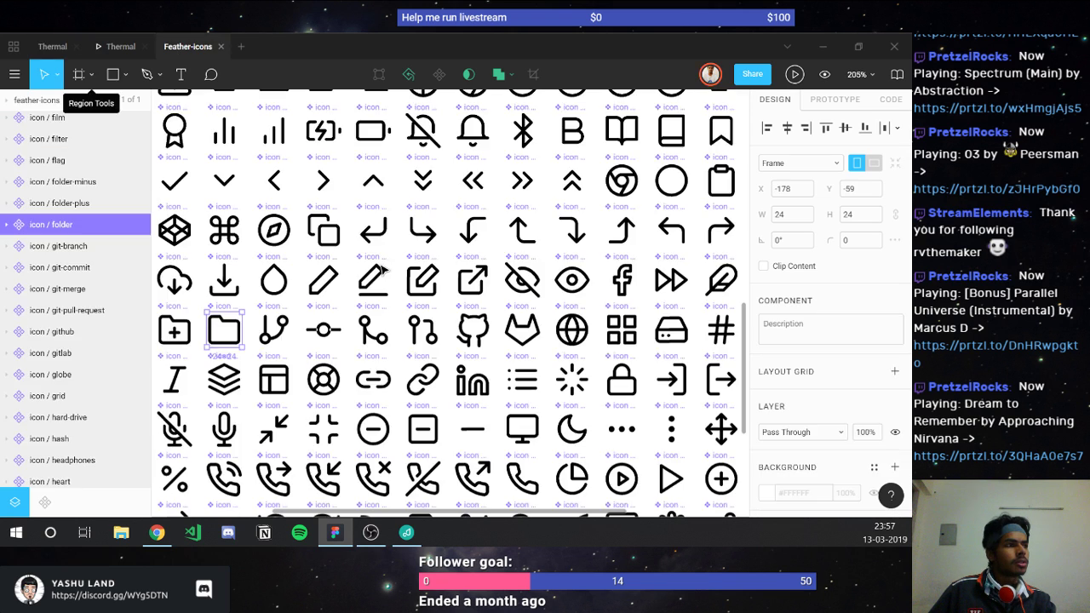
scroll(383, 269, down, 2)
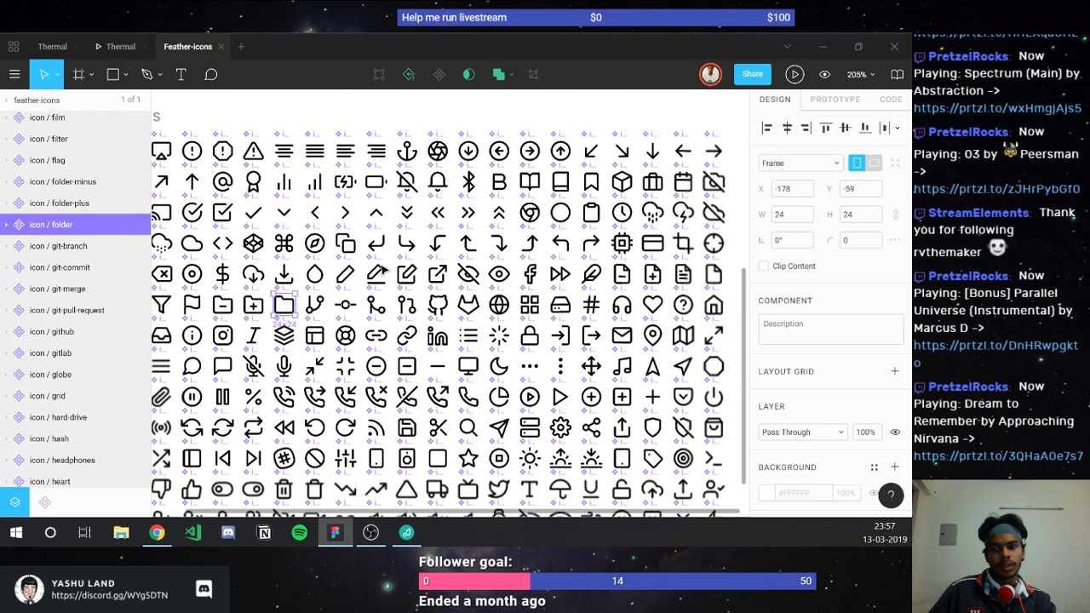
Step: Zoom out to 85% on the Feather icon grid, then return to the Thermal mockup
scroll(382, 269, down, 3)
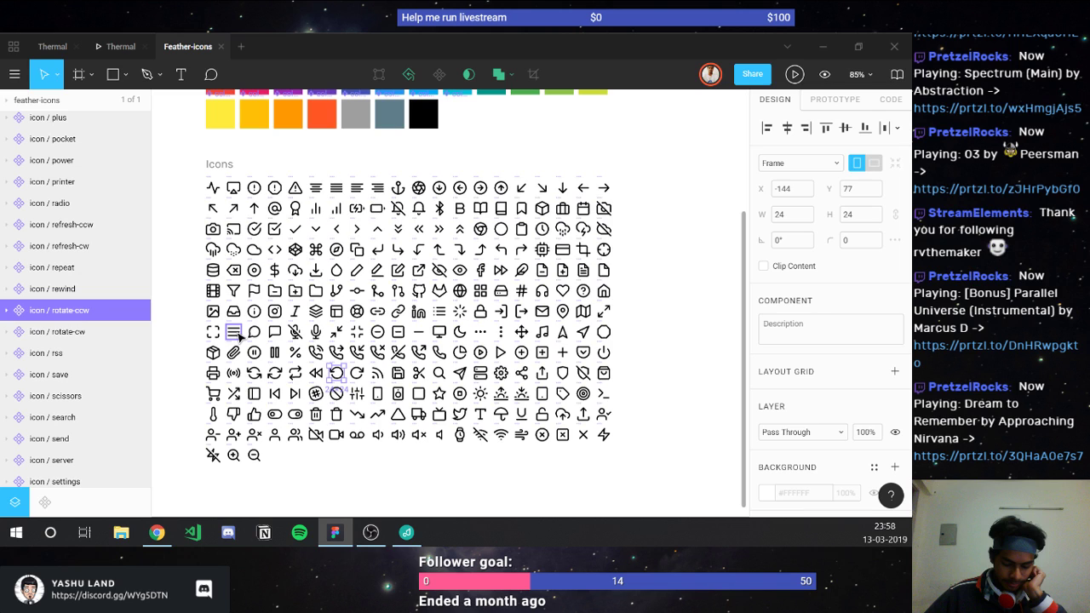
click(53, 47)
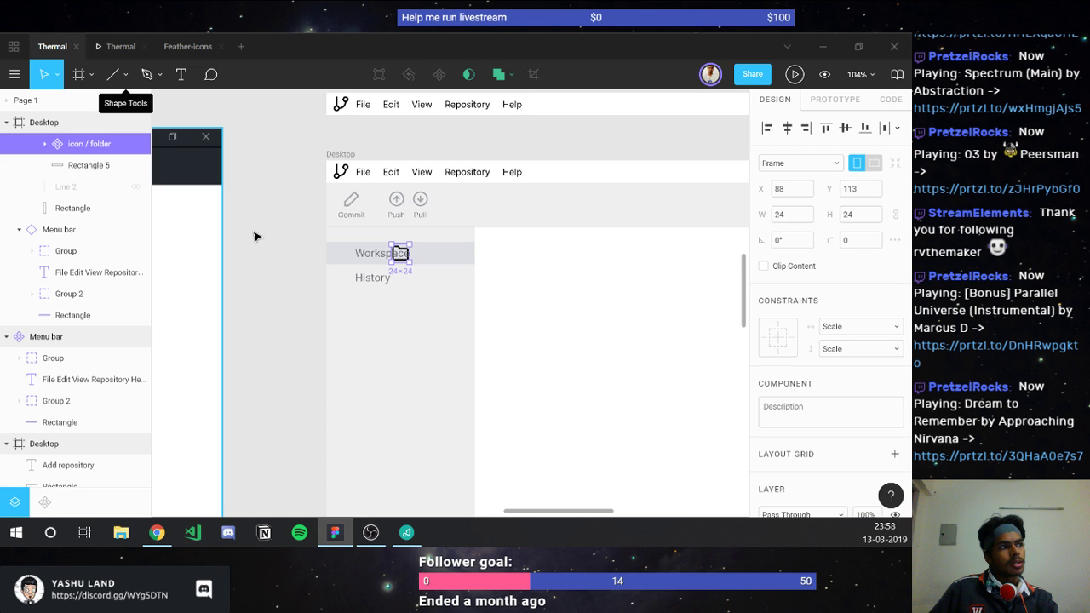
Step: Jump to the reference Git client screenshots, scroll through them, then switch to VS Code
key(n)
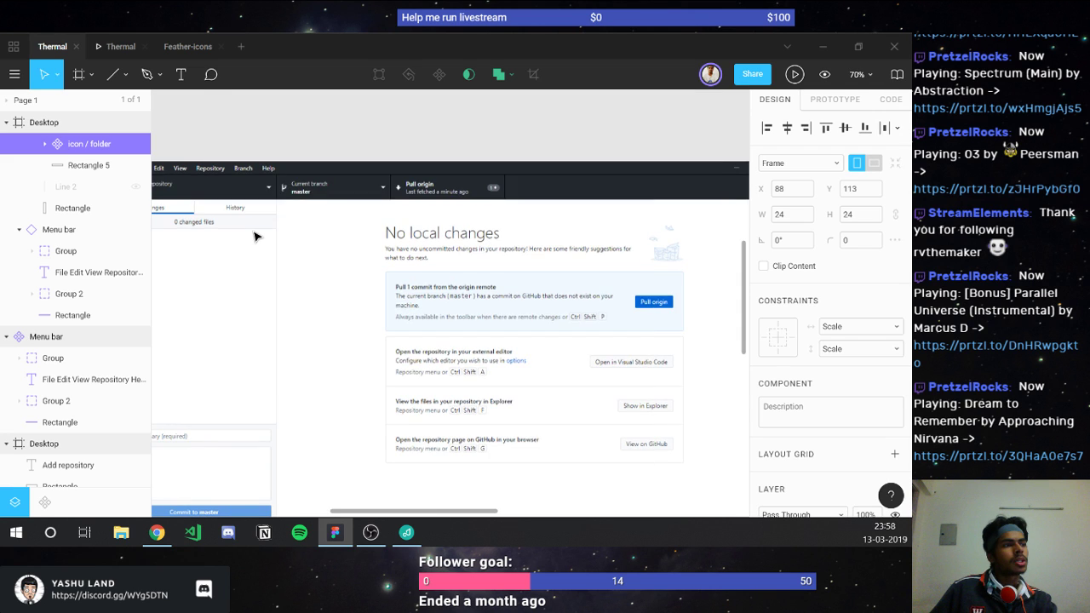
scroll(255, 237, left, 5)
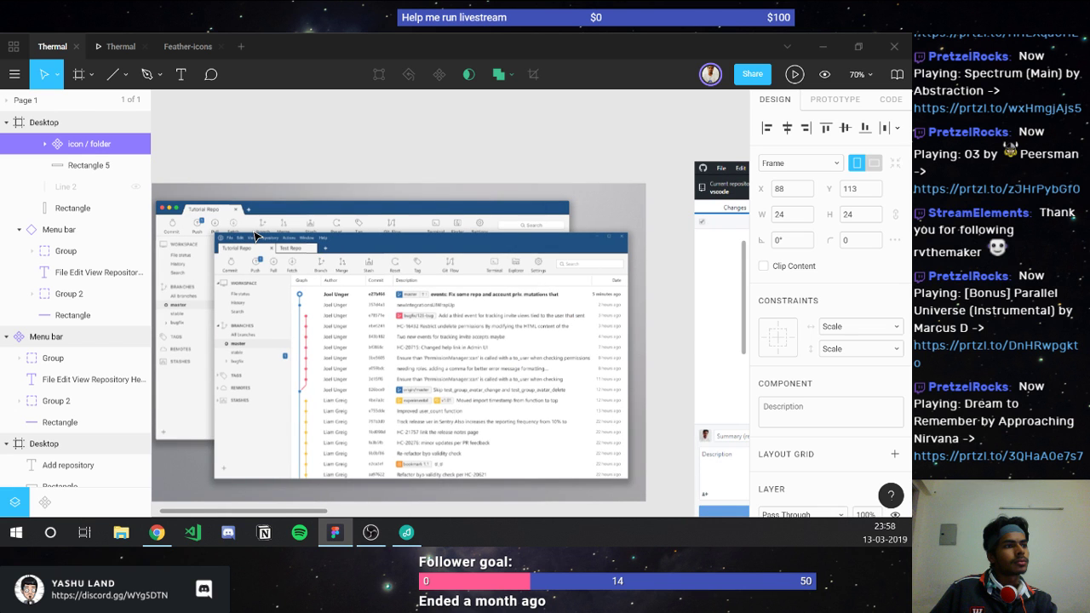
scroll(254, 237, down, 3)
scroll(254, 237, down, 4)
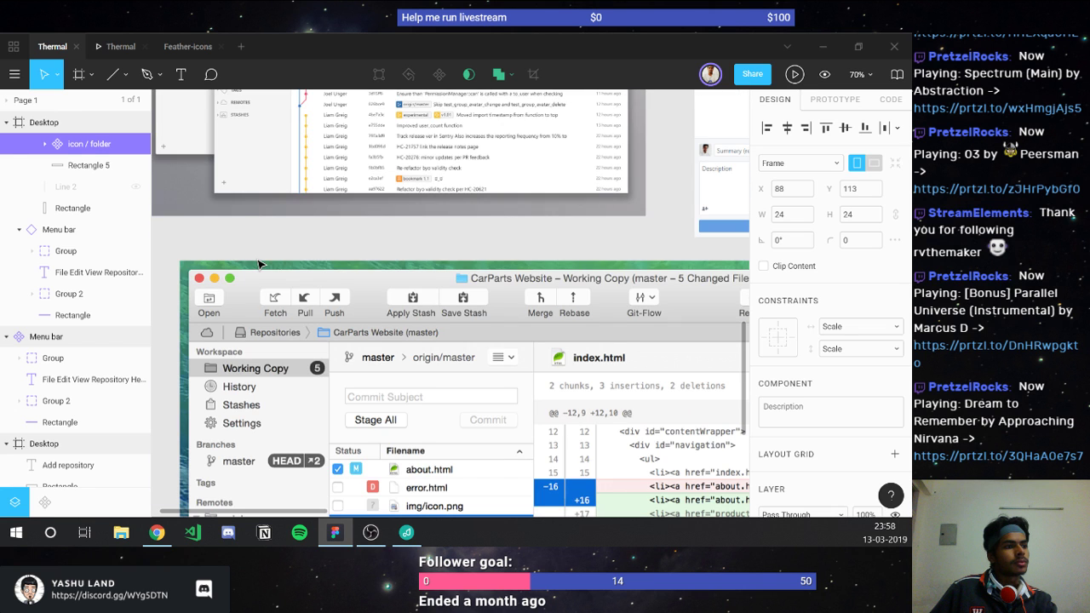
scroll(212, 387, down, 3)
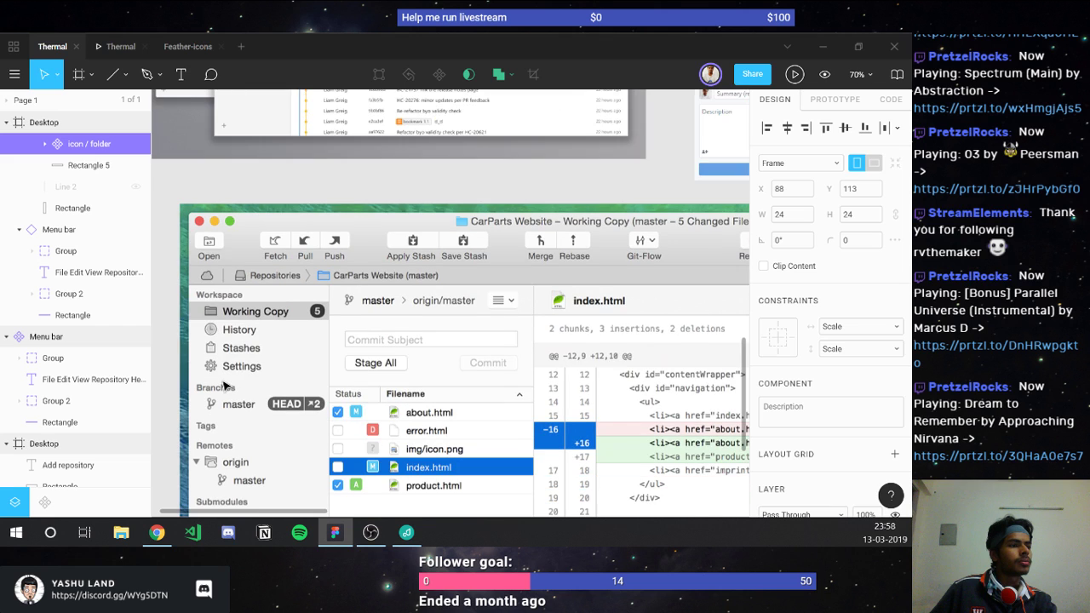
scroll(248, 369, up, 2)
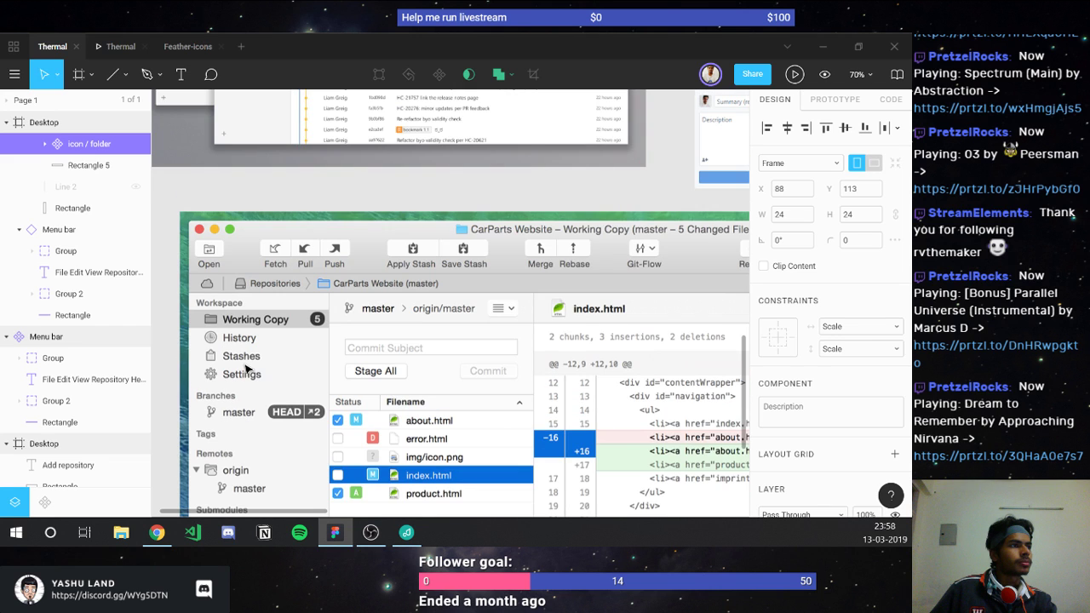
scroll(248, 368, up, 3)
scroll(246, 368, up, 4)
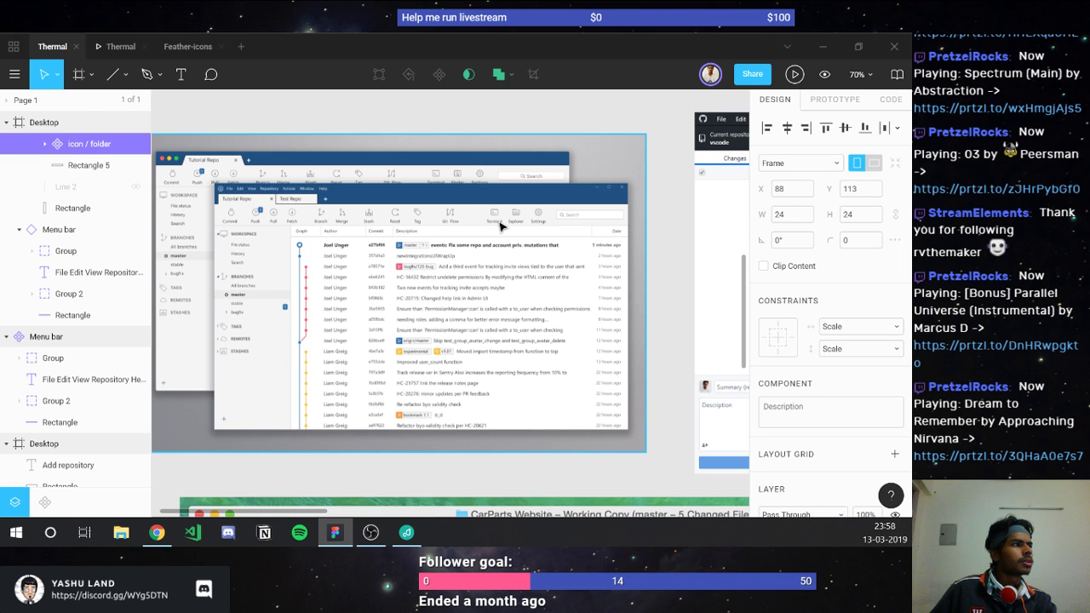
scroll(523, 218, down, 3)
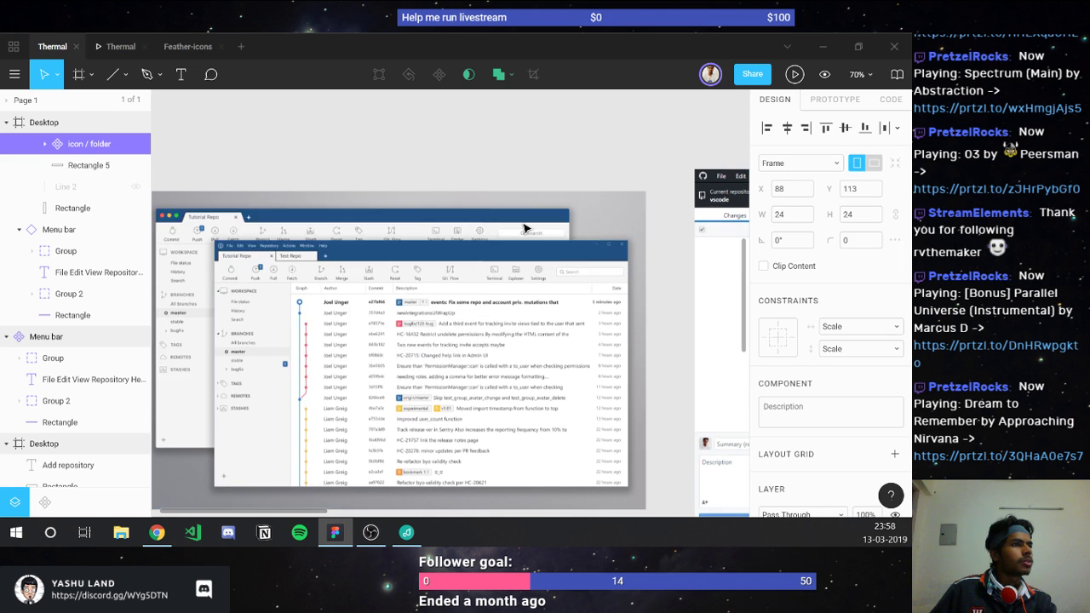
scroll(525, 228, down, 2)
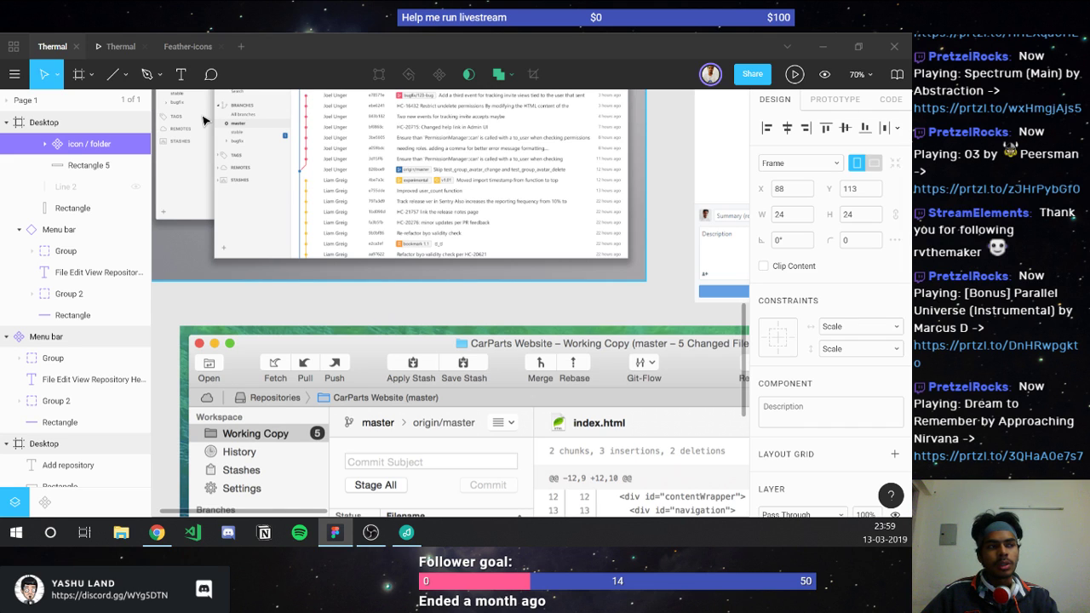
key(alt+Tab)
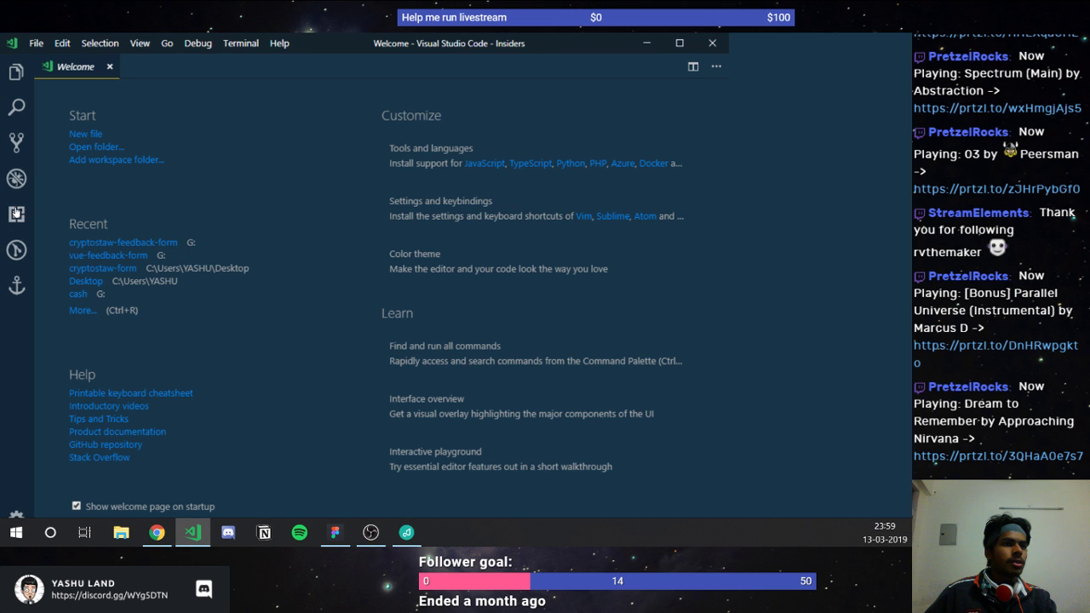
Step: Open the GitLens sidebar in VS Code to view repositories and history, then return to Figma
click(18, 251)
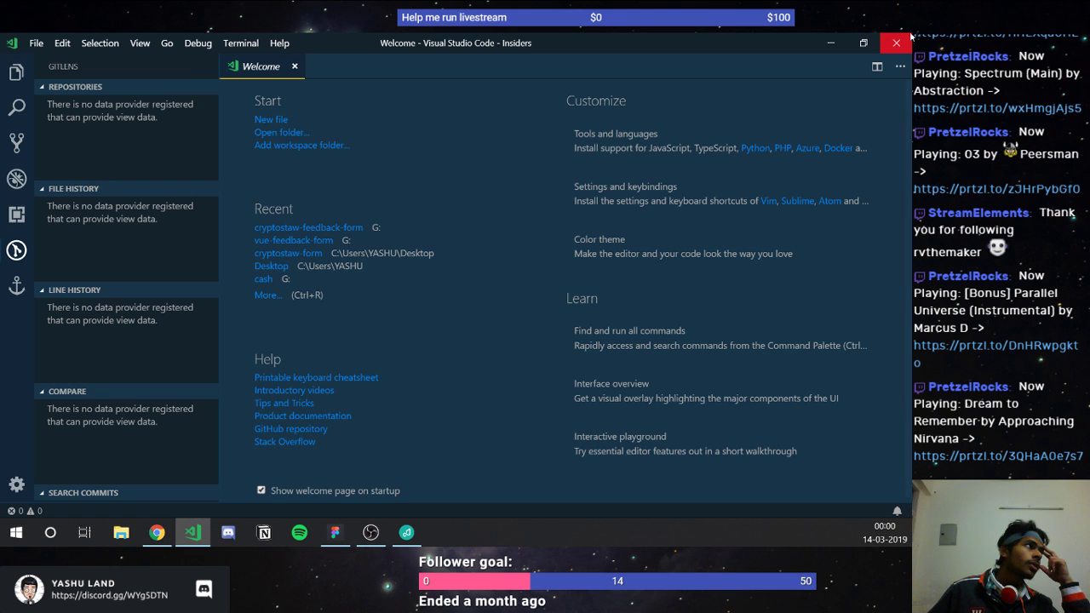
key(alt+Tab)
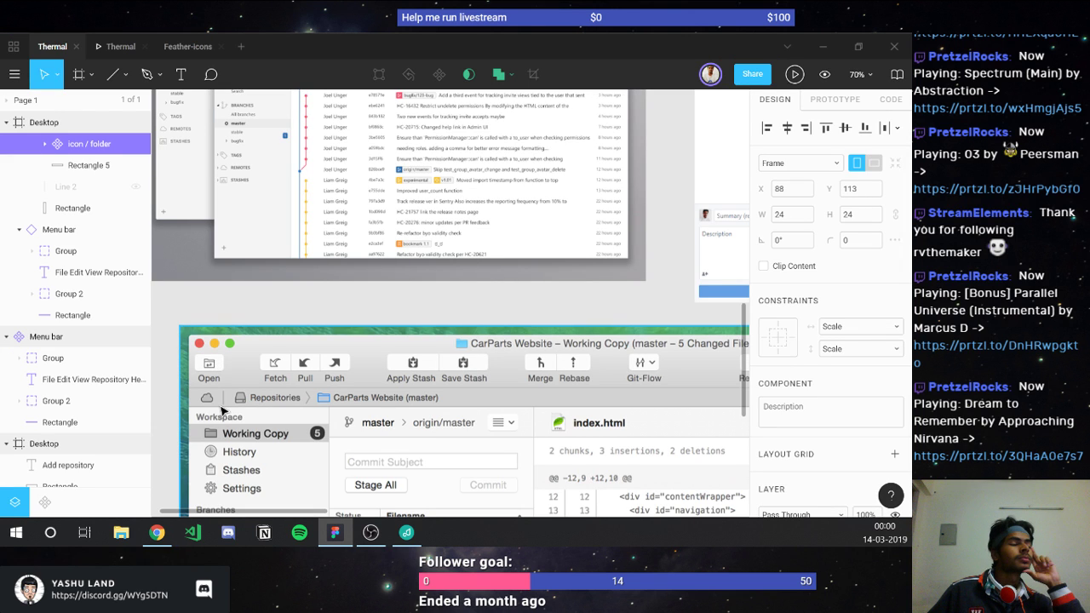
Step: Return to the Feather-icons file showing its icon grid below the colour swatches
scroll(220, 411, up, 3)
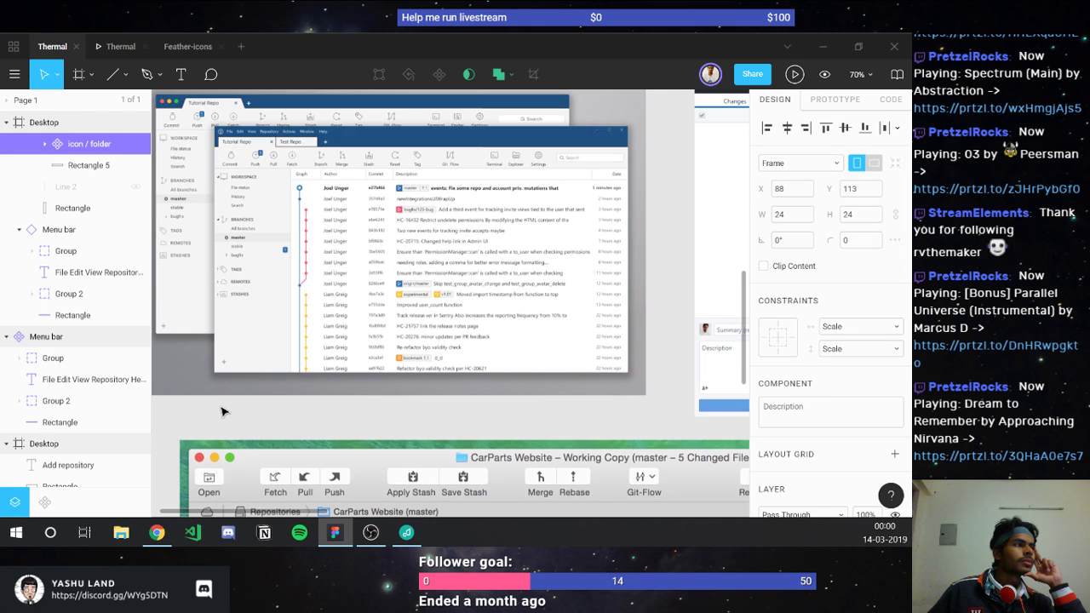
click(174, 51)
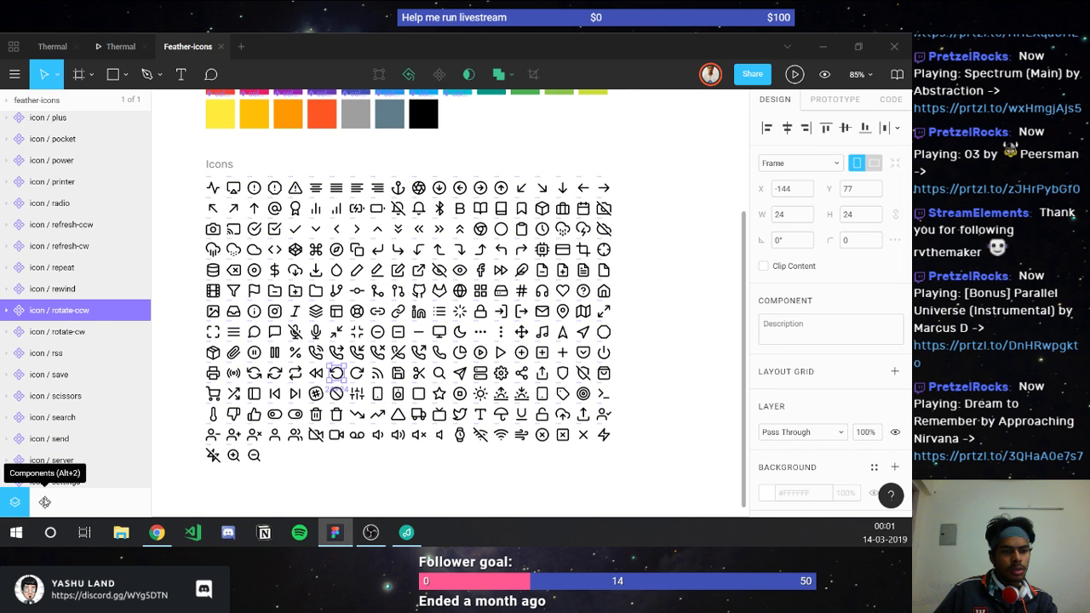
Step: Search the Feather components list for 'clock'
click(44, 501)
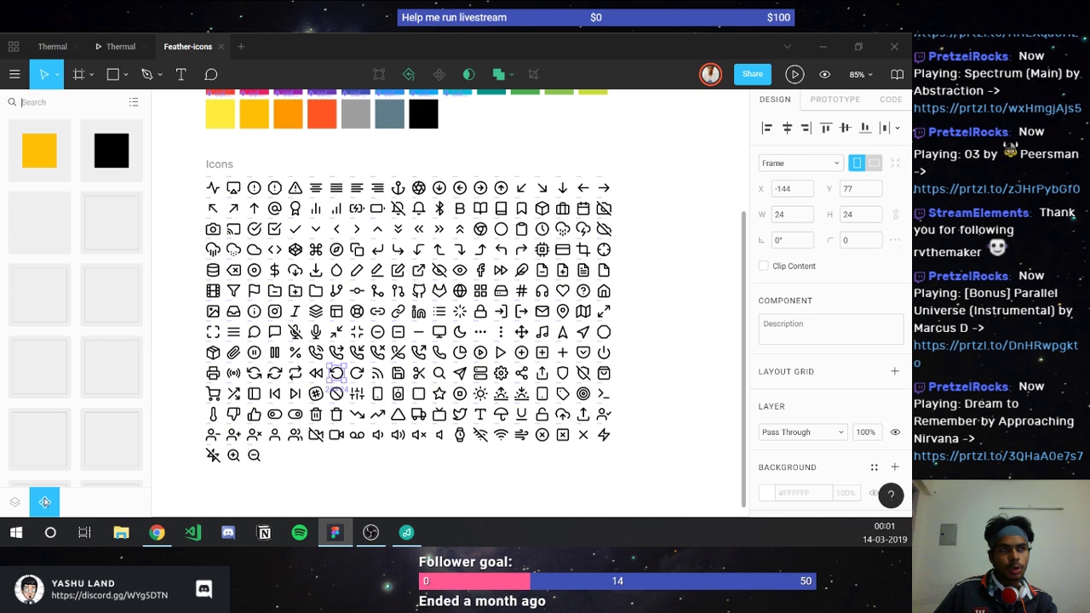
click(48, 103)
text(clock)
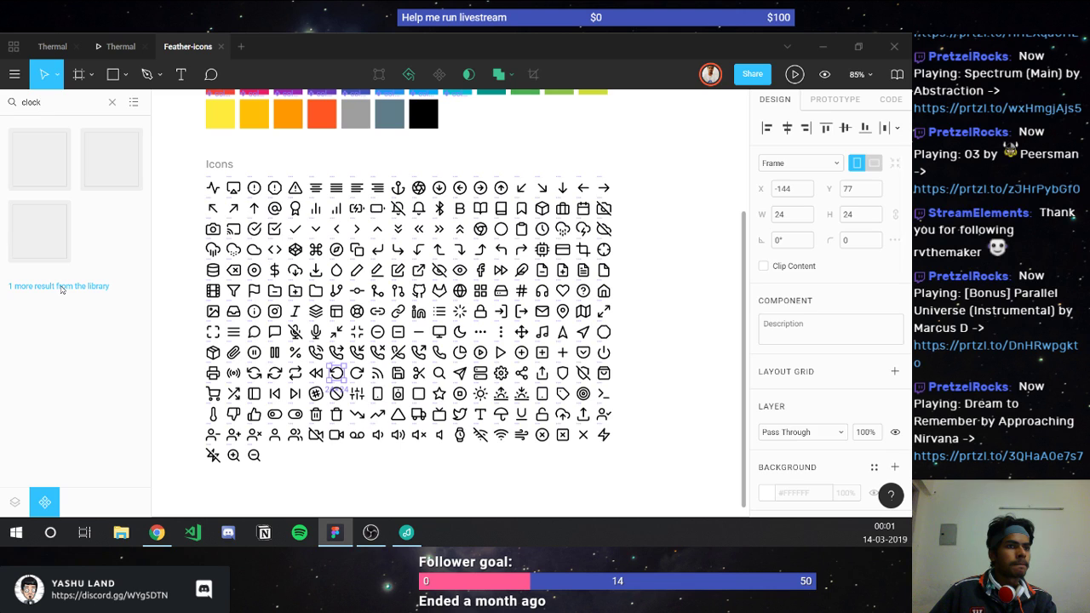
key(Escape)
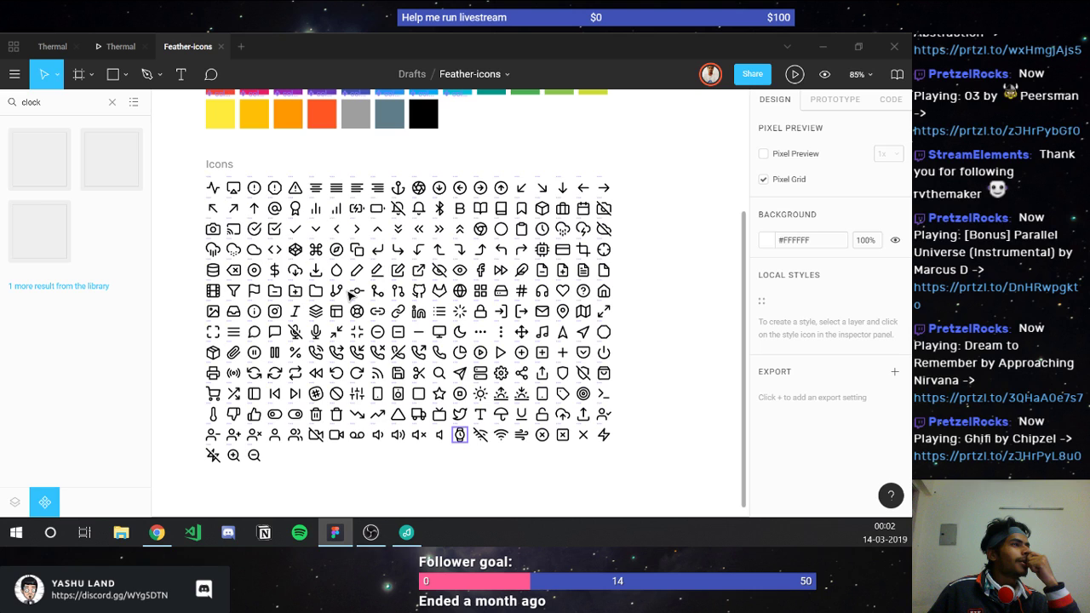
Step: Select the icon/clock component in the grid and go back to the Thermal mockup
click(338, 250)
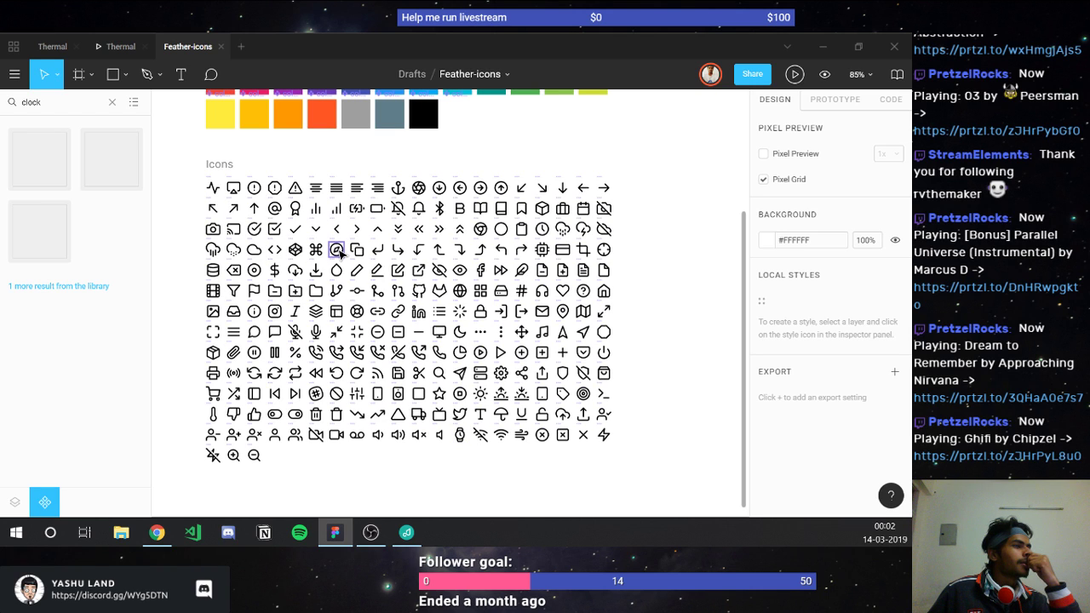
click(254, 290)
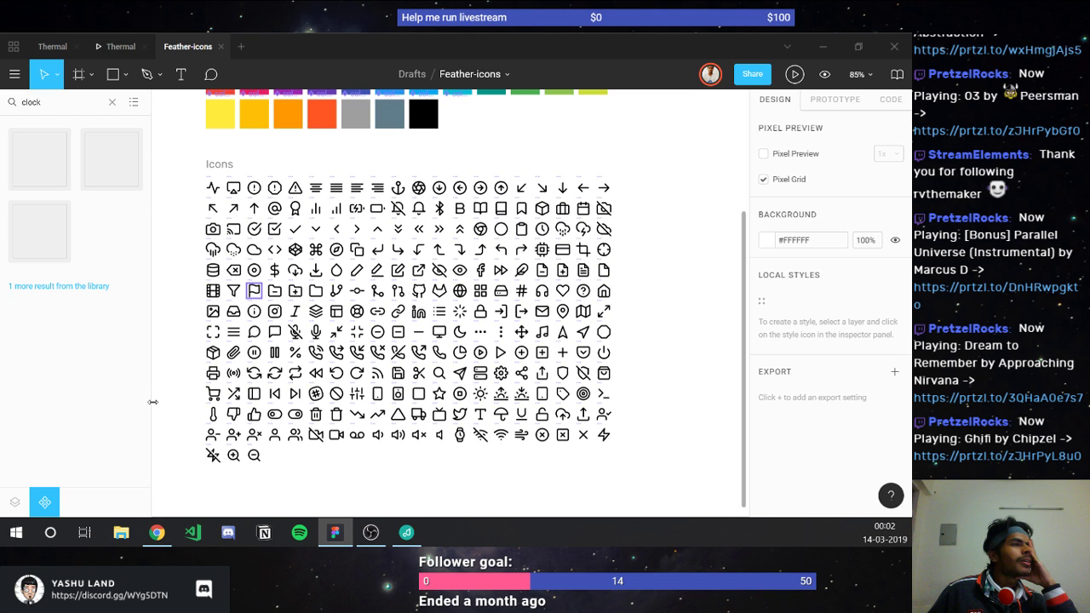
click(156, 409)
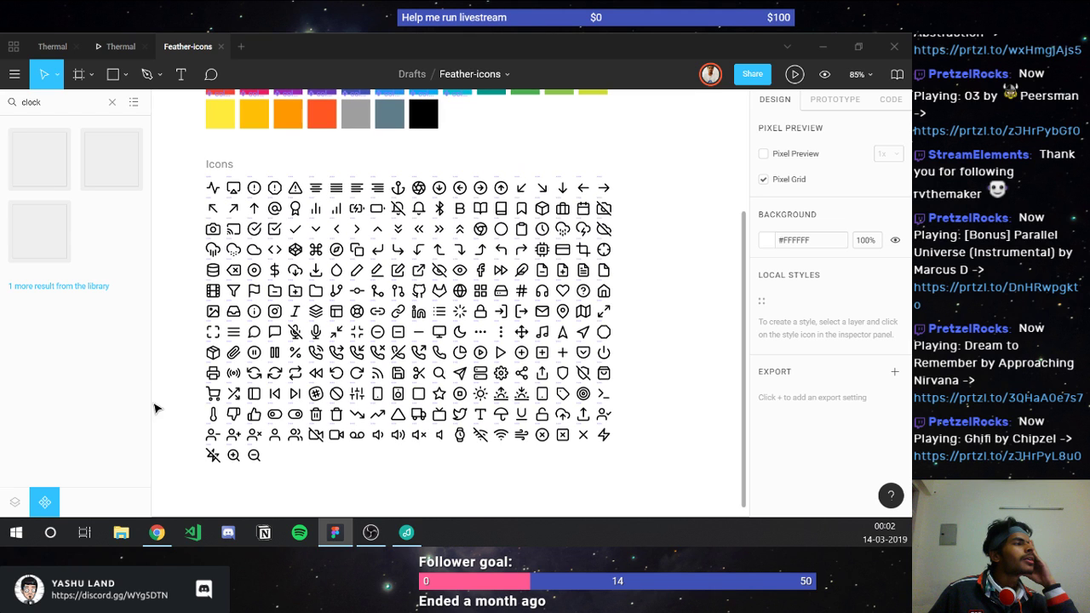
click(397, 352)
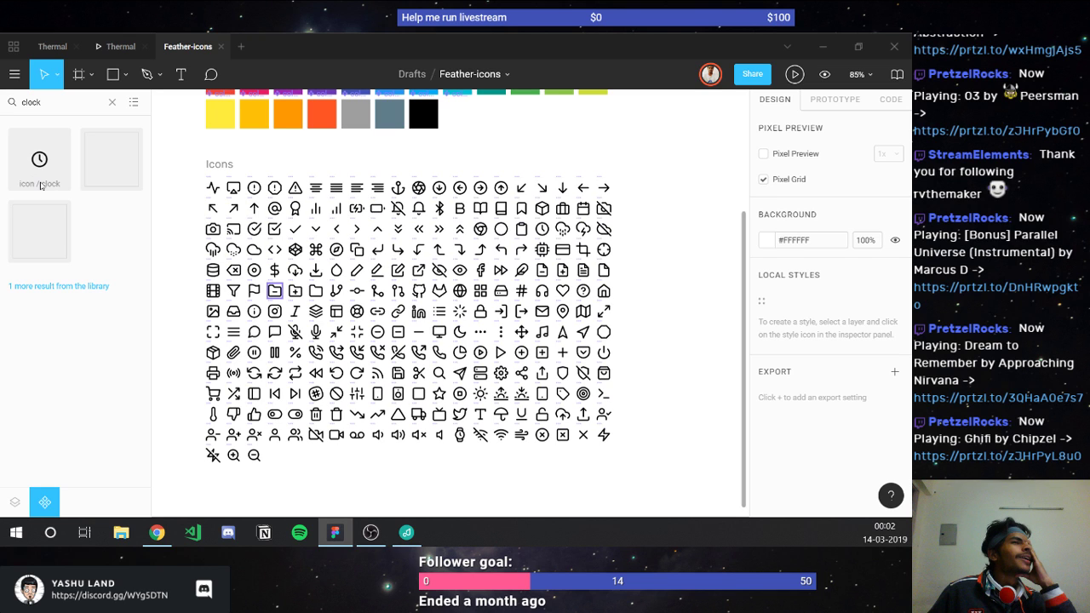
click(40, 158)
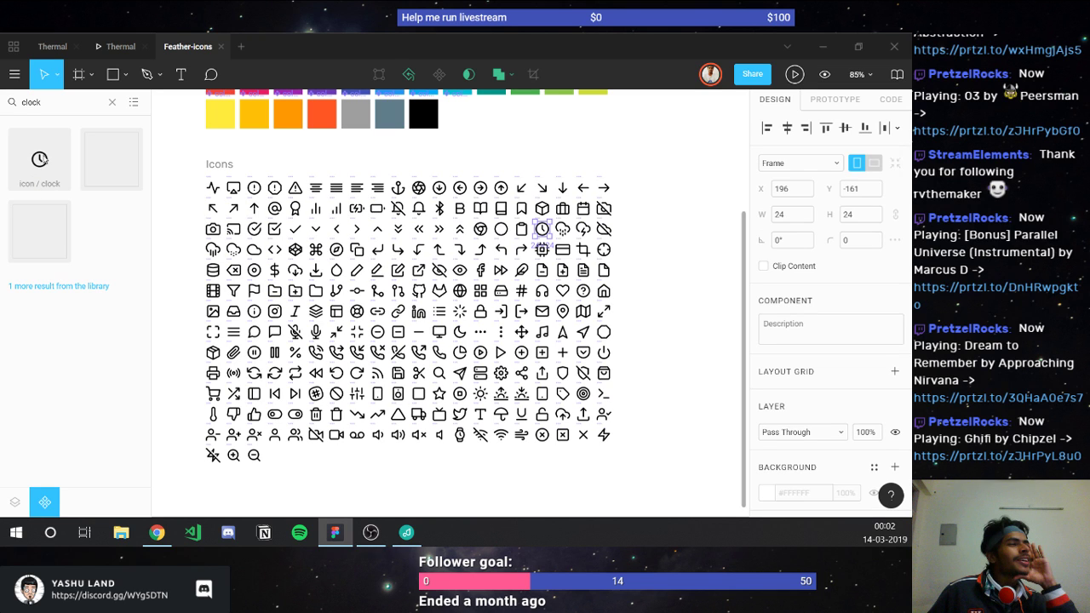
key(Escape)
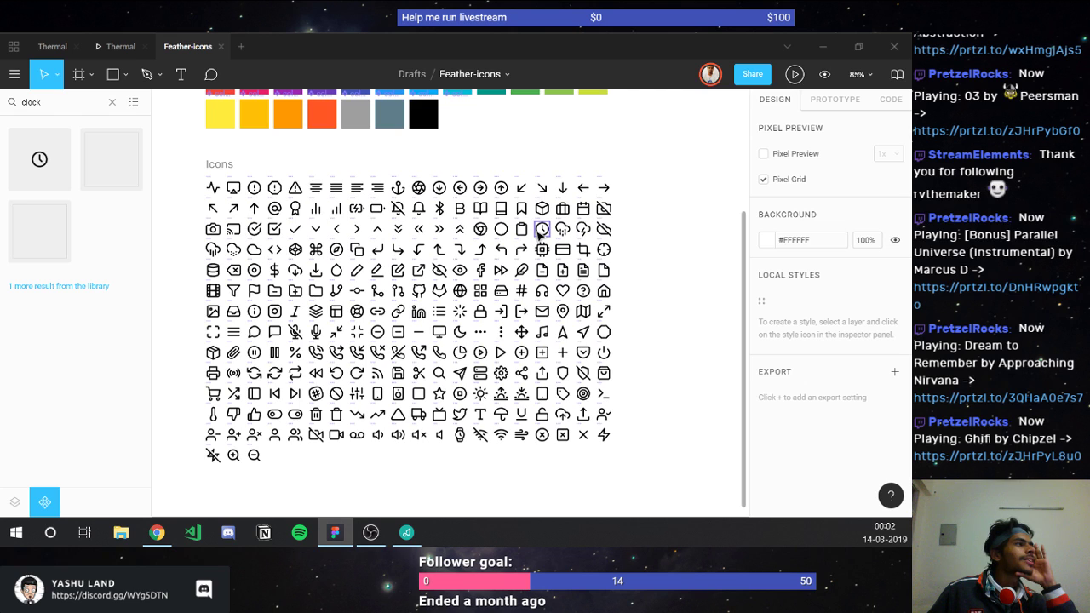
click(538, 236)
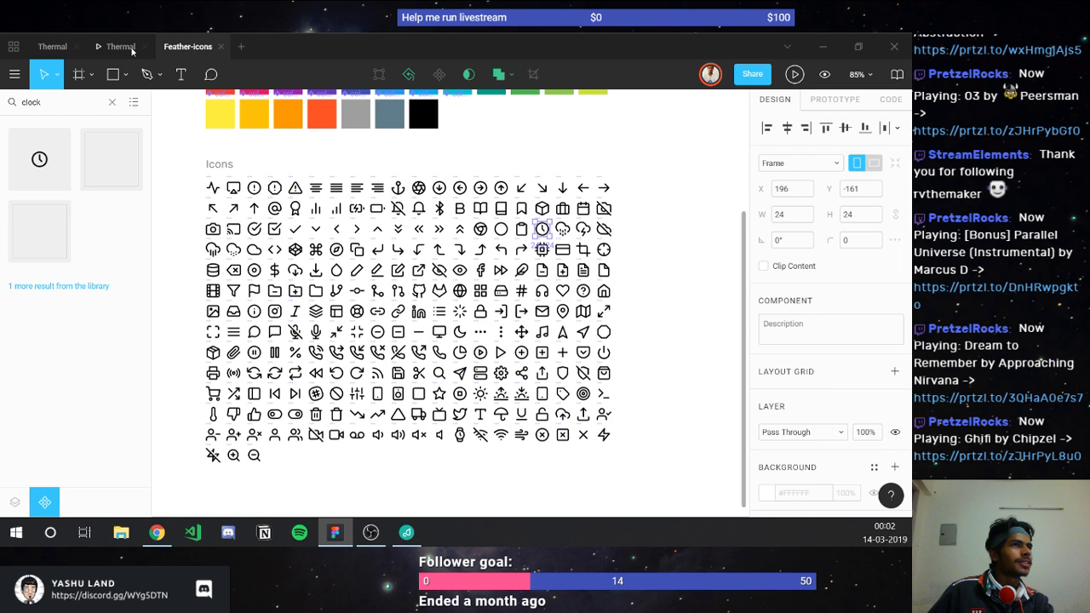
click(53, 47)
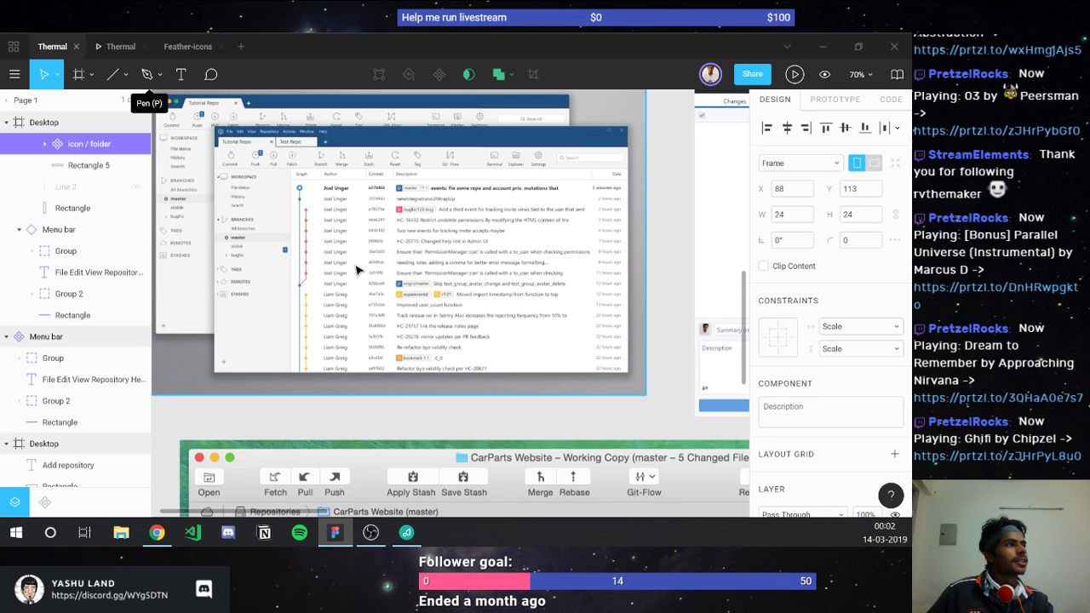
Step: Paste the 24×24 clock icon beside the History label, below the Workspace folder icon
scroll(356, 269, right, 2)
scroll(356, 269, right, 10)
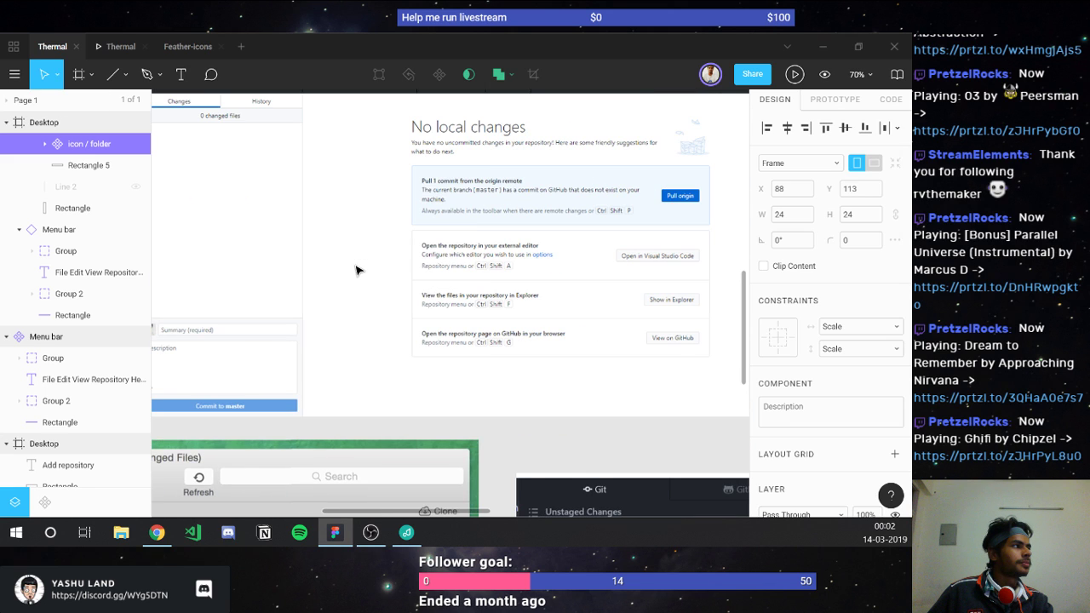
scroll(356, 269, right, 5)
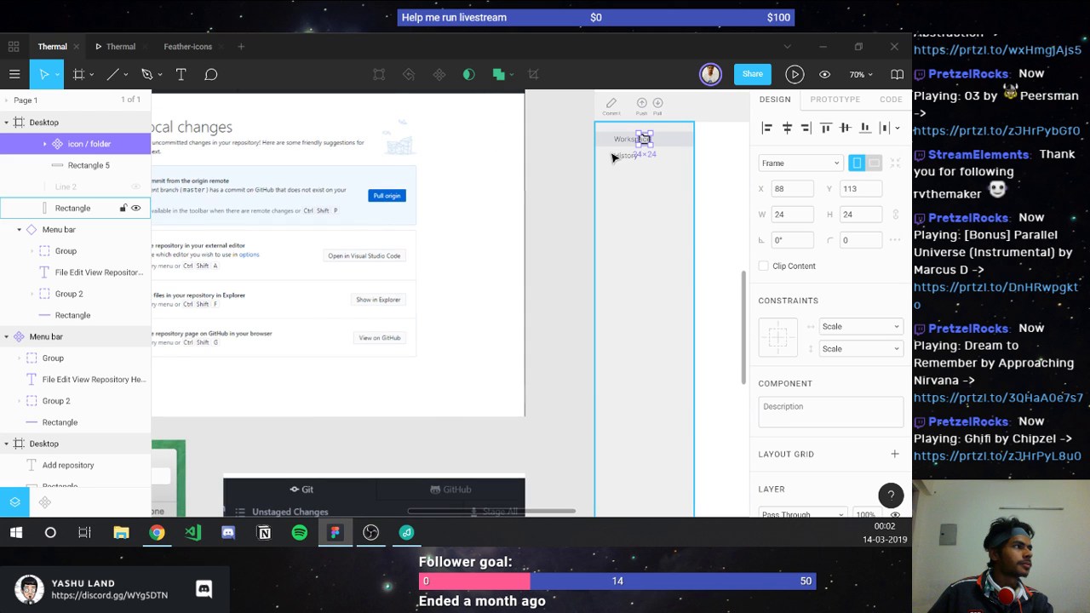
click(614, 158)
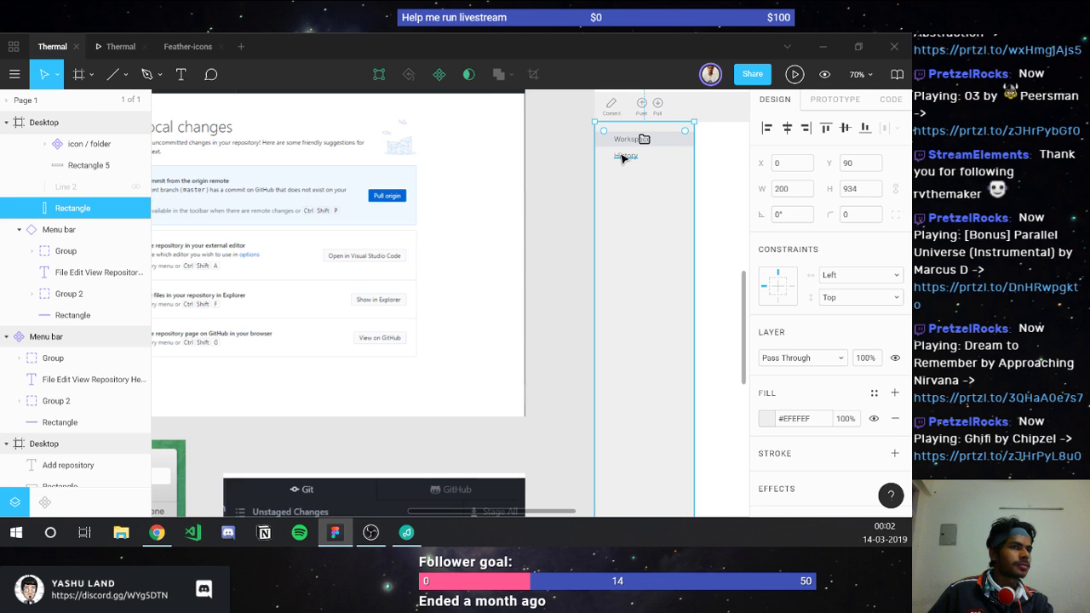
click(622, 158)
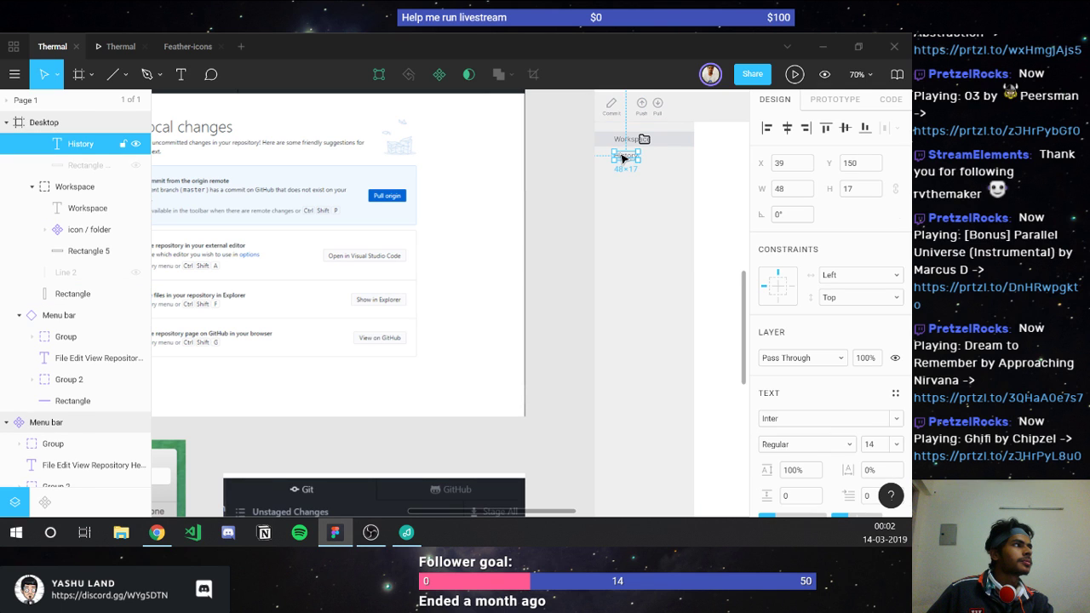
key(ctrl+v)
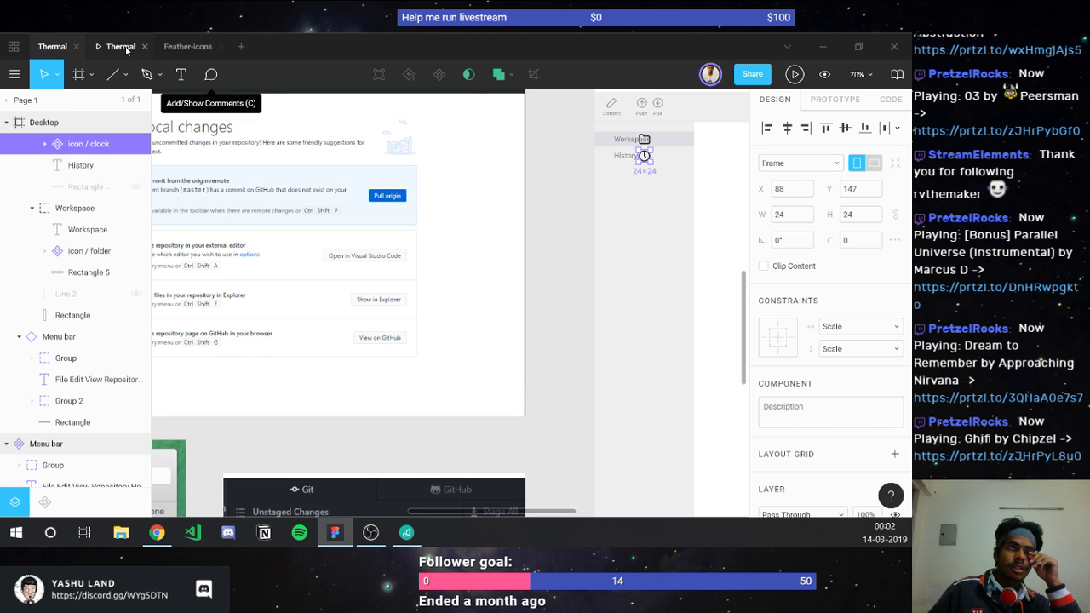
click(188, 46)
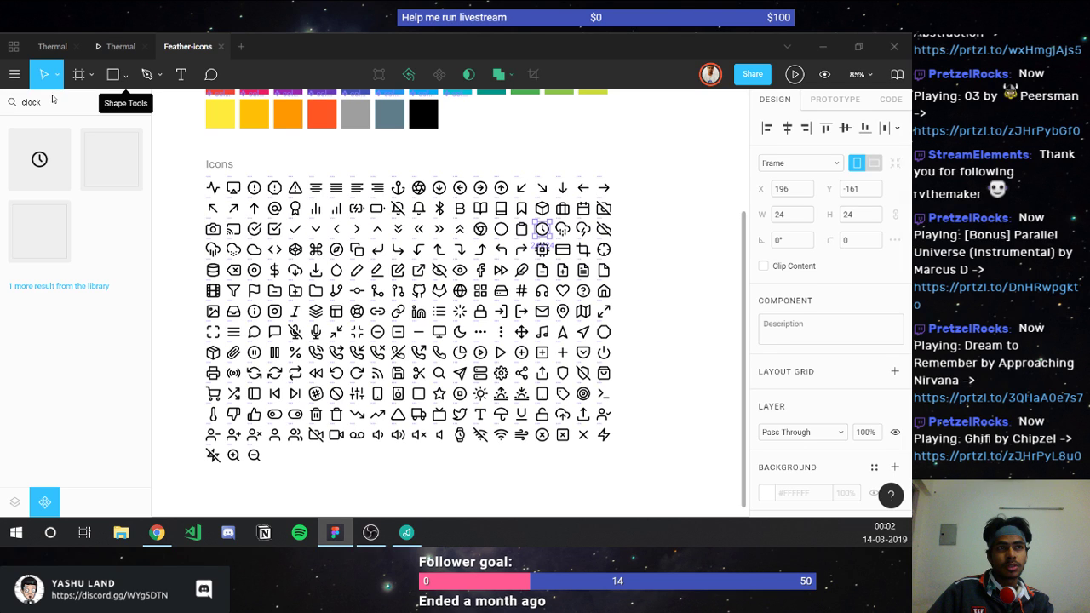
Step: Search the Feather assets for 'terminal' and pick the terminal icon
double_click(45, 99)
text(ter)
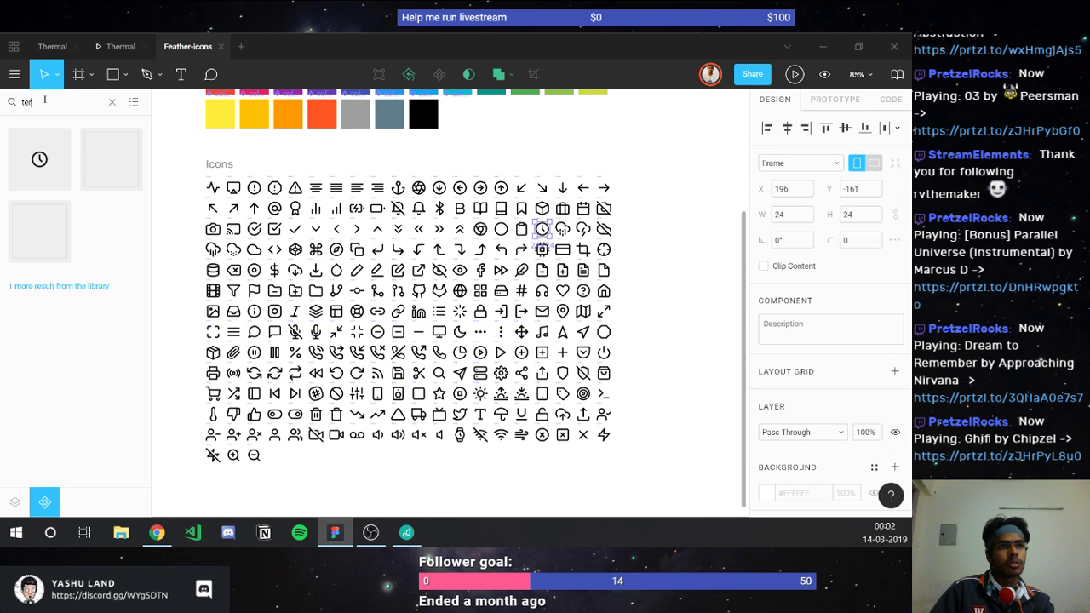
text(minal)
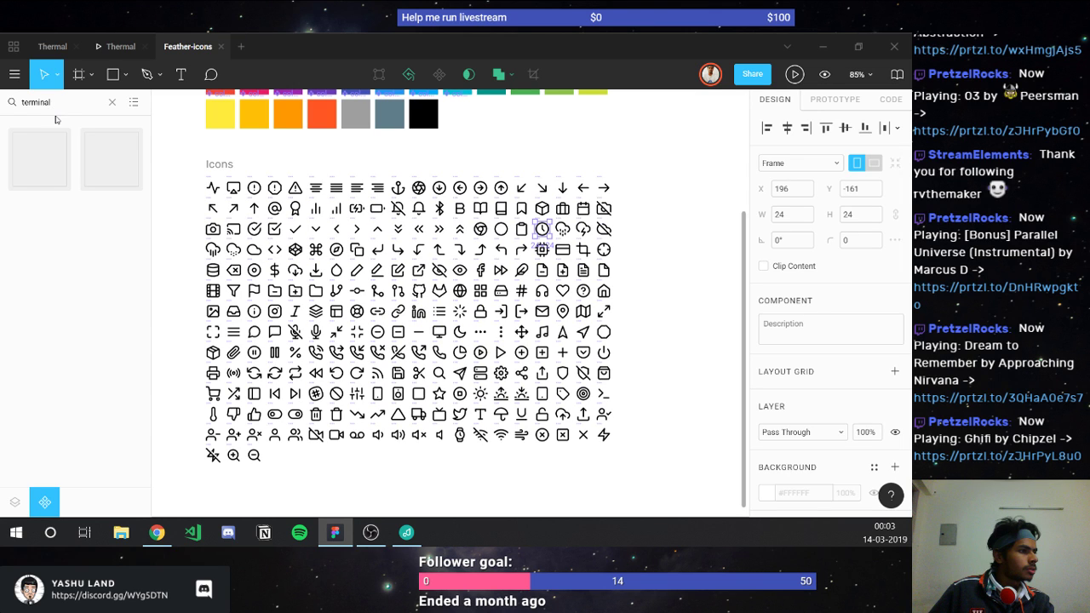
click(606, 398)
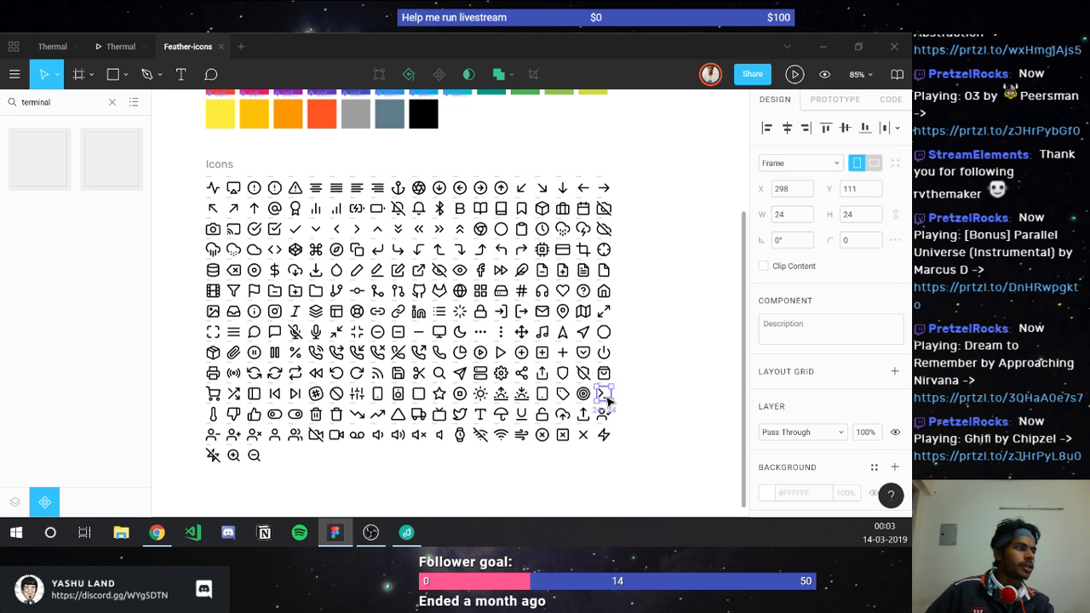
Step: Paste the terminal icon onto the Thermal mockup's top bar, then go back to Feather-icons
click(52, 46)
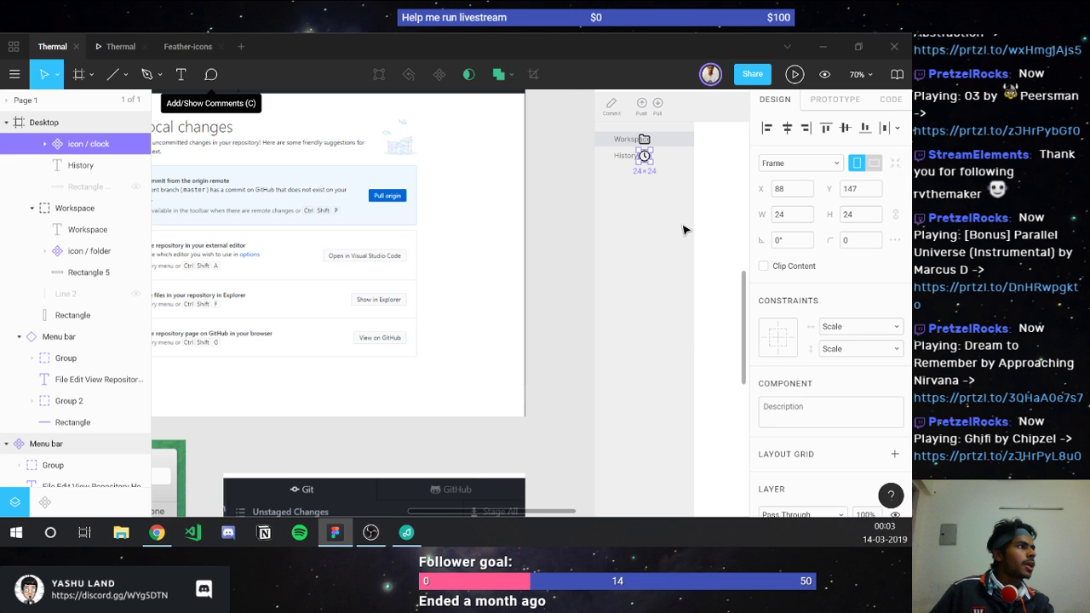
scroll(682, 230, right, 10)
click(600, 114)
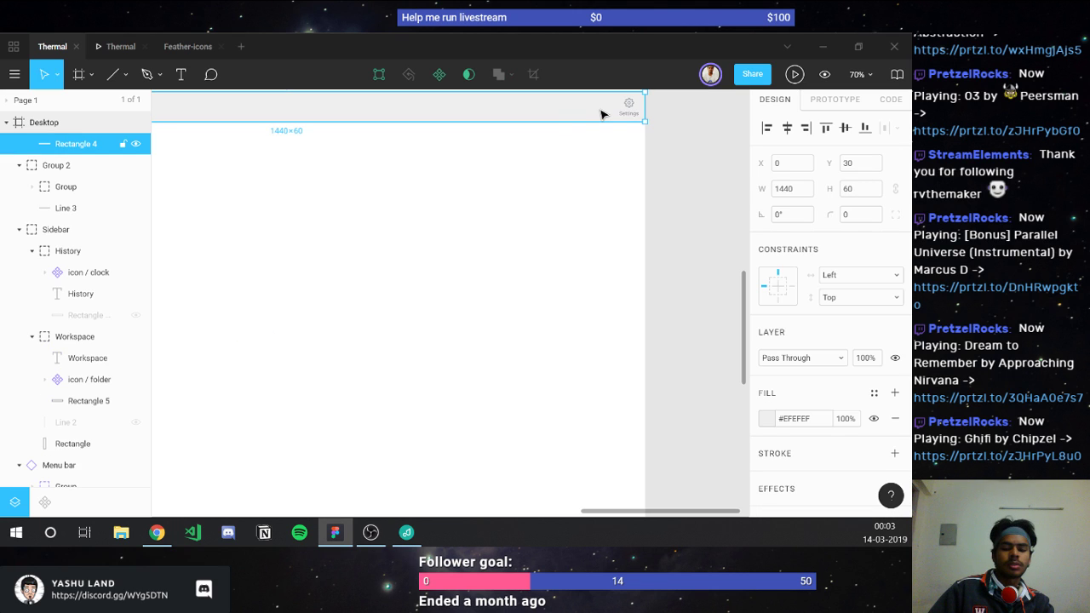
key(ctrl+v)
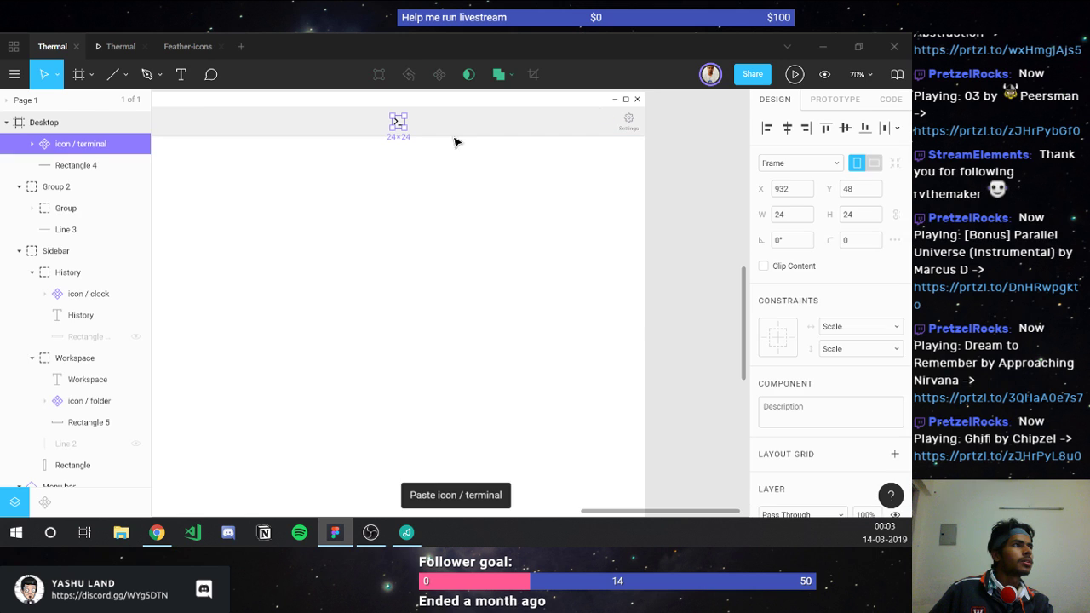
click(187, 46)
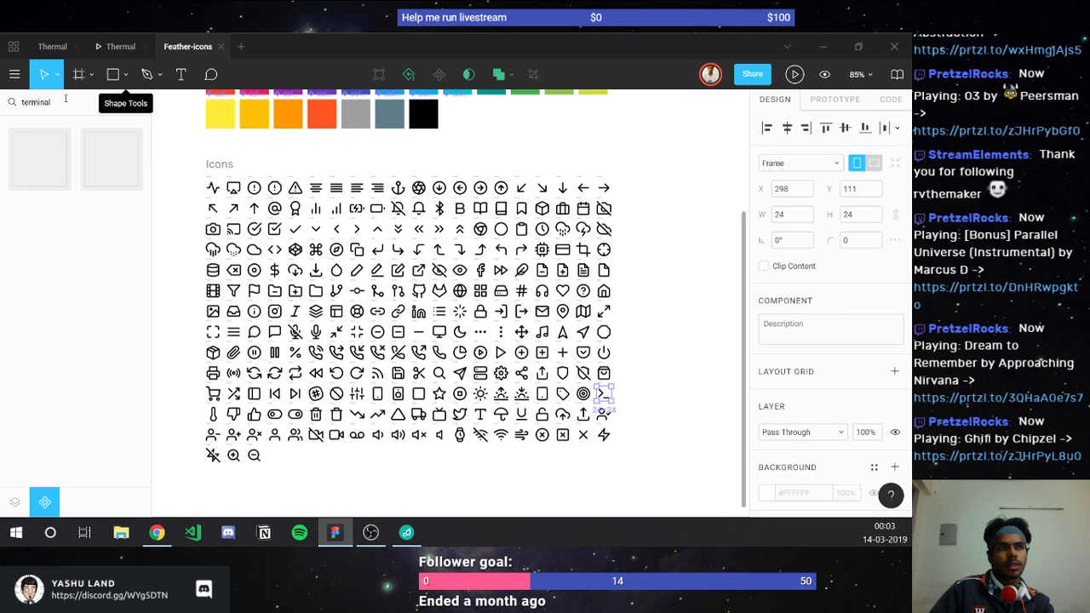
Step: Search the Feather assets for 'explorer', then for 'file'
double_click(65, 102)
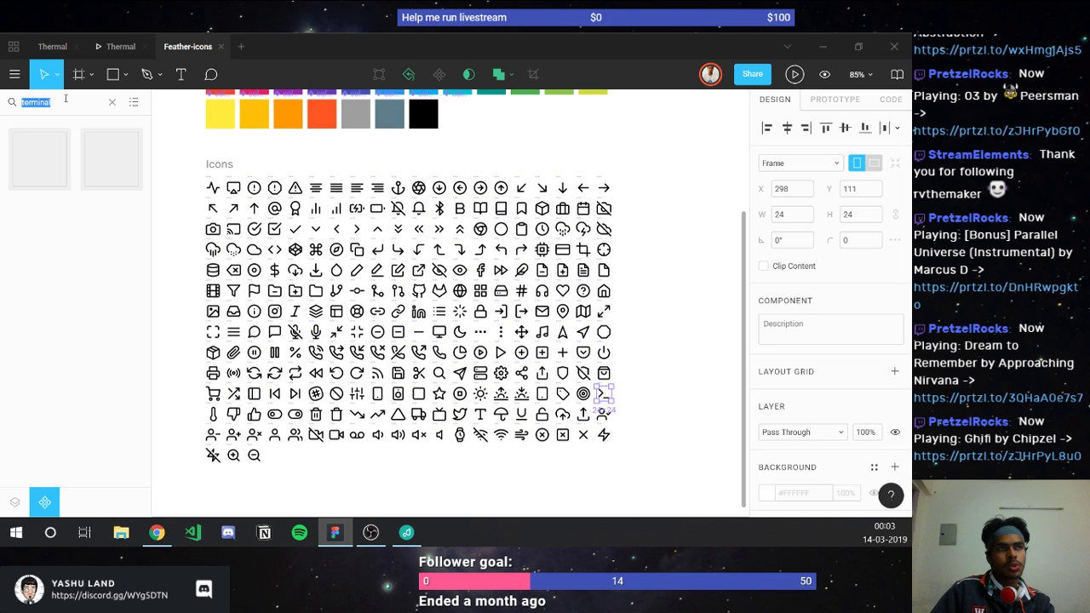
text(explorer)
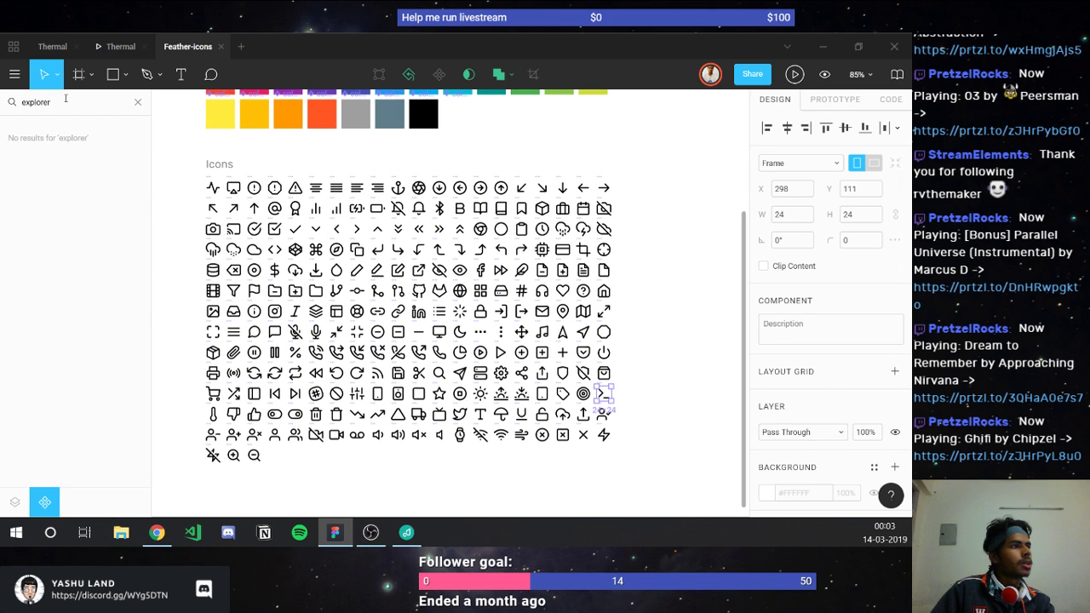
double_click(66, 99)
text(file)
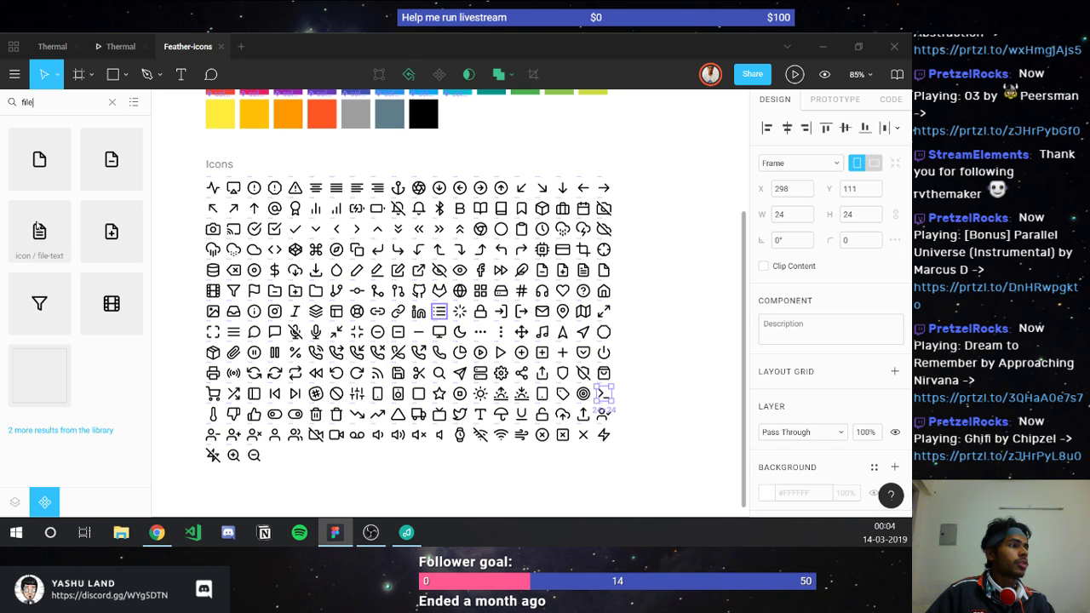
Step: Drop the icon / file-text asset onto the icon page and switch to Discord
key(Escape)
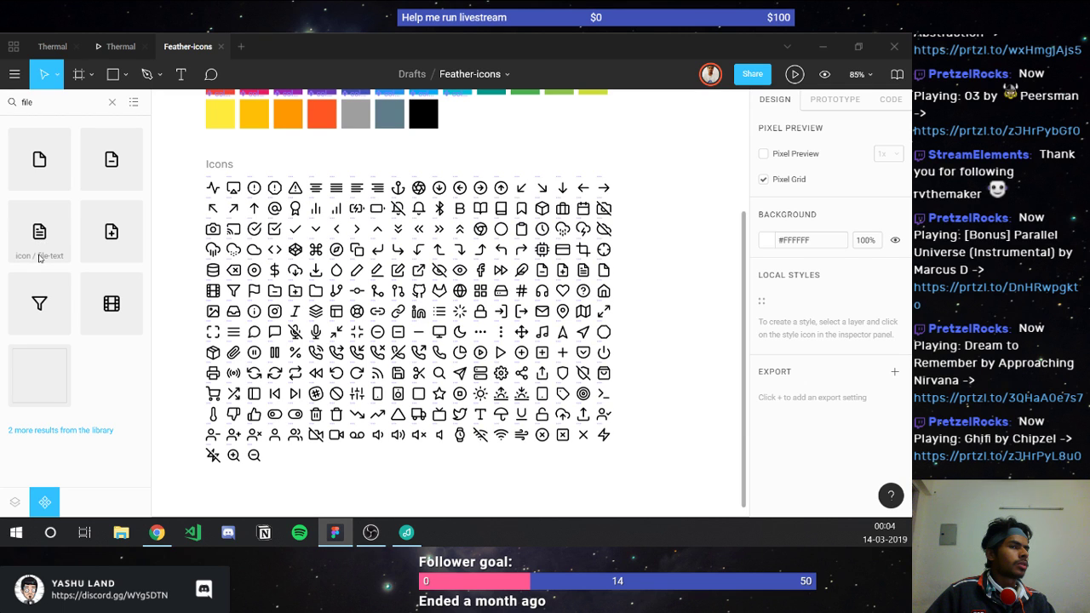
drag(39, 258, 579, 273)
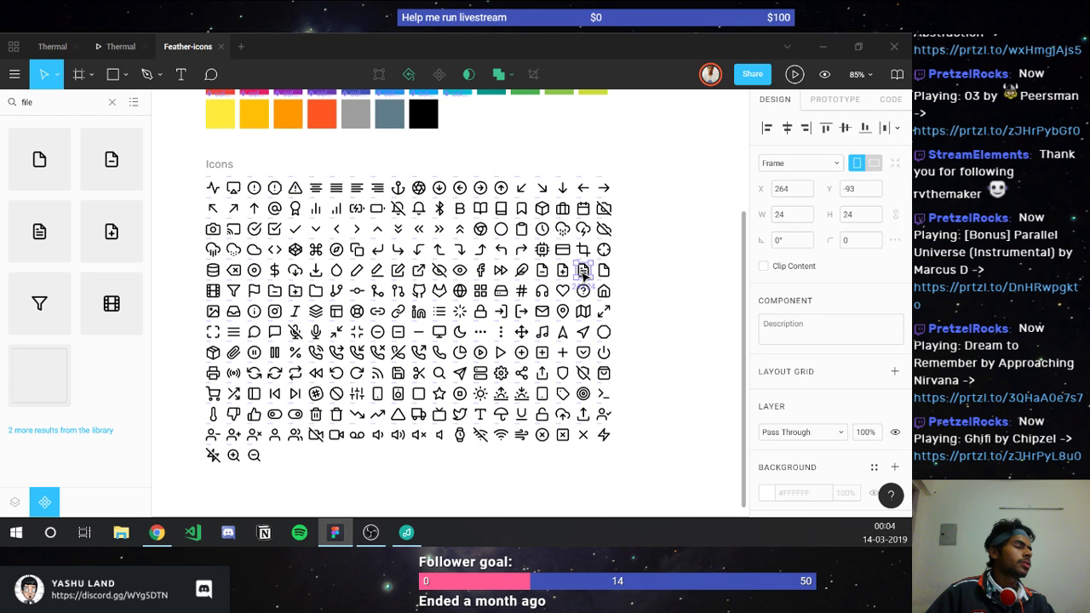
click(315, 292)
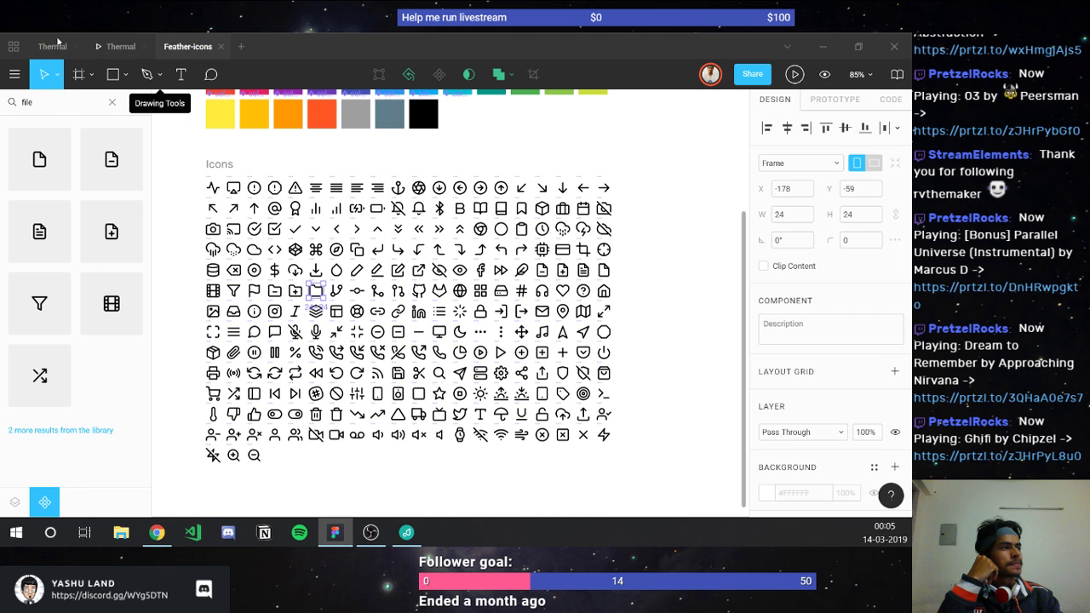
key(alt+Tab)
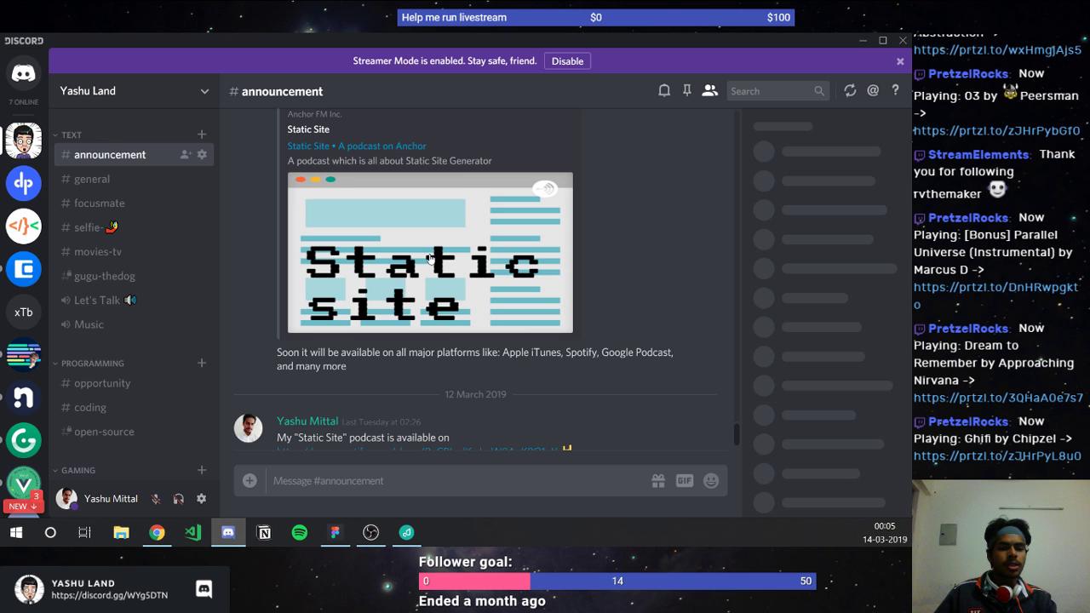
Step: Copy the Spotify link to the Static Site podcast from #announcement
scroll(430, 258, up, 1)
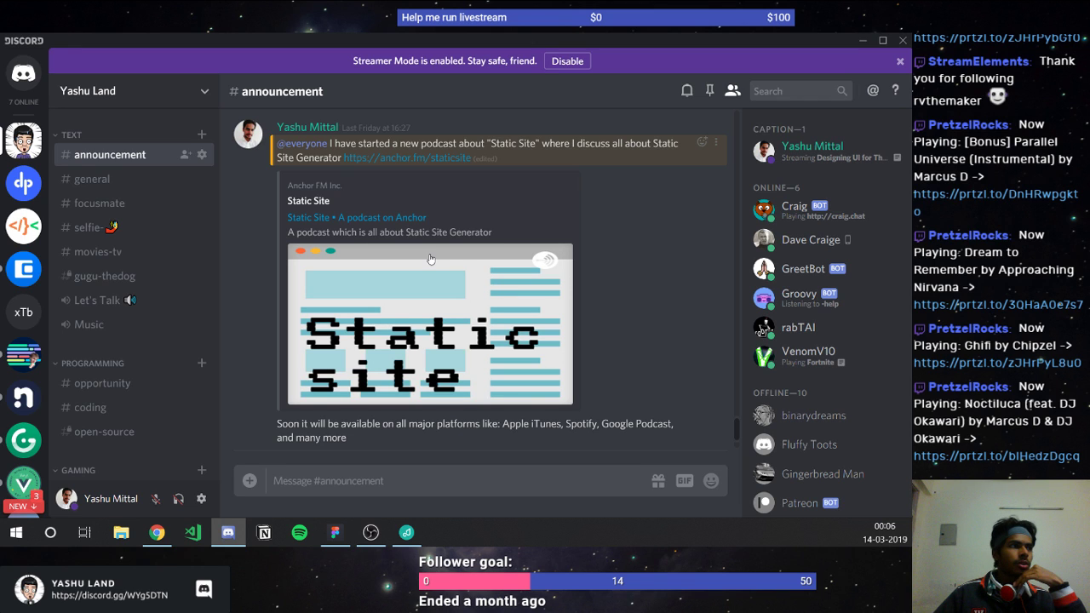
scroll(437, 257, down, 1)
scroll(439, 257, down, 2)
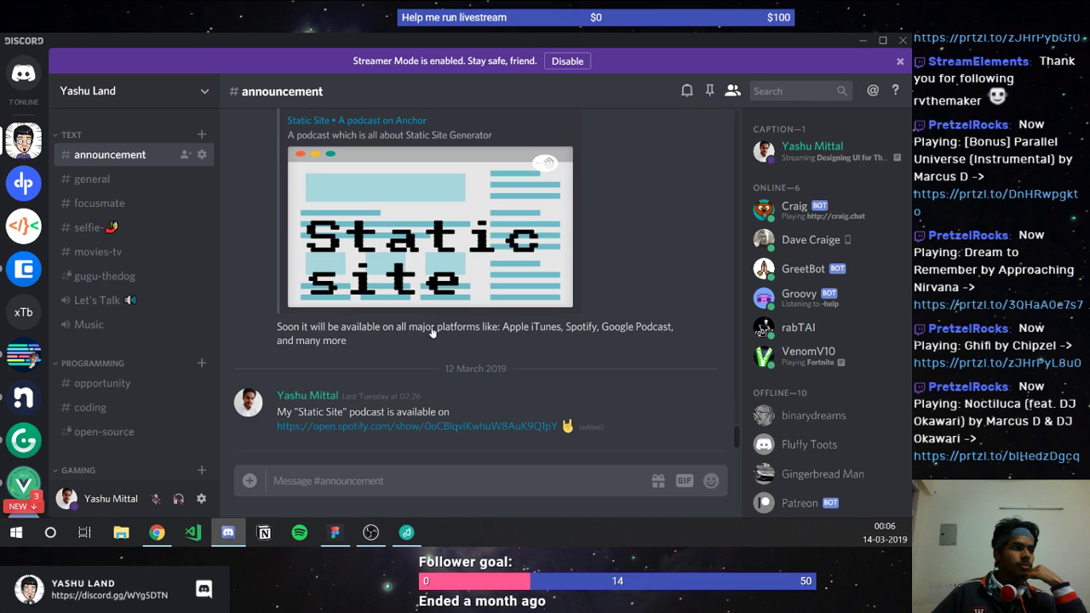
scroll(418, 409, up, 2)
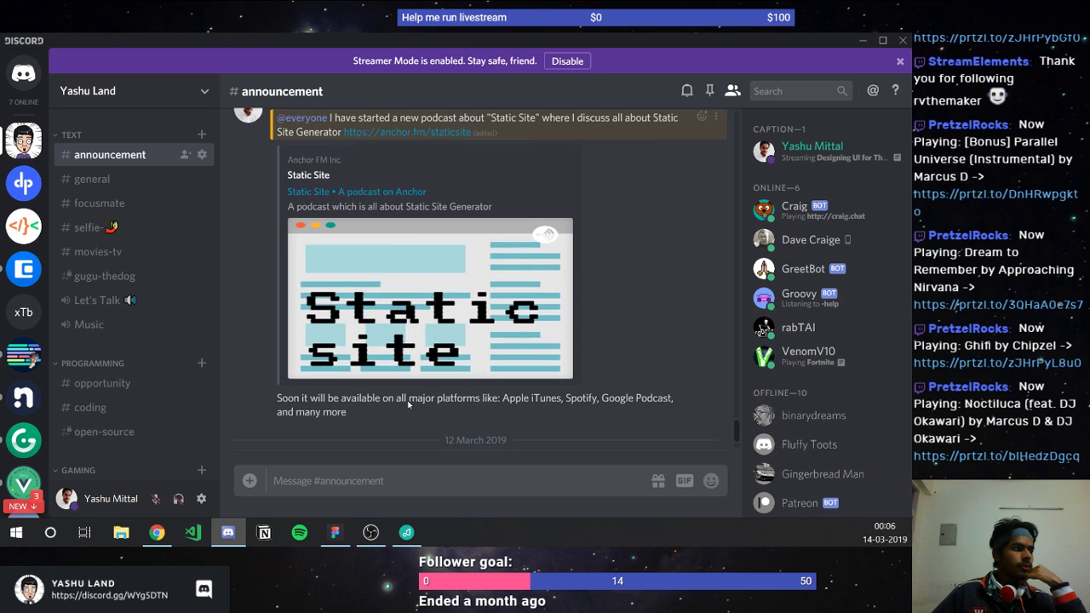
scroll(408, 404, down, 2)
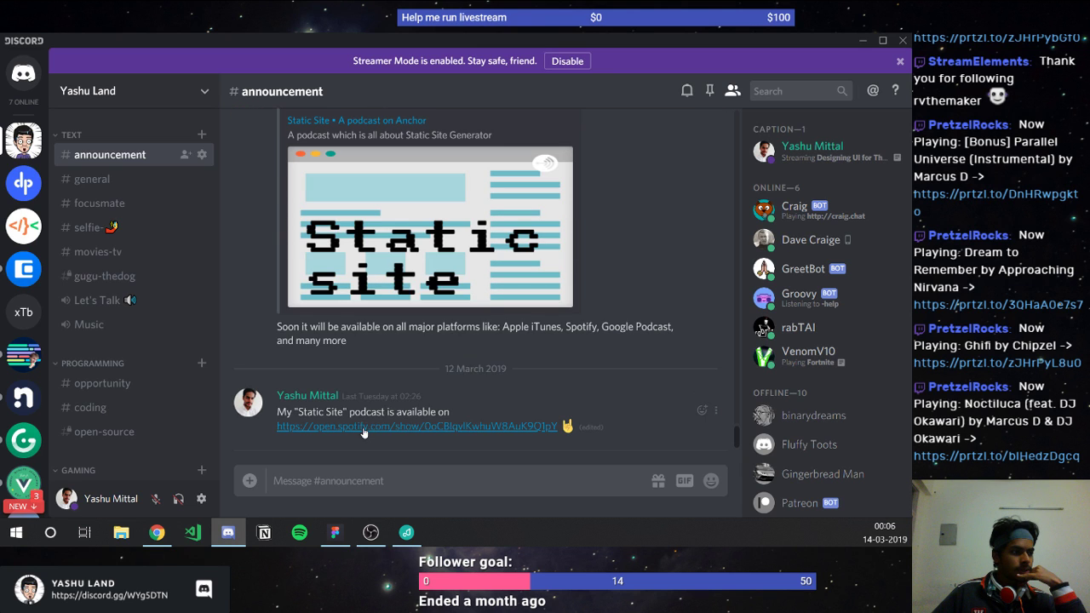
right_click(368, 429)
click(379, 396)
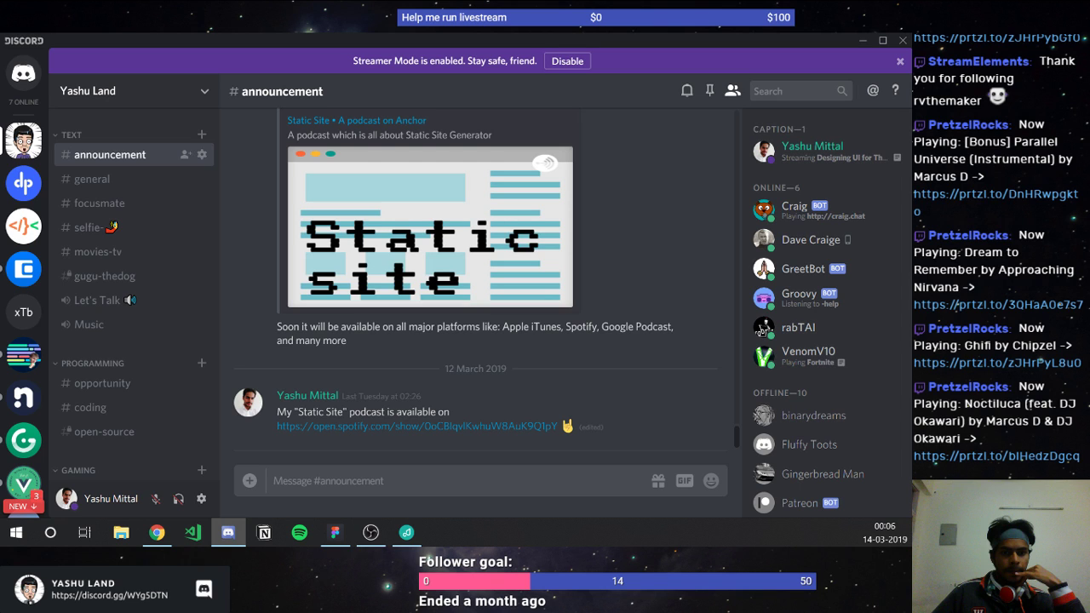
Step: Glance at Chrome, come back to Discord and open the Cryptostaw server
key(alt+Tab)
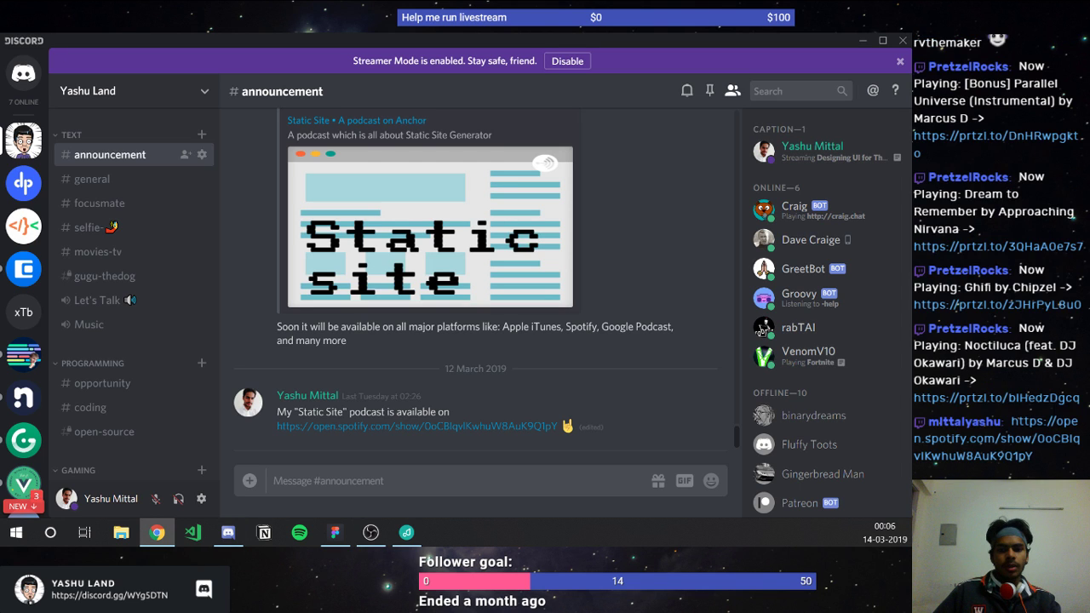
key(alt+Tab)
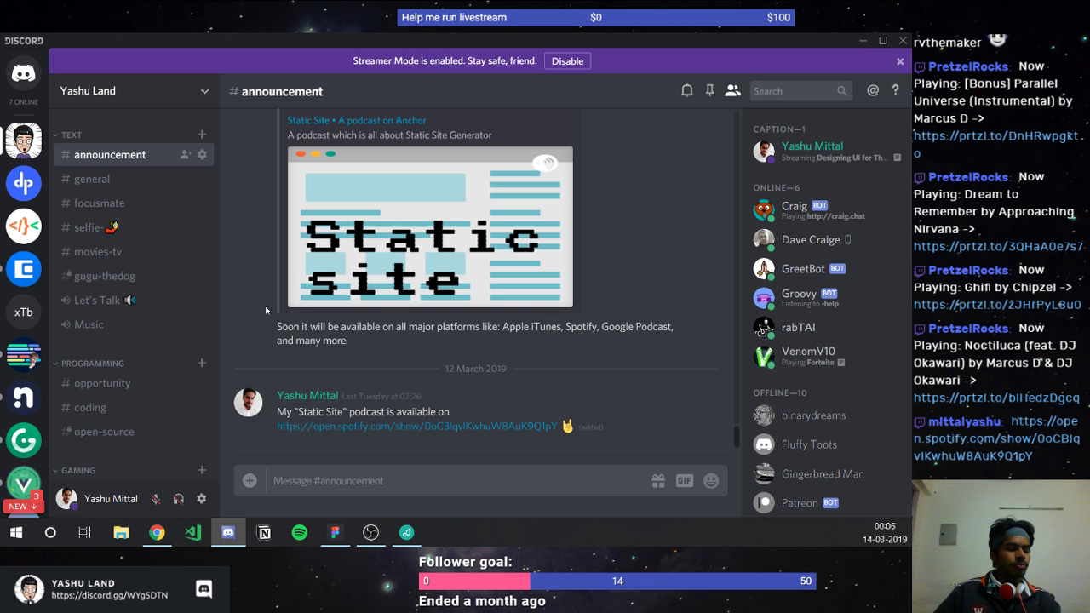
scroll(265, 310, up, 2)
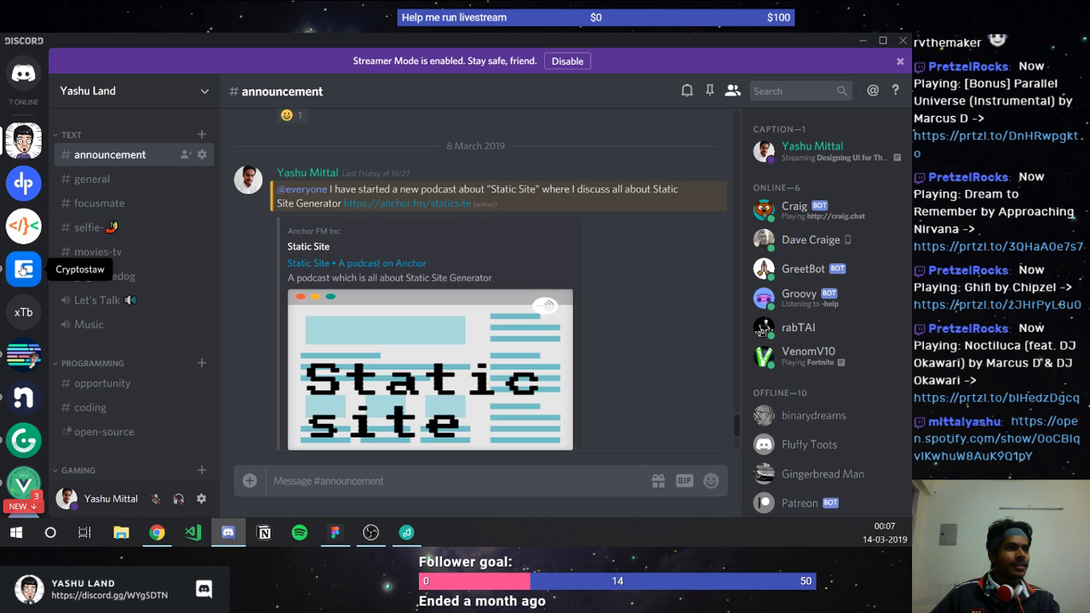
click(25, 270)
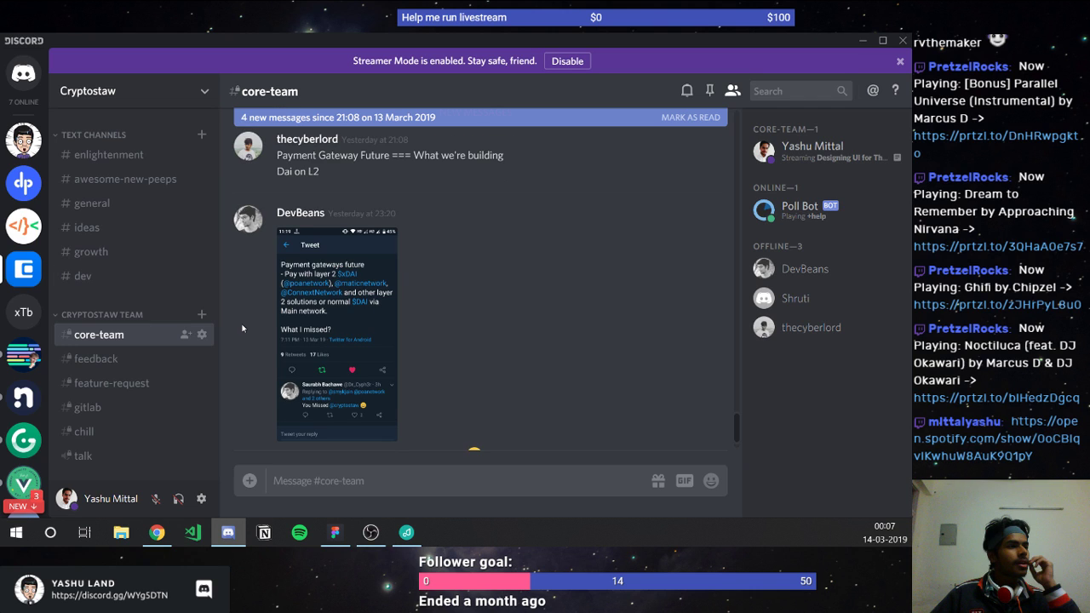
Step: Browse Programming and Cryptostaw's #ideas, ending on Vue Land's #vuex channel
scroll(242, 328, up, 2)
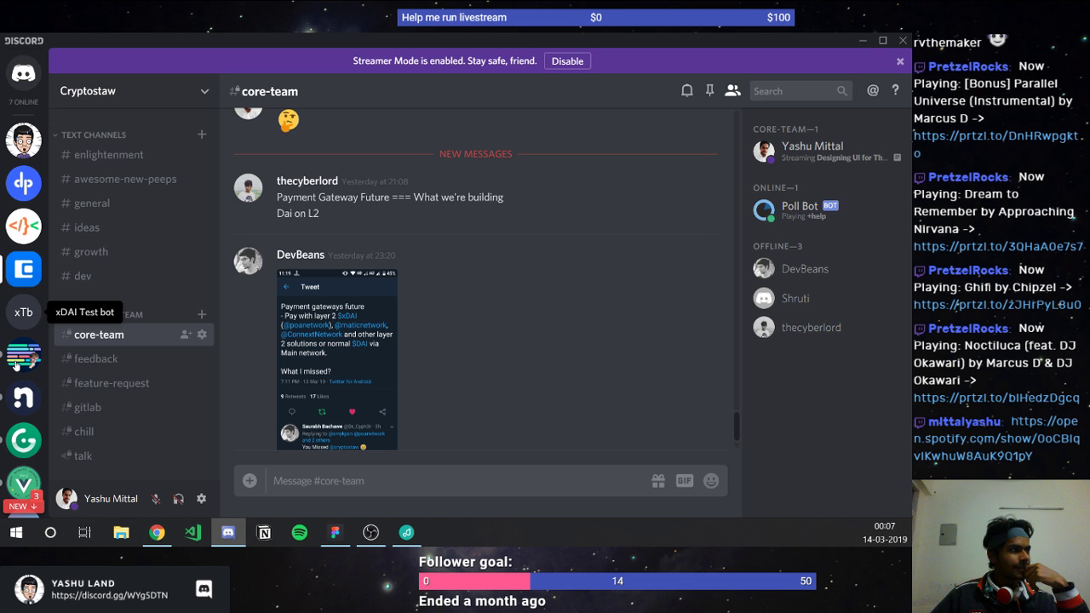
click(17, 361)
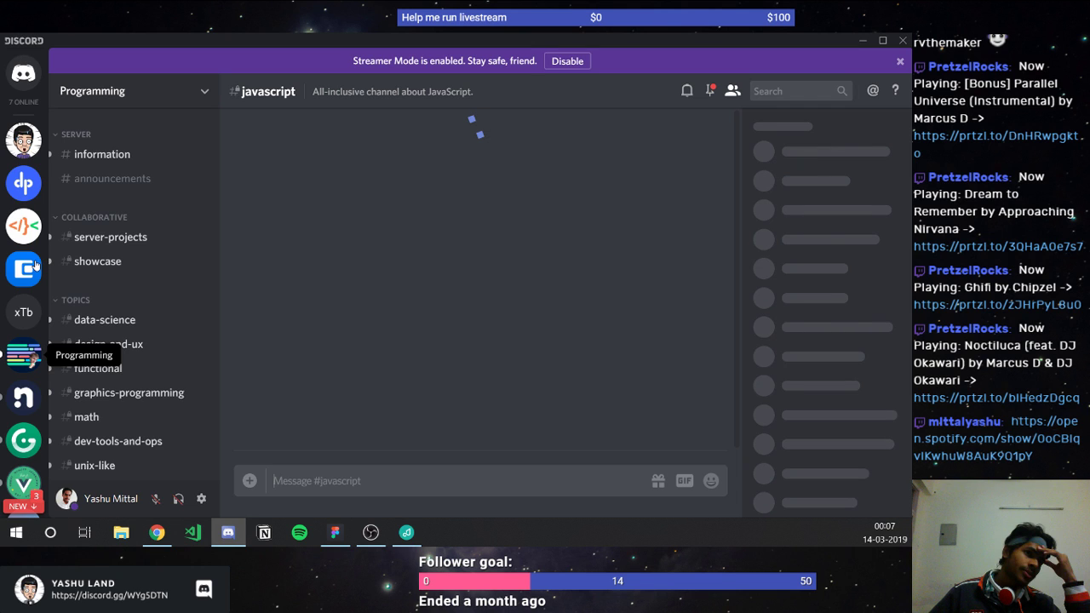
click(36, 267)
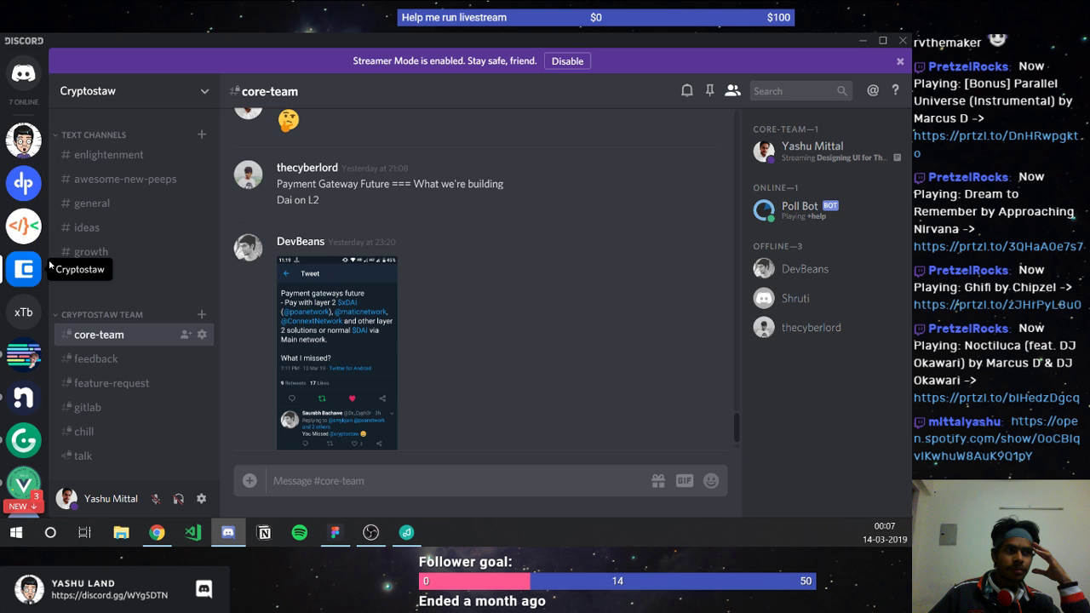
click(101, 226)
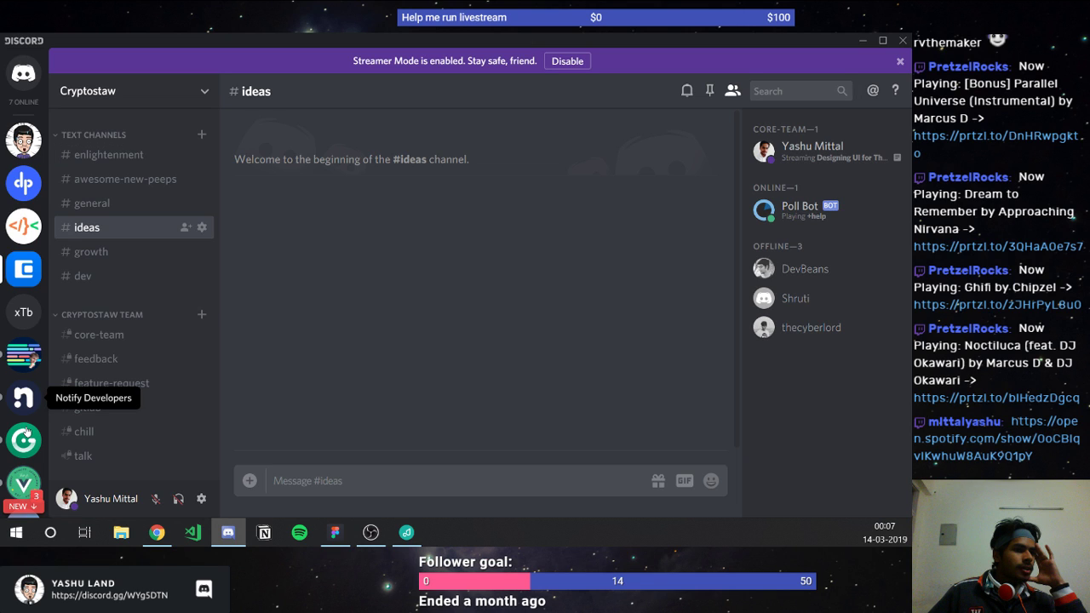
click(24, 481)
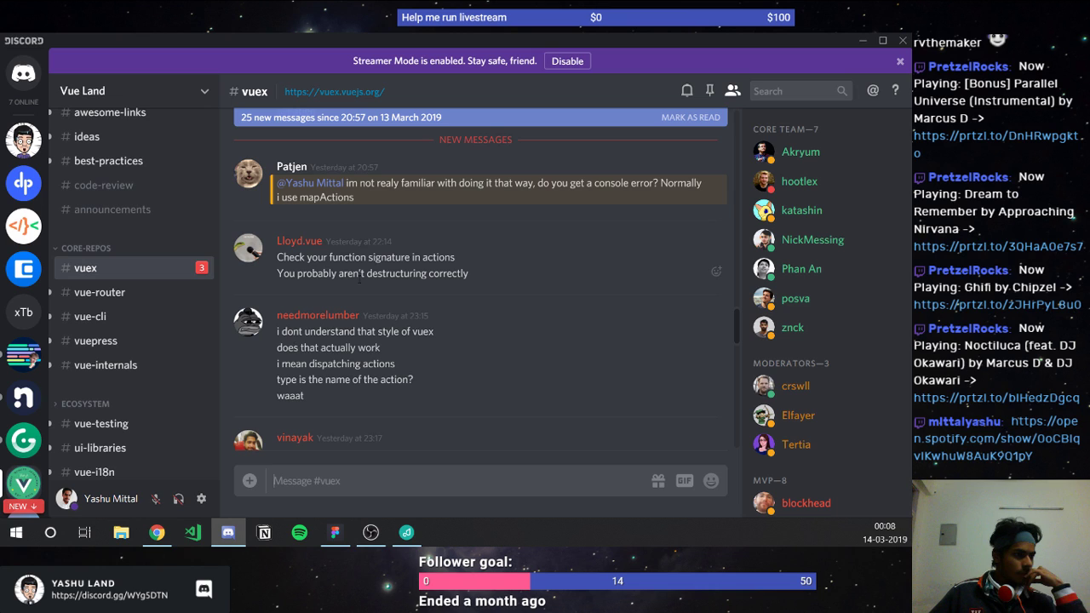
scroll(359, 278, up, 2)
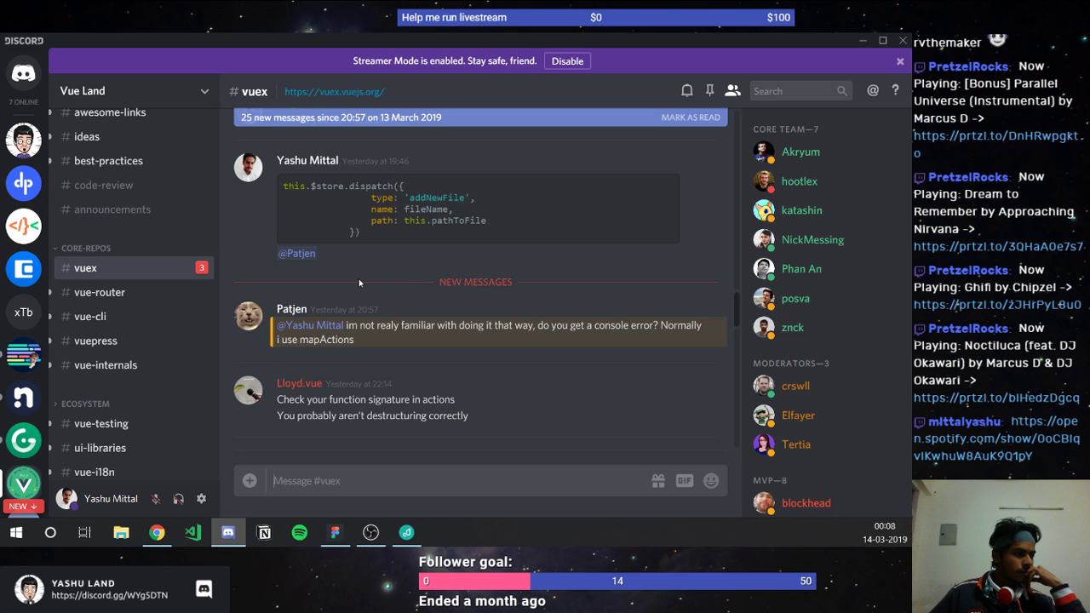
scroll(359, 278, up, 2)
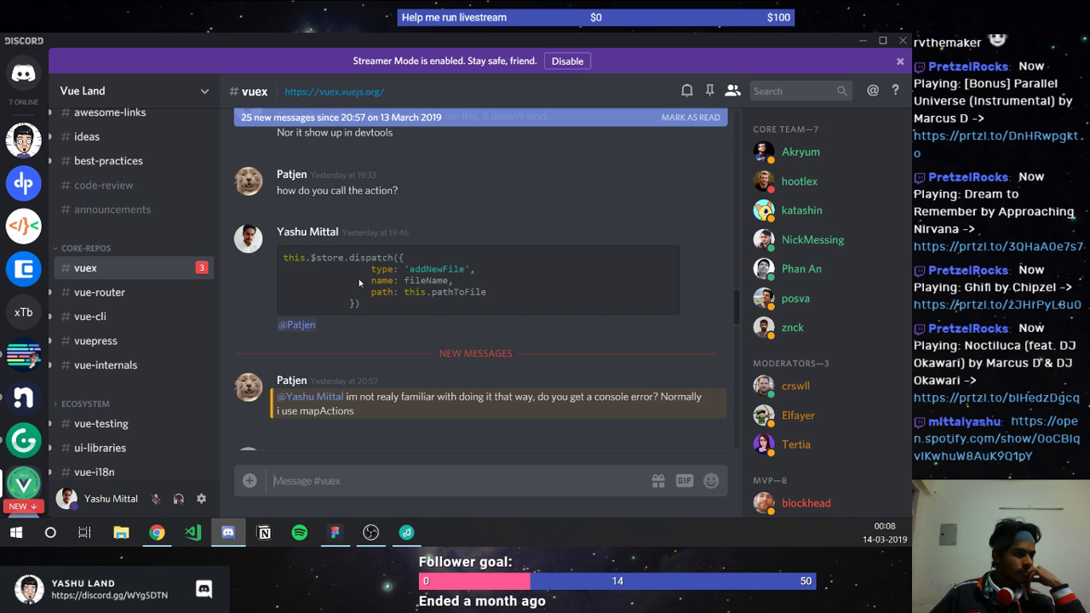
scroll(359, 282, up, 5)
scroll(359, 278, up, 6)
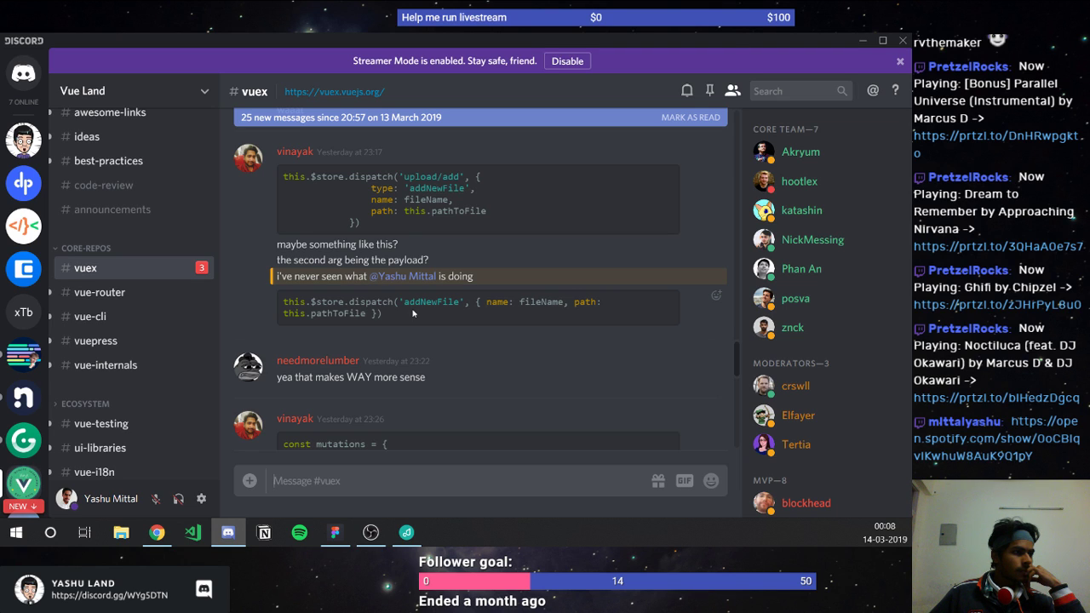
scroll(413, 313, down, 2)
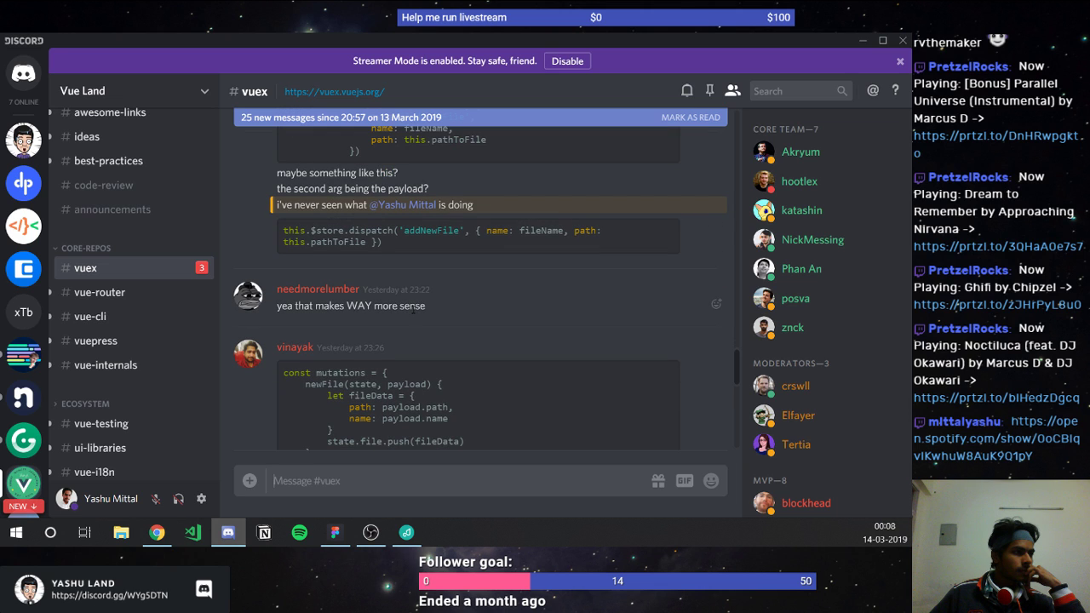
scroll(413, 311, down, 2)
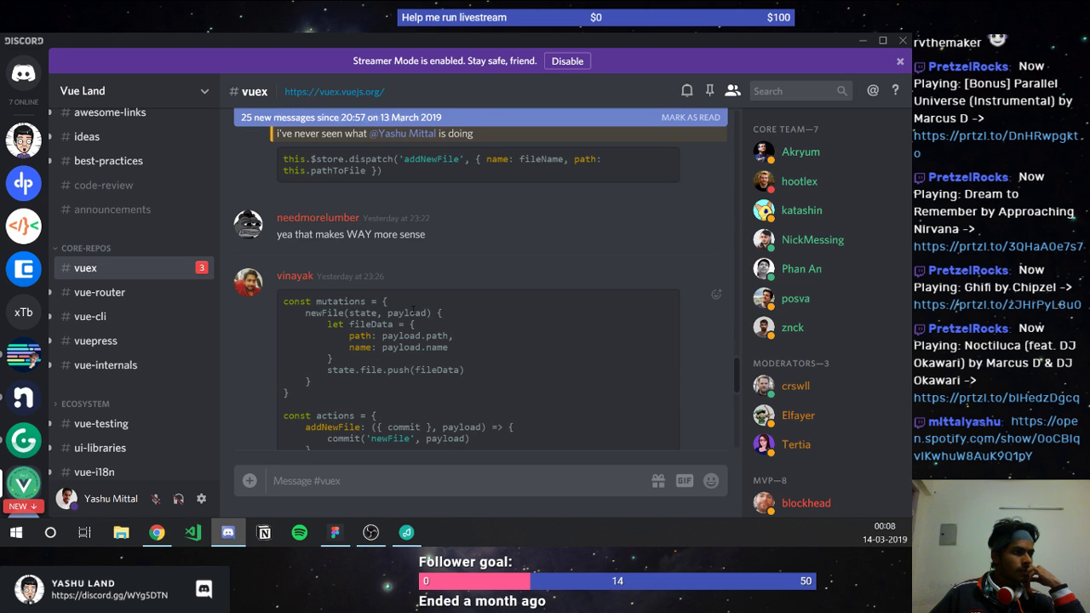
scroll(413, 312, down, 2)
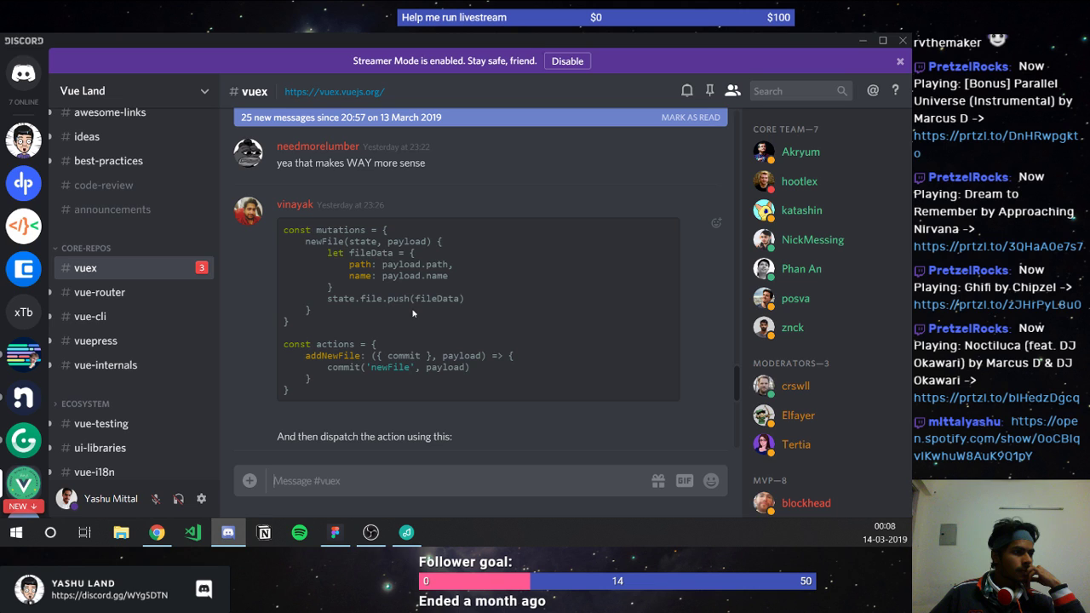
scroll(413, 313, down, 2)
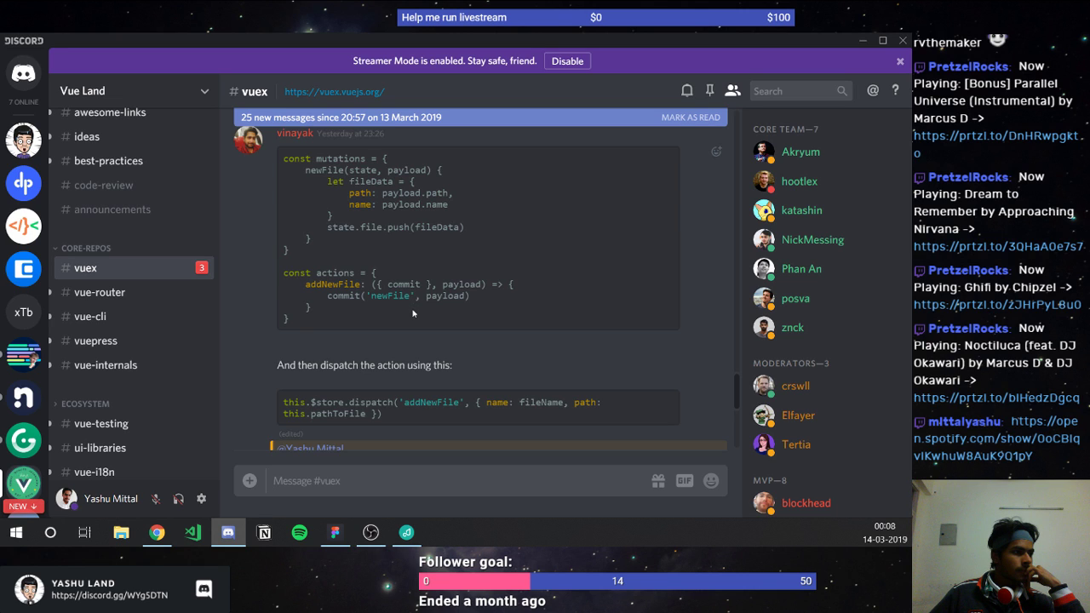
scroll(413, 313, down, 2)
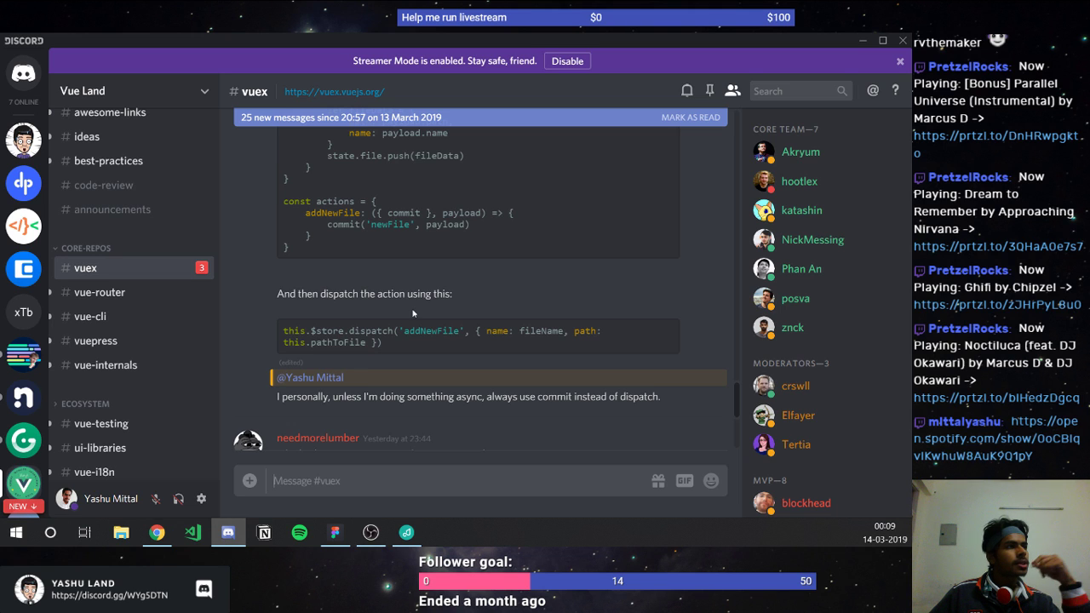
scroll(413, 313, up, 2)
scroll(345, 339, up, 2)
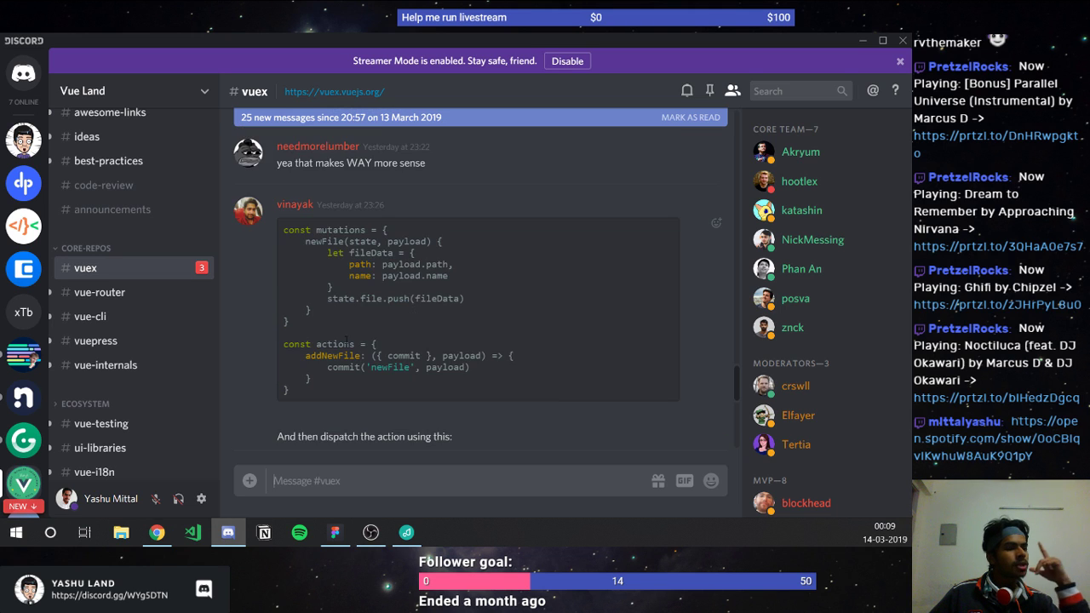
scroll(346, 344, down, 3)
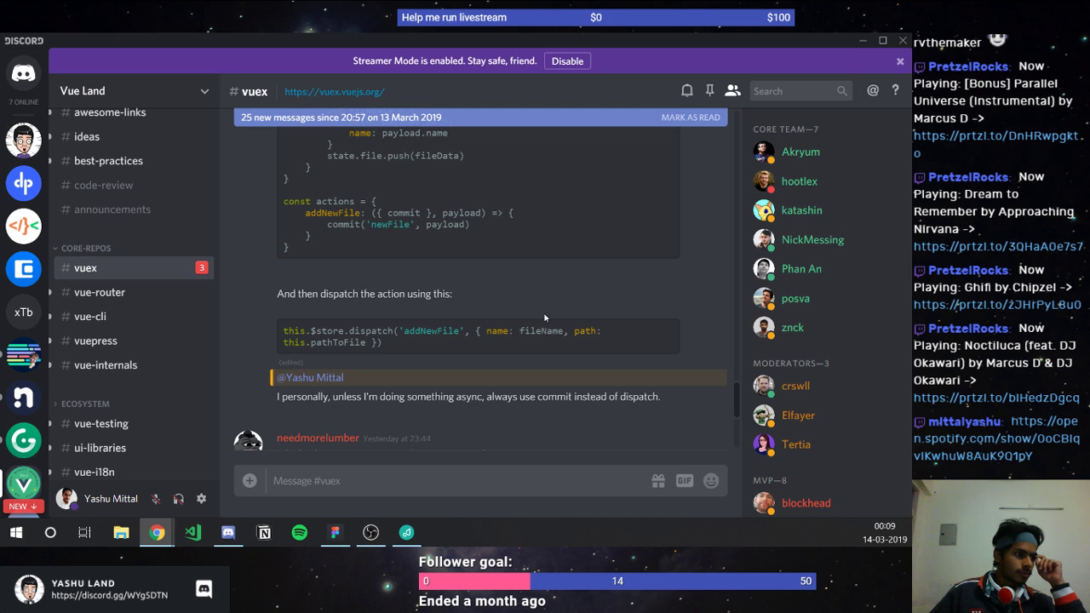
scroll(542, 317, down, 1)
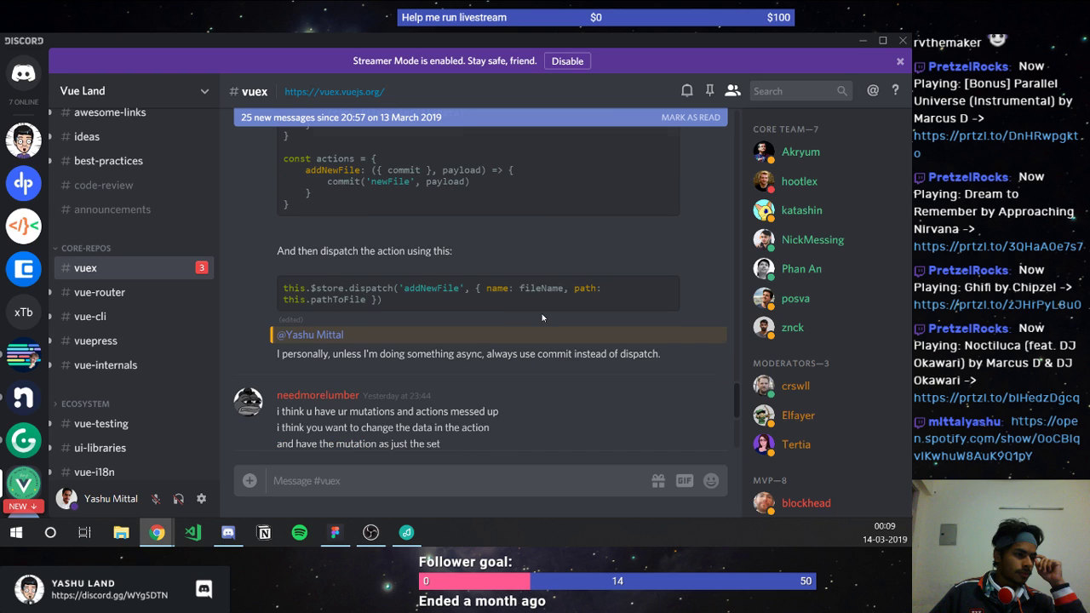
scroll(542, 318, down, 2)
Step: Open the Vuex Actions guide, scroll to the payload dispatch examples and start a region capture
click(307, 91)
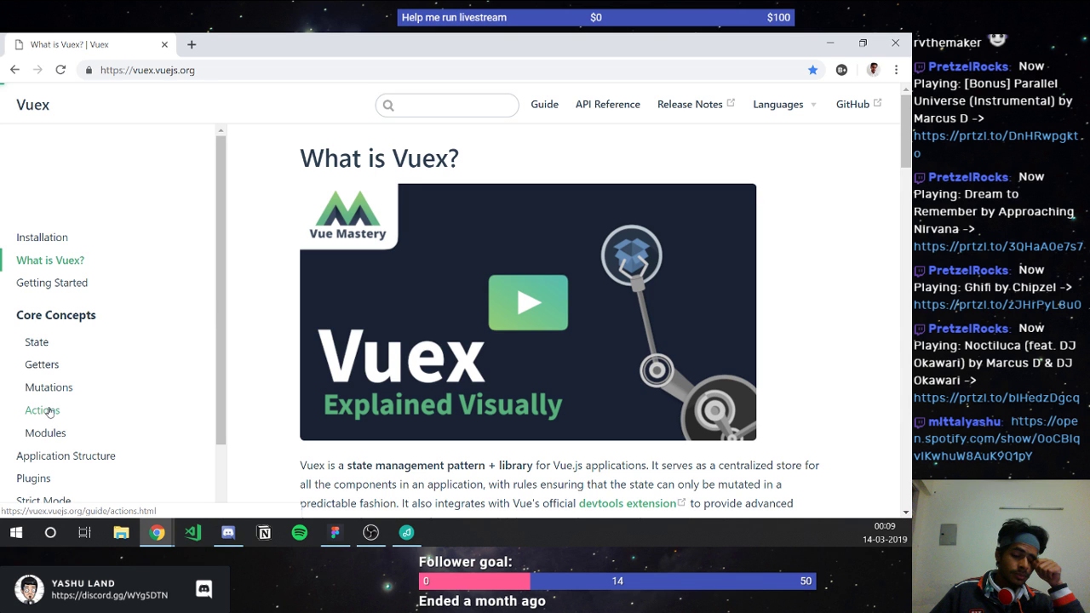
click(43, 410)
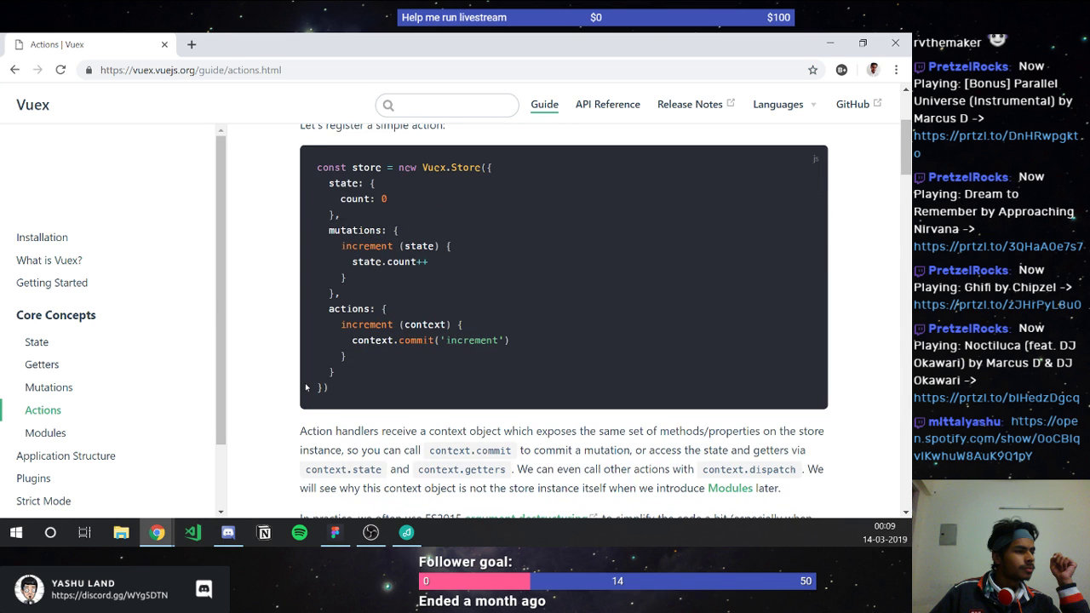
scroll(307, 377, down, 3)
scroll(309, 366, down, 6)
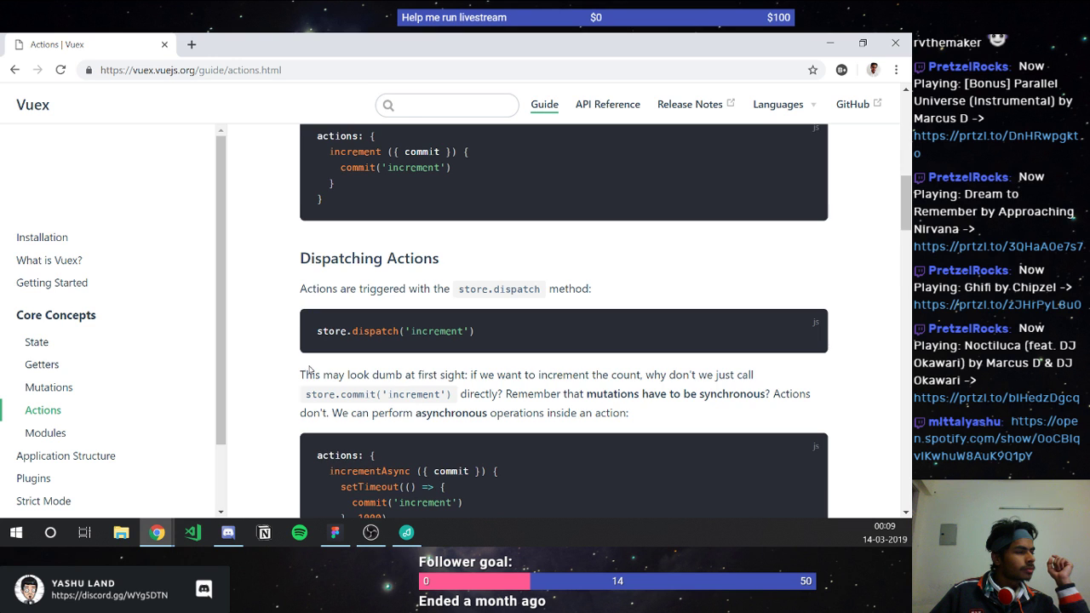
scroll(309, 368, down, 3)
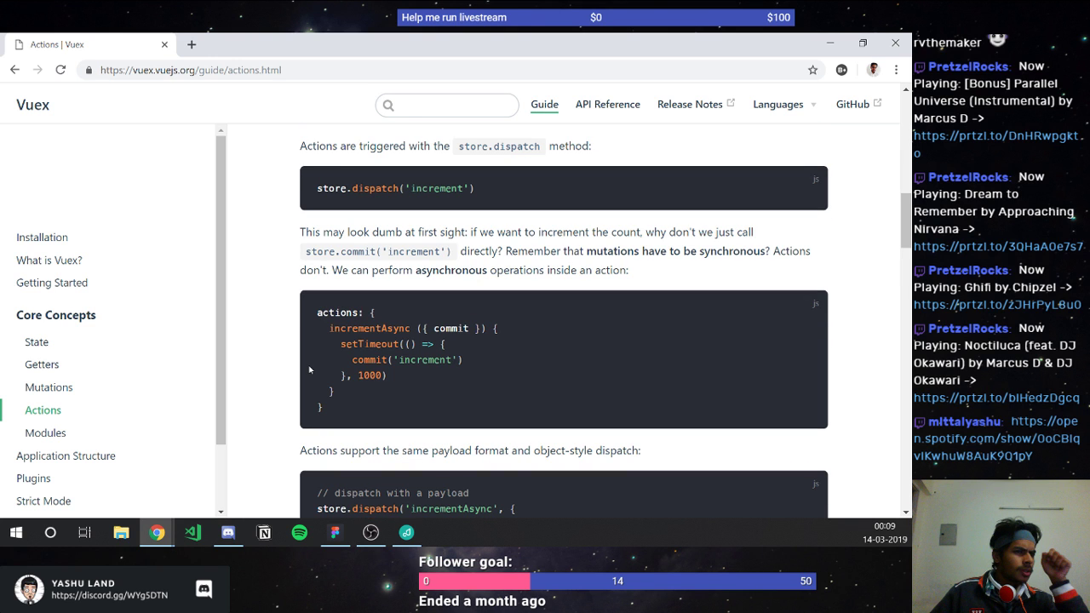
scroll(309, 369, down, 3)
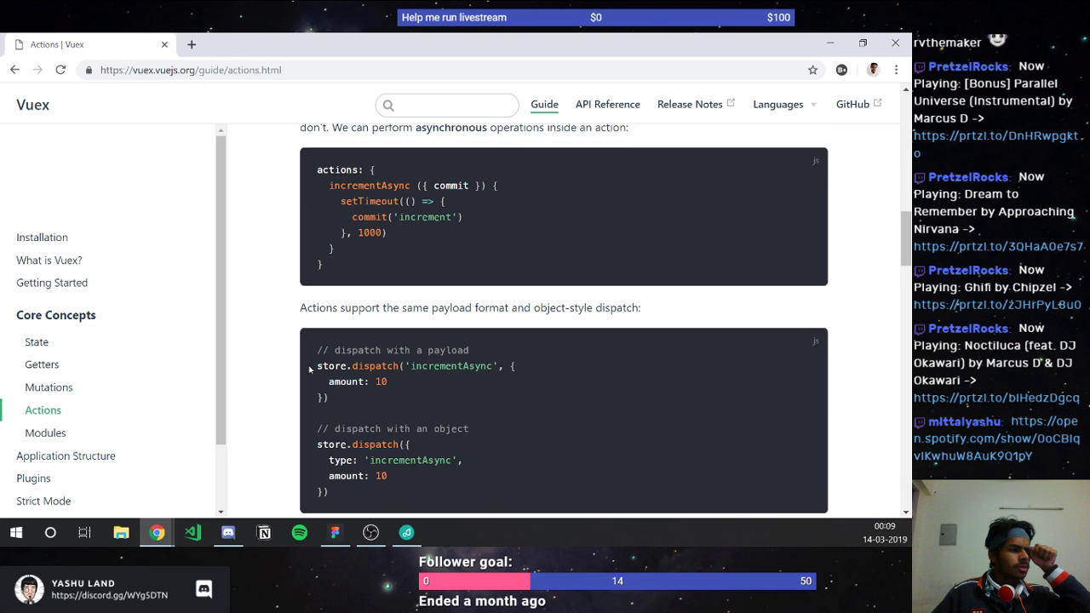
scroll(309, 369, down, 1)
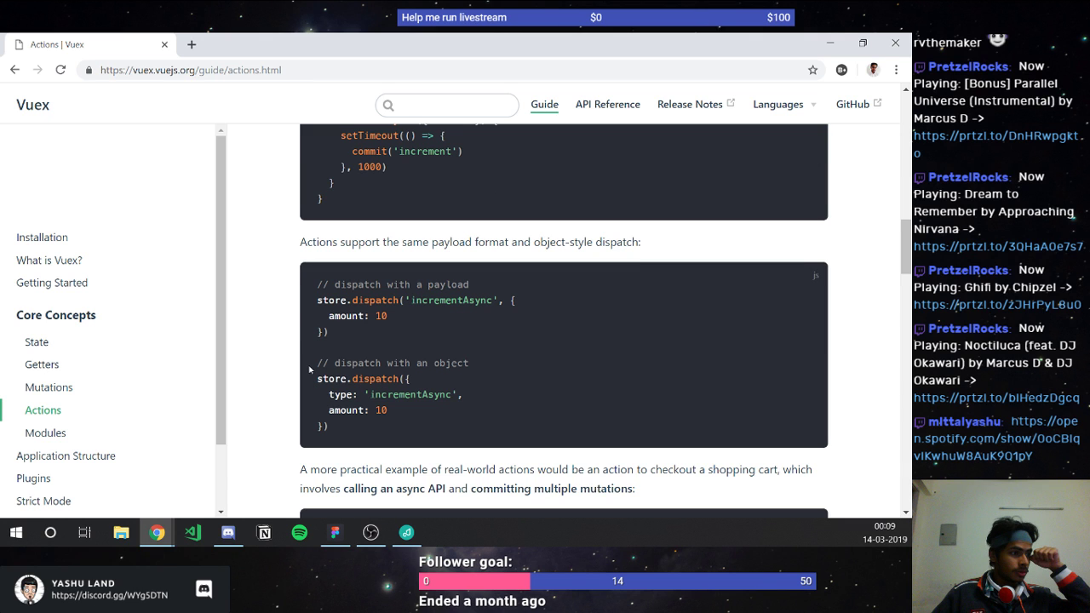
scroll(309, 369, down, 1)
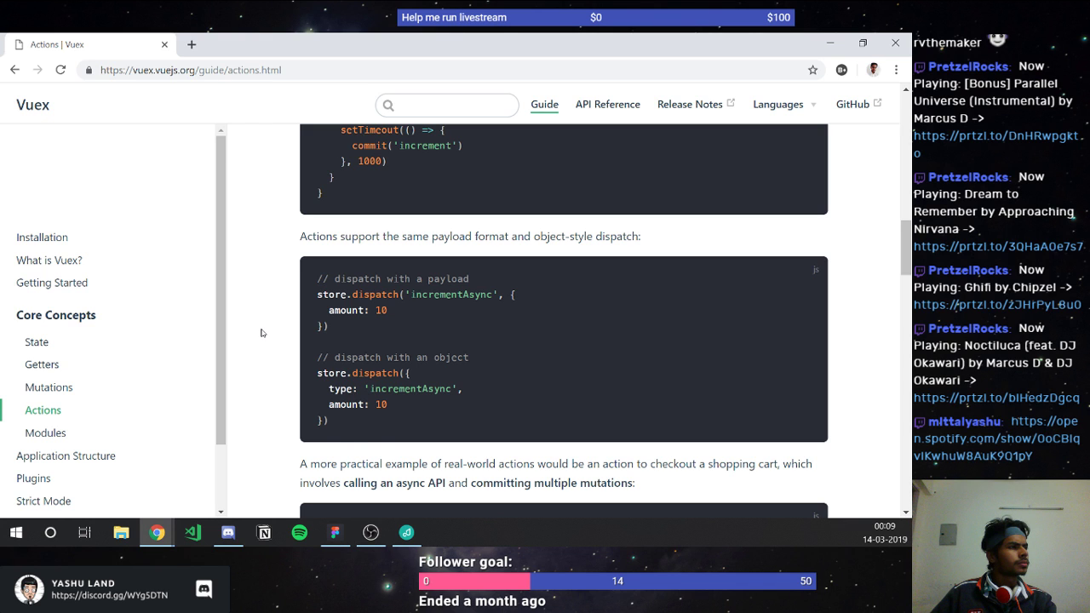
key(ctrl+Print)
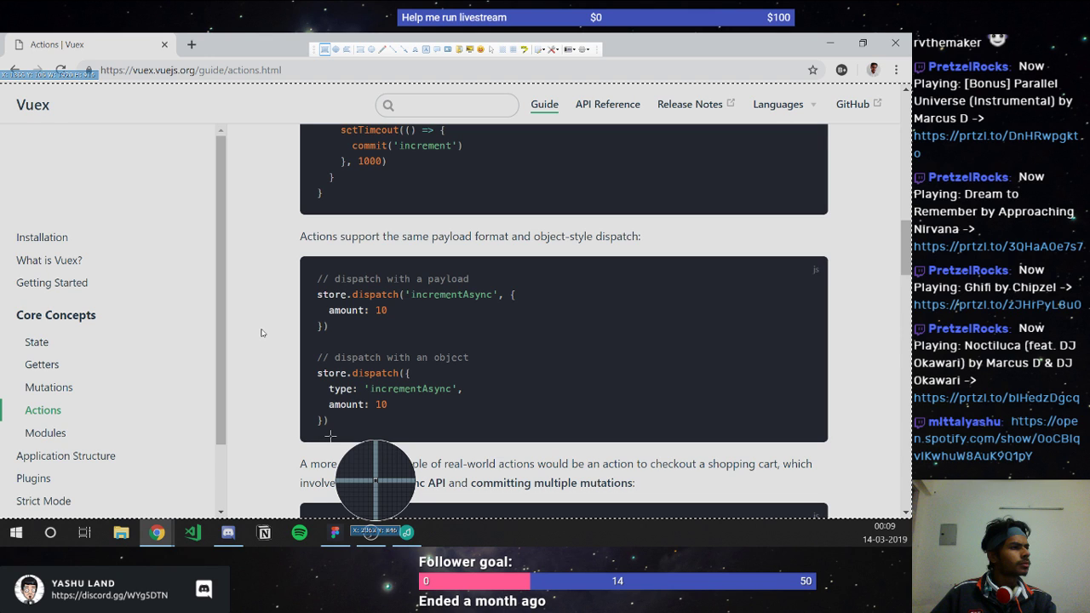
Step: Capture the payload and object-style dispatch code and paste it into Discord as unknown.png
drag(295, 256, 839, 449)
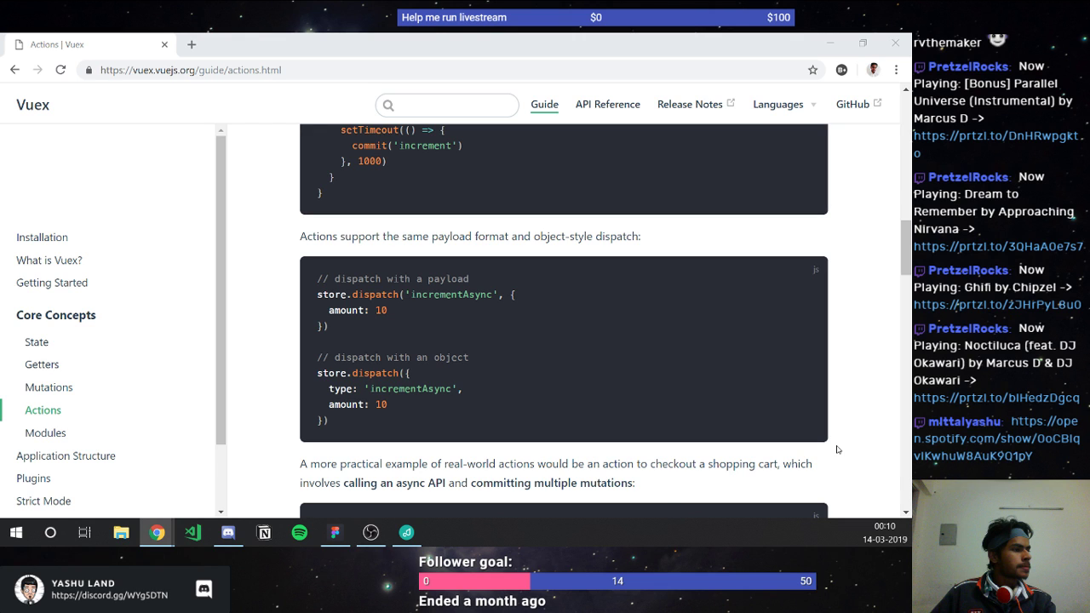
scroll(837, 449, down, 2)
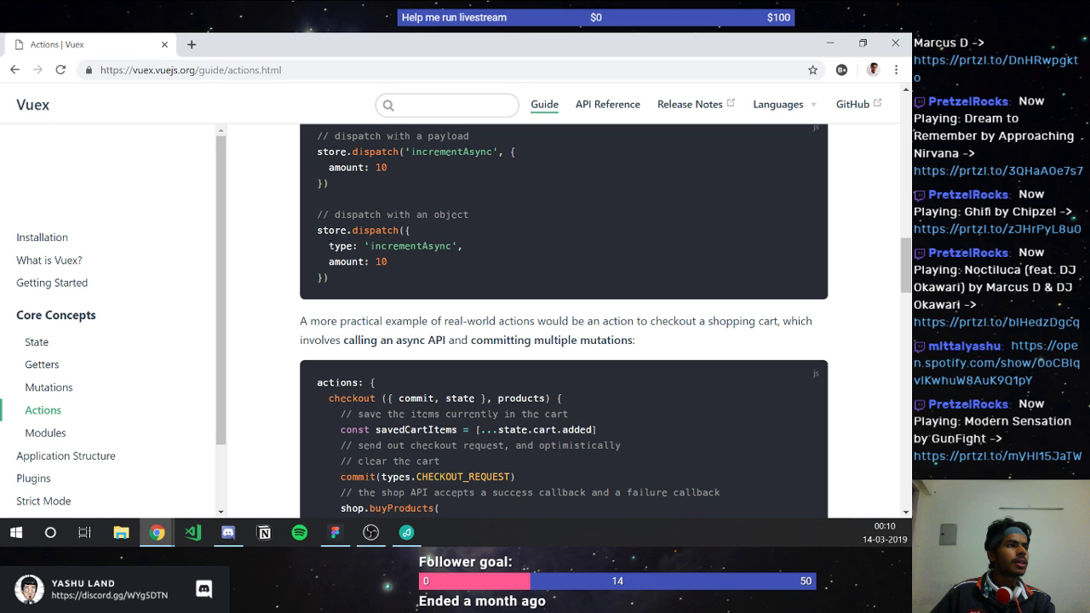
drag(328, 245, 359, 269)
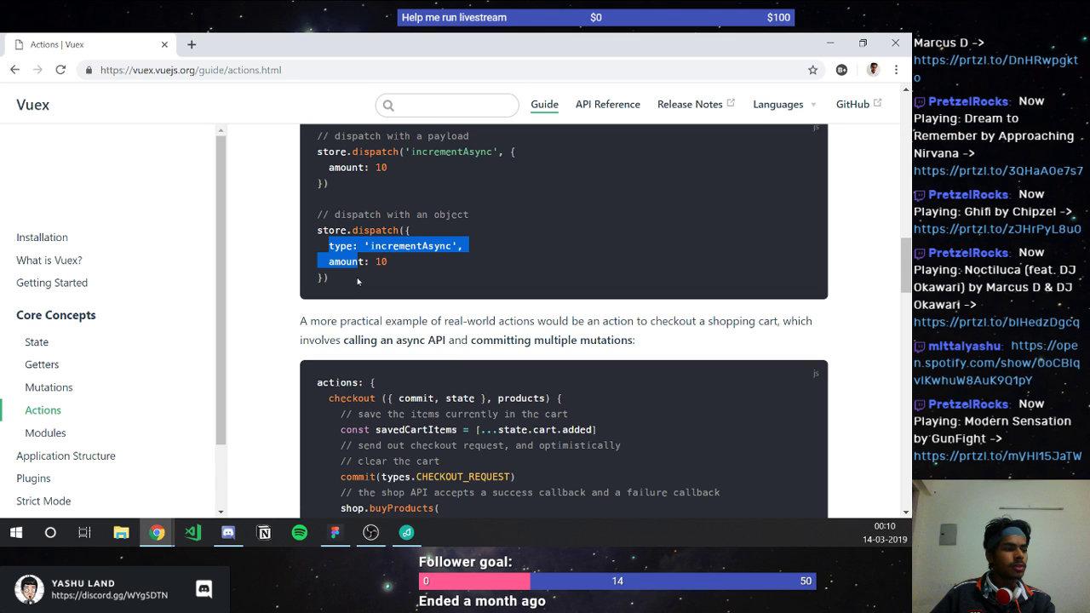
key(alt+Tab)
key(ctrl+v)
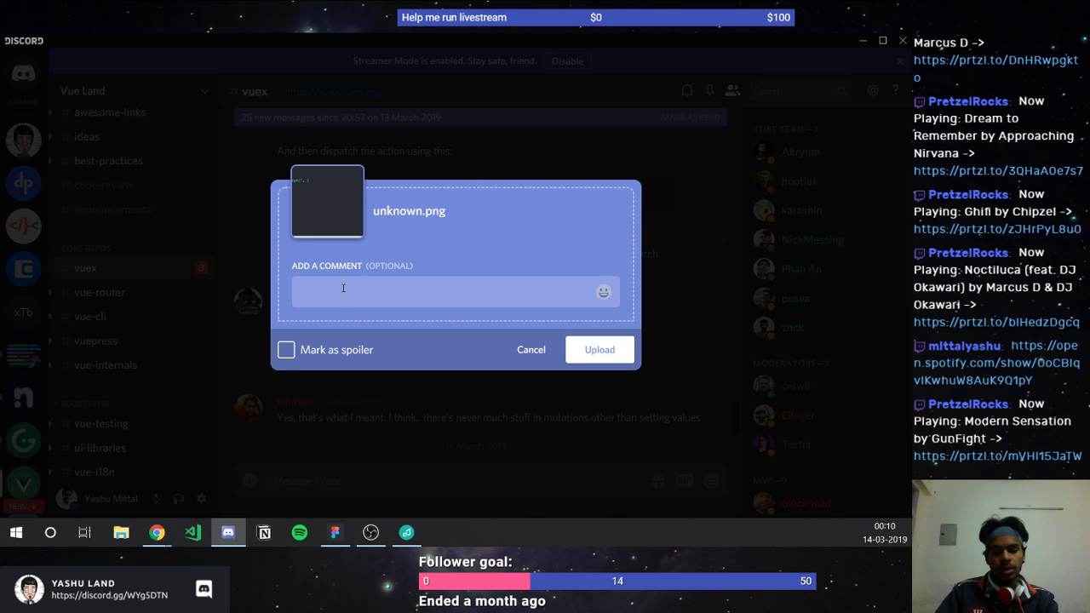
text(@vi)
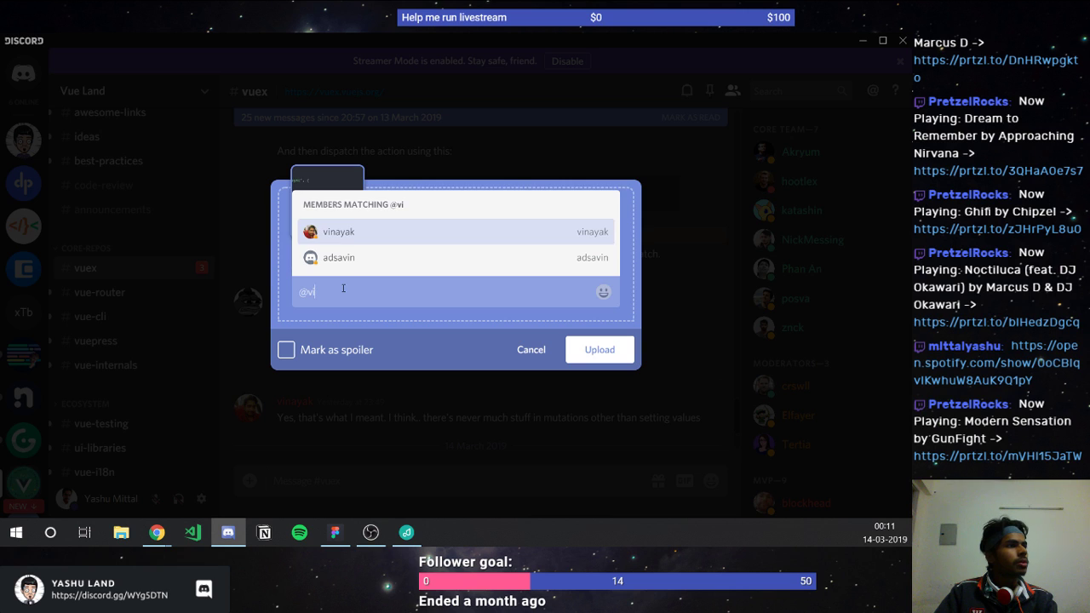
key(Tab)
text(@)
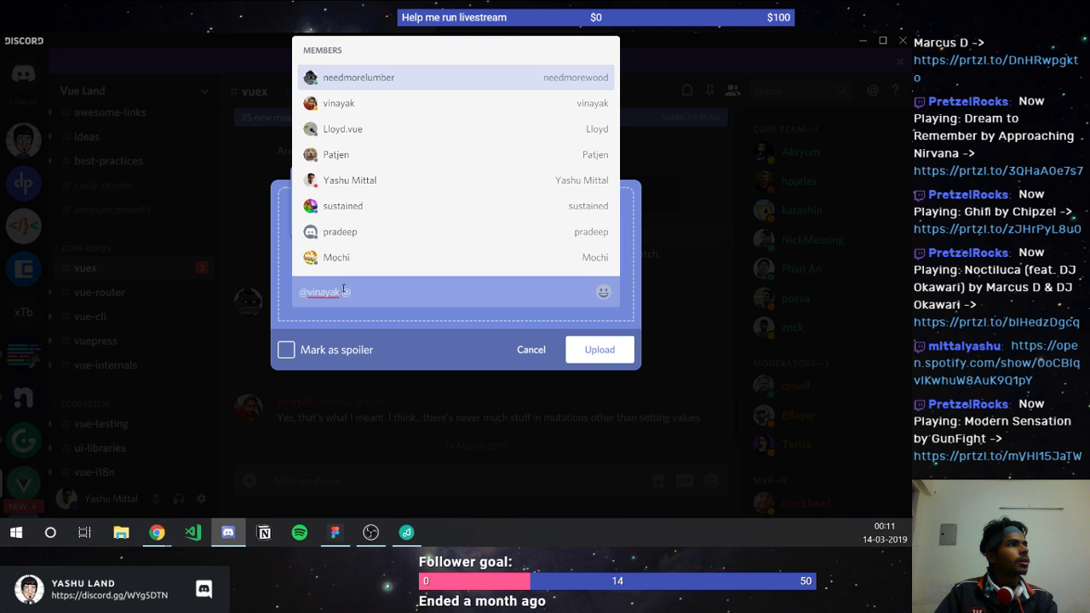
key(BackSpace)
key(BackSpace)
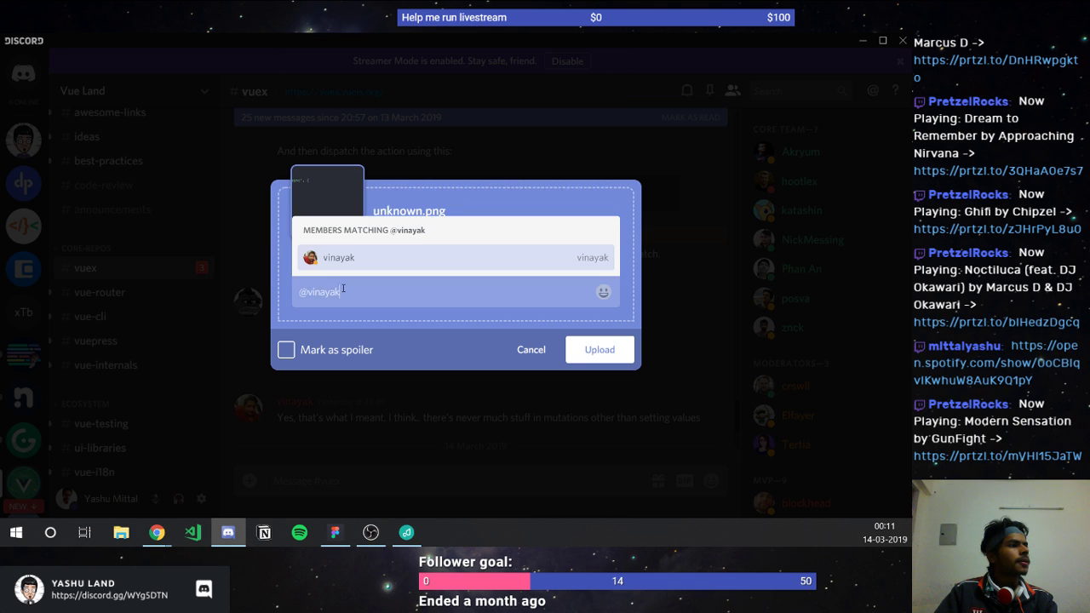
key(Escape)
key(Return)
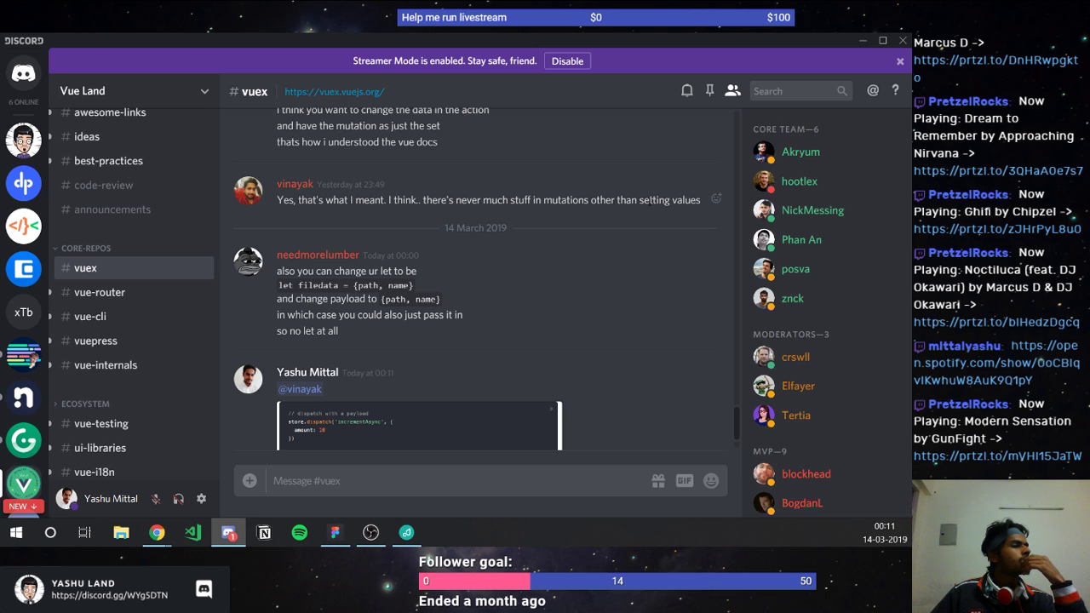
Step: Read the #vuex thread, briefly selecting a dispatch code line in one message
scroll(538, 249, up, 3)
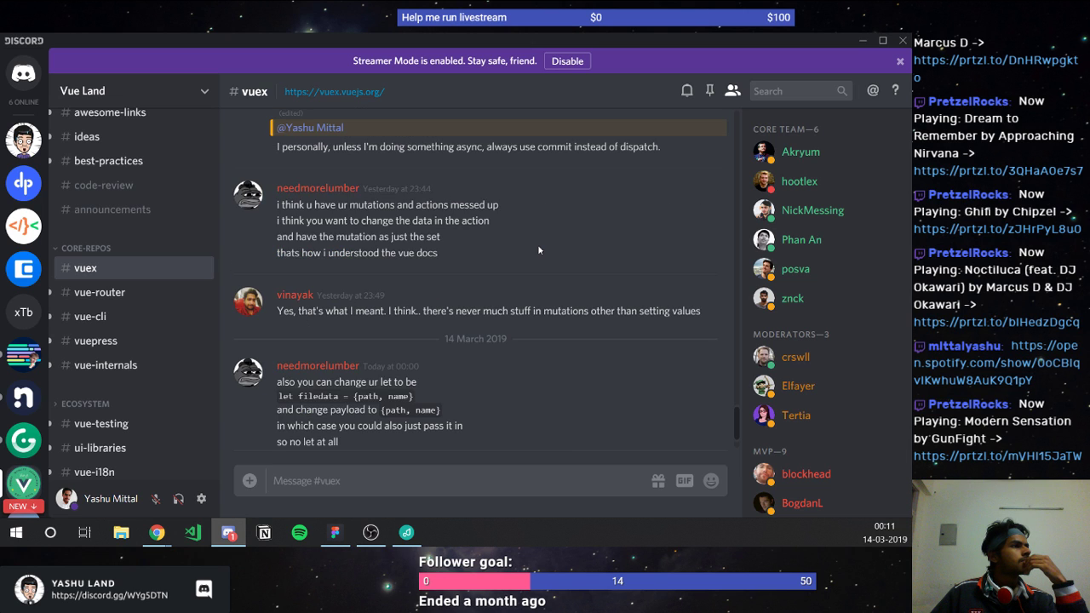
scroll(538, 249, up, 5)
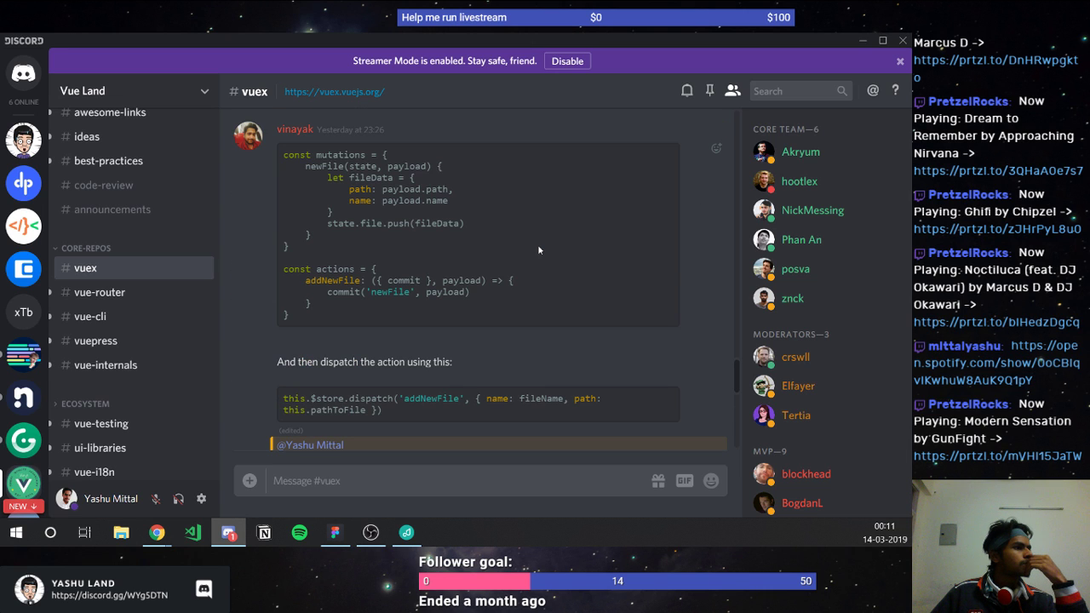
scroll(538, 250, down, 2)
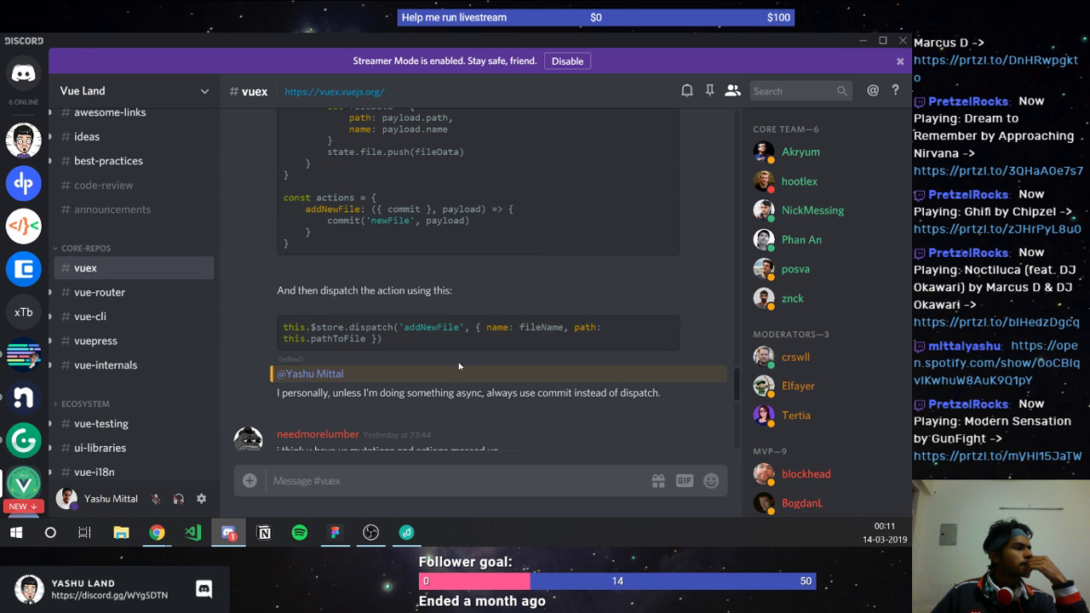
scroll(494, 372, up, 6)
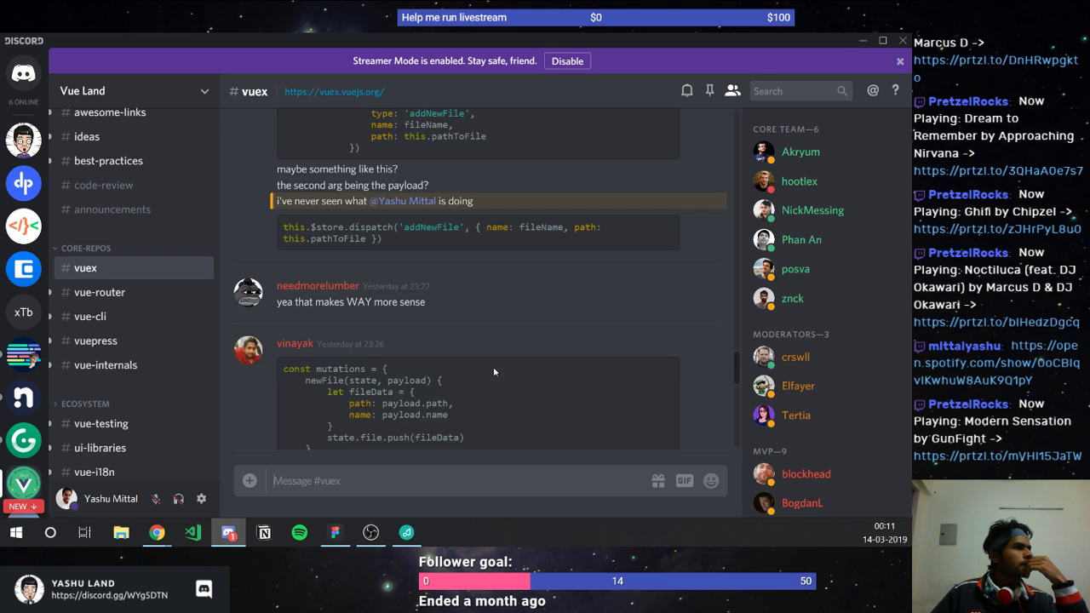
scroll(494, 372, down, 5)
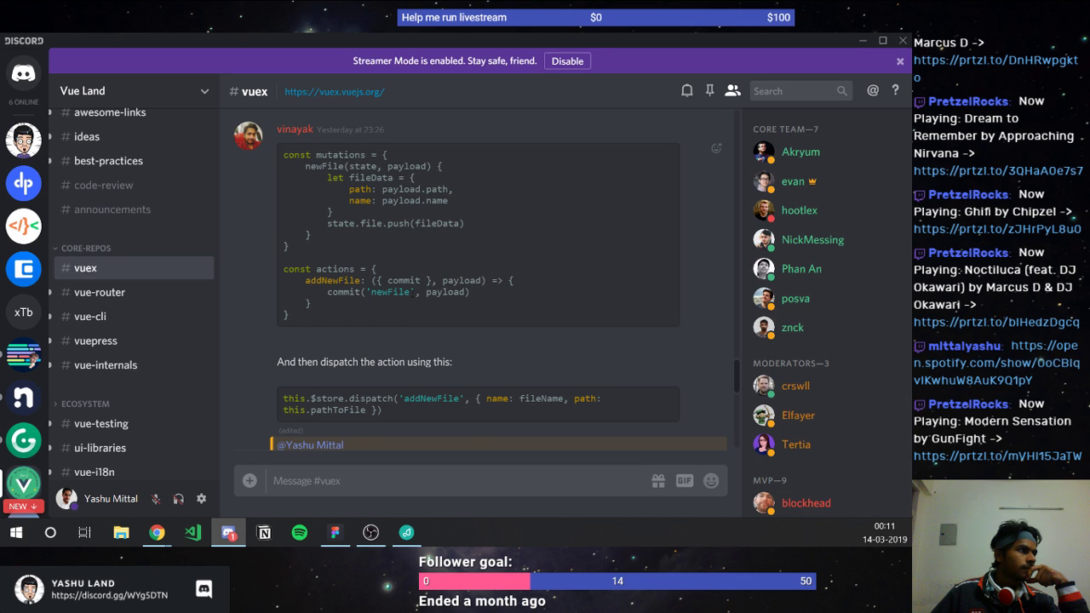
scroll(412, 298, down, 1)
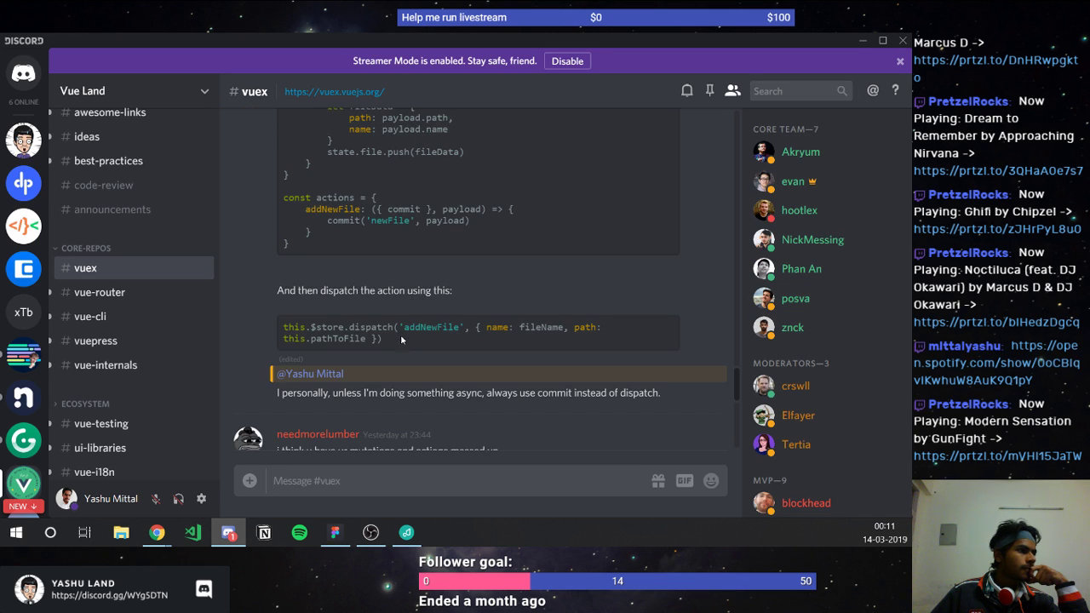
drag(401, 339, 331, 325)
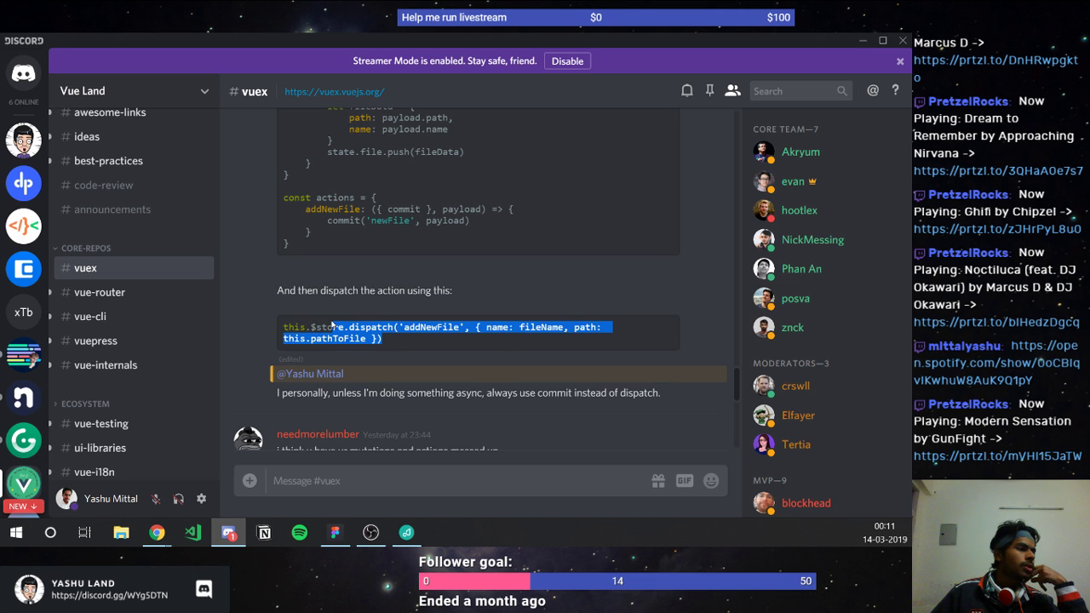
click(335, 312)
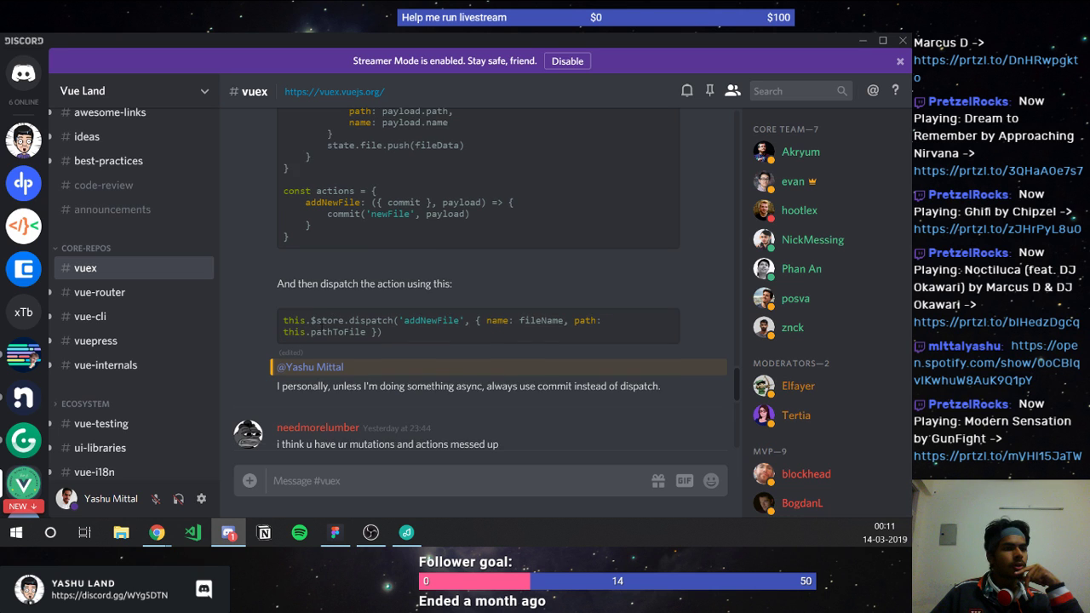
Step: Scroll further through the discussion, then open Yashu Land's #announcement channel
scroll(413, 298, down, 3)
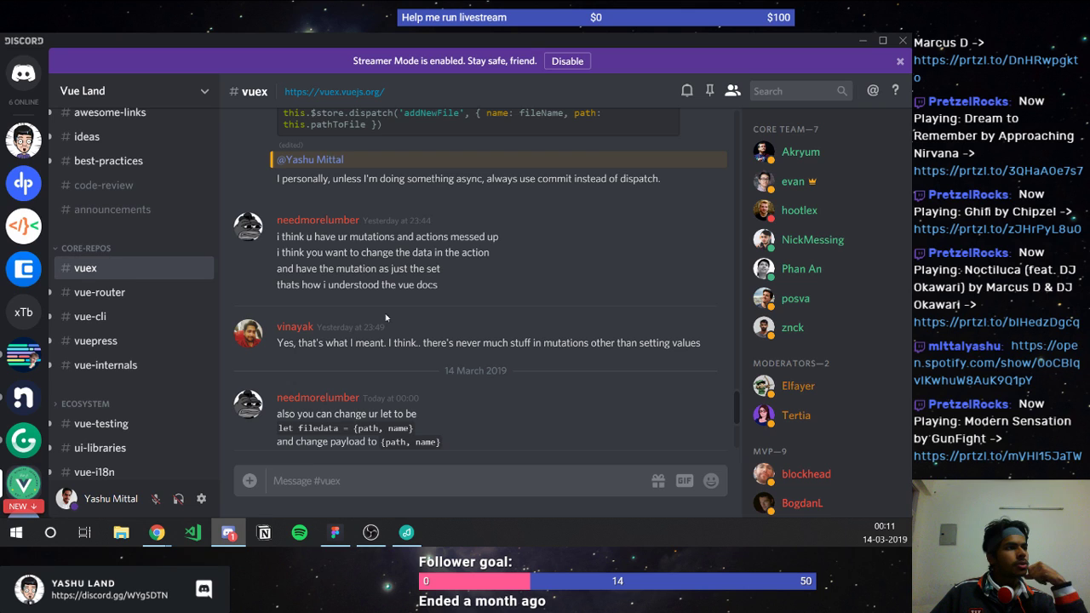
scroll(386, 318, down, 3)
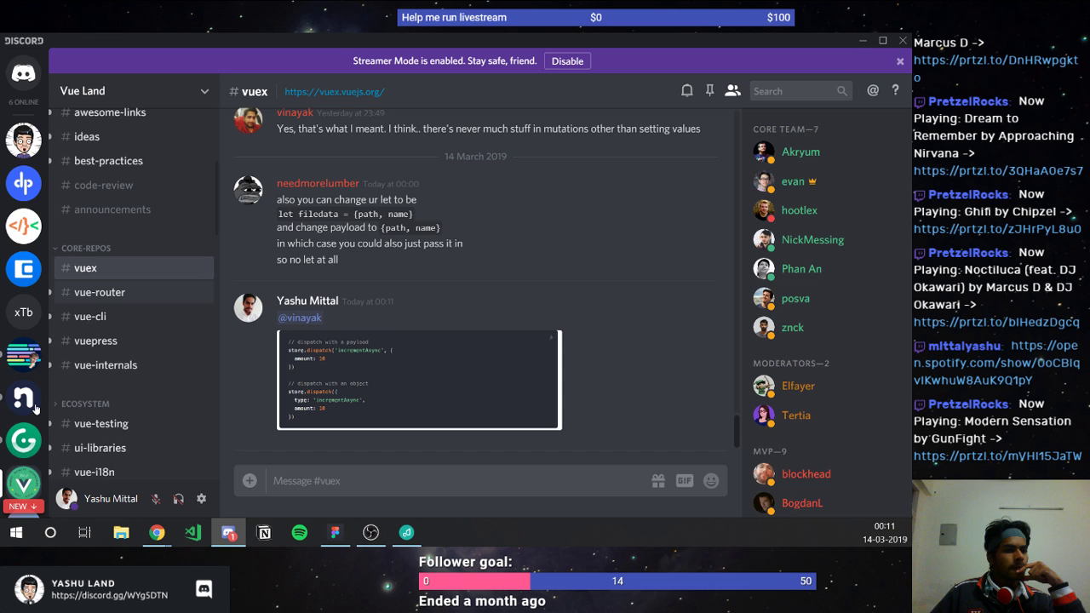
scroll(36, 410, down, 3)
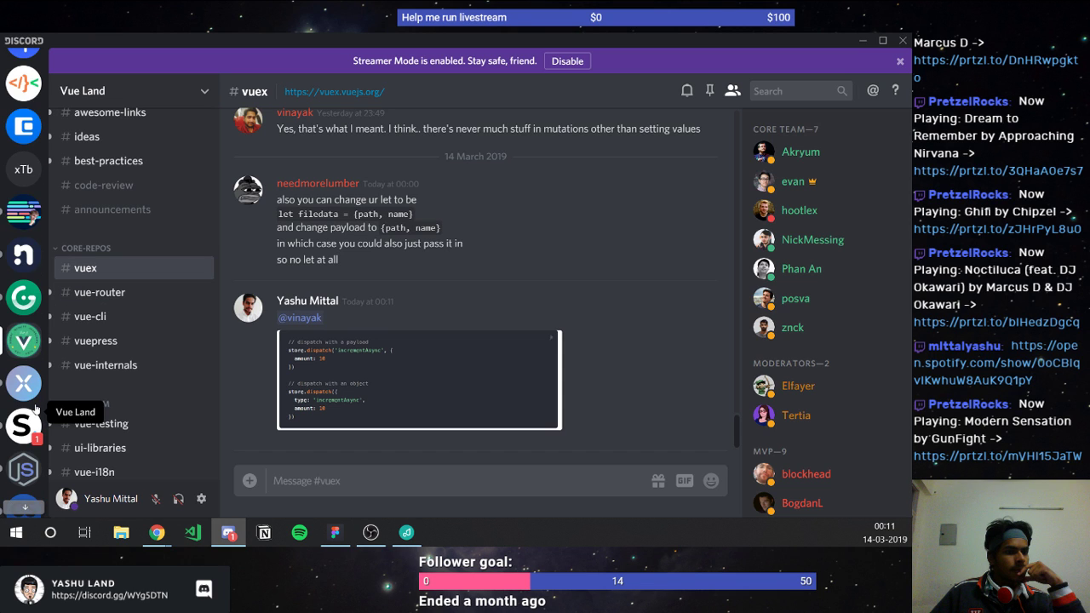
scroll(36, 410, down, 7)
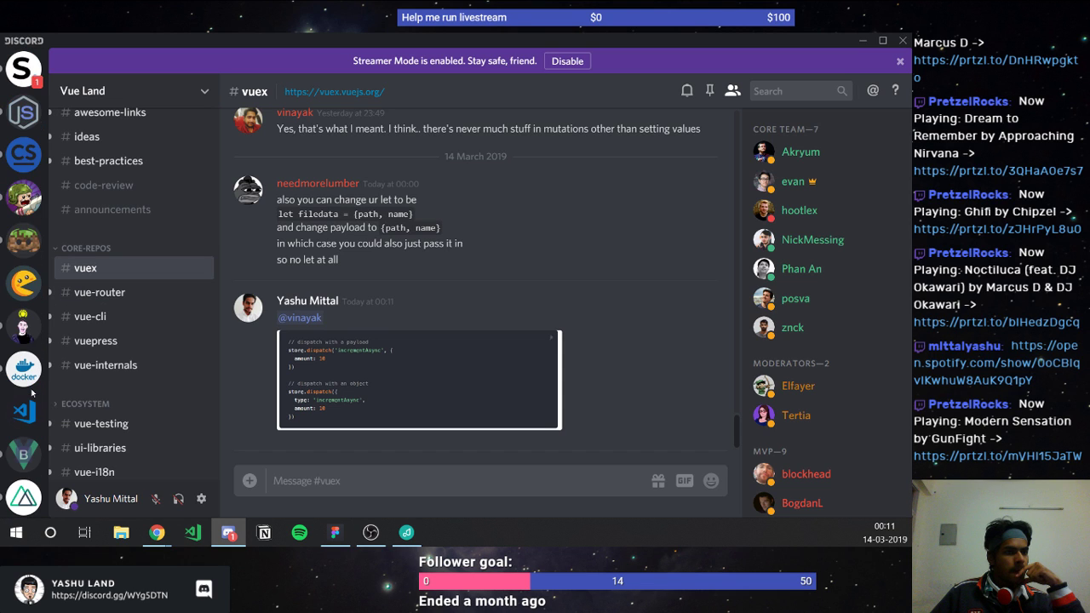
scroll(33, 392, down, 8)
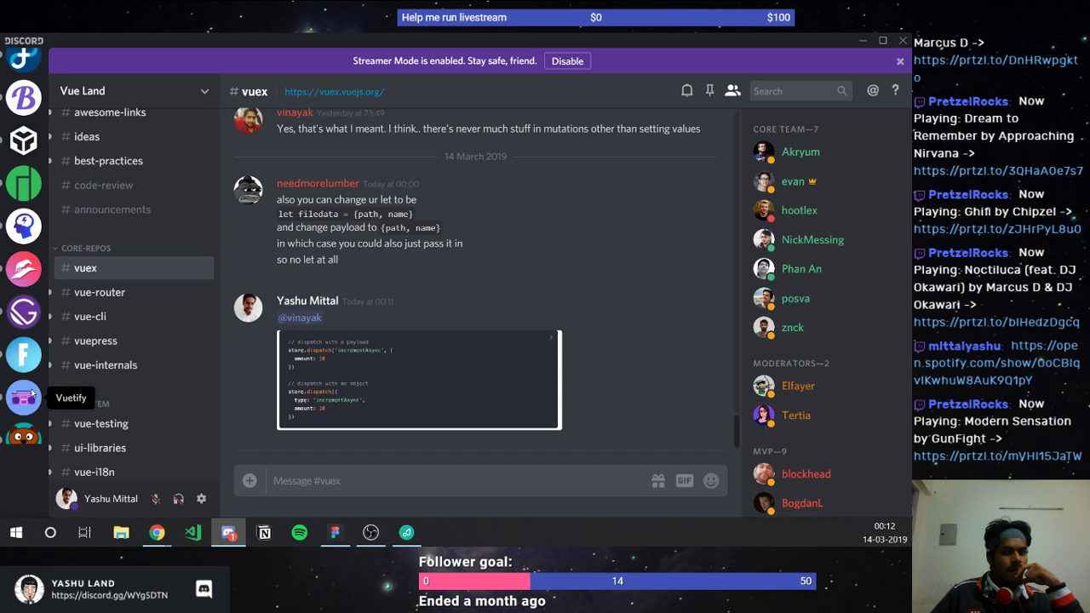
scroll(33, 392, up, 10)
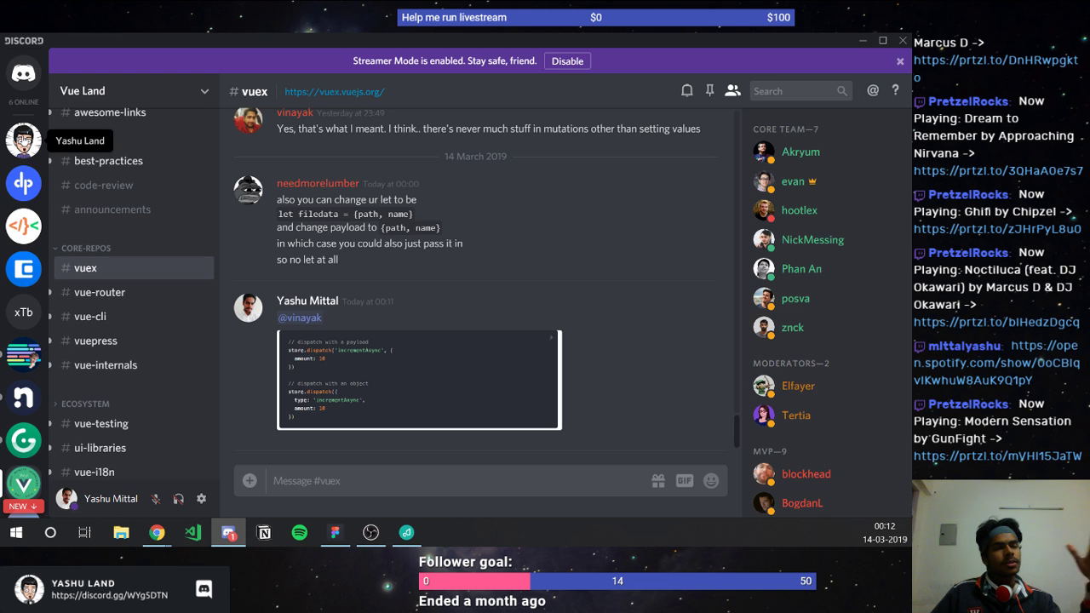
click(24, 141)
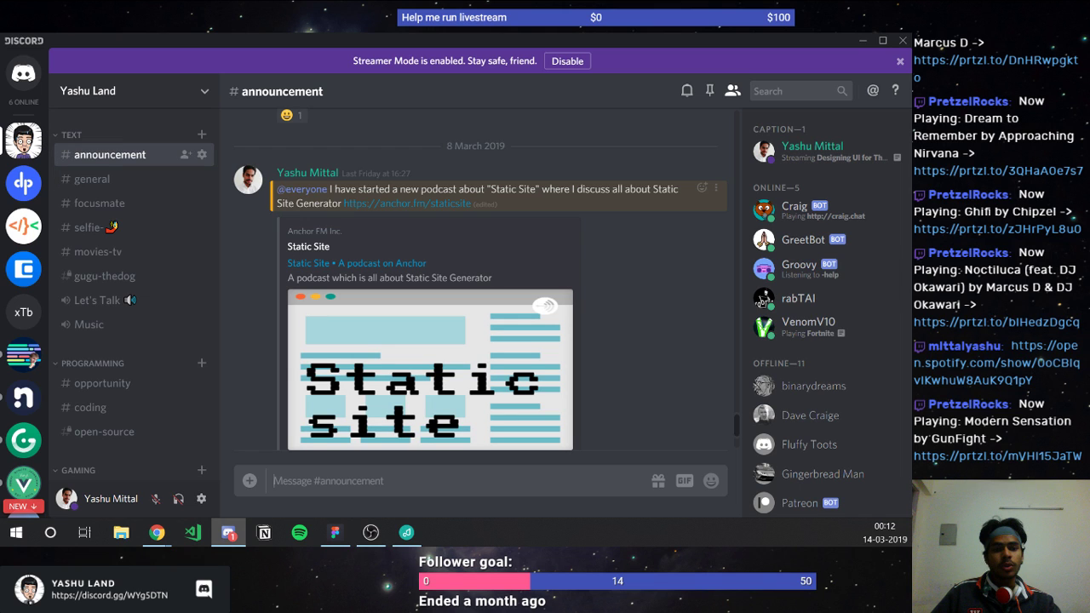
Step: Switch toward Chrome and close the Discord window
key(alt+Tab)
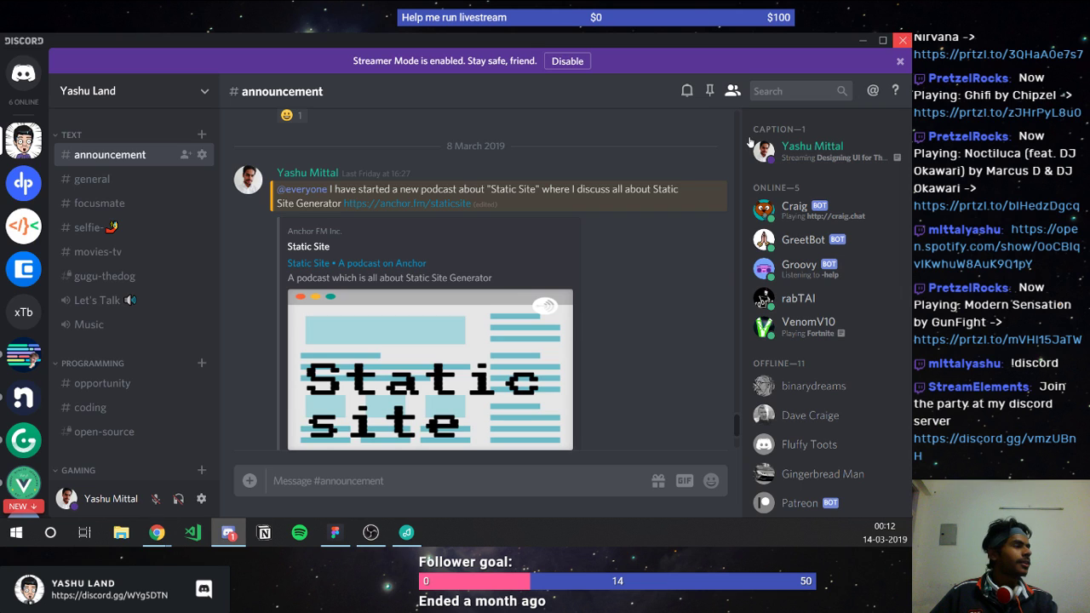
click(904, 40)
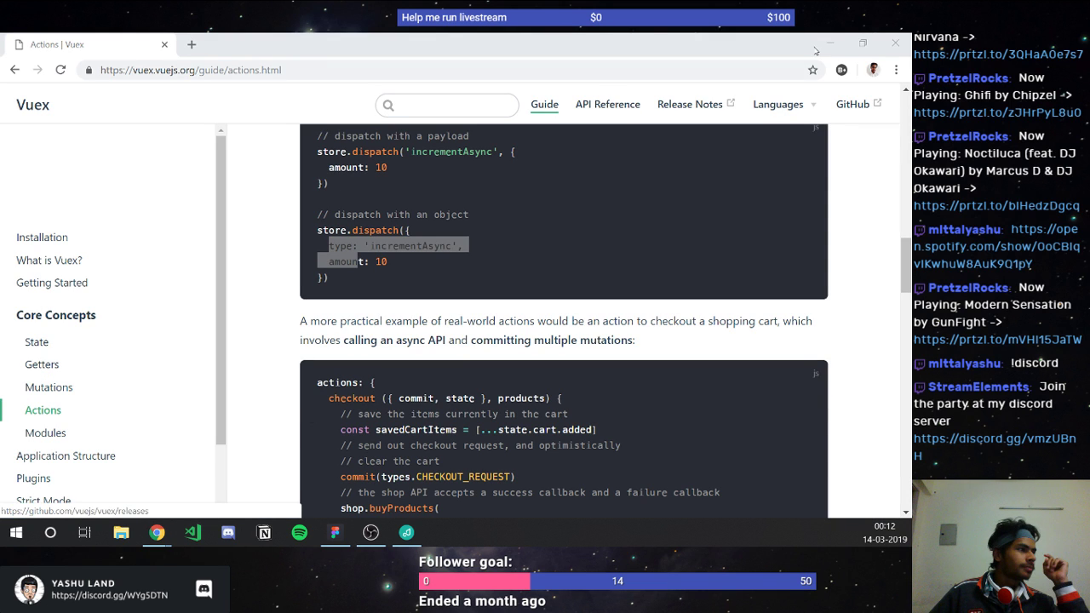
Step: Close the Vuex docs in Chrome and open Figma's Thermal file
click(894, 39)
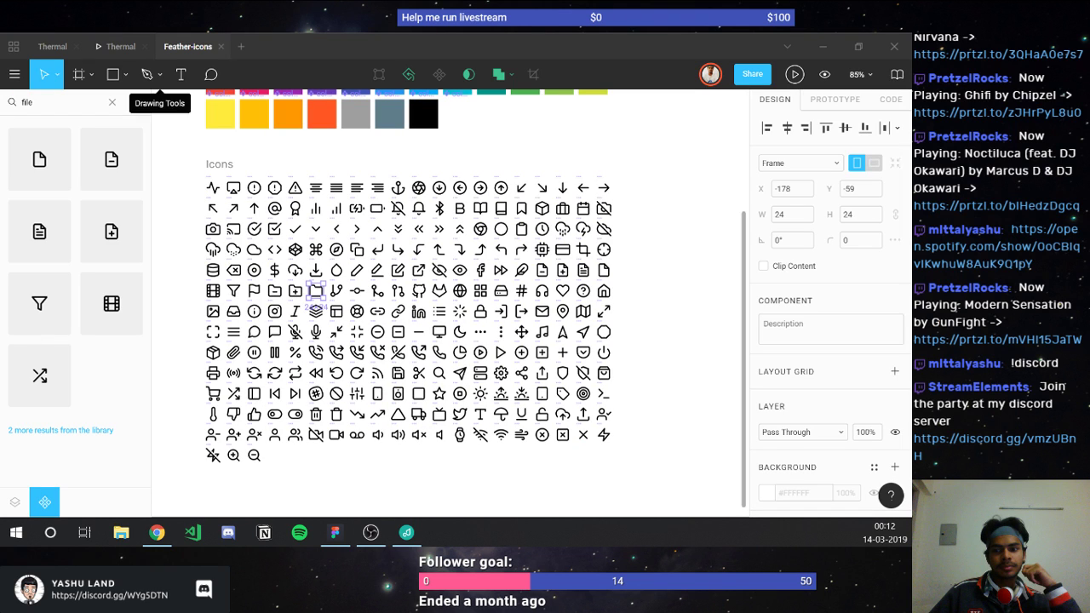
click(51, 47)
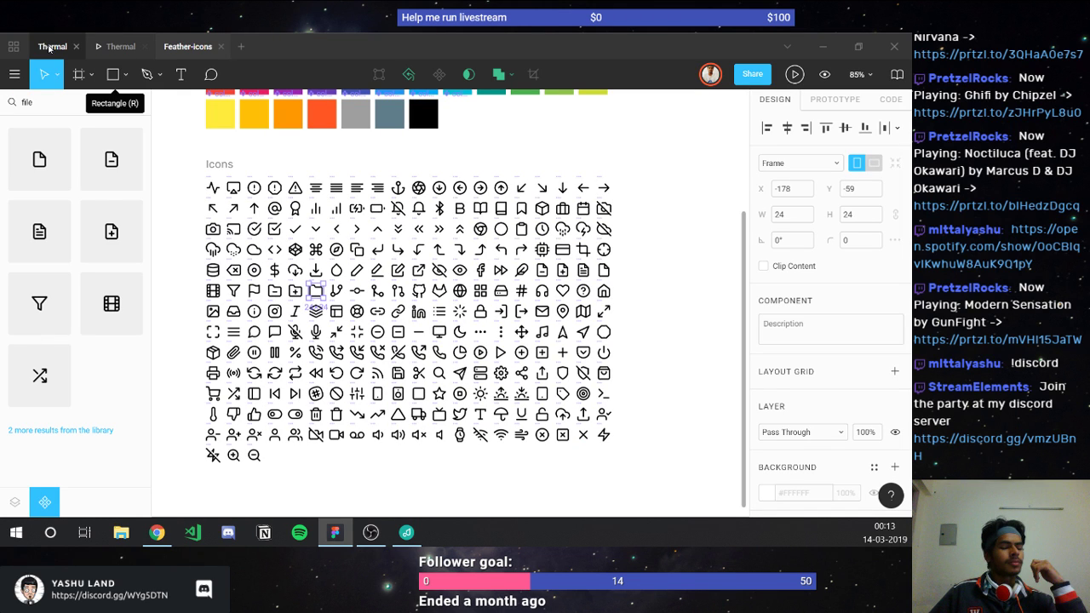
click(51, 47)
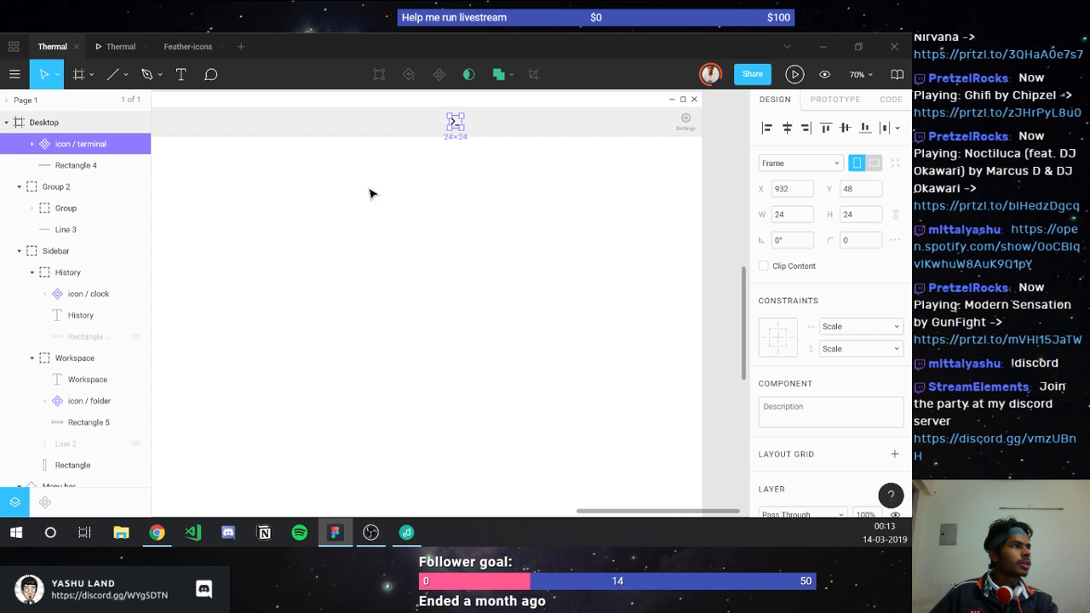
scroll(369, 193, left, 3)
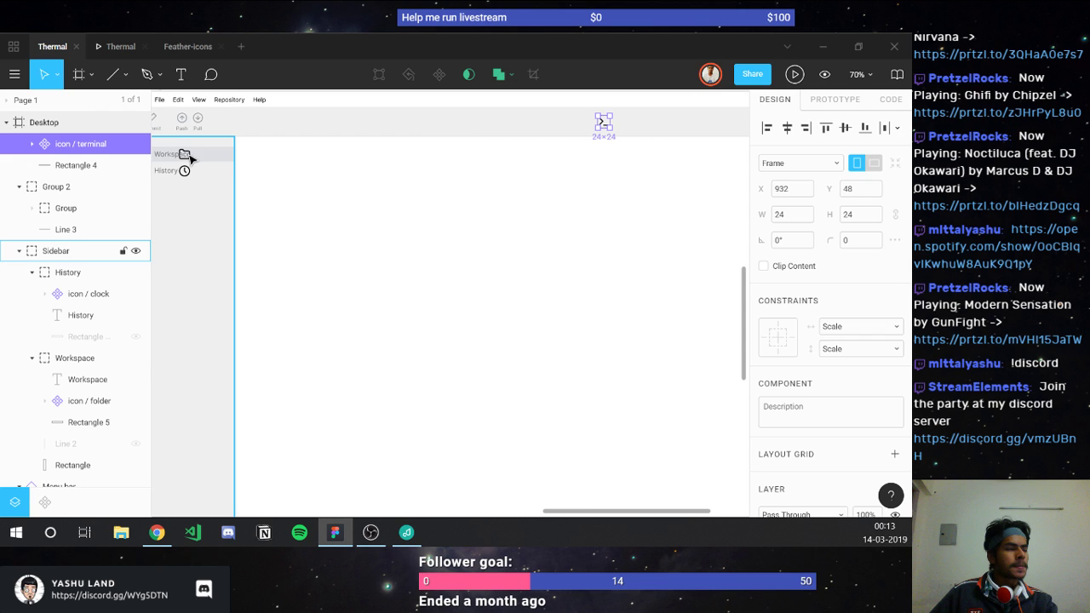
Step: Select the Workspace row and collapse then re-expand the History and Workspace layer groups
click(189, 158)
double_click(189, 158)
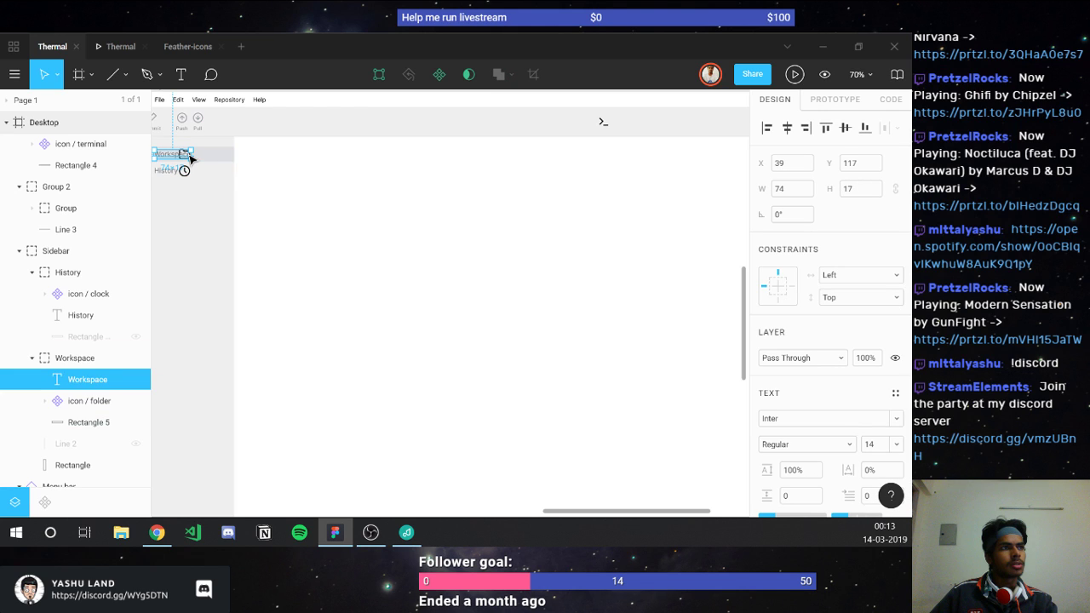
click(33, 274)
click(32, 294)
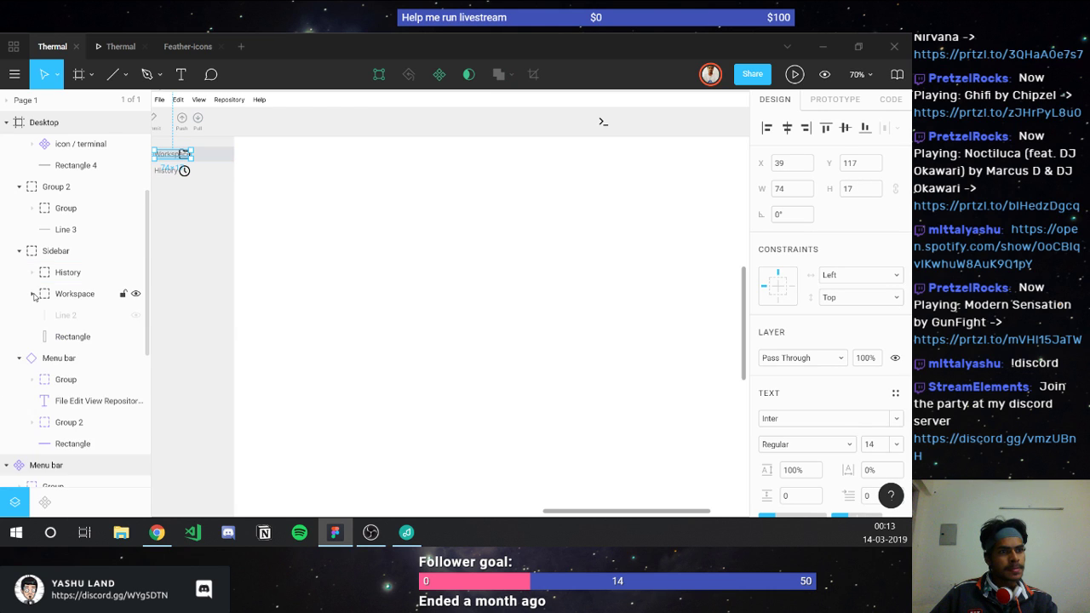
click(33, 293)
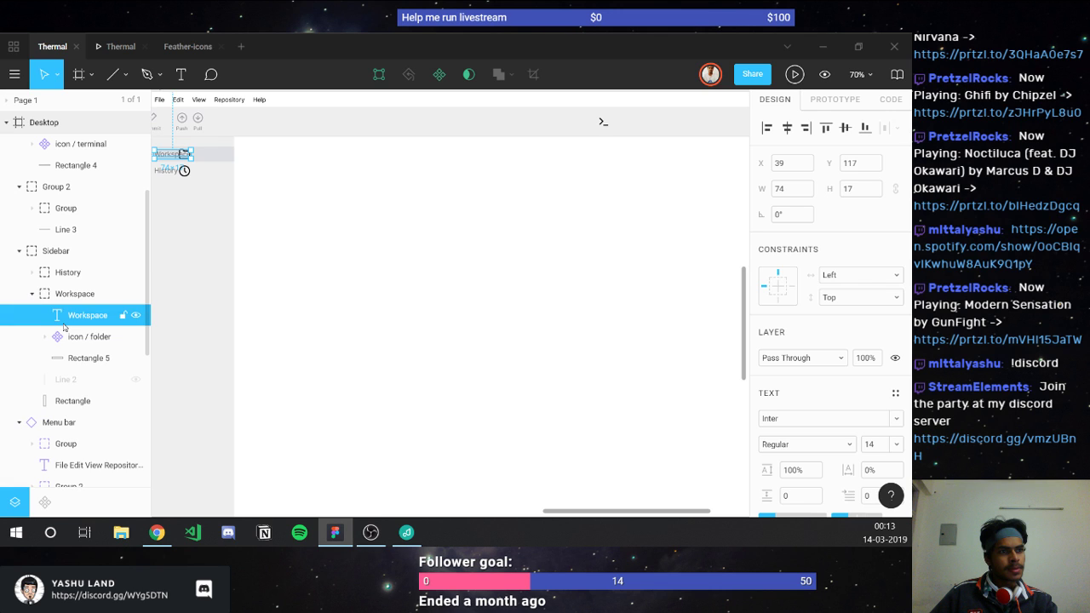
click(32, 273)
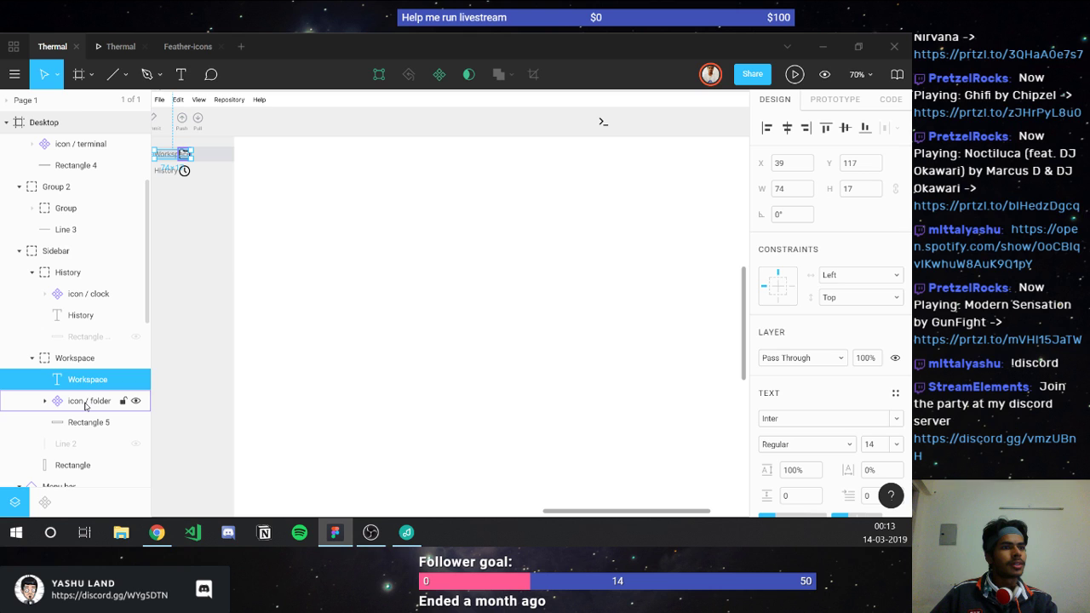
Step: Duplicate the icon / folder layer, then delete the duplicate again
click(85, 402)
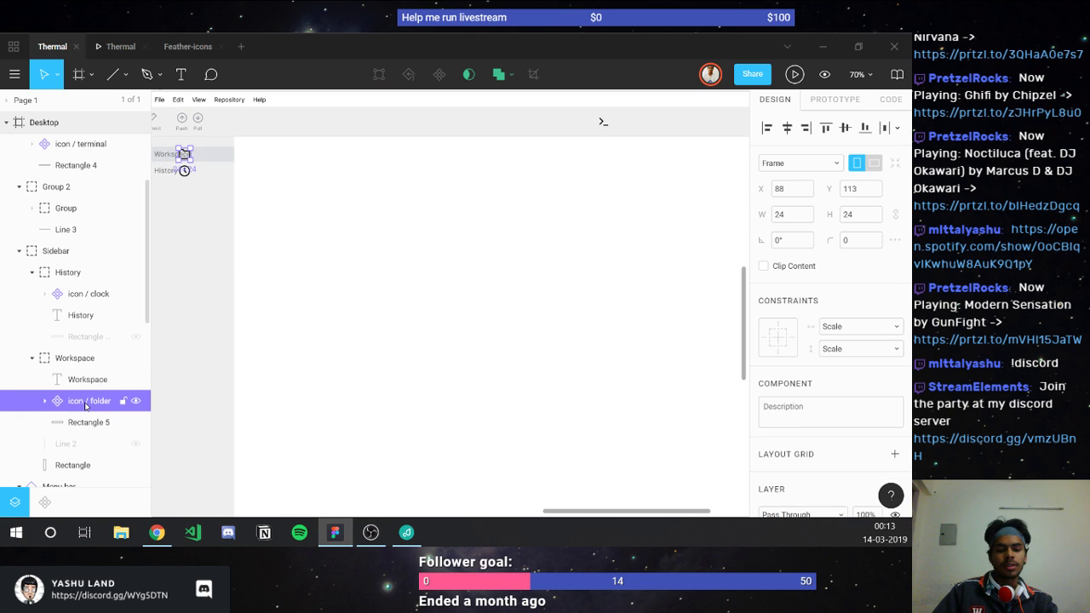
key(ctrl+d)
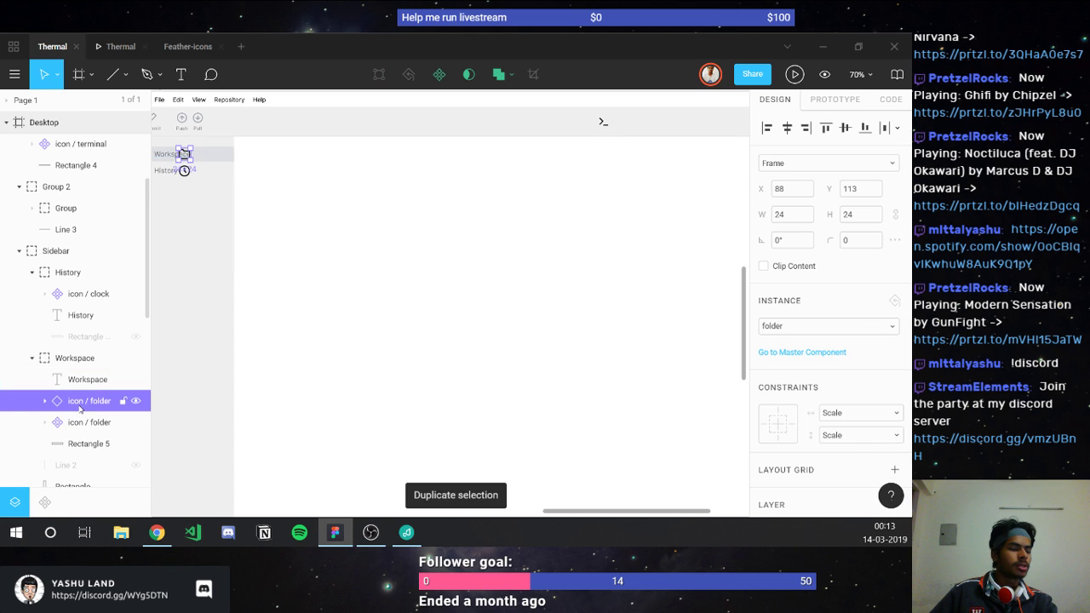
click(80, 417)
click(74, 402)
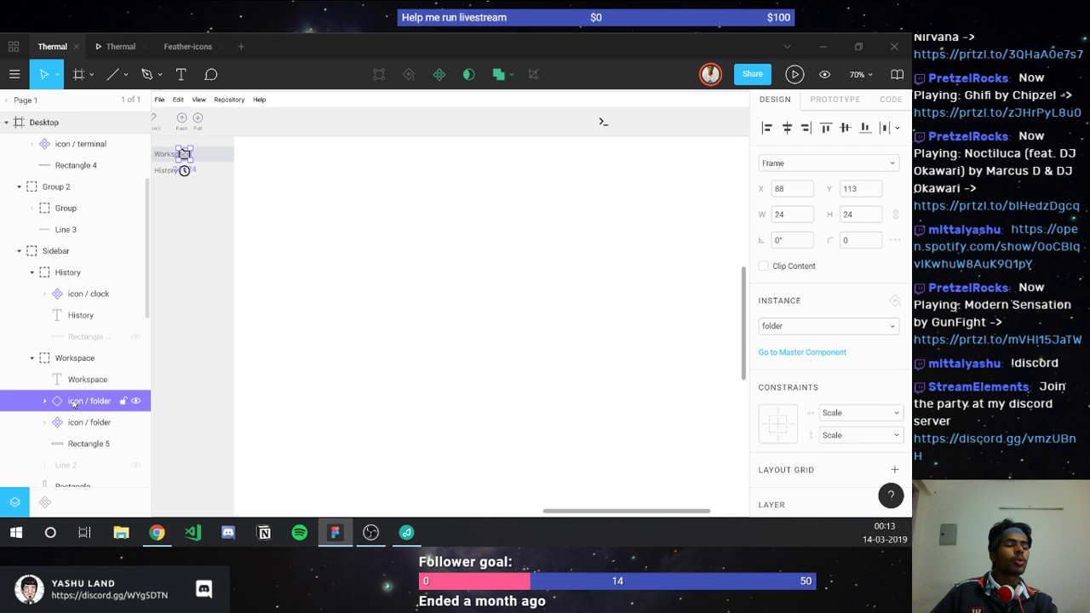
key(Delete)
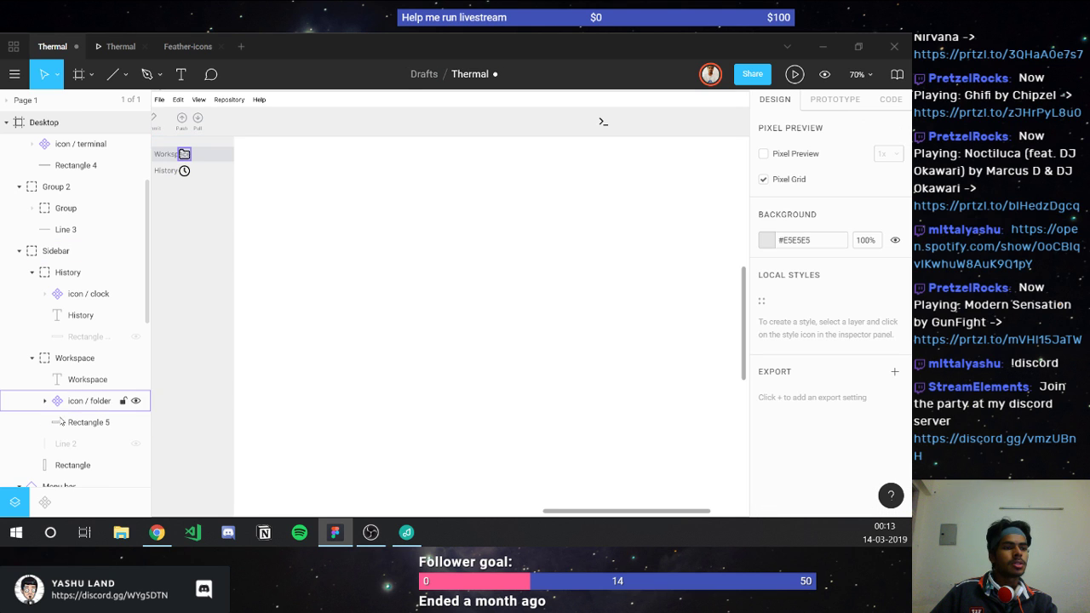
Step: Group the folder icon's Icon layer and both Mask layers together
click(45, 401)
click(66, 430)
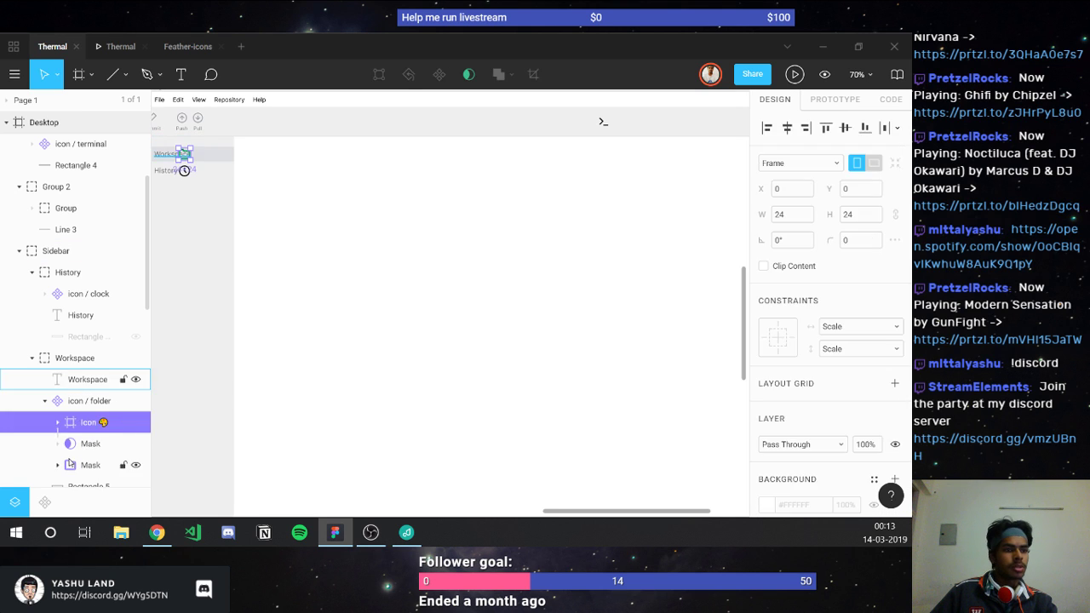
shift+click(70, 464)
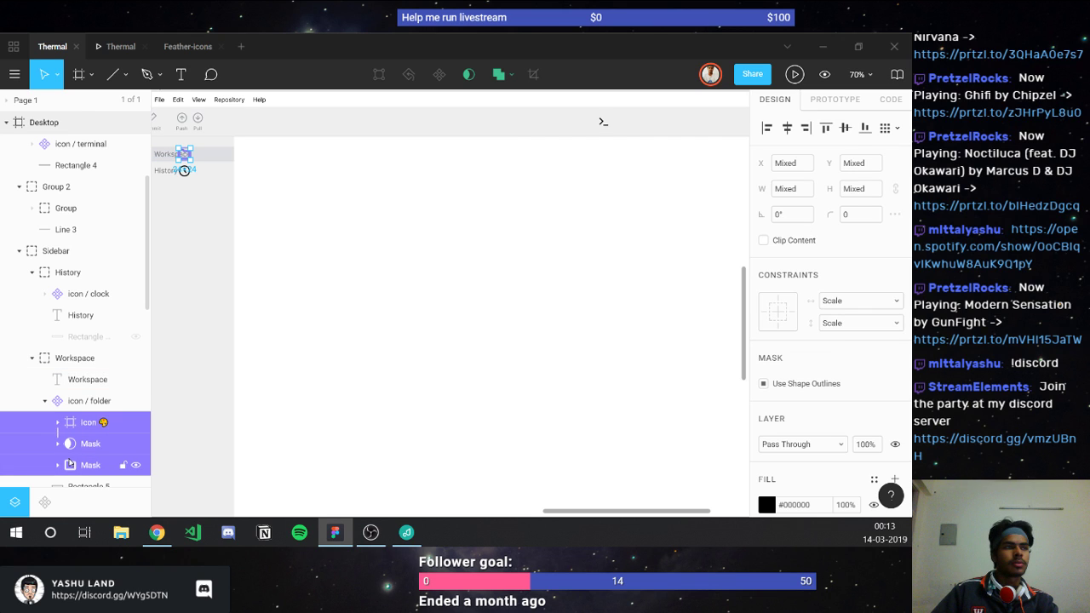
key(ctrl+g)
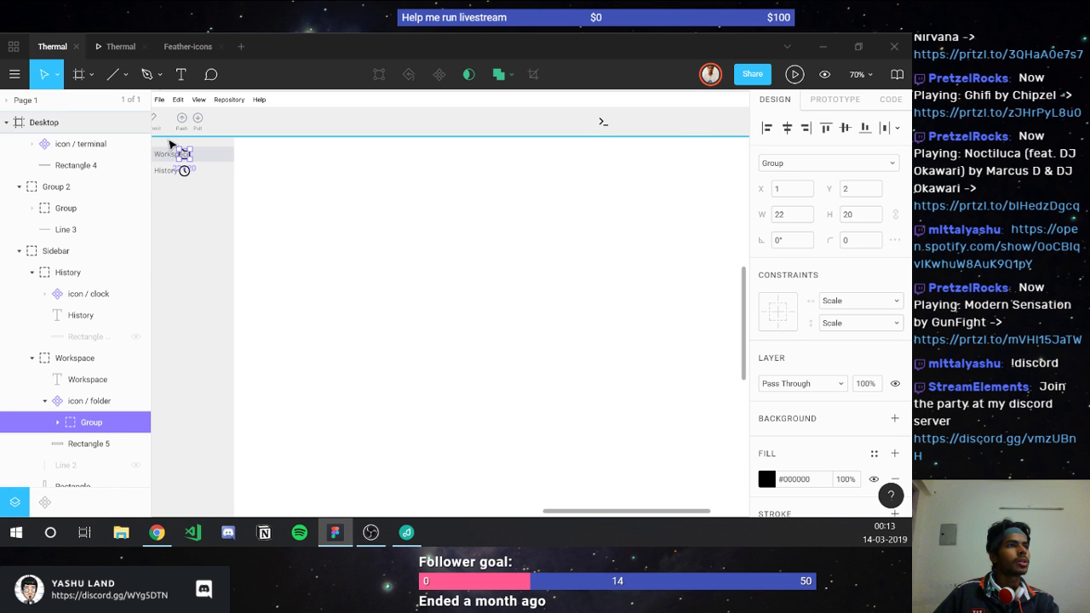
ctrl+scroll(170, 144, up, 10)
Step: Move the folder Group out of its icon / folder frame and delete the emptied frame
ctrl+scroll(248, 287, down, 4)
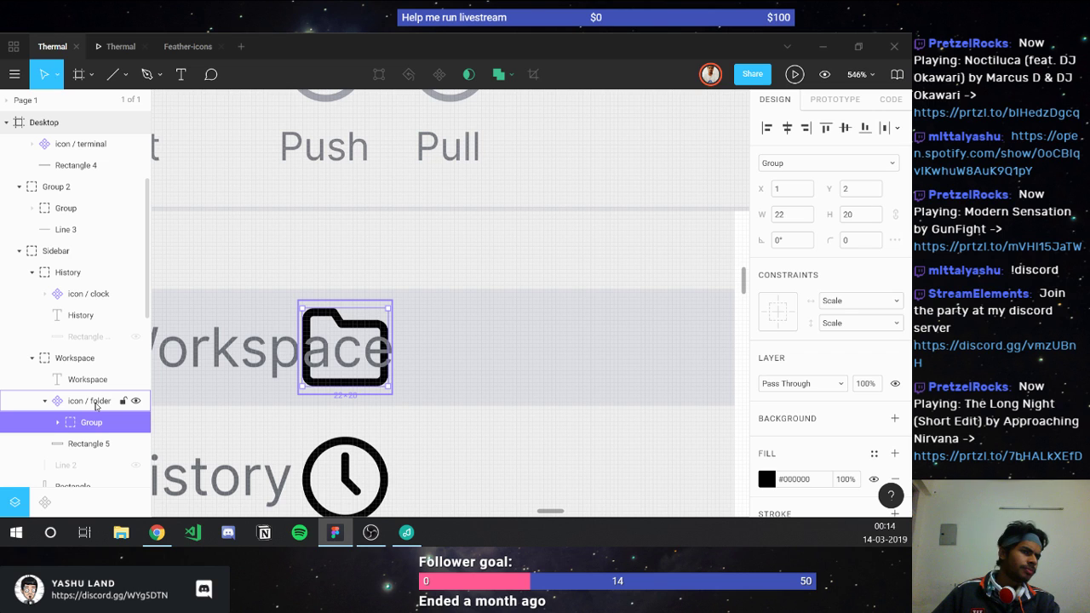
drag(80, 397, 79, 398)
click(77, 417)
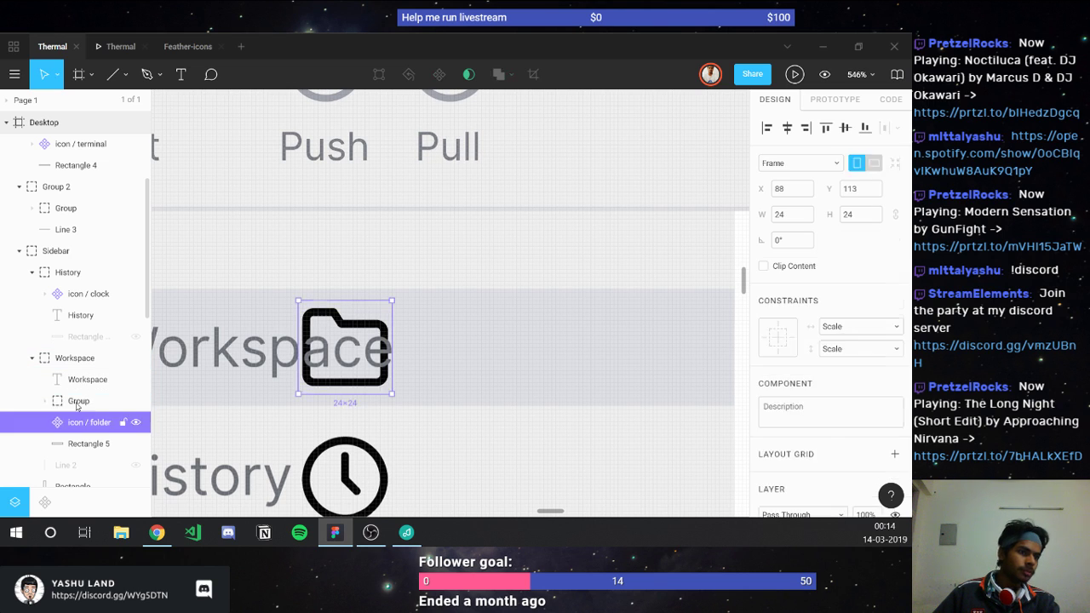
key(Delete)
click(77, 402)
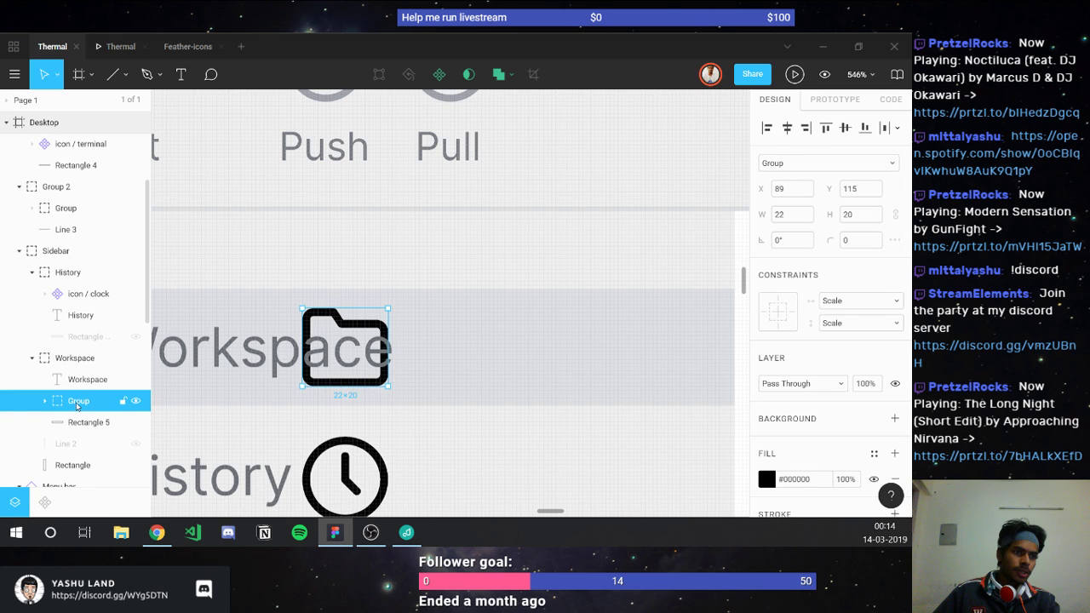
Step: Position the folder icon group just left of the Workspace label at X 11
key(ctrl+d)
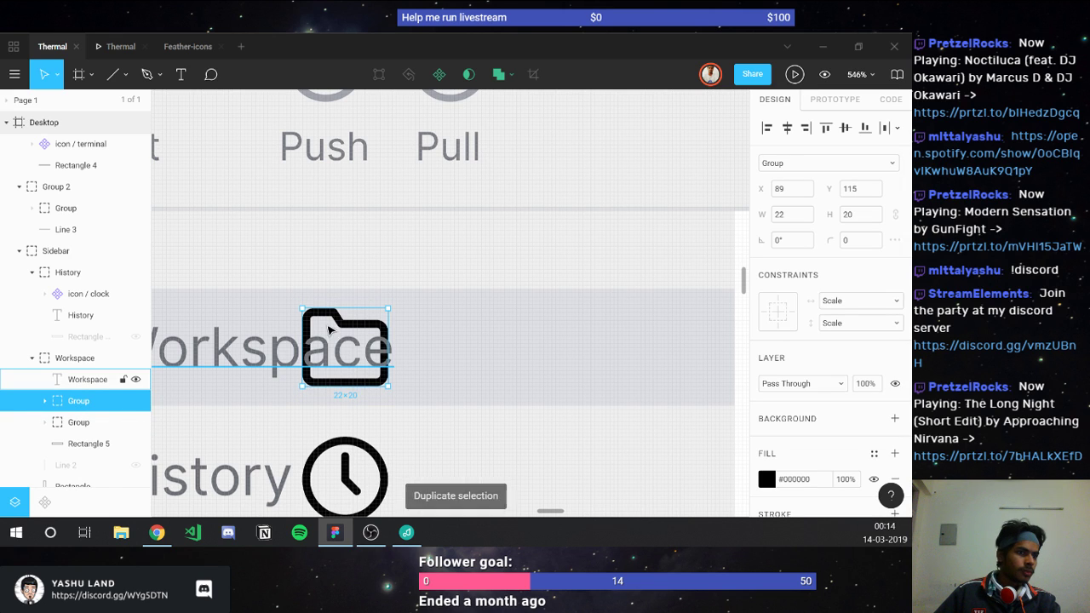
drag(372, 312, 652, 312)
scroll(231, 331, left, 5)
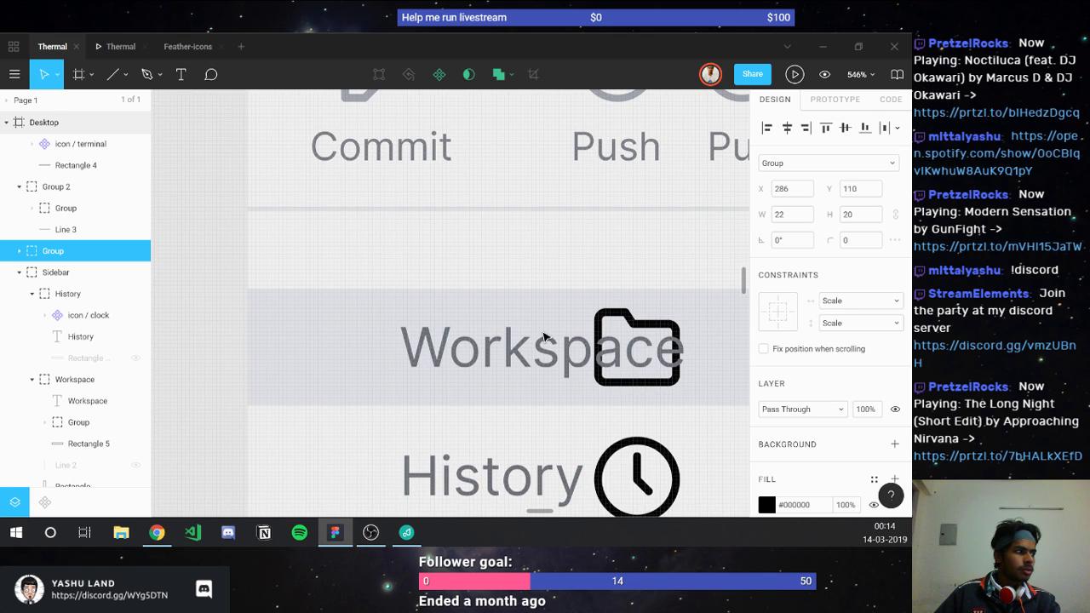
click(545, 337)
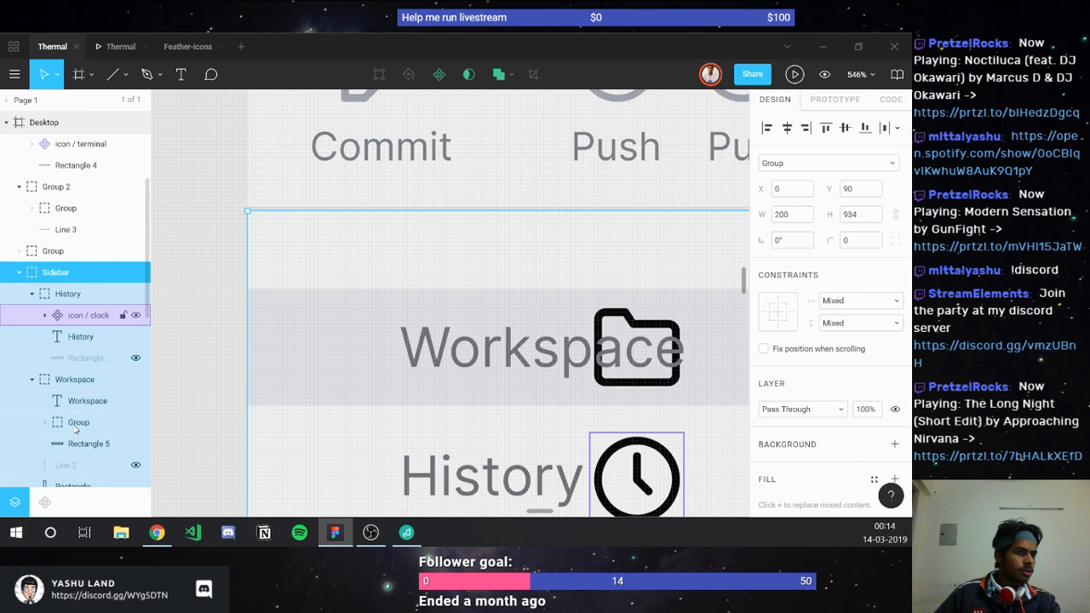
click(77, 422)
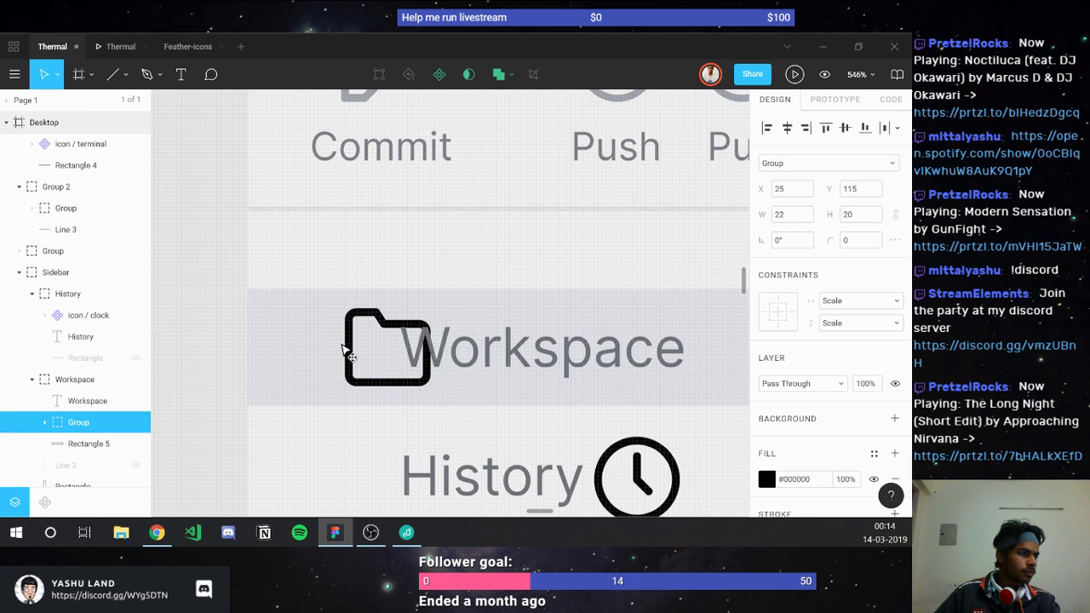
drag(348, 354, 293, 354)
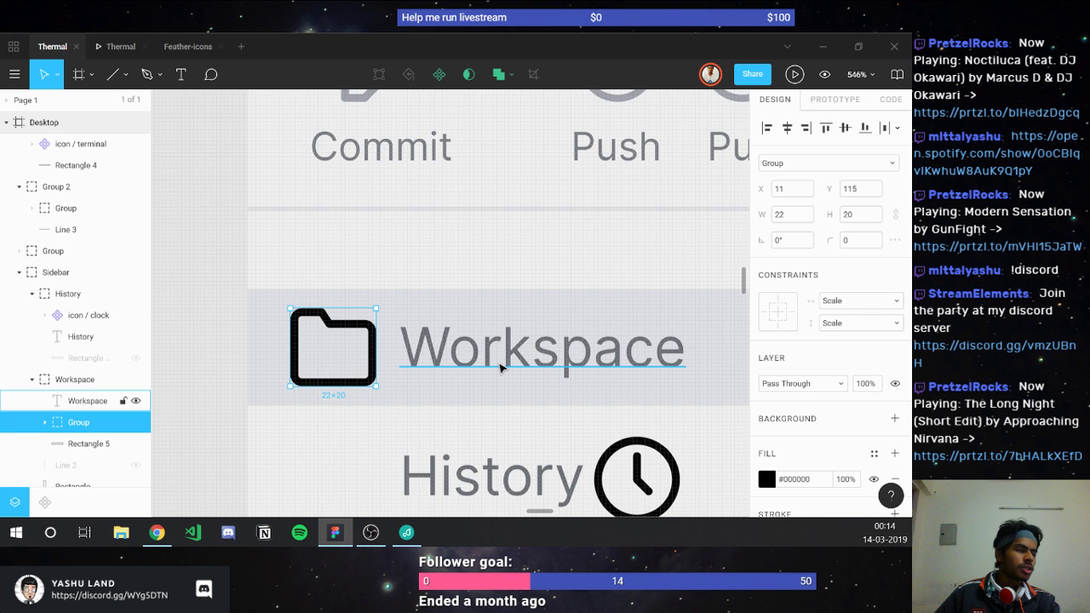
drag(743, 281, 747, 450)
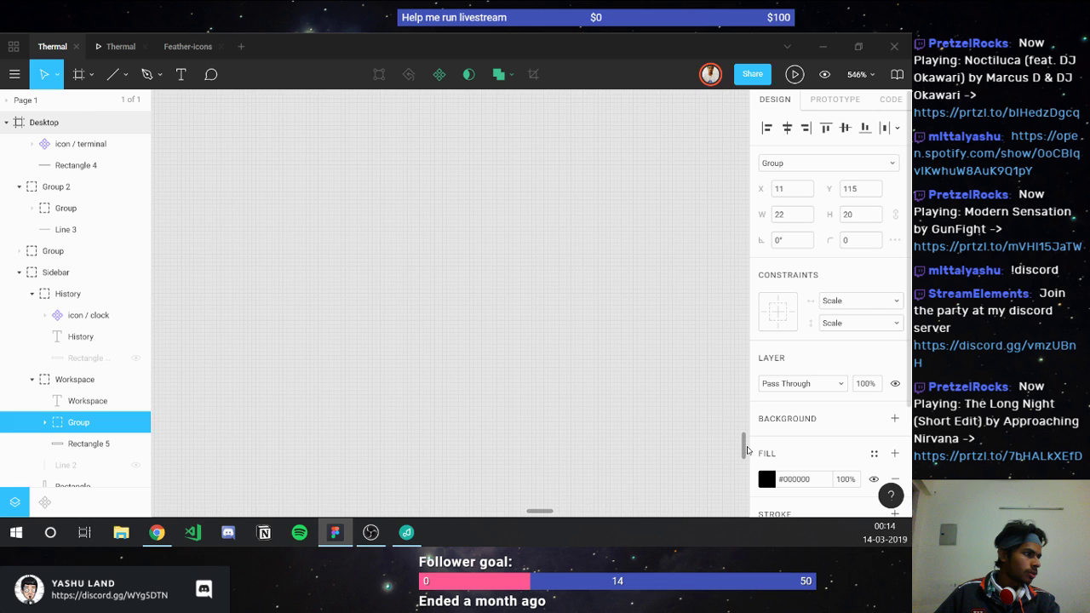
click(64, 234)
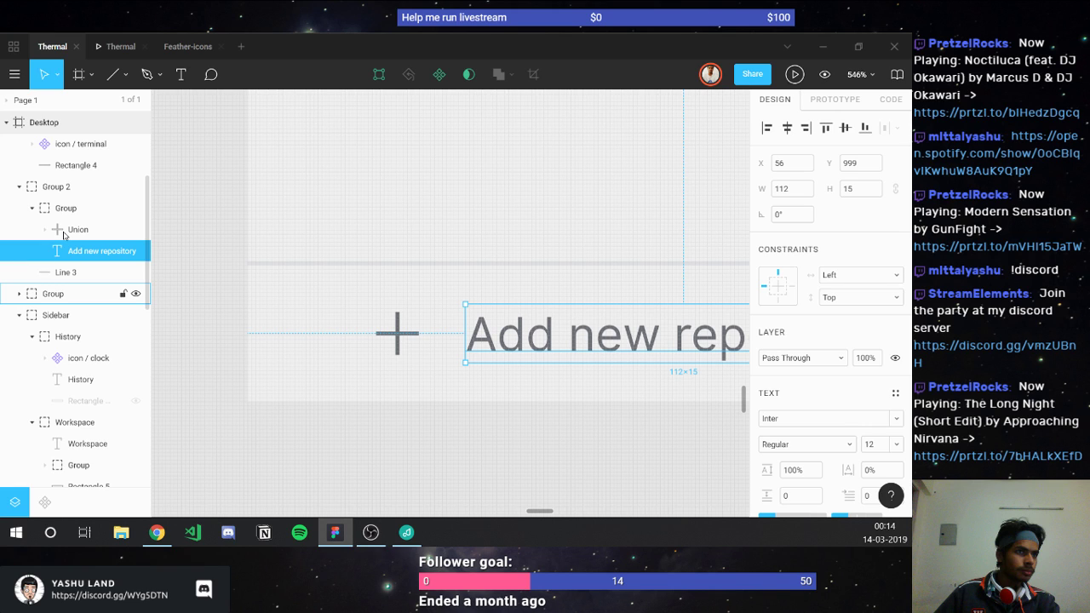
scroll(63, 255, down, 2)
click(41, 353)
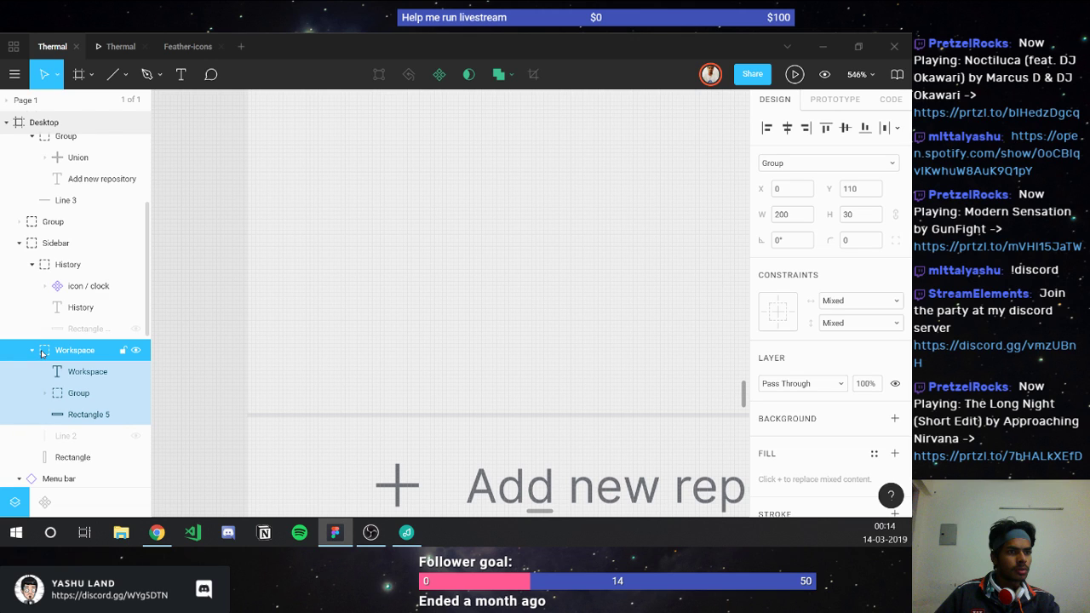
key(shift+2)
click(78, 392)
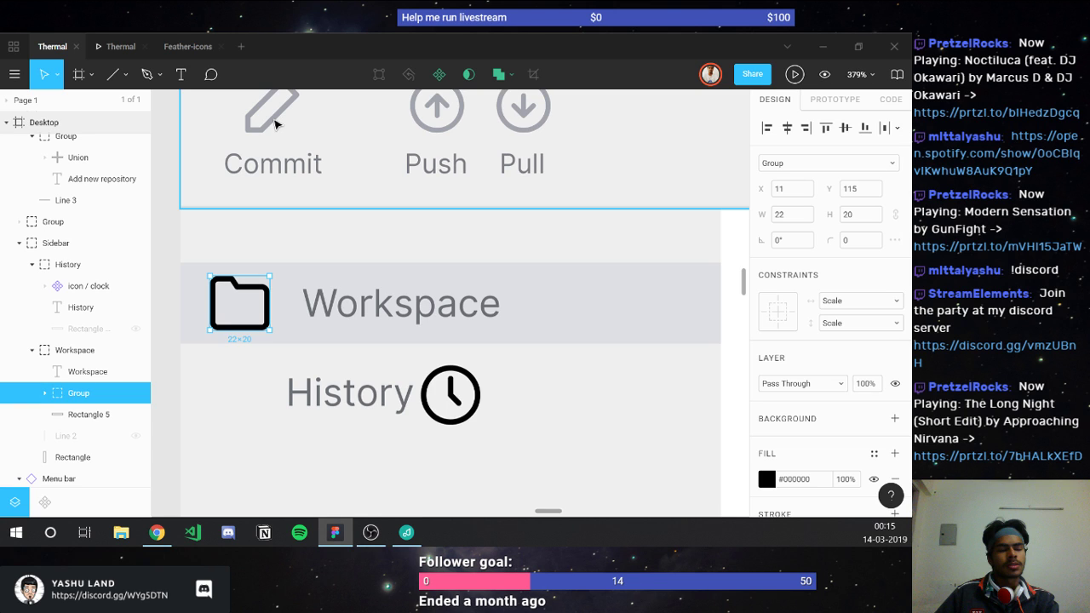
scroll(286, 423, down, 3)
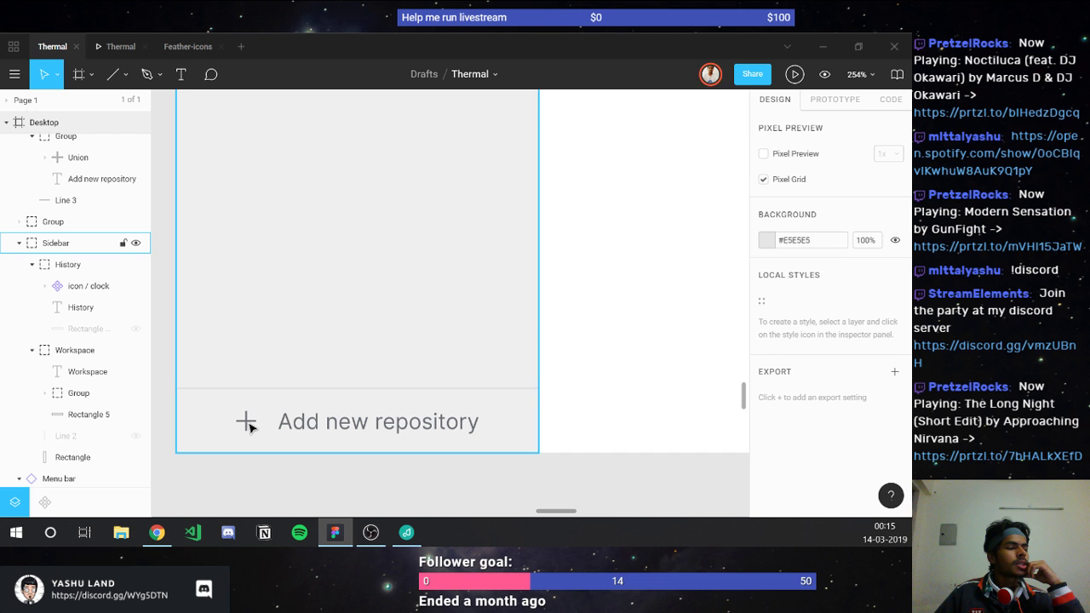
Step: Copy the 24×24 Feather plus icon and paste it over Thermal's Add new repository row
key(ctrl+shift+Tab)
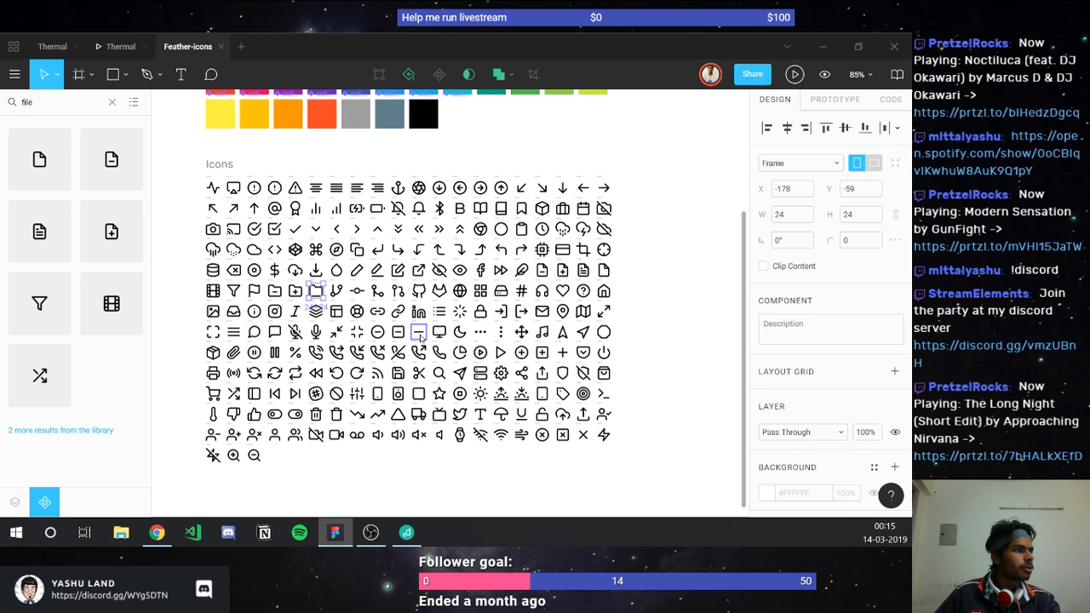
click(418, 334)
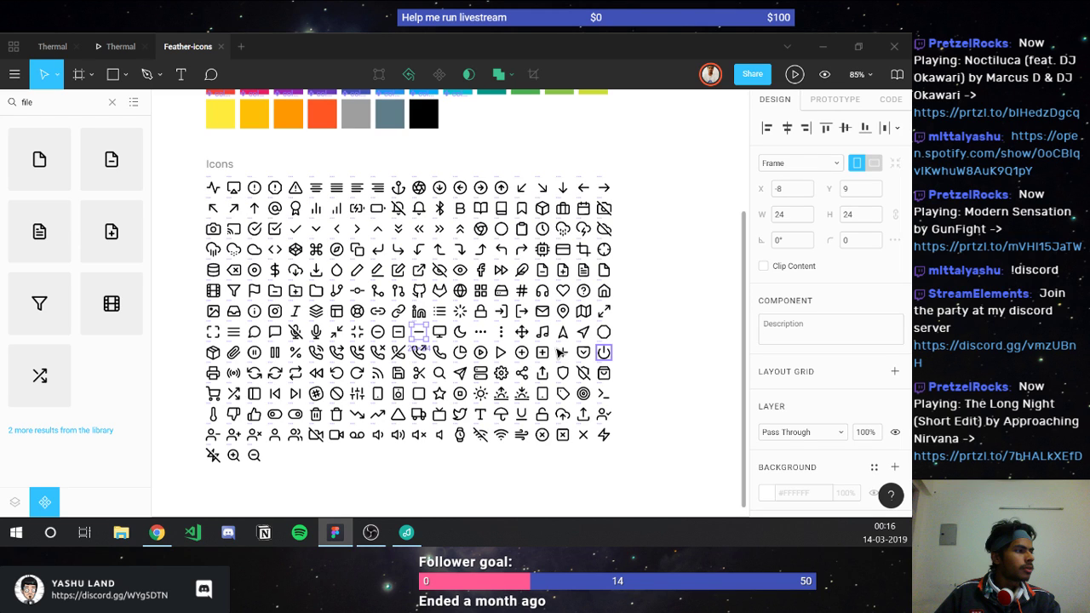
key(ctrl+Tab)
key(ctrl+v)
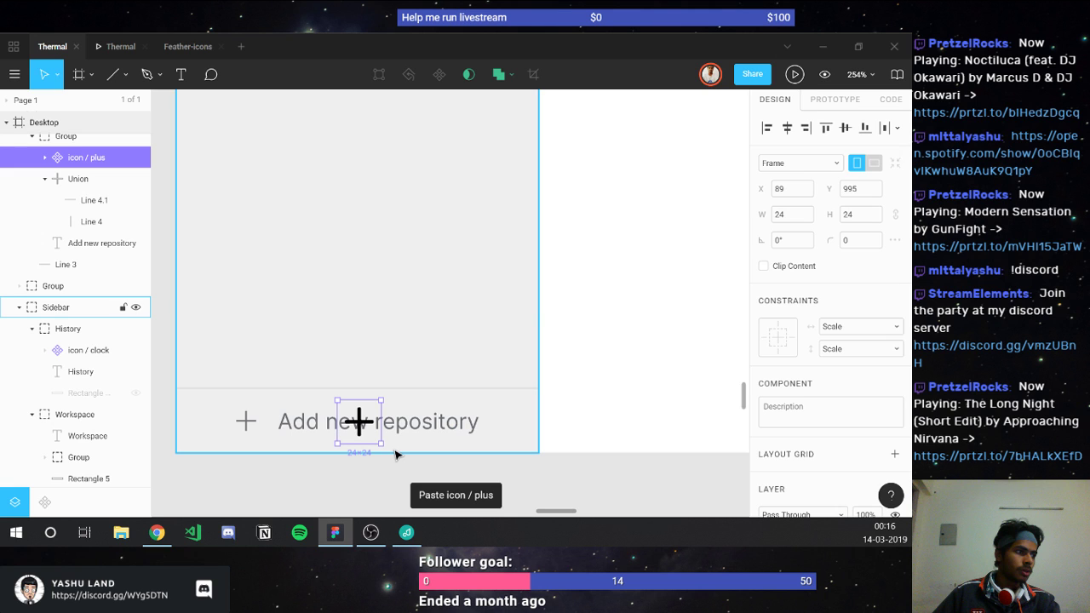
Step: Detach the pasted Feather plus into a plain group and pick out the old thin plus
scroll(244, 441, up, 5)
key(Return)
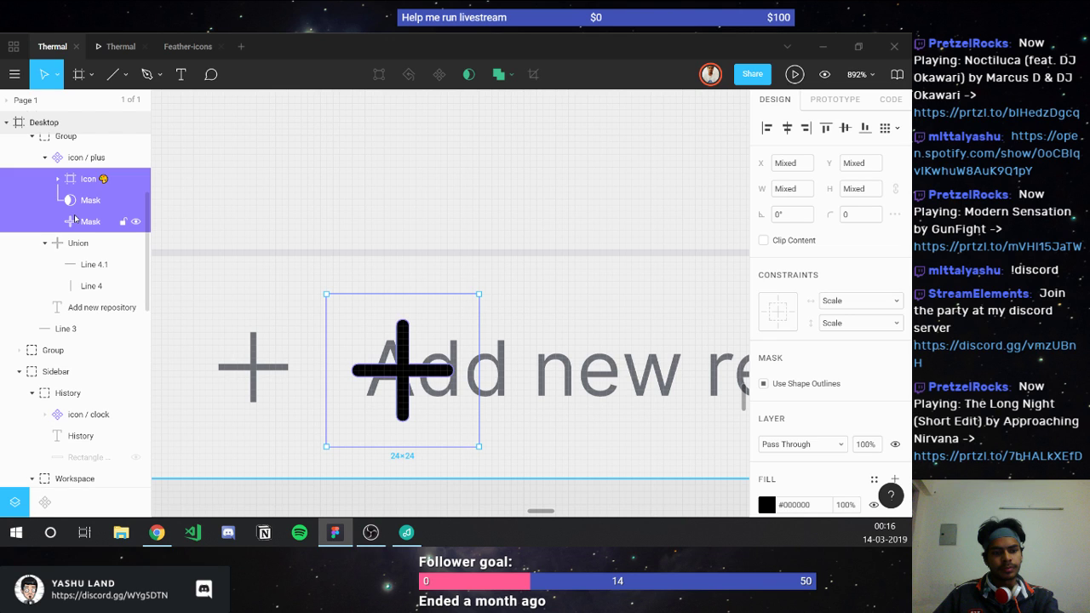
key(ctrl+z)
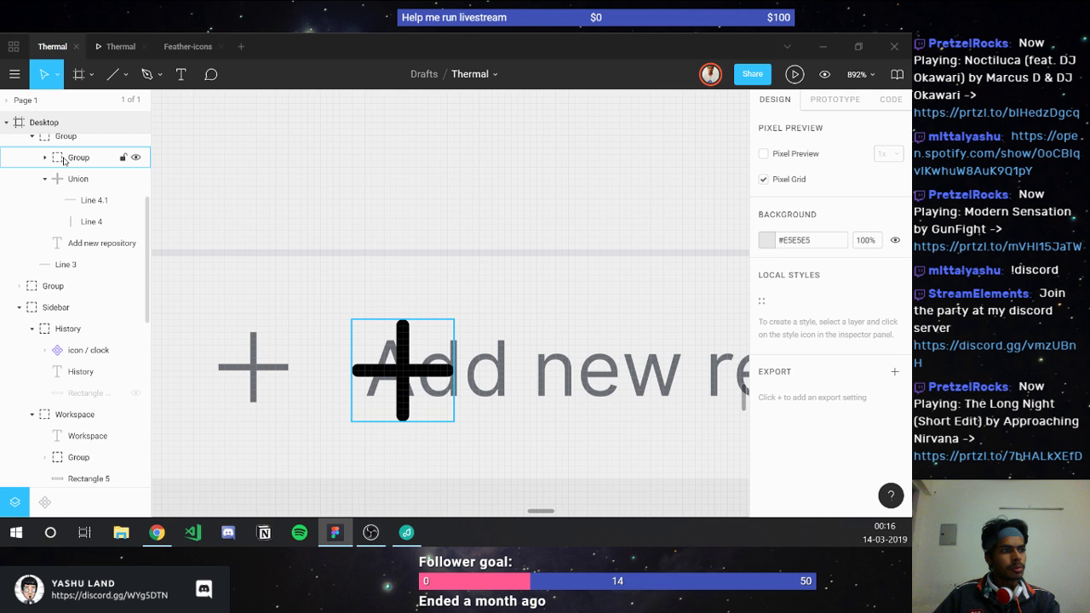
shift+click(64, 161)
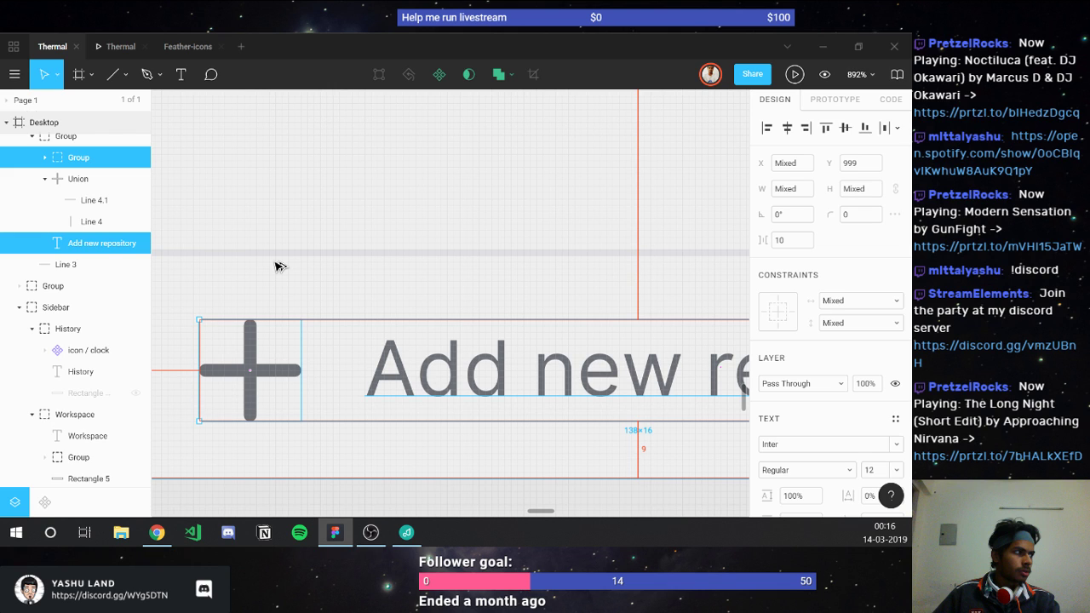
click(67, 181)
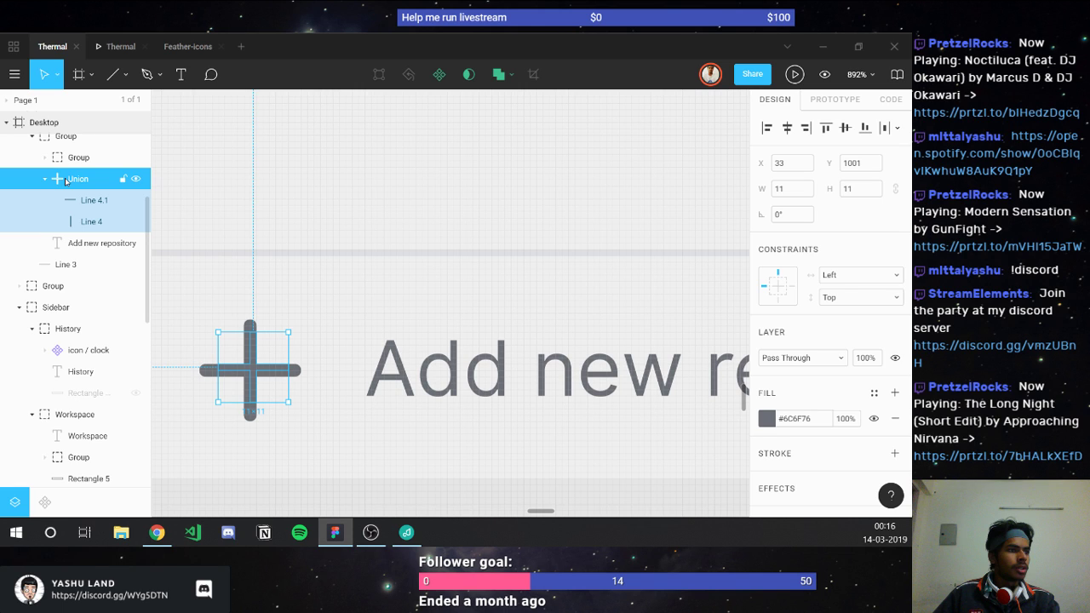
Step: Set a 12 px gap between the new plus and the Add new repository label
click(31, 138)
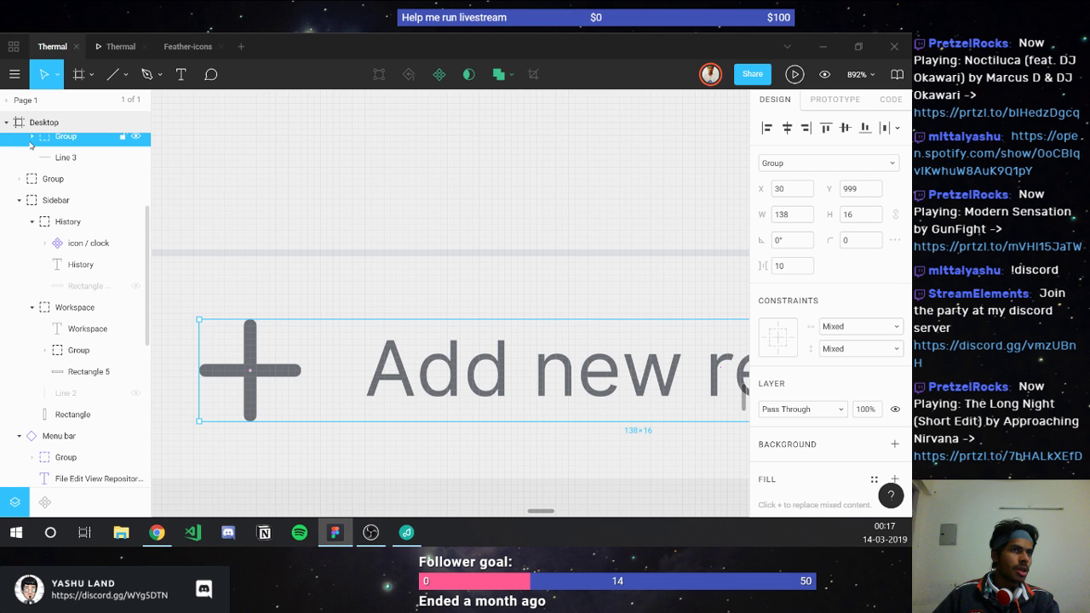
shift+click(53, 157)
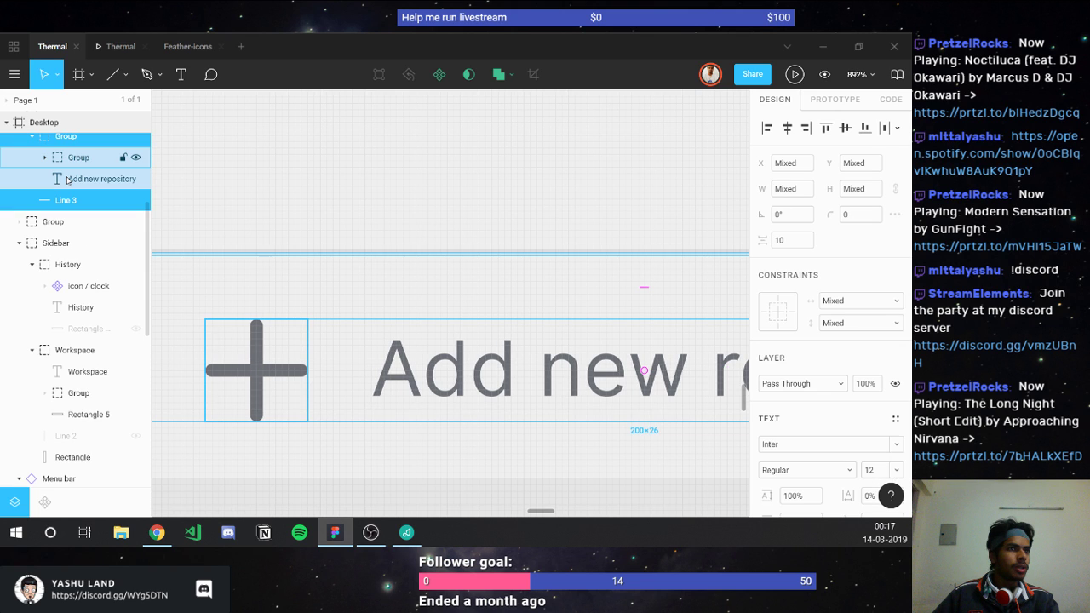
shift+click(68, 179)
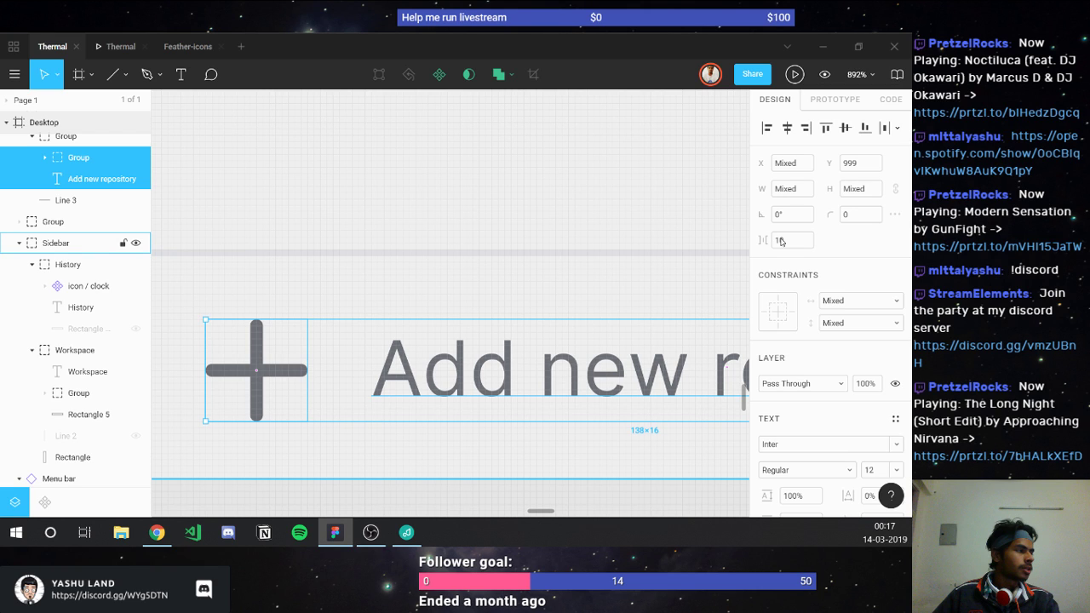
scroll(211, 355, down, 3)
key(Right)
key(Right)
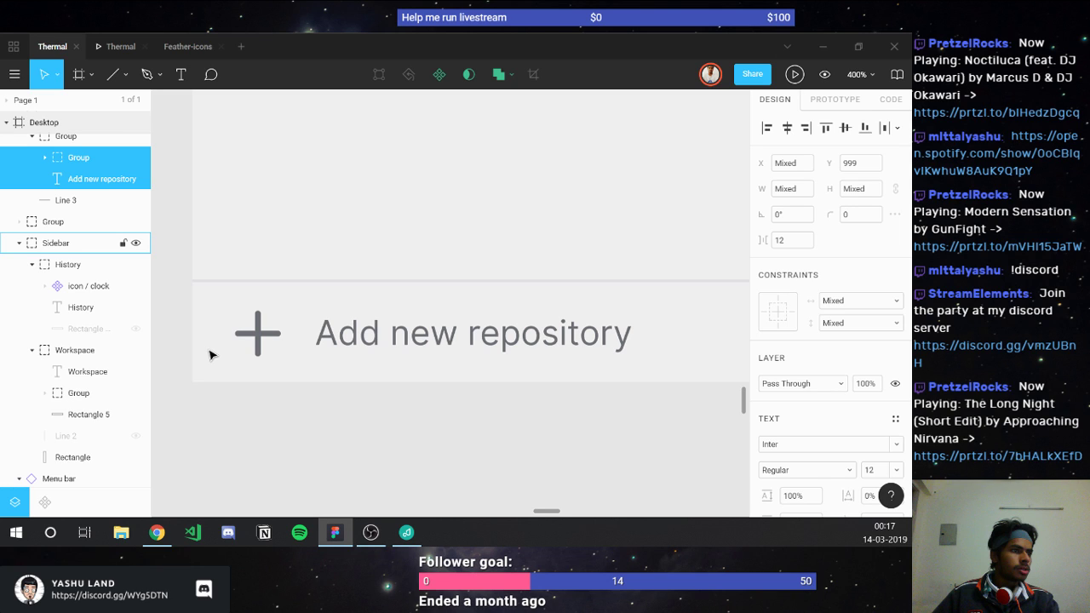
scroll(212, 354, down, 5)
key(Escape)
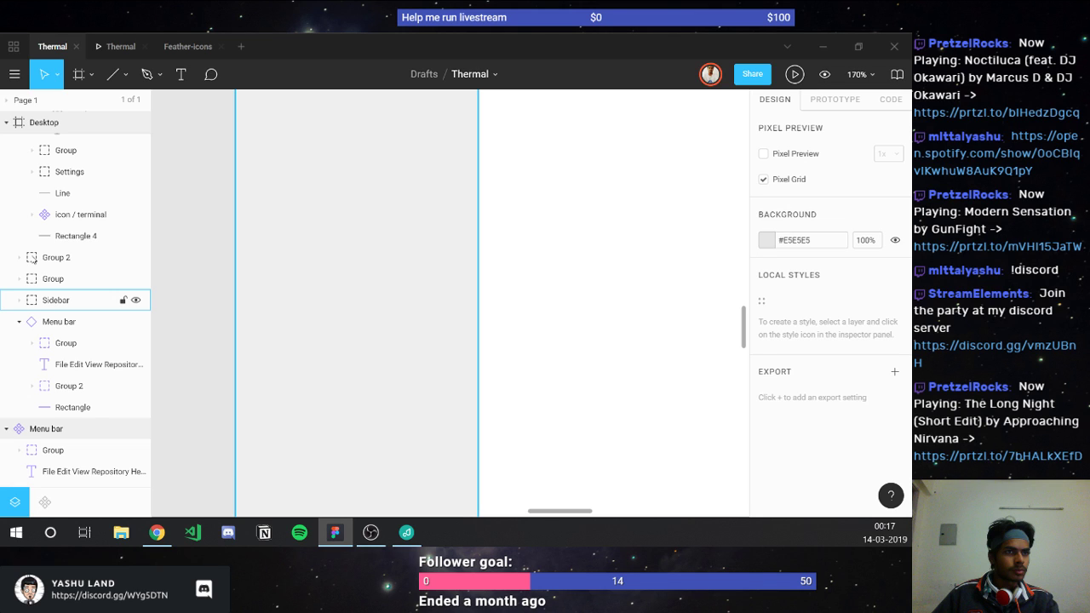
Step: Move the Add new repository row (Group 2) into the Sidebar group
drag(32, 259, 45, 383)
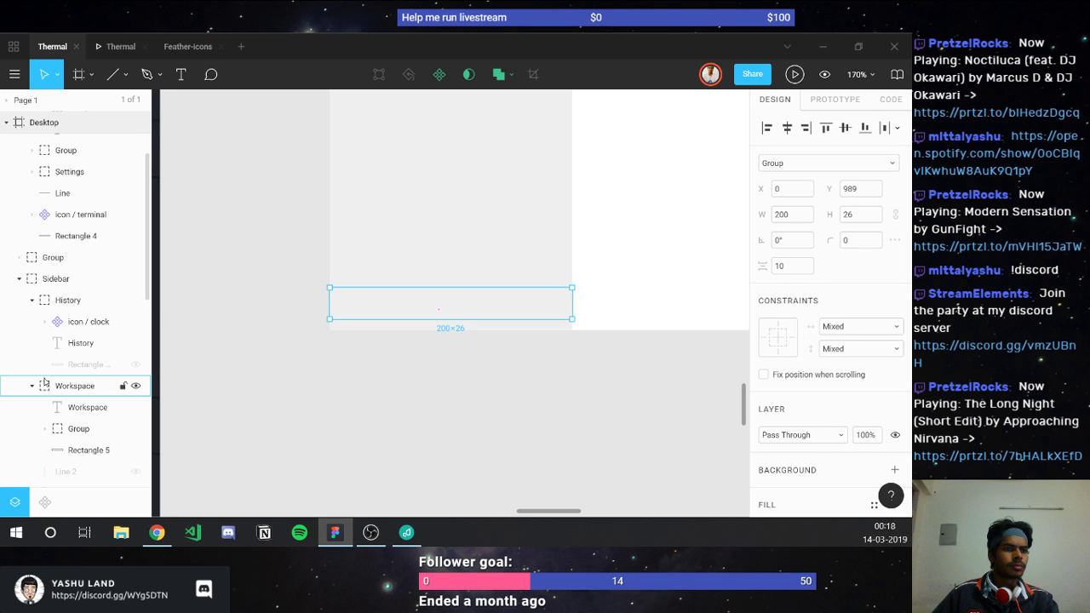
scroll(75, 275, down, 5)
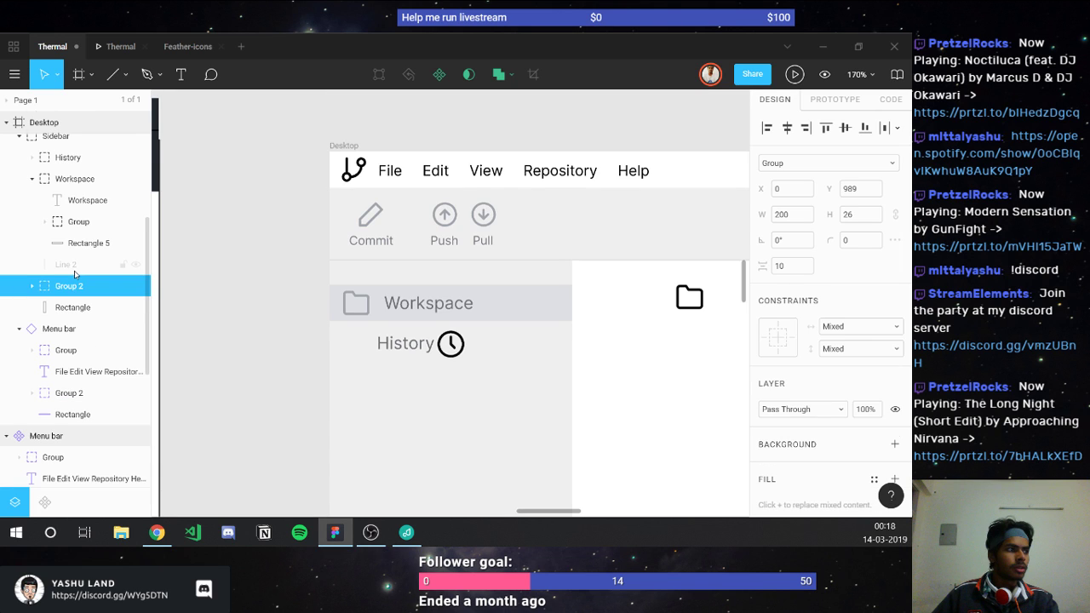
scroll(401, 308, up, 3)
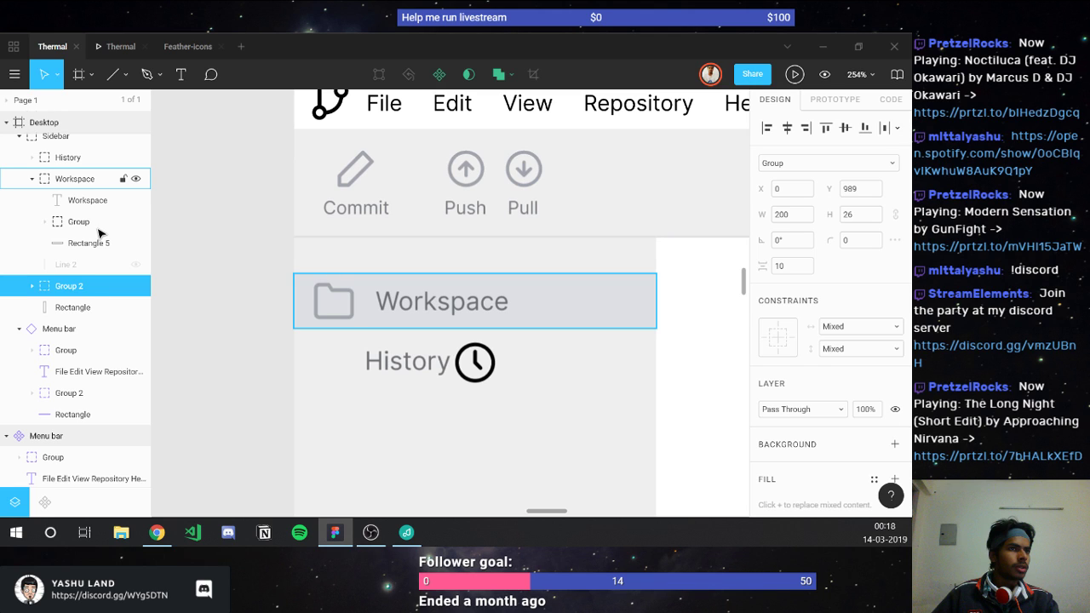
Step: Nudge the folder icon and Workspace label left so the icon sits at X 20
key(ctrl+z)
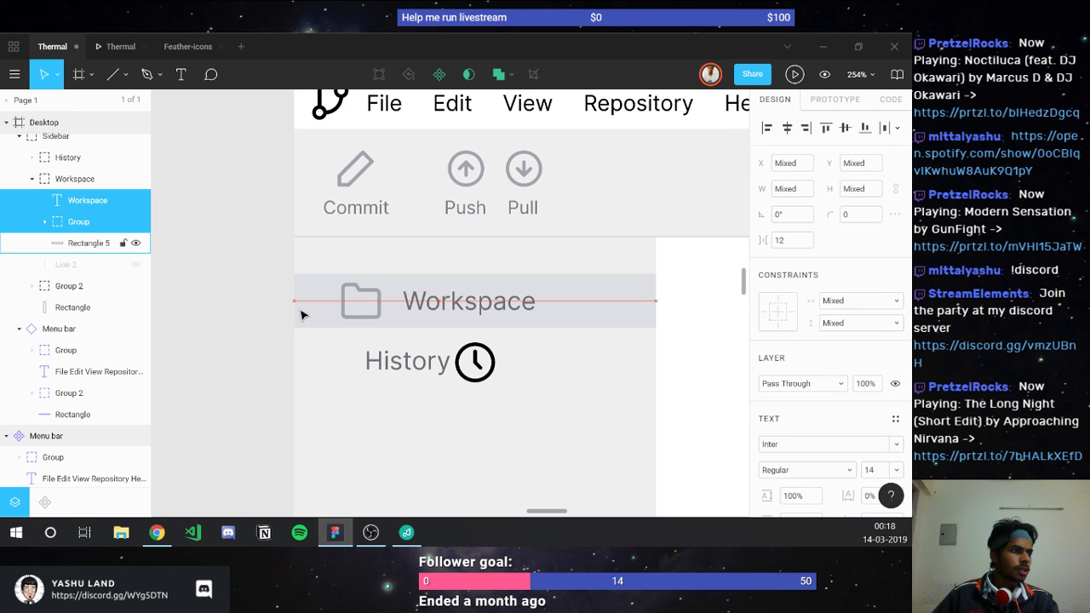
key(ctrl+shift+z)
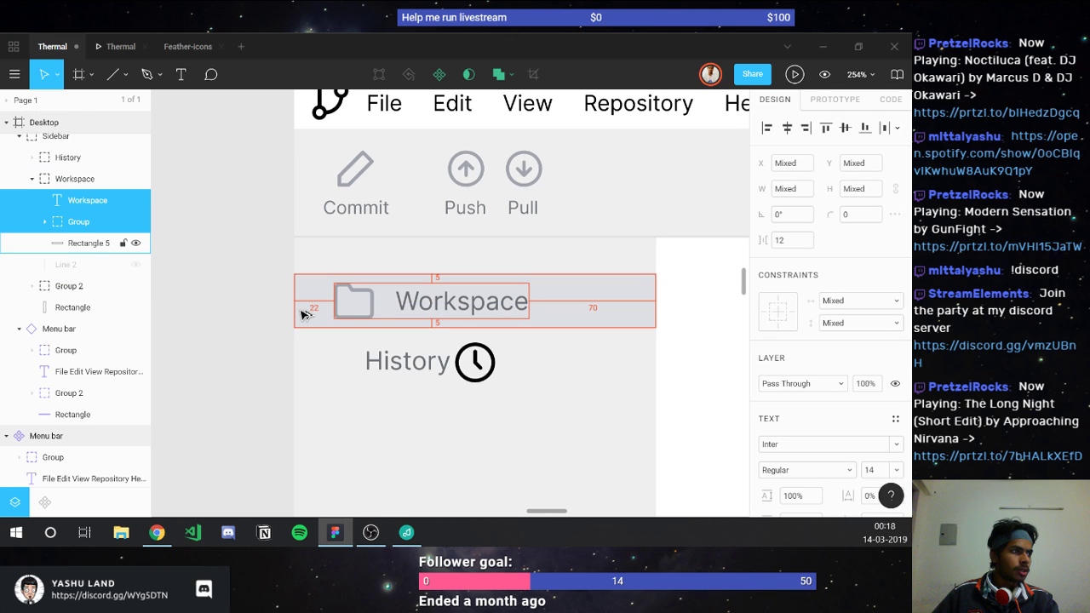
key(Left)
key(Left)
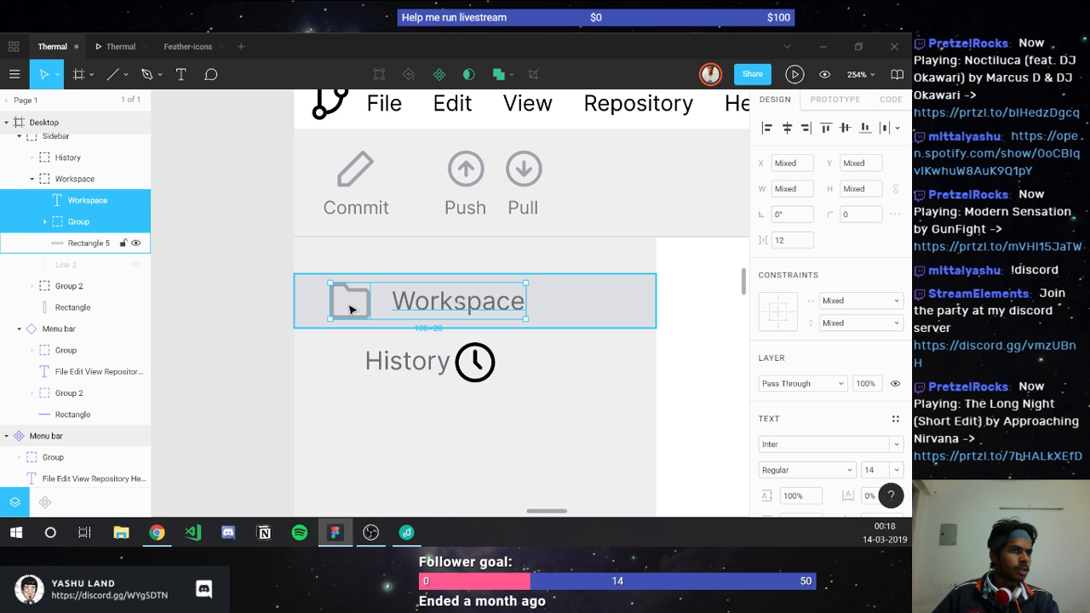
click(349, 309)
scroll(395, 306, up, 3)
Step: Recolour the folder icon to match the Workspace label's grey
key(i)
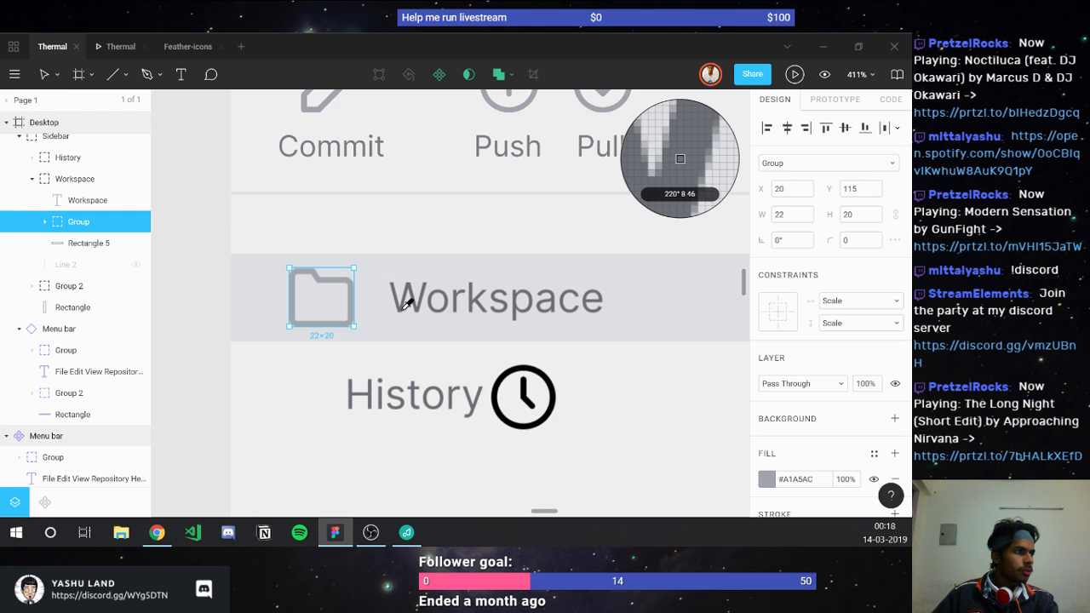
click(404, 309)
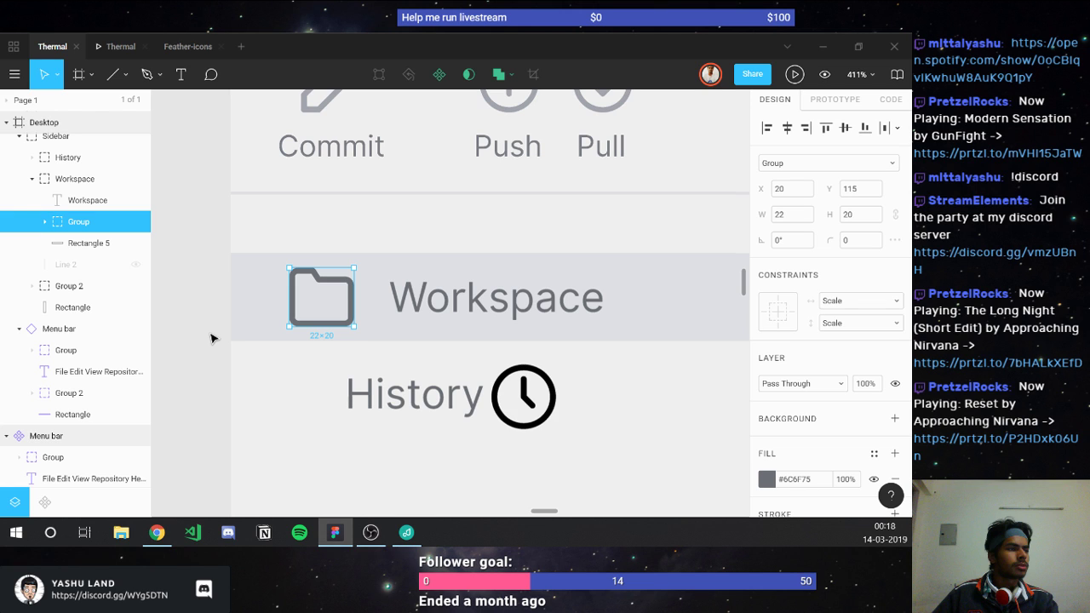
scroll(277, 322, up, 3)
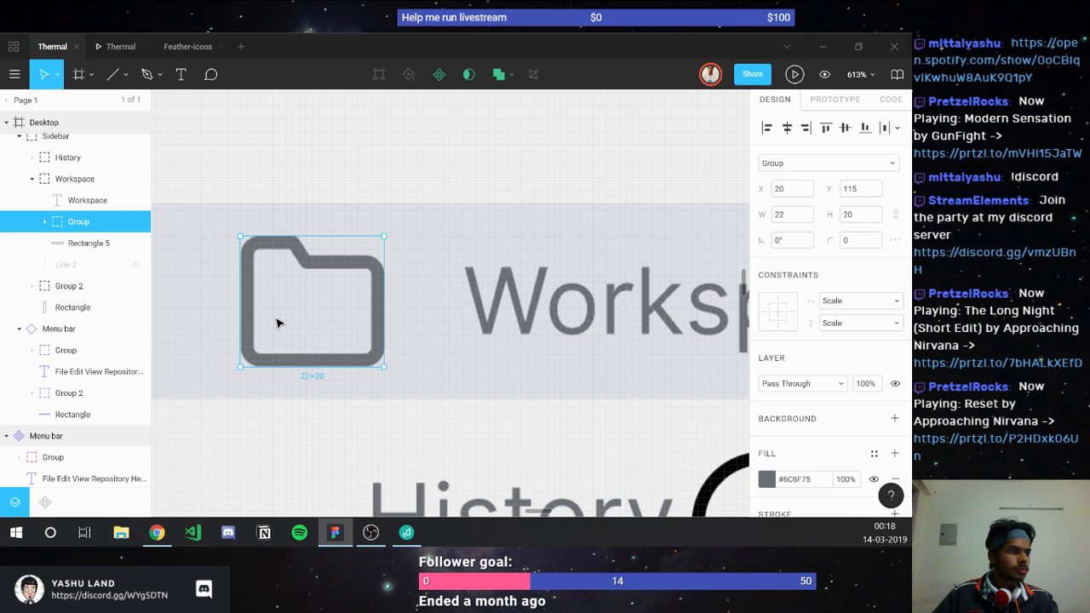
drag(281, 236, 282, 245)
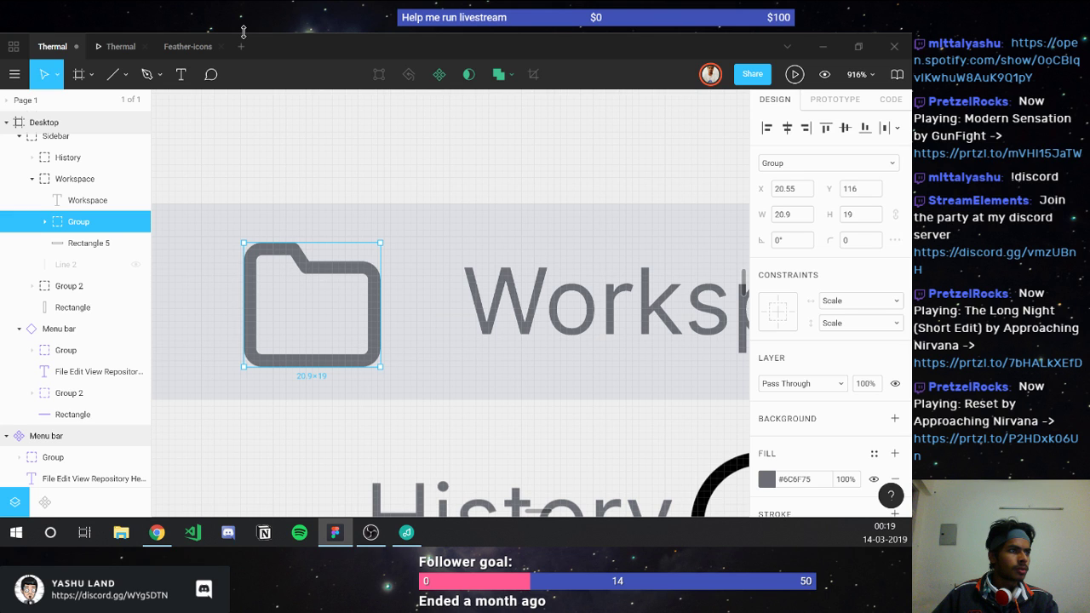
key(ctrl+z)
scroll(297, 406, up, 3)
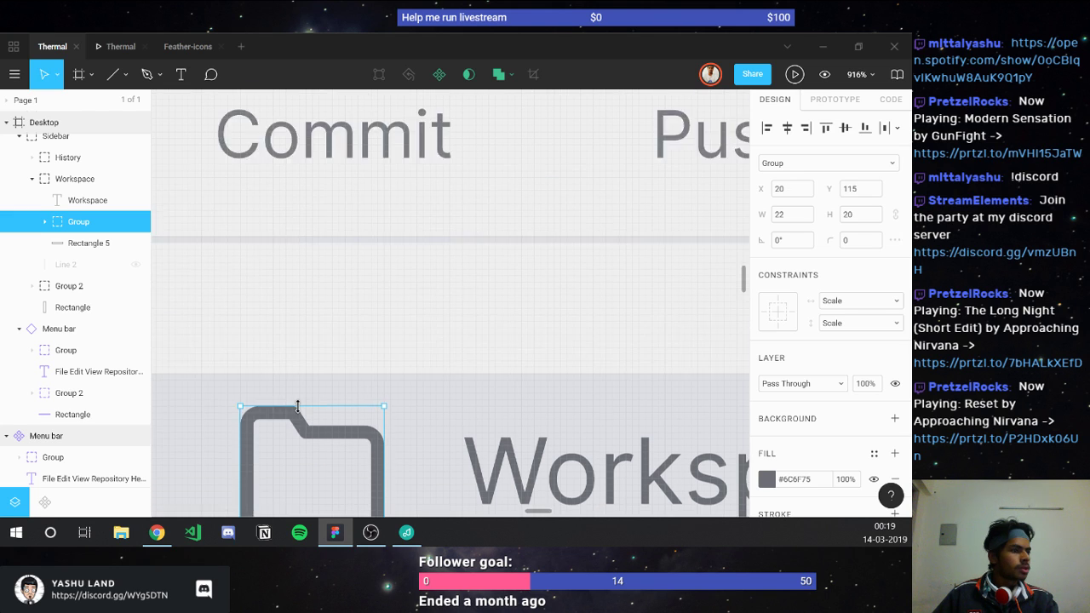
scroll(297, 406, down, 1)
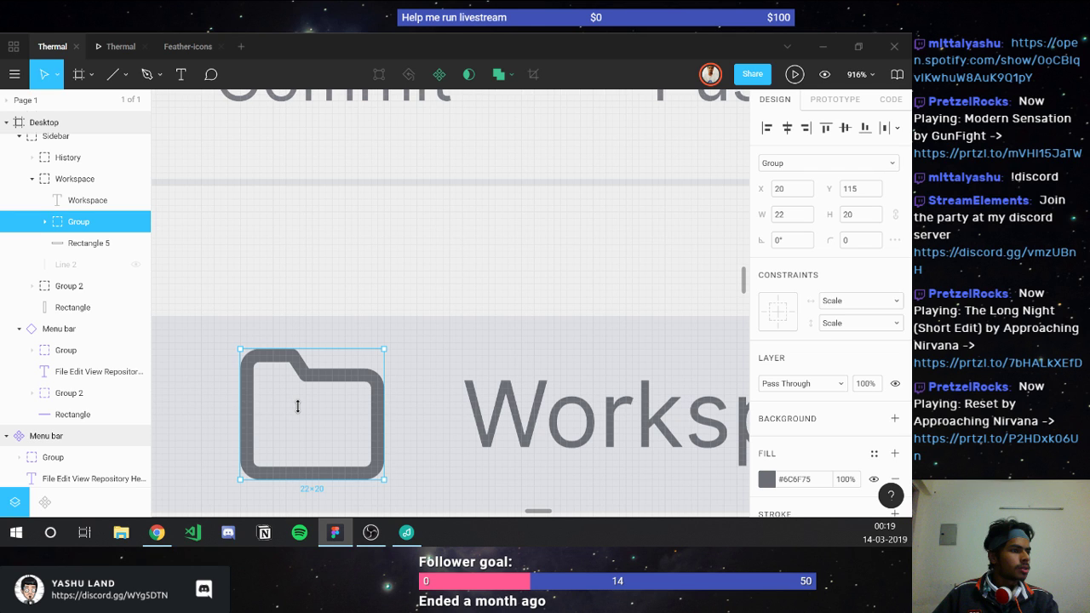
scroll(297, 406, down, 1)
drag(280, 291, 281, 304)
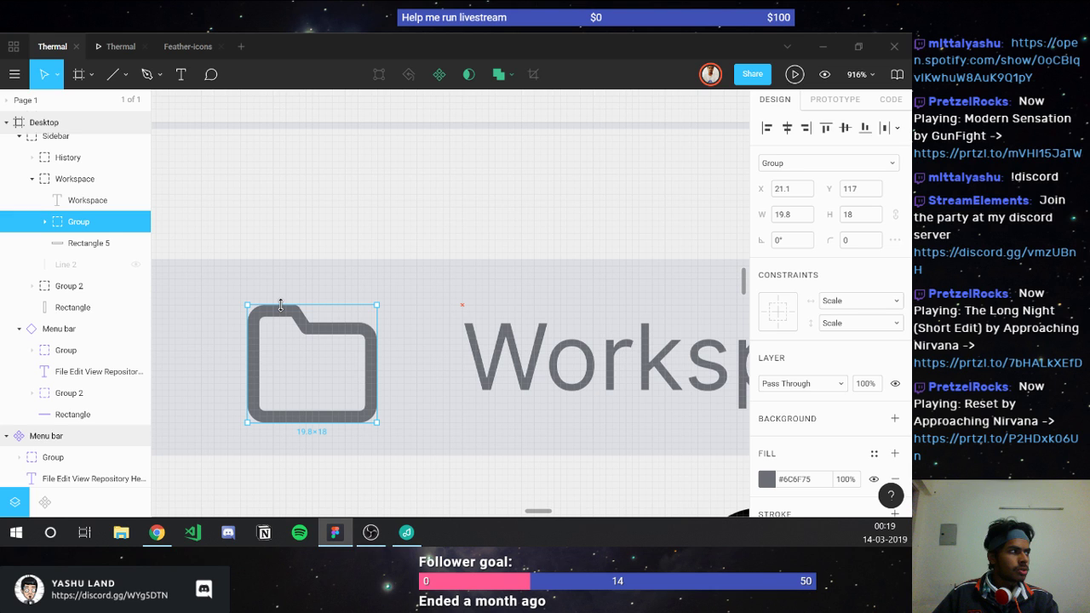
scroll(341, 355, up, 5)
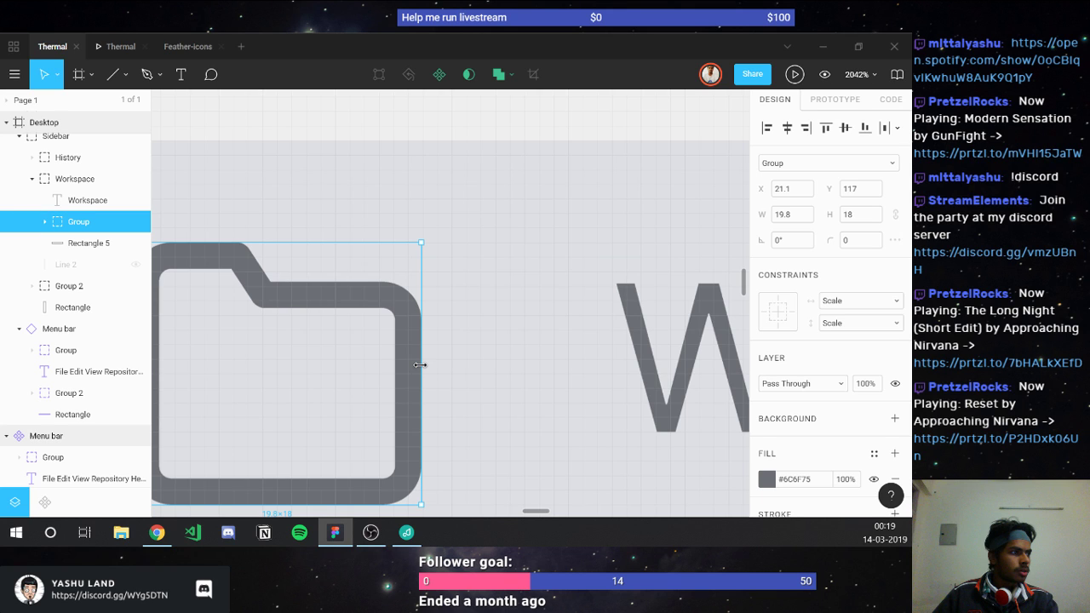
Step: Set the folder icon's width to 20
drag(420, 364, 421, 364)
scroll(421, 364, down, 3)
click(780, 218)
text(20)
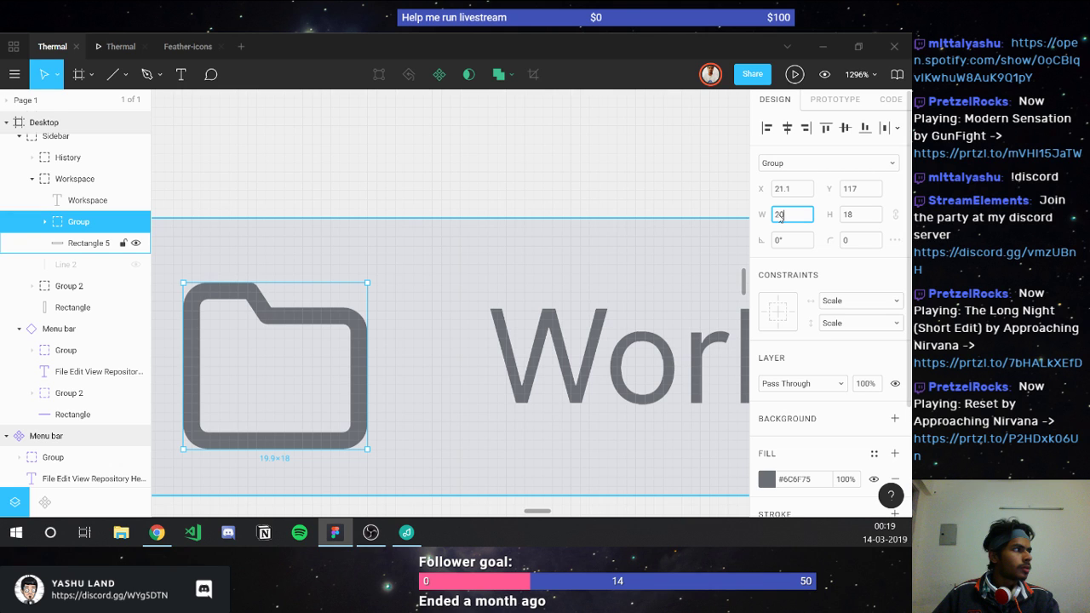
scroll(249, 367, down, 5)
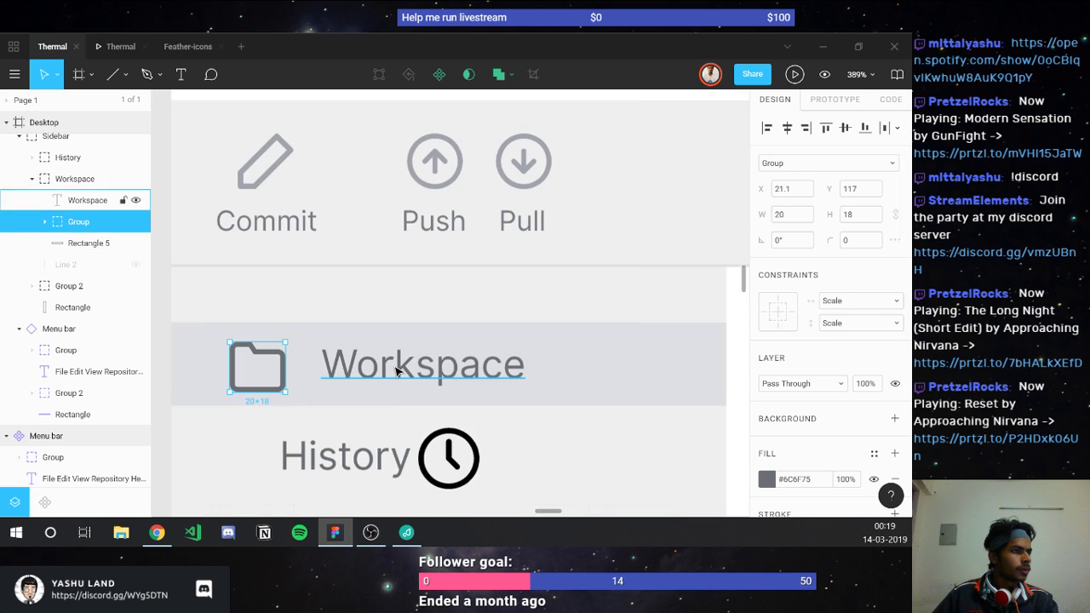
Step: Set the gap between the folder icon and the Workspace label to 13
shift+click(398, 371)
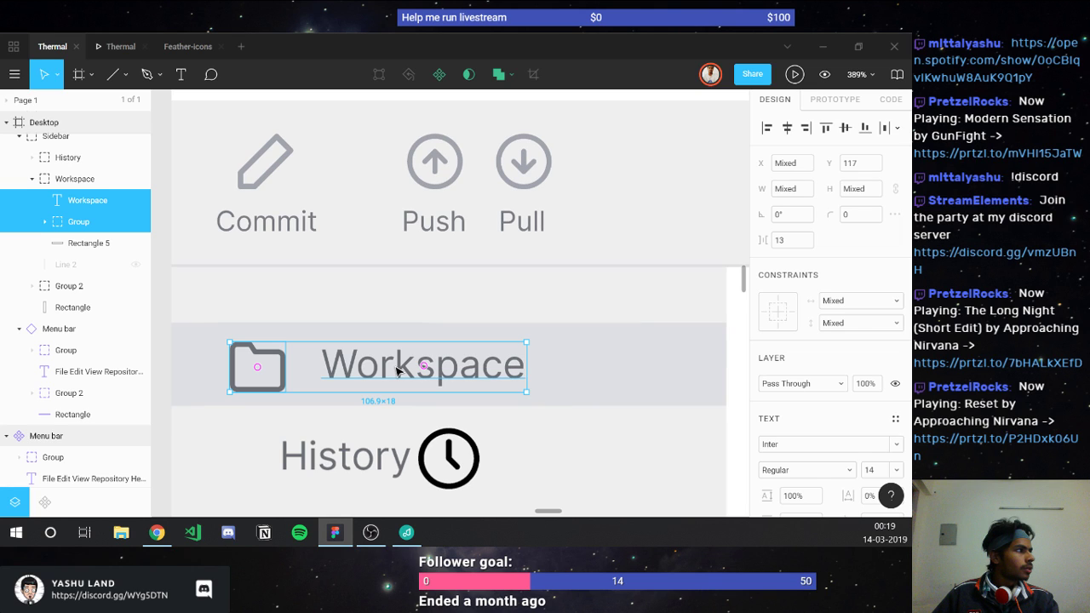
key(Down)
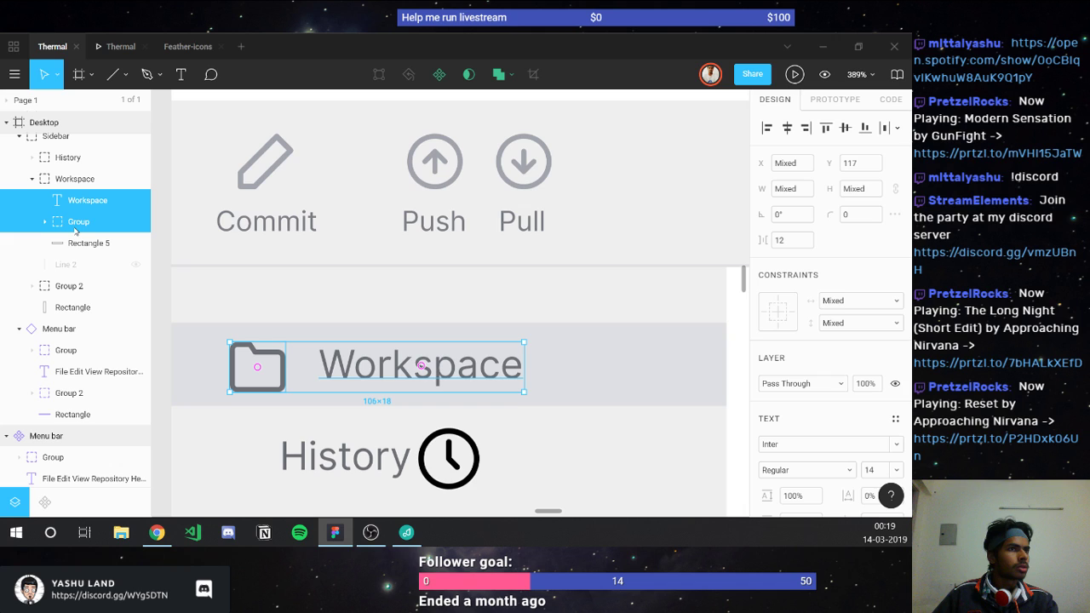
key(Up)
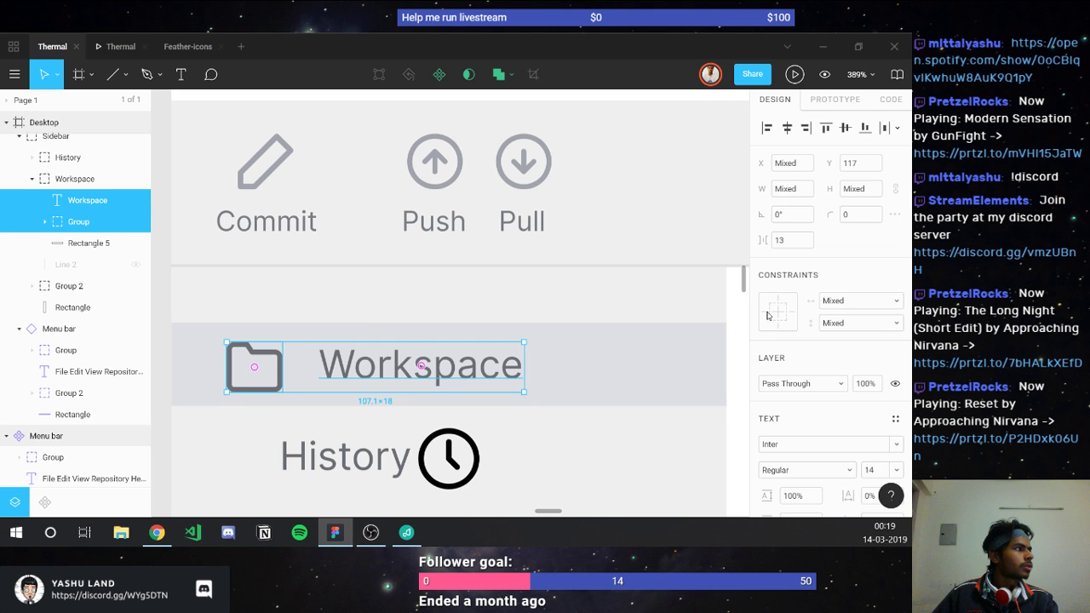
key(Tab)
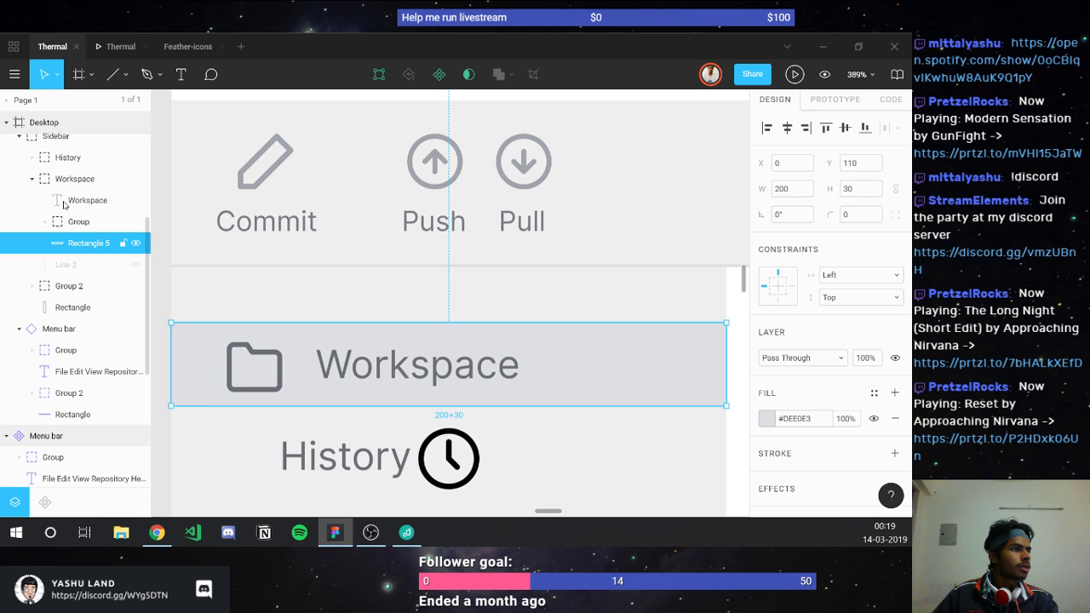
Step: Detach the History clock icon, resize it to 18×18 and move it before the label
scroll(451, 344, down, 2)
click(451, 344)
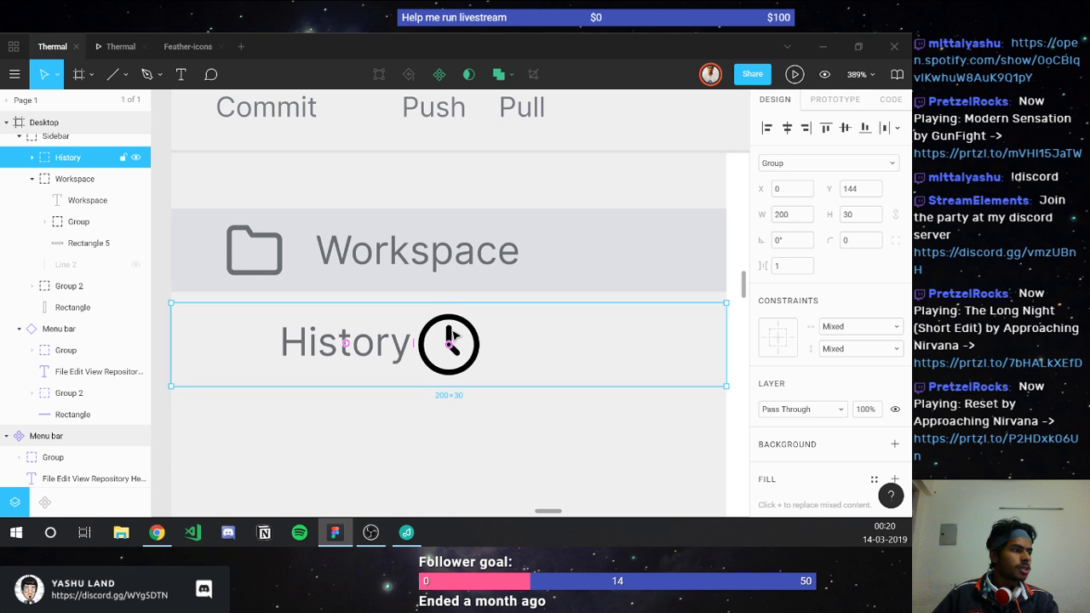
double_click(452, 336)
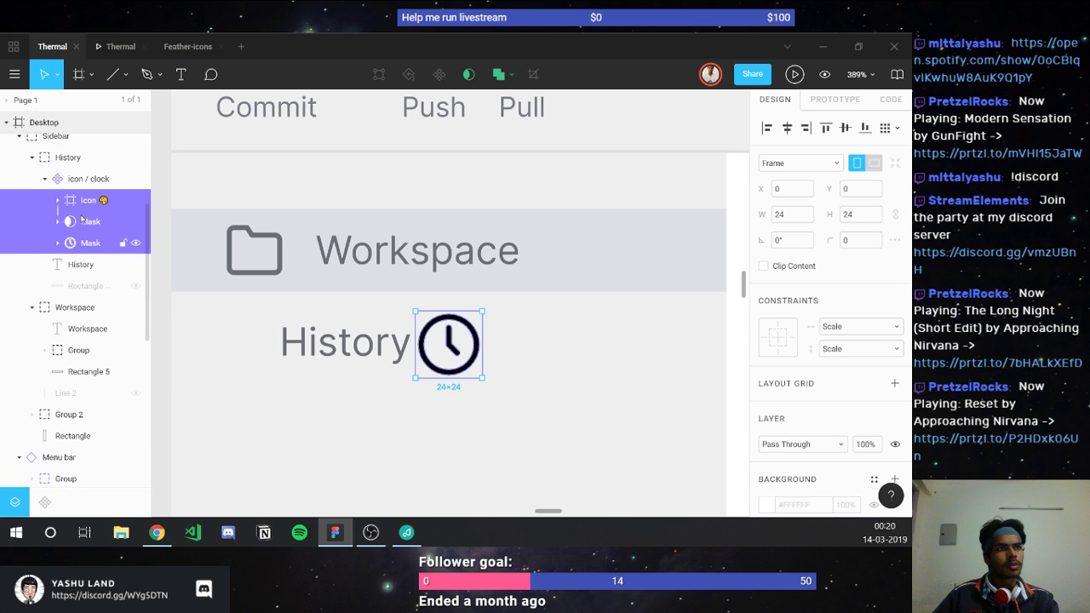
key(ctrl+z)
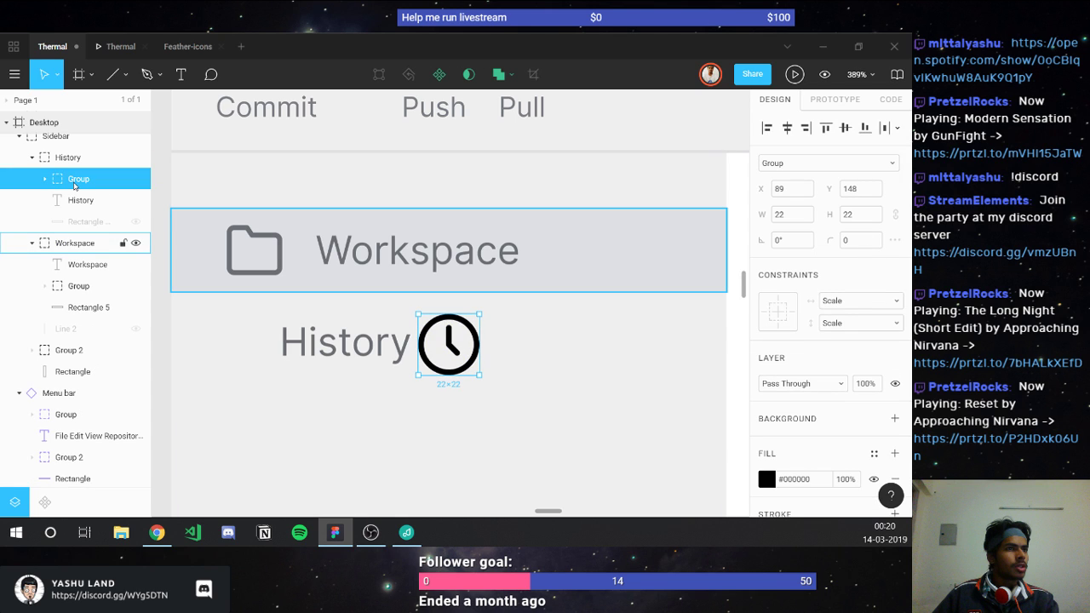
key(ctrl+z)
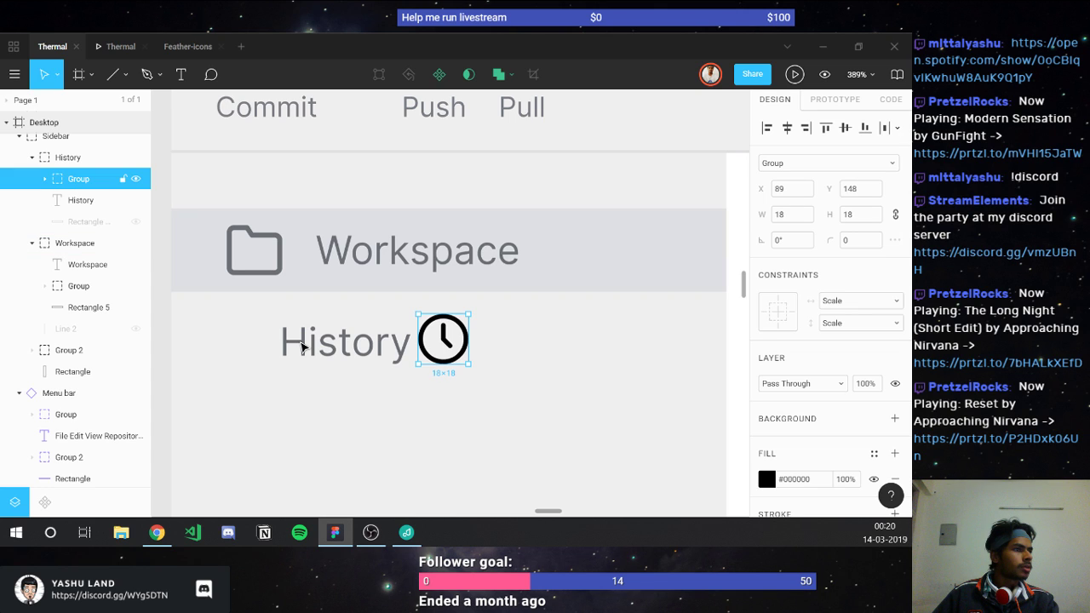
drag(443, 339, 254, 345)
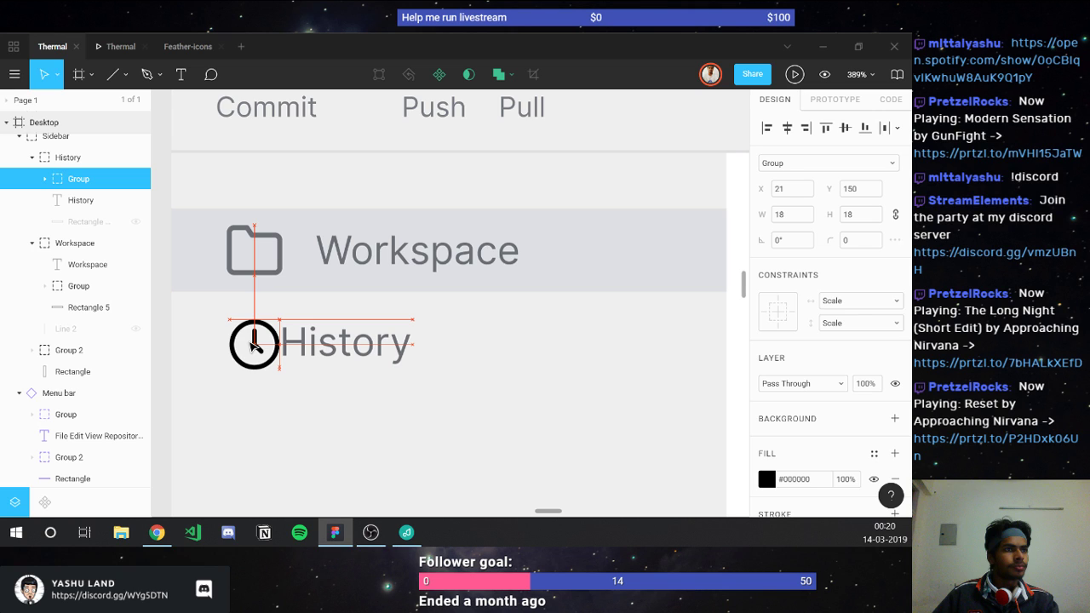
Step: Show the History row's grey background matching Workspace and vertically centre the label with its icon
click(202, 357)
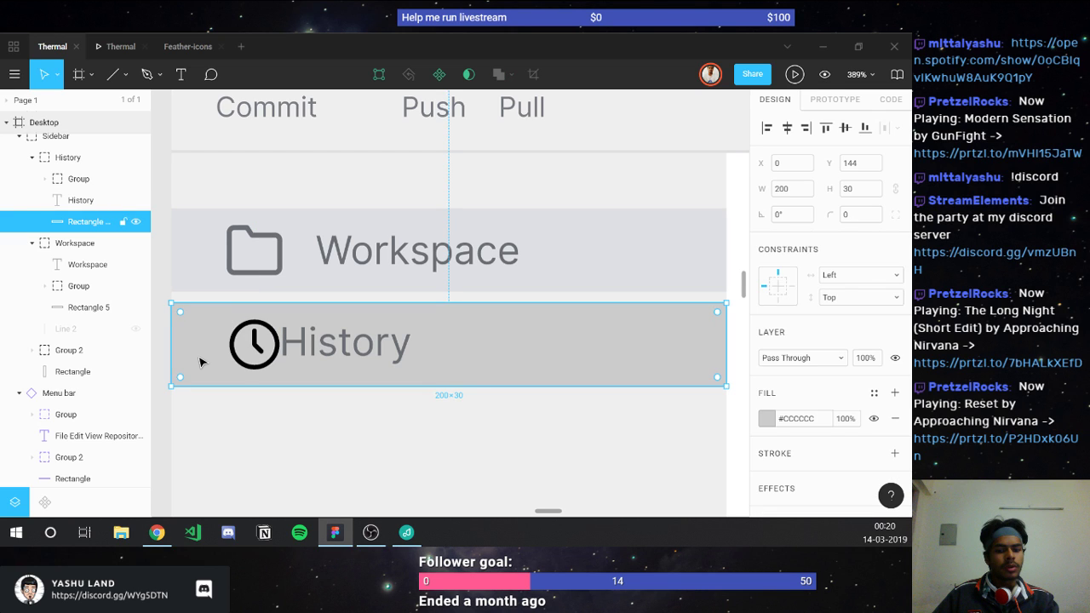
key(ctrl+alt+v)
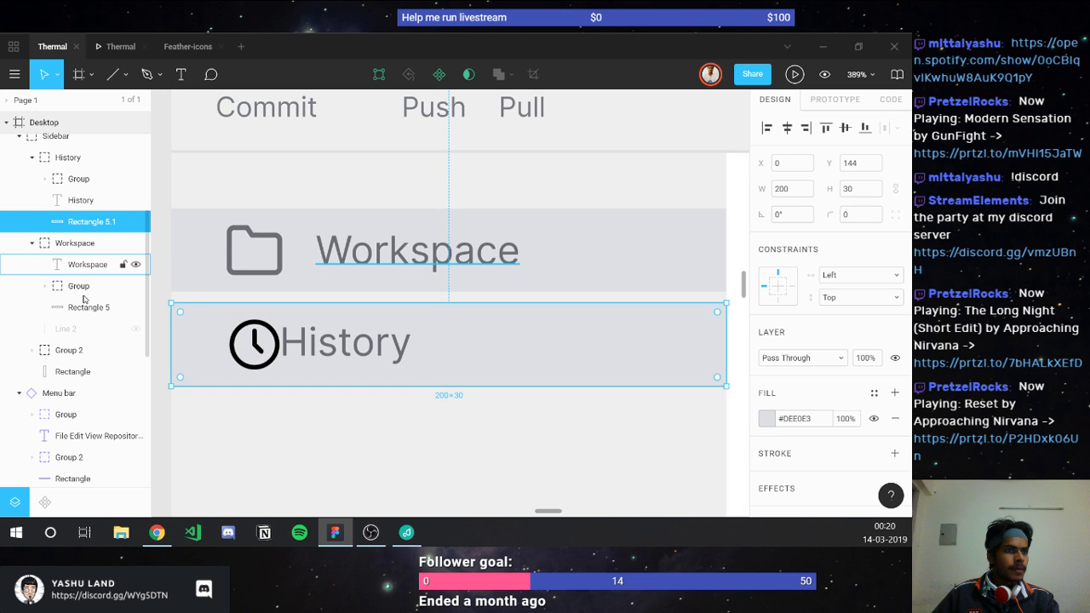
click(83, 294)
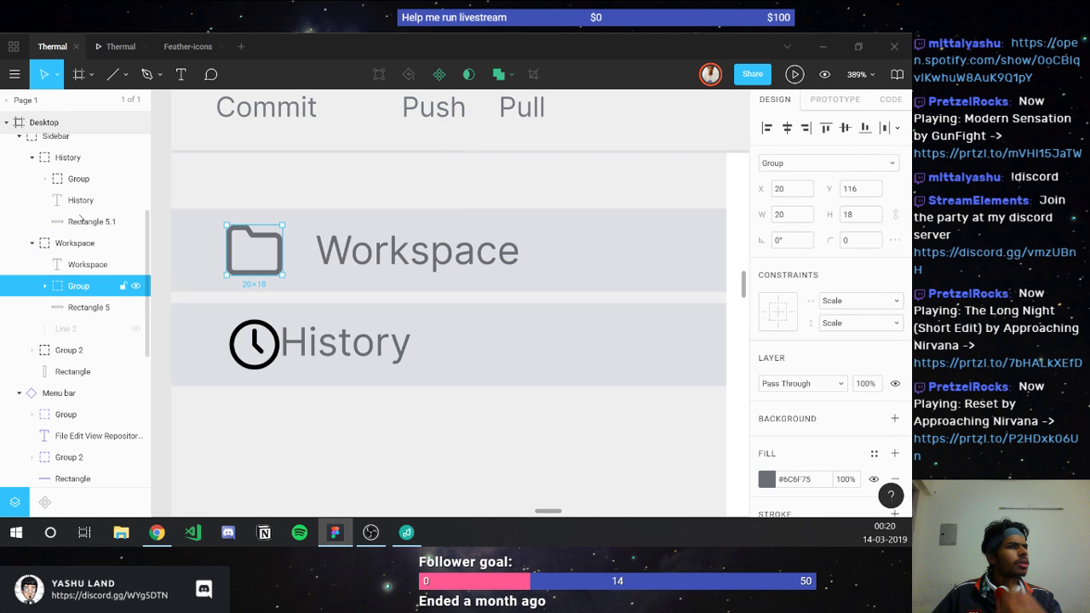
shift+click(78, 179)
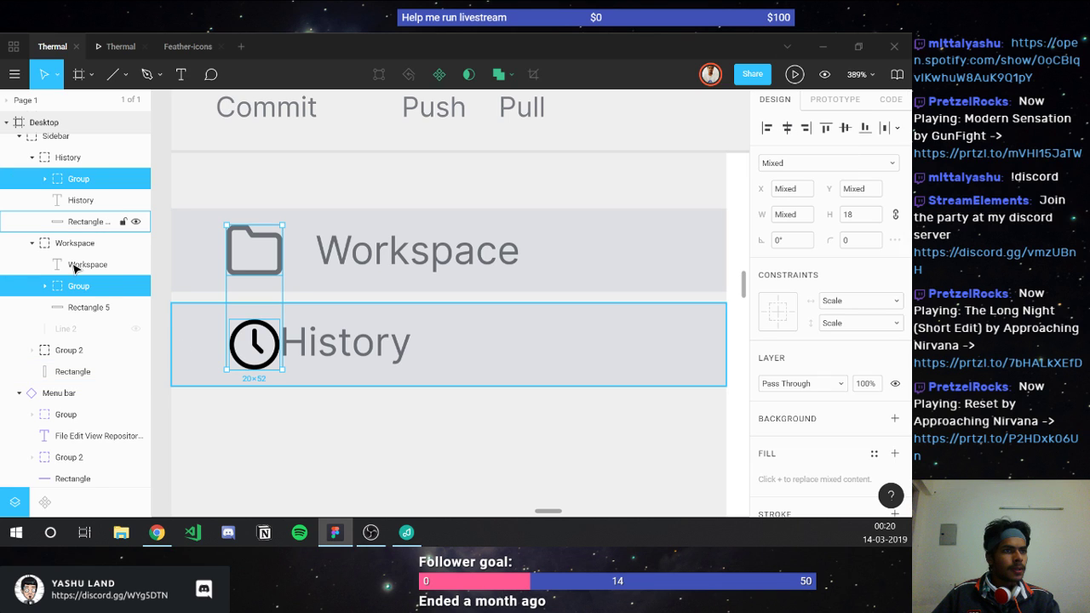
click(85, 222)
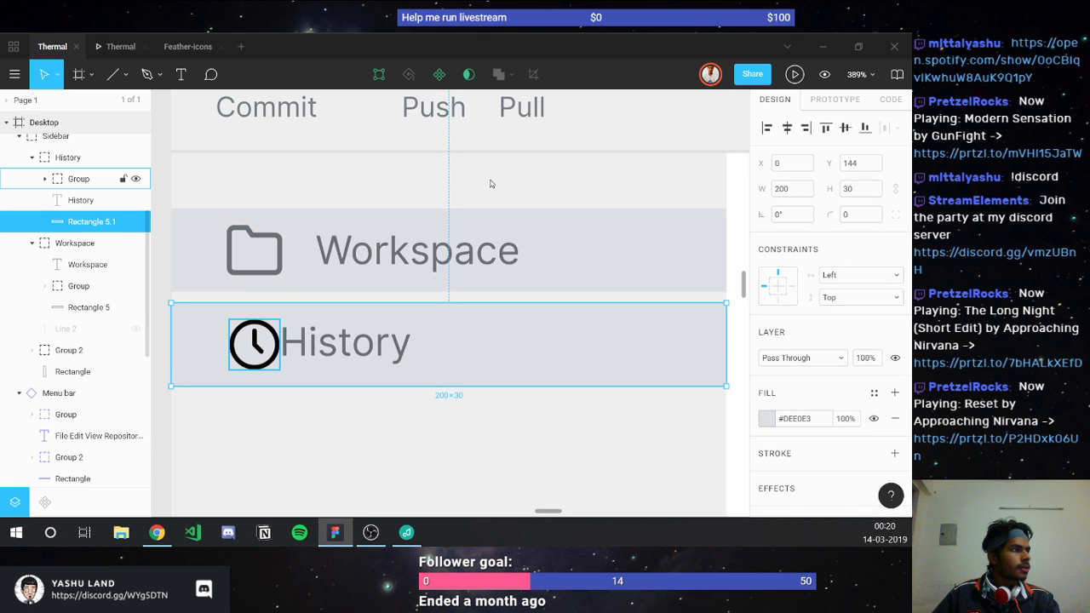
key(ctrl+a)
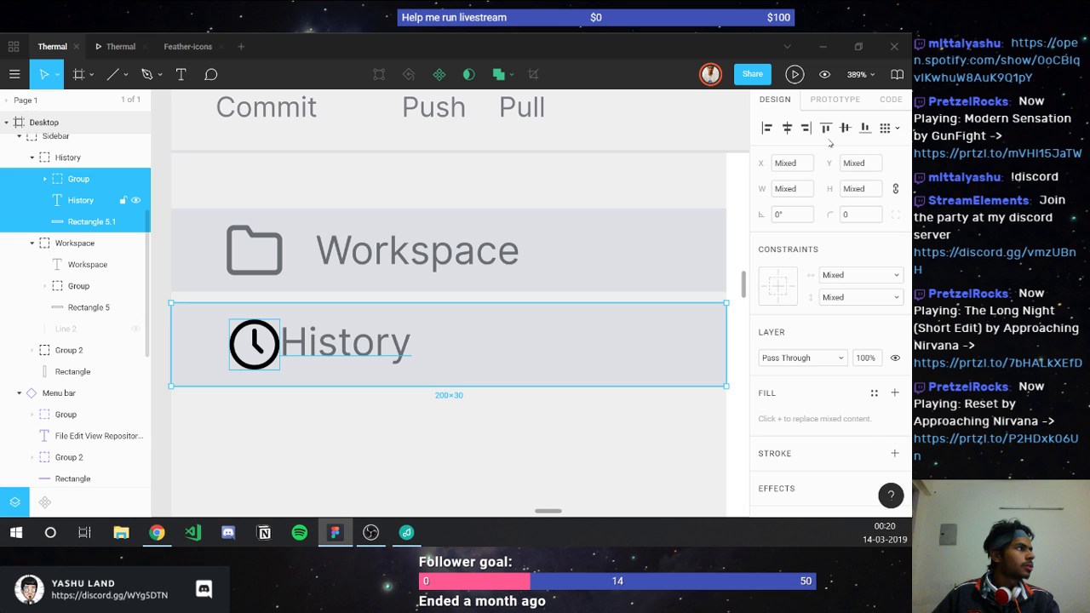
click(845, 128)
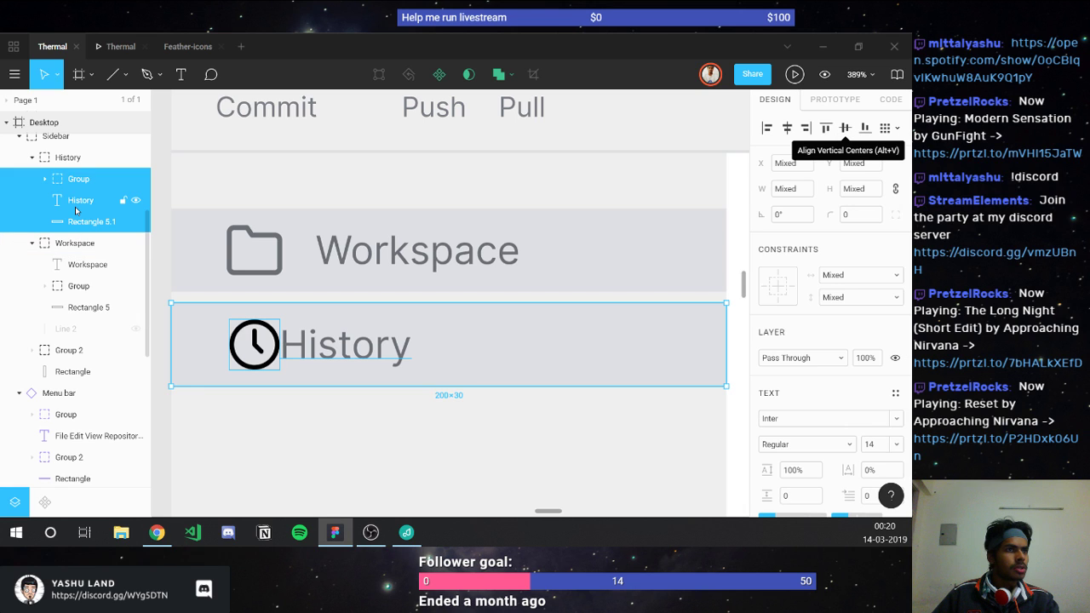
Step: Set a 12 px gap between the clock icon and the History label
click(79, 179)
shift+click(78, 200)
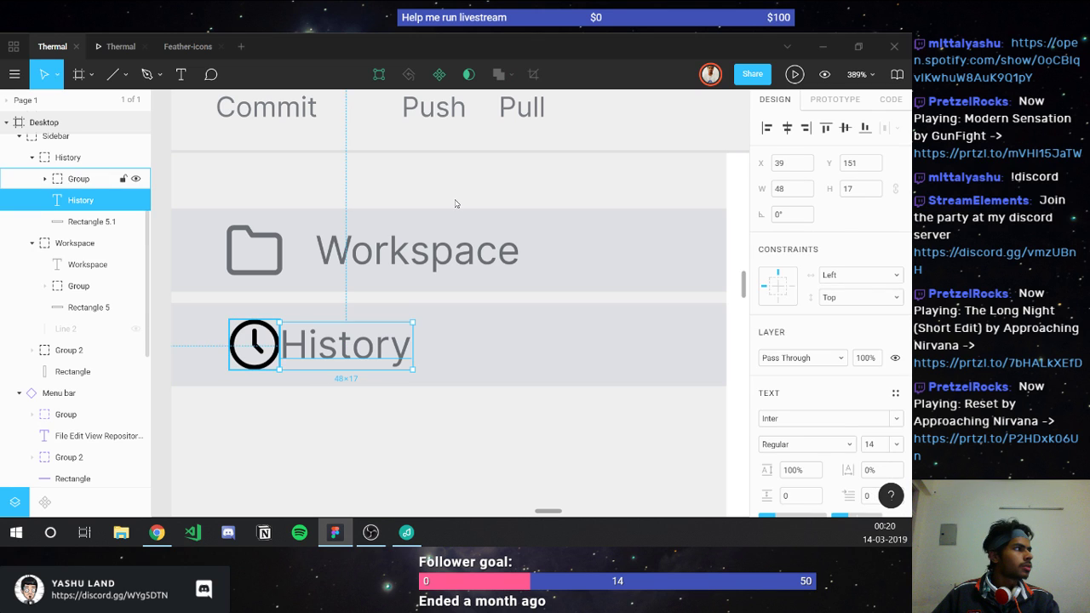
click(783, 240)
text(12)
key(Return)
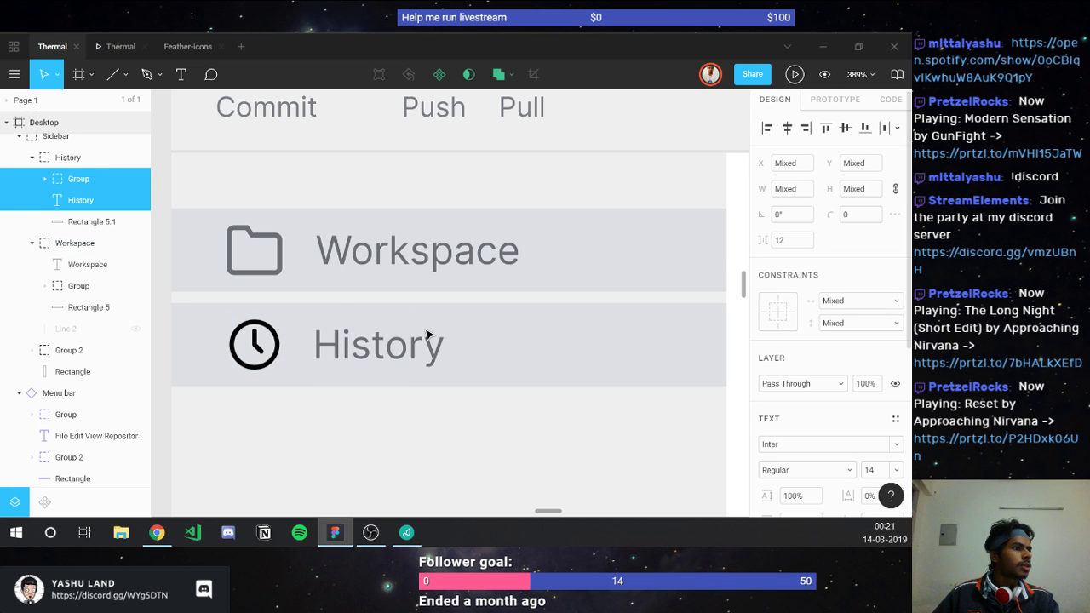
Step: Recolour the clock icon with the folder's grey #6C6F75
click(274, 349)
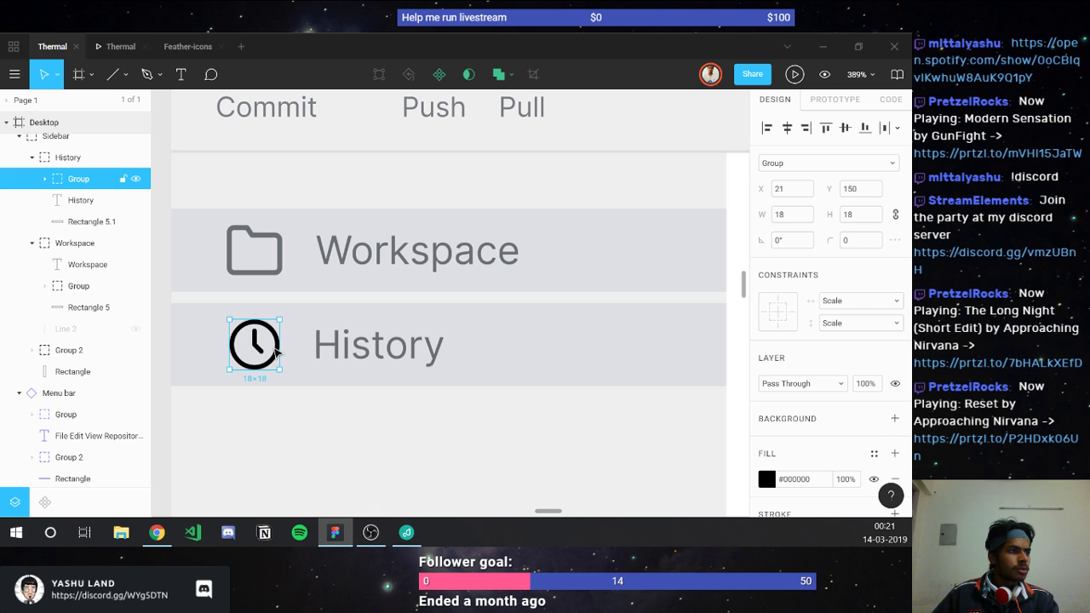
key(i)
click(282, 255)
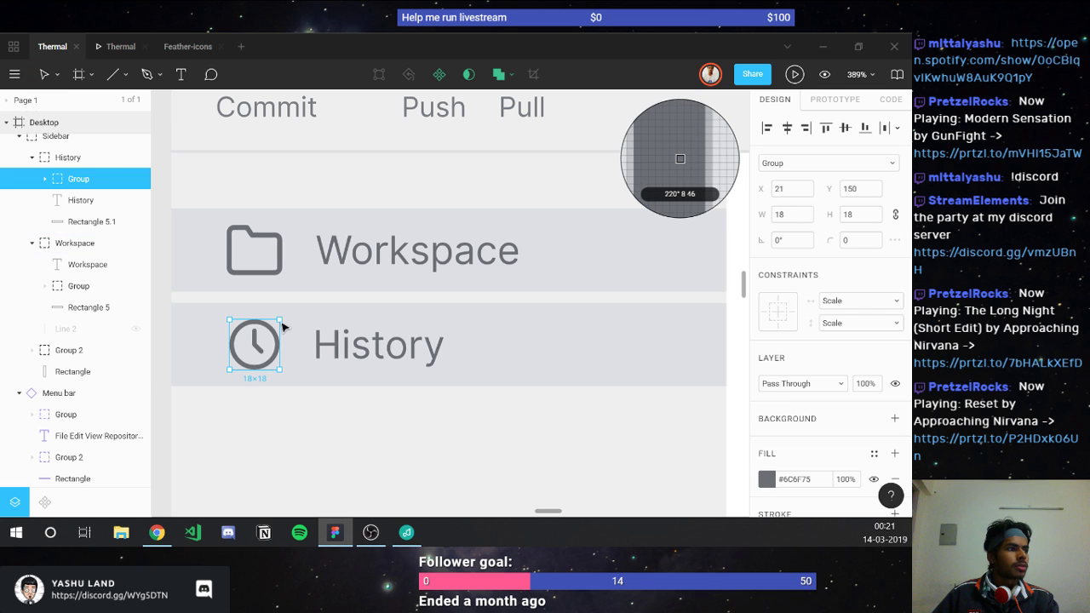
key(Escape)
click(332, 424)
scroll(332, 424, down, 5)
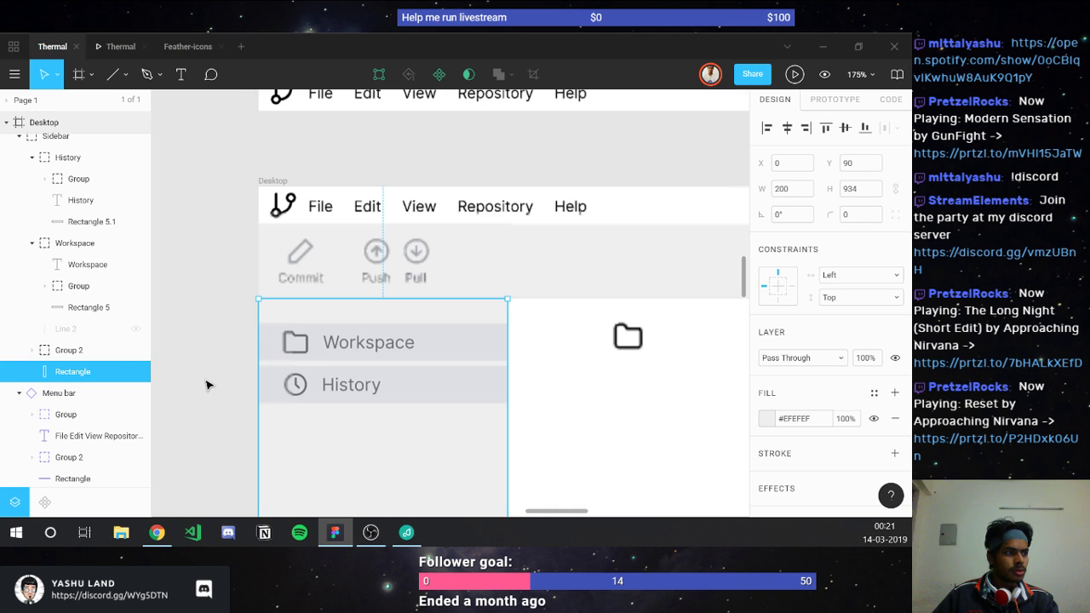
click(207, 119)
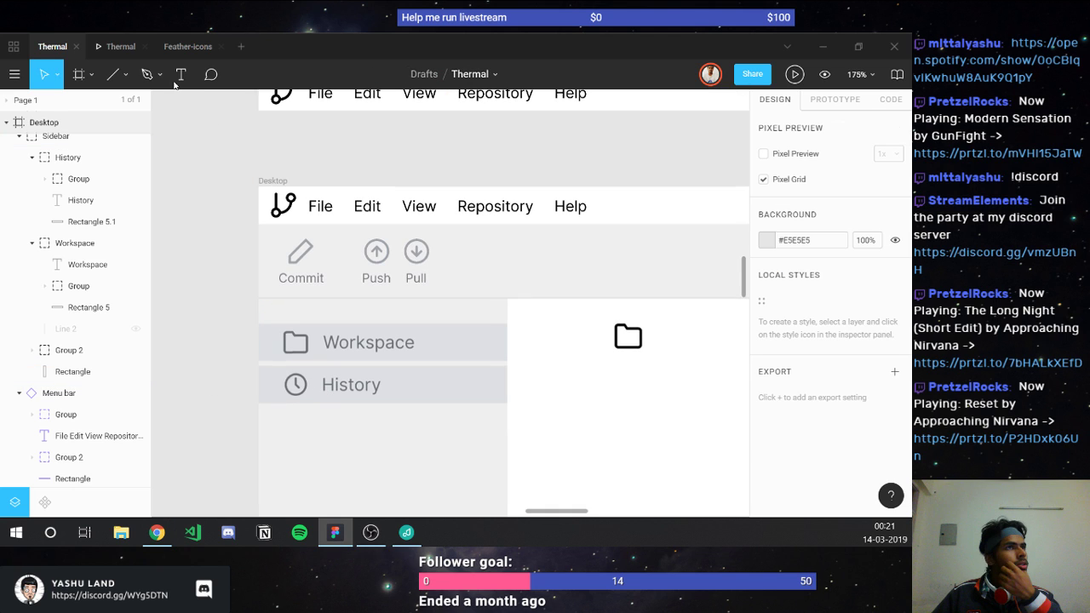
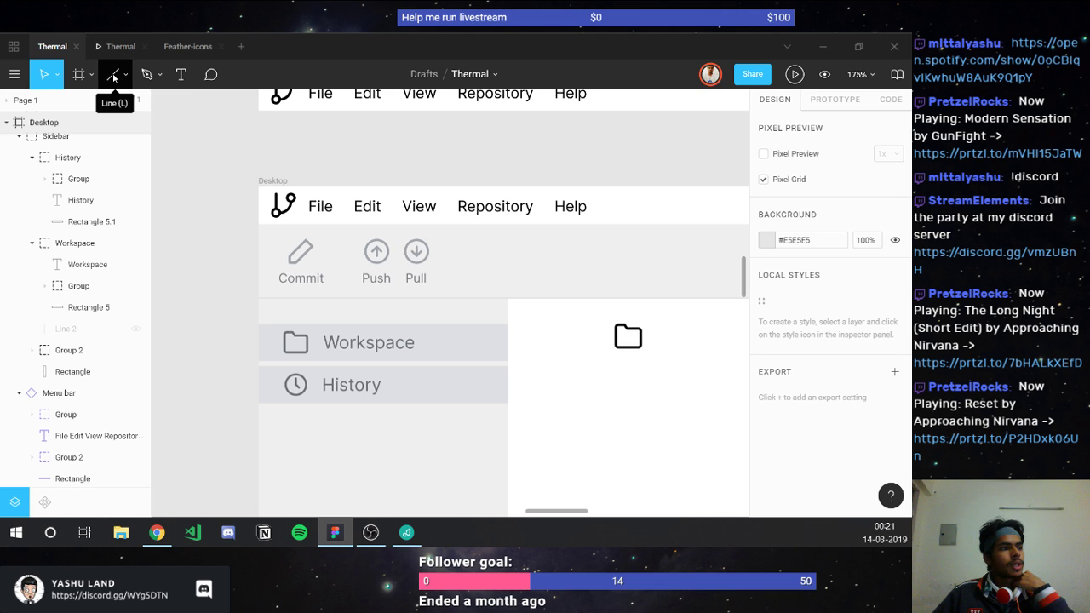
Step: Preview the prototype, then hide the grey History highlight bar (Rectangle 5.1)
click(123, 47)
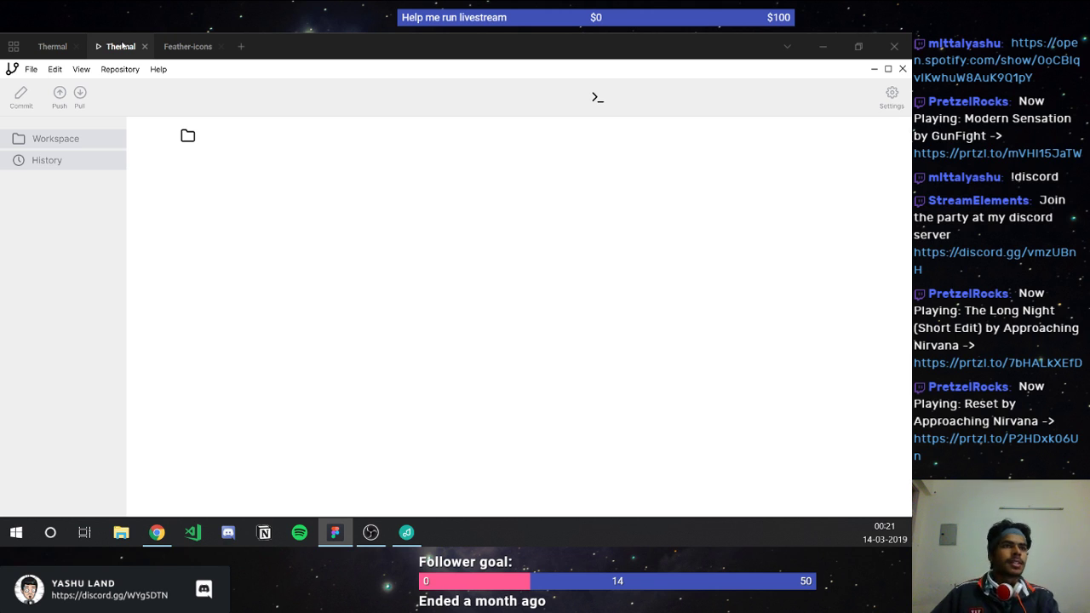
click(56, 46)
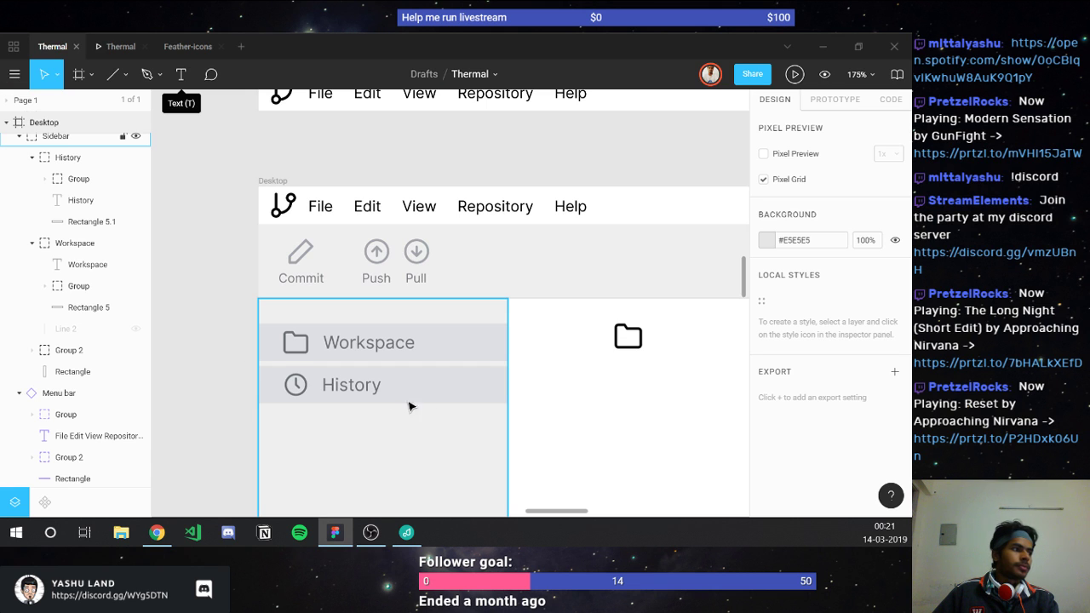
click(126, 223)
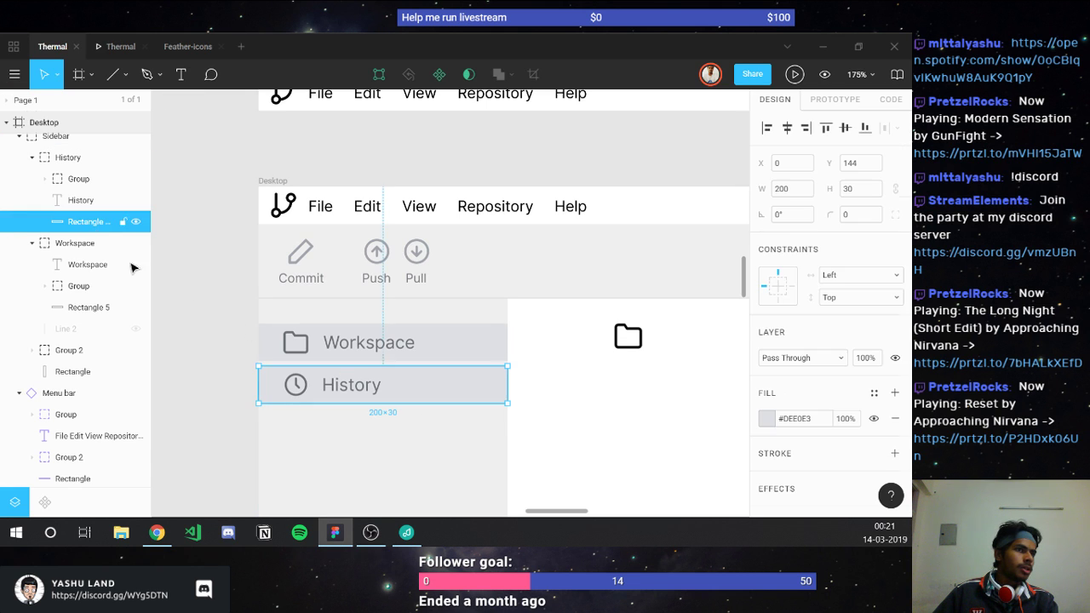
click(135, 221)
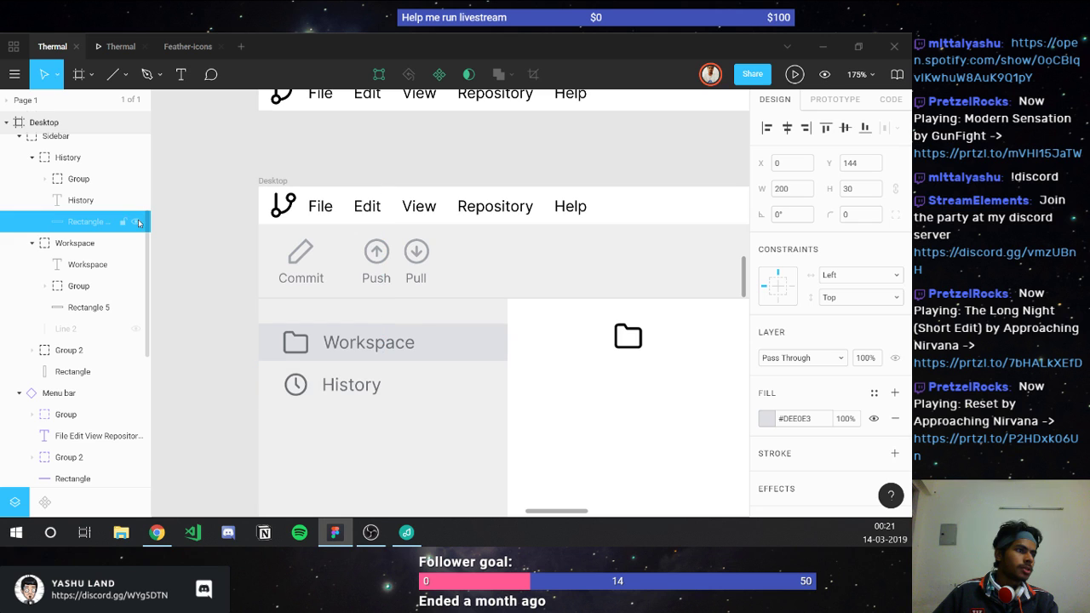
Step: Move the folder icon up into the top bar beside Settings, at X 1329, Y 57
click(112, 46)
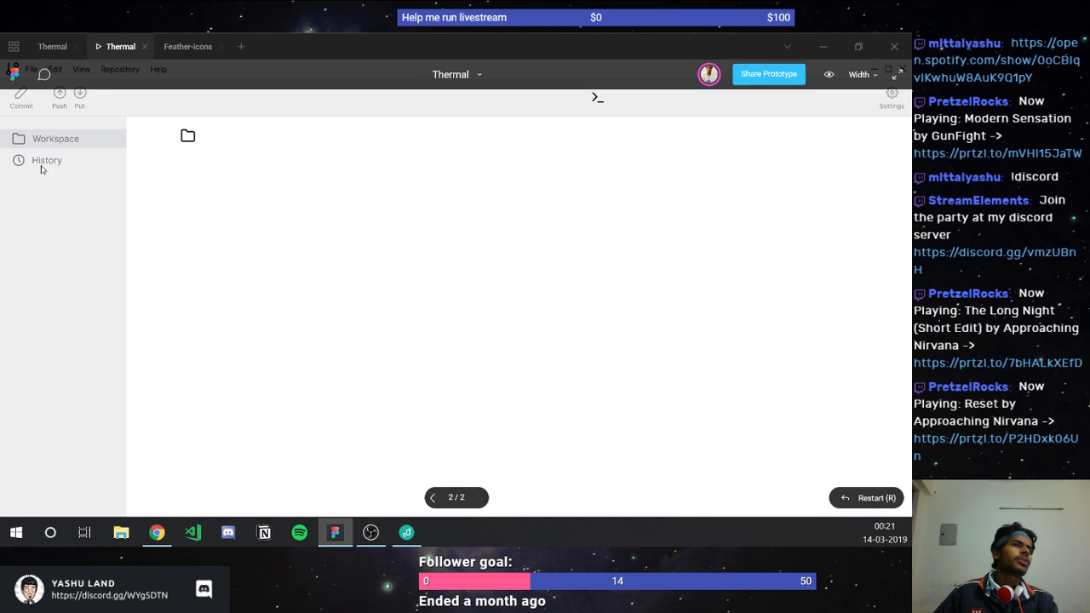
click(60, 48)
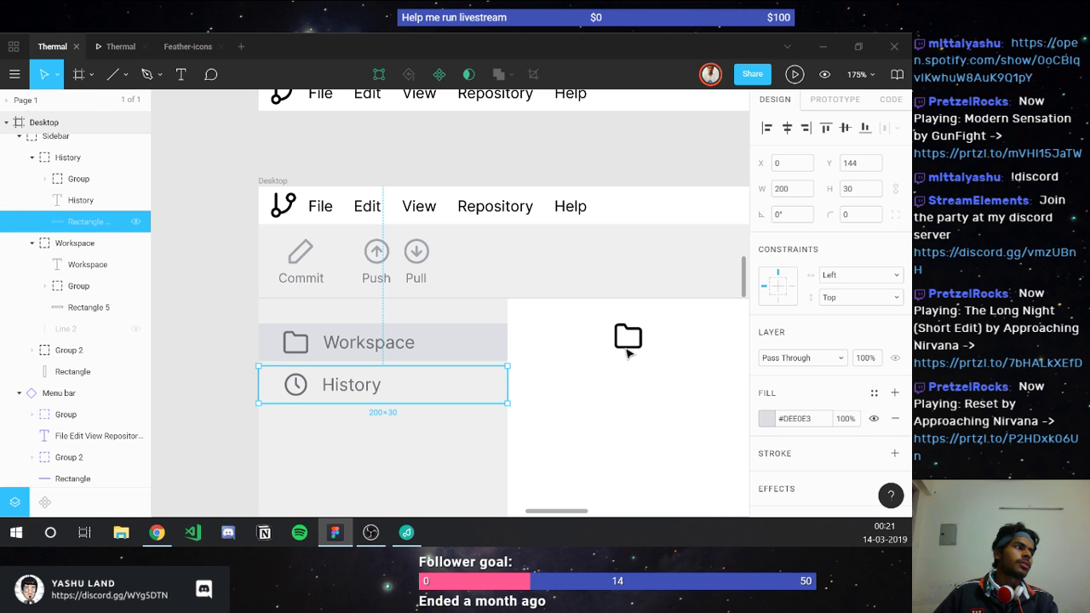
click(626, 339)
drag(626, 339, 595, 270)
Step: Put the folder icon layer into the Navbar group and place the terminal icon left of the folder
scroll(75, 230, up, 5)
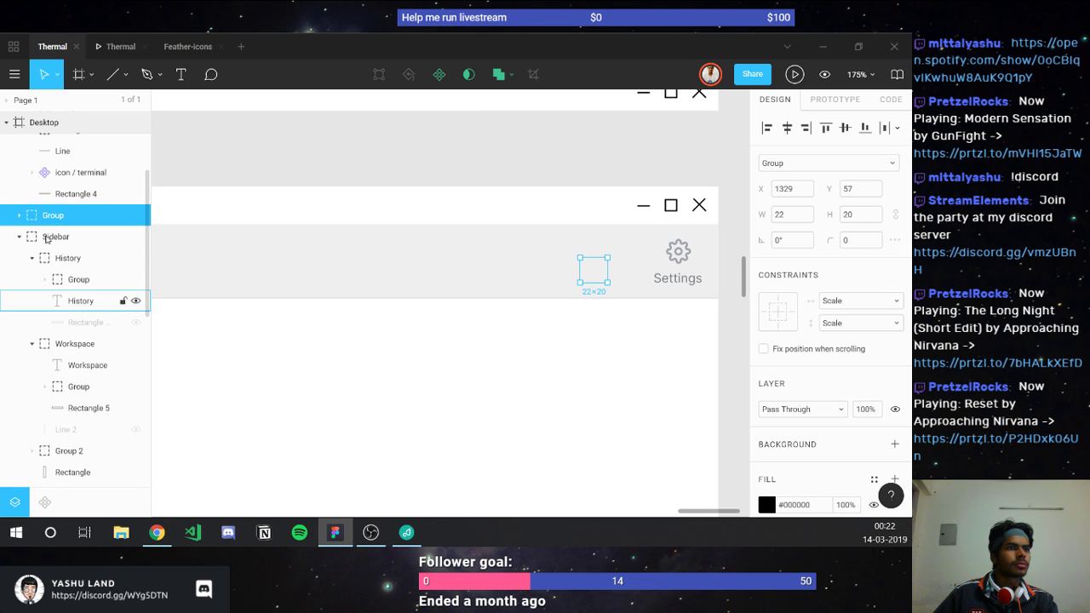
drag(47, 295, 51, 269)
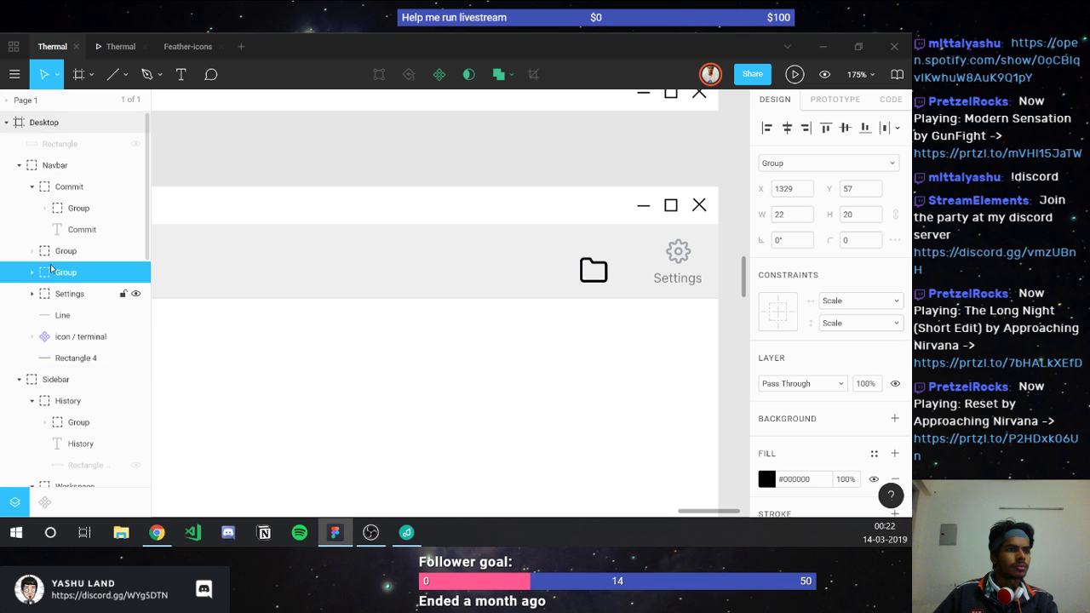
click(66, 317)
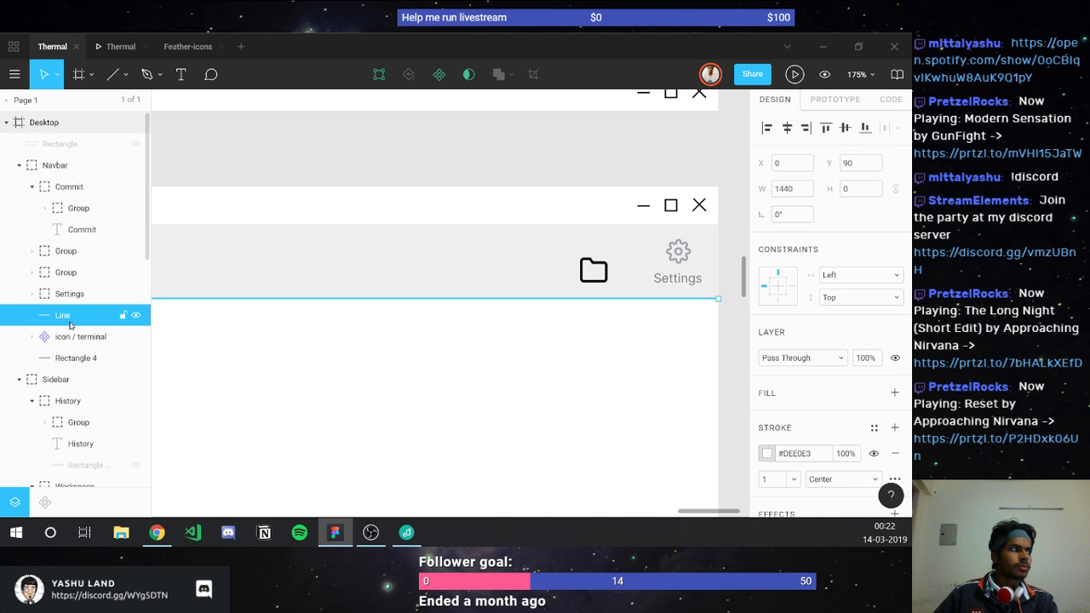
click(66, 356)
key(shift+Tab)
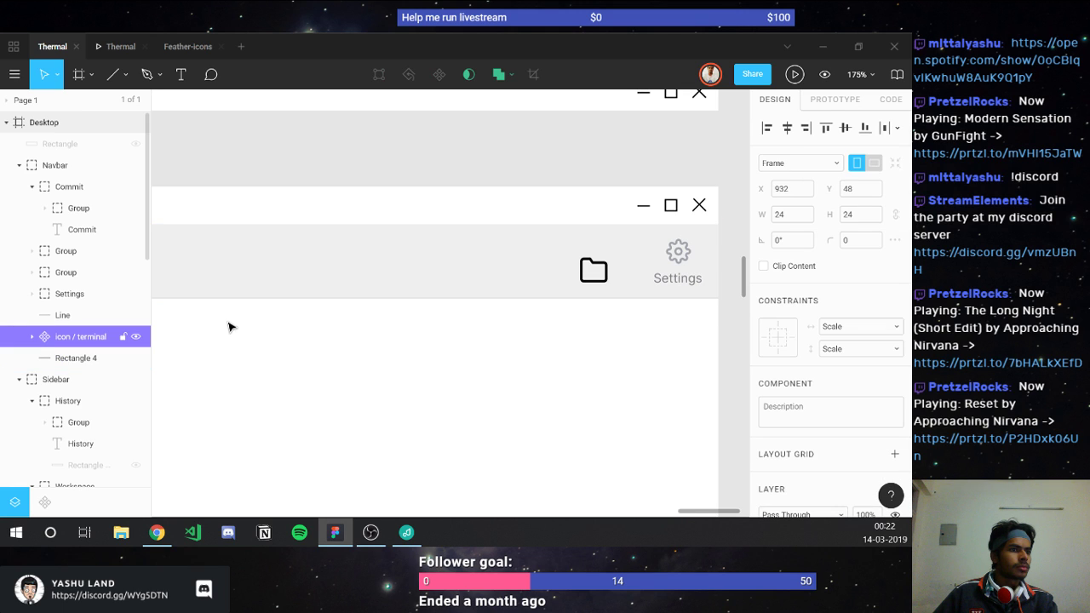
drag(292, 260, 352, 266)
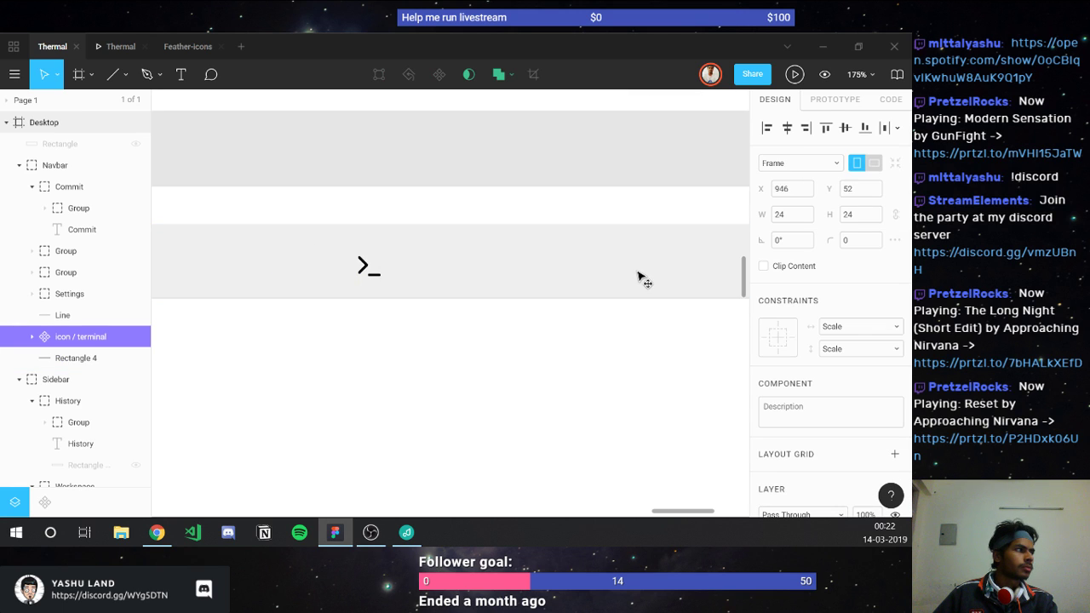
drag(640, 279, 476, 267)
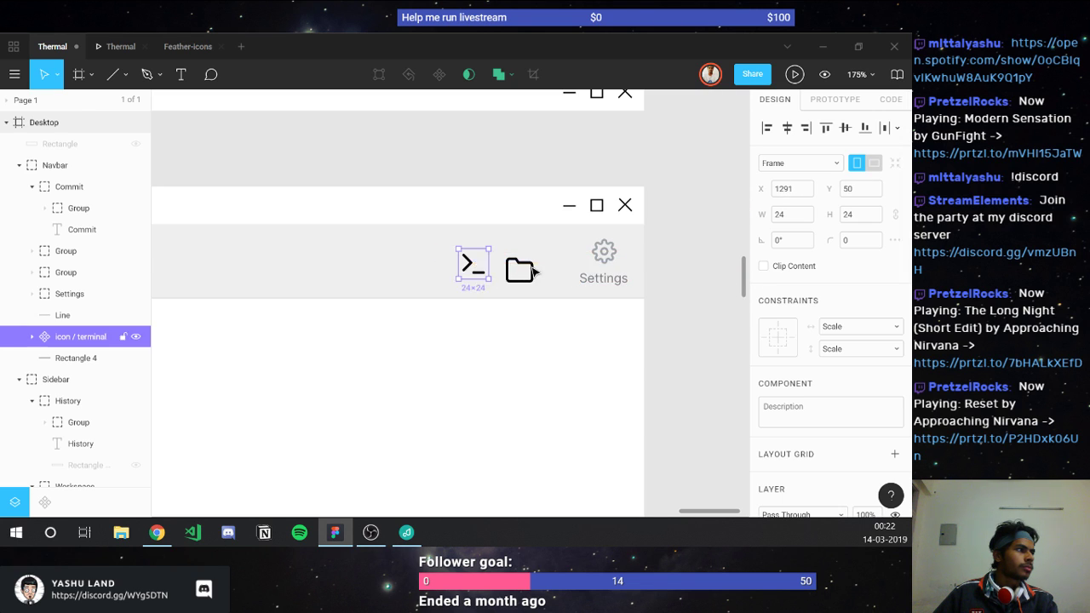
Step: Duplicate the Settings gear and label twice, placing a copy next to the folder icon
click(605, 249)
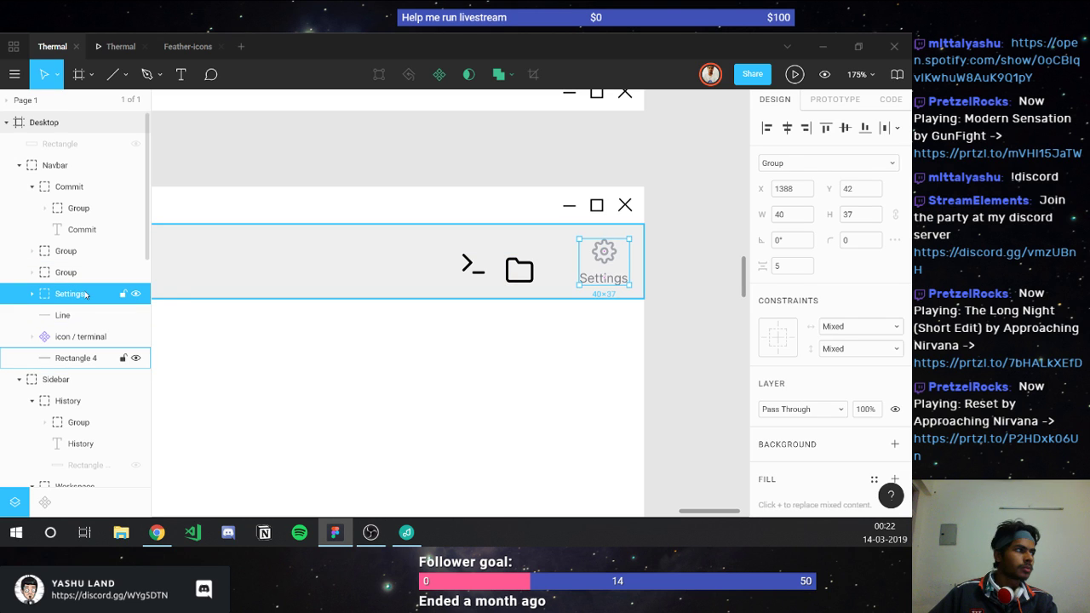
key(ctrl+d)
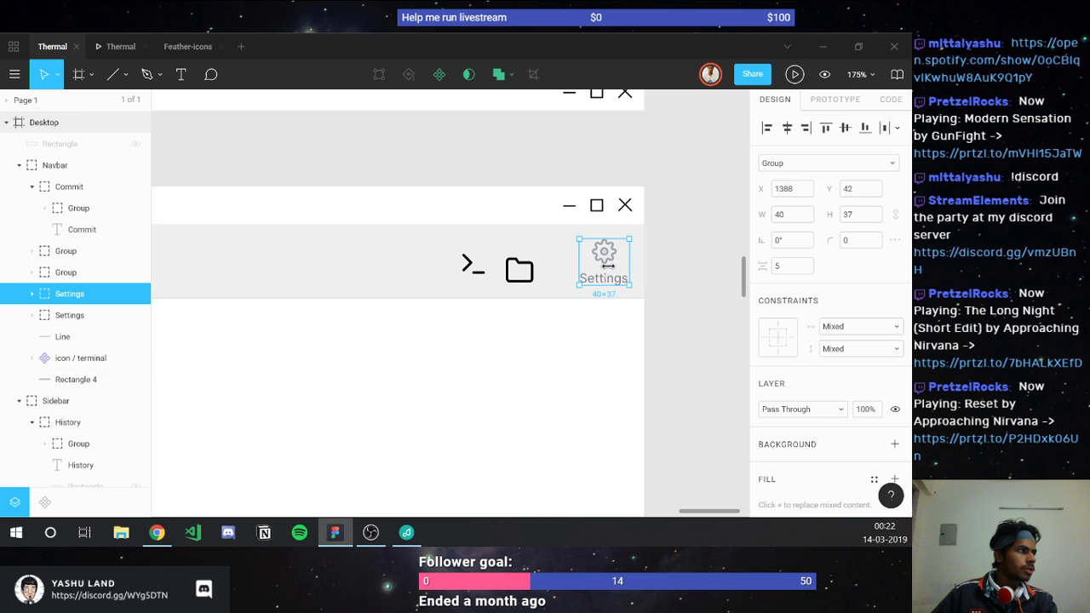
drag(609, 273, 547, 272)
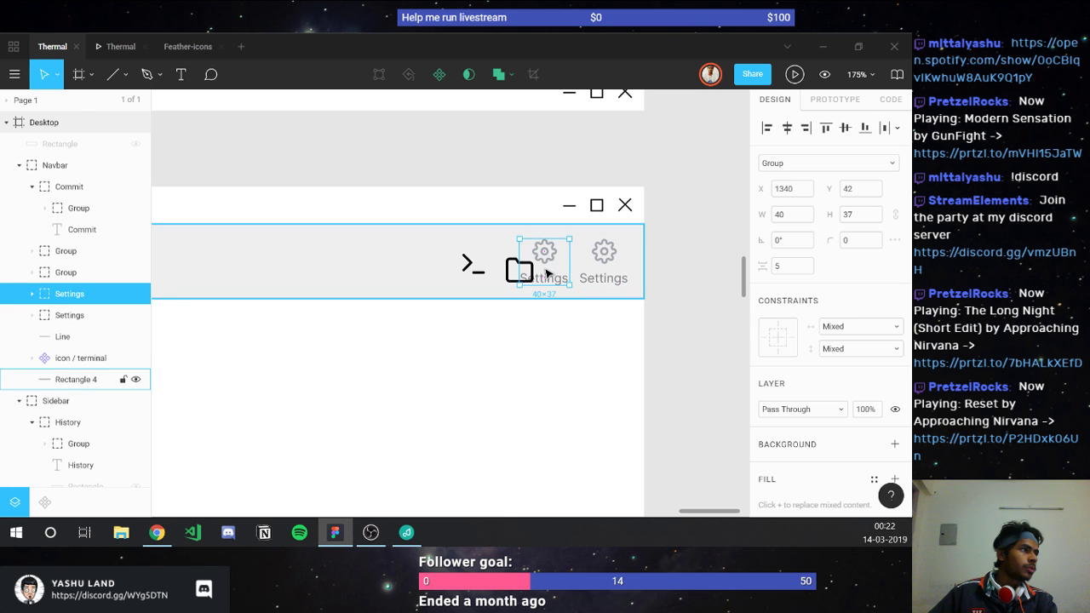
key(ctrl+d)
Step: Rename the middle Settings copy's label to 'Explorer'
scroll(549, 271, up, 5)
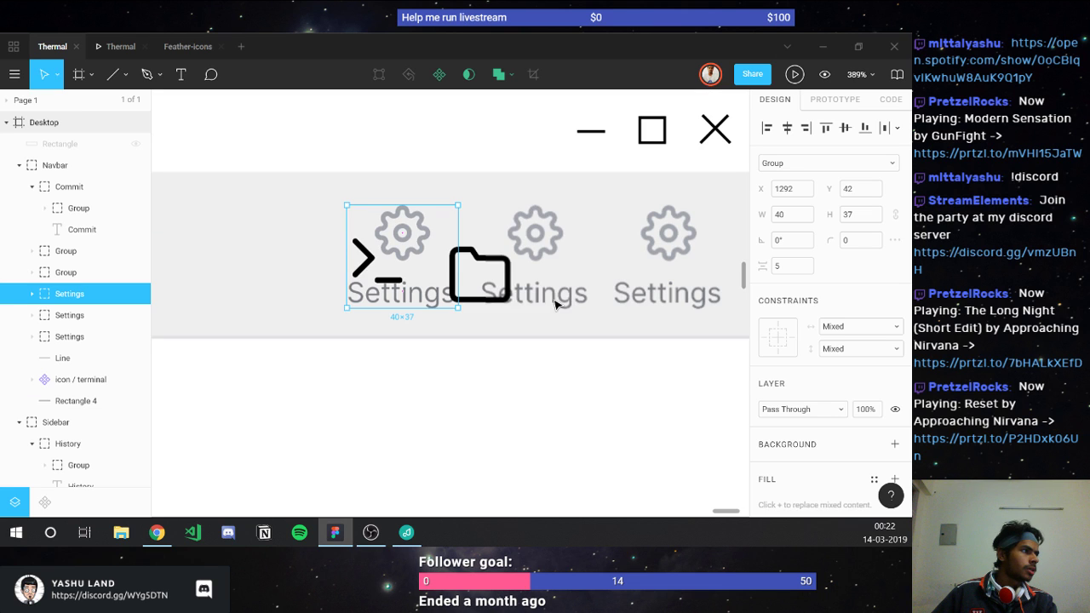
scroll(287, 406, down, 10)
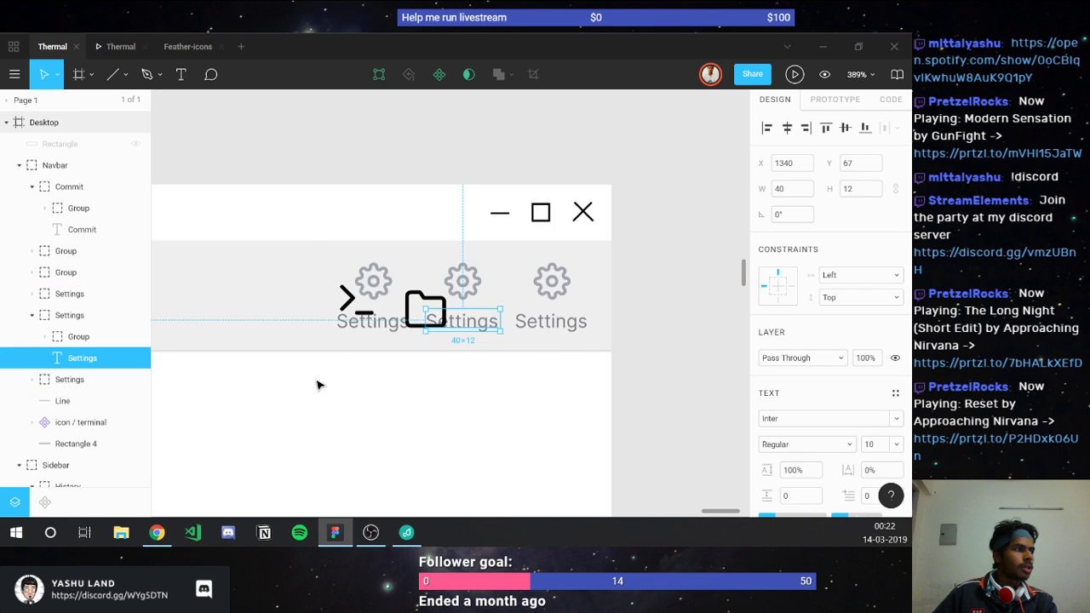
scroll(308, 375, left, 5)
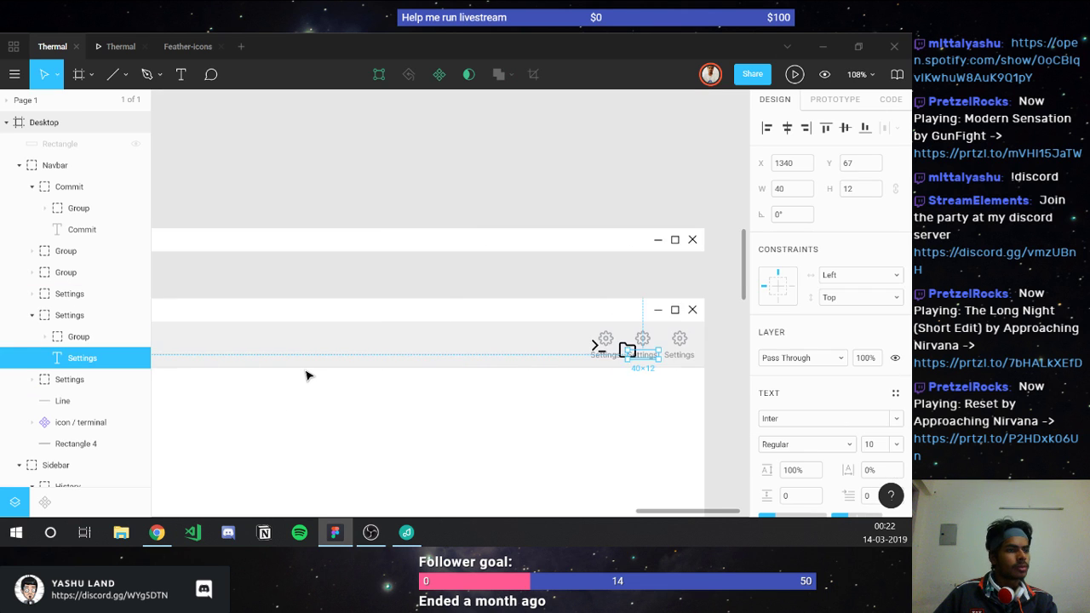
scroll(332, 460, down, 5)
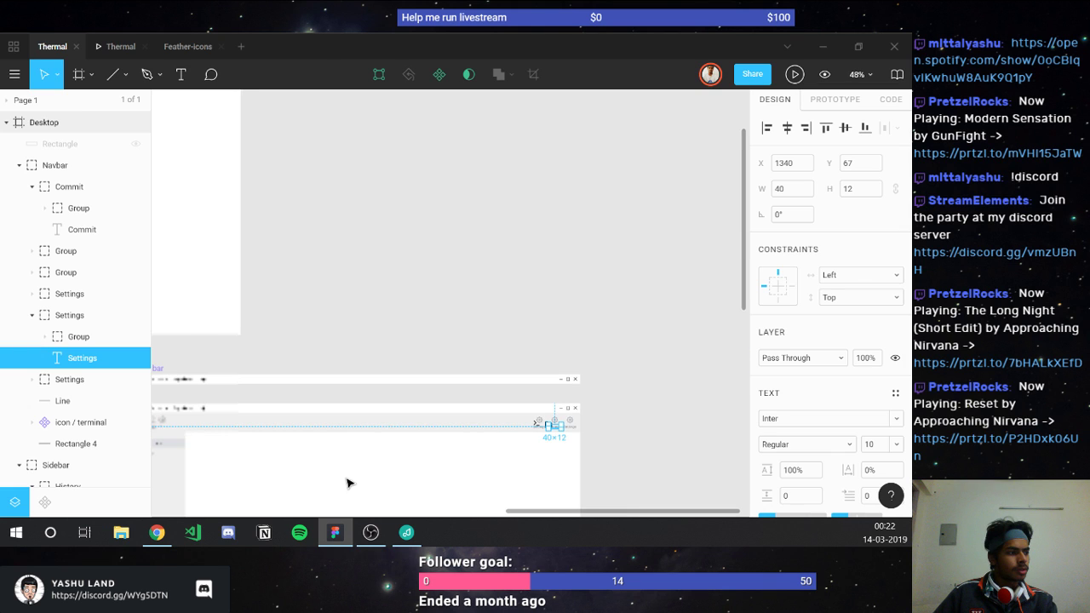
scroll(340, 481, down, 4)
scroll(334, 479, left, 3)
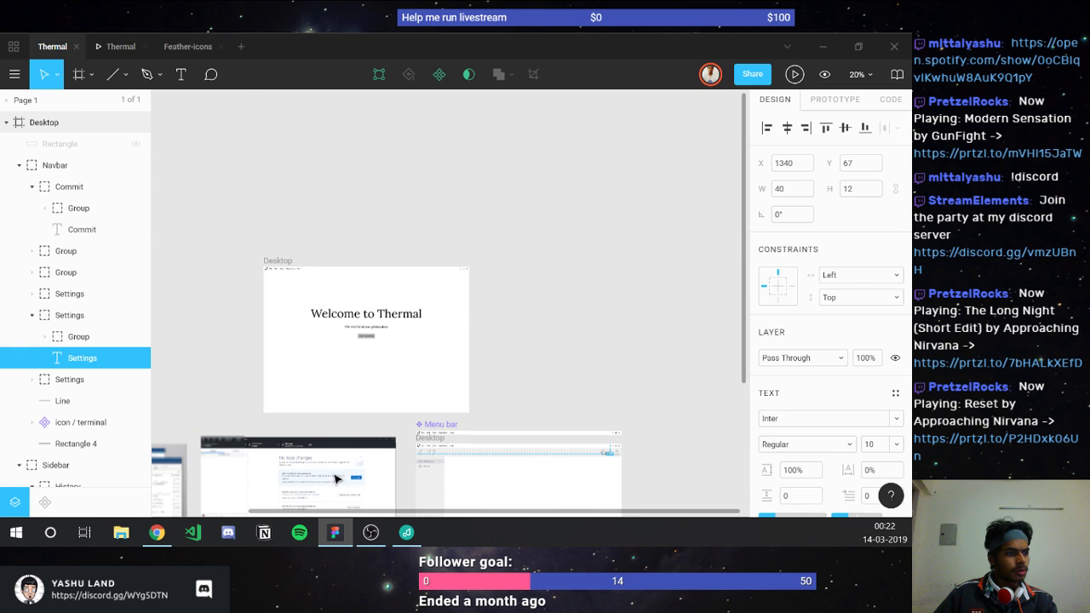
scroll(335, 479, left, 1)
scroll(207, 474, up, 5)
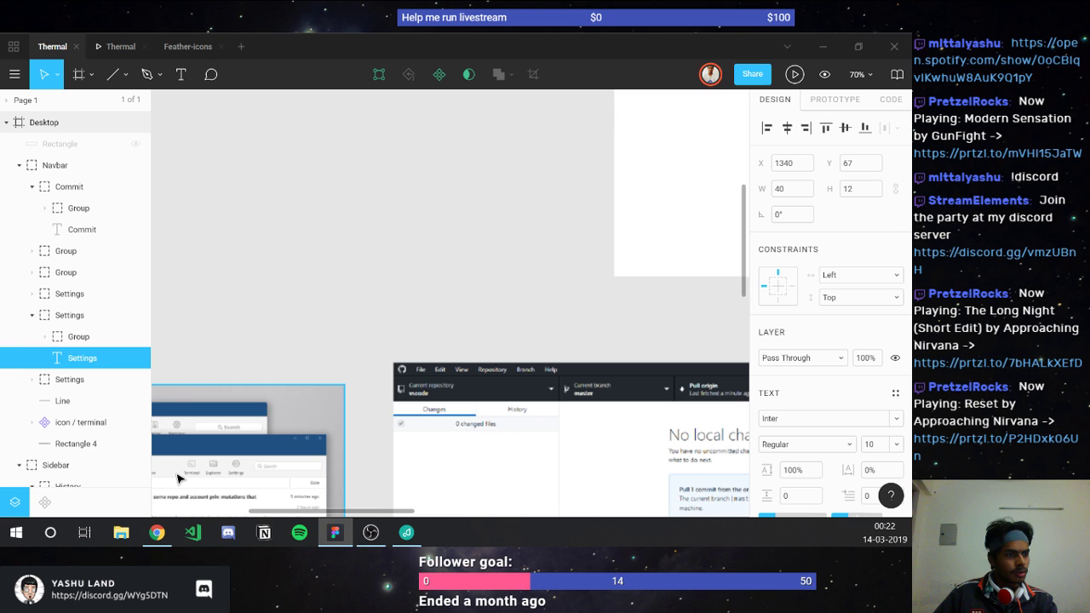
scroll(179, 480, up, 2)
scroll(264, 486, down, 1)
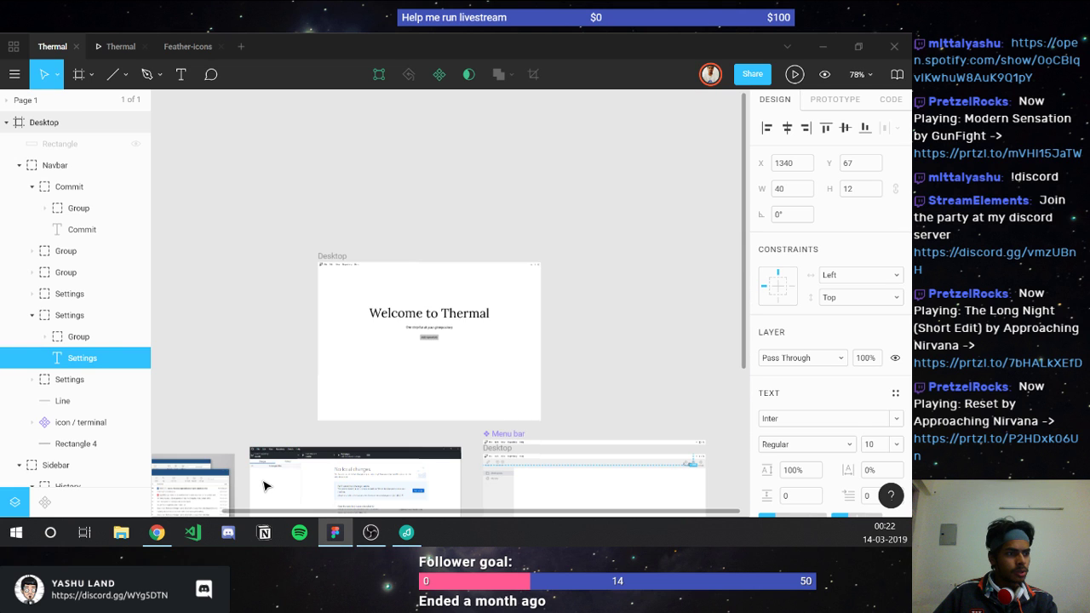
scroll(264, 486, down, 2)
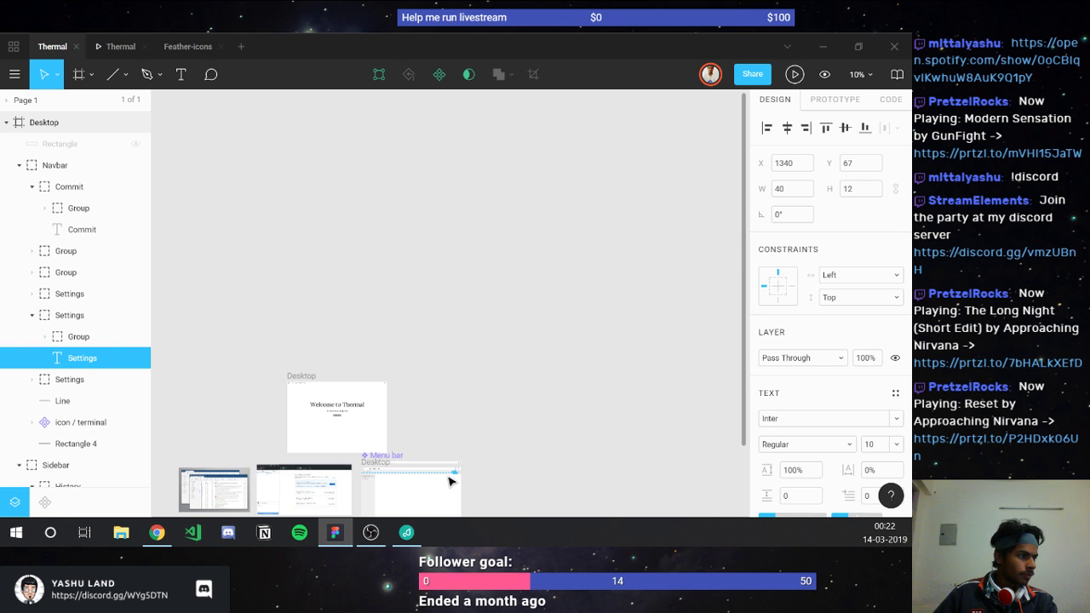
scroll(458, 477, up, 1)
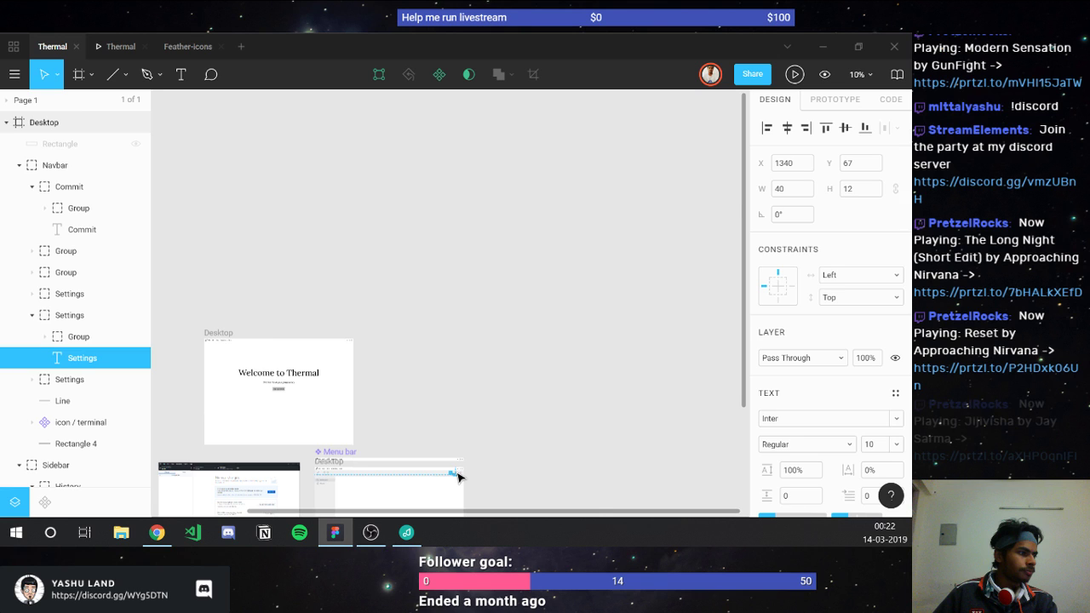
scroll(458, 476, up, 3)
scroll(490, 318, up, 1)
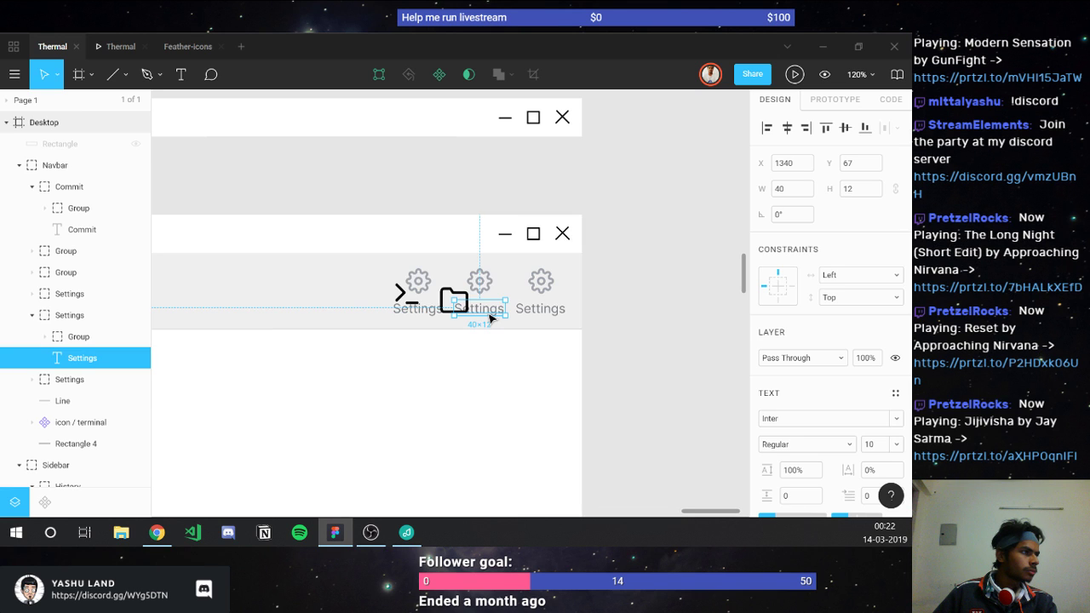
double_click(478, 310)
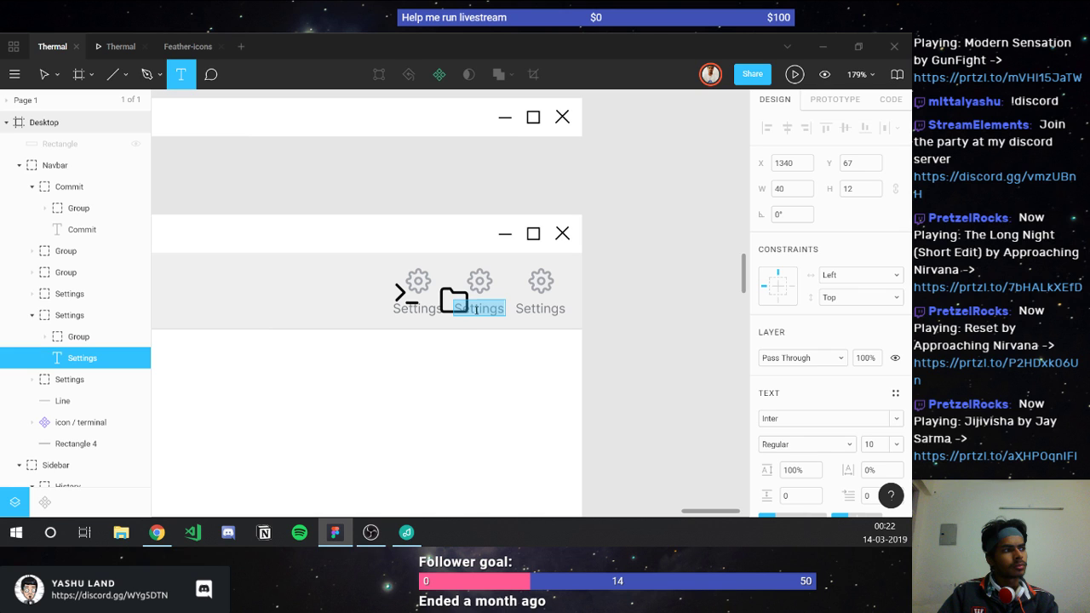
text(Exp)
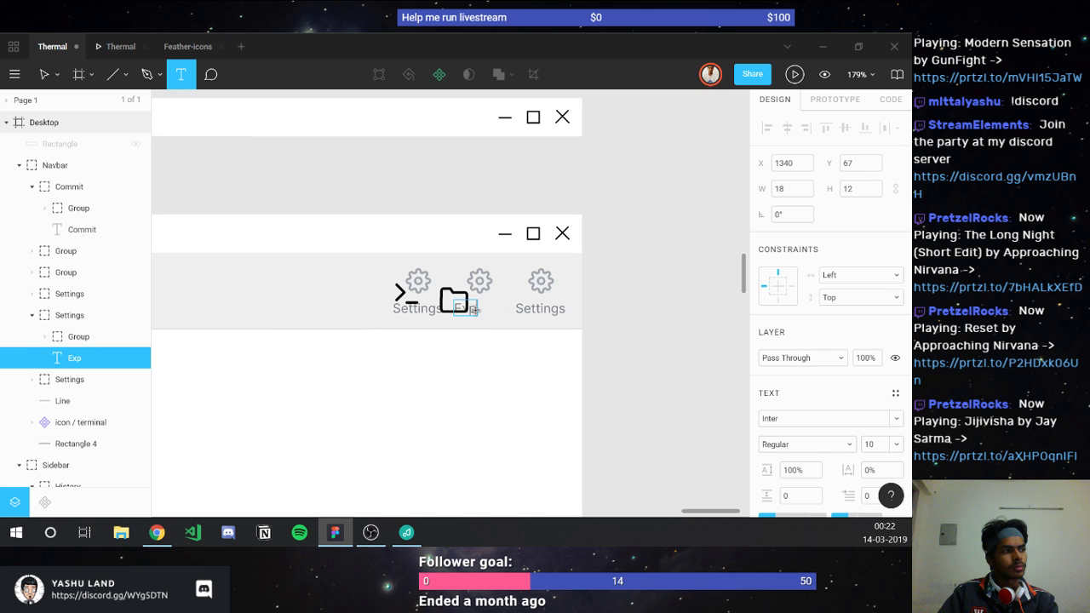
text(lorer)
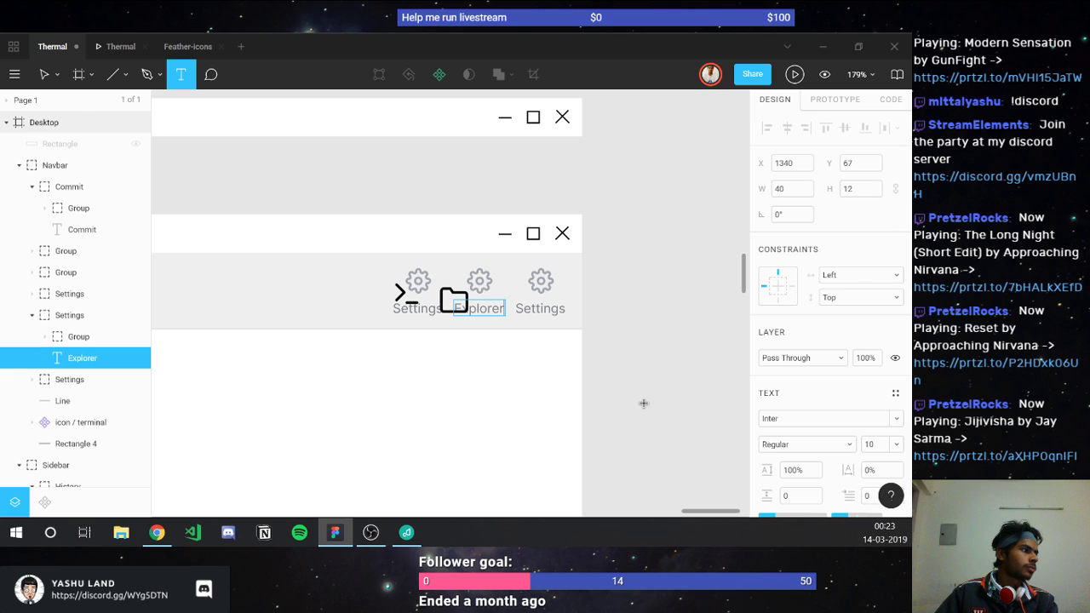
click(644, 403)
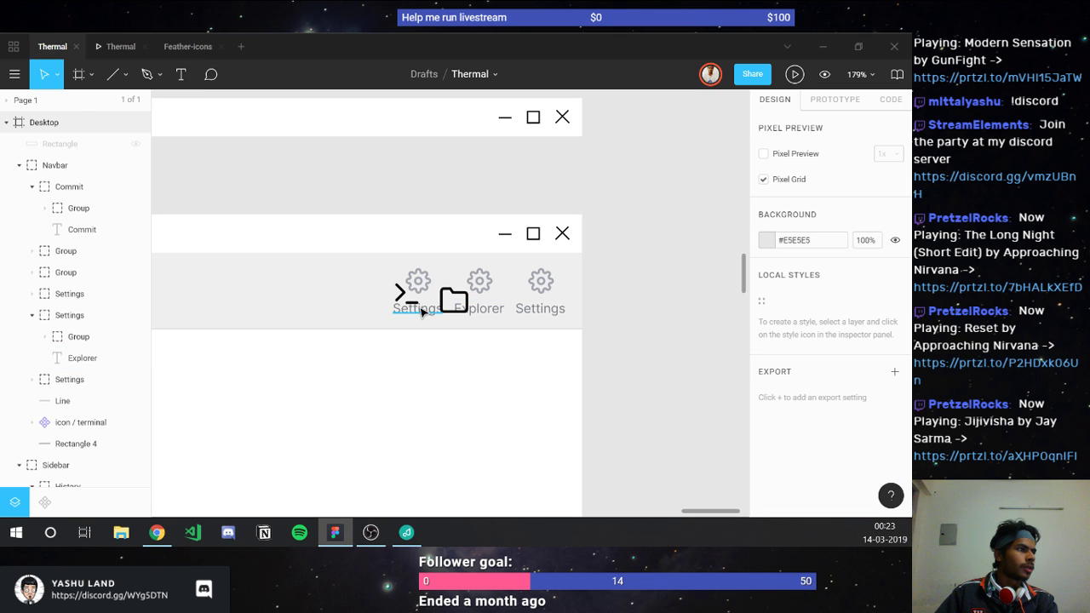
Step: Change the first navbar item's label to 'Terminal'
click(422, 312)
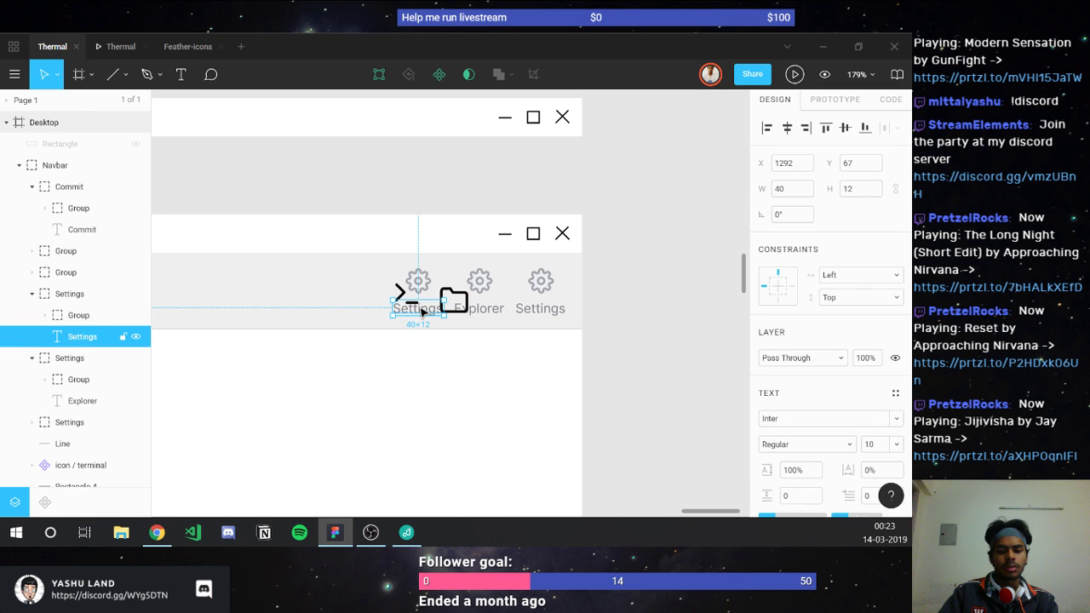
double_click(422, 312)
text(T)
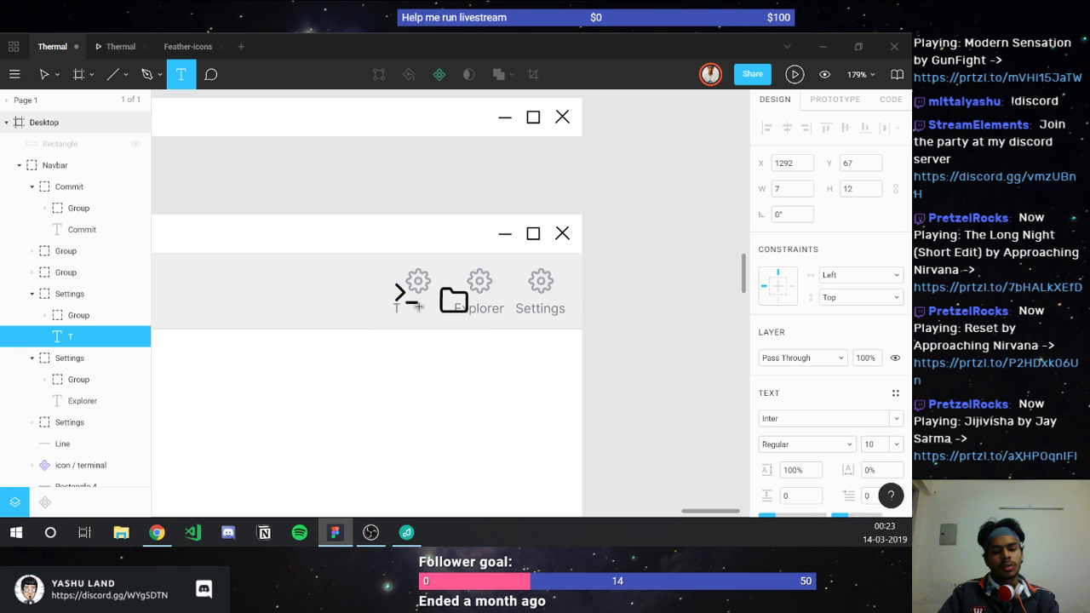
text(erminal)
key(Escape)
key(Escape)
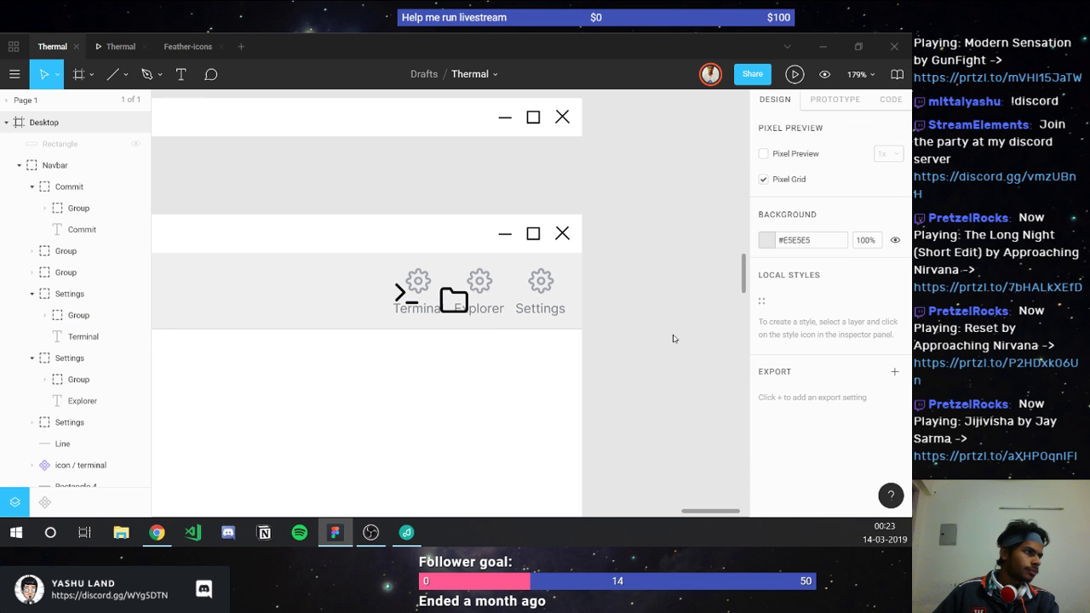
scroll(458, 295, up, 3)
scroll(458, 295, up, 2)
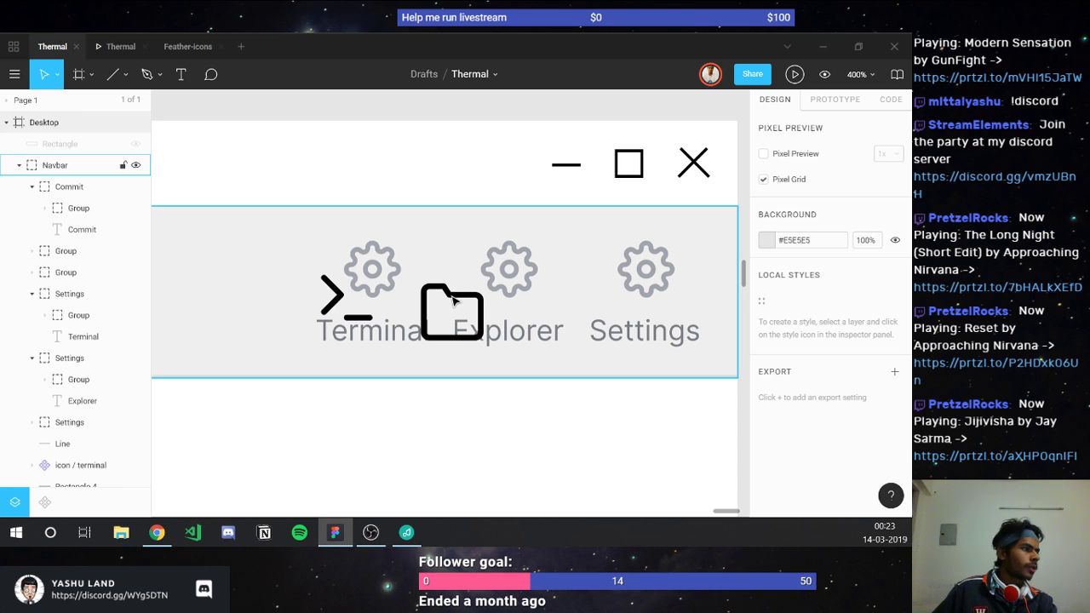
click(521, 283)
double_click(521, 282)
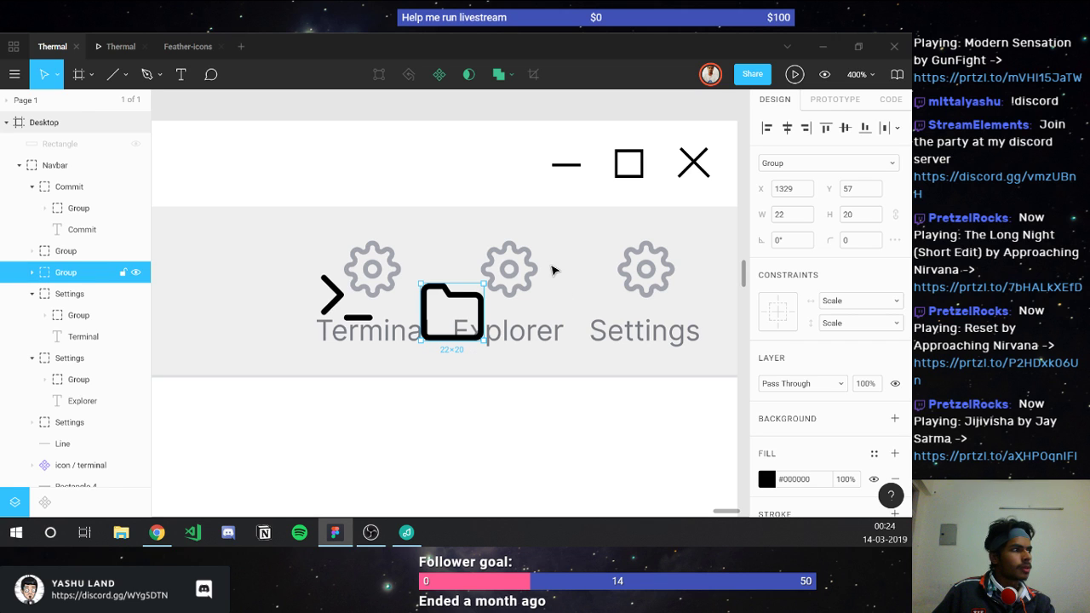
Step: Move the terminal icon into the Terminal item's group in Layers
click(354, 307)
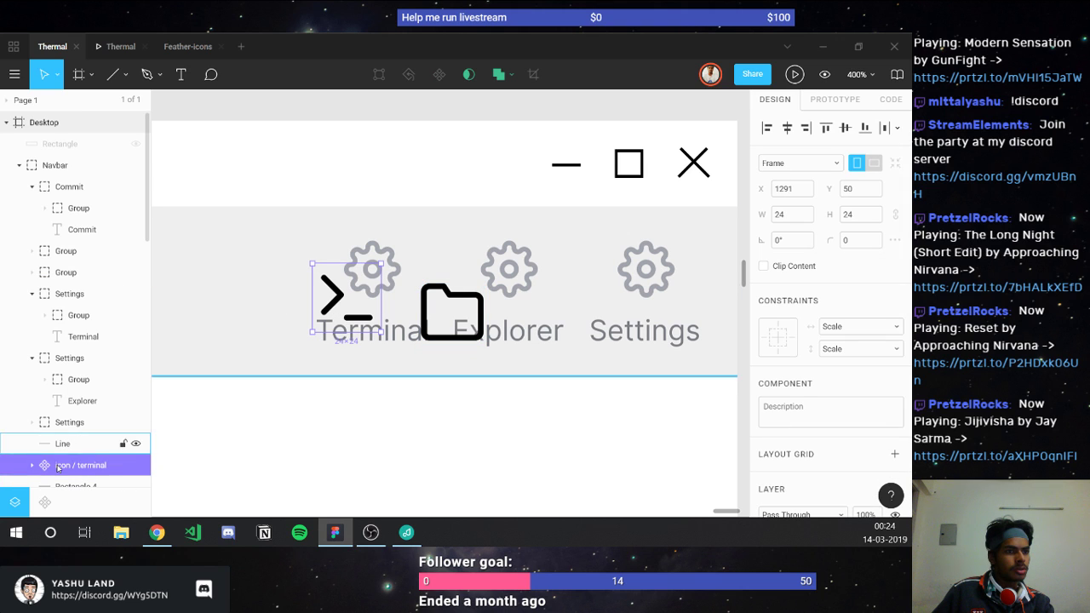
drag(80, 465, 68, 330)
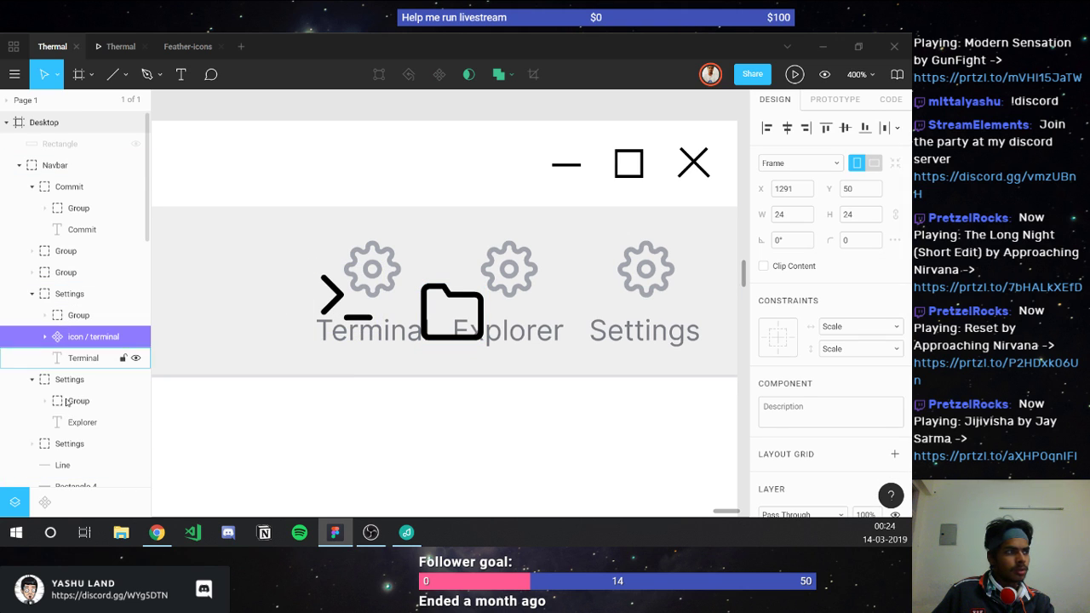
click(78, 401)
Step: Move the folder icon into the Explorer group and position it over the gear
click(444, 339)
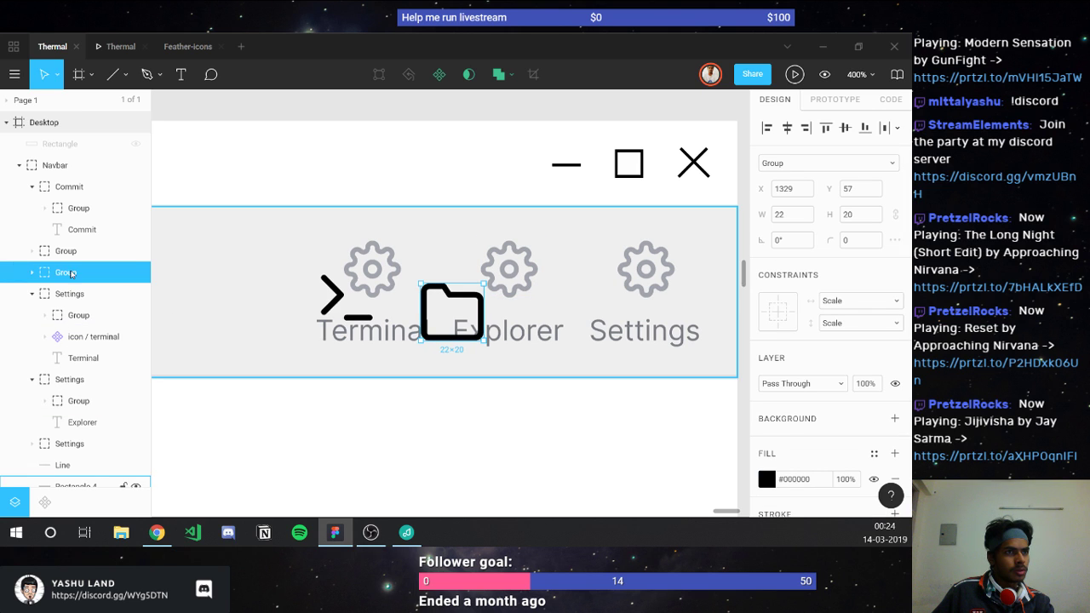
drag(78, 412, 78, 410)
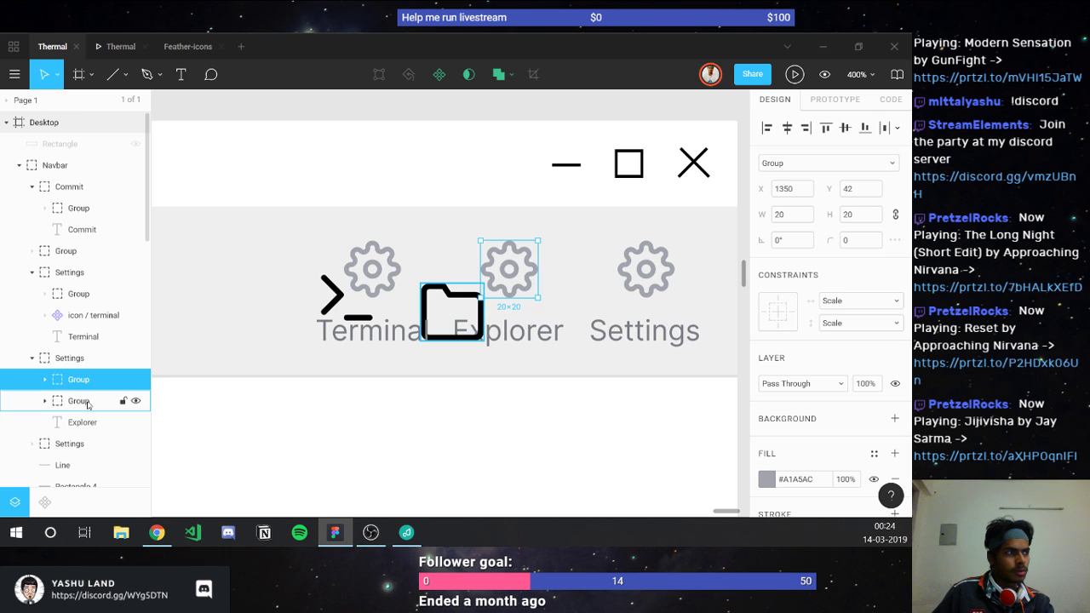
drag(449, 324, 503, 274)
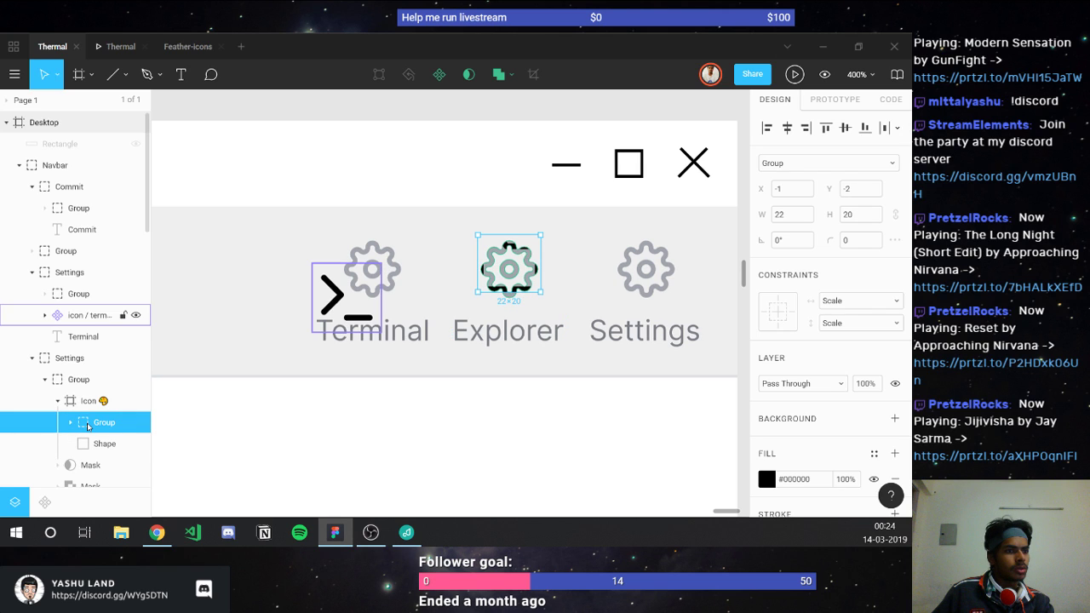
drag(87, 426, 50, 371)
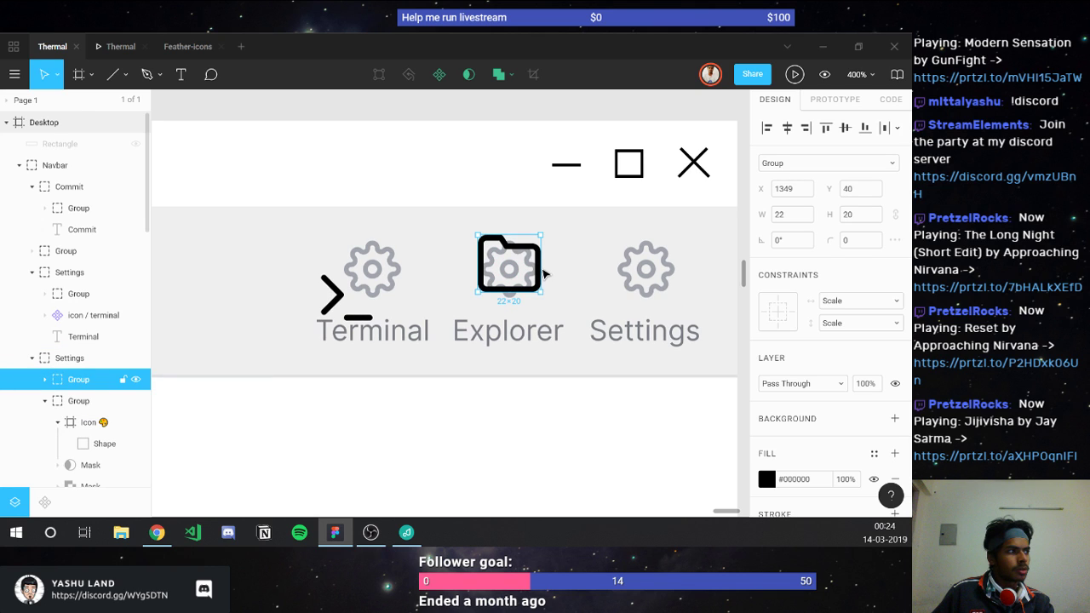
drag(519, 263, 518, 268)
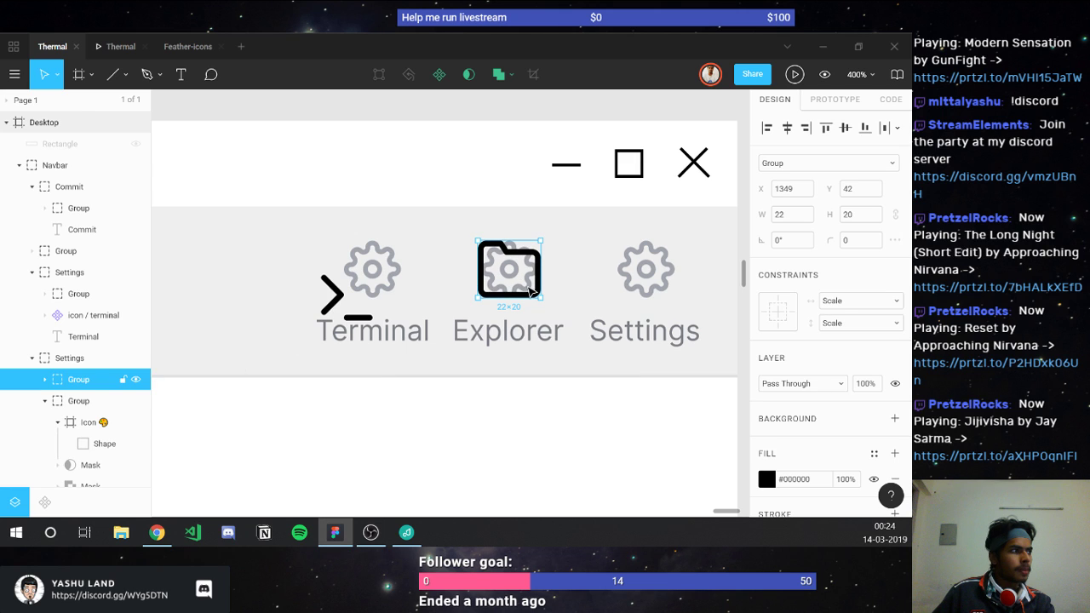
Step: Eyedrop the gear's grey #A1A5AC onto the folder icon
key(i)
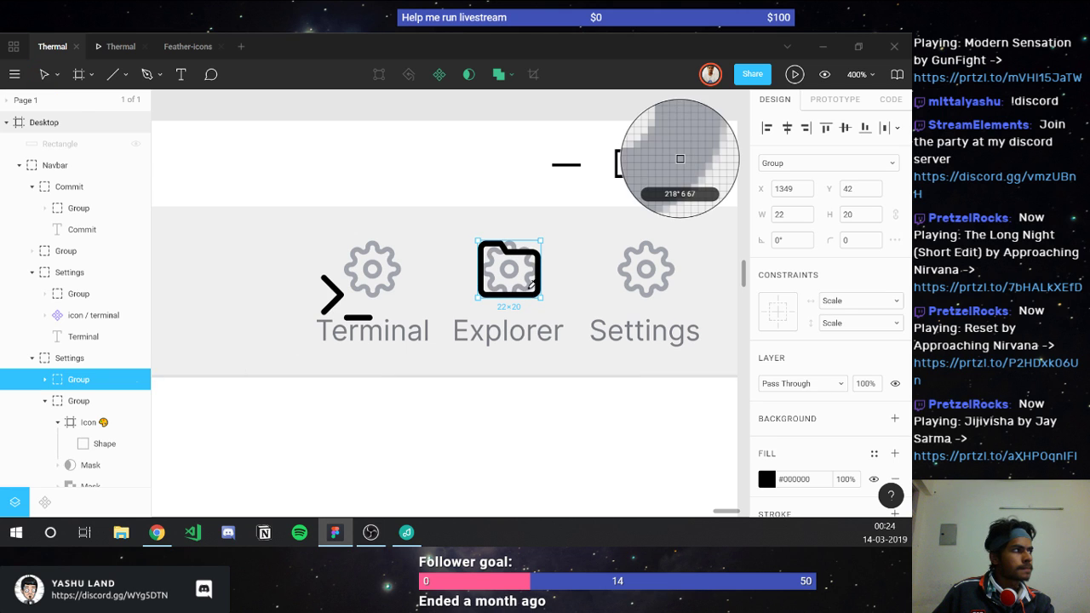
click(529, 284)
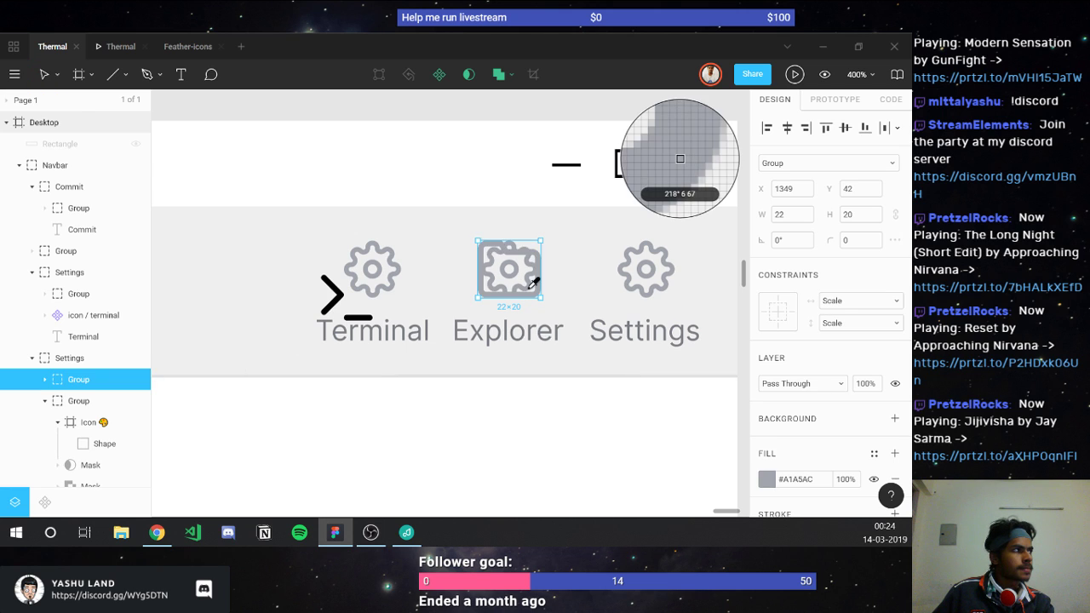
click(76, 402)
click(213, 396)
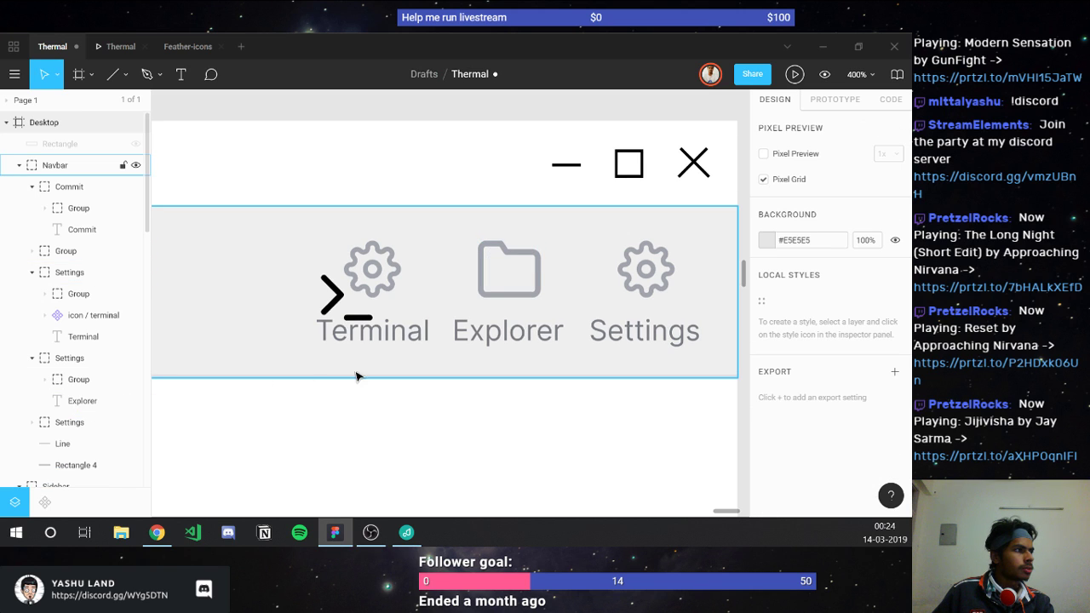
Step: Group the terminal icon's inner layers and place the group over the Terminal gear
click(47, 319)
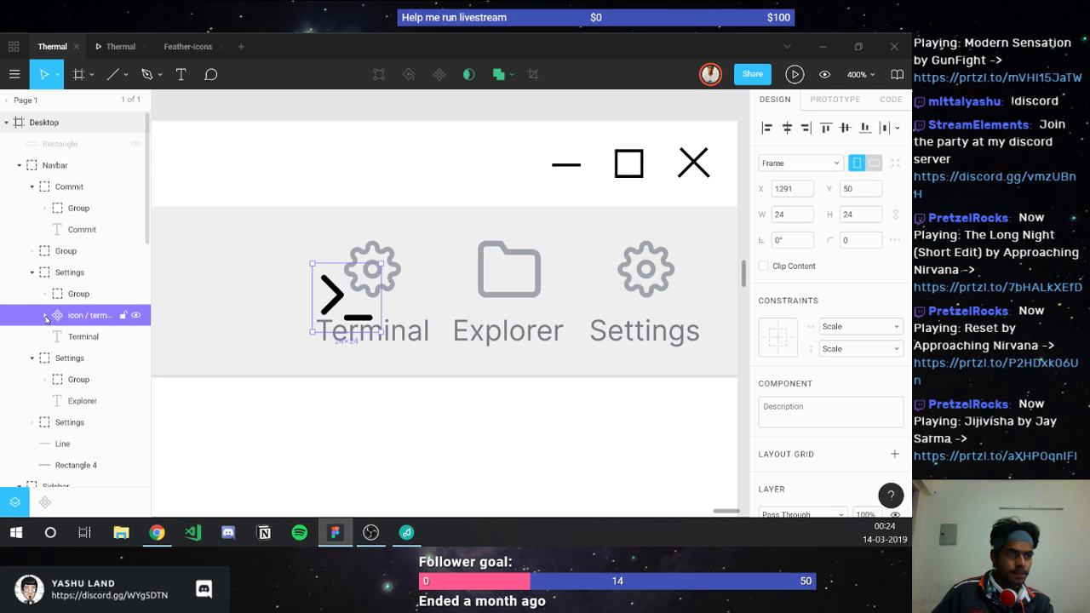
click(46, 315)
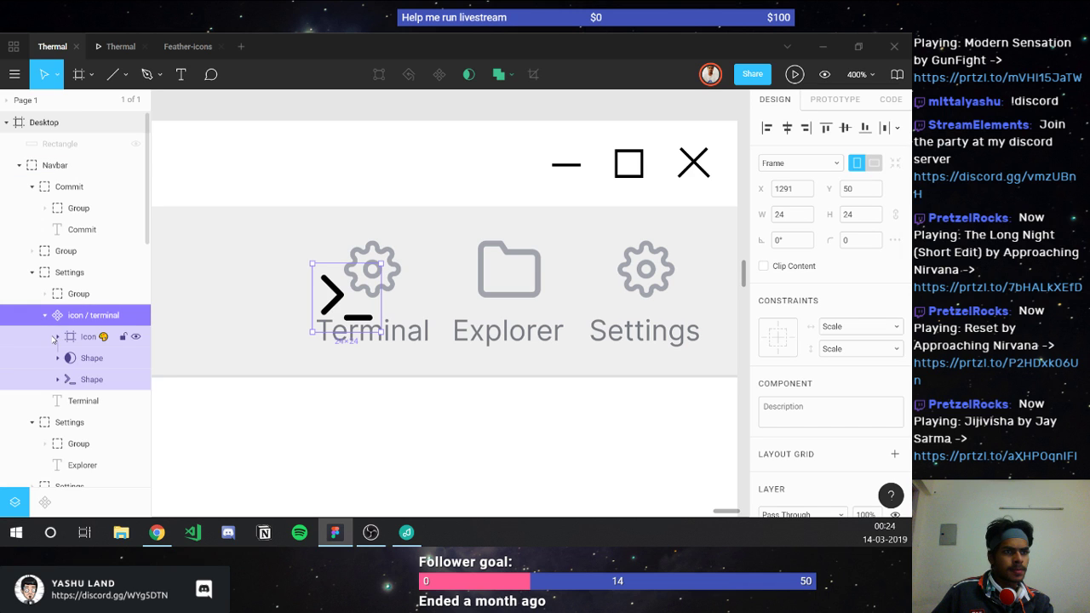
click(58, 338)
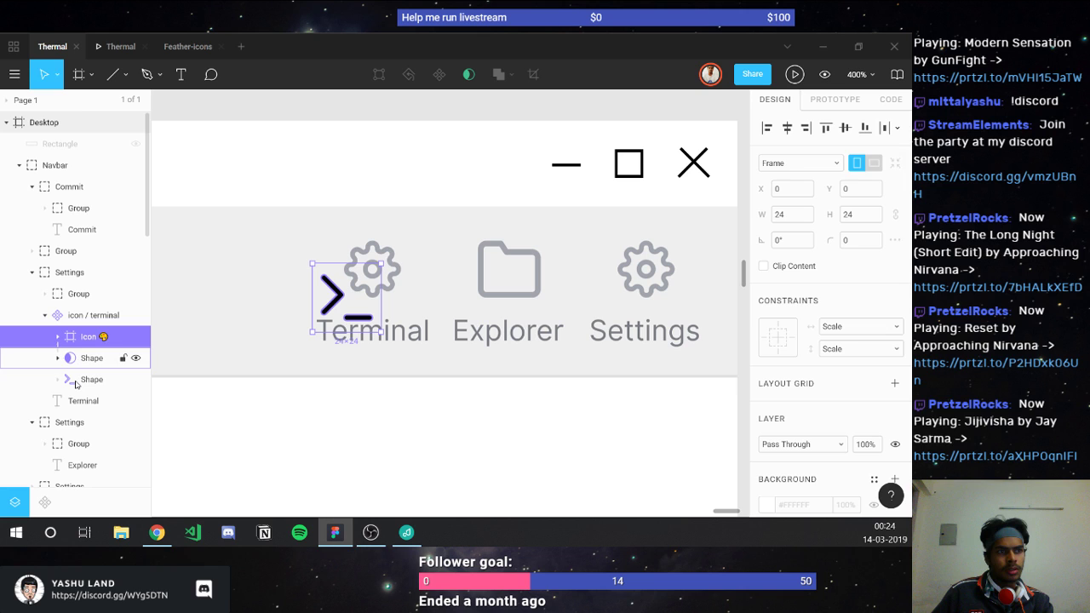
shift+click(75, 384)
key(ctrl+g)
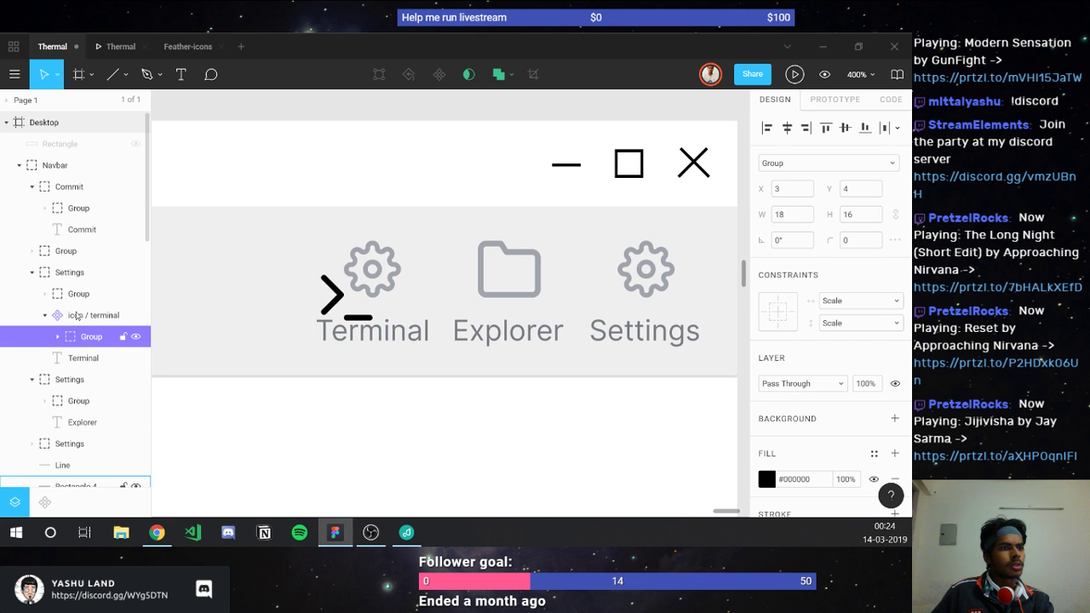
drag(76, 316, 70, 305)
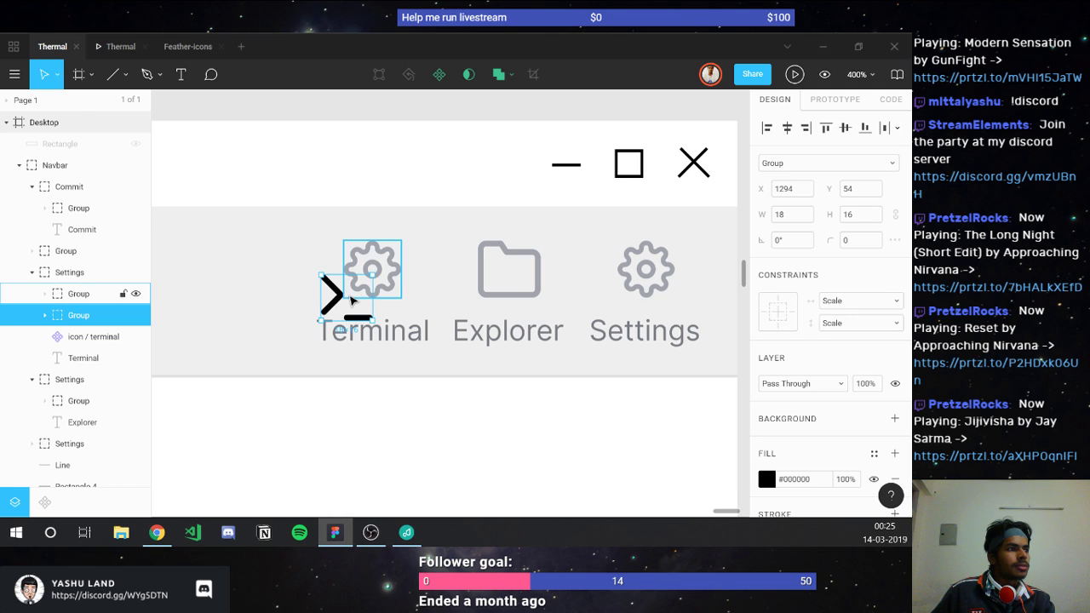
drag(354, 300, 385, 275)
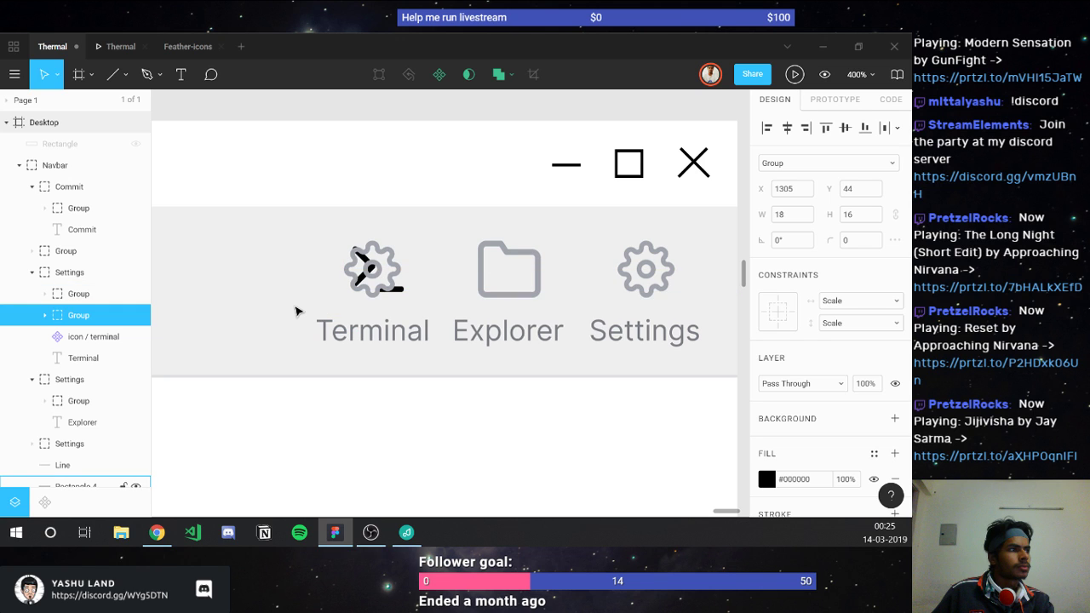
Step: Nudge the terminal icon into place and delete the leftover terminal component and gear
key(Left)
key(Down)
key(Left)
key(Up)
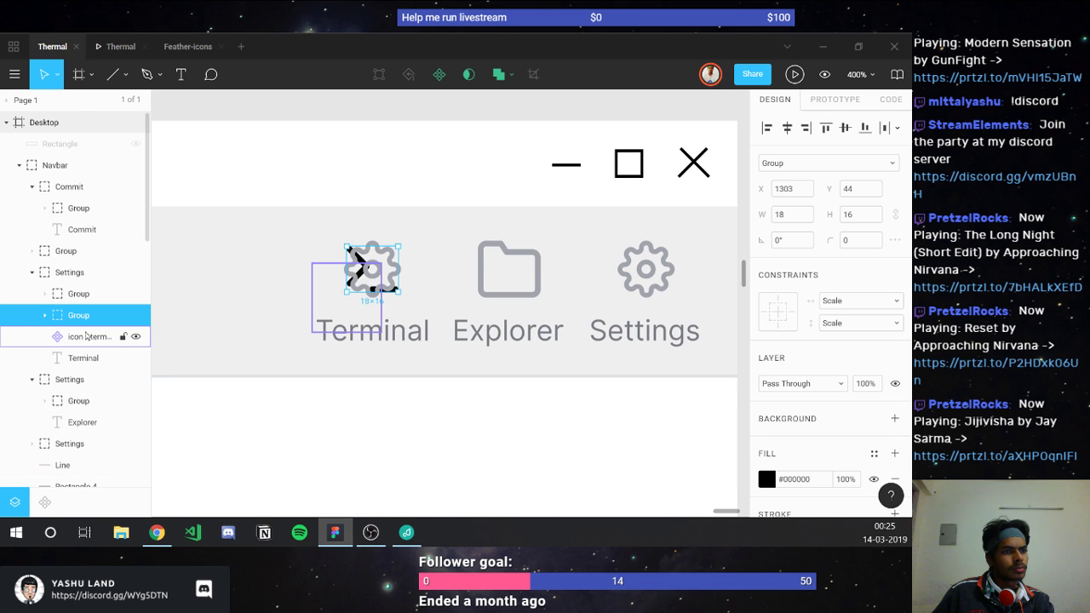
click(86, 337)
key(Delete)
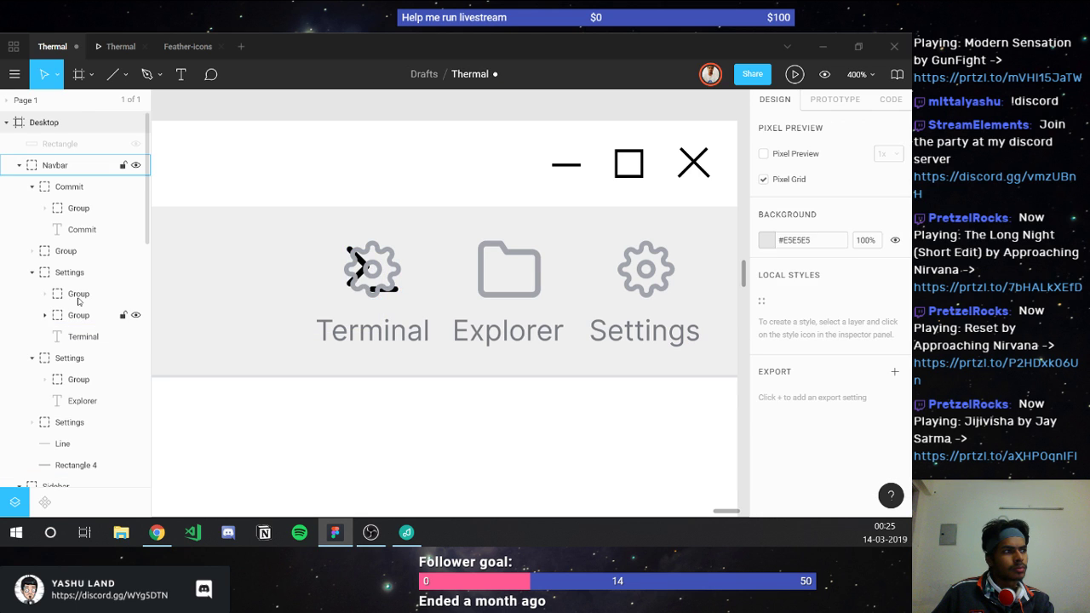
click(78, 293)
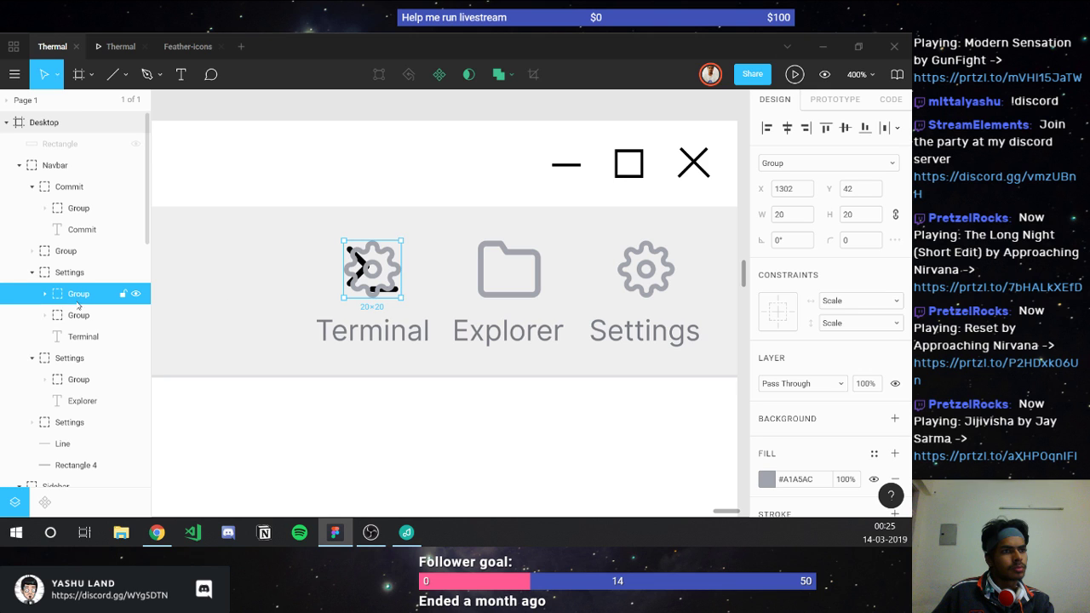
key(Delete)
Step: Apply the grey #A1A5AC fill to the terminal icon
click(361, 288)
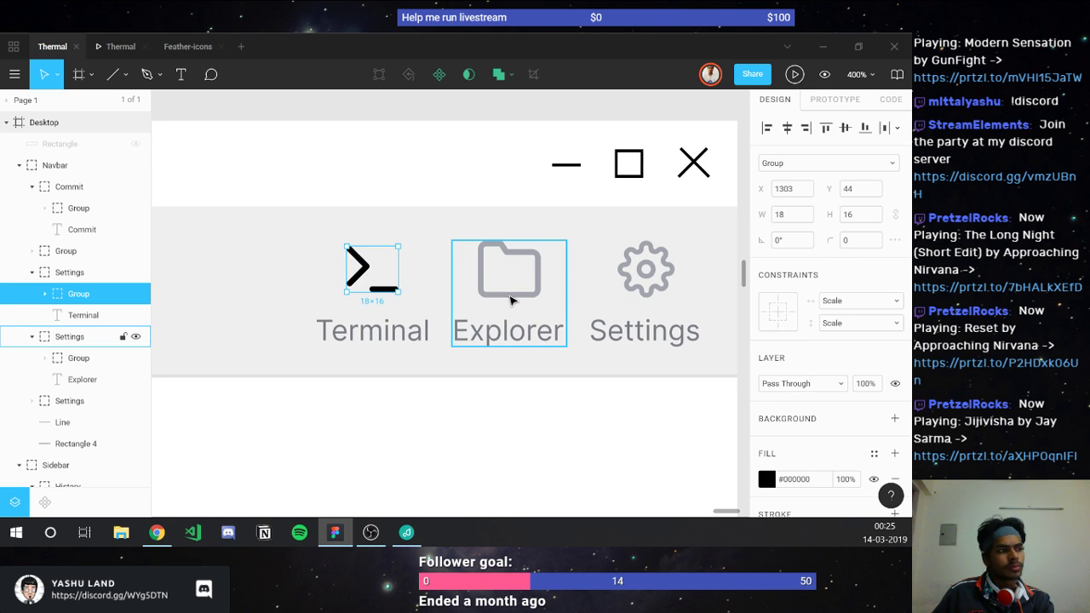
key(ctrl+alt+v)
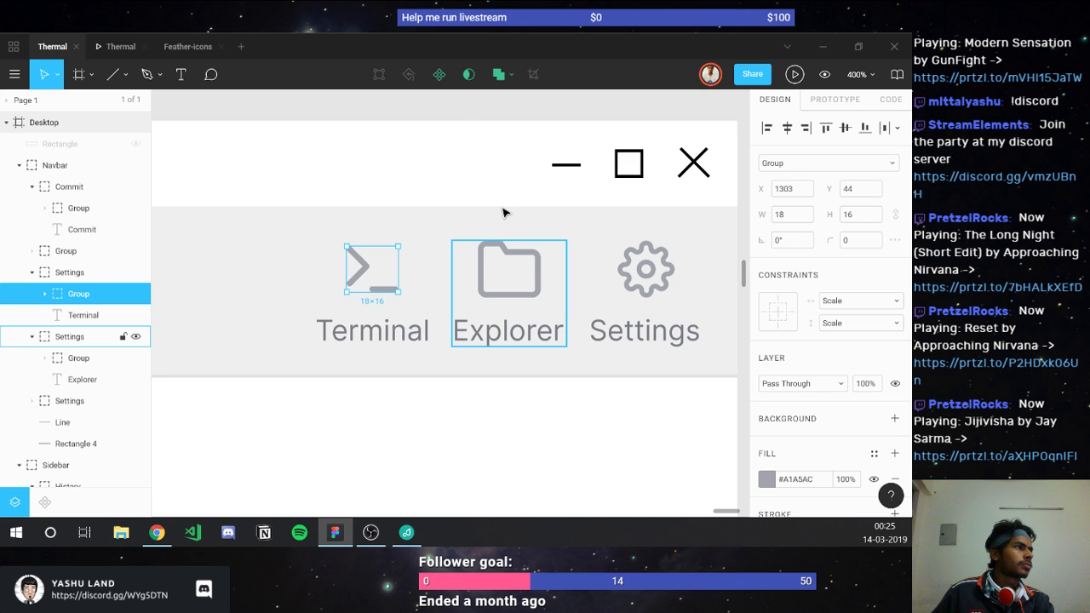
click(453, 117)
scroll(434, 271, down, 5)
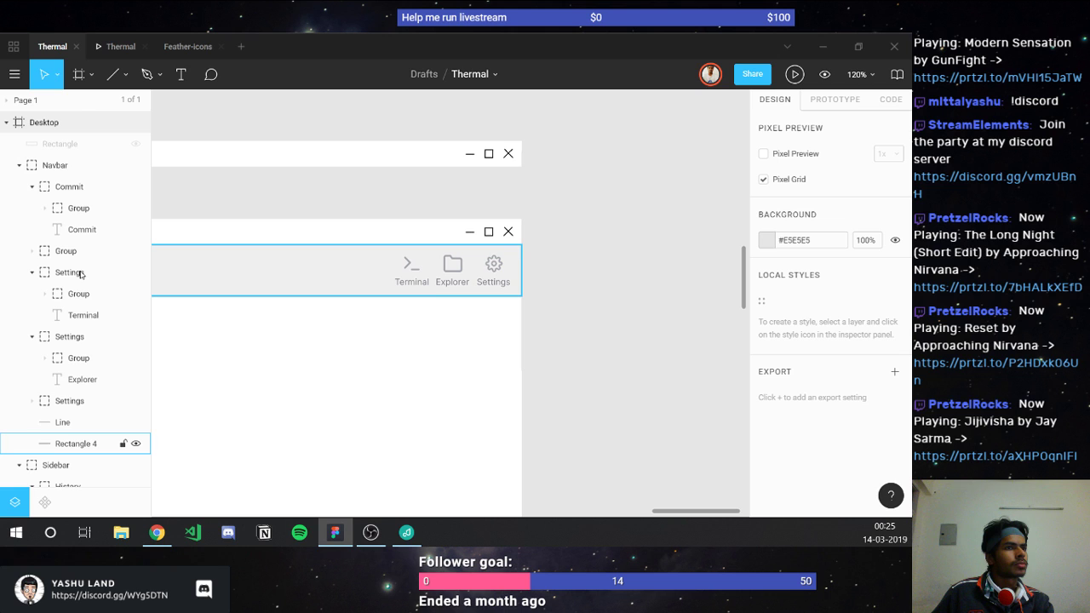
Step: Resize the terminal icon to 20 wide by about 18 tall
ctrl+click(428, 271)
scroll(428, 271, up, 8)
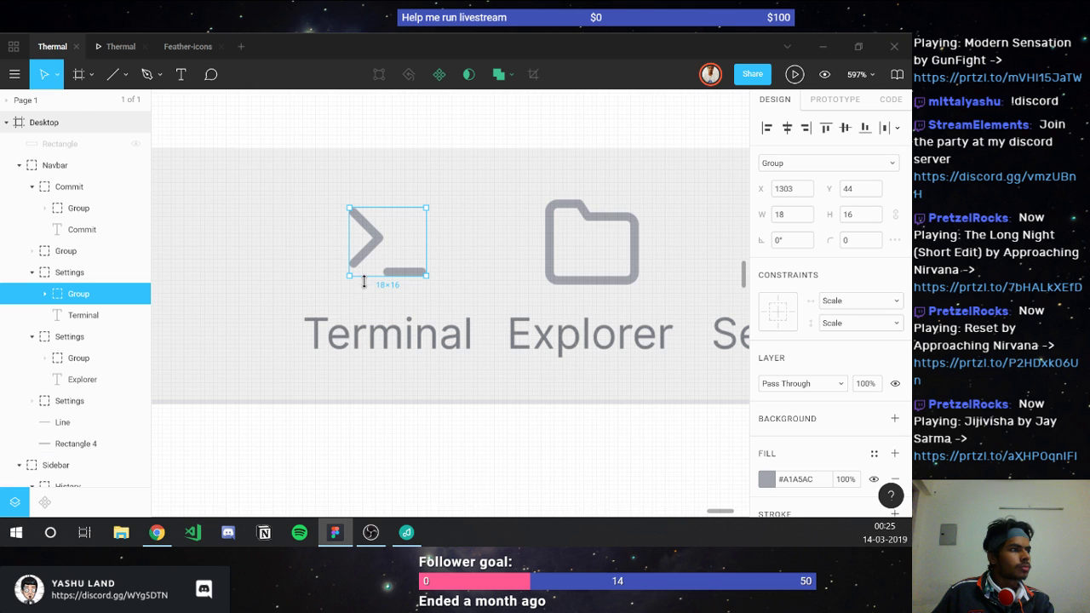
scroll(378, 281, up, 3)
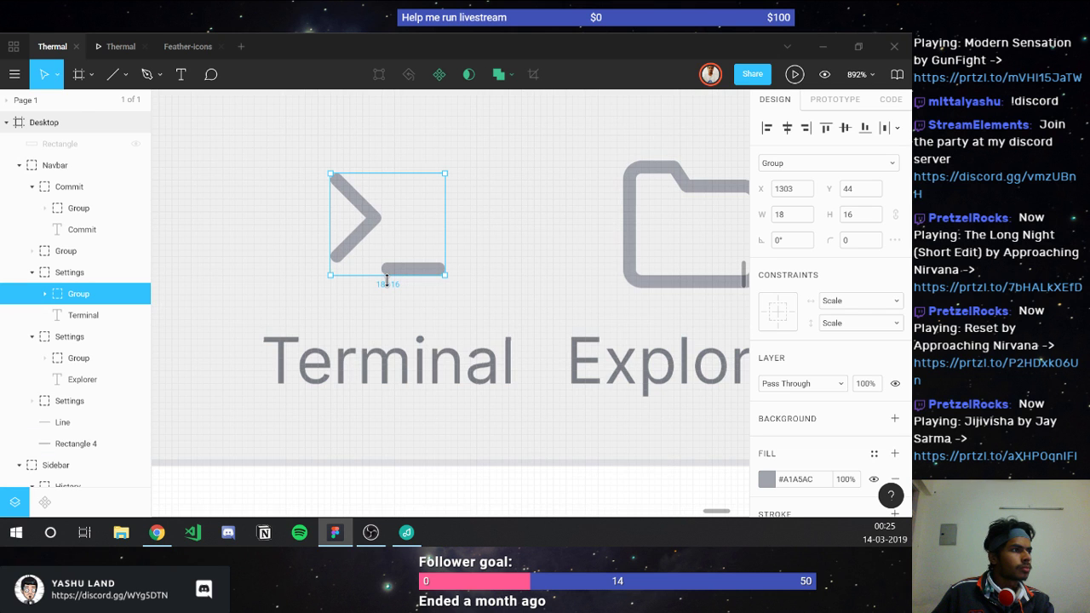
drag(387, 281, 387, 288)
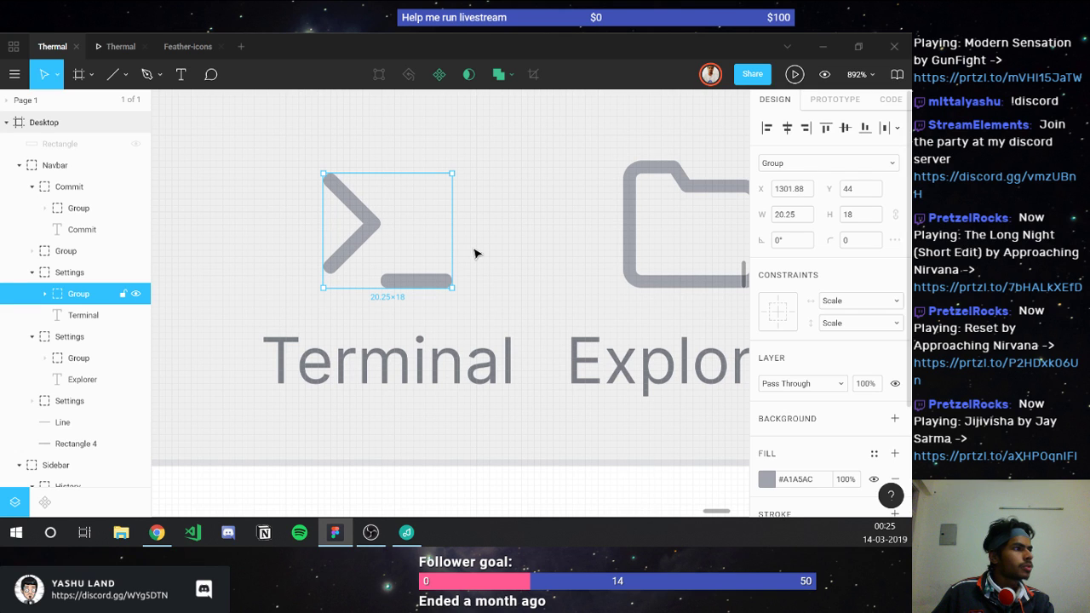
click(791, 218)
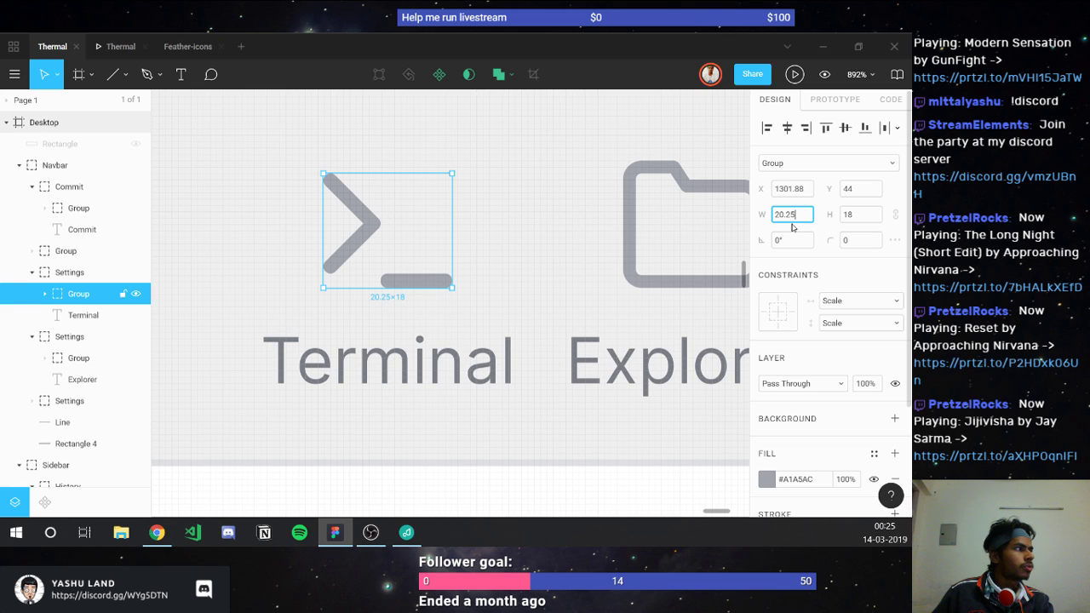
key(BackSpace)
key(BackSpace)
key(Return)
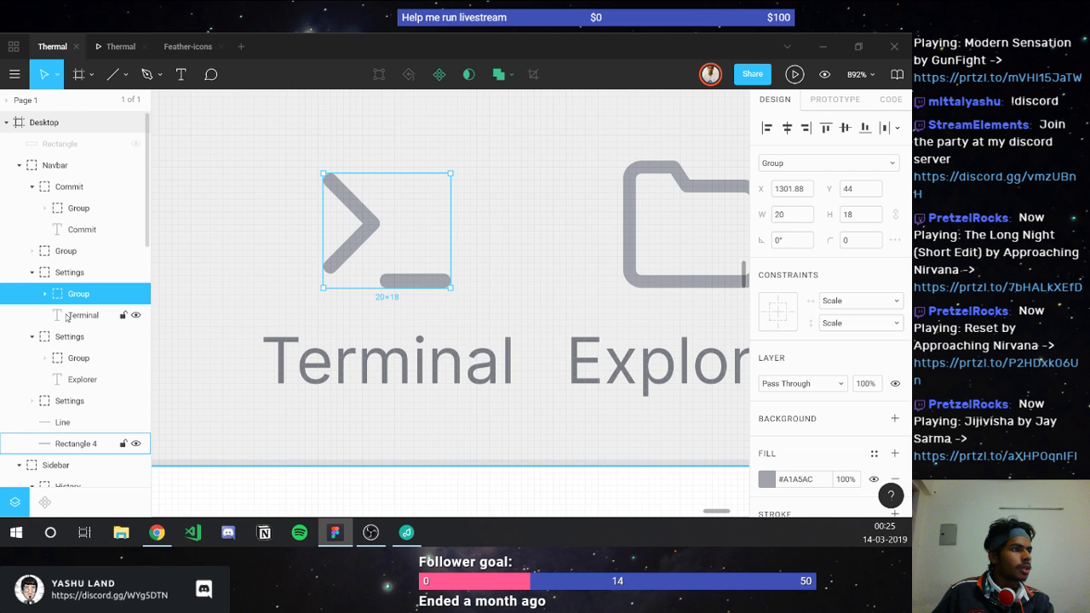
Step: Vertically centre the terminal icon with the folder icon
shift+click(67, 316)
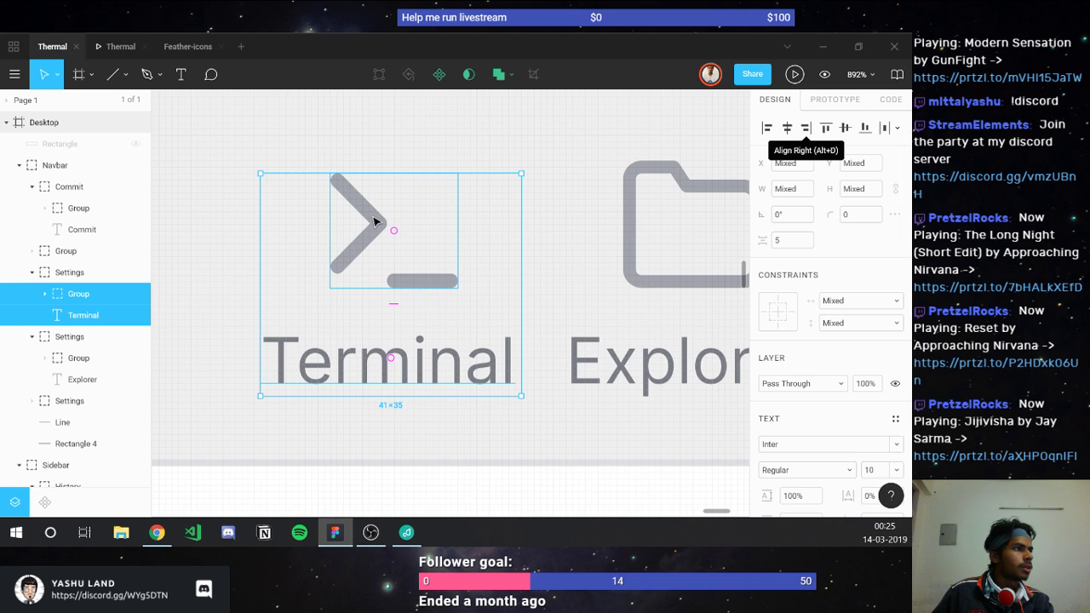
click(374, 222)
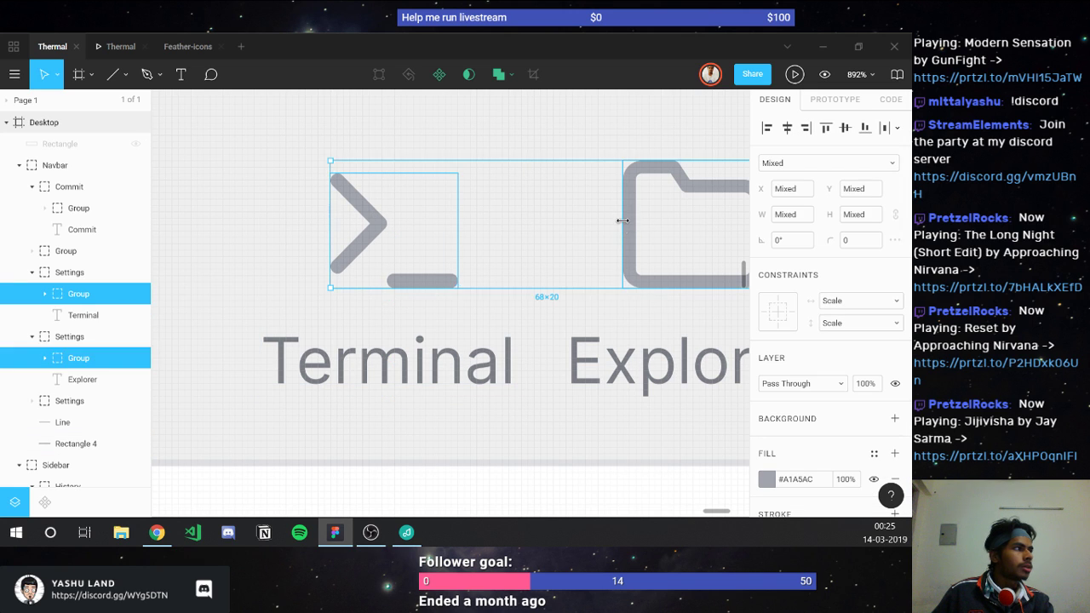
click(640, 218)
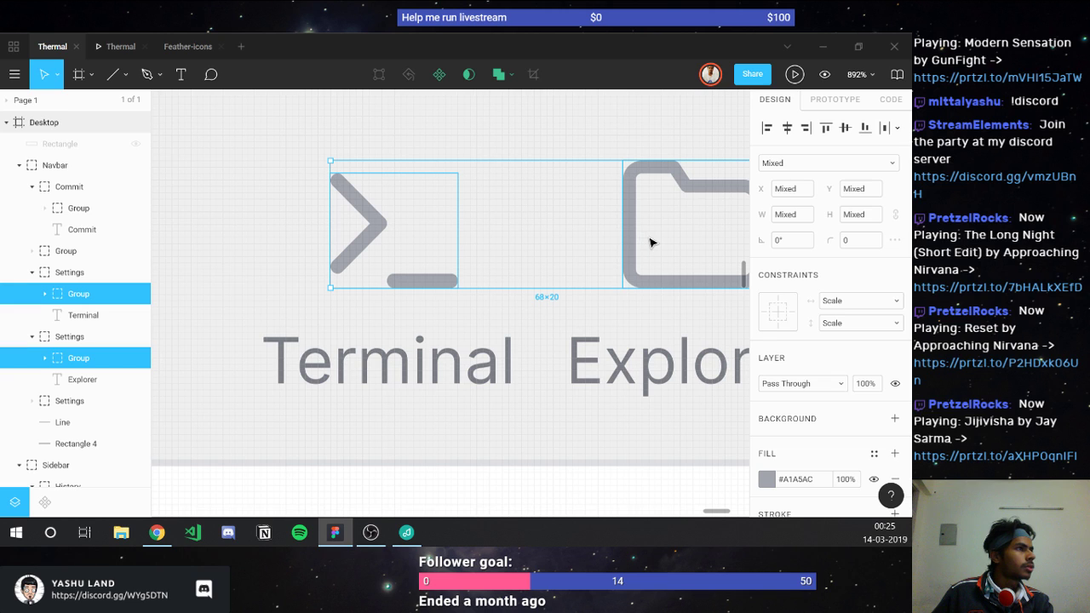
click(846, 128)
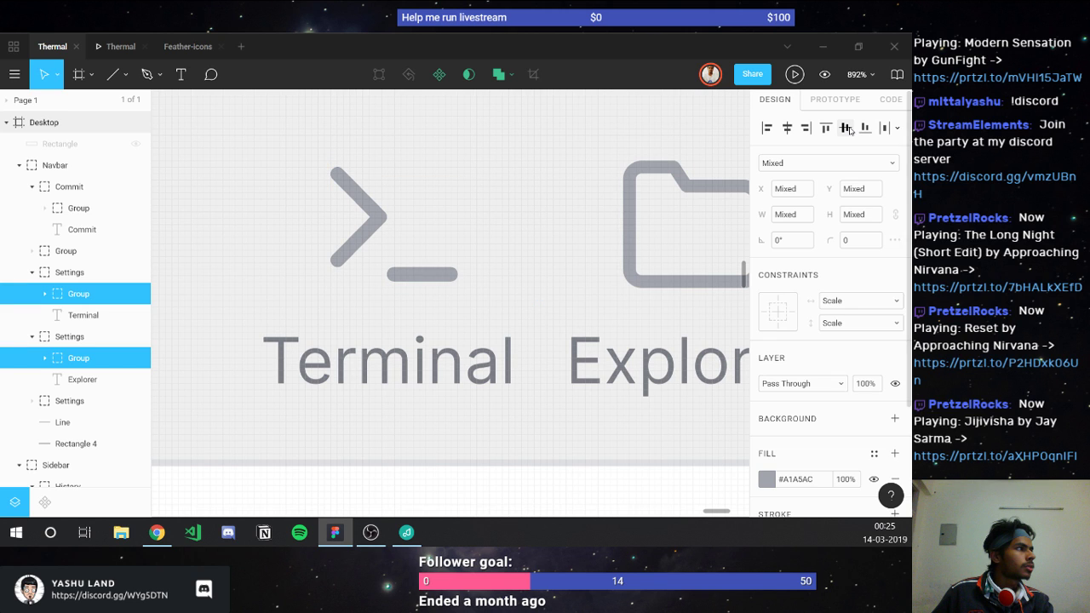
scroll(262, 441, down, 3)
click(262, 441)
scroll(262, 441, down, 2)
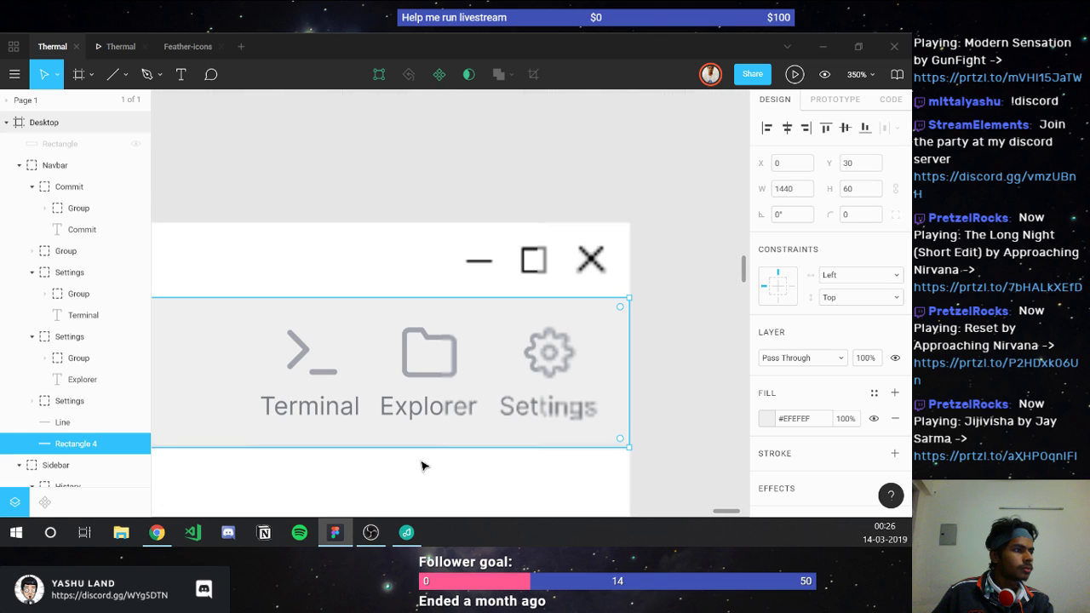
click(618, 452)
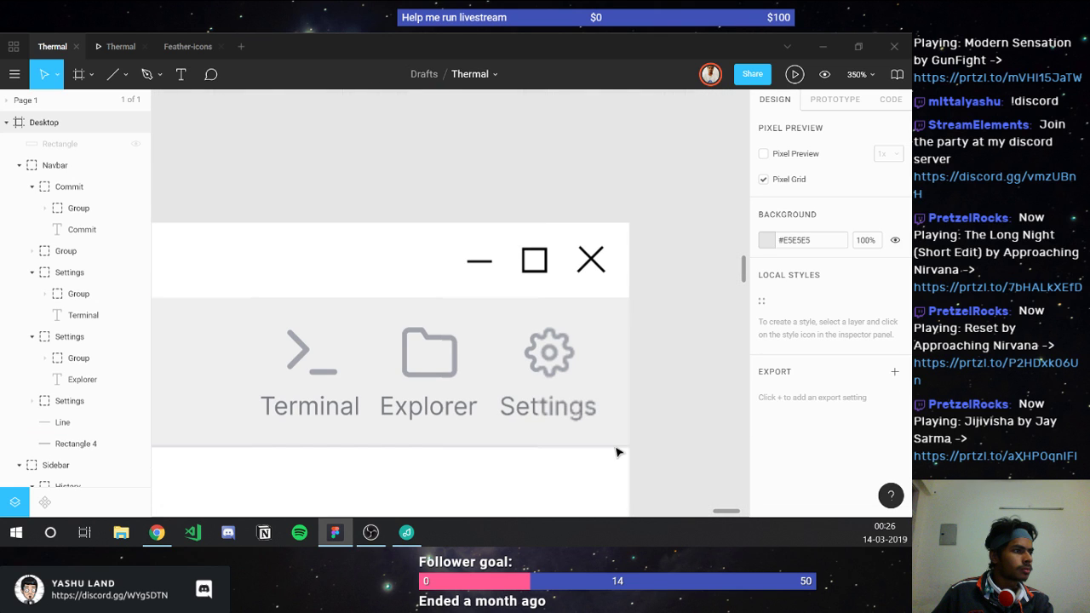
Step: Measure the gap from the Commit item to Push, then zoom in on the navbar icons
scroll(617, 452, down, 4)
scroll(277, 389, left, 3)
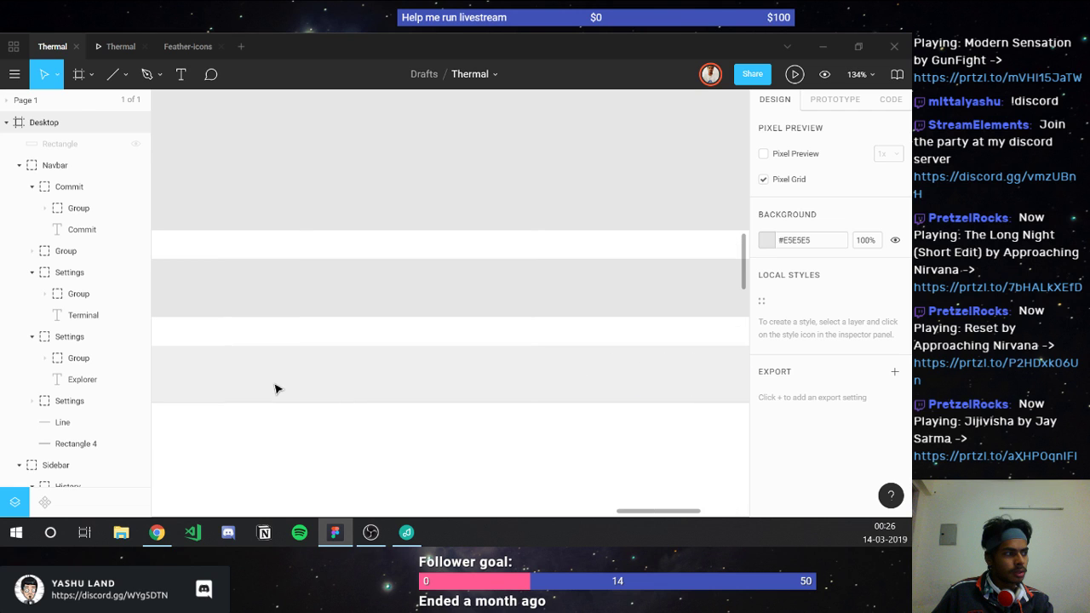
scroll(274, 389, left, 3)
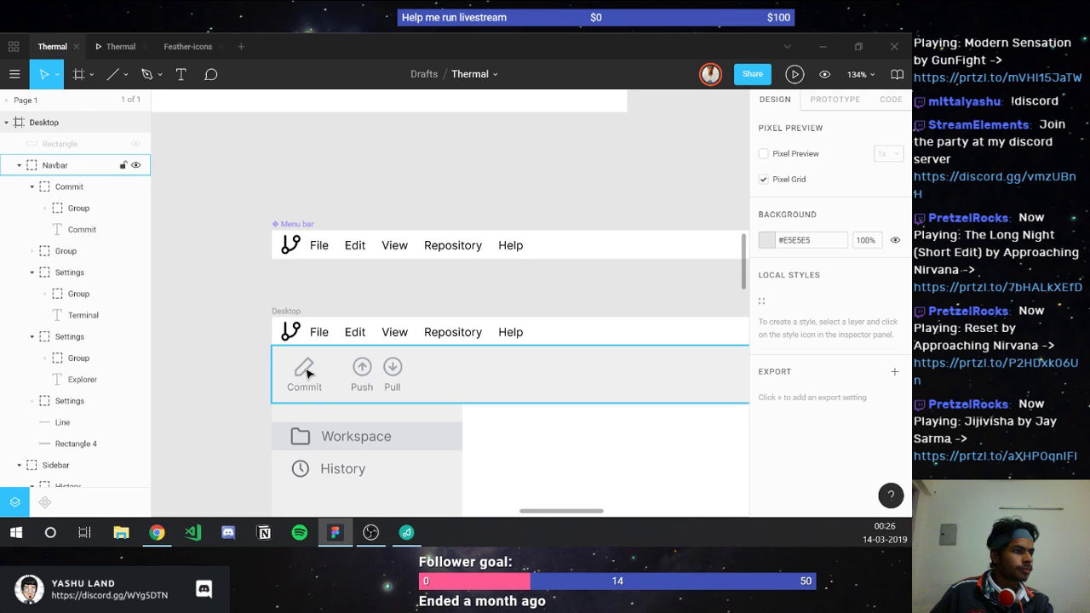
double_click(307, 373)
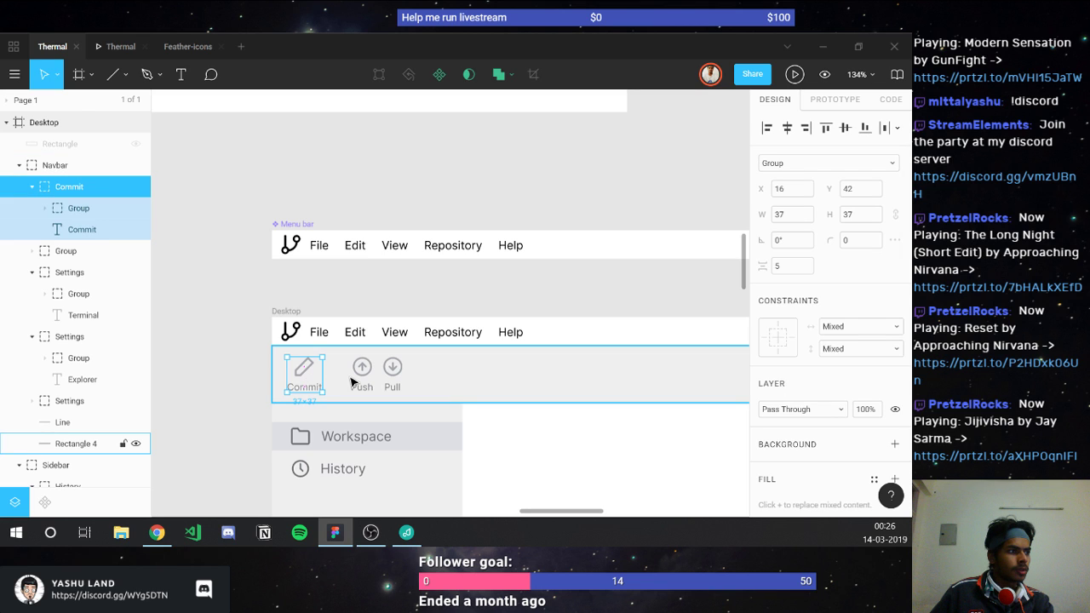
key(alt)
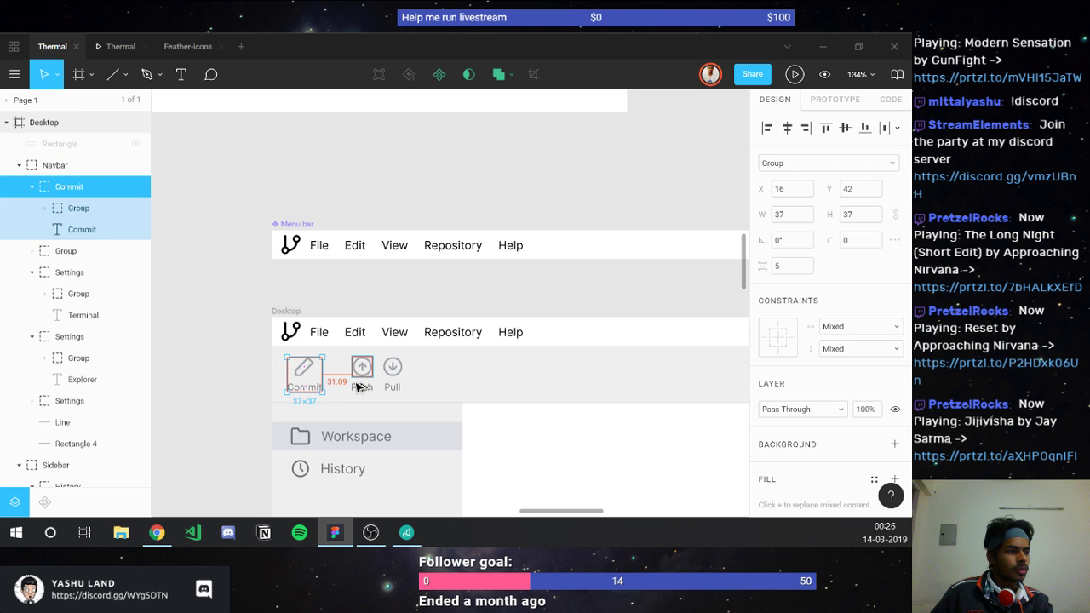
scroll(356, 388, right, 3)
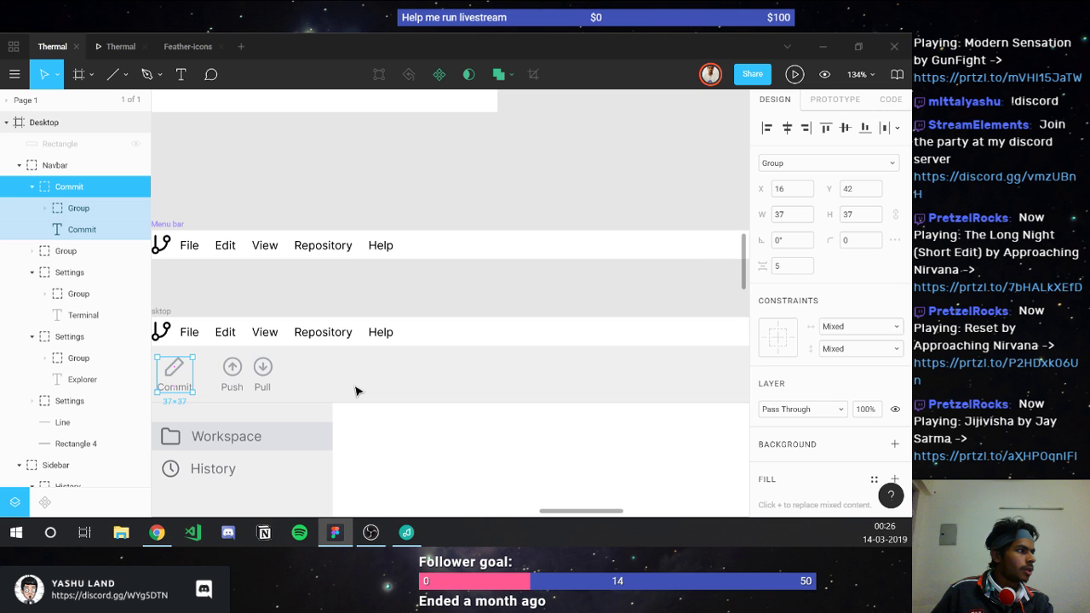
scroll(357, 391, right, 5)
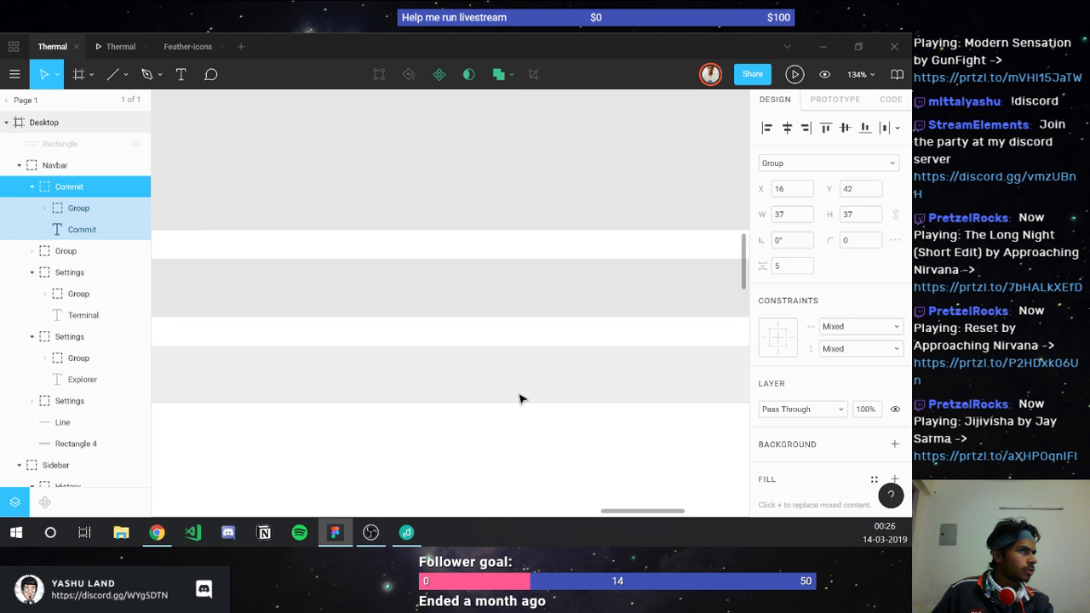
scroll(522, 398, right, 3)
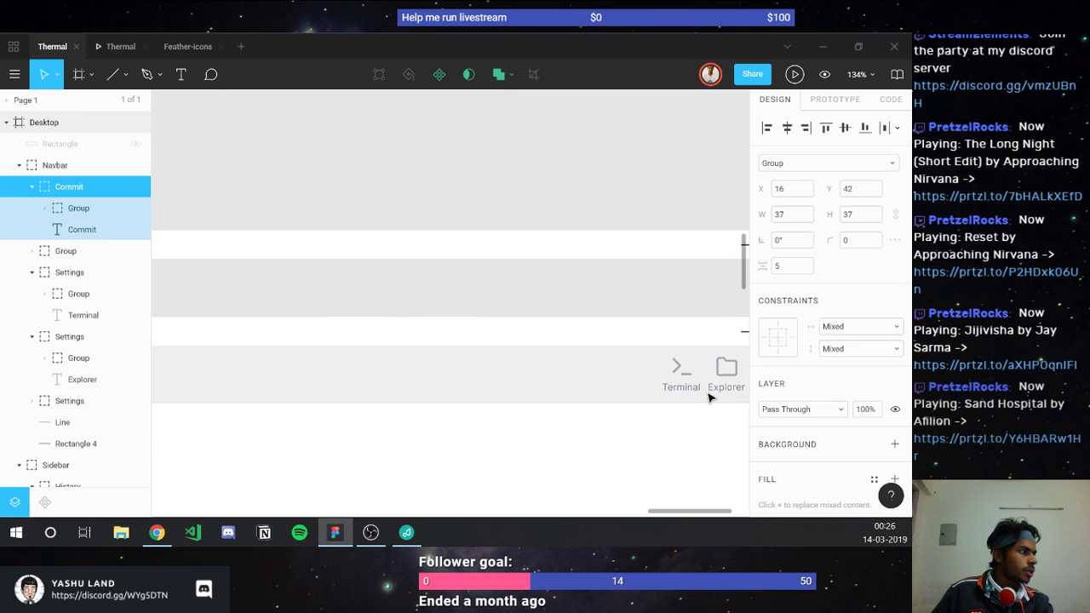
key(ctrl+plus)
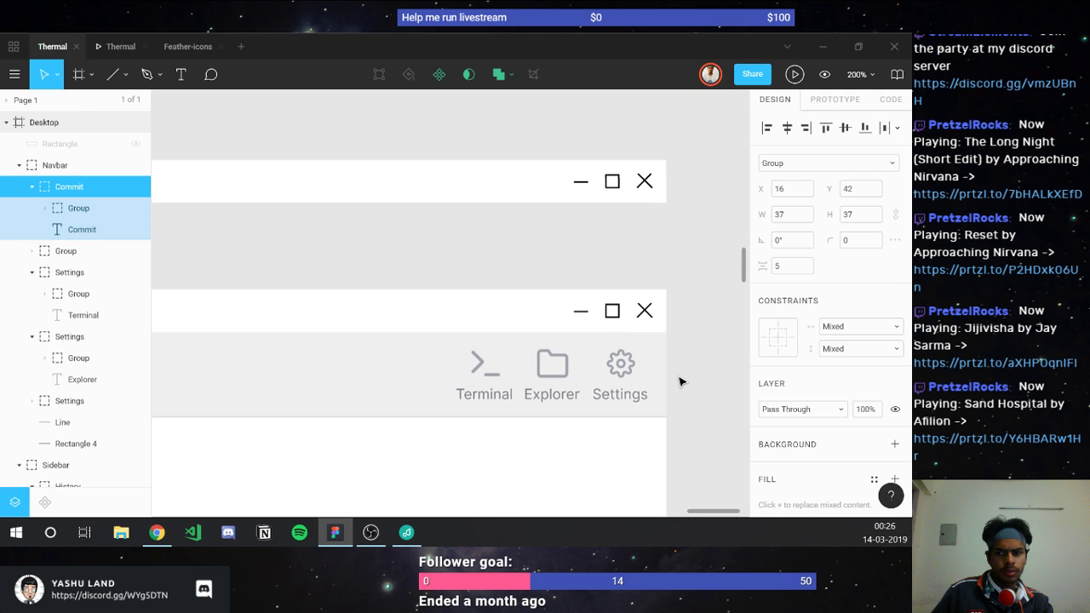
Step: Rename the Explorer item's frame to 'Explorer' using its label's layer name
scroll(680, 382, up, 3)
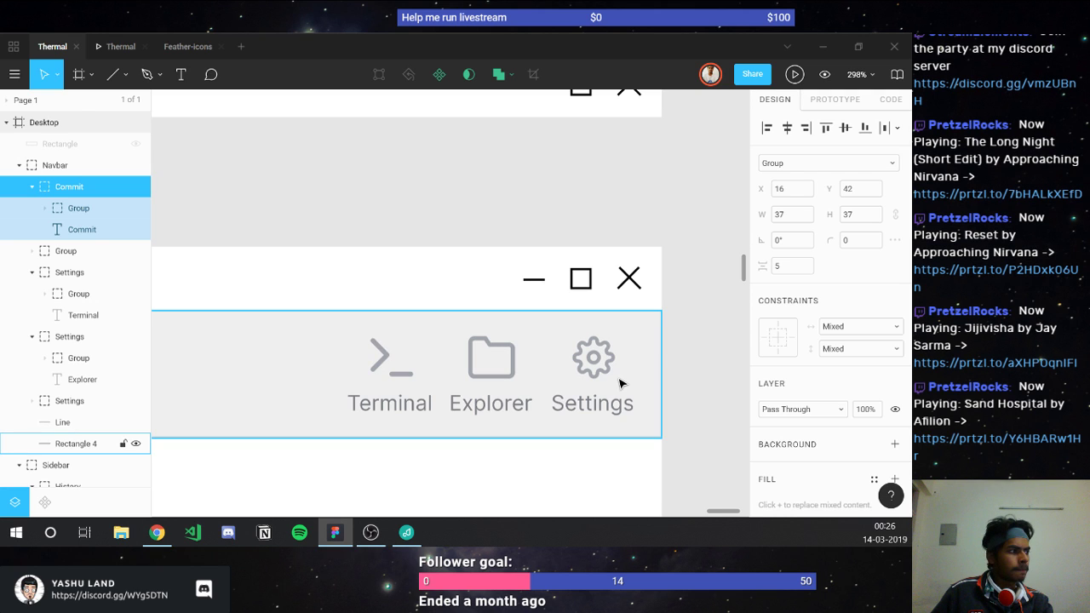
click(612, 378)
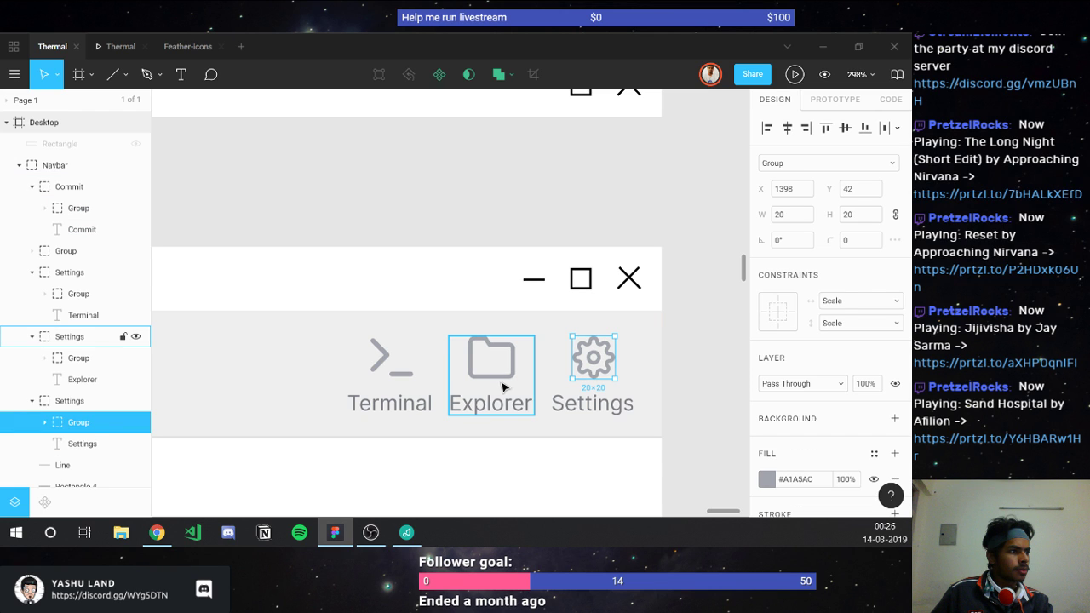
shift+click(503, 387)
double_click(82, 380)
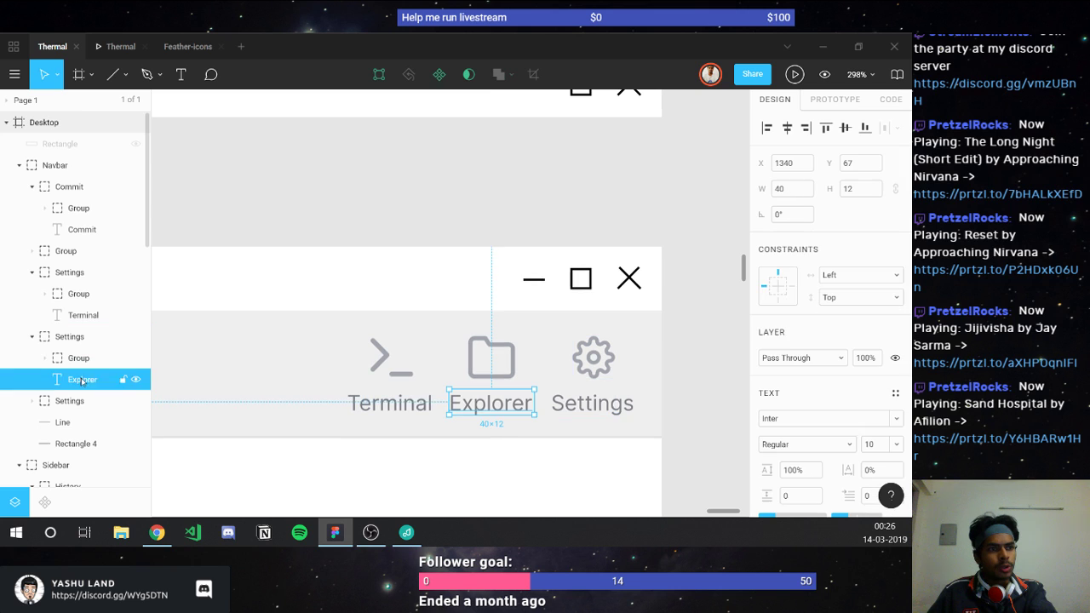
key(ctrl+c)
double_click(76, 337)
key(ctrl+v)
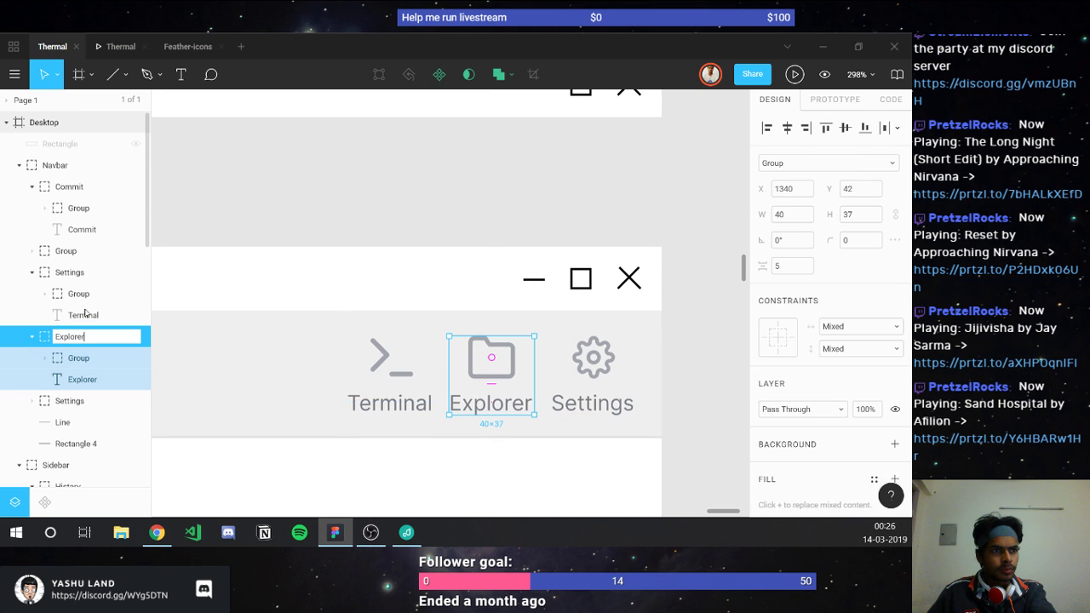
click(85, 314)
Step: Rename the Terminal item's frame to 'Terminal' and select all three navbar items
double_click(86, 314)
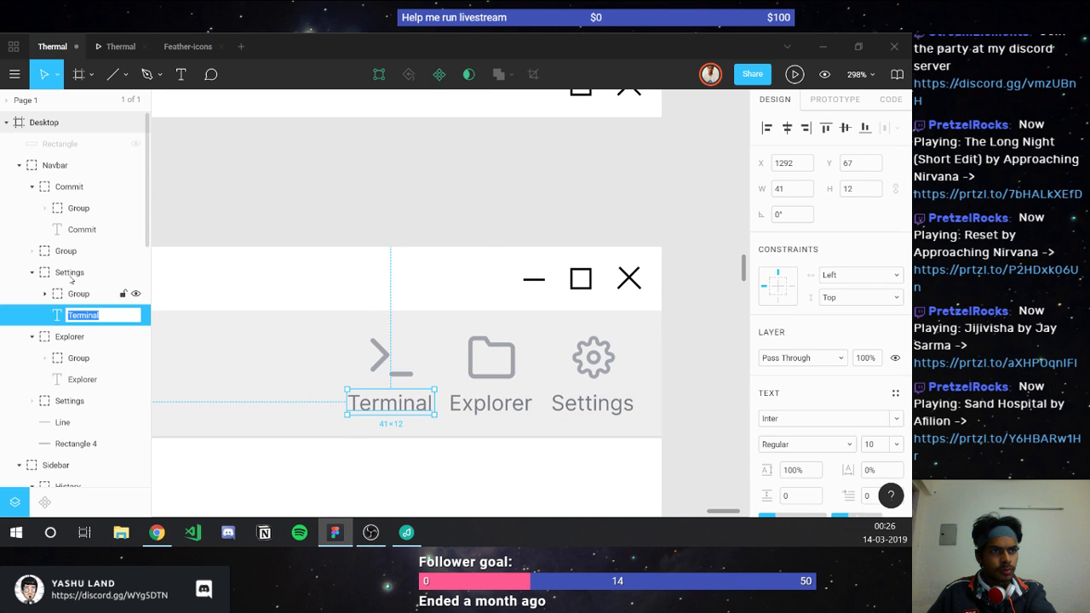
key(ctrl+c)
double_click(70, 273)
key(ctrl+v)
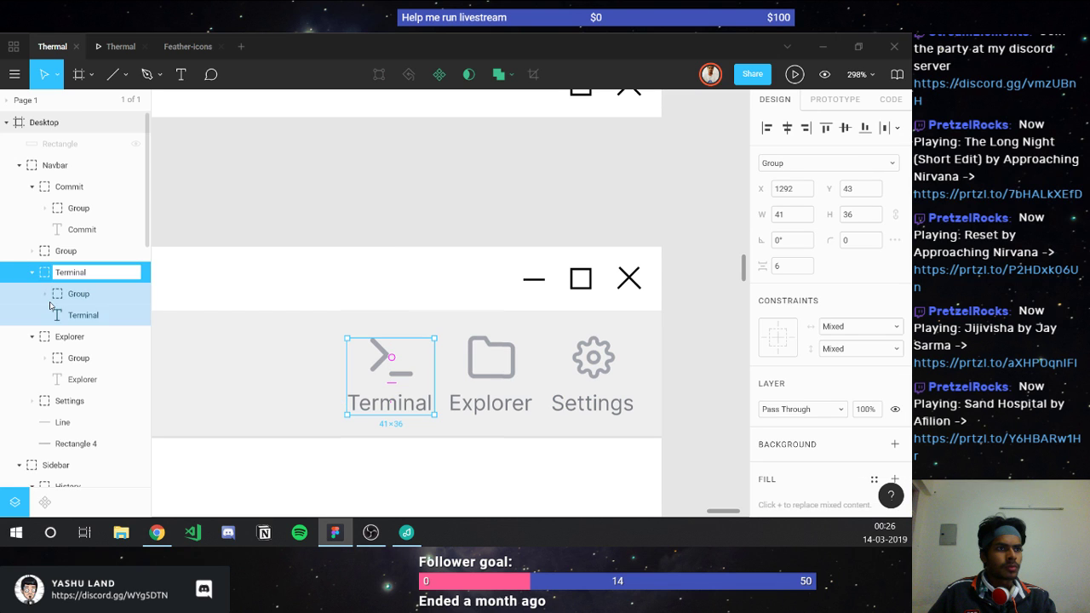
click(32, 272)
shift+click(64, 357)
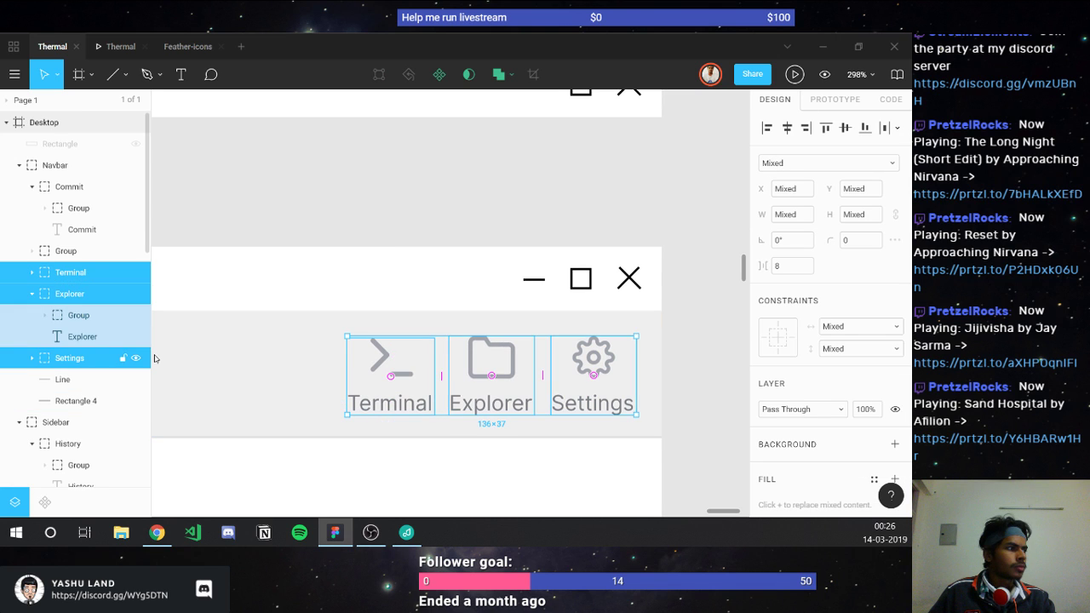
Step: Set the spacing between the Terminal, Explorer and Settings items to 30
click(780, 269)
text(30)
key(Return)
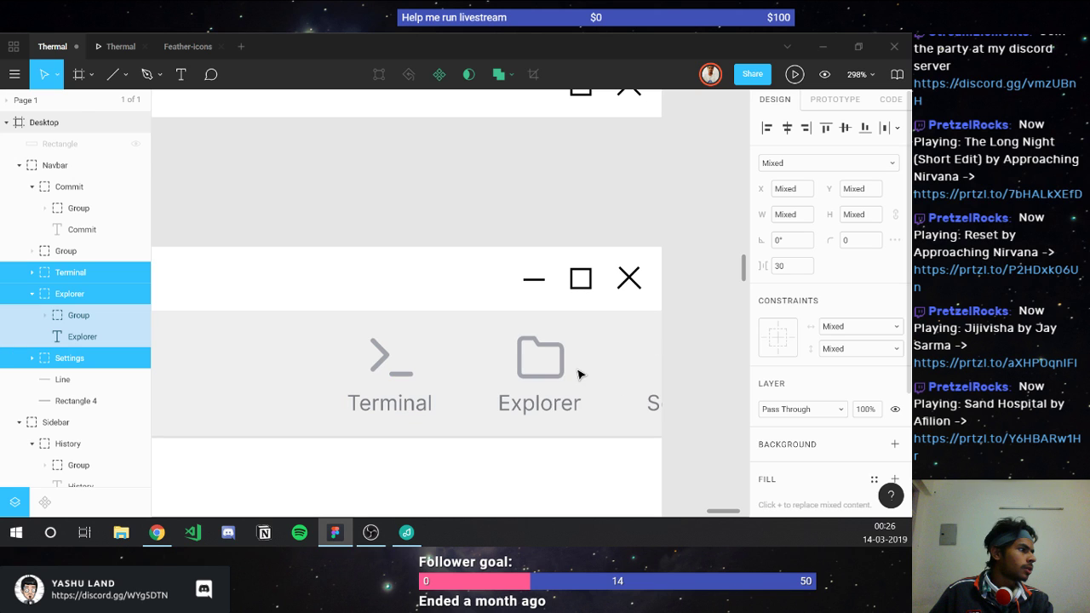
Step: Drag the three items to line up with the close icon's right edge
drag(577, 374, 438, 369)
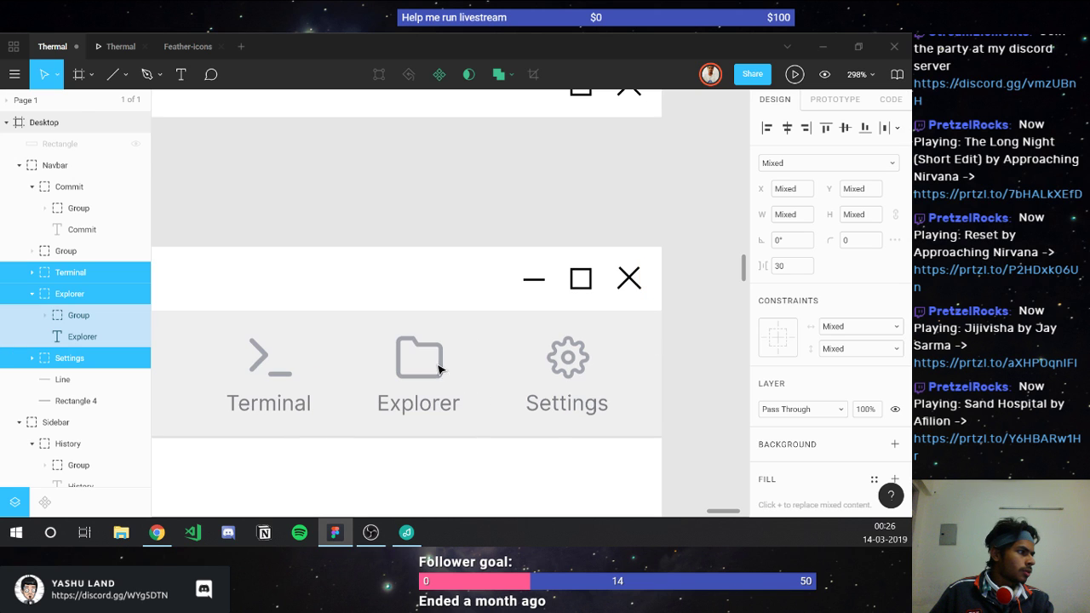
drag(542, 372, 583, 372)
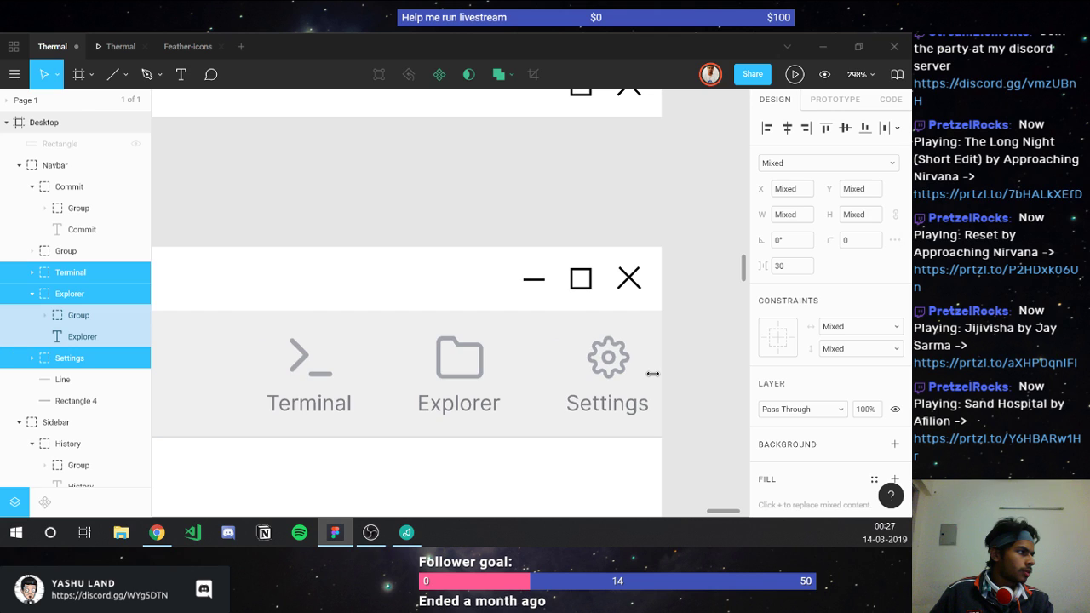
drag(652, 373, 677, 429)
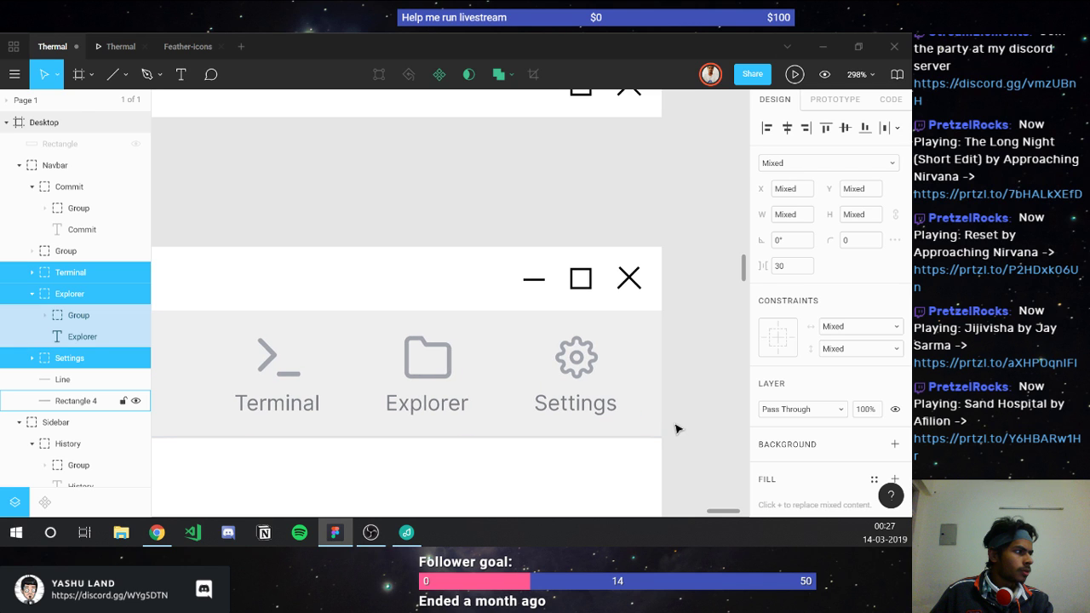
click(686, 435)
scroll(686, 435, down, 3)
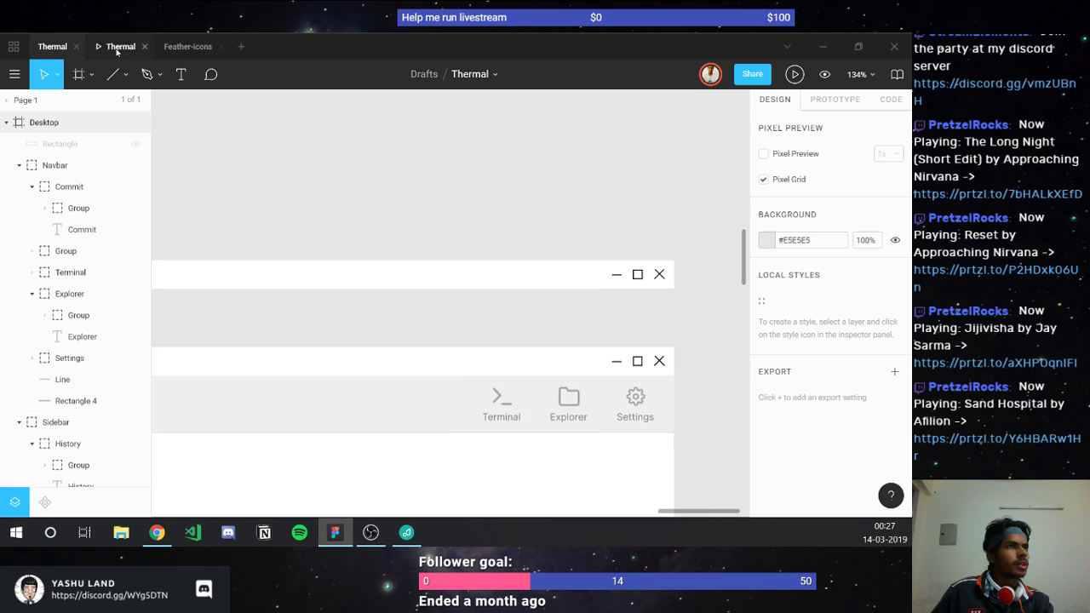
click(118, 46)
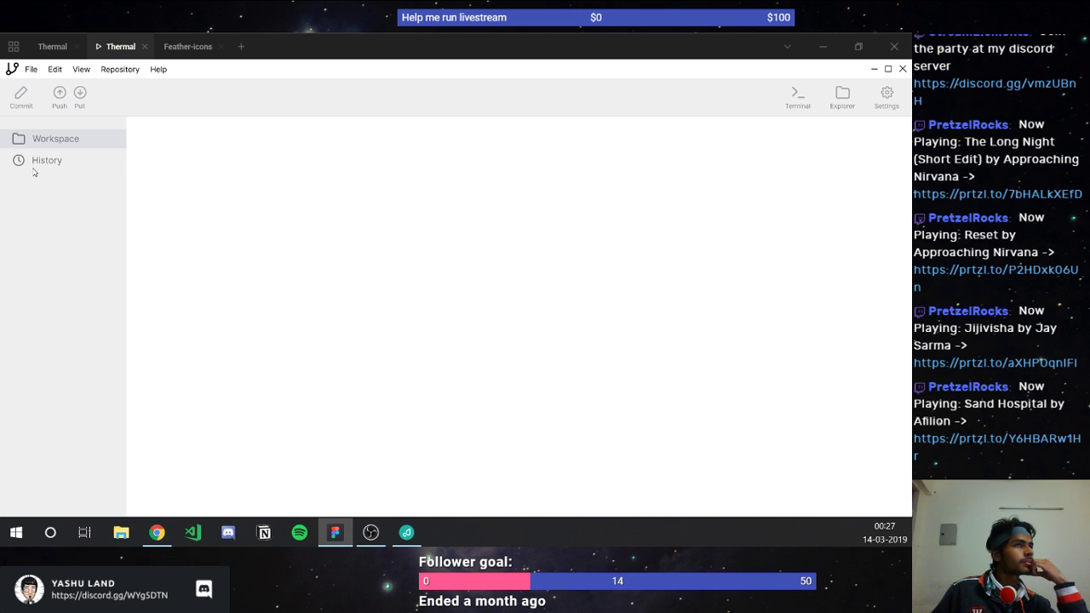
click(44, 165)
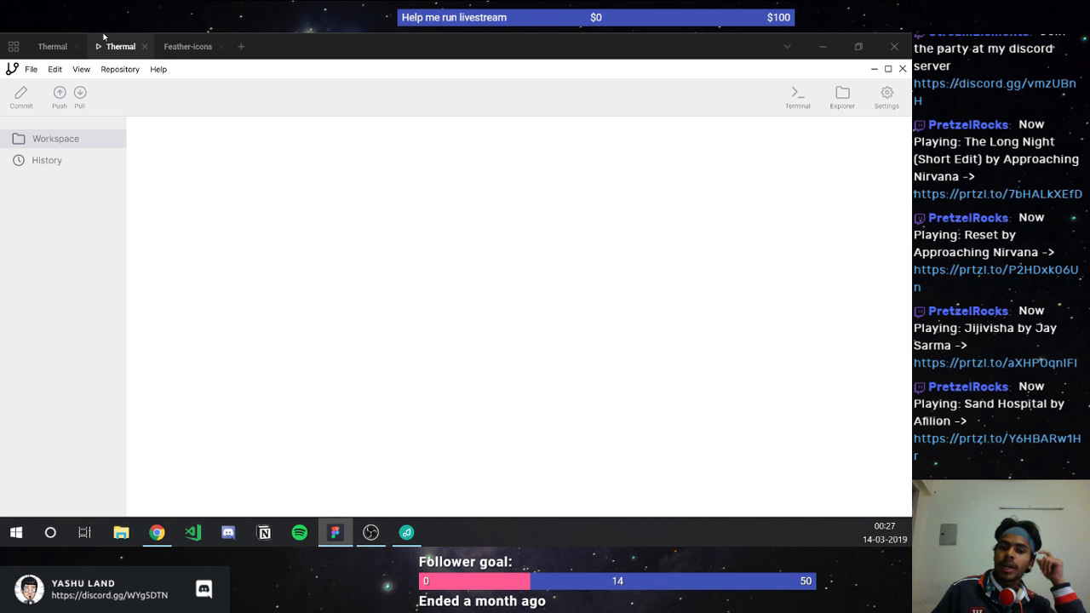
click(62, 45)
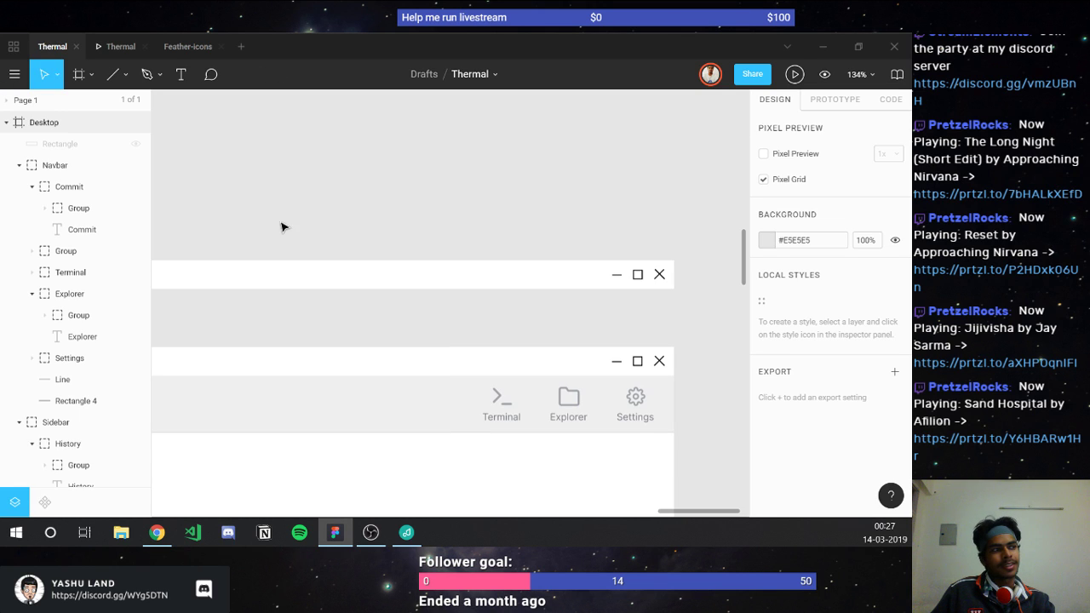
scroll(306, 255, down, 3)
scroll(344, 307, down, 3)
scroll(351, 341, down, 3)
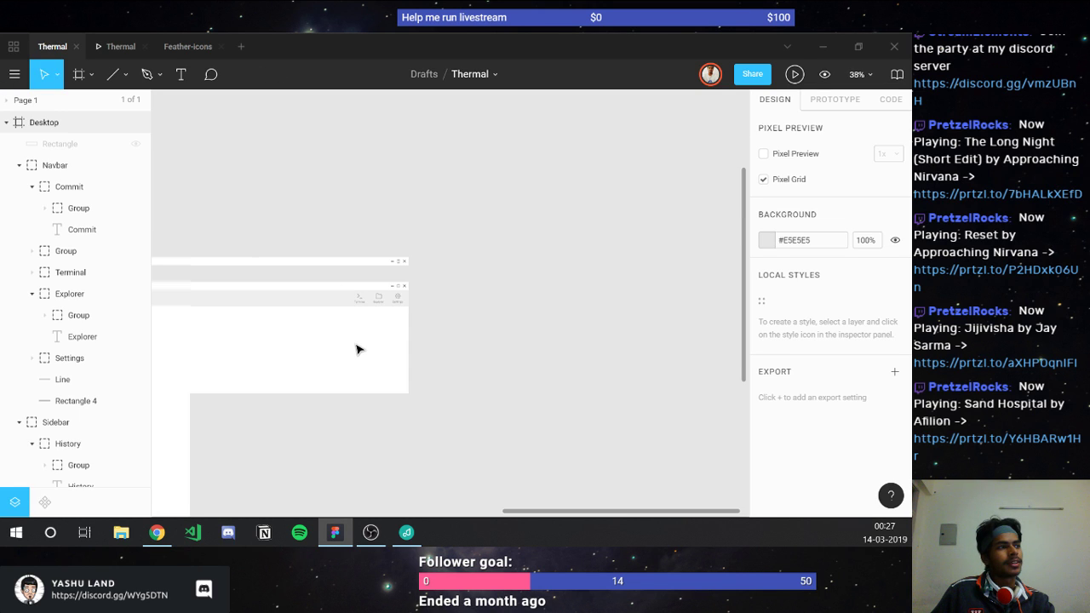
scroll(353, 357, left, 5)
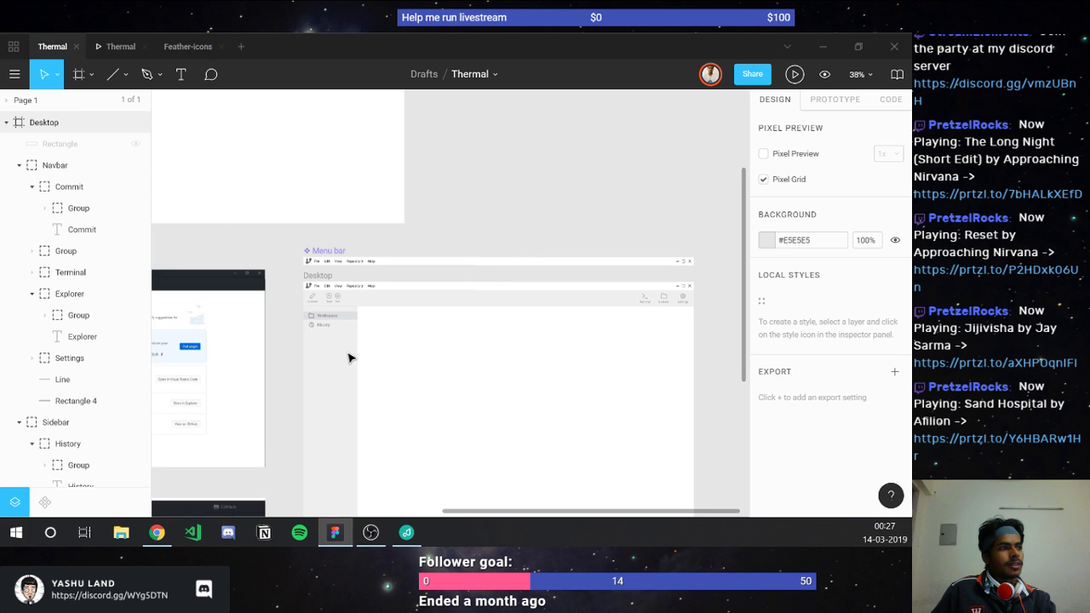
scroll(316, 312, up, 3)
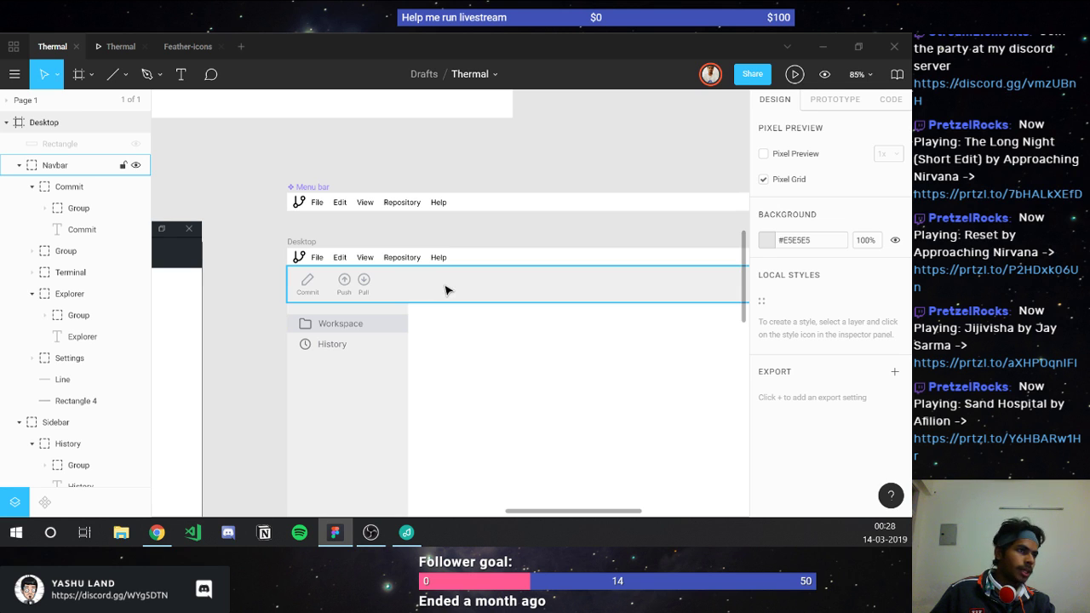
scroll(438, 327, down, 2)
scroll(438, 329, down, 3)
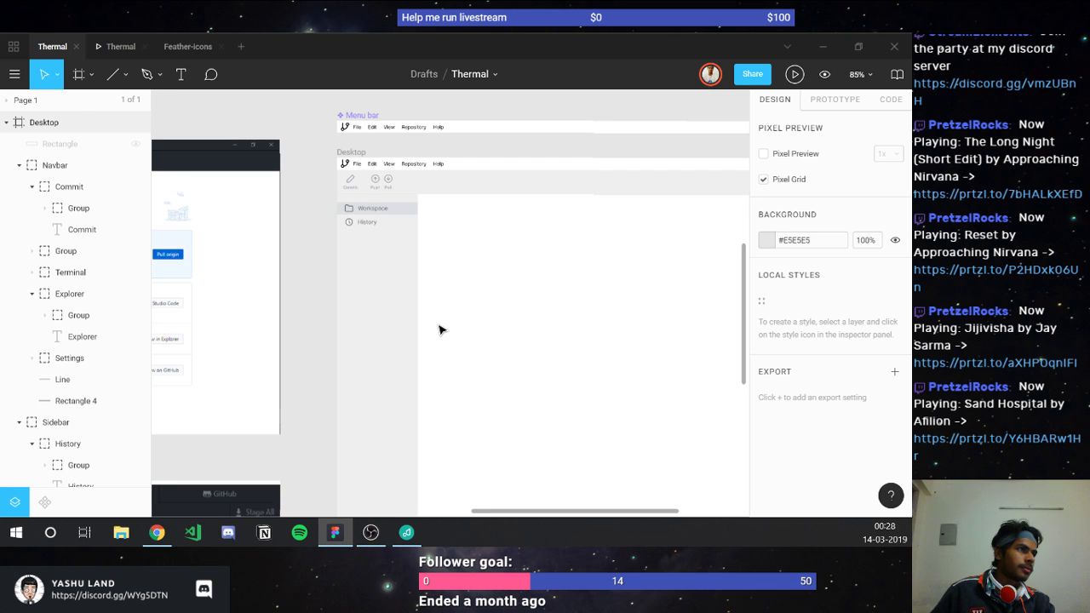
scroll(412, 337, left, 3)
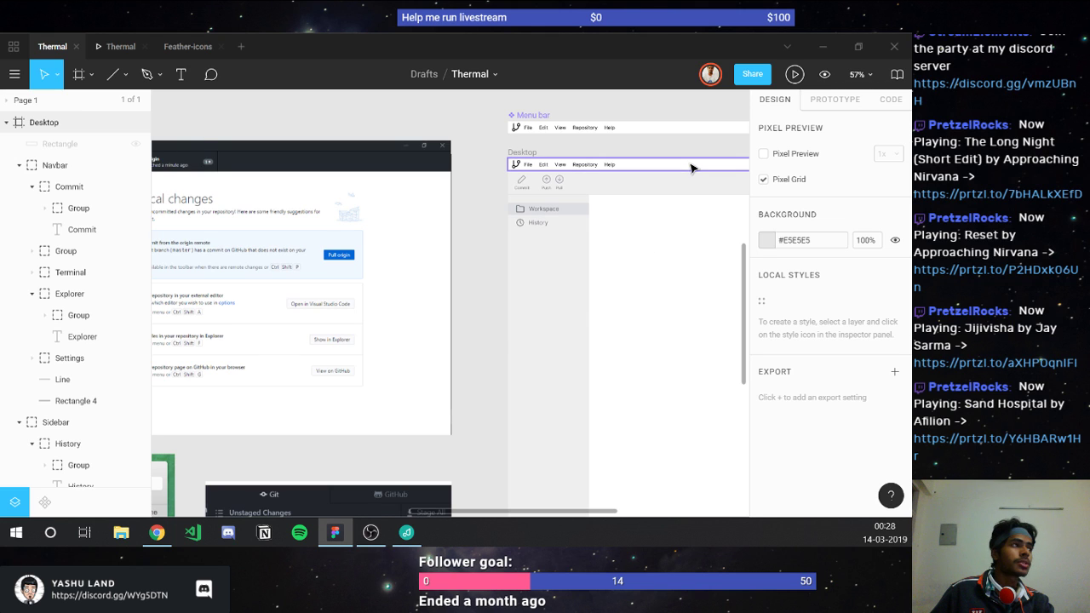
click(604, 165)
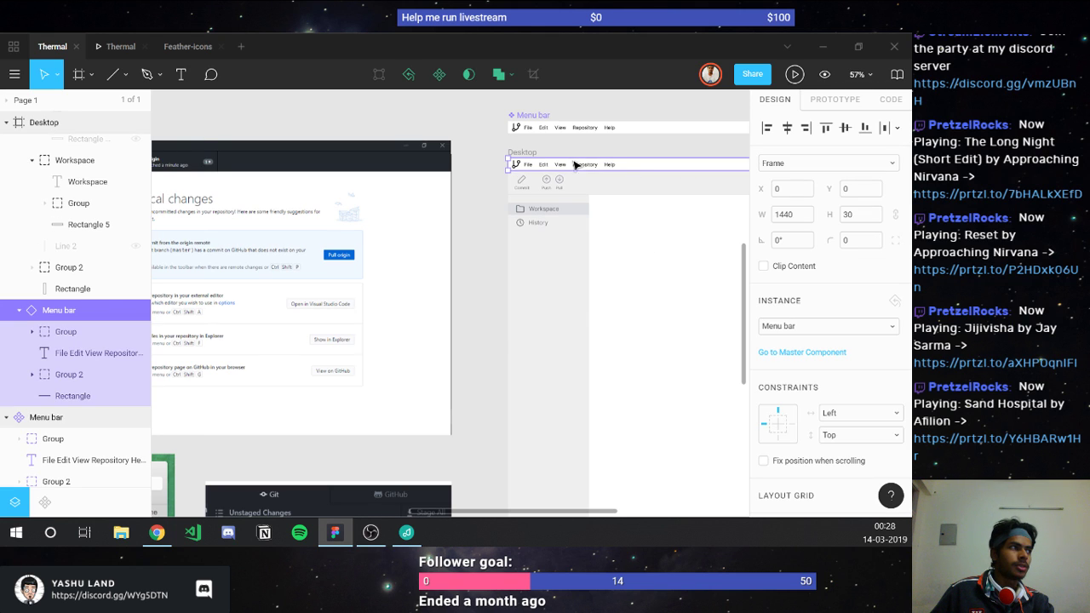
scroll(626, 167, down, 1)
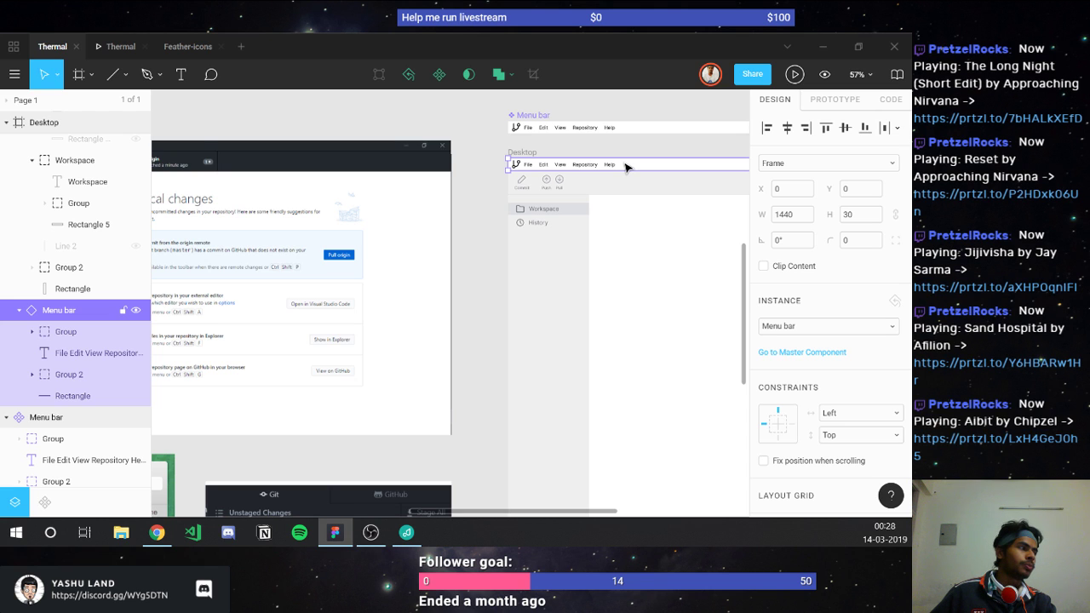
click(596, 200)
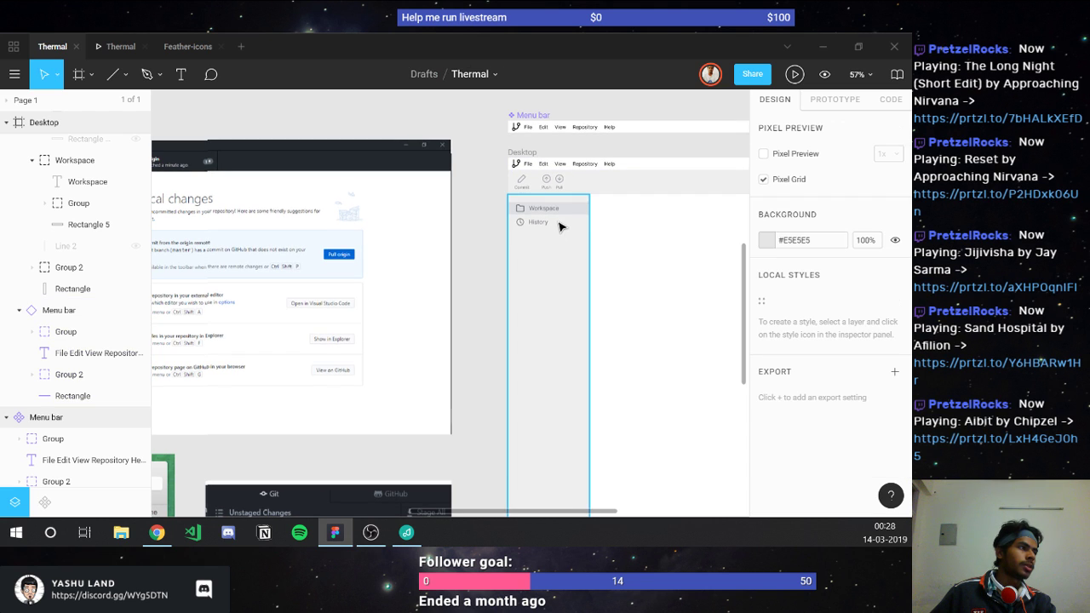
click(550, 214)
scroll(553, 222, down, 3)
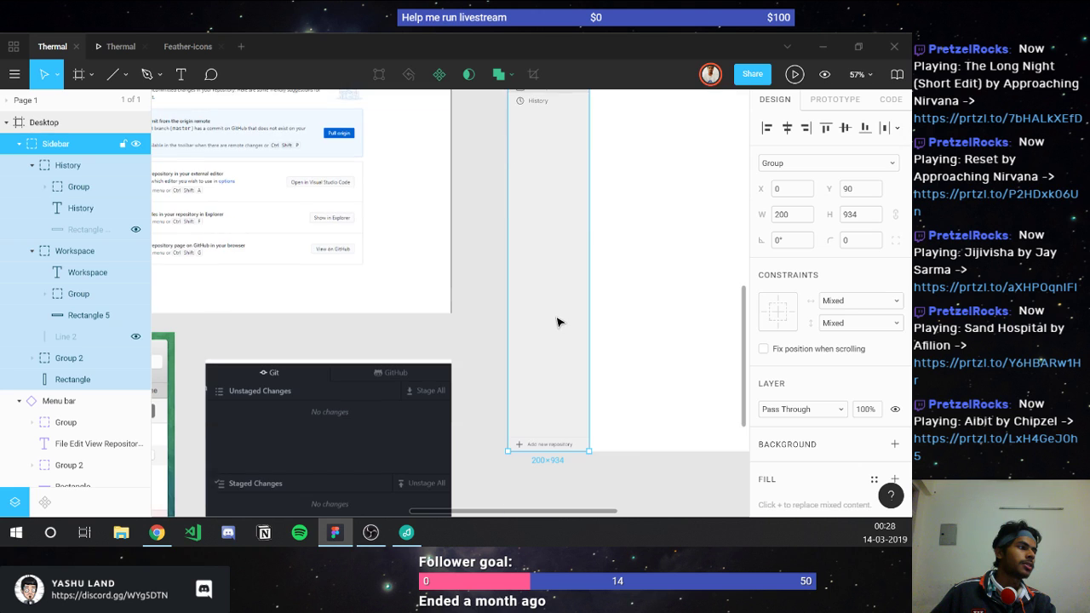
scroll(558, 322, up, 4)
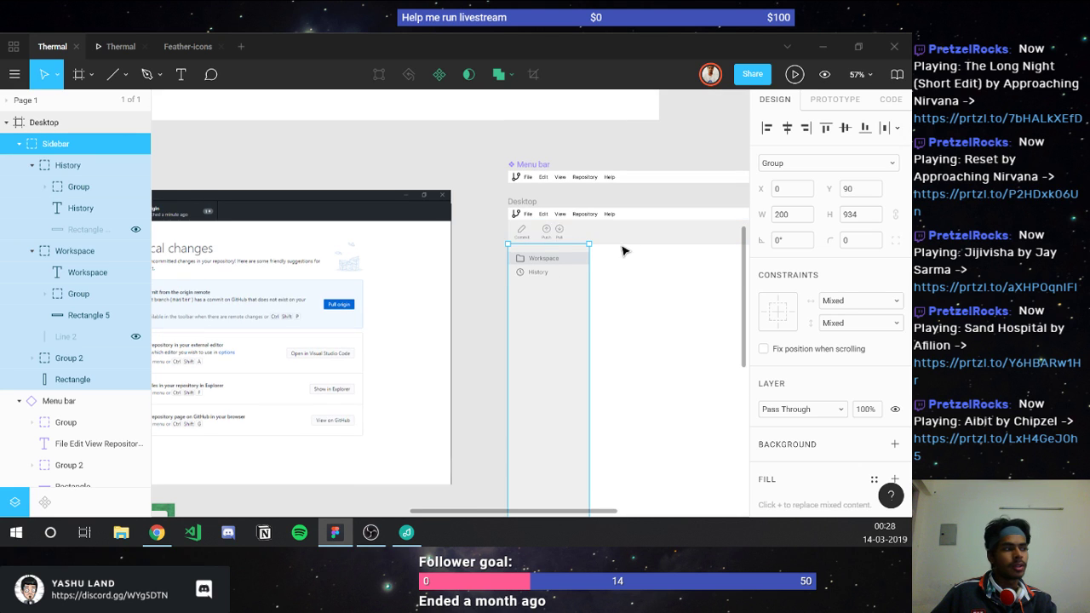
click(657, 375)
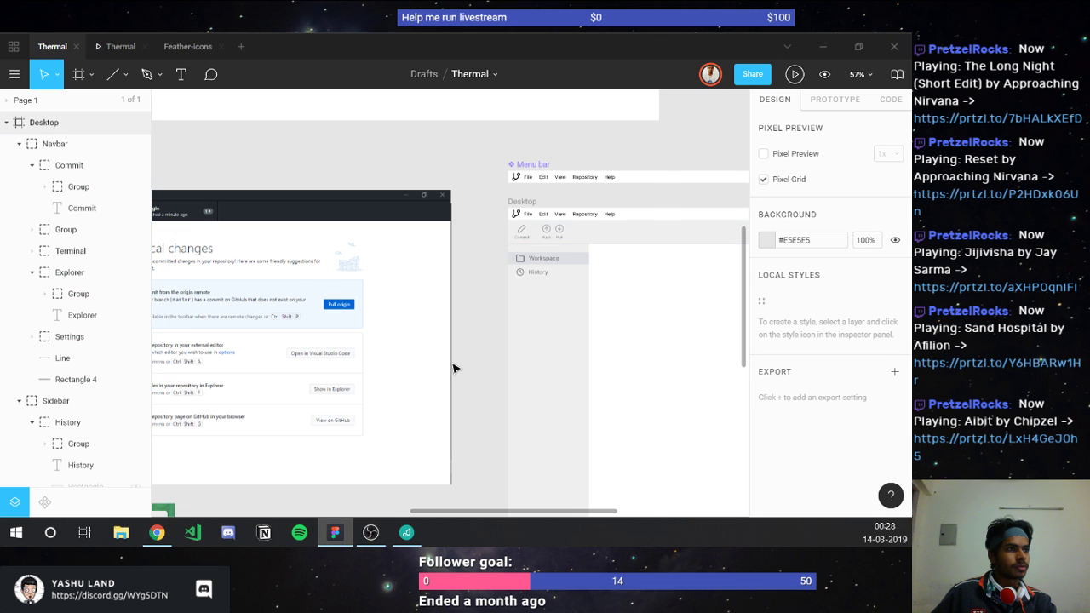
scroll(453, 368, left, 5)
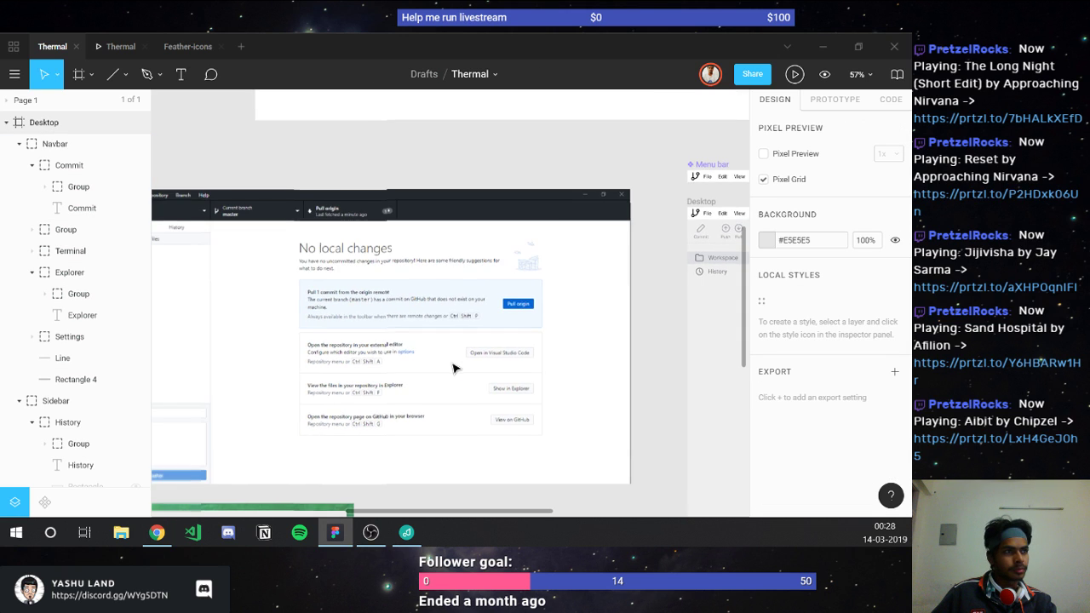
Step: Scroll the canvas across the four Git client reference screenshots beside the Desktop mockup
scroll(453, 367, left, 3)
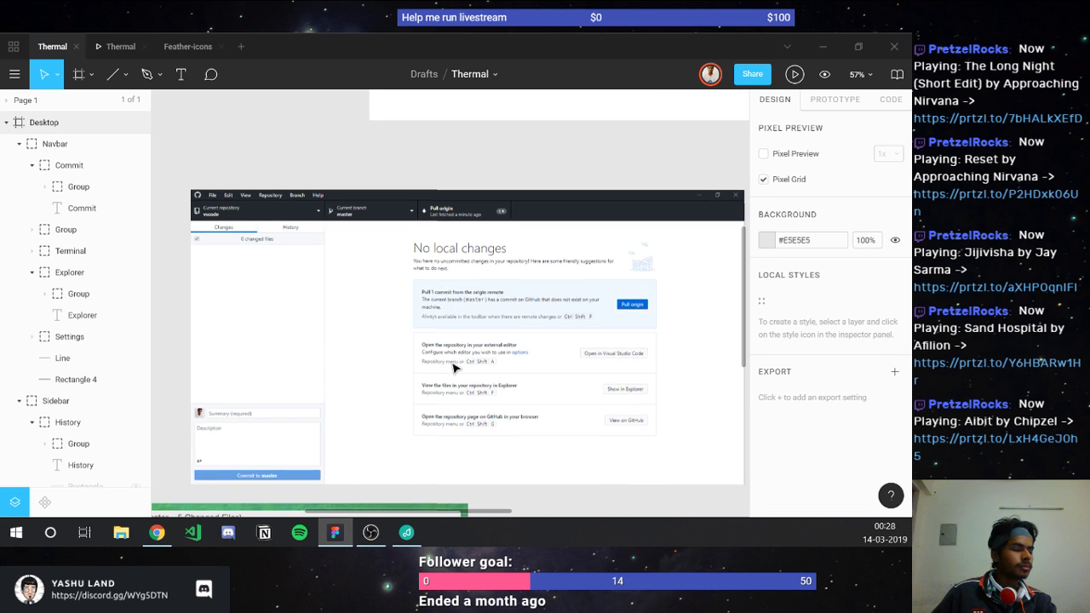
scroll(453, 368, down, 3)
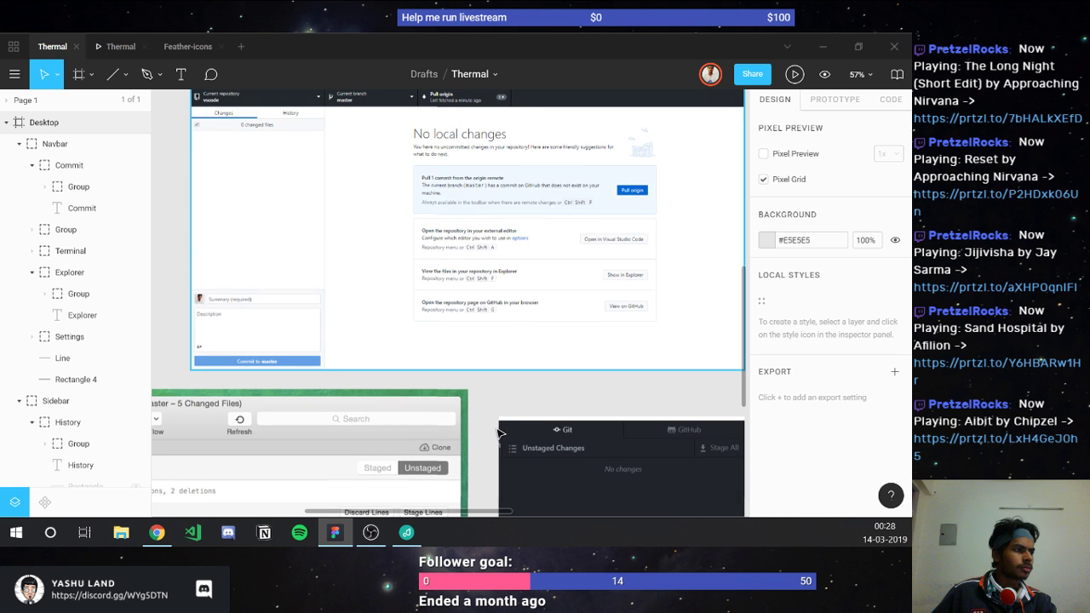
scroll(500, 433, down, 1)
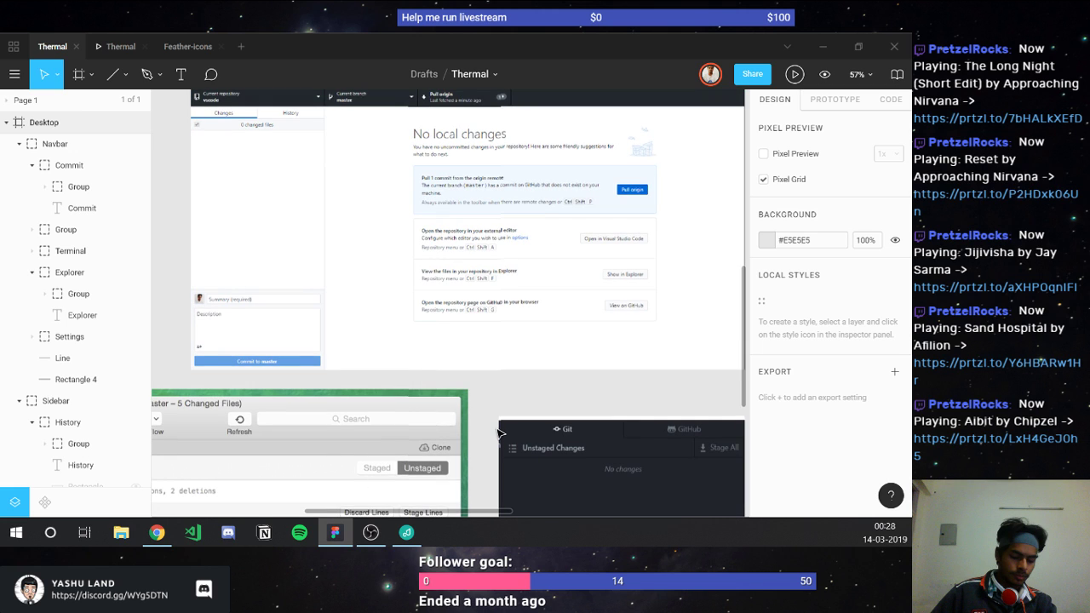
scroll(501, 433, down, 5)
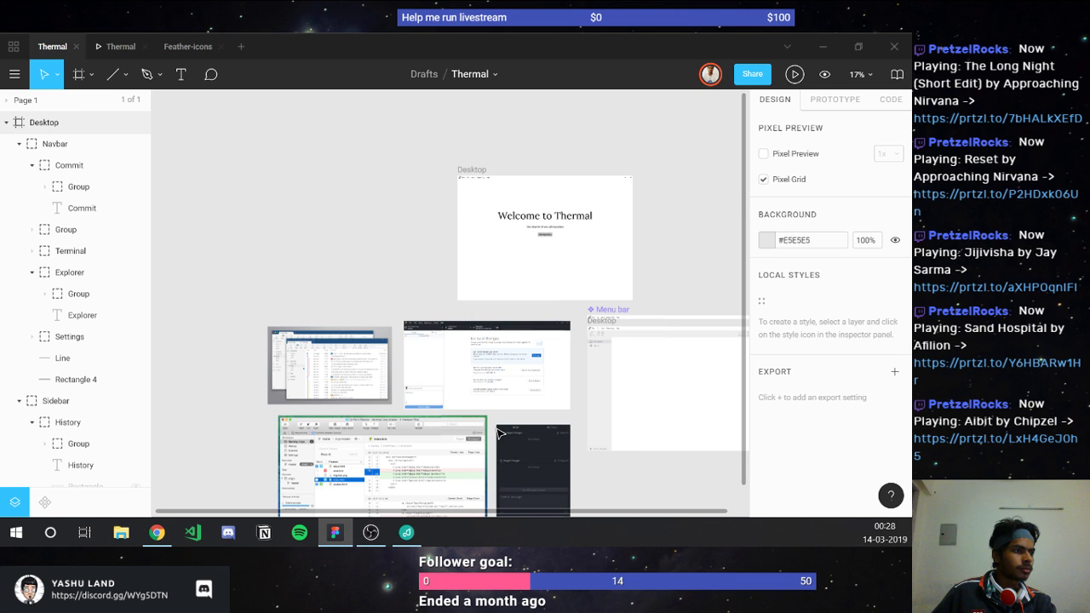
scroll(501, 433, up, 2)
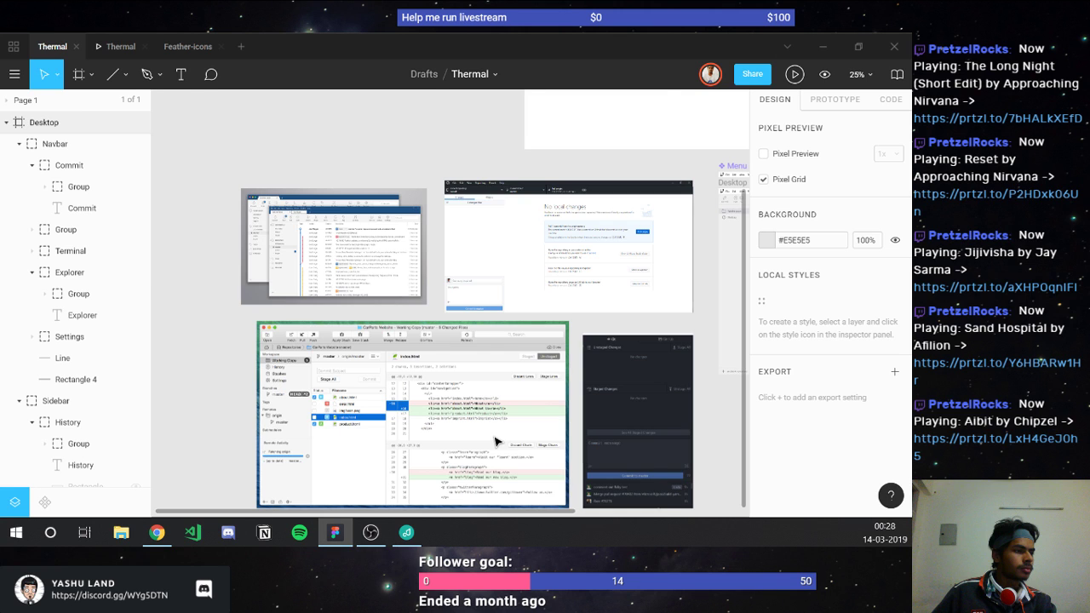
scroll(496, 441, up, 2)
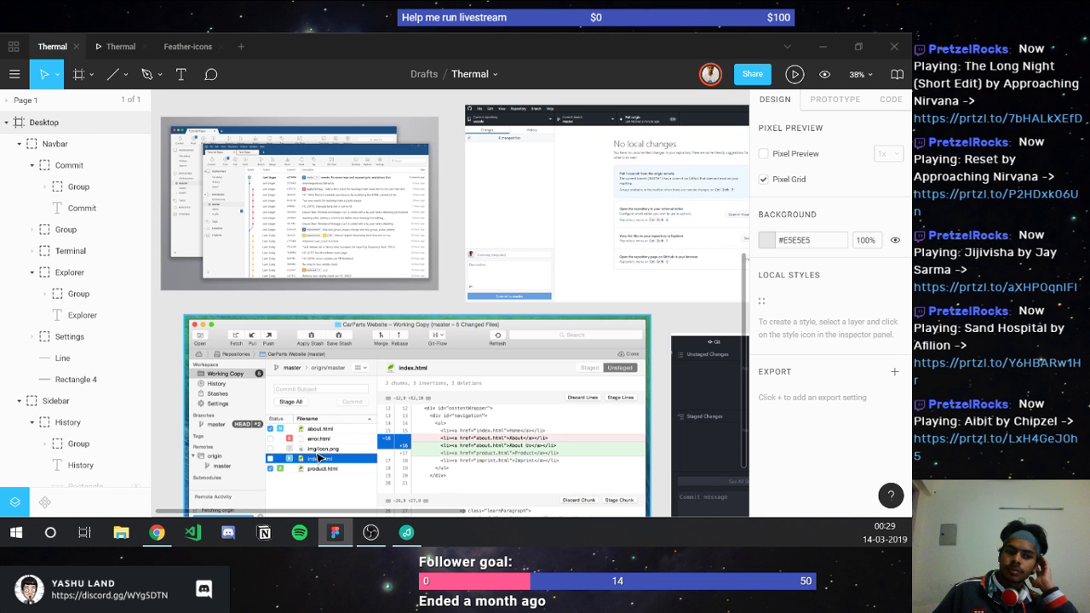
Step: Switch to Chrome, then return and scroll the canvas back to the Menu bar and Desktop frames
key(alt+Tab)
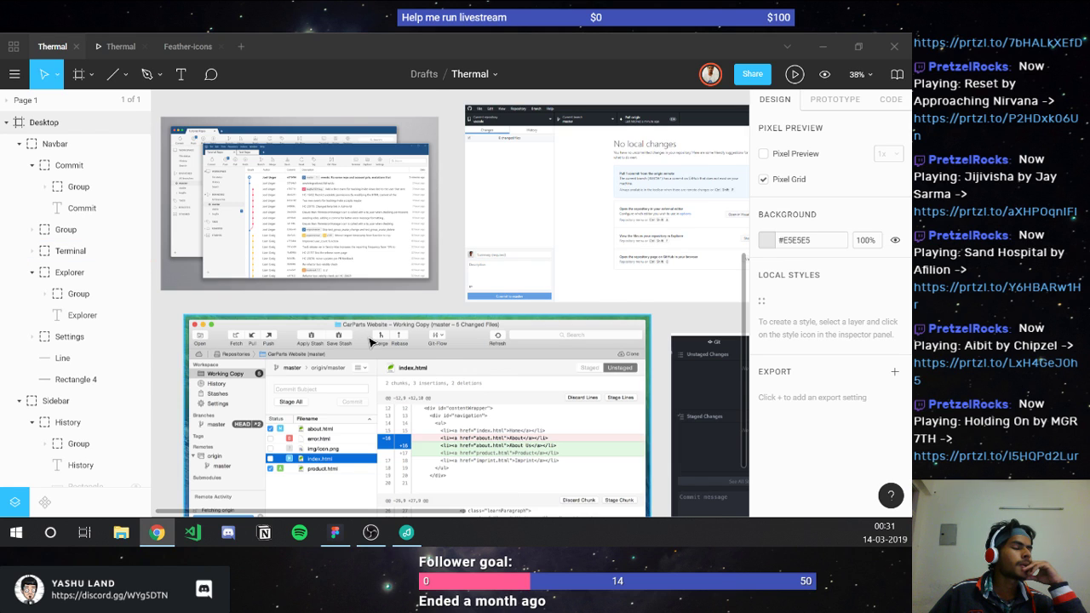
scroll(371, 341, down, 3)
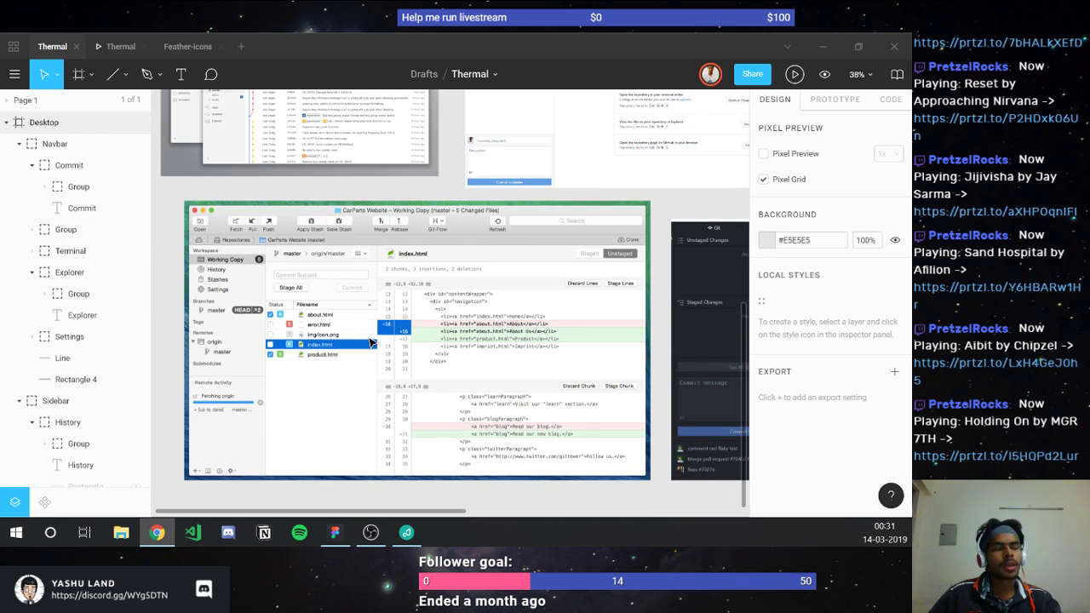
scroll(371, 342, right, 5)
scroll(372, 342, right, 8)
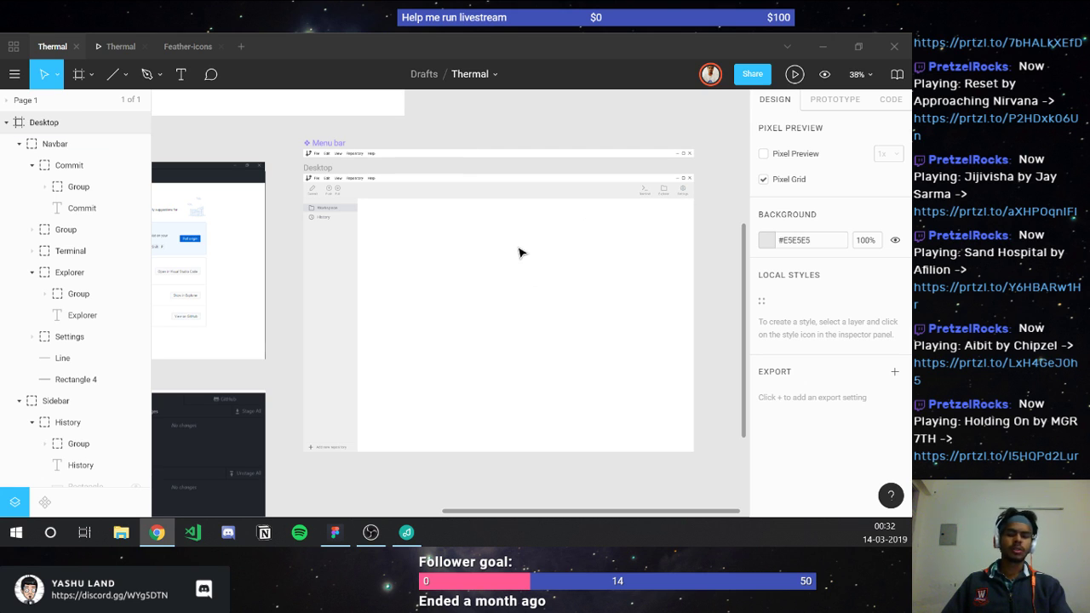
Step: Refocus the Thermal design file and pick the Rectangle tool with R
click(405, 212)
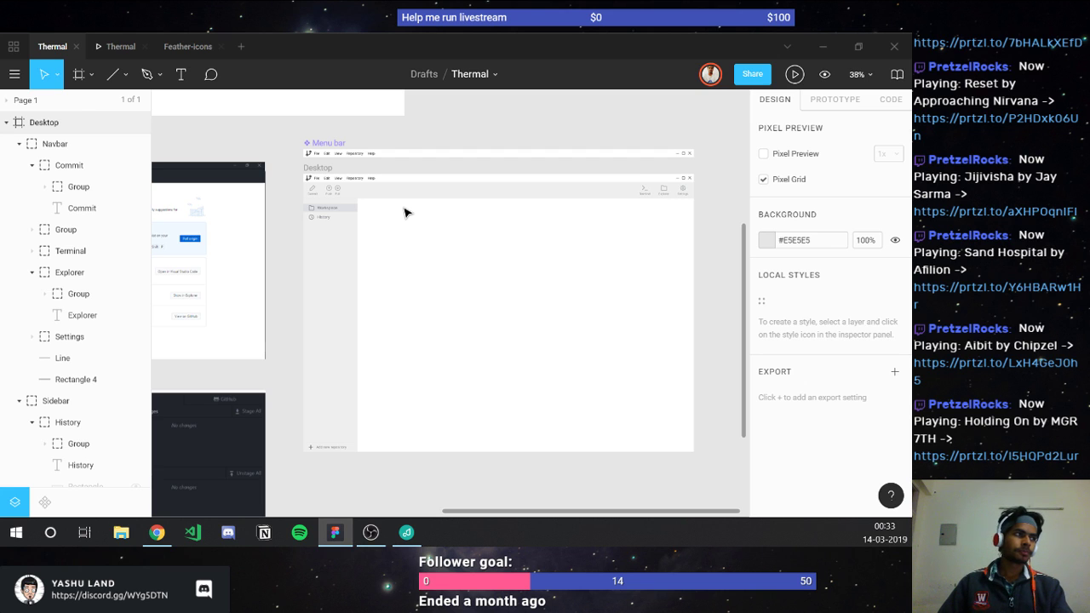
key(r)
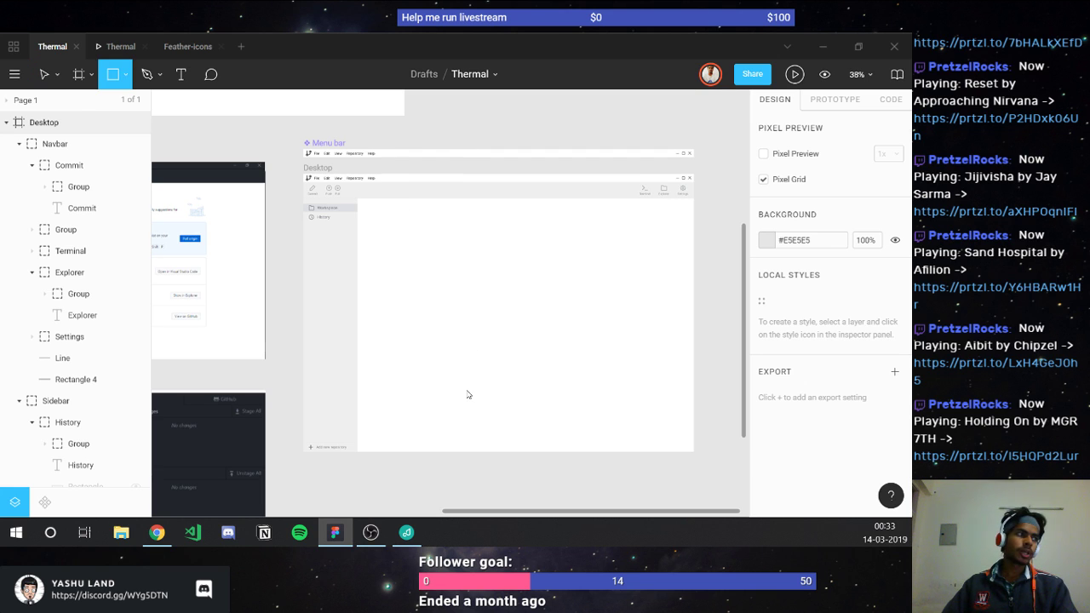
Step: Draw a grey rectangle beside the sidebar, set to width 400 at X 200
mouse_move(361, 198)
mouse_down()
mouse_move(467, 396)
mouse_move(471, 429)
mouse_up()
click(804, 189)
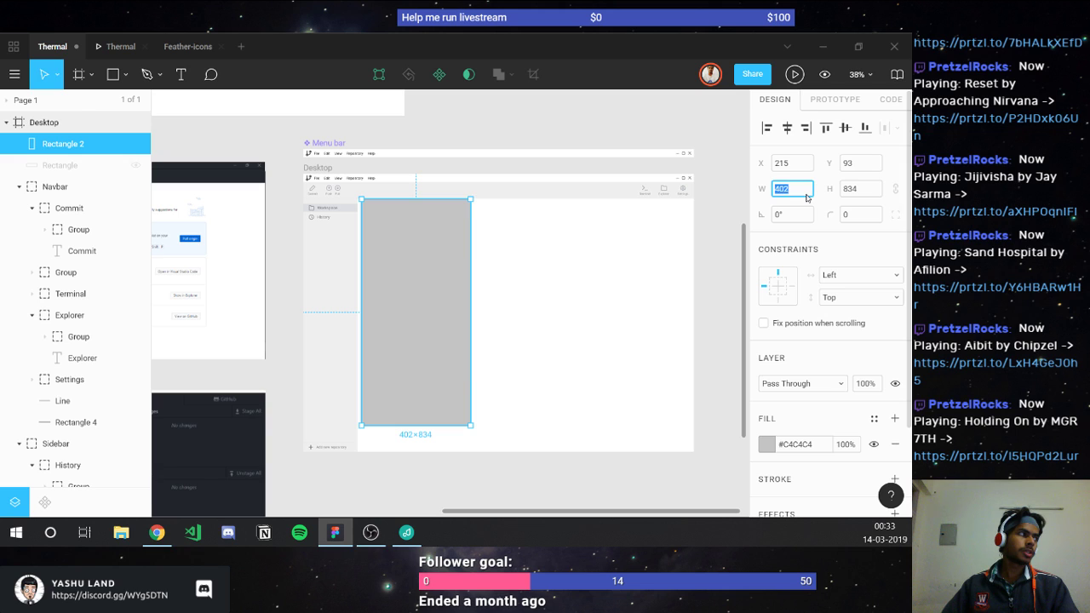
text(400)
click(790, 168)
text(200)
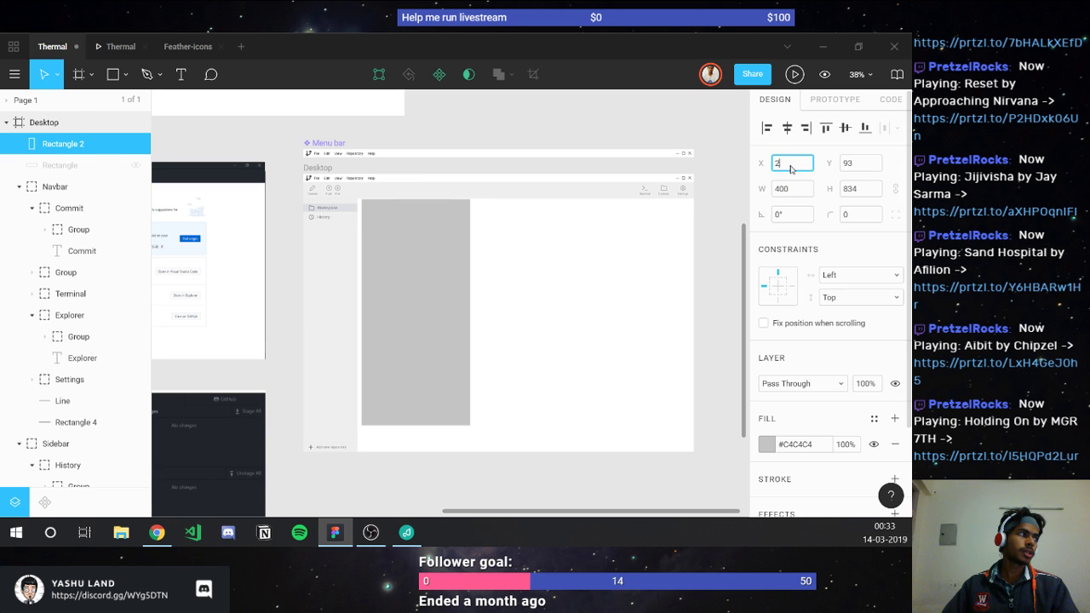
key(Return)
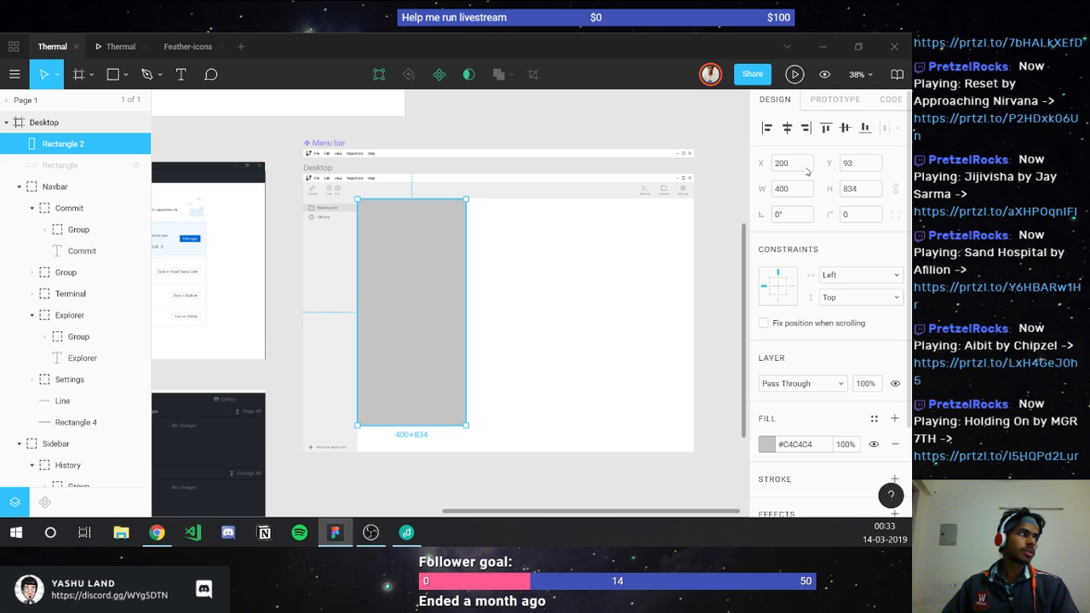
Step: Move the grey rectangle to Y 90 and stretch it to 934 tall
click(868, 166)
text(90)
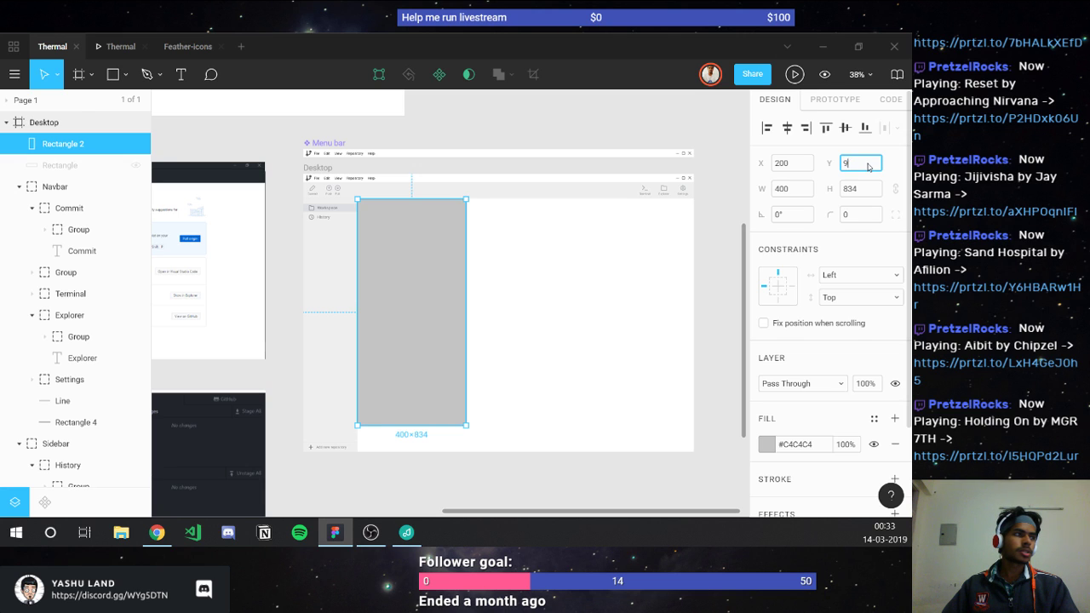
key(Return)
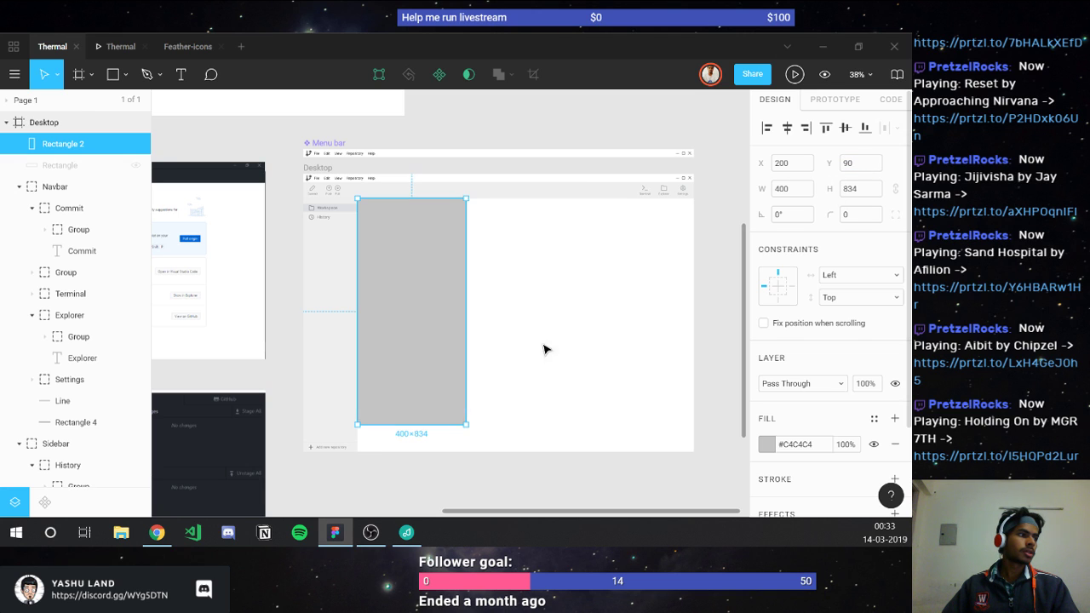
drag(433, 434, 432, 455)
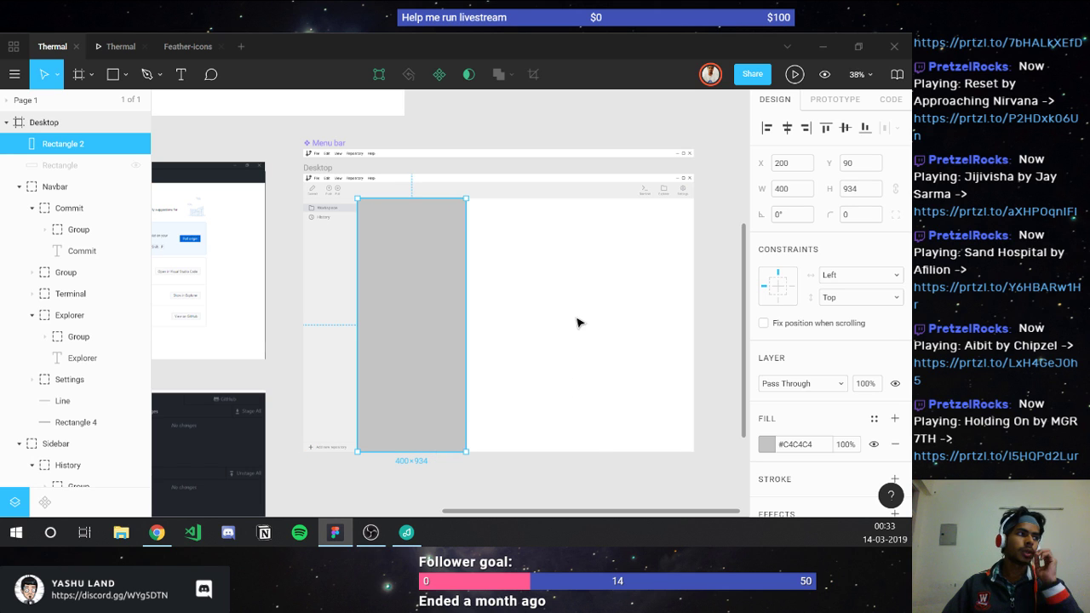
key(Escape)
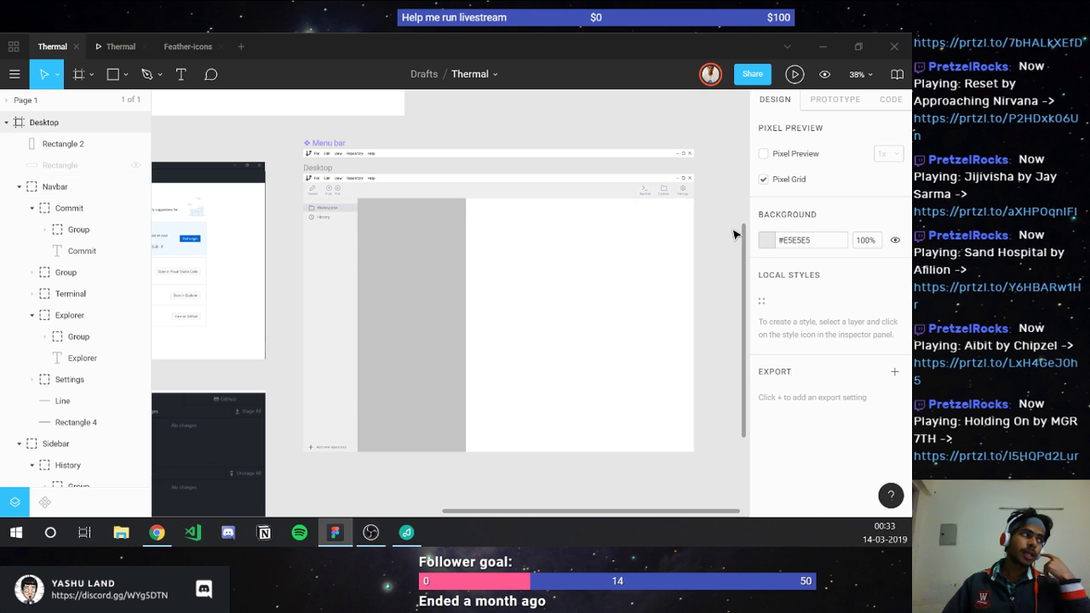
Step: Duplicate the grey sidebar rectangle into an 840×553 panel on its right
click(387, 305)
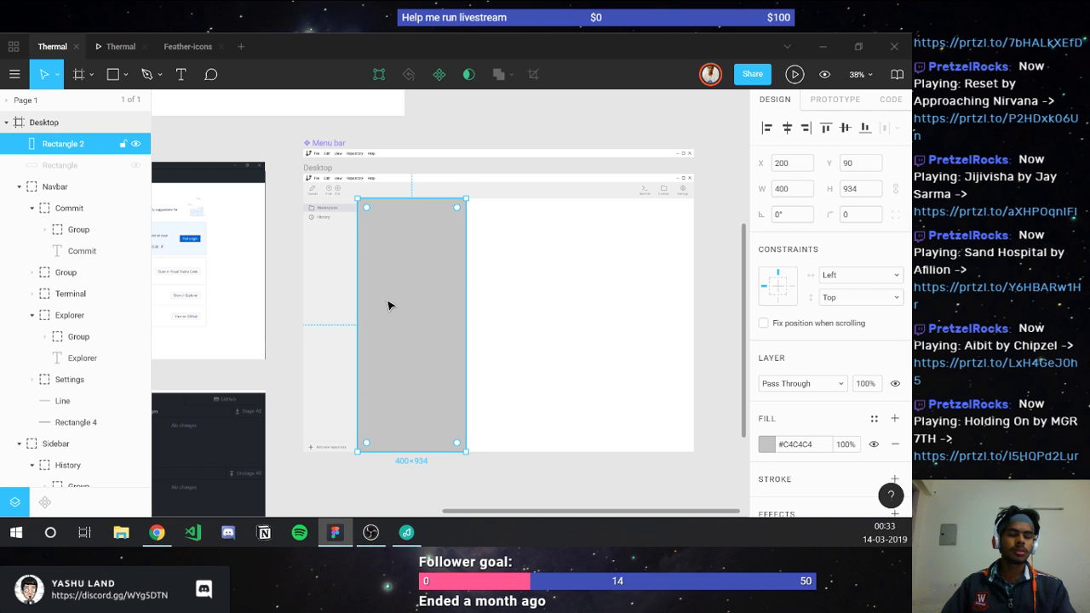
key(ctrl+d)
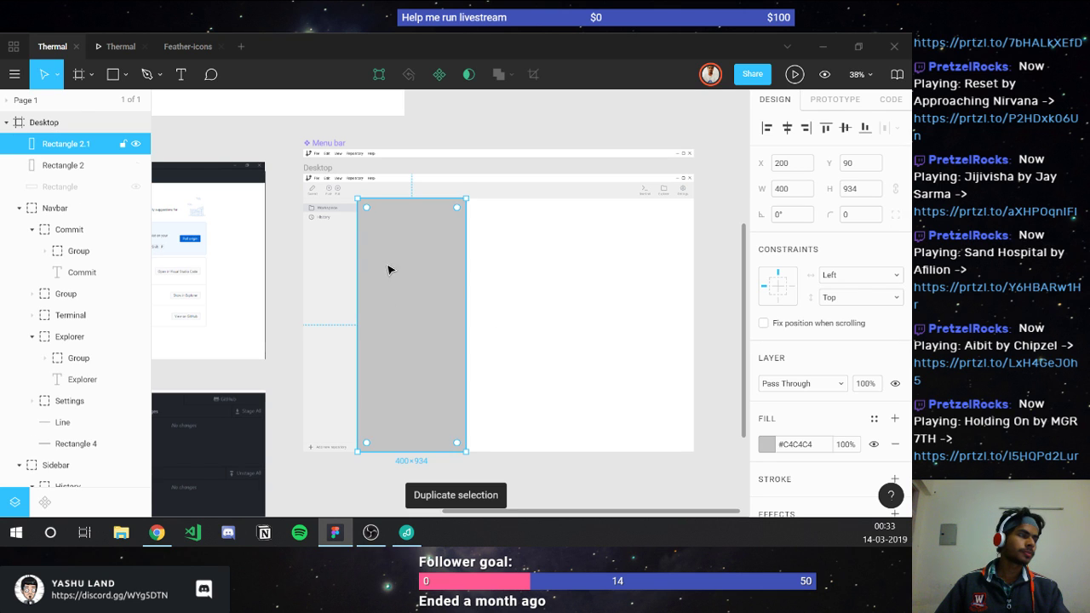
drag(385, 267, 500, 272)
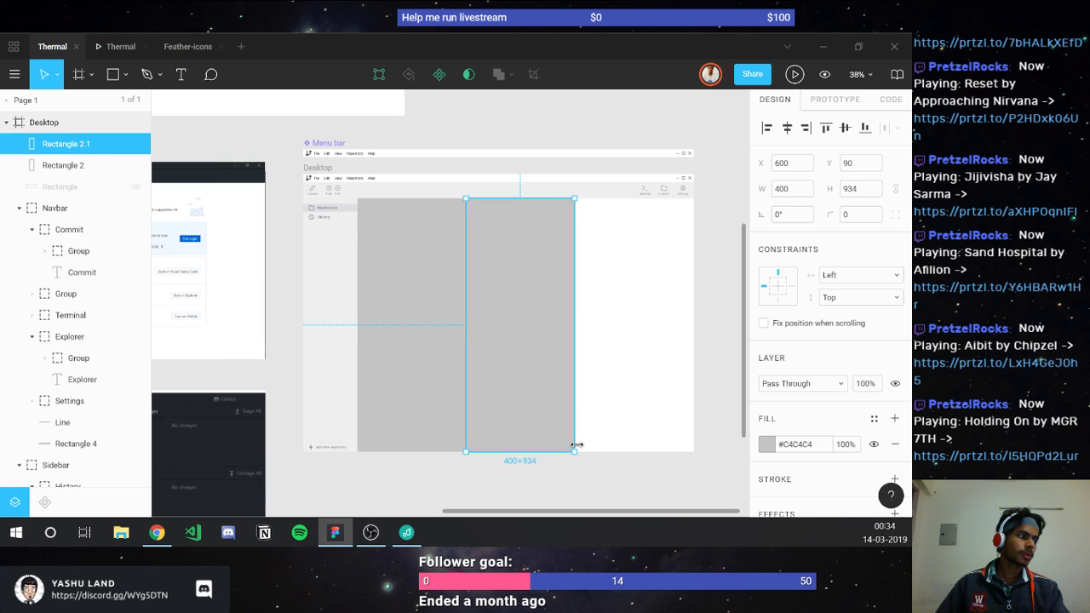
drag(573, 451, 694, 349)
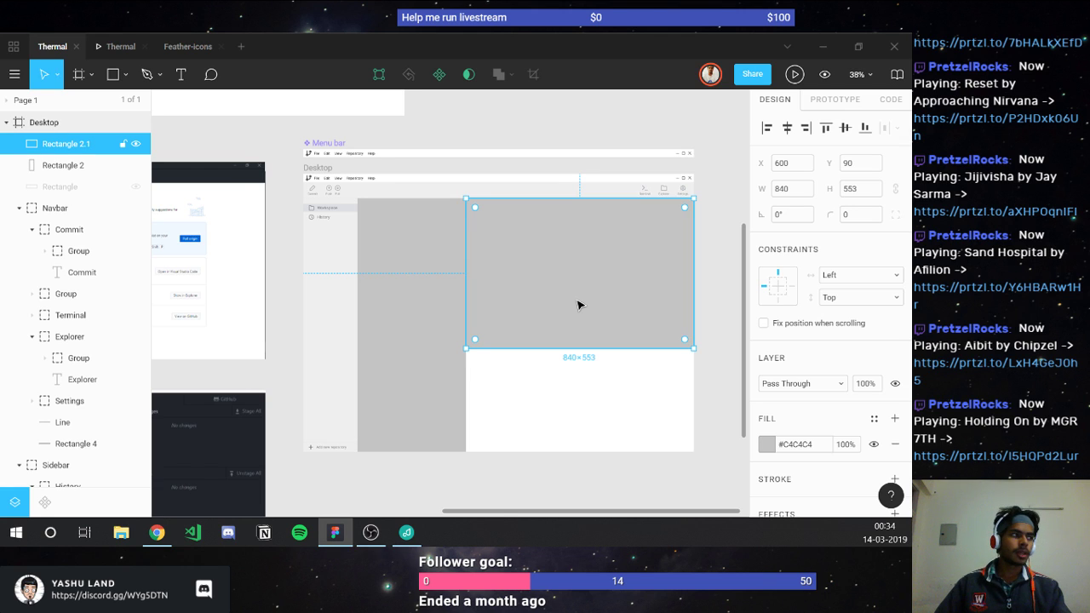
Step: Duplicate that panel and make the copy an 840×381 panel below it at Y 643
key(ctrl+d)
drag(535, 301, 428, 394)
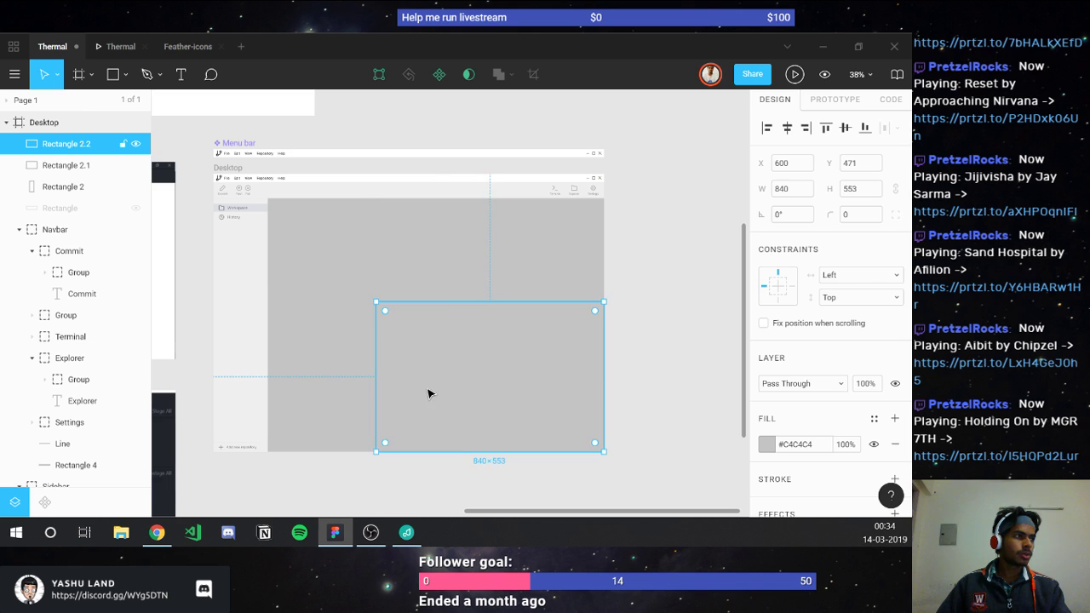
drag(450, 305, 439, 352)
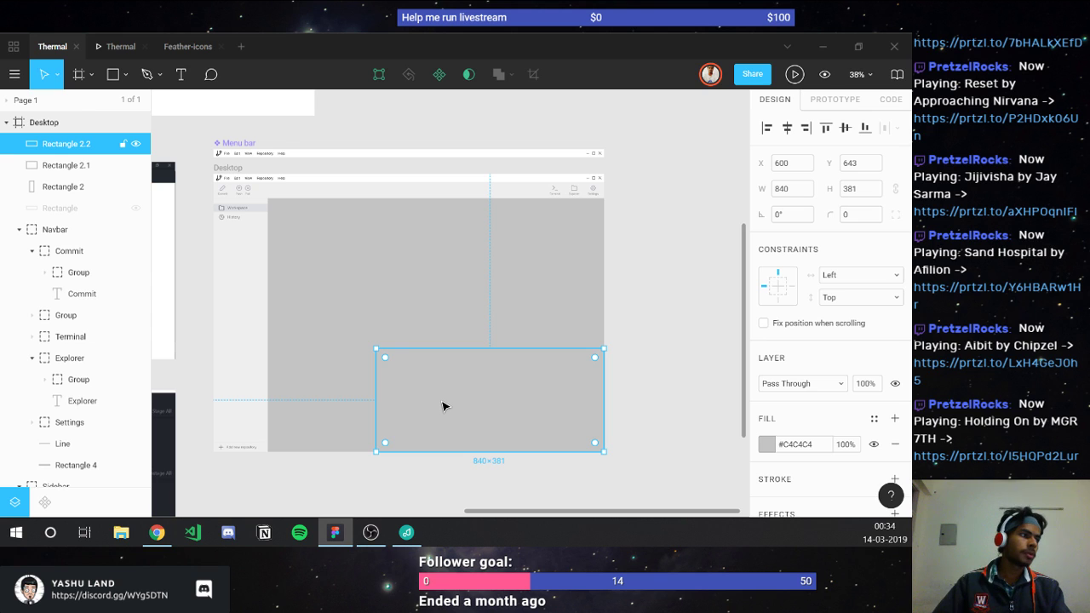
Step: Fill the lower panel pinkish-red and the upper panel with eyedropper-sampled #24292E
click(766, 444)
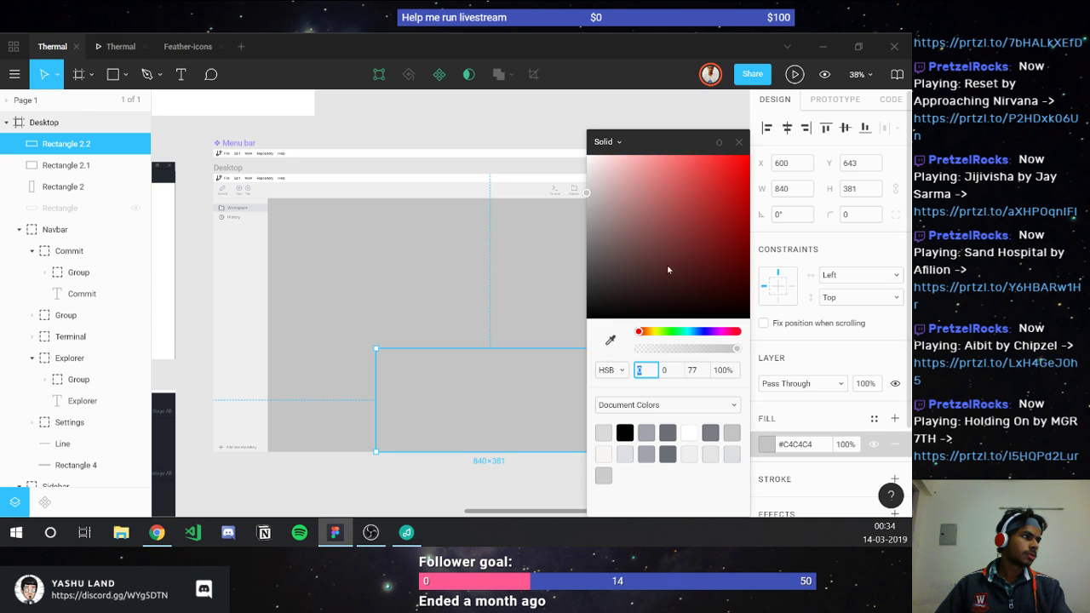
click(629, 210)
click(491, 277)
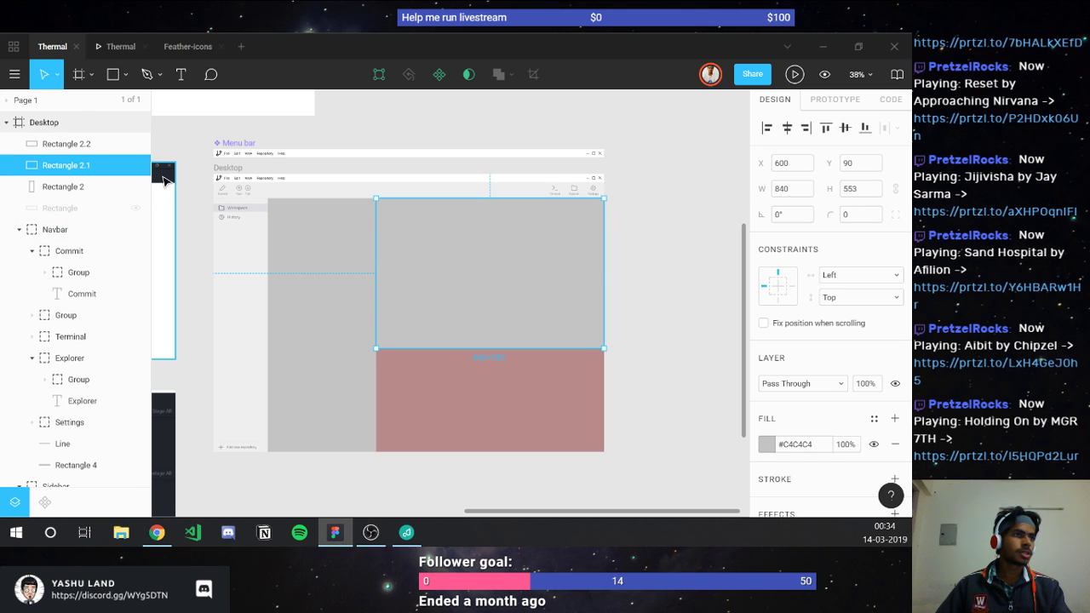
key(i)
click(165, 178)
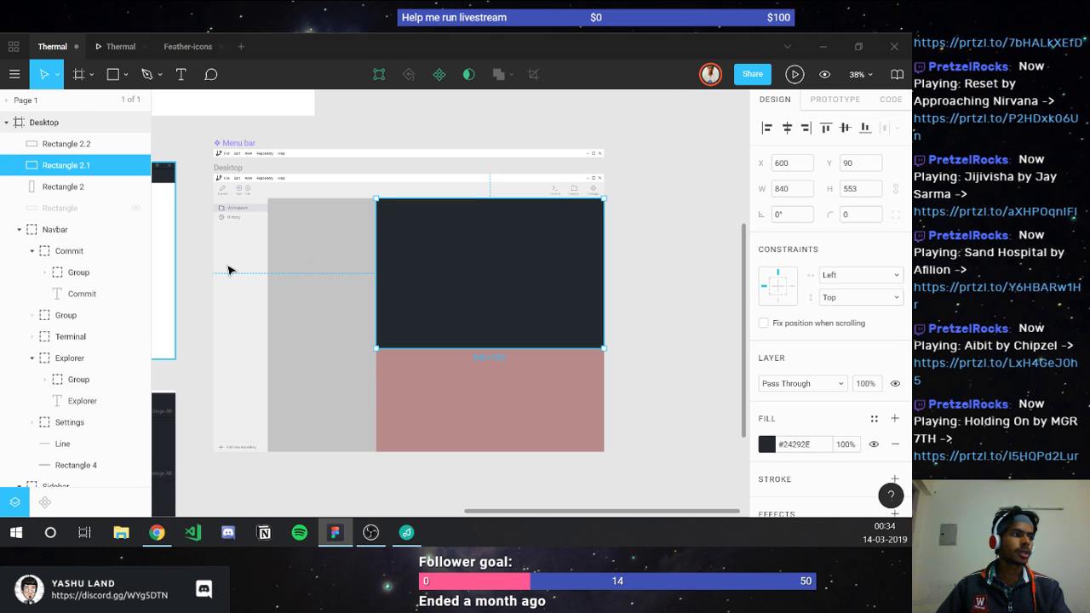
click(354, 491)
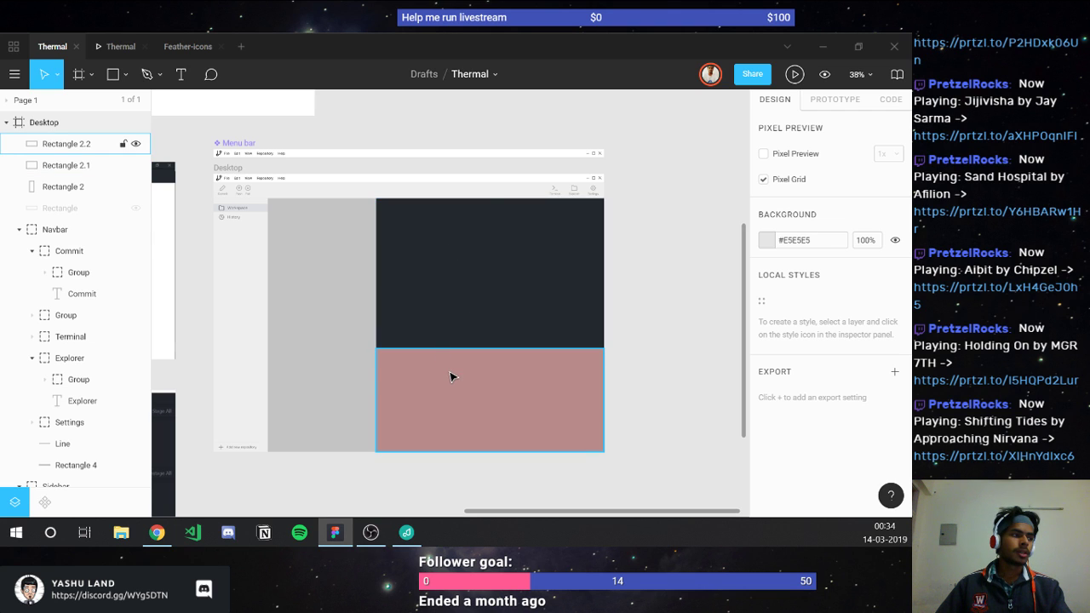
click(451, 375)
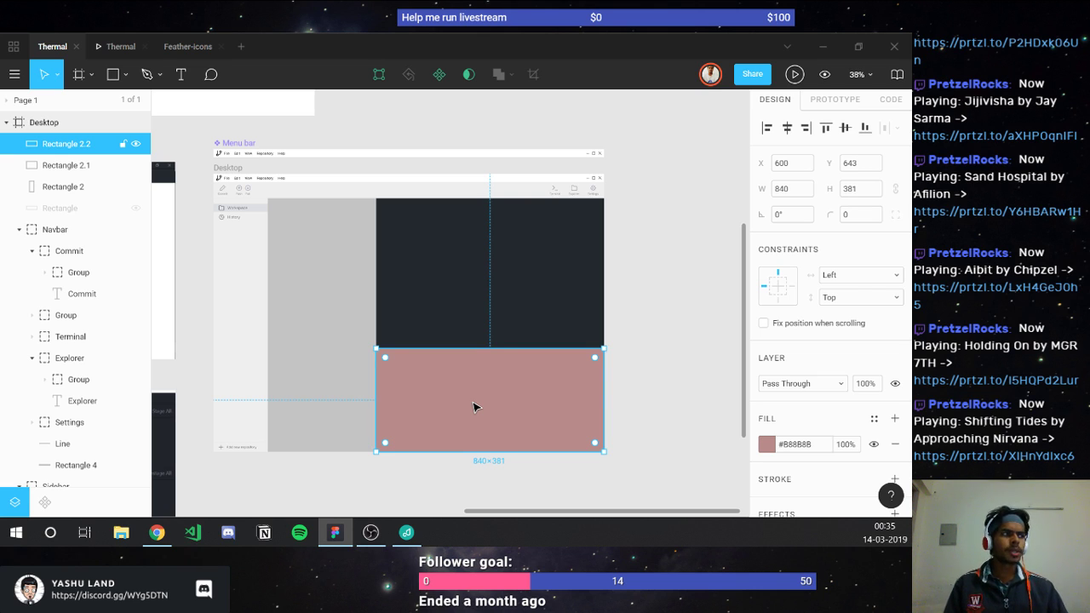
click(479, 286)
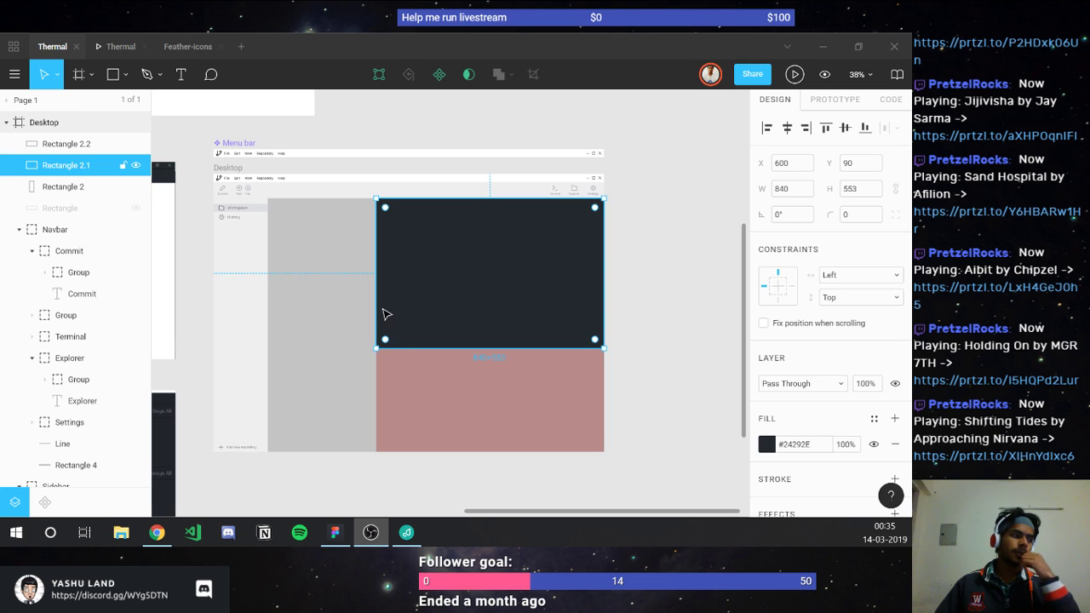
click(414, 385)
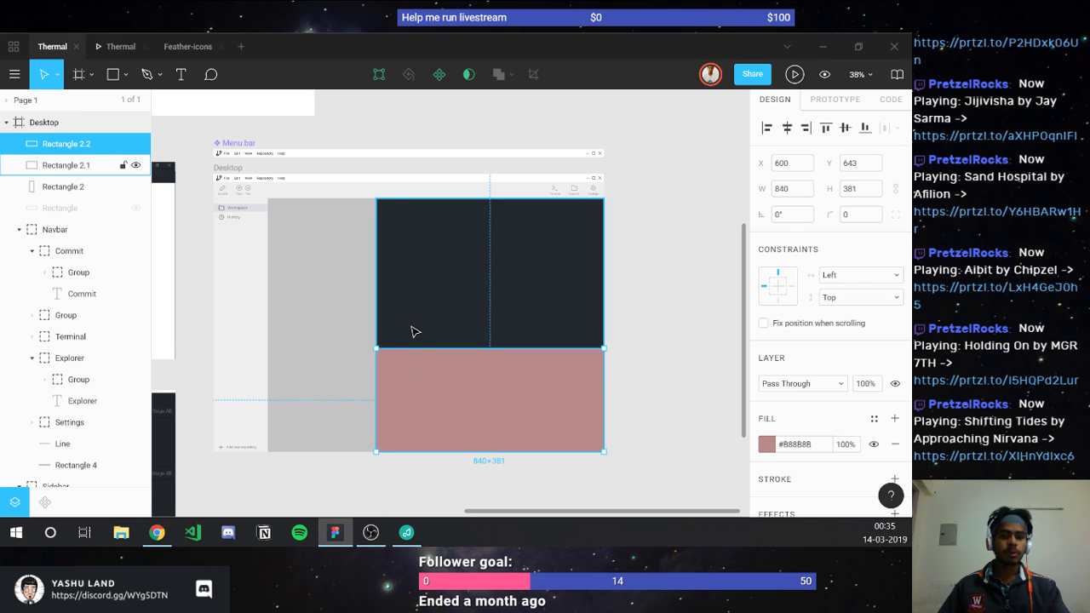
click(414, 332)
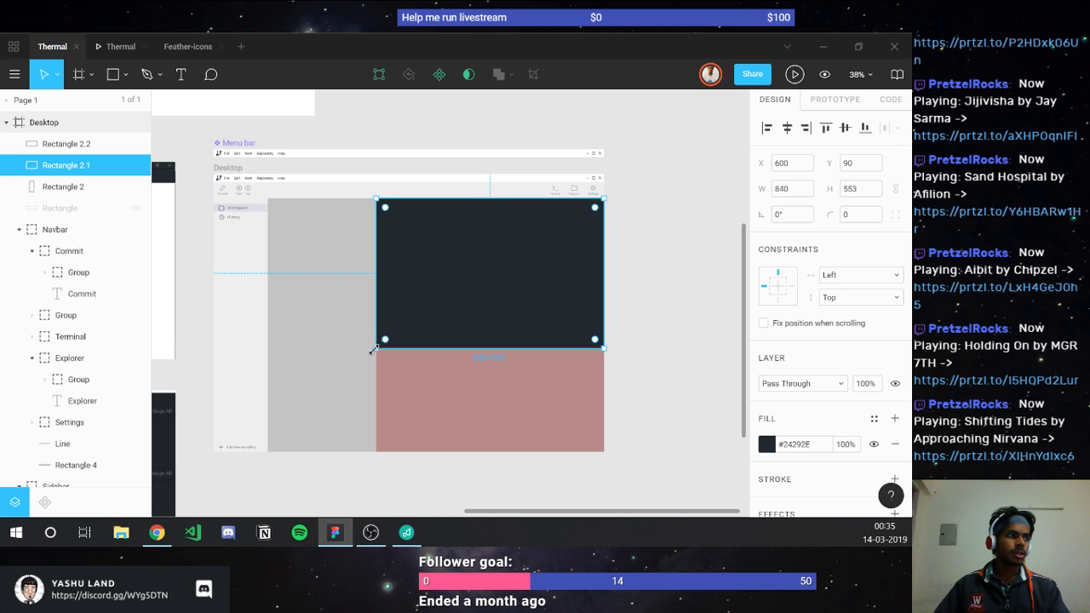
drag(373, 349, 267, 450)
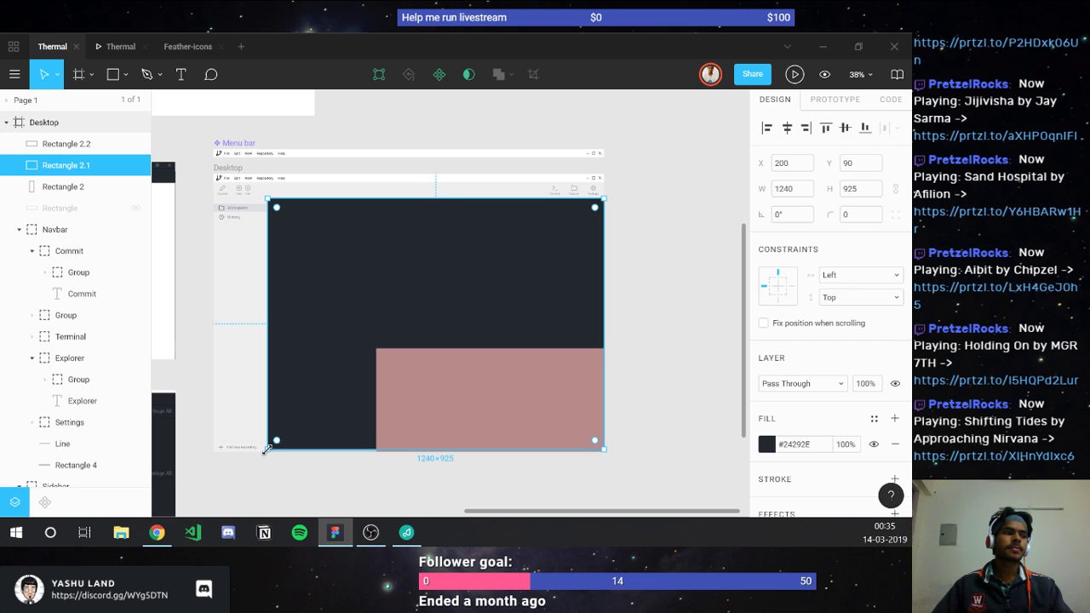
drag(265, 450, 379, 348)
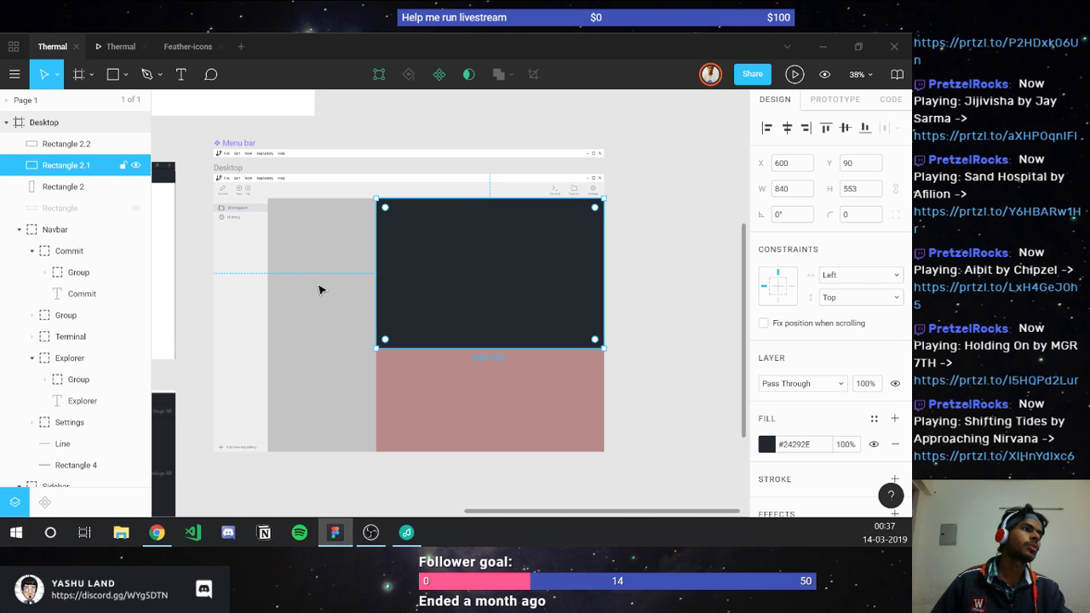
click(323, 247)
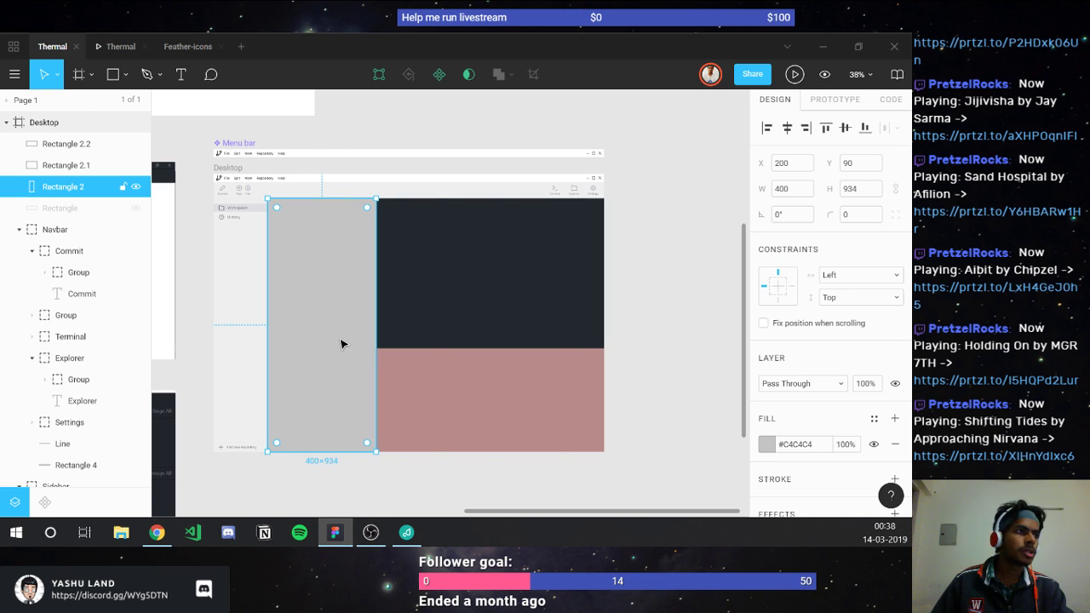
scroll(340, 344, left, 8)
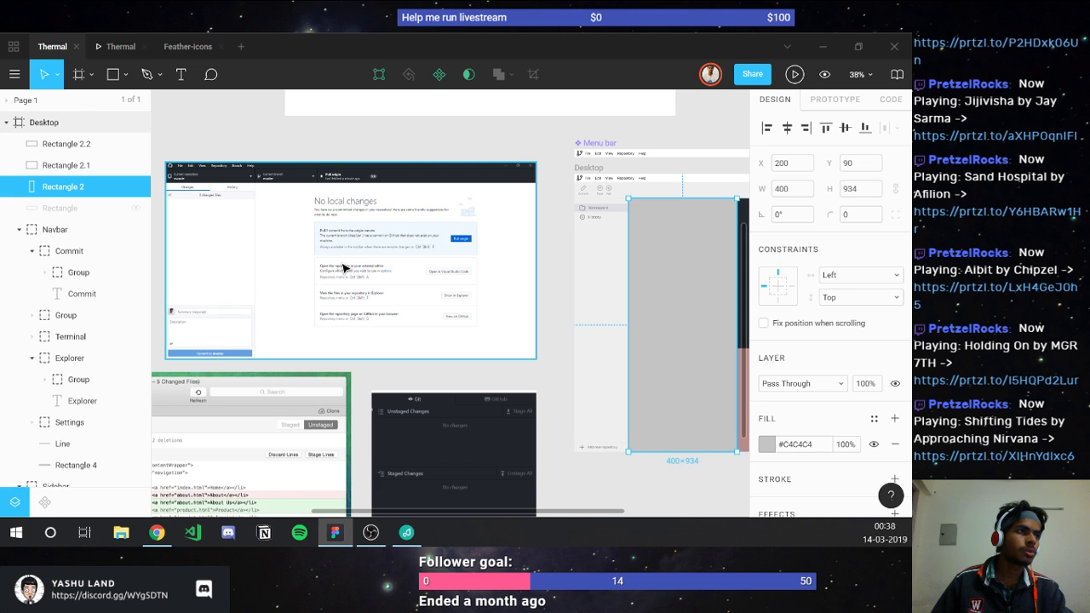
Step: Scroll around the canvas to look over the GitHub Desktop and Git client reference screenshots
scroll(343, 267, left, 2)
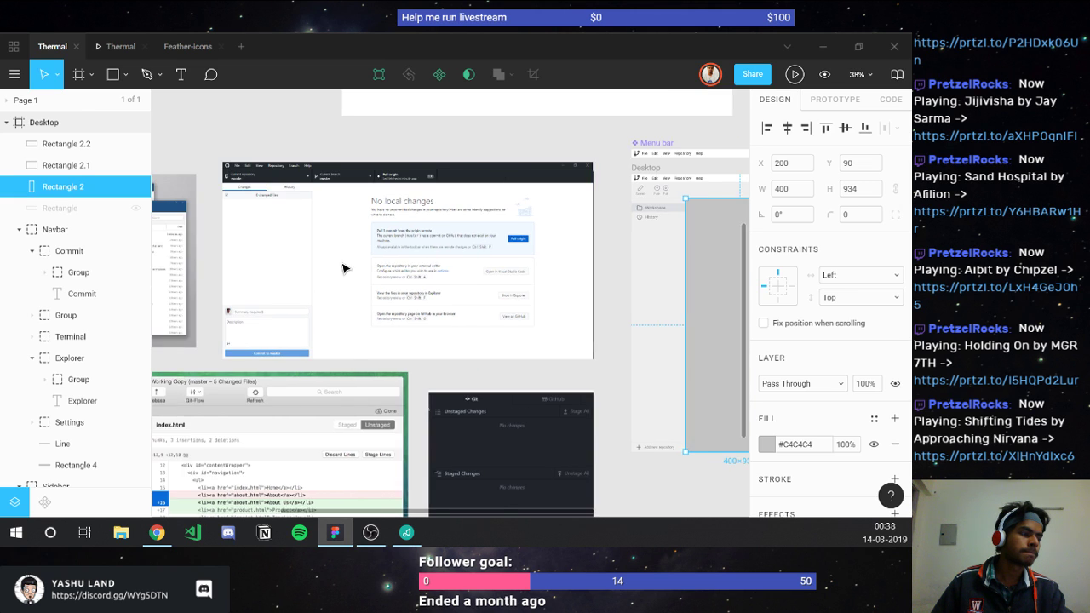
scroll(385, 287, down, 5)
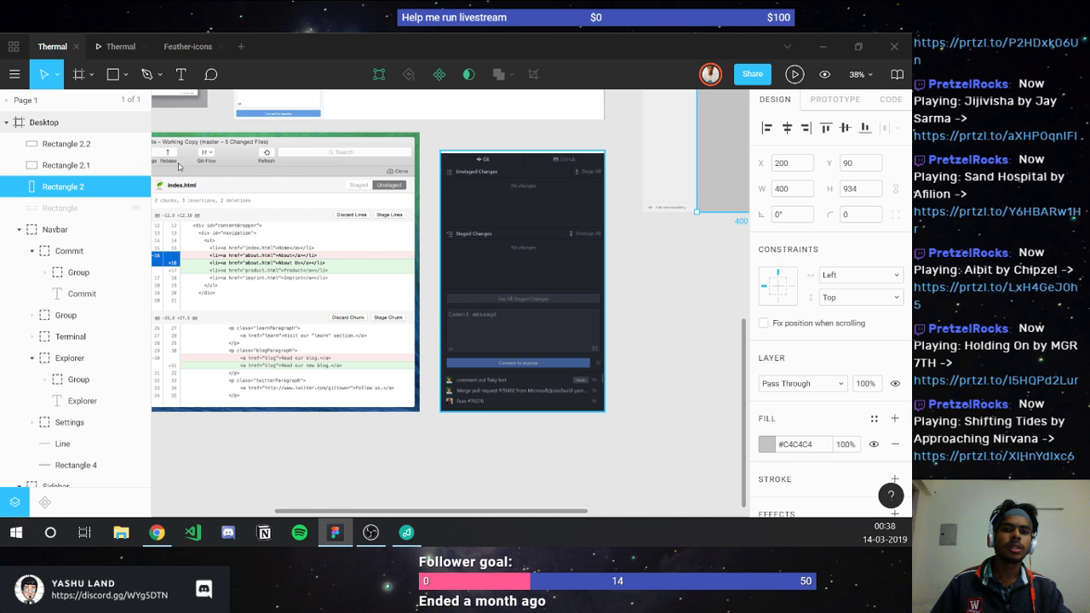
scroll(292, 236, left, 5)
scroll(292, 236, left, 2)
scroll(292, 236, up, 5)
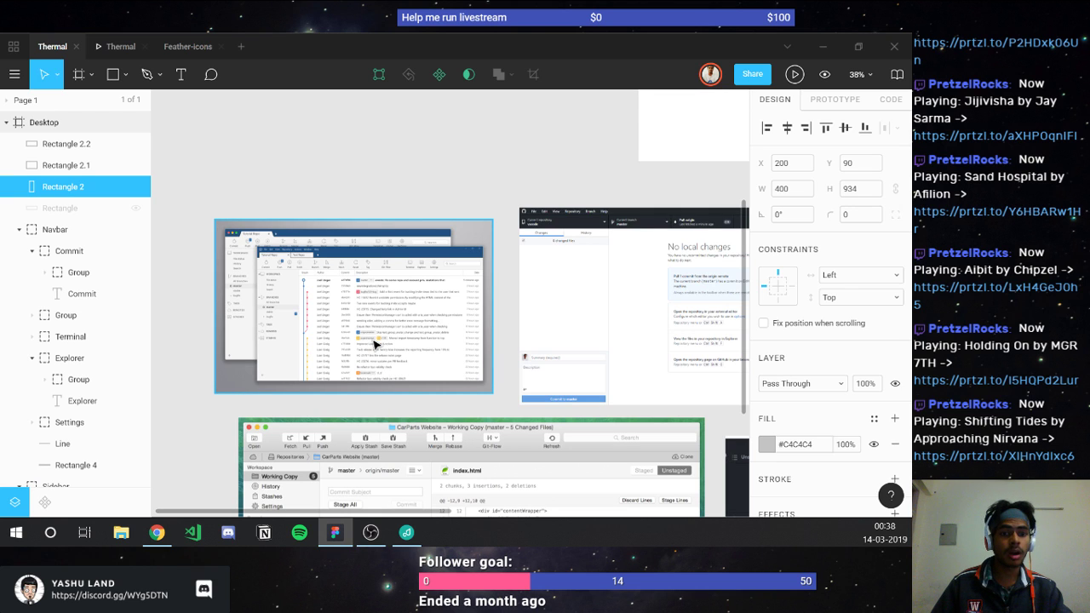
scroll(374, 343, right, 3)
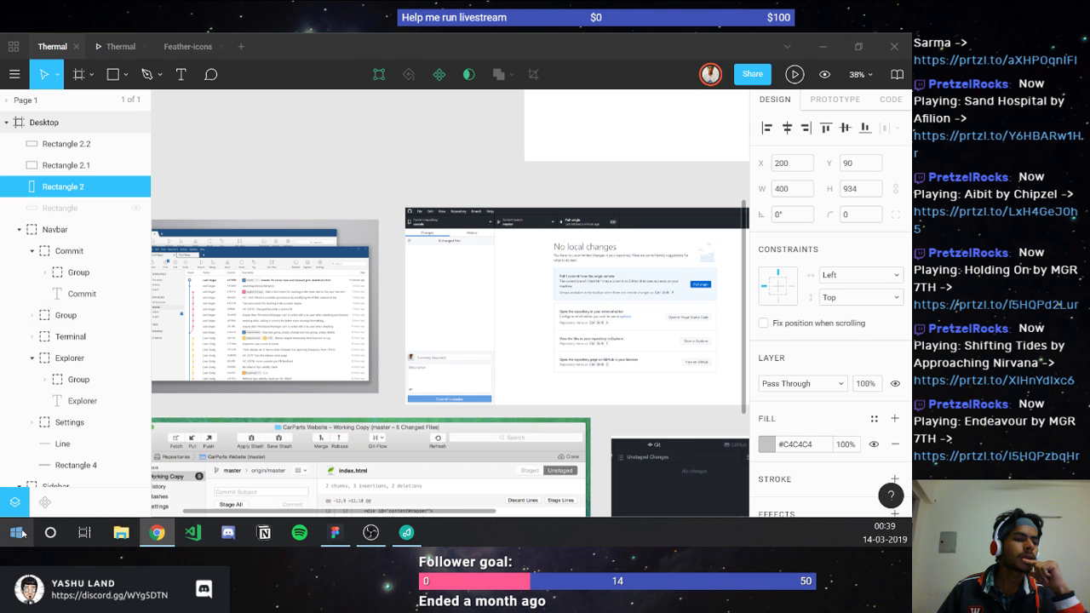
Step: Show the Windows desktop and launch GitHub Desktop from the Start menu
key(super+d)
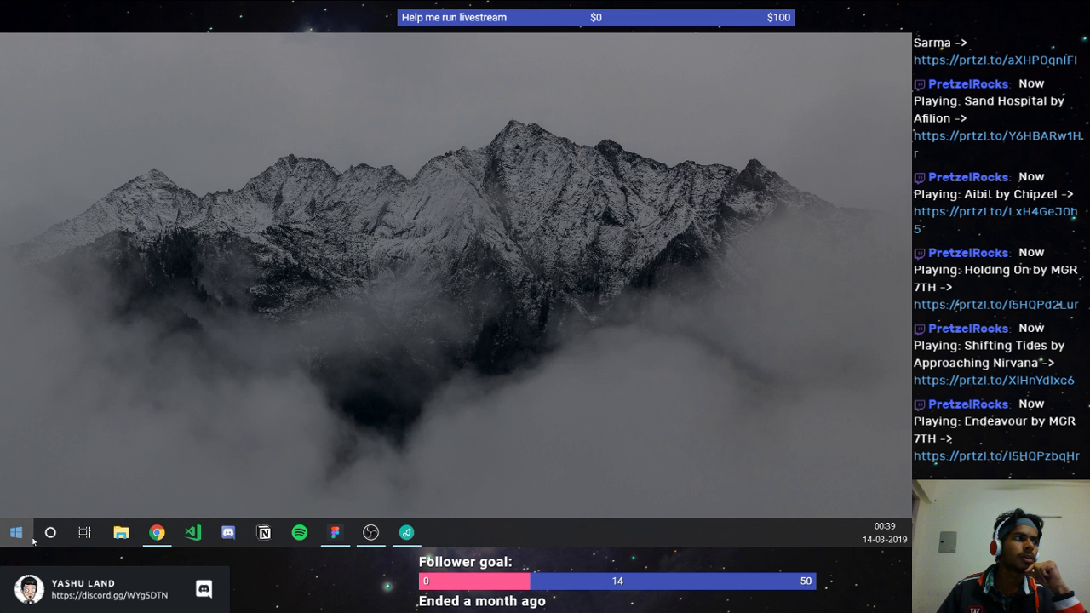
click(32, 538)
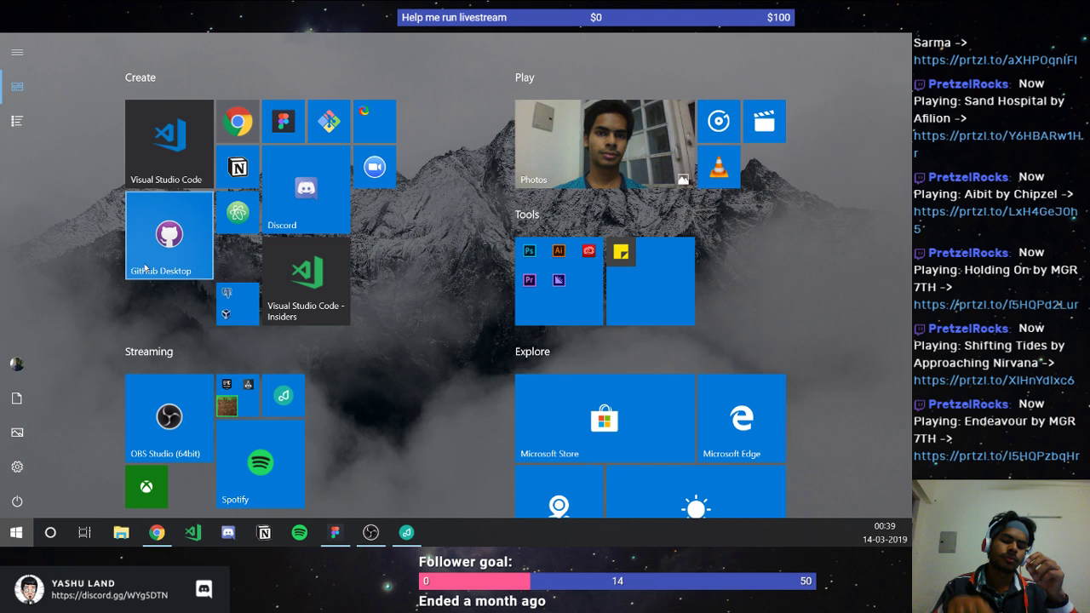
click(145, 267)
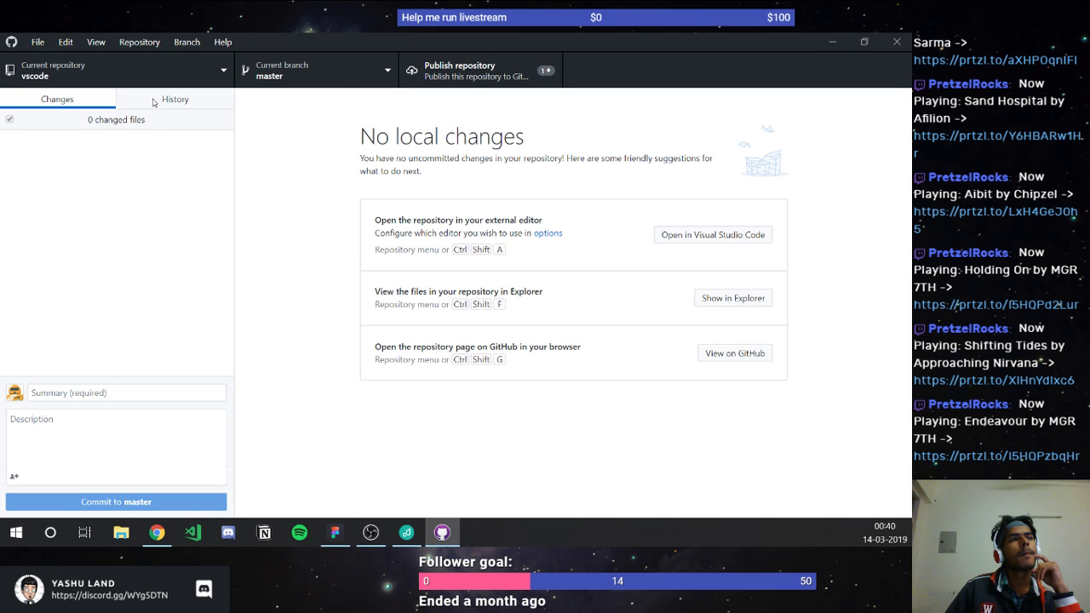
Step: Browse the vscode history and read the fileService.test.ts diff in 'comment out flaky test'
click(154, 102)
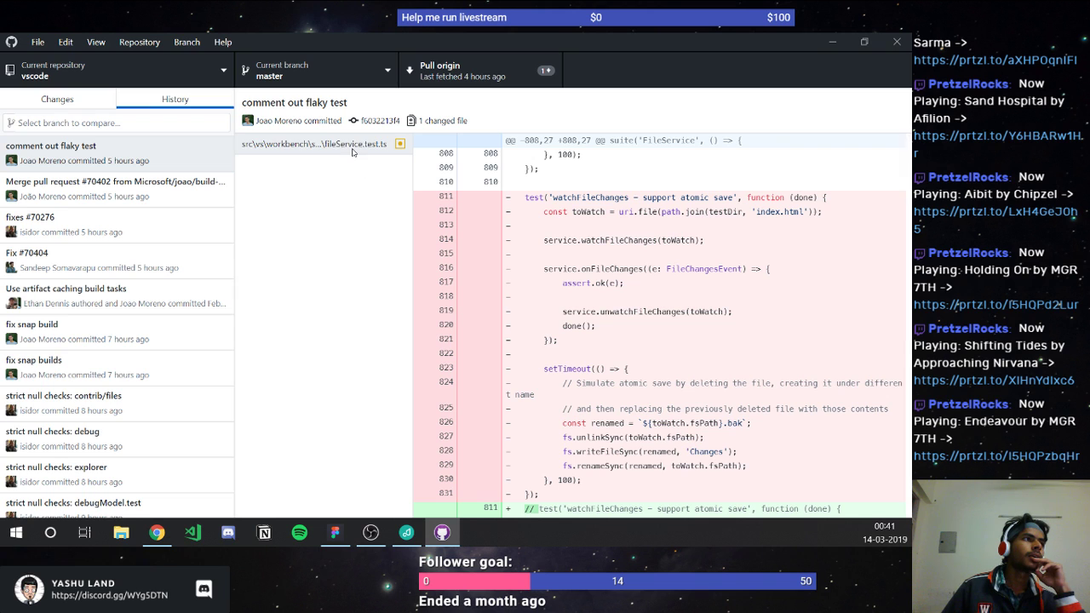
click(353, 150)
scroll(515, 221, down, 4)
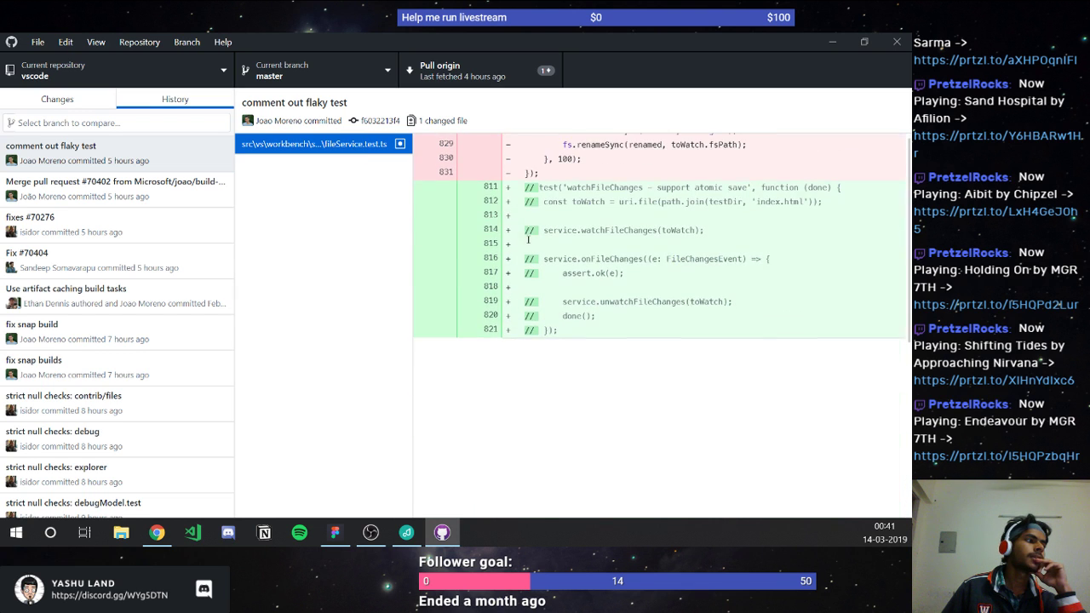
scroll(527, 237, up, 3)
scroll(528, 239, up, 2)
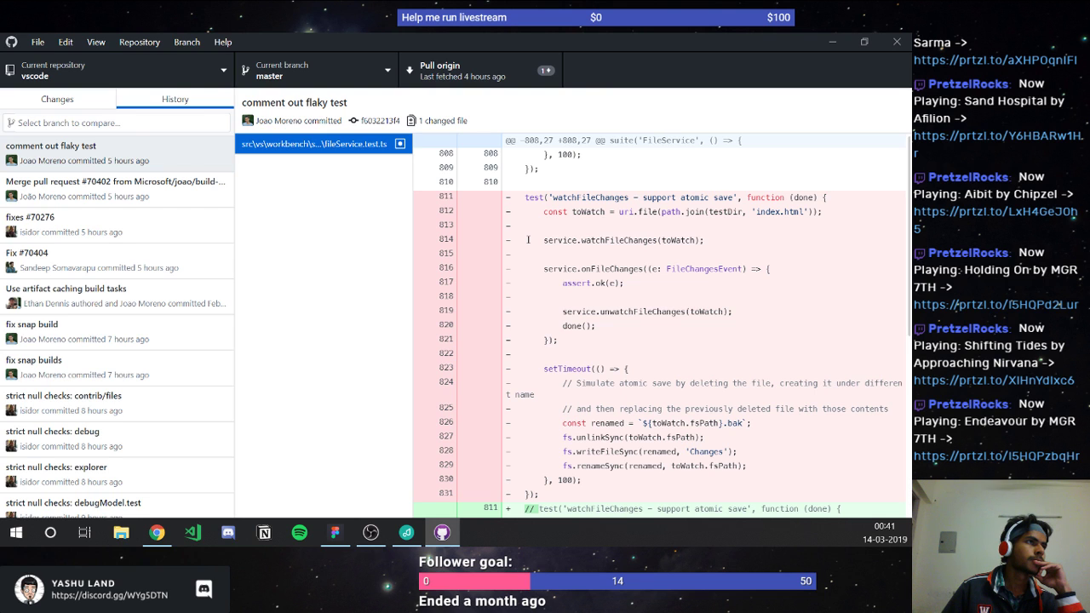
scroll(528, 240, down, 4)
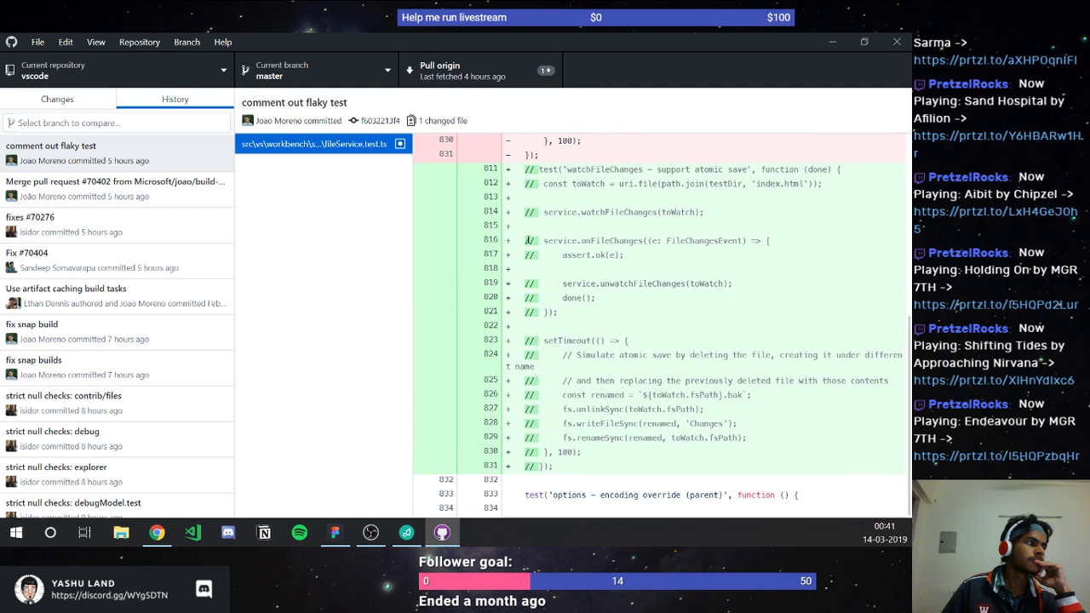
scroll(527, 240, up, 4)
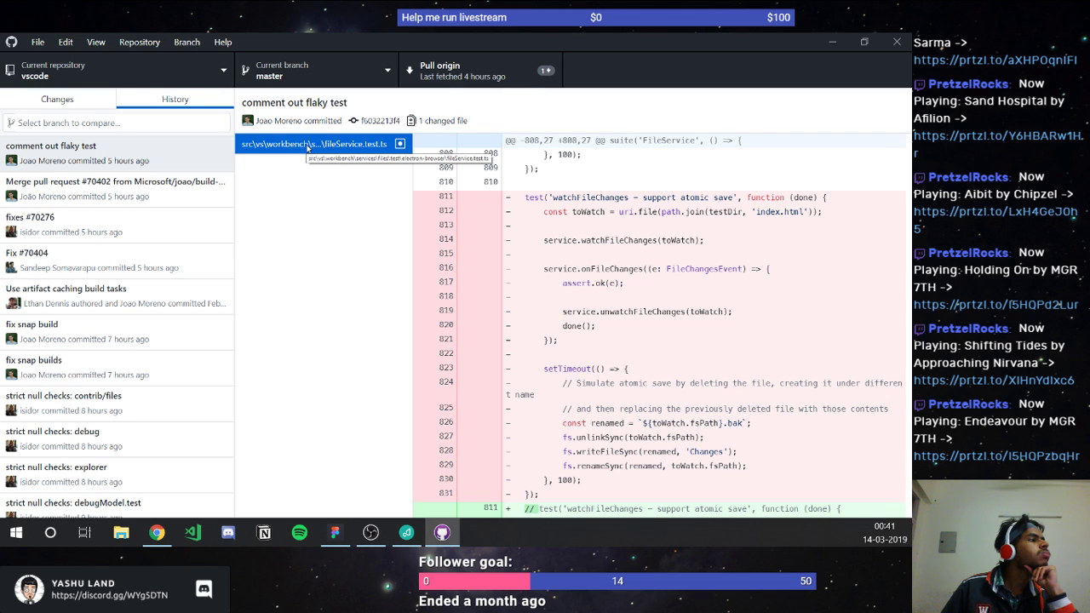
click(158, 196)
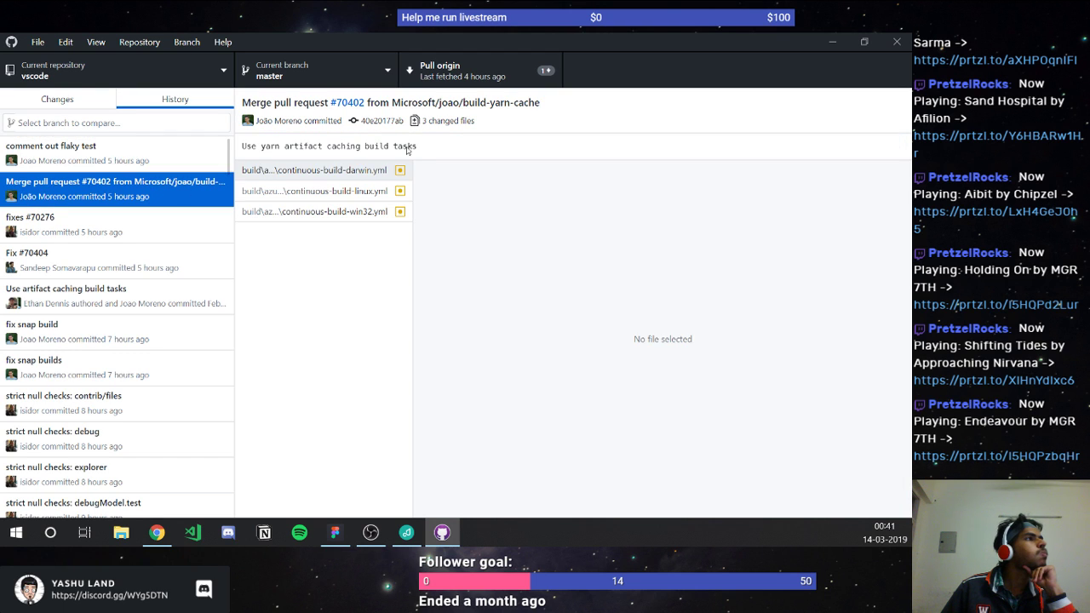
Step: Review the darwin.yml and win32.yml build file changes in merge pull request #70402
click(429, 77)
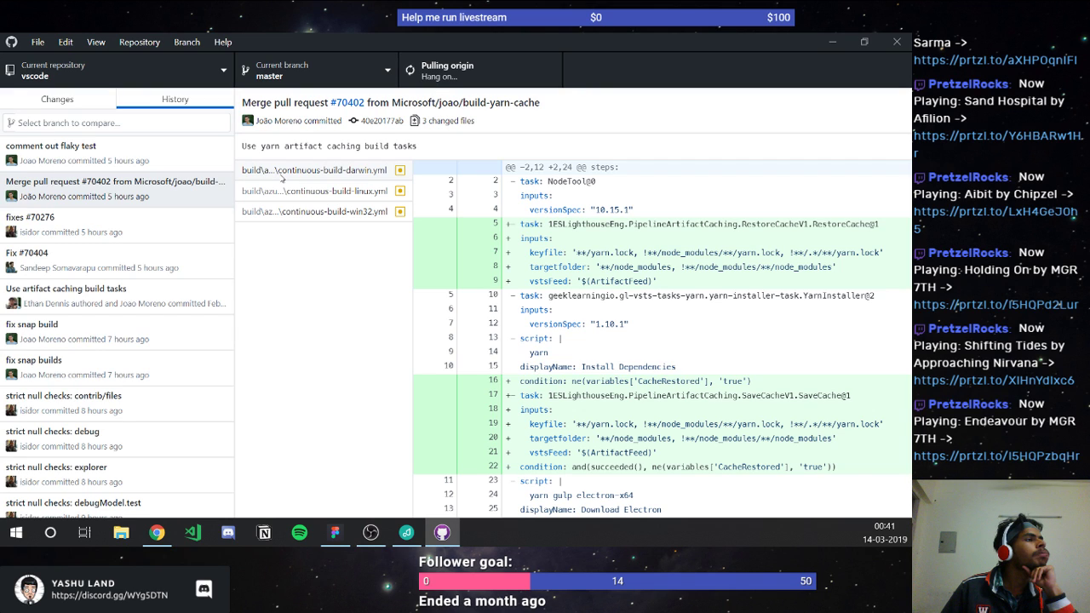
click(282, 177)
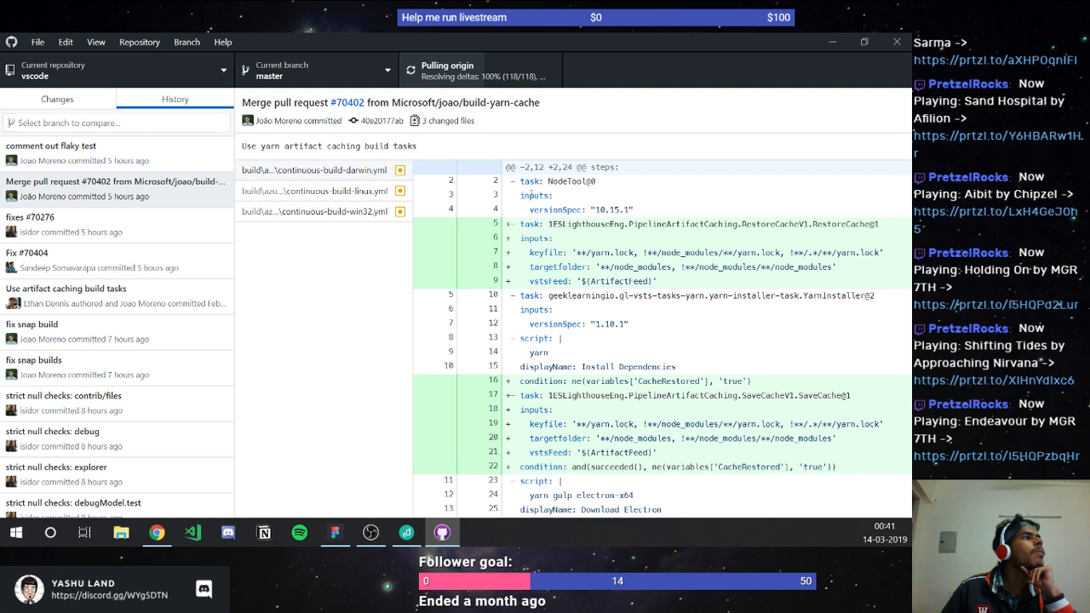
click(375, 170)
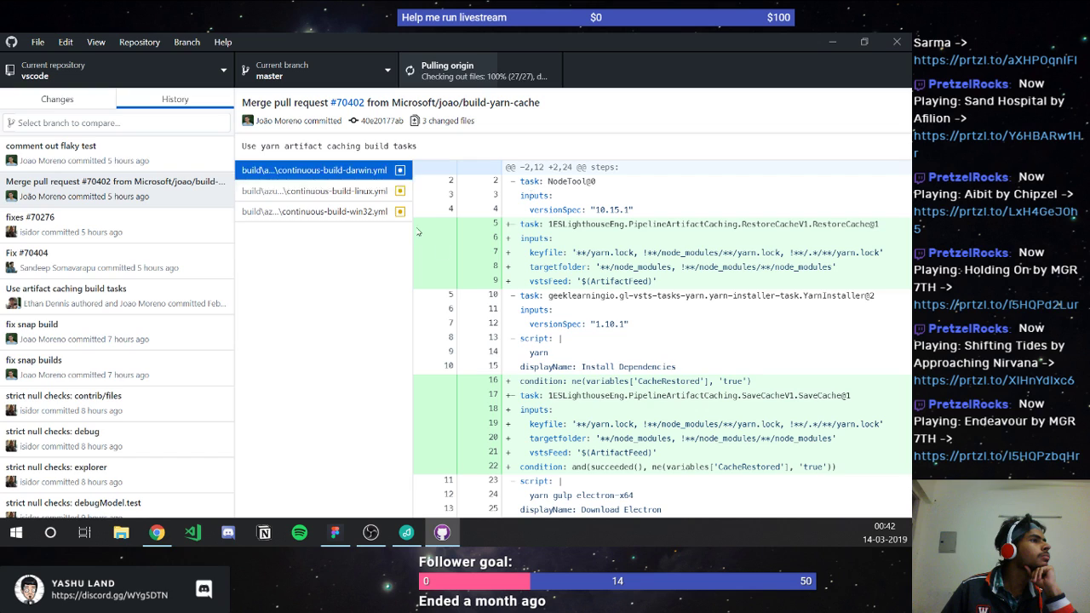
click(372, 210)
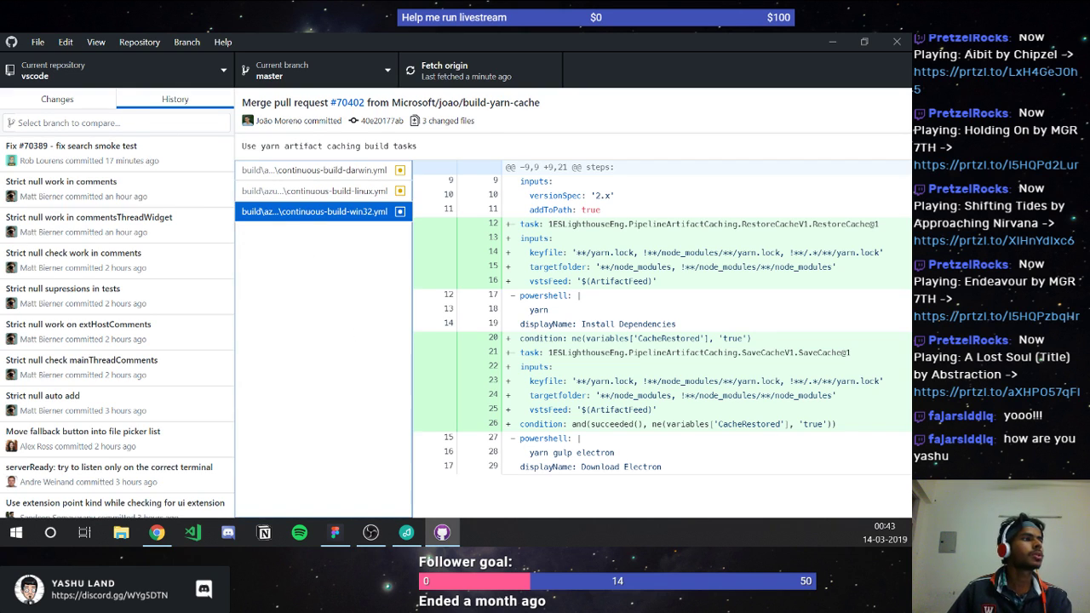
Step: Start and cancel a screen capture, then close GitHub Desktop with Alt+F4
key(ctrl+Print)
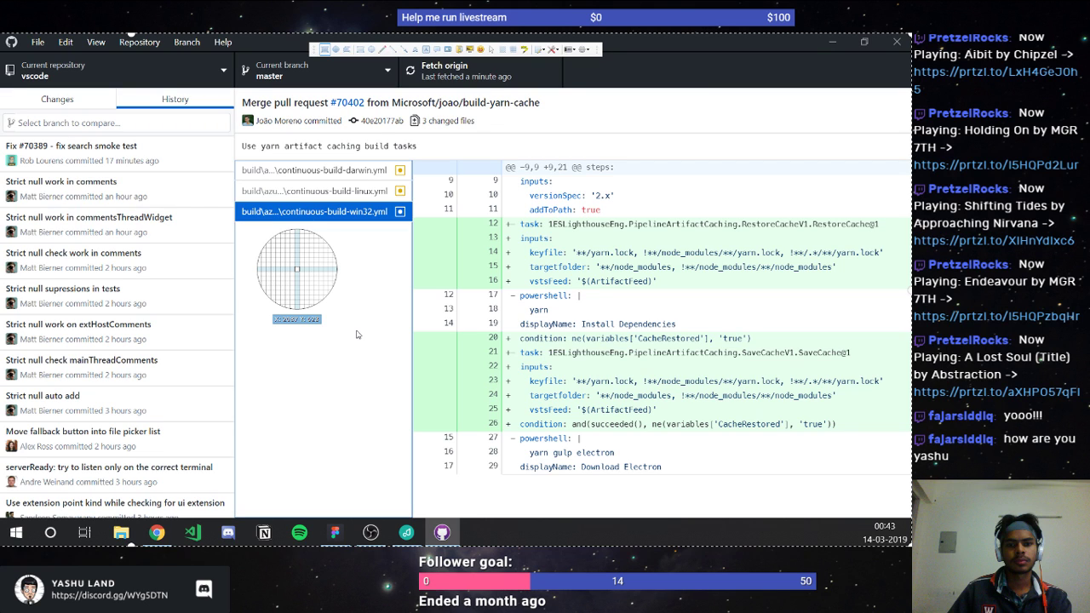
key(Escape)
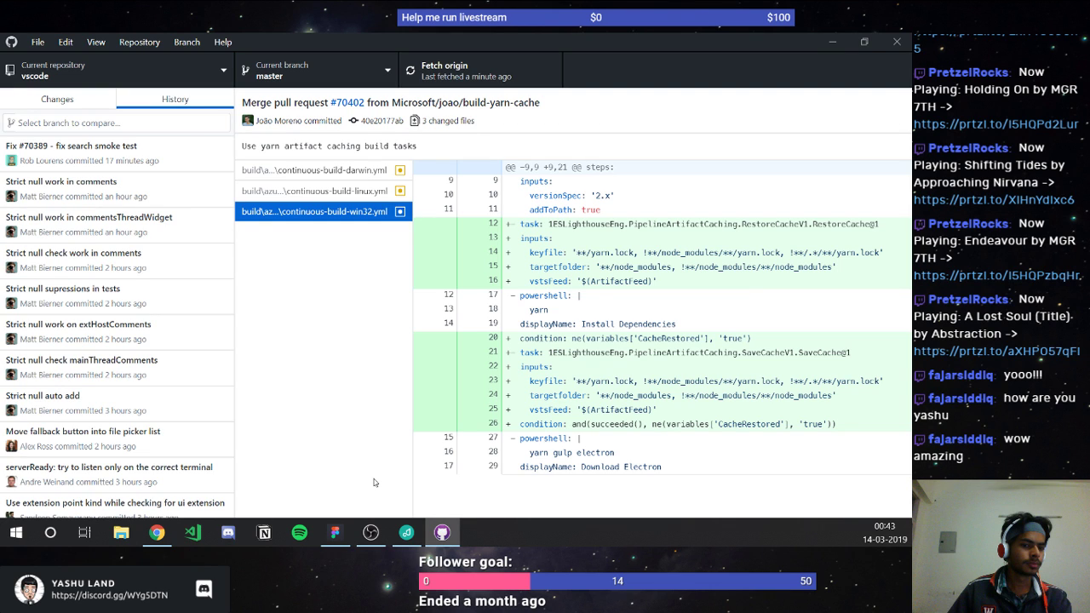
key(alt+F4)
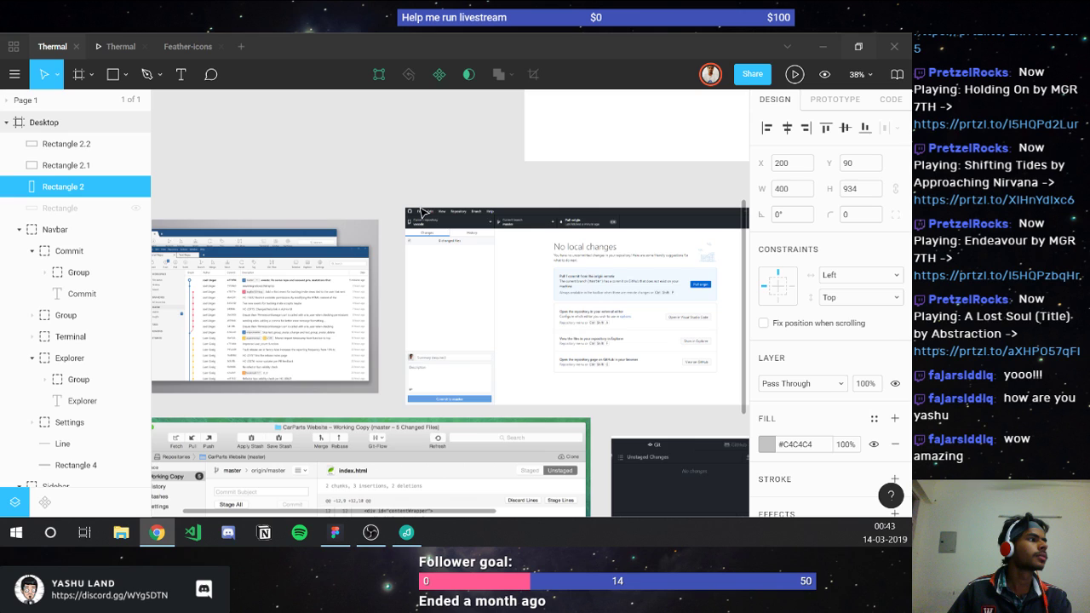
Step: Select the 200×934 Sidebar group and collapse the Sidebar and Menu bar layer lists
scroll(421, 211, right, 10)
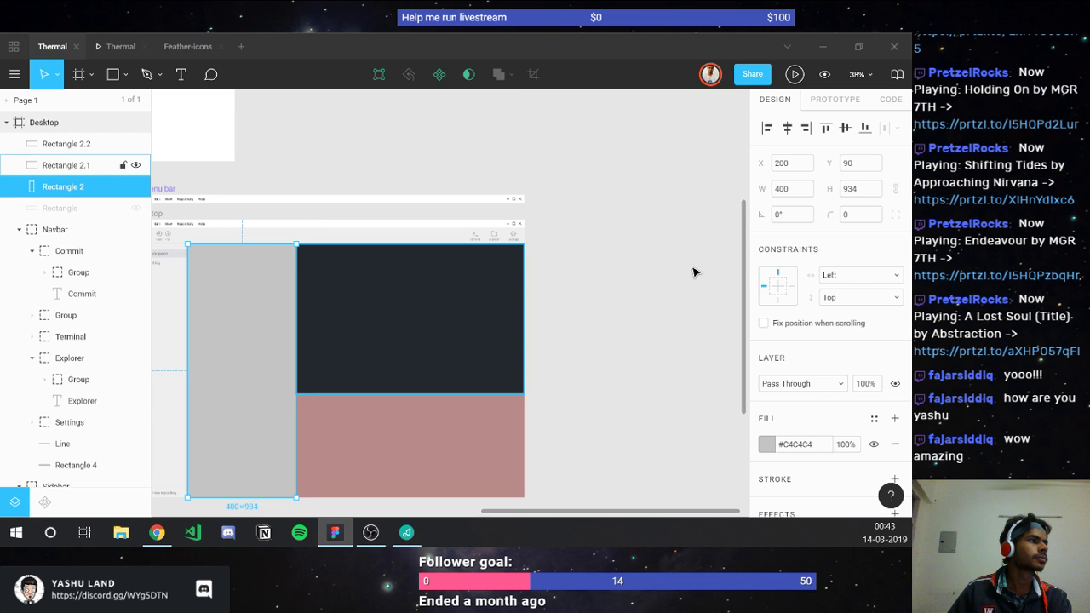
click(692, 272)
scroll(318, 217, left, 5)
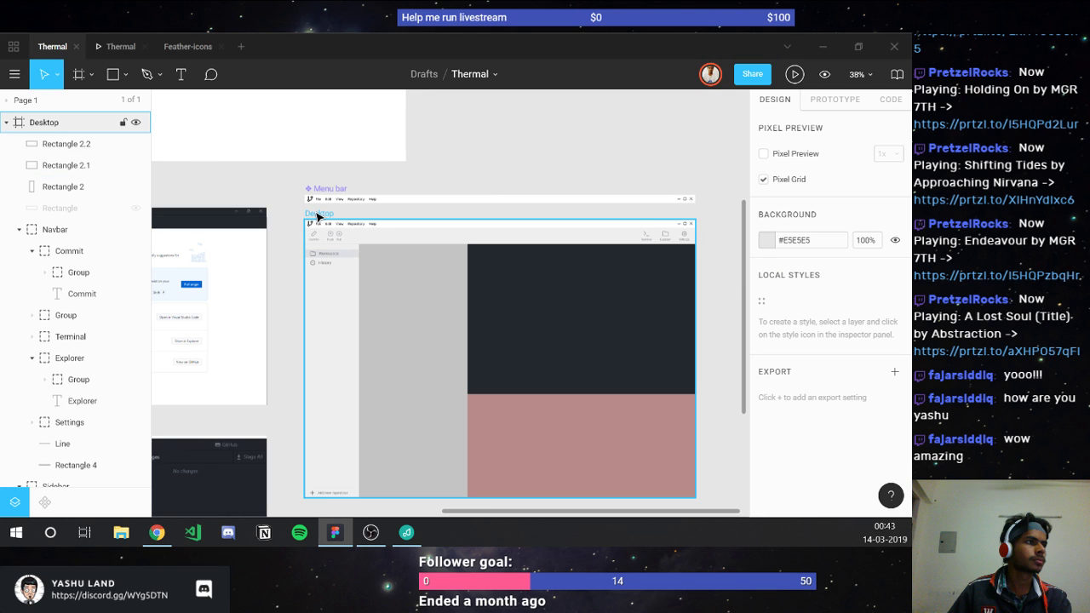
click(322, 302)
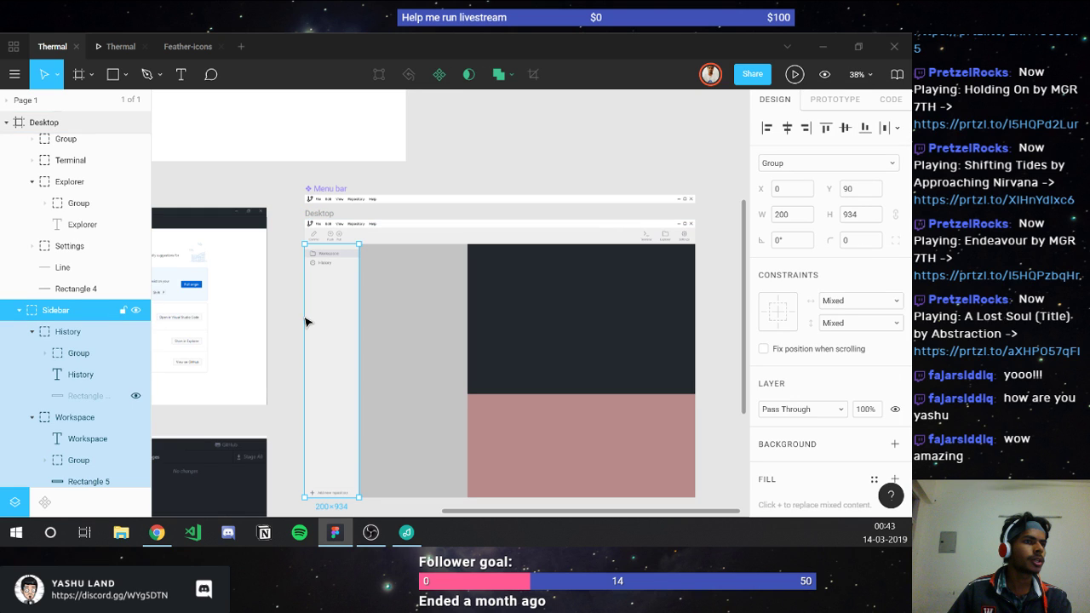
click(18, 310)
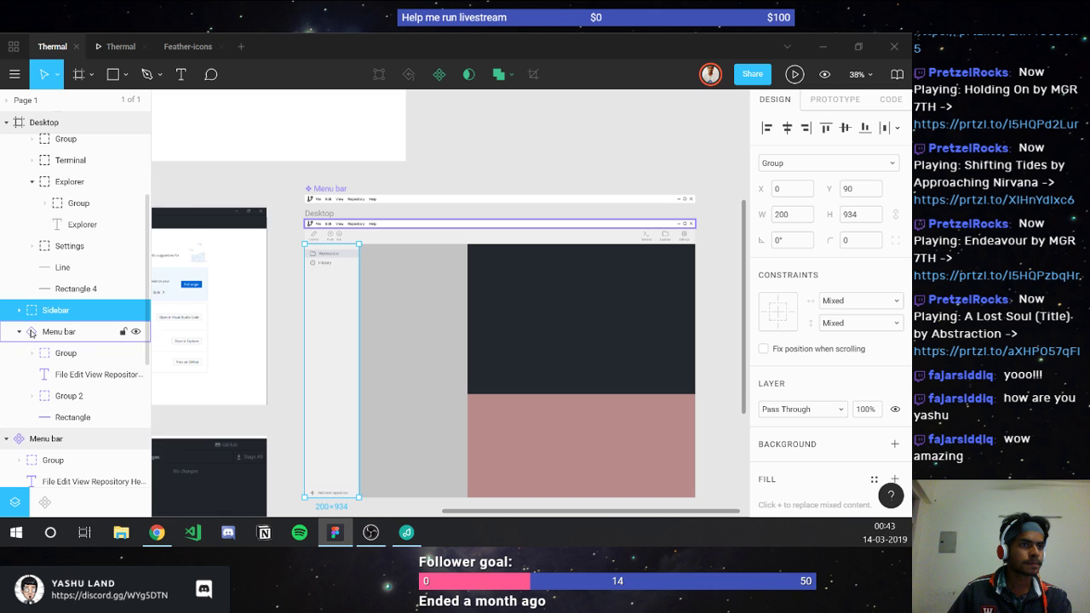
click(19, 332)
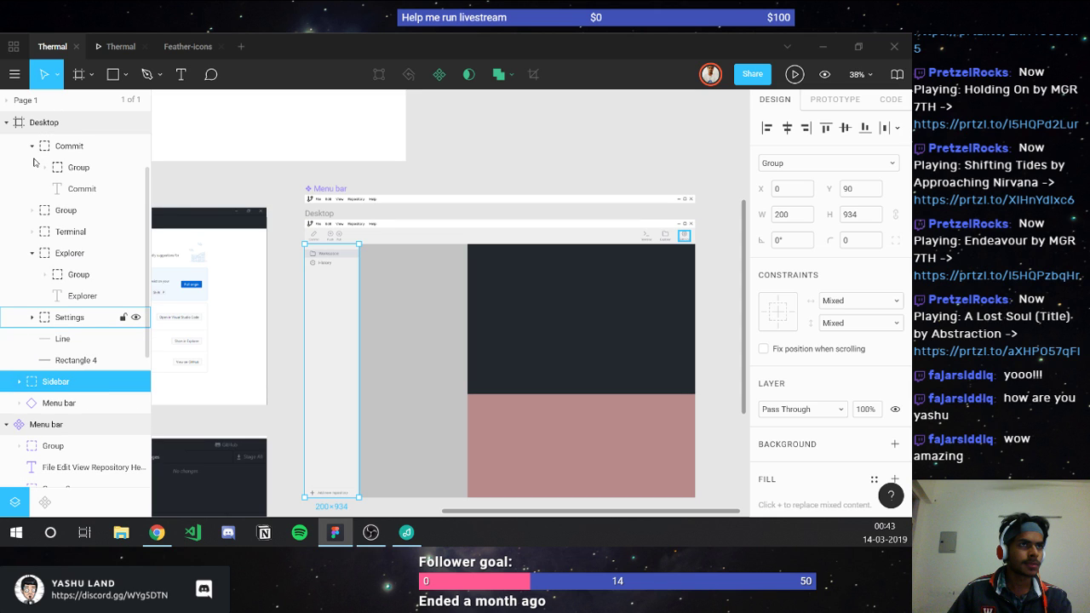
scroll(34, 162, down, 3)
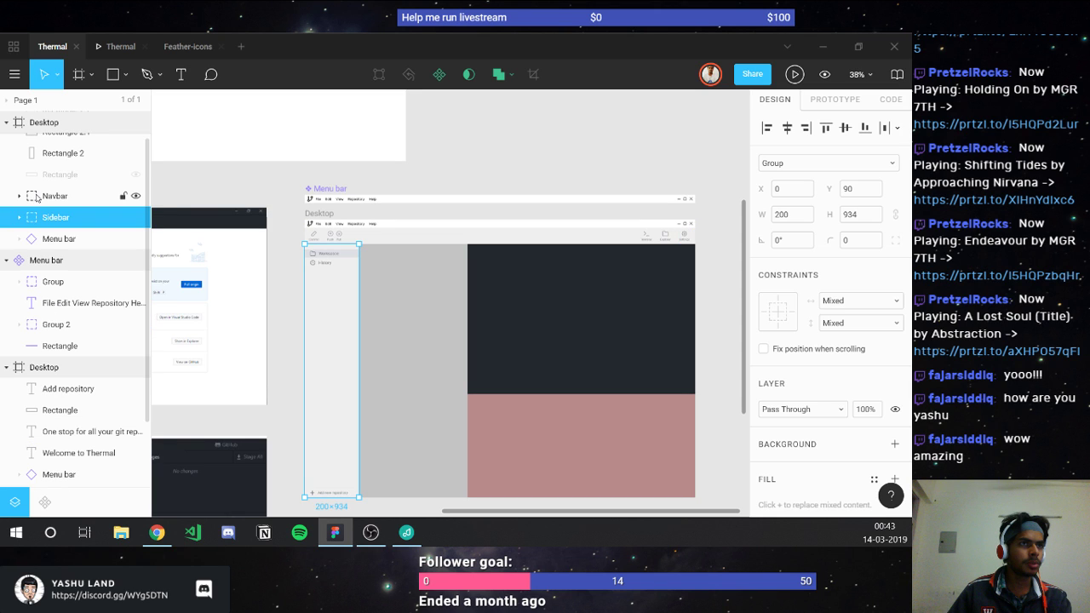
click(135, 196)
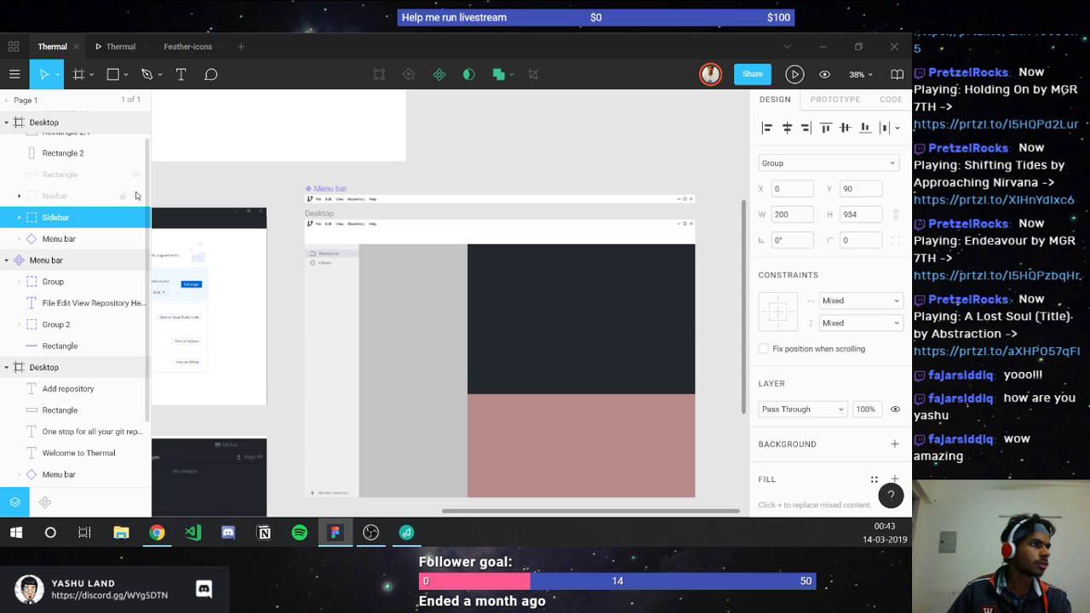
click(135, 195)
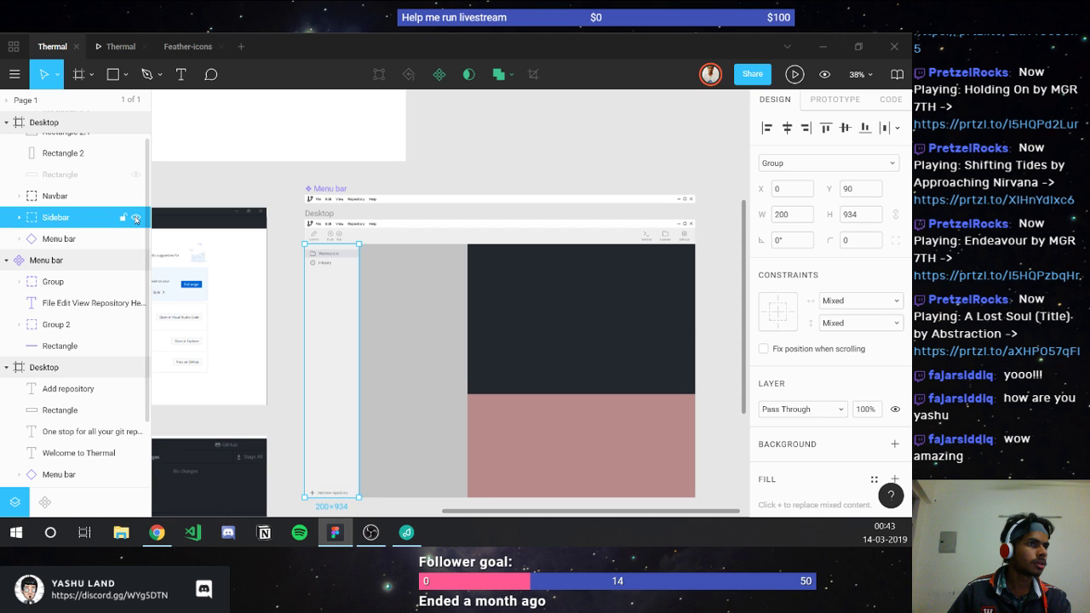
shift+click(77, 196)
click(435, 77)
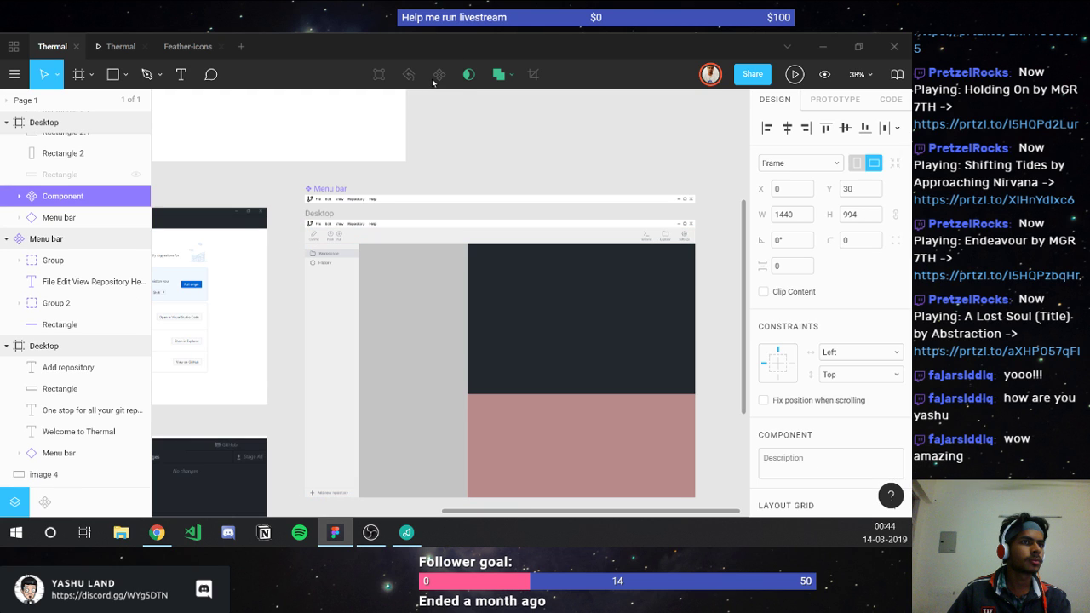
key(ctrl+z)
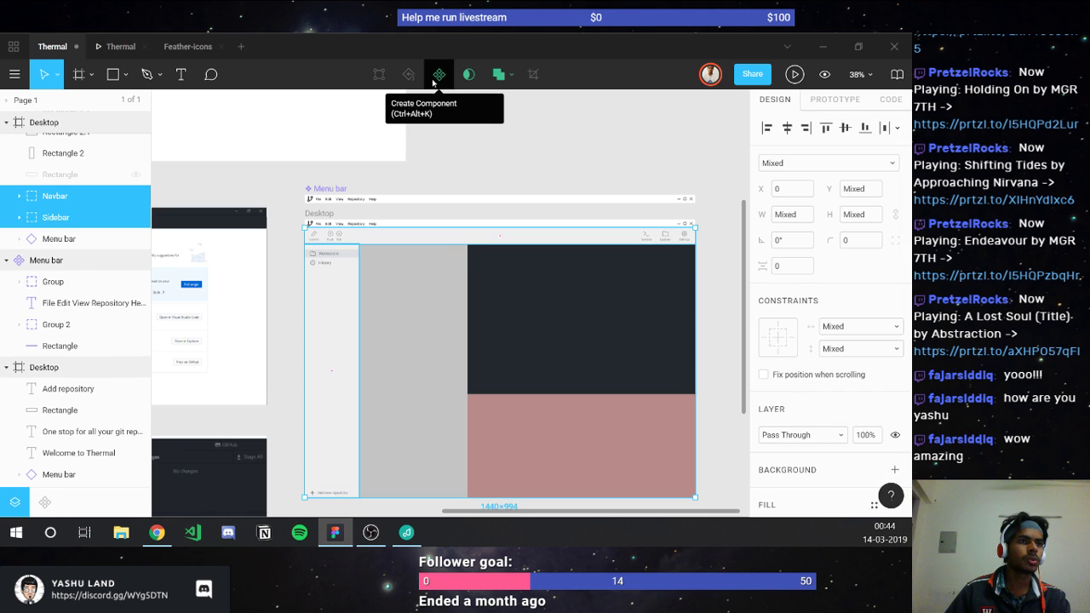
key(ctrl+z)
key(ctrl+z)
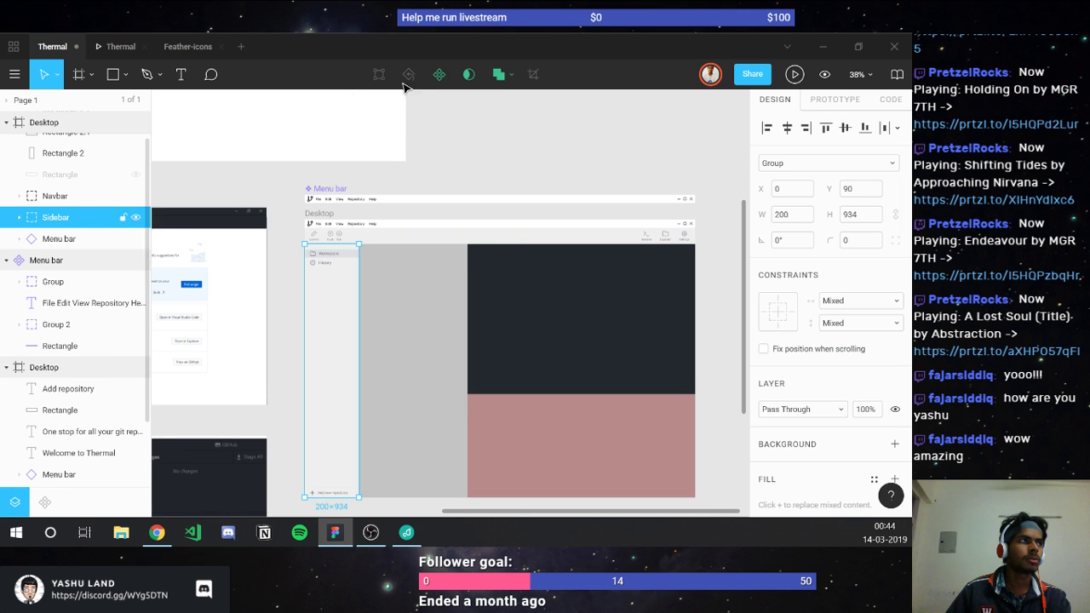
key(ctrl+alt+k)
click(94, 196)
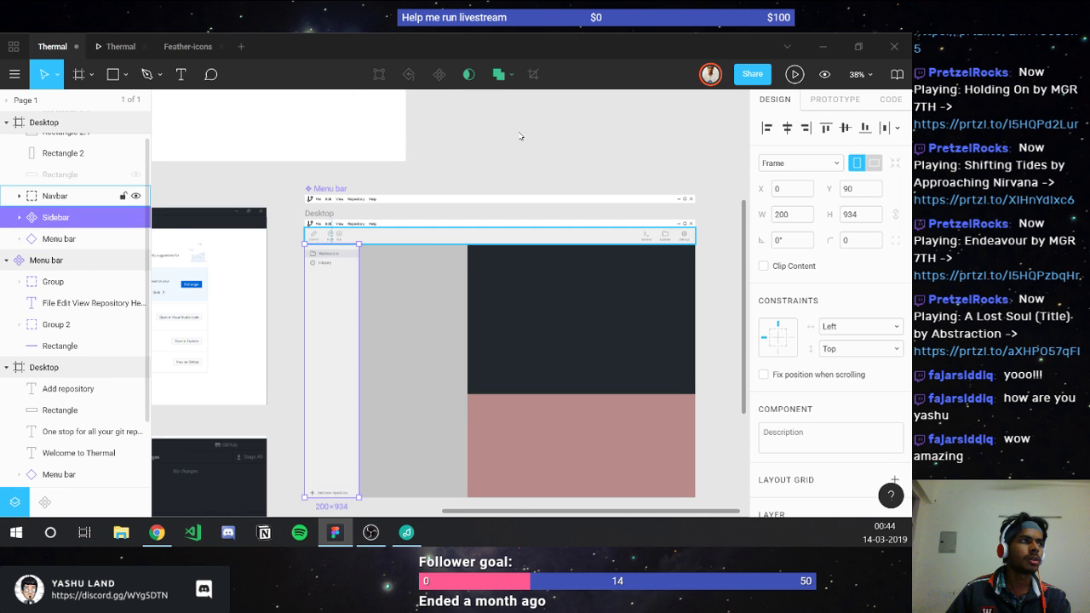
click(439, 74)
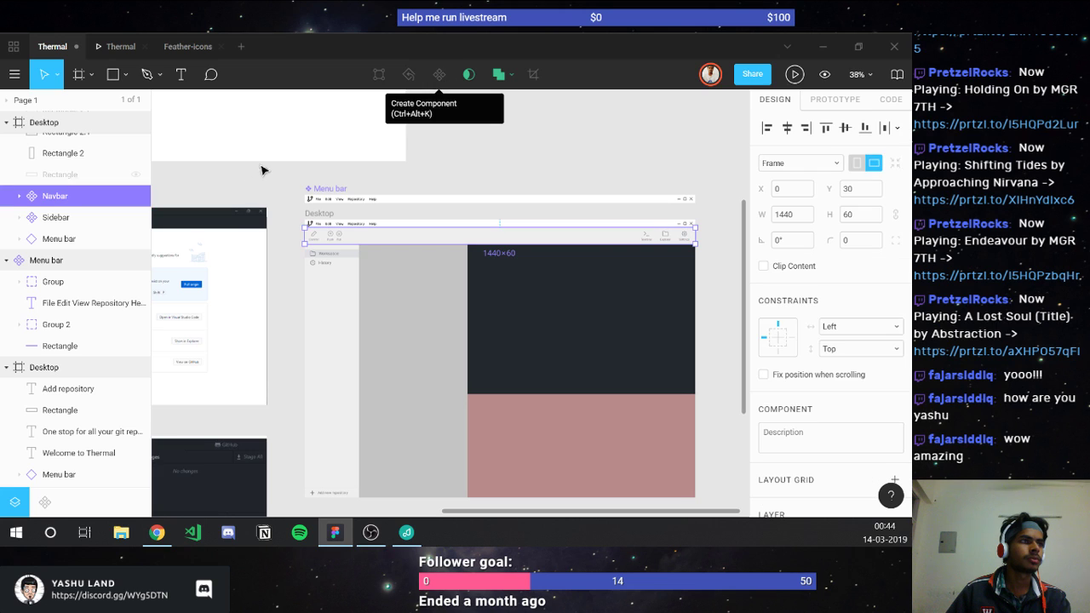
click(345, 287)
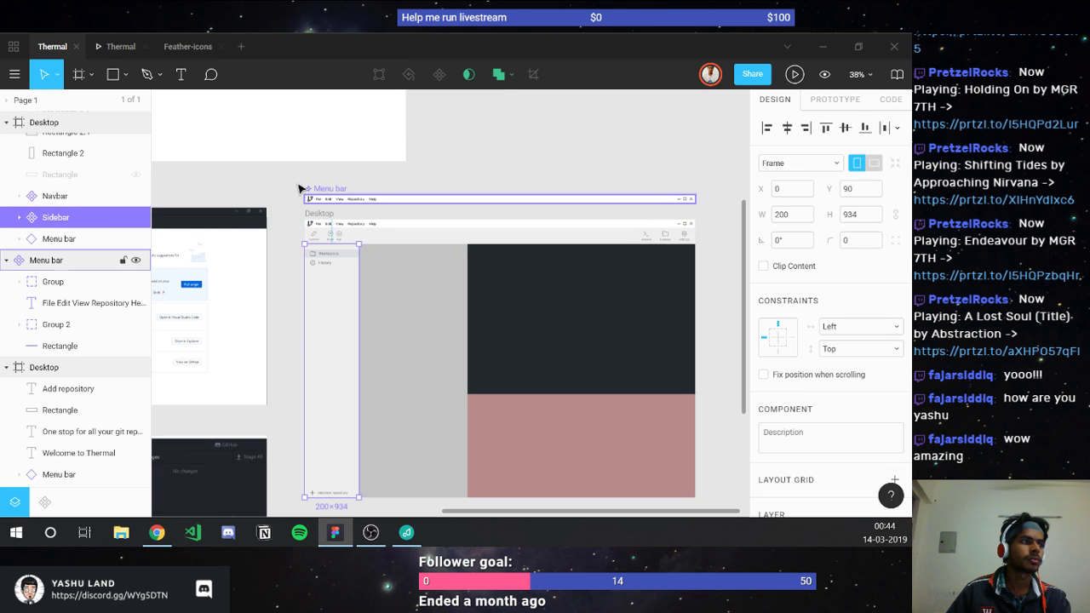
scroll(302, 185, down, 5)
scroll(218, 179, up, 2)
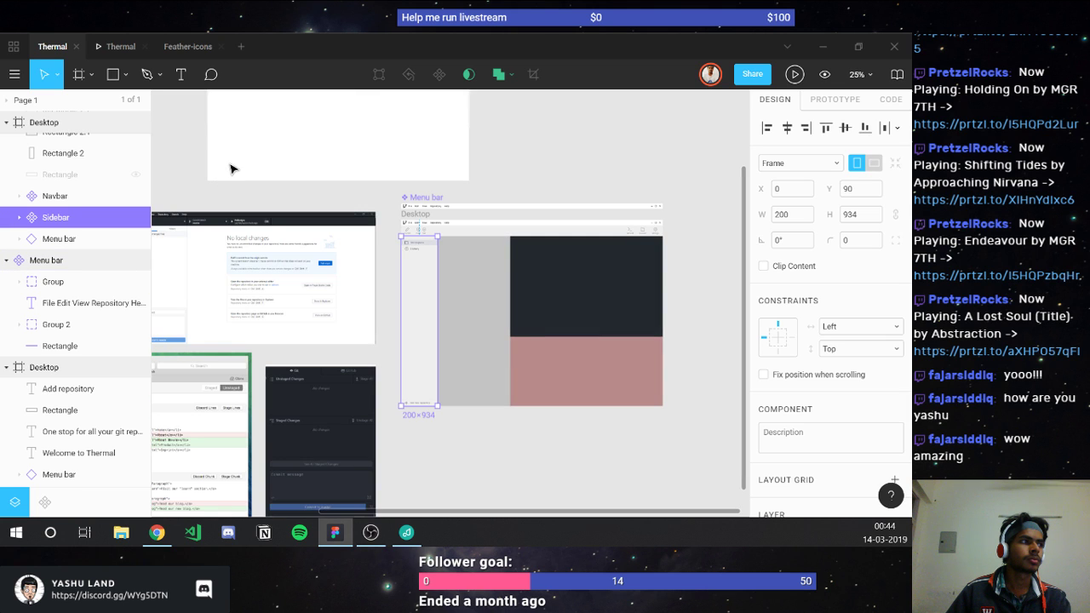
scroll(230, 167, up, 3)
click(230, 167)
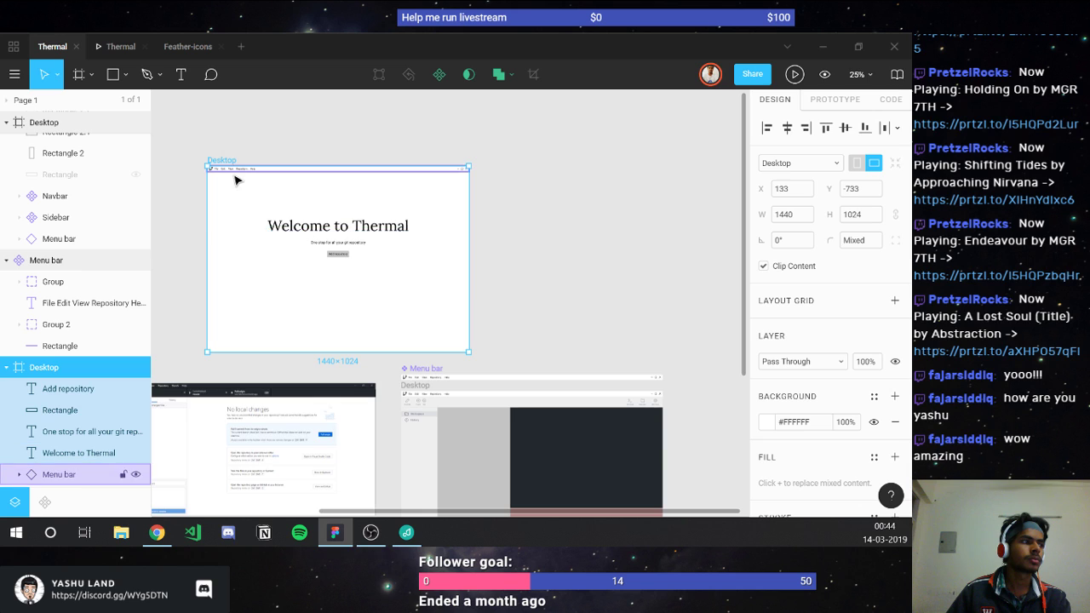
scroll(234, 174, down, 5)
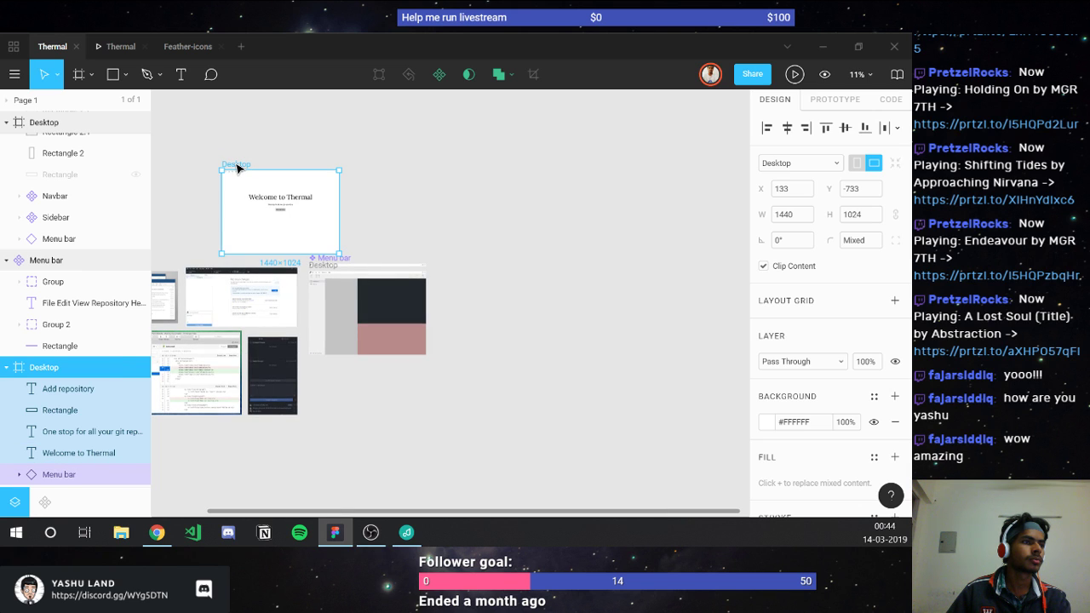
scroll(237, 171, left, 3)
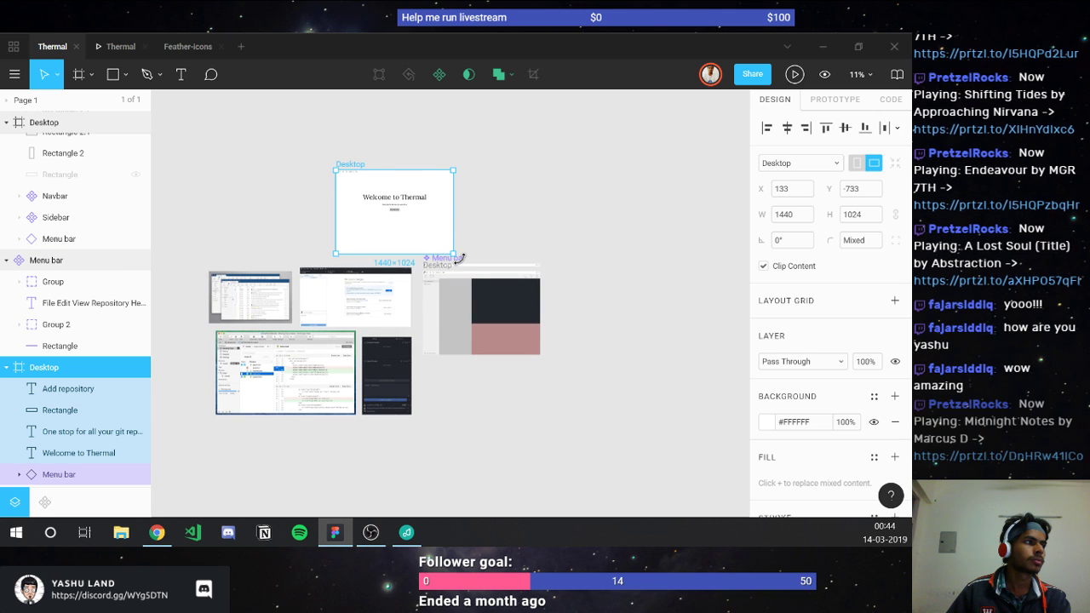
ctrl+scroll(458, 258, up, 3)
click(430, 265)
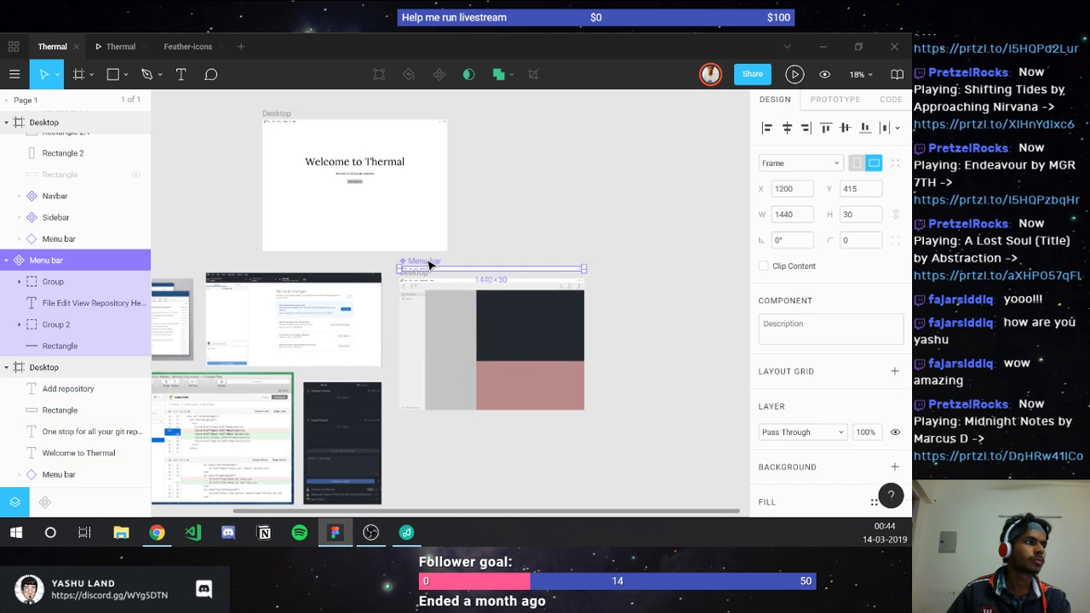
Step: Move the Menu bar component up, then duplicate the Sidebar and drag its master out
drag(433, 260, 481, 239)
scroll(482, 239, down, 1)
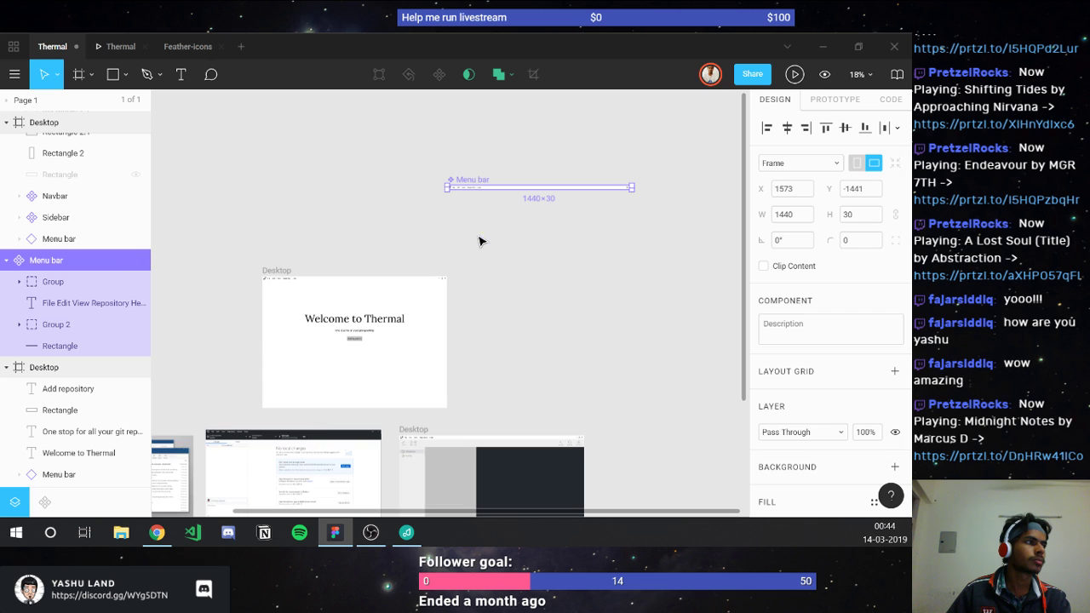
click(418, 461)
key(ctrl+d)
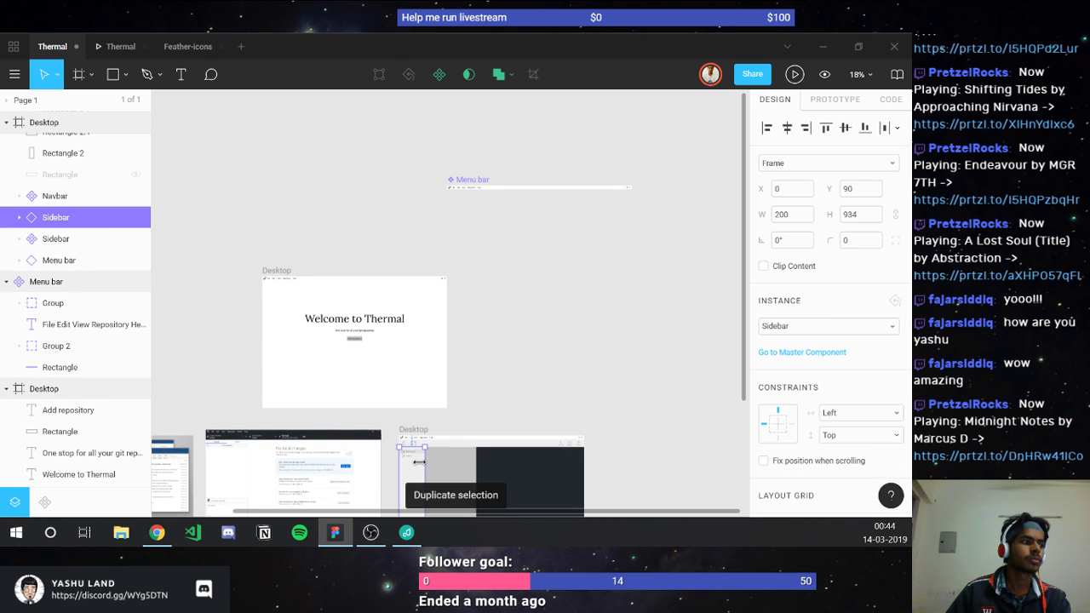
key(Tab)
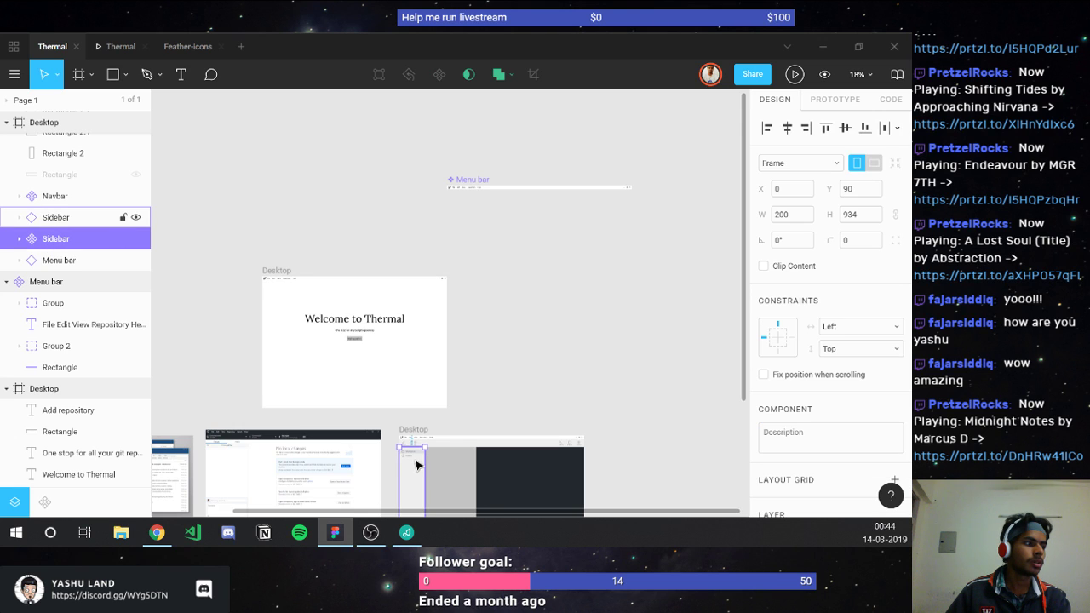
drag(413, 489, 656, 213)
Step: Duplicate the Navbar and move its 1440×60 master out beside the Menu bar
click(453, 445)
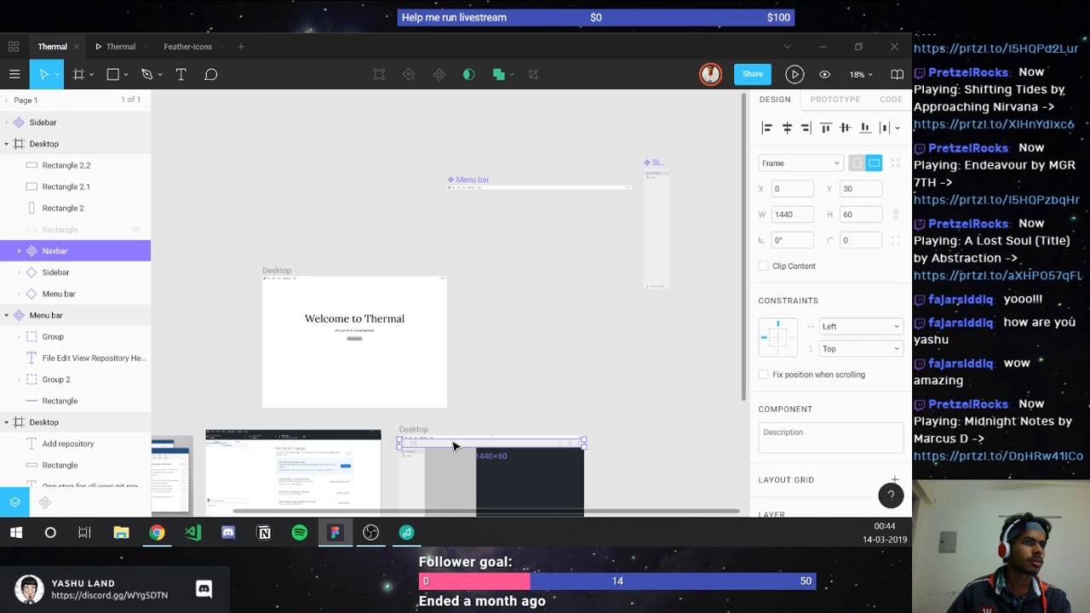
key(ctrl+d)
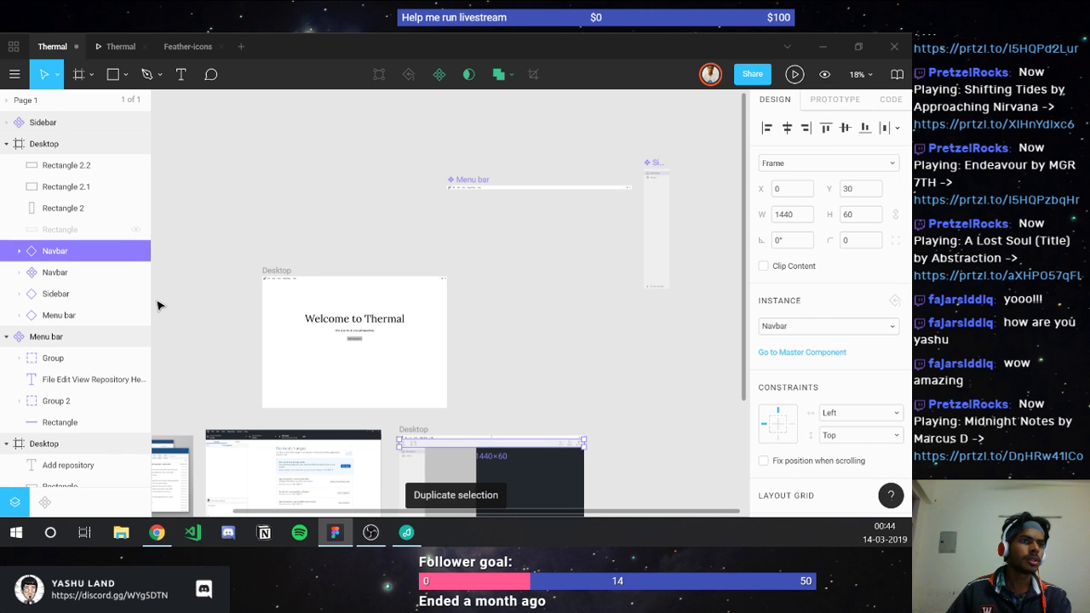
click(74, 276)
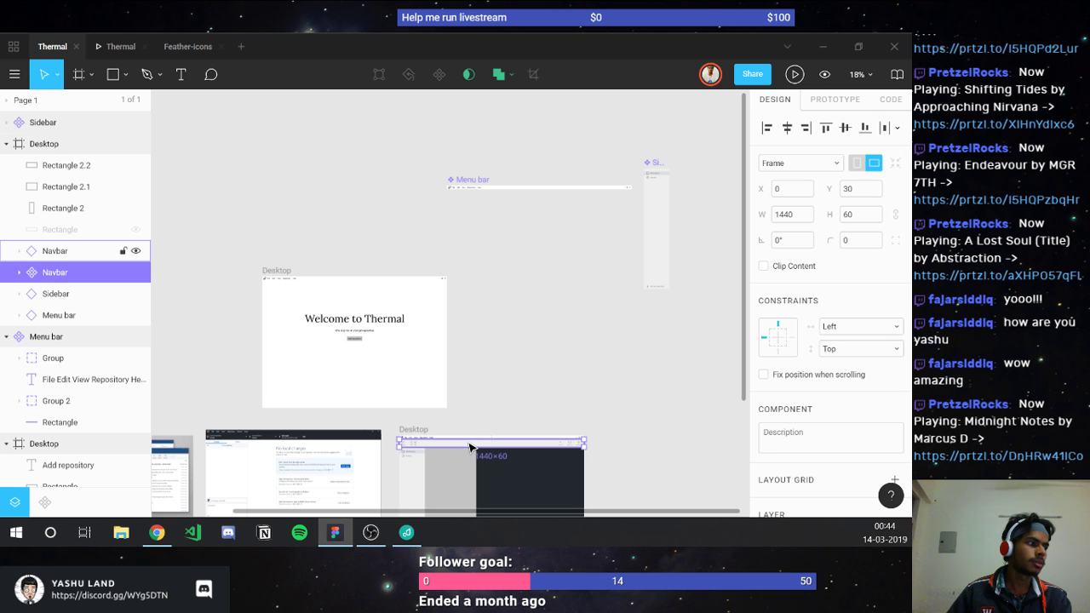
drag(469, 447, 522, 210)
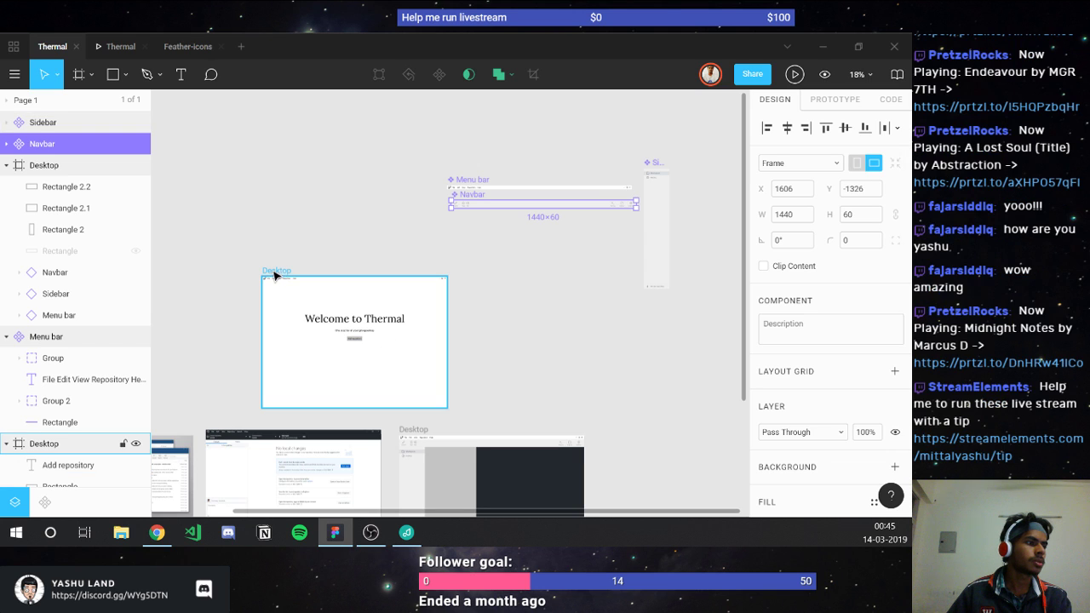
Step: Rename the welcome screen frame to 'Welcome' and move it above the other Desktop frame
double_click(274, 274)
text(Welc)
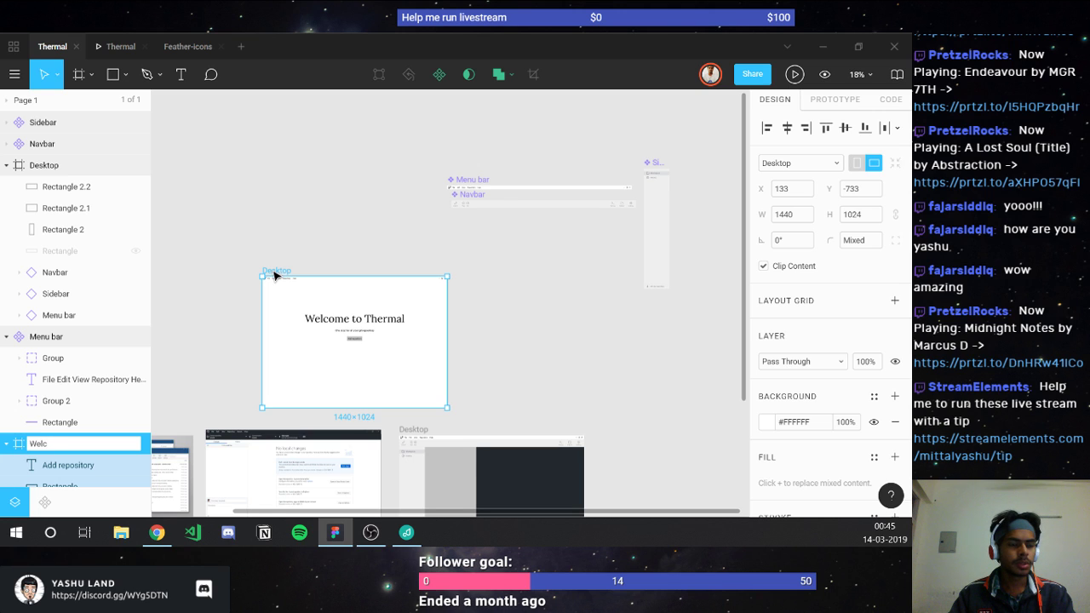
text(ome)
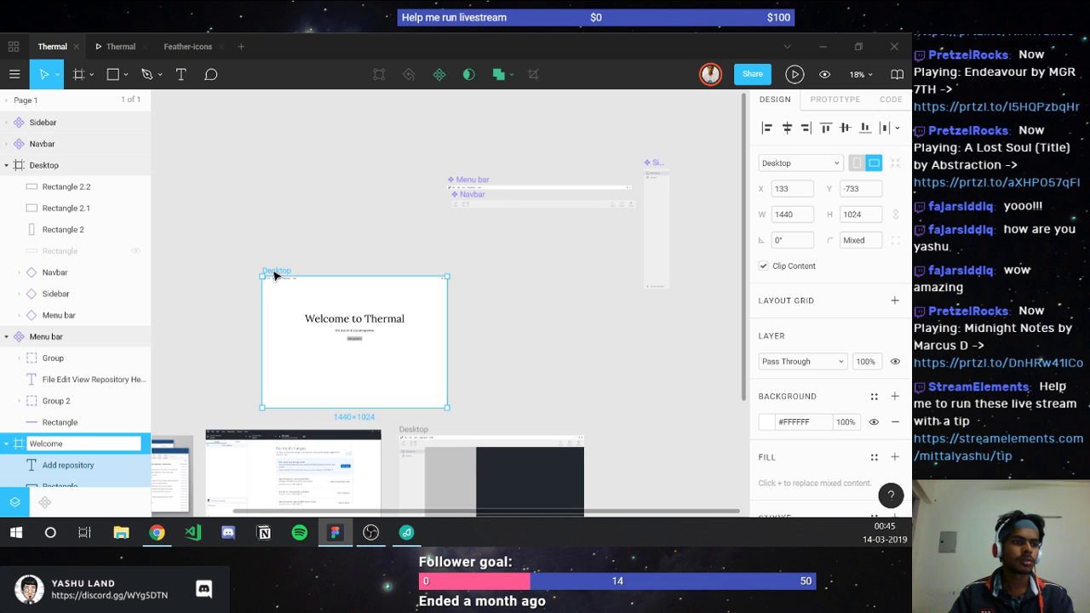
key(Return)
drag(274, 273, 414, 292)
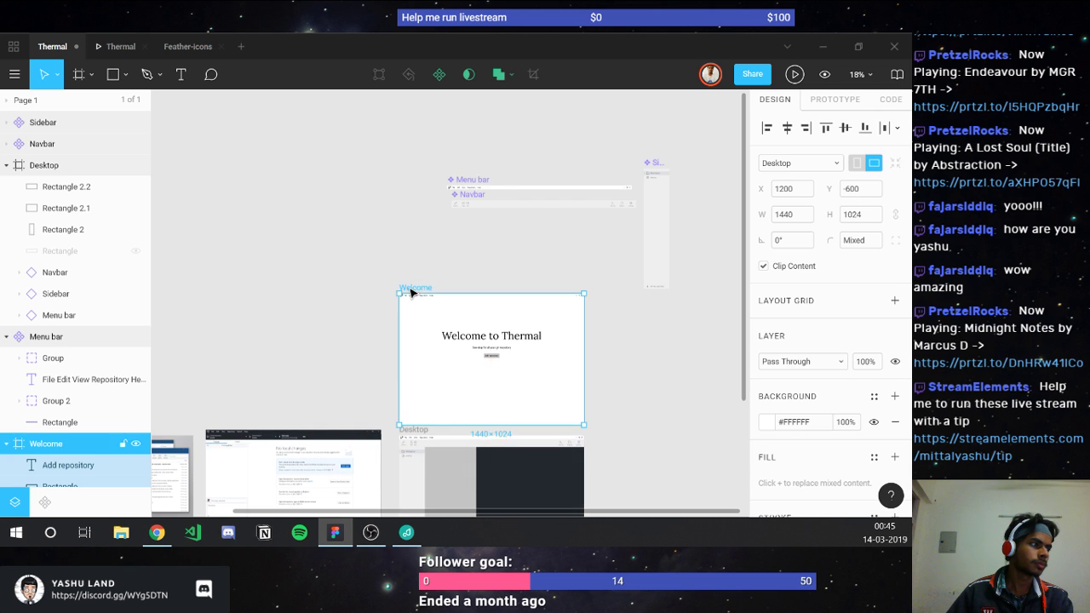
scroll(464, 357, down, 3)
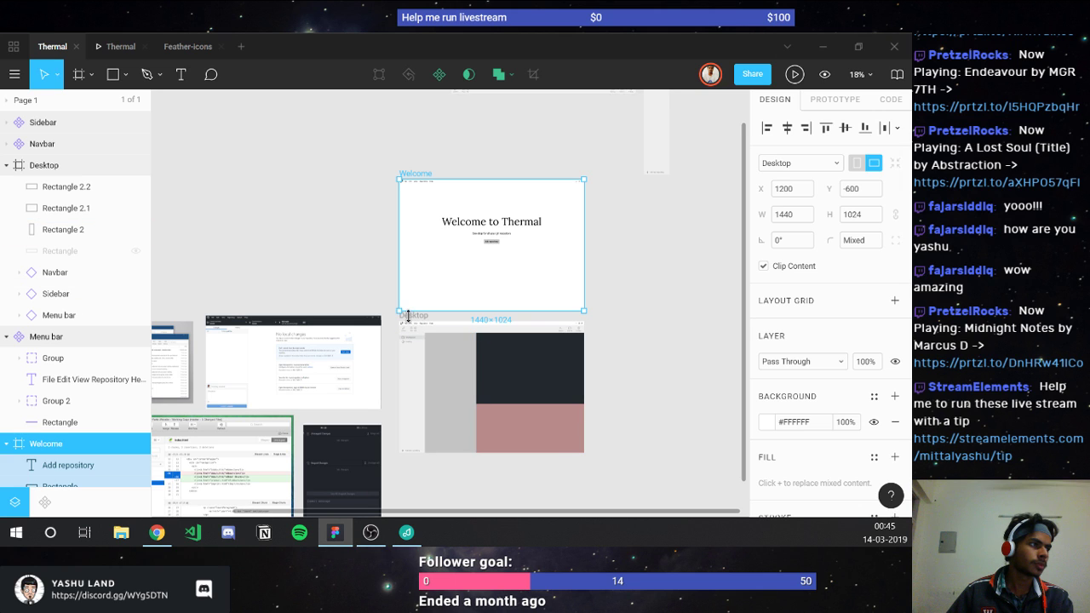
scroll(416, 319, up, 3)
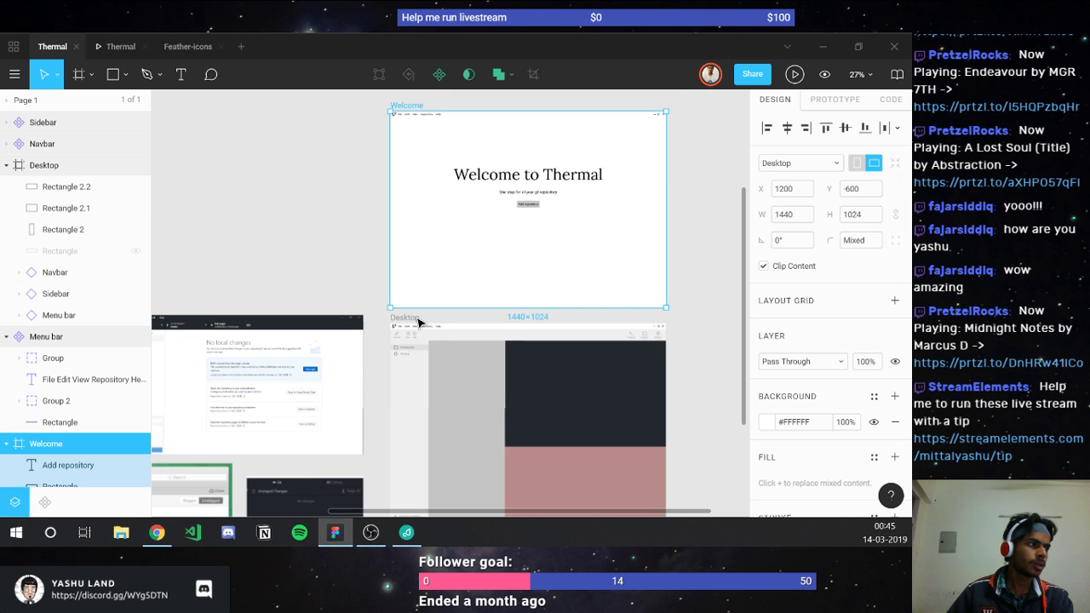
Step: Rename the lower Desktop frame to 'History'
double_click(410, 318)
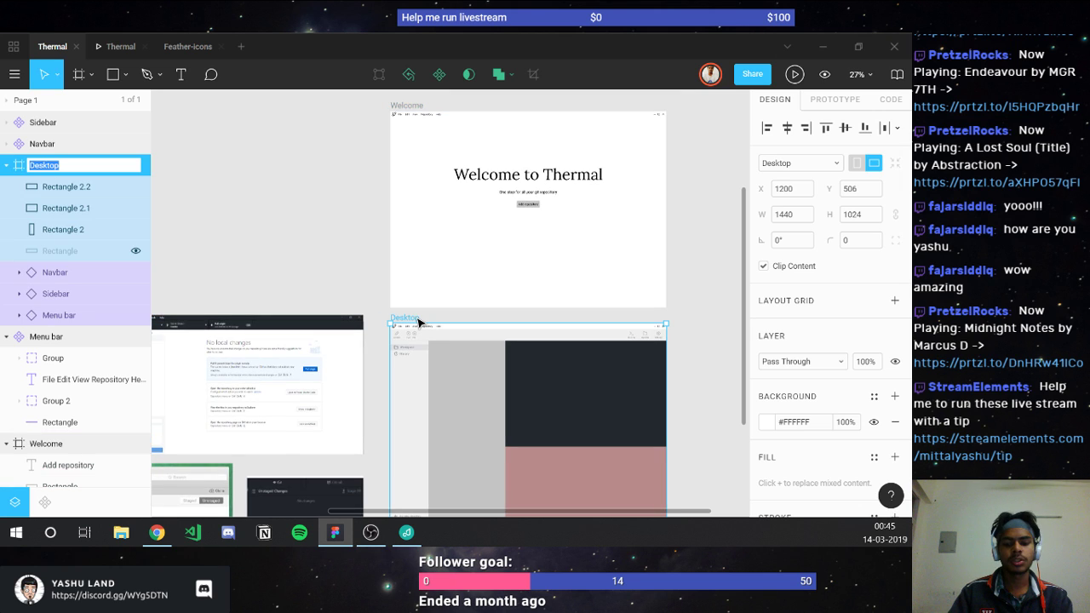
text(History)
key(Return)
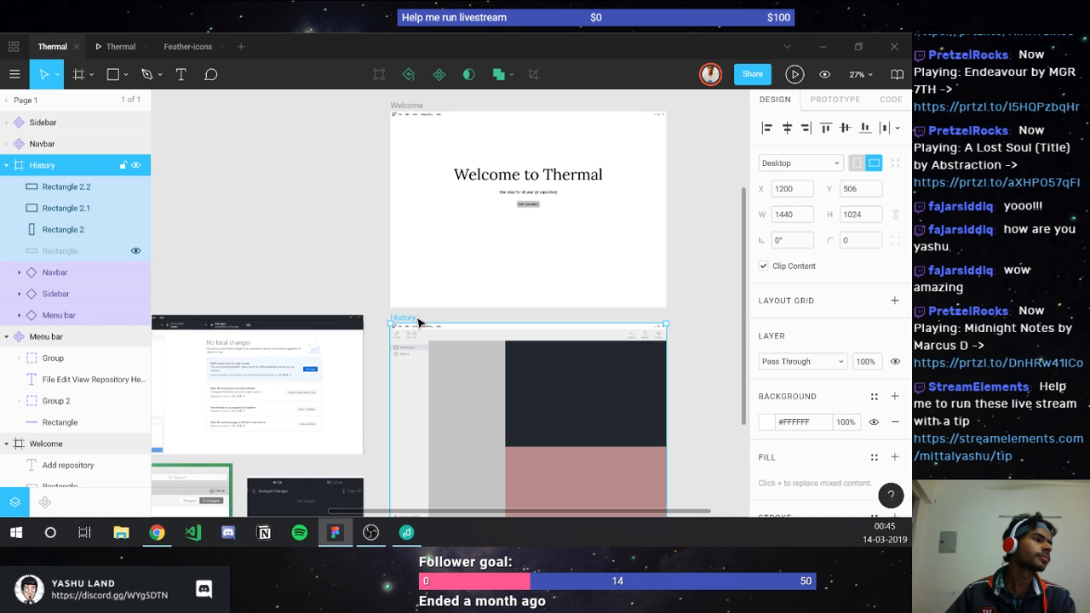
scroll(540, 341, up, 3)
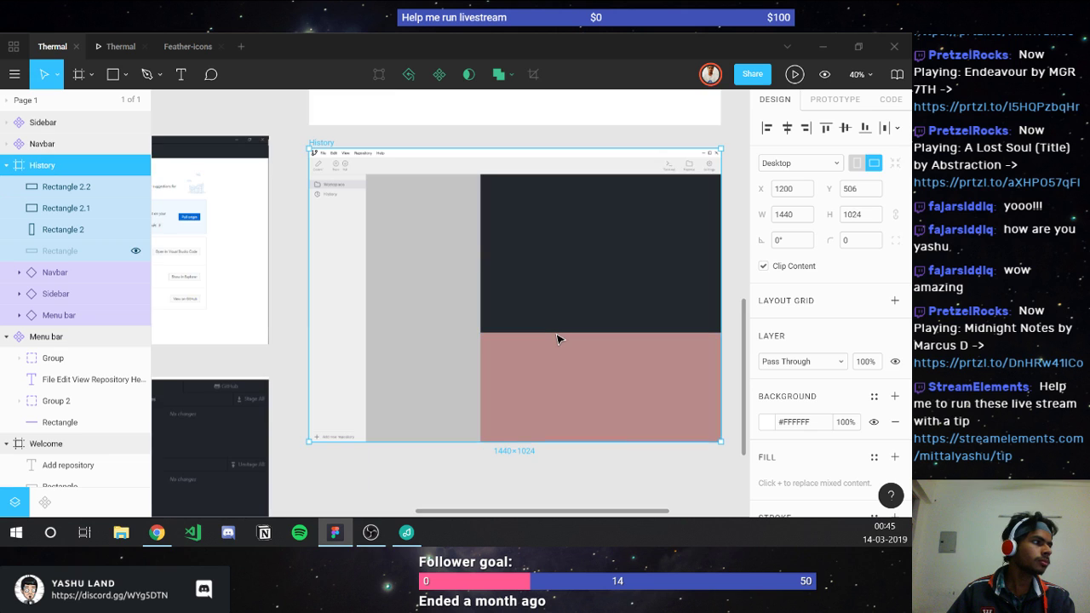
scroll(557, 340, right, 3)
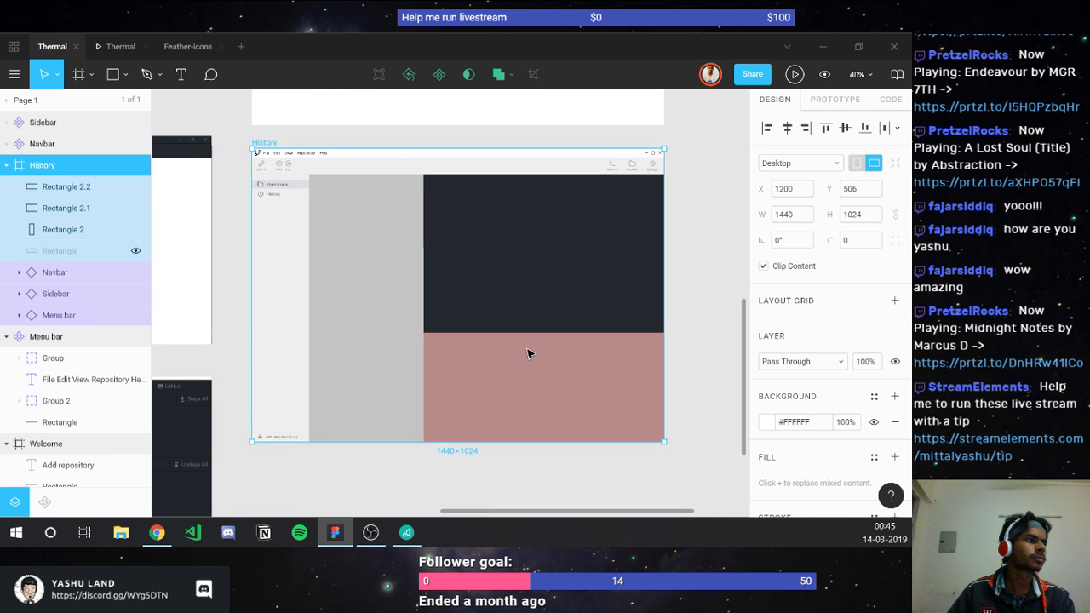
Step: Delete the dark and pink rectangles from the History frame
click(528, 354)
shift+click(485, 285)
key(Delete)
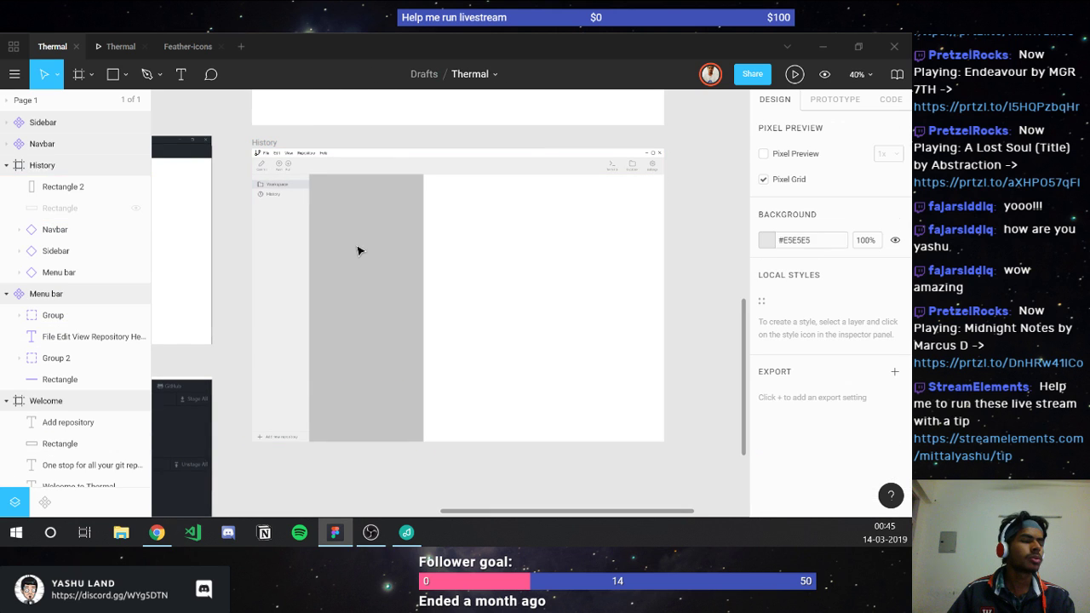
Step: Paste the copied 1920×1080 screenshot onto the empty canvas as image 5
click(358, 250)
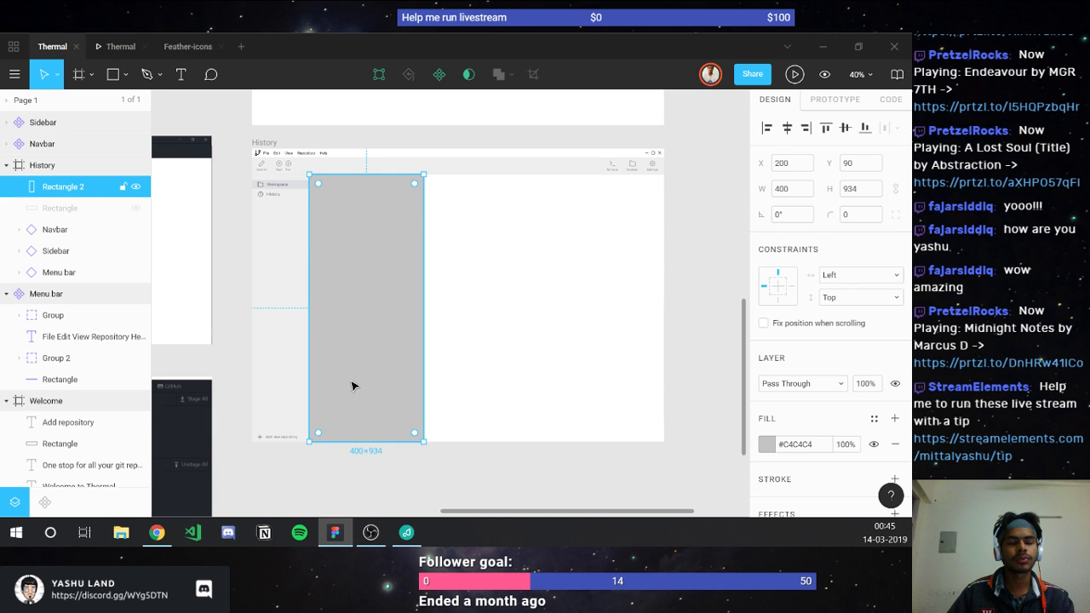
scroll(351, 385, up, 2)
scroll(355, 386, down, 6)
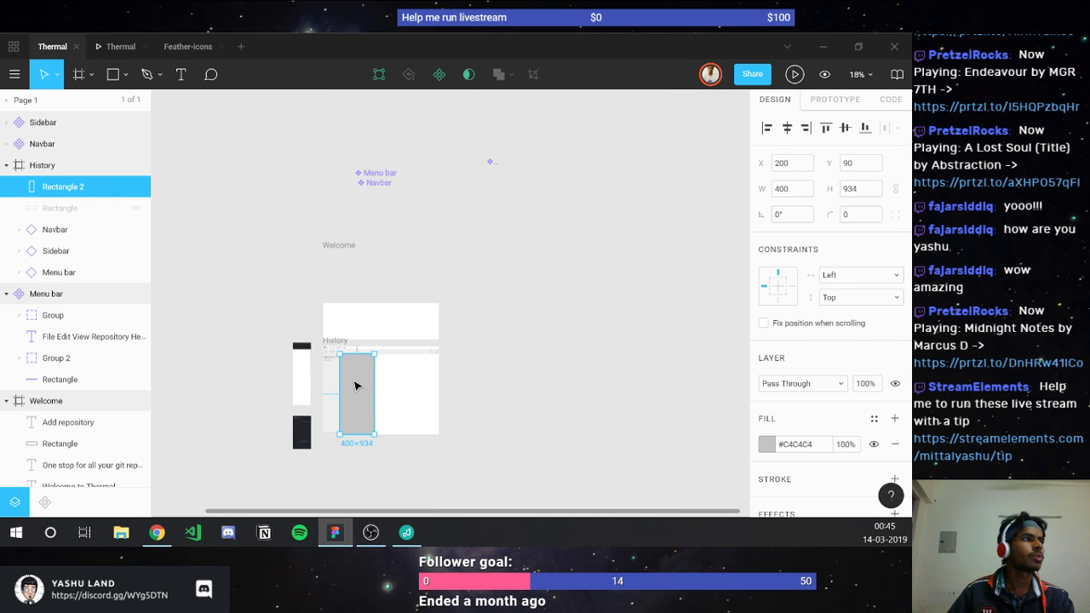
click(228, 317)
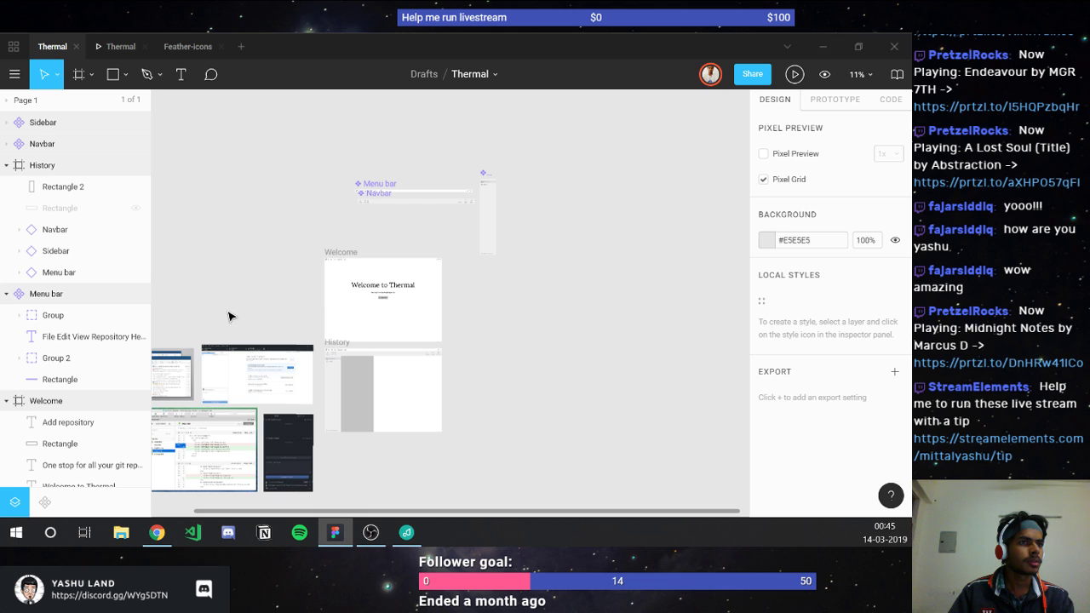
key(ctrl+v)
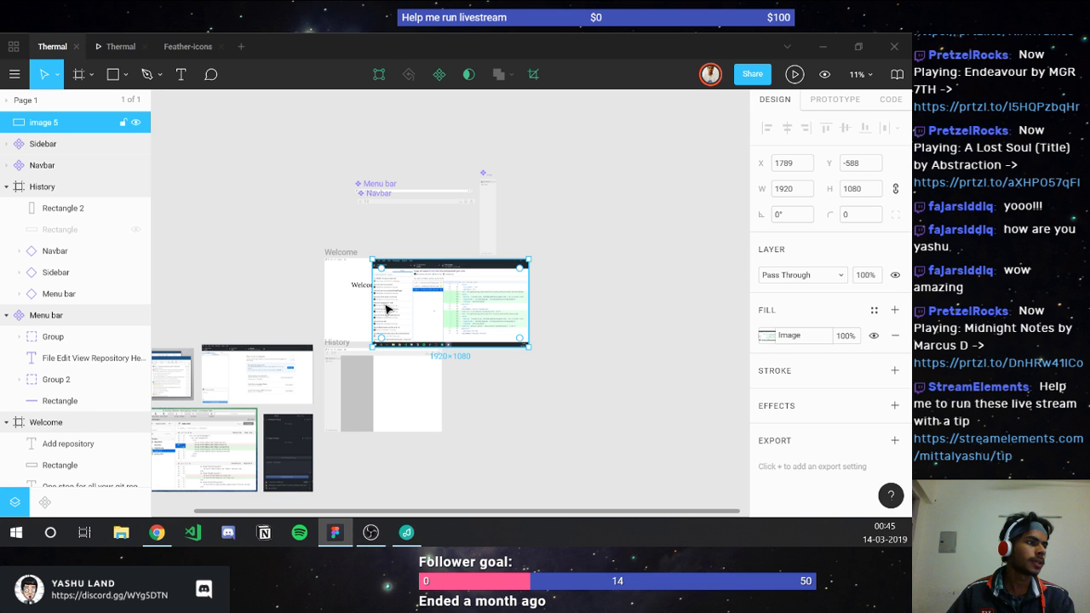
Step: Place the GitHub Desktop screenshot at X 2716, Y 478, right of the History frame
drag(386, 307, 462, 394)
scroll(462, 394, up, 12)
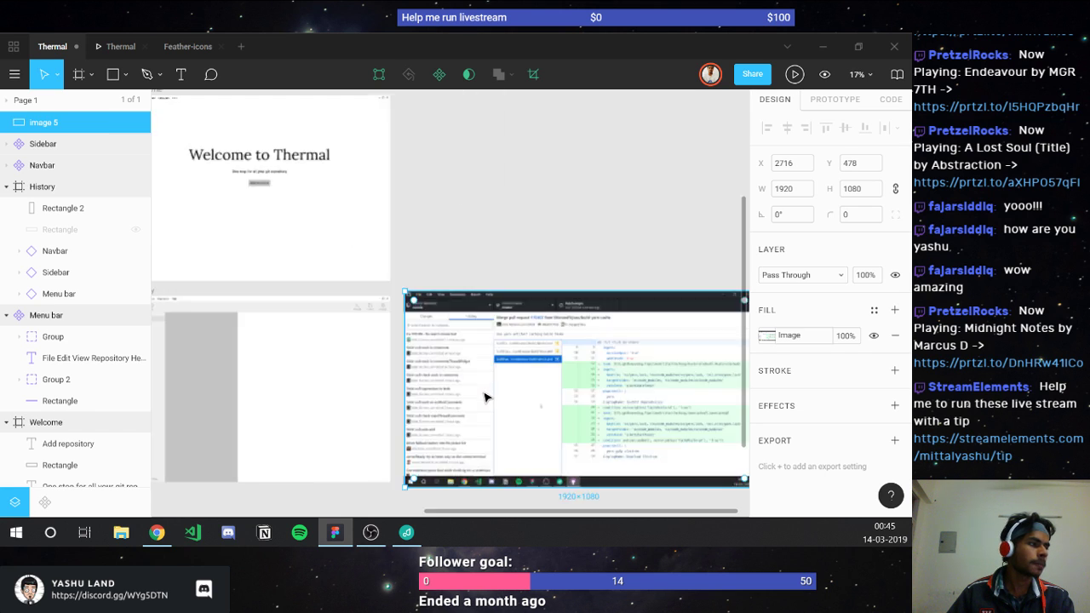
scroll(391, 337, down, 5)
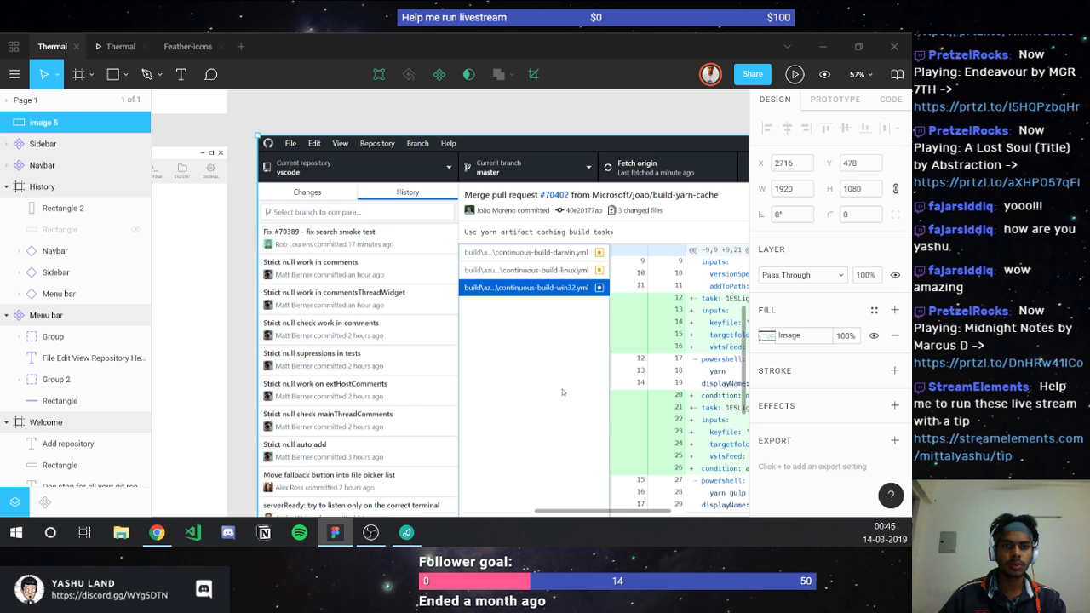
key(alt+Tab)
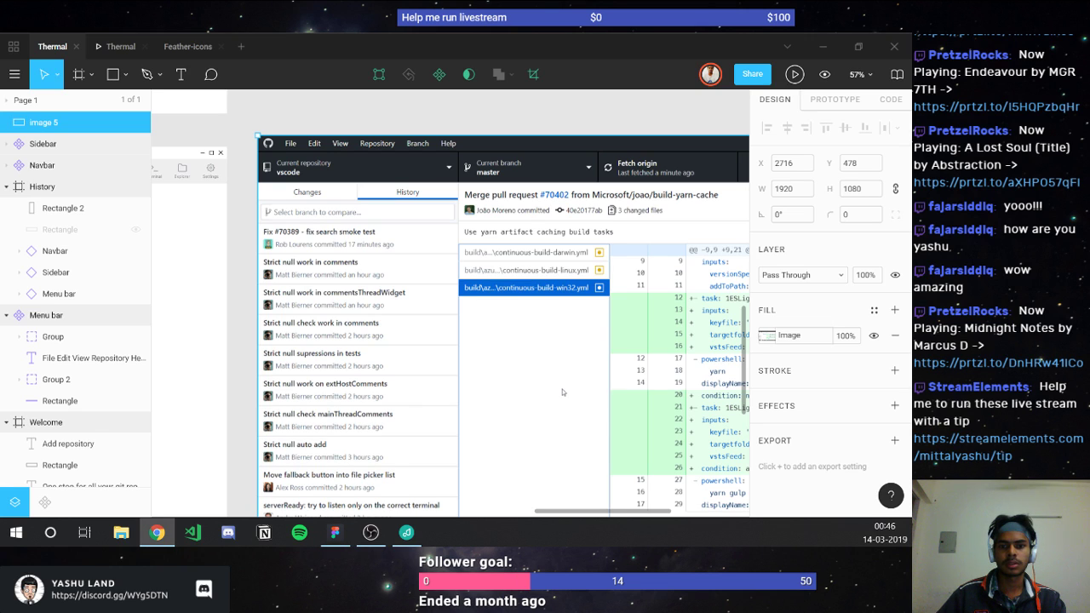
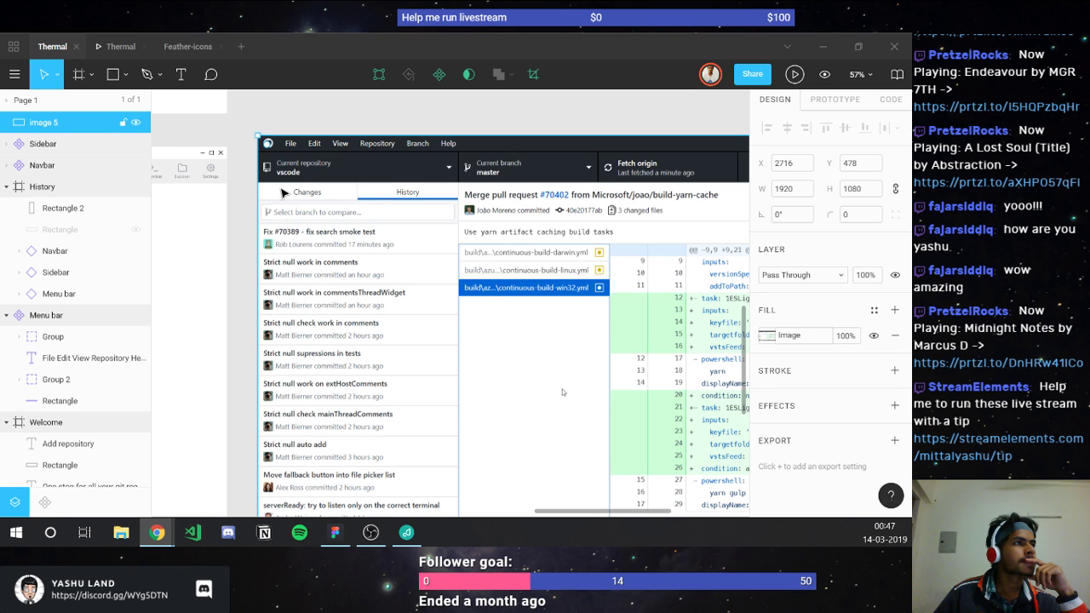
Step: Nudge the GitHub Desktop reference screenshot (image 5) slightly left and down, then deselect it
click(284, 192)
drag(562, 393, 541, 403)
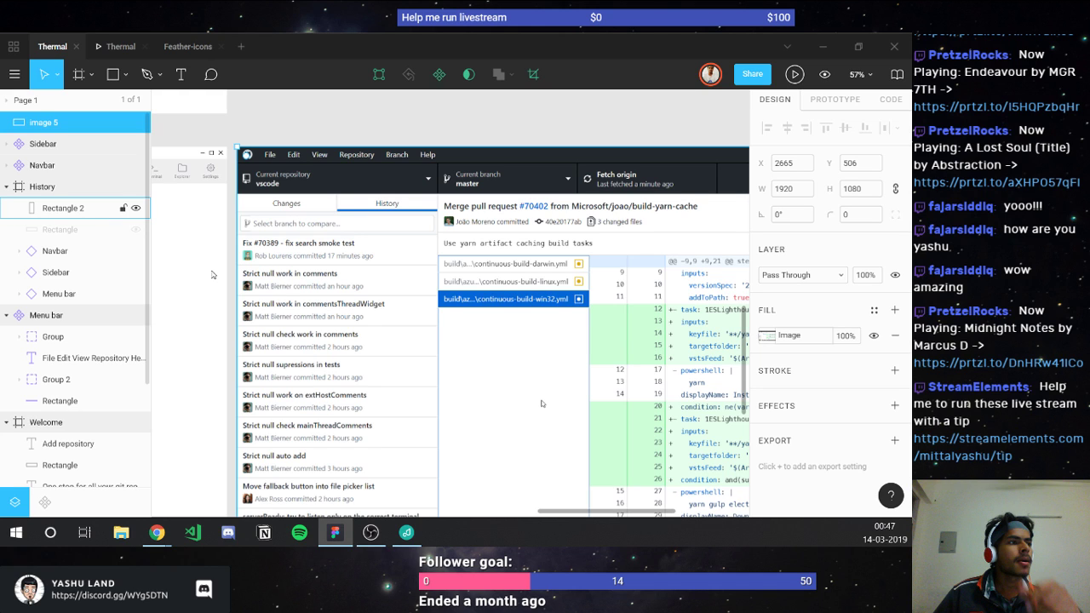
key(alt+Tab)
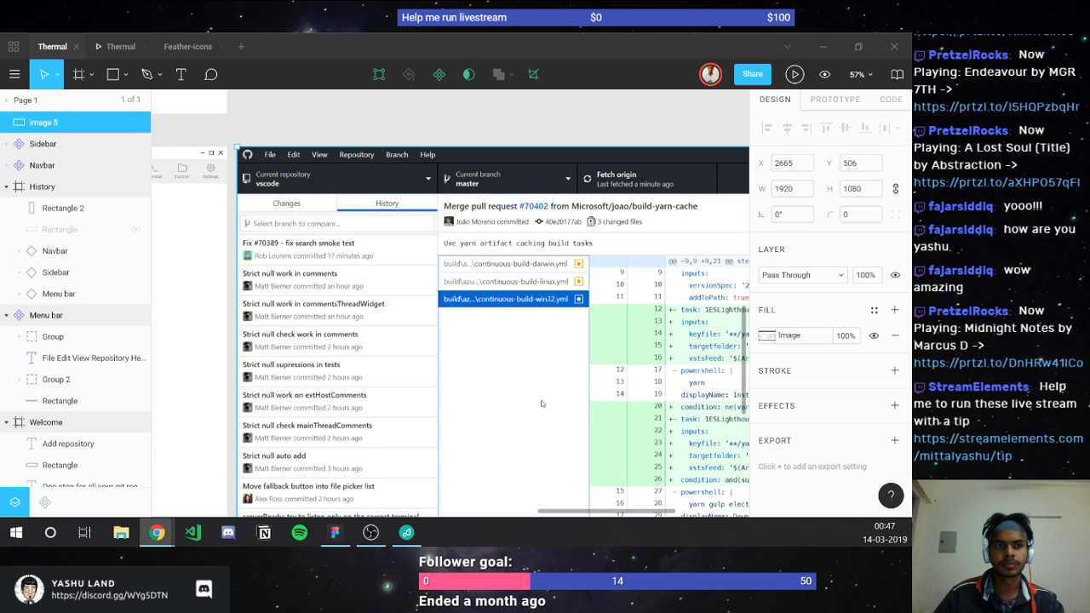
key(alt+Tab)
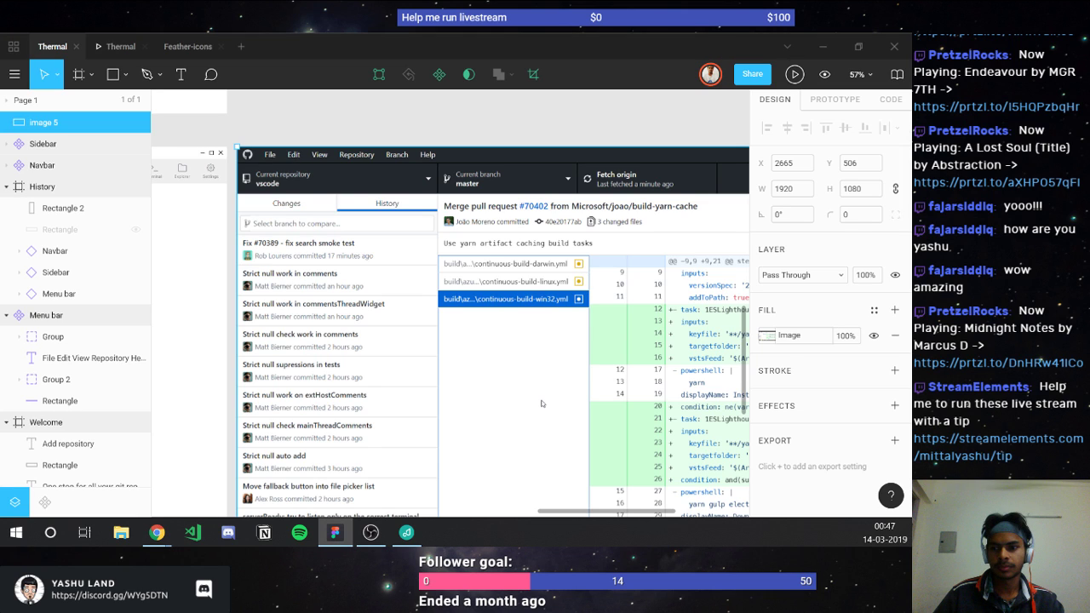
key(alt+Tab)
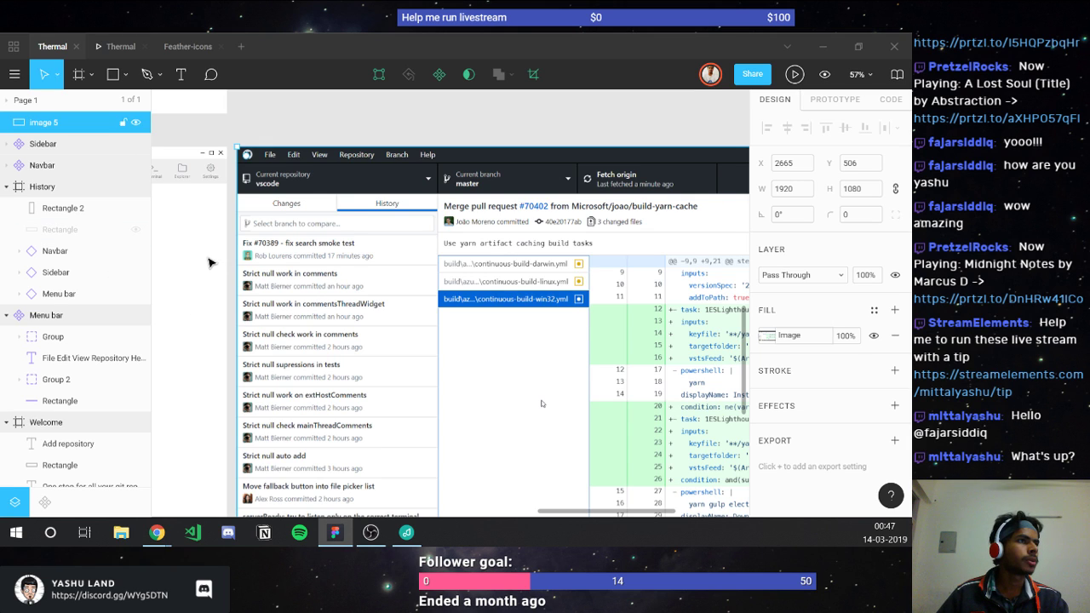
key(Escape)
scroll(211, 262, left, 2)
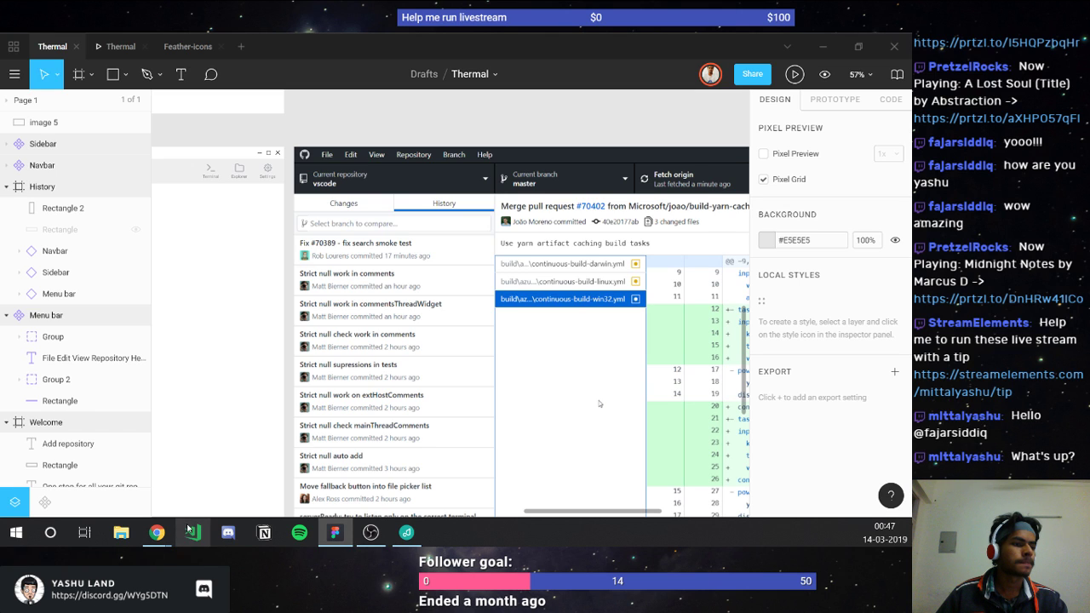
Step: Select the tall grey 400×934 Rectangle 2 inside the History frame
mouse_move(164, 537)
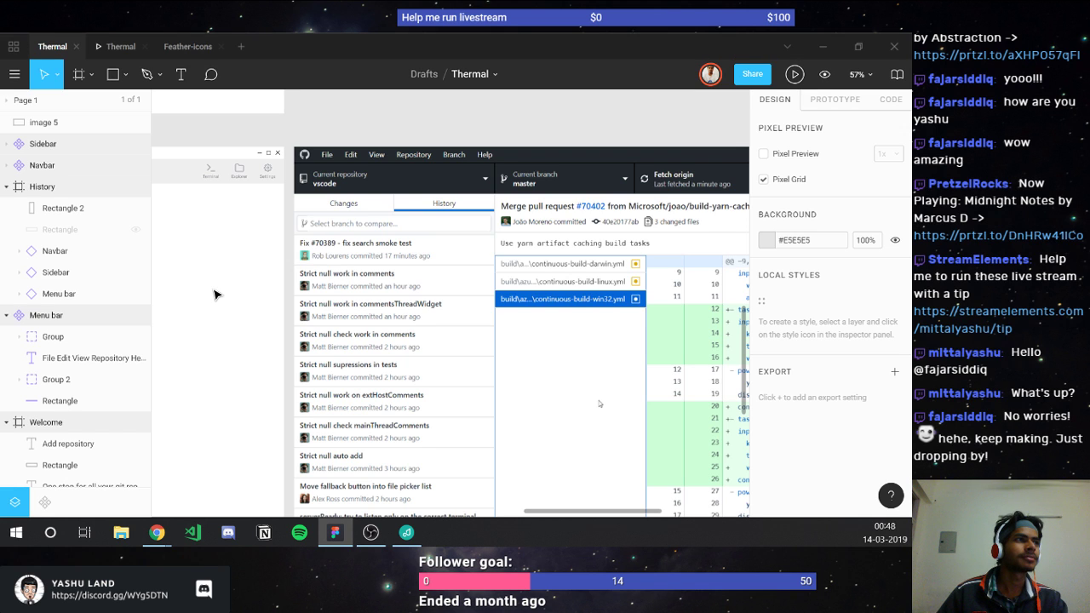
scroll(215, 295, left, 3)
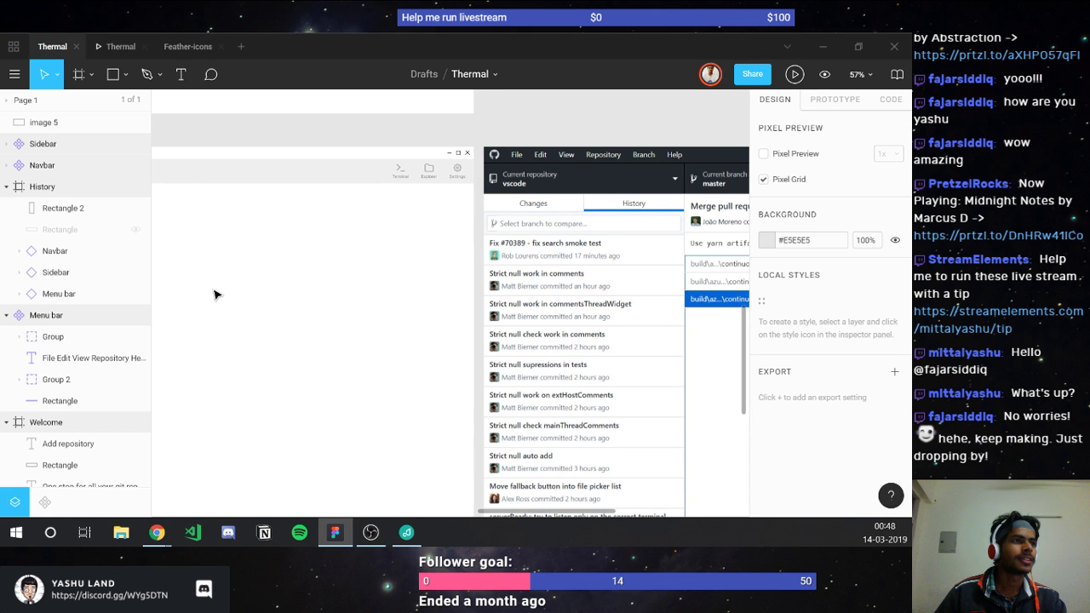
scroll(215, 295, left, 2)
scroll(214, 295, left, 3)
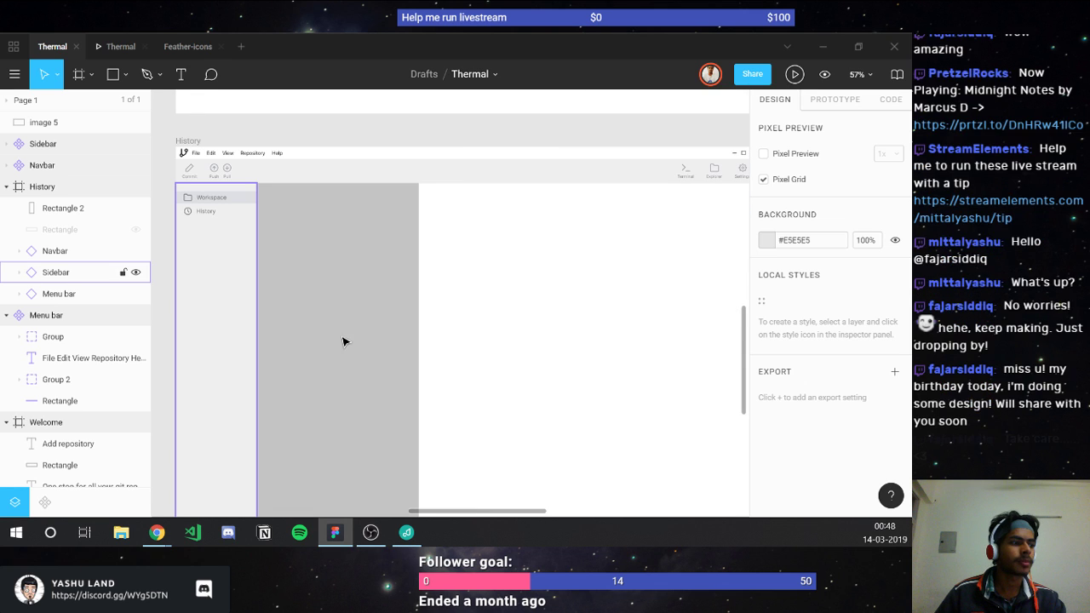
click(359, 475)
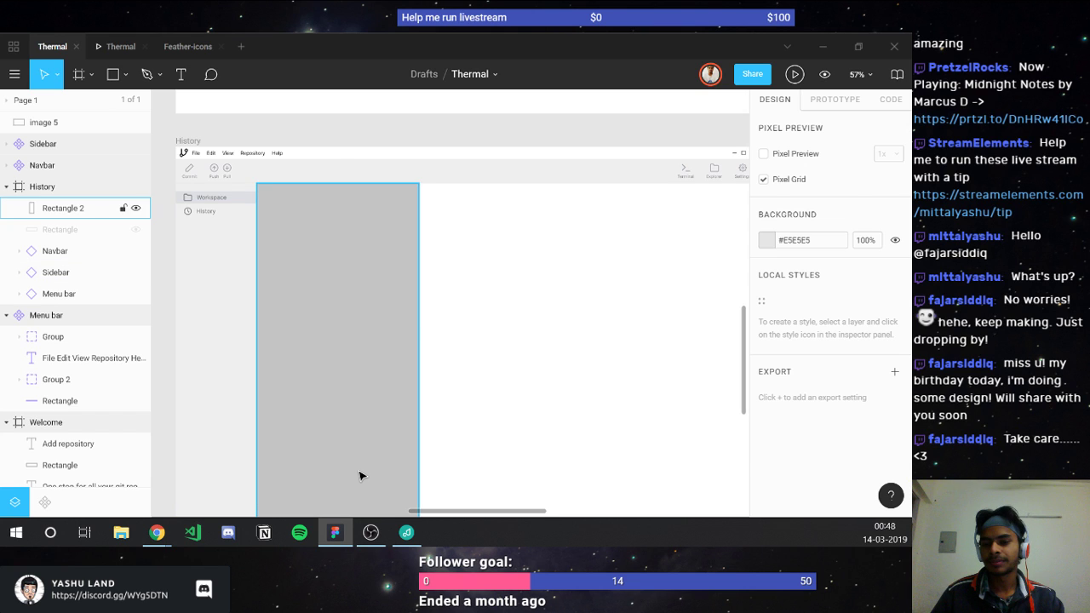
click(359, 475)
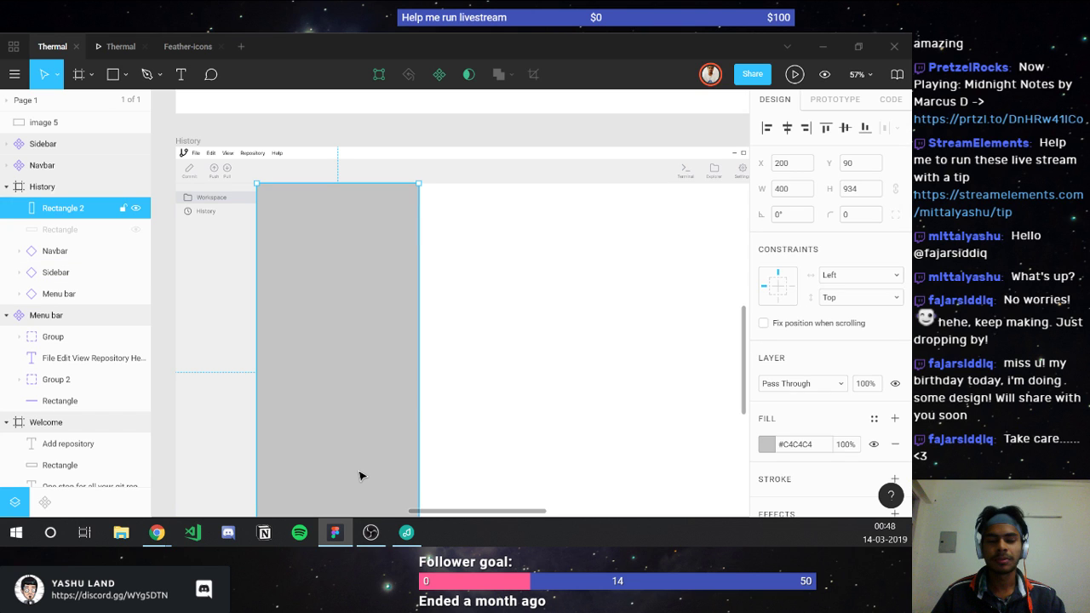
click(184, 141)
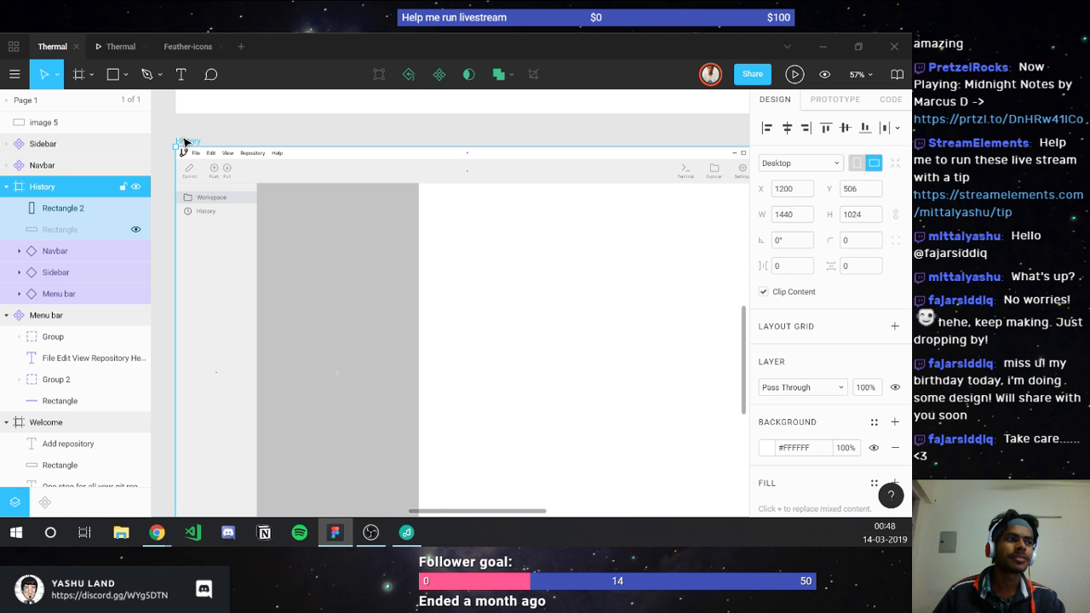
click(319, 210)
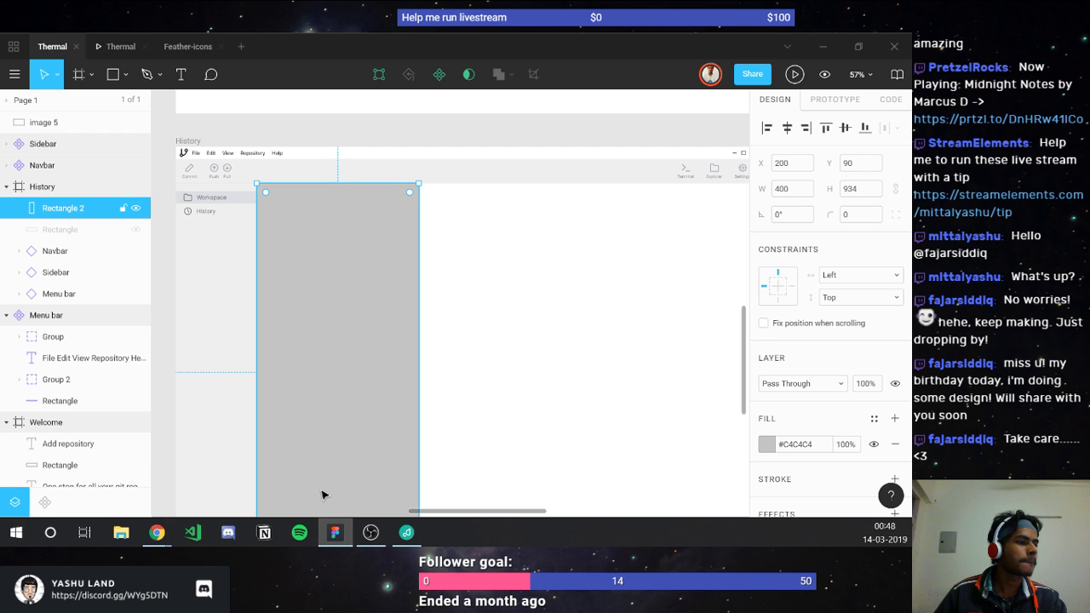
Step: Drag Rectangle 2 over the screenshot and back to X 651, zooming to 85%
scroll(322, 494, right, 3)
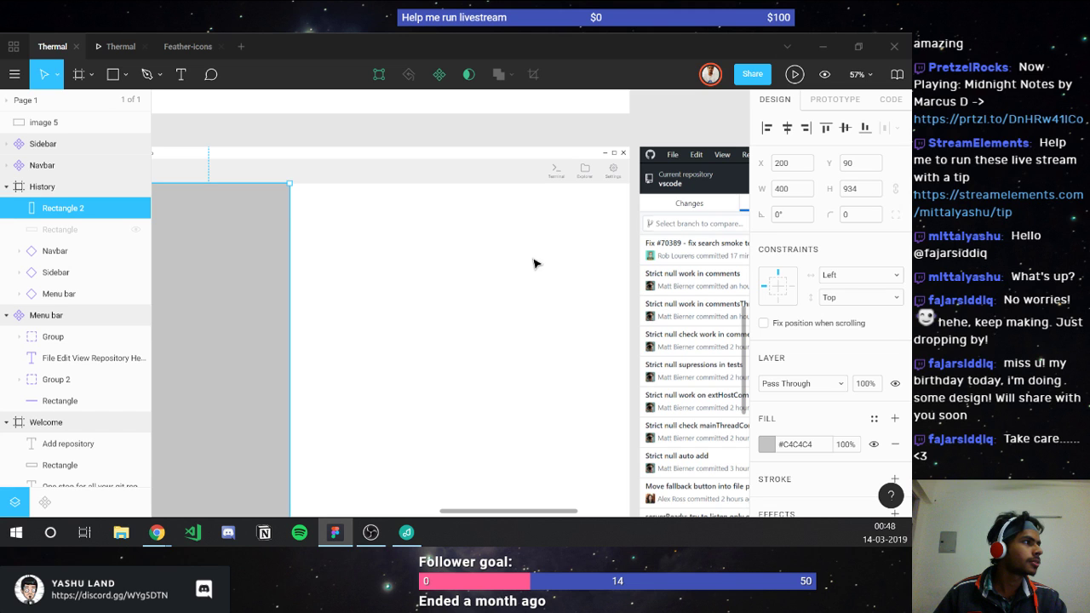
mouse_move(533, 263)
mouse_down()
mouse_move(567, 263)
mouse_move(519, 269)
mouse_up()
scroll(315, 214, right, 4)
scroll(290, 200, up, 3)
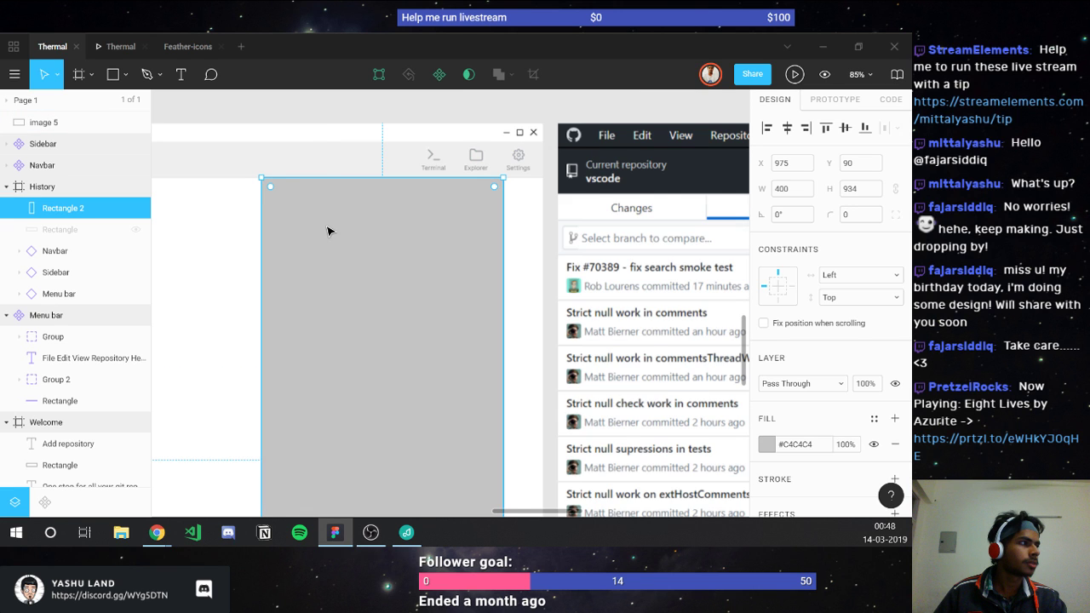
scroll(328, 231, right, 2)
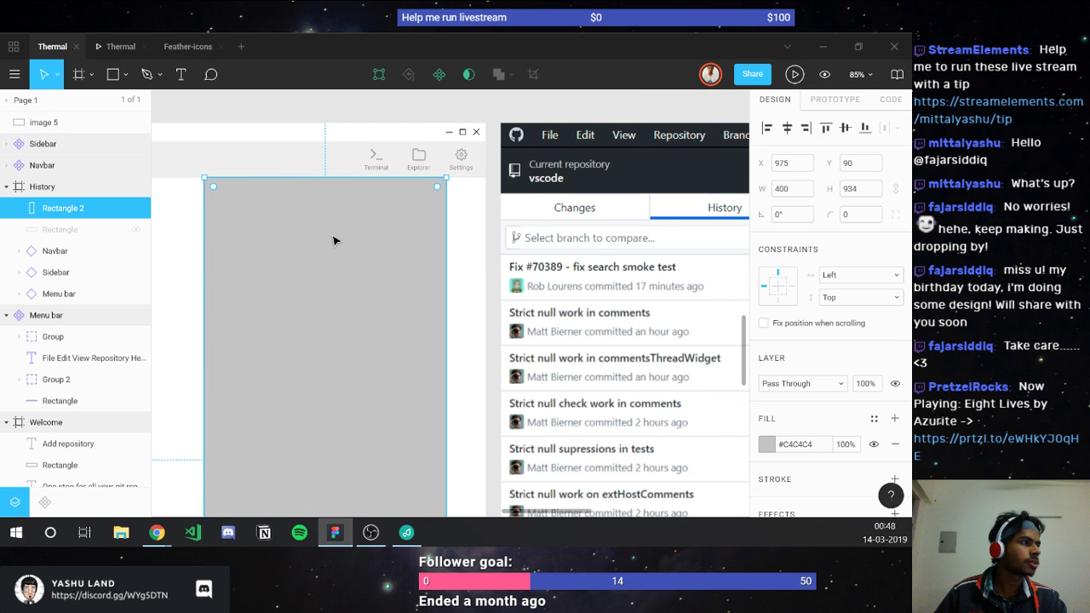
drag(284, 338, 148, 337)
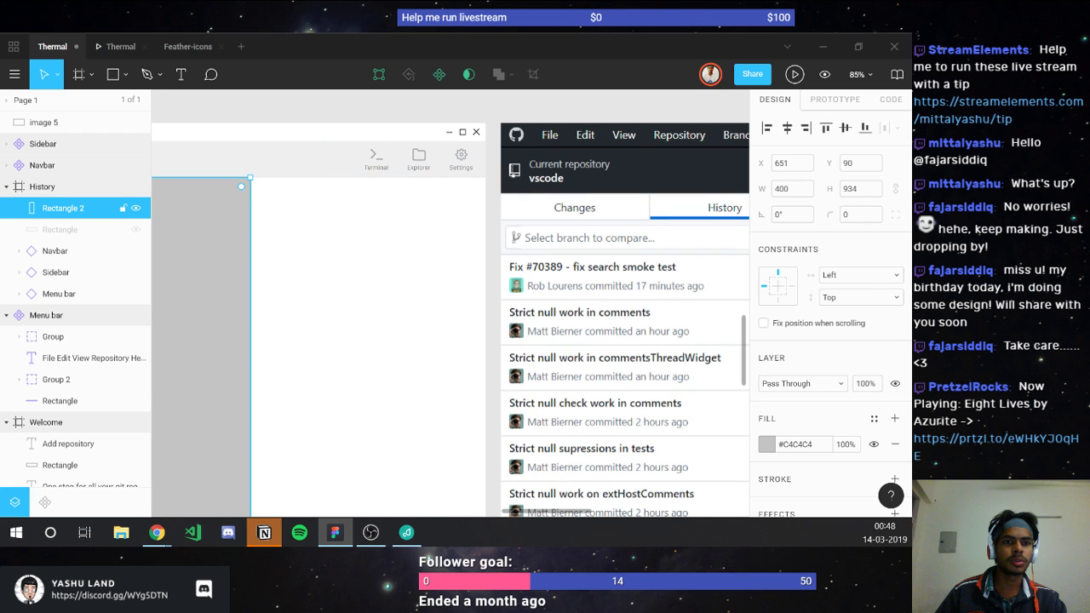
scroll(271, 324, right, 3)
scroll(271, 325, left, 1)
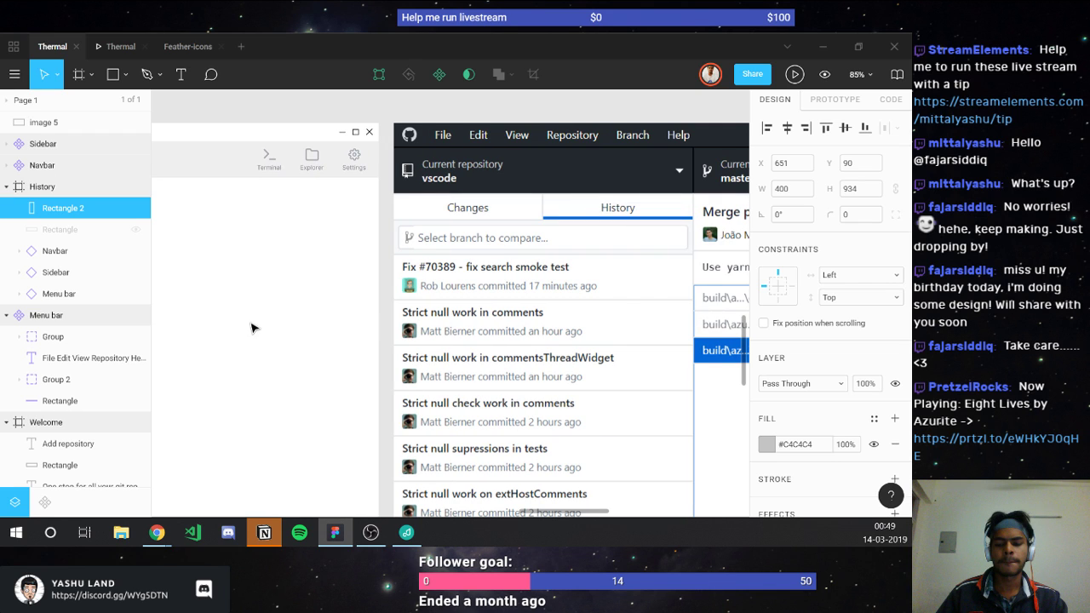
Step: Draw a 316×53 grey bar for the first commit row
key(r)
drag(176, 271, 183, 276)
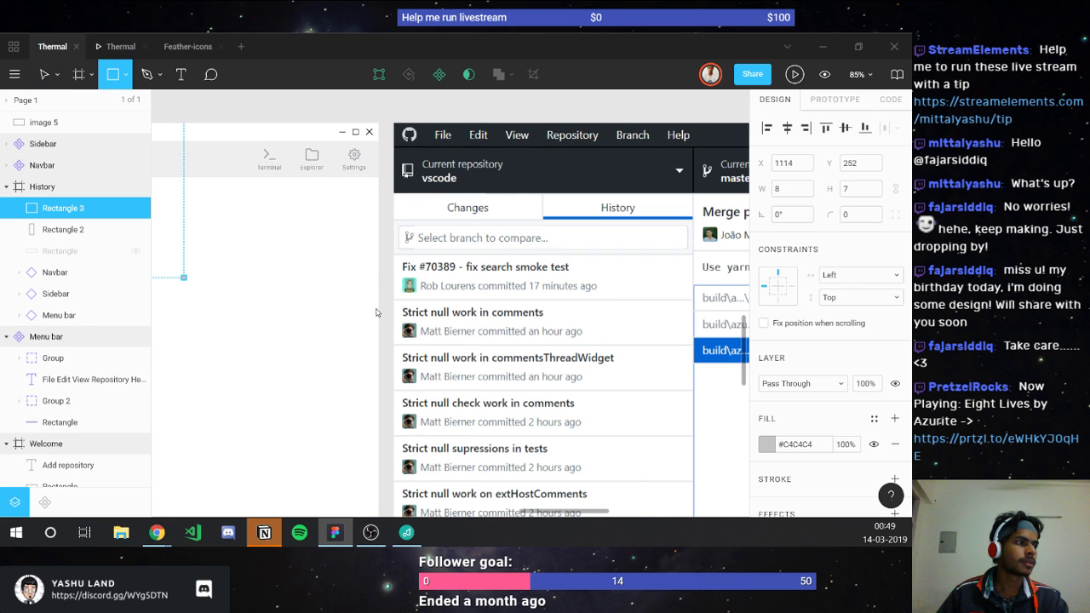
drag(375, 312, 375, 313)
scroll(293, 301, left, 2)
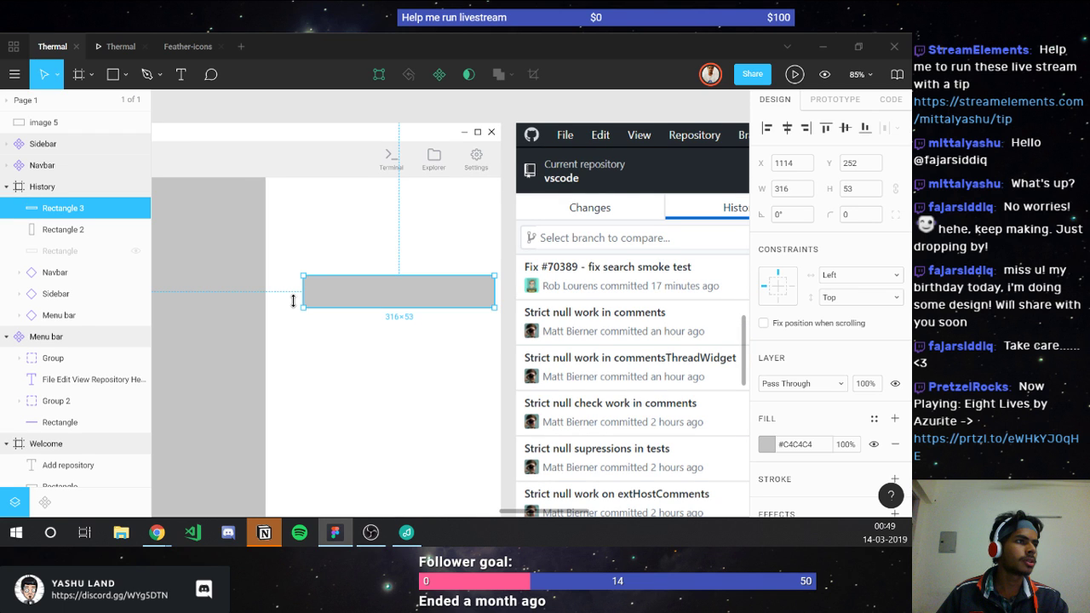
Step: Remove the tall Rectangle 2 and narrow the new Rectangle 3 bar to 300 wide
key(Tab)
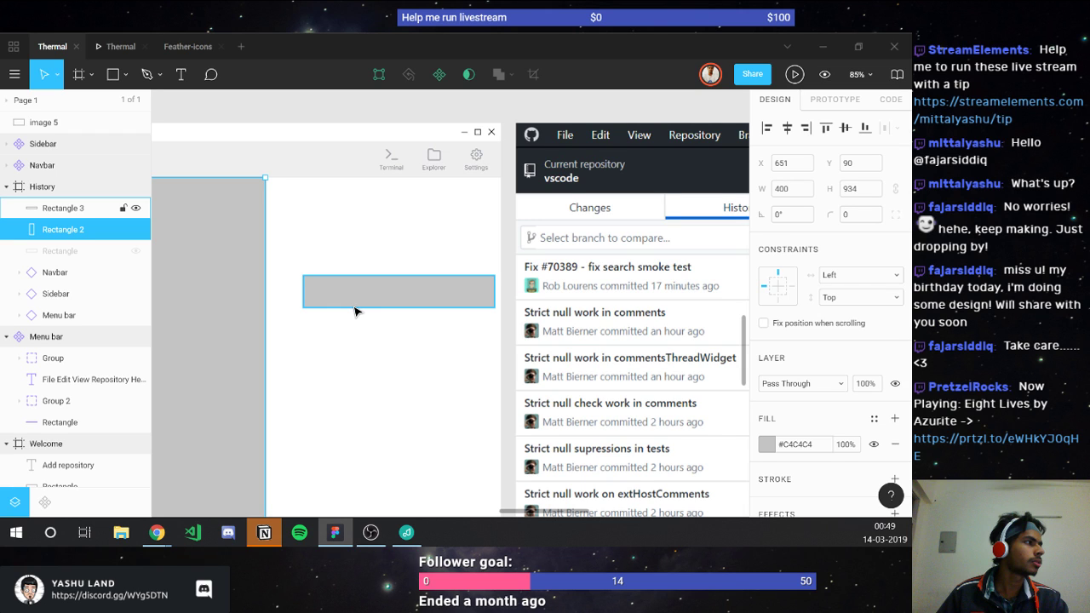
click(352, 305)
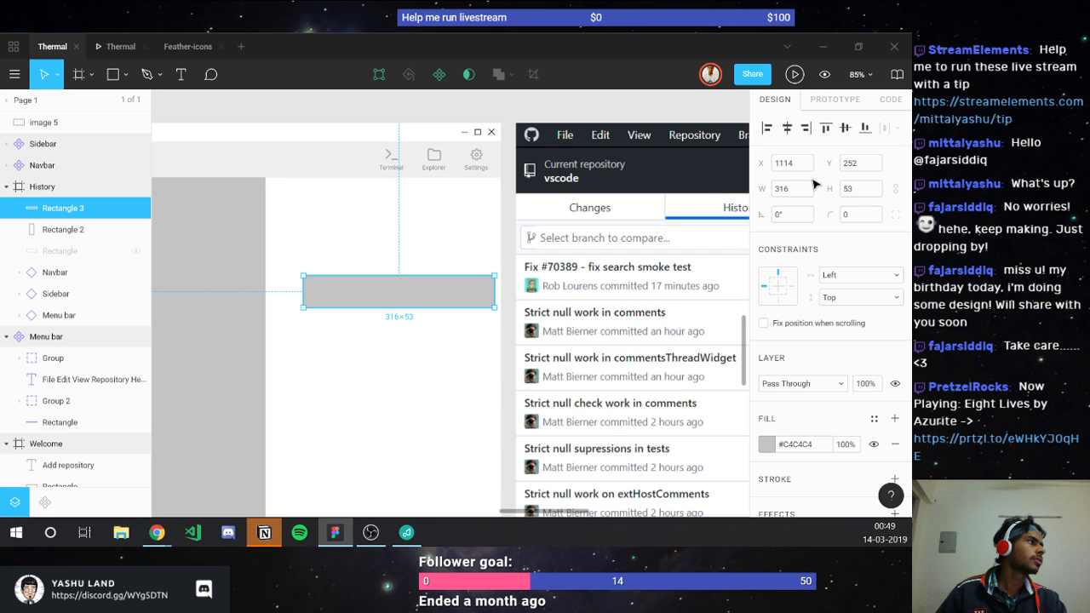
key(ctrl+z)
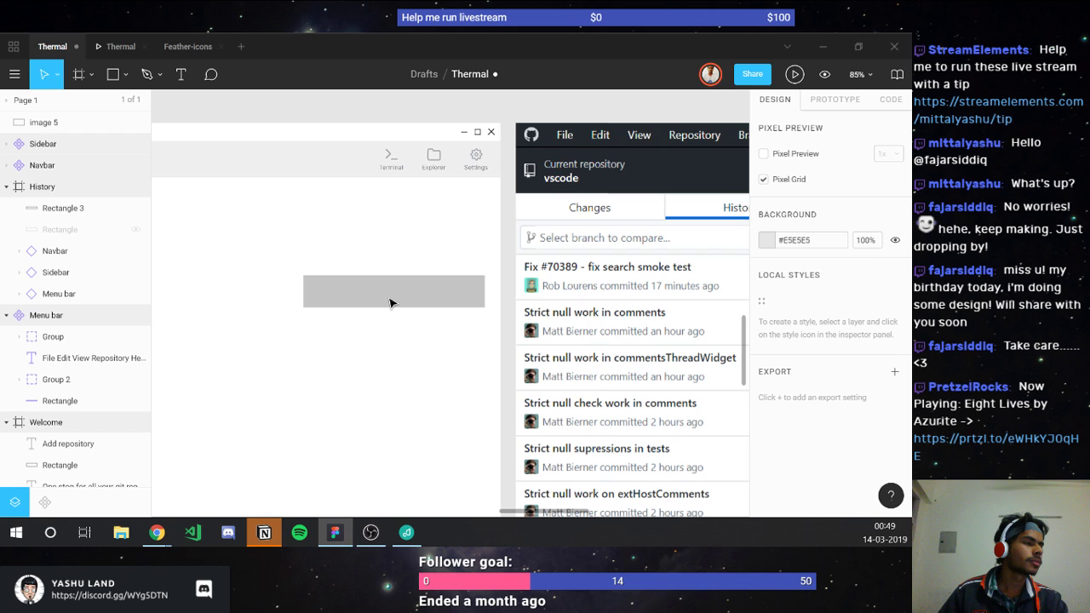
click(390, 303)
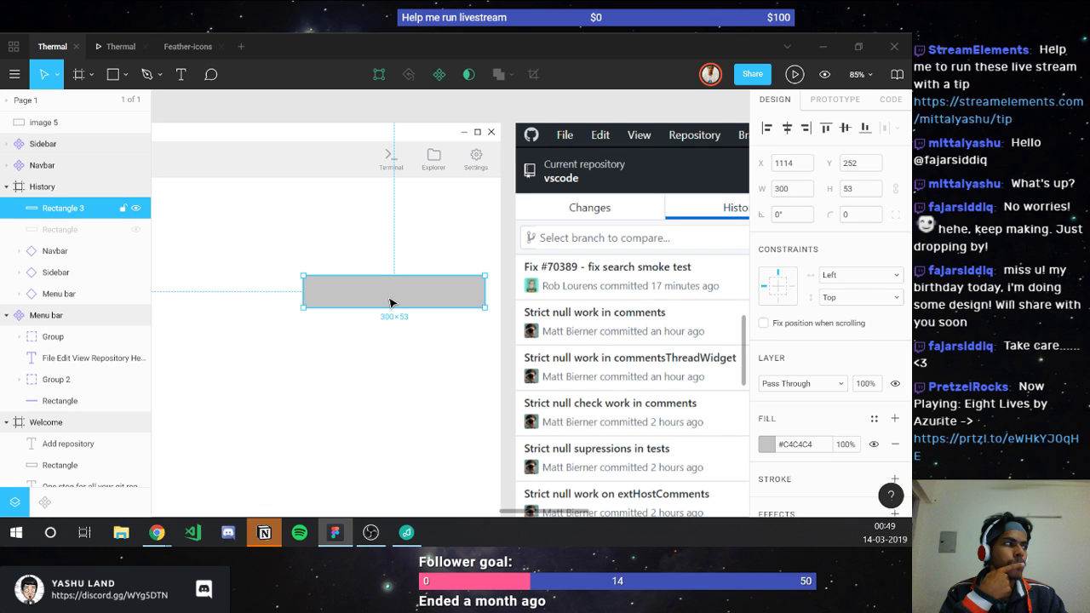
key(alt+Tab)
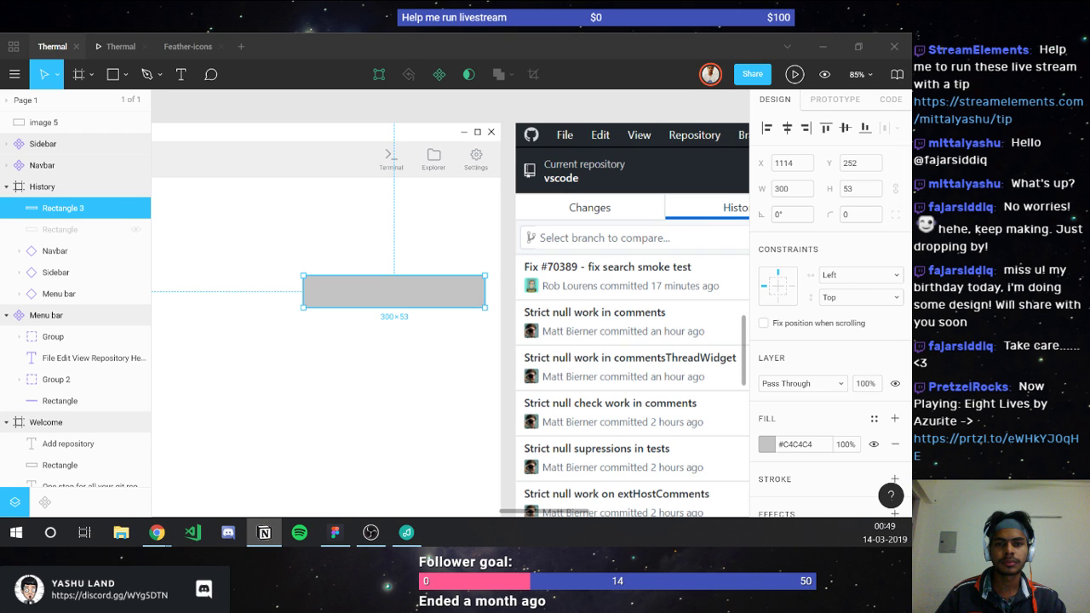
key(alt+Tab)
key(t)
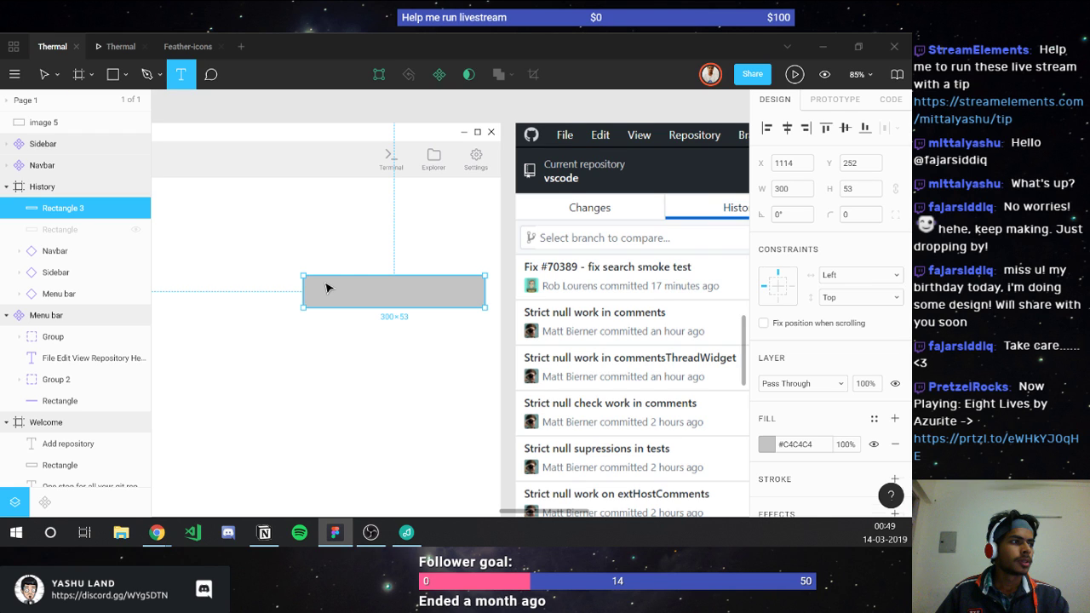
Step: Add the title 'Making an awesome website' in the commit bar's top-left corner
click(326, 288)
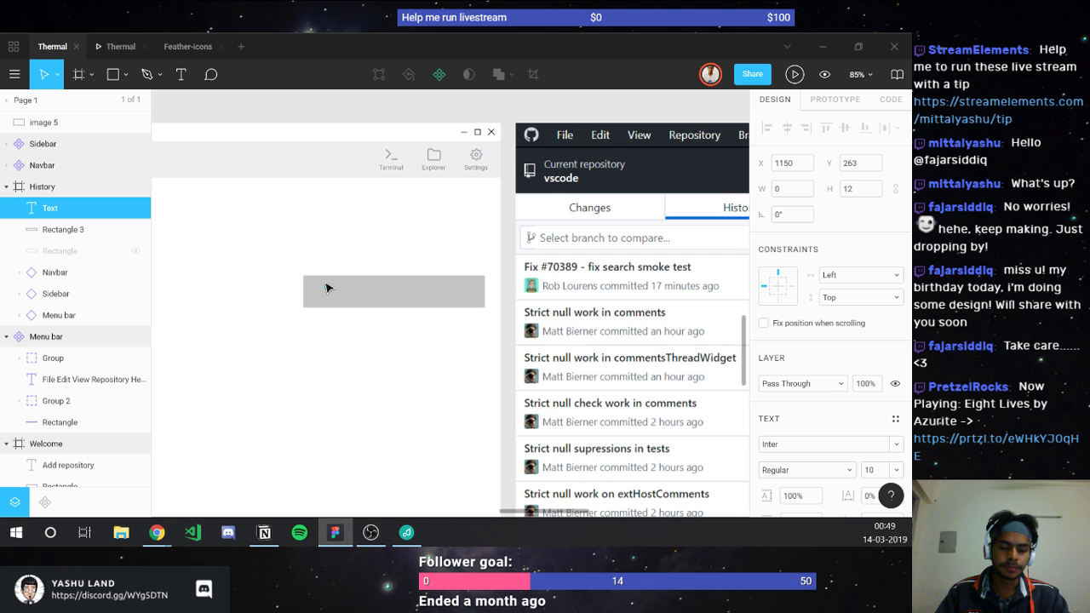
text(Making an a)
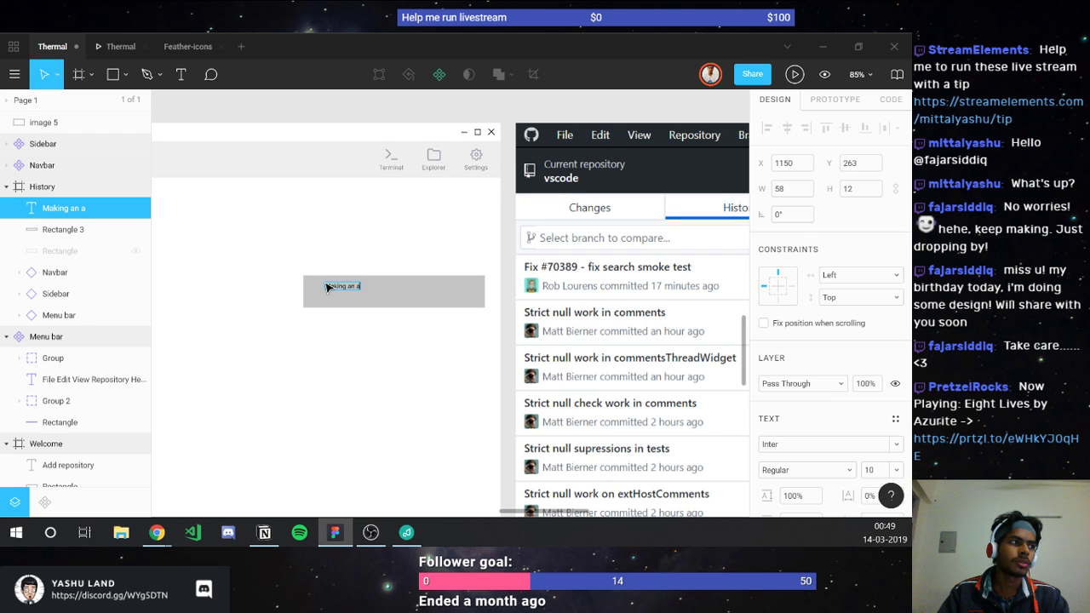
text(wesome websit)
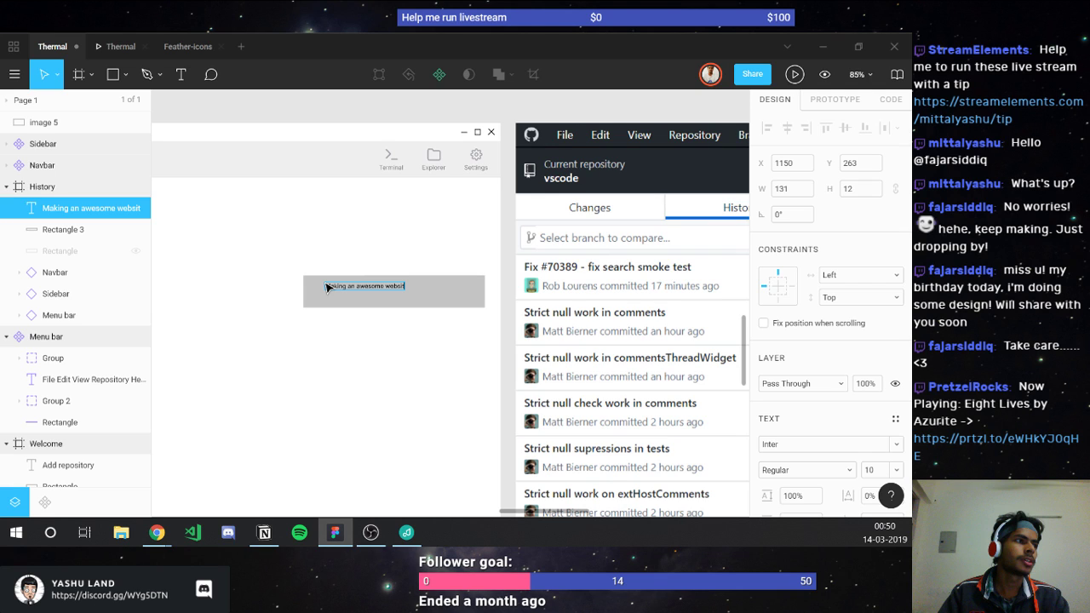
text(e)
key(Escape)
drag(326, 287, 312, 305)
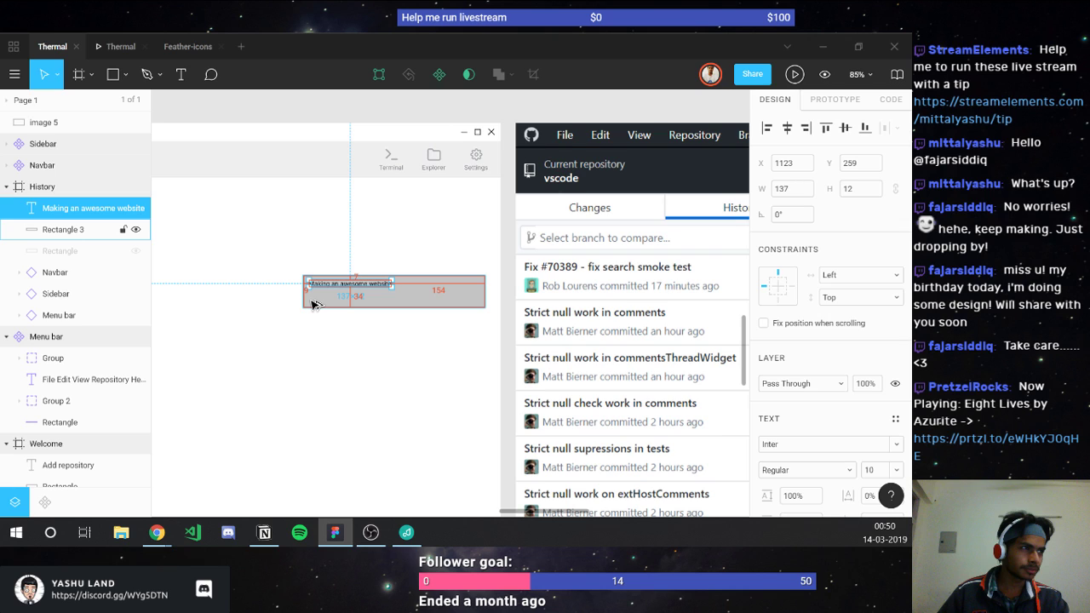
drag(312, 305, 308, 296)
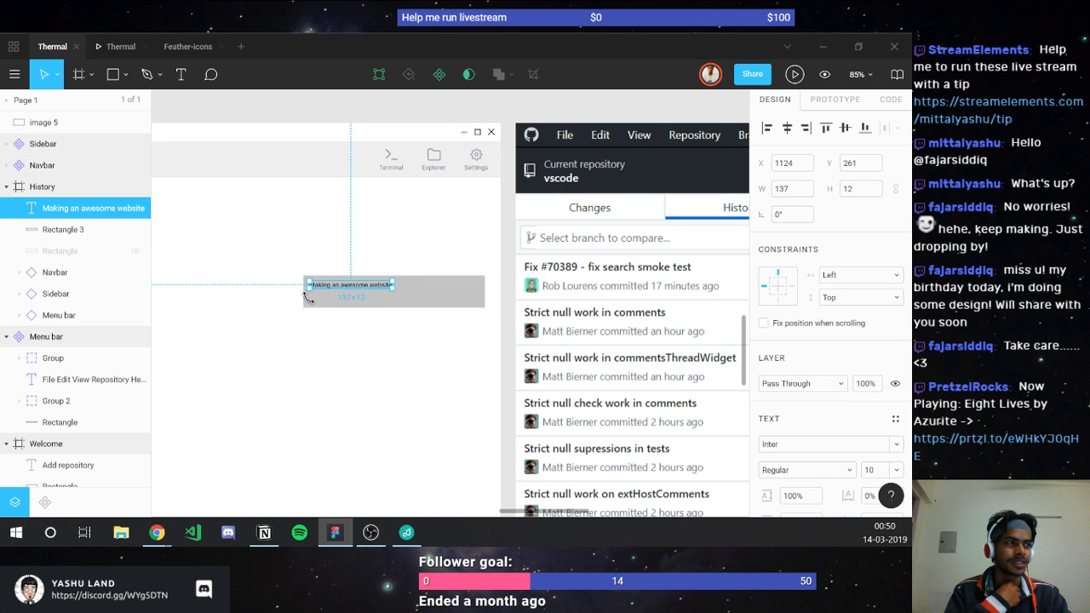
key(alt)
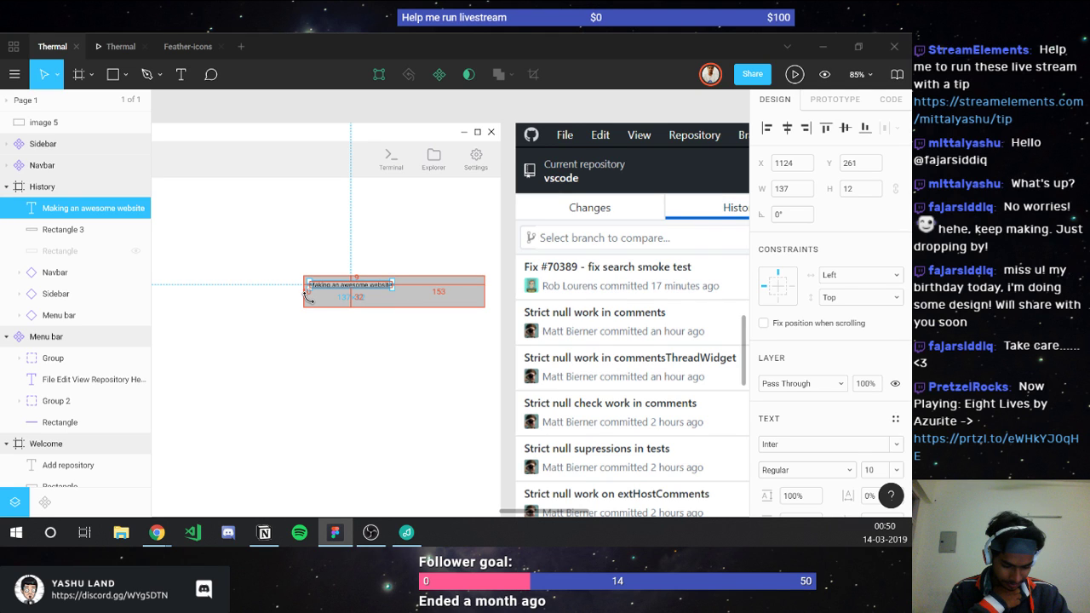
key(Down)
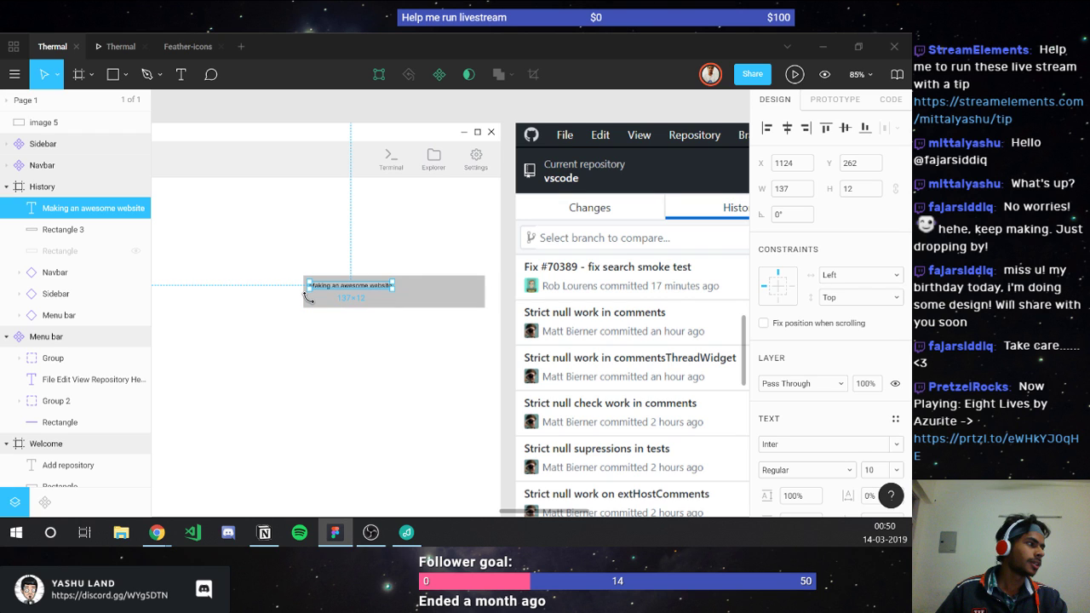
Step: Set the title's font size to 12 and Alt-drag a duplicate just below it
scroll(865, 407, down, 1)
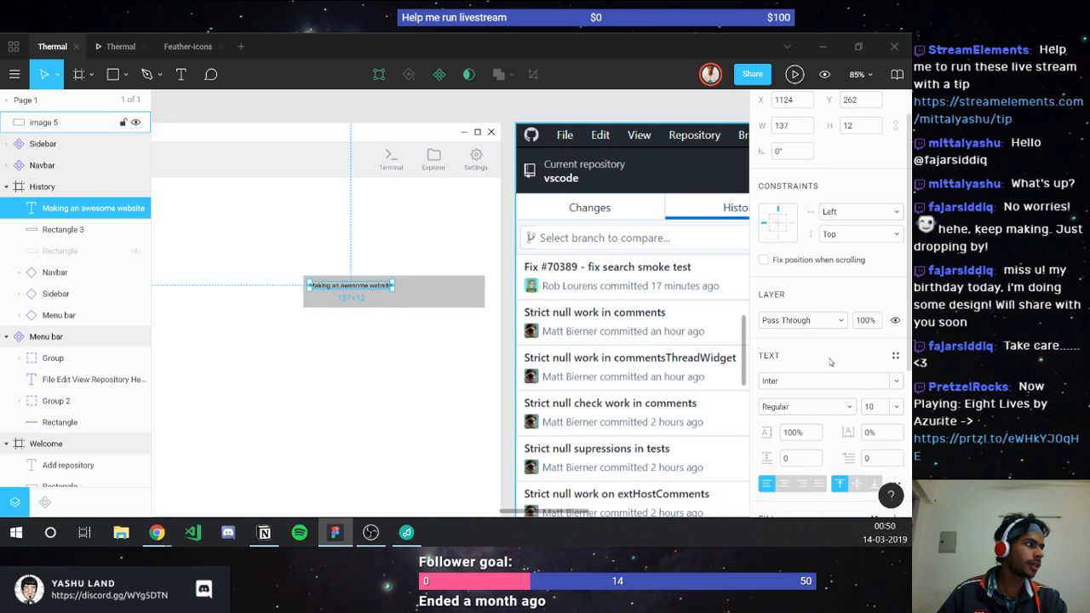
click(868, 400)
text(13)
key(Return)
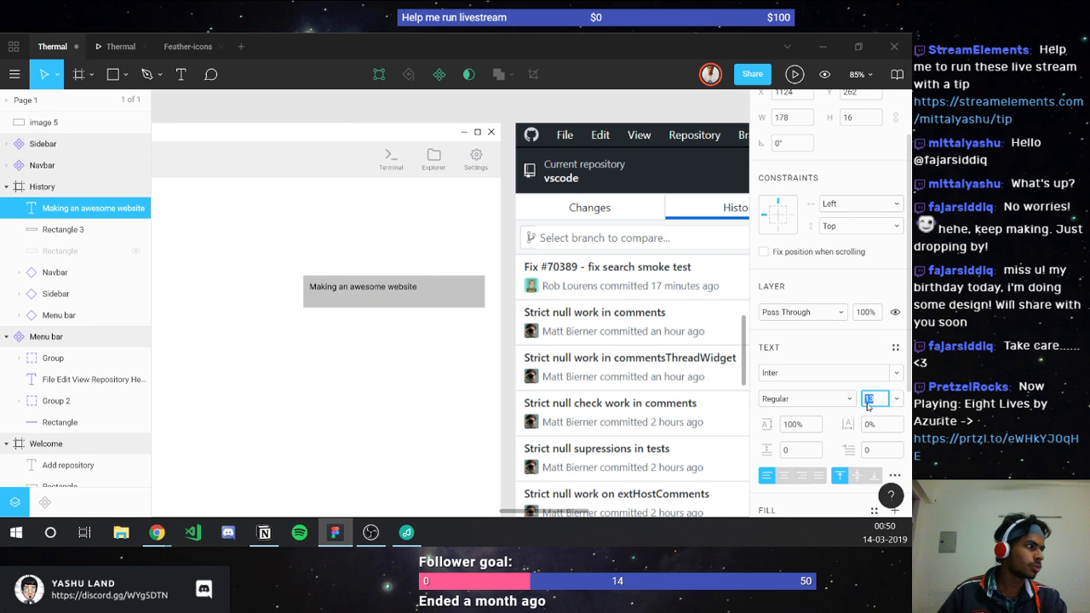
text(12)
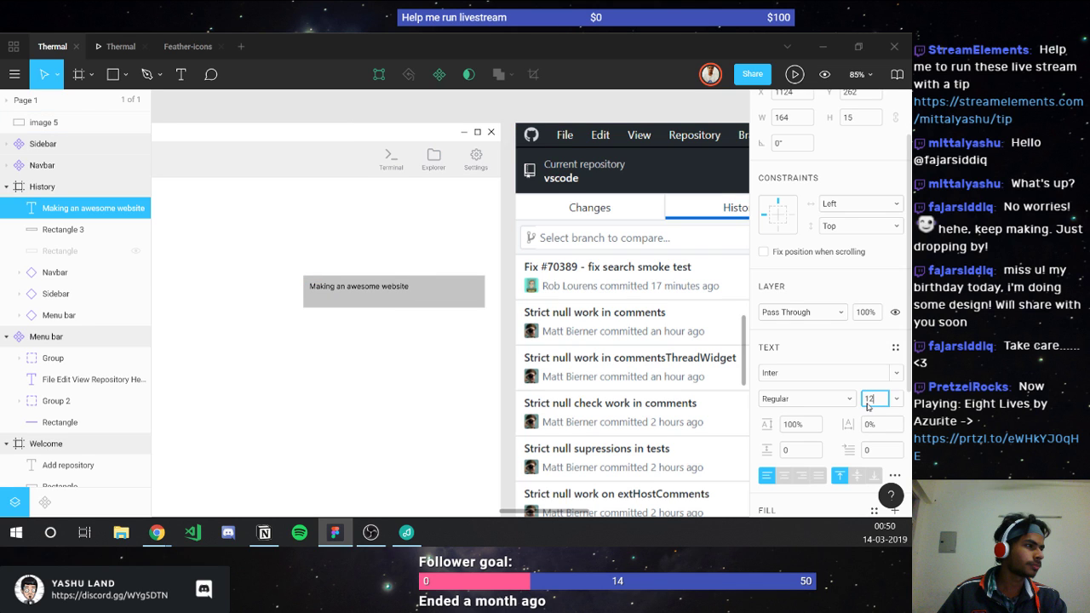
click(381, 292)
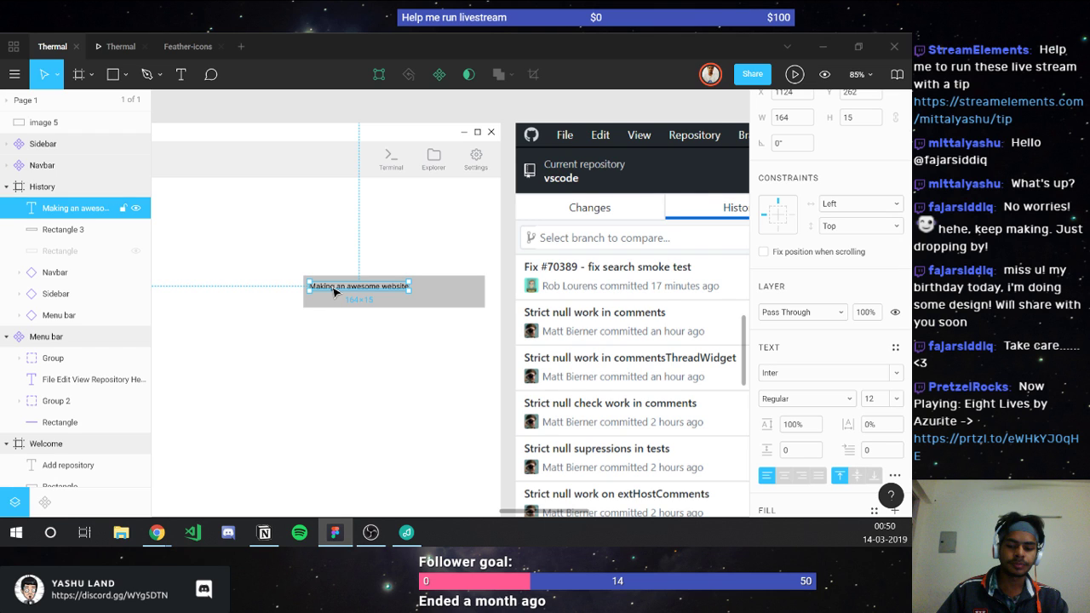
mouse_move(334, 291)
alt+mouse_down()
mouse_move(339, 308)
mouse_move(328, 304)
alt+mouse_up()
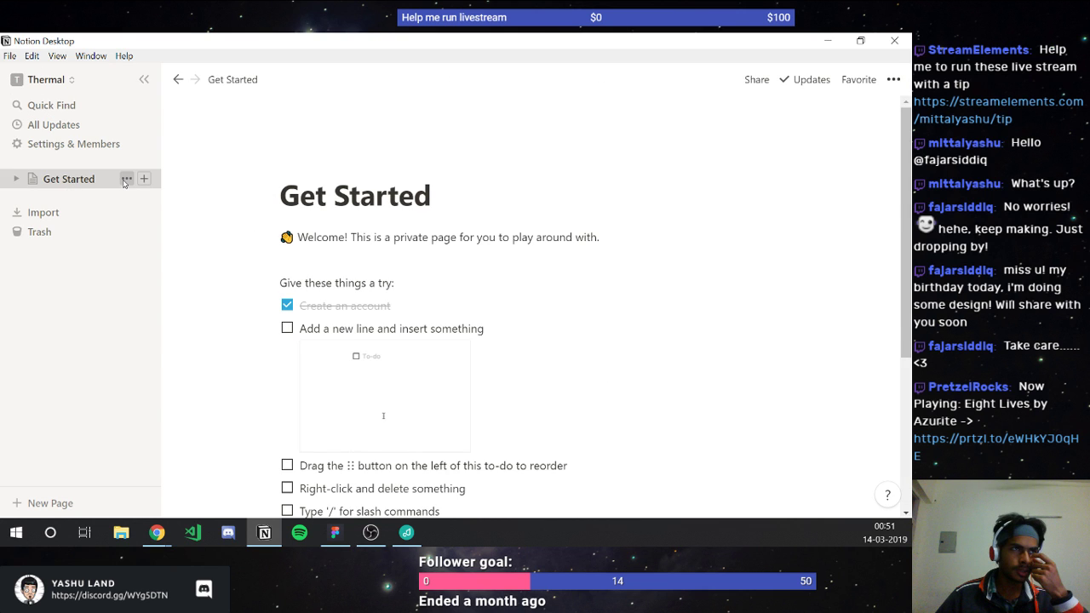
Step: Delete the Get Started page from its sidebar options menu
click(125, 181)
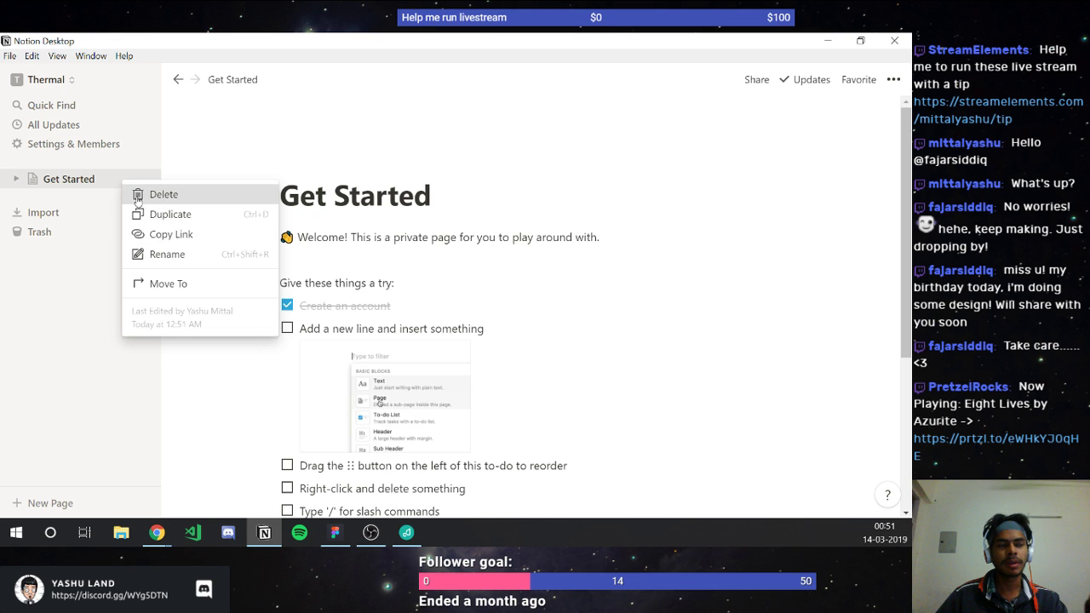
click(137, 196)
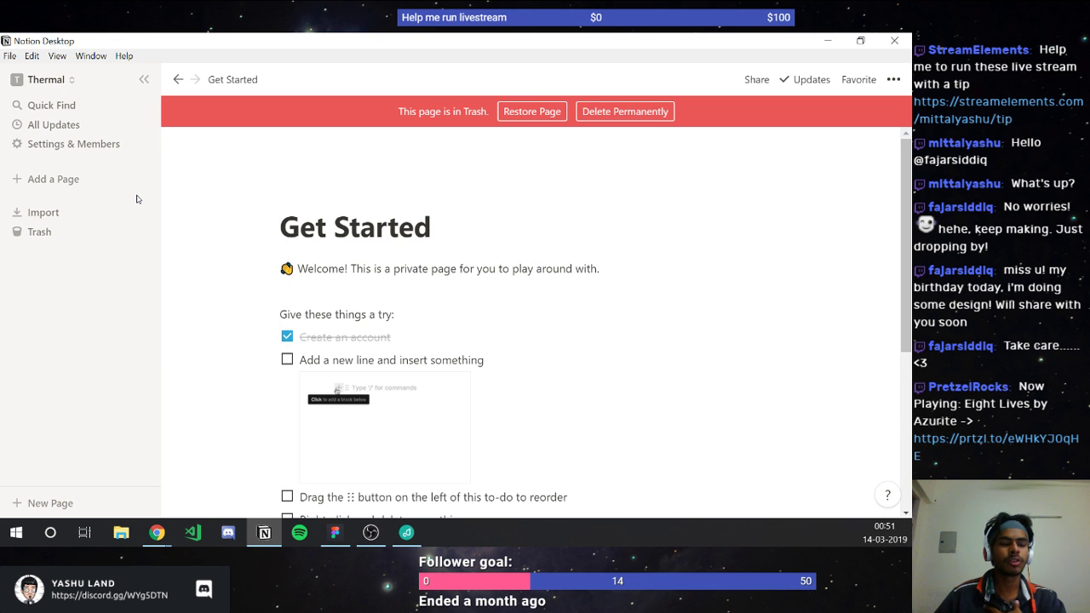
Step: Create a new empty Notion page, briefly viewing the workspace settings
click(81, 178)
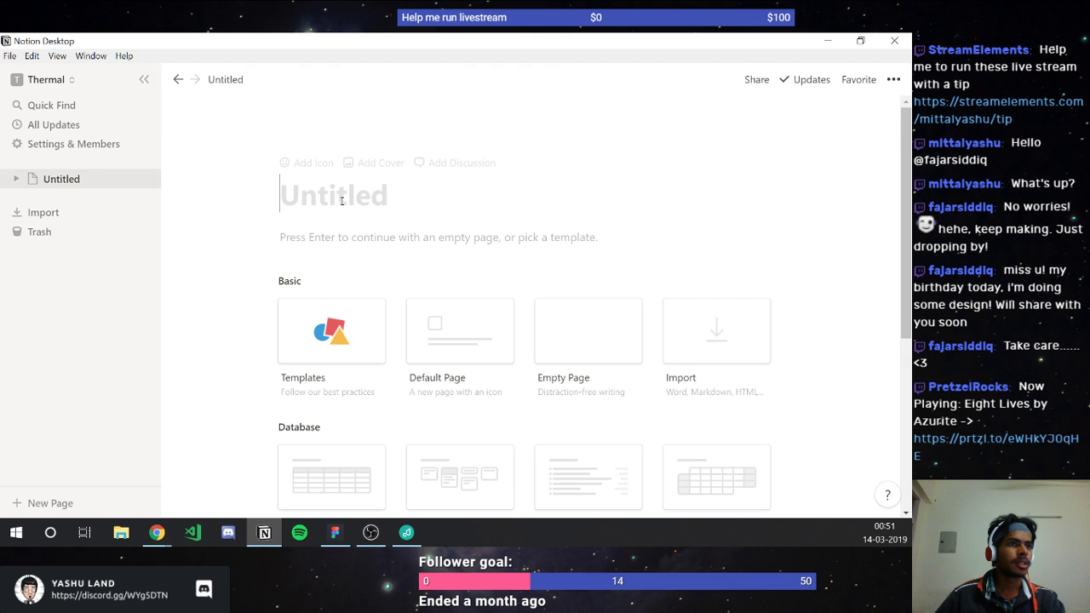
click(282, 238)
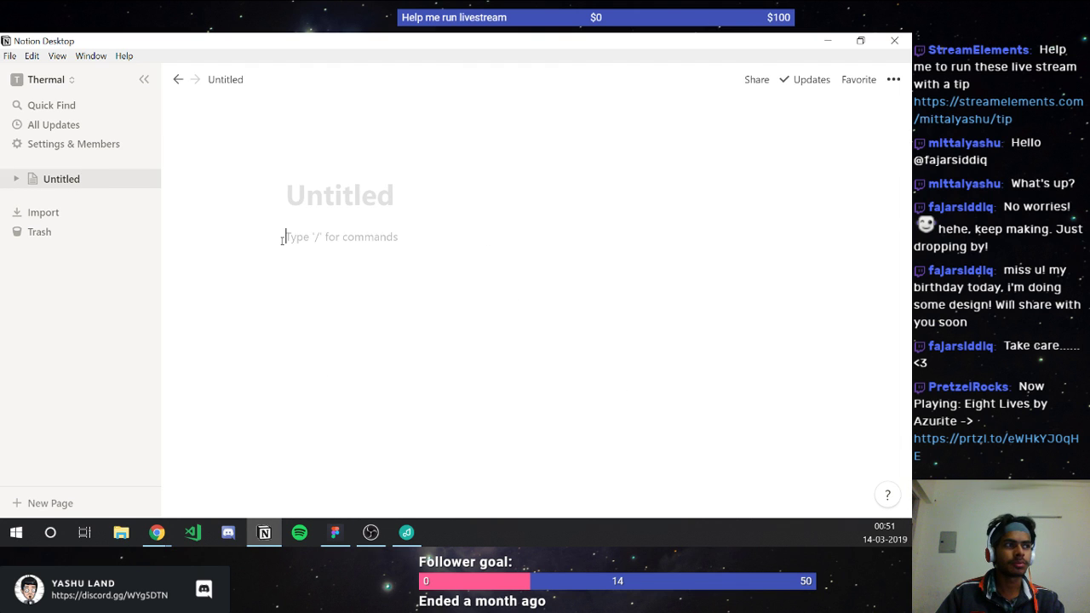
text(/)
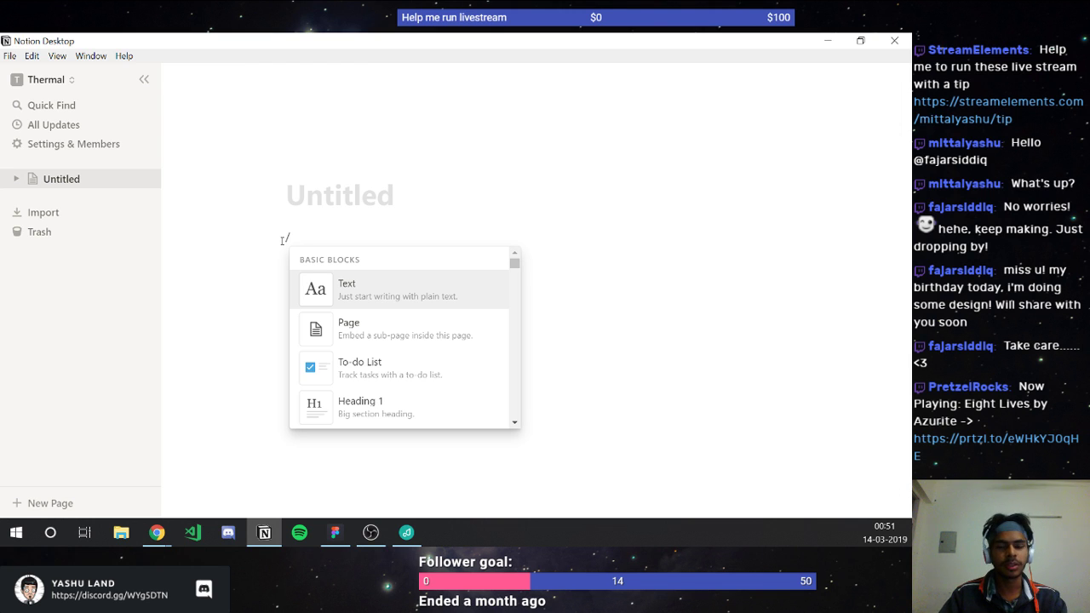
text(tabl)
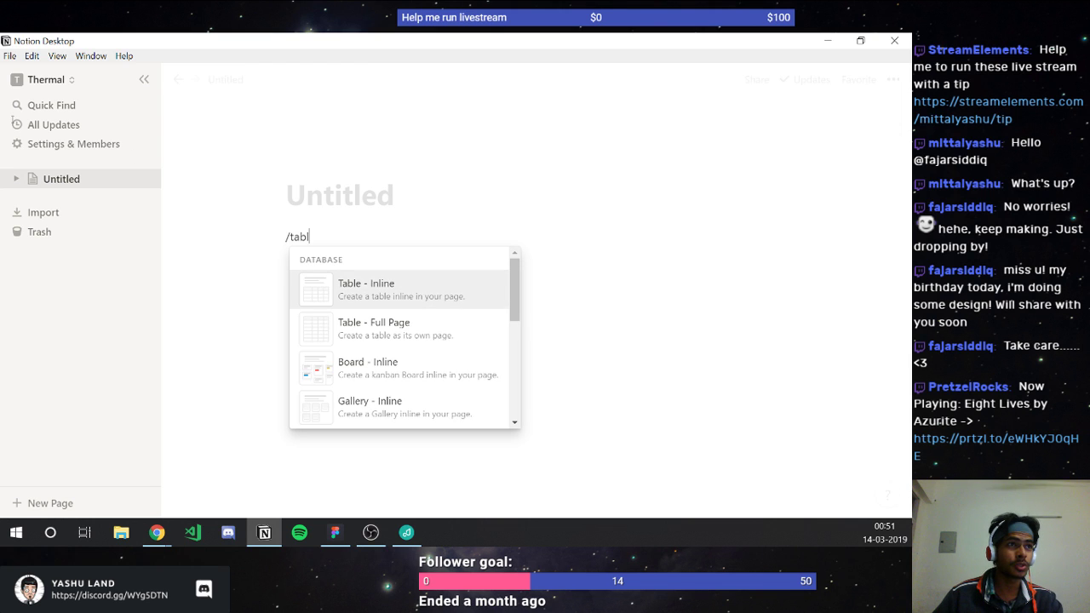
click(61, 147)
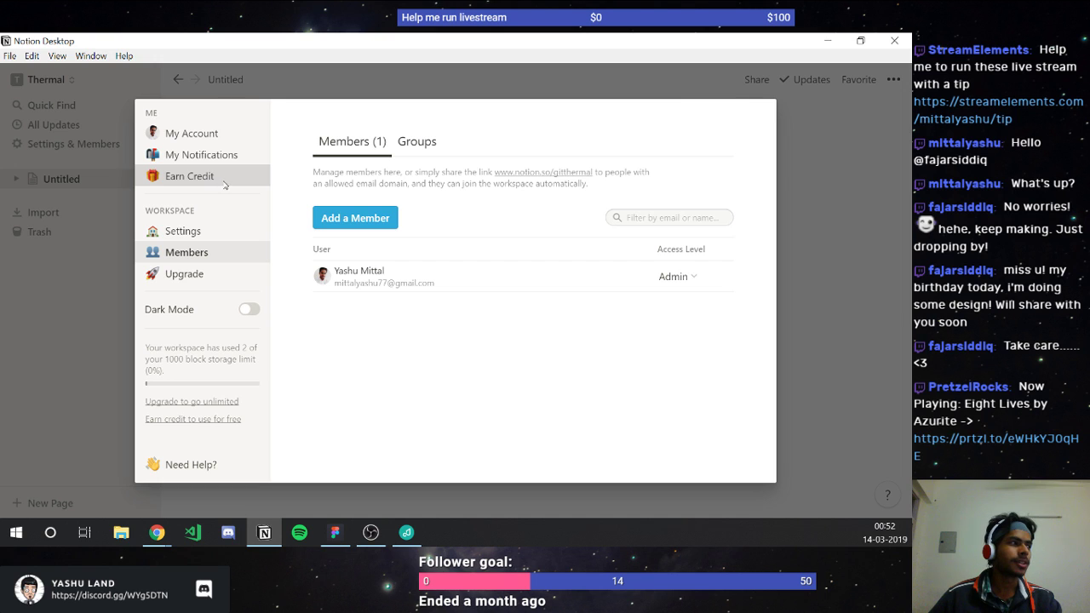
click(219, 181)
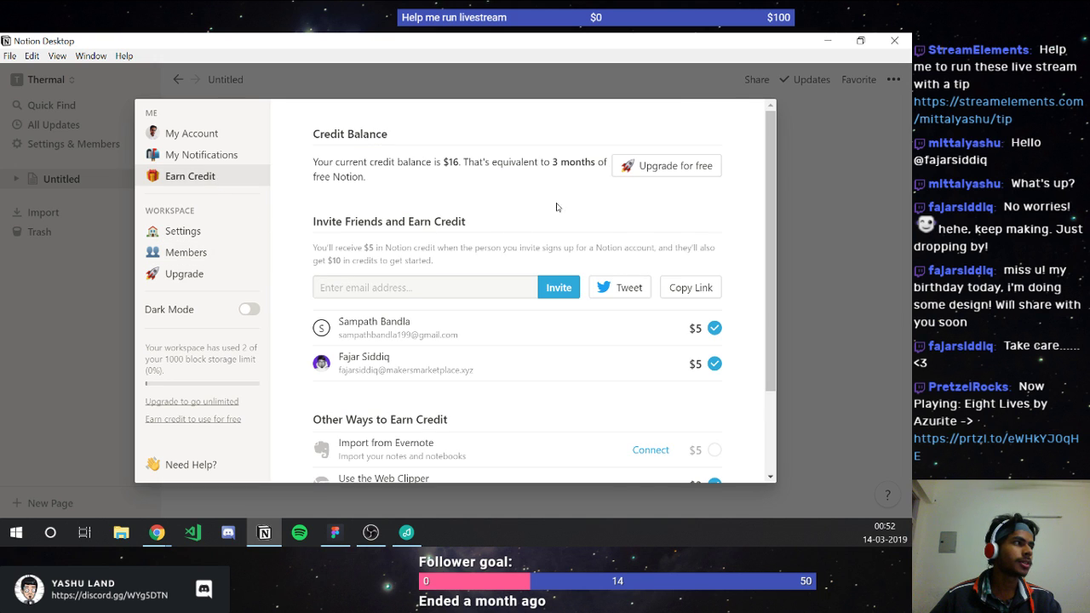
click(839, 307)
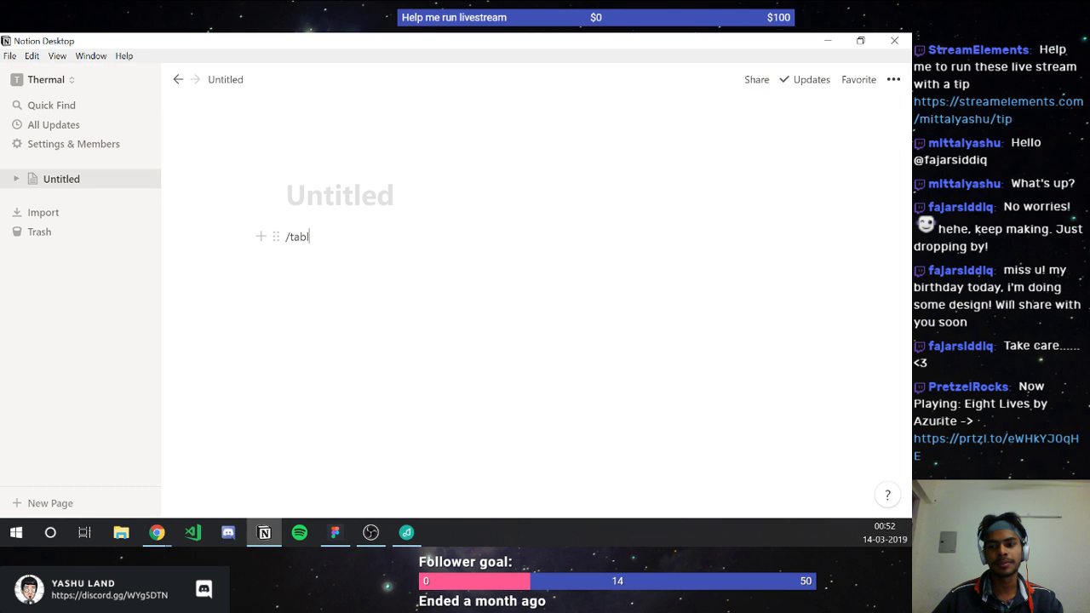
Step: Use the /table command to insert a Board - Inline database
key(alt+Tab)
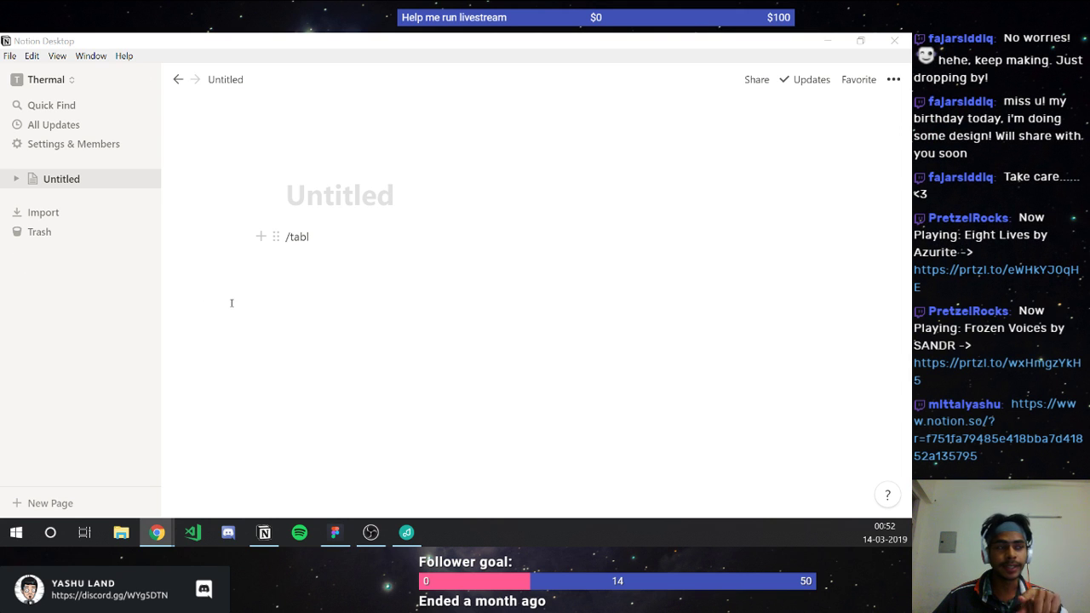
click(310, 239)
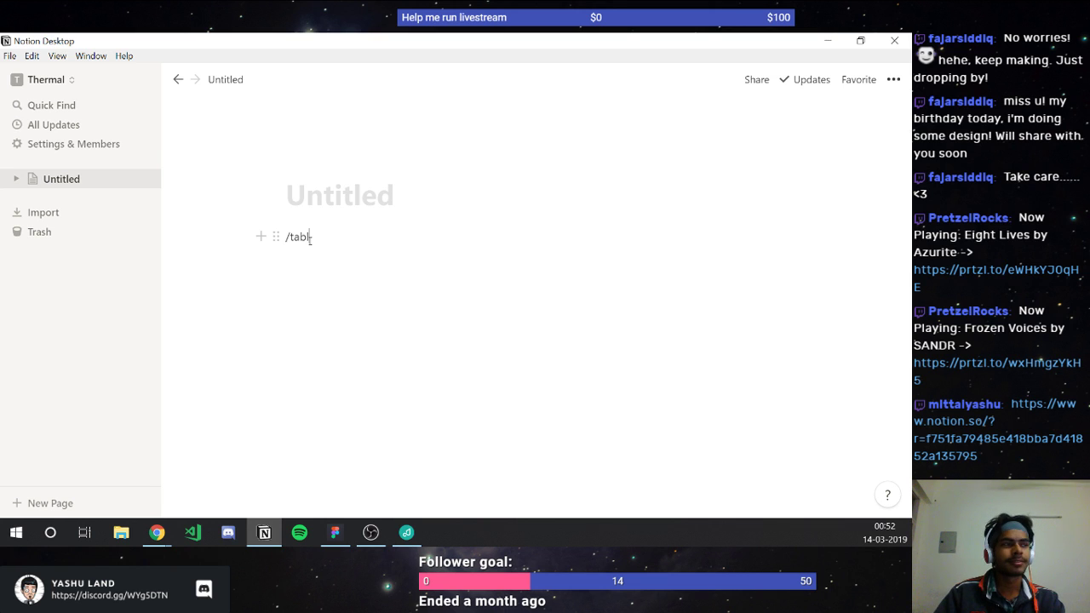
text(e)
key(ctrl+a)
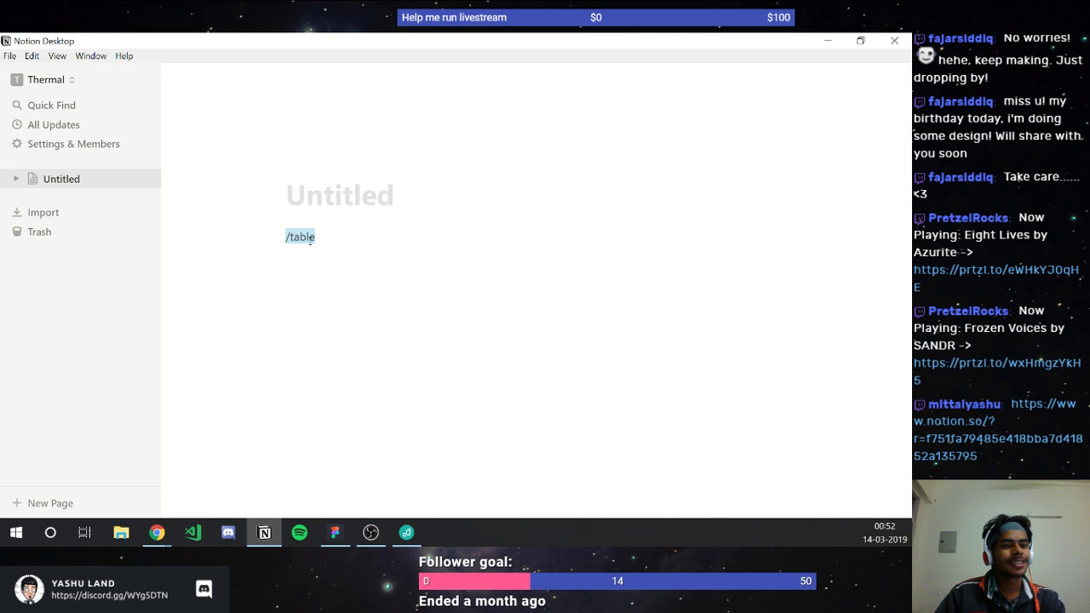
text(/table)
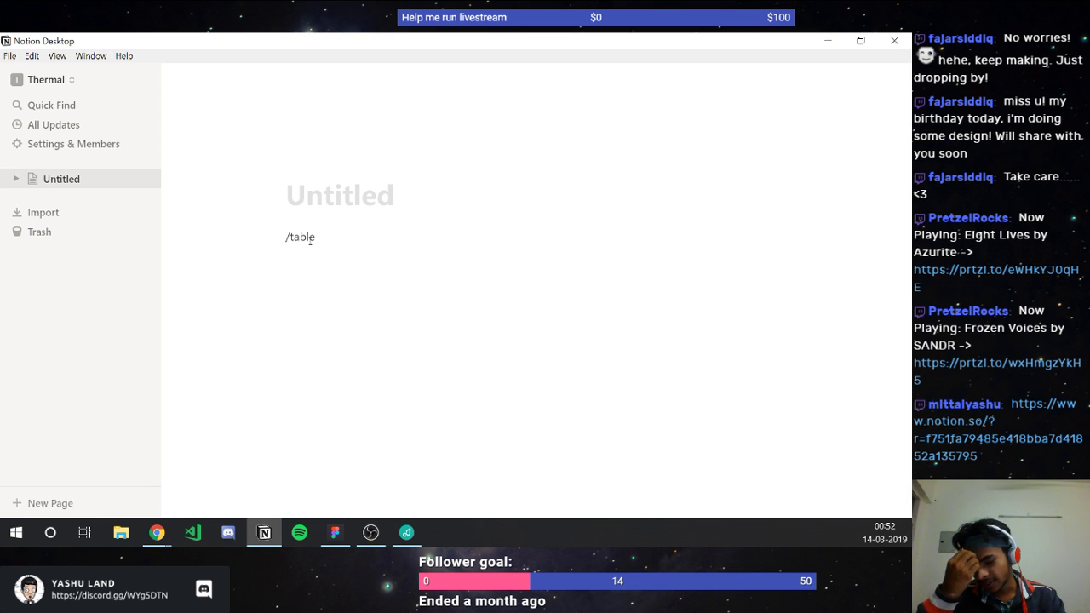
key(BackSpace)
key(BackSpace)
key(BackSpace)
key(BackSpace)
key(BackSpace)
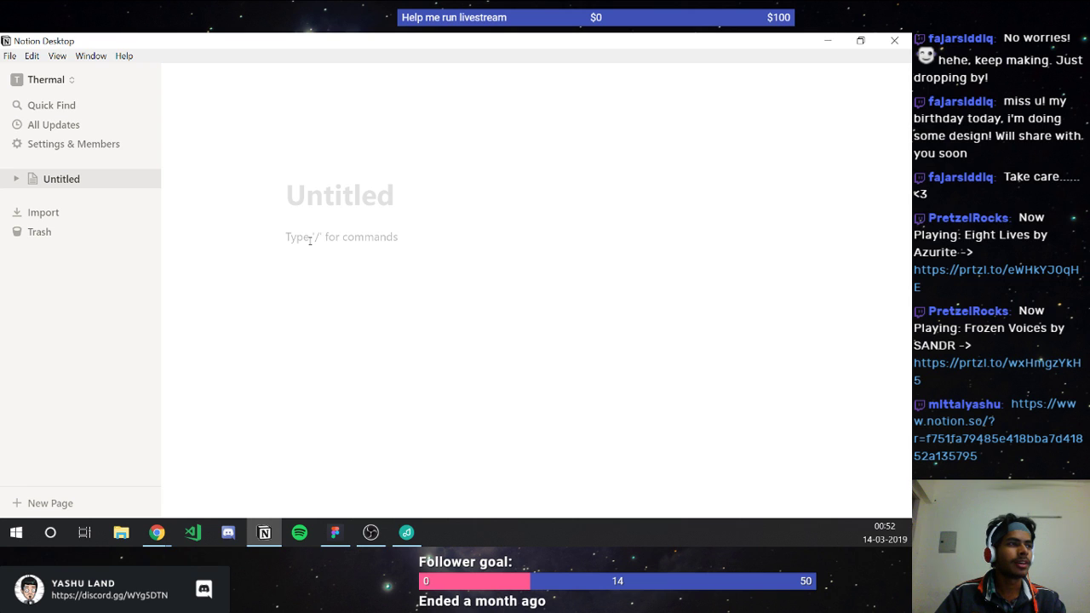
text(/)
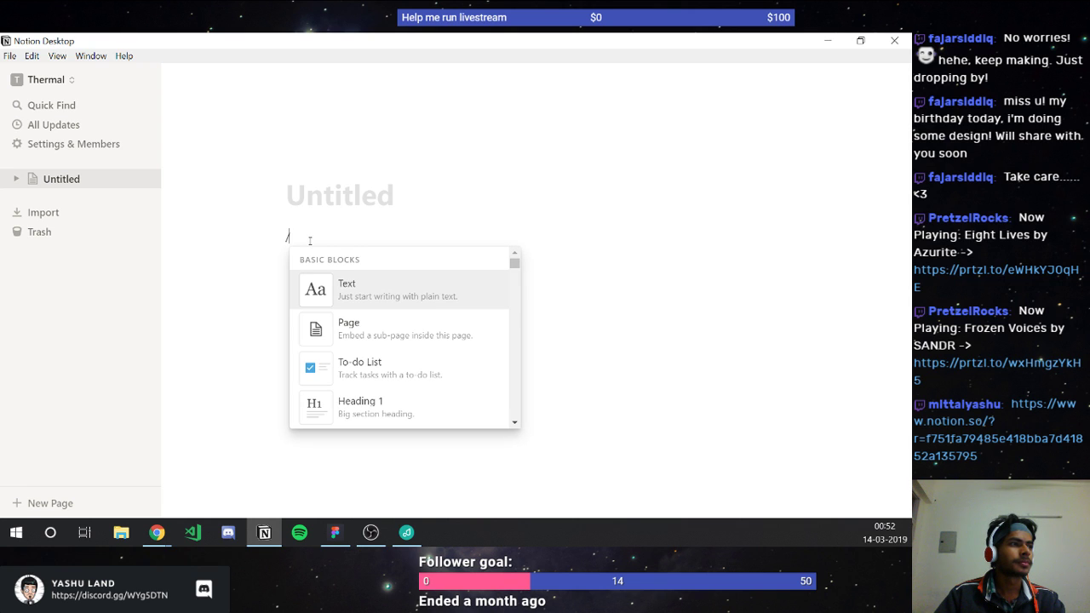
text(table)
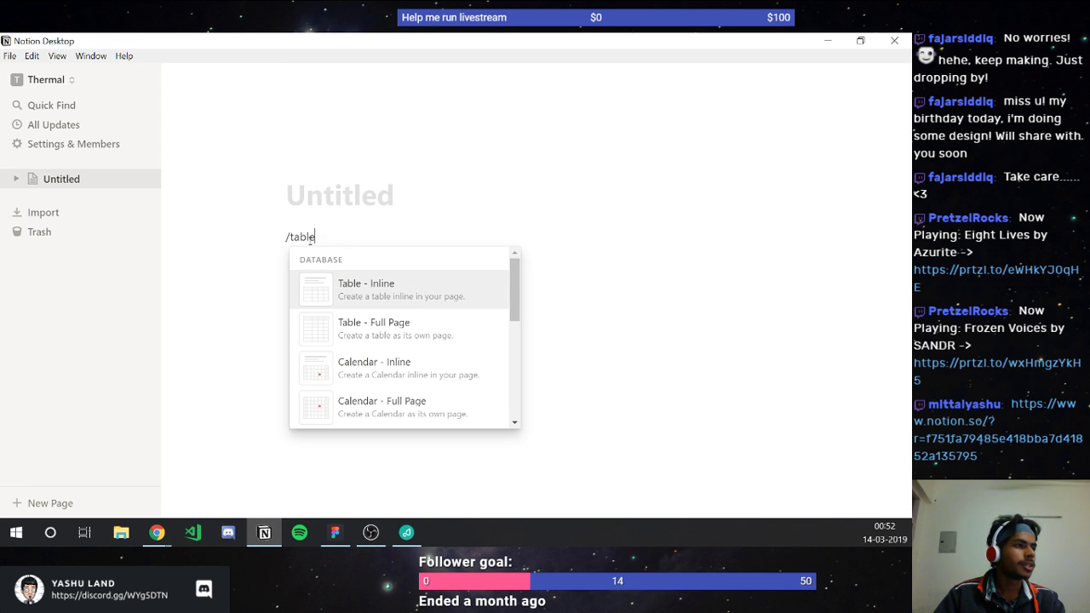
key(Down)
key(Down)
key(Down)
key(Down)
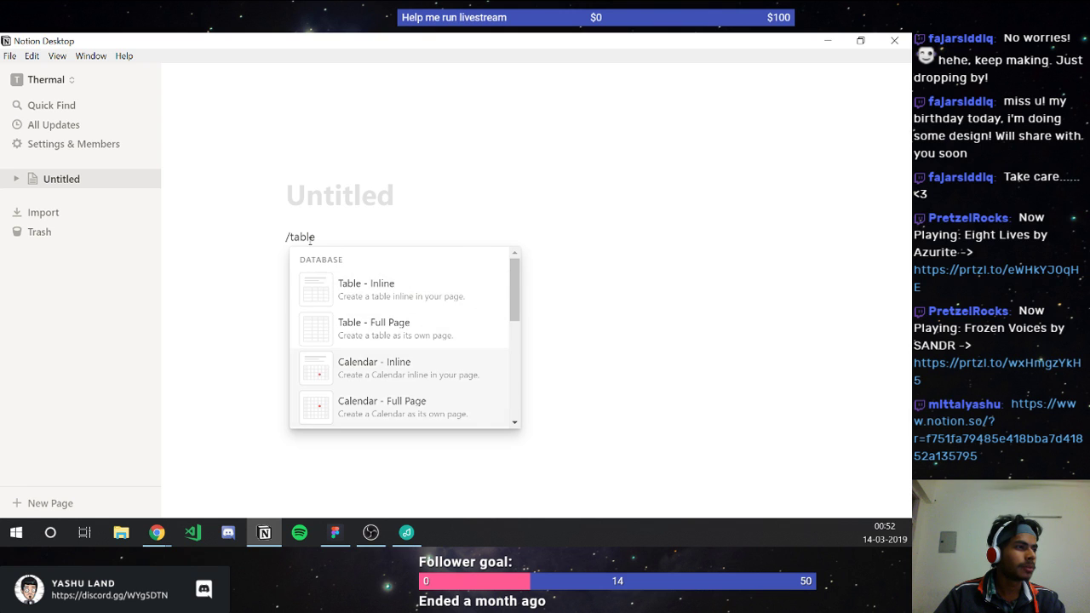
key(Down)
key(Up)
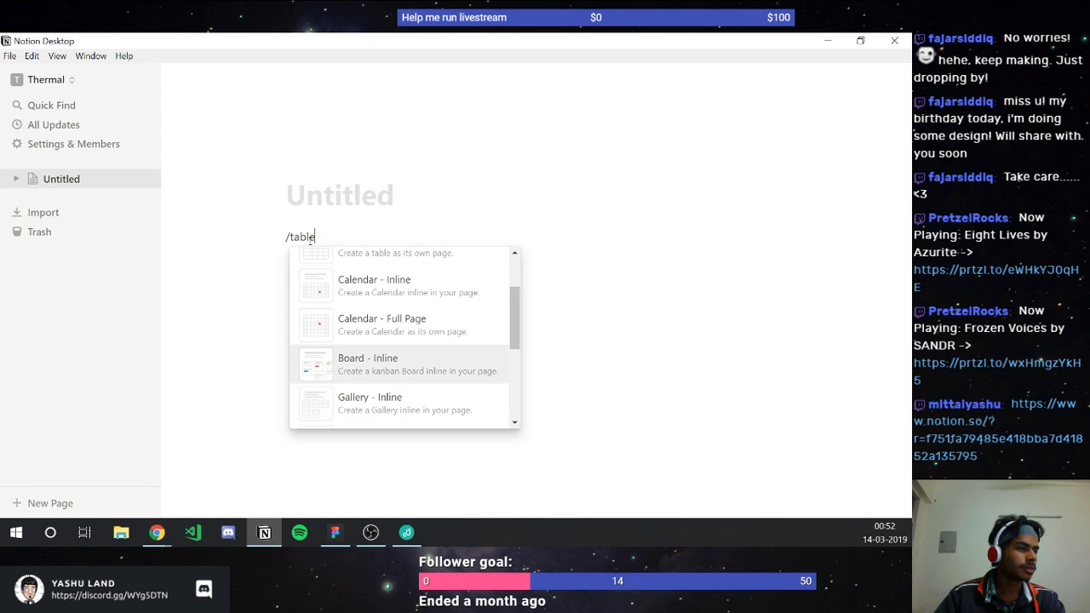
key(Return)
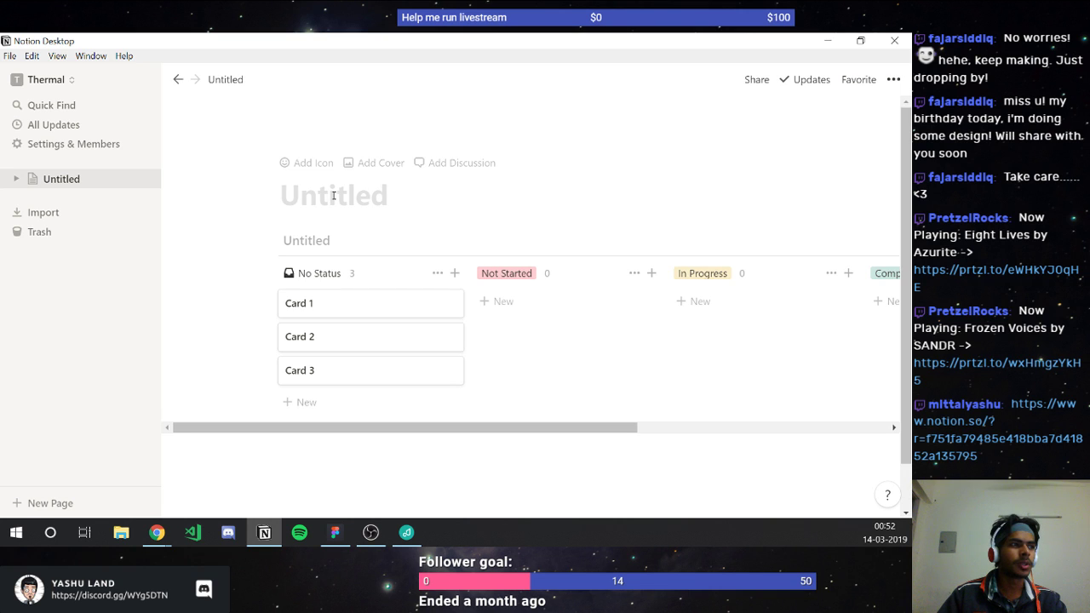
Step: Title the new page 'To-Do'
text(/)
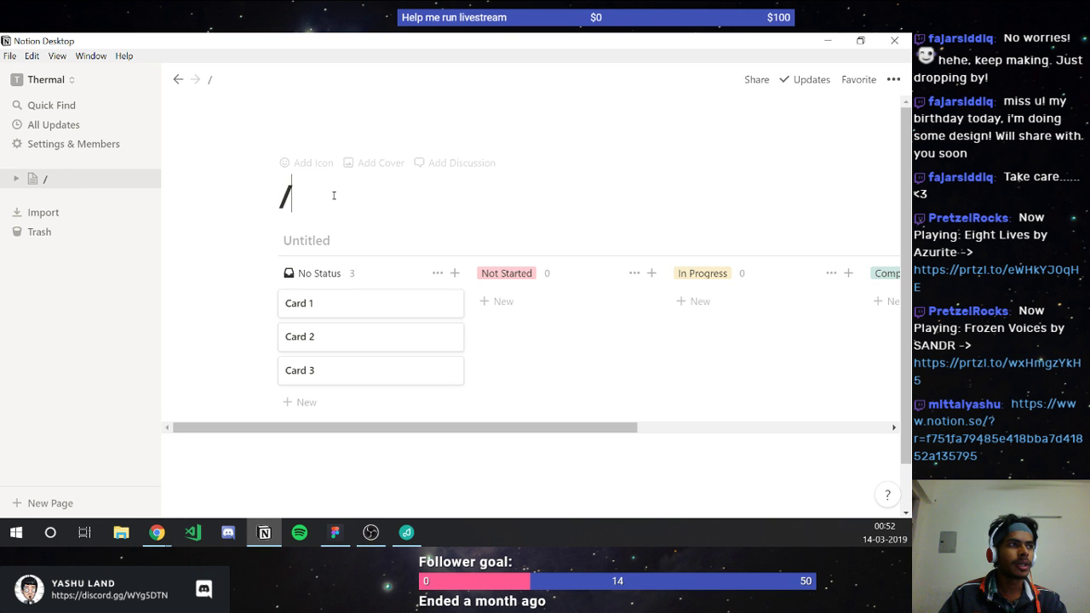
key(BackSpace)
text(T)
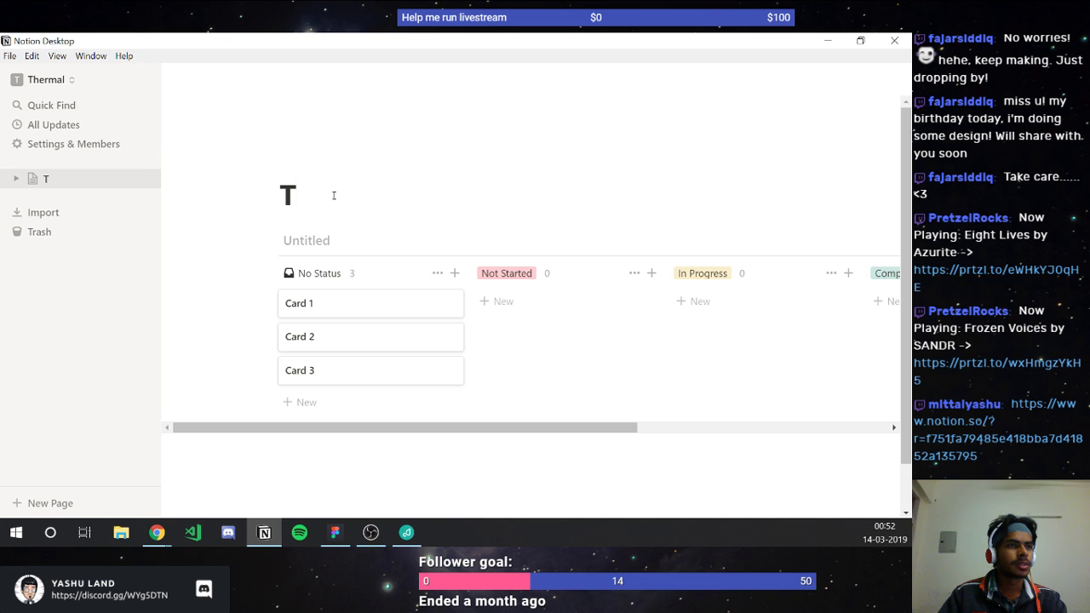
text(o-Do)
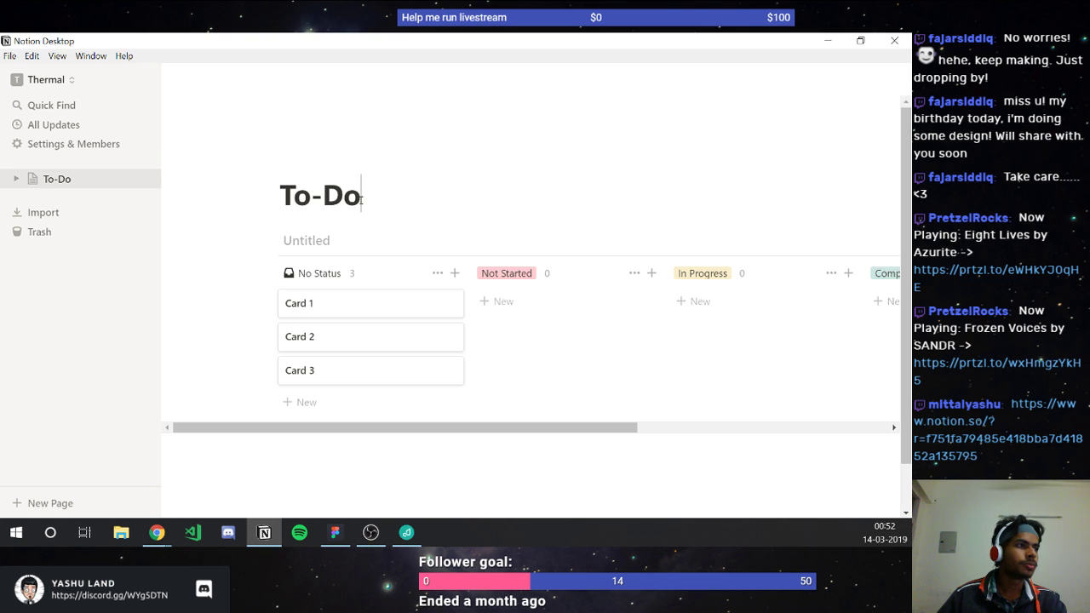
Step: Rename Card 1 to 'Organize commit log based on date' and close its page
click(313, 315)
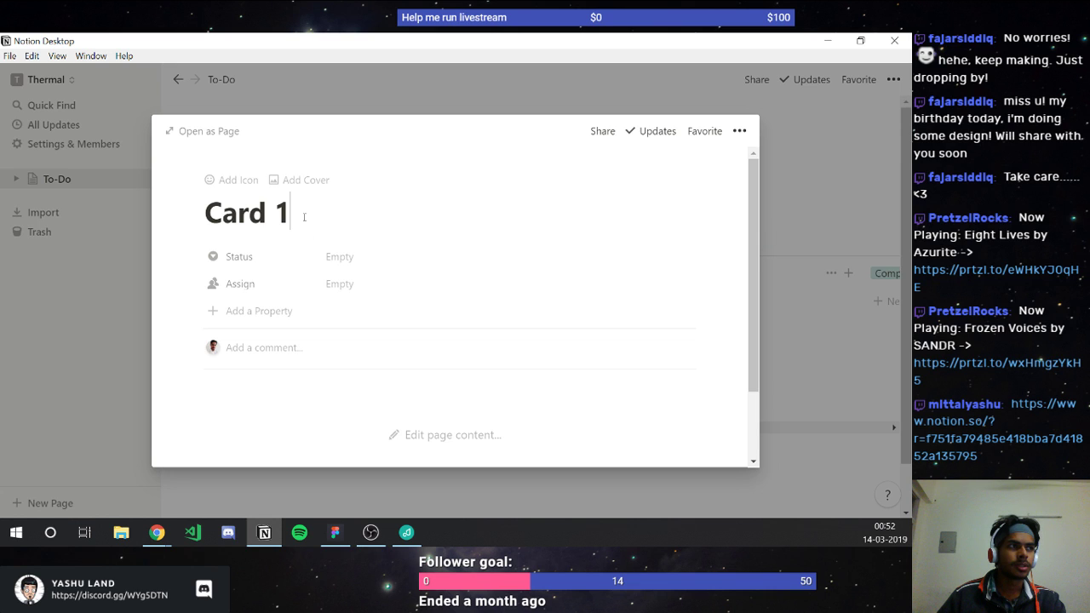
key(ctrl+a)
text(Orga)
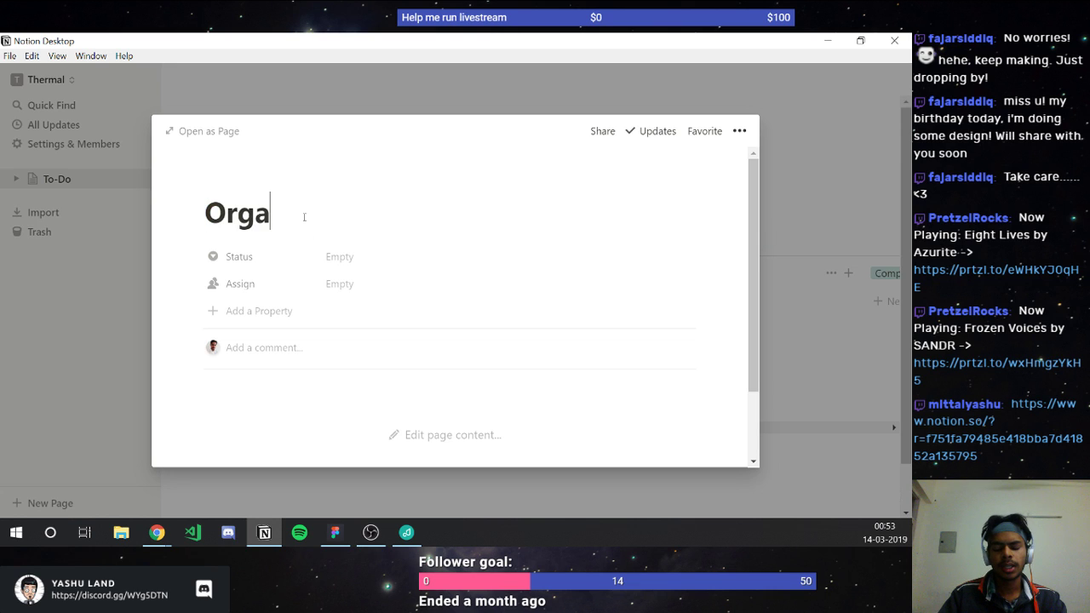
text(nize )
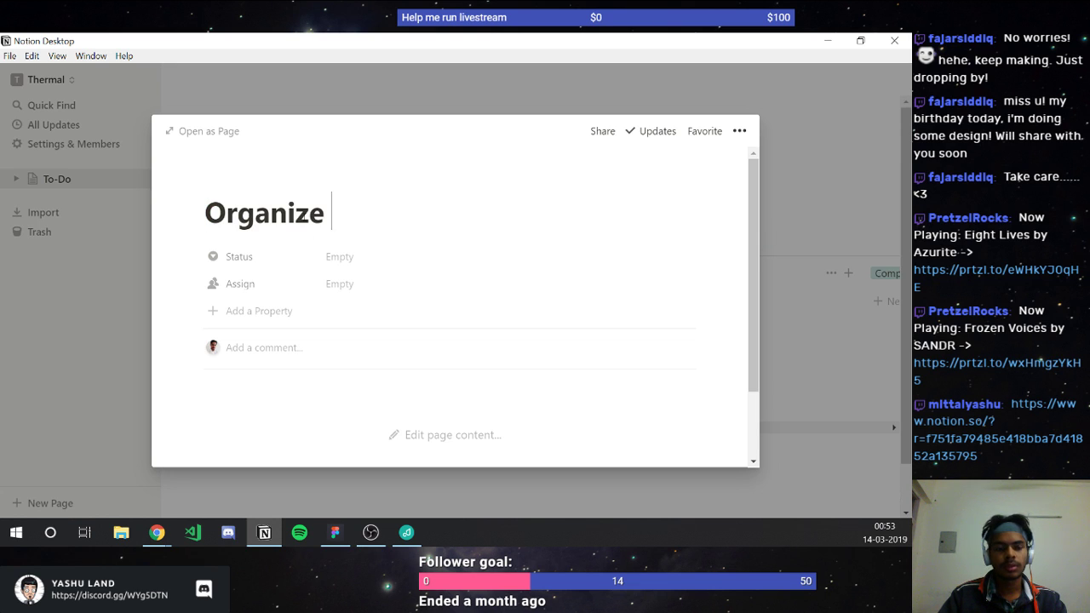
text(c)
key(BackSpace)
text(c)
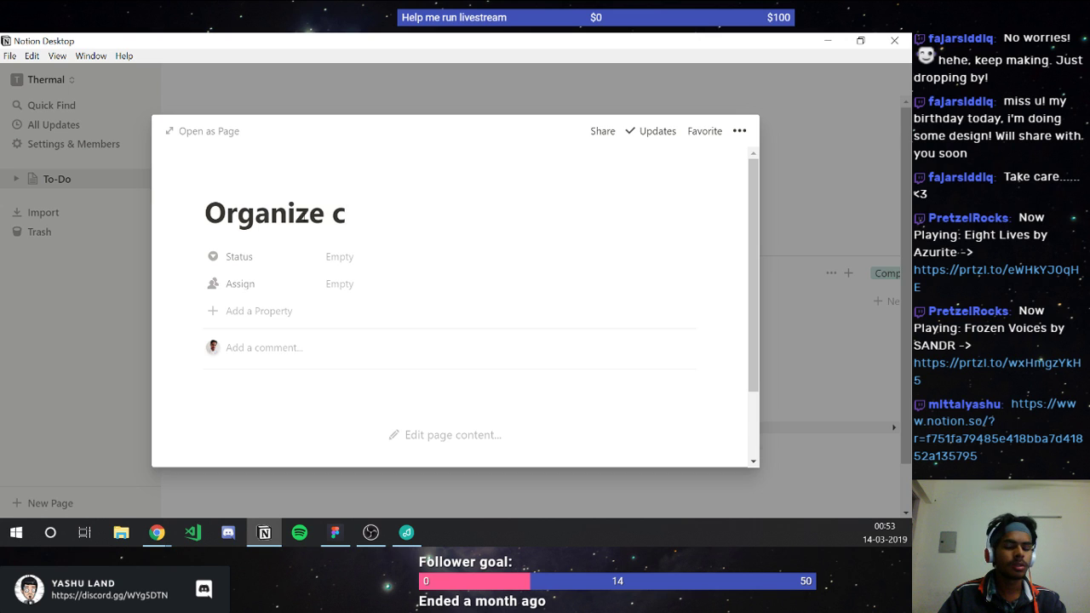
text(ommit)
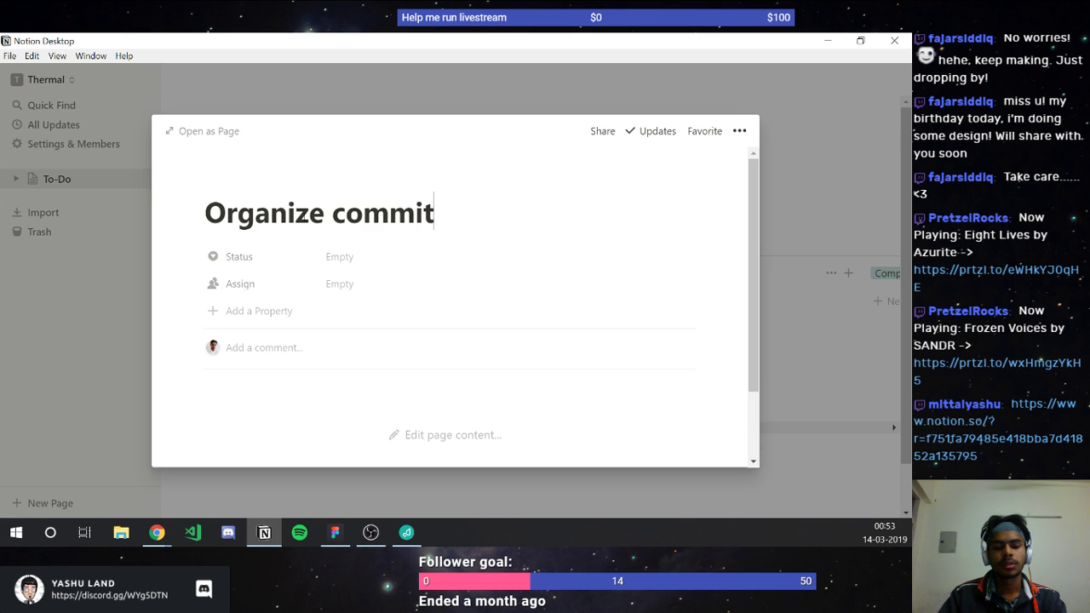
text( log)
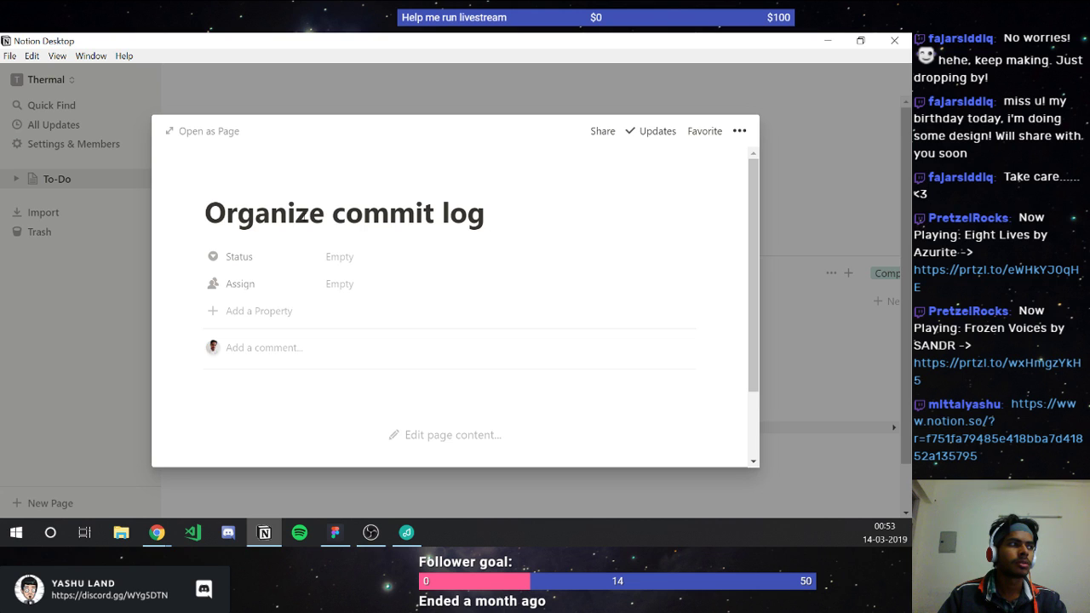
text( based on )
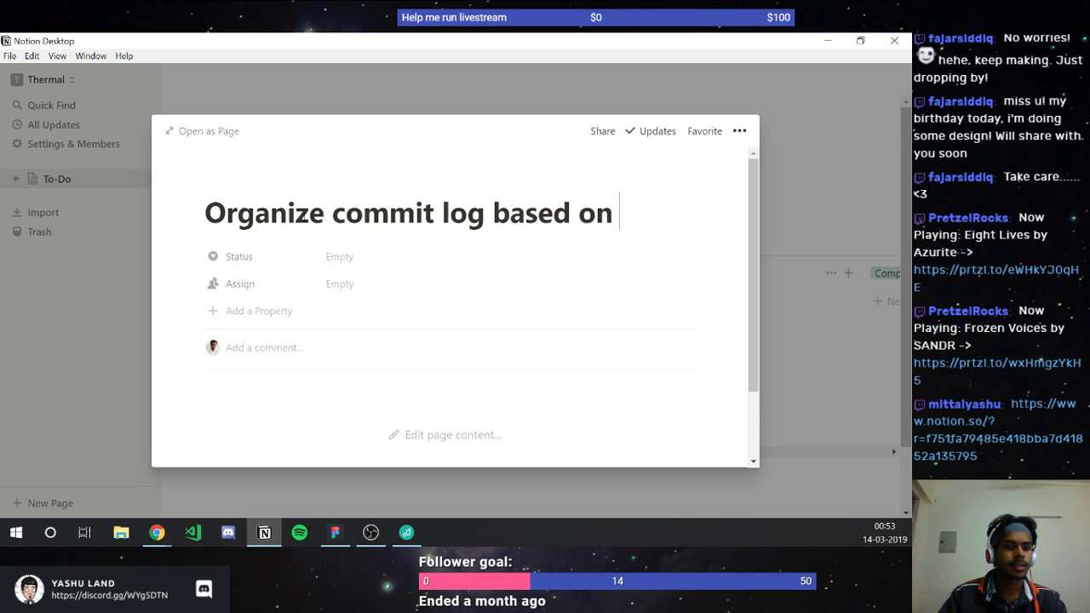
text(date)
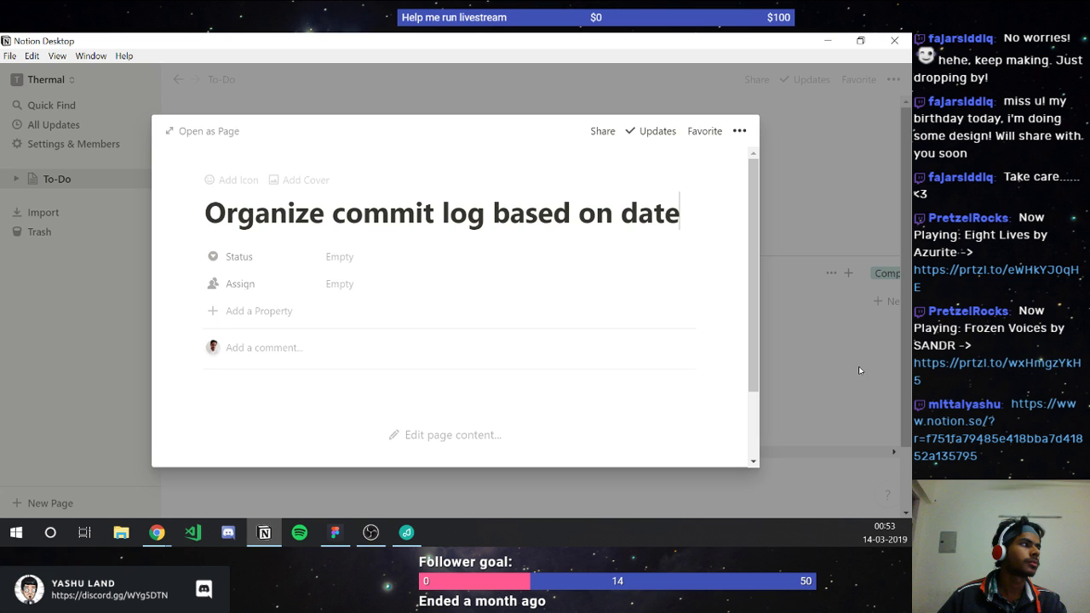
click(810, 334)
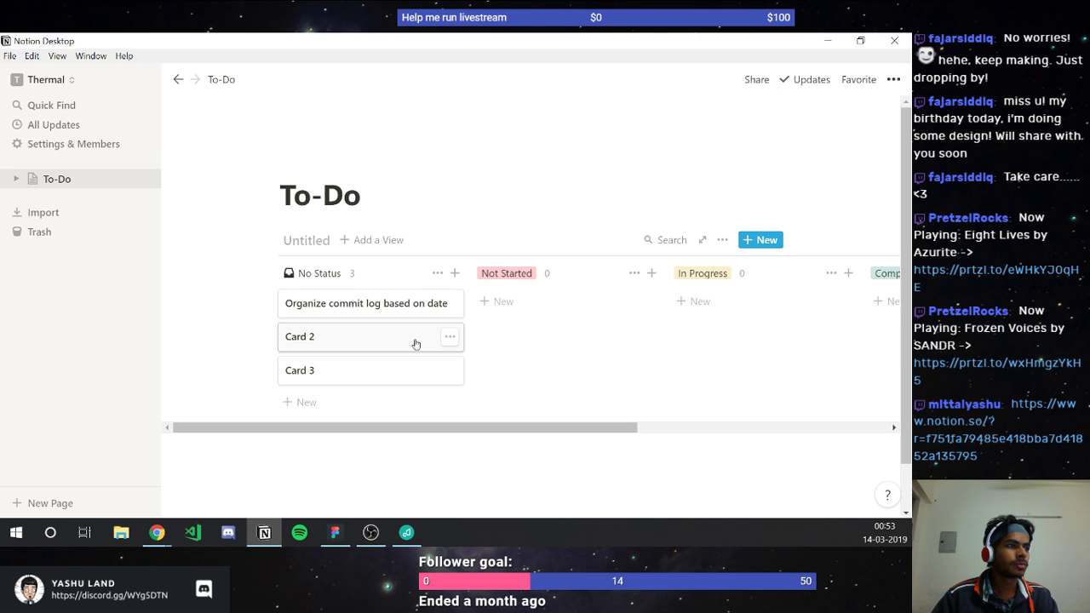
Step: Rename Card 2 to 'Resize code window' and close its page
key(Return)
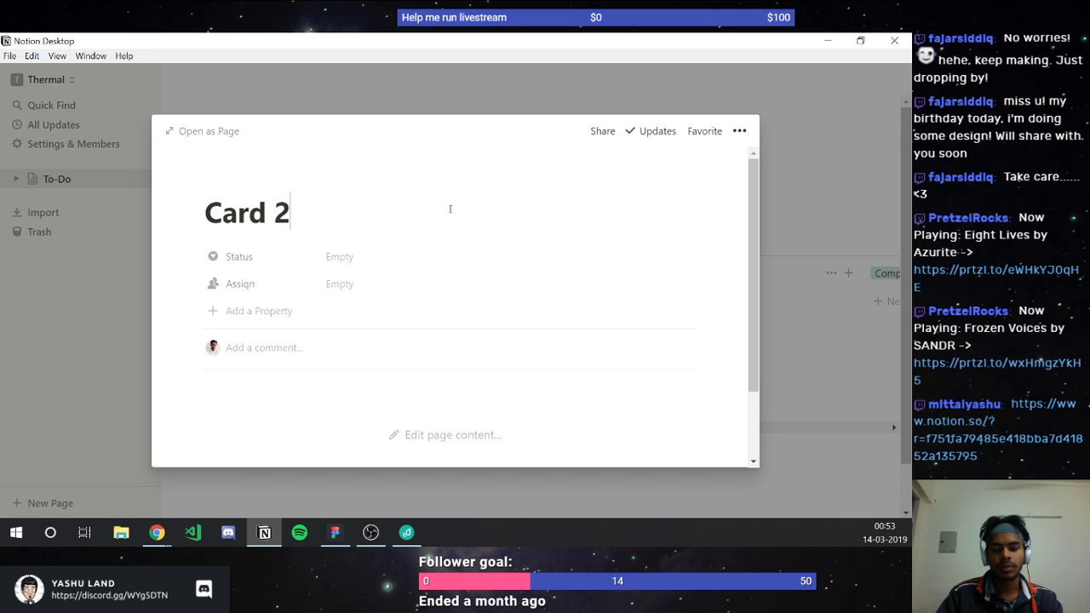
key(ctrl+a)
text(Resize)
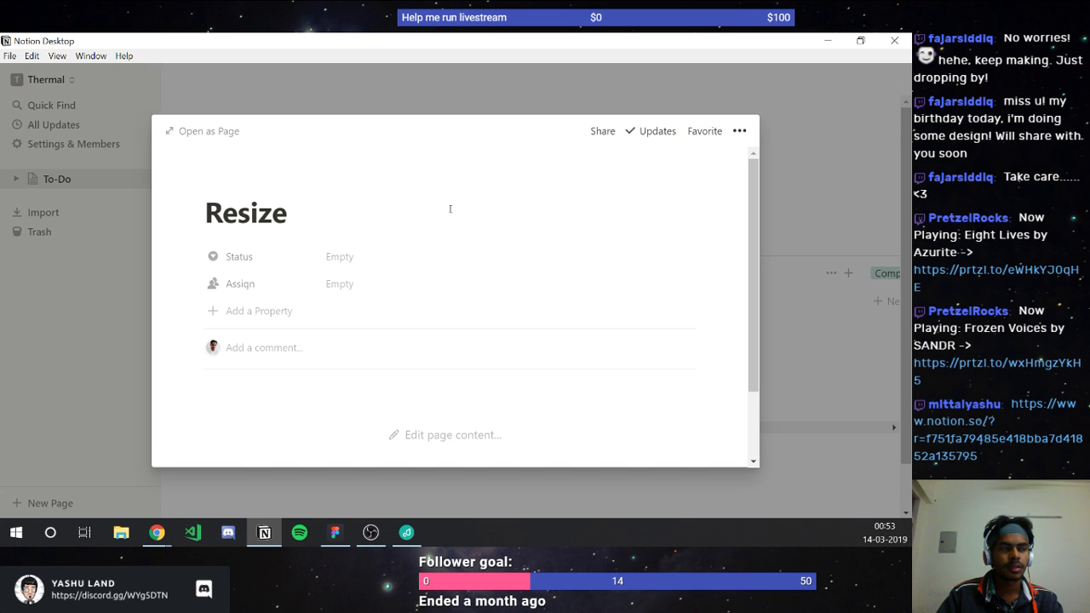
text( wi)
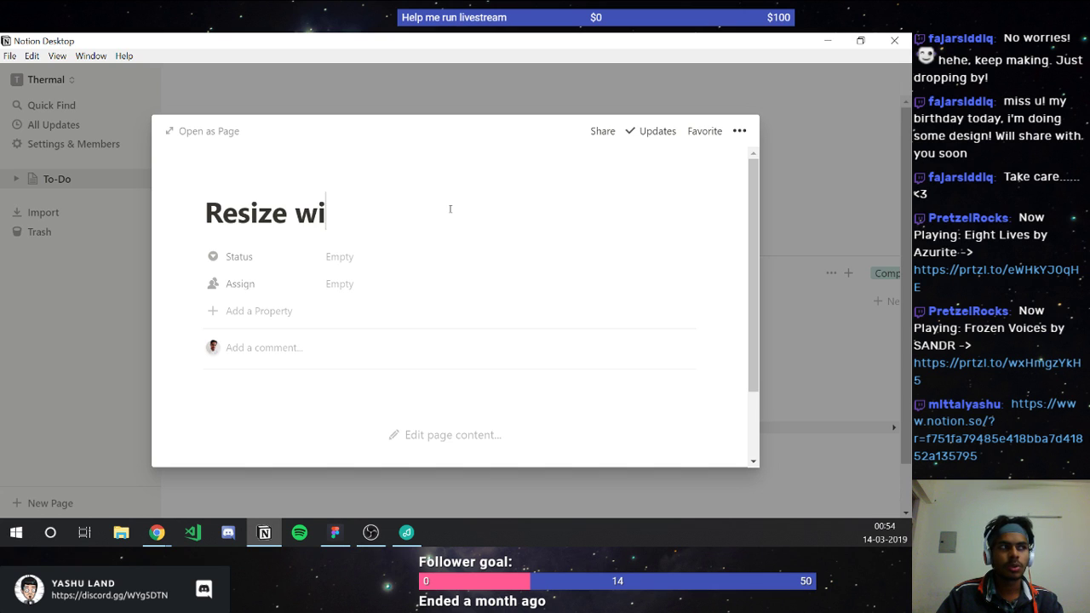
key(BackSpace)
key(BackSpace)
text(co)
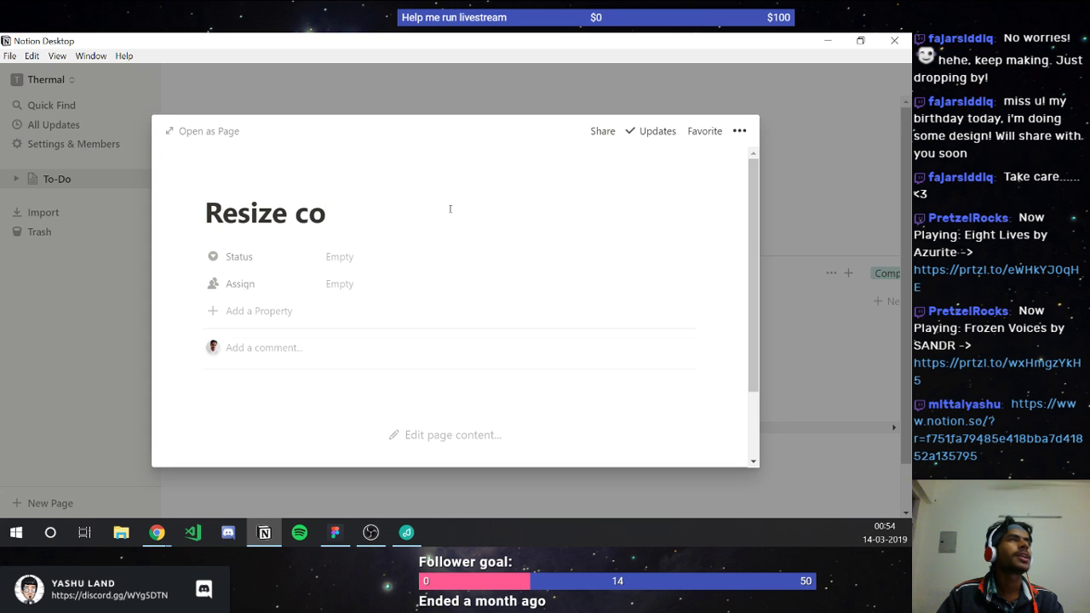
key(BackSpace)
key(BackSpace)
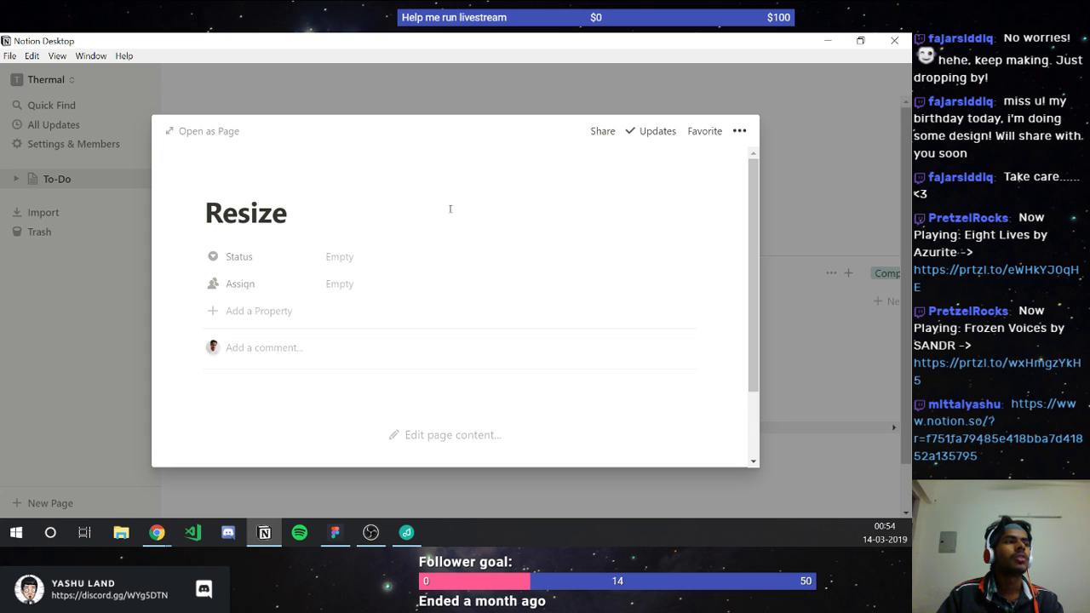
text(window)
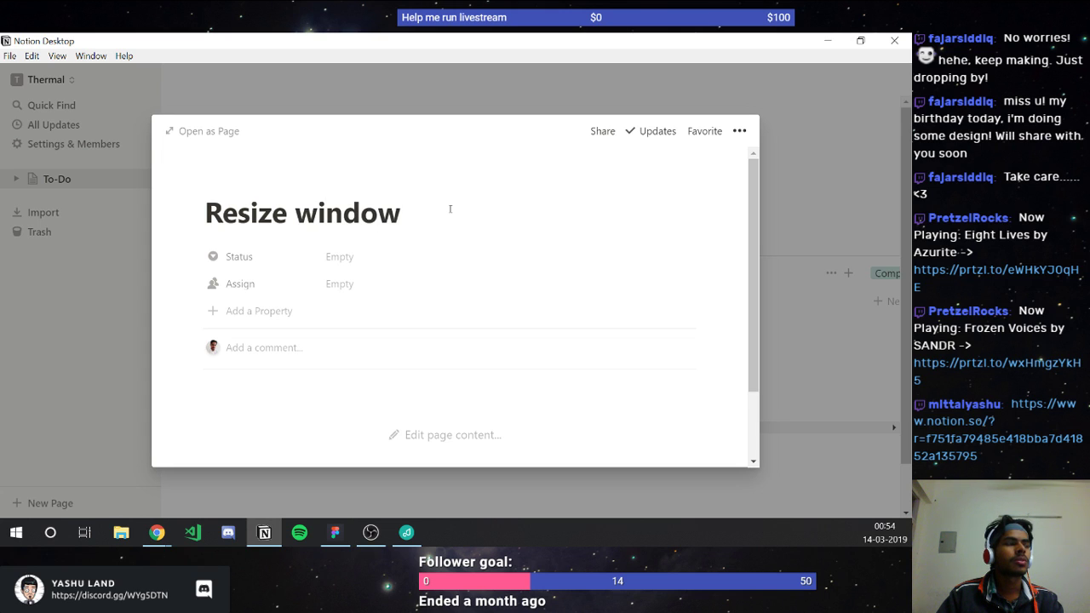
key(ctrl+Left)
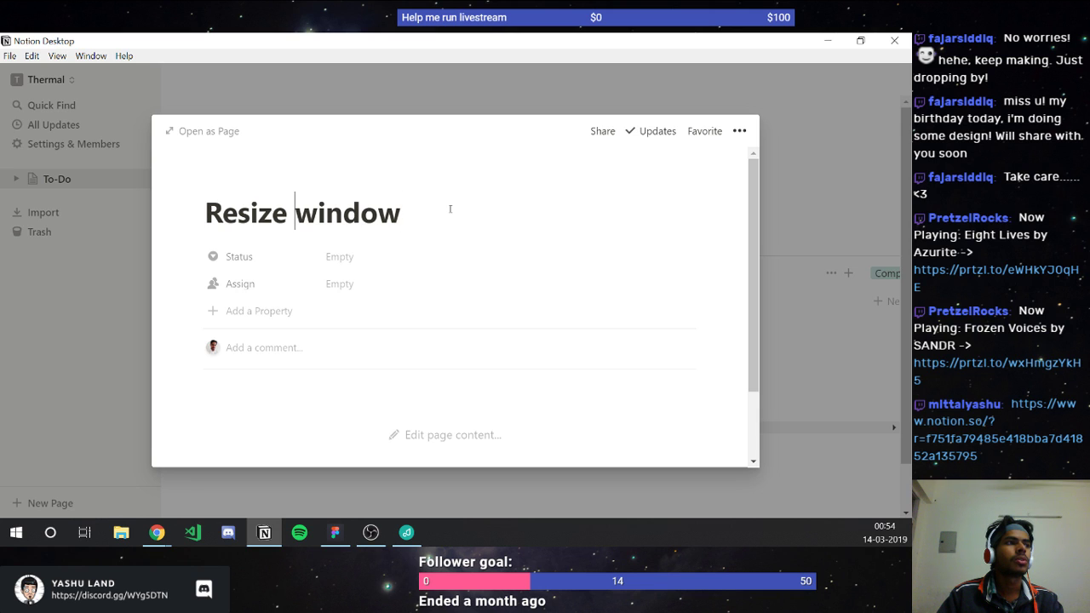
text(code)
key(End)
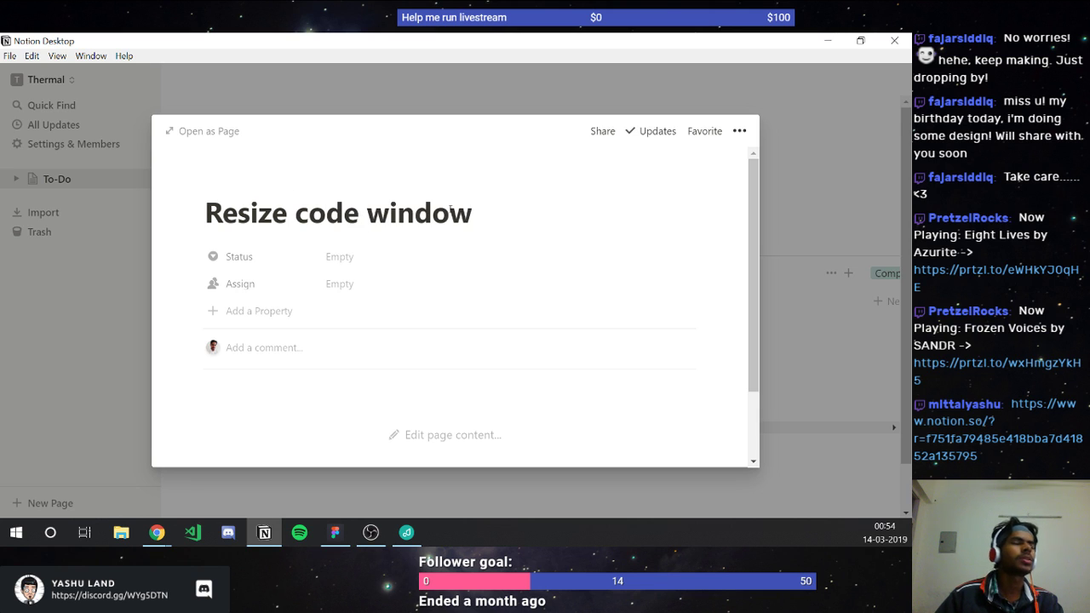
click(805, 153)
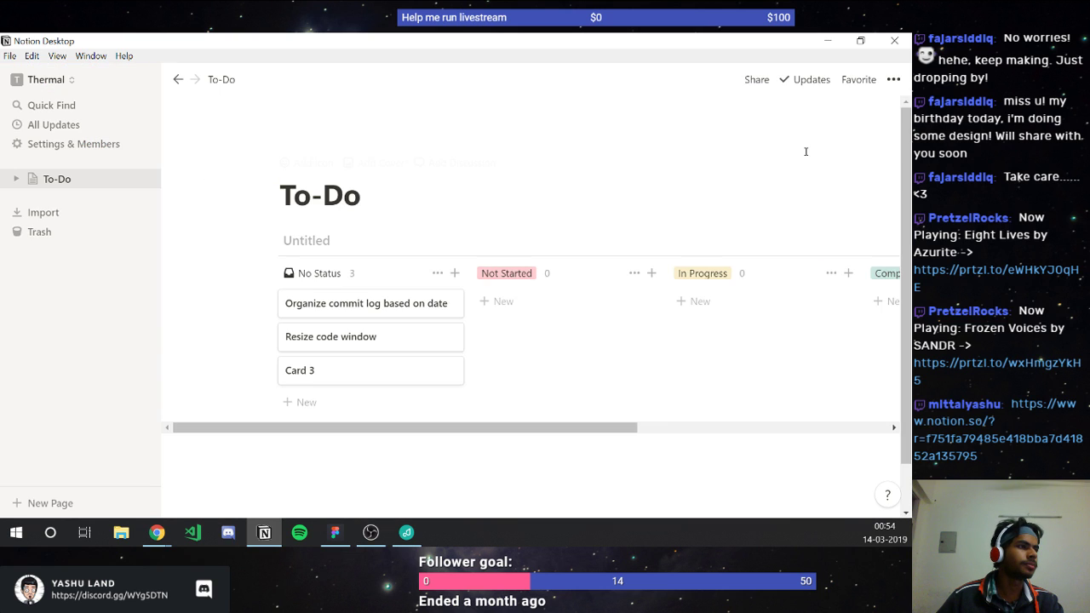
Step: Delete Card 3 from the board and close the Notion window
click(448, 372)
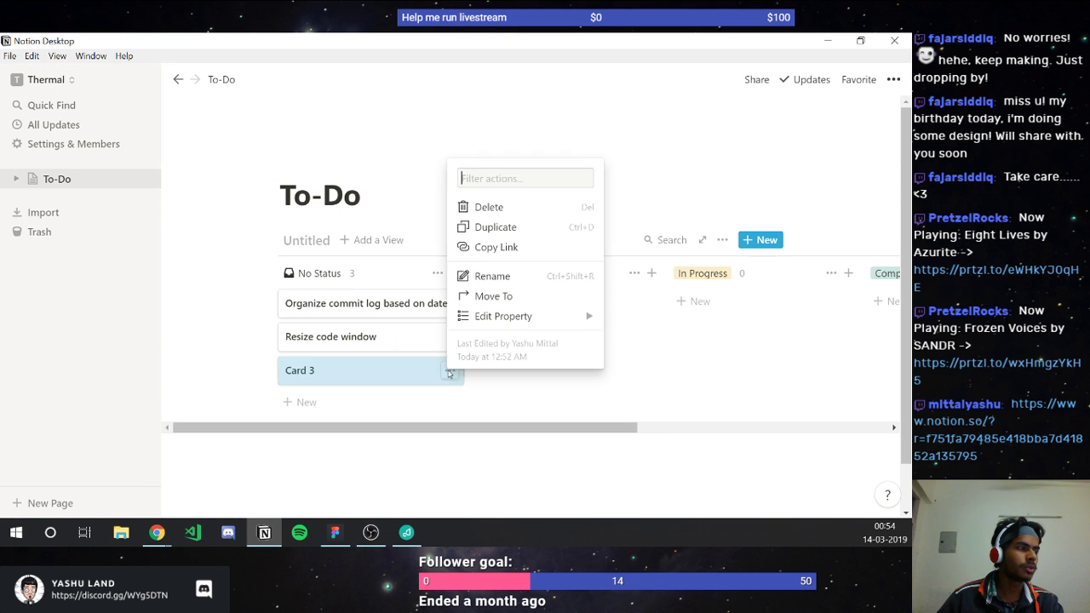
click(483, 209)
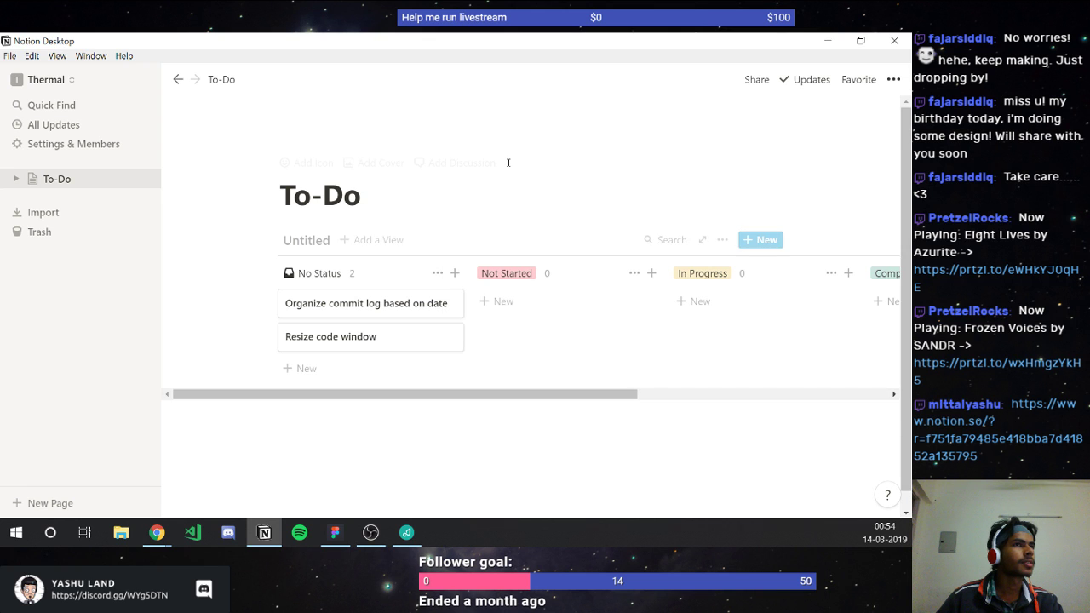
click(893, 39)
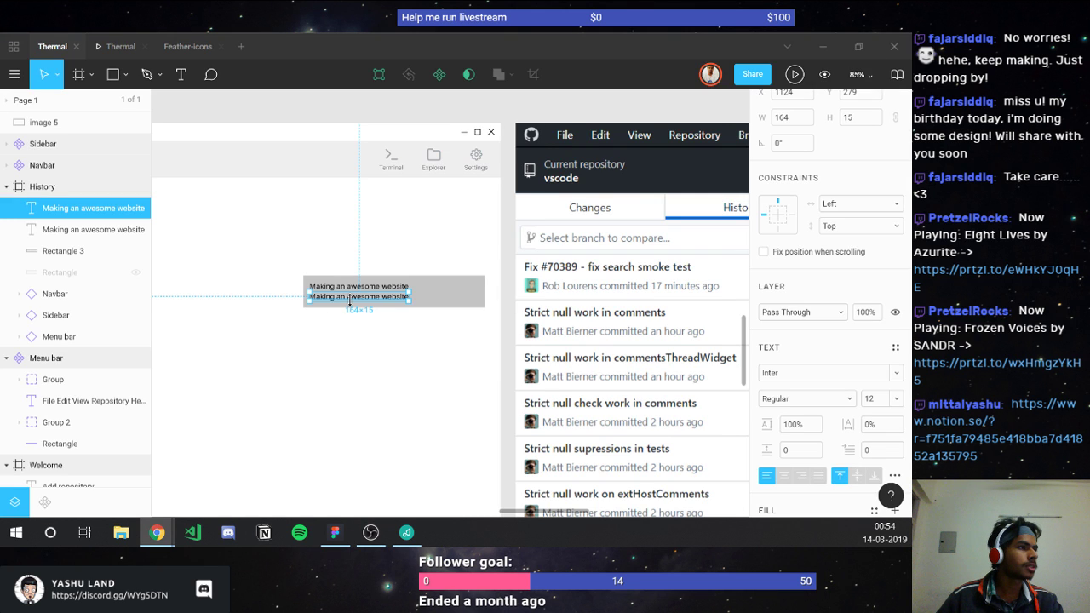
Step: Replace the duplicated second line with the author's name and shift it right
scroll(349, 300, up, 4)
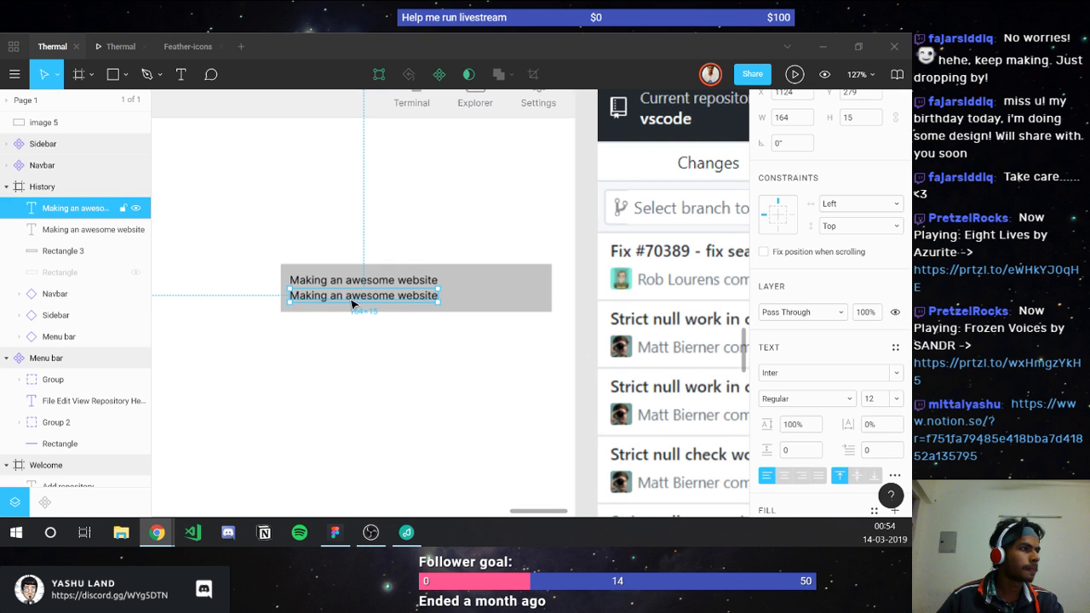
click(349, 300)
double_click(349, 298)
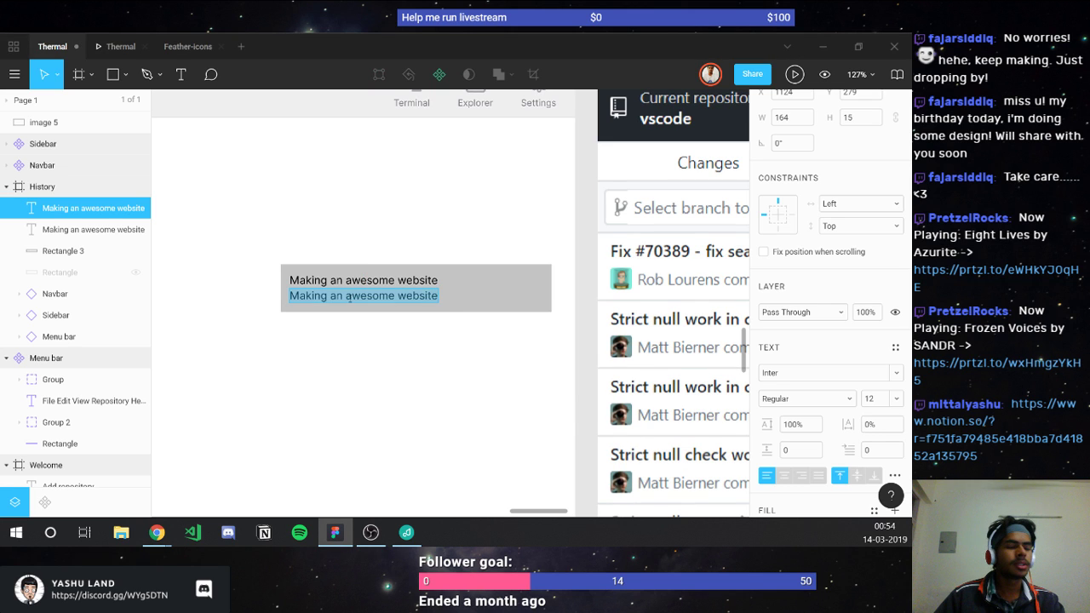
text(Yashu Mittal)
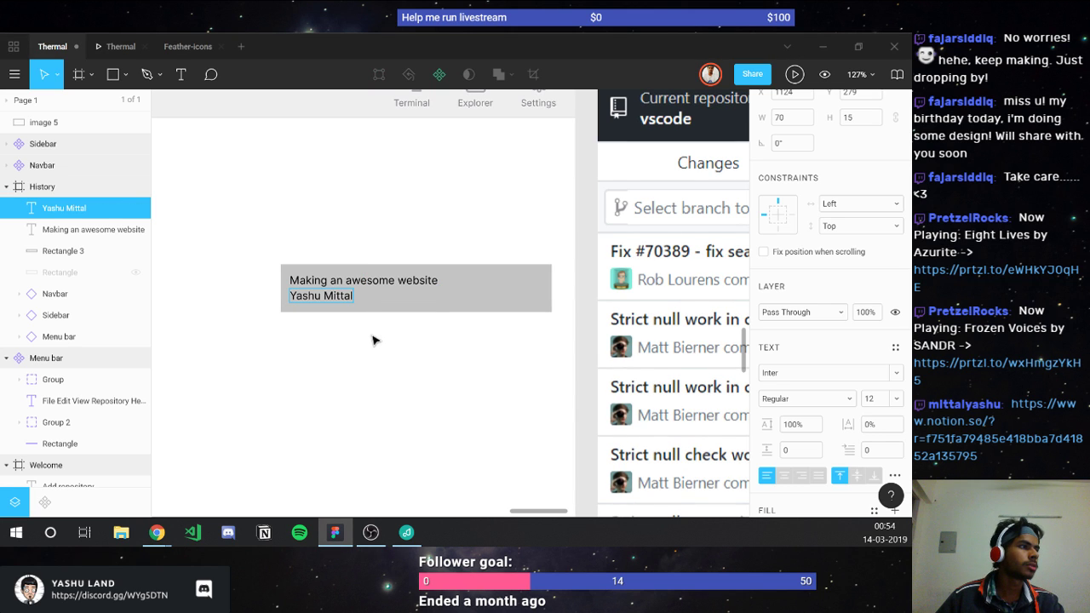
key(Escape)
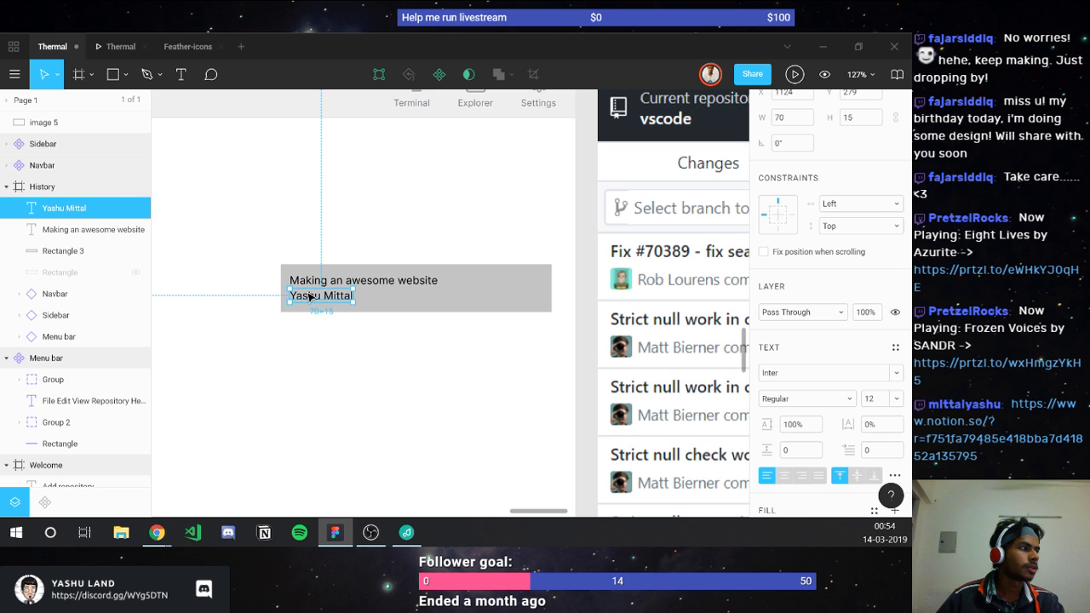
drag(309, 296, 337, 300)
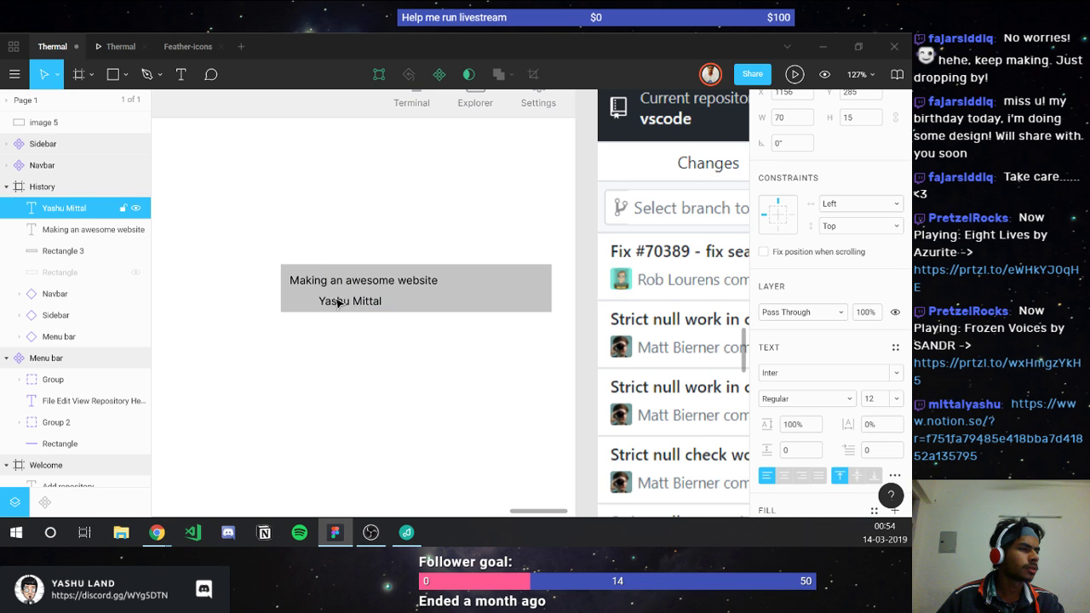
key(Up)
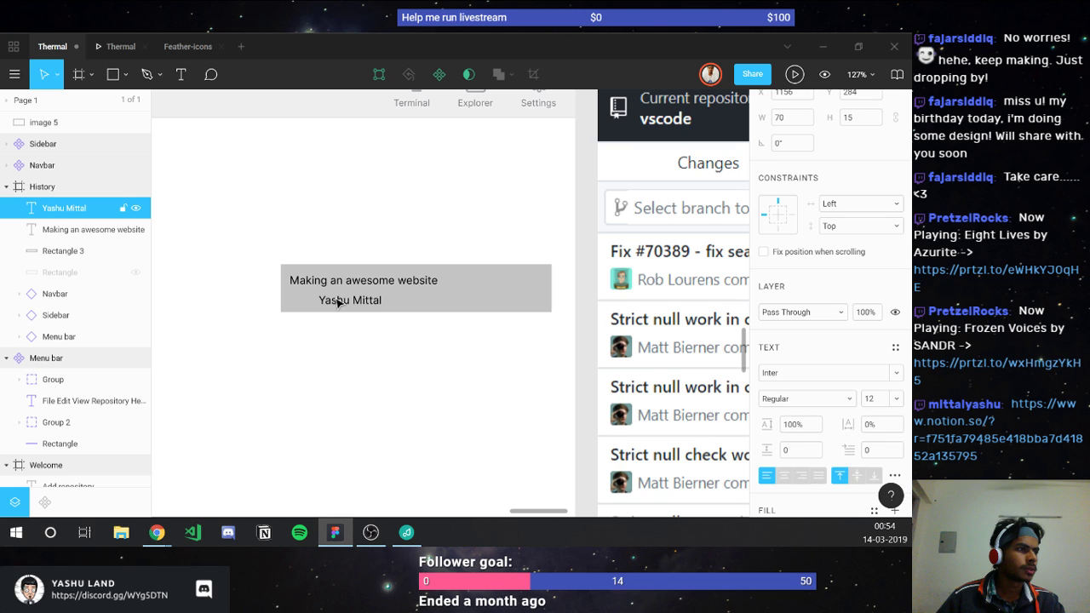
Step: Extend the author line with 'committed 200 years ago', fixing the typos
double_click(337, 302)
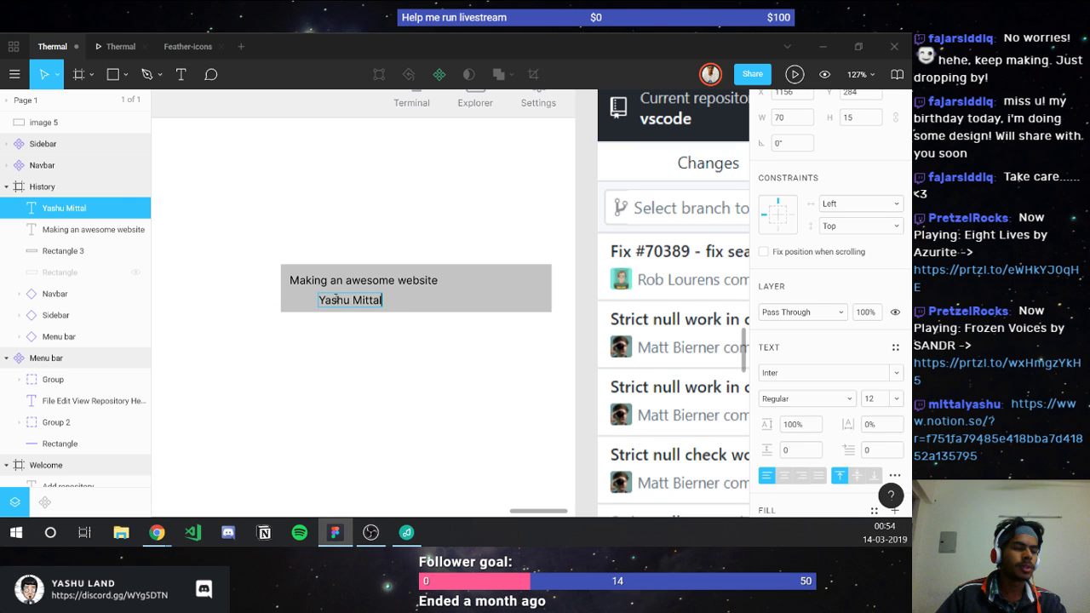
text(commited)
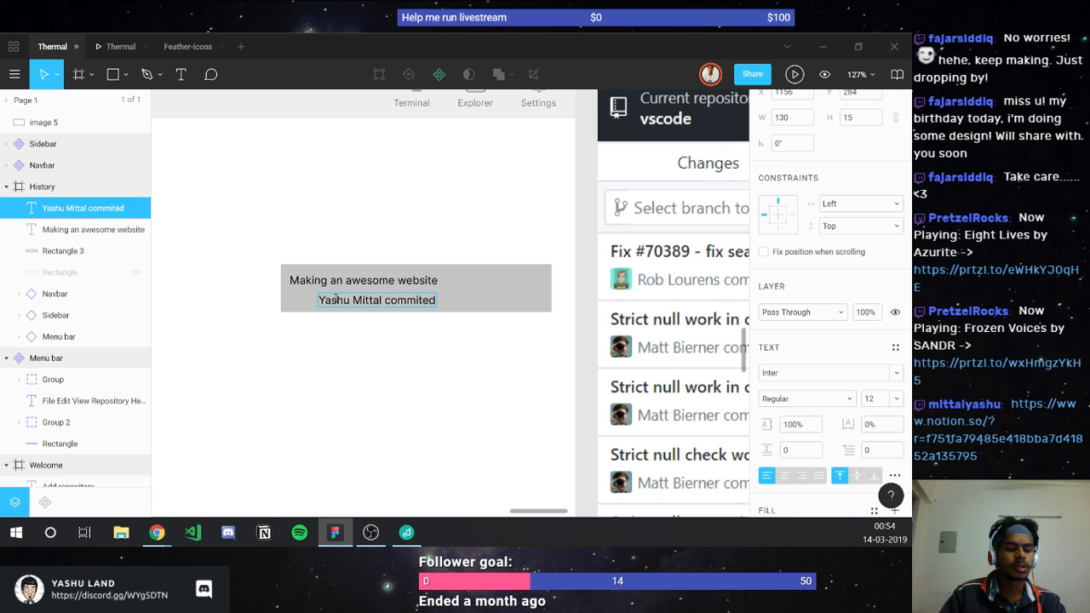
text( 2)
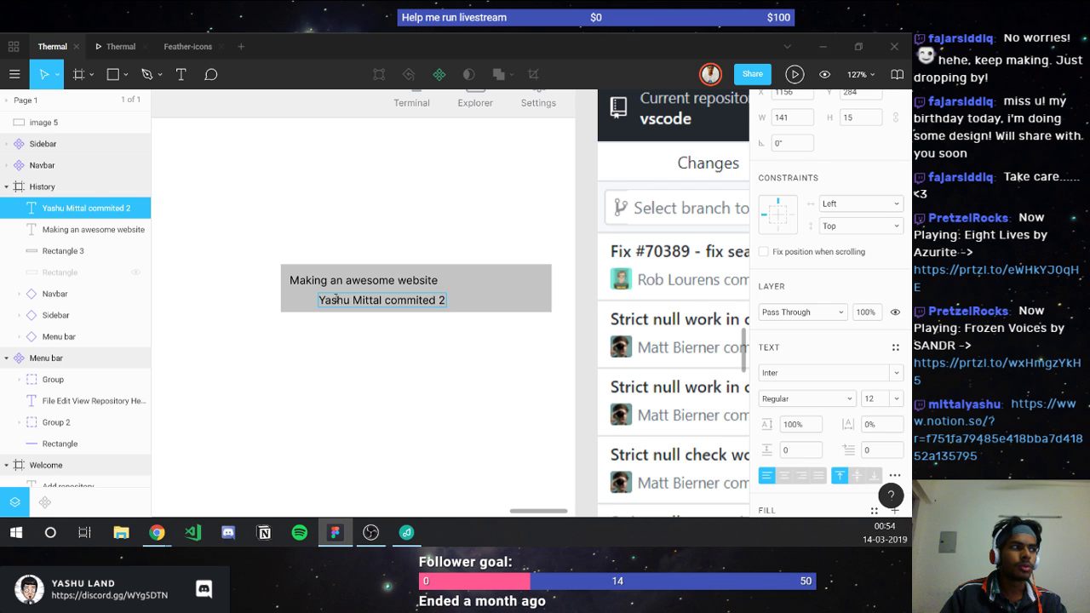
text(00 years aho)
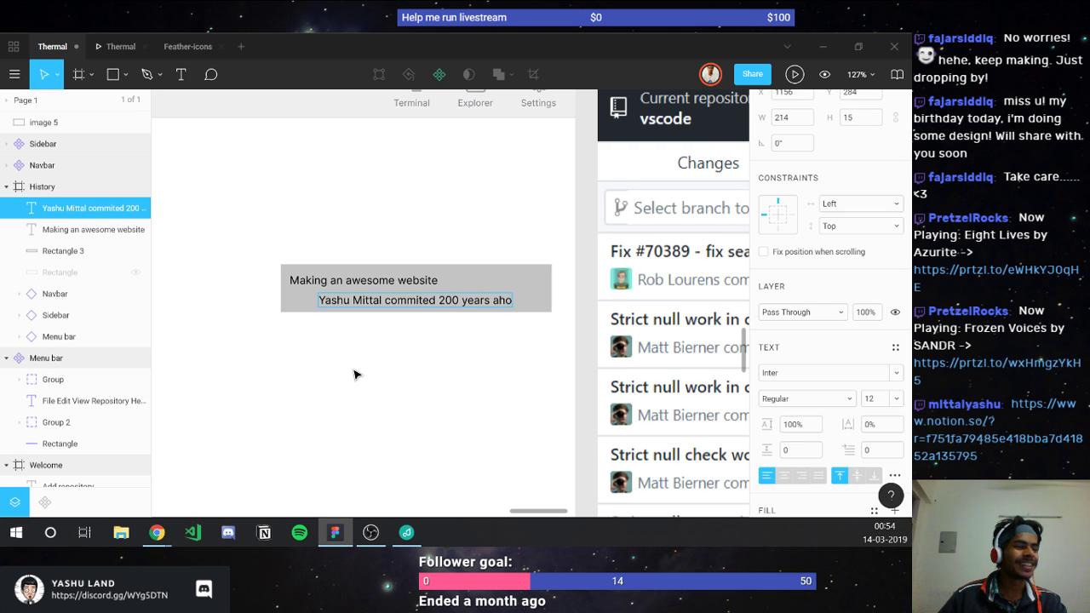
key(BackSpace)
key(BackSpace)
text(go)
key(Escape)
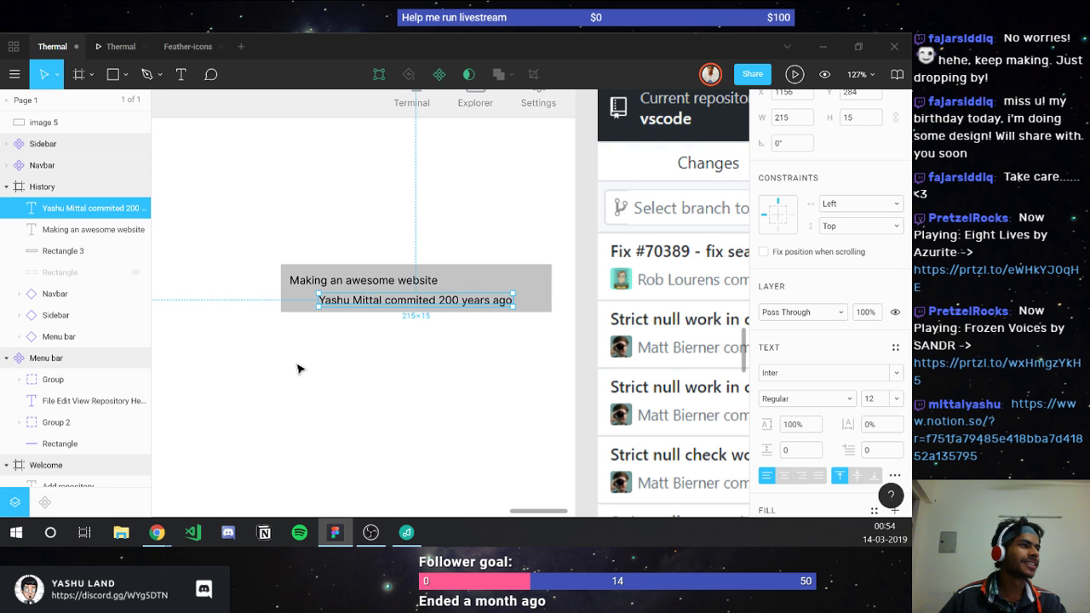
scroll(280, 377, right, 3)
scroll(291, 365, right, 3)
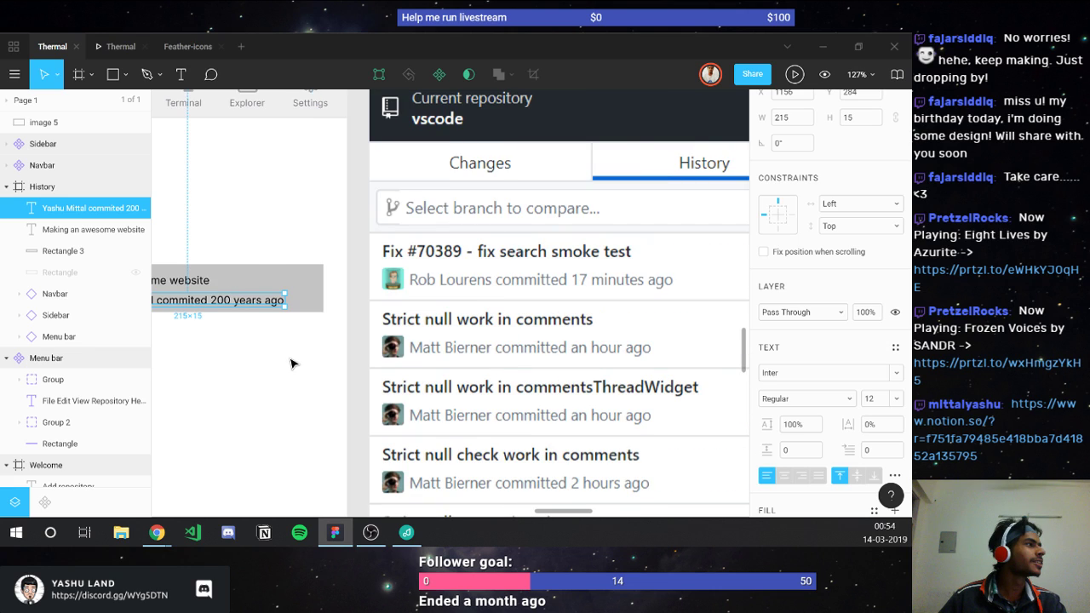
scroll(292, 360, left, 3)
scroll(324, 325, left, 3)
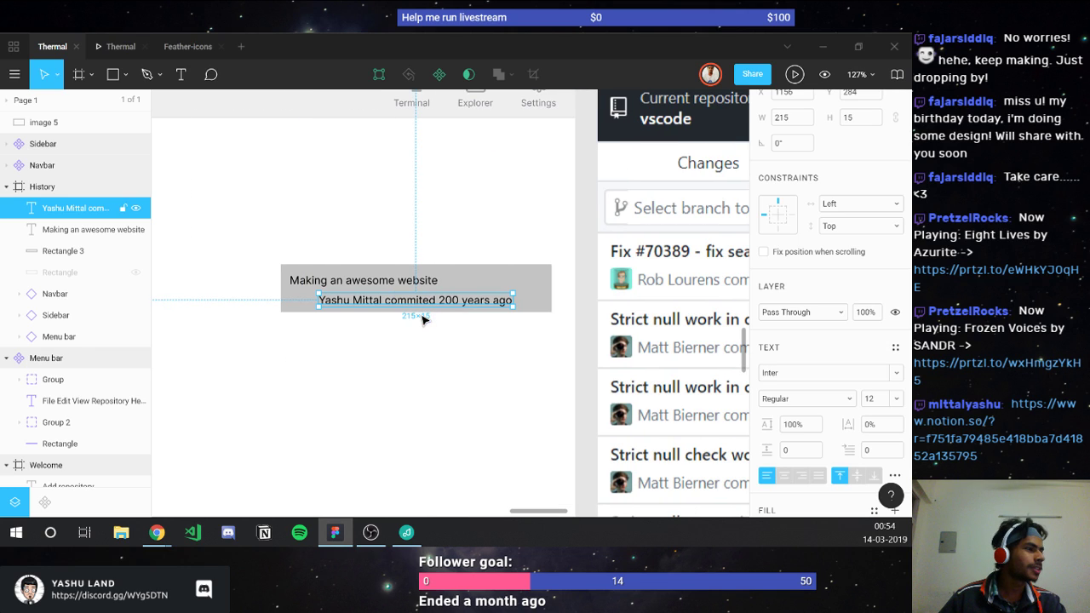
scroll(357, 306, right, 3)
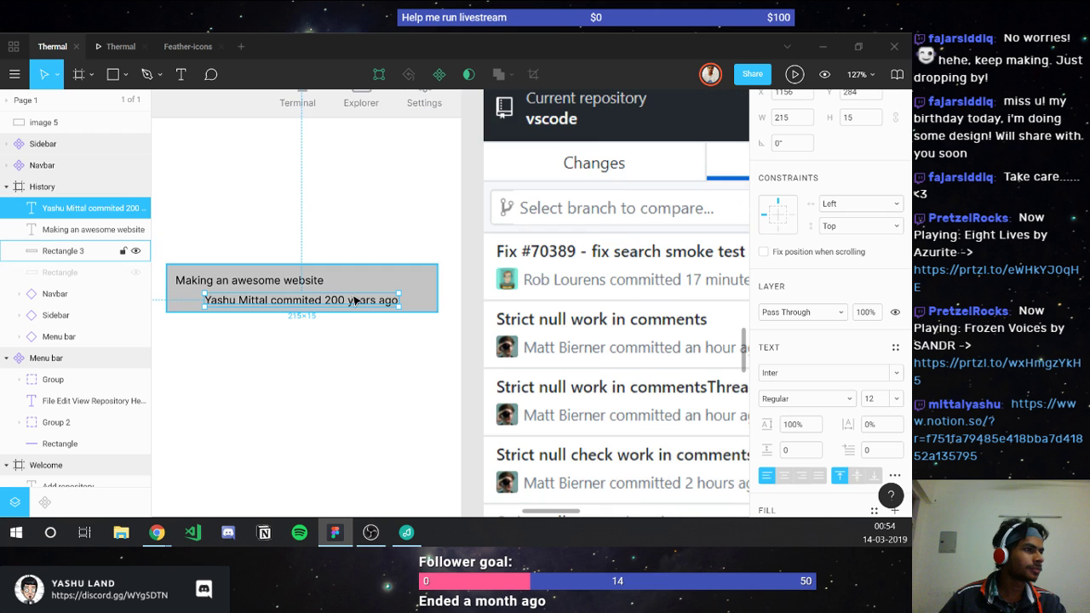
double_click(302, 303)
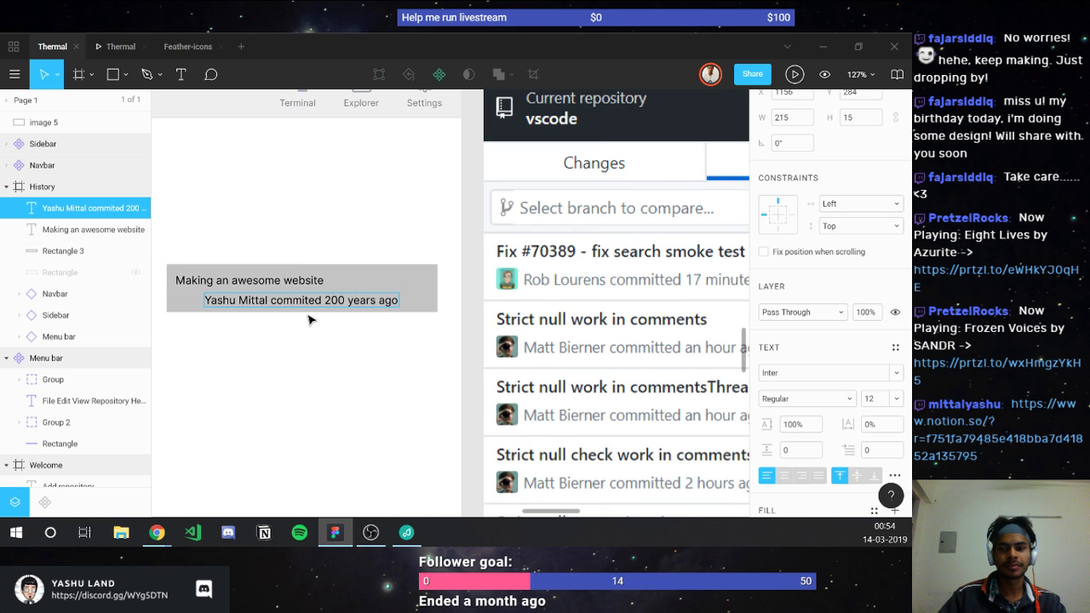
text(t)
key(Escape)
Step: Draw a small square to the left of the author line
click(307, 309)
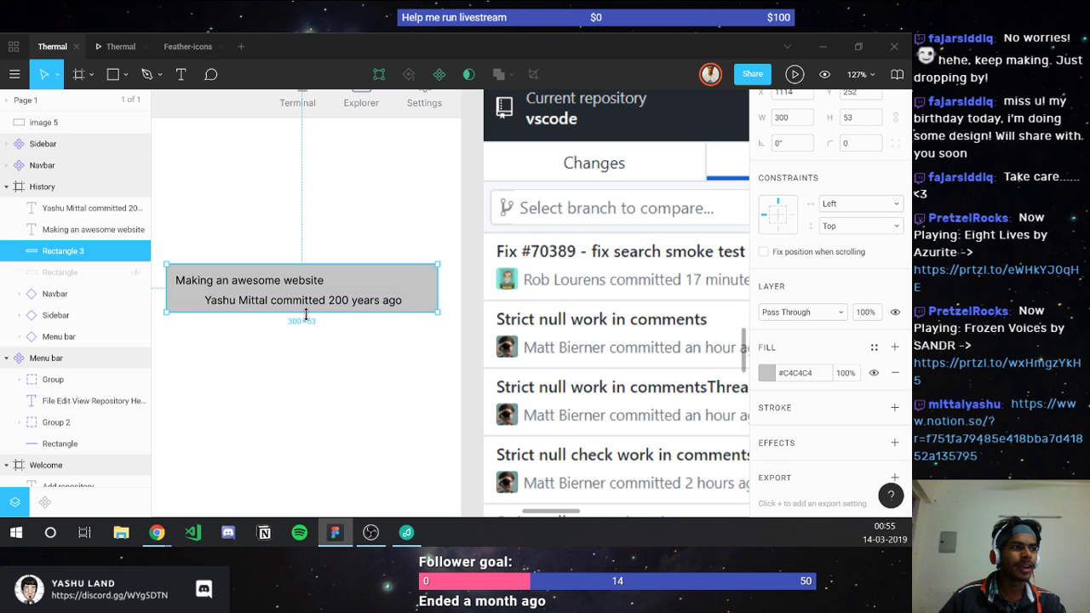
scroll(407, 306, left, 3)
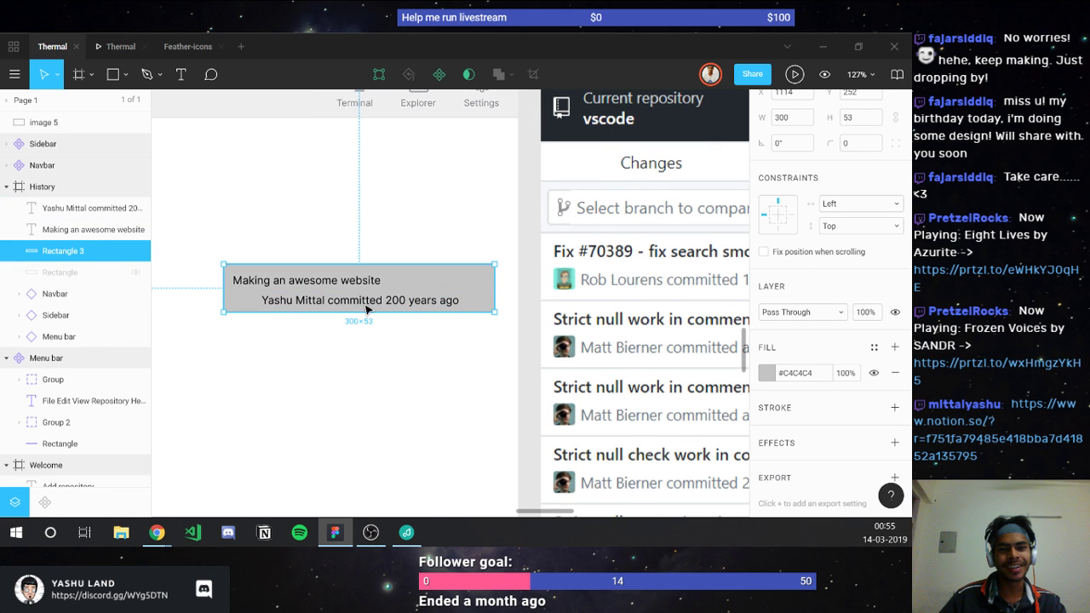
click(366, 308)
scroll(367, 342, left, 3)
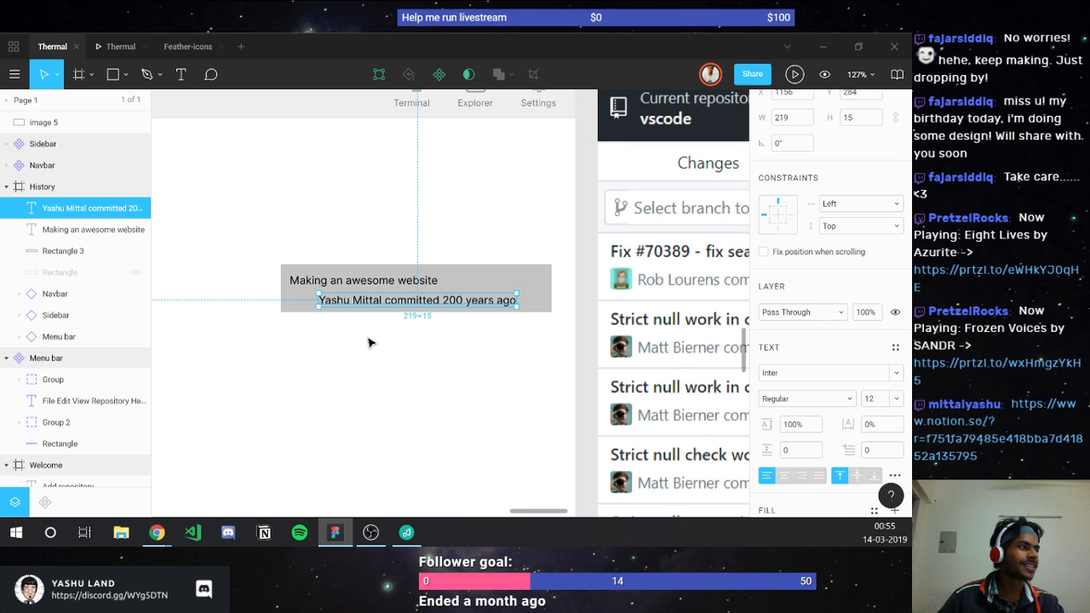
scroll(308, 306, up, 3)
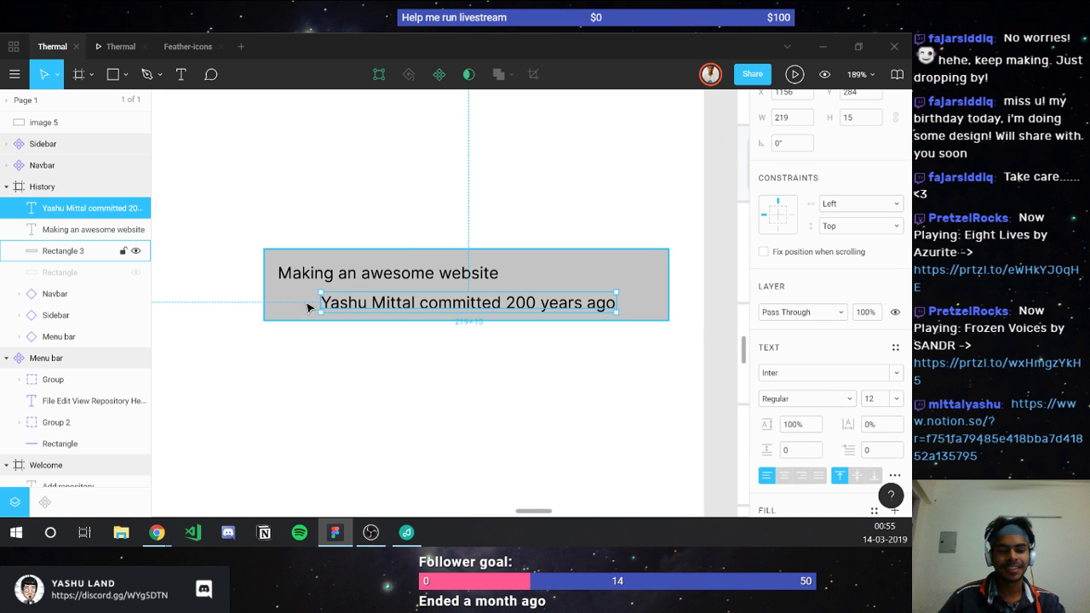
key(r)
mouse_move(286, 288)
mouse_down()
mouse_move(309, 315)
mouse_move(303, 309)
mouse_up()
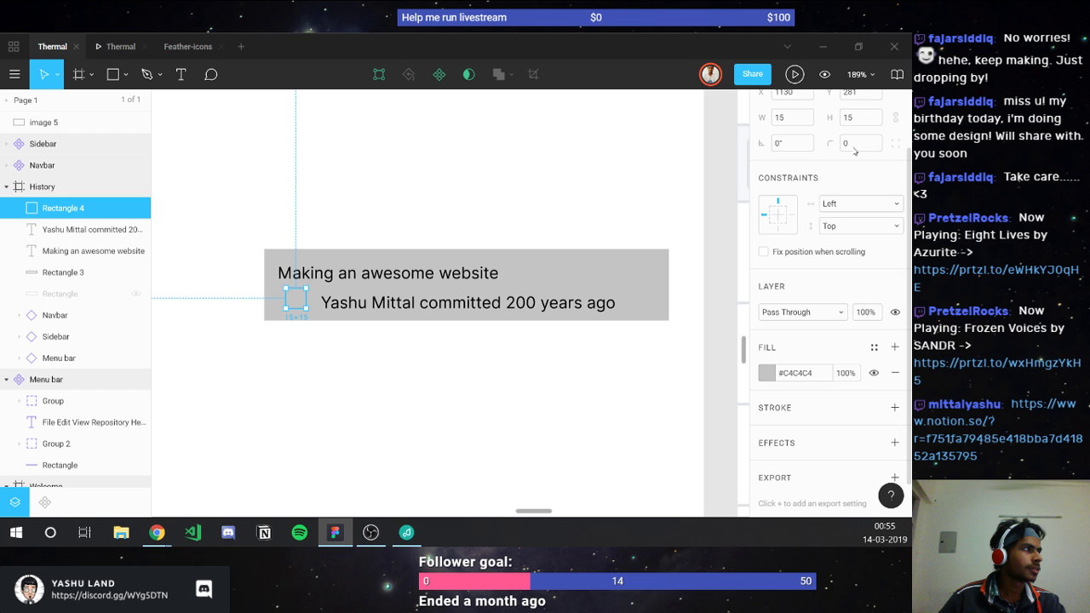
Step: Round the avatar square's corners to 2 px and fill it white (#FFFFFF)
click(854, 145)
text(2)
scroll(383, 173, up, 4)
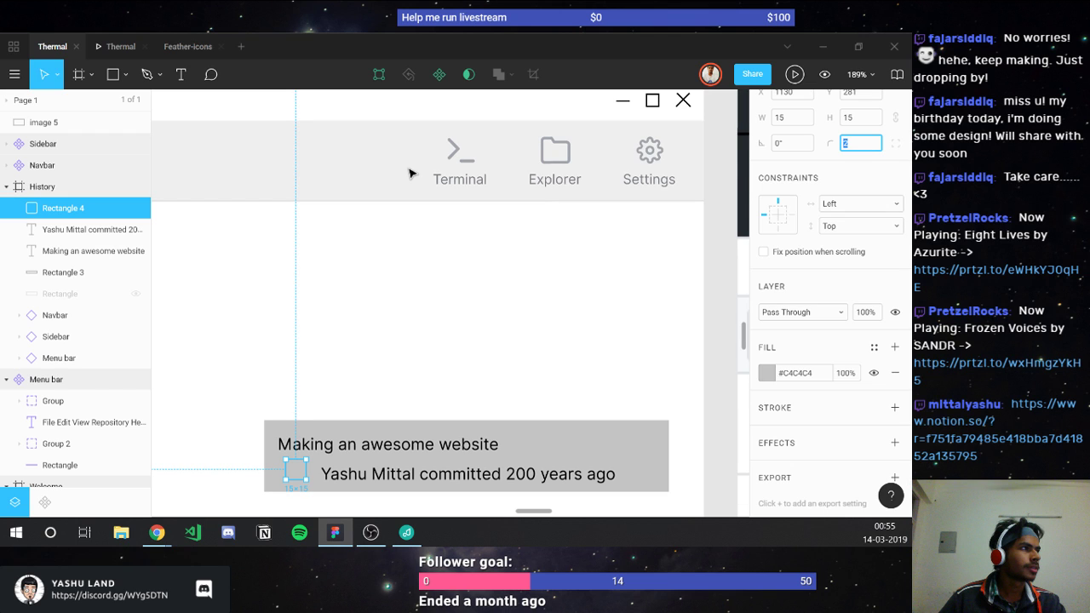
click(408, 173)
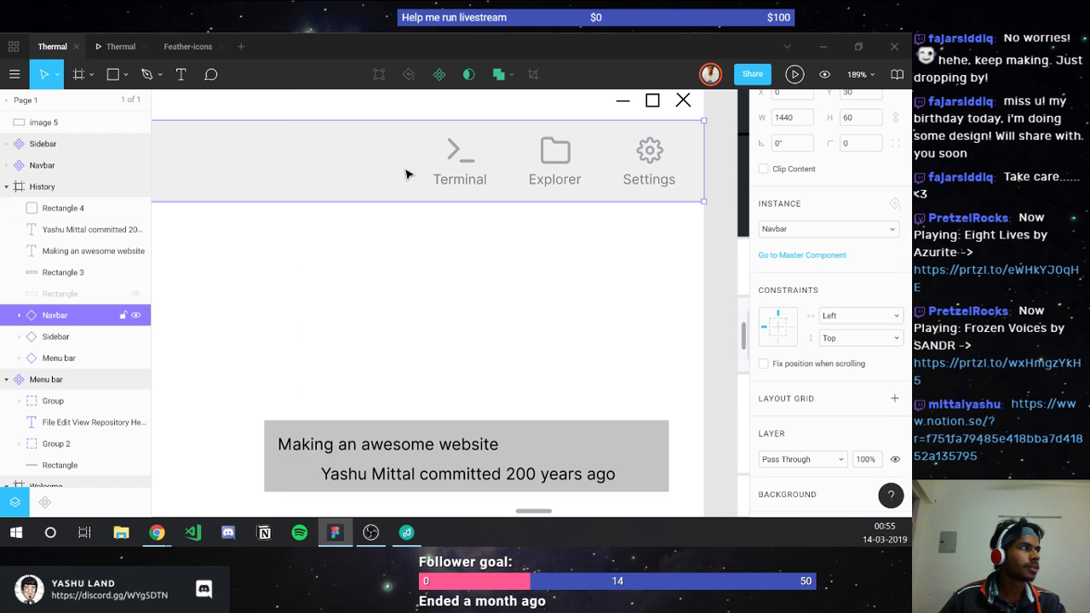
scroll(309, 406, down, 1)
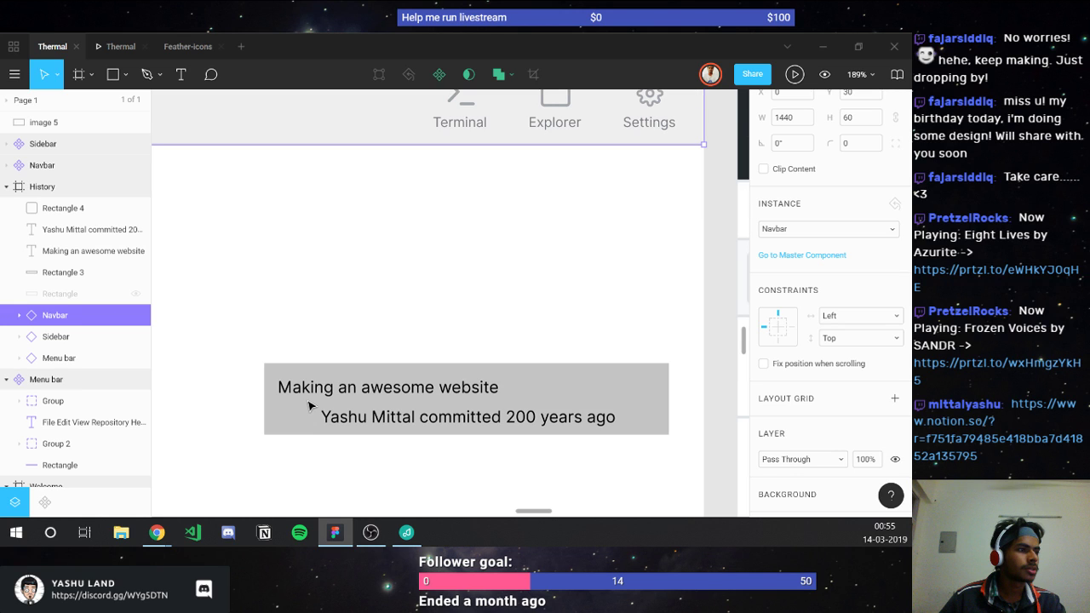
click(304, 408)
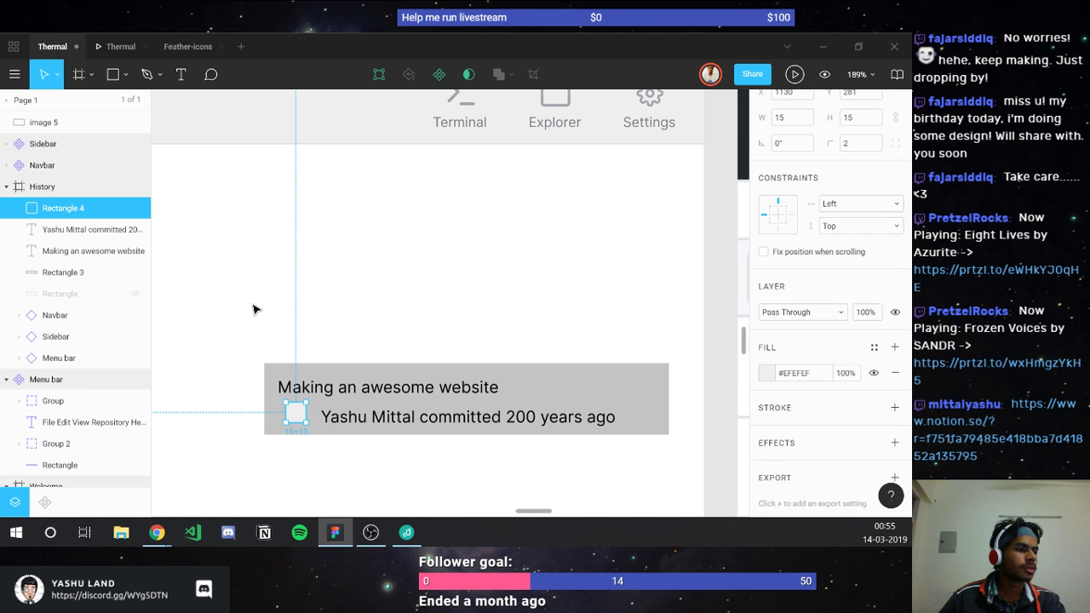
click(253, 309)
scroll(290, 300, down, 2)
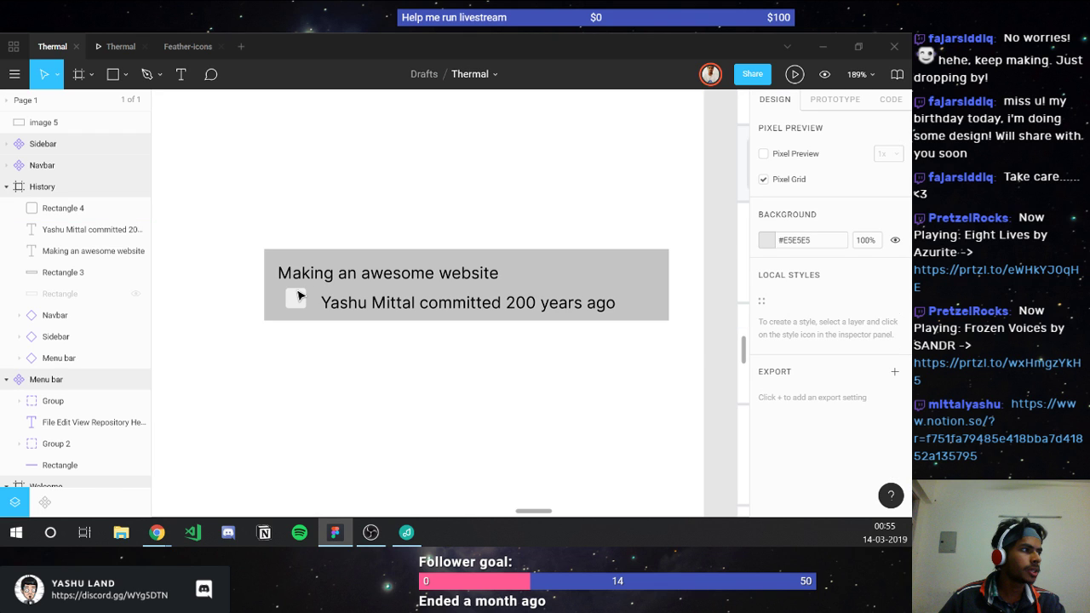
Step: Drag the avatar square to X 1124, flush with the commit title's left edge
click(297, 294)
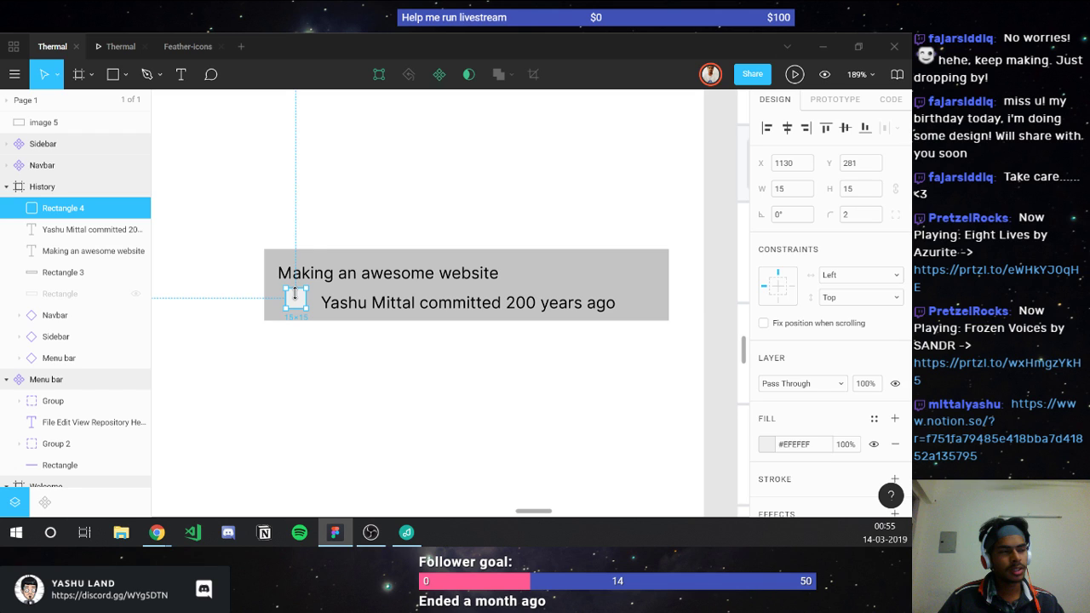
drag(295, 294, 286, 295)
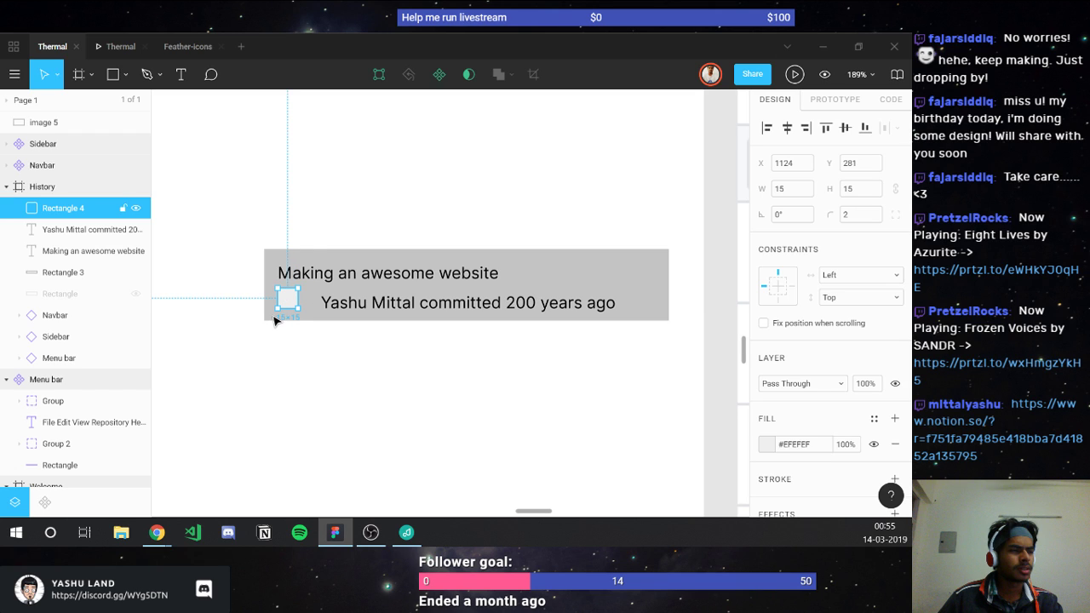
drag(284, 299, 289, 286)
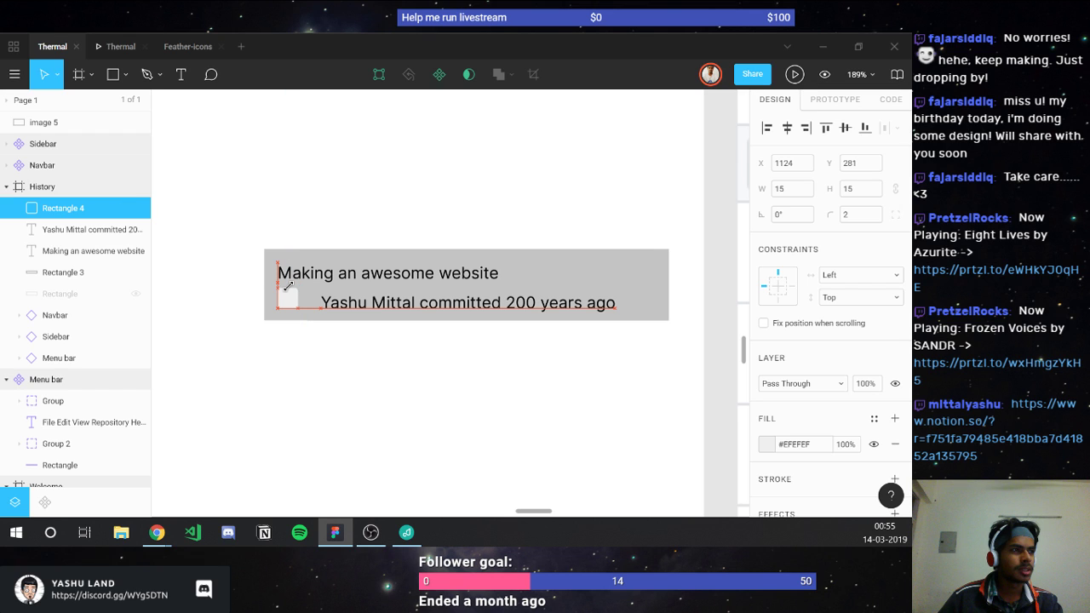
drag(289, 286, 288, 288)
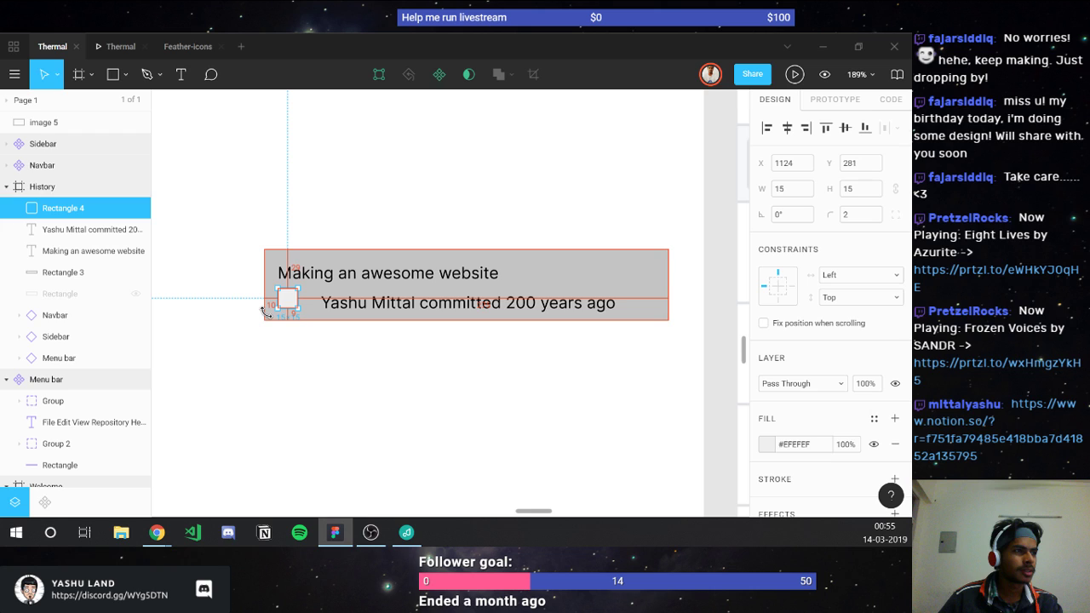
click(359, 291)
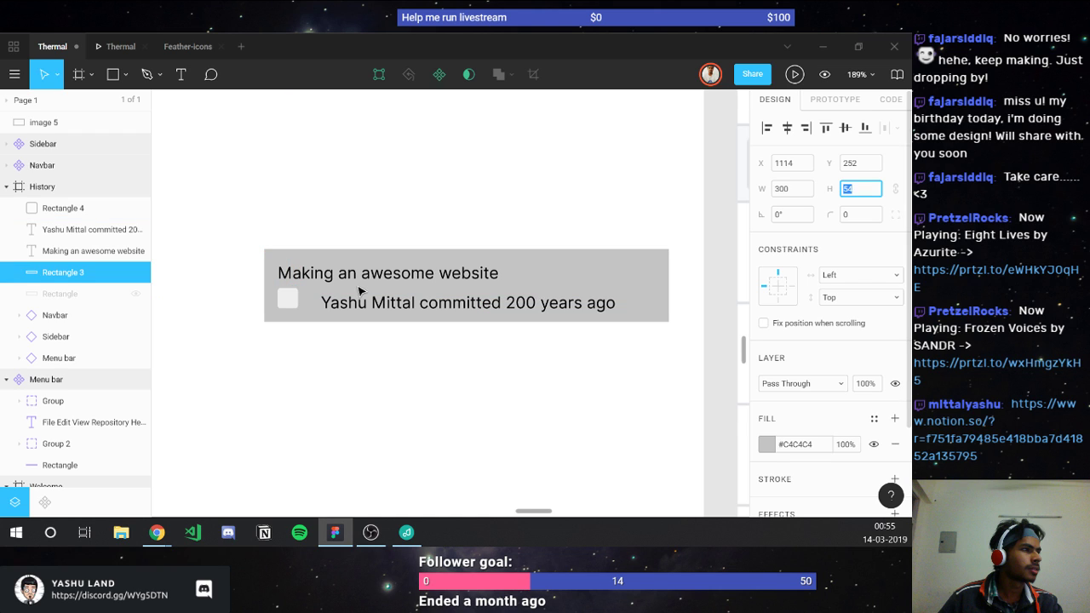
click(361, 302)
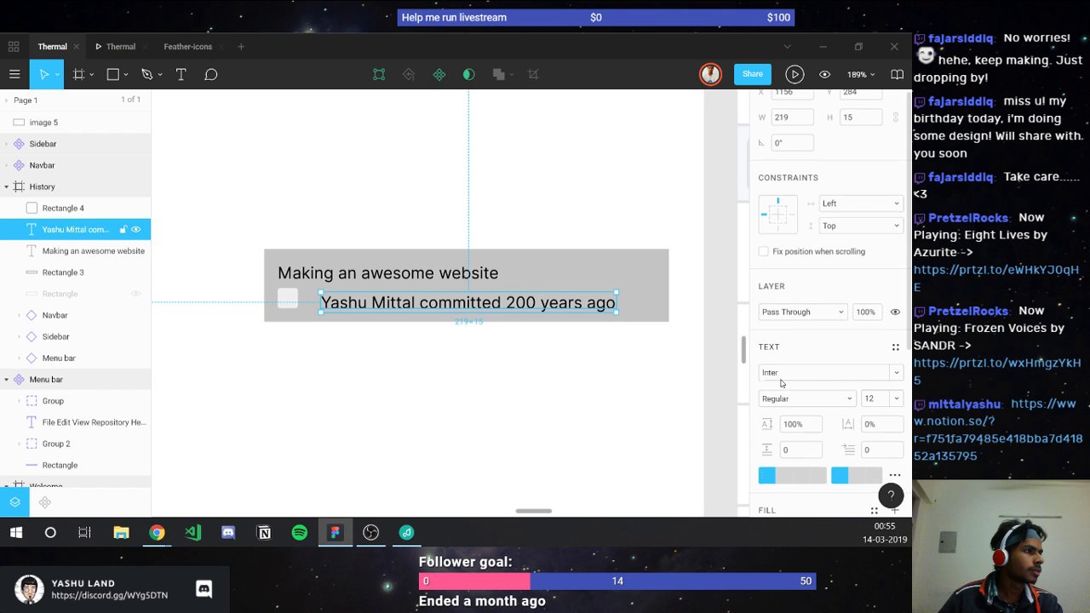
Step: Set the author line's font size to 8 and the square-to-text gap to 8 px
click(869, 398)
text(8)
key(Return)
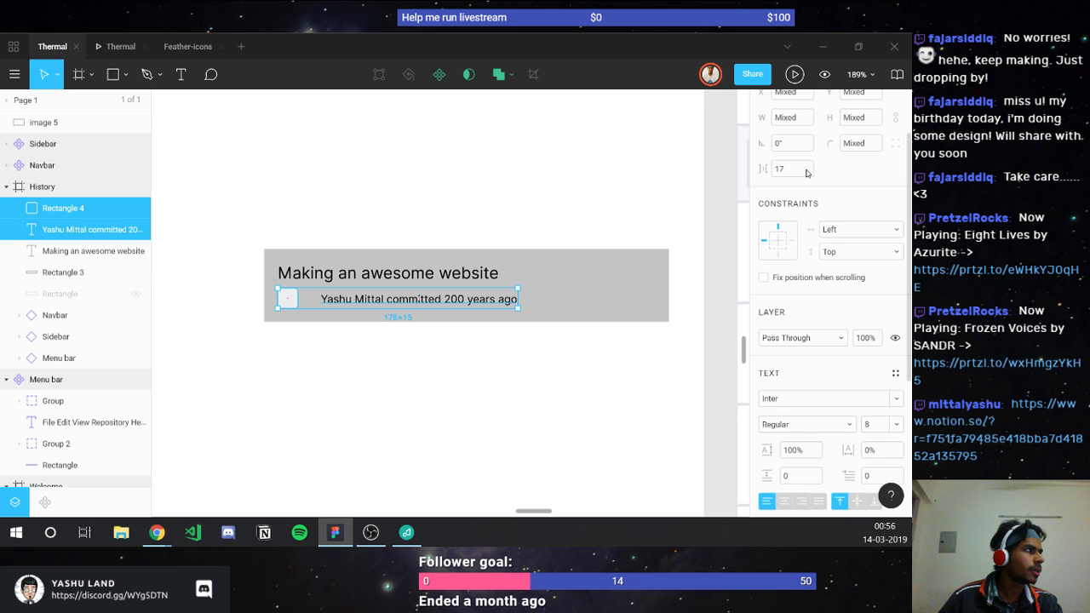
click(791, 169)
text(6)
key(Return)
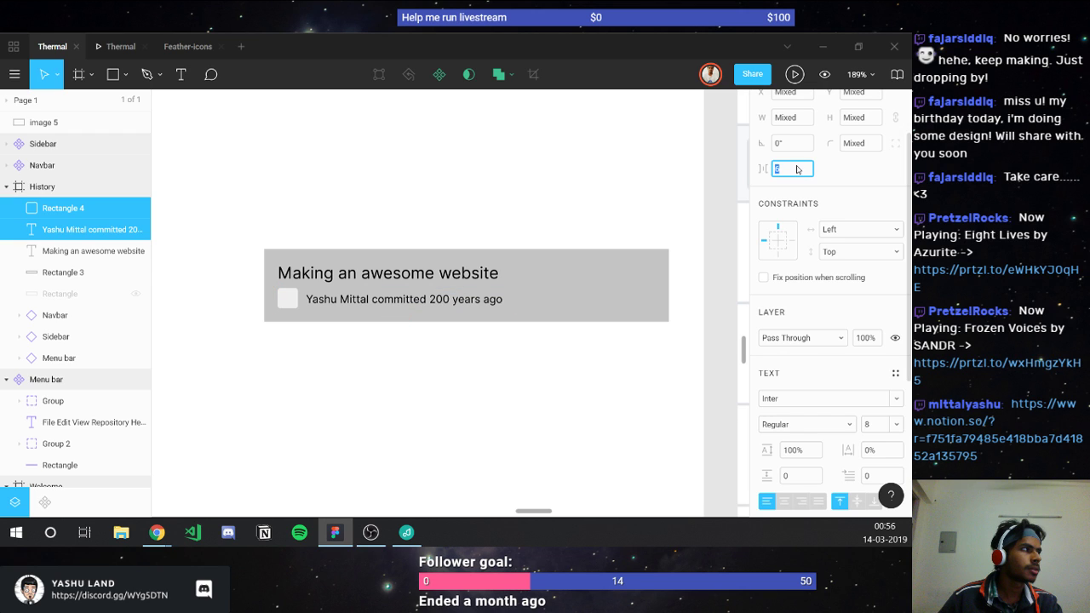
text(8)
key(Return)
scroll(817, 153, up, 2)
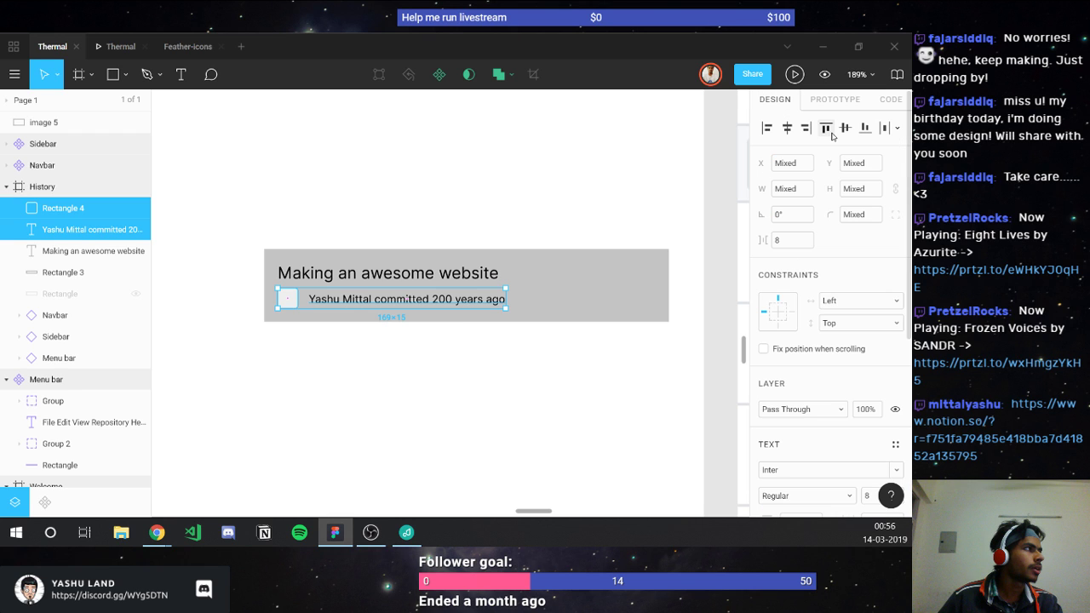
Step: Try author text sizes 10 and 8.5, then settle back on 8
key(Escape)
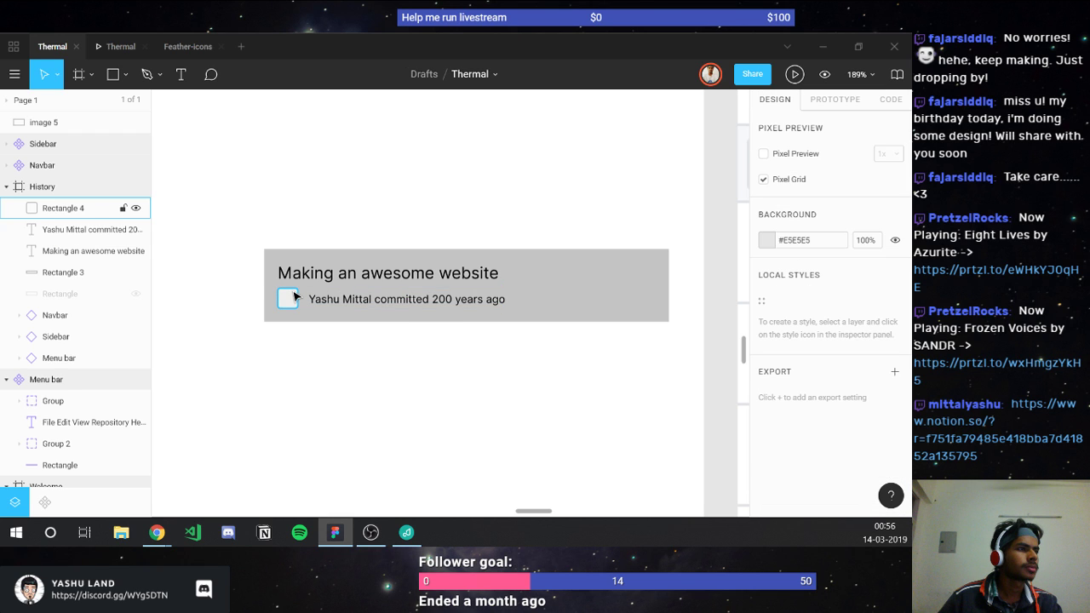
click(316, 299)
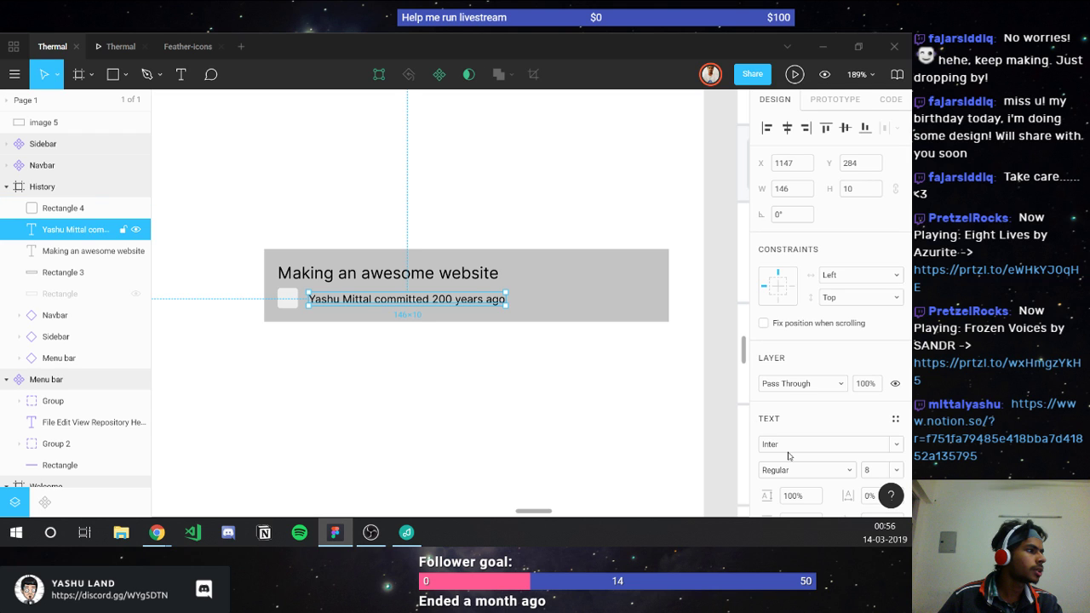
click(870, 470)
text(10)
key(Return)
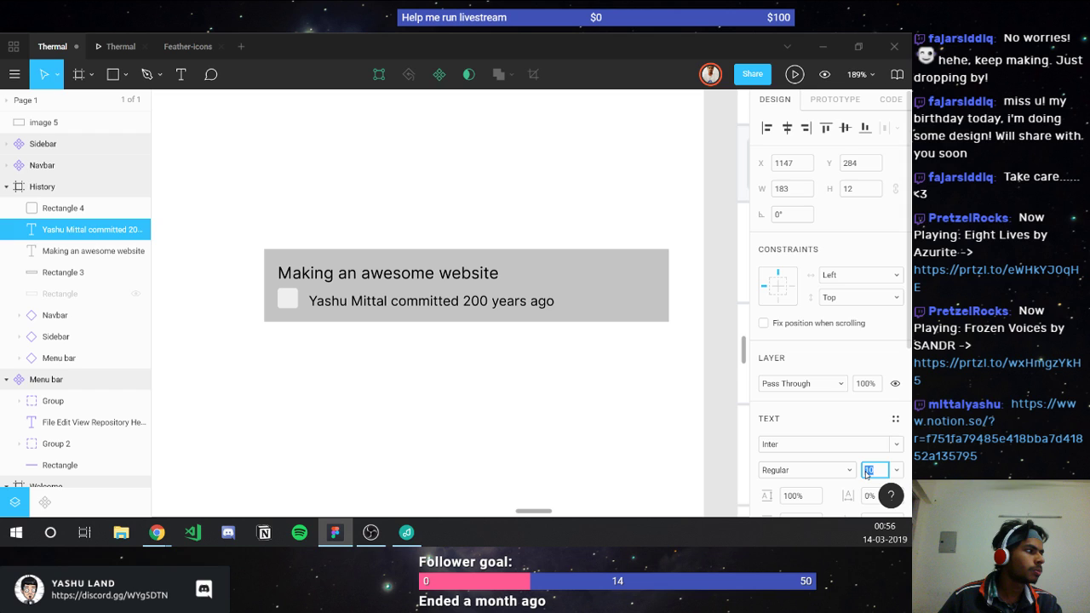
text(8.5)
key(Return)
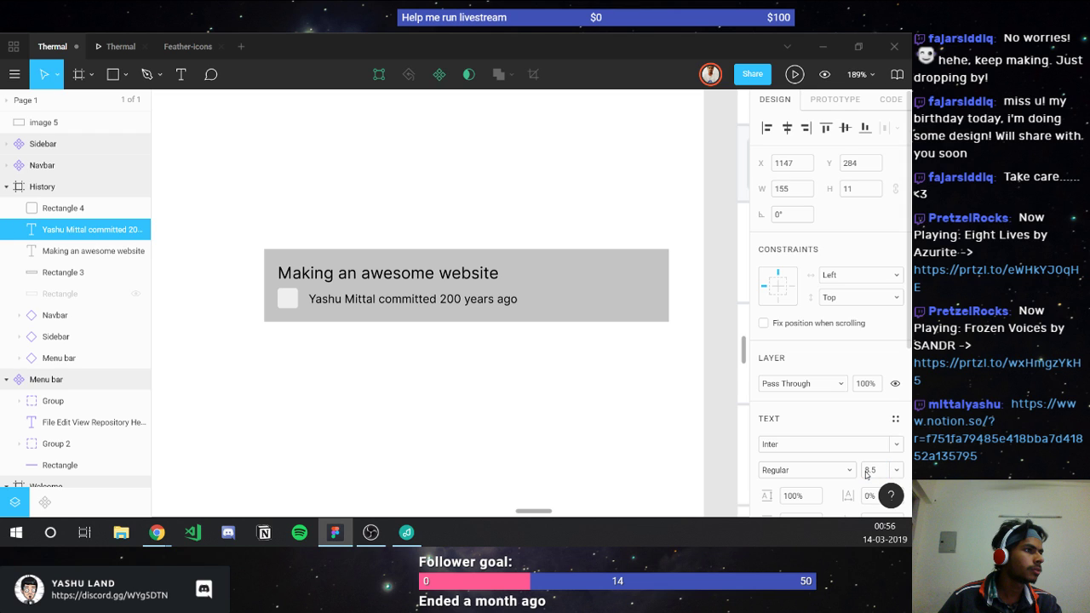
click(867, 470)
text(8)
key(Return)
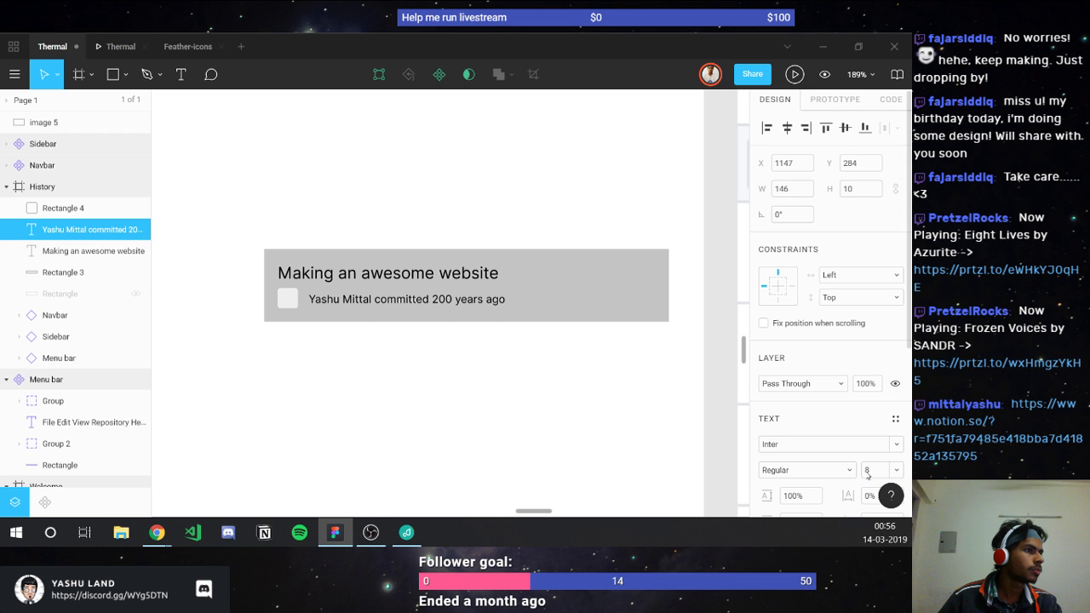
Step: Make the grey commit card background 56 px tall
shift+click(292, 298)
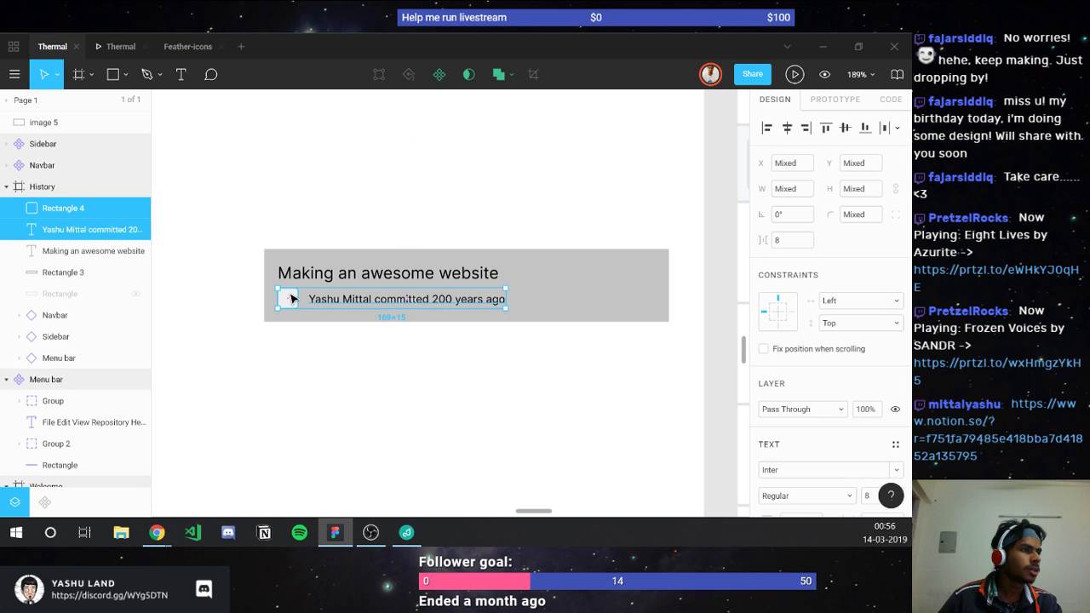
scroll(292, 298, down, 2)
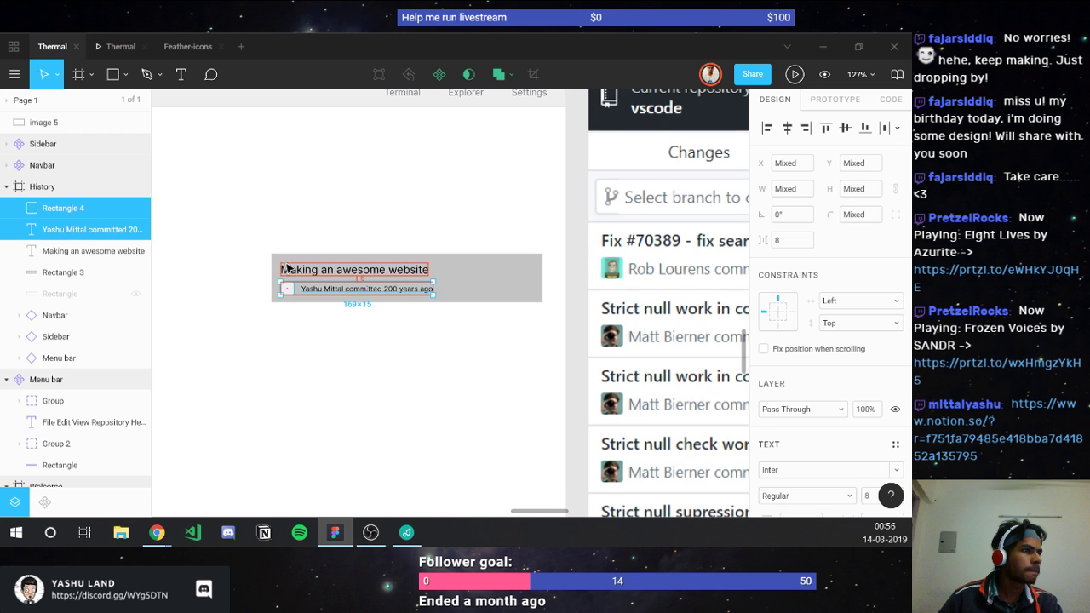
scroll(288, 267, up, 3)
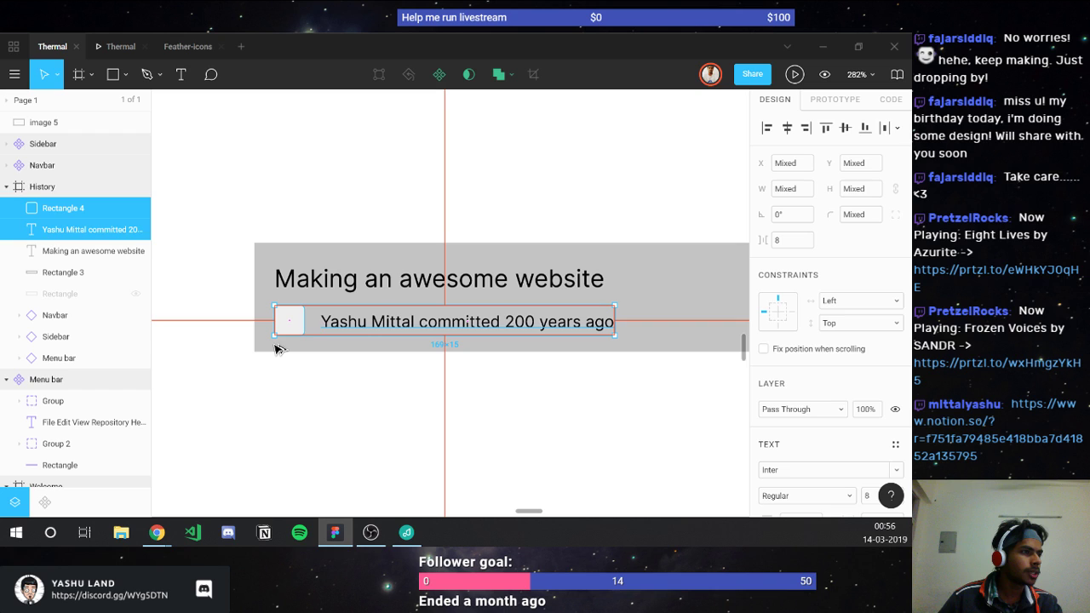
click(278, 348)
click(848, 192)
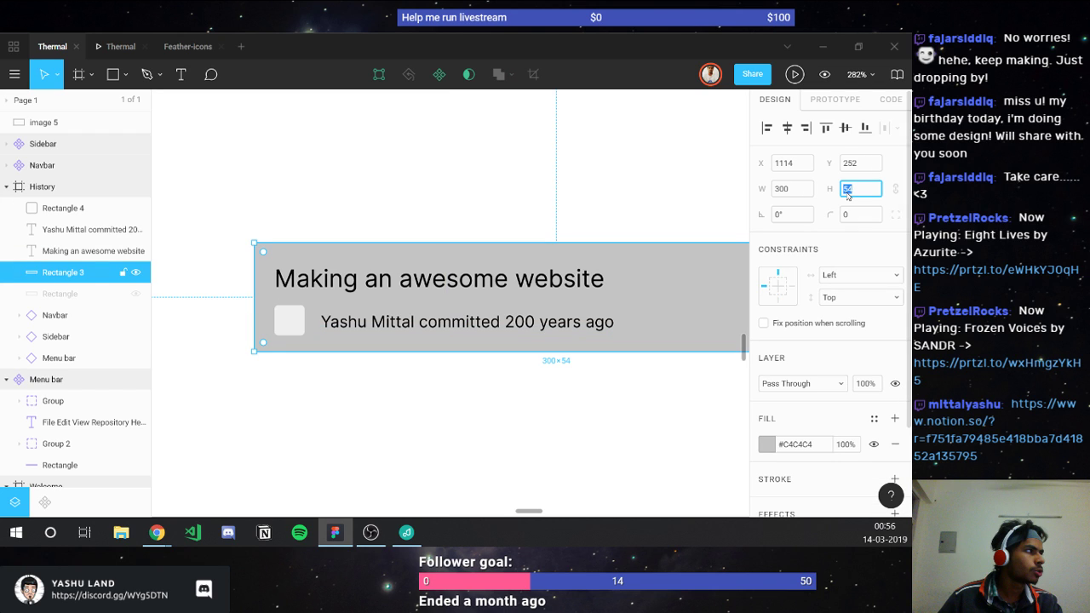
text(56)
key(Return)
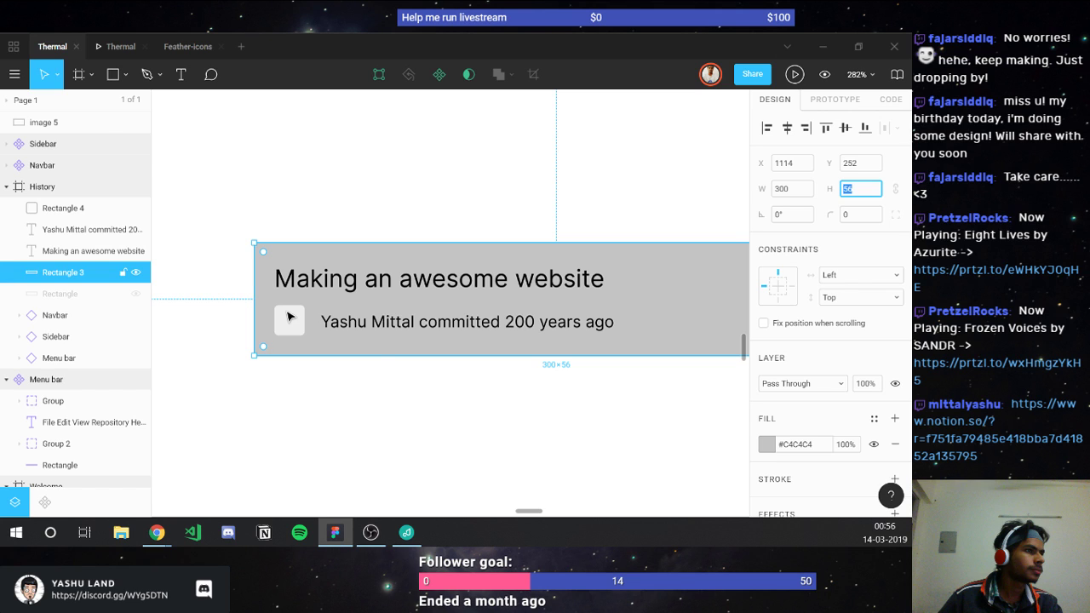
Step: Pan right to show the commit card beside the GitHub Desktop screenshot, then deselect
click(289, 316)
scroll(545, 409, down, 2)
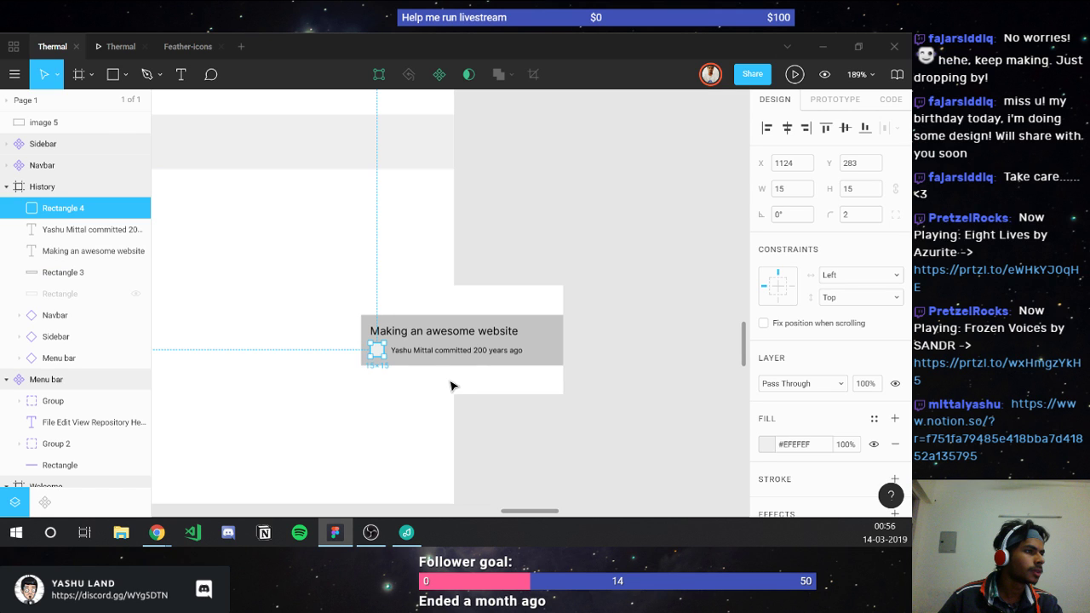
scroll(452, 386, down, 2)
click(451, 386)
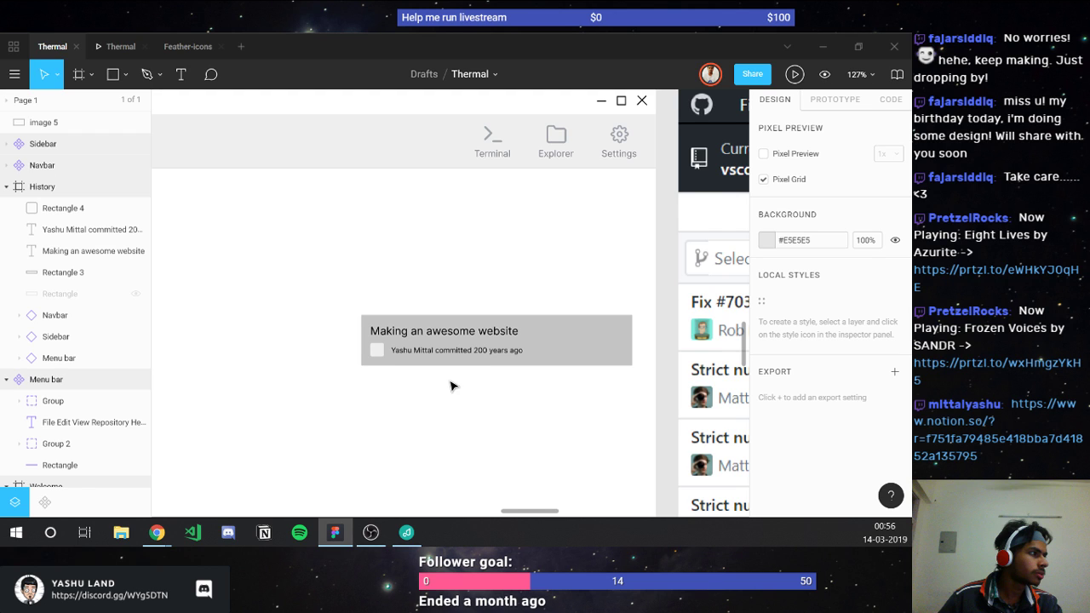
scroll(451, 386, right, 3)
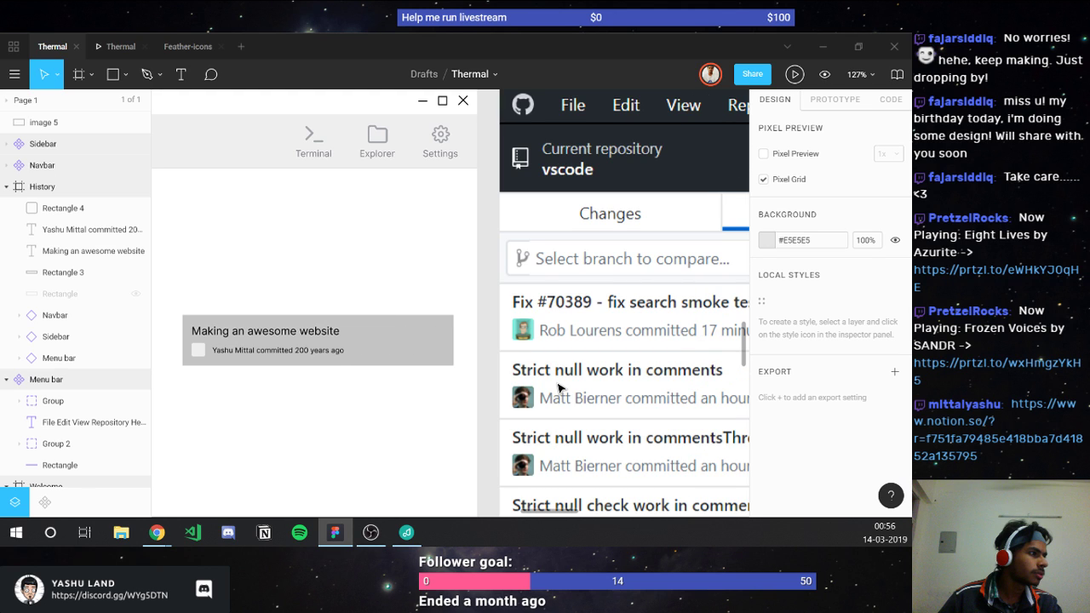
scroll(558, 388, right, 4)
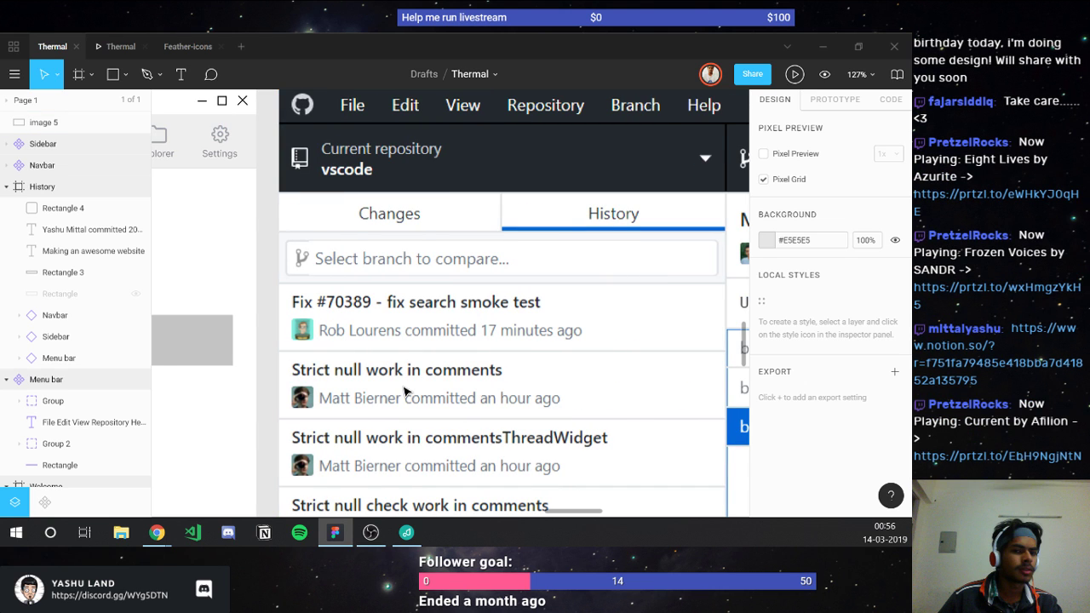
scroll(405, 391, left, 6)
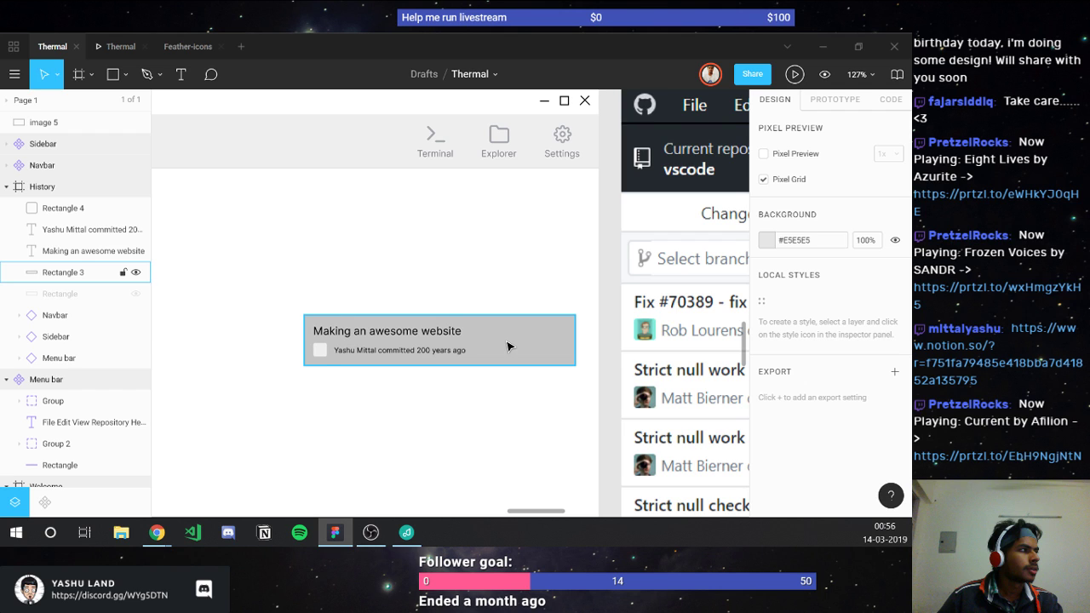
click(508, 346)
click(546, 400)
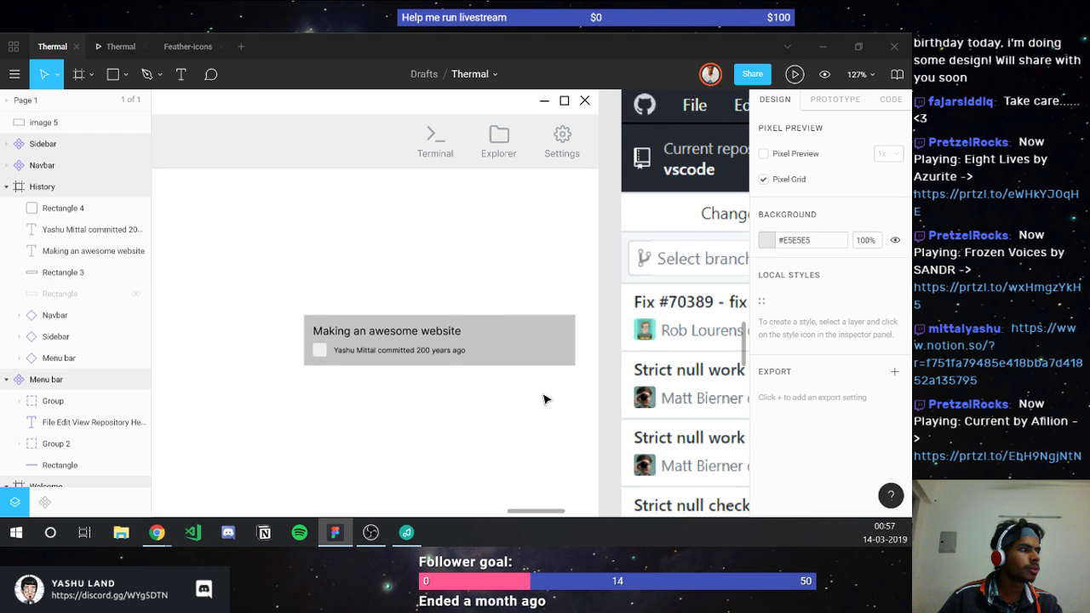
Step: Group the commit card's layers and place the group at the History frame's top-left
drag(546, 399, 302, 321)
key(ctrl+g)
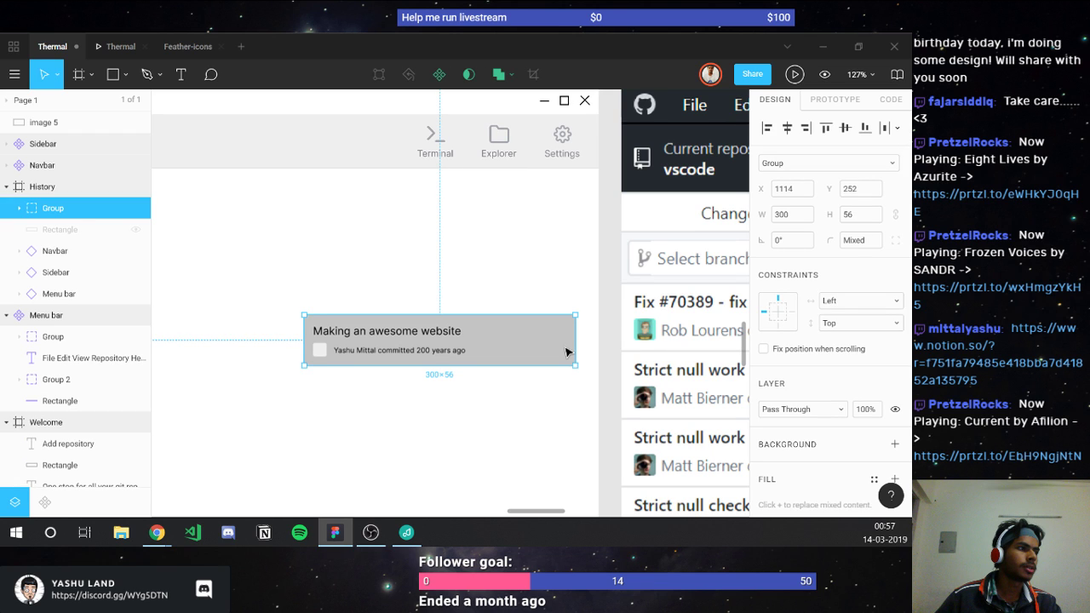
drag(567, 351, 224, 307)
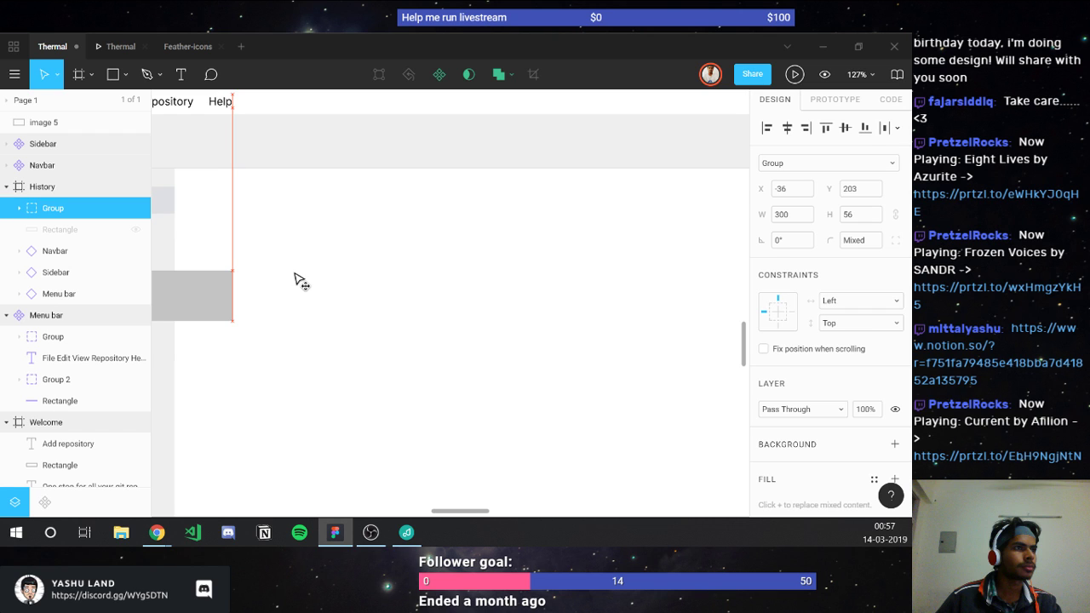
drag(302, 281, 417, 280)
click(417, 280)
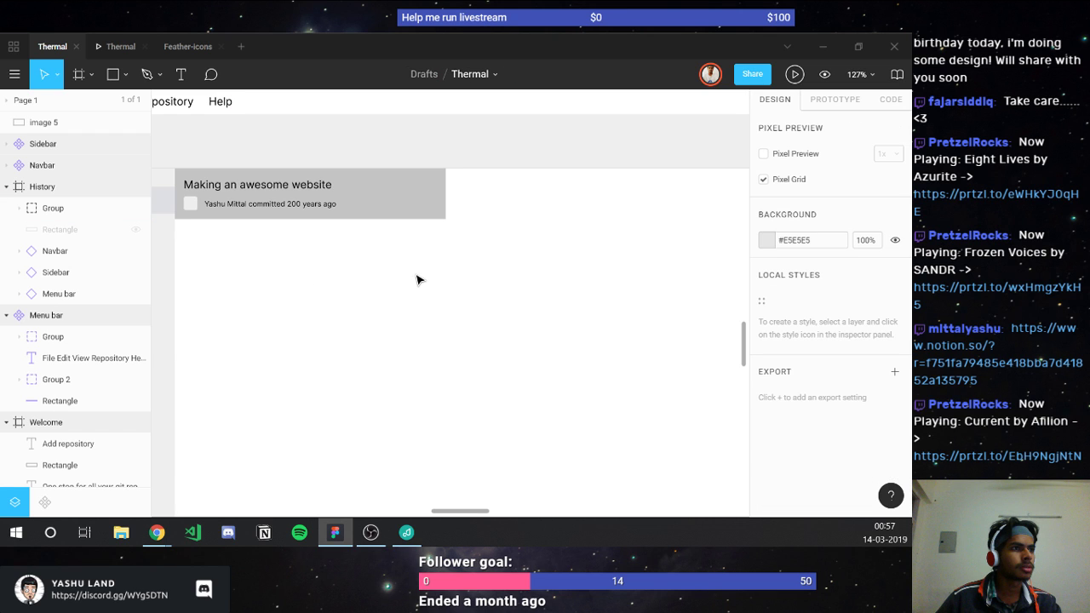
Step: Set the card's background rectangle width to 250
double_click(400, 209)
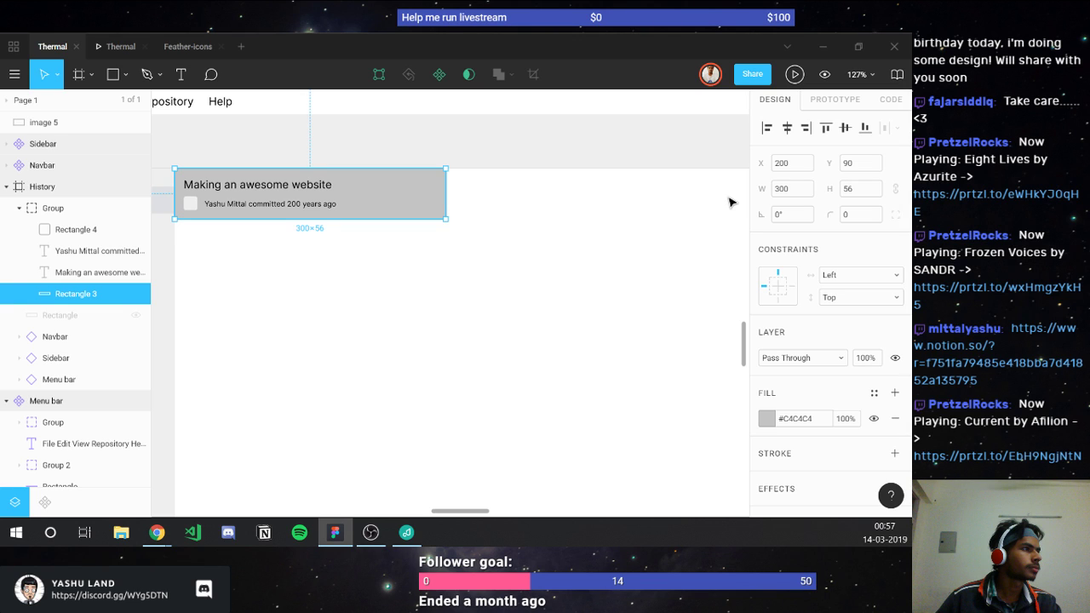
click(793, 188)
text(280)
key(Return)
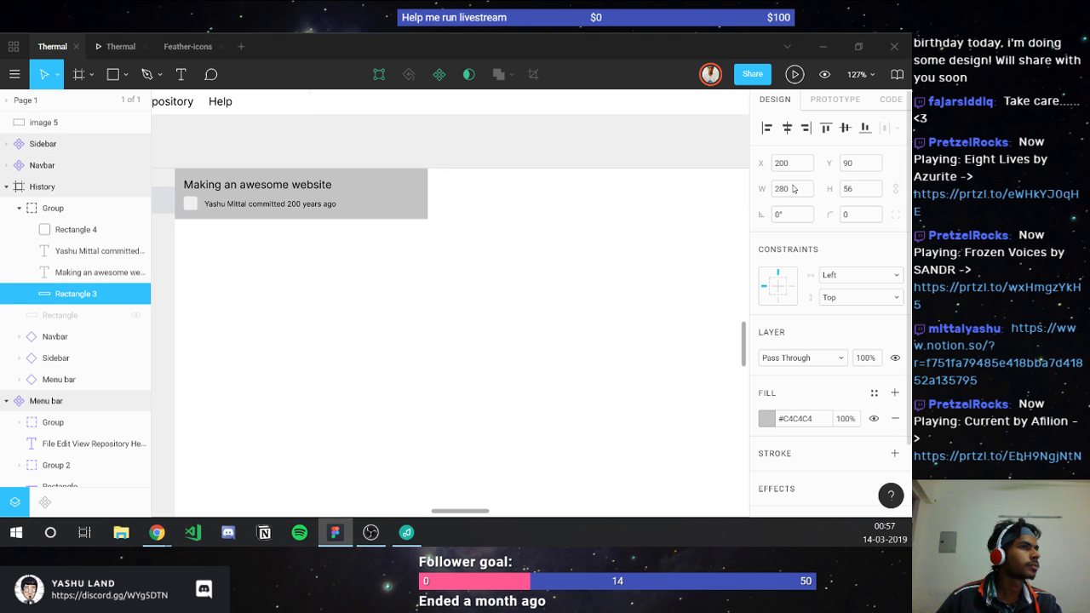
text(2500)
key(Return)
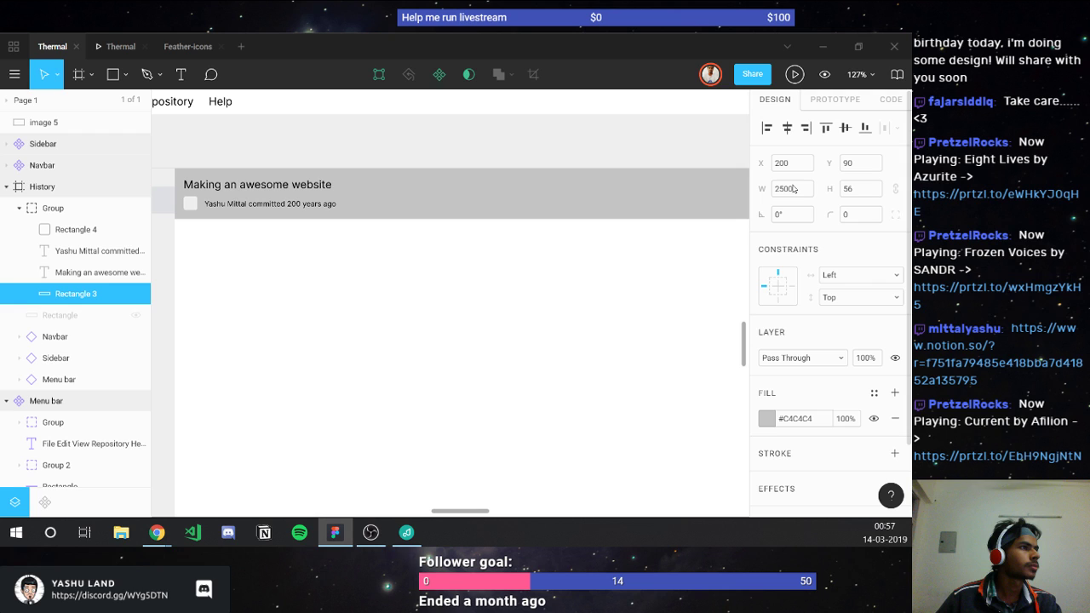
key(BackSpace)
Step: Fill the card background with white #FFFFFF
key(Return)
click(808, 419)
text(#ff)
key(Return)
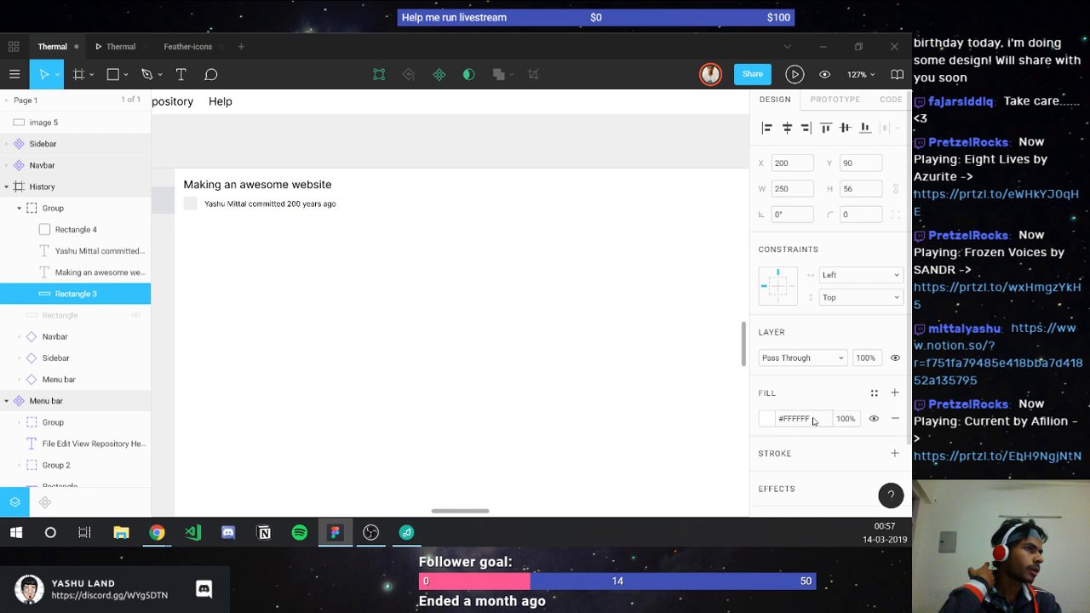
key(Escape)
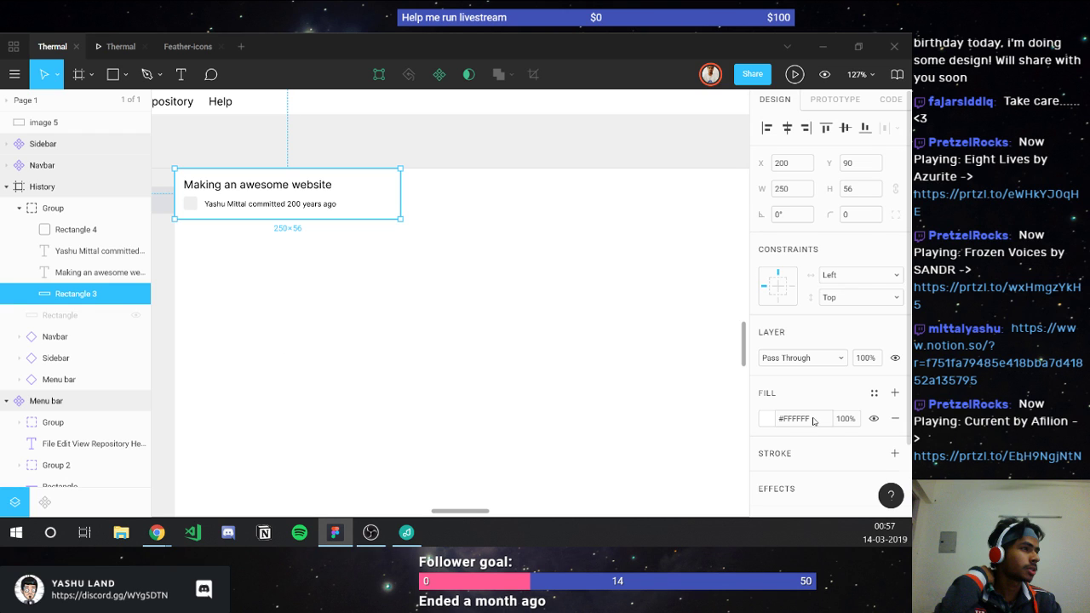
click(286, 362)
scroll(286, 362, down, 5)
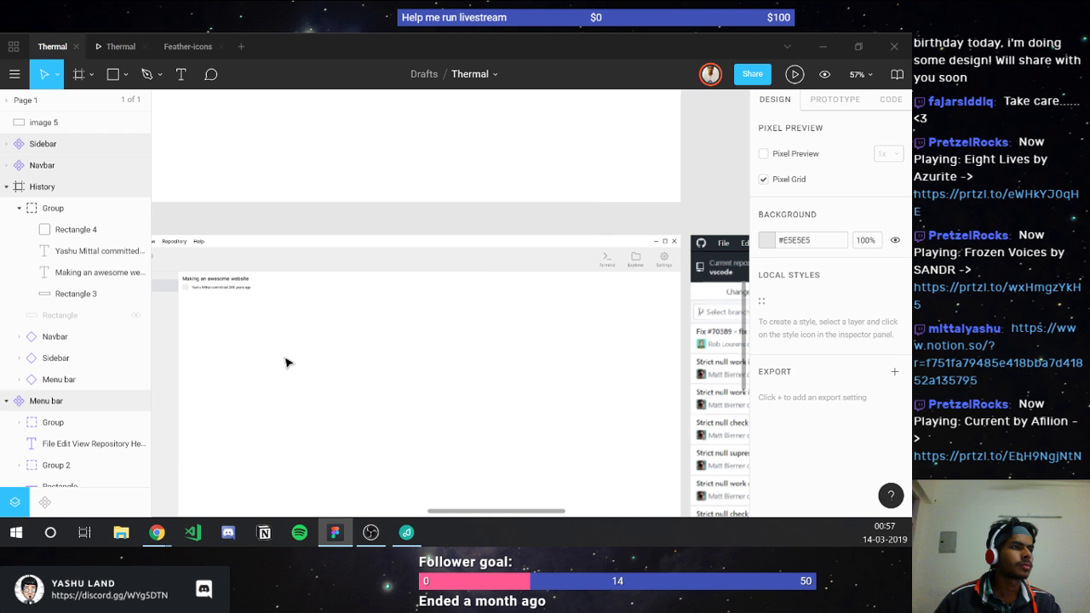
Step: Select Line 2, the Sidebar's vertical divider, and drag it into the History frame
click(384, 282)
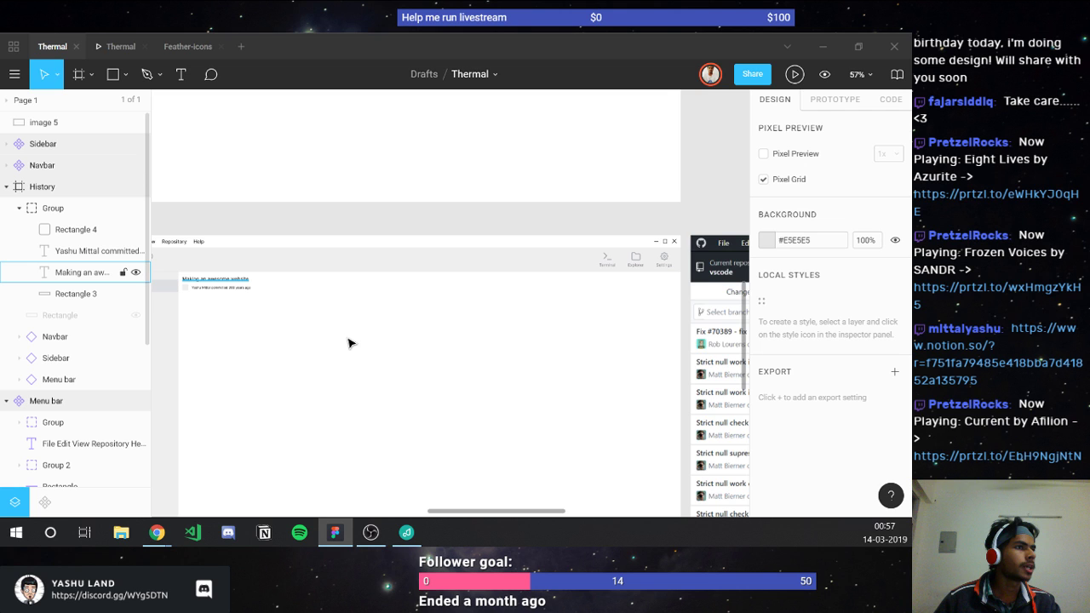
scroll(348, 343, down, 5)
click(541, 168)
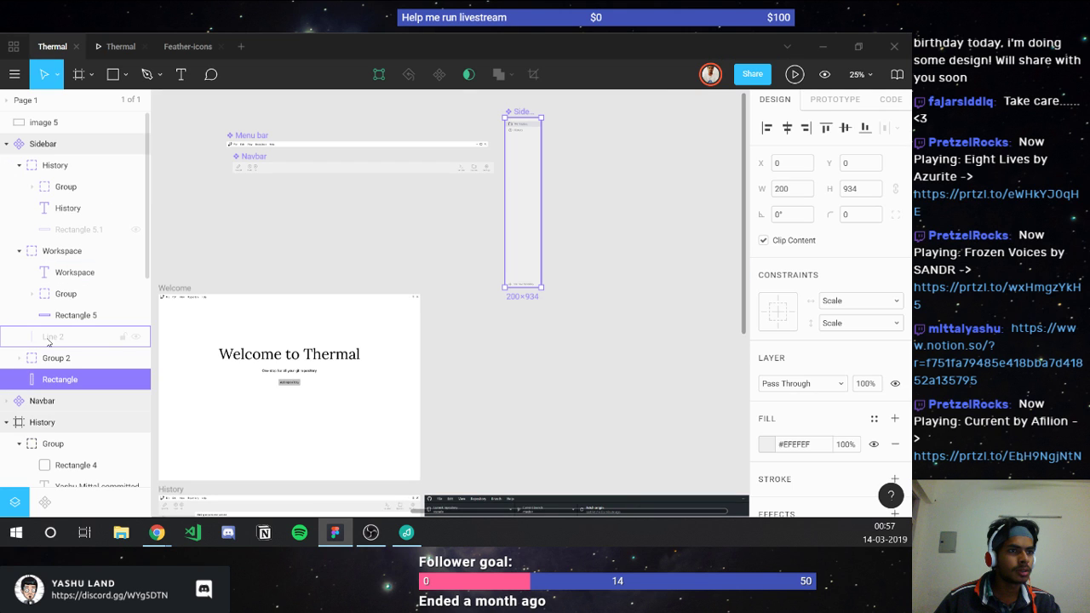
click(134, 341)
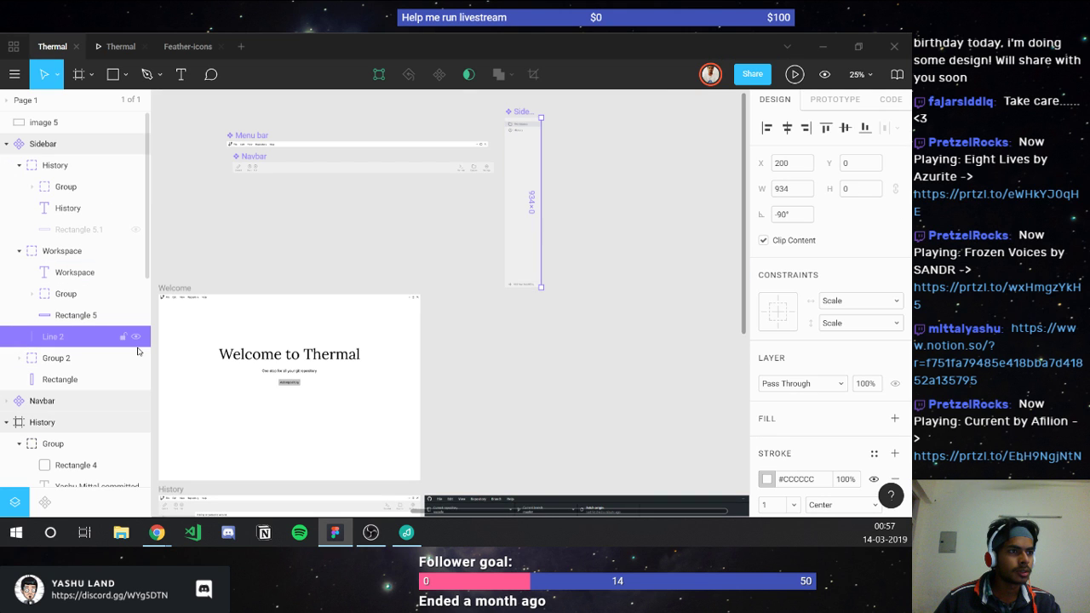
scroll(553, 176, down, 3)
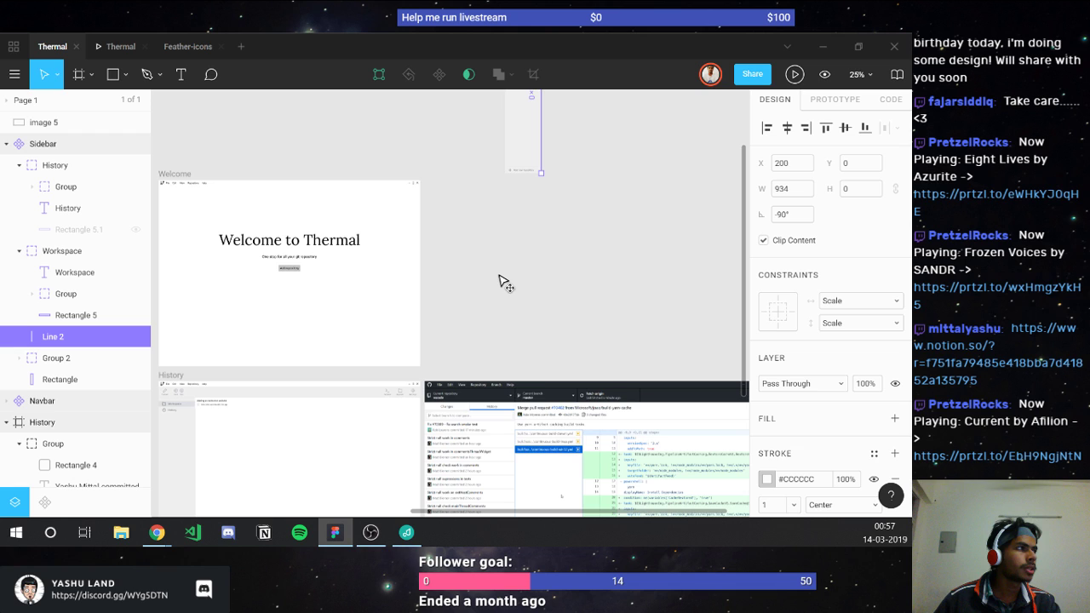
drag(502, 280, 240, 443)
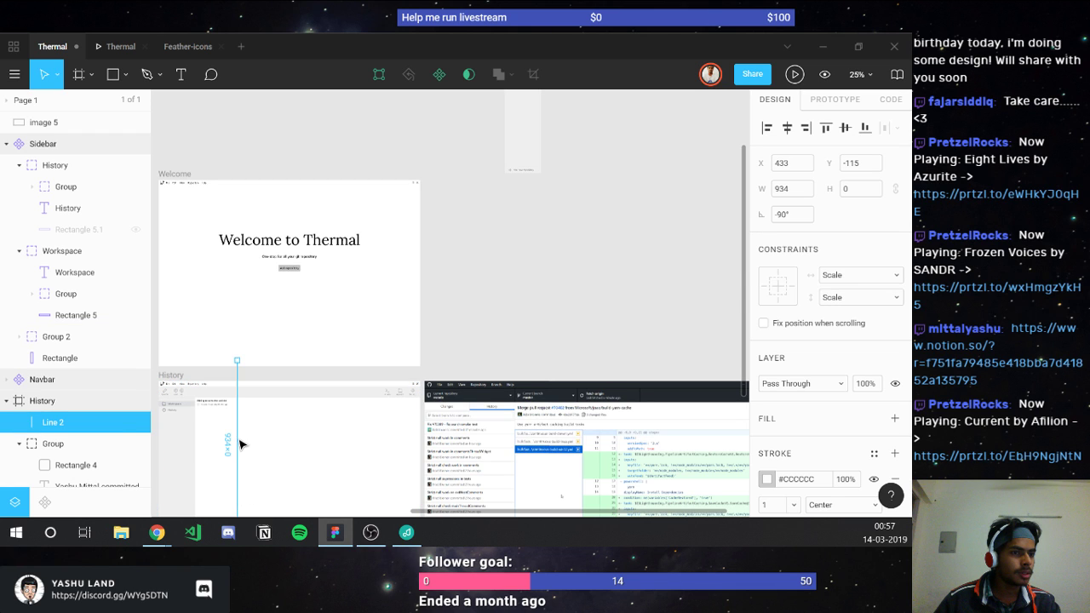
Step: Position the divider at X 450, Y 90 along the commit card's right edge
scroll(240, 443, up, 3)
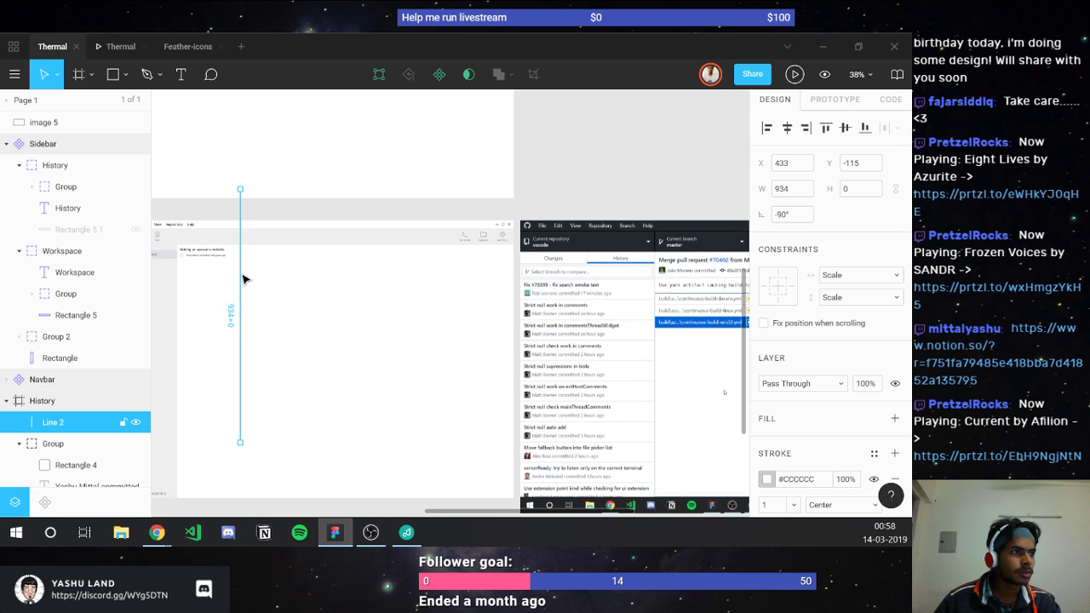
drag(242, 279, 248, 333)
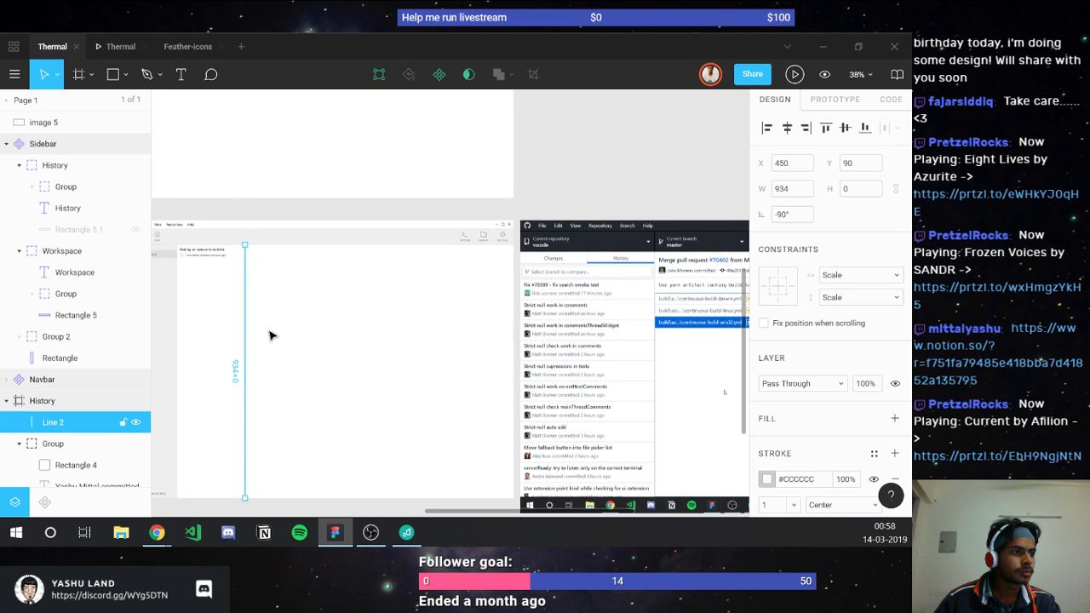
key(Escape)
scroll(197, 282, up, 4)
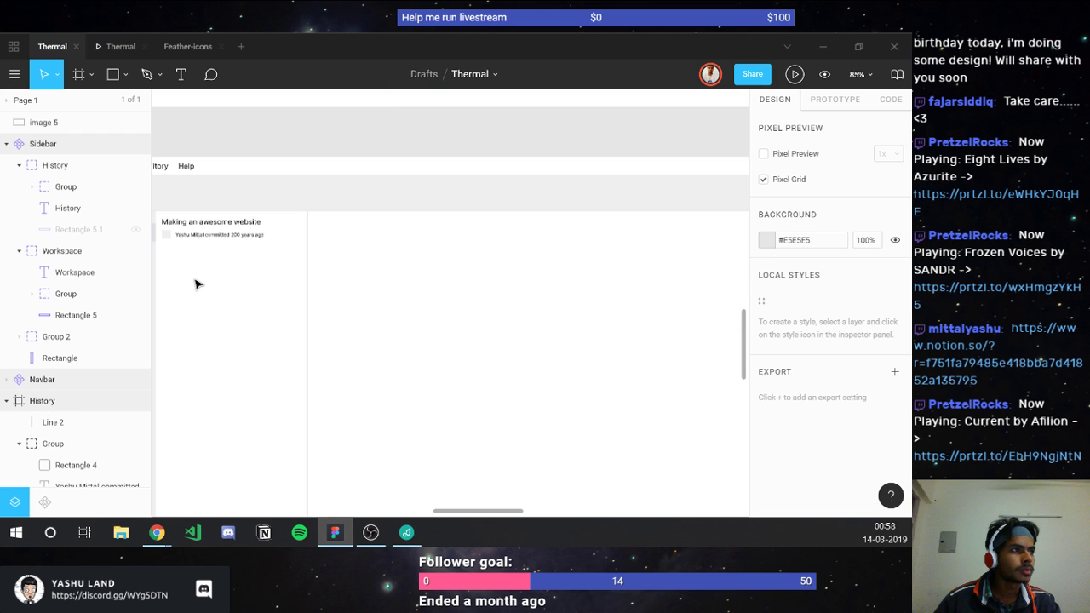
scroll(195, 284, left, 3)
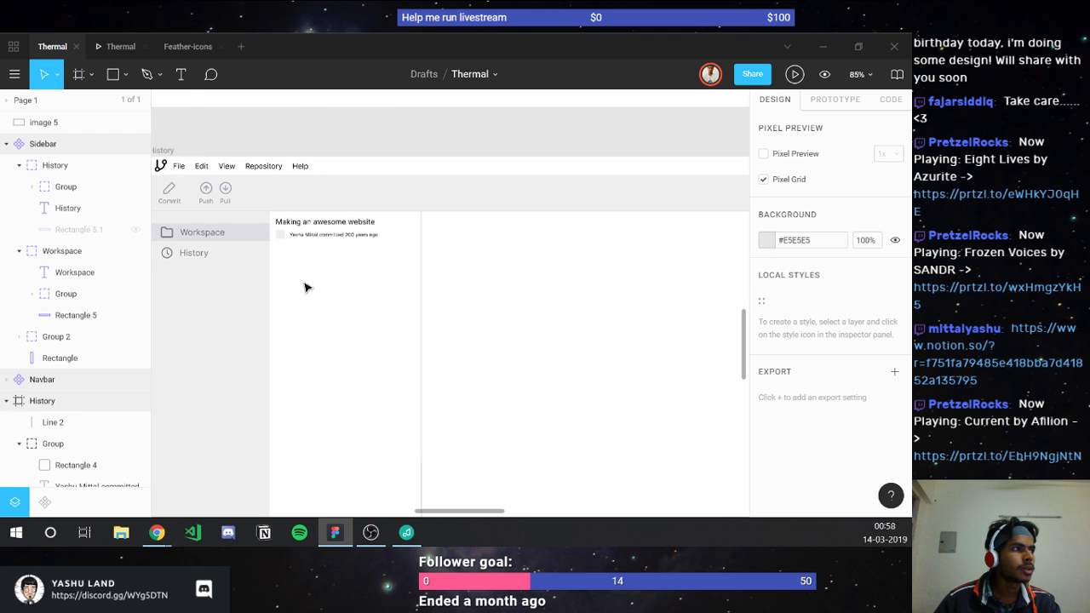
scroll(315, 284, up, 2)
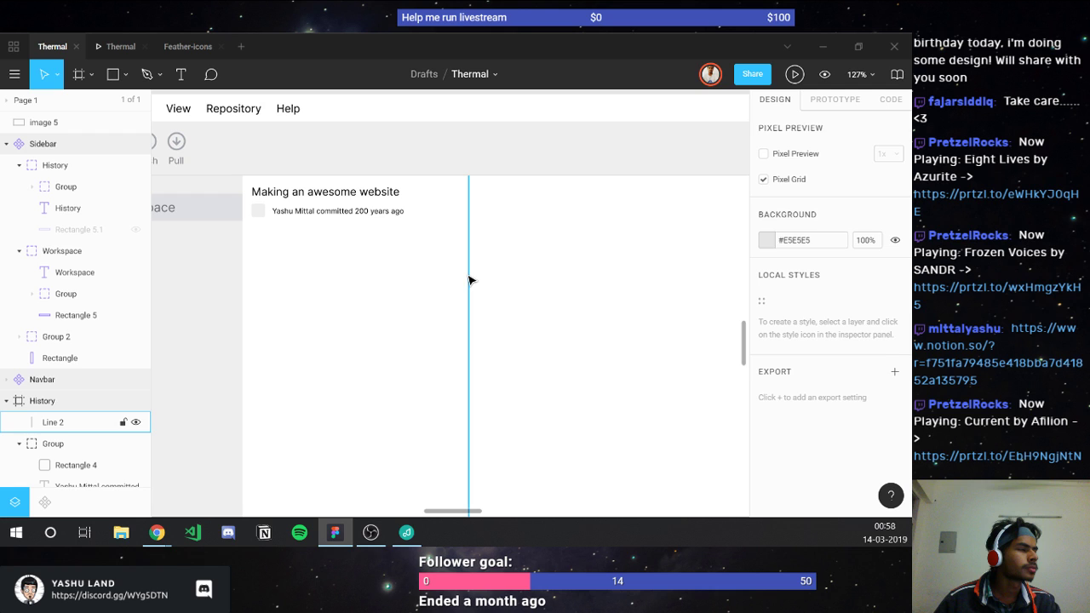
click(469, 281)
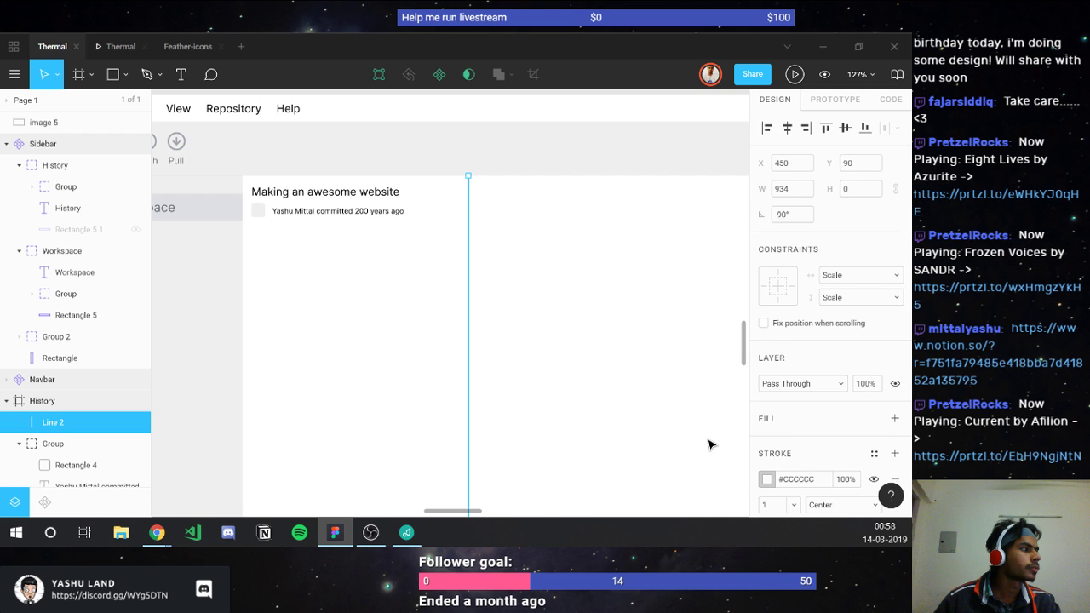
click(382, 318)
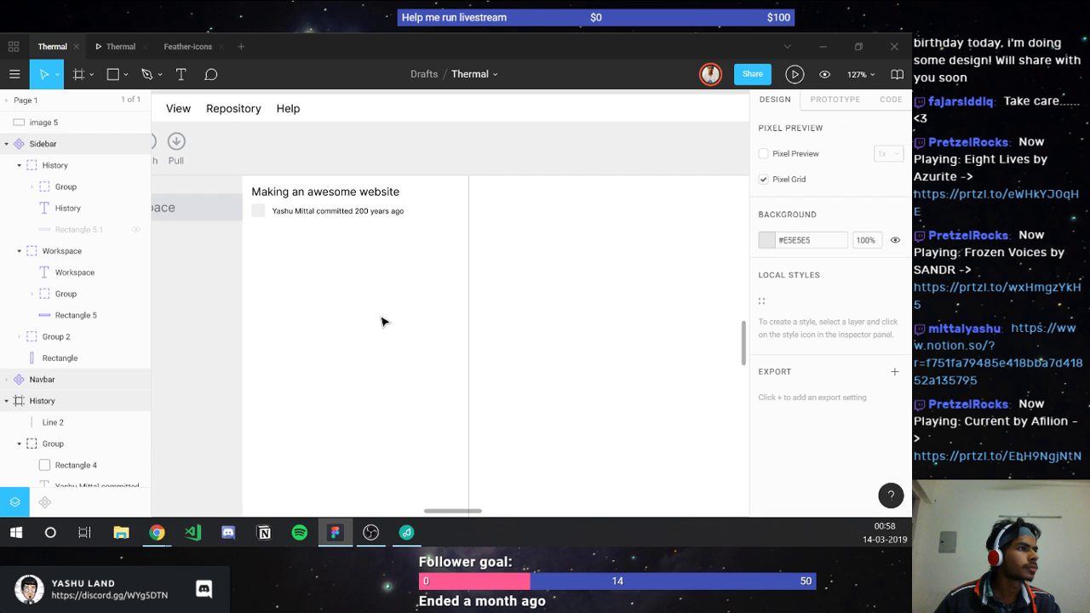
click(244, 224)
scroll(246, 226, up, 3)
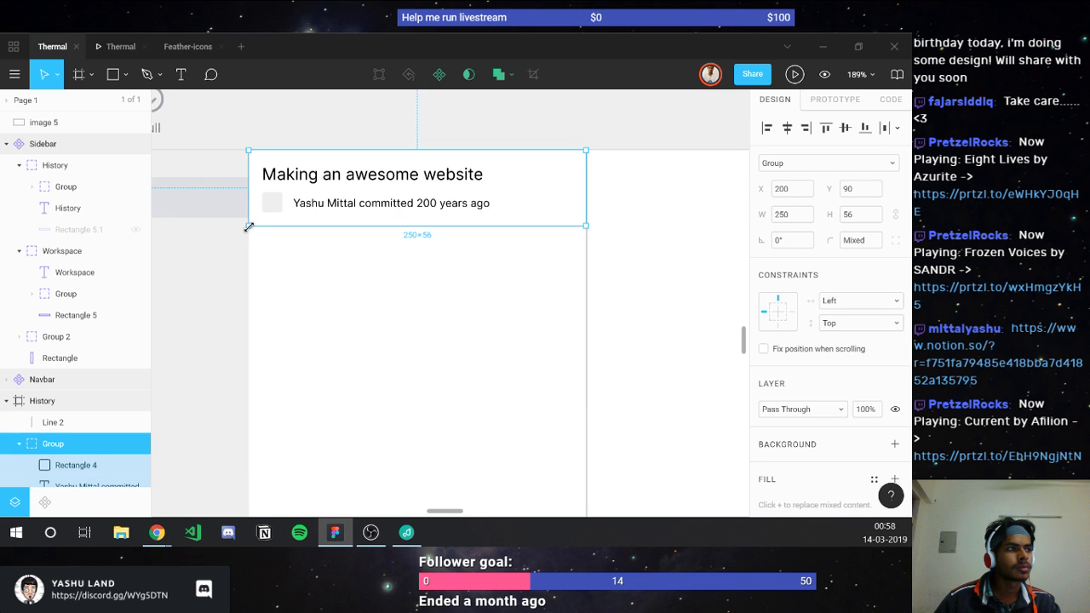
key(l)
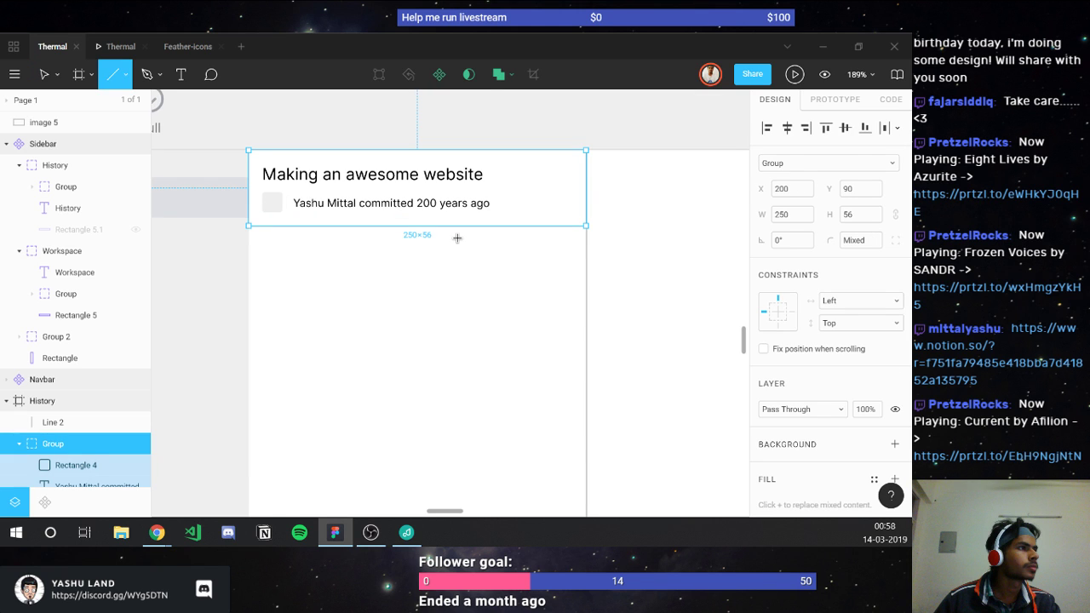
mouse_move(251, 226)
mouse_down()
mouse_move(544, 229)
mouse_move(585, 242)
mouse_up()
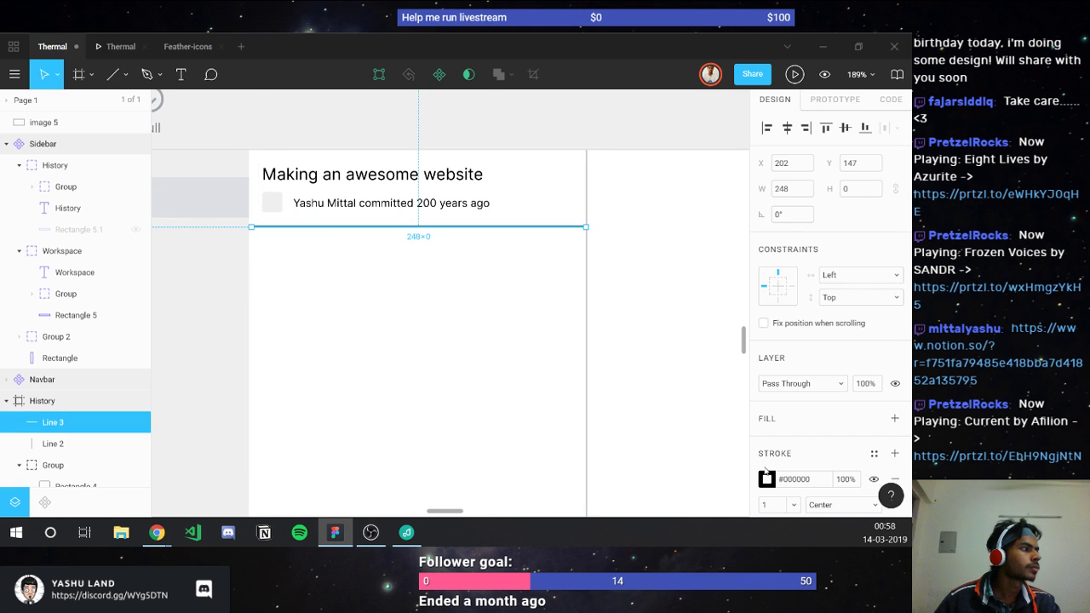
click(794, 478)
text(cccccc)
key(Return)
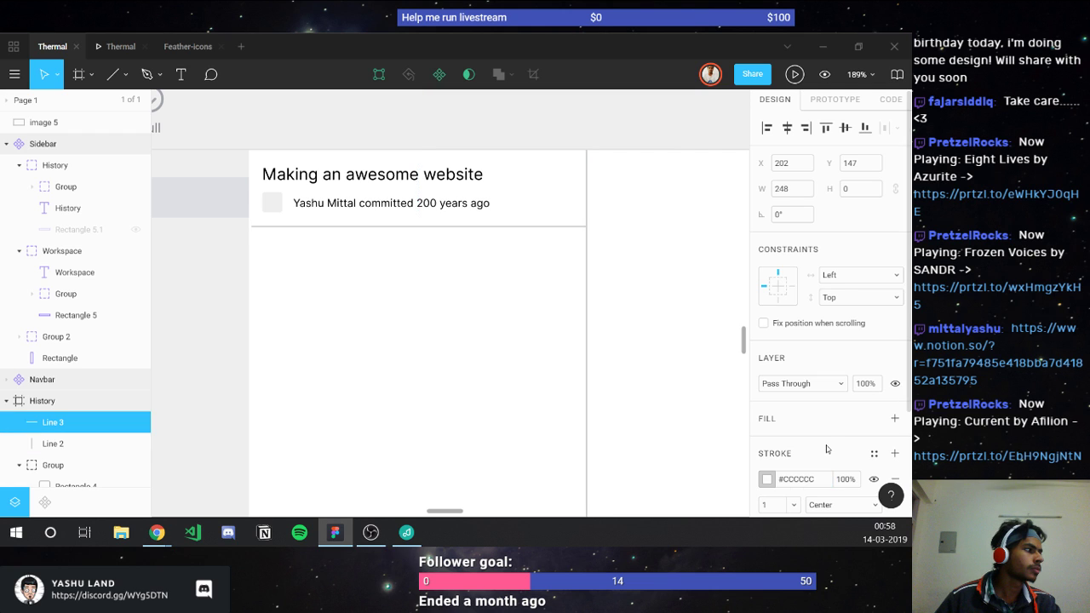
click(789, 189)
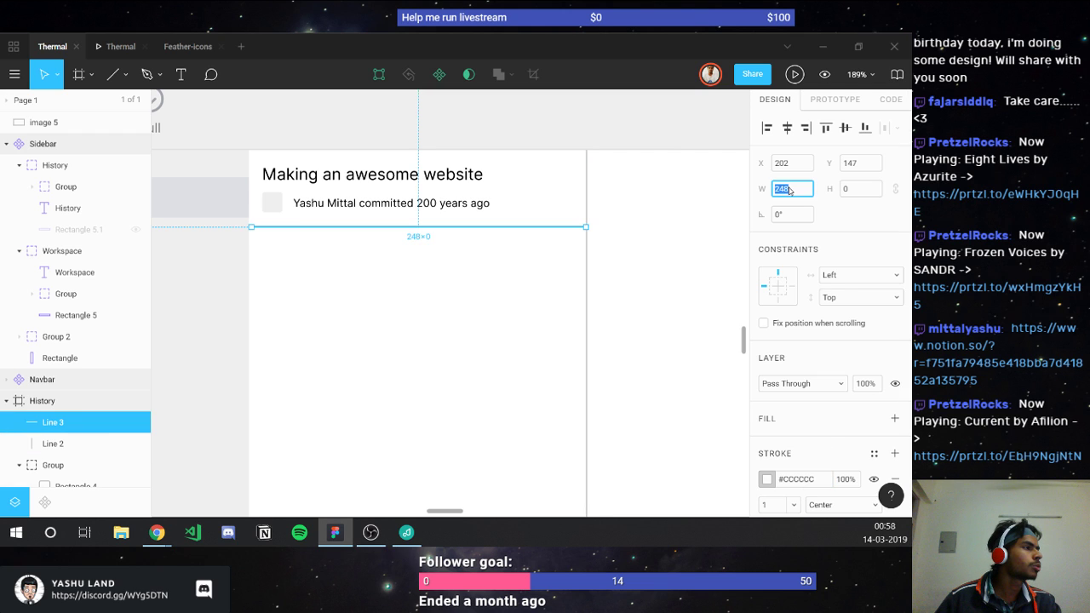
text(280)
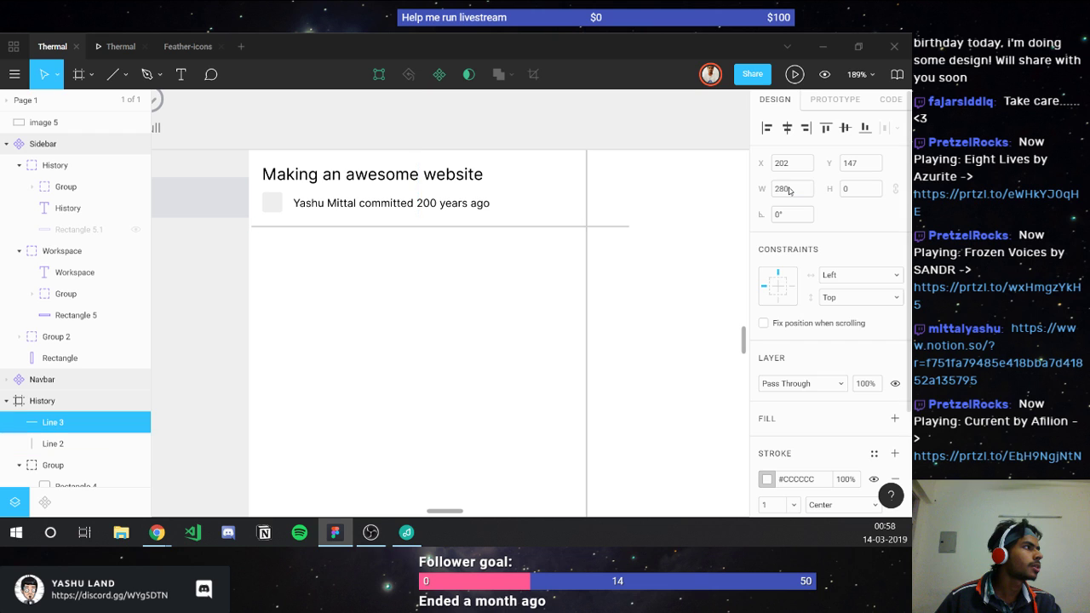
key(BackSpace)
key(BackSpace)
text(50)
key(Return)
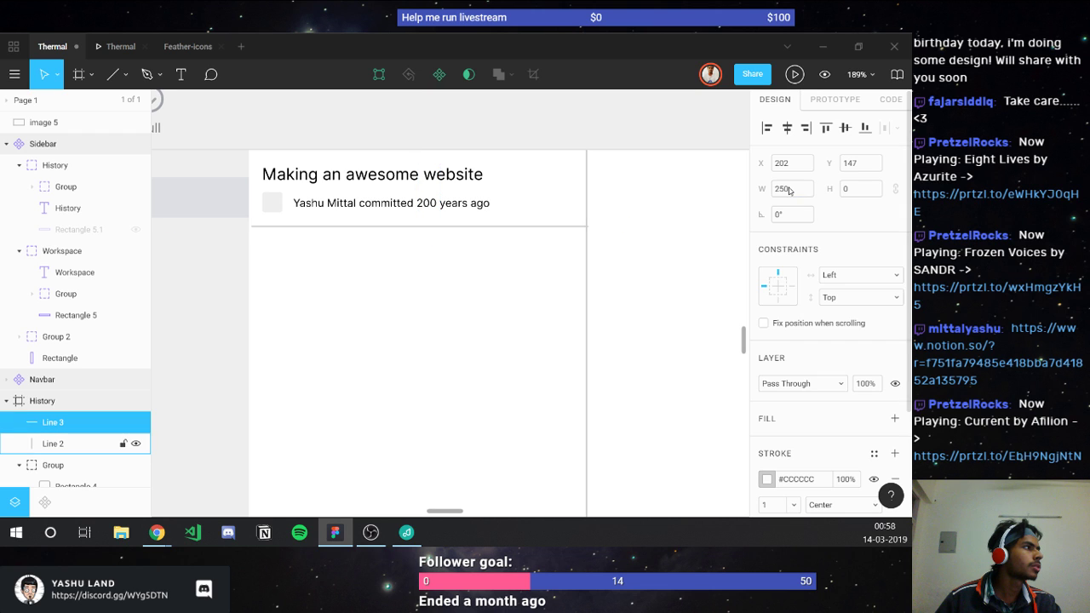
click(800, 169)
key(Down)
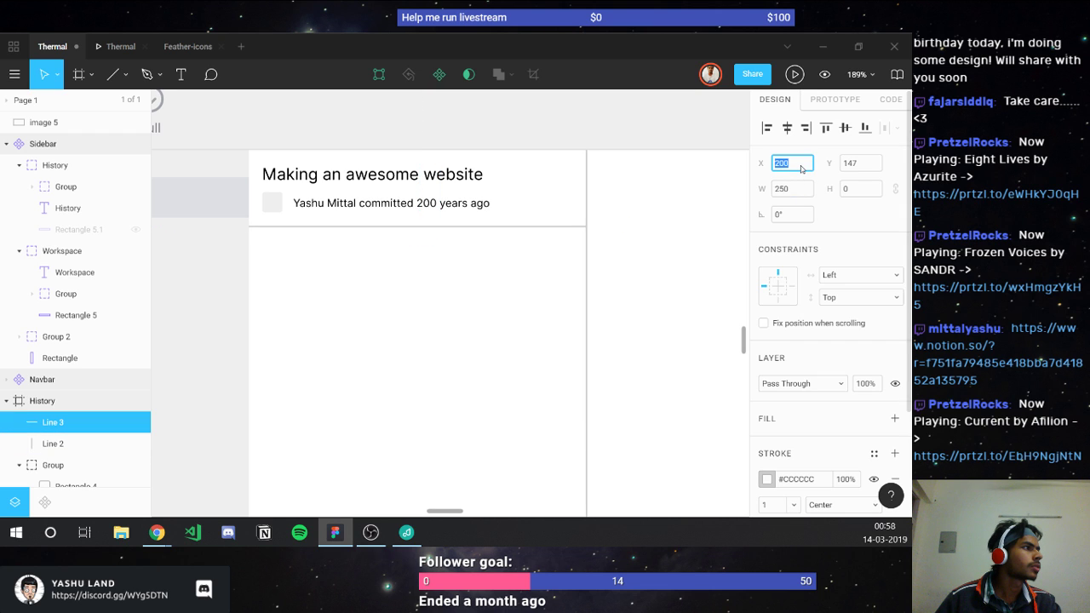
key(Return)
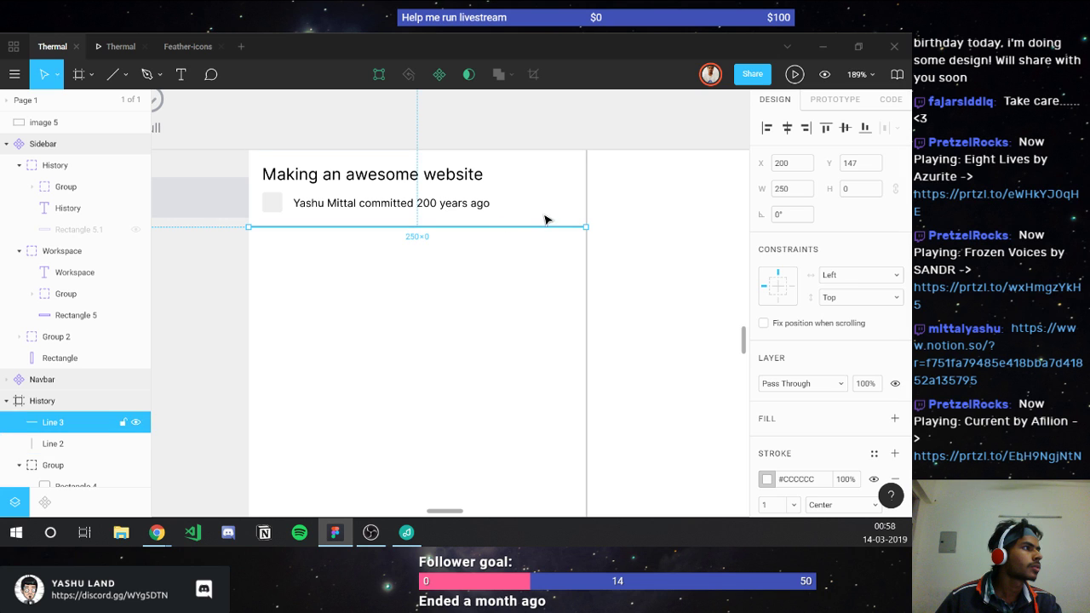
click(533, 270)
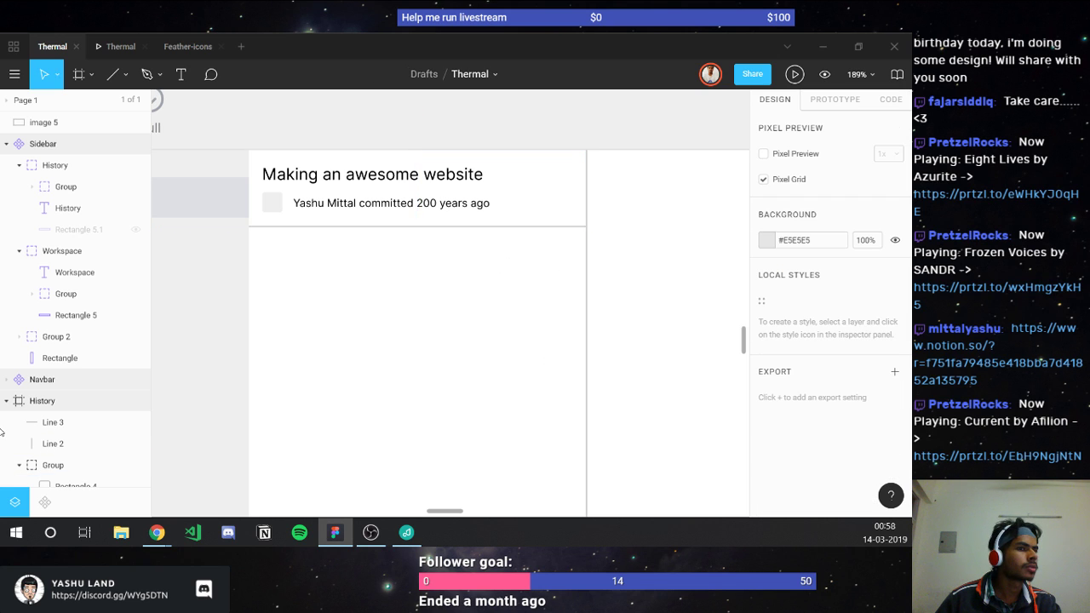
click(585, 204)
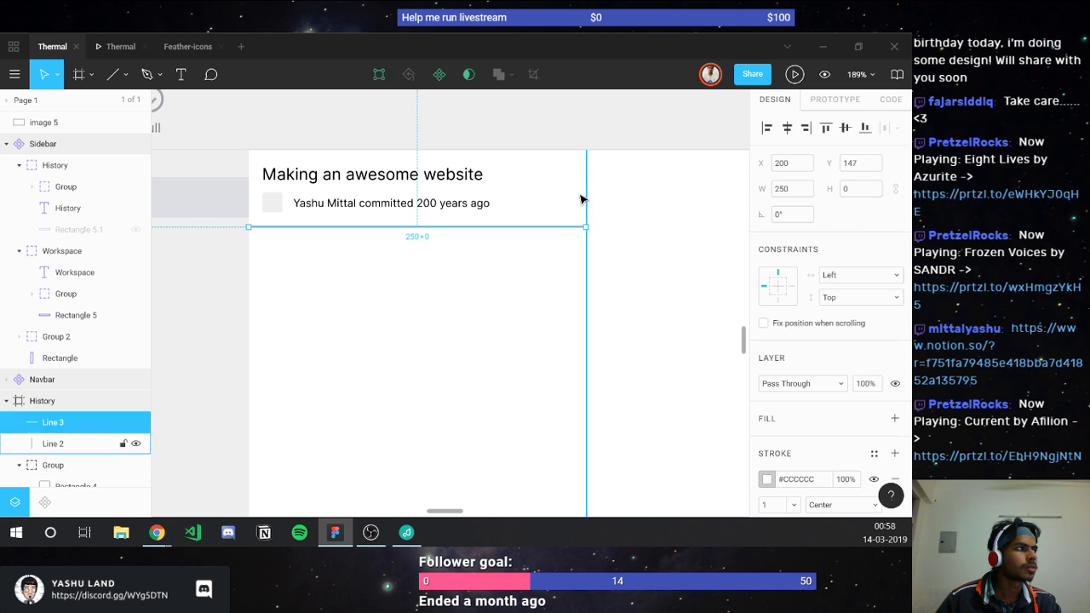
click(580, 199)
scroll(576, 201, up, 10)
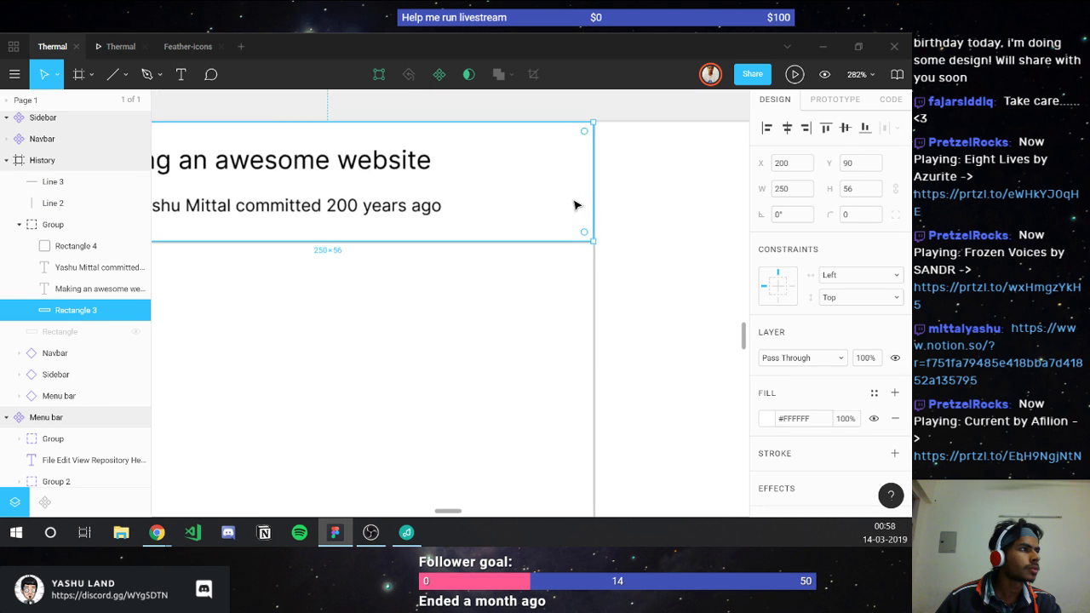
scroll(558, 273, up, 5)
click(559, 271)
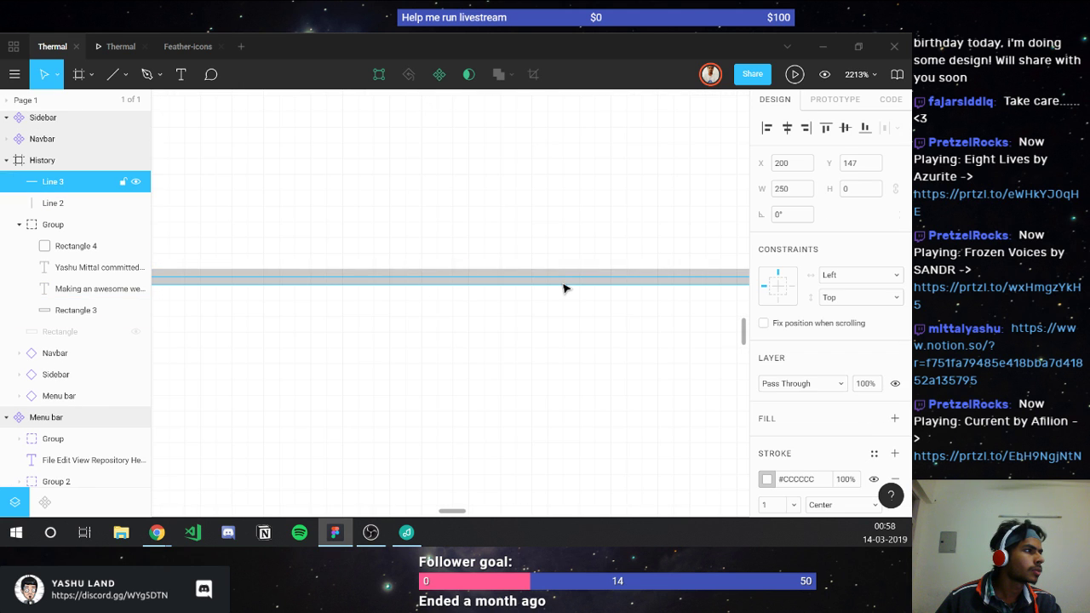
click(535, 353)
scroll(536, 352, down, 12)
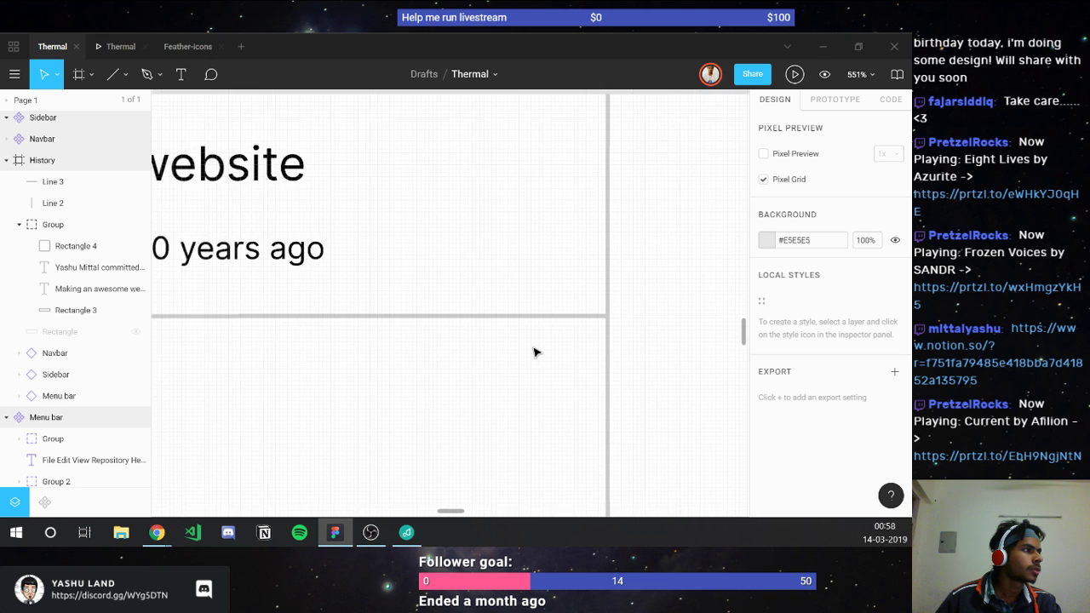
scroll(530, 357, down, 3)
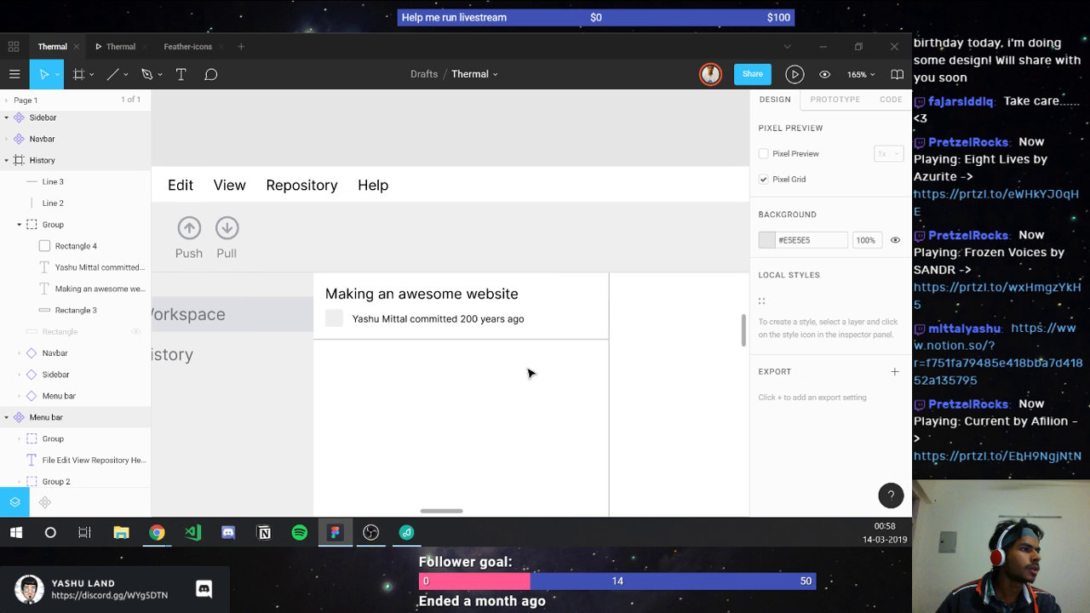
scroll(440, 270, down, 2)
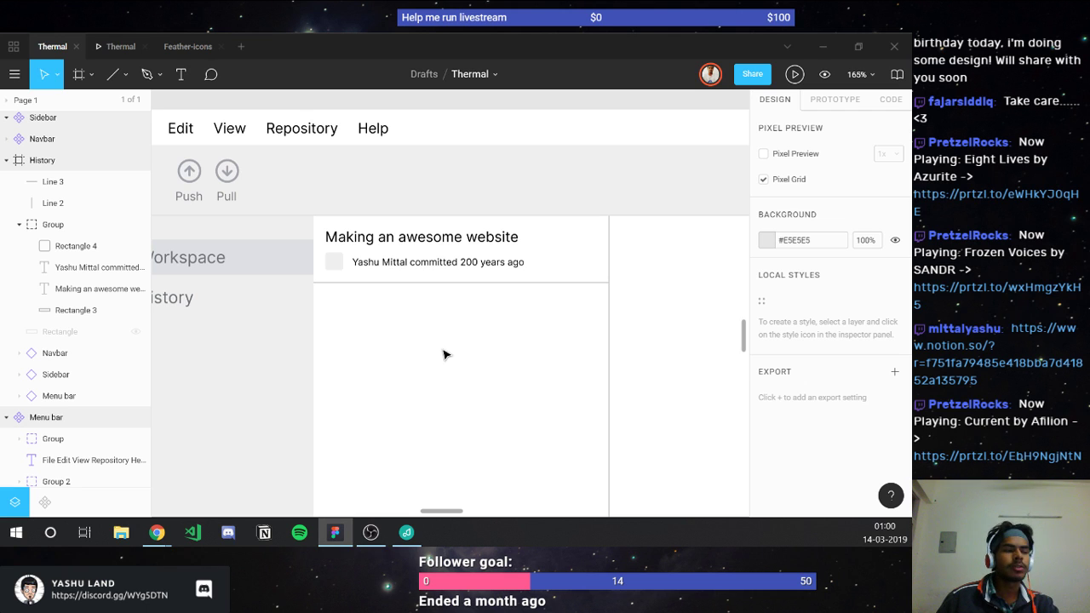
Step: Duplicate the commit card group with its divider and shift the copy below the original
click(352, 263)
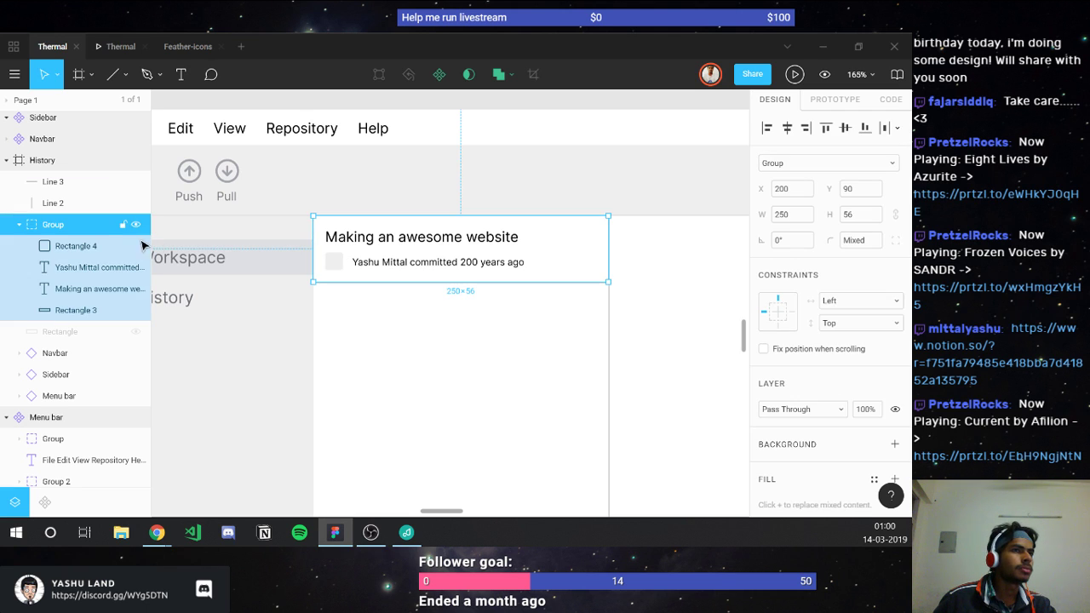
shift+click(35, 184)
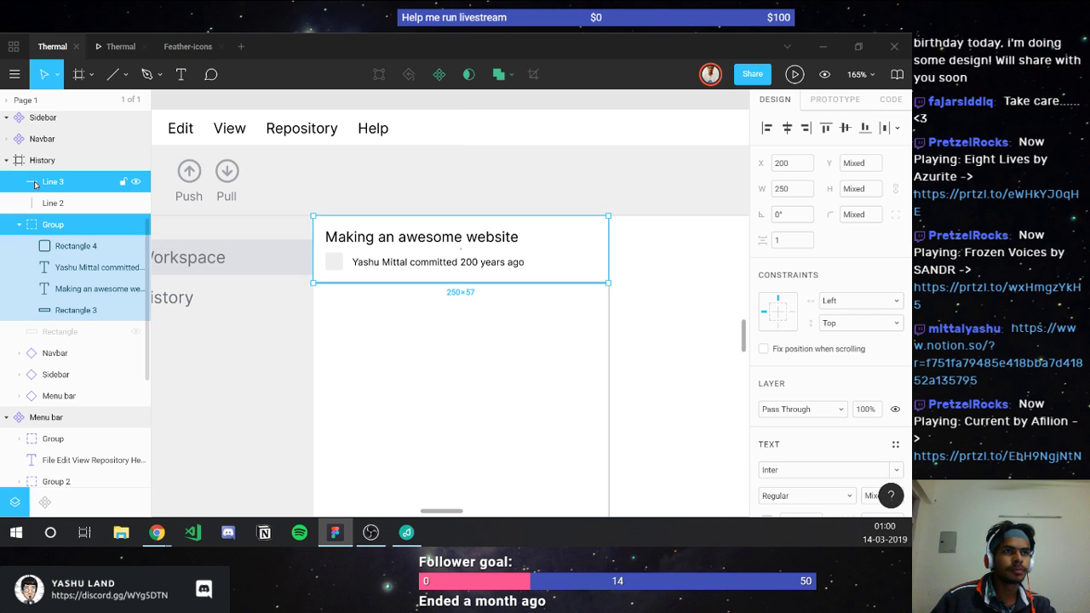
key(ctrl+d)
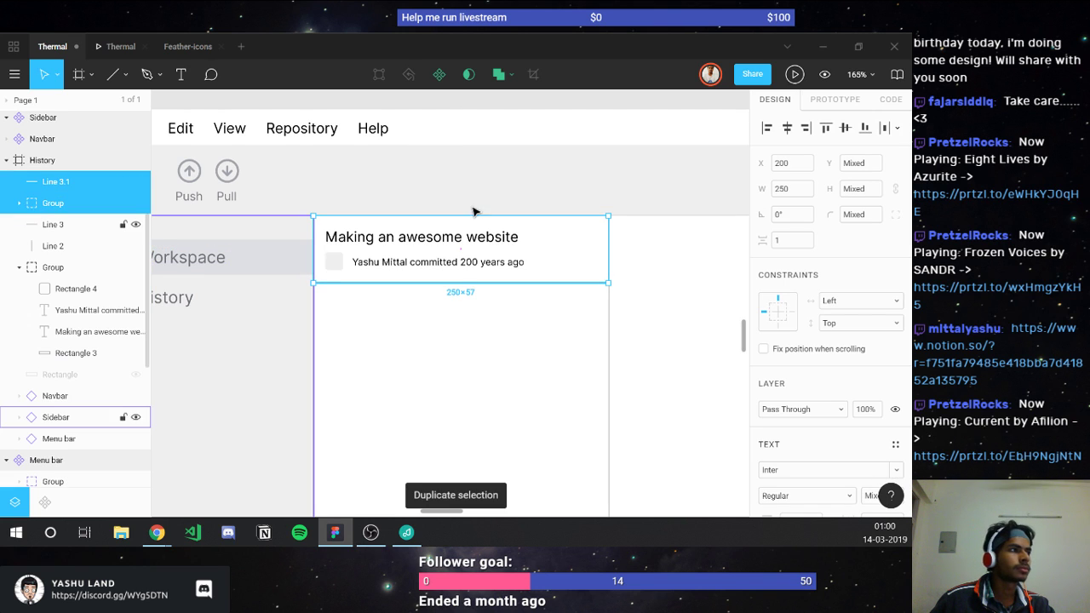
key(shift+Down)
key(shift+Down)
key(shift+Down)
key(shift+Down)
key(shift+Down)
key(shift+Down)
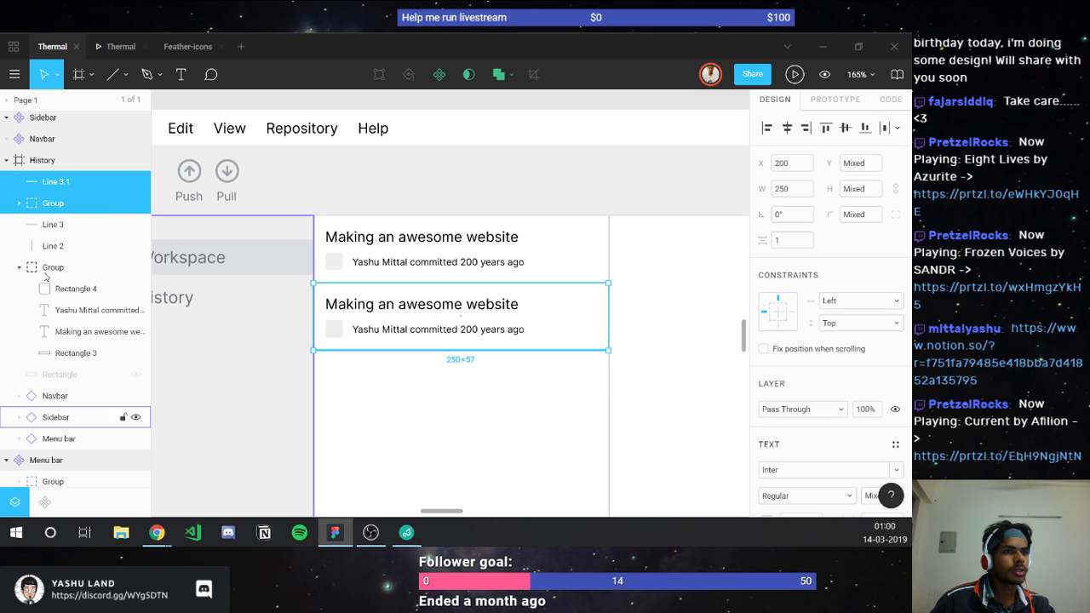
Step: Move each divider line into its own card's group in the Layers panel
drag(48, 224, 63, 355)
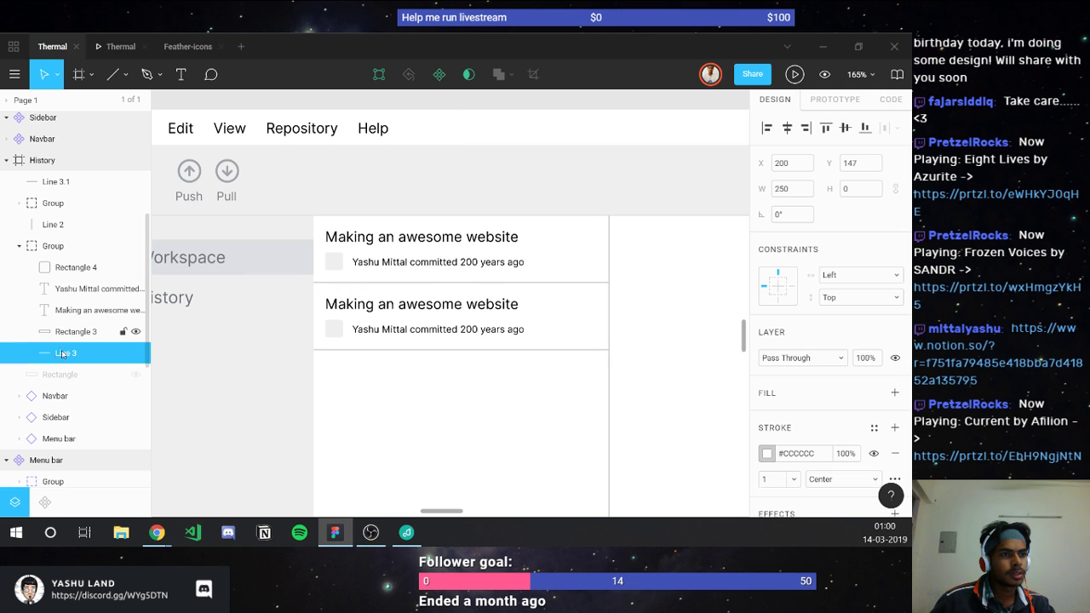
click(18, 247)
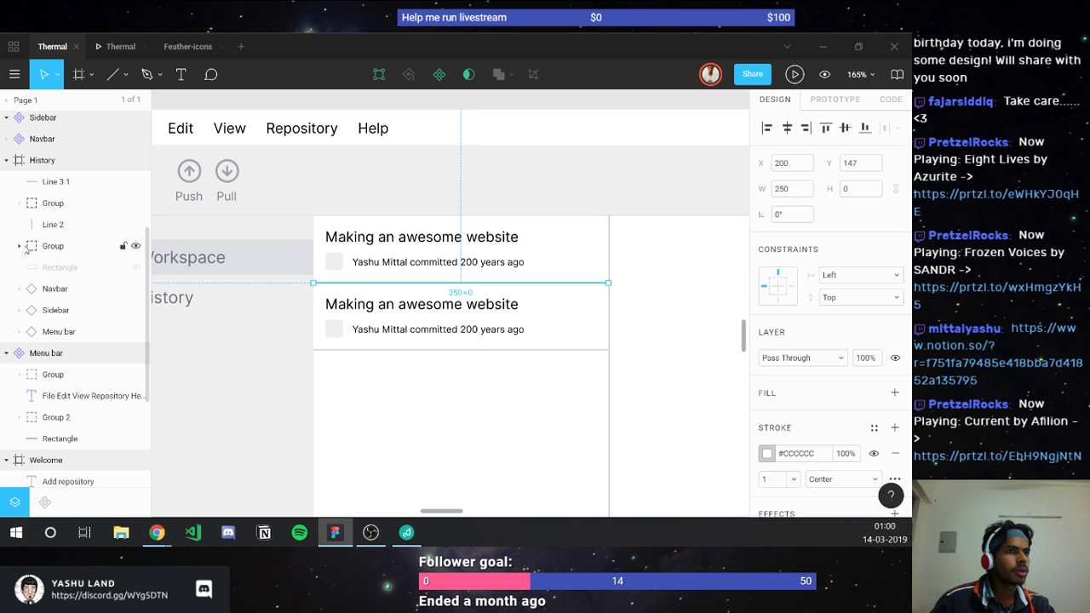
click(19, 202)
drag(51, 188, 71, 304)
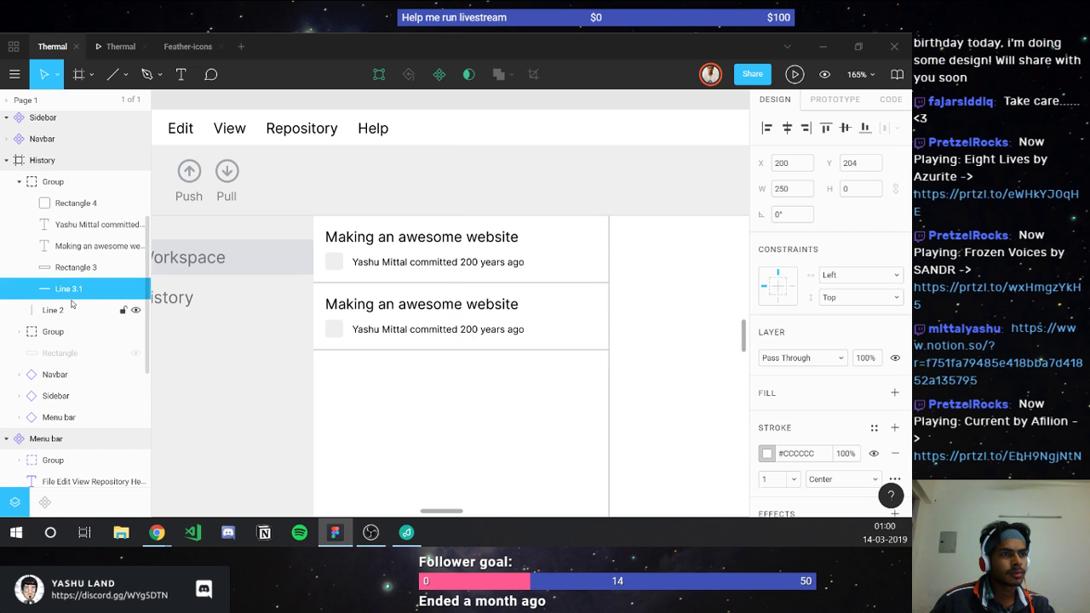
click(19, 181)
click(396, 393)
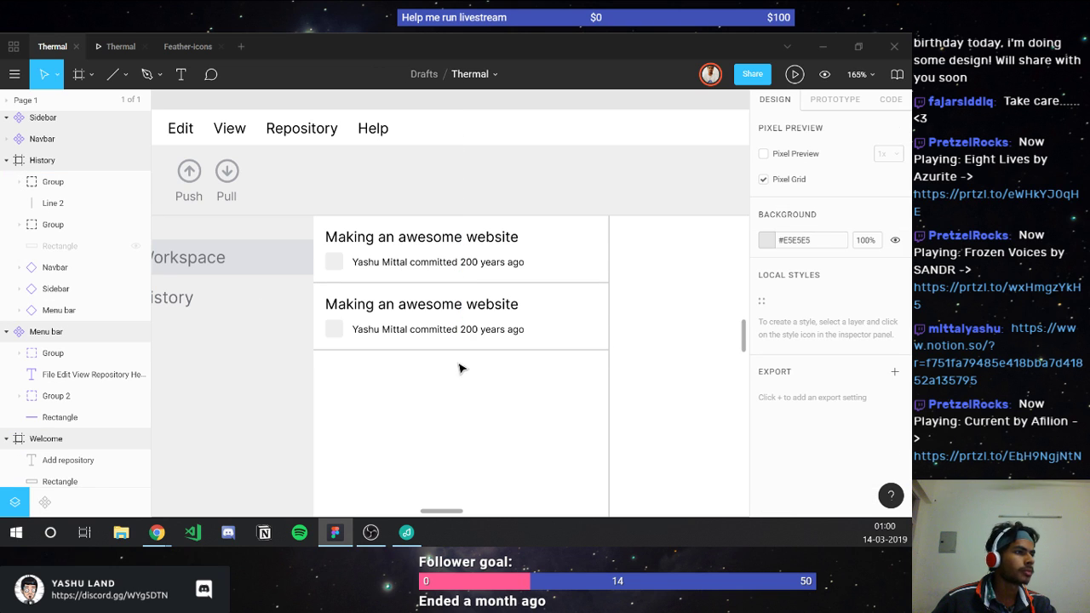
Step: Nudge the second card's author text 2 px left
click(349, 310)
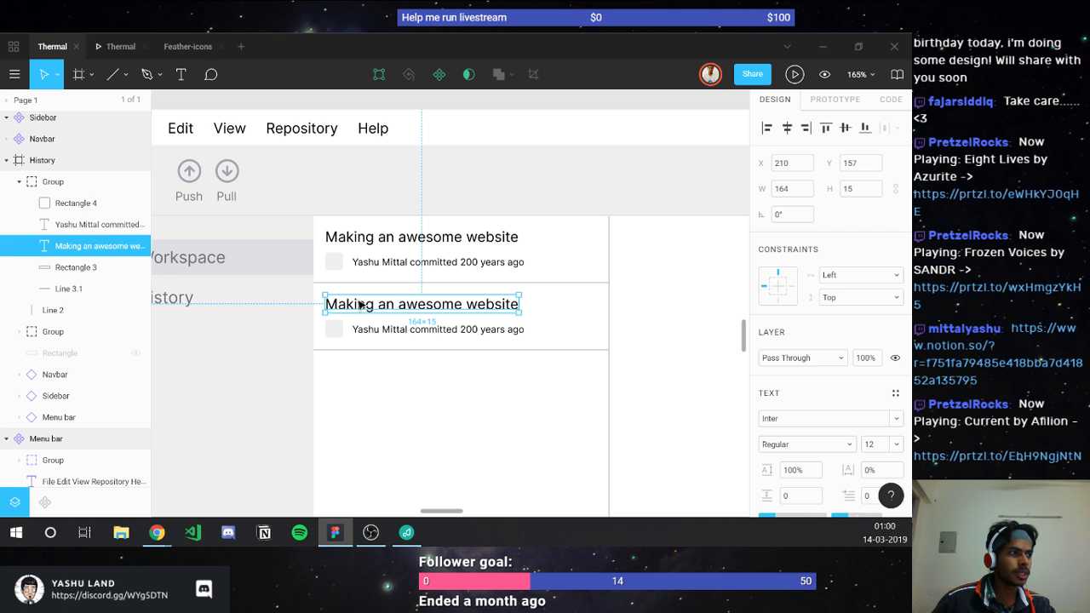
key(alt)
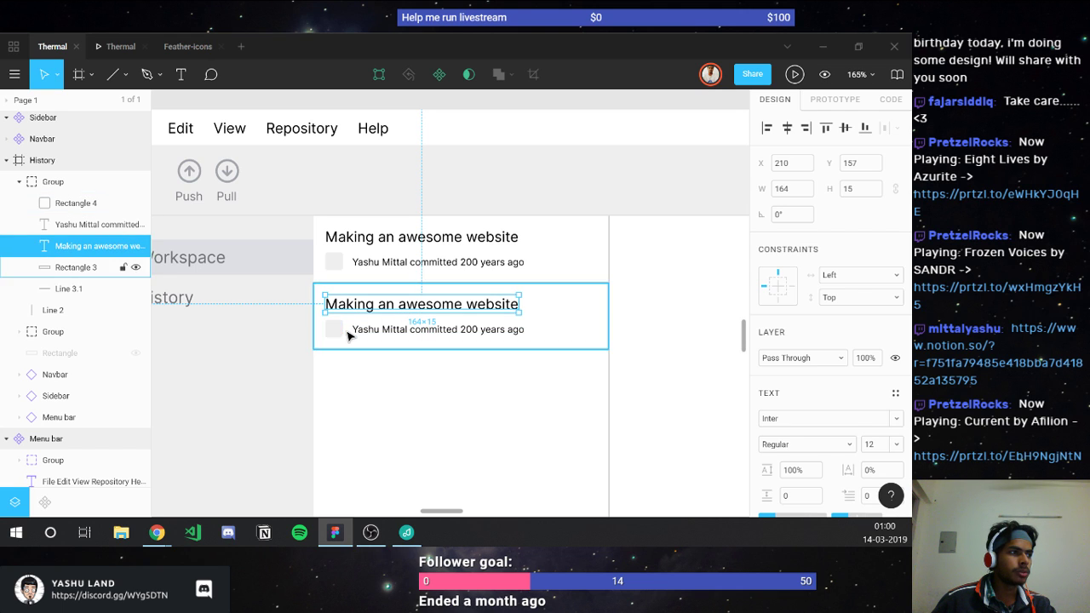
click(356, 334)
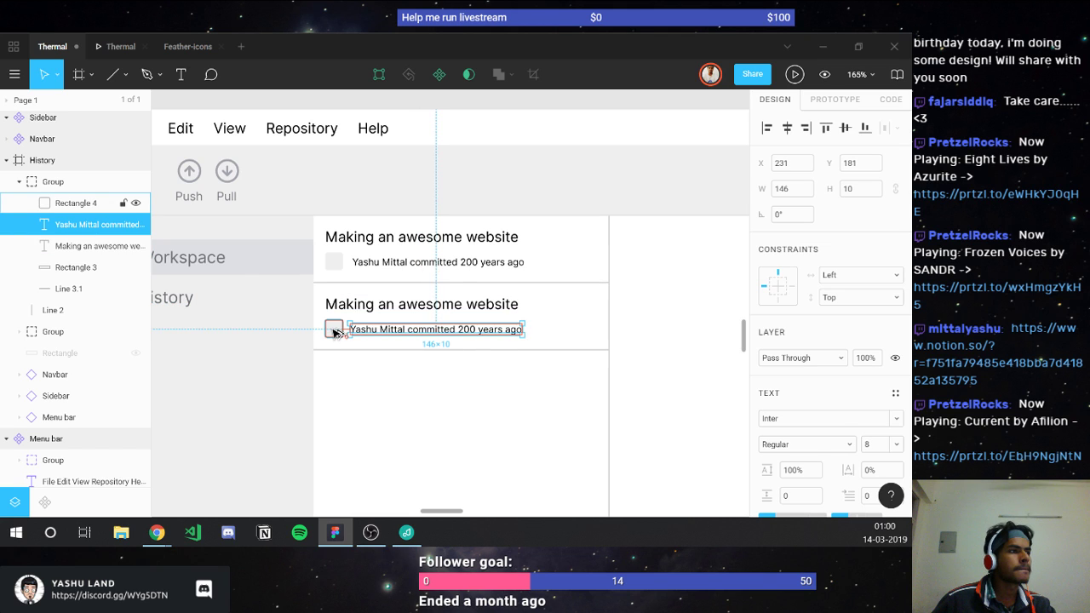
key(Left)
key(Left)
click(360, 389)
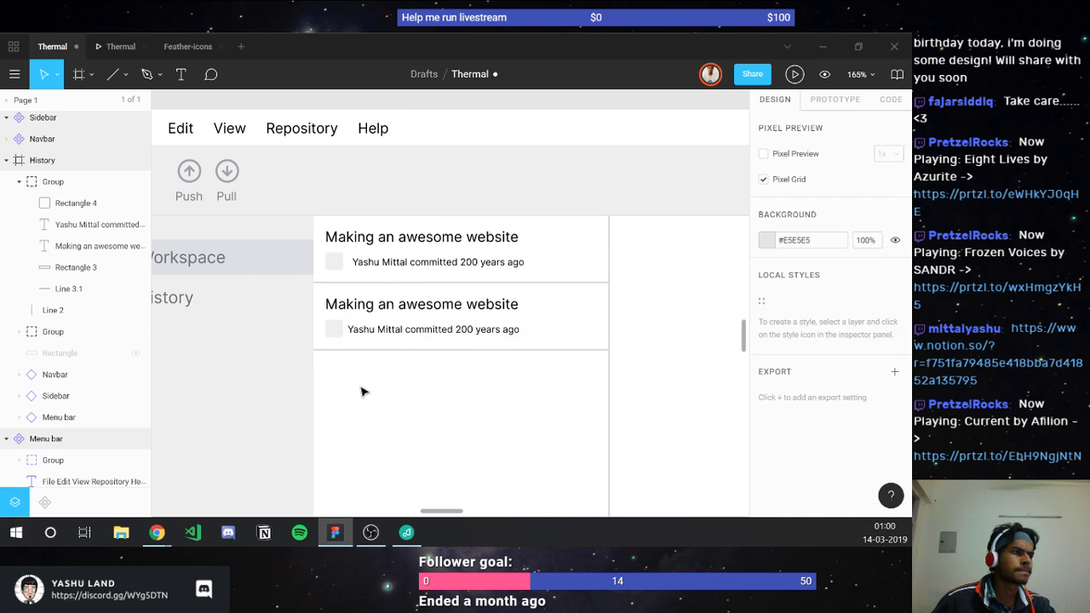
click(359, 335)
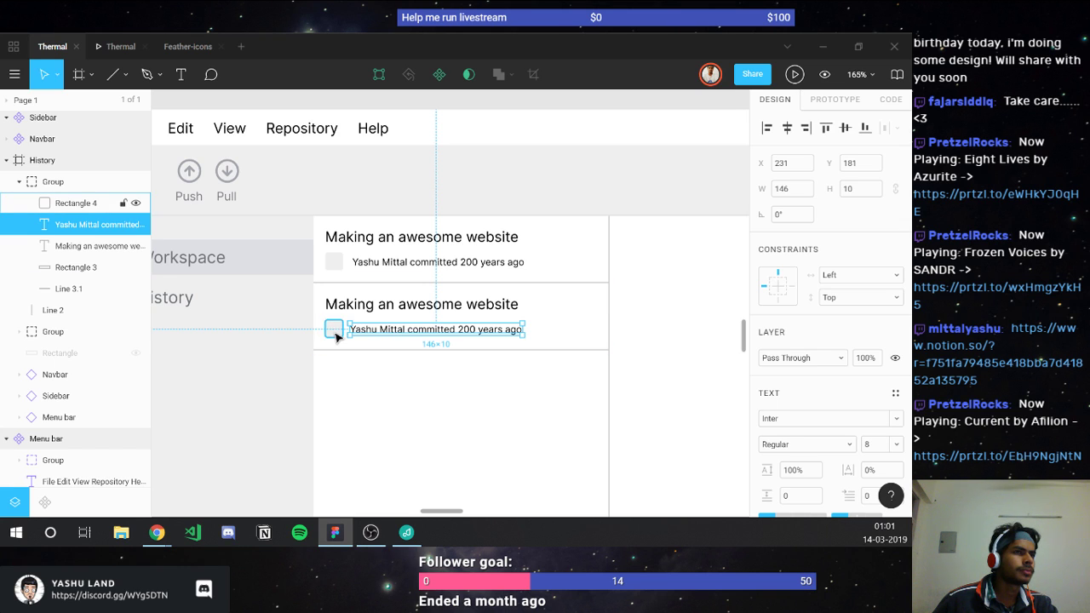
Step: Duplicate the second commit card to create a third row below it
scroll(19, 261, up, 2)
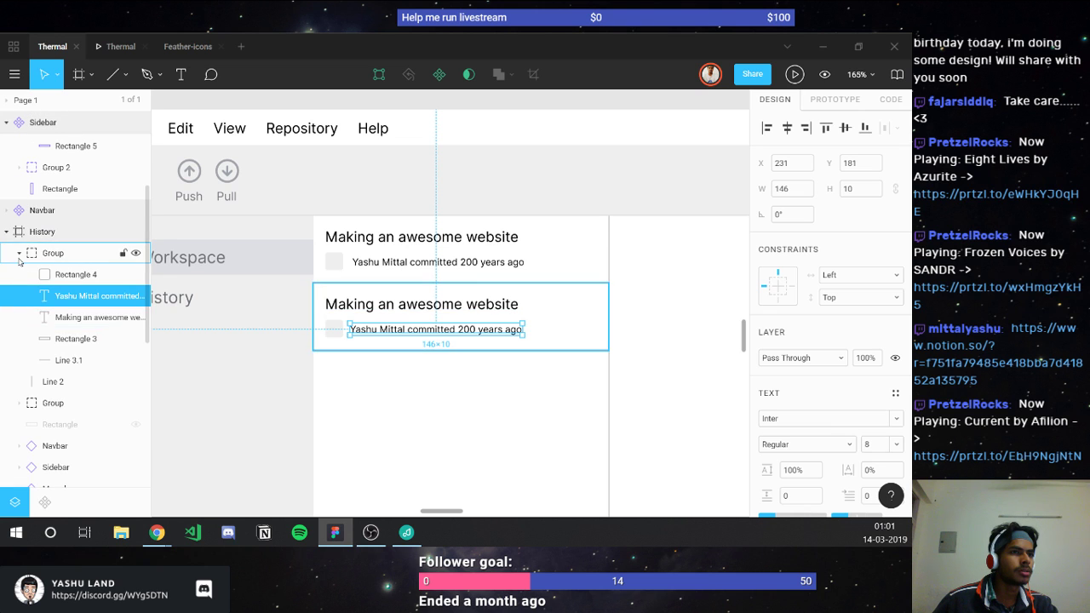
click(19, 255)
click(46, 255)
key(ctrl+d)
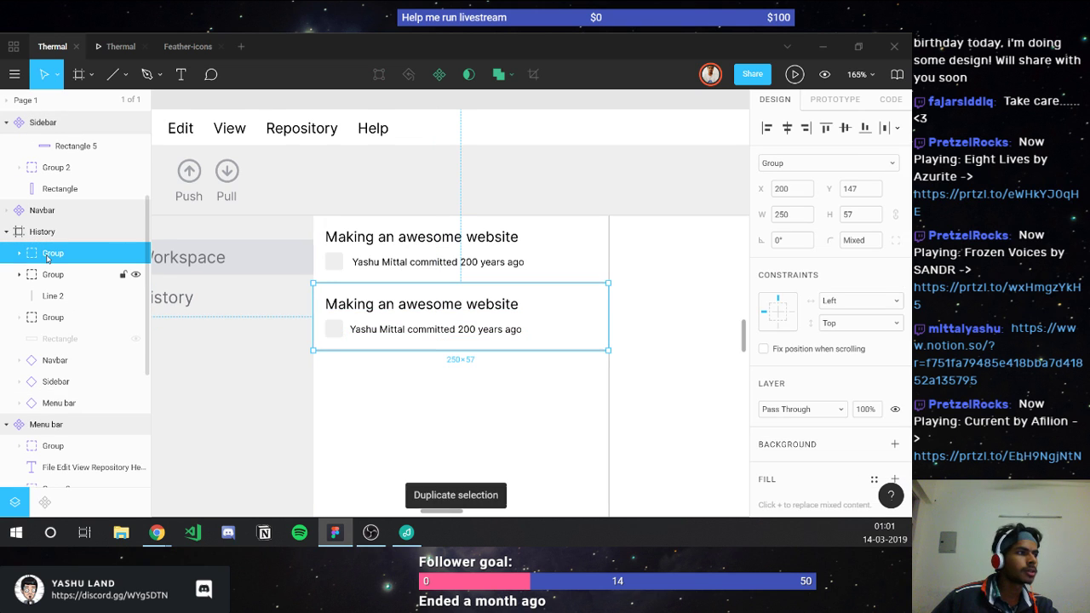
drag(533, 309, 535, 387)
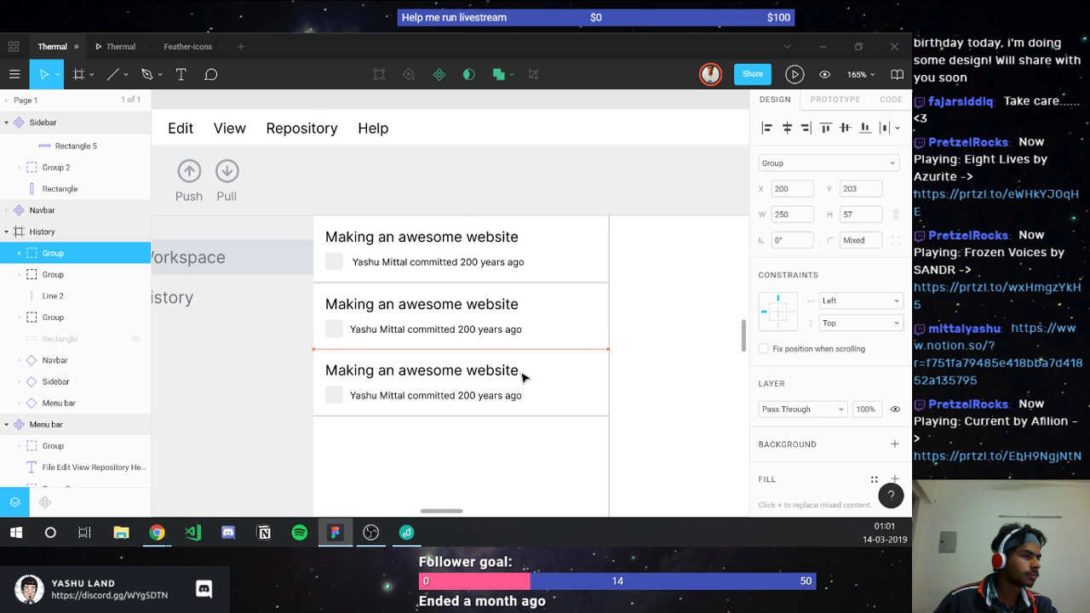
click(512, 468)
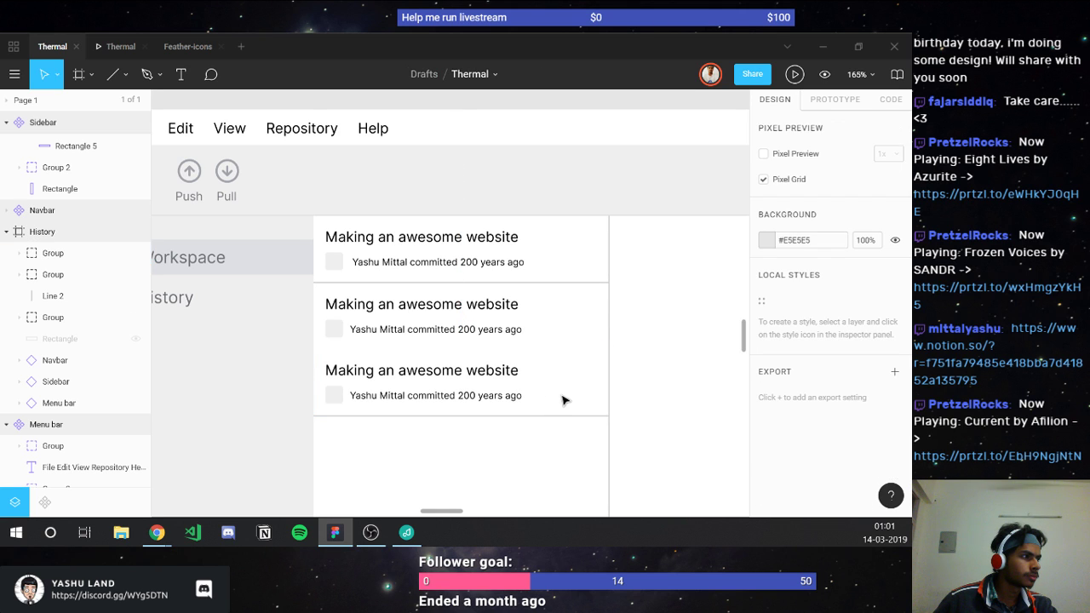
drag(562, 400, 564, 402)
click(565, 448)
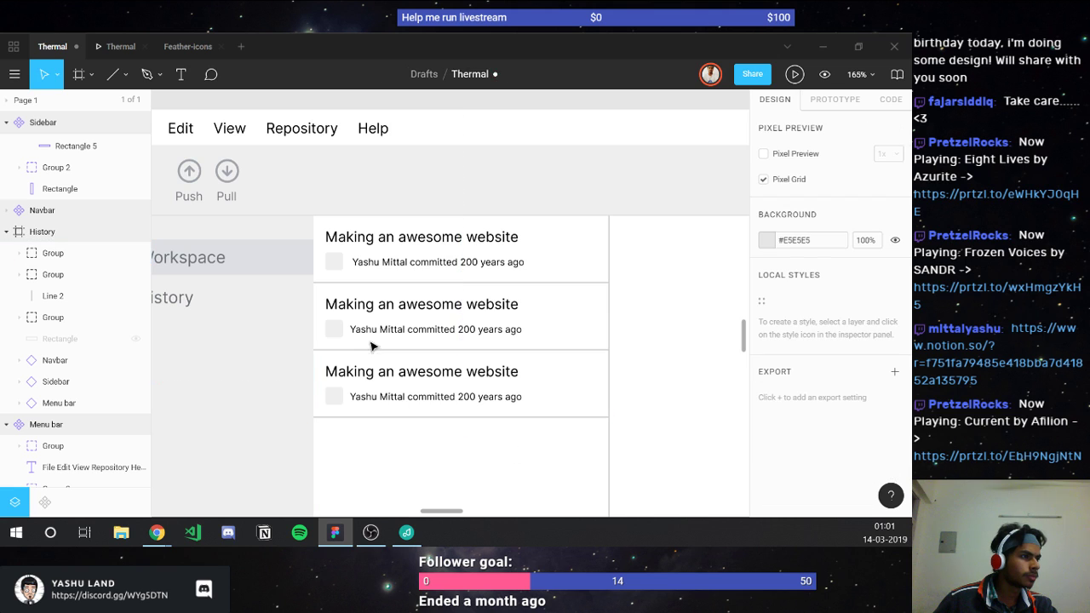
Step: Delete the second card's placeholder square and shift its author text left
ctrl+click(360, 331)
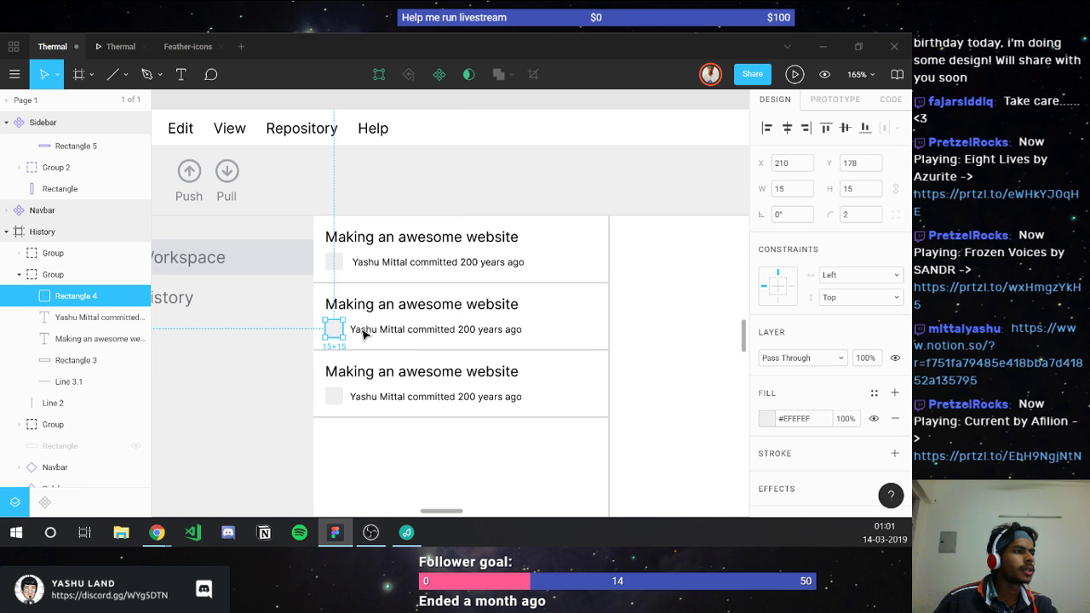
key(Delete)
ctrl+click(360, 328)
drag(353, 326, 340, 329)
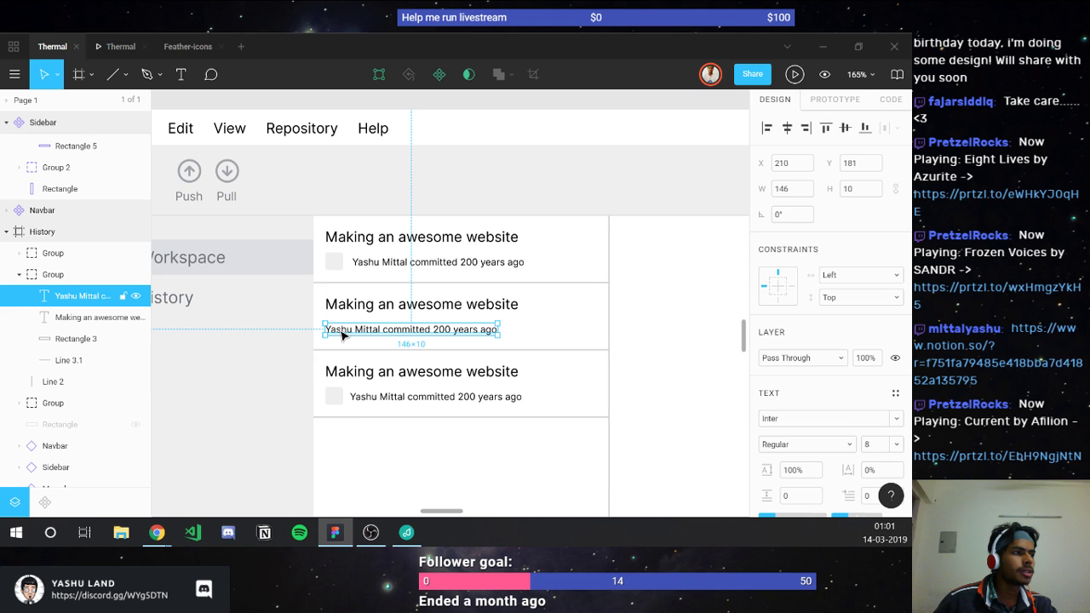
Step: Replace the second card's author text with the hash ab44c34gf
double_click(340, 329)
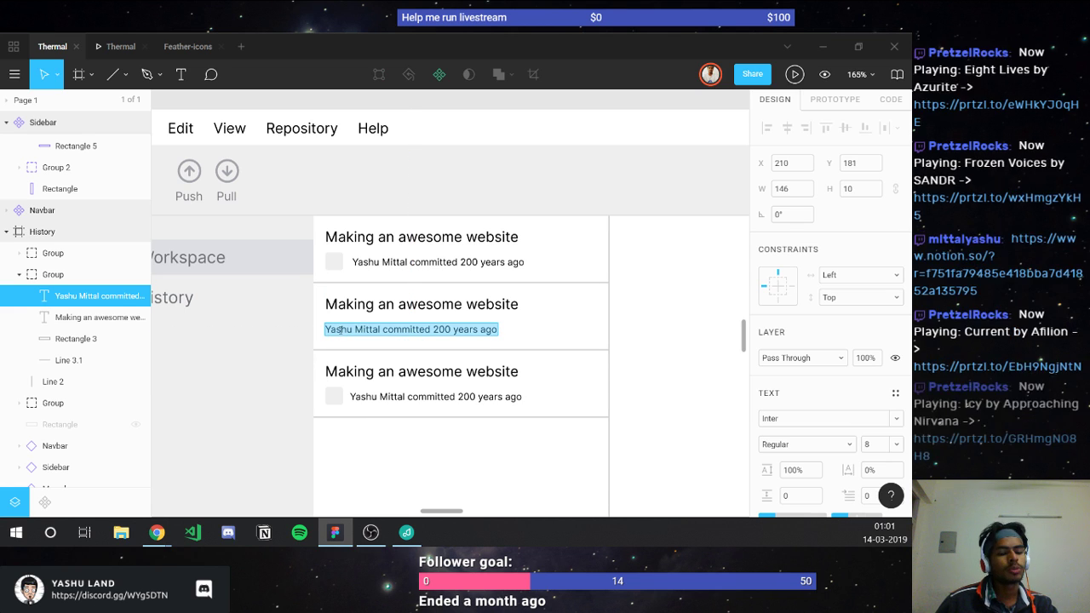
text(fgvty56v)
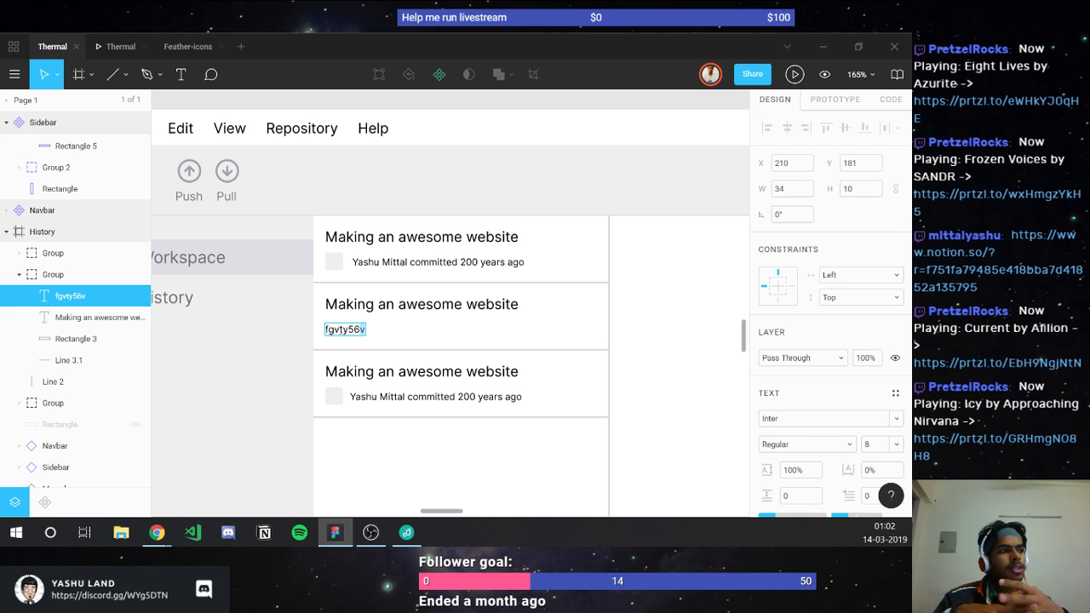
key(ctrl+a)
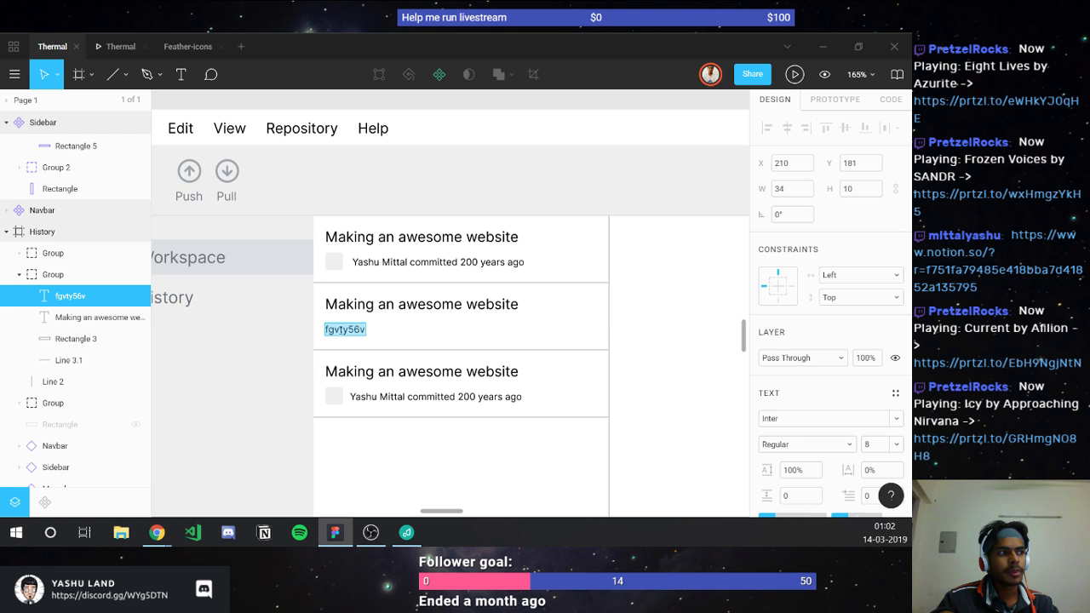
key(BackSpace)
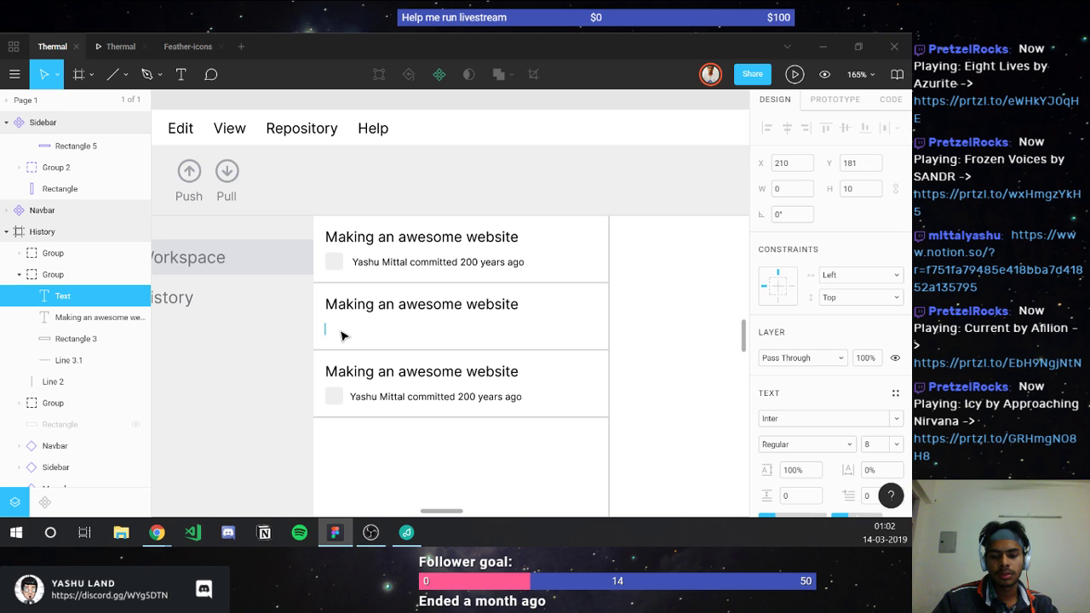
text(A453)
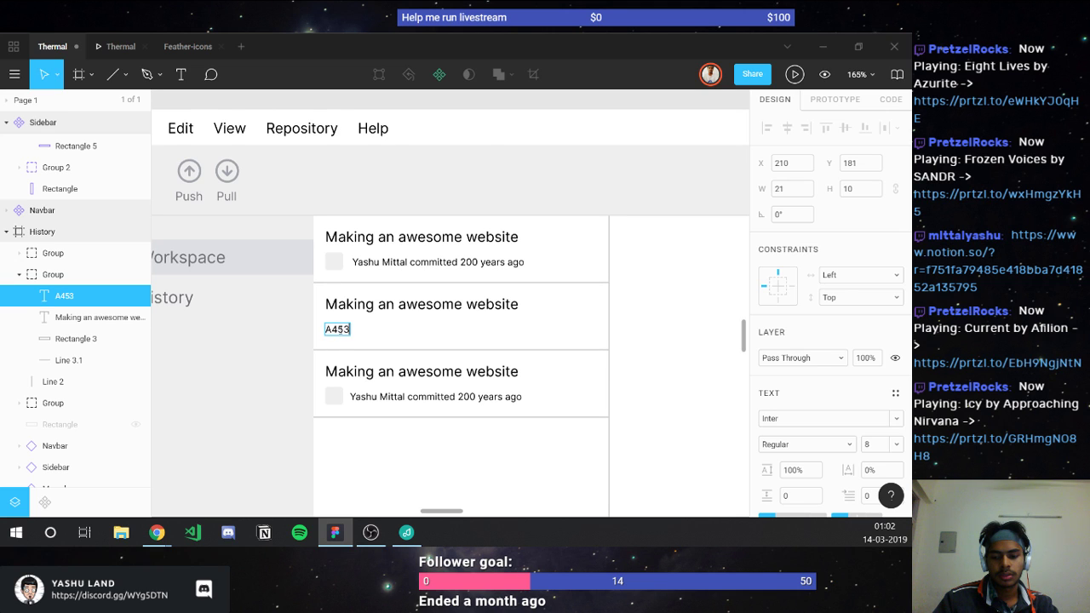
text(BD4)
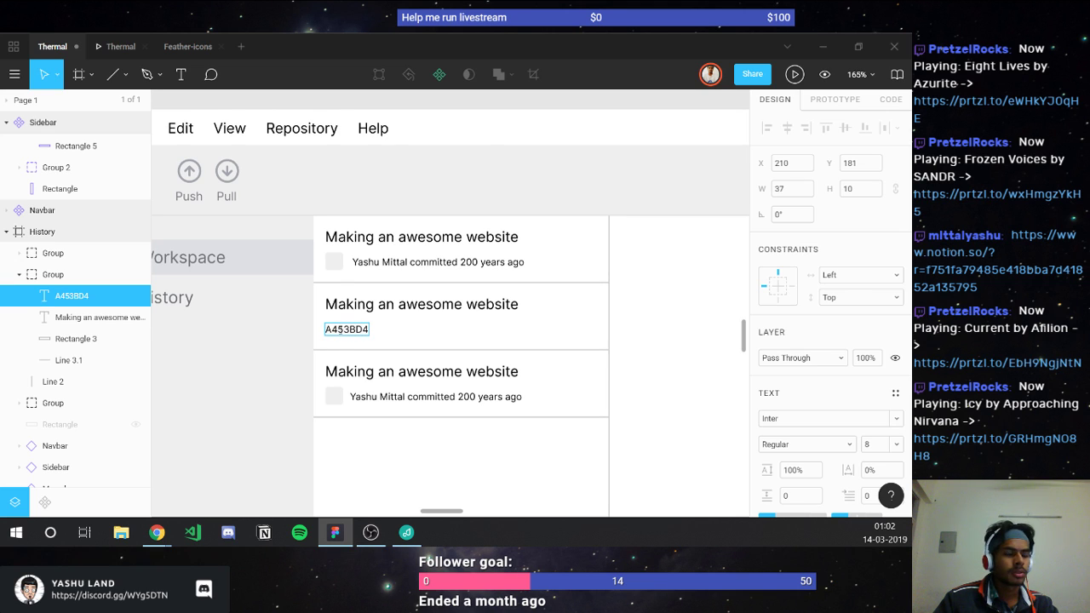
double_click(339, 330)
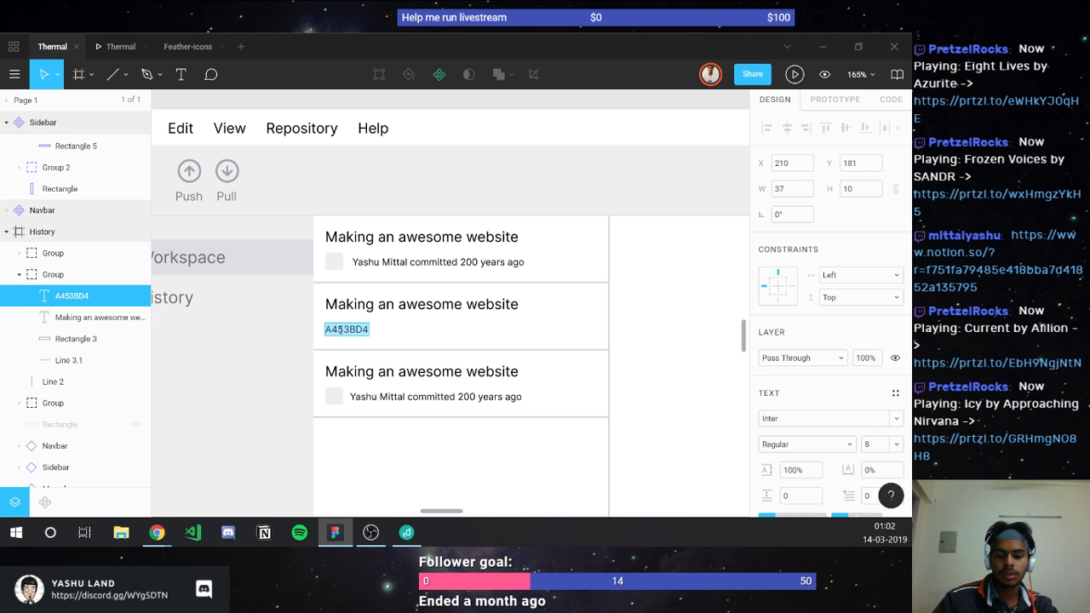
text(ab44)
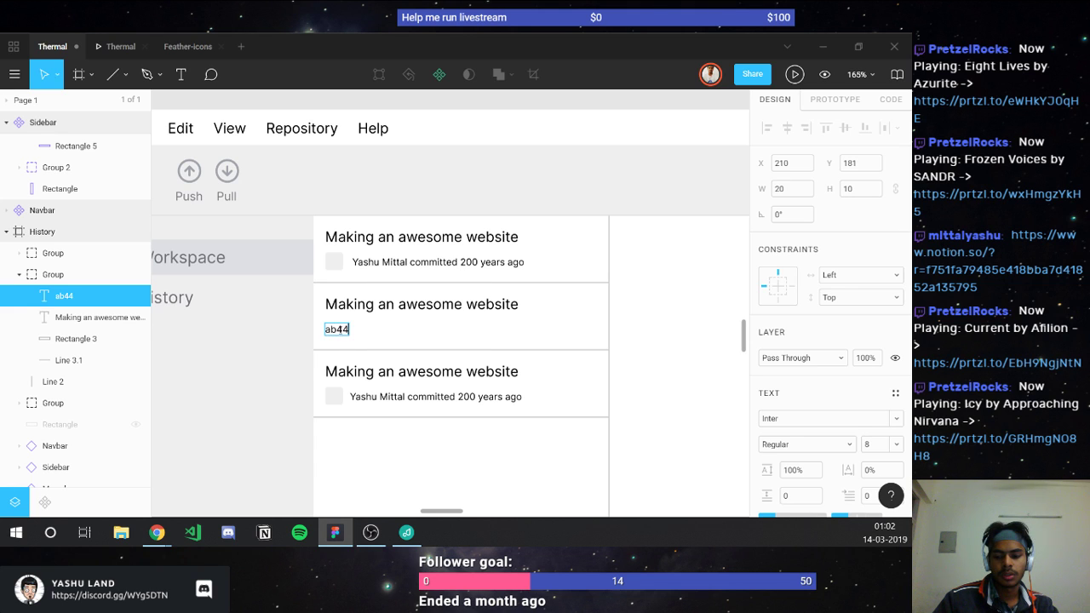
text(c34)
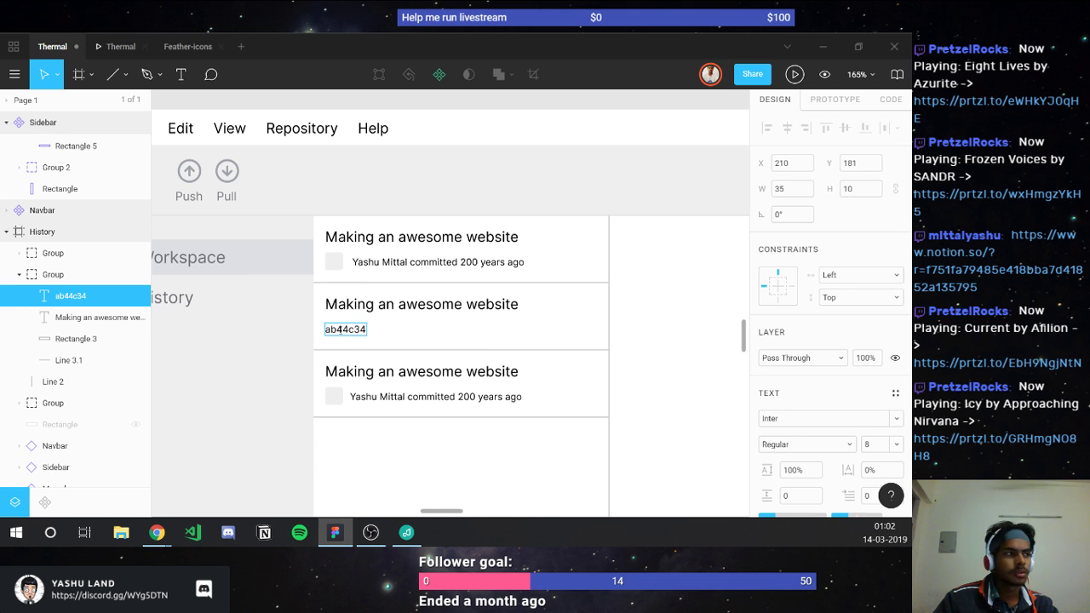
text(gf)
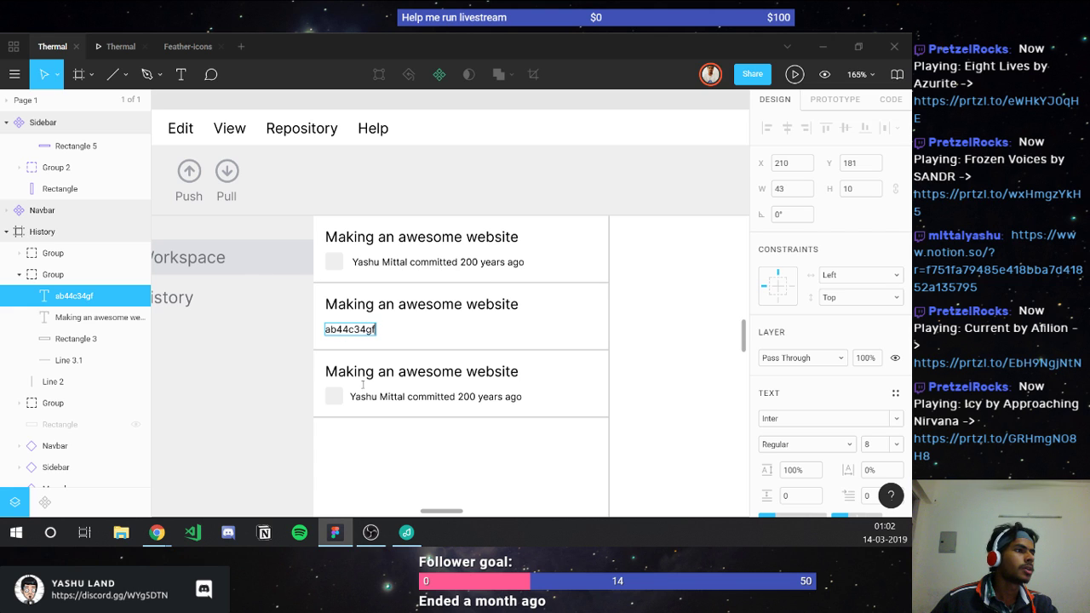
key(Escape)
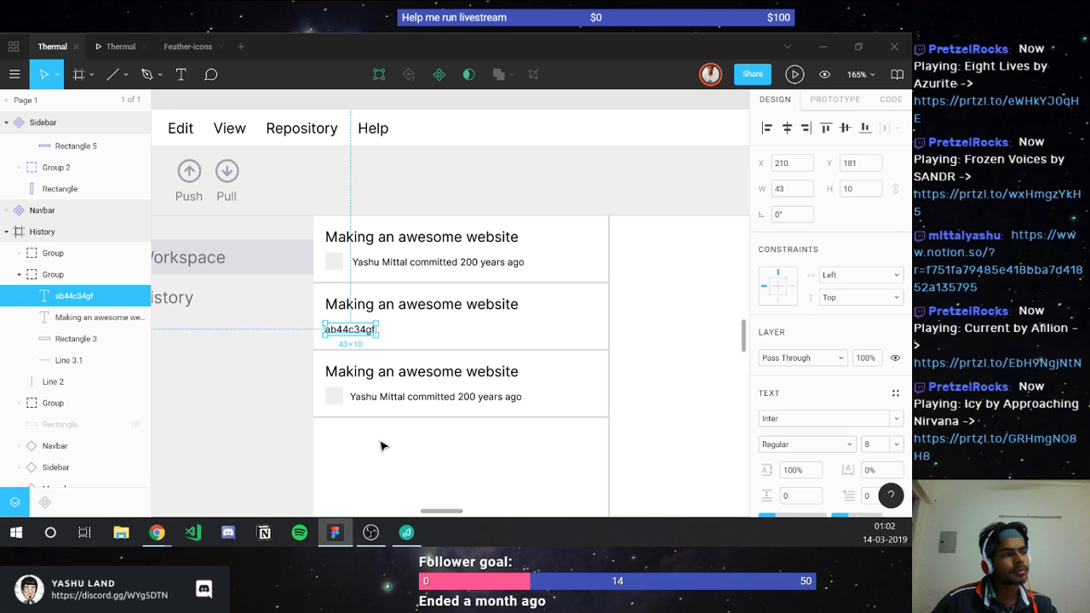
Step: Sample a grey for the first and third rows' author lines
shift+click(386, 263)
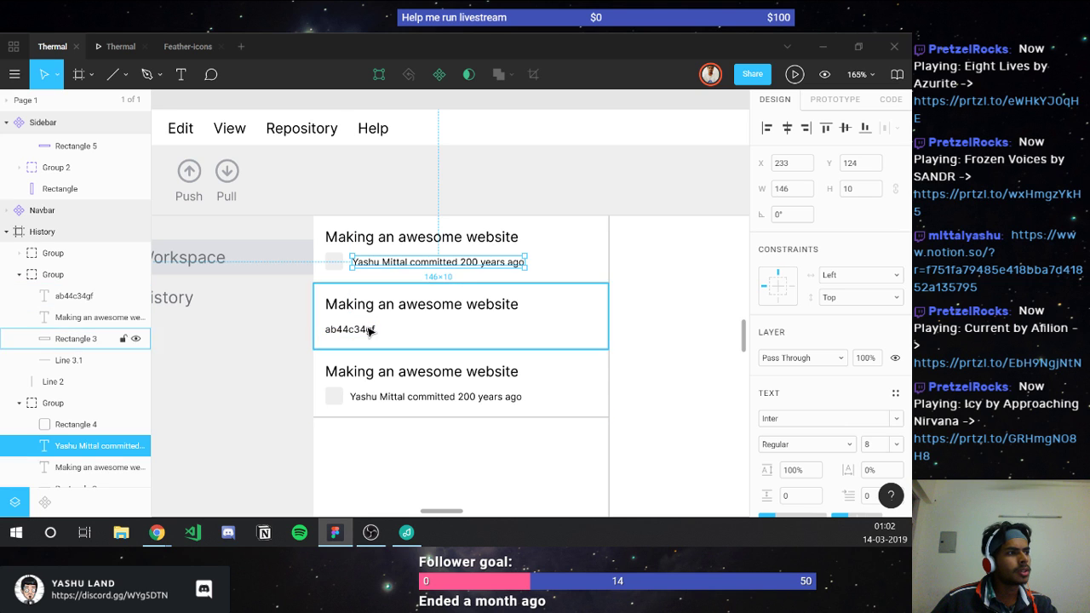
shift+click(400, 396)
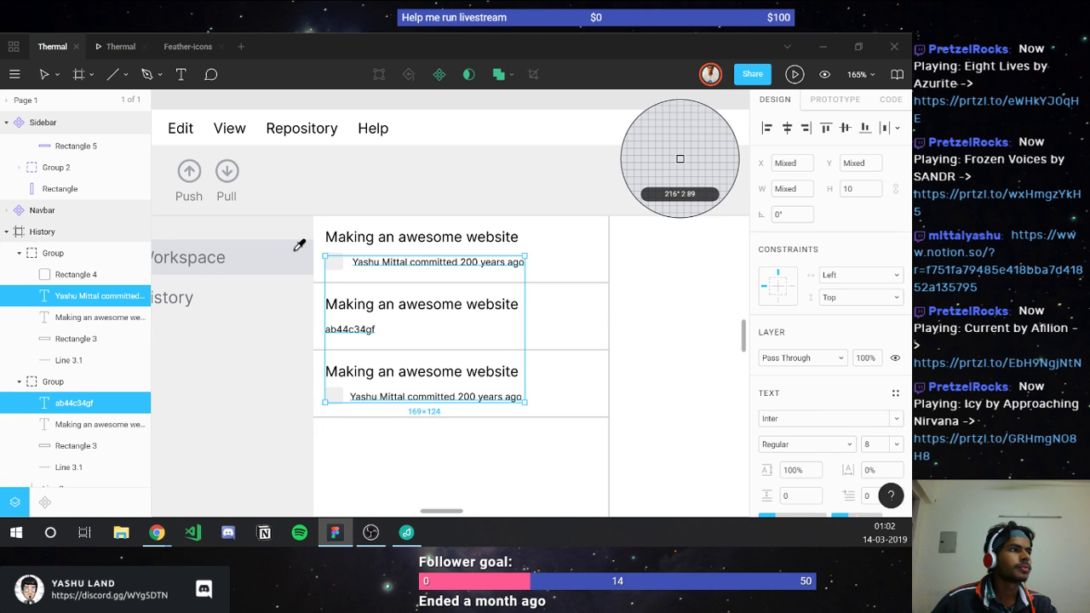
click(707, 363)
click(705, 363)
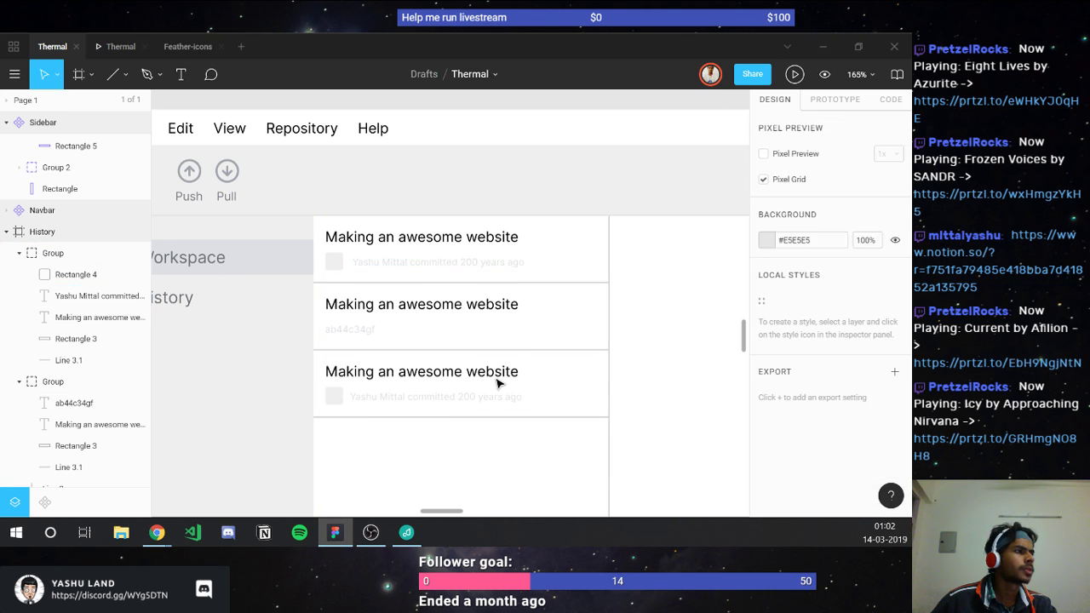
Step: Recolour all three author/hash lines with the grey sampled near the Pull icon
click(437, 397)
shift+click(337, 331)
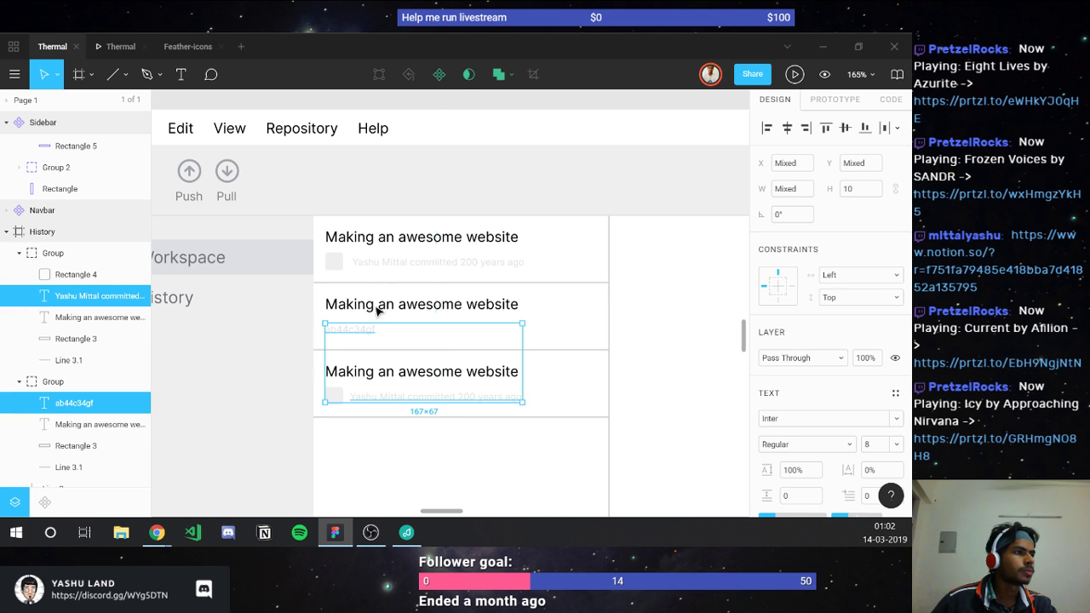
shift+click(371, 263)
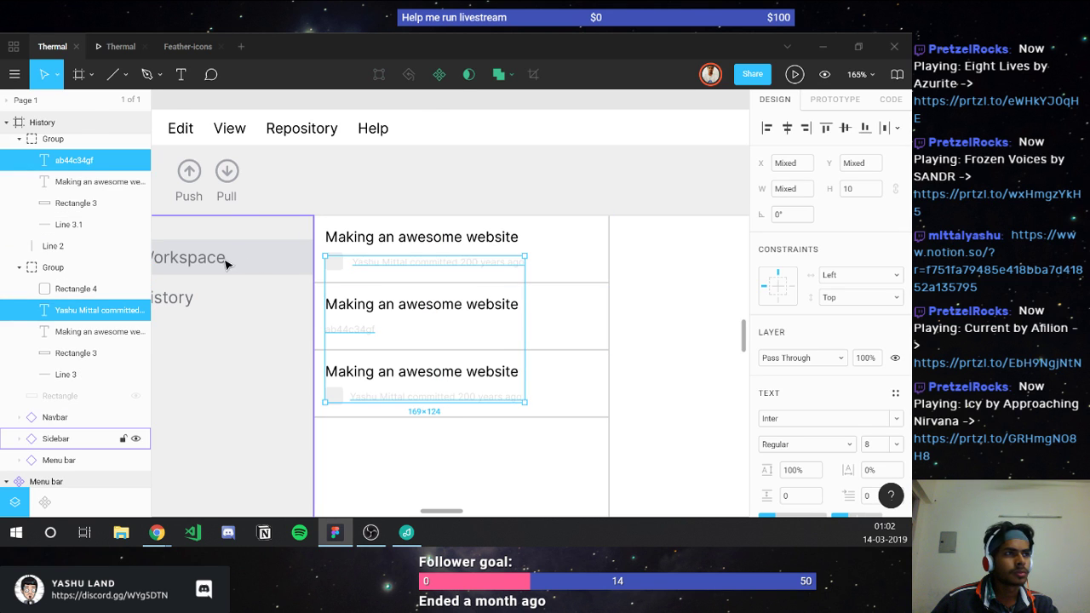
key(i)
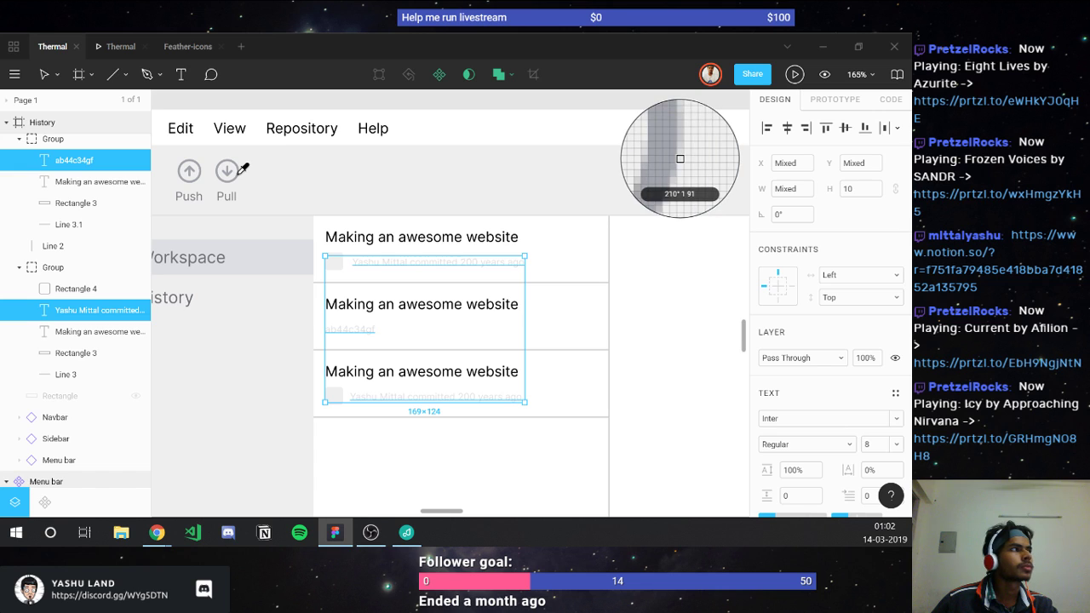
click(239, 176)
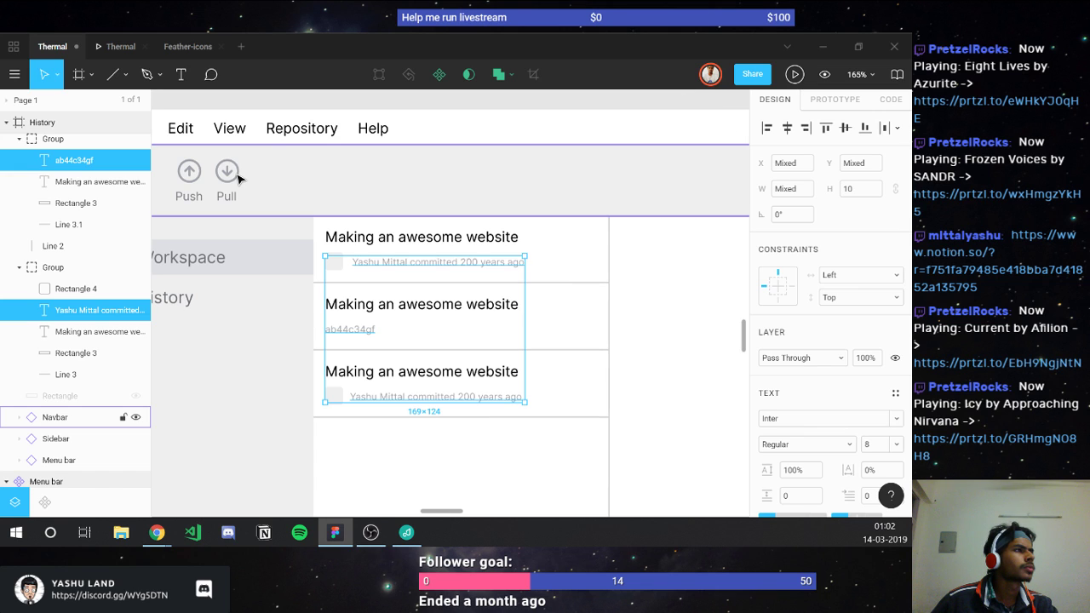
click(645, 393)
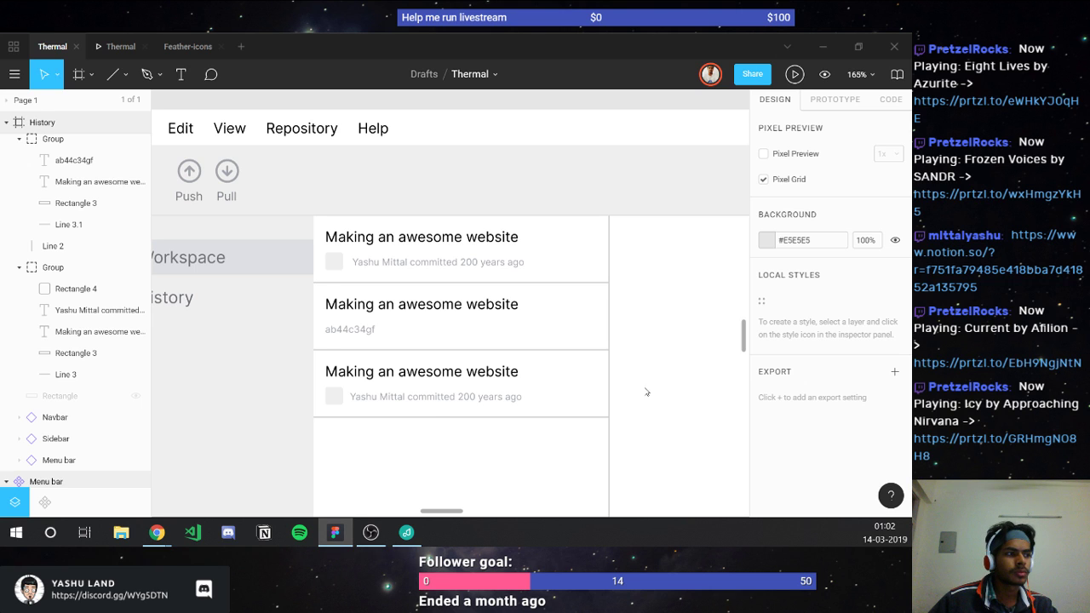
key(ctrl+z)
scroll(189, 262, left, 5)
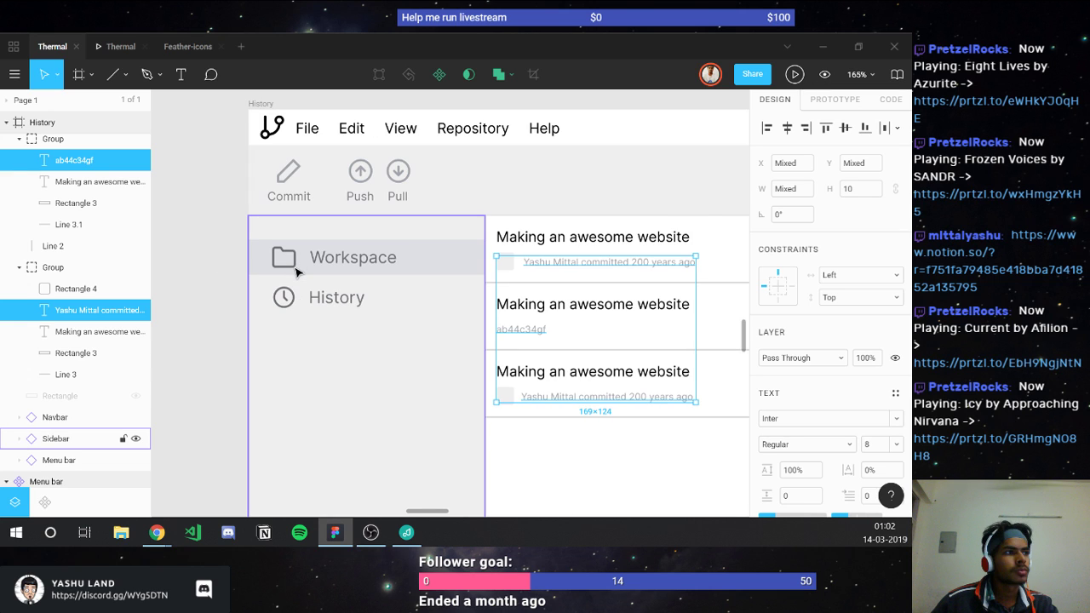
key(i)
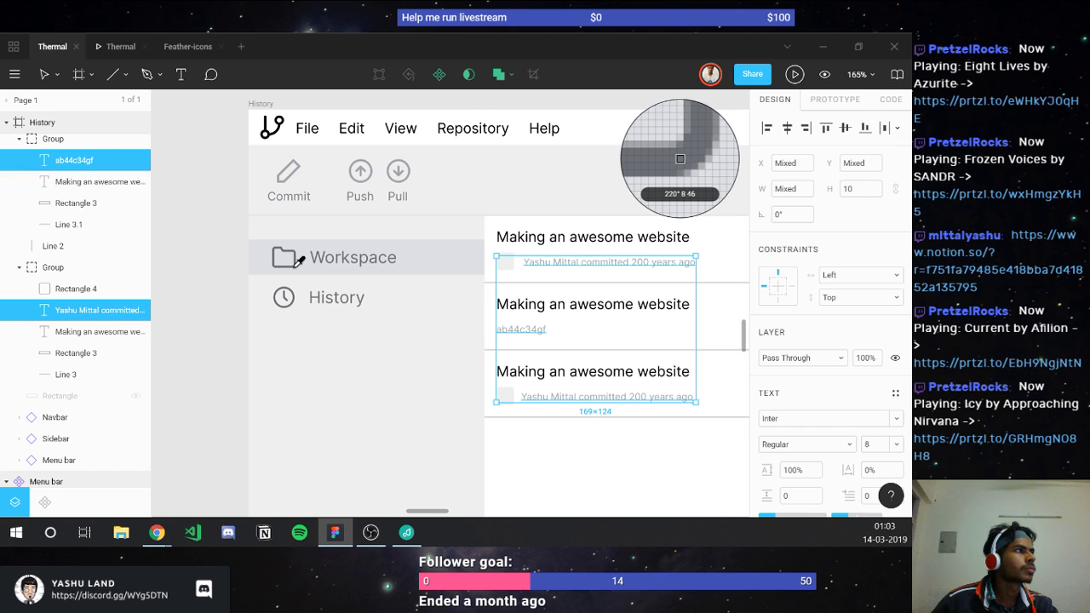
key(Escape)
scroll(483, 458, right, 3)
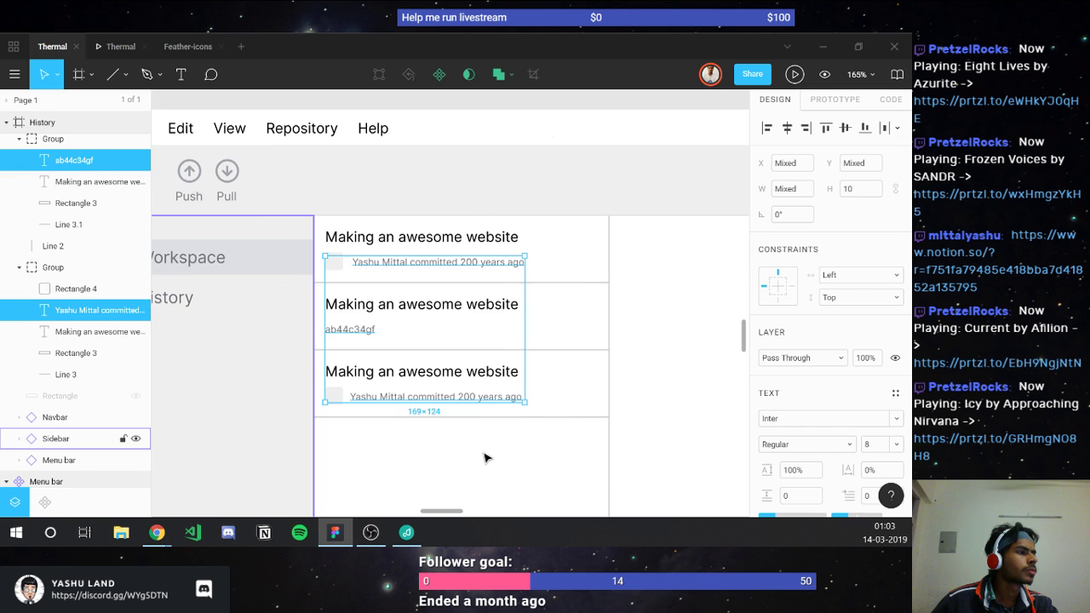
key(Escape)
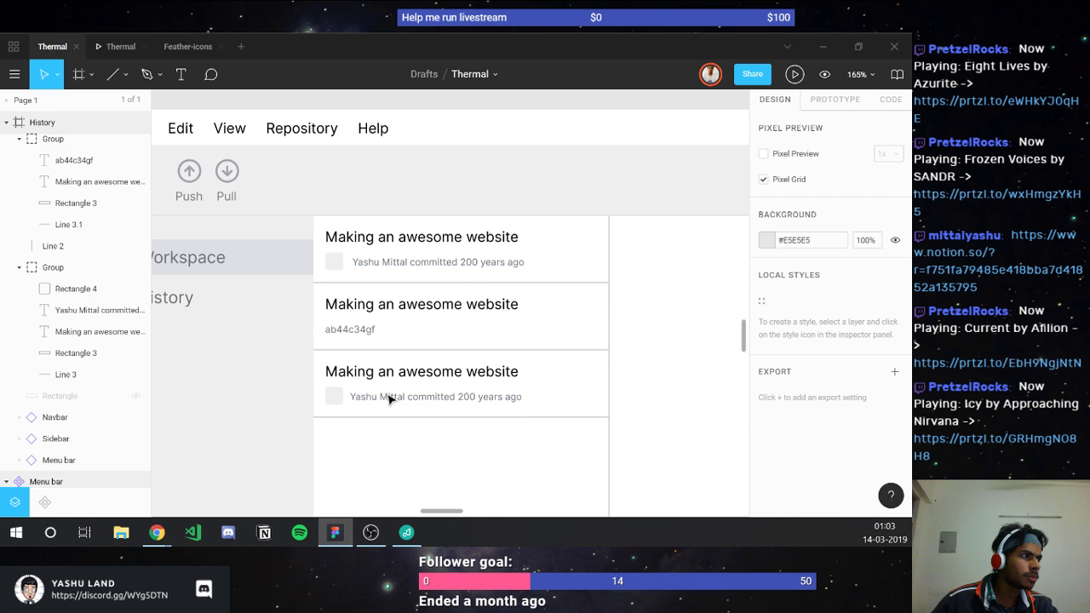
Step: Copy the middle row's hash text to the row's right end as right-aligned text
ctrl+click(347, 268)
drag(346, 268, 345, 268)
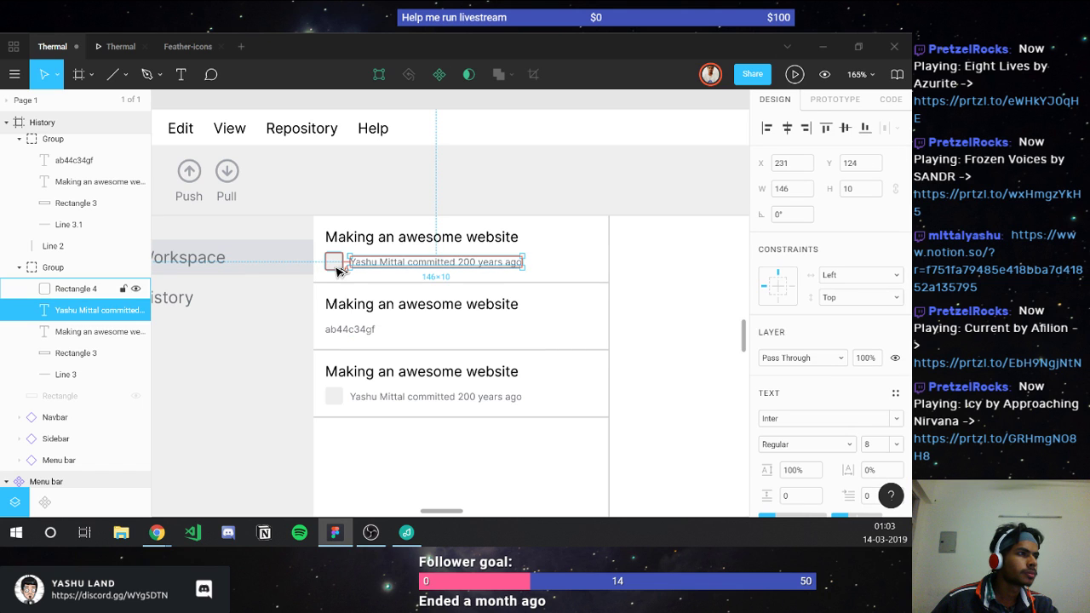
ctrl+click(346, 334)
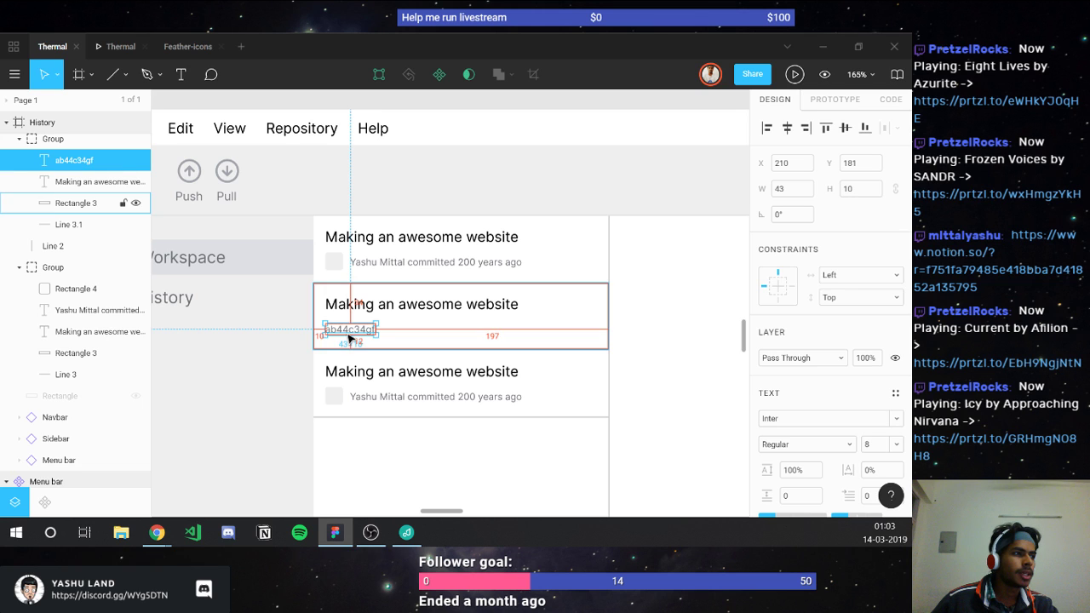
key(ctrl+d)
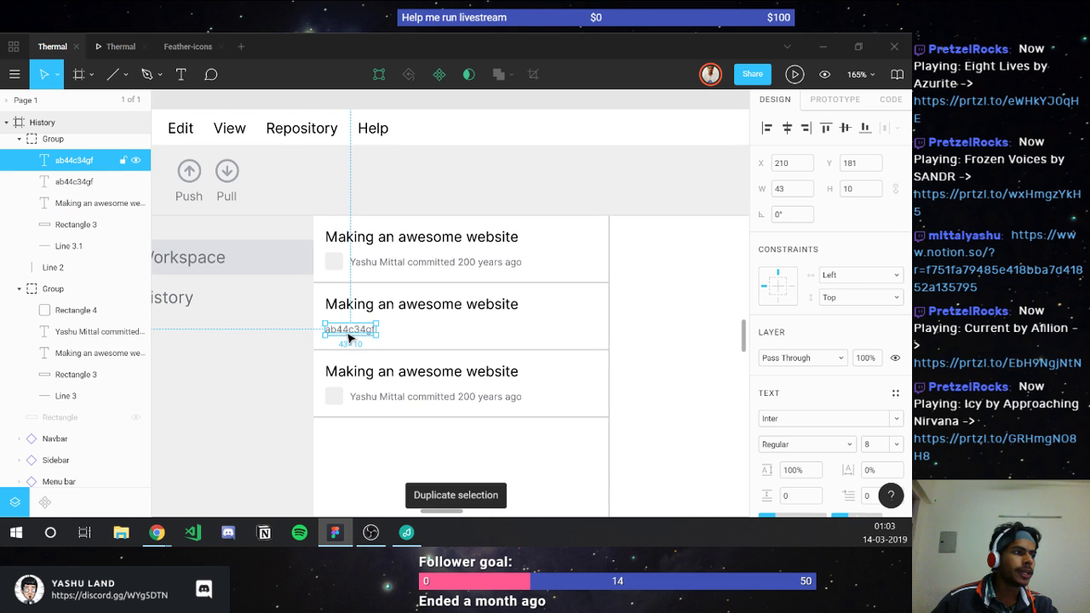
drag(357, 338, 559, 350)
scroll(798, 442, down, 3)
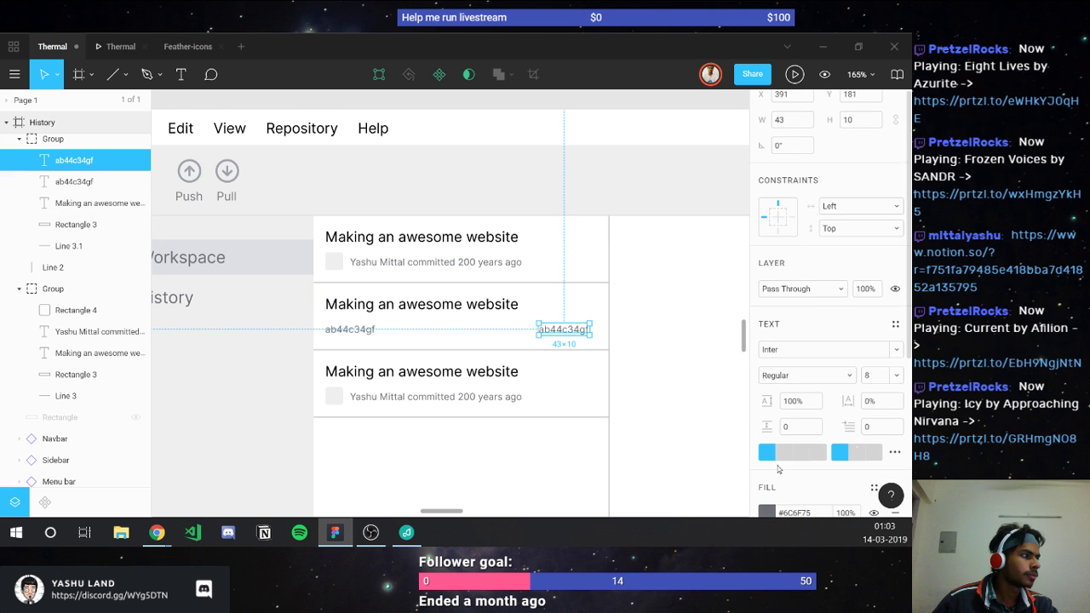
click(800, 449)
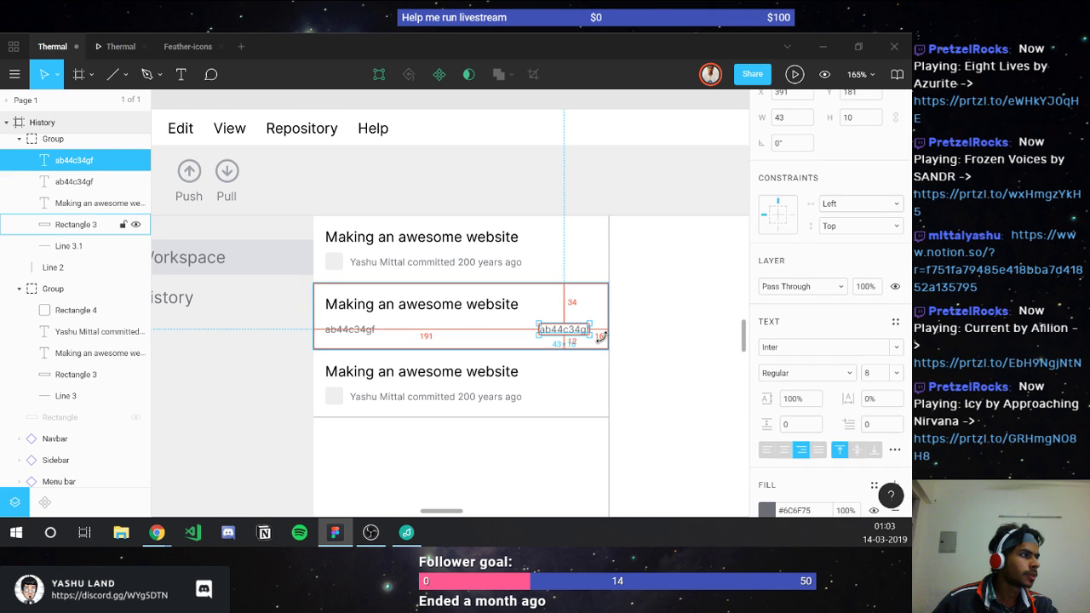
key(Right)
key(Right)
key(Right)
key(Right)
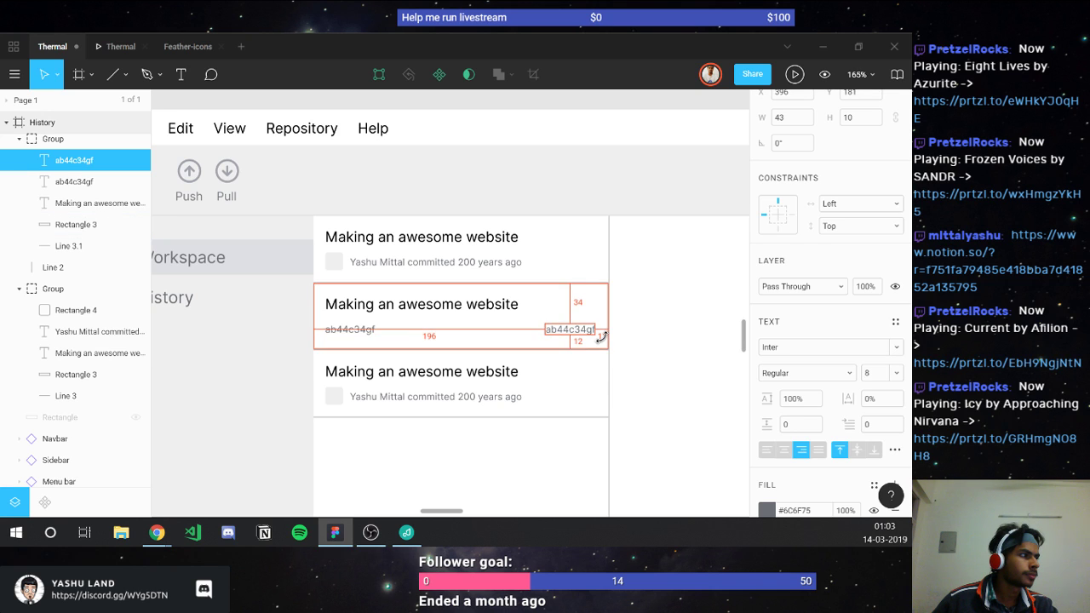
Step: Make the copied text read the date 14.03.1819
double_click(575, 329)
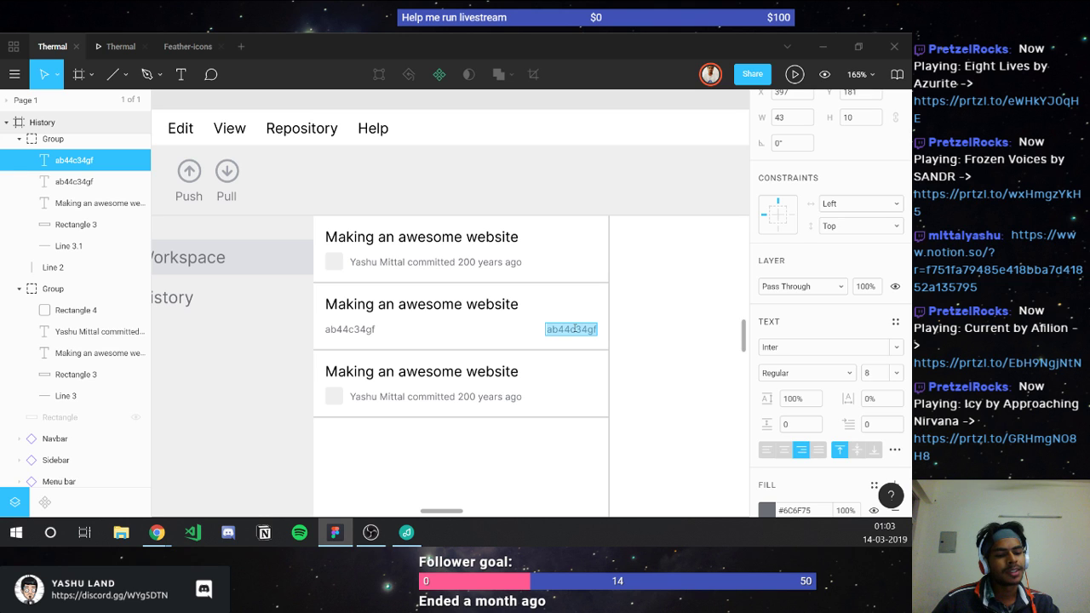
text(14)
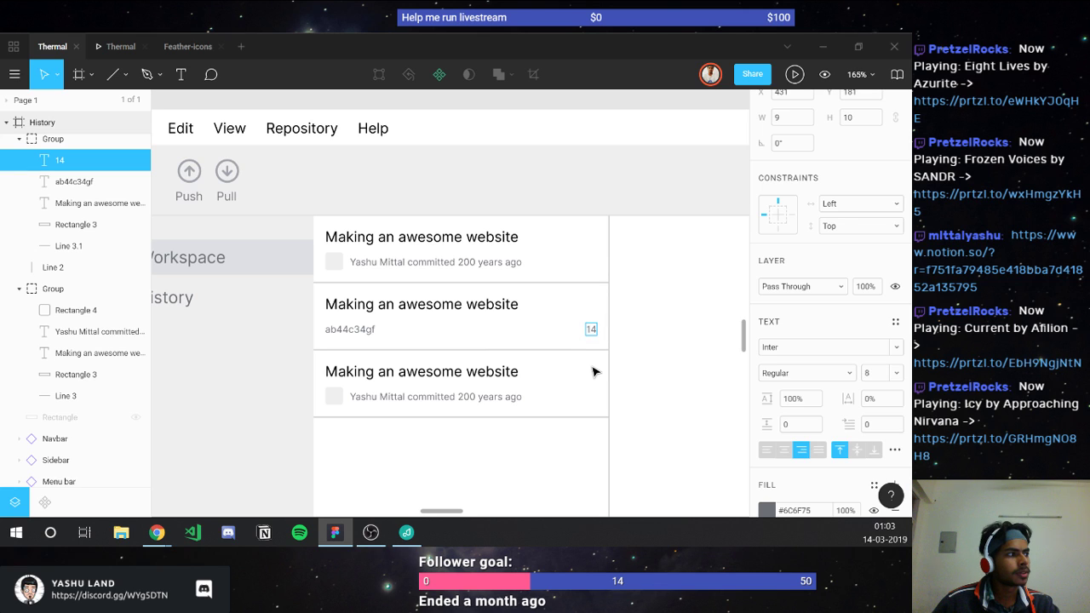
text(.)
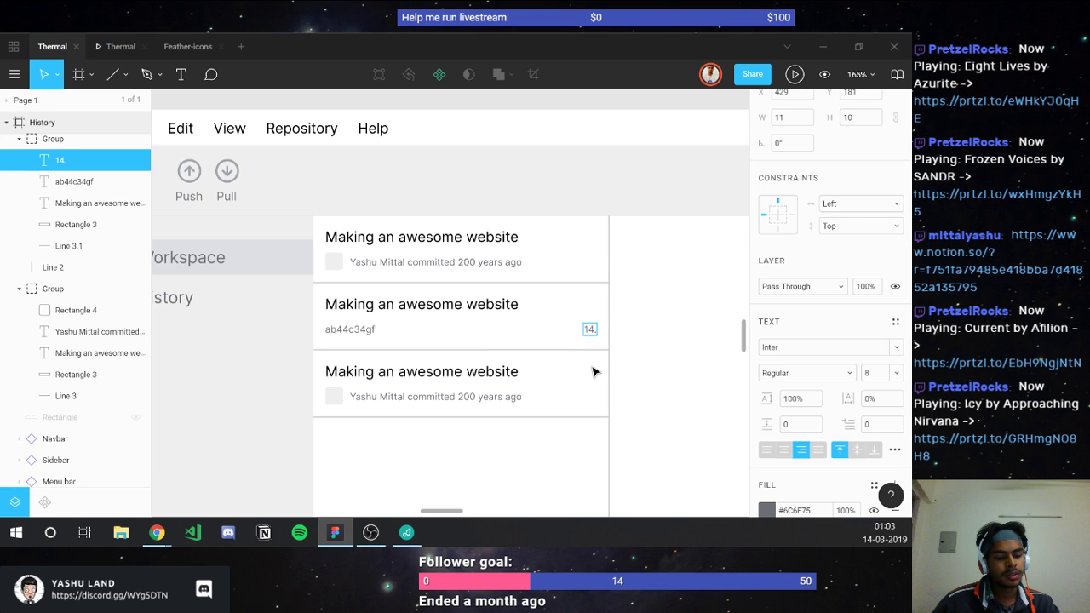
text(03)
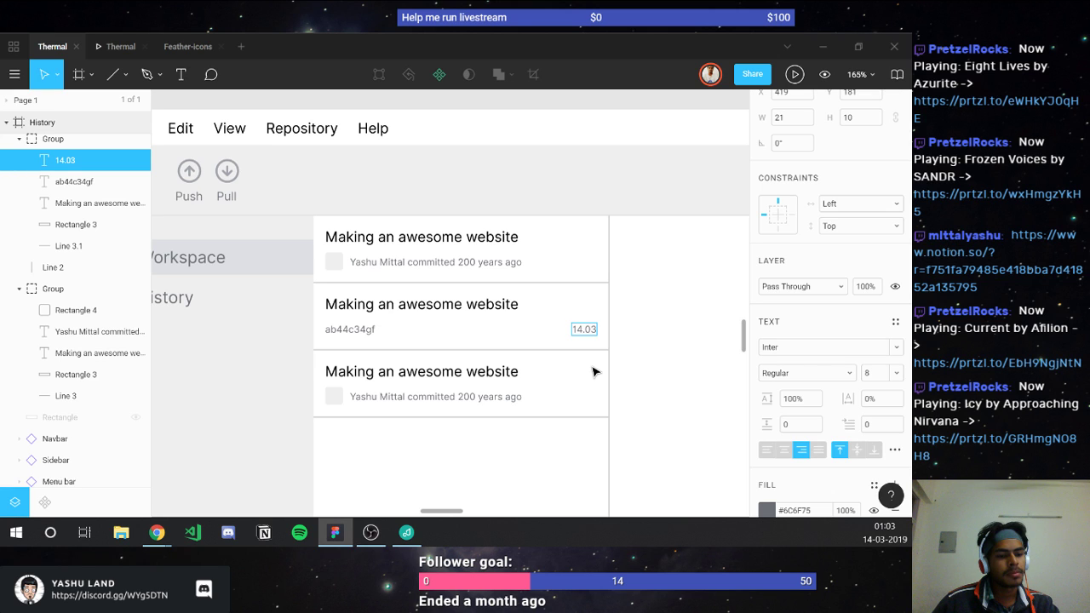
text(-)
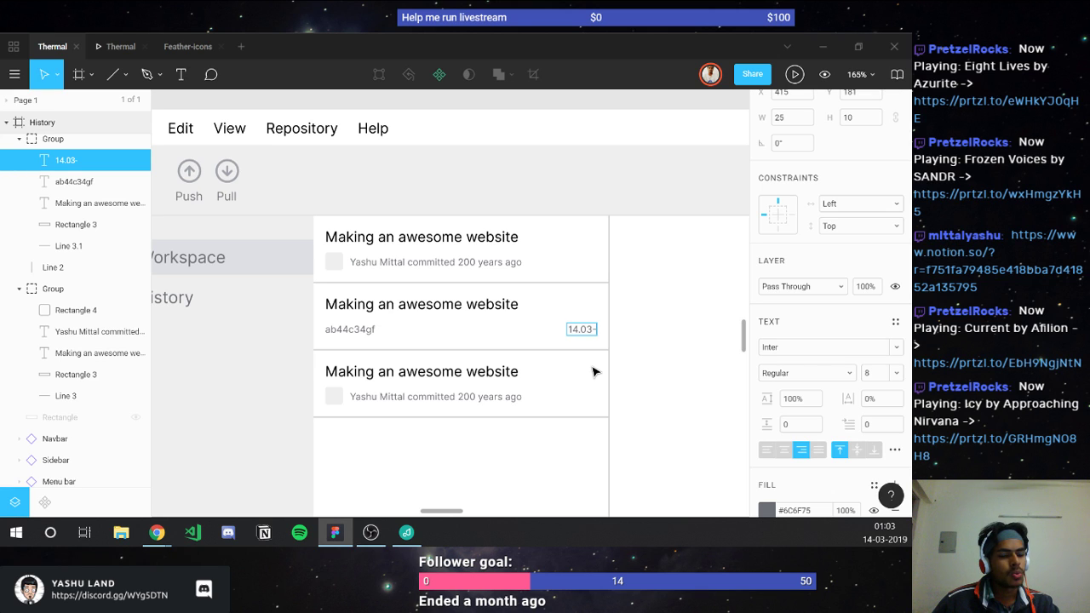
text(1)
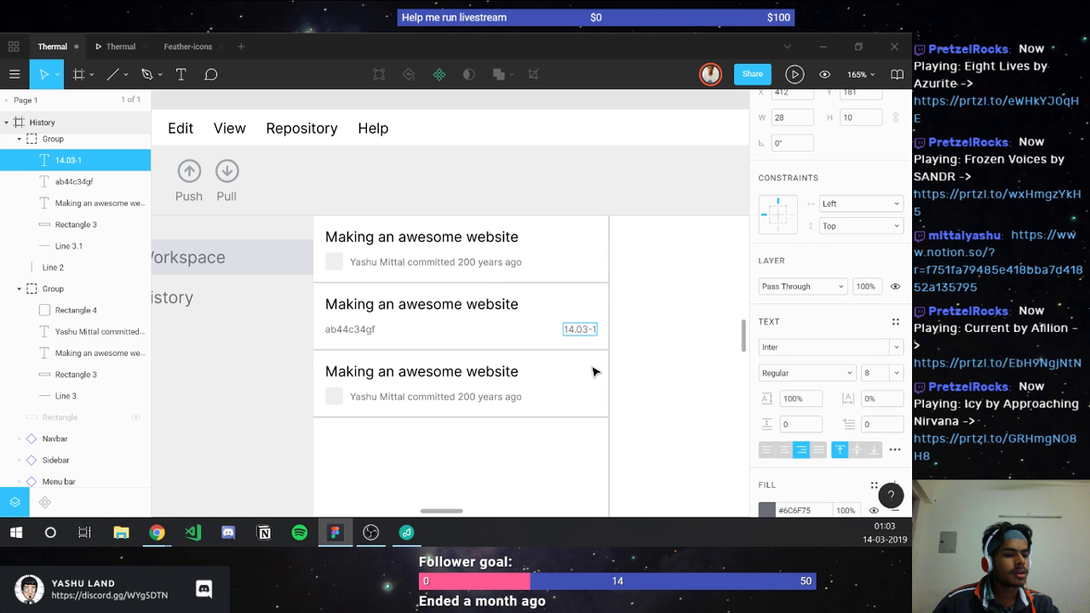
text(819)
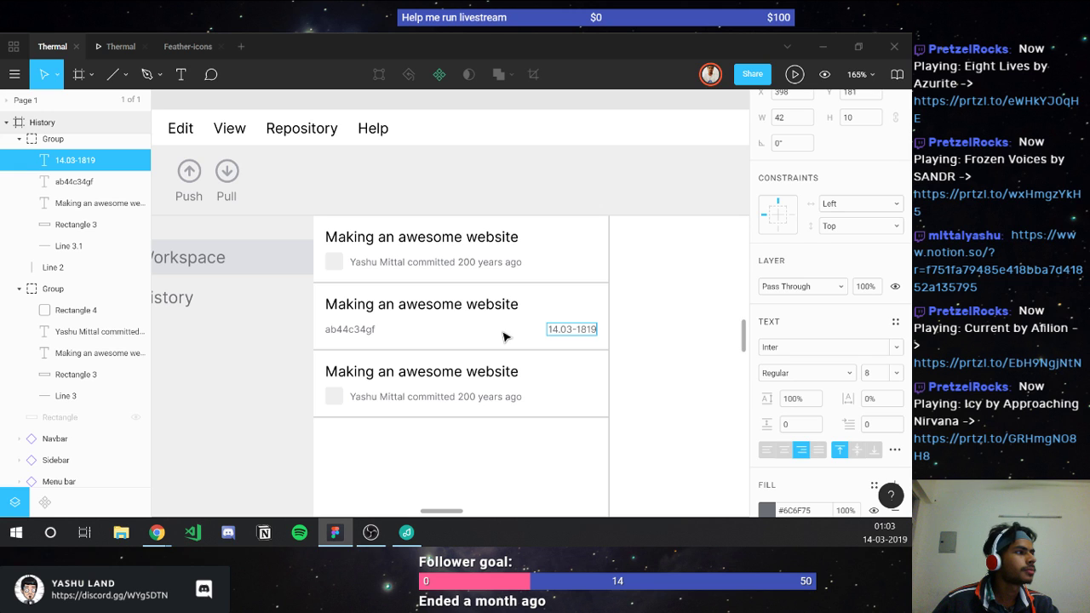
click(579, 335)
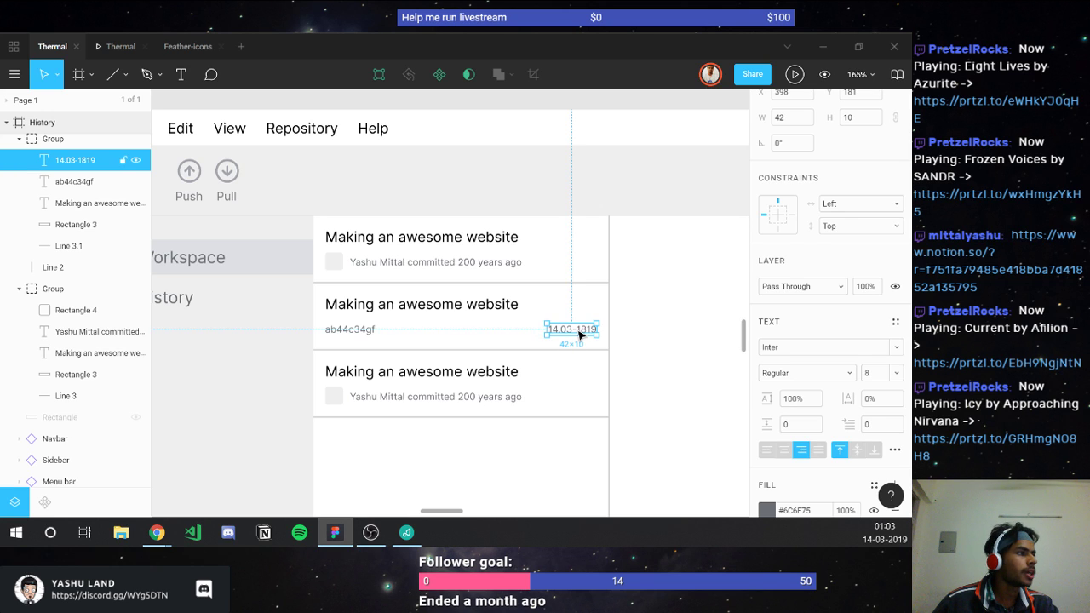
double_click(579, 335)
click(577, 329)
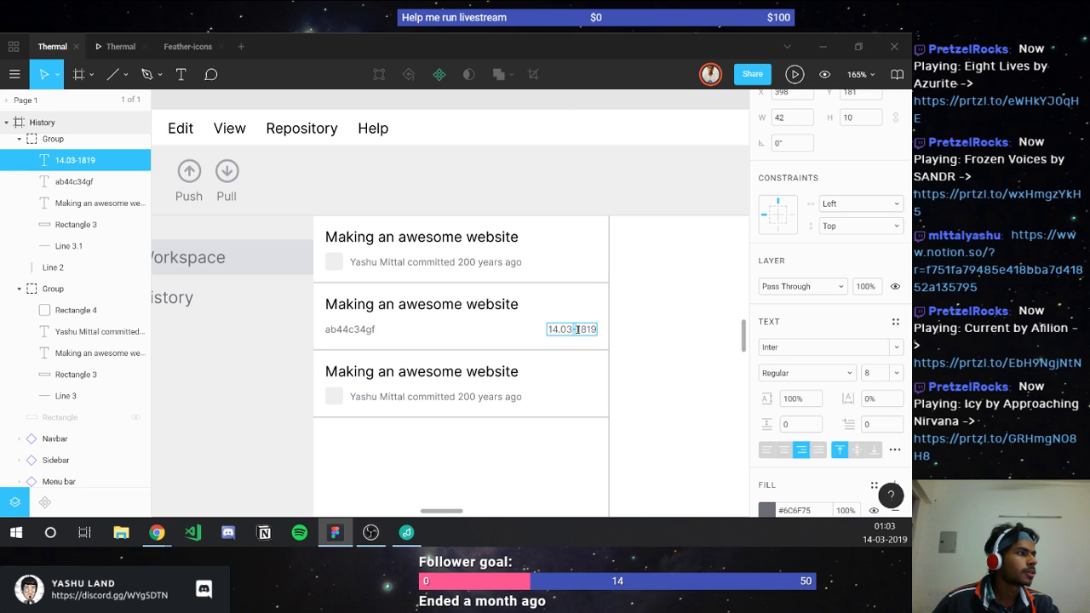
text(.)
key(Escape)
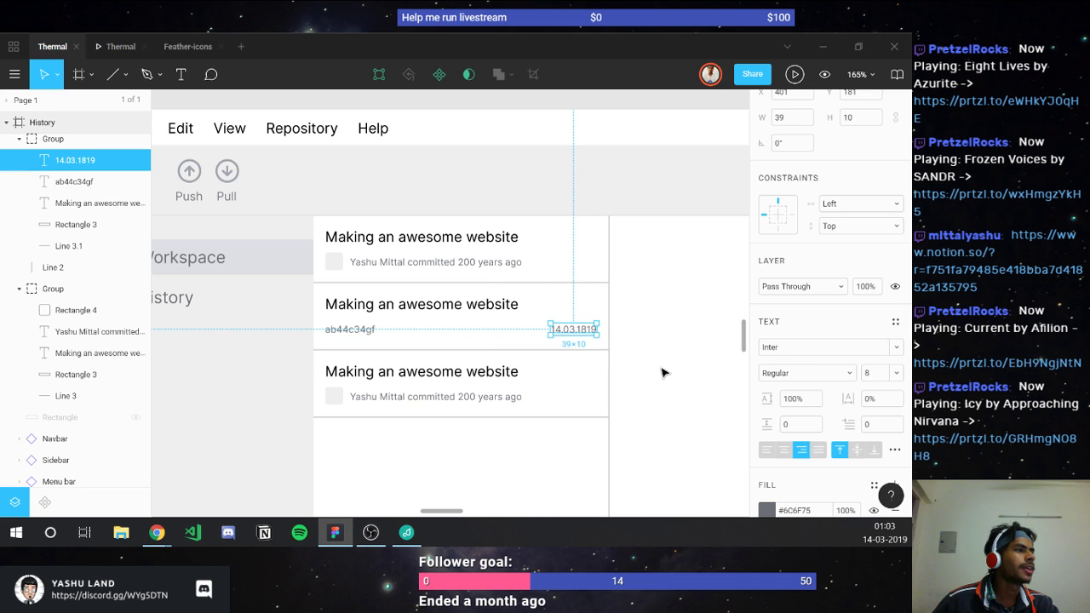
click(664, 372)
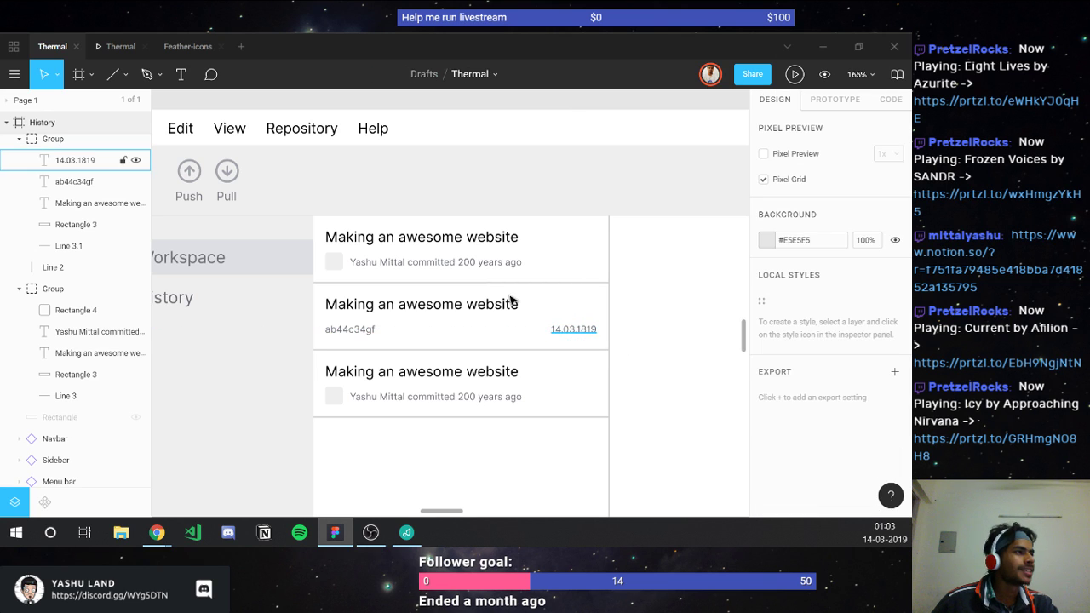
Step: Set the middle row's background rectangle height to 54 px
click(402, 343)
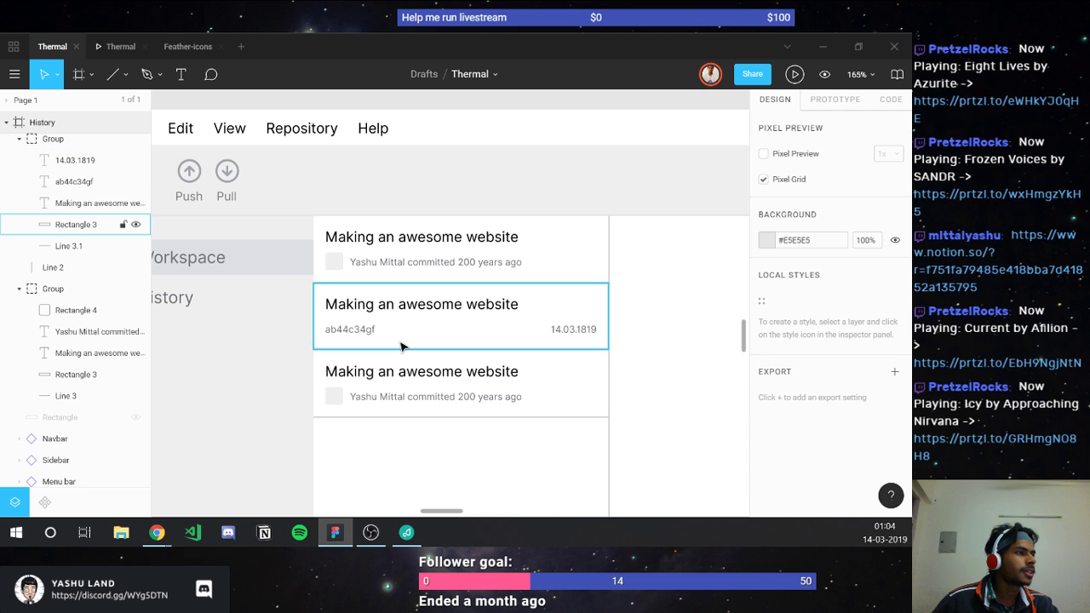
key(alt)
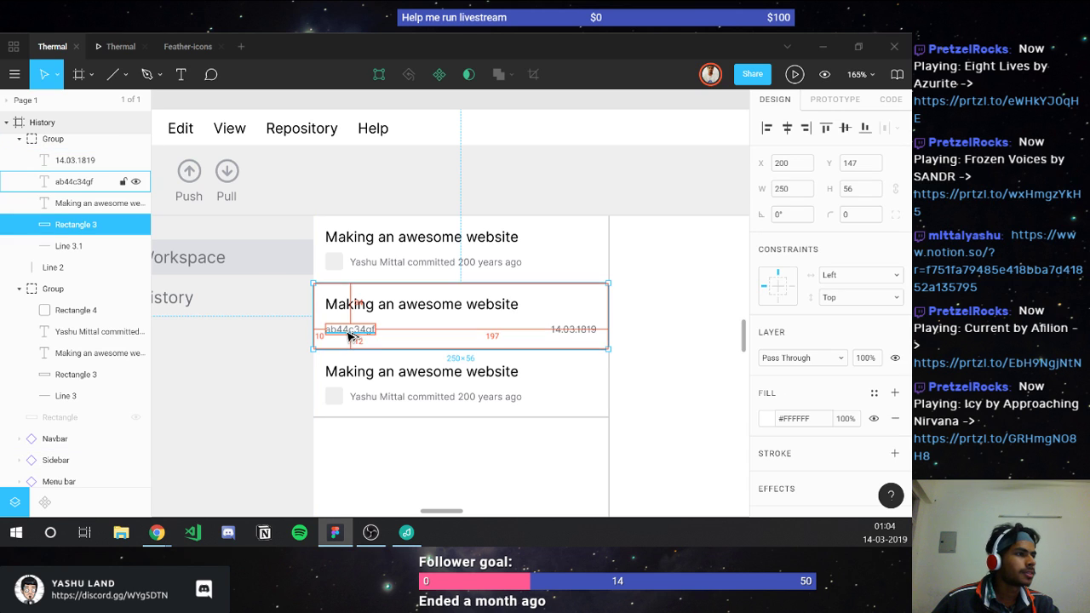
click(873, 188)
text(54)
key(Return)
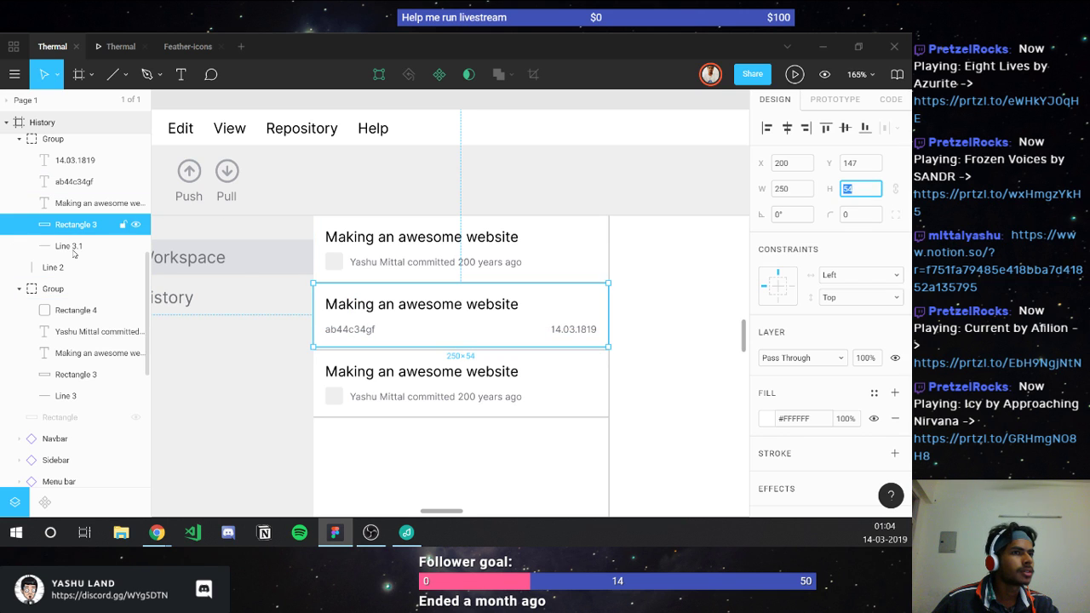
Step: Drag the middle row's divider above its background in the Layers list
click(73, 248)
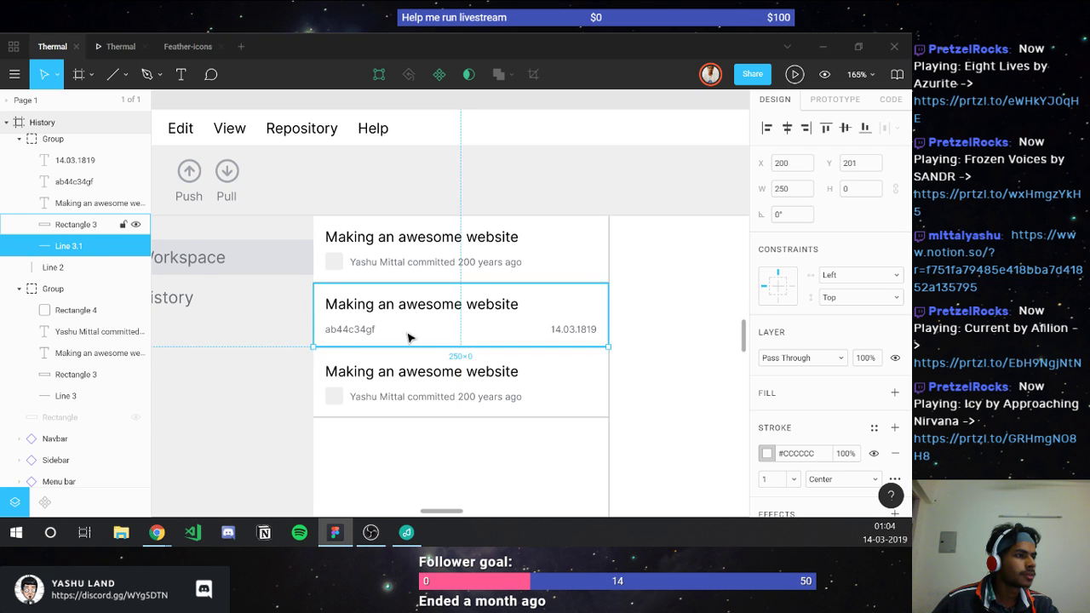
scroll(409, 338, up, 5)
key(ctrl+z)
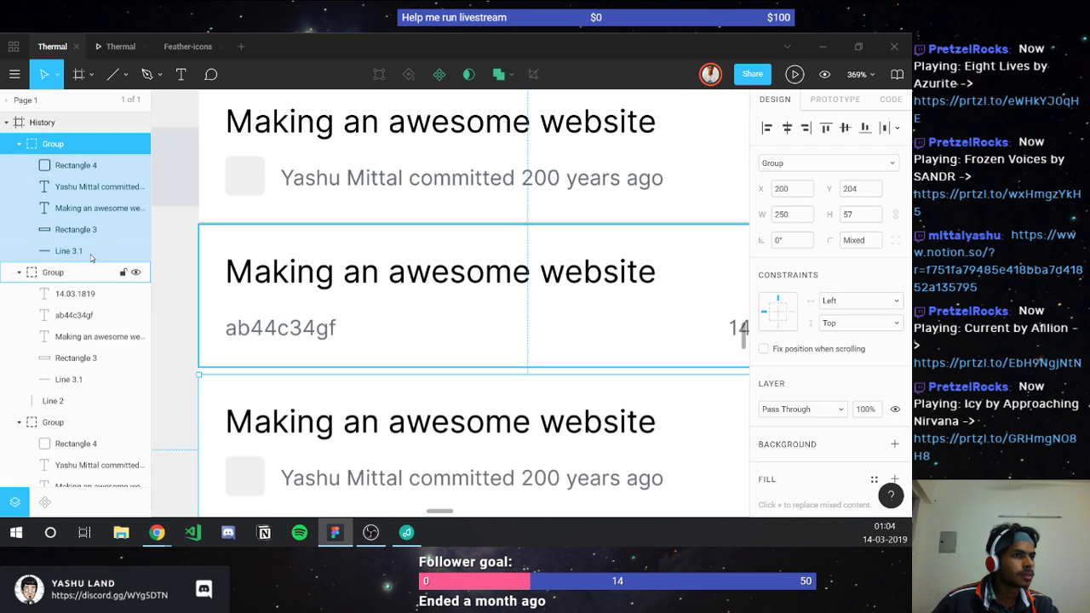
drag(91, 250, 64, 226)
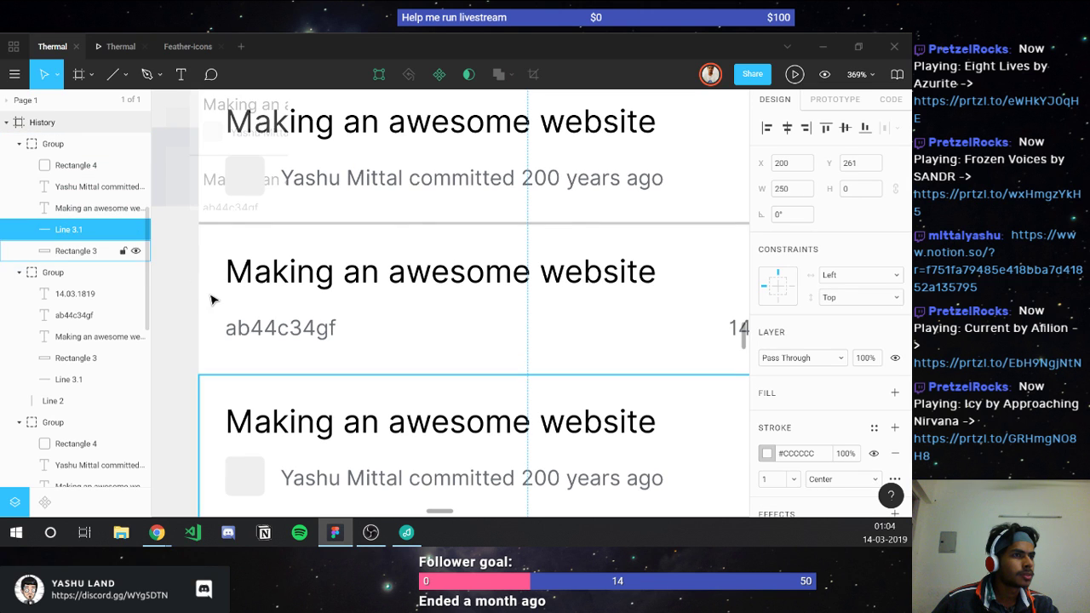
scroll(93, 341, down, 3)
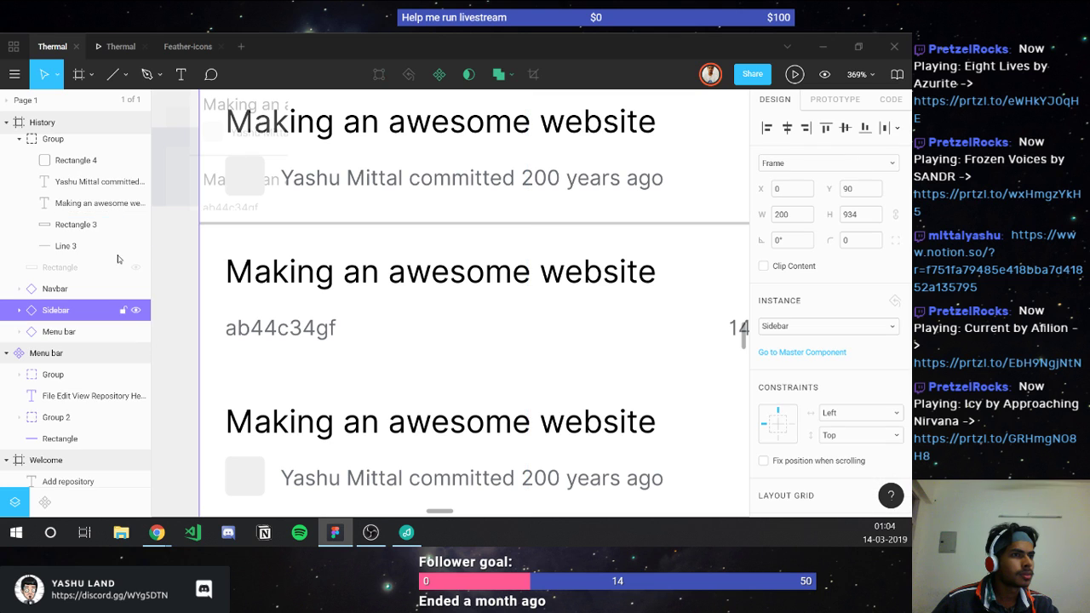
Step: Nudge the first row's divider line up one pixel
click(42, 140)
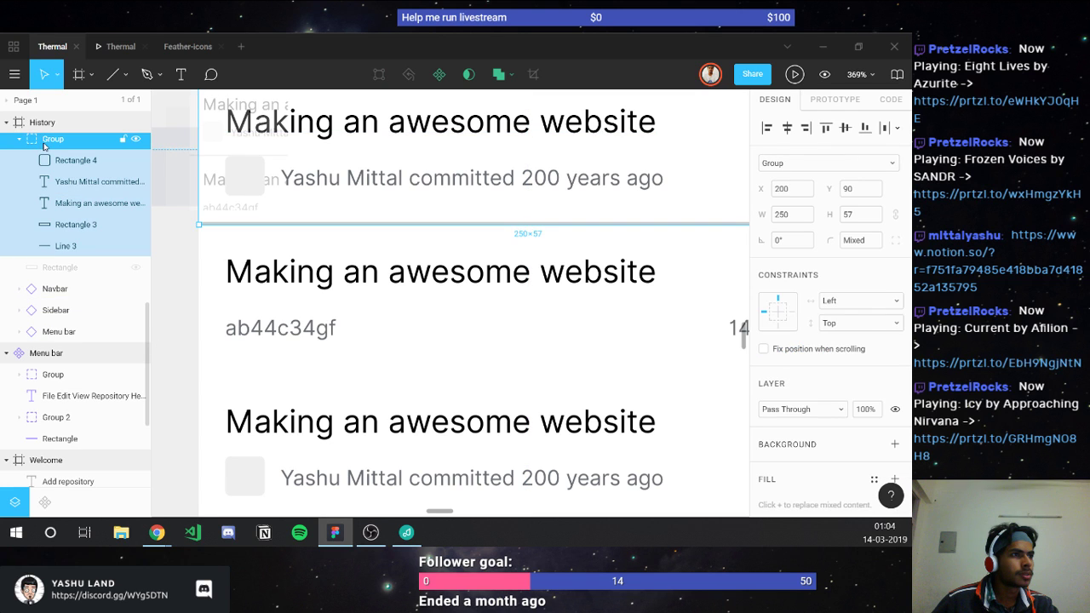
scroll(256, 243, down, 3)
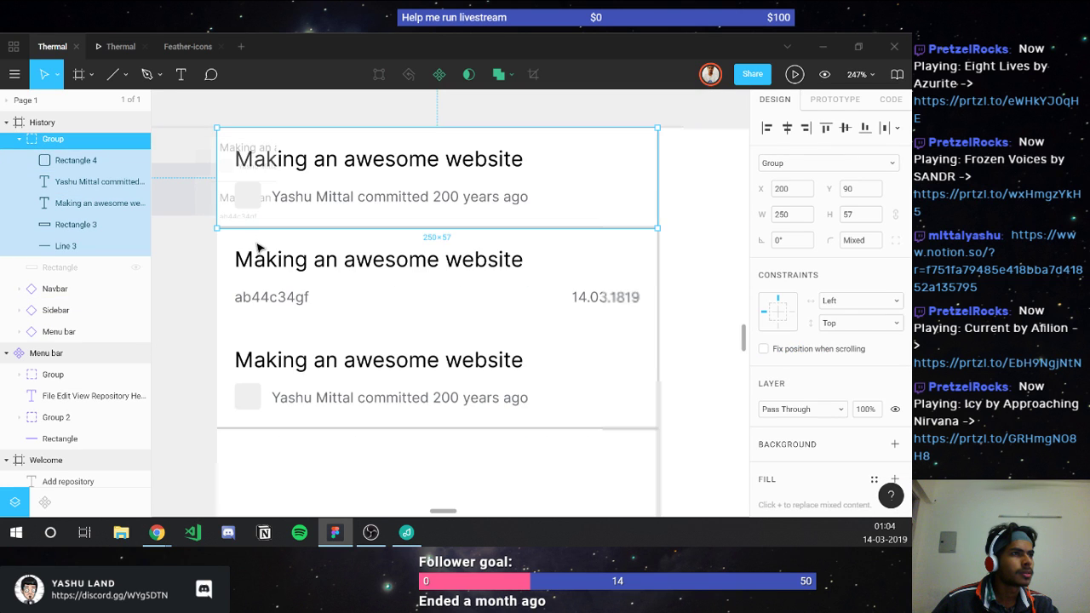
scroll(258, 247, down, 5)
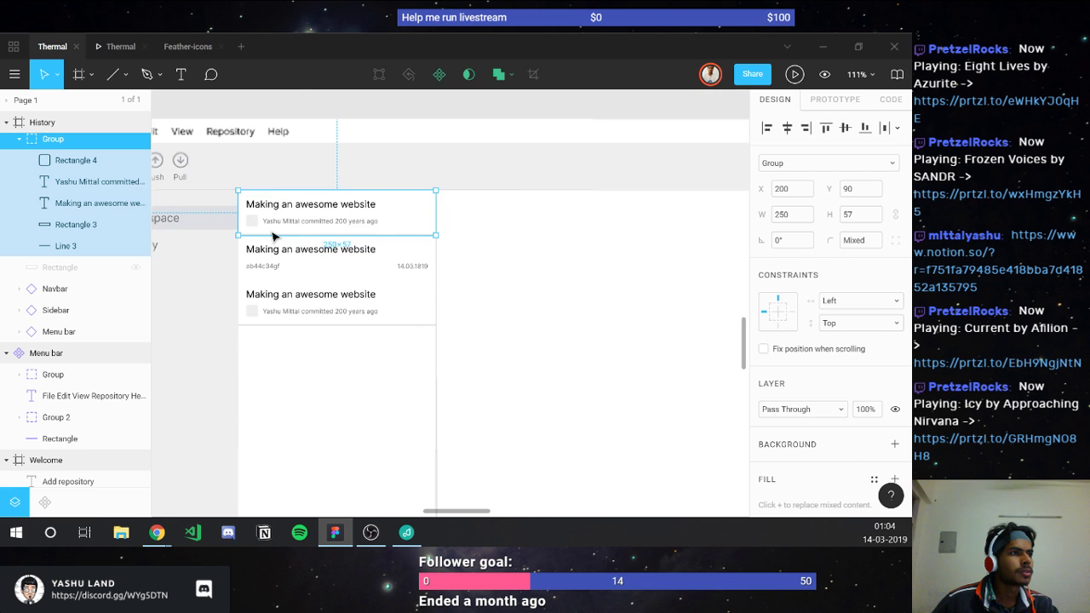
scroll(267, 223, up, 2)
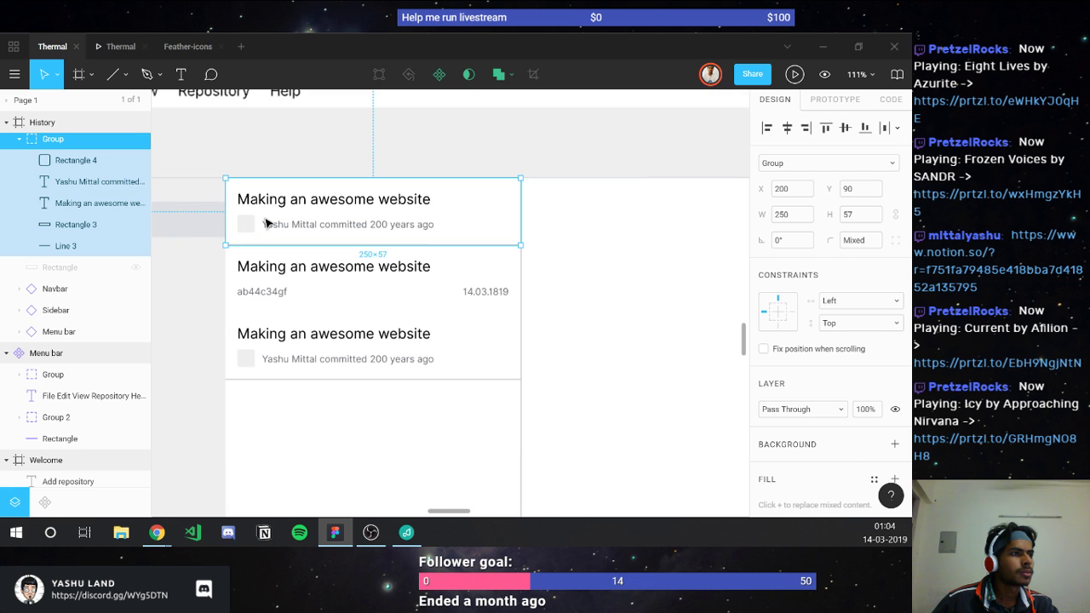
click(65, 245)
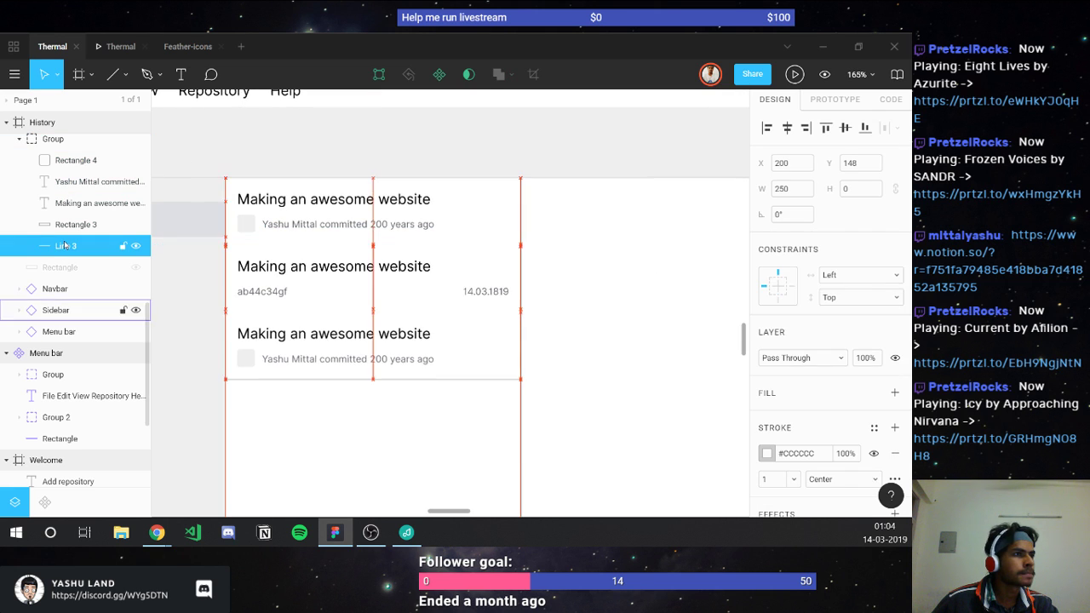
key(Up)
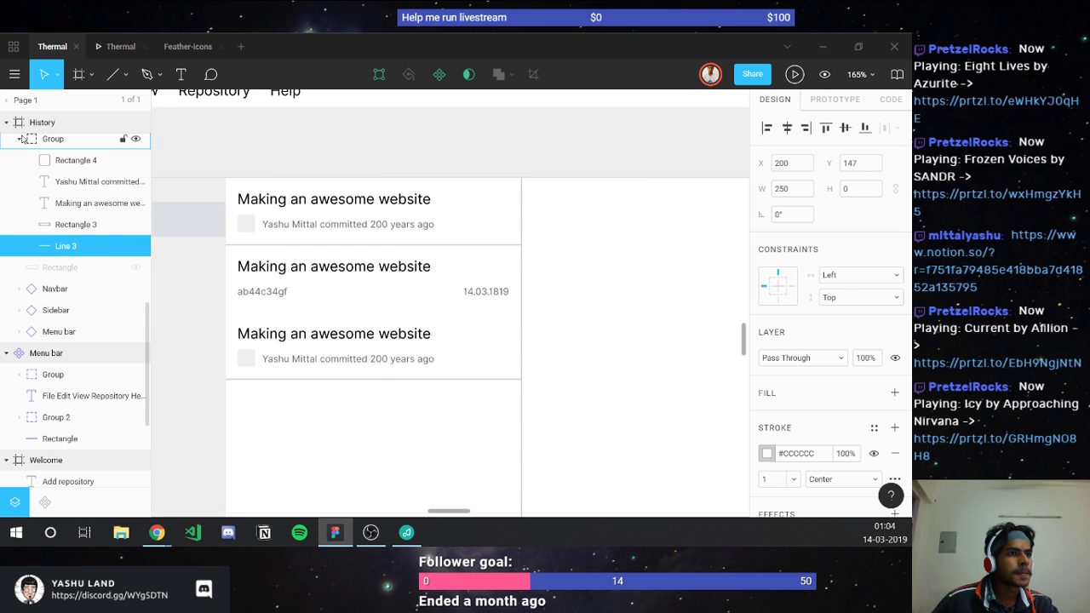
click(21, 139)
click(37, 164)
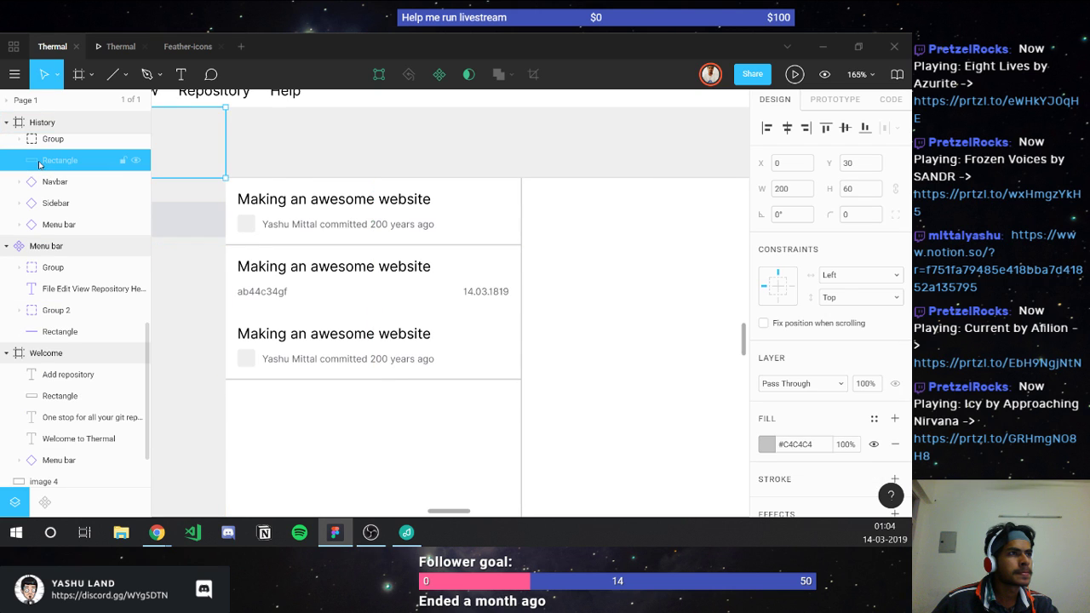
Step: Restack the middle row's divider above its background and nudge it to Y 202
click(275, 291)
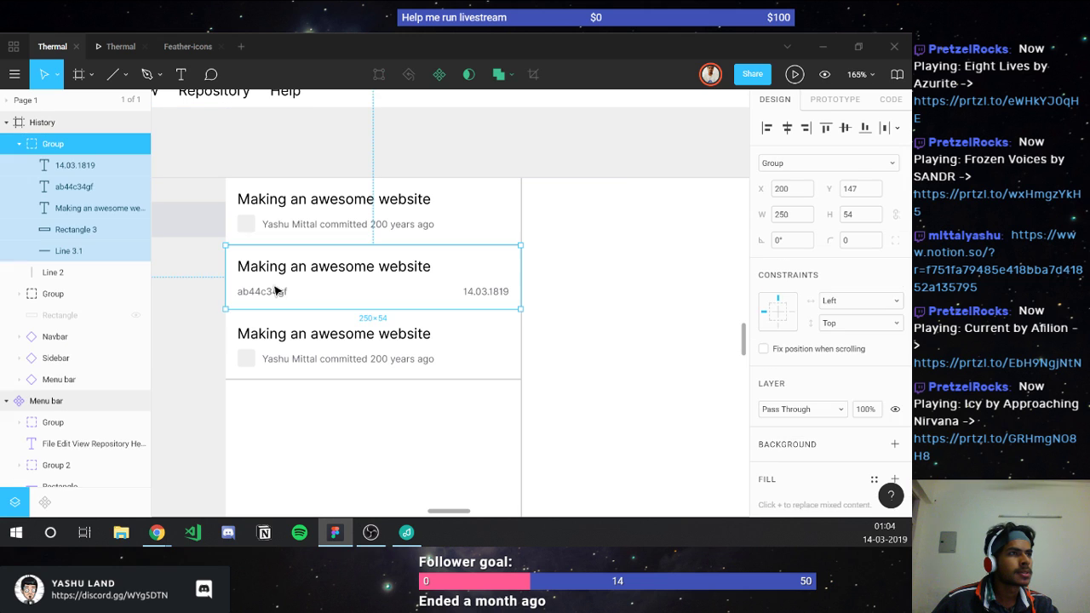
click(74, 230)
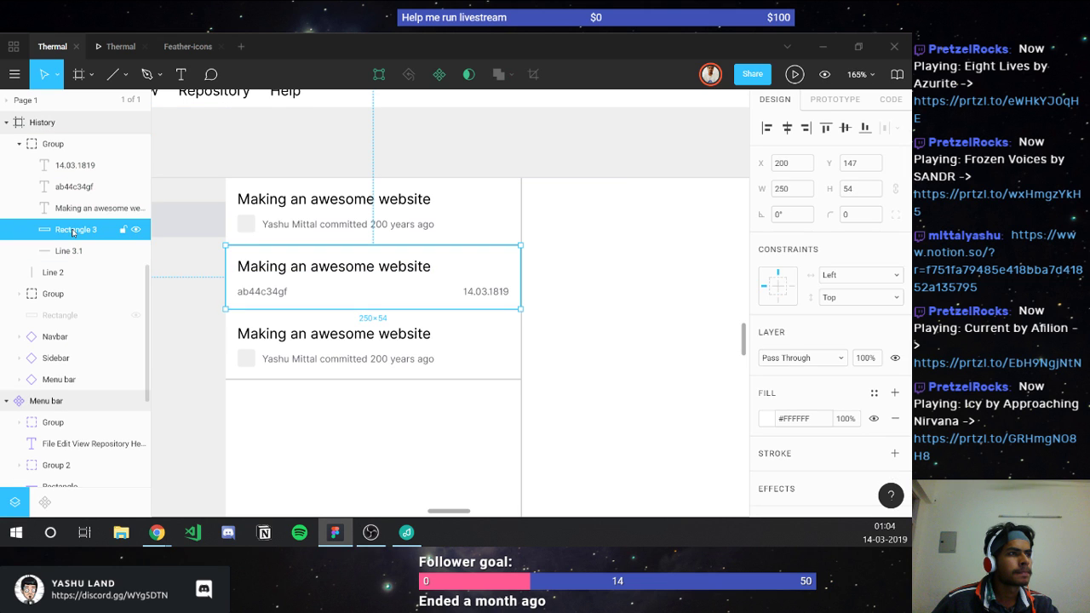
click(70, 249)
drag(66, 230, 66, 230)
click(165, 319)
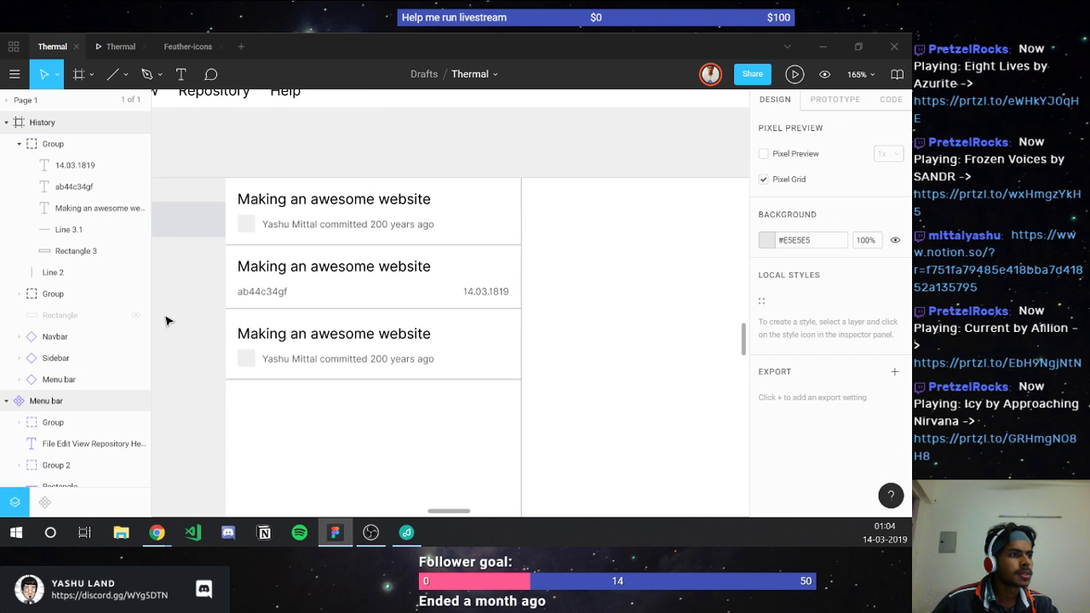
click(66, 230)
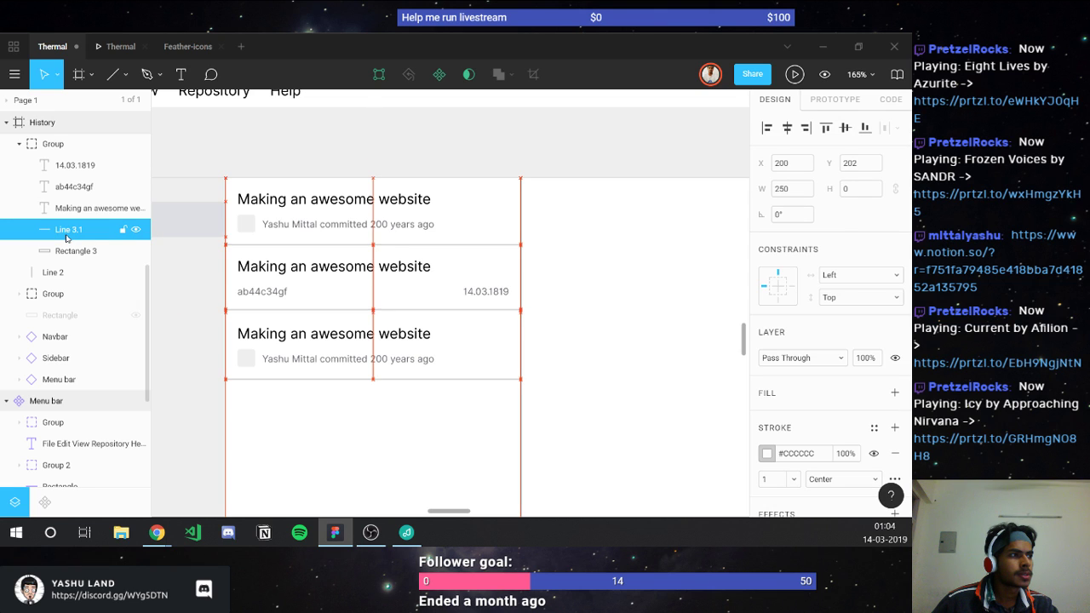
key(Down)
key(Down)
key(Down)
key(Down)
key(Down)
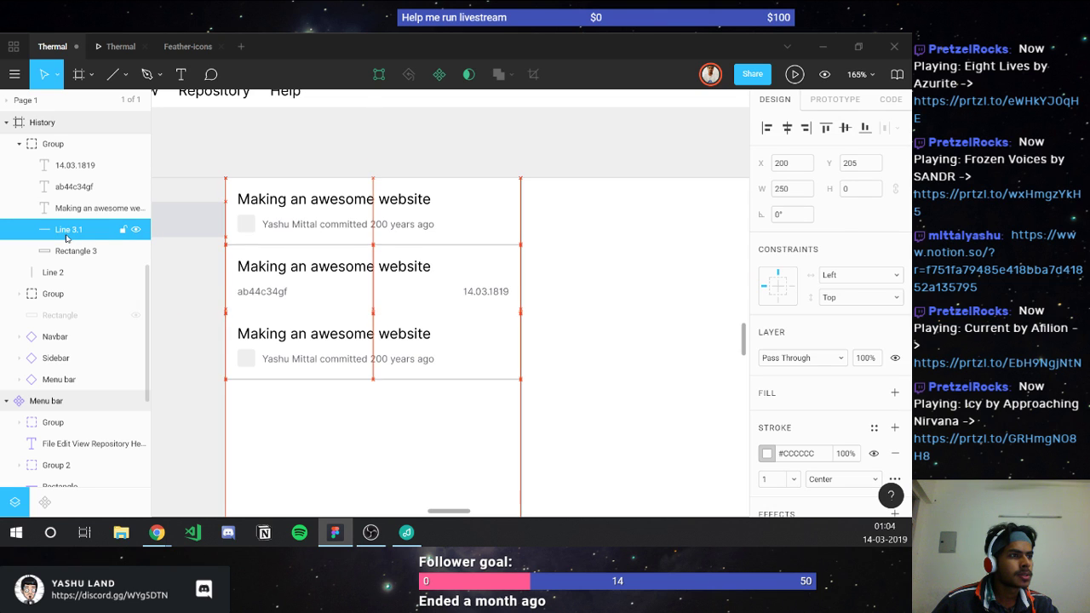
key(Up)
key(Up)
key(Up)
key(Up)
Step: Move Line 3.1 up to Y 201, flush with the 54 px background's bottom
click(72, 248)
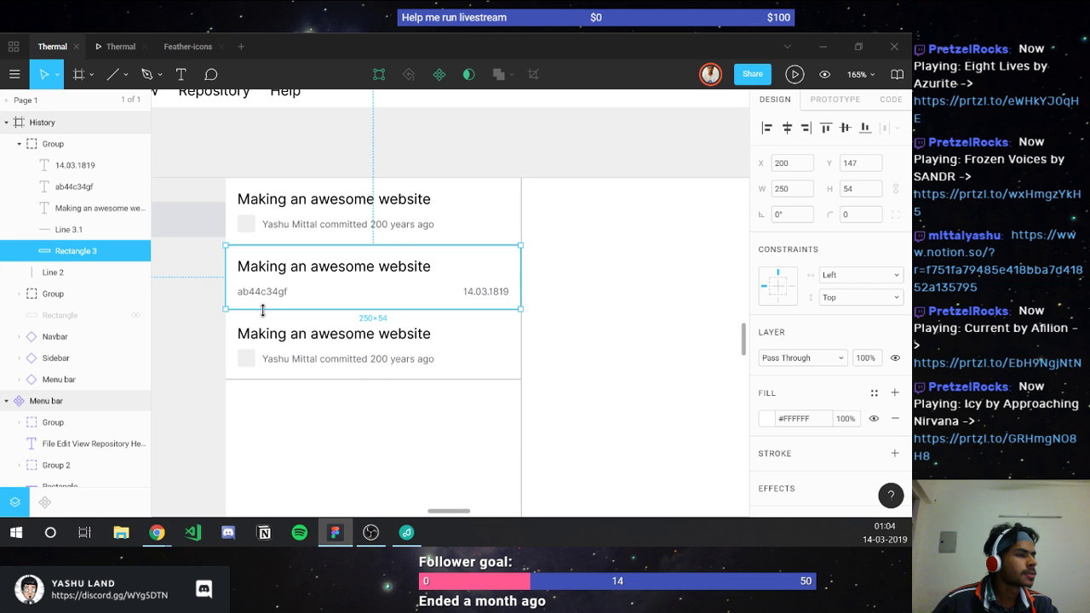
scroll(262, 310, up, 3)
scroll(262, 310, up, 3)
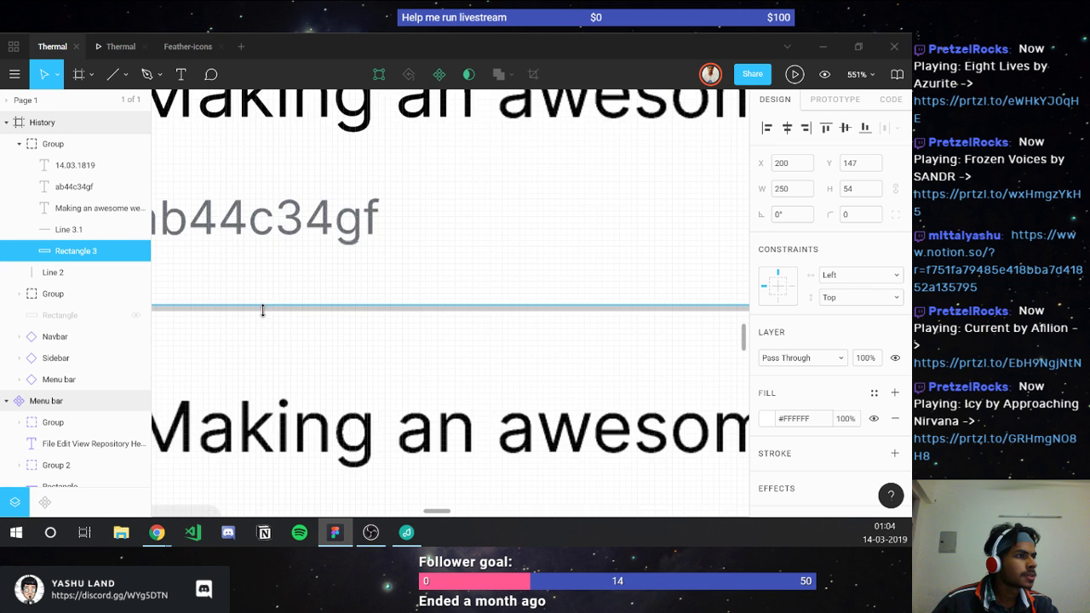
click(75, 228)
key(Up)
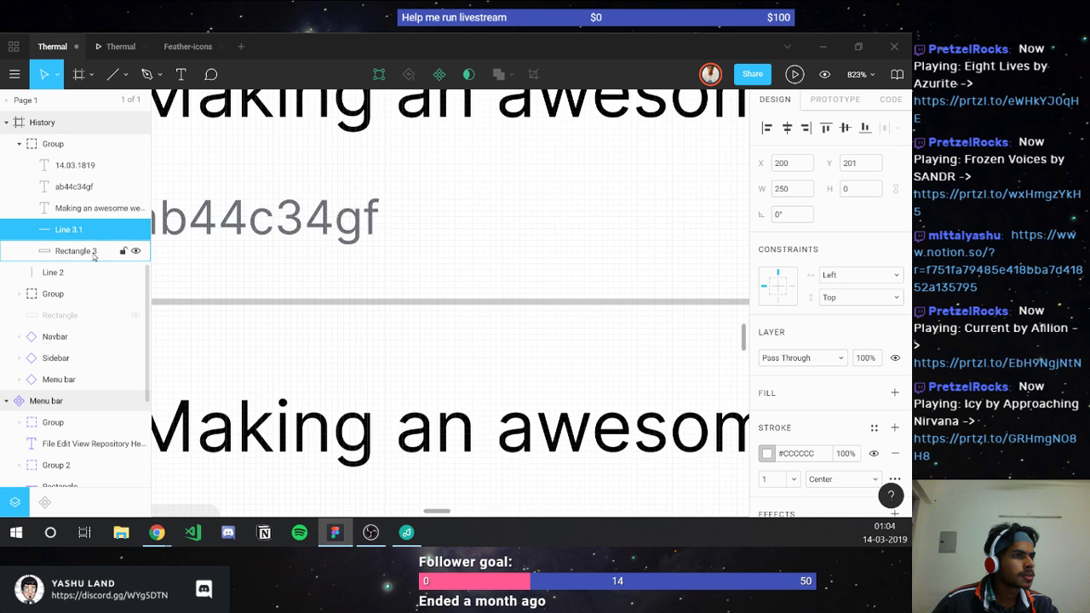
click(93, 253)
scroll(225, 295, down, 3)
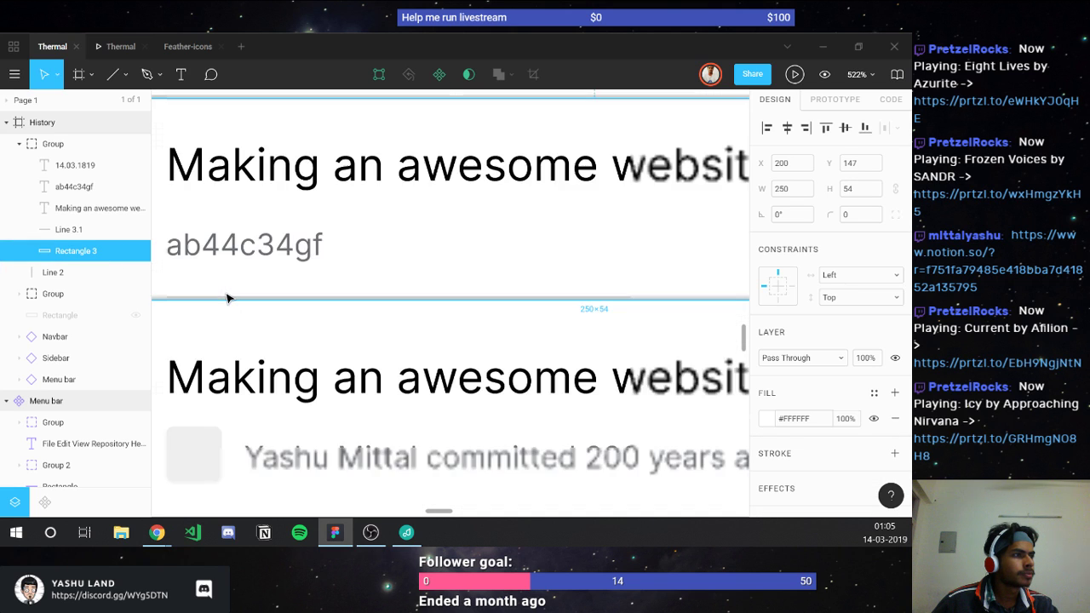
scroll(226, 297, down, 4)
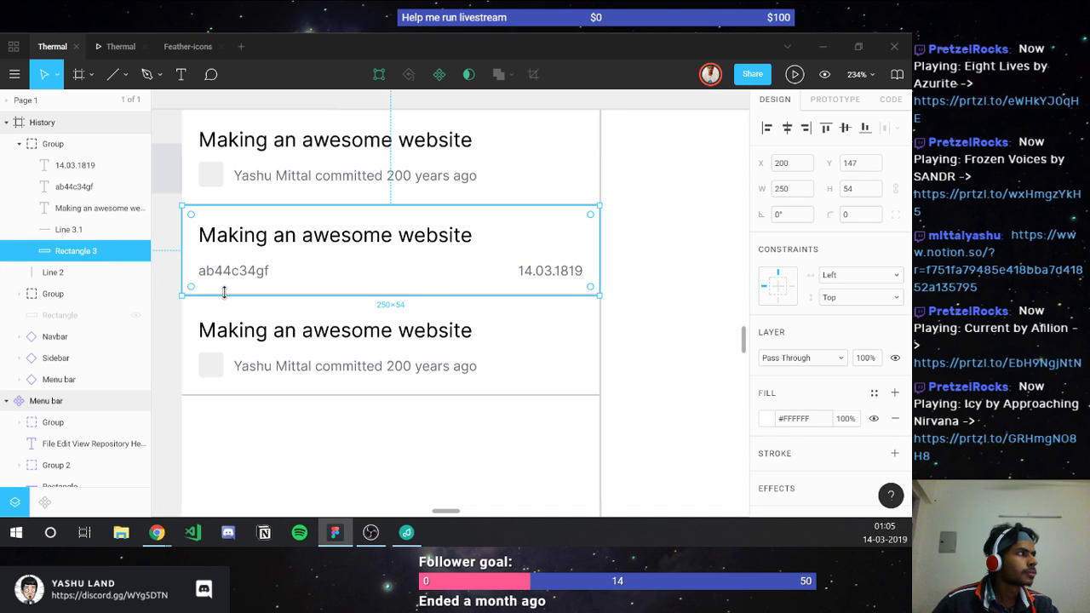
click(19, 144)
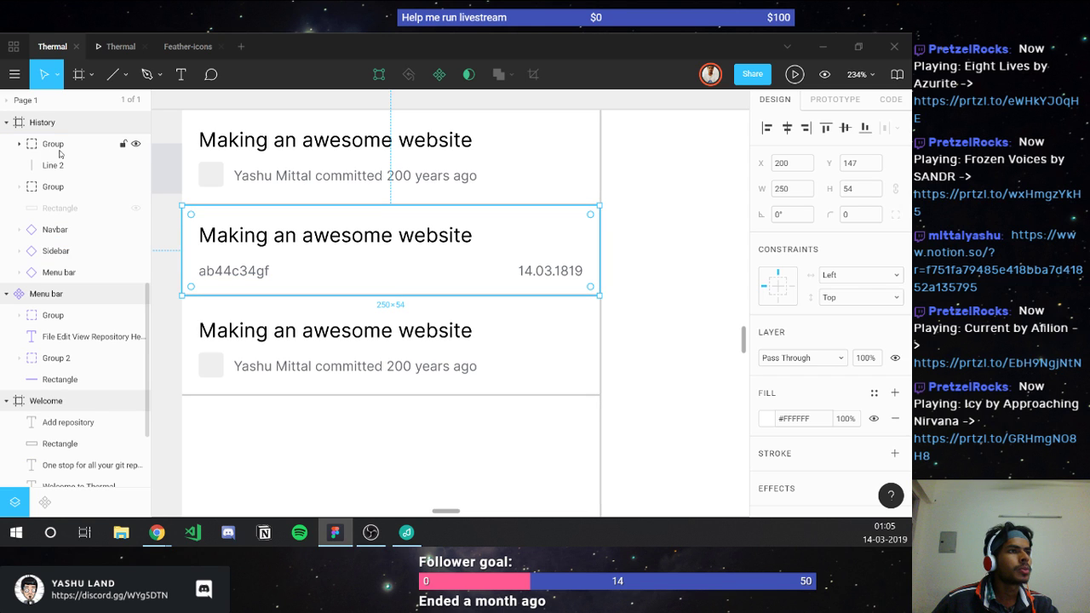
click(58, 147)
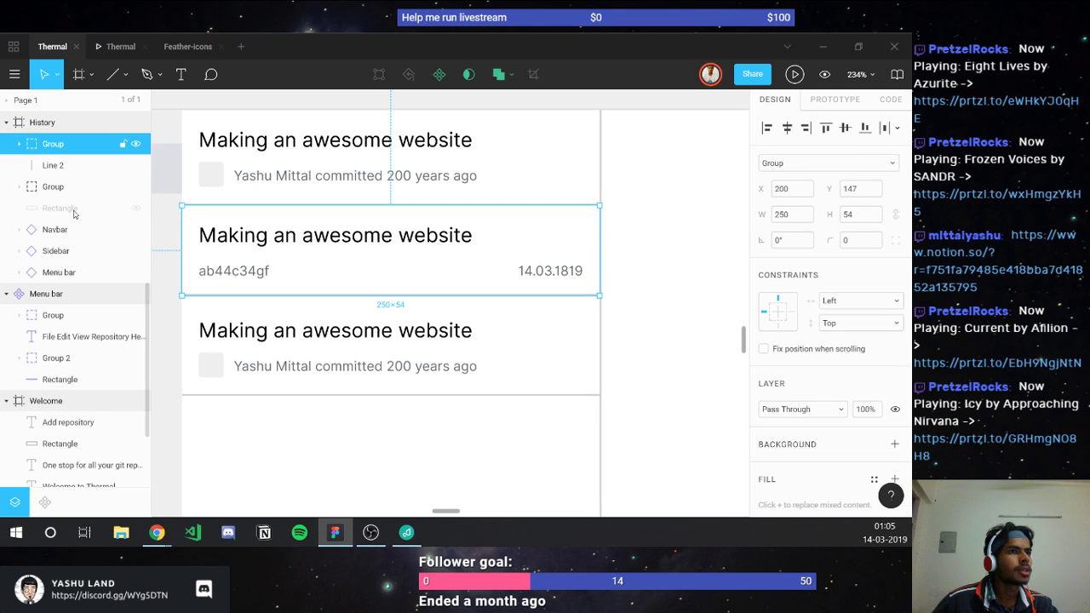
Step: Move the third commit row up to close the gap and shift its title right
click(256, 332)
drag(256, 335, 257, 330)
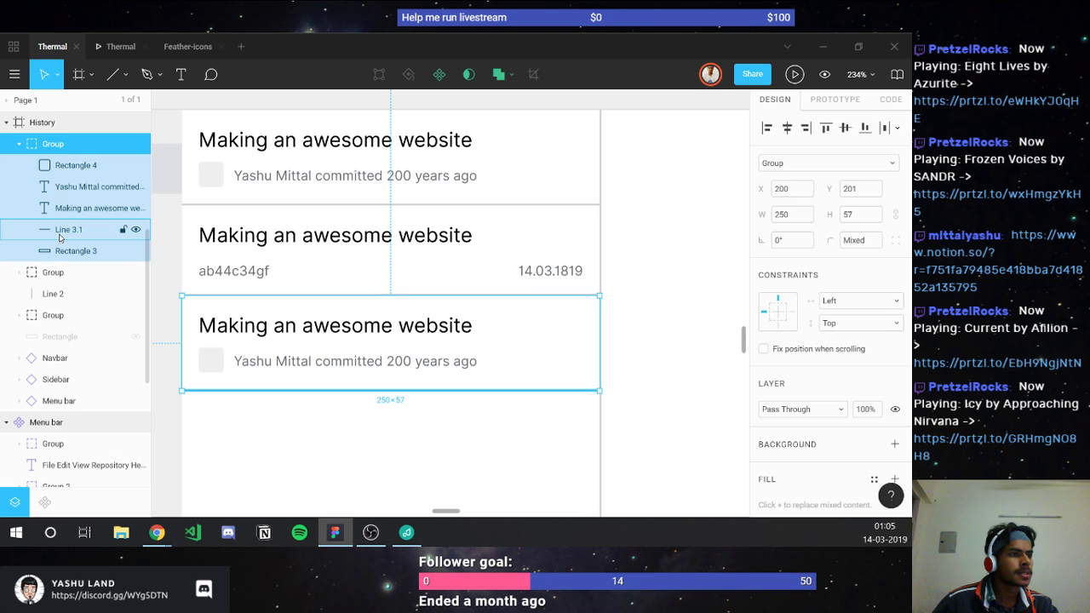
click(60, 237)
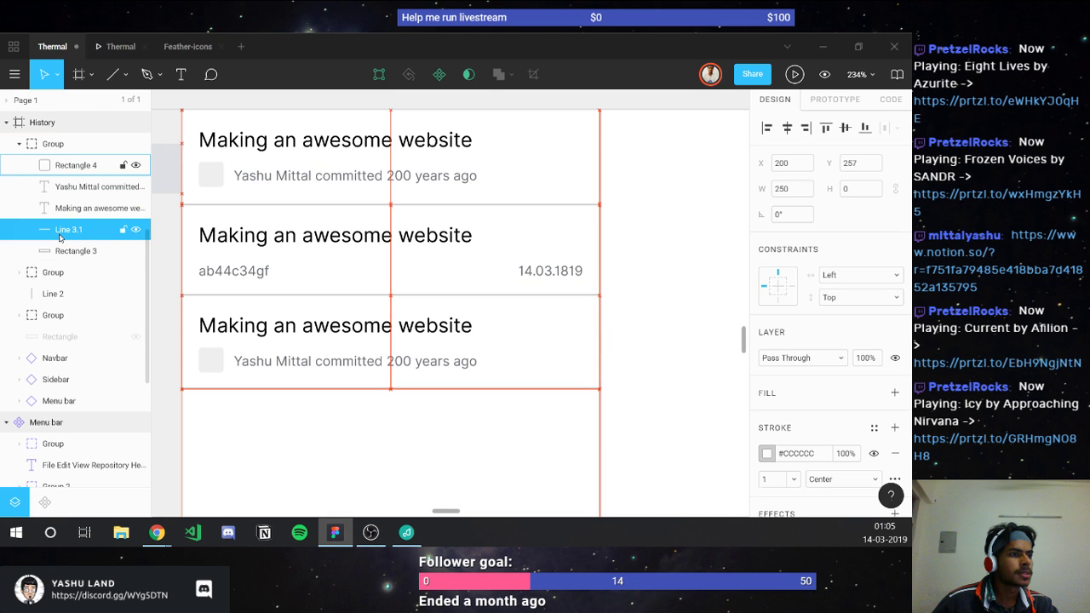
key(Escape)
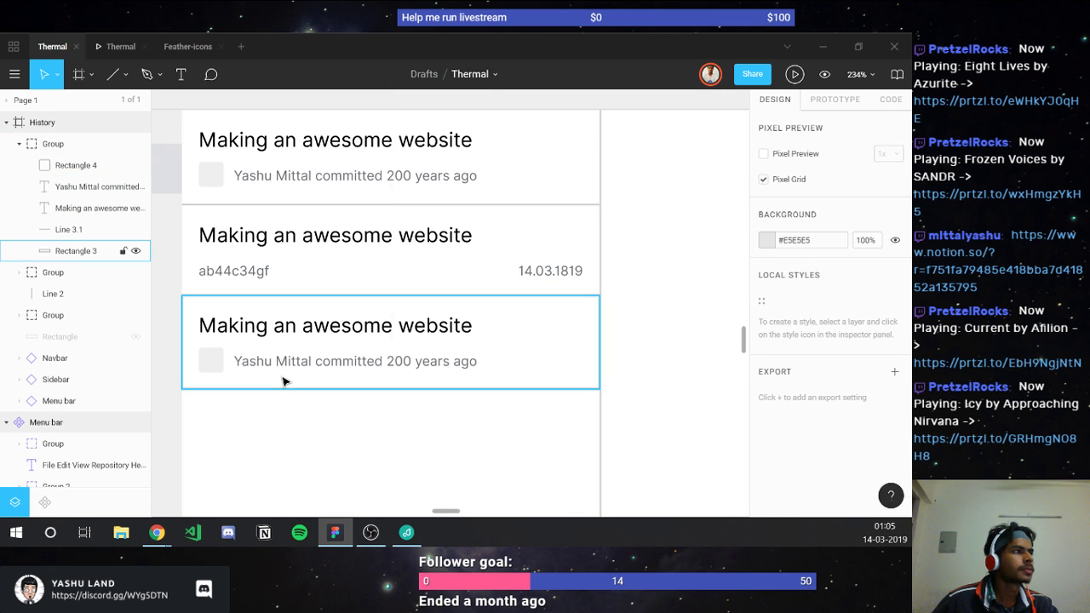
scroll(284, 381, down, 3)
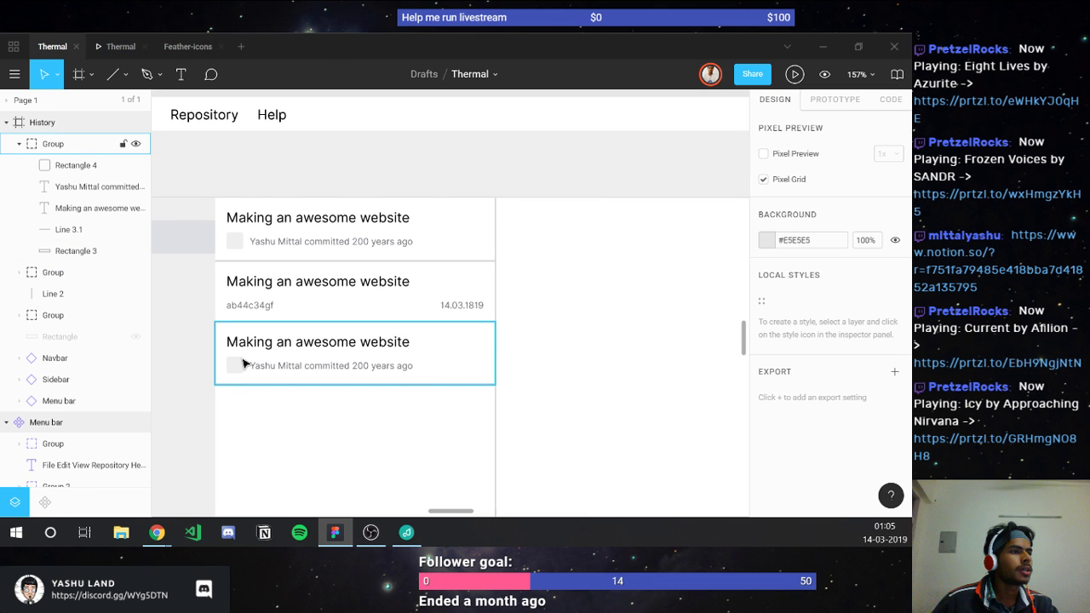
scroll(243, 363, up, 3)
click(242, 343)
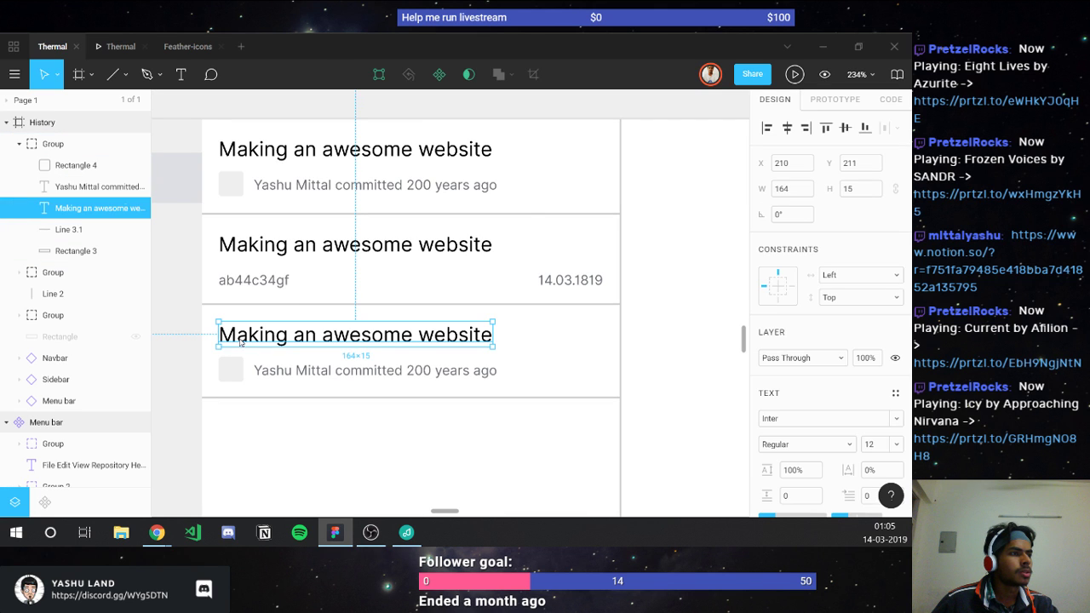
drag(241, 343, 258, 308)
Step: Resize the third card's avatar square to 35×34 and nudge it up 1 px
click(231, 366)
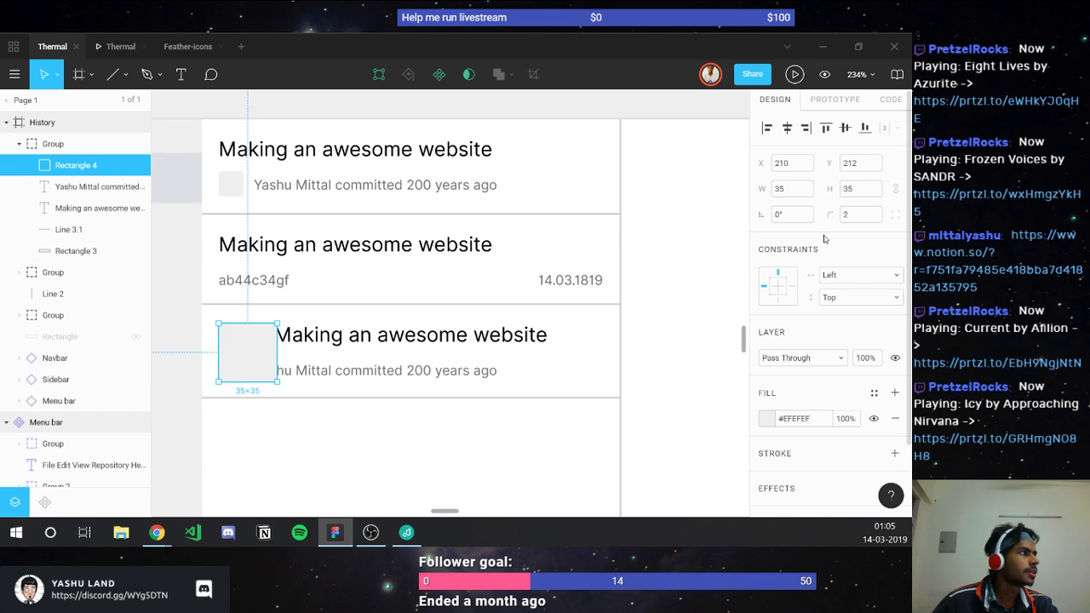
click(855, 190)
text(34)
key(Return)
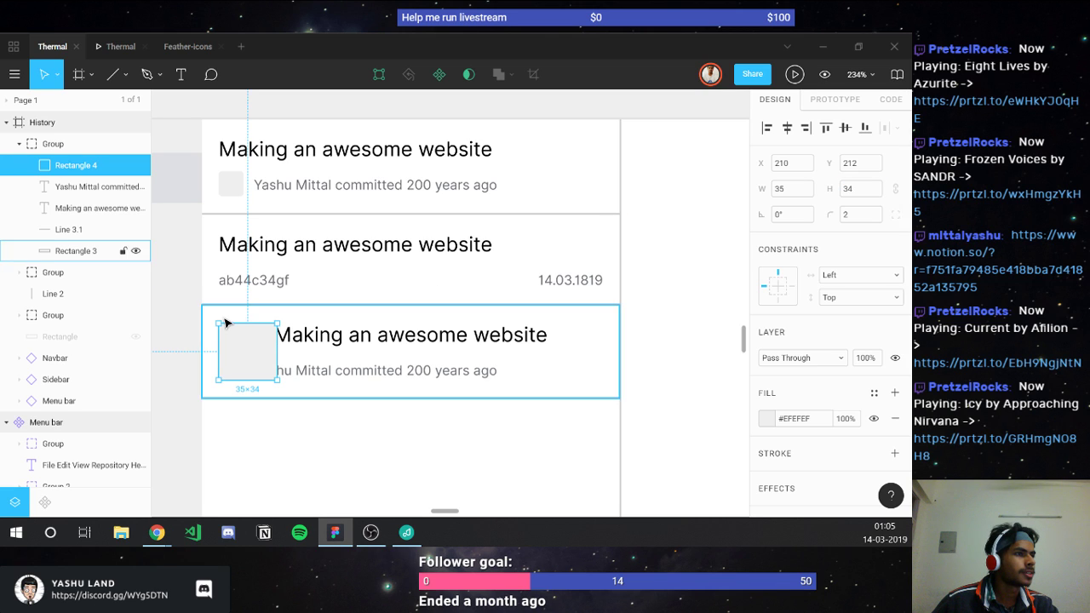
key(Up)
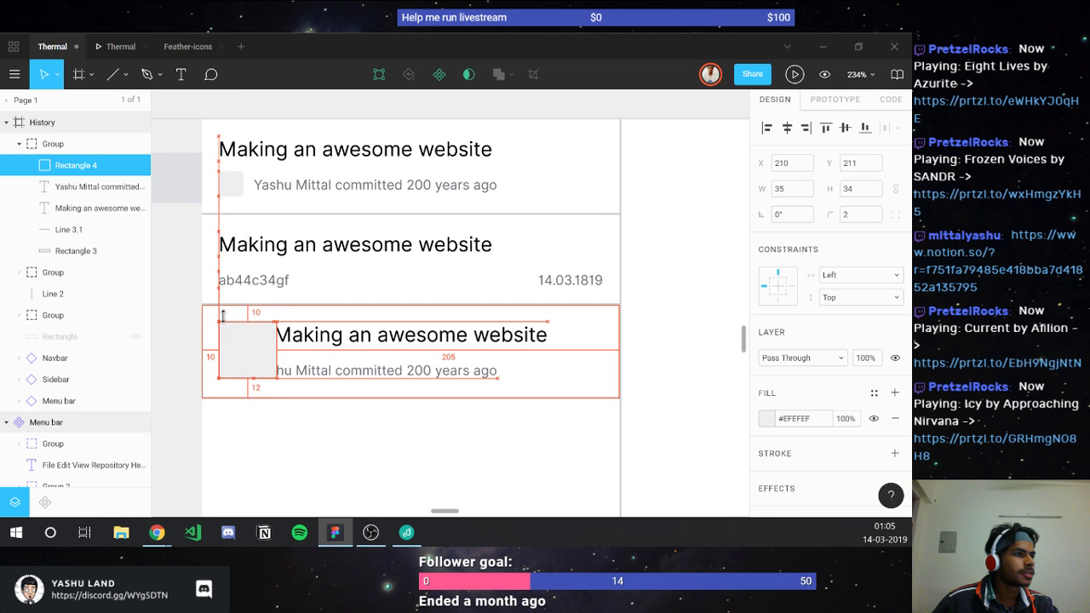
Step: Shift the author and title text right to sit beside the avatar
click(307, 378)
drag(307, 375, 329, 372)
key(Right)
key(Right)
key(Right)
key(Right)
key(Right)
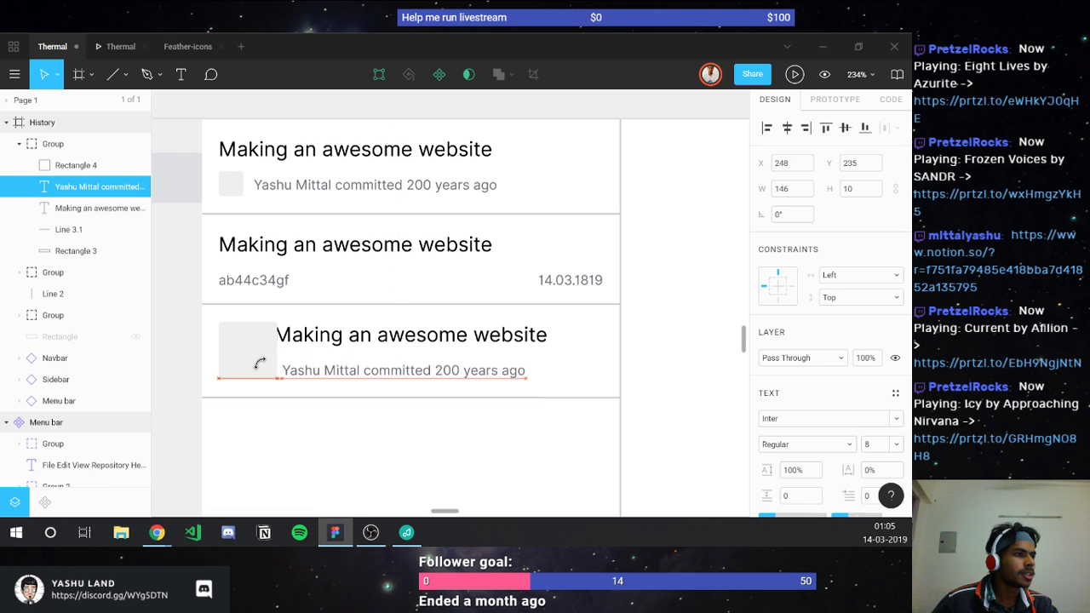
click(300, 346)
key(Right)
key(Right)
key(Right)
key(Right)
key(Right)
key(Right)
key(Right)
key(Right)
key(Right)
key(Right)
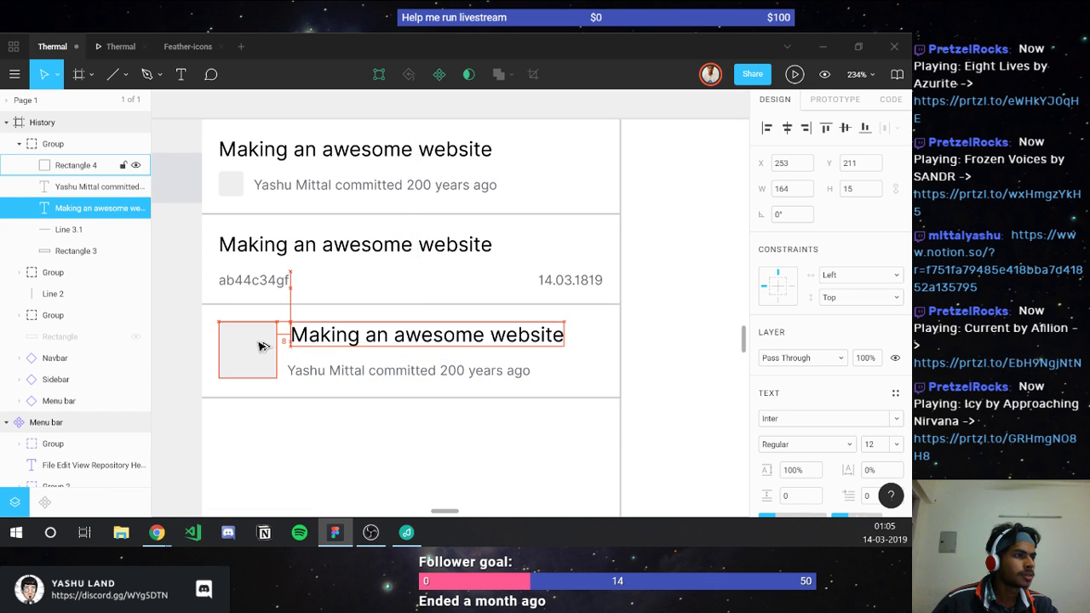
key(Left)
key(Left)
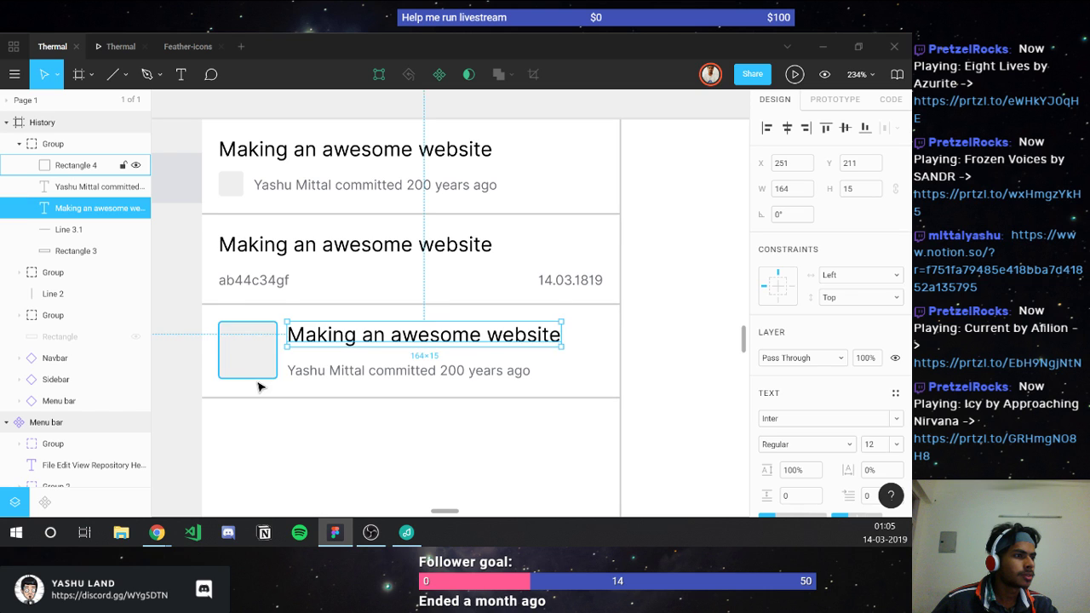
Step: Trim the third card's background to 54 px and raise its divider 2 px to Y 255
click(254, 373)
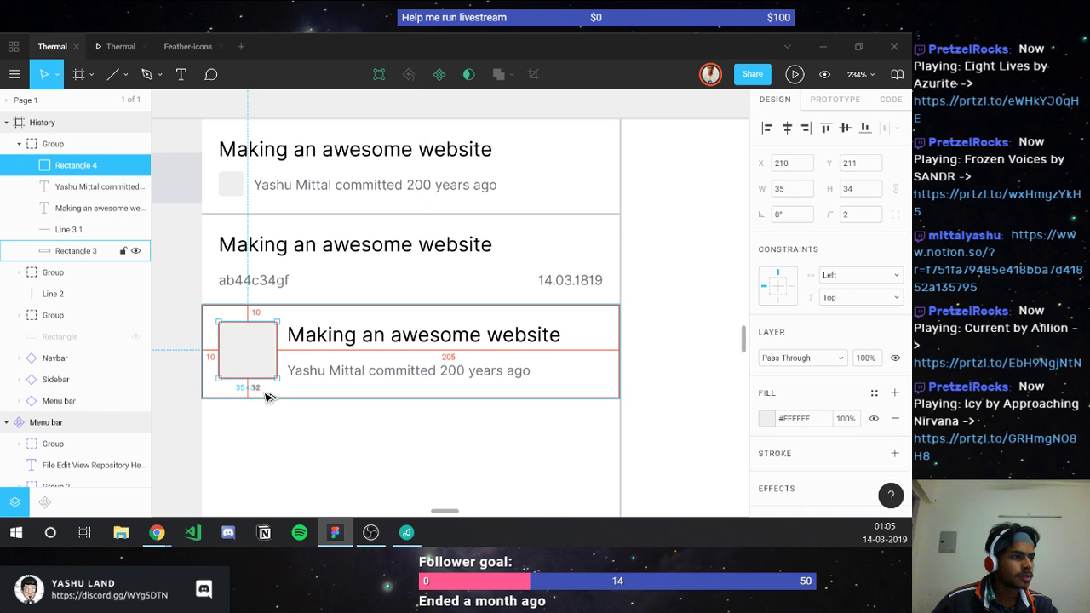
click(308, 390)
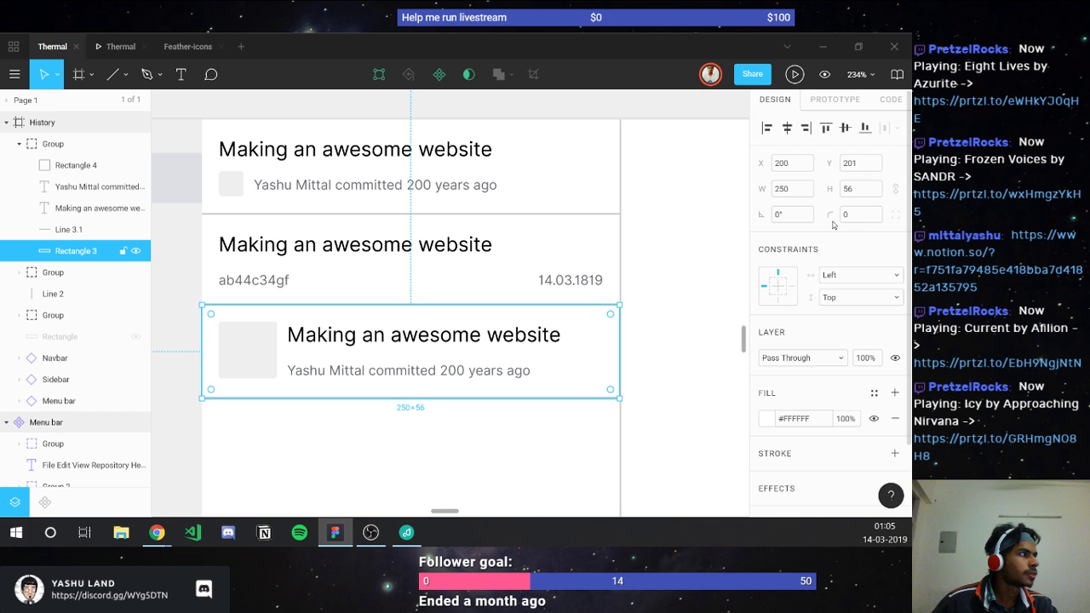
key(Tab)
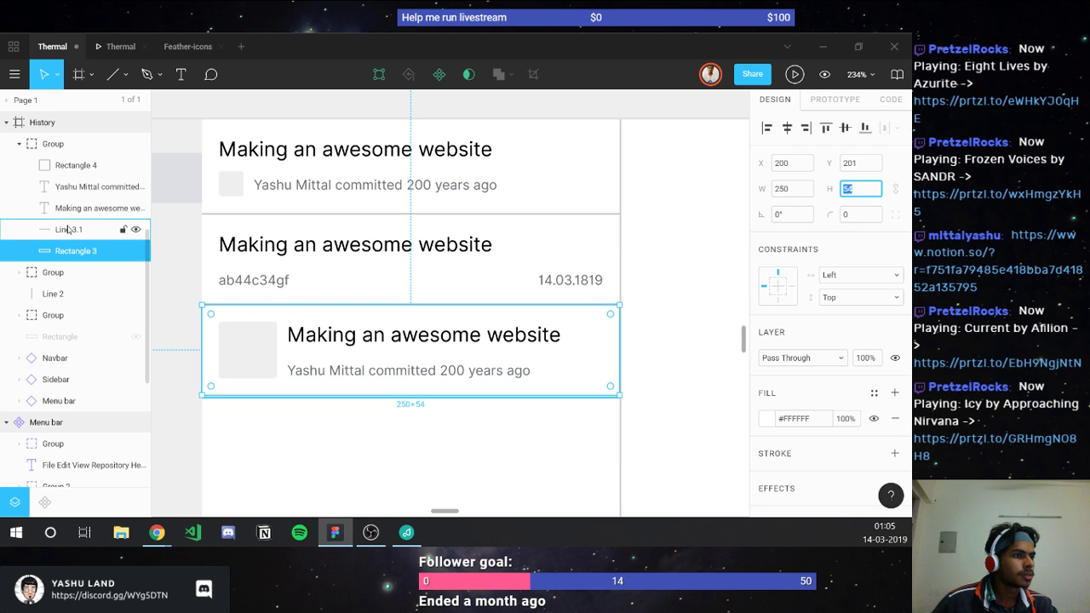
click(379, 398)
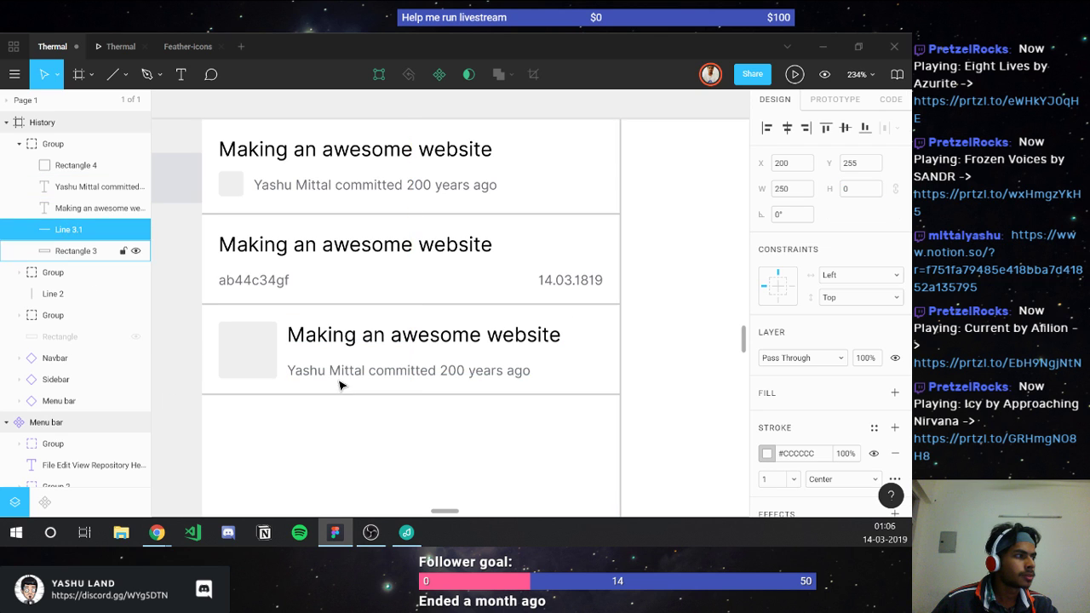
key(Up)
key(Up)
click(20, 145)
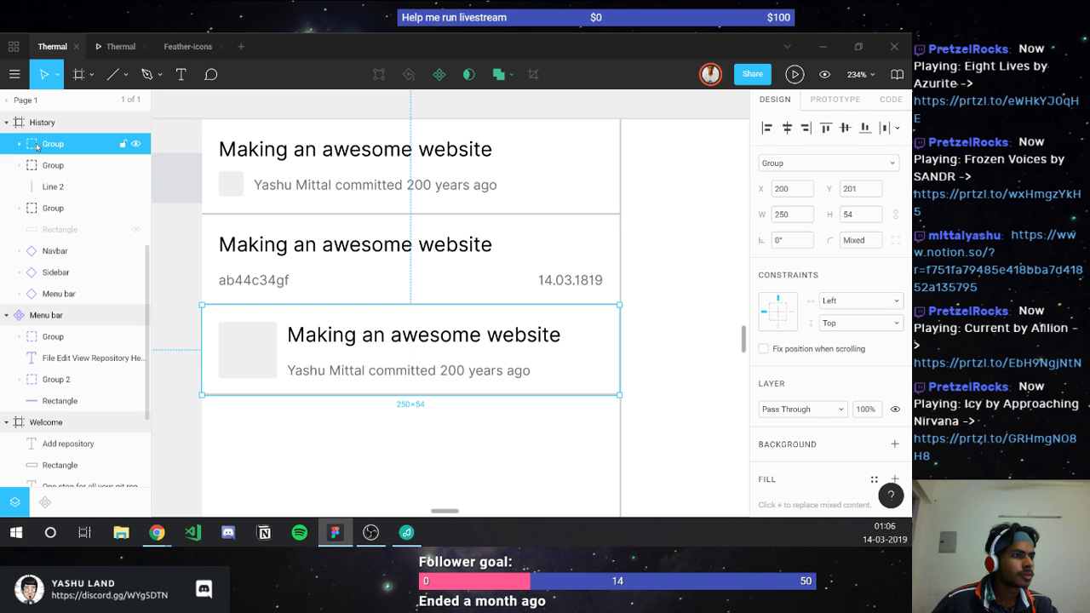
click(277, 472)
scroll(277, 472, down, 3)
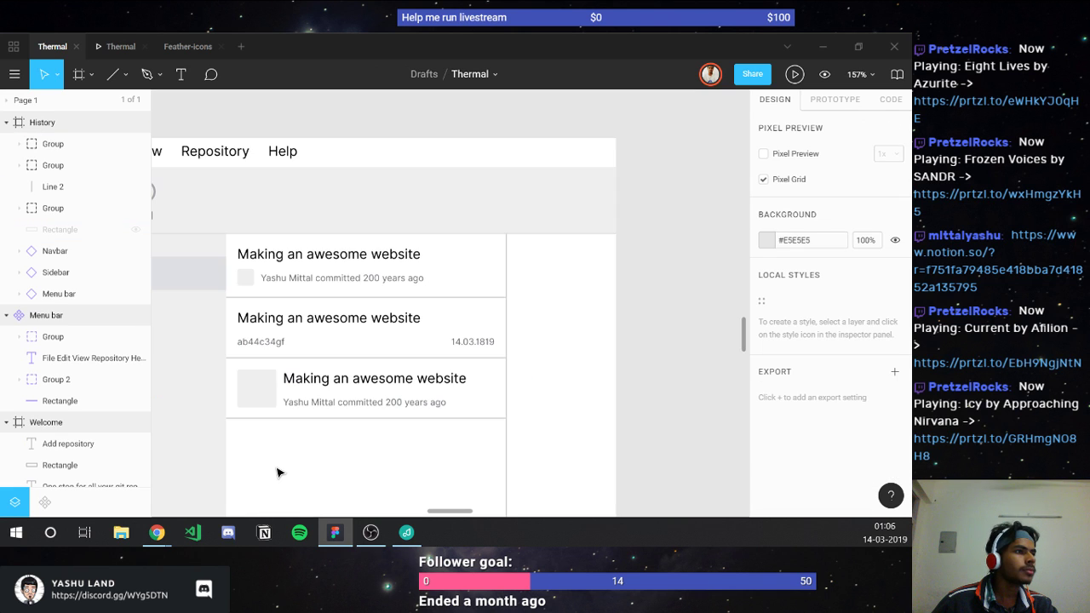
ctrl+click(273, 396)
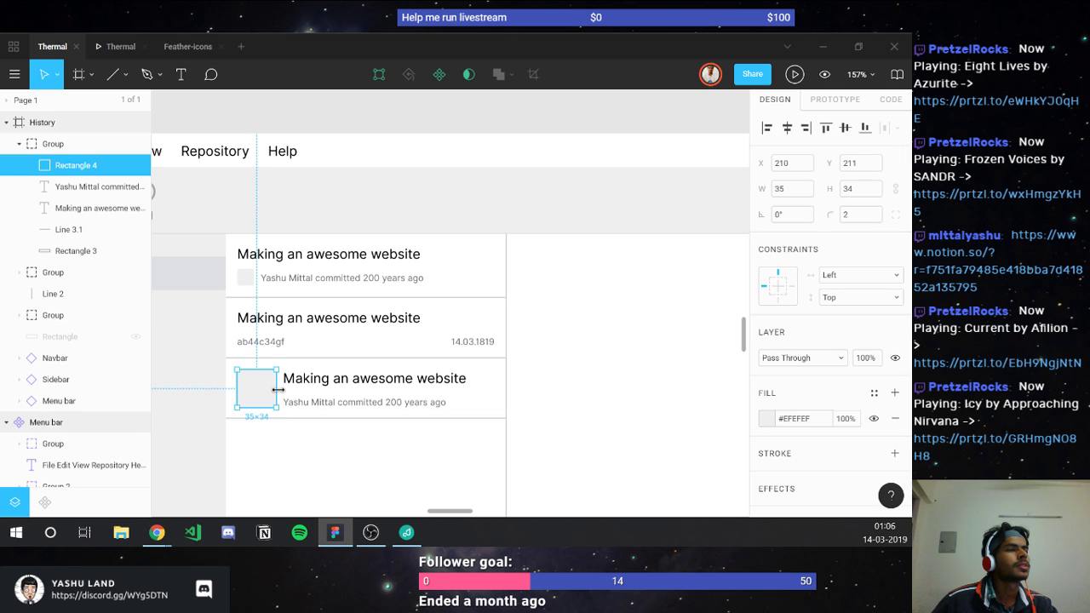
click(87, 78)
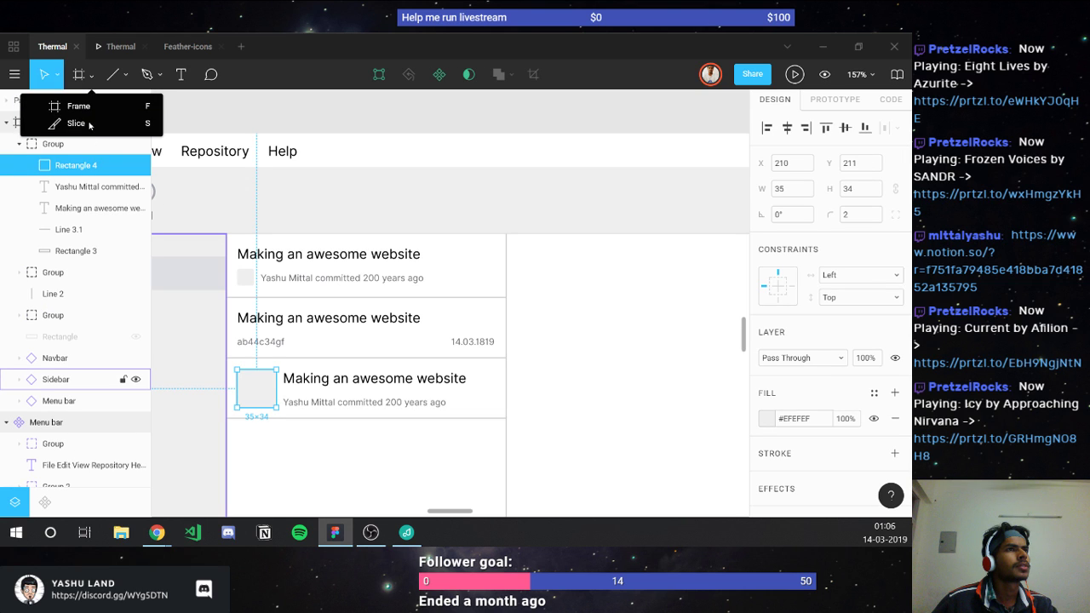
click(61, 77)
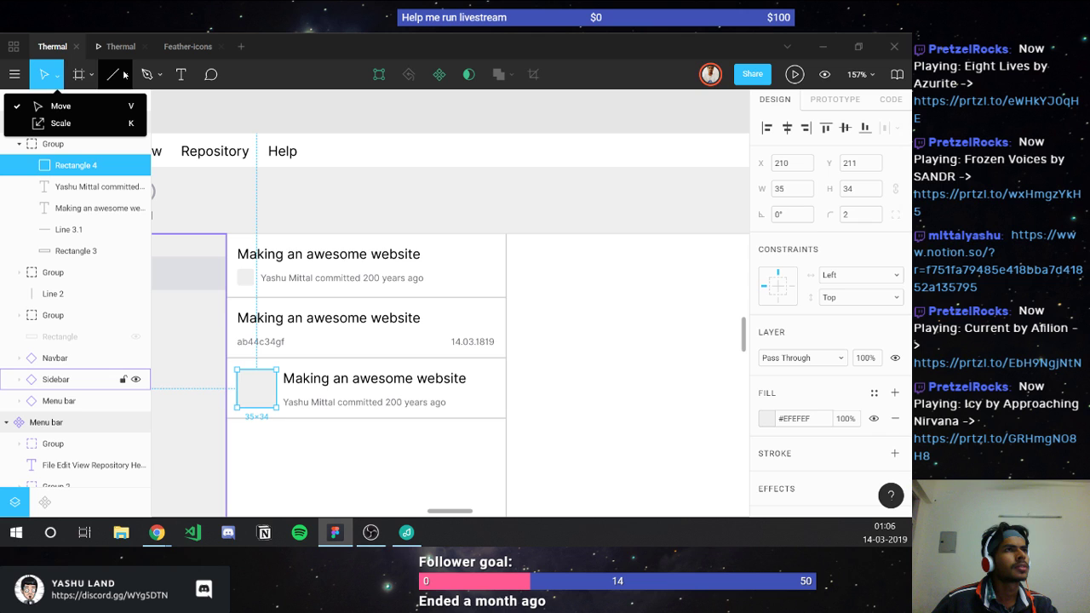
key(Escape)
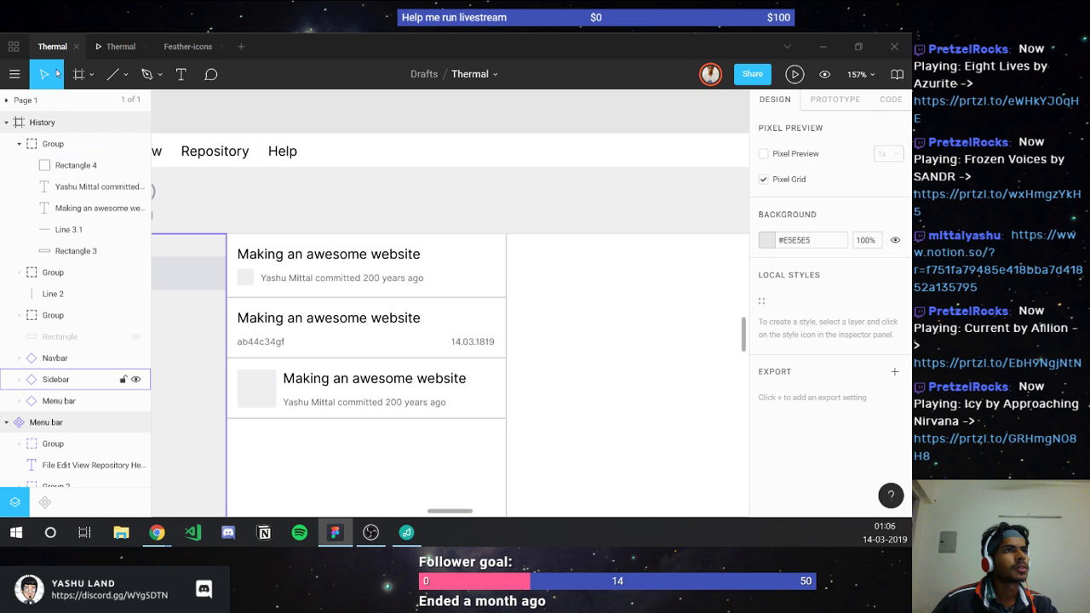
Step: Place the profile photo into the third card's avatar square
click(123, 75)
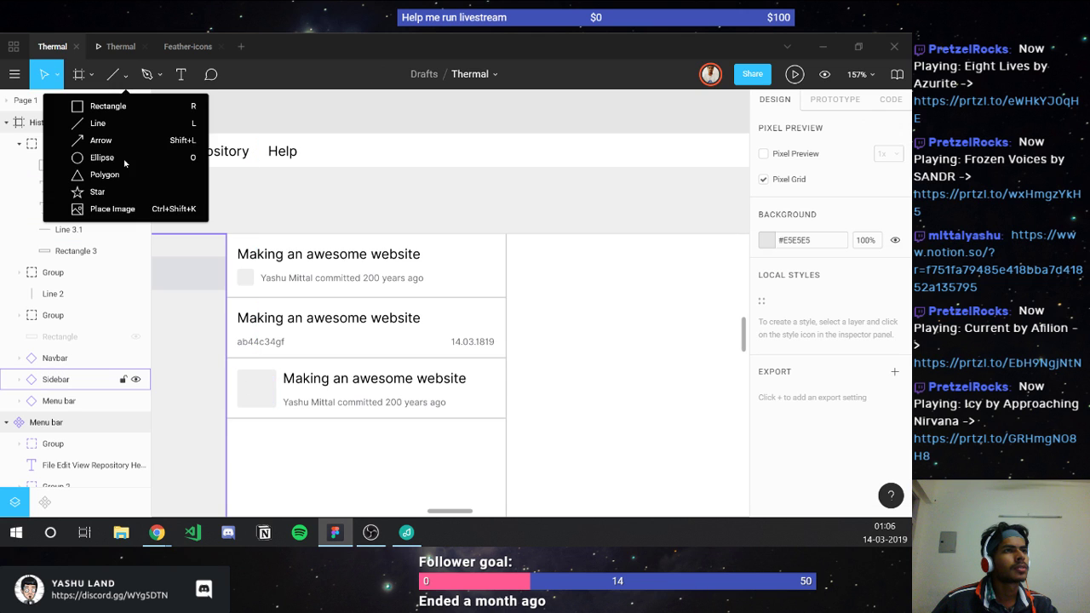
click(117, 209)
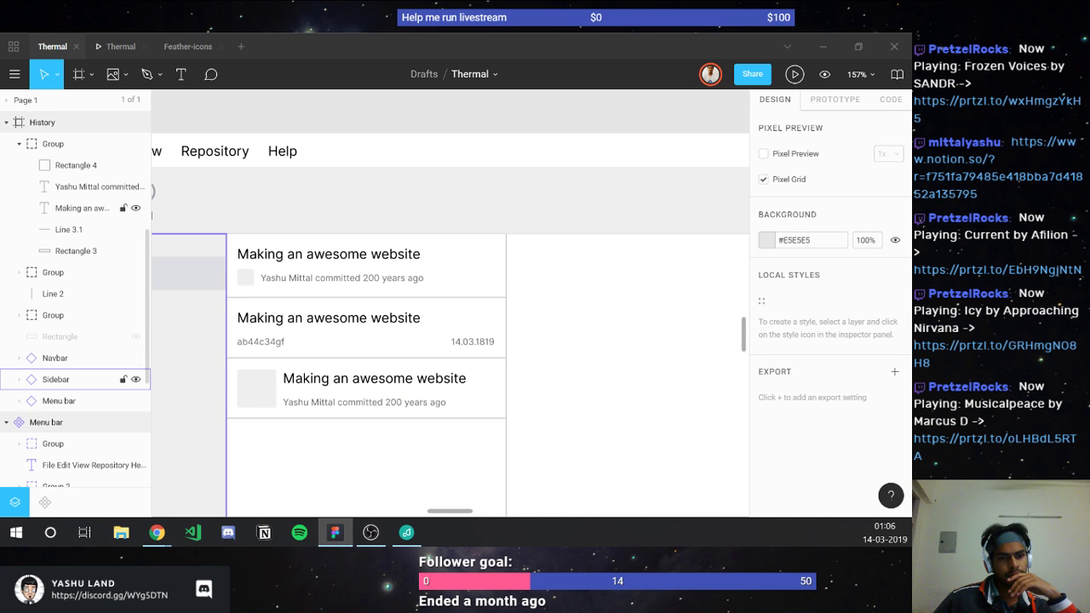
click(249, 404)
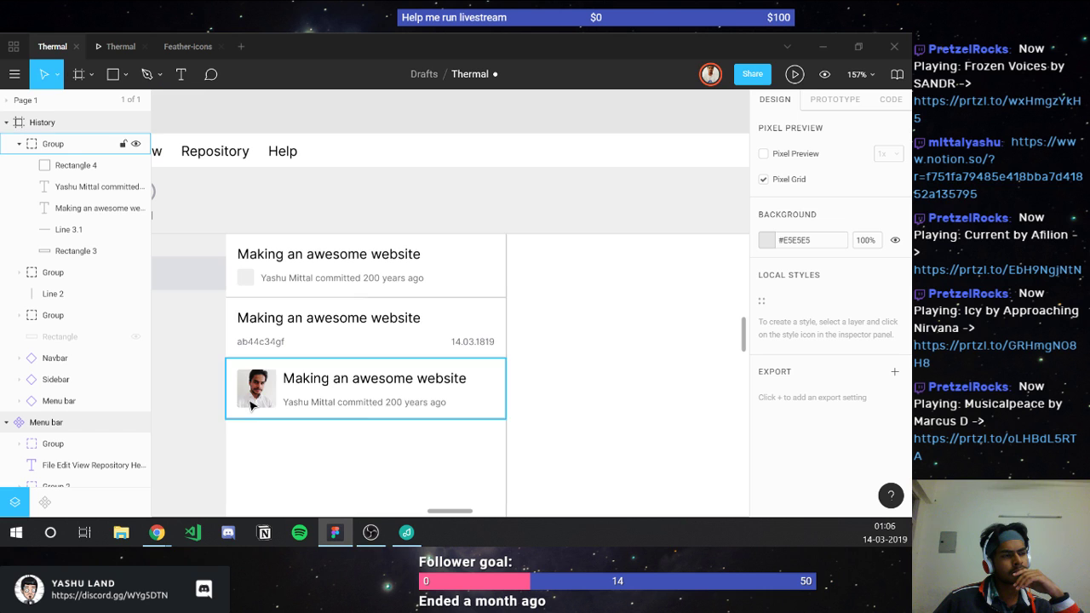
click(267, 458)
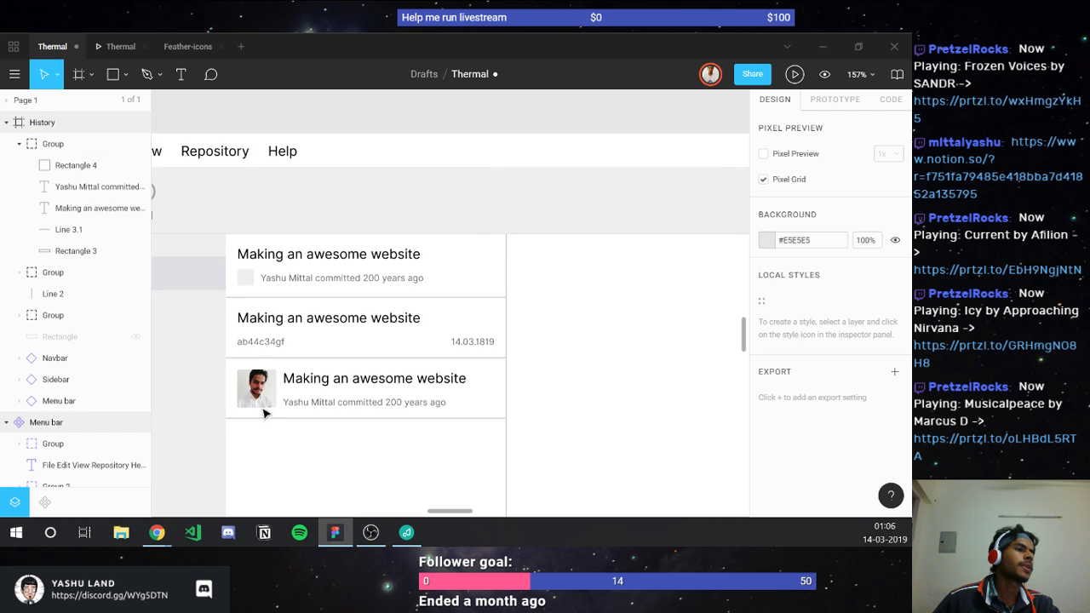
Step: Fill the first card's 15×15 avatar square with the same profile photo
click(245, 276)
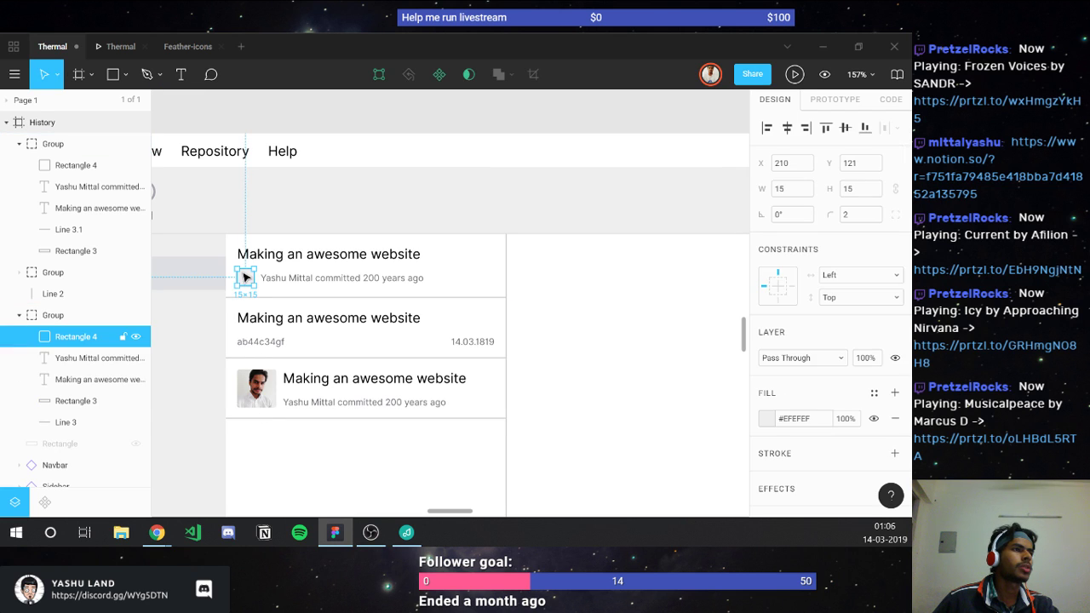
click(130, 74)
click(111, 207)
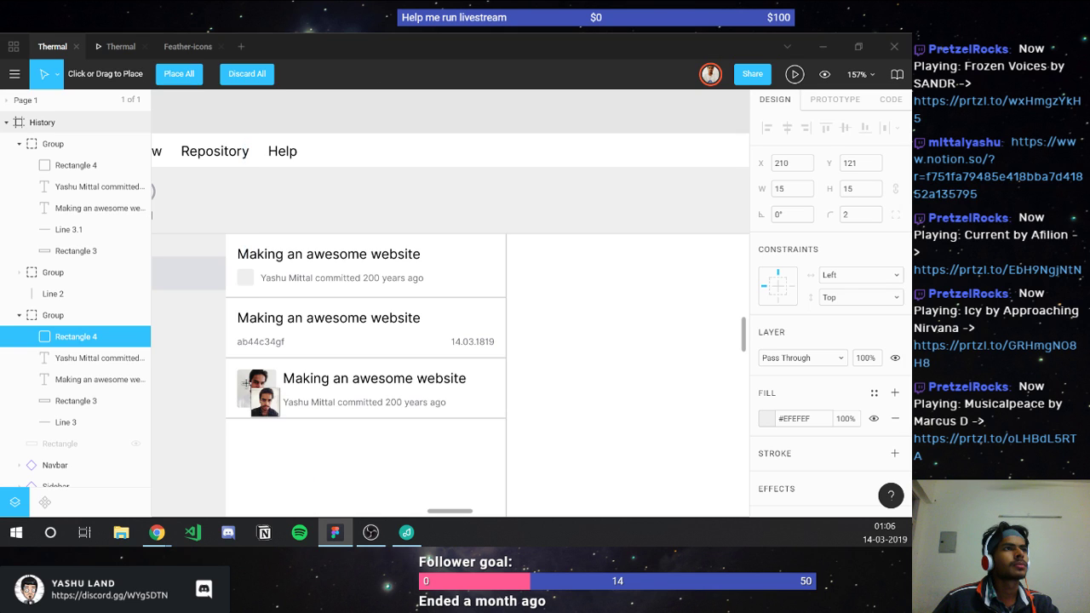
click(246, 277)
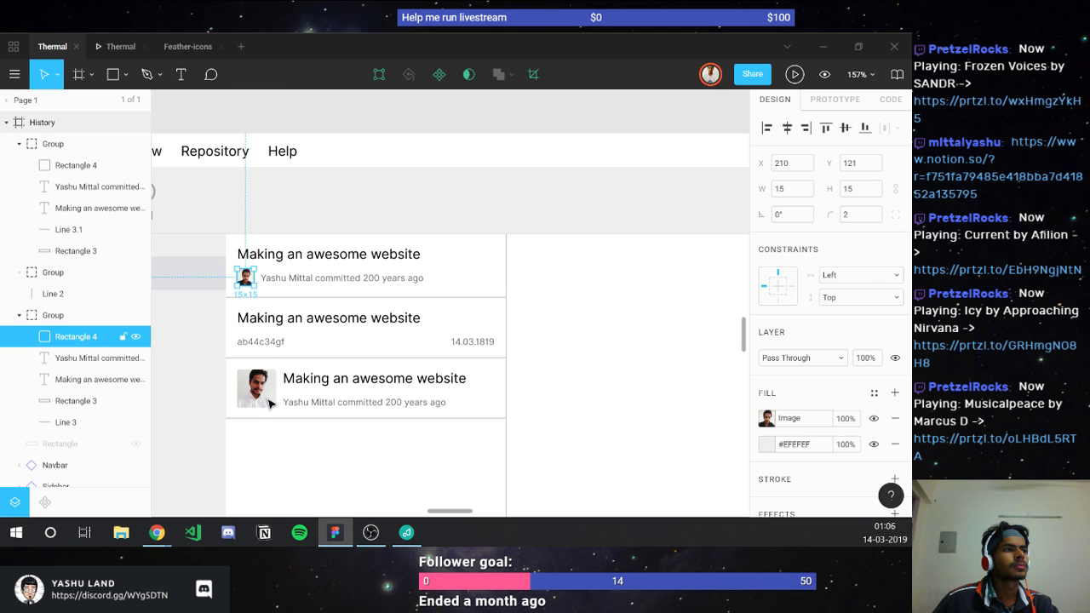
click(278, 437)
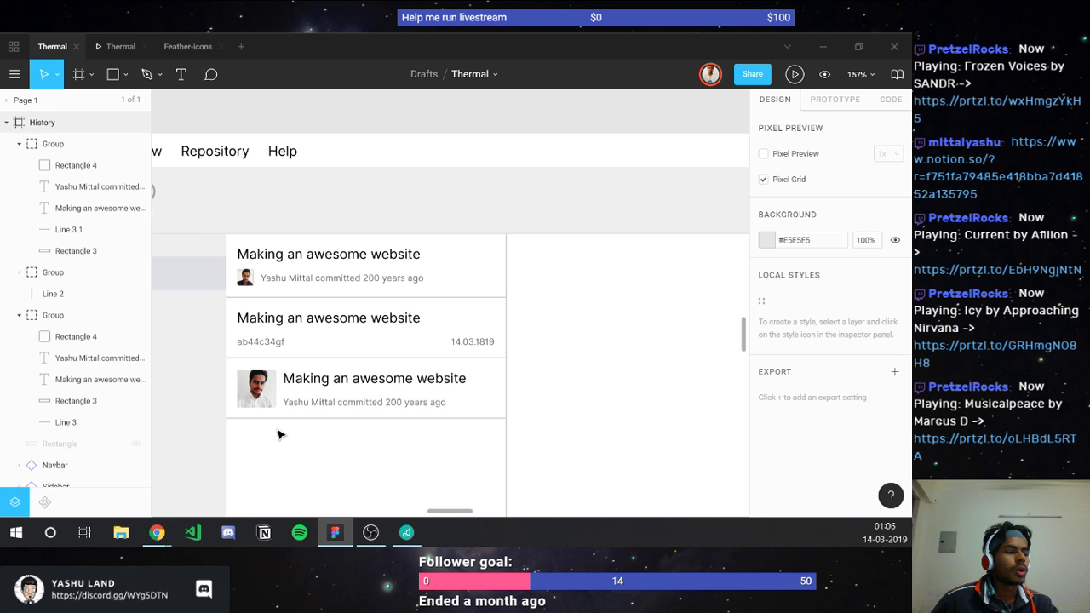
scroll(277, 435, down, 3)
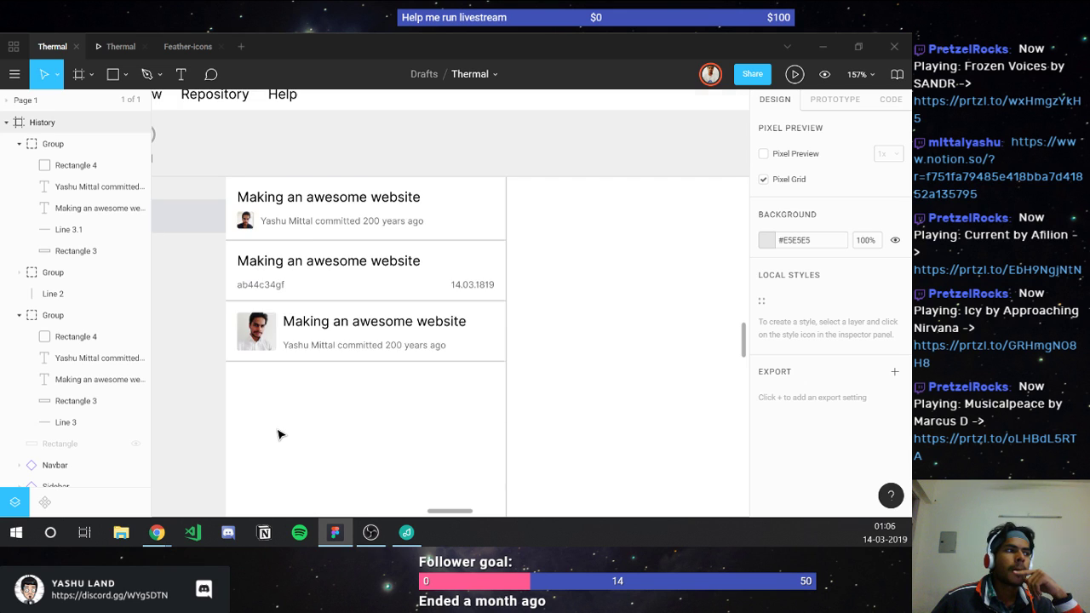
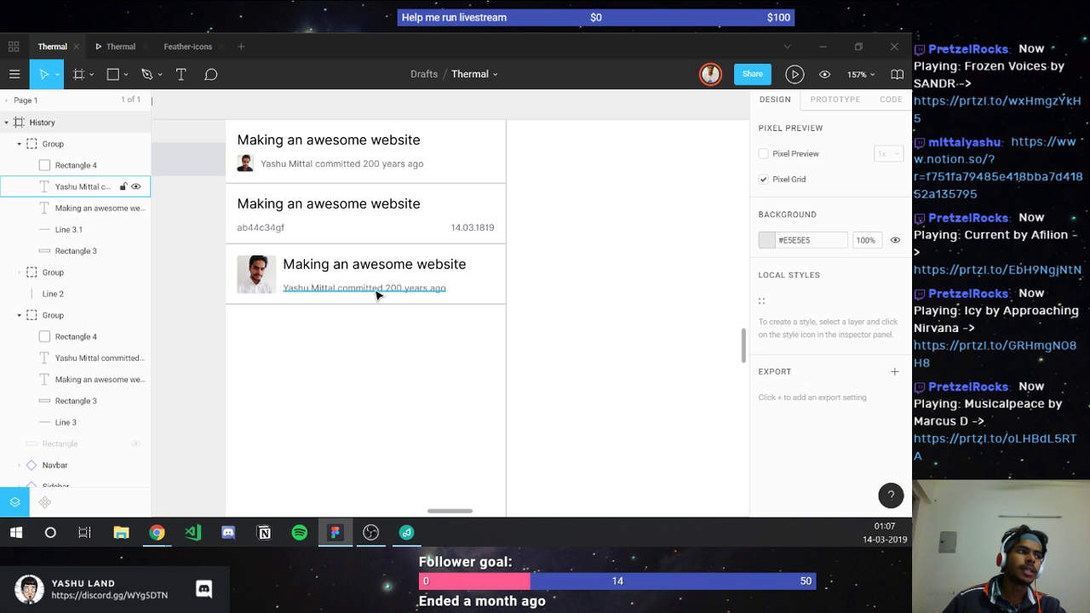
Step: Trim the third card's subtitle after the author name, then restore the full subtitle
click(348, 295)
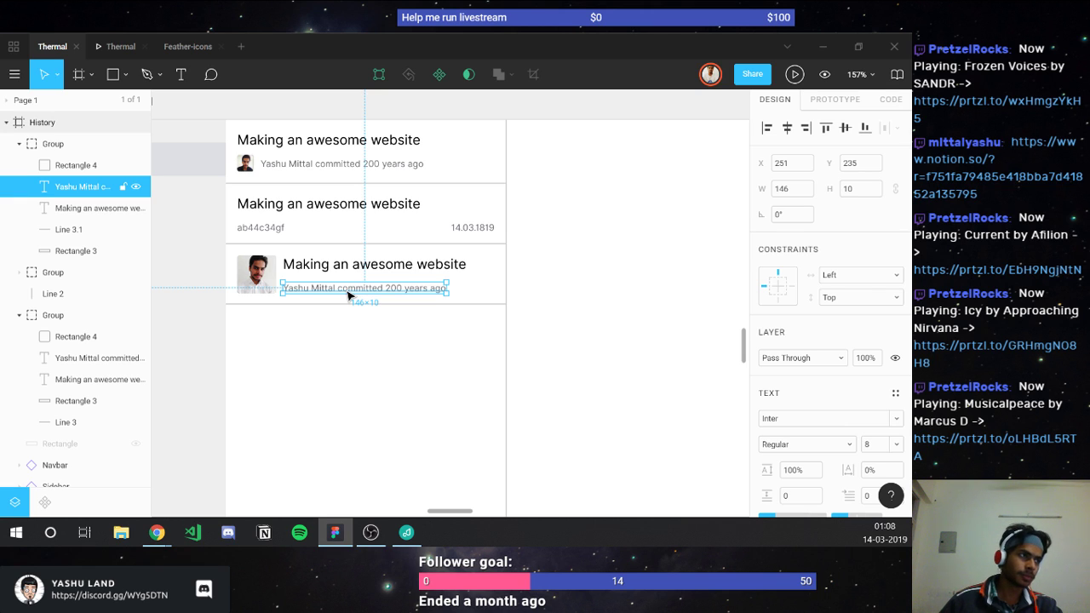
double_click(347, 289)
click(346, 290)
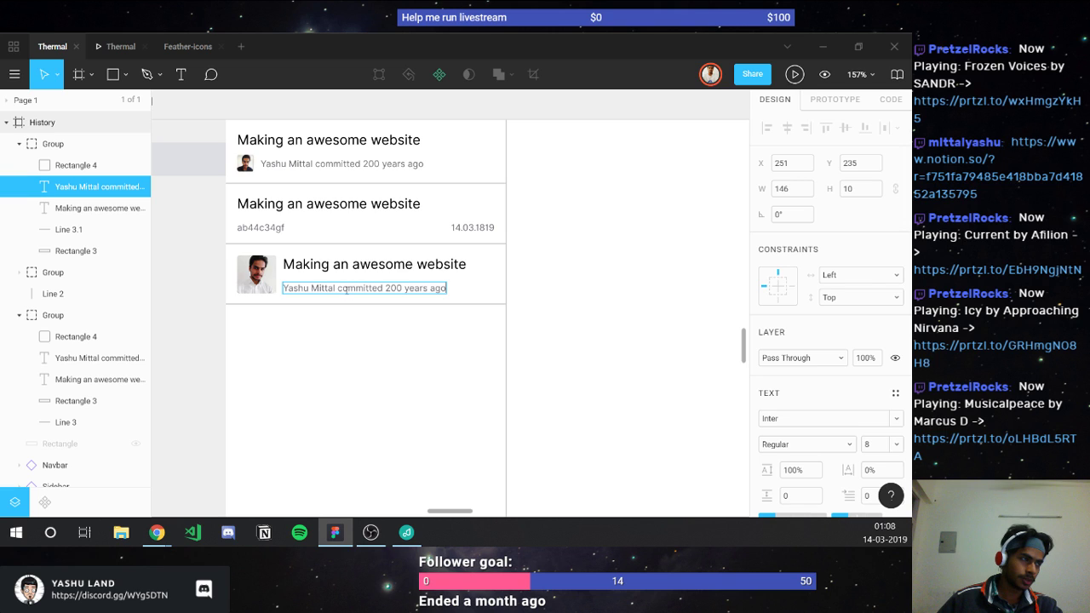
drag(338, 289, 348, 324)
key(BackSpace)
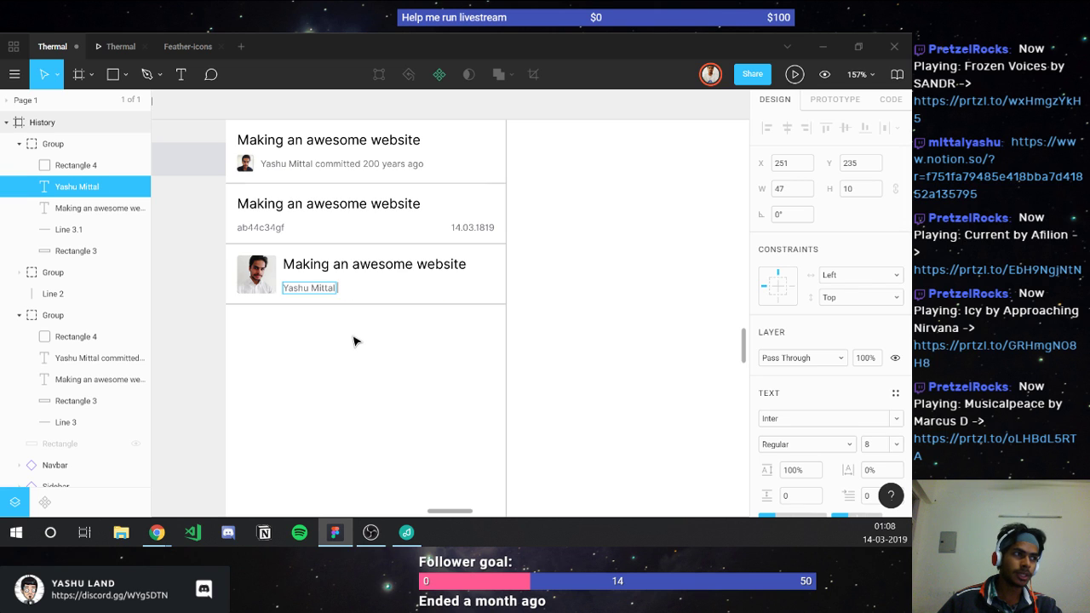
key(Escape)
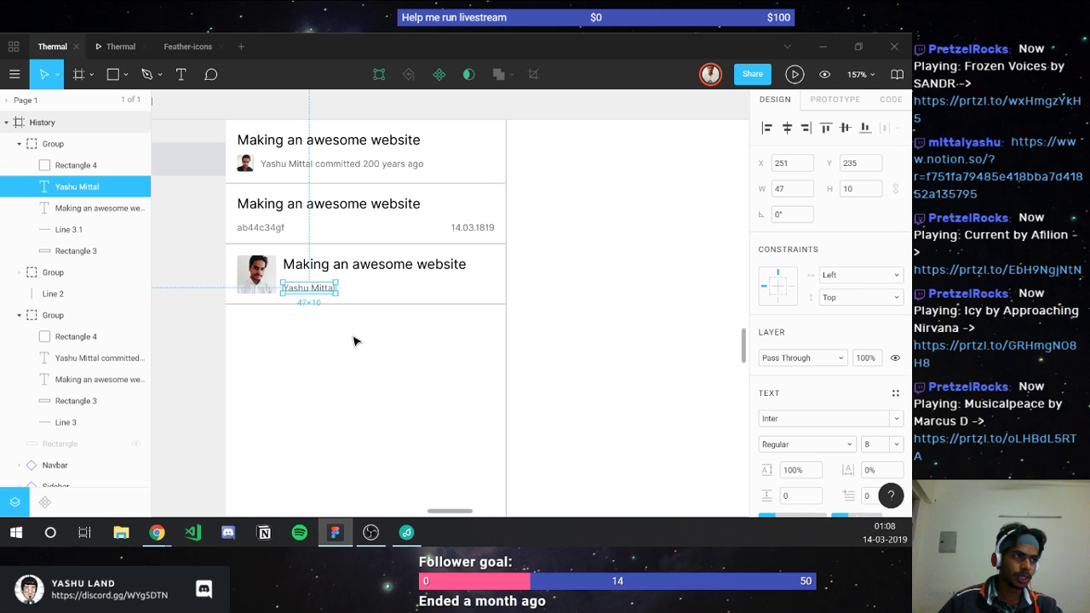
click(353, 341)
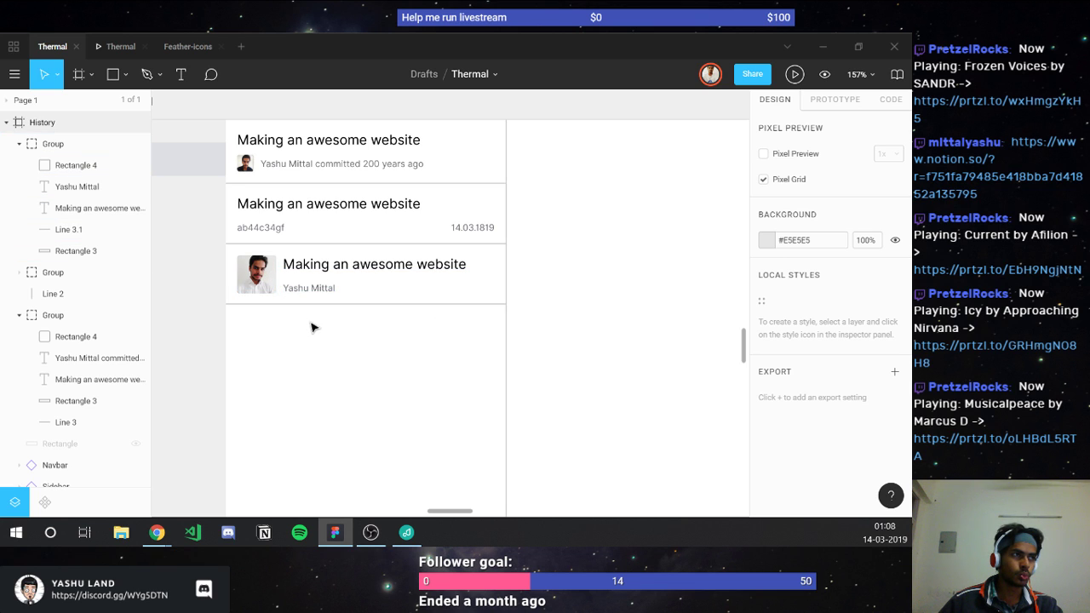
key(ctrl+z)
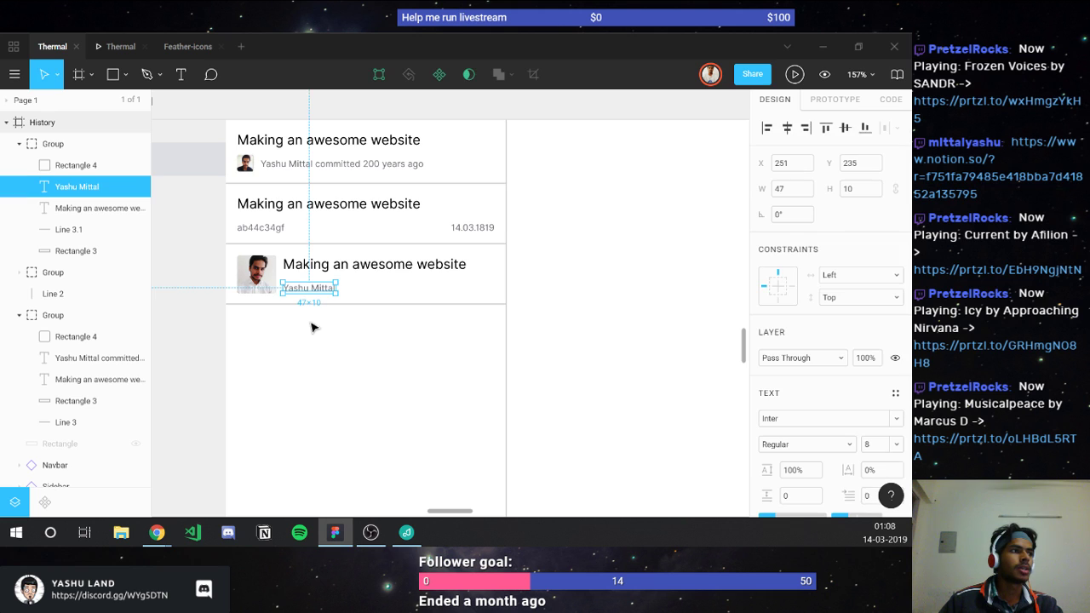
key(ctrl+shift+z)
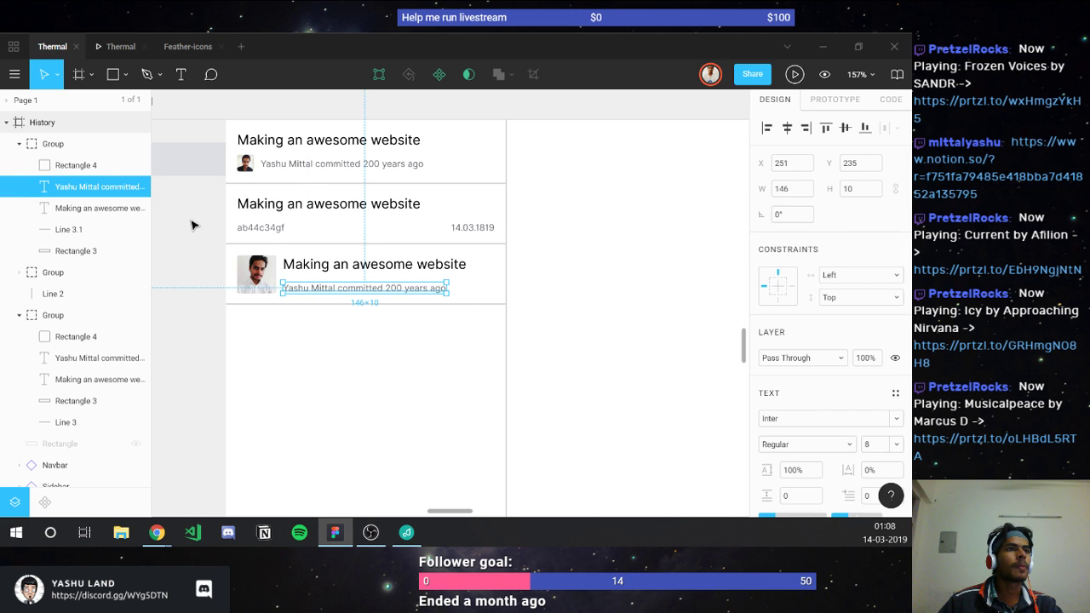
Step: Try duplicating the large-avatar card and moving the top card, then revert both changes
click(19, 143)
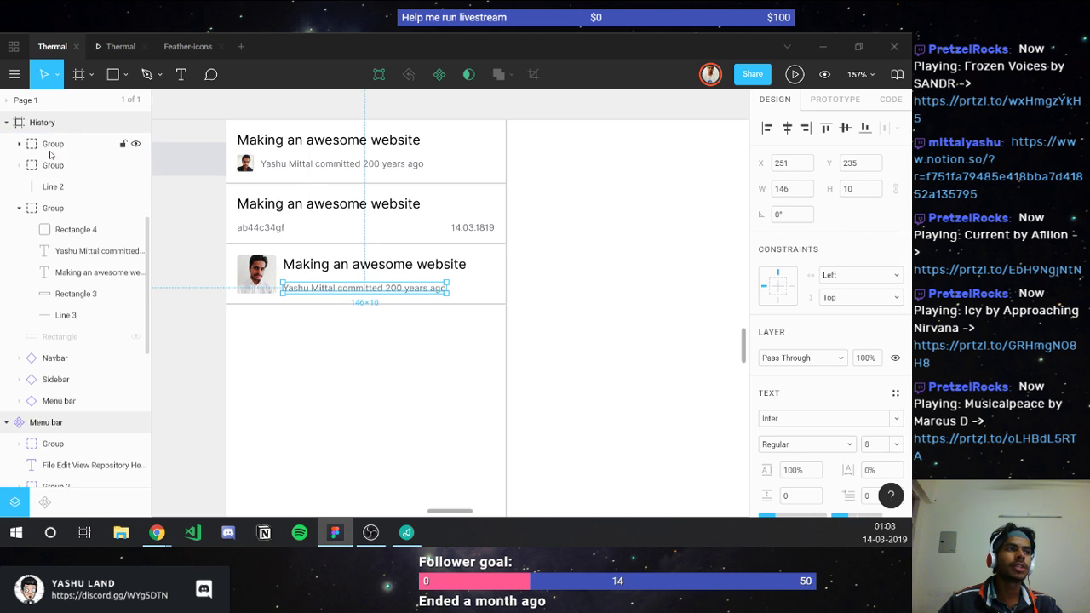
click(53, 143)
key(ctrl+d)
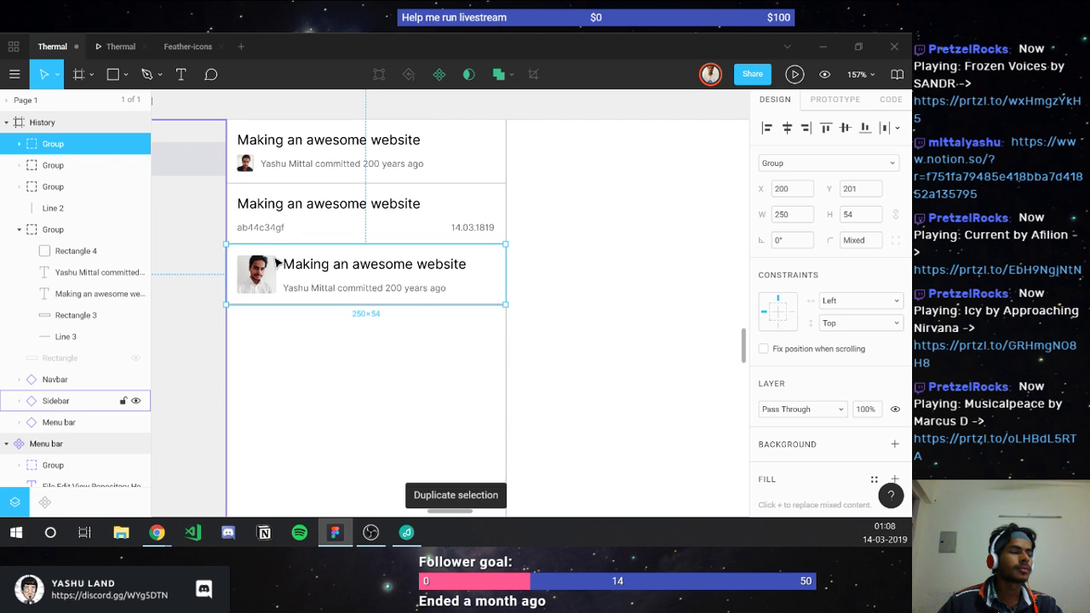
mouse_move(278, 305)
mouse_down()
mouse_move(281, 330)
mouse_move(277, 320)
mouse_up()
key(Delete)
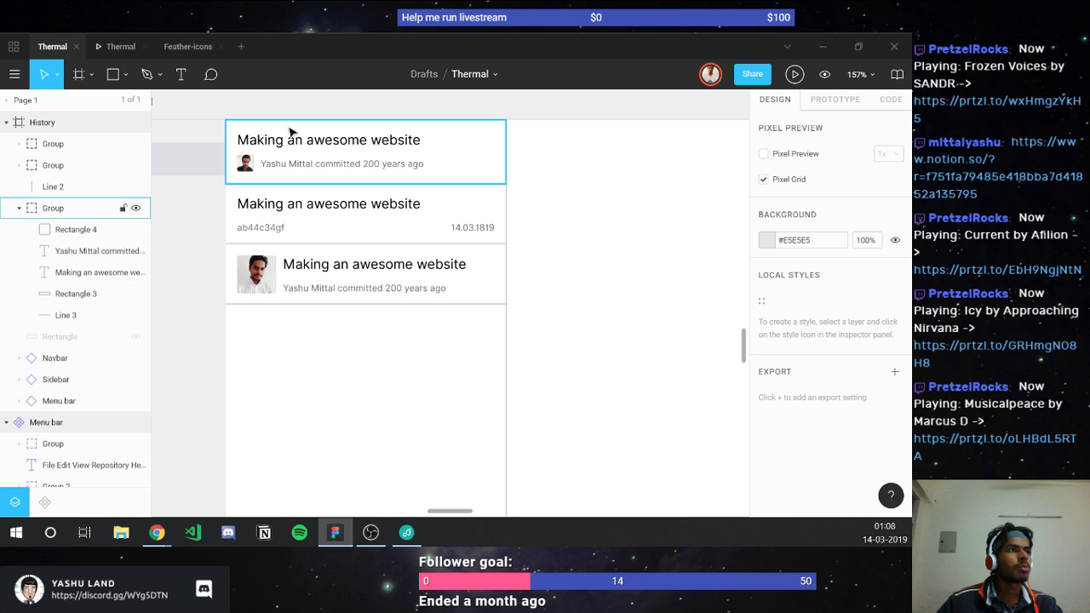
drag(287, 175, 289, 298)
key(ctrl+z)
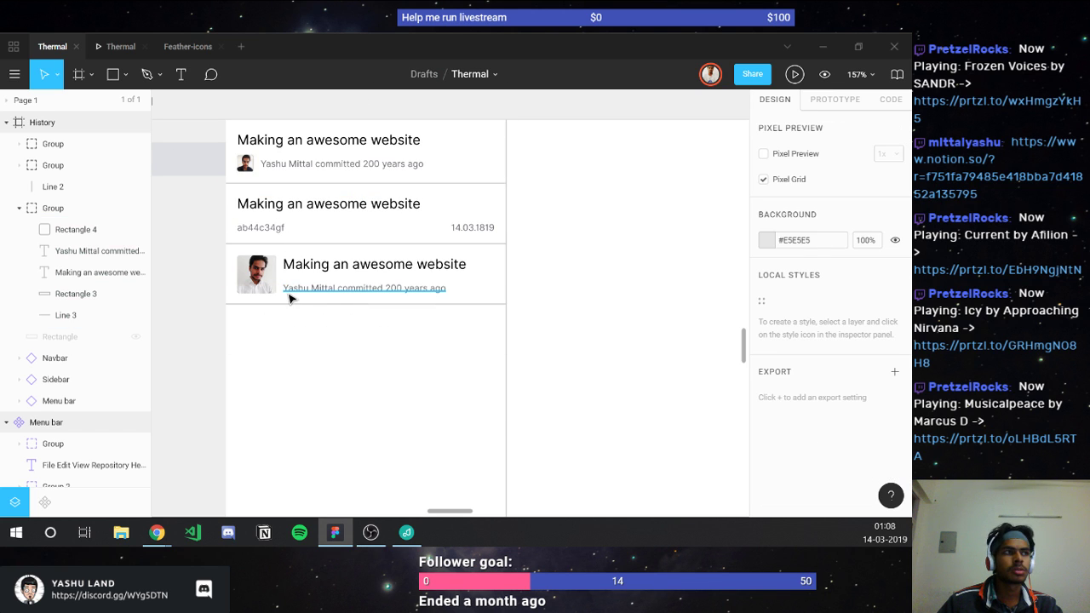
Step: Duplicate the top commit card and place the copy below the third card
click(242, 140)
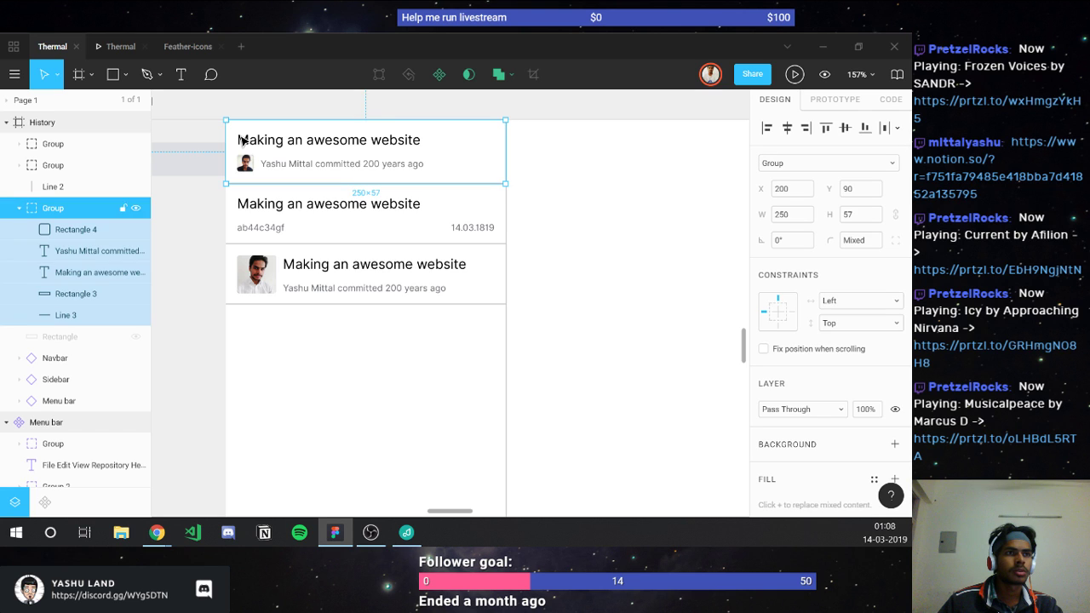
key(ctrl+d)
drag(247, 174, 262, 322)
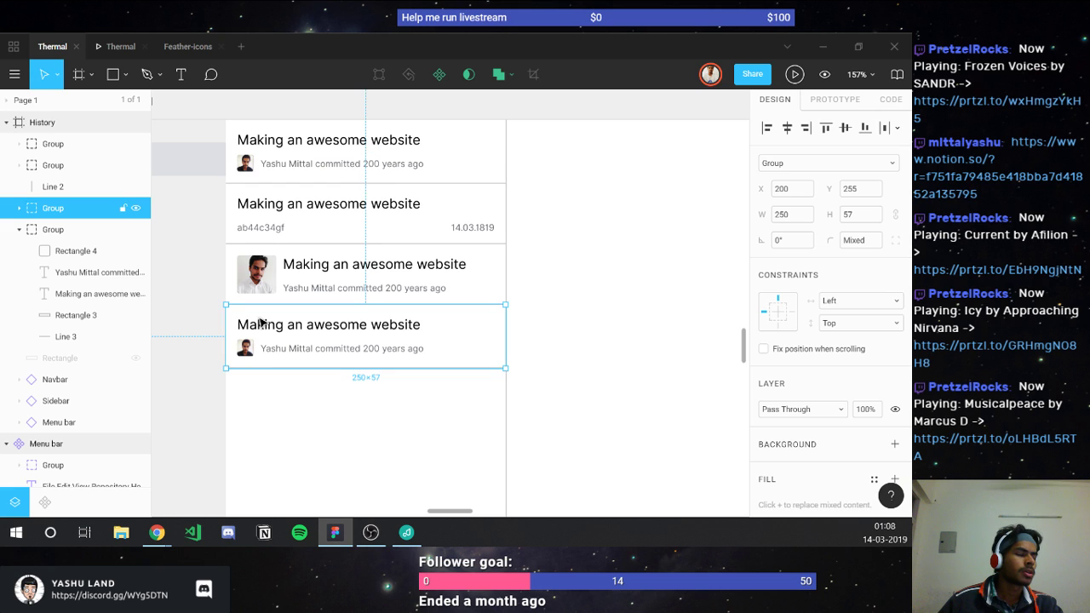
Step: Delete 'committed 200 years ago' from the new card's subtitle, leaving only the author name
double_click(342, 349)
double_click(341, 349)
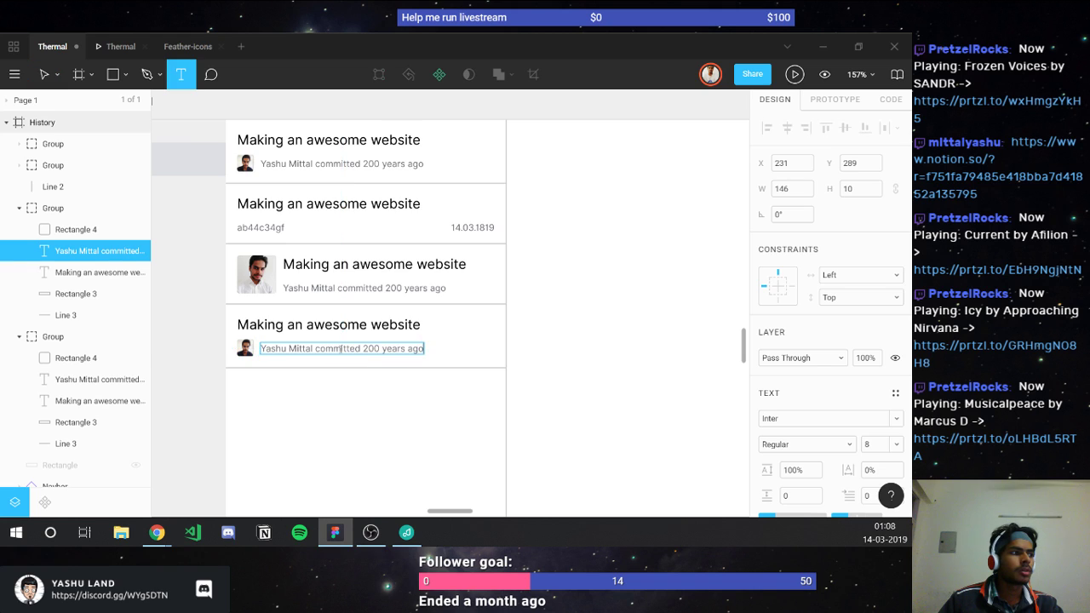
key(End)
key(ctrl+shift+Left)
key(ctrl+shift+Left)
key(ctrl+shift+Left)
key(ctrl+shift+Left)
key(ctrl+shift+Left)
key(ctrl+shift+Right)
key(shift+Left)
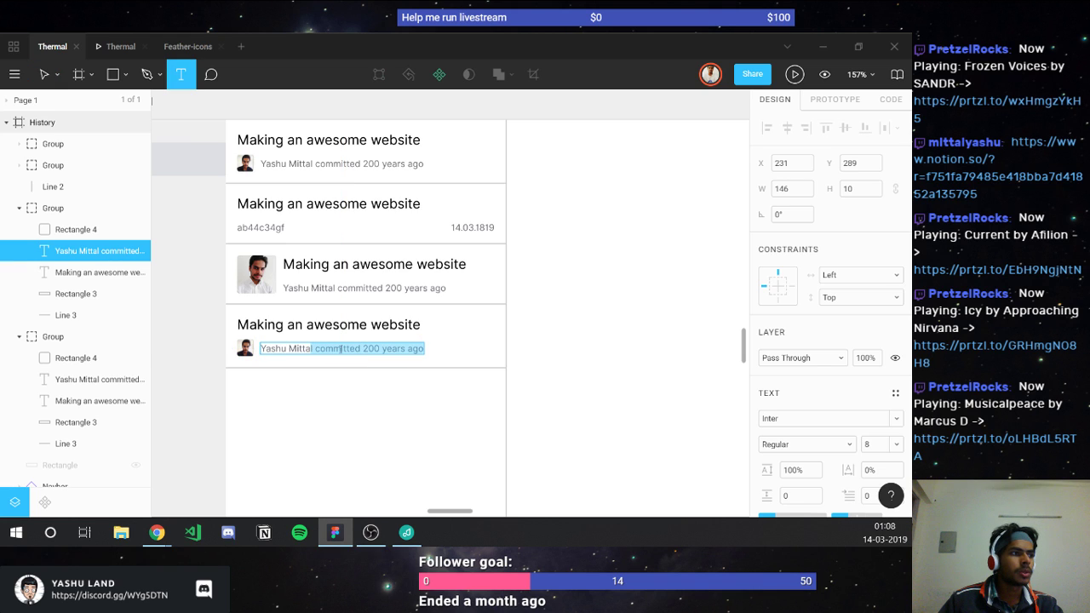
key(BackSpace)
click(326, 407)
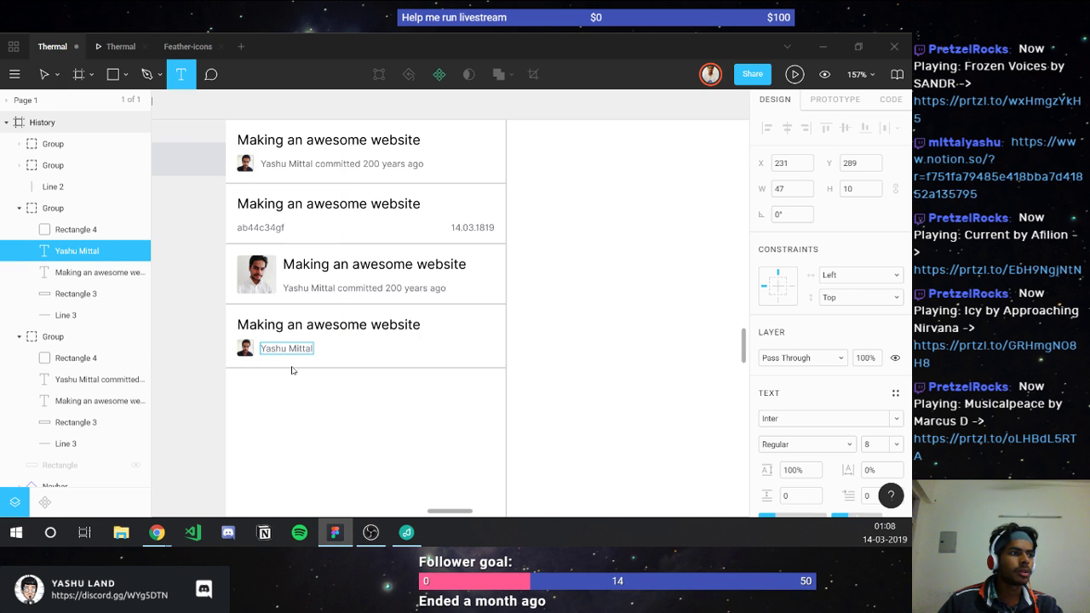
key(Escape)
key(Escape)
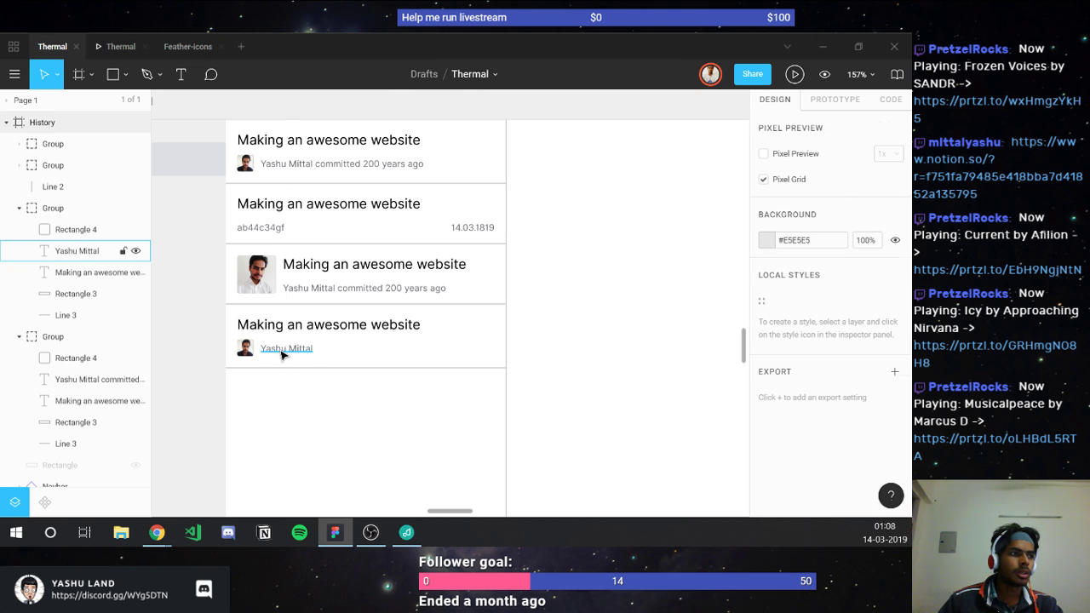
Step: Duplicate the fourth card's author name text and move the copy to the card's right side
click(283, 350)
key(ctrl+d)
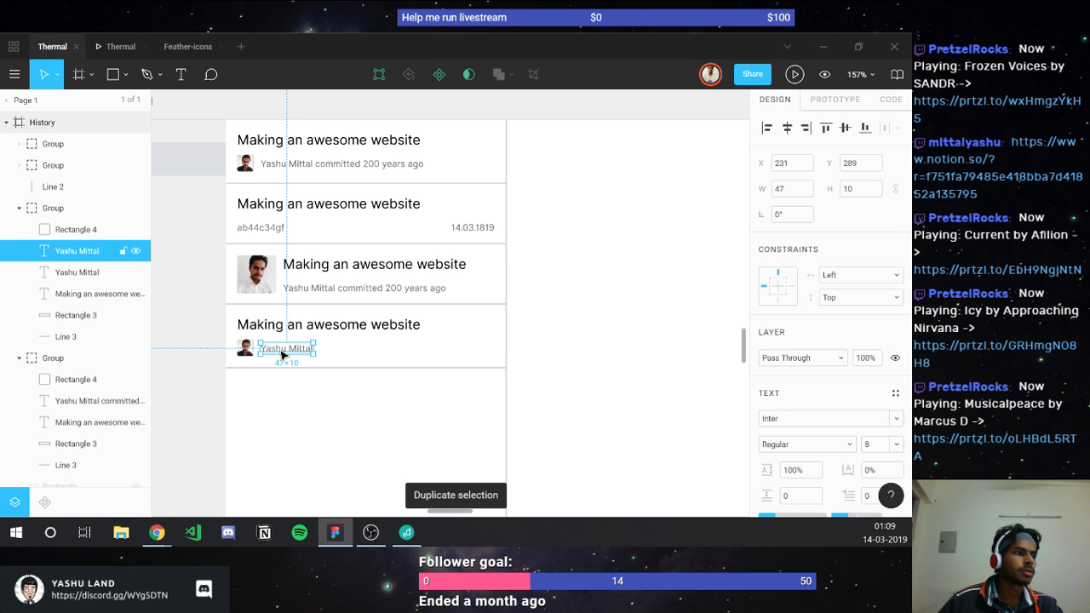
drag(283, 353, 466, 355)
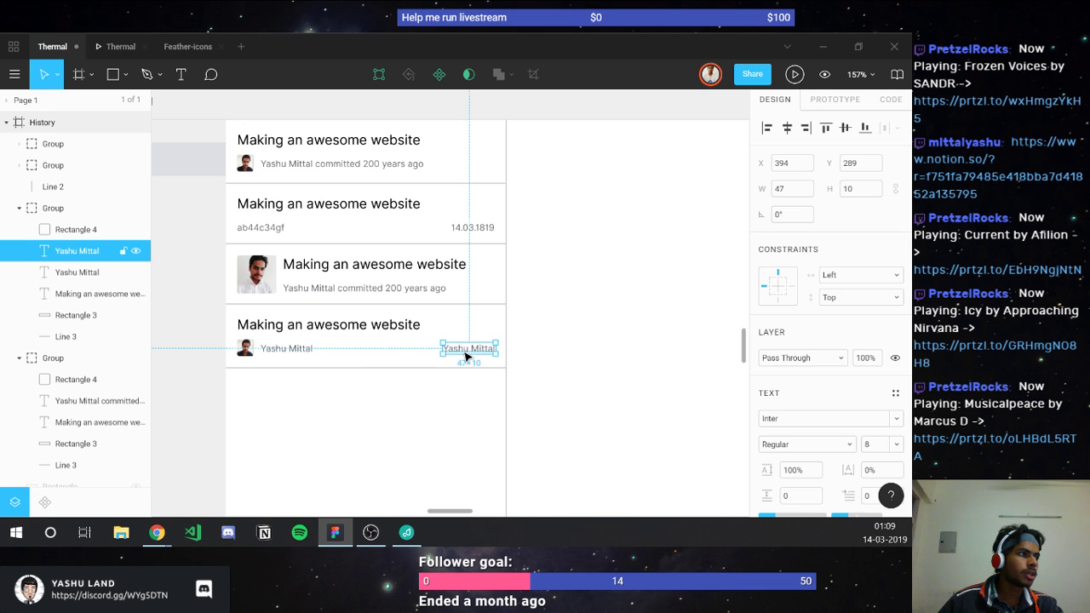
Step: Right-align the copied text and replace it with commit ID ab44c34gf from card two
click(286, 230)
double_click(286, 228)
key(ctrl+c)
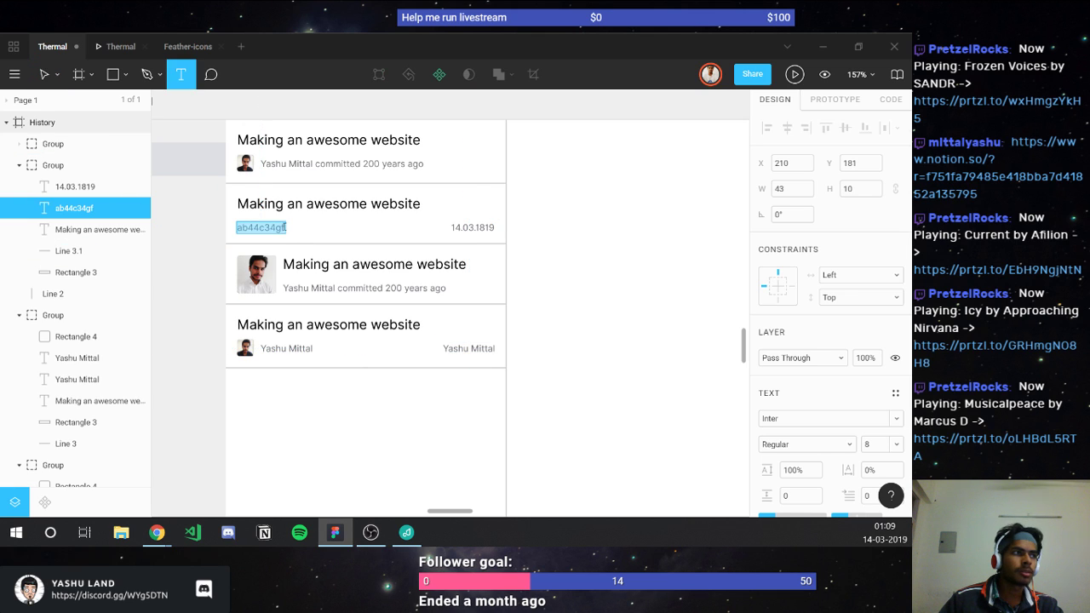
click(348, 418)
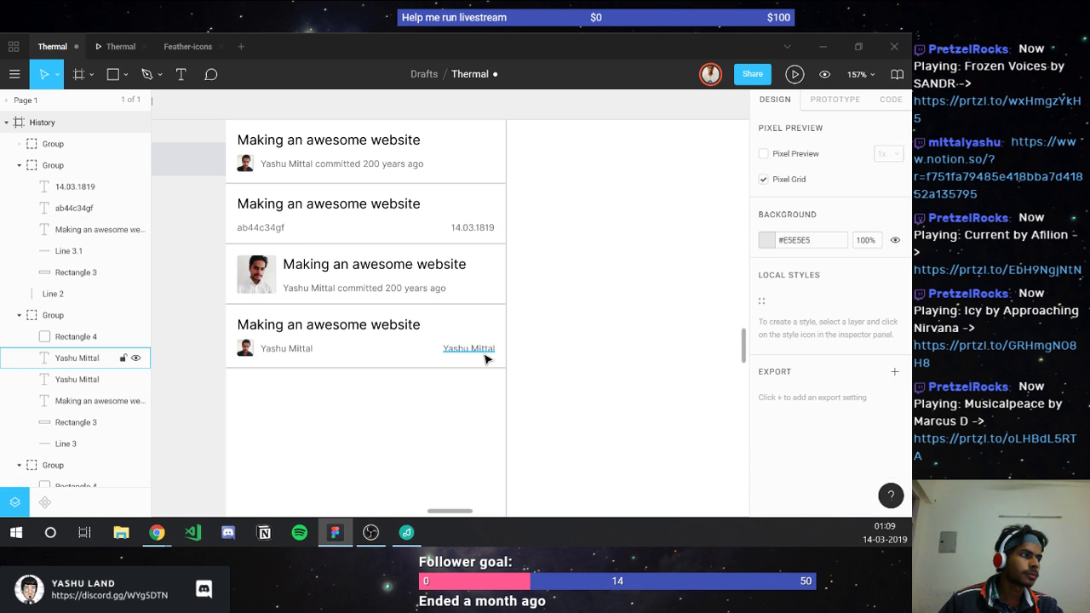
click(468, 348)
click(799, 516)
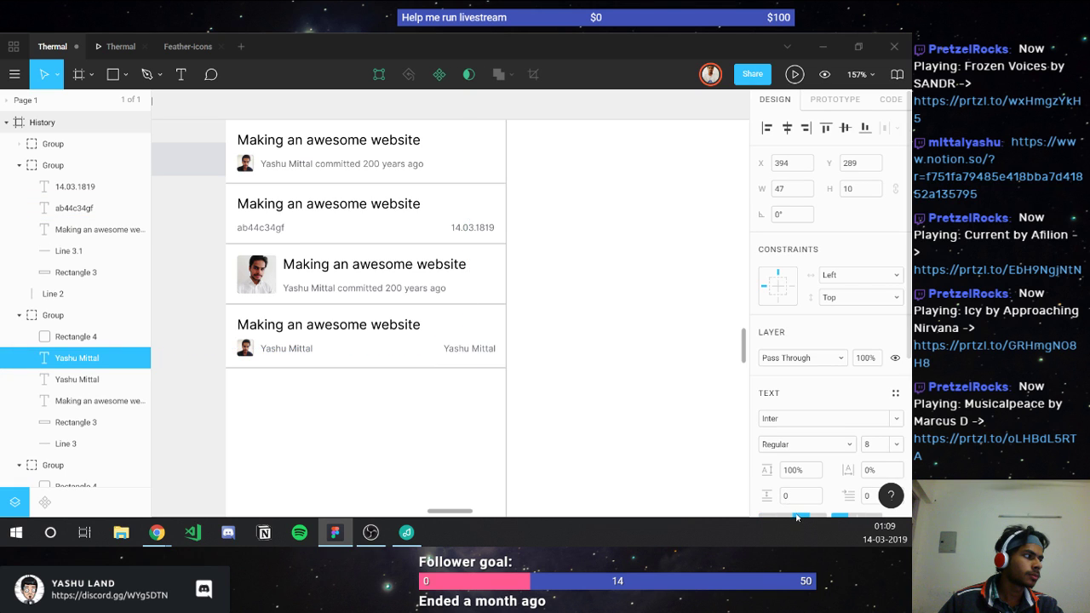
key(Return)
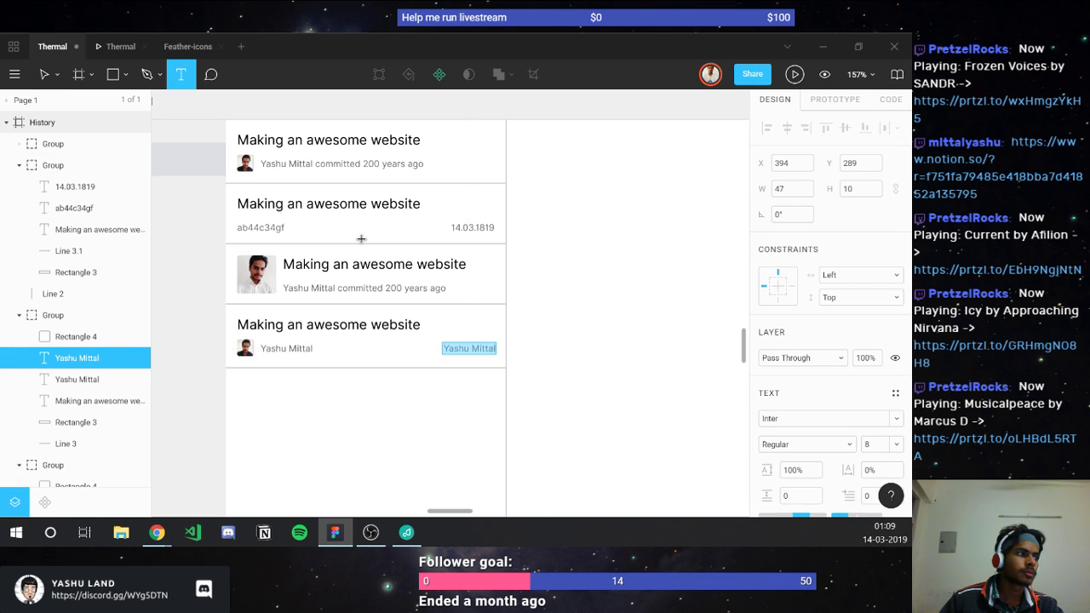
key(ctrl+v)
click(406, 421)
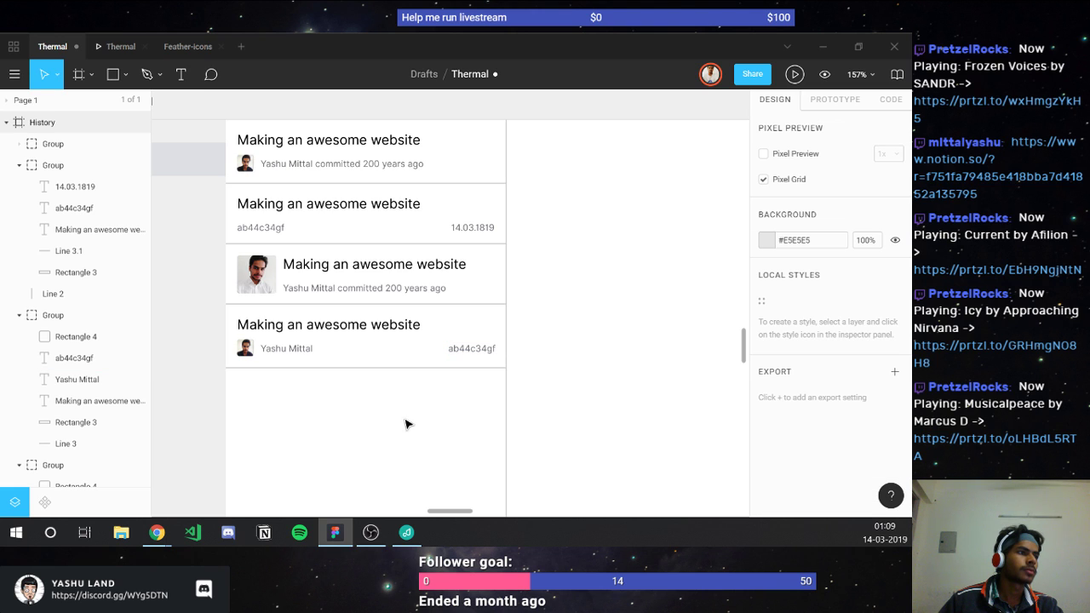
Step: Append '| 14.03.1819' to the right-hand commit ID label
scroll(406, 424, down, 2)
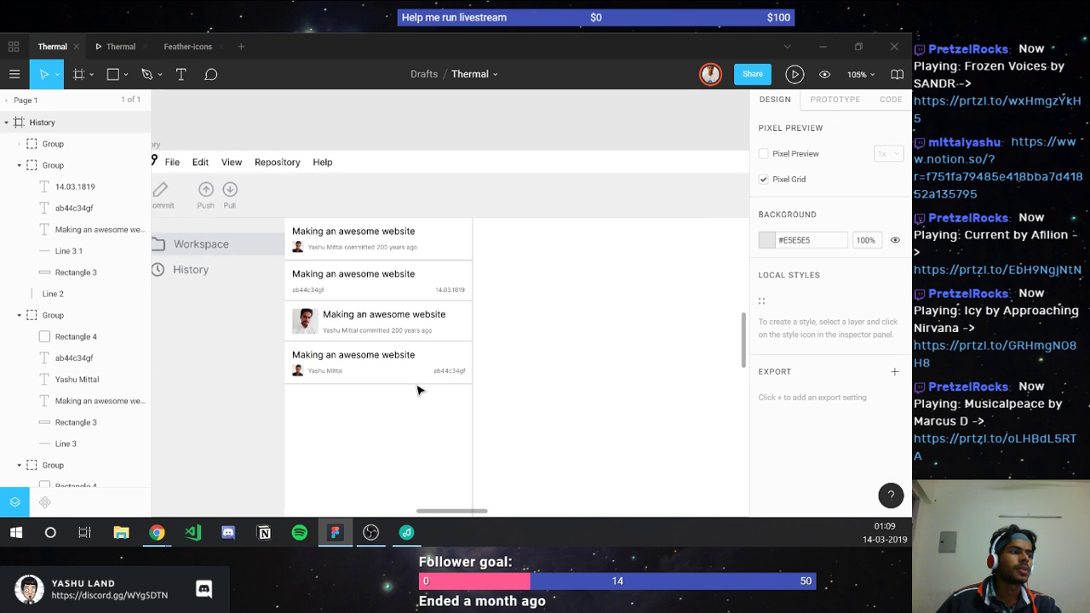
scroll(417, 390, up, 2)
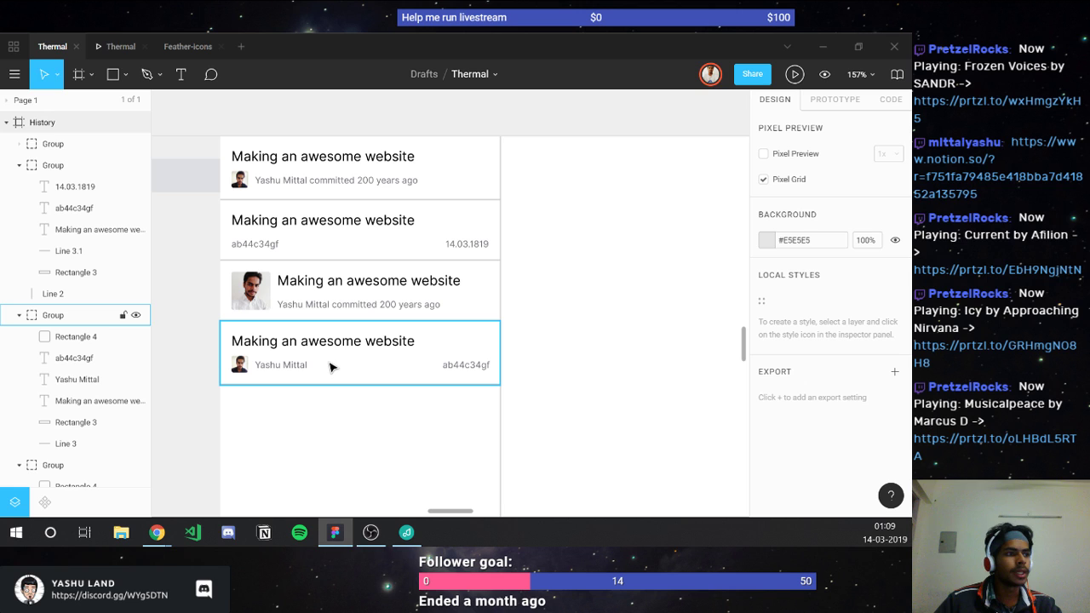
click(465, 365)
double_click(466, 365)
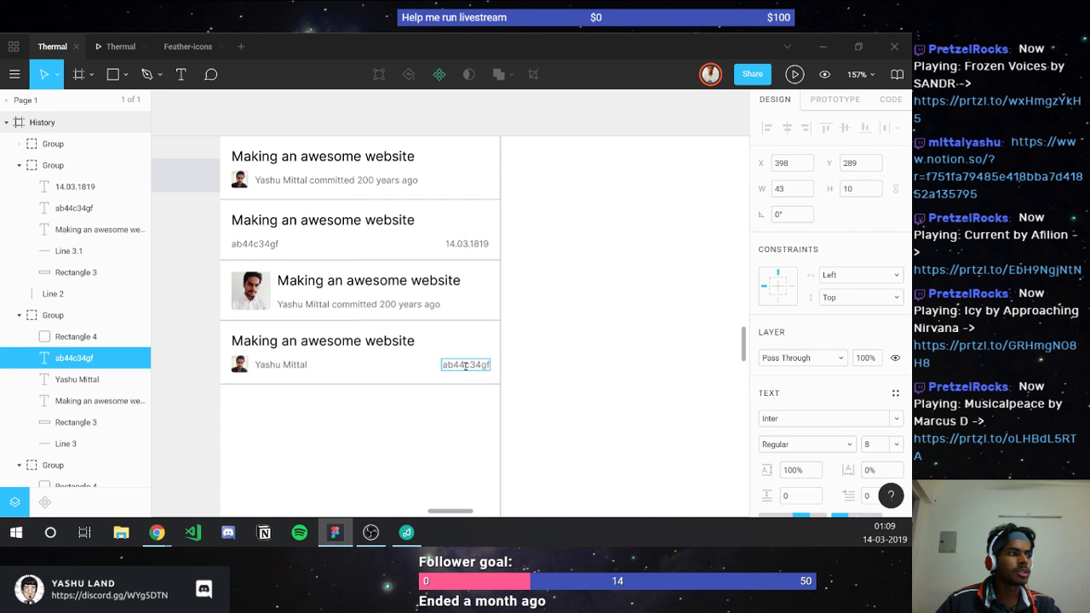
text(|)
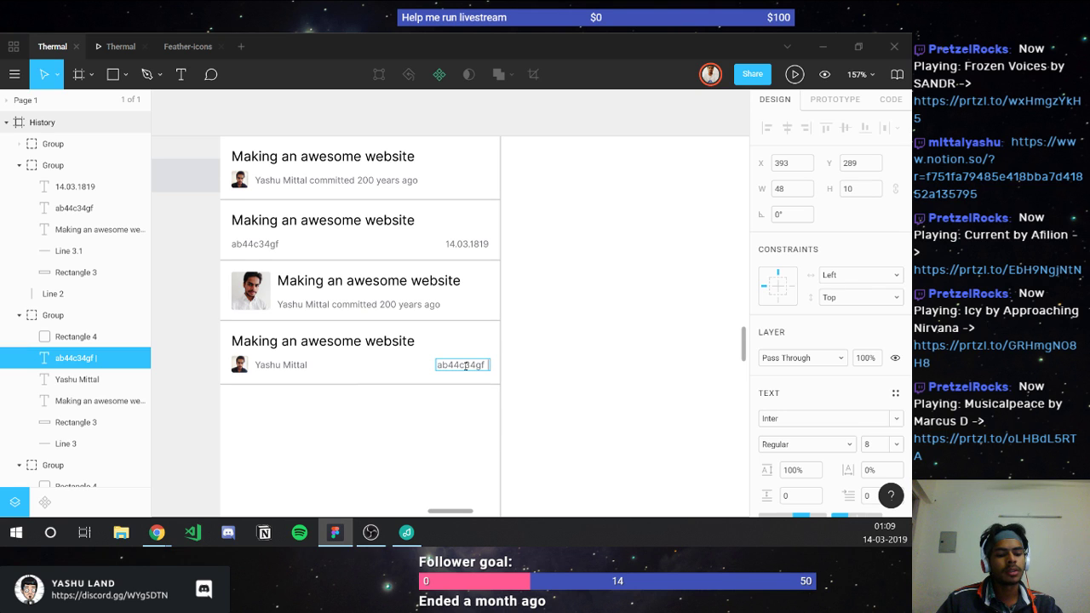
text( 14.03)
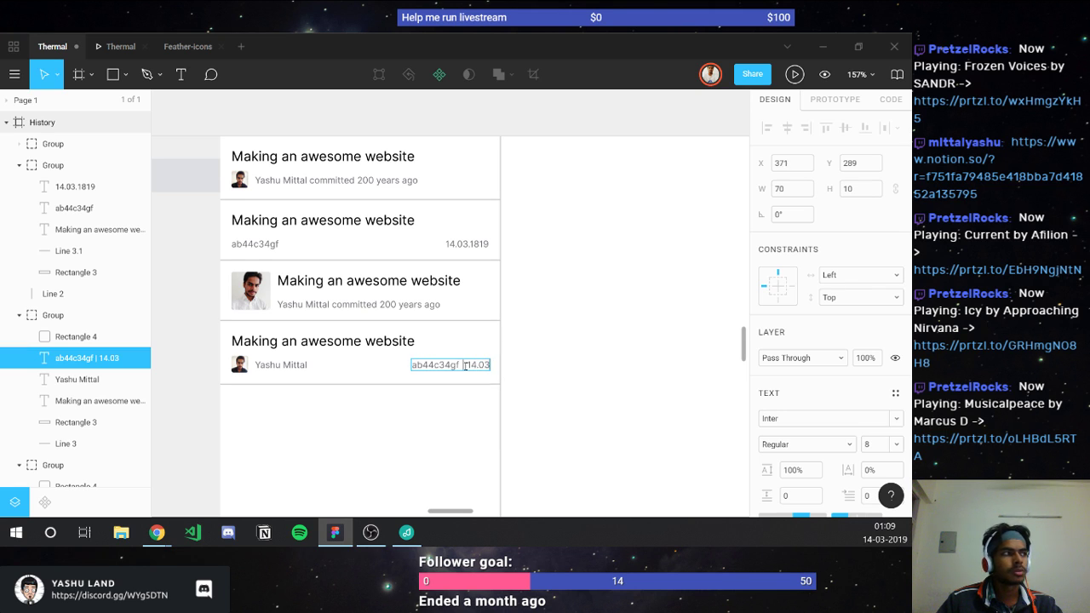
text(.1819)
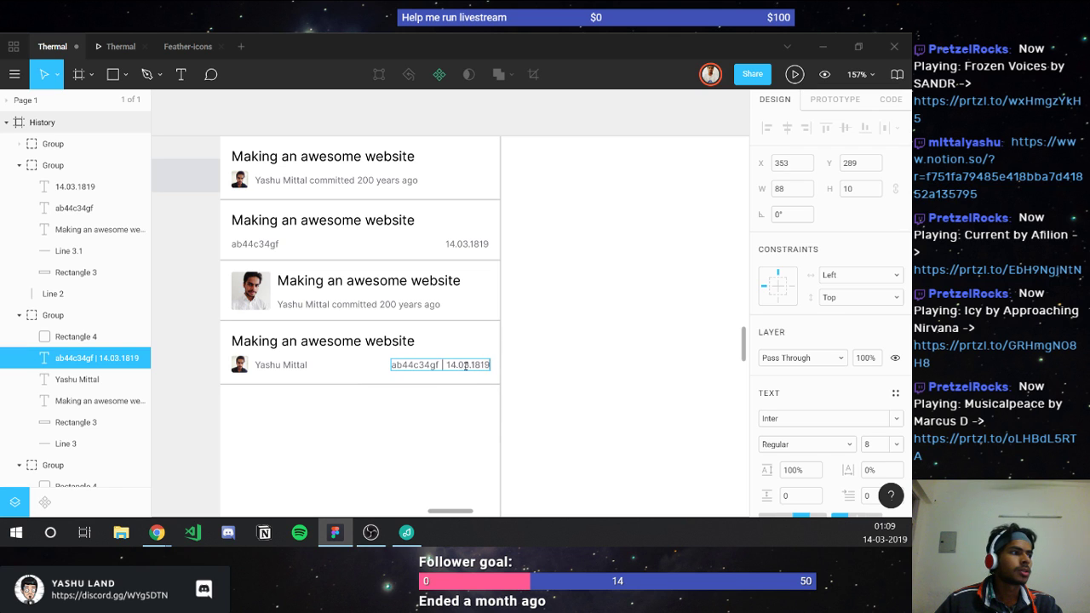
click(438, 427)
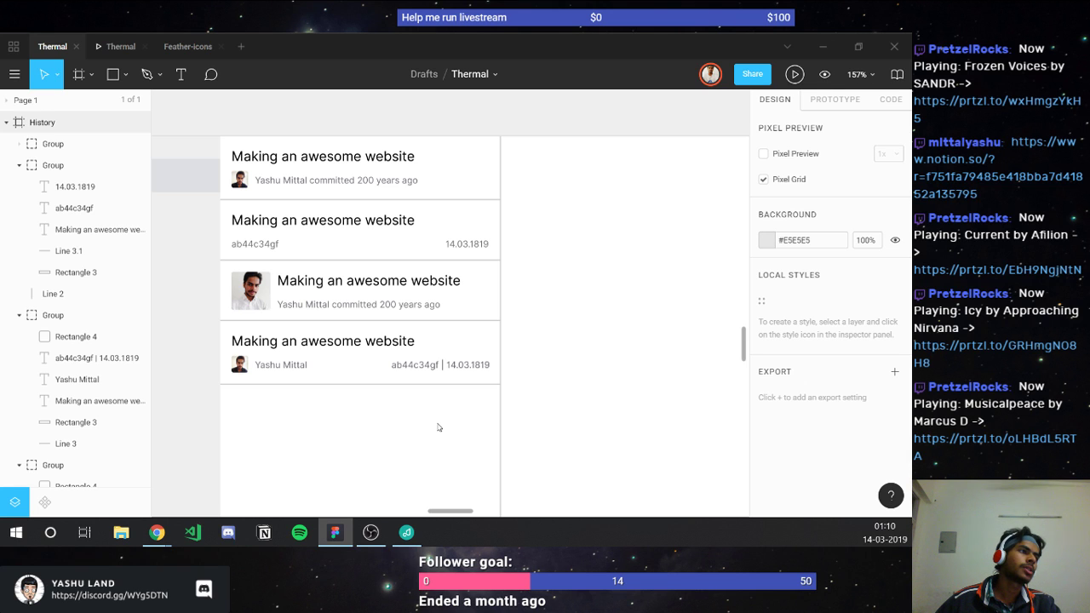
Step: Delete ' | 14.03.1819' from the right label, leaving only ab44c34gf
click(425, 365)
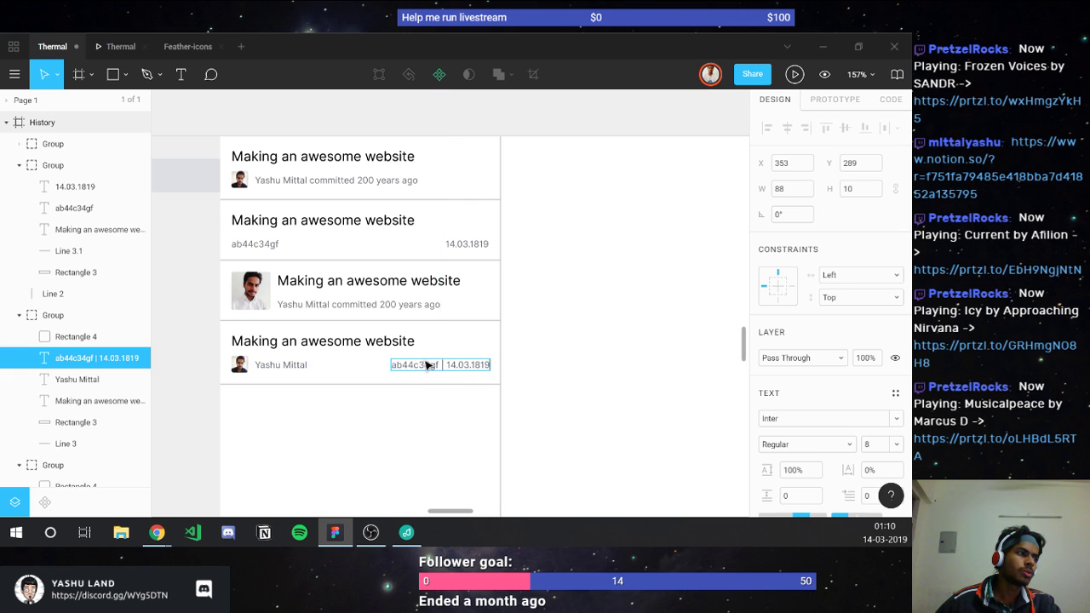
key(shift+Left)
key(shift+Left)
key(shift+Left)
key(shift+Left)
key(shift+Left)
key(shift+Left)
key(shift+Left)
key(shift+Left)
key(shift+Left)
key(shift+Left)
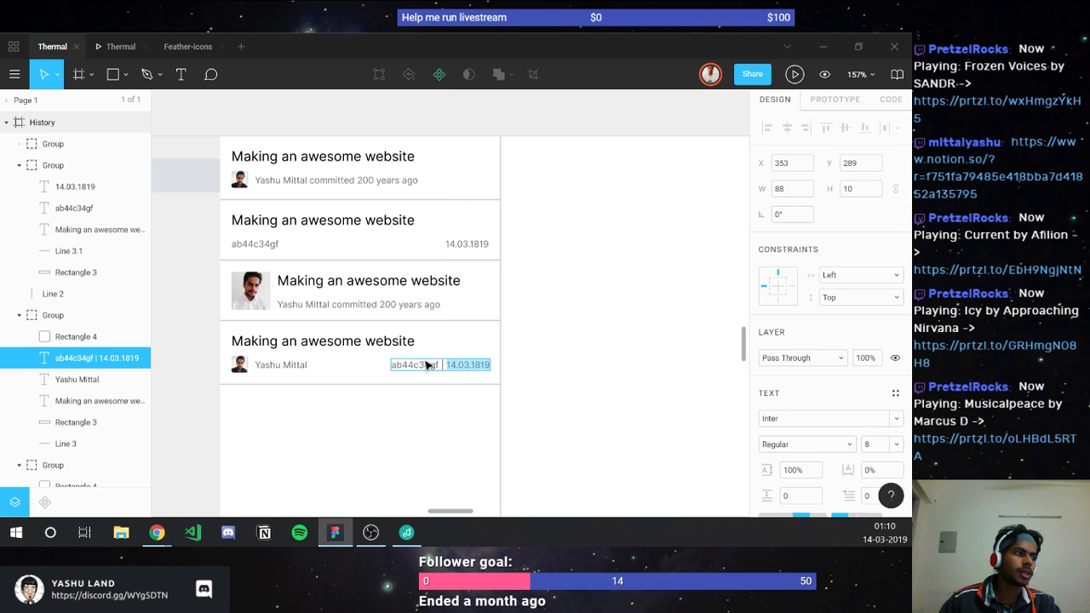
key(BackSpace)
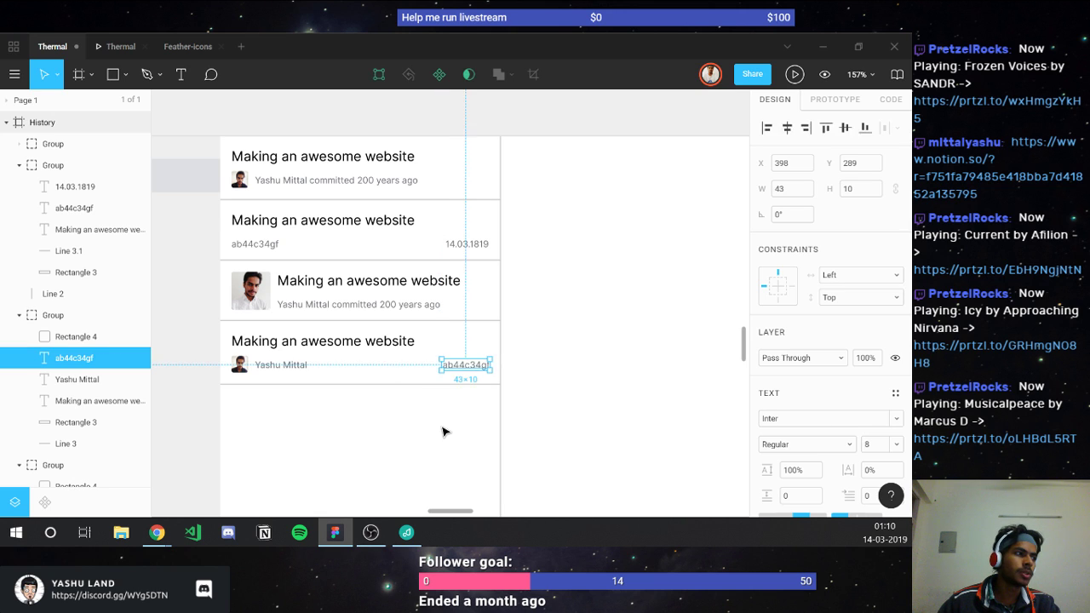
click(446, 430)
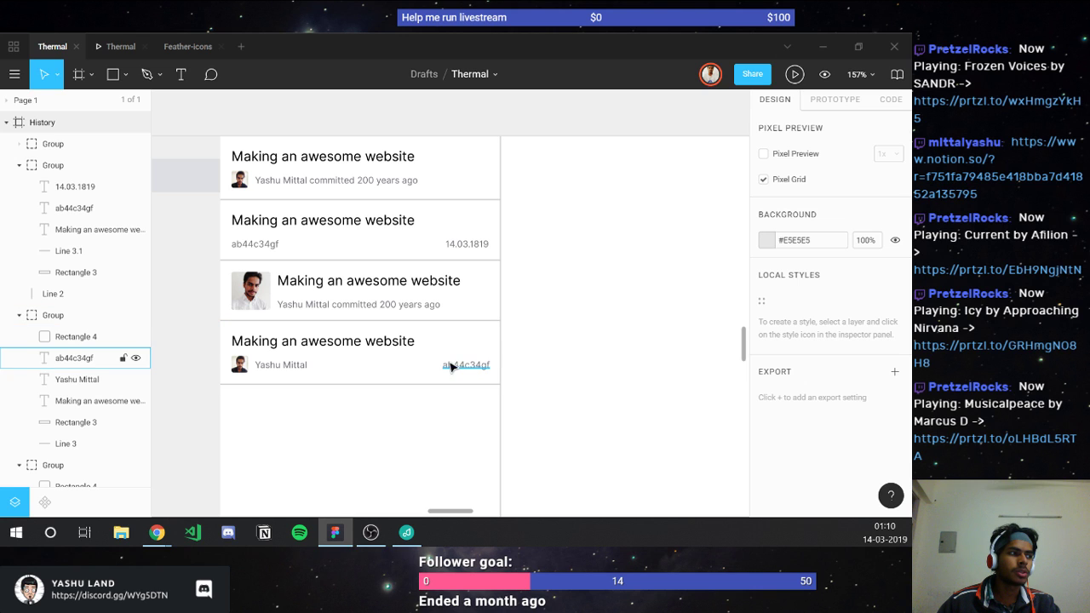
click(464, 367)
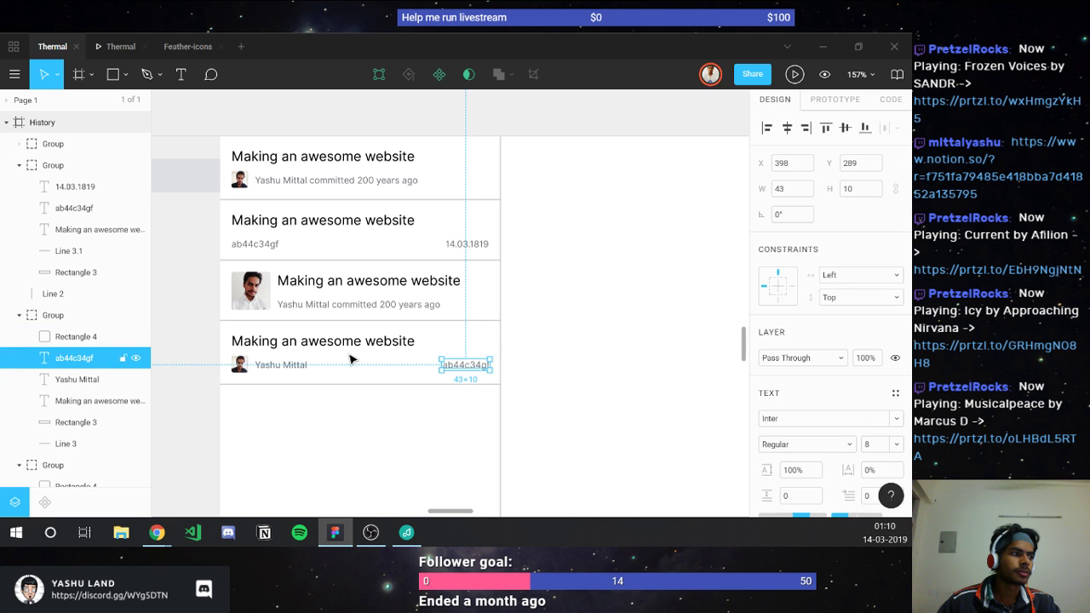
Step: Append 'committed 20 minutes ago' to the fourth card's author line, fixing the typo
click(305, 365)
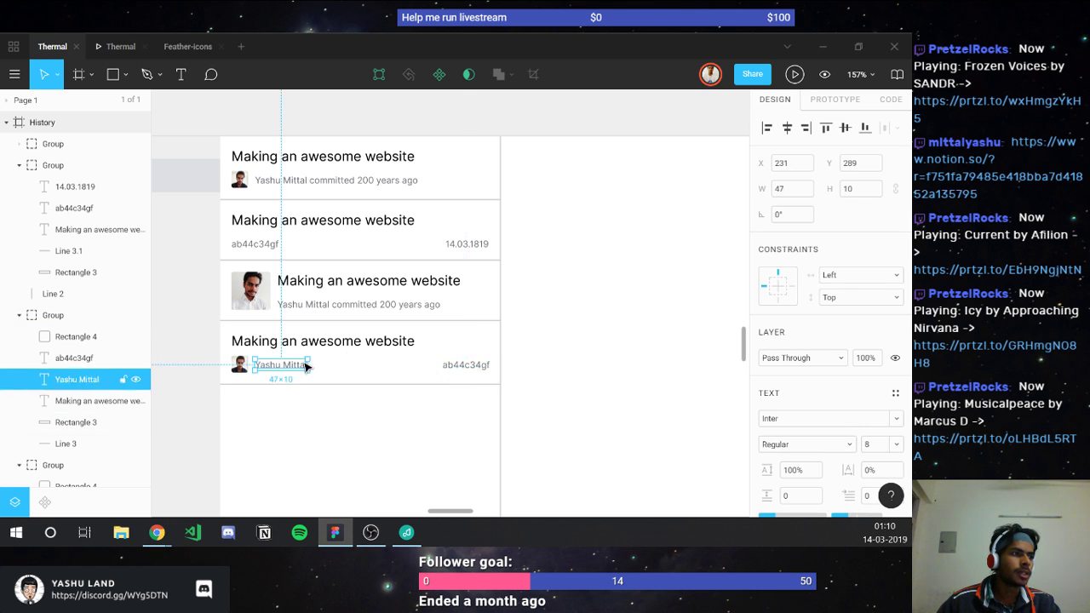
double_click(305, 365)
click(304, 364)
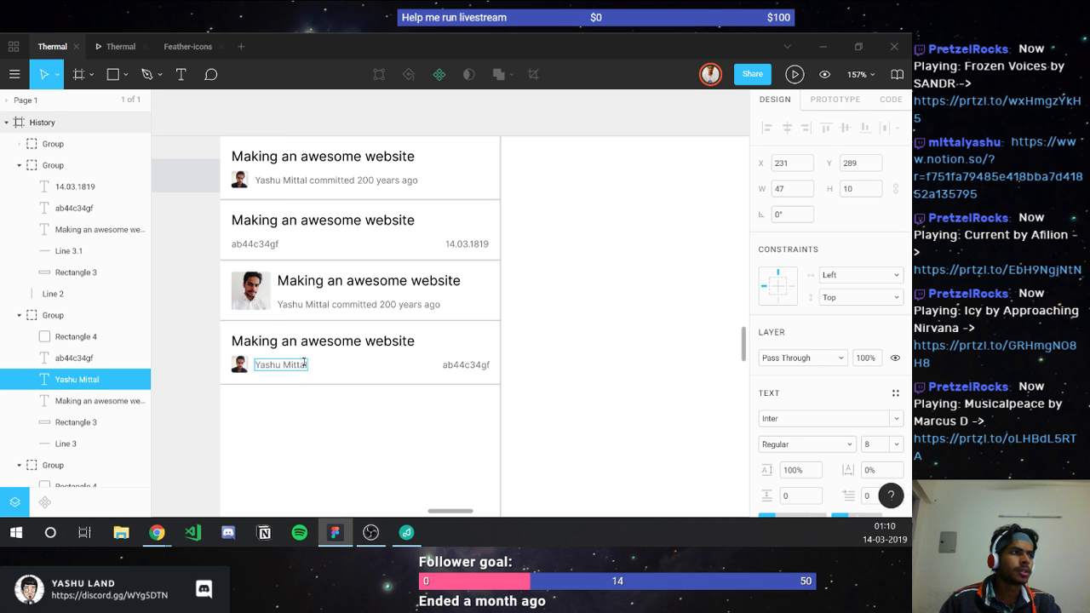
text(comm)
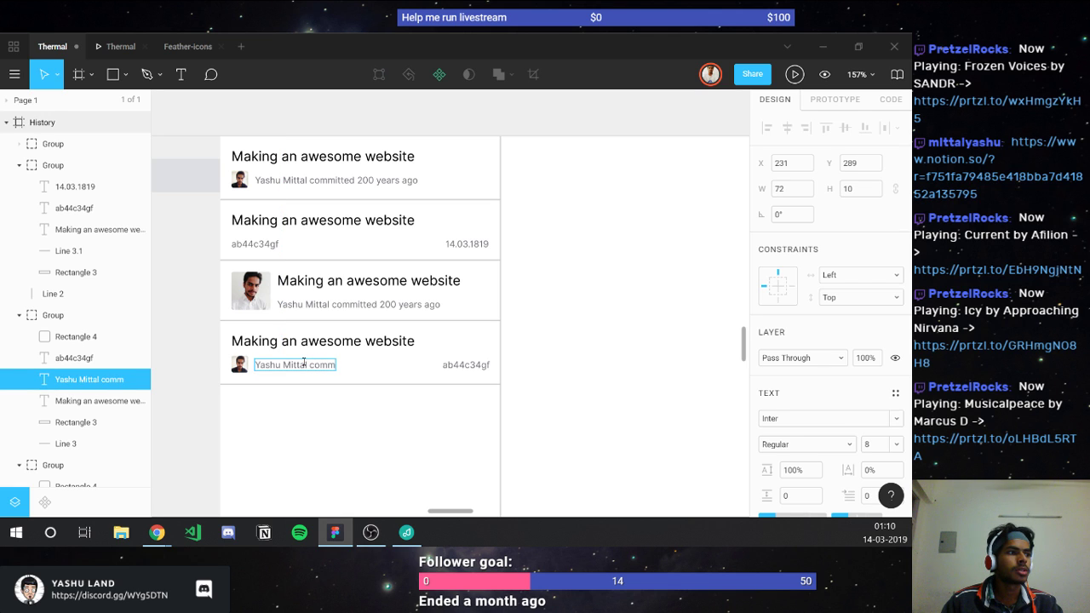
text(itted 2)
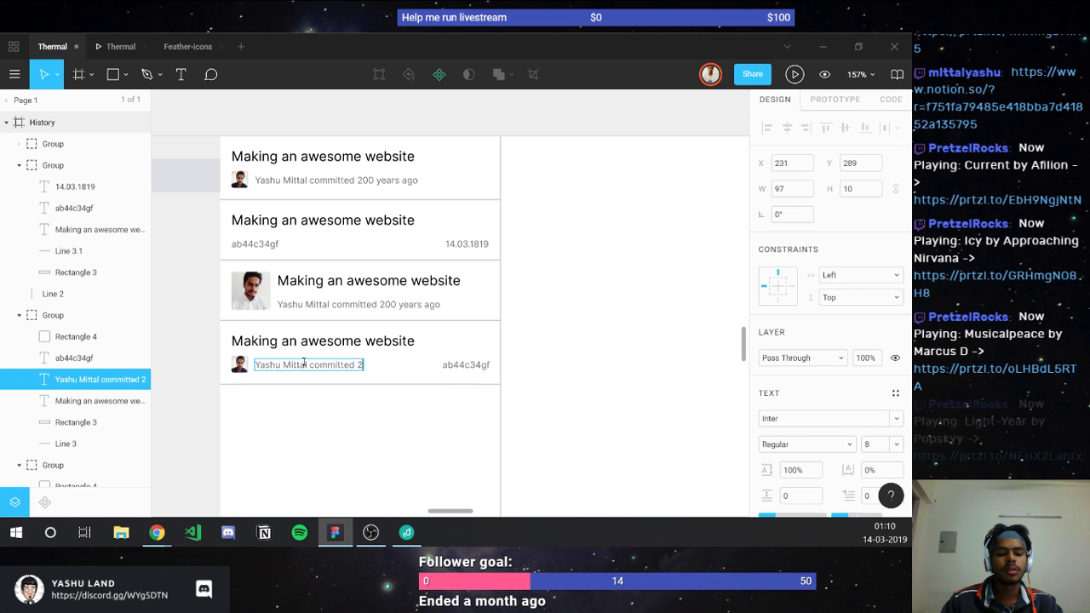
text(0 min)
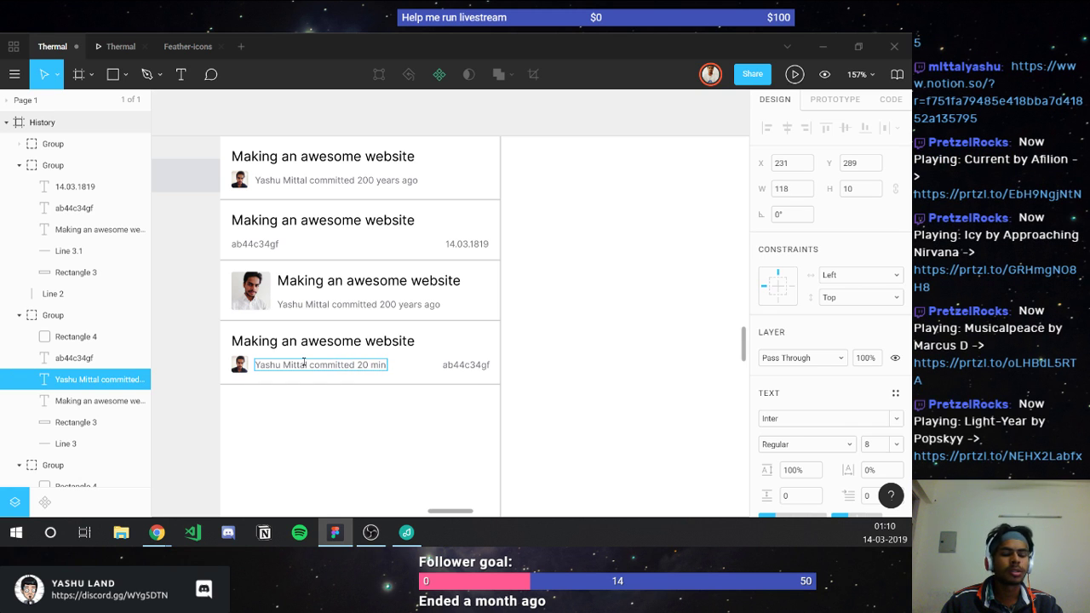
text(utes aho)
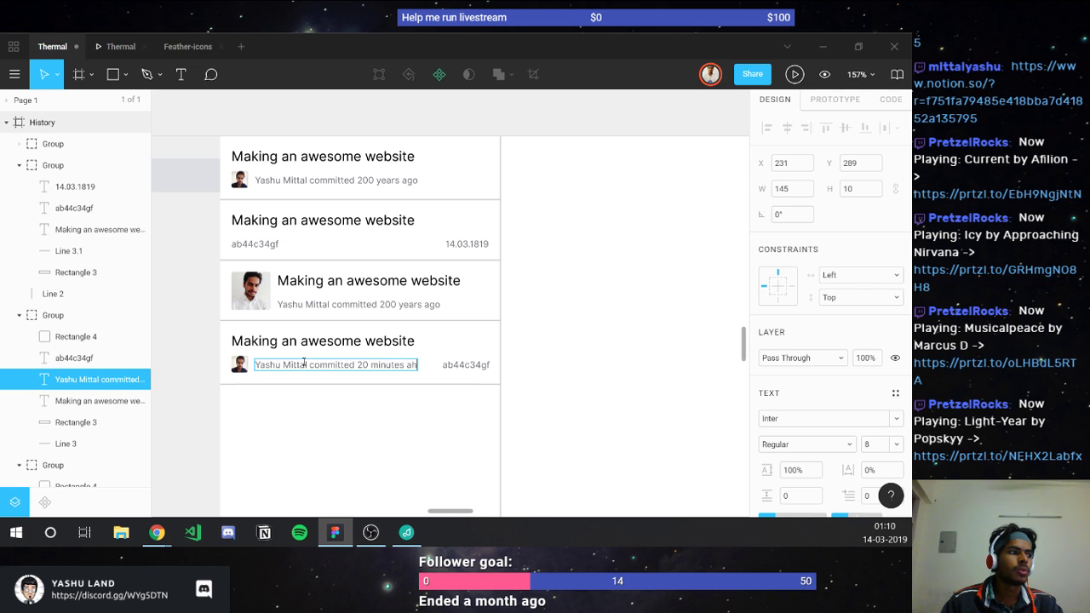
key(BackSpace)
key(BackSpace)
text(go)
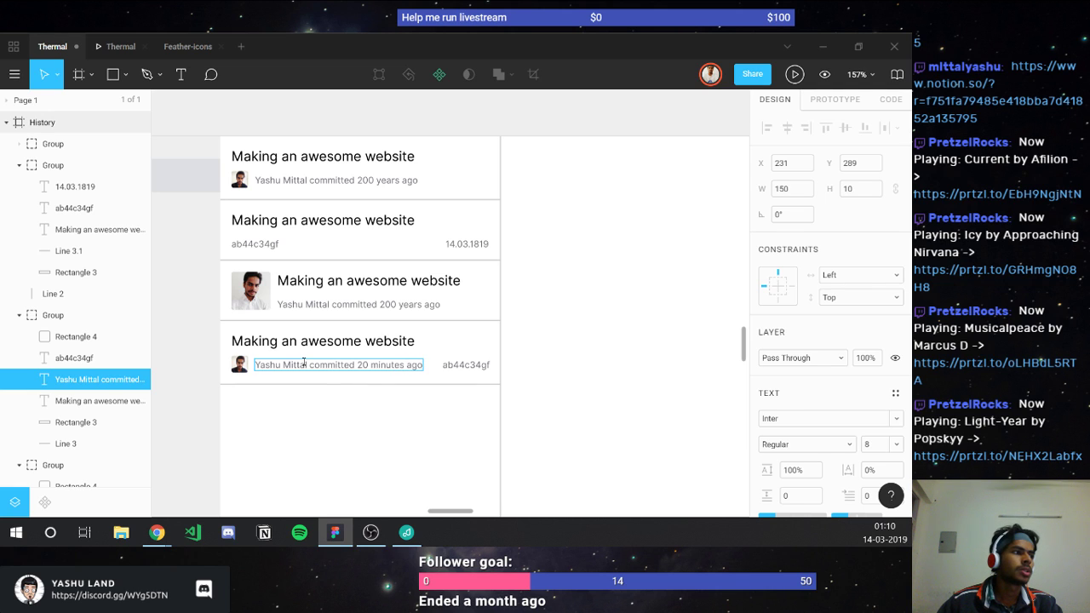
click(347, 423)
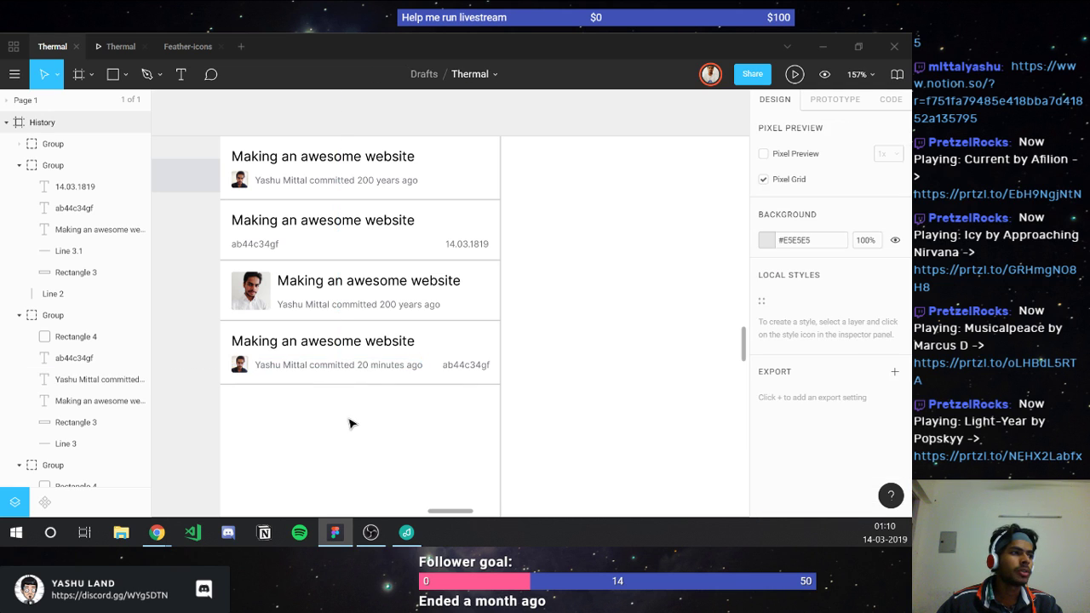
Step: Check the edited author line and commit ID, then select the fourth commit card
double_click(307, 368)
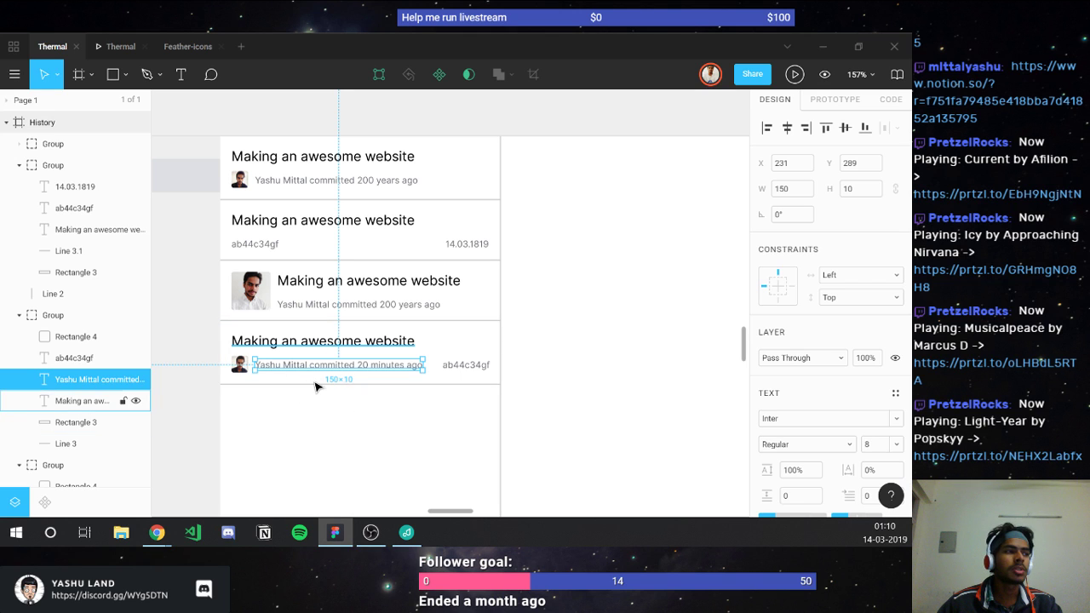
click(428, 449)
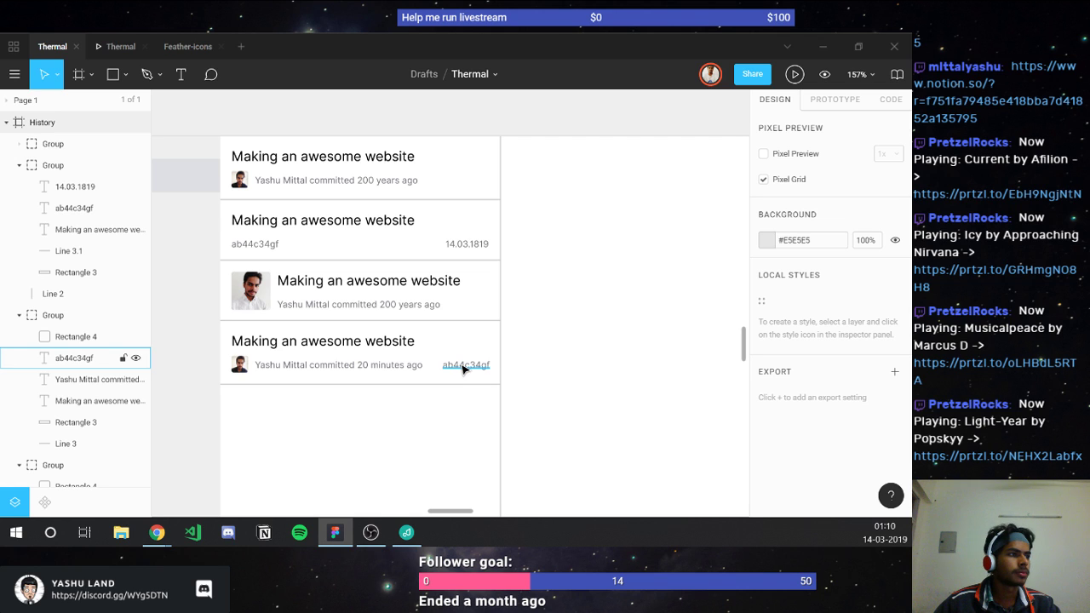
click(464, 368)
click(439, 399)
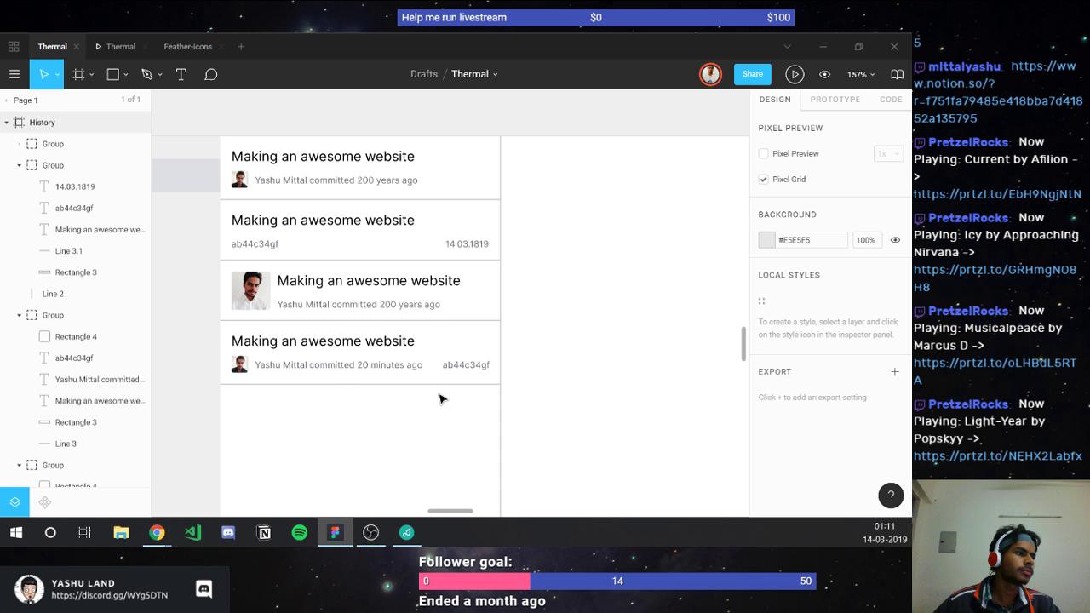
scroll(440, 398, down, 5)
click(425, 381)
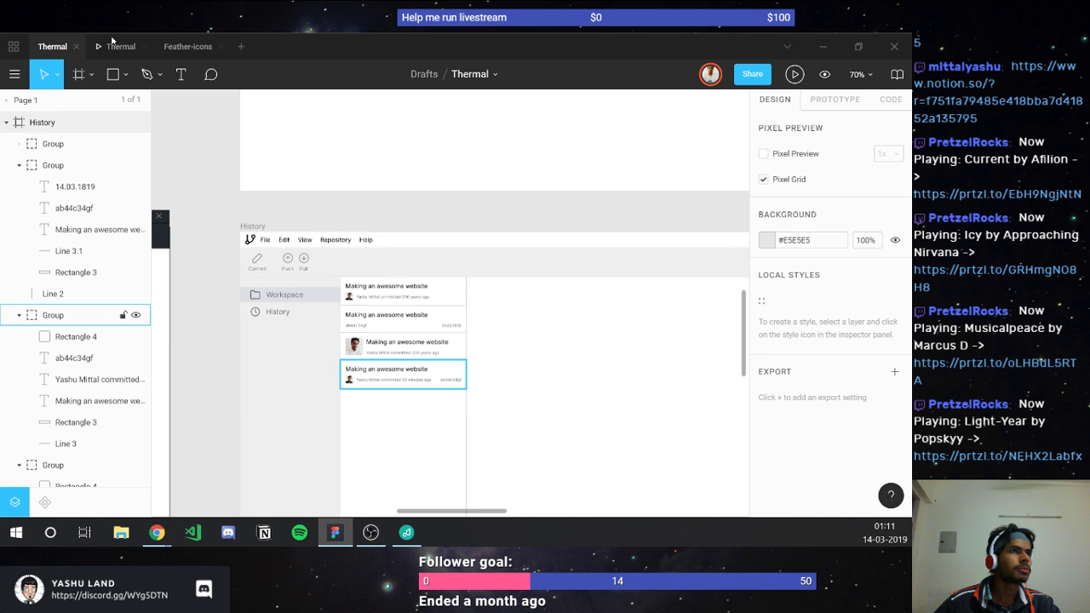
click(111, 40)
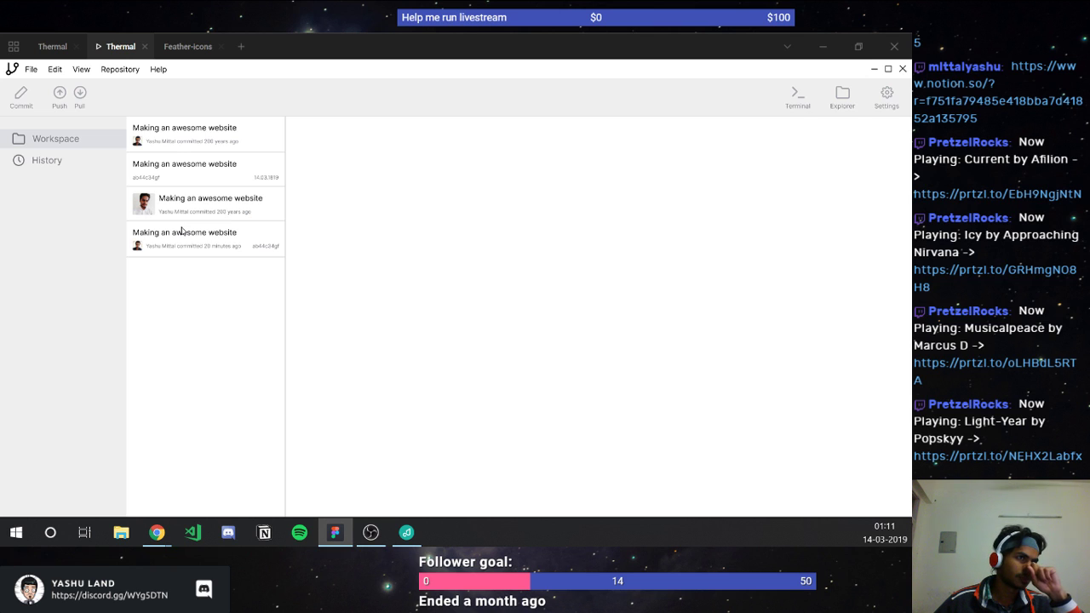
click(43, 48)
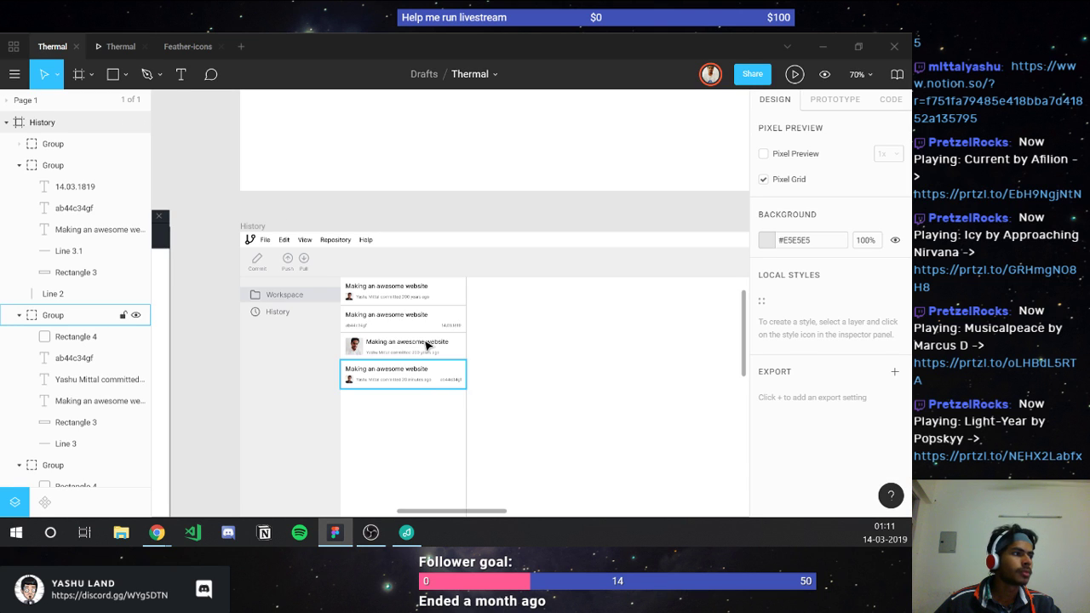
key(Escape)
scroll(428, 347, up, 3)
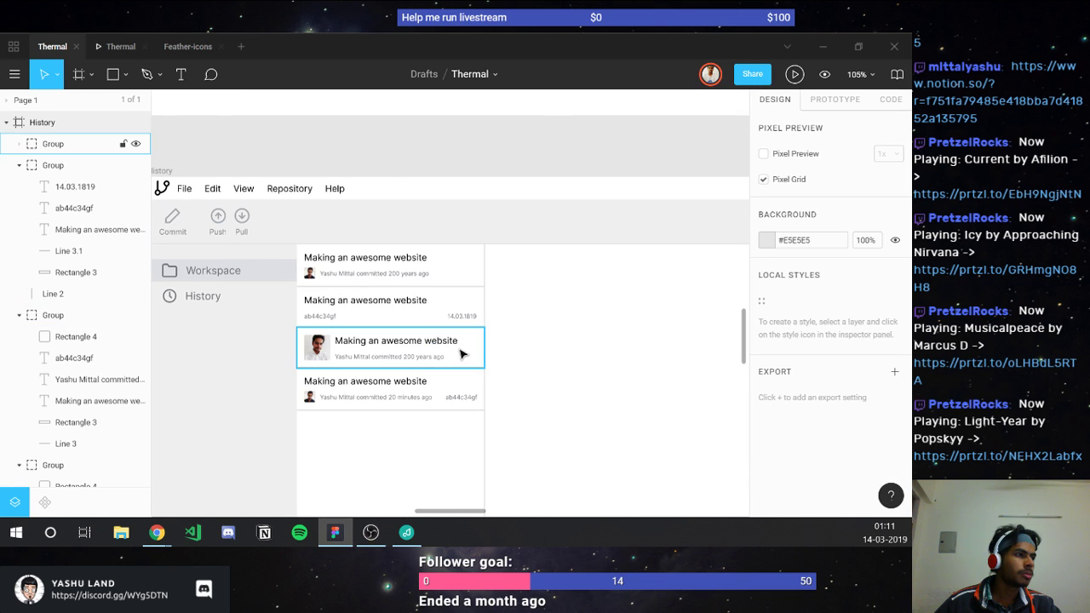
Step: Remove the second and third commit cards from the list and paste them beside the Sidebar frame
click(461, 353)
shift+click(417, 300)
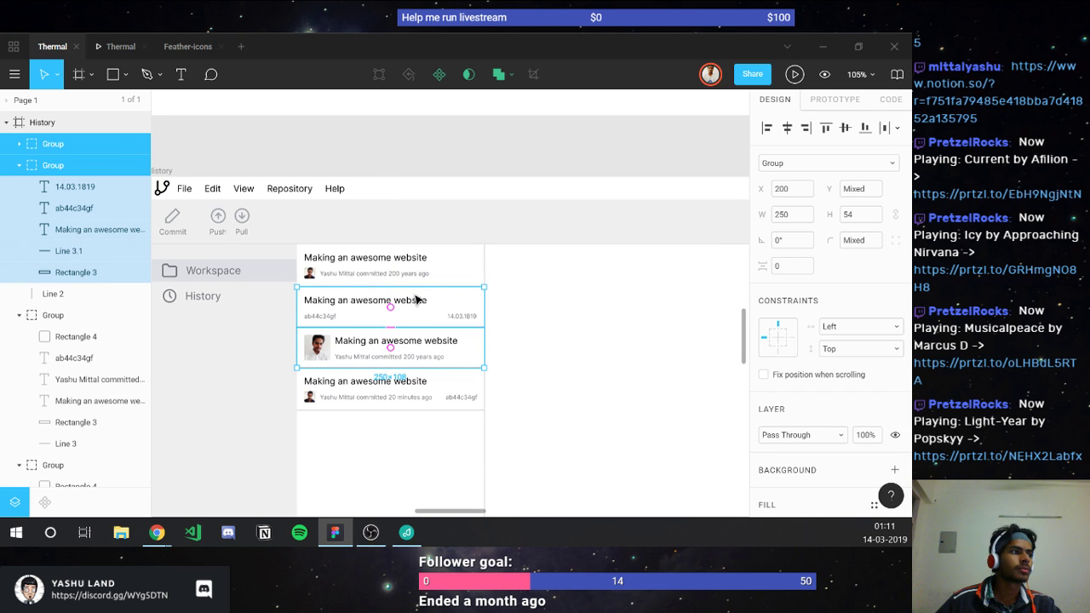
key(Delete)
scroll(417, 299, down, 5)
scroll(569, 309, up, 3)
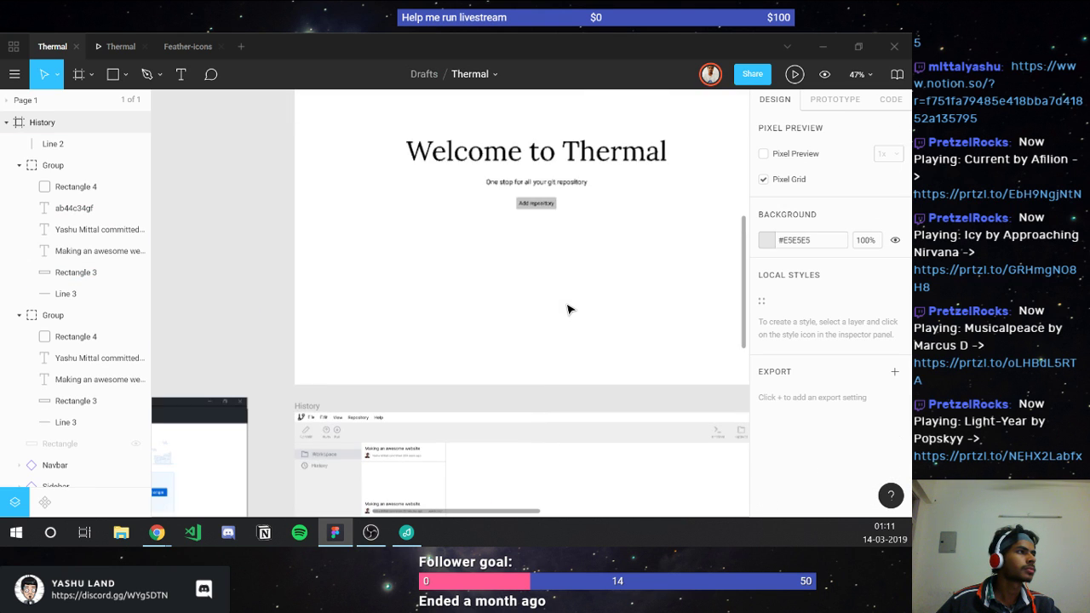
scroll(569, 309, right, 5)
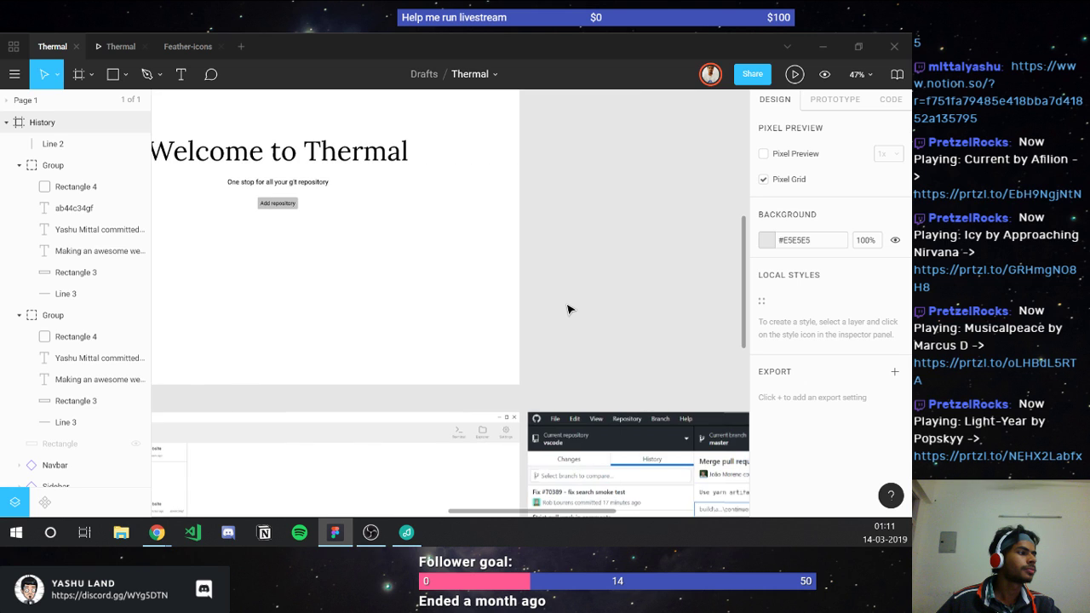
scroll(569, 309, down, 5)
scroll(496, 309, right, 3)
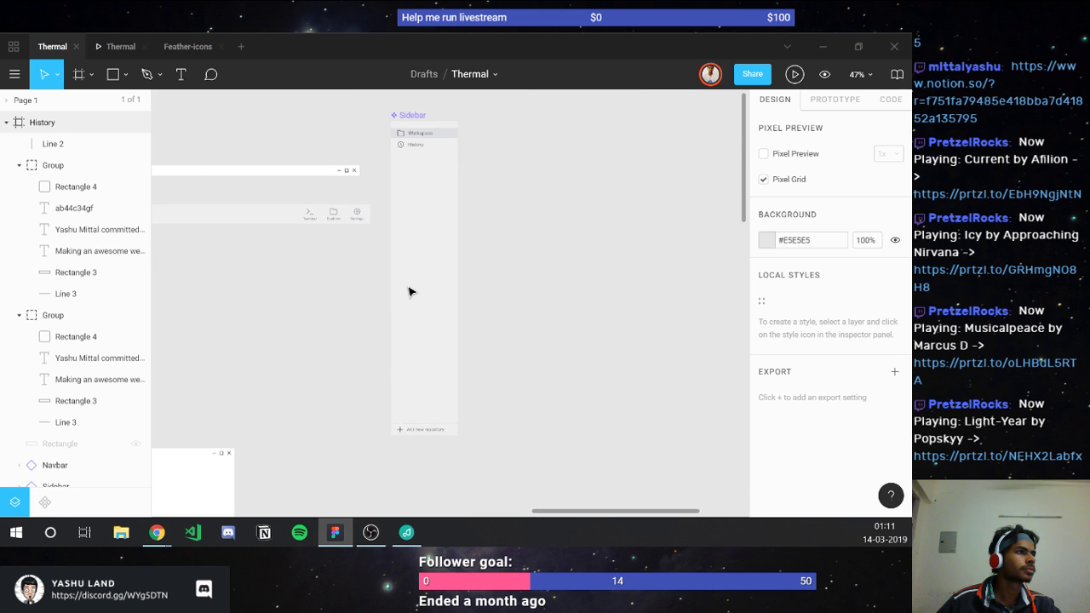
scroll(408, 292, left, 5)
scroll(409, 289, up, 5)
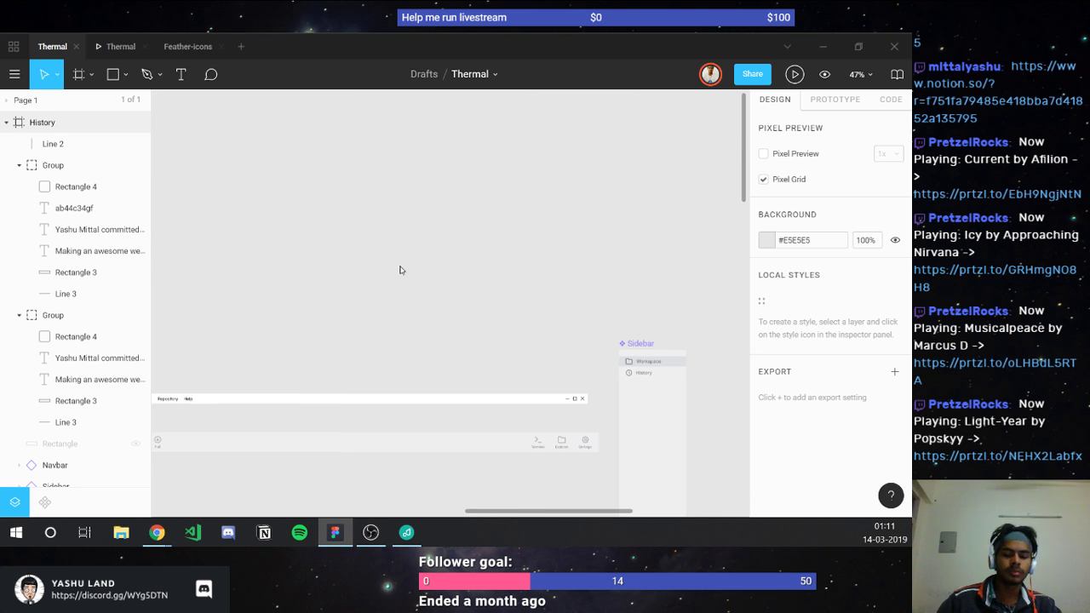
key(ctrl+v)
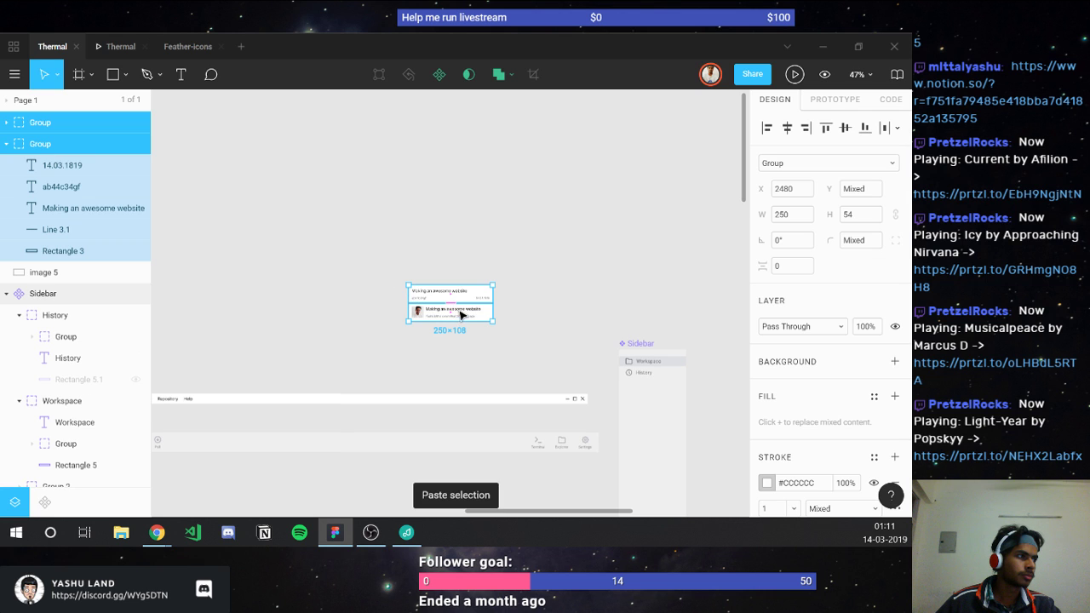
drag(467, 312, 549, 368)
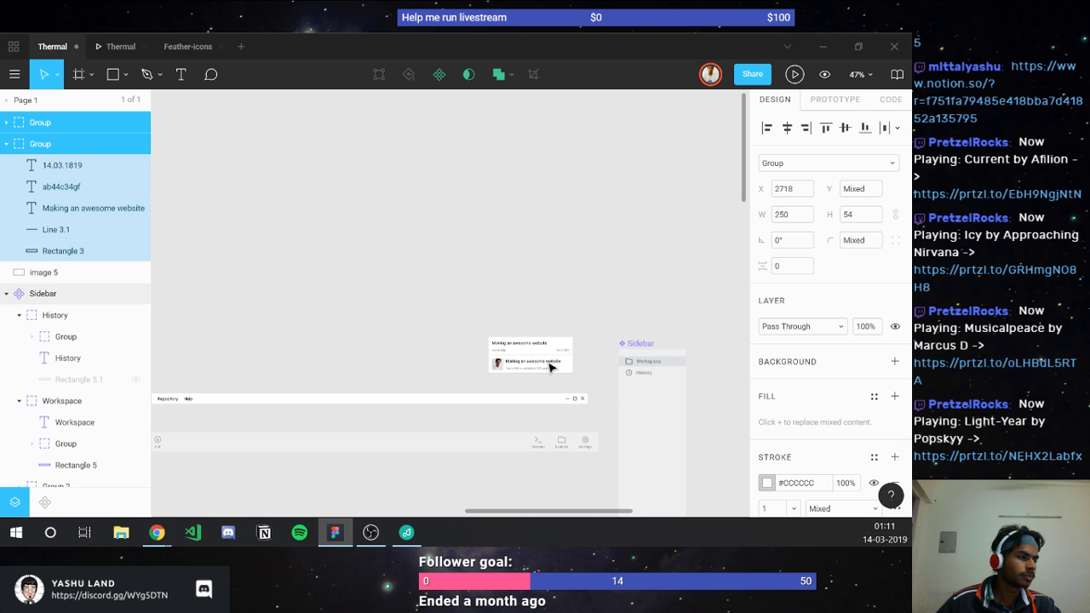
Step: Move the 'committed 20 minutes ago' card up under the top card and duplicate it
scroll(314, 367, down, 10)
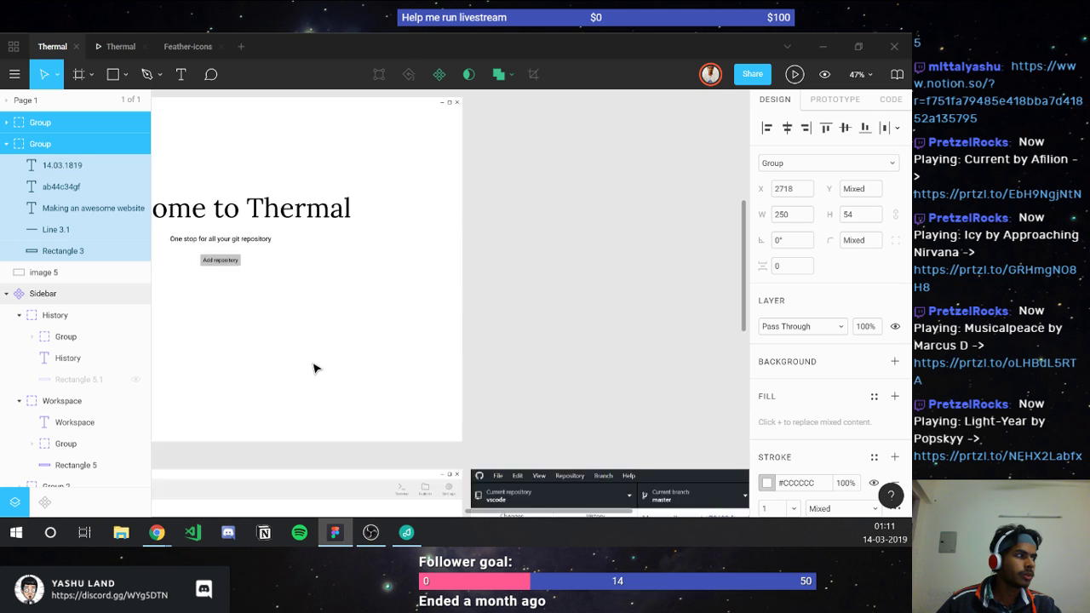
scroll(314, 367, down, 5)
scroll(314, 367, left, 3)
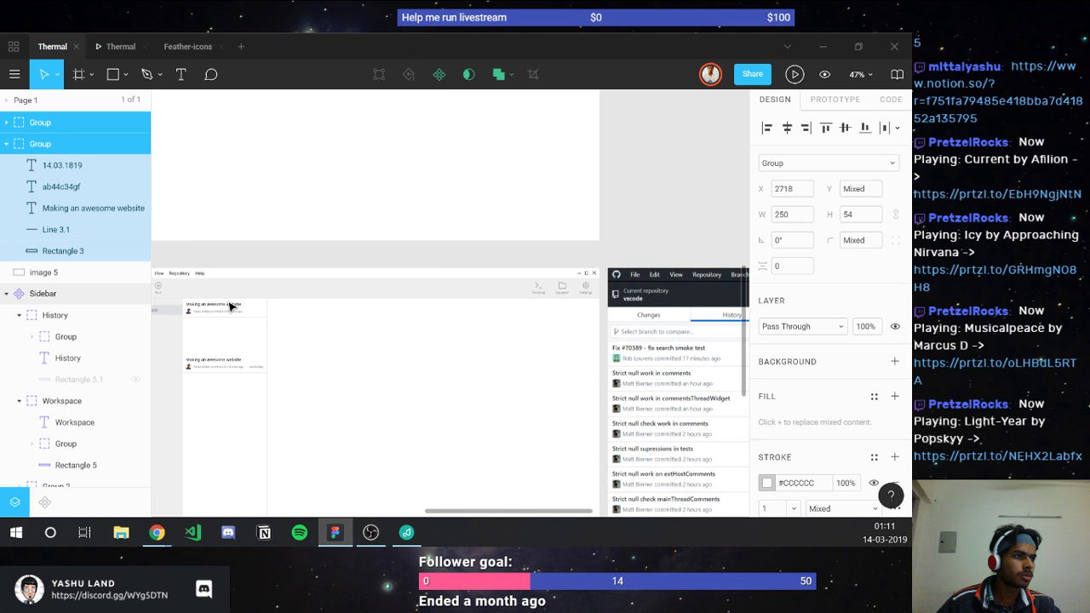
click(219, 315)
scroll(218, 319, up, 3)
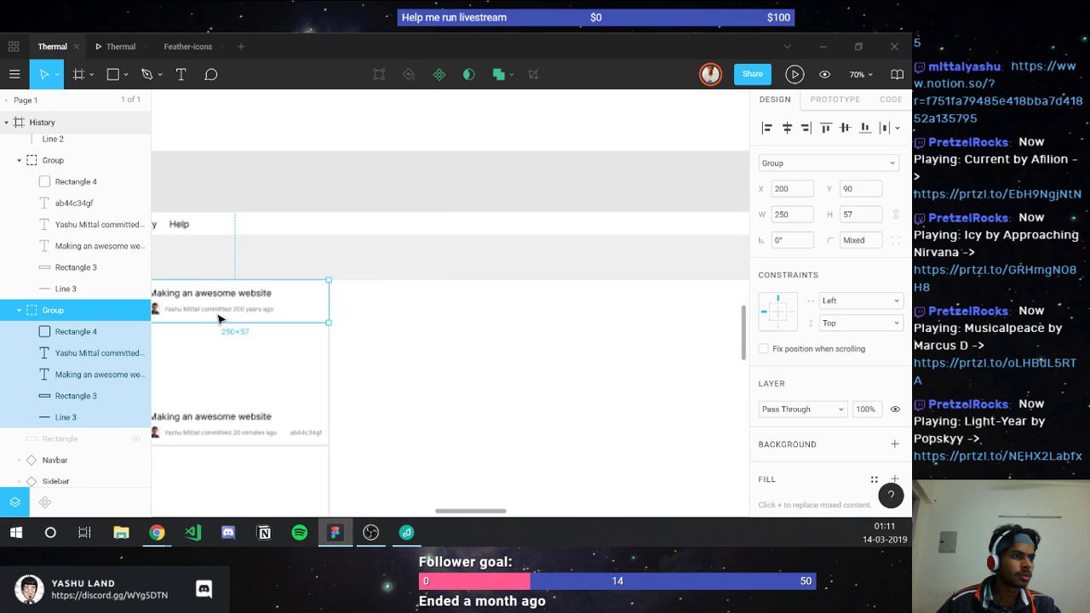
scroll(218, 318, up, 4)
click(240, 472)
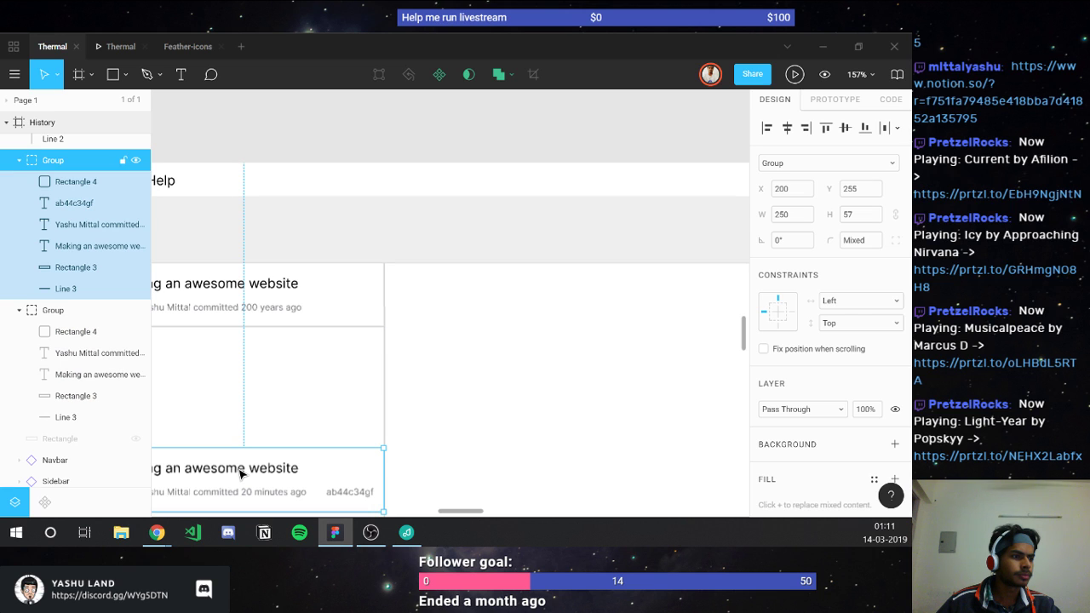
drag(240, 473, 236, 358)
scroll(236, 357, up, 3)
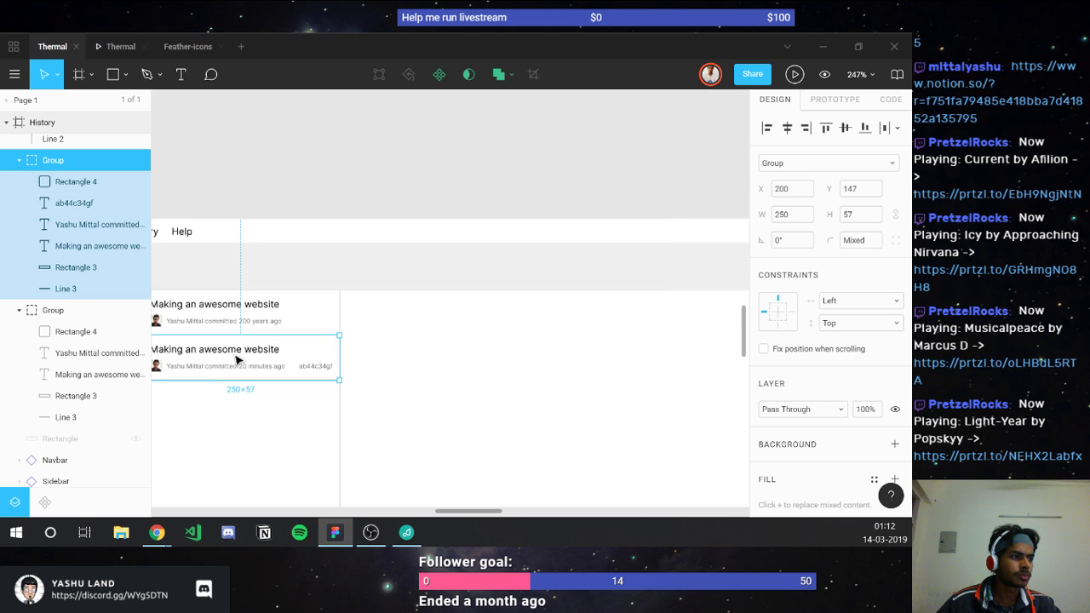
scroll(236, 359, down, 3)
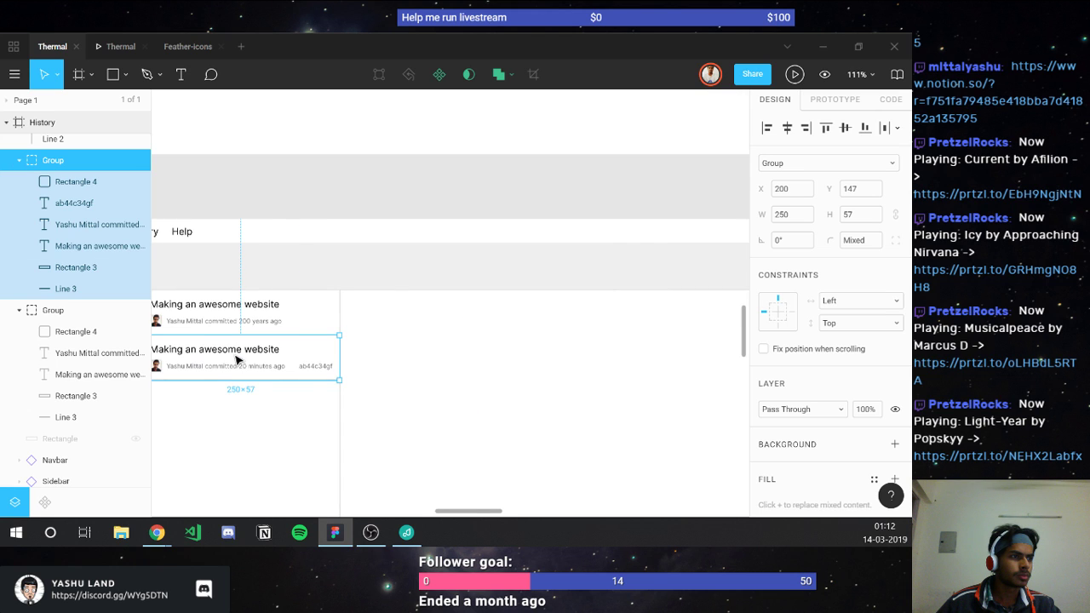
scroll(235, 359, left, 3)
scroll(236, 359, down, 3)
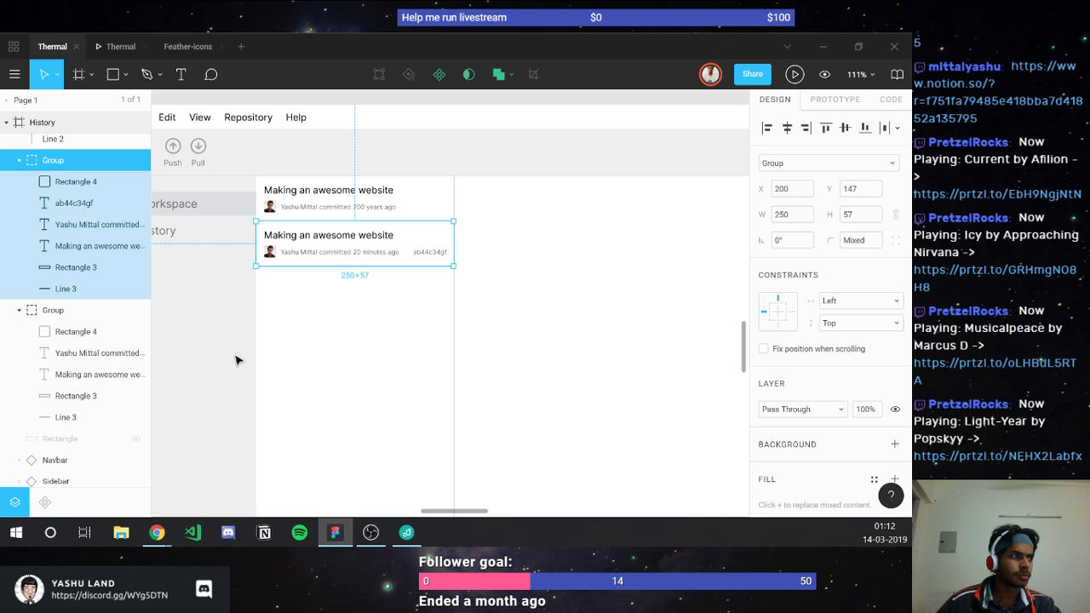
key(ctrl+d)
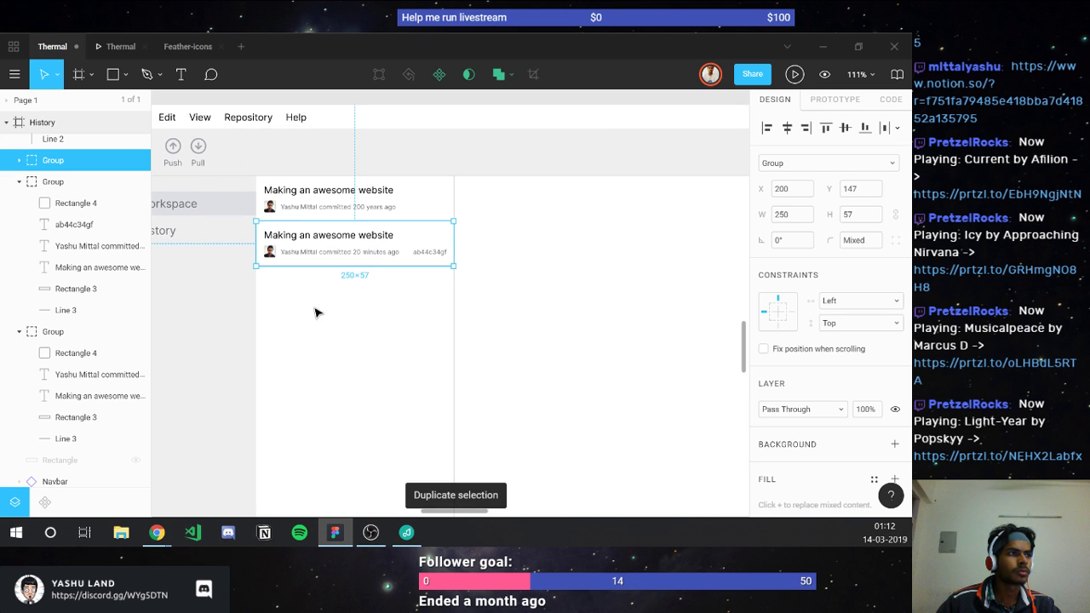
Step: Stack the copy under the original and keep duplicating entries down to the frame's bottom
drag(339, 241, 338, 289)
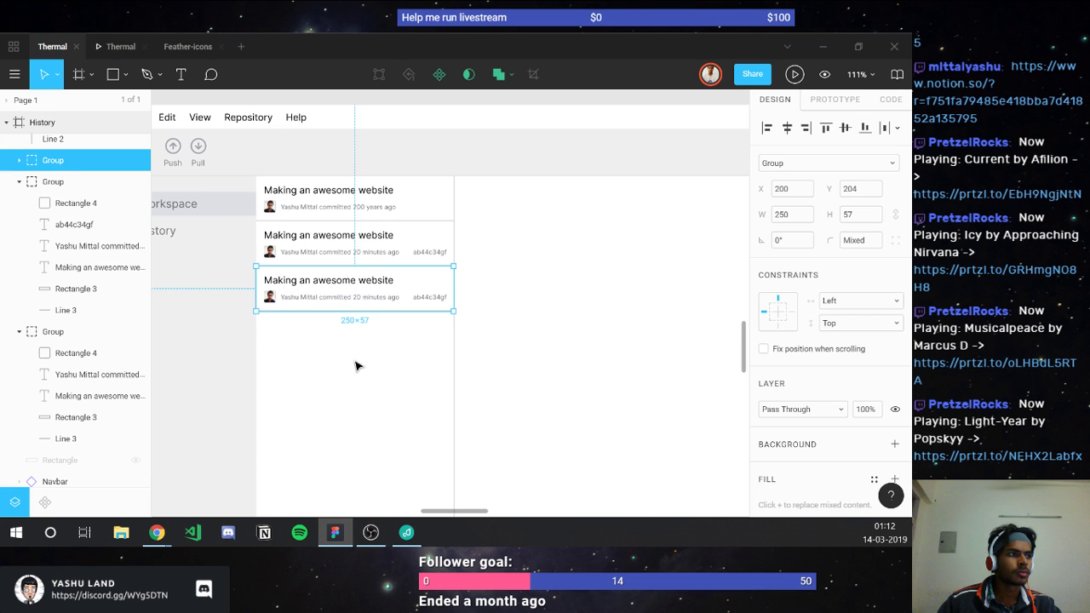
key(ctrl+d)
key(ctrl+d)
key(ctrl+d)
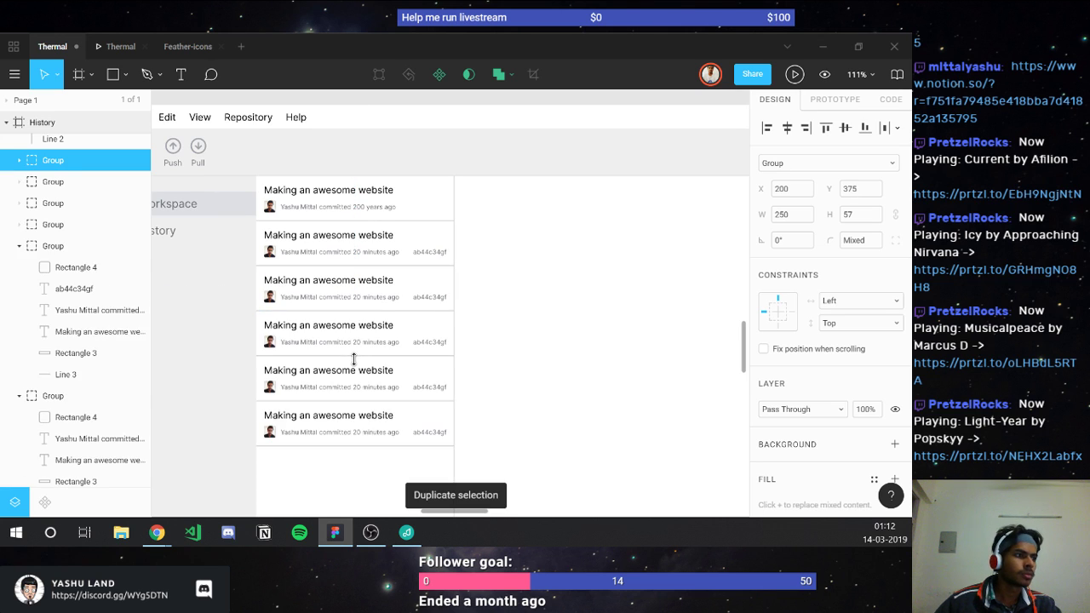
scroll(353, 360, down, 2)
key(ctrl+d)
key(ctrl+d)
scroll(355, 365, down, 2)
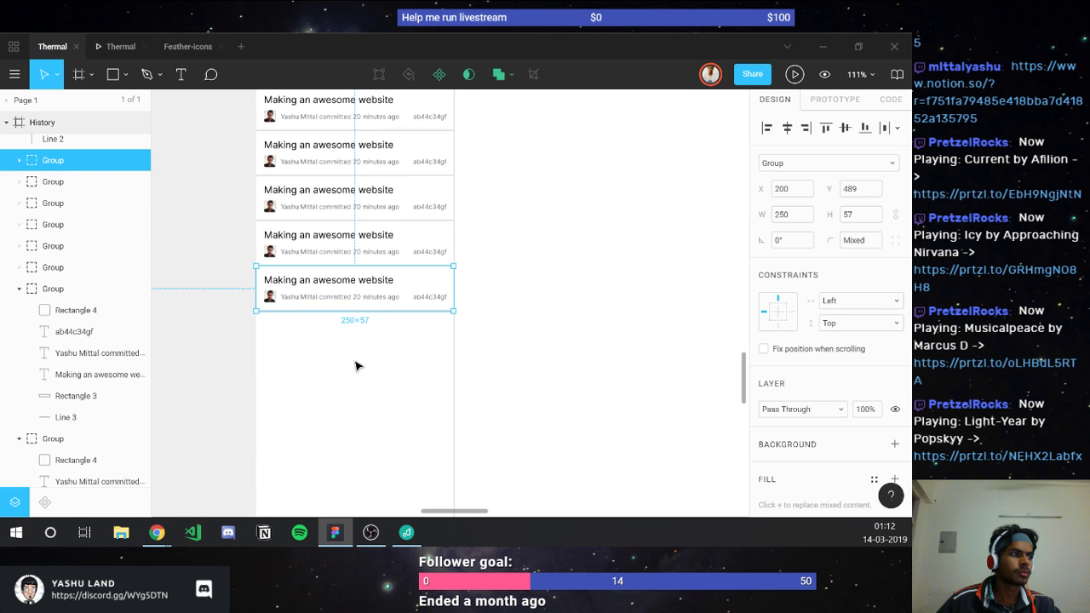
scroll(356, 366, down, 2)
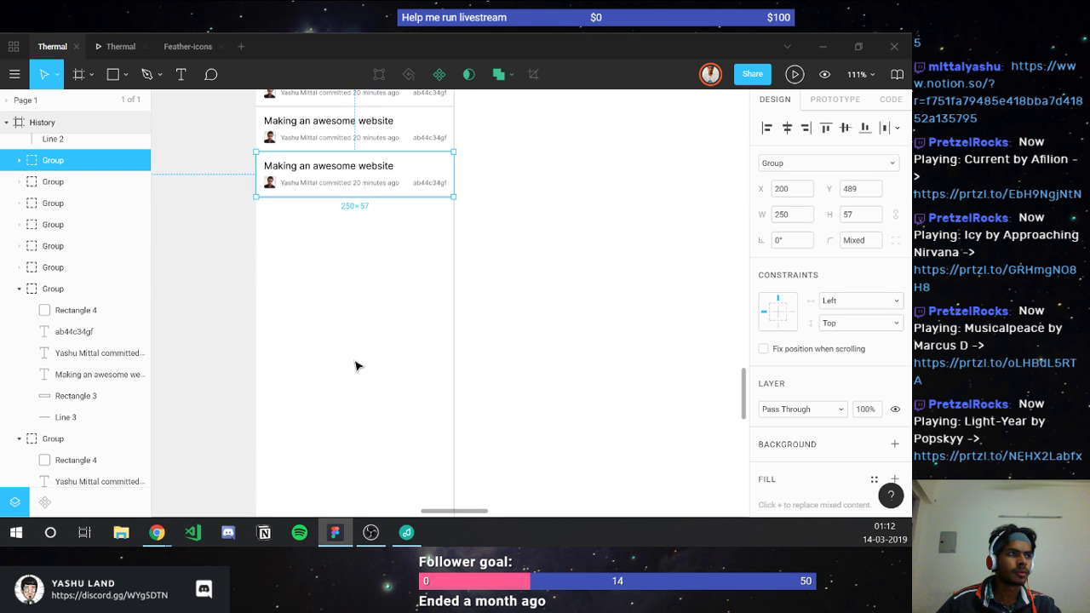
key(ctrl+d)
key(ctrl+d)
key(ctrl+d)
key(ctrl+d)
key(ctrl+d)
key(ctrl+d)
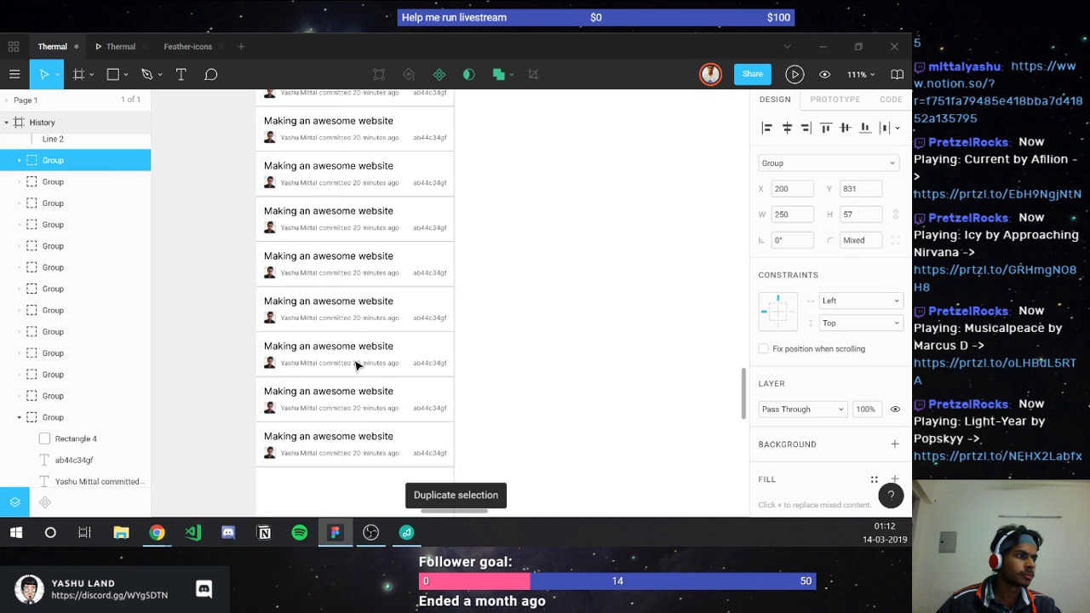
scroll(356, 365, down, 3)
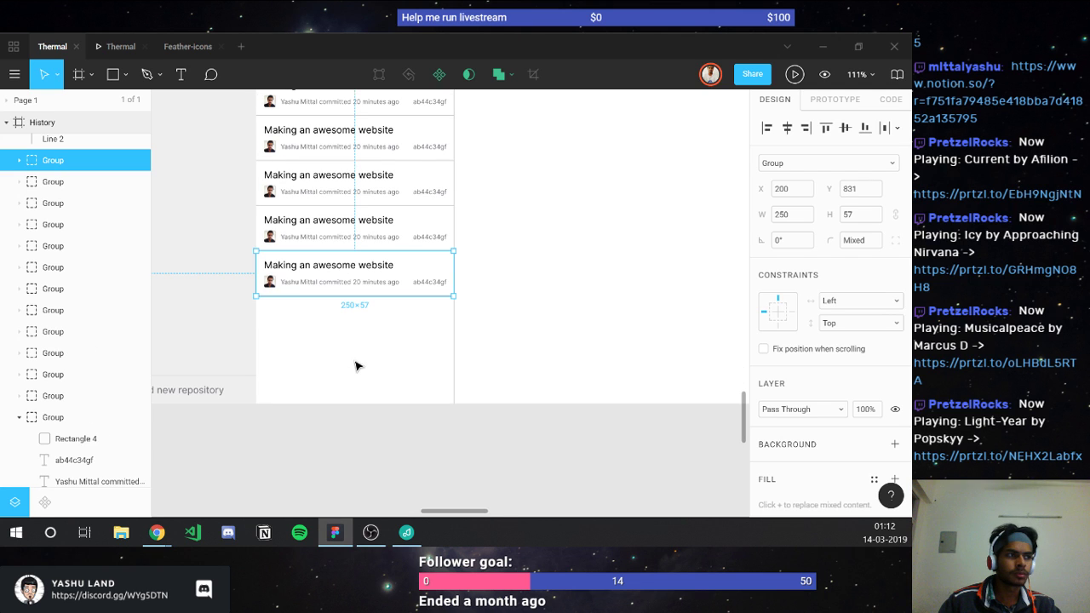
key(ctrl+d)
key(ctrl+d)
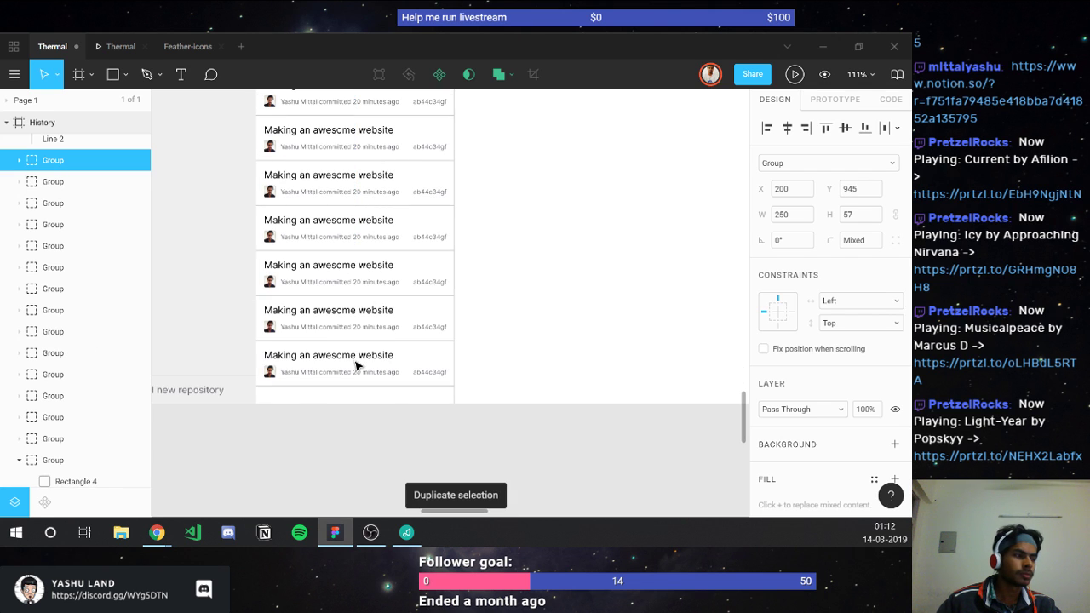
key(ctrl+d)
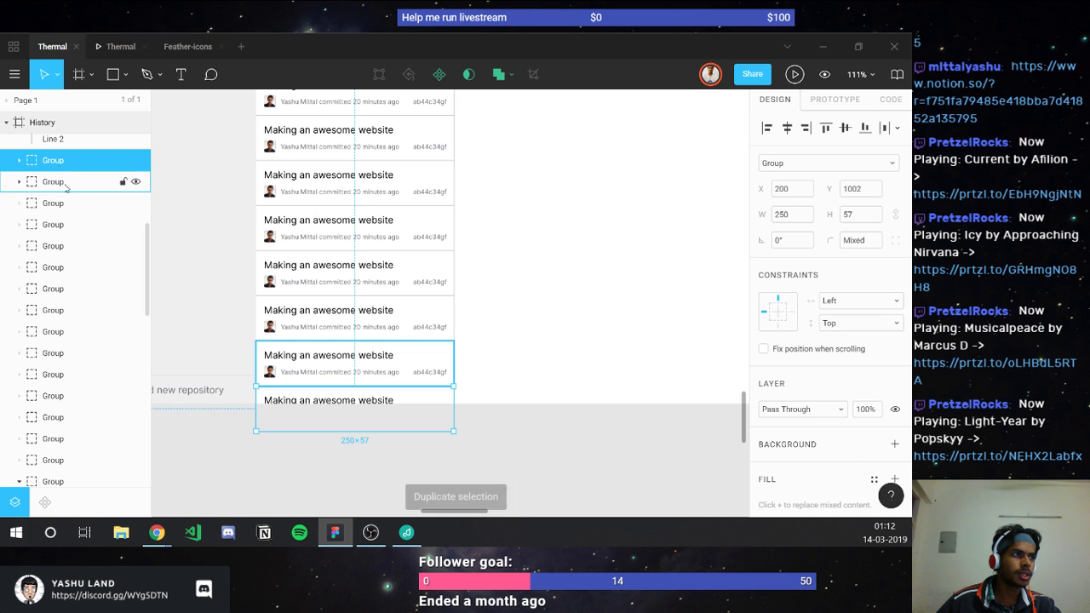
ctrl+scroll(386, 200, down, 3)
ctrl+scroll(366, 213, up, 3)
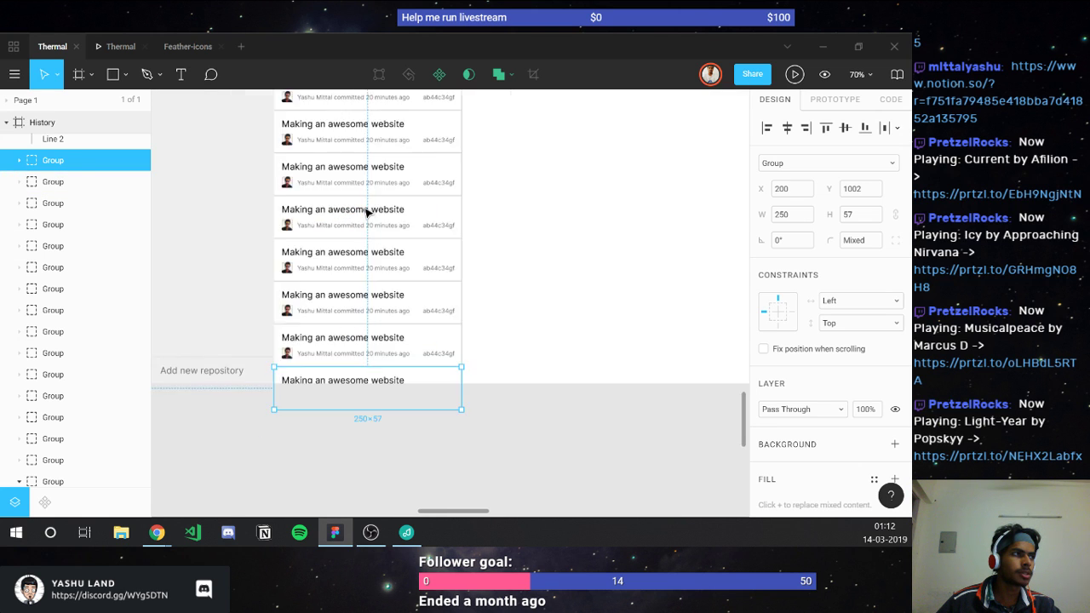
ctrl+scroll(366, 213, down, 5)
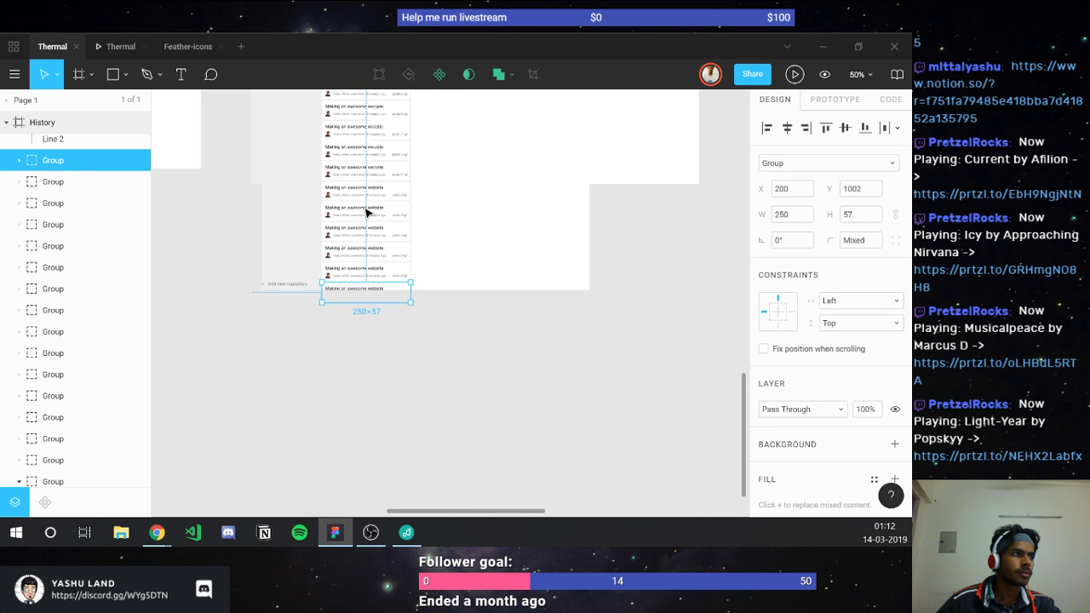
ctrl+scroll(366, 213, up, 3)
scroll(366, 212, up, 5)
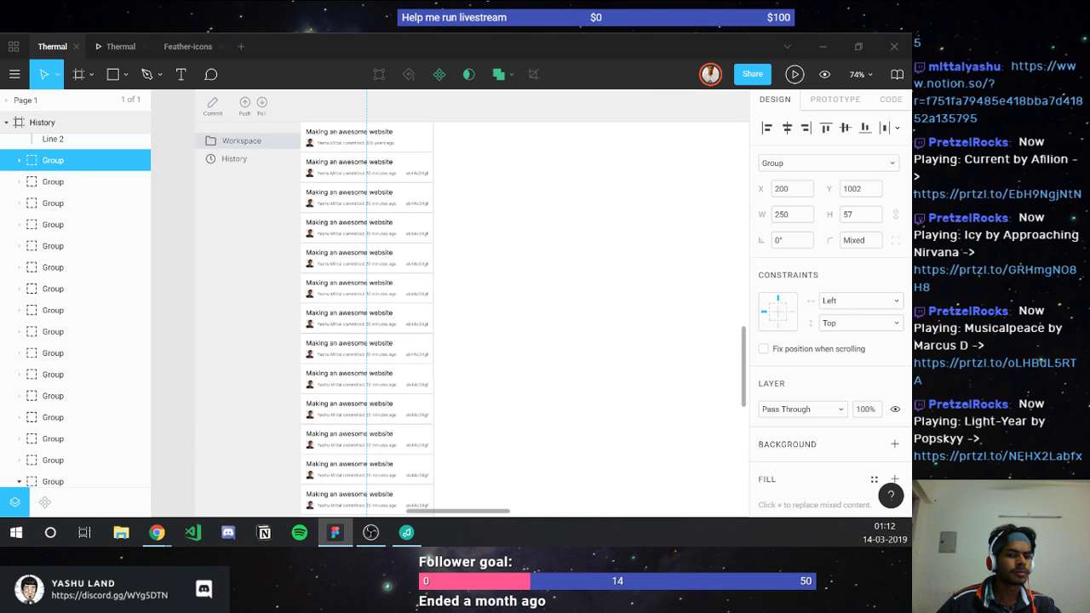
Step: Collapse the entry groups in the layers panel and select all the commit entry groups
key(alt+Tab)
key(alt+Tab)
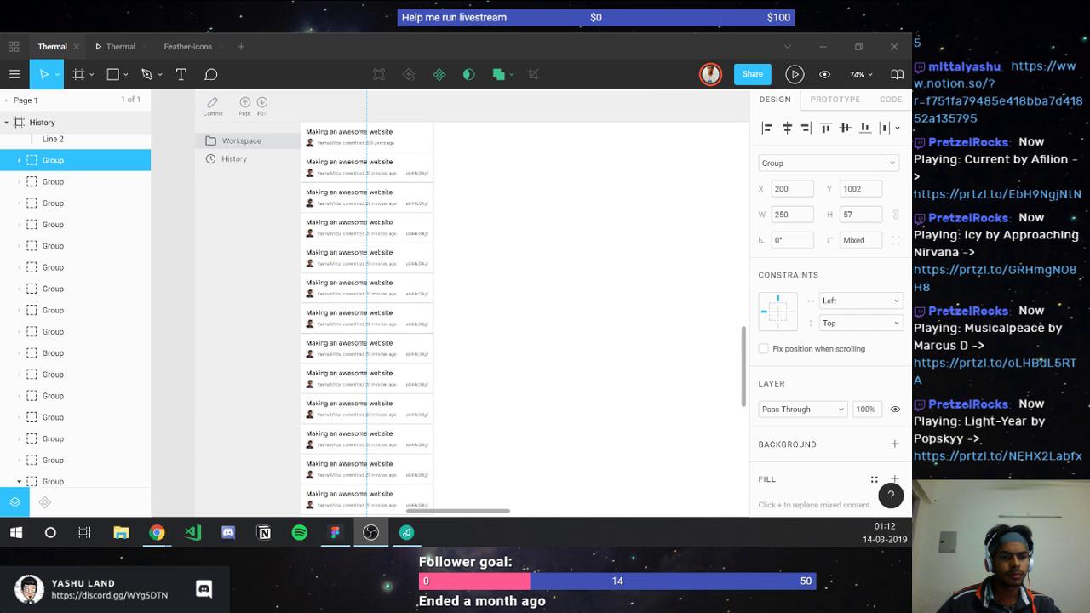
click(43, 297)
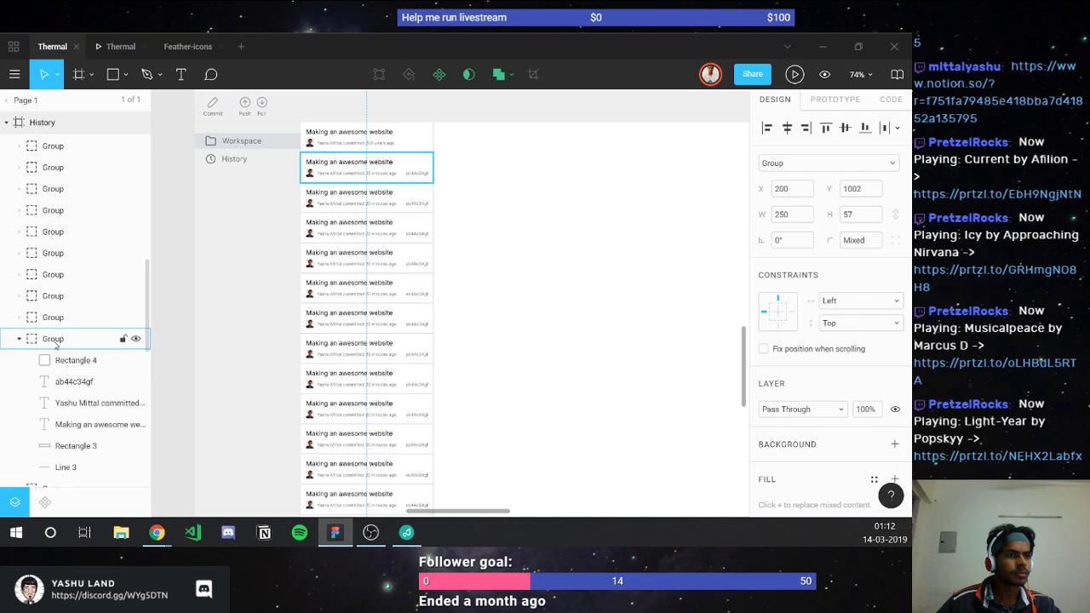
key(ctrl+a)
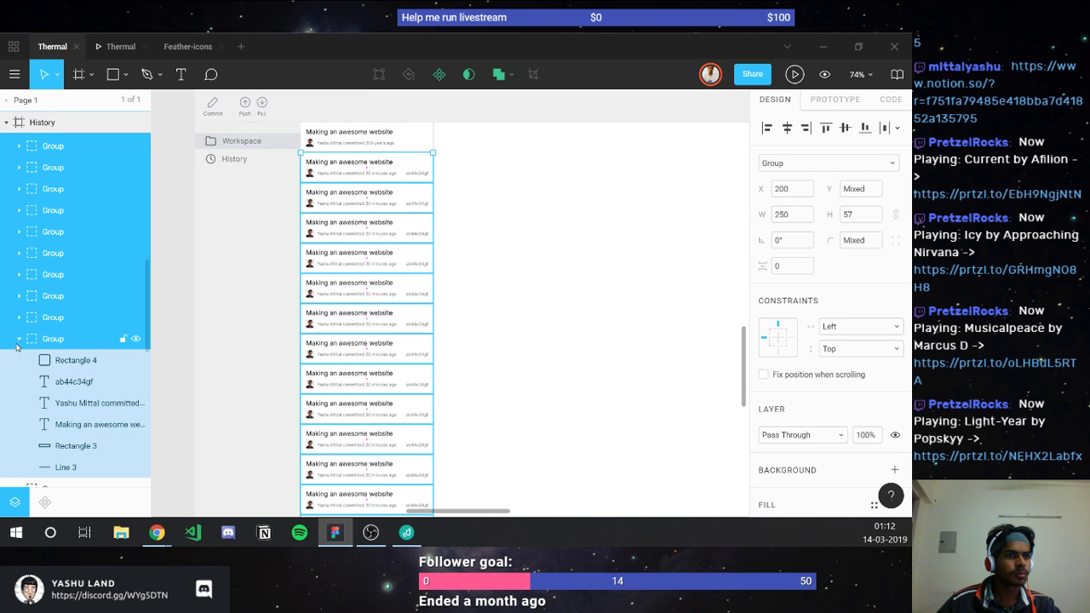
click(19, 340)
click(54, 361)
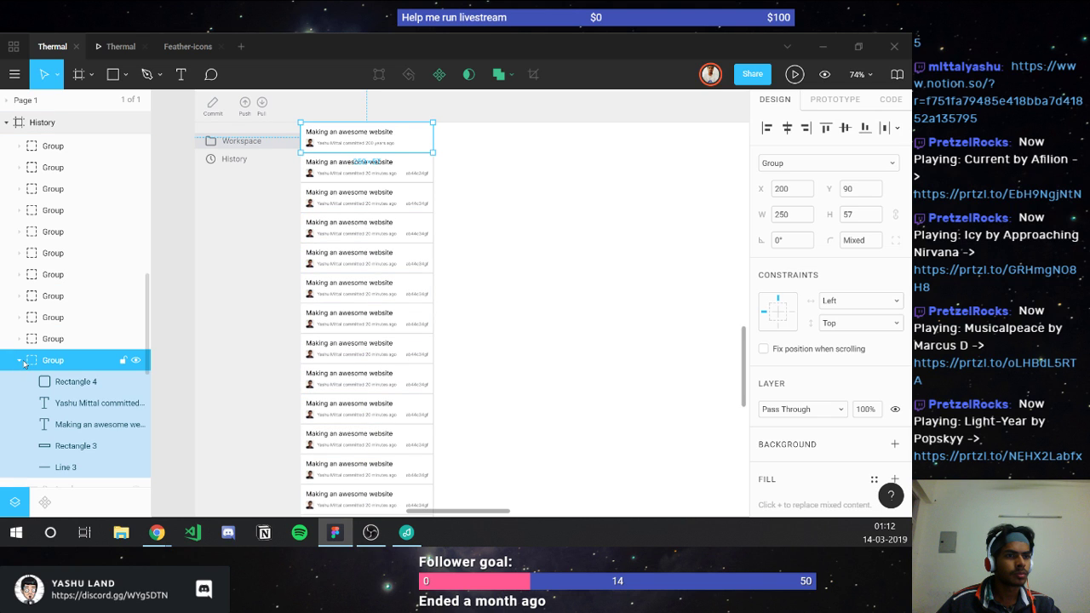
click(20, 361)
scroll(55, 297, up, 2)
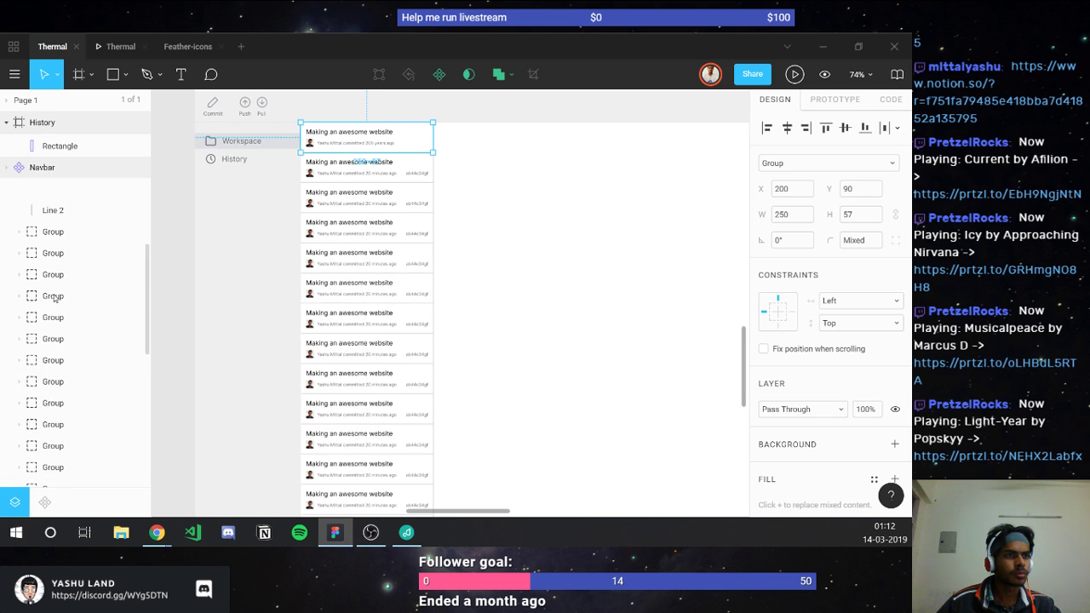
scroll(53, 297, up, 2)
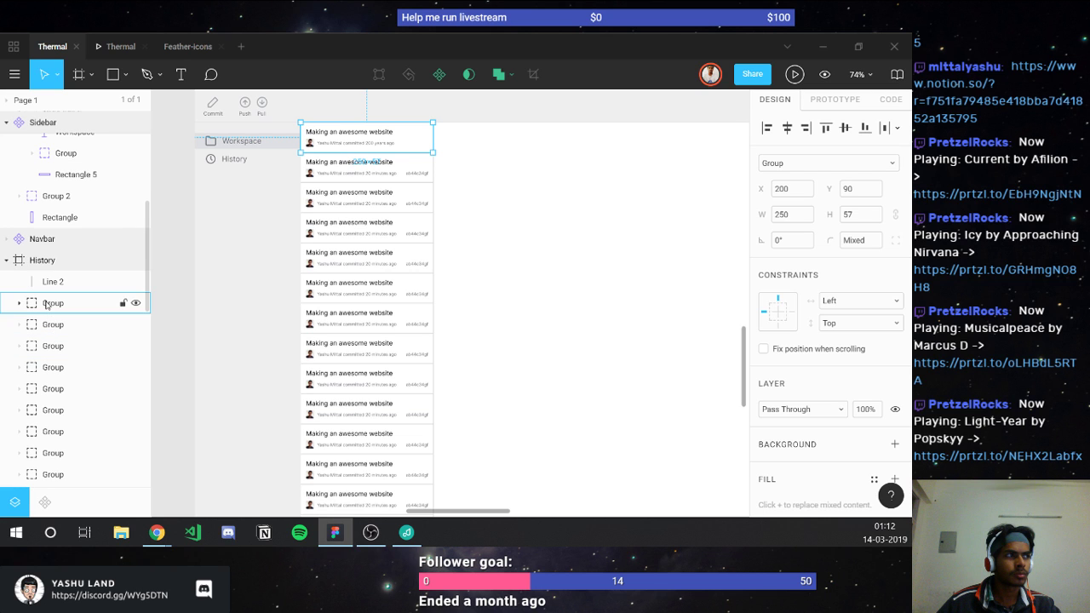
shift+click(47, 305)
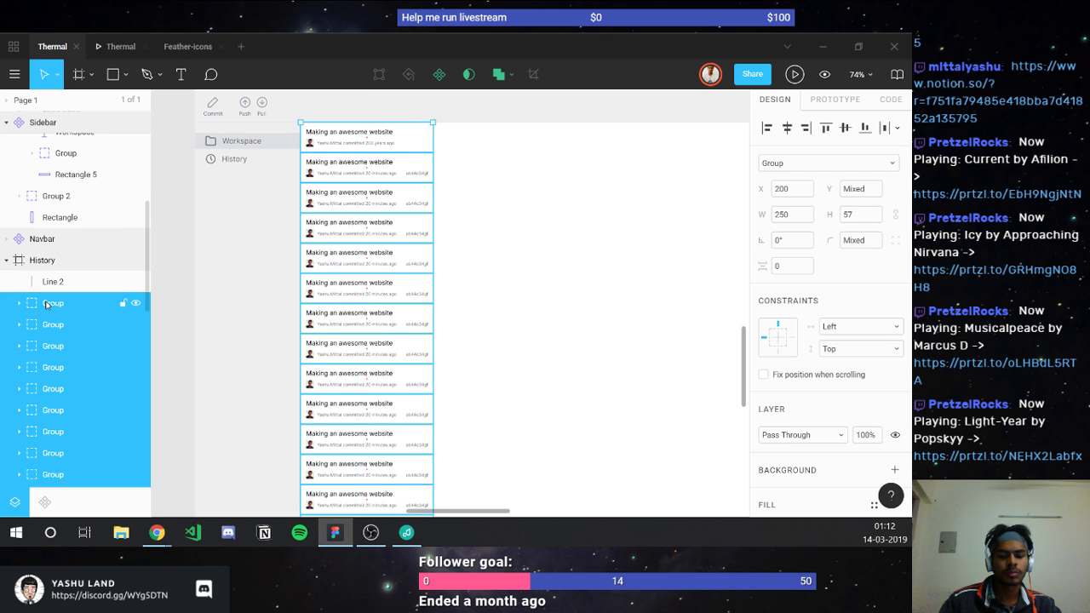
Step: Group the selected commit entries with Ctrl+G and name the group 'commit log'
key(ctrl+g)
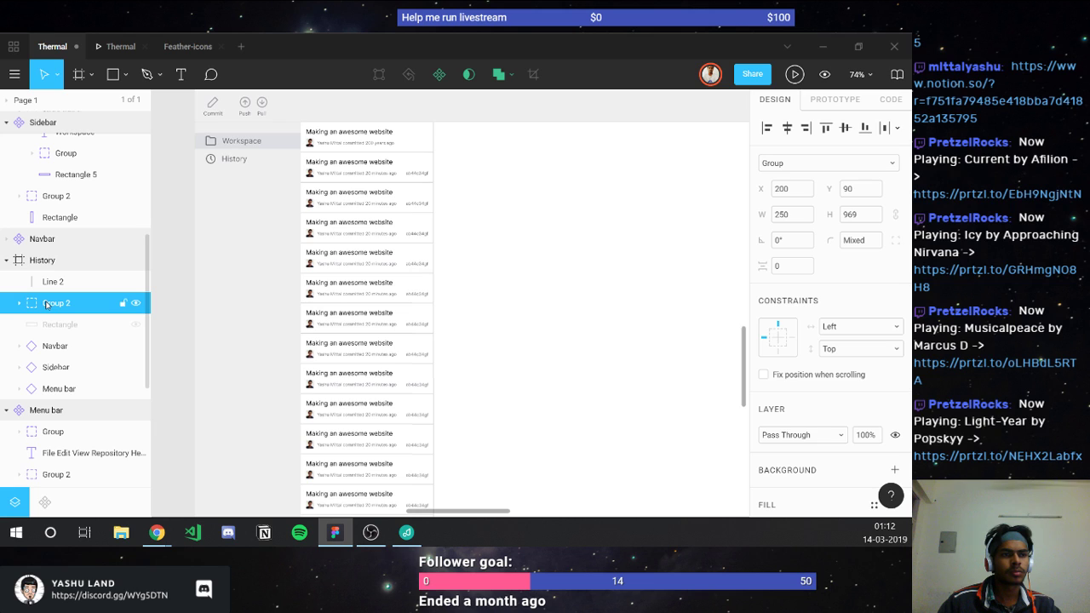
double_click(47, 305)
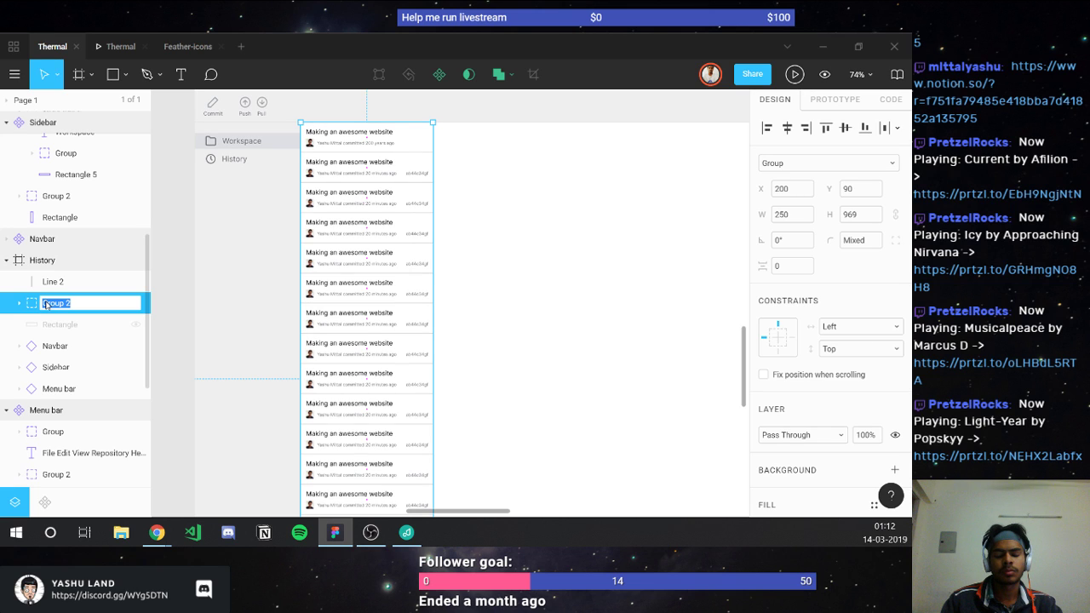
text(commit l)
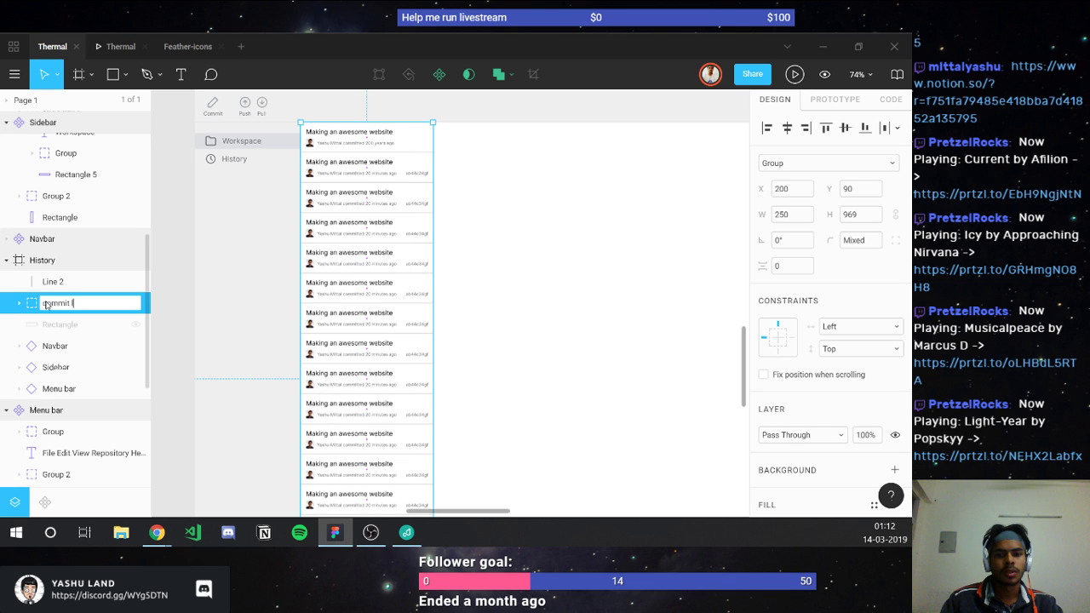
text(og)
key(Return)
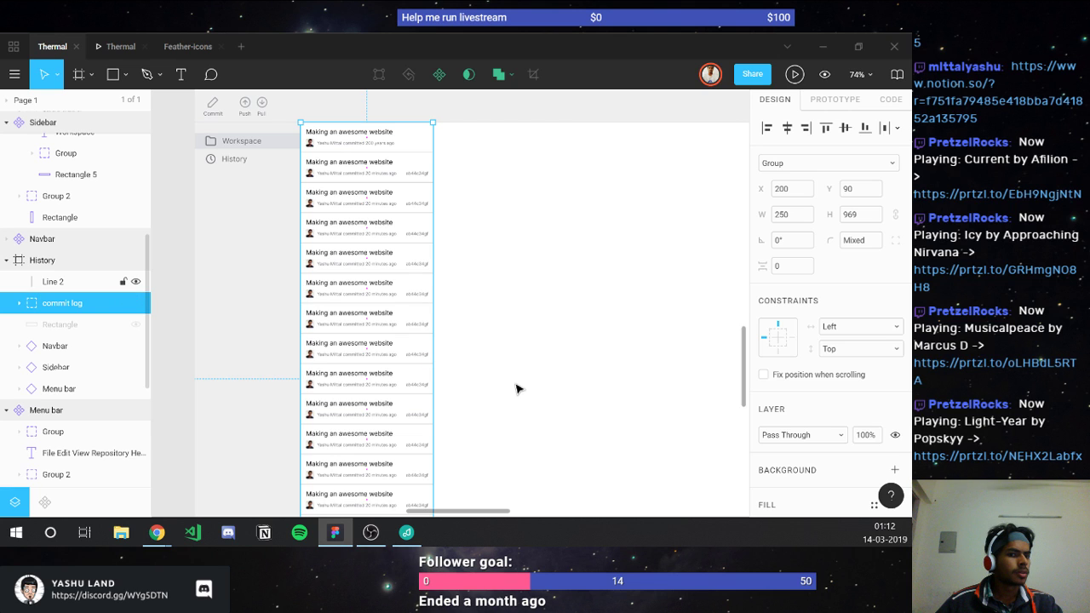
key(Escape)
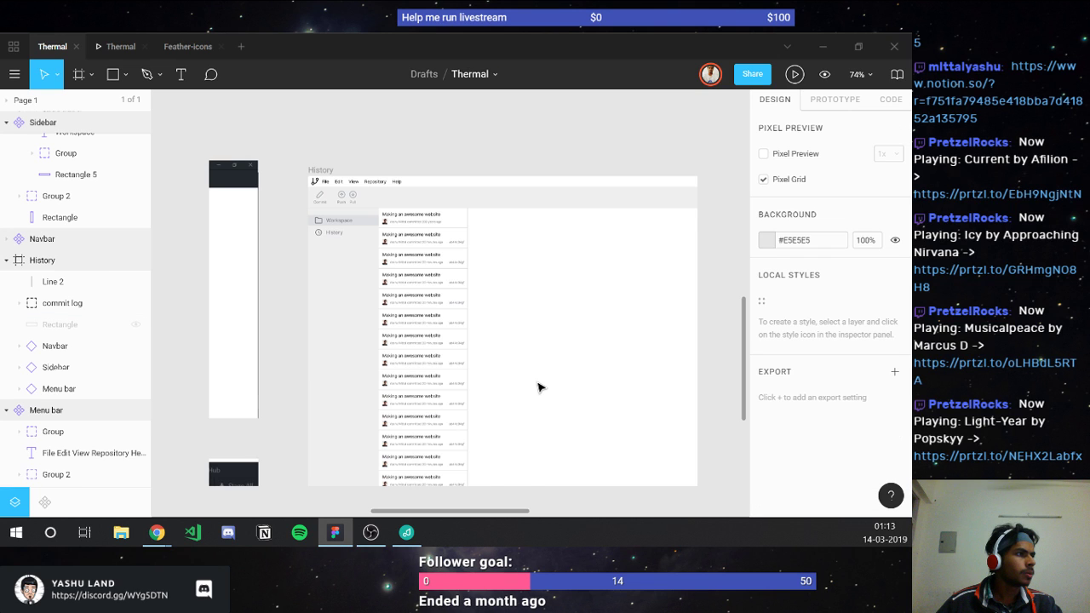
ctrl+scroll(537, 387, down, 5)
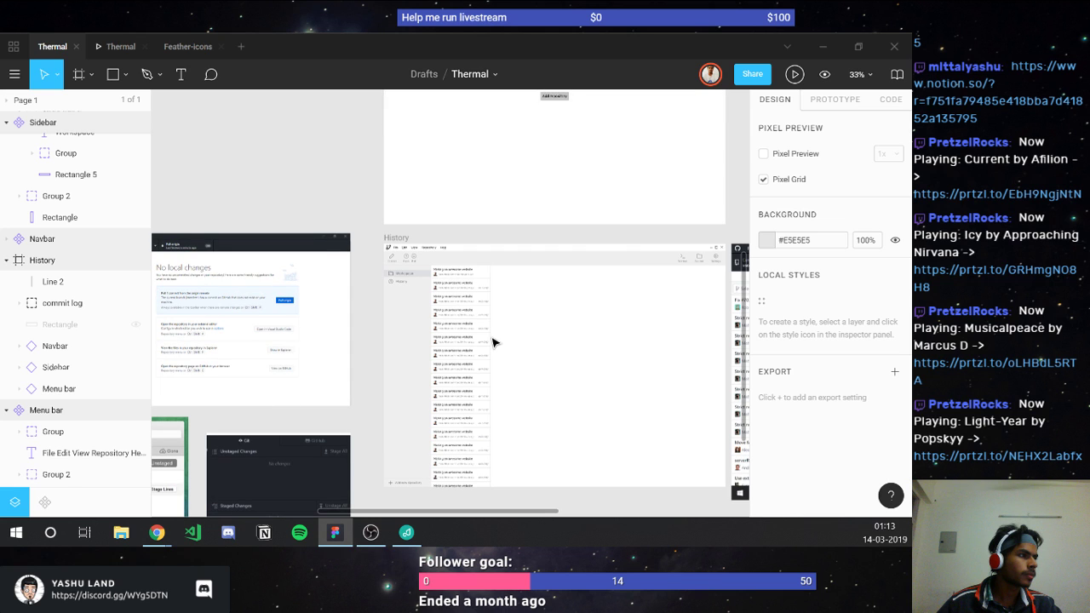
ctrl+scroll(492, 343, up, 5)
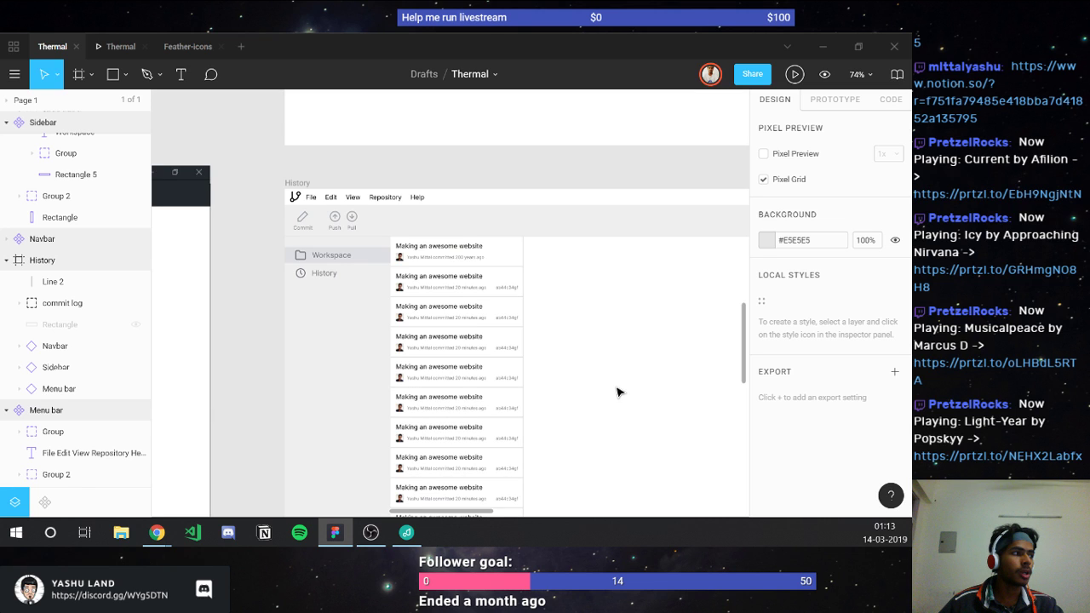
scroll(619, 392, down, 3)
scroll(619, 392, right, 3)
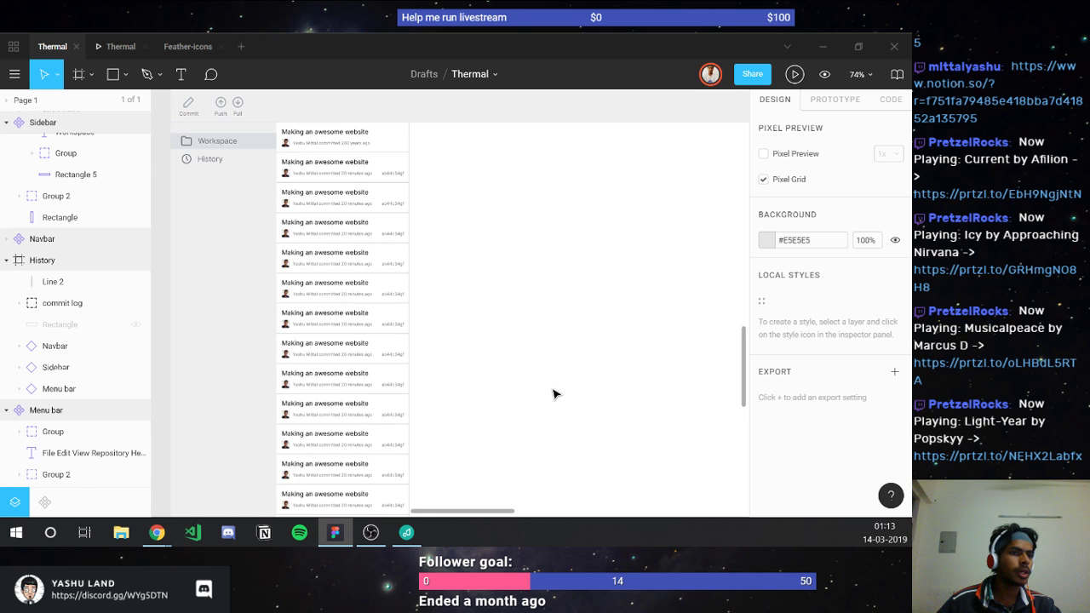
click(135, 324)
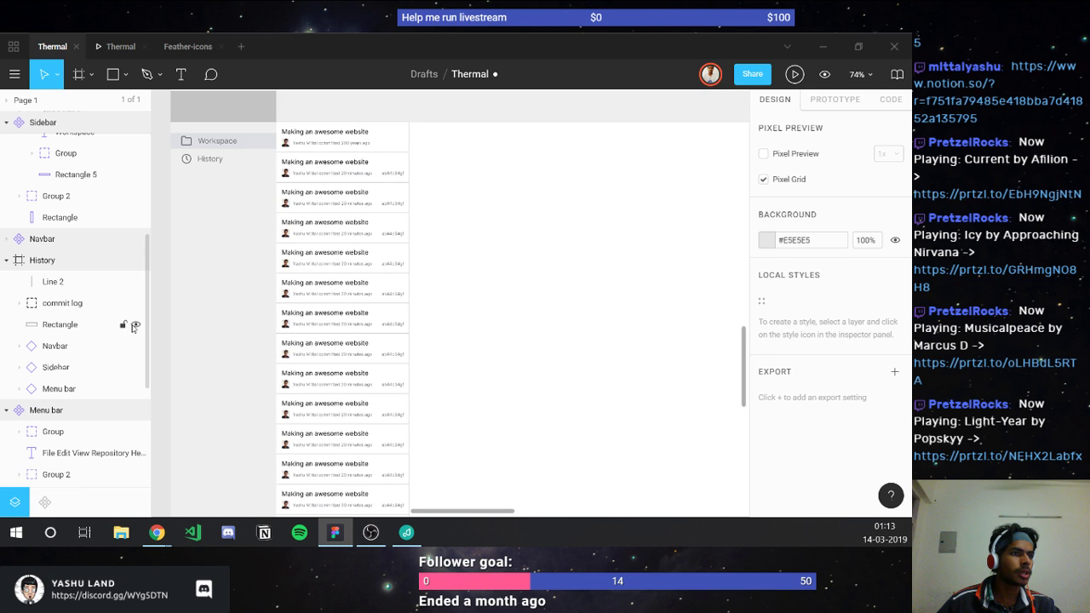
click(135, 324)
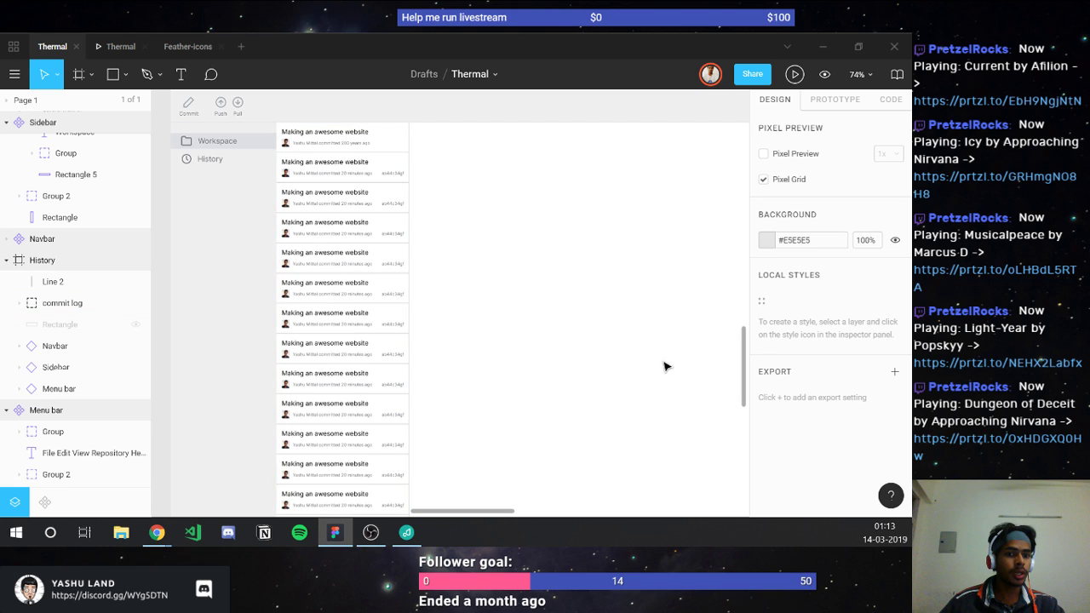
Step: Toggle the commit log group's visibility off and on, leaving it hidden
click(311, 254)
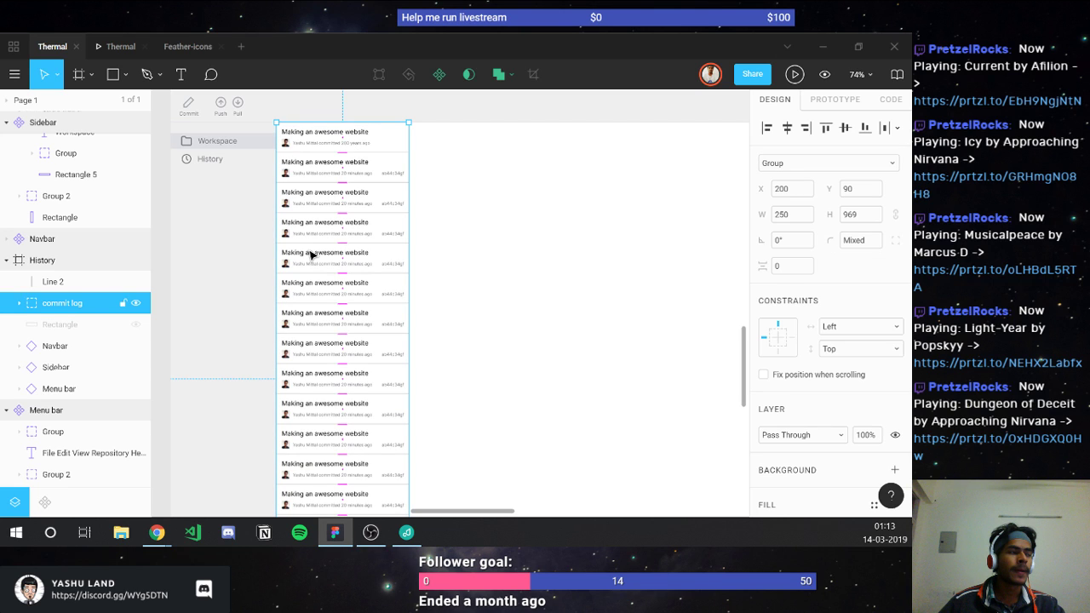
click(134, 304)
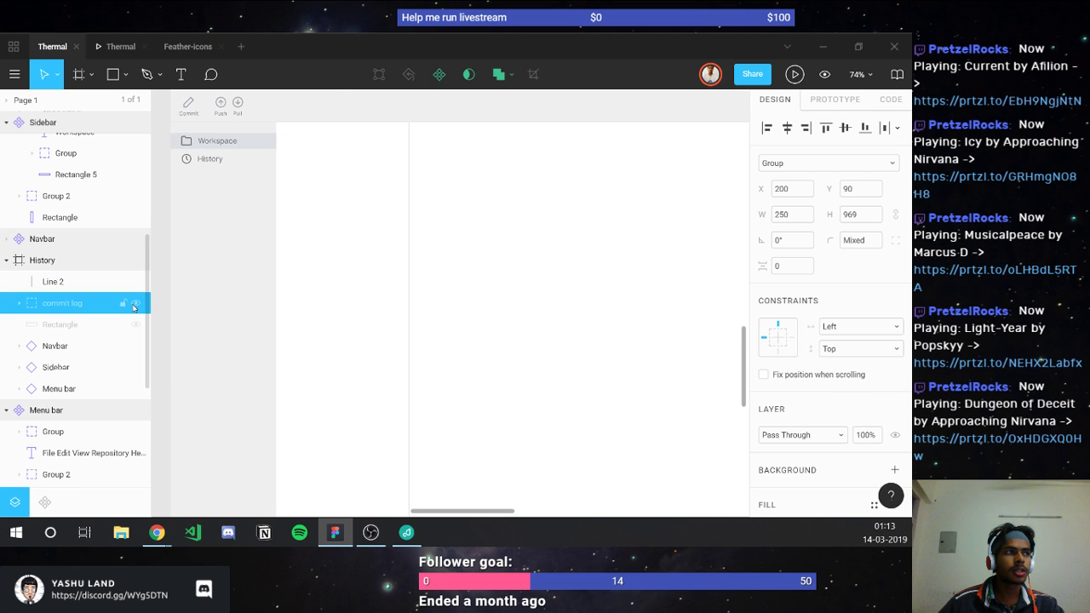
click(134, 304)
scroll(312, 151, up, 2)
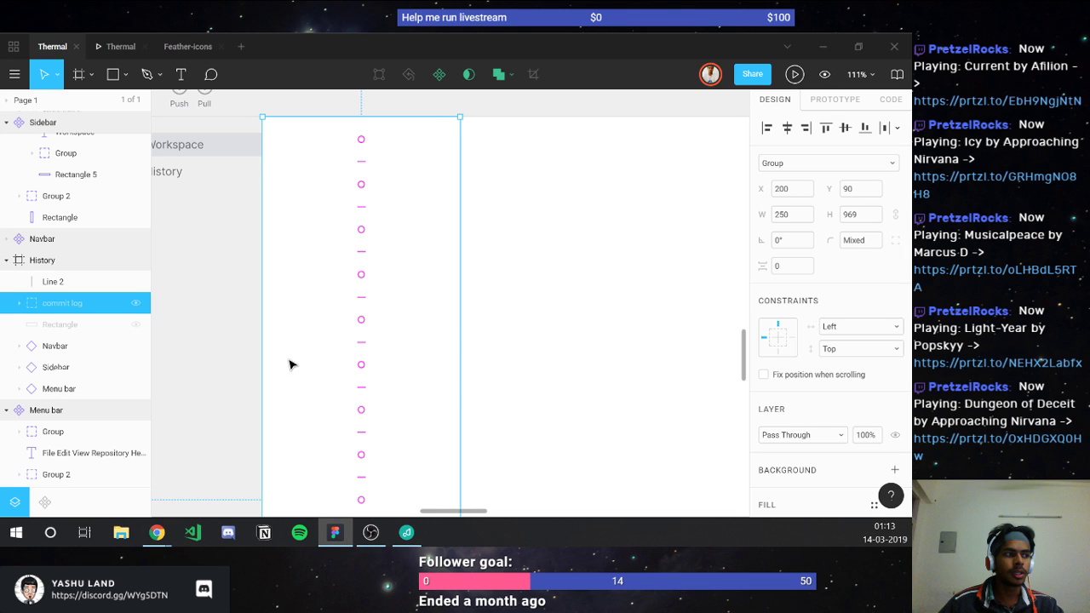
key(ctrl+shift+h)
click(530, 378)
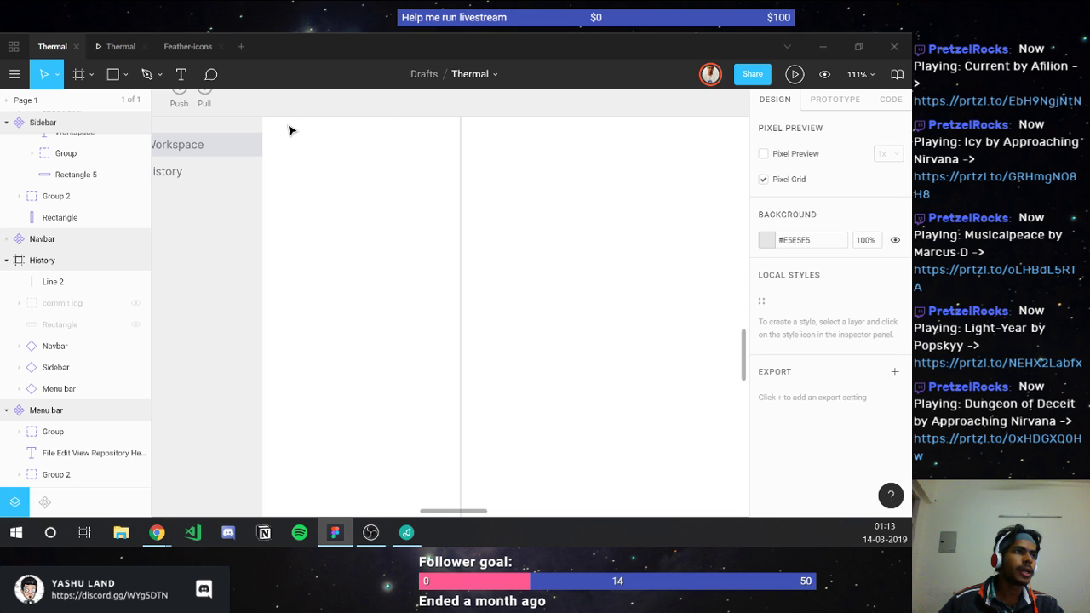
Step: Zoom to 247% on the History frame's top-left corner and pick the Text tool
scroll(282, 130, up, 5)
scroll(282, 131, up, 1)
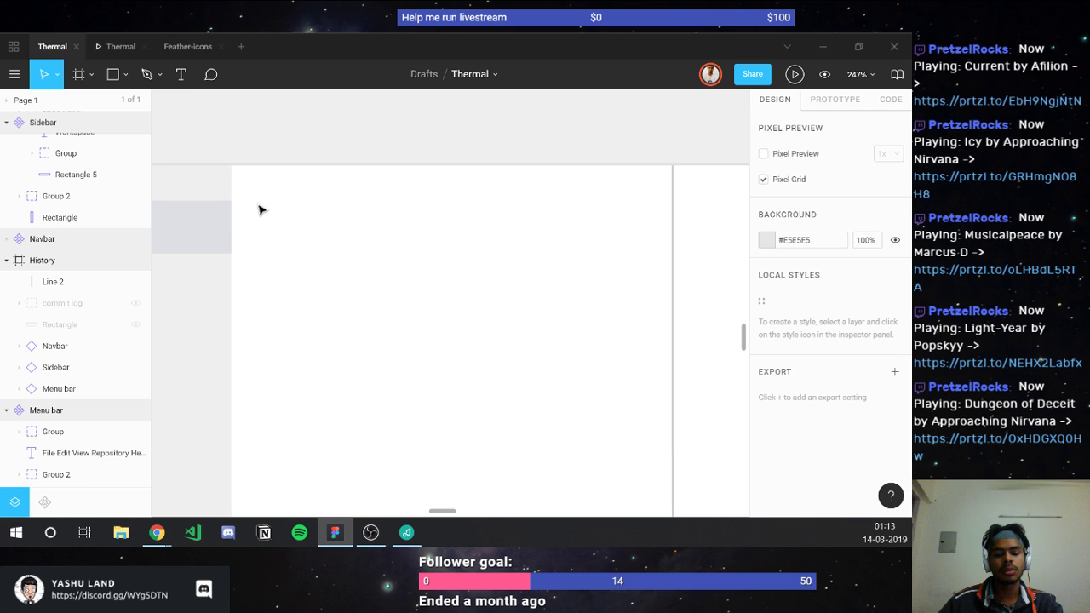
key(t)
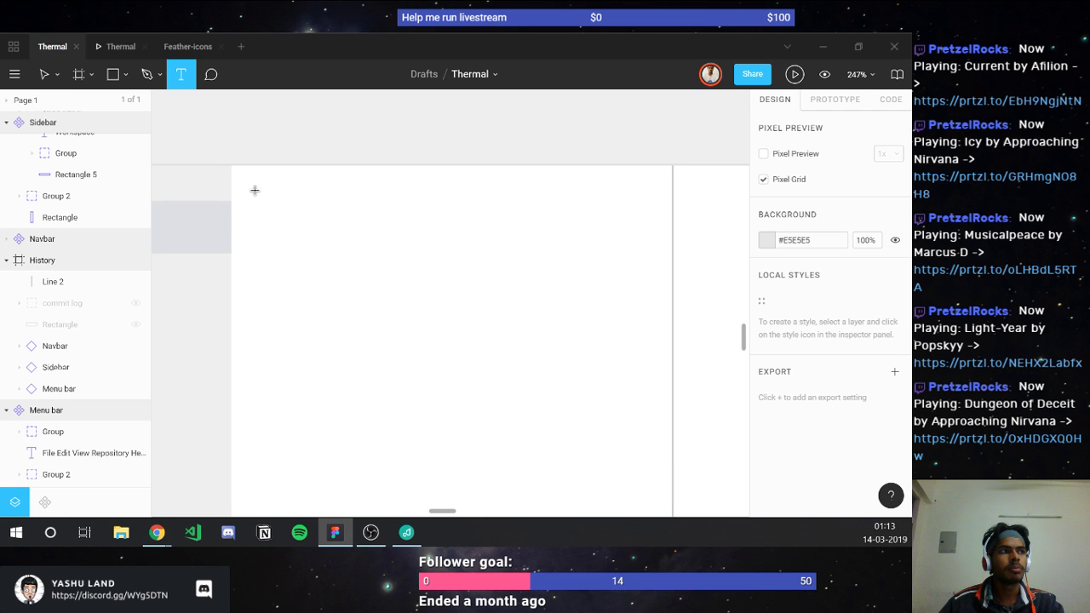
Step: Type a '< Back' label in the History frame's top-left corner, capitalising the B
click(258, 198)
text(r)
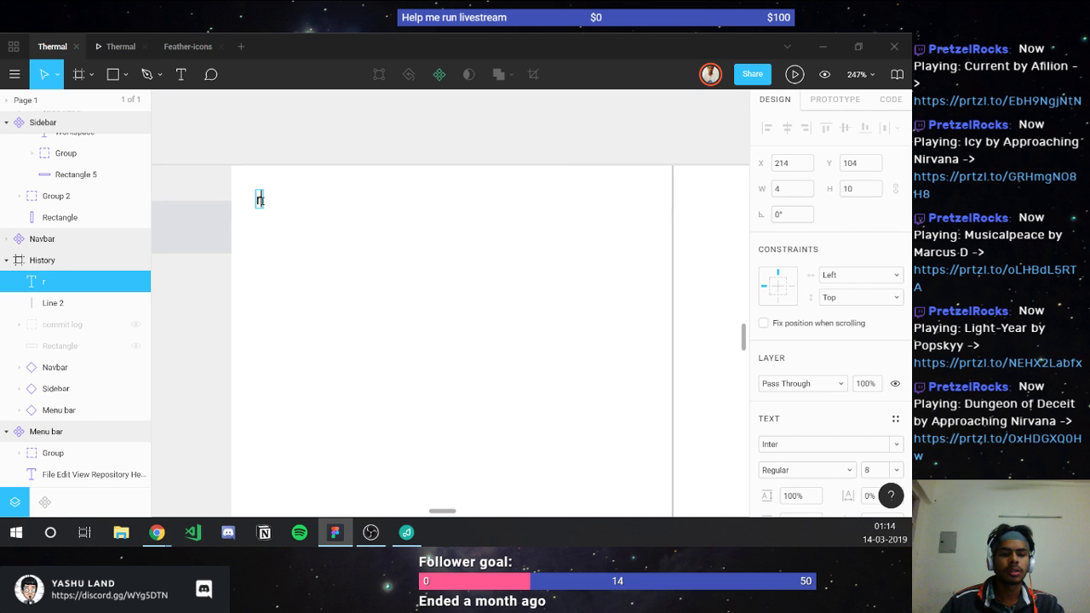
key(ctrl+a)
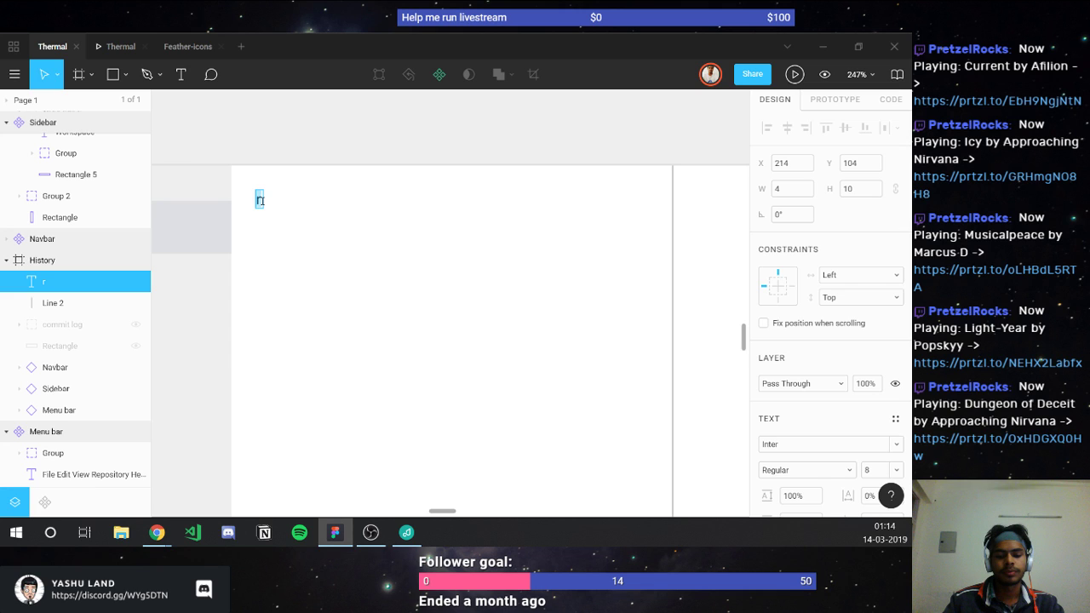
text(< back)
key(ctrl+a)
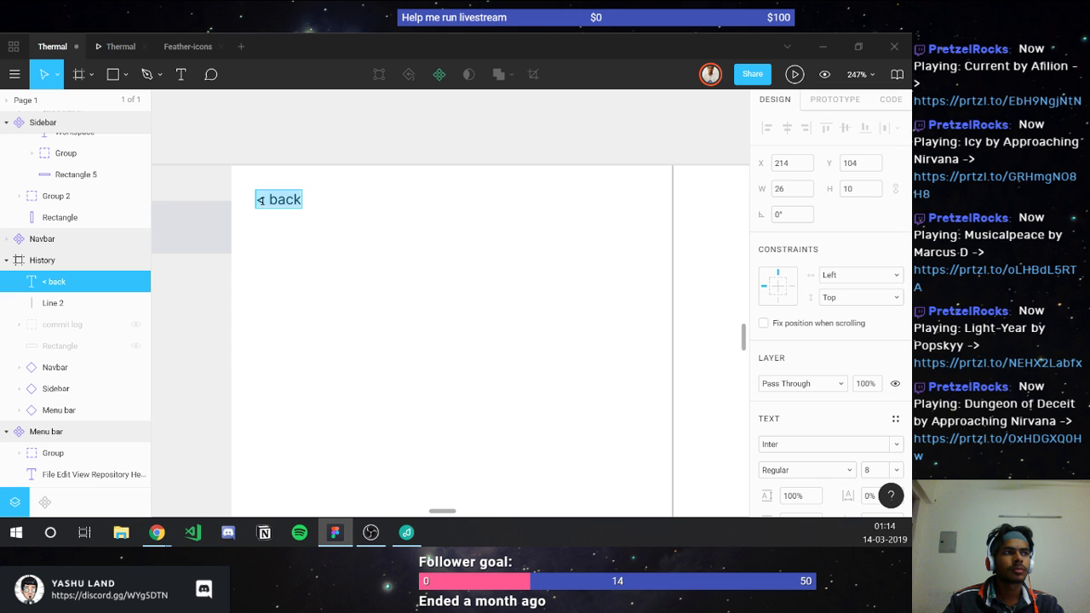
key(Right)
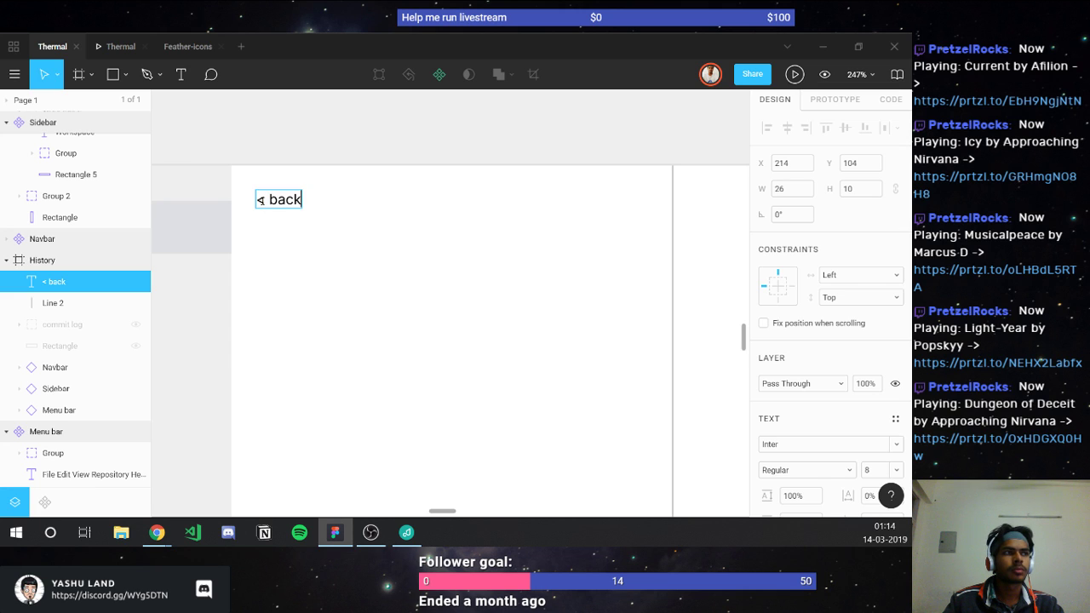
key(ctrl+Left)
key(Right)
key(BackSpace)
text(B)
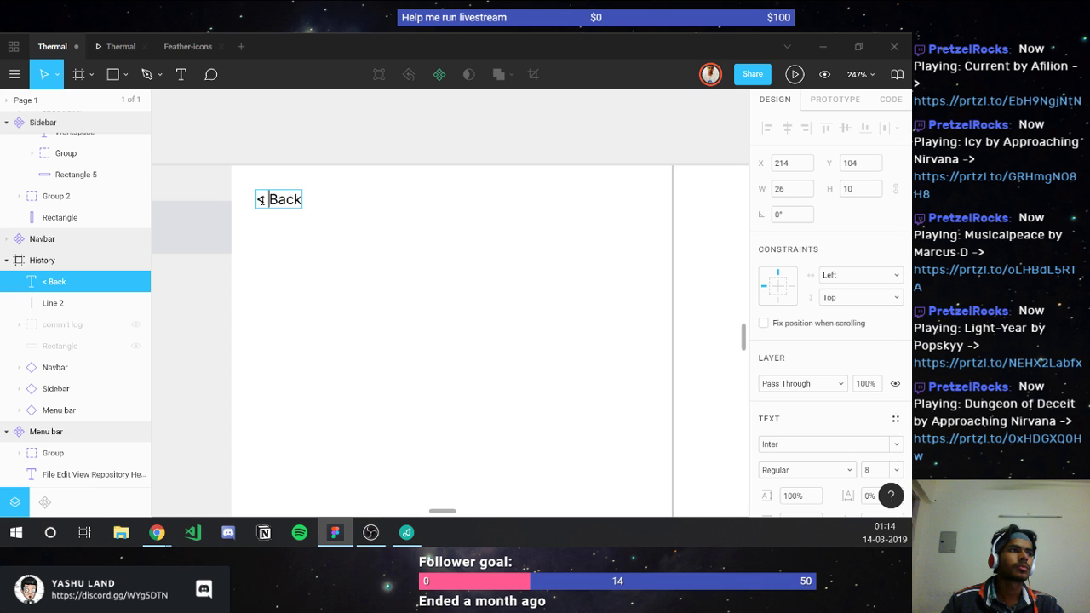
key(Escape)
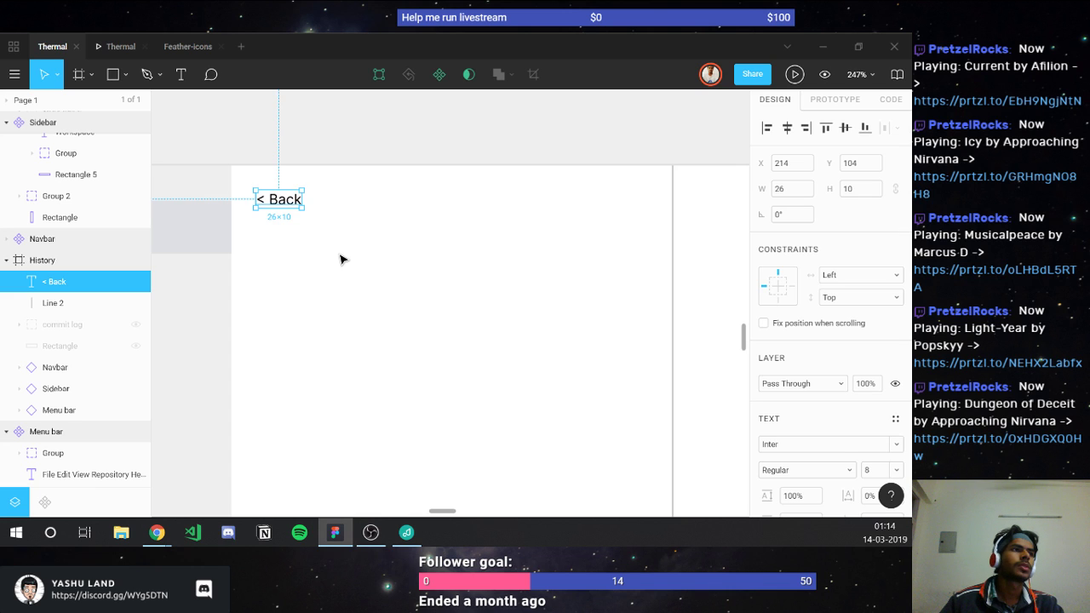
Step: Draw a rectangle under the '< Back' label, 40 wide with a 6 px corner radius
key(r)
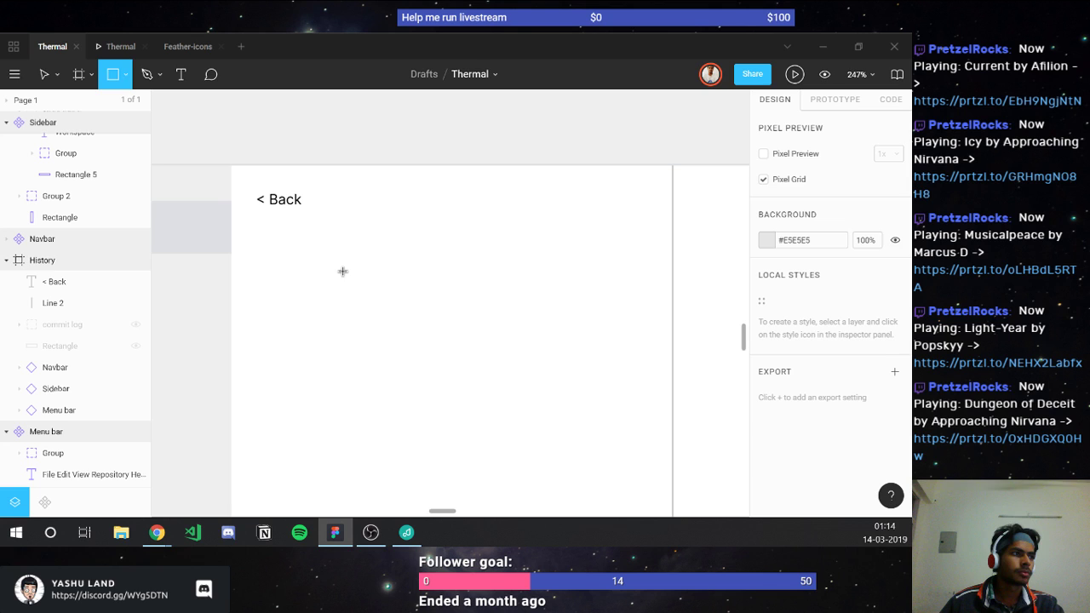
mouse_move(285, 247)
mouse_down()
mouse_move(349, 277)
mouse_move(354, 267)
mouse_up()
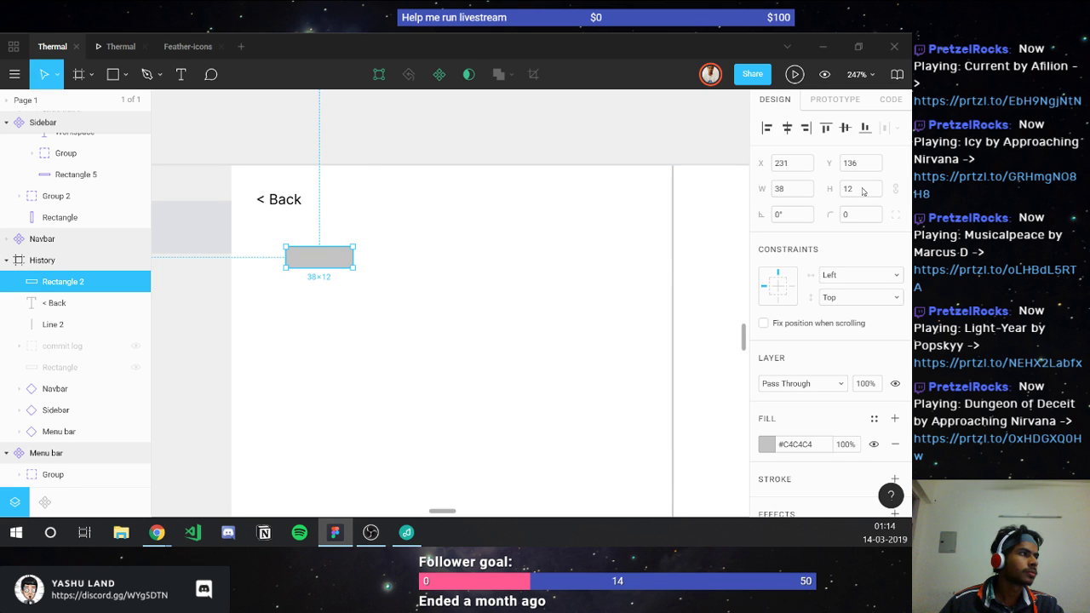
click(793, 189)
text(40)
click(859, 217)
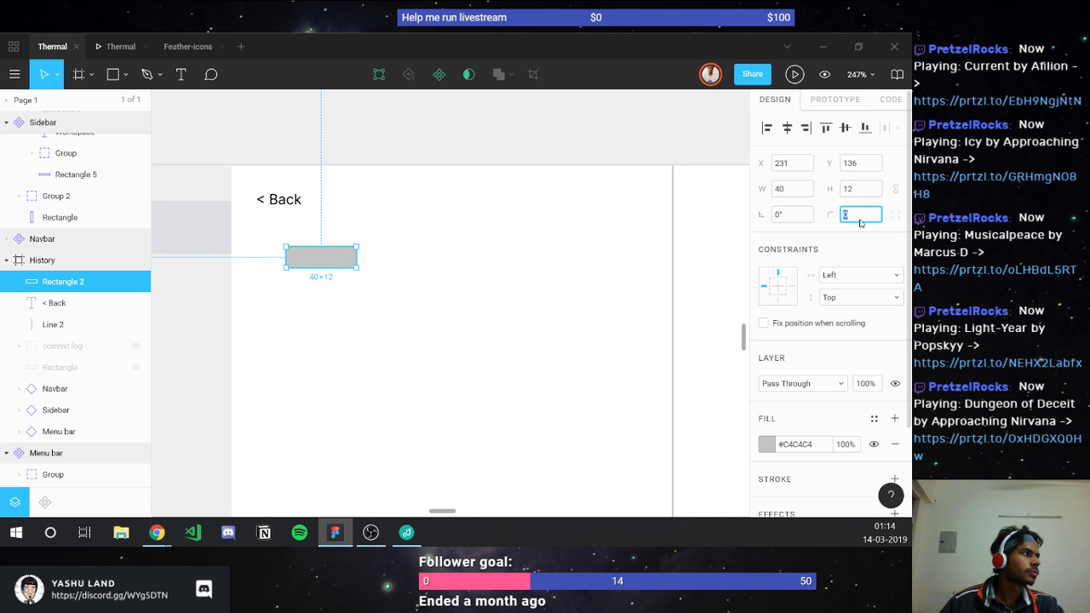
text(4)
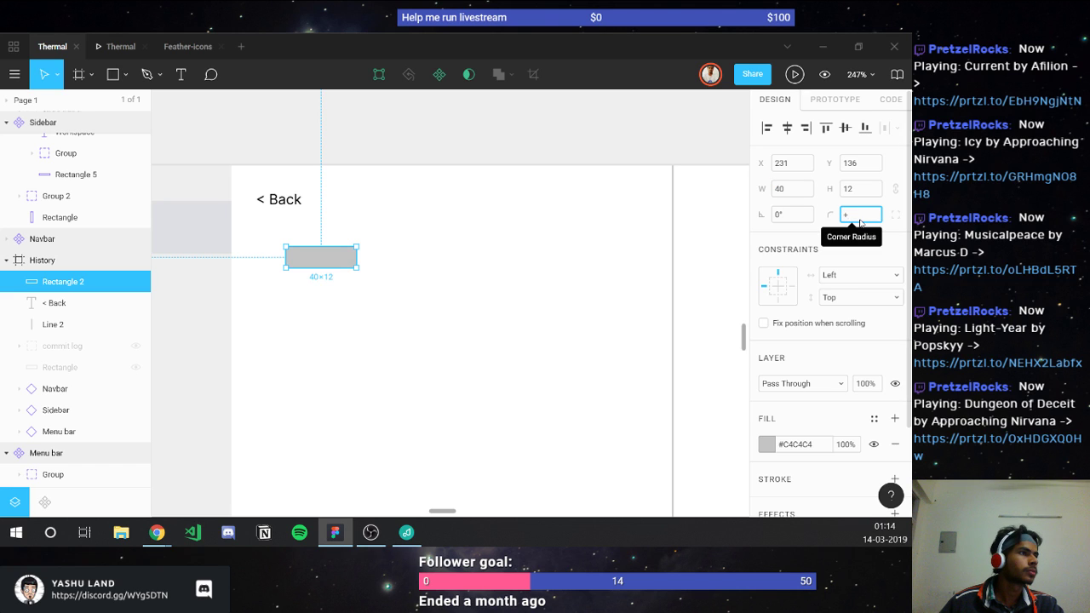
key(BackSpace)
text(6)
key(Return)
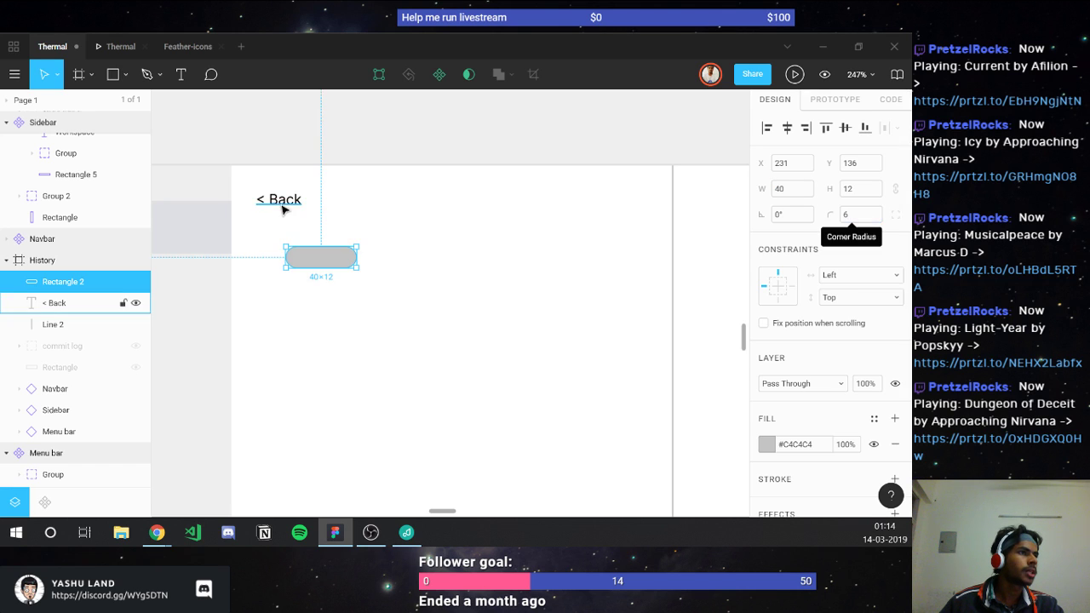
Step: Centre the '< Back' text on the rectangle, group them, and move the button to the top-left
drag(283, 206, 322, 262)
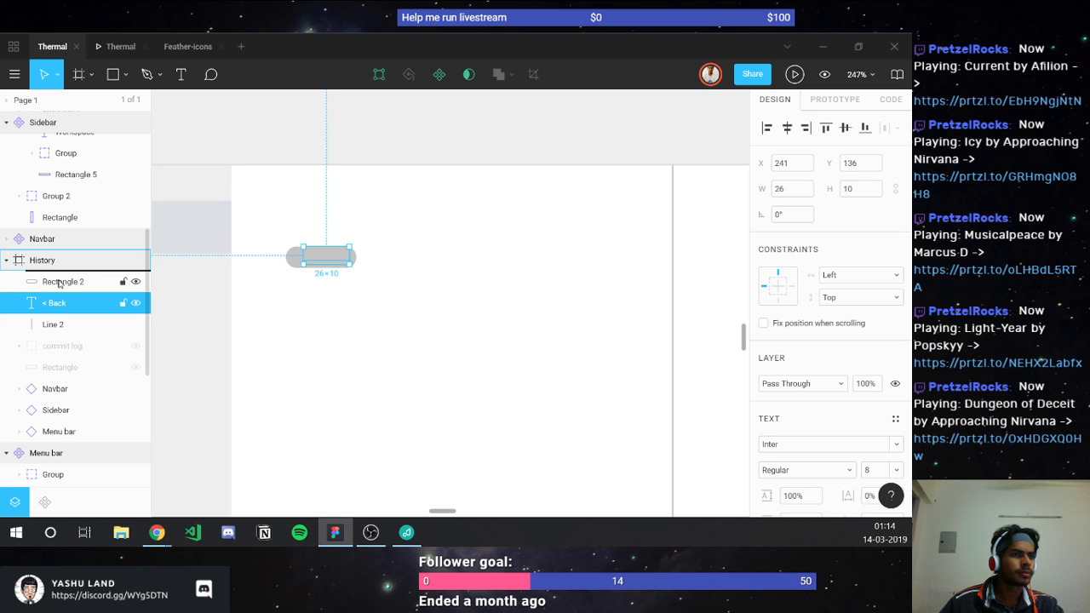
key(ctrl+])
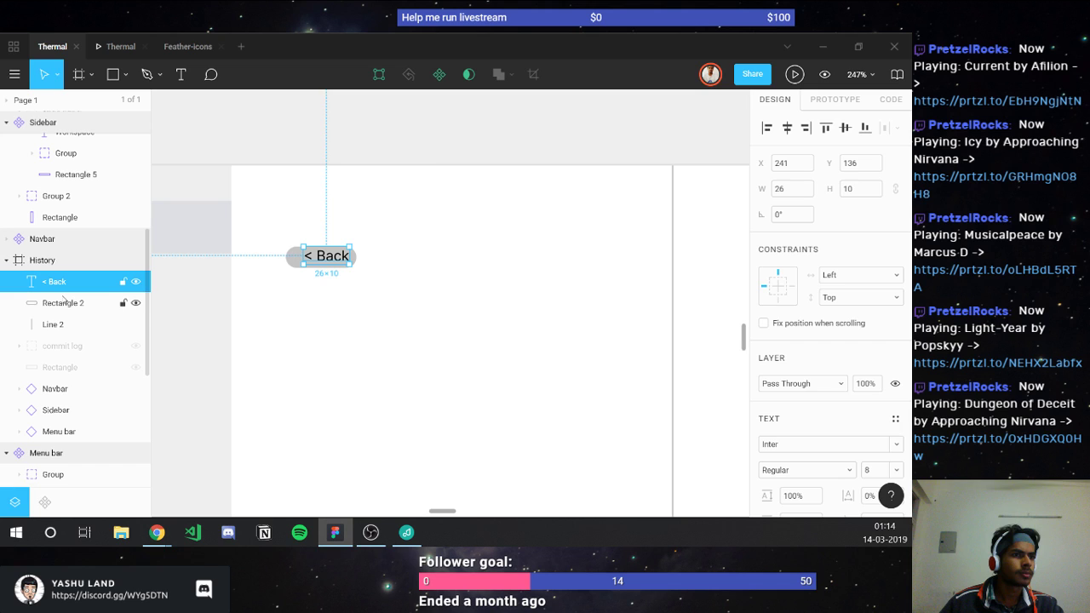
shift+click(64, 302)
click(786, 128)
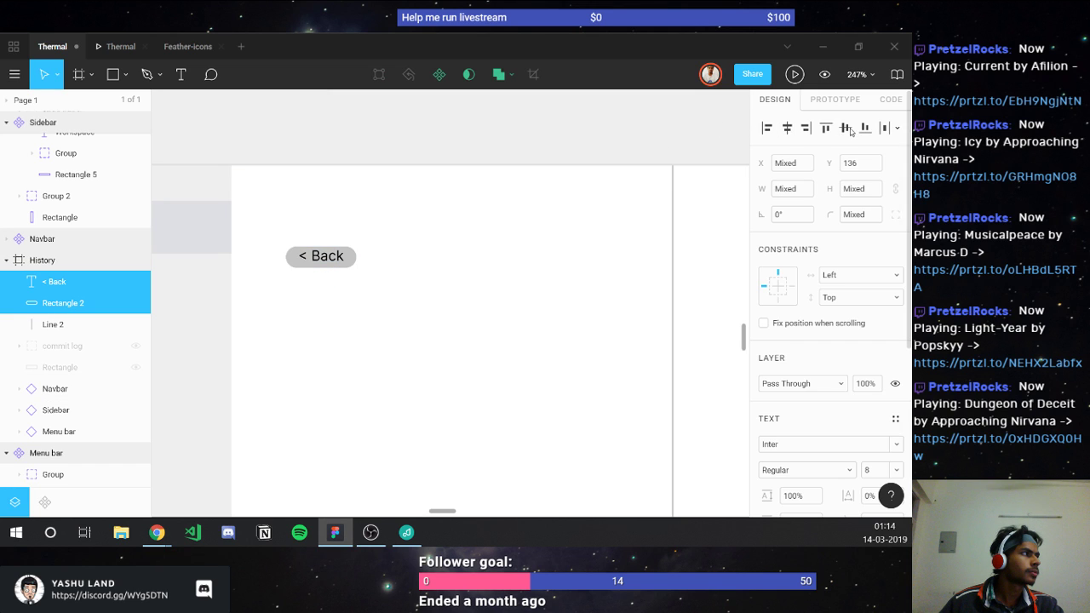
click(845, 128)
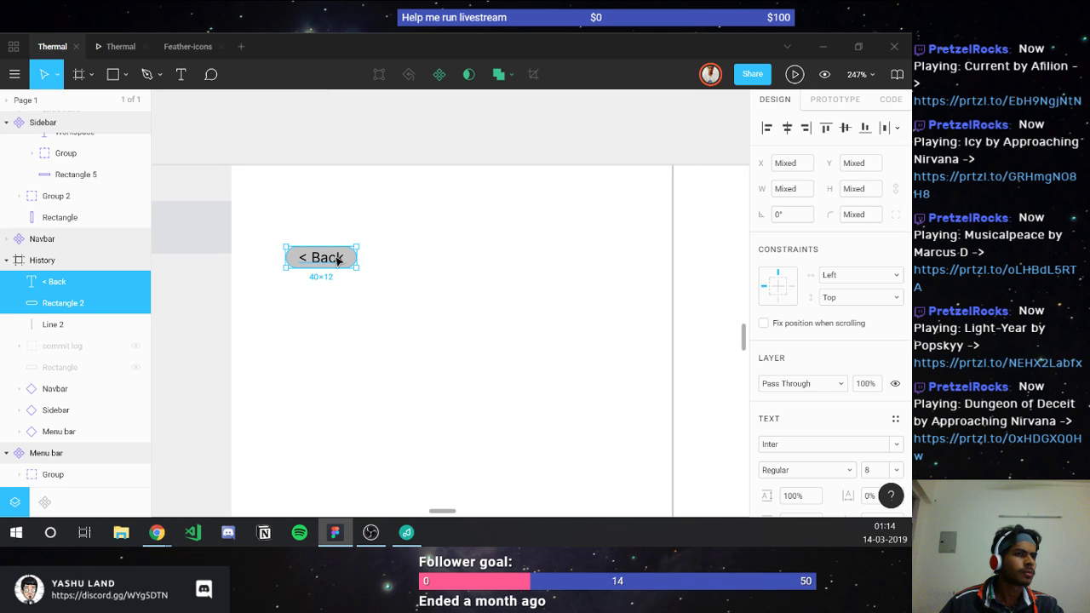
key(ctrl+g)
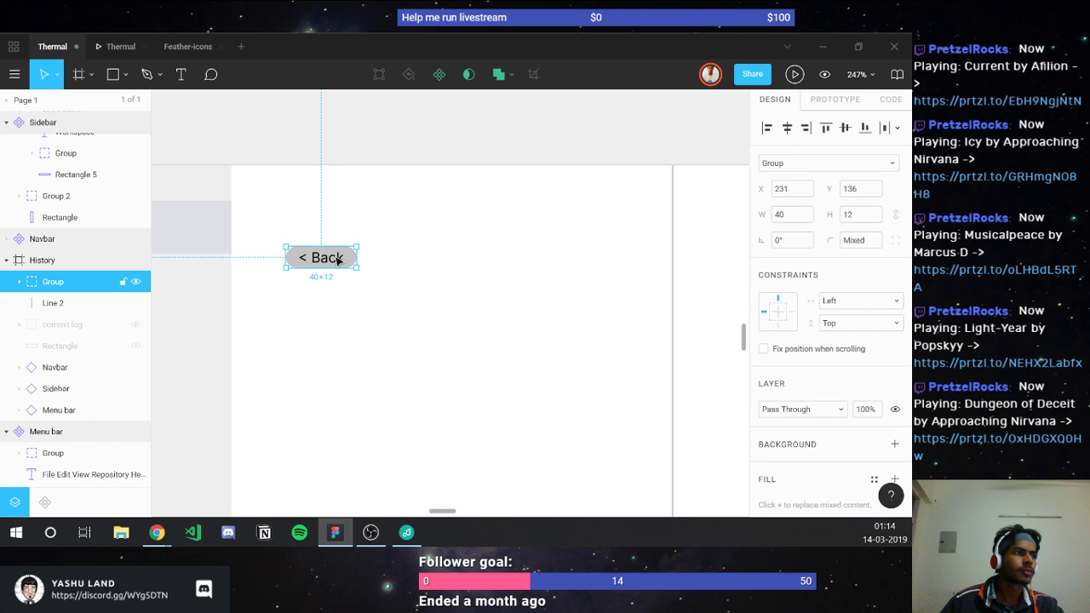
drag(338, 259, 281, 195)
key(Escape)
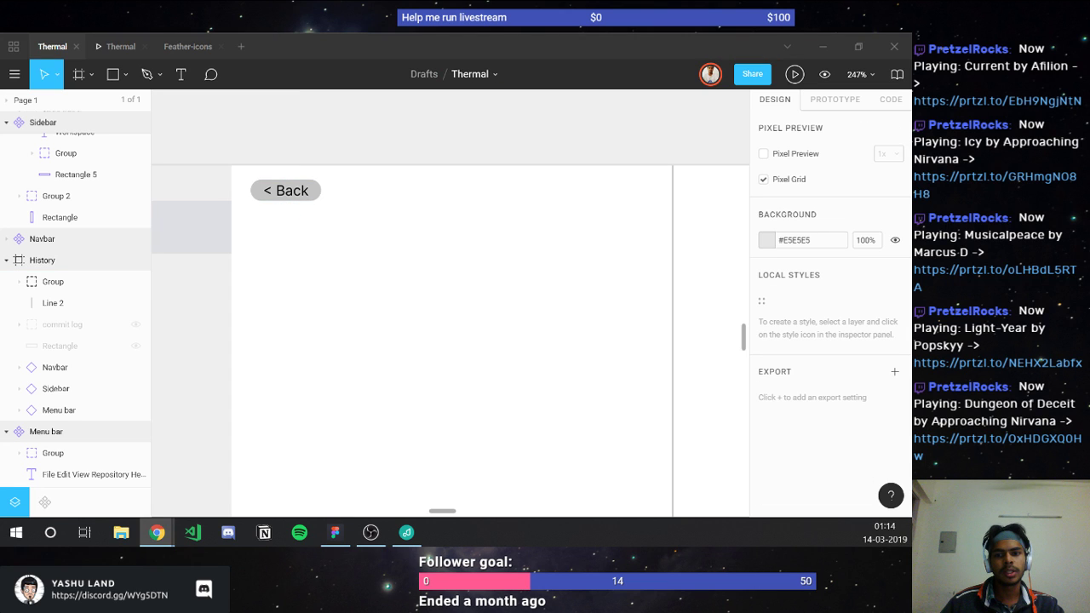
click(411, 250)
scroll(411, 253, down, 2)
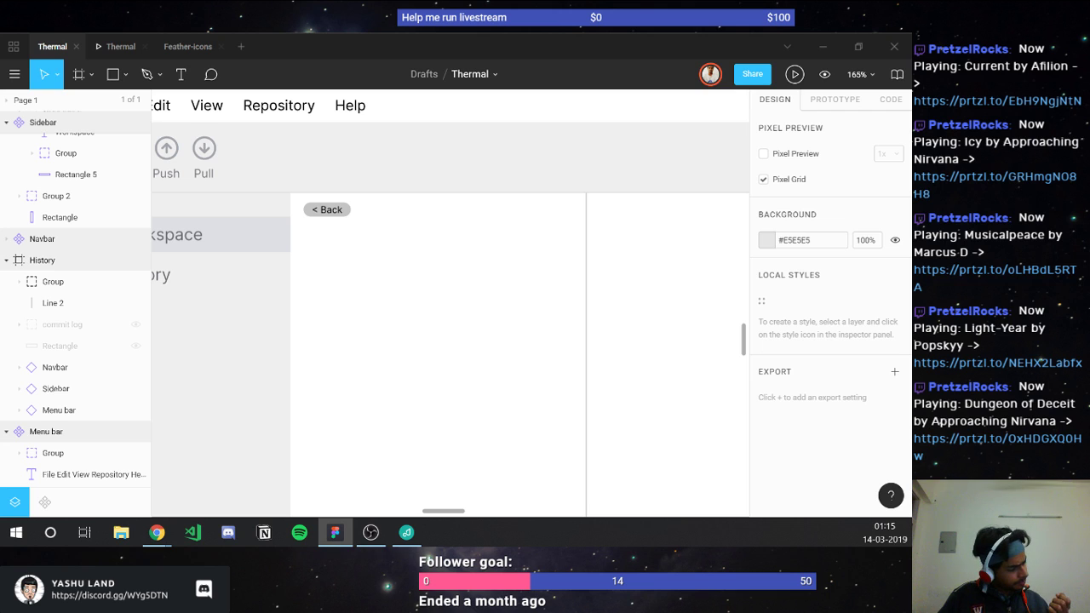
key(alt+Tab)
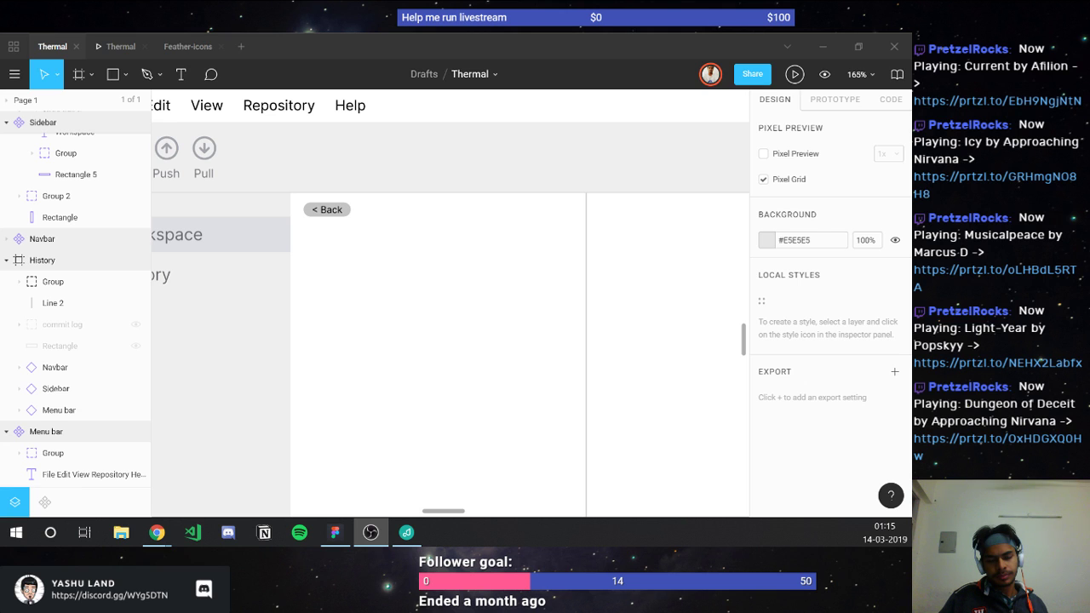
key(alt+Tab)
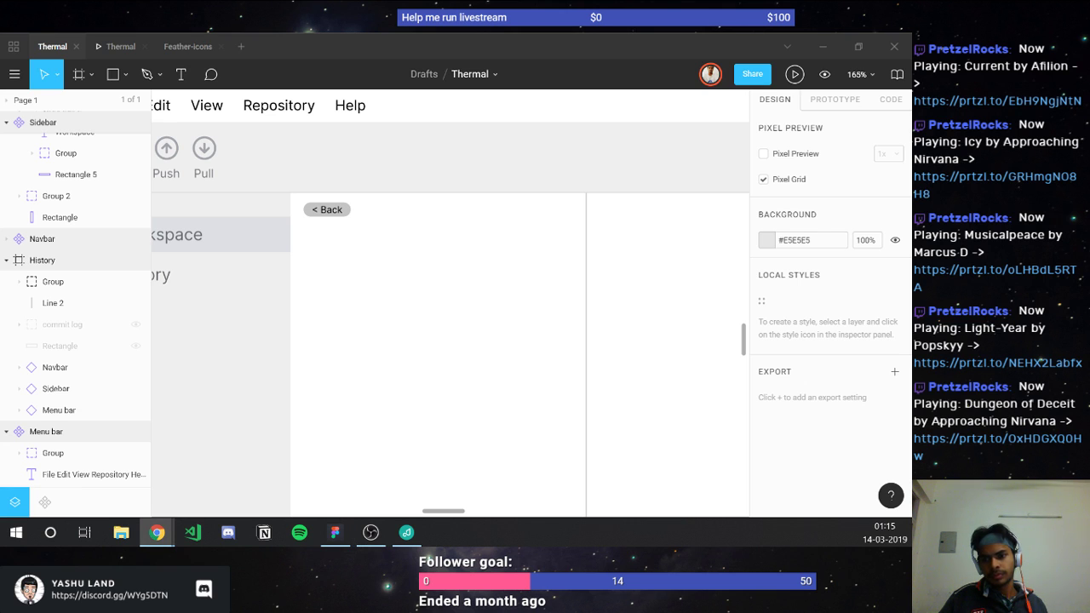
key(alt+Tab)
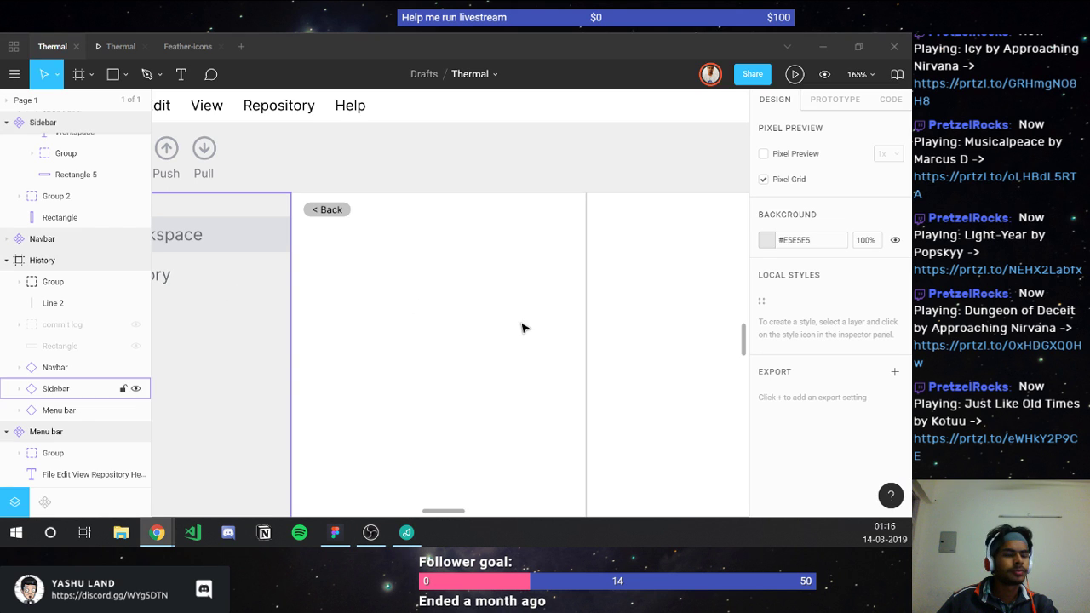
click(332, 211)
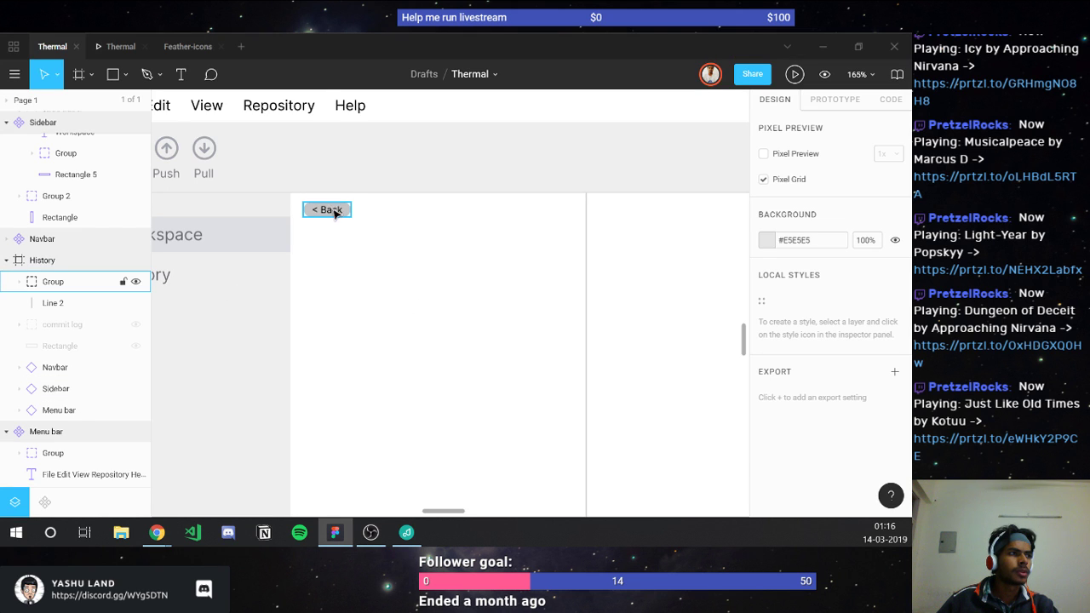
click(334, 213)
double_click(323, 210)
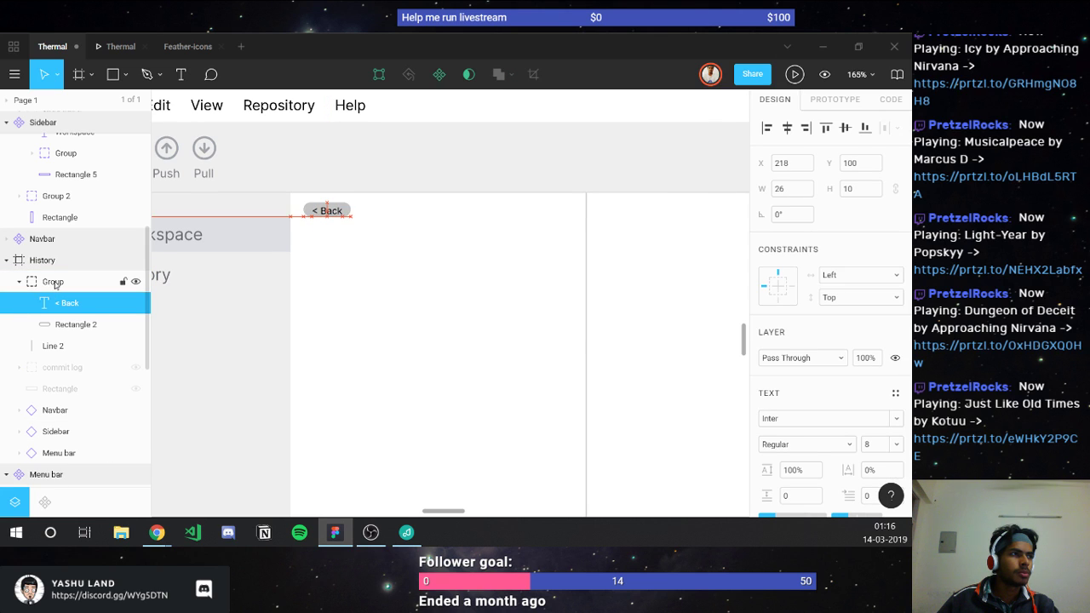
key(Up)
key(Up)
key(Up)
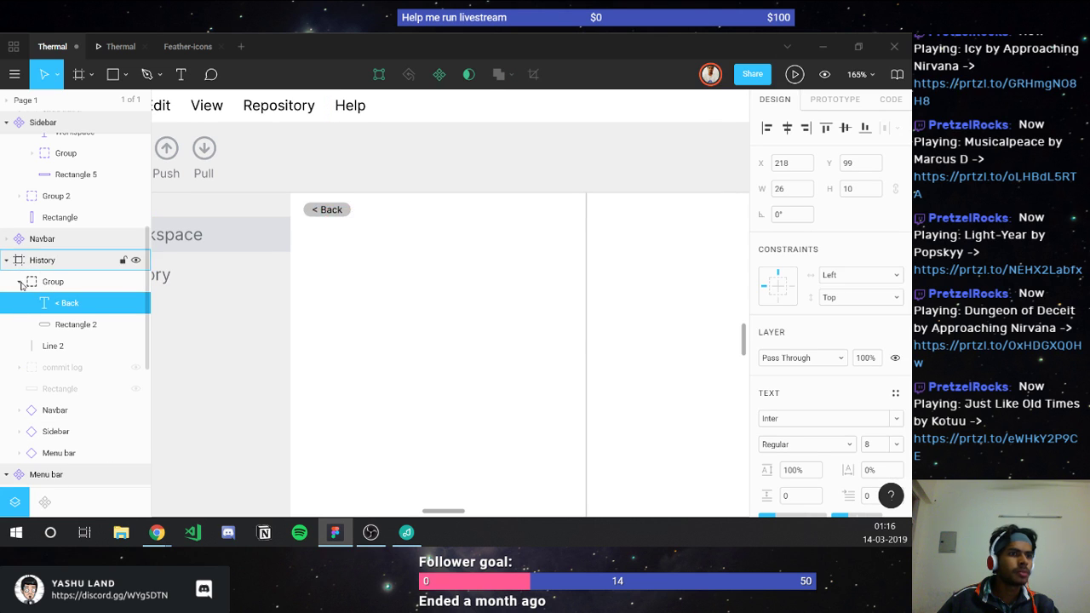
click(19, 281)
key(Escape)
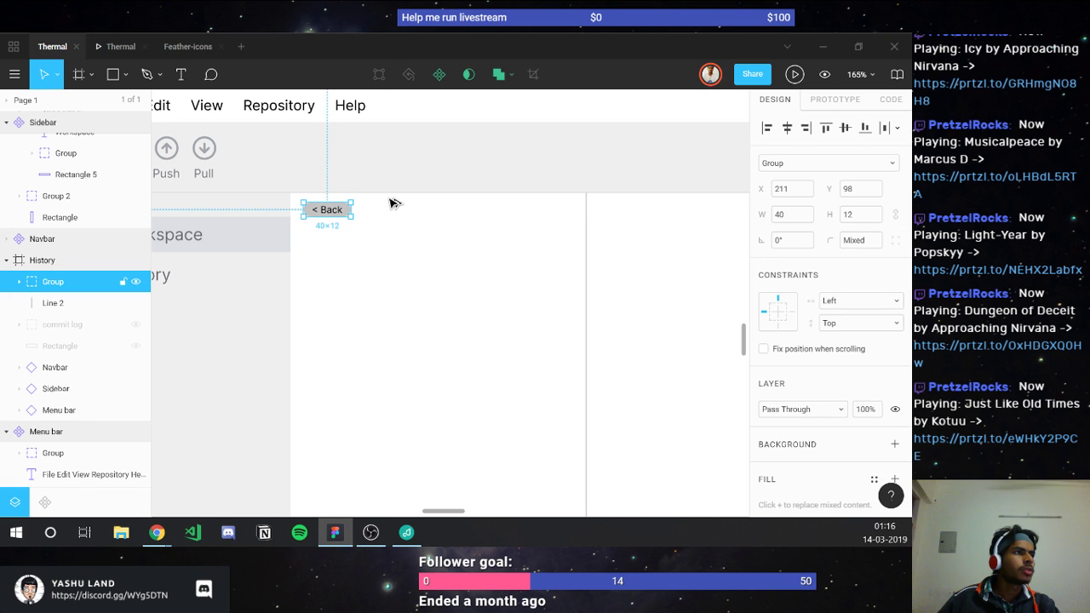
key(alt)
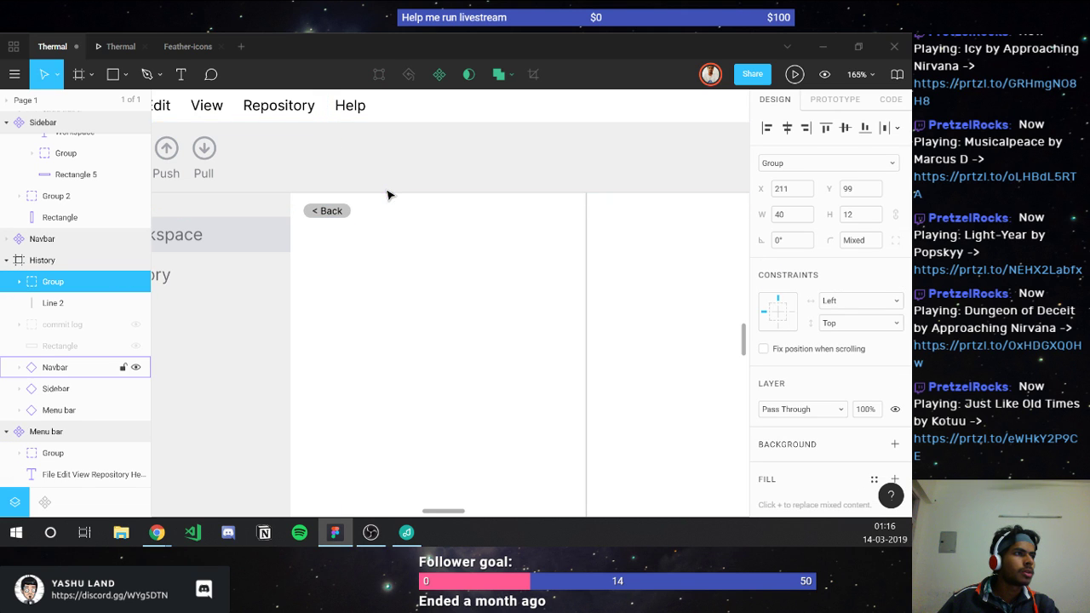
key(Down)
key(Down)
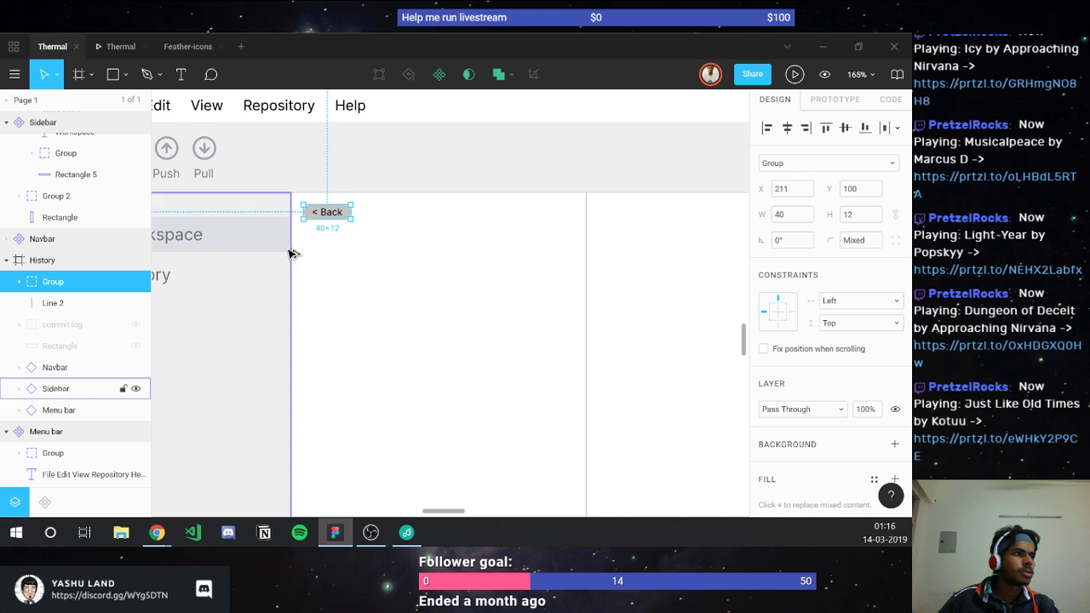
click(315, 257)
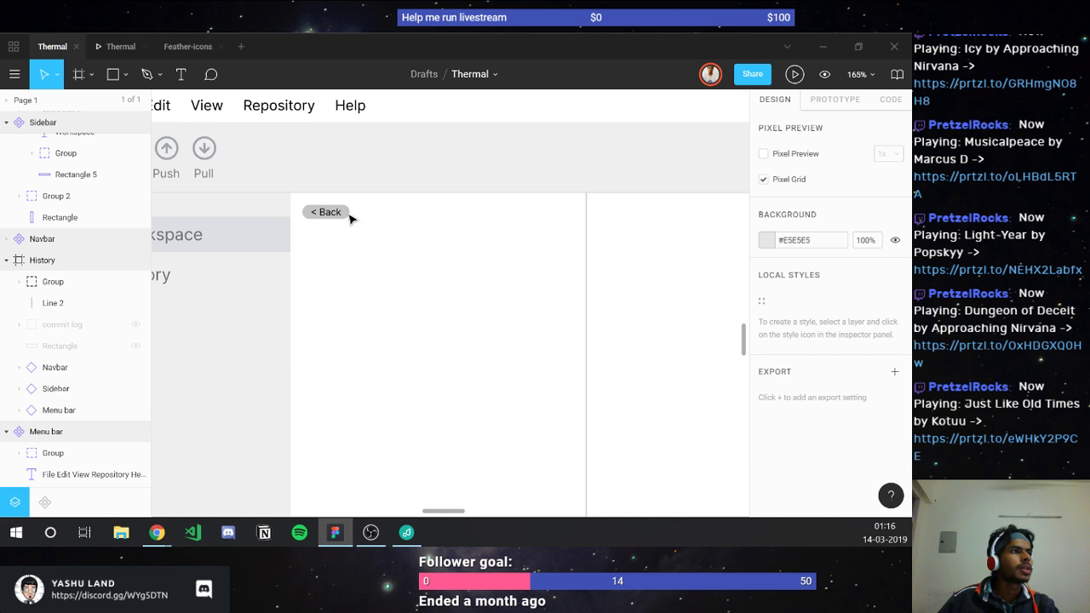
key(Tab)
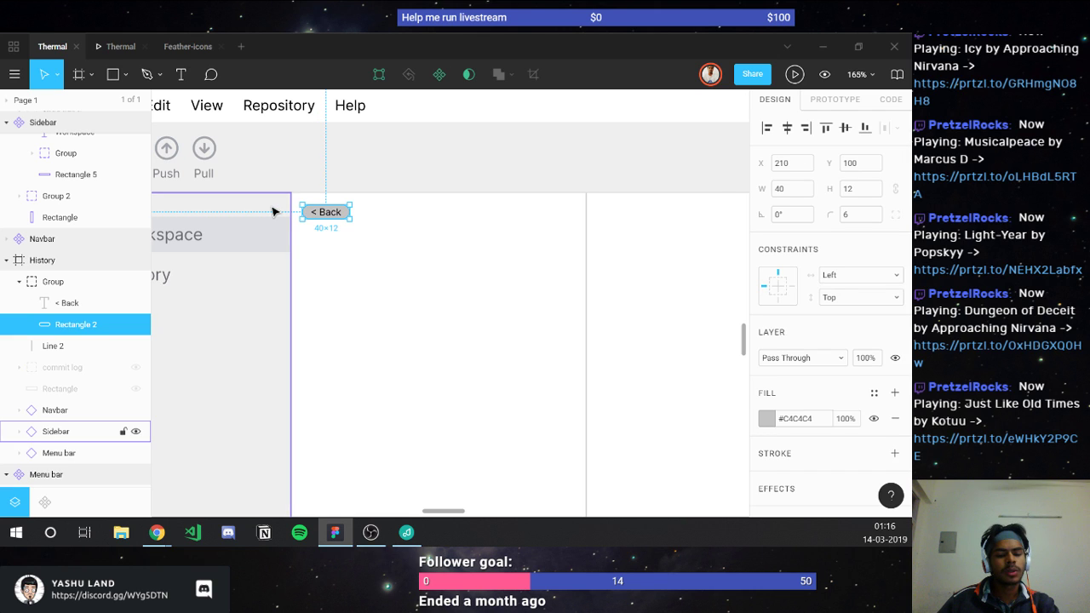
click(328, 255)
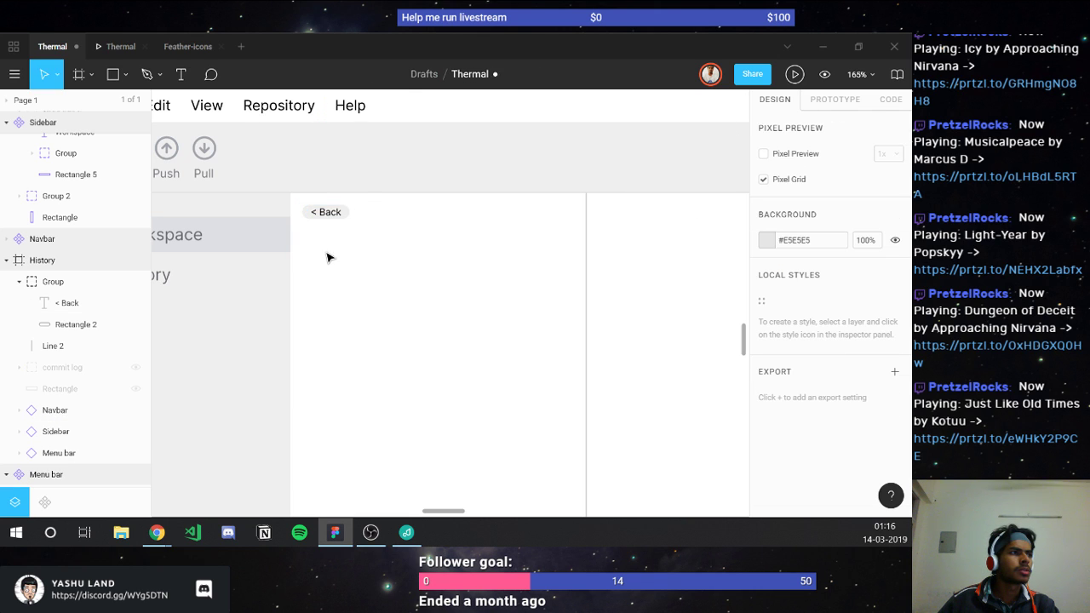
click(315, 214)
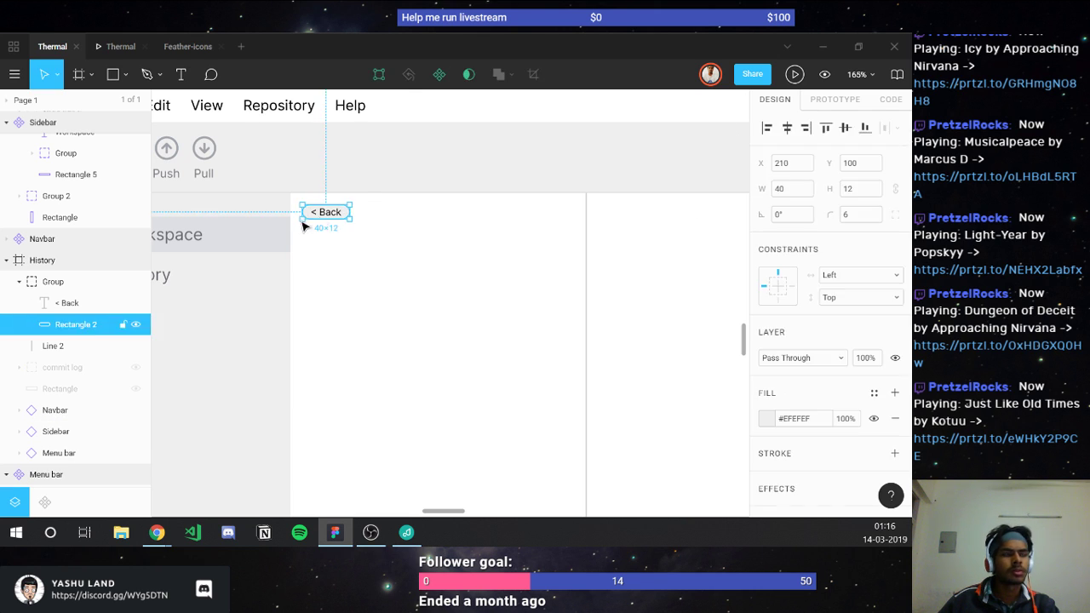
key(i)
key(Escape)
click(343, 244)
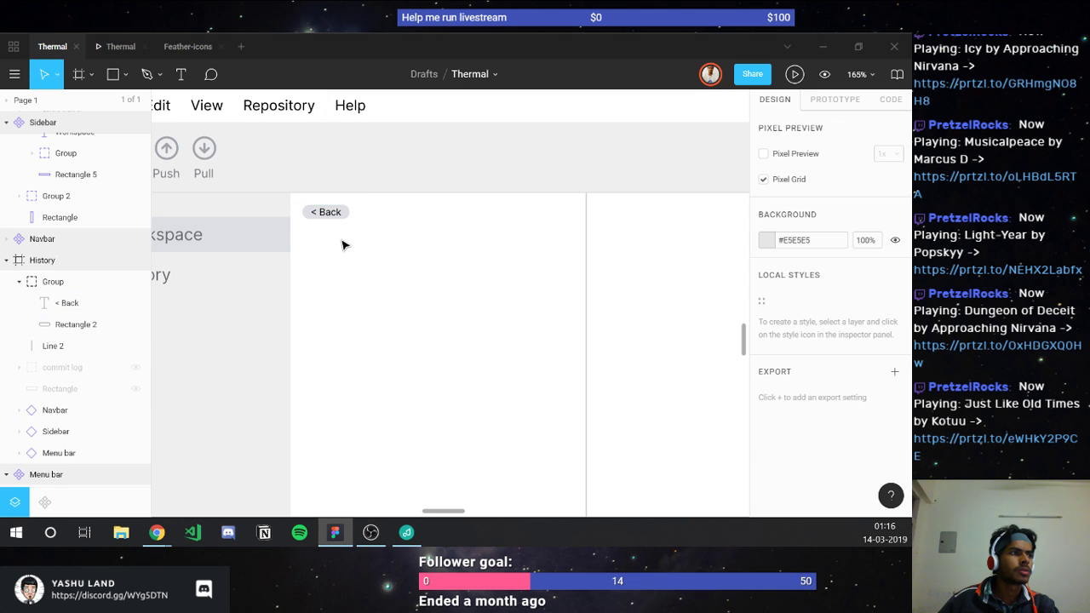
click(304, 227)
scroll(304, 227, left, 2)
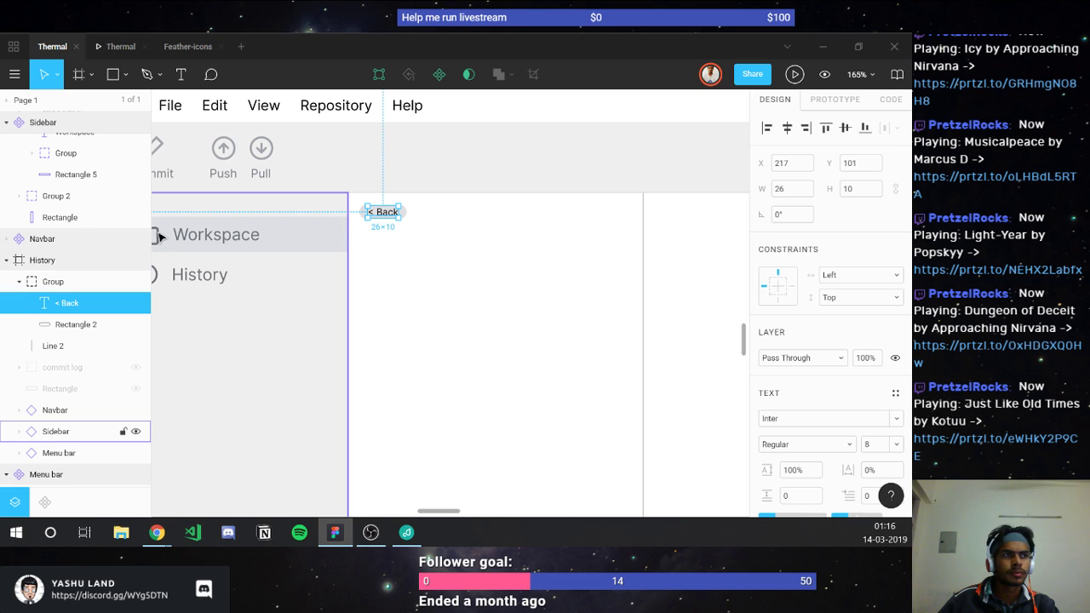
Step: Colour the label with the sidebar's grey and shorten its text to 'Back'
key(i)
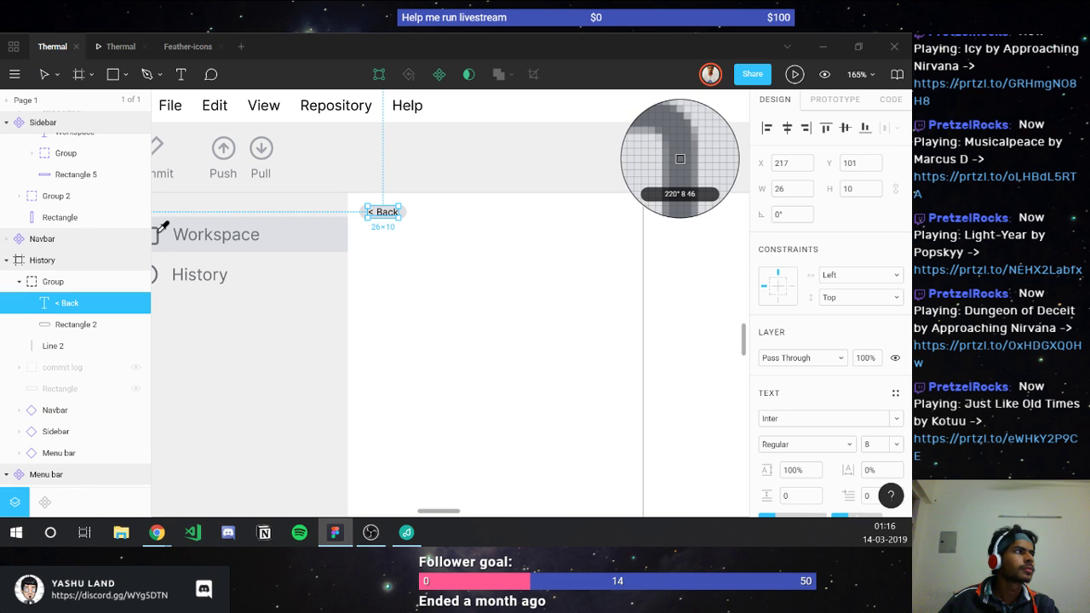
click(338, 221)
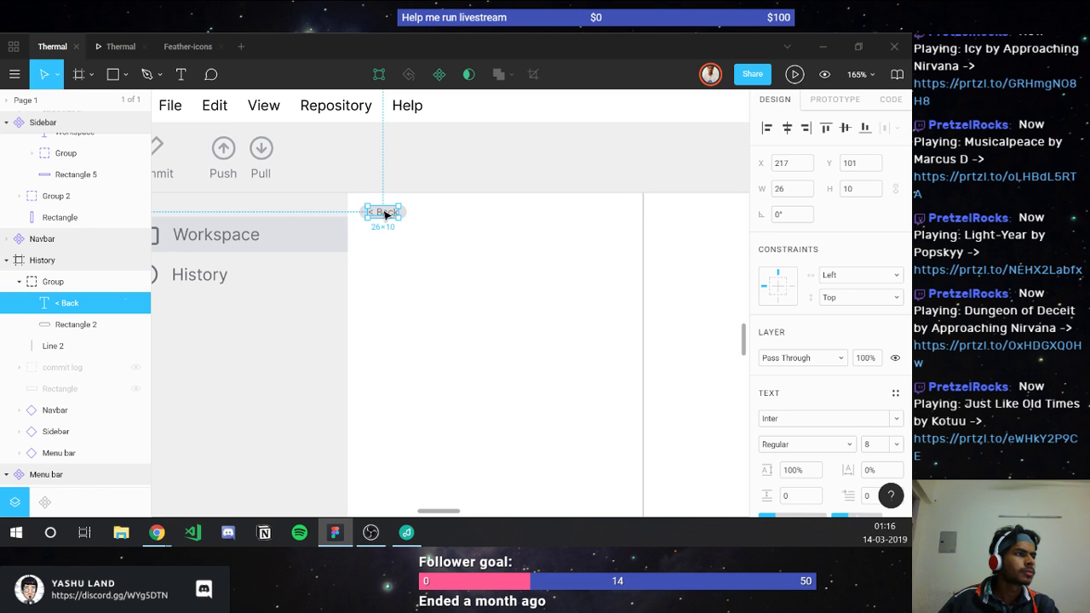
double_click(385, 215)
key(BackSpace)
key(BackSpace)
key(BackSpace)
key(Escape)
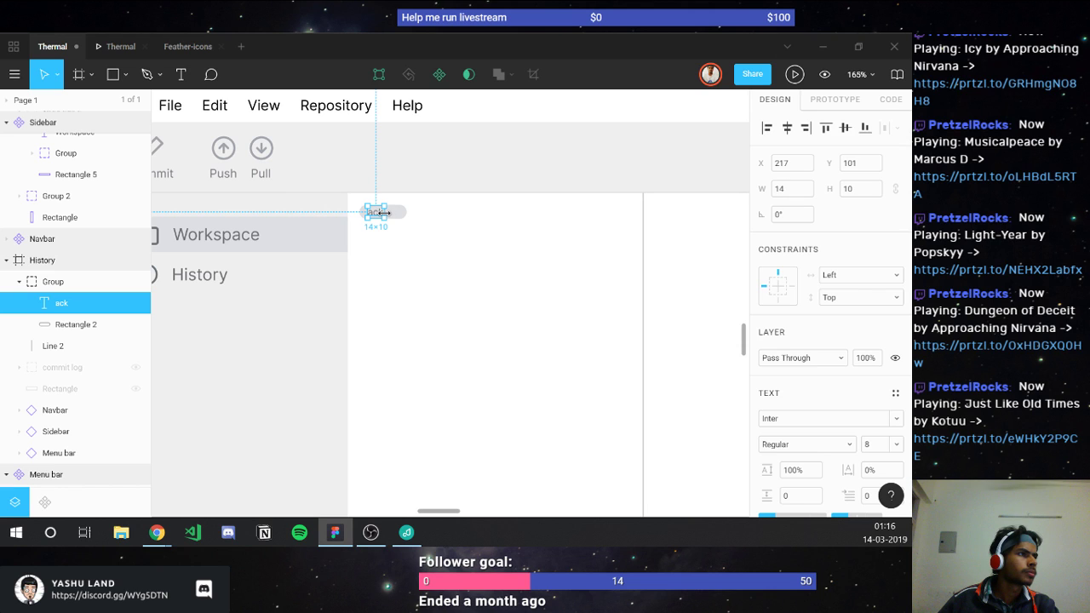
double_click(381, 212)
text(B)
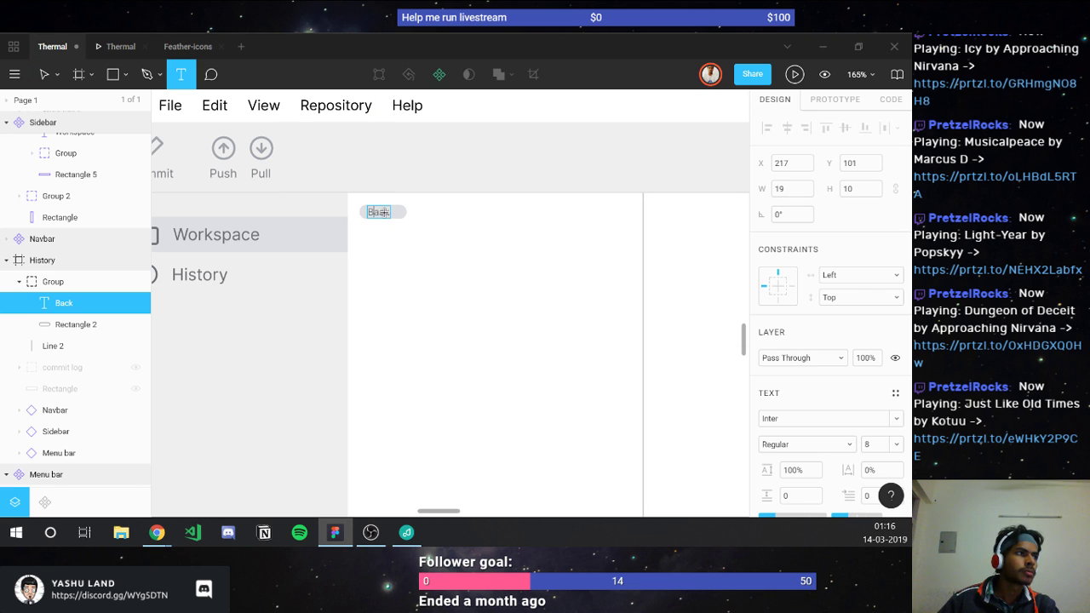
click(415, 244)
key(Escape)
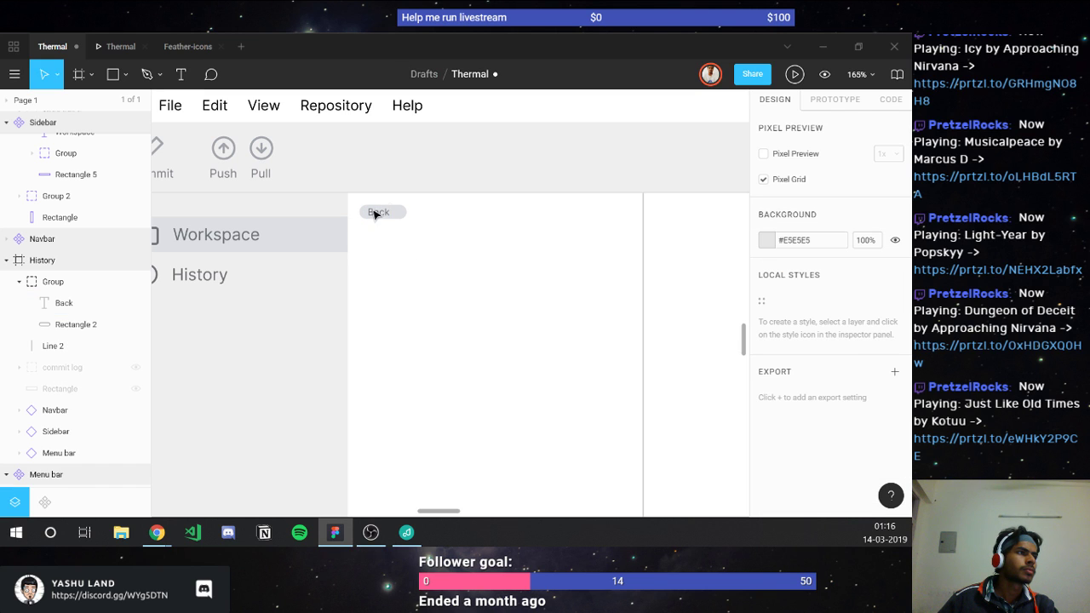
Step: Narrow the pill to 30 wide and centre the Back label horizontally on it
click(377, 215)
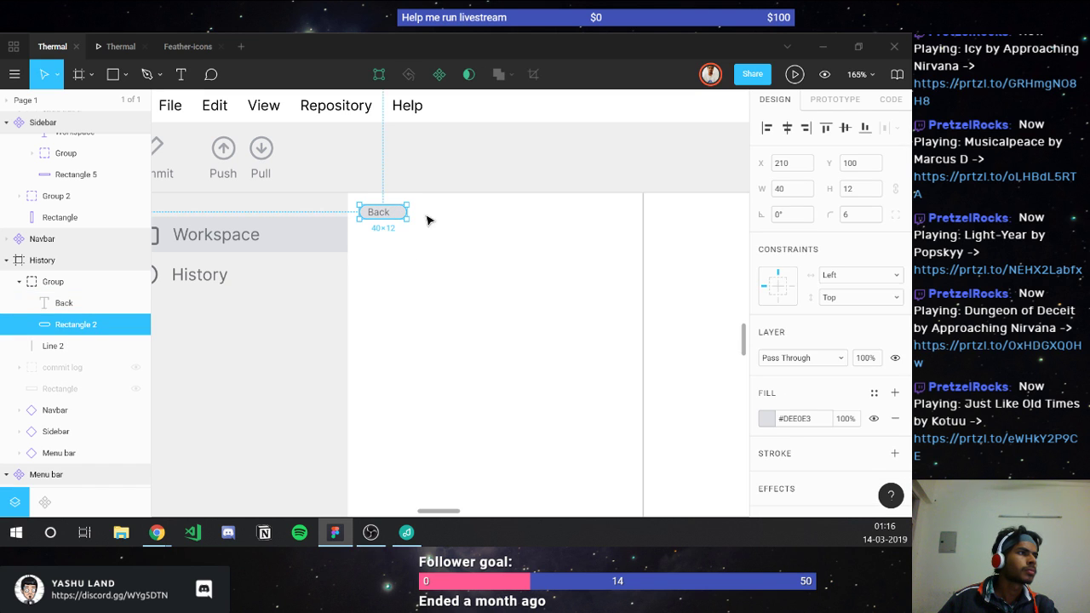
shift+click(383, 212)
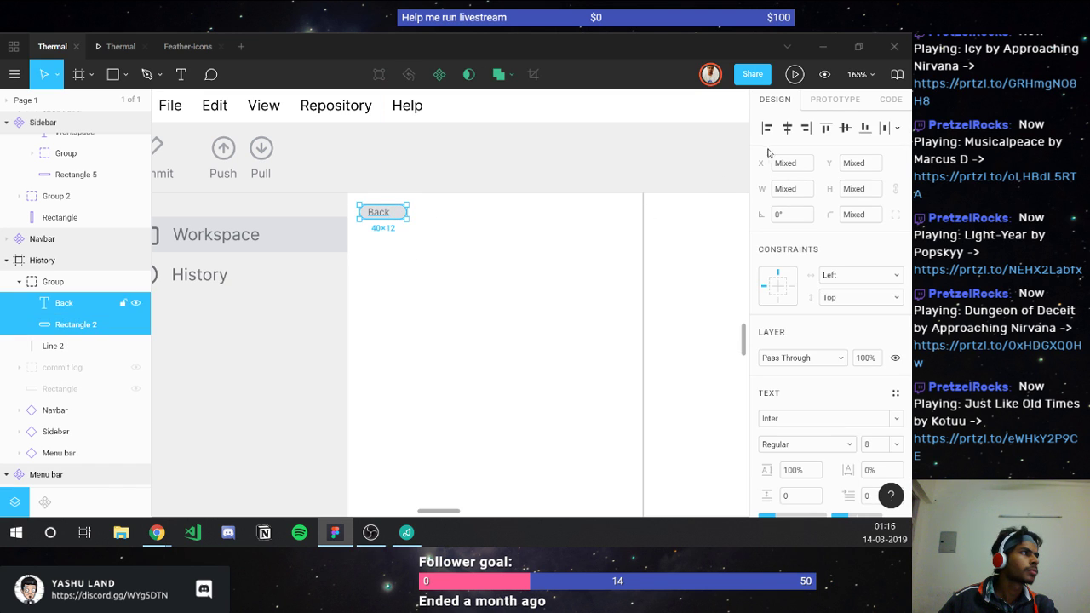
click(400, 214)
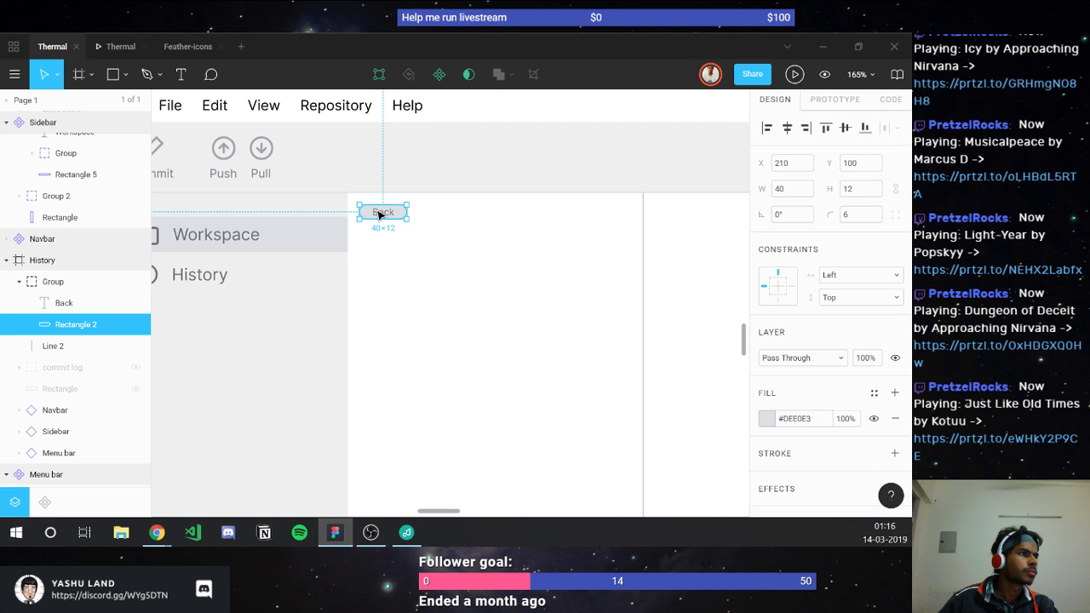
click(397, 214)
key(Left)
key(Left)
key(Left)
key(Left)
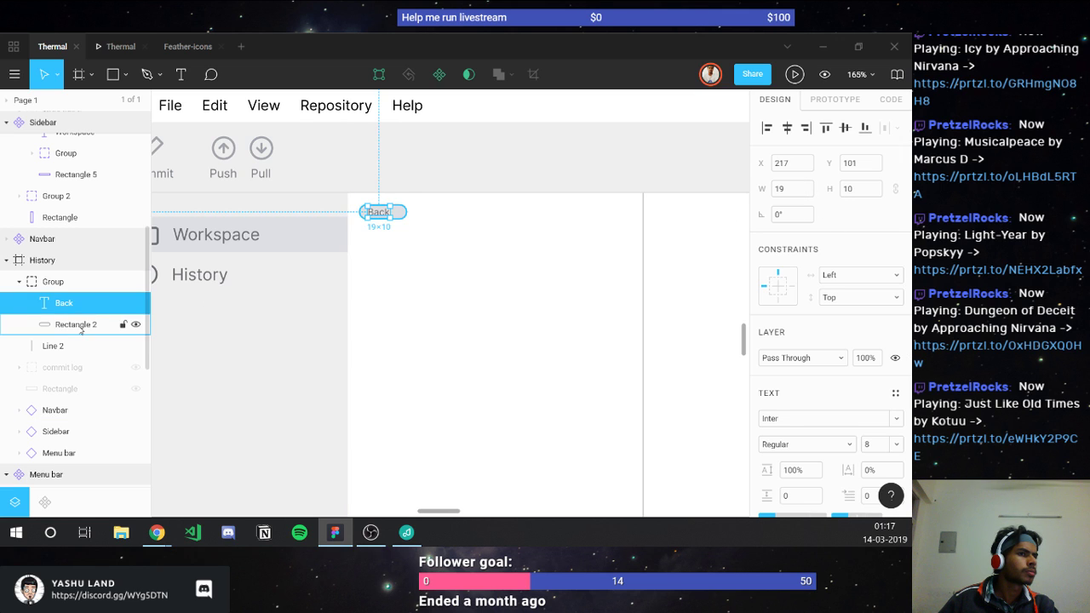
key(Tab)
click(808, 196)
text(30)
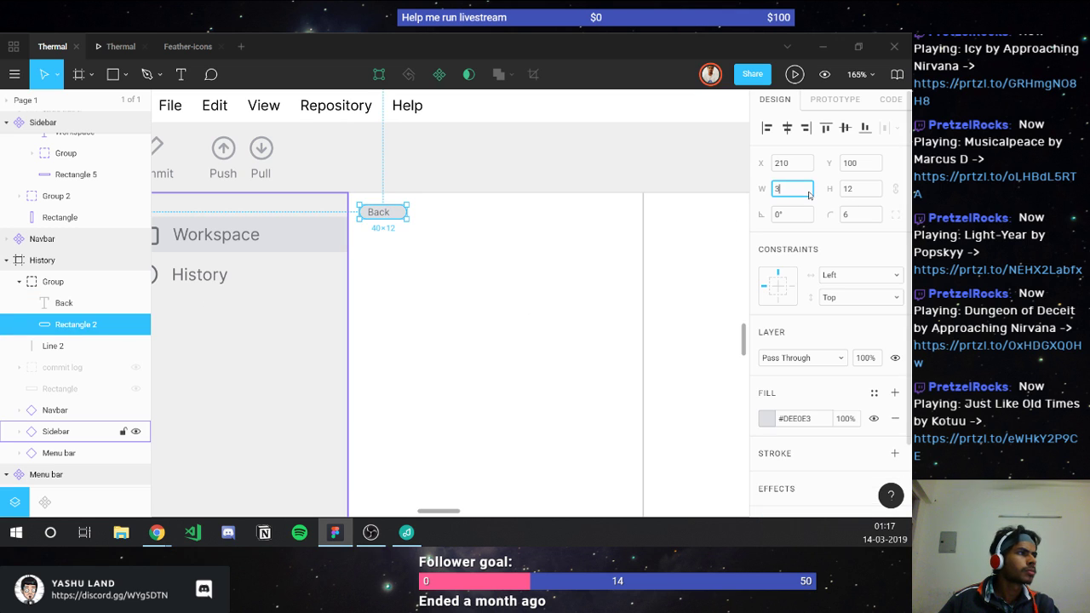
key(Return)
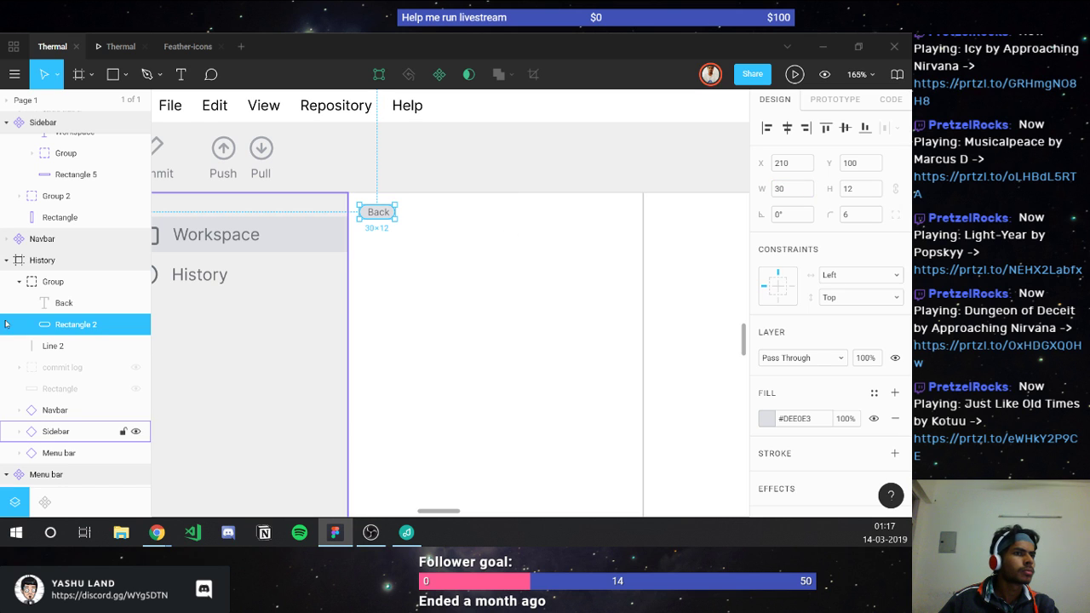
shift+click(64, 302)
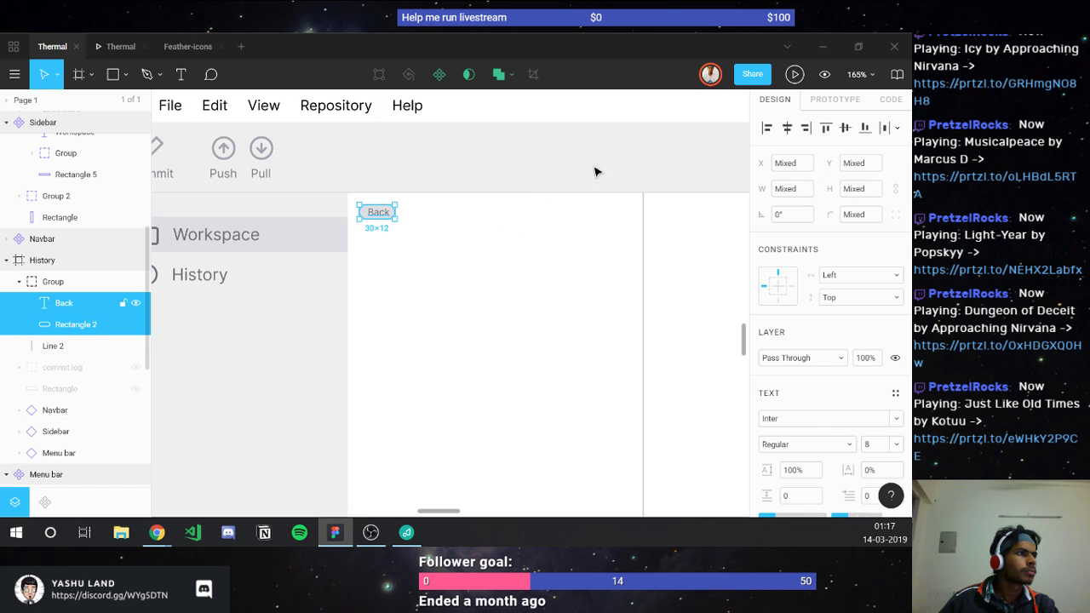
click(786, 128)
click(417, 249)
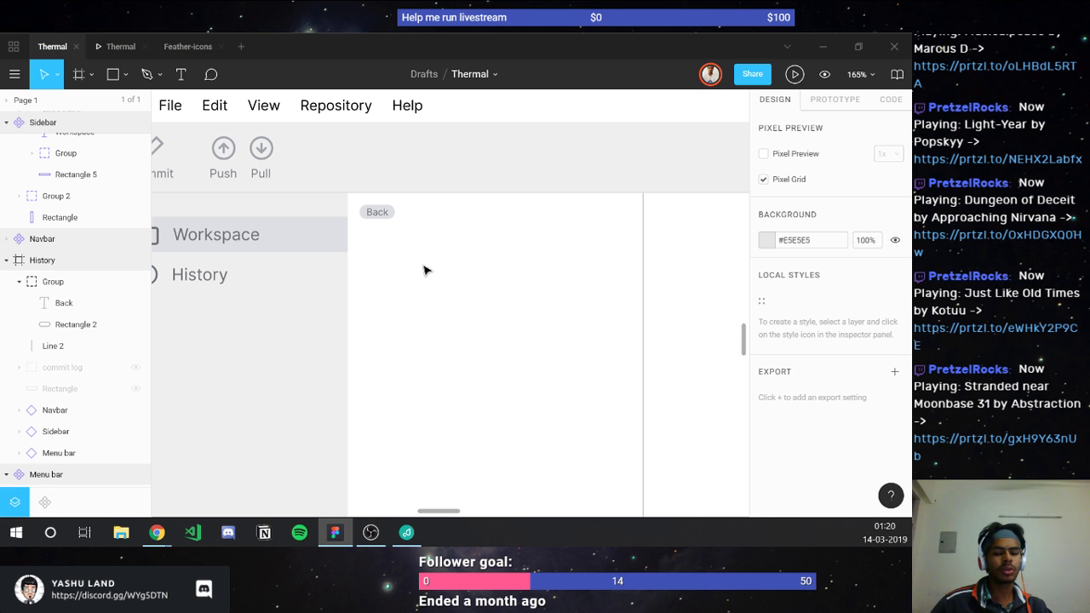
key(alt+Tab)
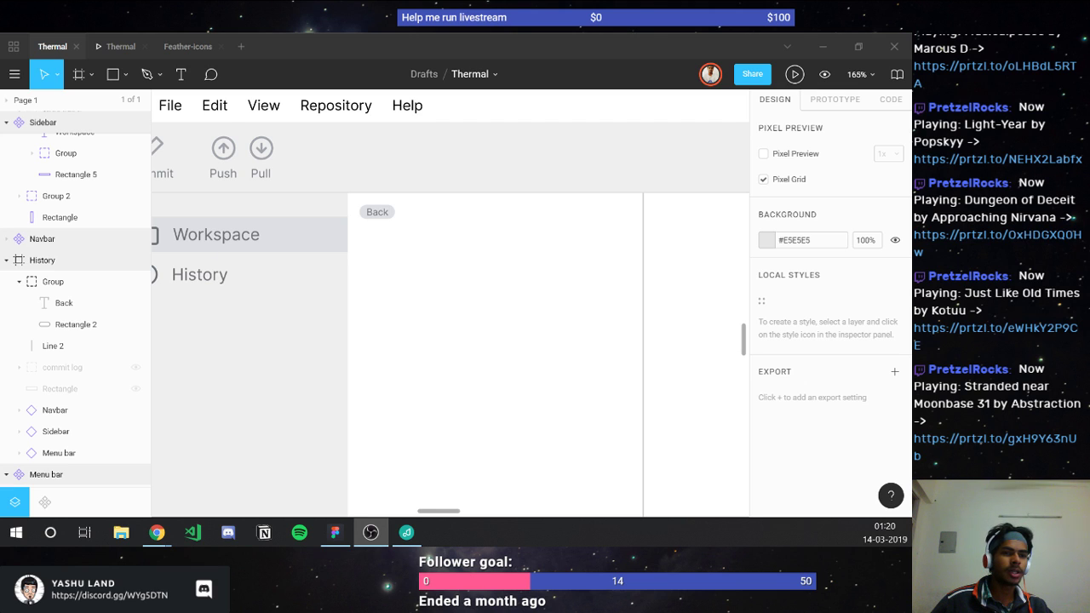
key(alt+Tab)
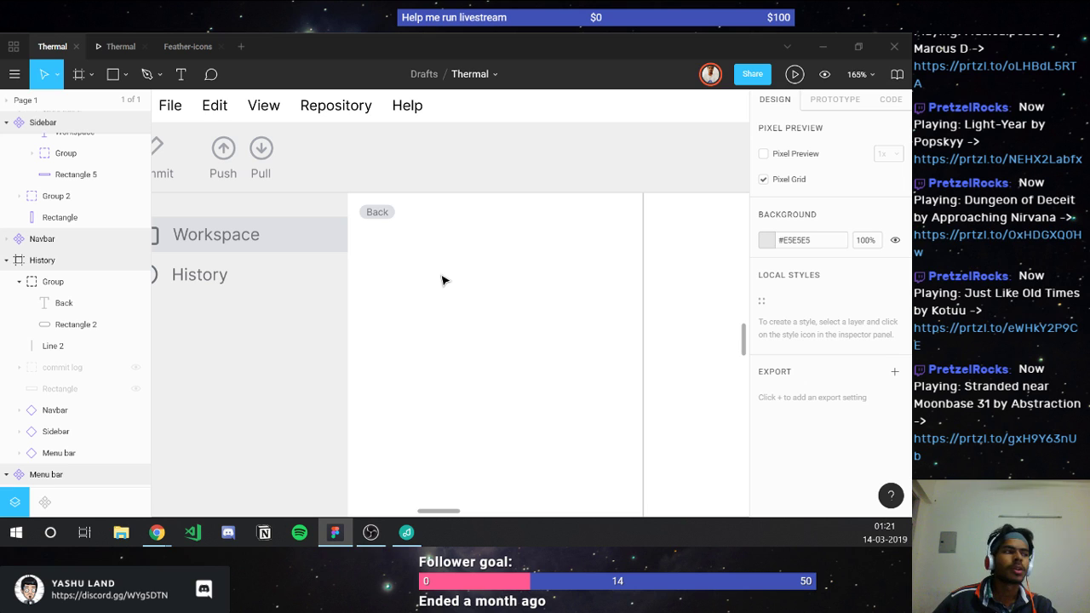
key(l)
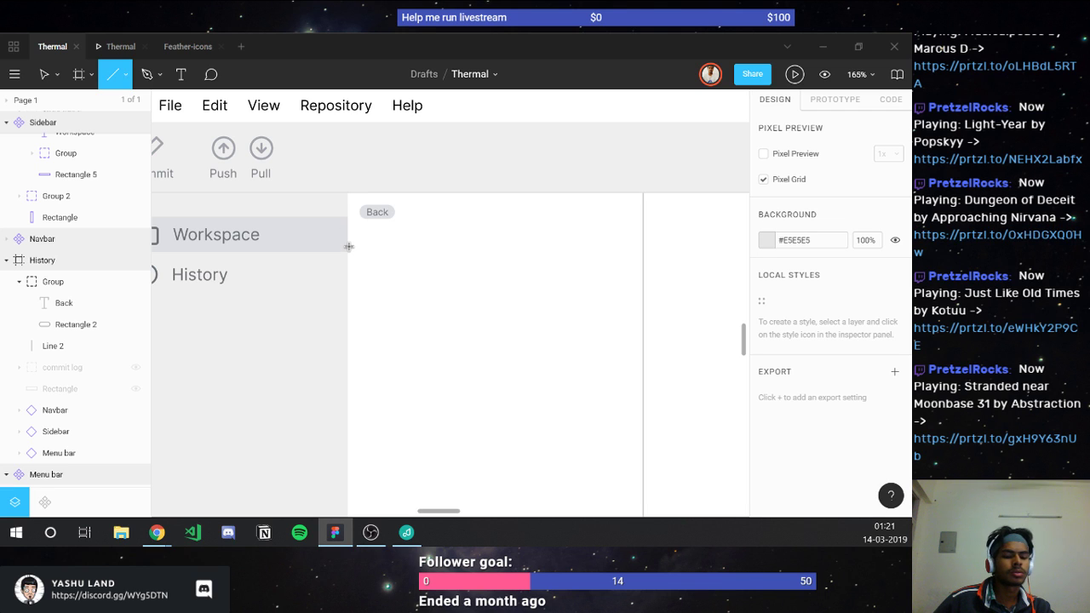
Step: Draw a 250-wide horizontal line just under Back with a #CCCCCC stroke
drag(348, 246, 642, 253)
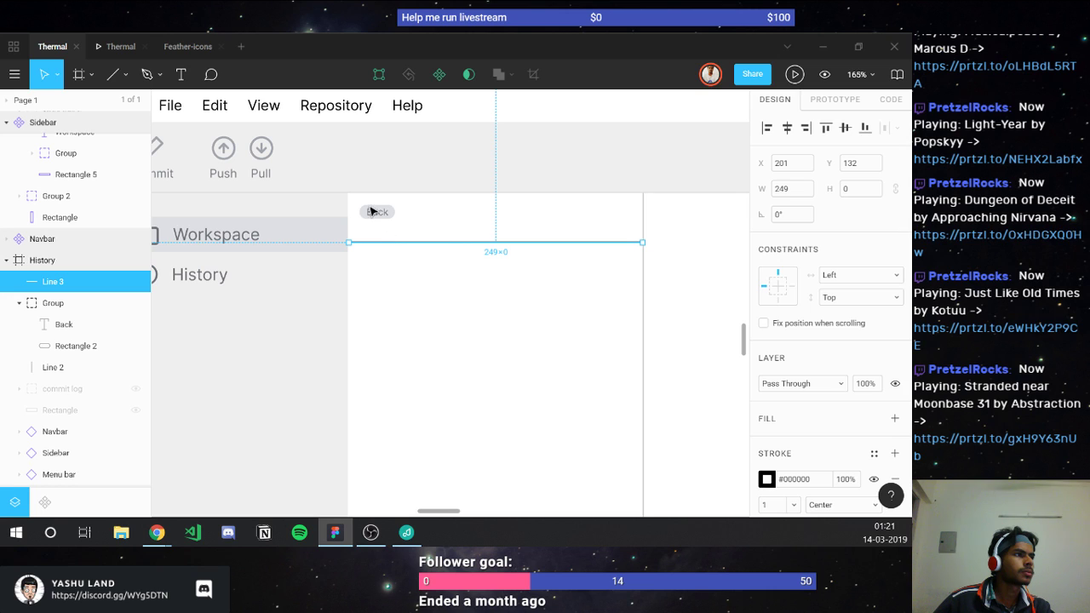
drag(383, 247, 372, 235)
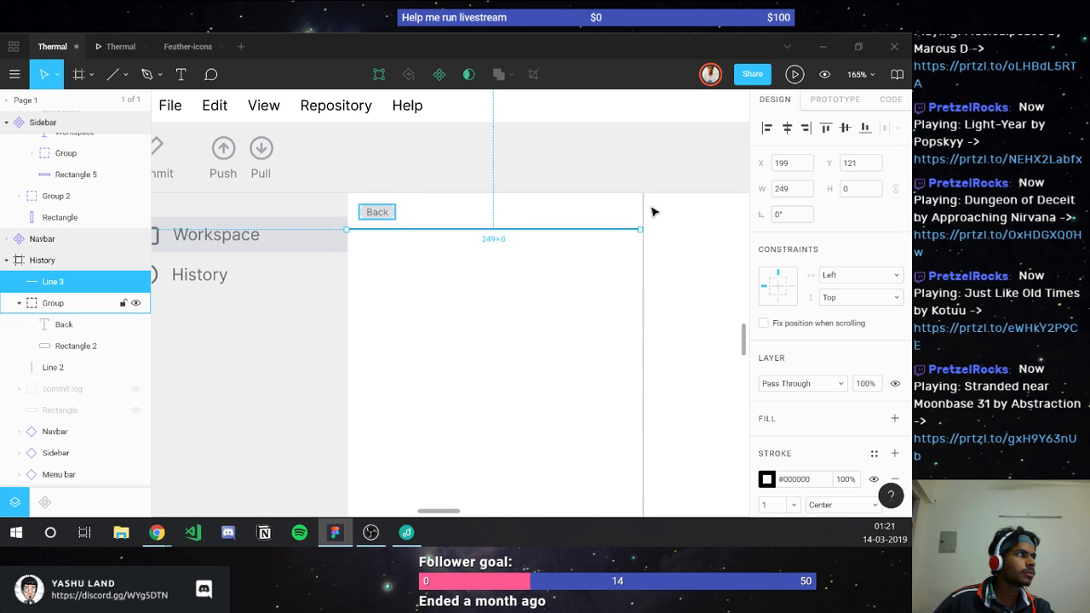
key(Right)
click(785, 186)
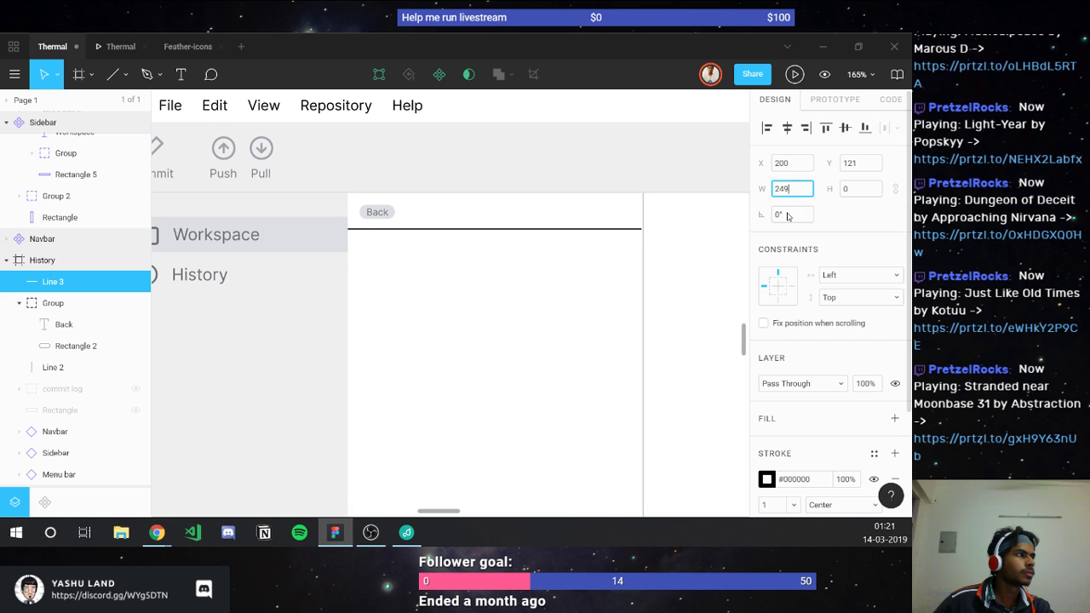
text(250)
key(Return)
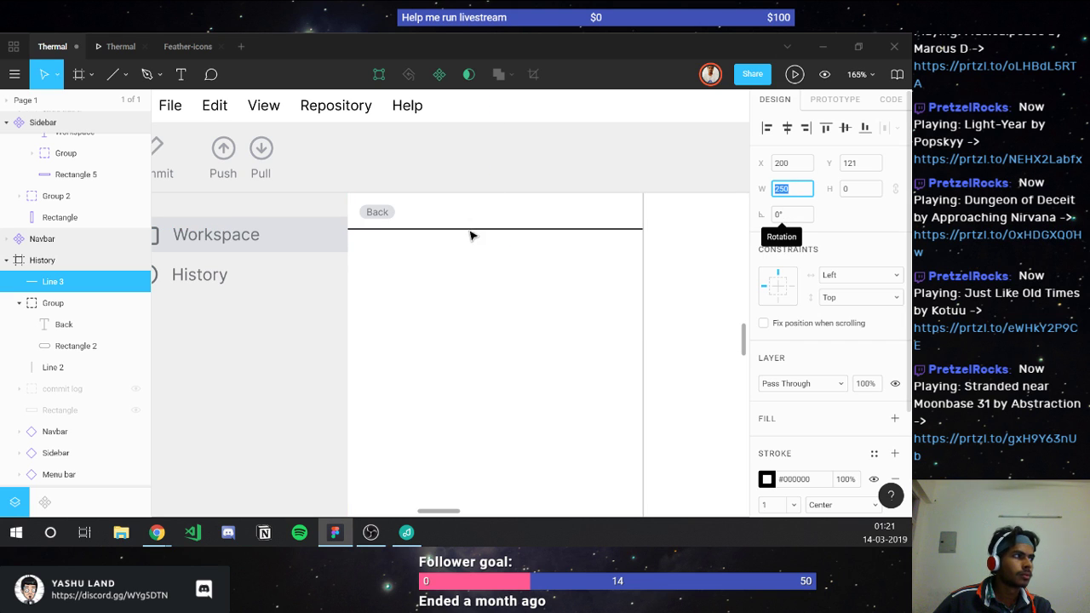
key(alt)
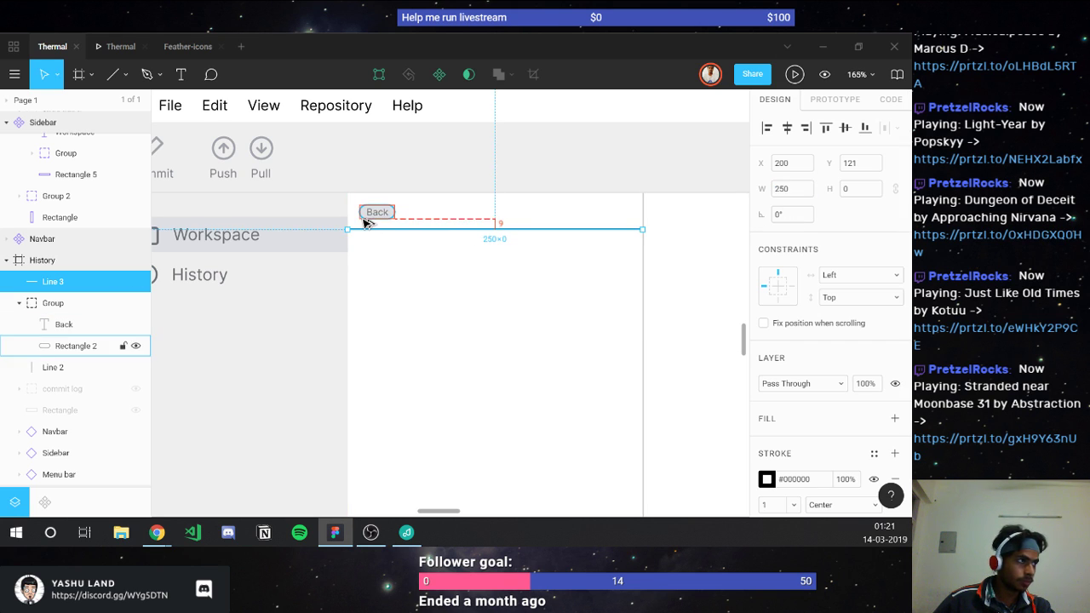
key(Down)
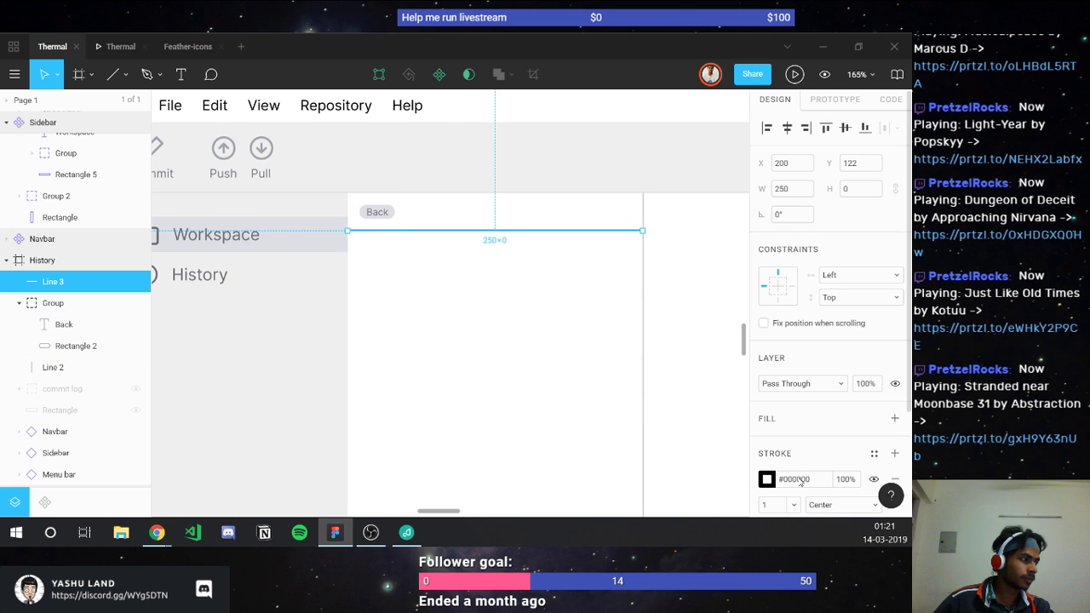
click(797, 480)
text(ccc)
key(Return)
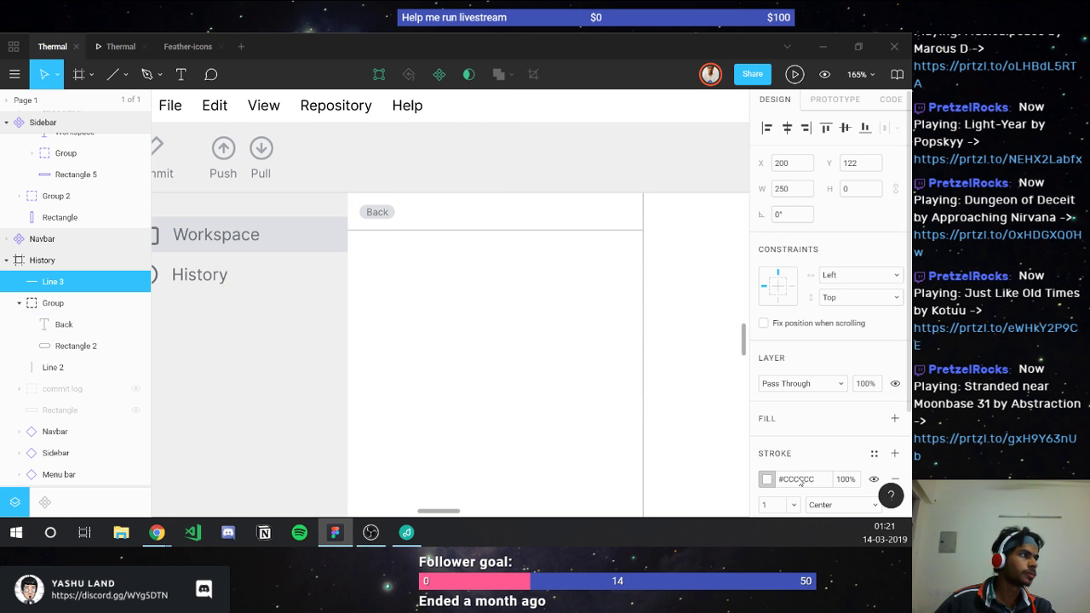
click(643, 320)
Step: Duplicate the vertical divider, nest Line 2.1 in the Sidebar component, and move it up to the top
key(ctrl+d)
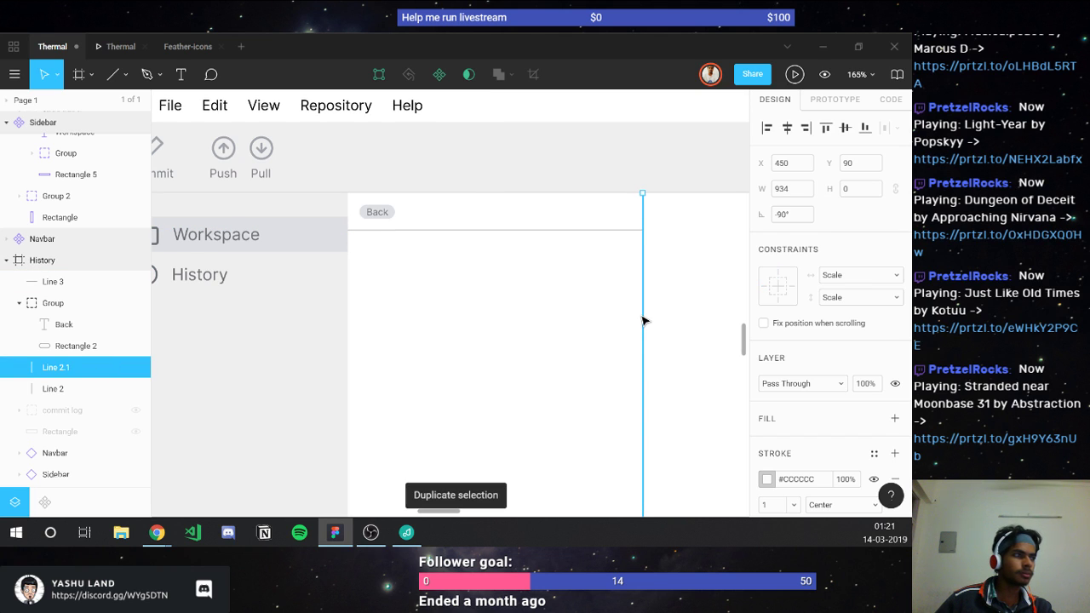
scroll(642, 320, down, 5)
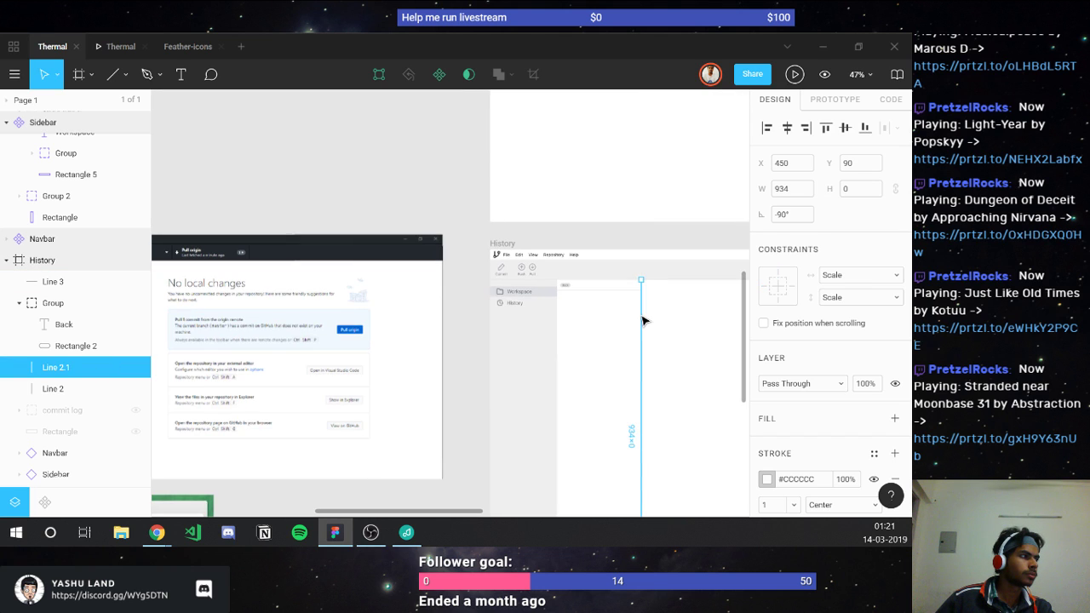
drag(643, 320, 662, 165)
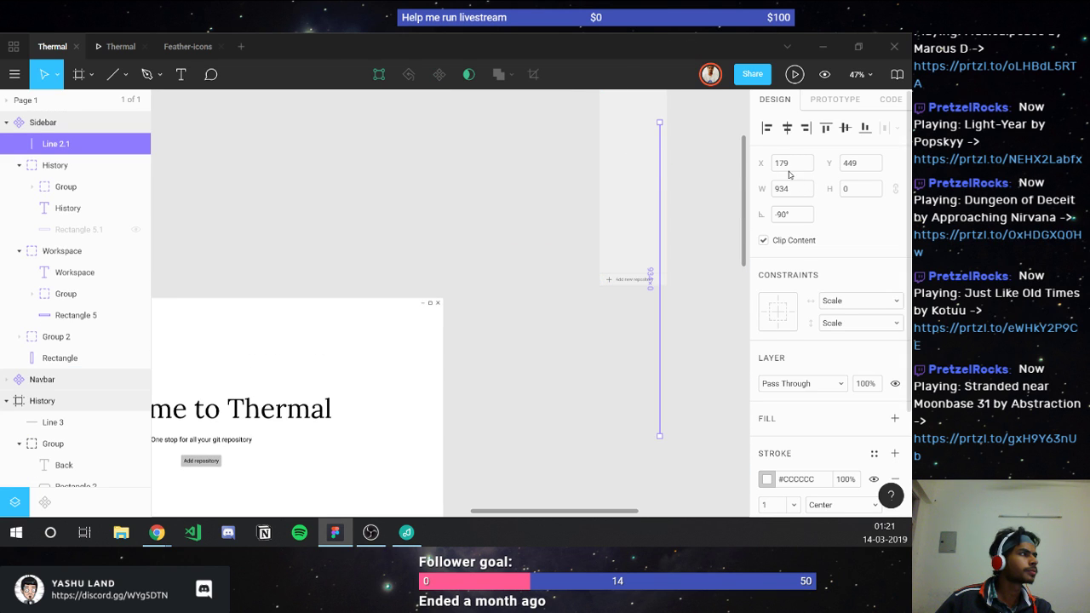
scroll(89, 168, up, 2)
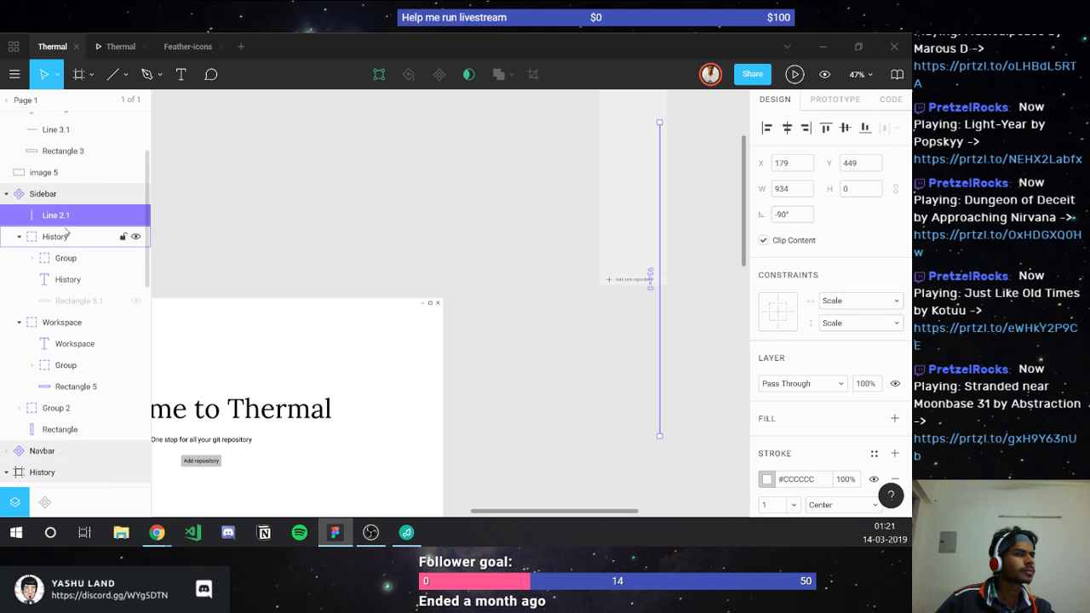
drag(52, 219, 65, 418)
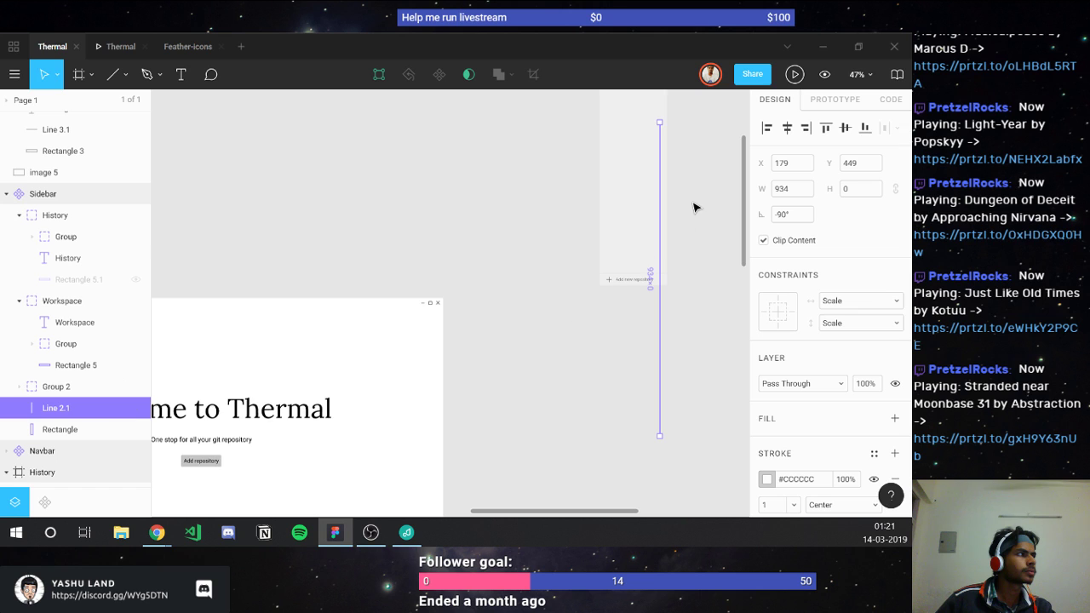
scroll(696, 206, up, 3)
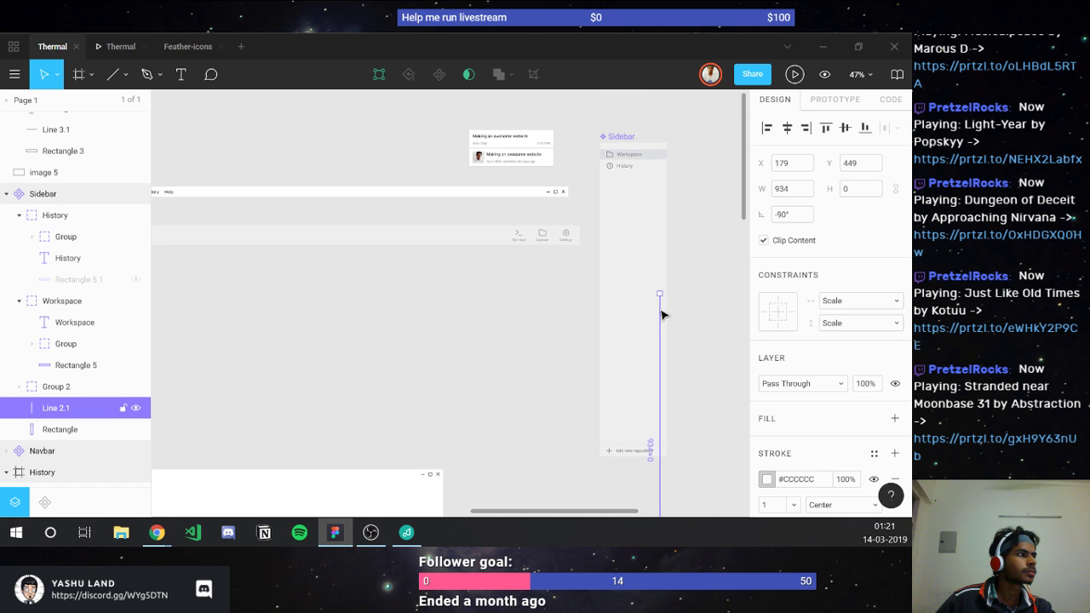
drag(661, 315, 665, 158)
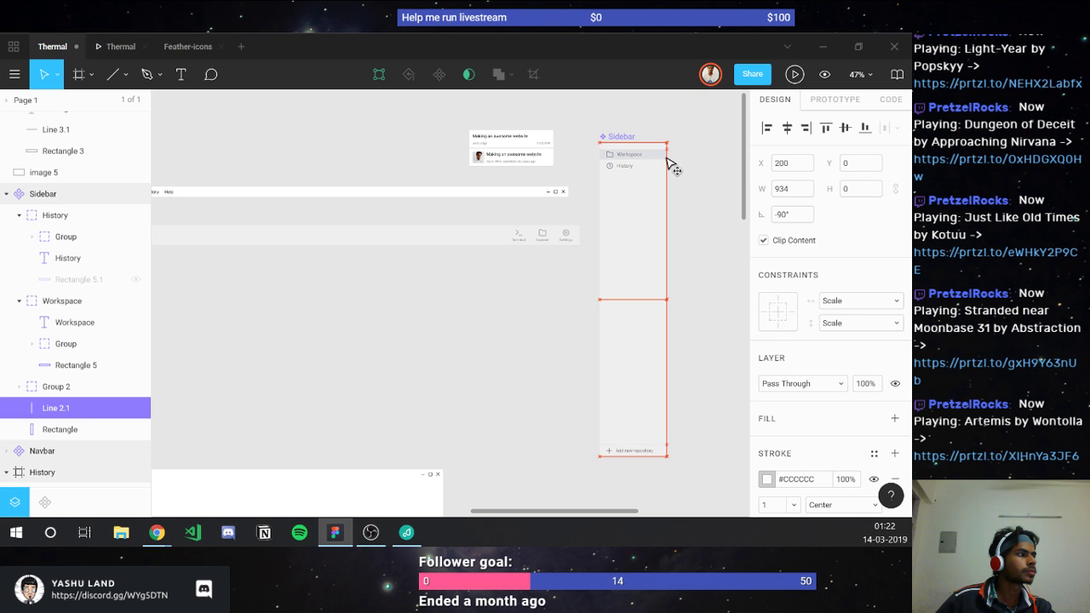
Step: Check Line 2.1 against the sidebar rectangle and nudge it back to X 200
click(492, 406)
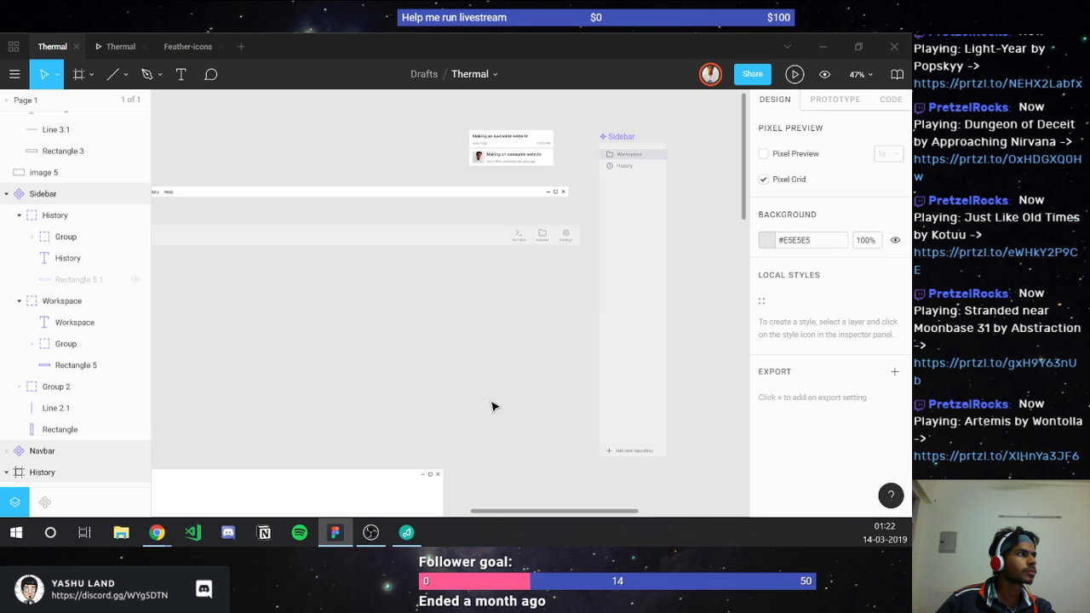
ctrl+scroll(705, 284, up, 5)
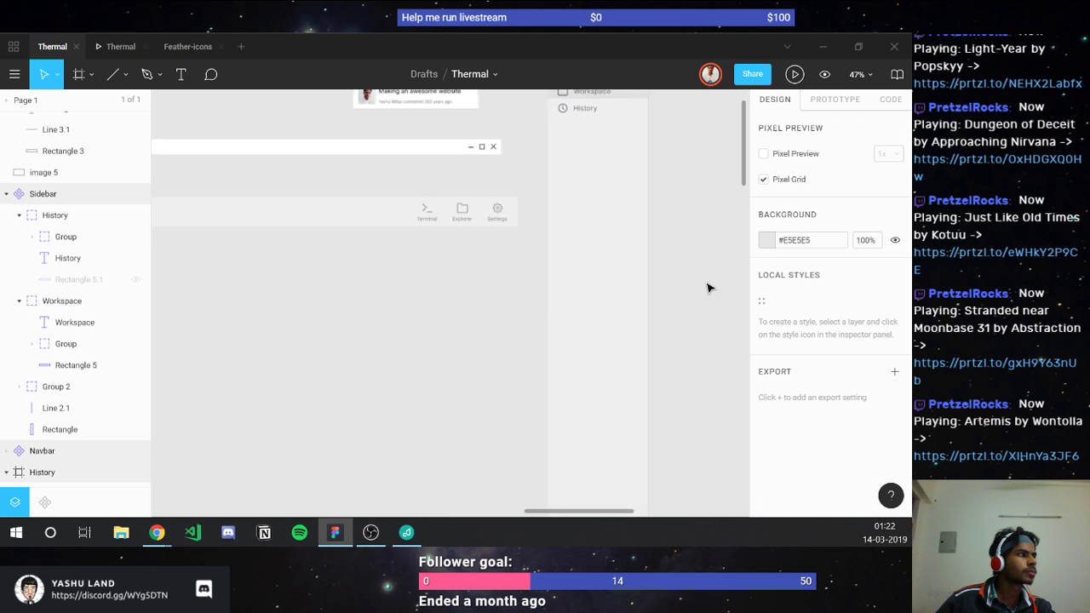
ctrl+scroll(695, 268, up, 4)
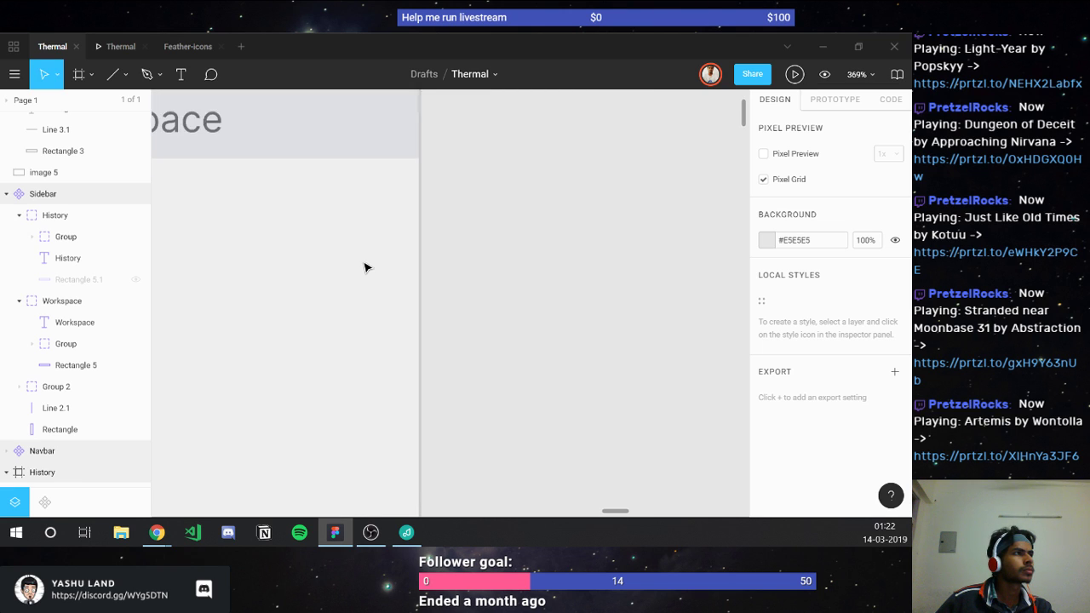
click(63, 407)
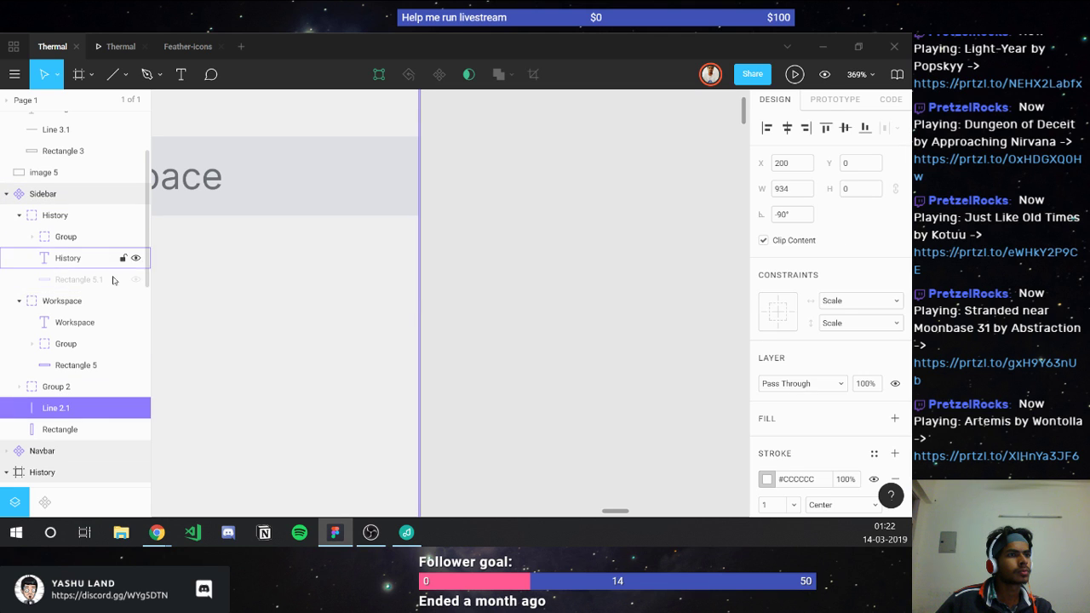
click(86, 365)
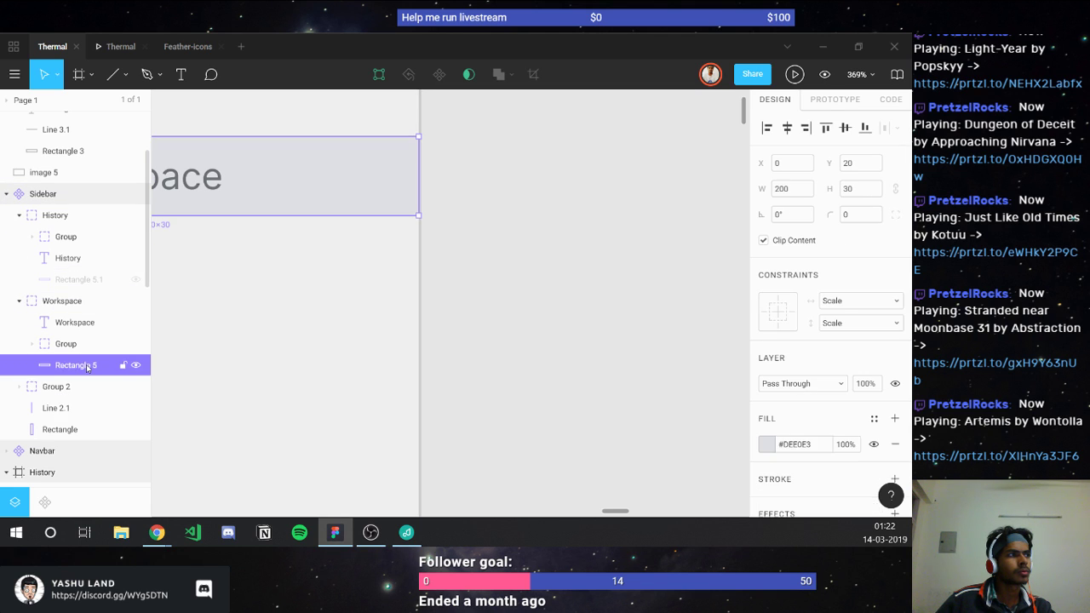
click(281, 326)
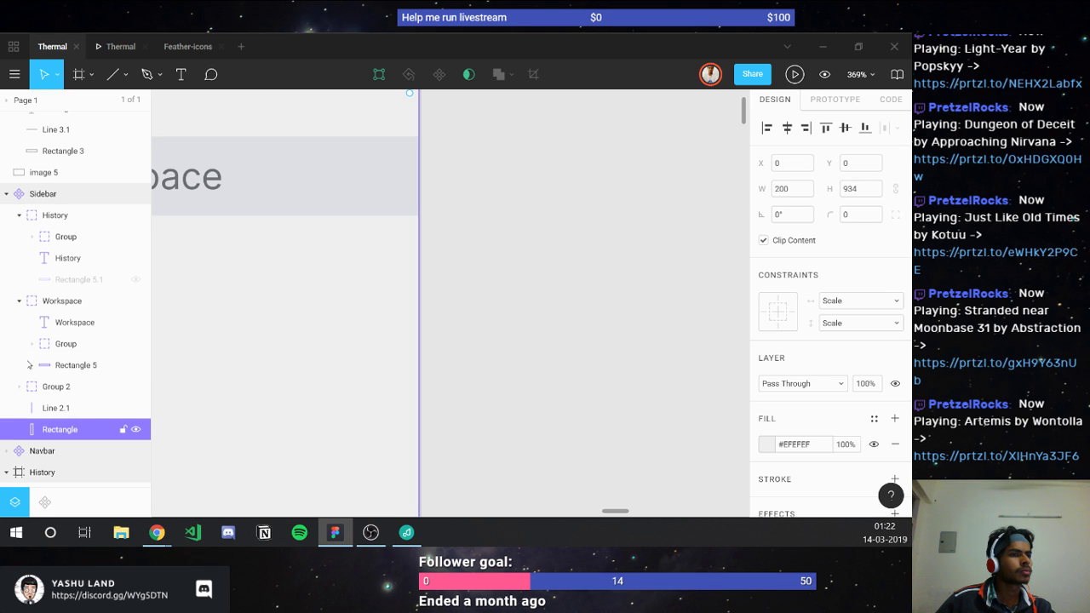
click(41, 404)
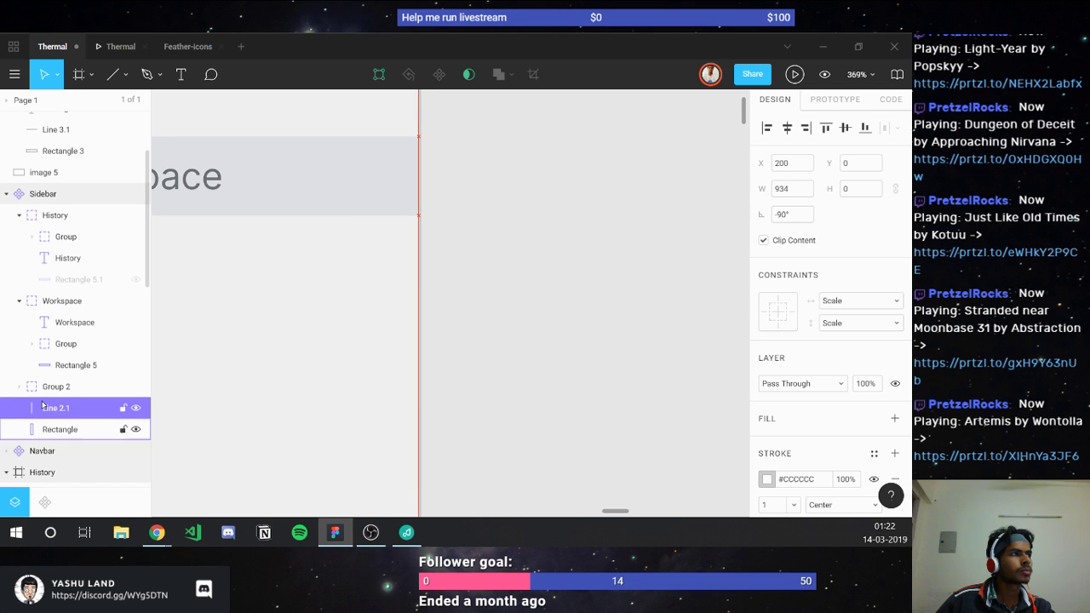
key(Left)
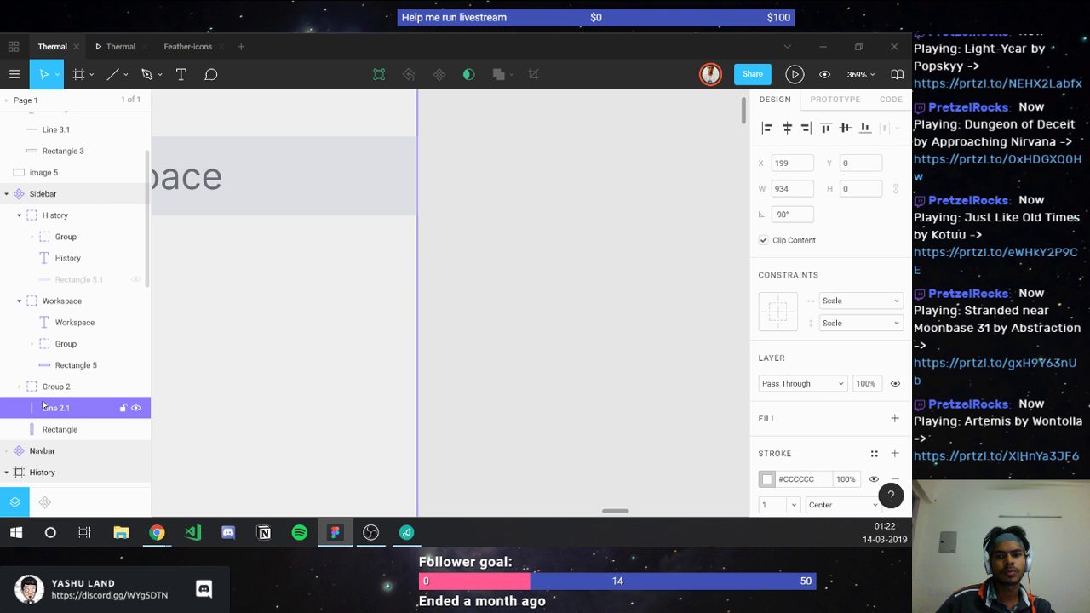
key(Right)
click(469, 374)
scroll(469, 375, down, 5)
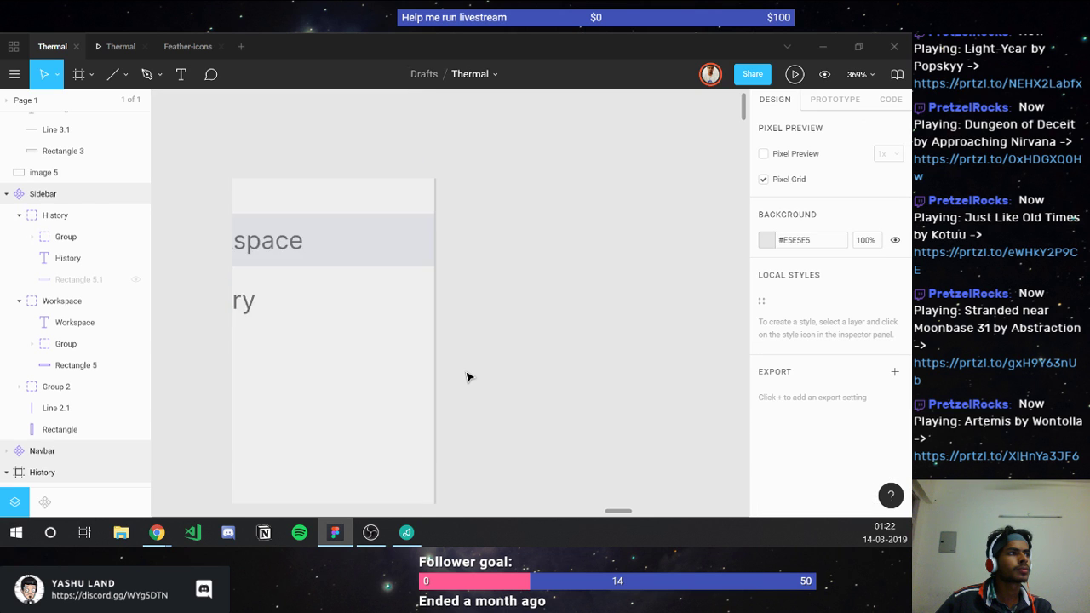
scroll(343, 383, down, 5)
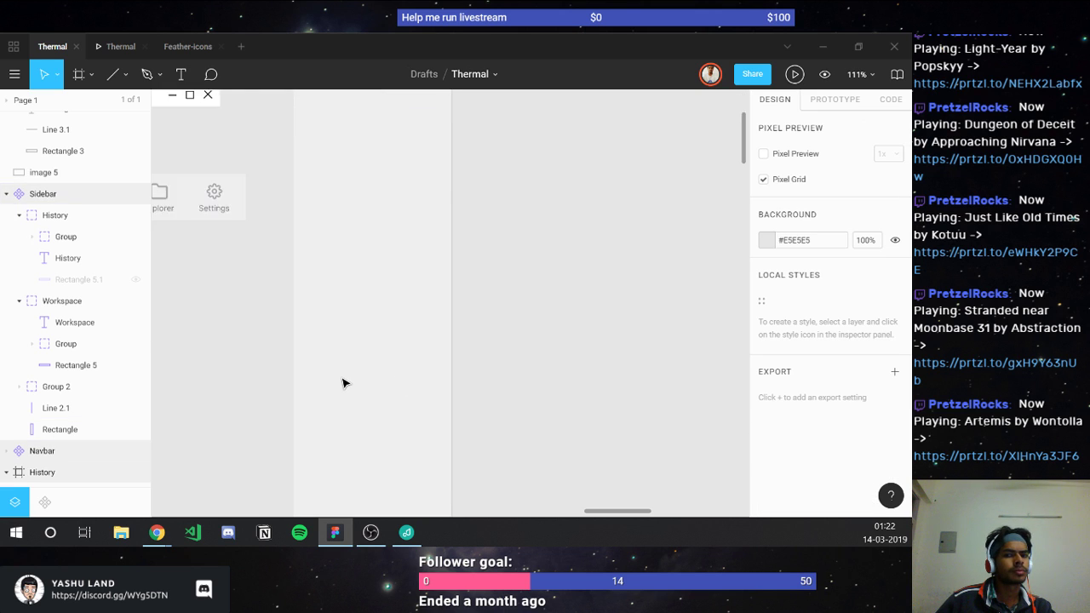
scroll(342, 383, down, 2)
scroll(312, 397, down, 5)
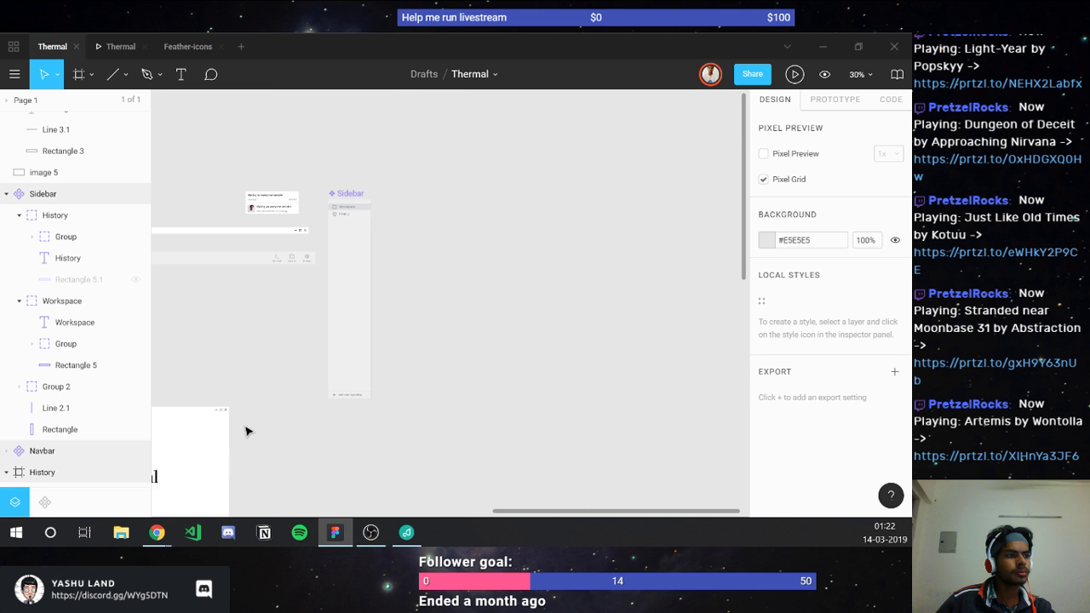
scroll(246, 432, left, 3)
scroll(246, 431, left, 3)
scroll(245, 432, down, 5)
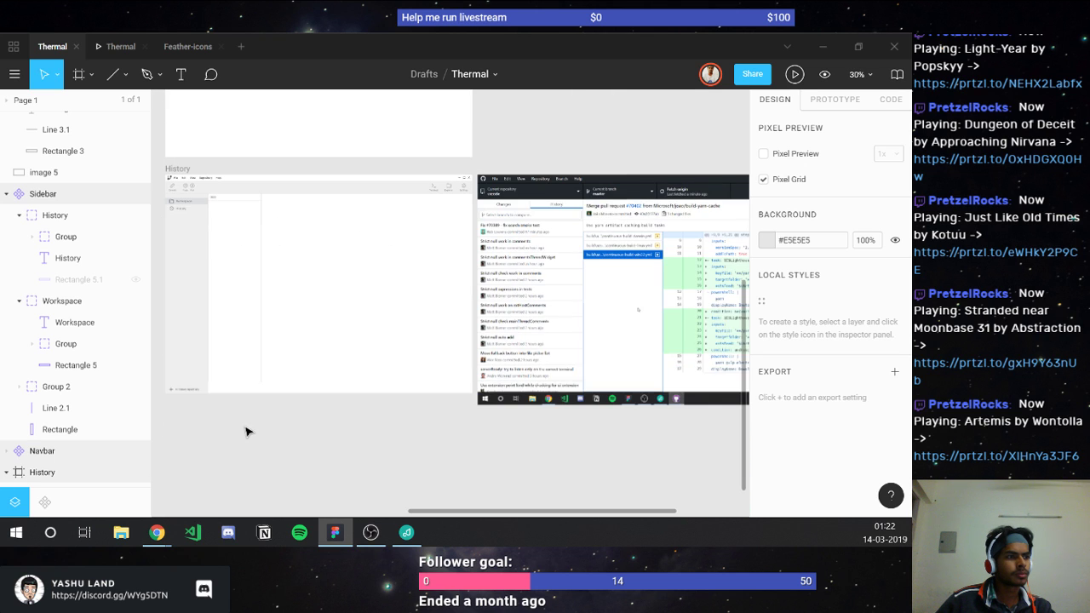
scroll(189, 318, up, 5)
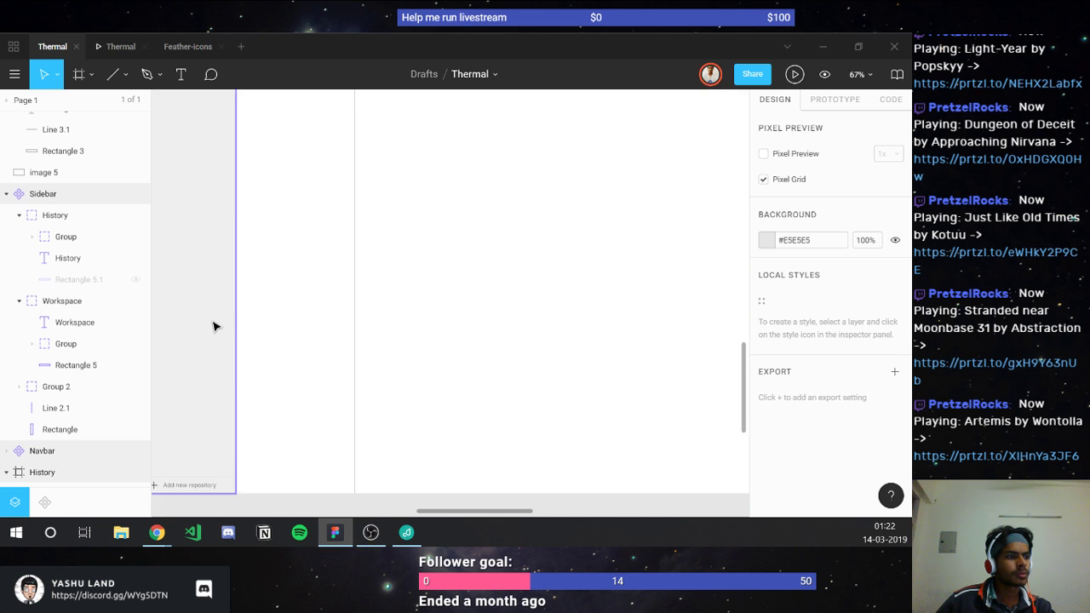
scroll(335, 374, up, 3)
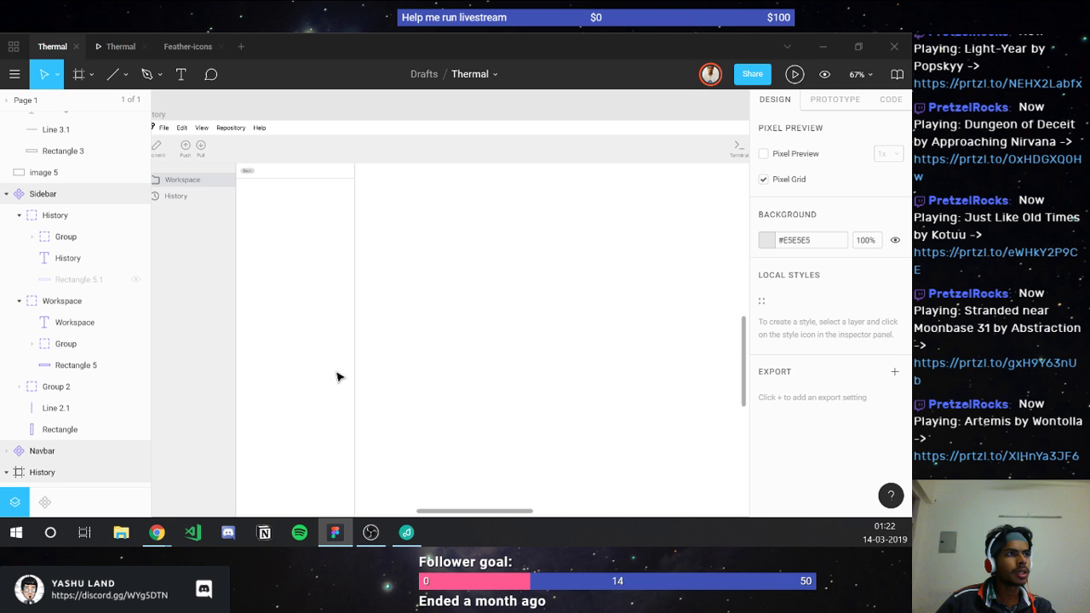
scroll(250, 219, up, 5)
scroll(244, 195, up, 5)
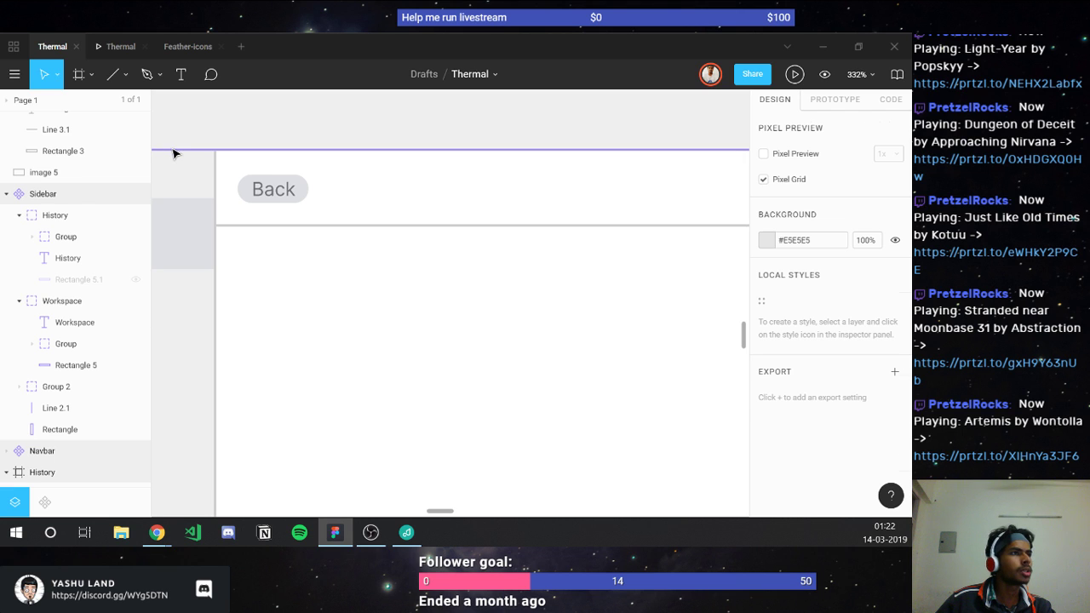
Step: Give the Back divider and vertical sidebar line the Navbar divider's grey stroke
click(173, 150)
scroll(767, 417, down, 1)
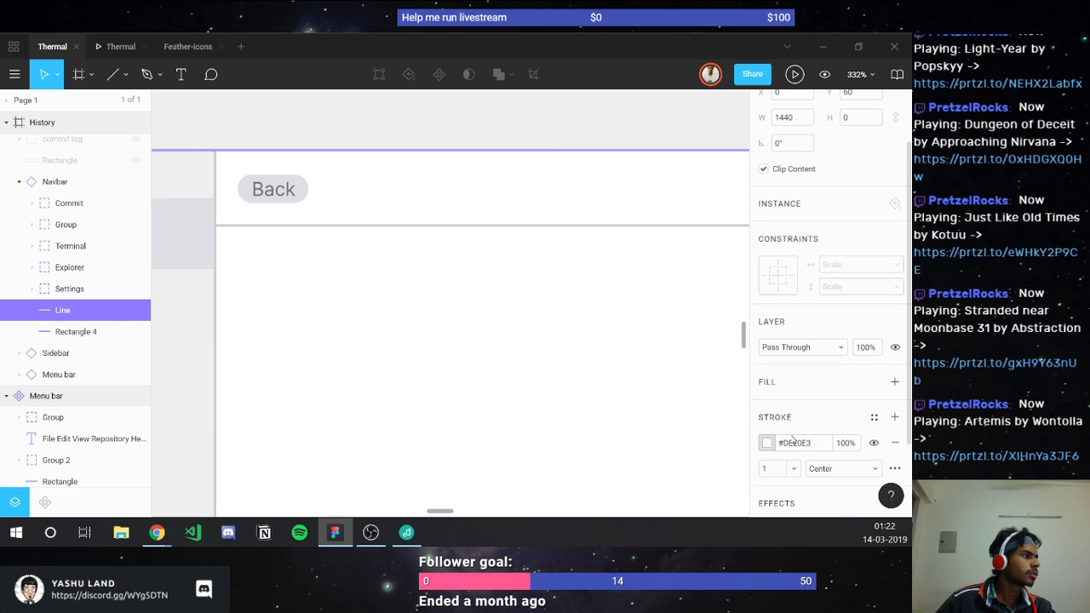
click(792, 442)
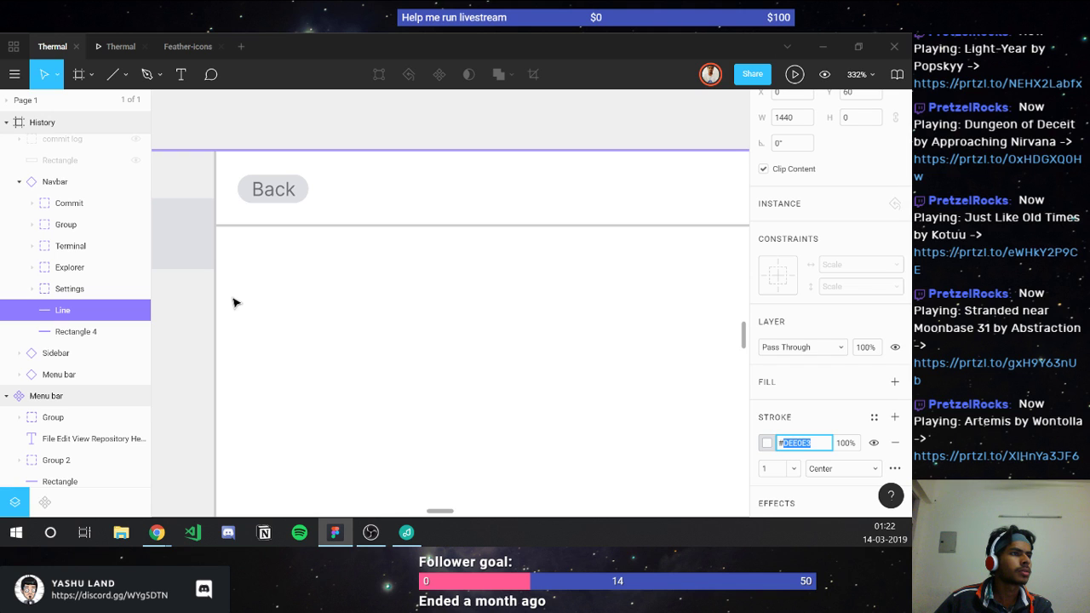
key(ctrl+v)
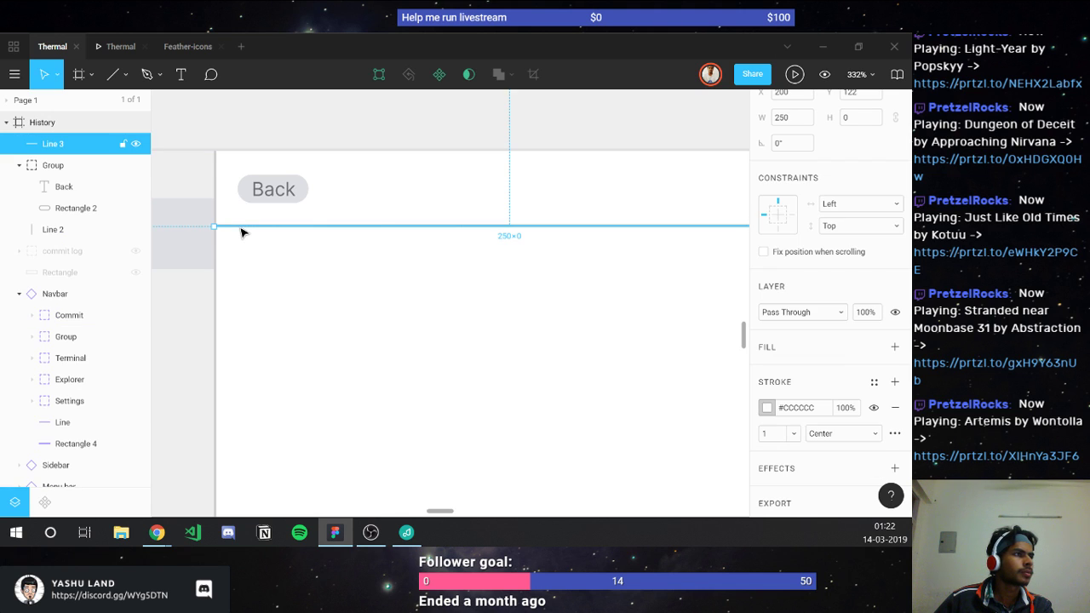
scroll(681, 401, right, 2)
shift+click(693, 405)
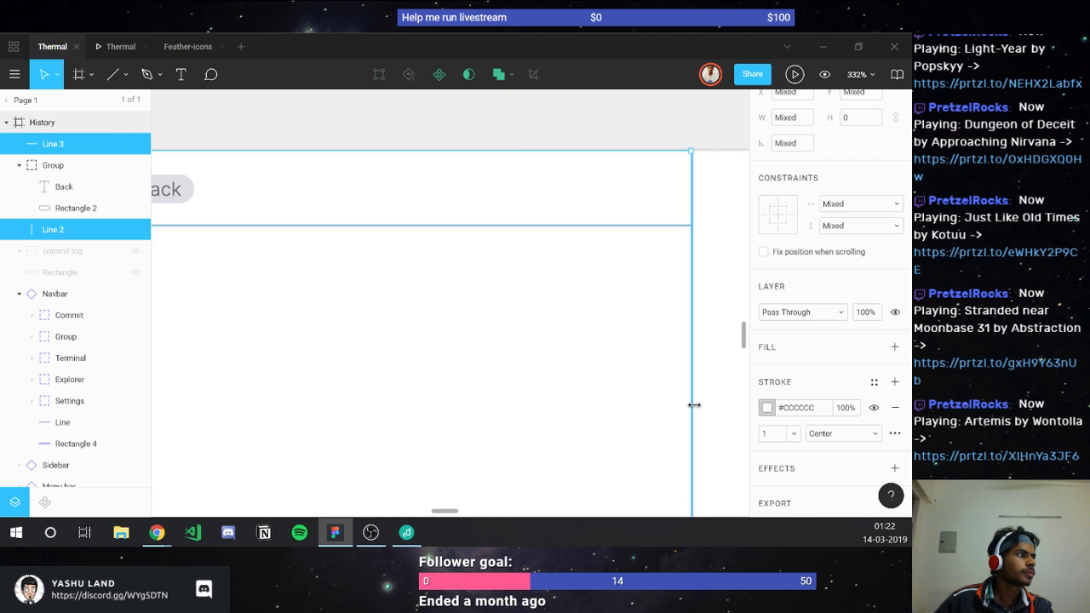
click(813, 414)
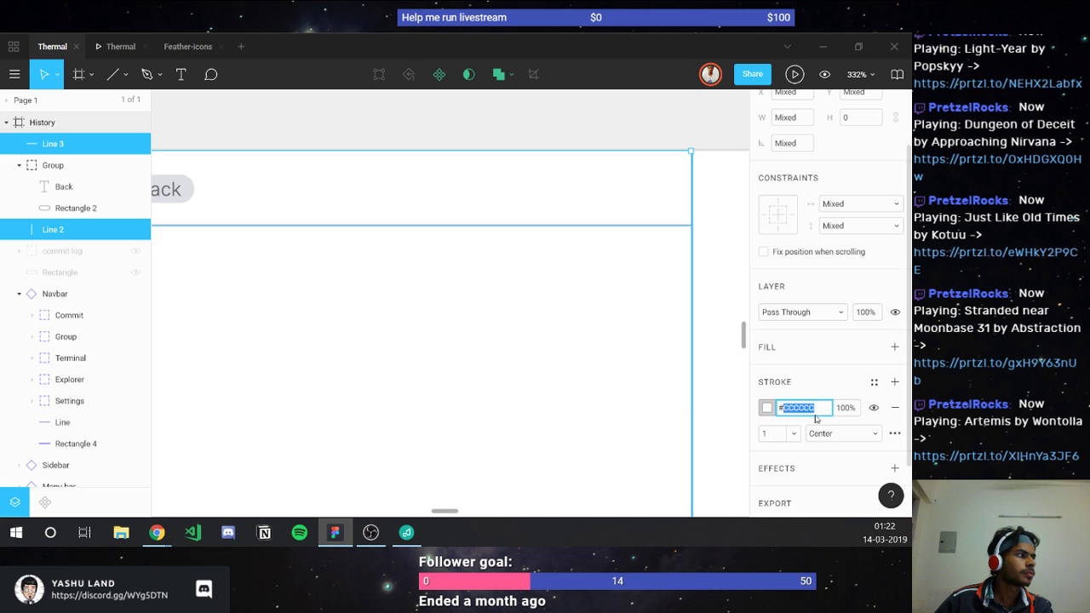
click(634, 399)
Step: Zoom in from 67% to 222% on the History frame's Back header
scroll(576, 412, down, 2)
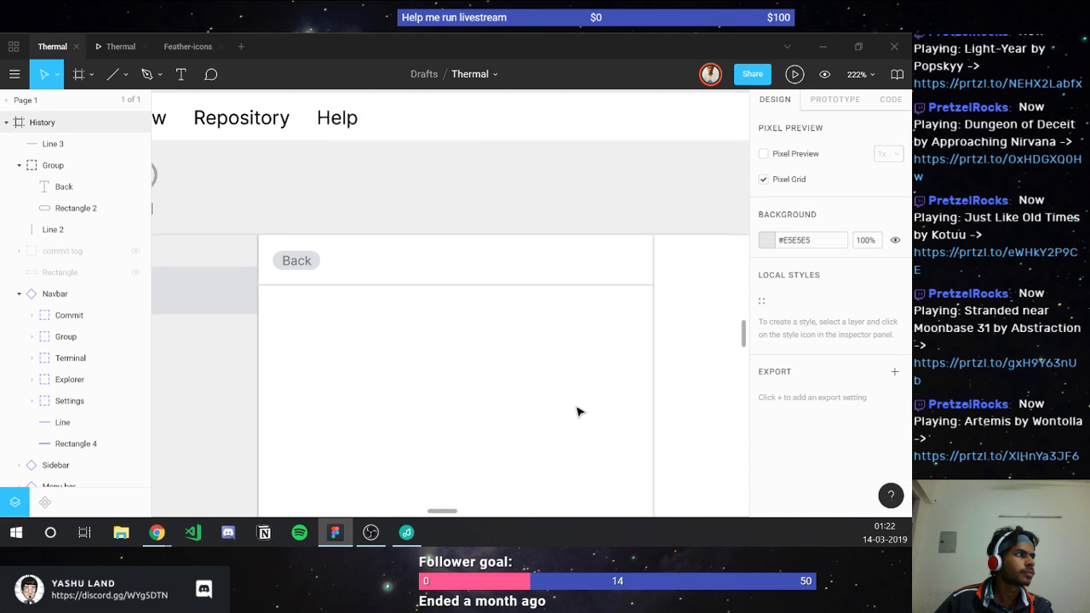
scroll(576, 412, down, 2)
scroll(576, 412, down, 3)
scroll(647, 384, up, 5)
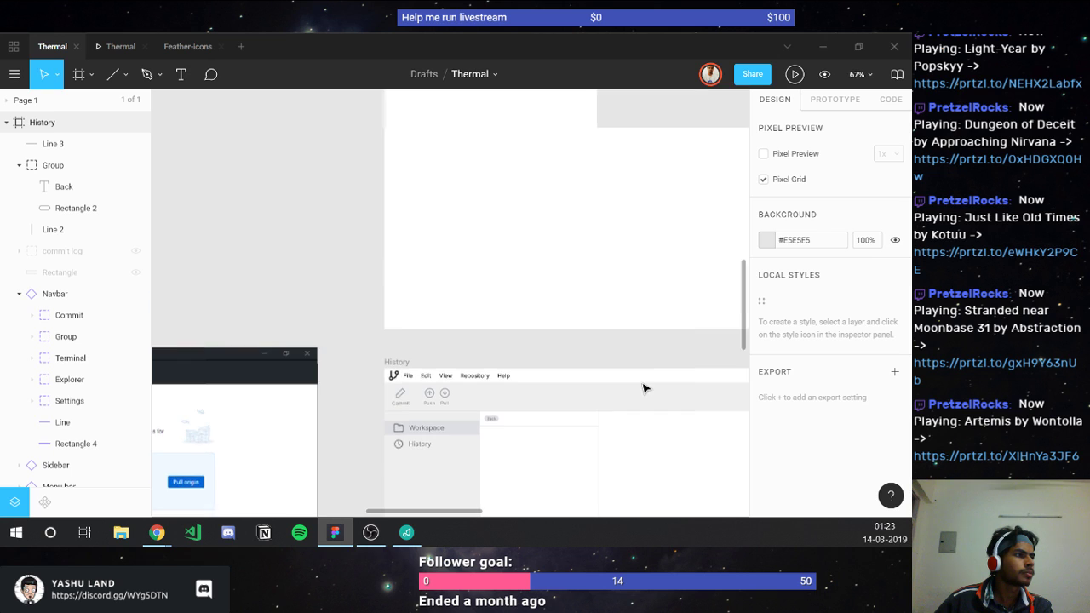
scroll(643, 388, right, 10)
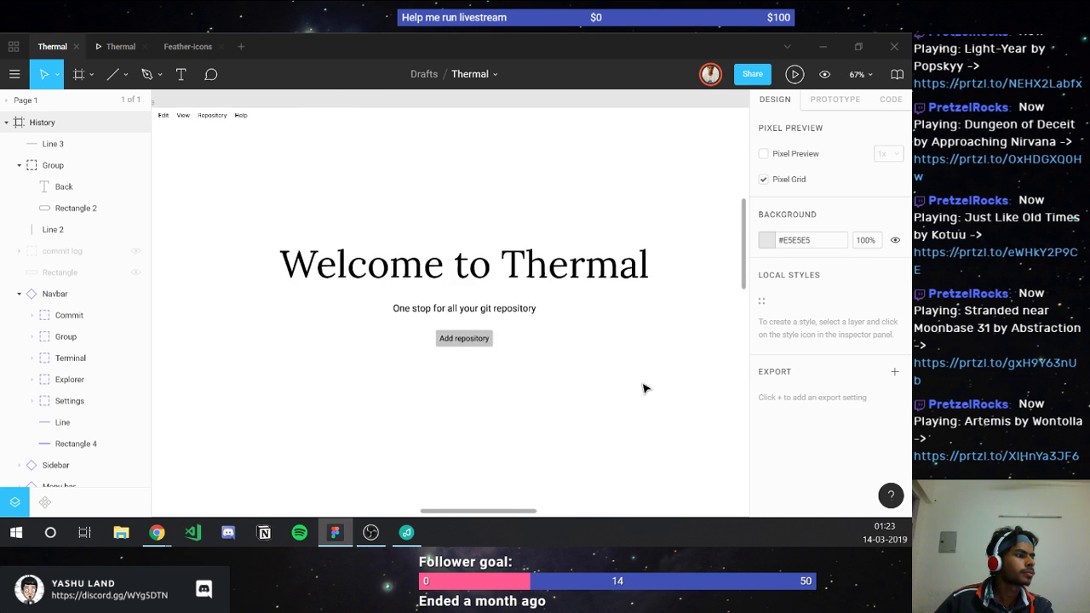
scroll(643, 388, right, 4)
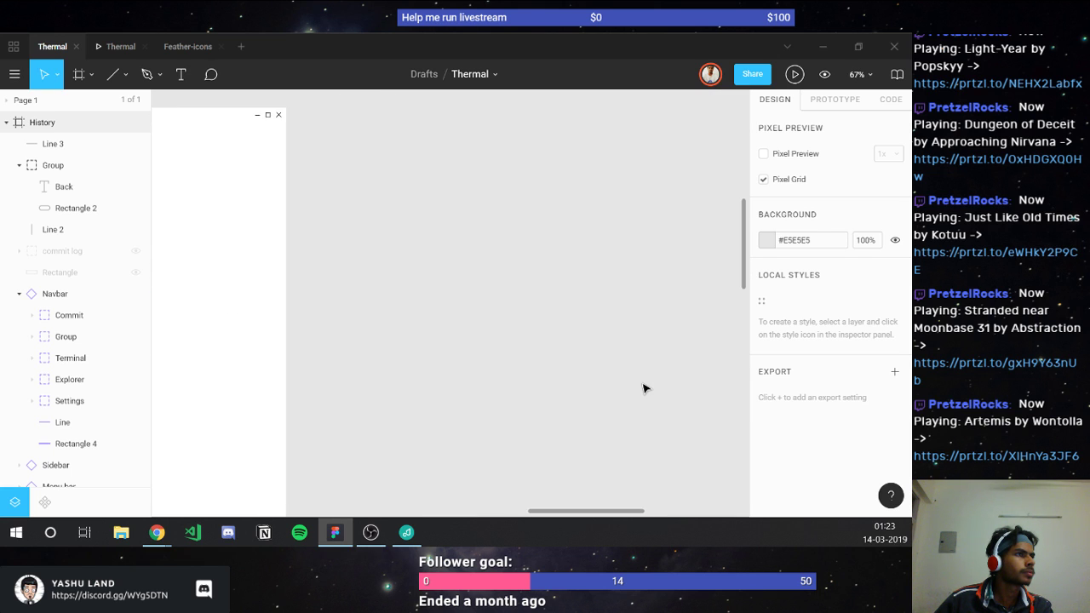
scroll(643, 388, right, 3)
scroll(643, 388, up, 5)
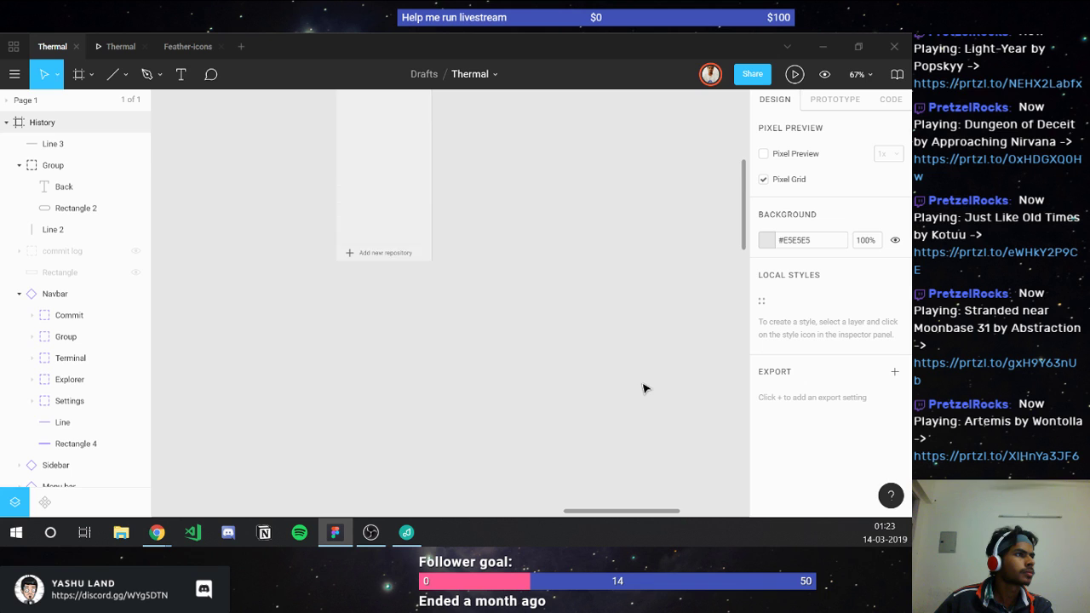
click(432, 247)
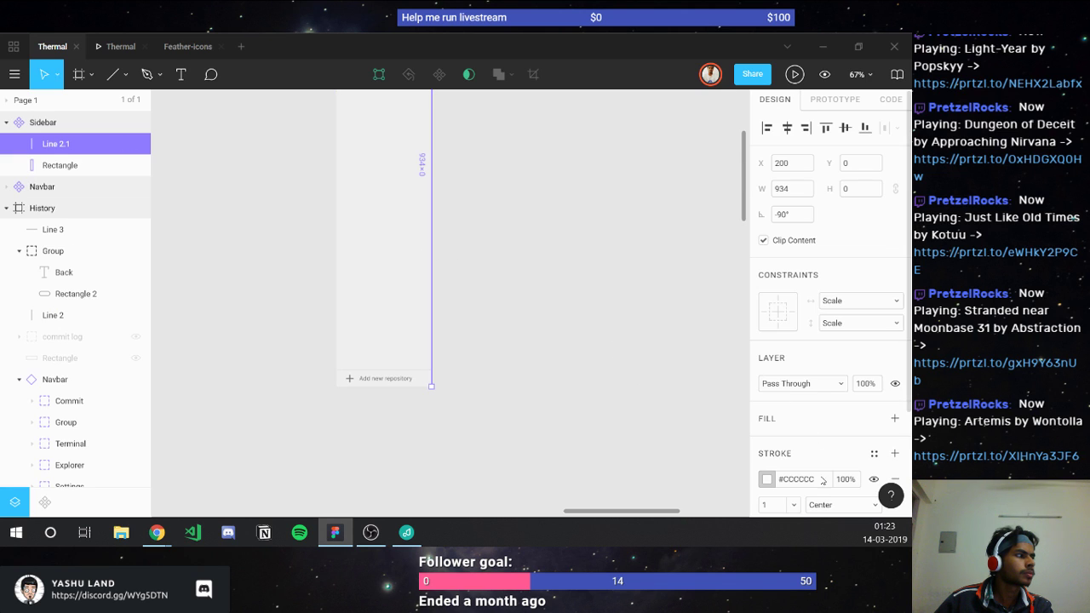
click(379, 459)
scroll(380, 459, down, 3)
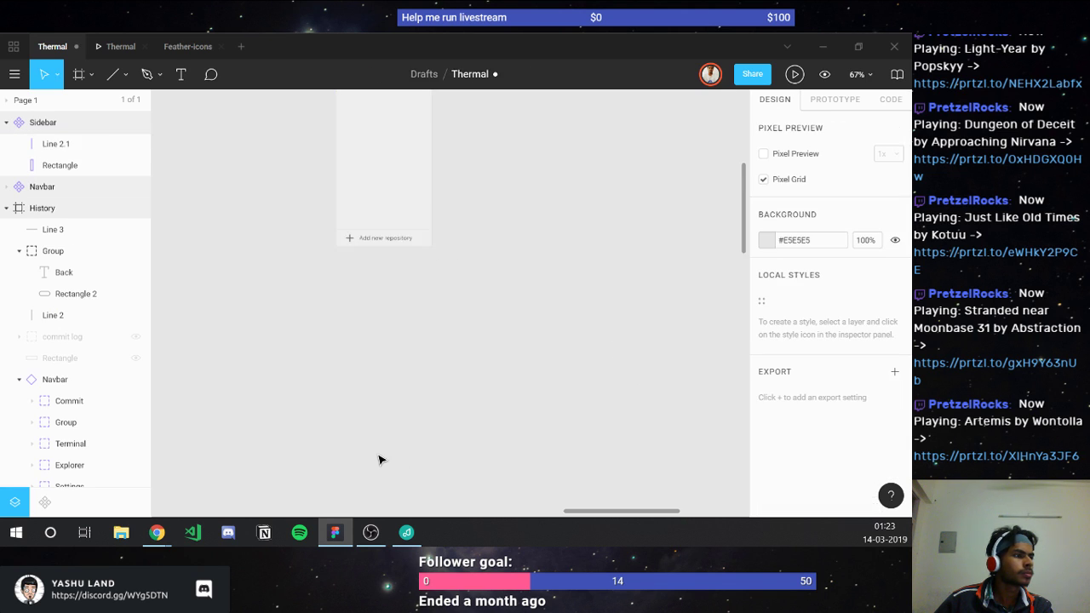
scroll(380, 459, down, 5)
scroll(379, 459, left, 3)
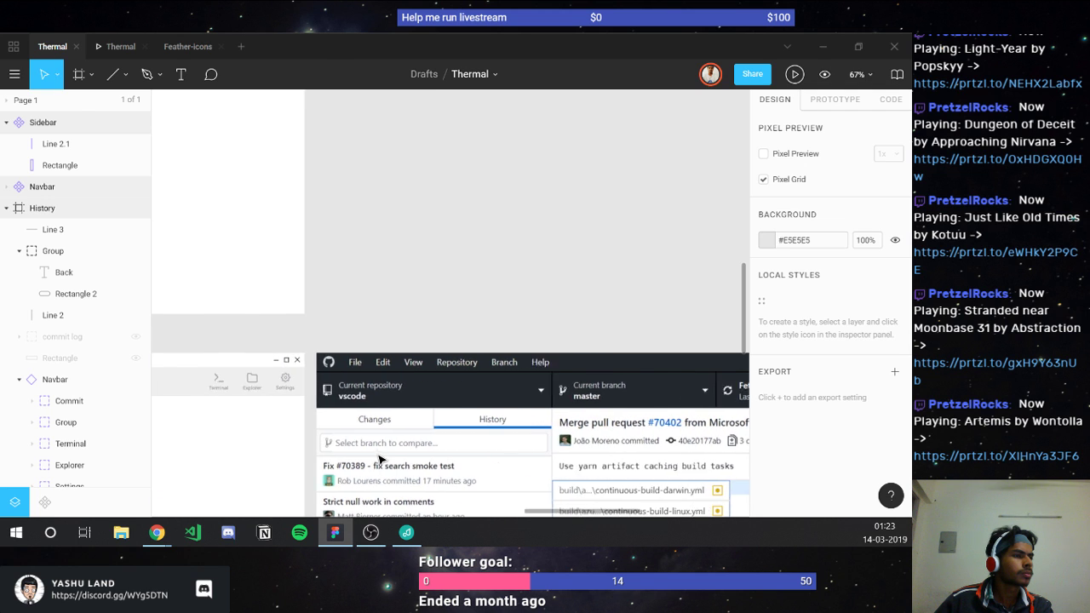
scroll(380, 460, left, 6)
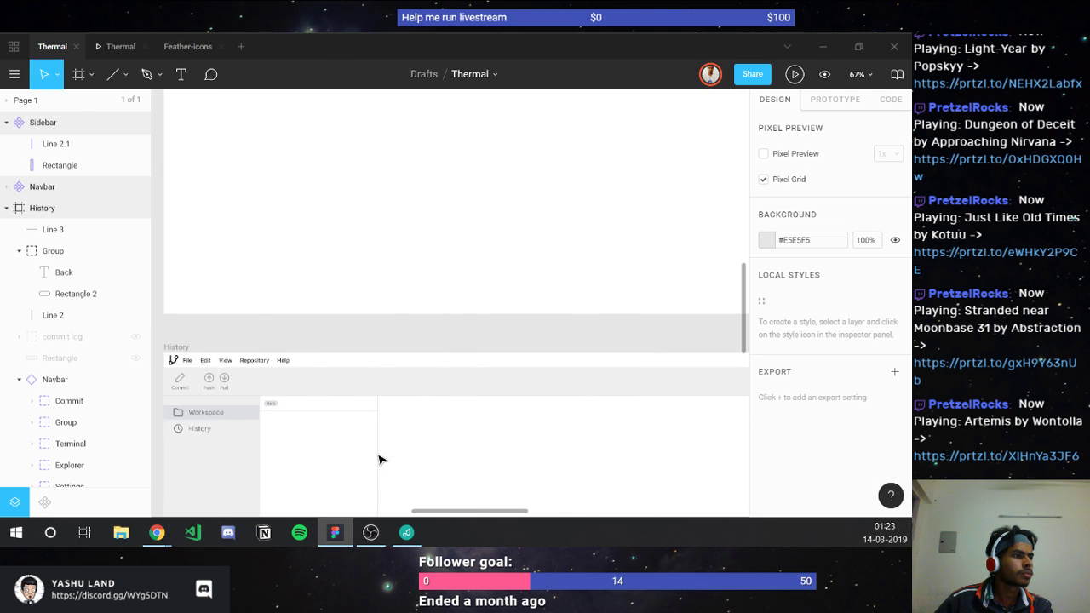
scroll(380, 460, left, 2)
scroll(377, 457, down, 3)
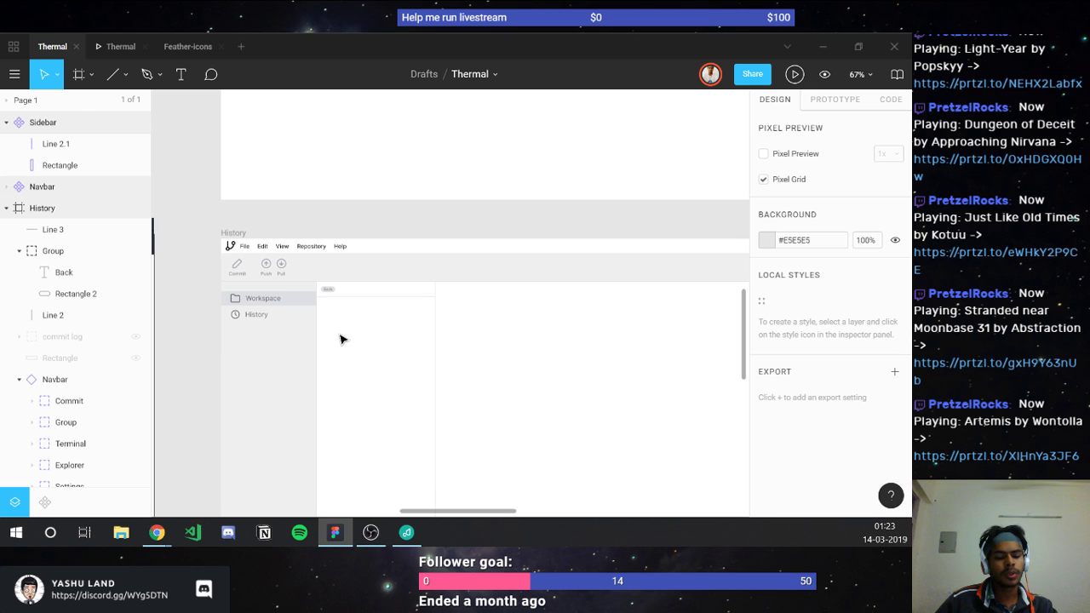
scroll(339, 339, up, 5)
scroll(340, 338, up, 3)
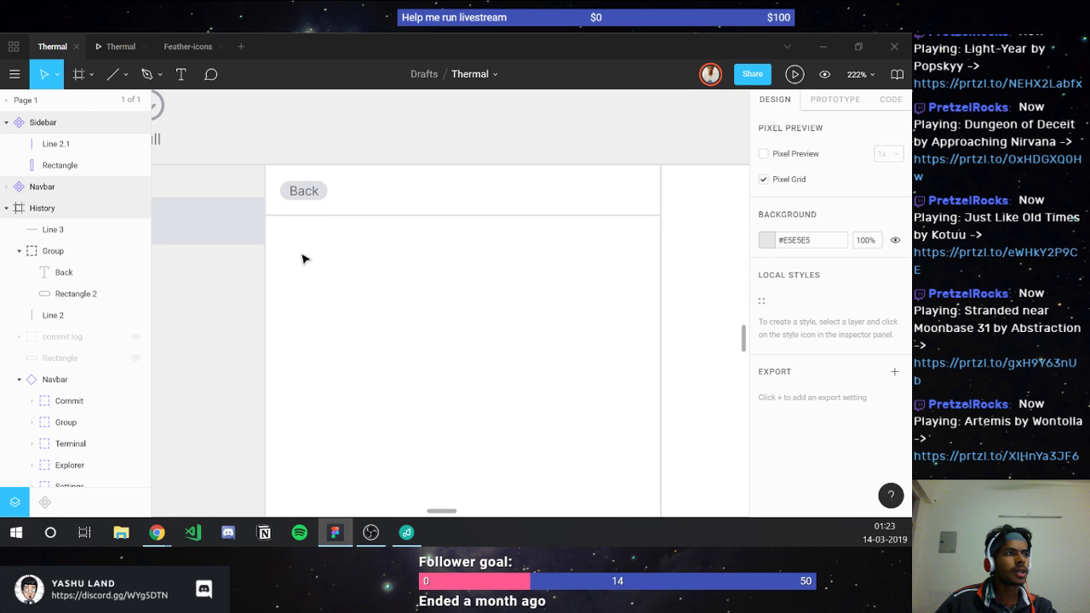
Step: Add an 'Author' text label below the Back header
key(t)
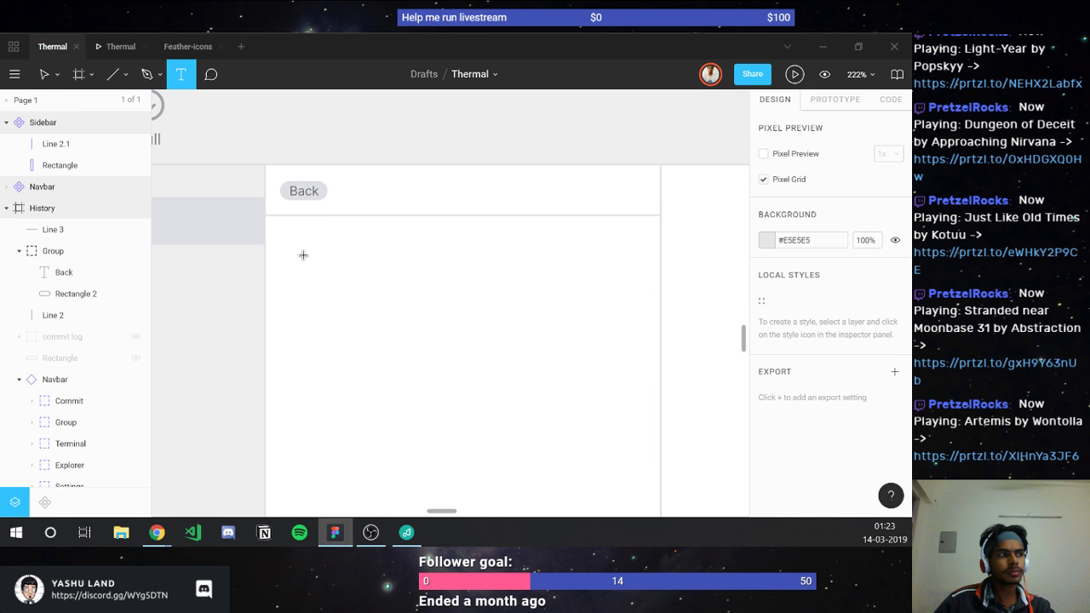
click(287, 239)
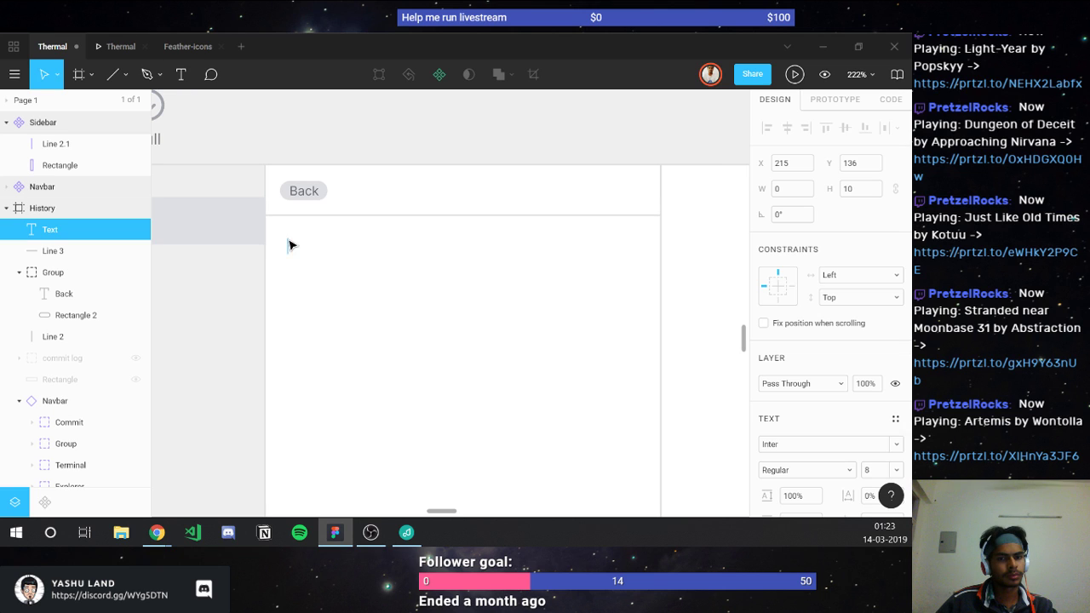
text(A)
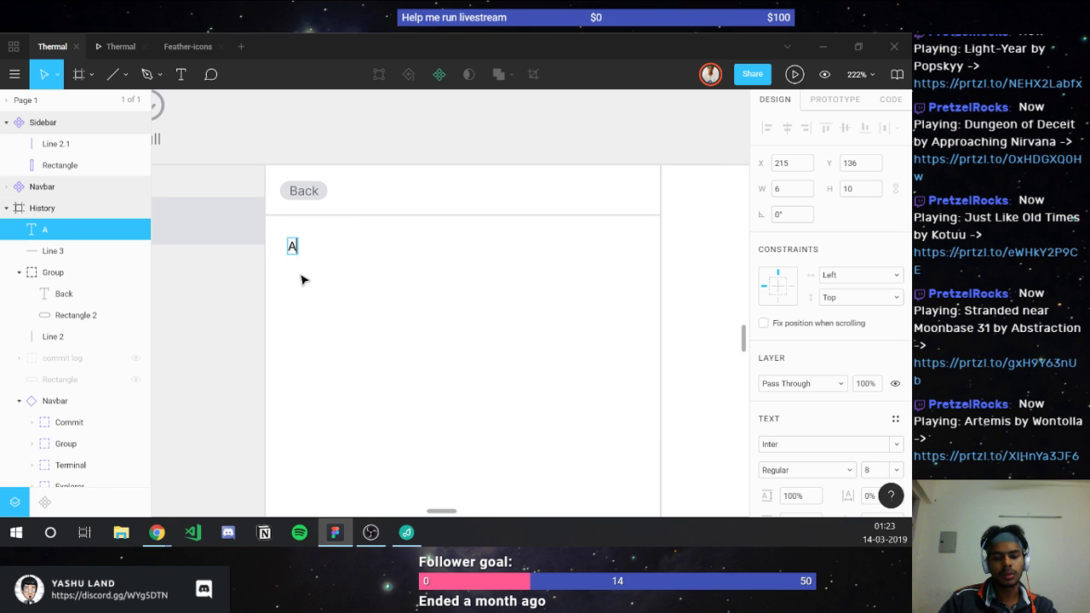
text(uthor)
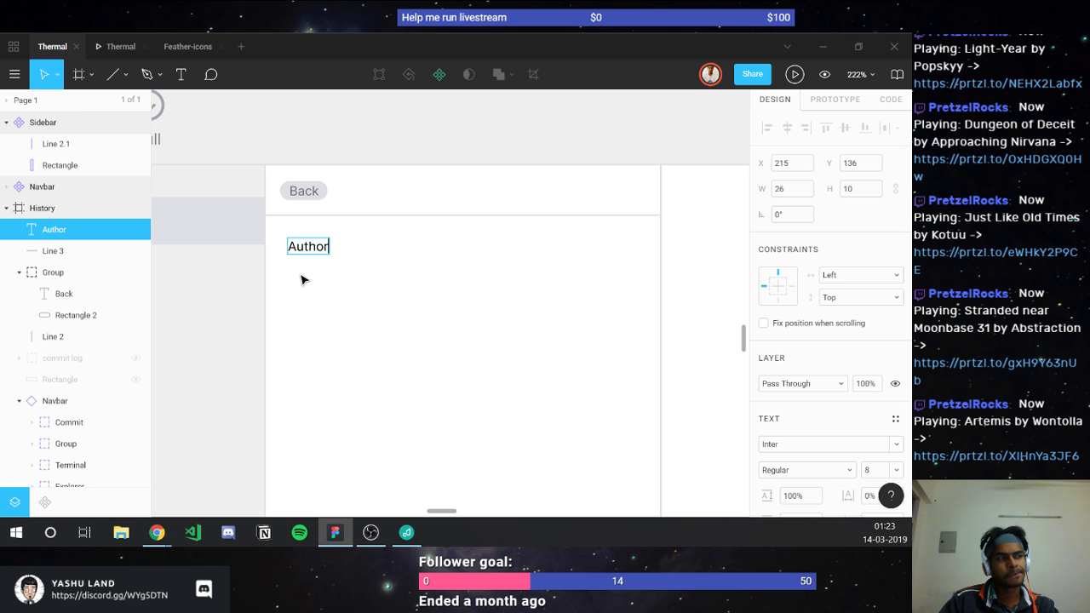
key(Escape)
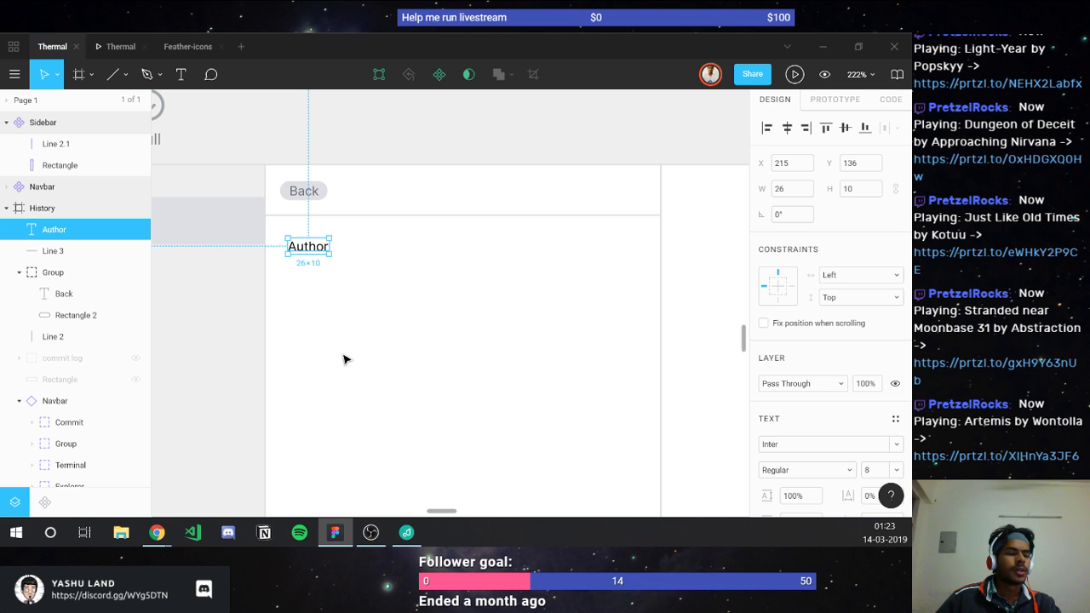
scroll(345, 360, down, 10)
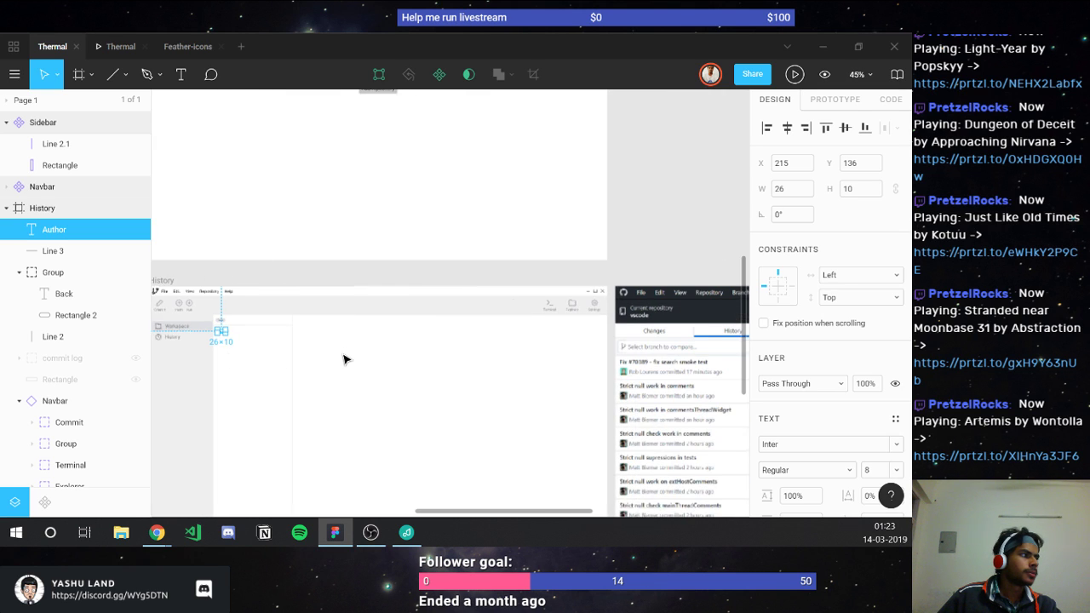
scroll(344, 359, right, 5)
scroll(345, 359, up, 5)
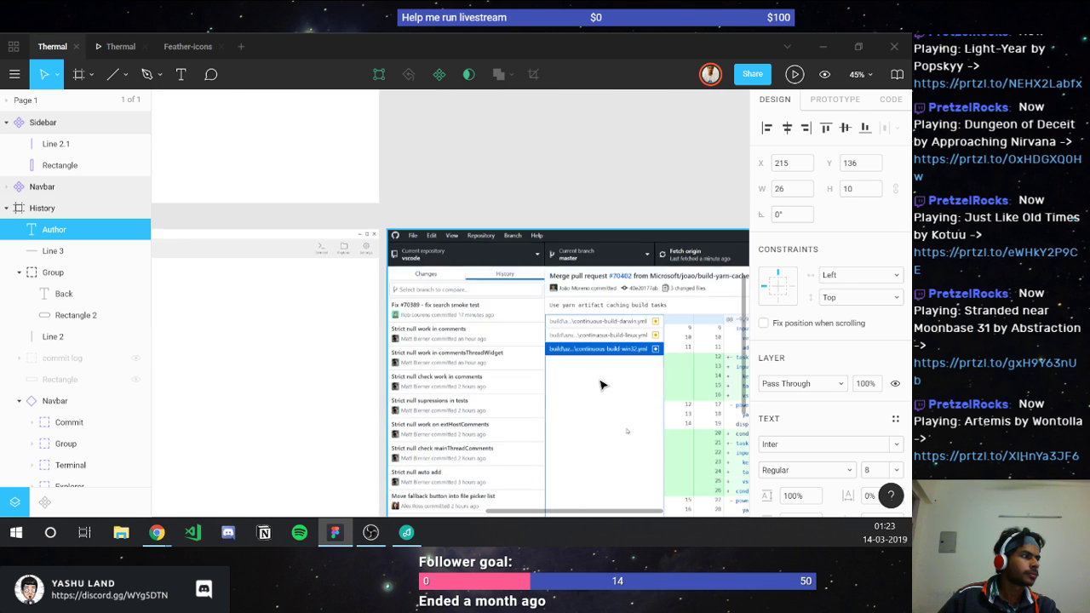
scroll(600, 385, right, 3)
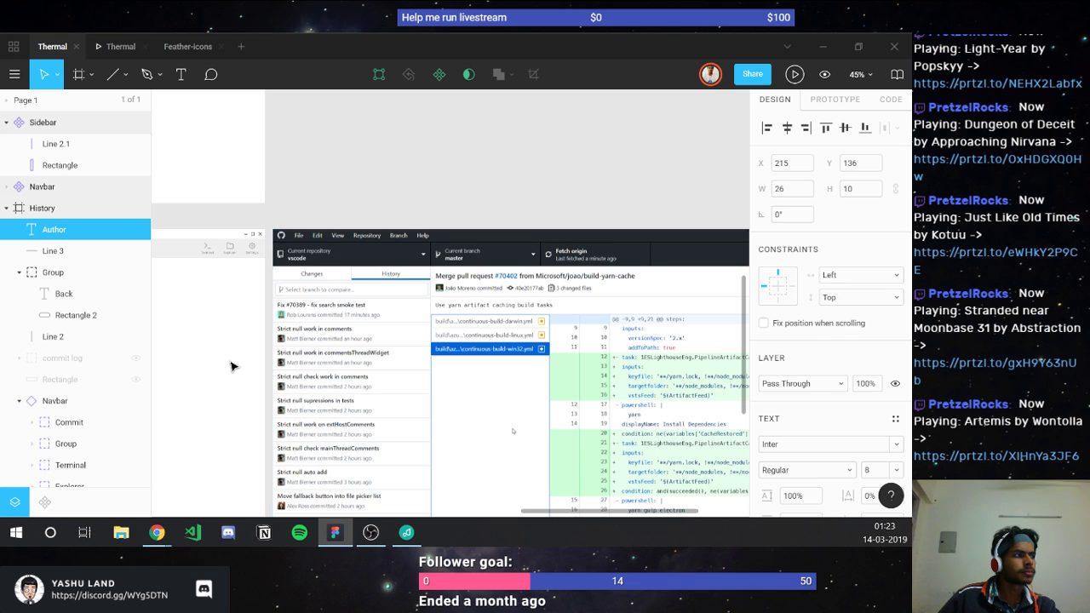
scroll(230, 366, left, 9)
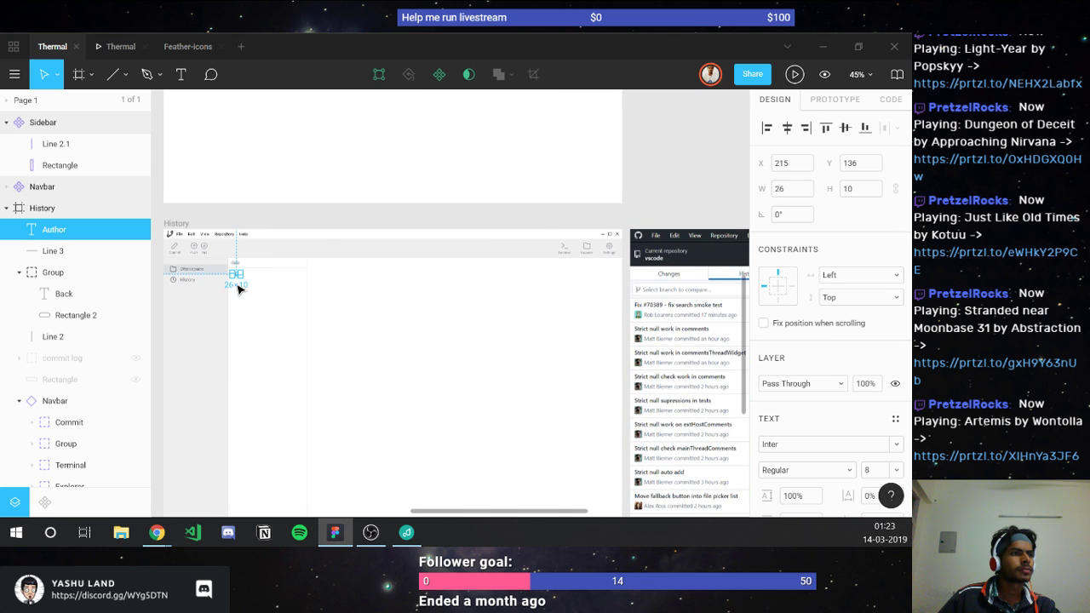
scroll(226, 280, up, 5)
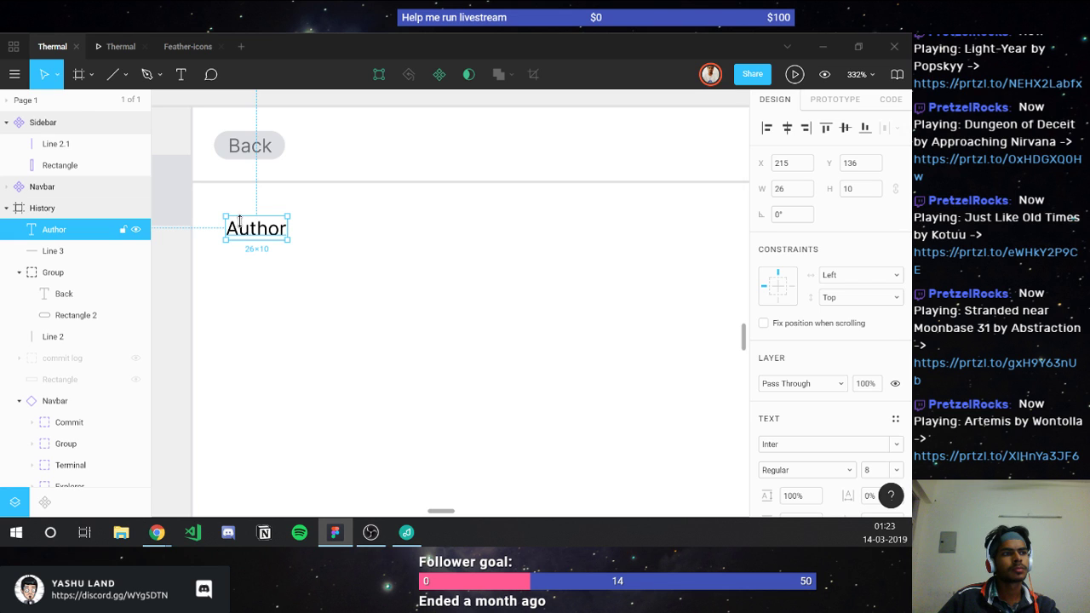
Step: Colour the Author label dark grey, shift it slightly right, and duplicate it below
key(i)
click(185, 286)
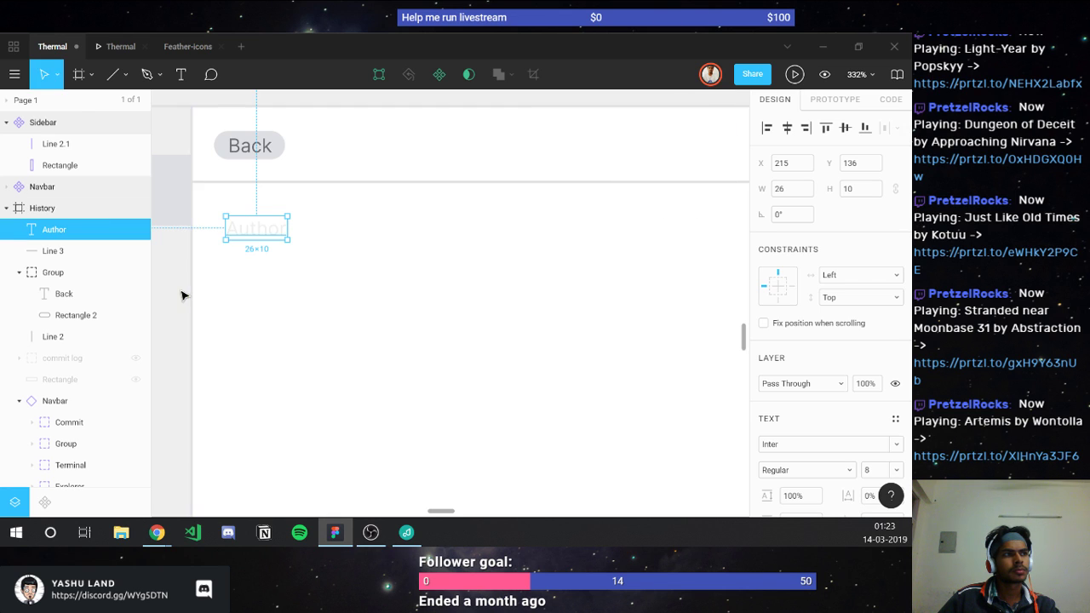
key(i)
click(175, 197)
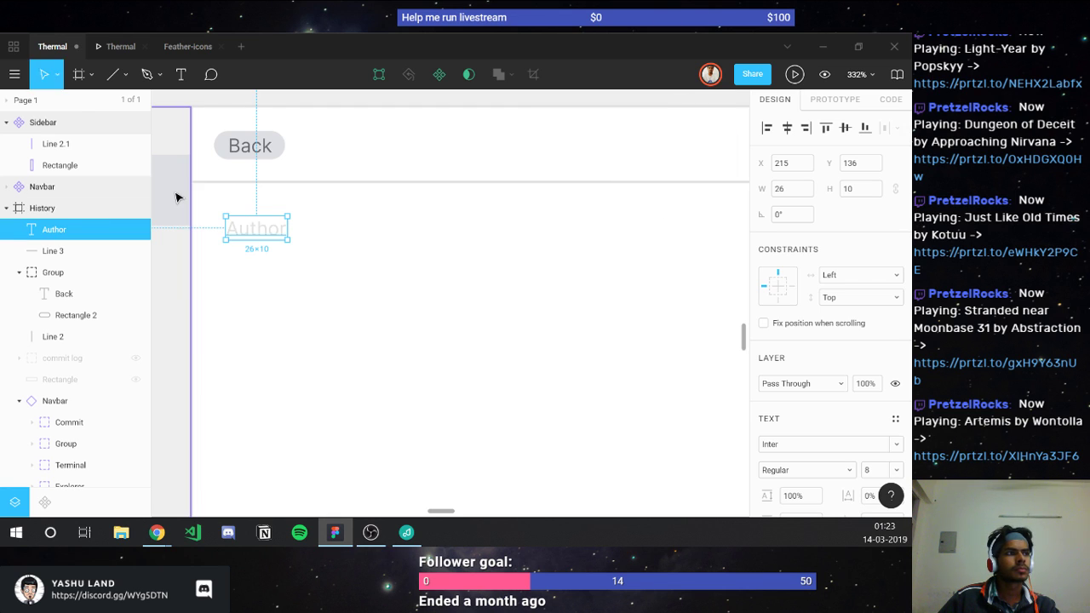
click(231, 288)
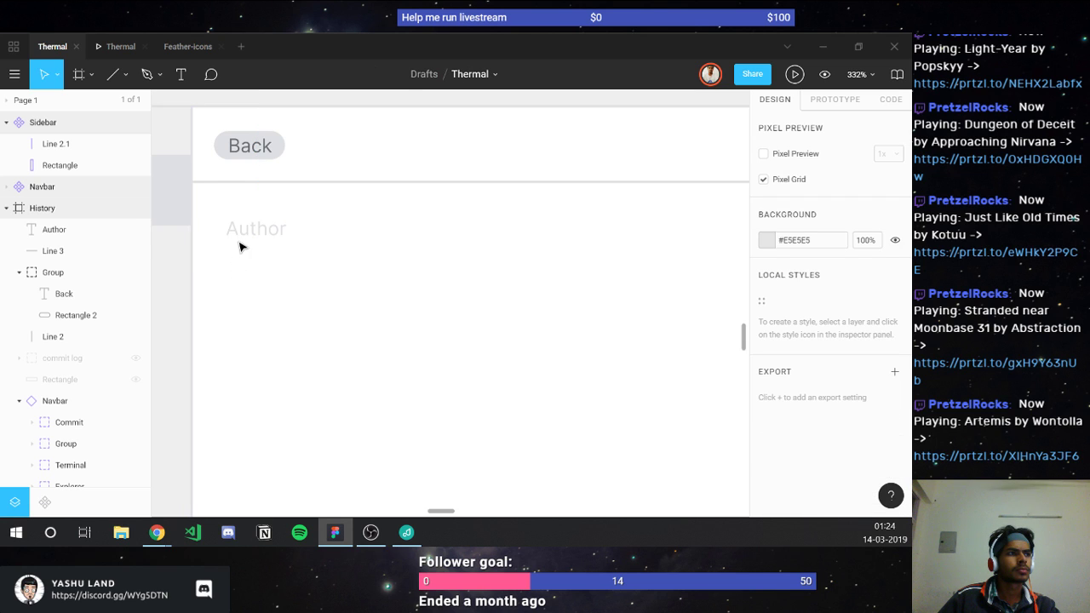
click(242, 238)
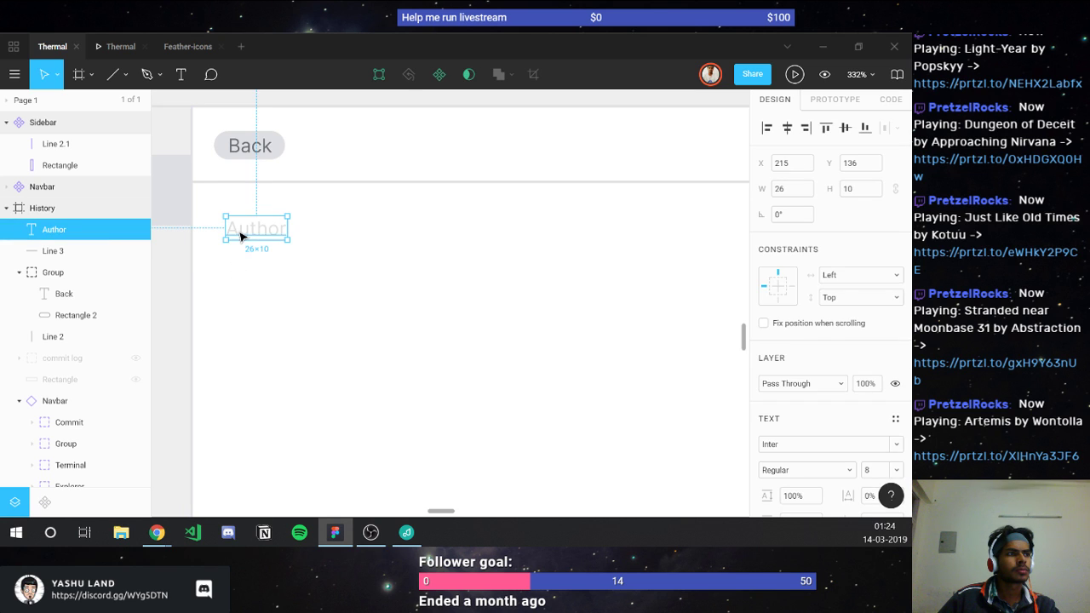
drag(241, 237, 271, 260)
key(ctrl+d)
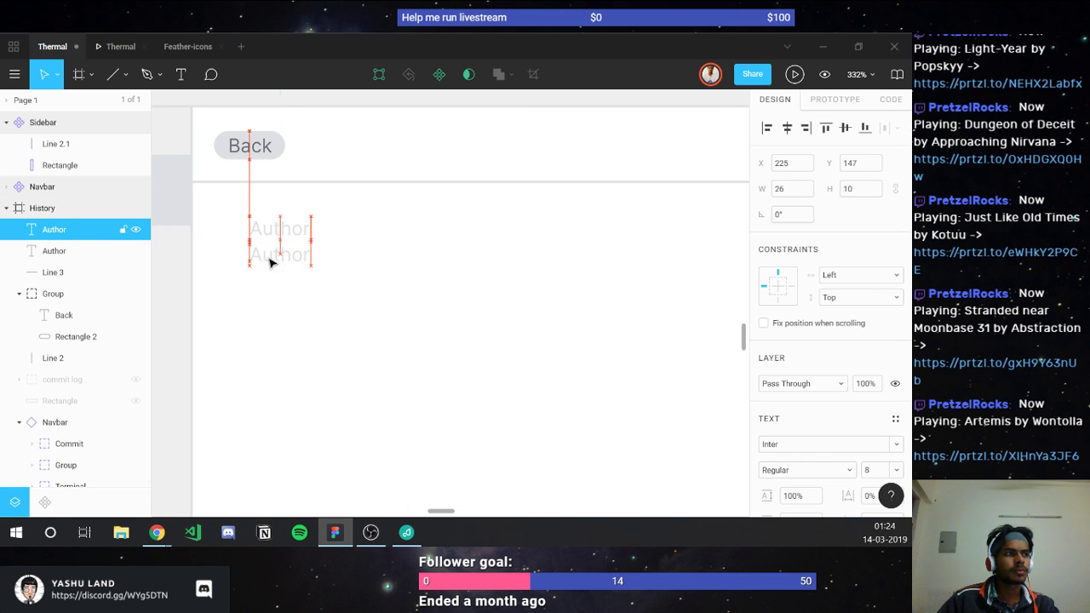
double_click(269, 260)
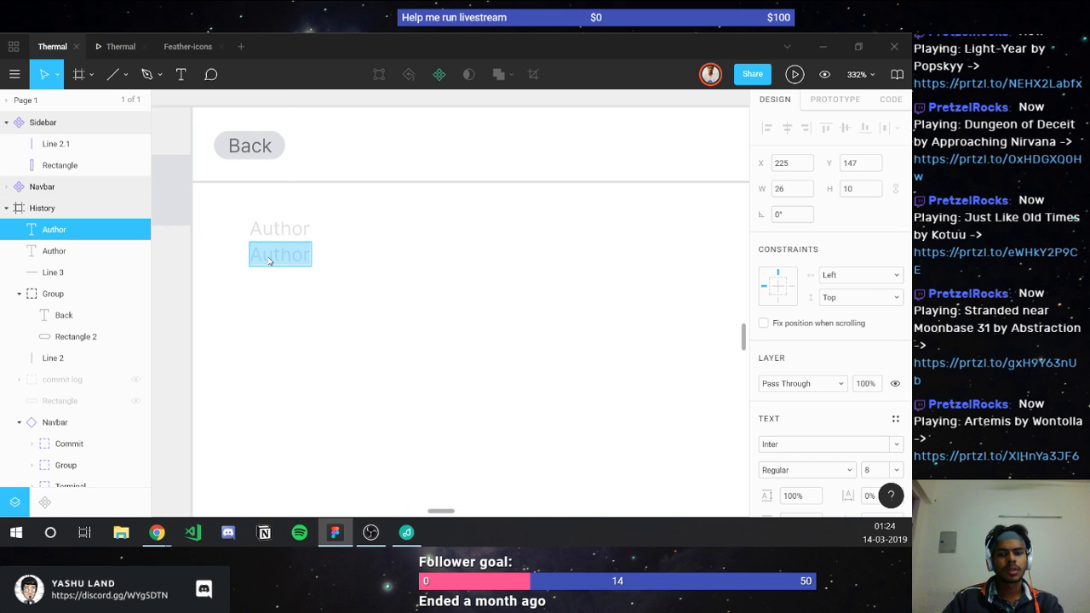
Step: Rename the copy to 'Date', then duplicate it below and rename that to 'Commit ID'
text(Date)
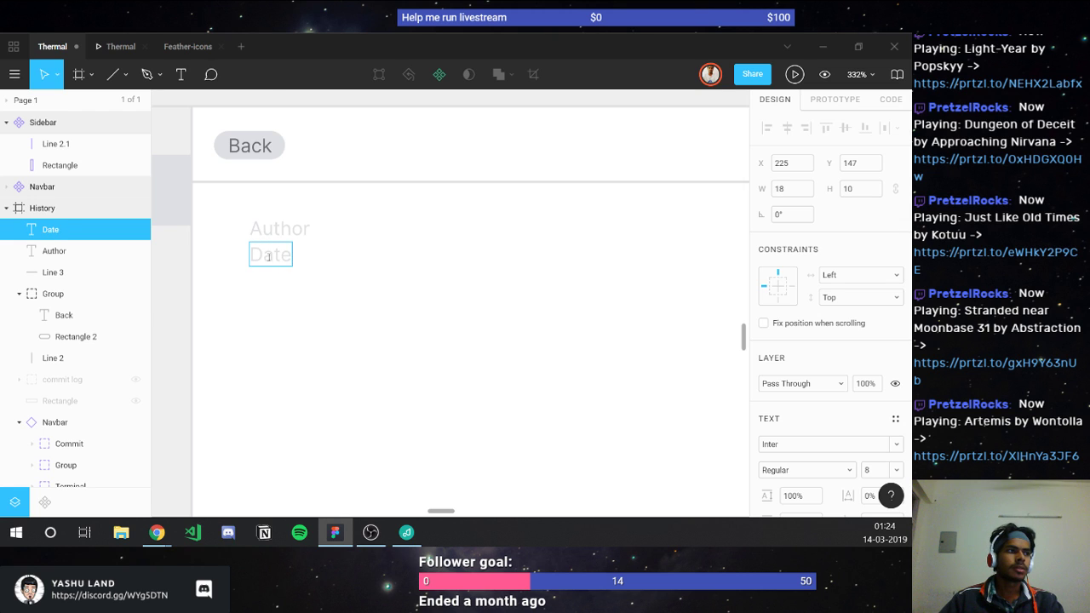
key(Escape)
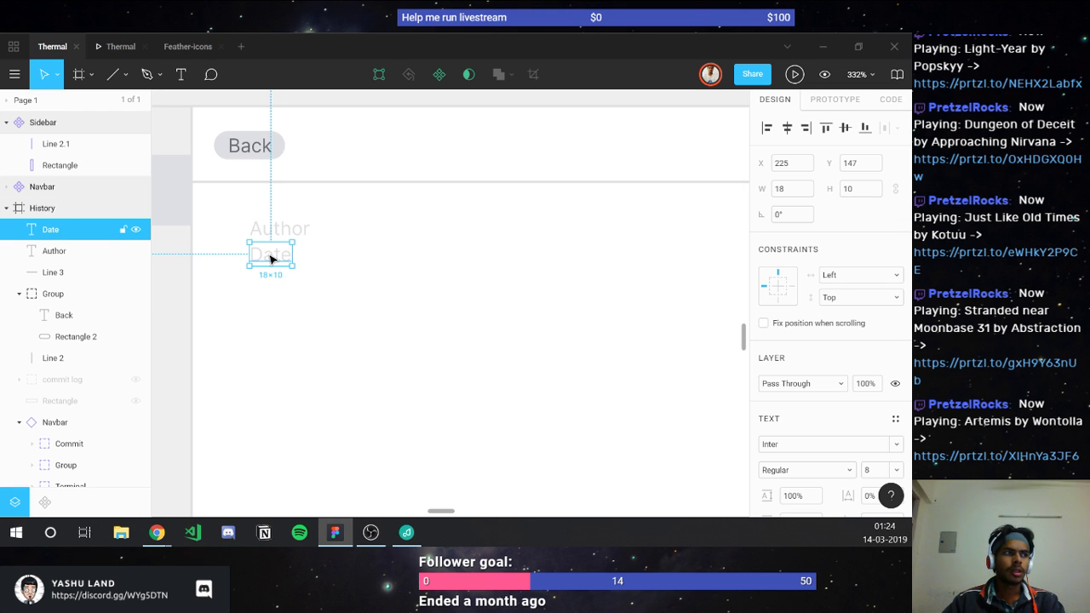
key(ctrl+d)
drag(271, 259, 270, 289)
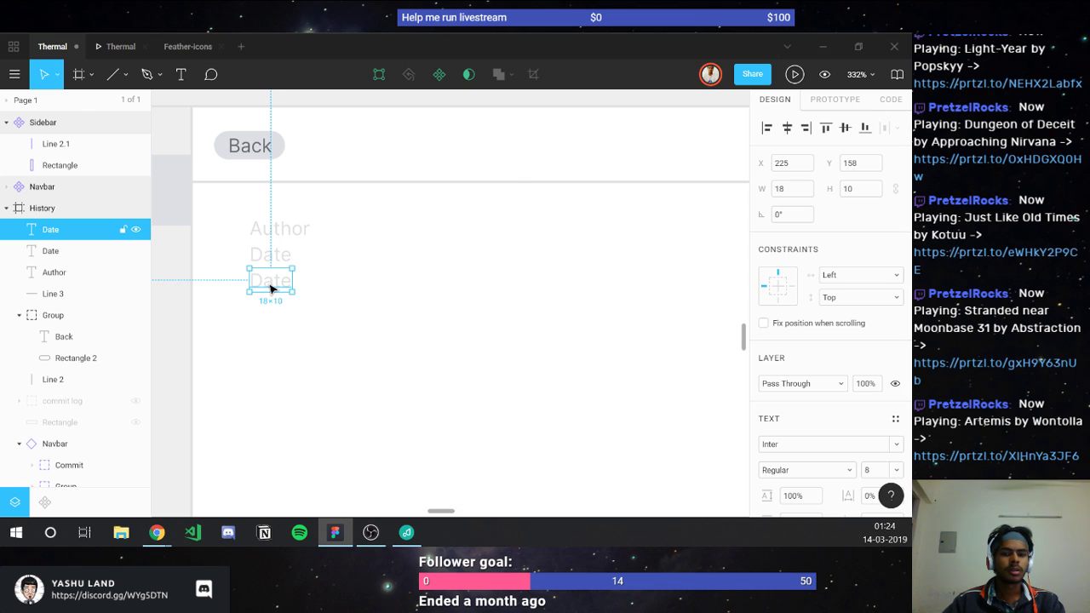
double_click(269, 284)
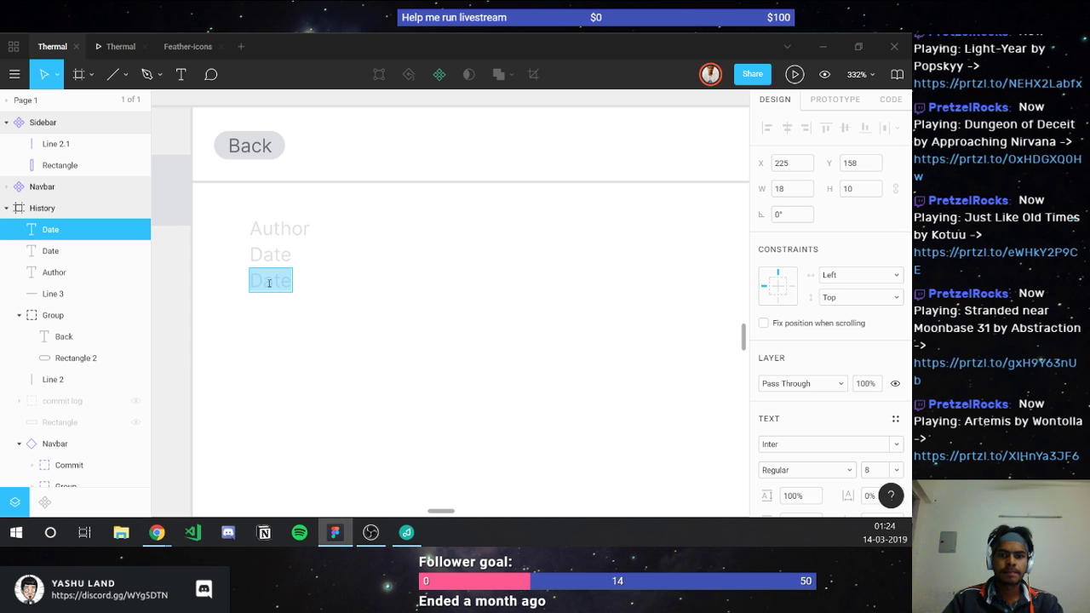
text(Coo)
key(BackSpace)
text(mmit)
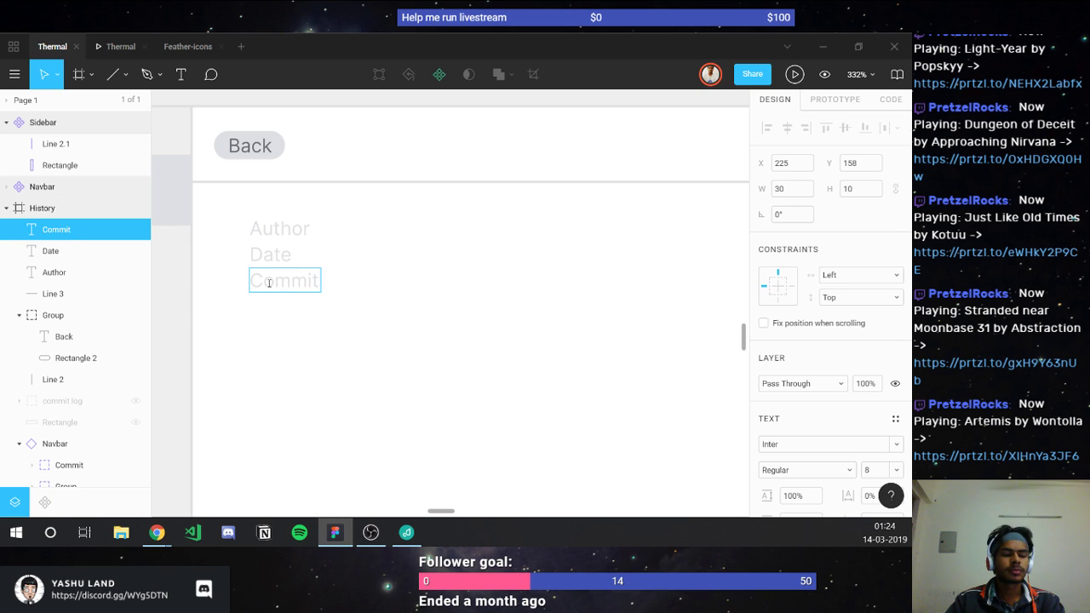
text( Id)
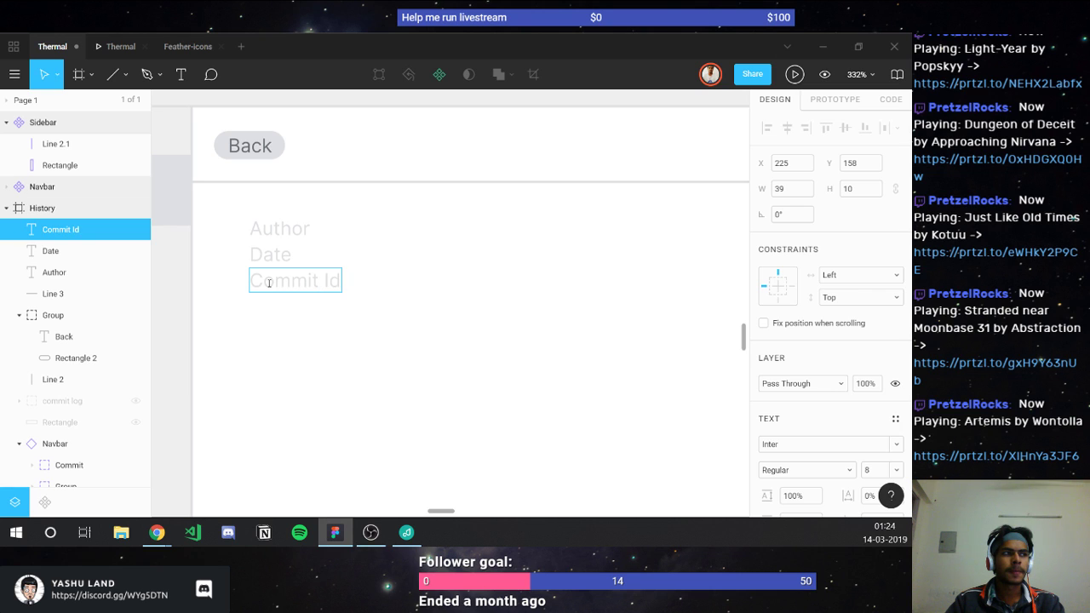
key(BackSpace)
text(D)
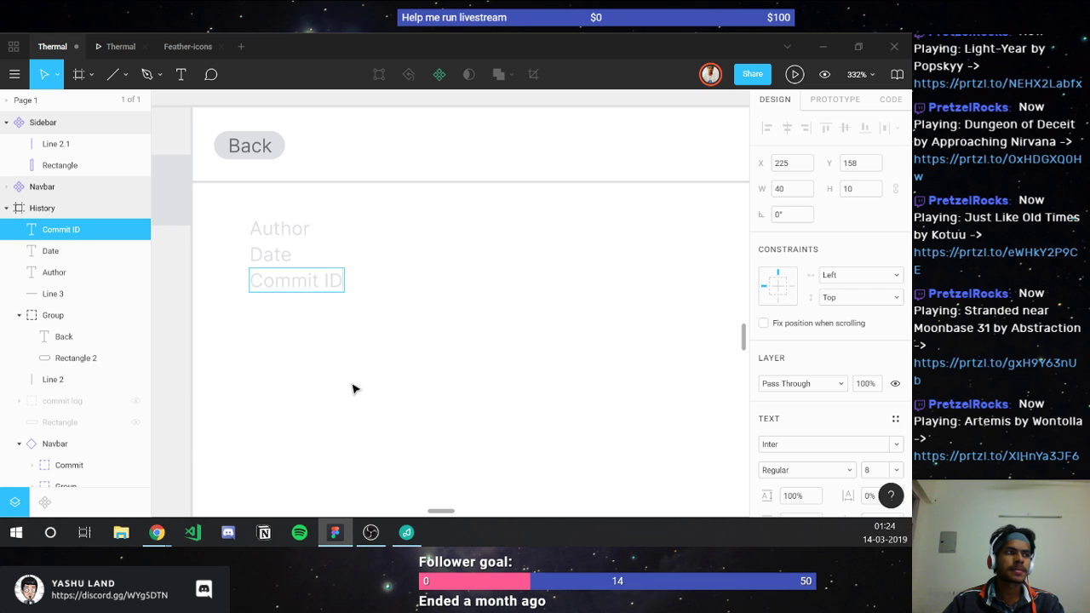
key(Escape)
key(Escape)
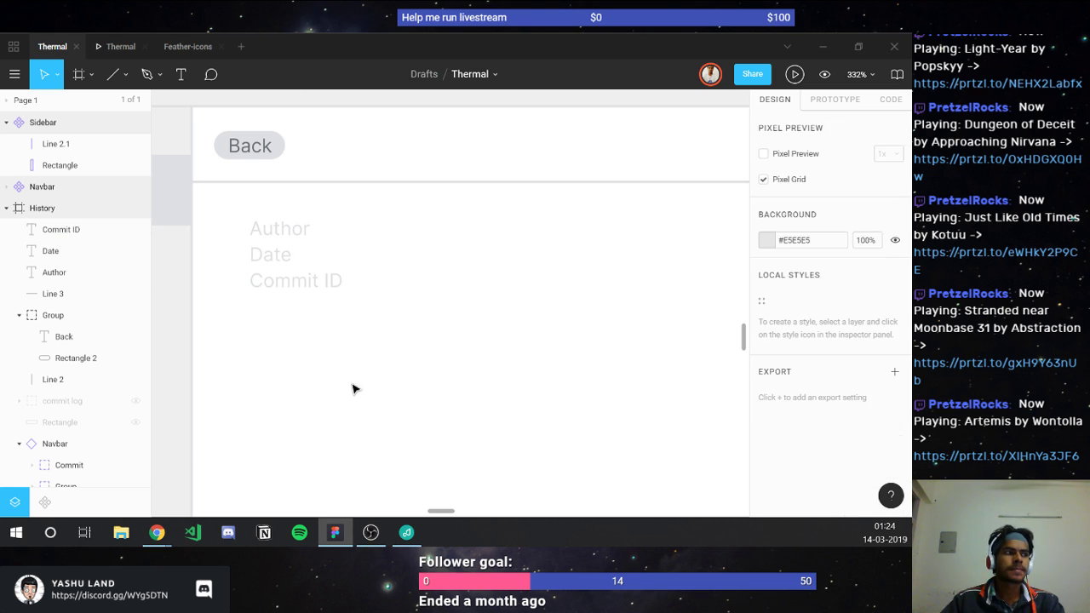
Step: Move the Author label up toward the header and replace its text with the author's full name
drag(269, 227, 271, 204)
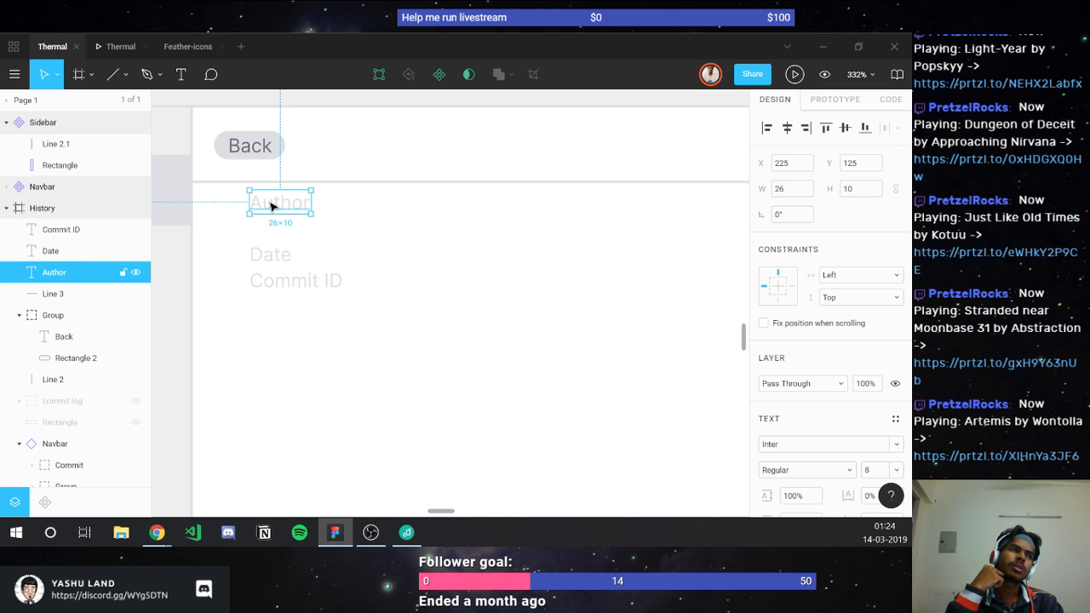
double_click(270, 205)
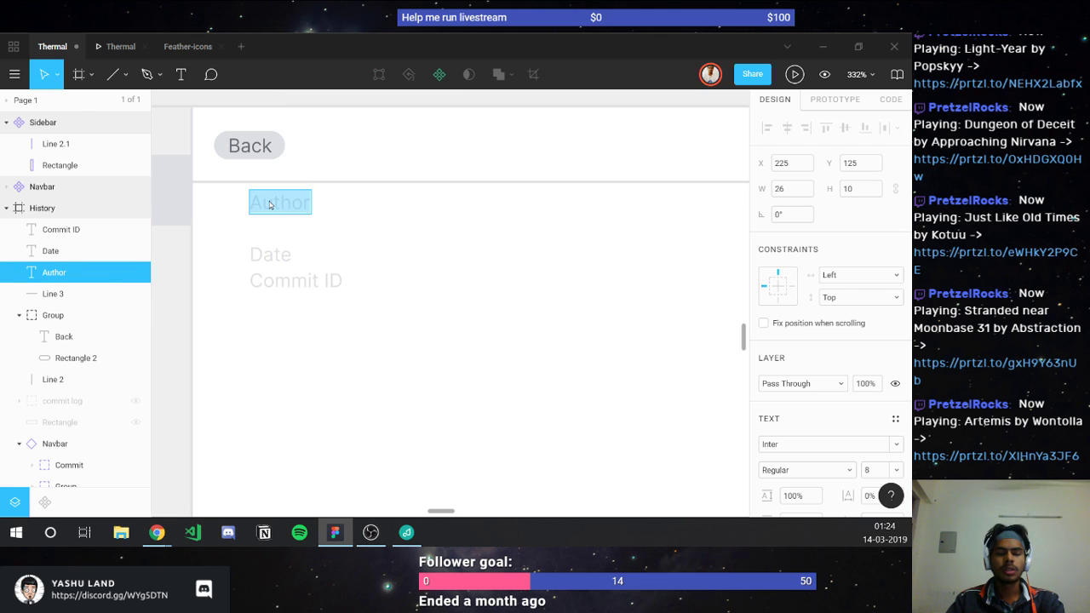
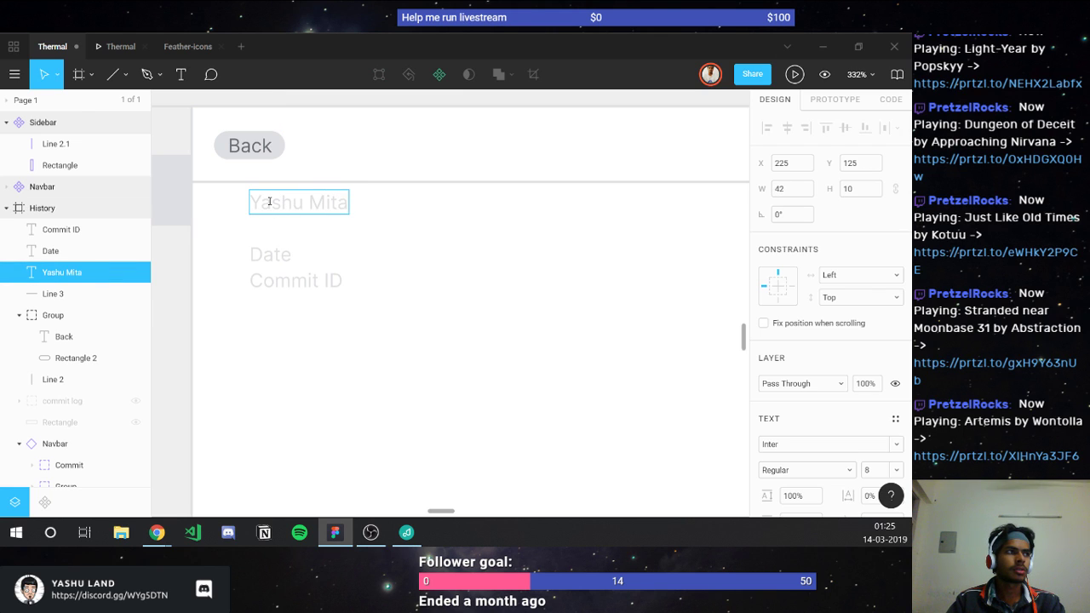
key(Escape)
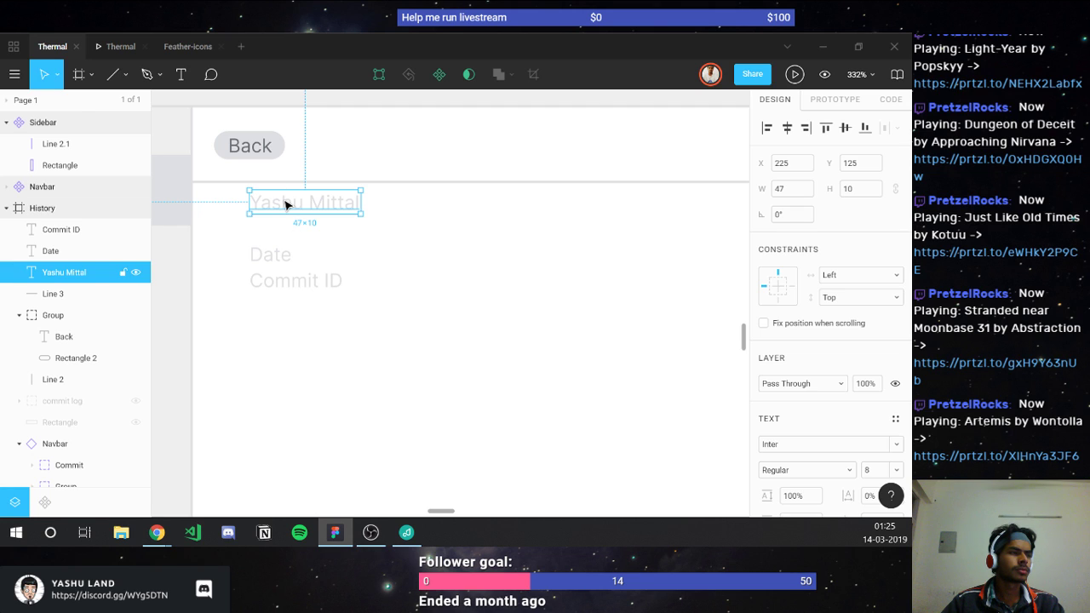
Step: Move the Date and Commit ID labels together down and slightly left, below the name
click(273, 256)
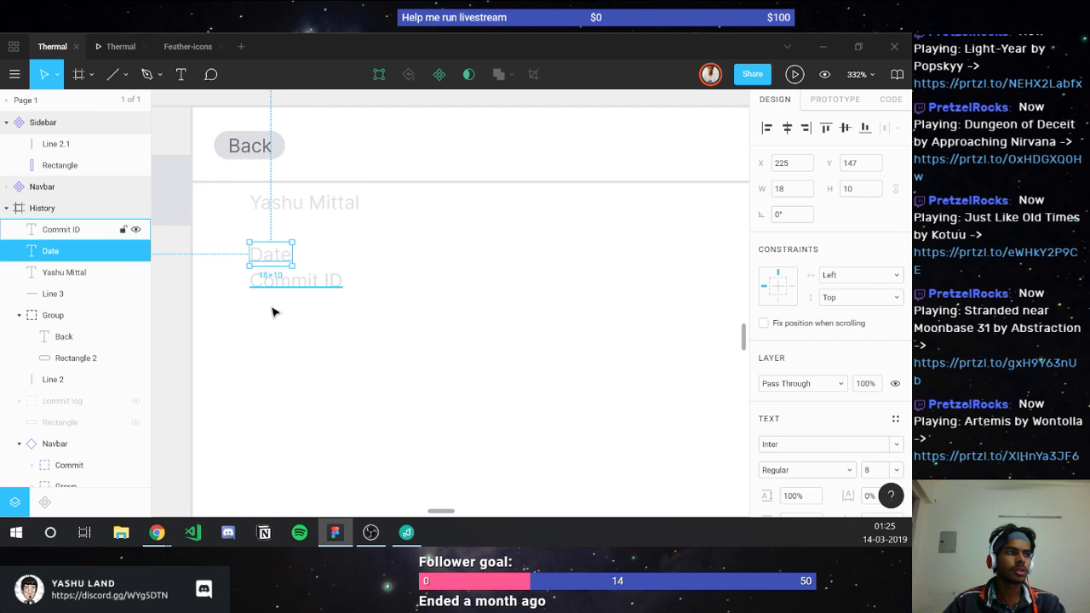
click(274, 302)
click(263, 248)
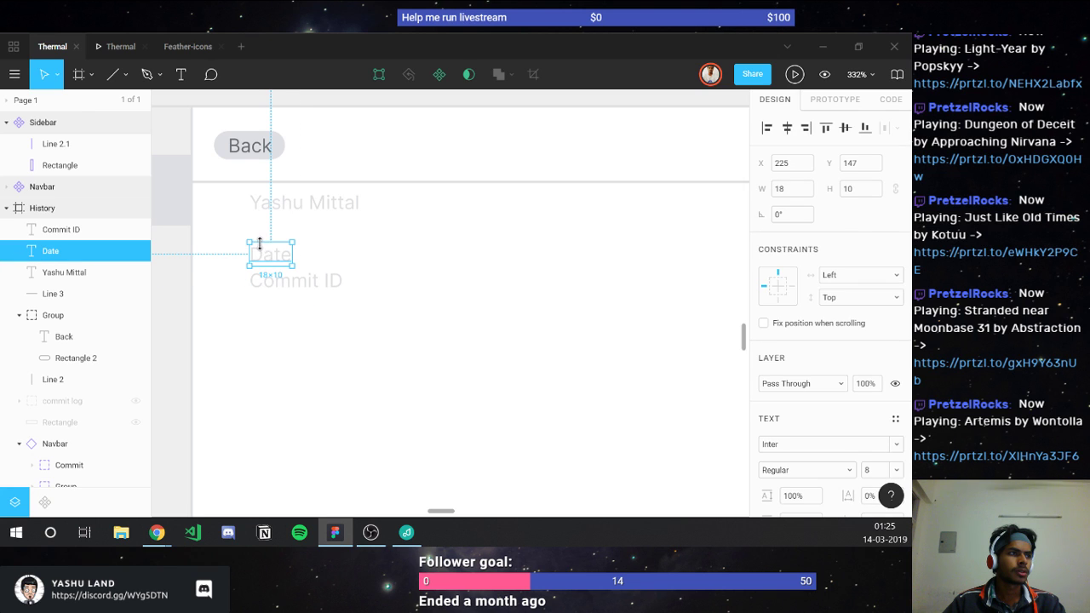
shift+click(267, 282)
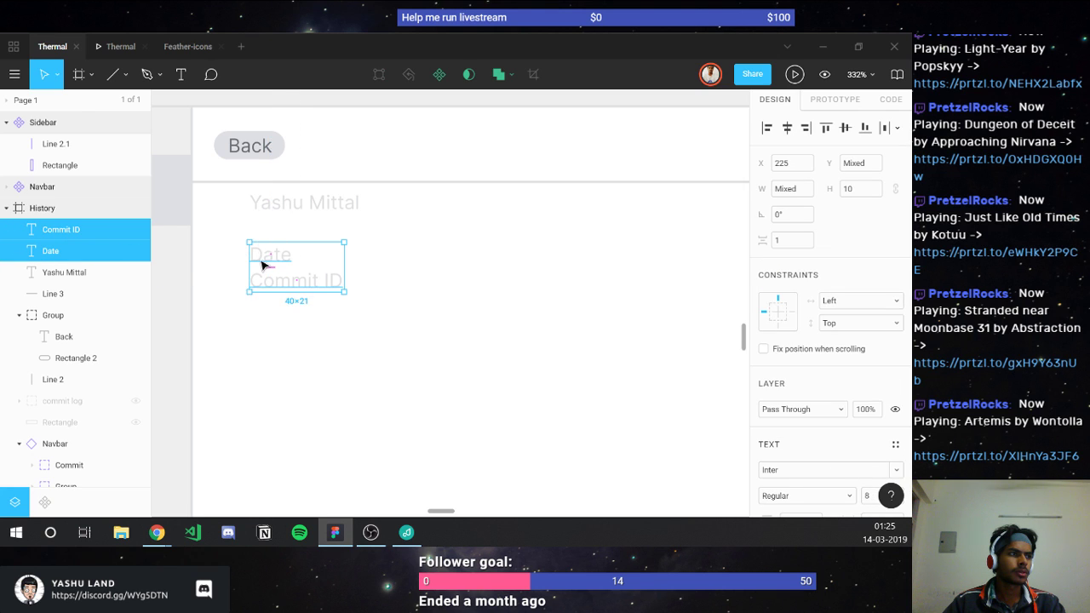
drag(262, 264, 242, 397)
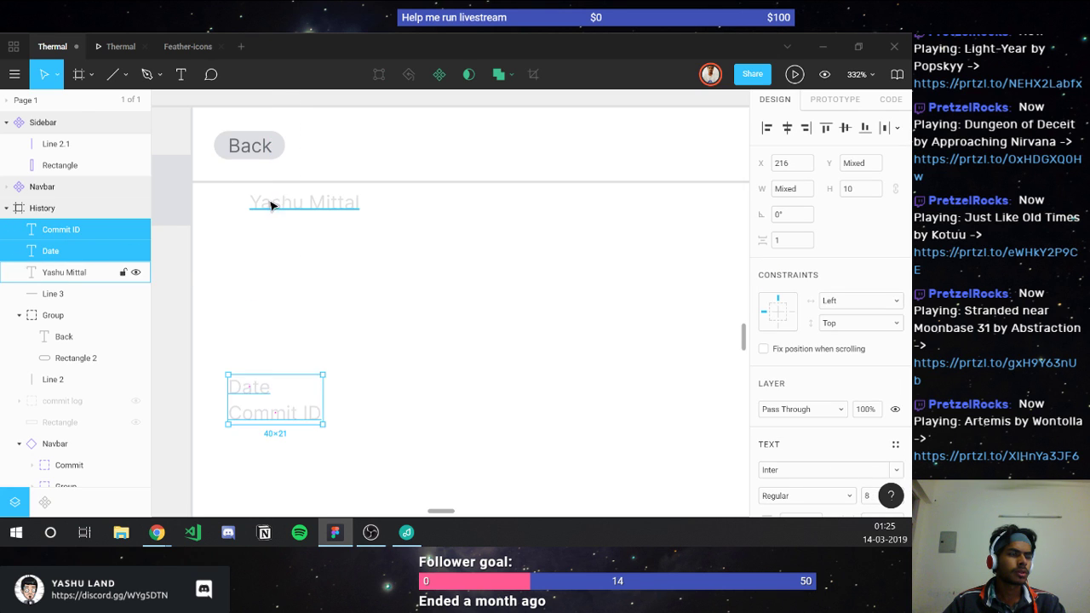
click(233, 333)
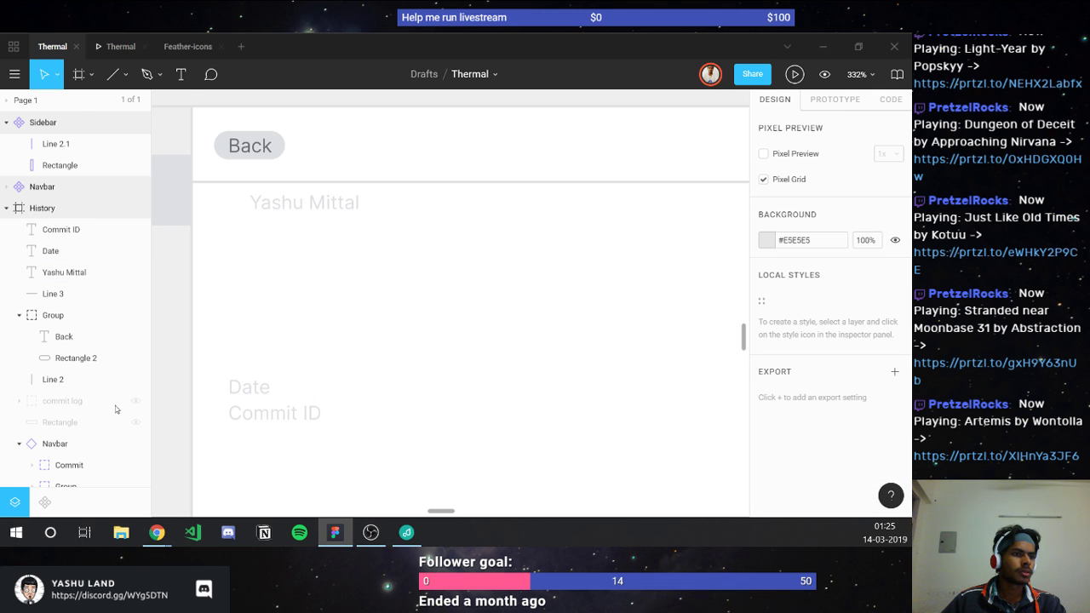
click(51, 386)
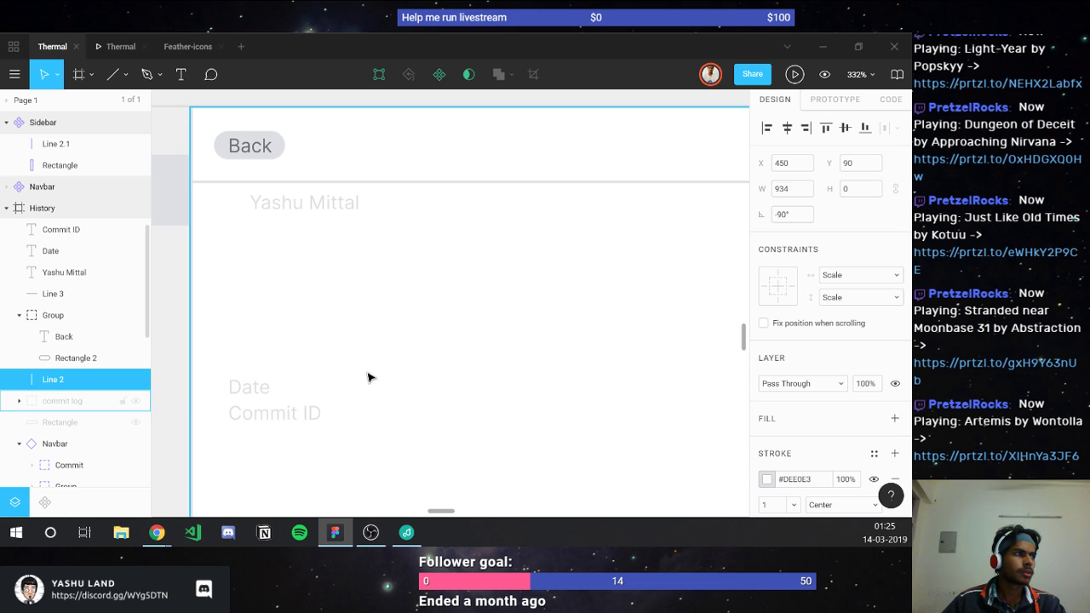
Step: Group the Back button group with Line 3 as Group 2, then unhide the commit log
scroll(367, 378, right, 2)
scroll(255, 391, left, 4)
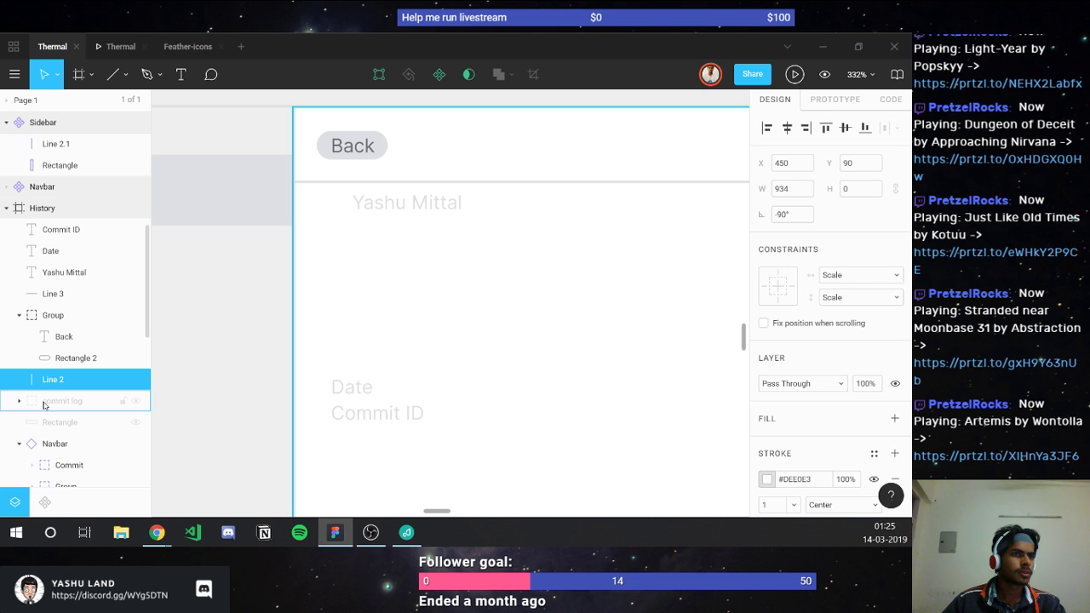
click(45, 405)
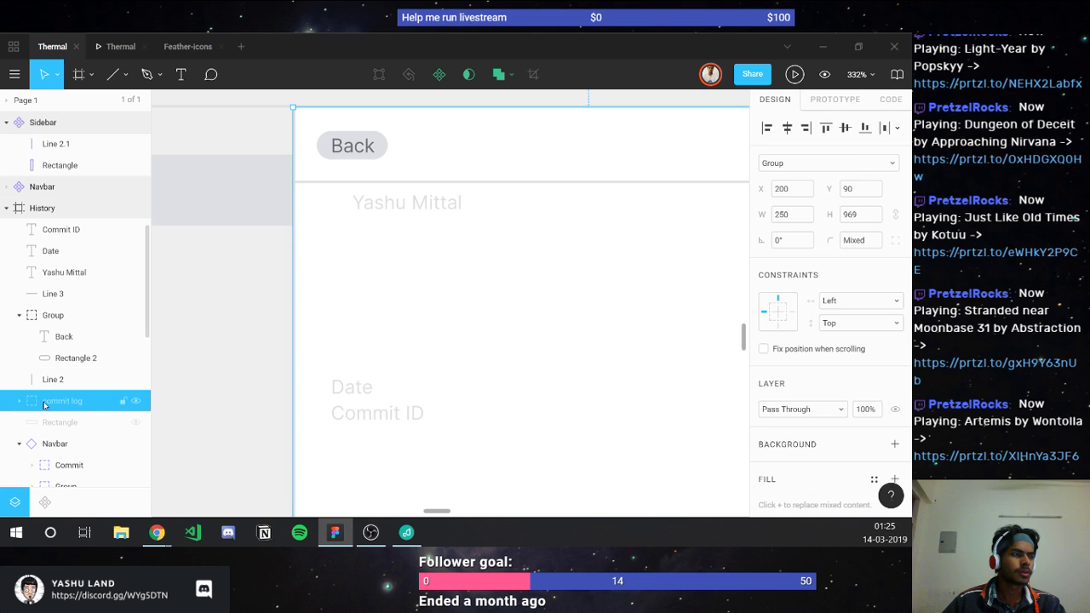
click(41, 317)
scroll(367, 284, right, 2)
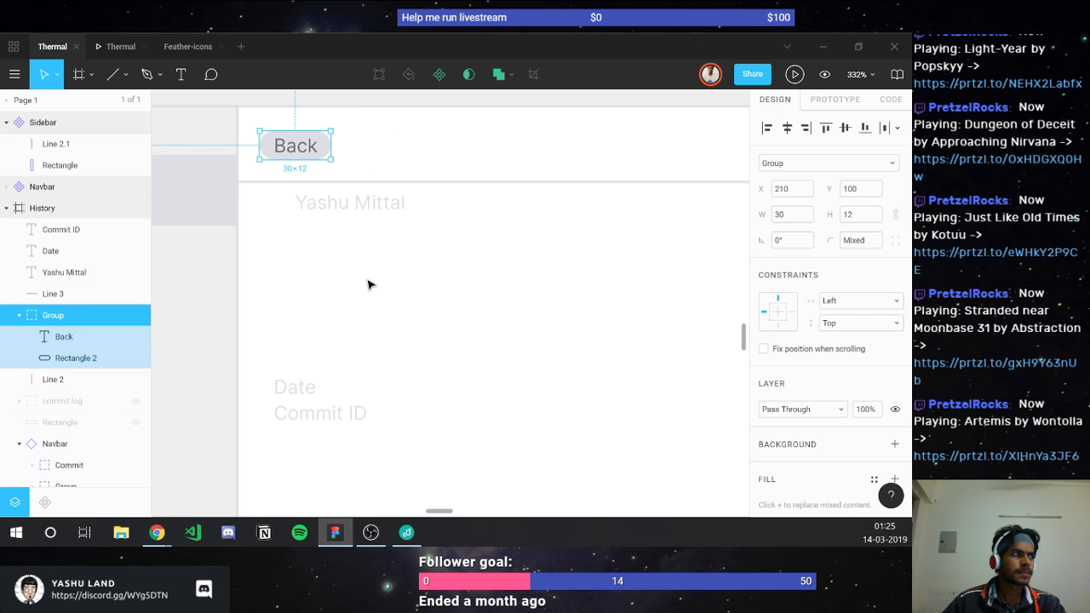
click(28, 315)
drag(29, 315, 40, 289)
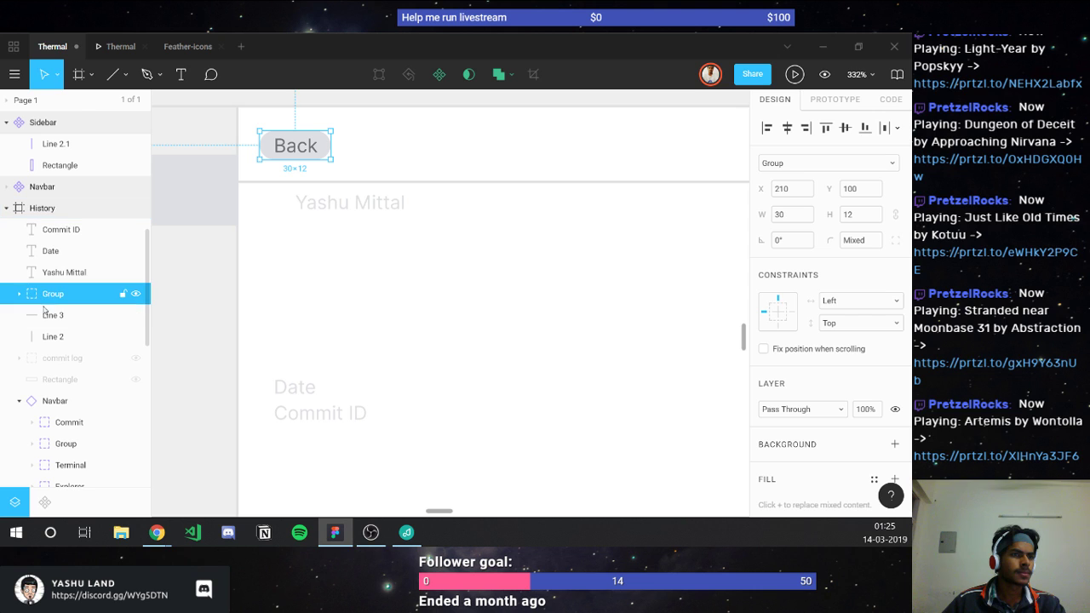
shift+click(44, 314)
key(ctrl+g)
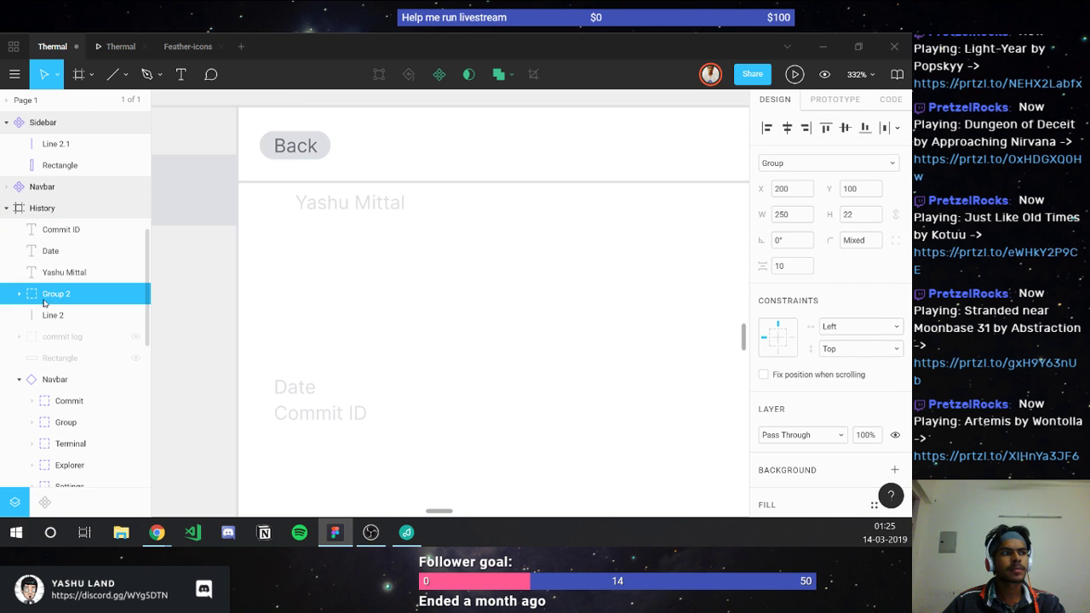
click(136, 336)
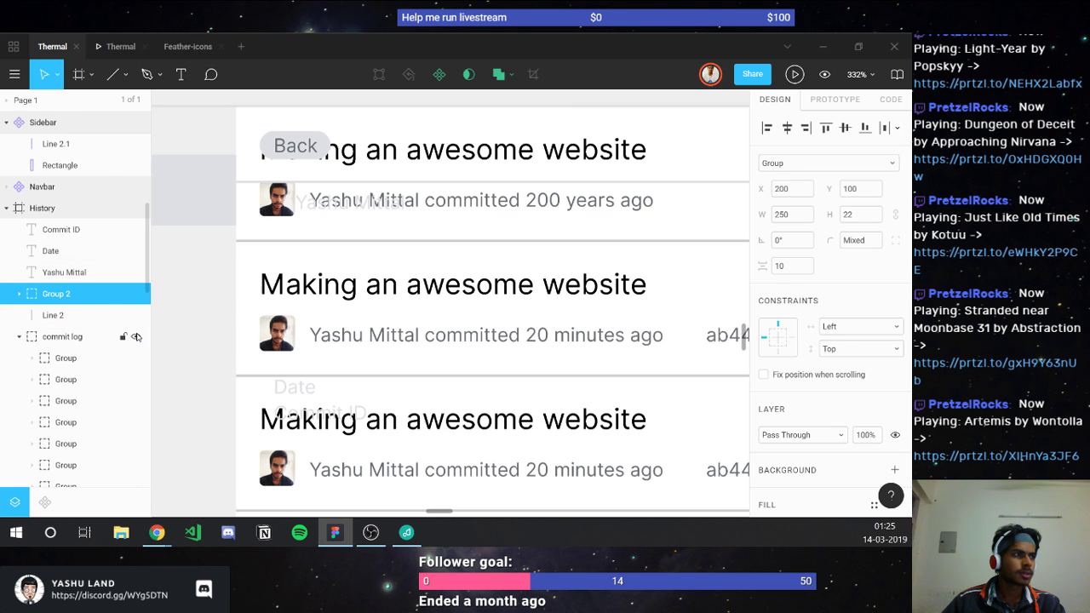
Step: Duplicate a commit row's avatar image (Rectangle 4) into the History frame as Rectangle 4.1
ctrl+click(273, 345)
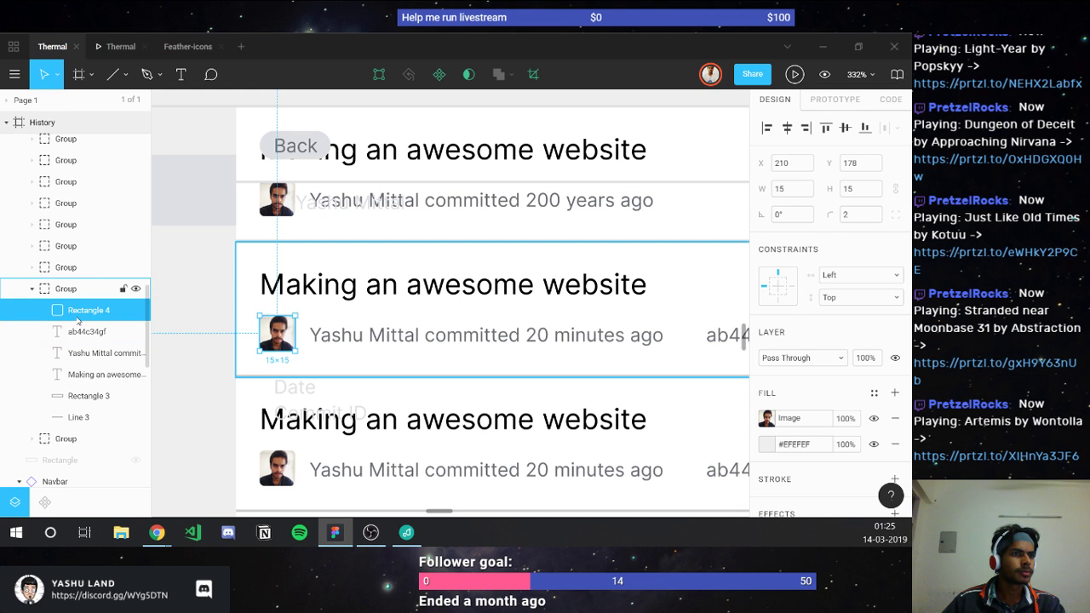
key(ctrl+d)
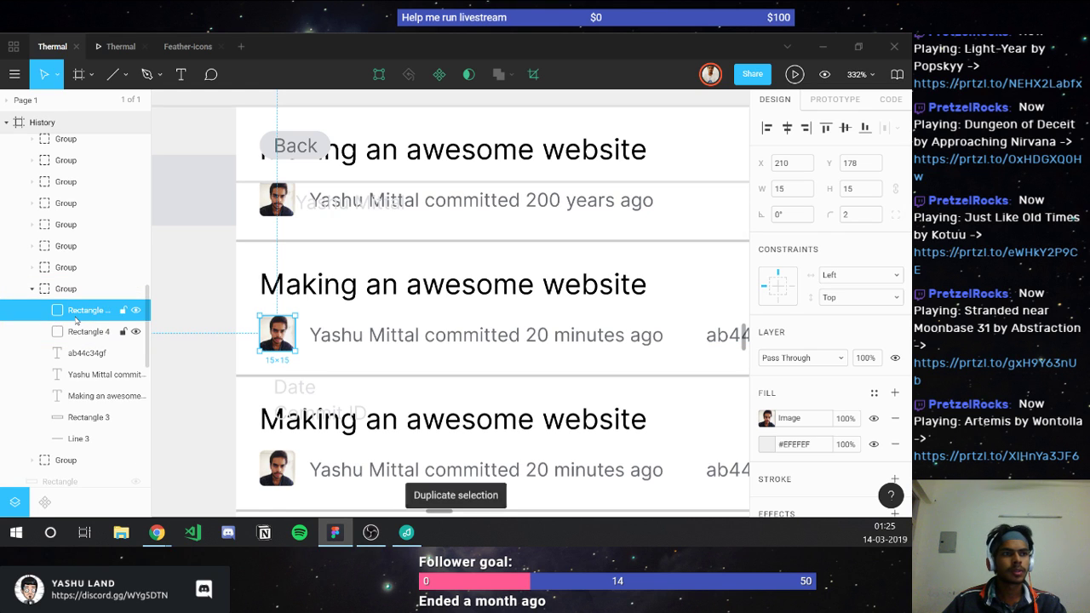
drag(38, 482, 35, 479)
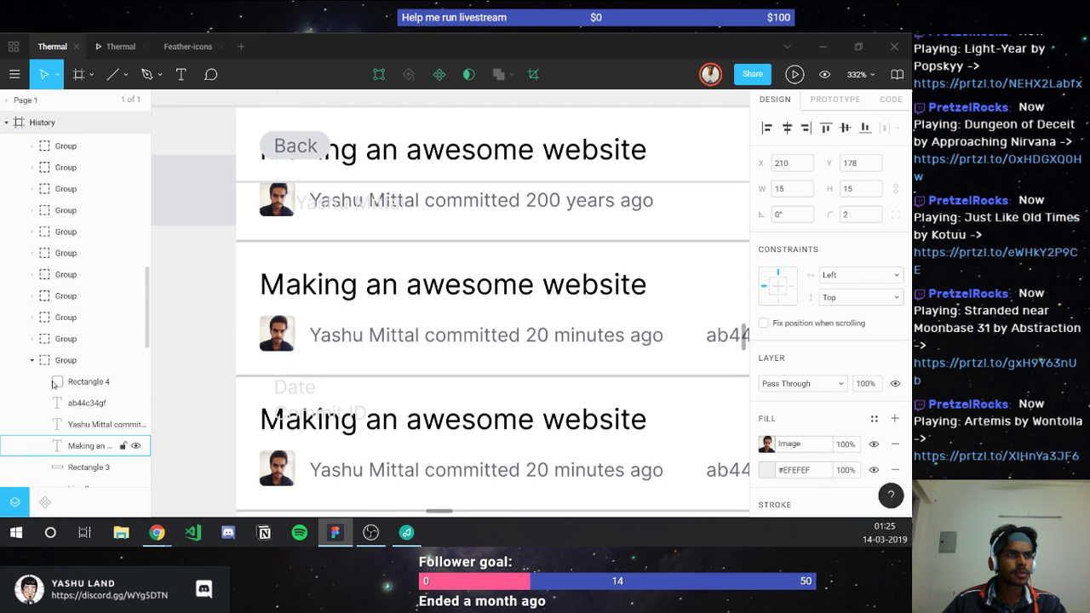
scroll(37, 348, up, 3)
scroll(36, 347, up, 3)
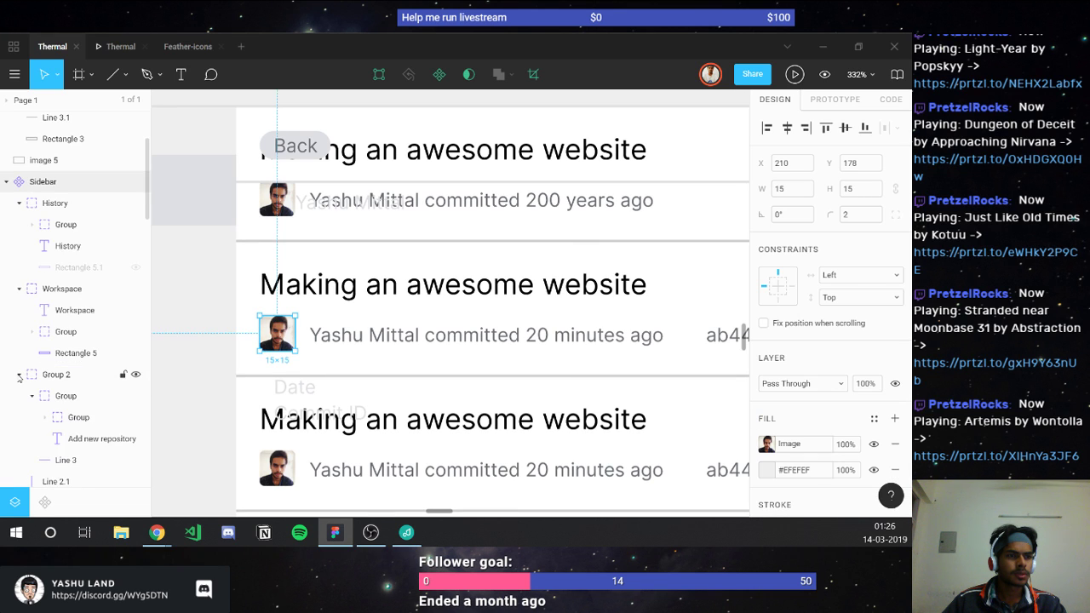
scroll(19, 381, down, 5)
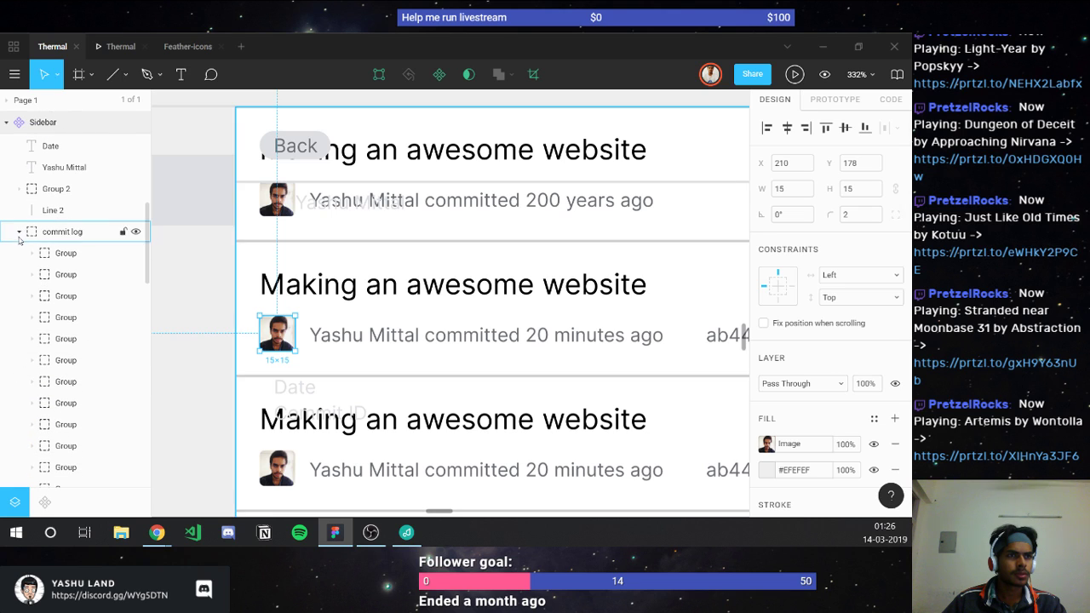
Step: Collapse and hide the commit log rows again, keeping the avatar copy selected
key(alt+l)
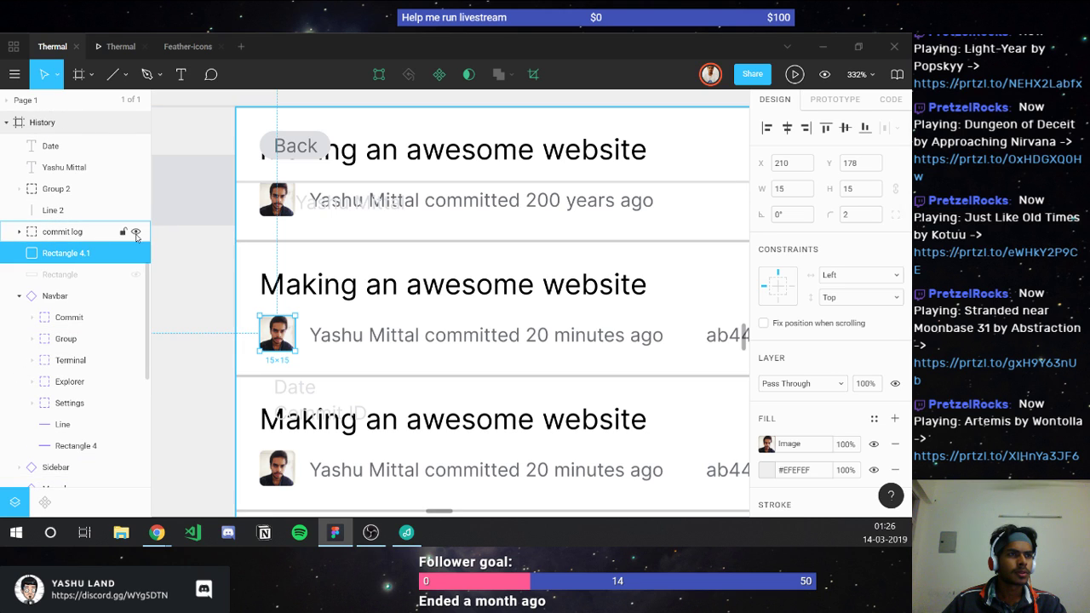
click(135, 231)
click(295, 343)
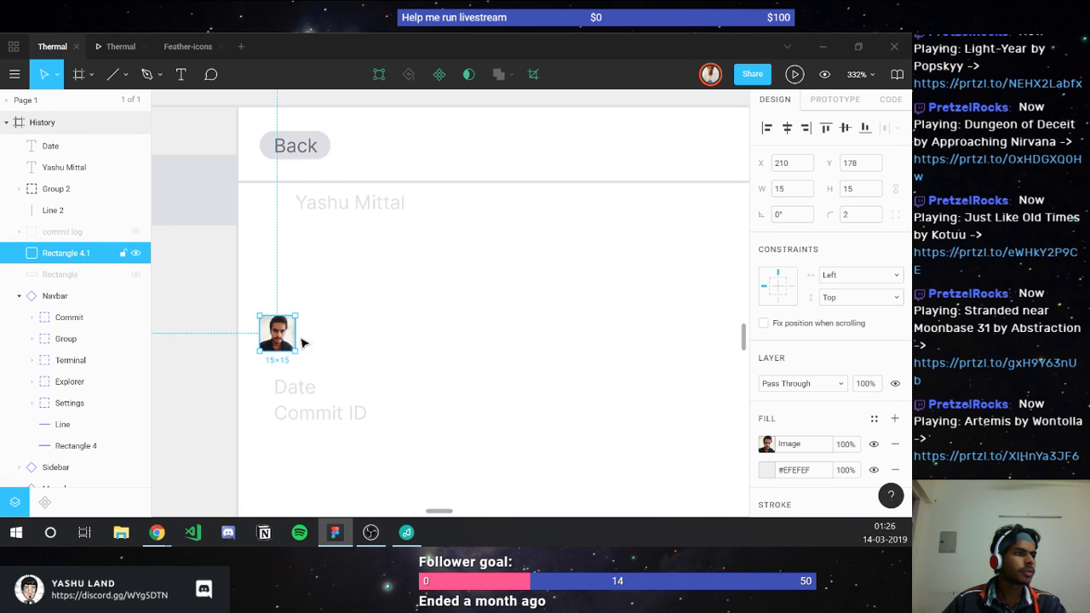
Step: Resize the avatar to 40×40 (after trying 30) and move it up beside the author name
click(864, 195)
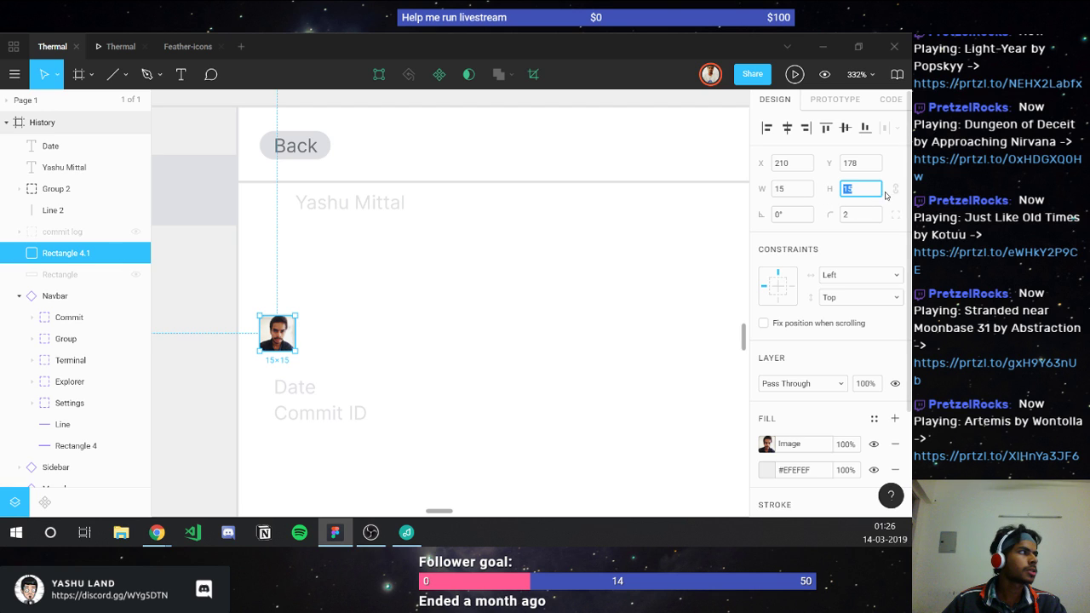
click(865, 193)
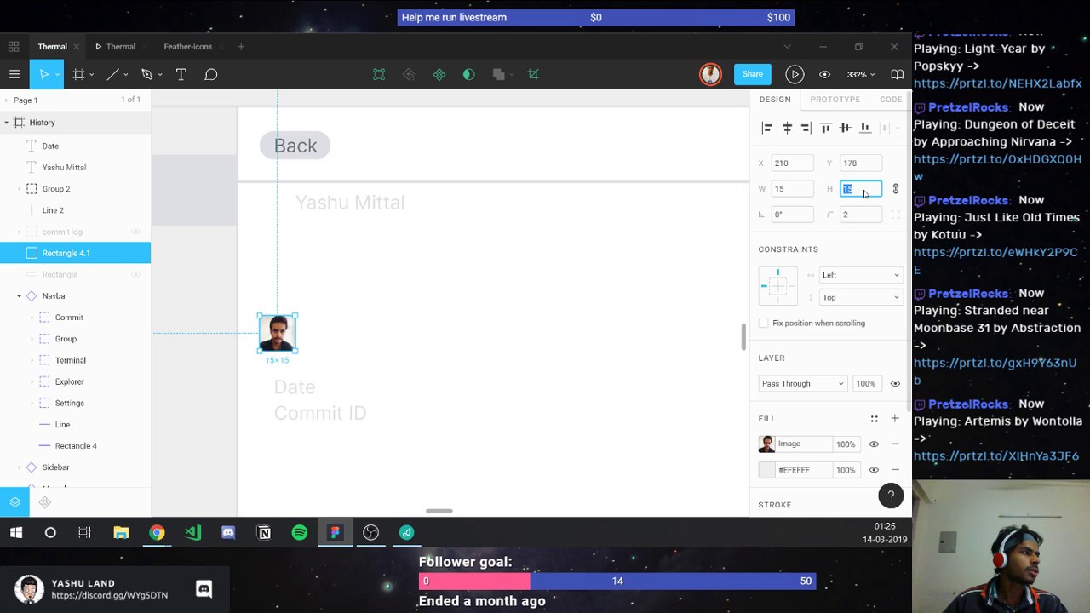
text(30)
key(Return)
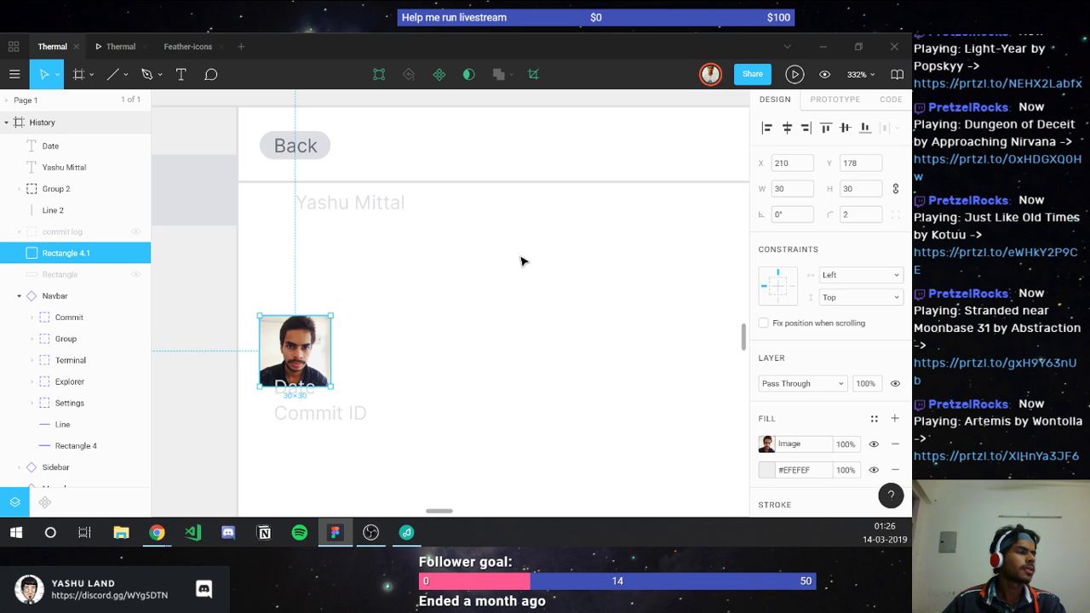
ctrl+scroll(520, 261, down, 5)
ctrl+scroll(521, 260, up, 3)
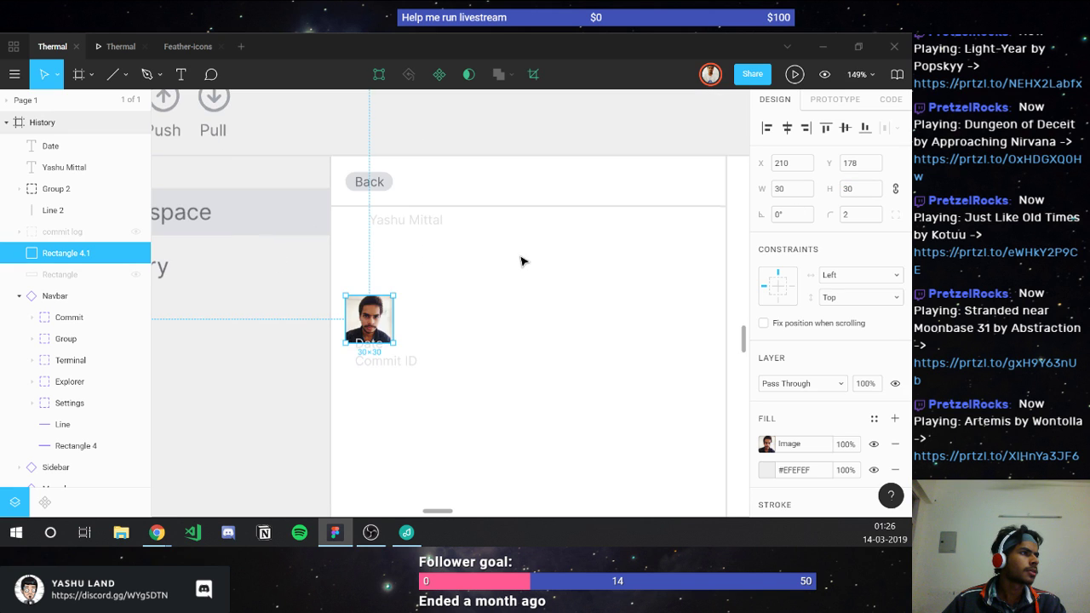
click(846, 189)
text(4)
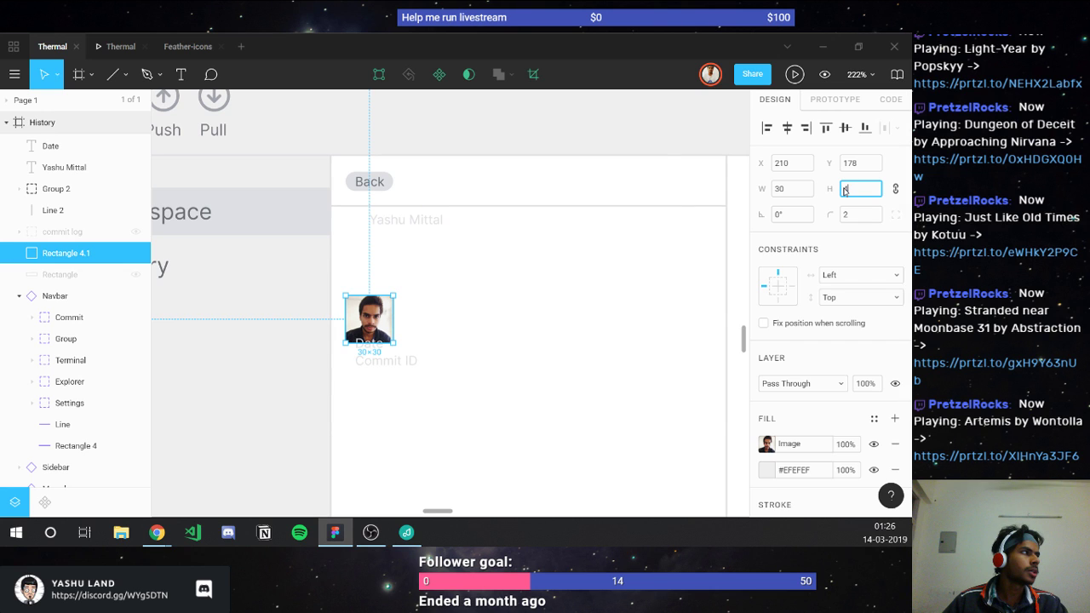
text(0)
key(Return)
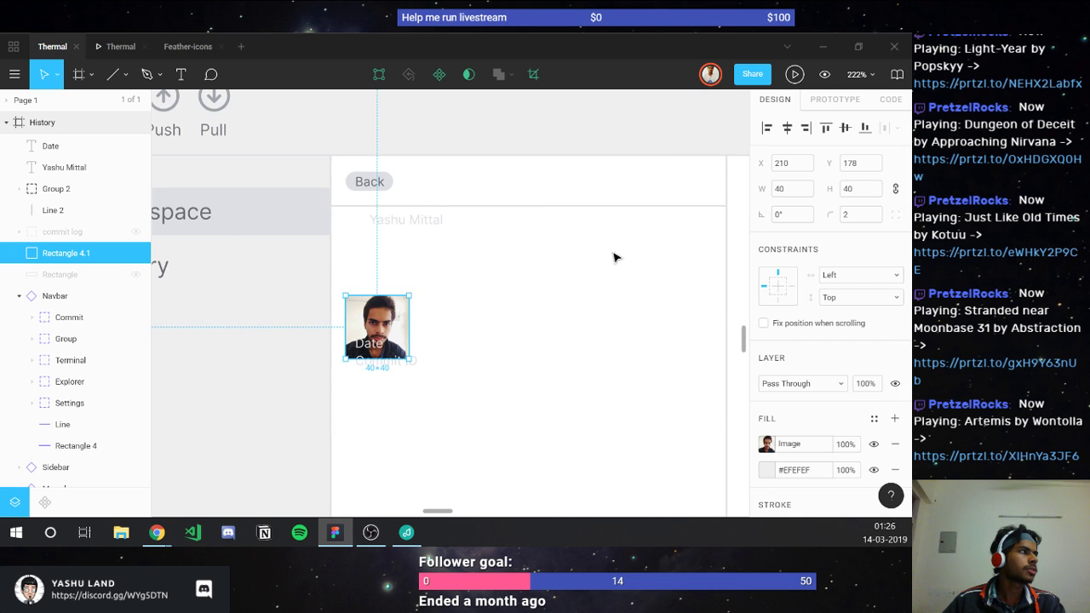
ctrl+scroll(544, 273, up, 3)
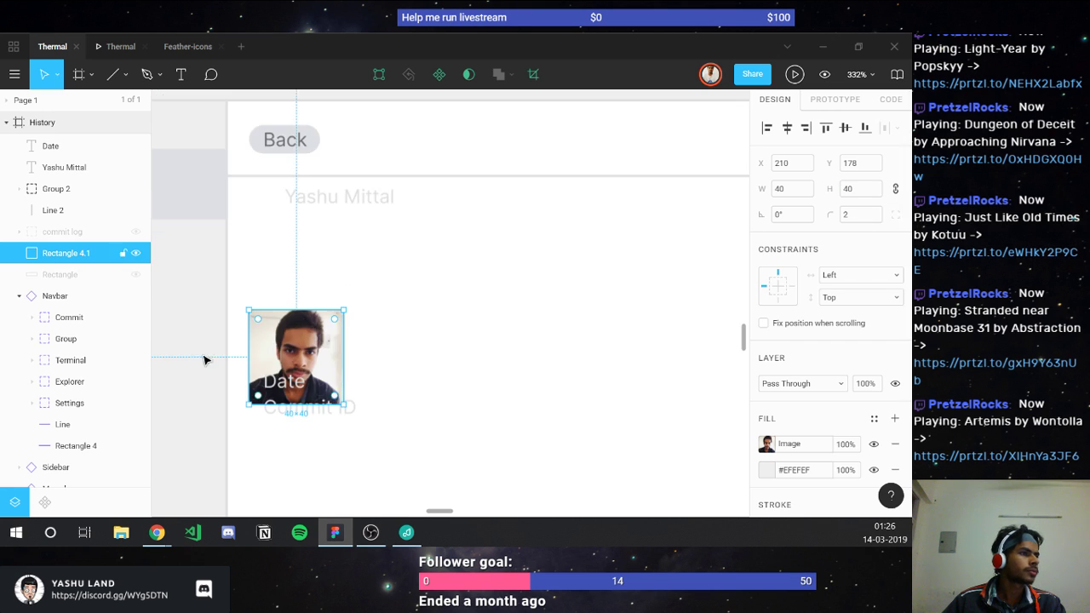
drag(298, 312, 307, 238)
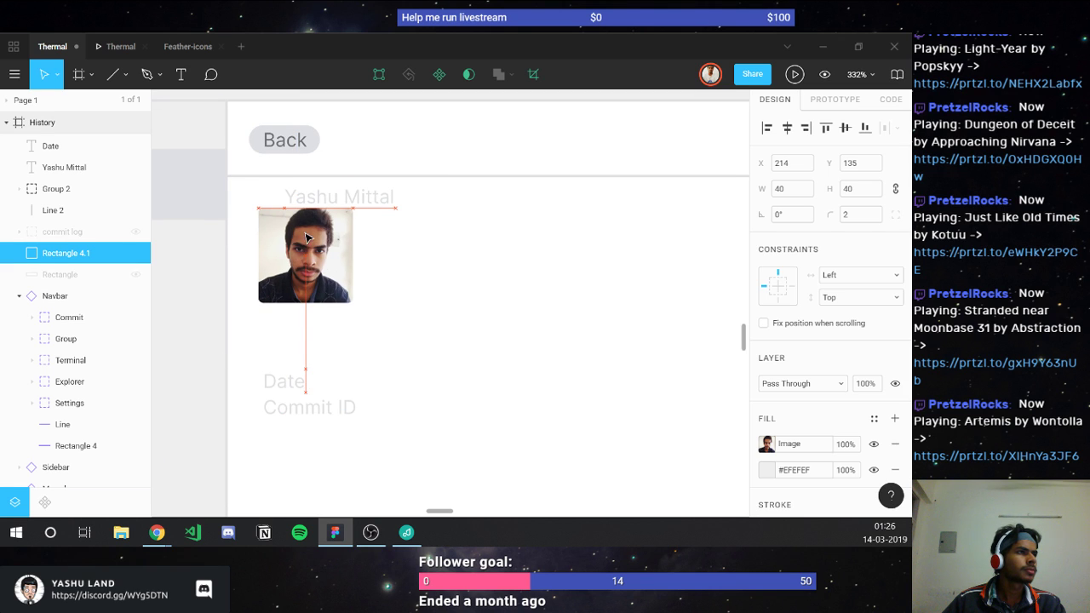
Step: Move the author name to the photo's right and colour it the folder icon's dark grey
click(369, 202)
drag(436, 246, 428, 243)
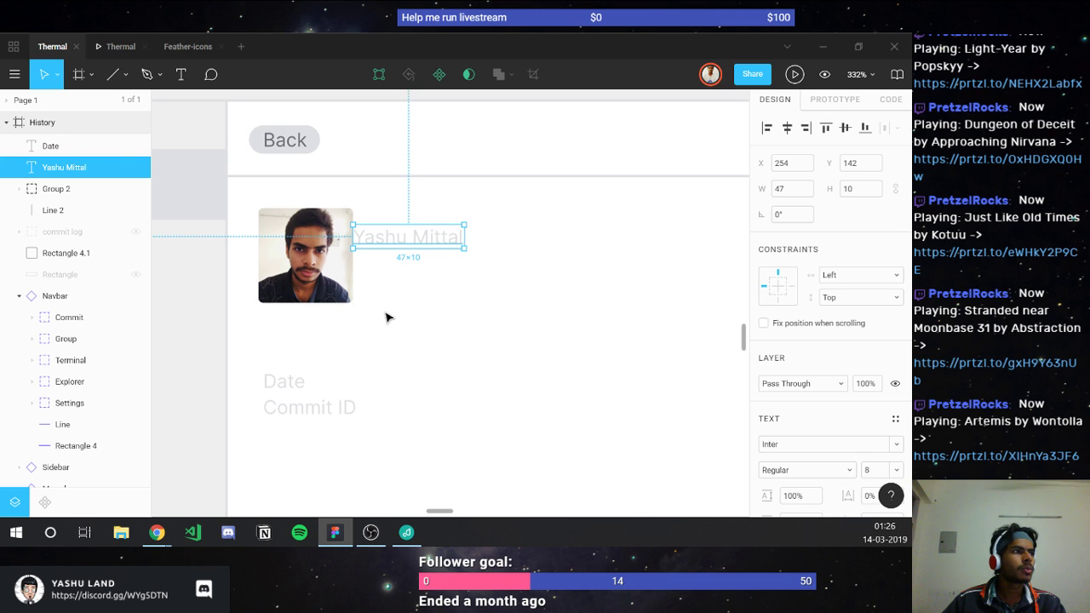
scroll(384, 316, left, 5)
scroll(385, 318, left, 3)
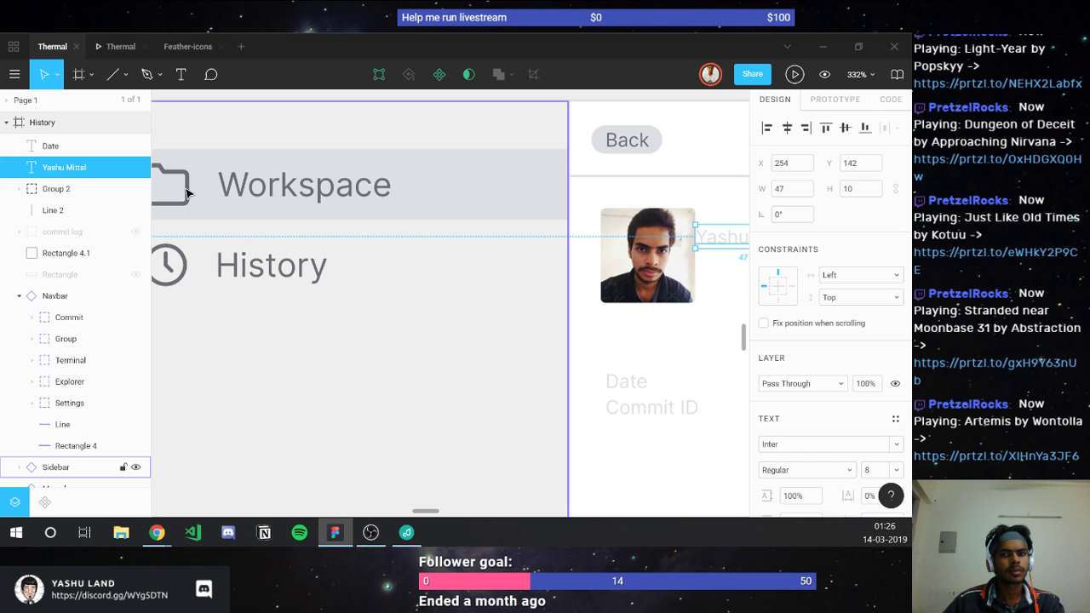
key(i)
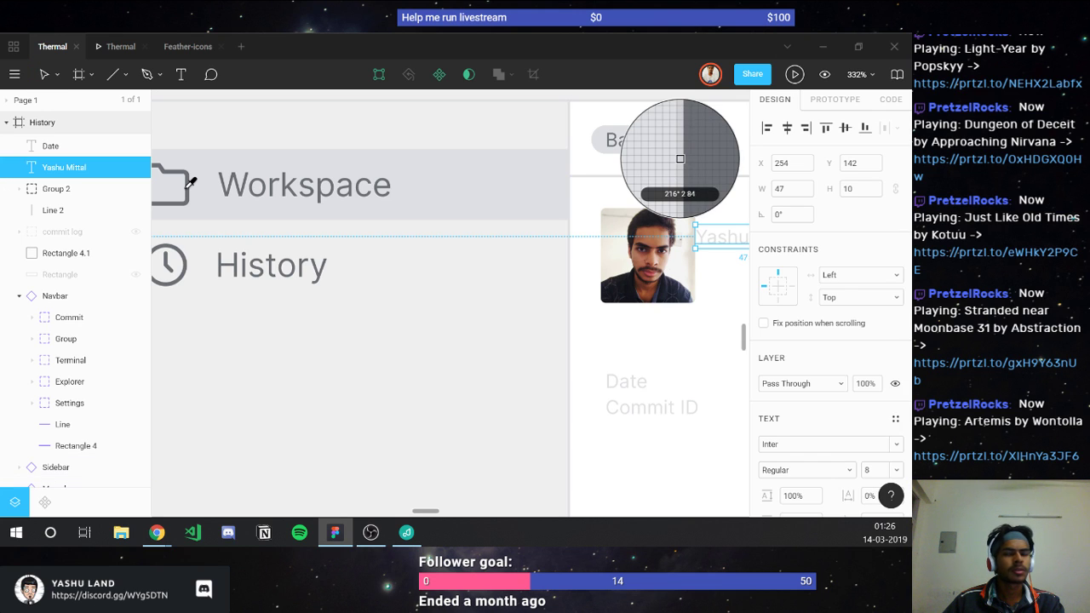
click(189, 194)
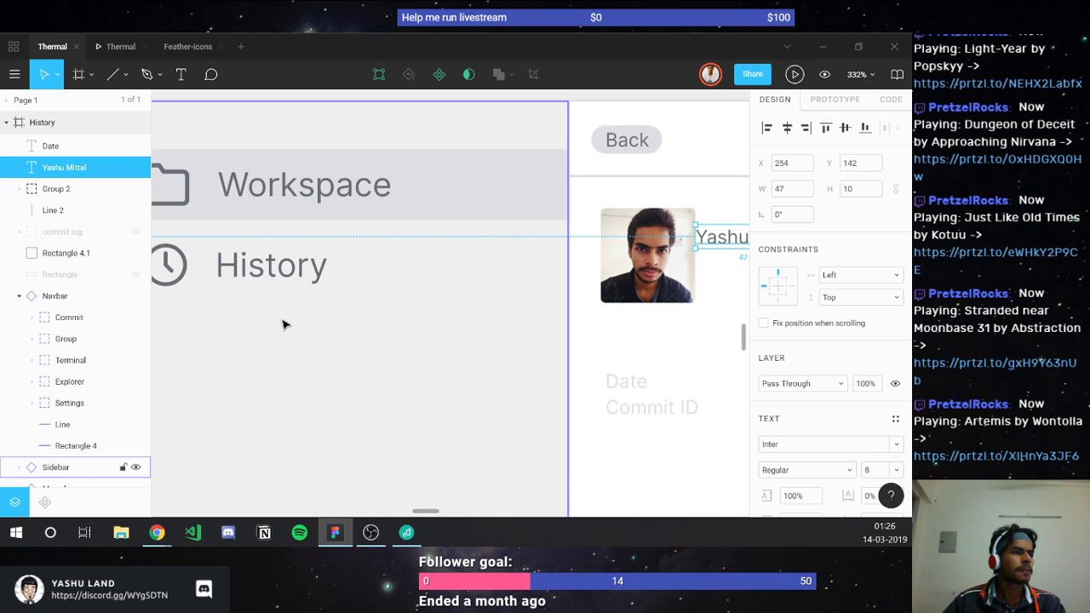
scroll(283, 324, left, 3)
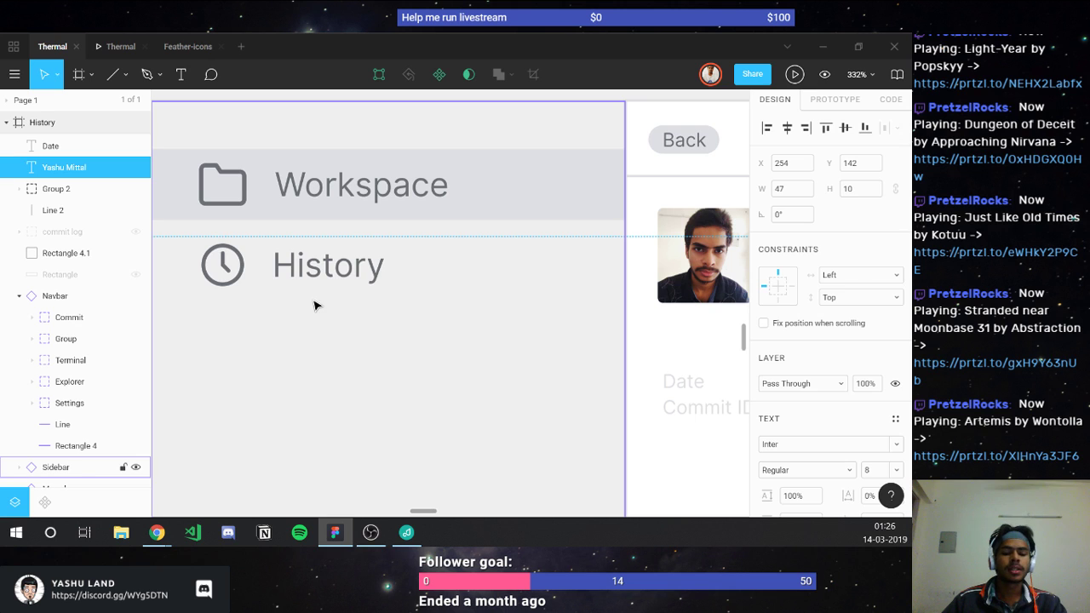
scroll(358, 314, right, 10)
scroll(582, 353, right, 6)
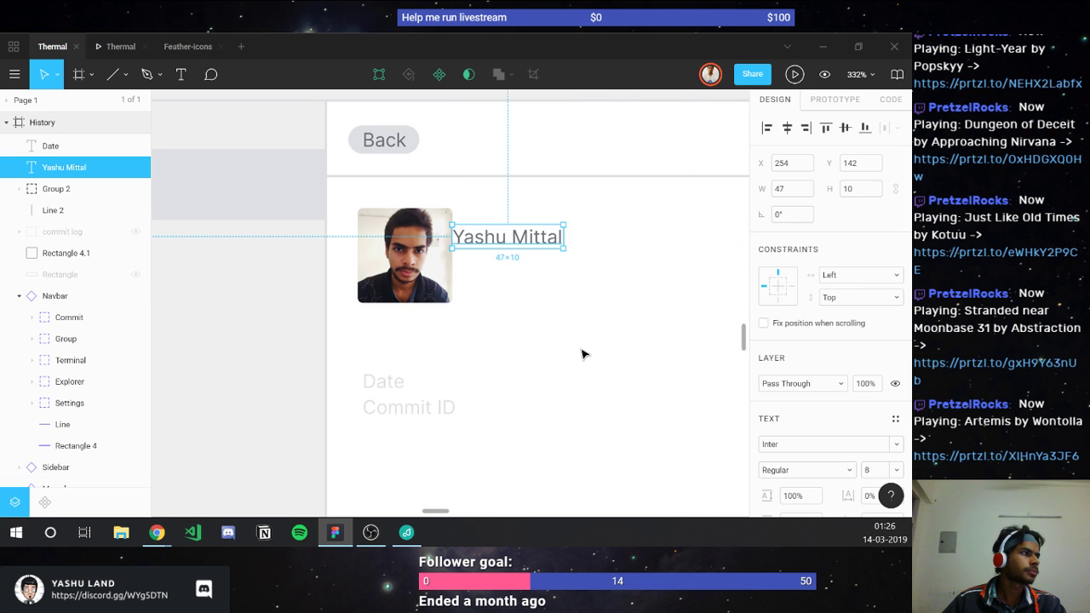
Step: Set the spacing between avatar photo and author name to 8 px, after trying 10
click(582, 353)
click(477, 244)
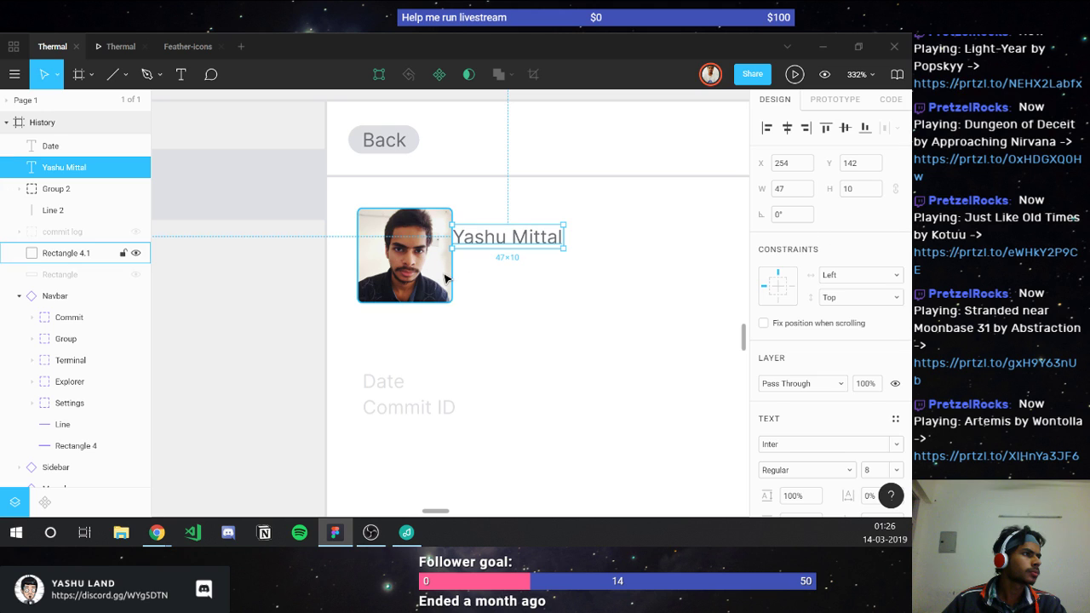
shift+click(405, 256)
click(797, 242)
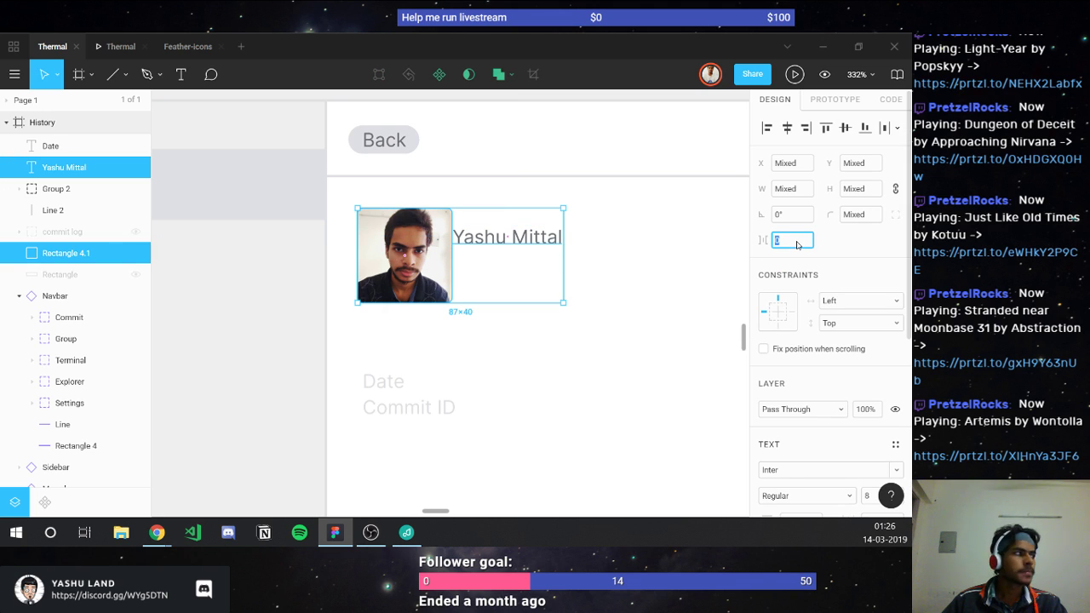
text(10)
key(Return)
click(797, 243)
text(8)
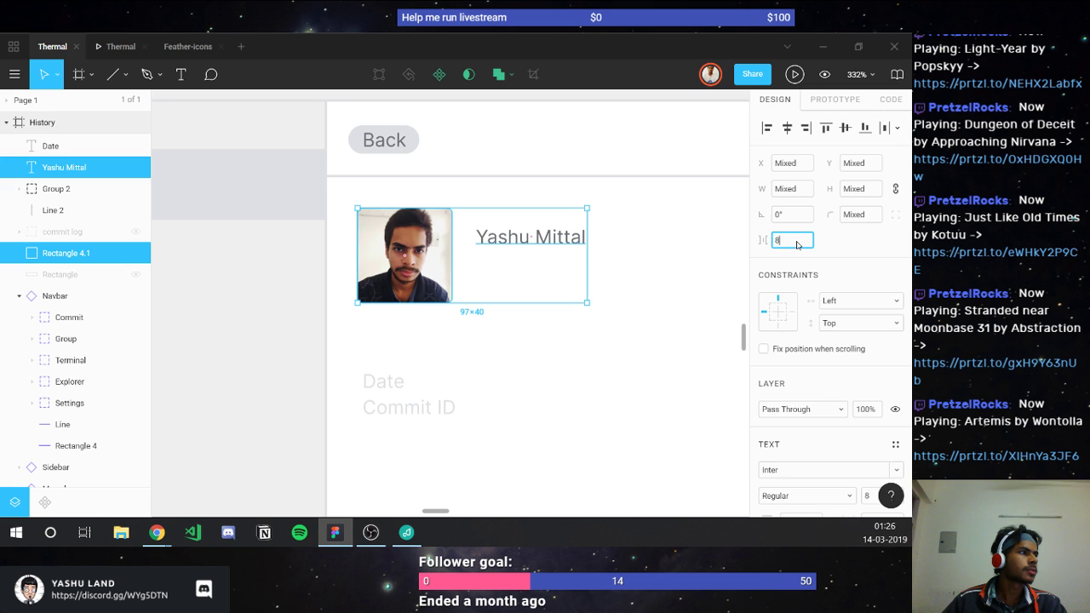
key(Return)
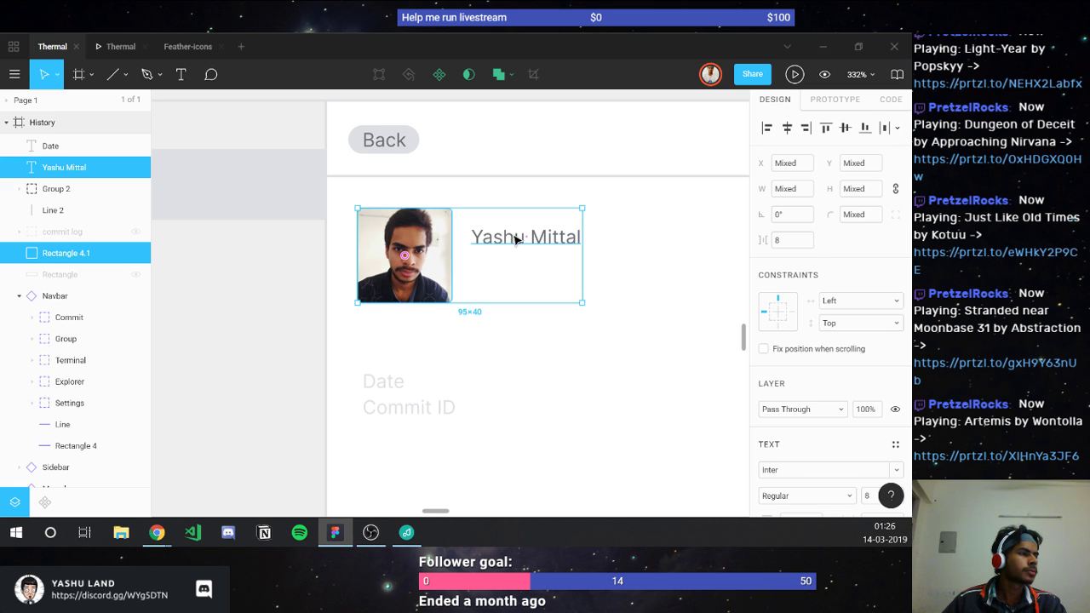
Step: Raise the author name so it aligns with the photo's top edge
click(515, 239)
drag(515, 239, 511, 220)
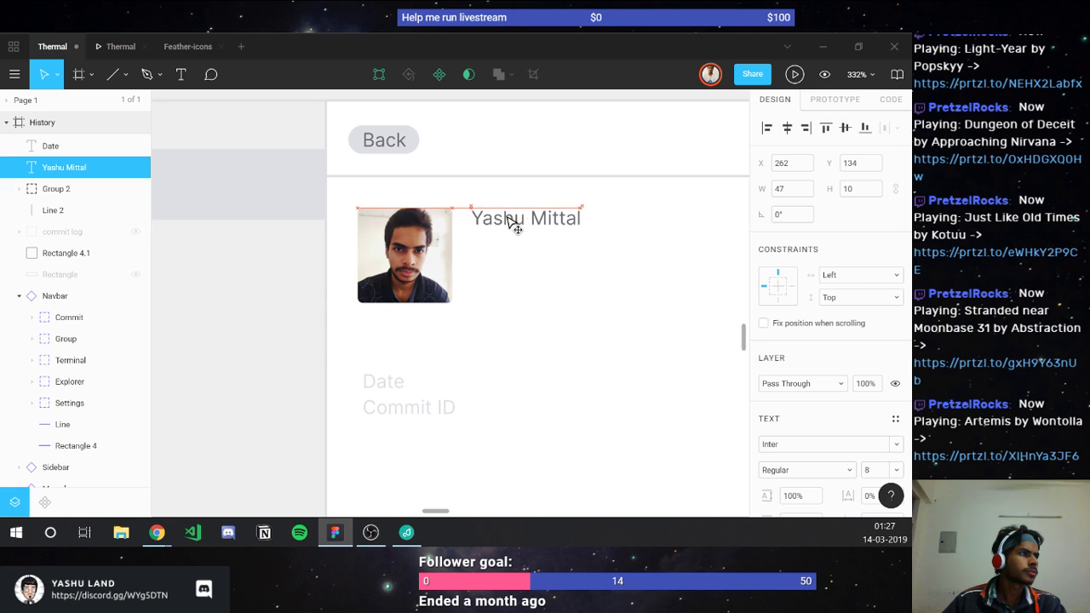
click(514, 246)
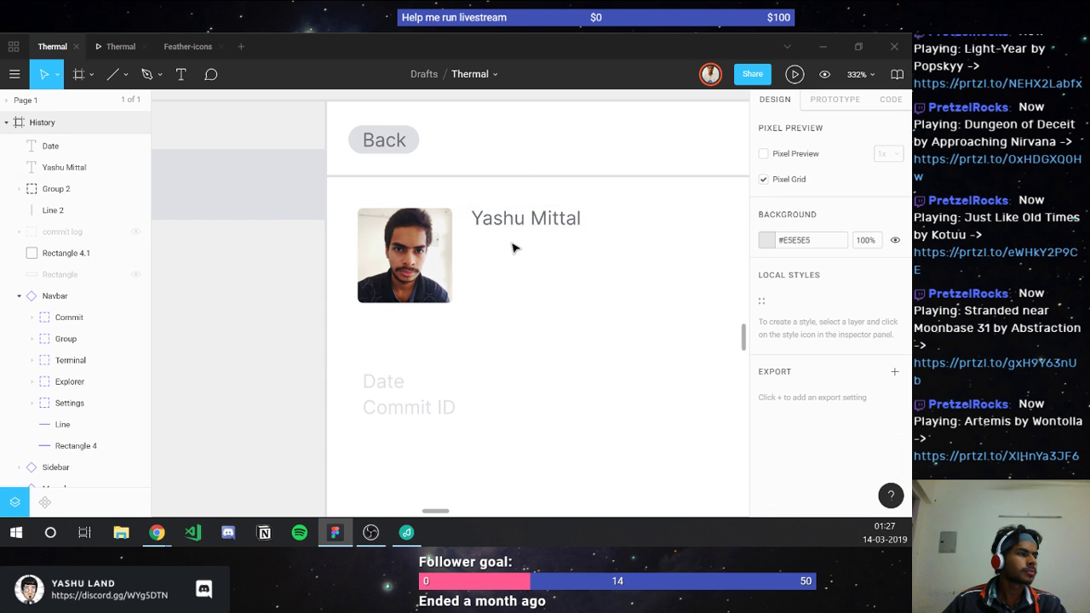
scroll(489, 250, up, 1)
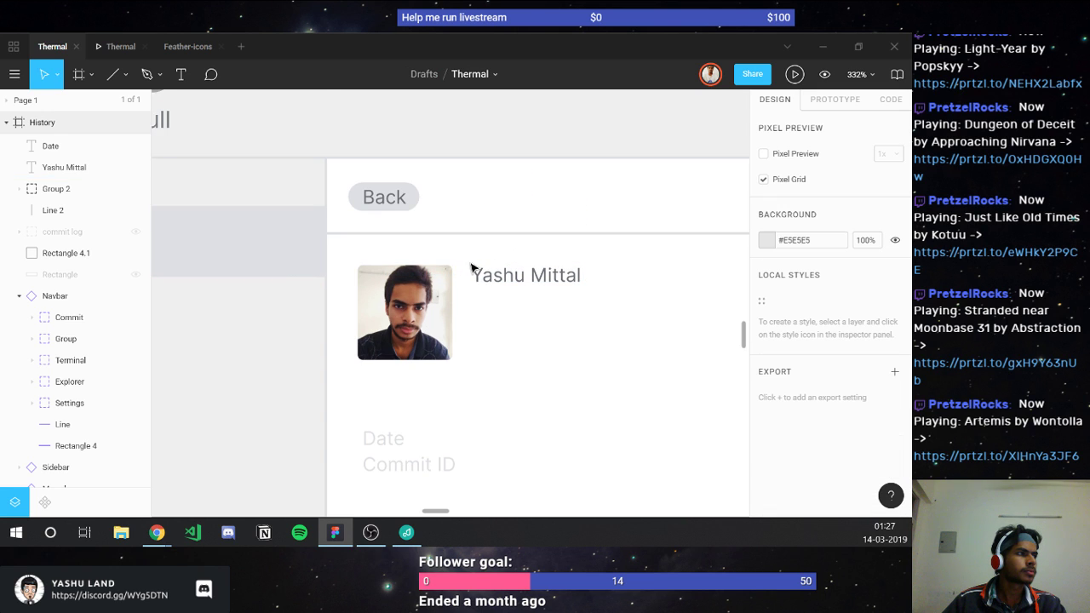
Step: Duplicate the author name text and place the copy just below it
click(518, 282)
key(ctrl+d)
mouse_move(519, 282)
mouse_down()
mouse_move(518, 304)
mouse_move(507, 295)
mouse_up()
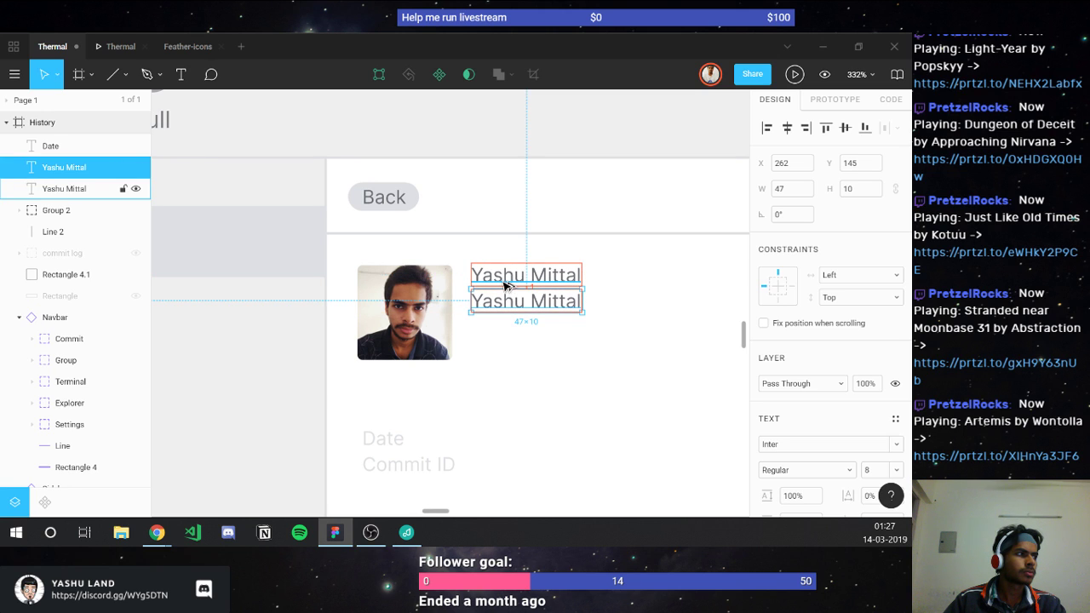
key(Down)
key(Down)
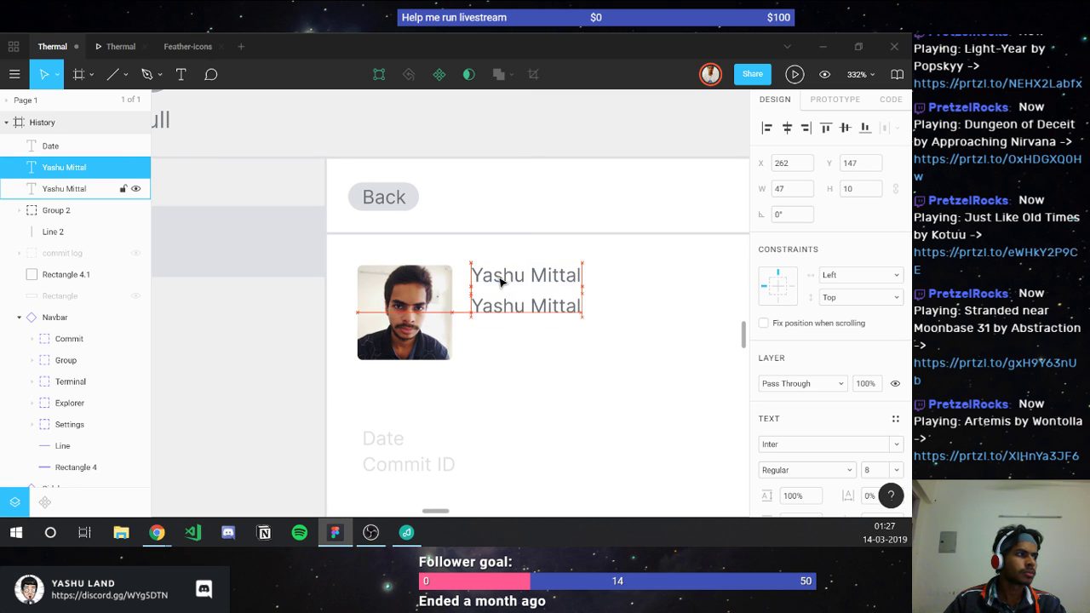
Step: Replace the copied line's text with the author's e-mail address
double_click(496, 298)
text(mitt)
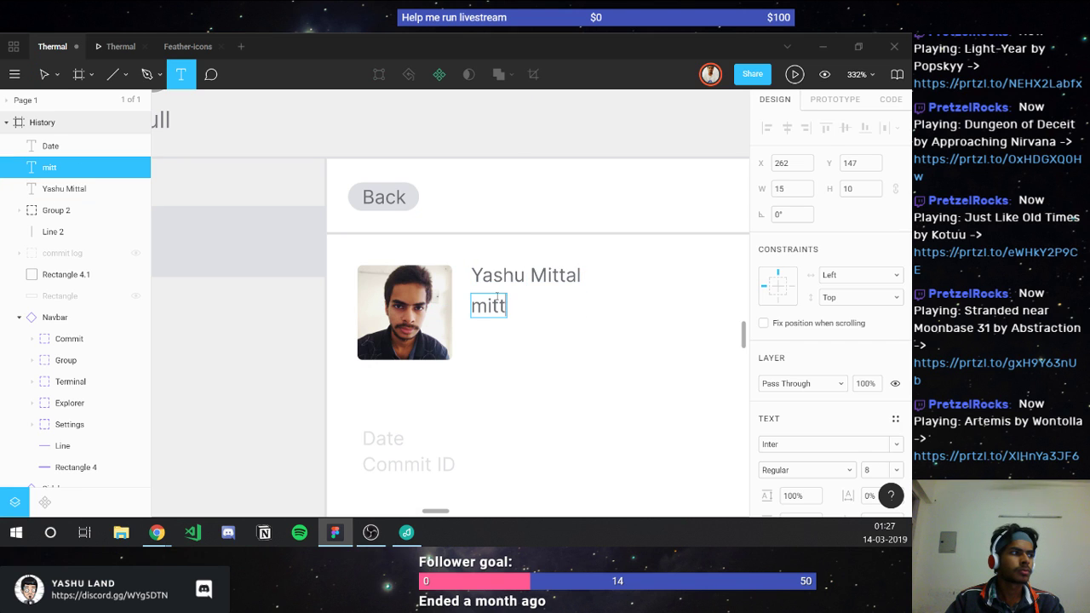
text(al)
double_click(497, 295)
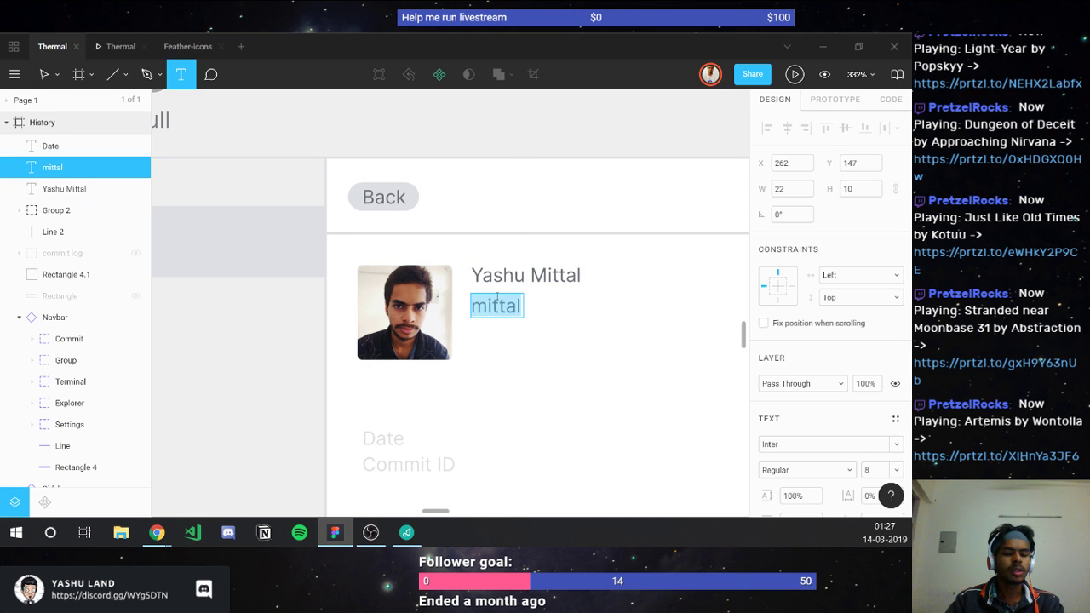
text(yashumit)
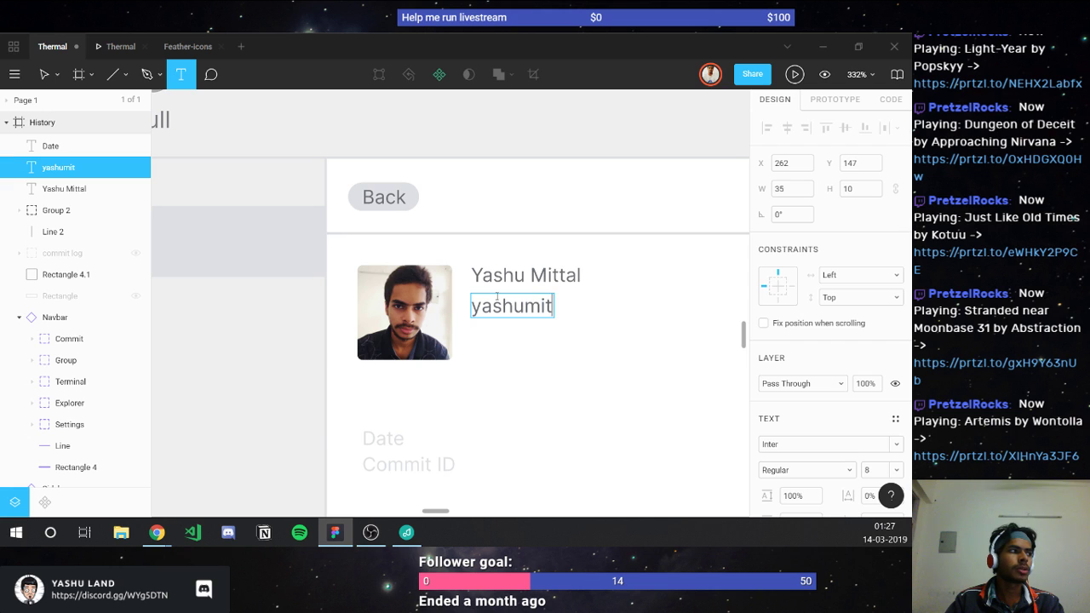
text(tal@ex)
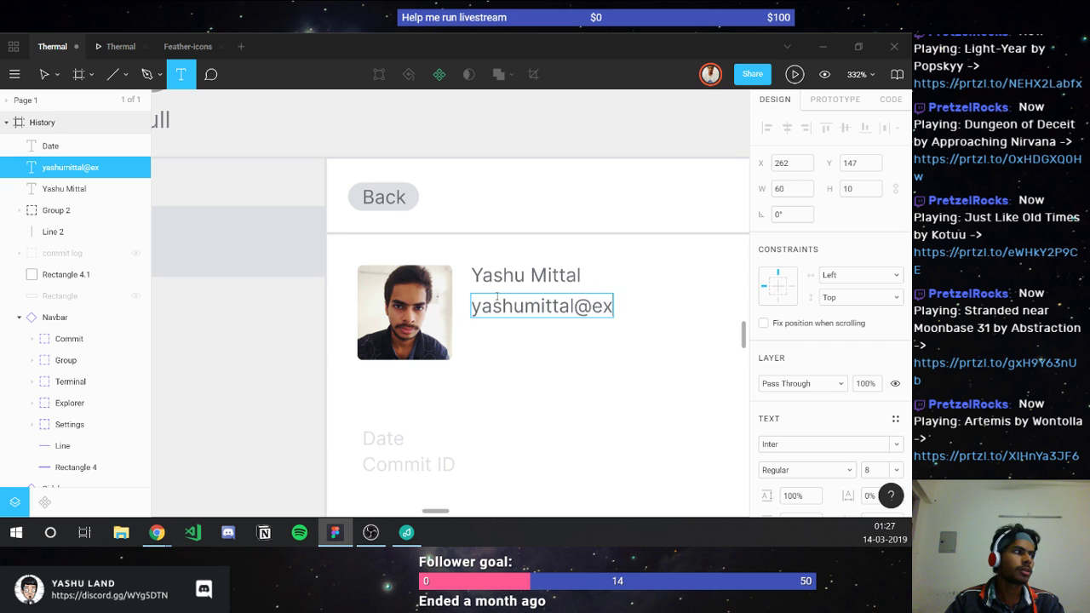
text(ample.com)
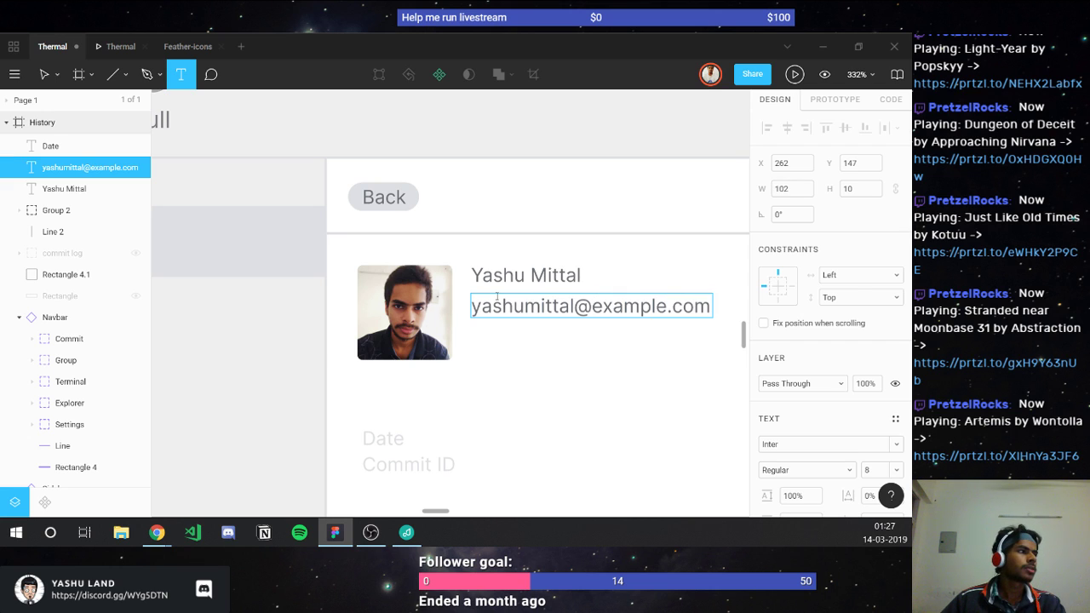
key(Escape)
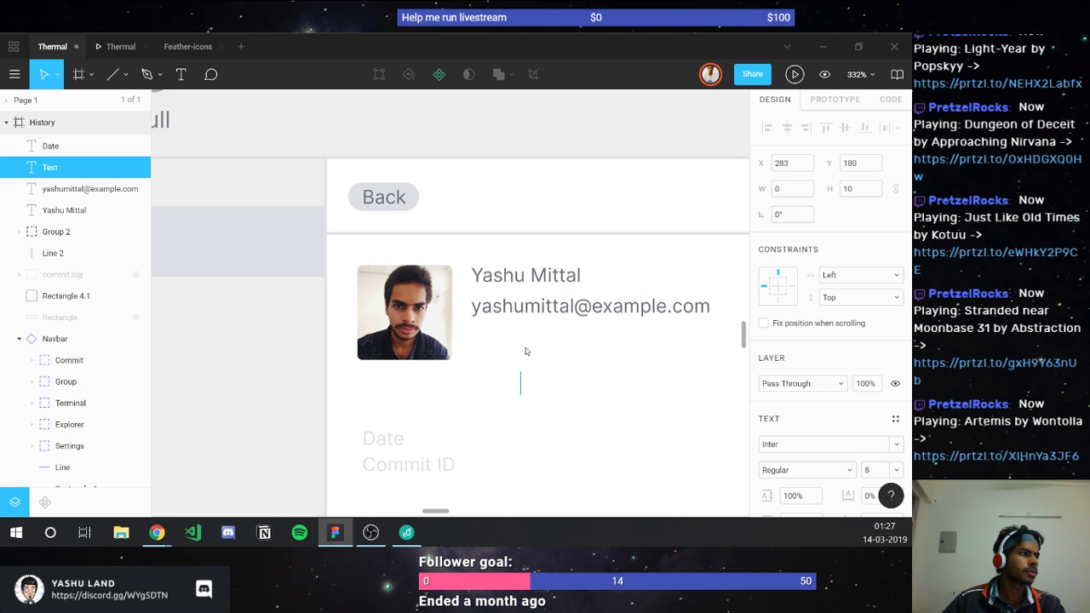
key(Escape)
click(505, 312)
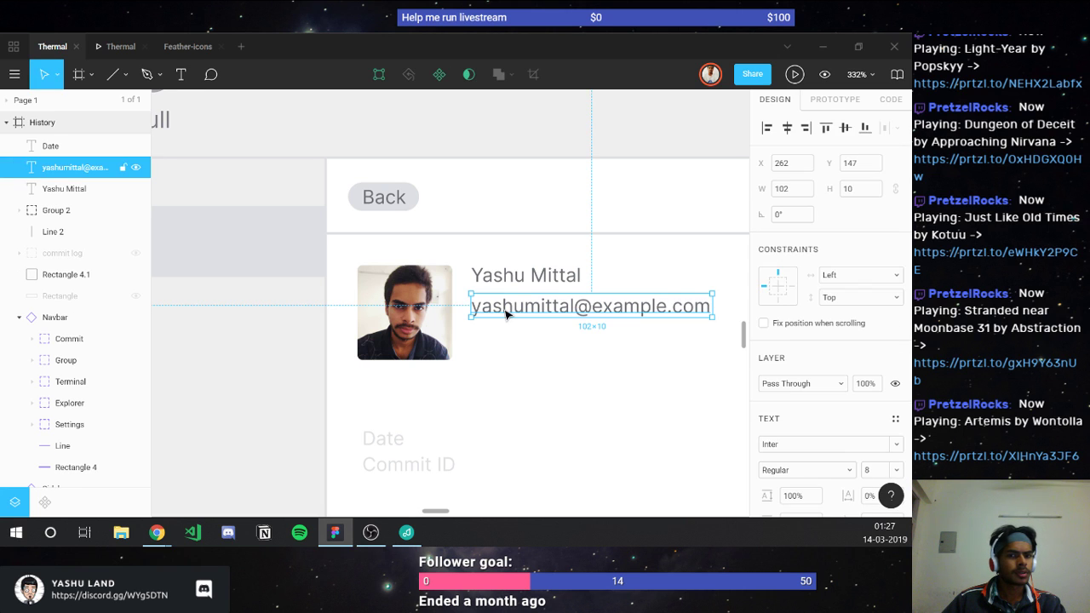
click(510, 362)
scroll(509, 365, down, 3)
scroll(509, 364, right, 2)
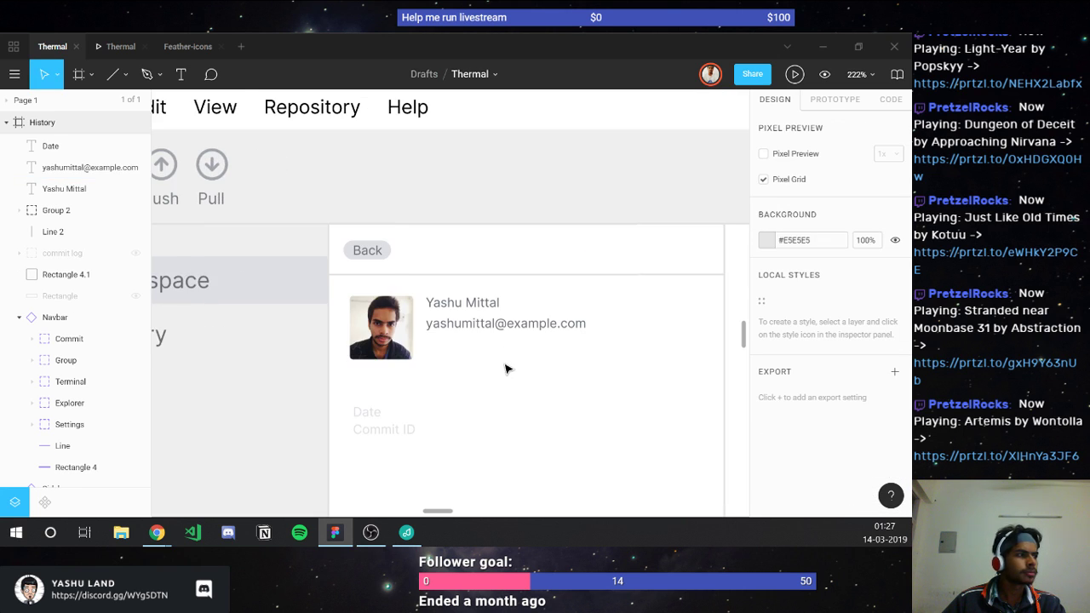
Step: Lower the e-mail line about 5 px and nudge the author name down slightly
click(458, 328)
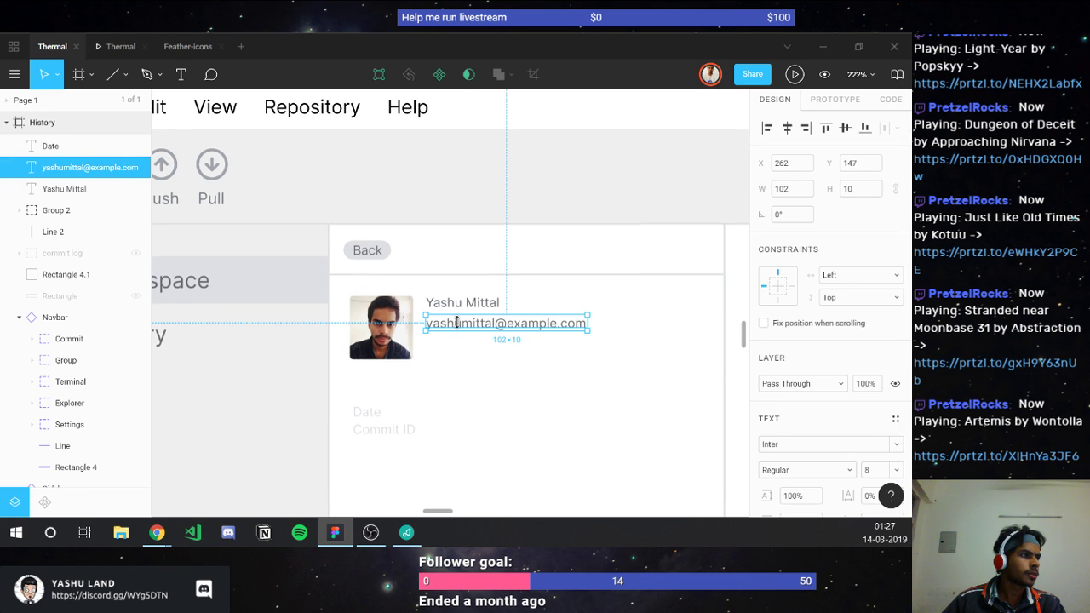
drag(458, 338, 459, 346)
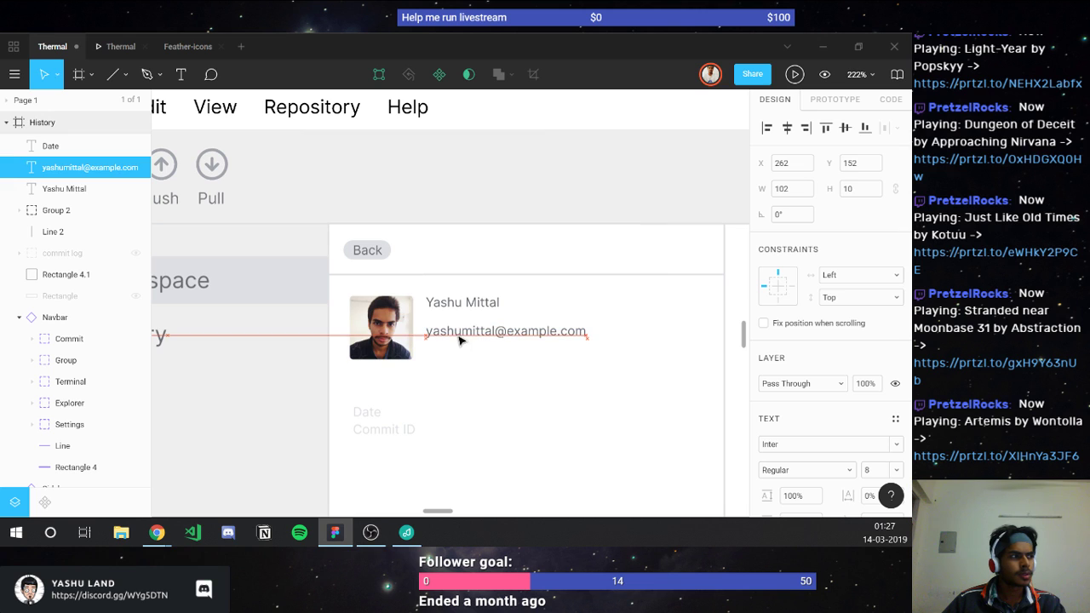
click(443, 304)
key(Down)
key(Down)
key(Down)
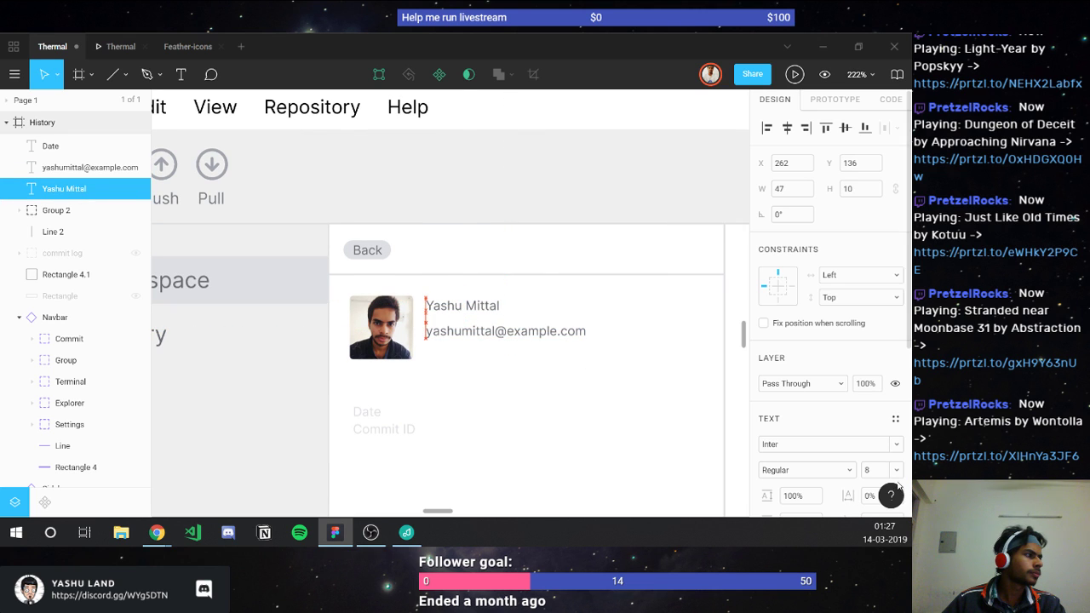
Step: Try font size 10 on the author name, then set it back to 8
click(868, 470)
text(10)
key(Return)
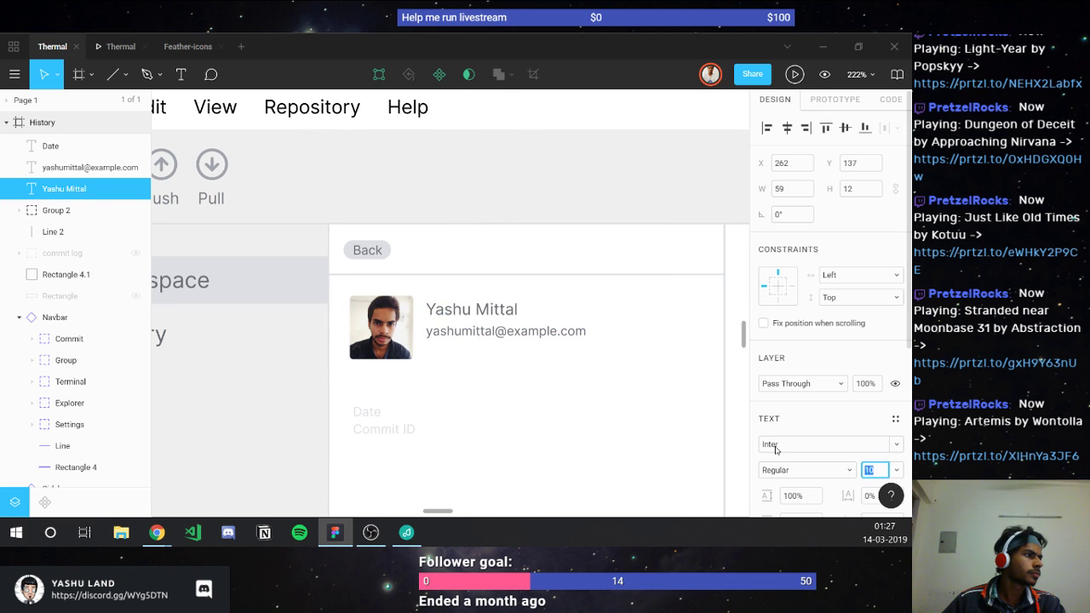
drag(442, 315, 444, 315)
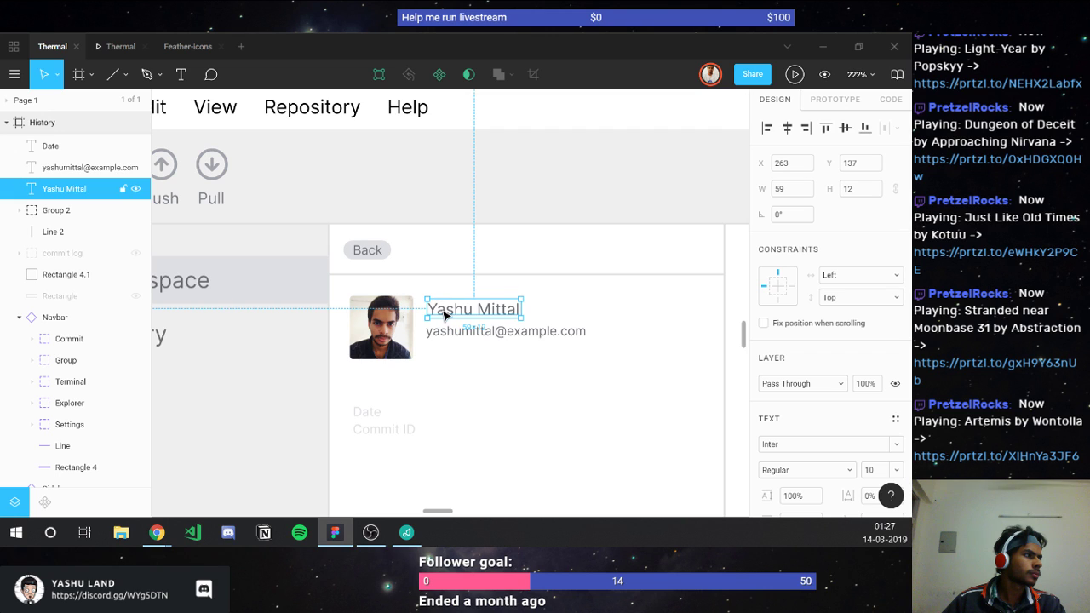
click(869, 470)
text(8)
key(Return)
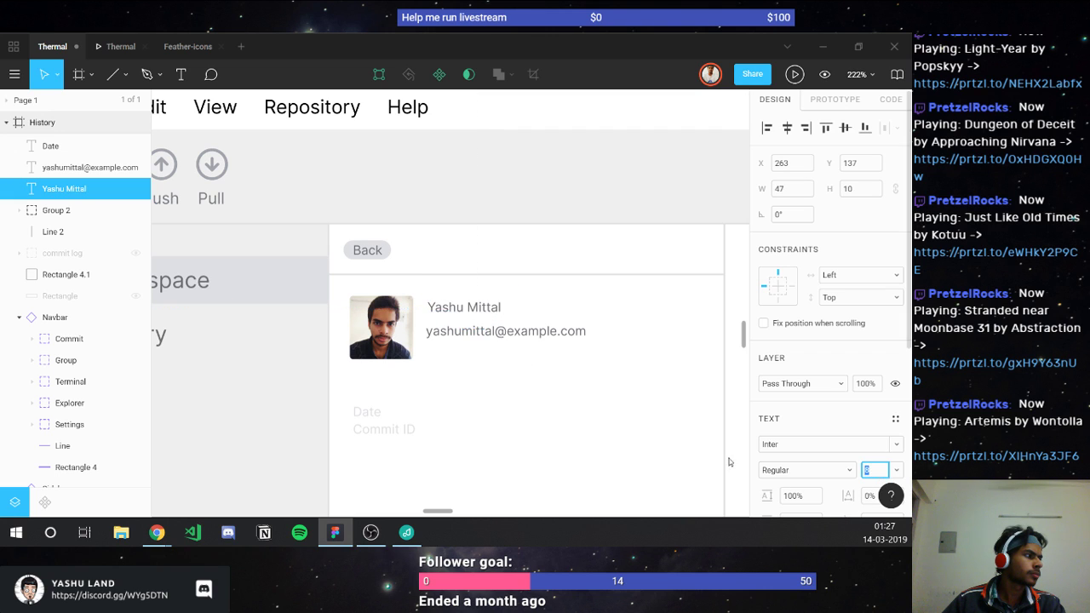
click(118, 46)
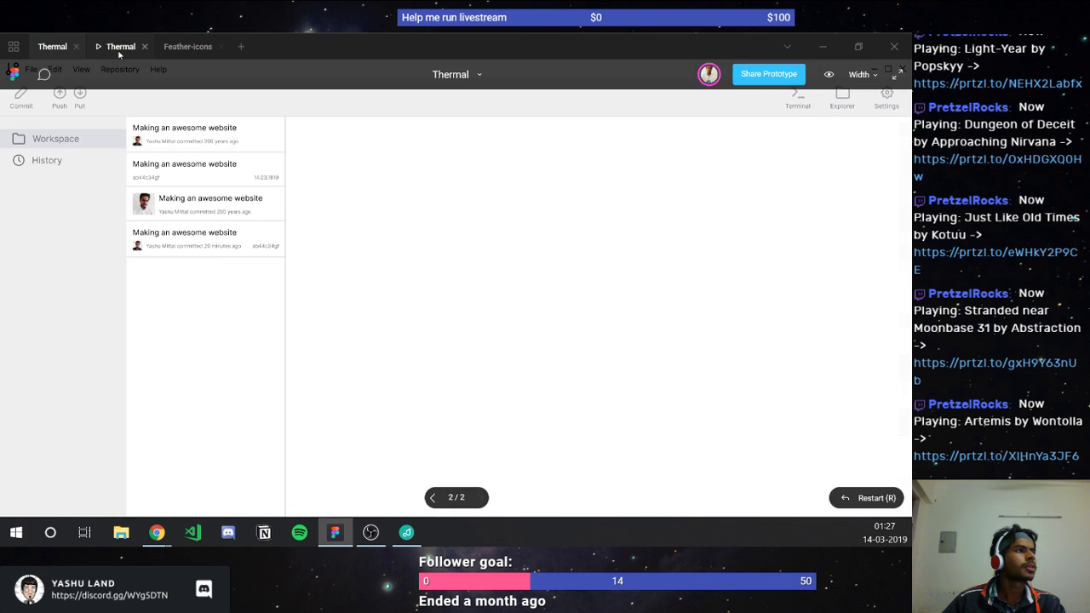
click(228, 199)
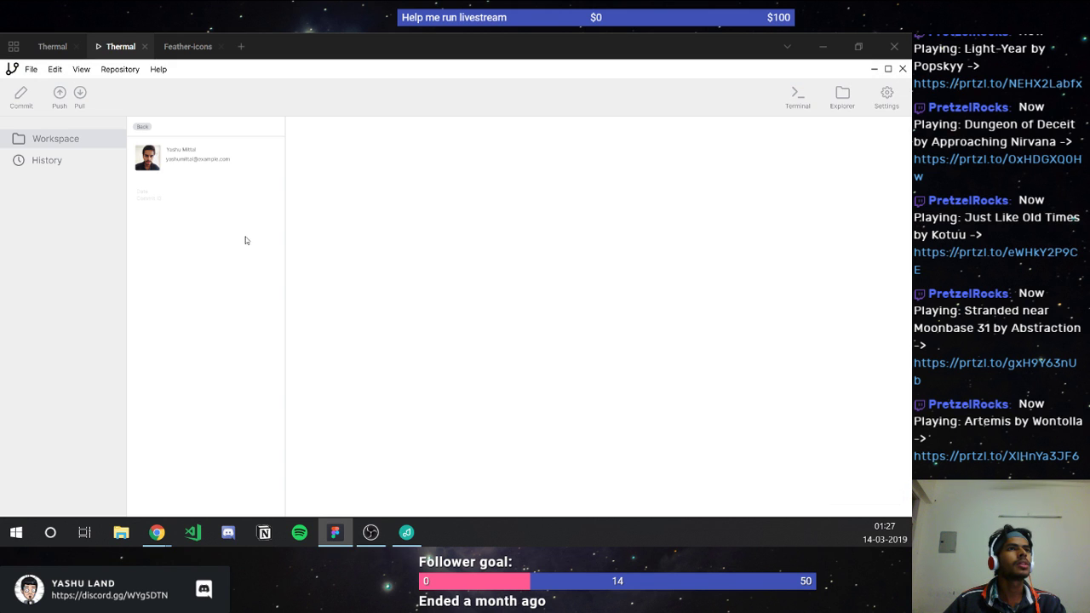
key(ctrl+shift+Tab)
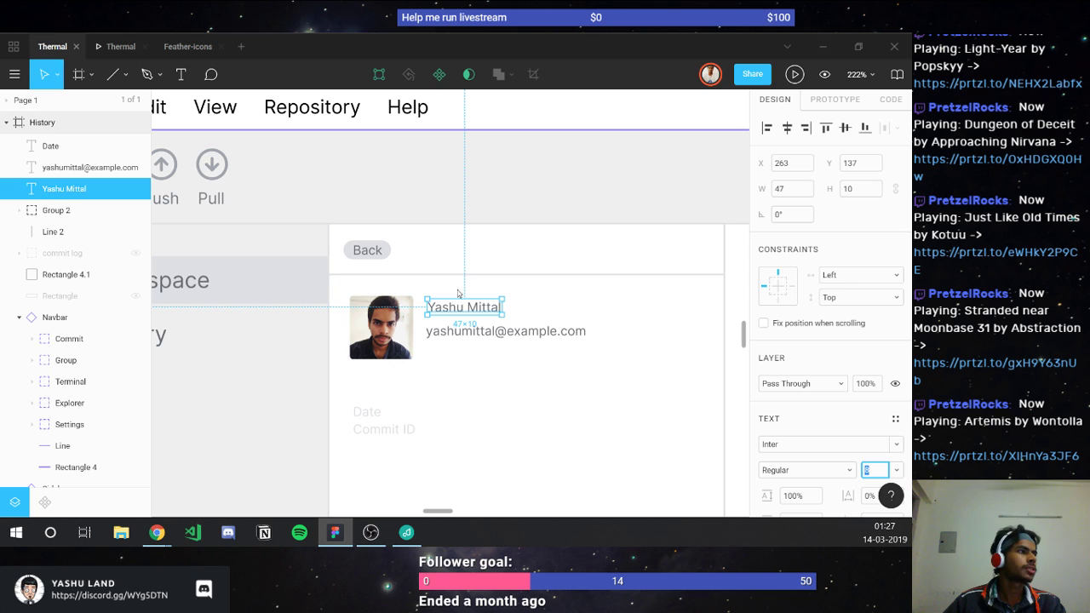
Step: Resize the avatar photo to 48×48
click(400, 343)
click(860, 191)
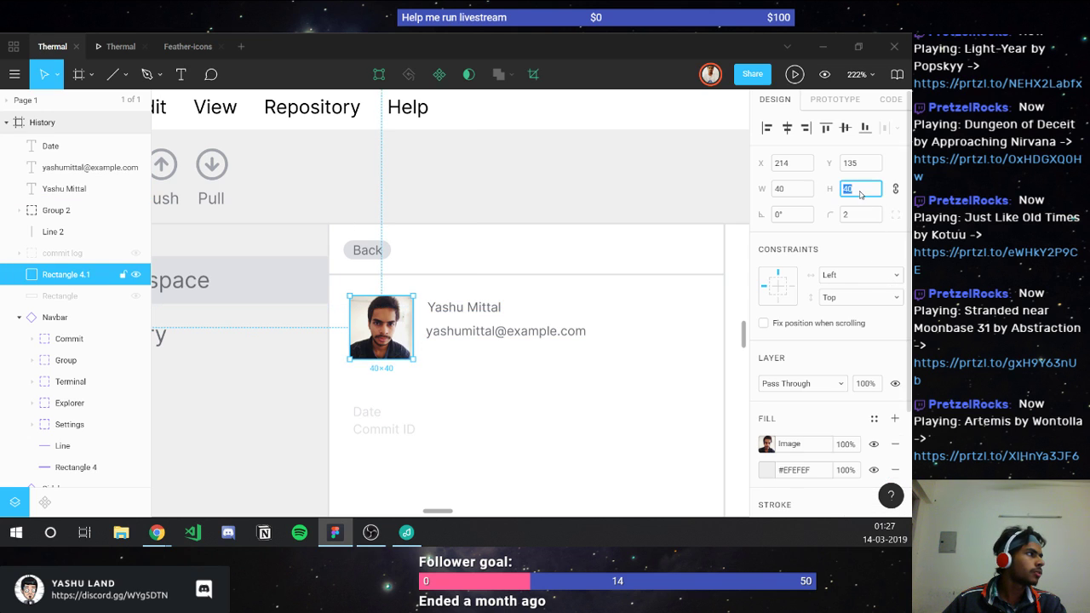
text(48)
key(Return)
Step: Set the author name to font size 12 and shift it right, clear of the photo
click(474, 313)
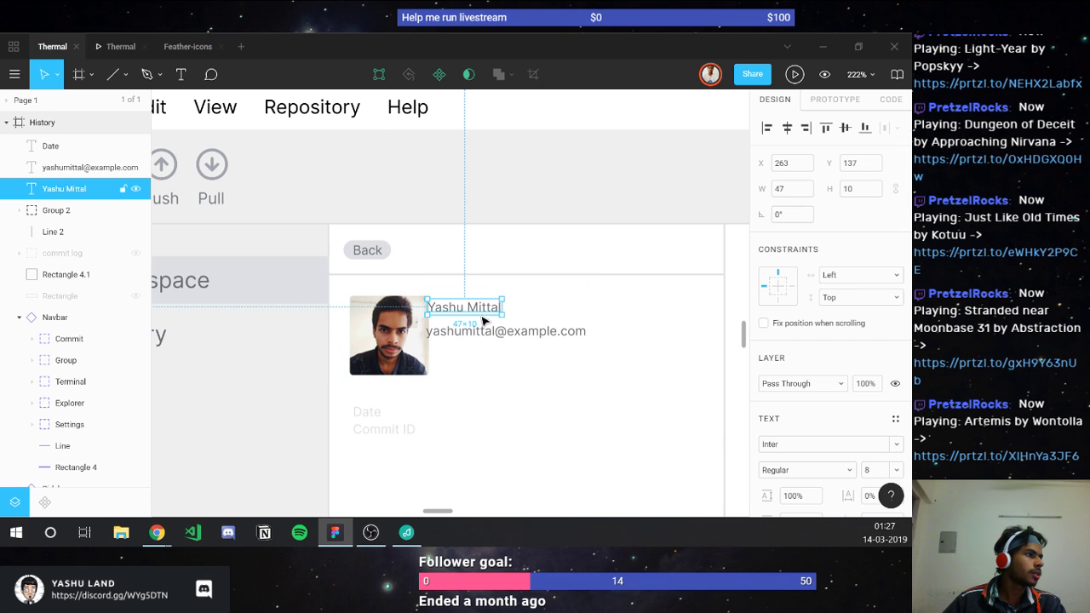
click(867, 470)
text(12)
key(Return)
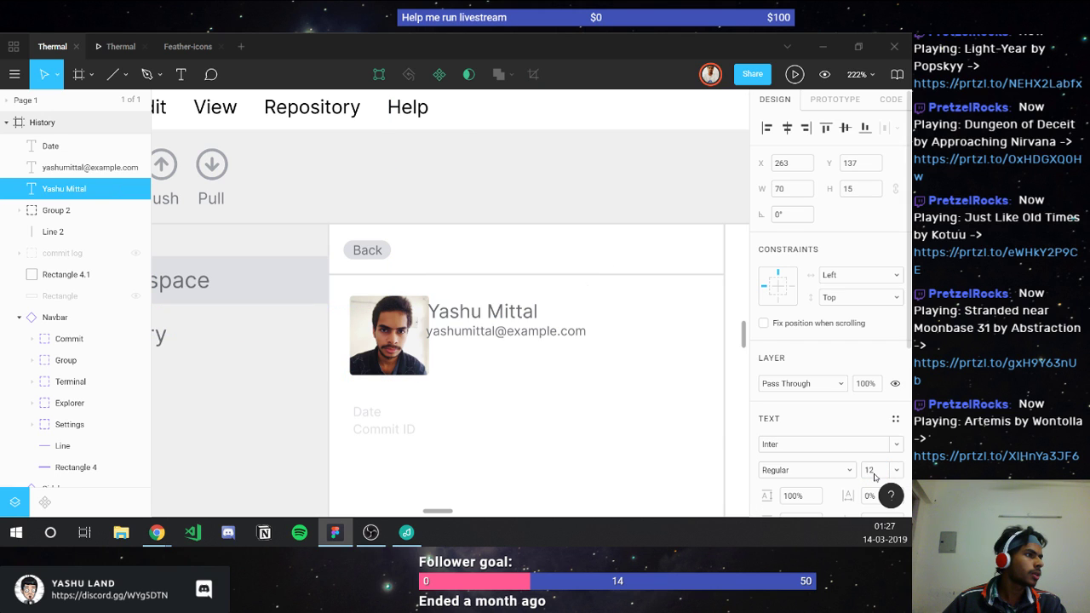
mouse_move(458, 314)
mouse_down()
mouse_move(492, 314)
mouse_move(471, 308)
mouse_up()
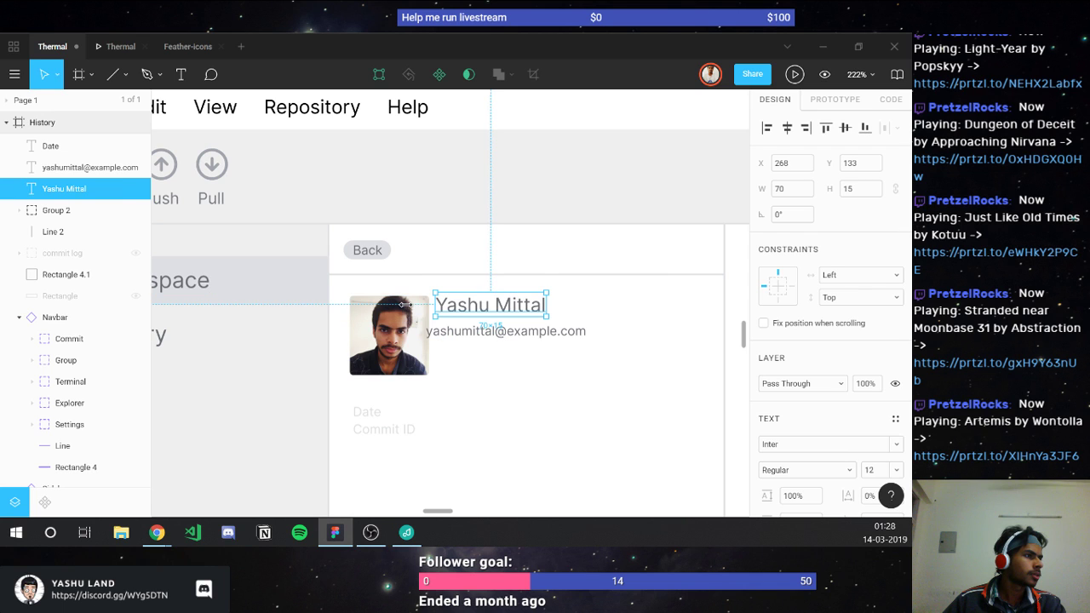
shift+click(409, 312)
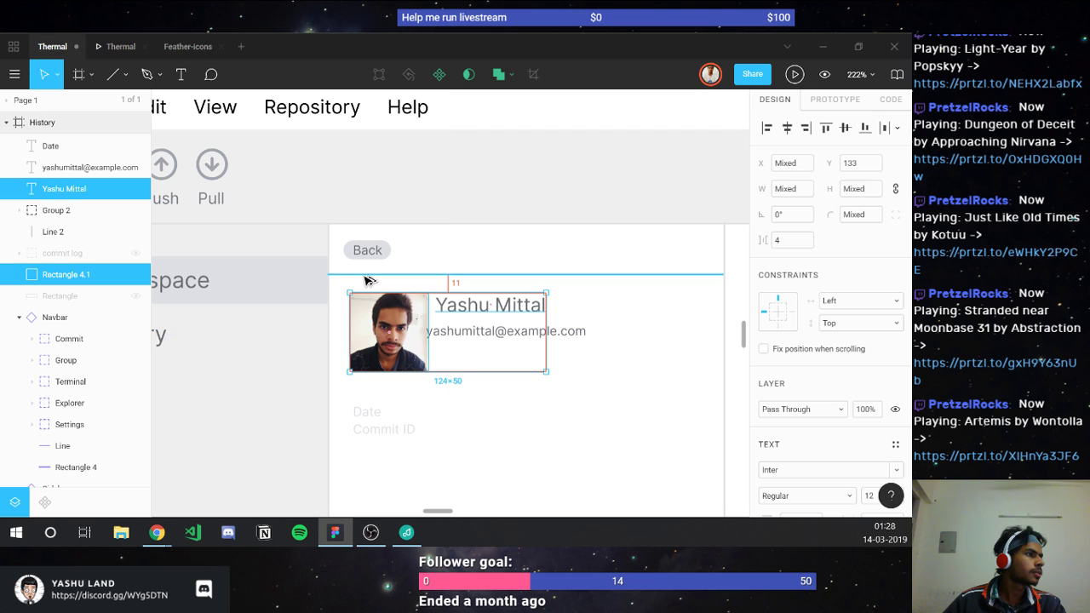
Step: Move the e-mail line right under the name and preview the panel in the prototype
click(467, 334)
drag(467, 335, 448, 297)
click(120, 46)
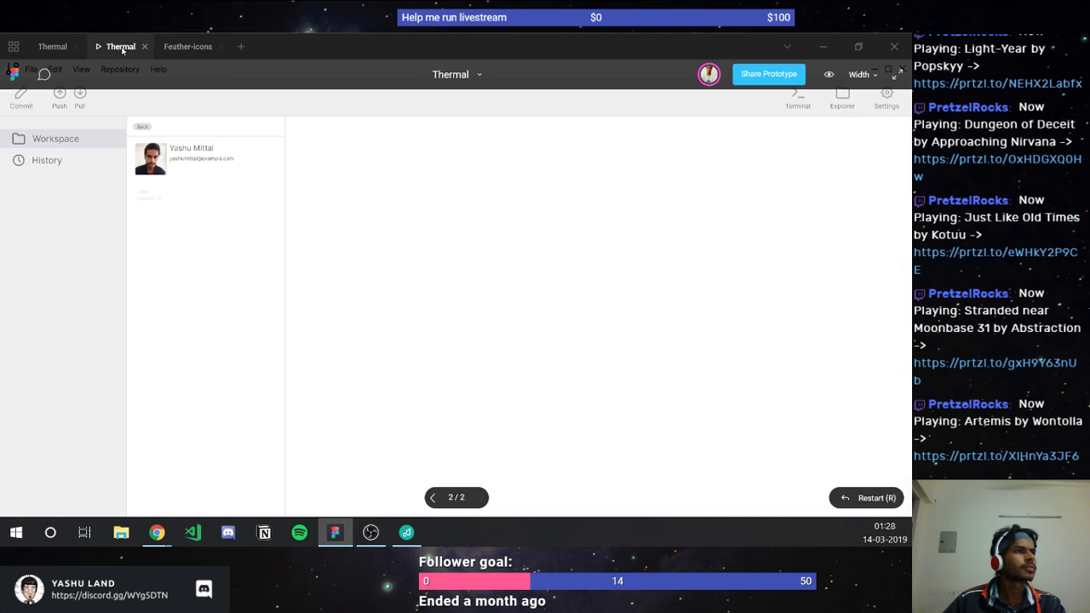
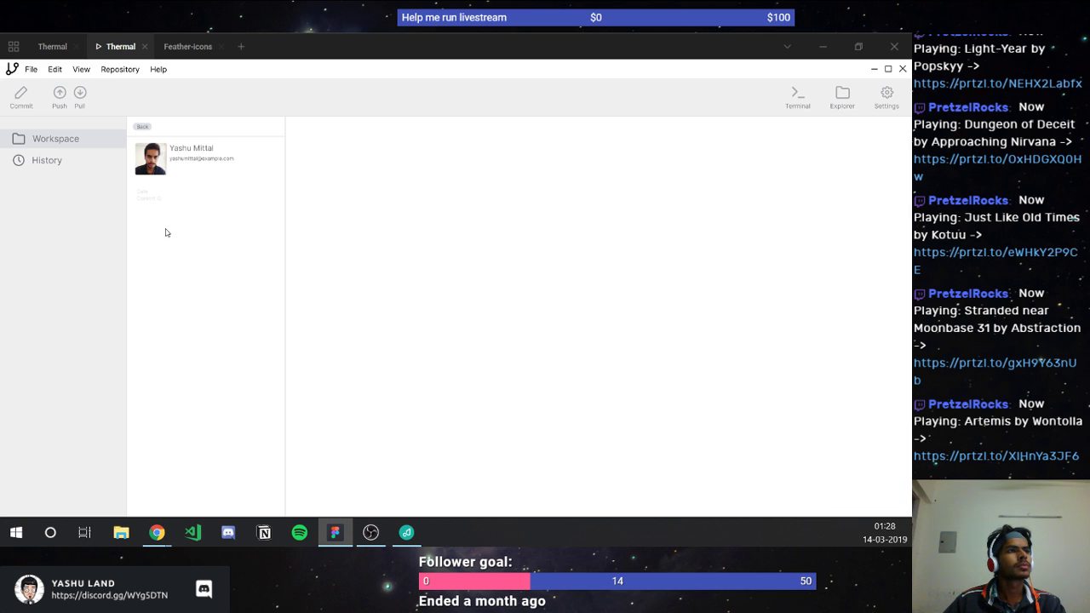
Step: Nudge the profile name and e-mail text 2 px to the right and preview the result
click(52, 47)
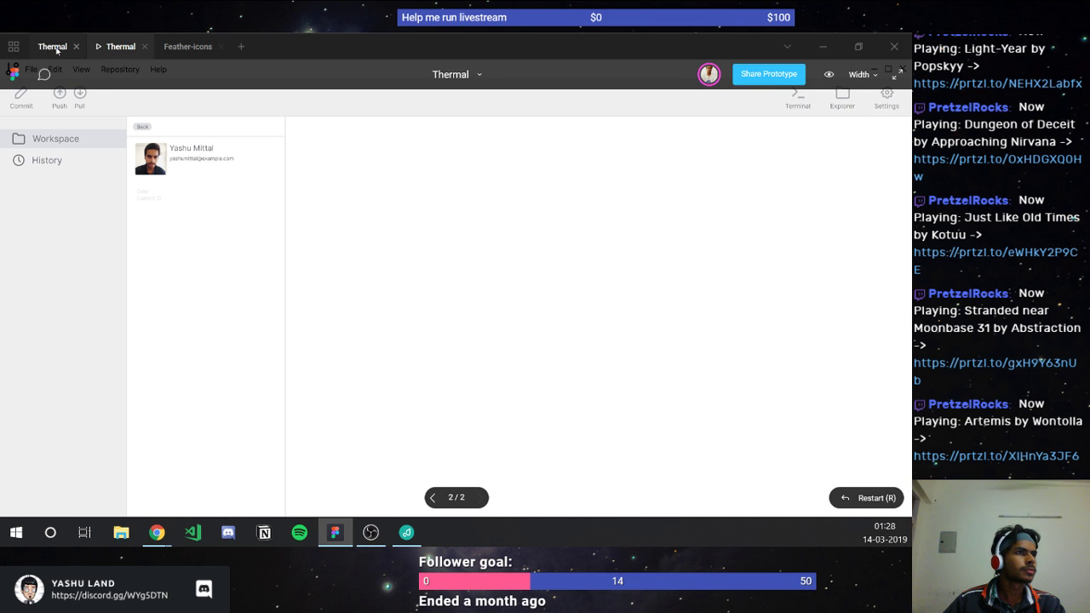
shift+click(464, 305)
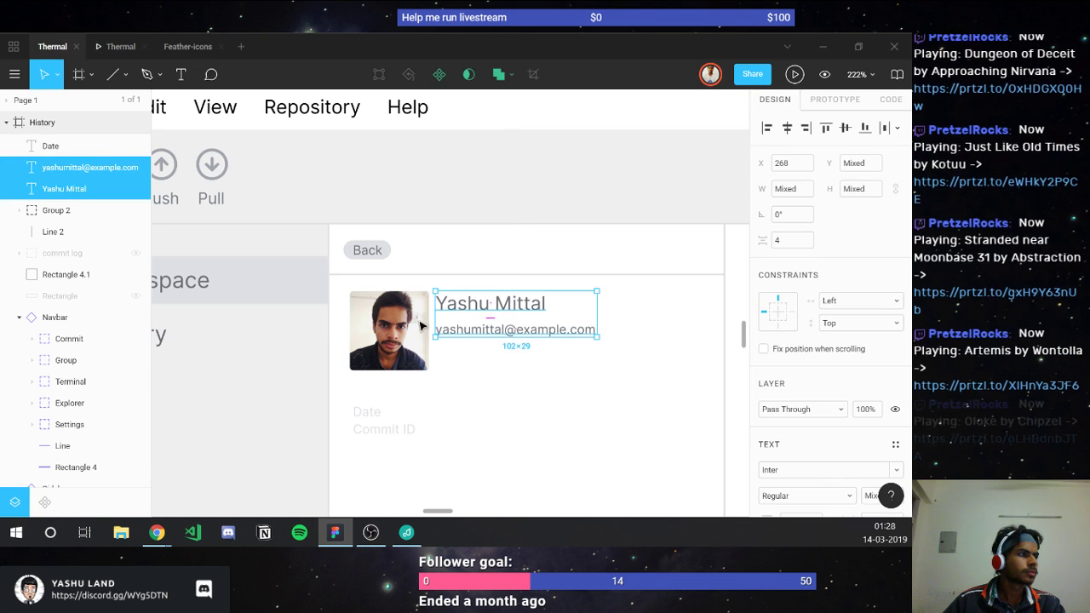
key(Right)
key(Right)
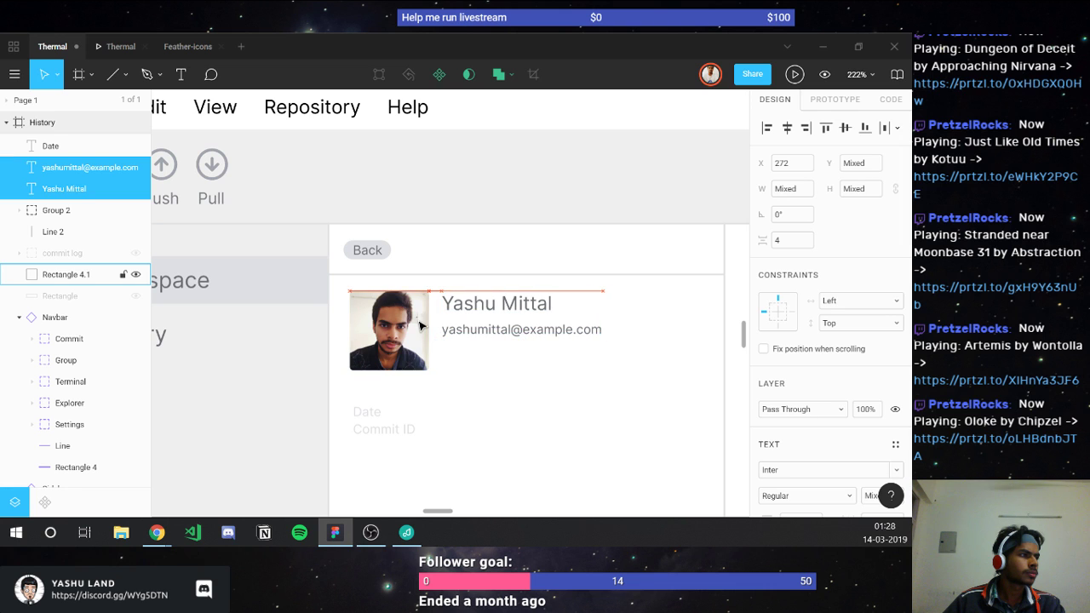
click(111, 46)
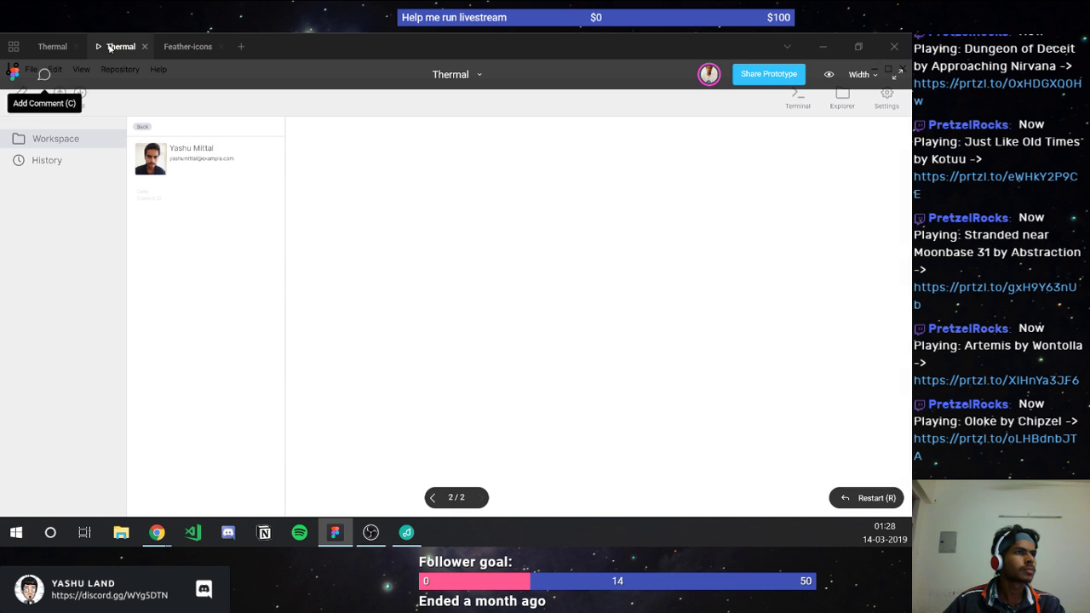
click(66, 47)
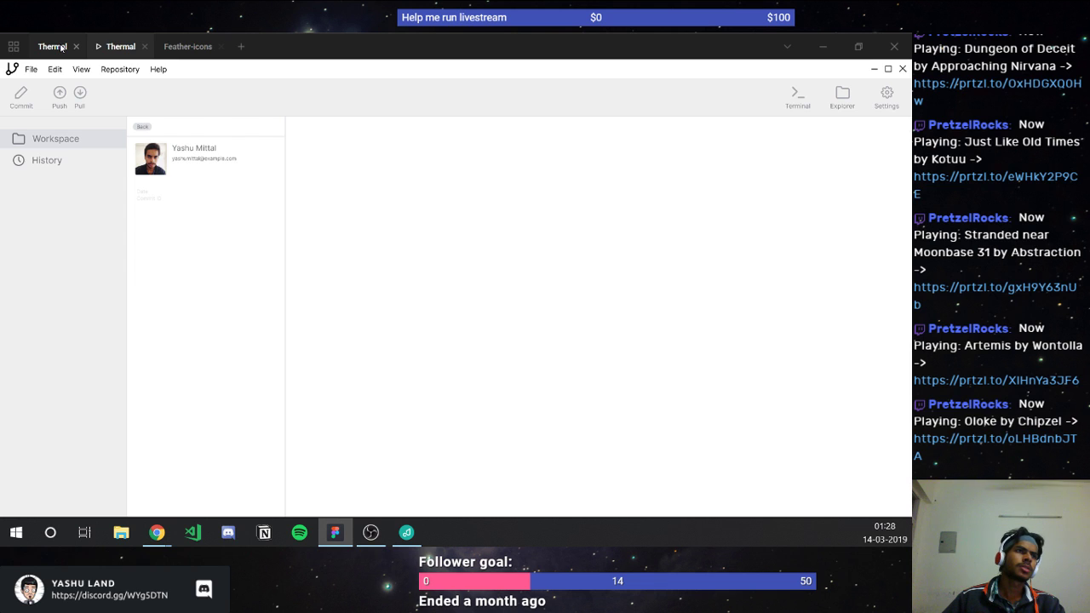
click(61, 47)
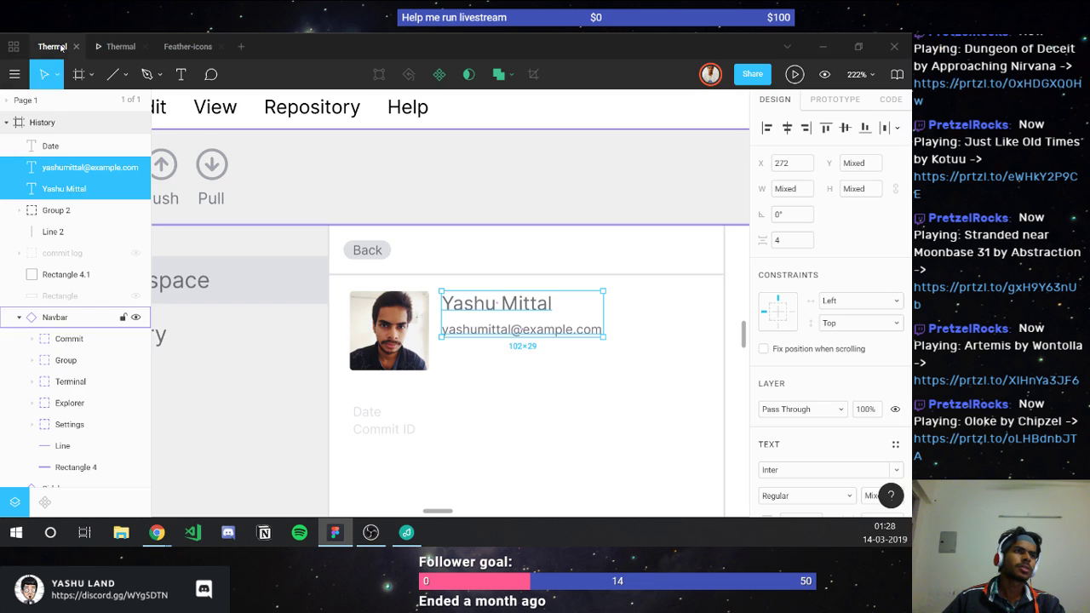
Step: Darken the profile name text fill to #2E3034 and check it in the prototype
click(465, 314)
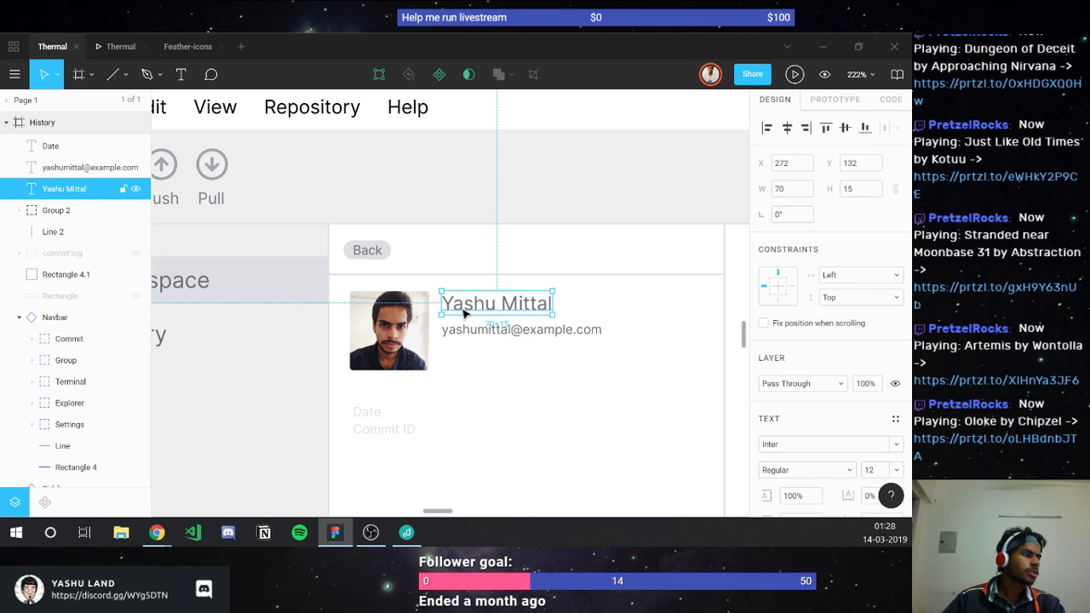
scroll(768, 435, down, 3)
click(767, 393)
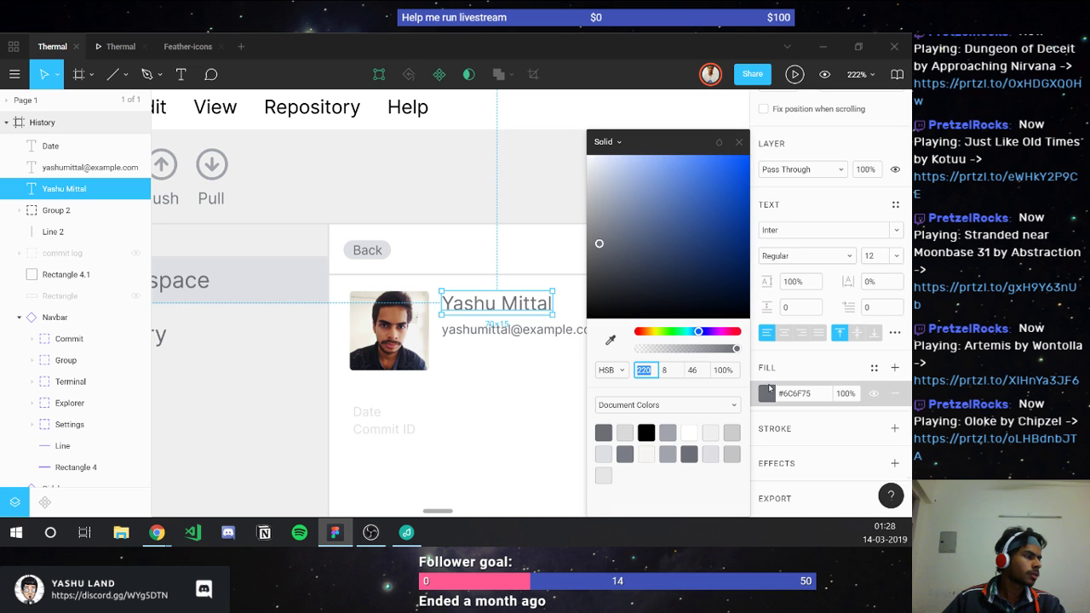
drag(600, 244, 603, 282)
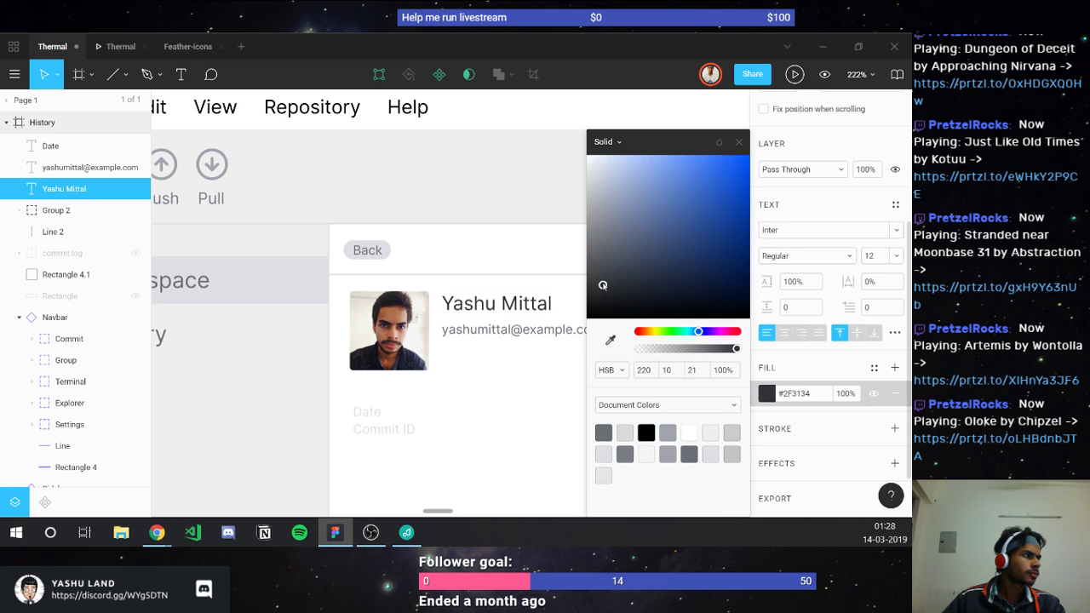
drag(606, 285, 606, 285)
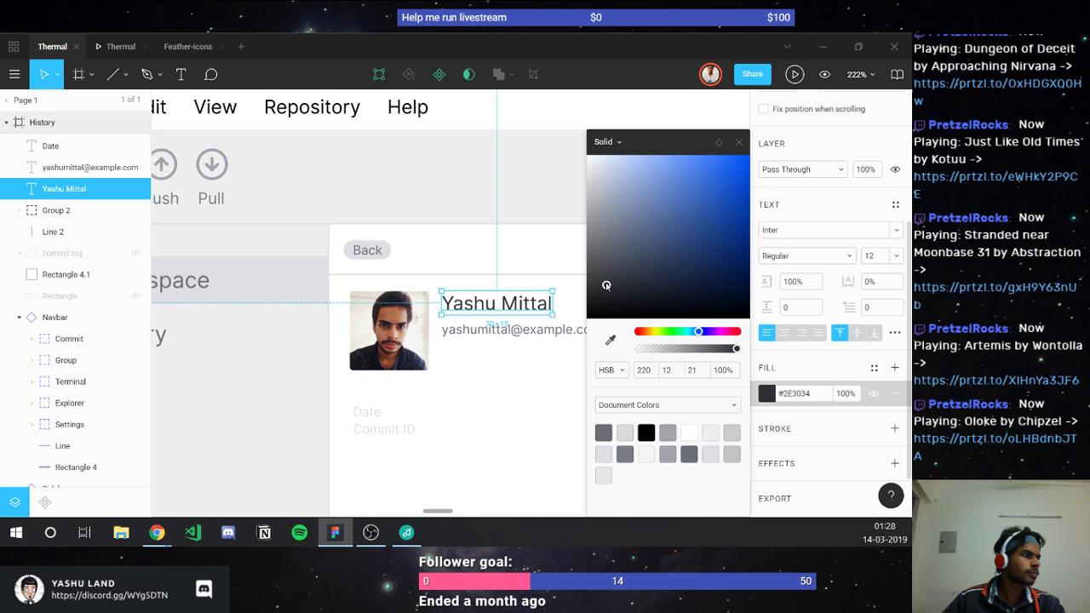
key(Escape)
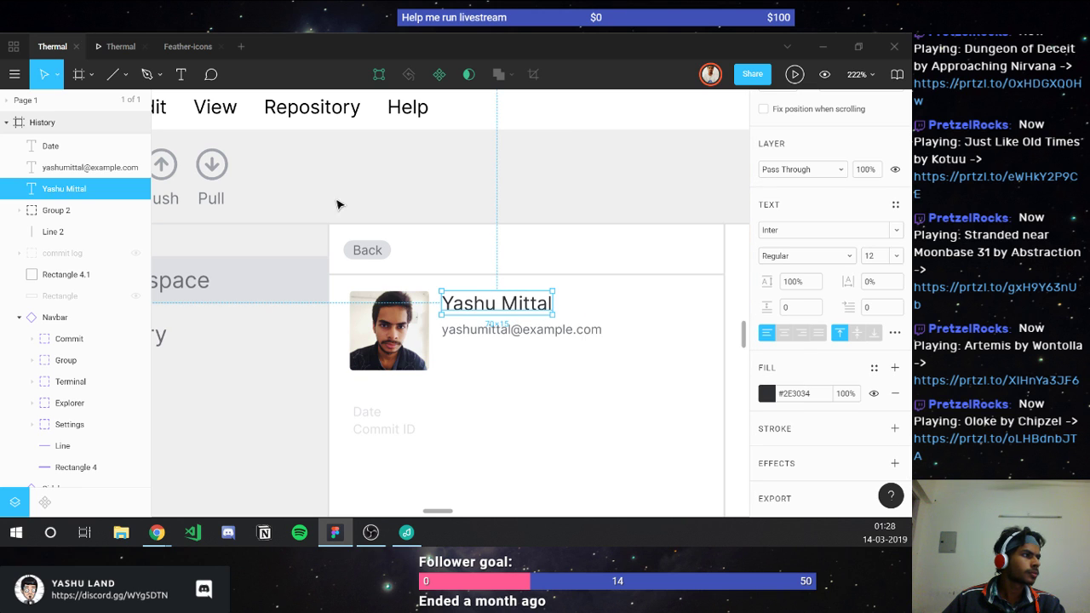
click(120, 46)
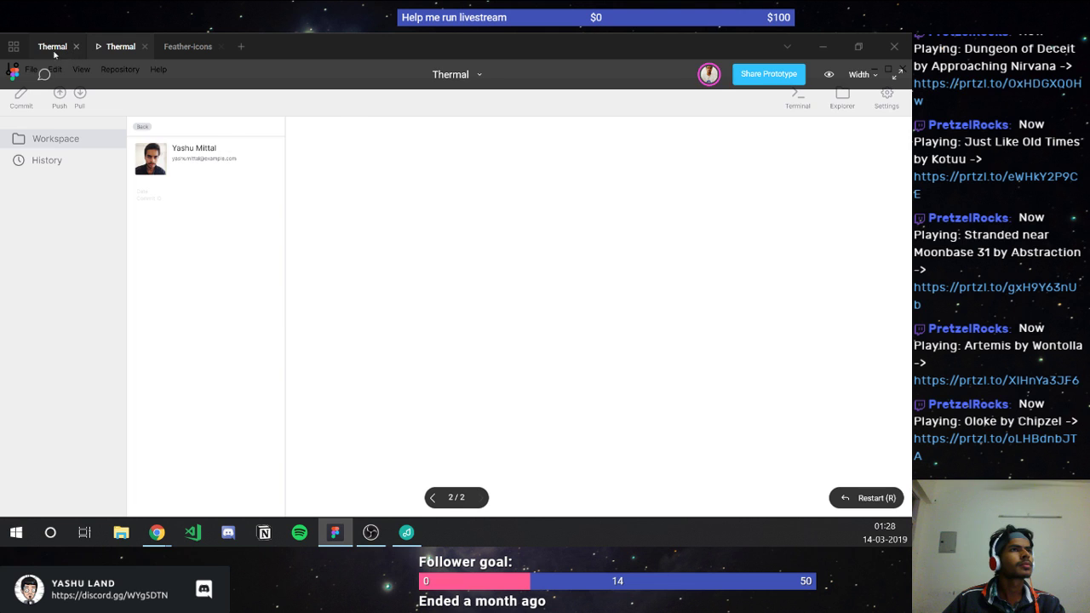
click(53, 46)
click(499, 332)
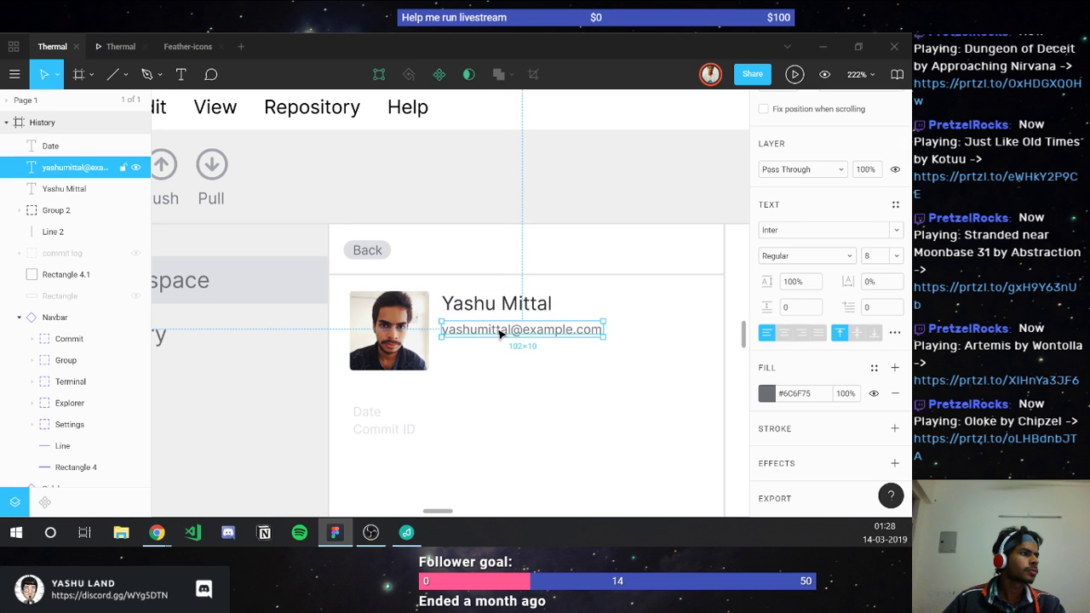
Step: Move the e-mail line up closer to the name and preview the profile block
drag(500, 333, 500, 330)
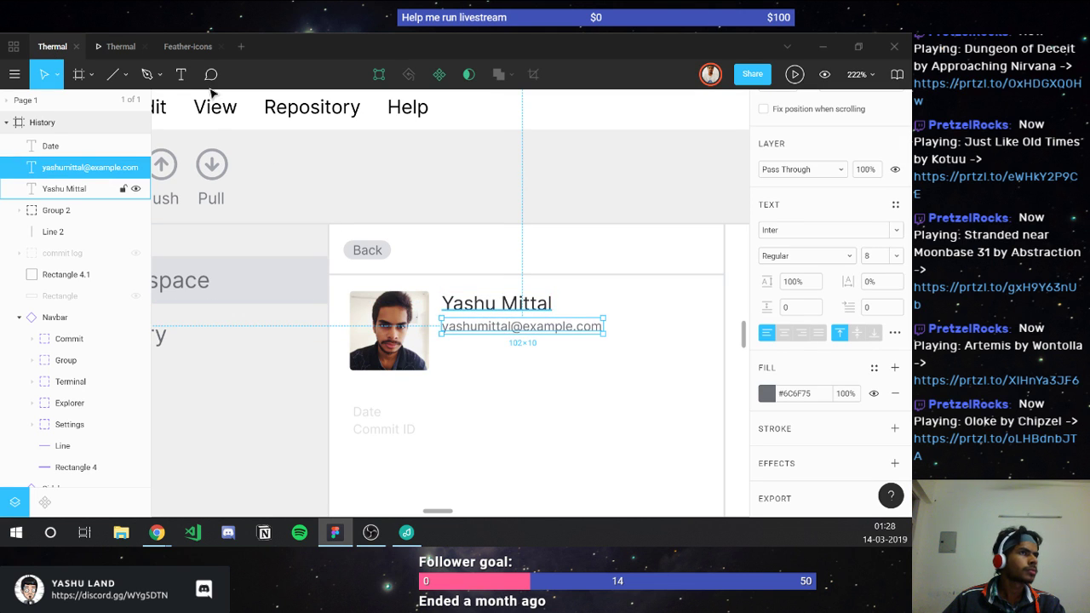
click(120, 47)
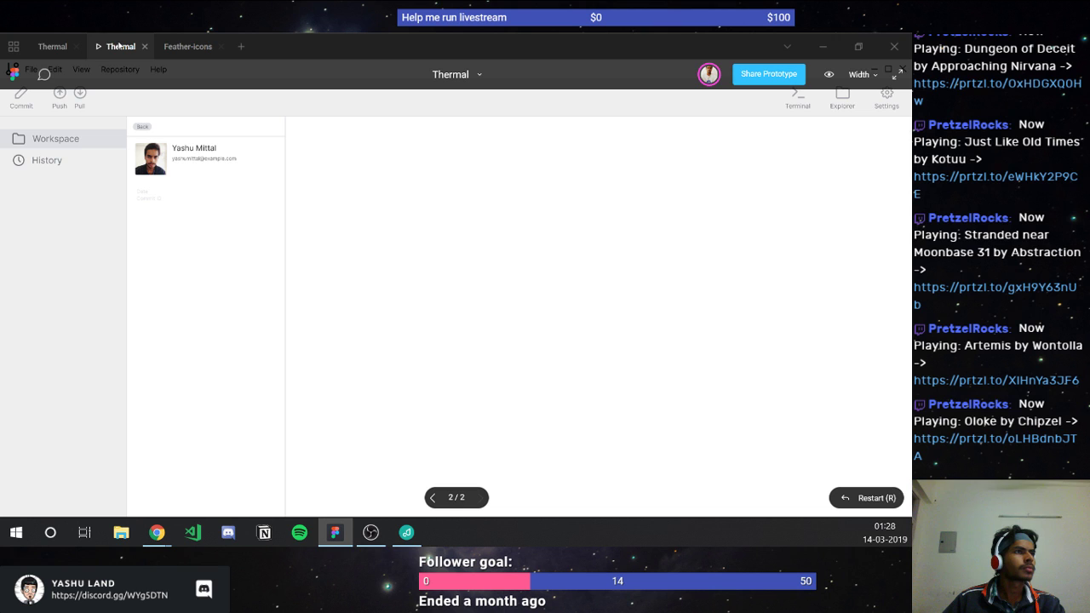
click(40, 54)
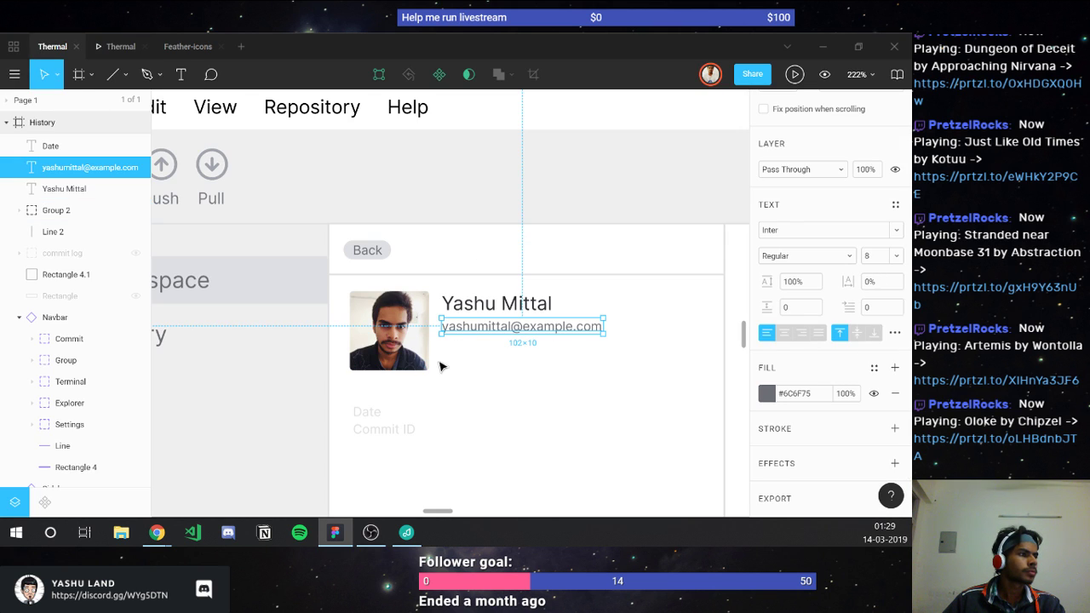
scroll(374, 338, down, 3)
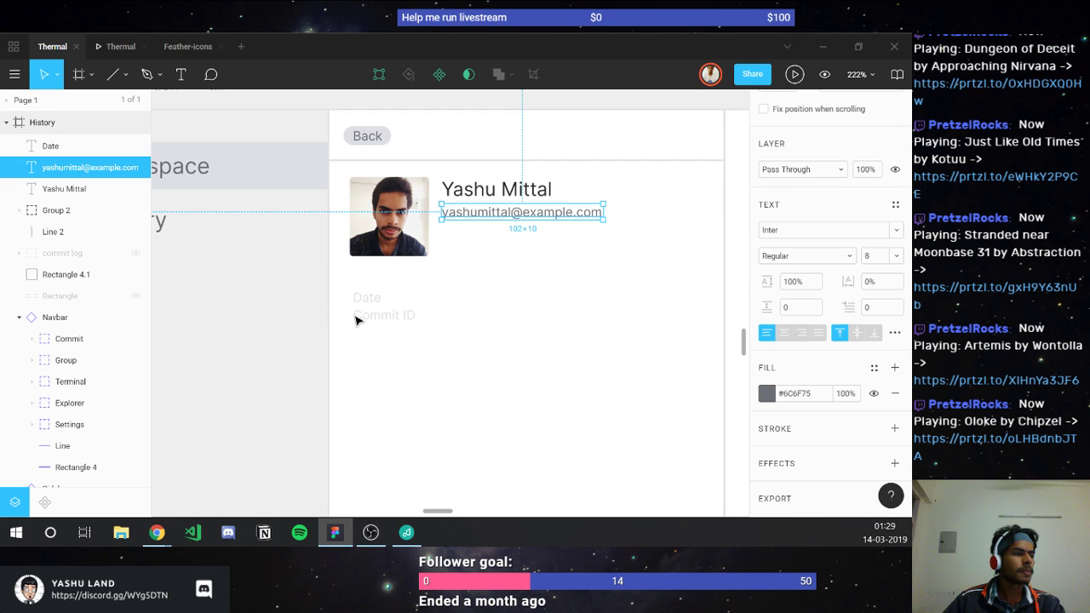
Step: Duplicate the header divider and place the copy 10 px below the profile photo
click(368, 298)
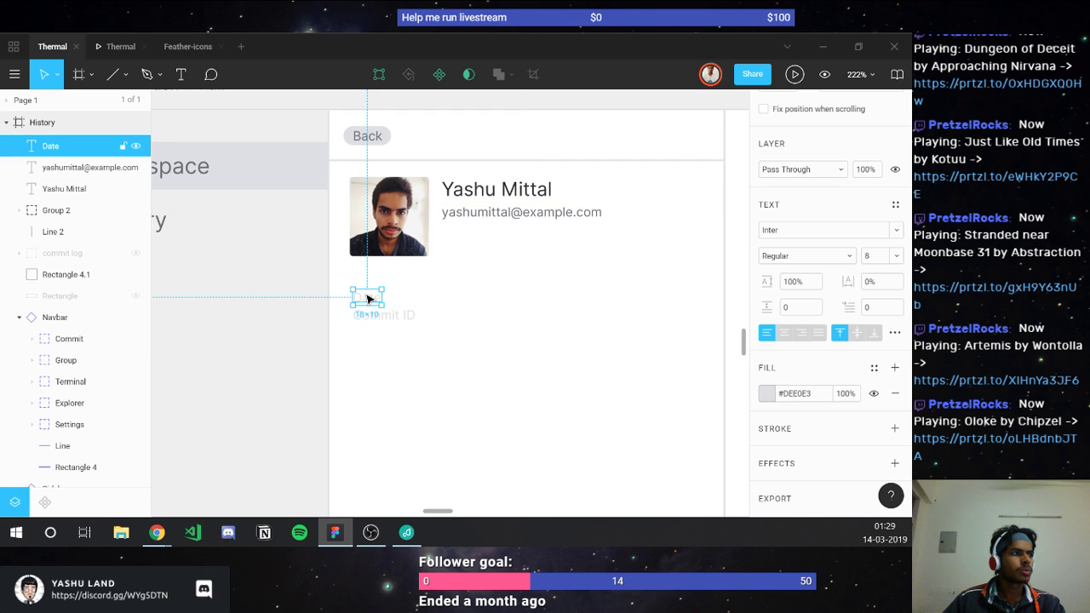
click(376, 163)
key(ctrl+d)
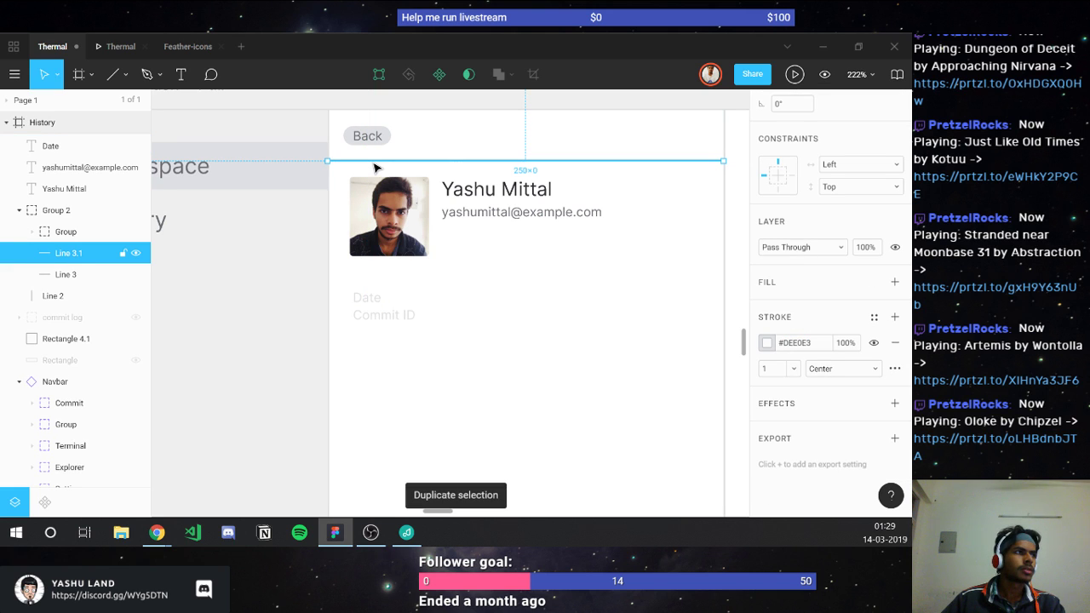
drag(375, 163, 384, 284)
key(alt)
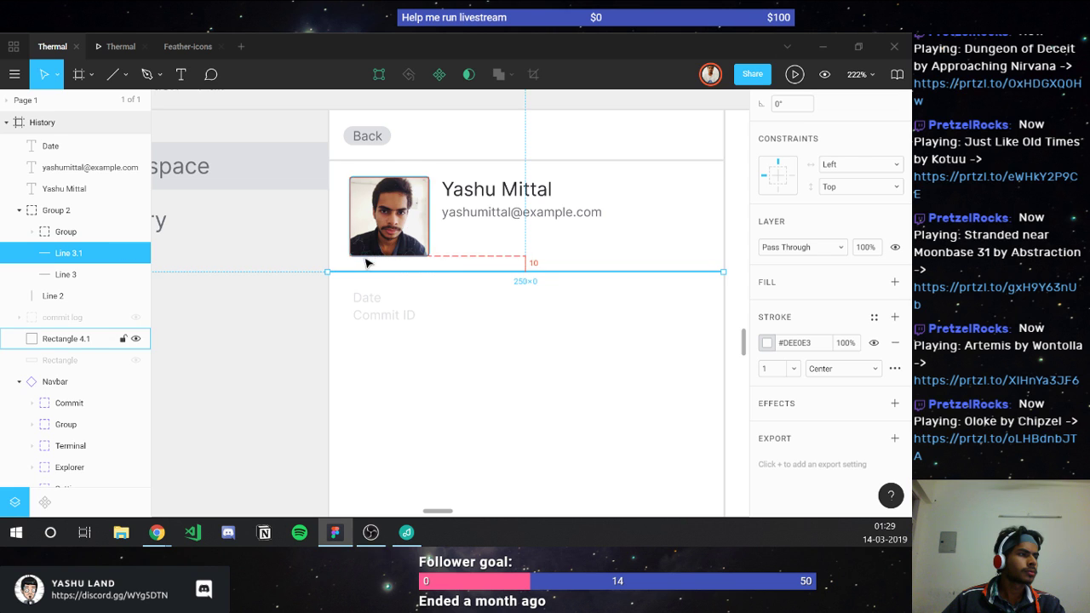
click(443, 288)
scroll(442, 288, down, 1)
scroll(243, 153, down, 2)
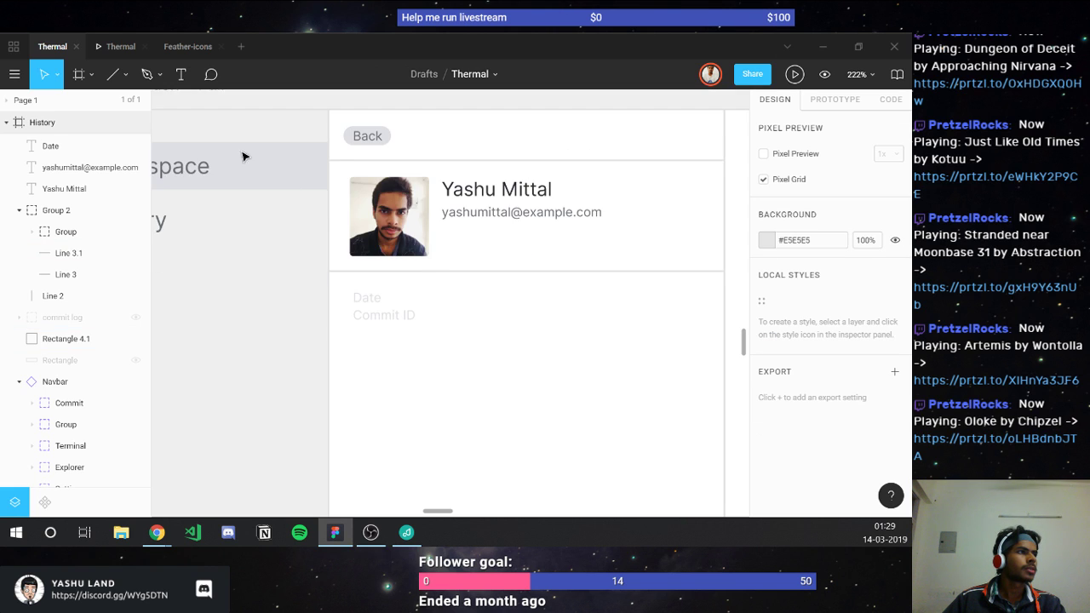
click(121, 46)
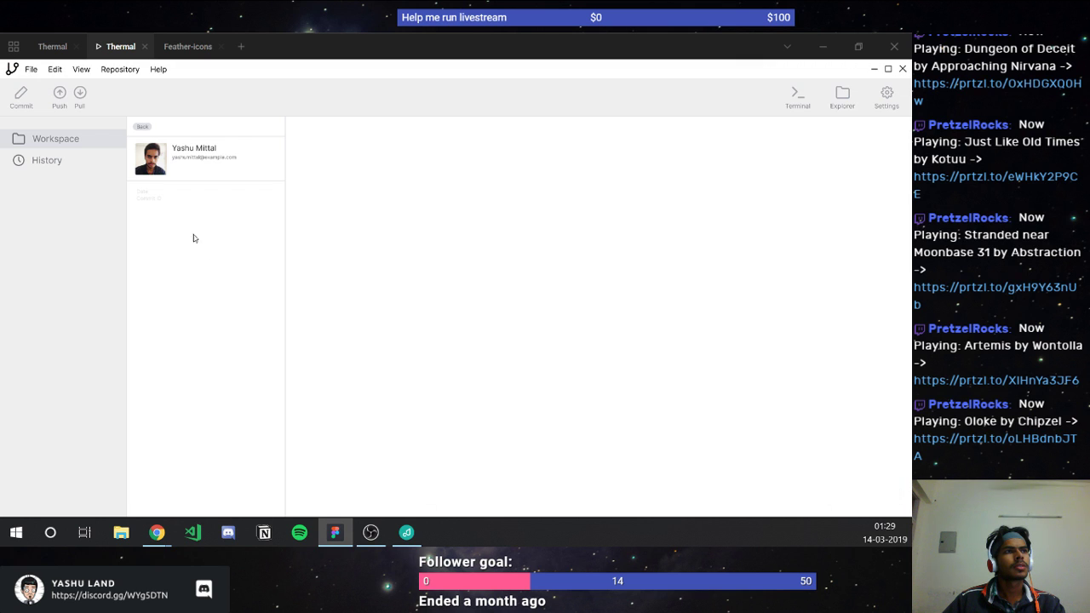
click(52, 46)
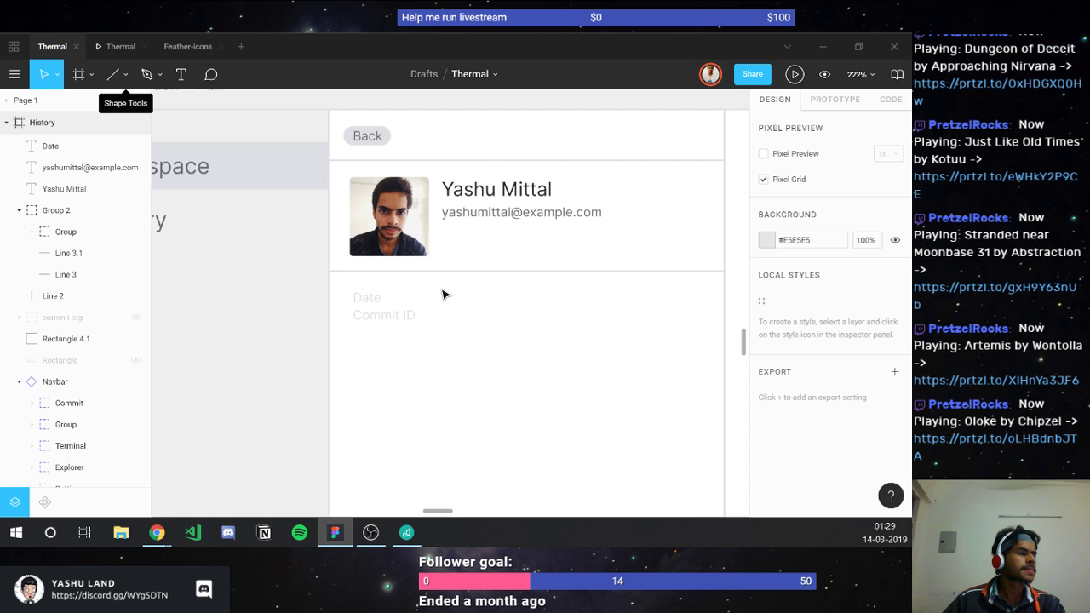
Step: Move the Date and Commit ID text further down the screen
scroll(441, 294, up, 3)
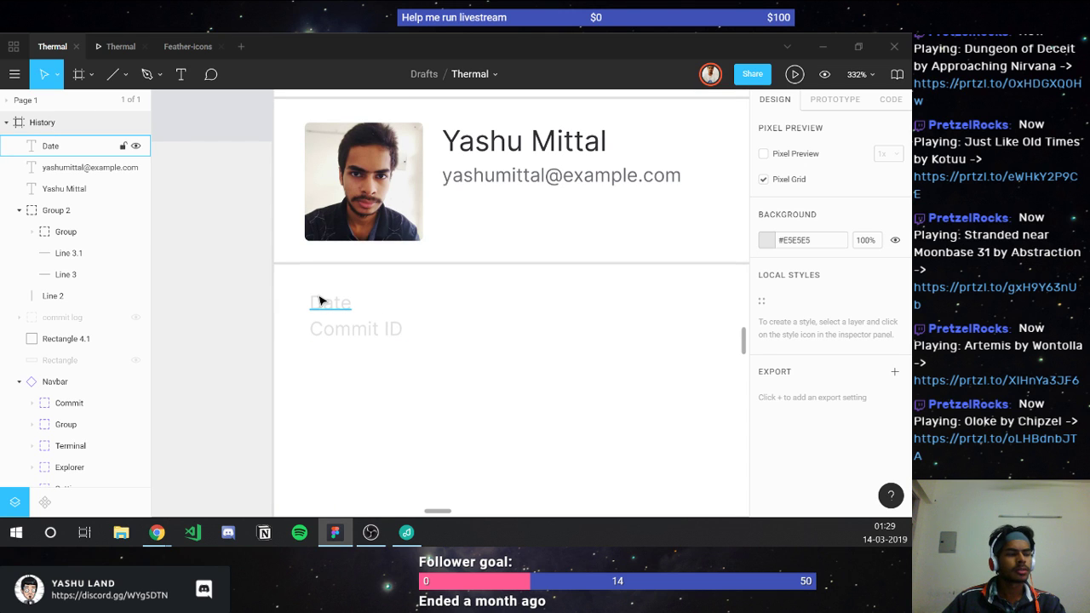
scroll(320, 300, down, 1)
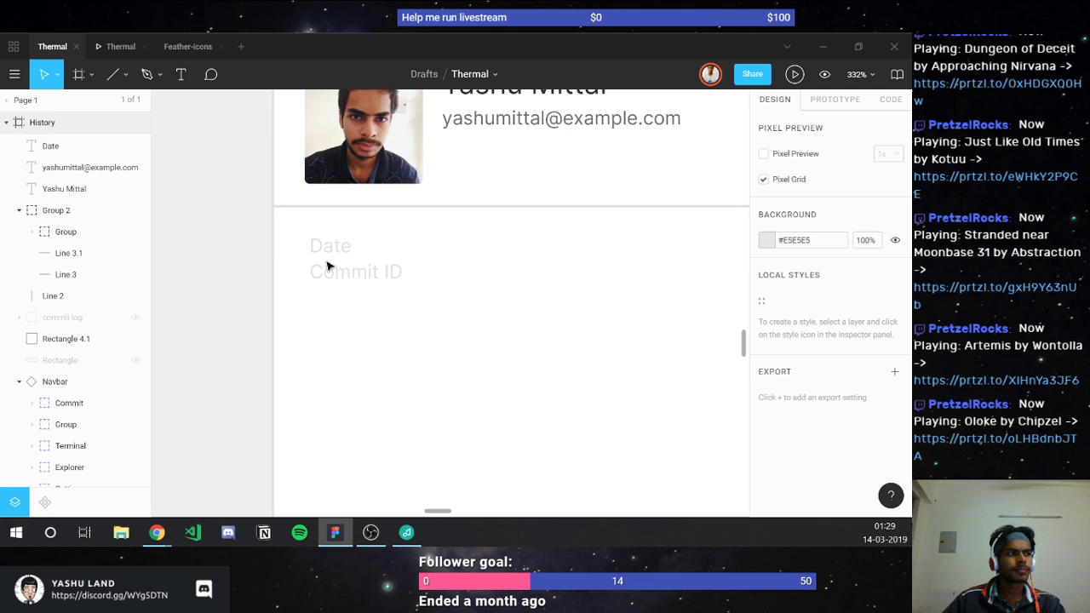
click(341, 270)
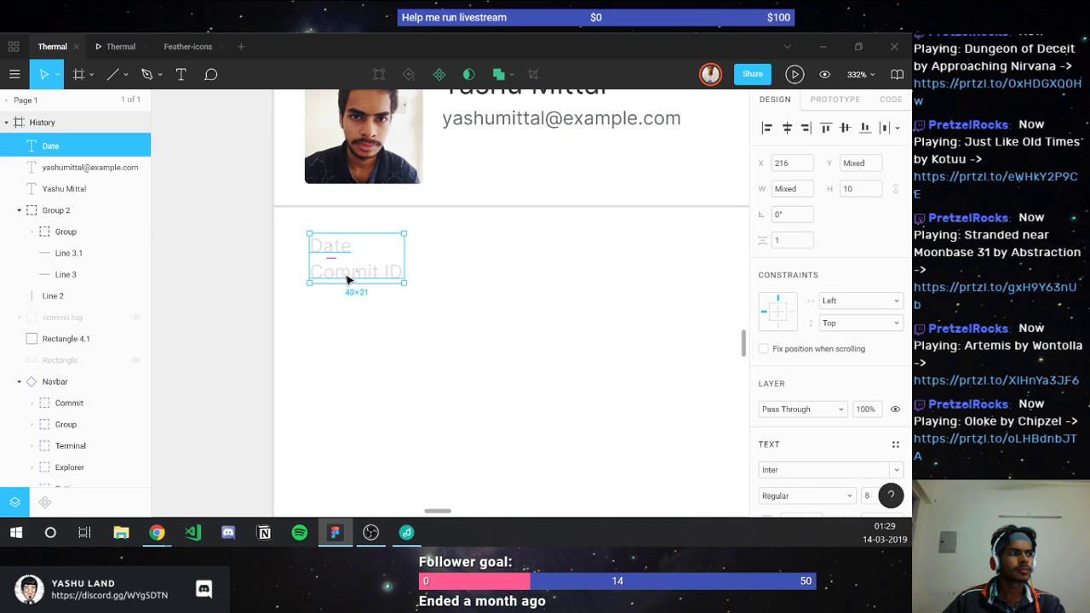
drag(372, 281, 372, 416)
click(456, 239)
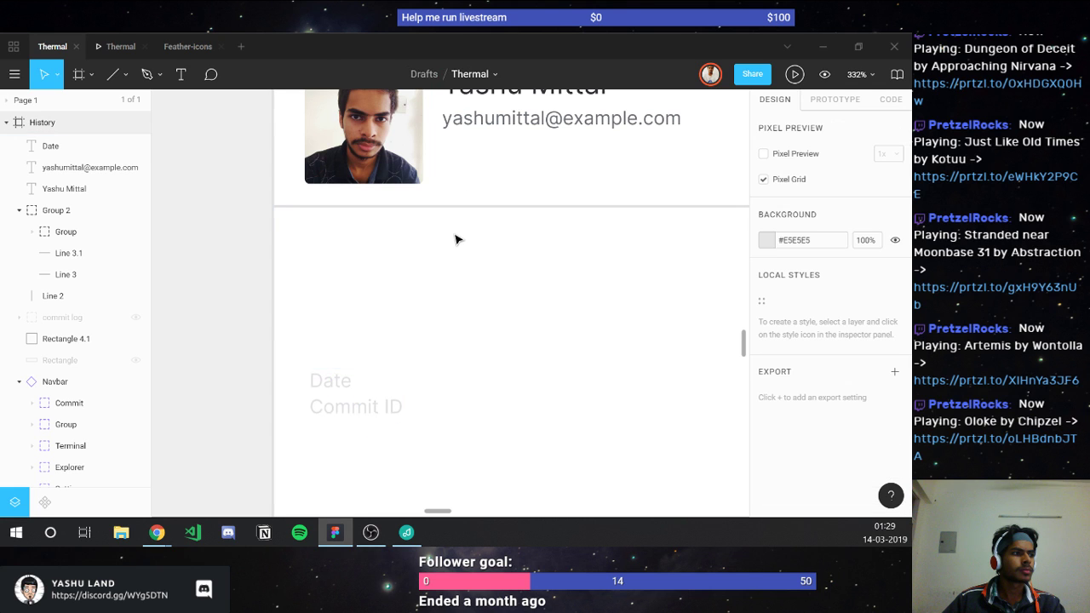
scroll(456, 239, up, 2)
Step: Duplicate the name text and place the copy just below the second divider
click(451, 147)
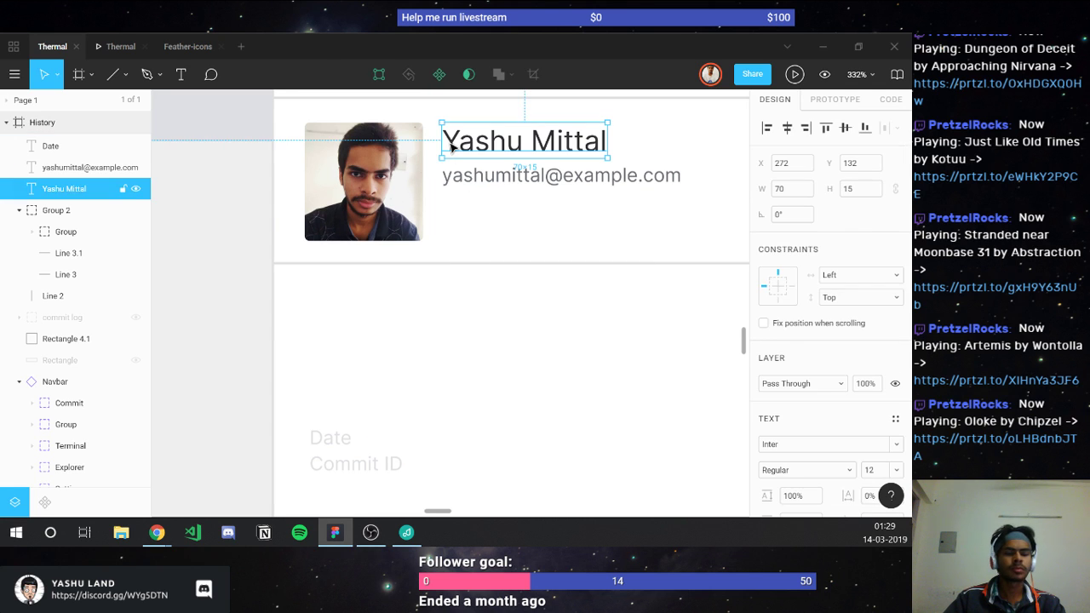
key(ctrl+d)
drag(452, 147, 318, 296)
key(Down)
key(Down)
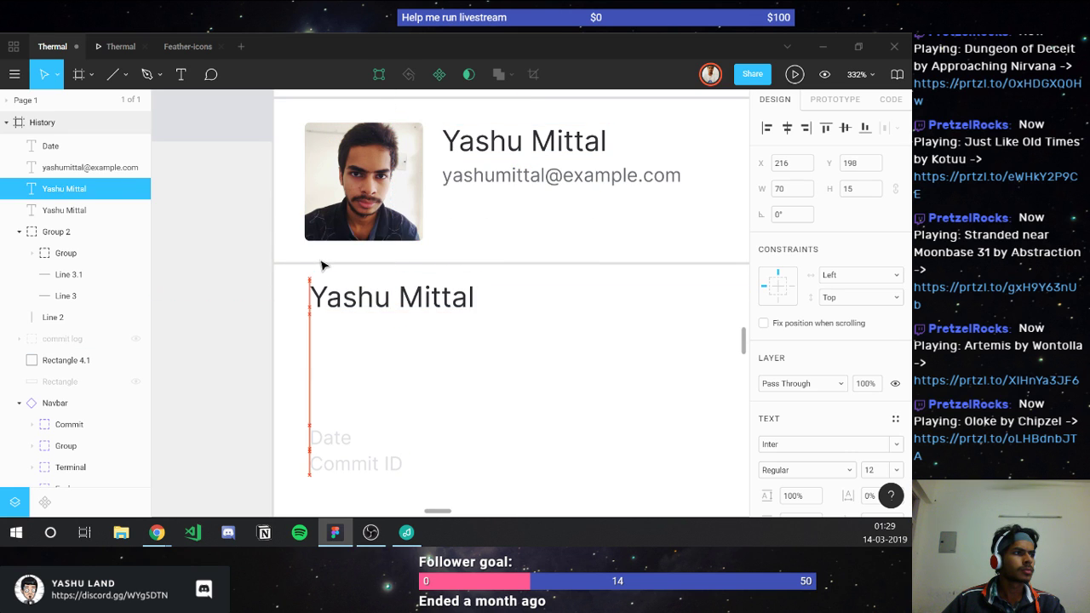
key(Down)
key(Down)
key(Down)
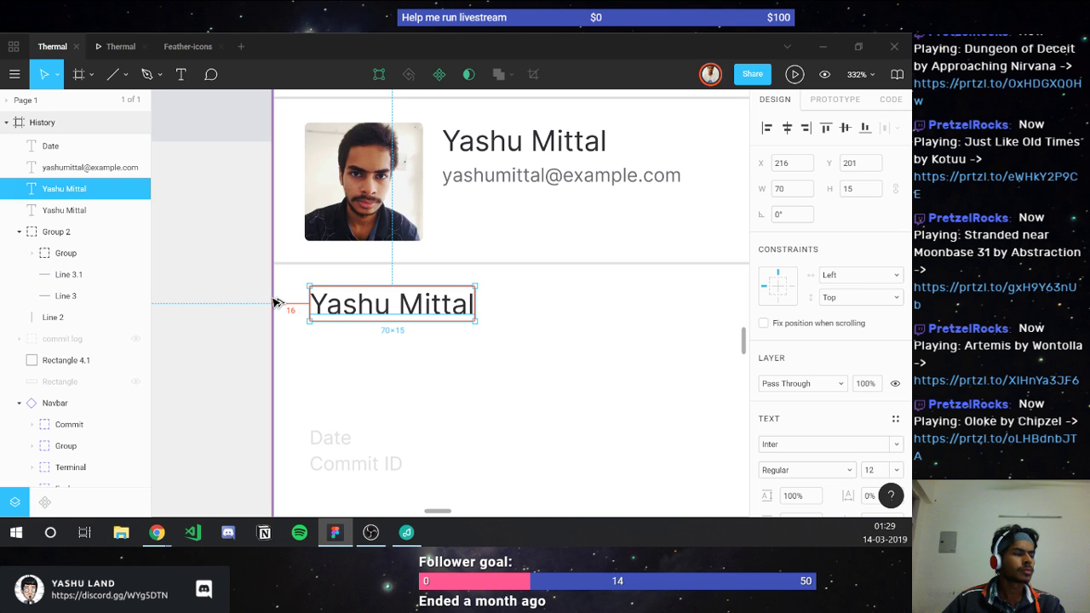
Step: Nudge the profile photo, name and e-mail together to the left
click(317, 223)
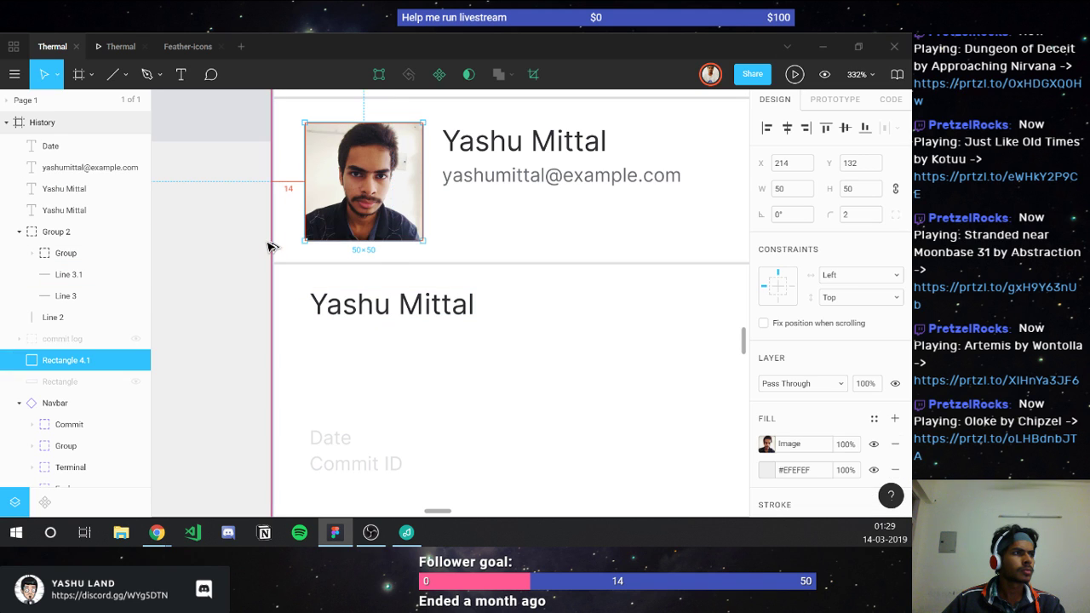
scroll(273, 248, up, 2)
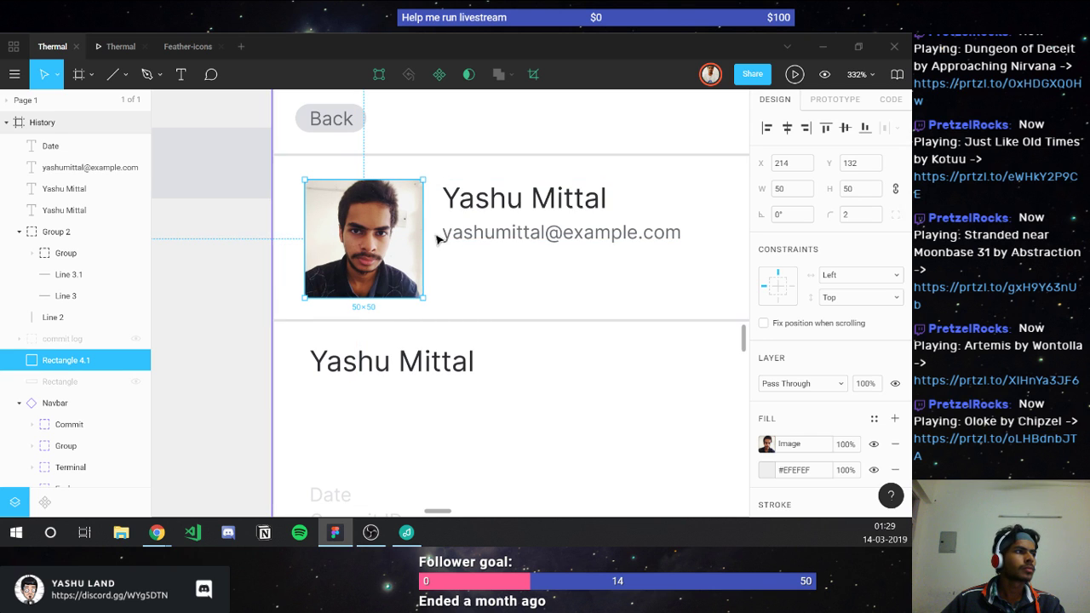
shift+click(473, 224)
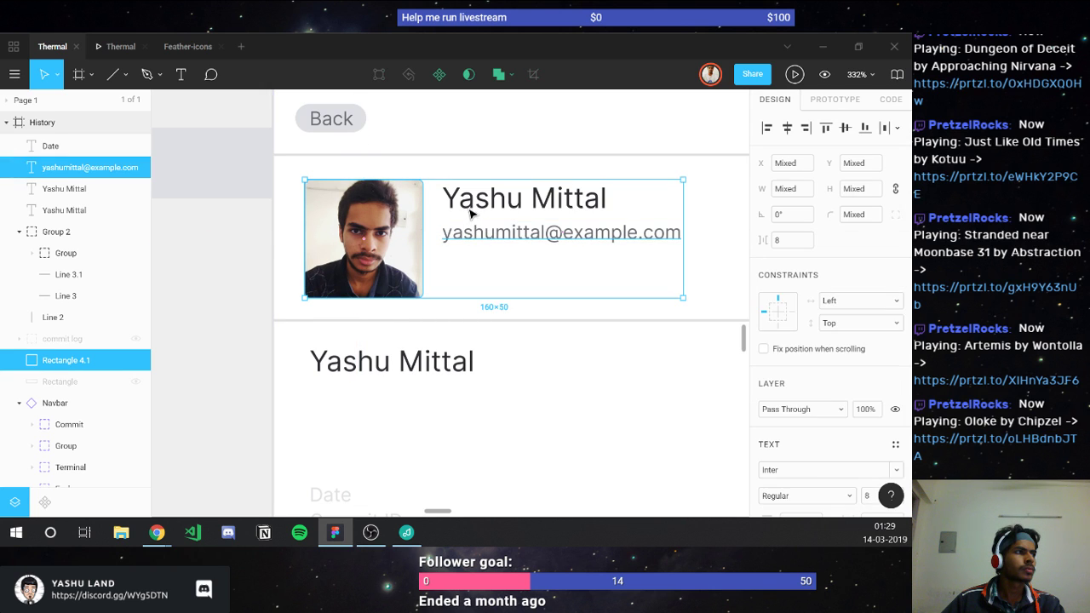
shift+click(469, 208)
key(Left)
key(Left)
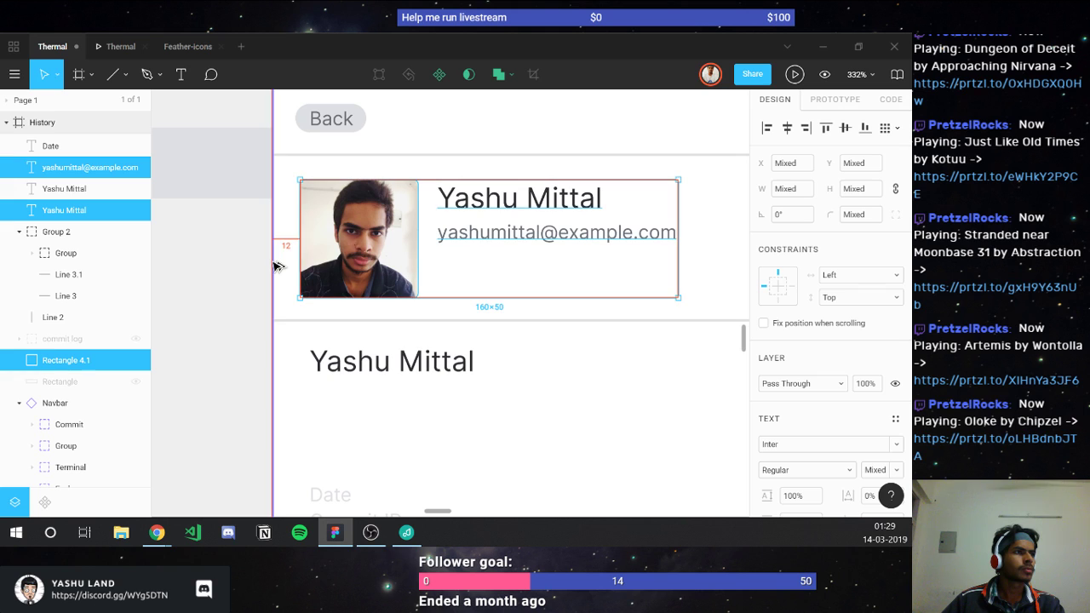
key(Left)
key(Left)
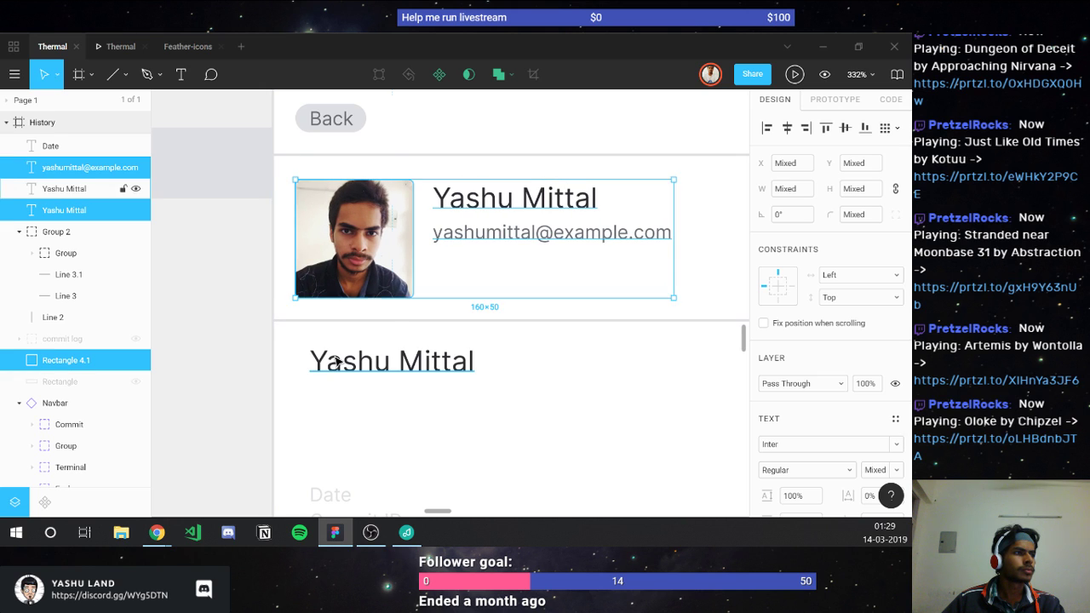
Step: Nudge the lower name line left to X 210 and preview the screen
click(331, 358)
key(Left)
key(Left)
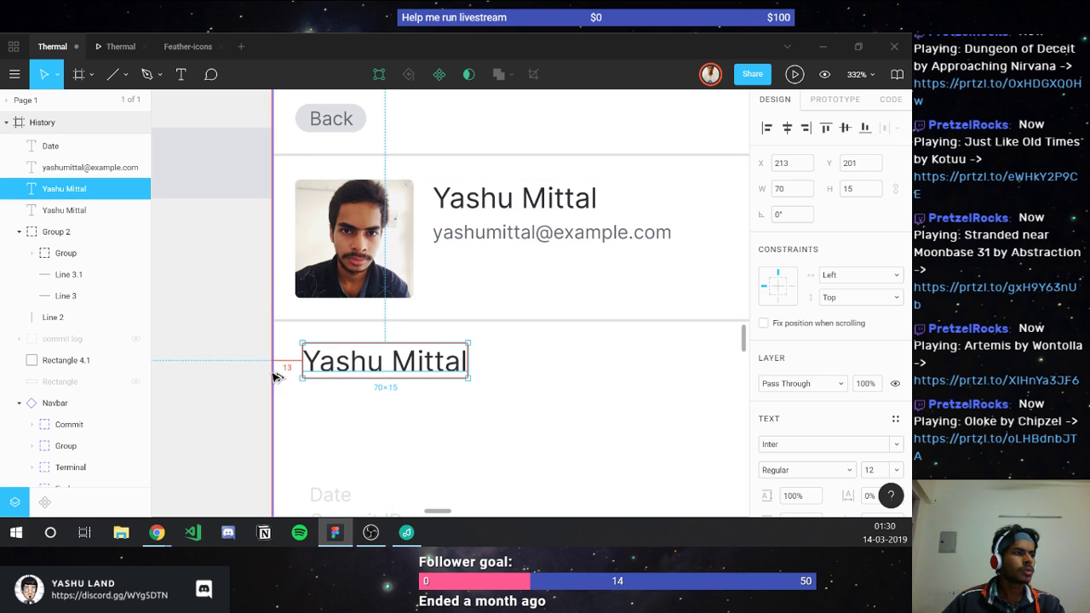
key(Left)
key(Left)
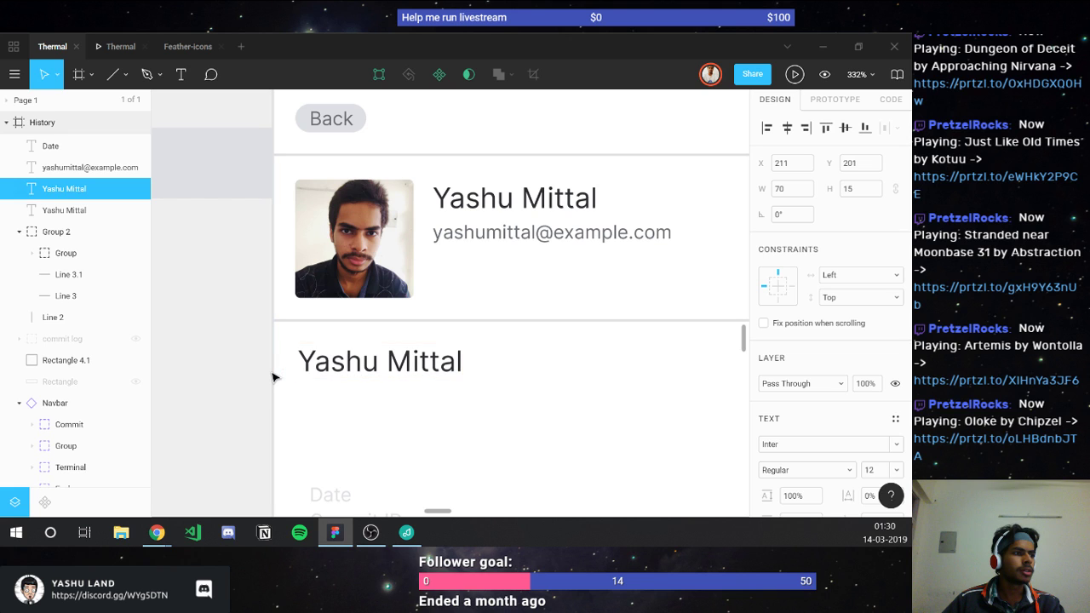
key(Left)
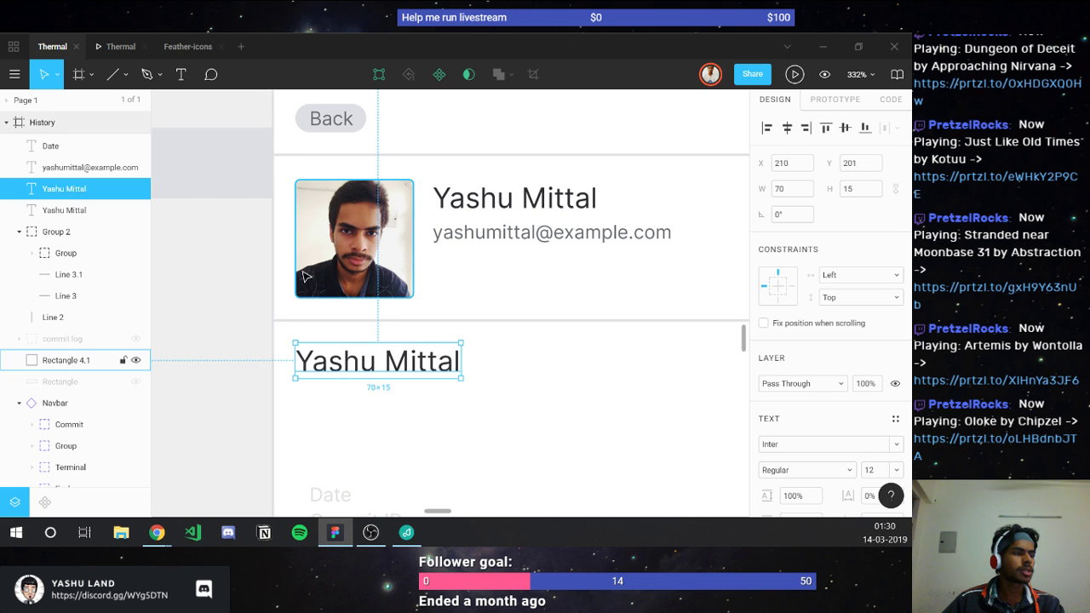
scroll(288, 281, down, 5)
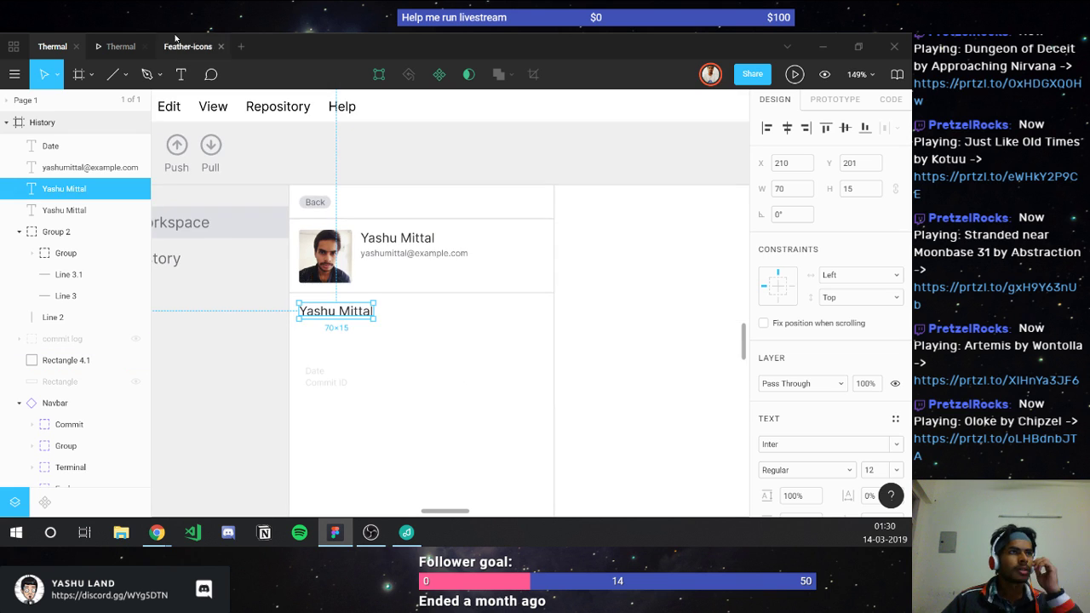
click(118, 48)
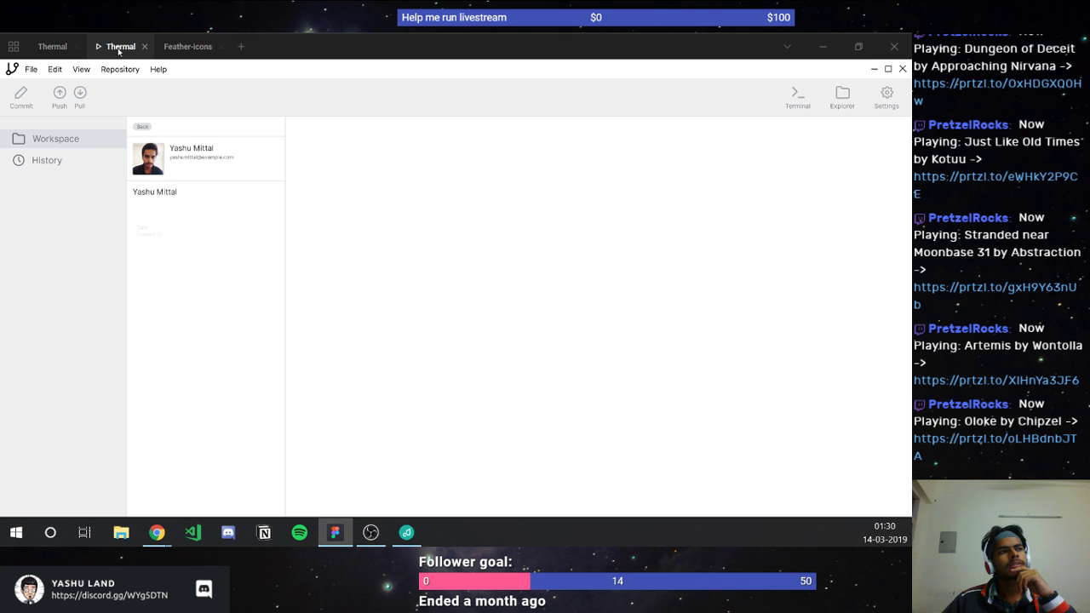
click(52, 47)
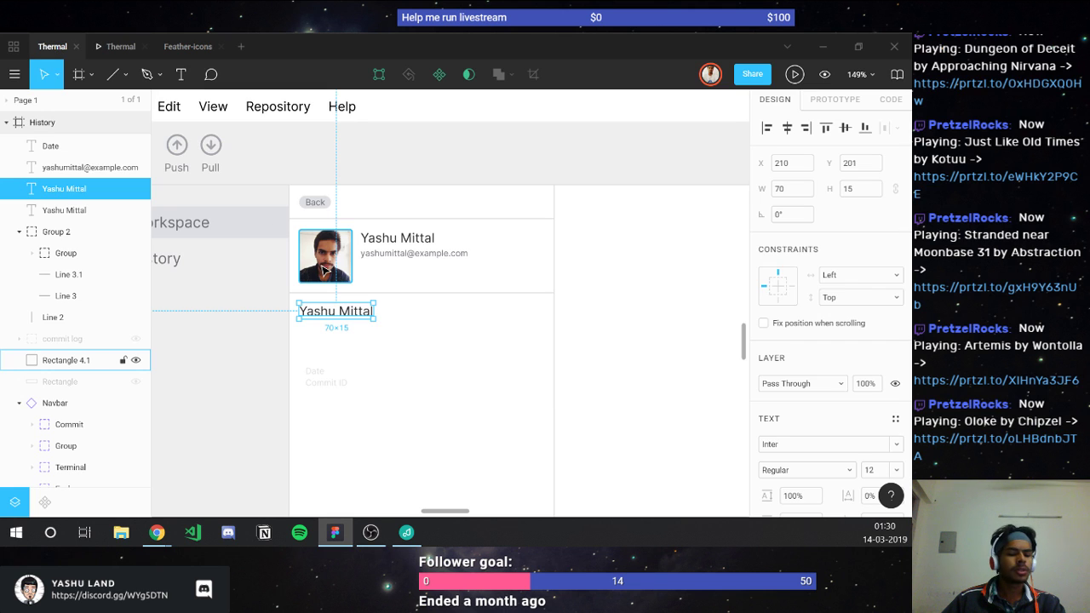
Step: Set the profile photo's corner radius to 5 and preview it
click(324, 271)
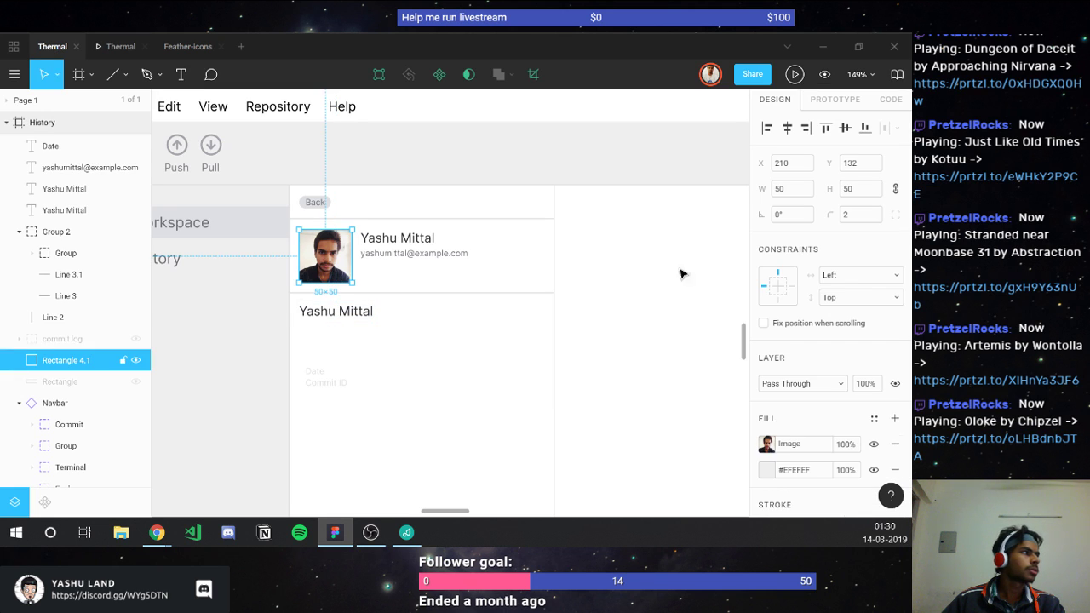
click(860, 213)
text(5)
click(120, 46)
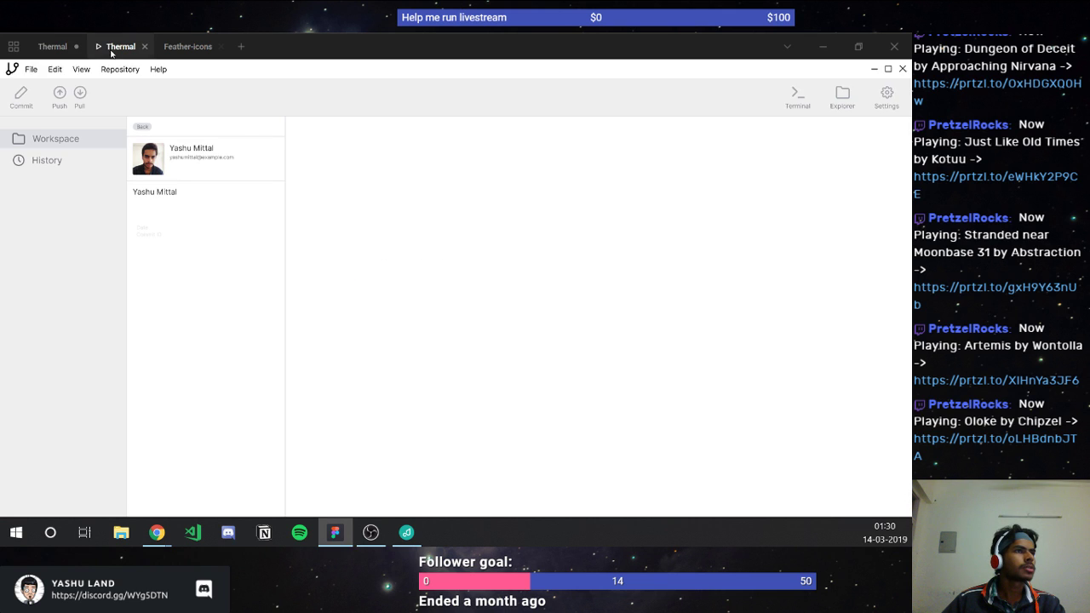
click(55, 47)
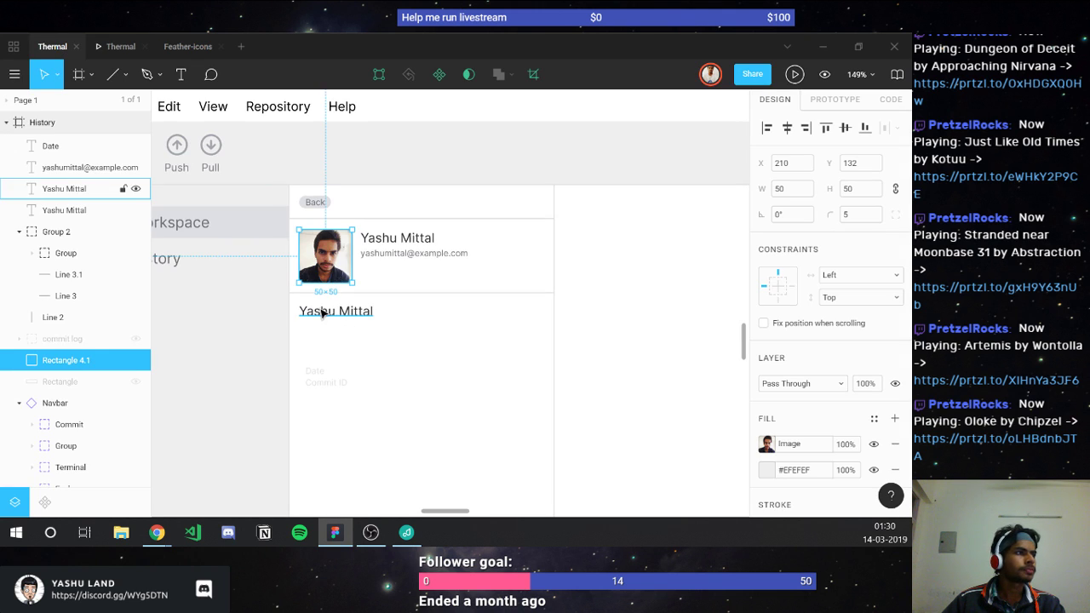
Step: Replace the lower name line's text with "Fix computing property in vue.js"
click(322, 312)
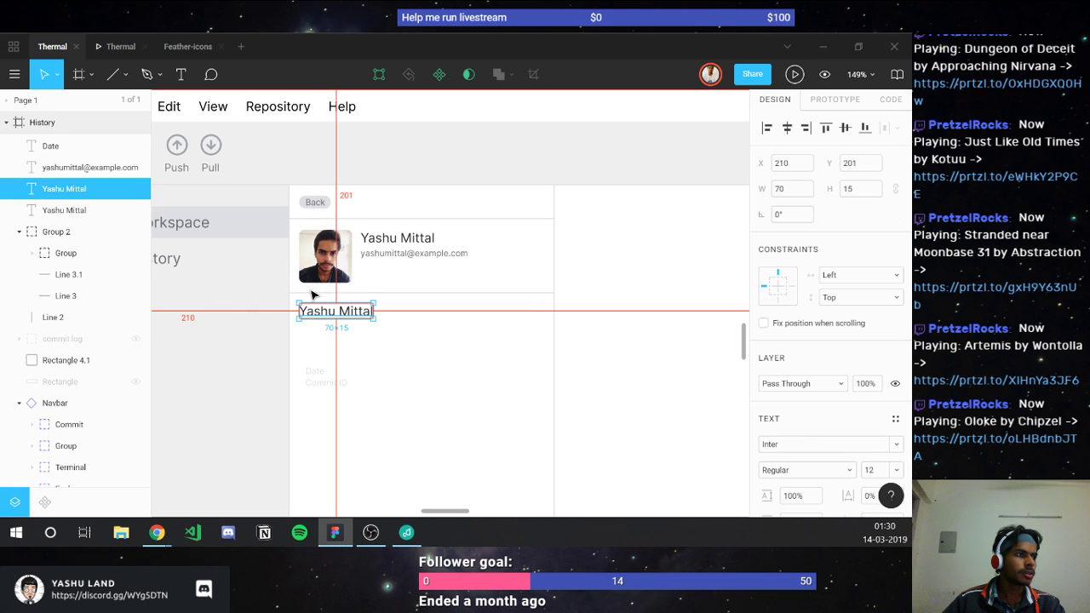
double_click(318, 313)
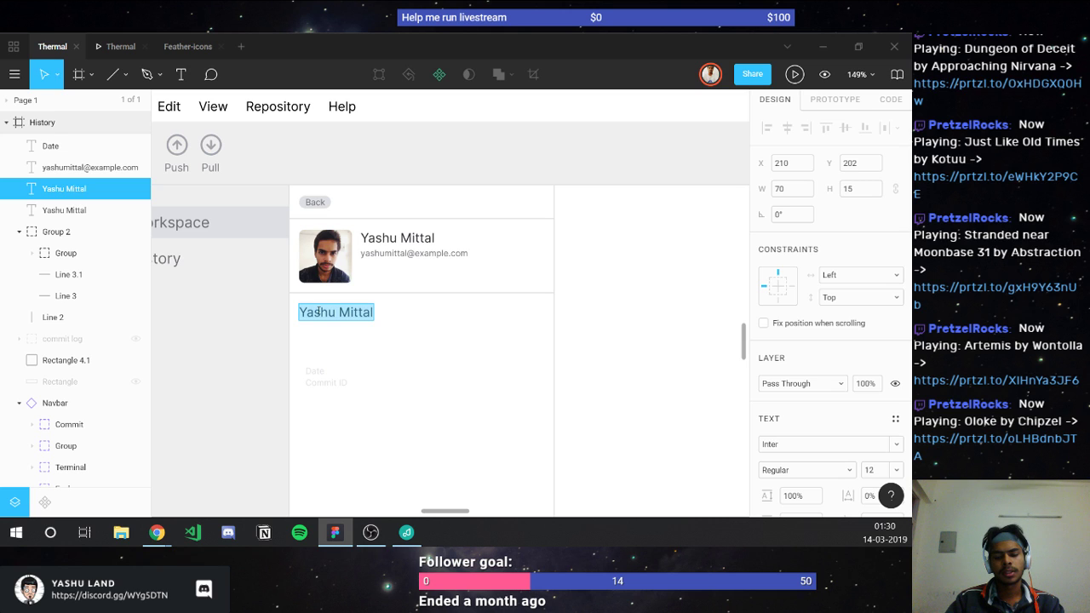
text(Fix computing)
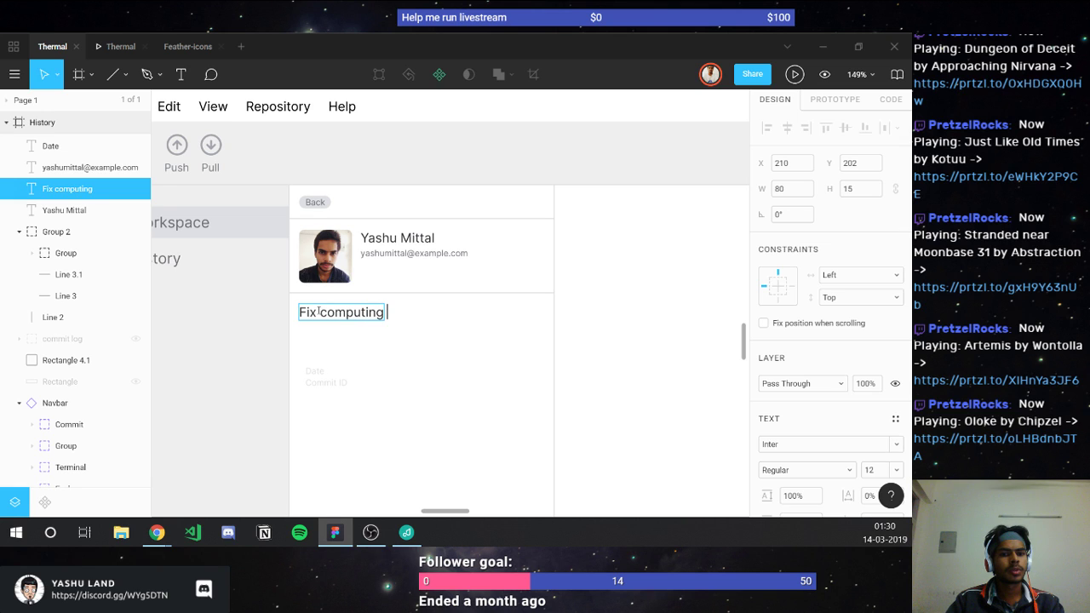
text( pro)
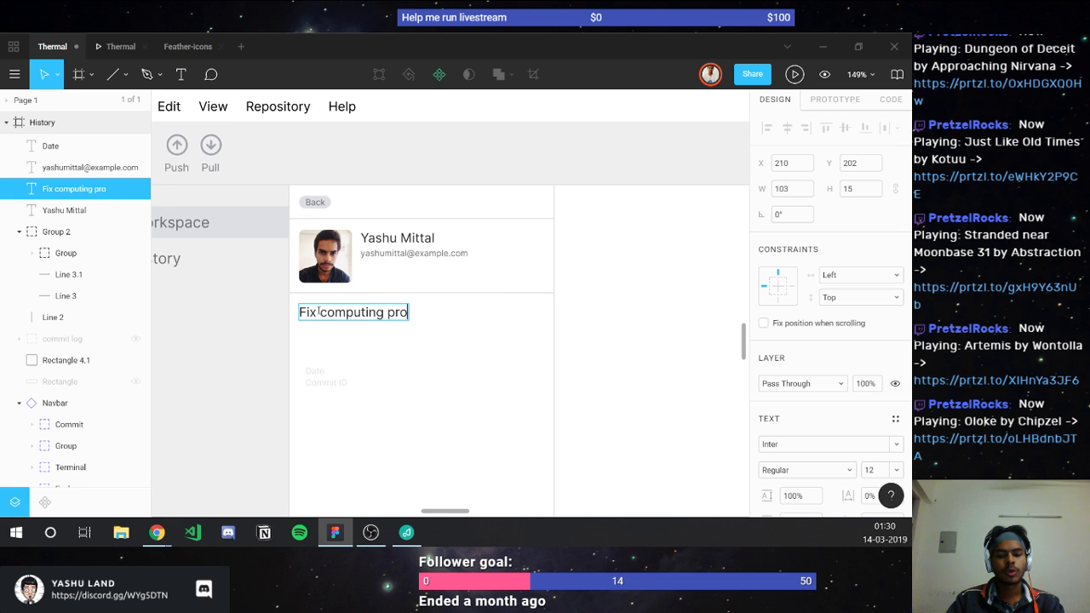
text(perty in vue.js)
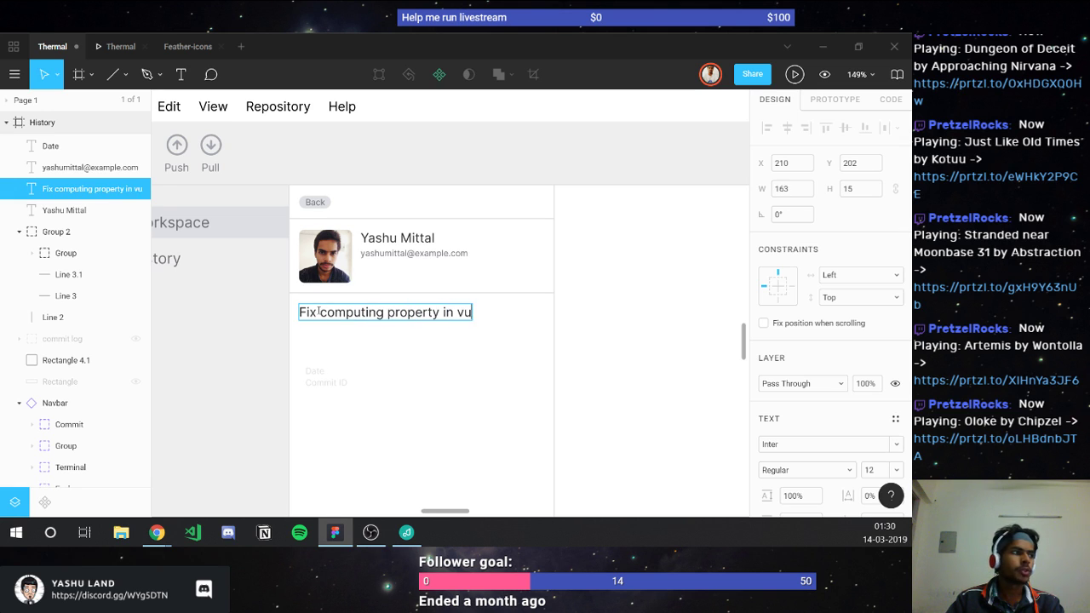
key(Escape)
Step: Widen the commit title text box to width 230 and preview it
drag(492, 312, 555, 322)
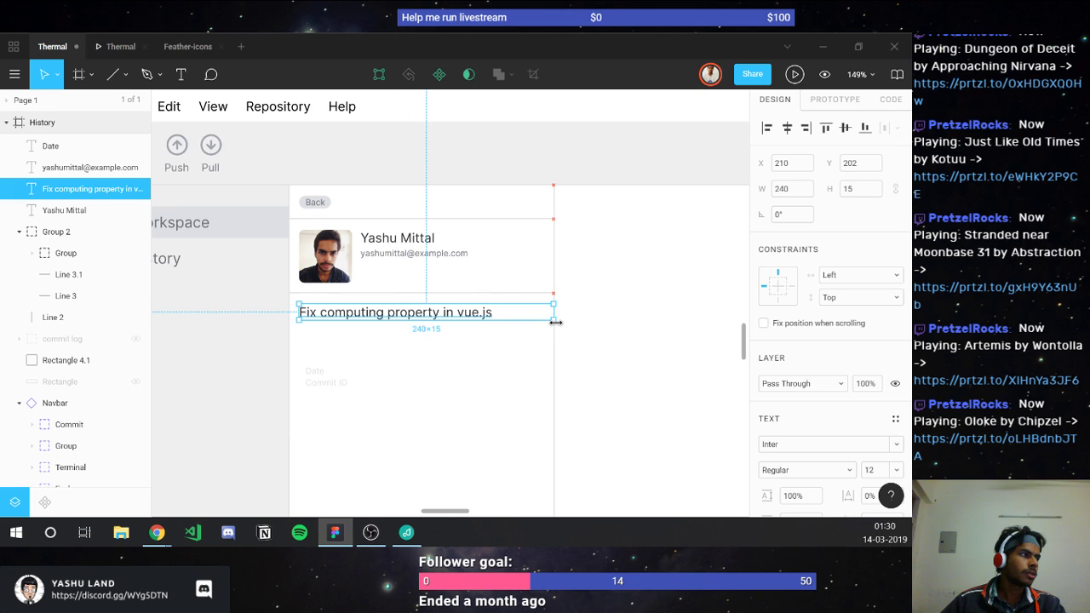
click(790, 191)
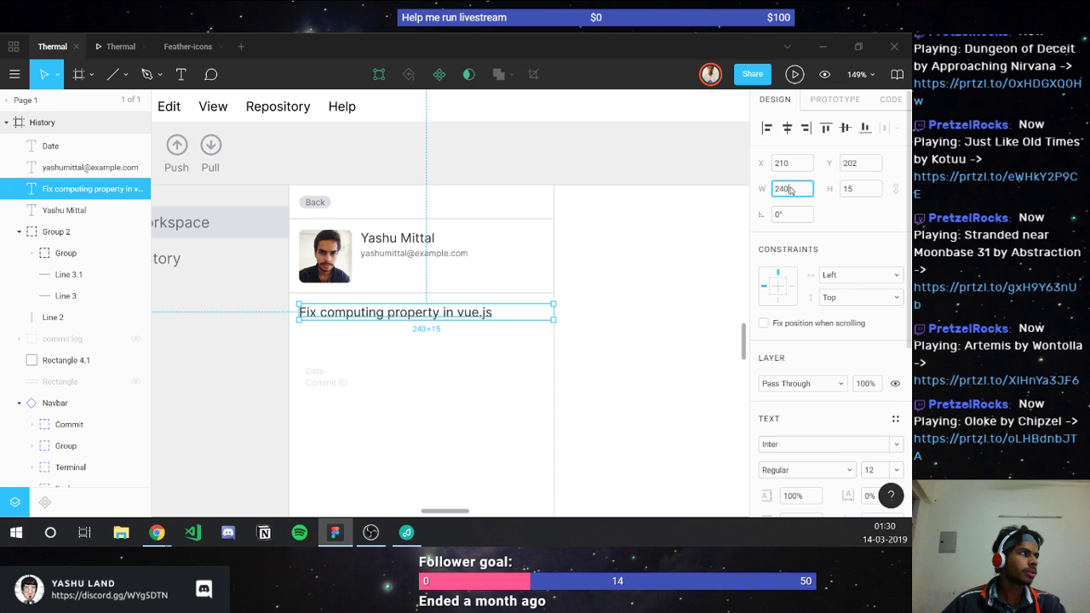
key(BackSpace)
key(BackSpace)
text(30)
key(Return)
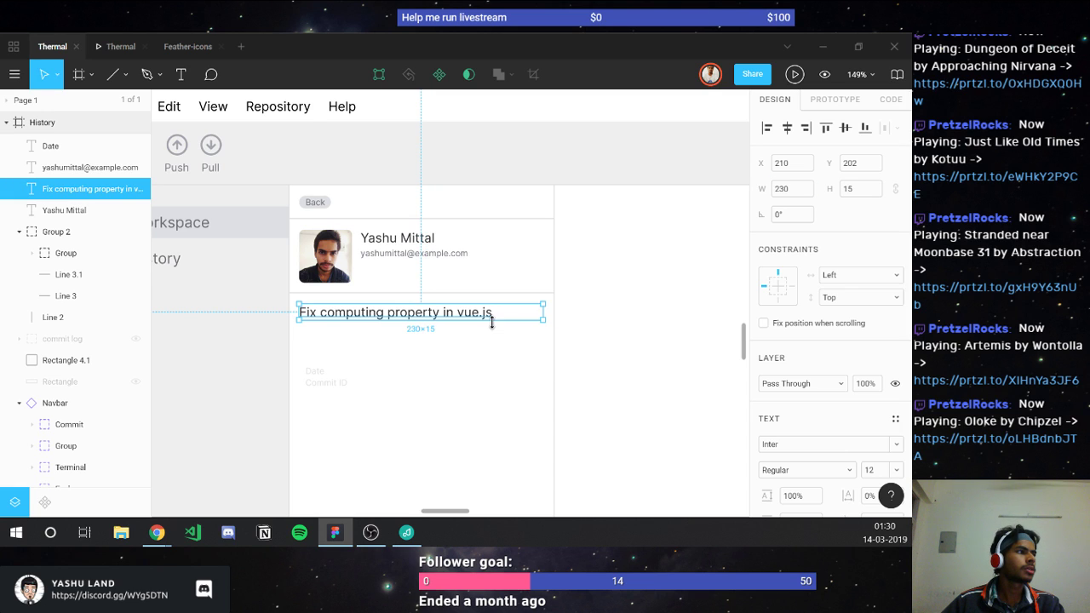
click(437, 348)
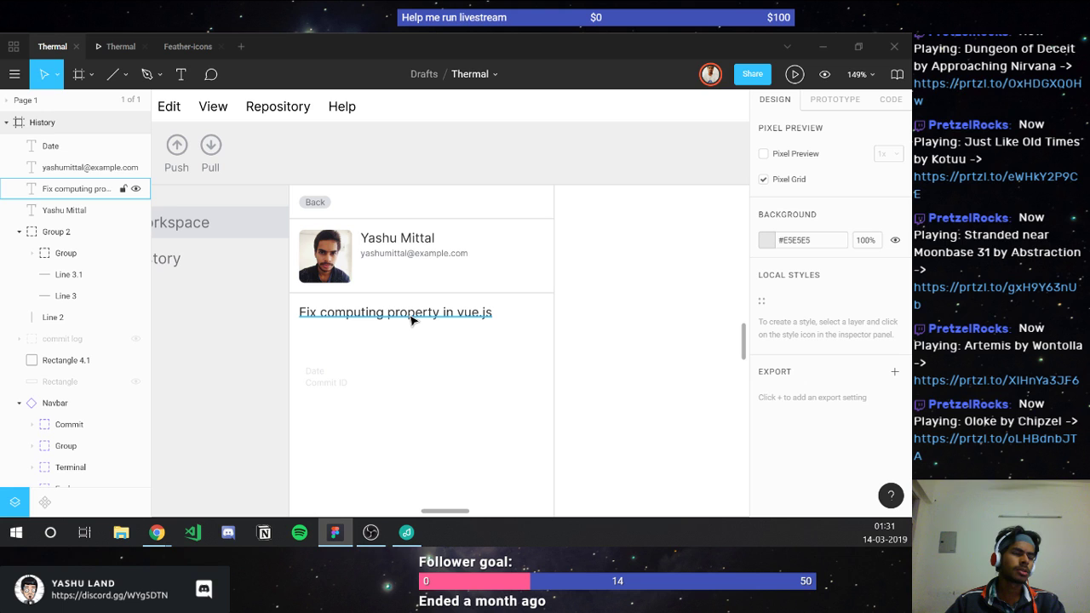
click(414, 318)
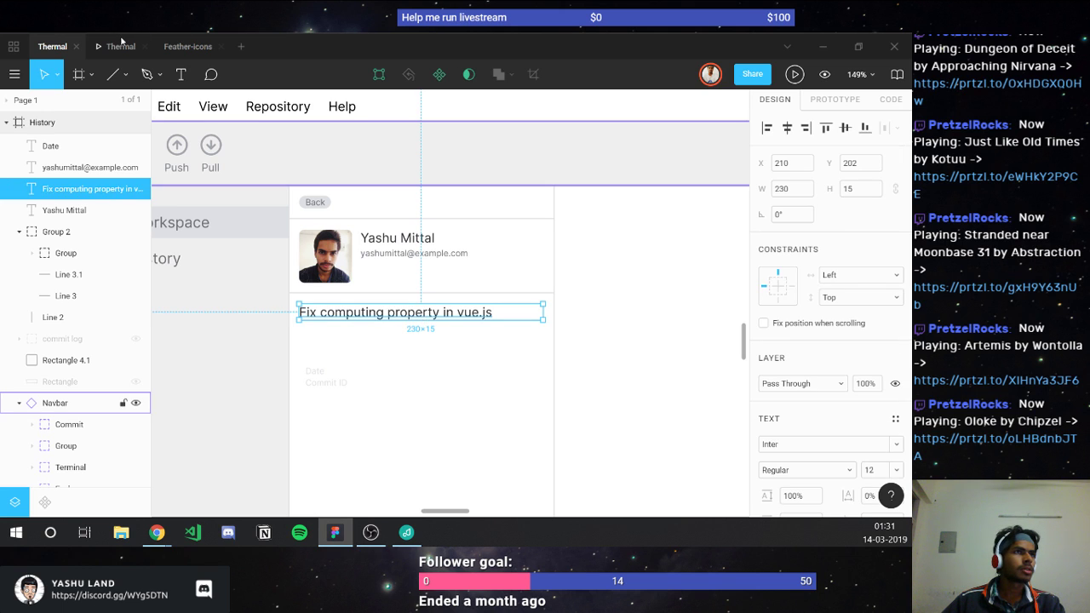
click(122, 41)
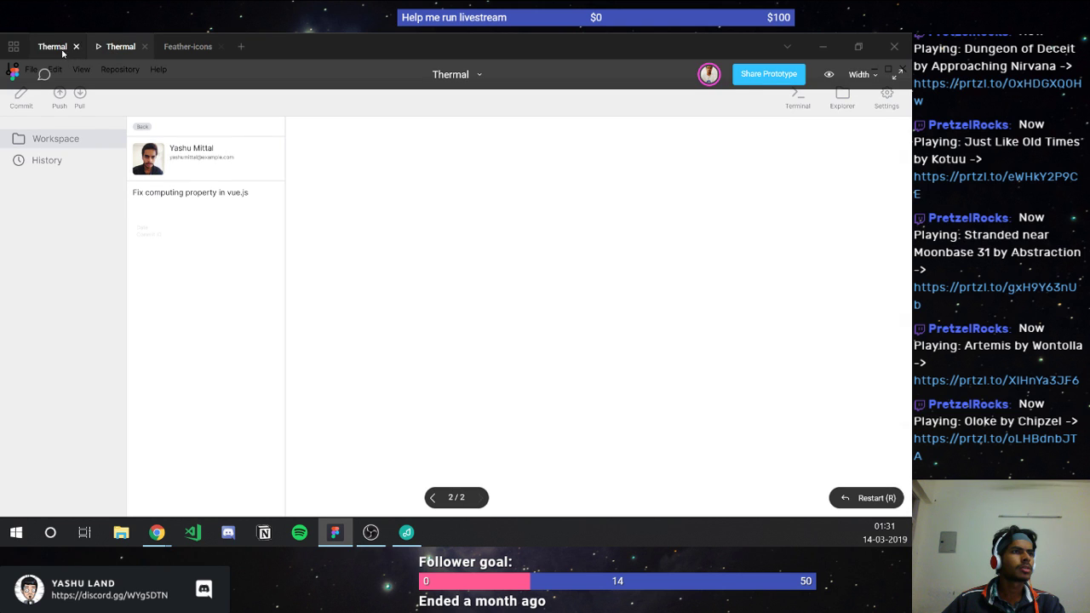
click(54, 49)
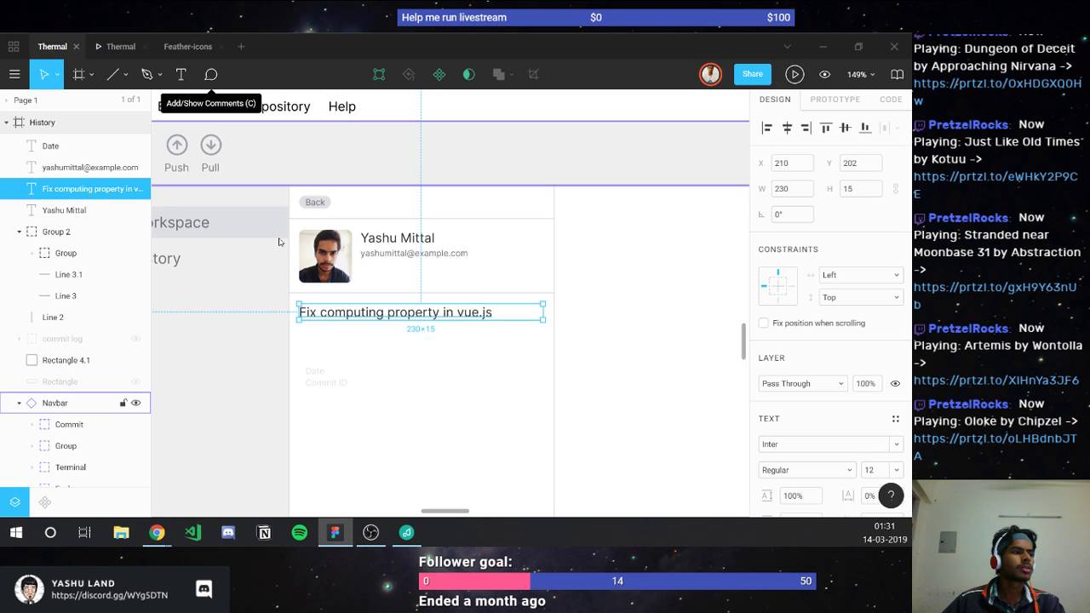
scroll(343, 352, down, 2)
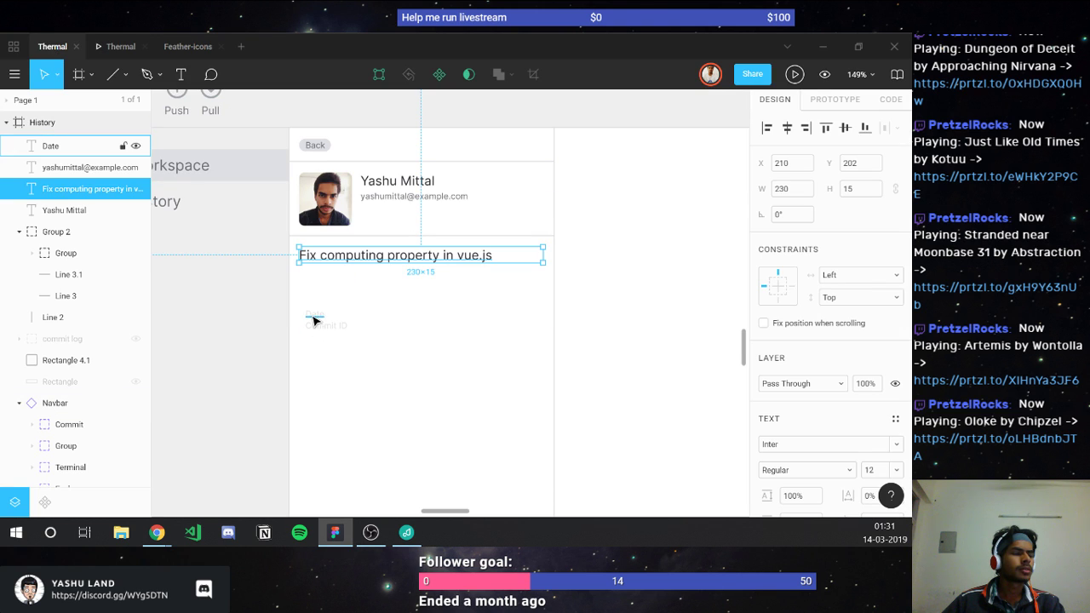
Step: Move the Date and Commit ID texts left to align with the photo's edge
click(314, 317)
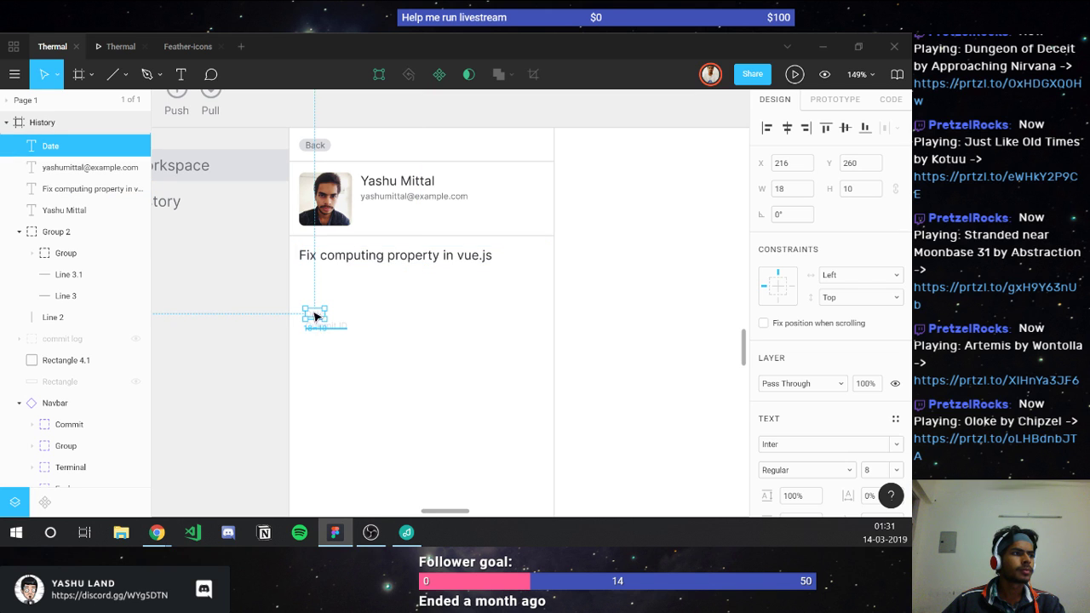
key(alt)
scroll(319, 280, up, 5)
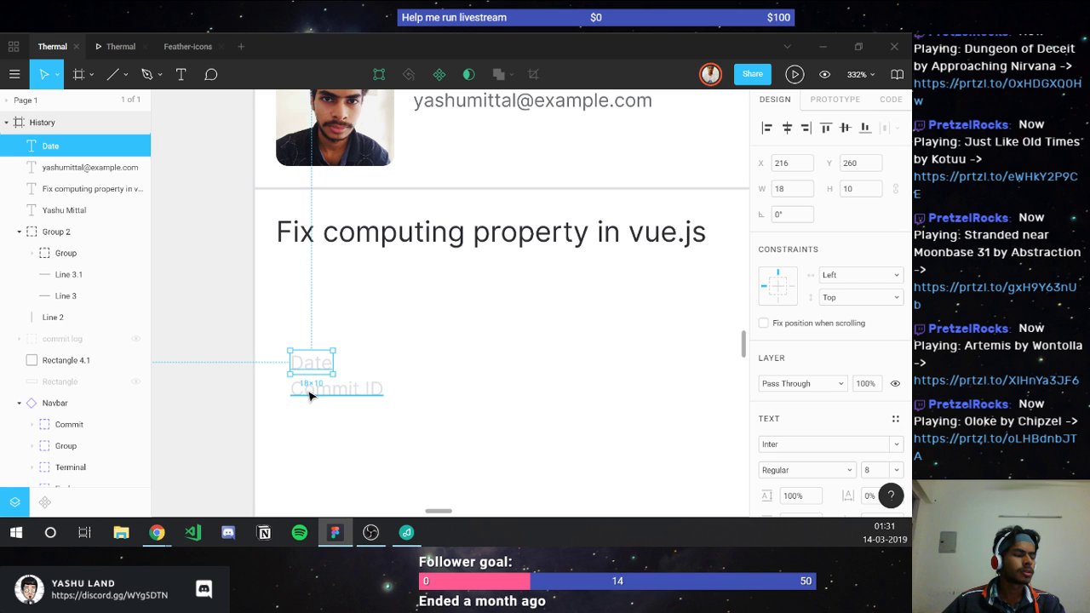
shift+click(293, 396)
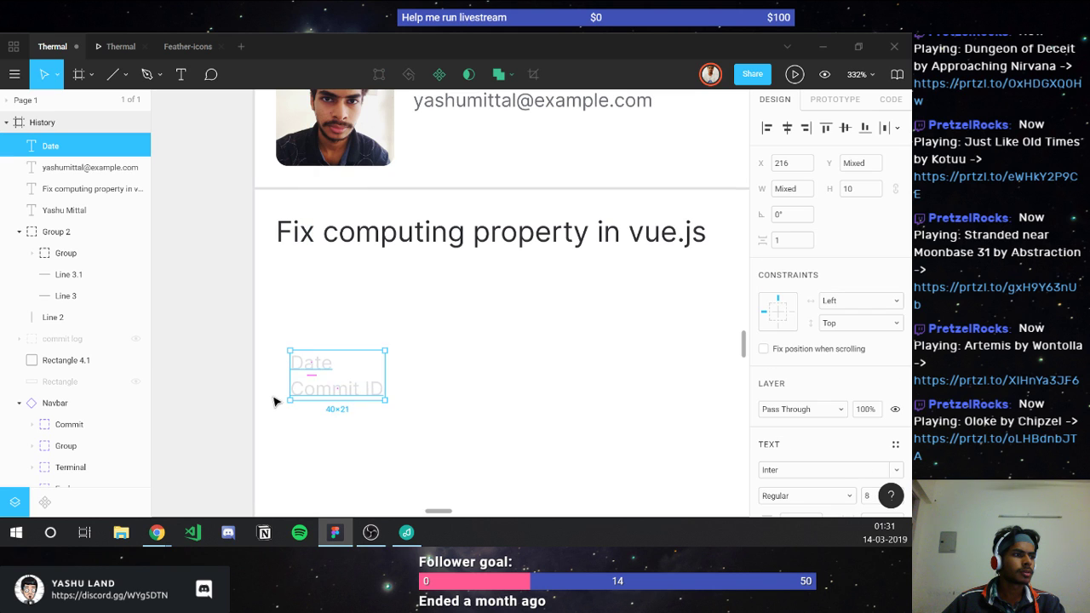
drag(274, 401, 253, 406)
Step: Change the Date line to read "Date: 14 March, 2019"
click(306, 370)
double_click(315, 366)
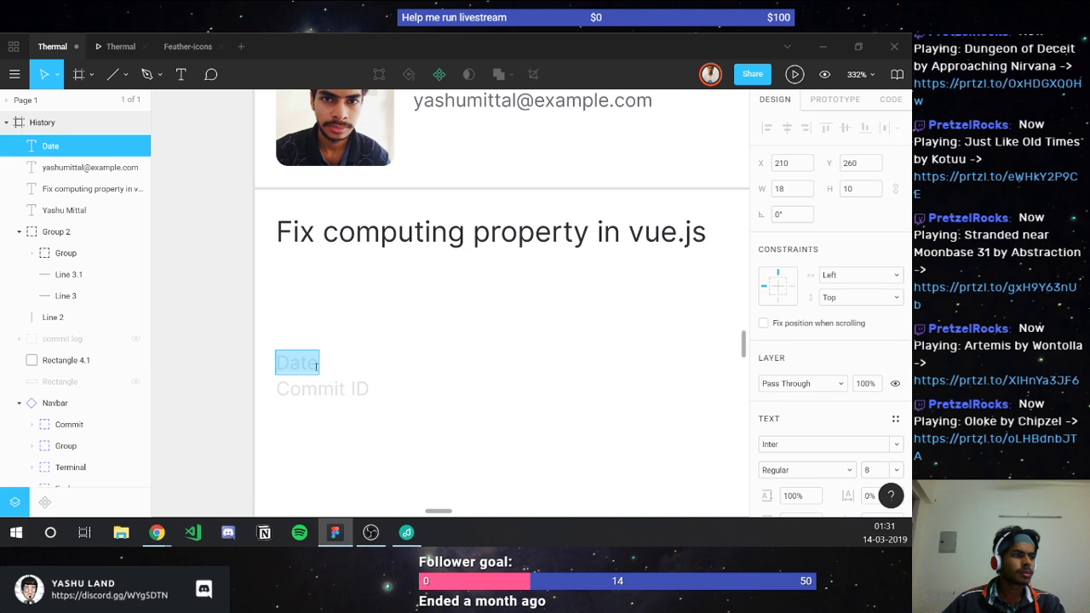
key(Right)
text(:)
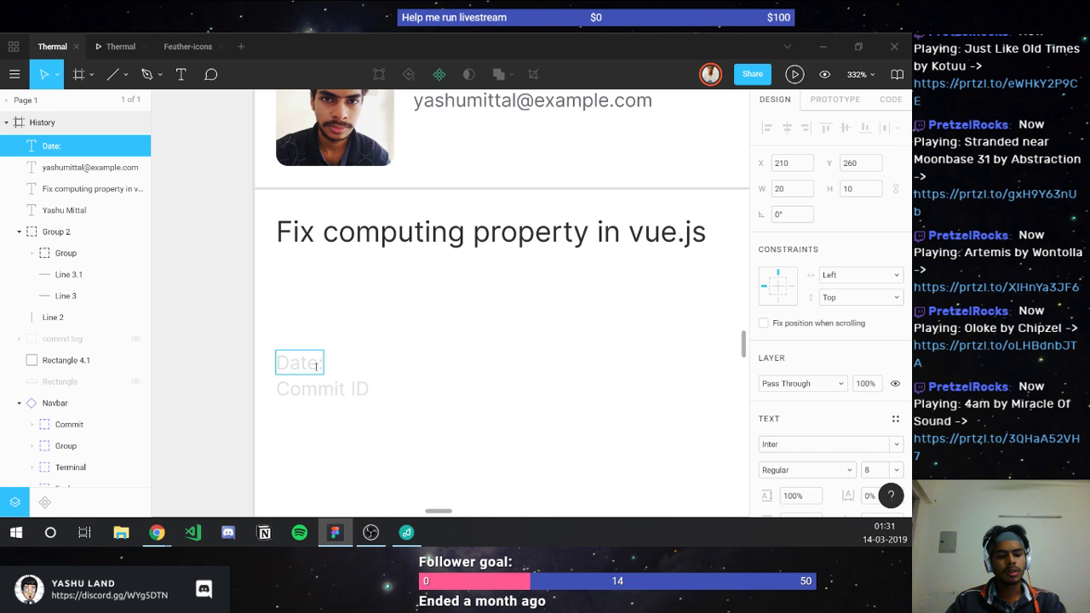
text(14 Mar)
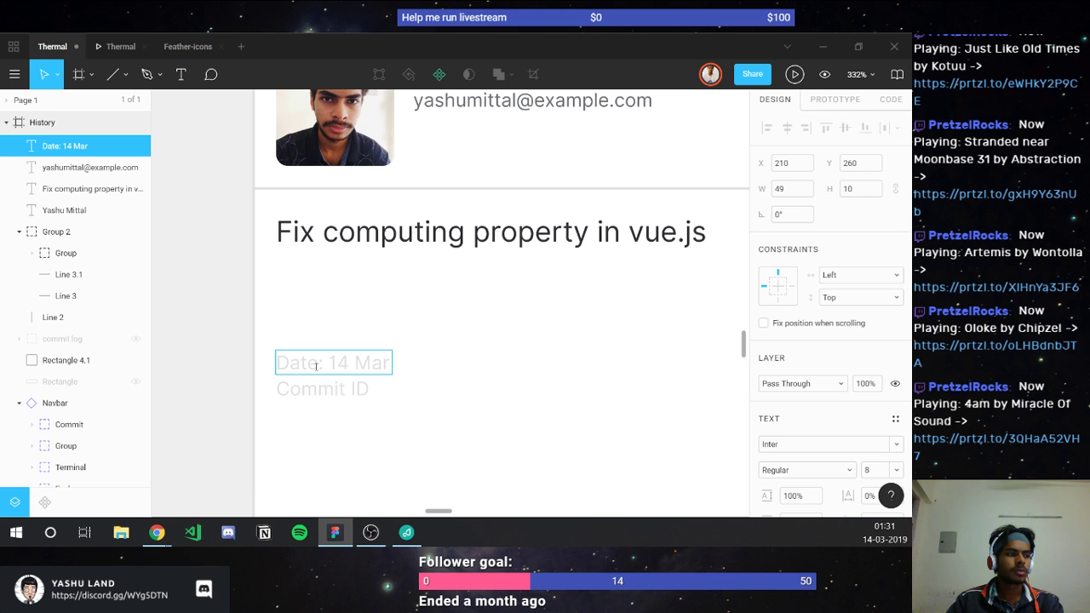
text(ch, 2019)
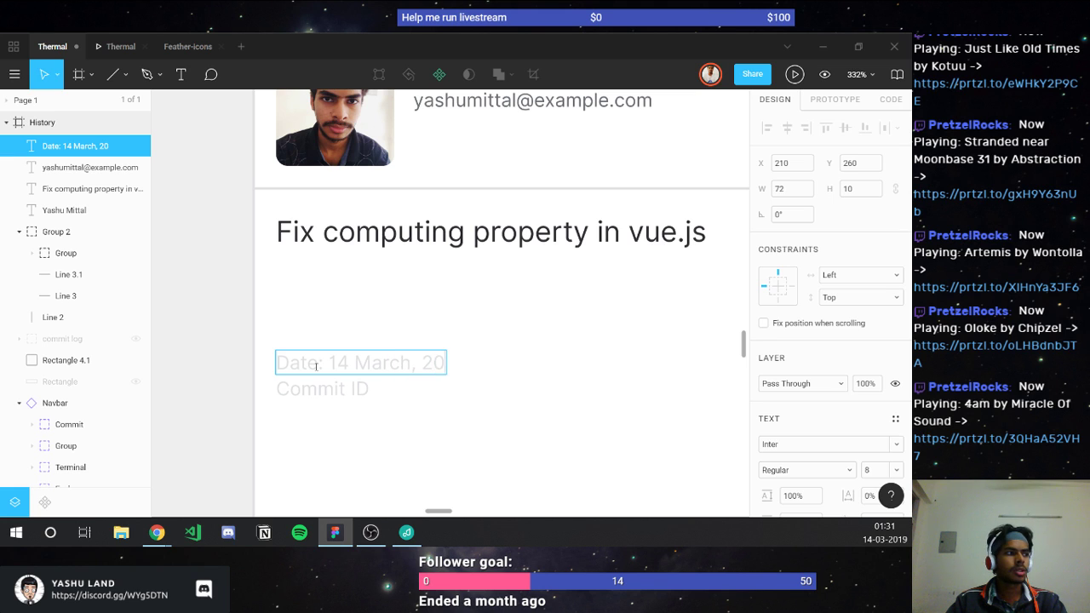
shift+click(329, 366)
key(ctrl+c)
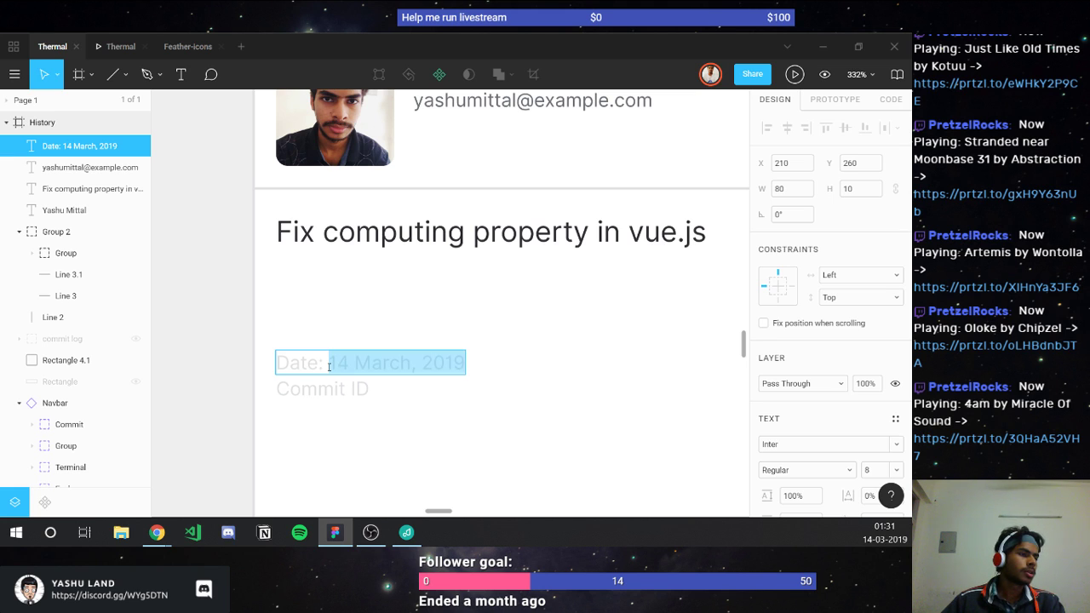
scroll(818, 426, down, 3)
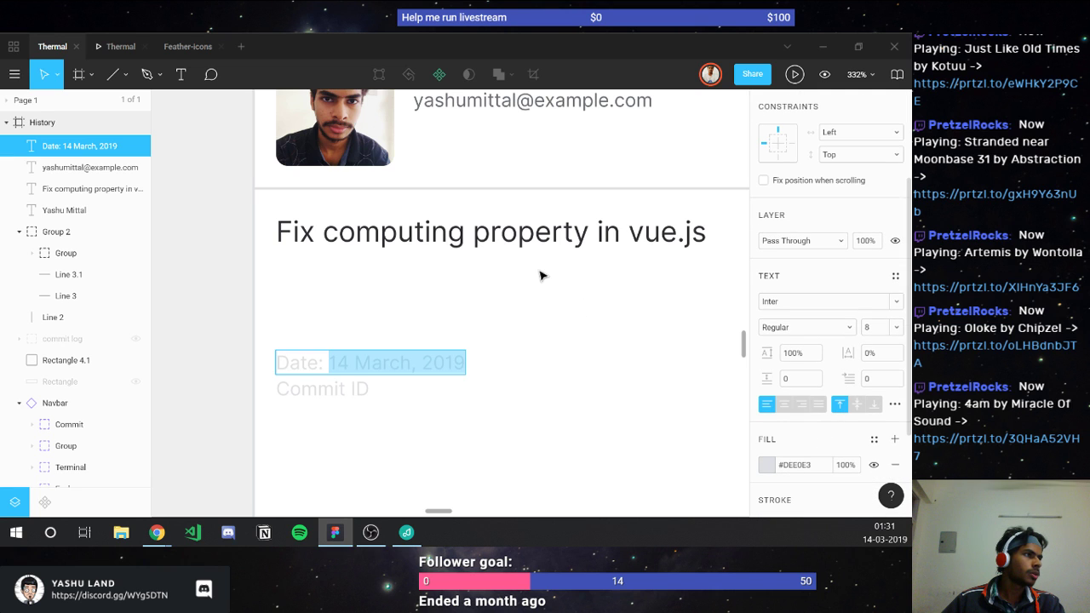
scroll(481, 236, up, 5)
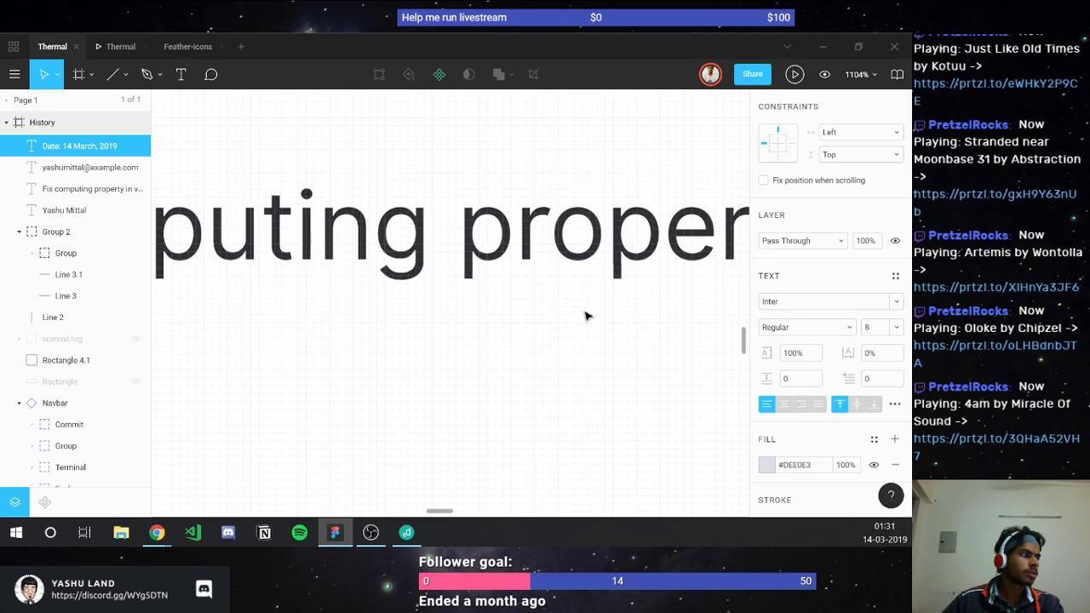
text(i)
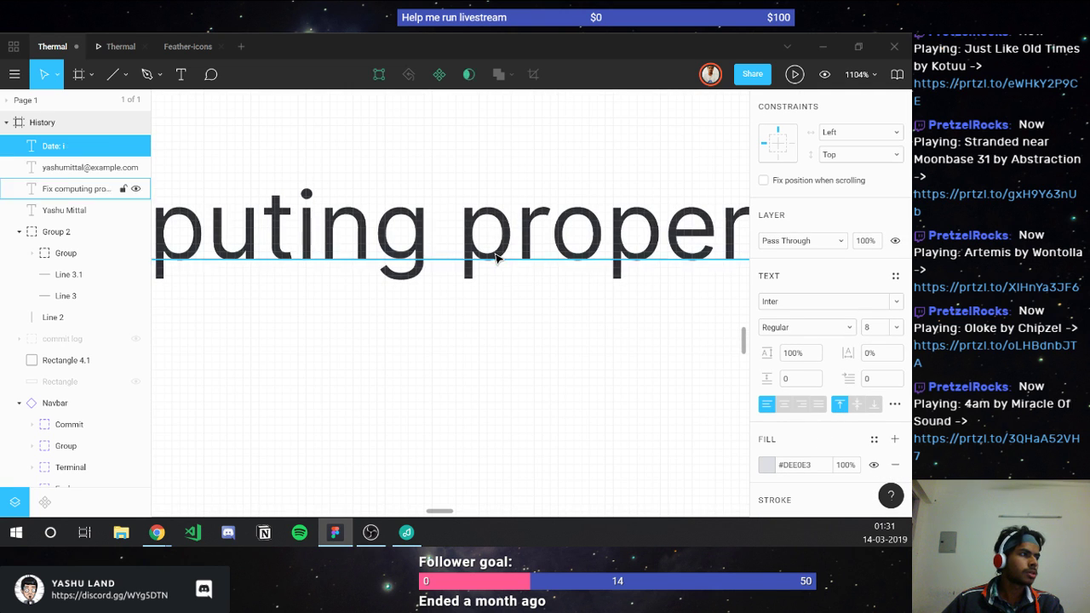
scroll(496, 257, down, 3)
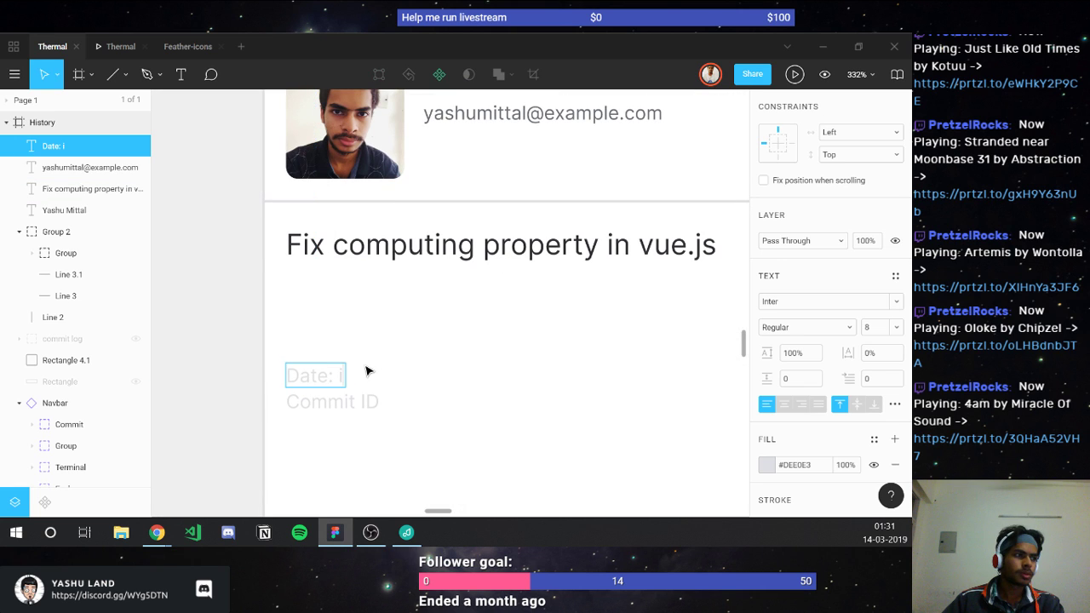
key(ctrl+v)
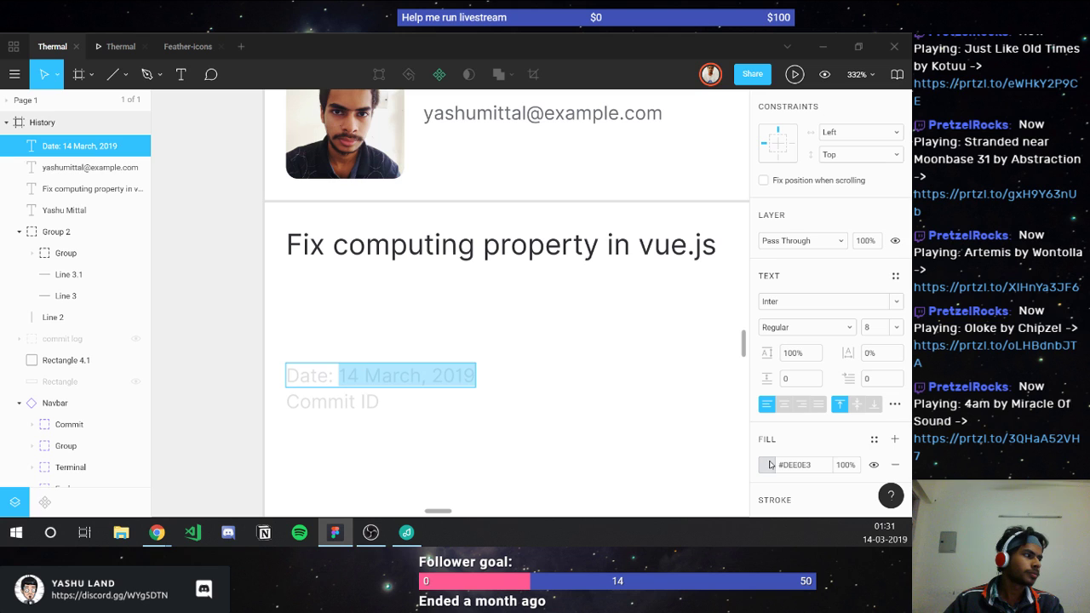
Step: Set the 14 March, 2019 date value's fill to dark grey #2E3034
click(767, 464)
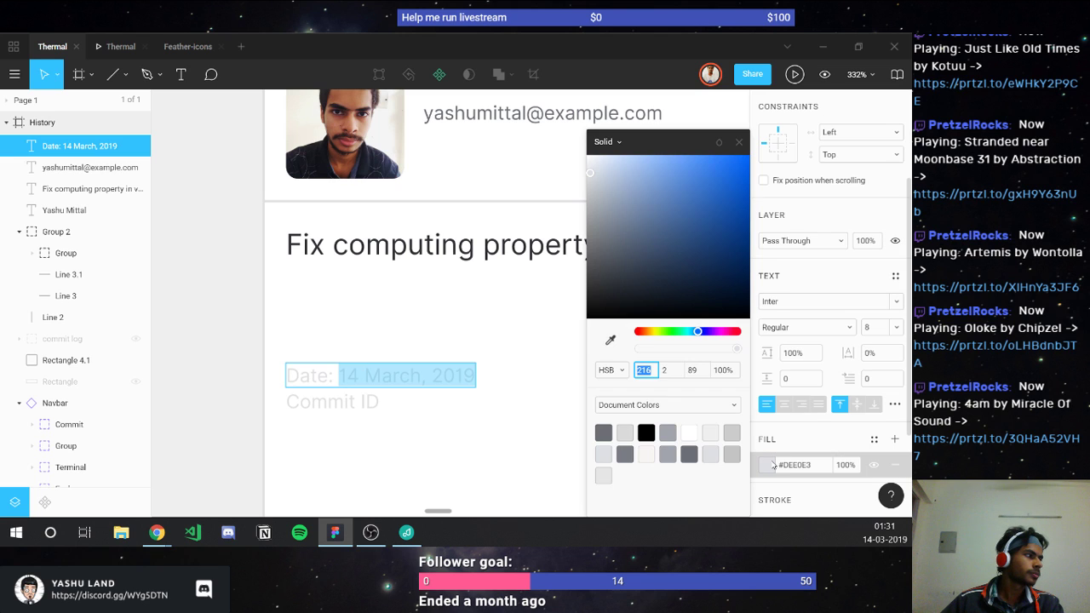
click(647, 432)
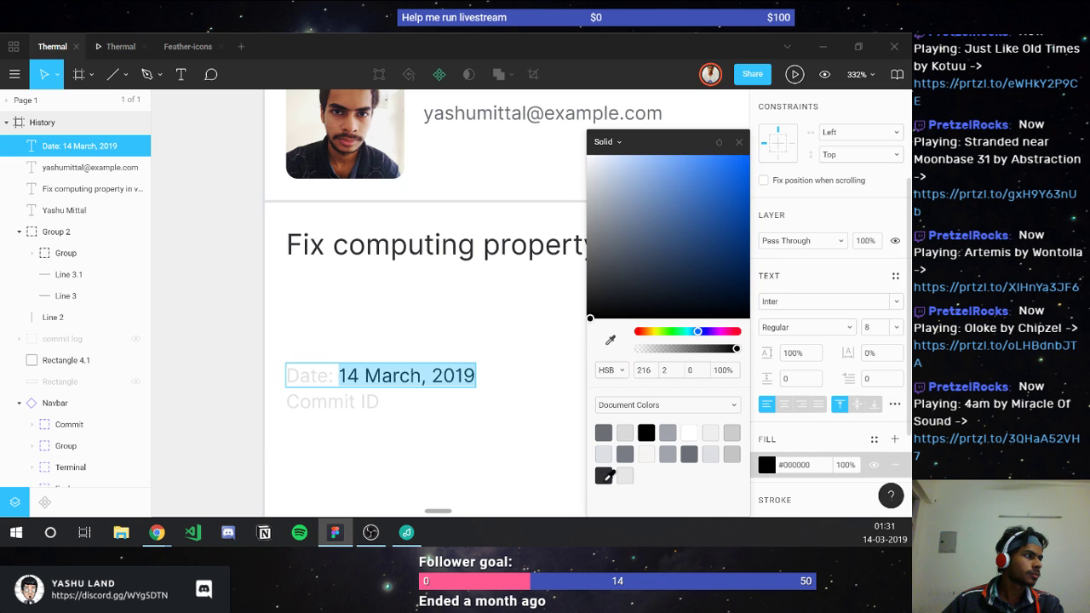
click(607, 470)
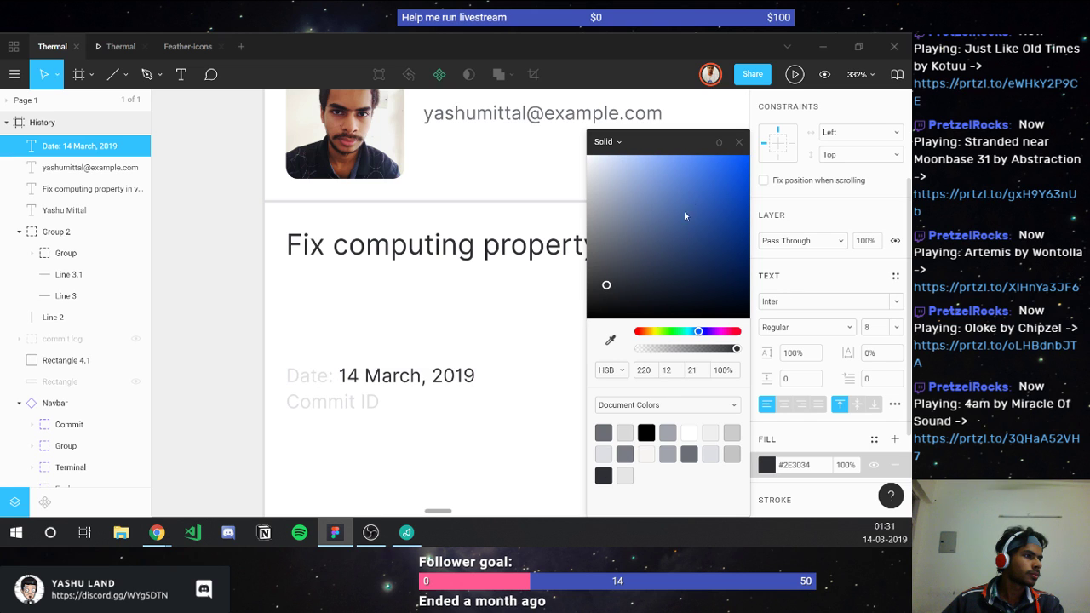
click(738, 141)
key(Escape)
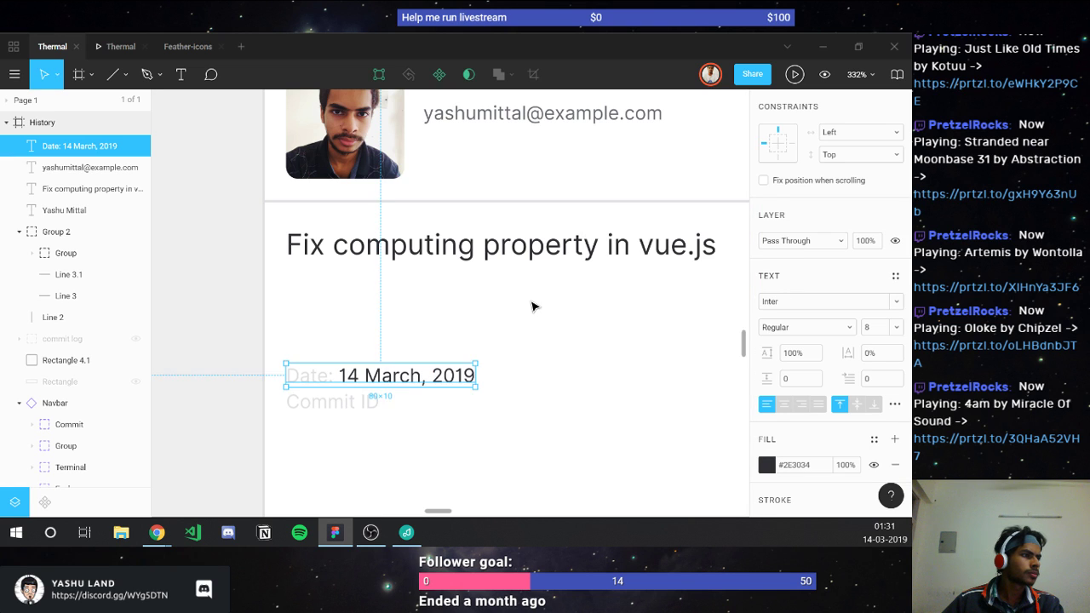
key(Escape)
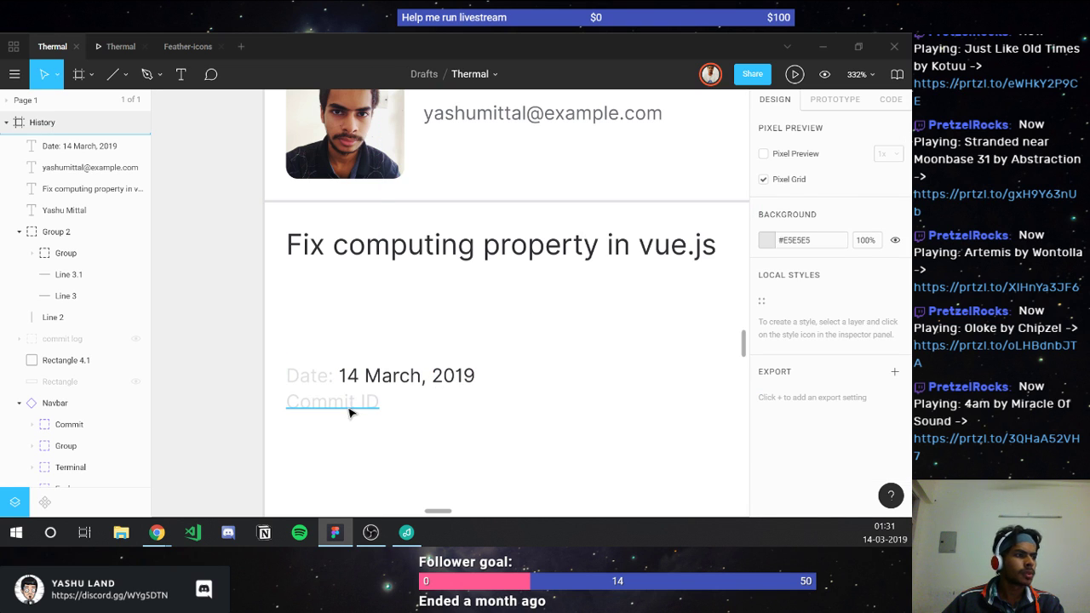
click(353, 409)
double_click(363, 411)
key(Right)
text(:)
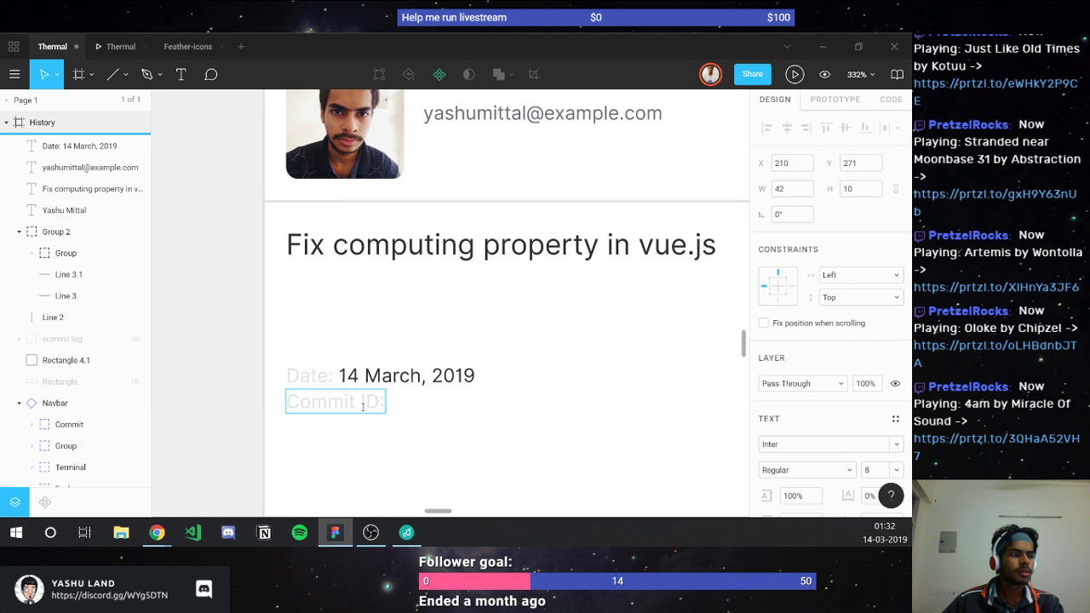
text( 25326)
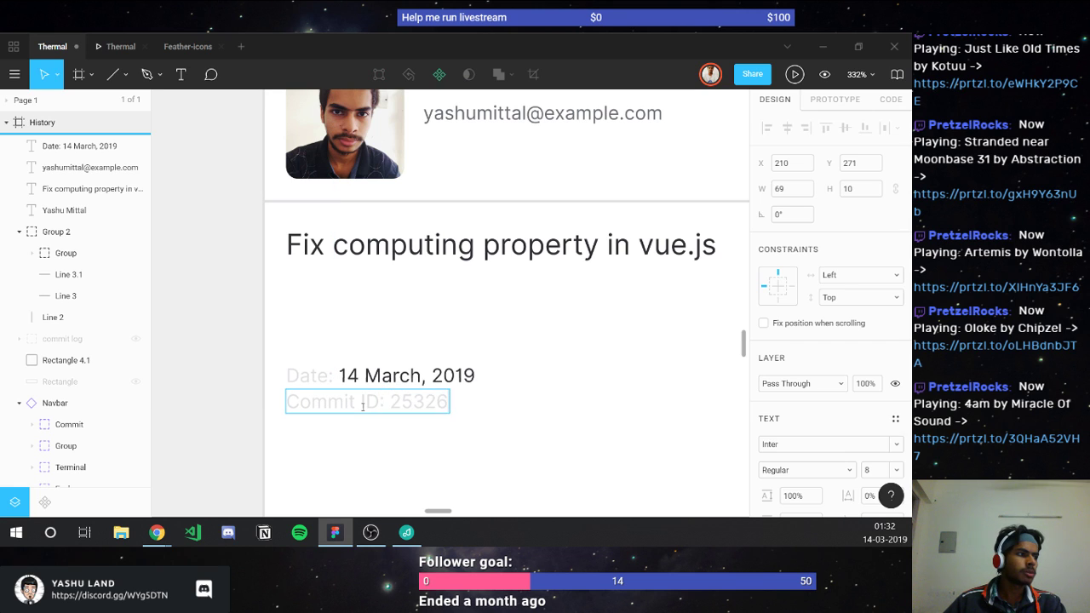
text(35243542354253)
Step: Darken the Commit ID number to #2E3034
double_click(391, 402)
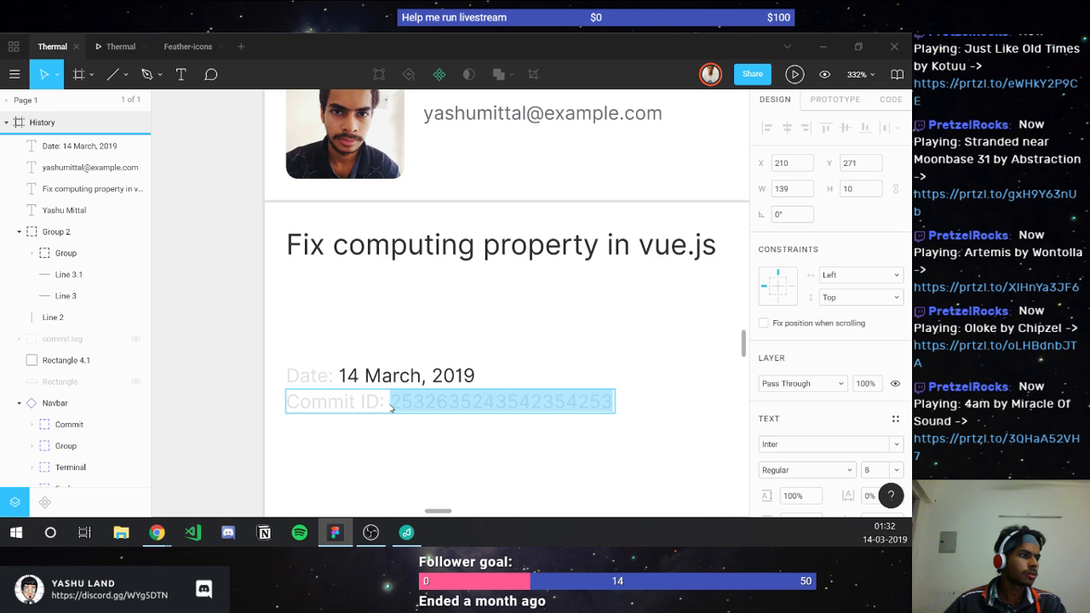
scroll(768, 486, down, 2)
scroll(769, 486, down, 4)
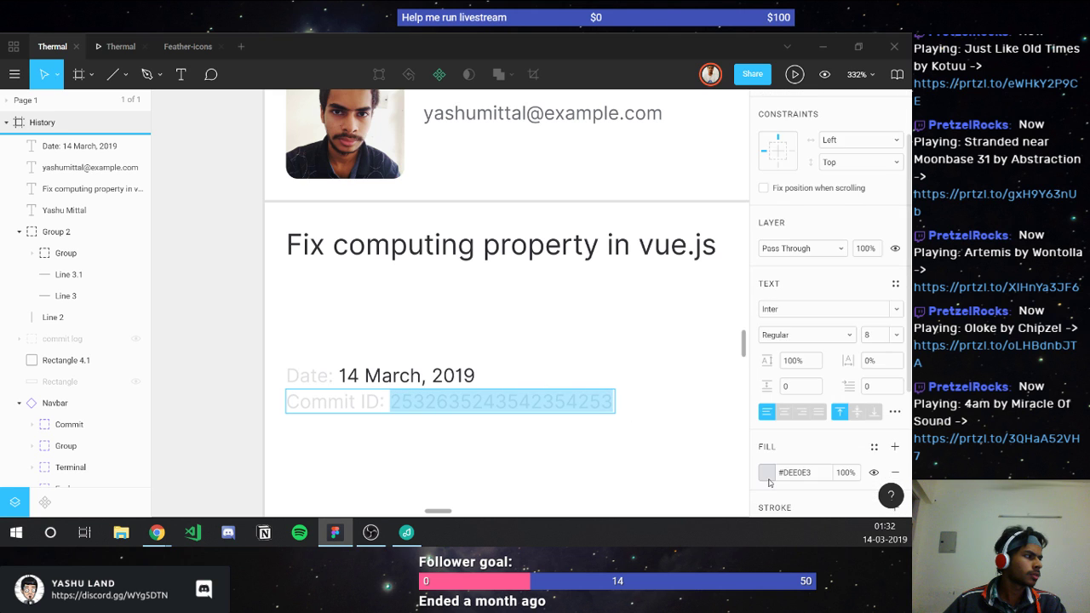
key(ctrl+alt+v)
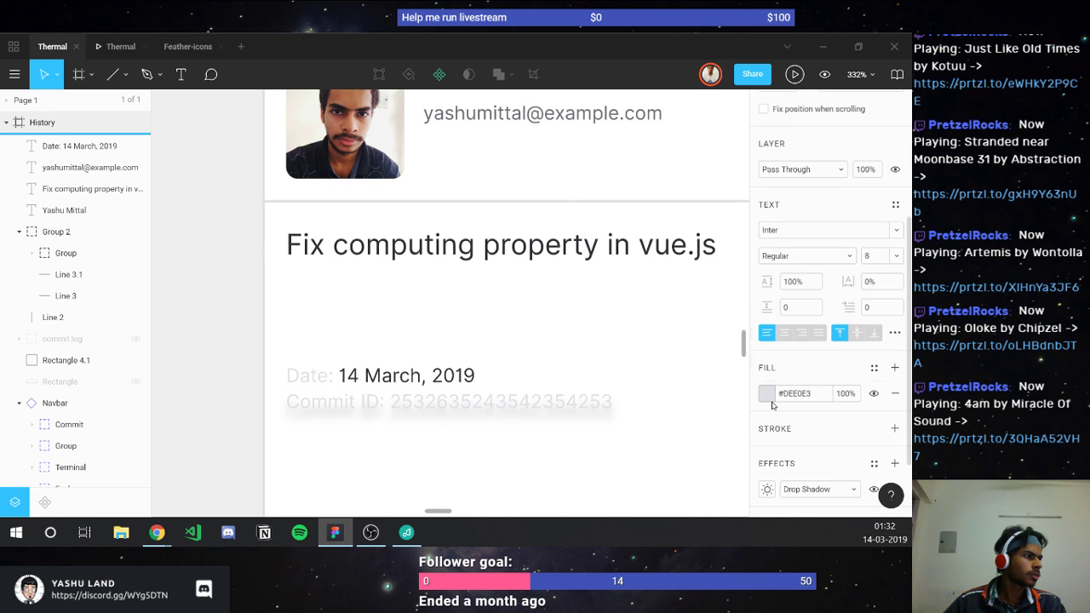
click(767, 394)
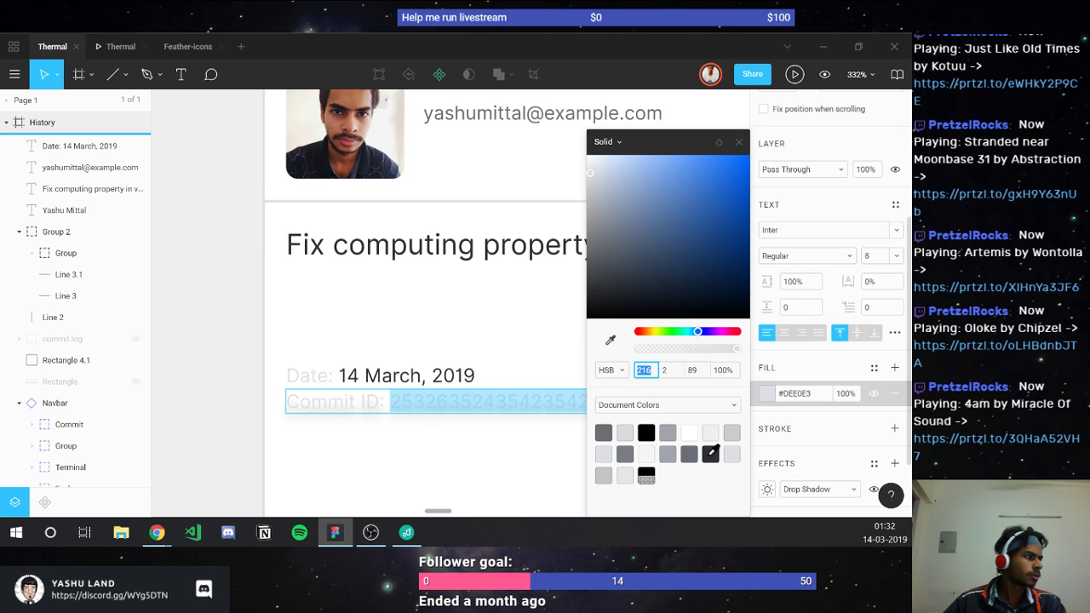
click(711, 453)
scroll(893, 409, down, 3)
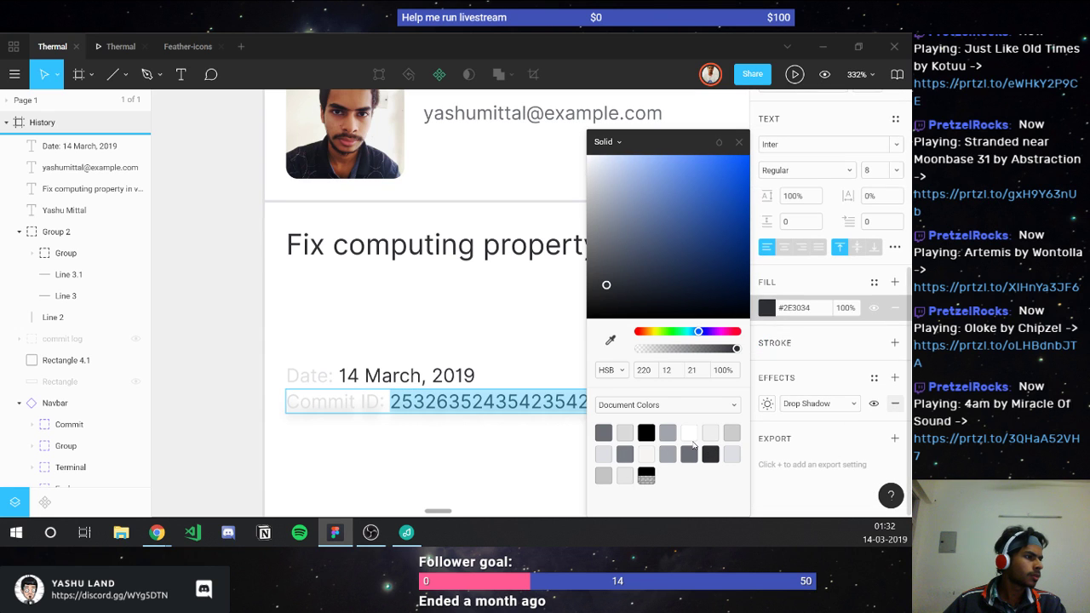
click(459, 474)
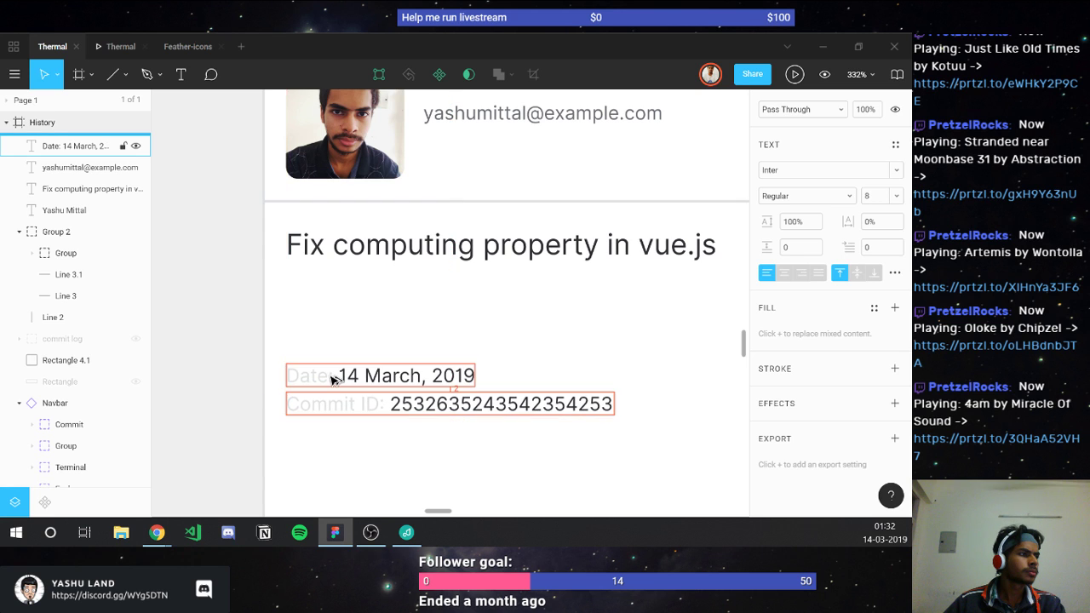
Step: Review the Thermal History screen in the prototype preview
click(508, 114)
scroll(508, 113, up, 1)
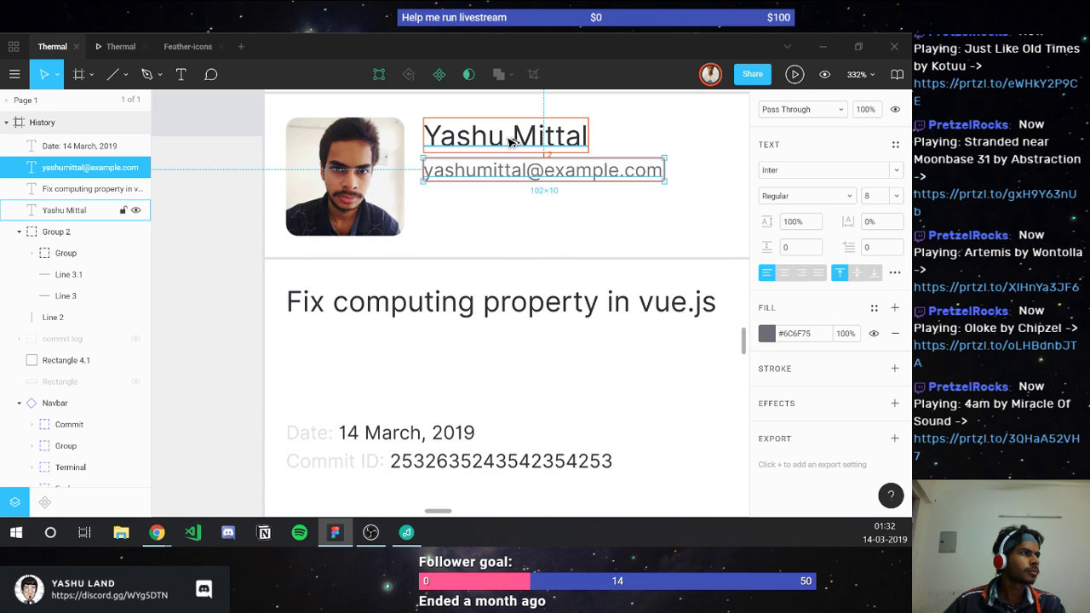
click(110, 49)
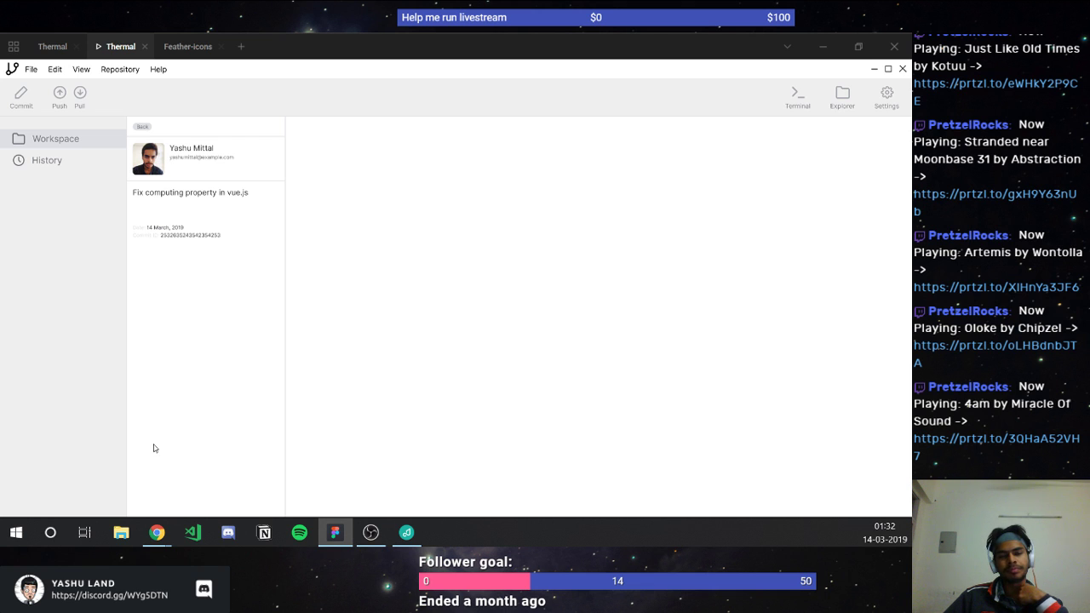
click(62, 52)
scroll(298, 277, down, 1)
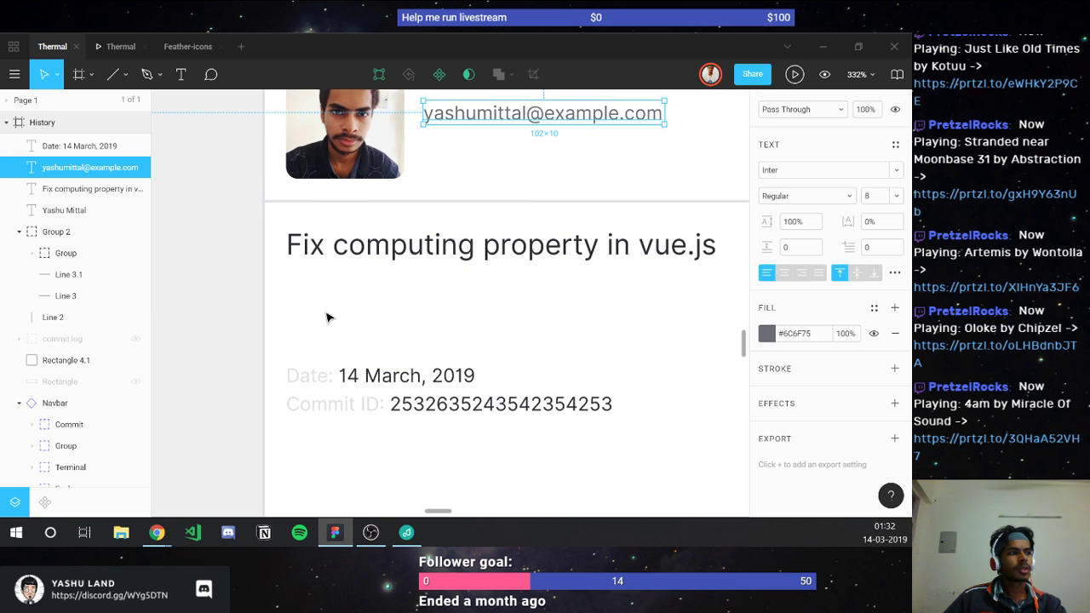
Step: Raise the commit title's font size to 14 and preview it
click(323, 244)
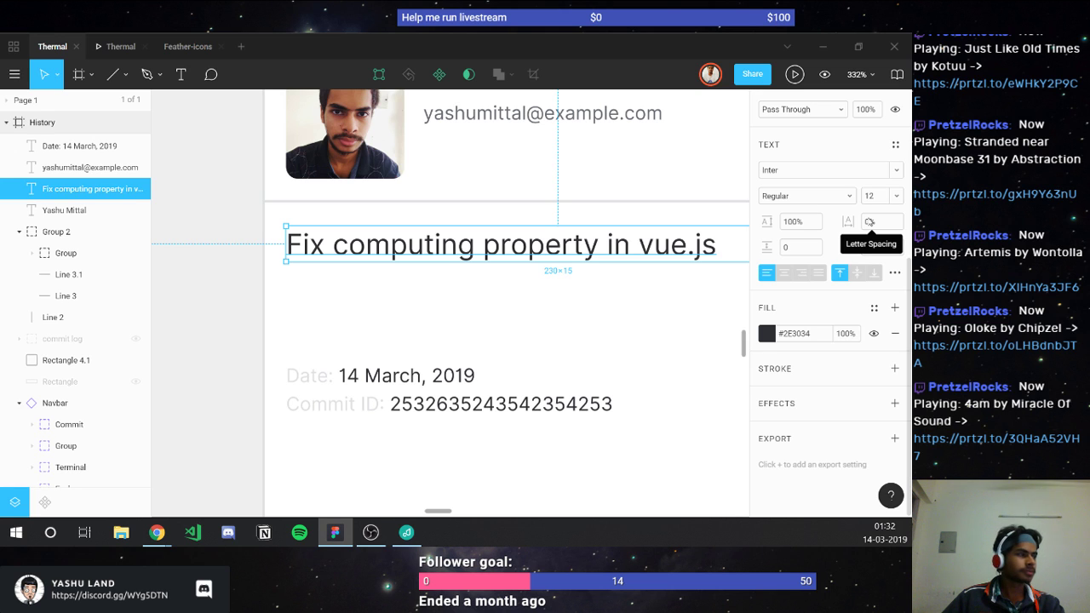
scroll(570, 188, up, 2)
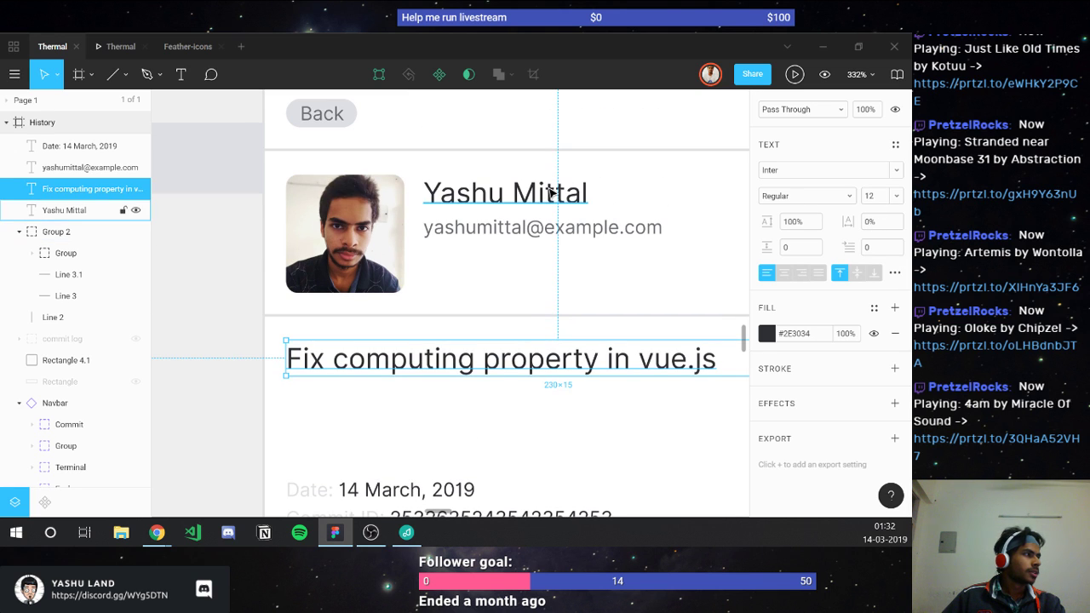
click(552, 194)
click(526, 359)
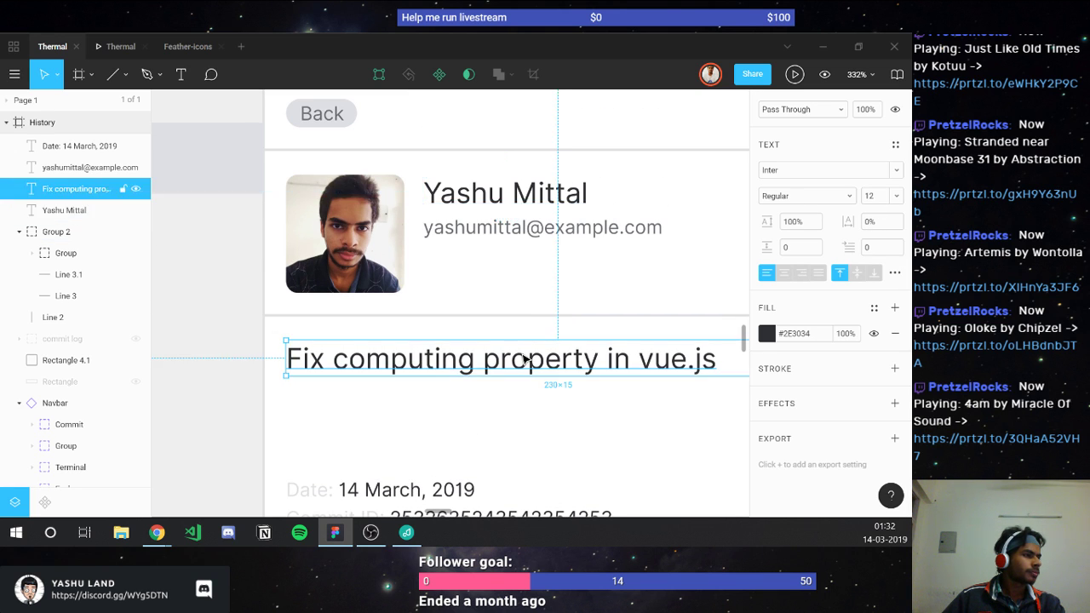
click(871, 196)
key(Up)
key(Up)
key(Up)
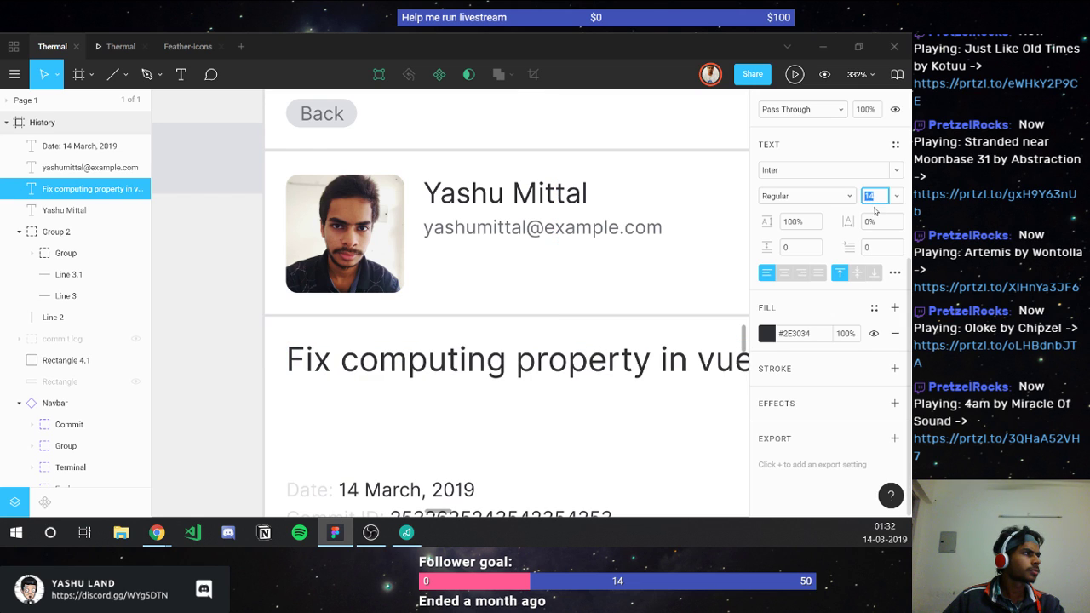
click(109, 49)
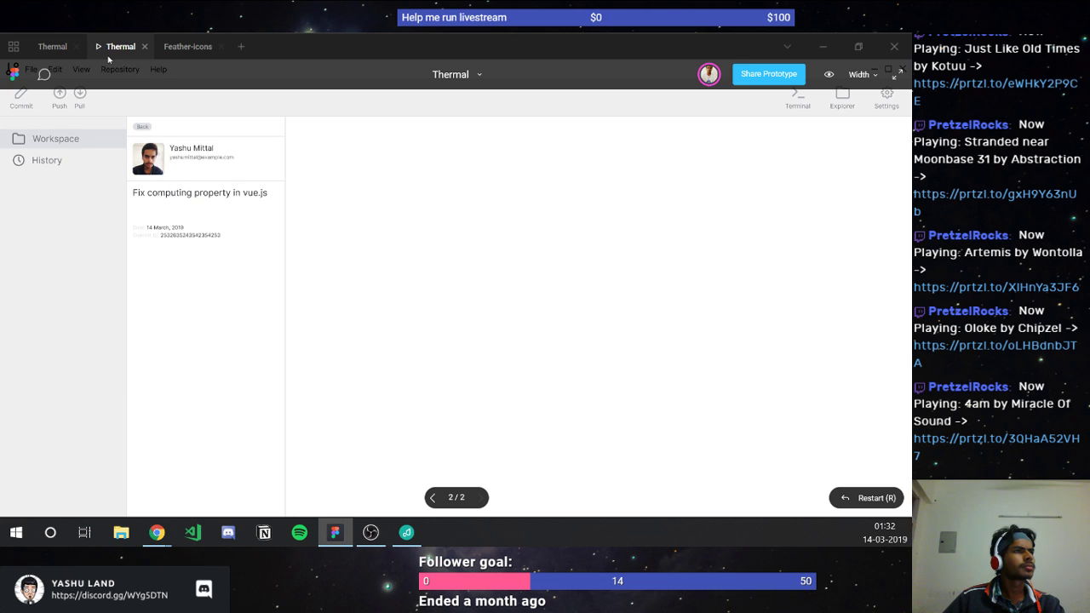
click(62, 48)
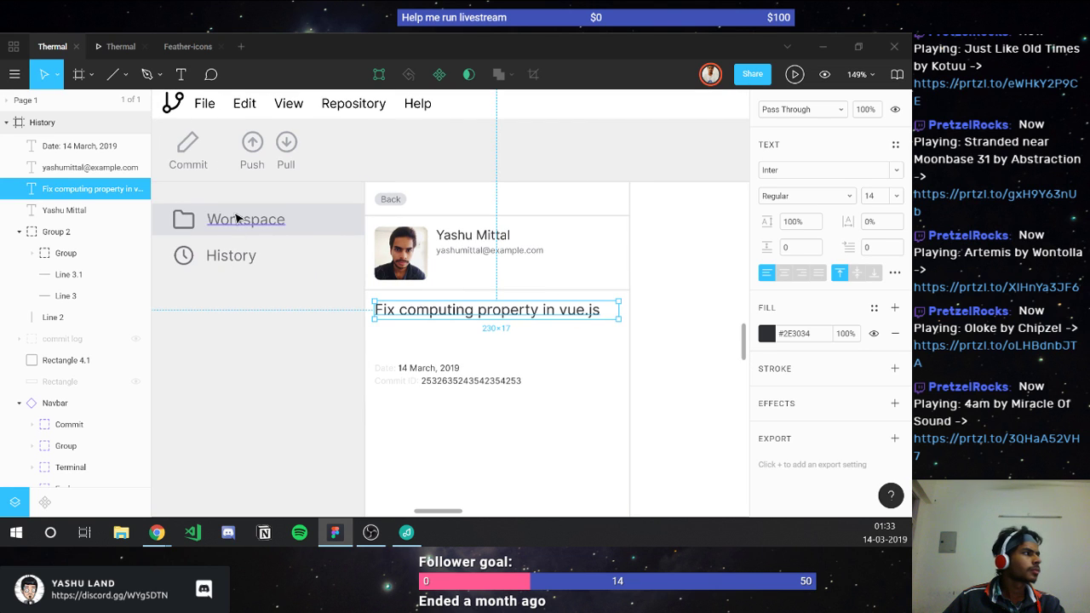
Step: Set the Workspace and History sidebar labels to font size 12 and compare in preview
click(237, 218)
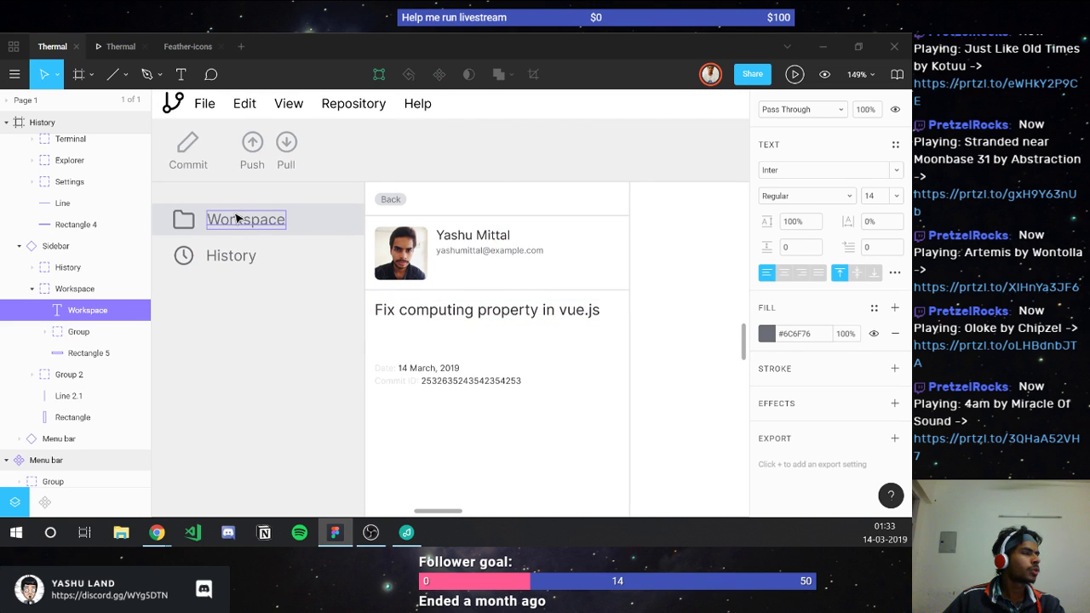
shift+click(247, 256)
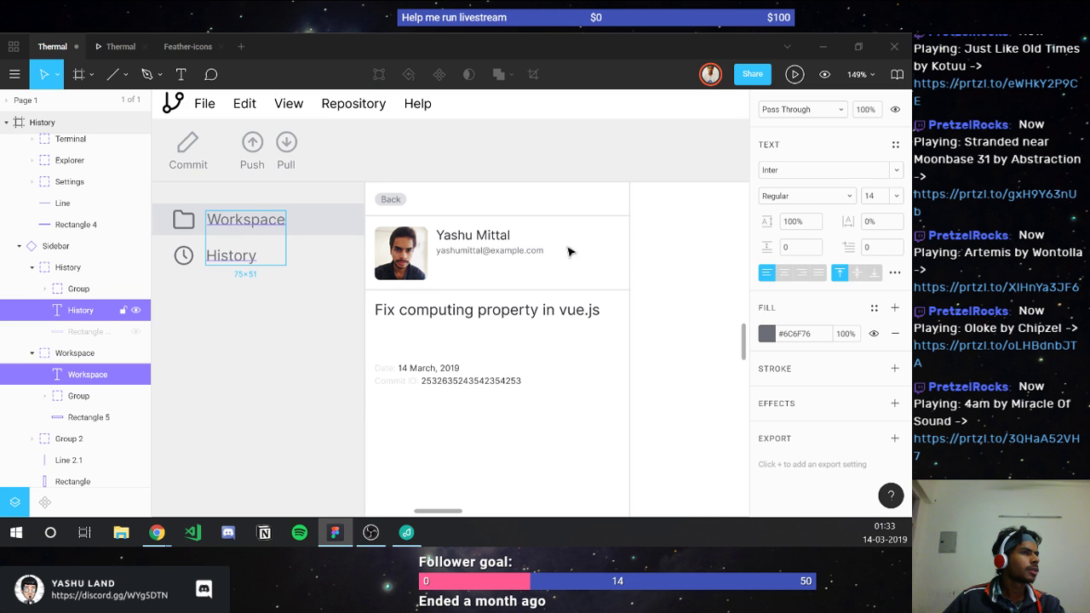
click(874, 196)
text(12)
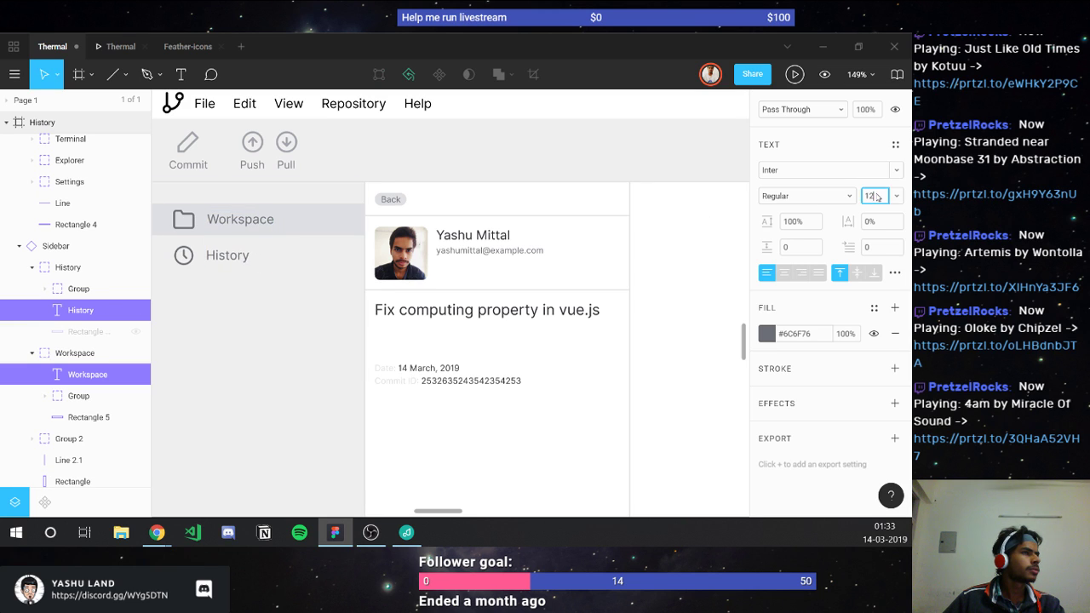
key(Return)
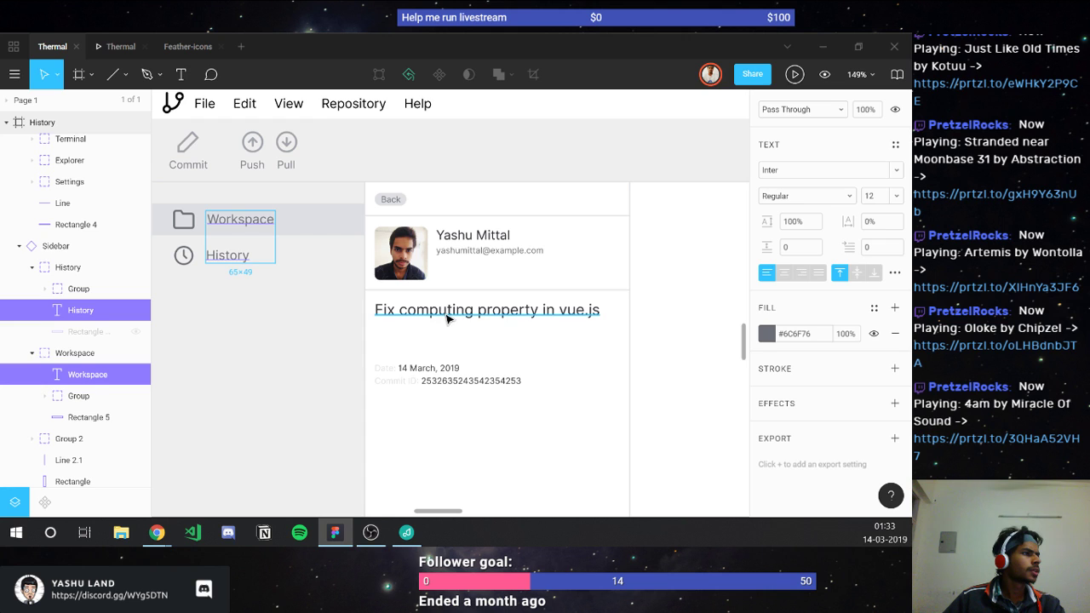
click(443, 311)
click(874, 197)
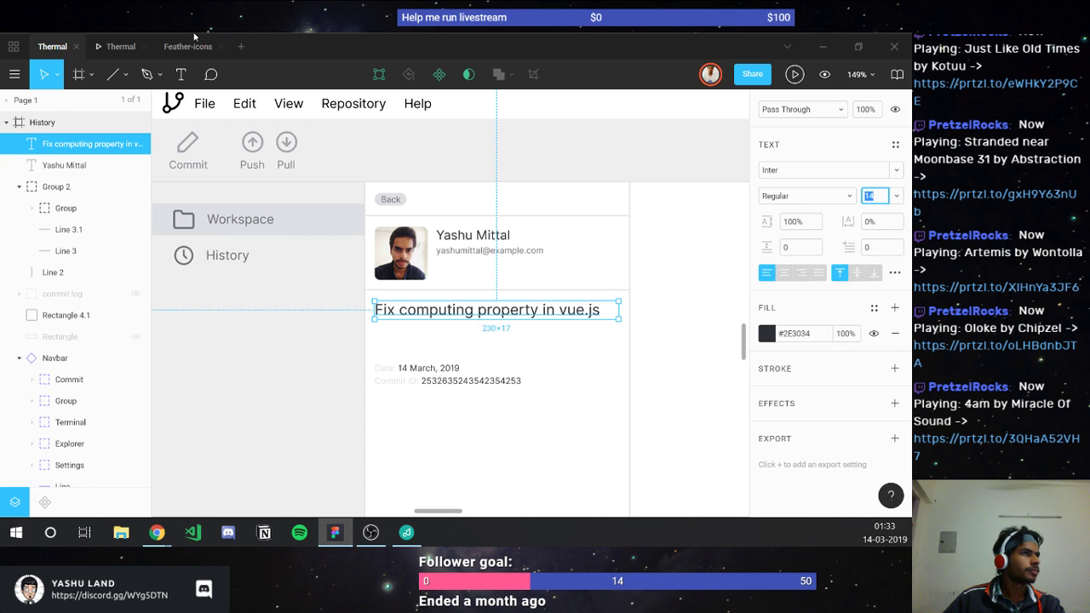
click(104, 49)
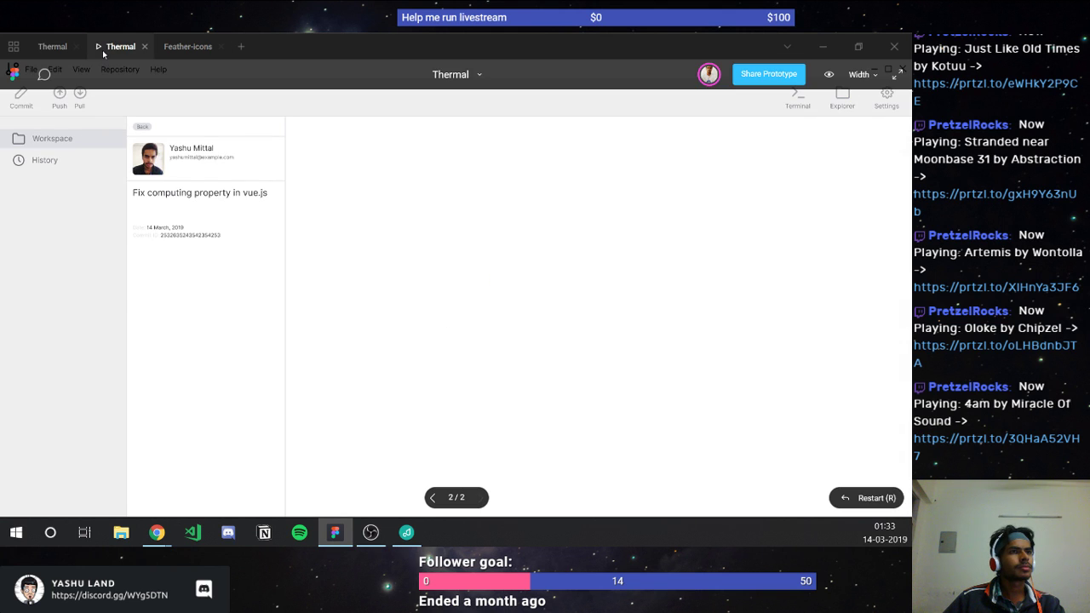
click(39, 48)
Step: Bump the Workspace and History labels up to font size 13 and preview
click(251, 224)
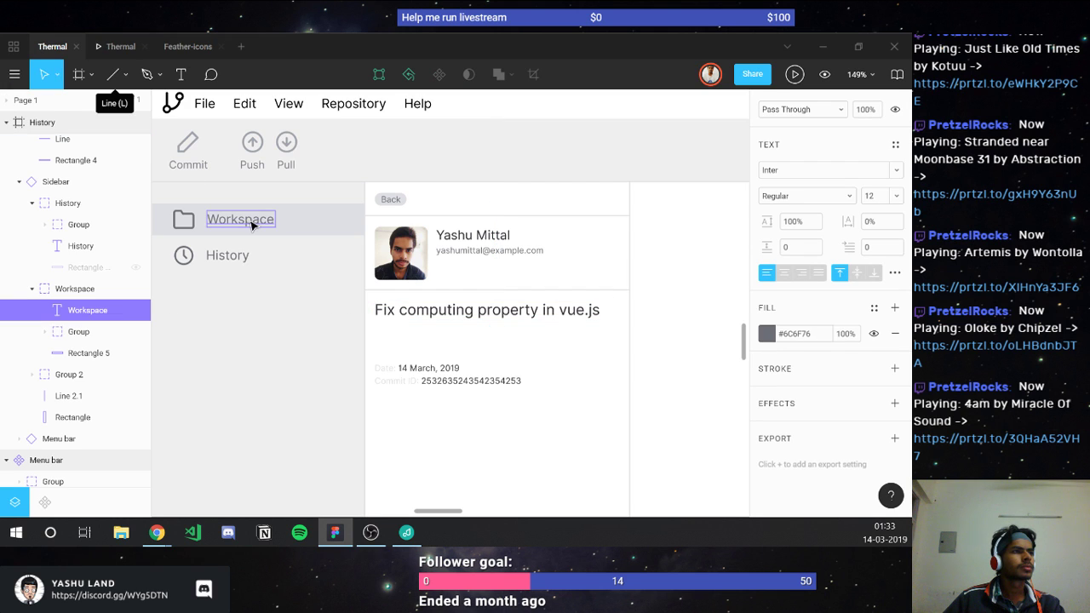
shift+click(231, 260)
click(870, 199)
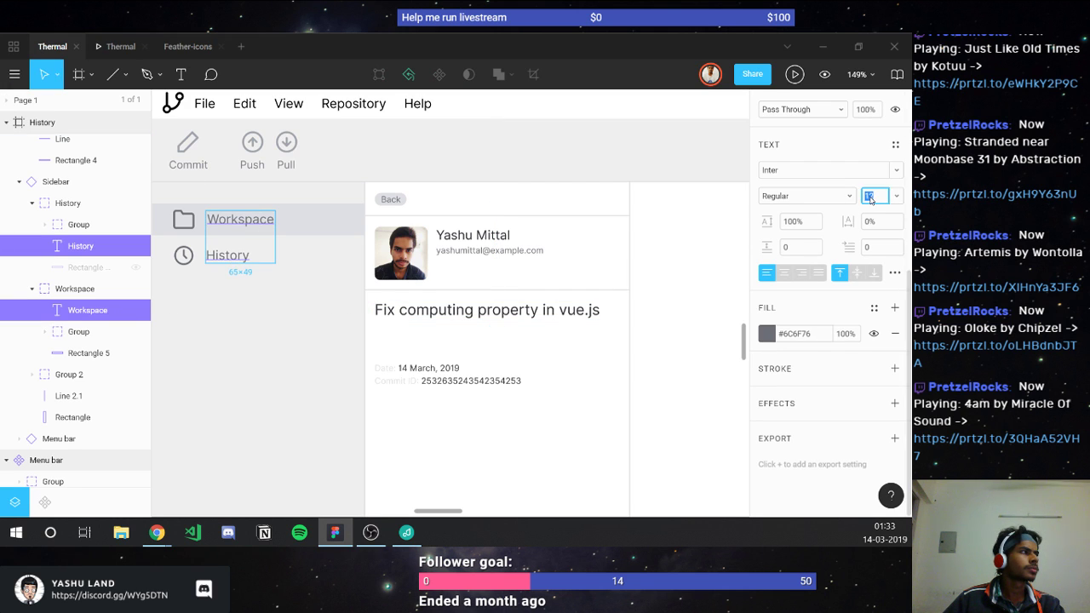
key(Up)
key(Return)
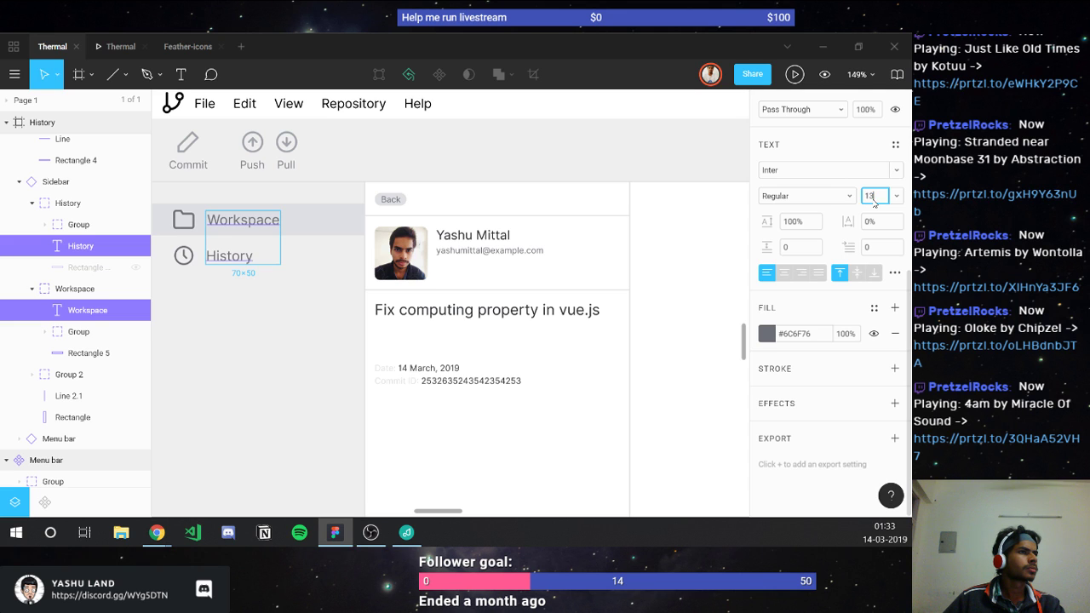
click(120, 46)
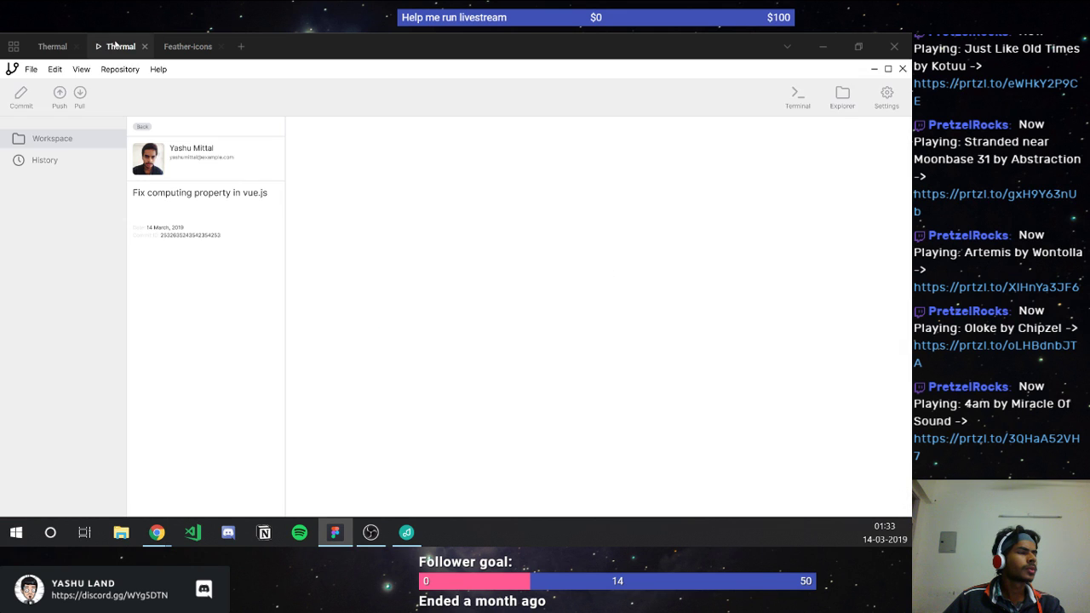
Step: Duplicate the commit title and place the copy just below the original
click(52, 46)
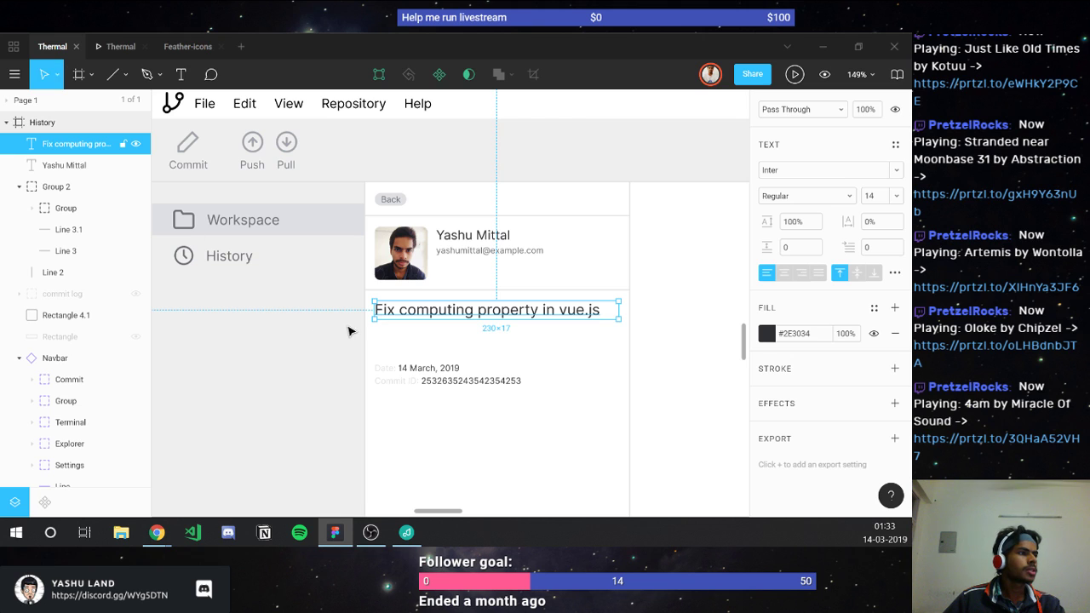
key(ctrl+d)
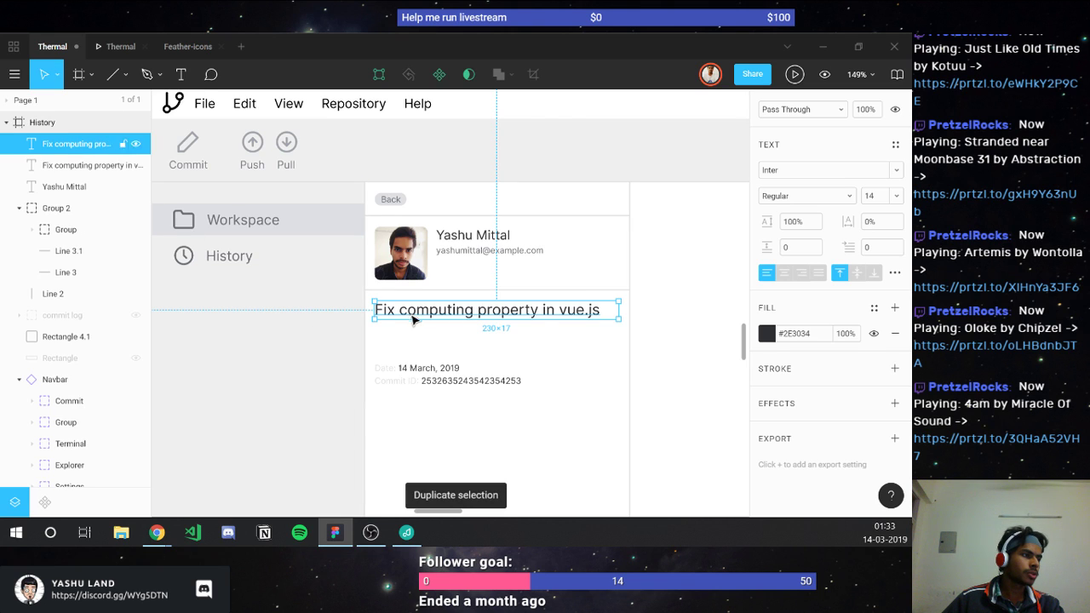
drag(411, 319, 415, 342)
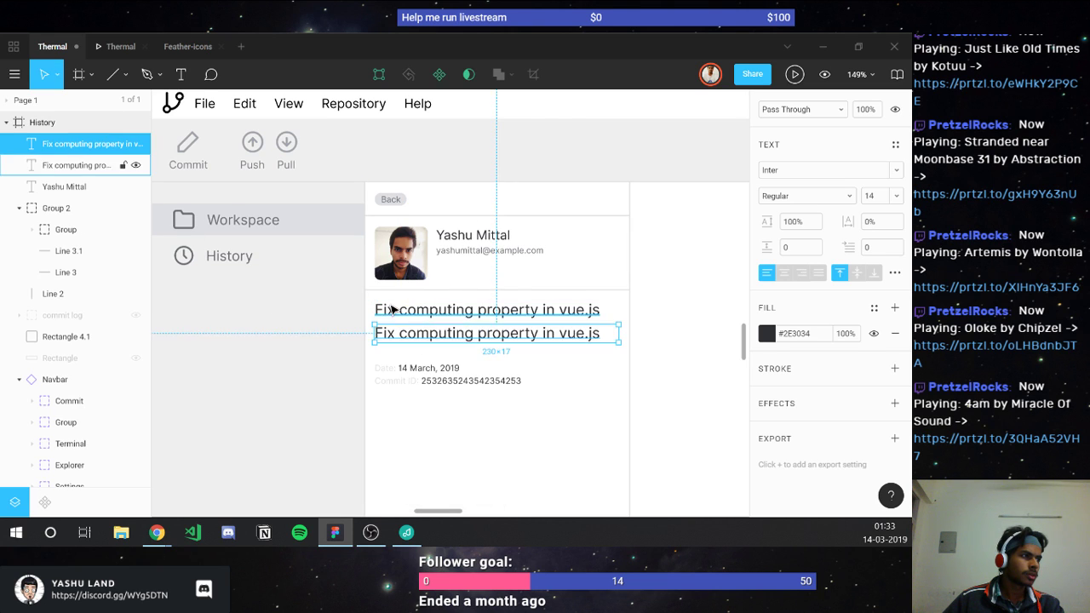
key(alt)
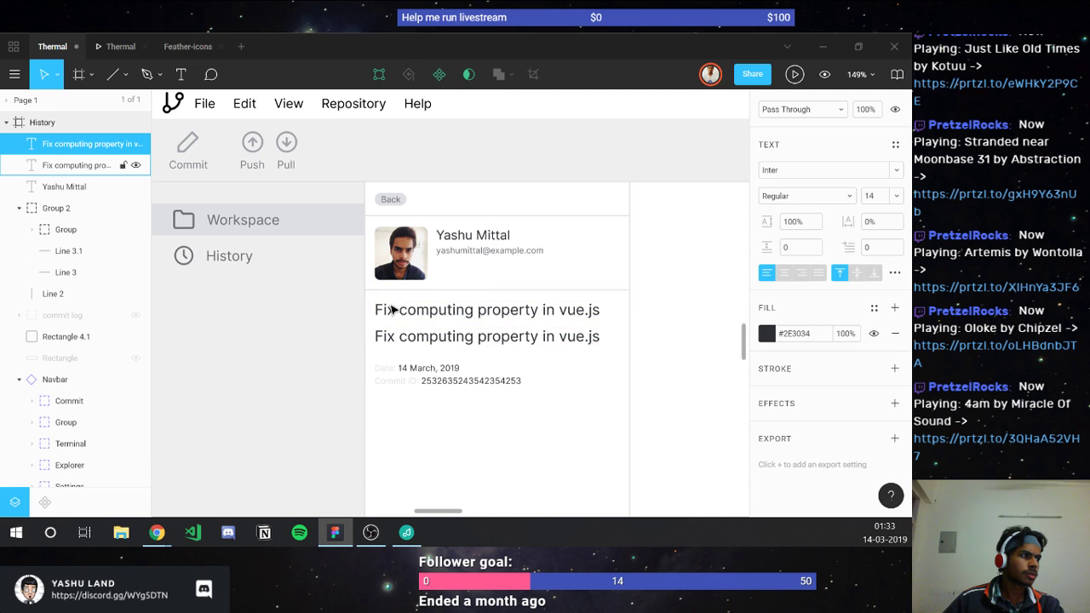
key(alt)
click(394, 332)
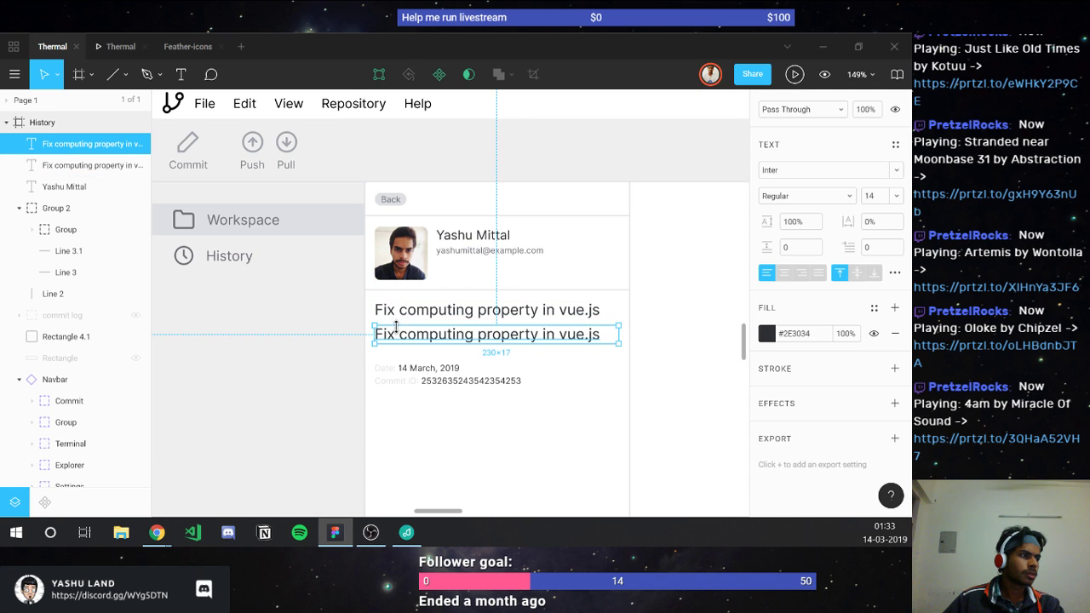
Step: Shrink the copied line's font size from 12 to 11, then 10
click(881, 197)
text(12)
key(Return)
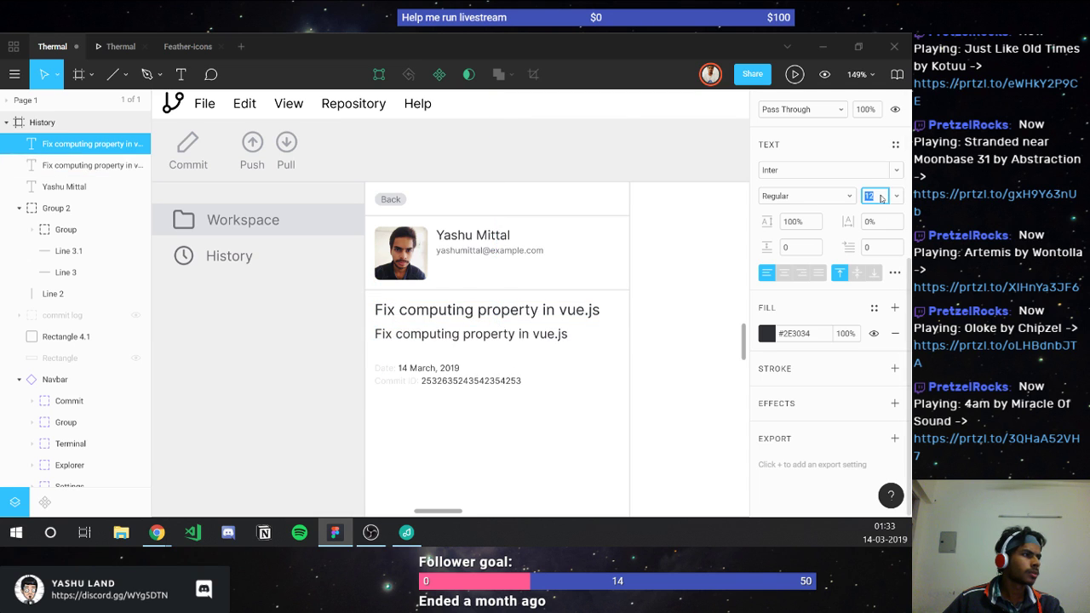
click(549, 337)
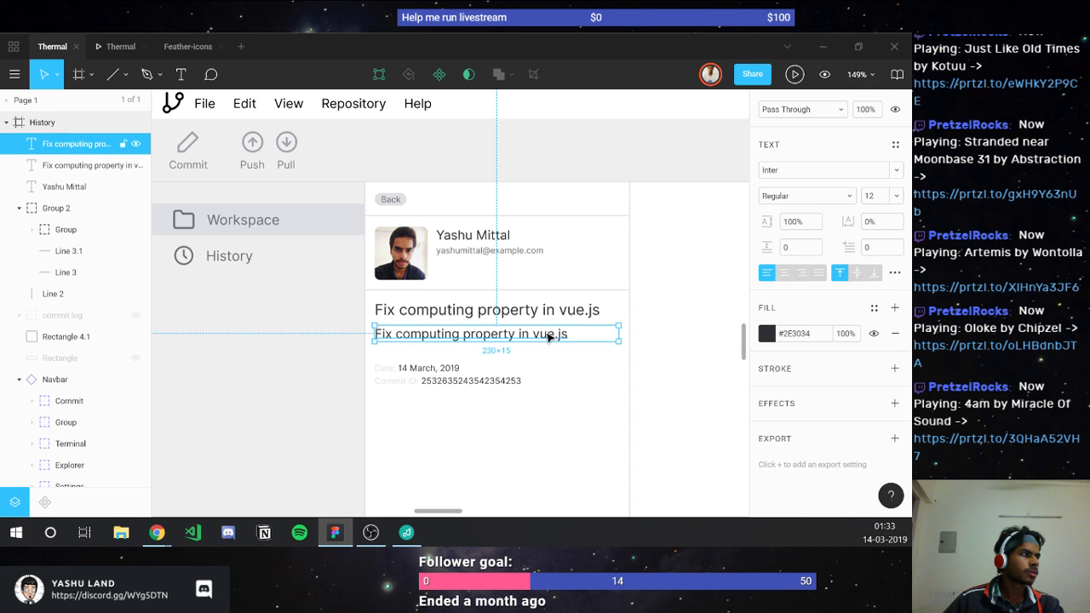
click(884, 196)
text(11)
key(Return)
key(Down)
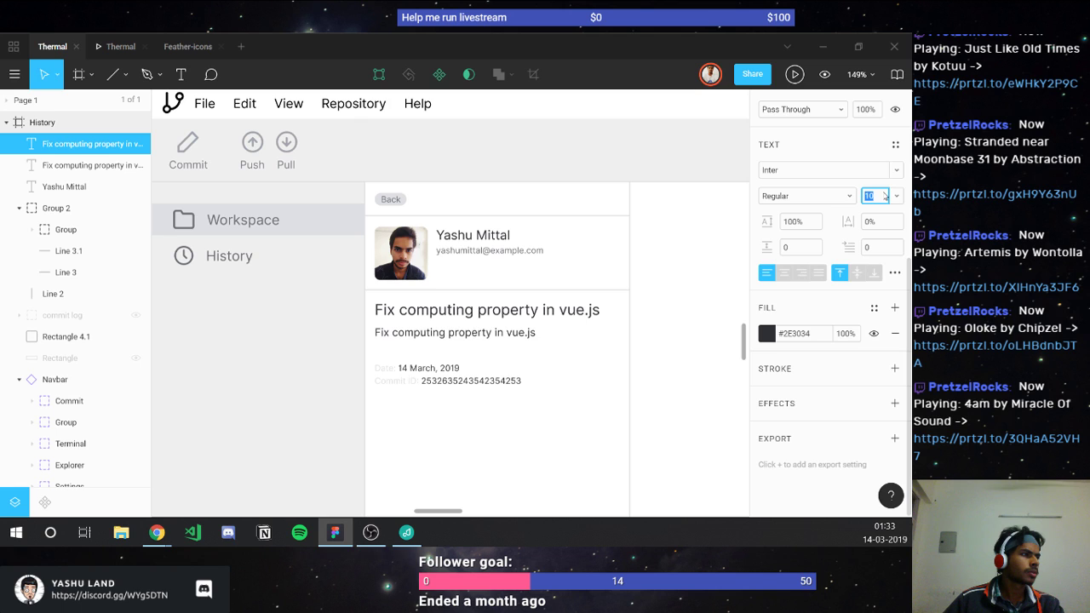
Step: Reword the copy to describe the src/commit/log.vue changes 'which we have done using Thermal.'
double_click(500, 332)
text(I)
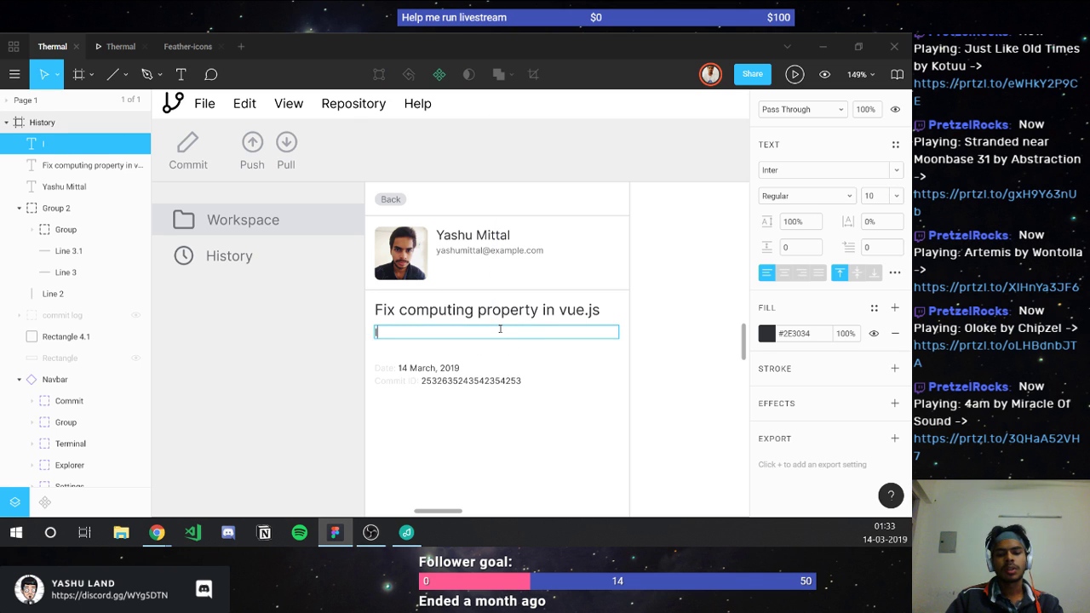
text(t contain all )
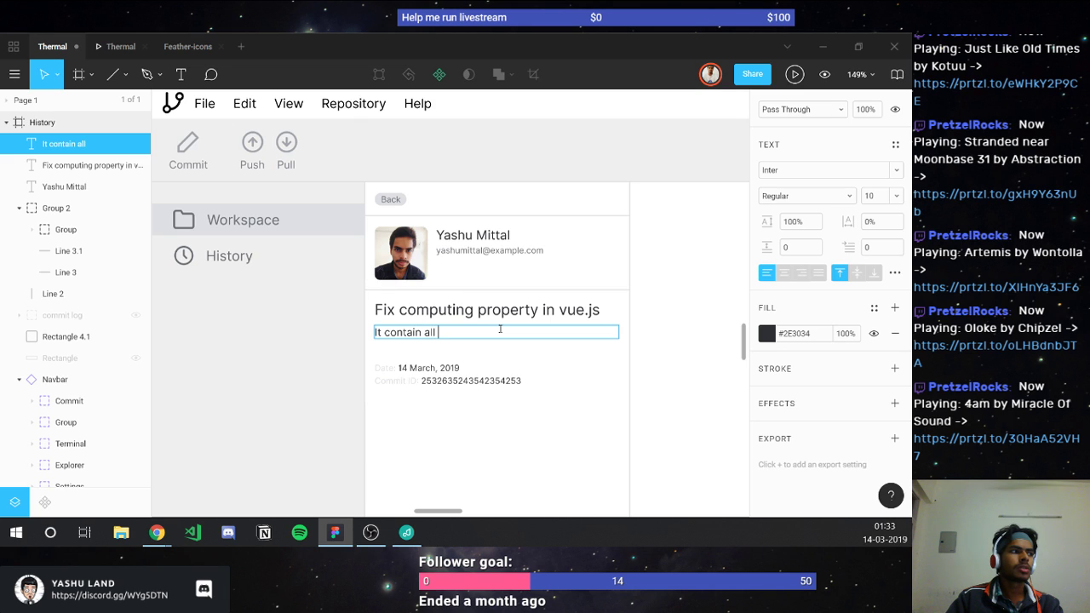
text(the changes from )
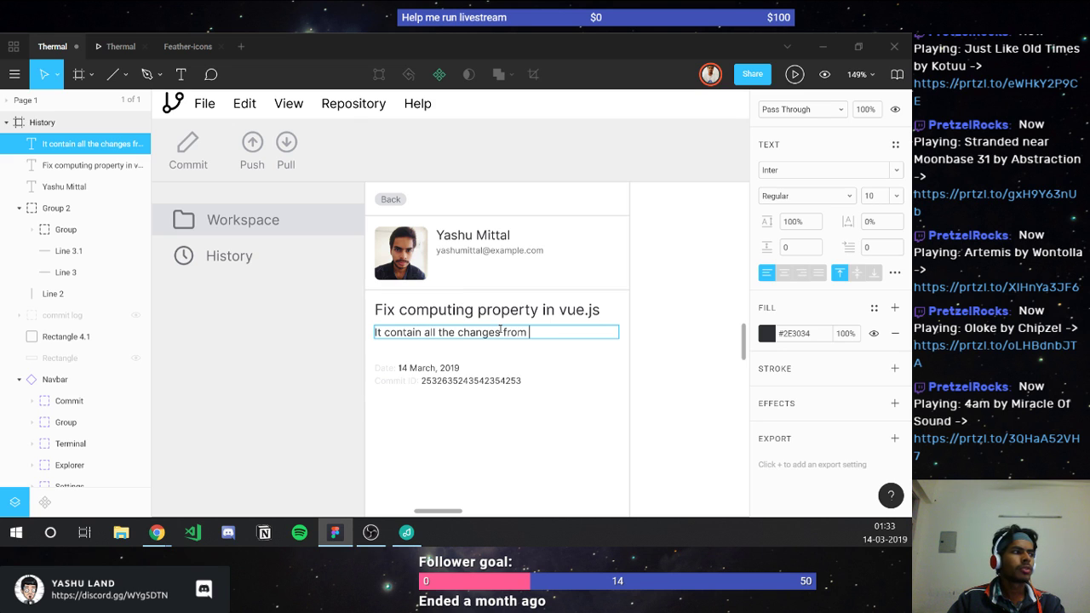
text(the src/)
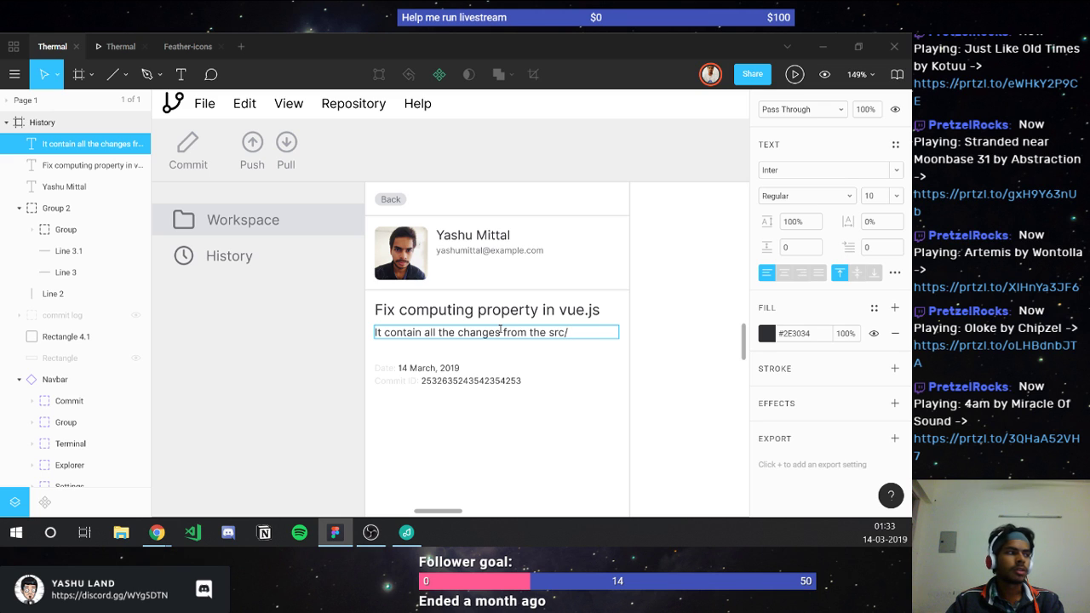
text(commit/)
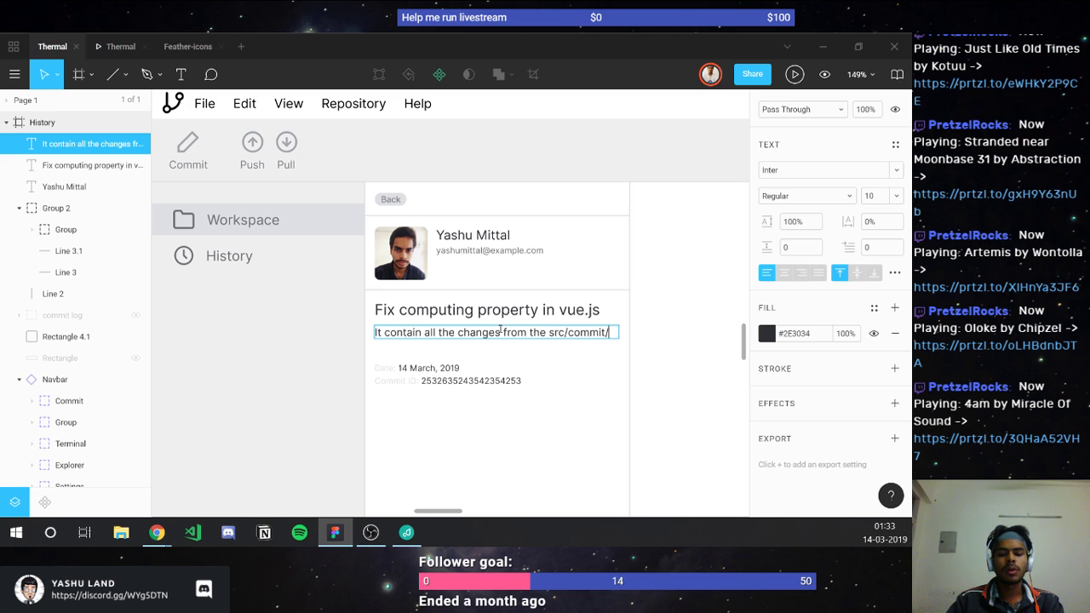
text(log.js)
key(BackSpace)
key(BackSpace)
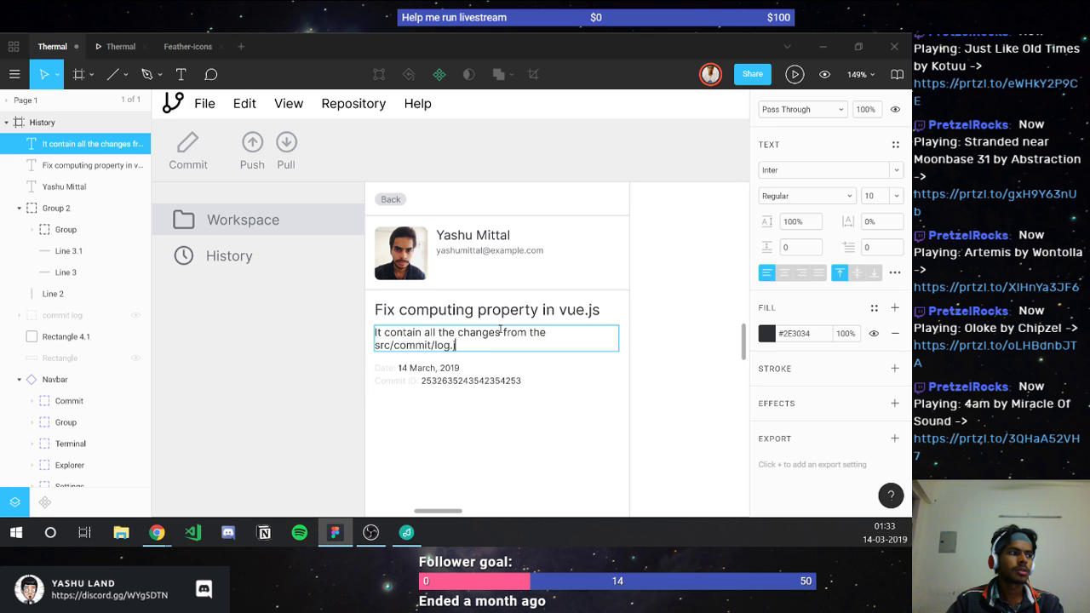
text(vue c)
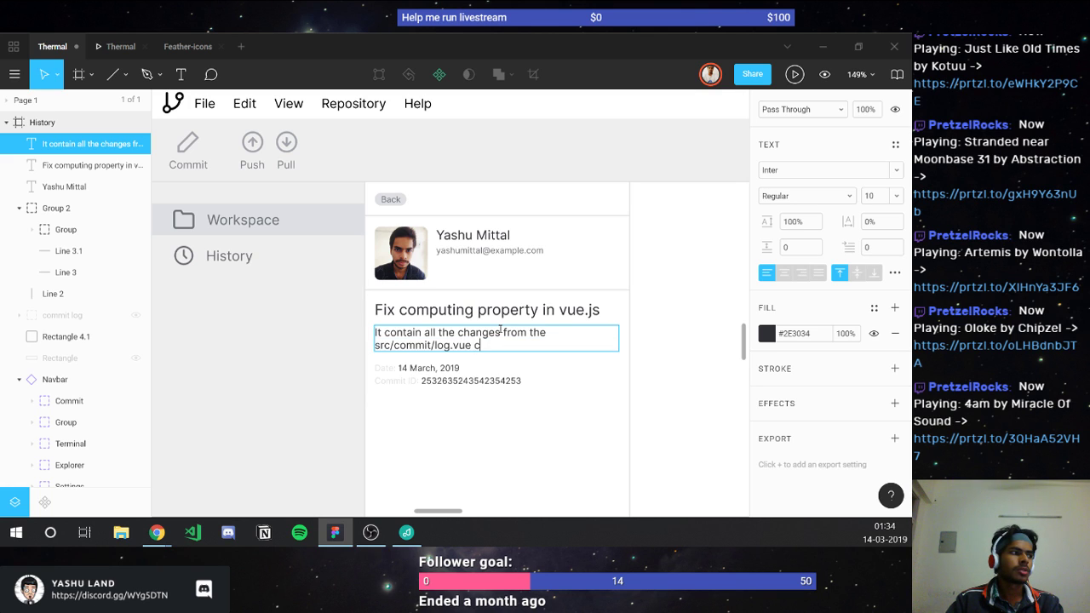
key(BackSpace)
key(BackSpace)
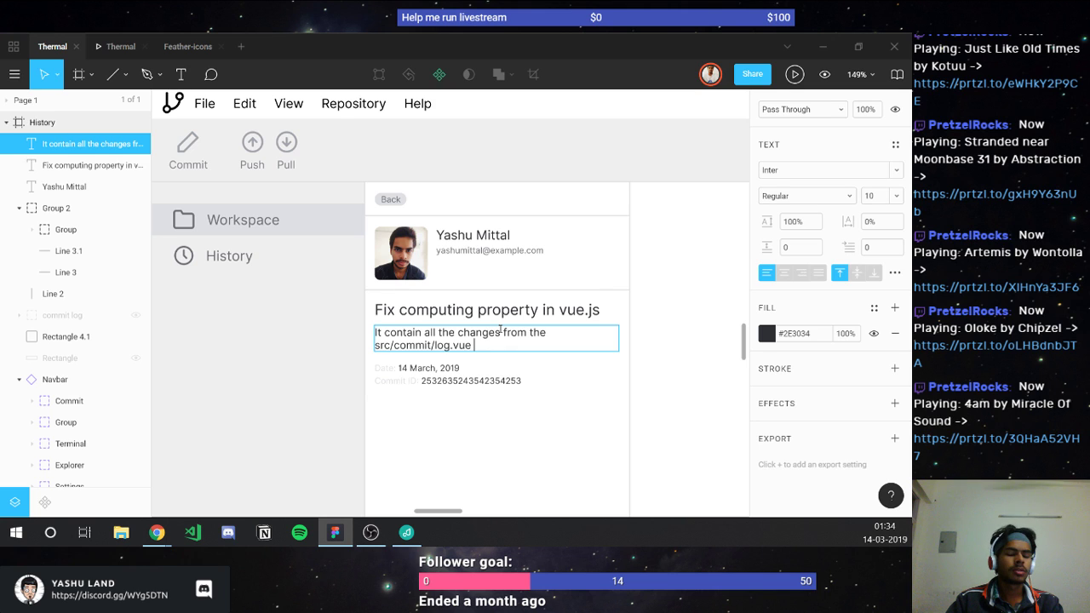
text(which we have )
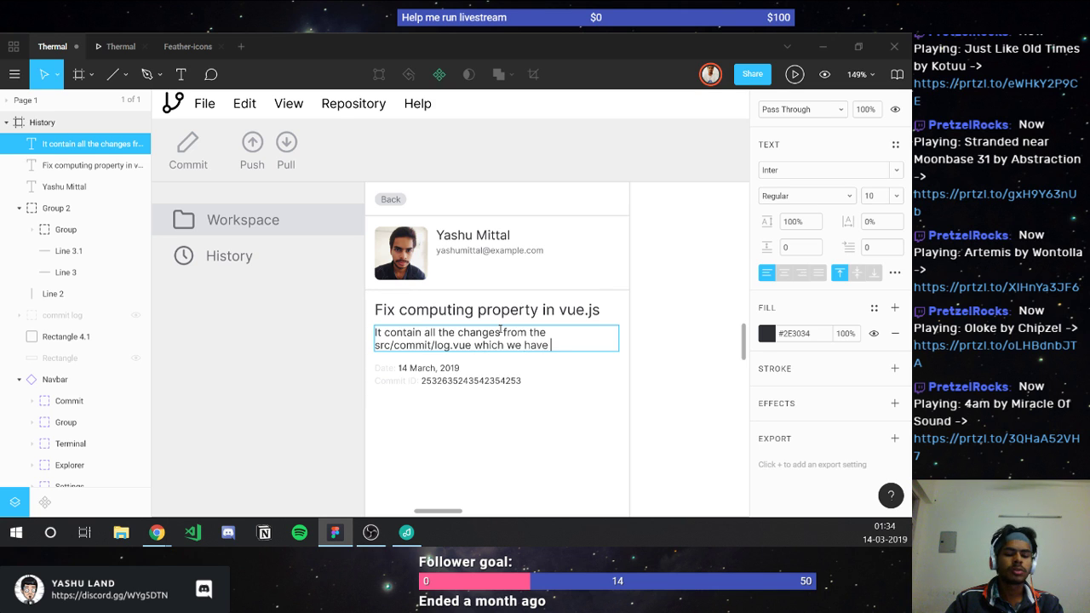
text(c)
key(BackSpace)
text(fini)
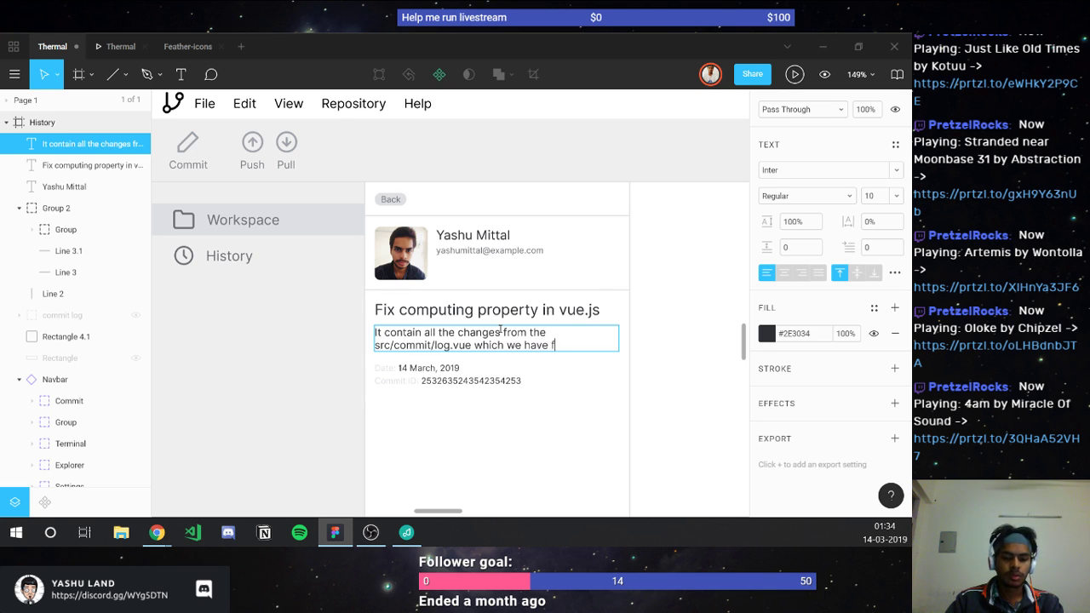
key(BackSpace)
key(BackSpace)
key(BackSpace)
key(BackSpace)
text(done )
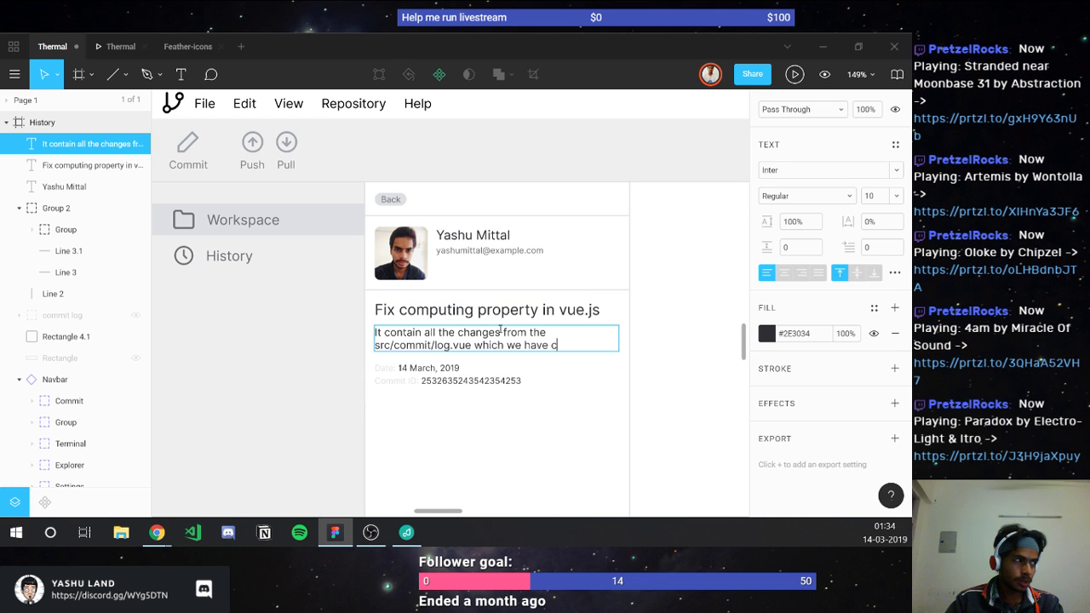
text(using )
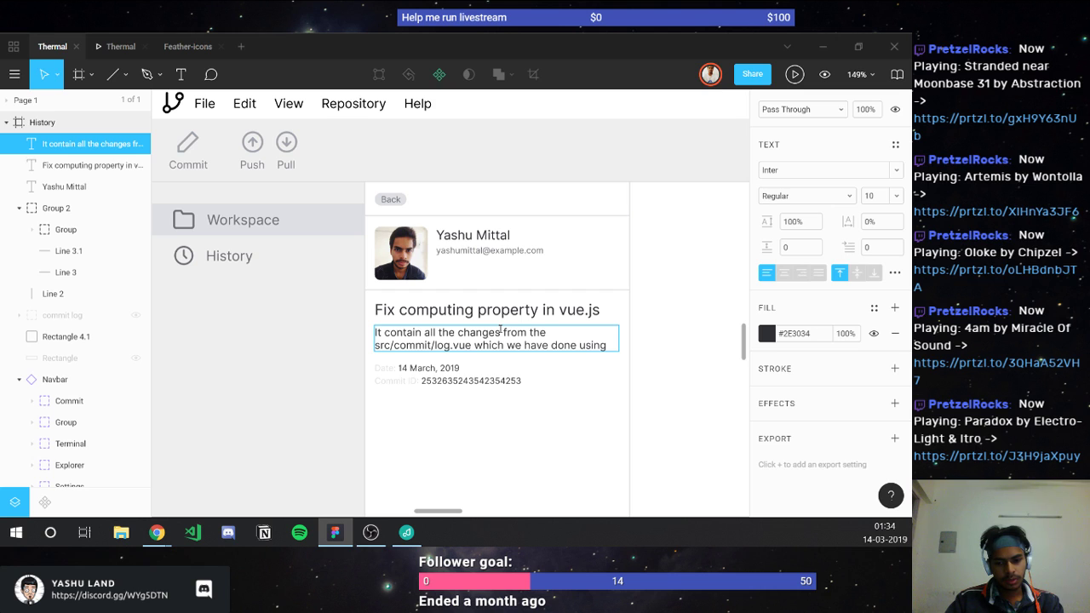
text(Thermal.)
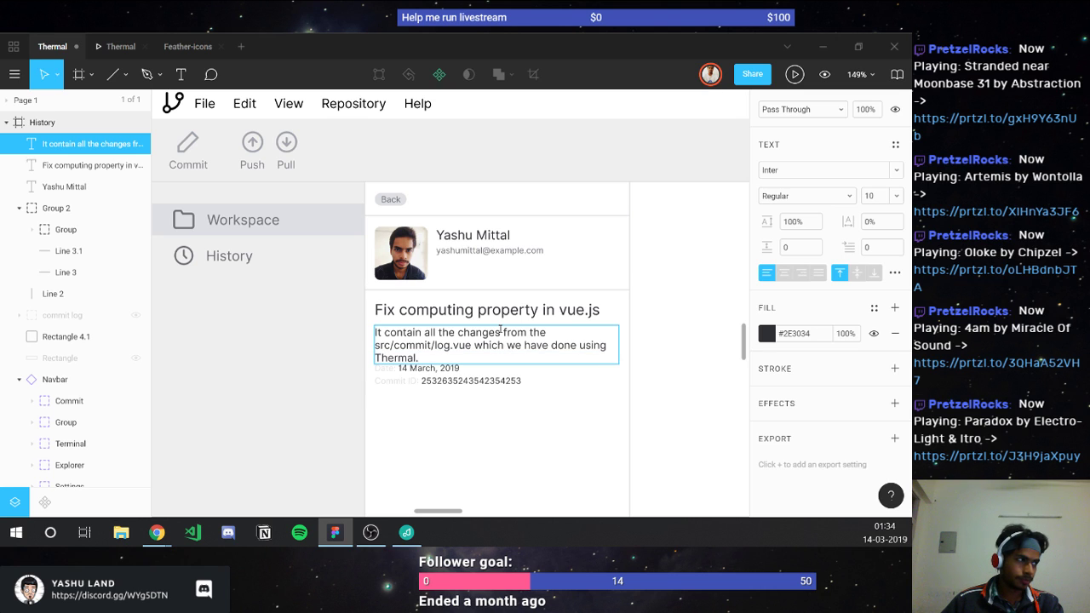
key(Escape)
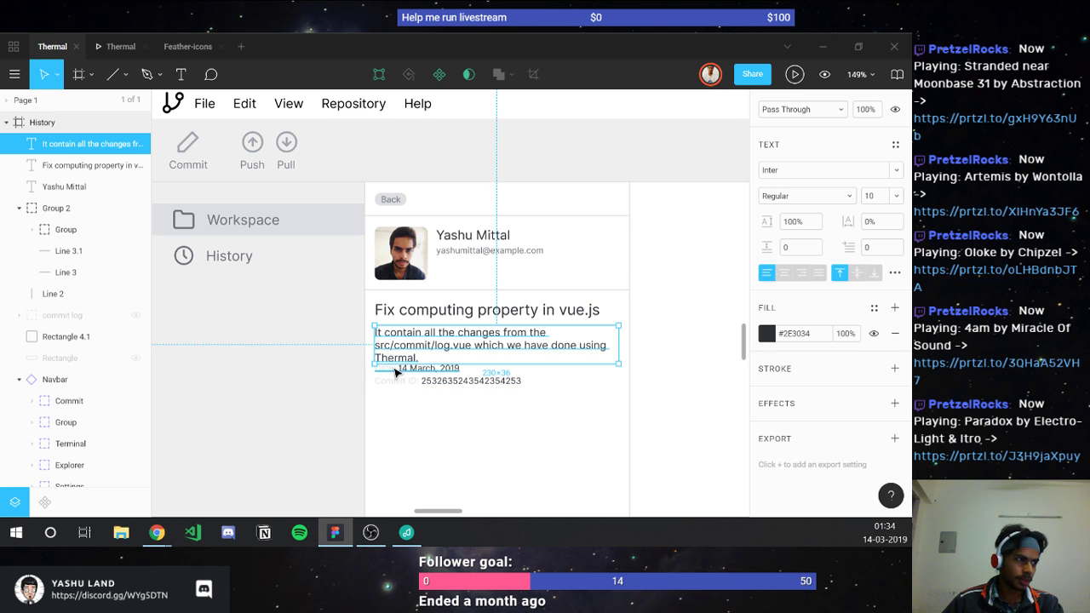
Step: Shift the Date and Commit ID rows slightly lower and open the Thermal prototype preview
click(412, 371)
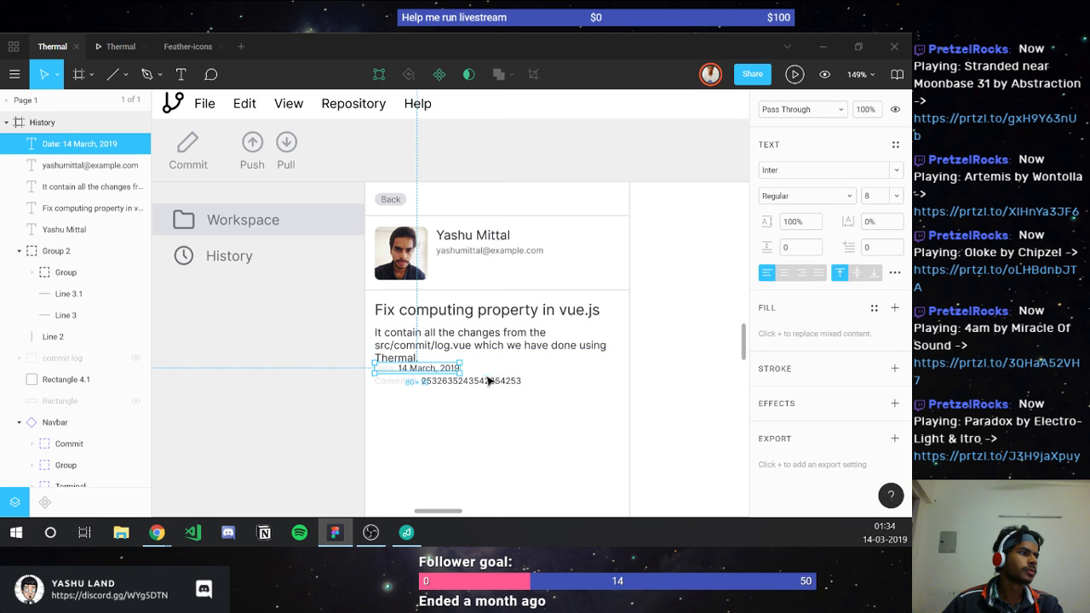
shift+click(389, 382)
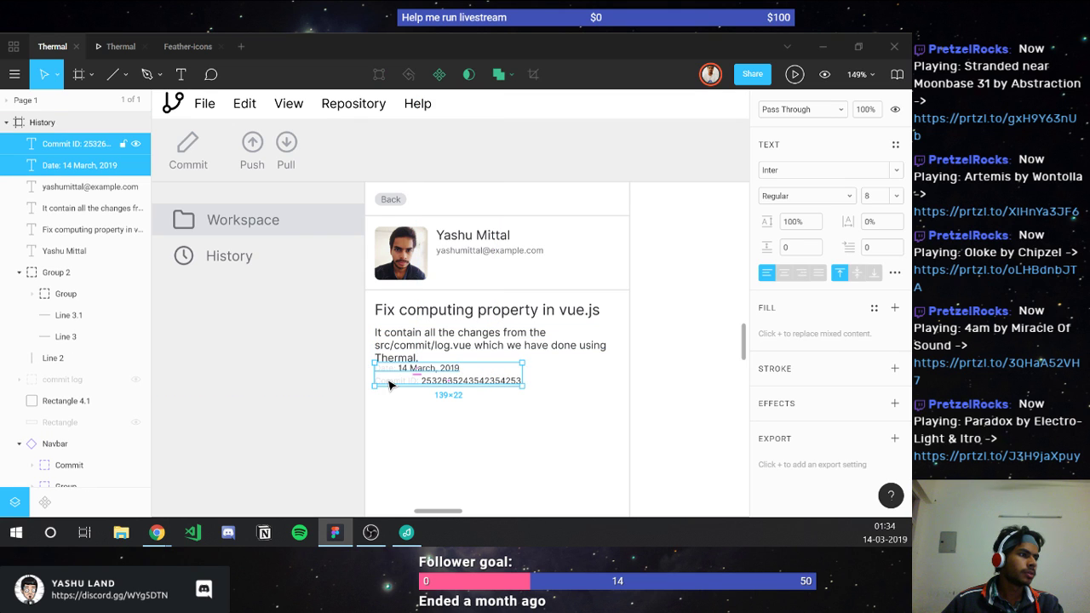
drag(389, 385, 390, 394)
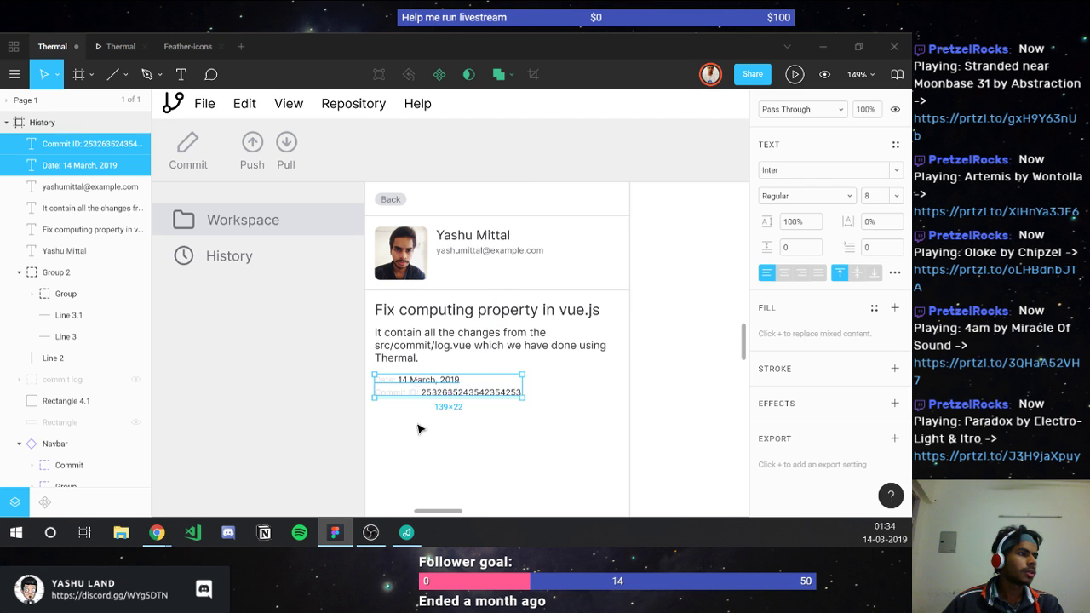
key(Escape)
scroll(238, 95, down, 3)
click(128, 49)
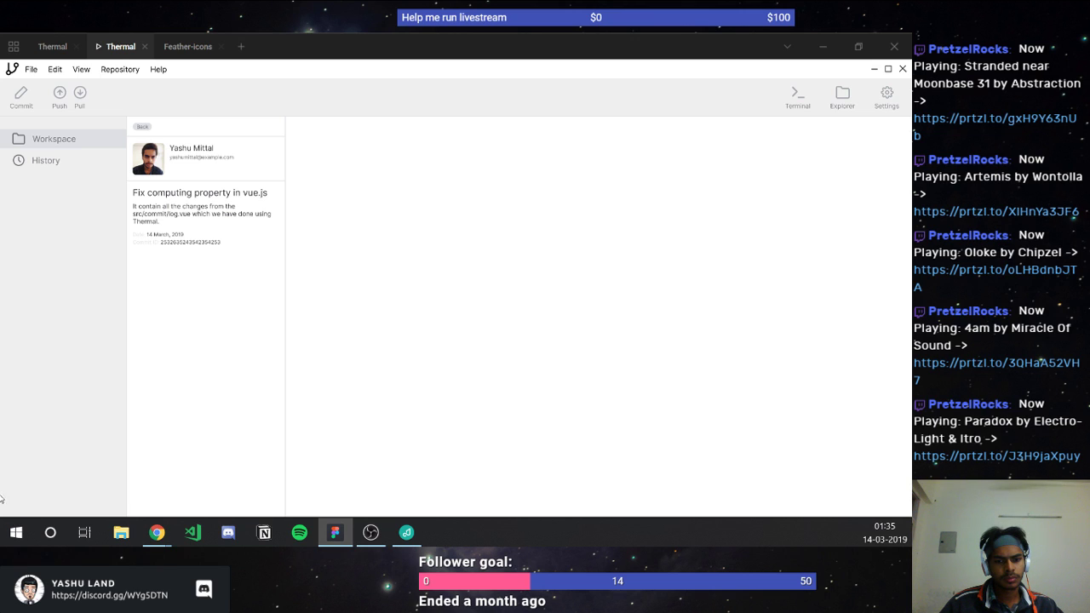
Step: Switch between OBS and Chrome, then return to the Thermal design file's editor
click(370, 532)
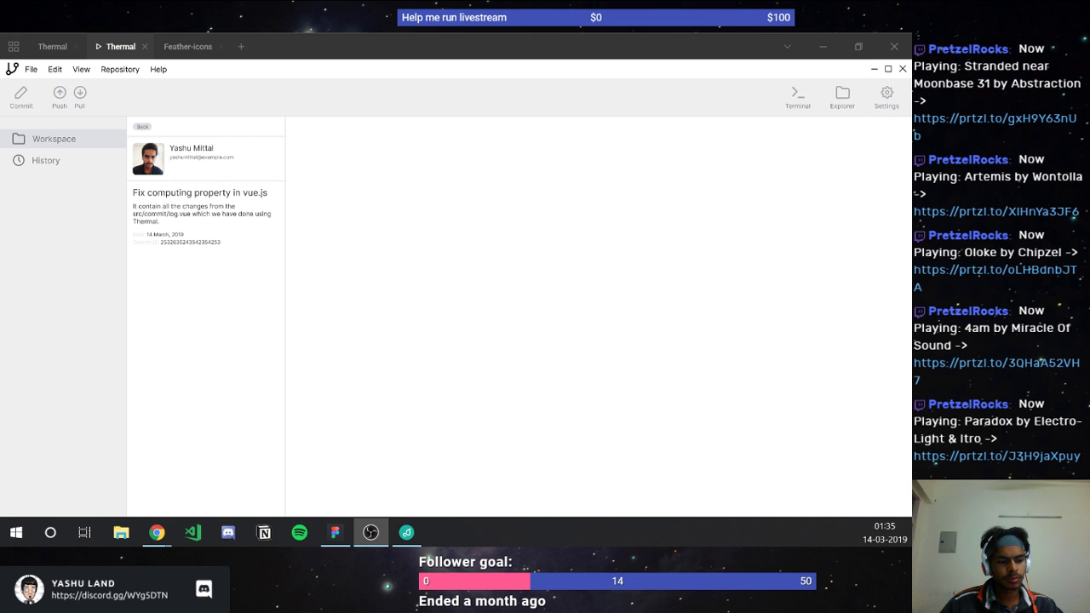
key(alt+Tab)
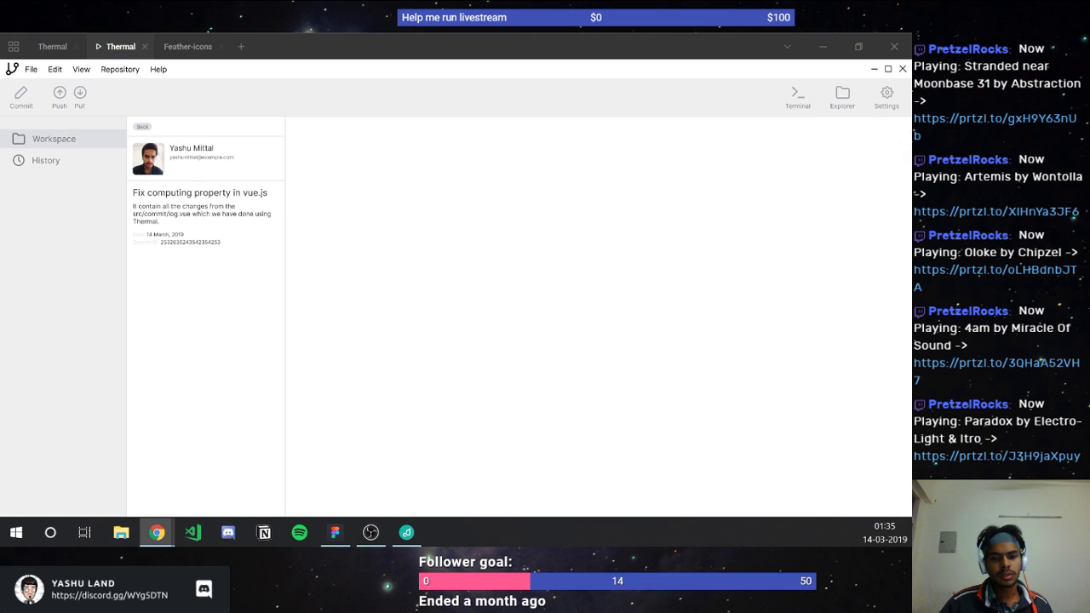
key(alt+Tab)
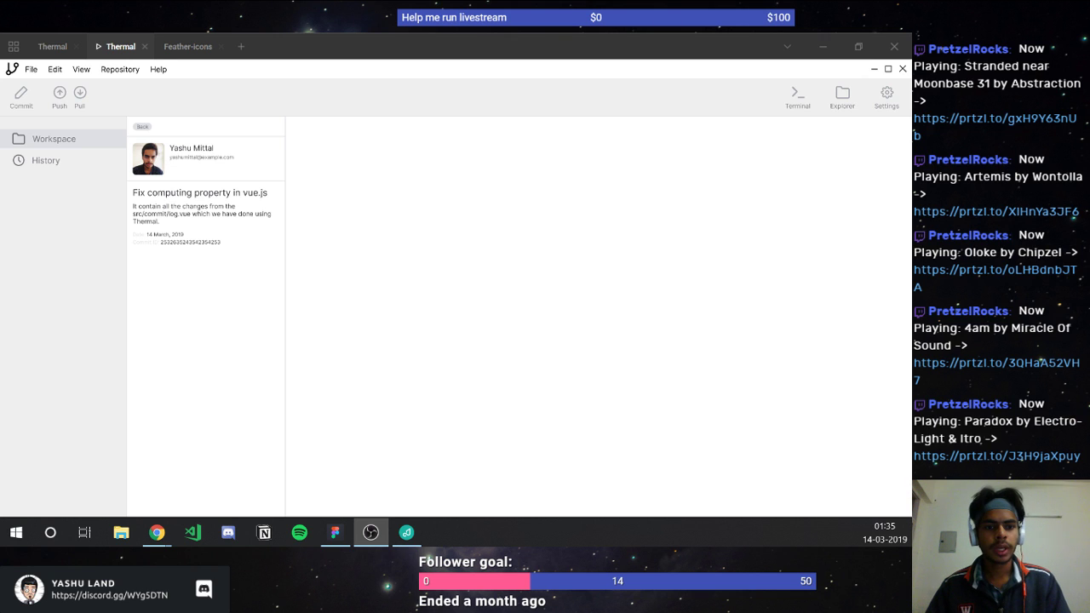
click(56, 45)
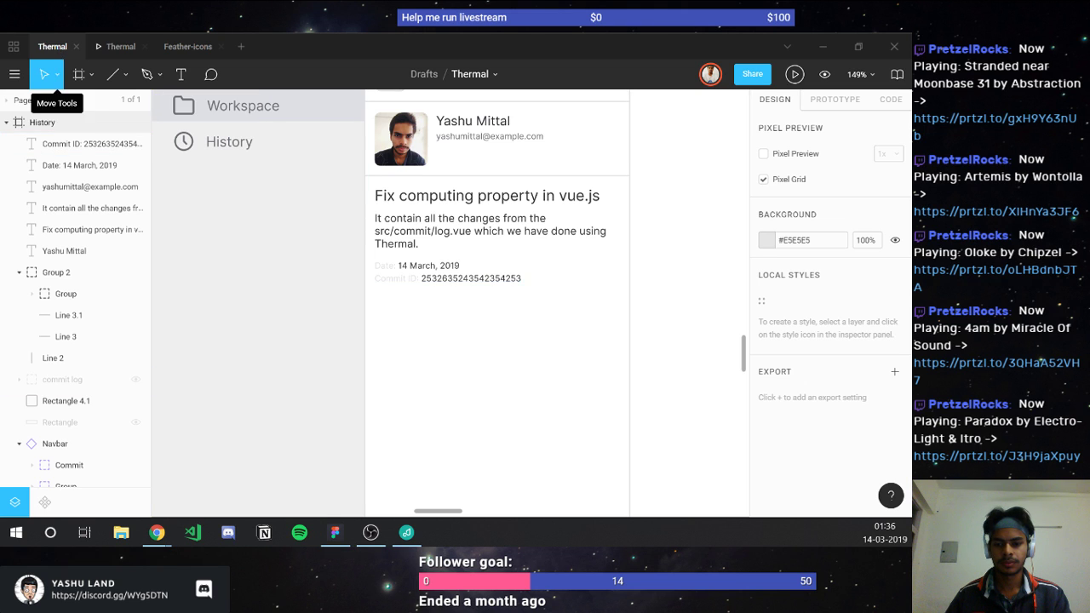
Step: Give the Date and Commit ID rows font size 10, spacing above 2, and move them down
click(475, 289)
click(430, 266)
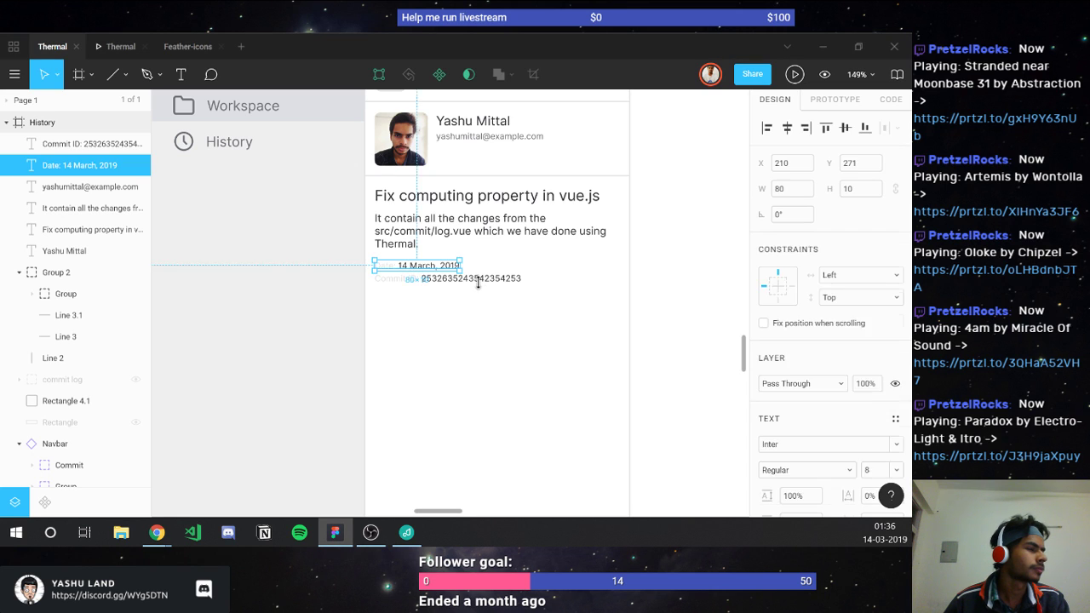
shift+click(445, 280)
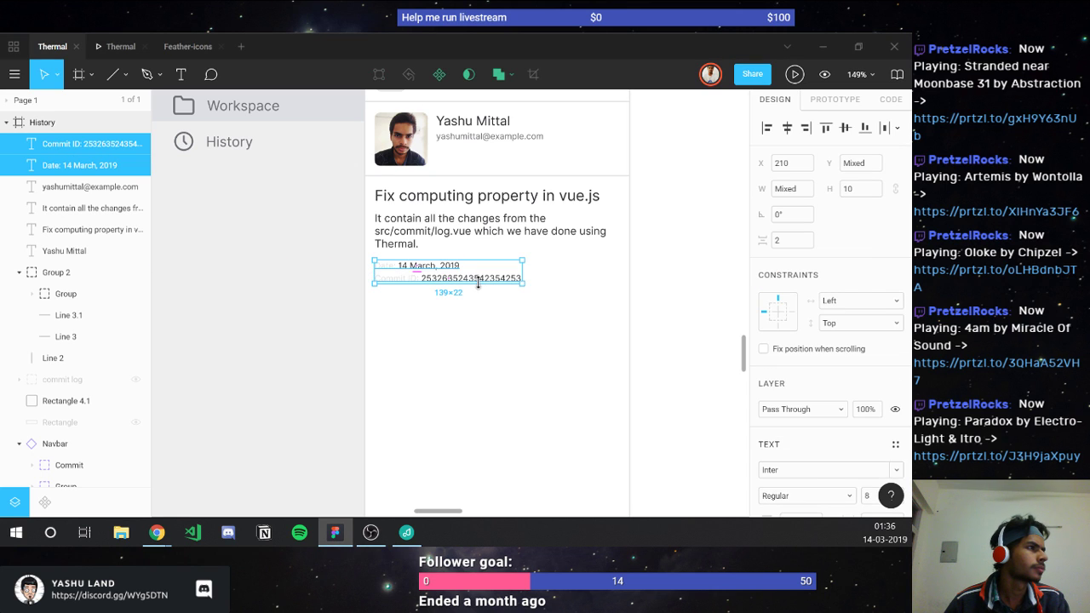
scroll(843, 358, down, 3)
click(869, 352)
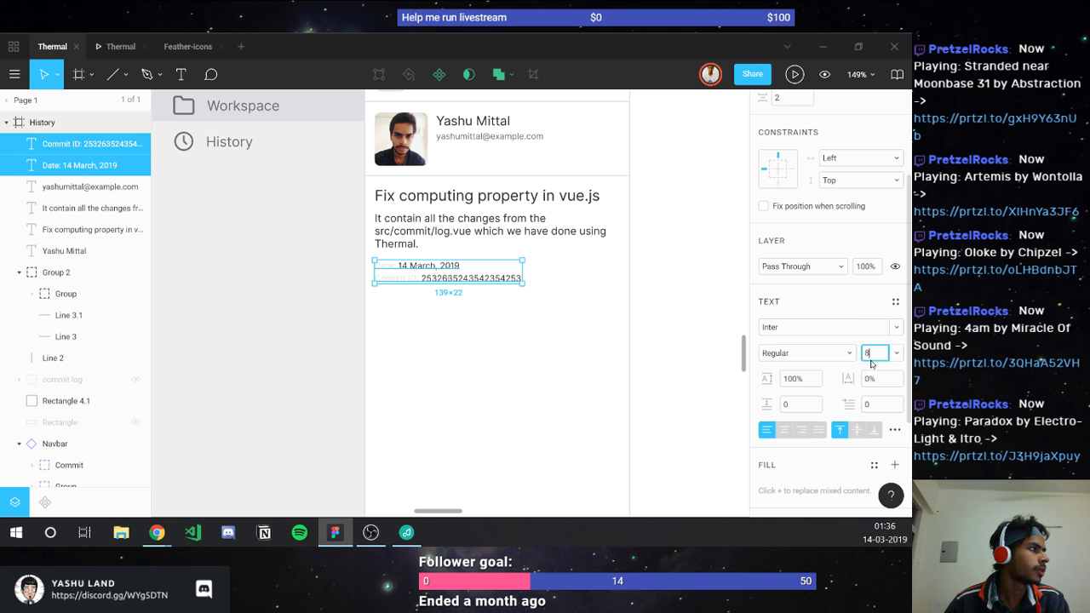
text(10)
key(Return)
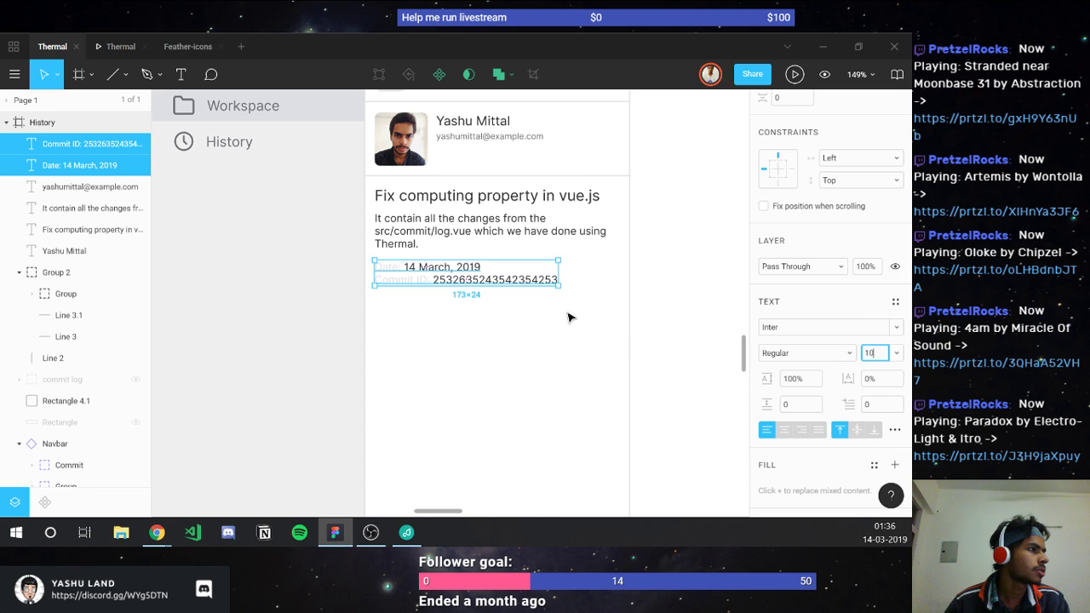
click(788, 98)
text(2)
key(Return)
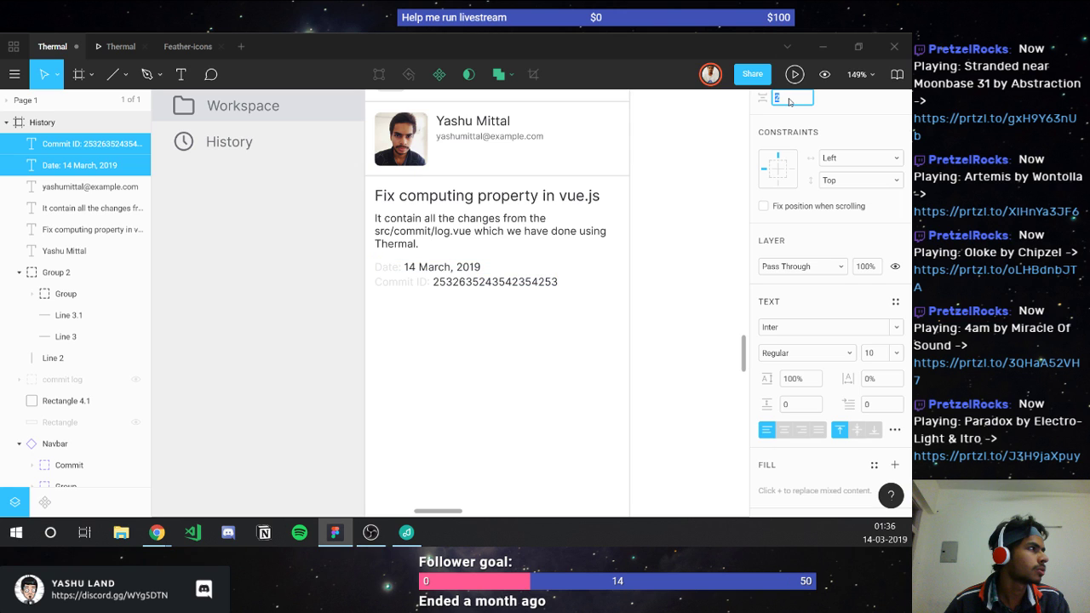
key(Up)
key(Up)
key(Up)
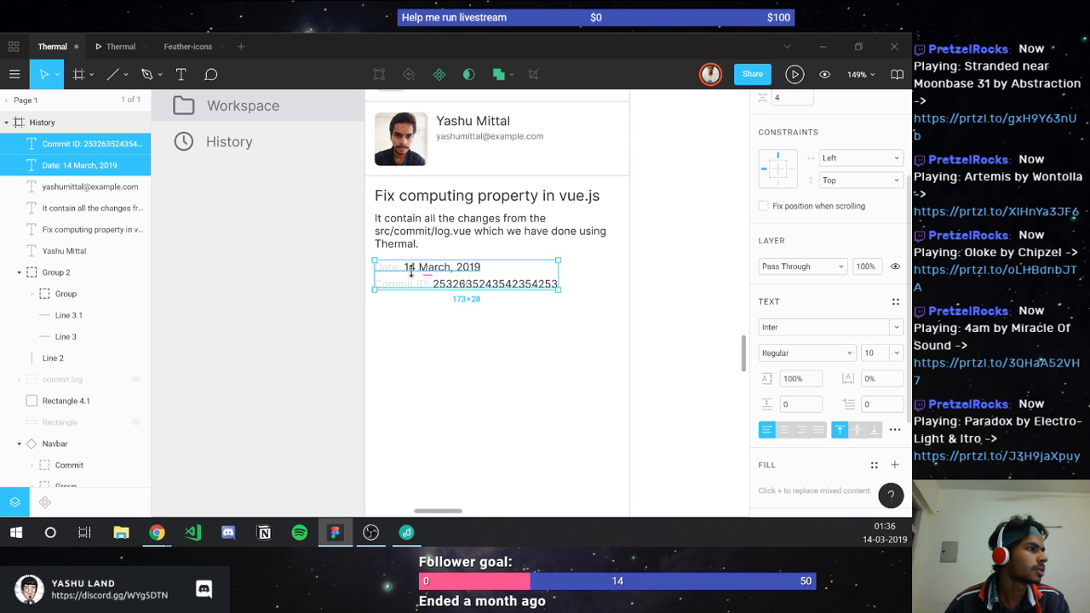
drag(397, 302, 396, 308)
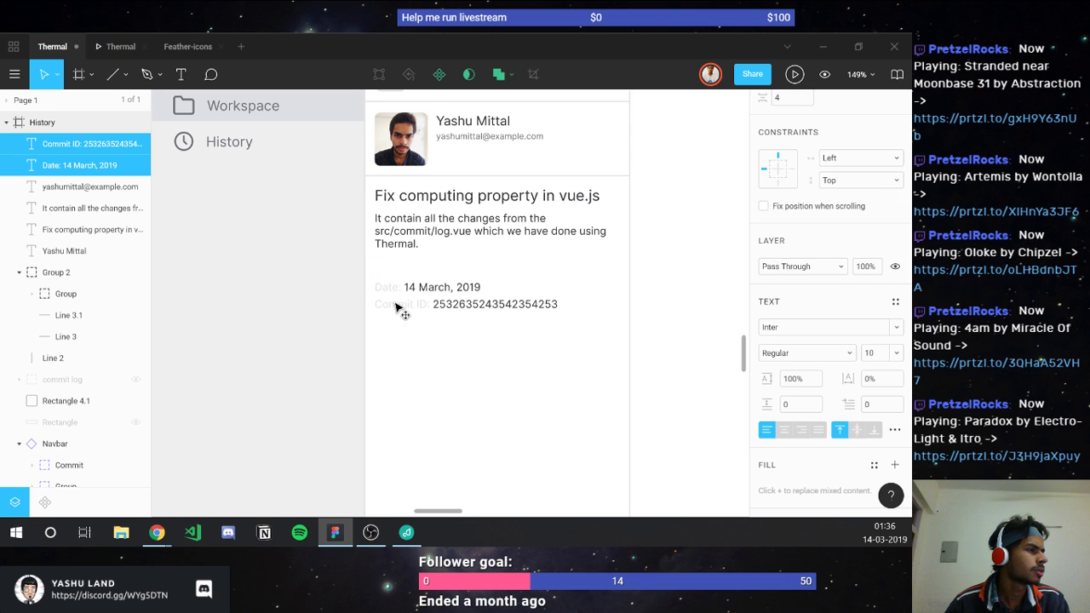
Step: Copy the author divider beneath the description and move the date rows up toward it
click(398, 177)
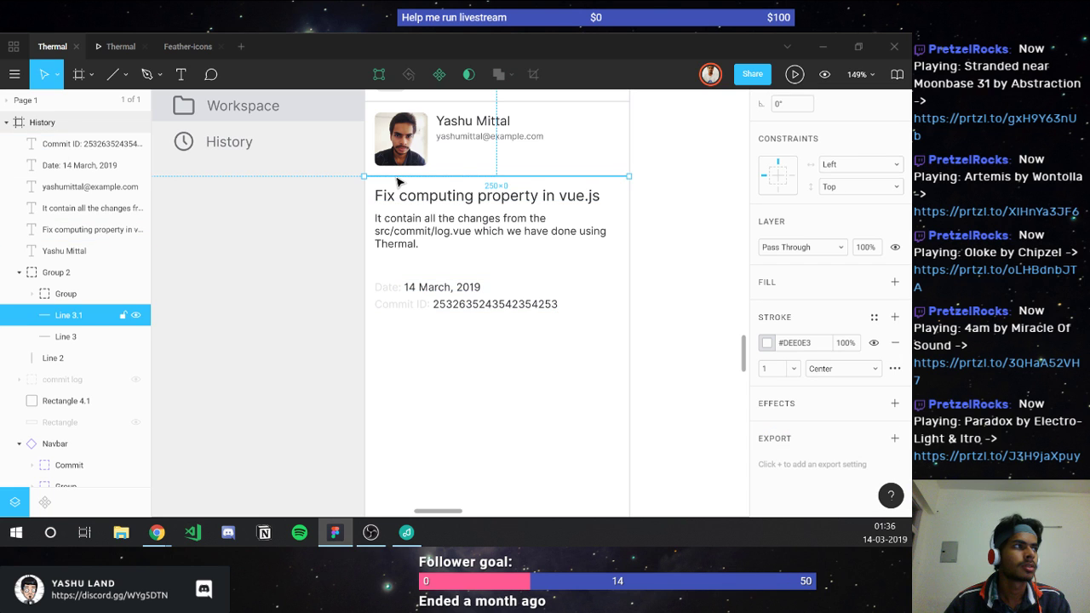
key(ctrl+d)
drag(398, 179, 407, 266)
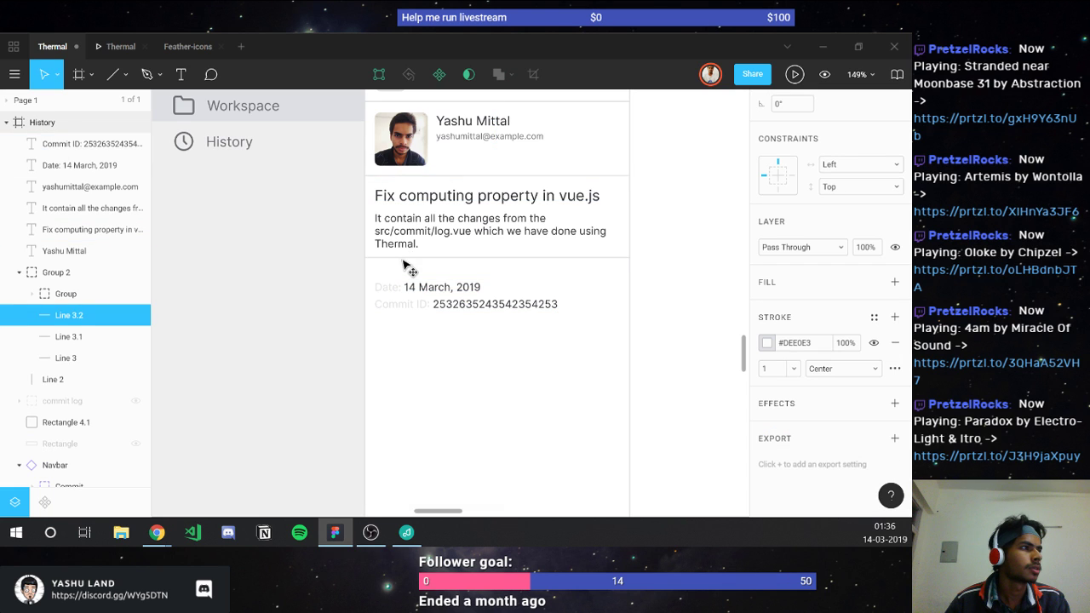
key(alt)
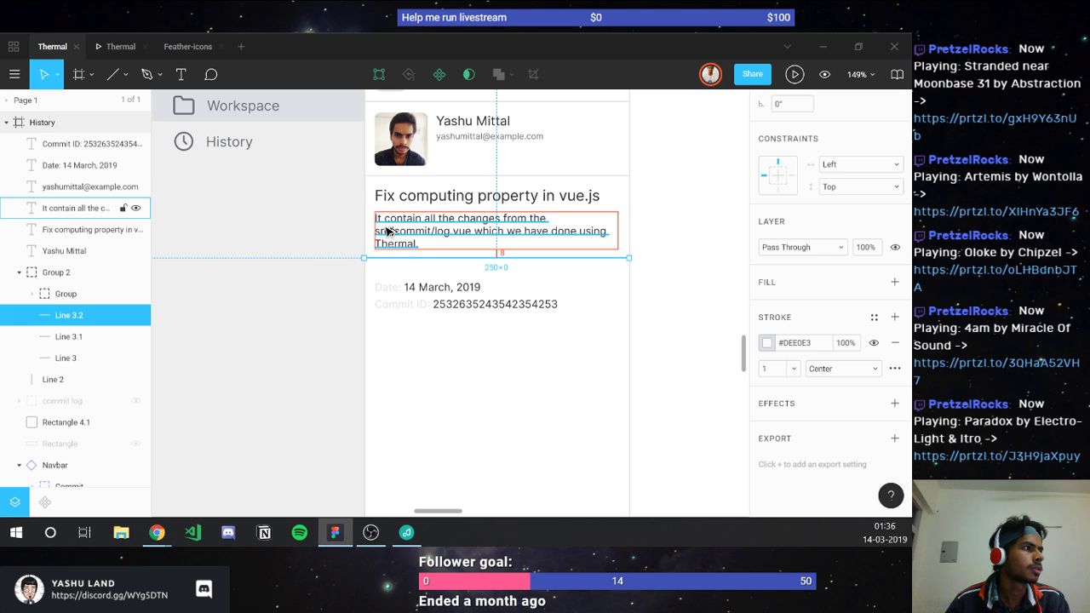
key(Down)
key(Down)
key(Down)
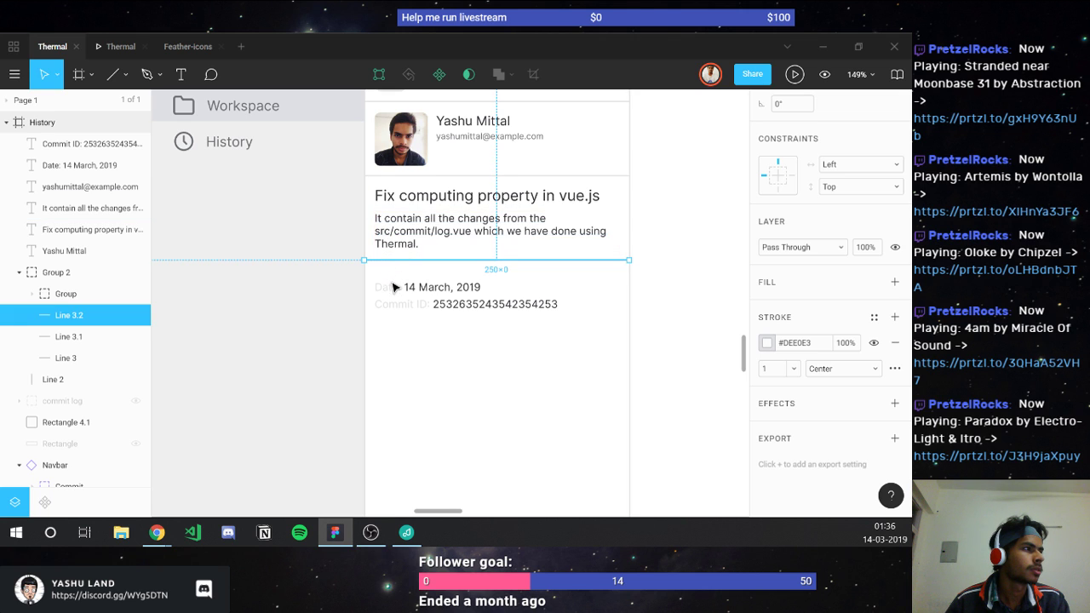
click(390, 286)
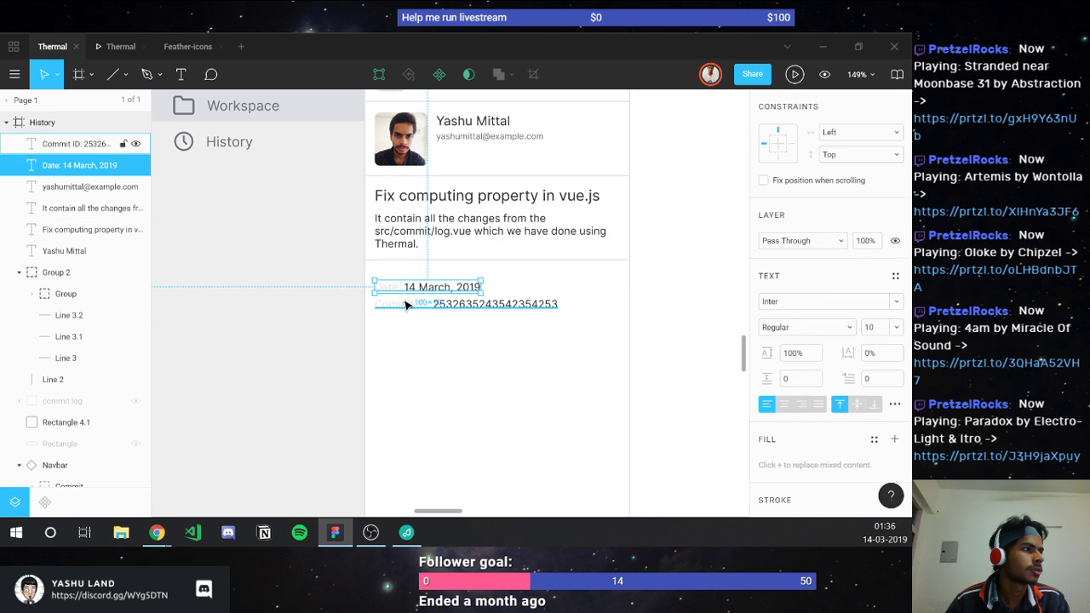
shift+click(405, 304)
drag(403, 299, 403, 298)
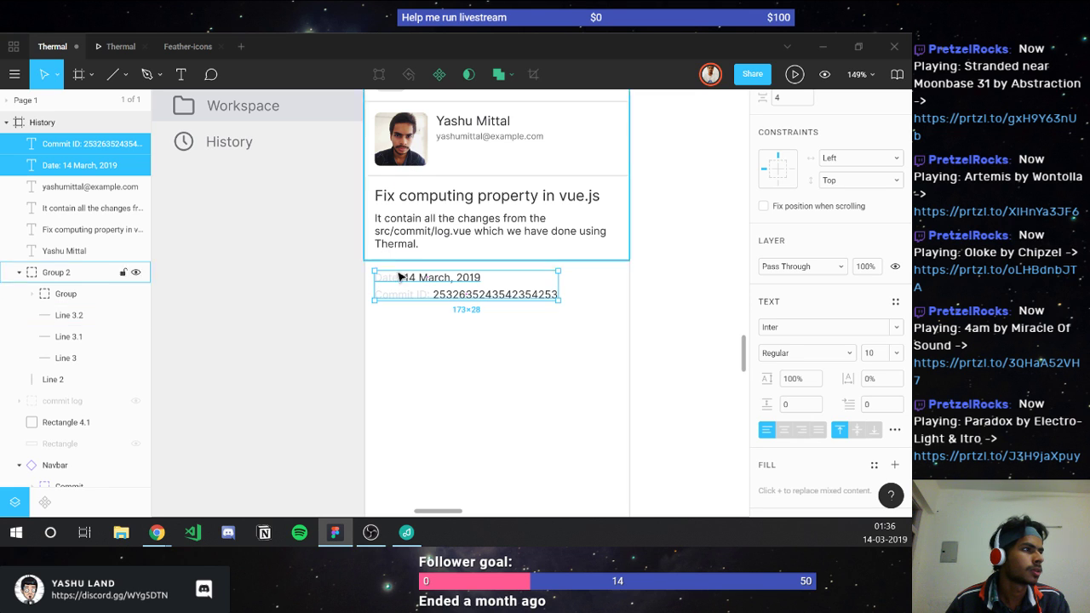
Step: Add another divider copy below the Commit ID row
click(396, 267)
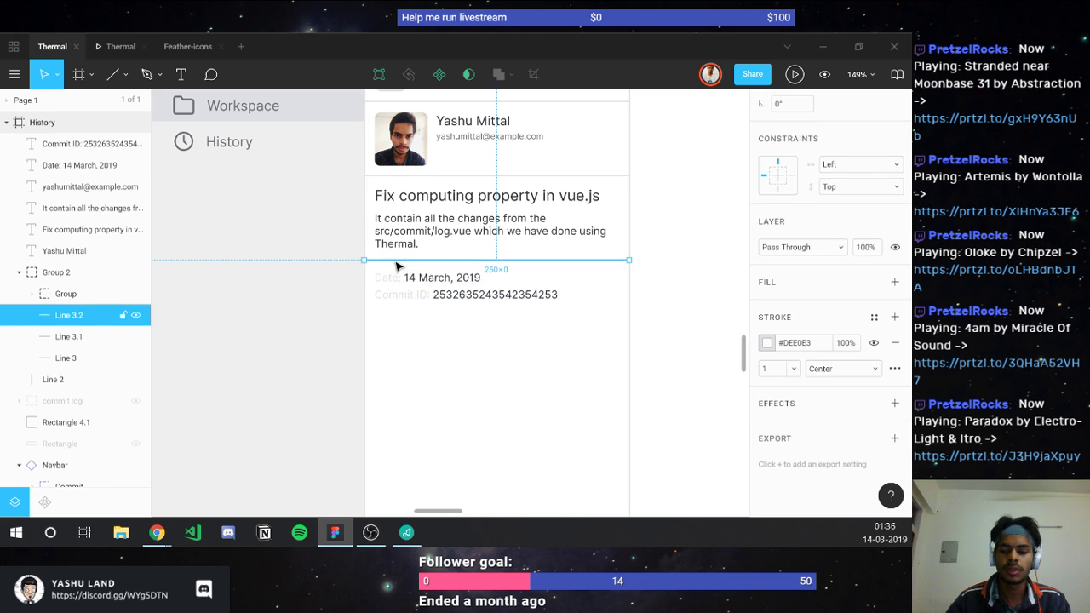
key(ctrl+d)
drag(396, 266, 389, 315)
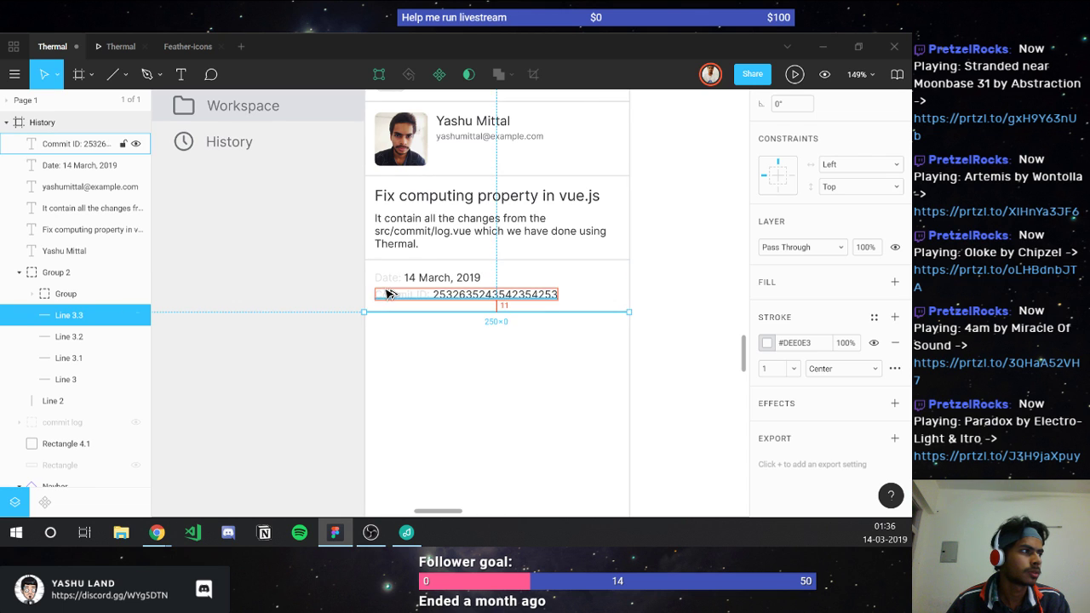
click(411, 337)
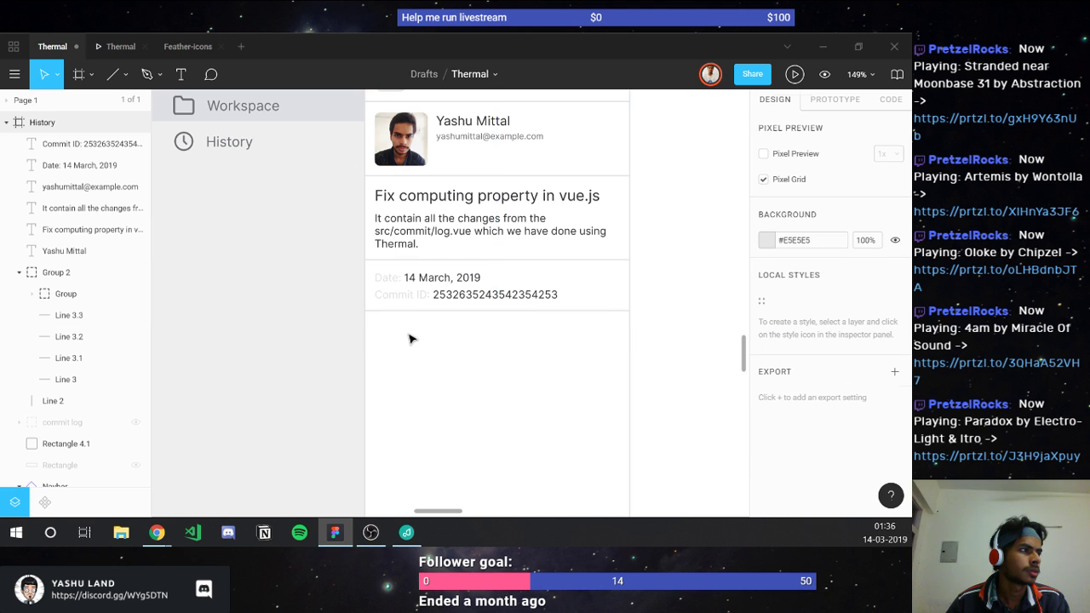
scroll(413, 335, down, 1)
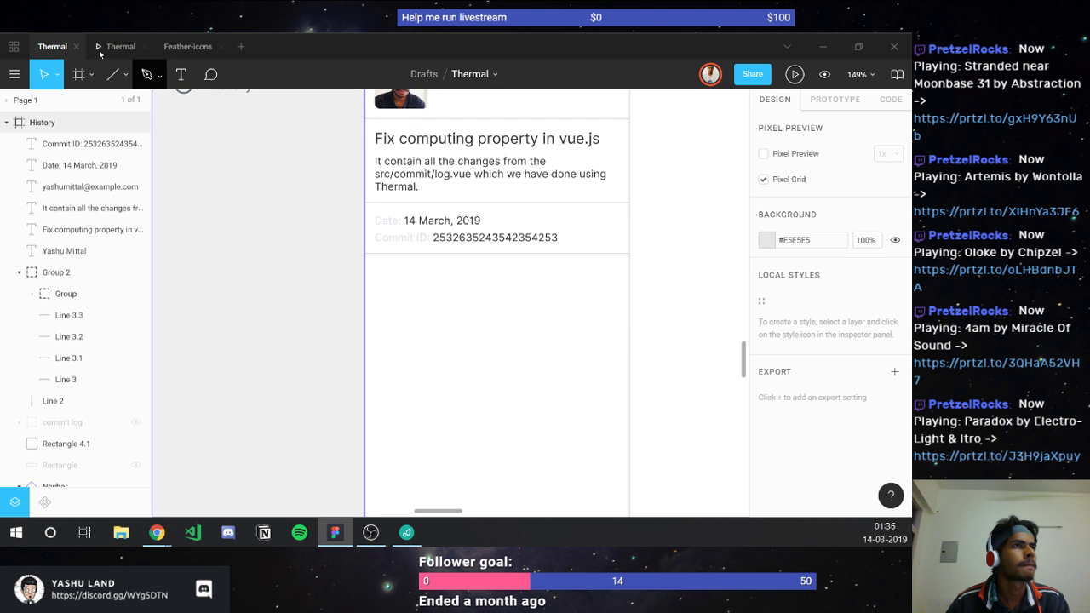
Step: Preview the Thermal prototype, switch to the streaming software, then return to the design editor
click(101, 52)
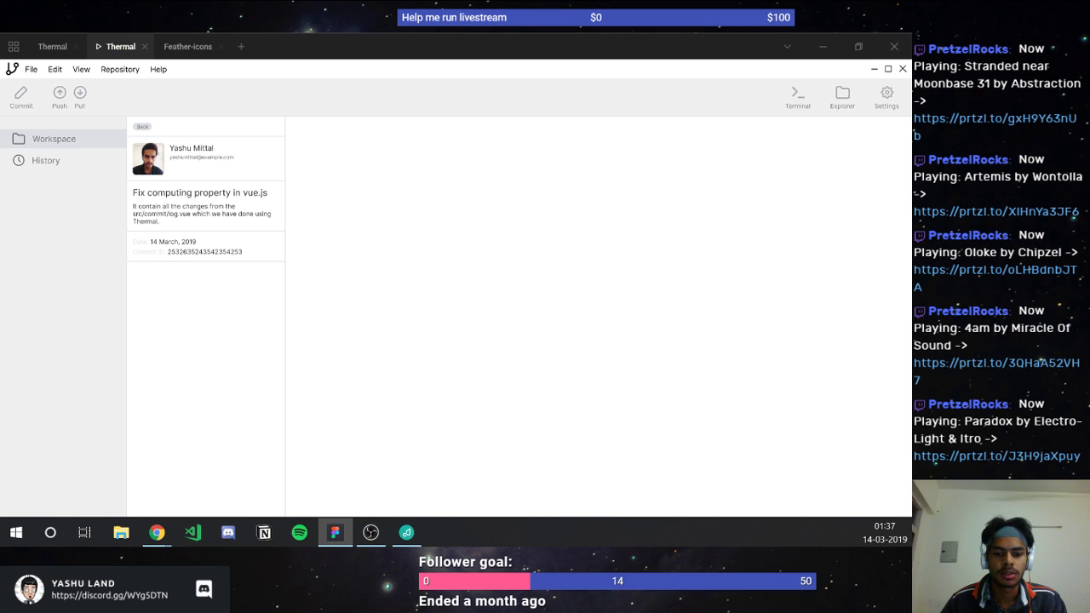
key(alt+Tab)
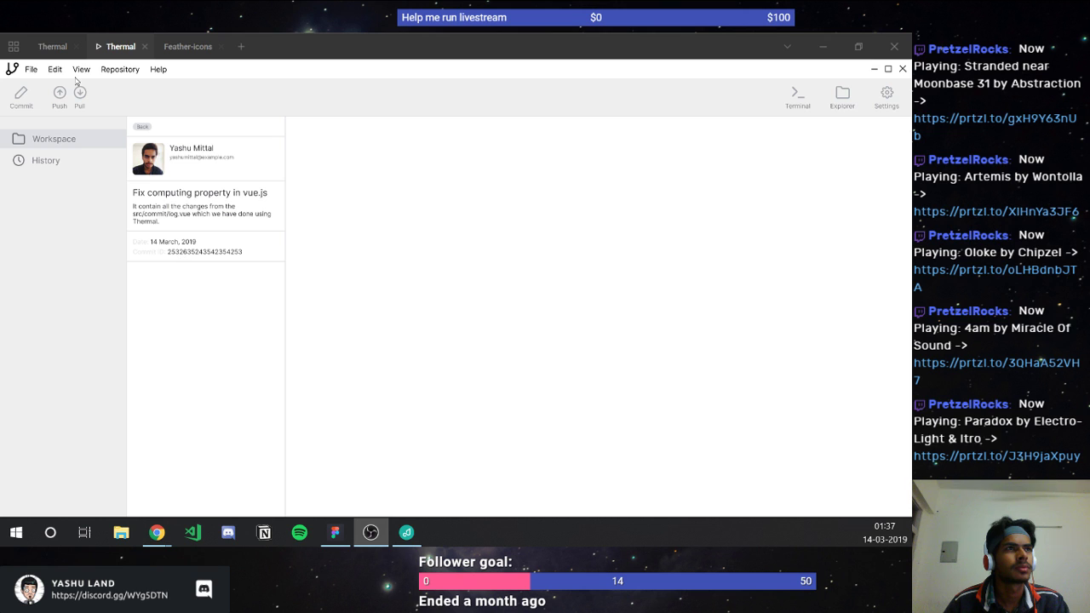
click(53, 56)
click(50, 49)
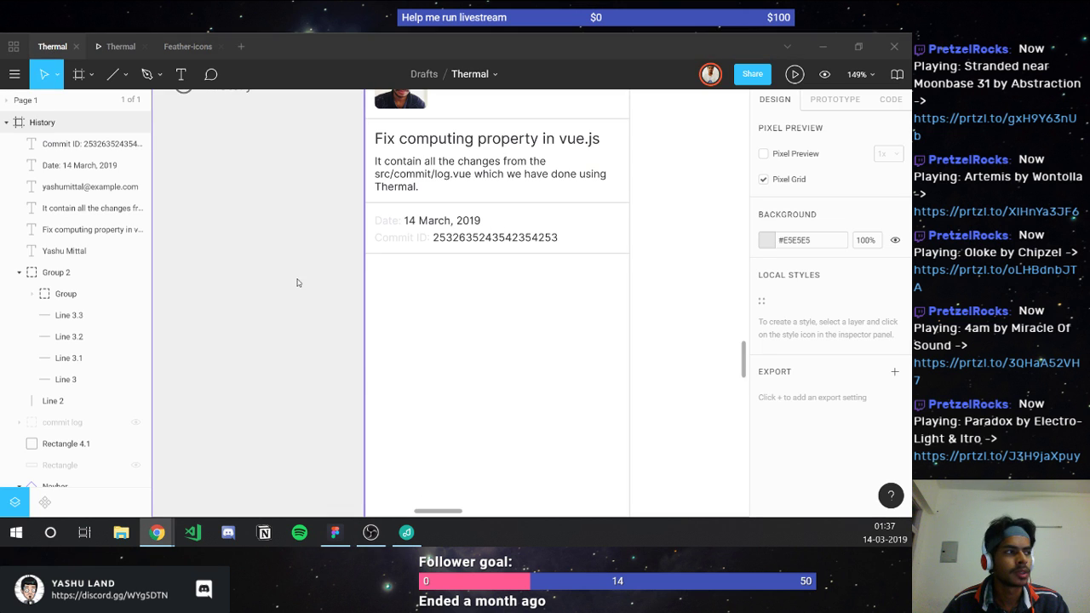
Step: Append 'at 01:37:42 IST' so the date reads '14 March, 2019 at 01:37:42 IST'
click(445, 223)
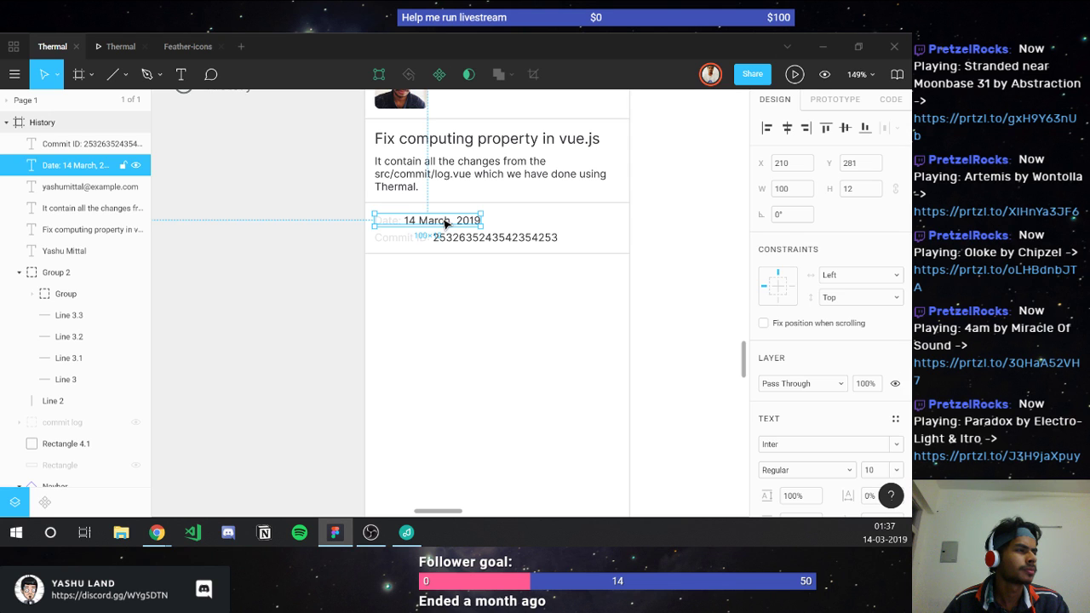
double_click(445, 222)
click(444, 220)
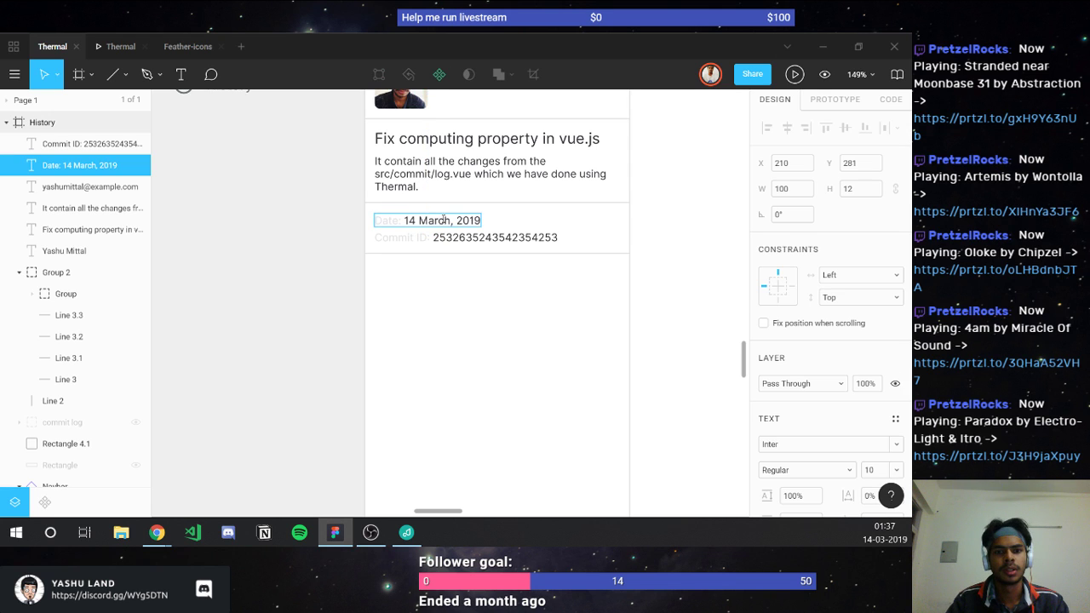
text(at)
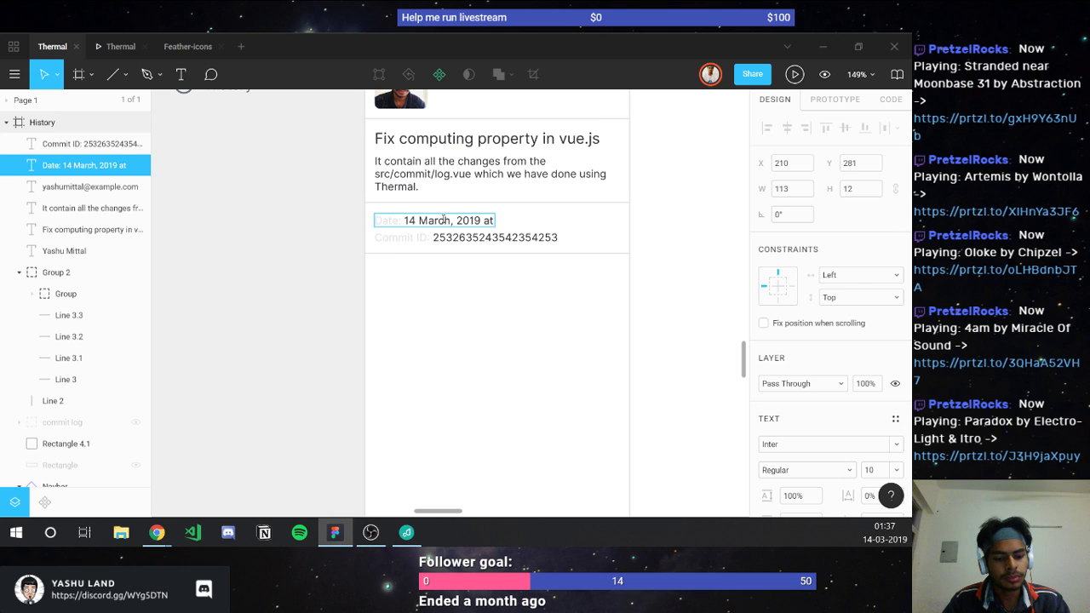
text( 01)
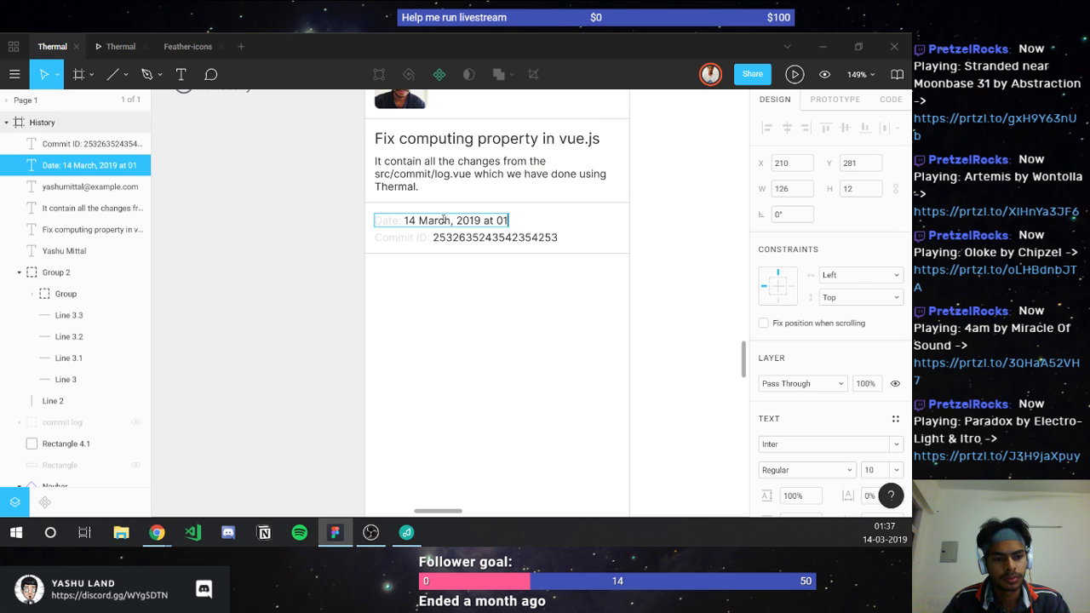
text(:3)
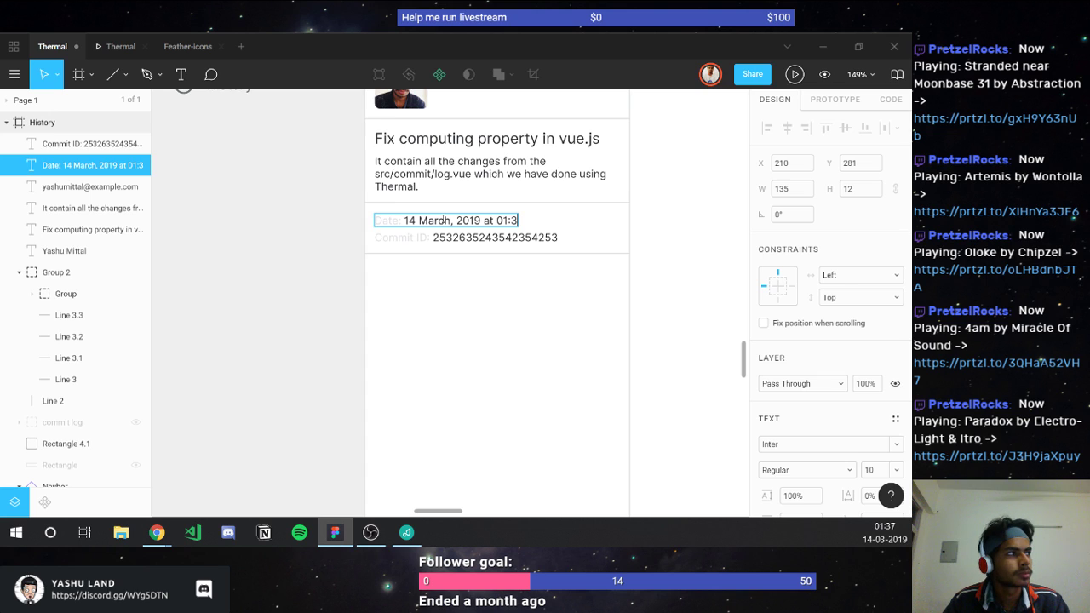
text(7)
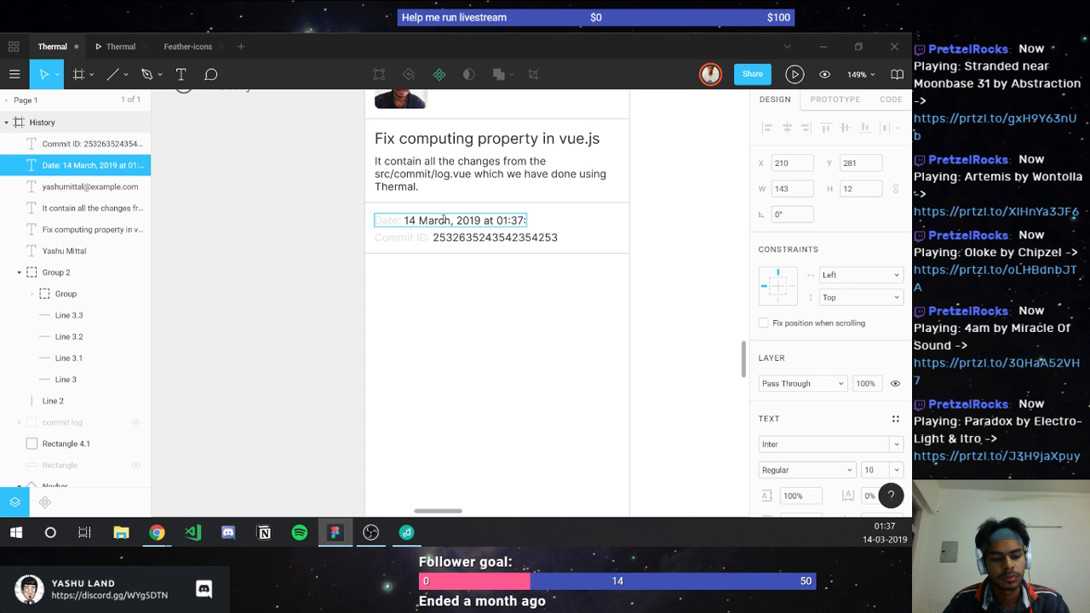
text(:42)
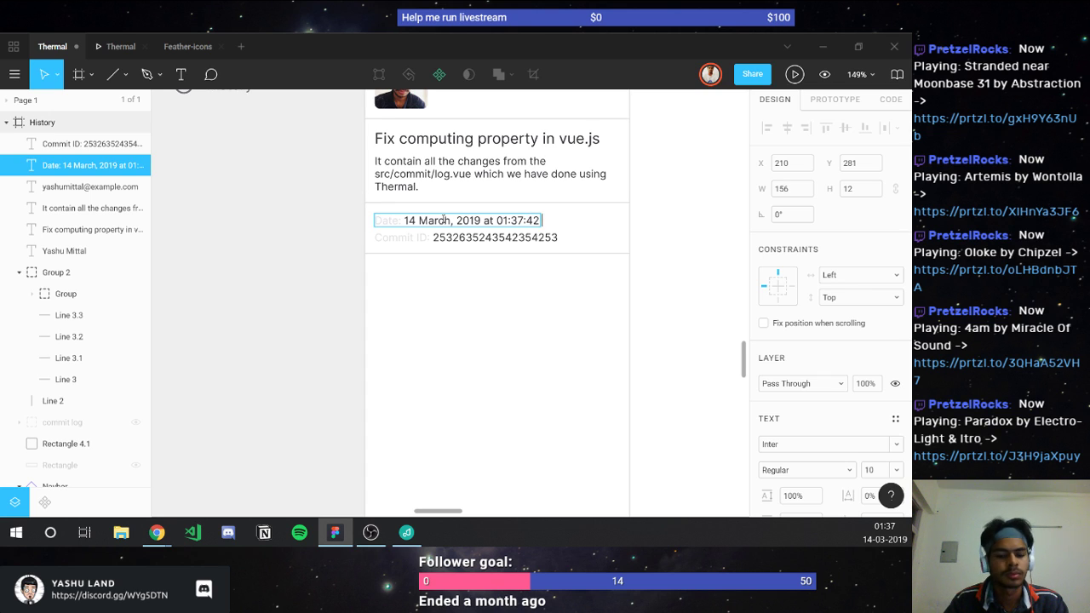
text( IST)
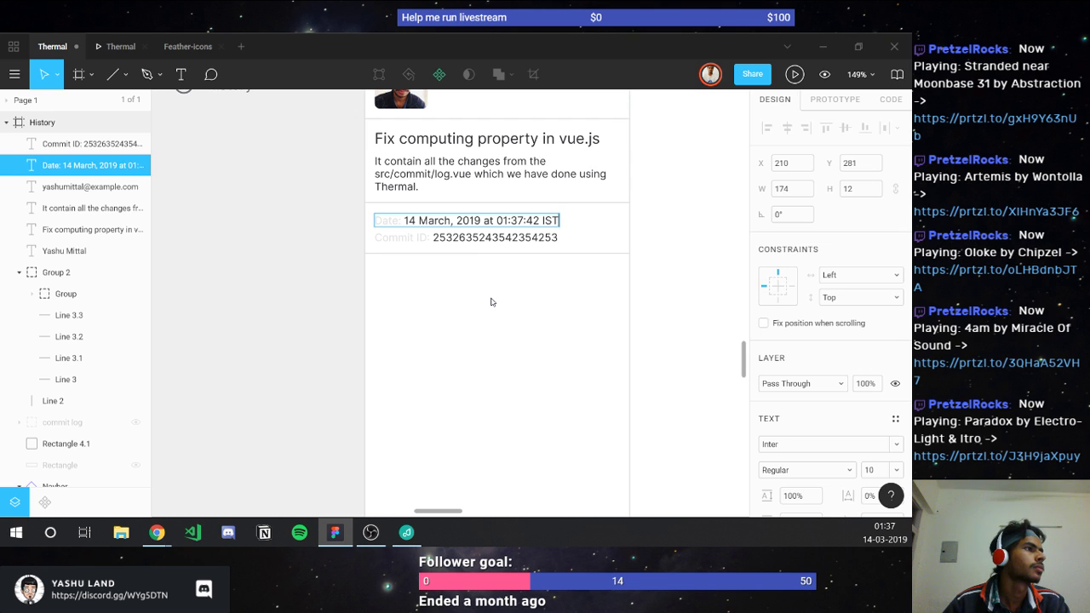
key(Escape)
key(Escape)
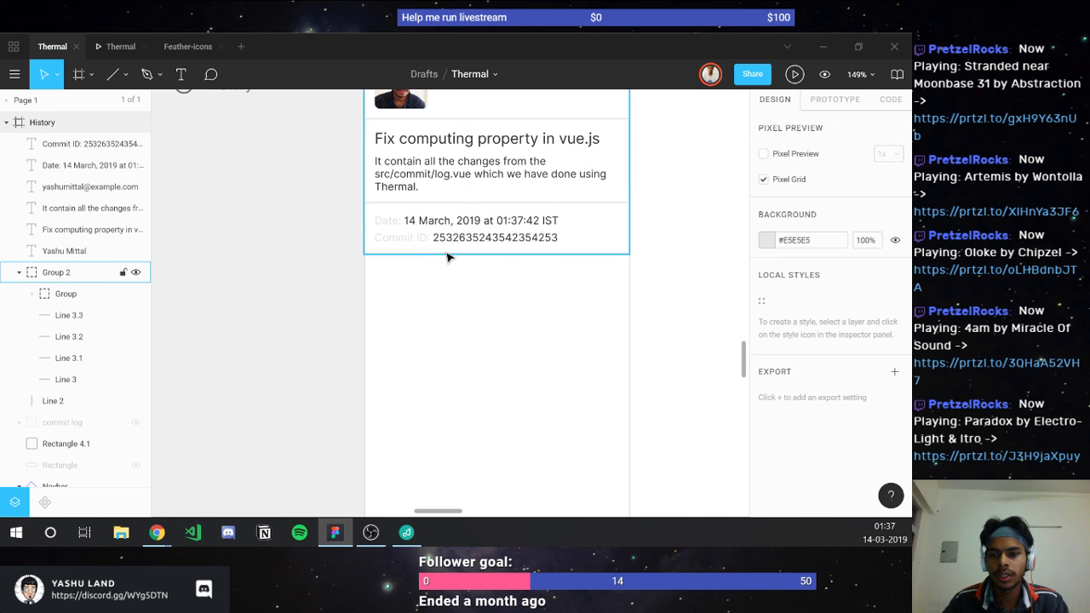
key(alt+Tab)
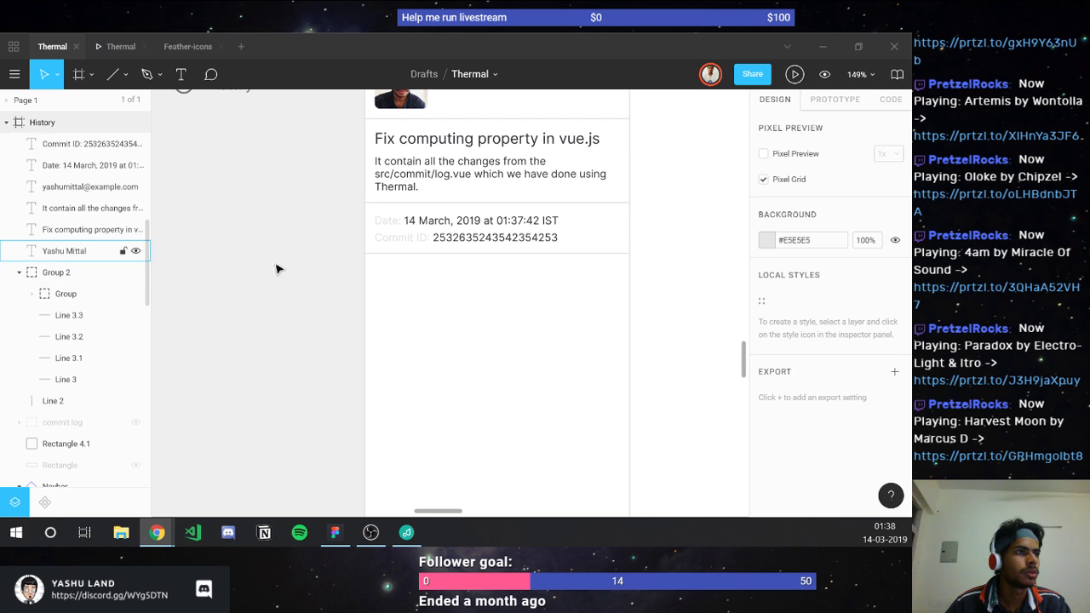
scroll(307, 259, down, 5)
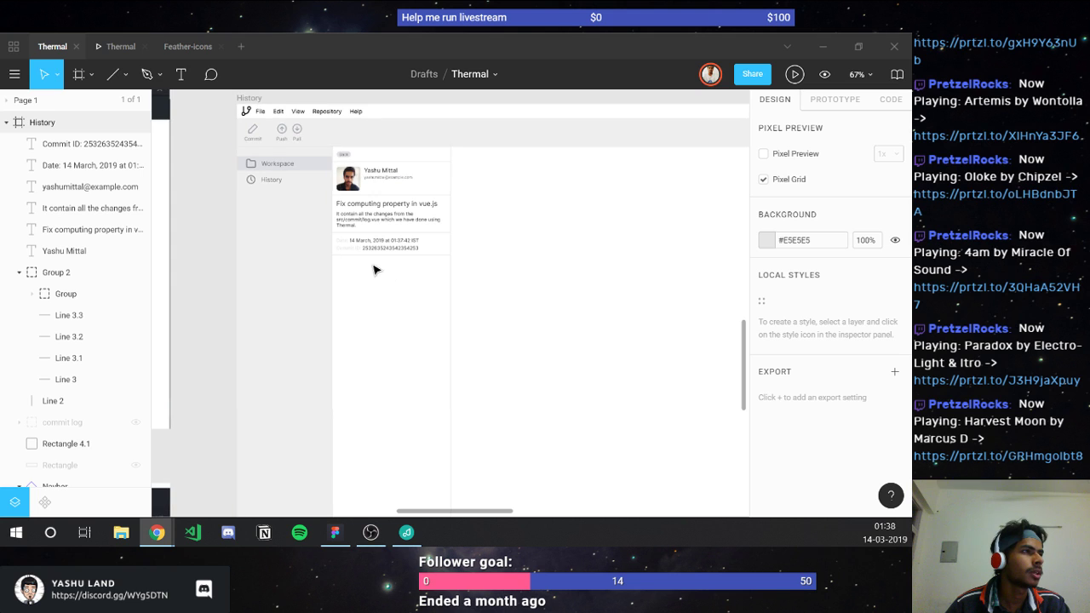
scroll(389, 292, right, 5)
scroll(389, 292, right, 10)
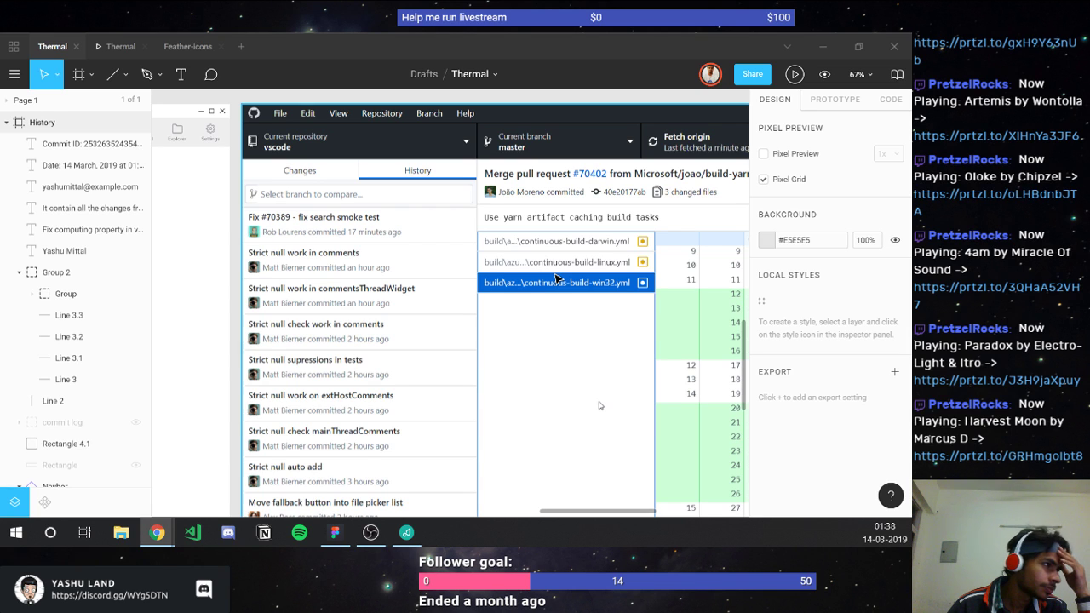
scroll(442, 292, left, 10)
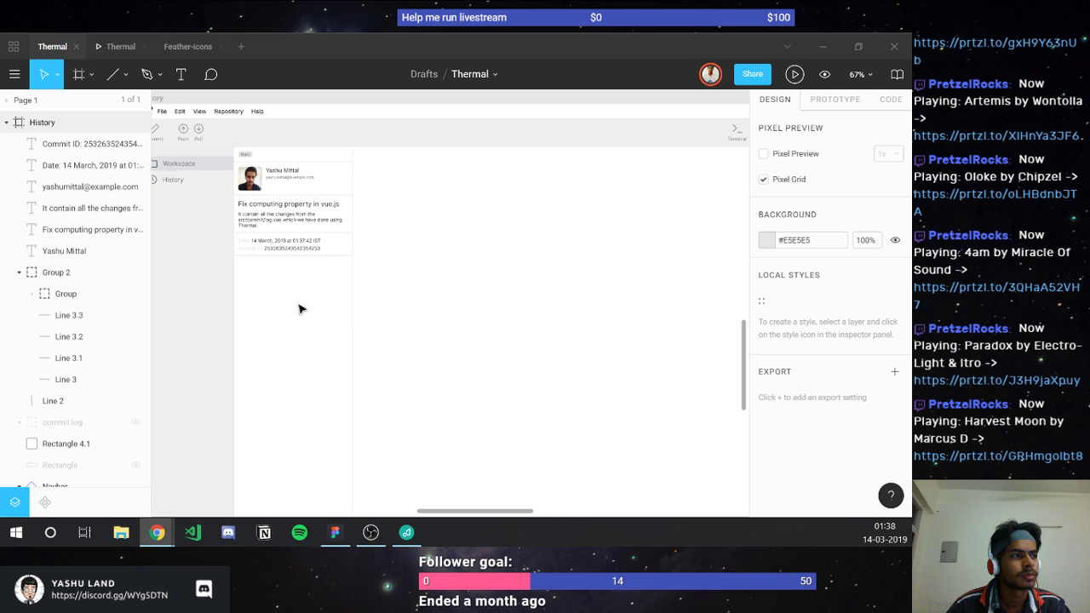
key(shift+0)
scroll(262, 281, up, 3)
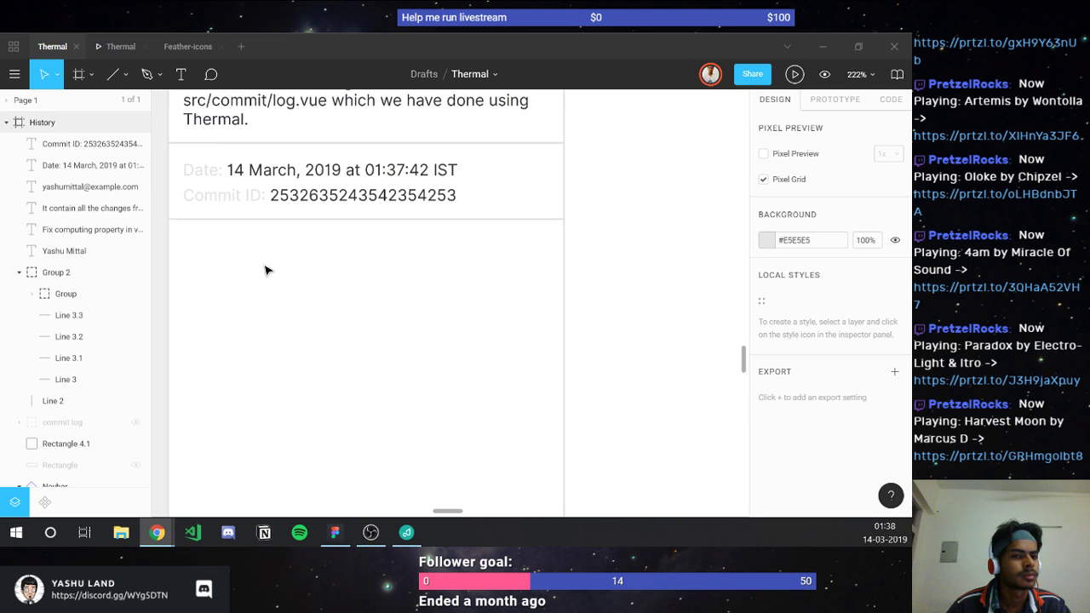
scroll(264, 270, down, 1)
Step: Zoom out to show the GitHub Desktop reference of the vscode merge commit
scroll(265, 270, down, 5)
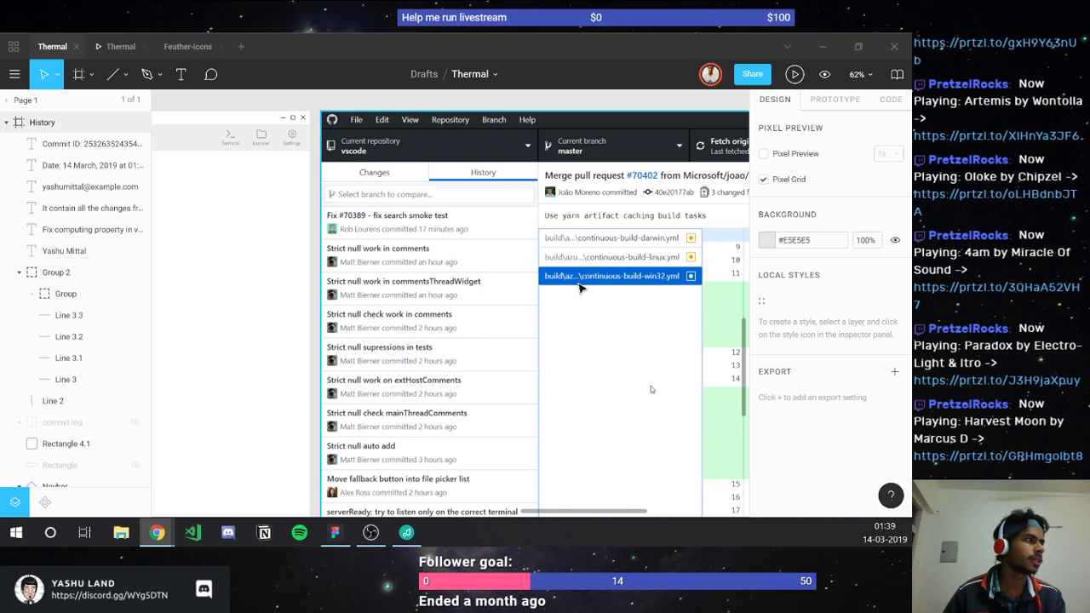
Step: Navigate back to the History frame's commit details and select the Commit ID text
scroll(355, 339, left, 2)
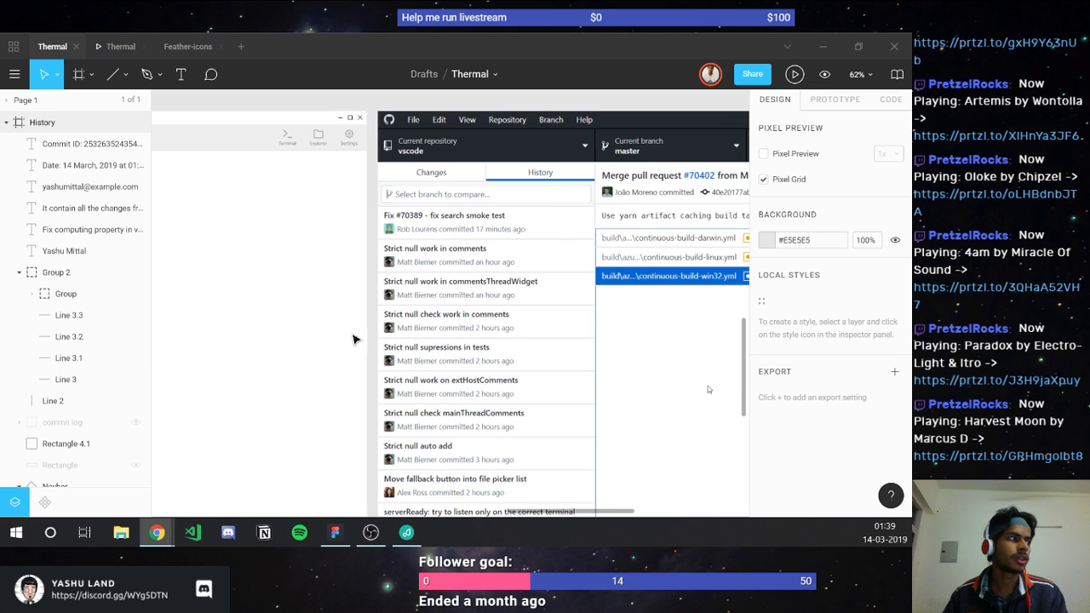
scroll(355, 339, right, 10)
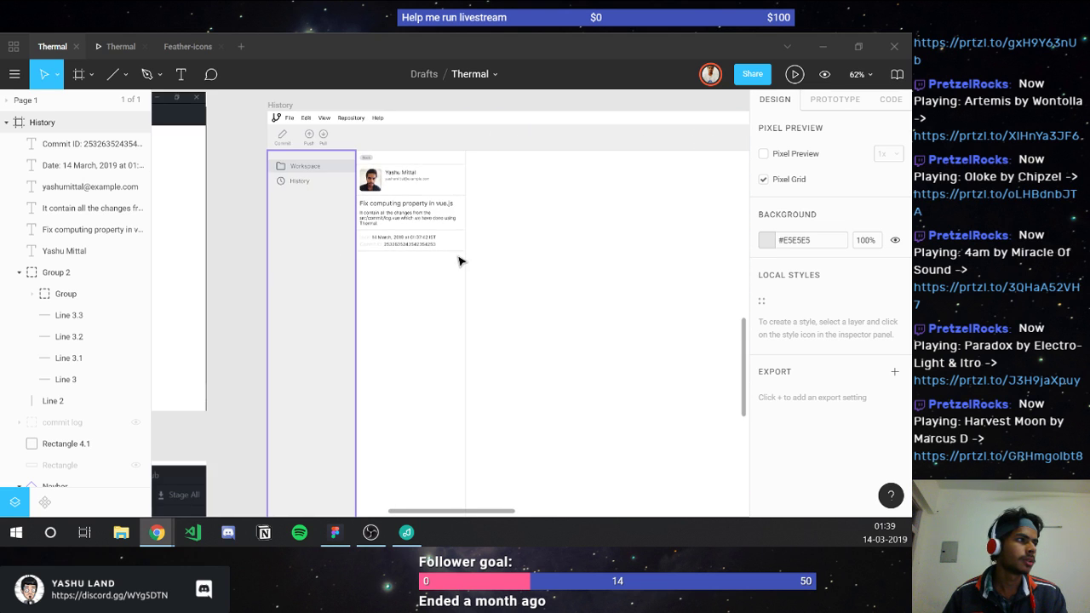
scroll(458, 260, up, 5)
scroll(452, 260, down, 8)
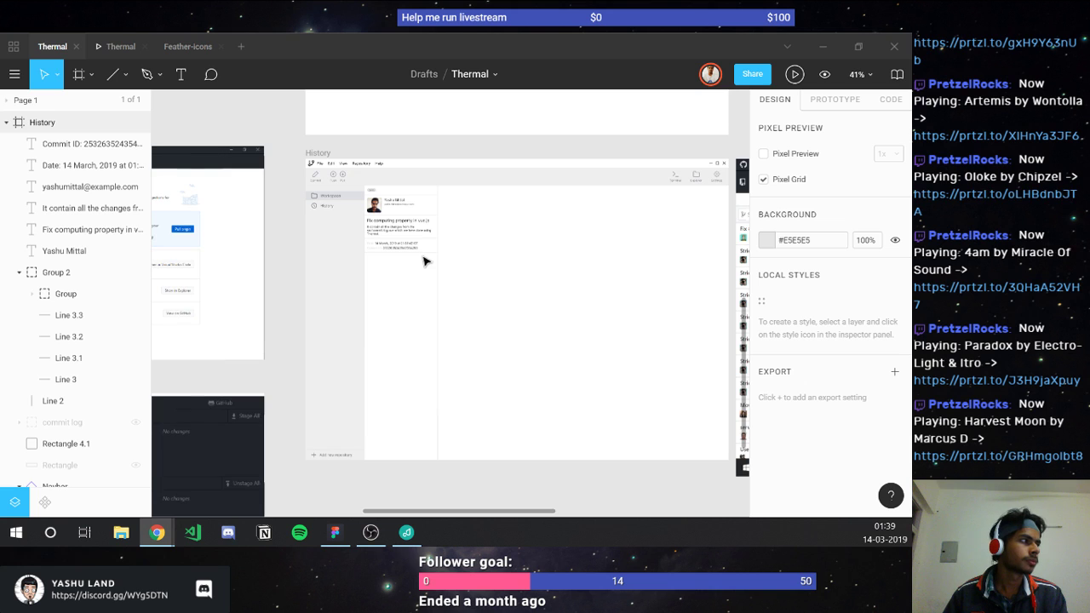
scroll(426, 261, right, 8)
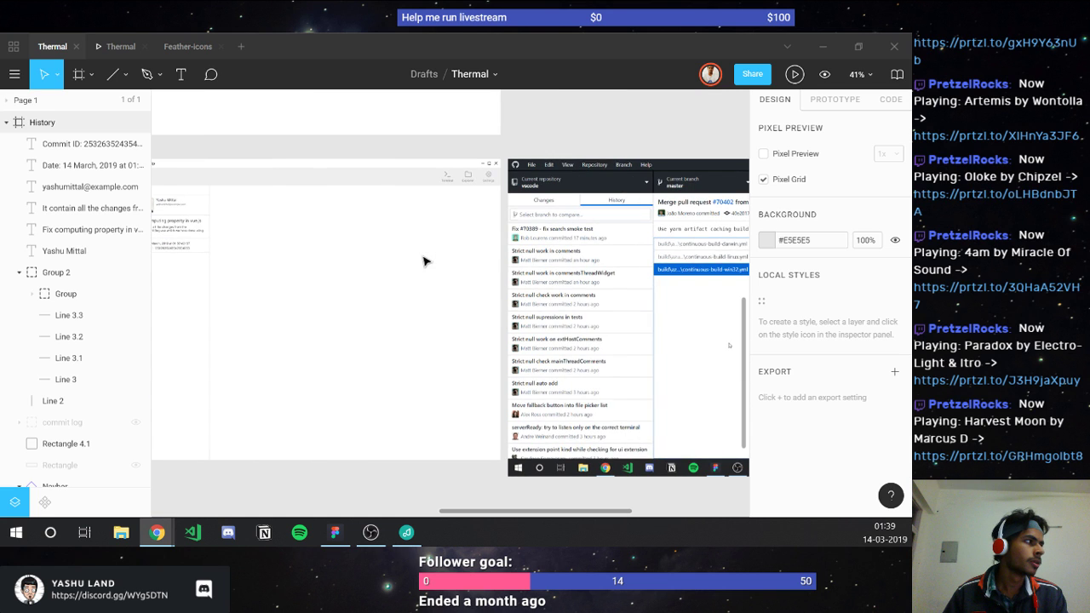
scroll(425, 262, right, 4)
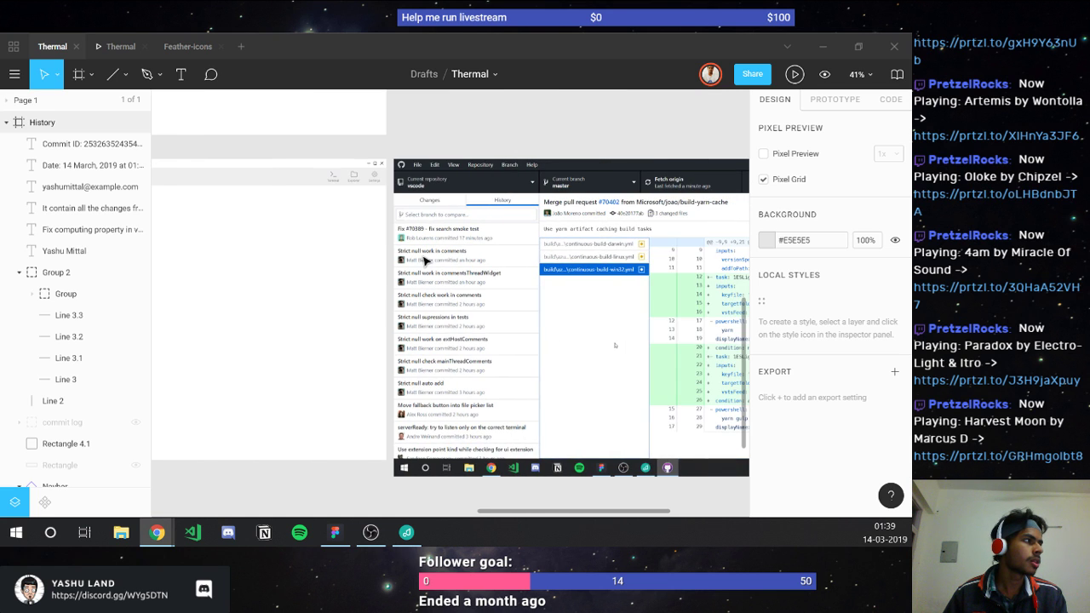
scroll(423, 261, right, 4)
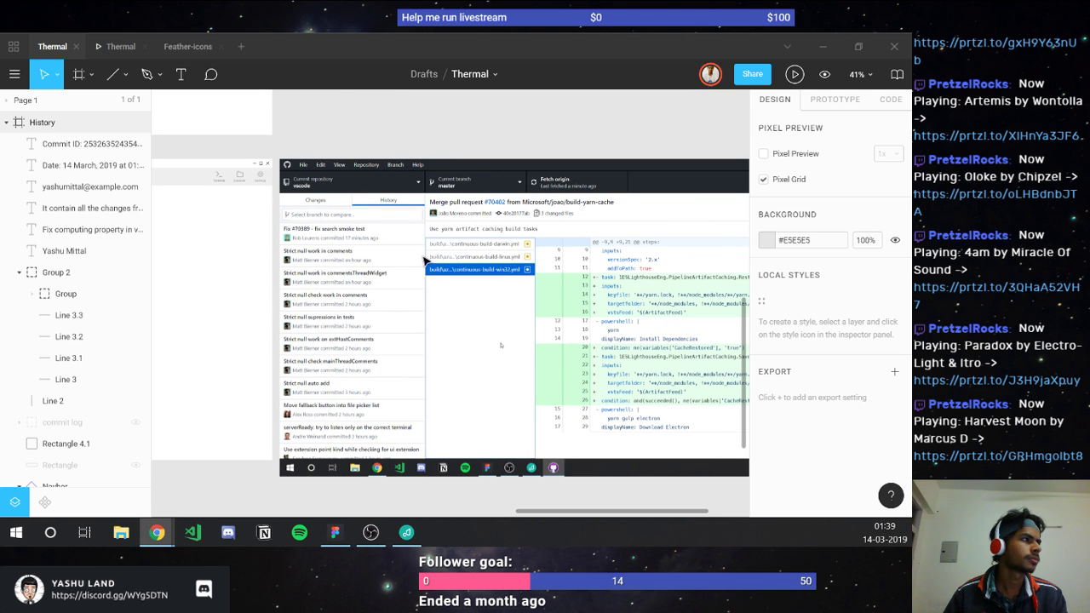
scroll(423, 262, left, 10)
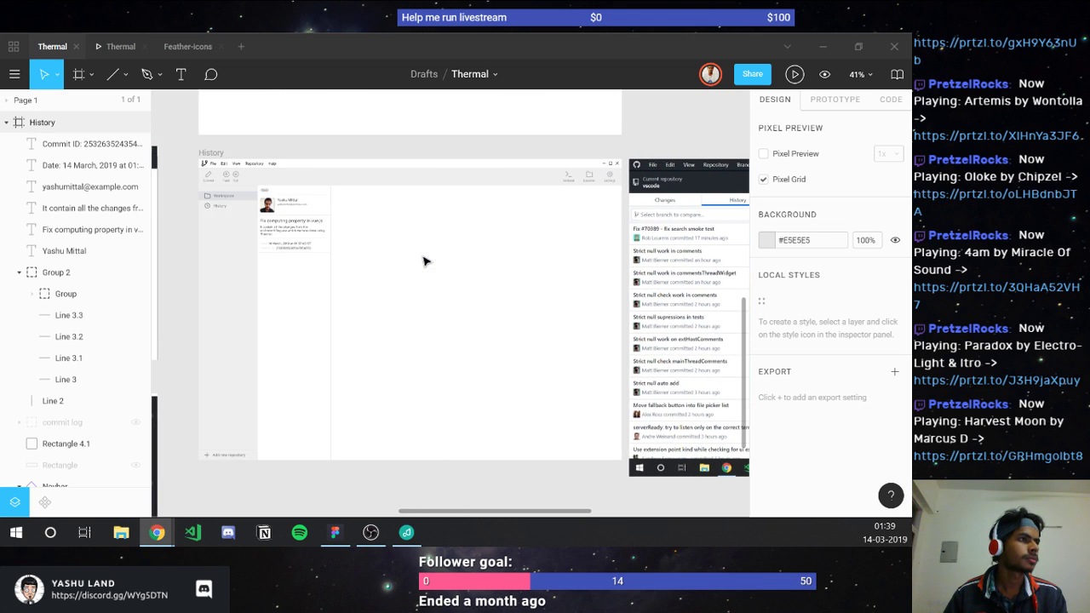
scroll(425, 261, right, 6)
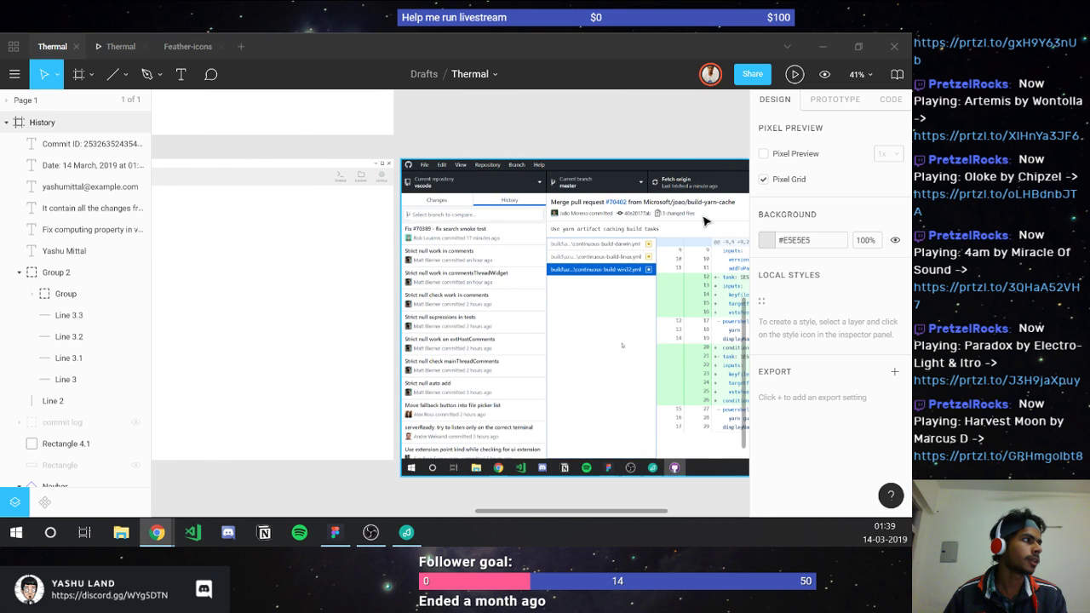
scroll(681, 218, up, 3)
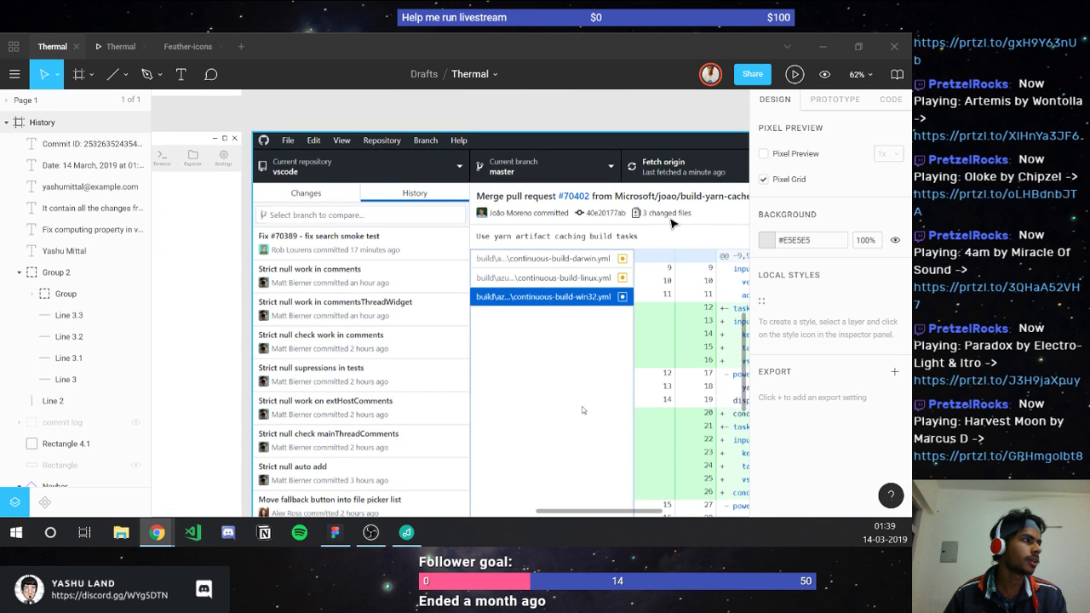
scroll(662, 214, down, 5)
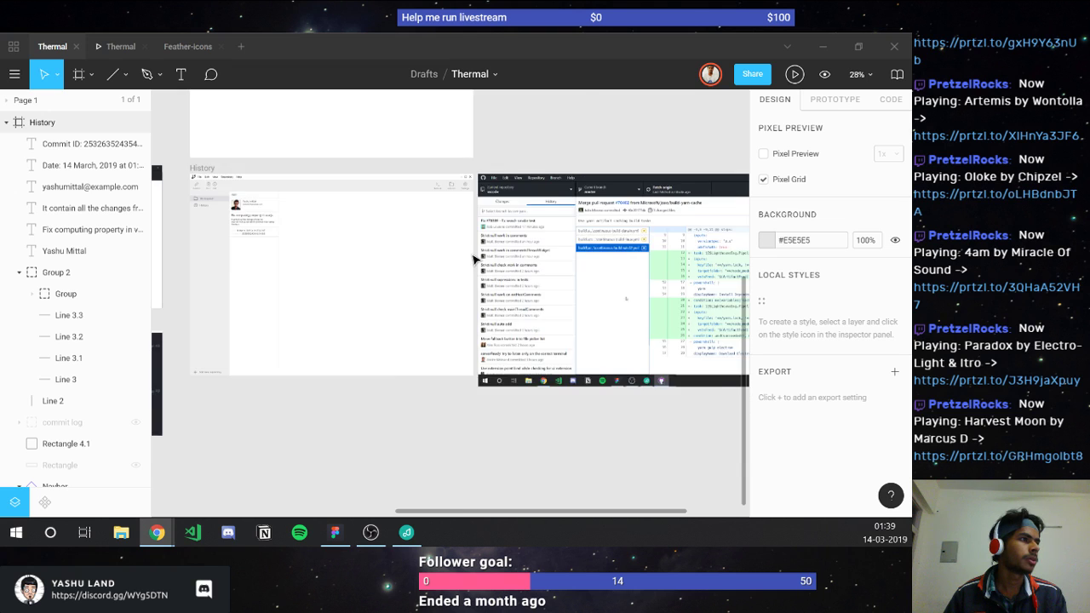
scroll(475, 260, left, 3)
scroll(412, 238, up, 3)
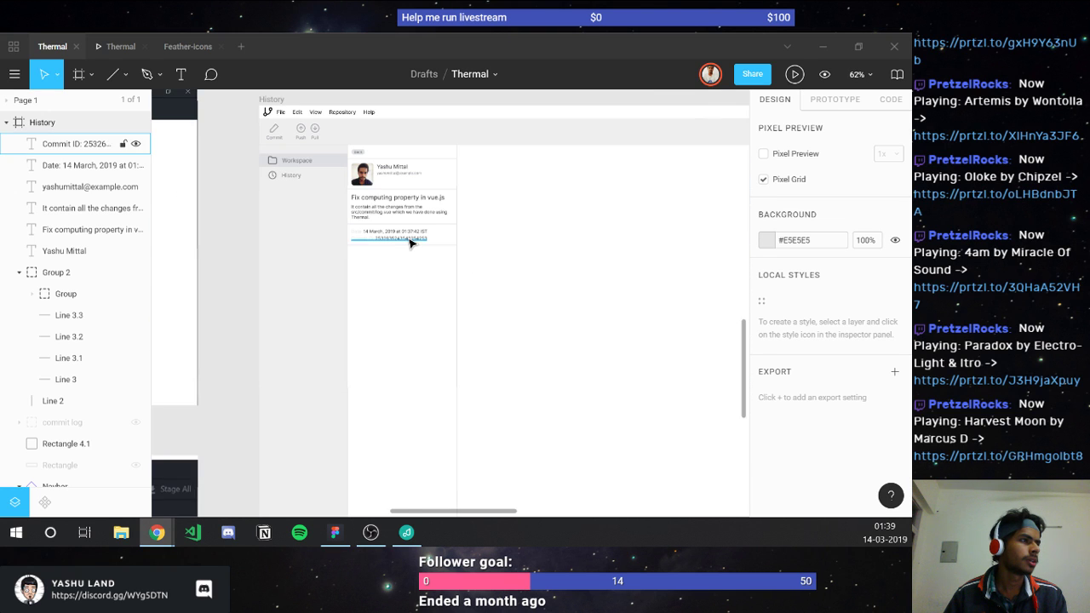
scroll(409, 244, up, 2)
scroll(411, 243, up, 3)
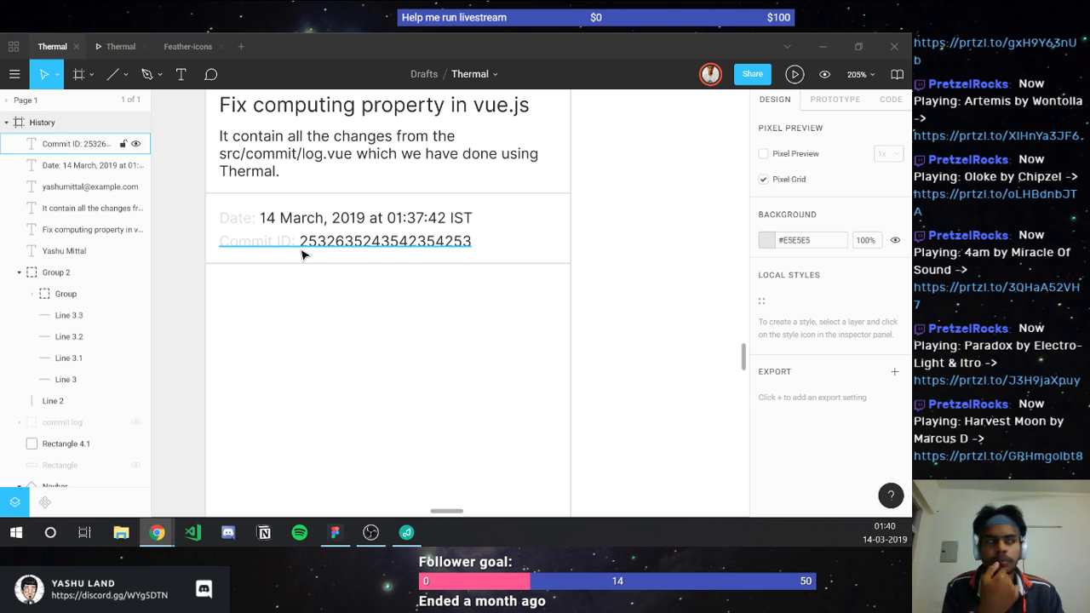
click(302, 253)
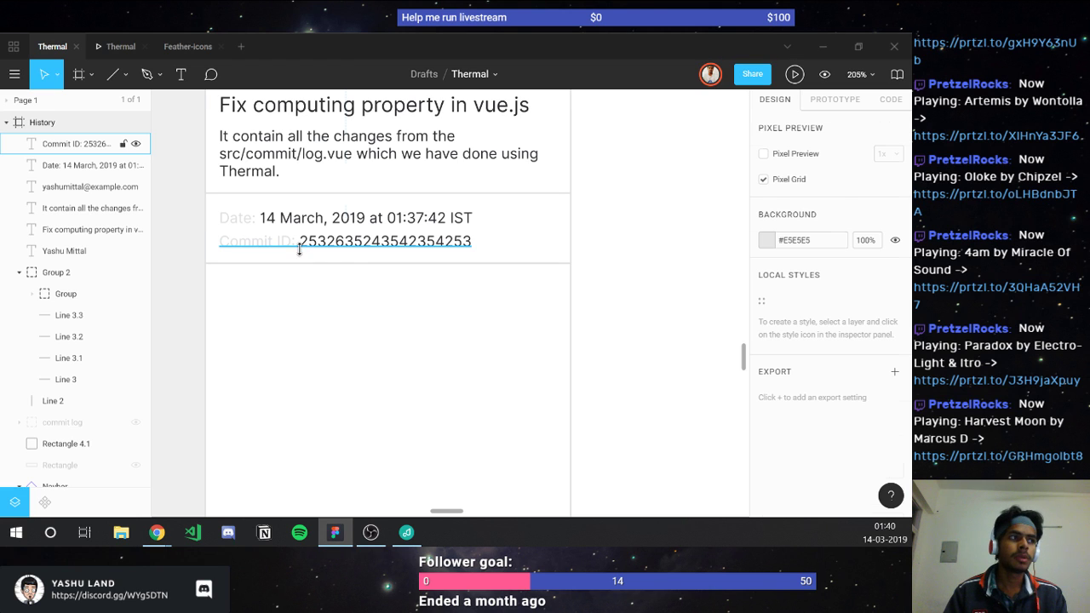
Step: Duplicate the Commit ID text and move the copy below the divider
click(299, 248)
key(ctrl+d)
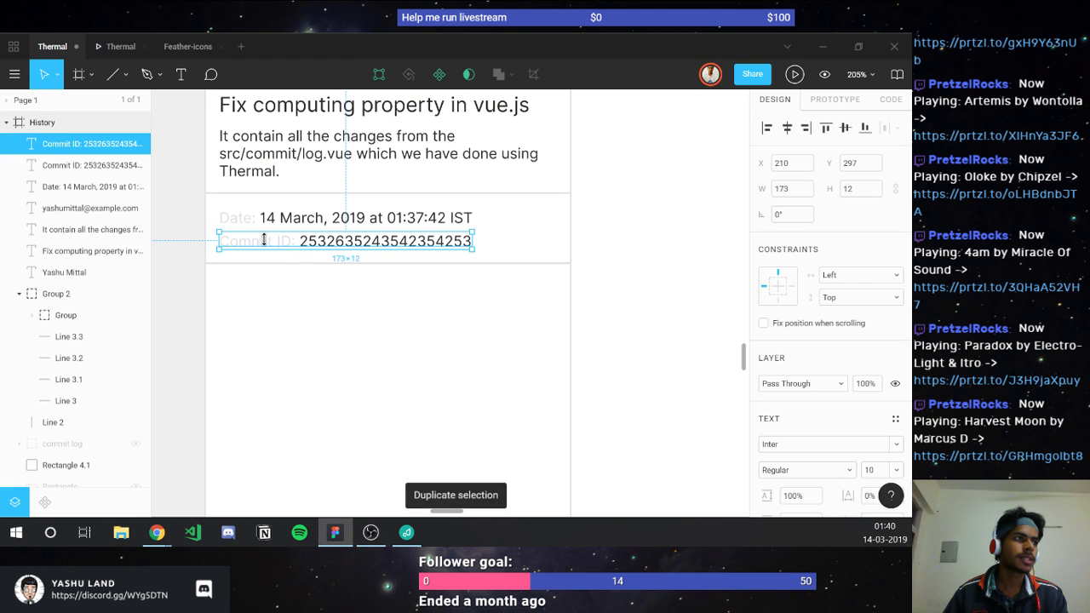
key(shift+Down)
key(shift+Down)
key(shift+Down)
key(Down)
key(Down)
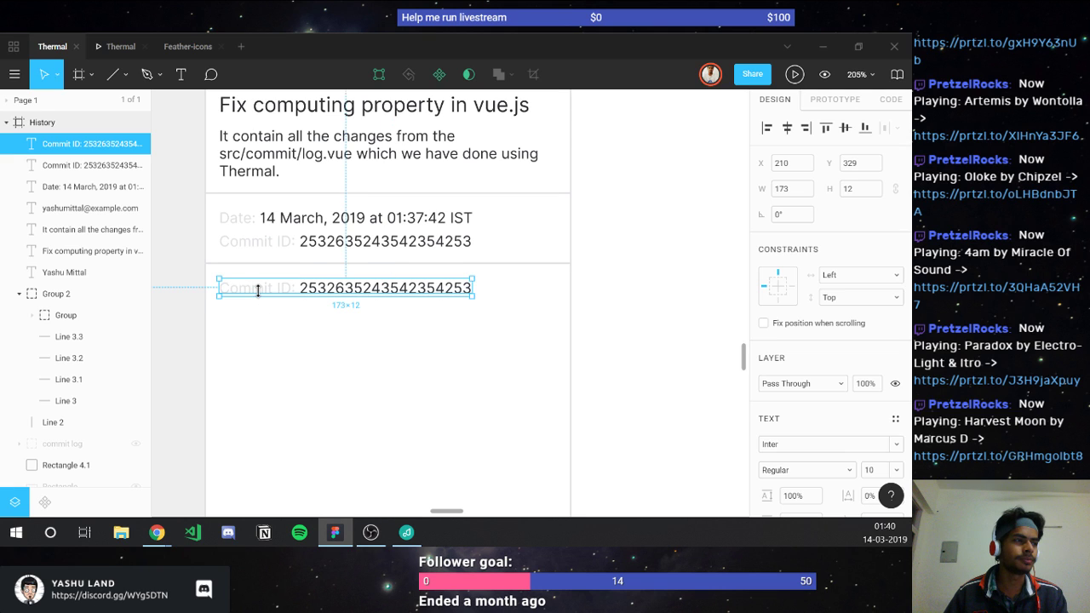
Step: Retype the copy as 'Showing 3 changed files with 145 additions and 1 deletion'
double_click(257, 290)
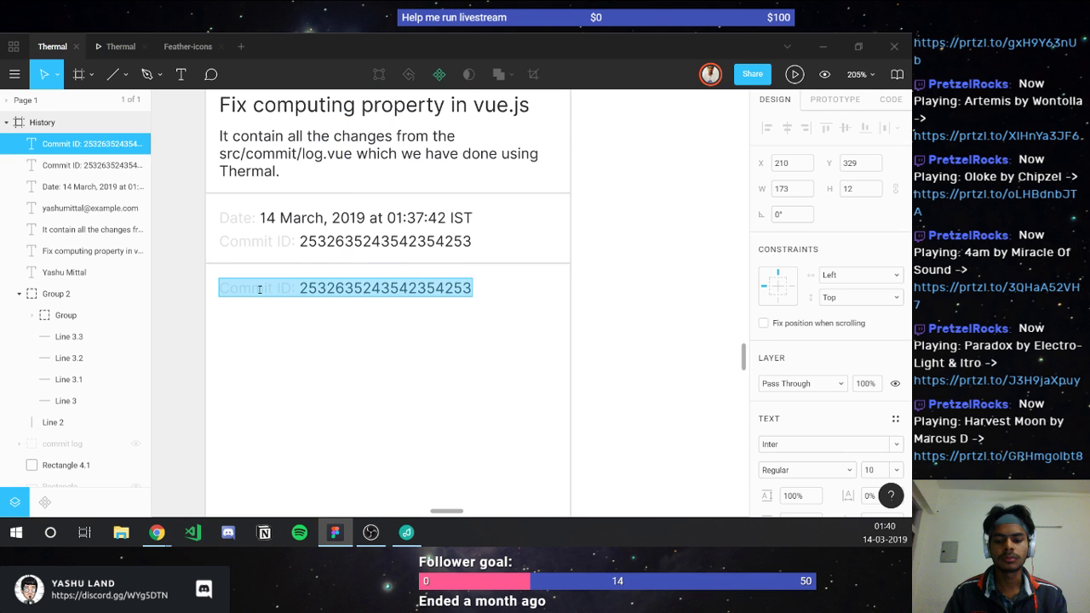
text(S)
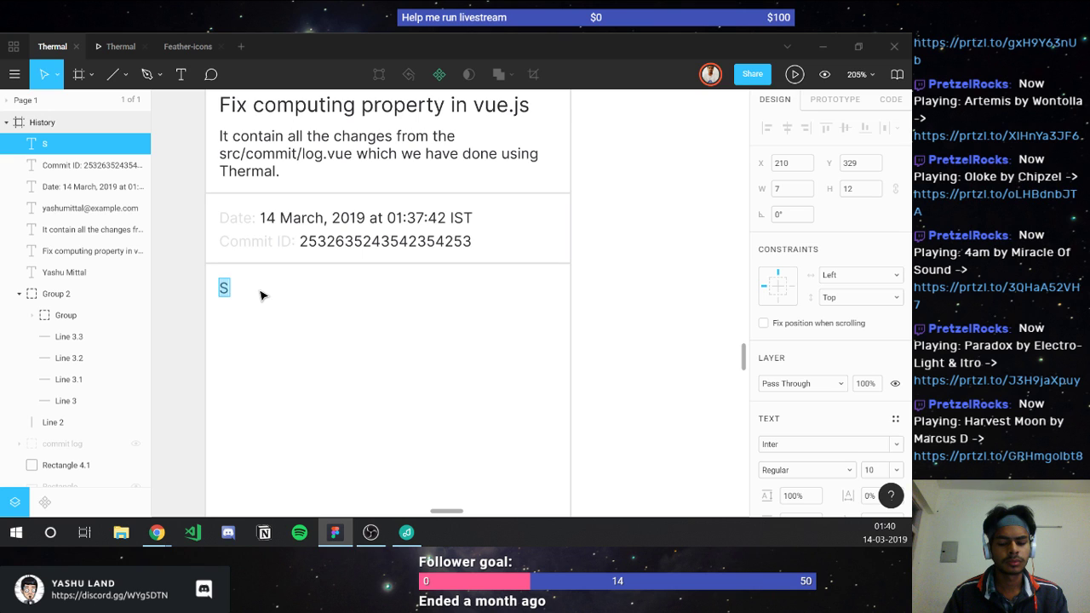
text(howing)
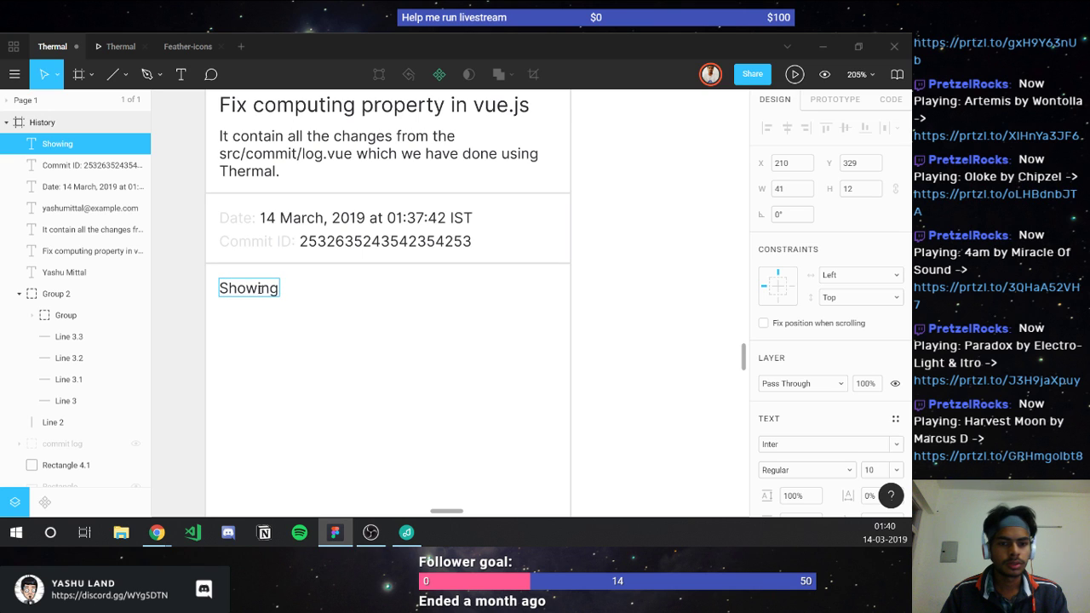
text( 2 changed )
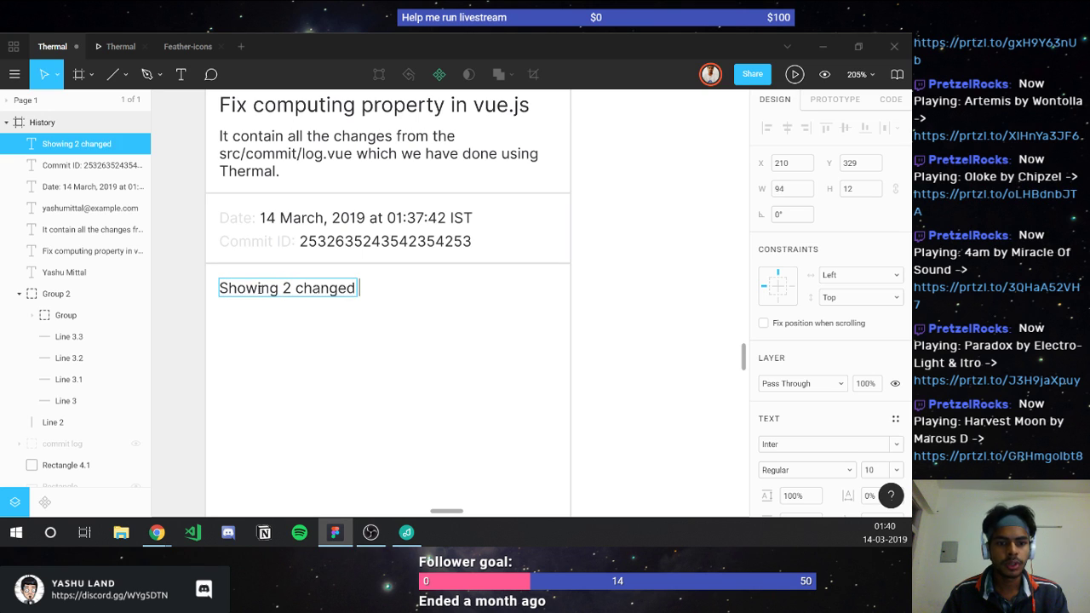
text(files with)
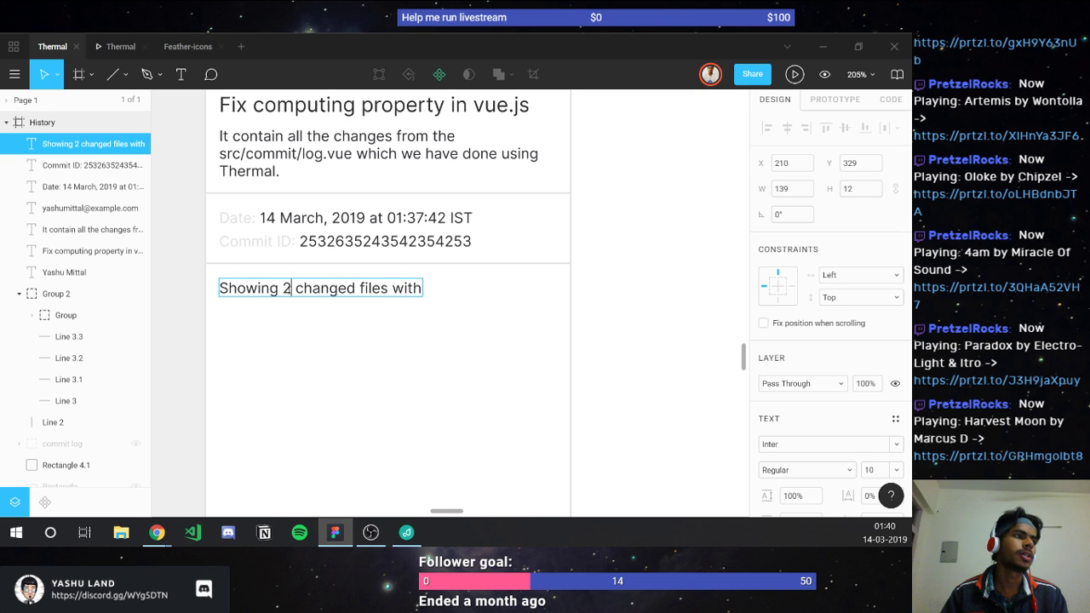
double_click(287, 289)
text(3)
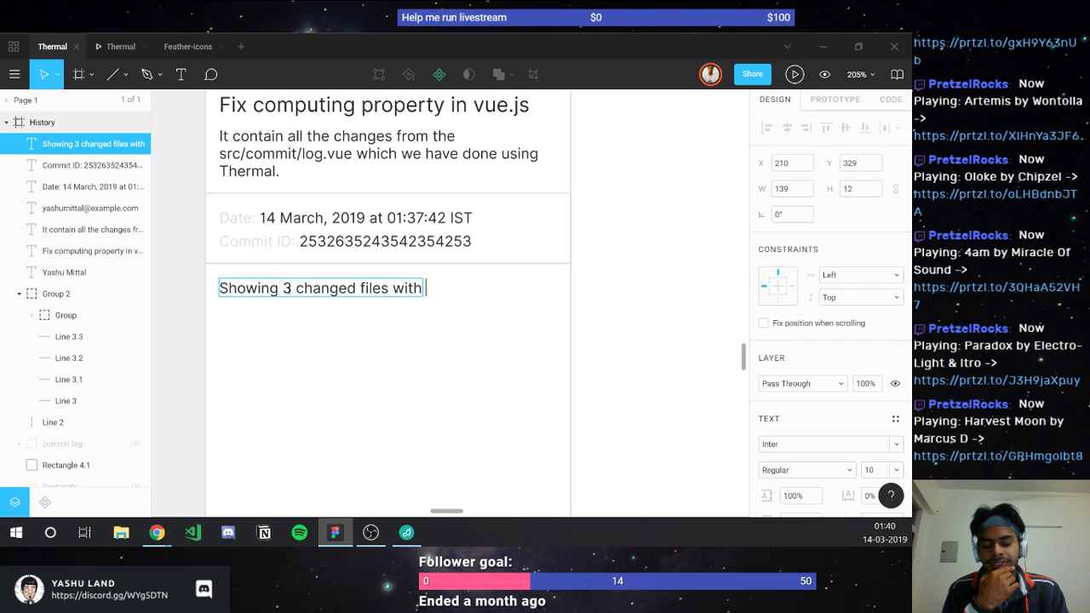
text( changed files with 1)
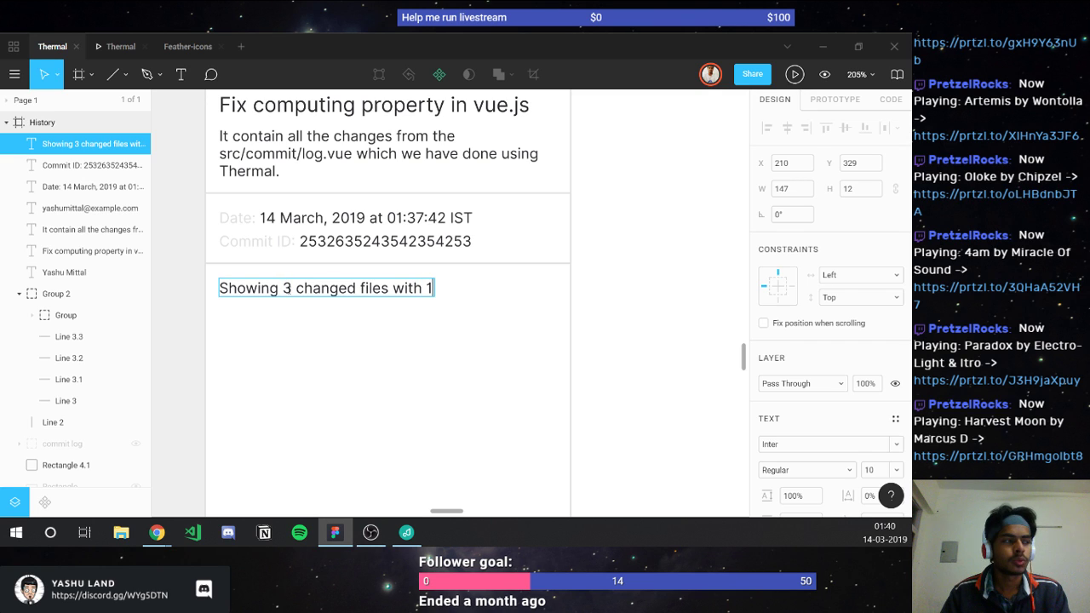
text(45 )
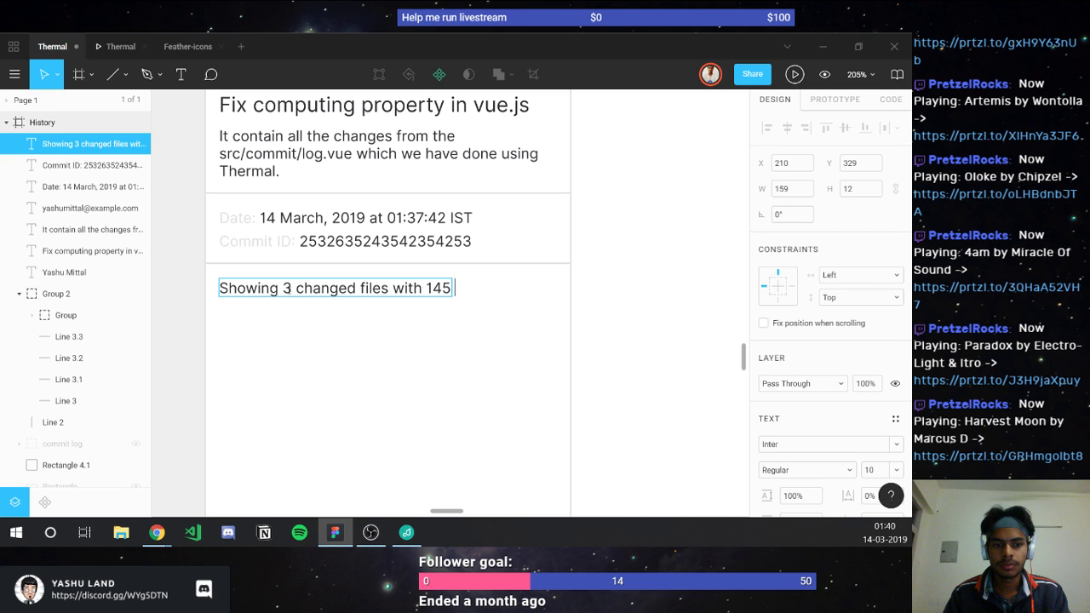
text(additions)
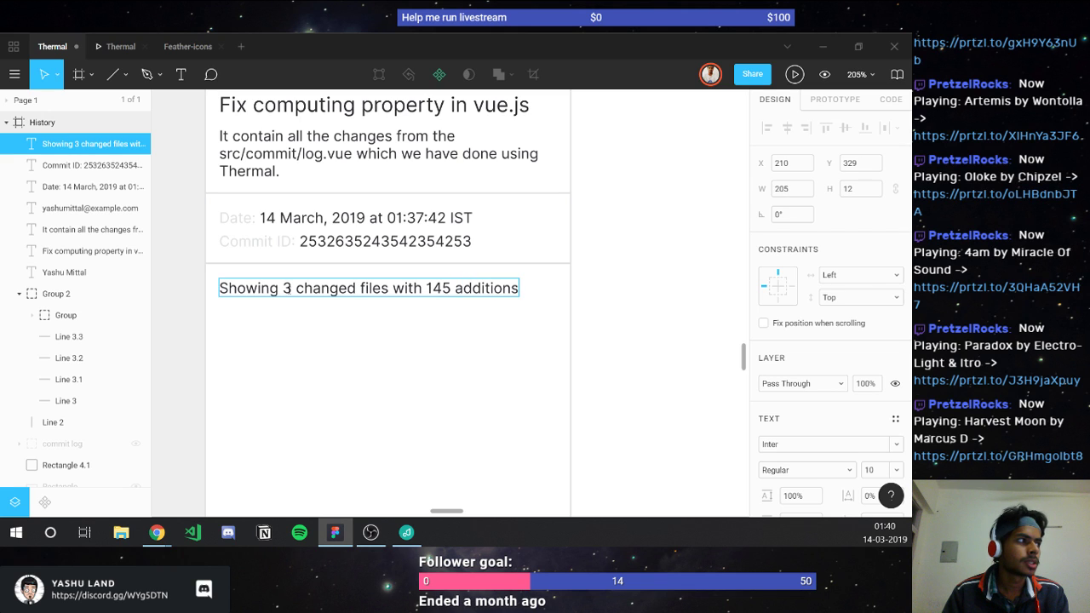
text( and 1 de)
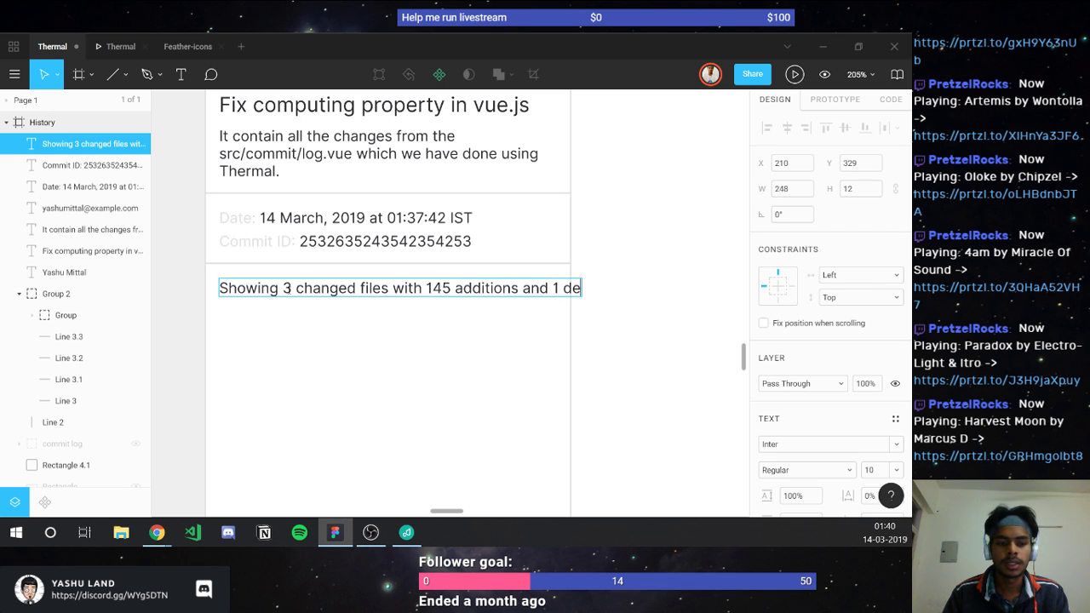
text(lea)
key(BackSpace)
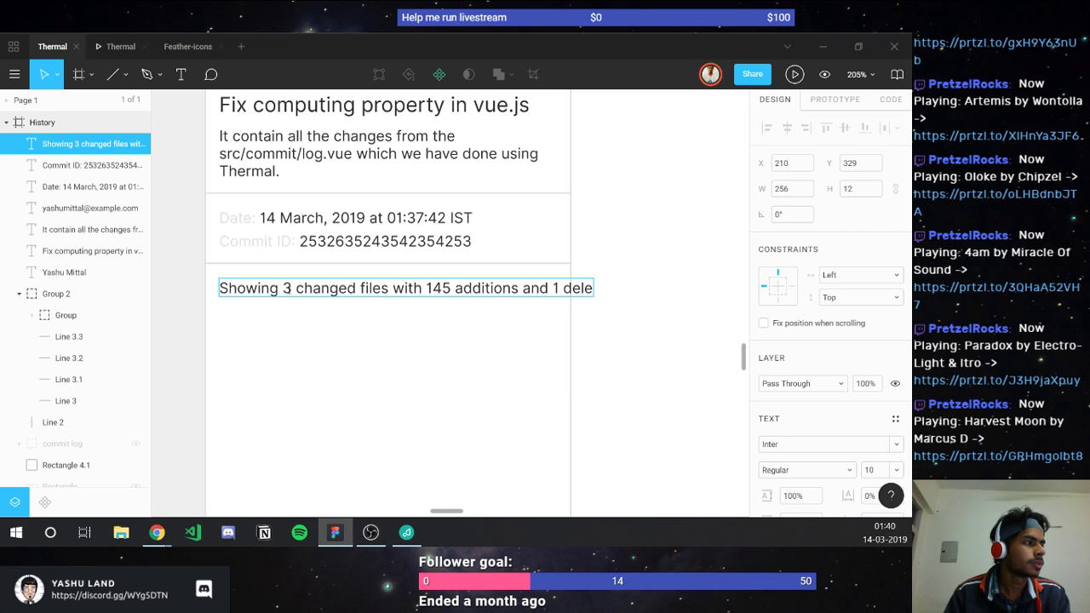
text(tion)
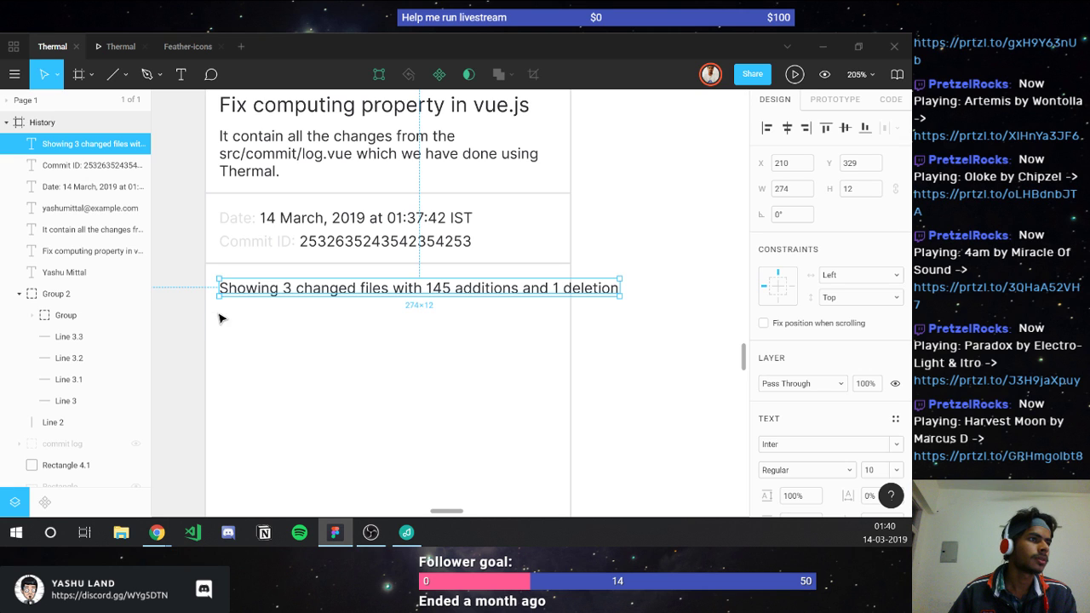
key(Escape)
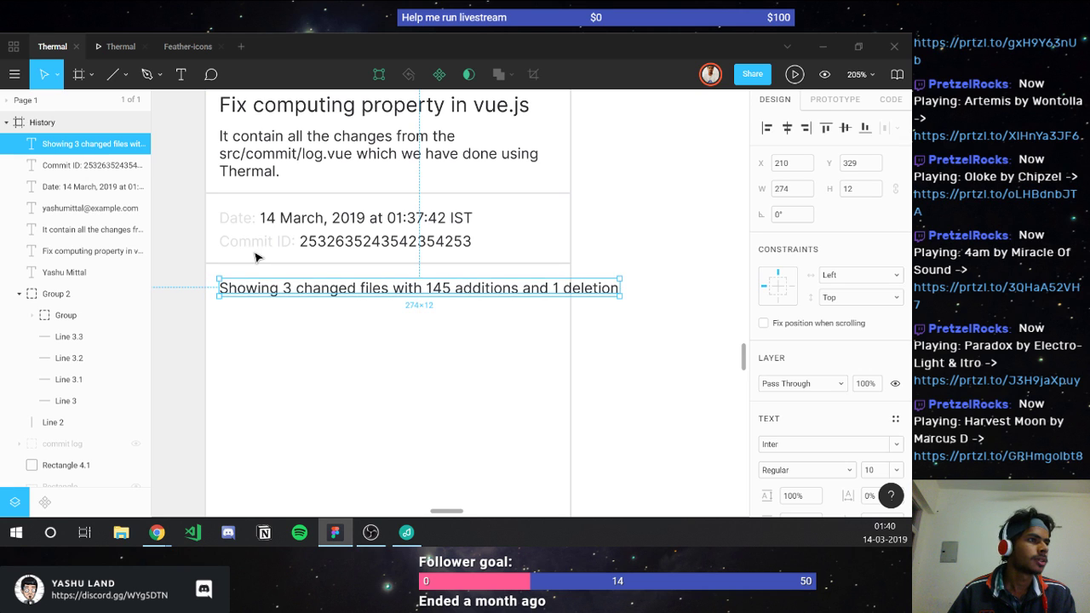
Step: Colour the summary line with the light grey sampled by the eyedropper
scroll(248, 249, up, 3)
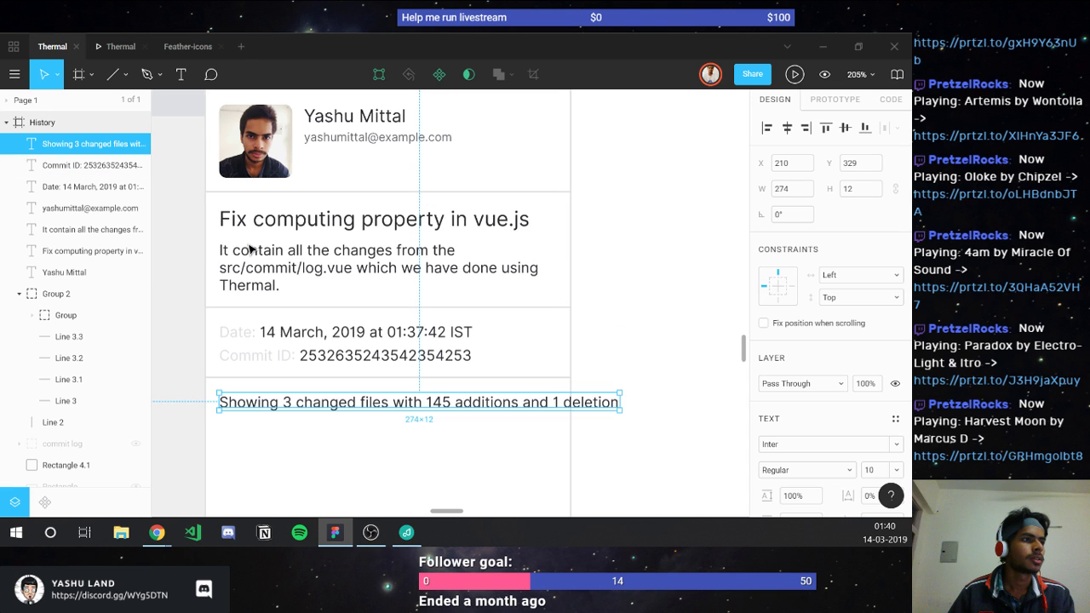
scroll(249, 249, left, 3)
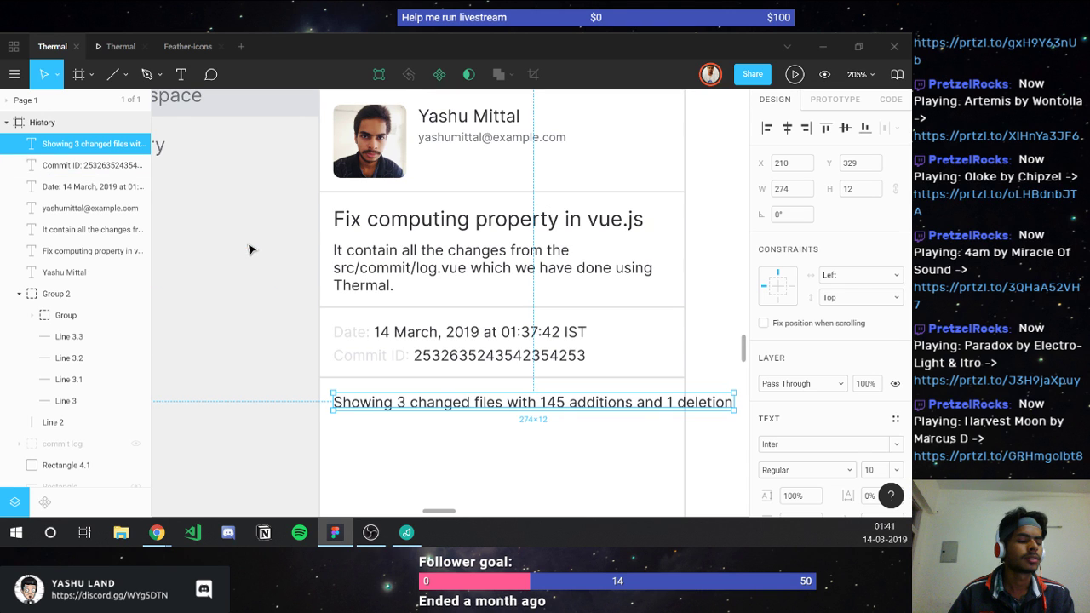
key(i)
scroll(255, 196, up, 3)
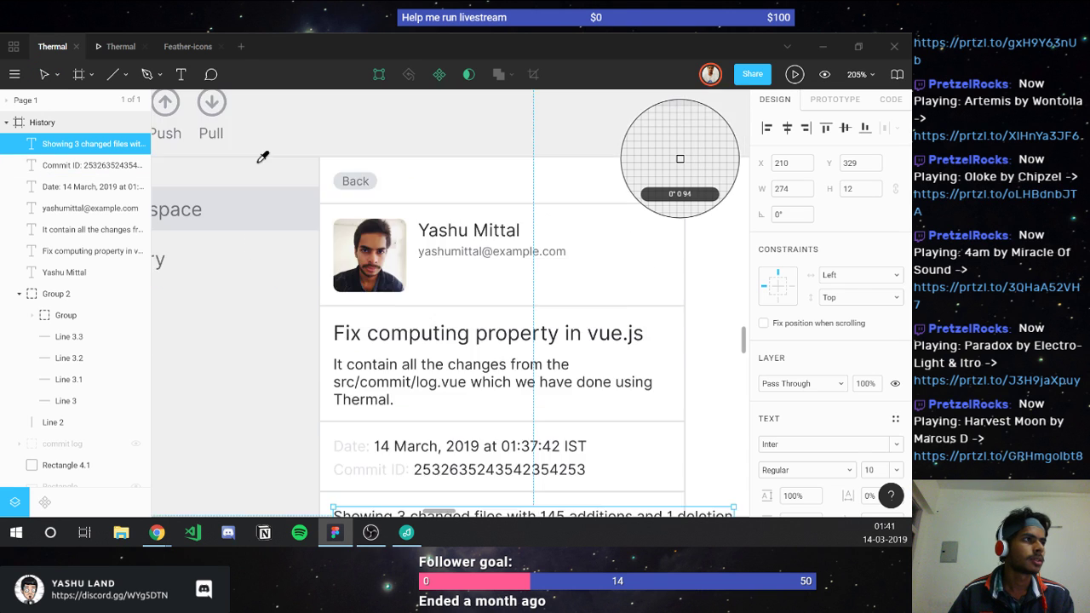
click(273, 208)
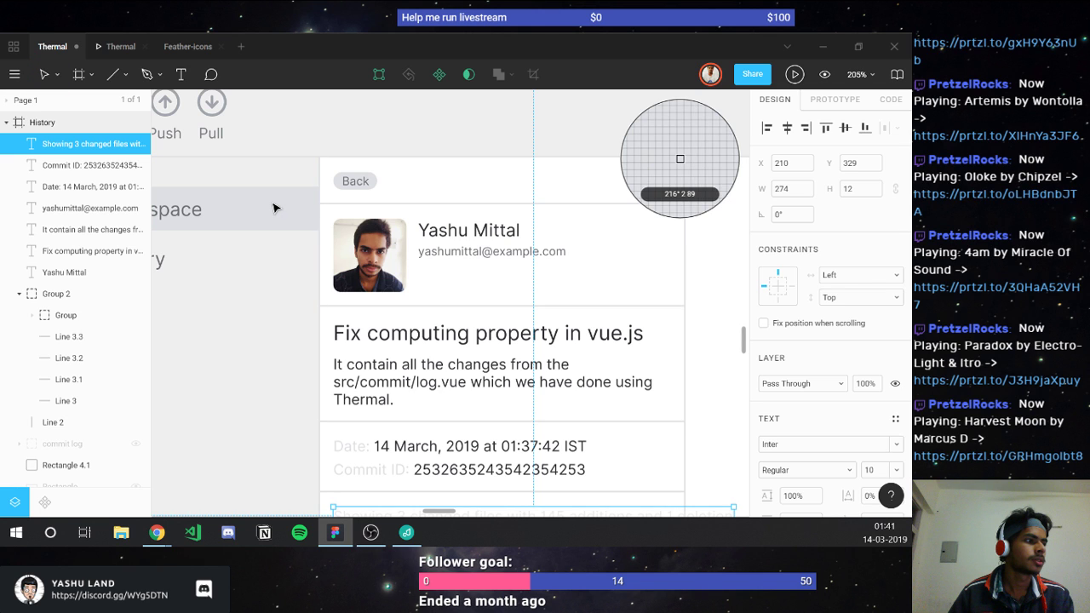
scroll(383, 217, down, 3)
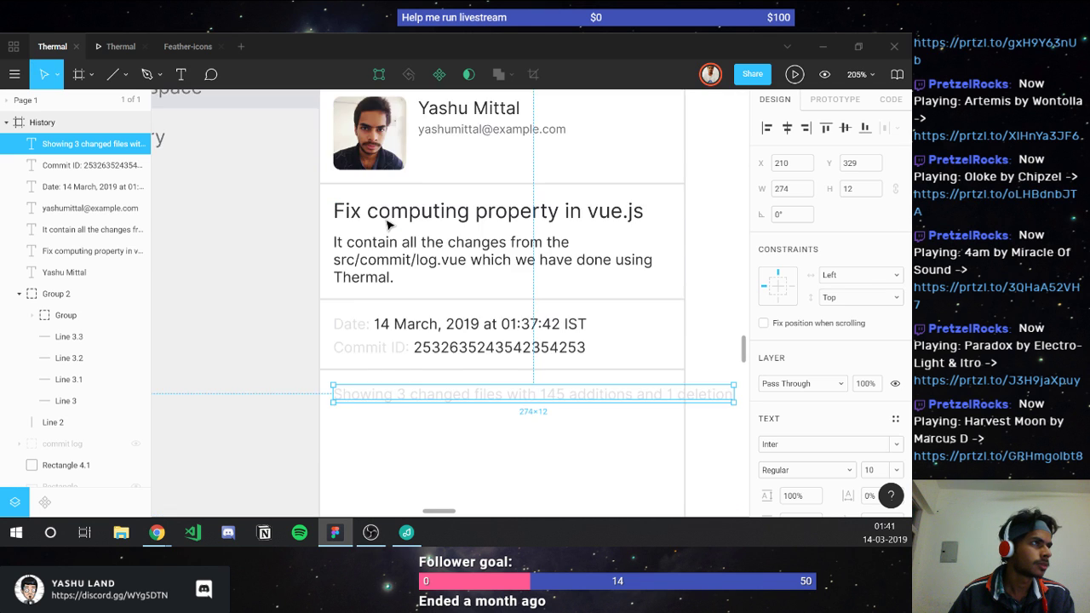
scroll(388, 224, up, 1)
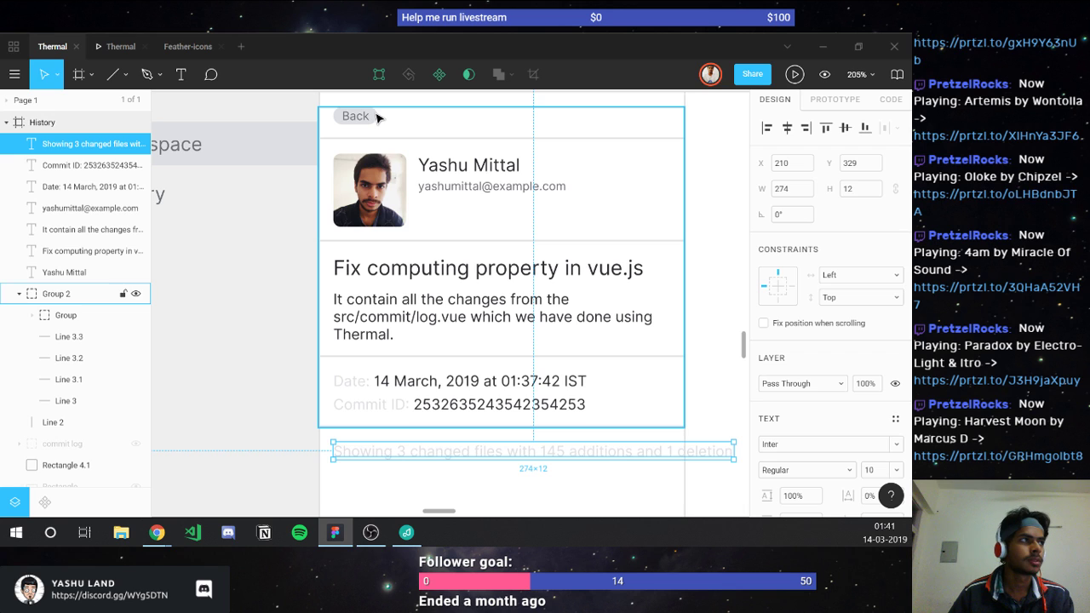
key(i)
key(Escape)
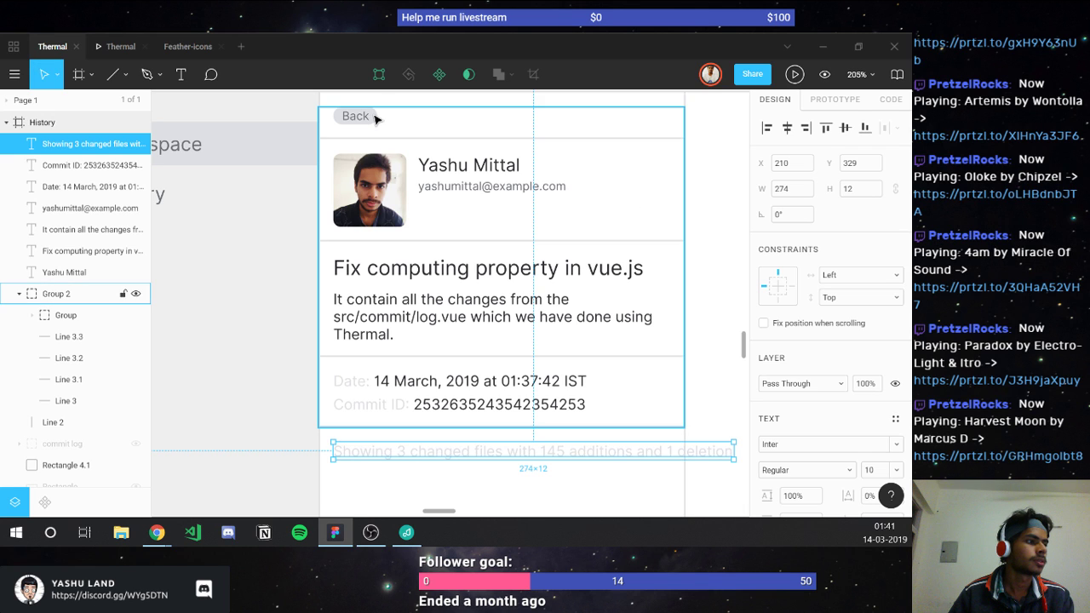
key(i)
key(Escape)
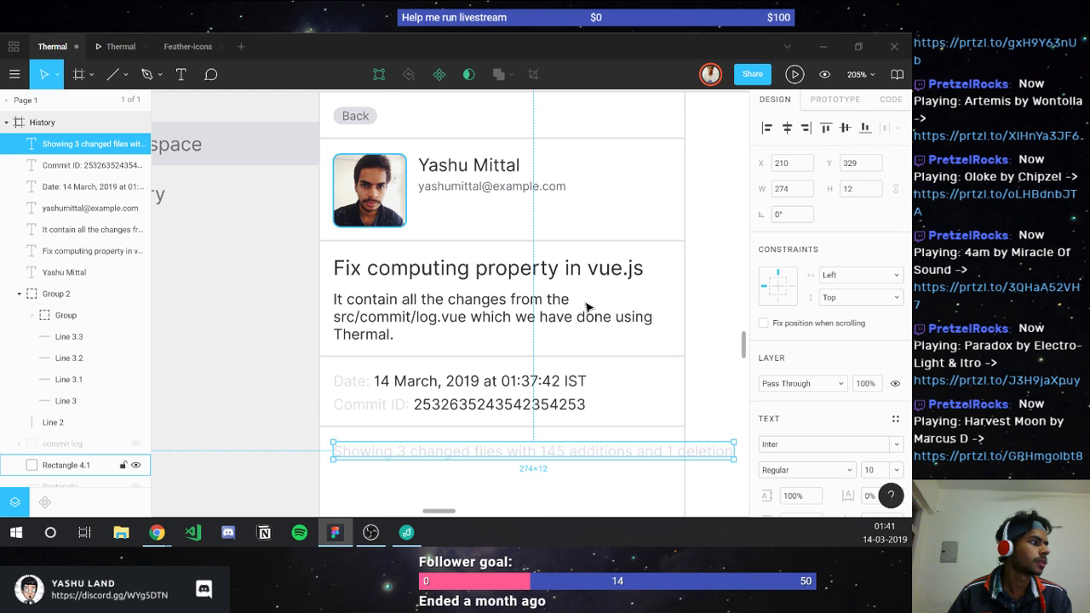
scroll(630, 286, down, 1)
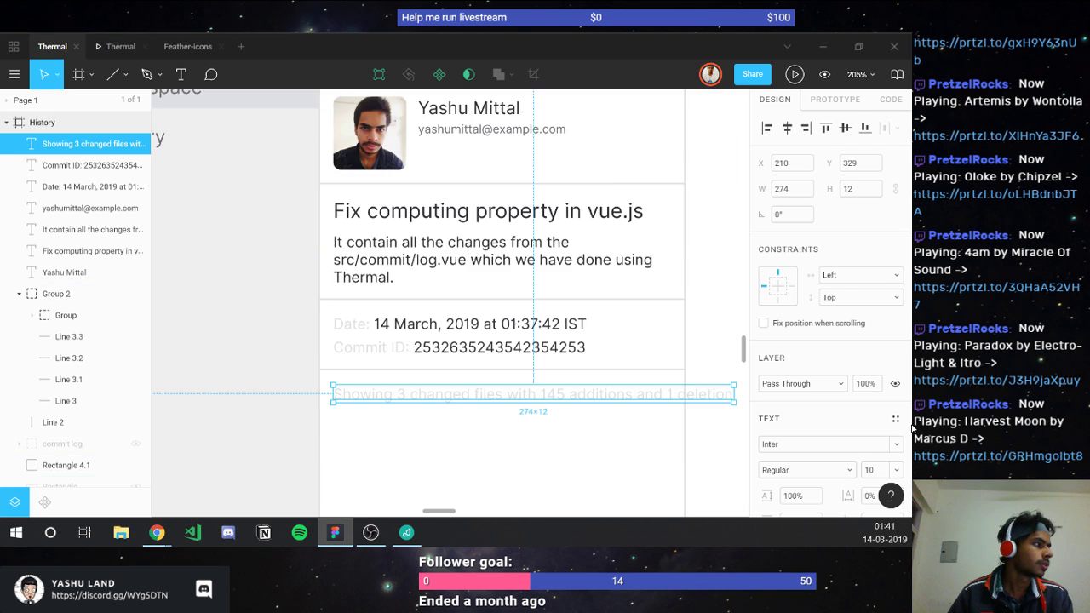
Step: Set the summary line's font size to 8 and deselect it
click(880, 470)
text(8)
key(Return)
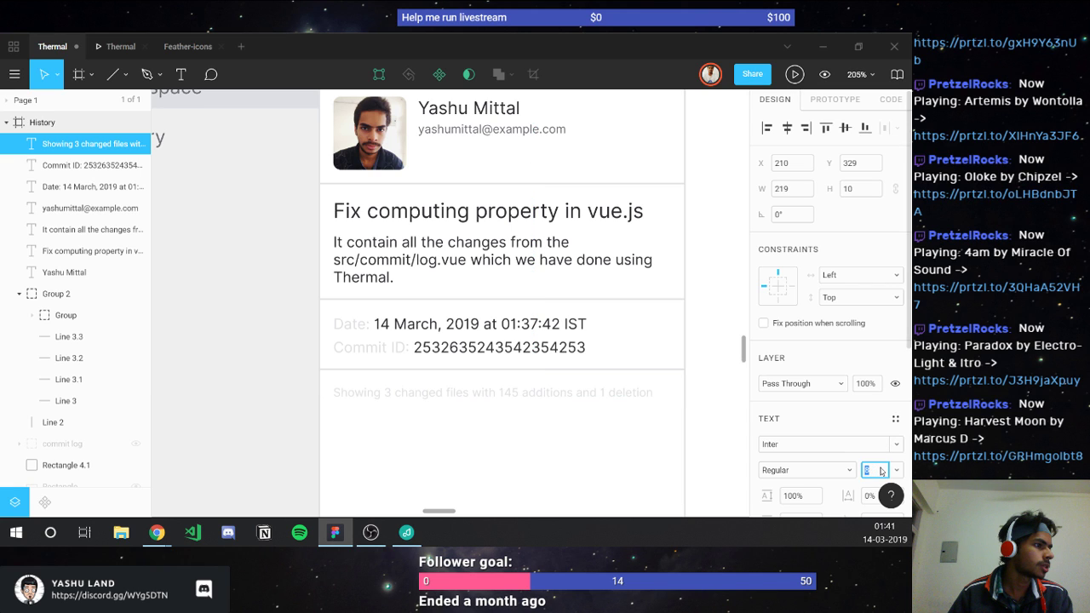
key(Escape)
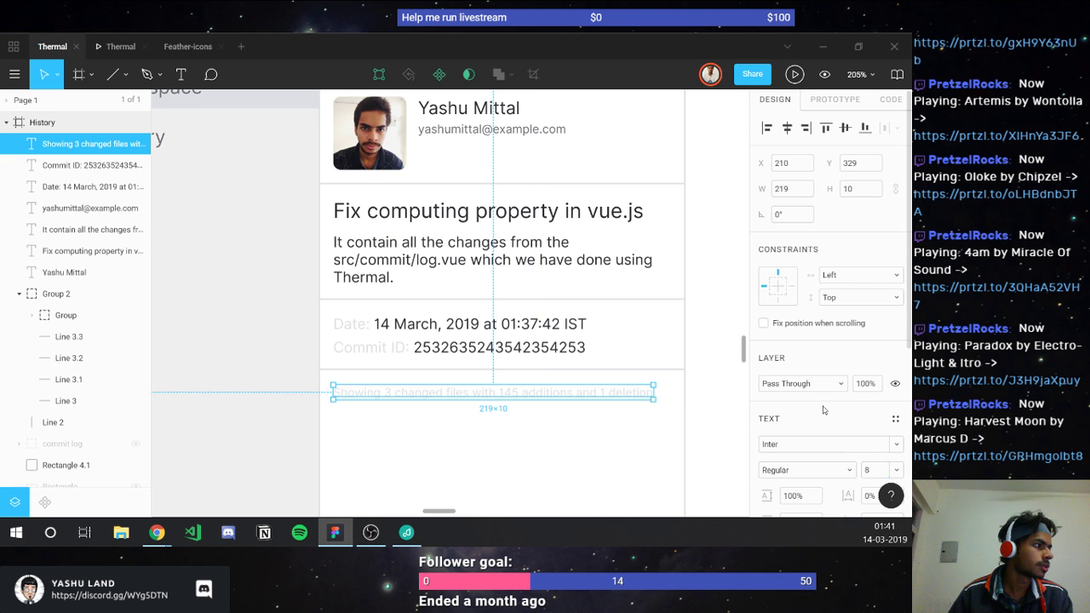
scroll(540, 353, down, 2)
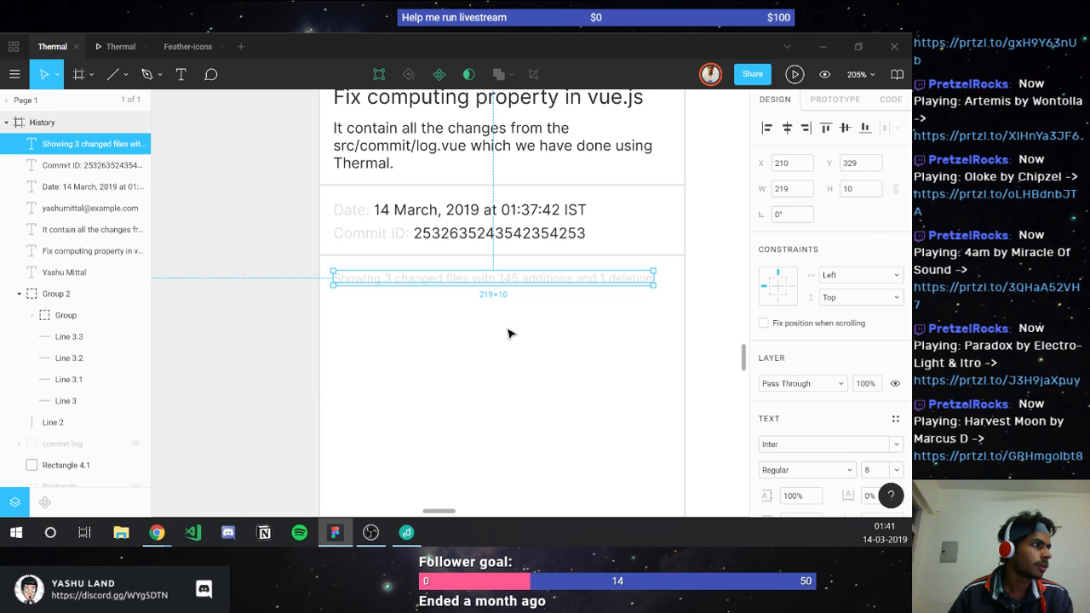
click(509, 334)
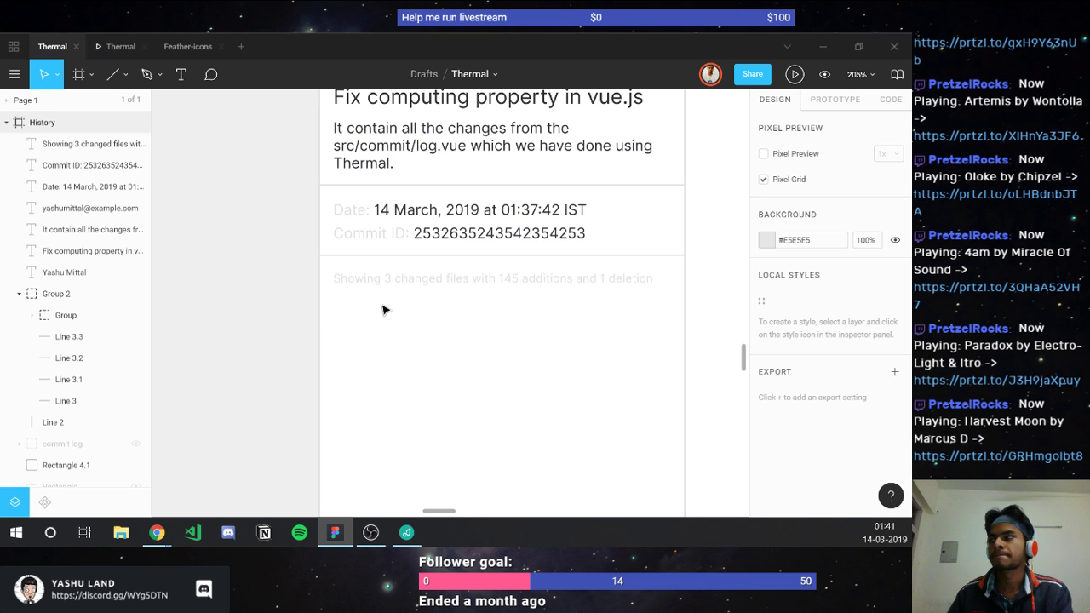
Step: Add two copies of divider Line 3.3 below the change summary, spaced one row apart
ctrl+click(371, 259)
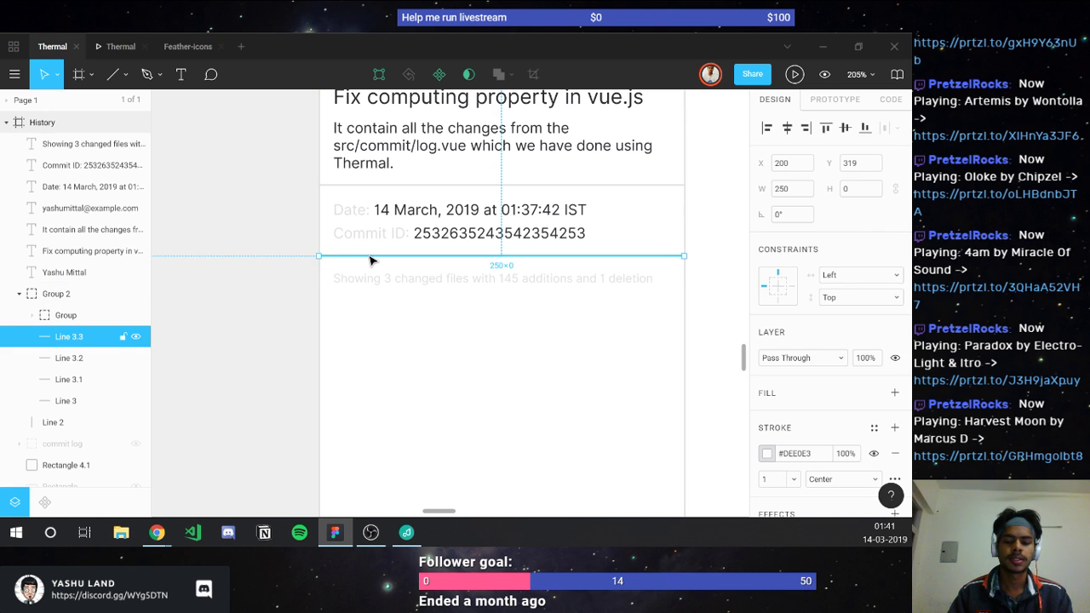
key(ctrl+d)
drag(370, 259, 368, 306)
key(alt)
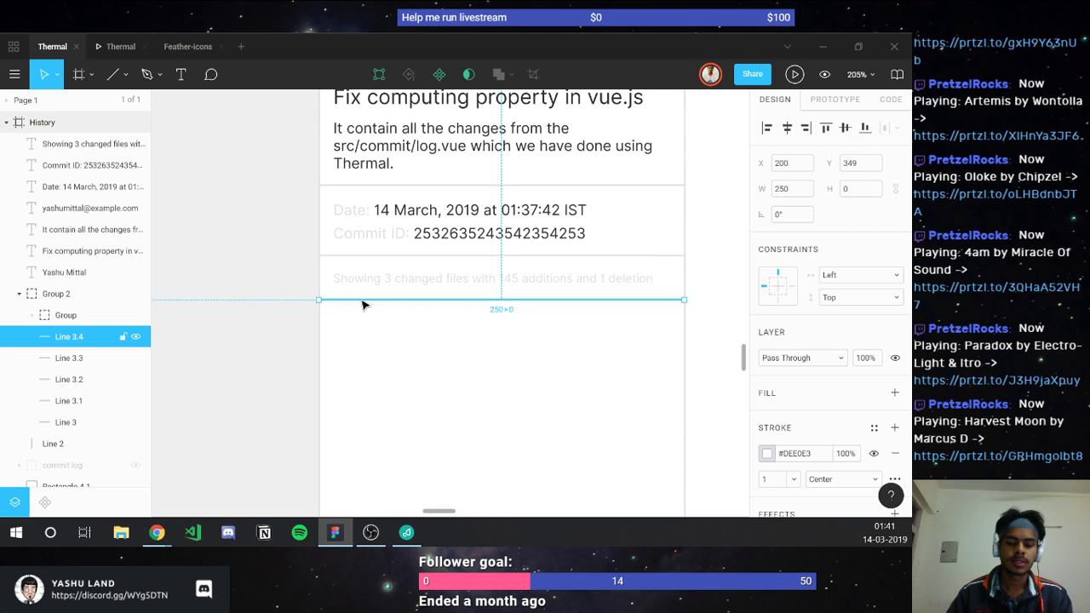
key(ctrl+d)
drag(365, 304, 366, 329)
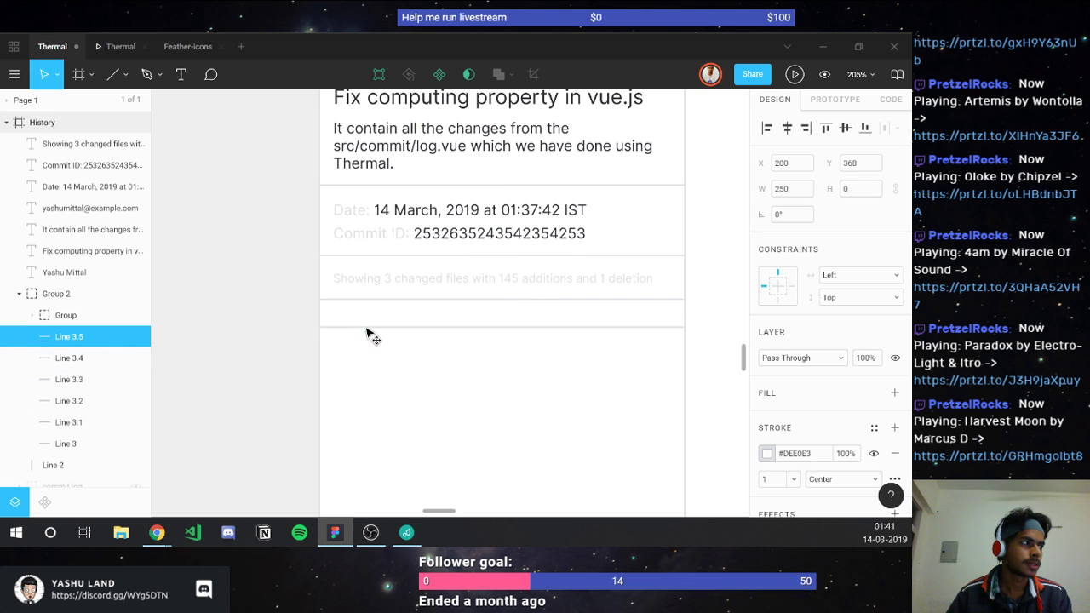
key(alt)
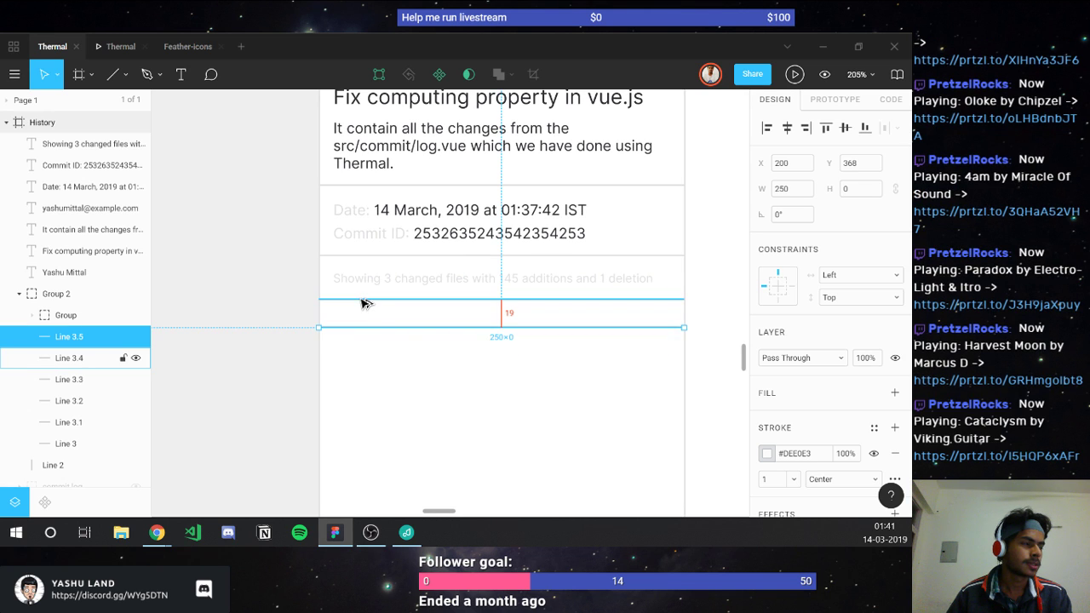
key(Down)
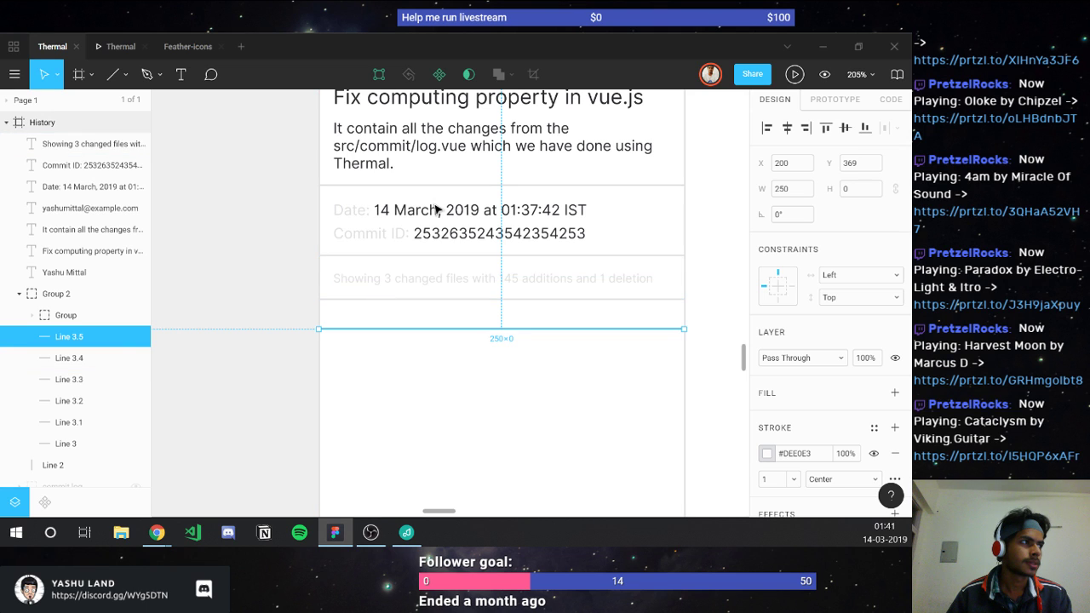
Step: Duplicate the Commit ID text and move the copy into the new row between the dividers
click(436, 238)
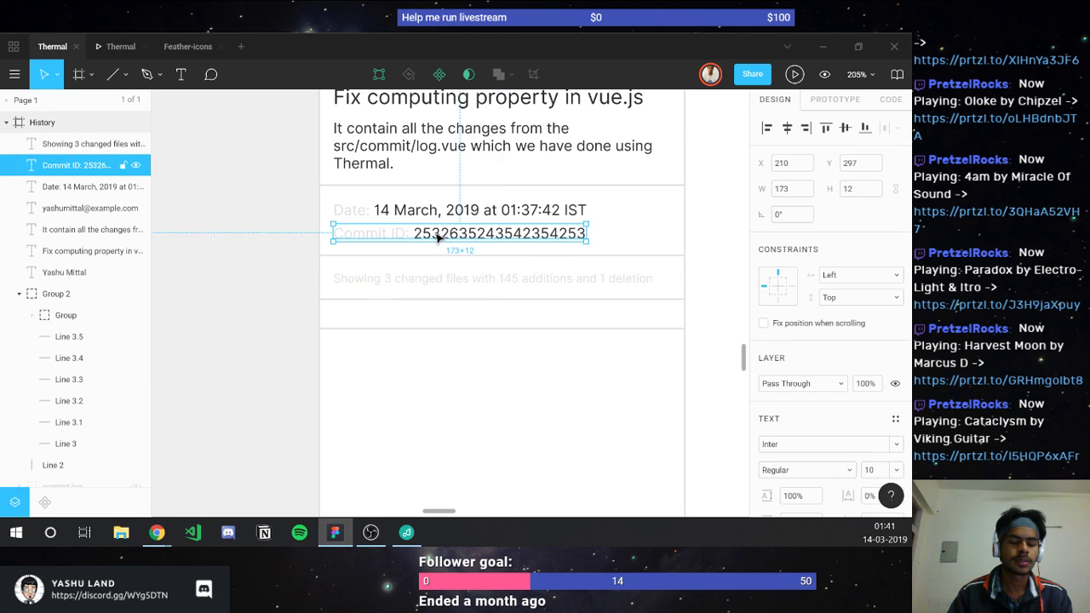
key(ctrl+d)
drag(437, 239, 419, 319)
double_click(419, 318)
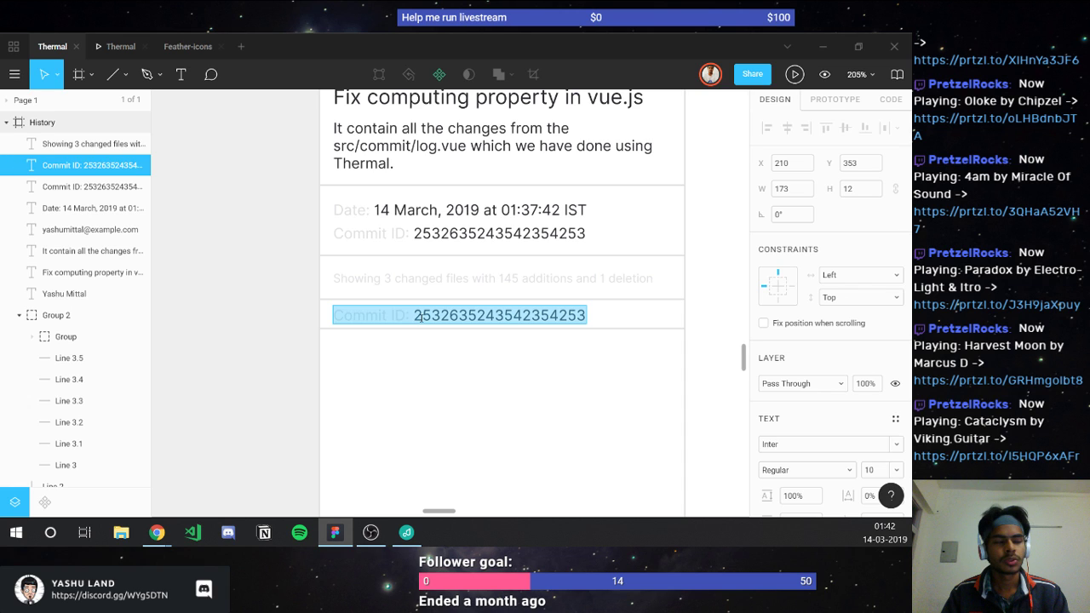
Step: Change the copied text to read src/build/render/components/, fixing the misspelled folder name
text(src/)
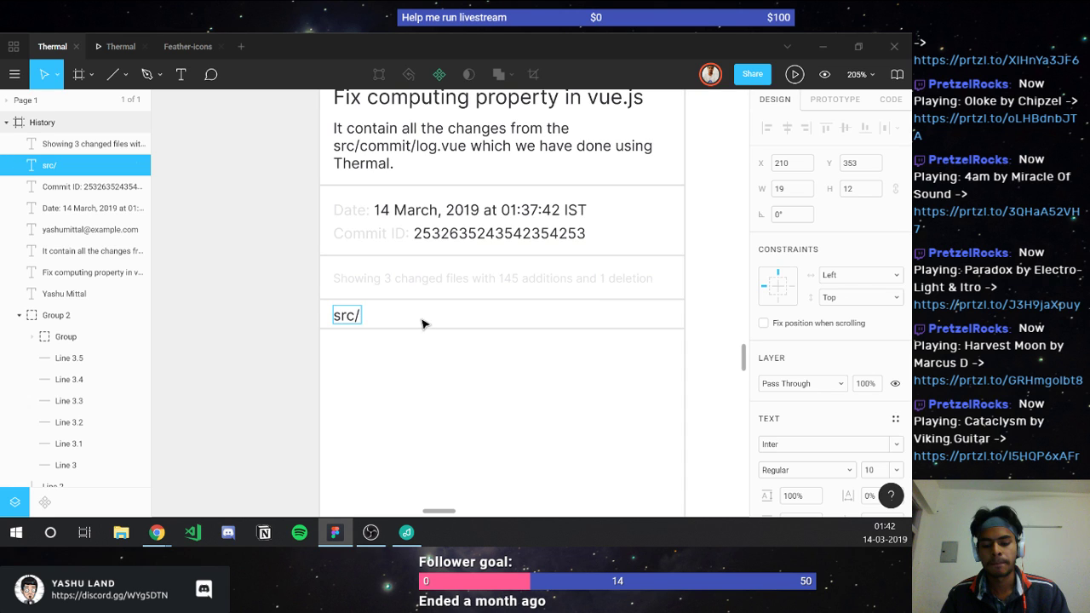
text(buil)
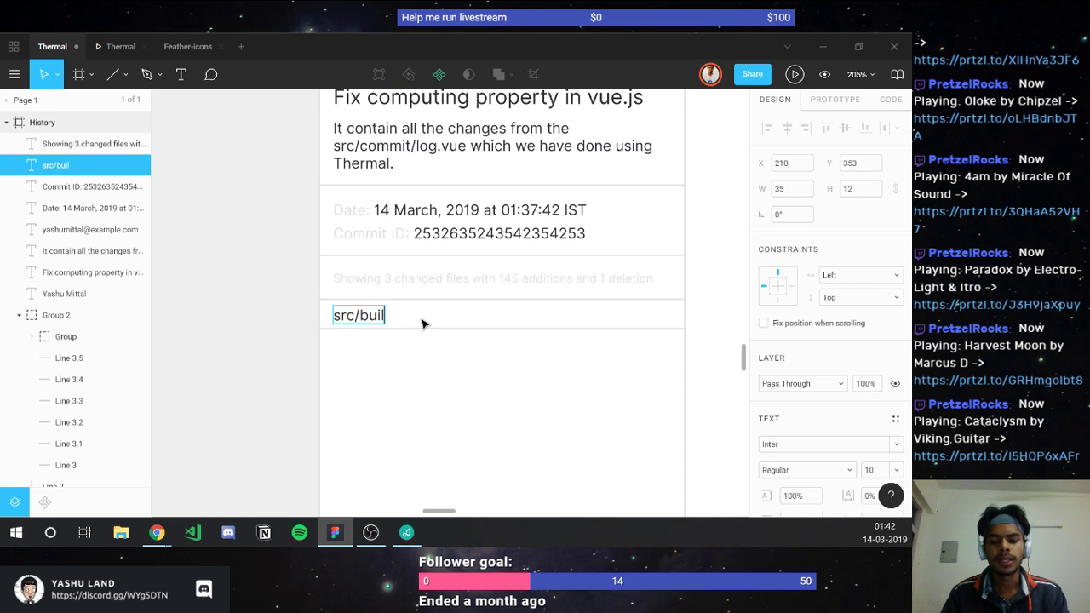
text(d/rende)
key(BackSpace)
key(BackSpace)
key(BackSpace)
key(BackSpace)
text(re)
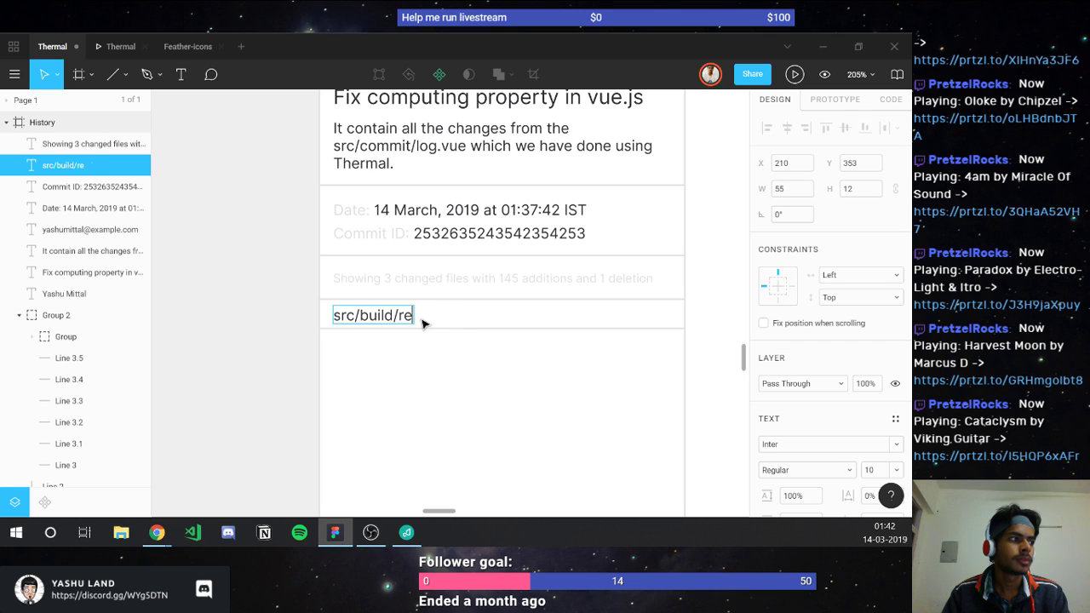
text(nder/compon)
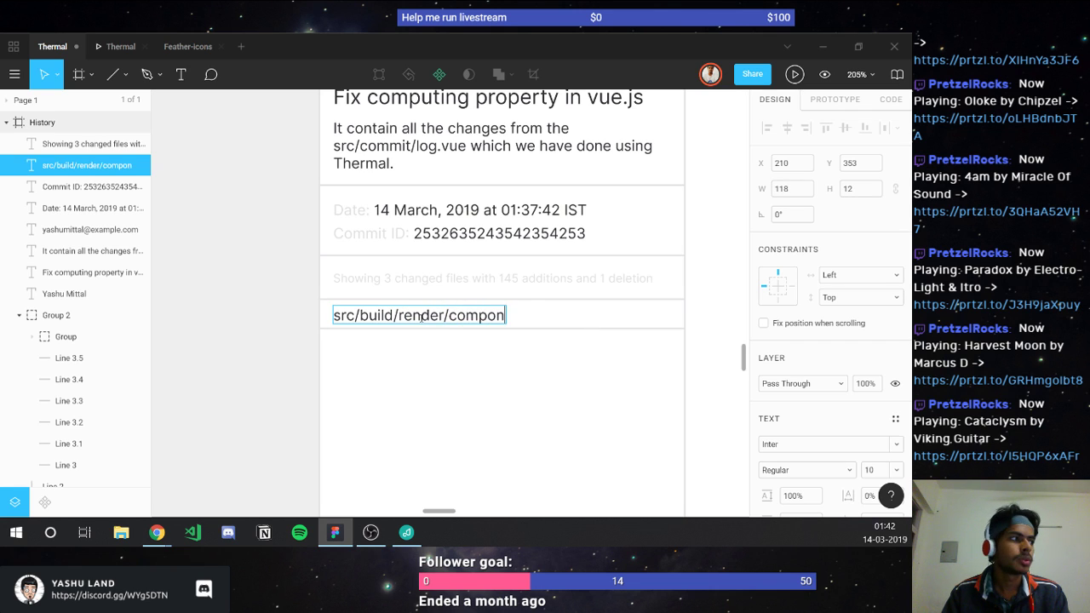
text(nets/)
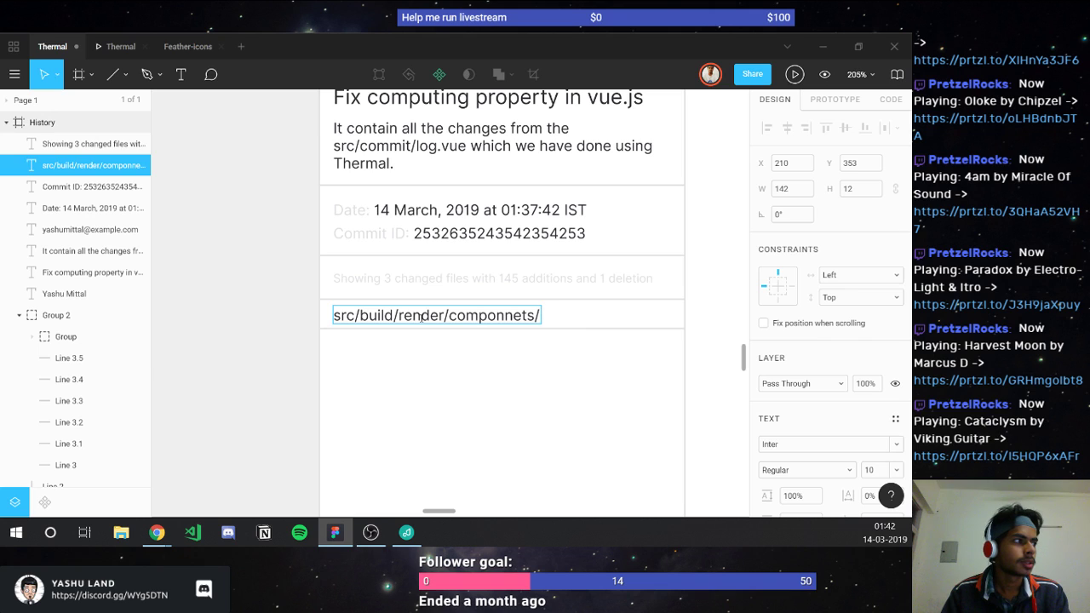
key(Left)
key(ctrl+shift+Left)
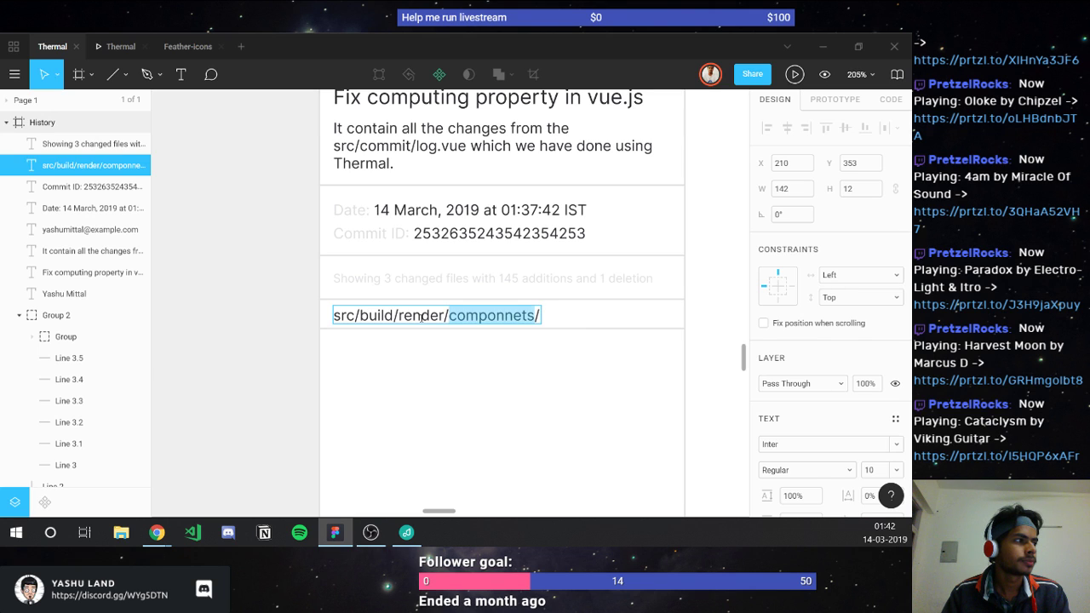
text(compo)
text(nents)
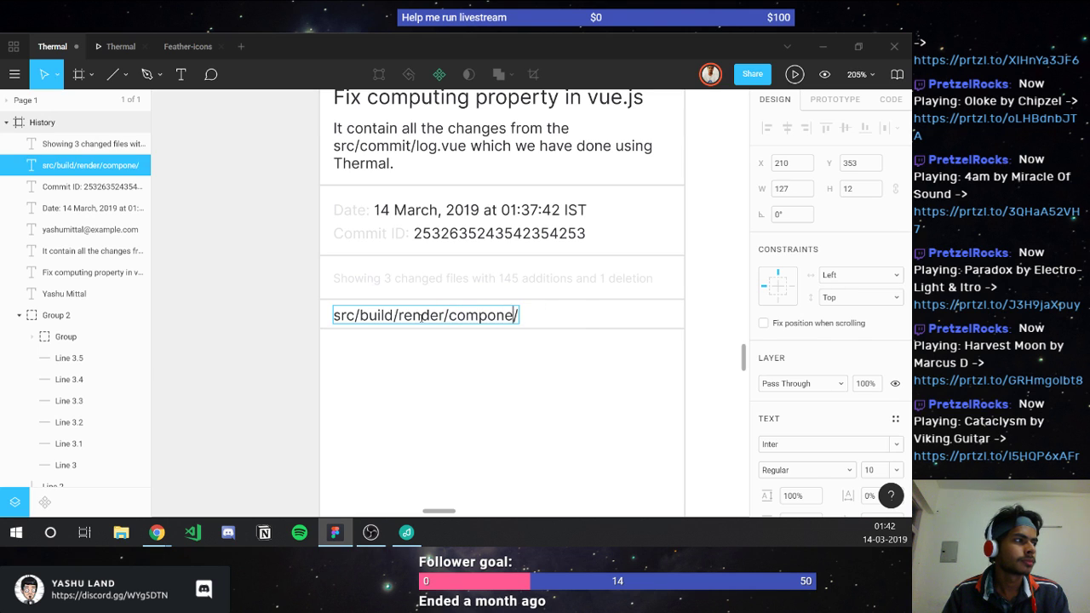
key(ctrl+a)
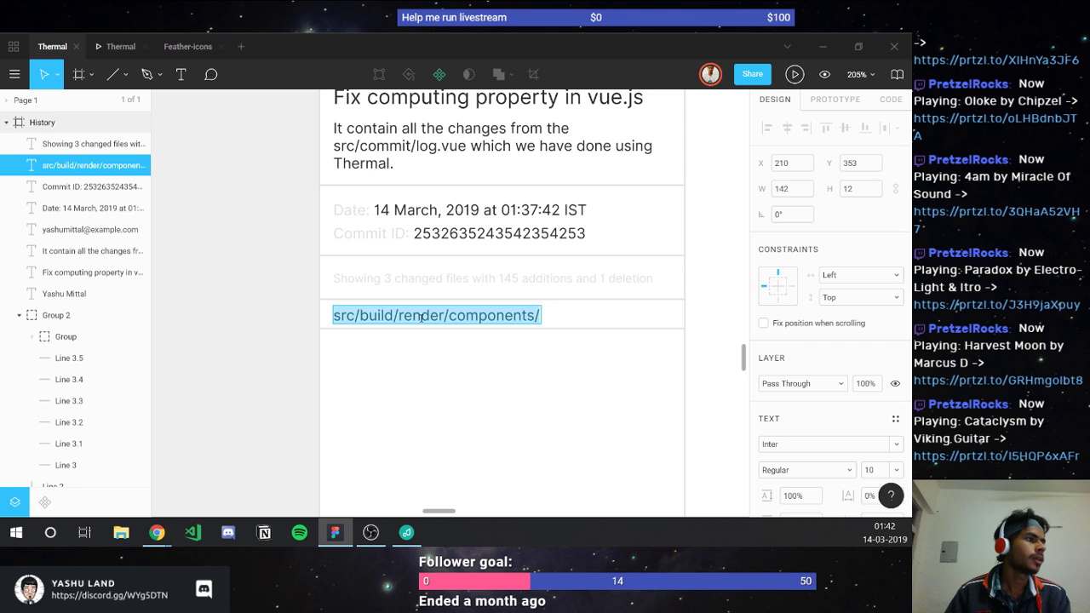
key(Escape)
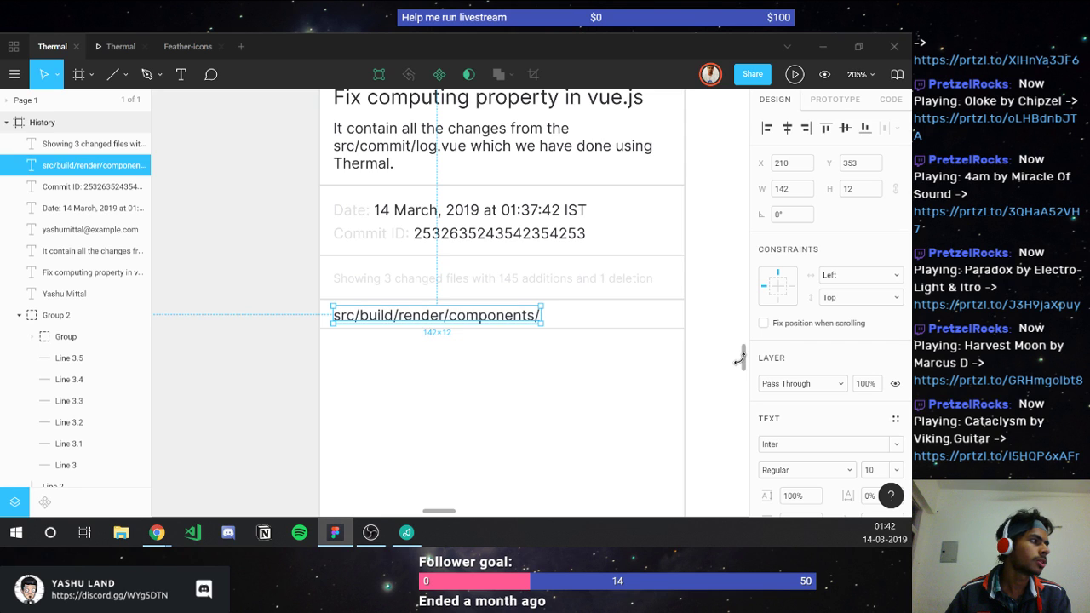
click(785, 446)
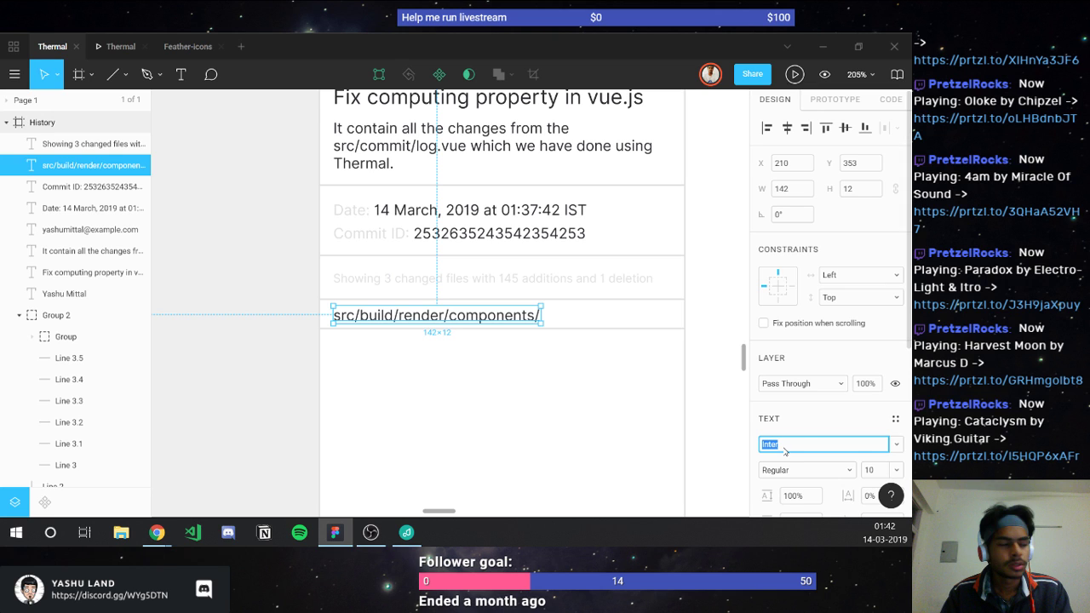
Step: Set the path text's font to Space Mono and nudge it up slightly
text(Space Mono)
key(Return)
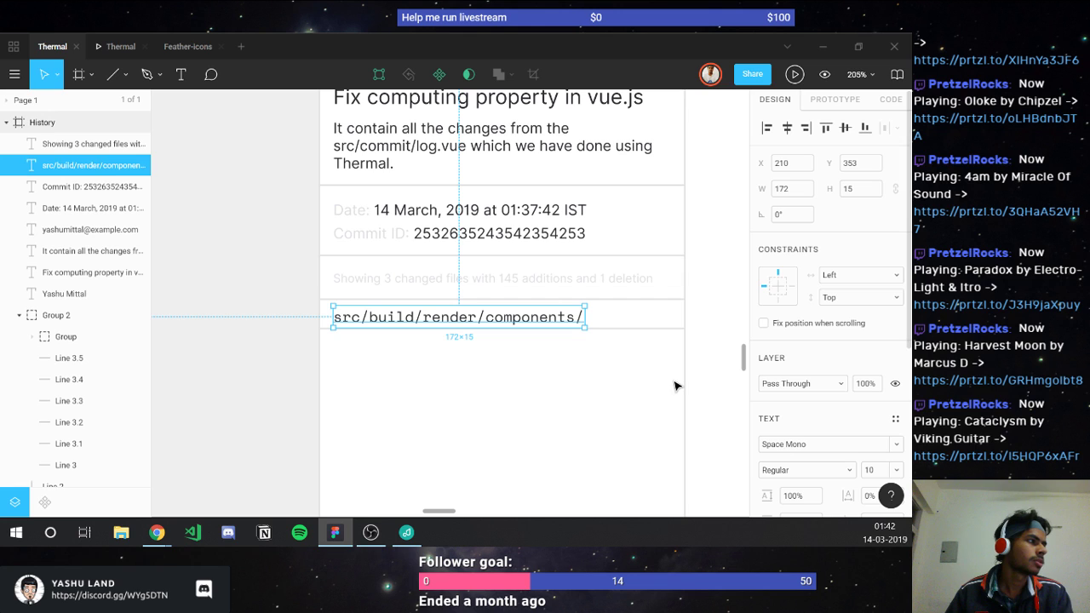
drag(531, 309, 481, 299)
key(alt)
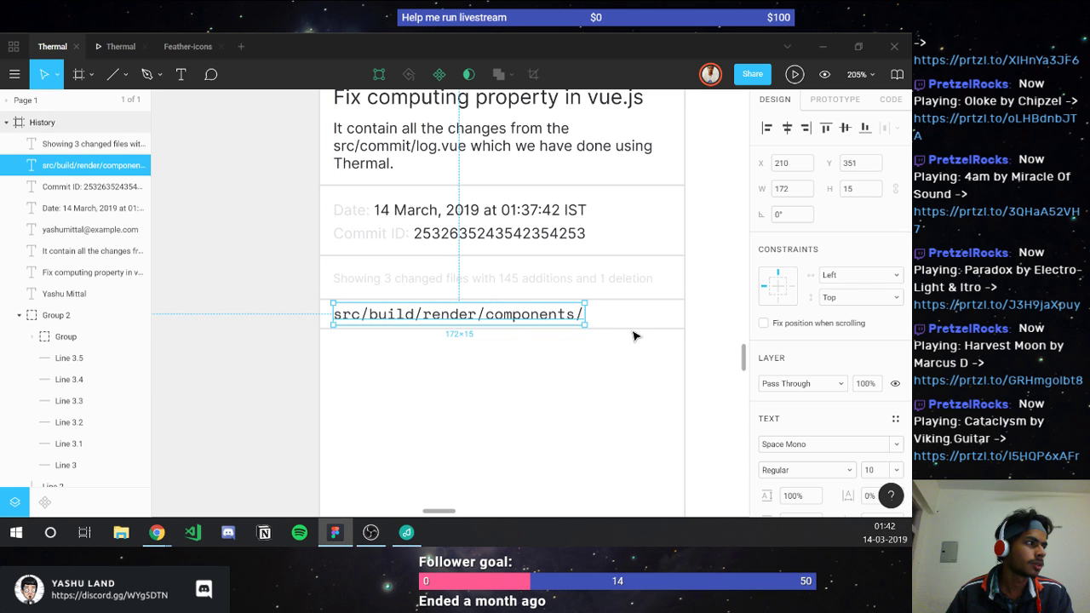
Step: Append sidebar.vue to the path and replace components with ..., giving src/build/render/.../sidebar.vue
click(631, 331)
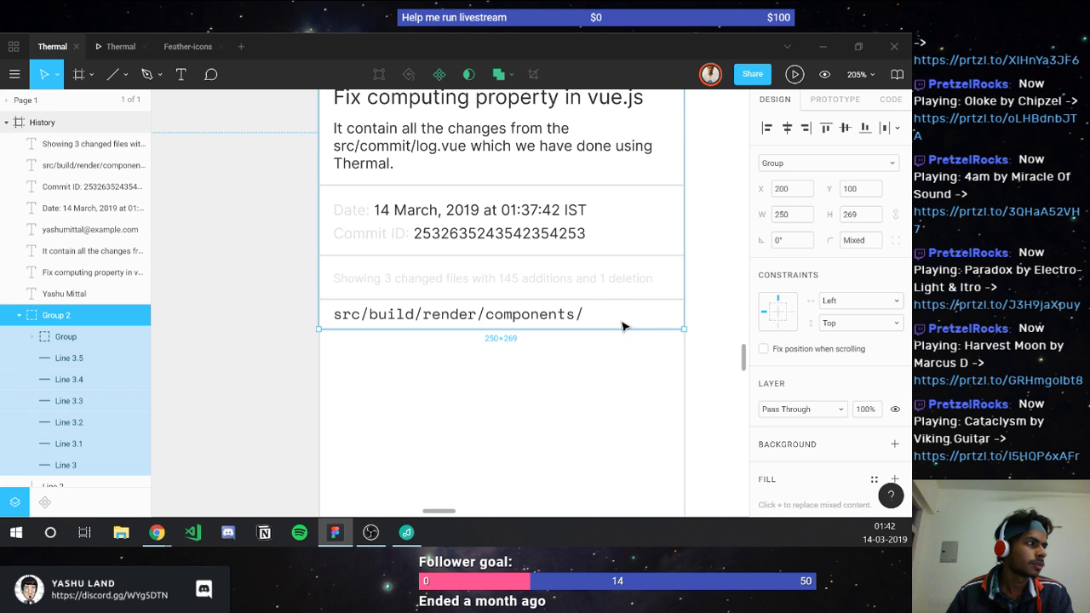
click(623, 328)
click(622, 327)
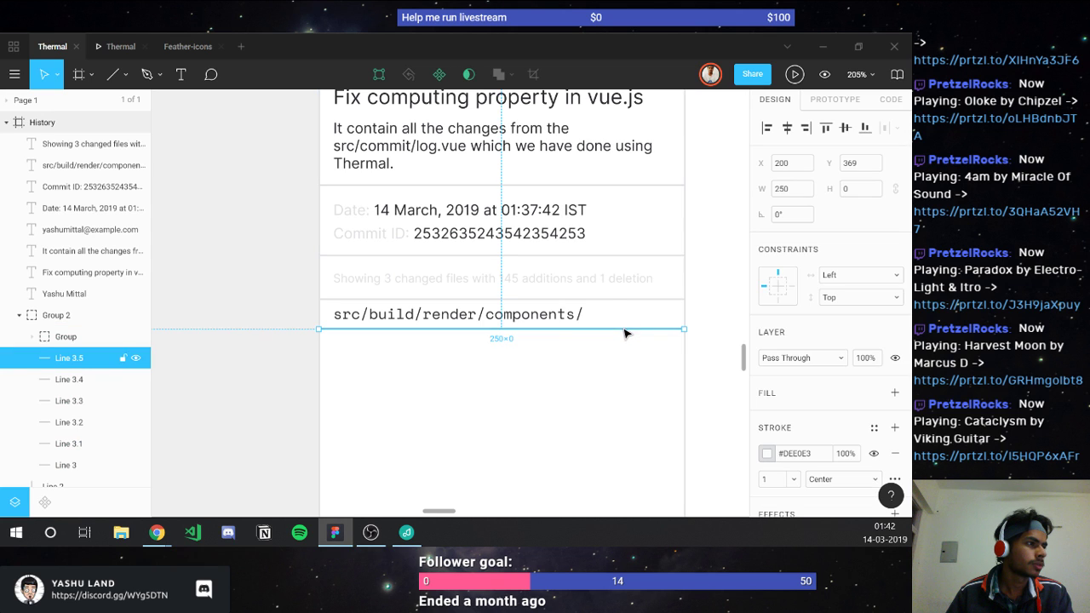
click(560, 321)
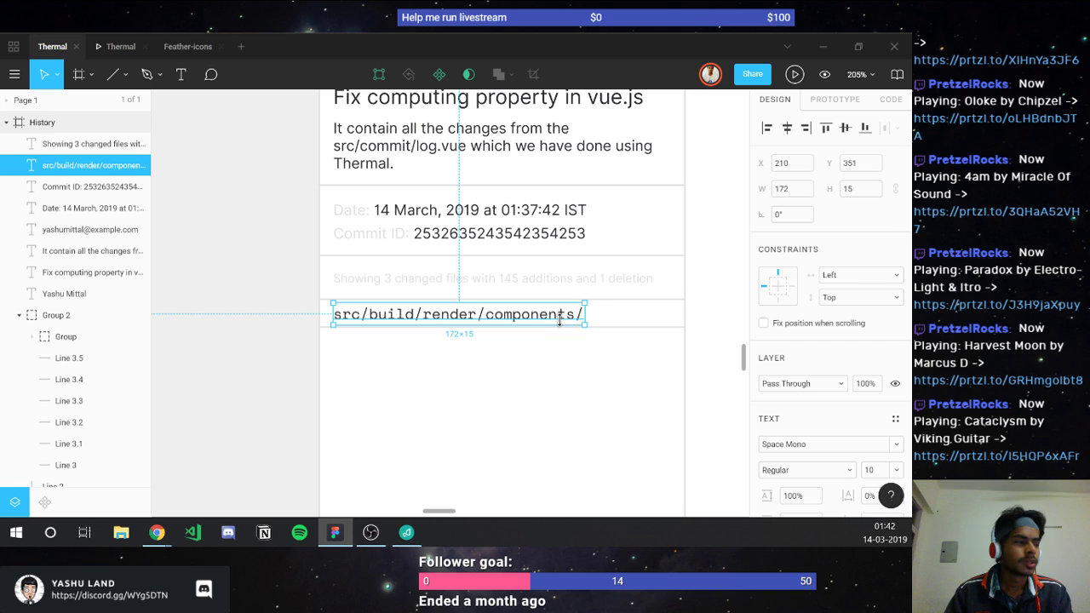
double_click(560, 321)
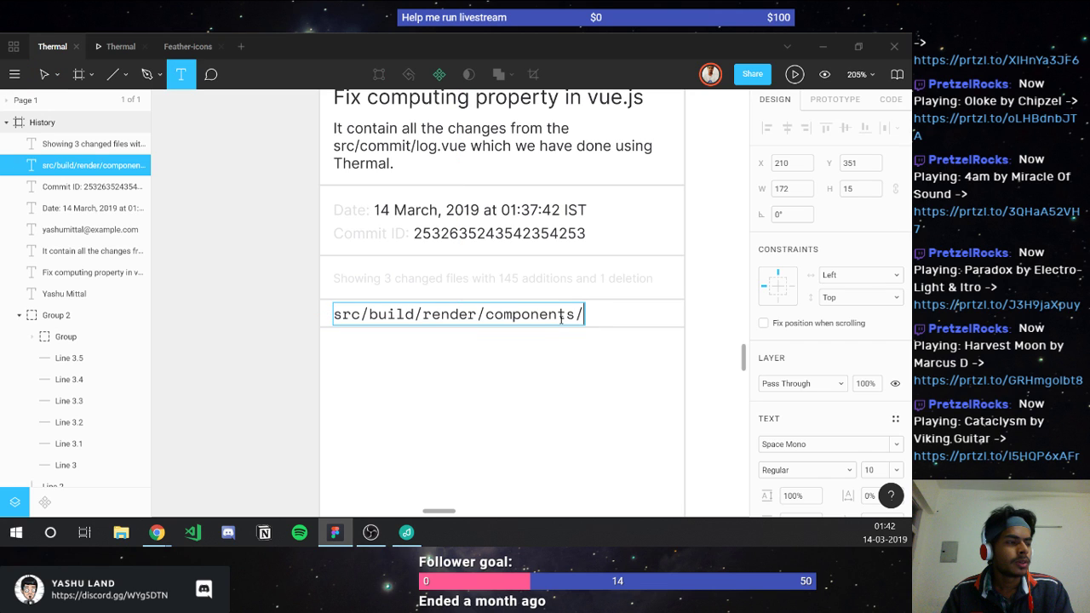
text(sidebar.vue)
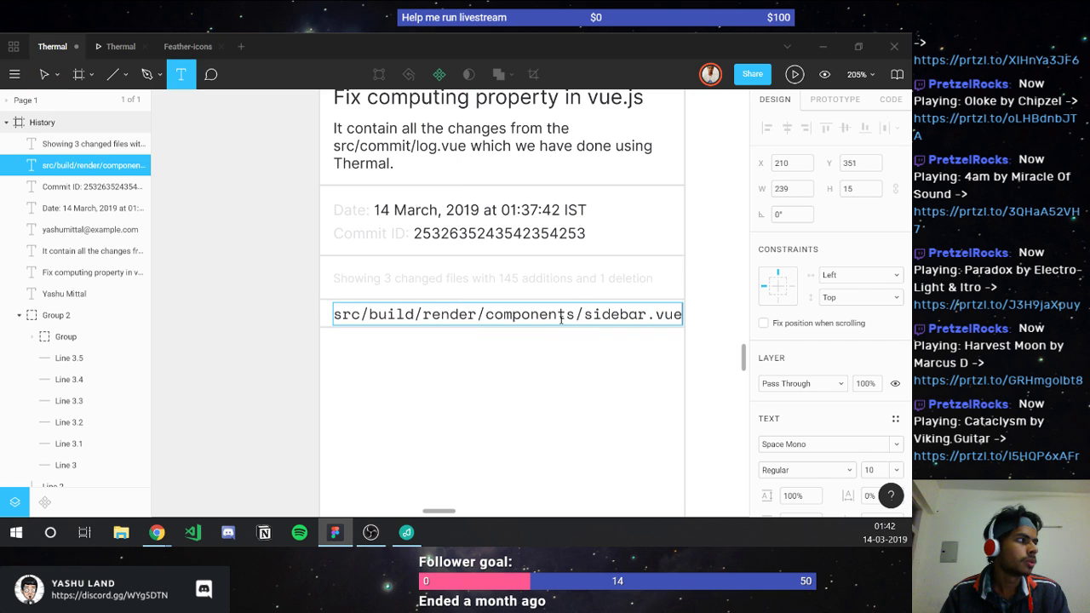
key(Left)
key(Left)
key(Left)
key(Left)
key(Left)
key(Left)
key(Left)
key(Left)
key(Left)
key(Left)
key(Left)
key(Left)
key(Left)
key(Left)
key(Left)
key(Left)
key(Left)
key(Left)
key(Left)
key(Left)
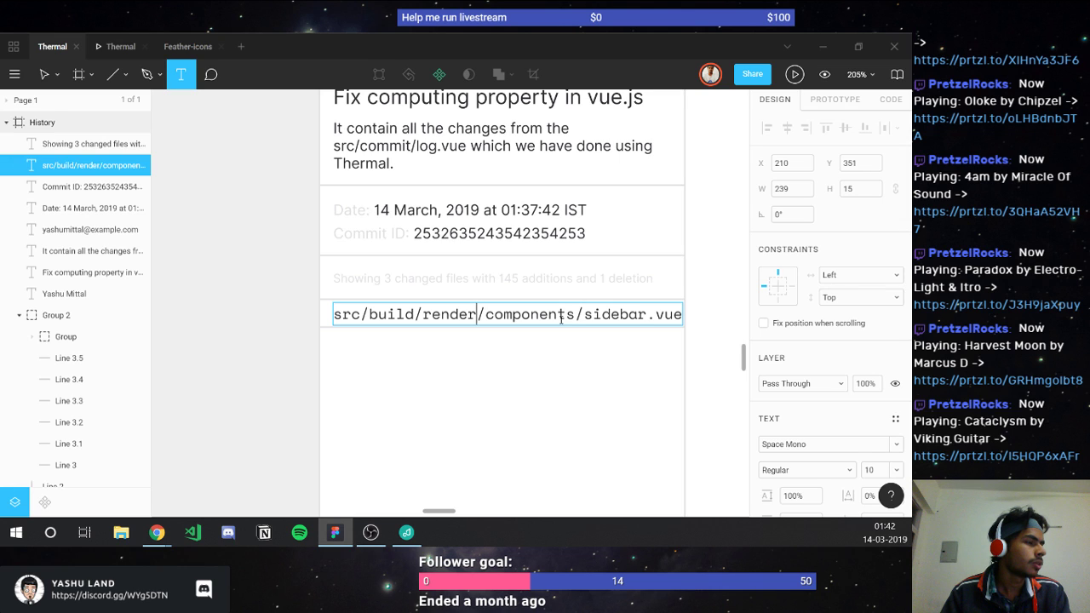
double_click(561, 318)
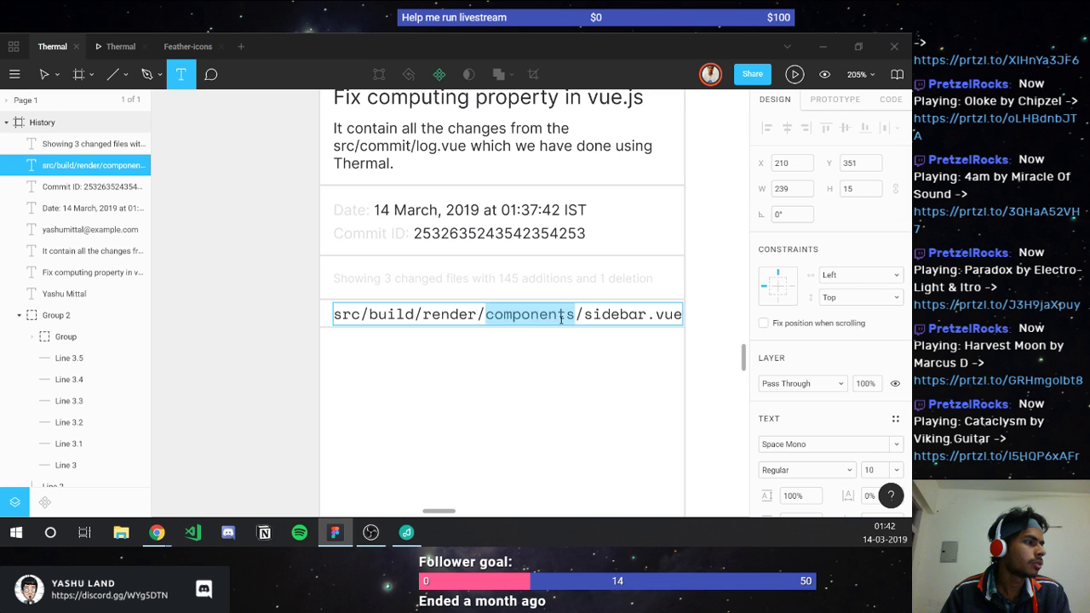
text(...)
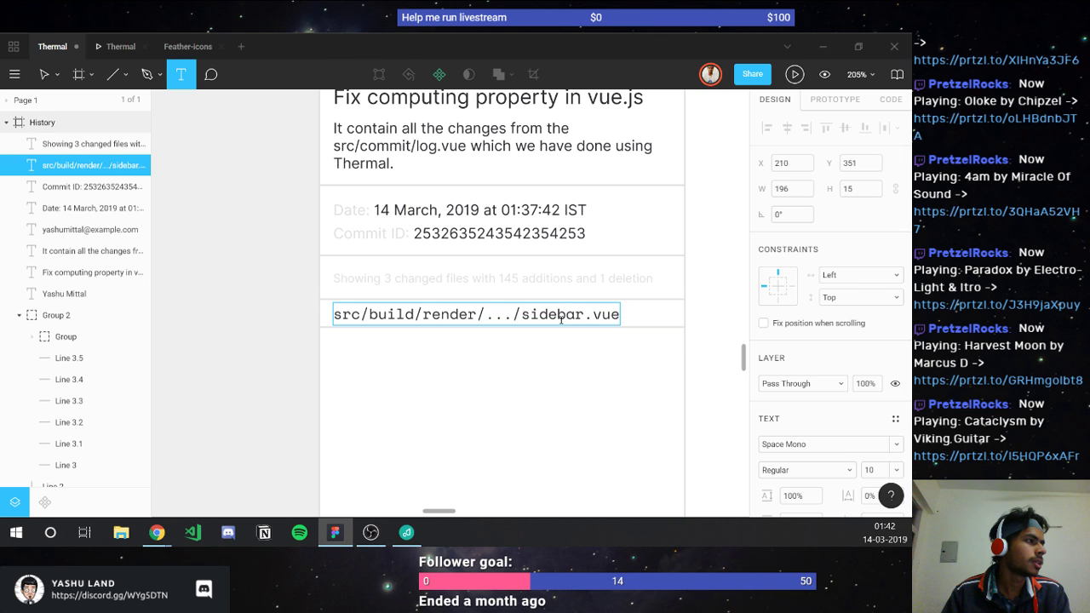
click(561, 361)
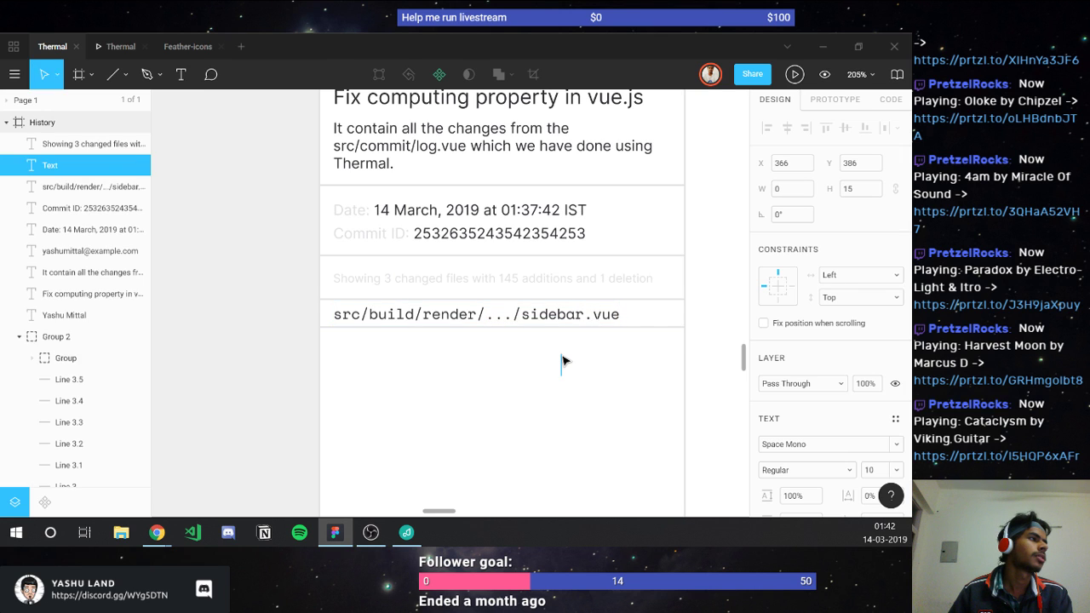
key(Escape)
scroll(663, 407, down, 3)
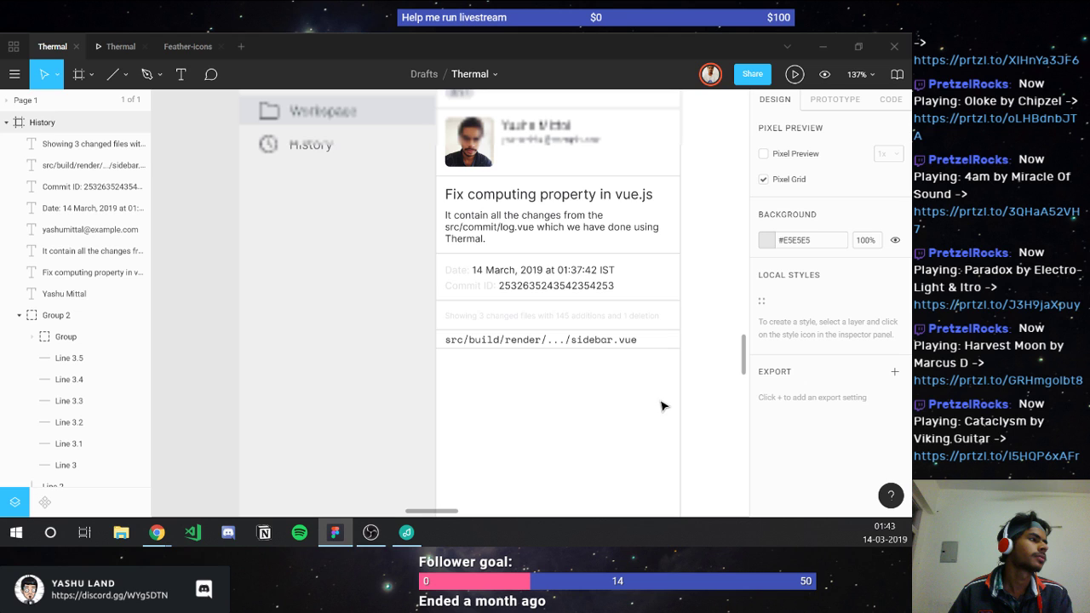
scroll(662, 406, right, 3)
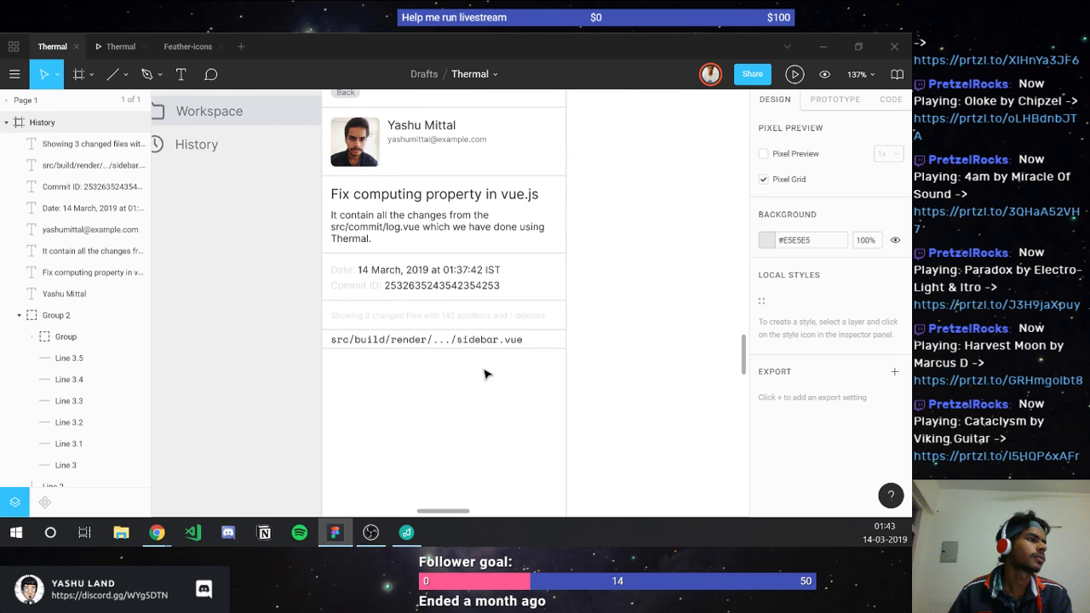
scroll(484, 374, right, 3)
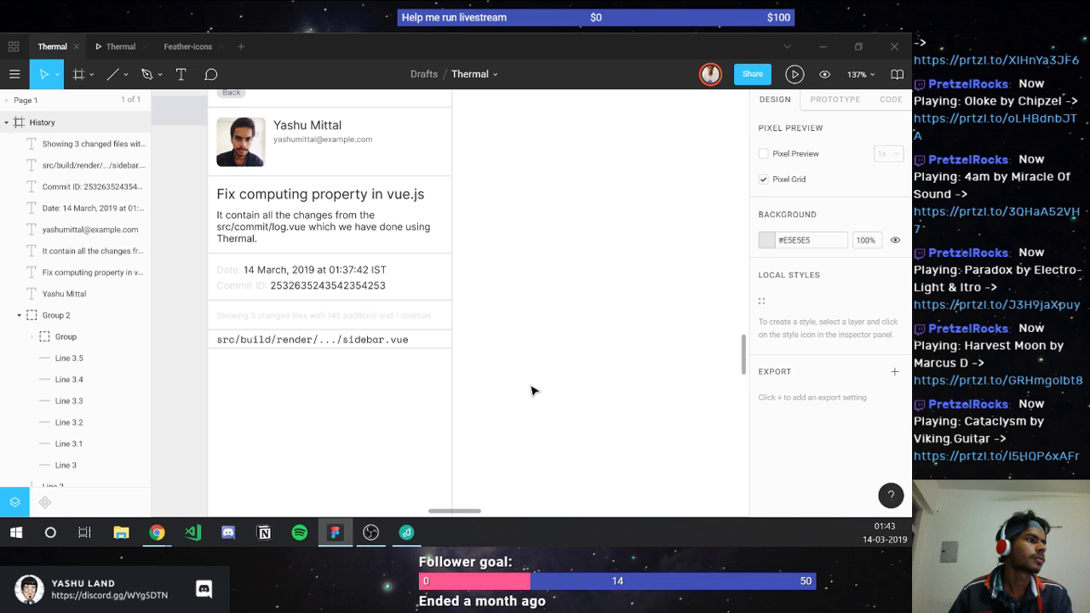
scroll(532, 390, down, 3)
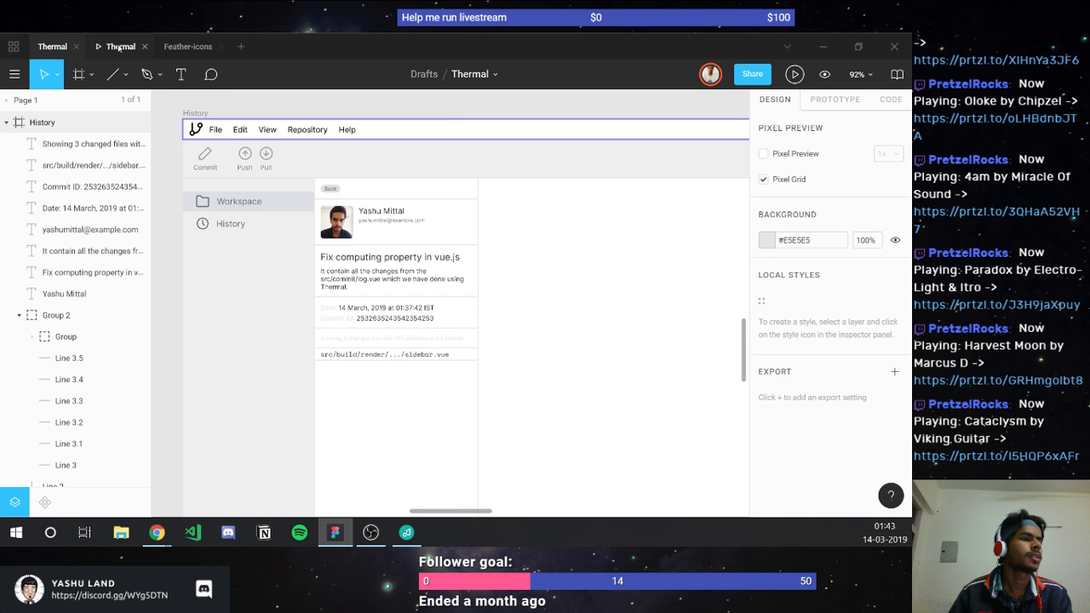
click(120, 47)
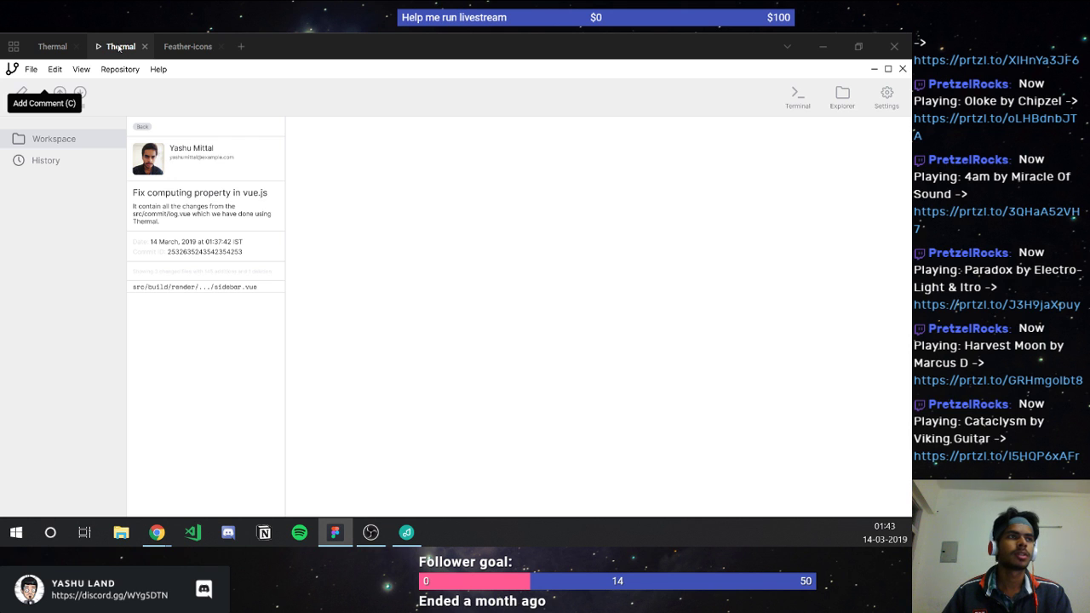
click(47, 48)
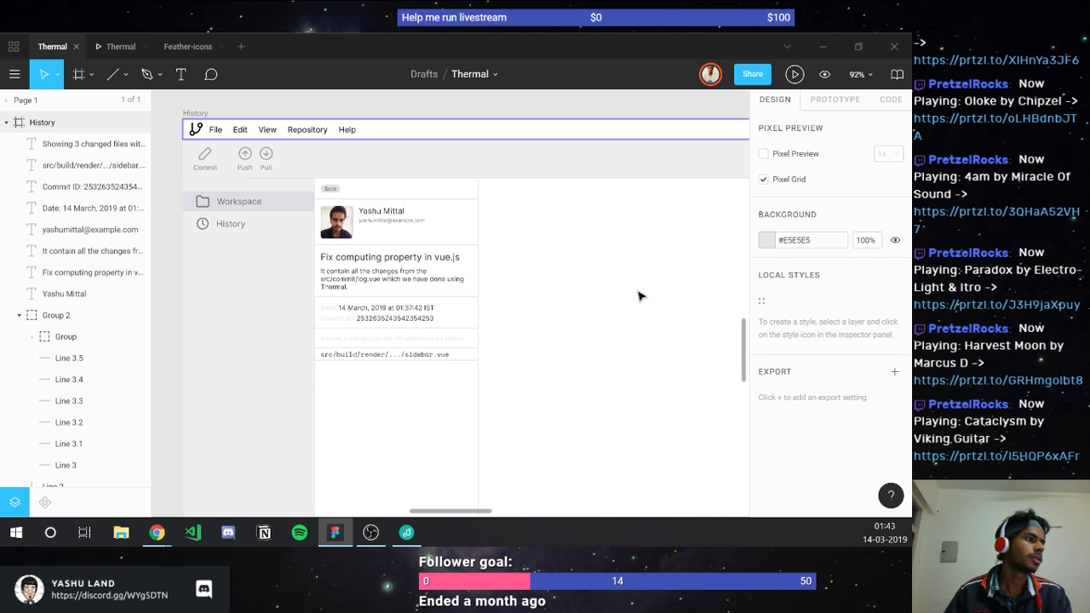
scroll(638, 296, right, 10)
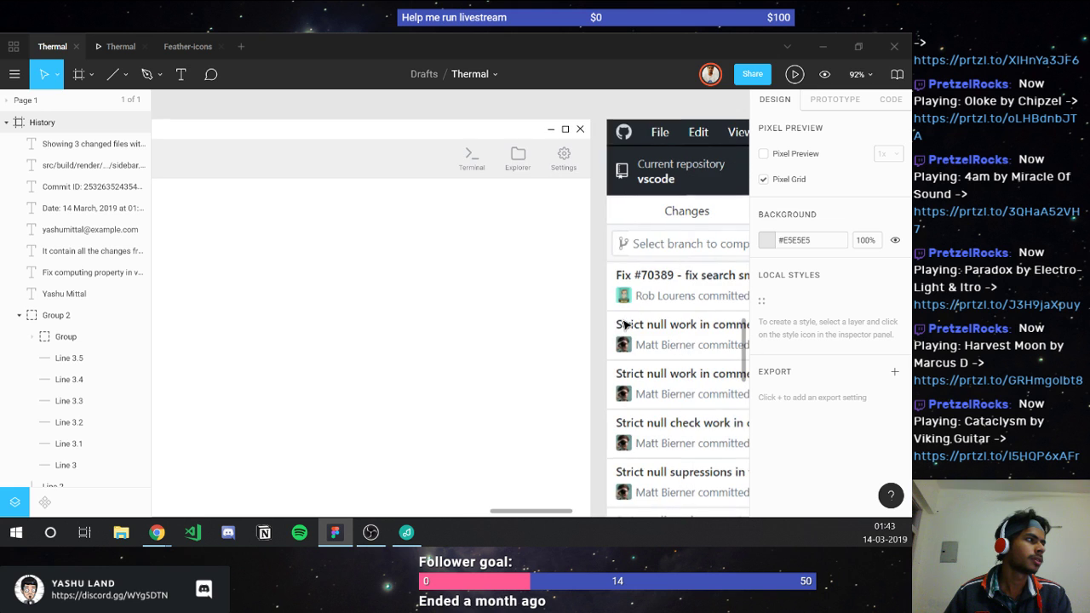
scroll(625, 325, right, 5)
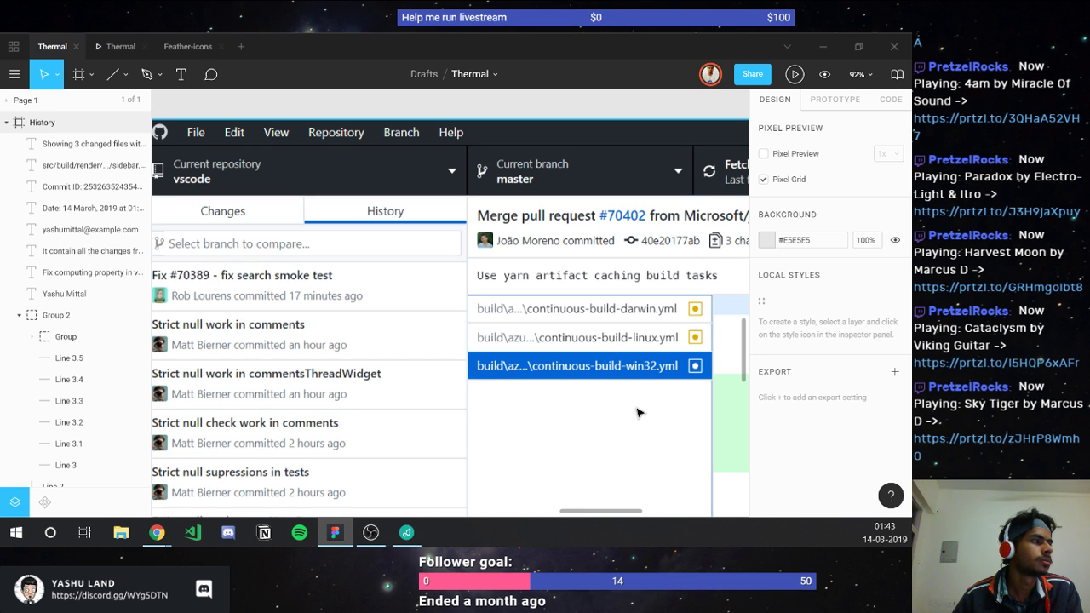
scroll(639, 413, right, 5)
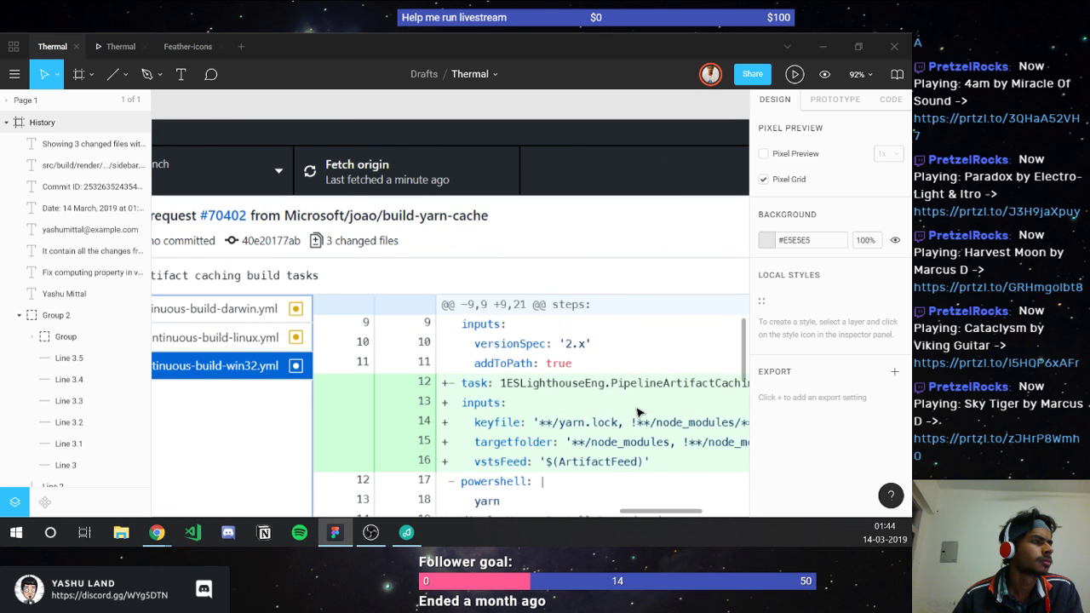
scroll(639, 413, down, 2)
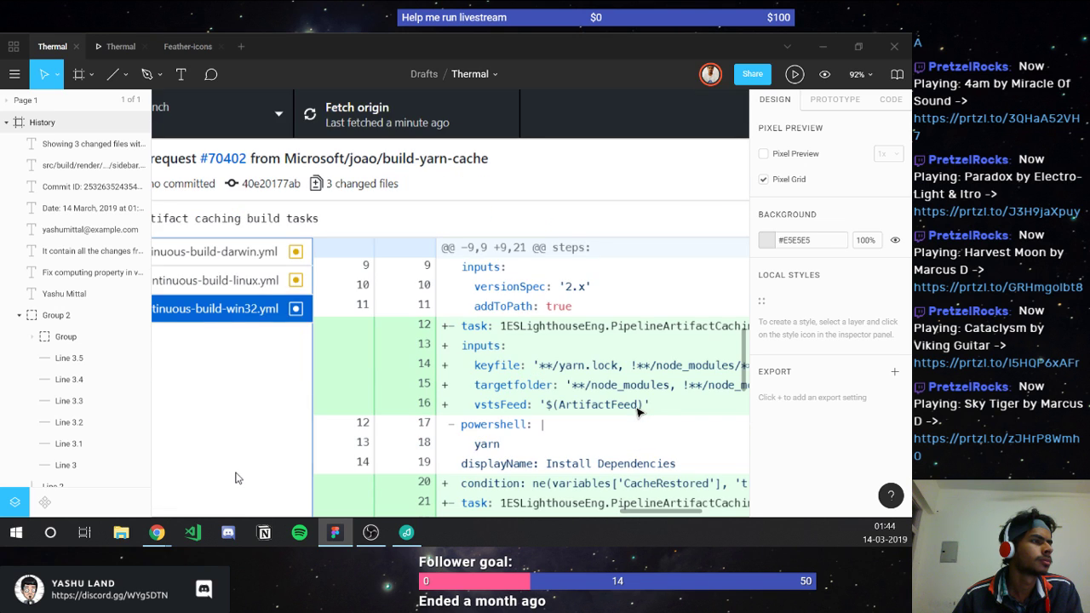
scroll(554, 317, down, 2)
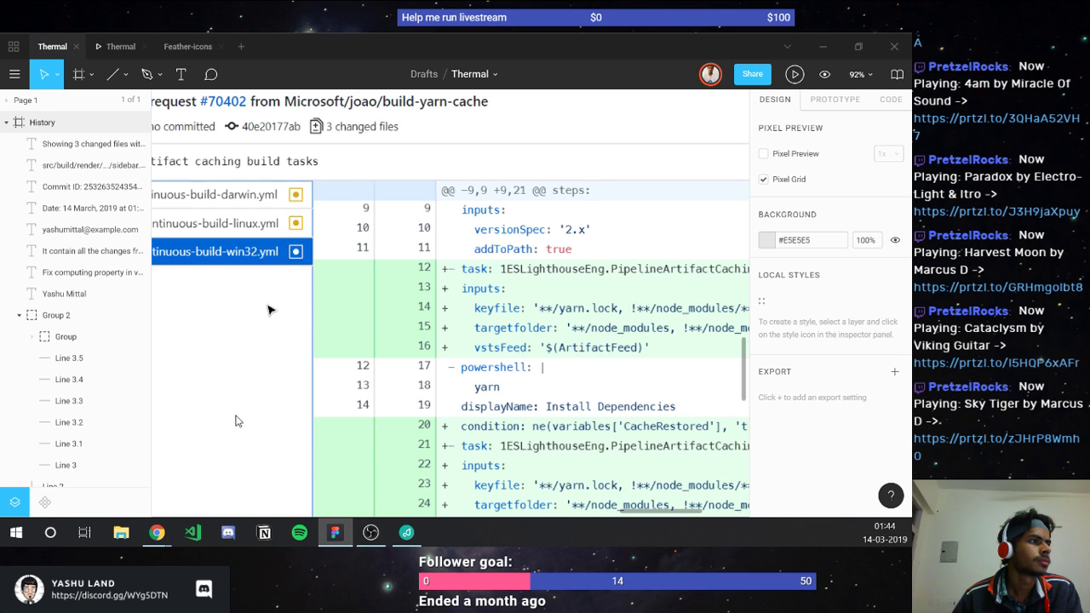
scroll(264, 310, left, 2)
scroll(263, 310, left, 2)
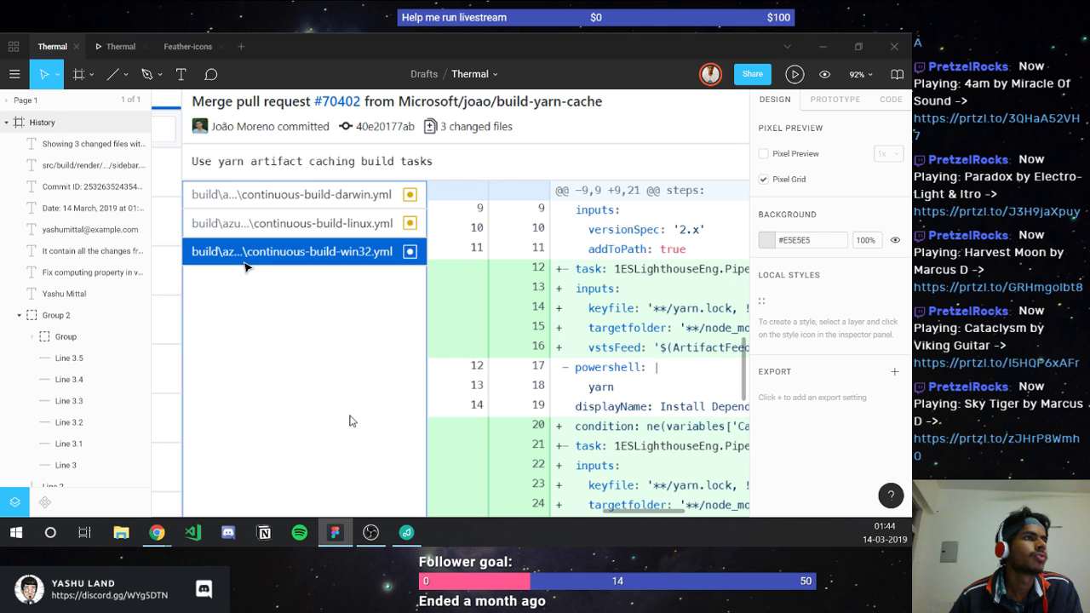
scroll(245, 267, left, 10)
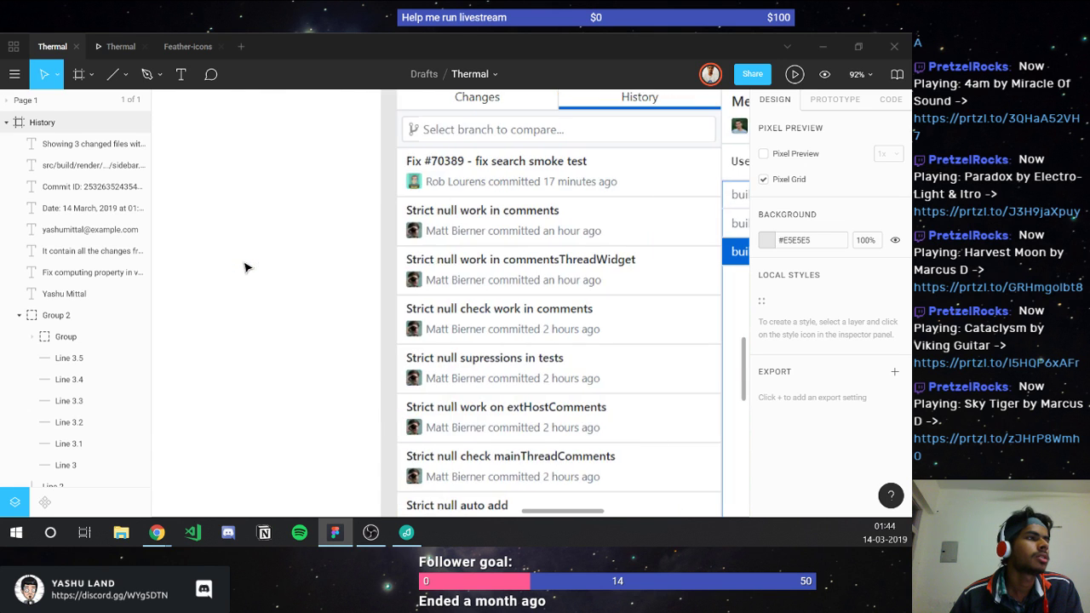
scroll(244, 268, right, 10)
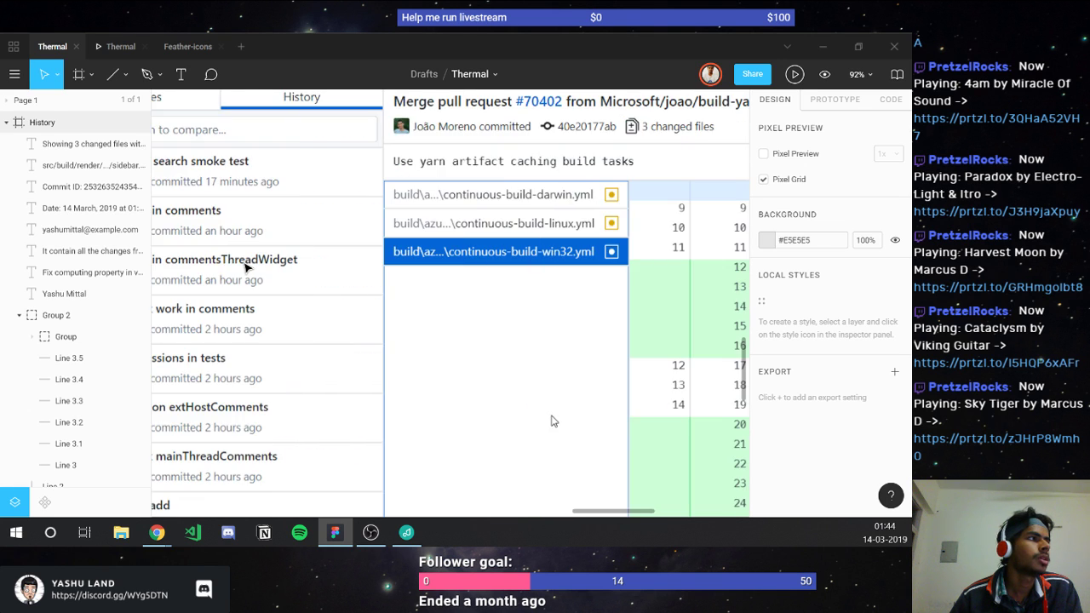
scroll(244, 267, left, 15)
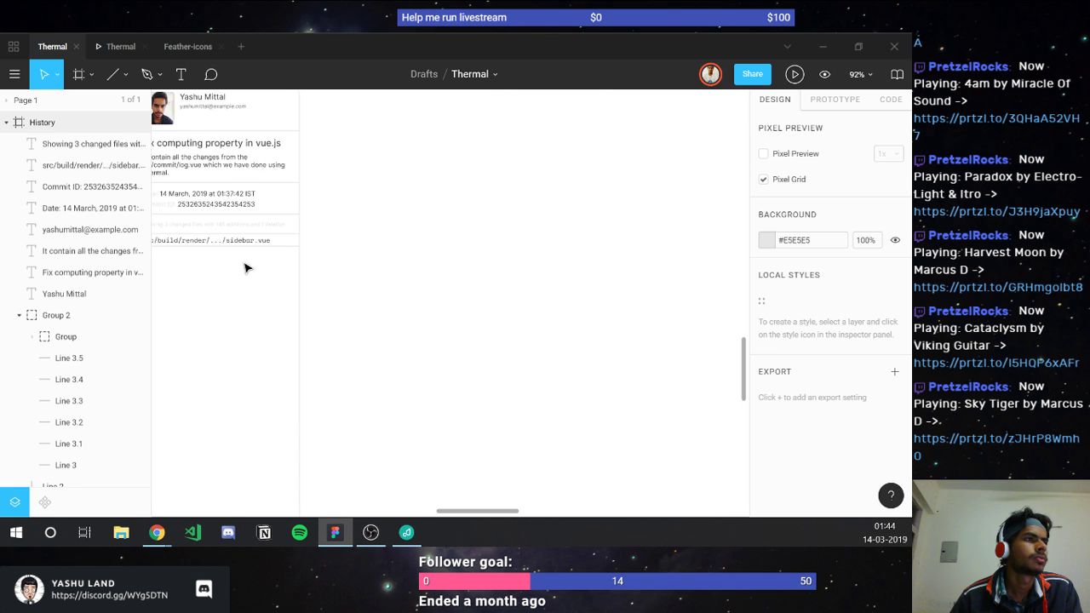
scroll(244, 268, left, 3)
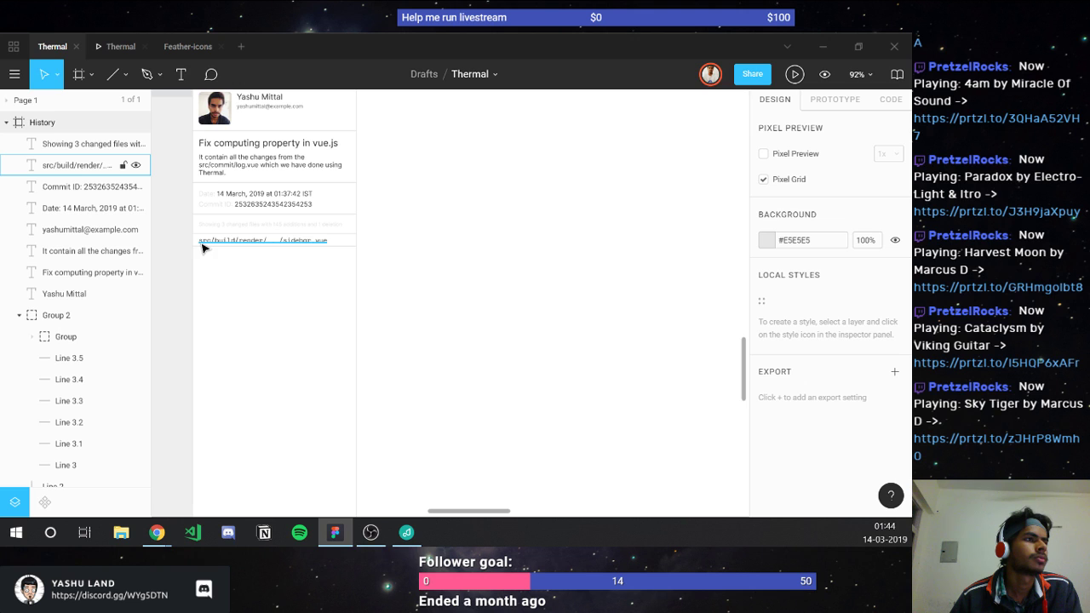
scroll(201, 248, up, 5)
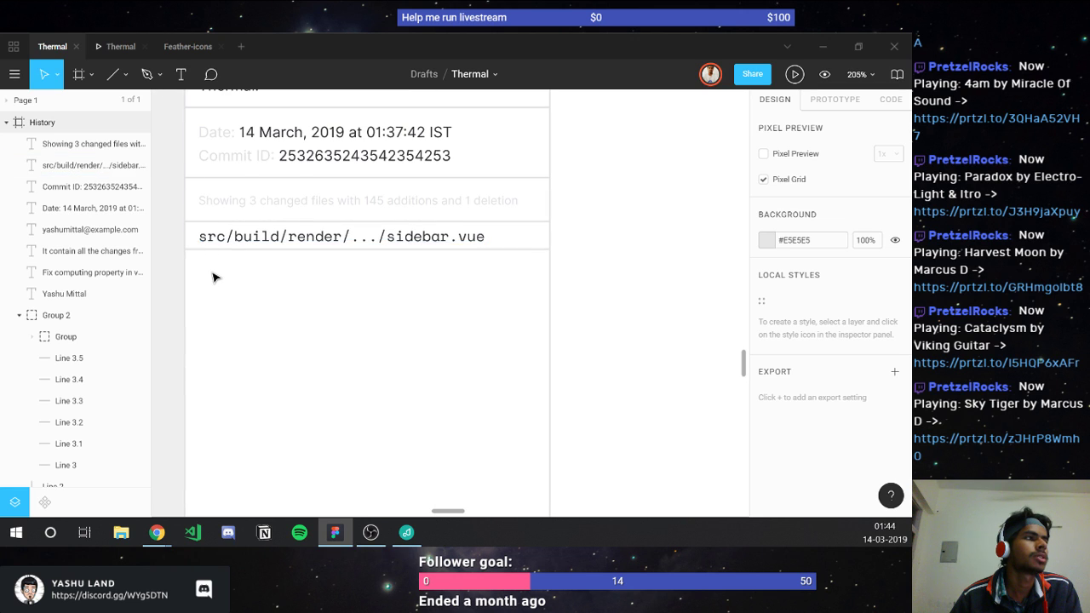
scroll(213, 274, down, 5)
scroll(213, 275, down, 3)
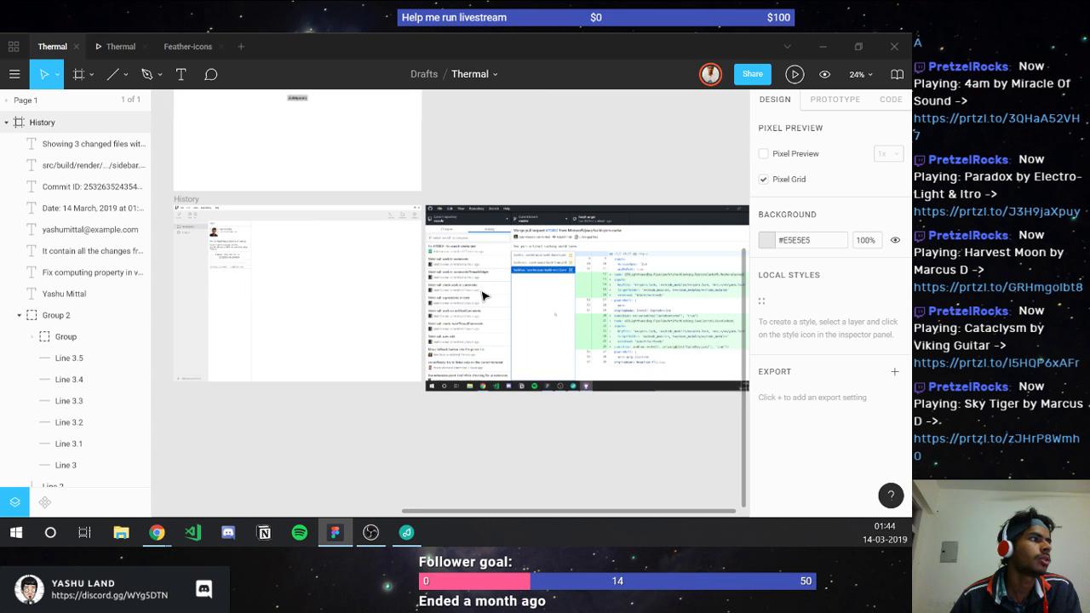
scroll(538, 289, up, 3)
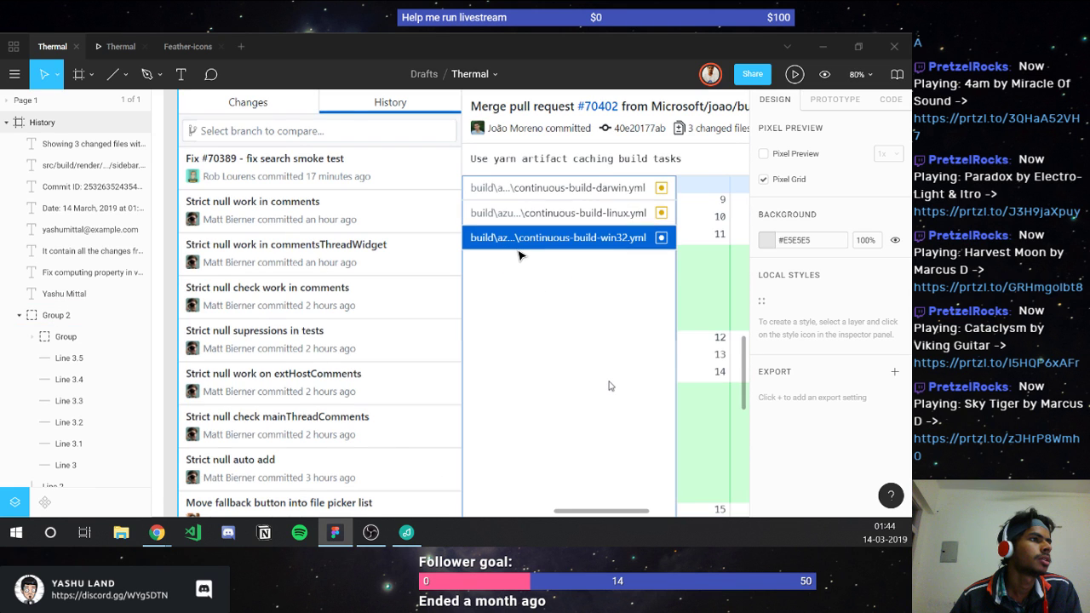
scroll(521, 256, down, 2)
scroll(521, 256, left, 10)
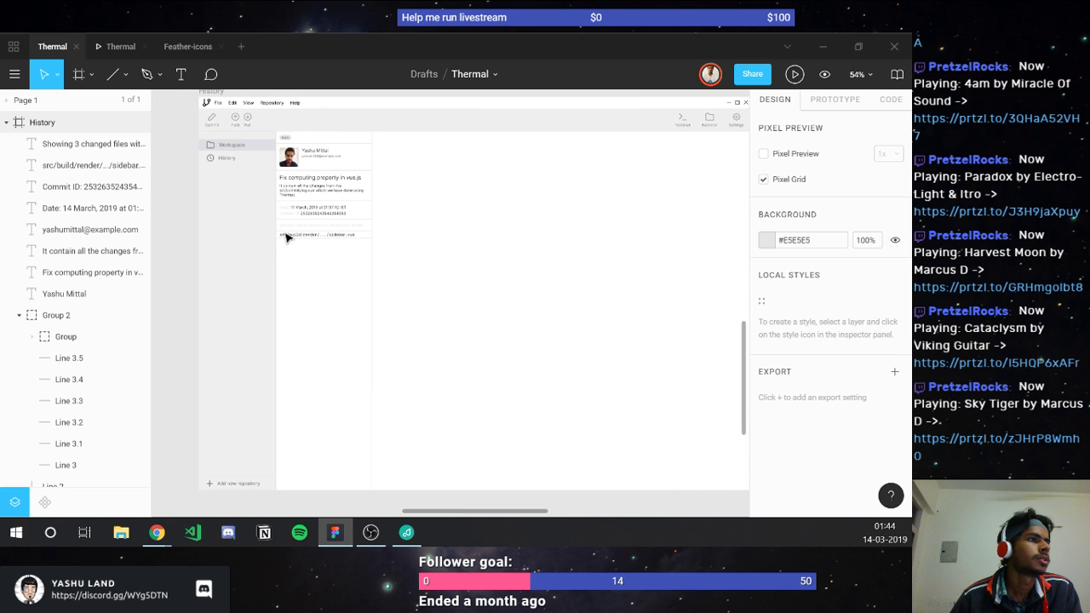
Step: Select divider Line 3.5 plus the sidebar.vue path text and duplicate both with Ctrl+D
scroll(340, 244, up, 4)
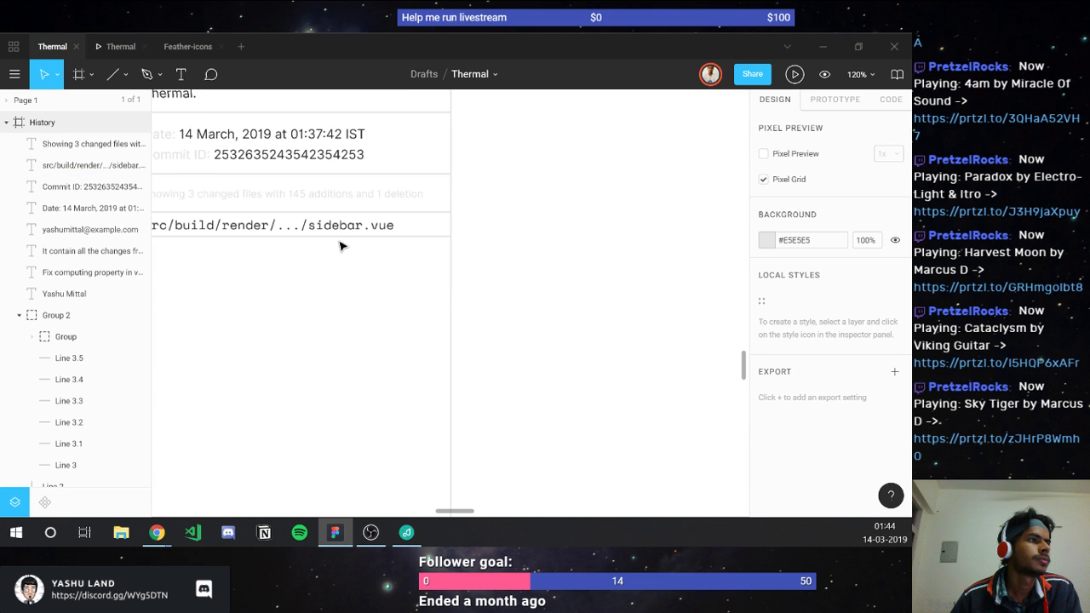
scroll(341, 246, up, 2)
scroll(340, 246, down, 2)
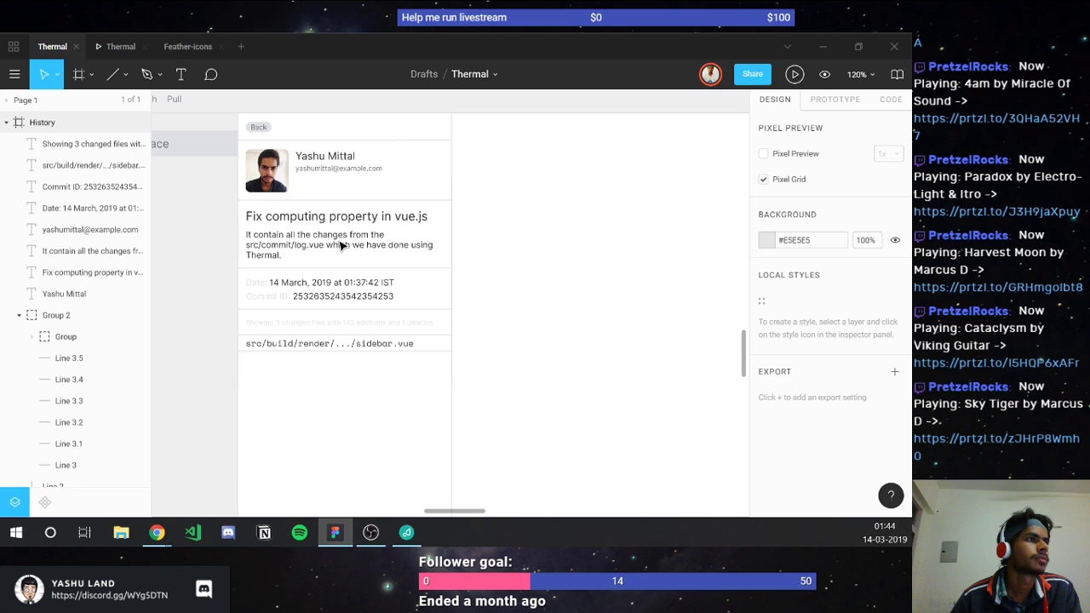
scroll(339, 246, up, 2)
scroll(340, 246, down, 1)
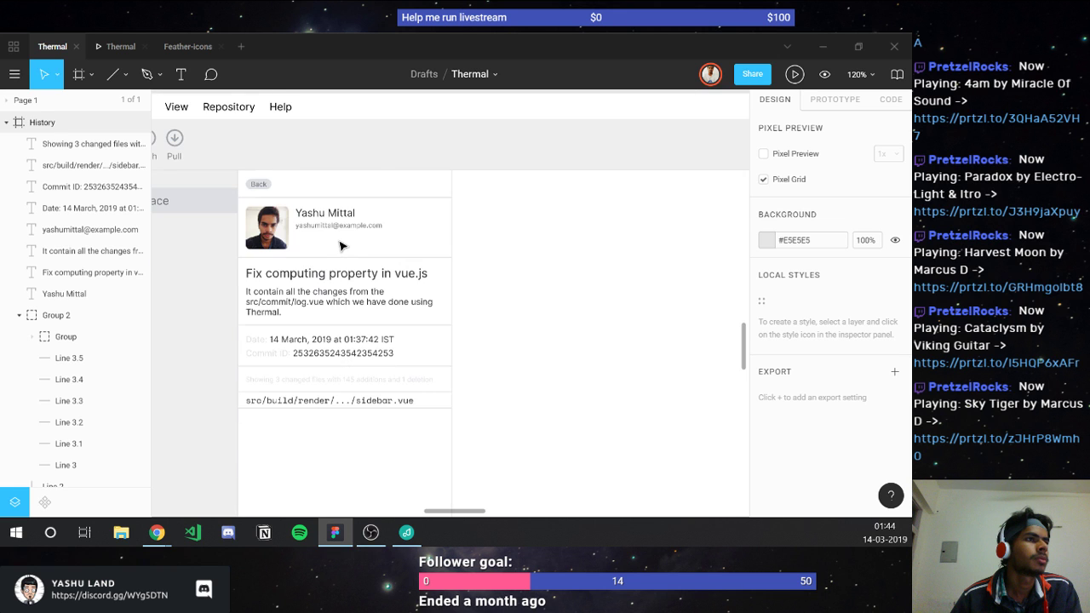
scroll(340, 246, down, 2)
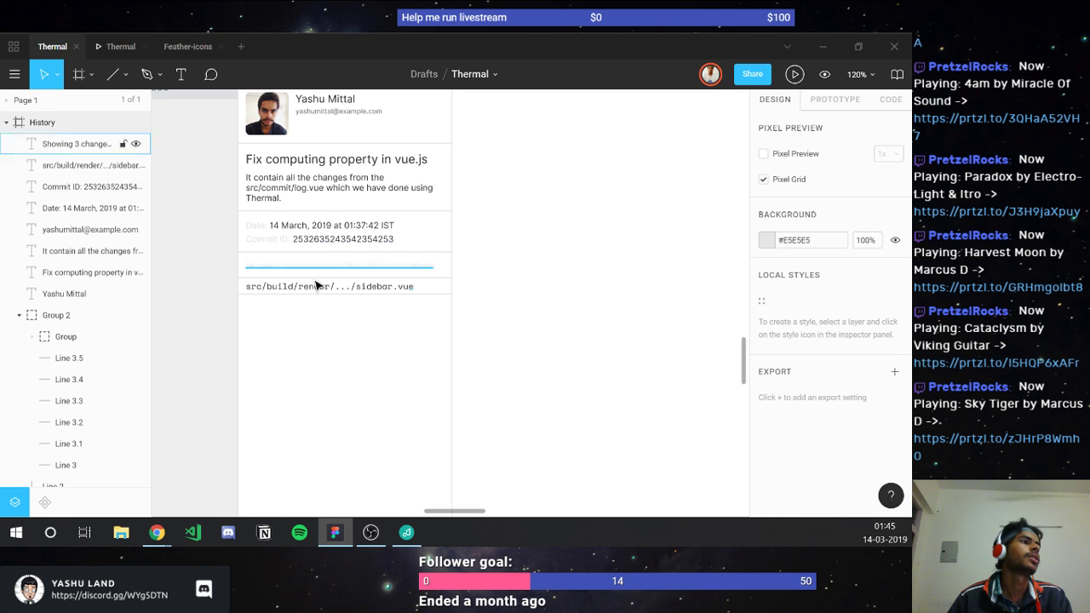
ctrl+scroll(316, 278, up, 3)
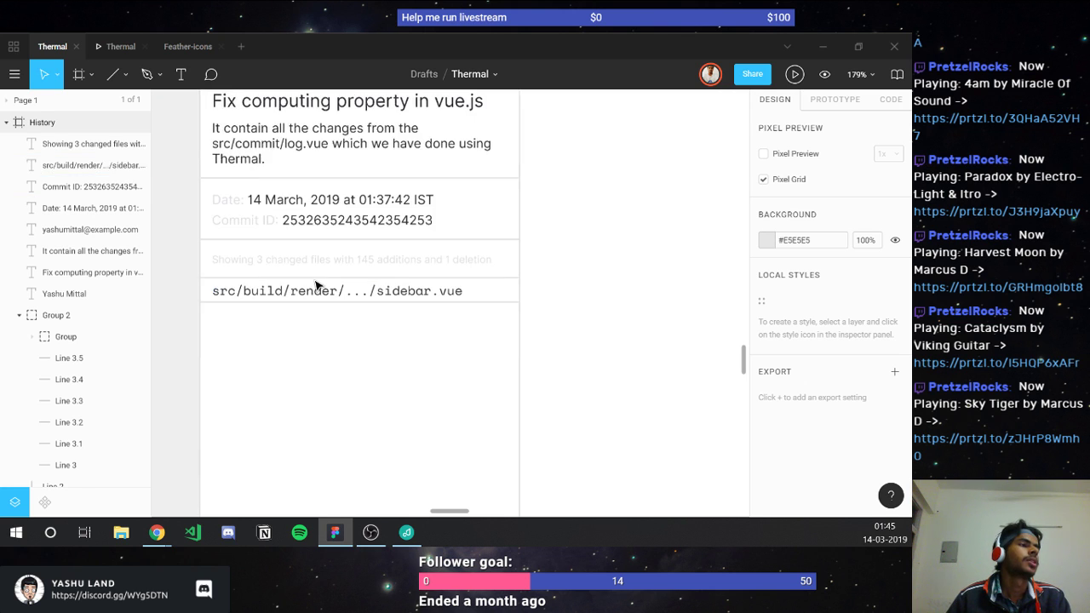
click(233, 299)
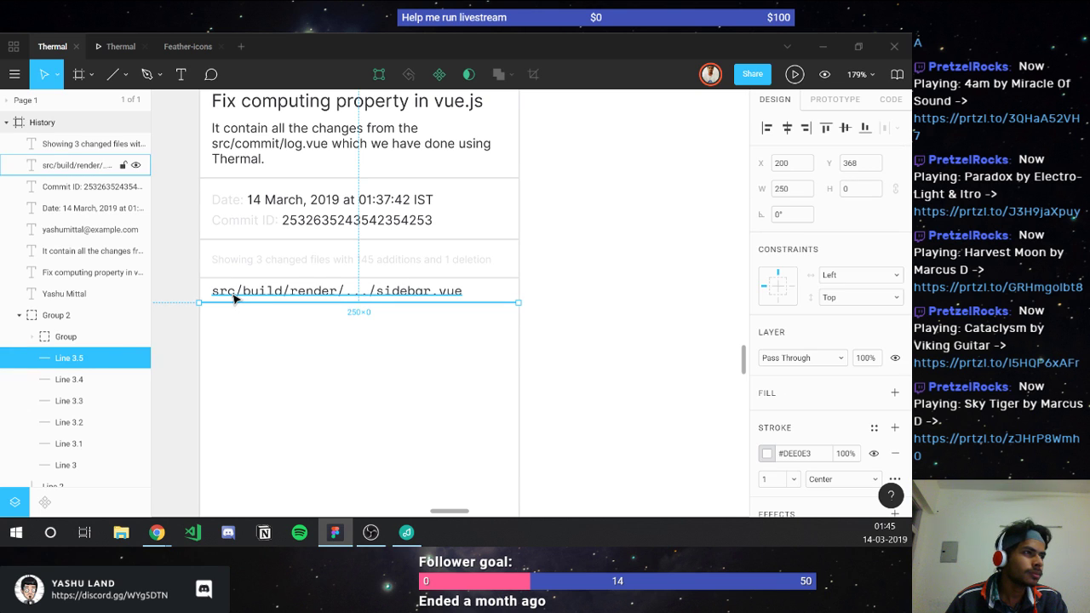
shift+click(234, 296)
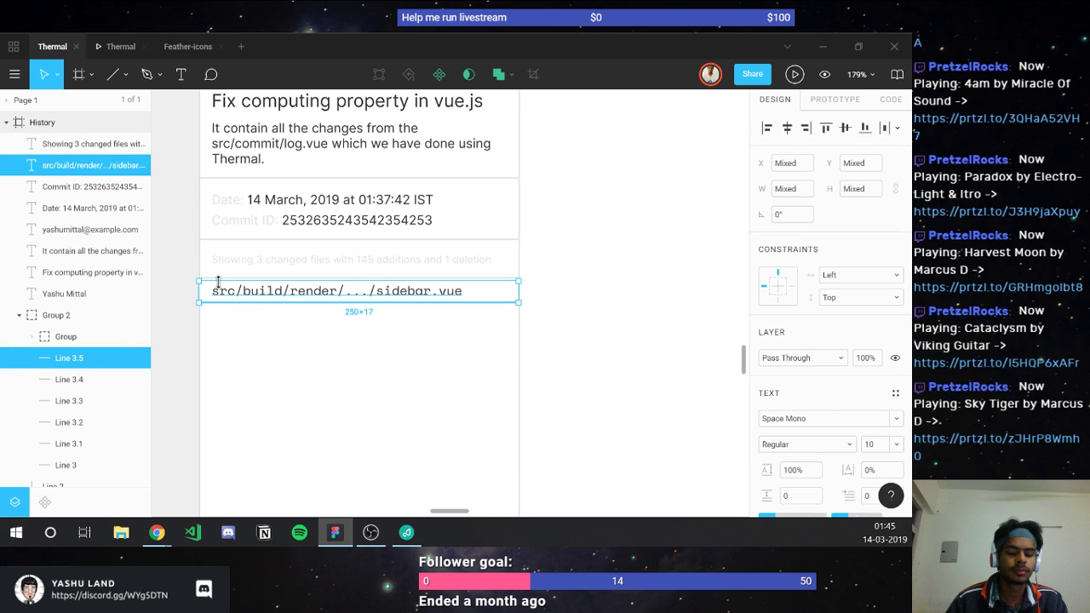
key(ctrl+d)
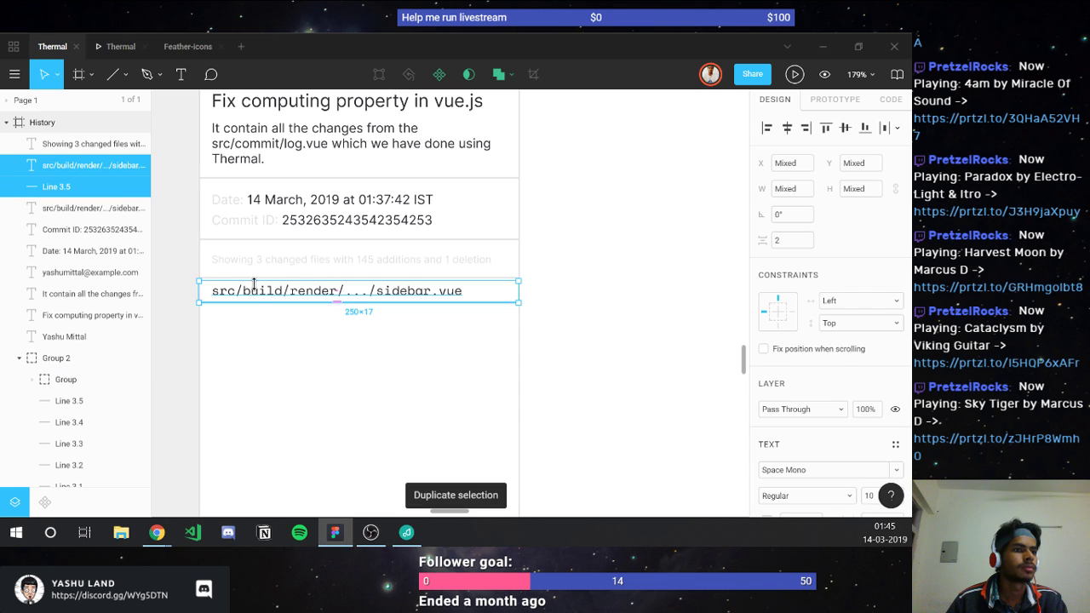